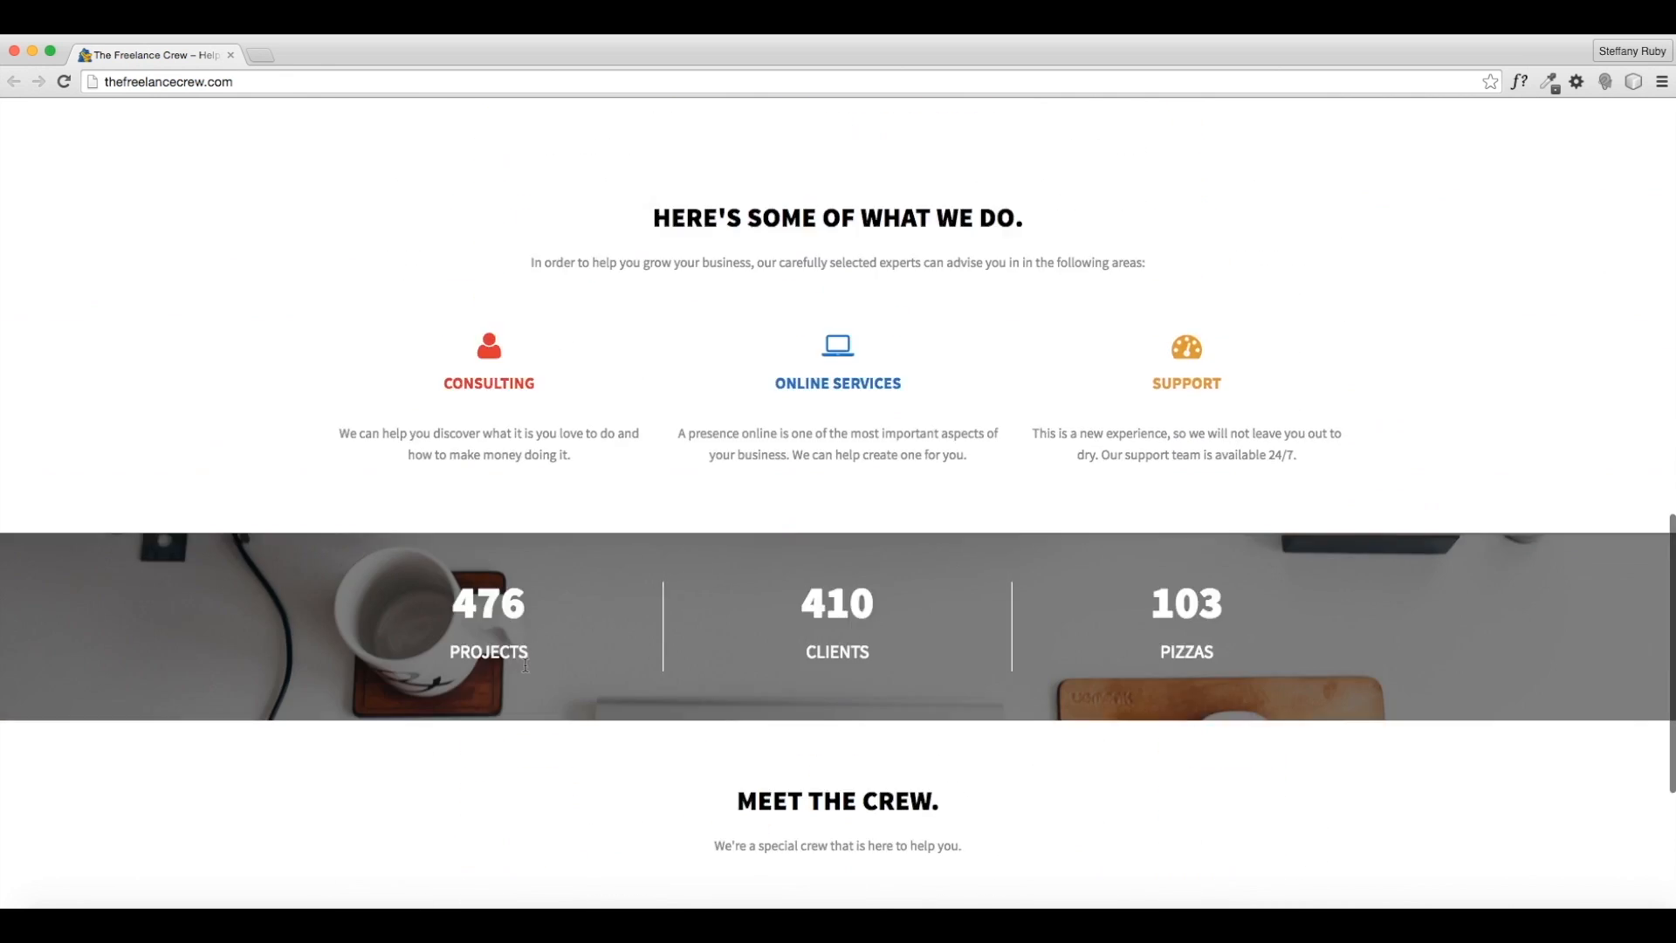
scroll(524, 669, "up", 8)
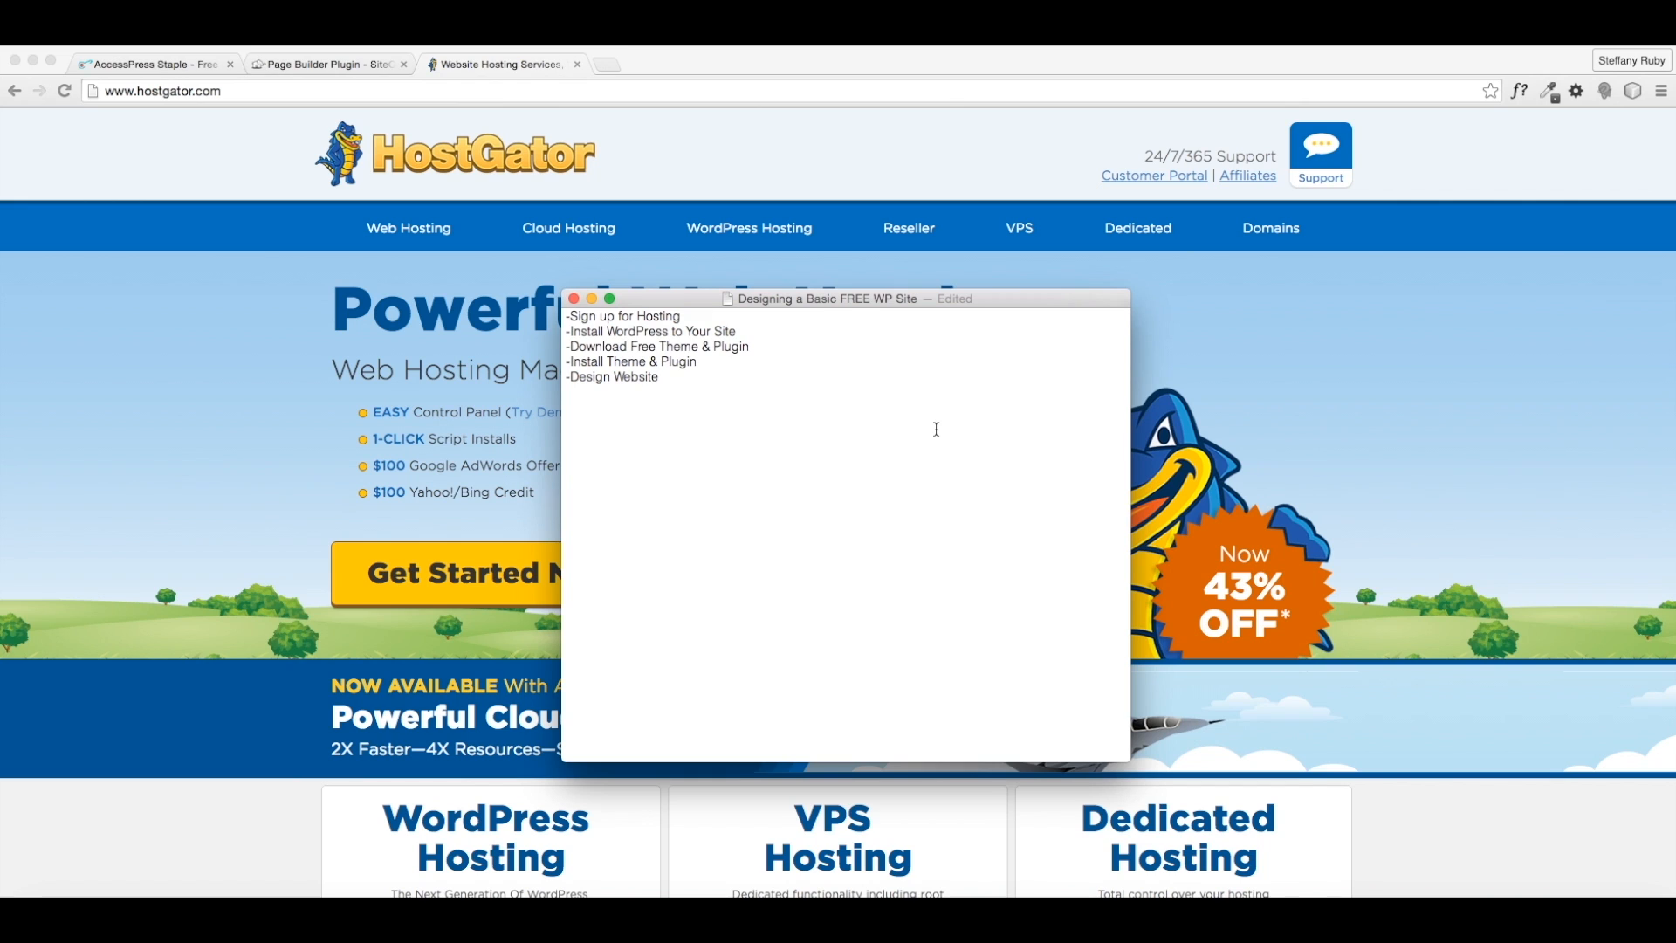
- Bring Chrome in front of the notes and open HostGator's shared web hosting page
left_click(256, 474)
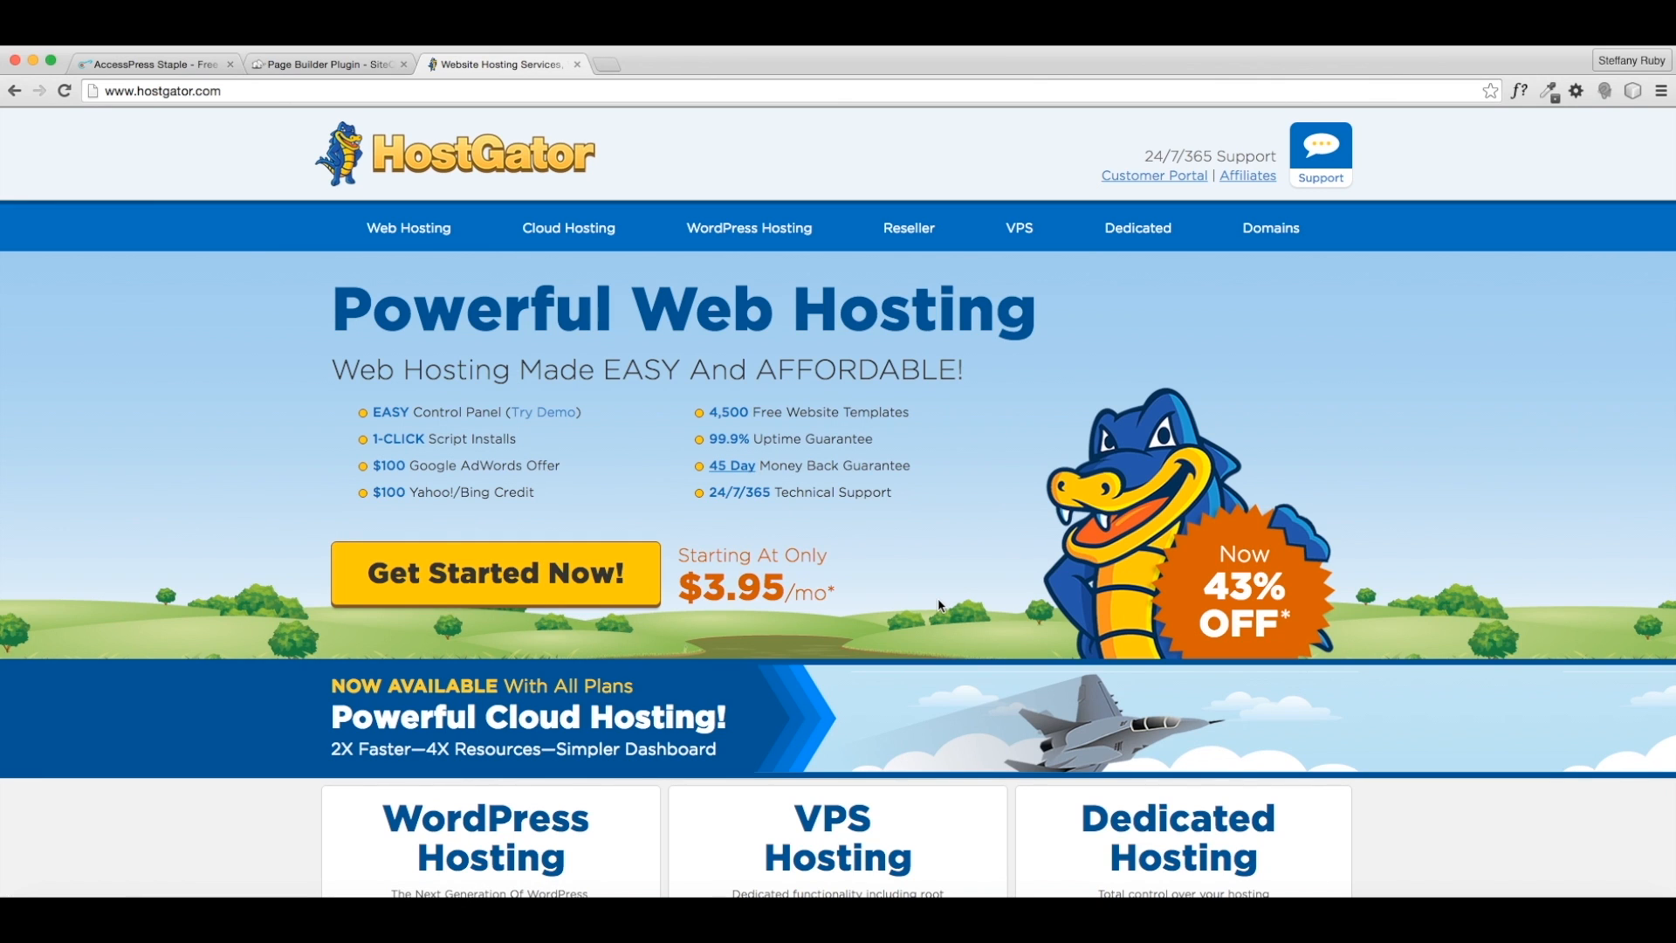
left_click(529, 592)
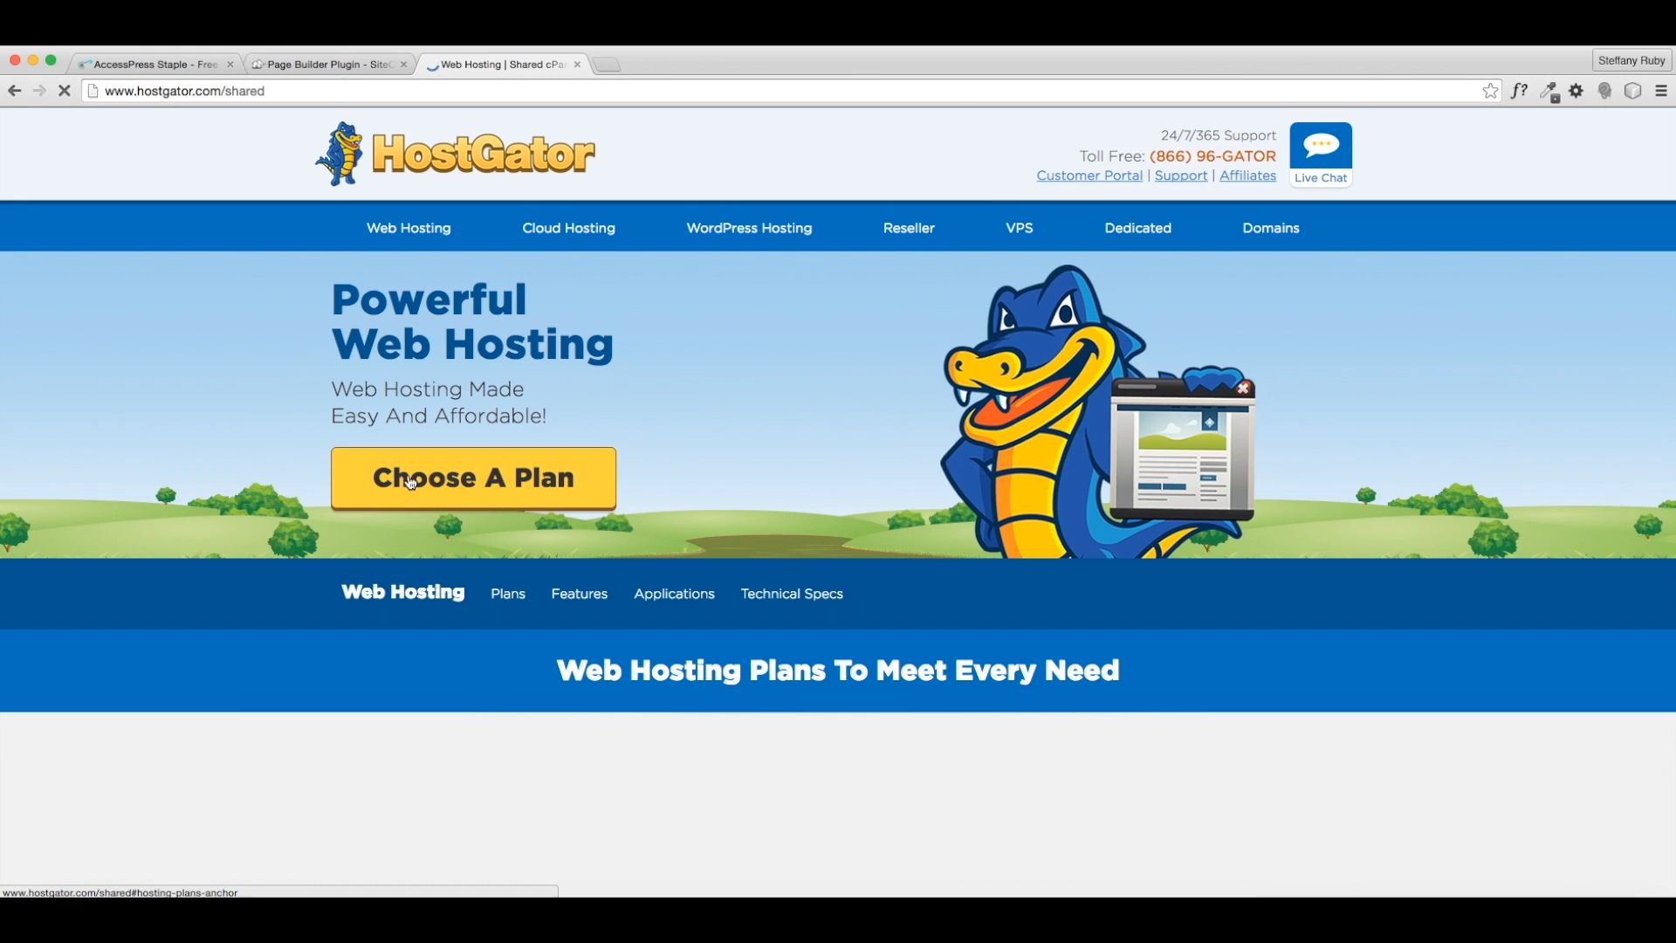
- Jump to HostGator's hosting plans and sign up for the Hatchling plan
left_click(386, 484)
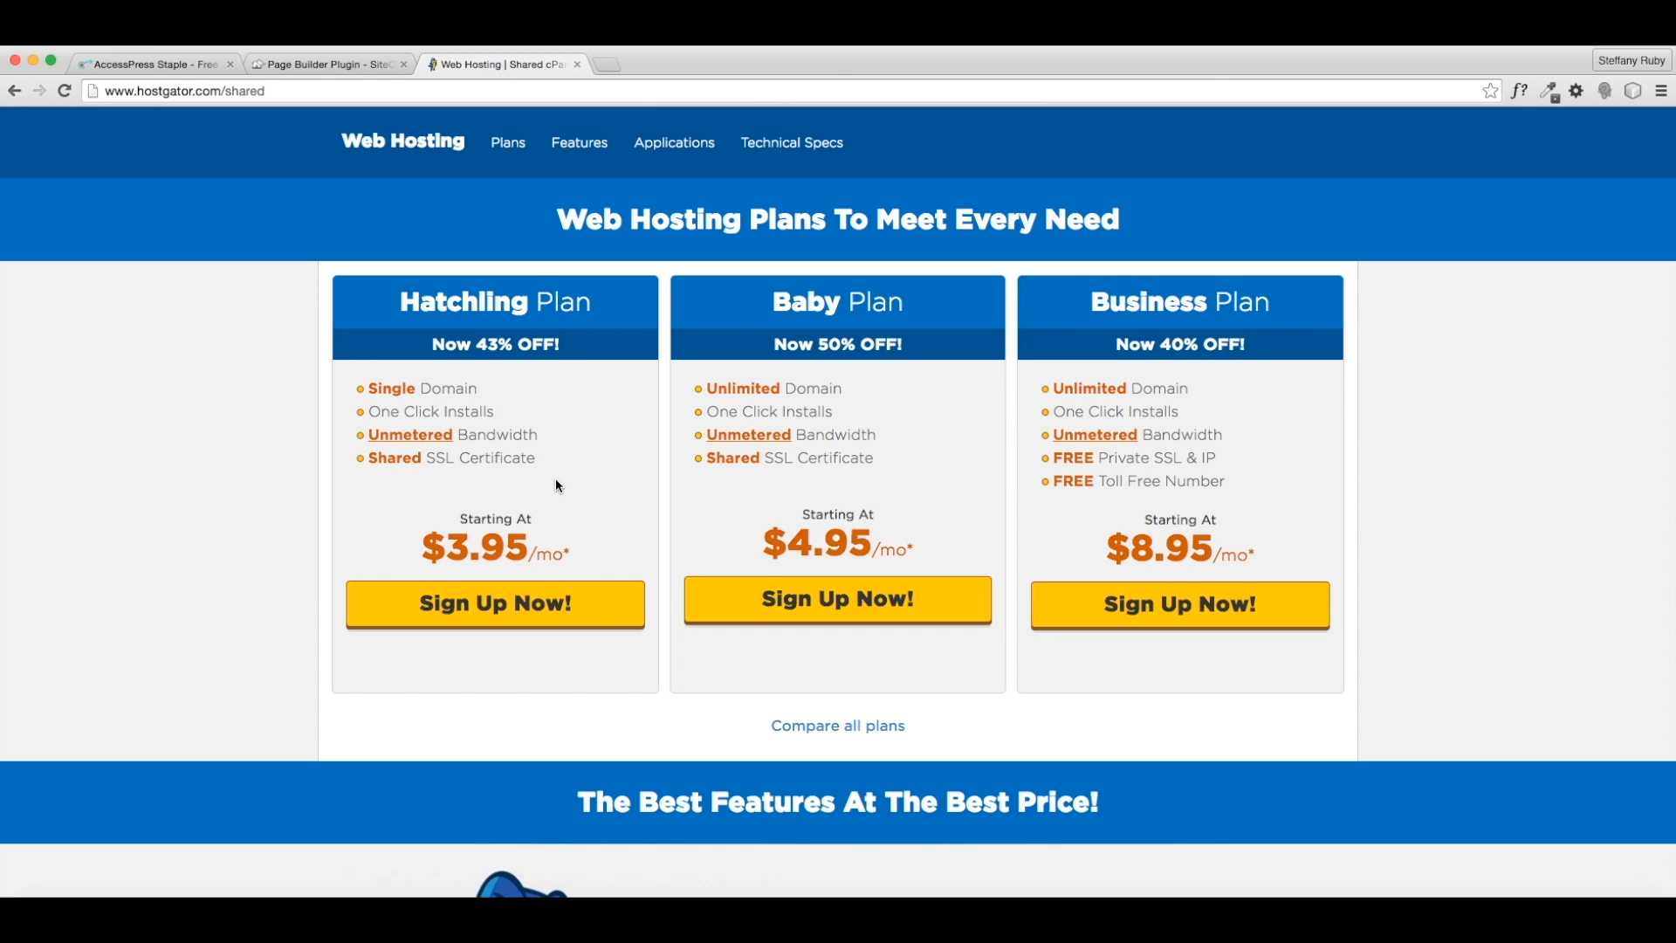
left_click(471, 615)
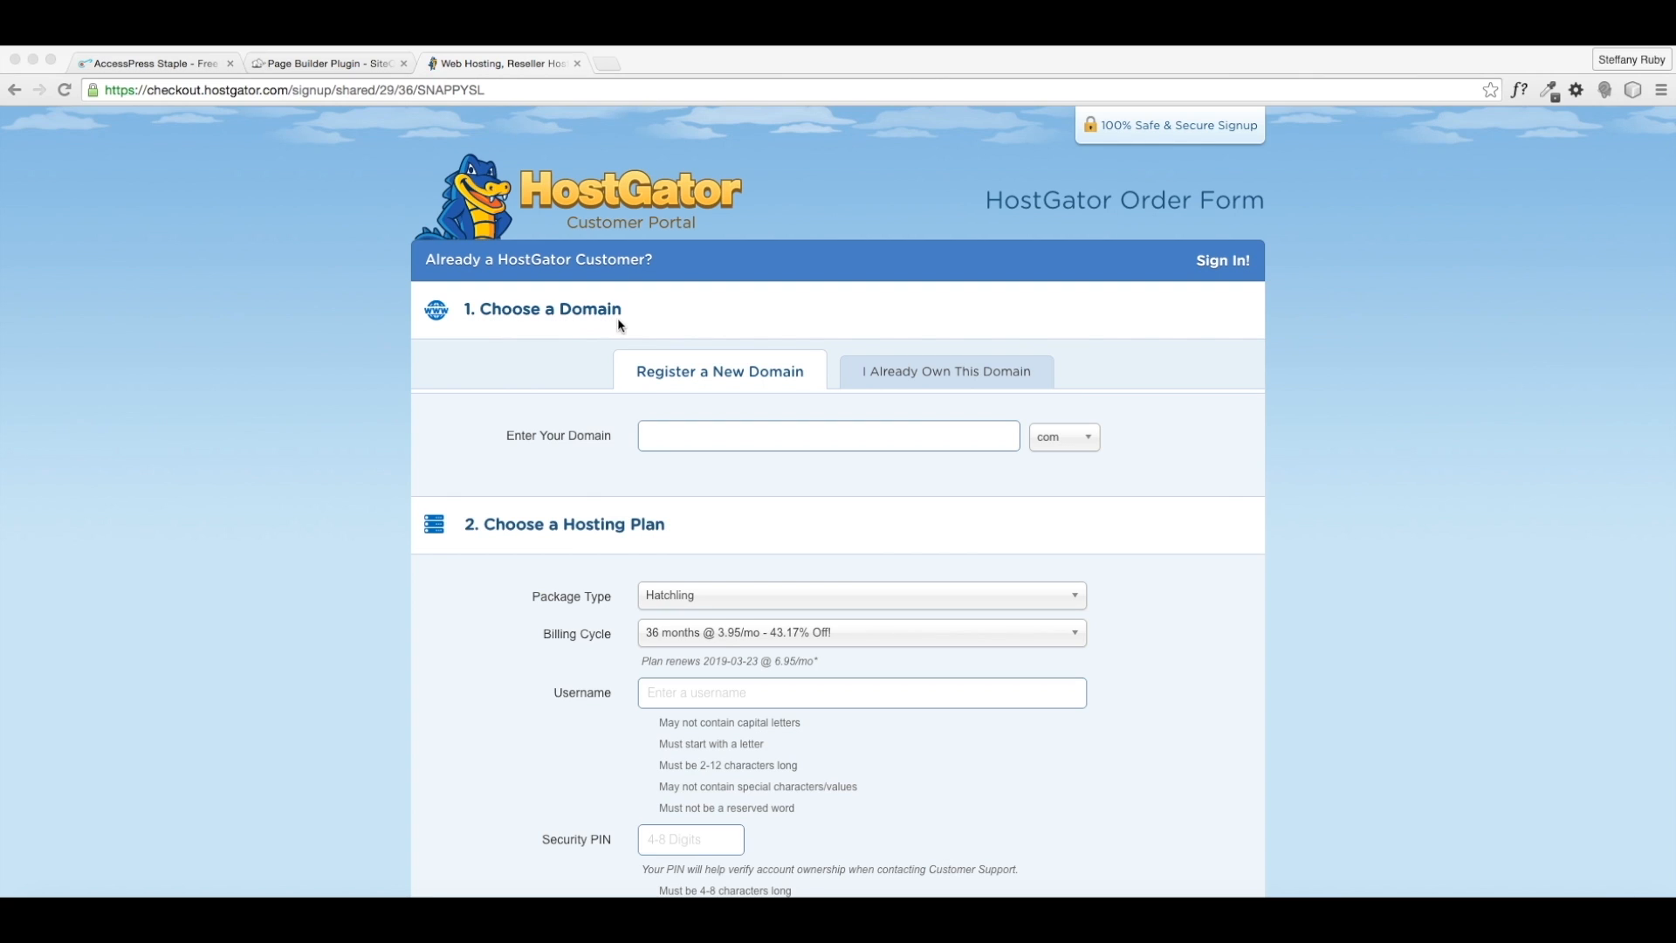
- Enter thefreelancecrew as the new domain, then scroll down to the billing cycle options
left_click(721, 441)
left_click(720, 436)
type("thefreelance")
type("vrew")
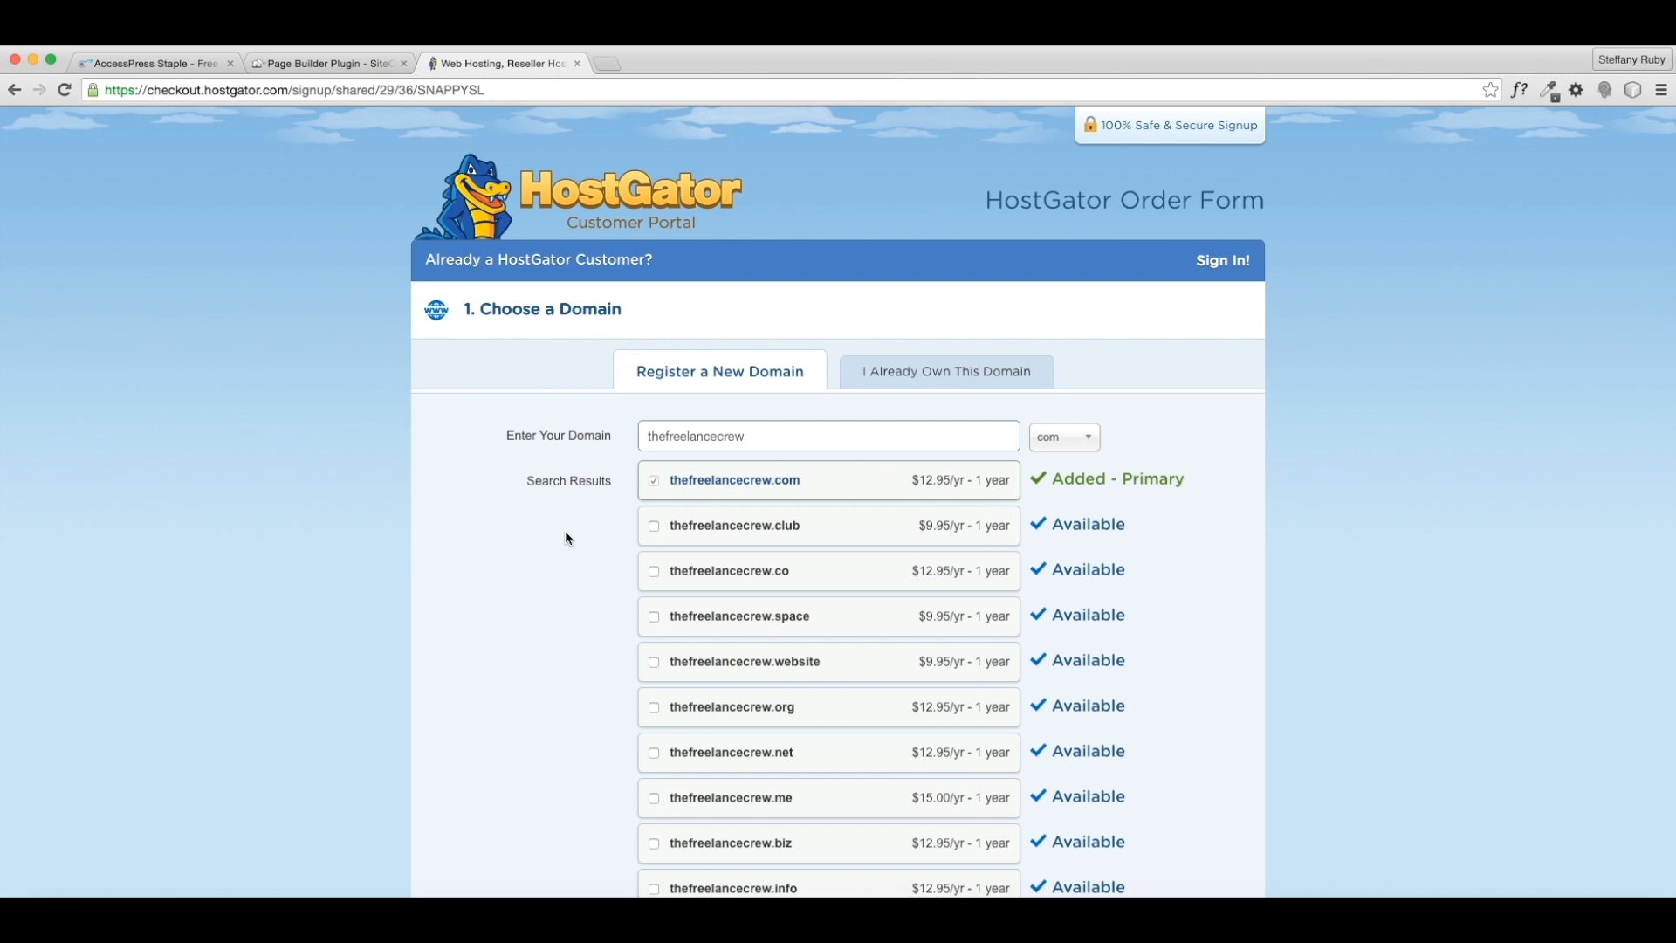
scroll(565, 531, "down", 3)
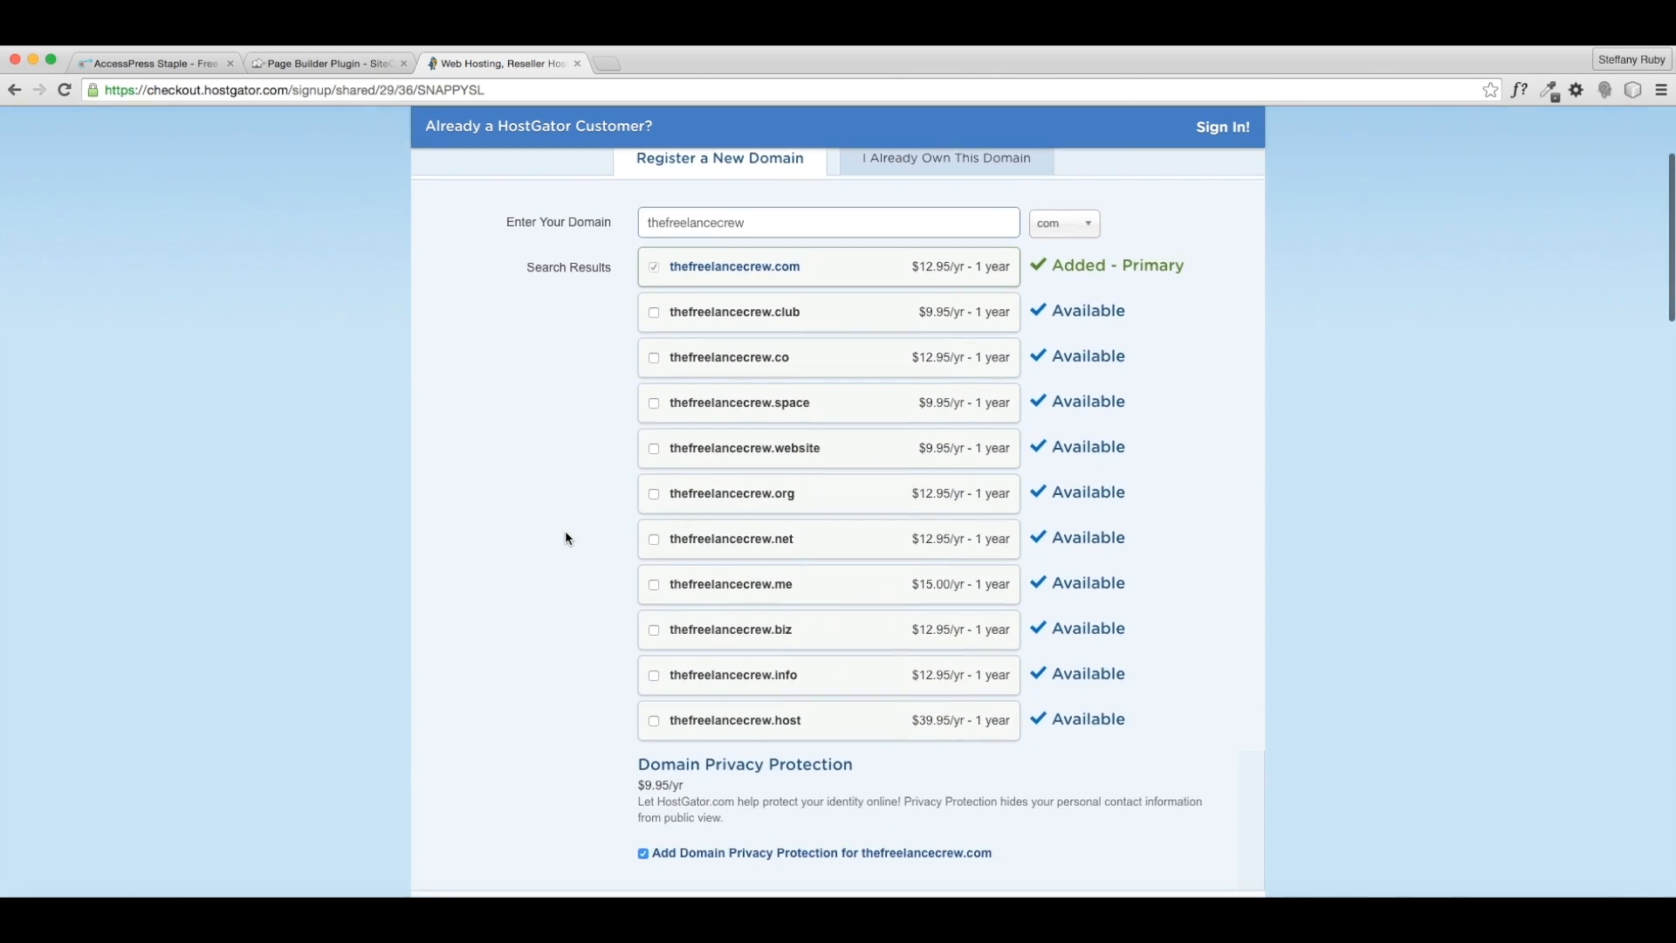
scroll(565, 535, "down", 3)
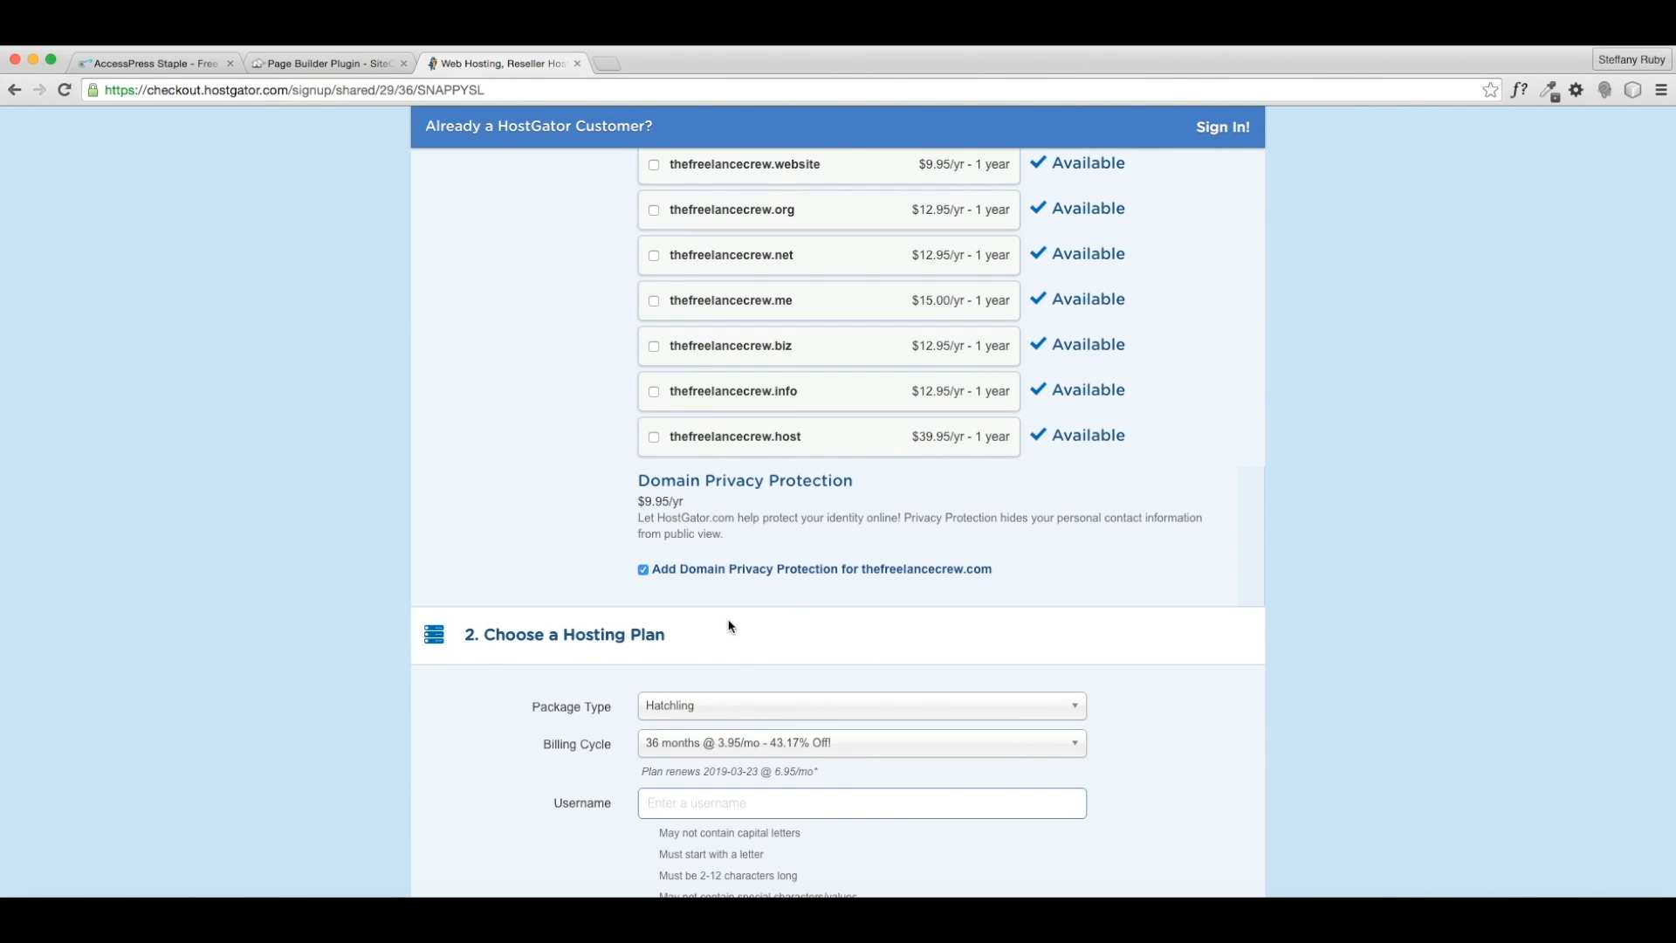
scroll(722, 615, "down", 1)
scroll(722, 615, "down", 2)
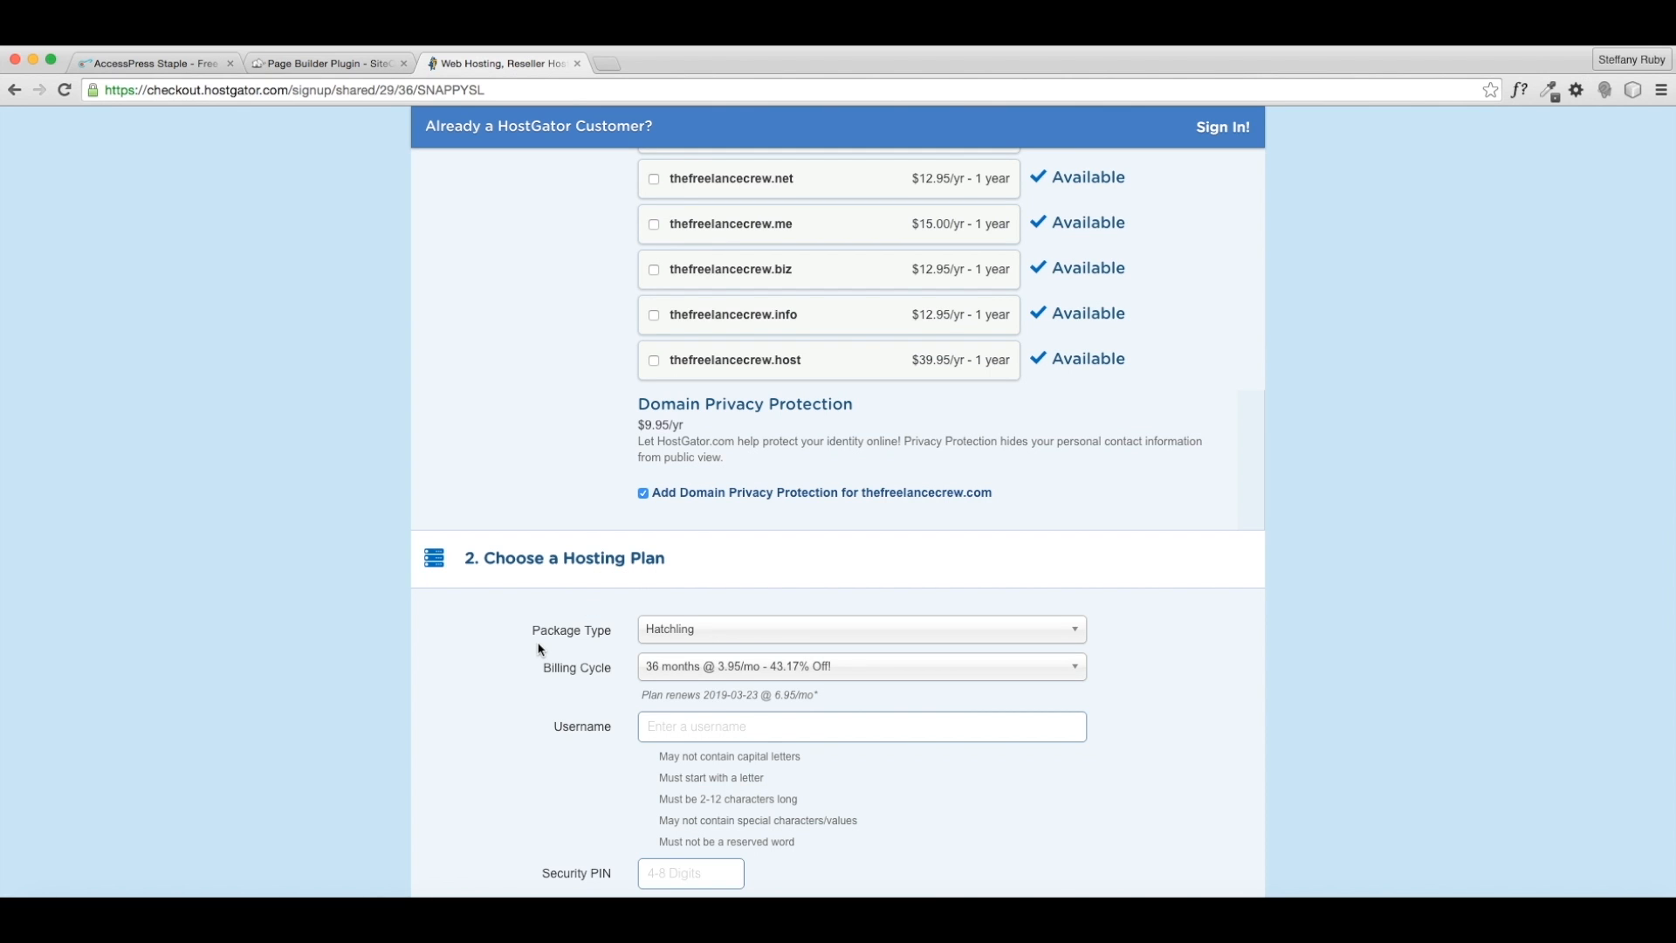
scroll(538, 650, "down", 3)
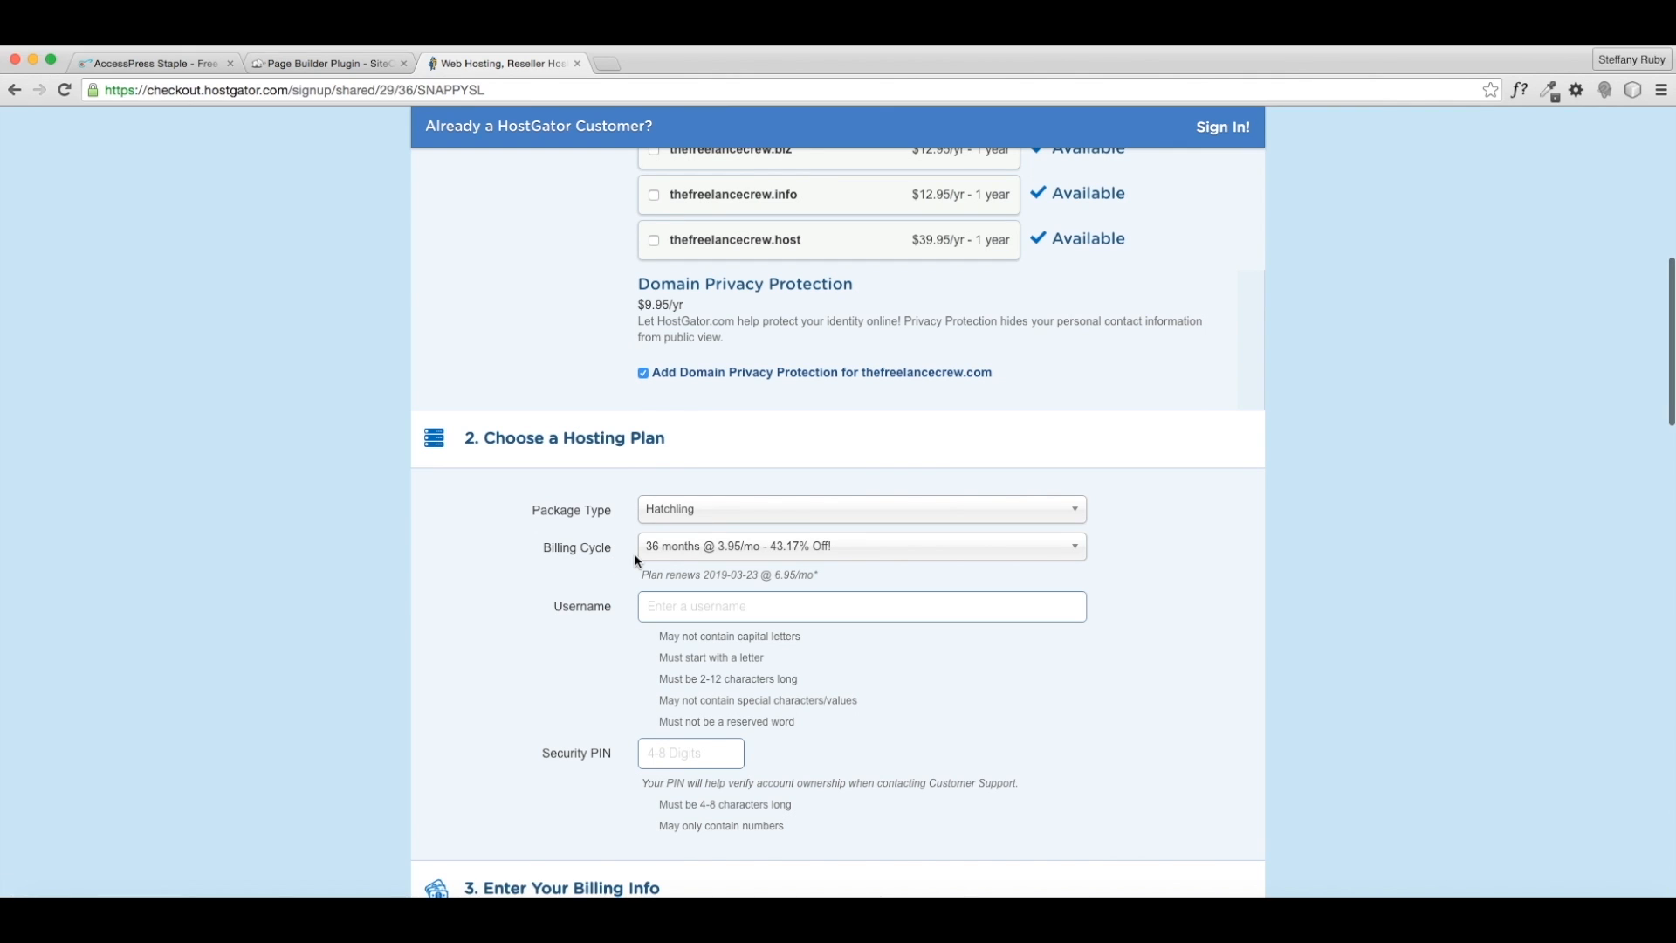
left_click(666, 550)
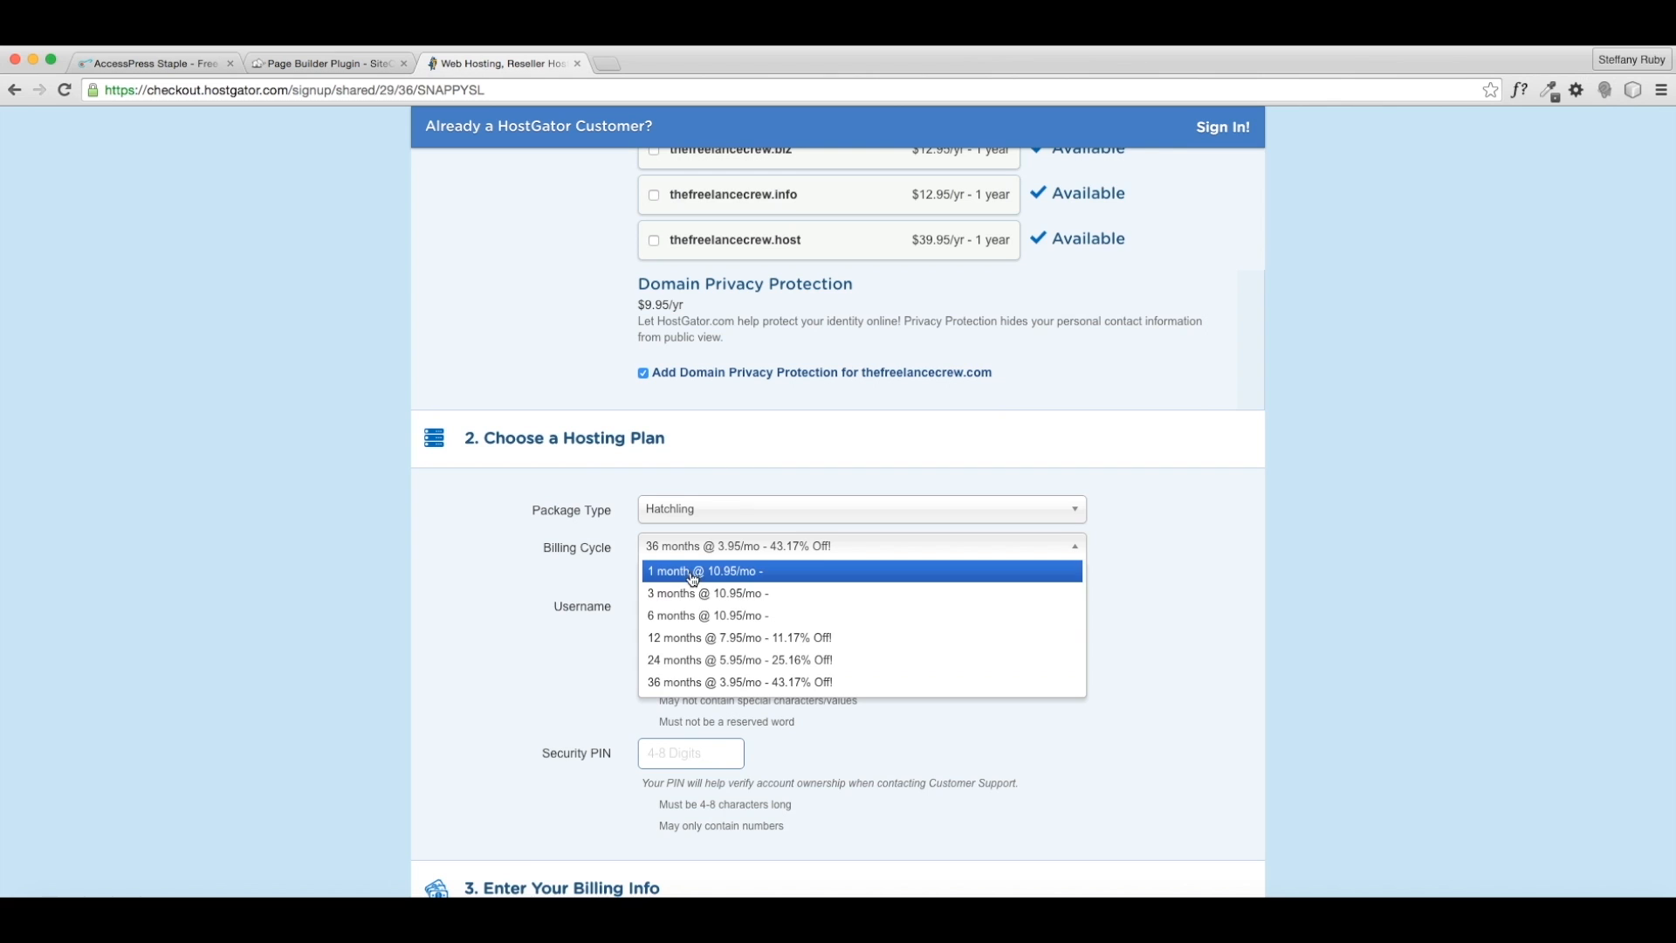
- Choose 1 month at 10.95/mo billing and fill in an account username and security PIN
left_click(691, 571)
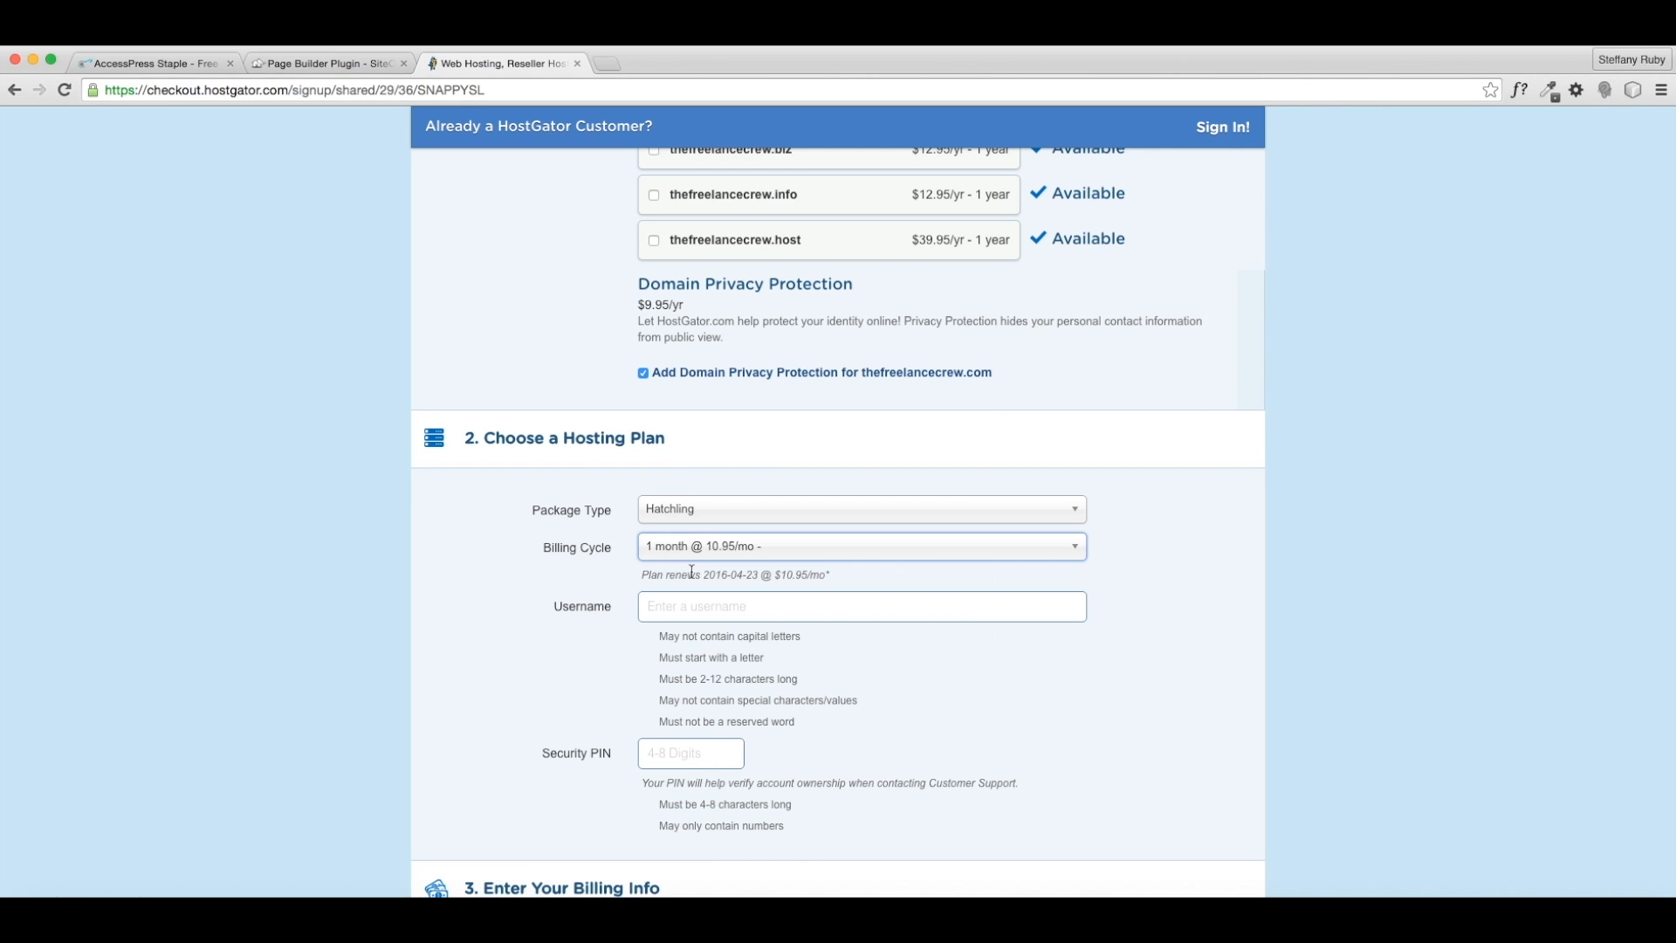
left_click(651, 606)
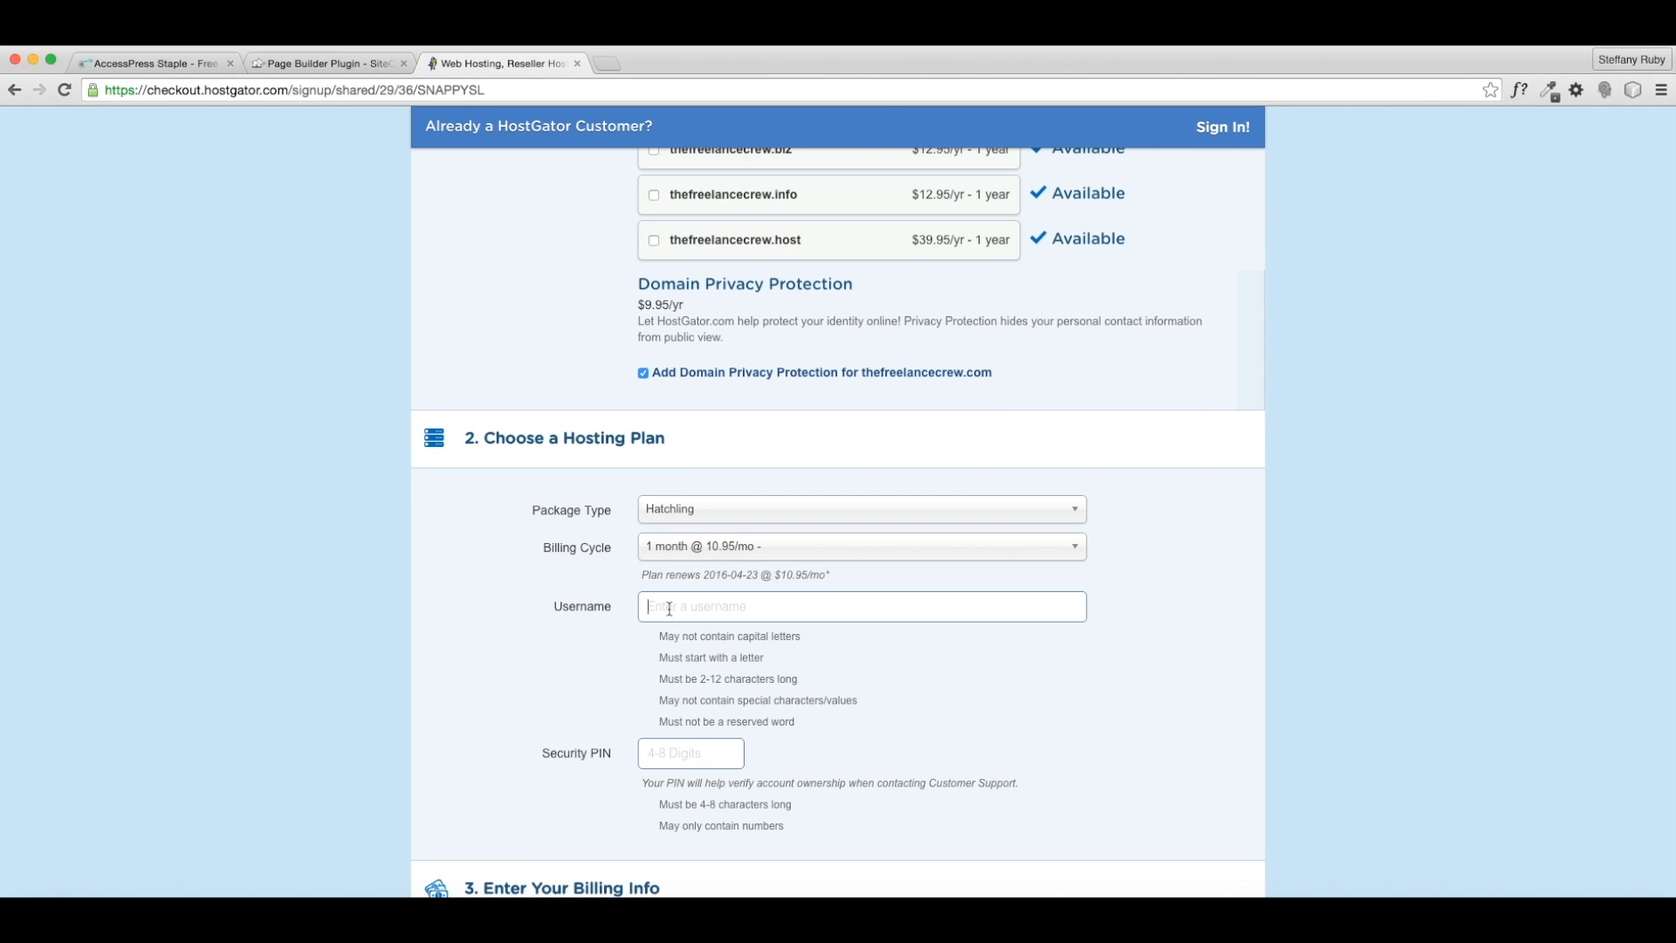
scroll(660, 608, "down", 2)
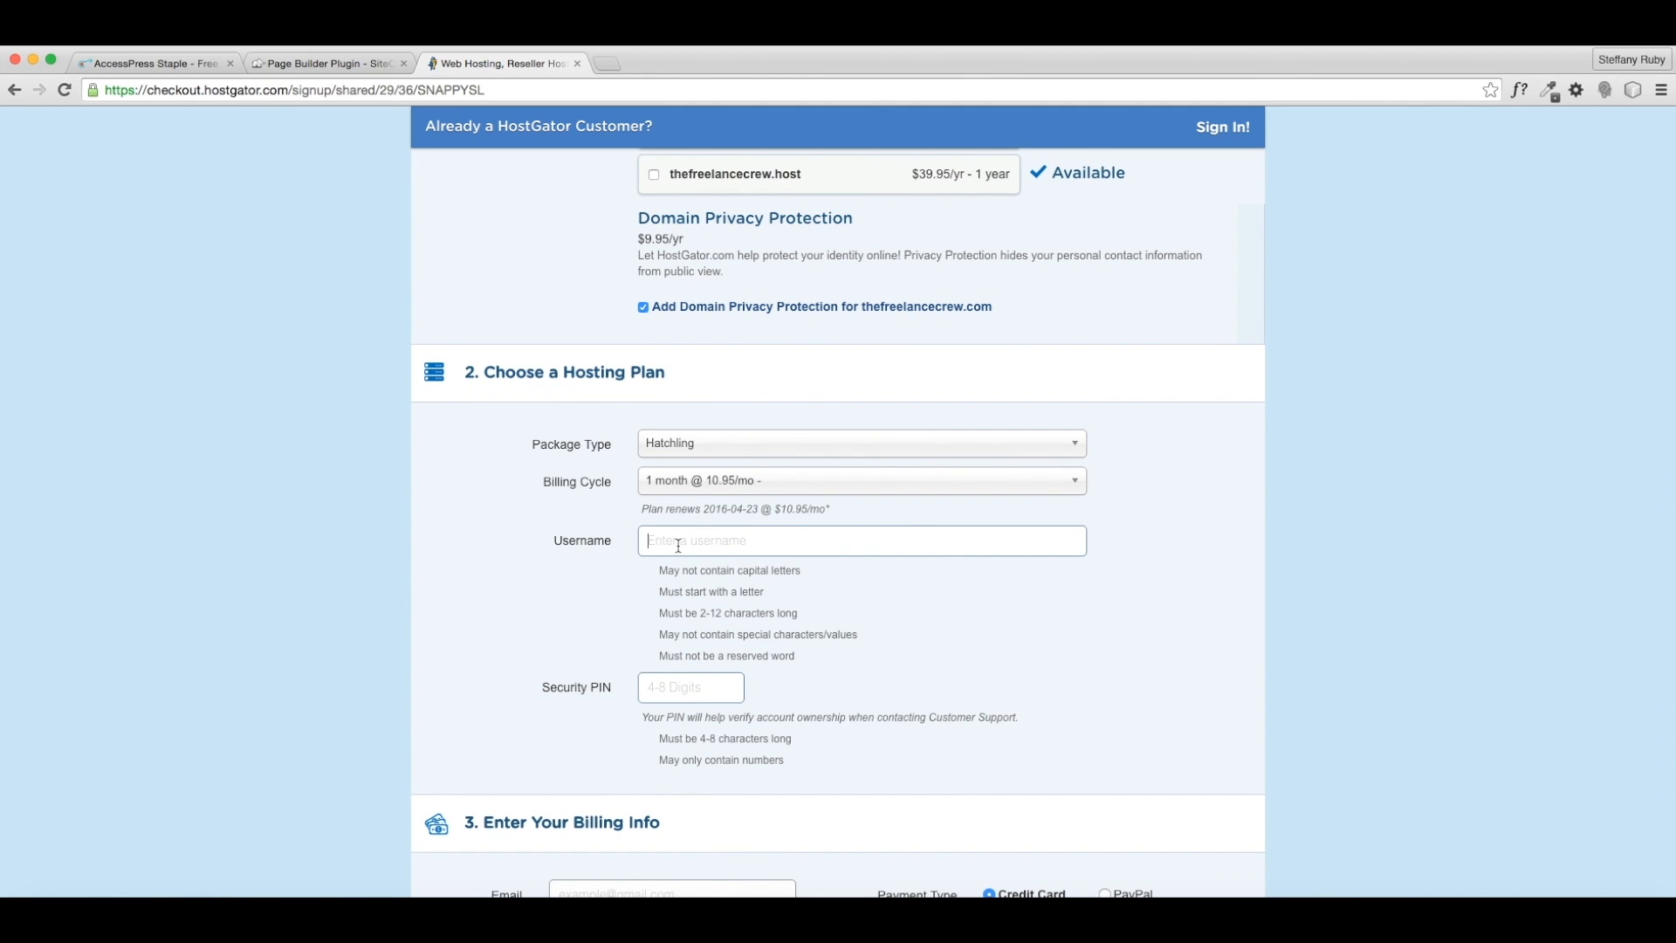
type("thefc")
scroll(702, 661, "down", 2)
left_click(683, 623)
type("1234")
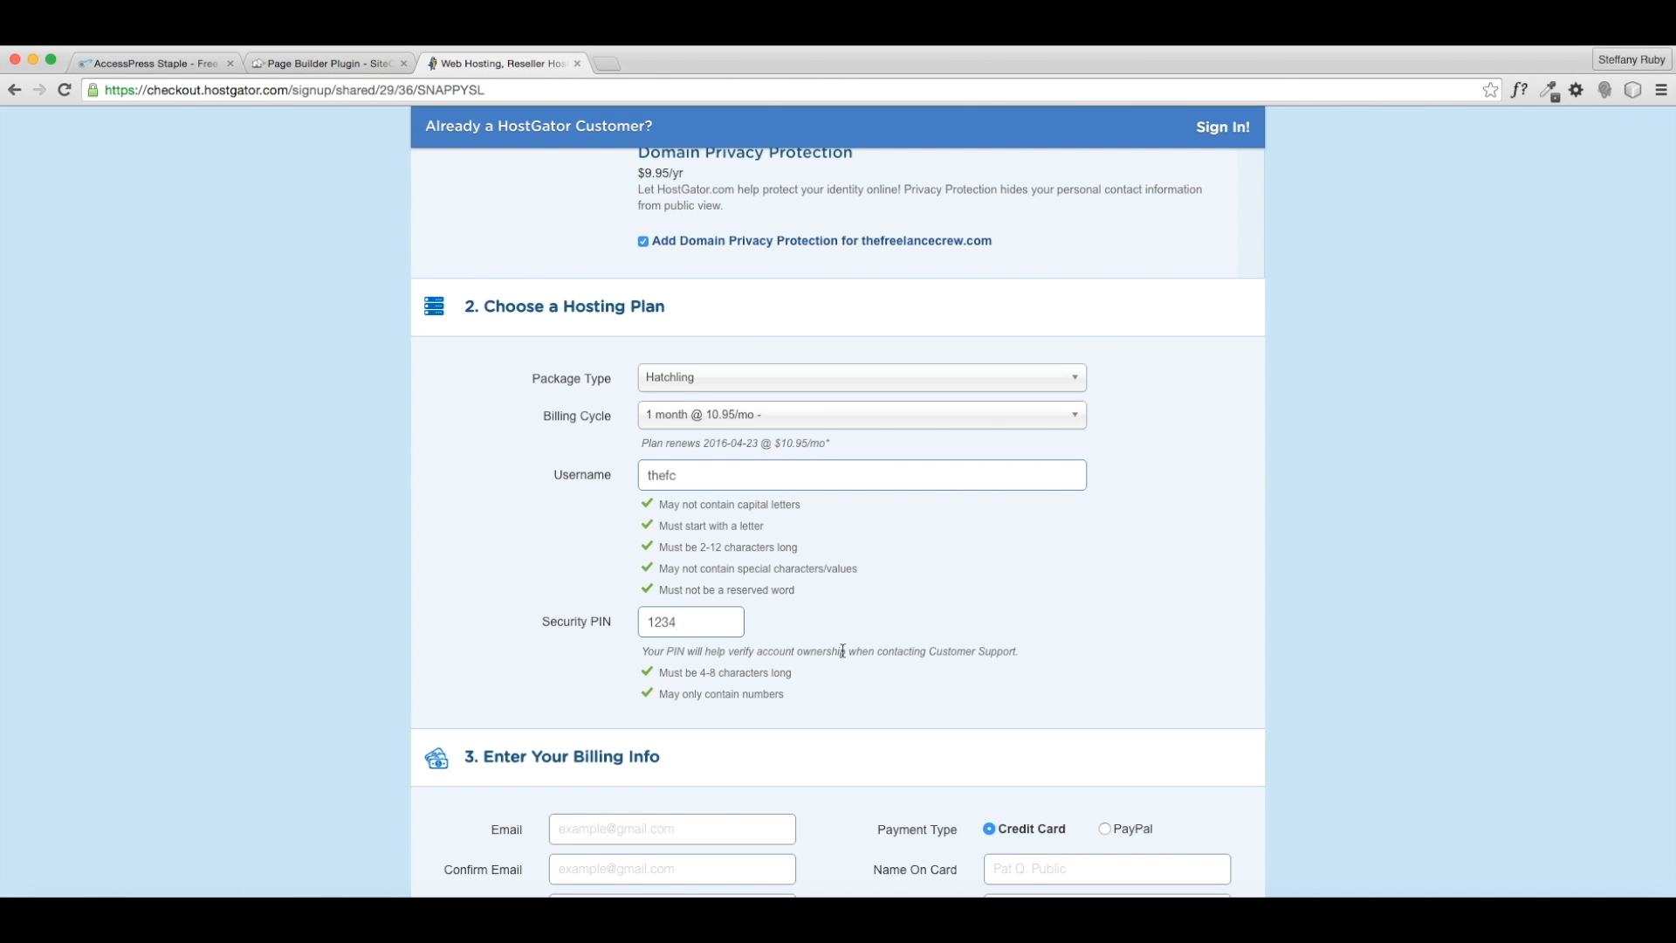
scroll(851, 655, "down", 10)
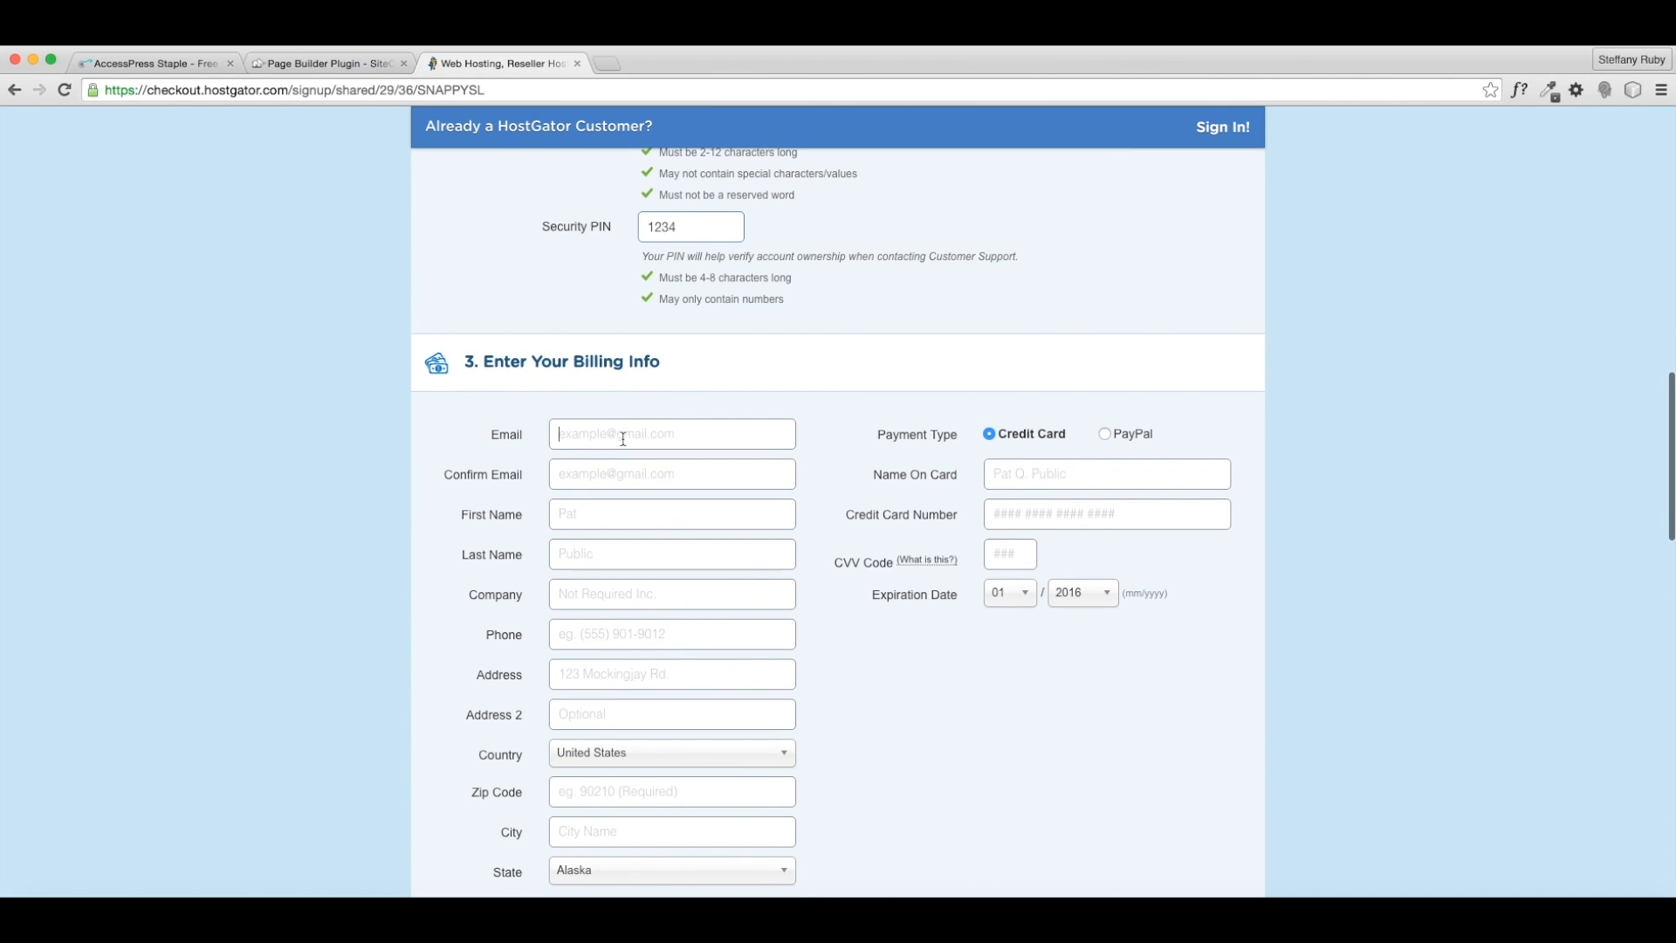
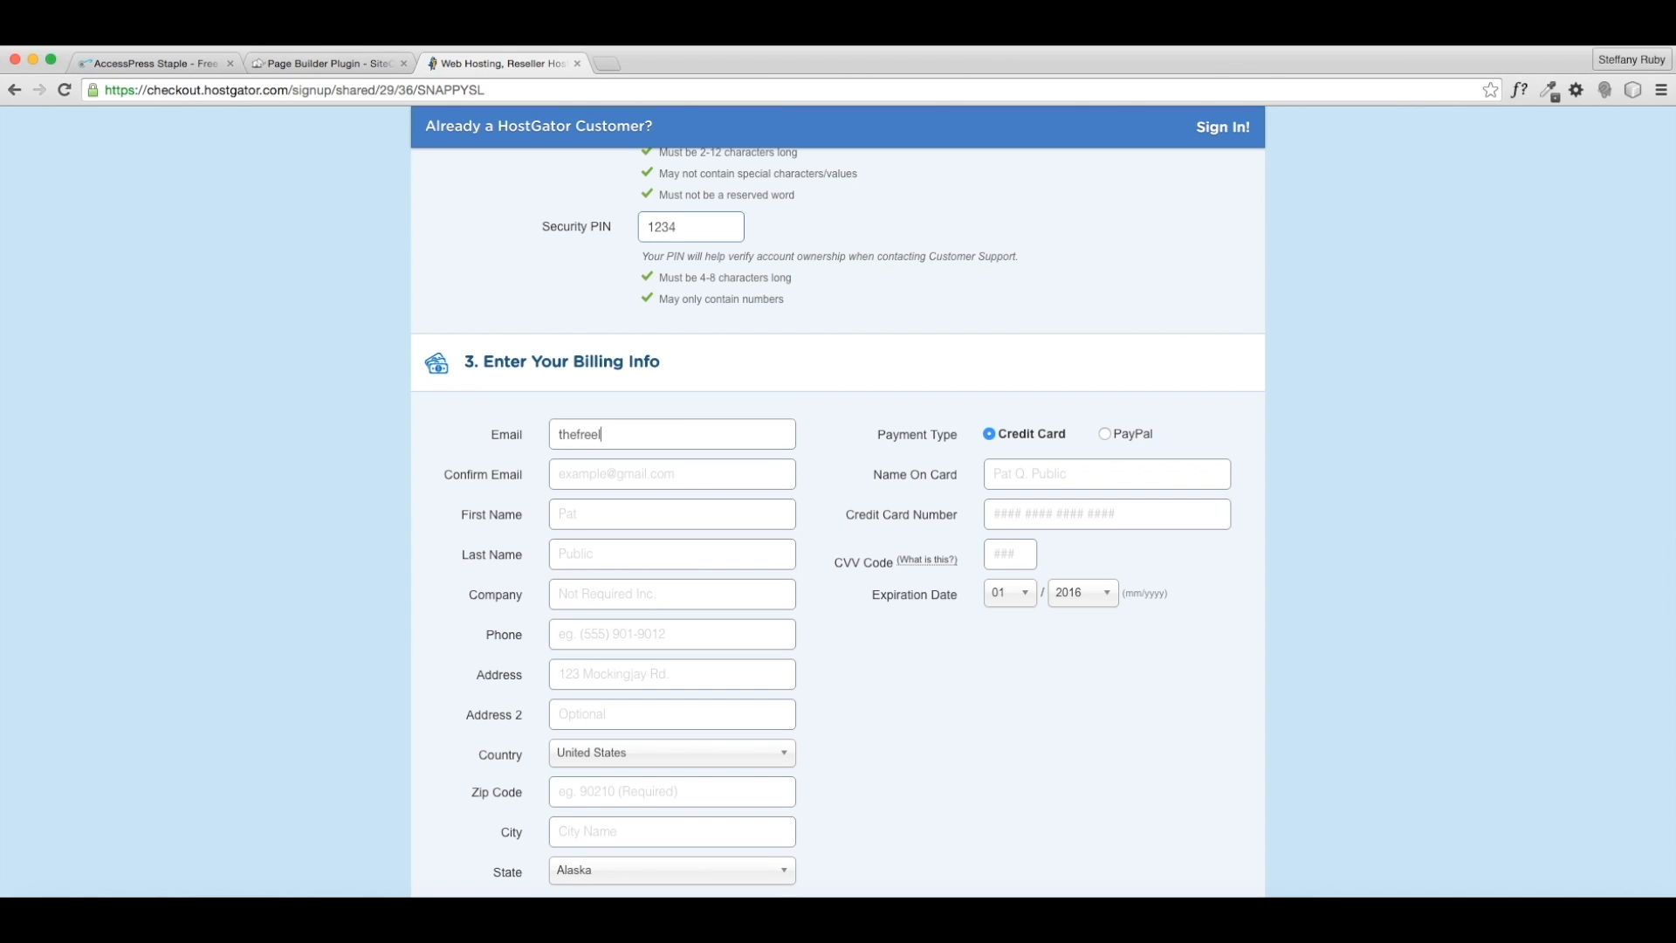
- Enter the contact e-mail address, confirm it, and fill in the first name
key("Tab")
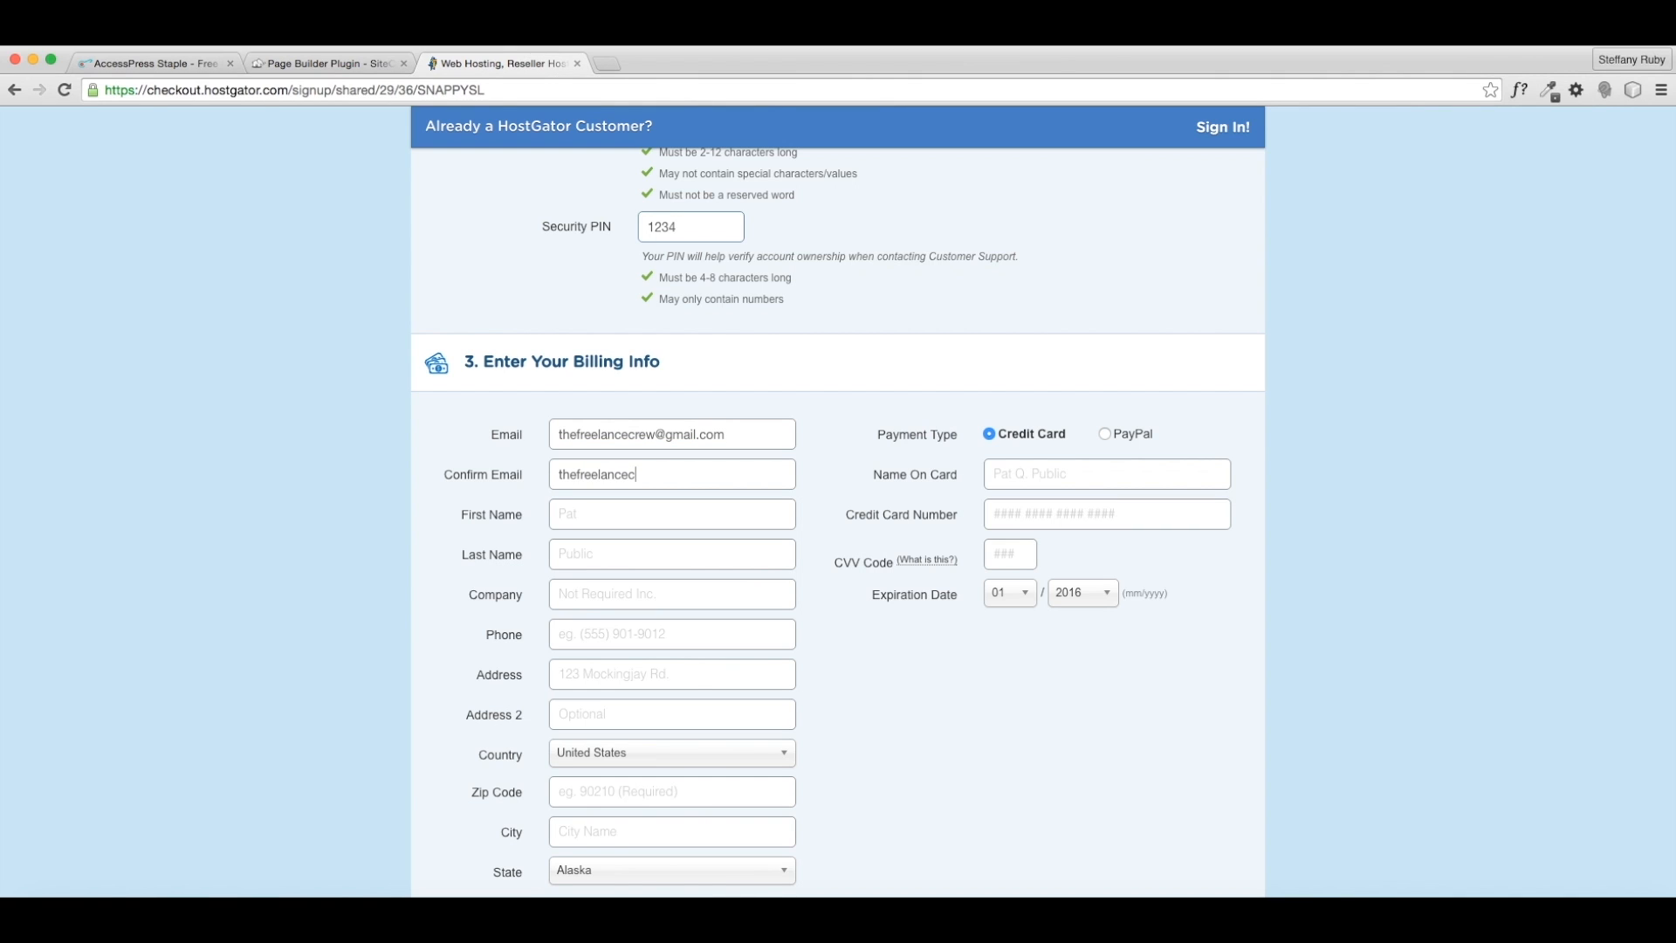
key("Tab")
type("Steffany")
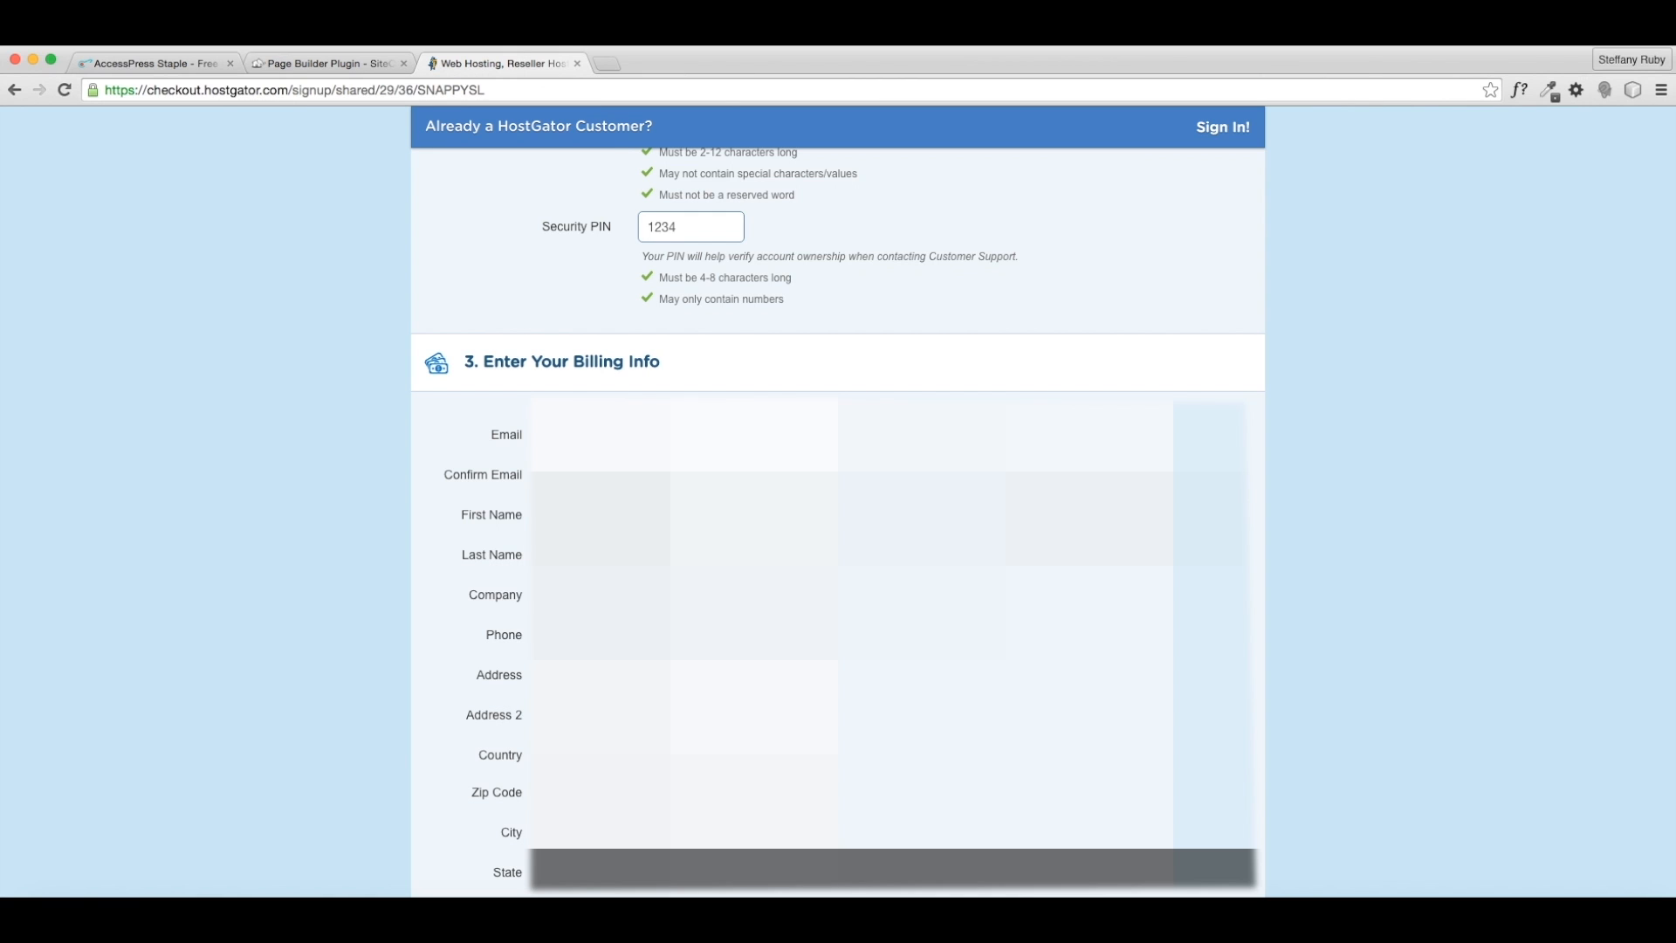
- Untick the SiteLock security and CodeGuard backup add-ons under Additional Services
scroll(837, 524, "down", 3)
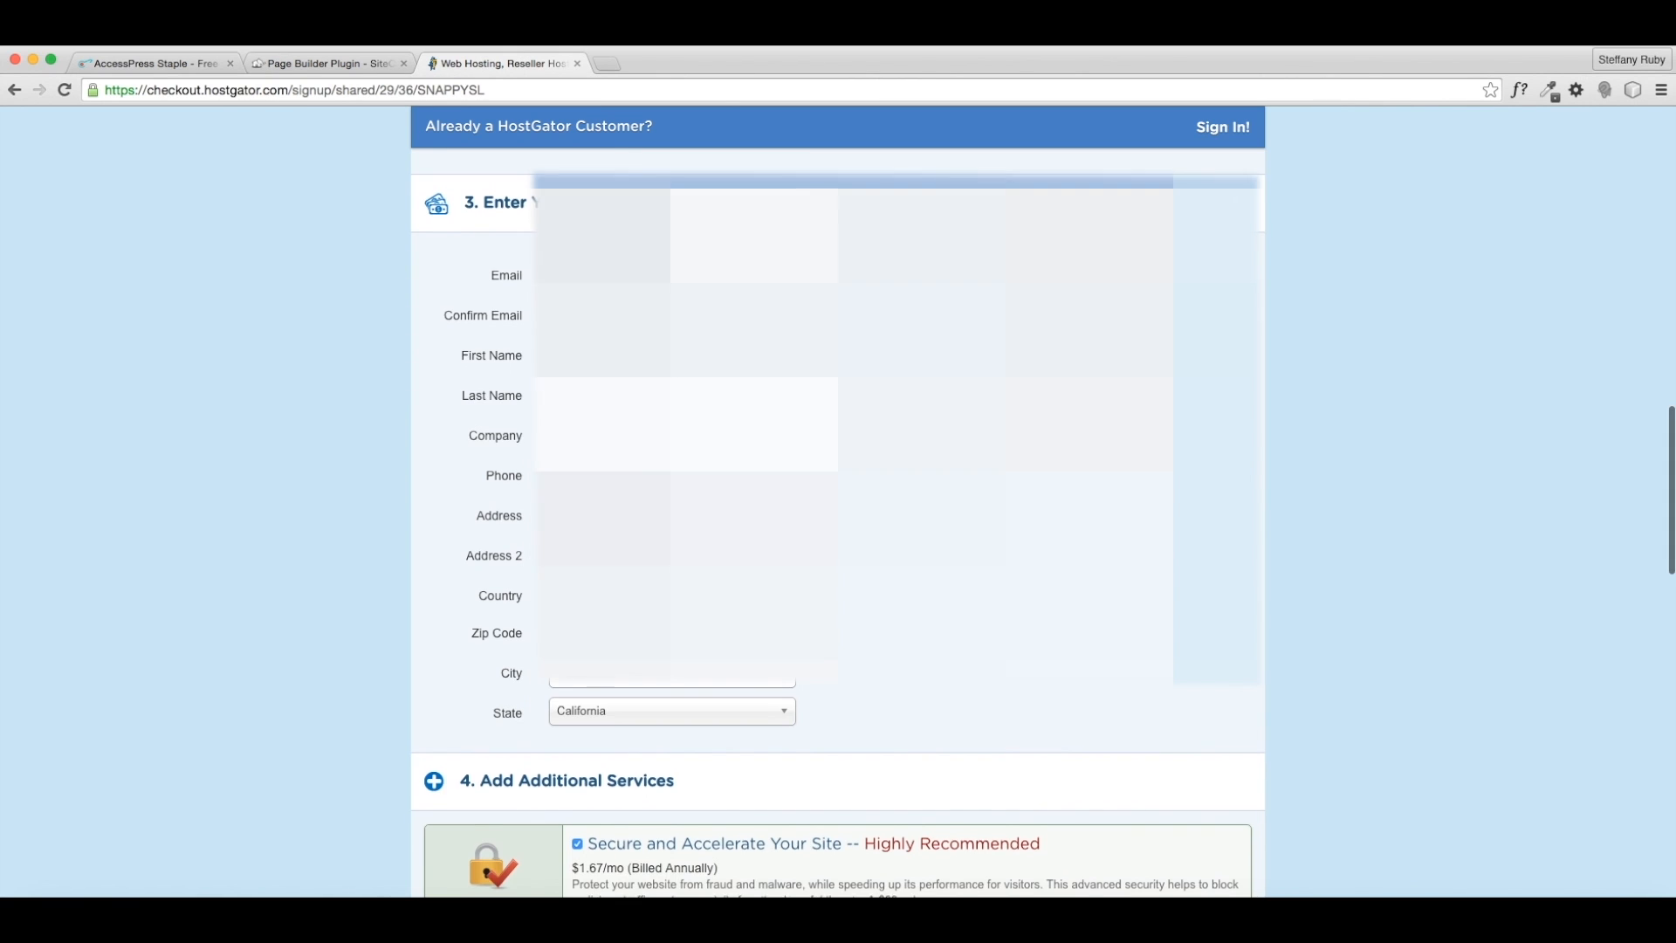
scroll(1037, 539, "down", 3)
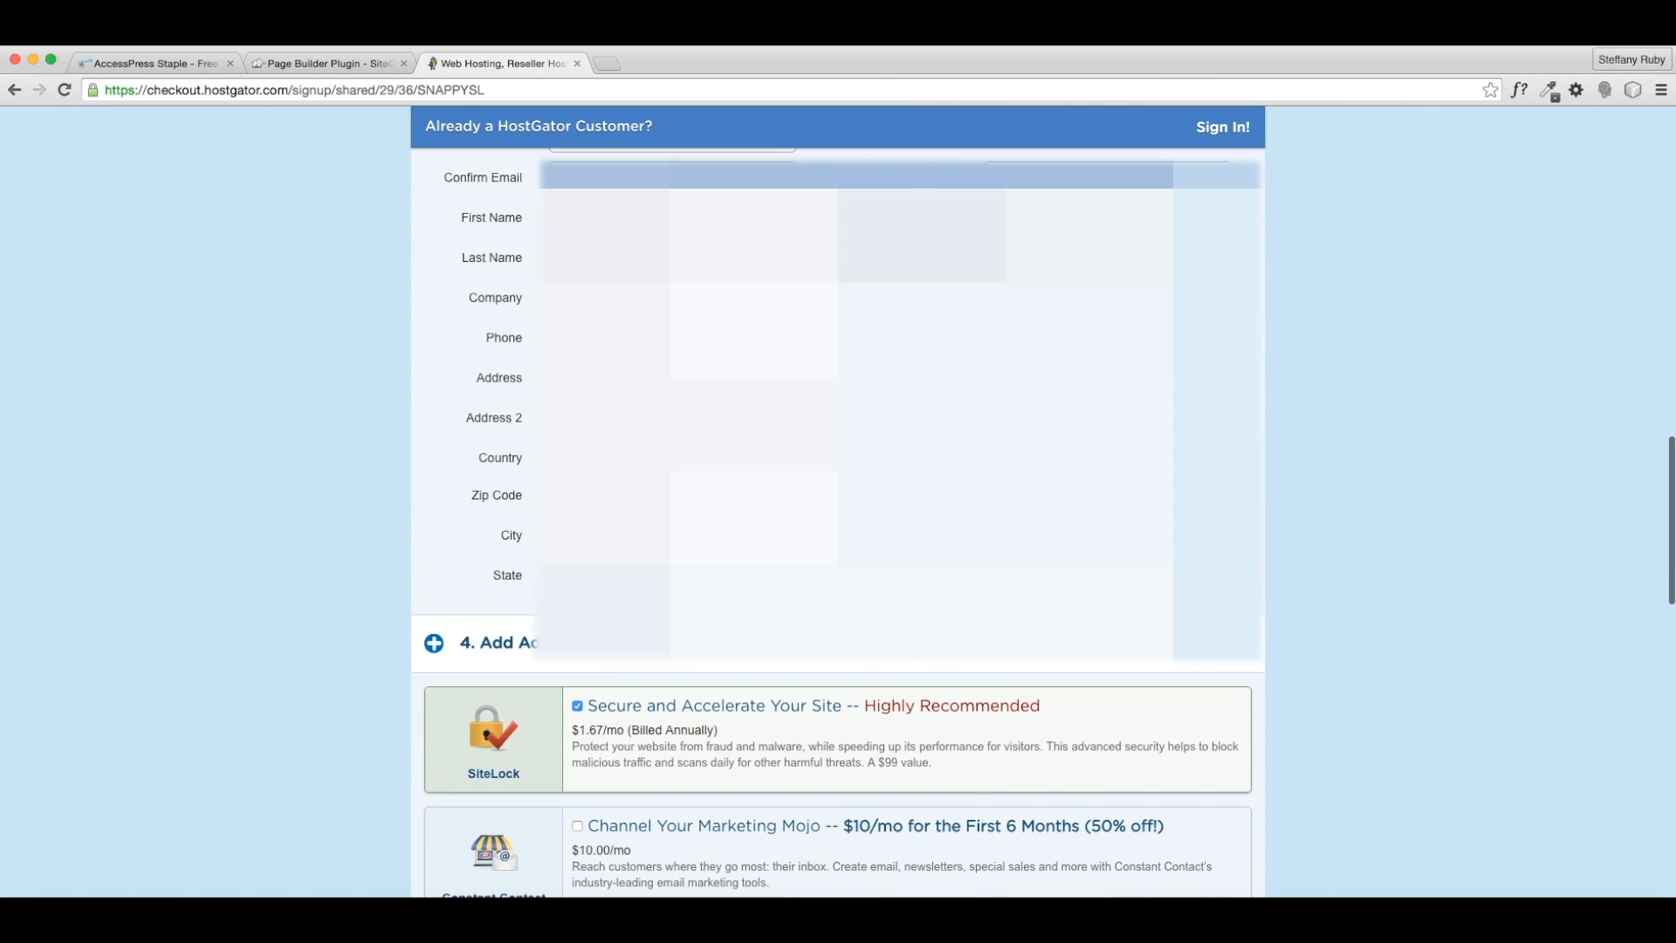
scroll(1036, 540, "down", 2)
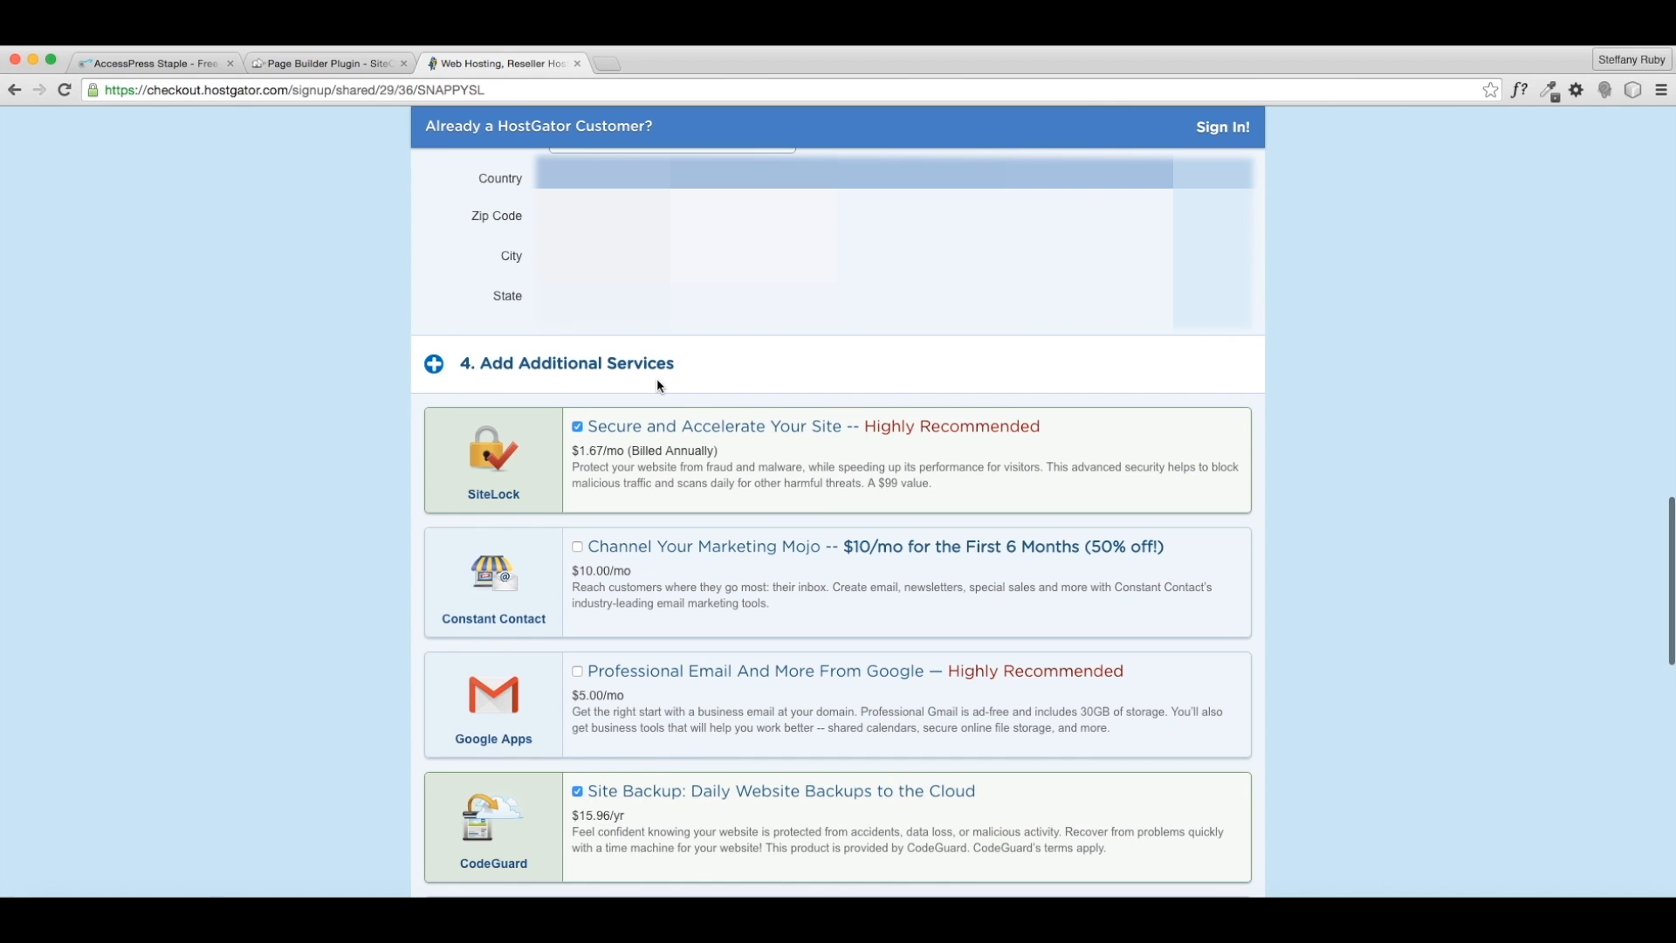
scroll(657, 384, "down", 3)
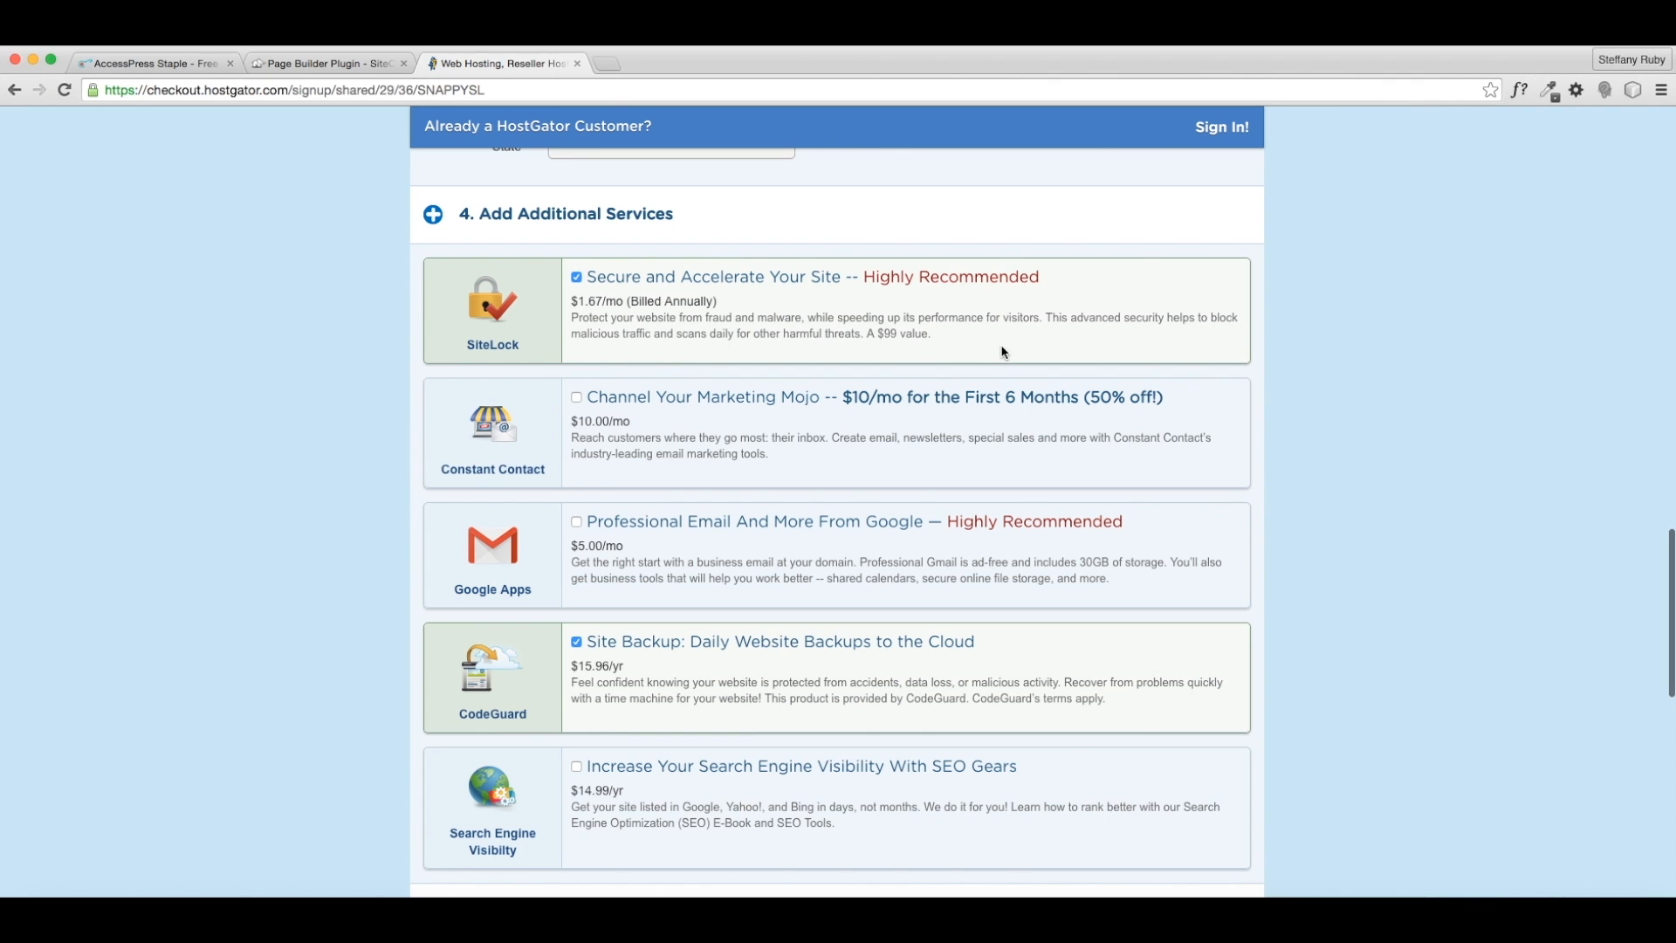
scroll(632, 395, "down", 1)
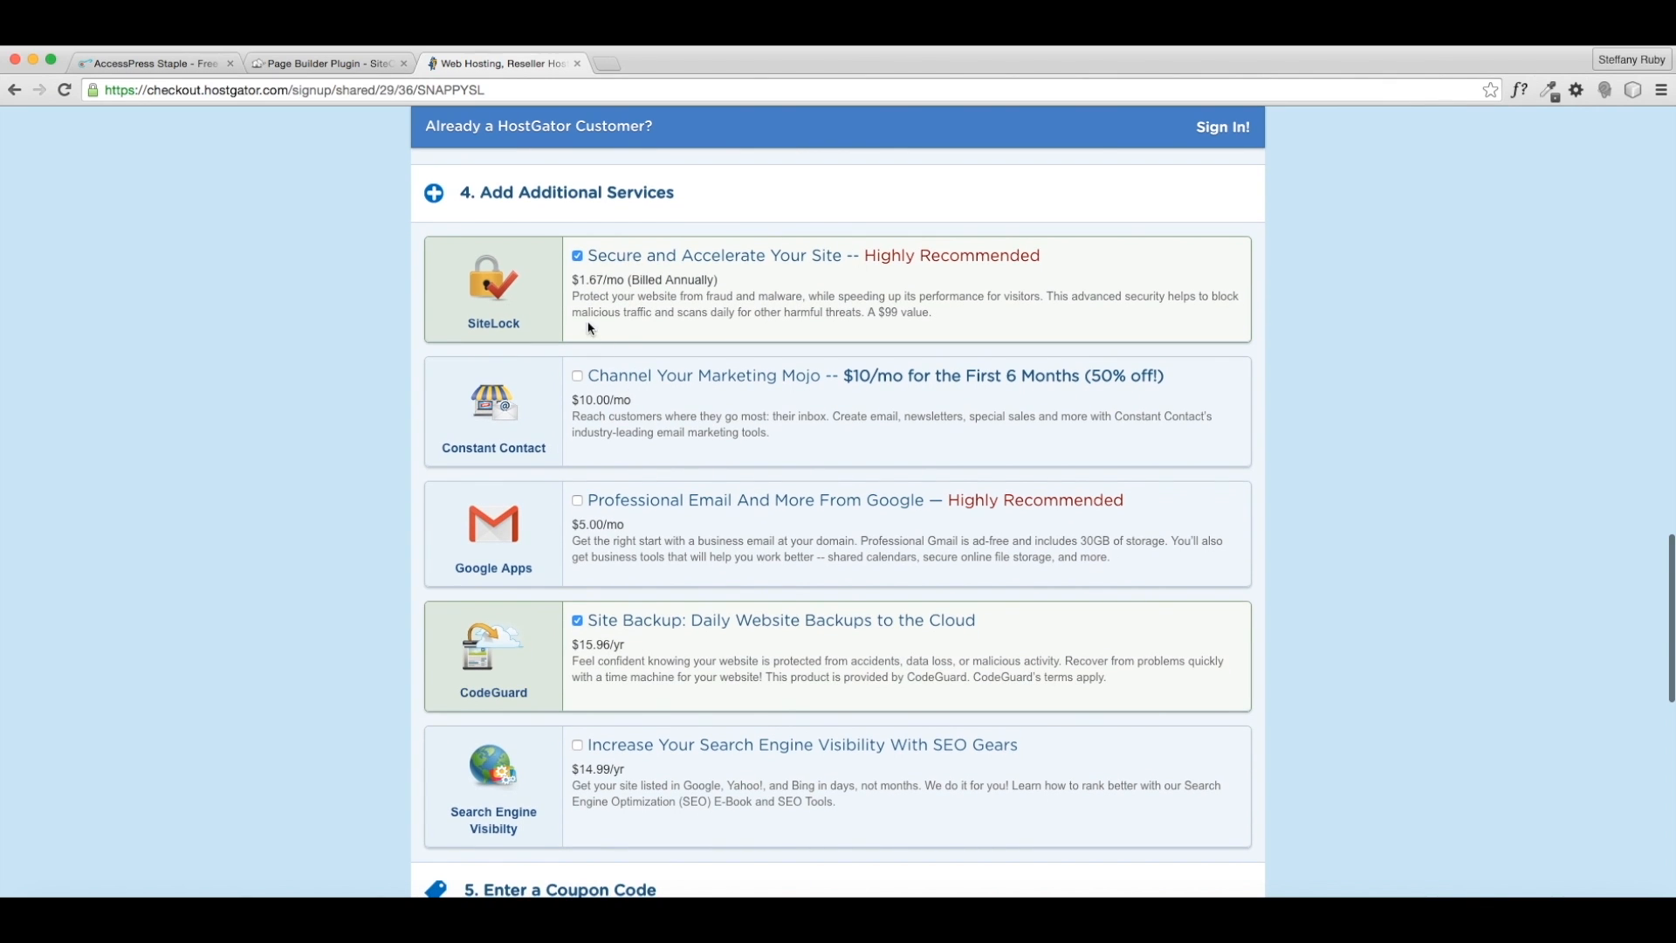
left_click(578, 257)
left_click(575, 620)
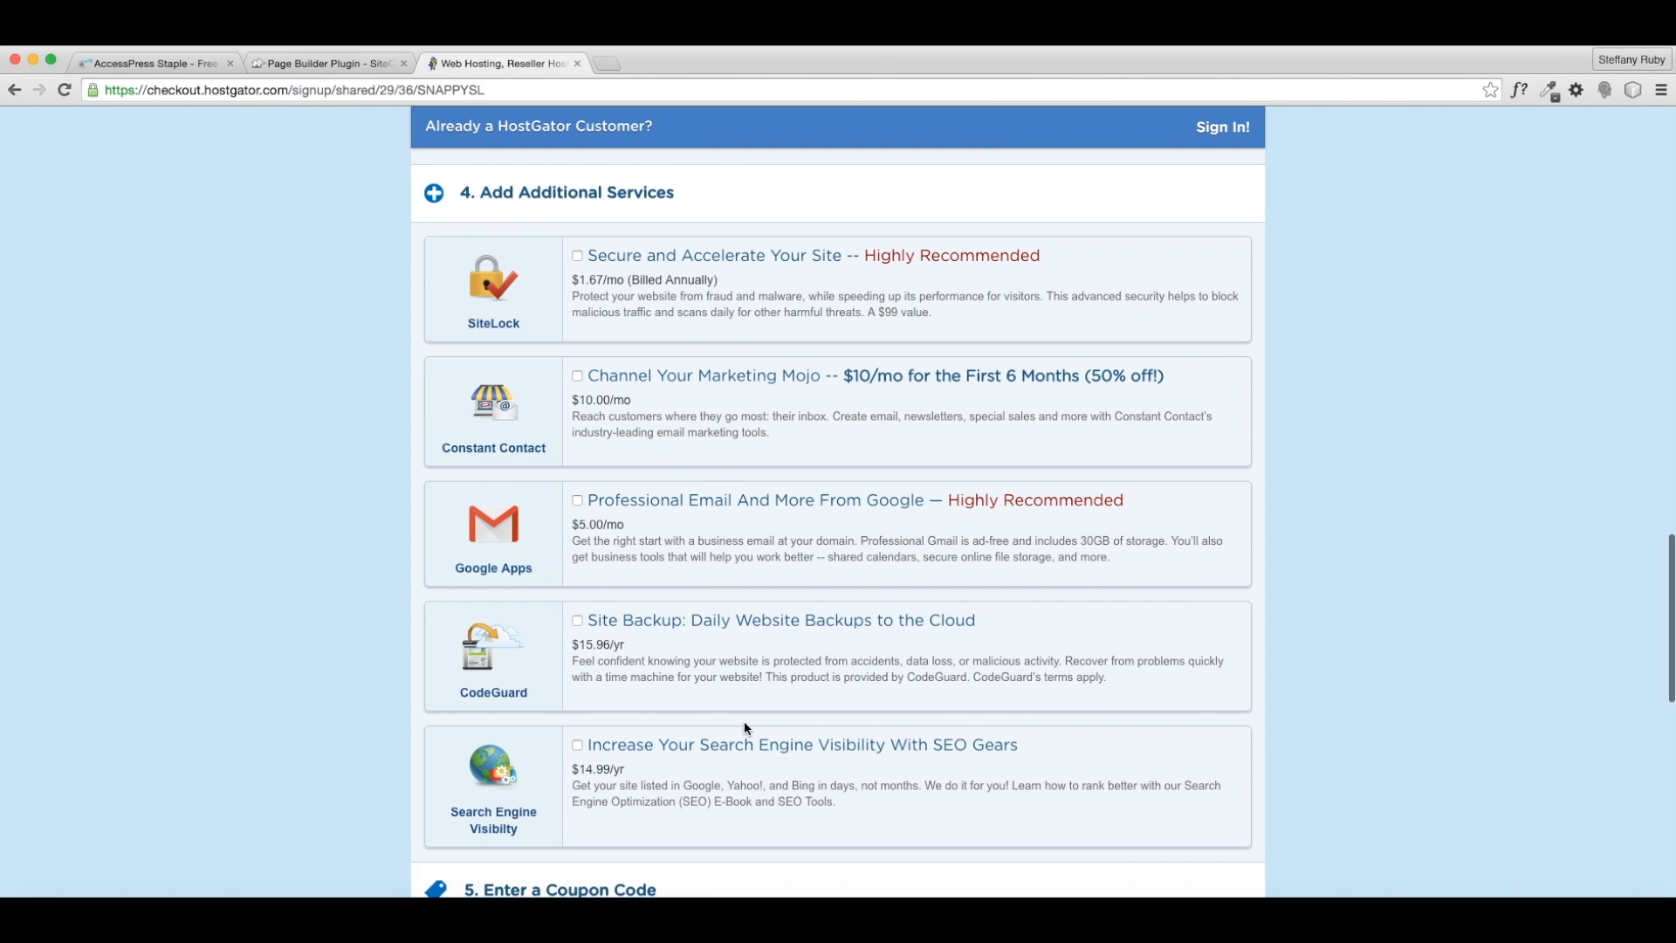
scroll(743, 720, "down", 3)
scroll(740, 707, "down", 5)
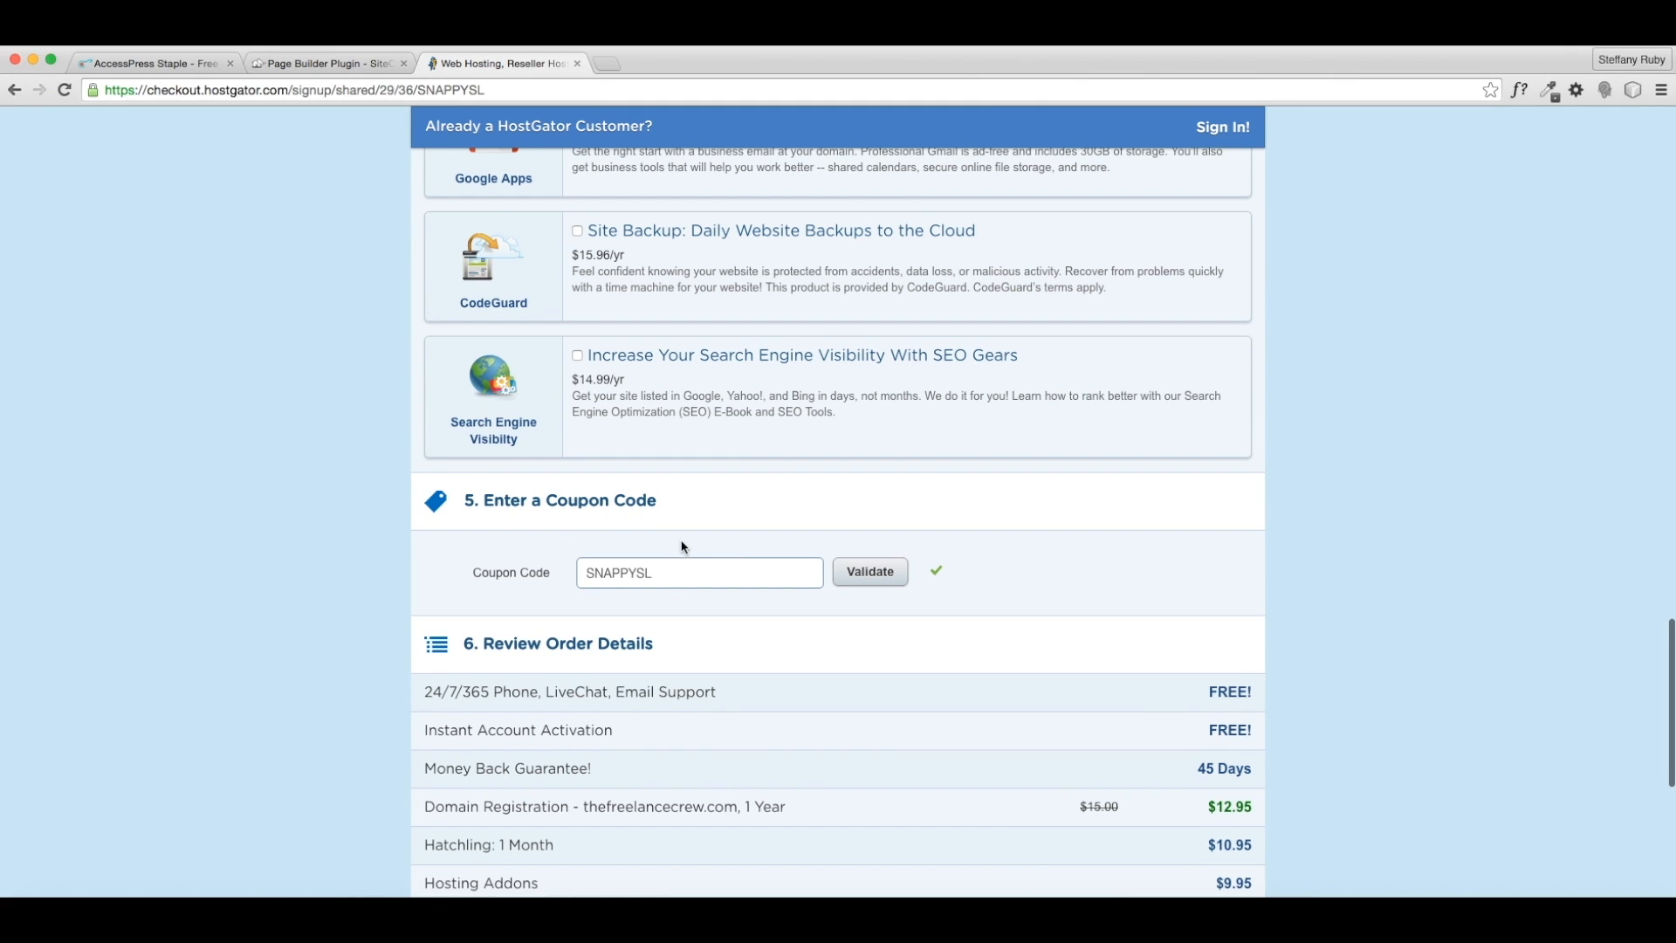
- Replace the SNAPPYSL coupon with BUILDPATH and apply it to lower the total
left_click_drag(672, 573, 586, 572)
key("BackSpace")
type("BUILDPATH")
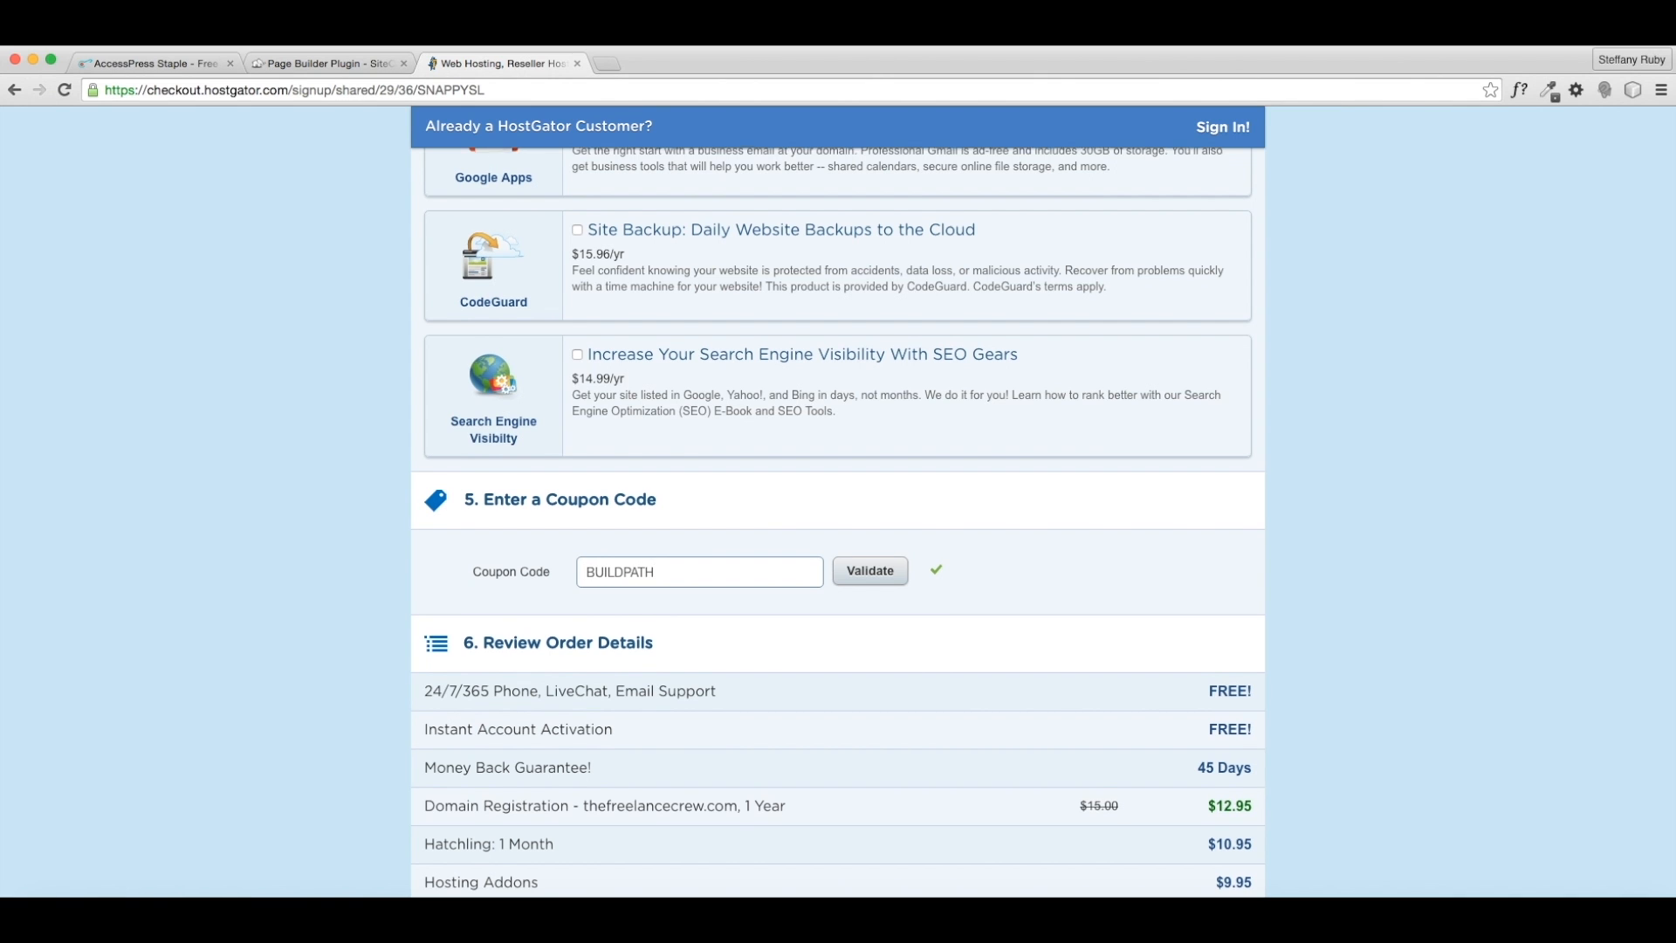
scroll(1076, 625, "down", 5)
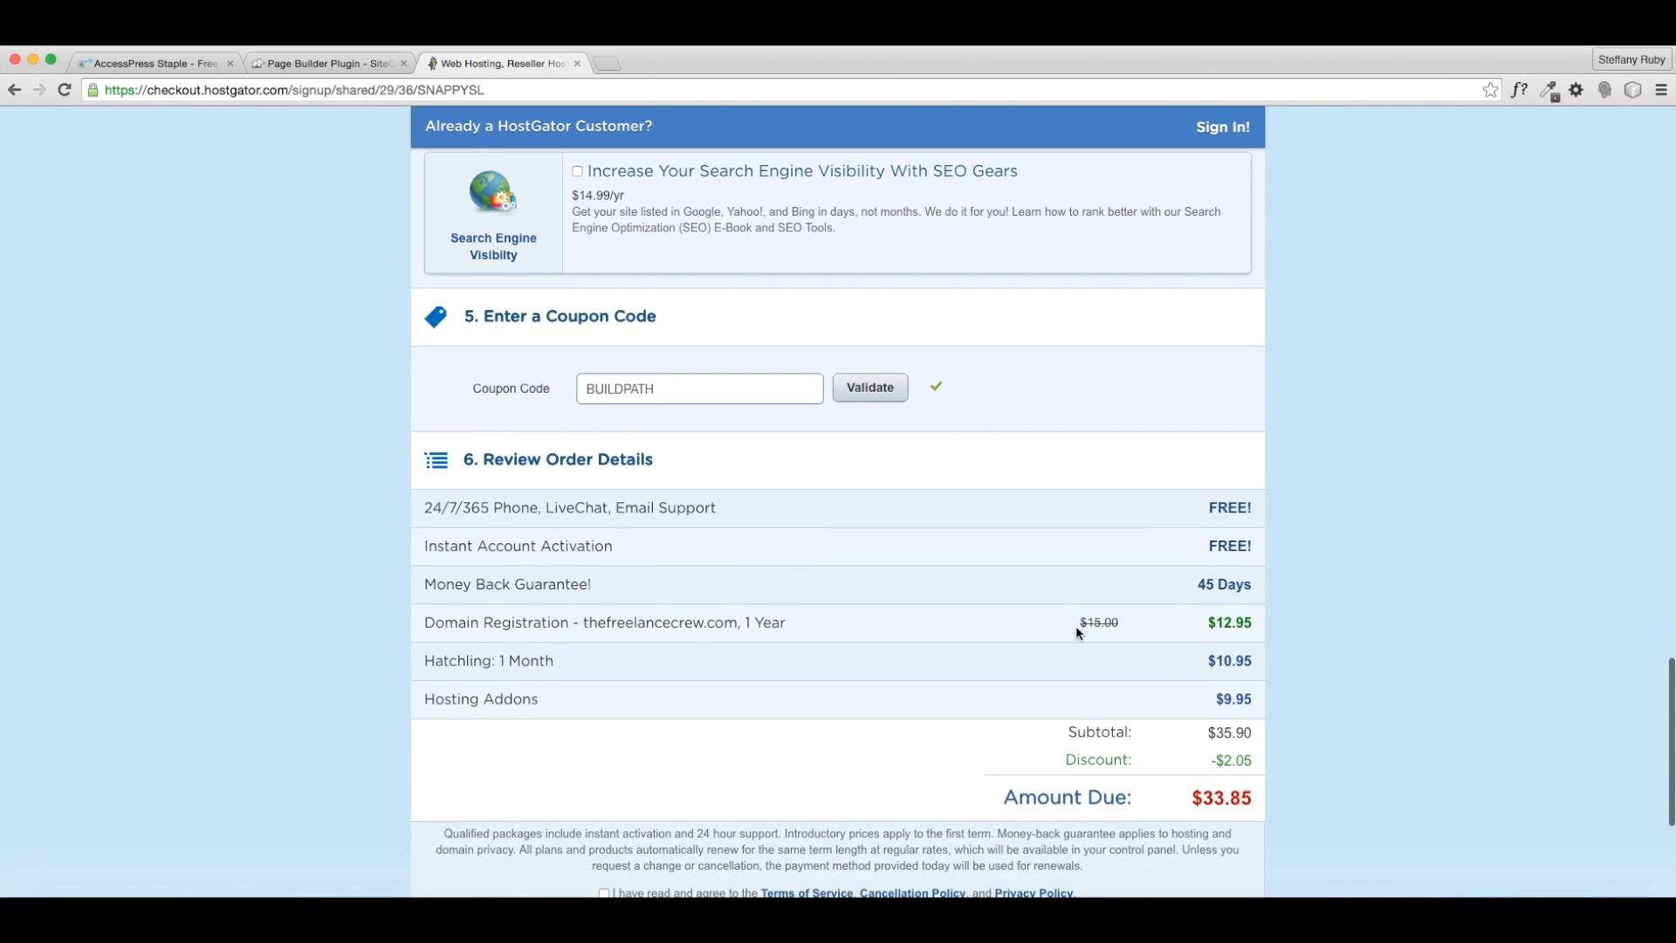
left_click(877, 393)
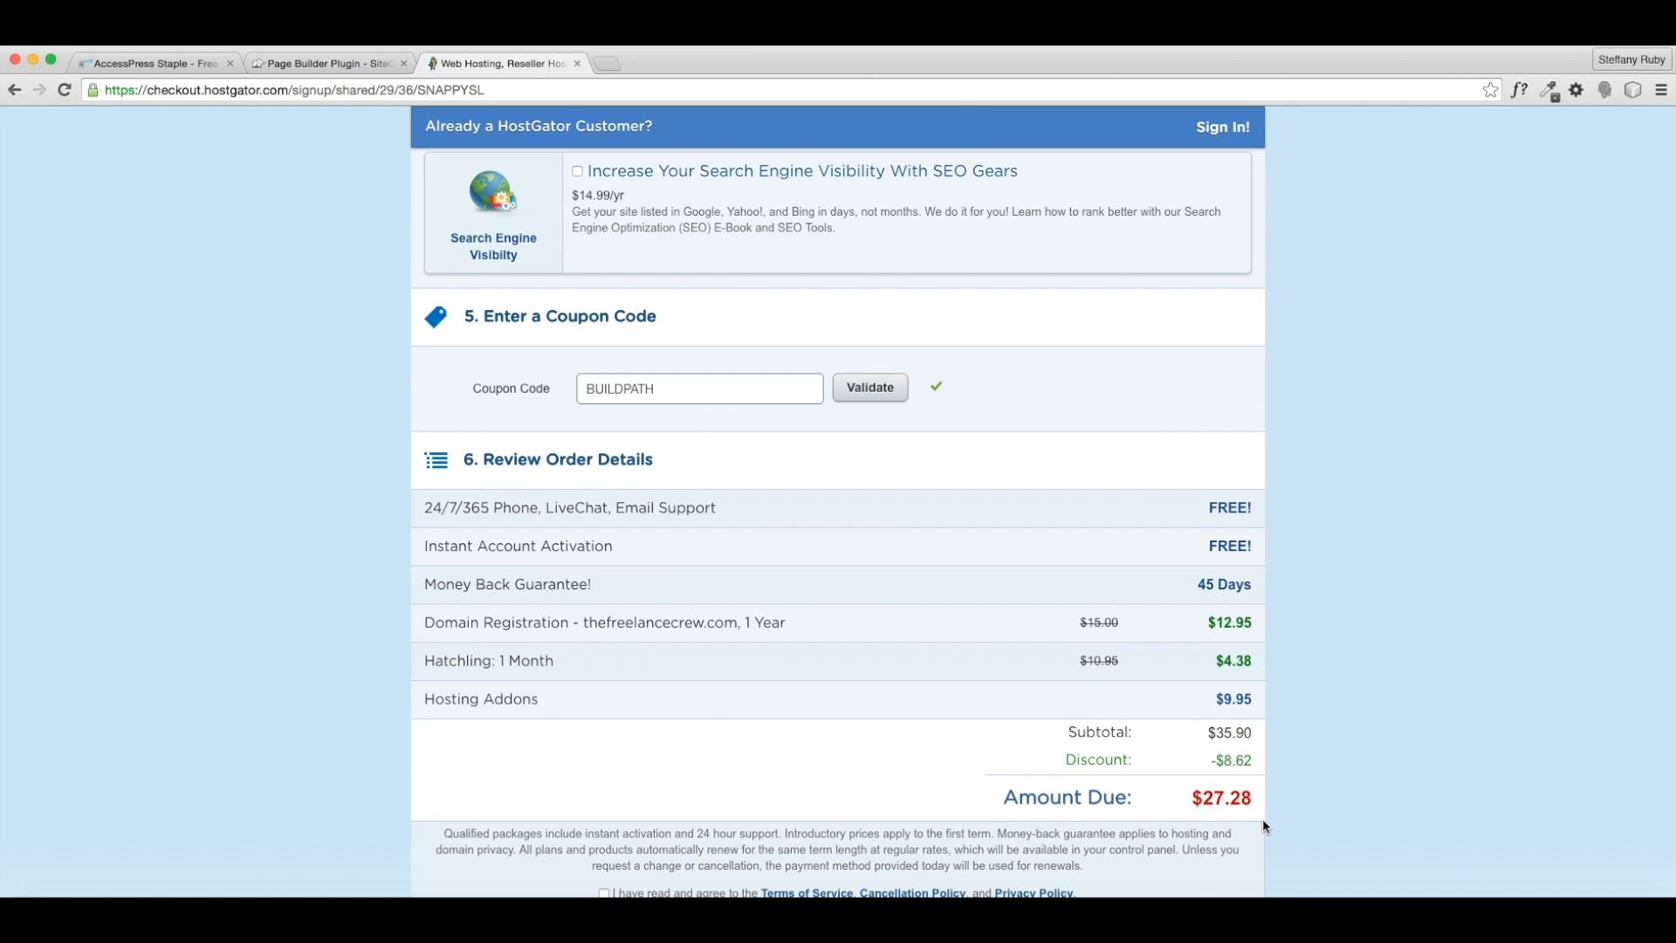
- Accept the terms of service and place the $27.28 hosting order
scroll(1262, 819, "down", 3)
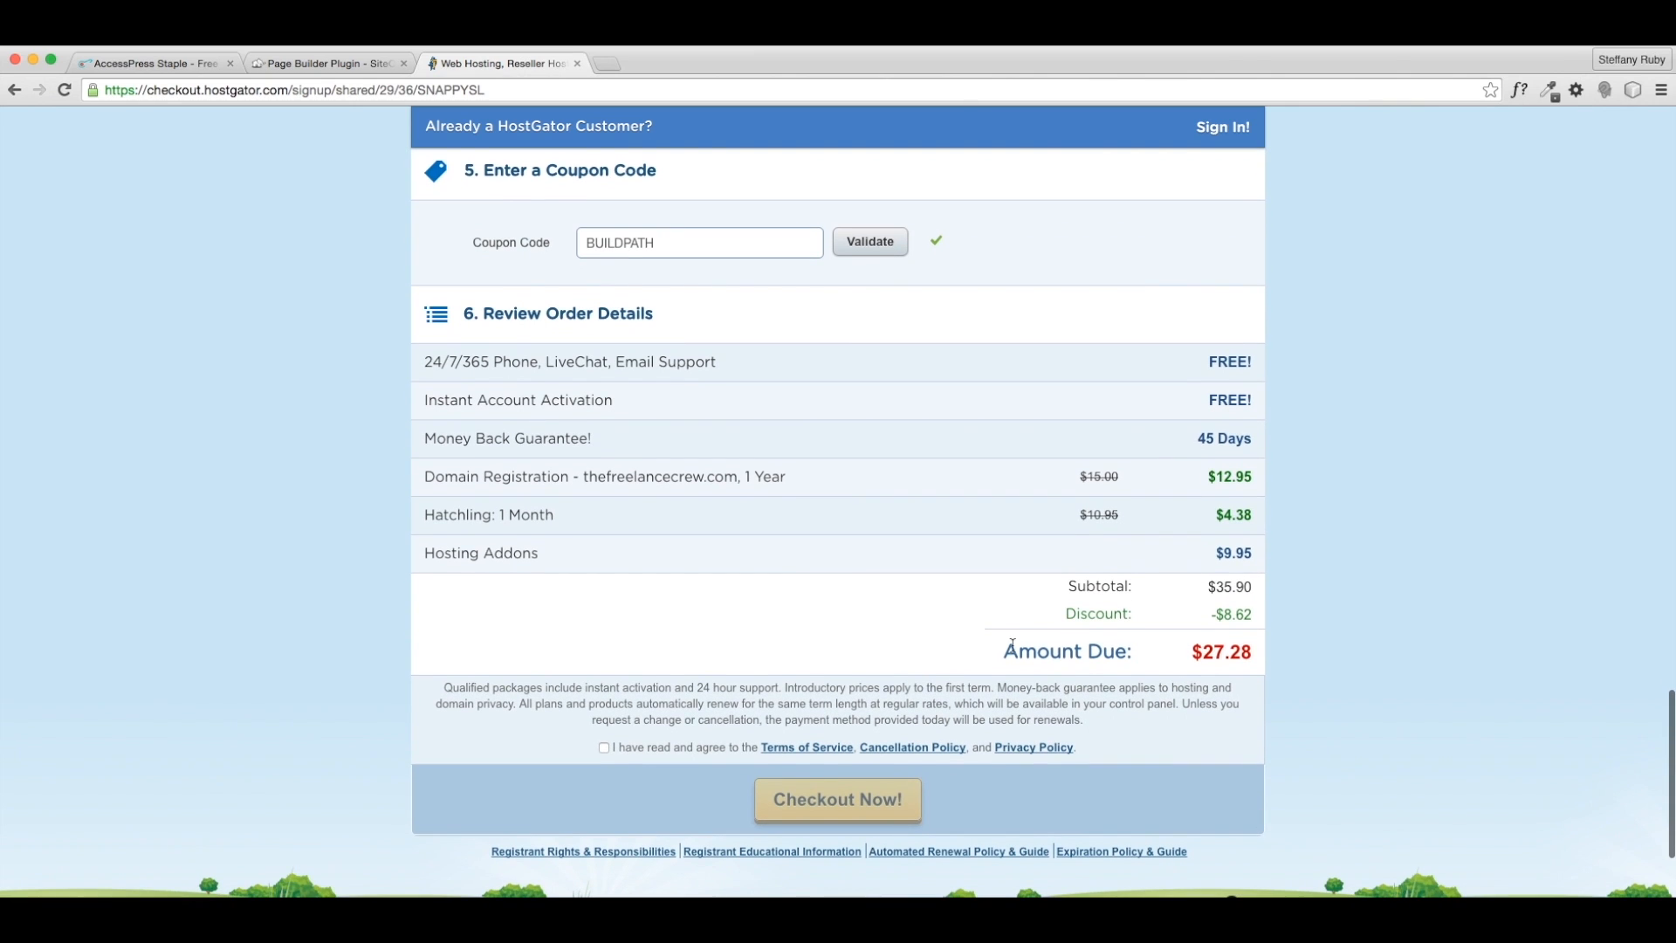
left_click(604, 747)
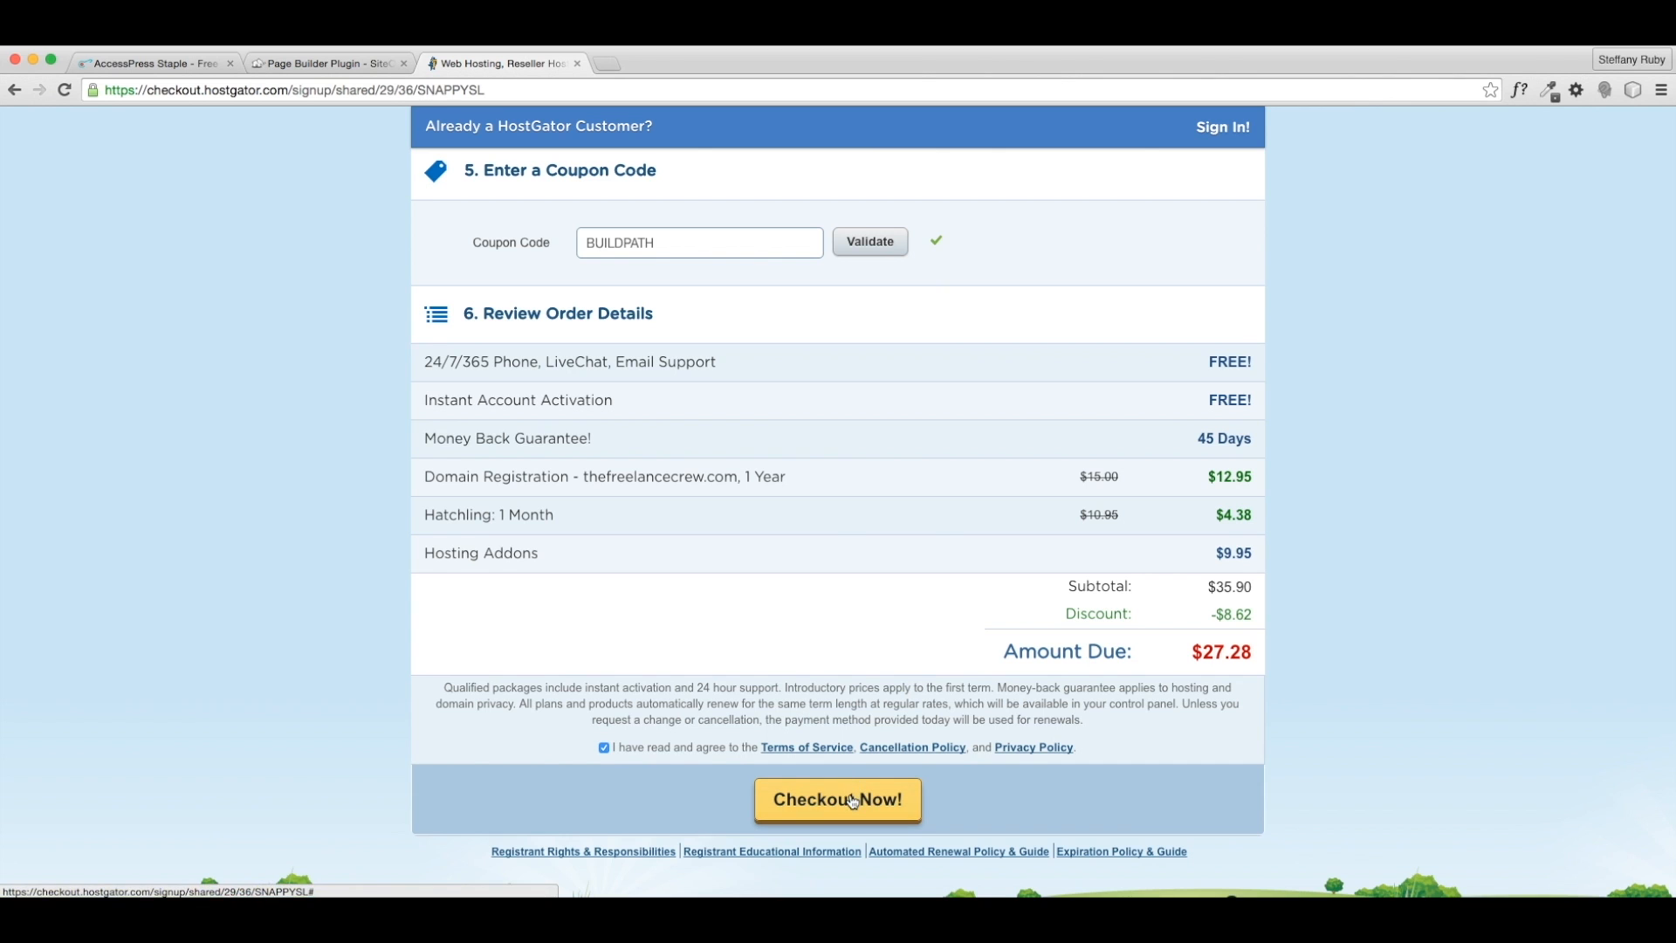
left_click(853, 801)
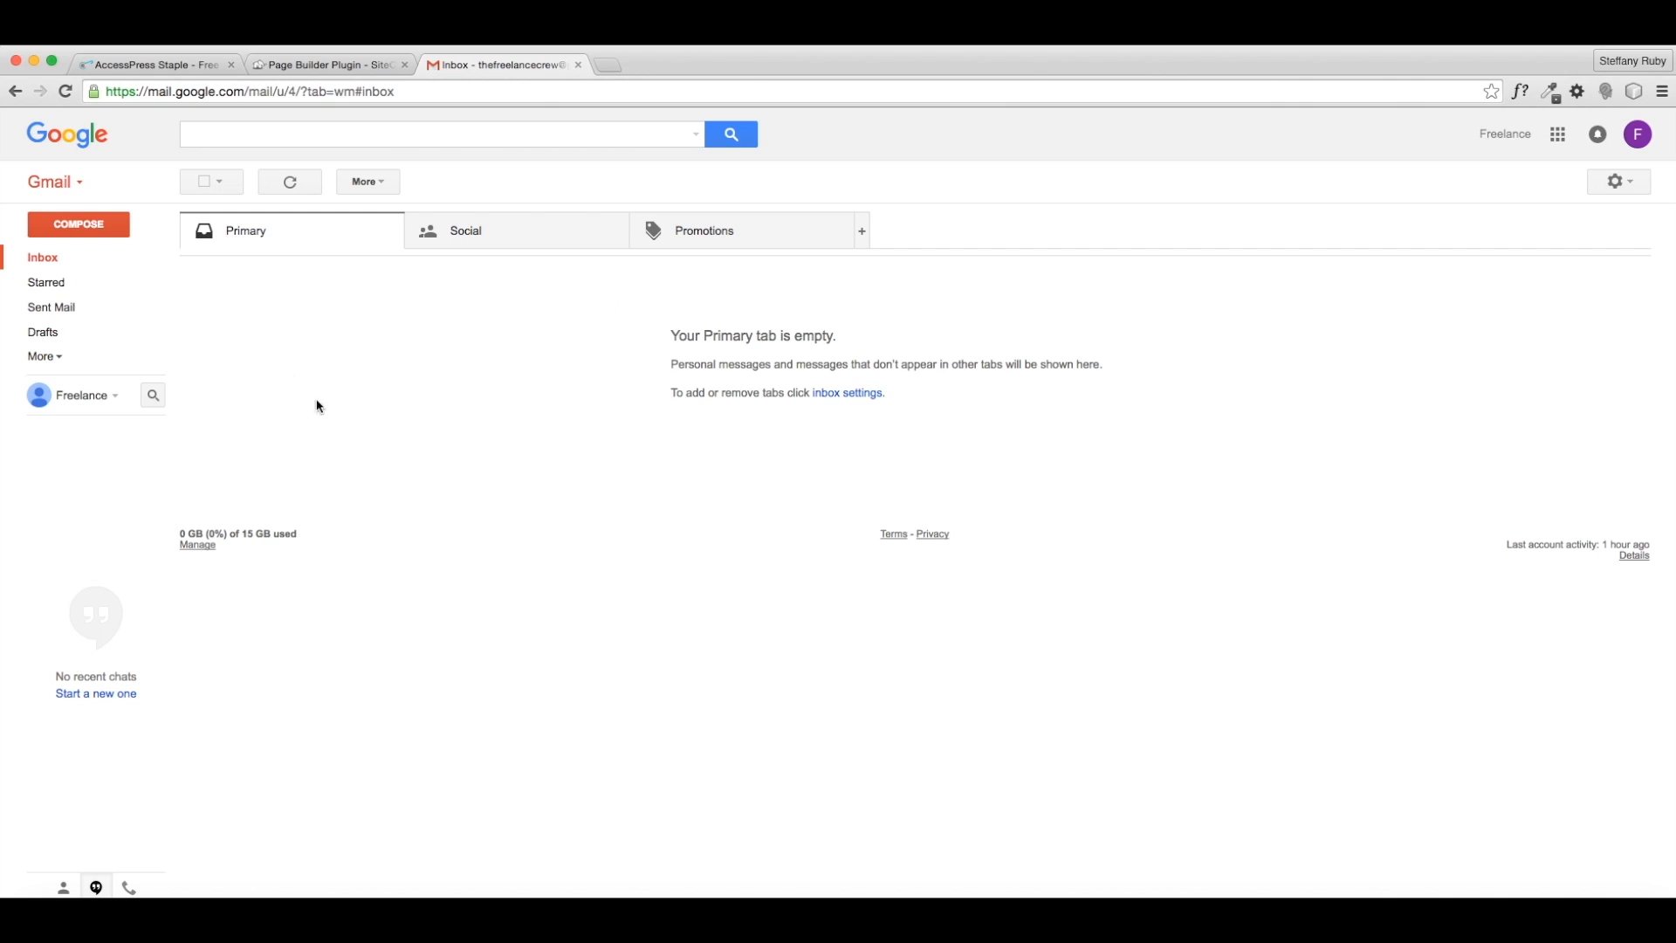
- Open the 'HostGator.com :: Your Account Info' email from Gmail's Spam folder and find the Control Panel line
left_click(48, 360)
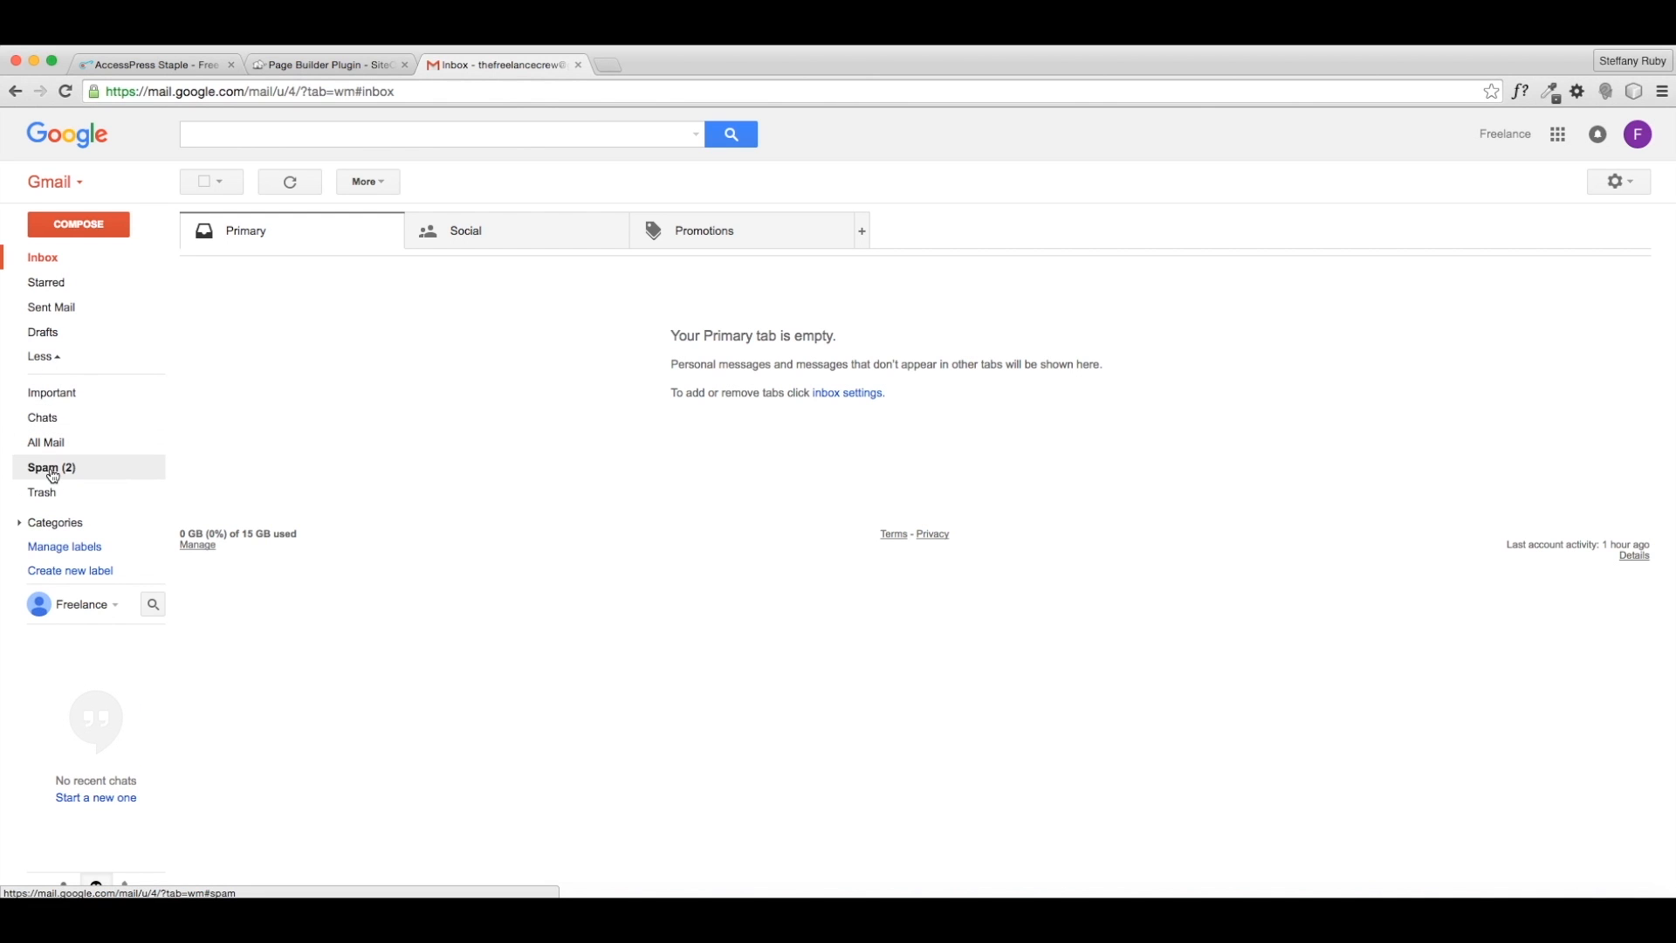
left_click(52, 471)
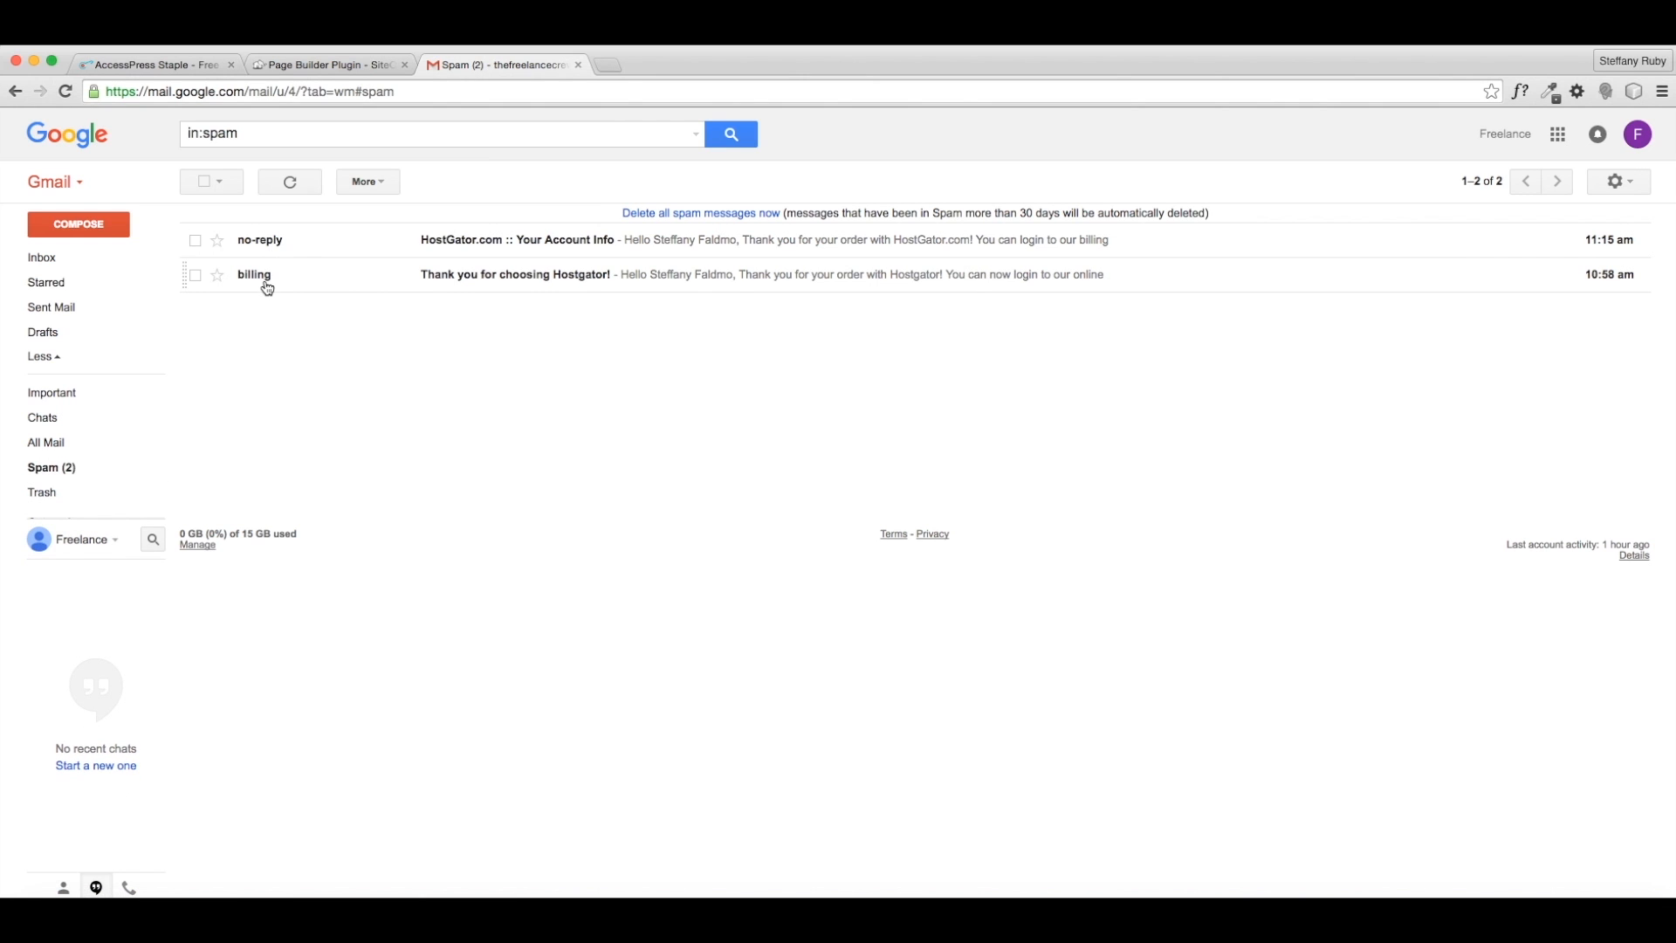
left_click(544, 241)
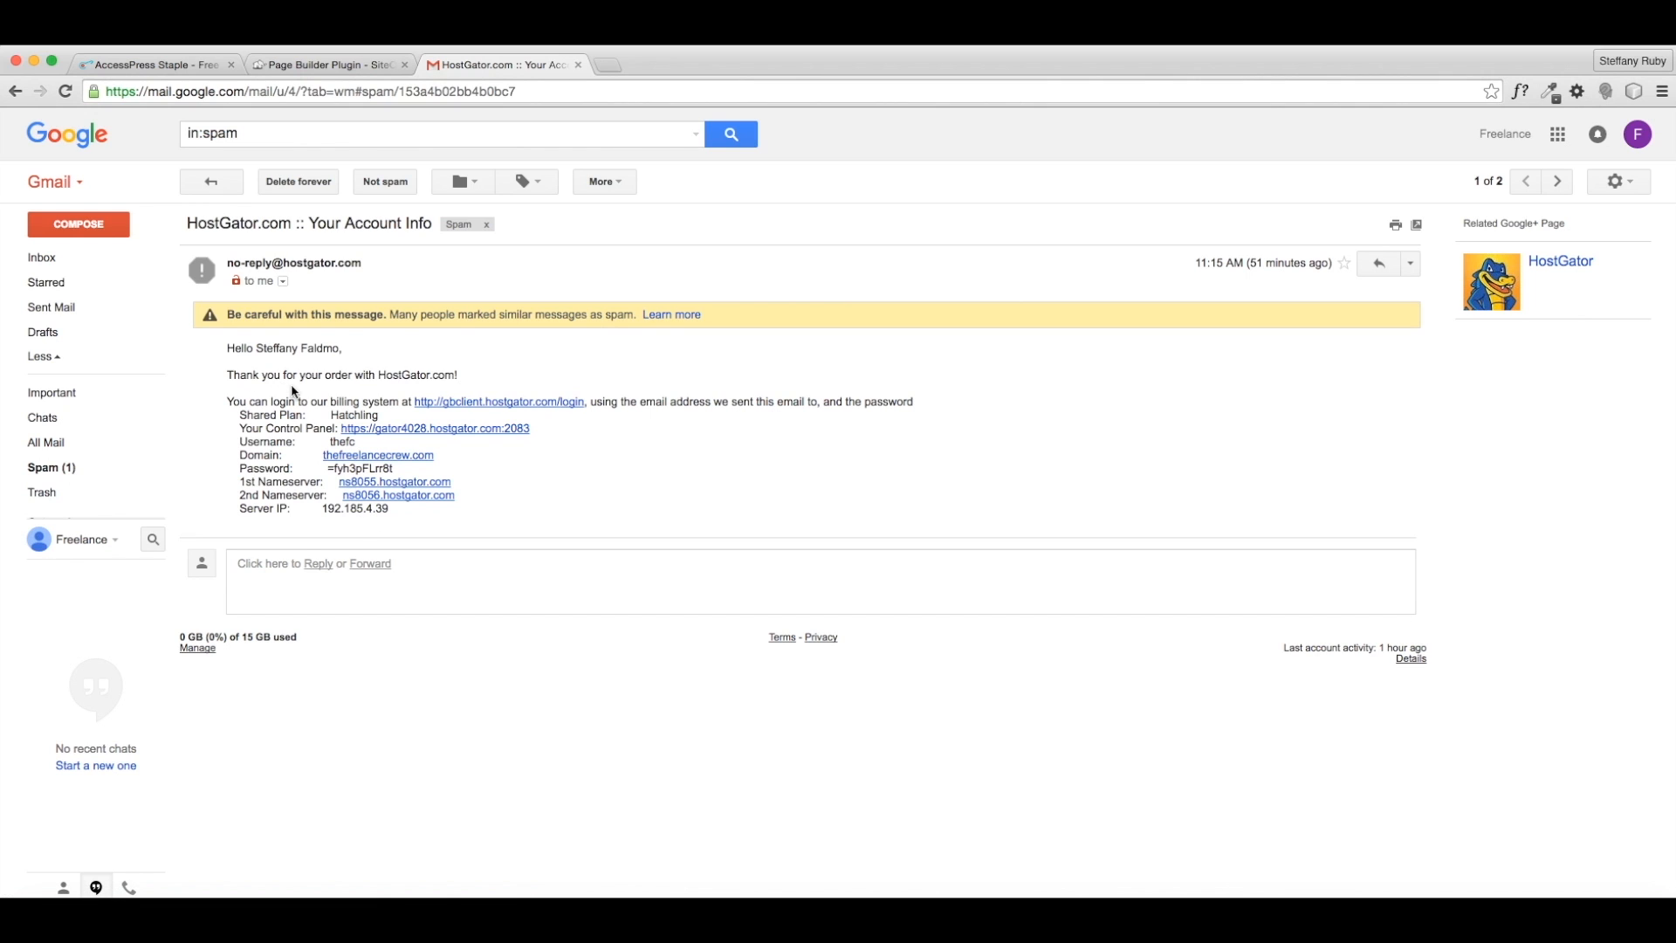
left_click_drag(240, 428, 533, 429)
left_click(556, 475)
- Open the cPanel login page and paste in the username copied from the email
left_click(461, 429)
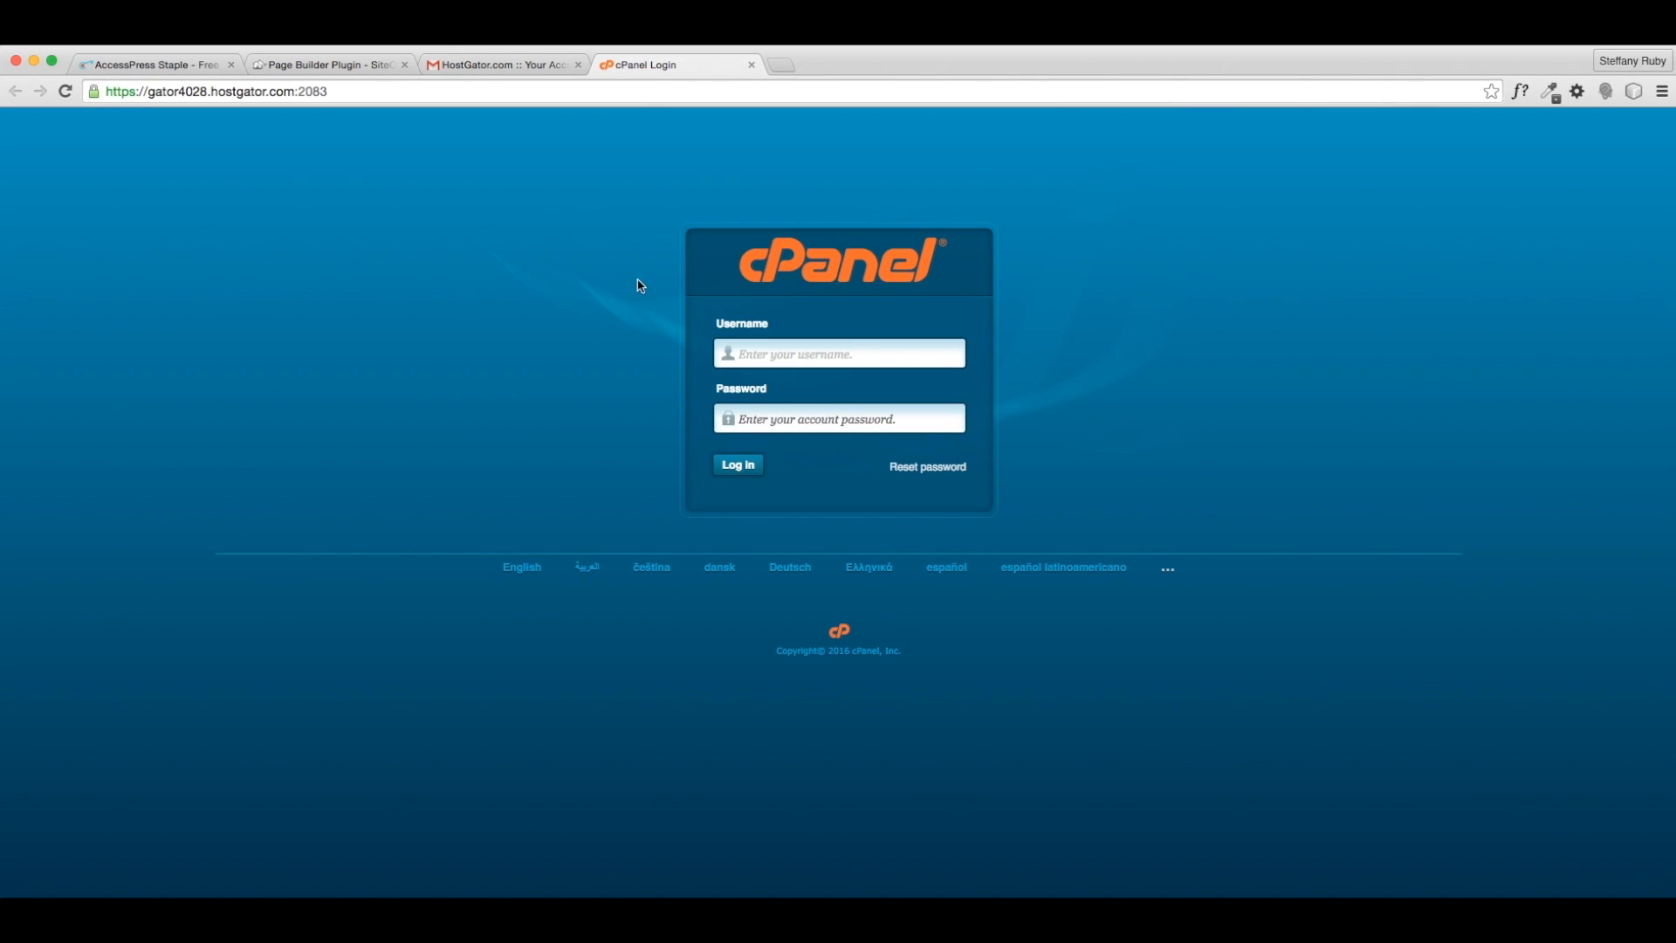
left_click(464, 65)
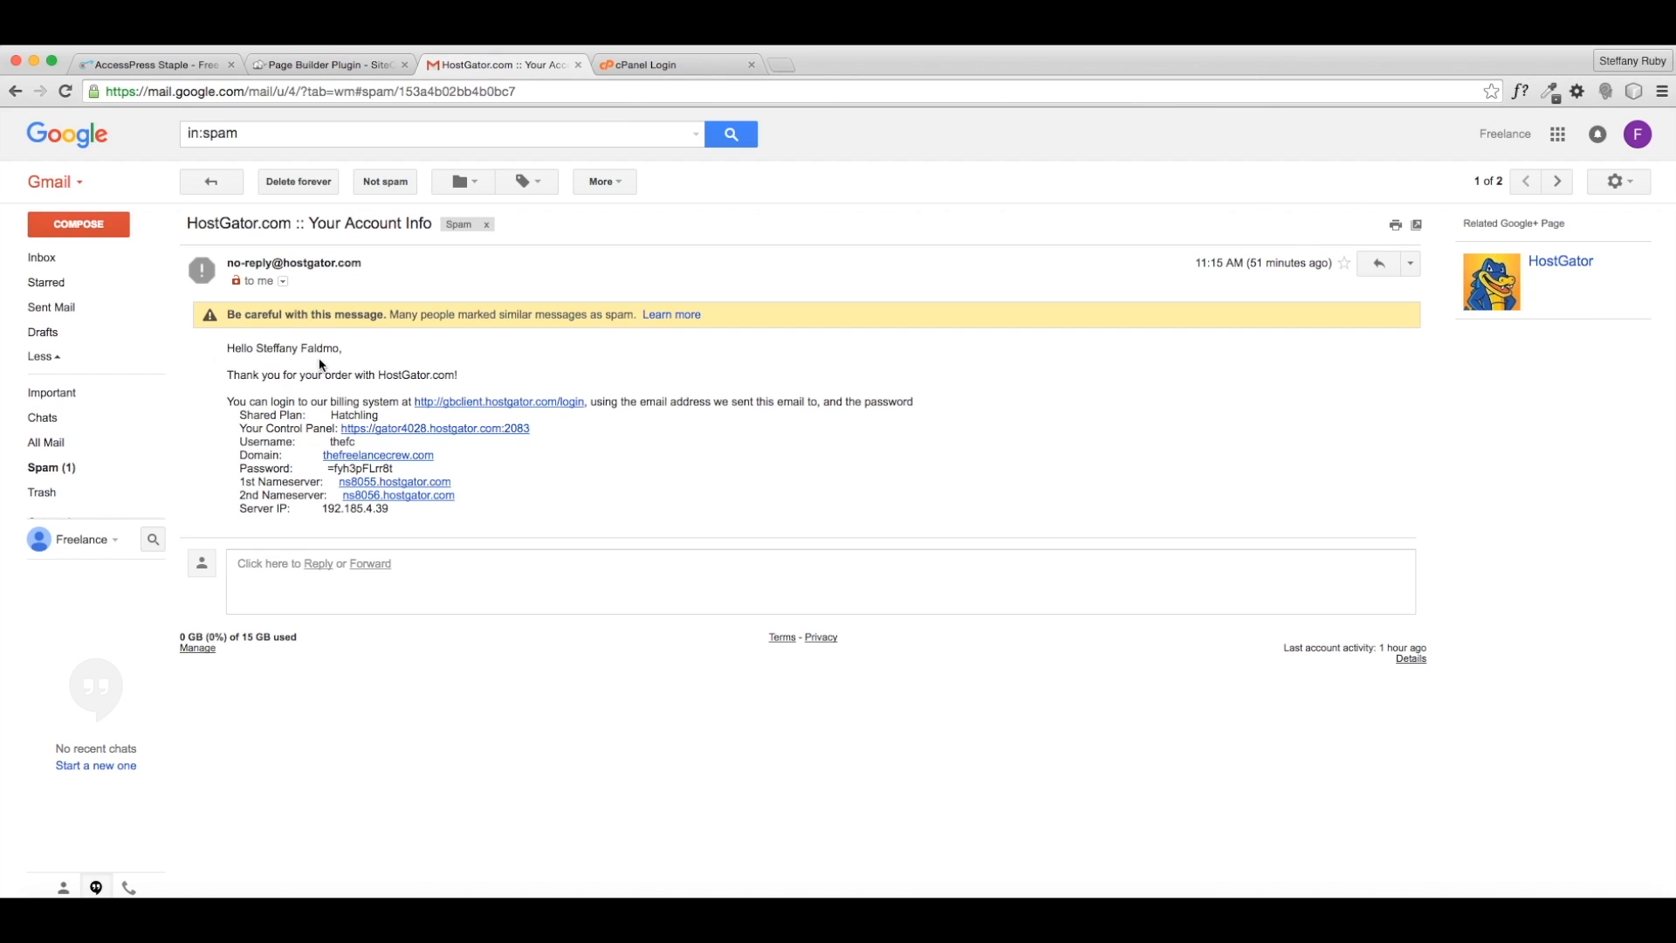
right_click(343, 445)
left_click(370, 475)
left_click(631, 64)
right_click(761, 351)
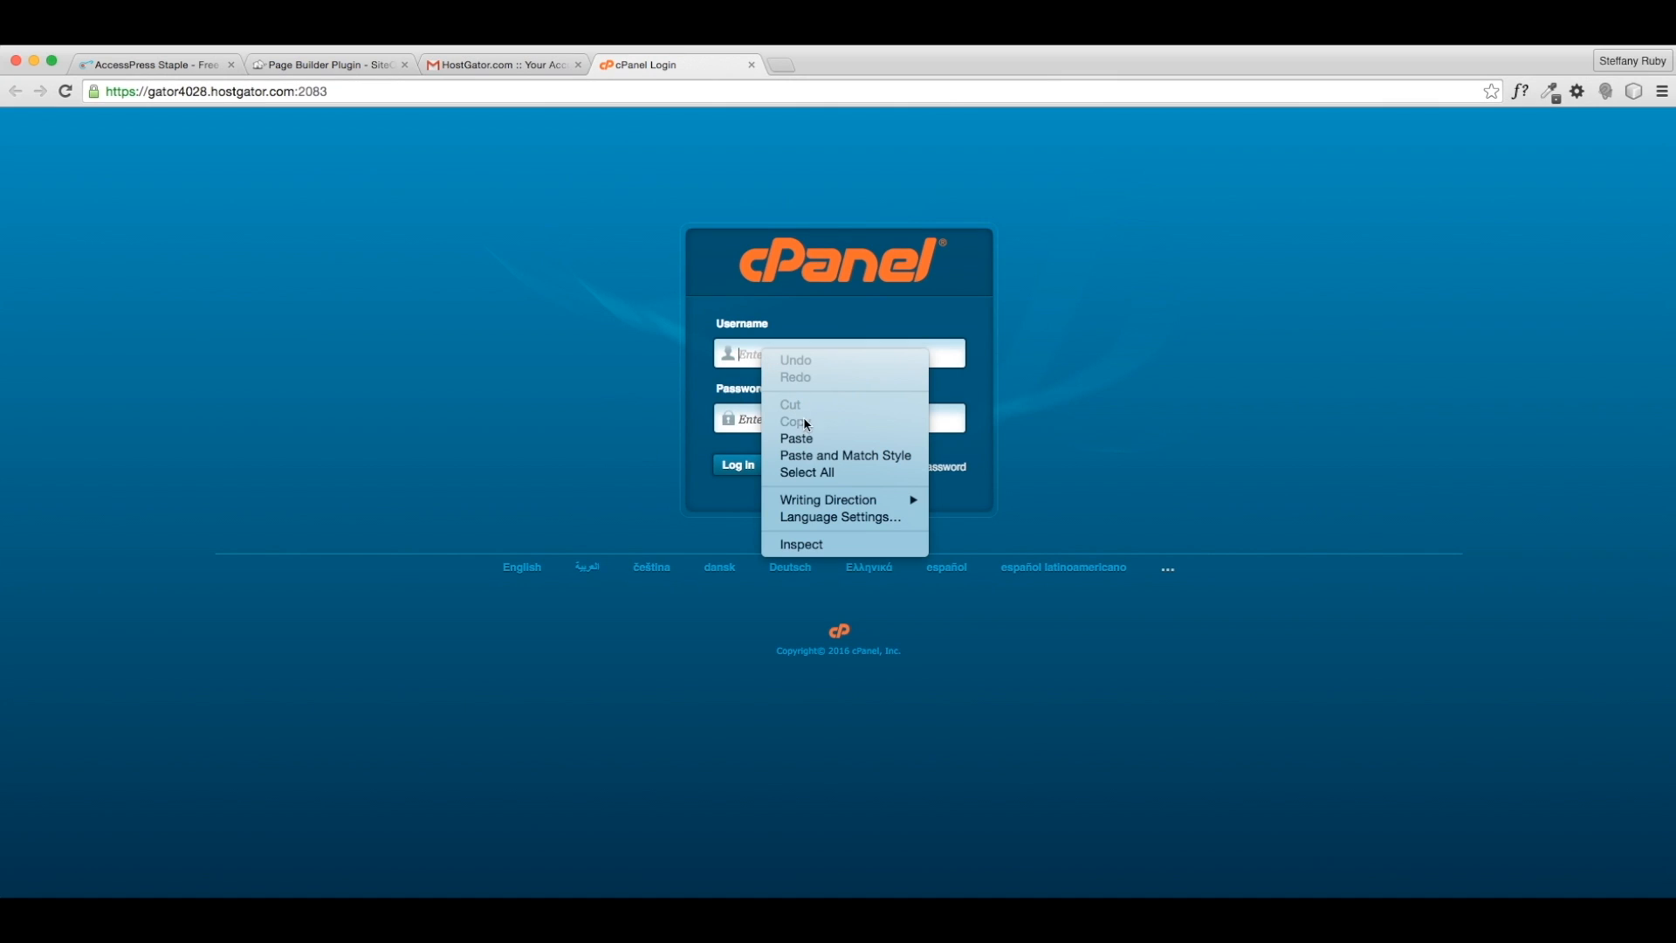
left_click(808, 438)
- Copy the account password from the email and paste it into the login form
left_click(534, 64)
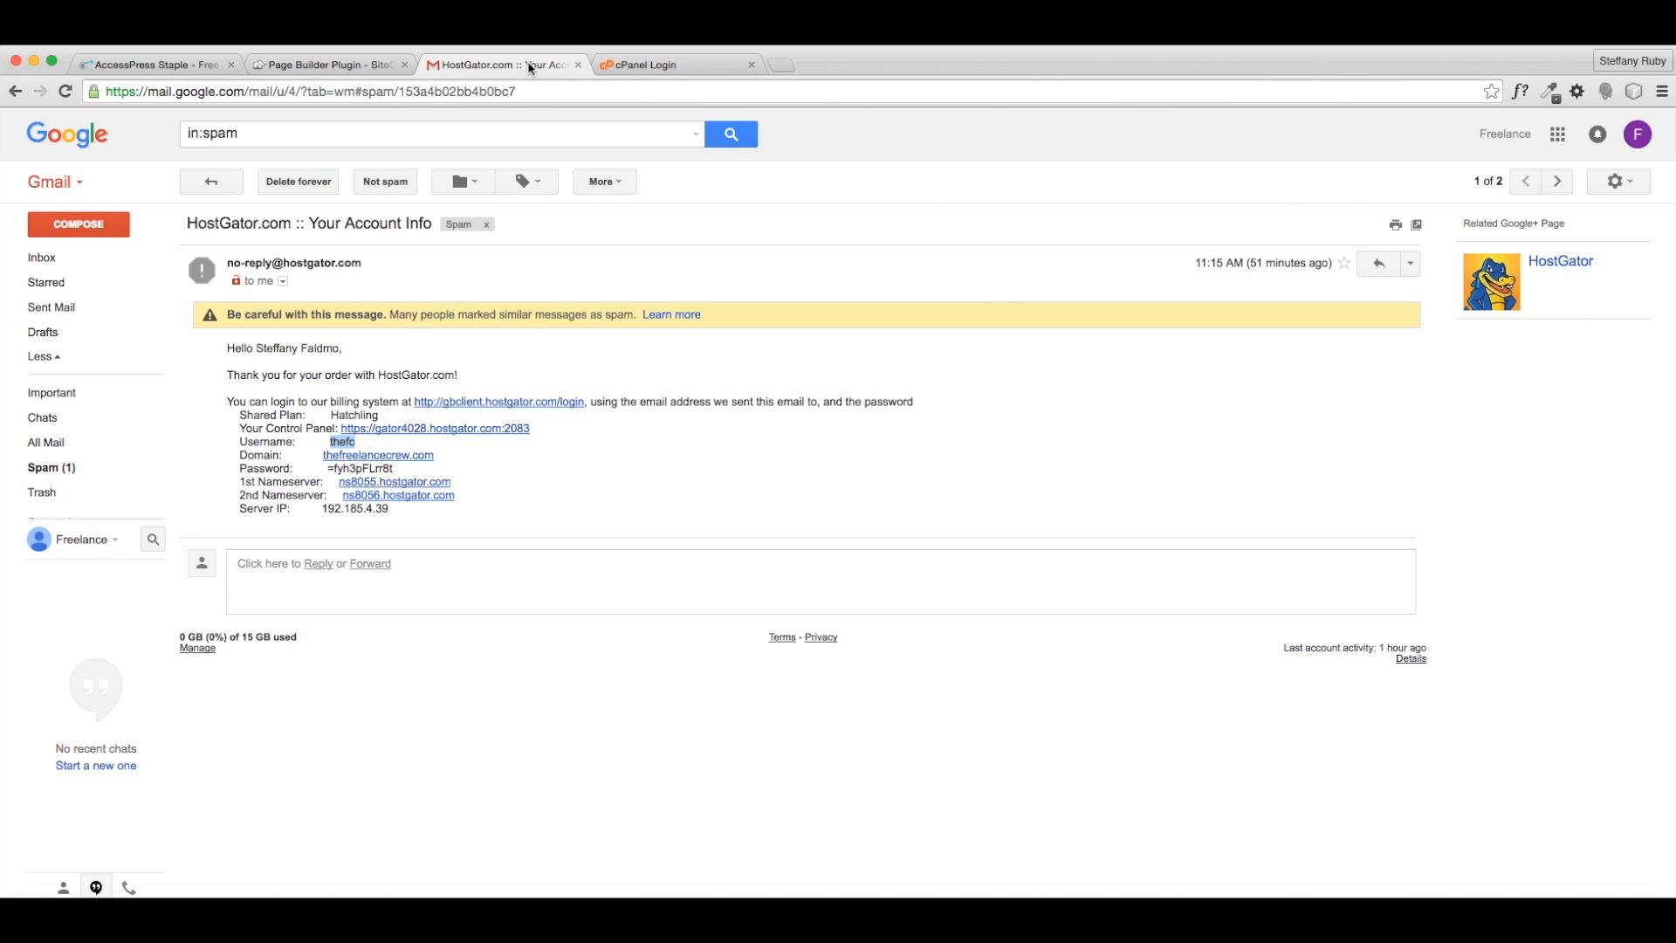
left_click_drag(393, 468, 327, 468)
right_click(347, 469)
left_click(384, 503)
left_click(623, 65)
left_click(779, 420)
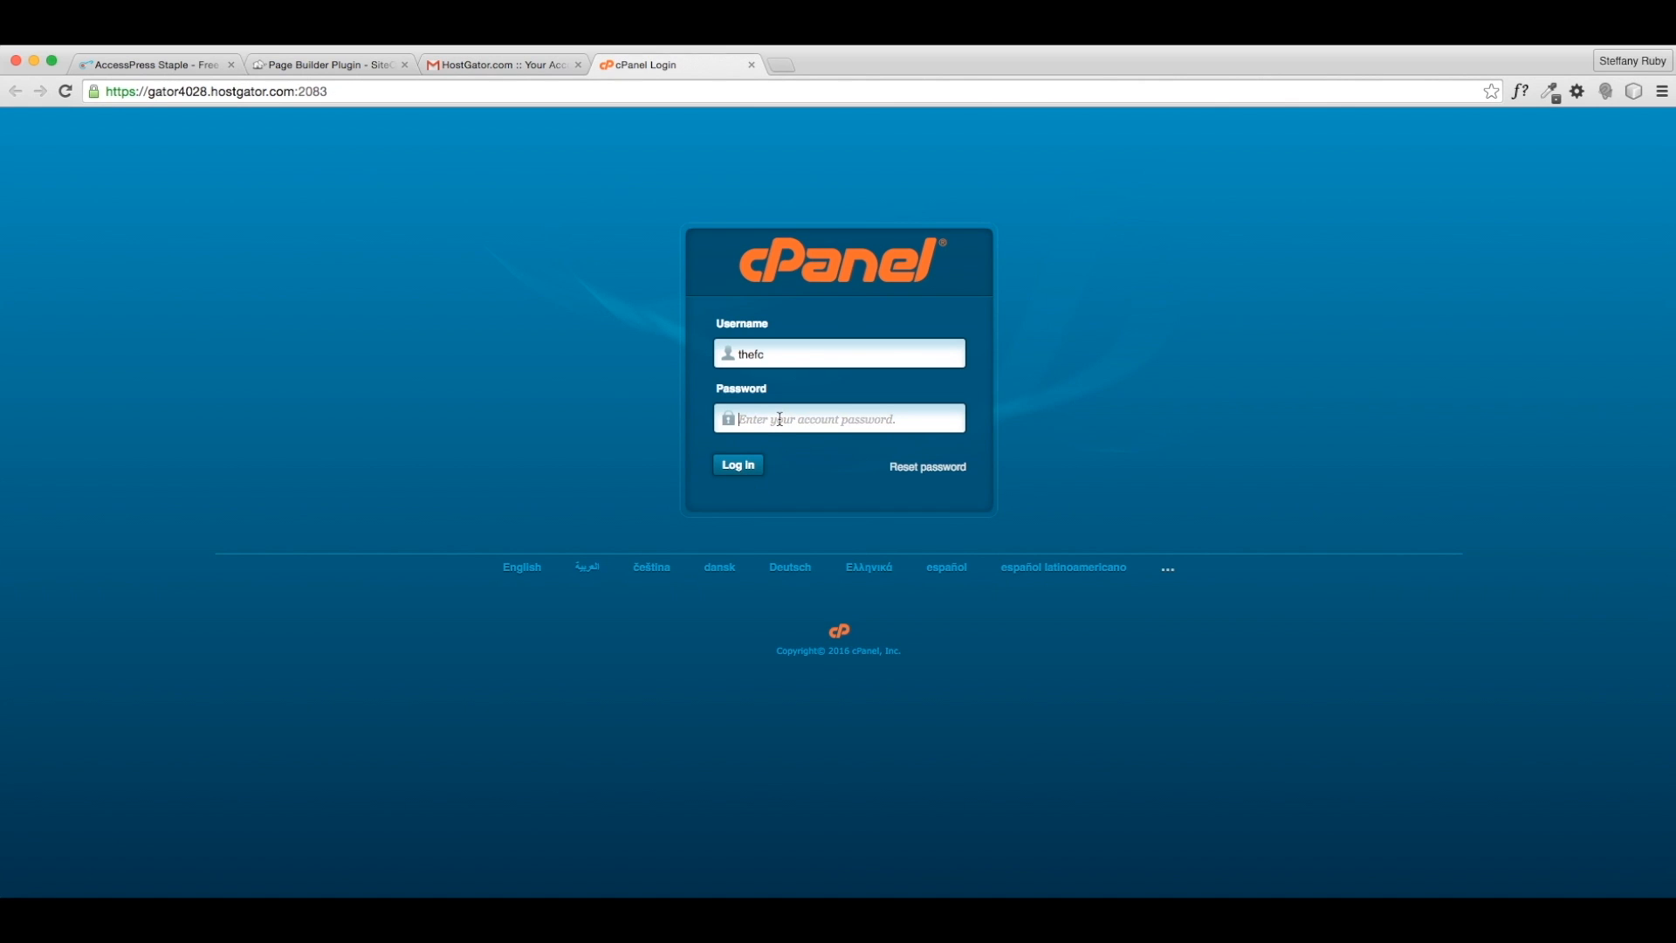
right_click(779, 419)
left_click(804, 502)
- Log in, then dismiss the save-password, SSL and welcome-wizard popups to reach the cPanel home
left_click(751, 470)
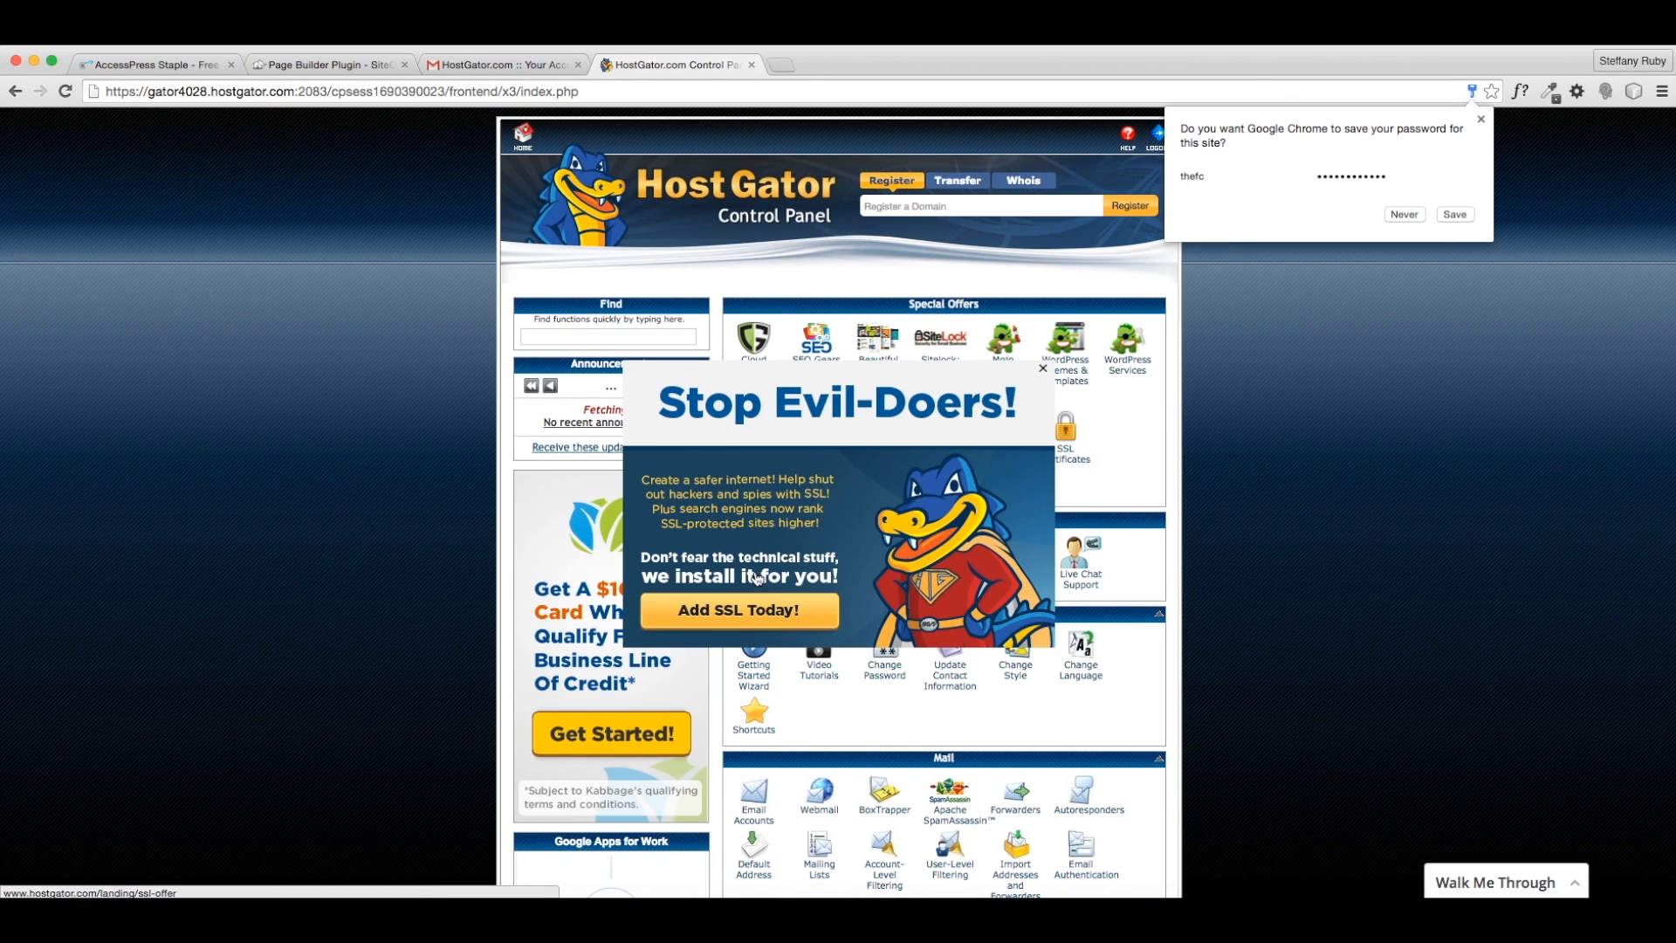
left_click(1481, 120)
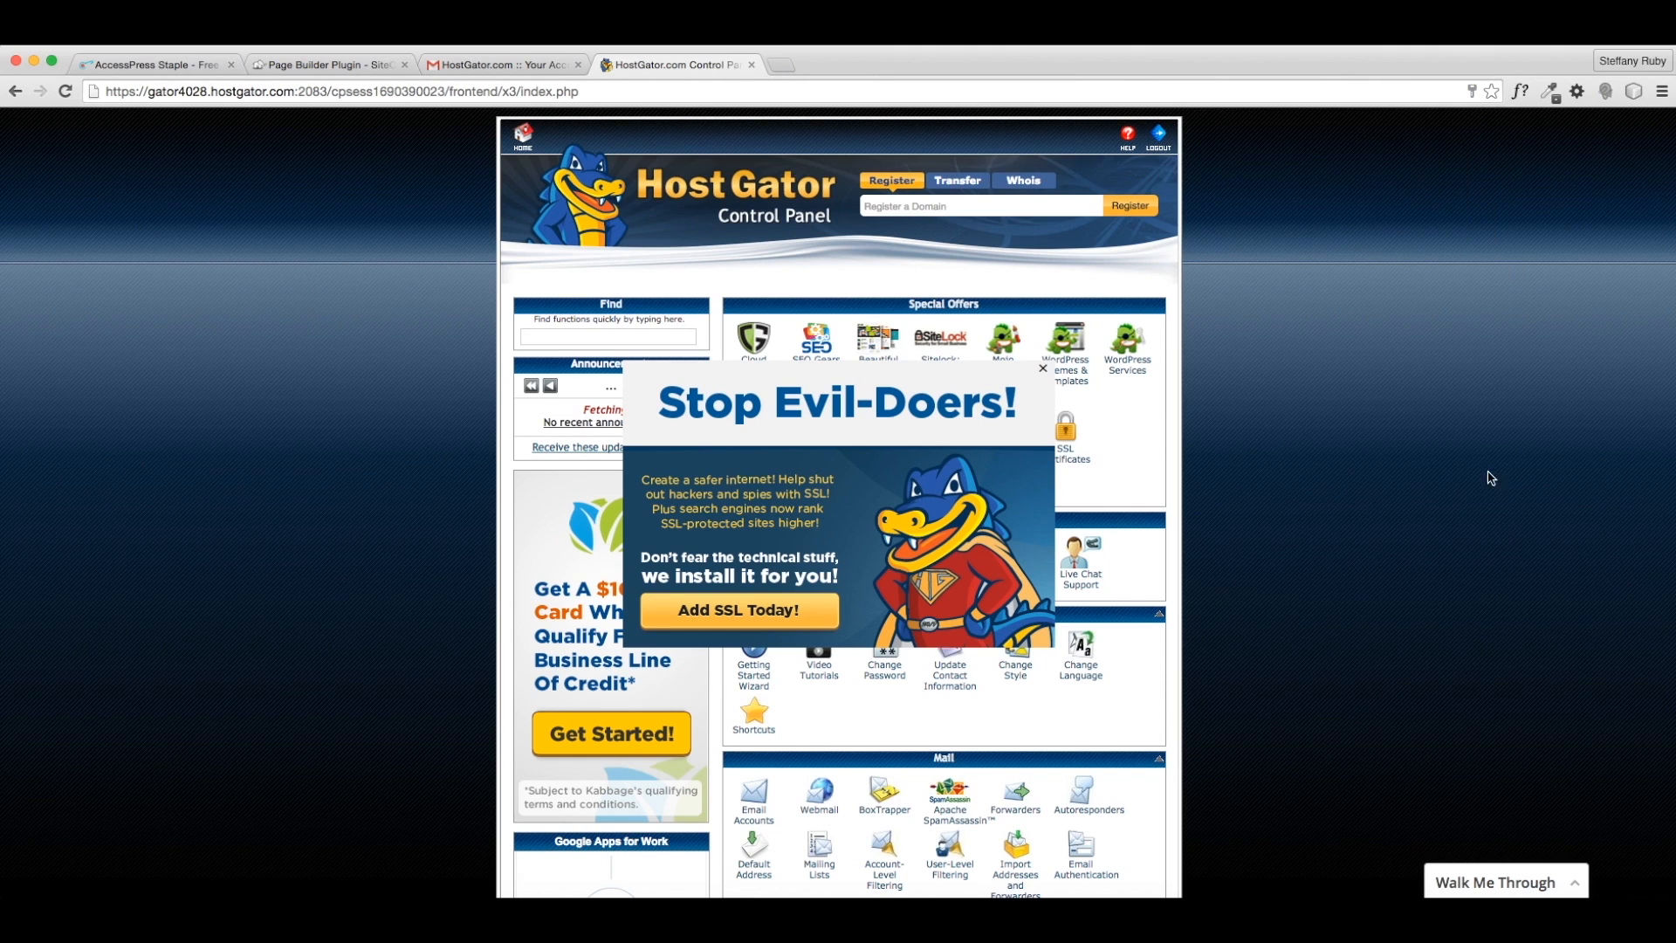
left_click(1044, 370)
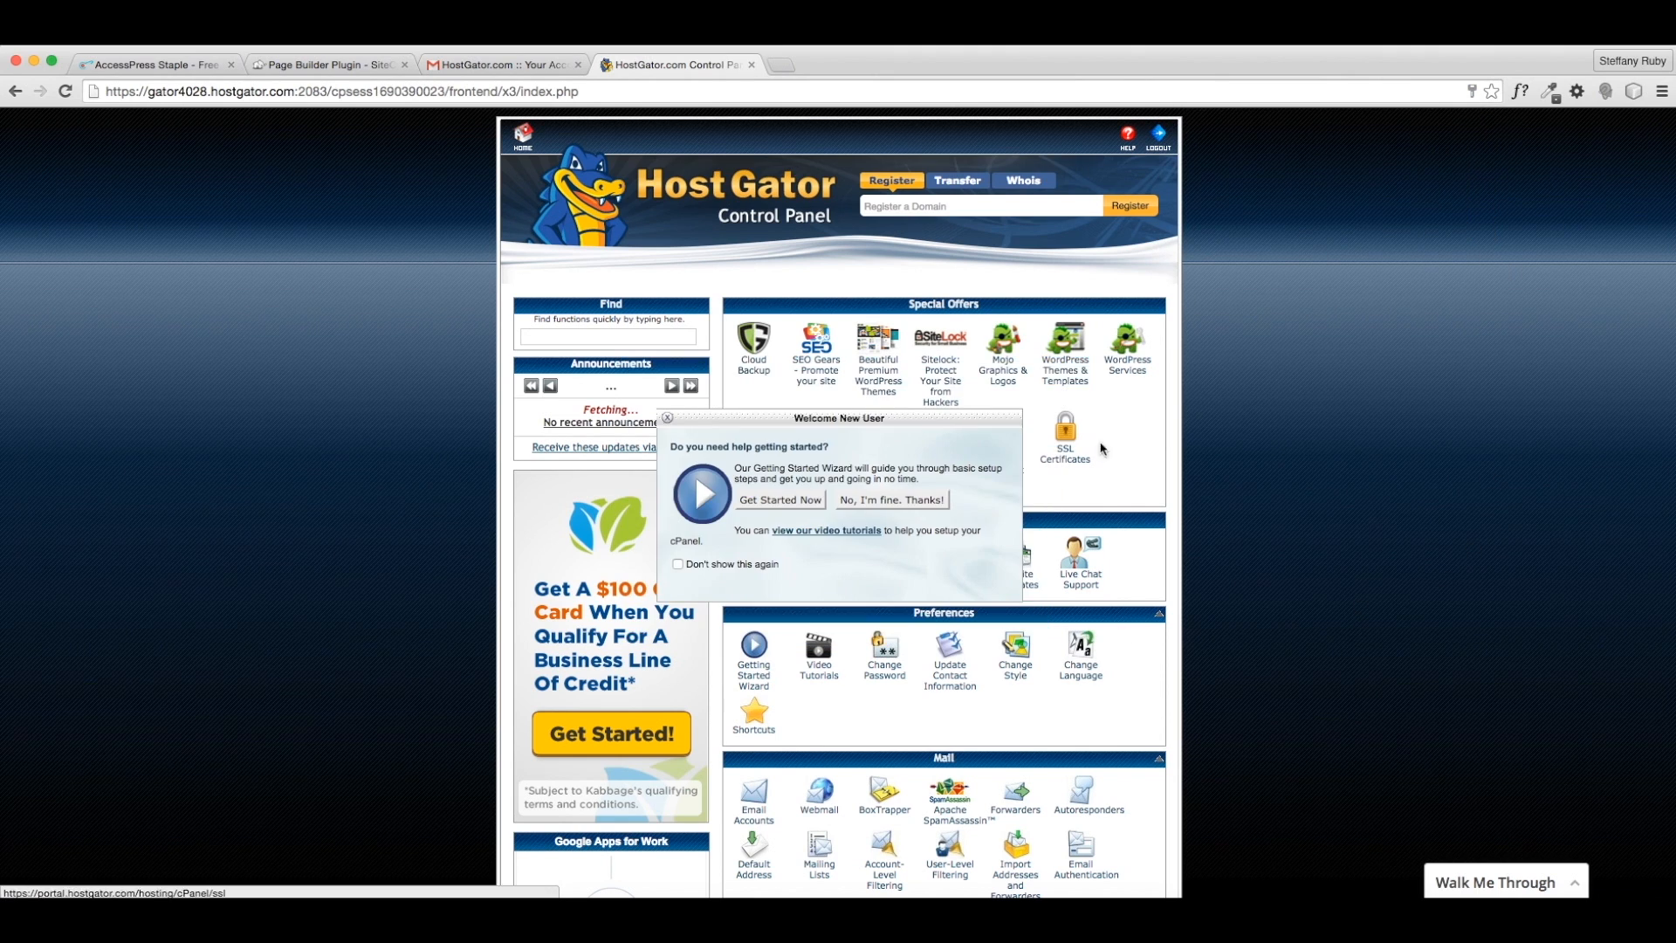
left_click(728, 565)
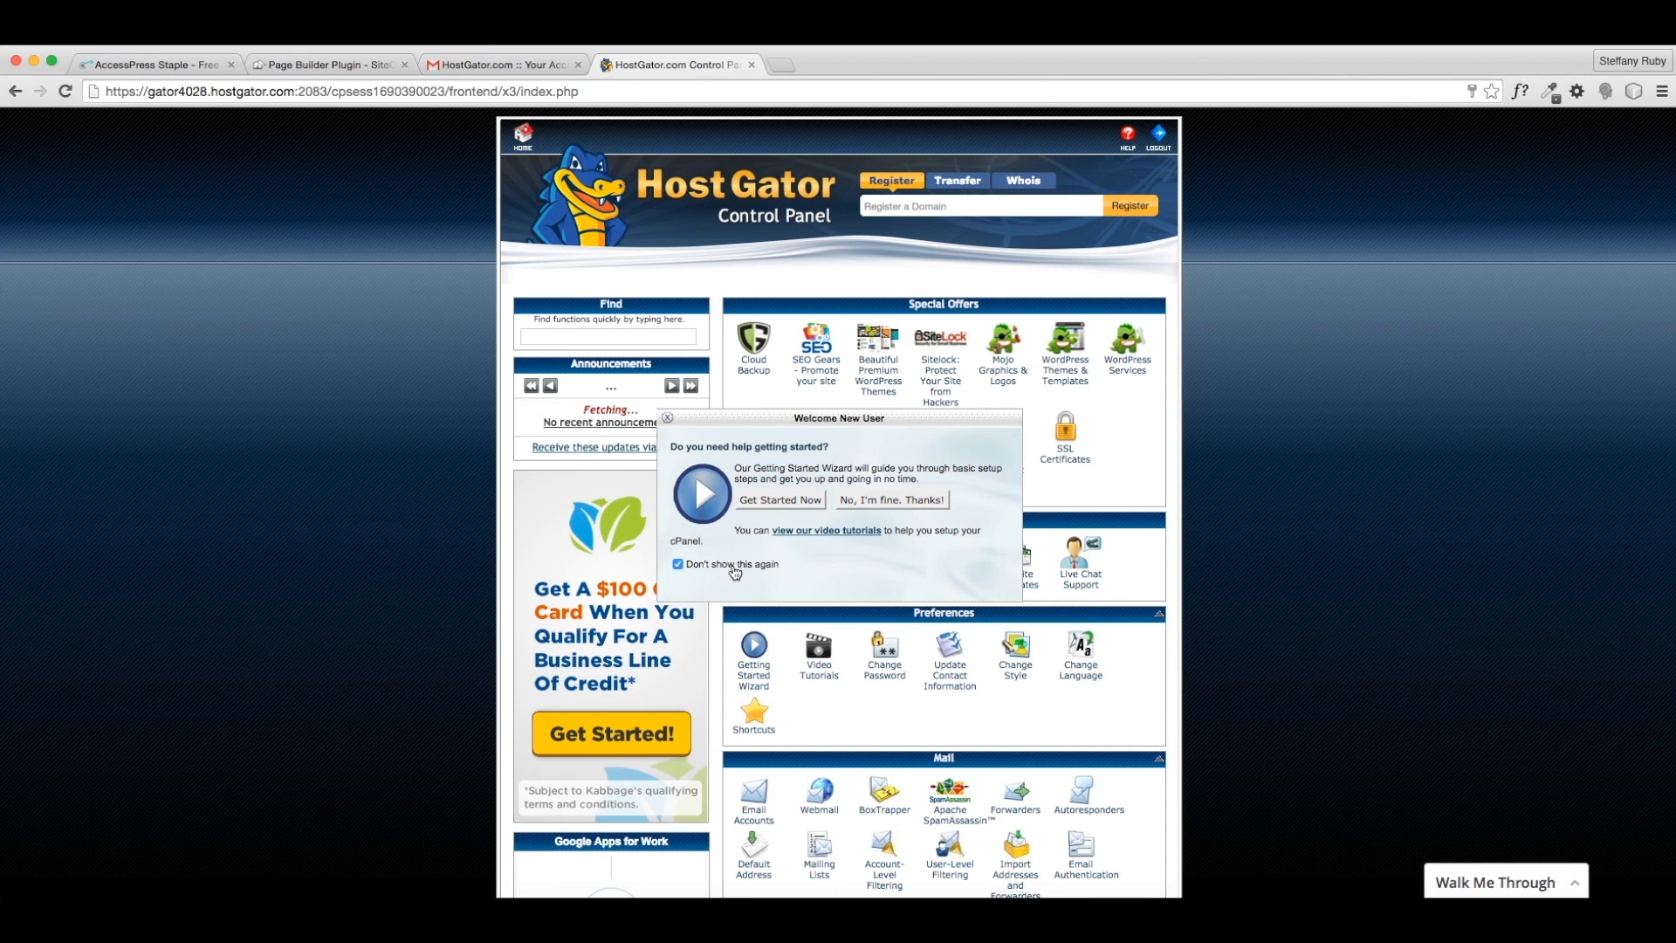
left_click(909, 500)
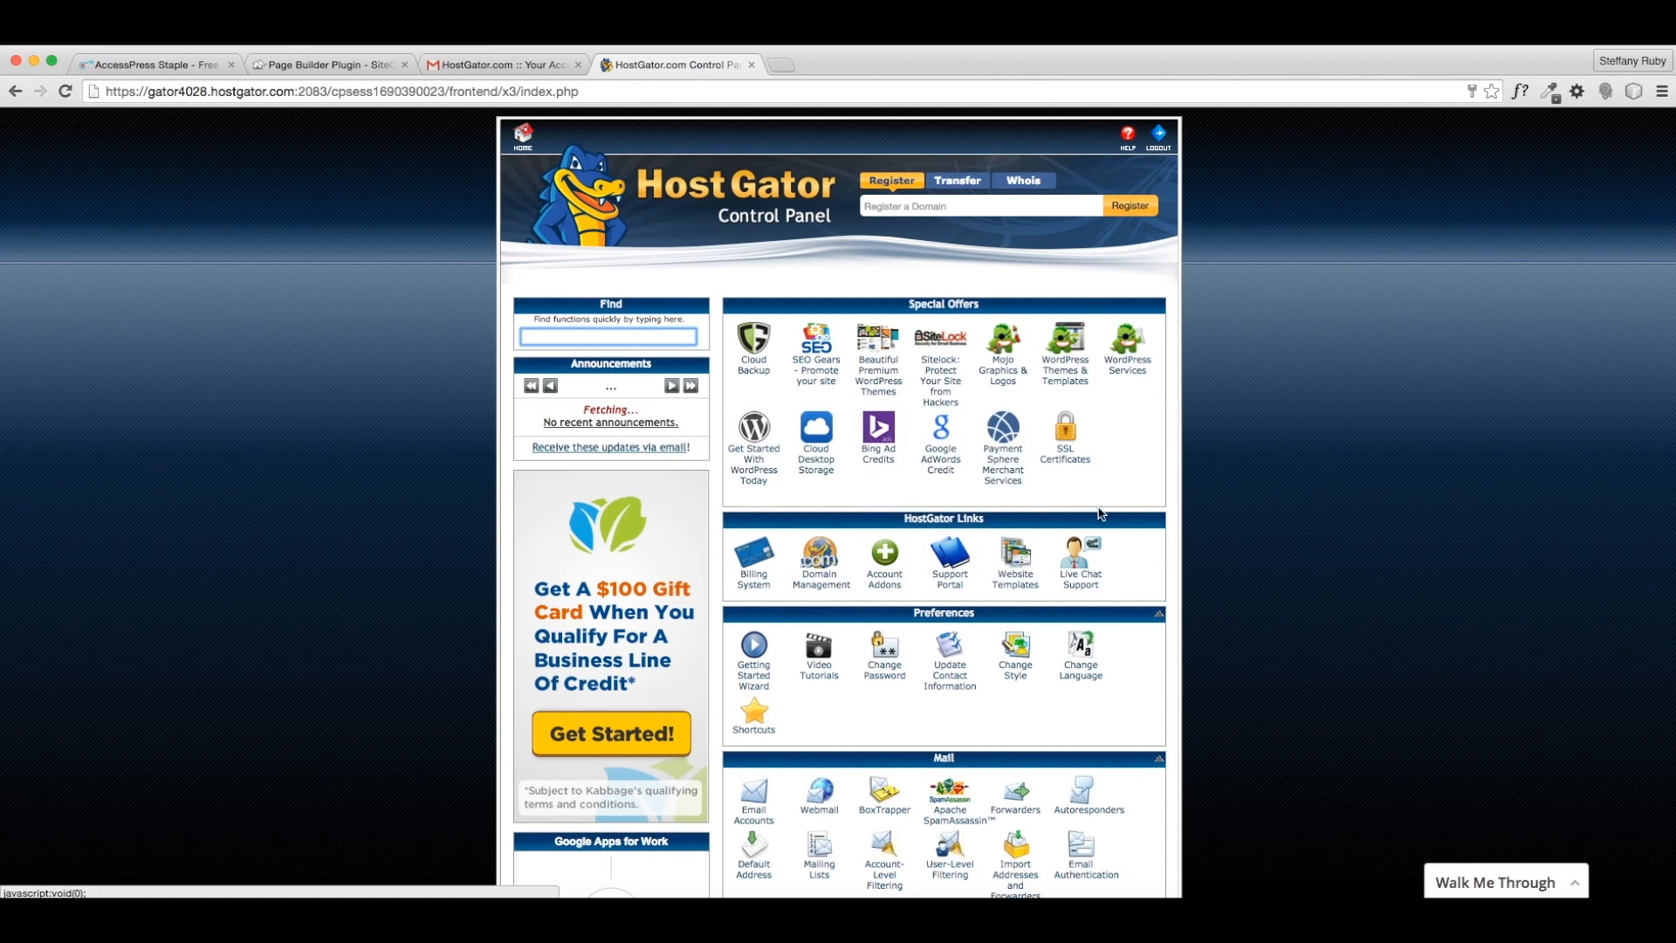
scroll(1213, 598, "down", 15)
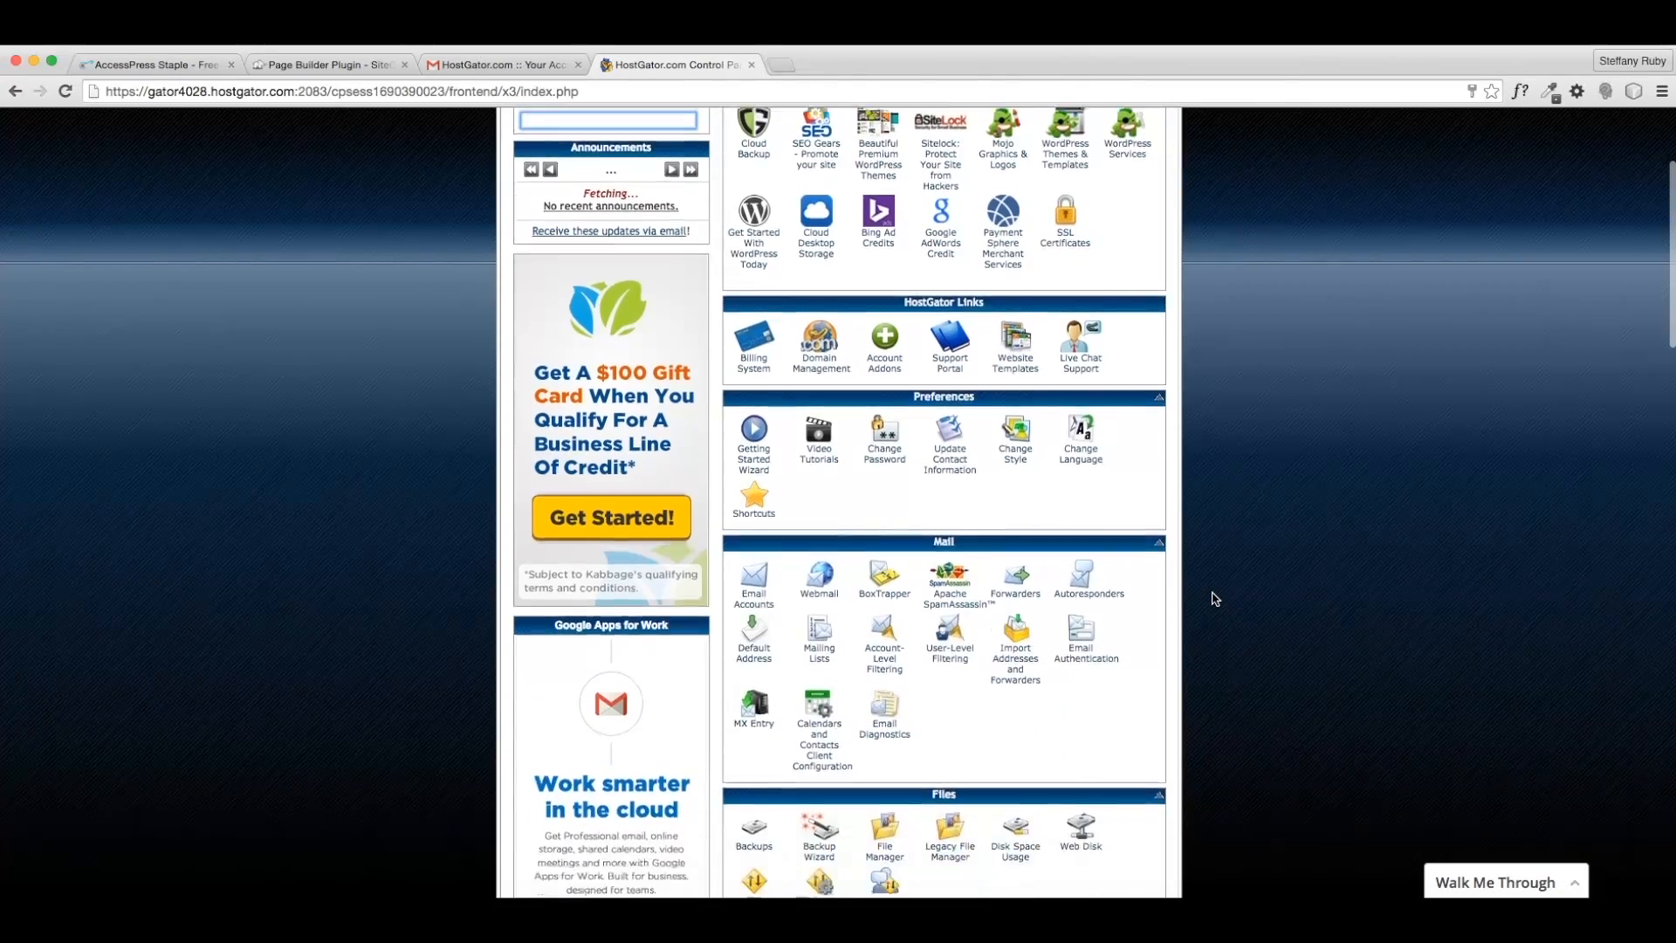
scroll(1213, 599, "down", 11)
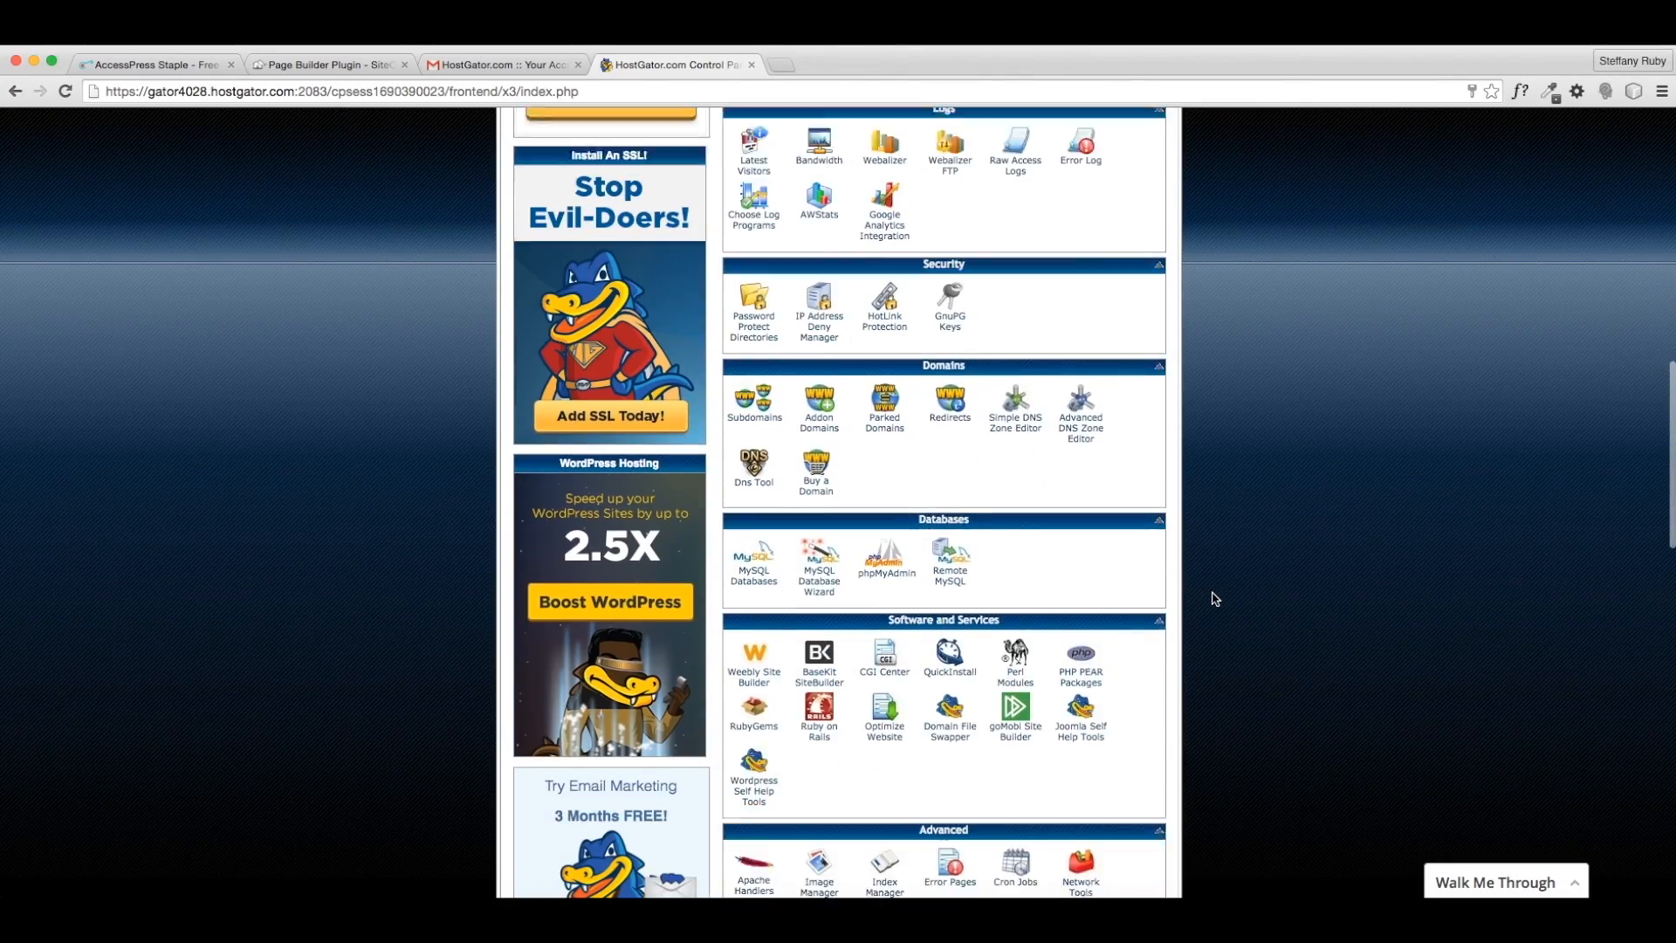
scroll(1213, 599, "up", 16)
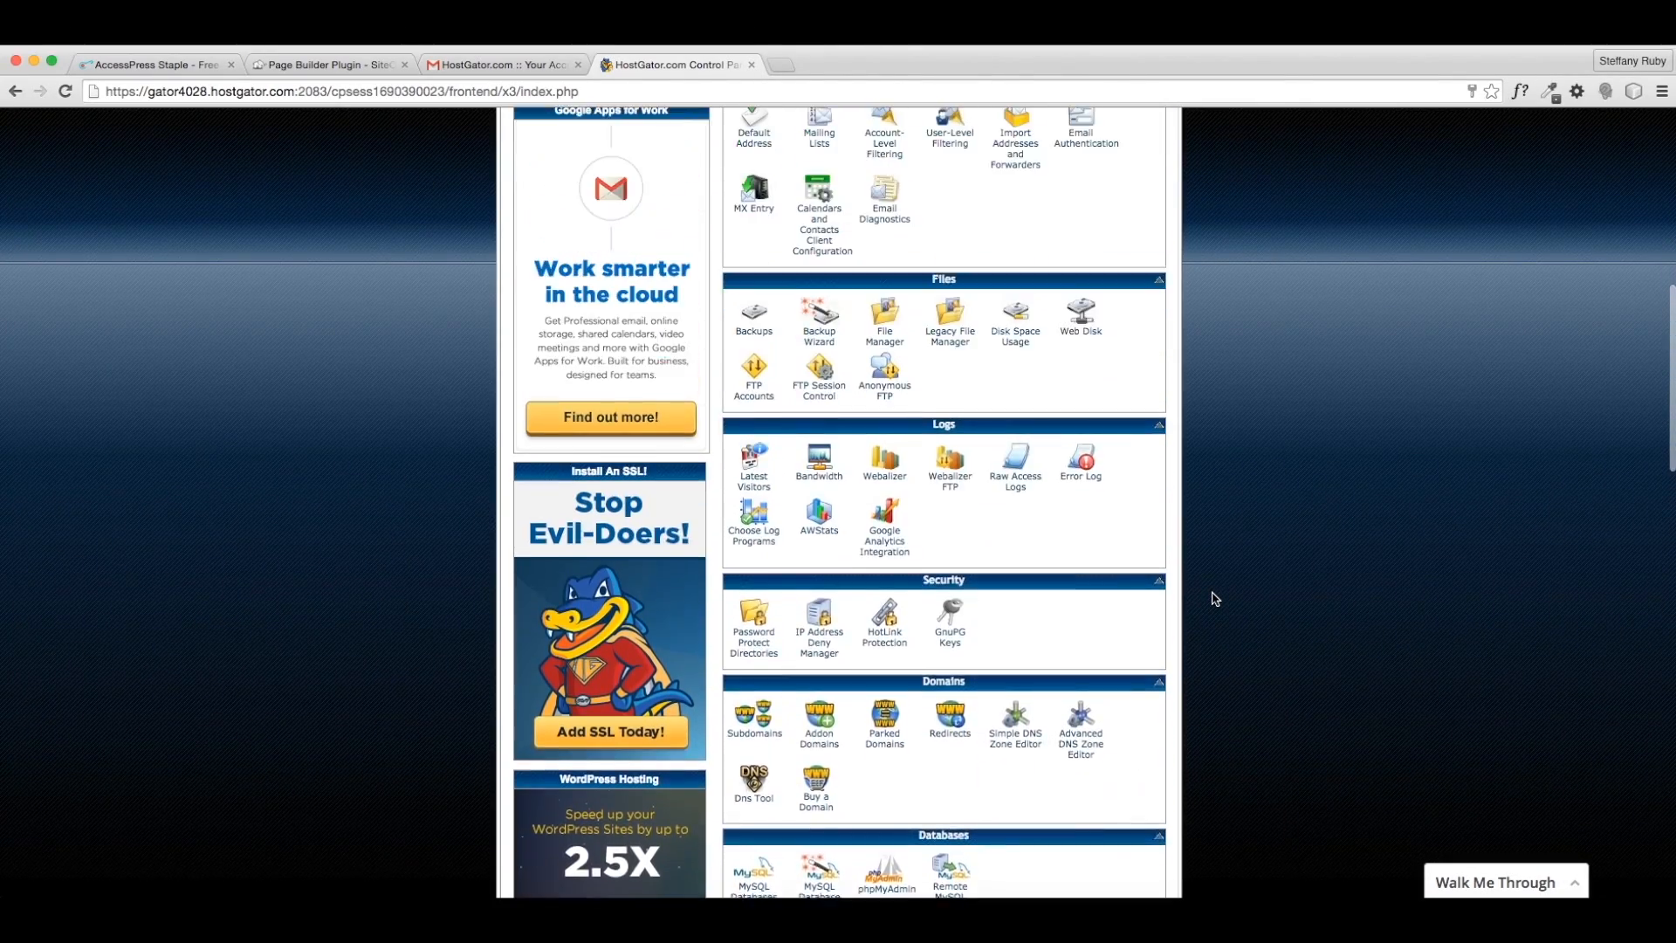
scroll(1213, 599, "up", 9)
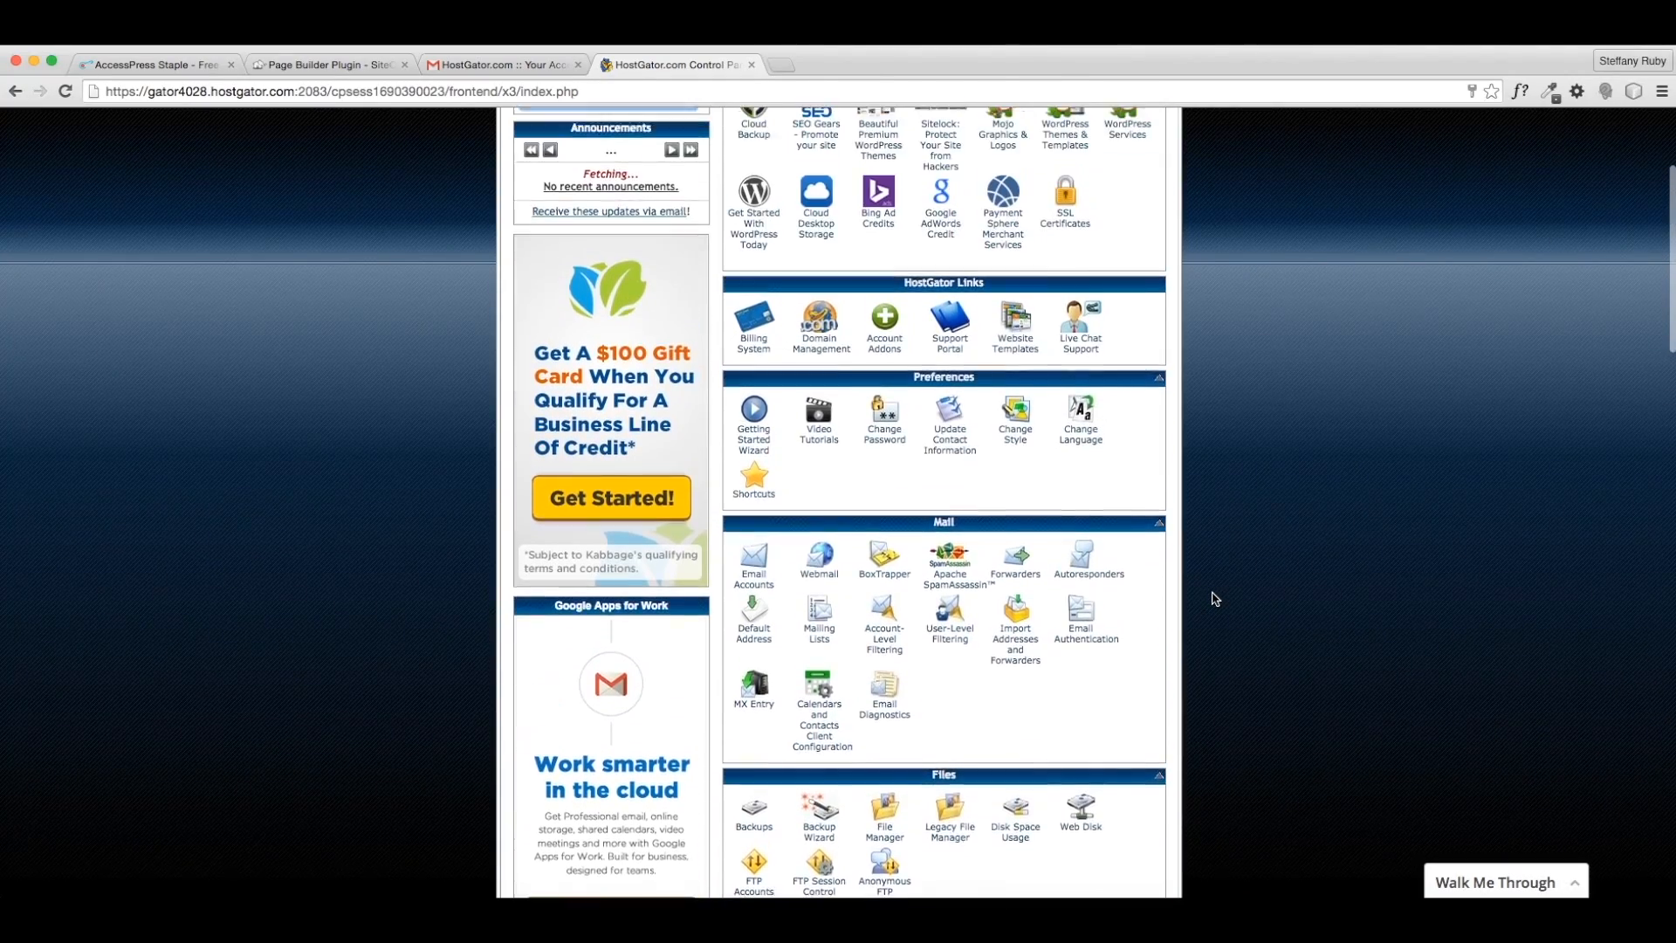
scroll(1215, 599, "up", 2)
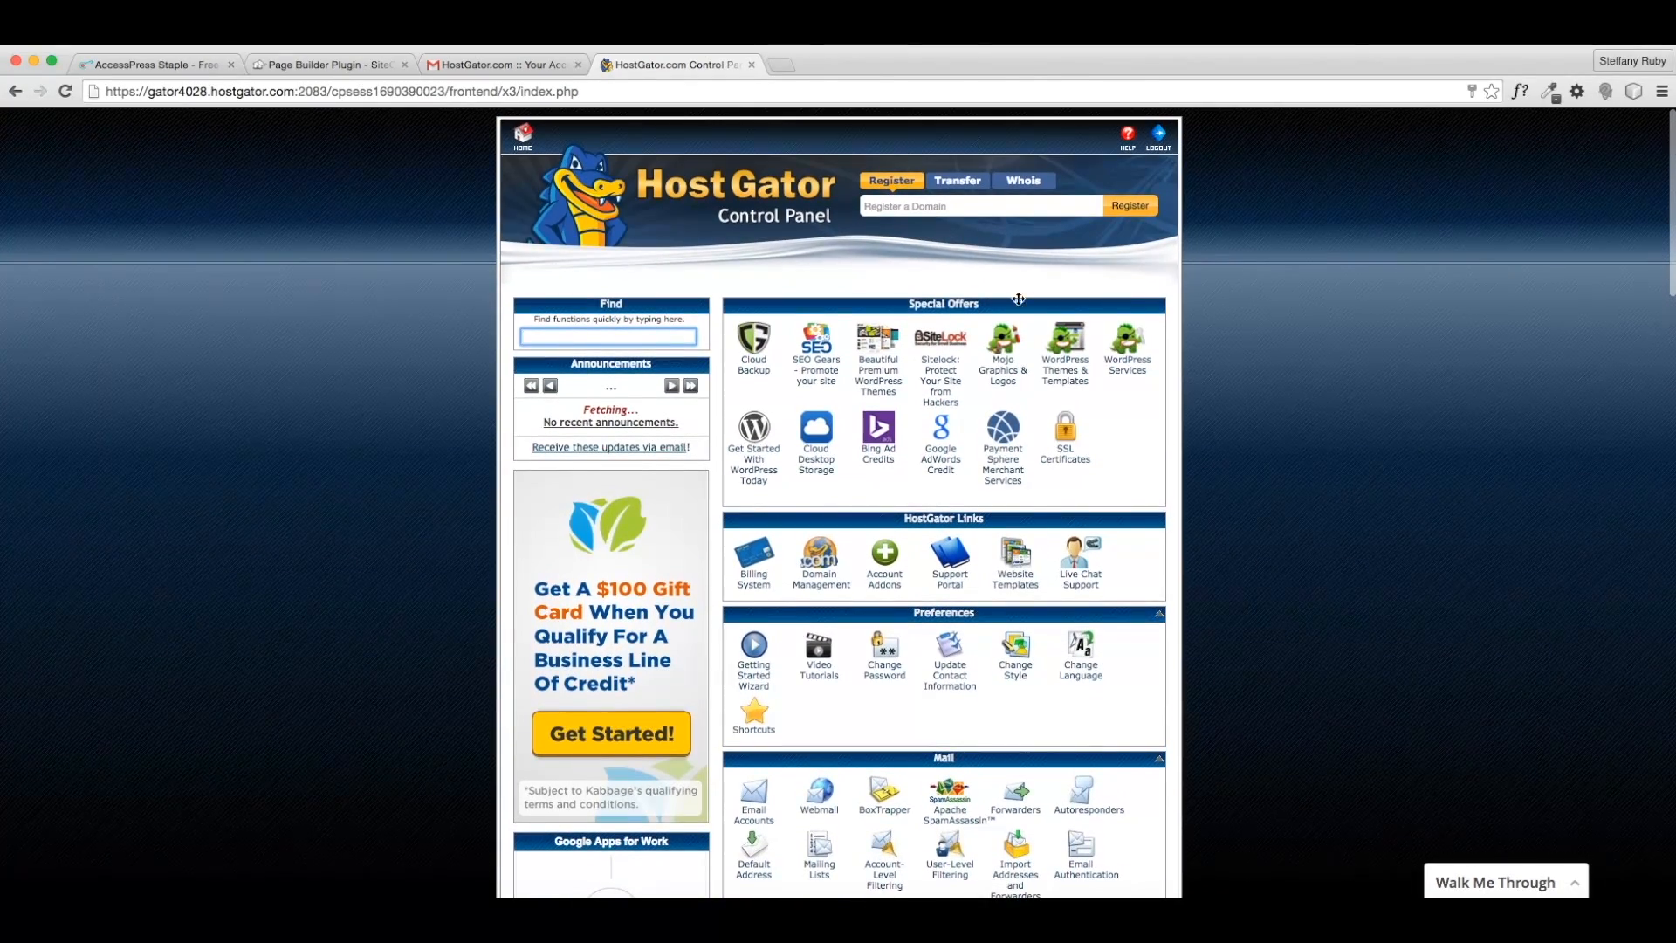
- Start a free WordPress self-install on the thefreelancecrew.com domain
left_click(750, 476)
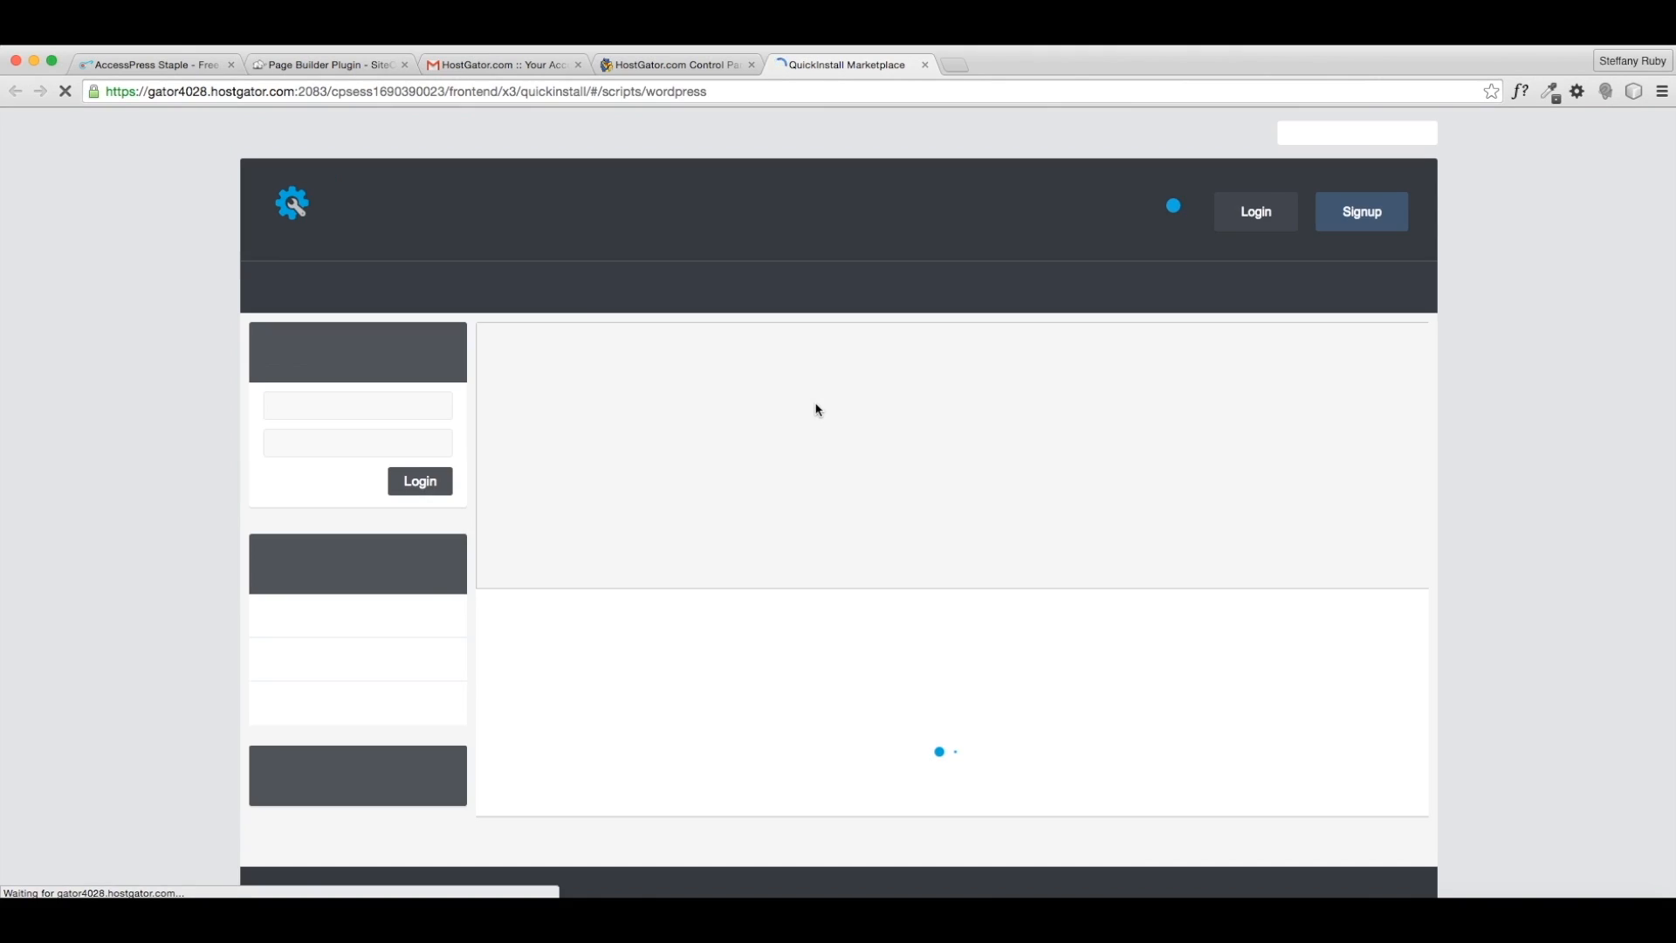
scroll(830, 404, "down", 7)
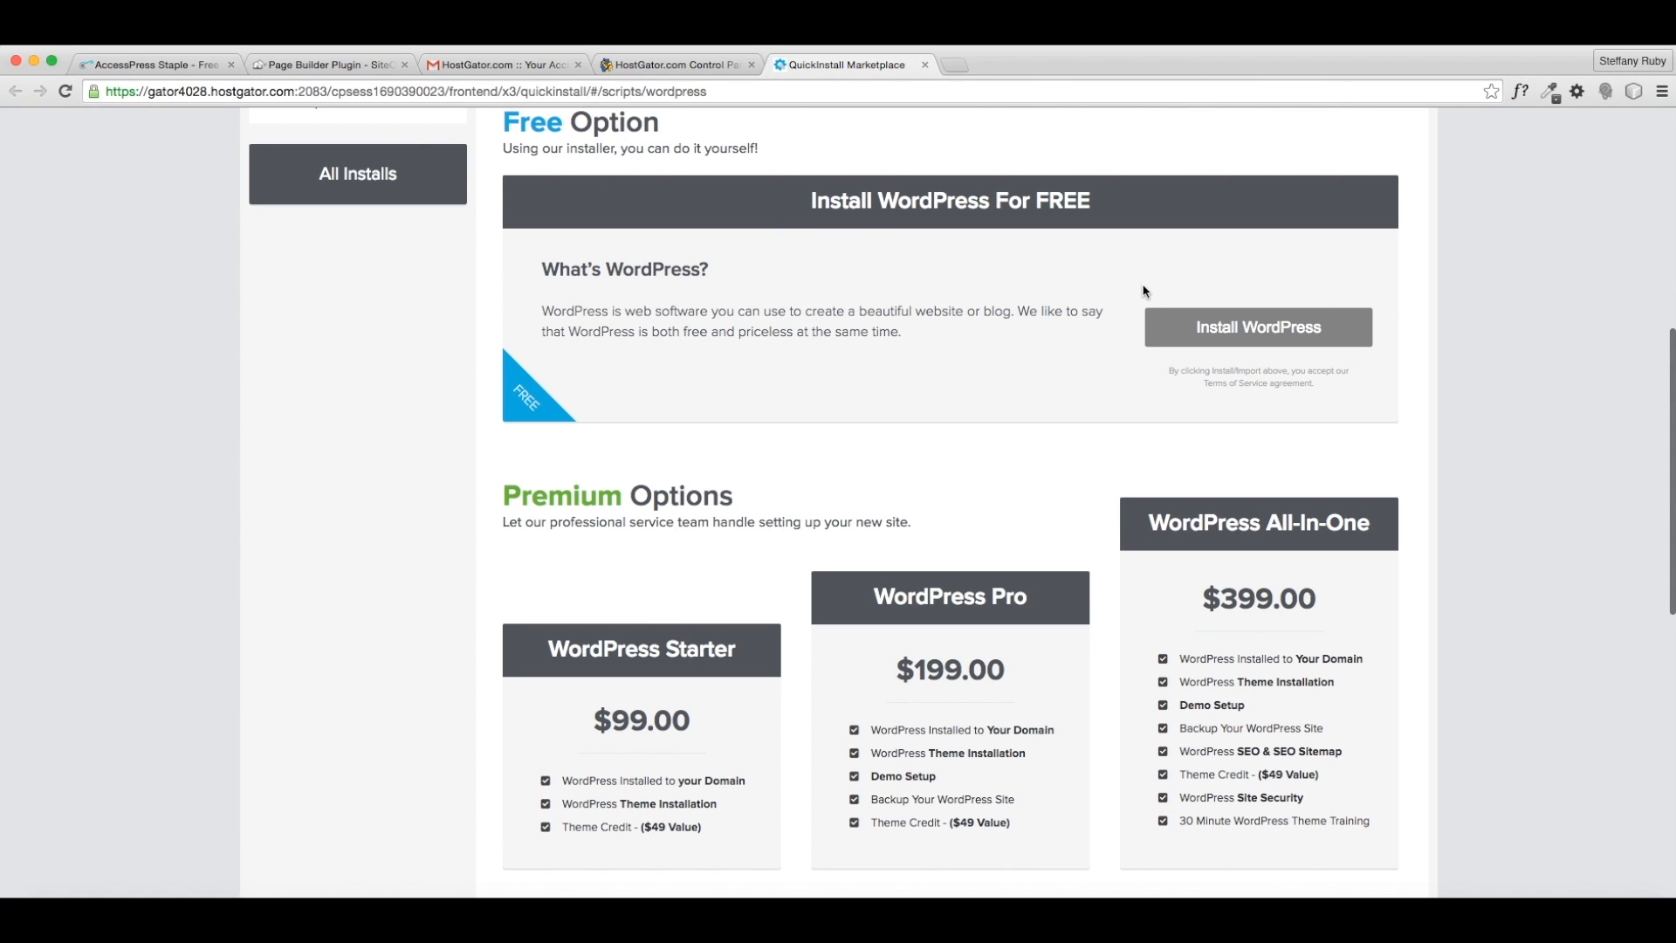
left_click(1238, 338)
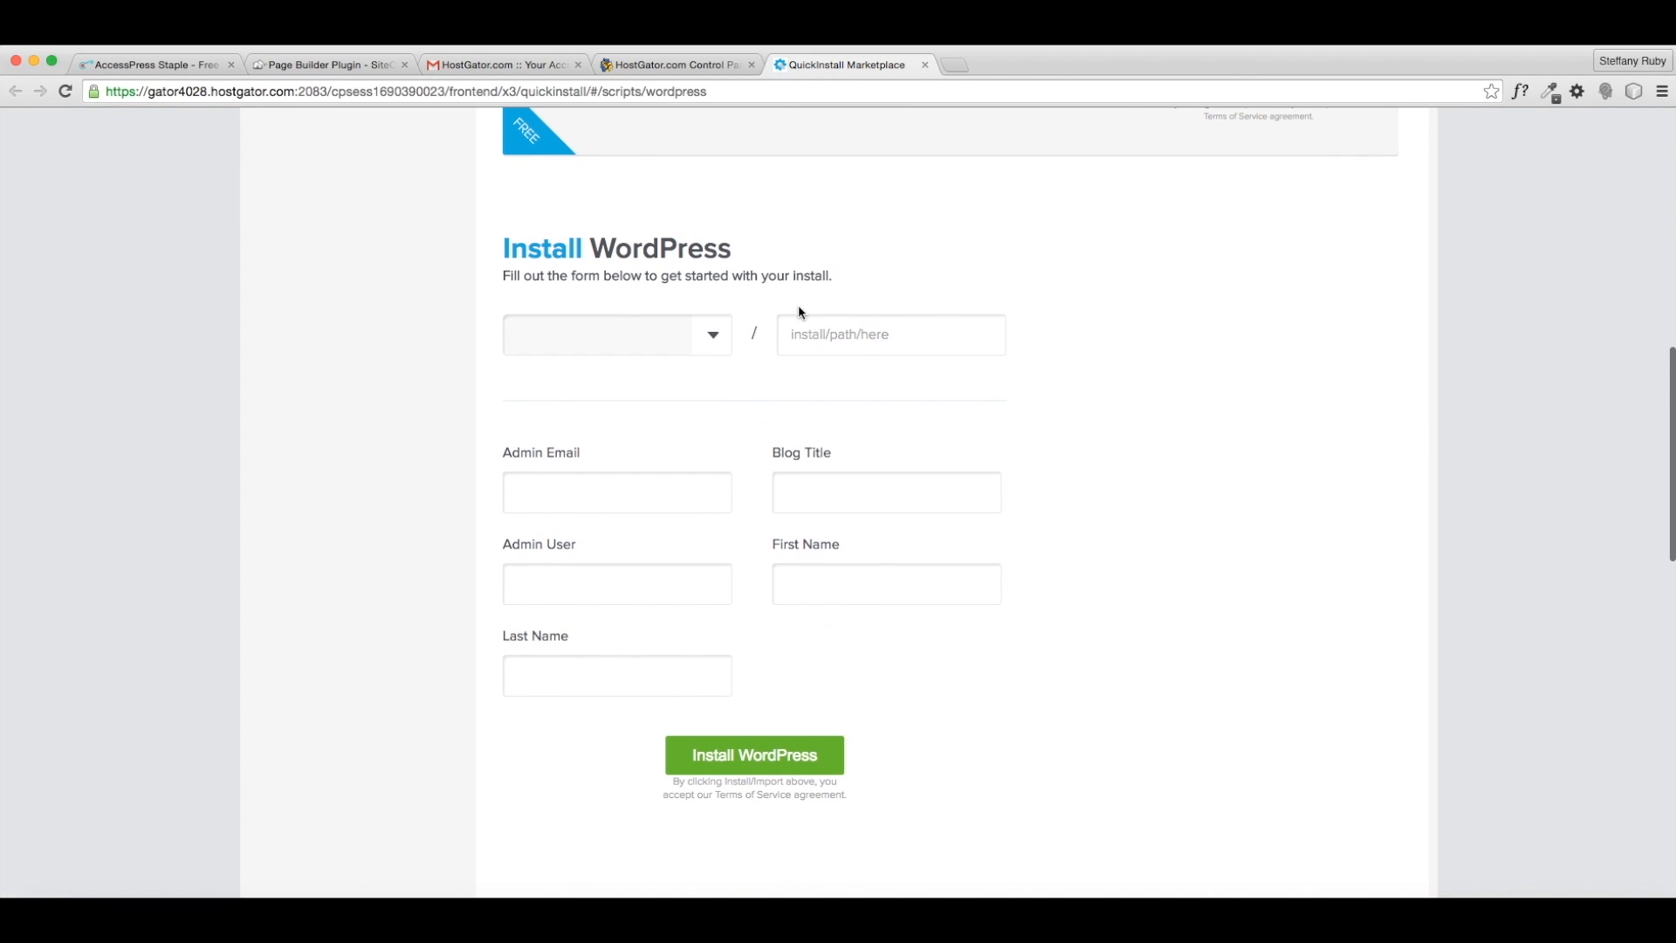
left_click(713, 336)
left_click(594, 360)
- Enter the admin e-mail, blog title 'The Freelance Crew' and first/last name, then install
left_click(627, 484)
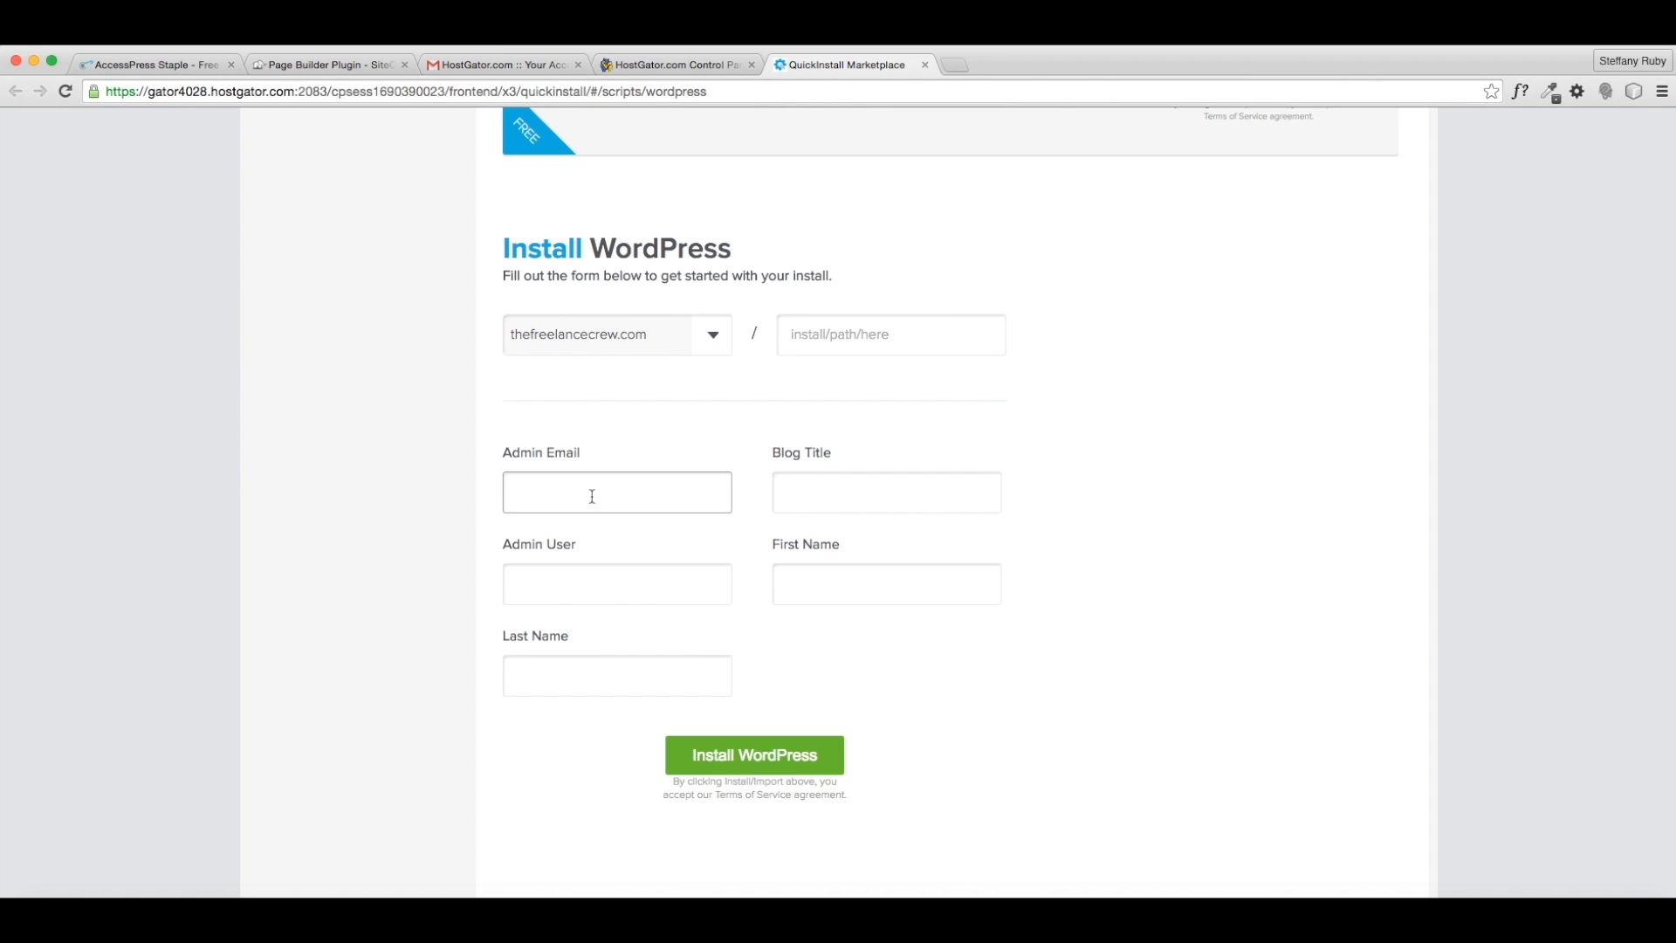
key("Tab")
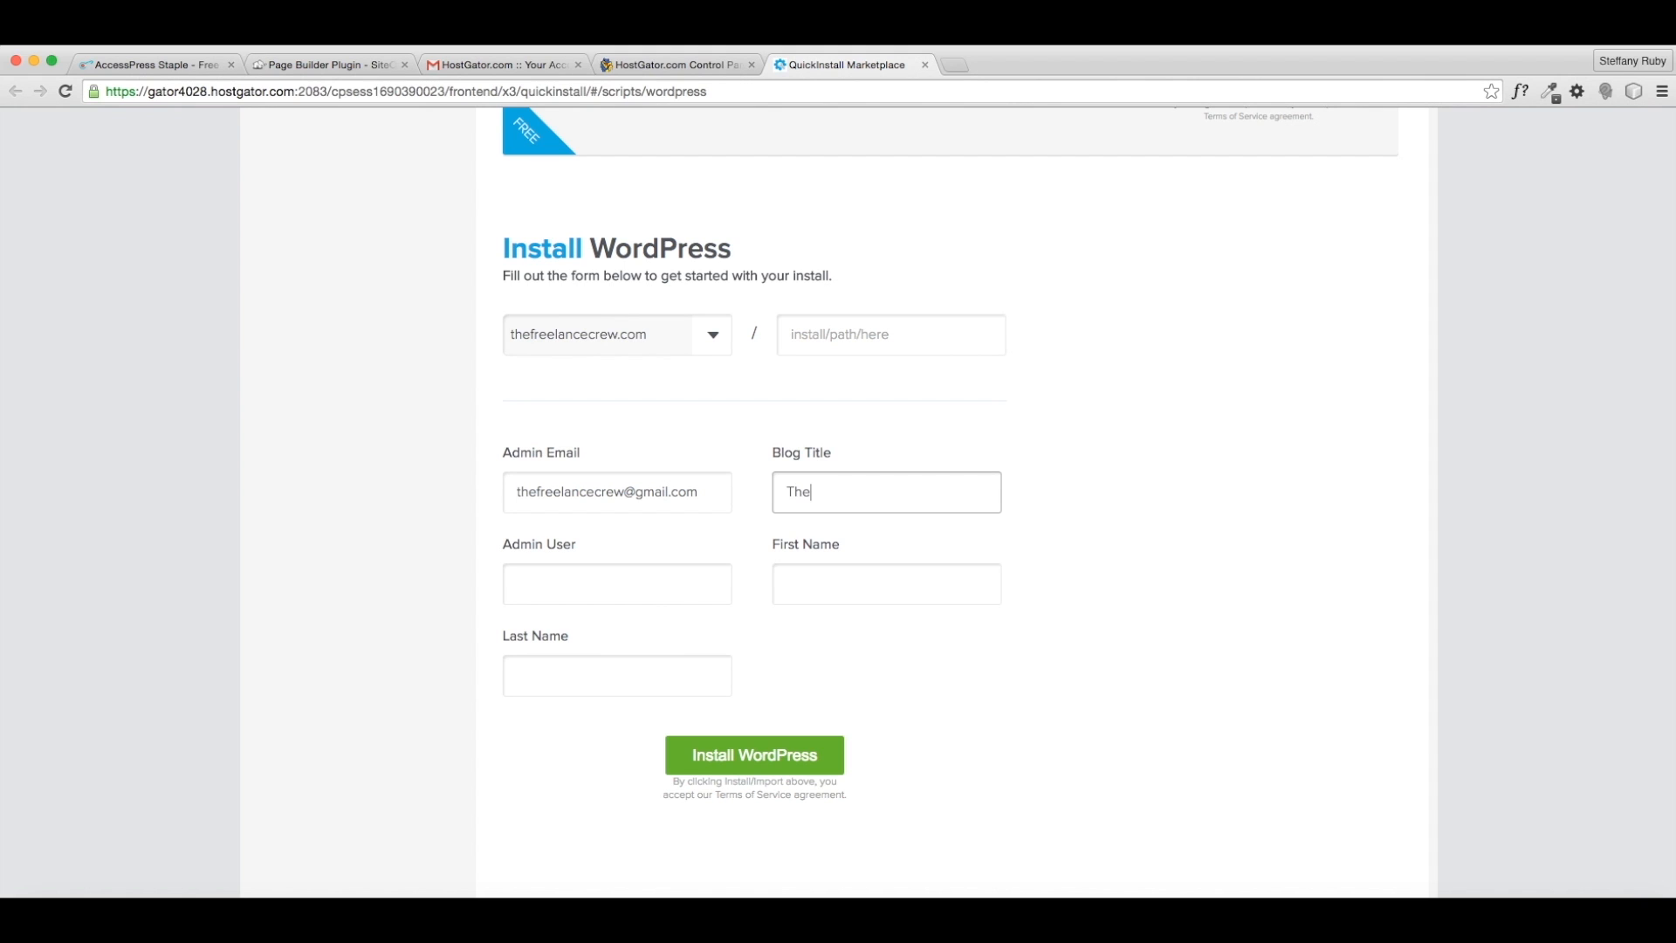
type("The Freelance Crew")
key("Tab")
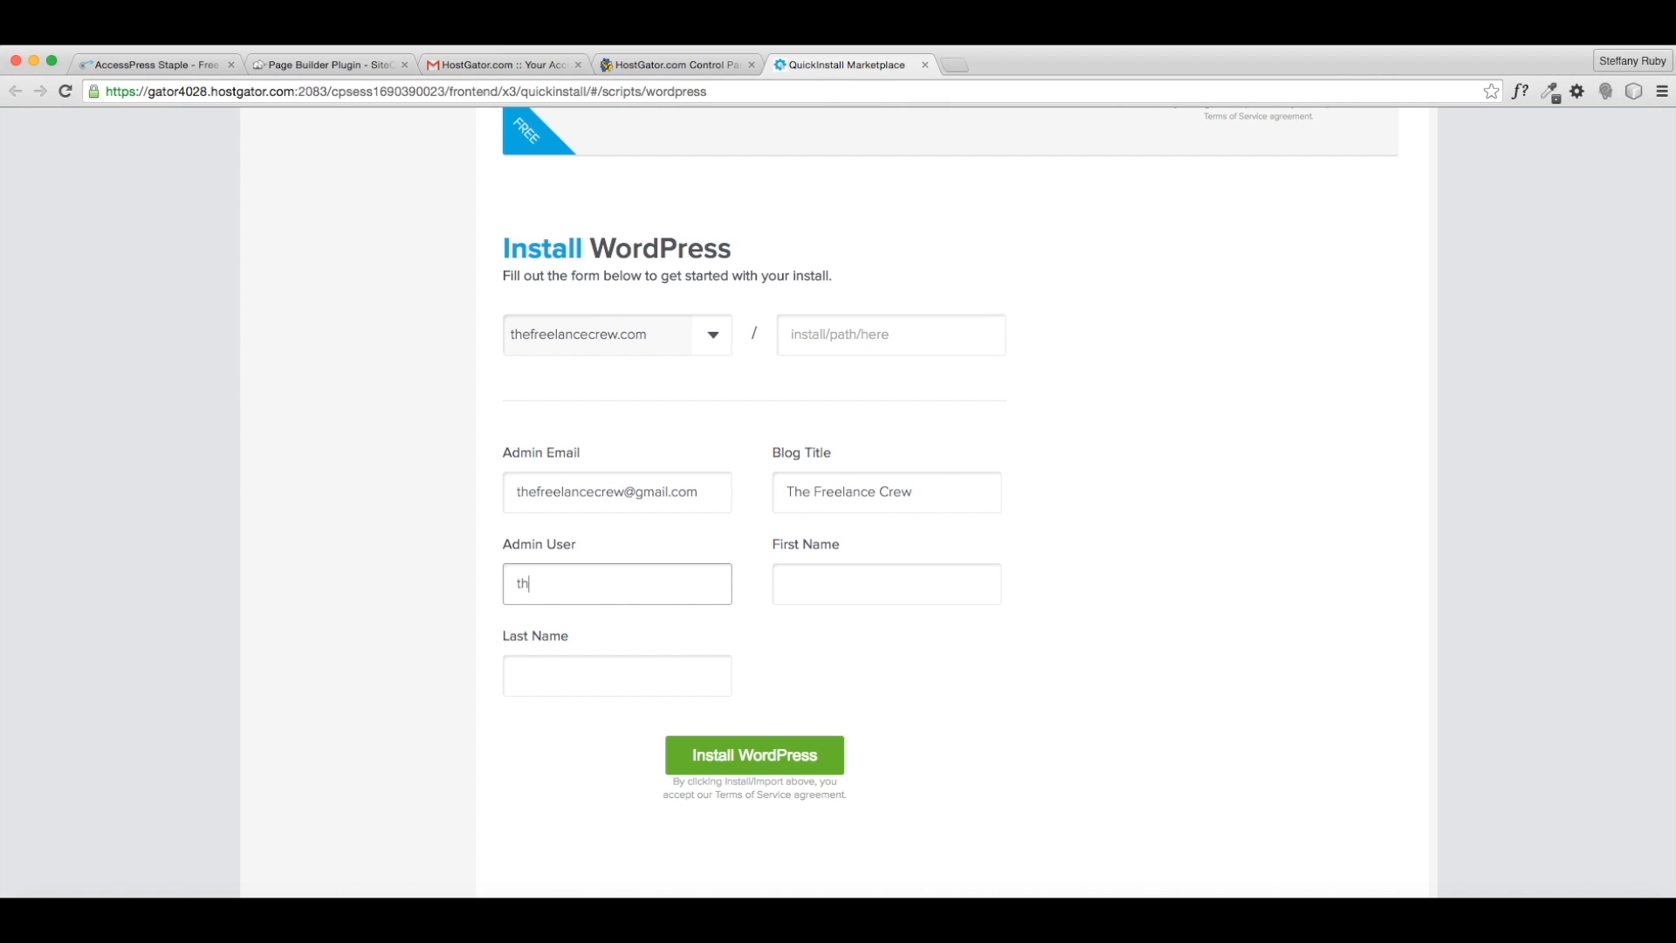
key("Tab")
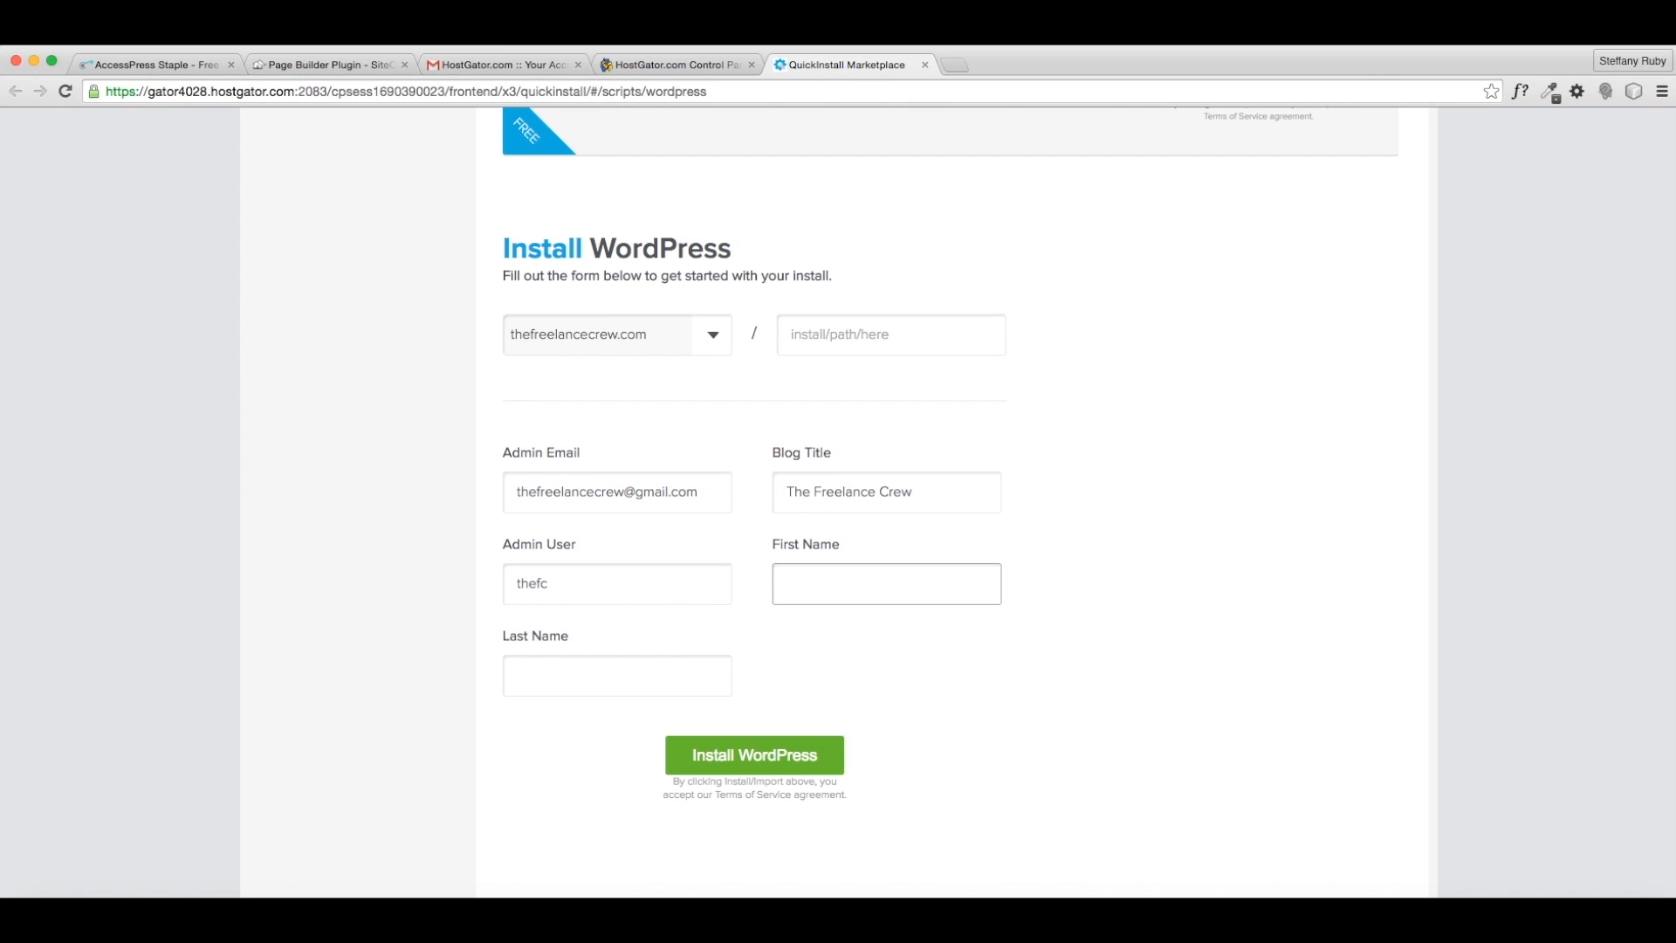
type("Freelance")
key("Tab")
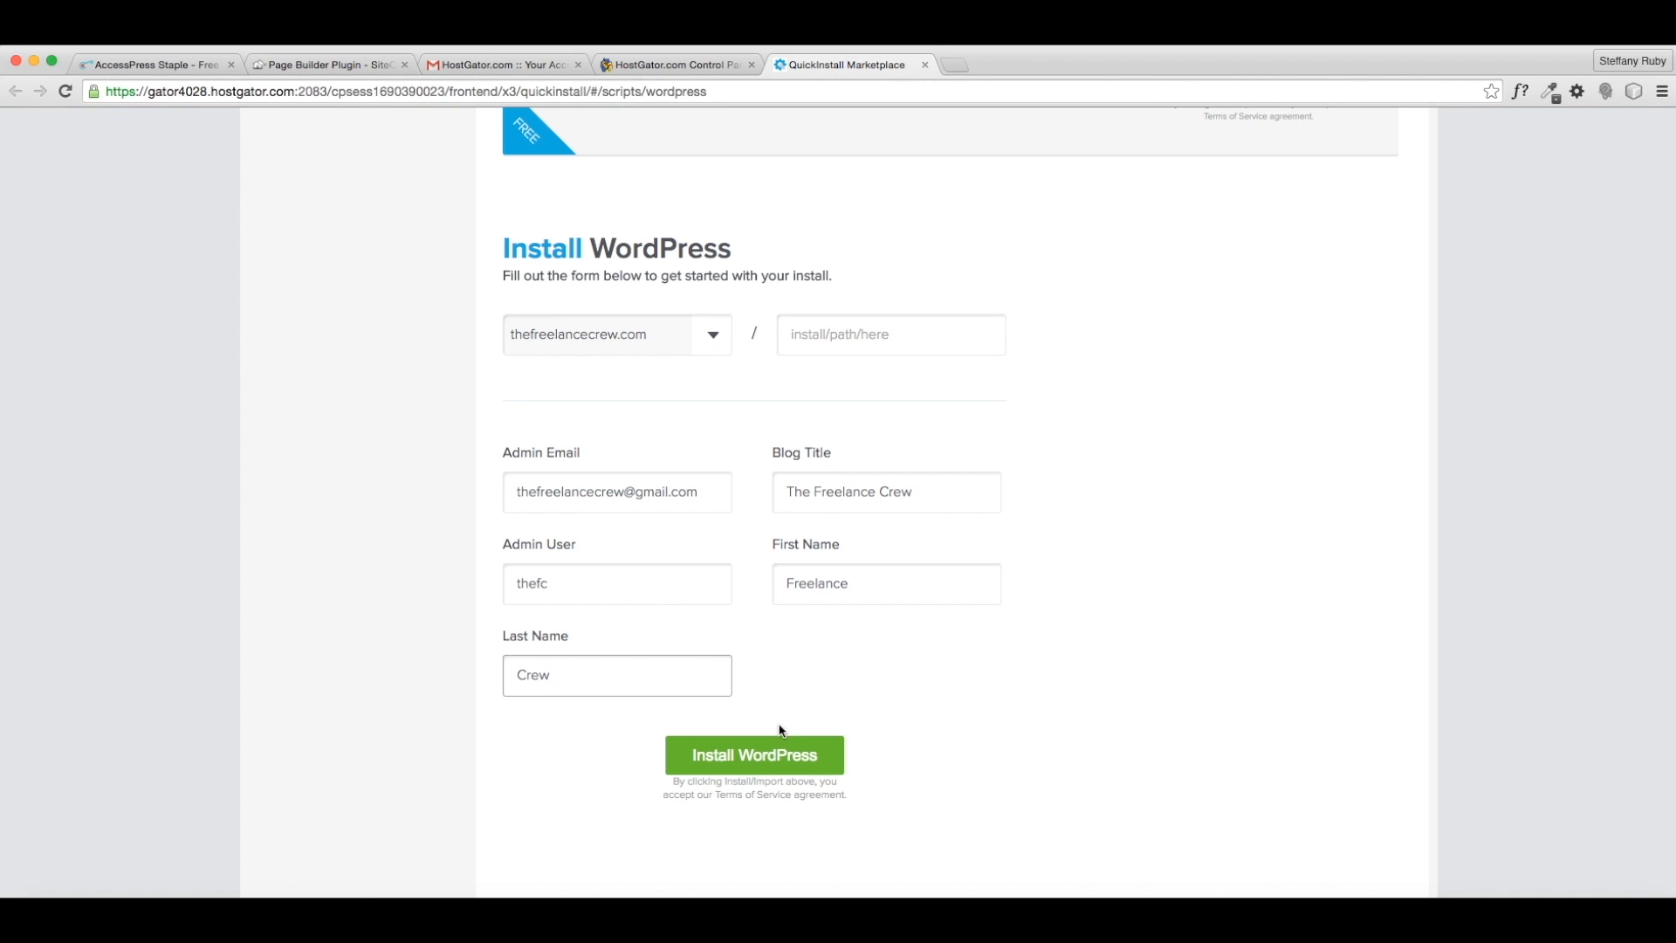
left_click(734, 755)
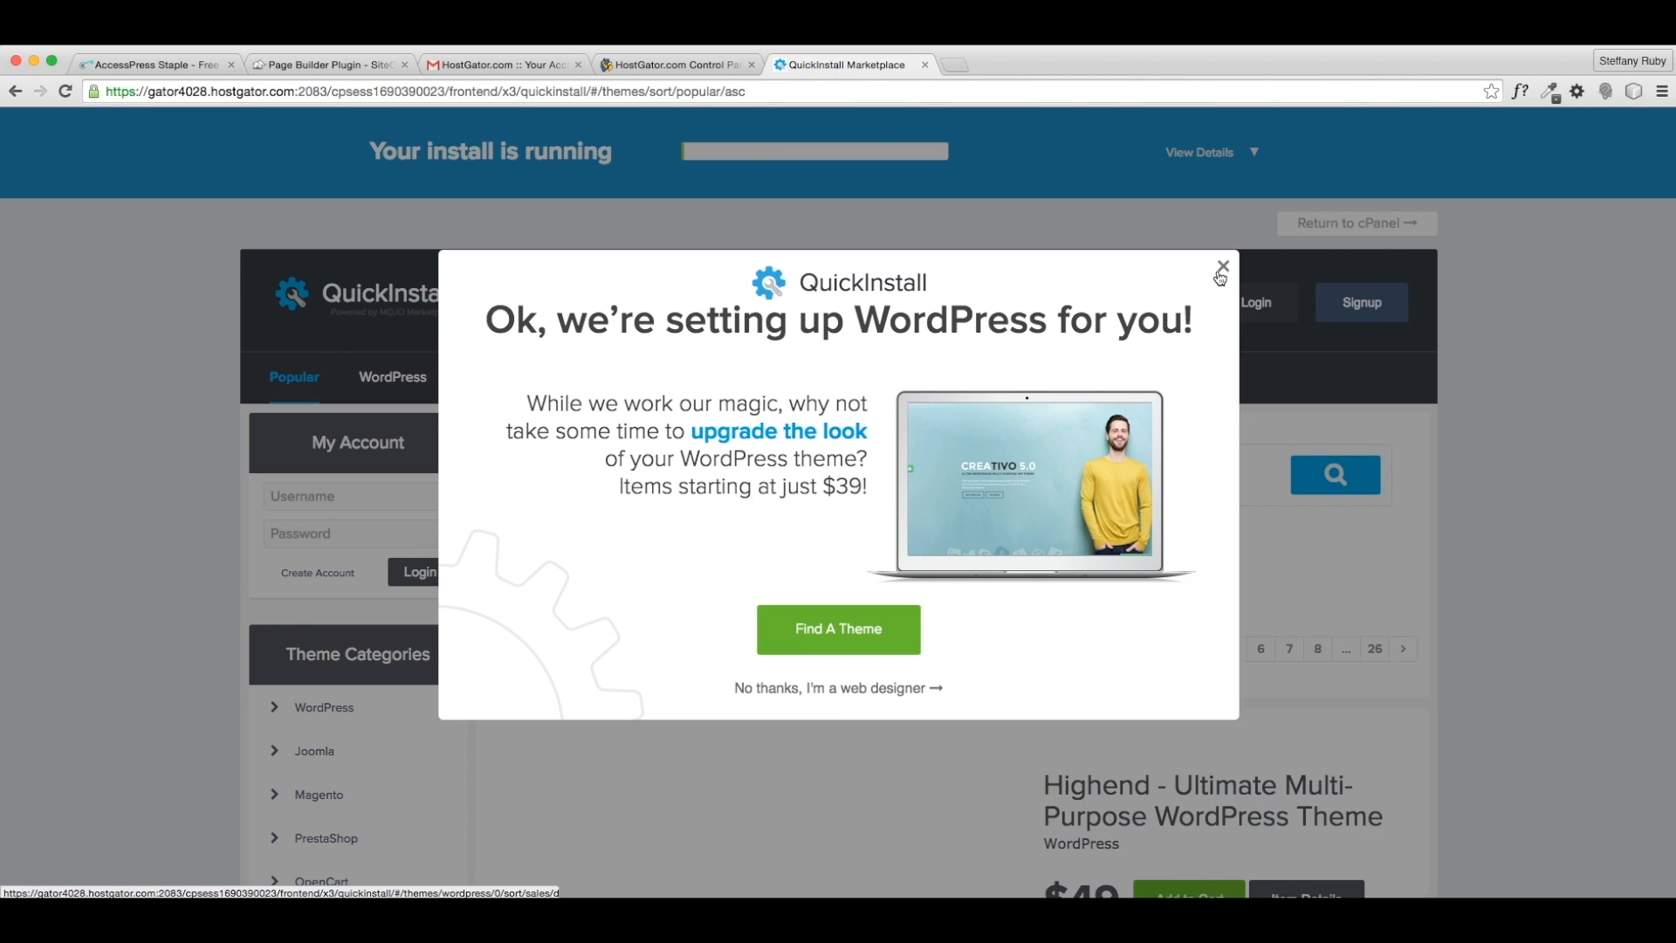
- Dismiss the theme upsell popup and reveal the new install's login credentials
left_click(1220, 272)
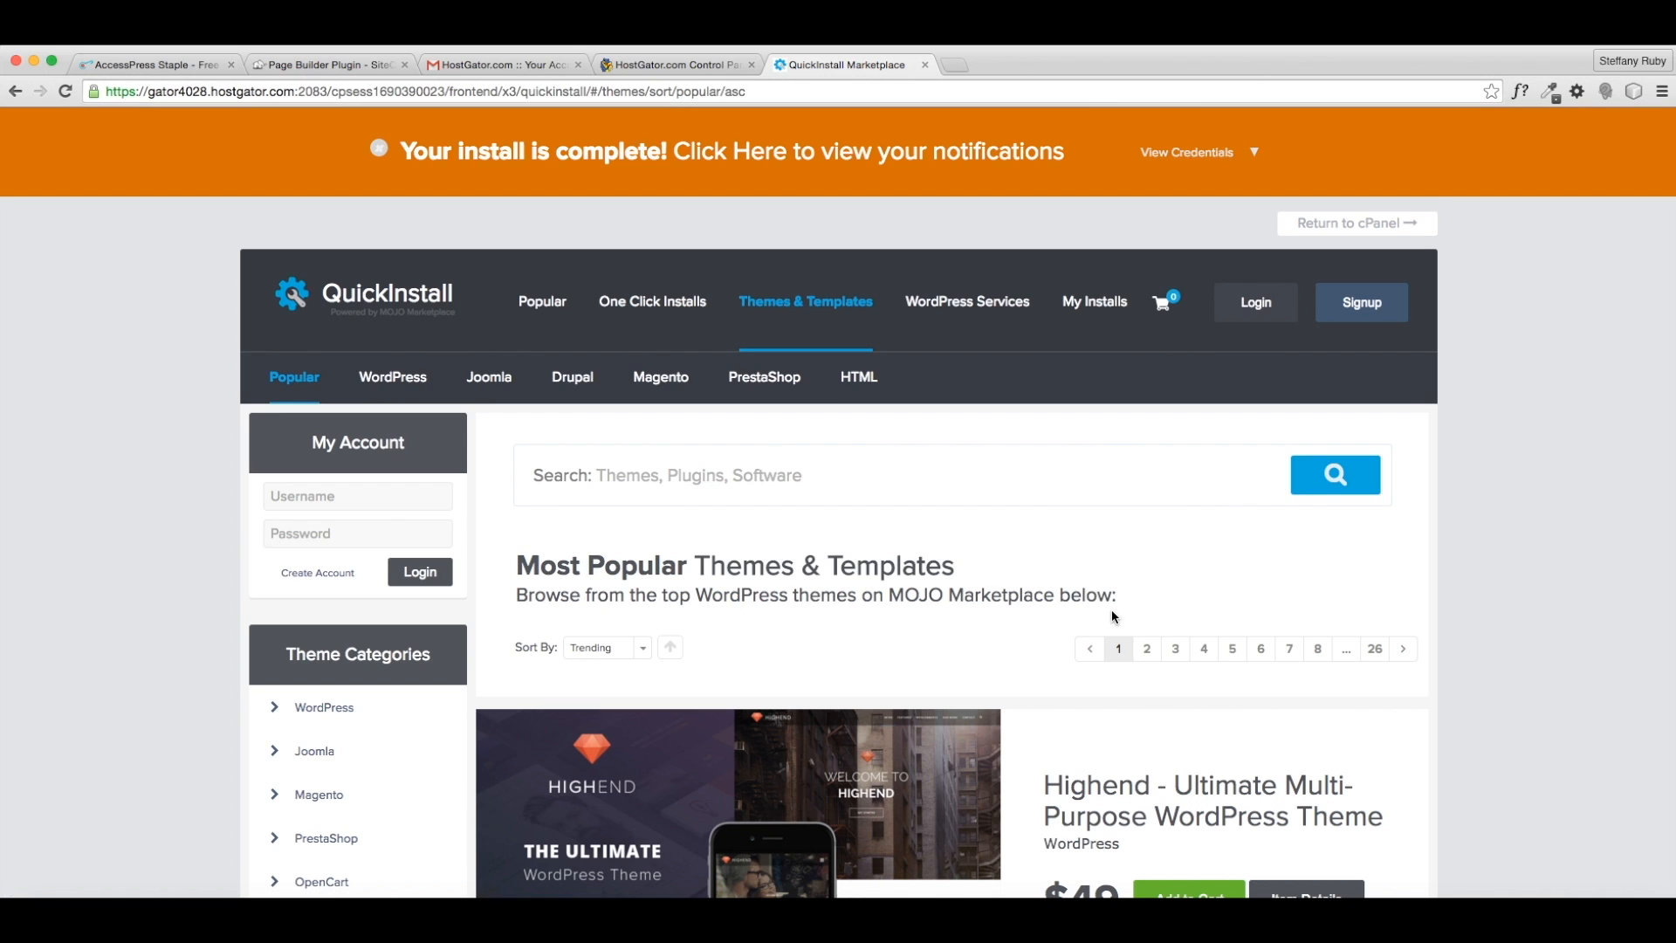
scroll(1112, 616, "down", 4)
scroll(1112, 617, "up", 4)
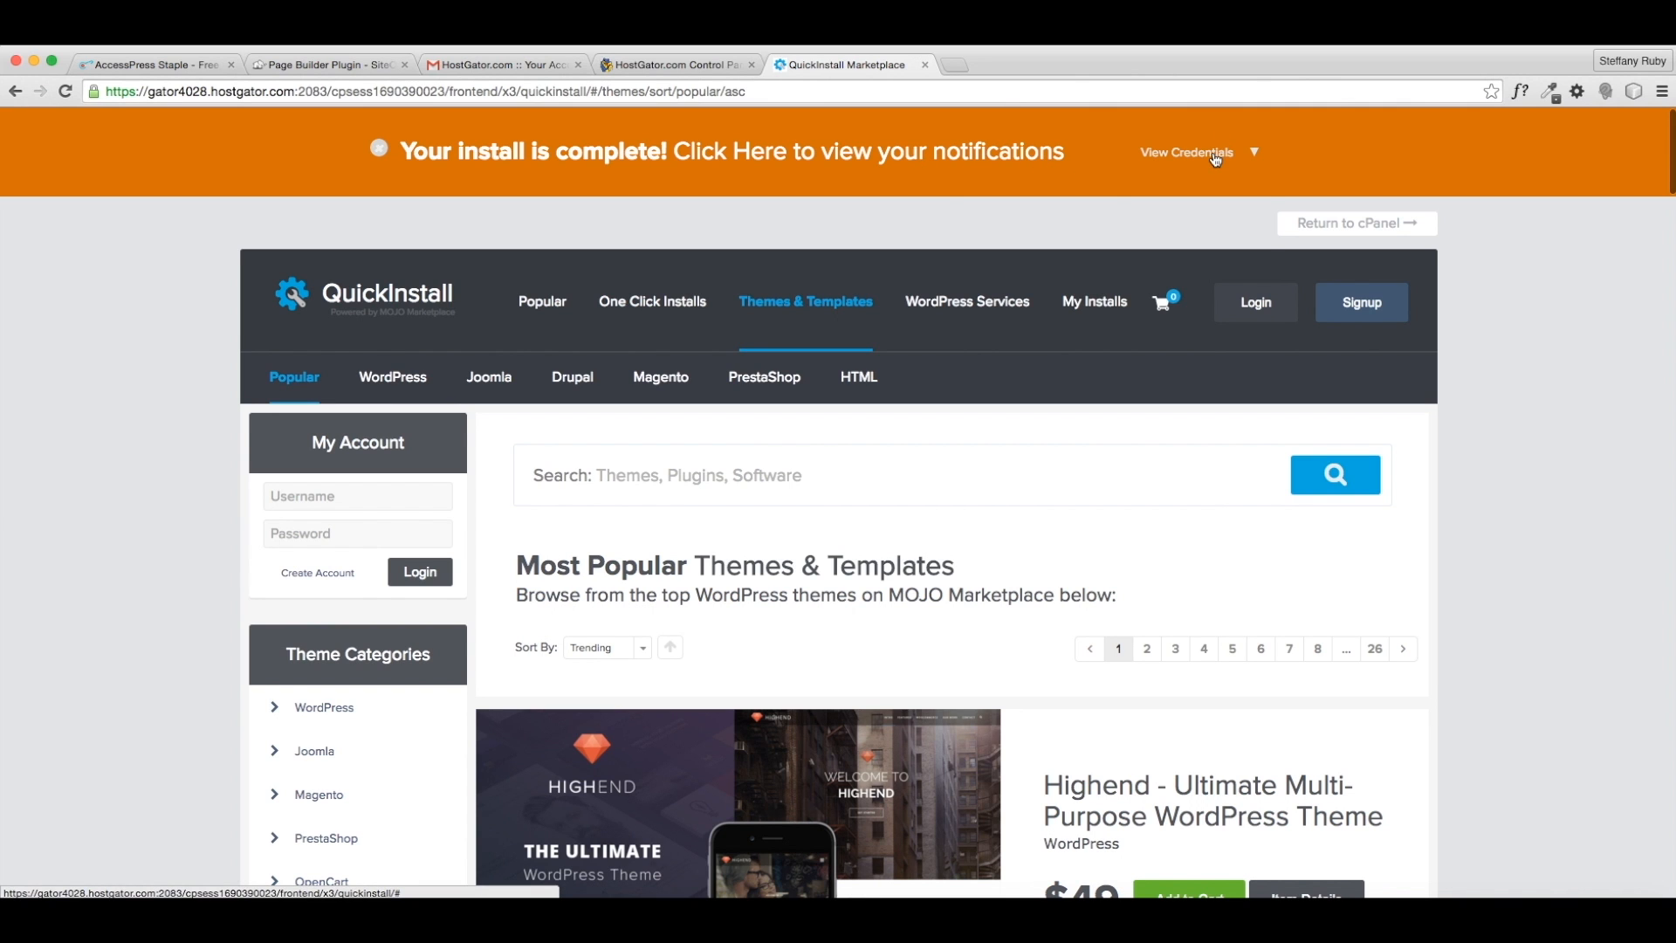
left_click(1219, 154)
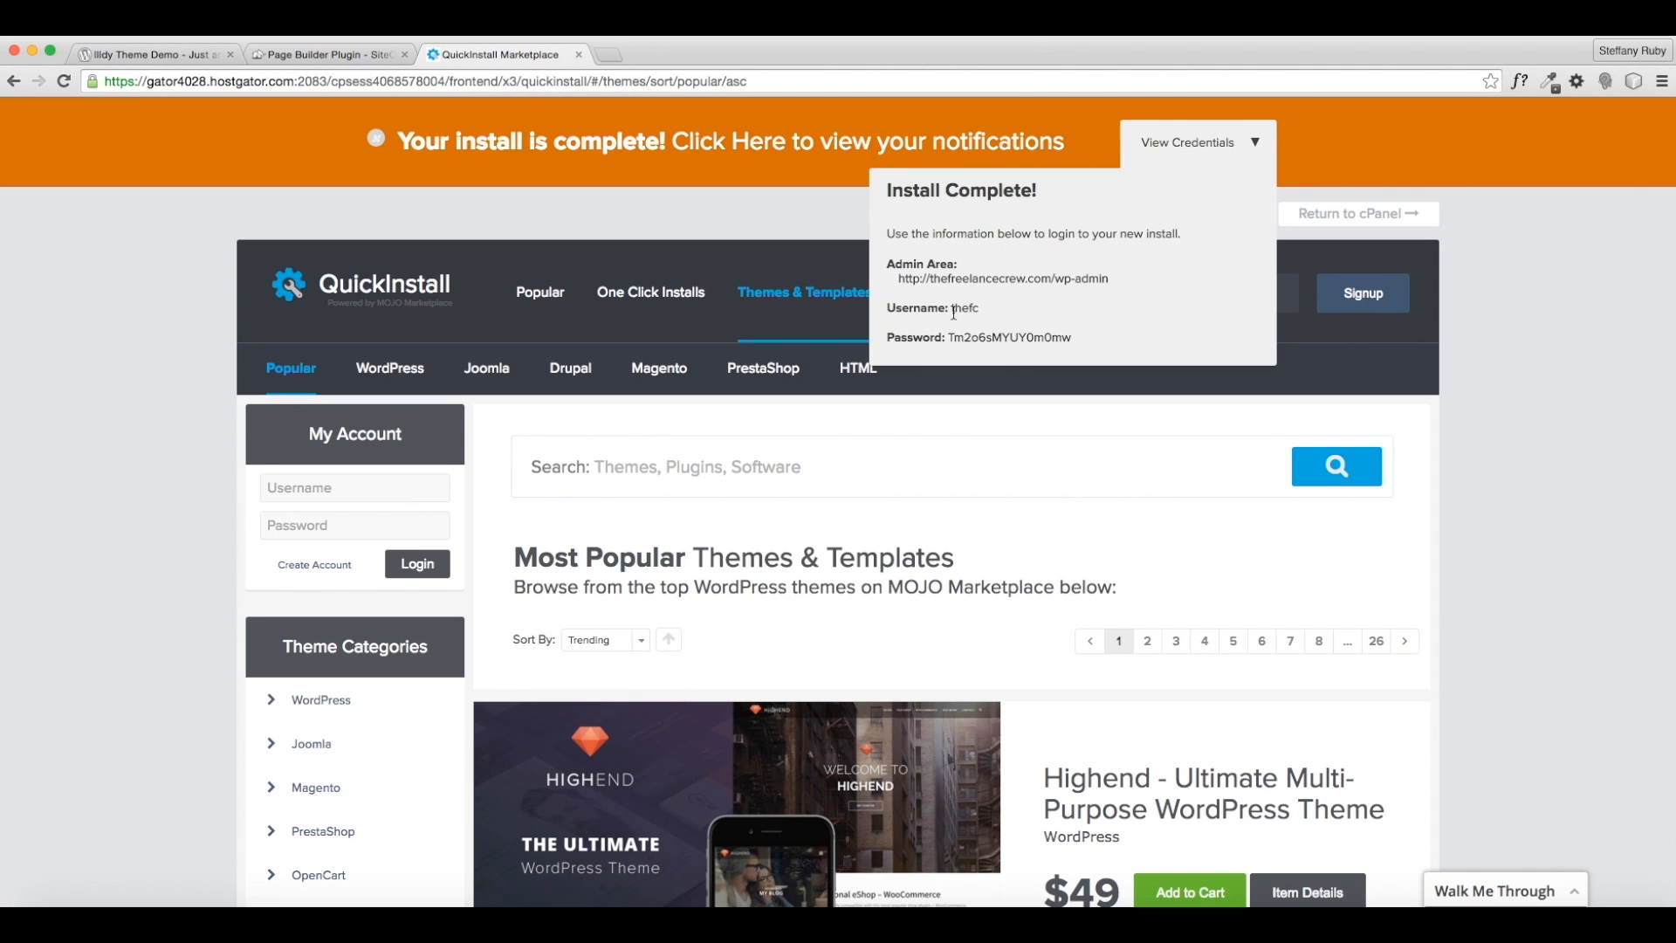
- Copy the admin password and go to the site's wp-admin login page
left_click_drag(1071, 338, 957, 336)
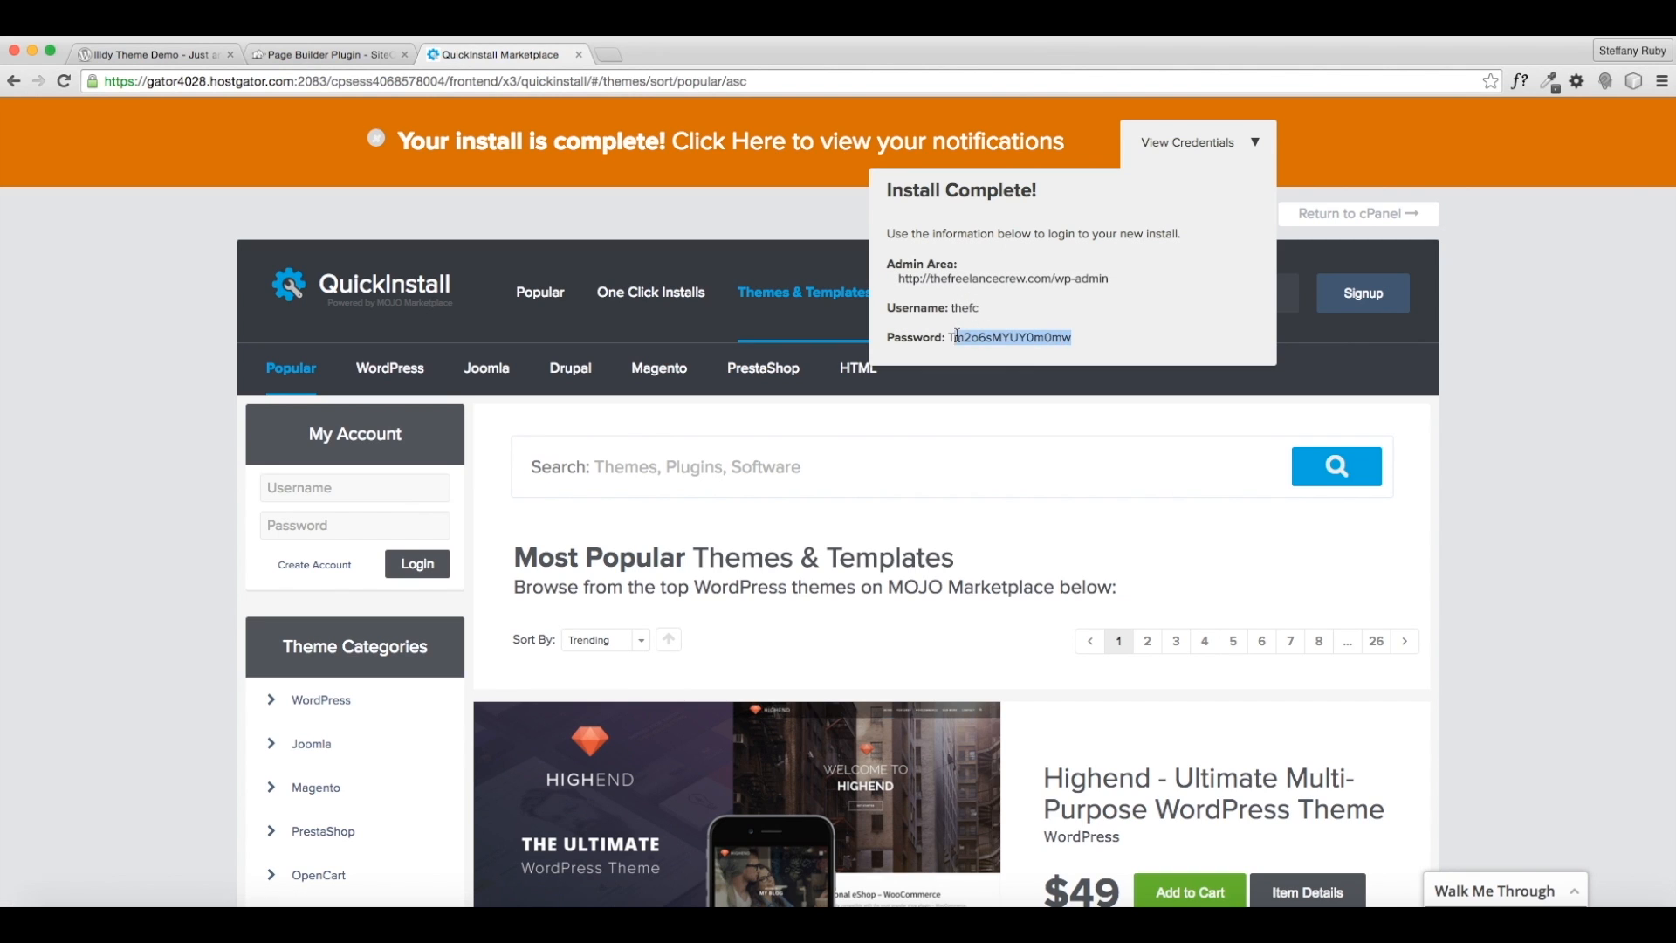
right_click(964, 342)
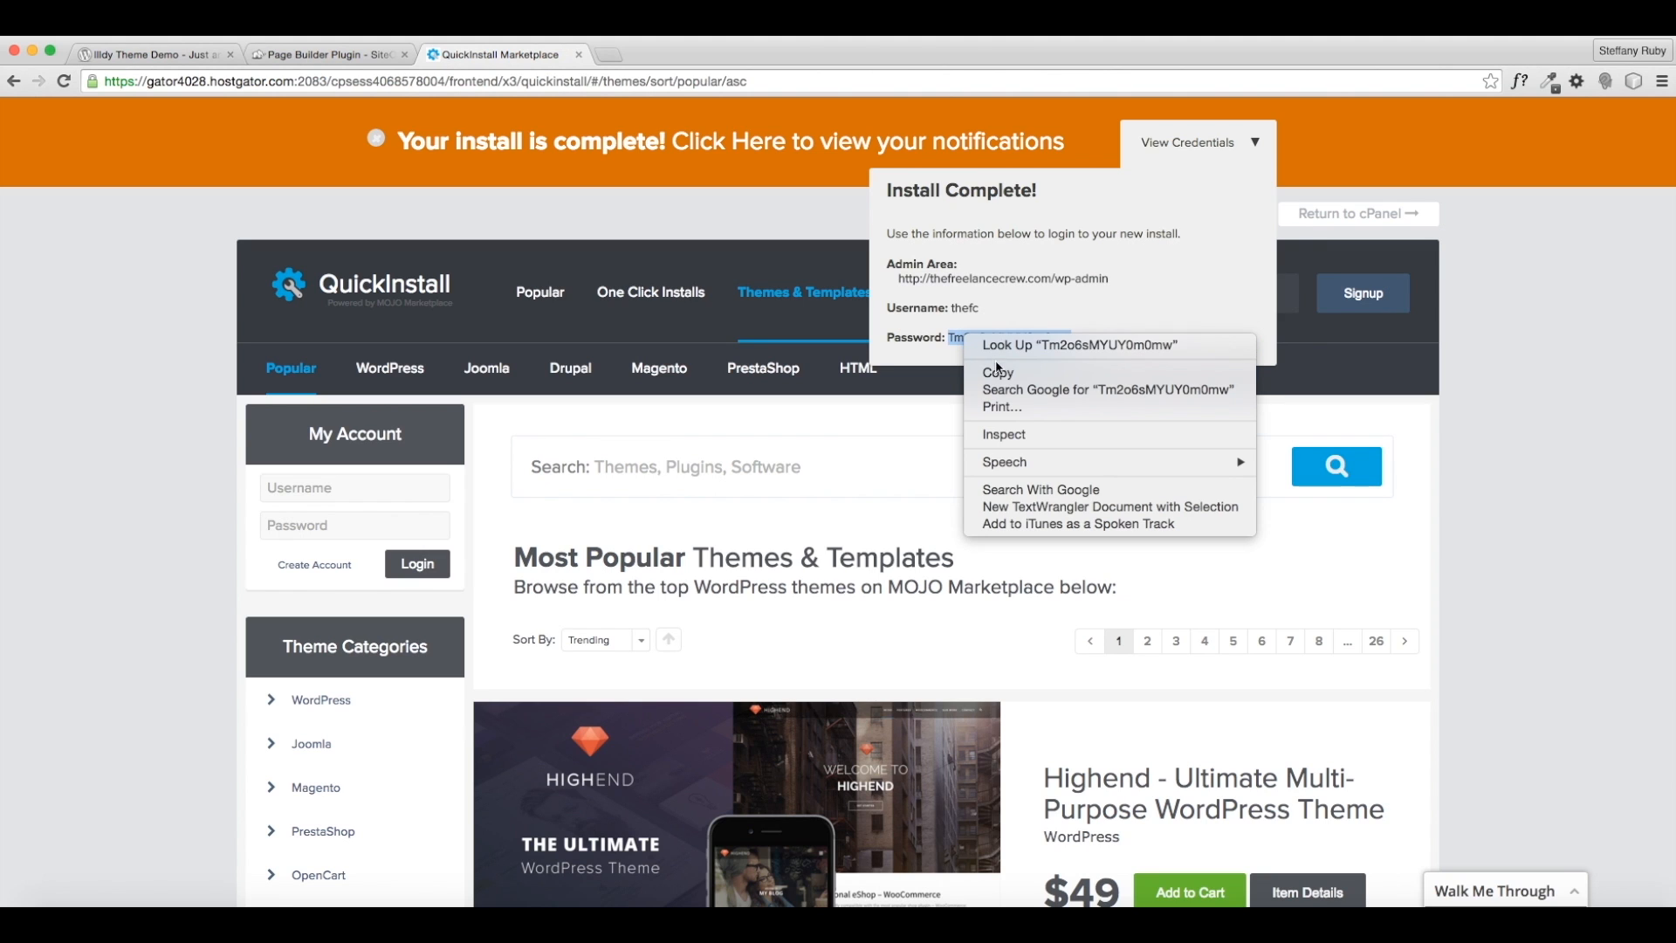
left_click(997, 371)
left_click(1120, 311)
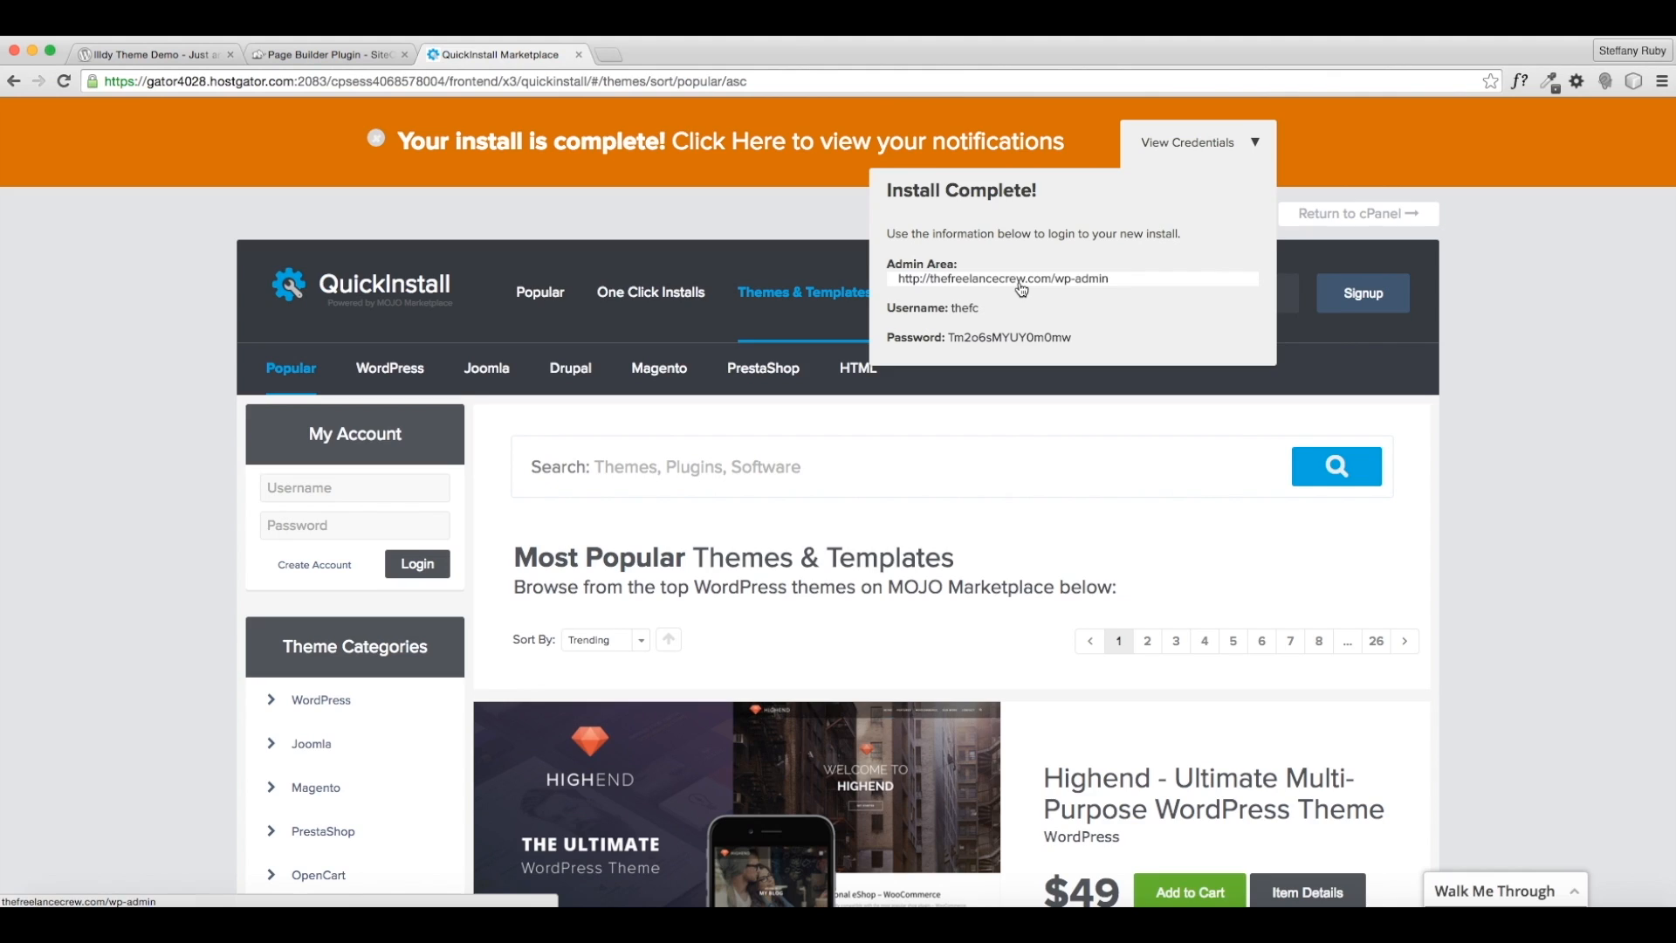
left_click(1021, 289)
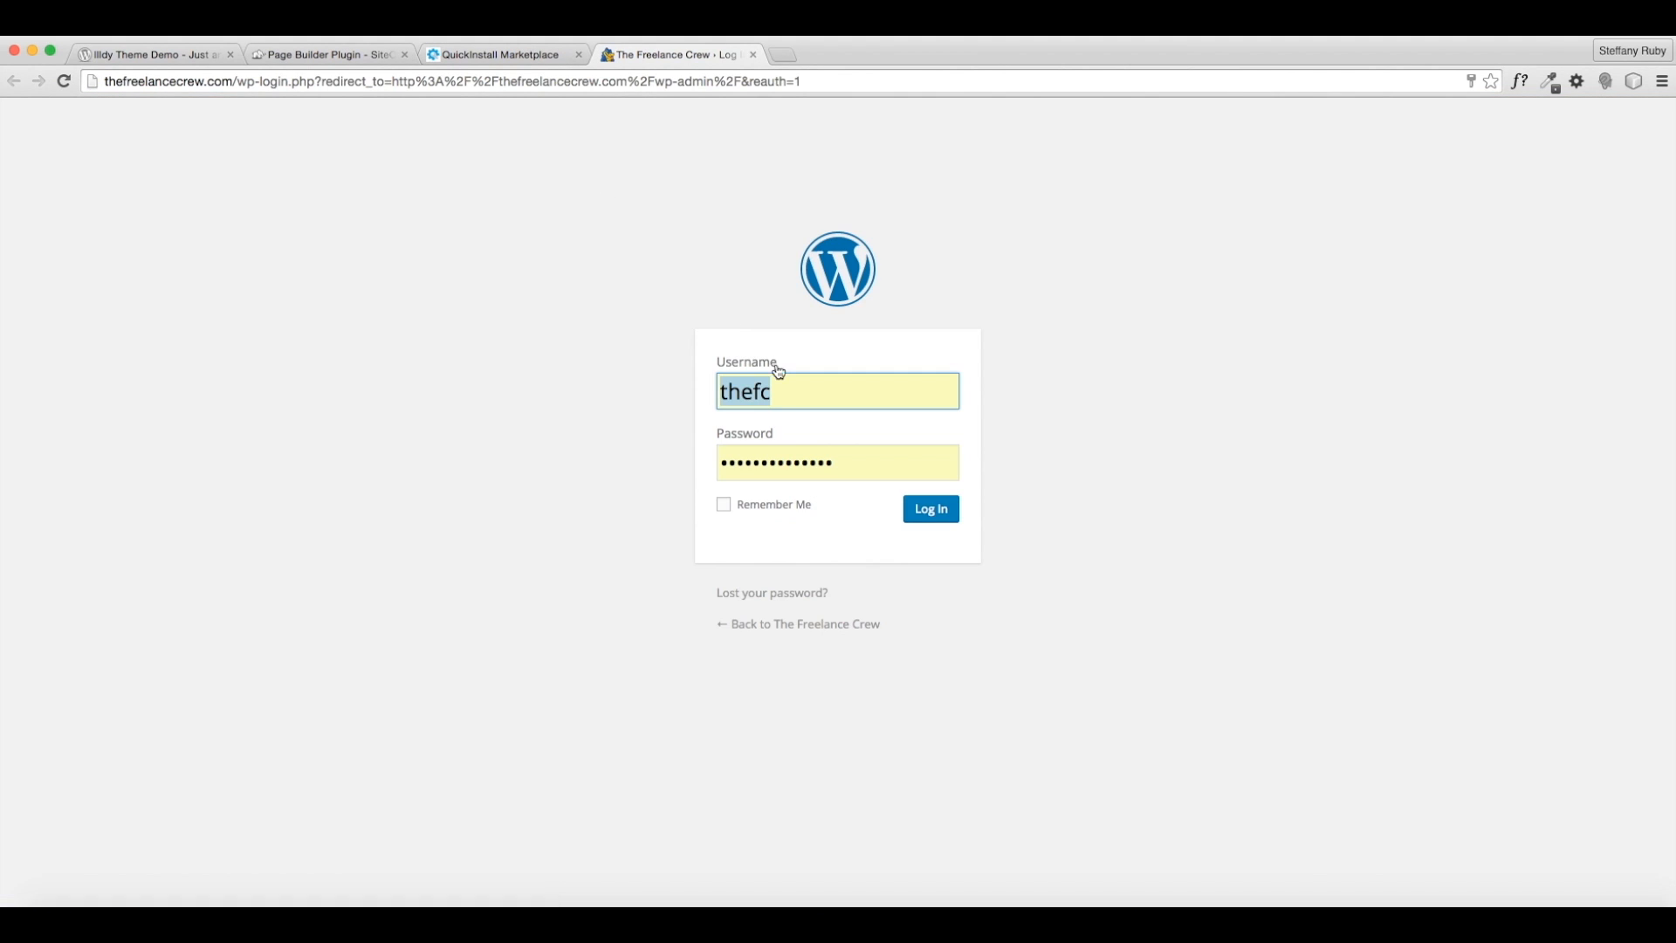
- Log in to the WordPress admin with the copied password and Remember Me ticked
key("Tab")
left_click(785, 462)
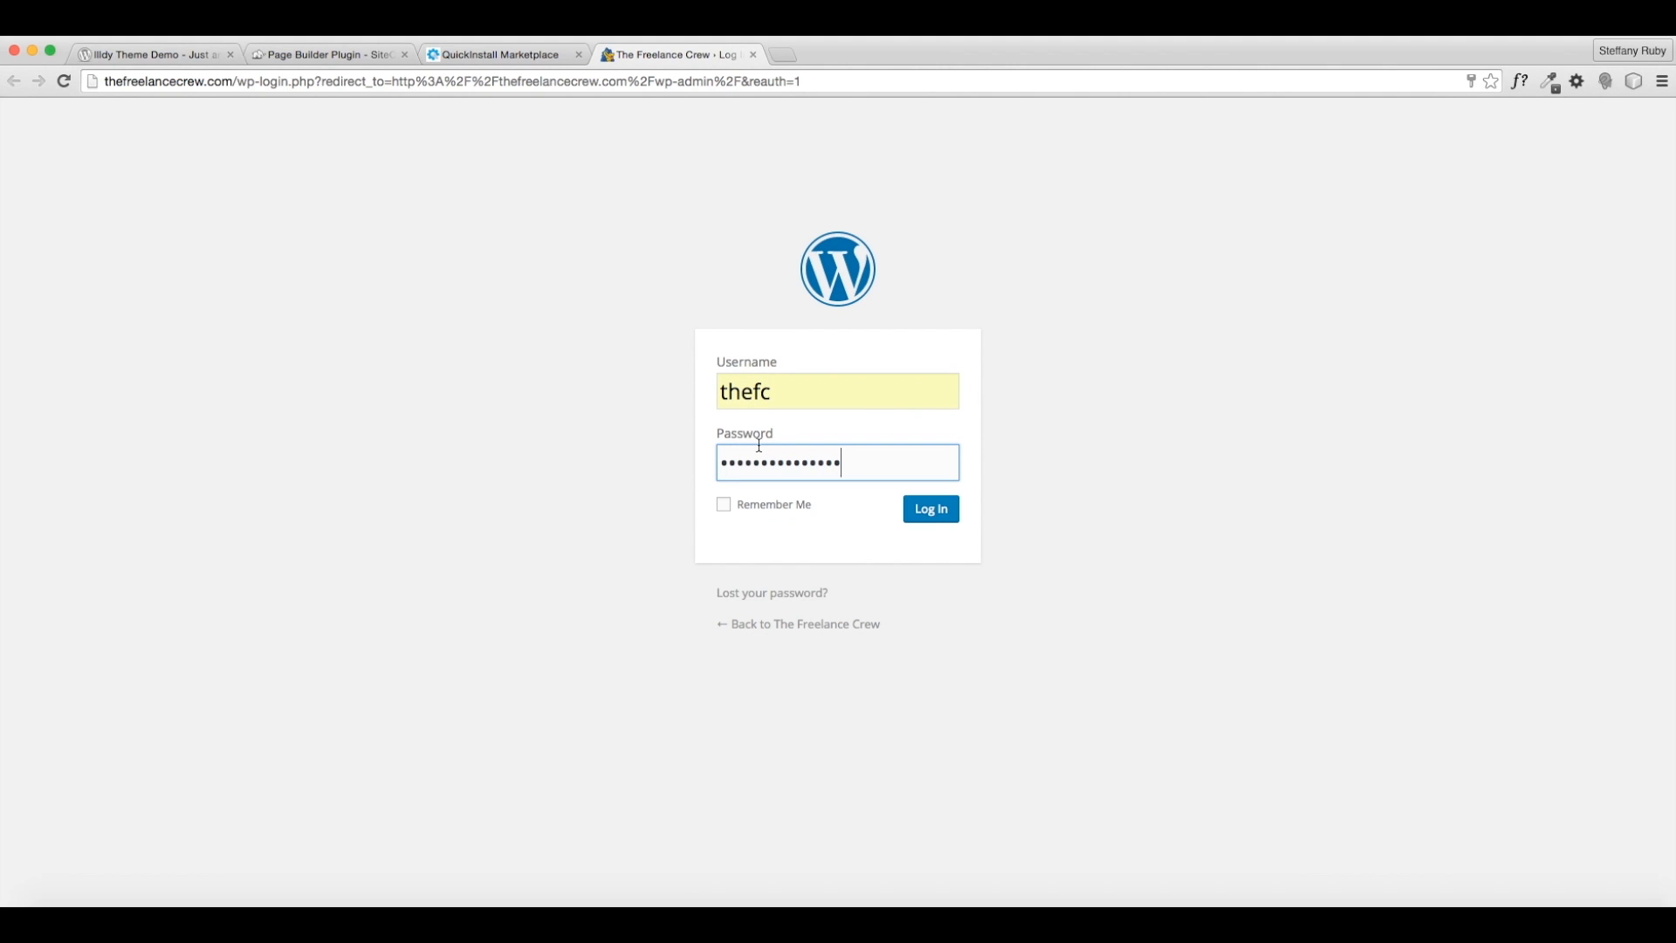
left_click(807, 511)
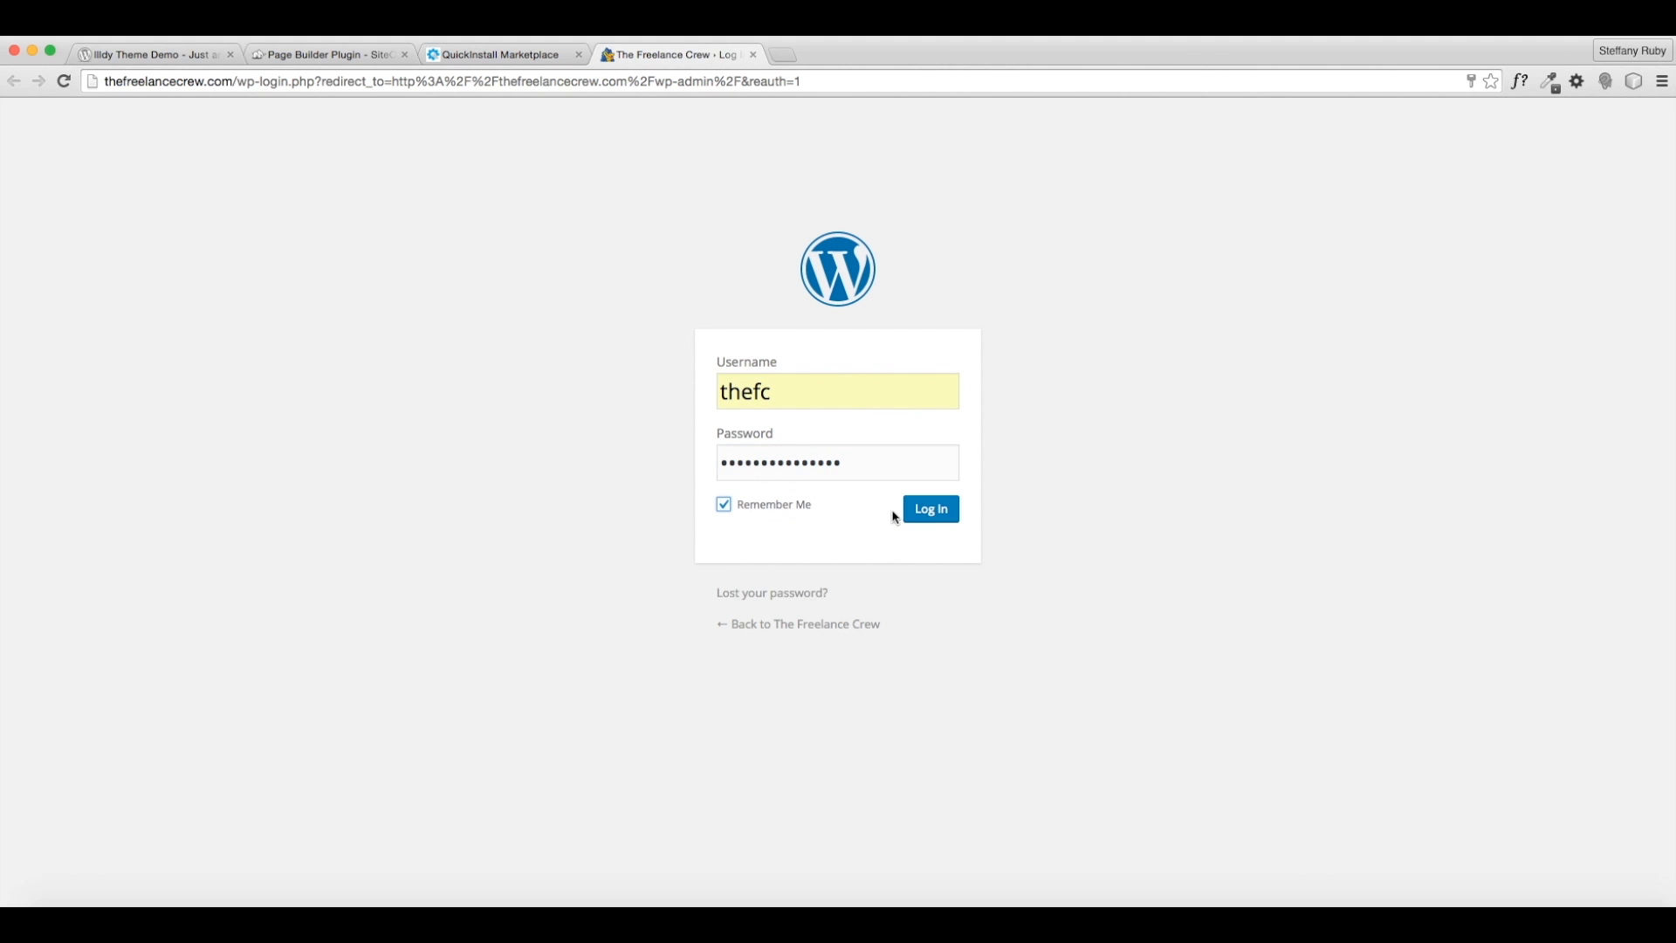
left_click(931, 511)
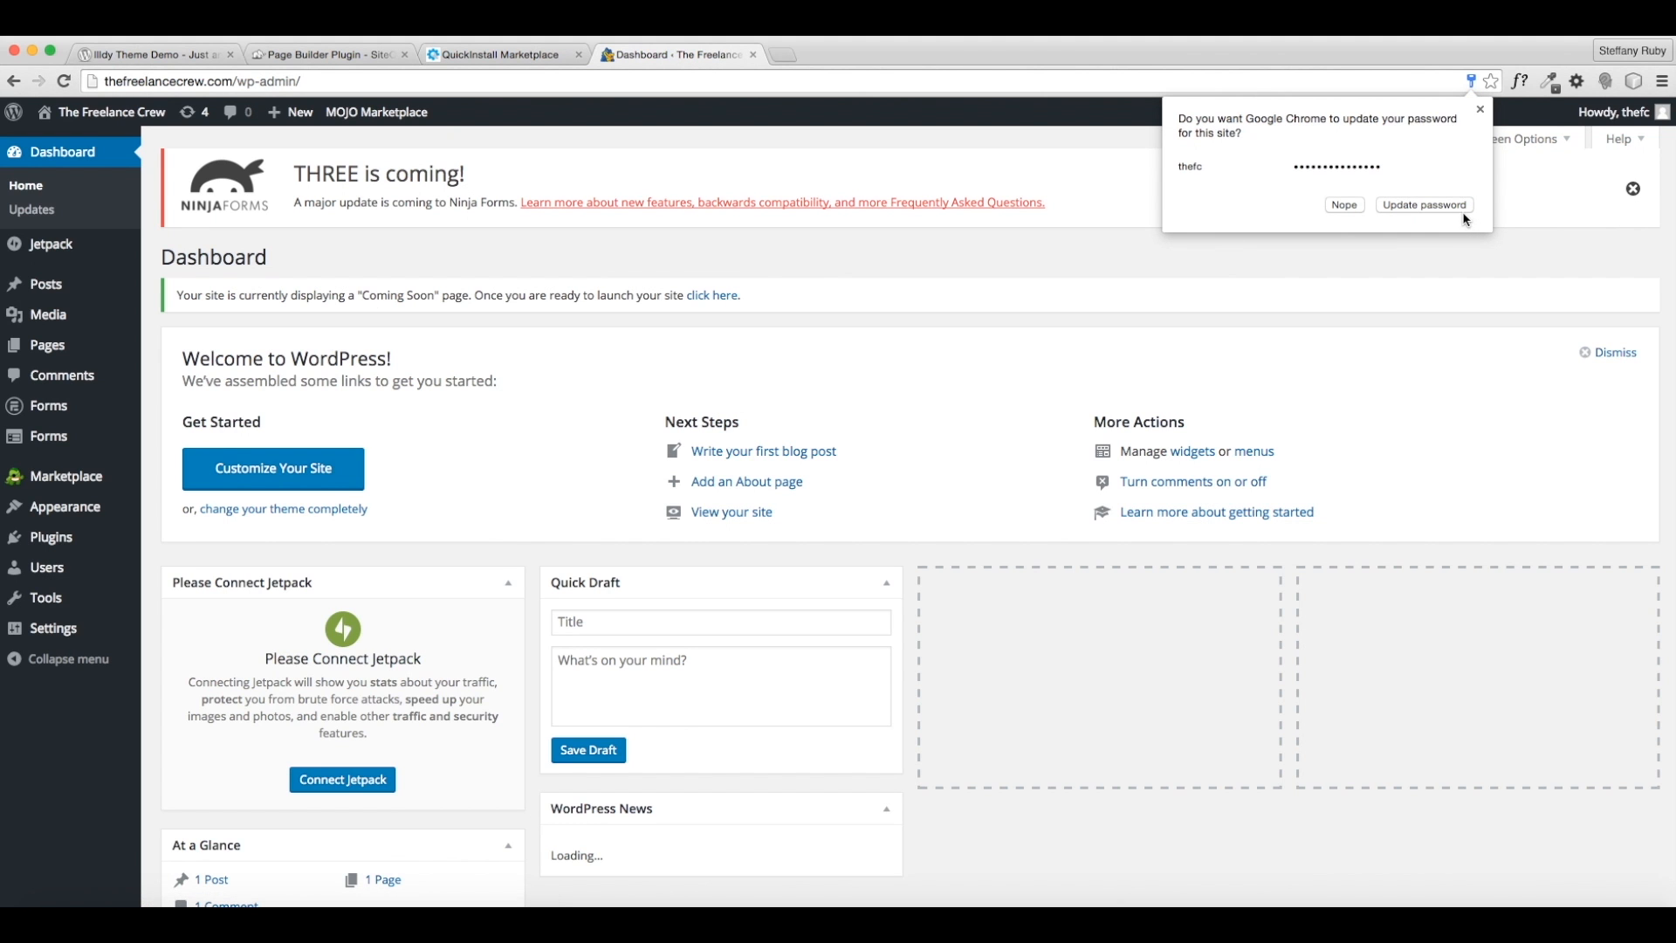
left_click(1458, 207)
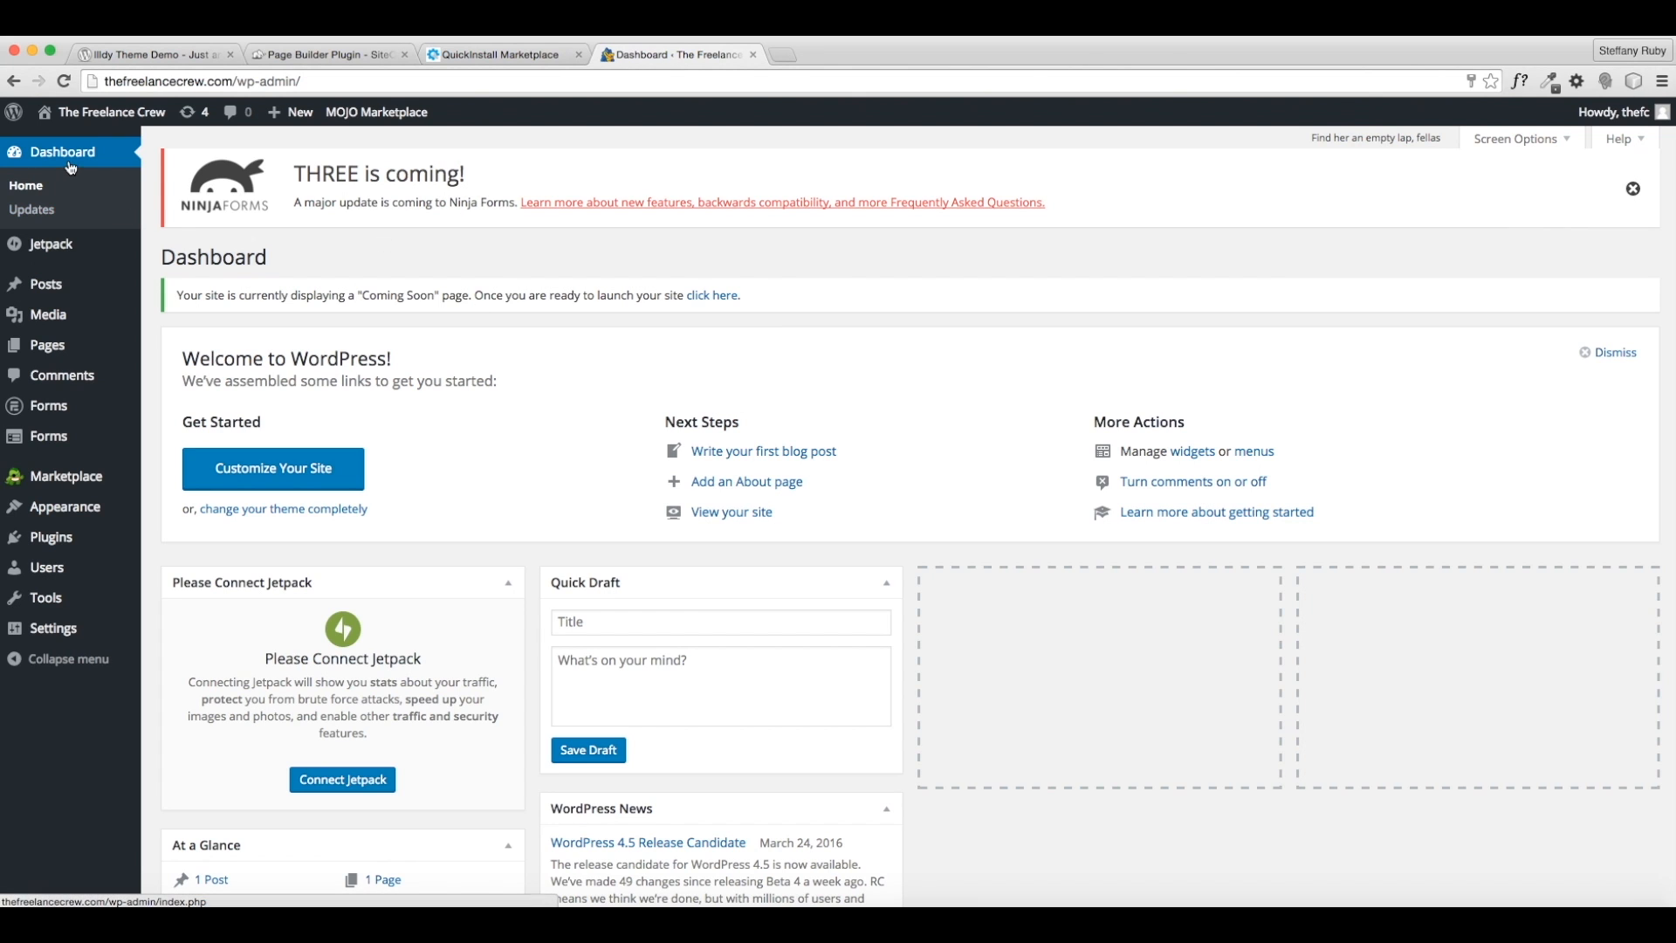
- Preview the default Hello world front page, then go back to the Dashboard
mouse_move(113, 119)
left_click(100, 118)
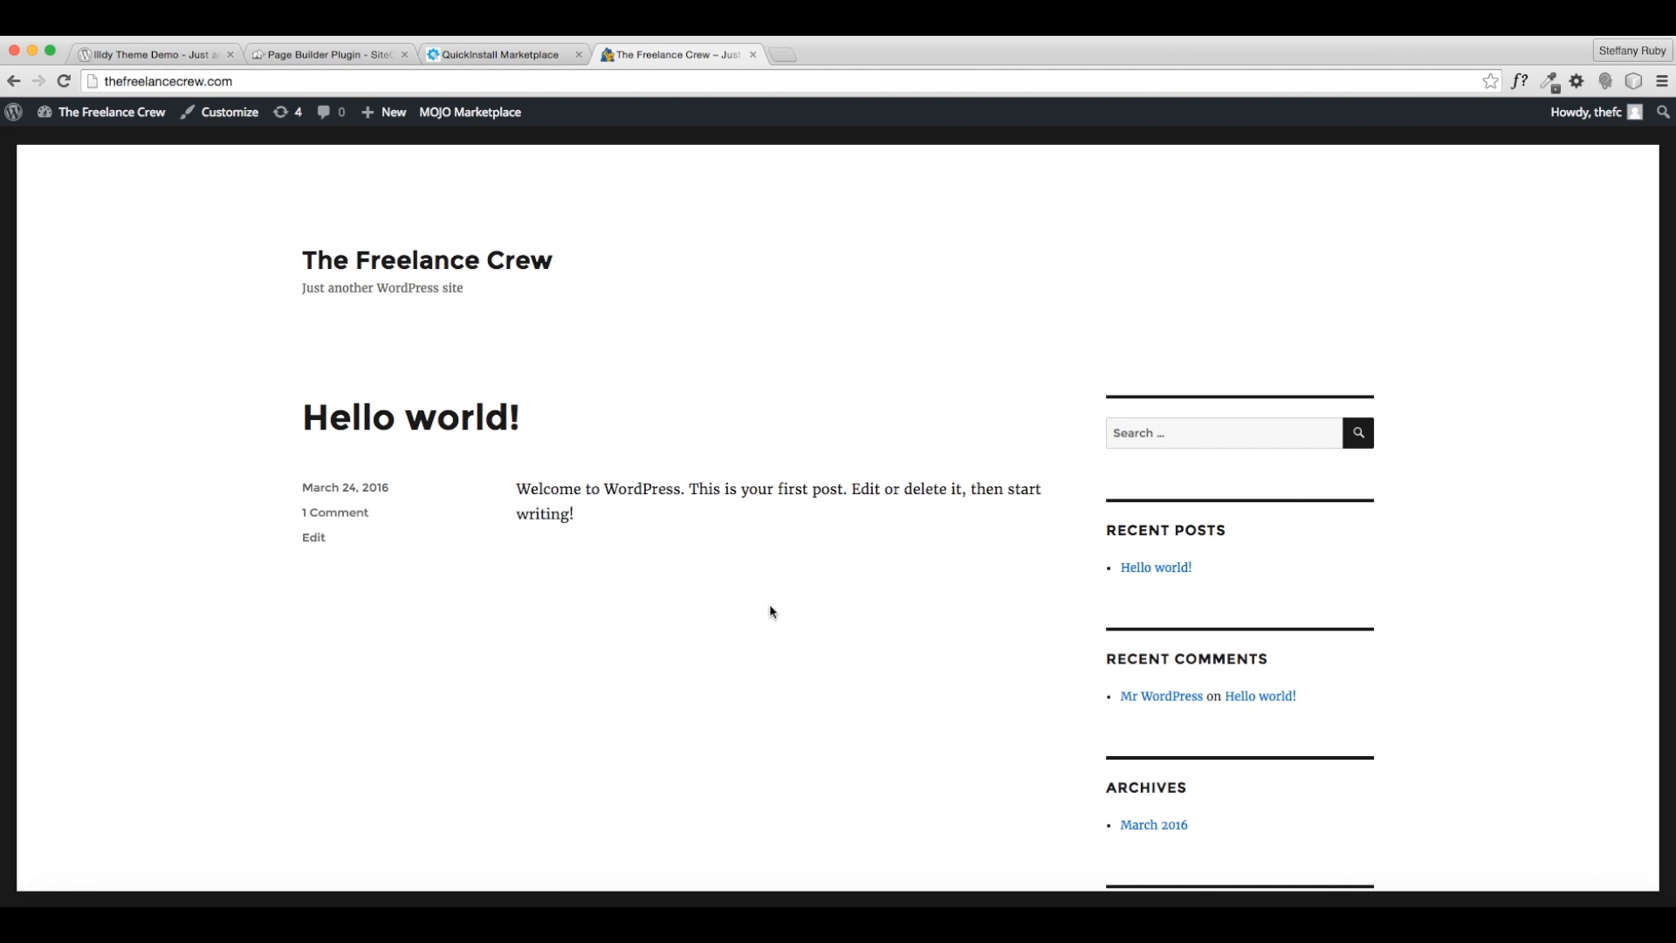
mouse_move(88, 113)
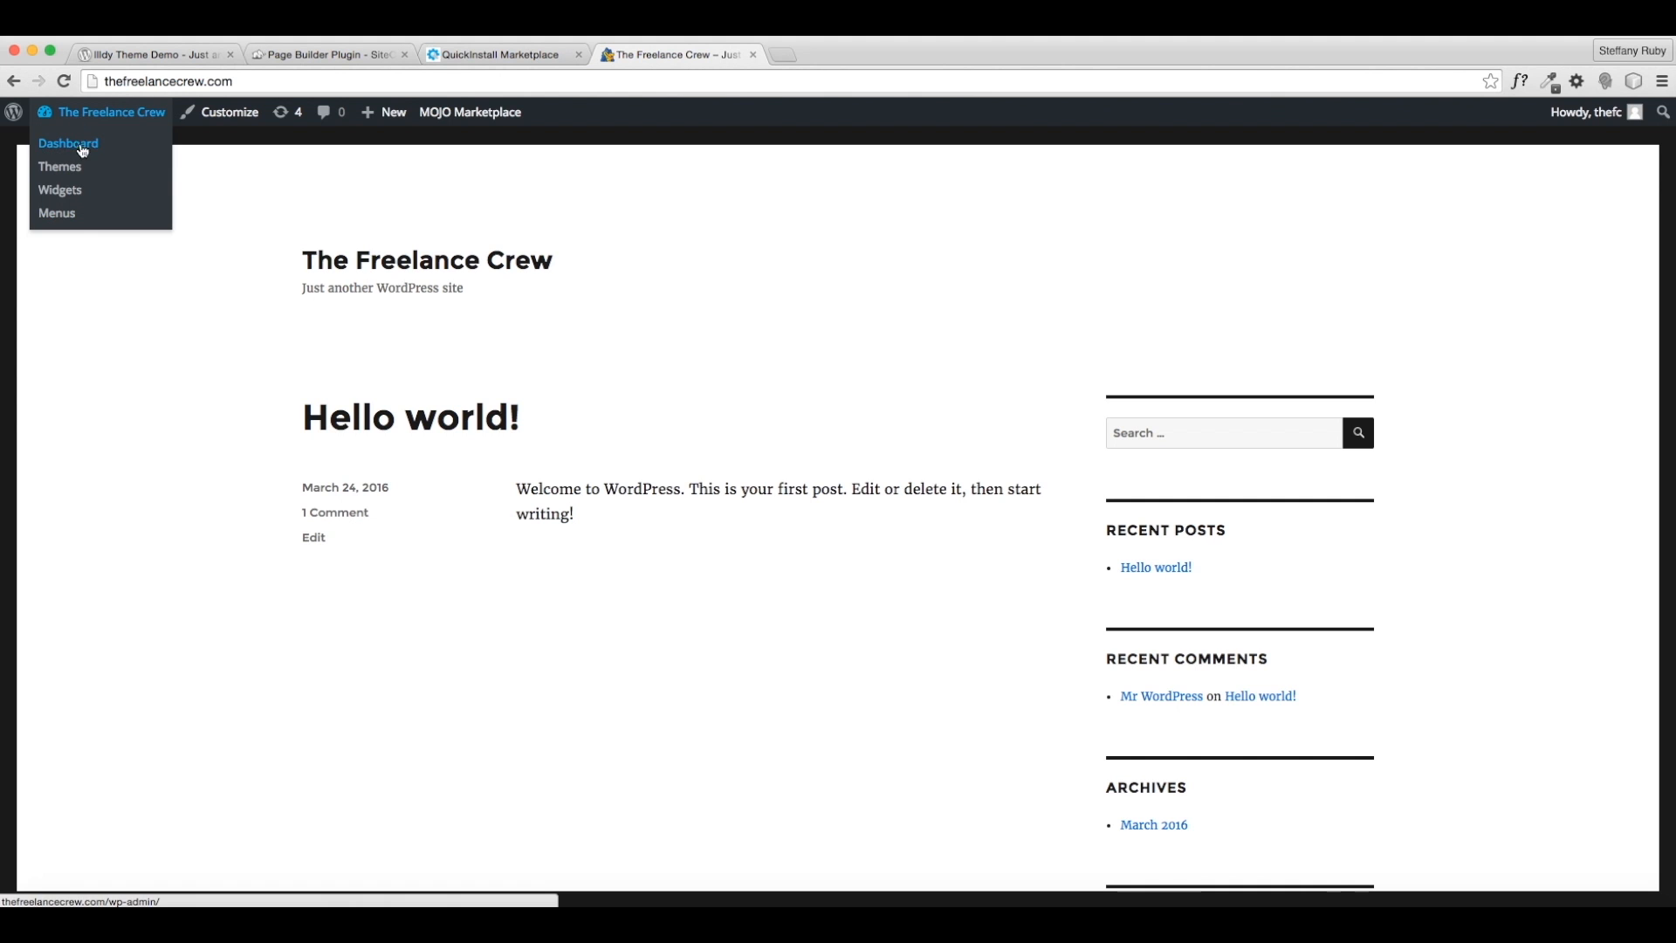
left_click(84, 153)
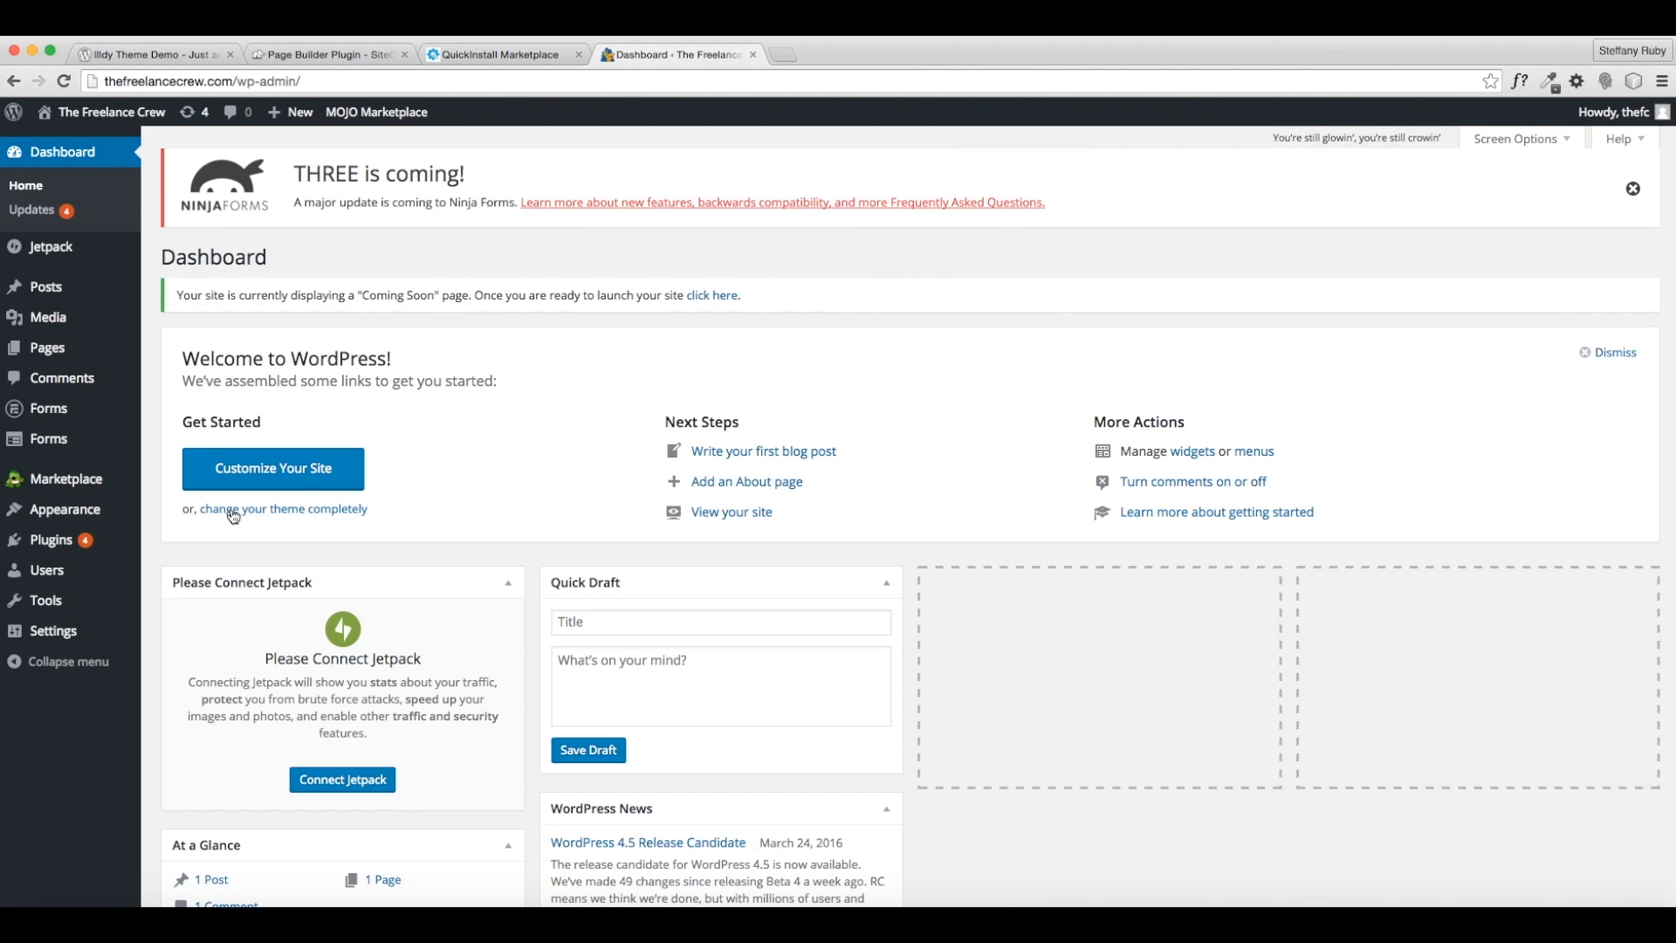
- Select all six installed plugins and bulk-deactivate them
mouse_move(75, 542)
left_click(75, 542)
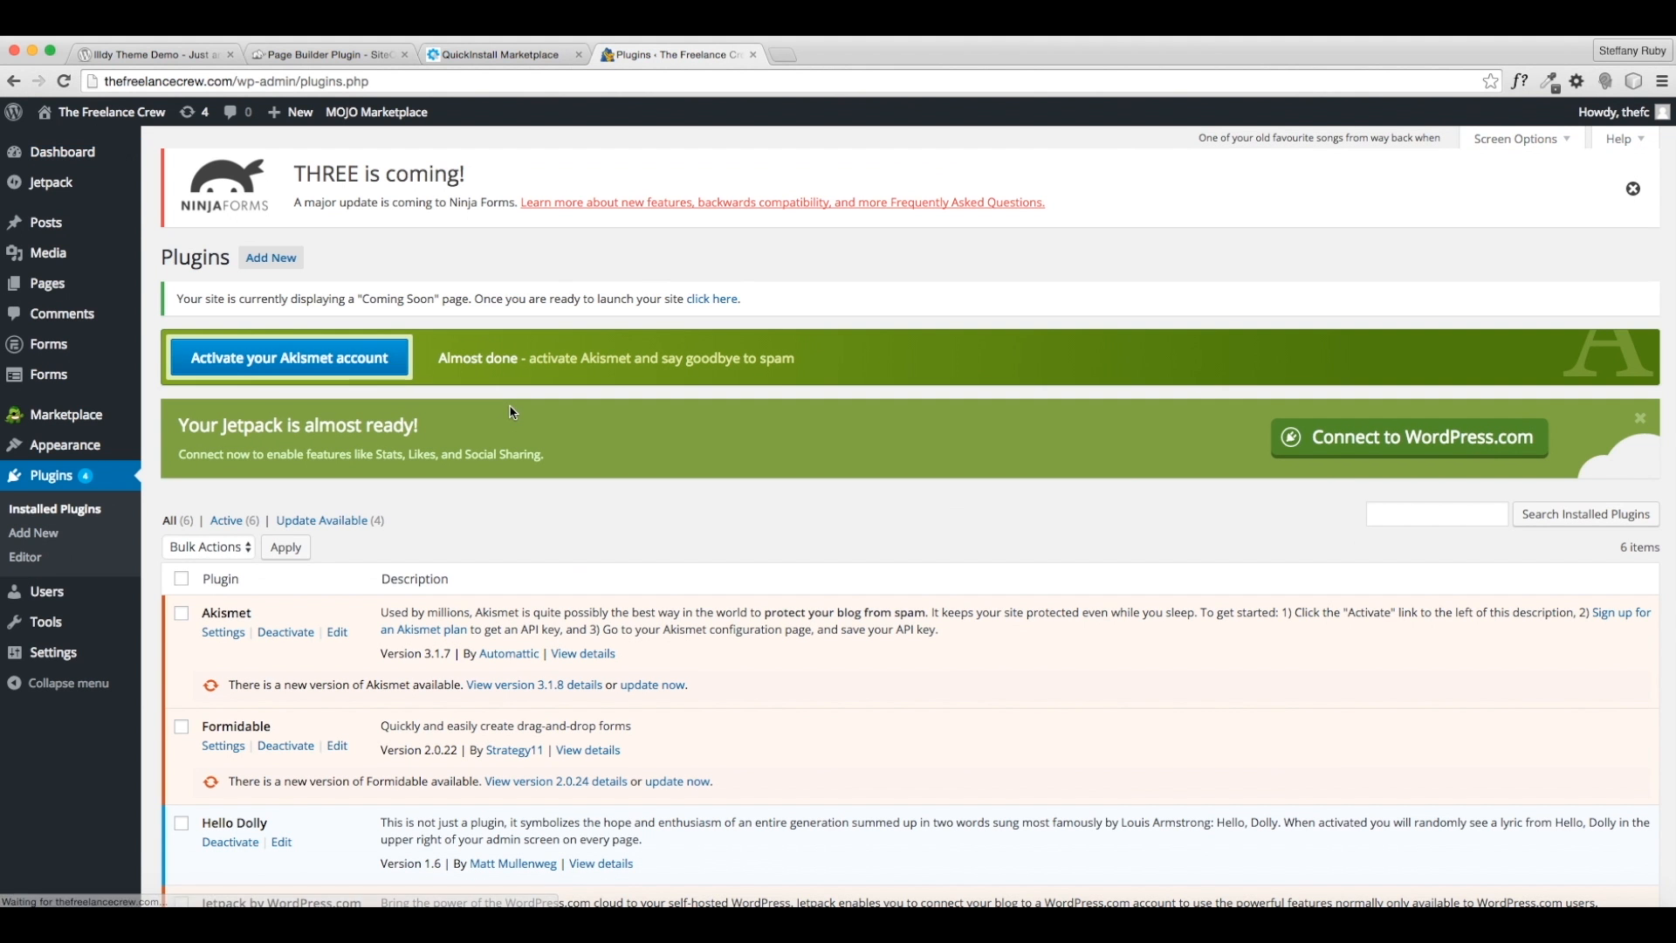
scroll(454, 535, "down", 5)
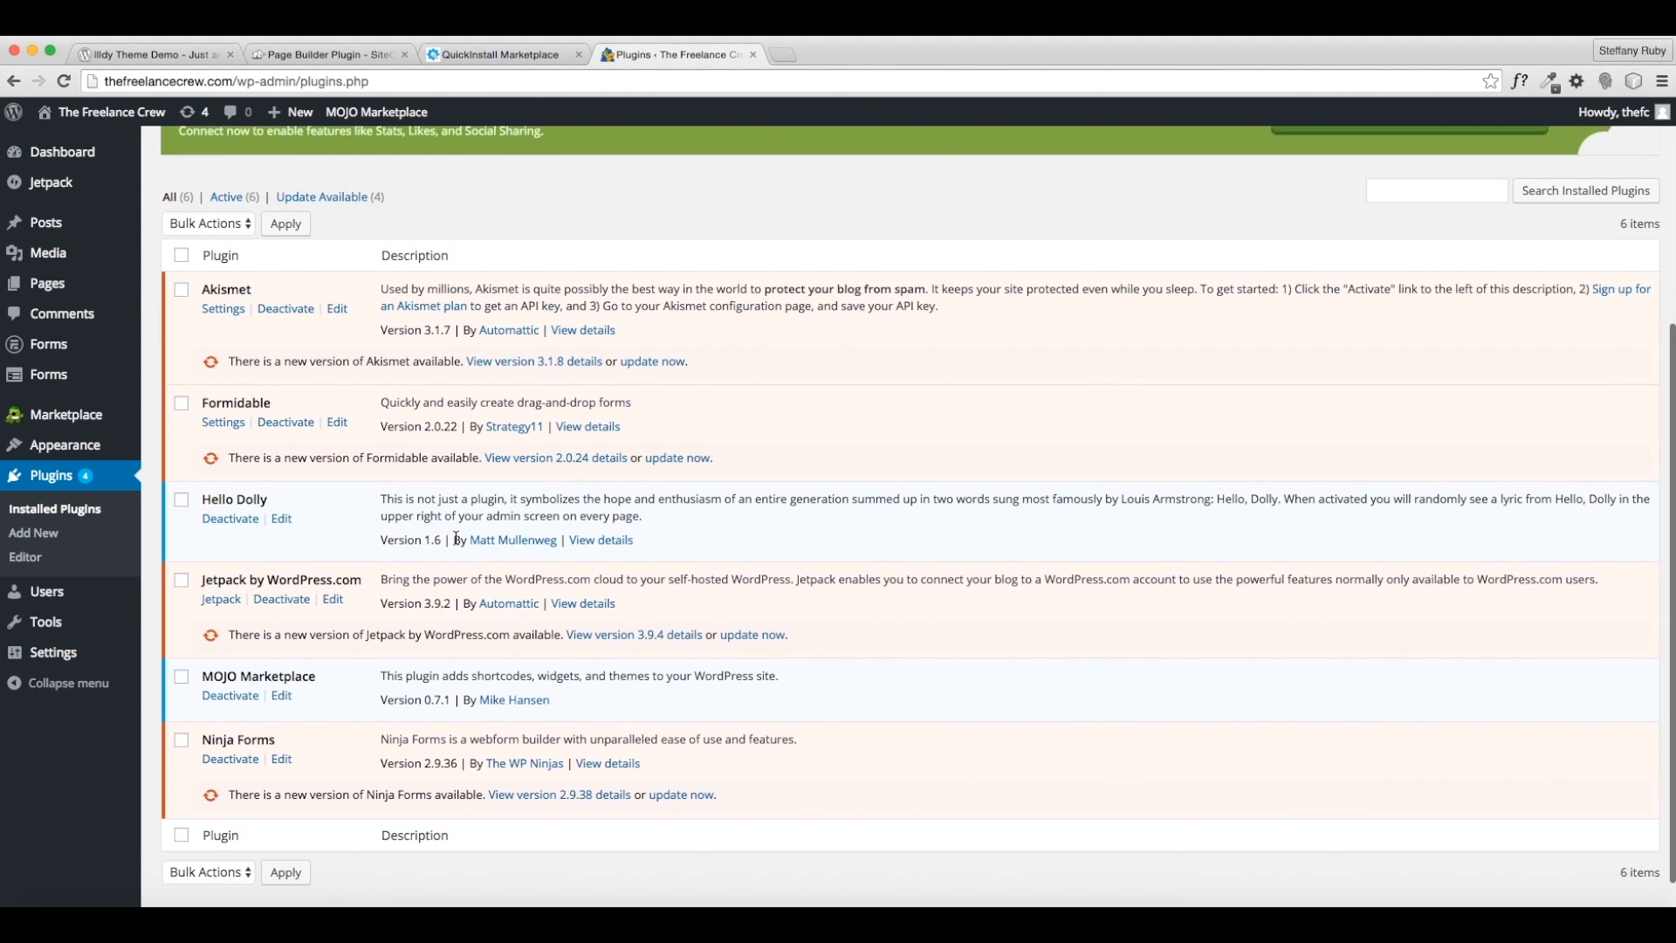
scroll(454, 536, "up", 3)
scroll(276, 636, "down", 1)
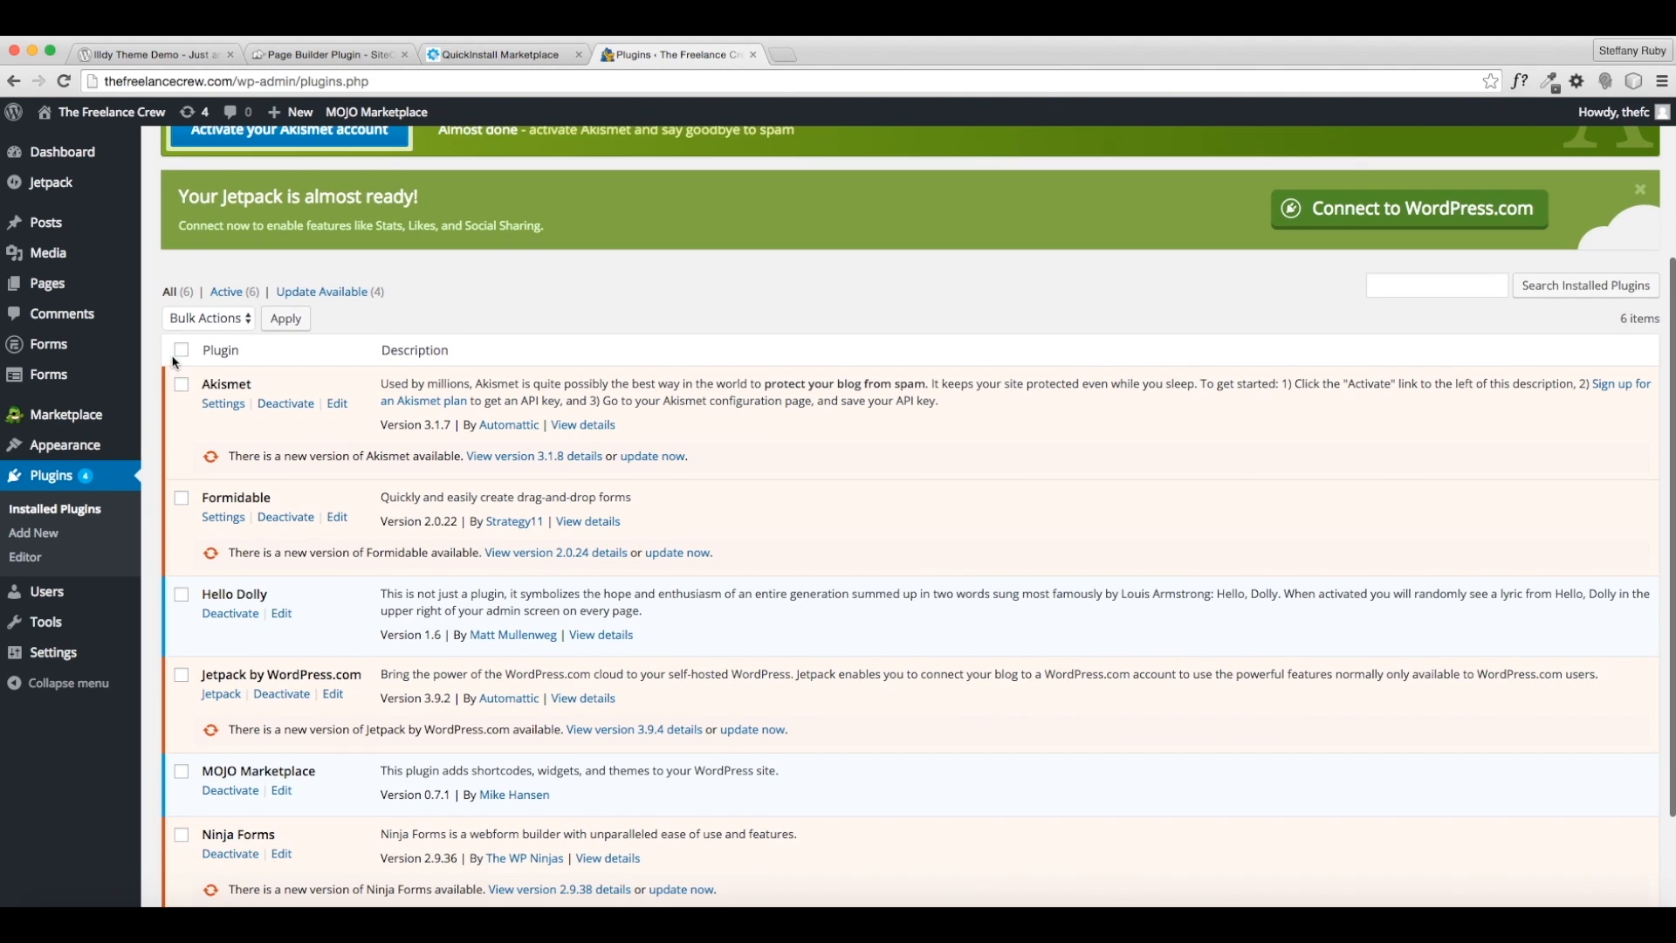
left_click(183, 351)
scroll(192, 535, "down", 3)
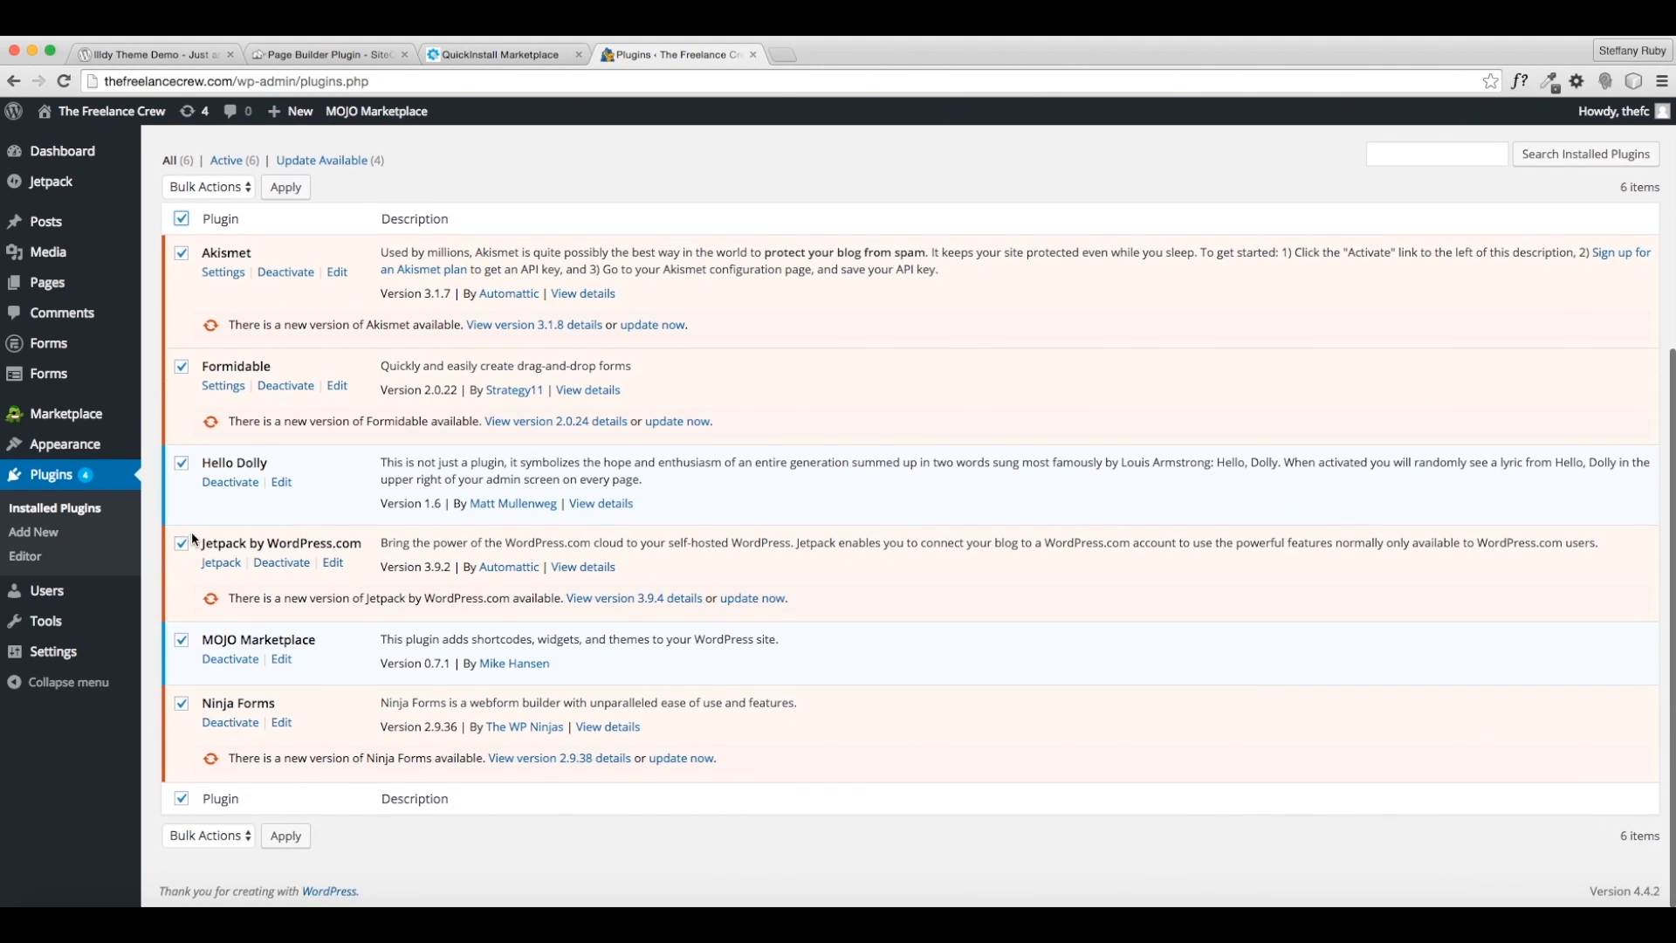
scroll(192, 535, "up", 4)
left_click(222, 353)
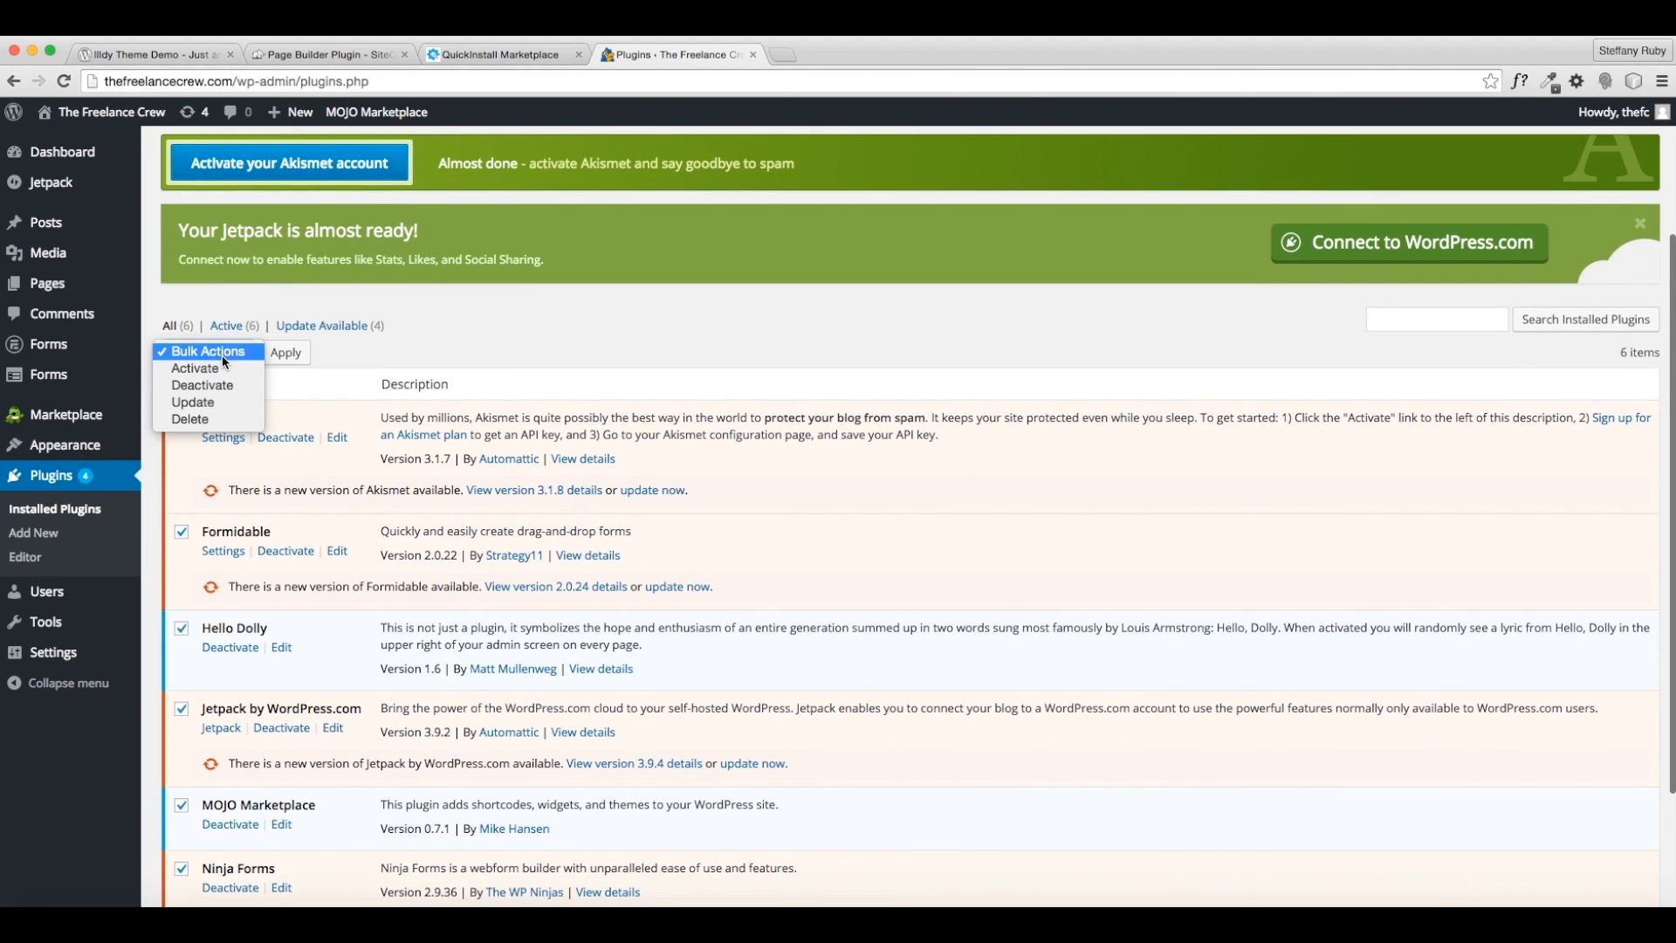
left_click(219, 386)
left_click(286, 353)
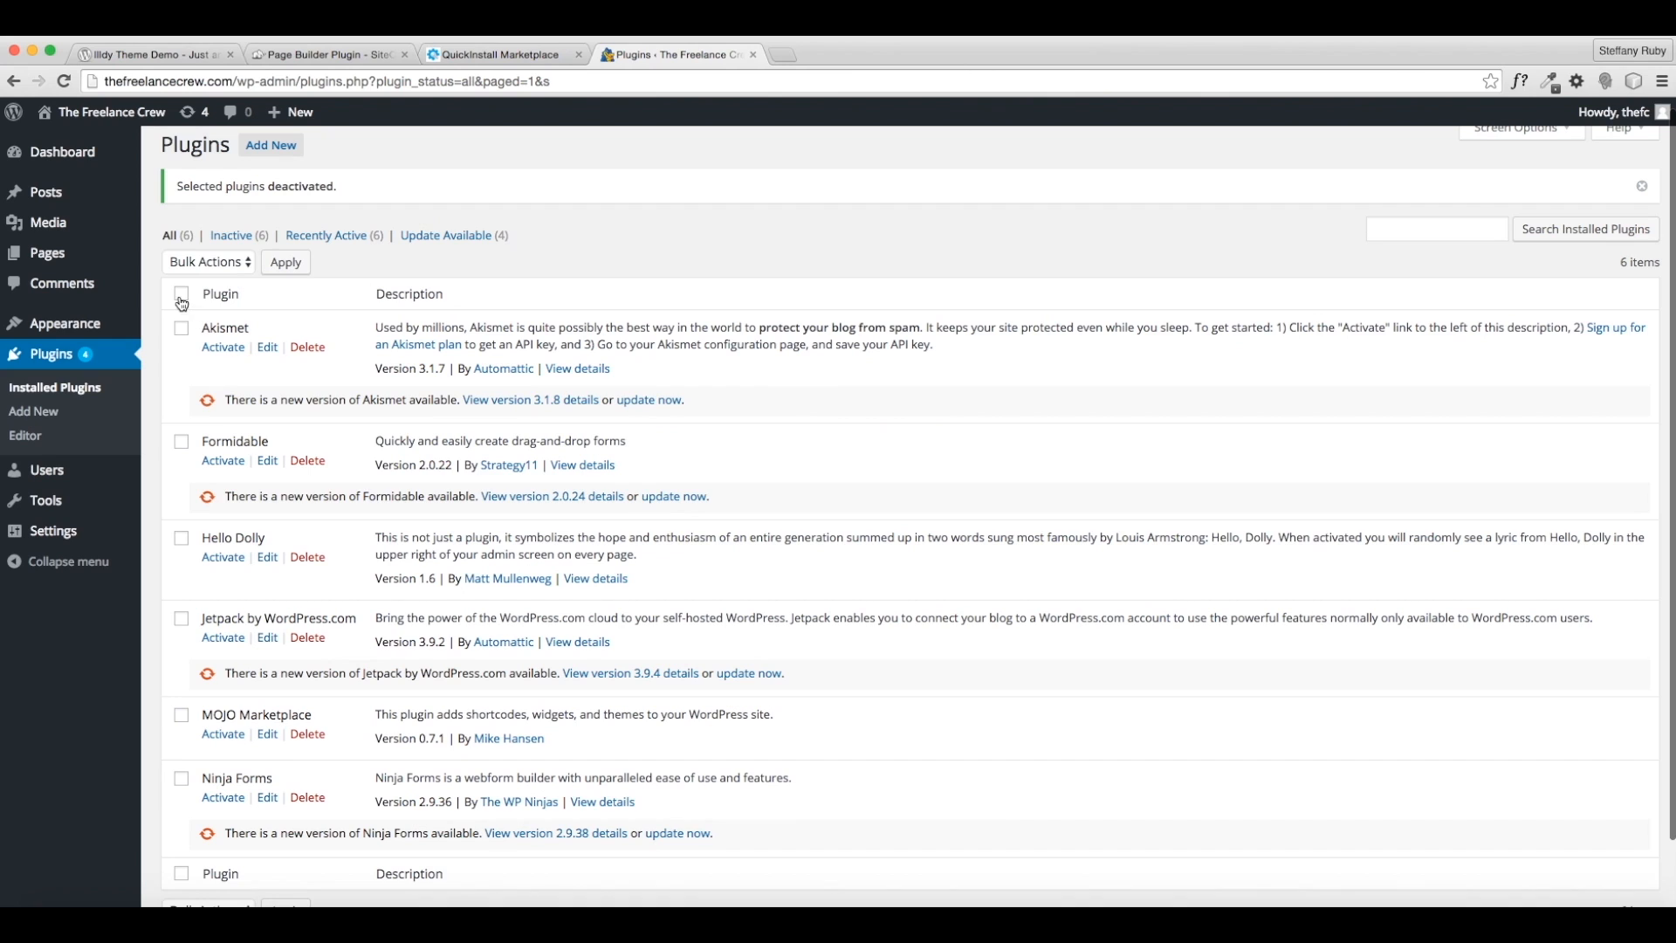
- Bulk-delete all the deactivated plugins, then bring up Settings > Permalinks
left_click(204, 262)
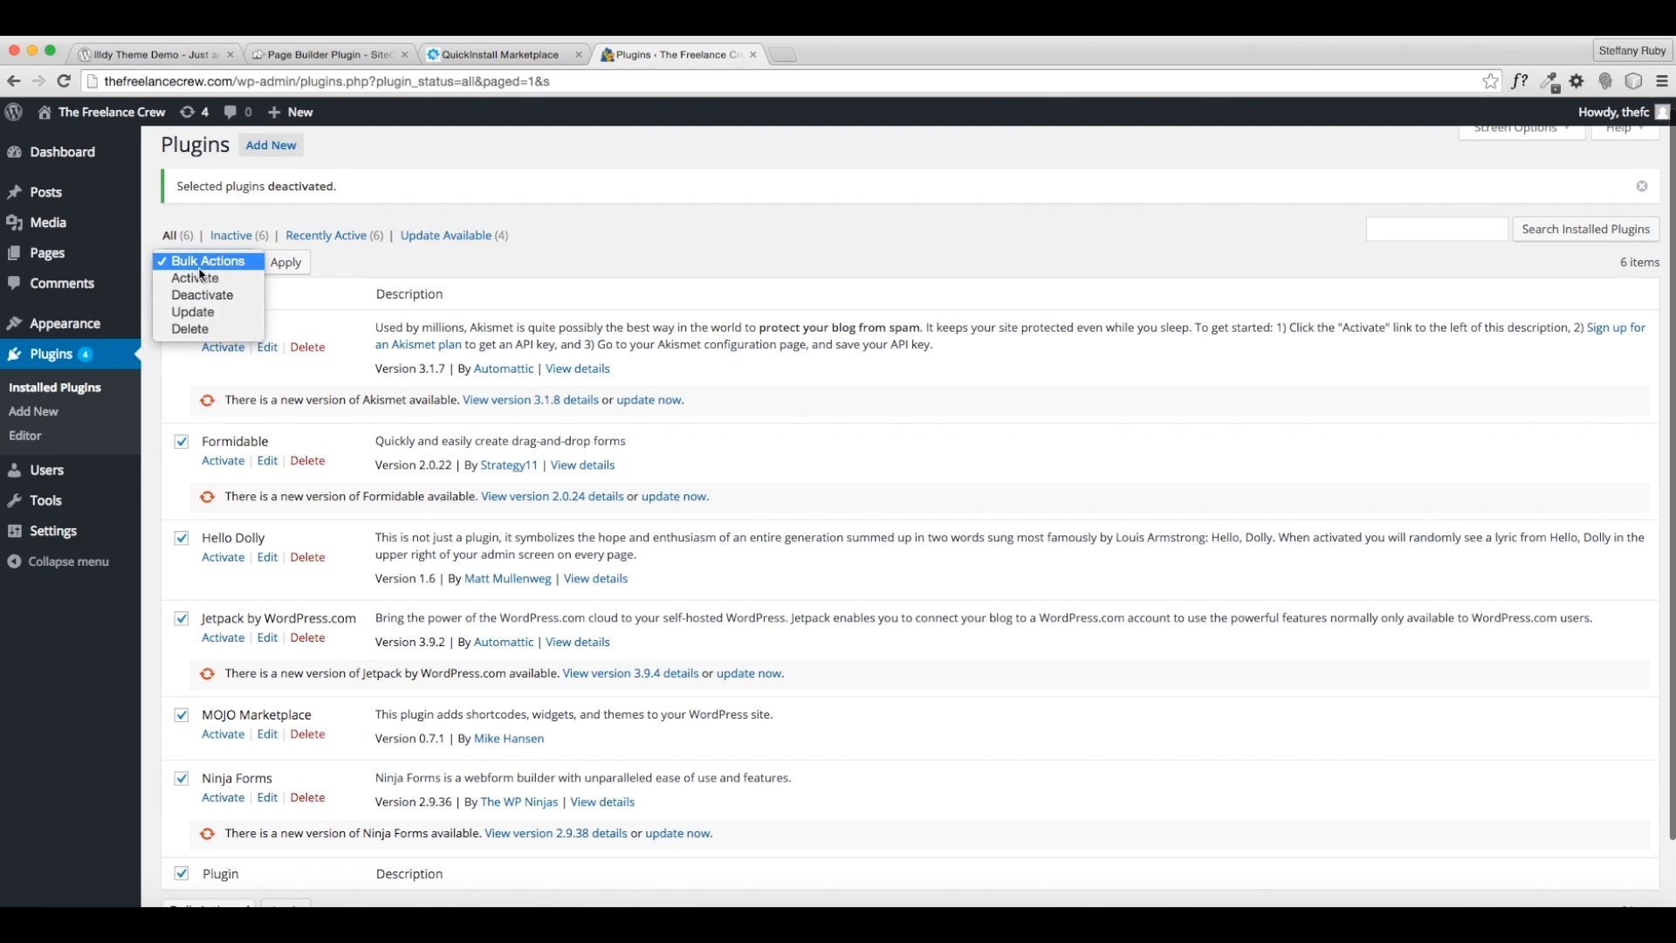
left_click(203, 333)
left_click(300, 269)
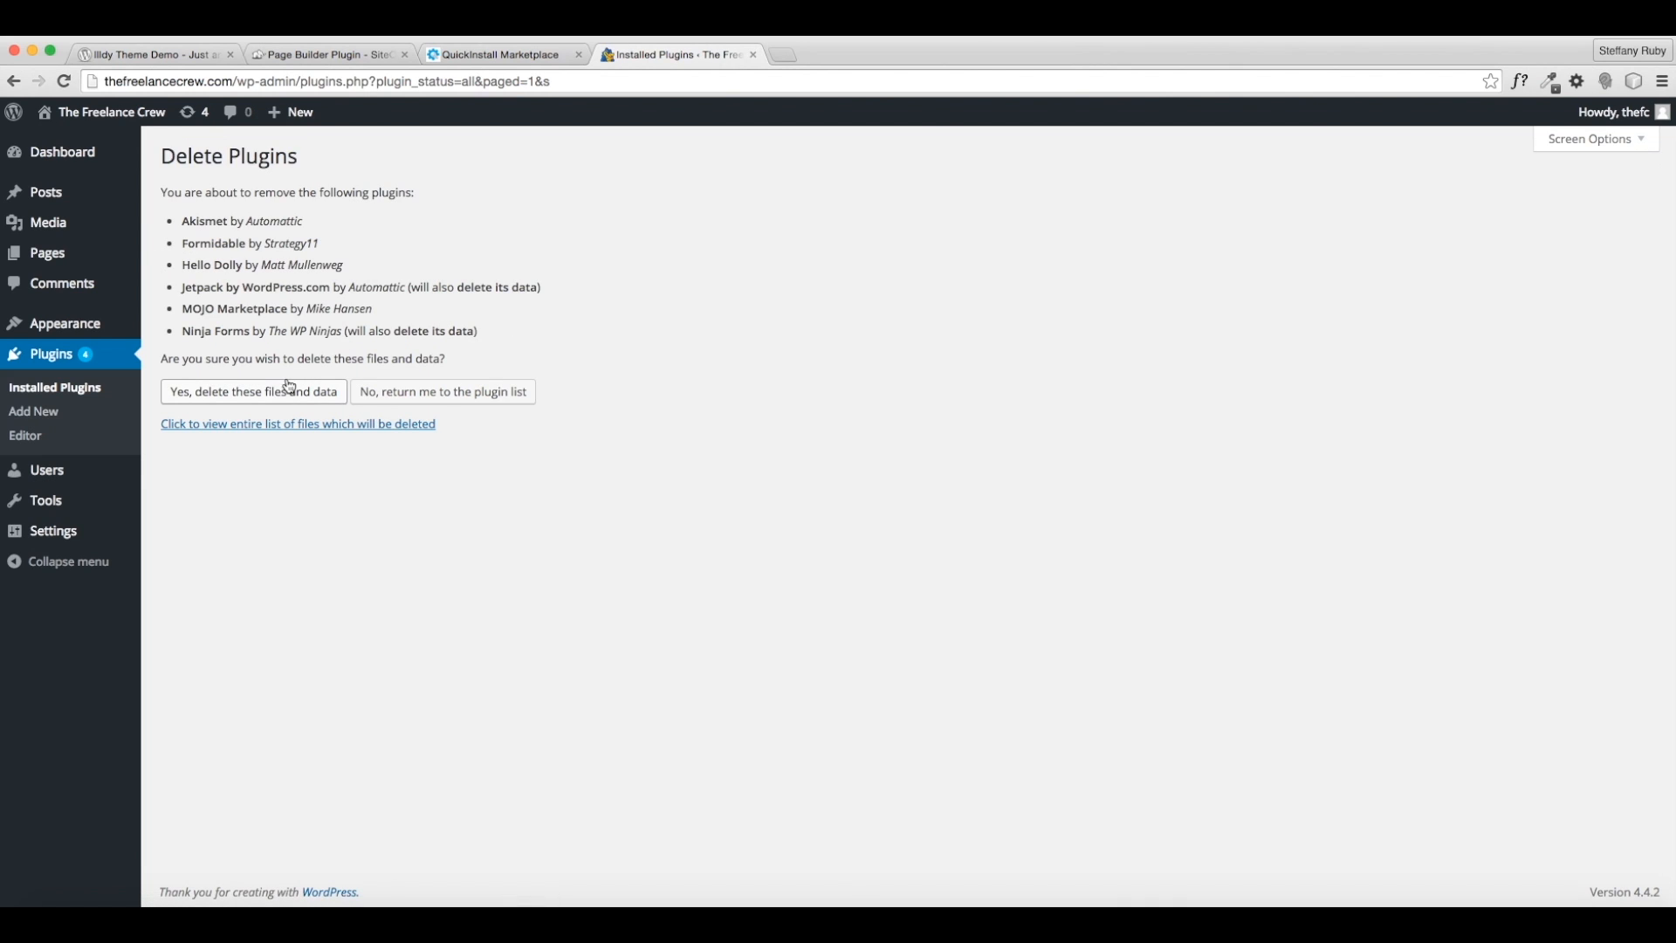
left_click(278, 395)
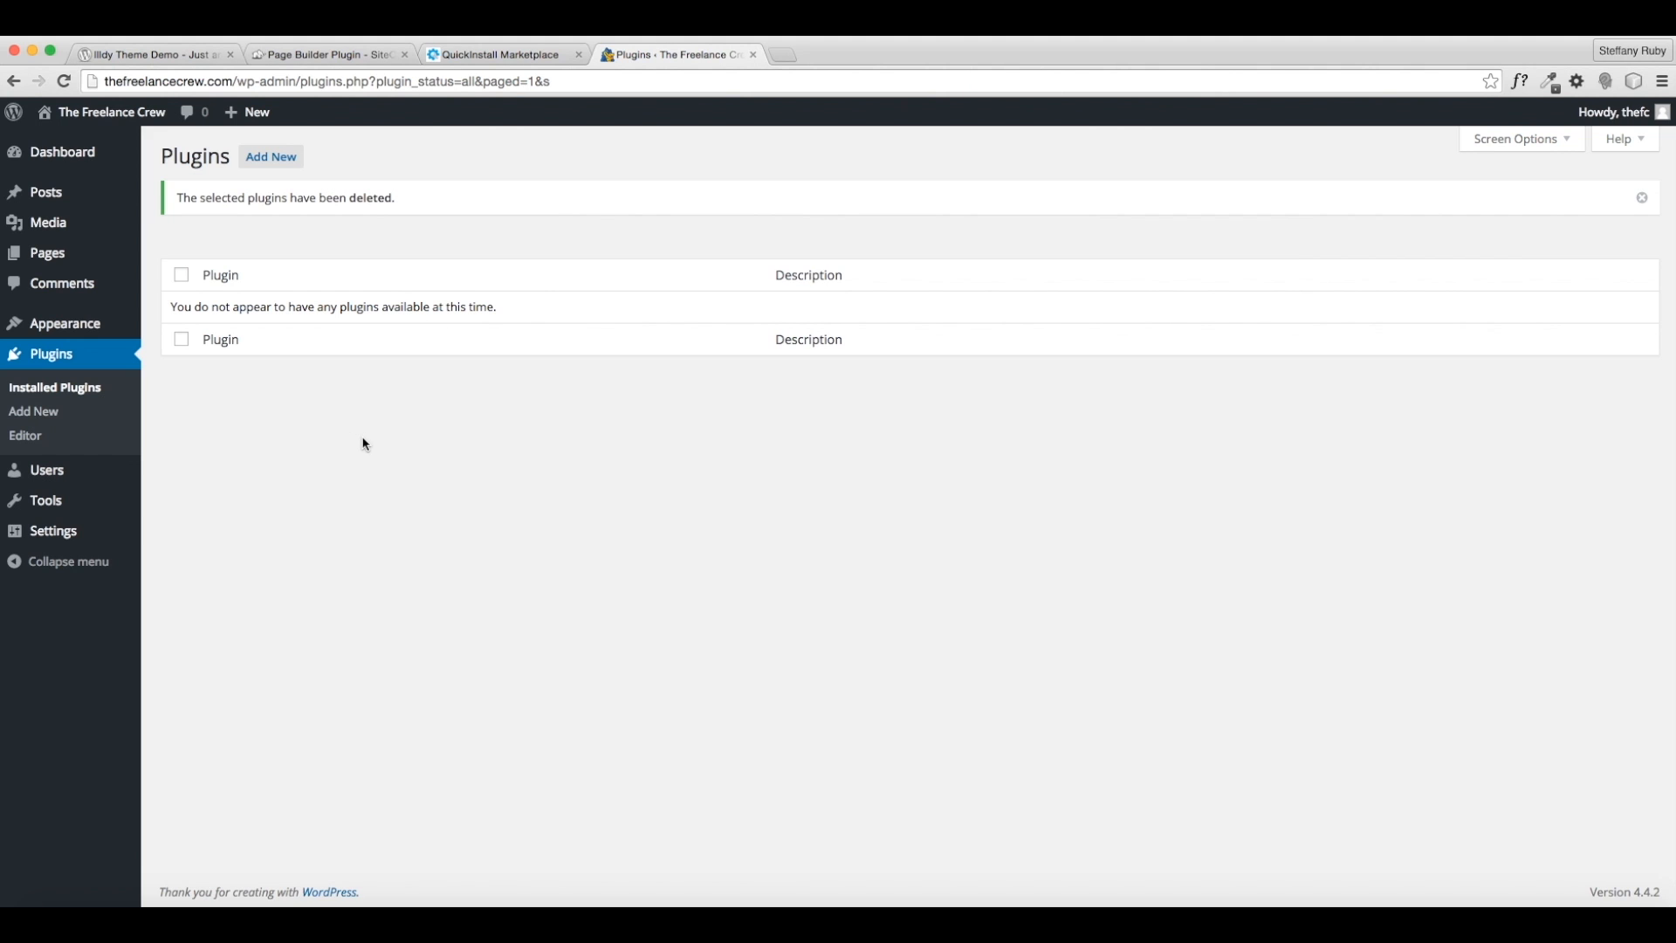
mouse_move(52, 542)
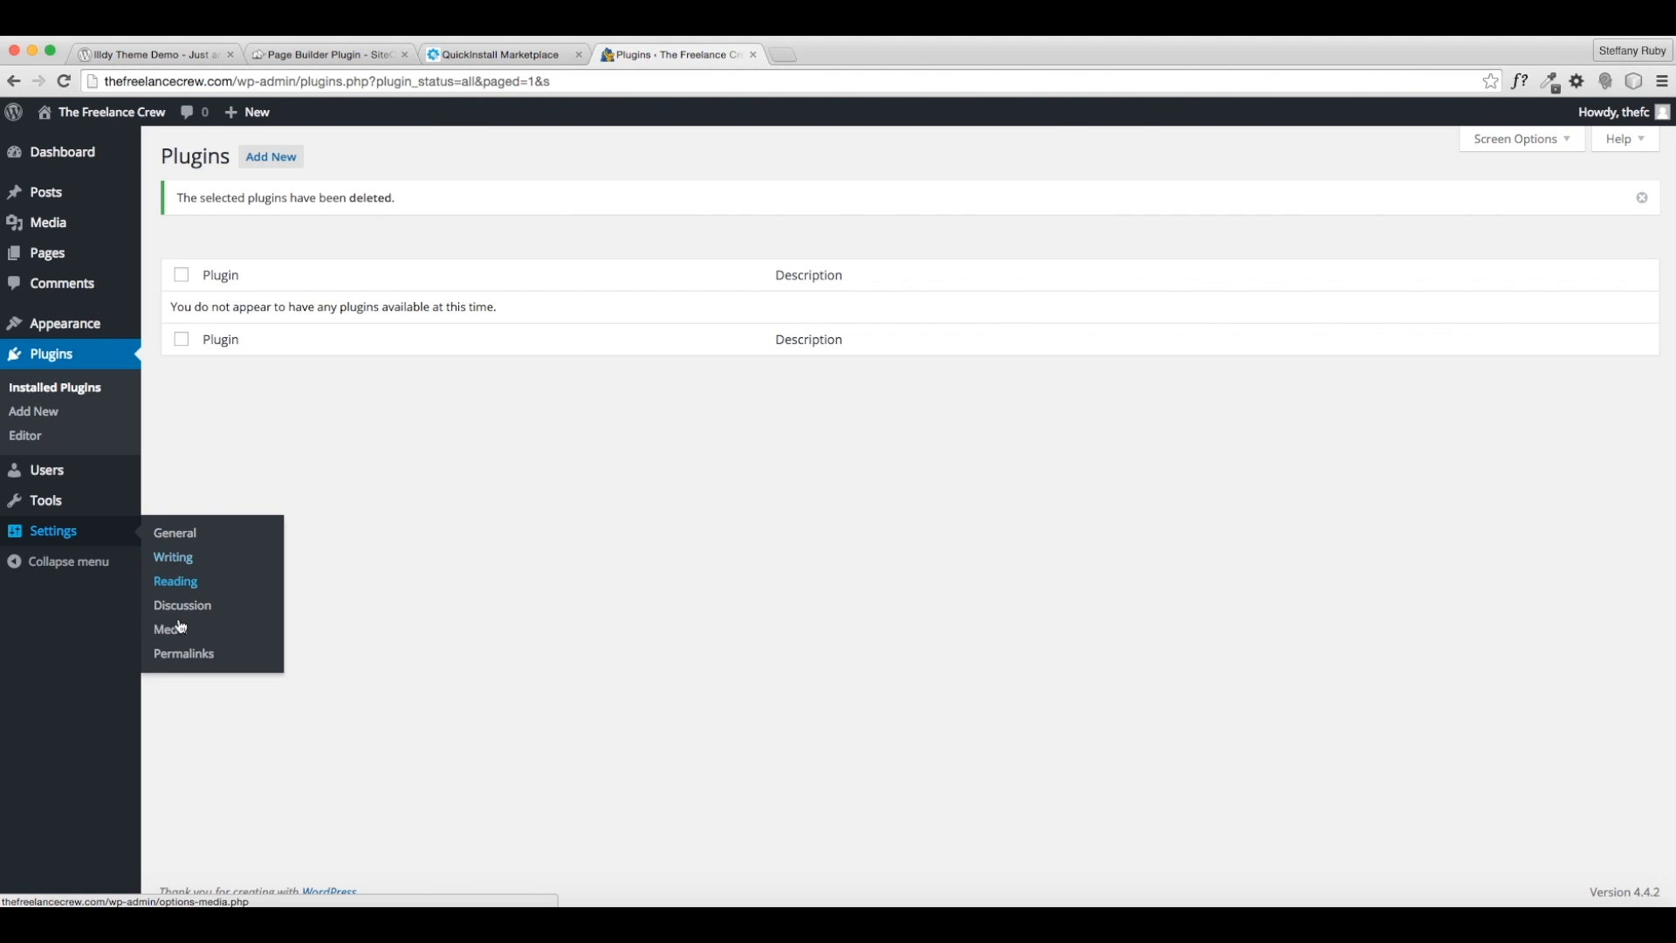
left_click(174, 657)
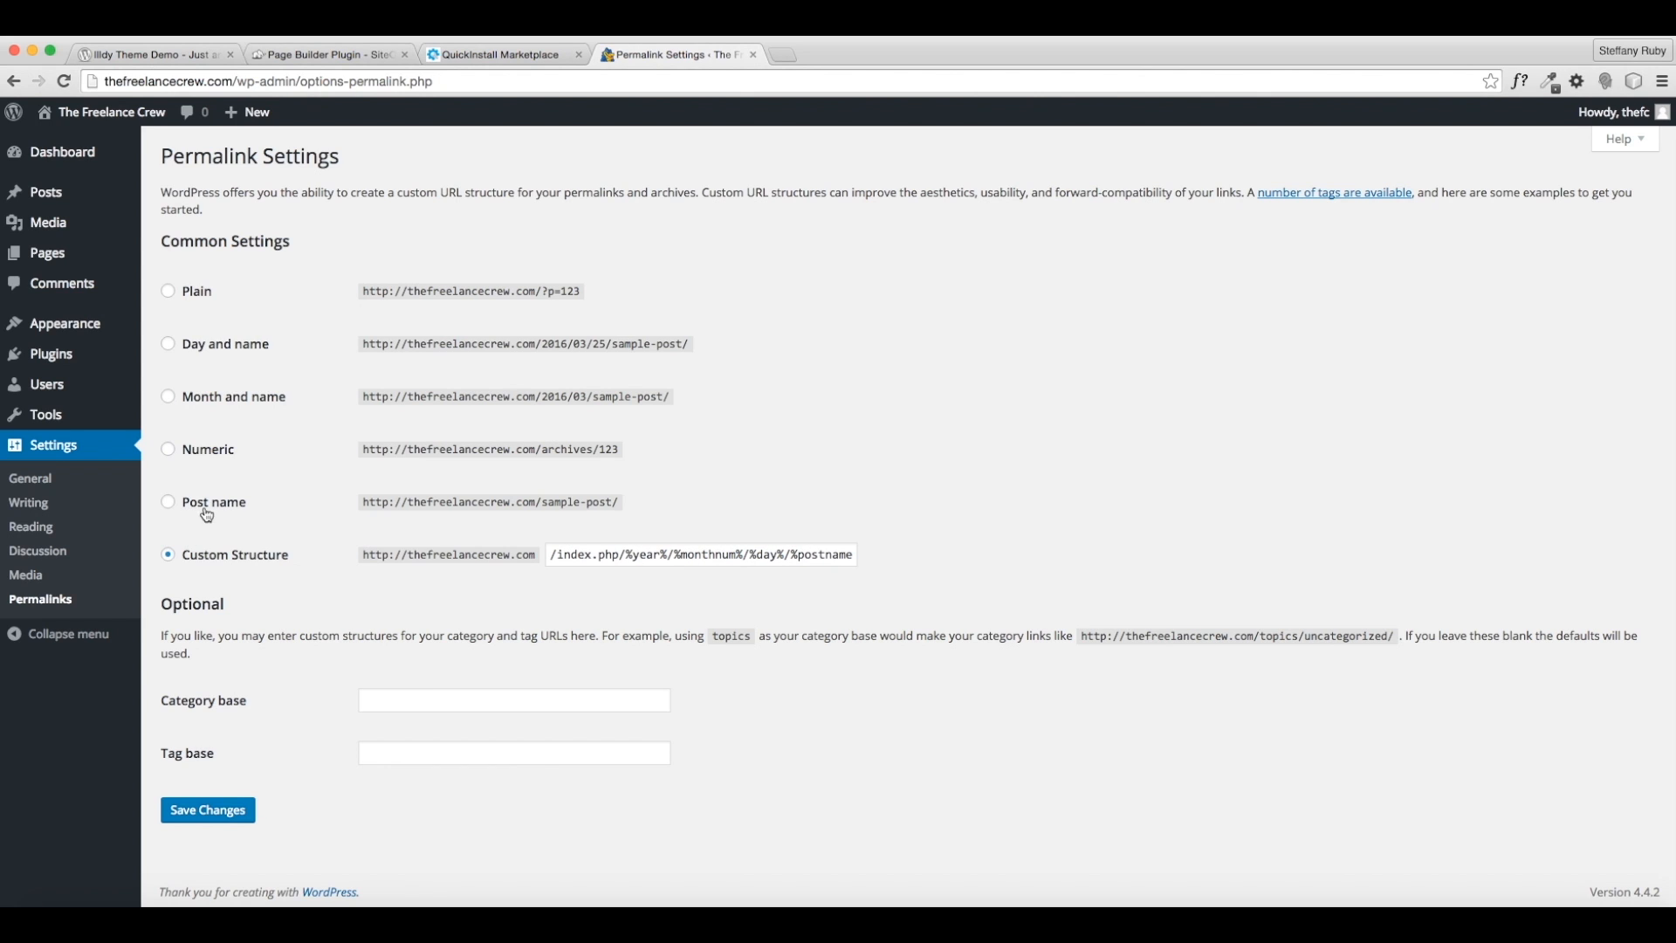
- Save the Post name (/%postname%/) permalink structure, check installed themes, then view the Illdy demo
left_click(169, 504)
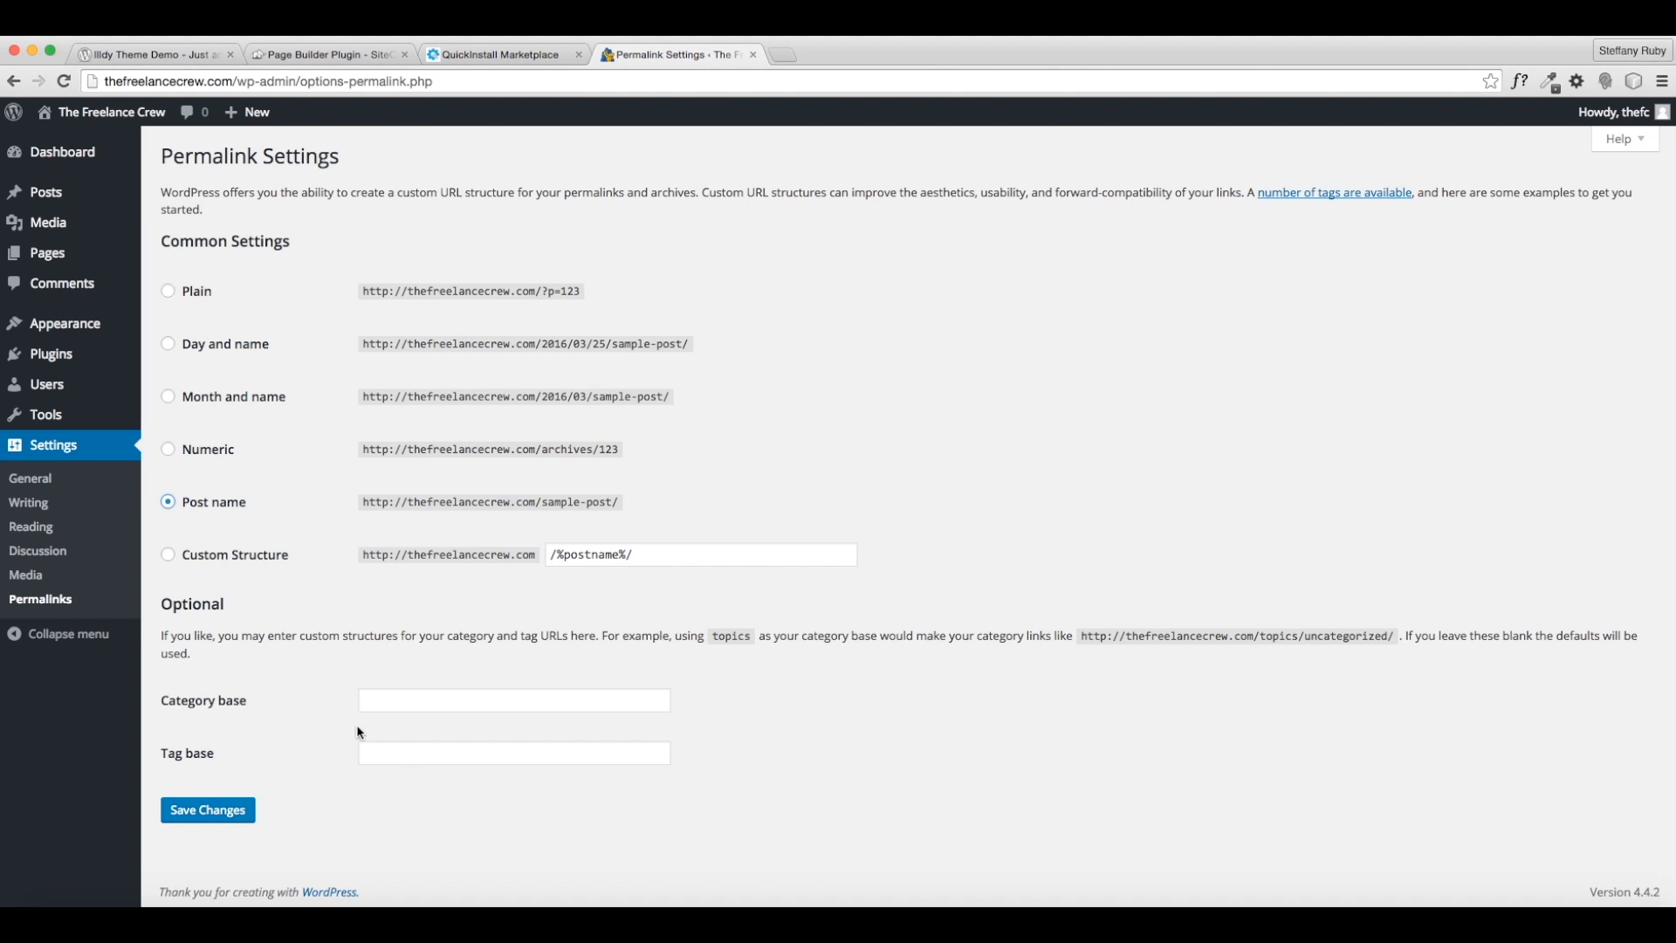
left_click(248, 814)
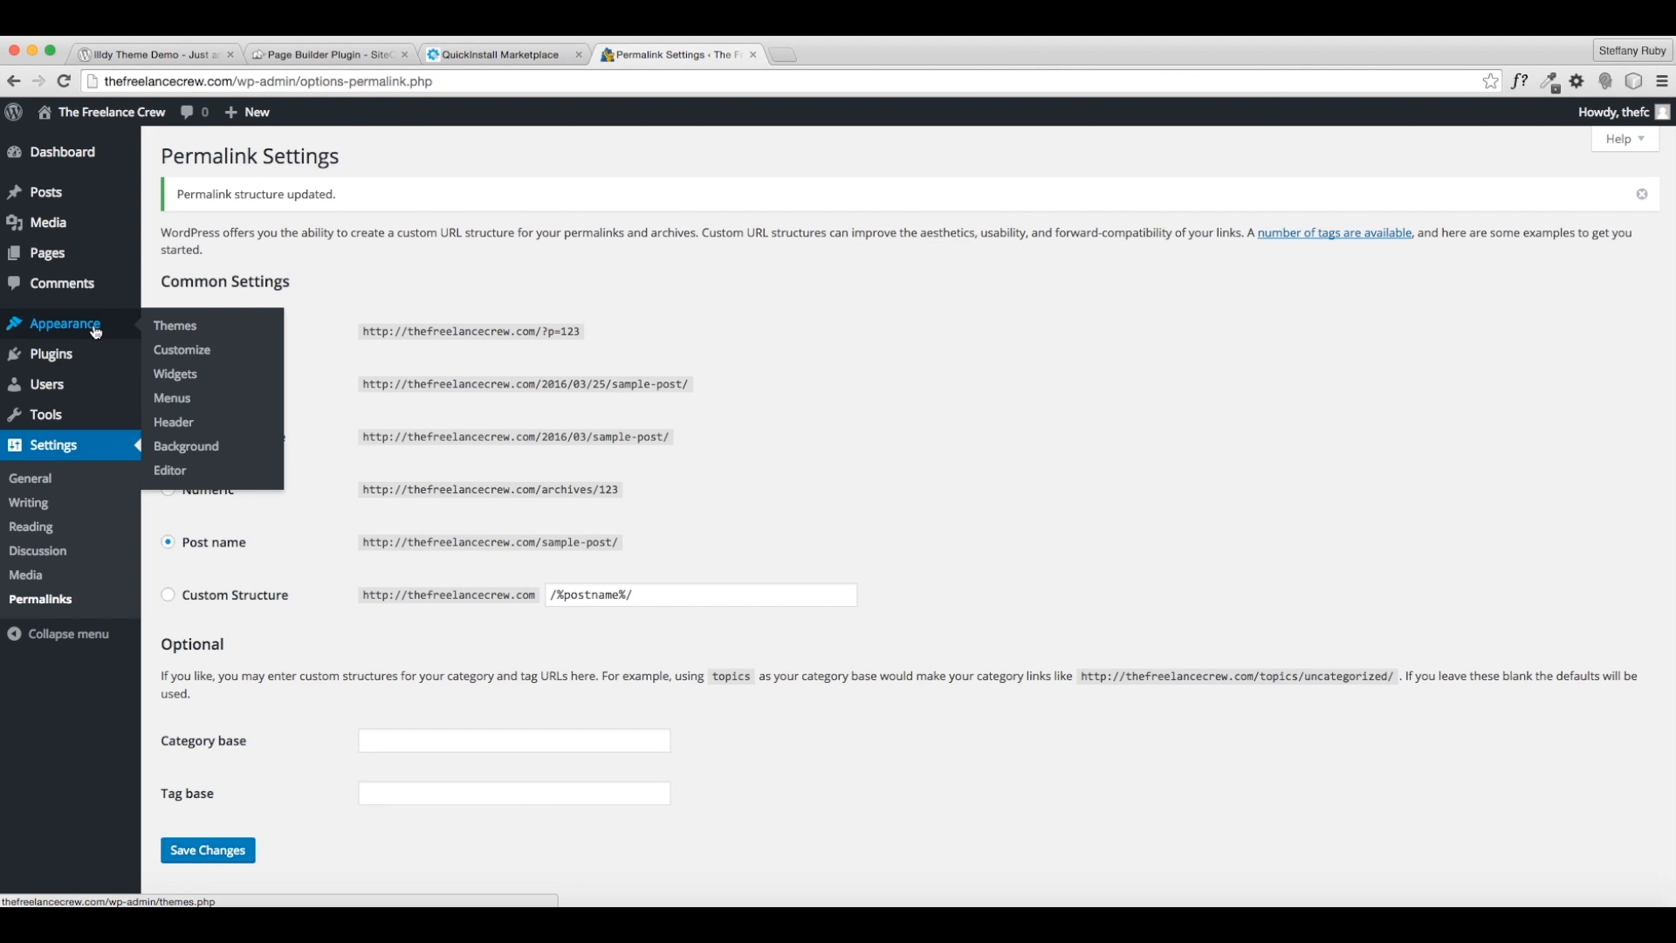
left_click(164, 330)
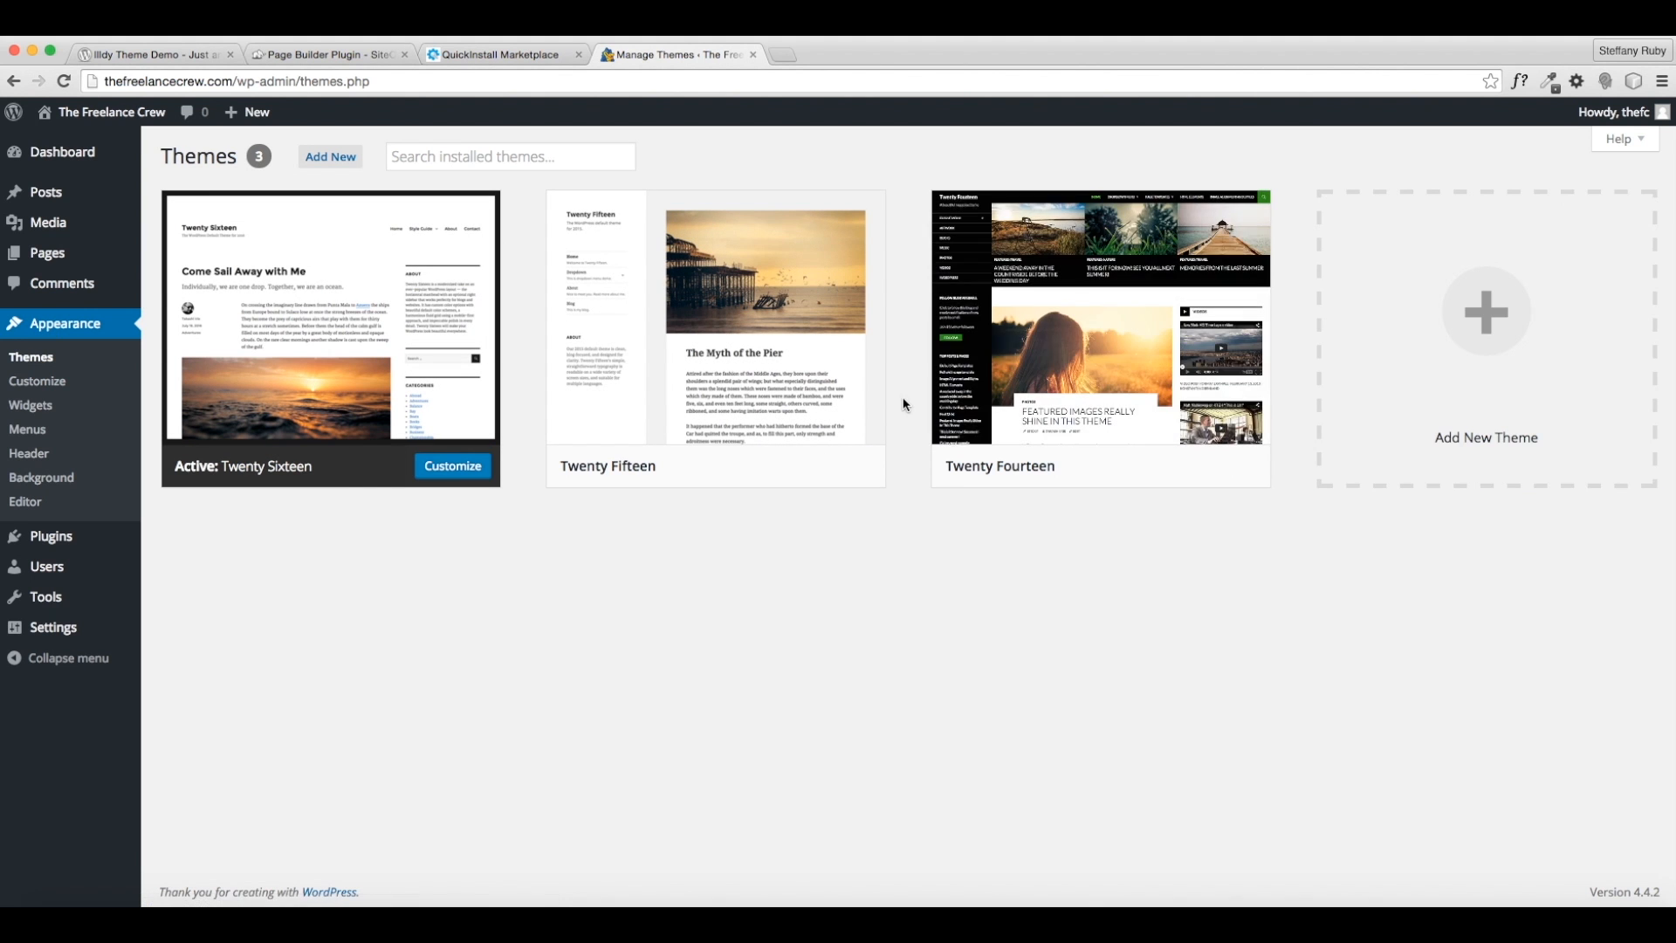
left_click(107, 58)
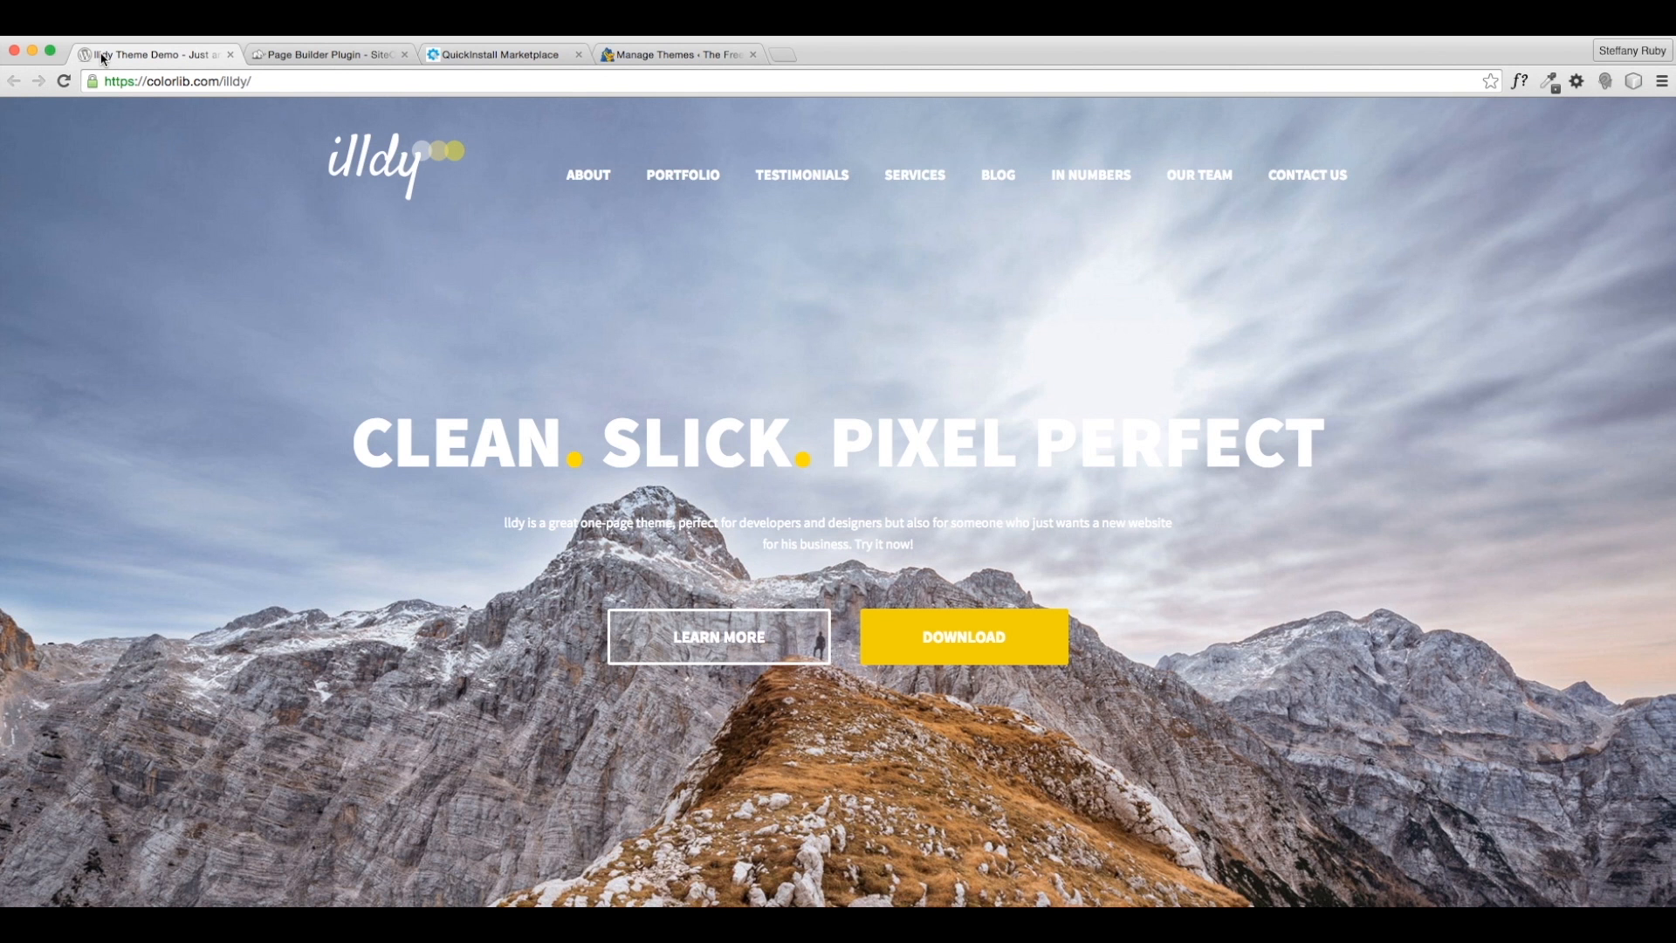
- Scroll through the Illdy demo page and go to the theme's download page
scroll(719, 483, "down", 6)
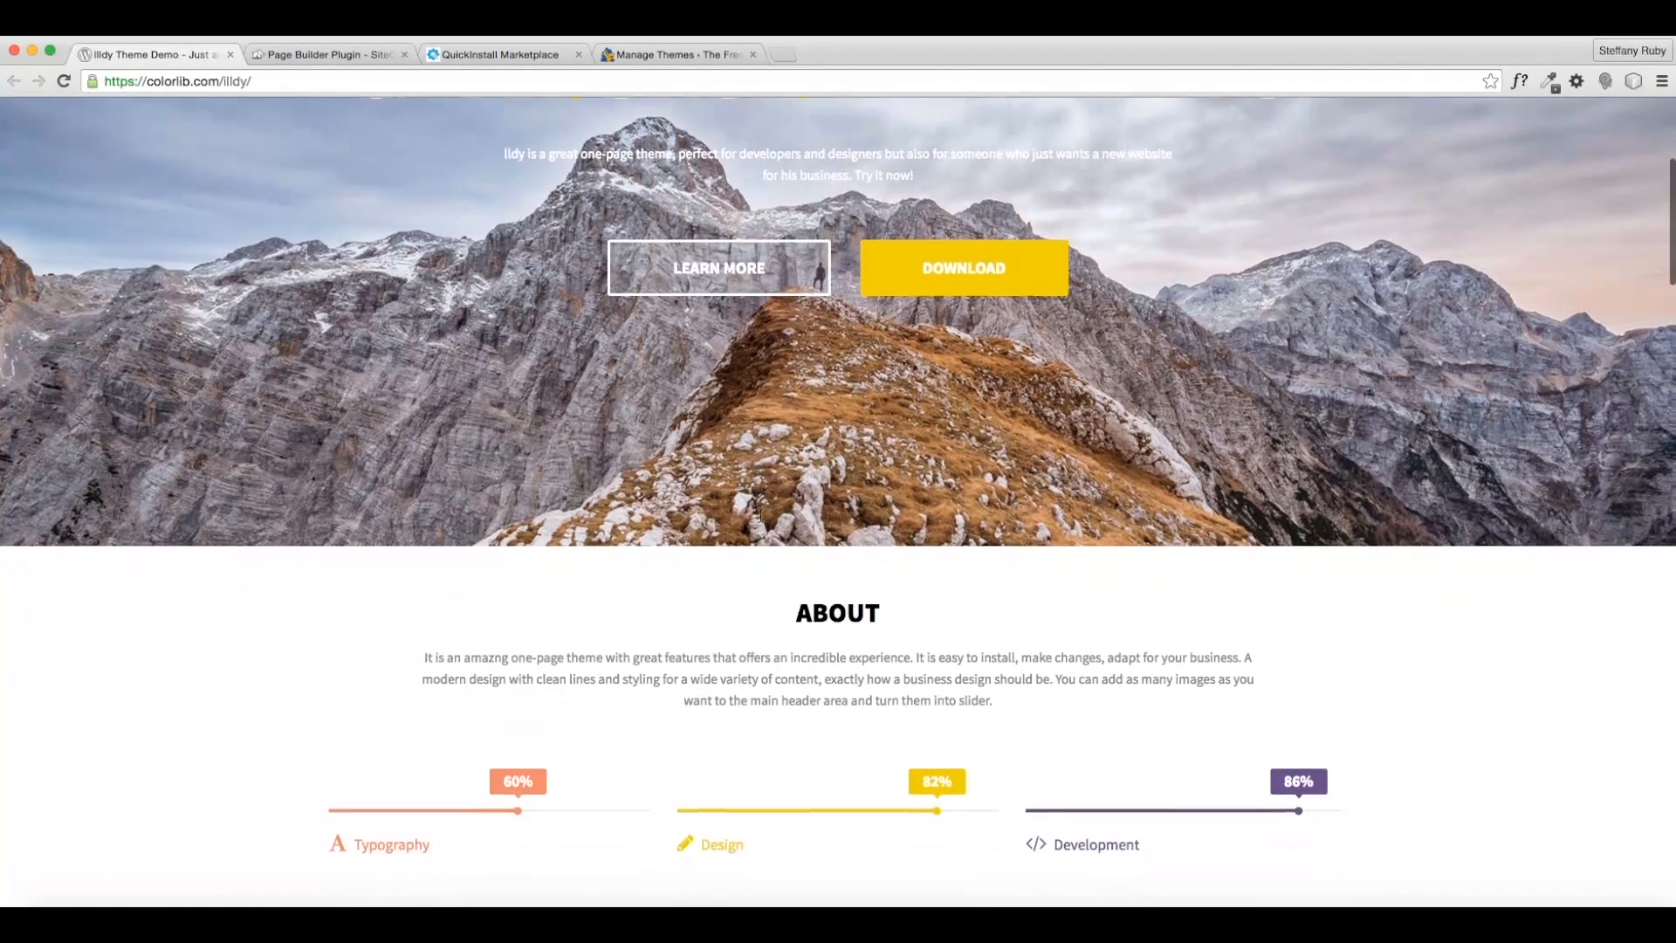
scroll(761, 521, "down", 15)
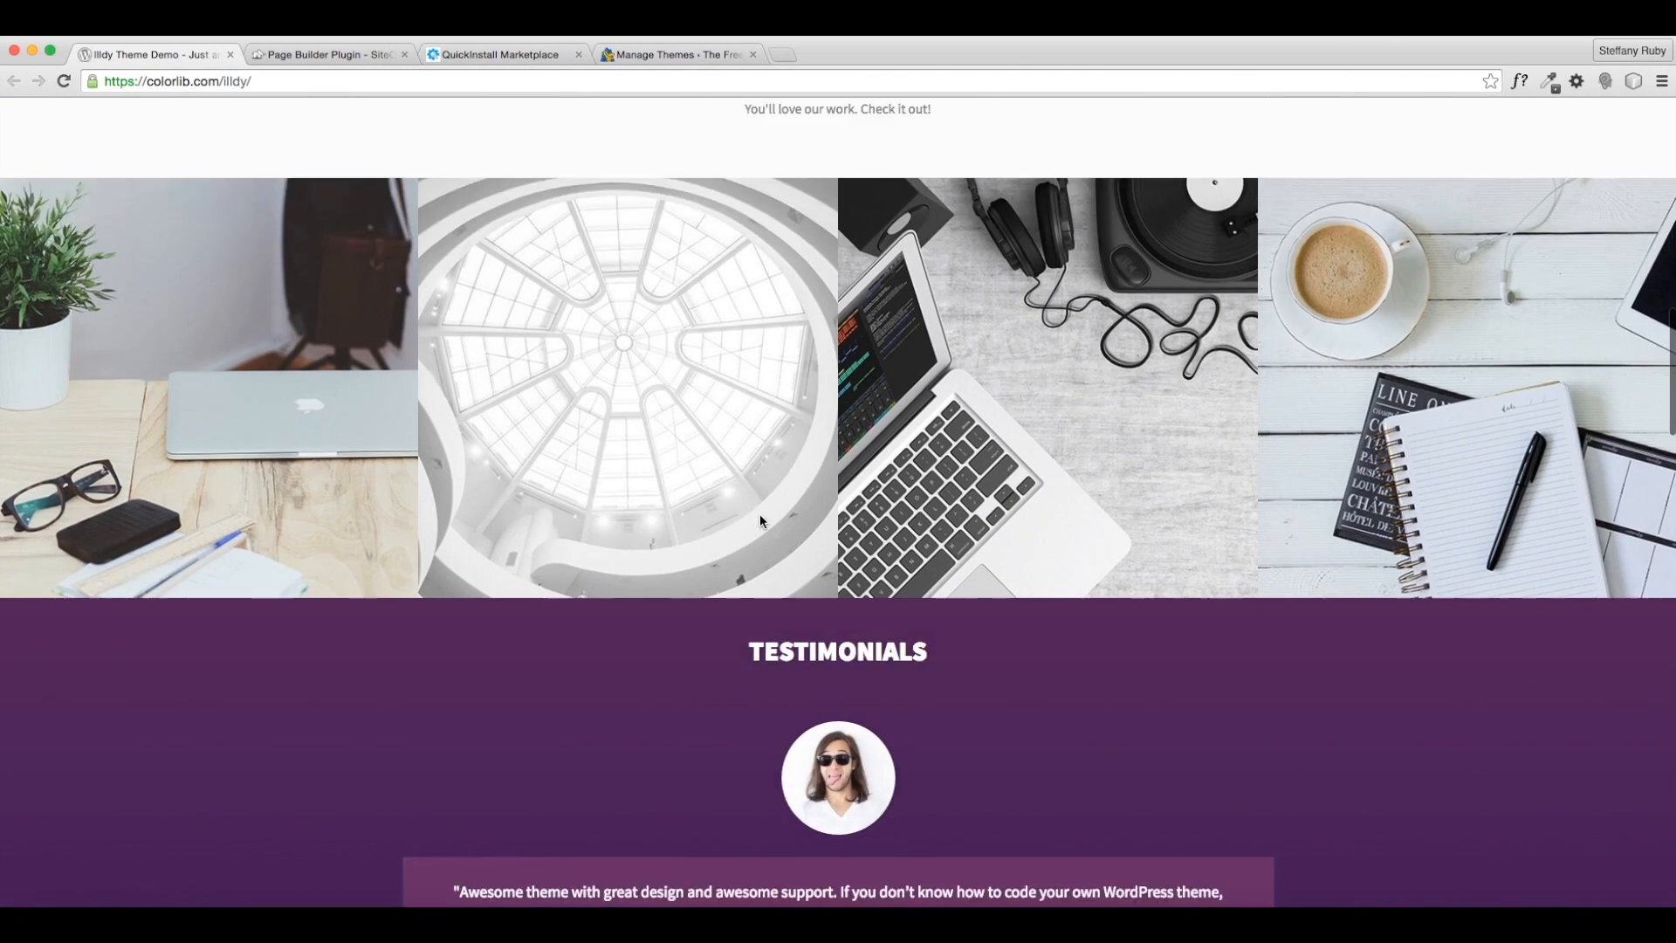
scroll(761, 521, "down", 12)
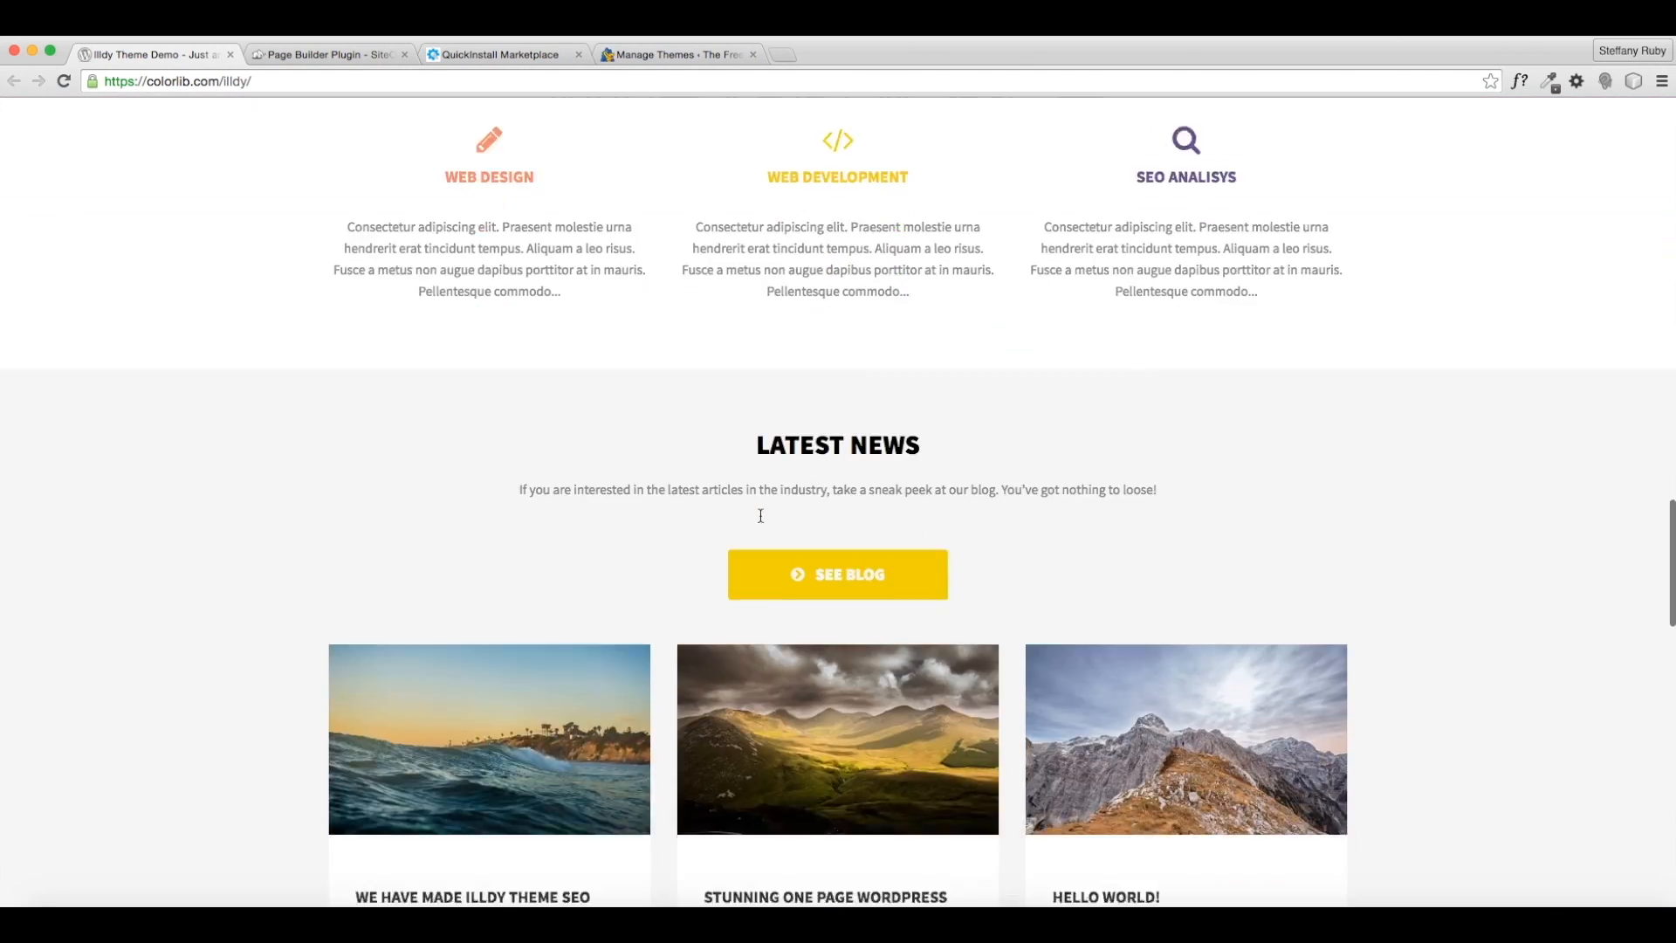
scroll(760, 516, "down", 8)
scroll(760, 516, "up", 19)
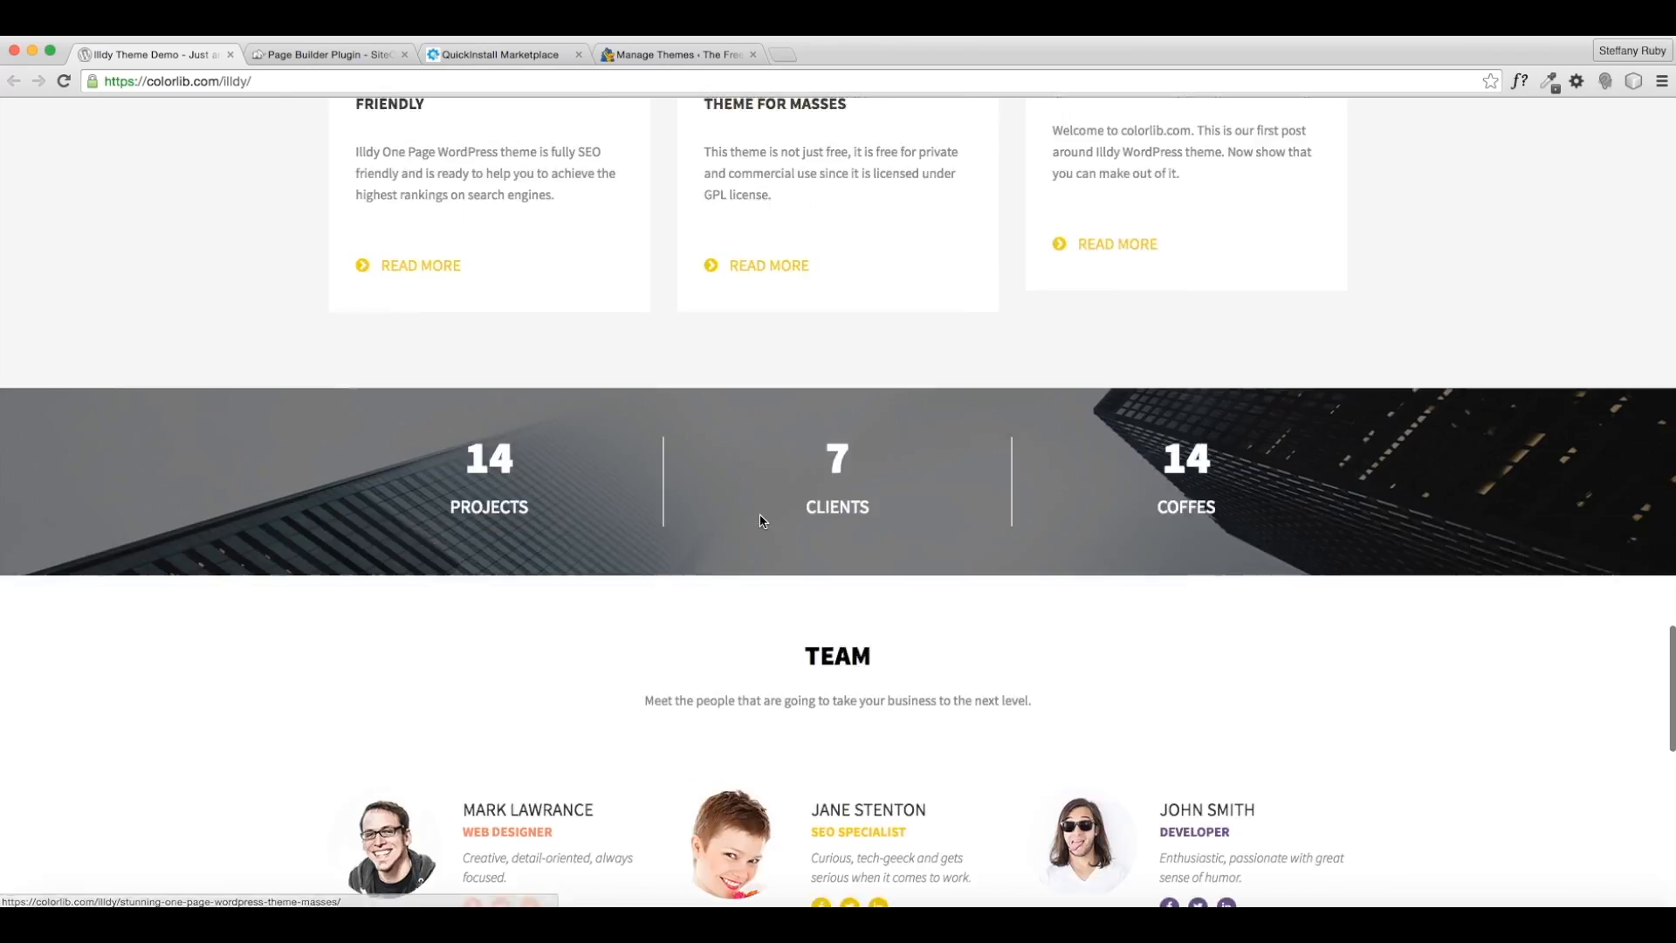
scroll(760, 521, "up", 15)
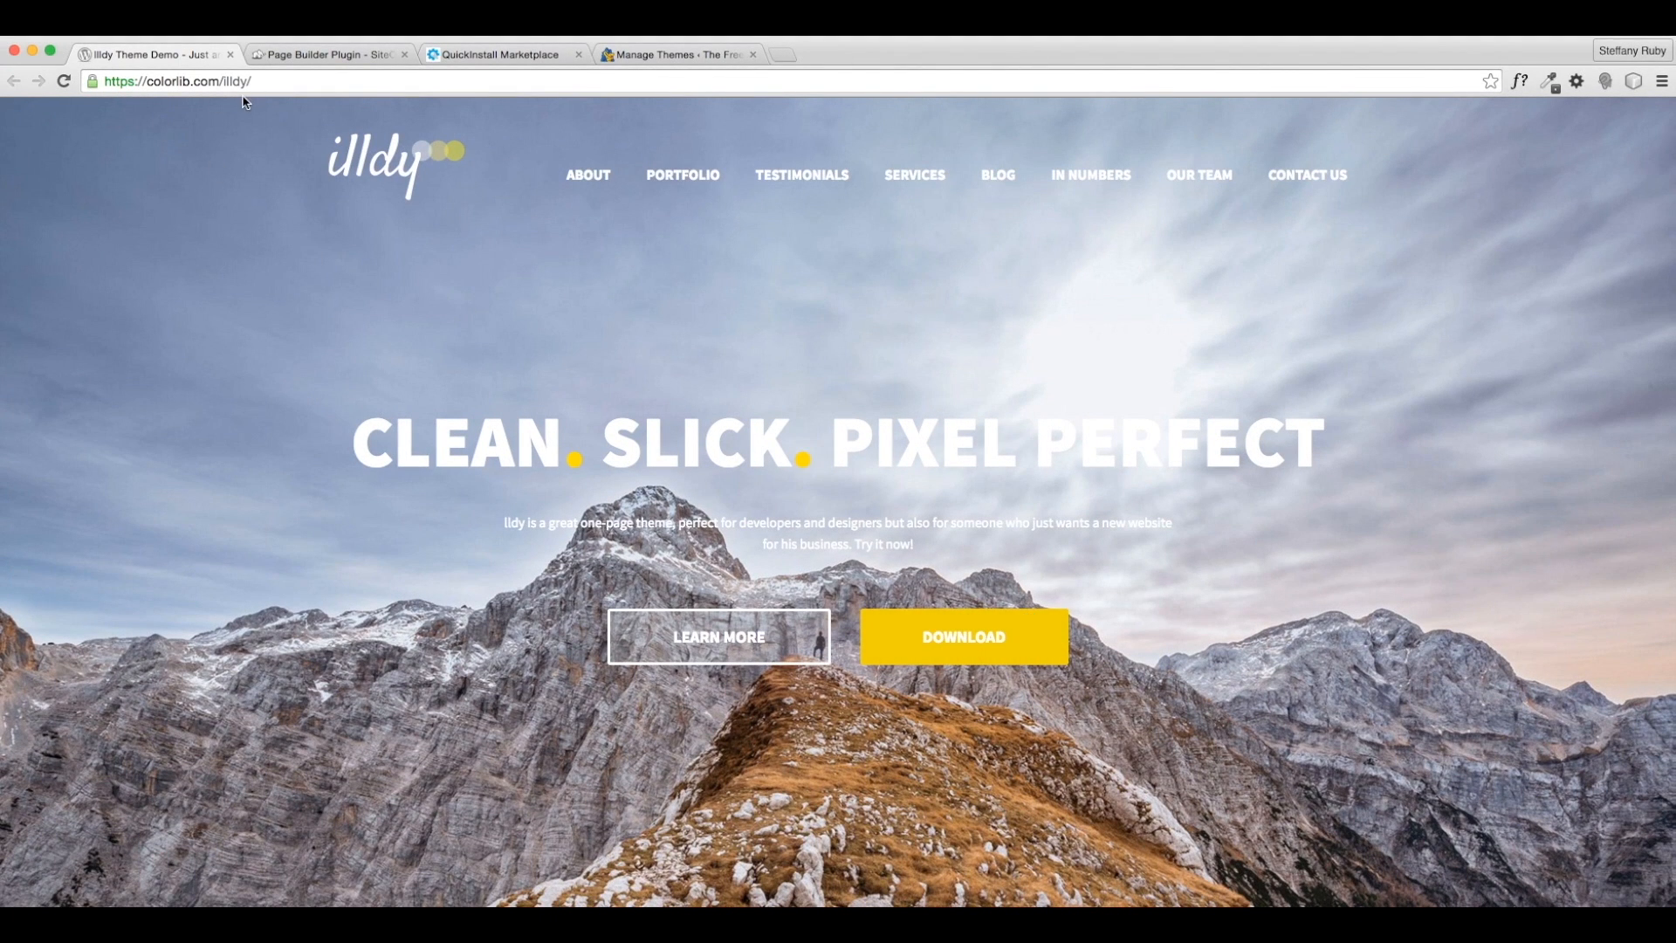
left_click(989, 648)
- Save illdy.1.0.12.zip to the Desktop, then return to the Illdy demo page
scroll(476, 343, "down", 5)
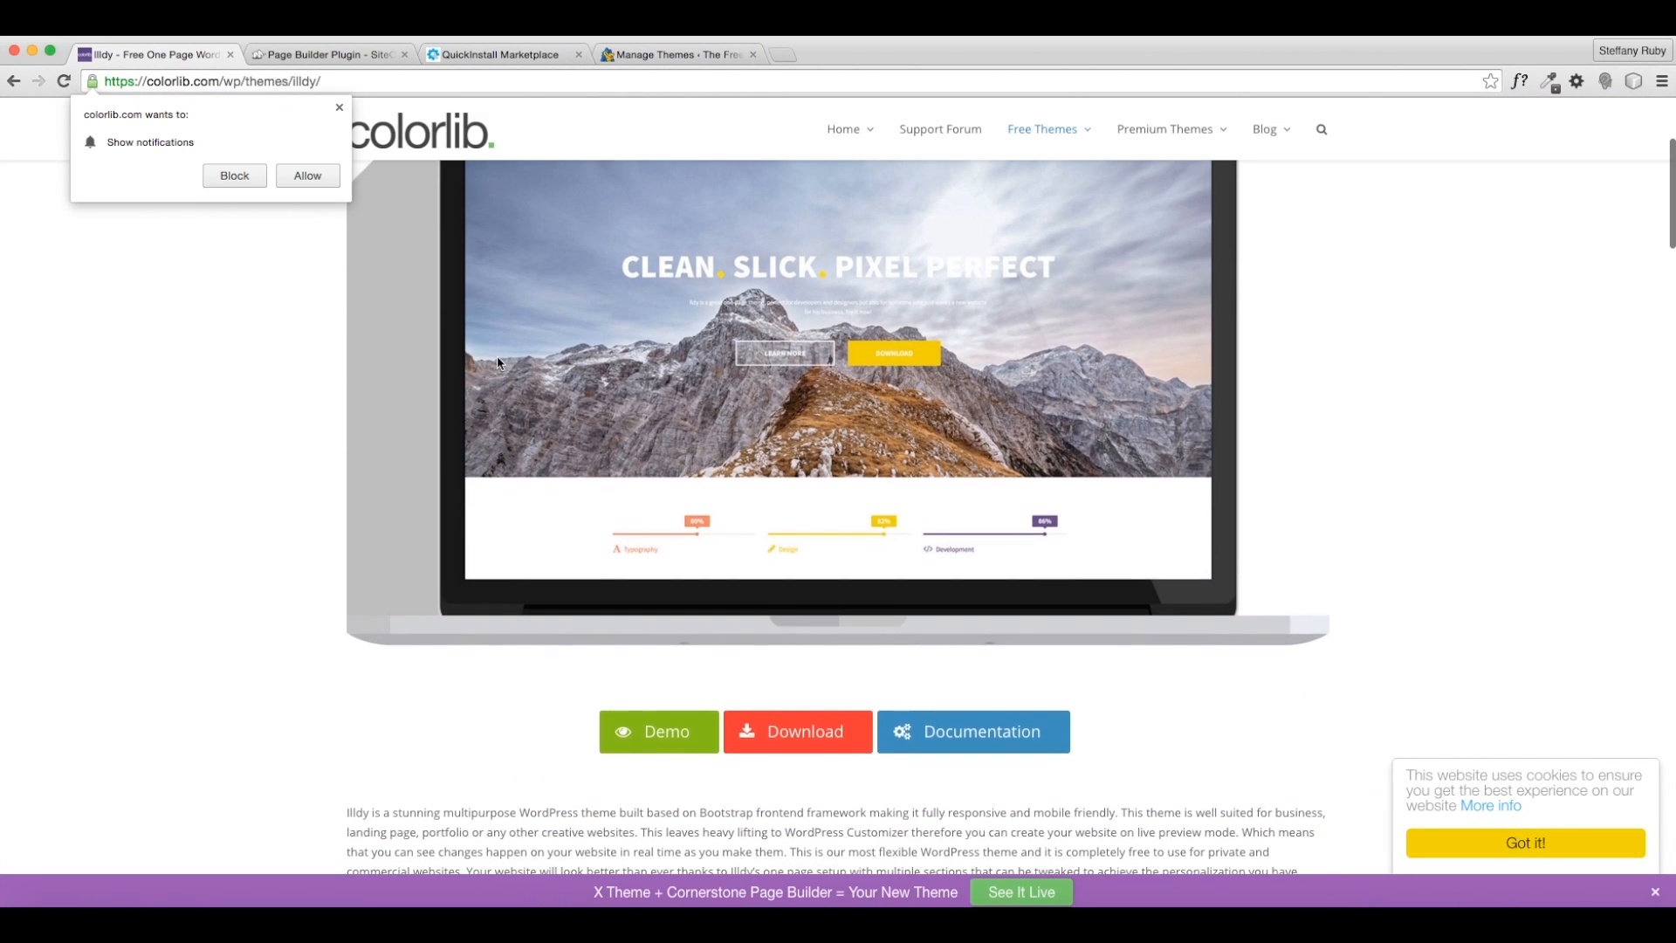
left_click(339, 107)
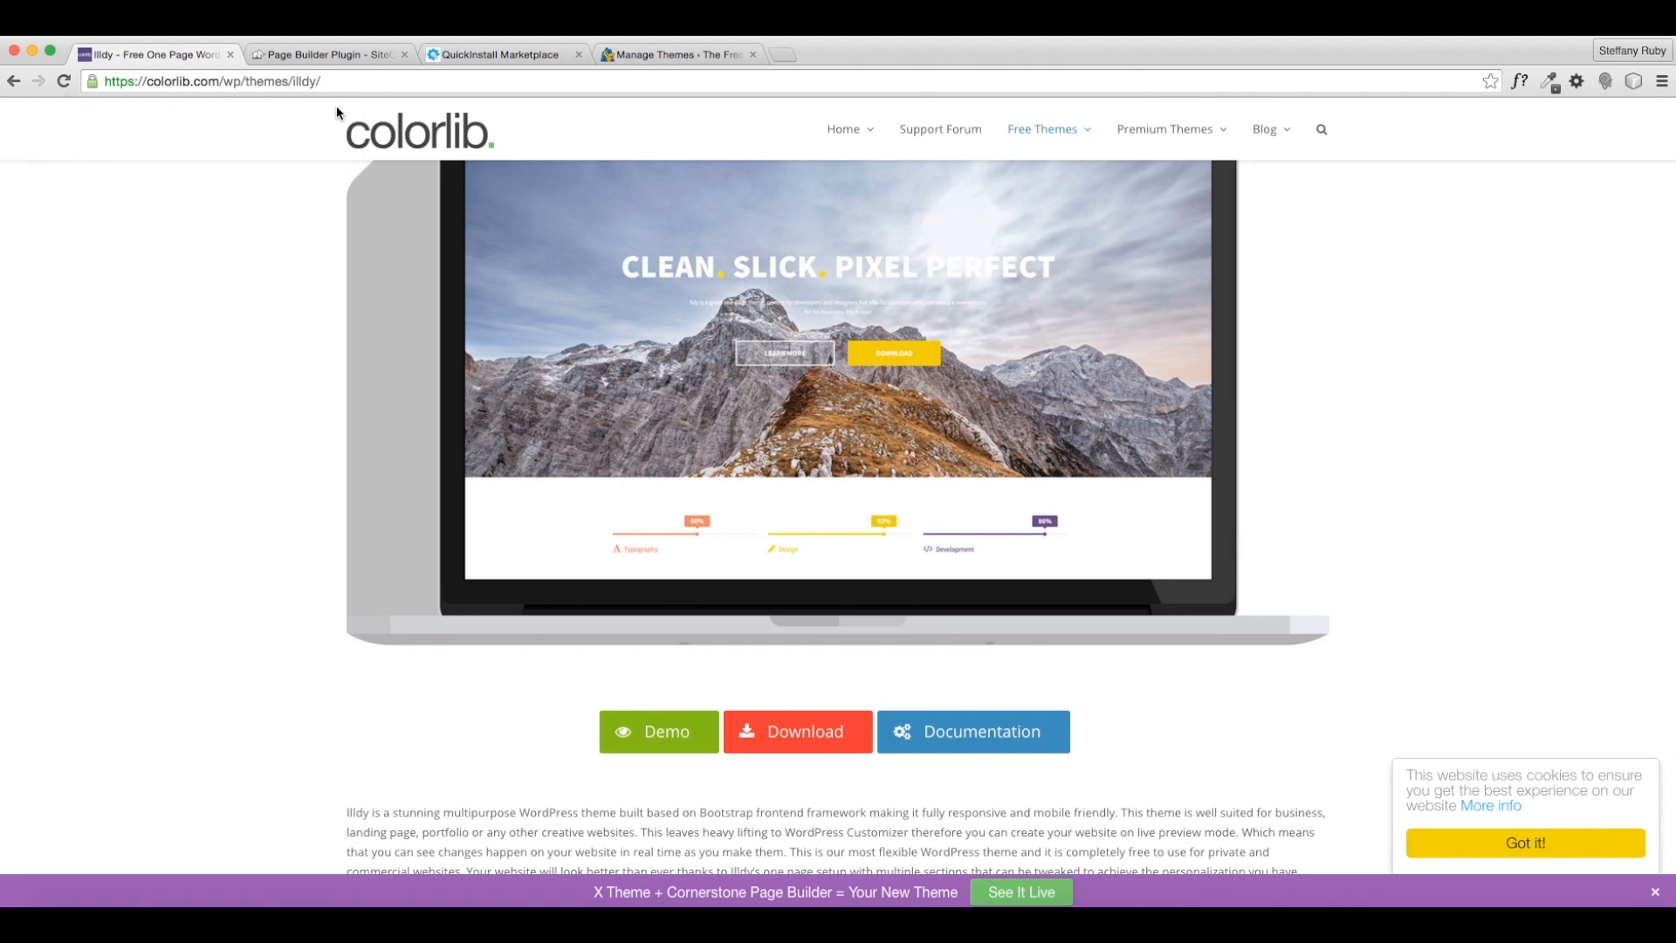
left_click(810, 733)
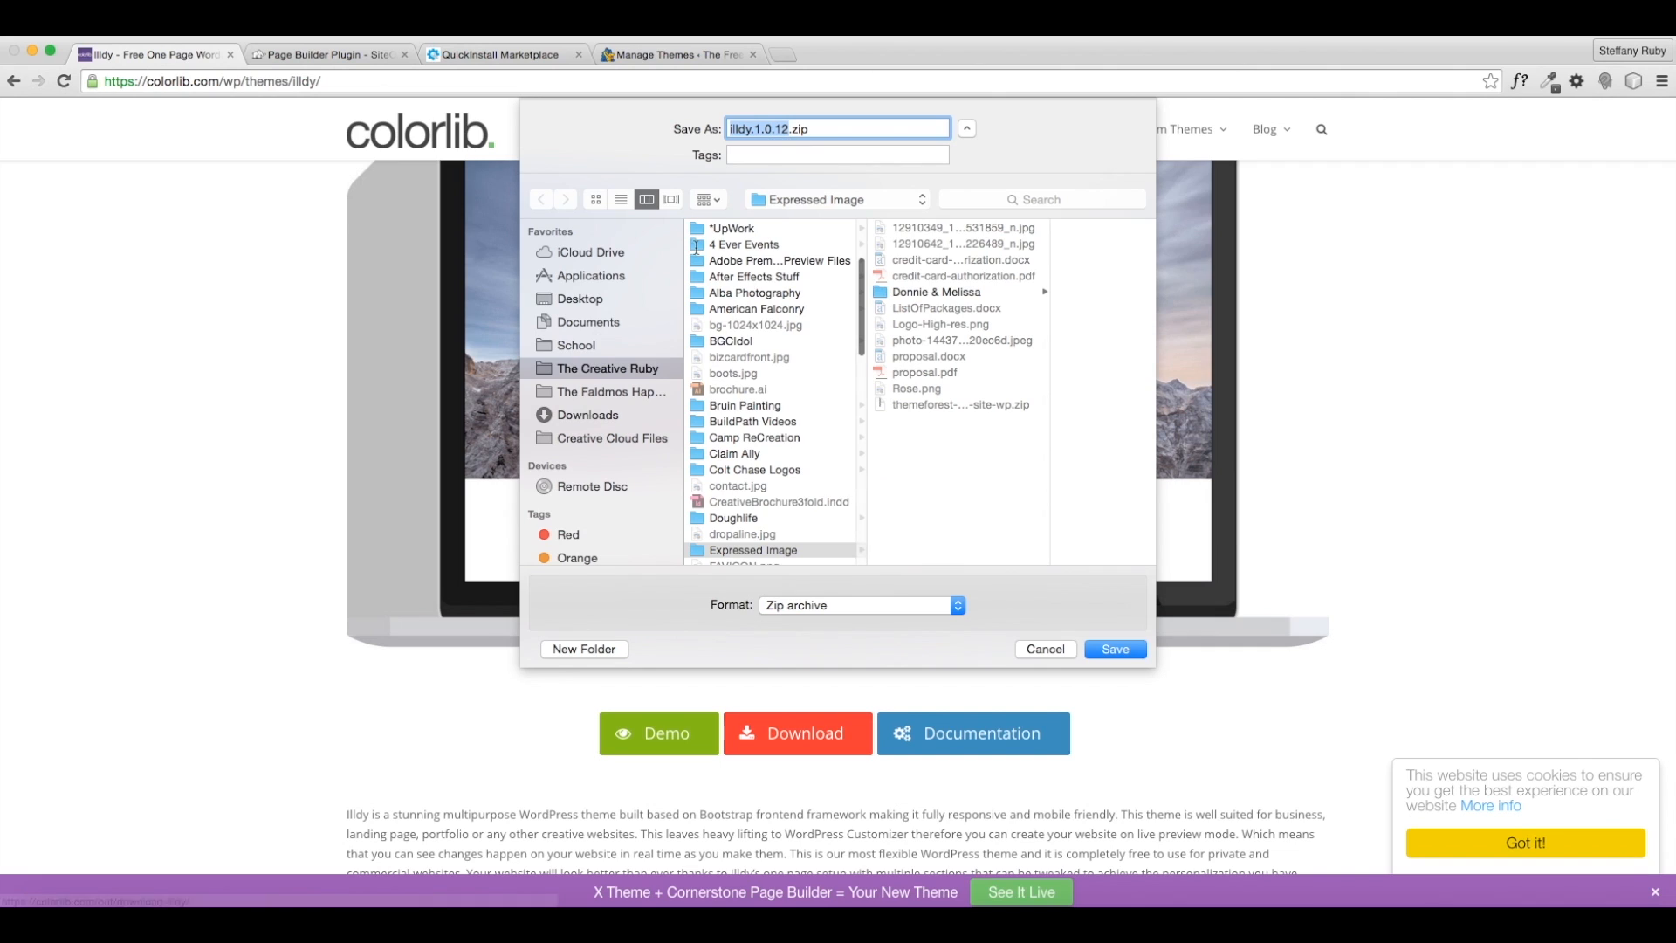
left_click(611, 301)
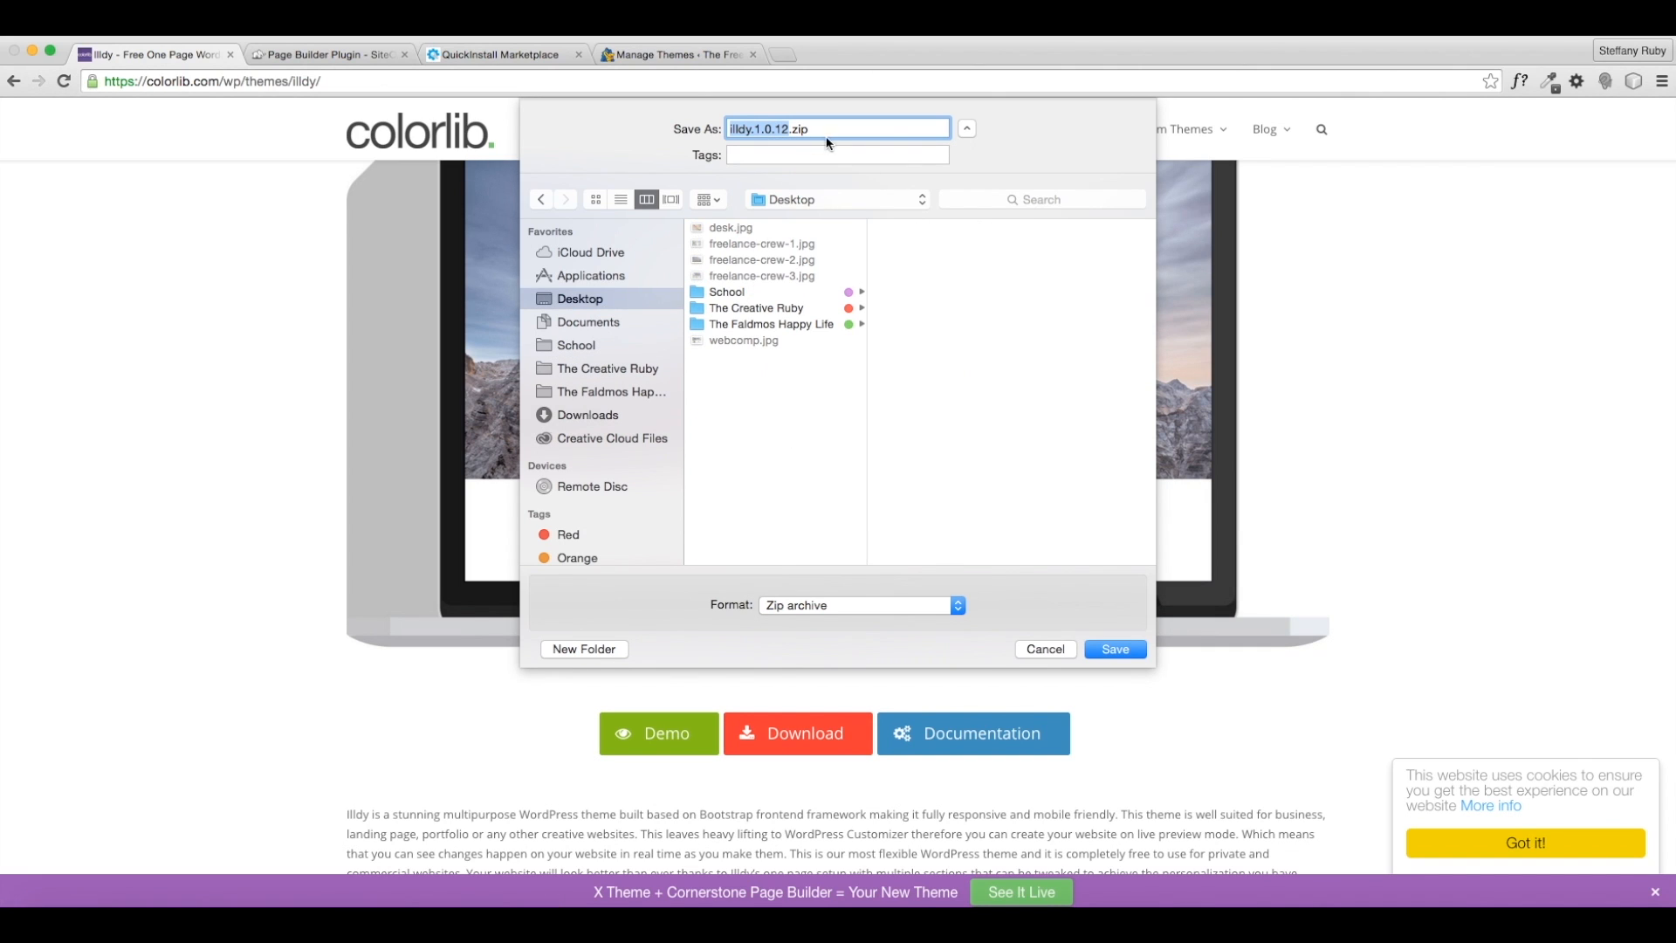
left_click(1116, 650)
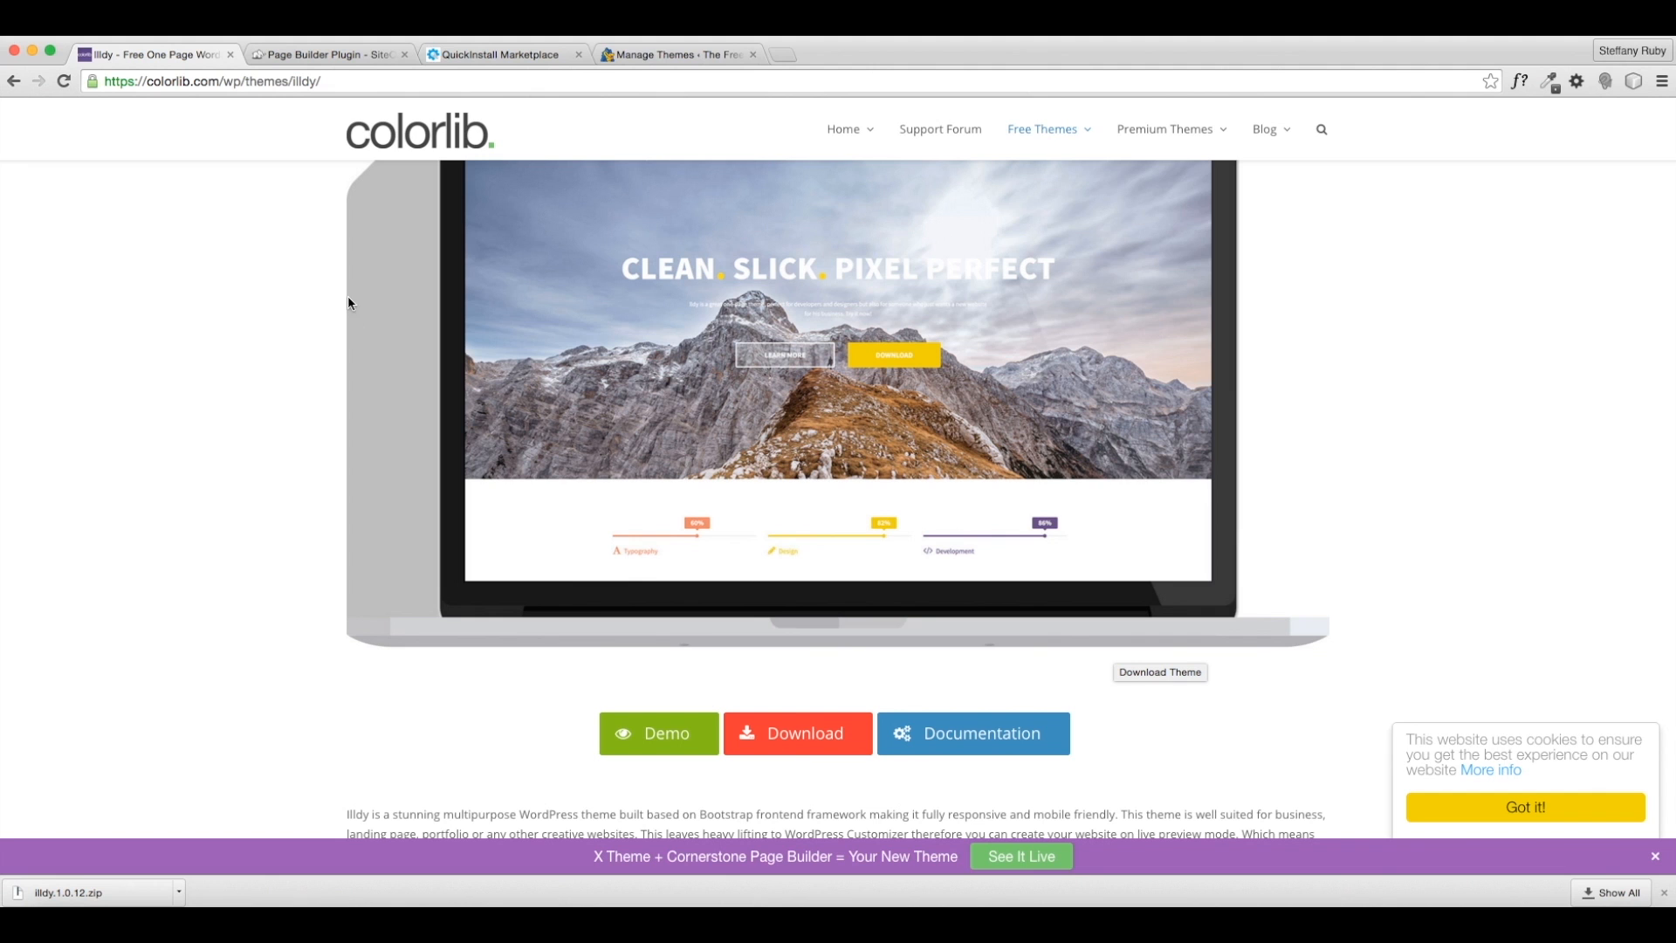
left_click(13, 83)
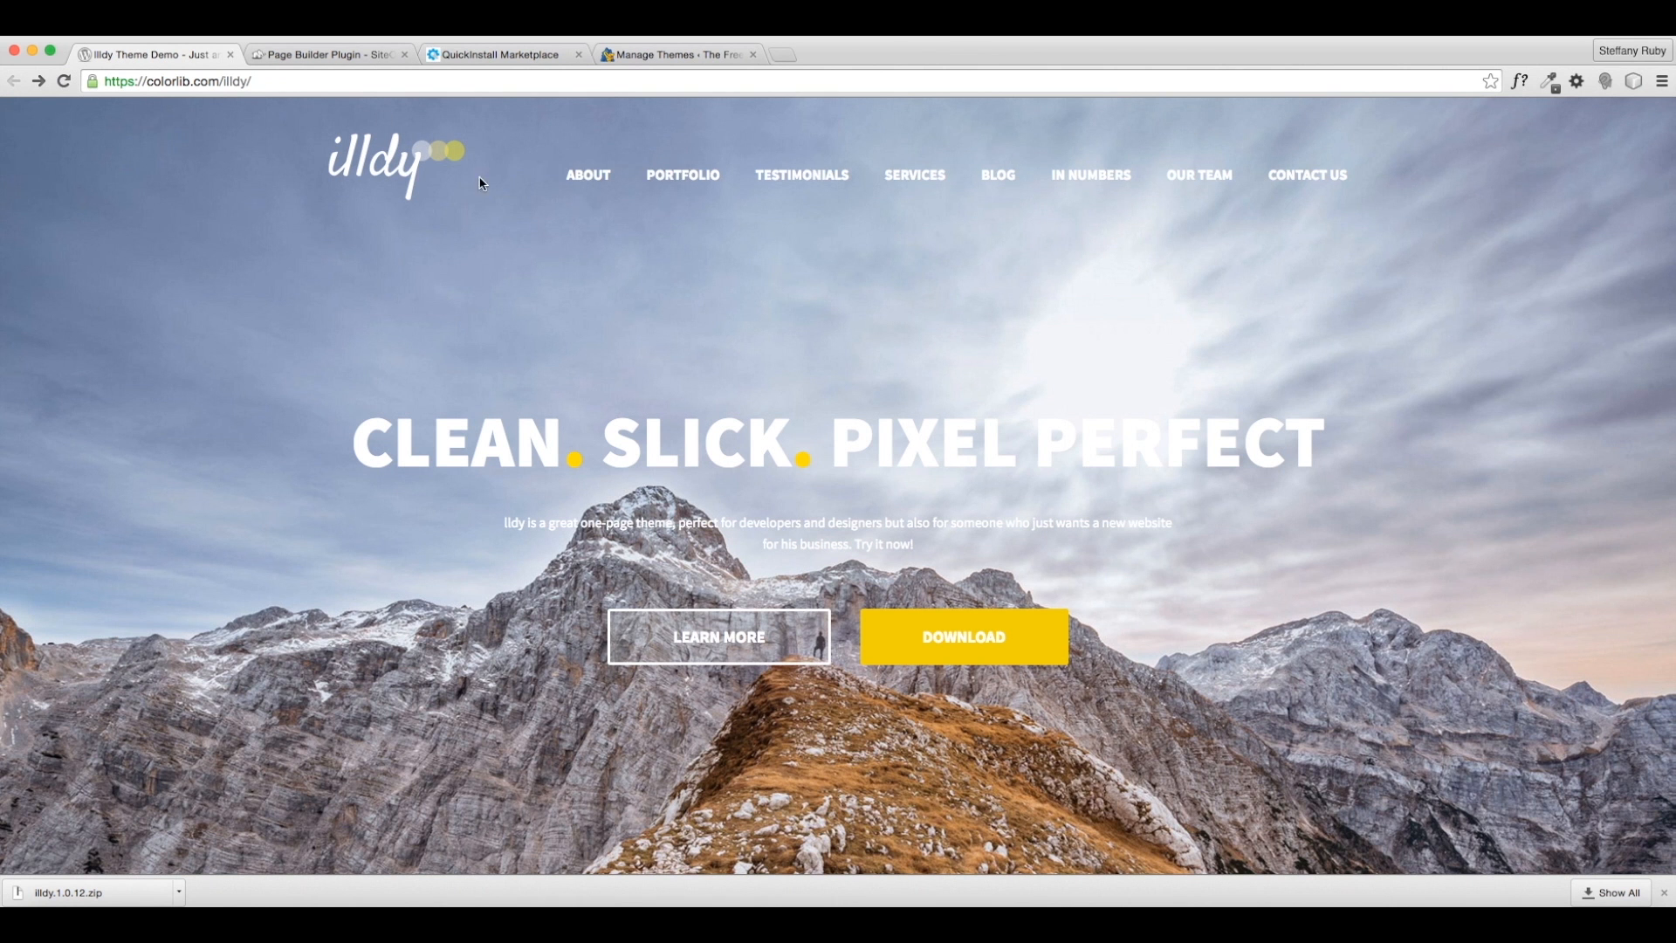
- Save Page Builder version 2.3.2 (siteorigin-panels.2.3.2.zip) to the Desktop and close the plugin and Marketplace tabs
left_click(330, 58)
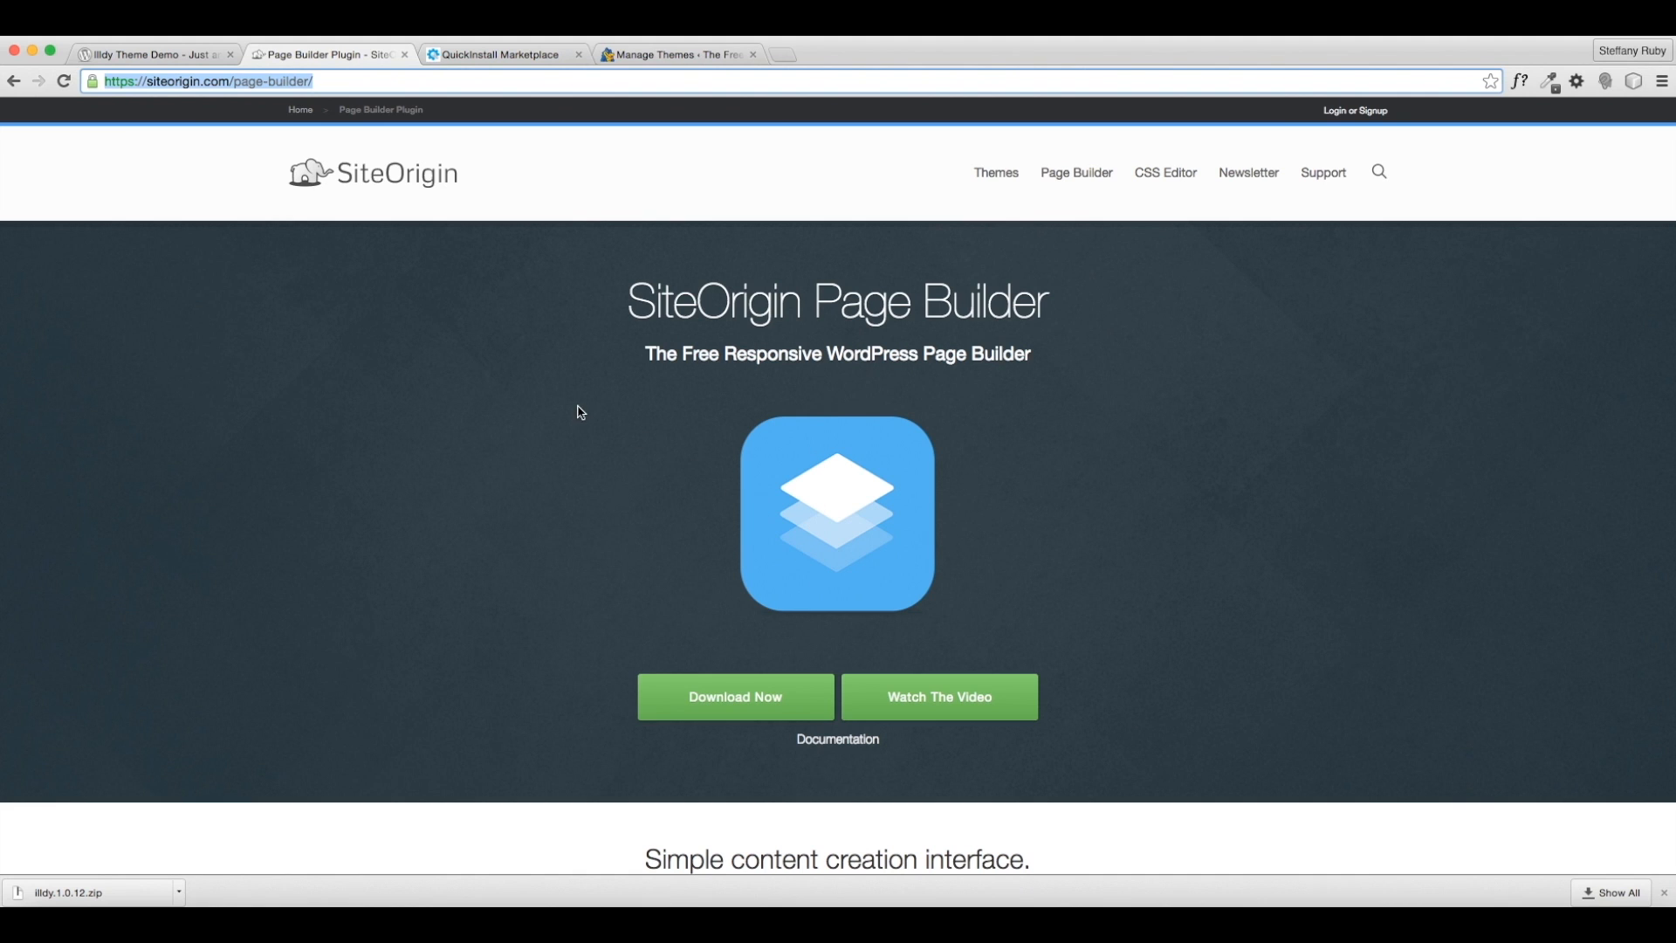
scroll(910, 401, "down", 1)
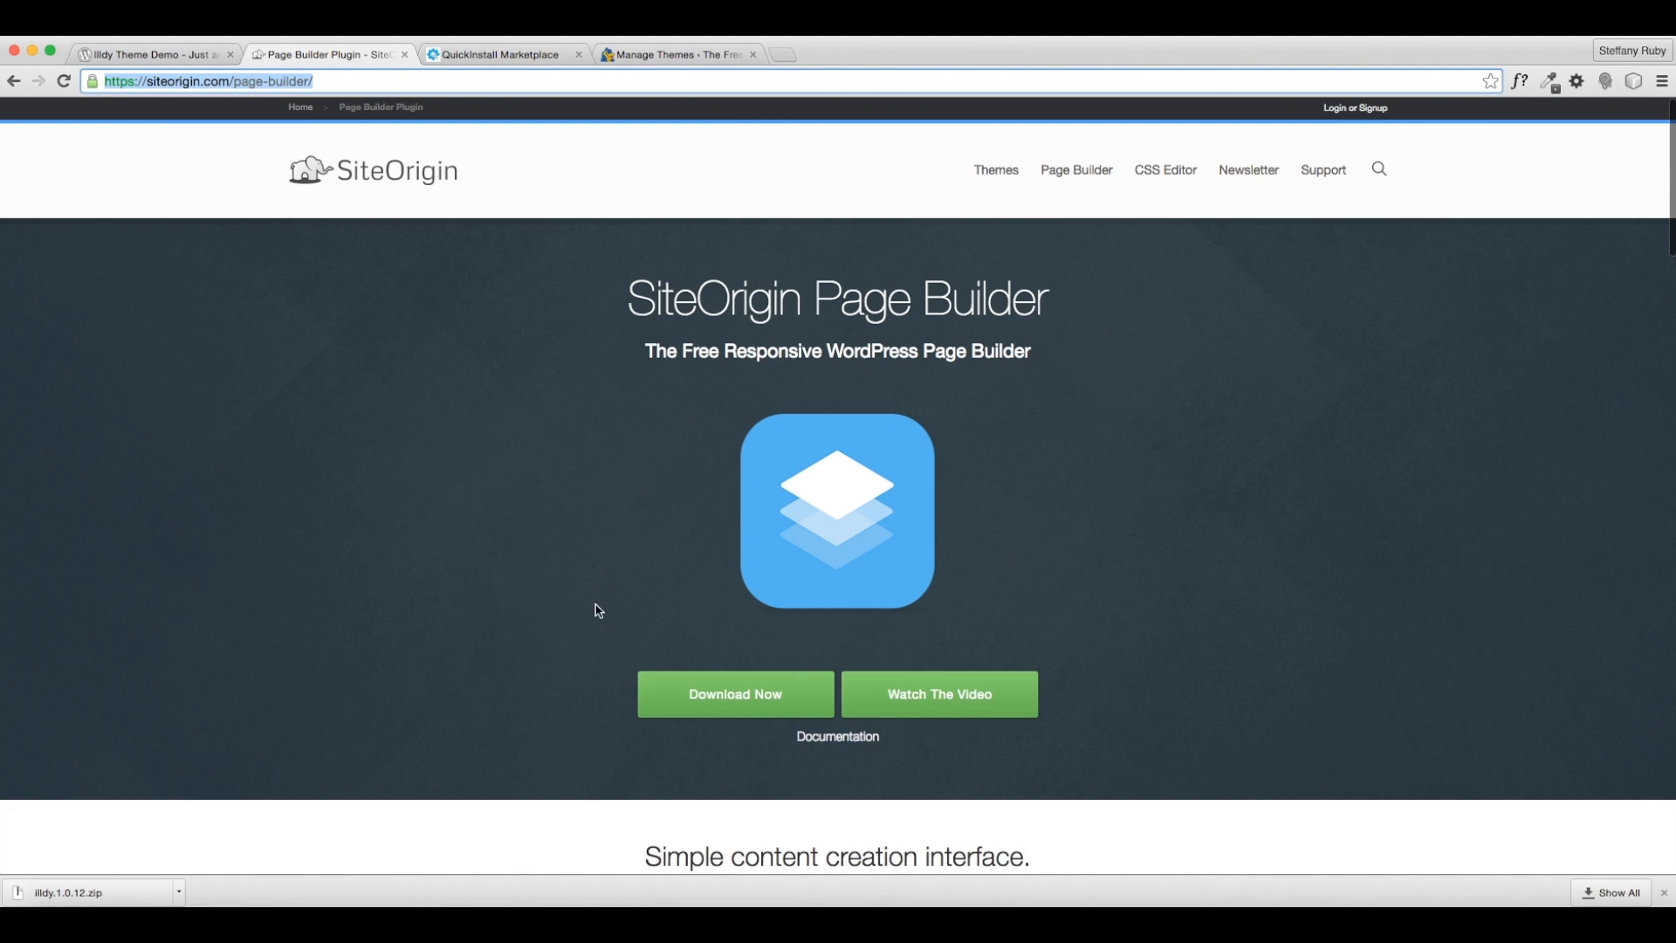
left_click(732, 706)
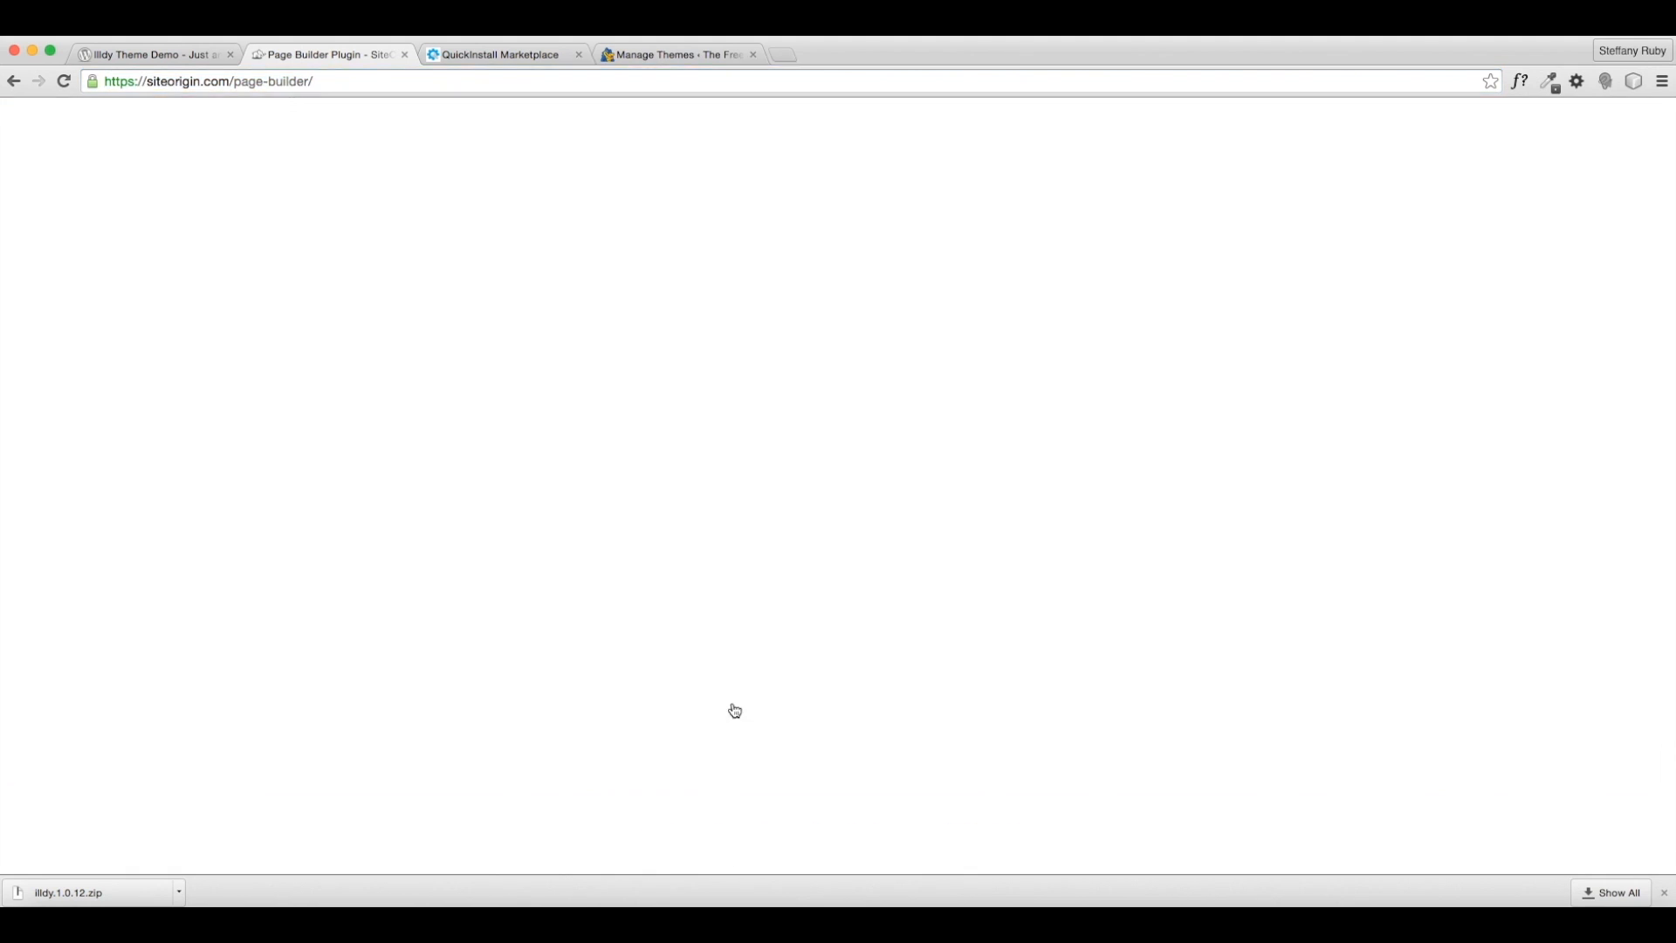
scroll(1117, 567, "down", 1)
scroll(1117, 567, "down", 1)
left_click(1128, 556)
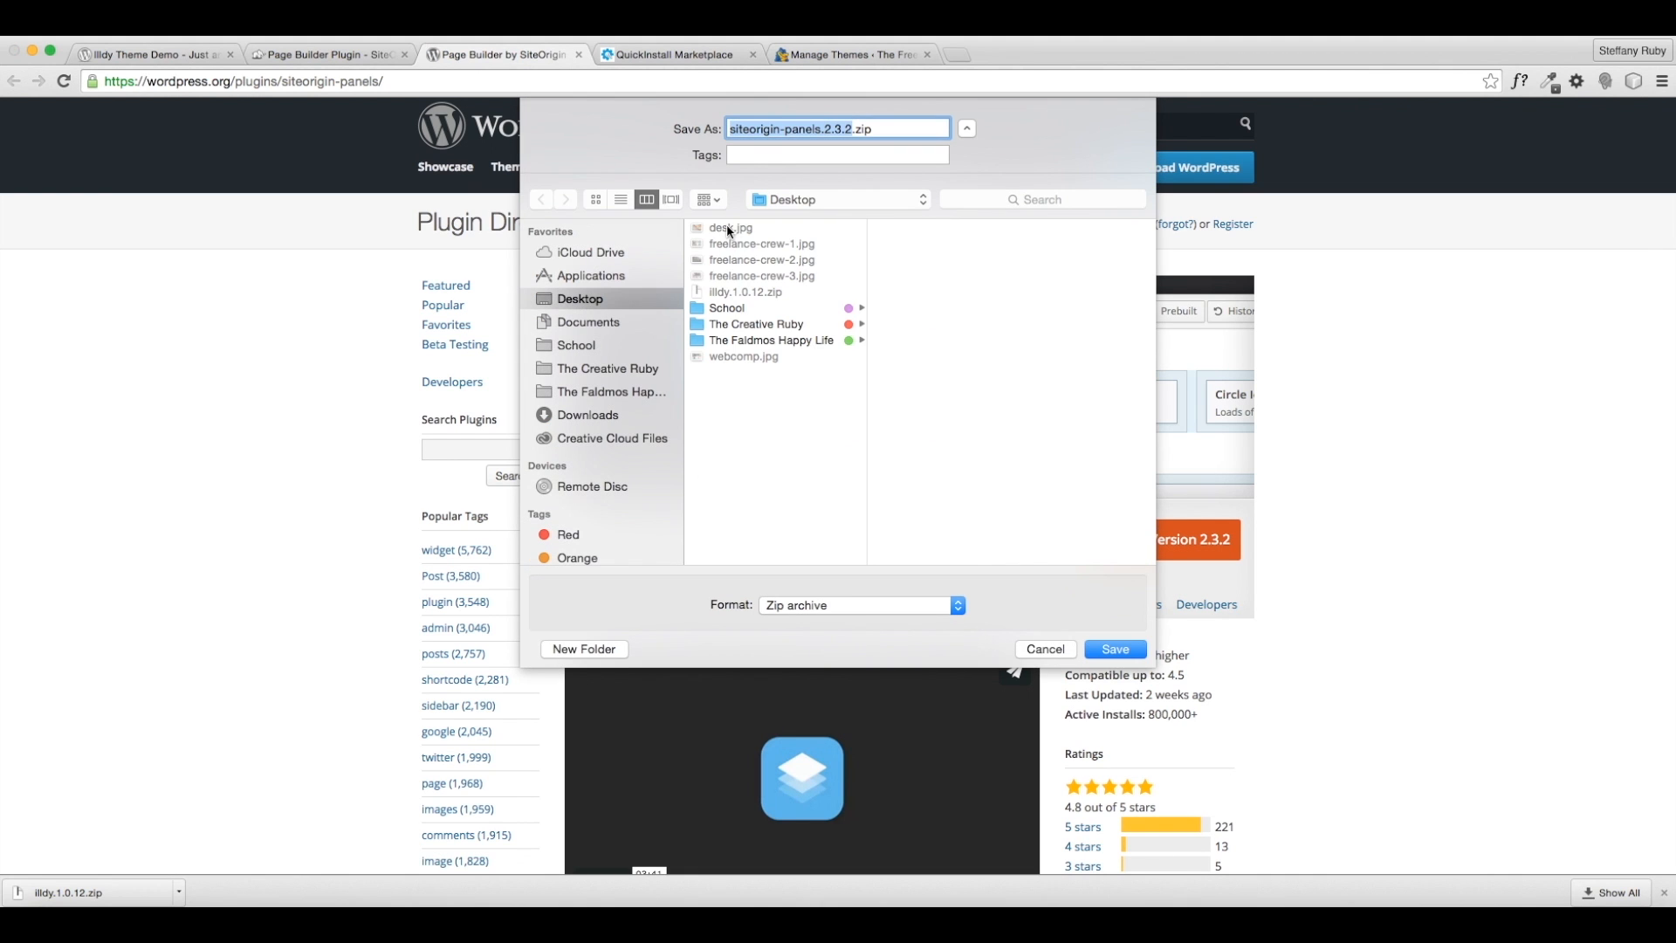
left_click(1115, 649)
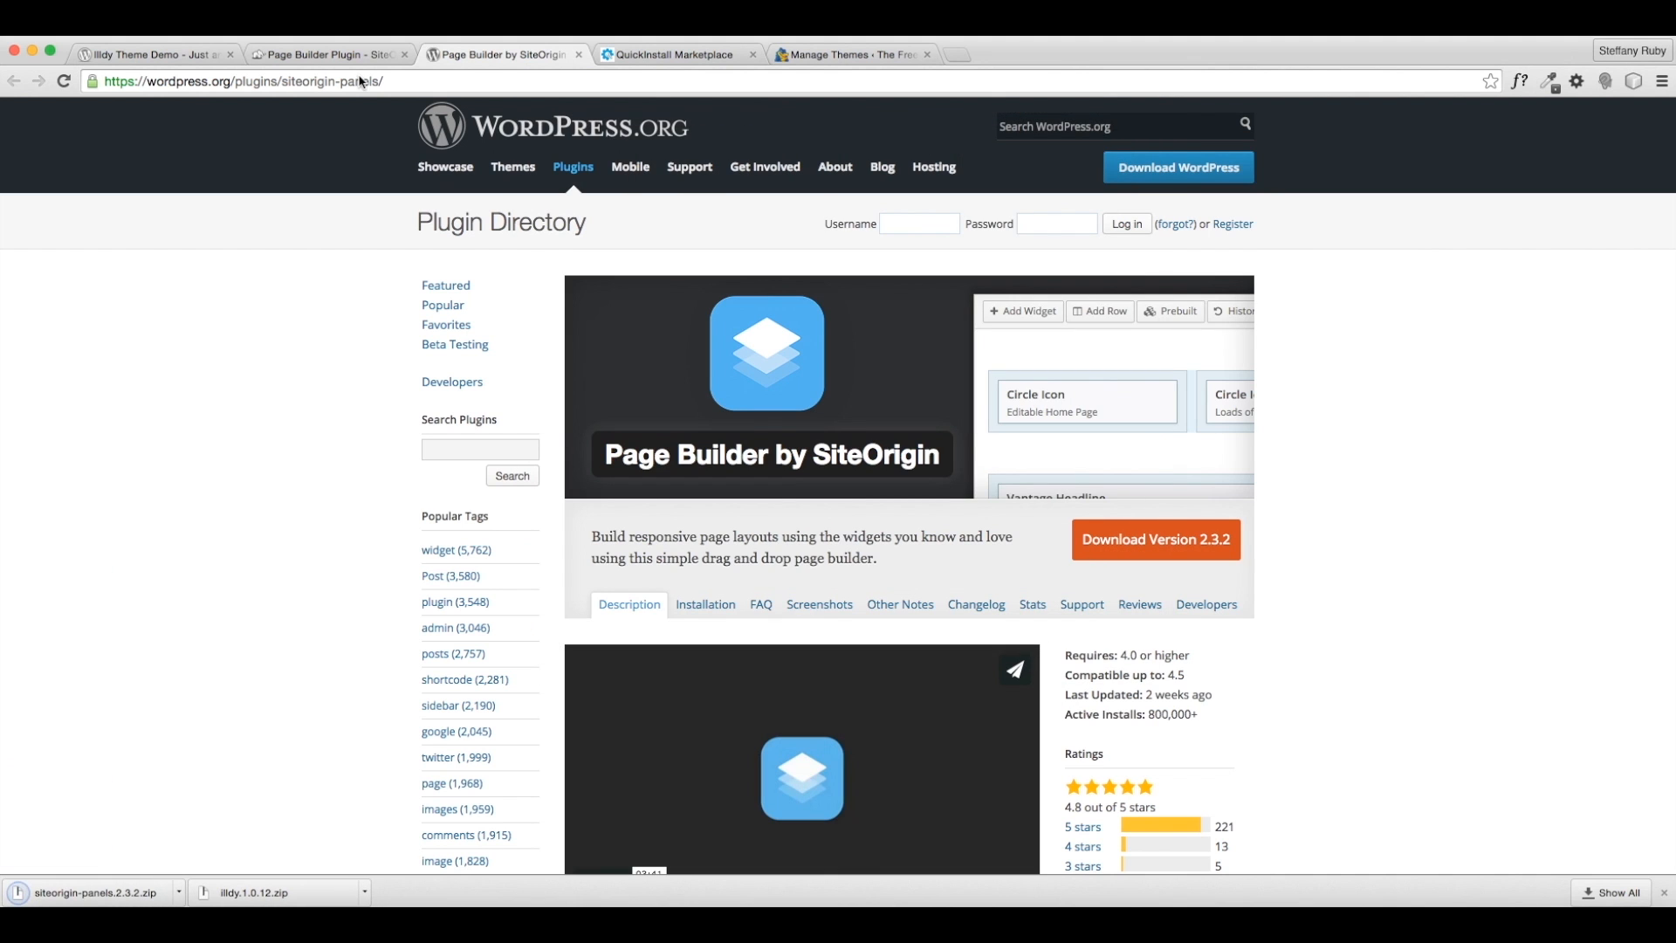
left_click(577, 54)
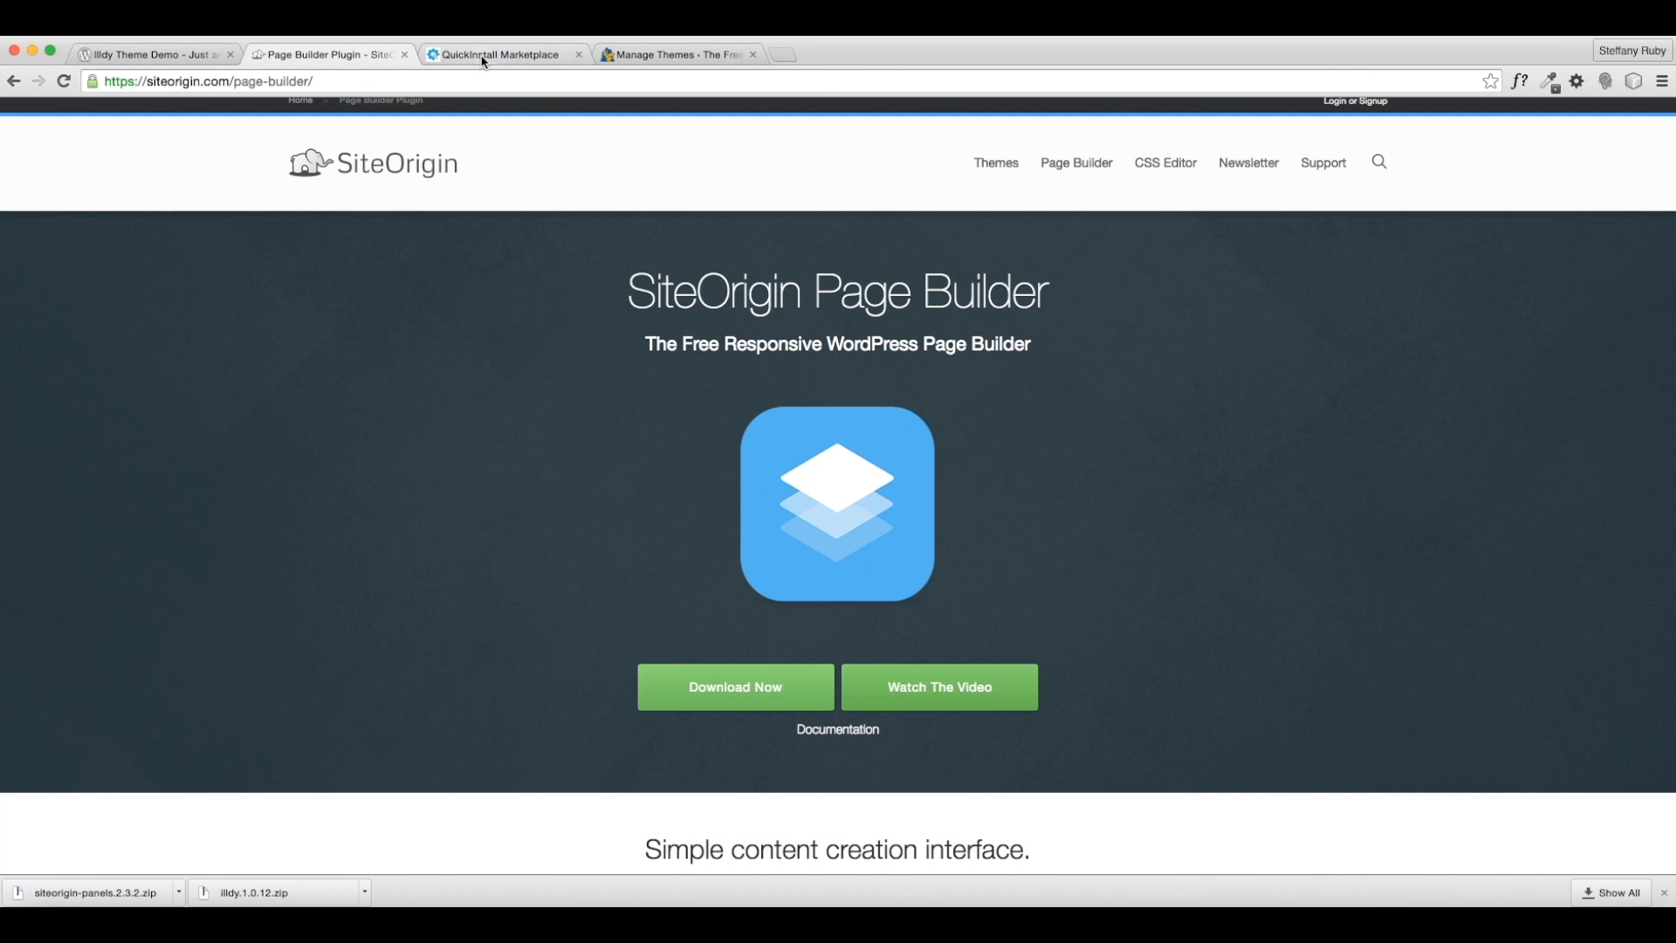
left_click(579, 54)
- Upload illdy.1.0.12.zip through Add New > Upload Theme, install it and activate Illdy
left_click(532, 54)
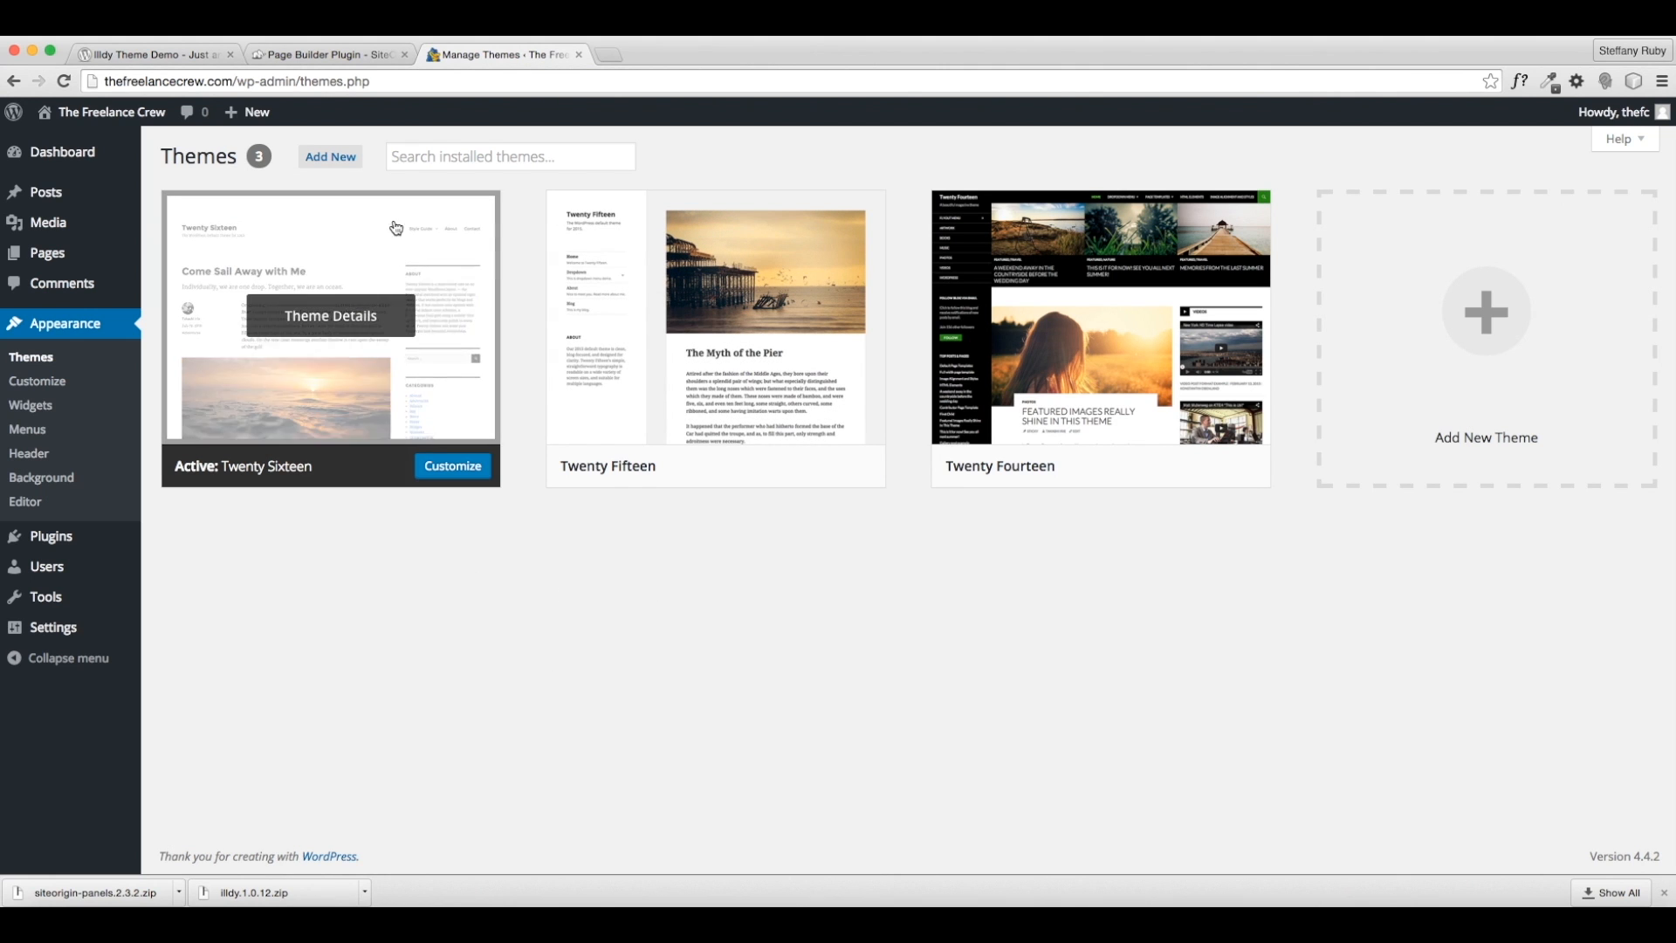
left_click(342, 160)
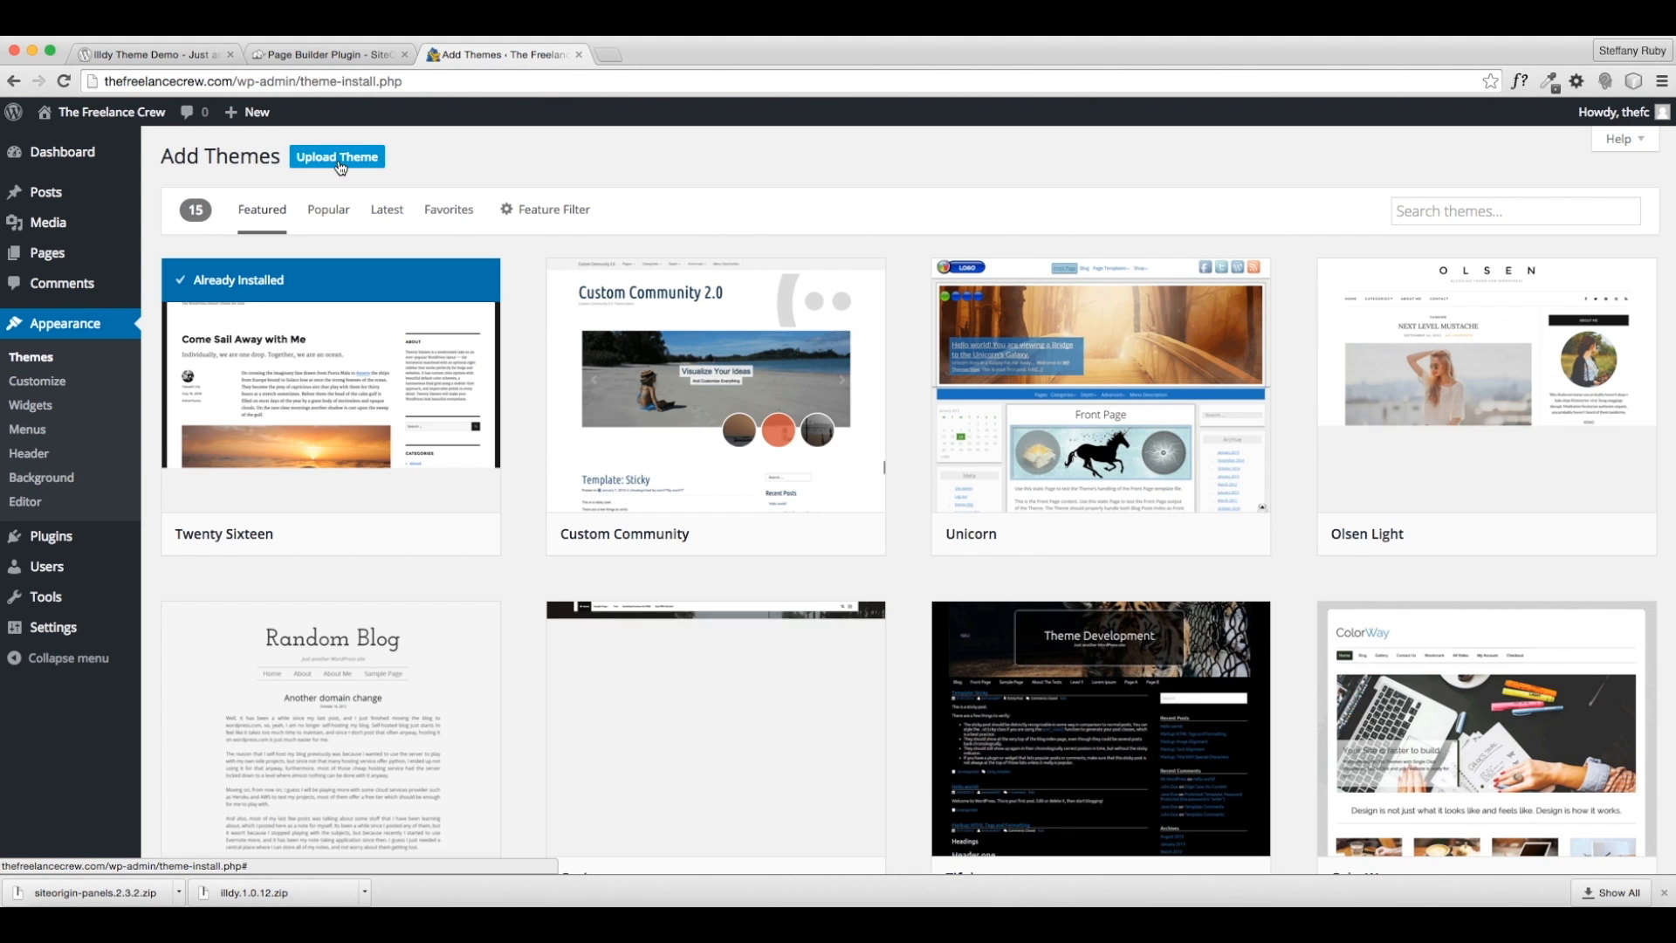
left_click(337, 157)
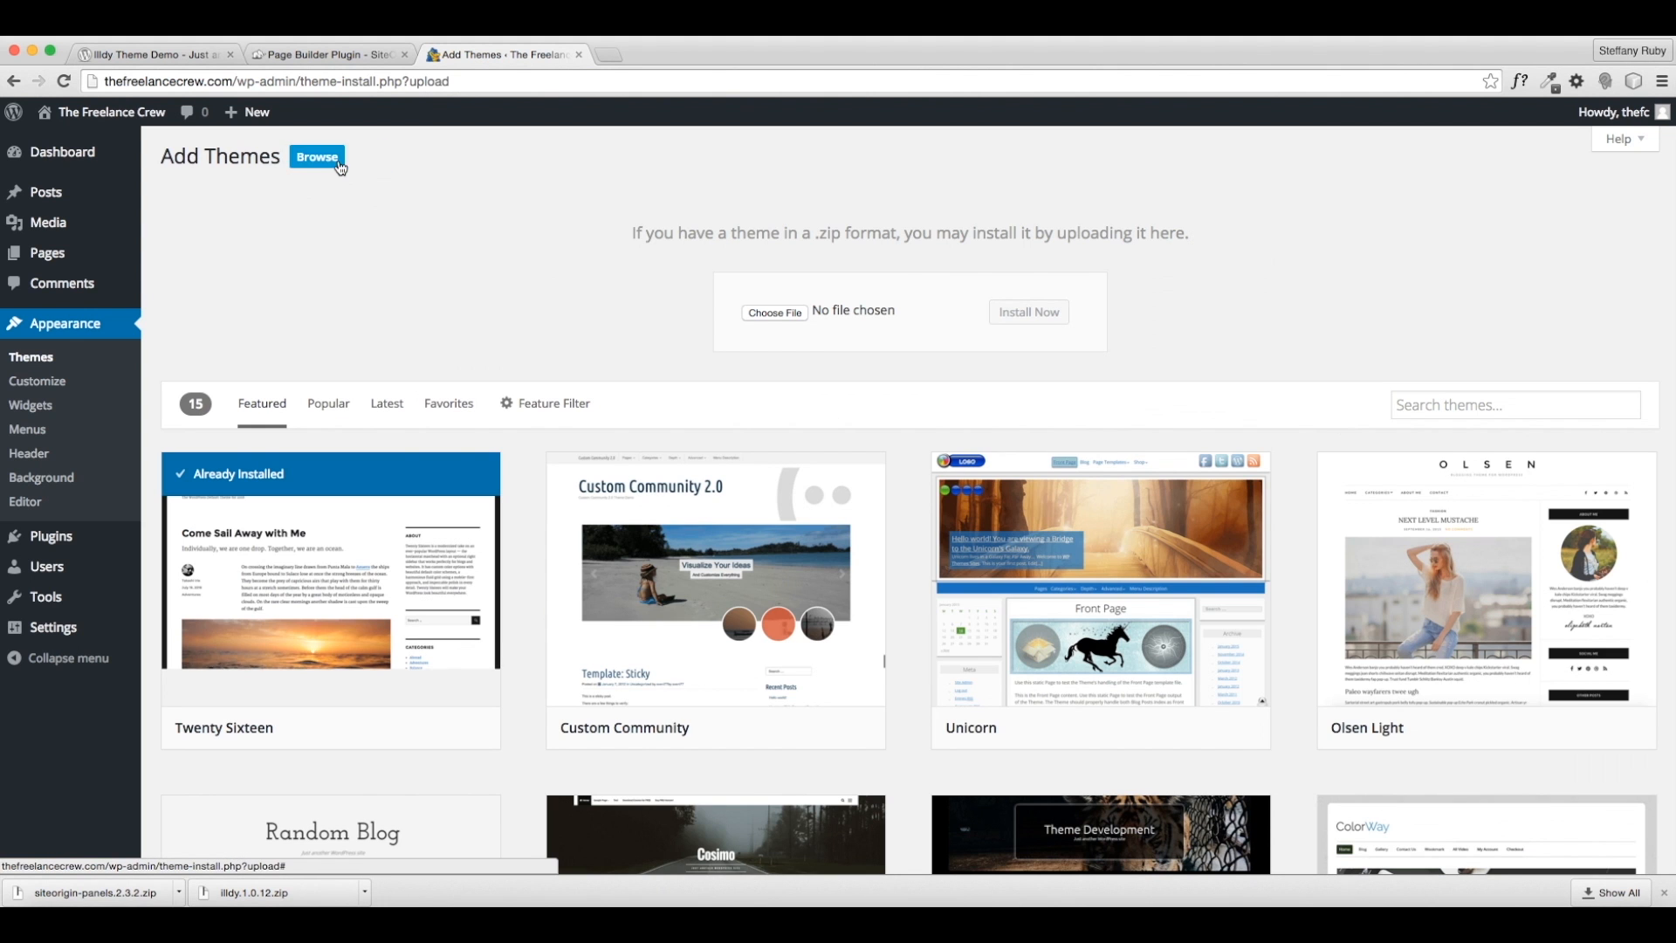
left_click(785, 316)
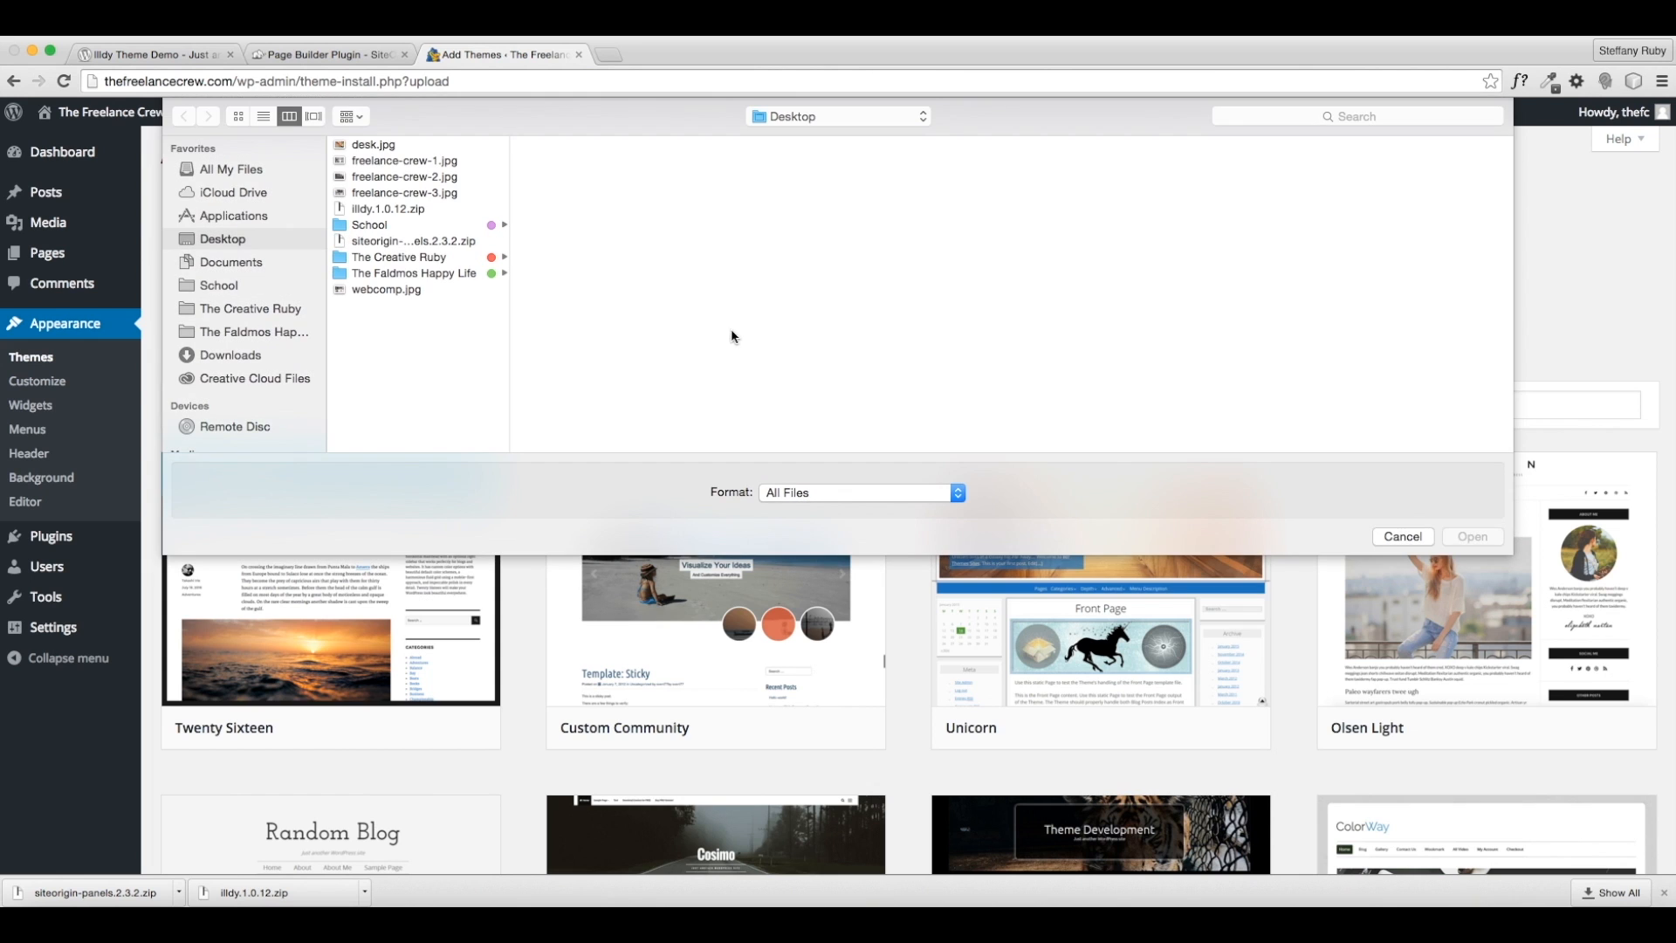
left_click(388, 209)
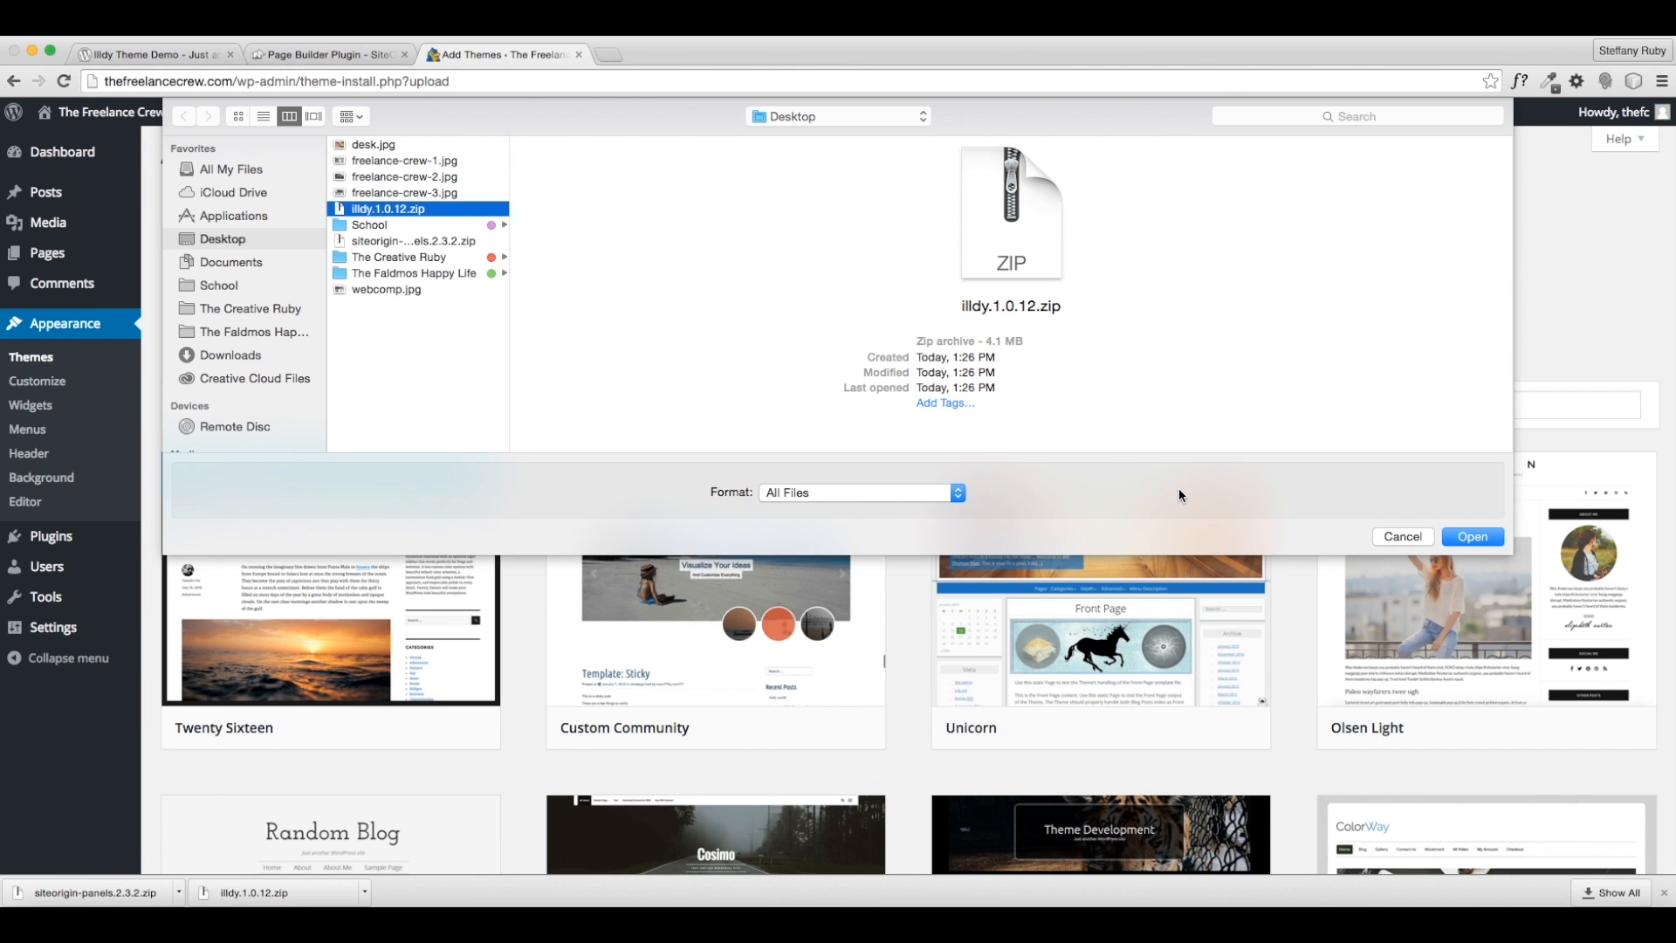
left_click(1473, 537)
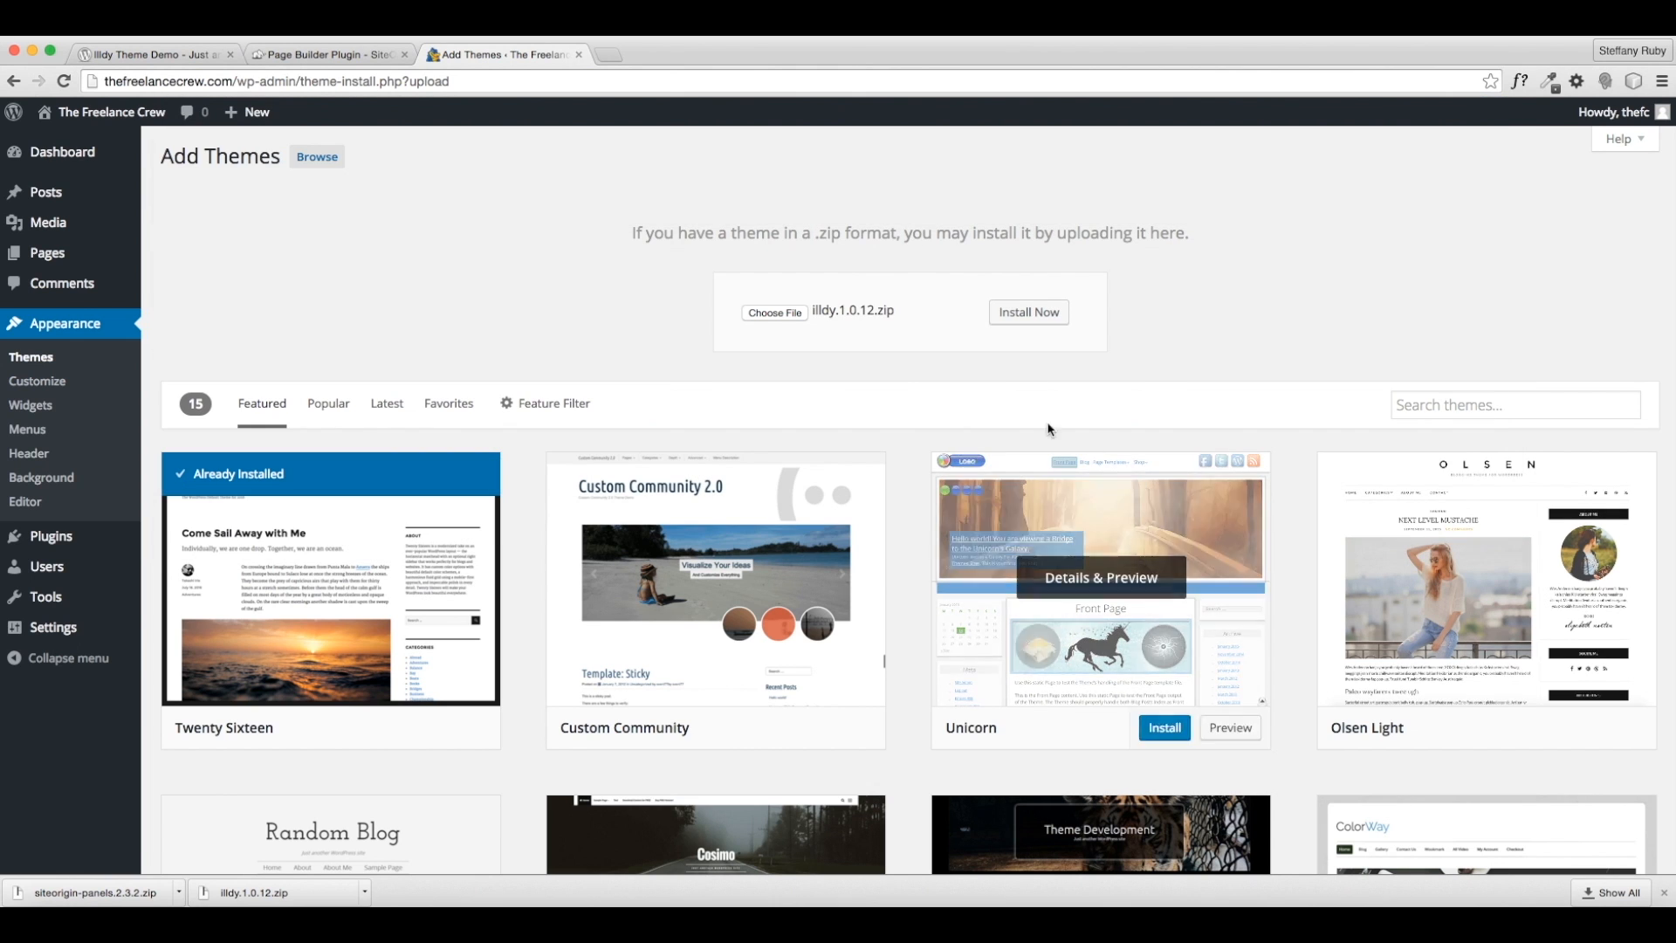
left_click(1004, 325)
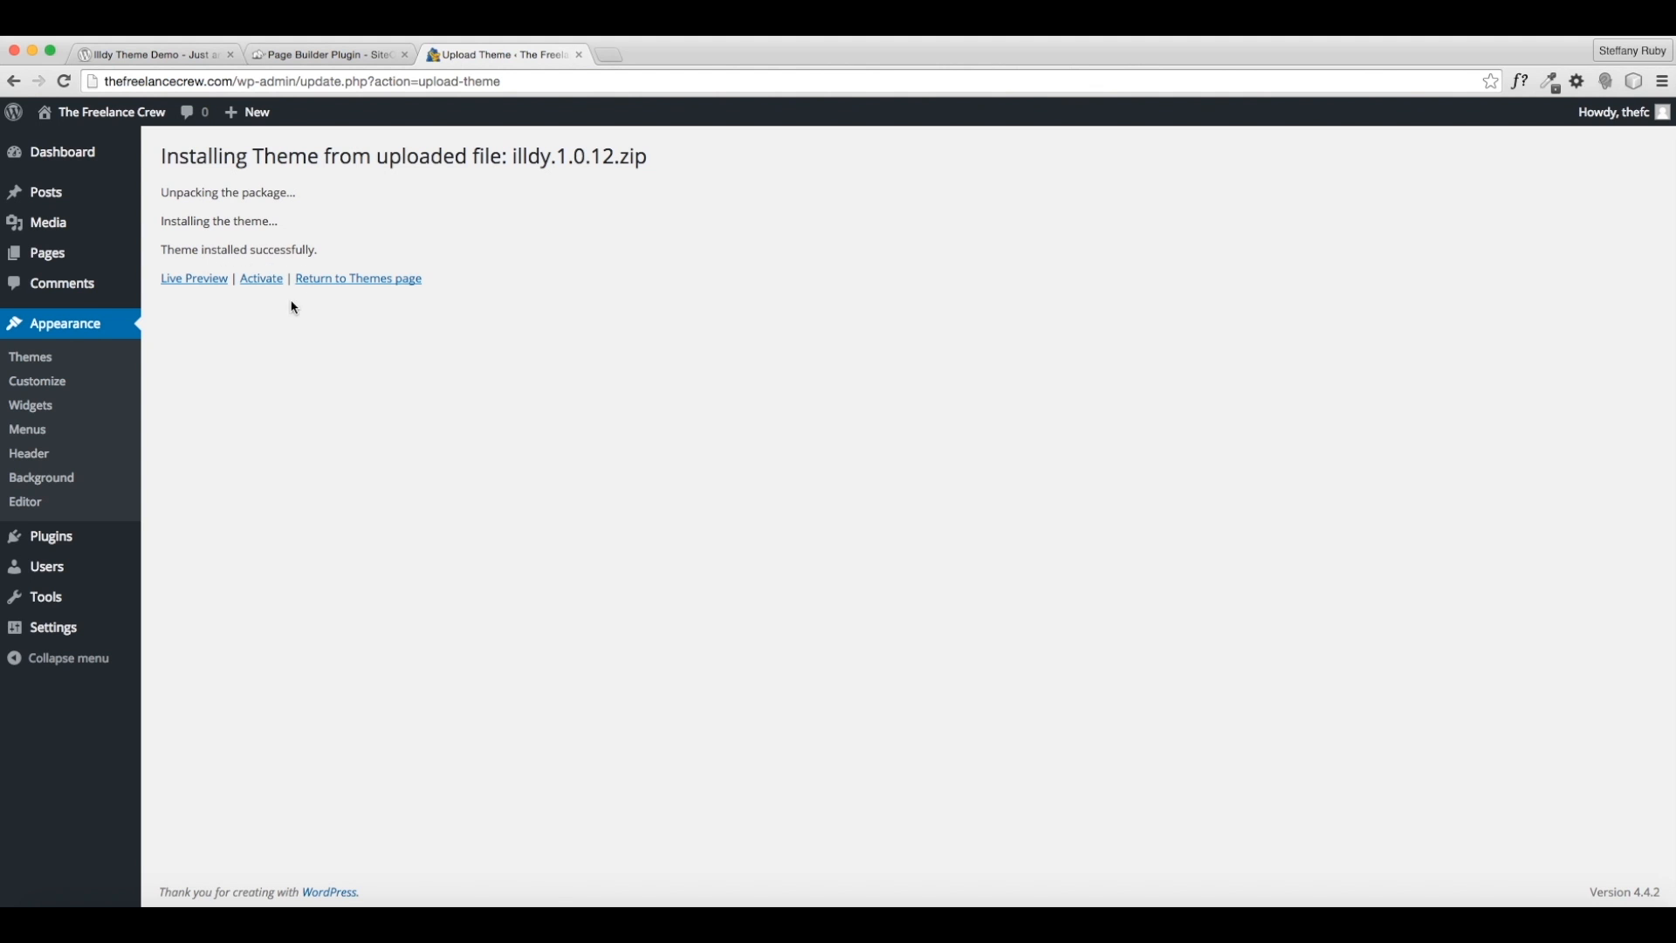
left_click(267, 289)
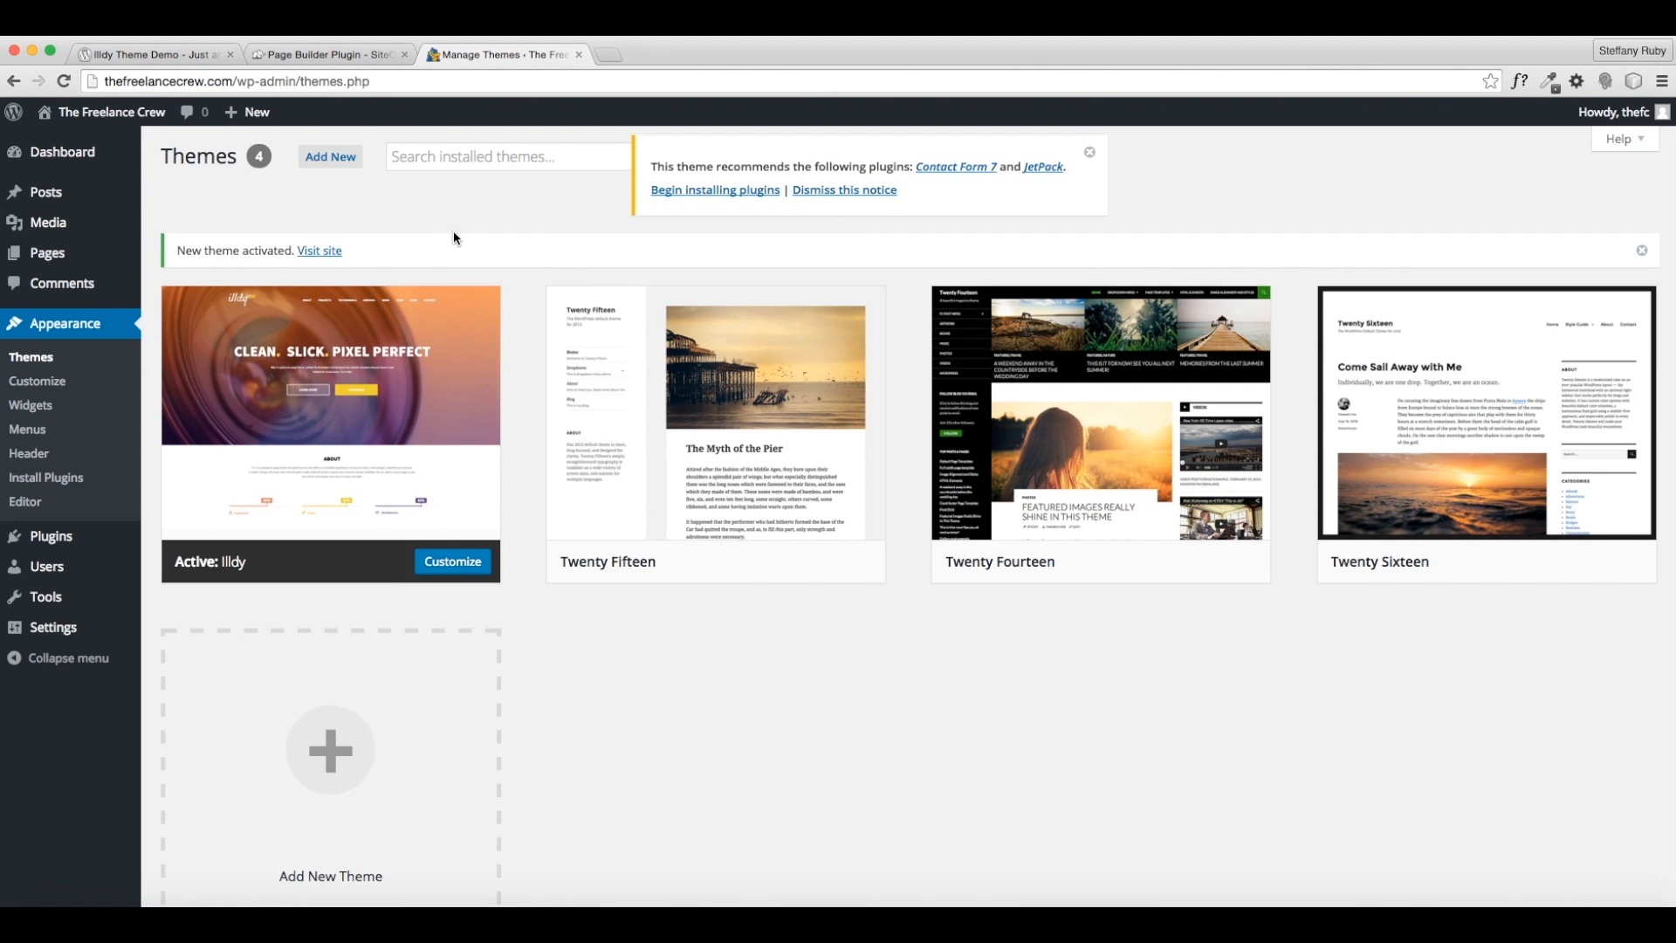
- Scroll through the live homepage in the Illdy design, then return to the Dashboard
left_click(321, 251)
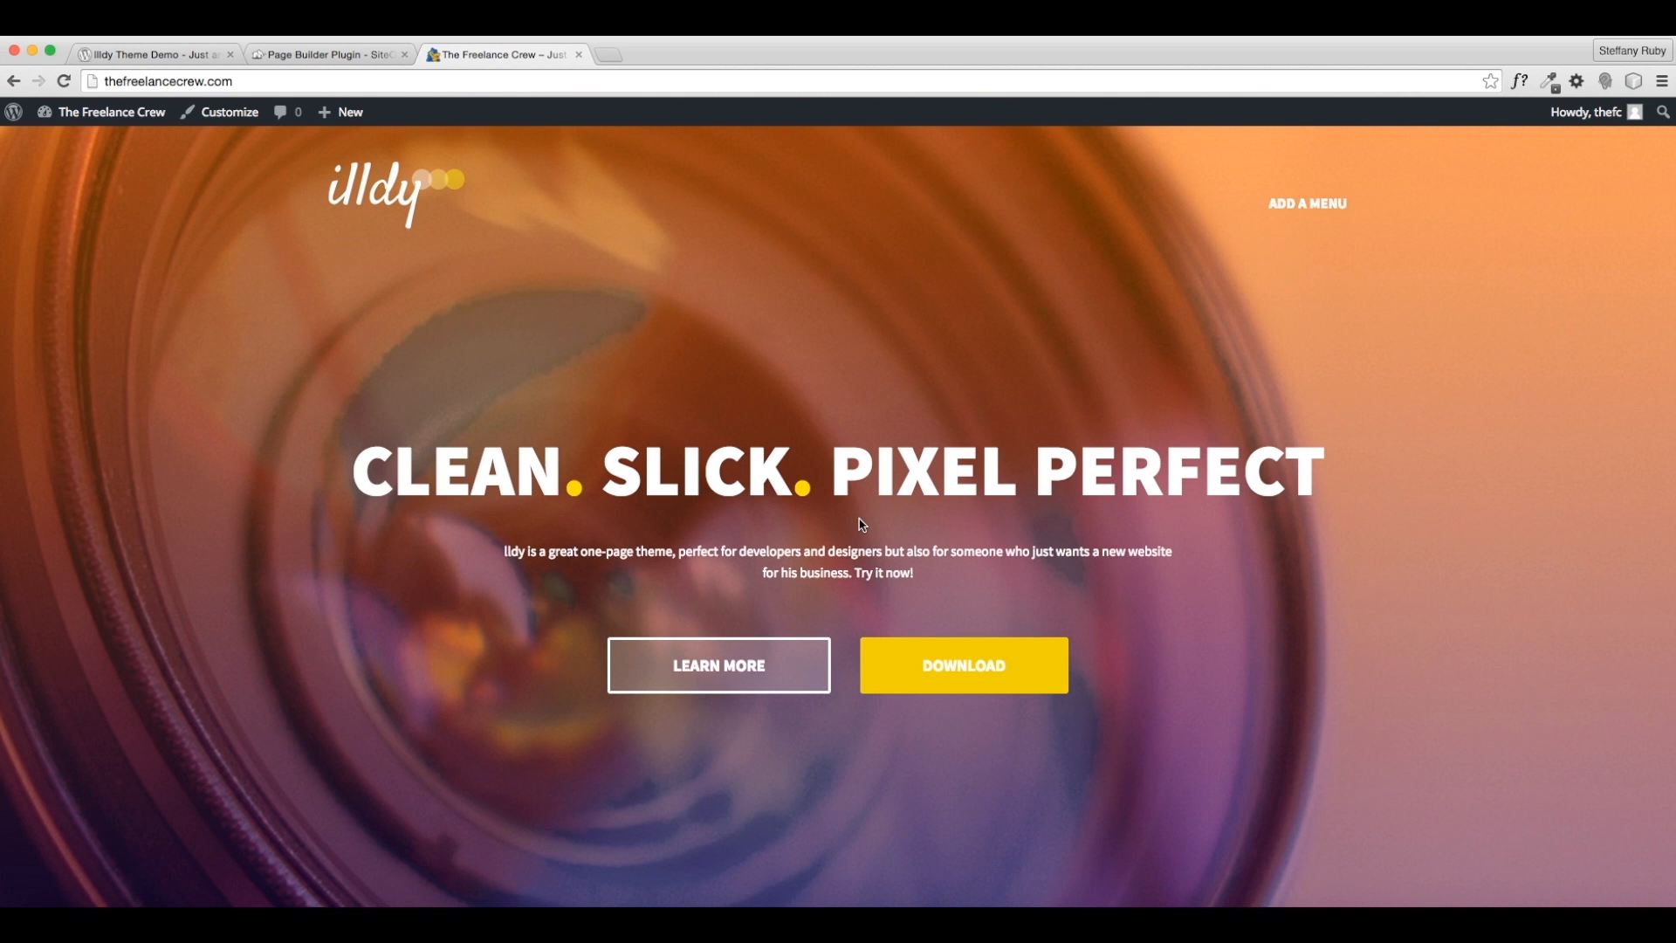
scroll(860, 524, "down", 10)
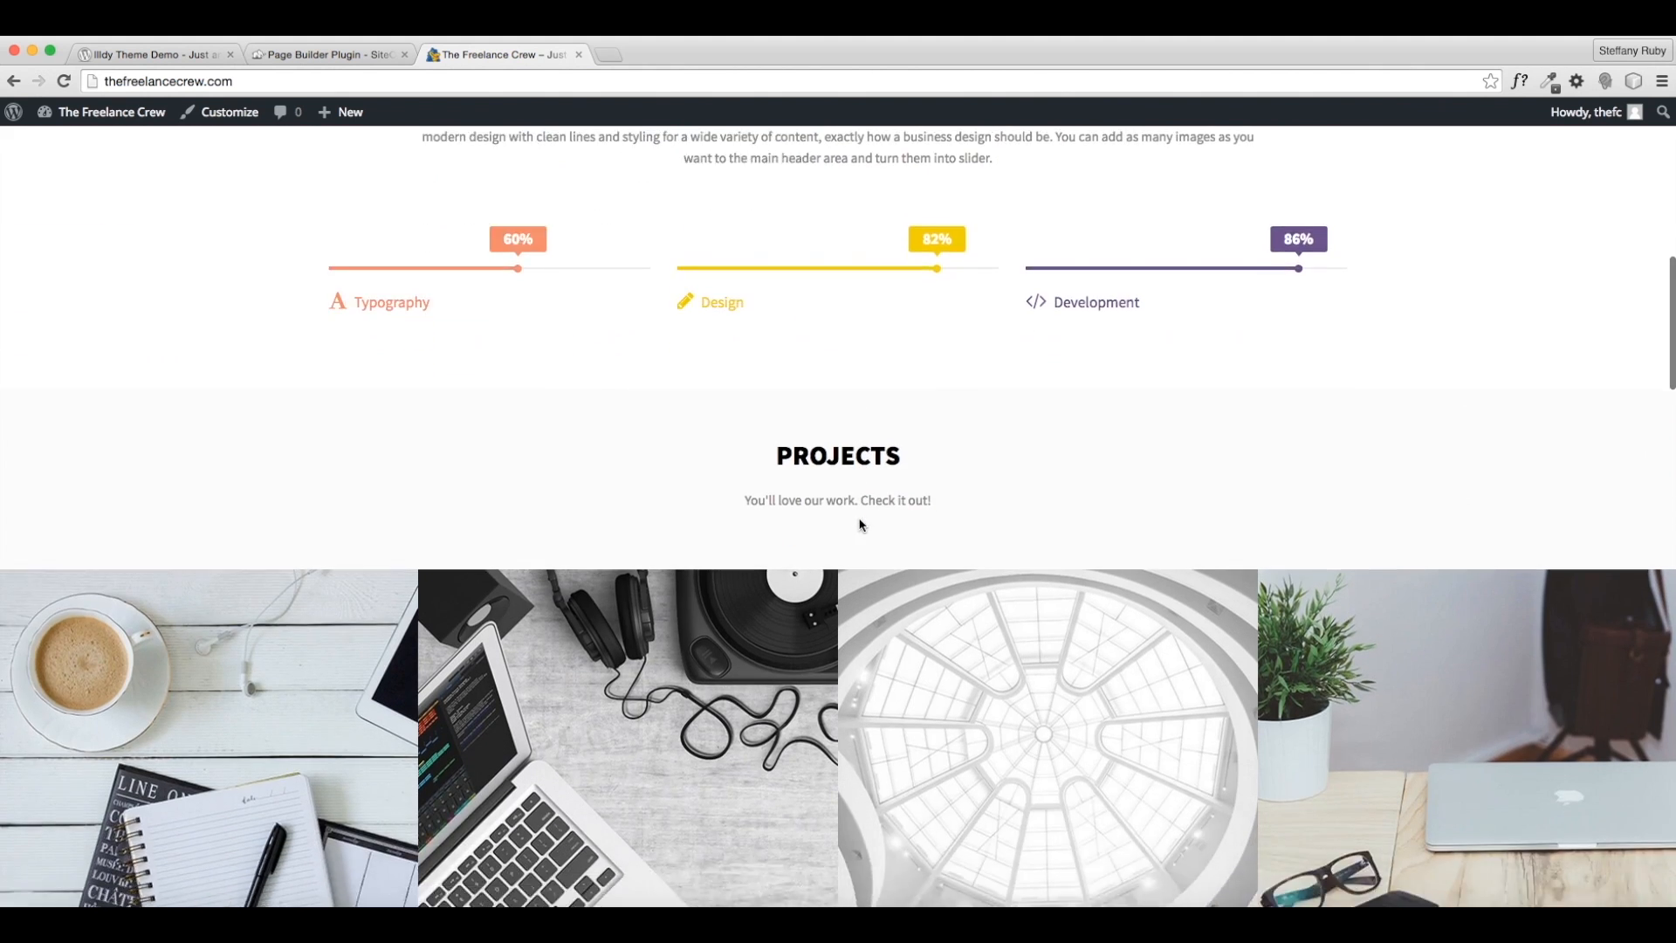
scroll(859, 524, "down", 15)
scroll(859, 519, "down", 12)
scroll(860, 524, "up", 9)
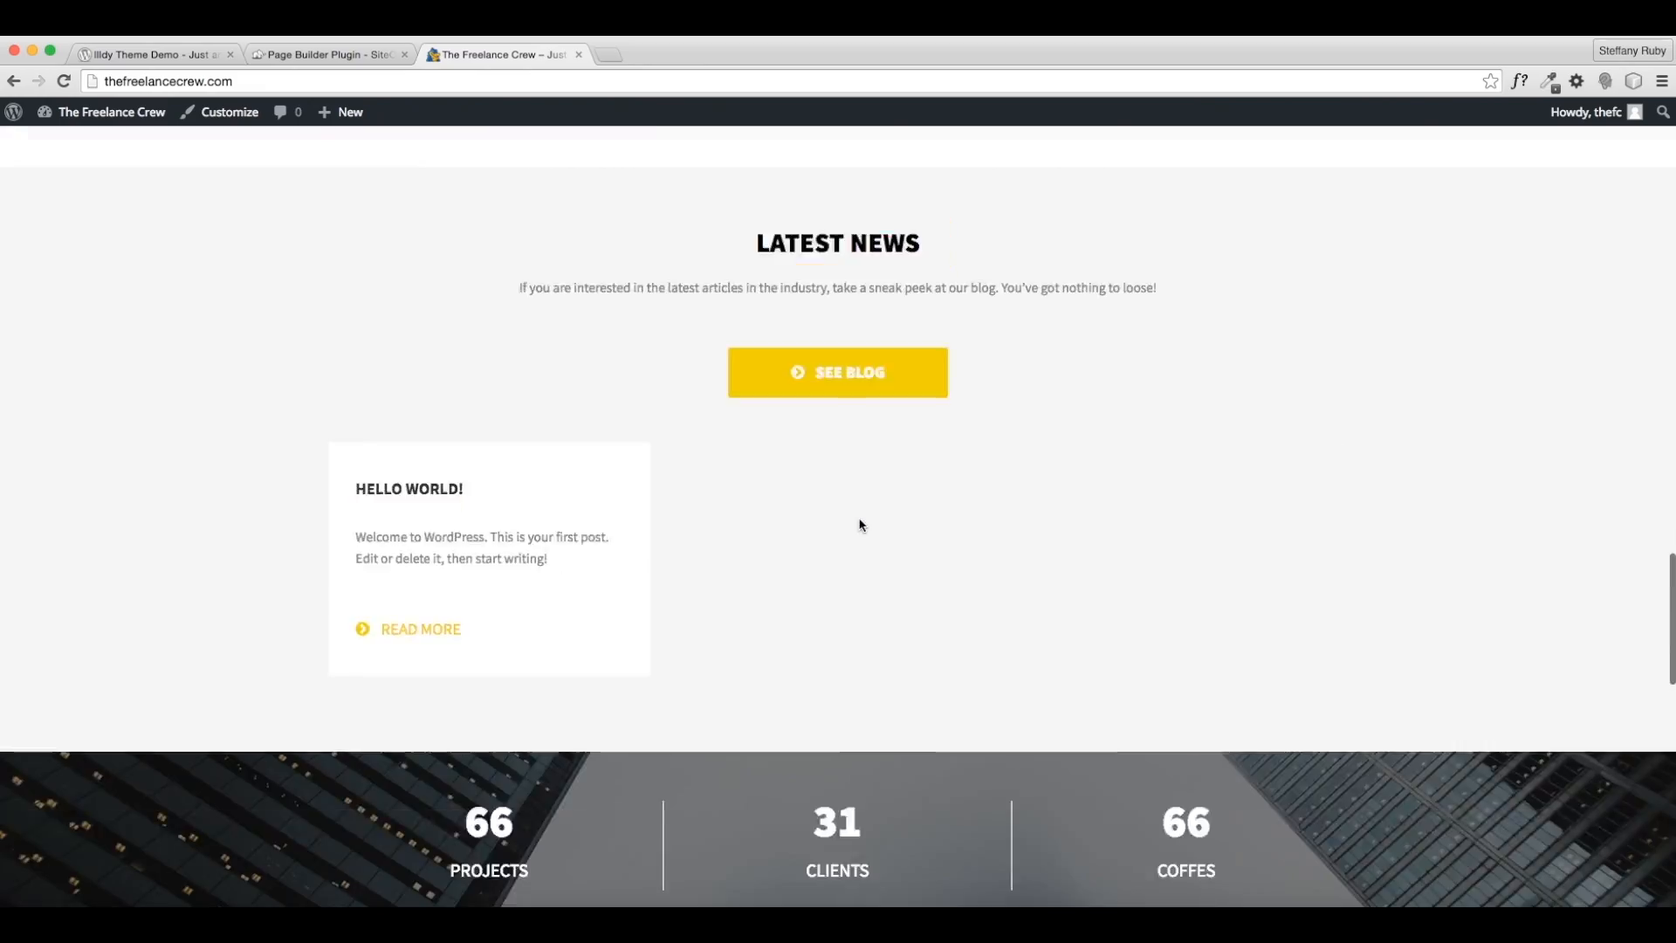
scroll(859, 525, "up", 20)
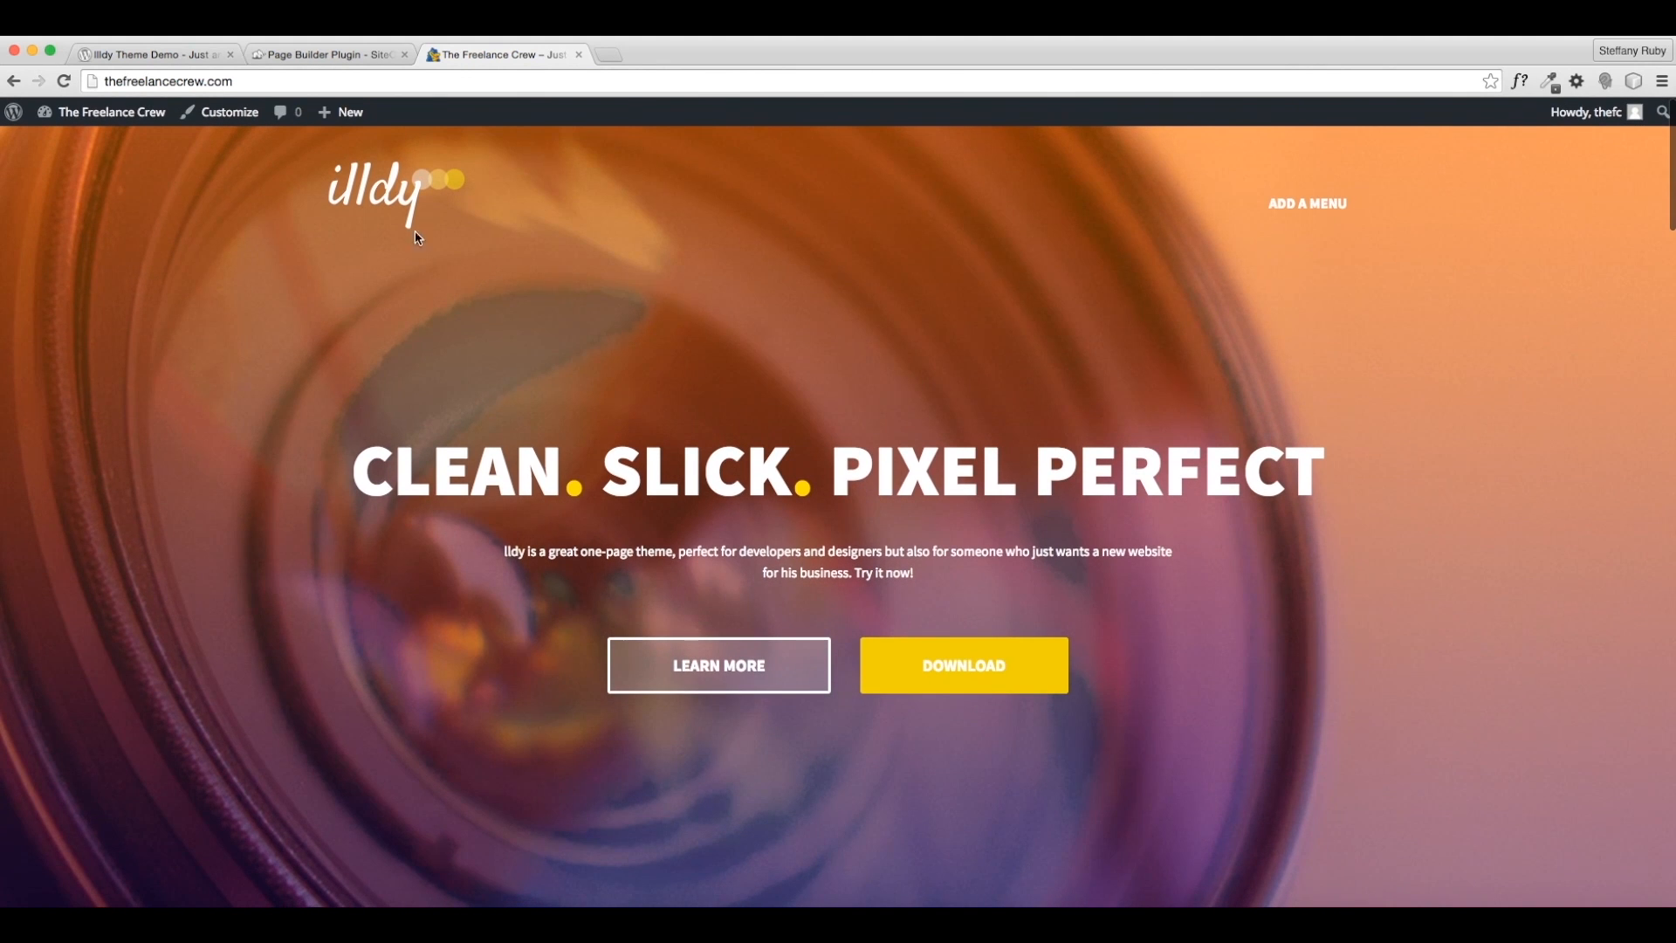
left_click(81, 145)
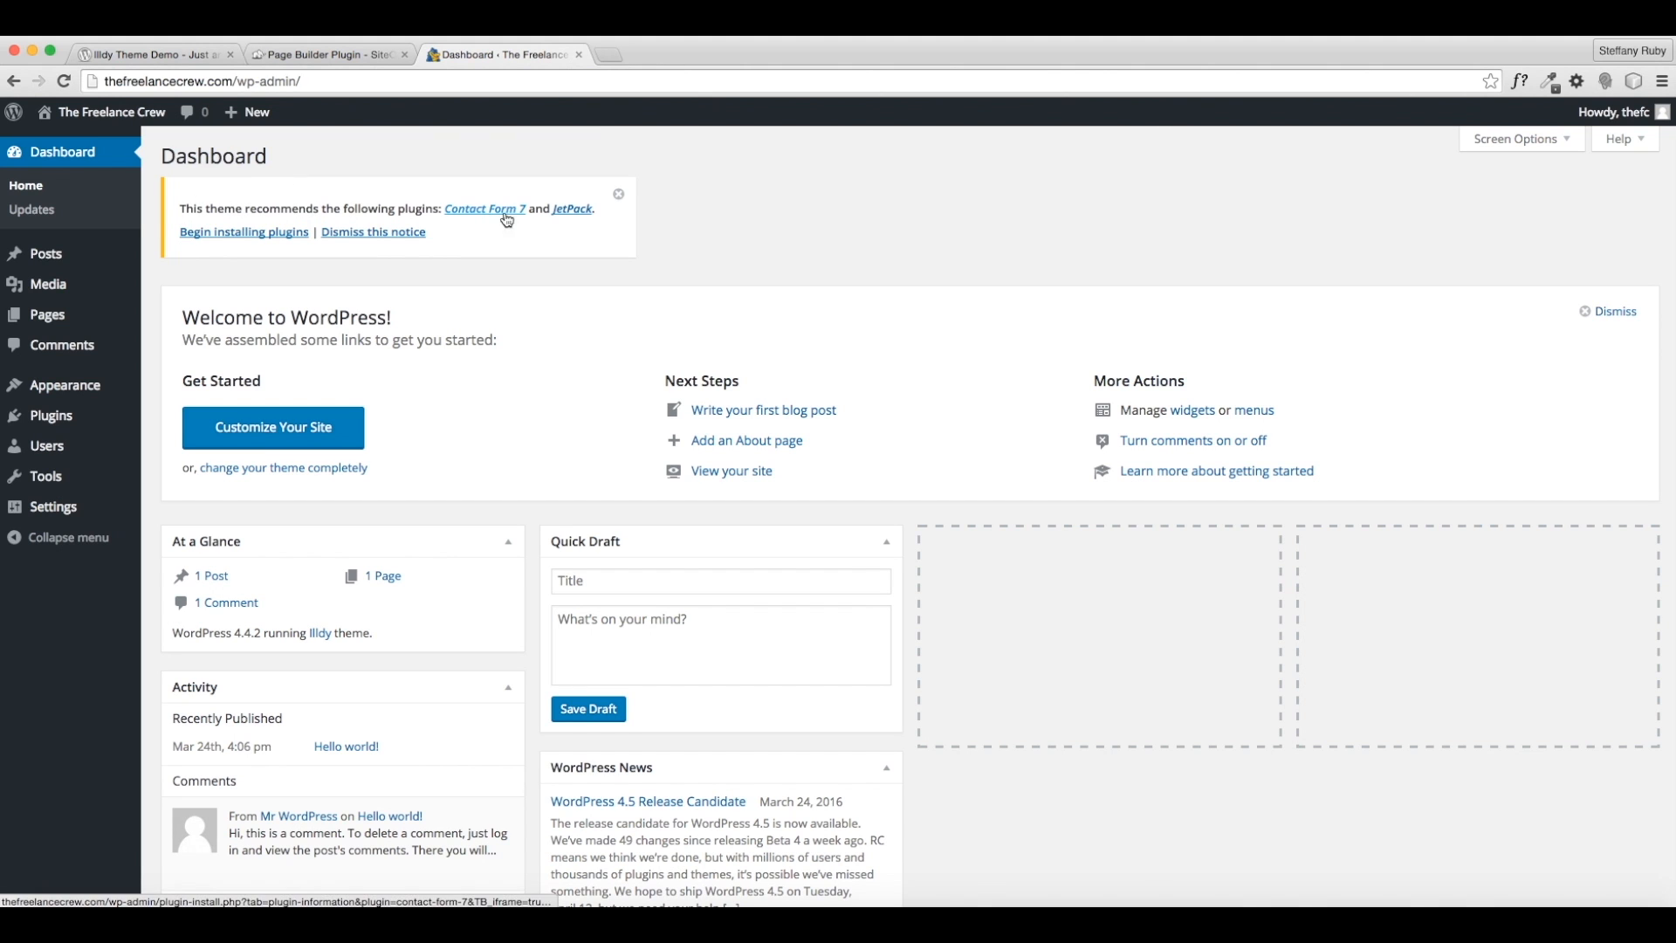
- Bulk-install the recommended Contact Form 7 and JetPack plugins
left_click(569, 210)
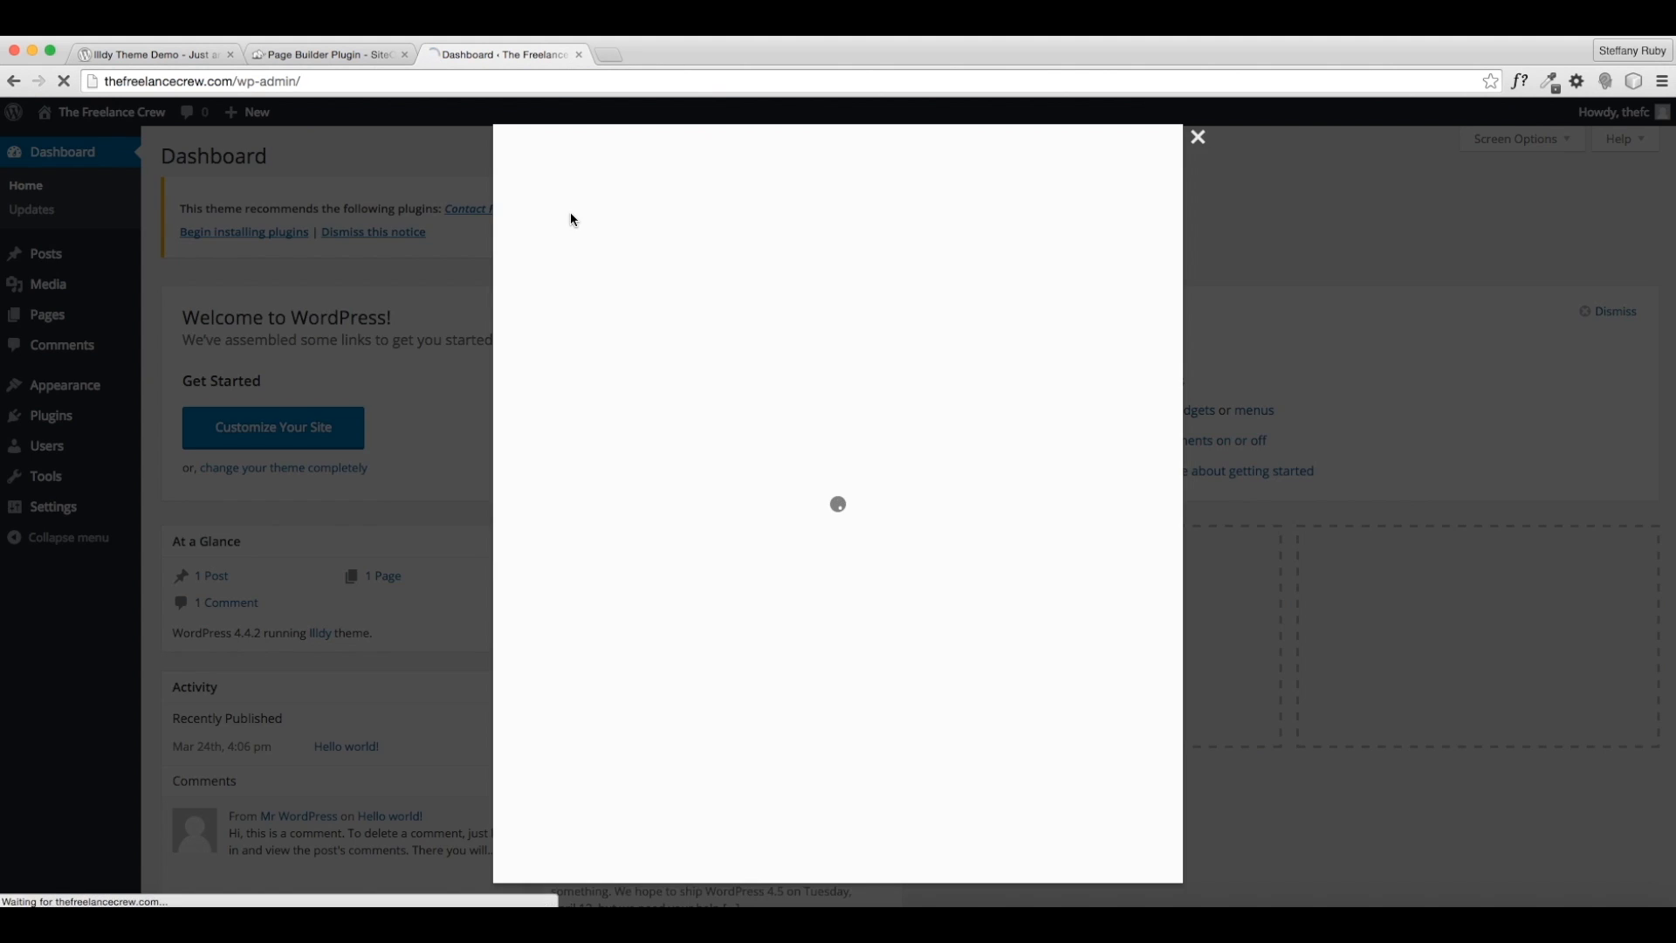
left_click(1197, 137)
left_click(223, 235)
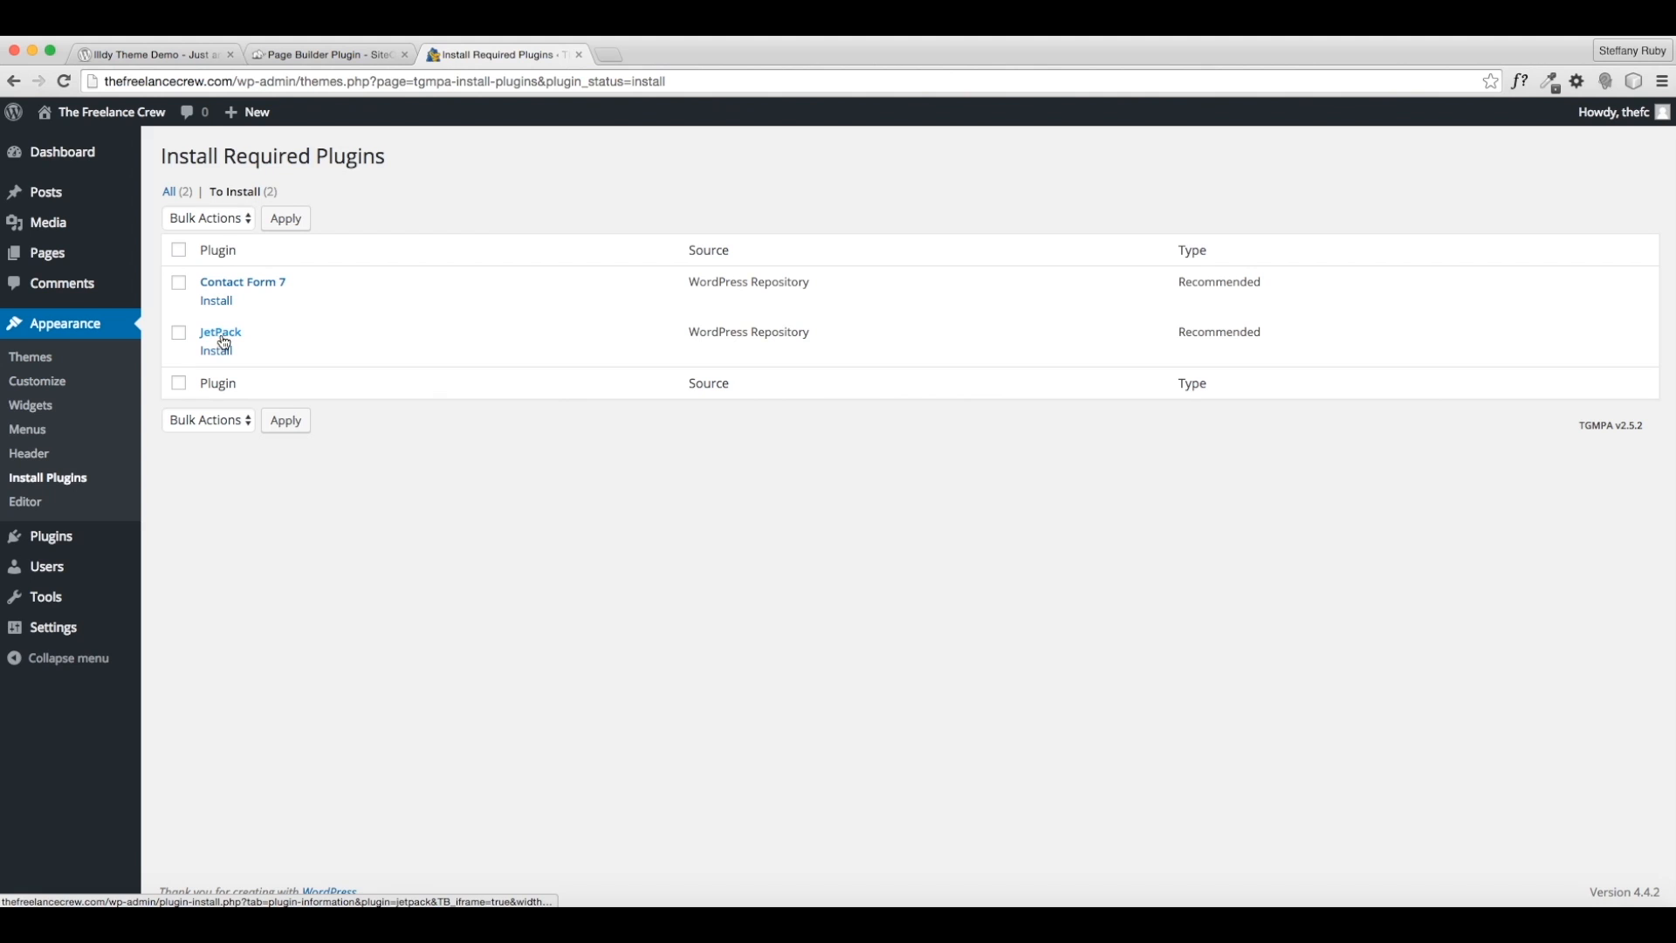
left_click(179, 333)
left_click(206, 419)
left_click(288, 365)
left_click(179, 333)
left_click(179, 282)
left_click(227, 419)
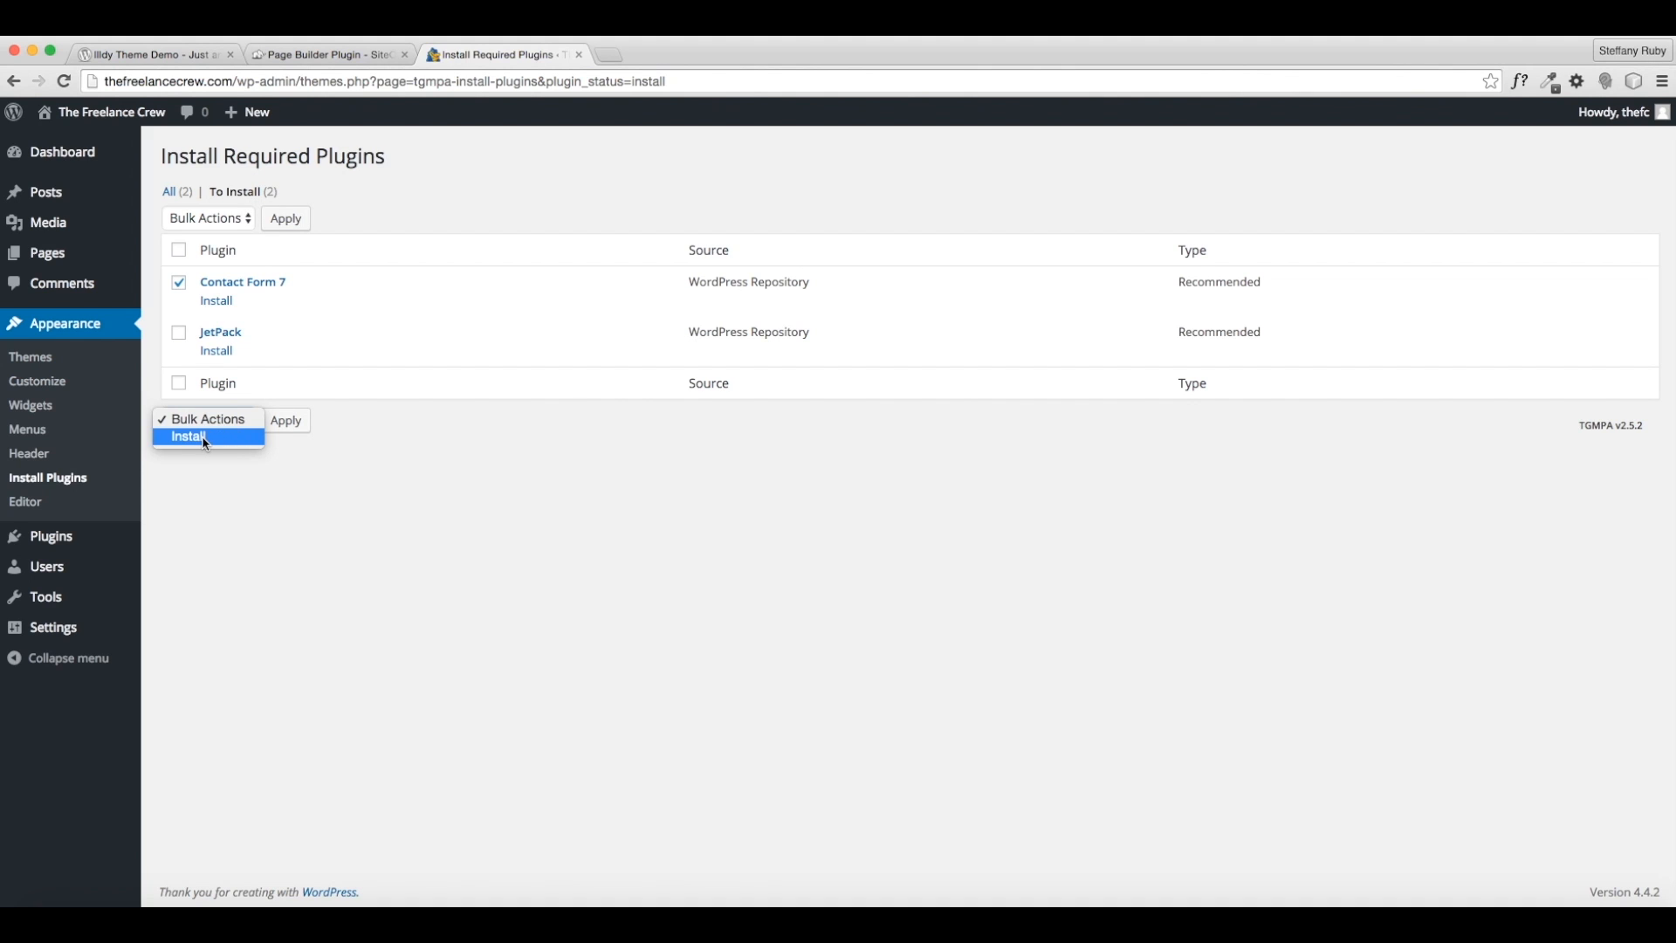
left_click(181, 384)
left_click(179, 382)
left_click(204, 413)
left_click(180, 437)
left_click(285, 431)
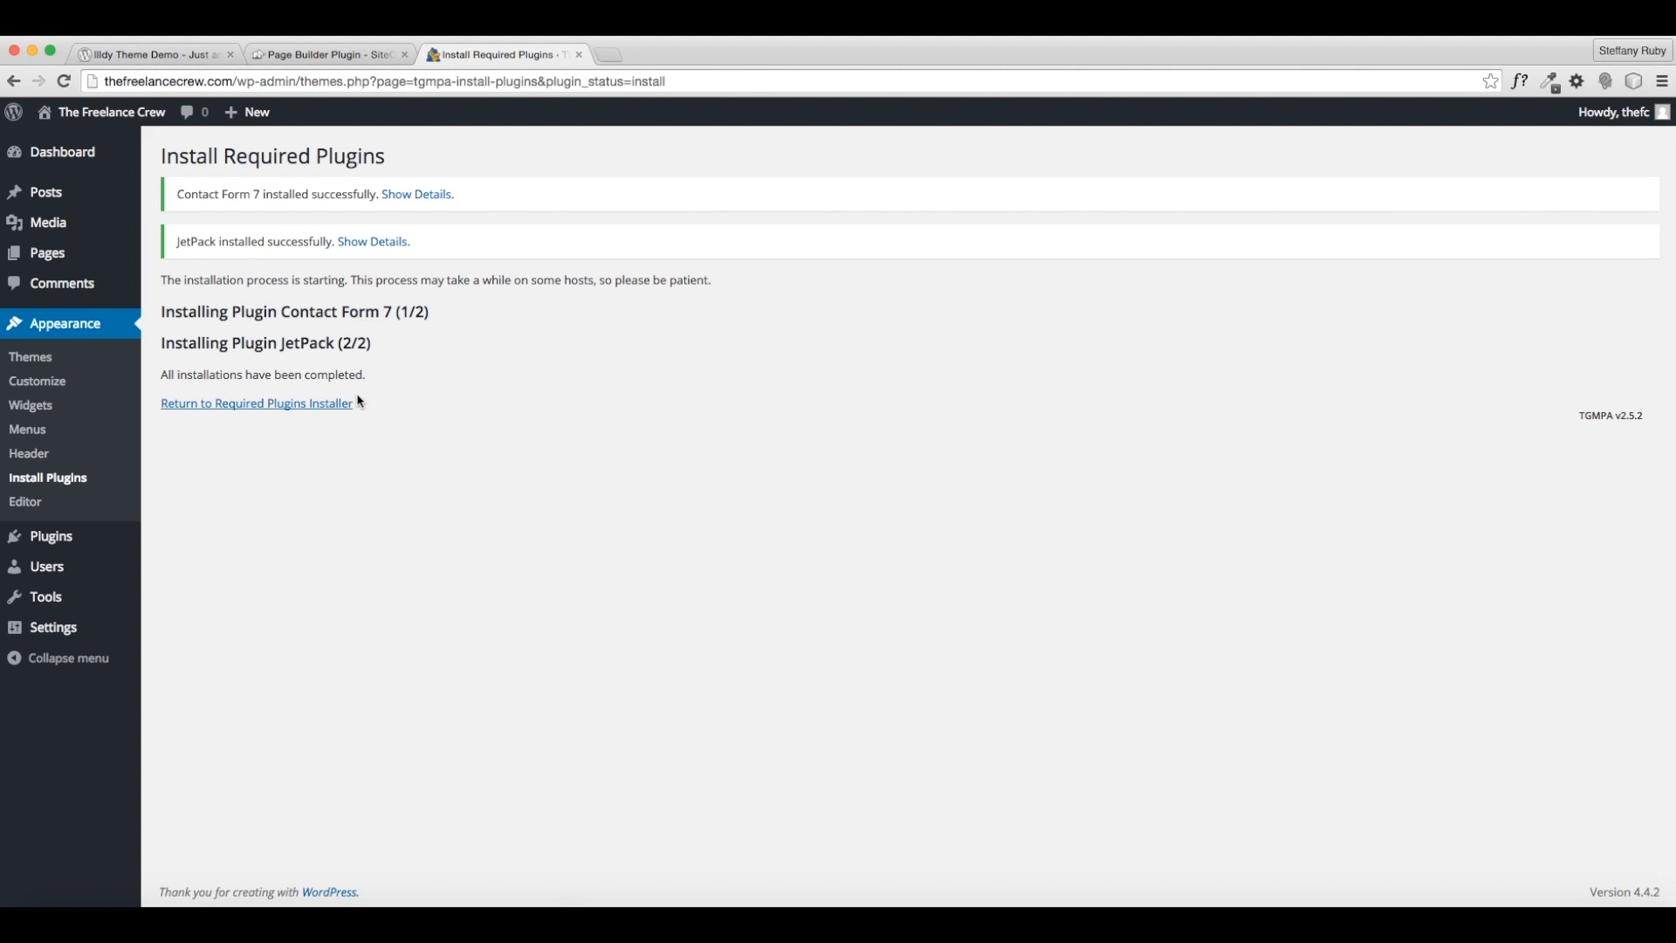
- Bulk-activate both newly installed plugins from the required plugins list
left_click(251, 410)
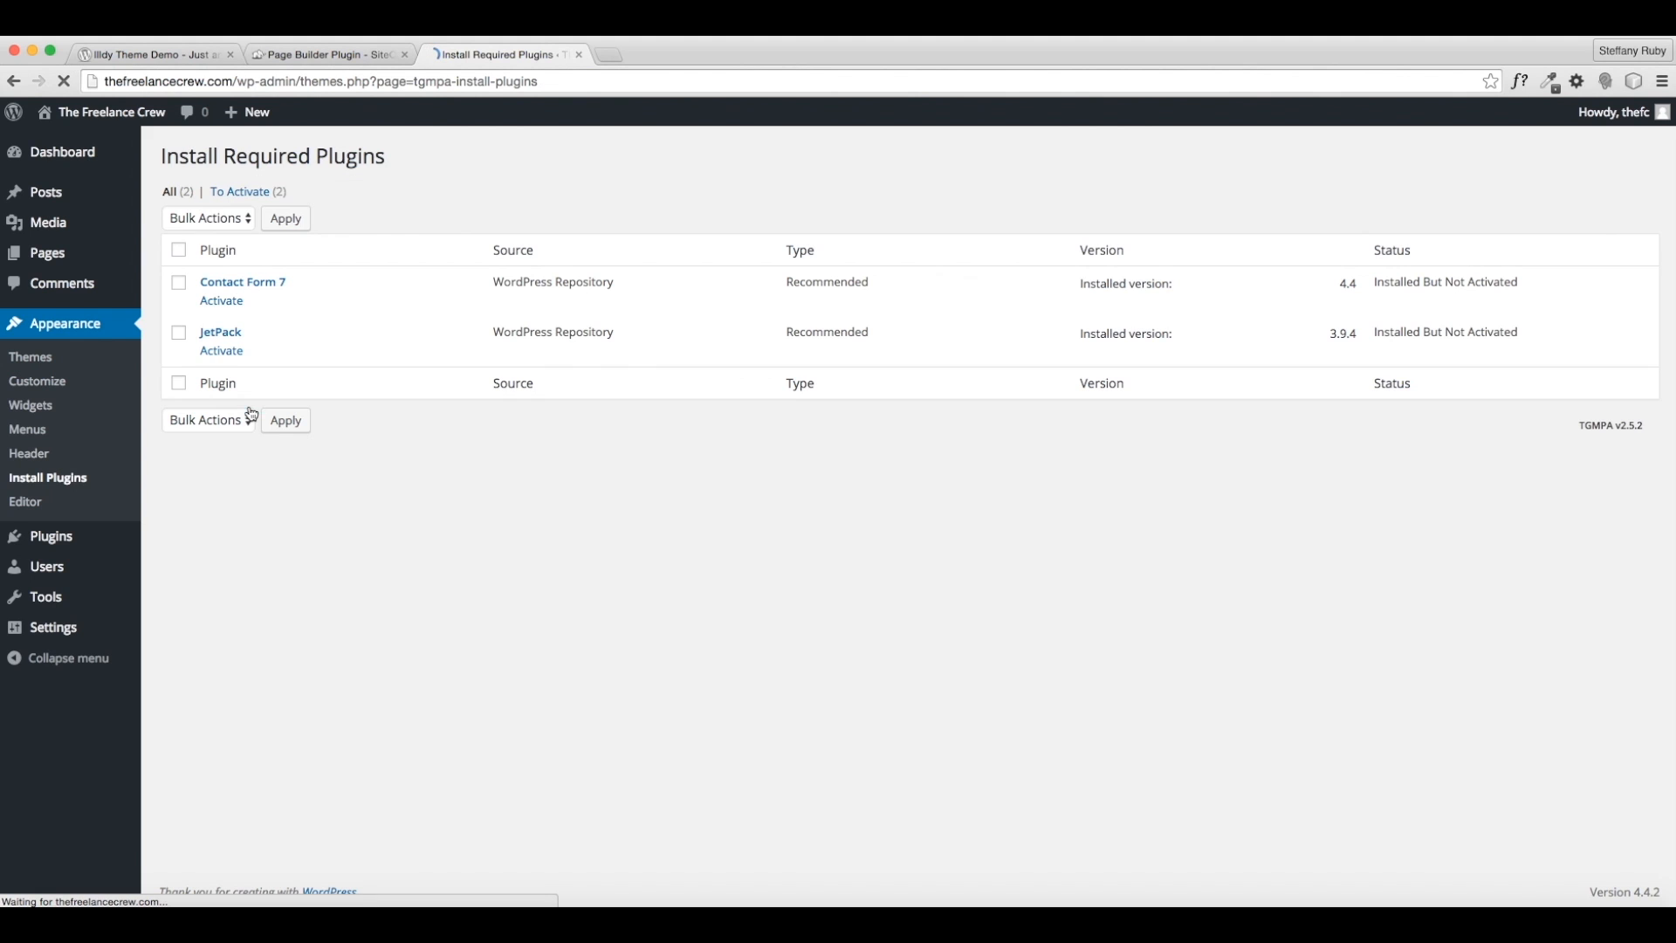
left_click(179, 251)
left_click(208, 218)
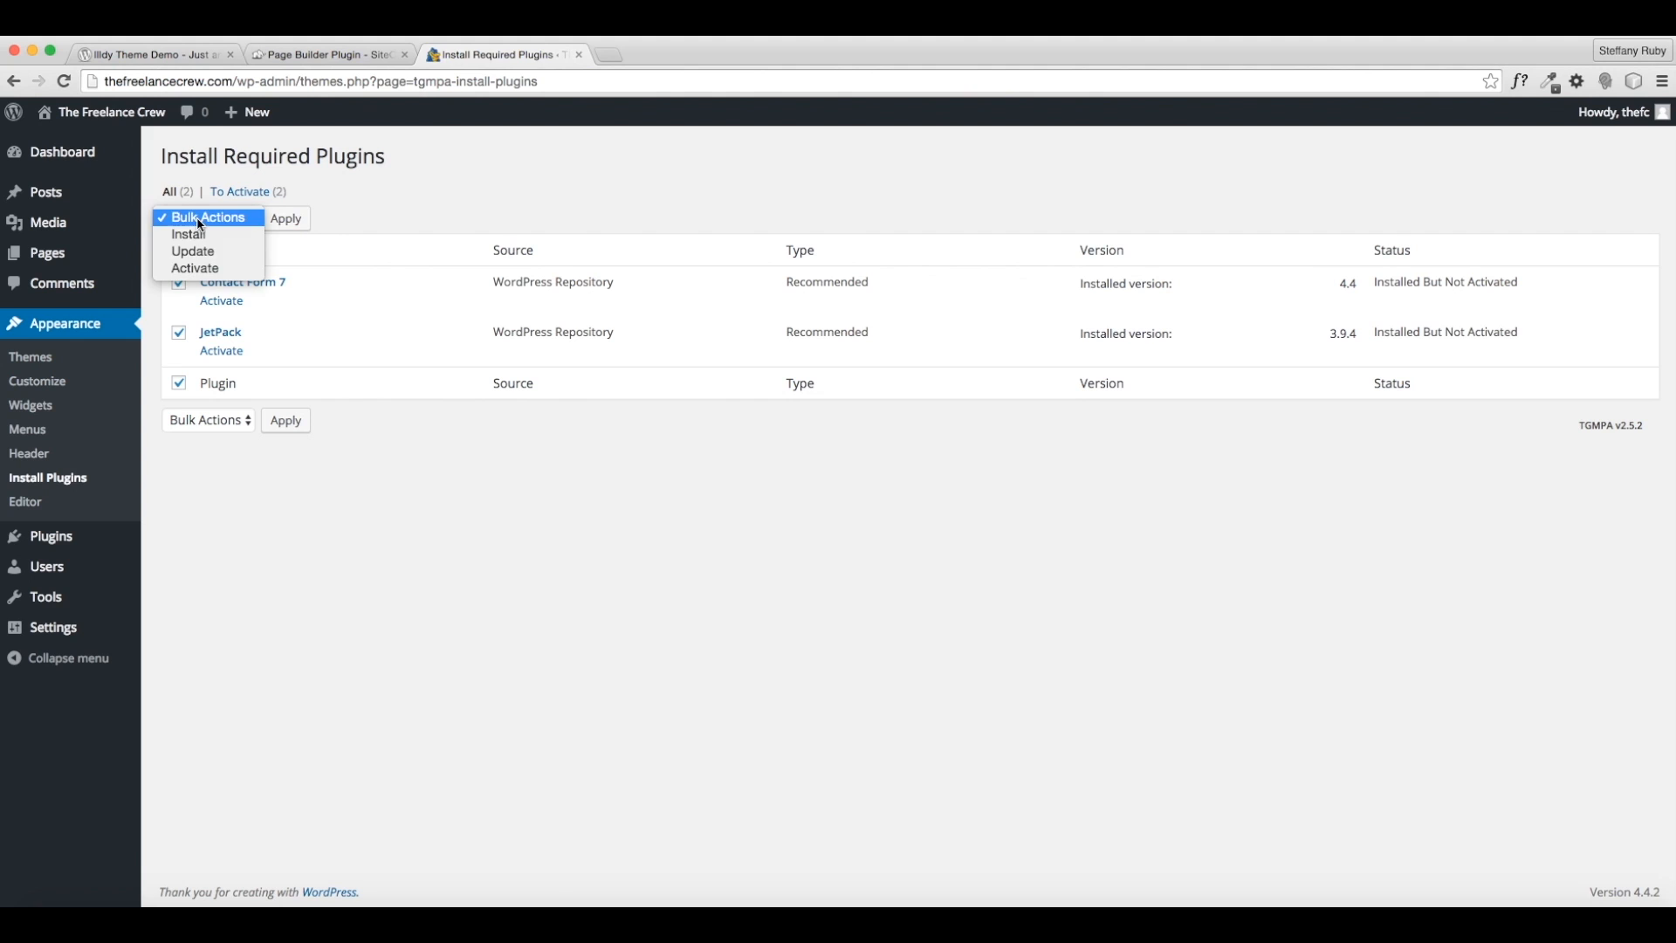
left_click(210, 269)
left_click(288, 219)
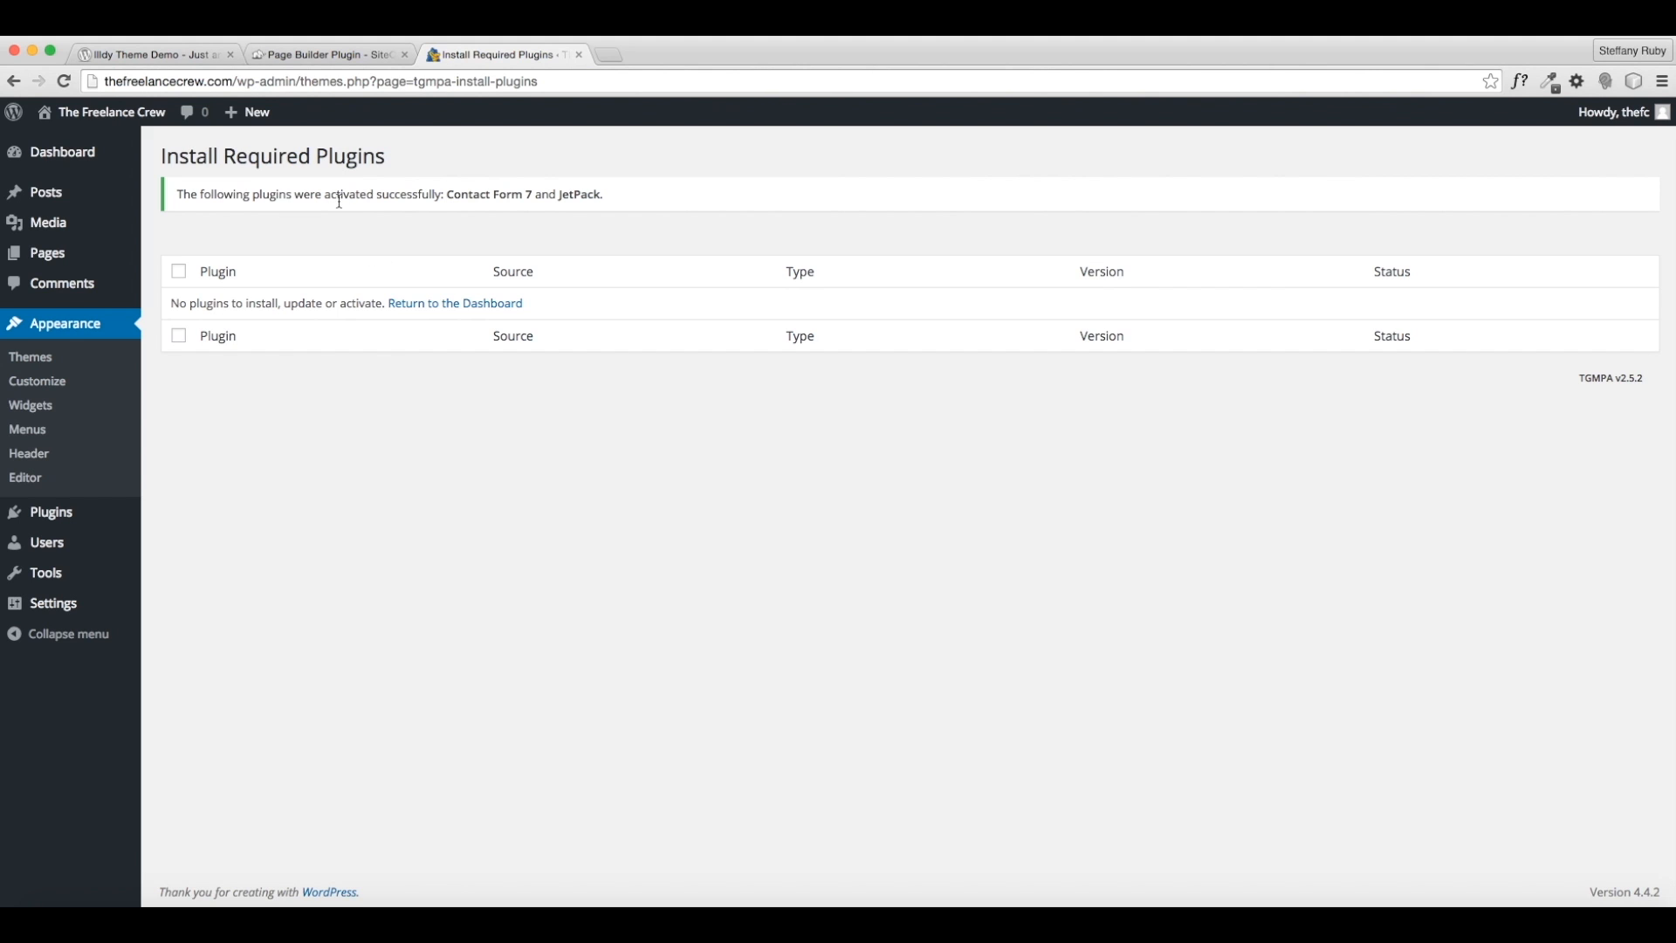
- Deactivate Jetpack under Installed Plugins and dismiss the notice recommending its activation
mouse_move(87, 520)
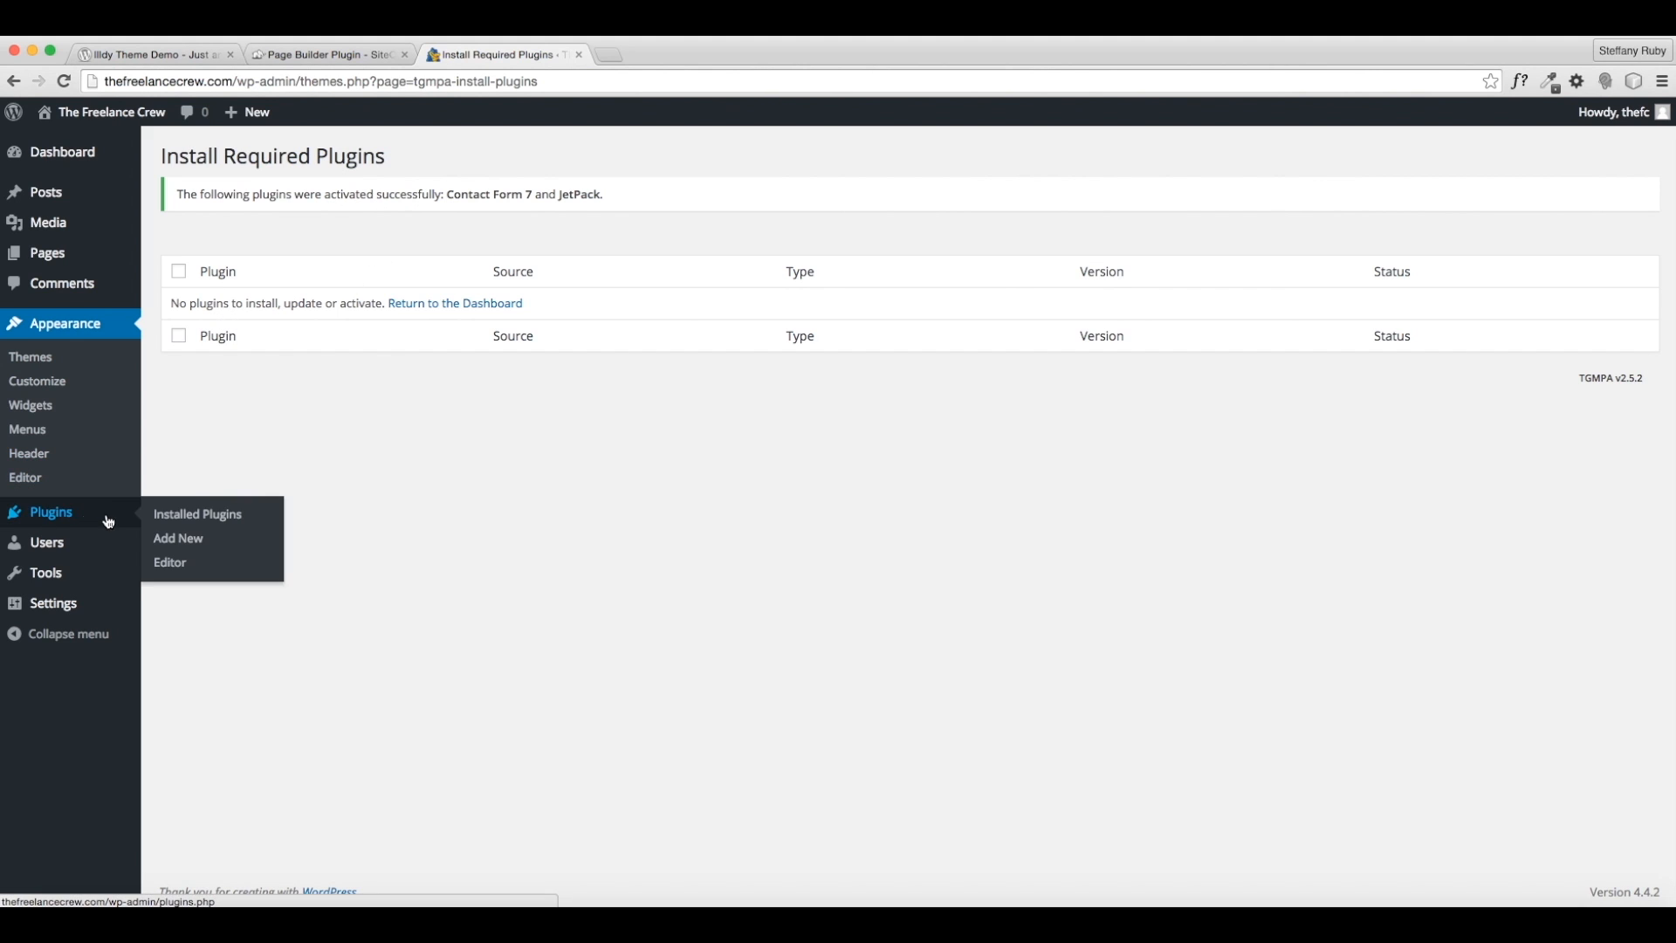
left_click(186, 524)
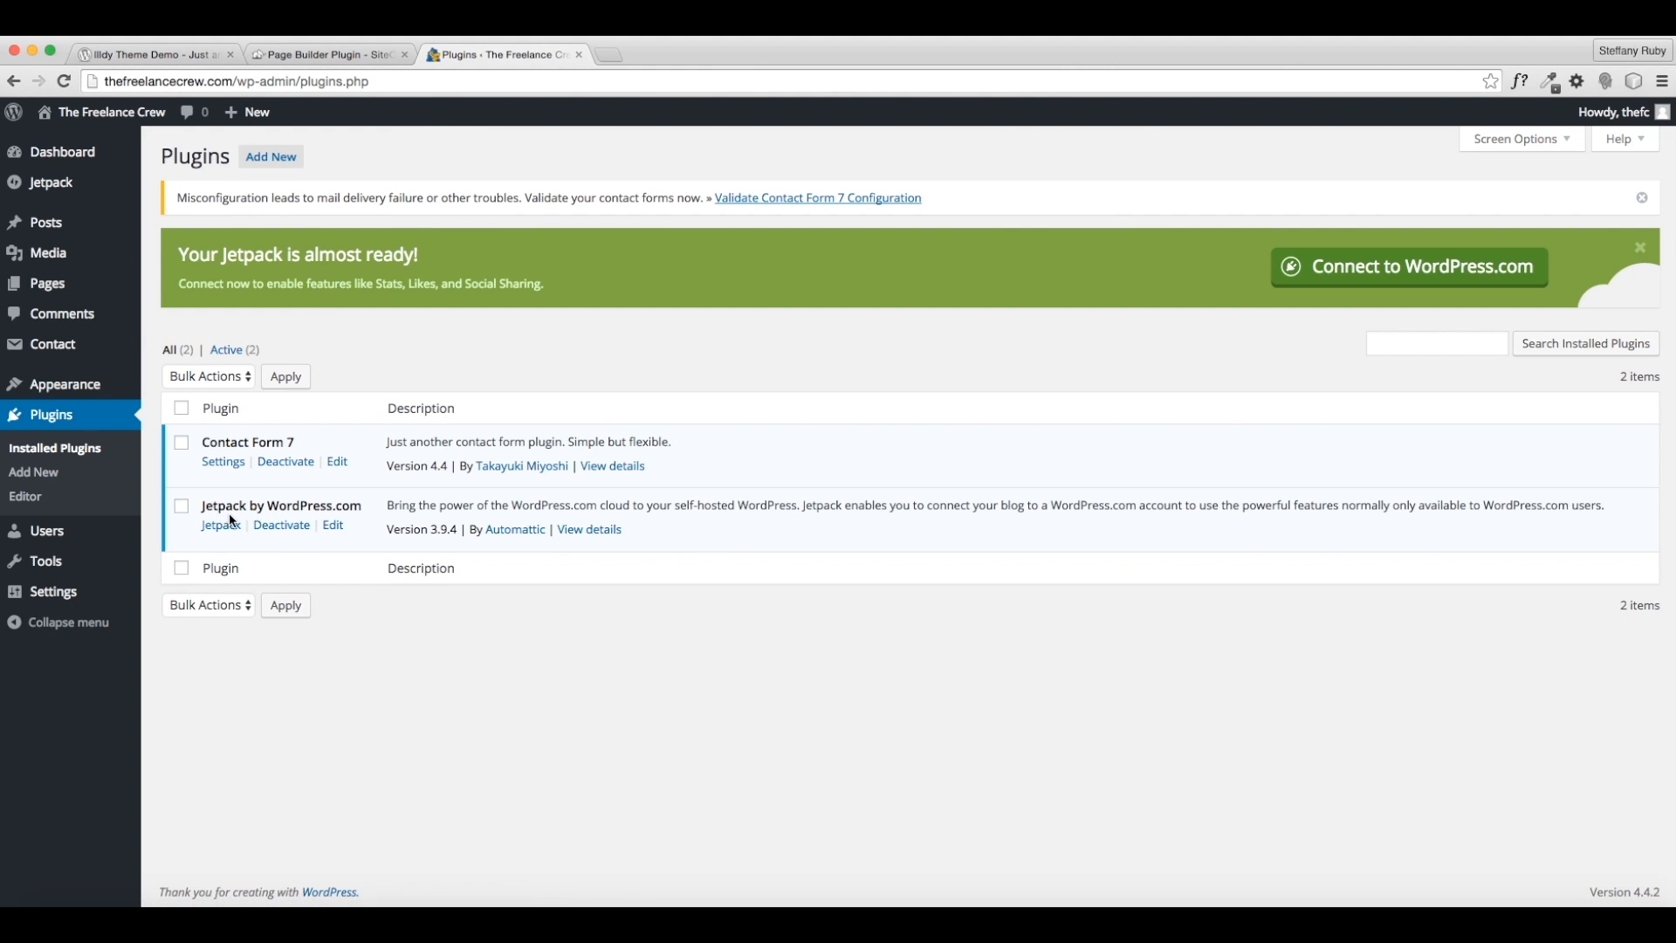
left_click(280, 534)
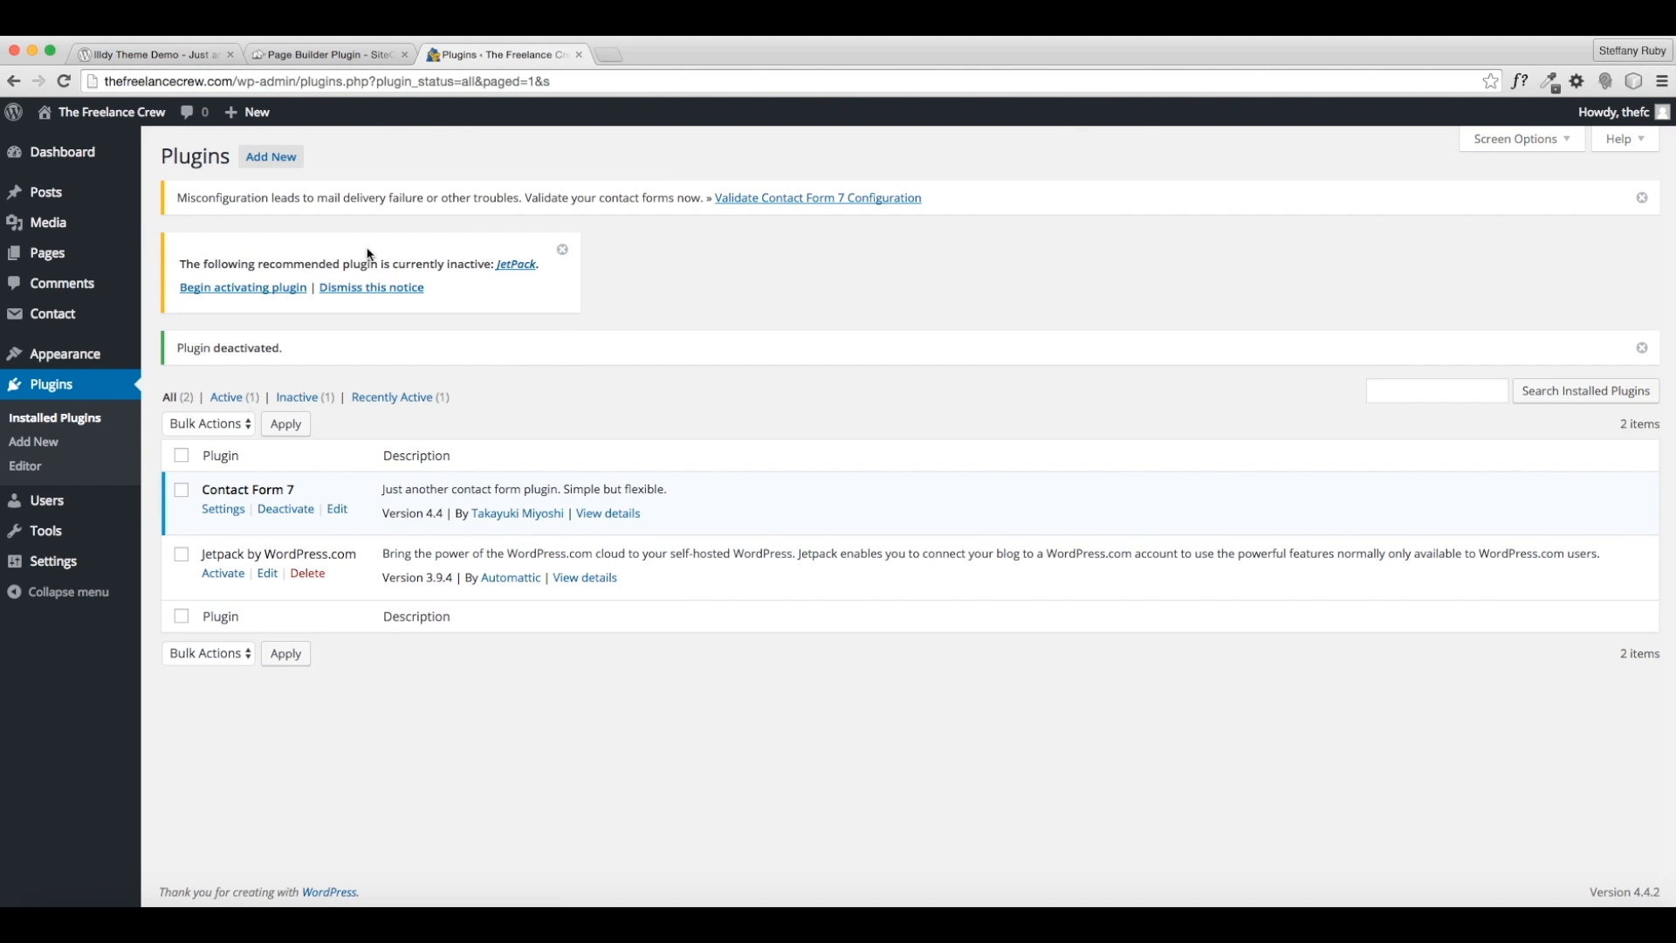
left_click(367, 288)
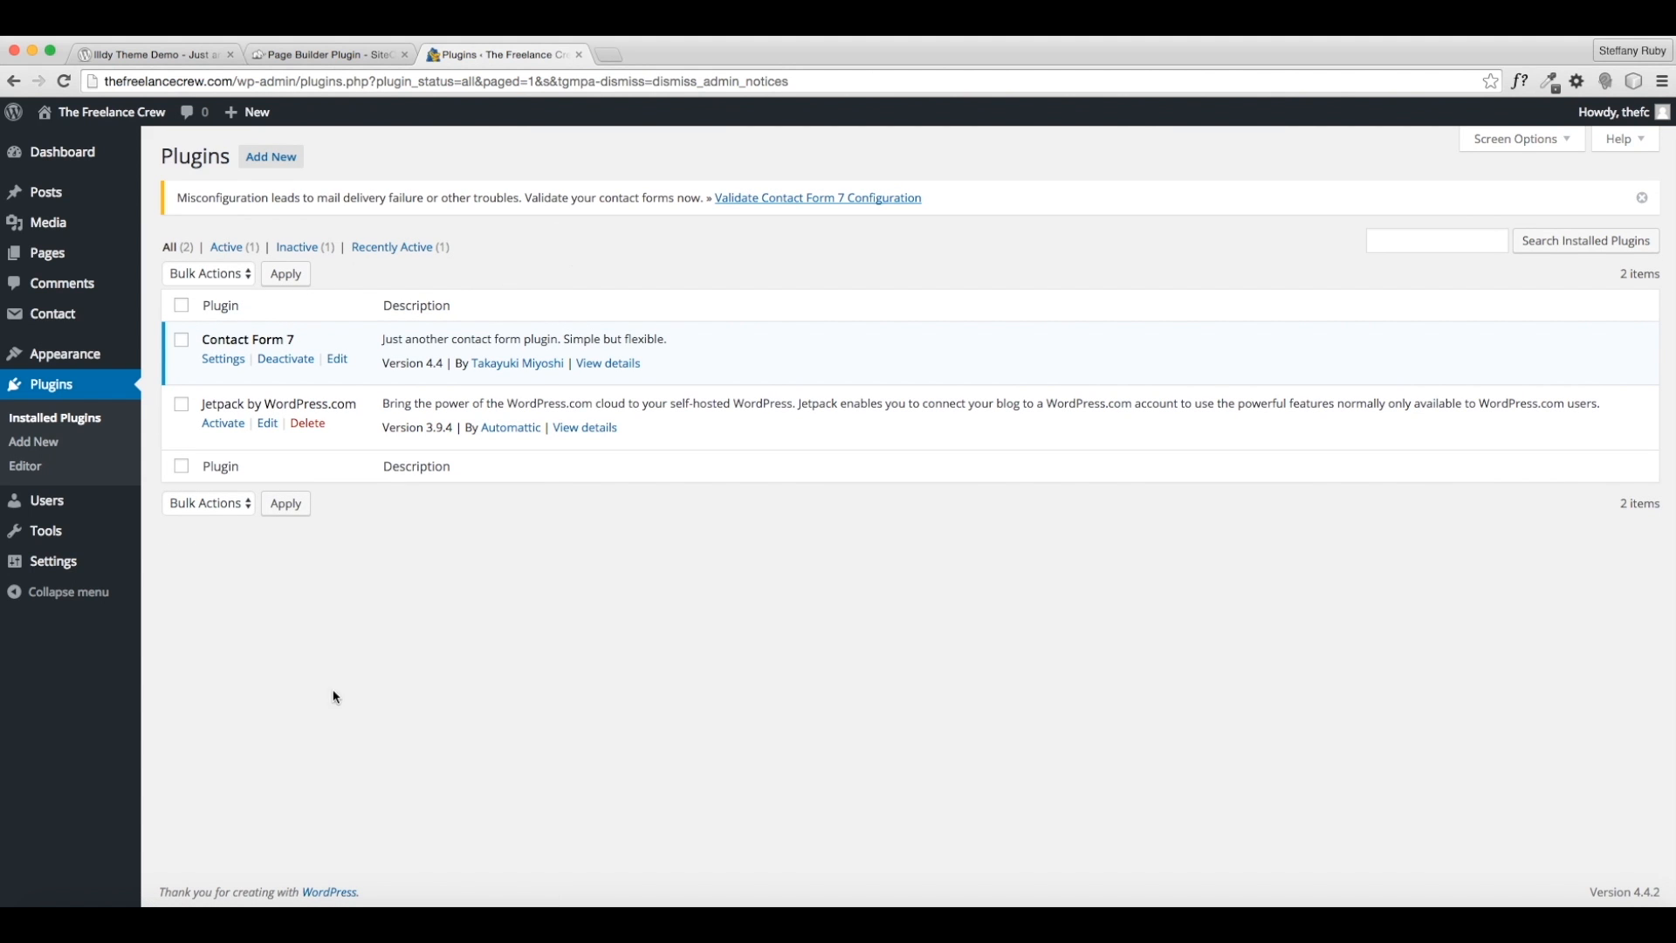
- Look over the SiteOrigin Page Builder website, then return to the WordPress plugins page
left_click(323, 54)
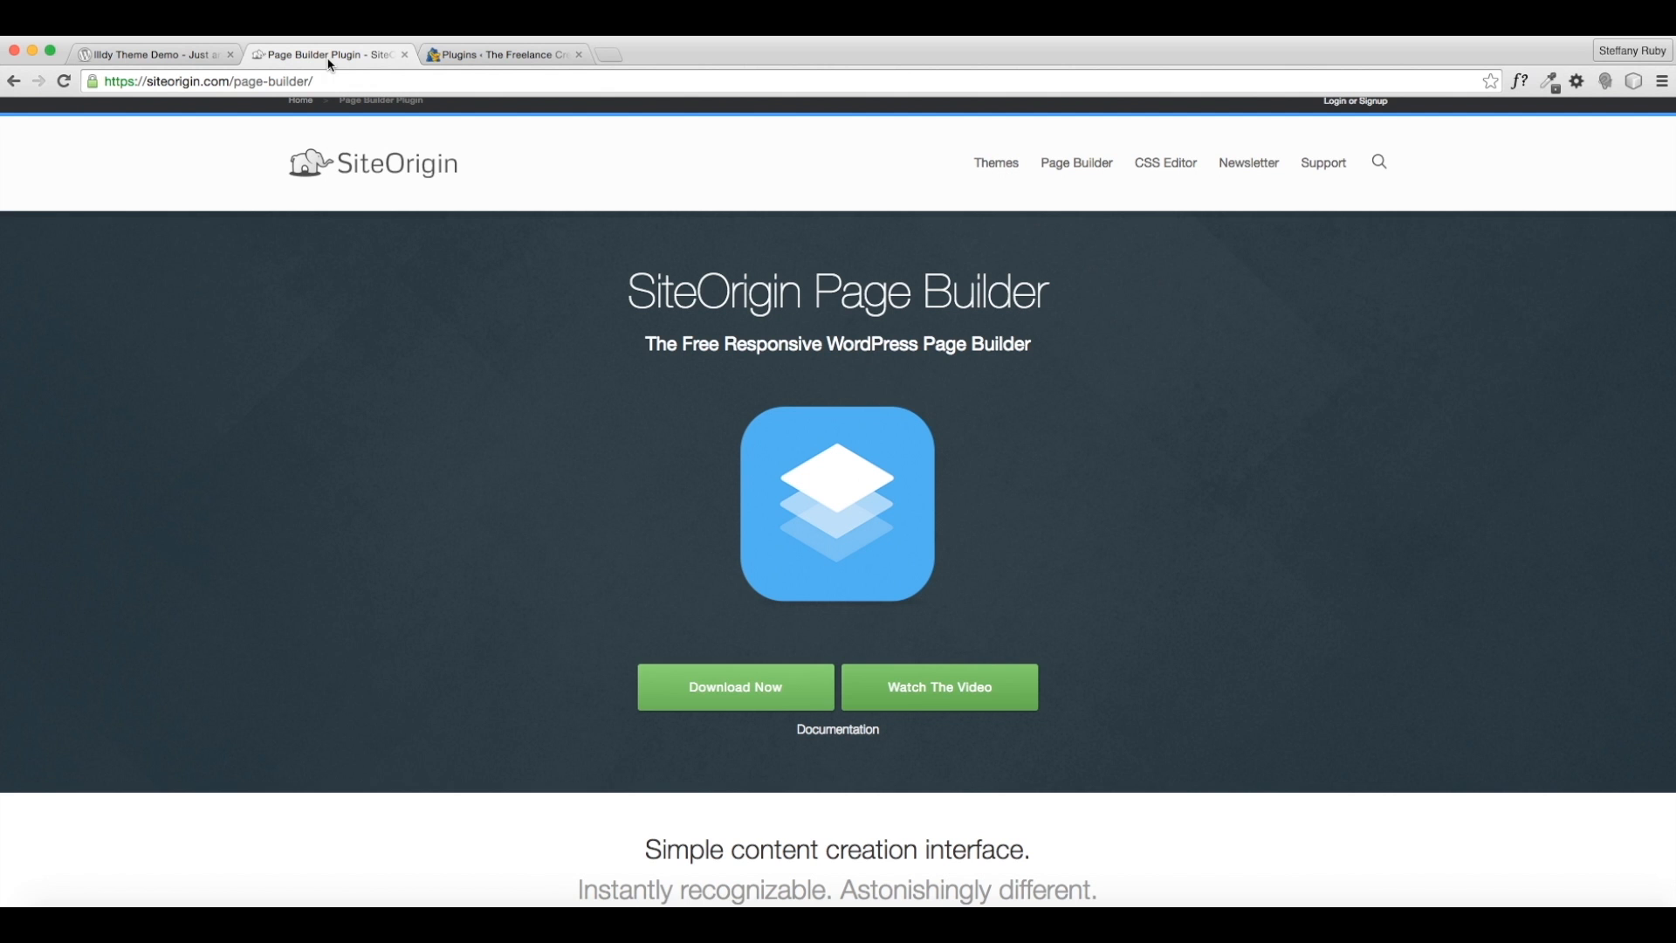
scroll(785, 454, "down", 10)
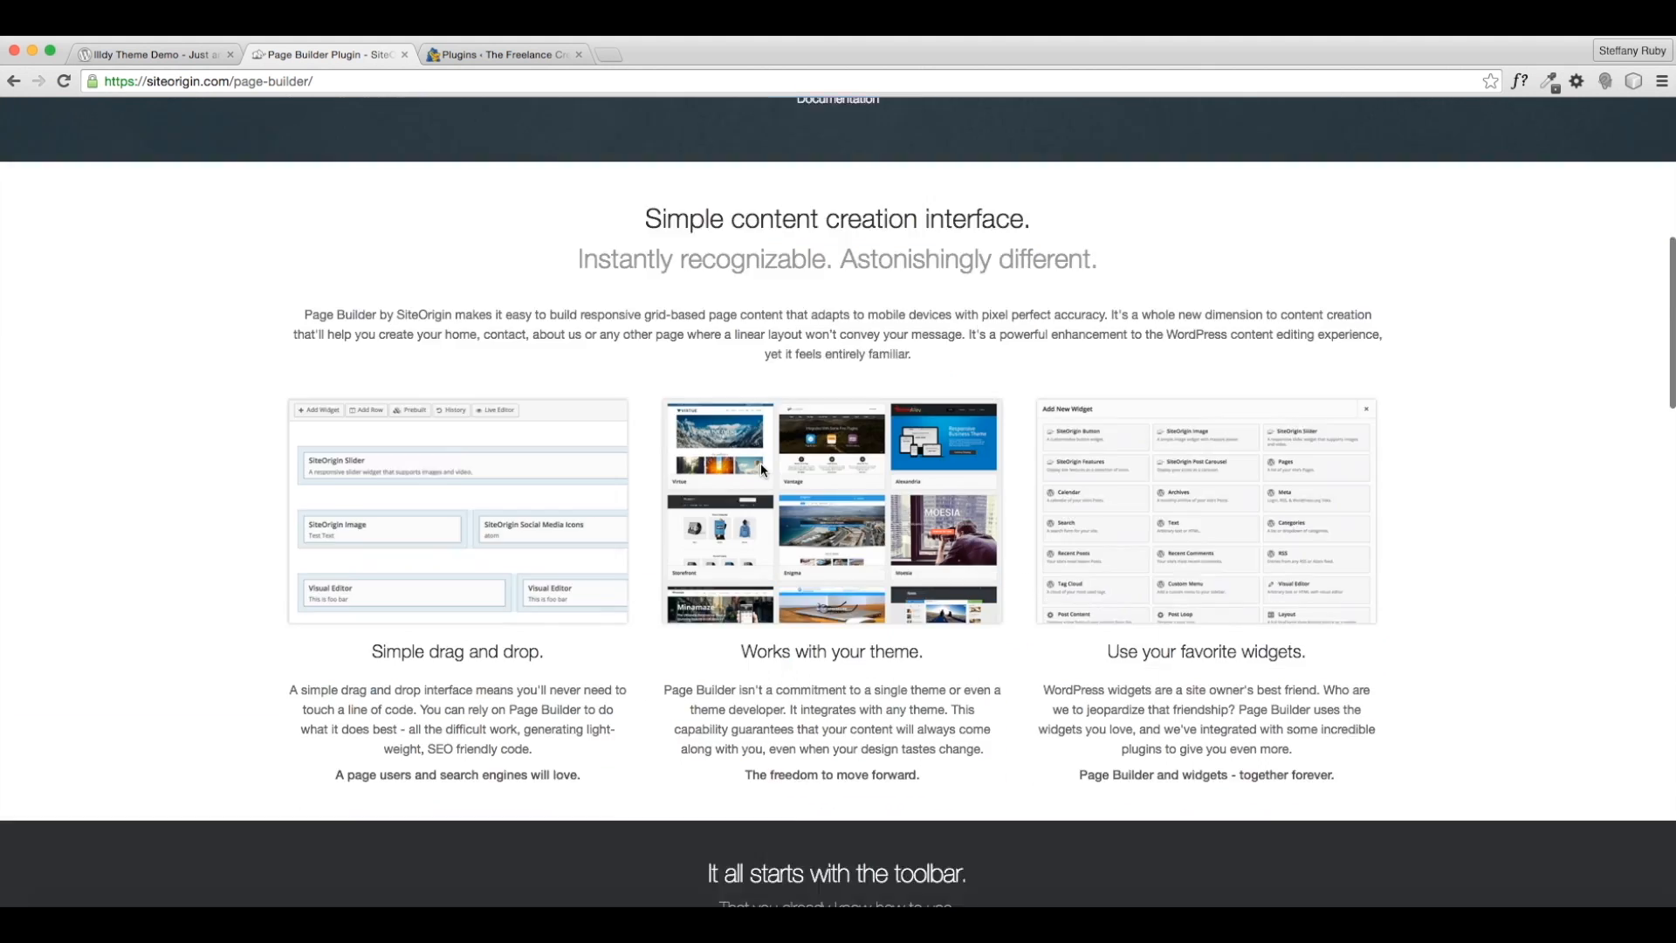
scroll(758, 468, "up", 15)
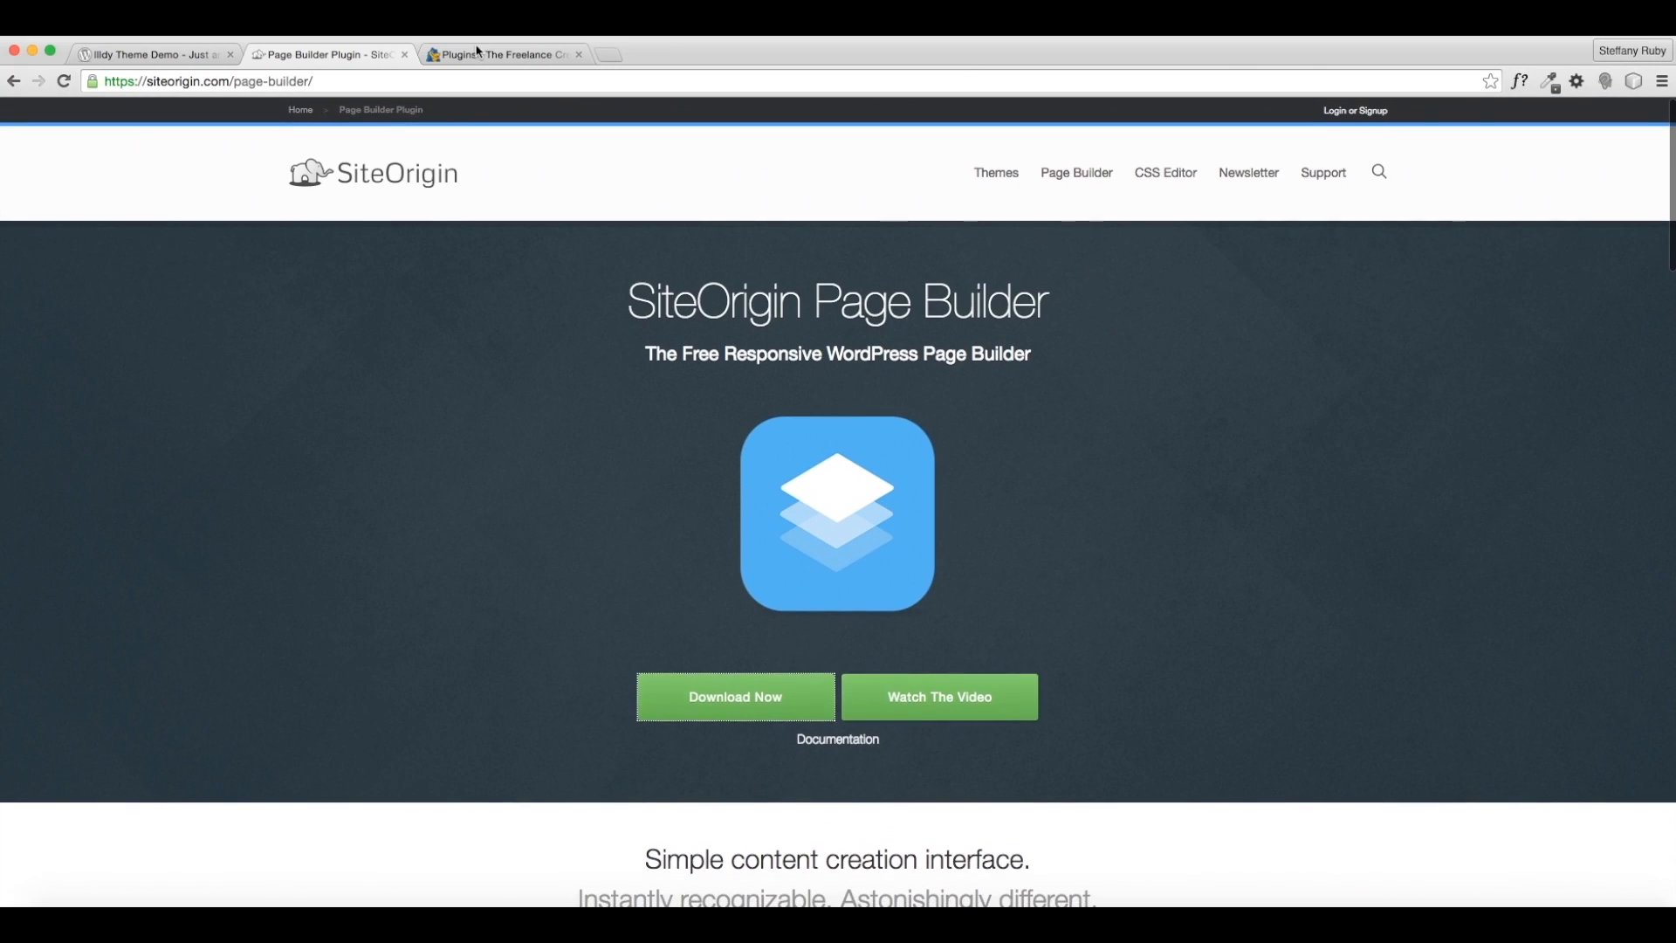
left_click(480, 54)
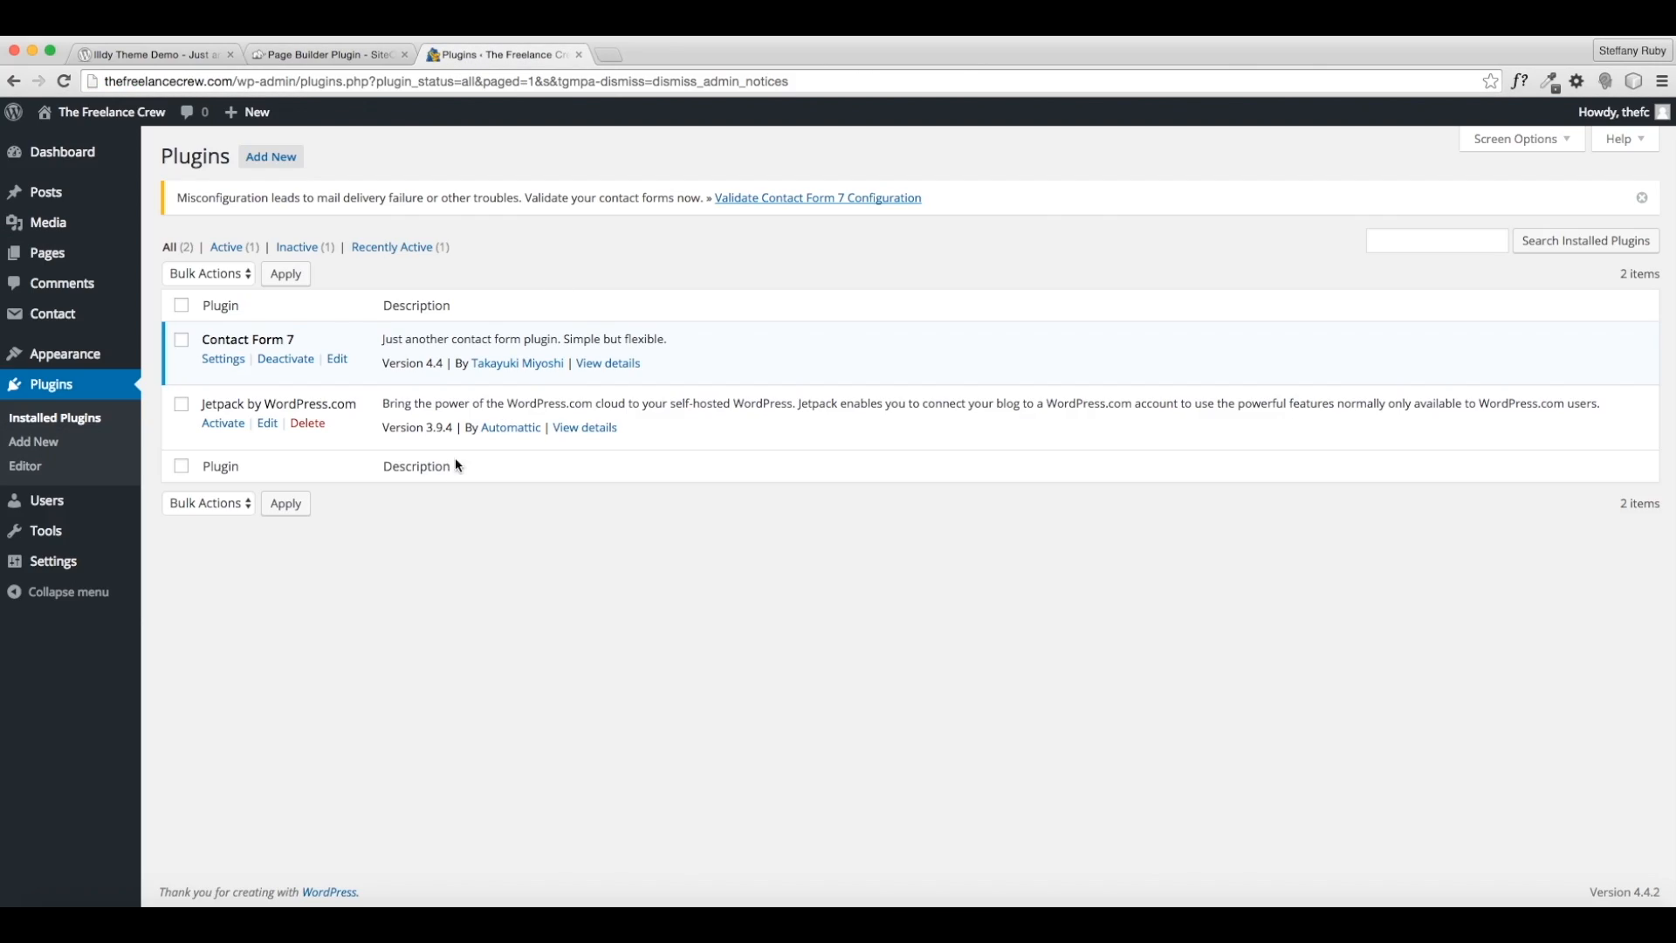
- Upload siteorigin-panels.2.3.2.zip as a new plugin, install it and activate Page Builder 2.3.2
left_click(279, 166)
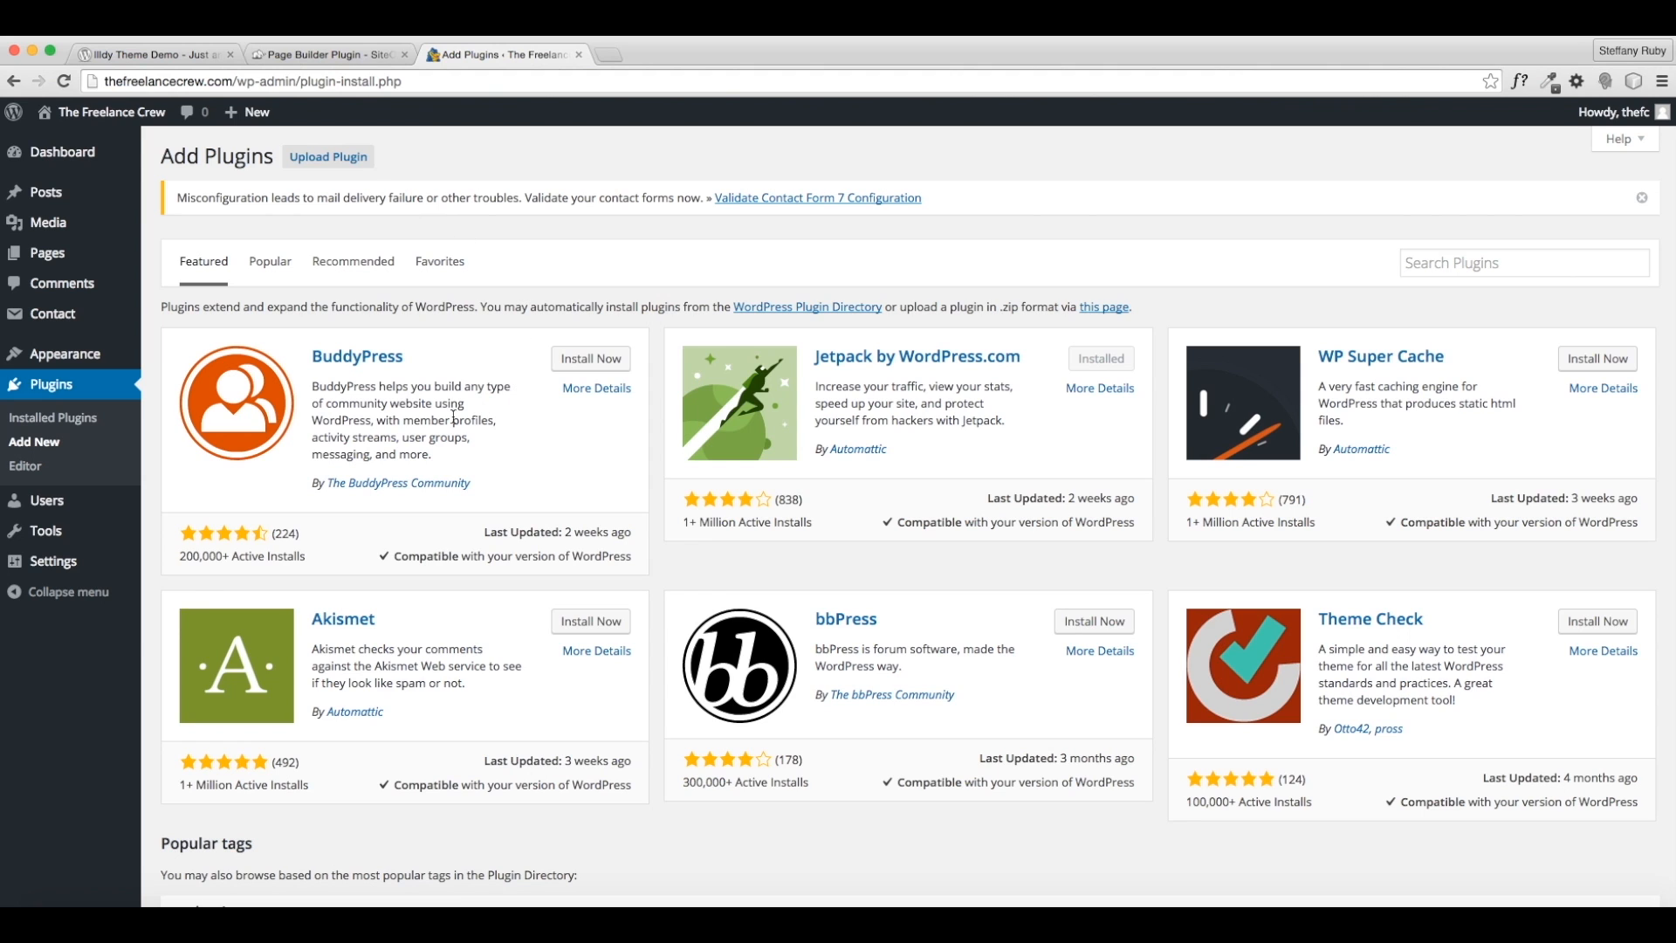
left_click(325, 159)
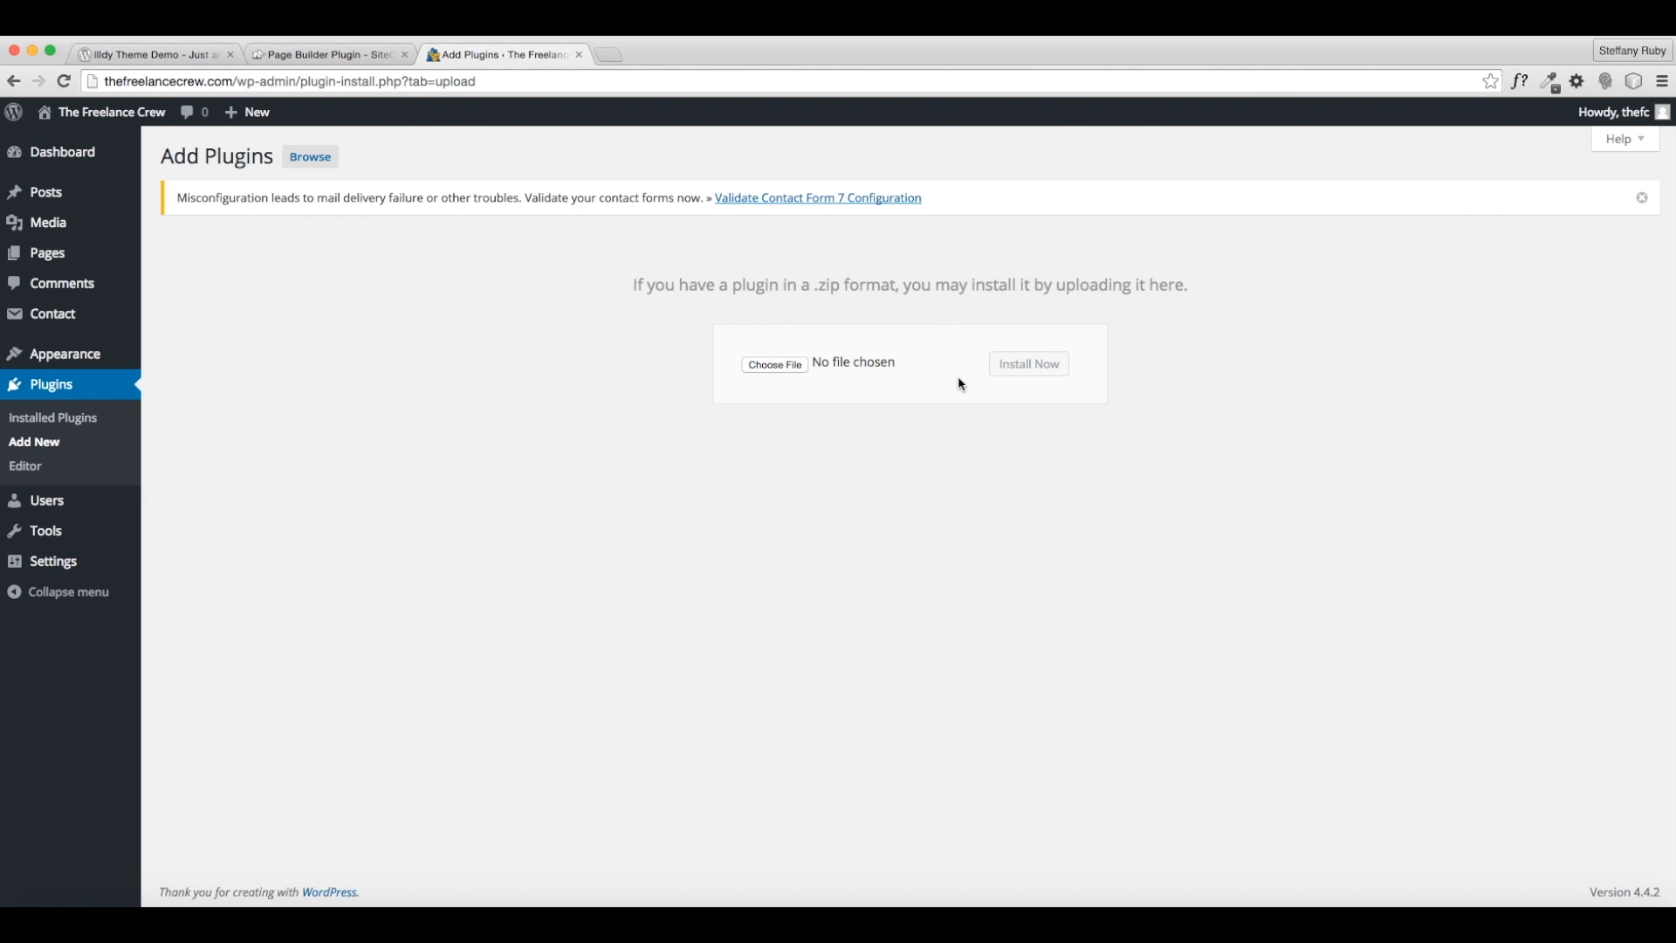
left_click(776, 365)
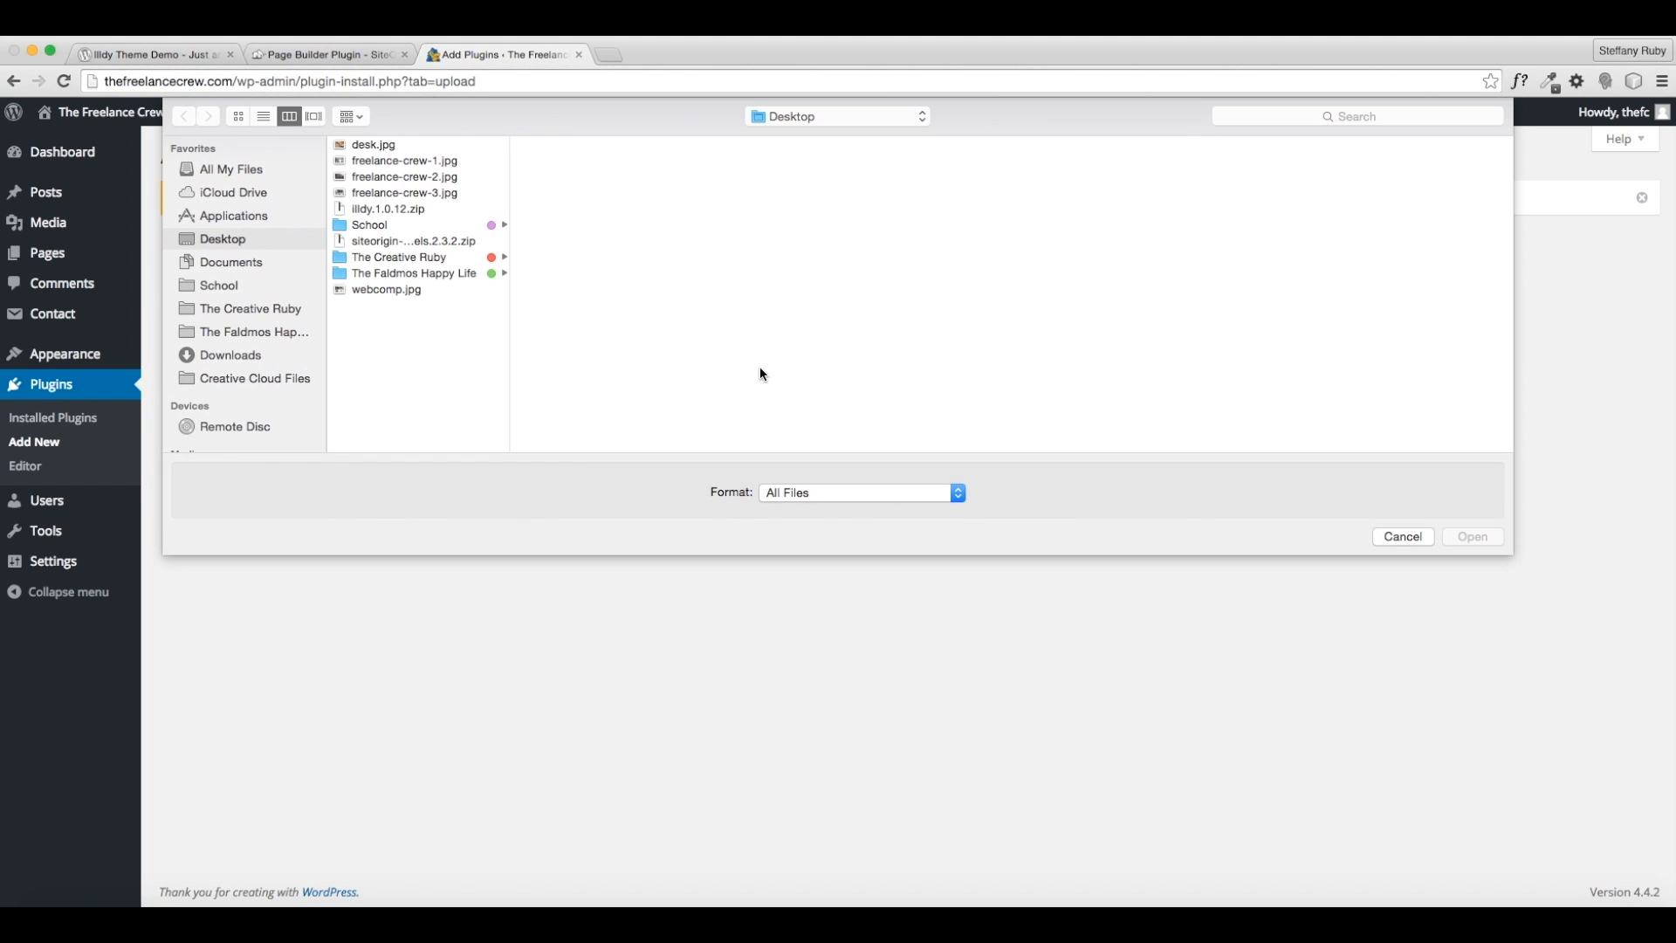
left_click(377, 244)
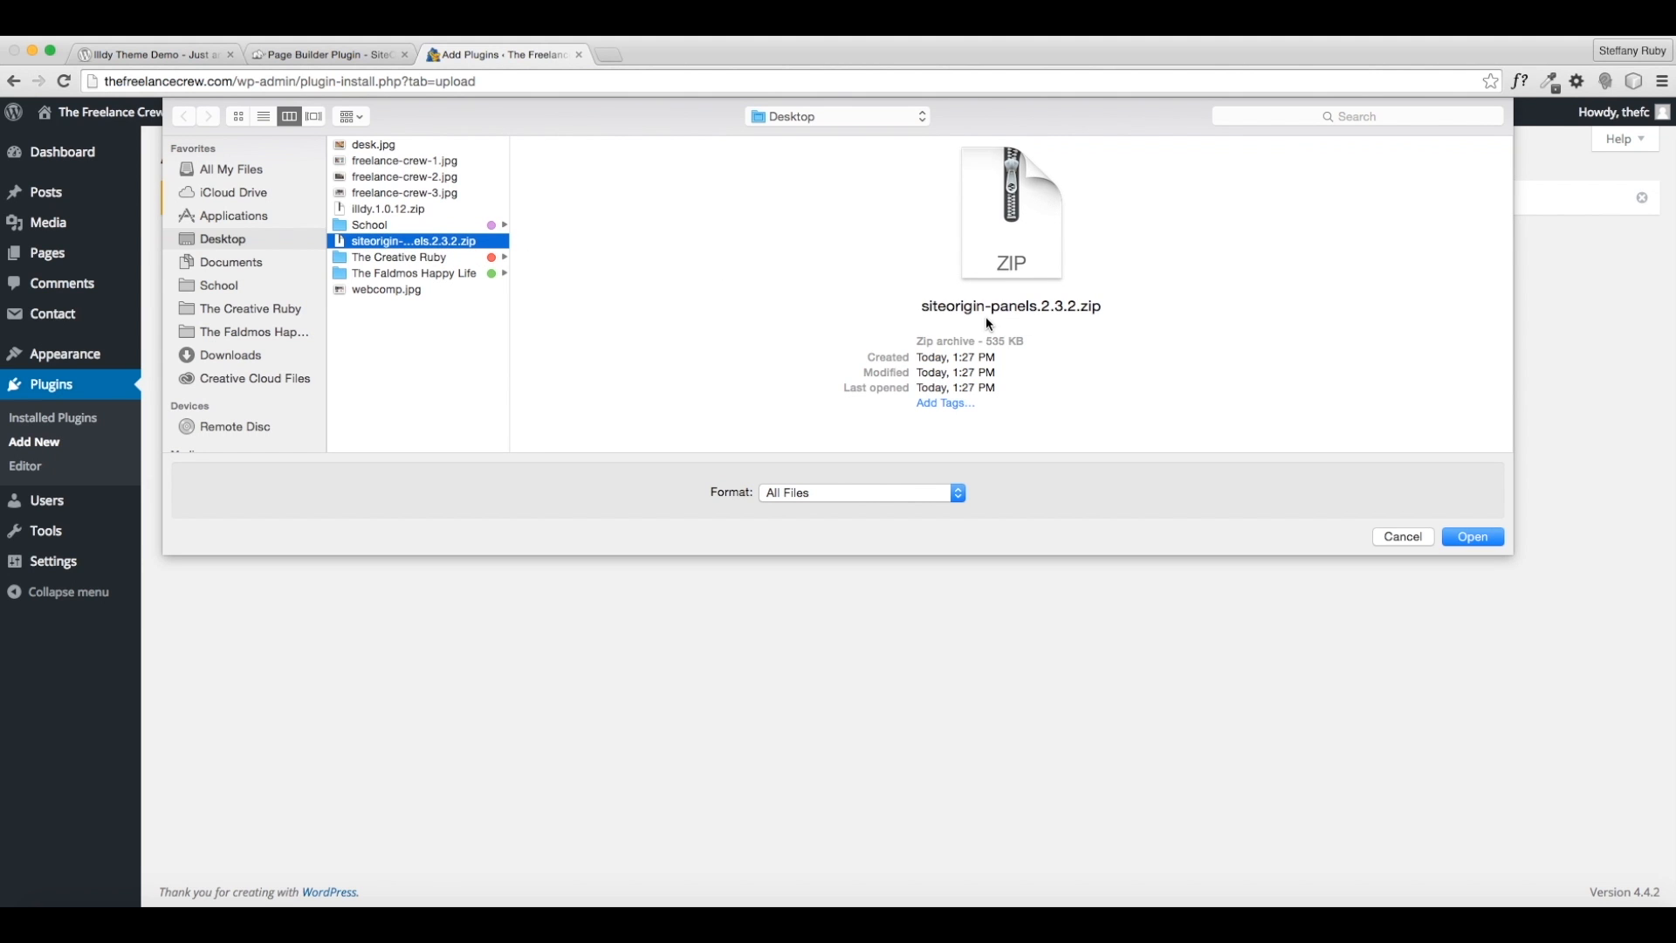
left_click(1474, 536)
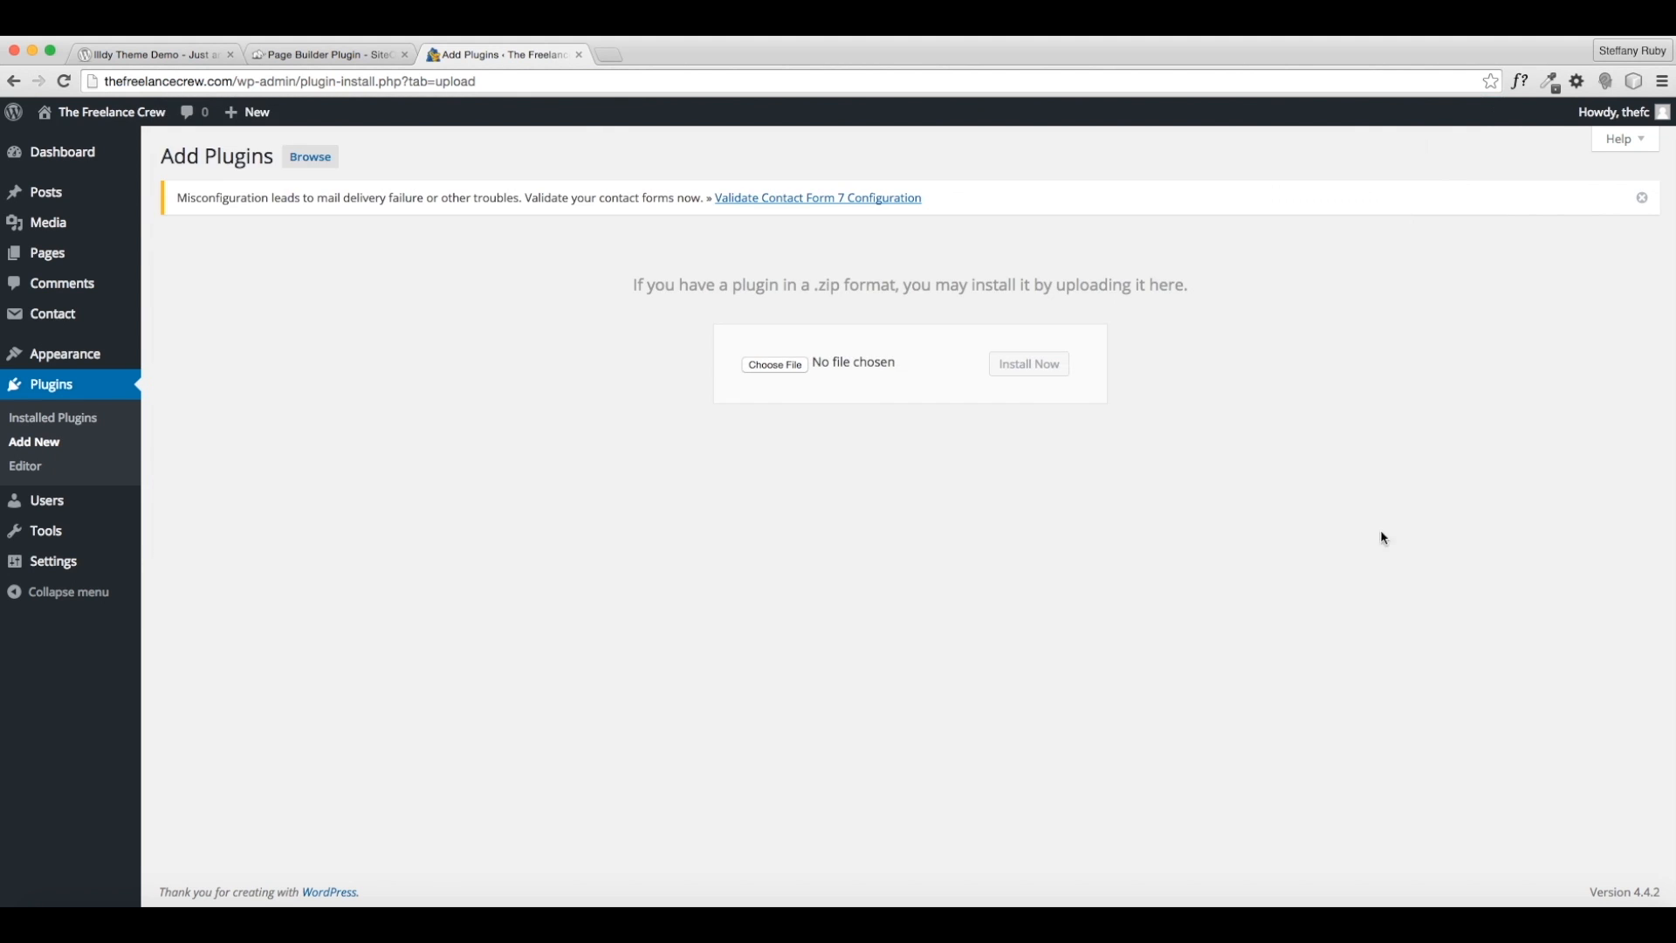
left_click(1004, 374)
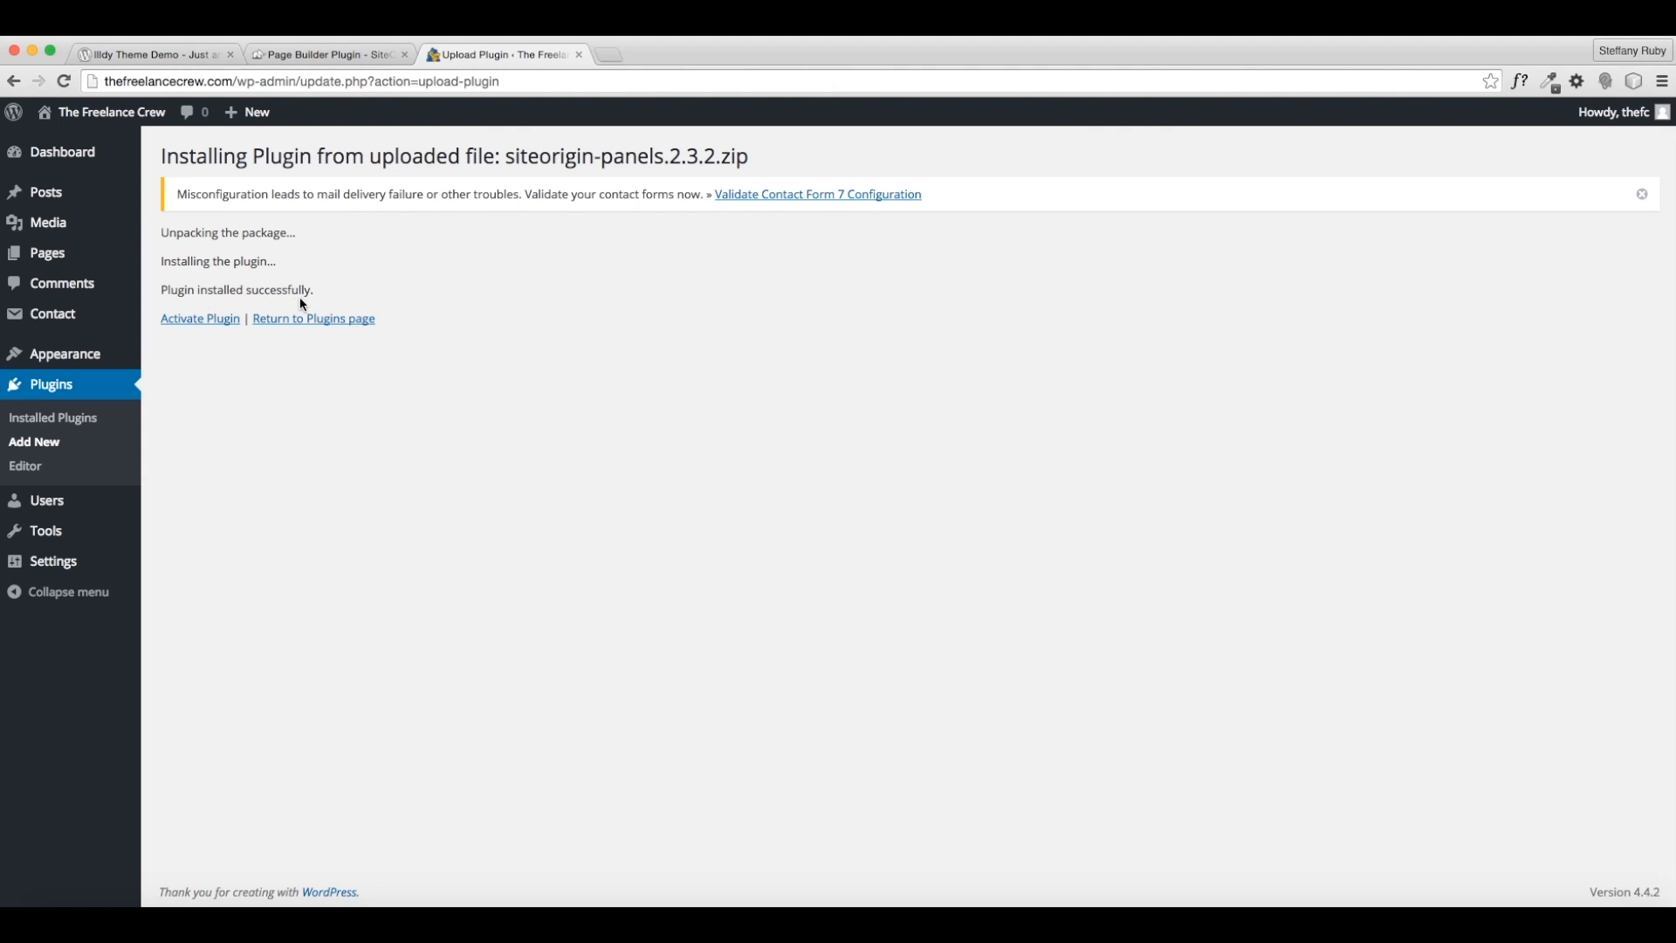
left_click(192, 325)
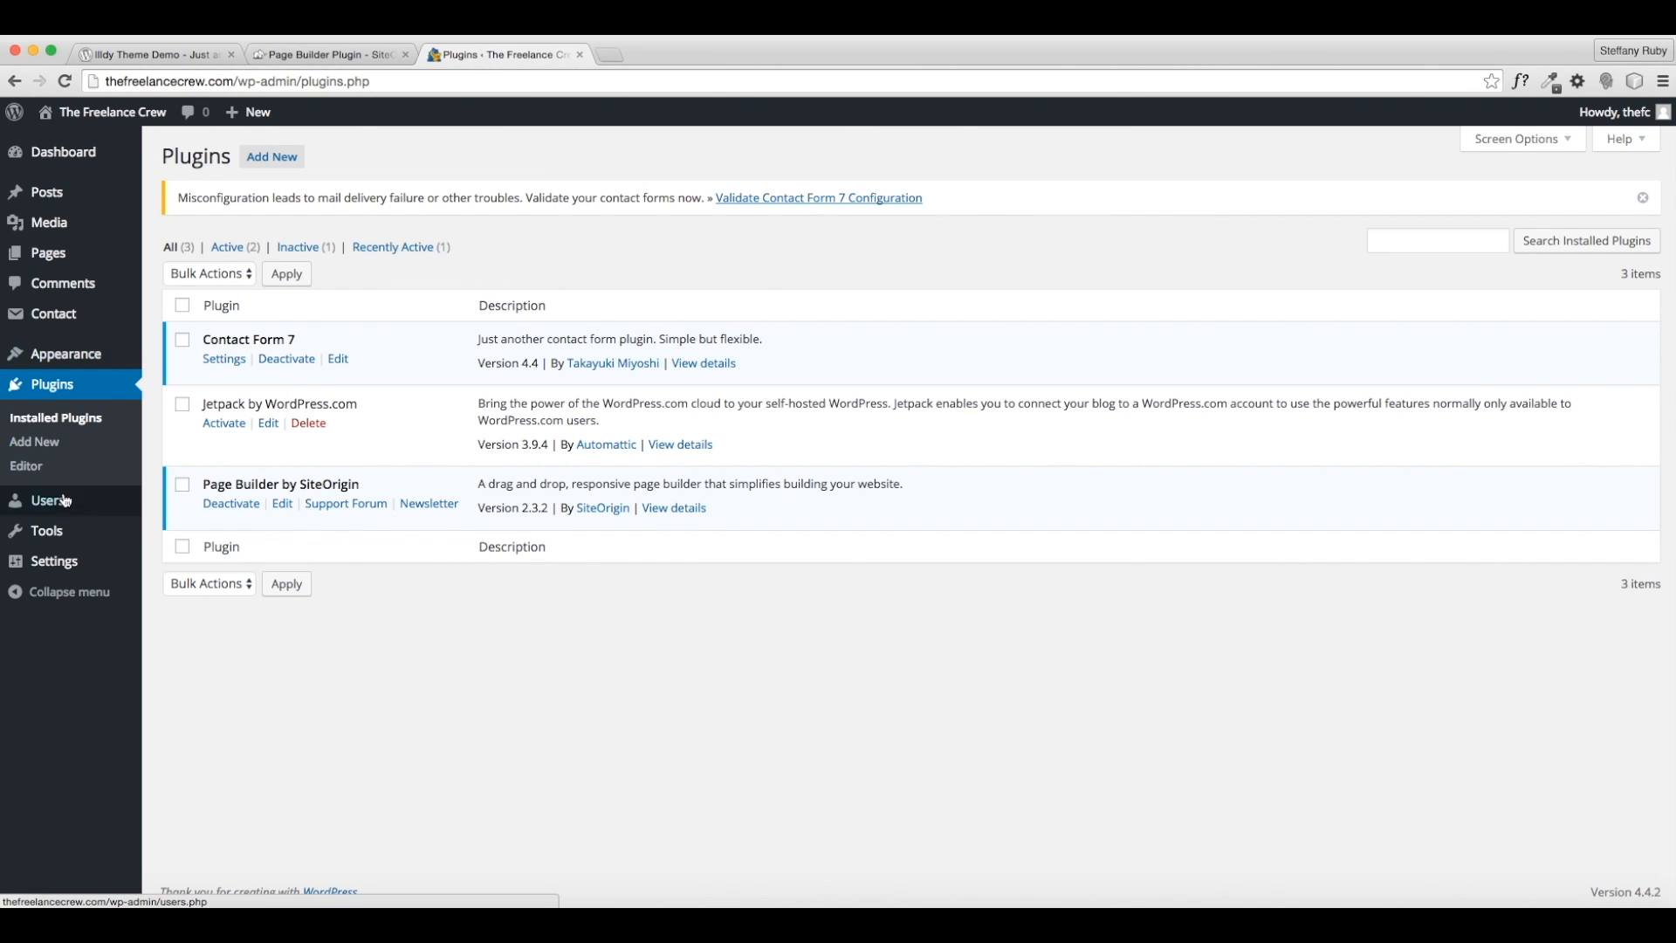
- Bulk-trash ninja_forms_preview_page and Sample Page, then start a new blank page
mouse_move(48, 261)
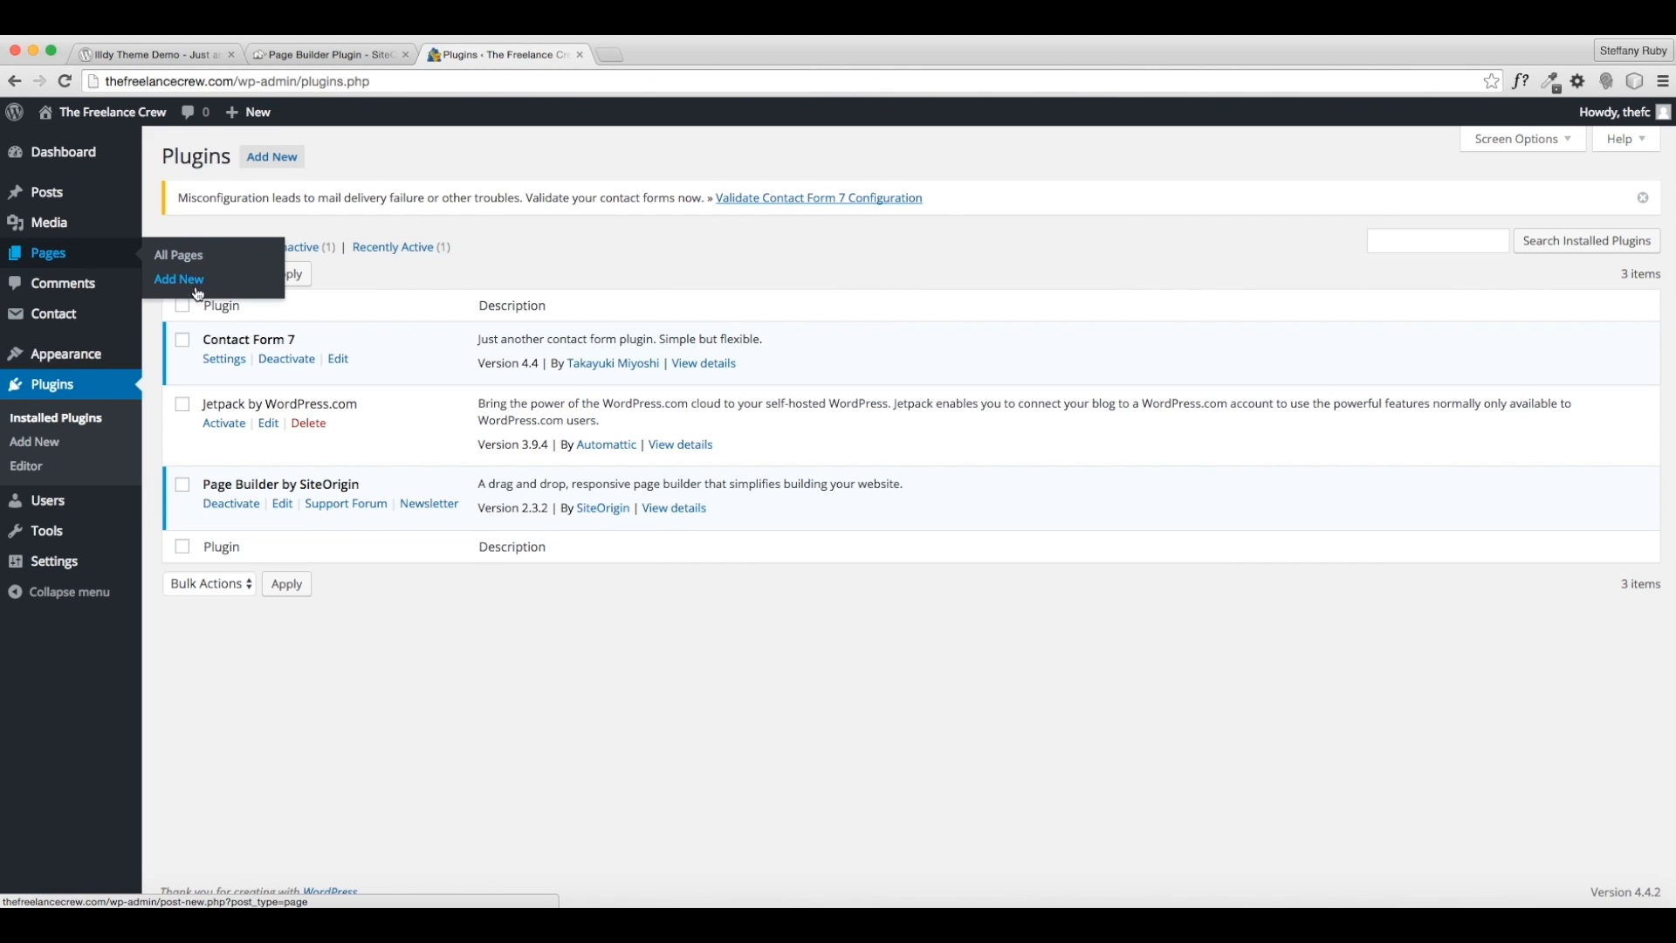
left_click(173, 255)
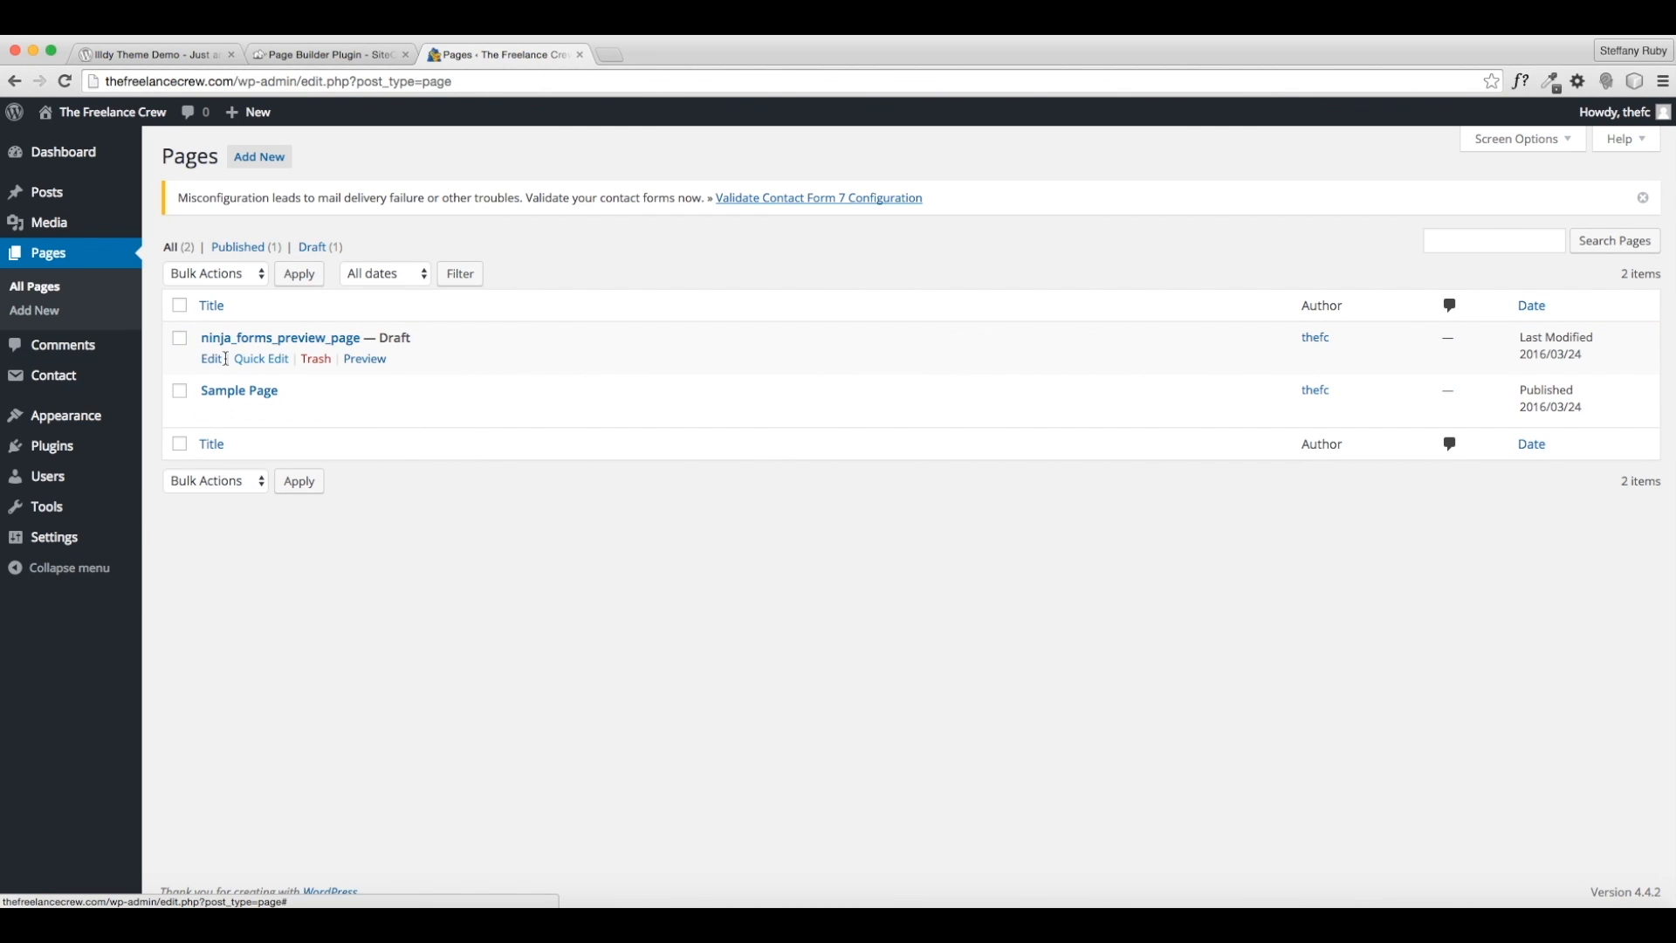
left_click(179, 307)
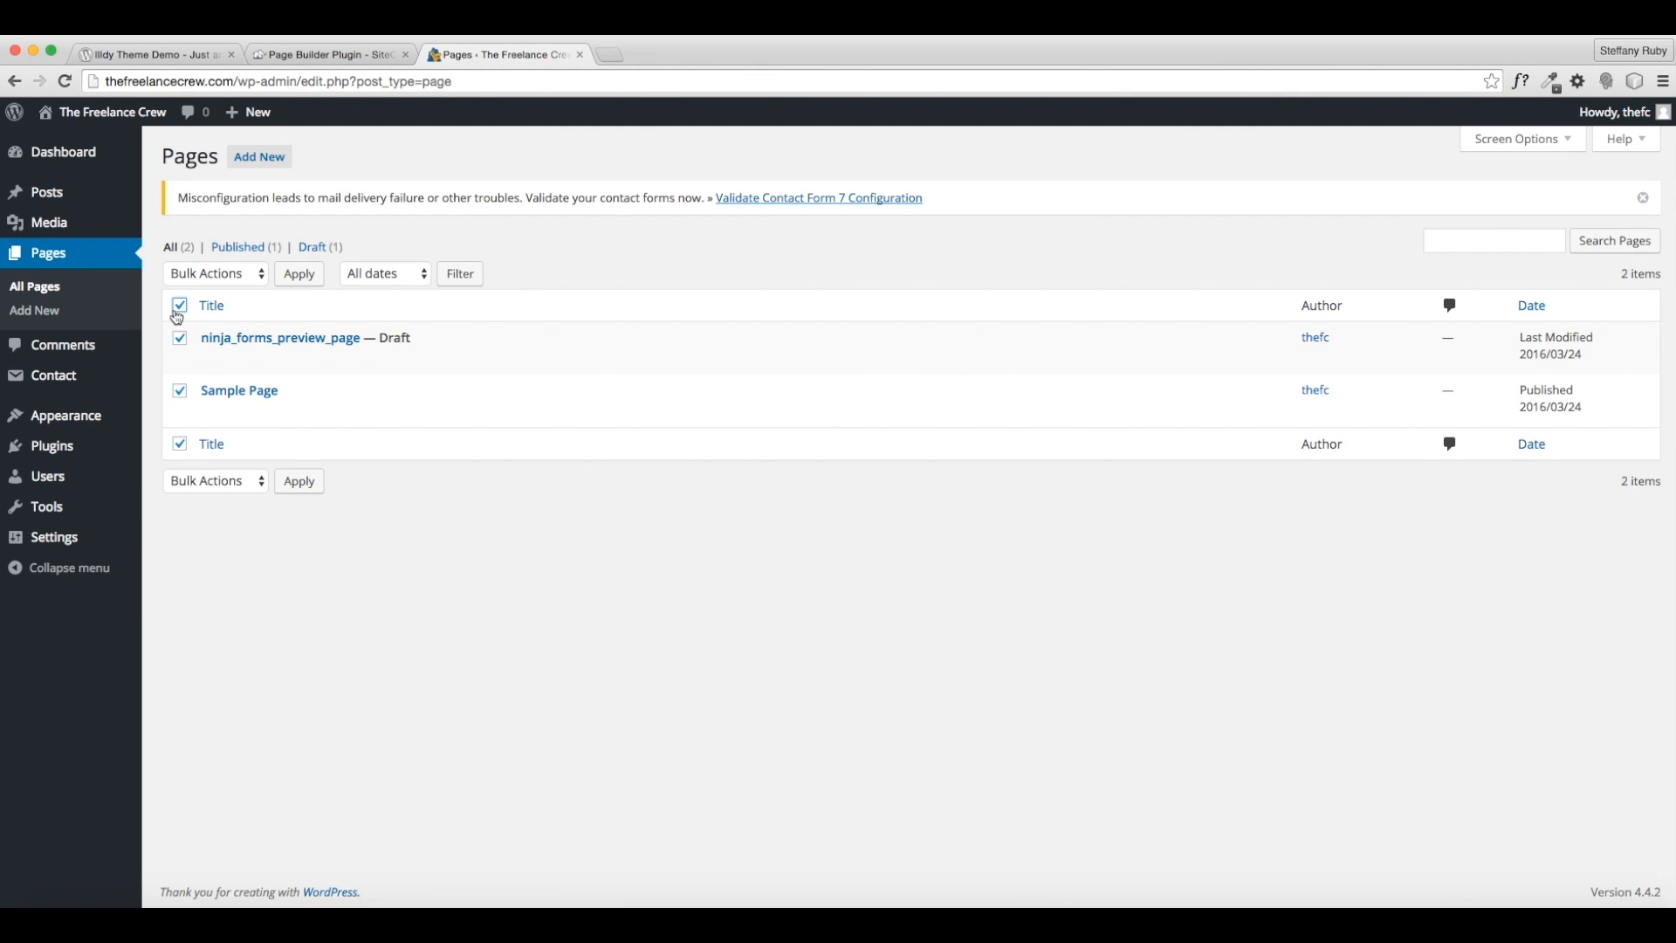
left_click(194, 481)
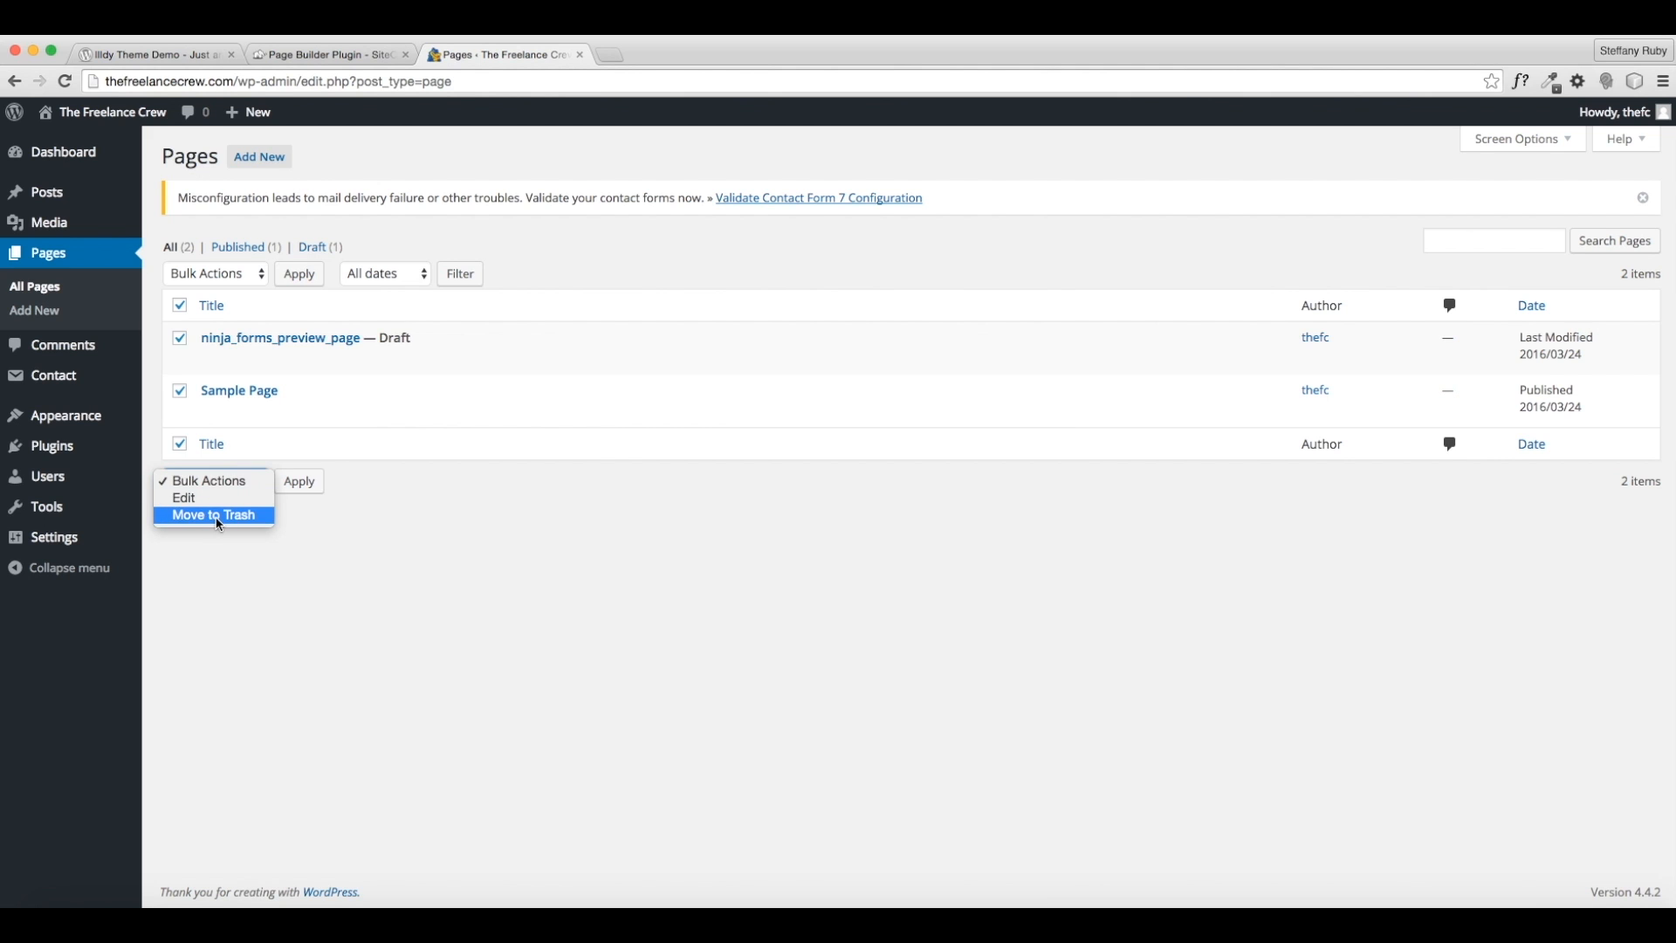
left_click(219, 517)
left_click(298, 489)
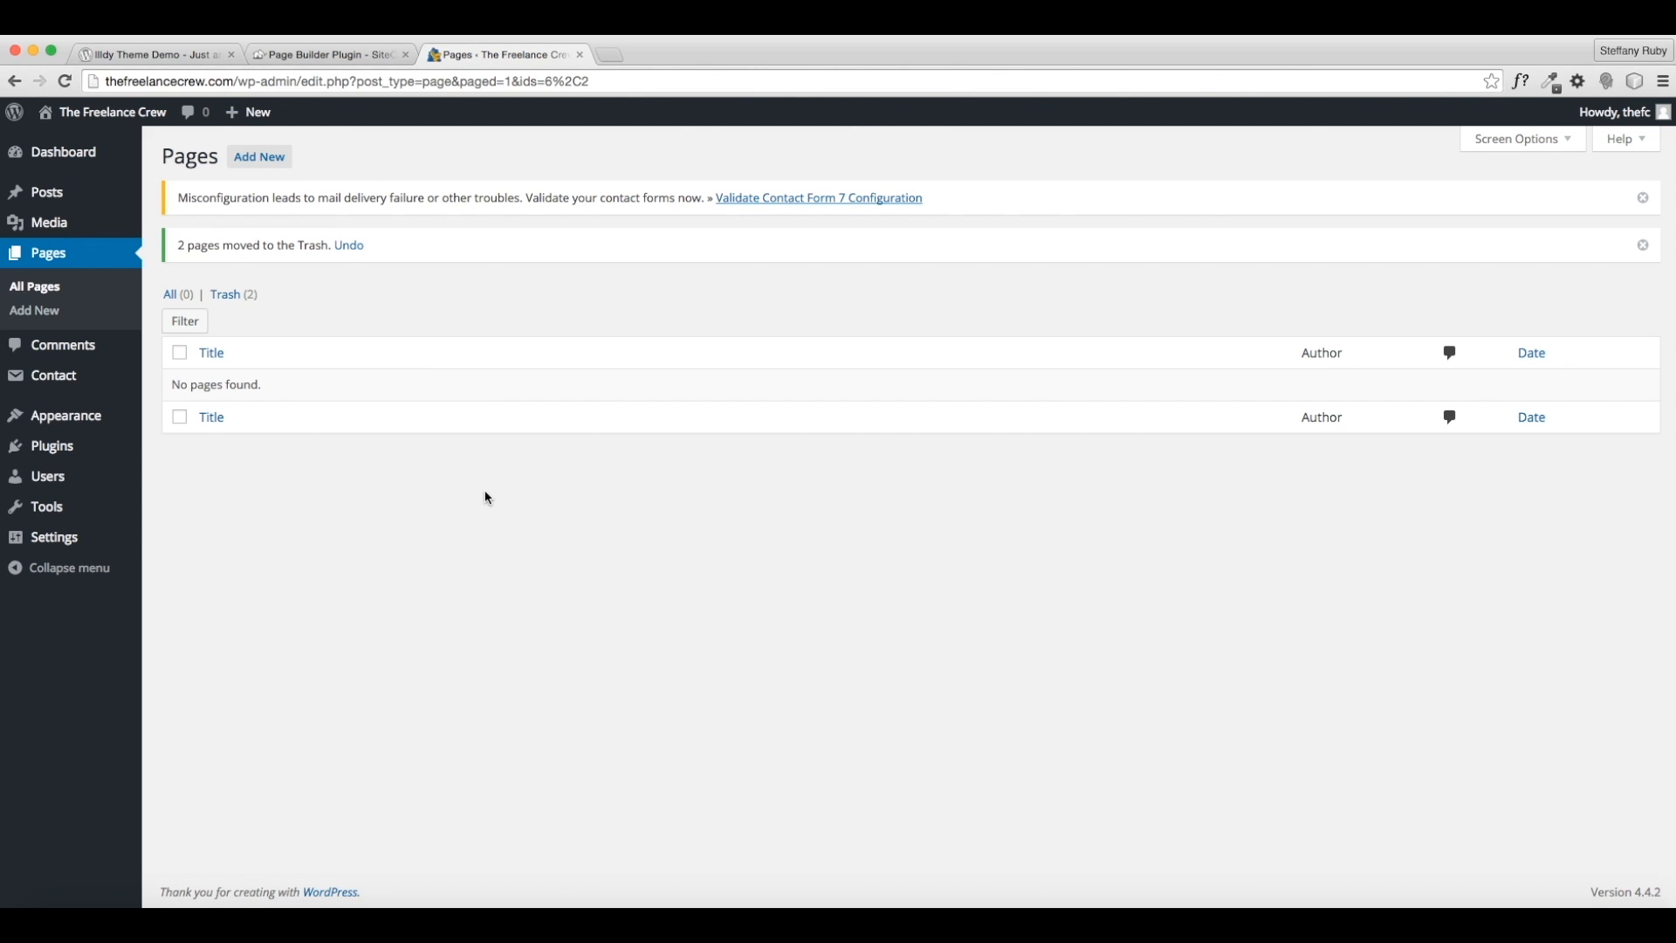
left_click(278, 160)
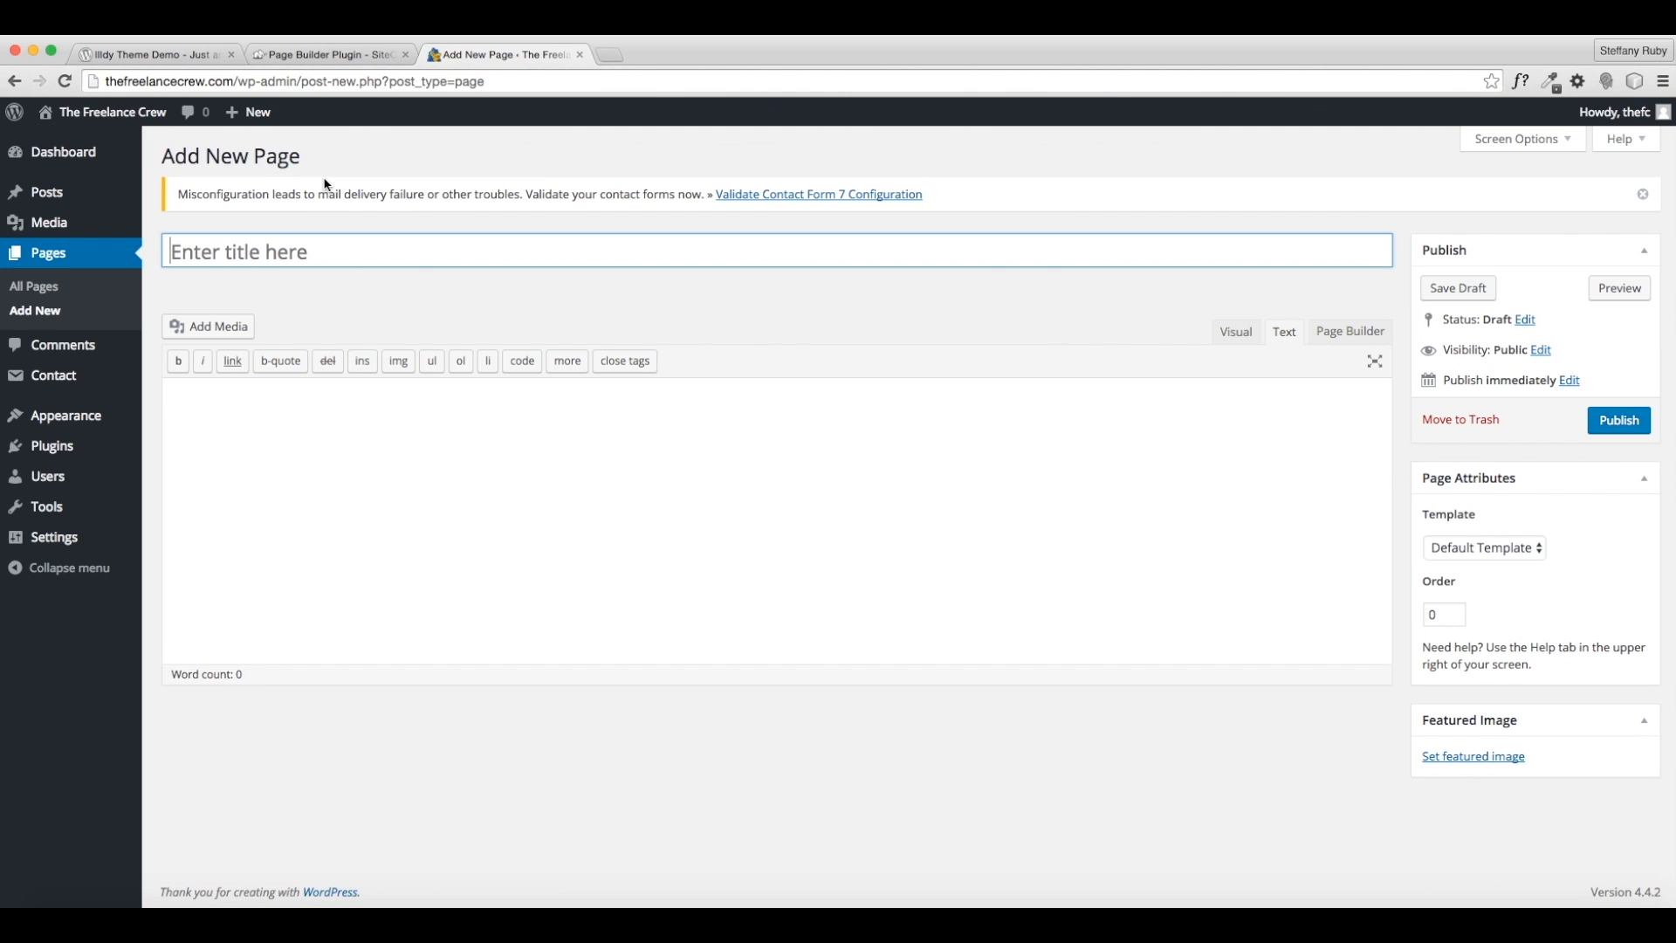
- Publish two new pages titled Home and About
type("Home")
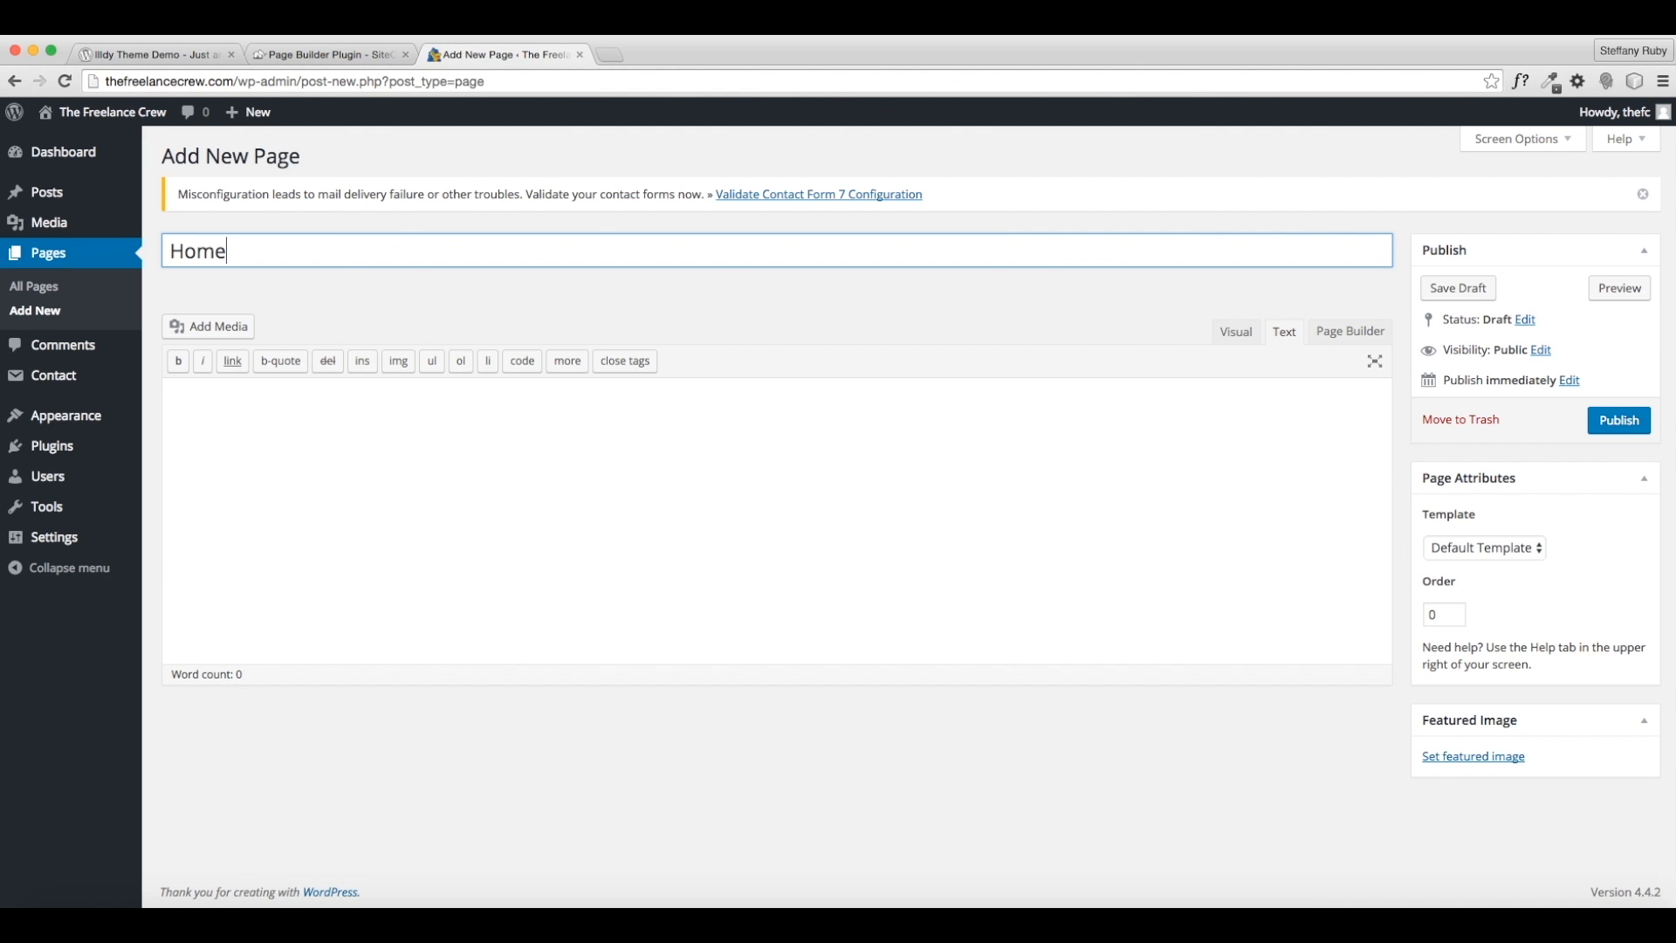
left_click(1627, 427)
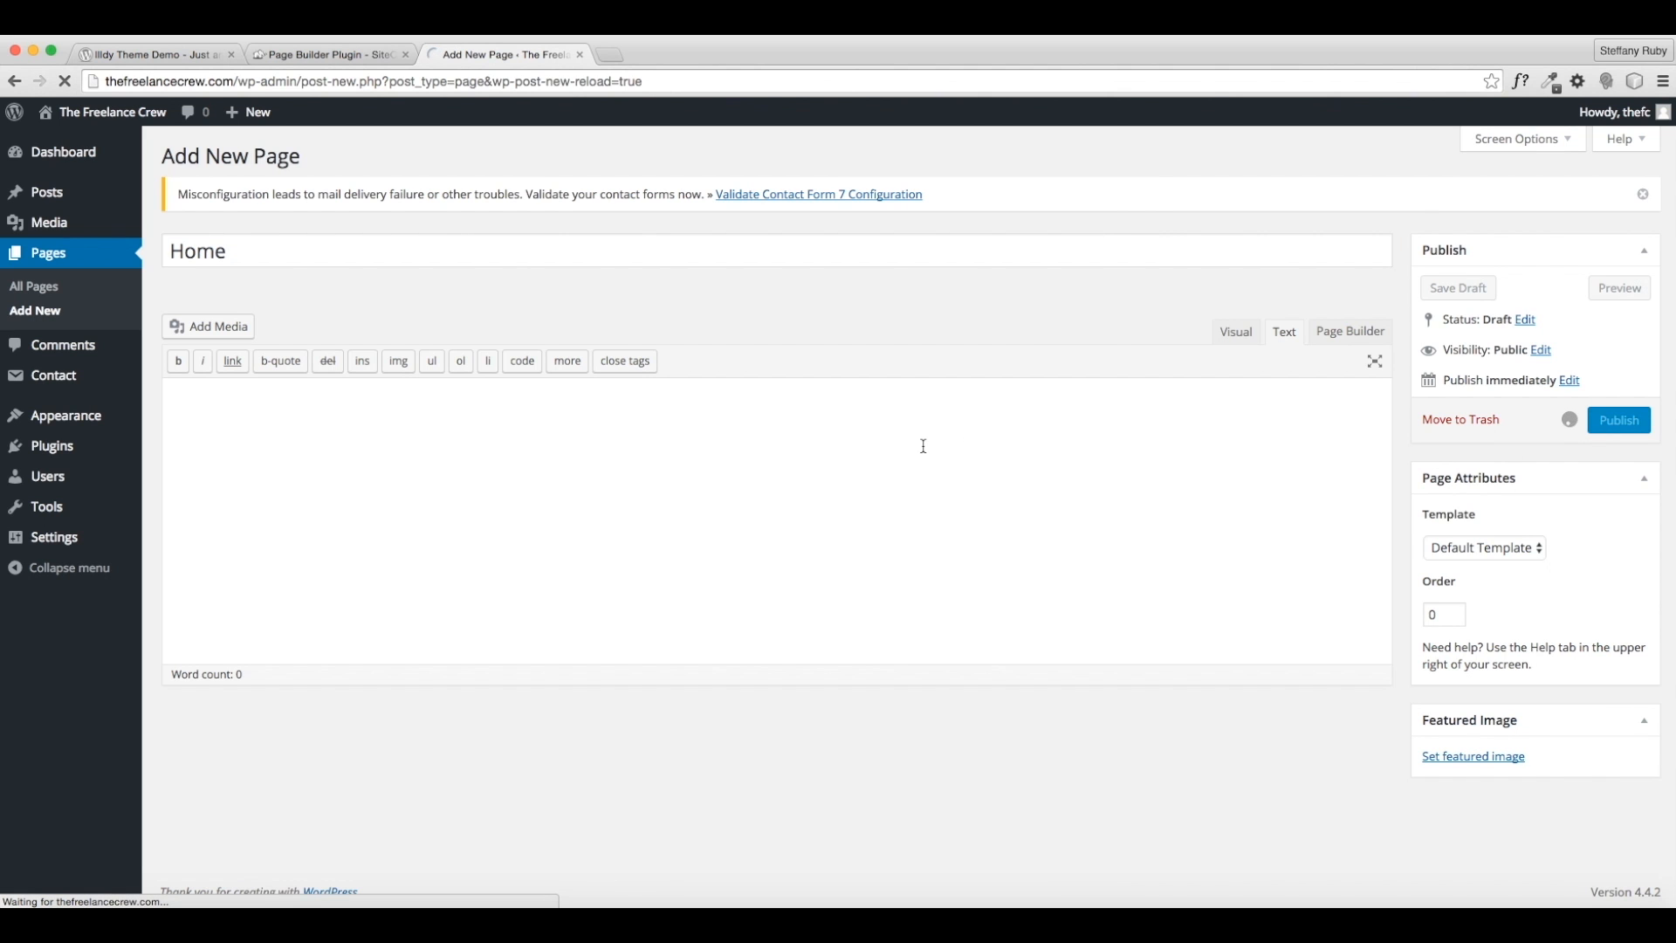
left_click(288, 163)
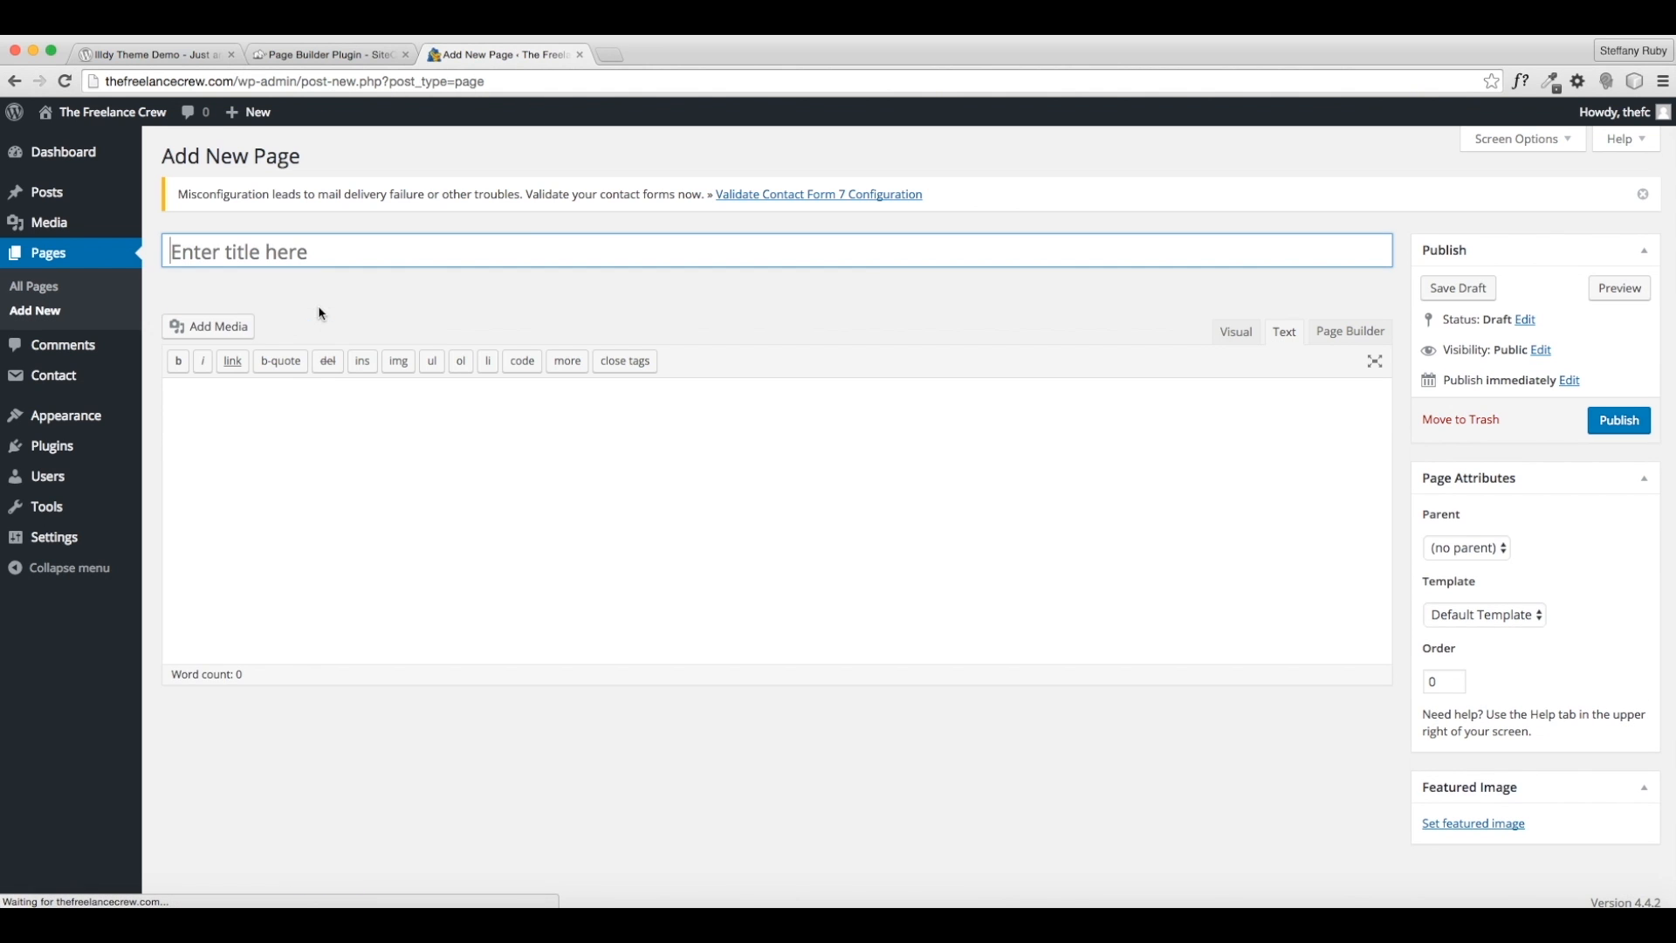
type("About")
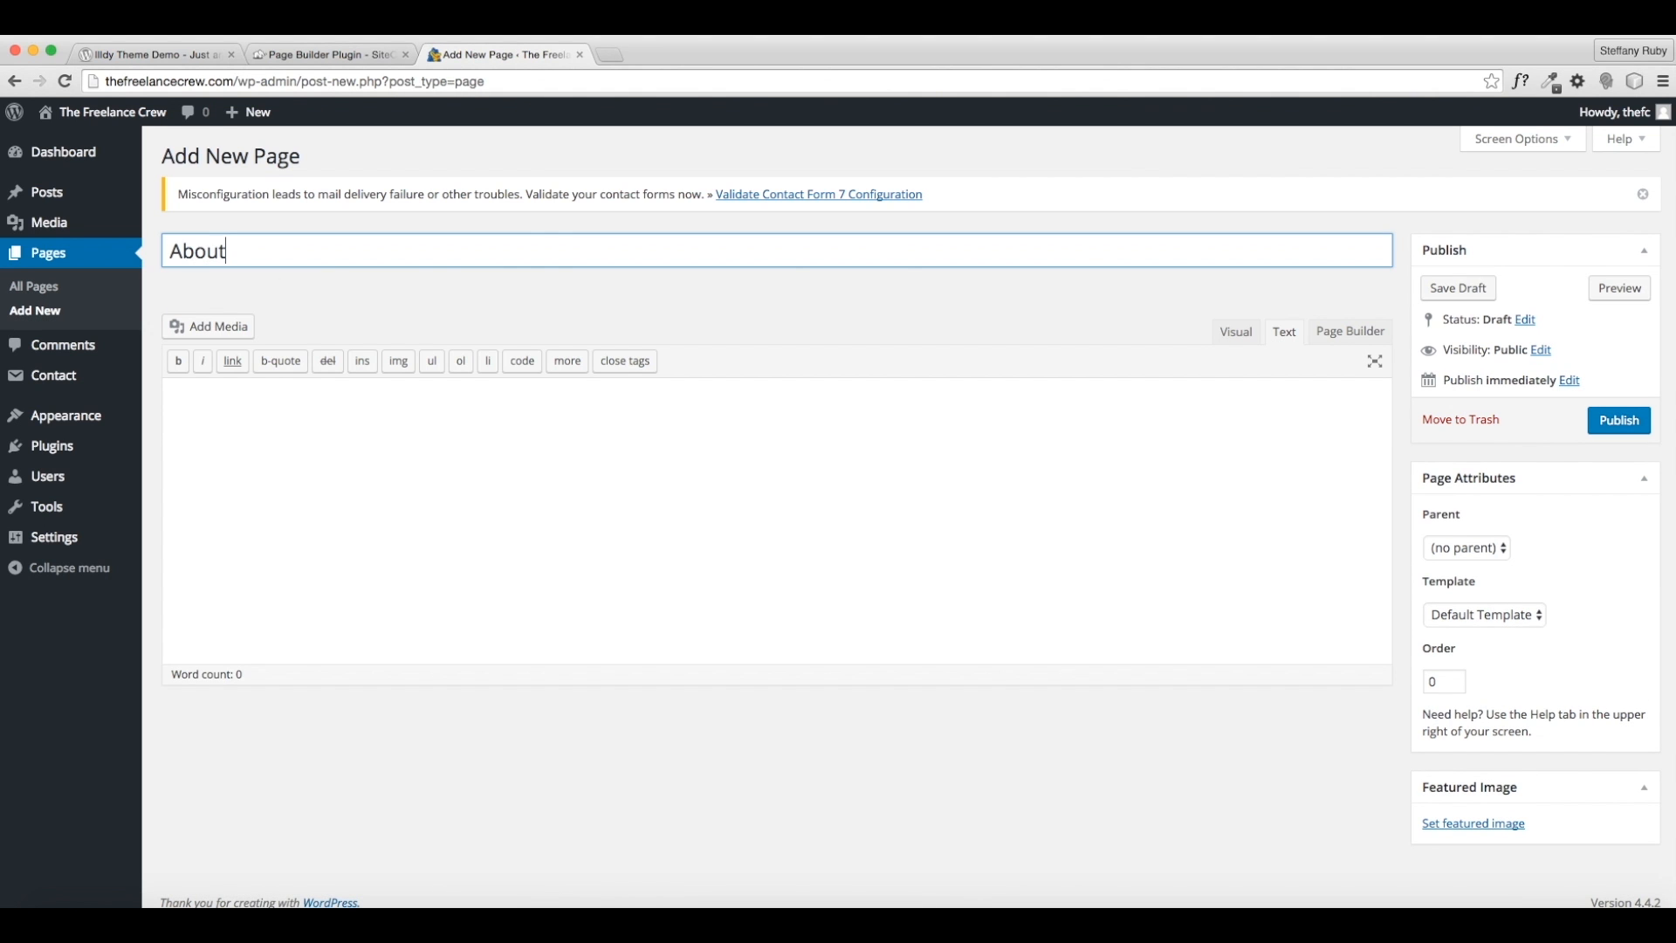
left_click(1613, 421)
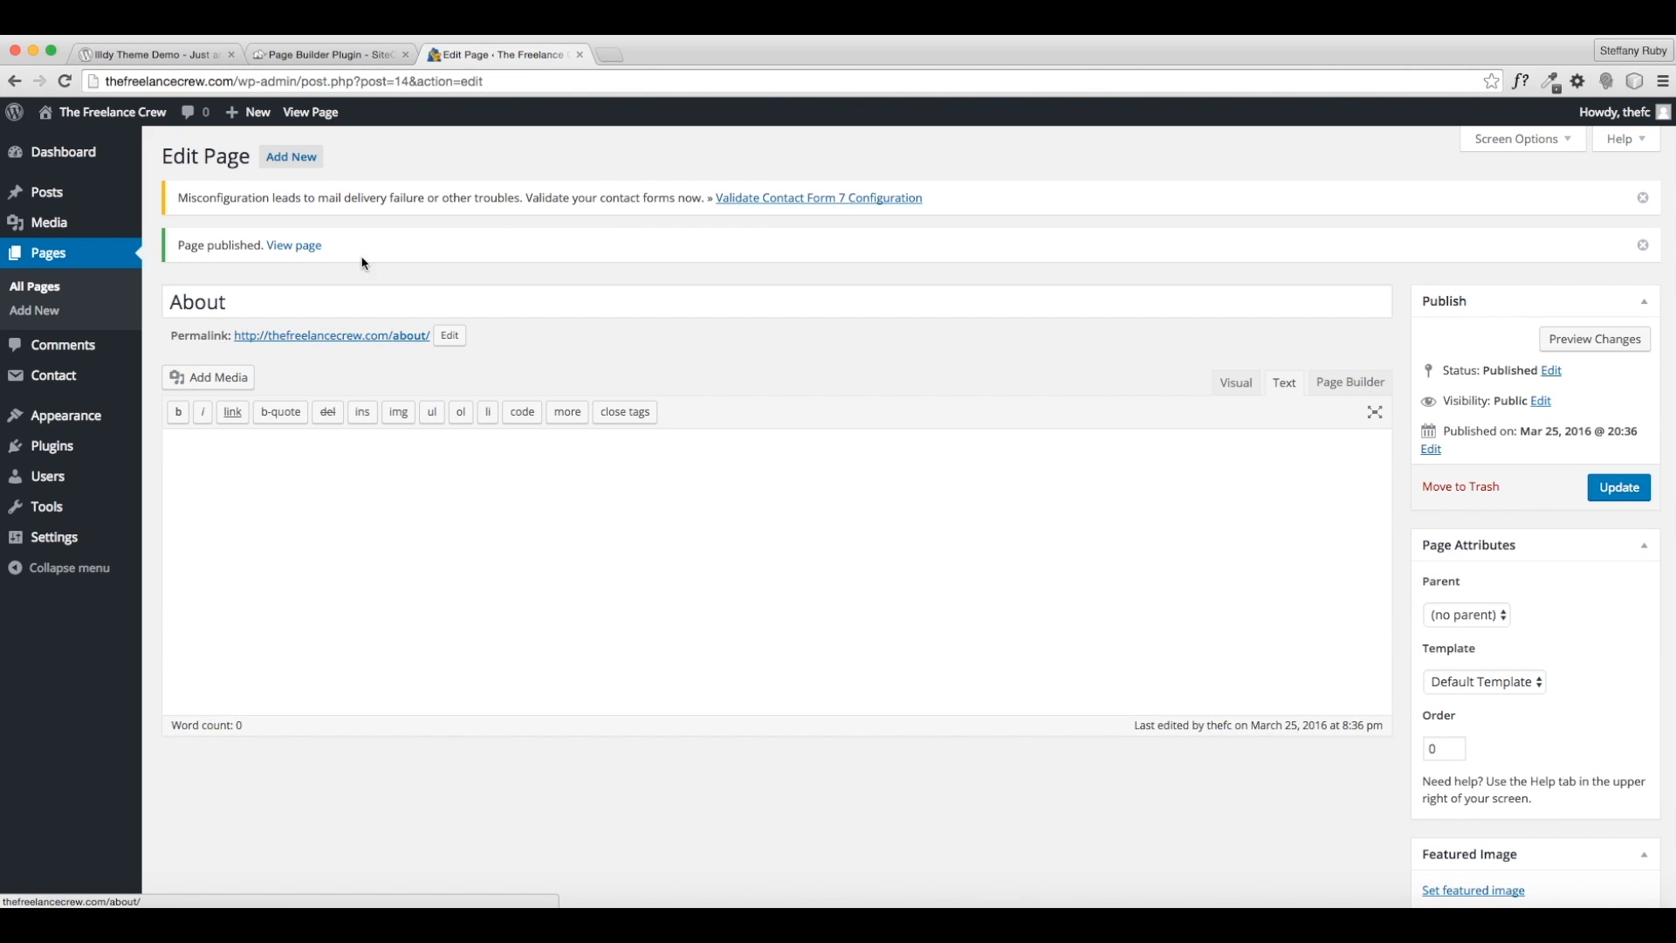
- Publish the Services and Contact pages and view the list of all pages
left_click(311, 165)
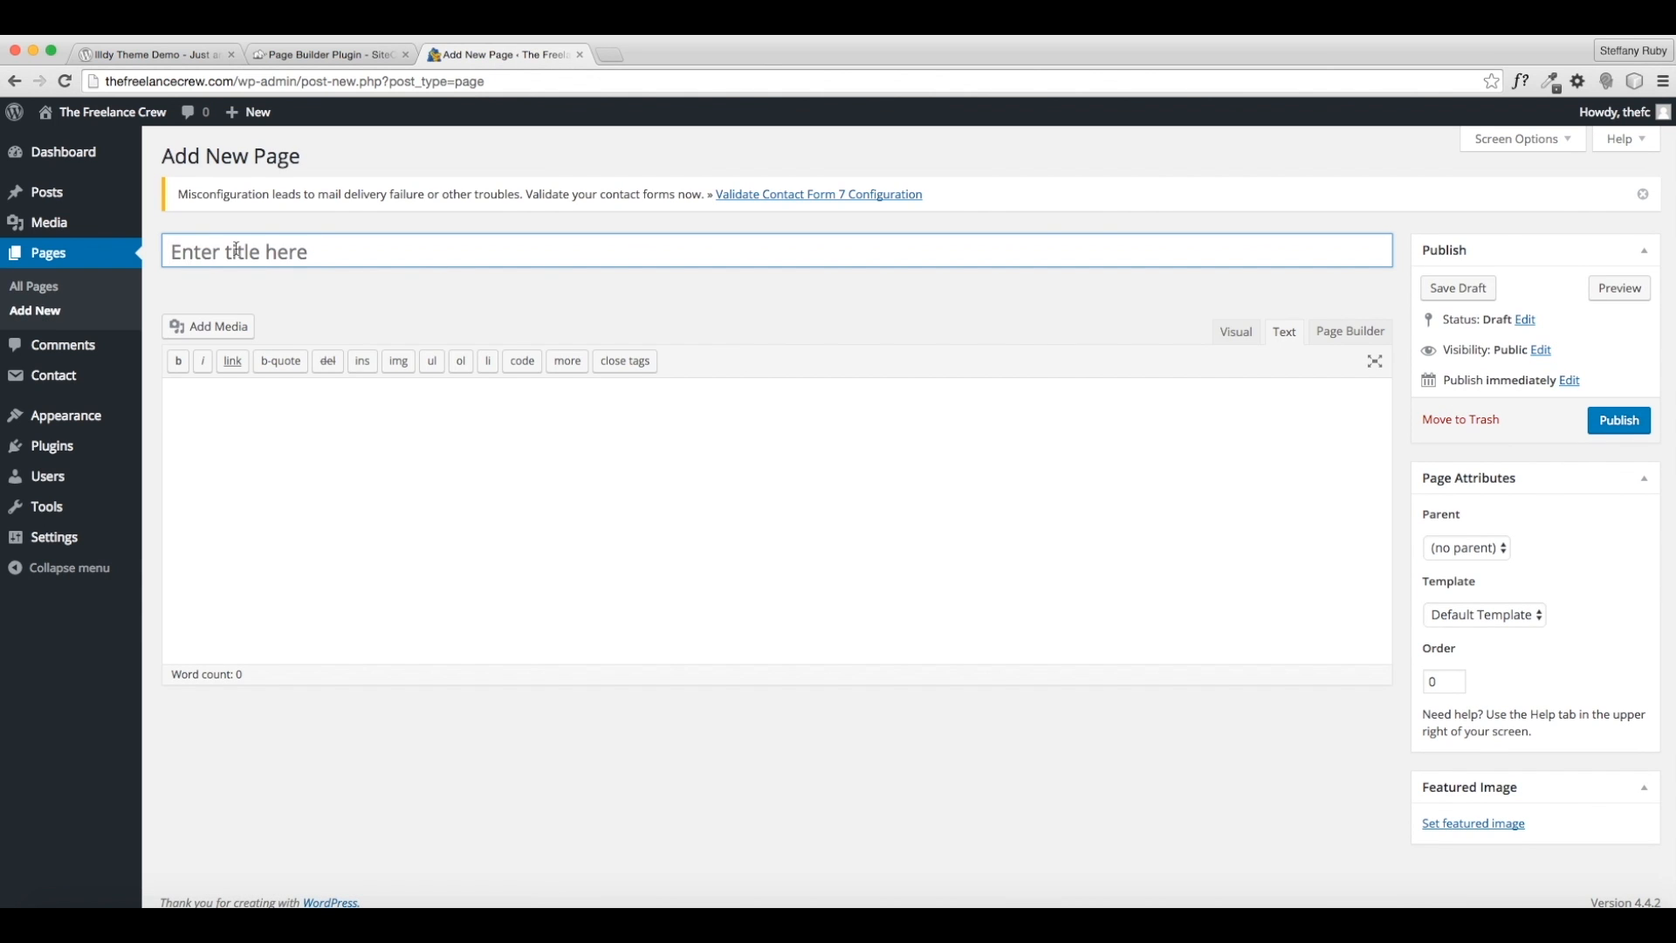
type("Services")
left_click(1615, 423)
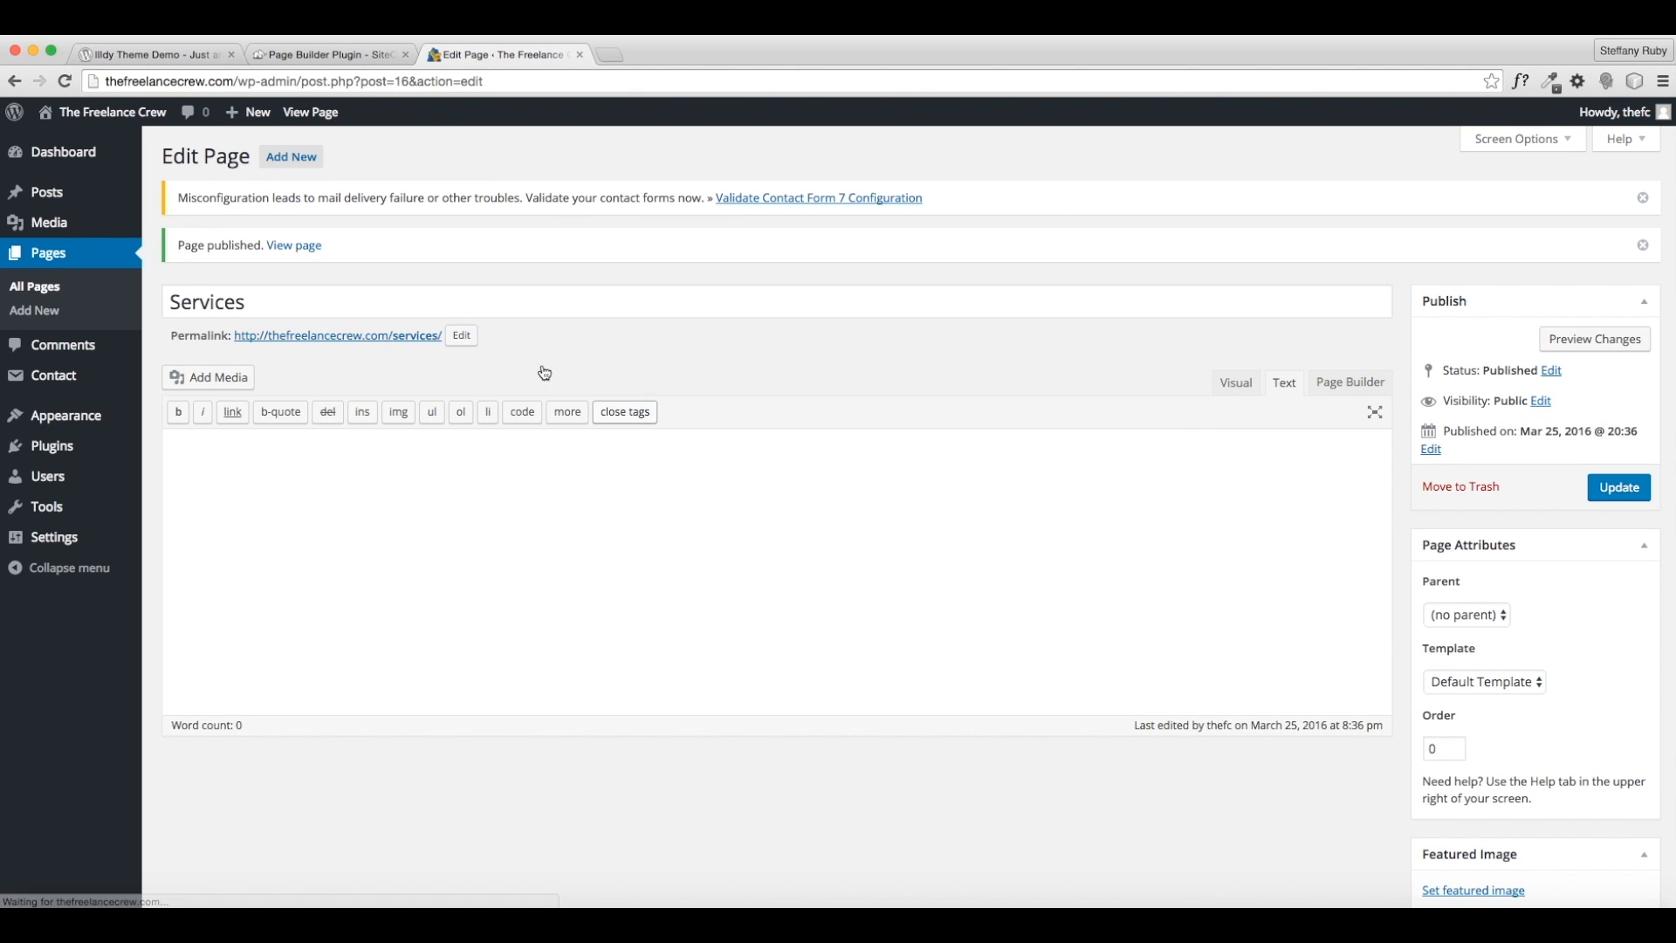
left_click(312, 165)
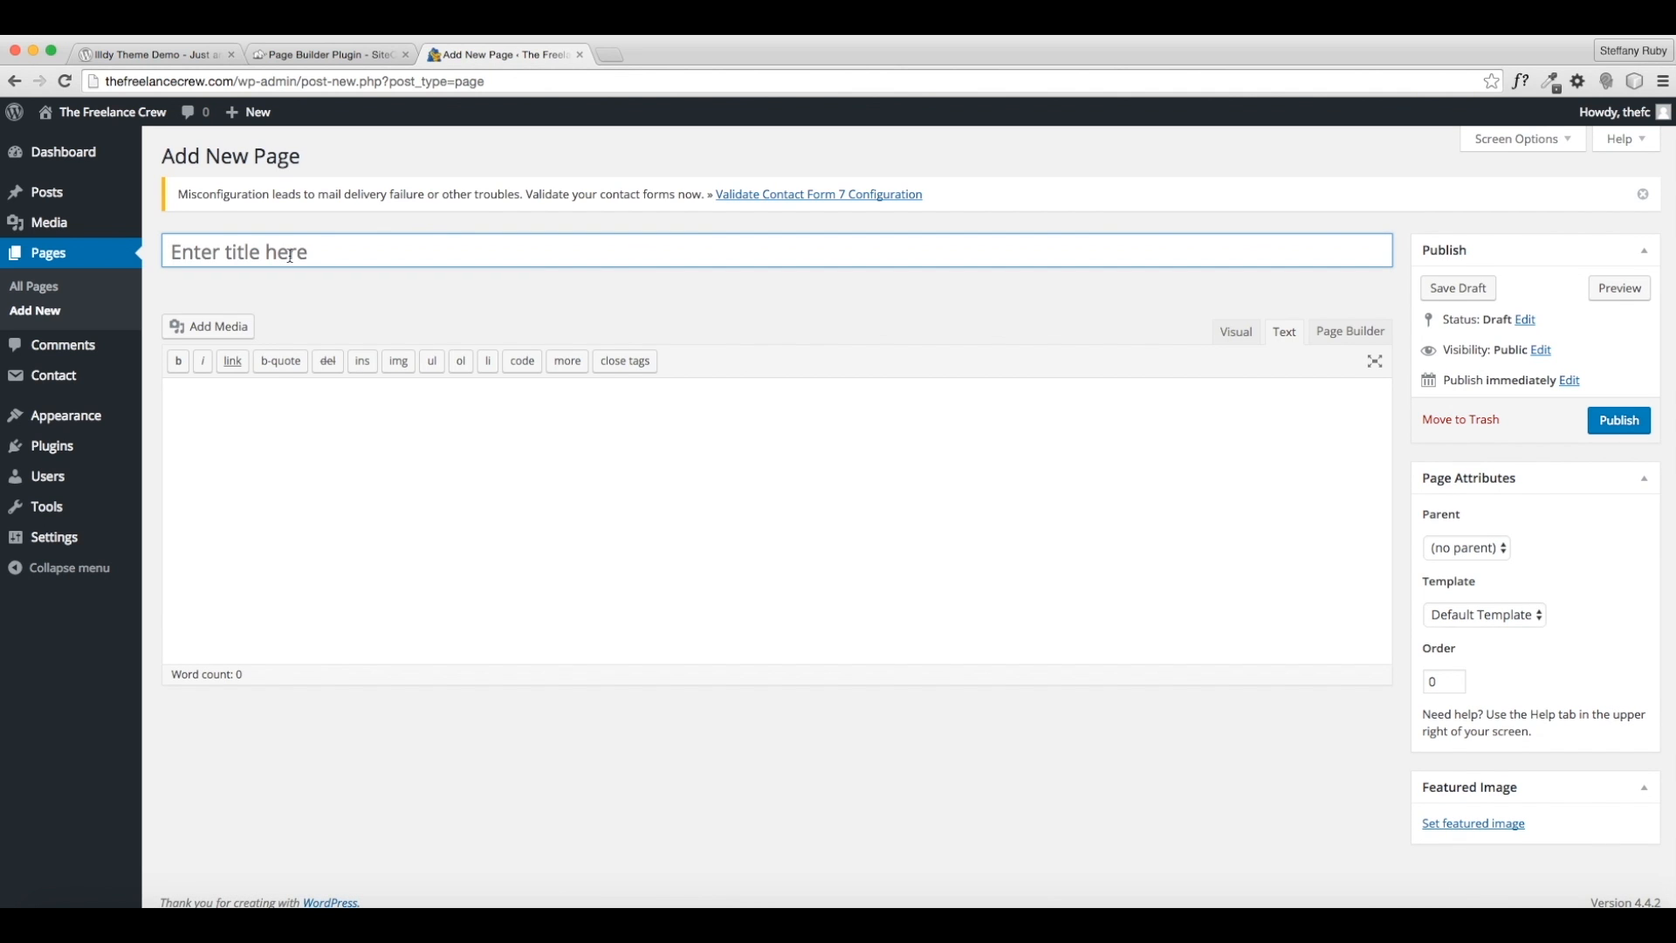
type("Contact")
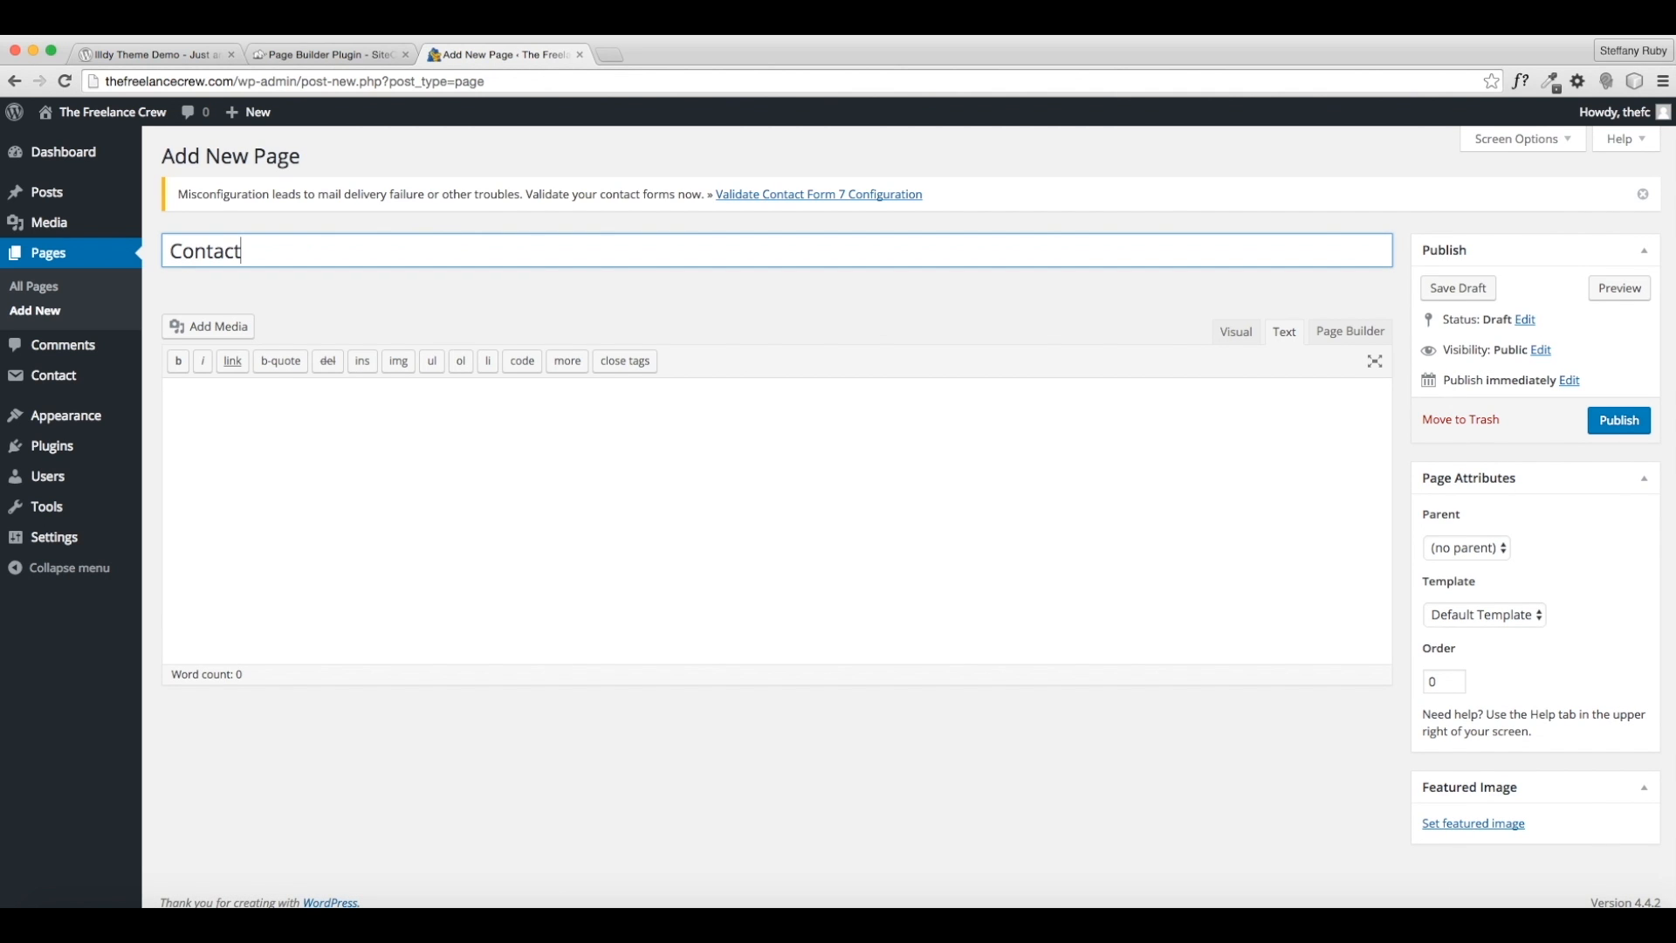
left_click(1606, 423)
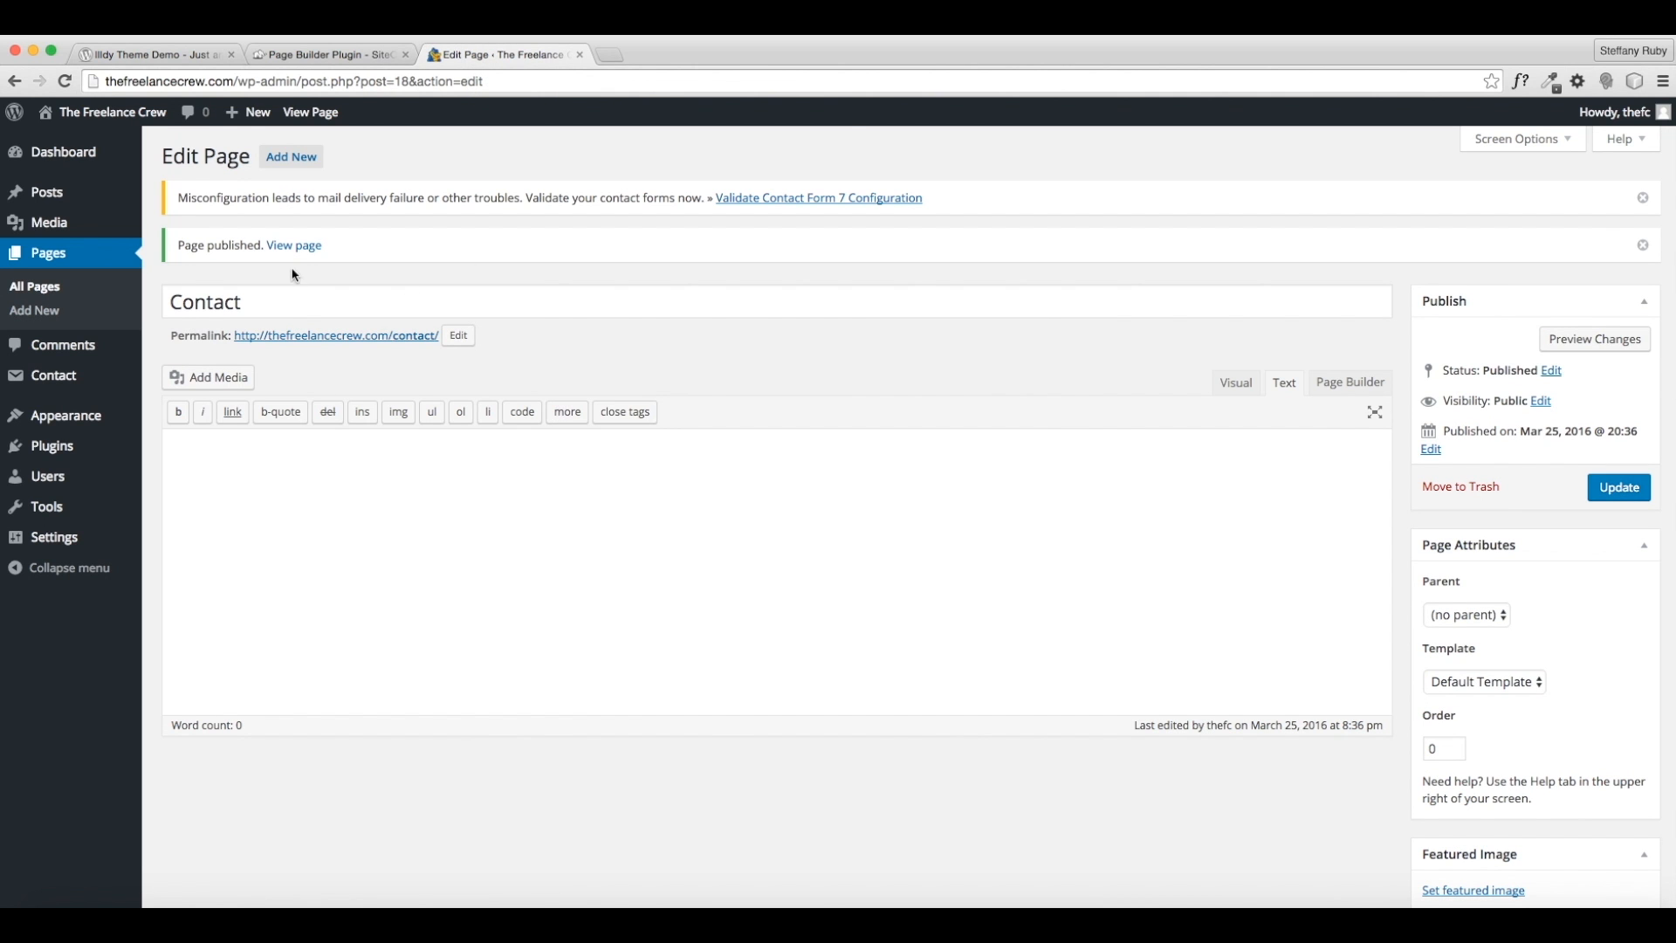
left_click(53, 288)
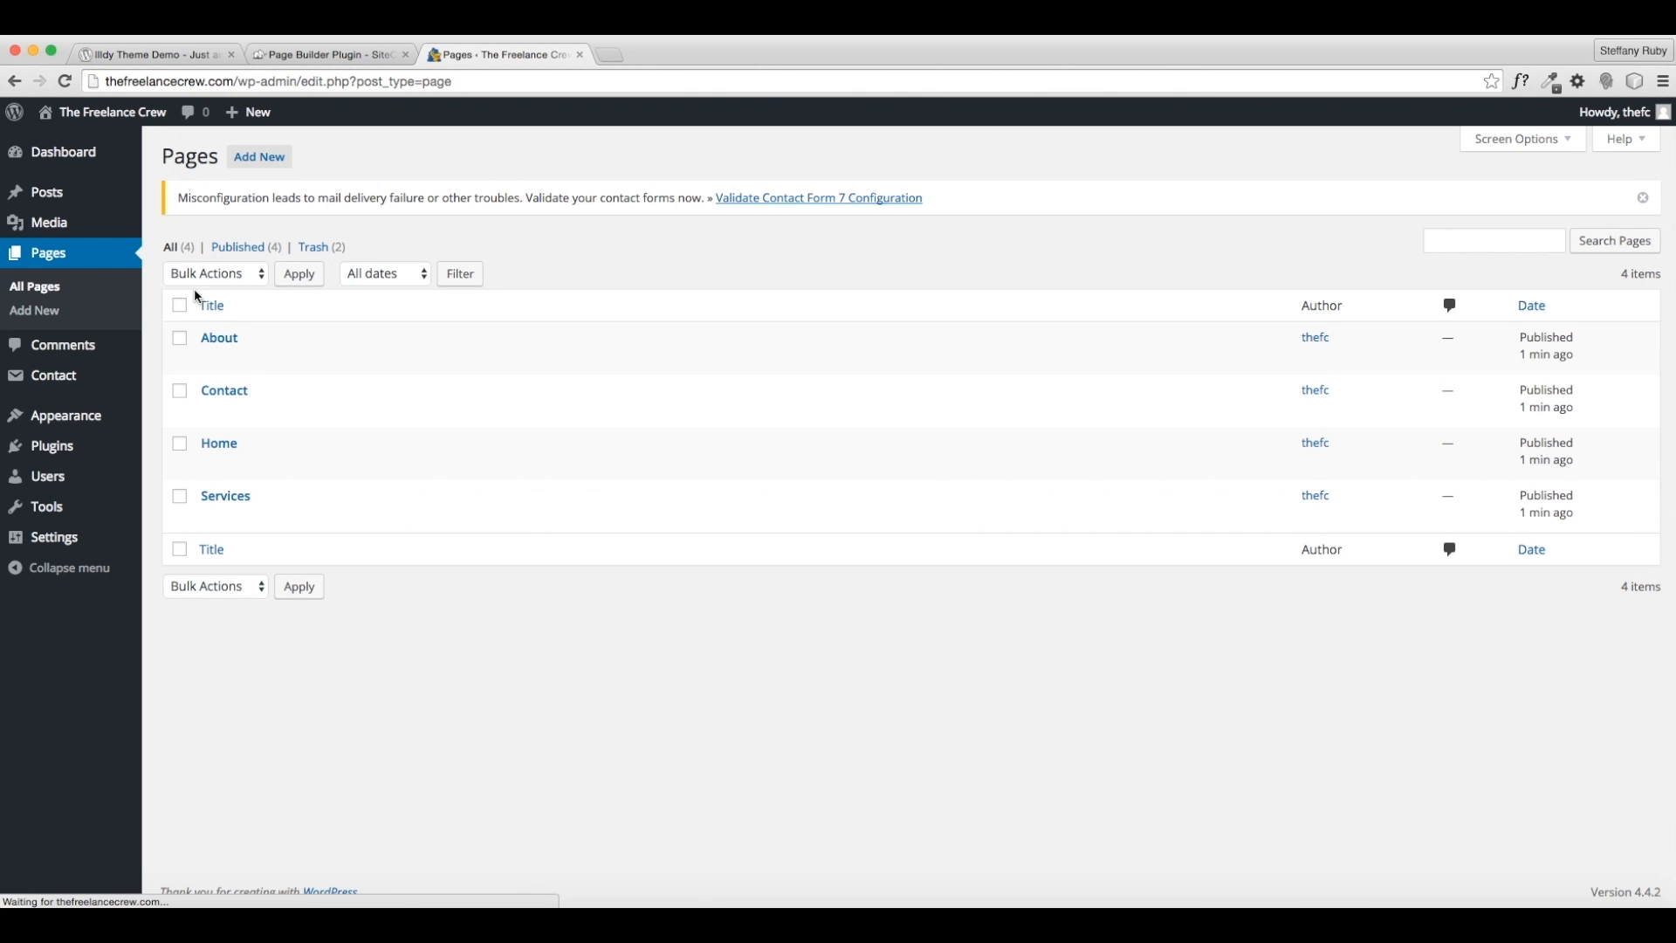
- In the menu editor, remove the Home custom link and order pages Home, About, Services, Contact
mouse_move(269, 496)
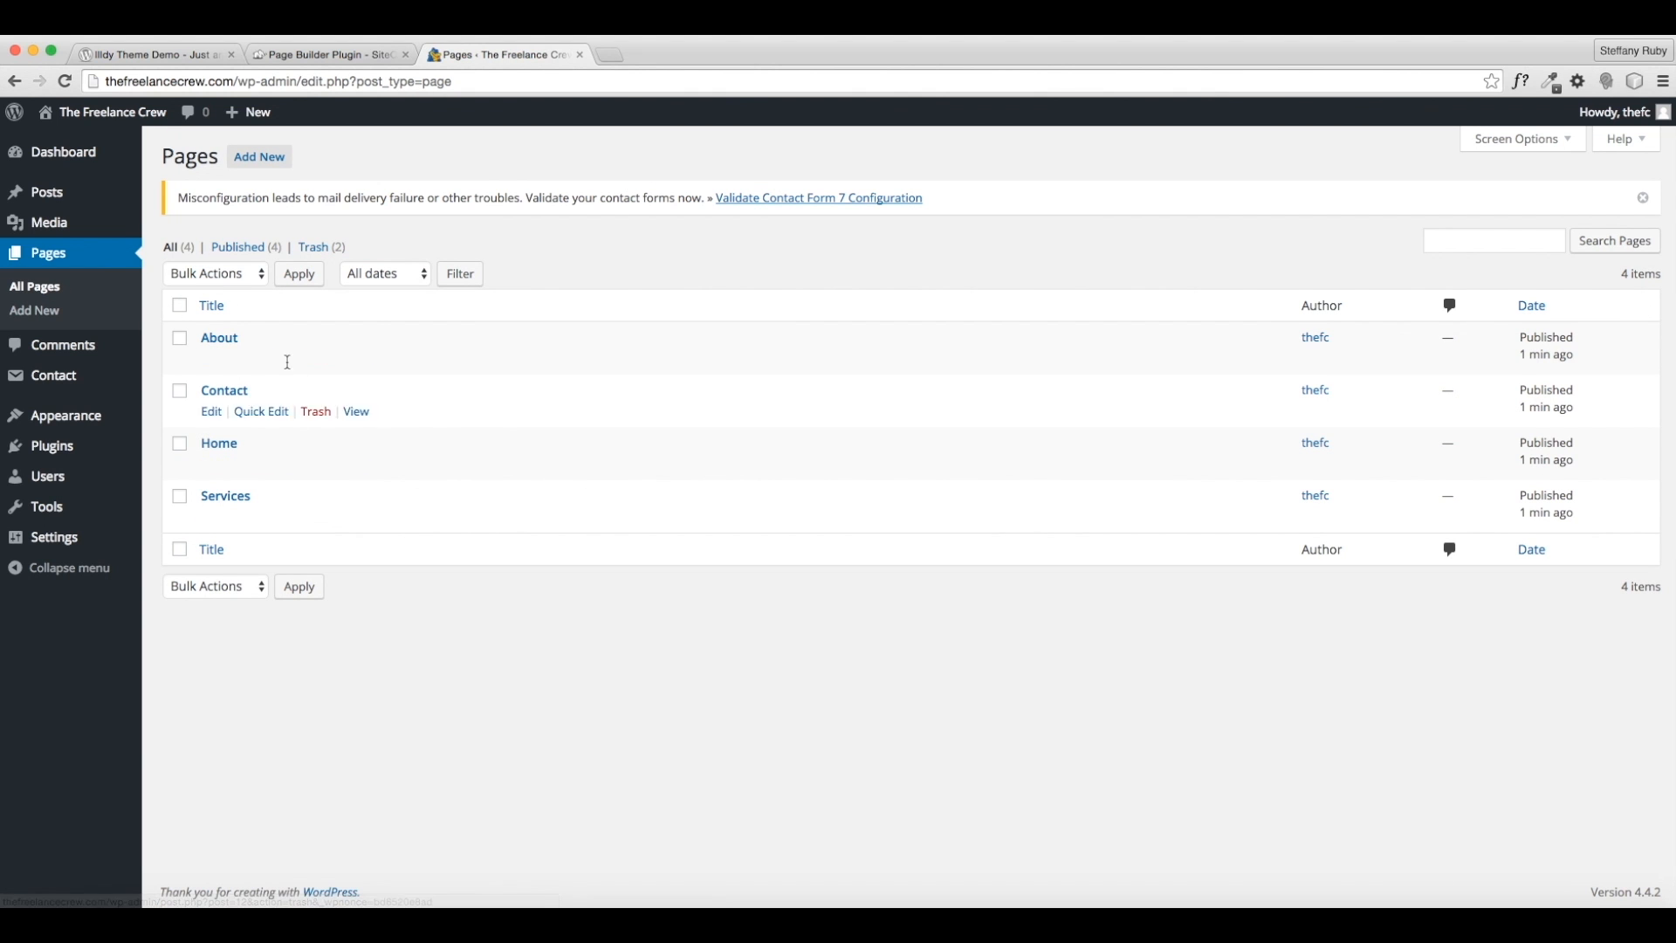
mouse_move(116, 424)
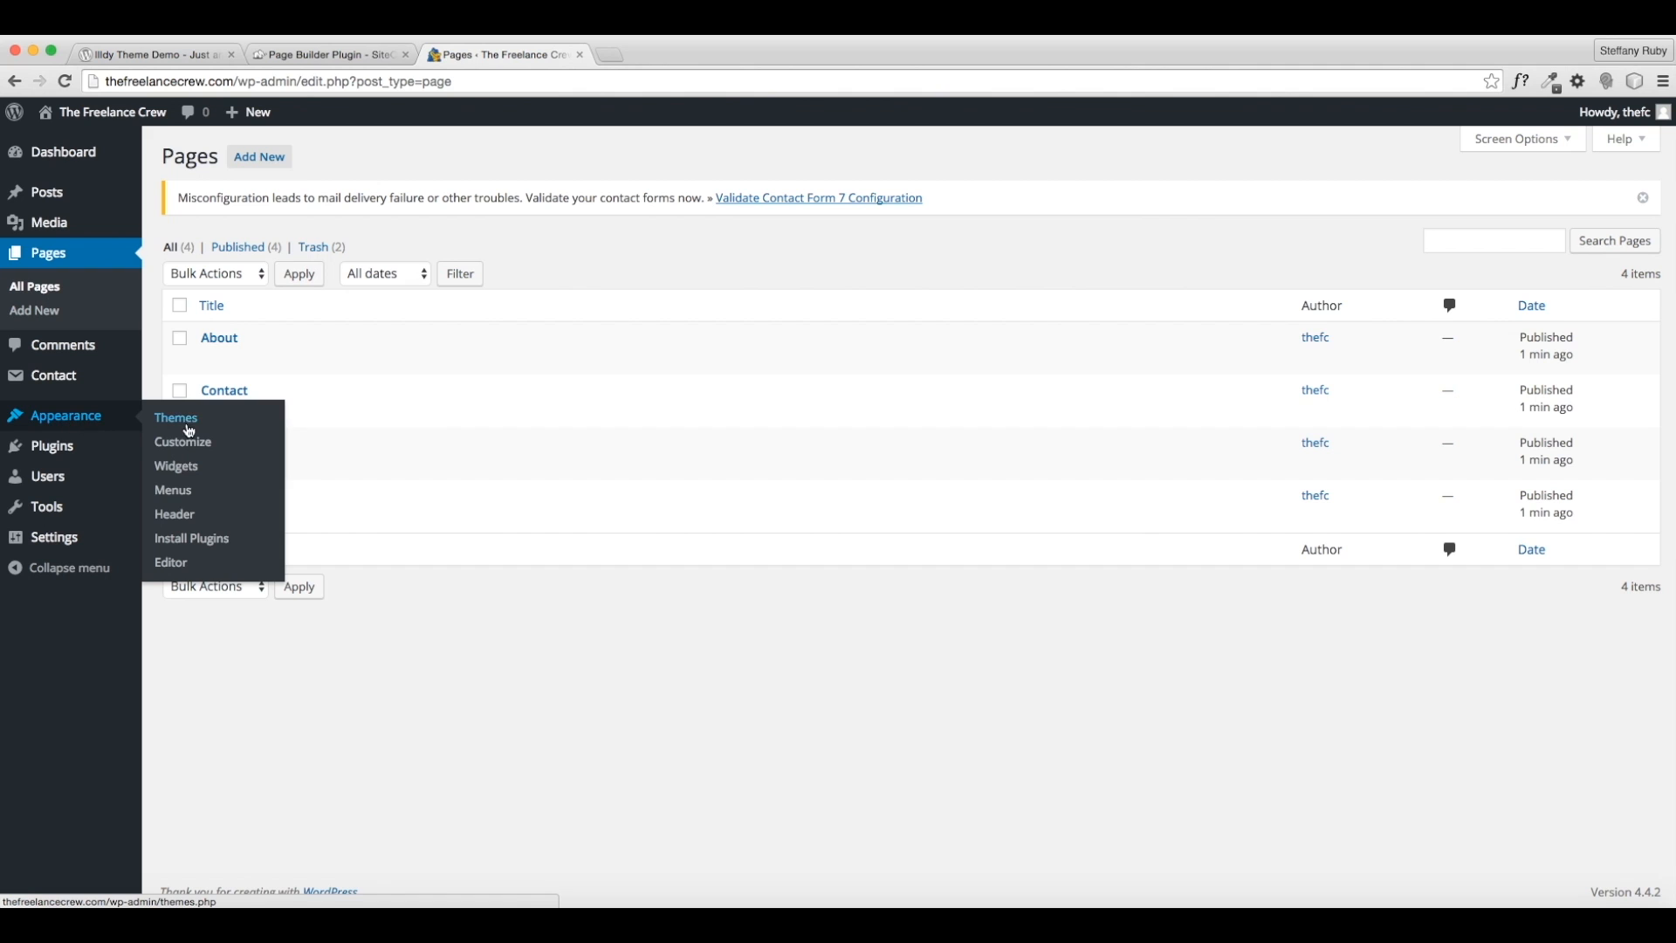
left_click(182, 495)
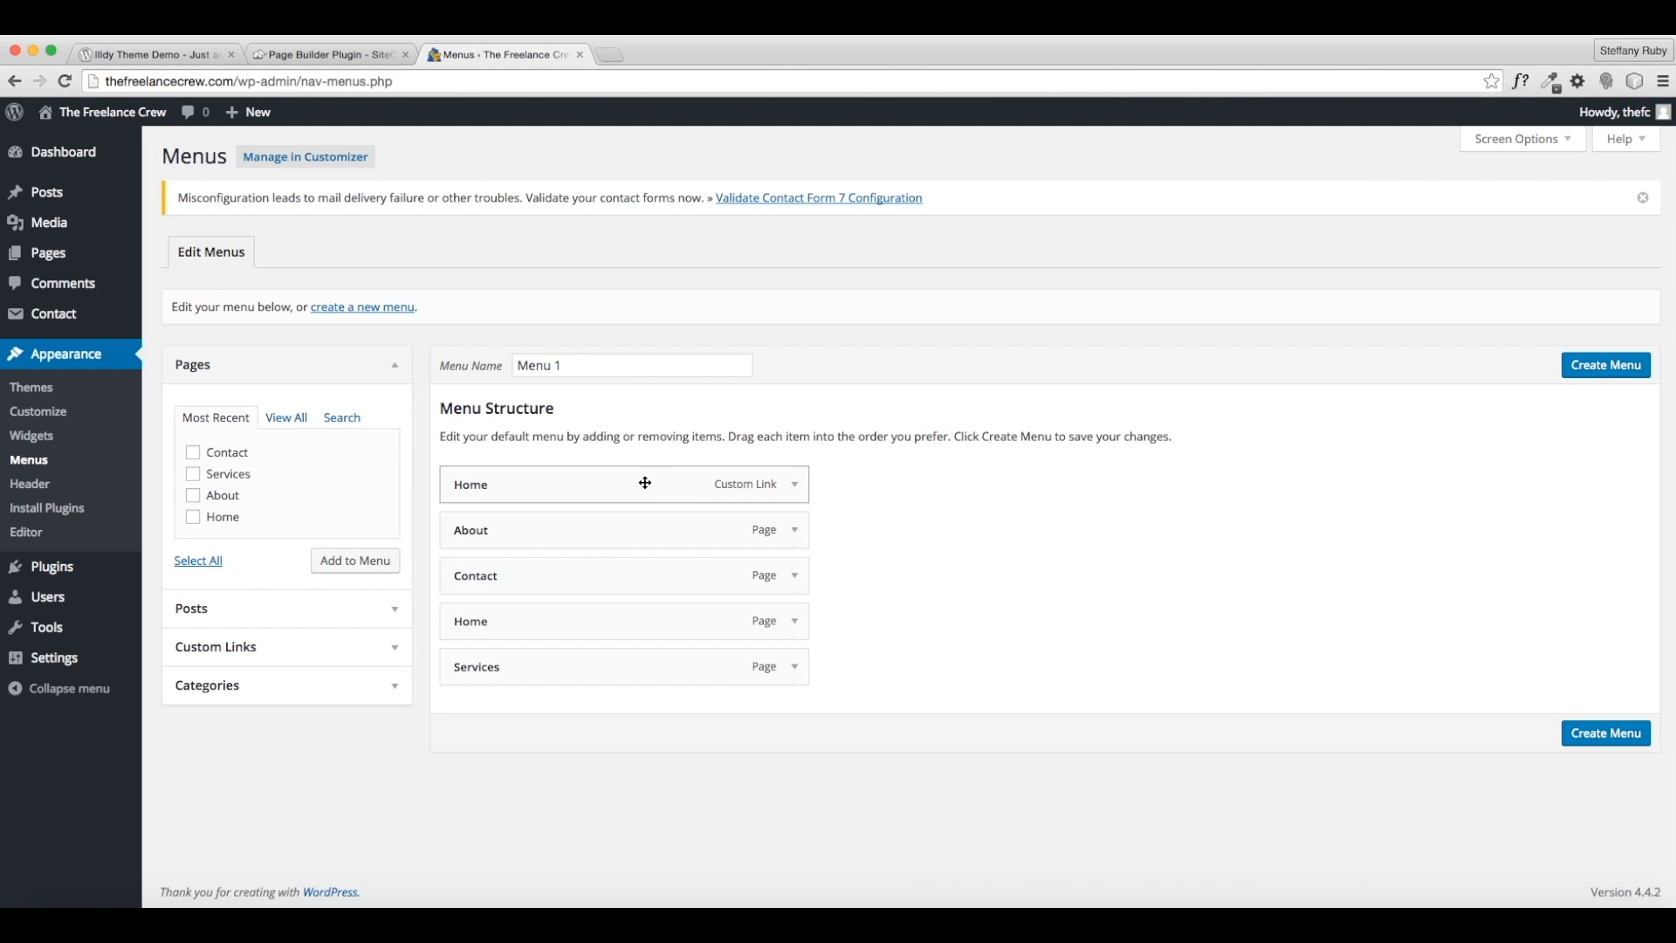
left_click(794, 485)
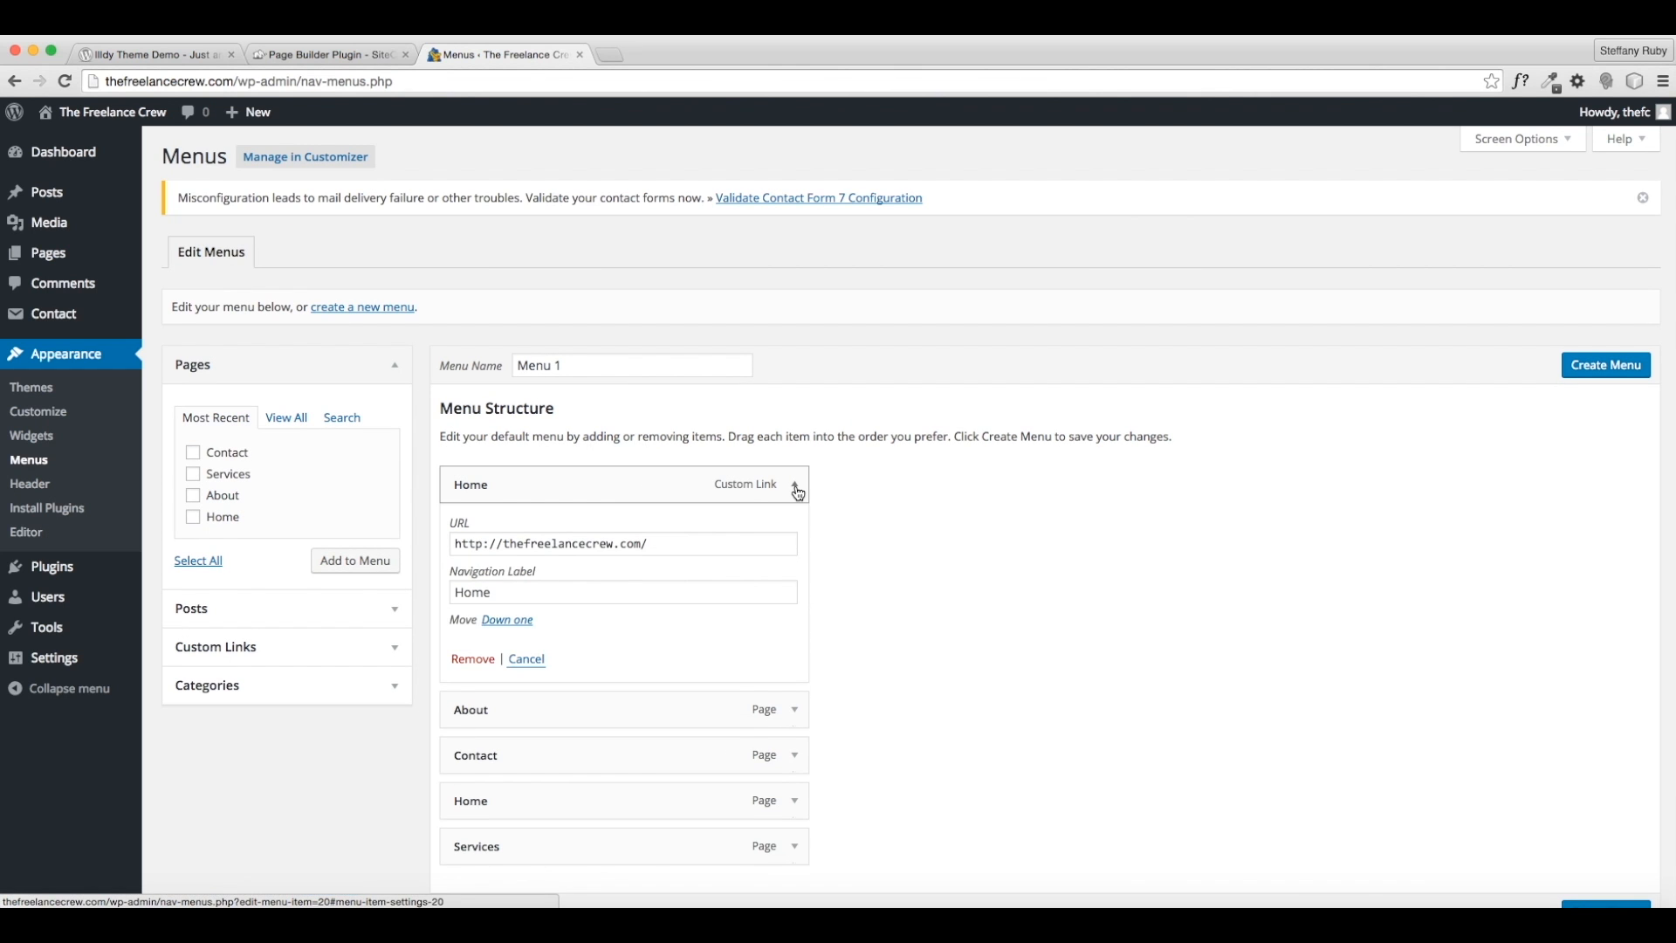
left_click(474, 659)
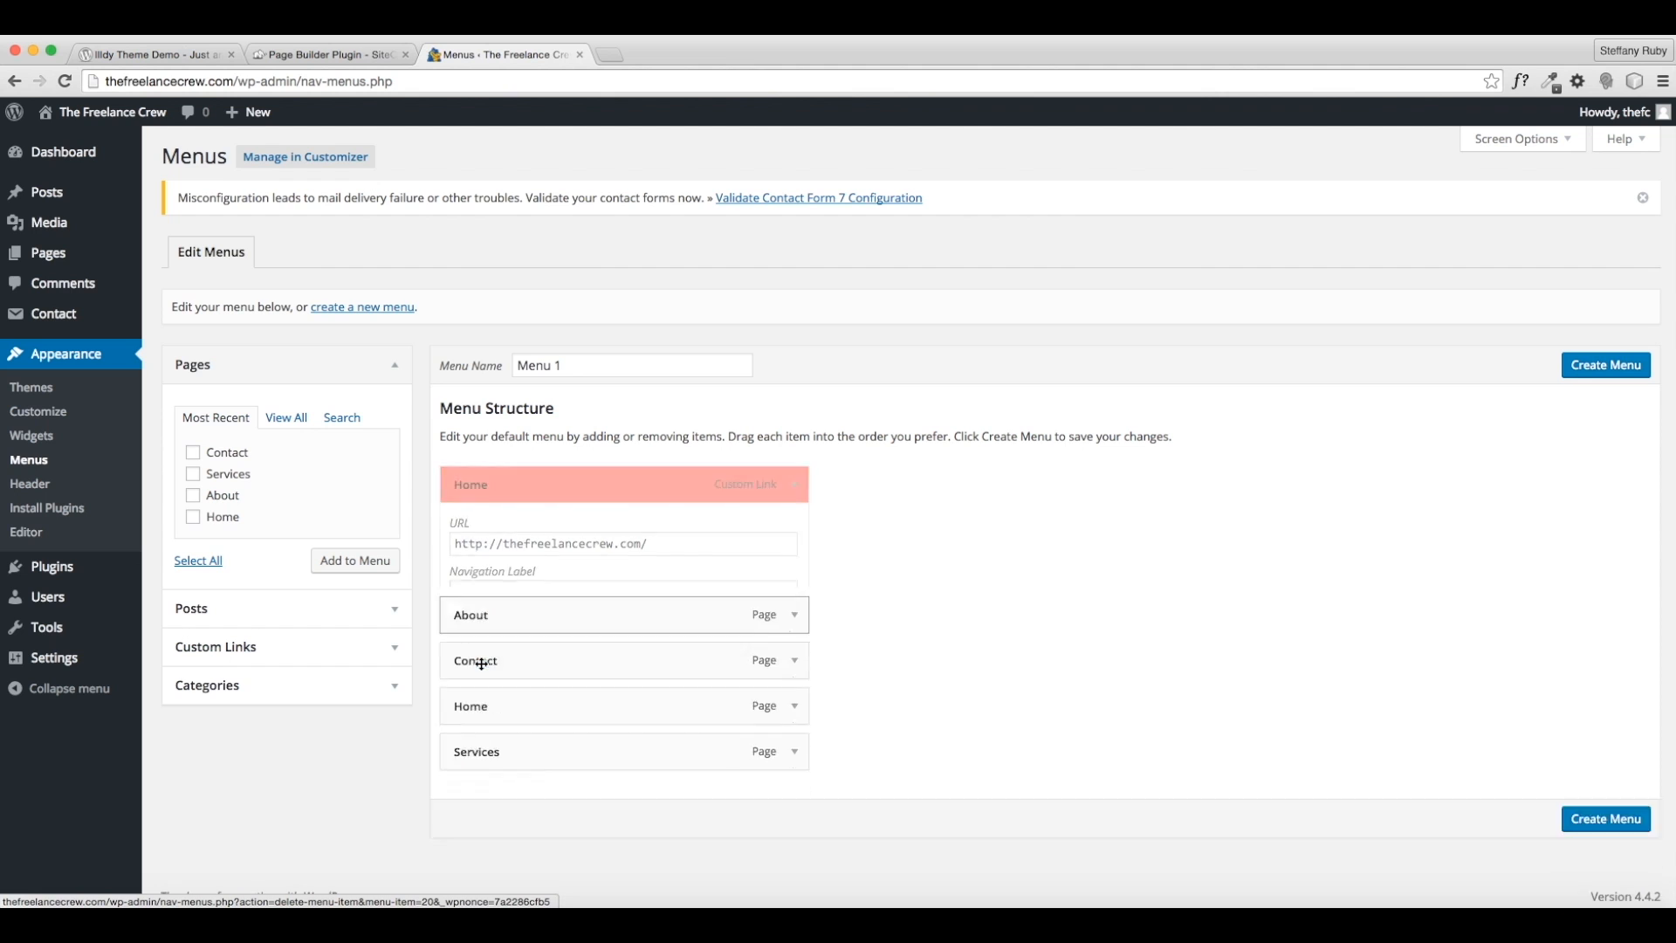
left_click_drag(607, 586, 602, 478)
double_click(516, 617)
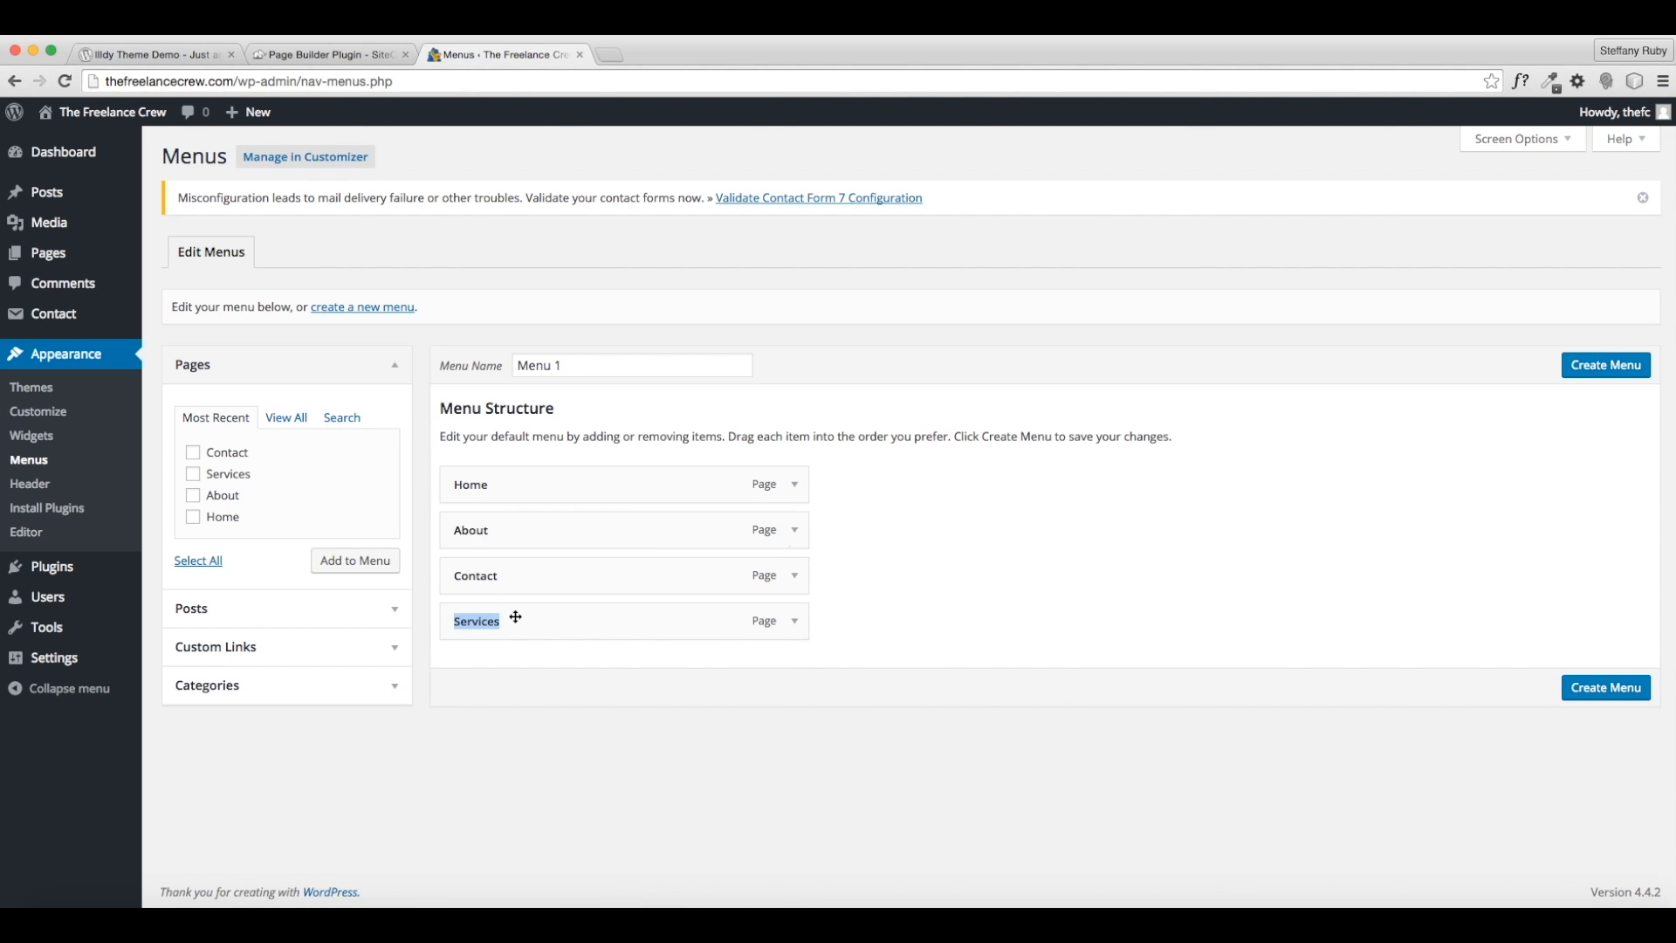
left_click_drag(516, 621, 524, 577)
- Create Menu 1, assign it as the Primary Menu, save, and view the live site
left_click(1642, 370)
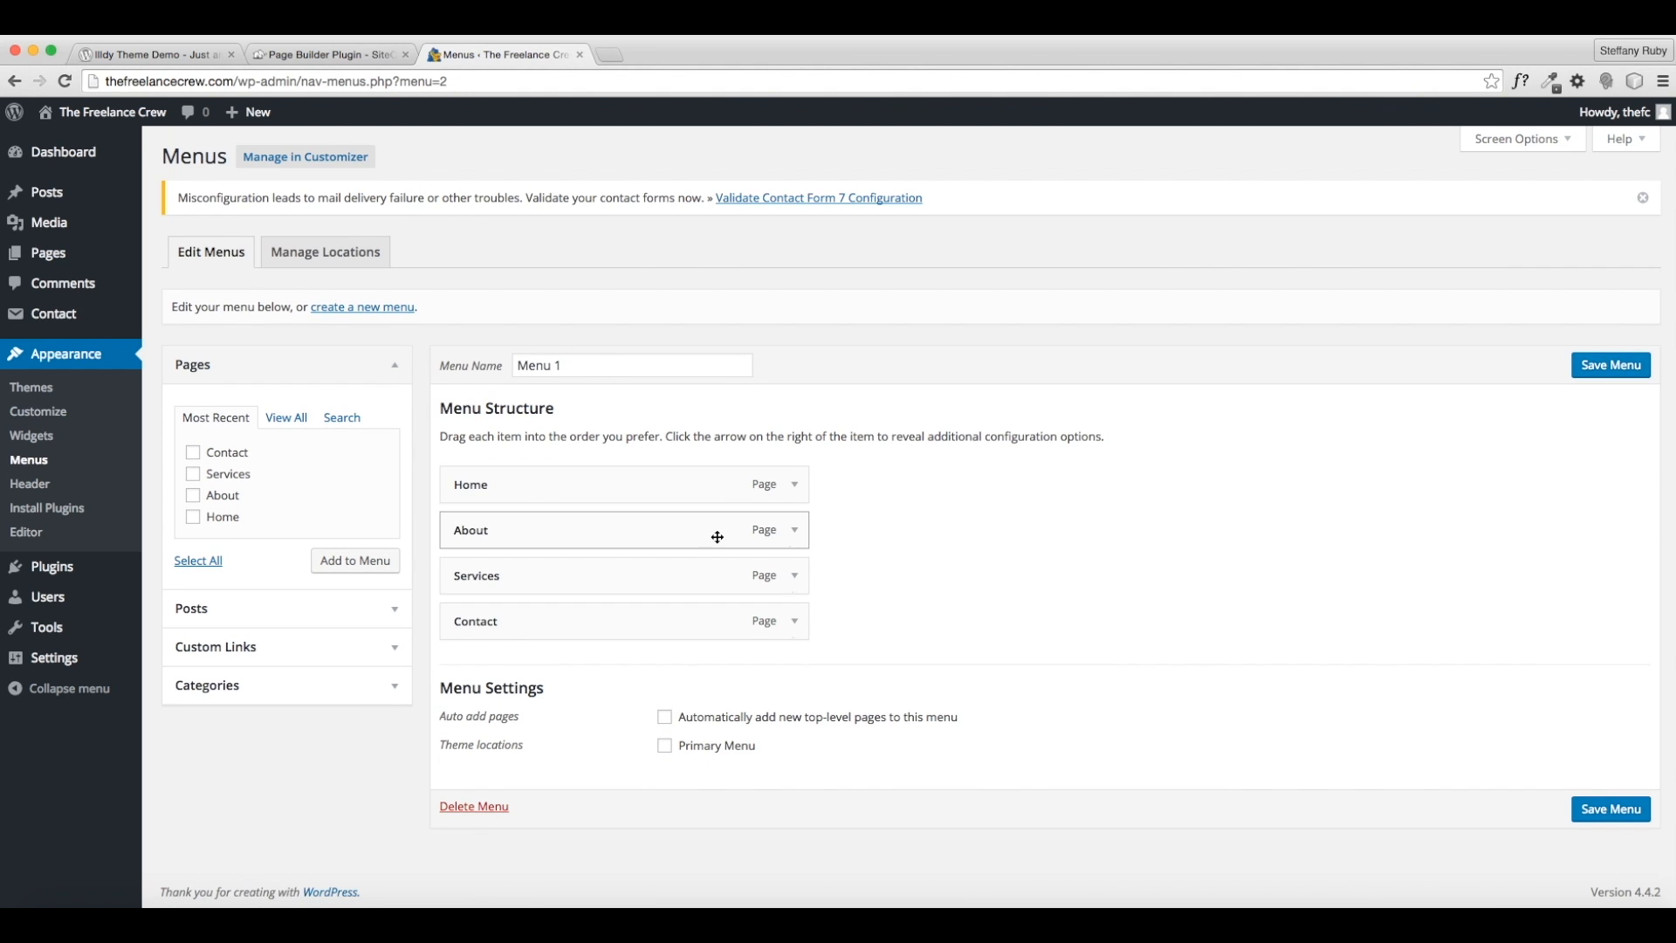
left_click(680, 748)
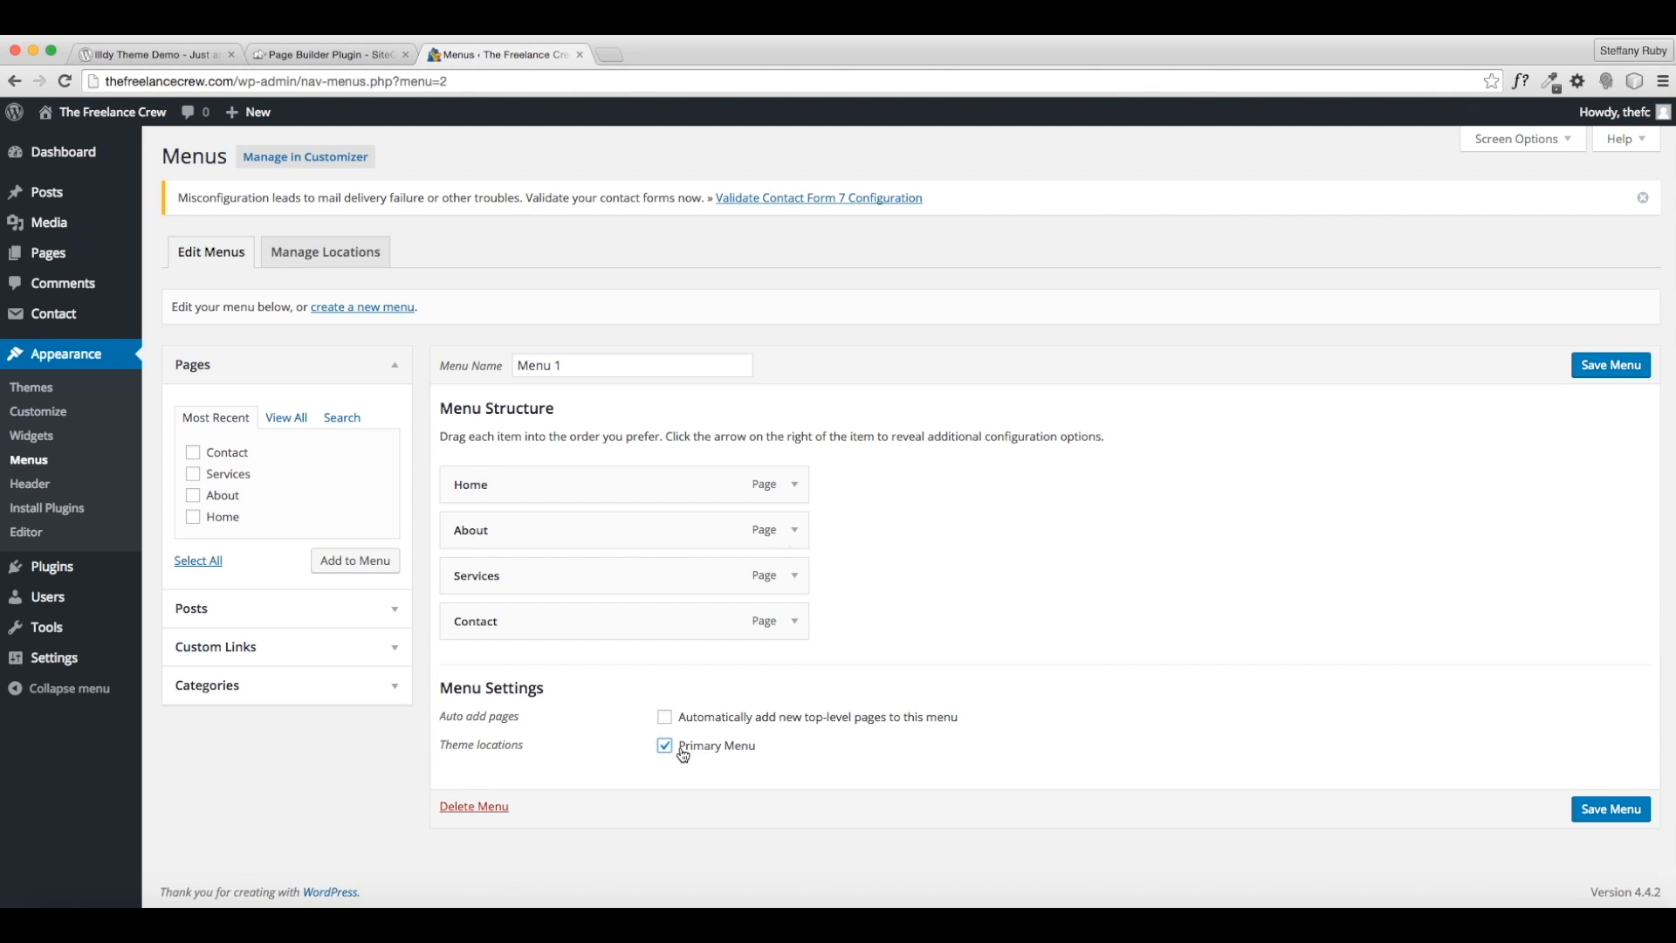
left_click(1597, 820)
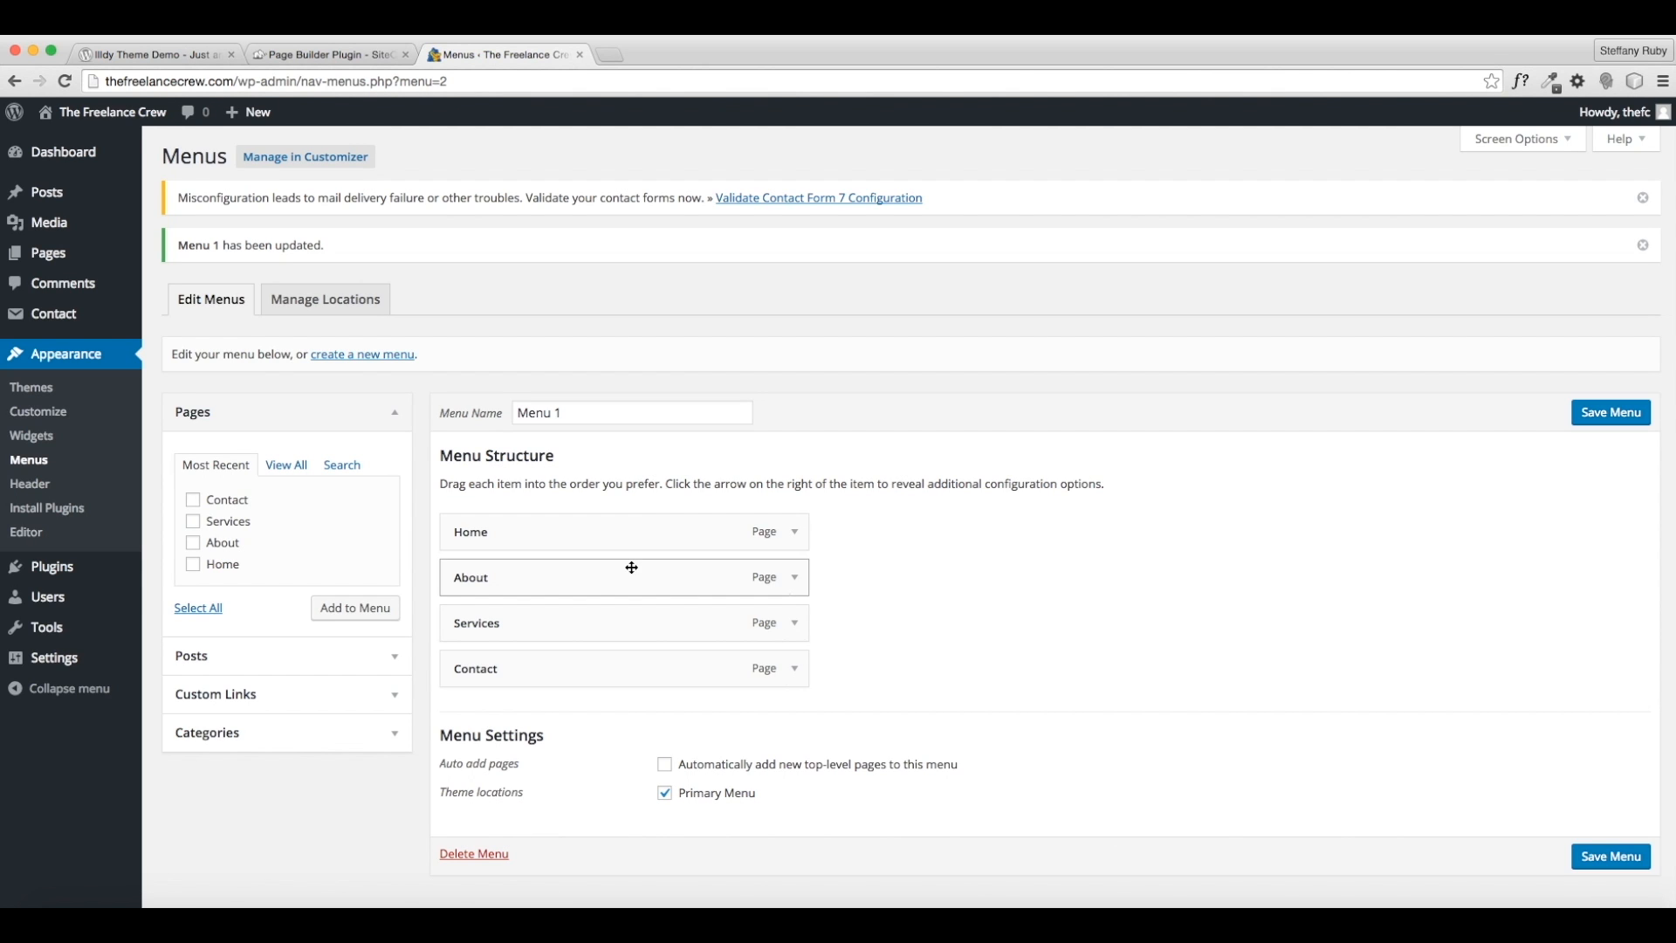
left_click(110, 114)
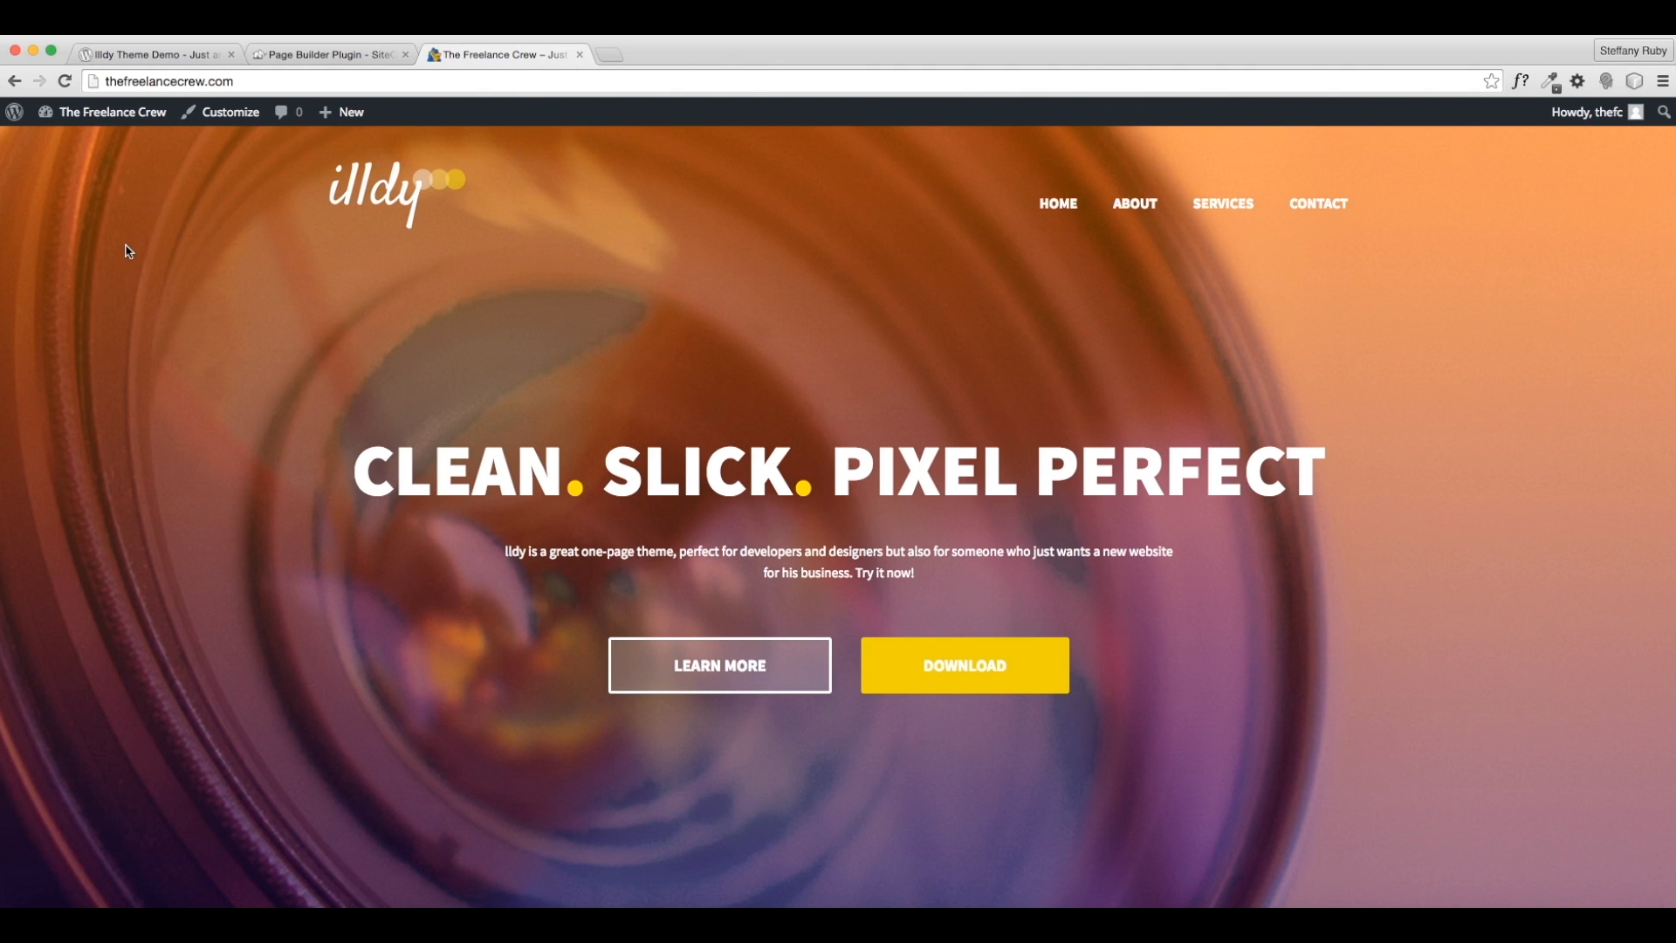
- View the Customizer's General Options > Preloader settings, then switch to the Illdy theme demo
left_click(240, 122)
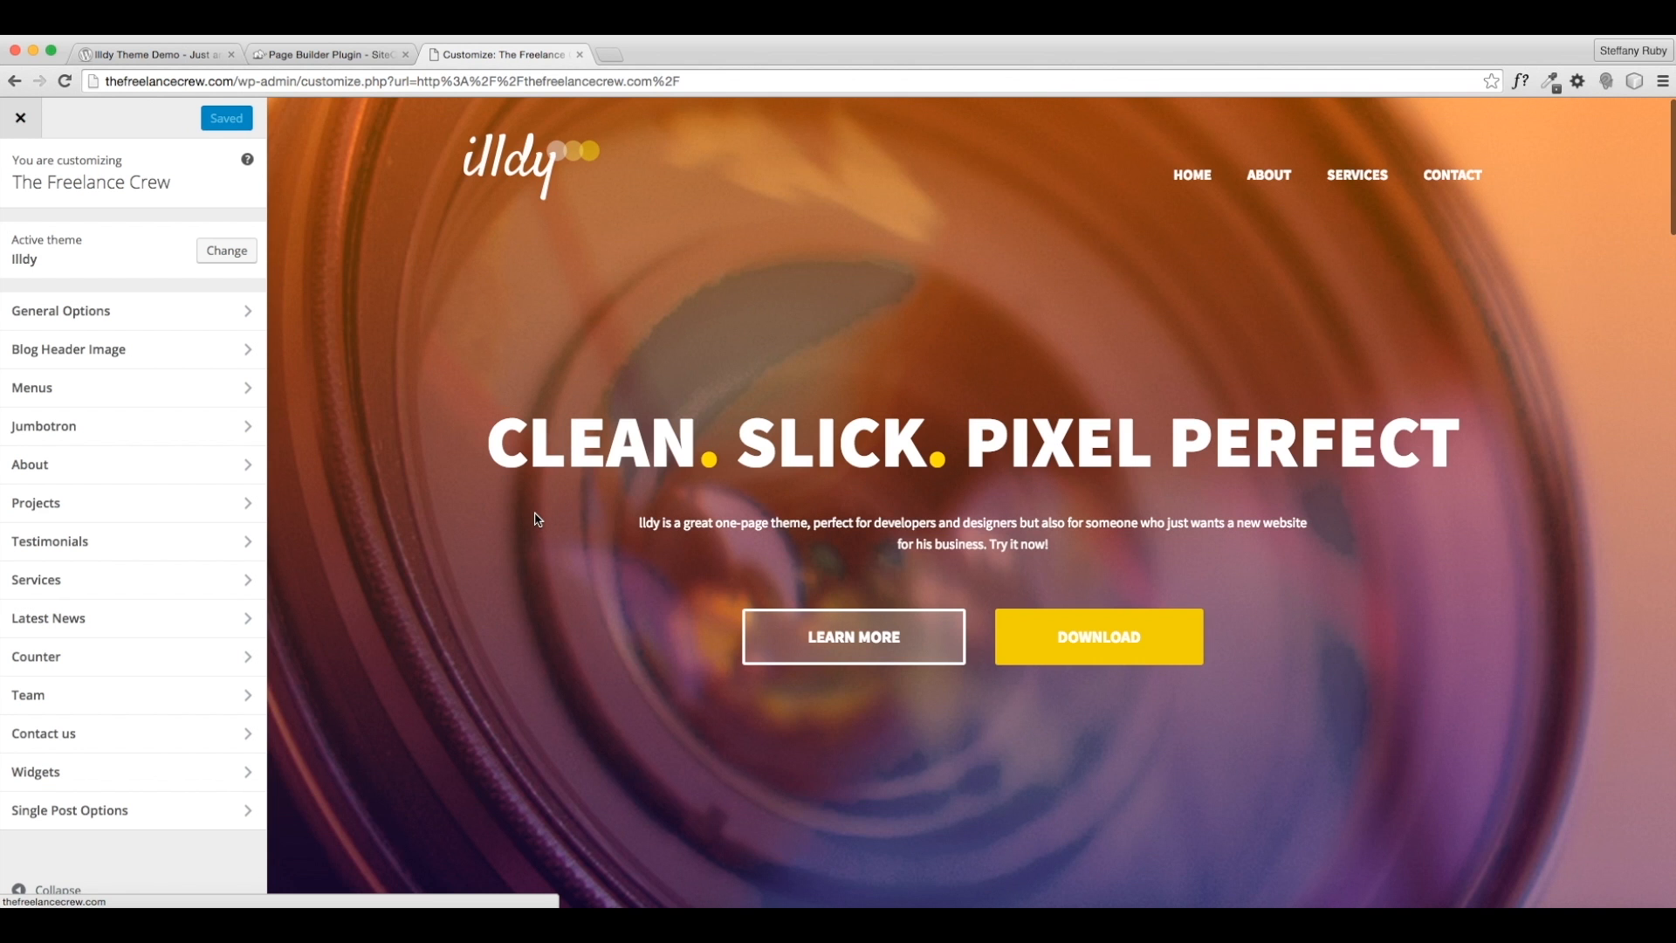
scroll(537, 521, "down", 5)
scroll(534, 521, "down", 4)
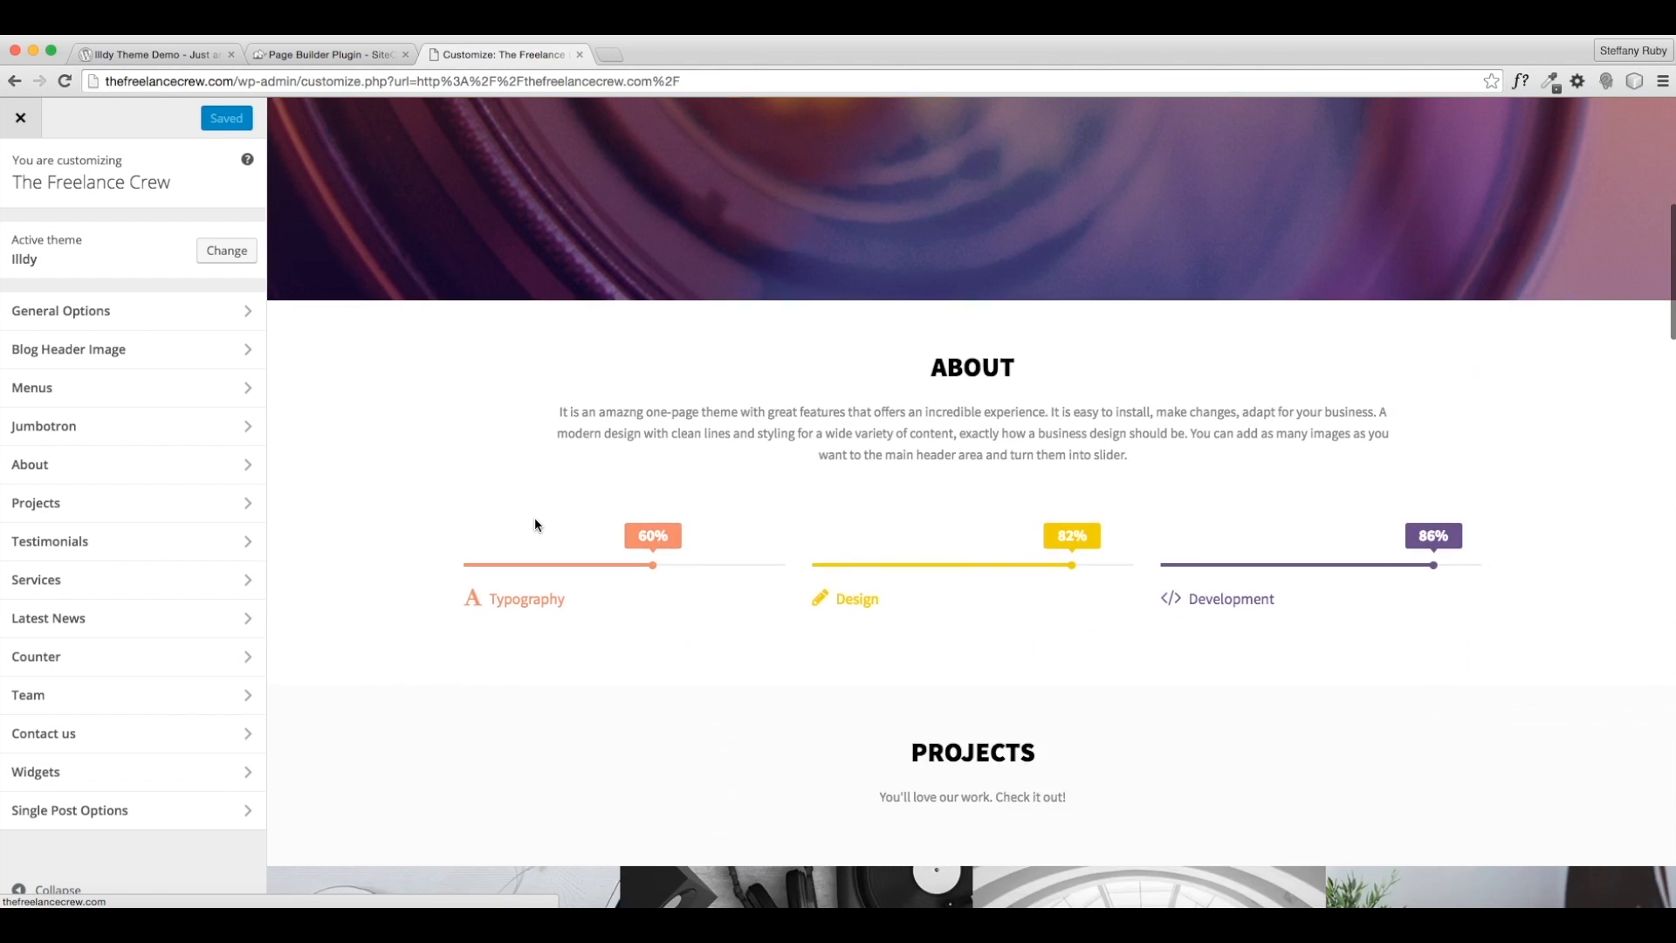
scroll(534, 521, "up", 7)
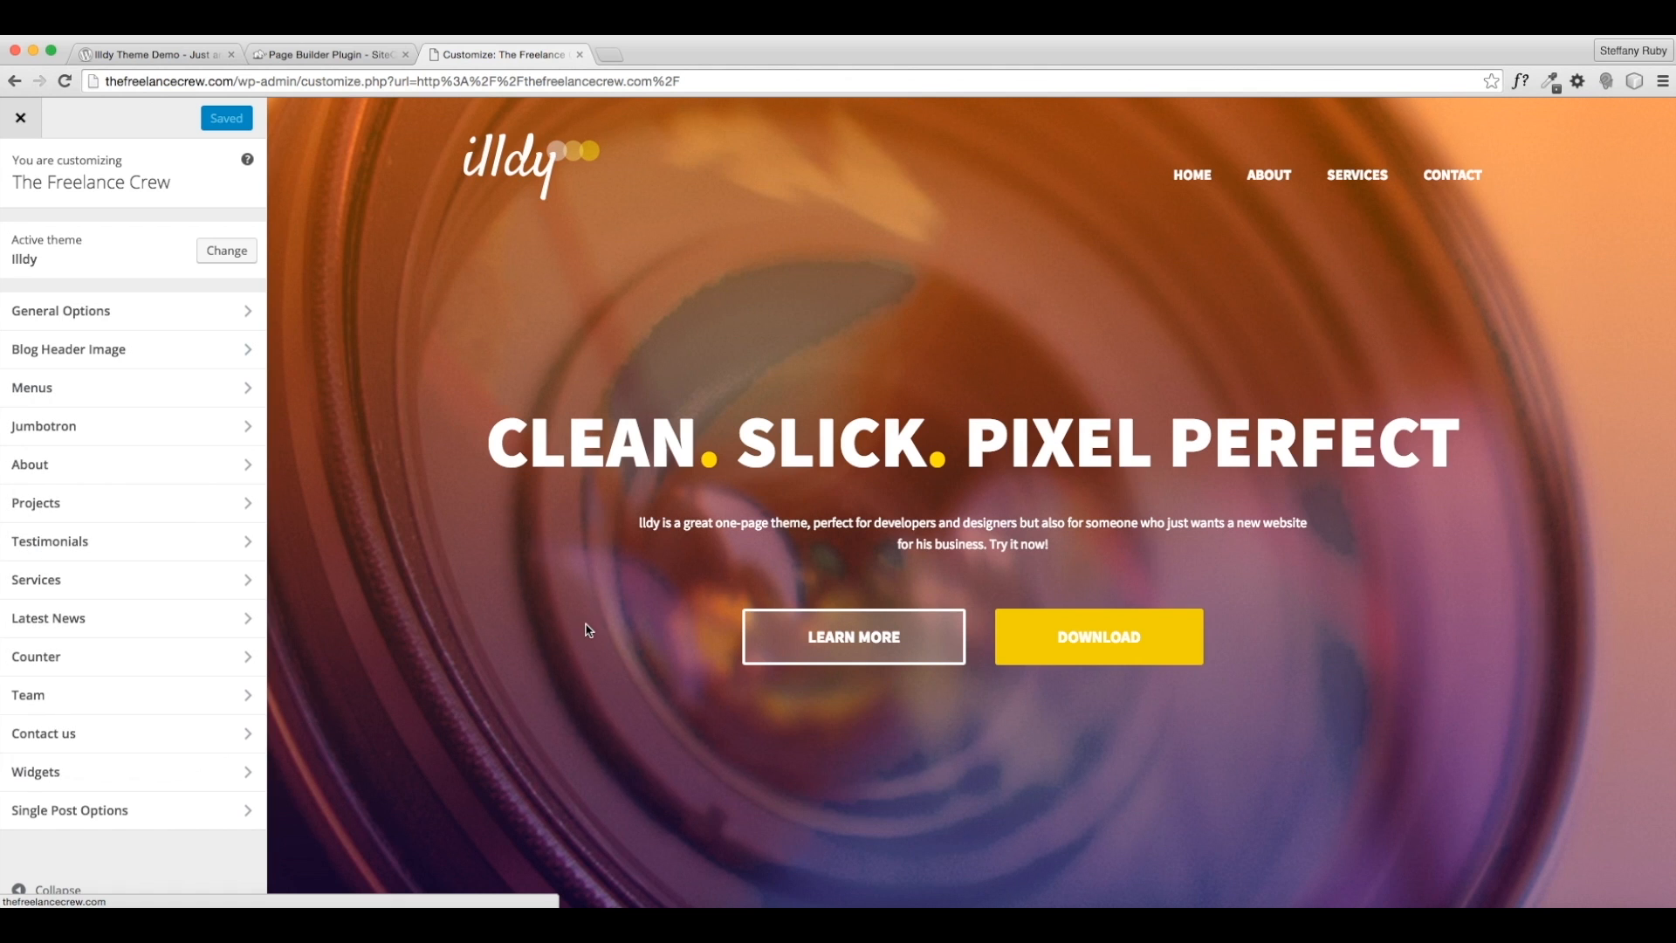
left_click(96, 316)
left_click(92, 244)
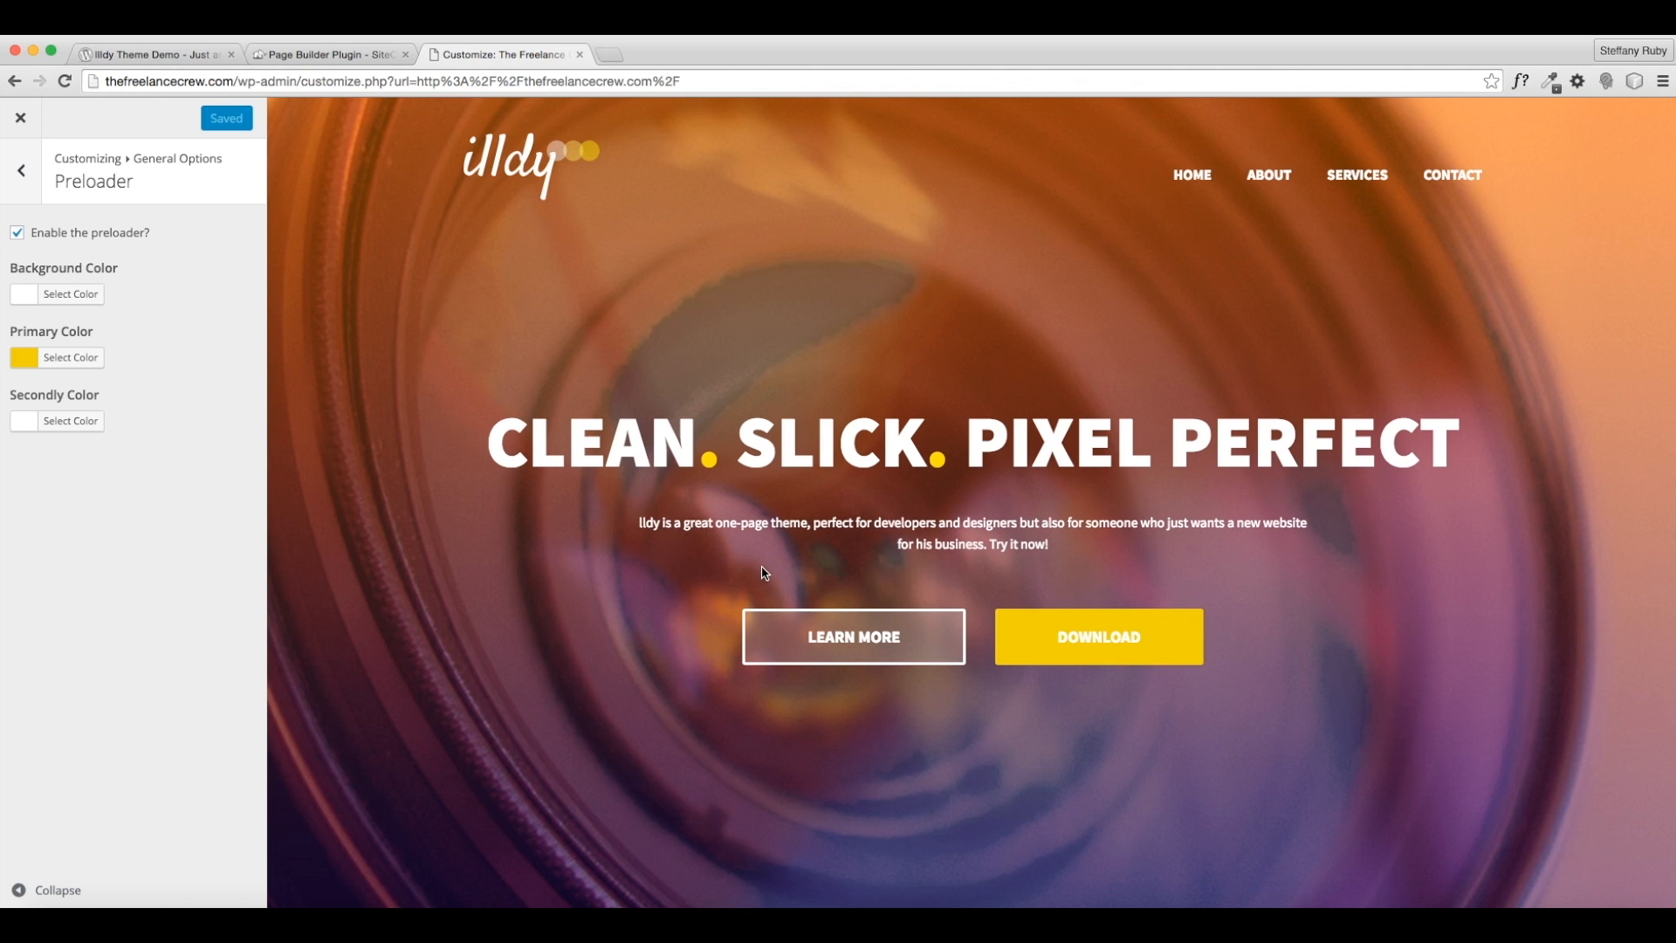
left_click(198, 55)
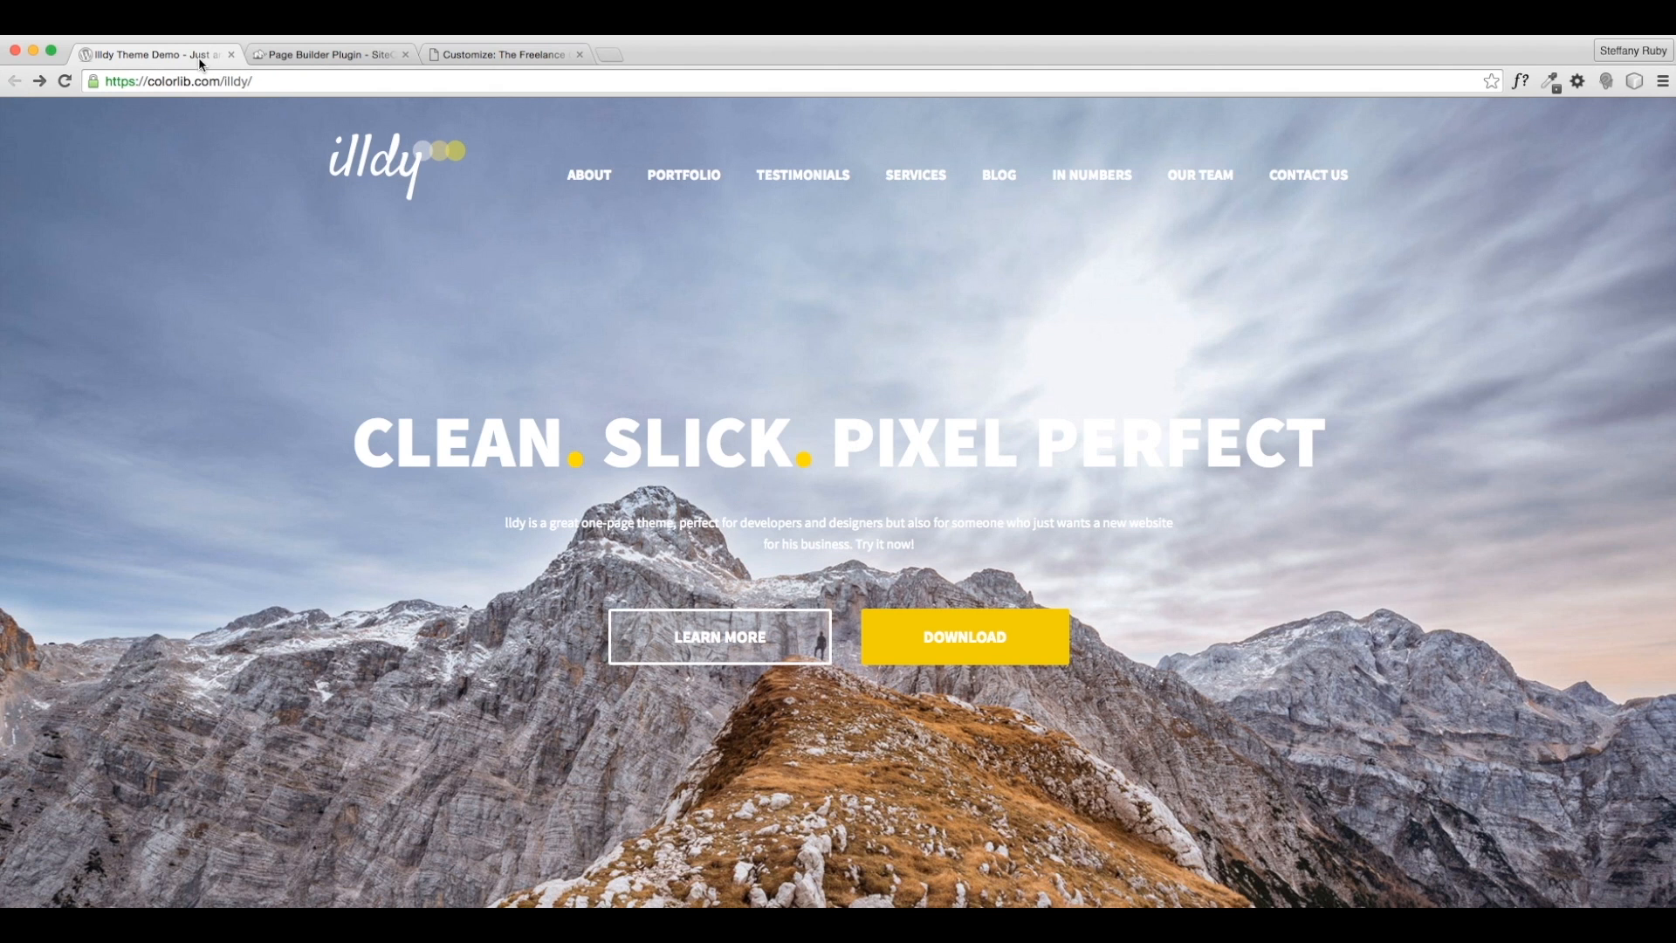
left_click(65, 82)
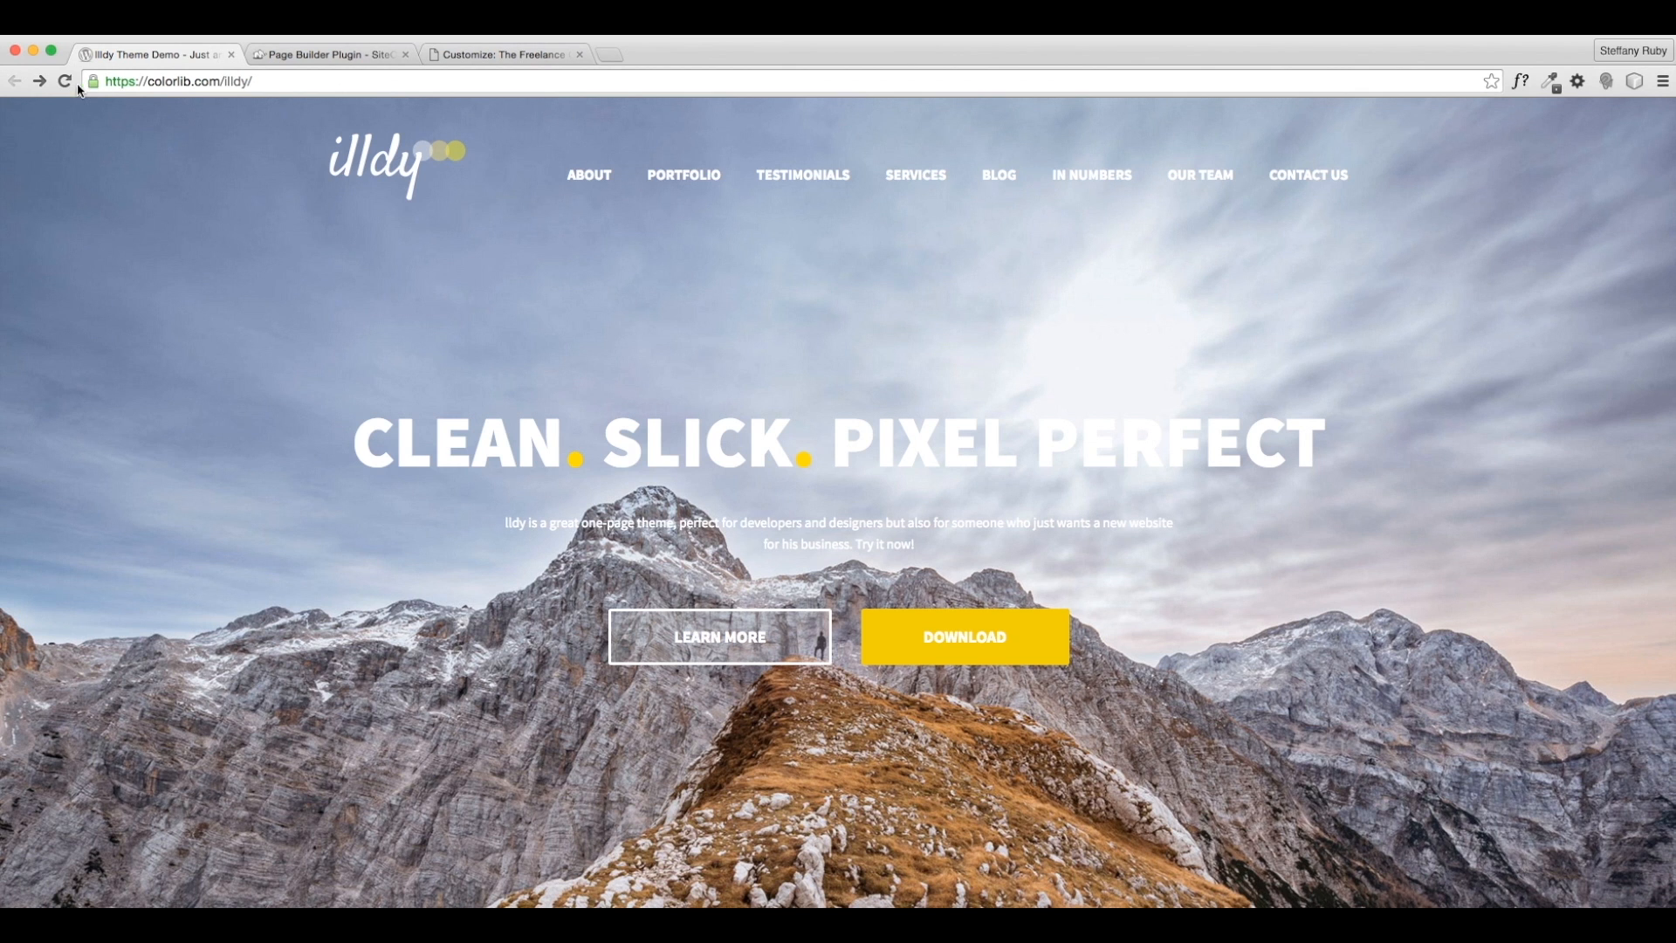
left_click(73, 84)
left_click(506, 55)
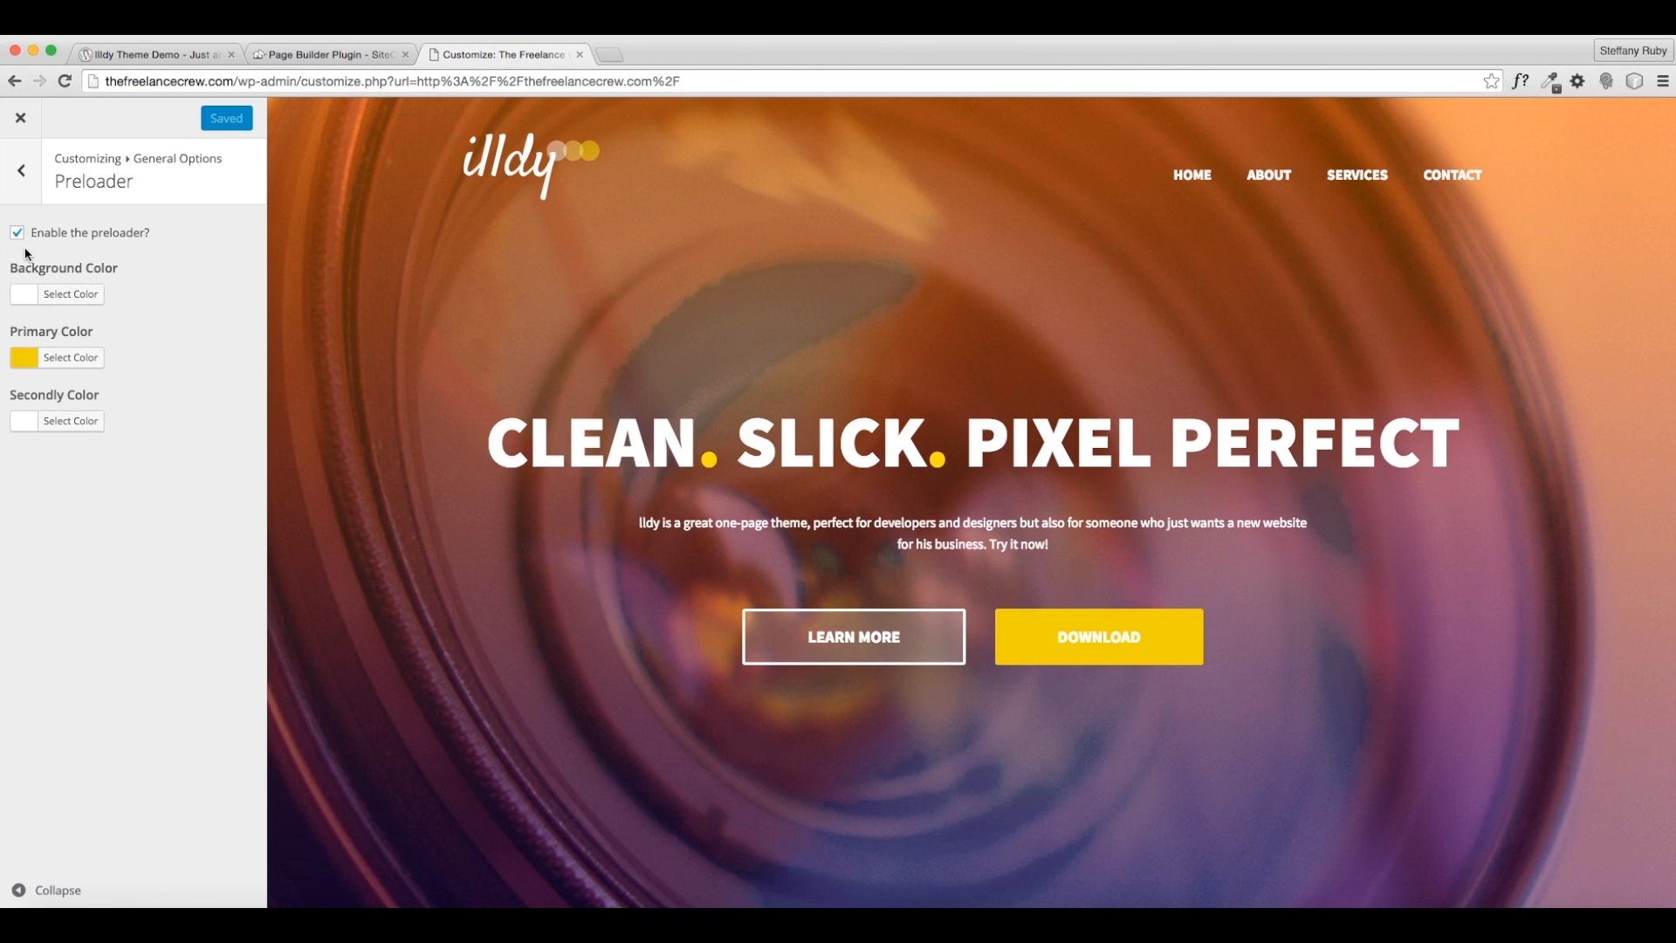
- Check the preloader's primary colour picker under General Options without changing it
left_click(23, 187)
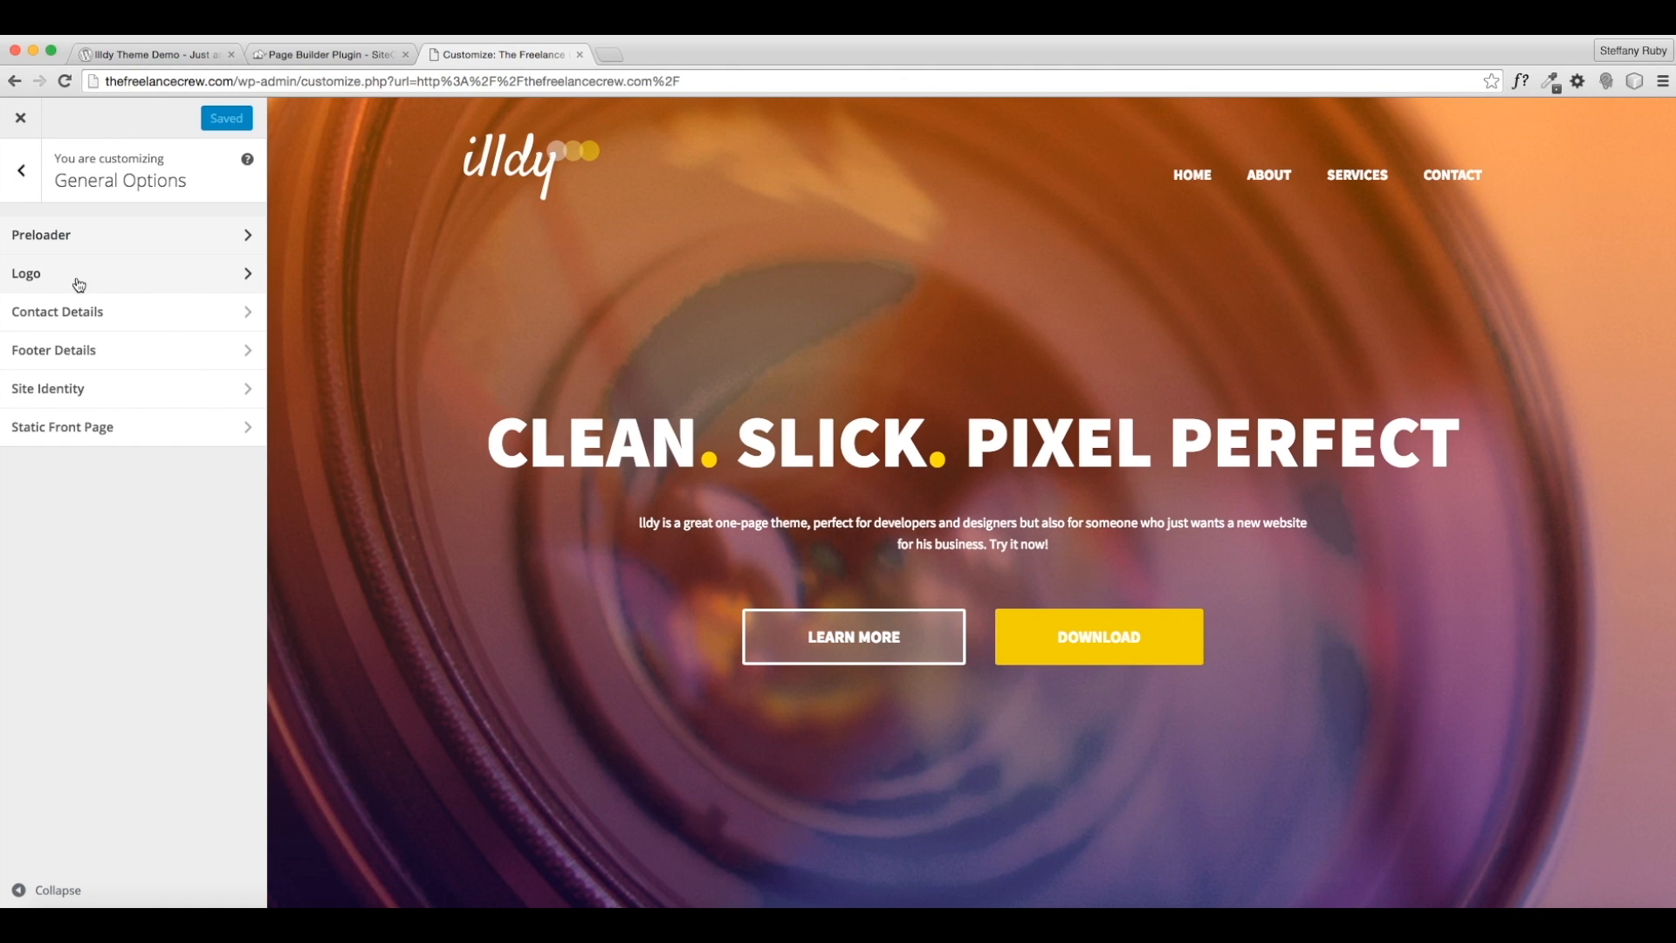
left_click(41, 234)
left_click(71, 359)
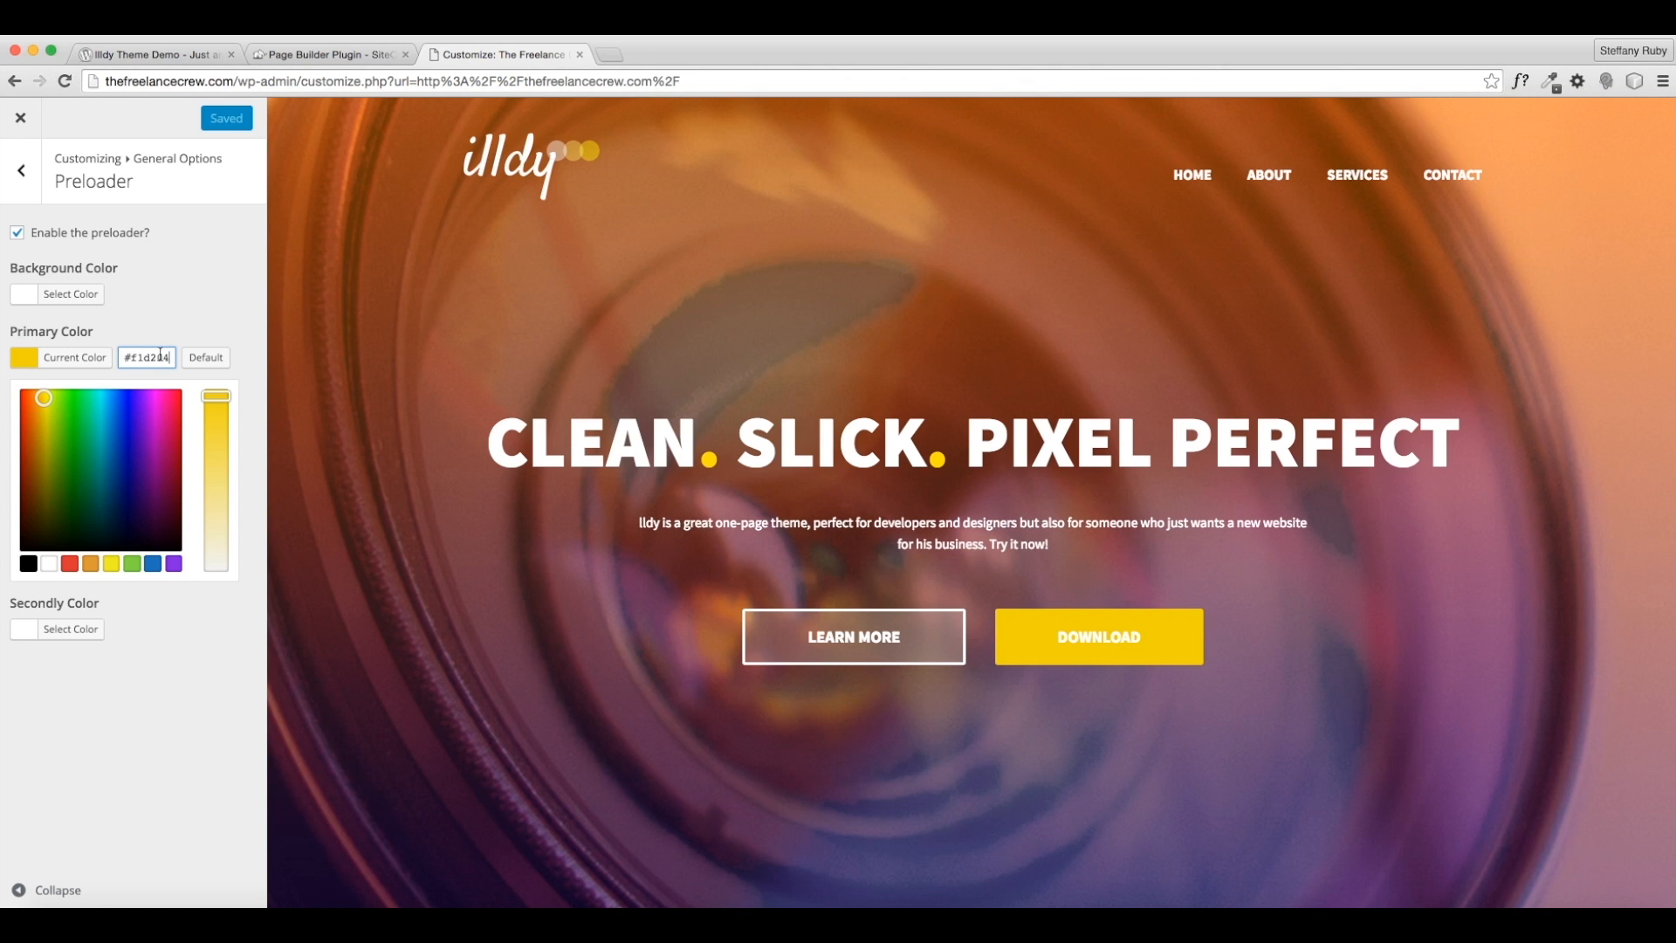
left_click(22, 171)
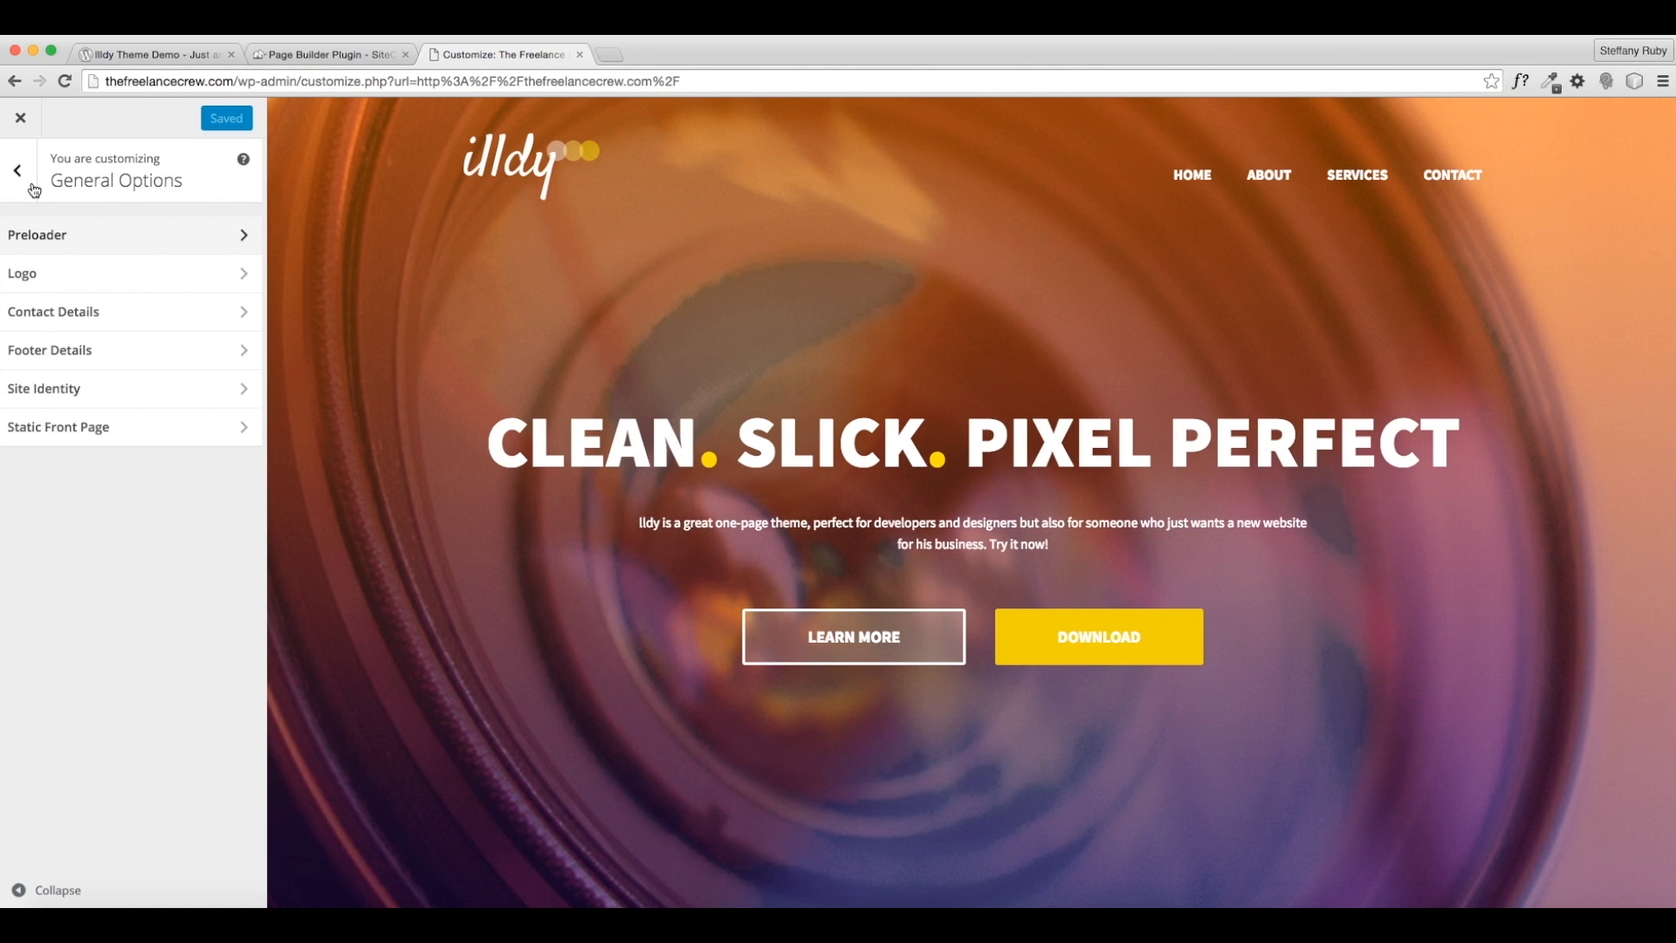
- Remove the image logo, rename the company name to 'The Freelance Crew', and publish
left_click(93, 287)
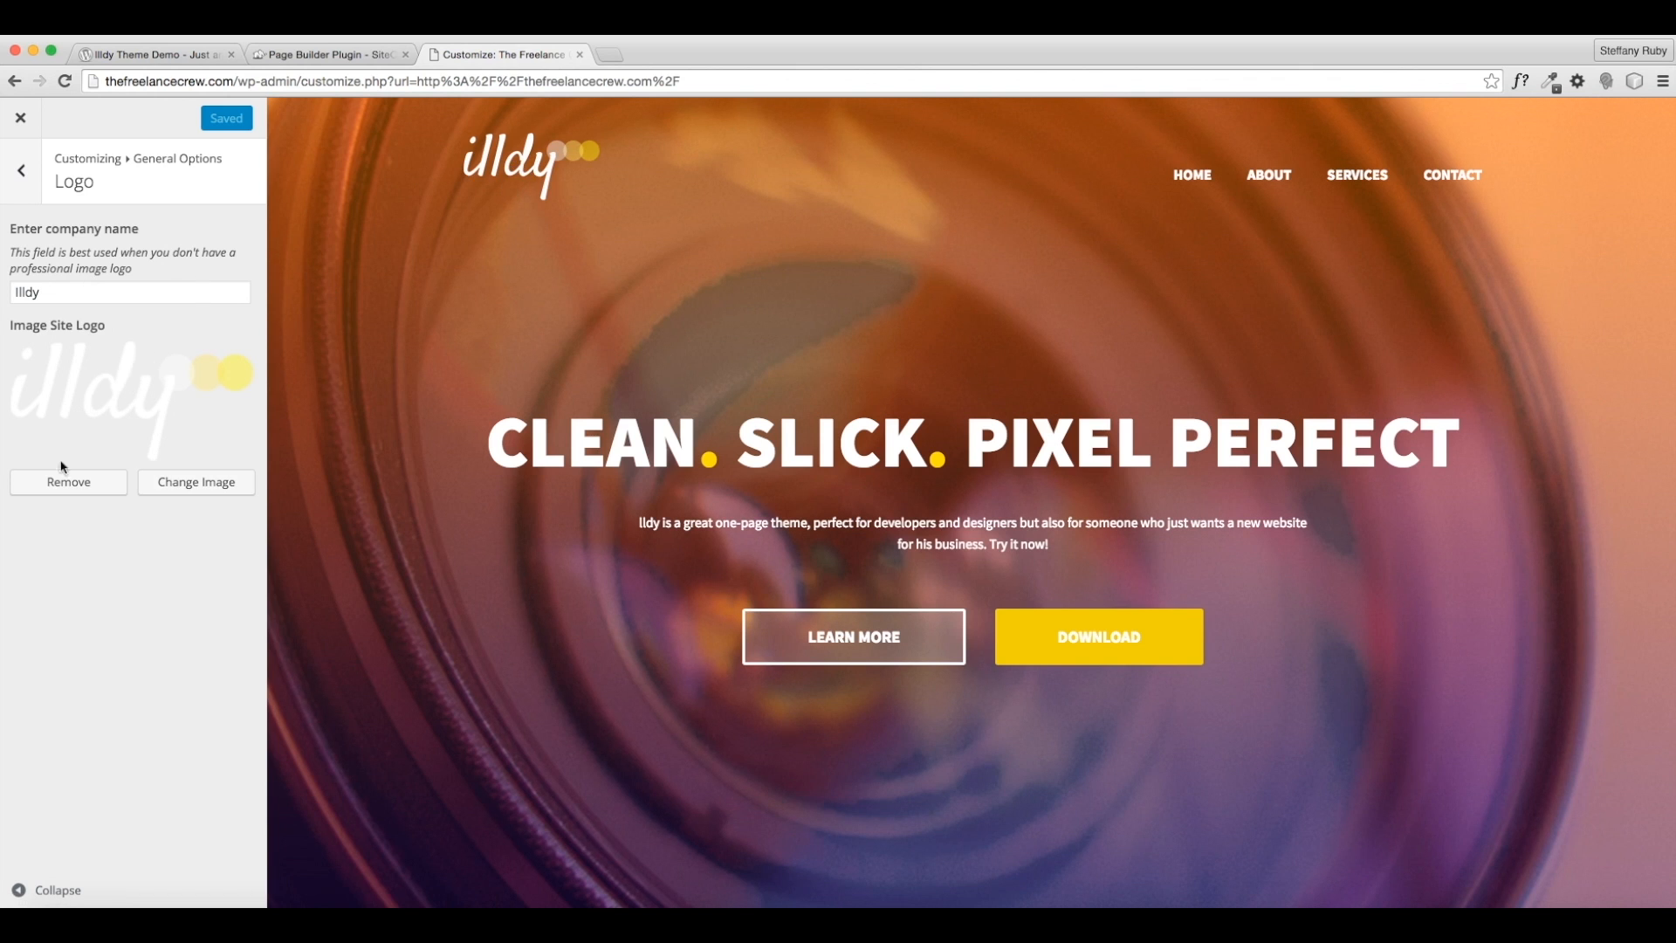
left_click(73, 478)
double_click(48, 297)
type("The Freelance Crew")
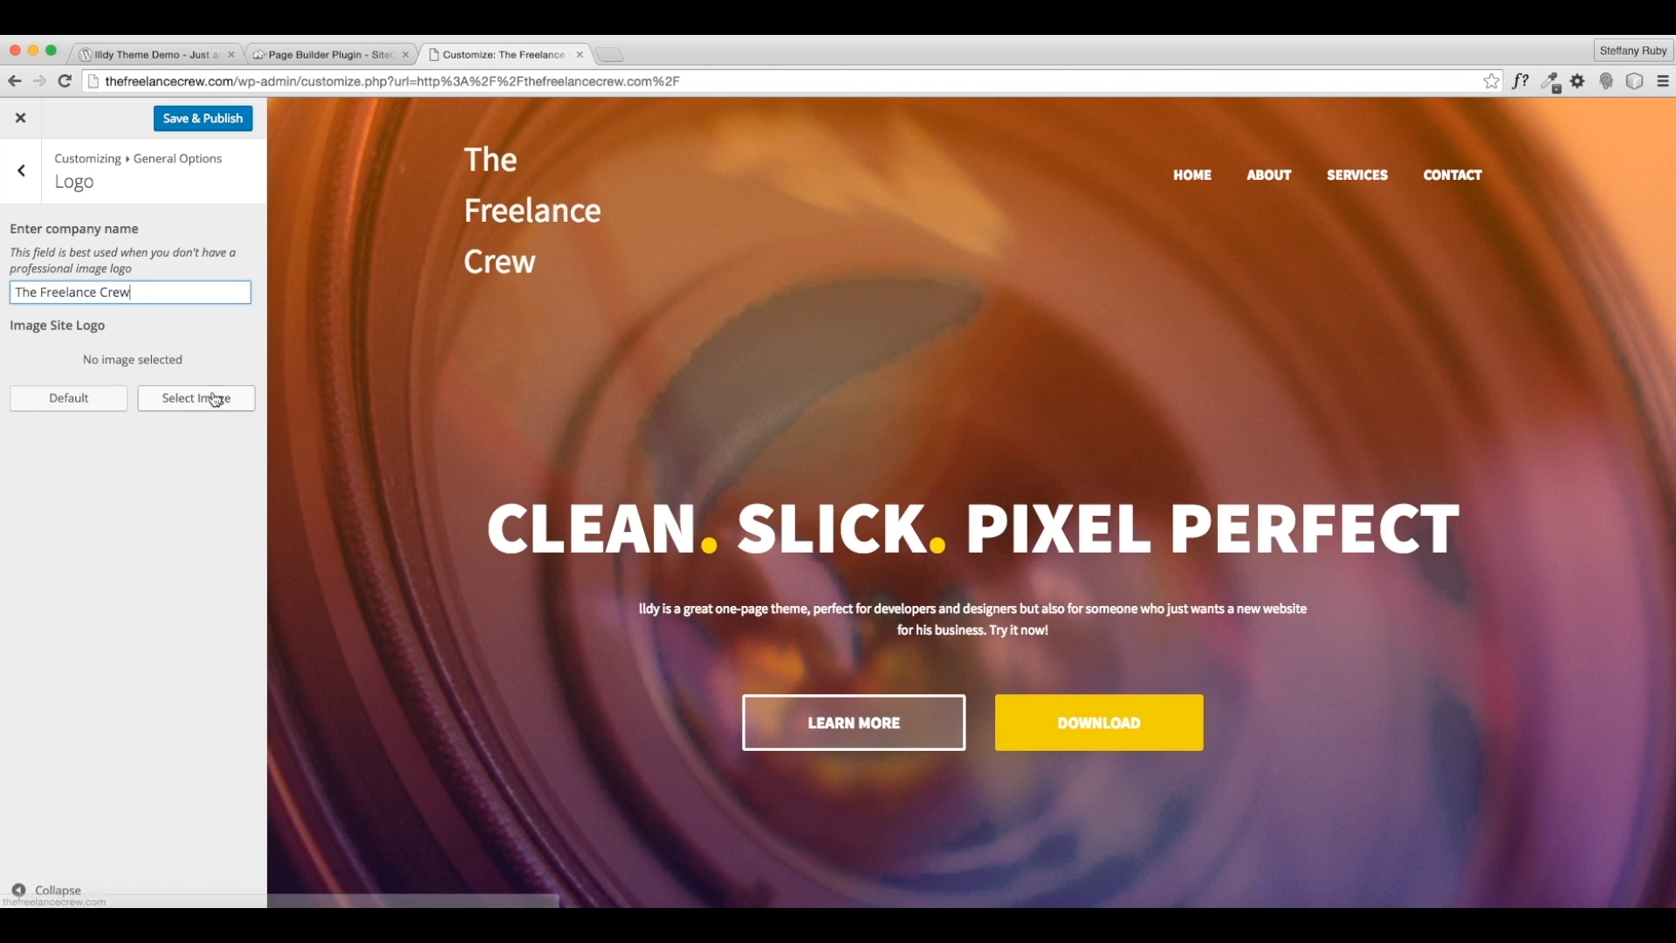
left_click(33, 193)
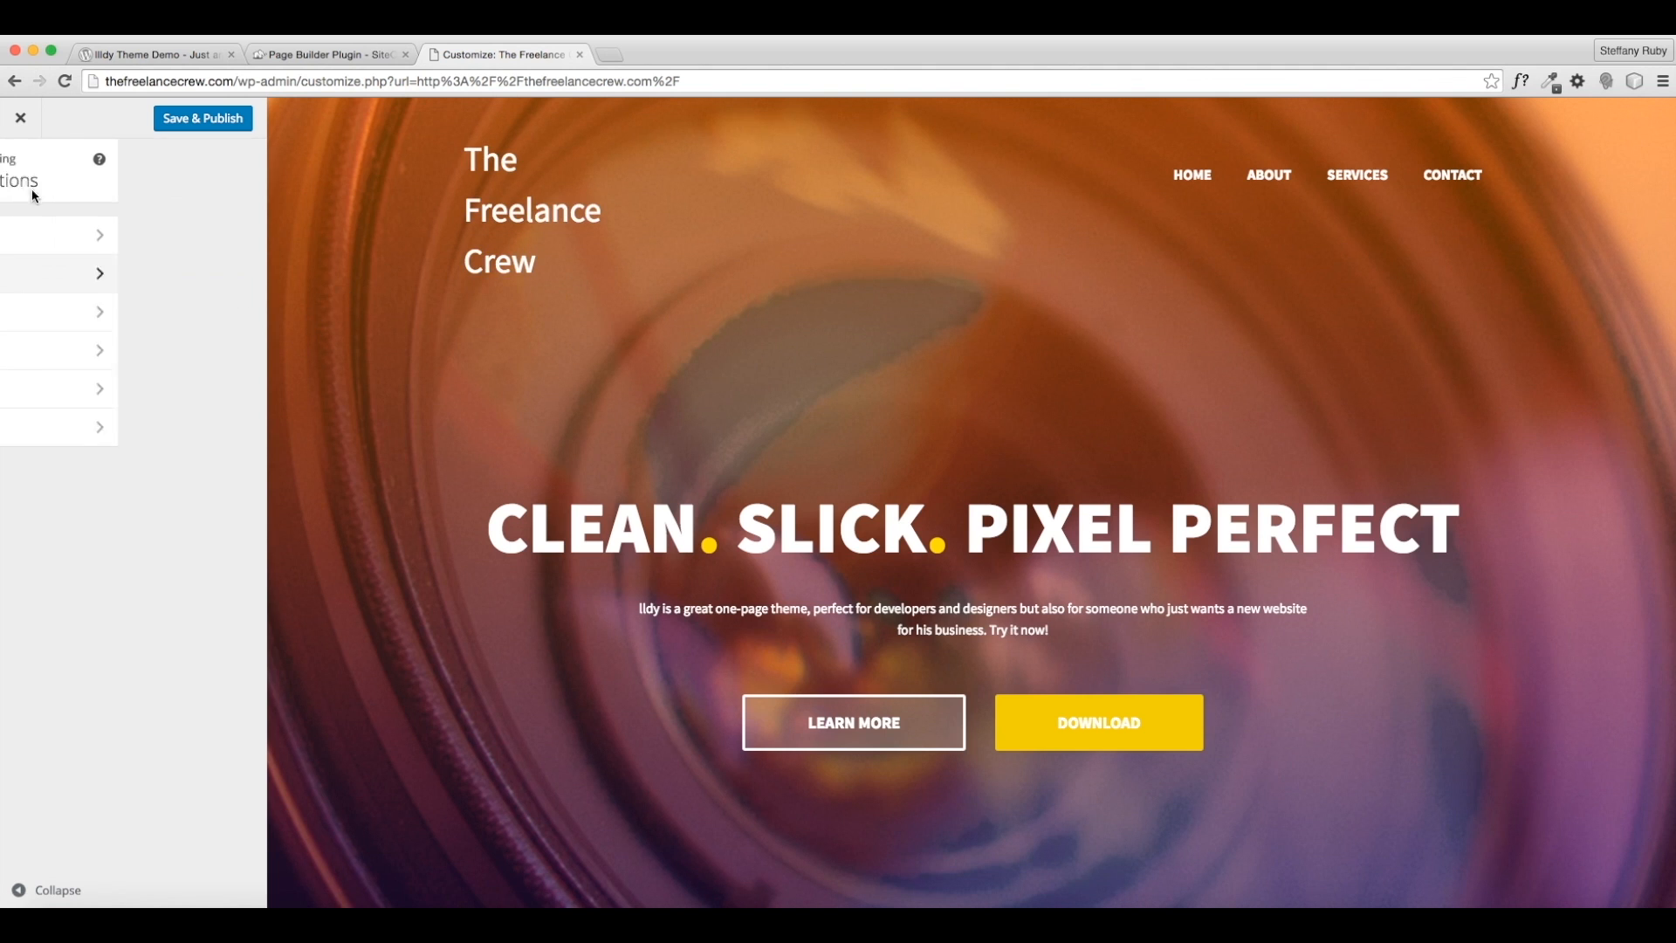
left_click(203, 117)
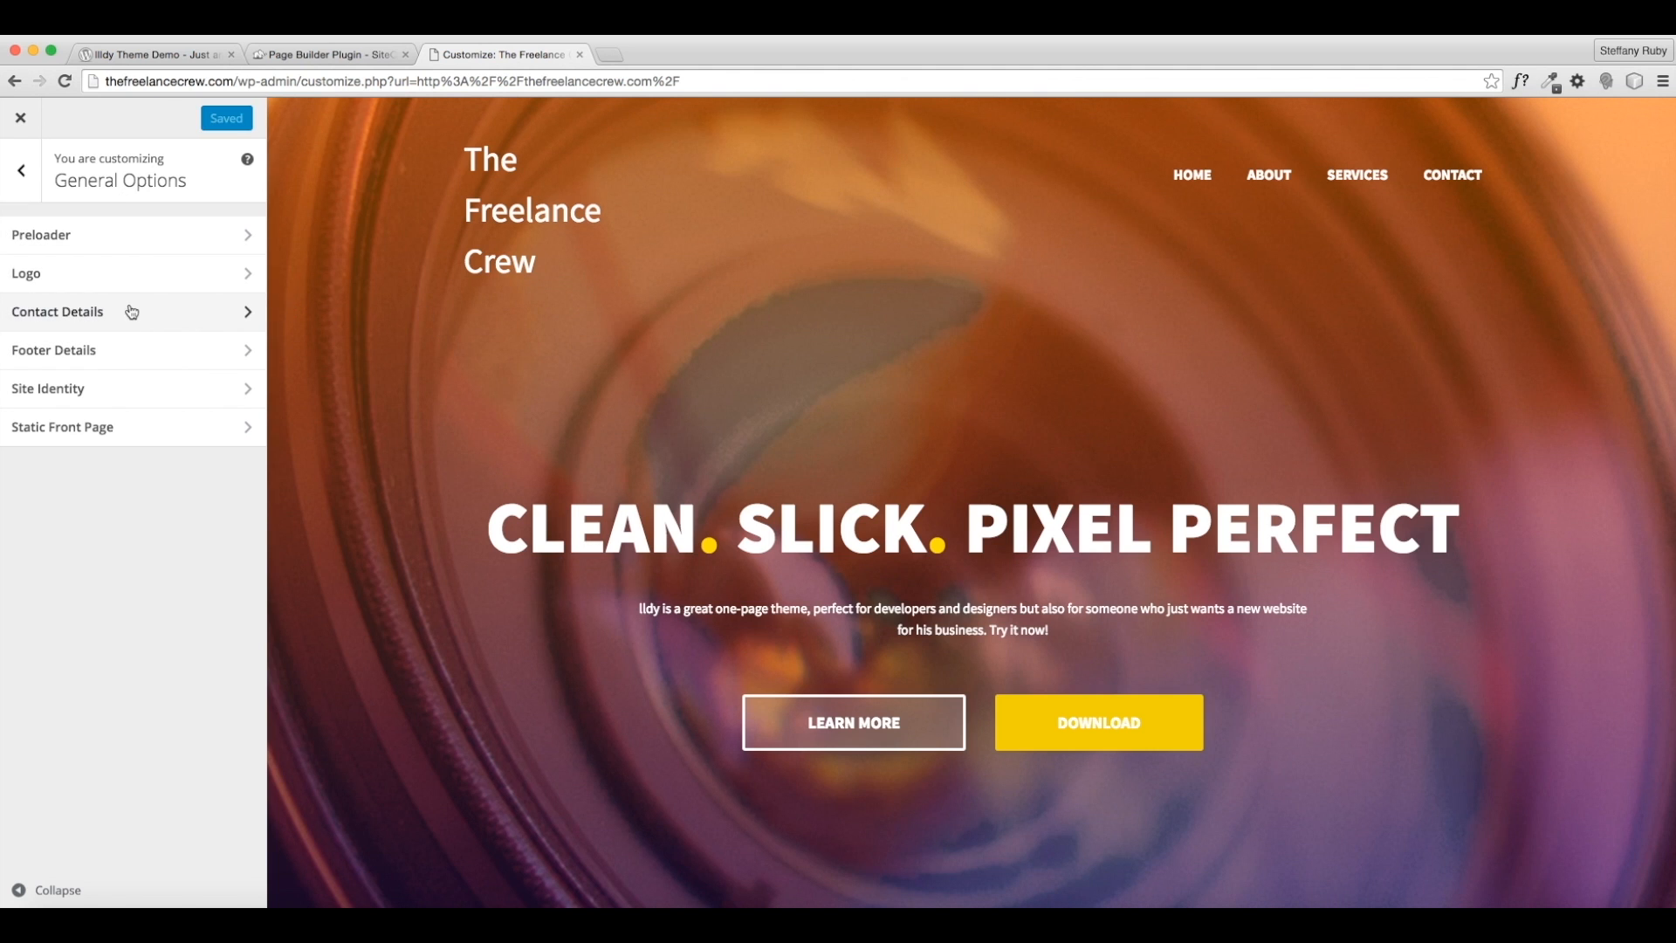
- In Contact Details, enter the company's Facebook, Twitter and LinkedIn page URLs
left_click(54, 314)
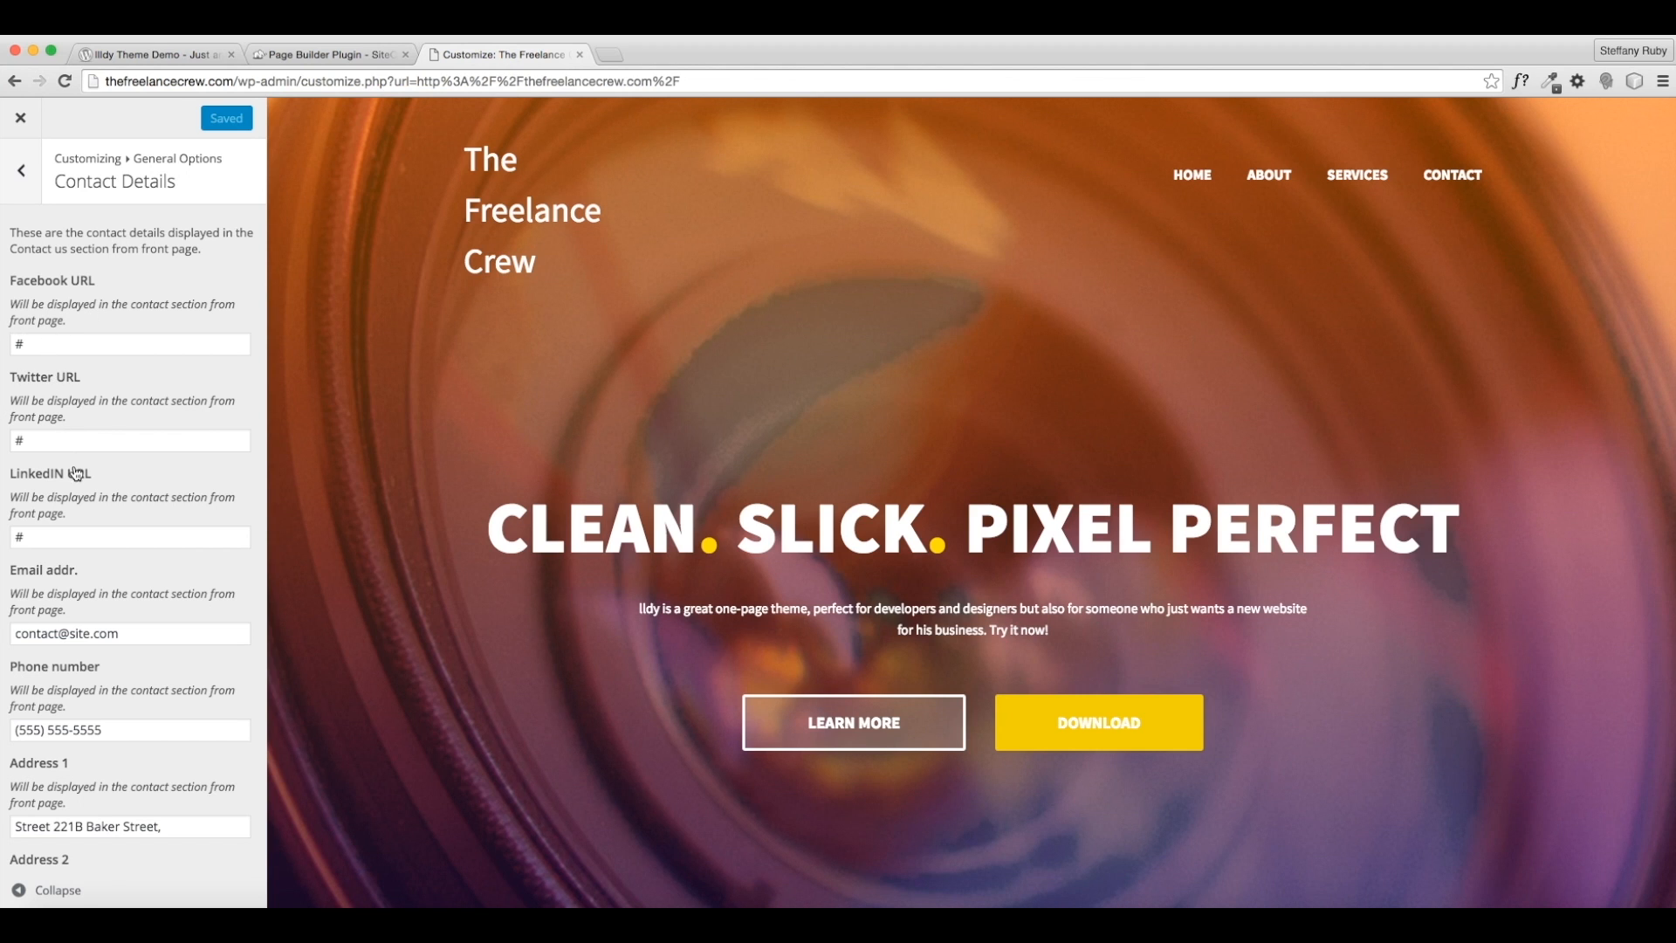
key("Tab")
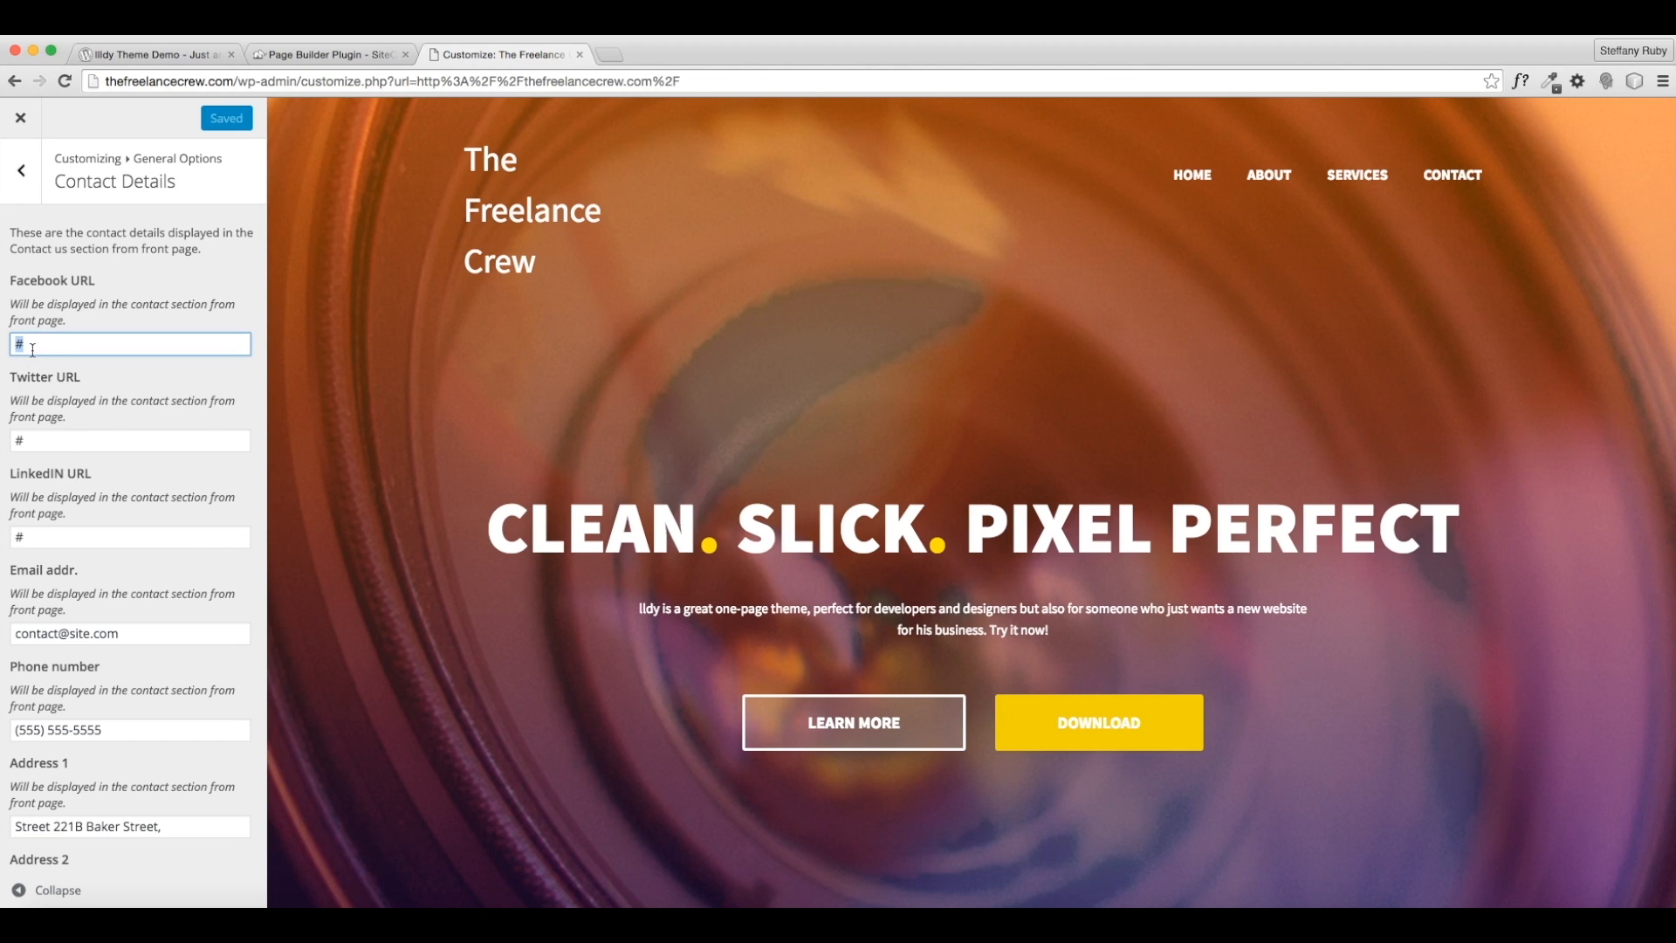
type("www.facebook.com")
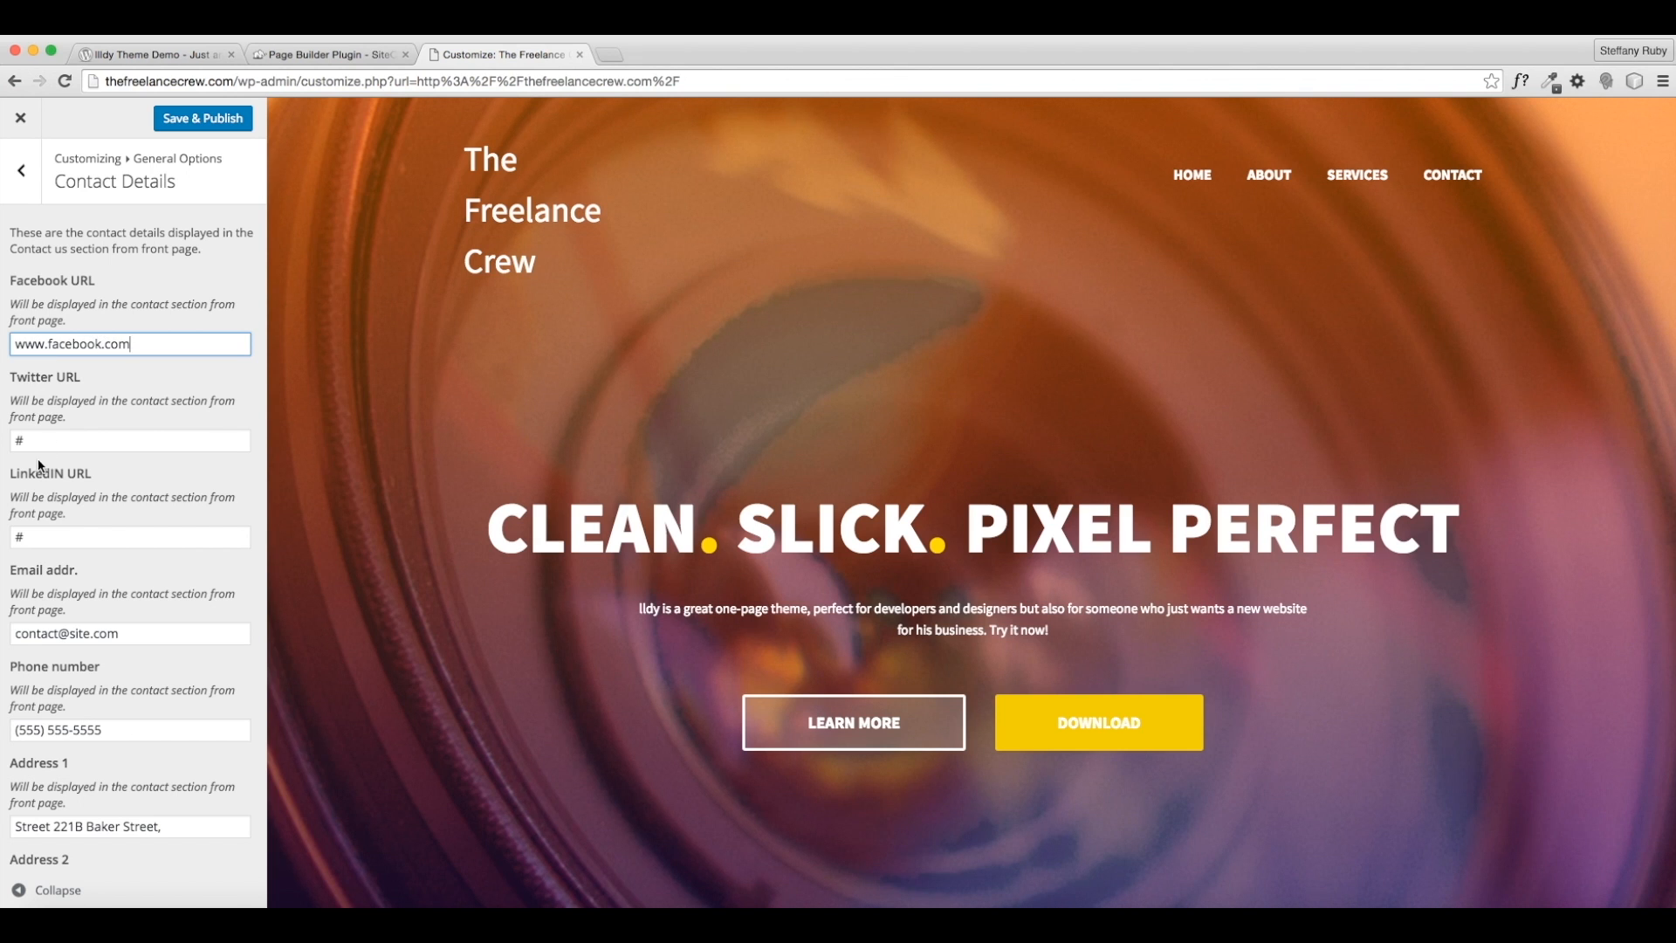
type("/asghkads")
key("BackSpace")
key("BackSpace")
key("BackSpace")
key("BackSpace")
key("BackSpace")
type("thefreeland")
key("Tab")
type("ww")
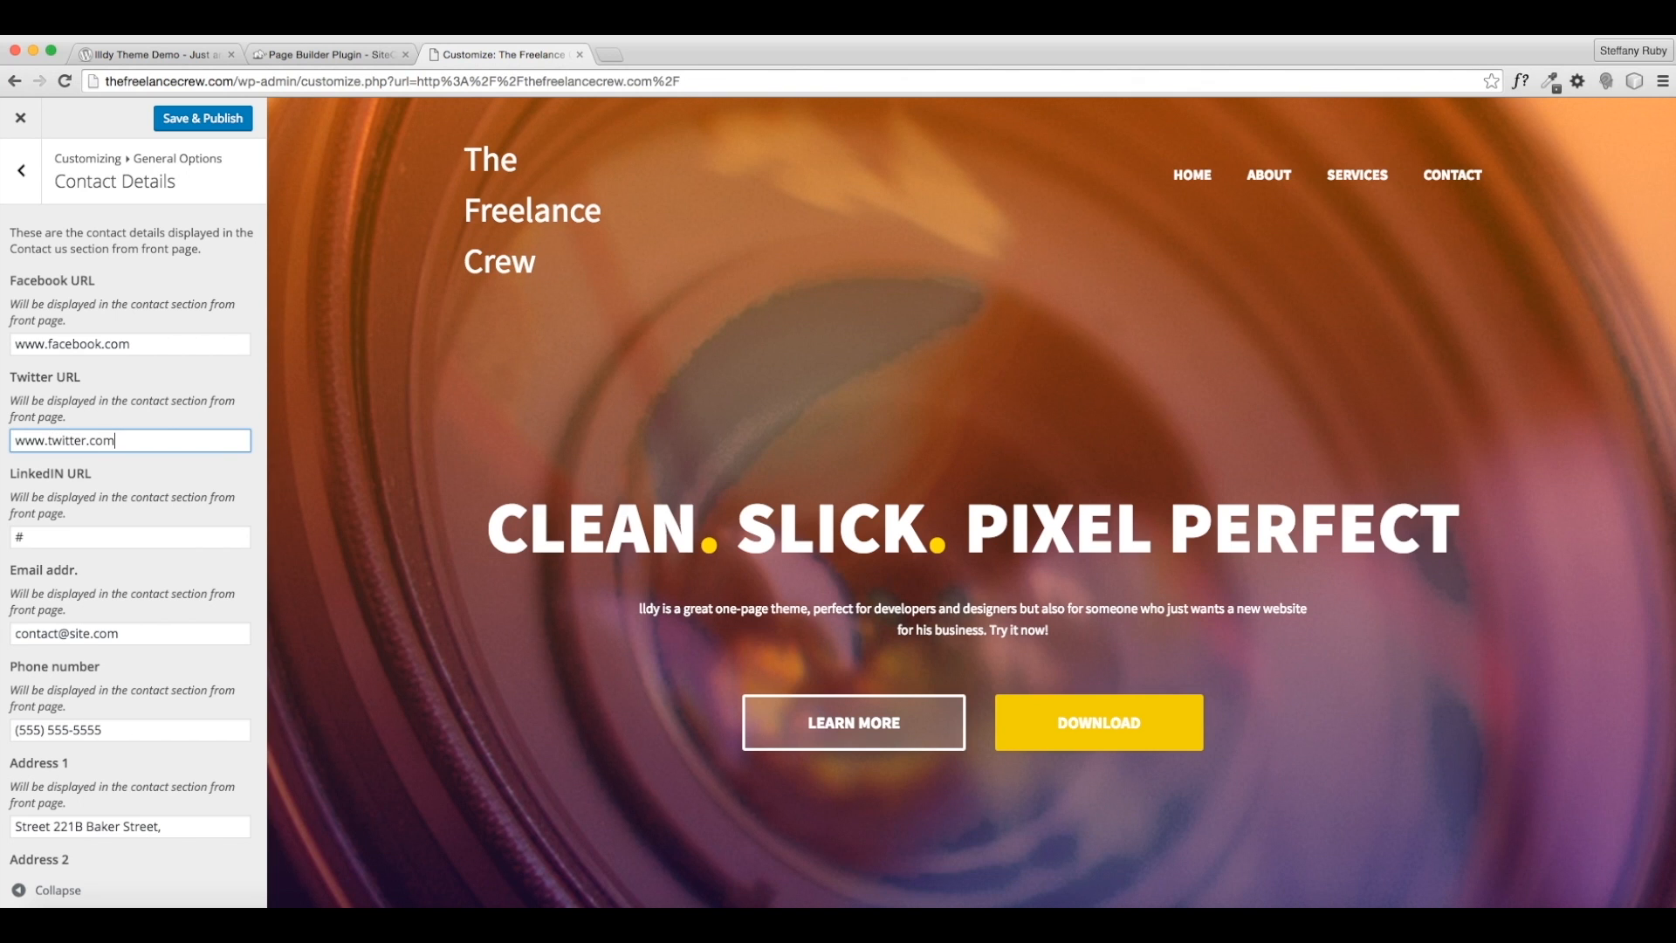
key("Tab")
type("wwew")
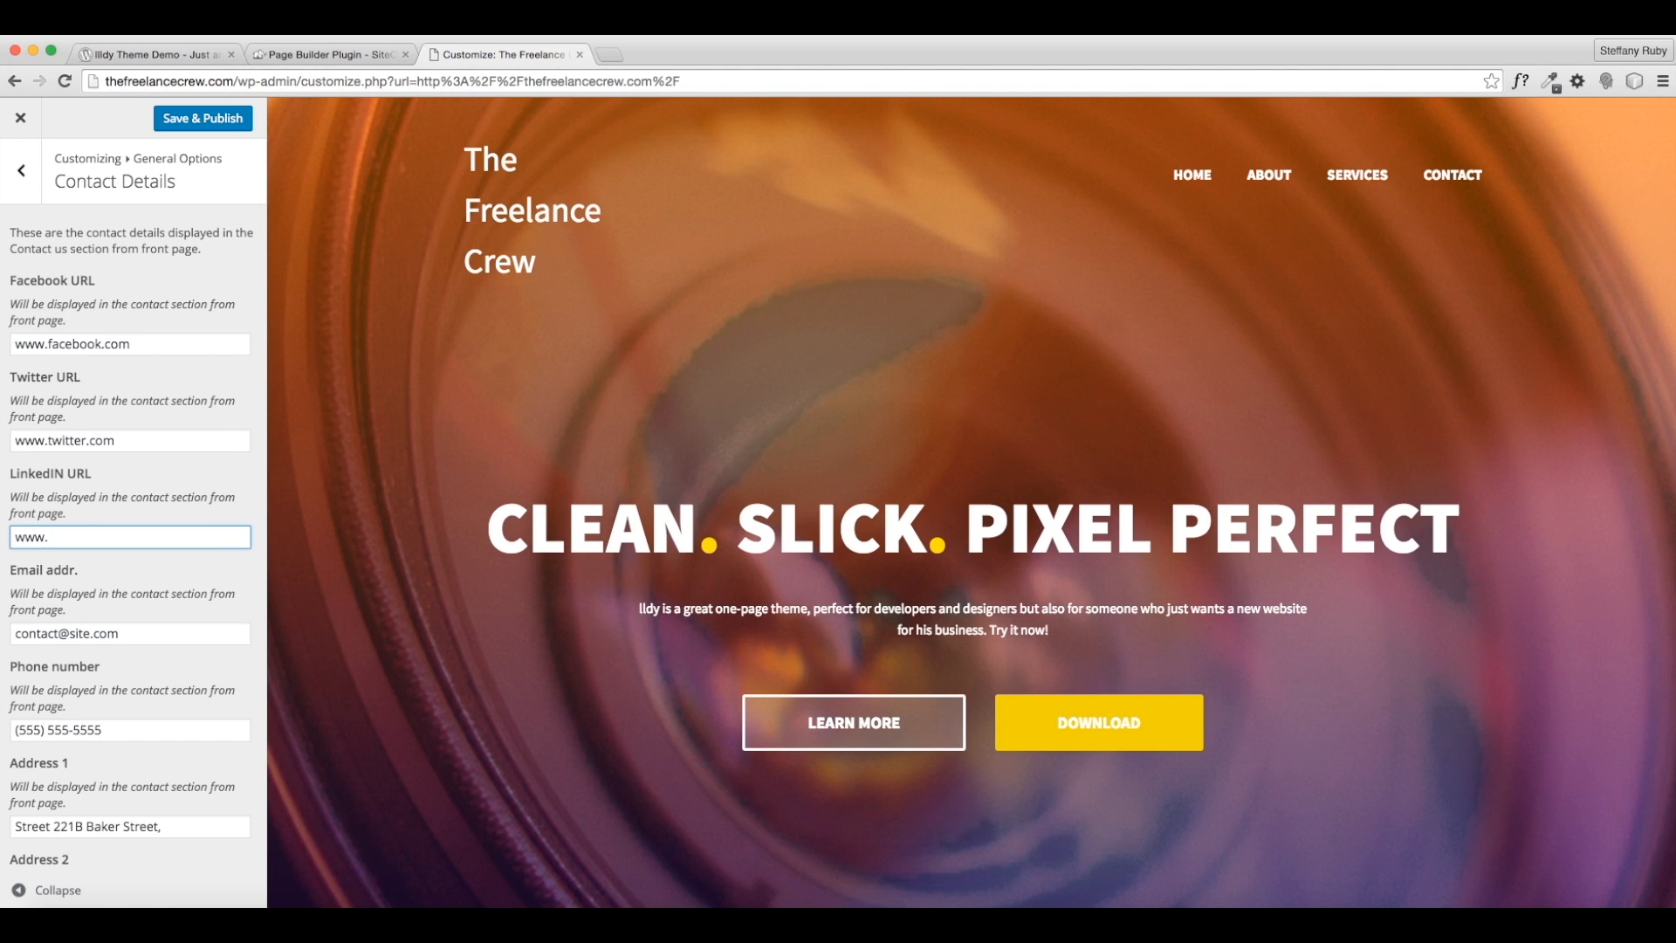
type("linkedin.com")
scroll(7, 550, "down", 2)
- Replace the contact e-mail with the company's own address and publish the contact details
key("Tab")
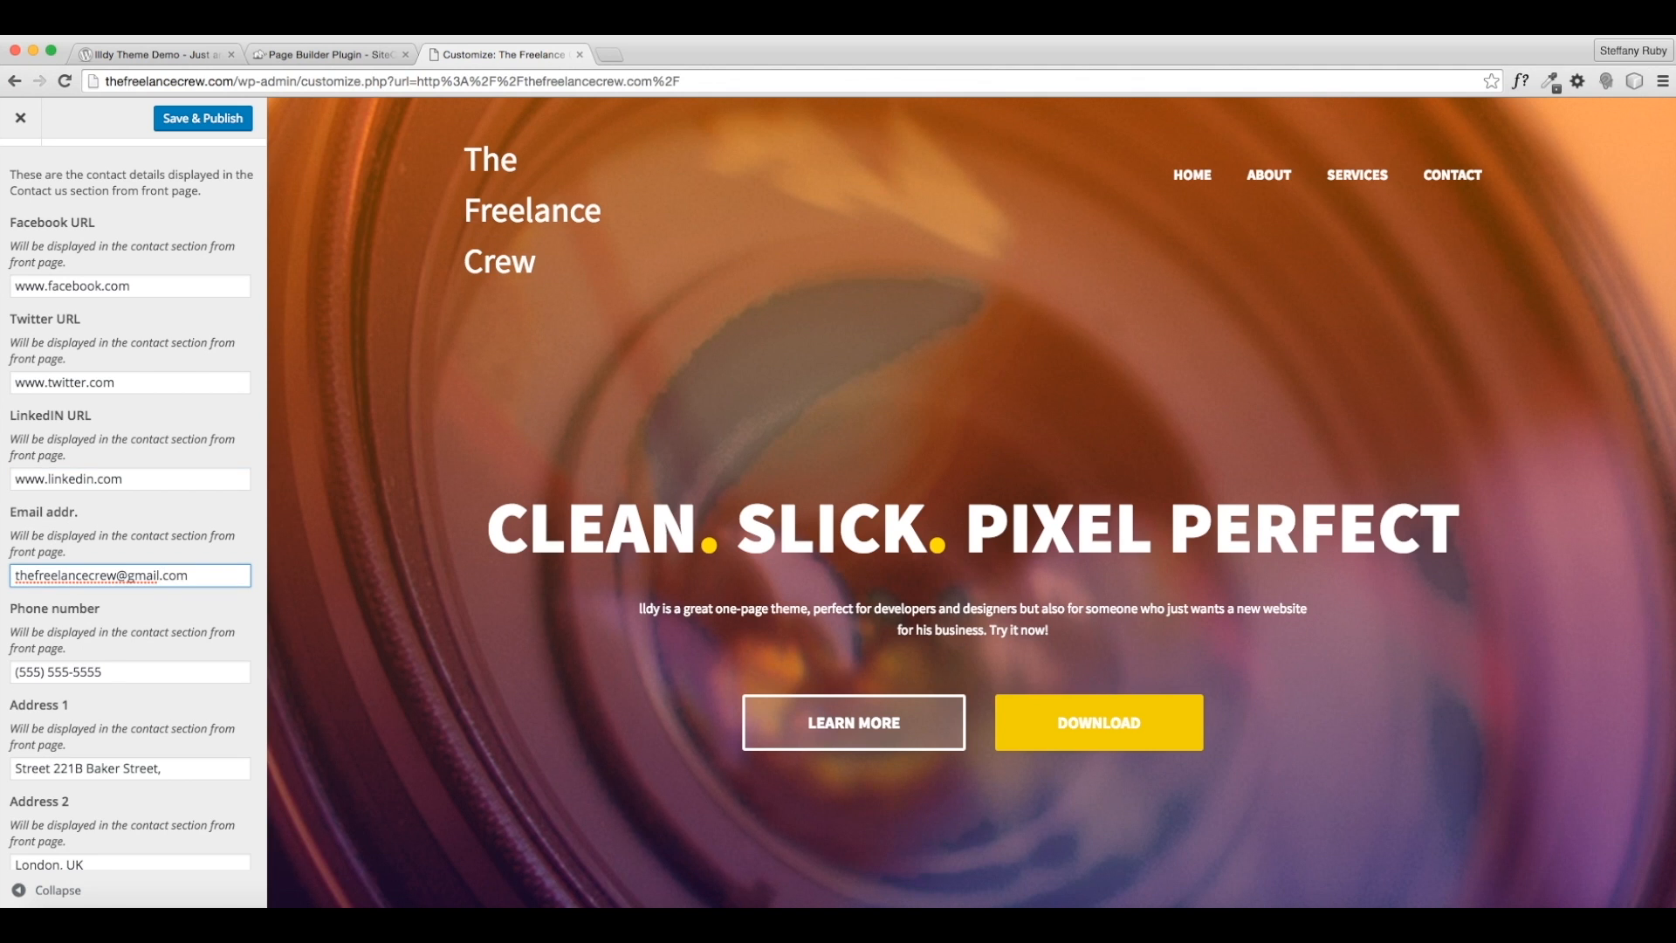
scroll(95, 599, "down", 1)
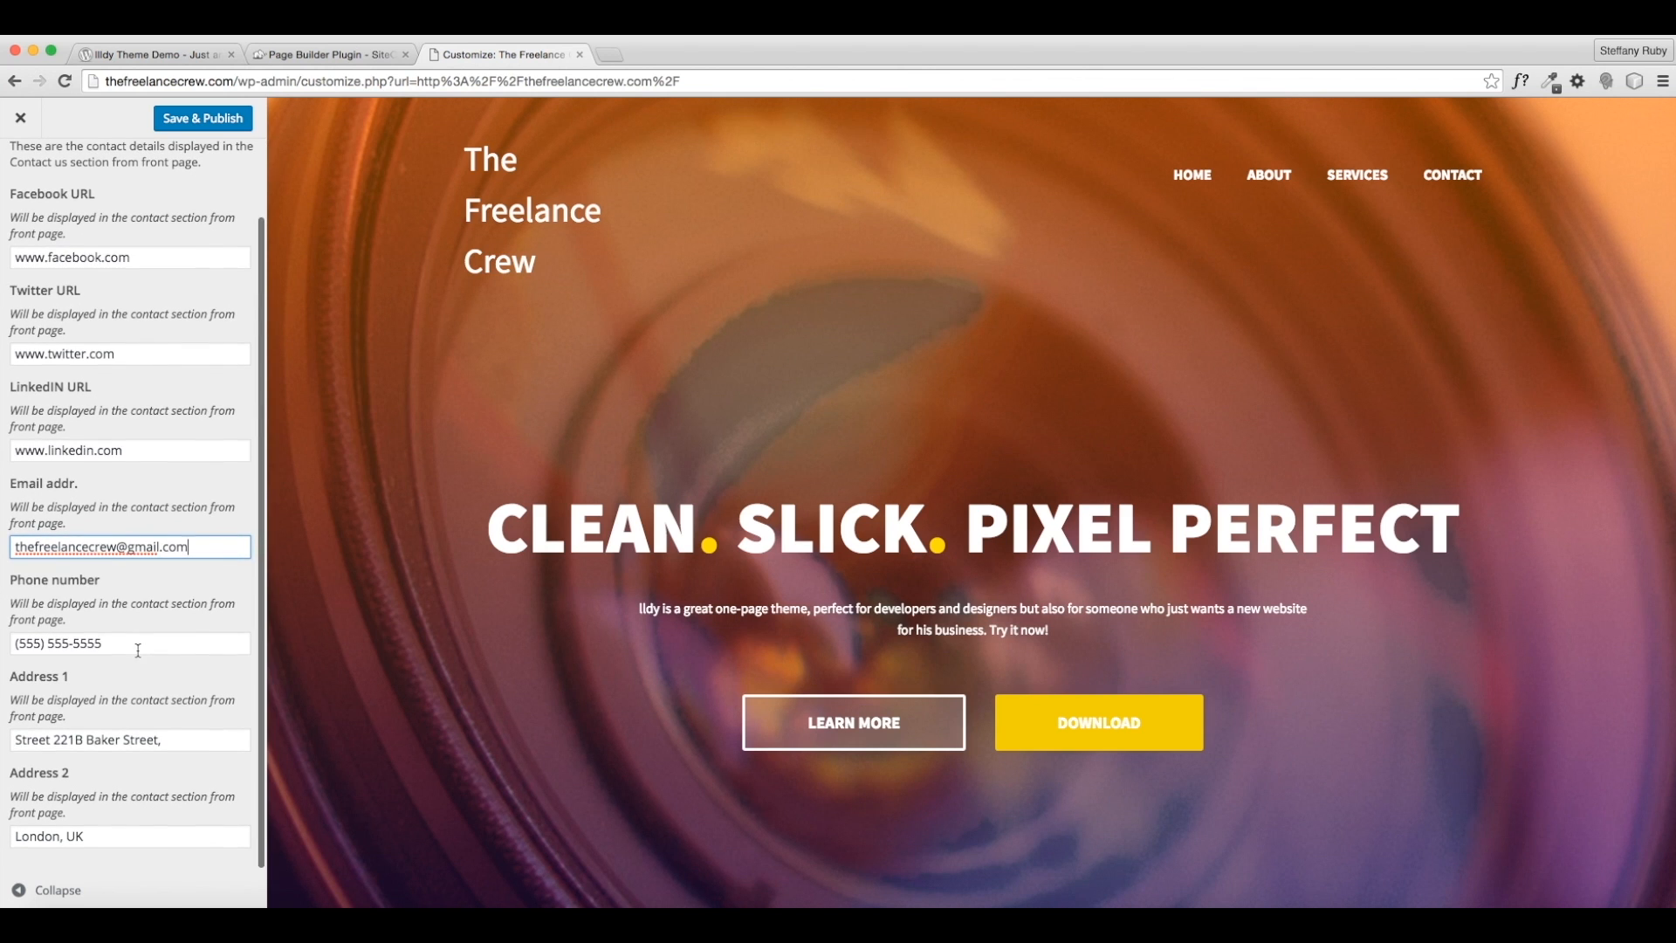
left_click(93, 837)
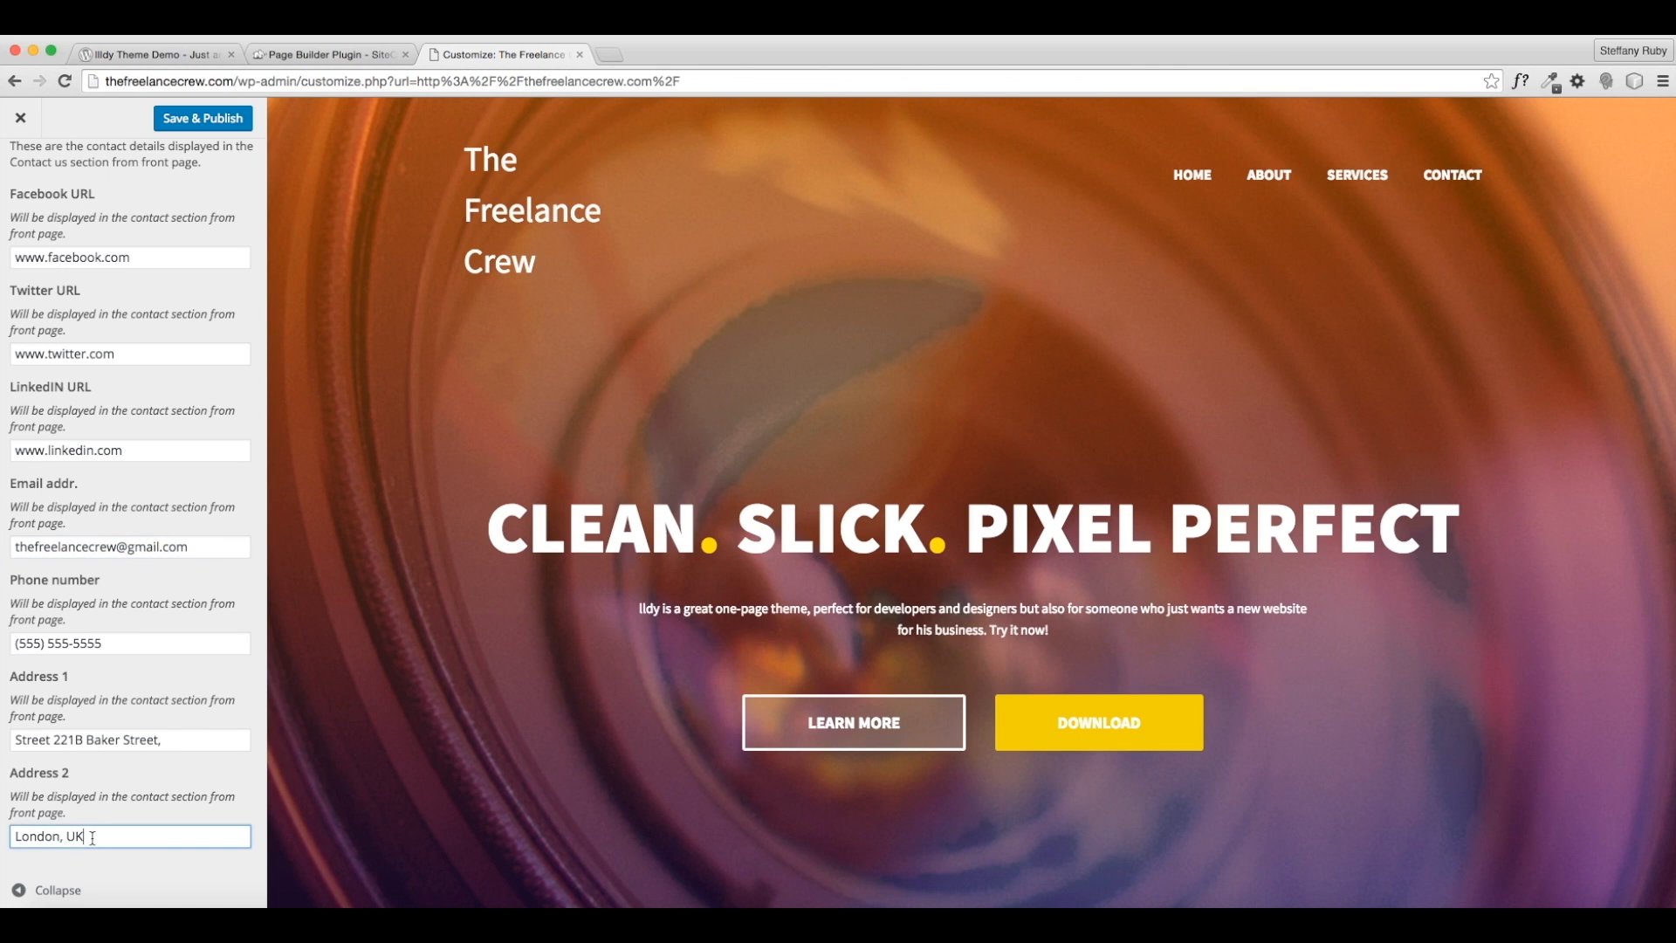
scroll(133, 759, "up", 2)
left_click(170, 121)
left_click(26, 189)
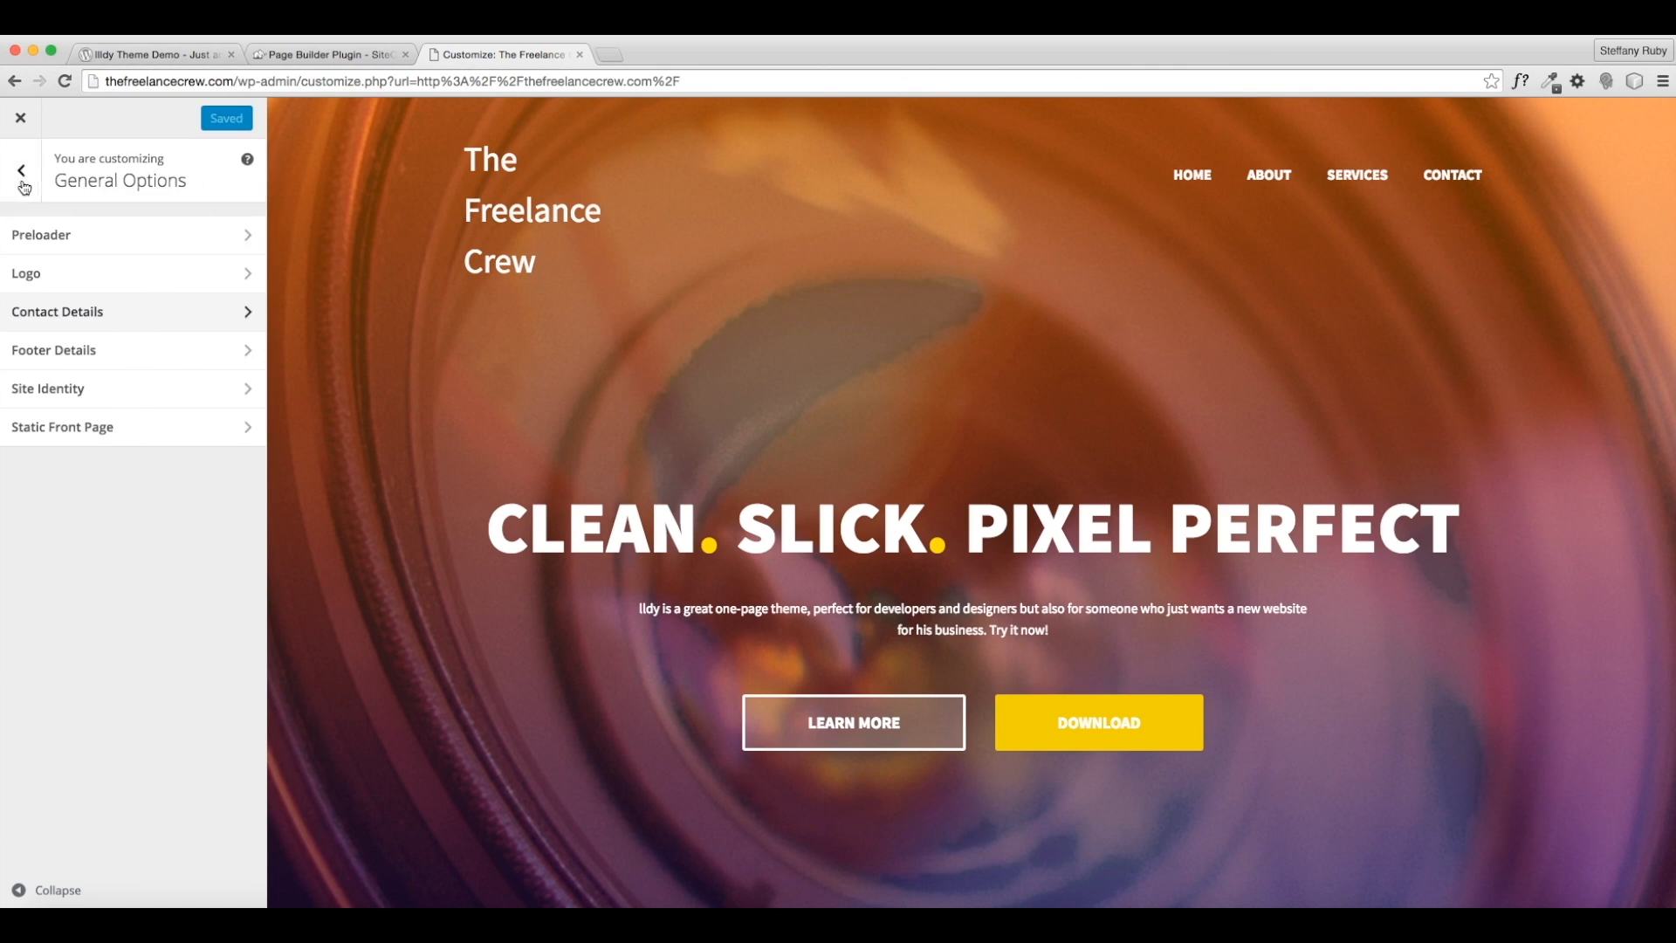
- Remove the footer logo and put 'The Freelance Crew' into the footer copyright in place of the old year
left_click(135, 351)
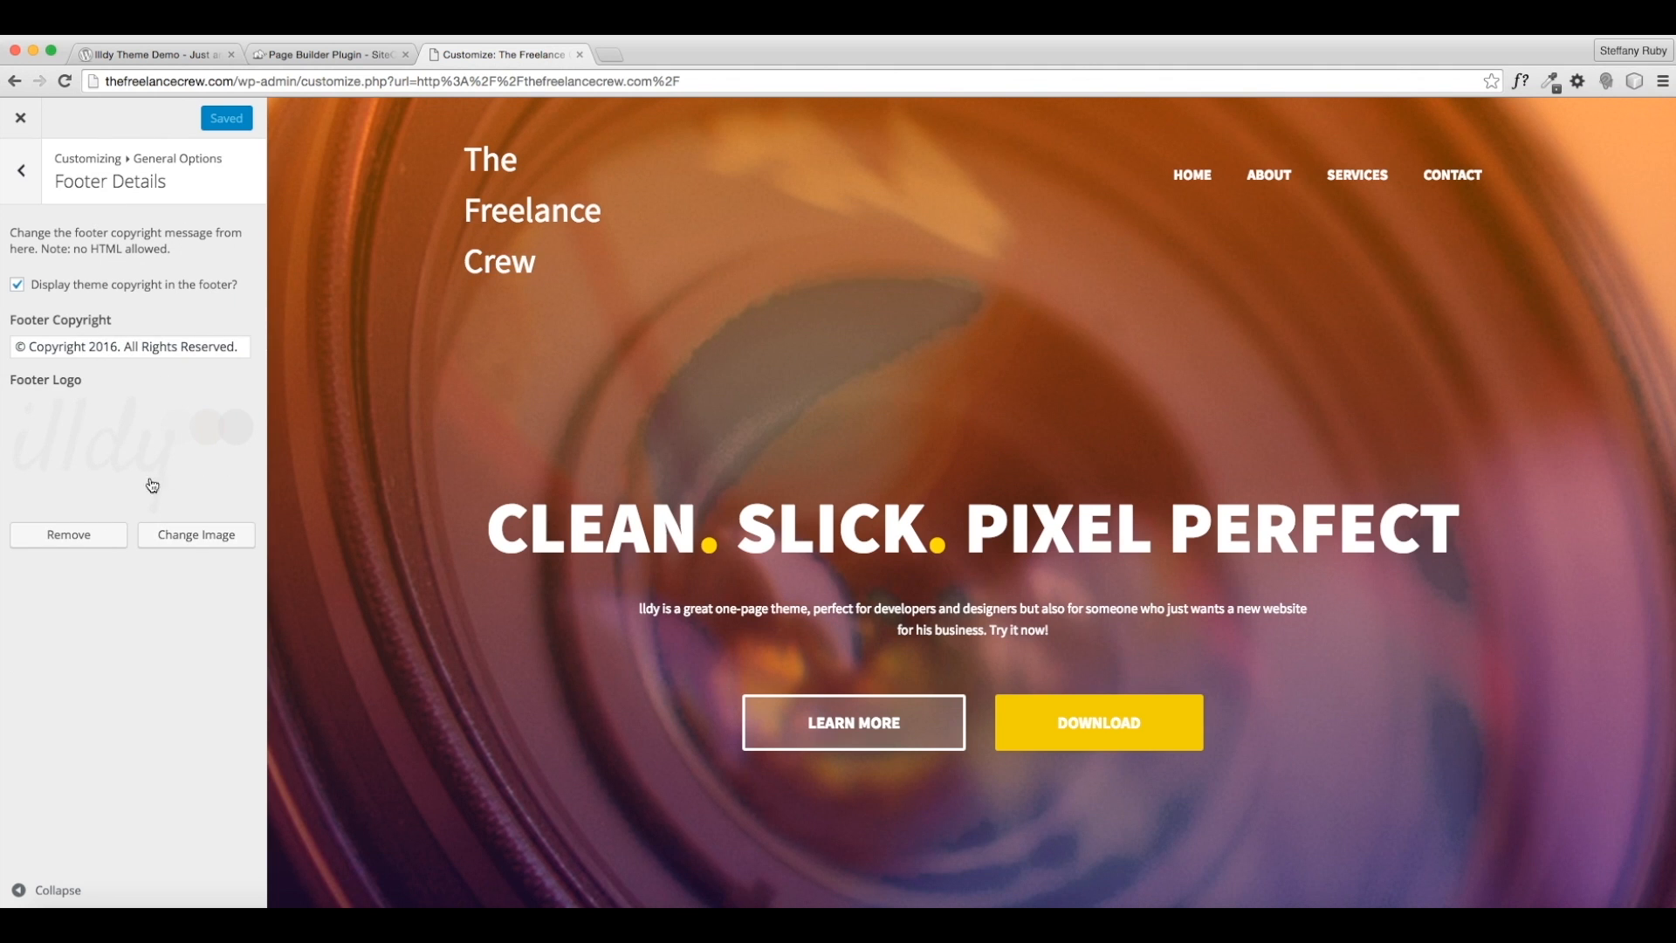
scroll(512, 526, "down", 20)
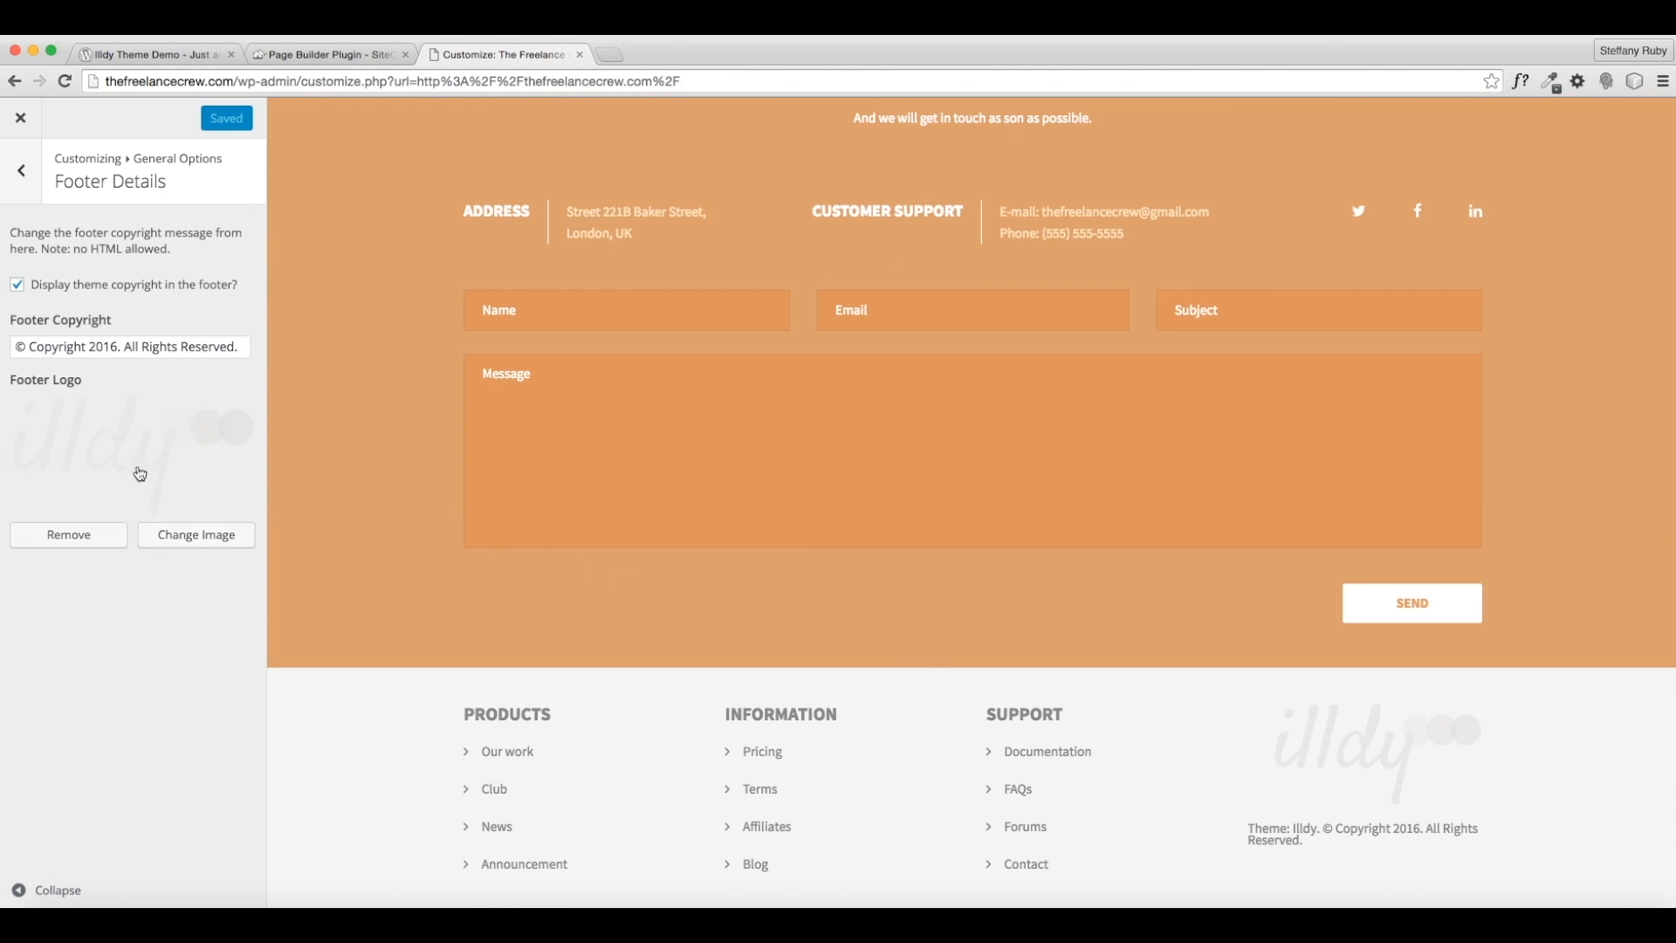
left_click(87, 545)
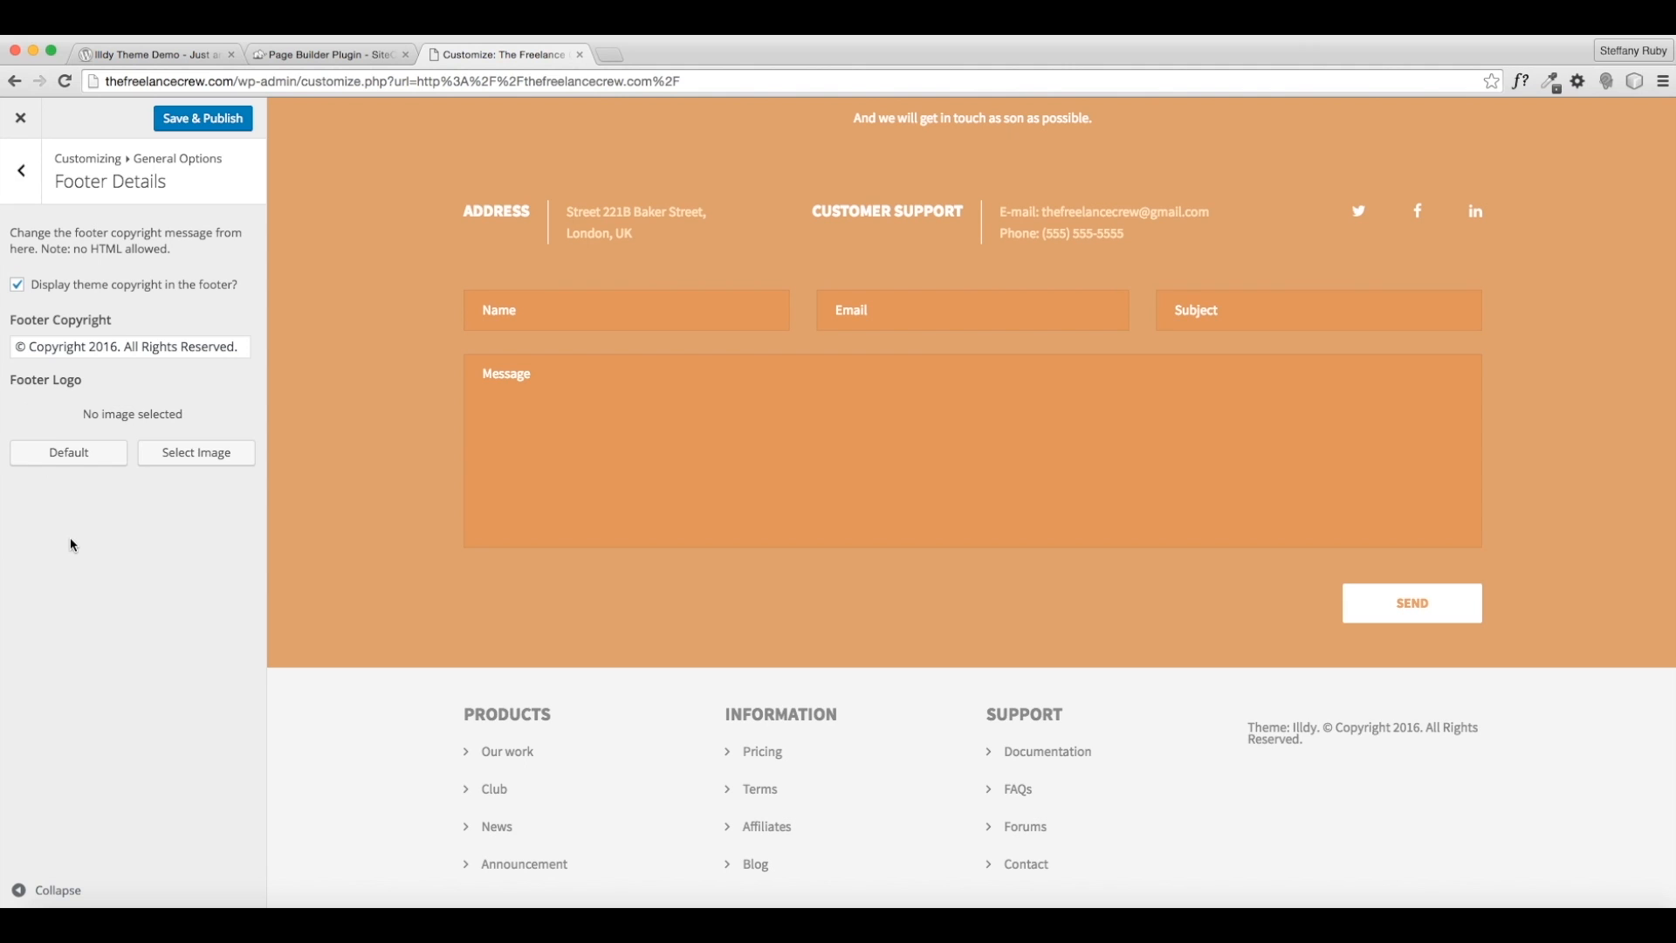
left_click(27, 350)
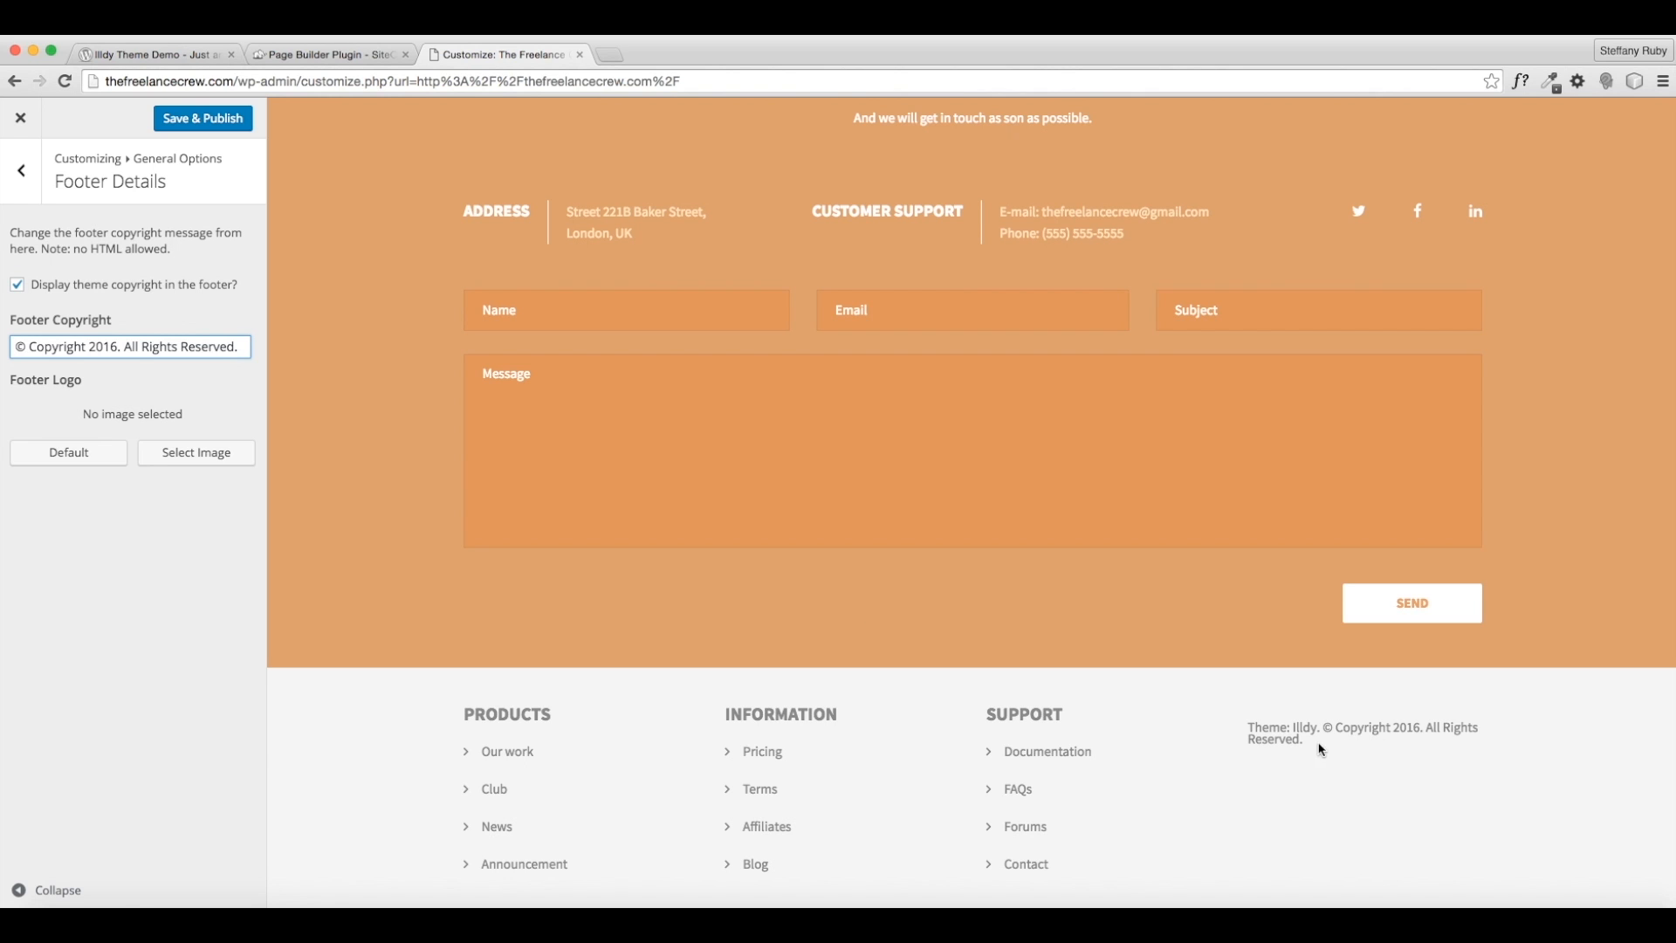
type("The Freelance Crew")
left_click_drag(239, 347, 206, 346)
key("BackSpace")
key("BackSpace")
type(".")
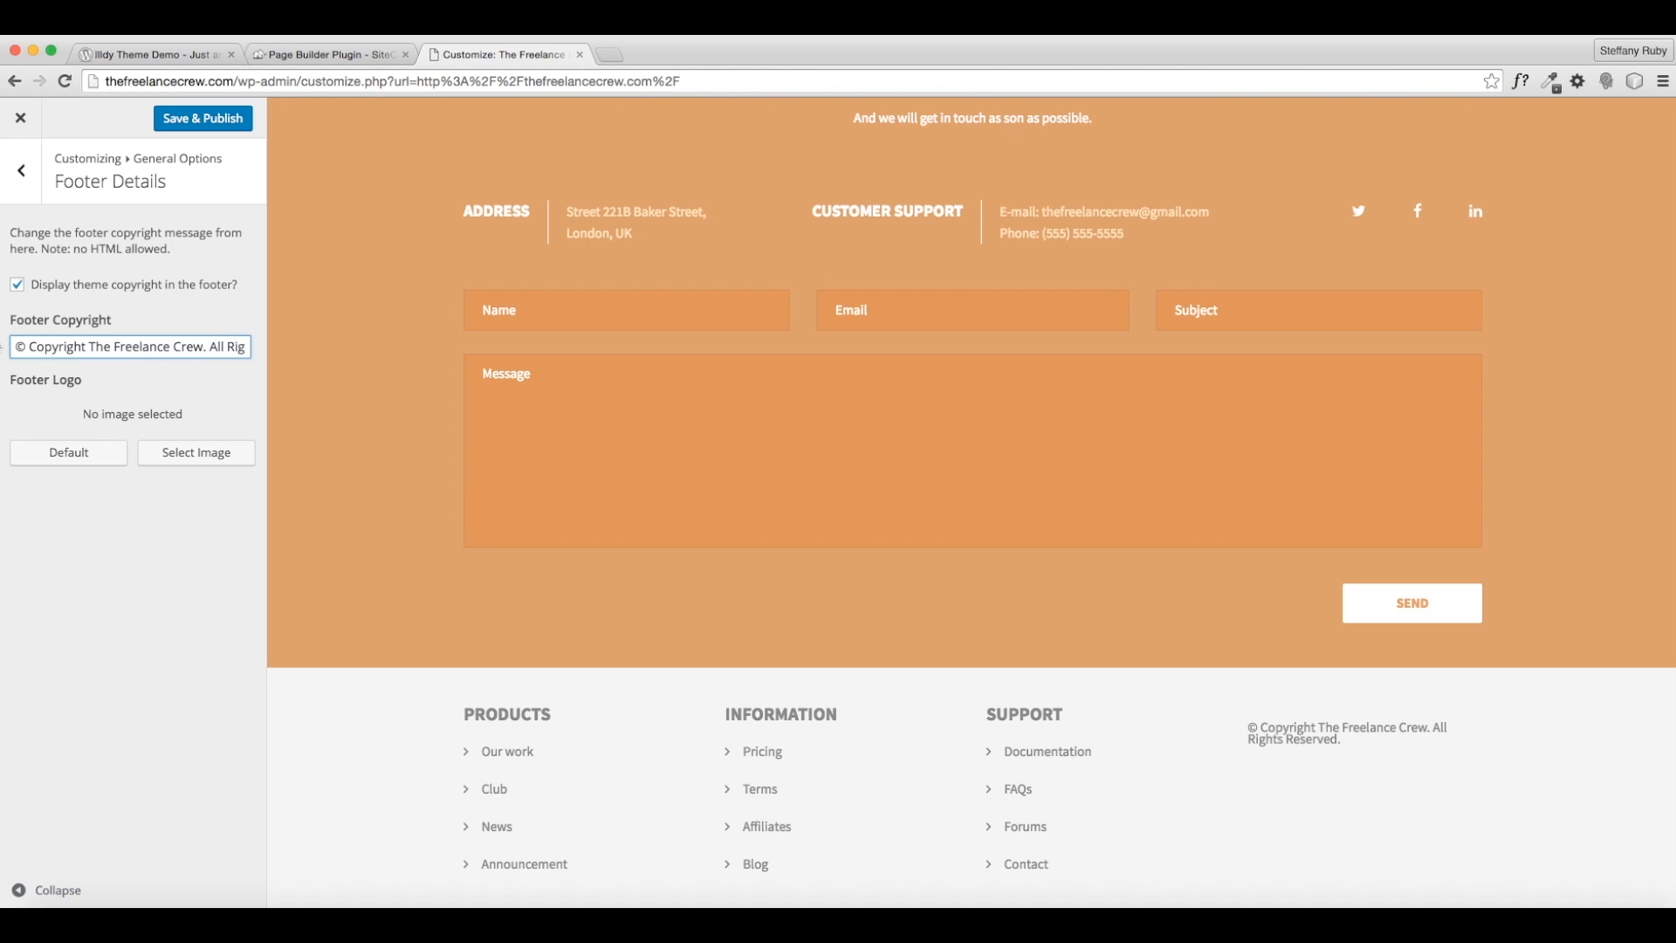
- Make the copyright read '© 2016 The Freelance Crew', dropping 'All Rights Reserved', and publish
left_click_drag(89, 347, 44, 347)
type("216")
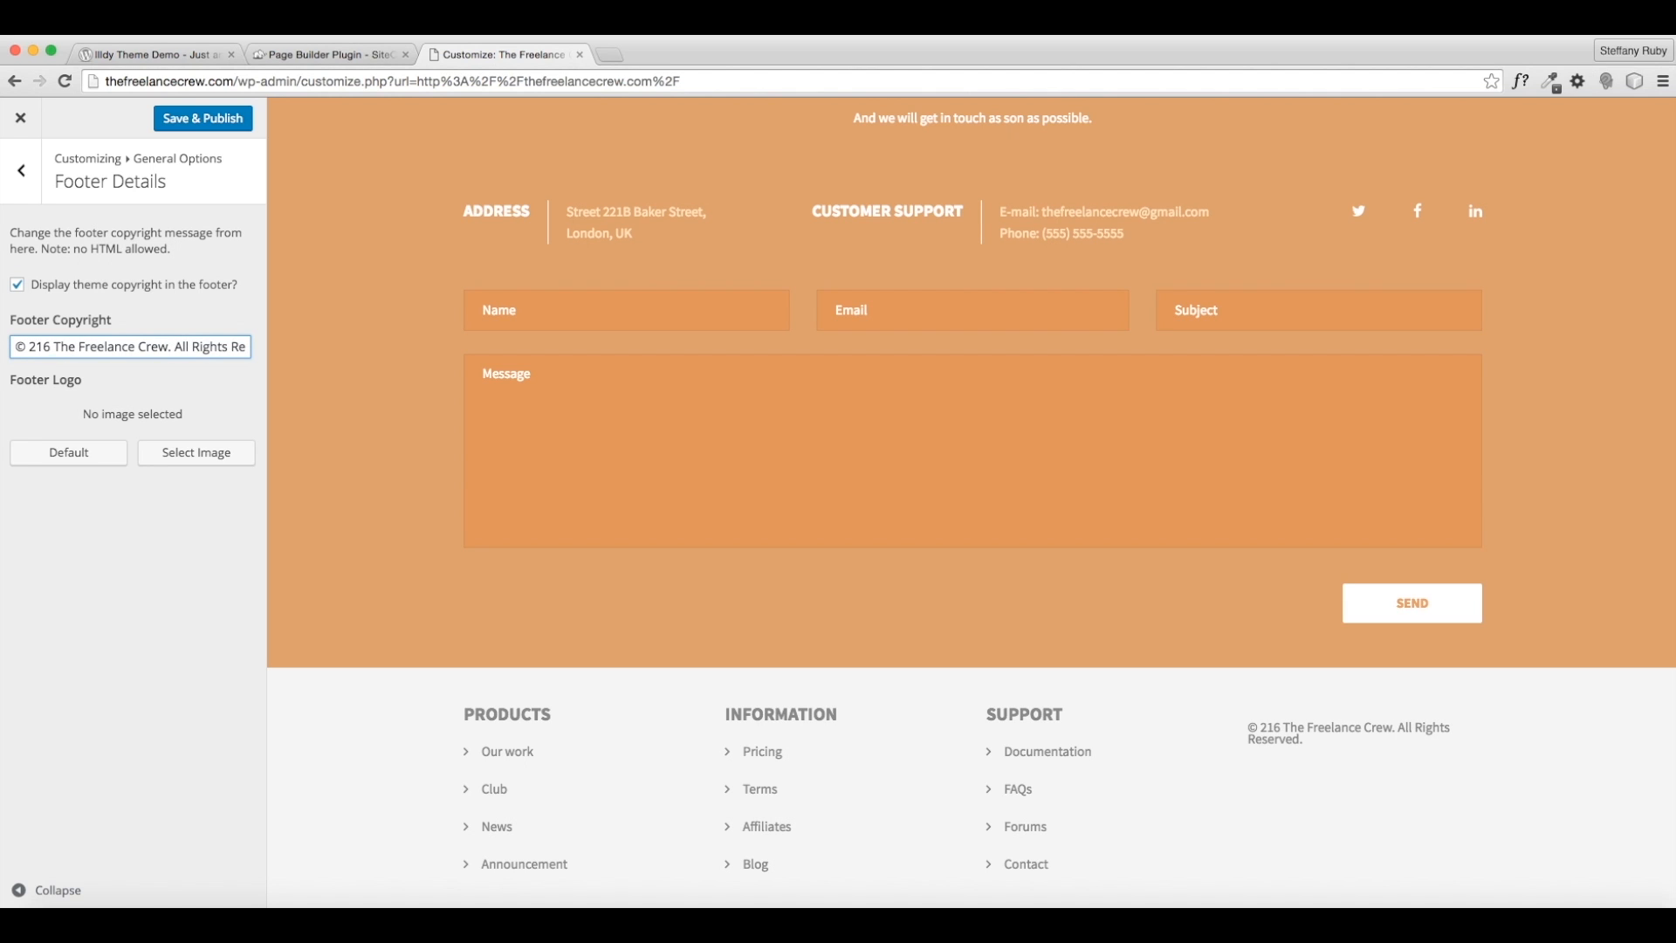
key("BackSpace")
key("BackSpace")
type("016")
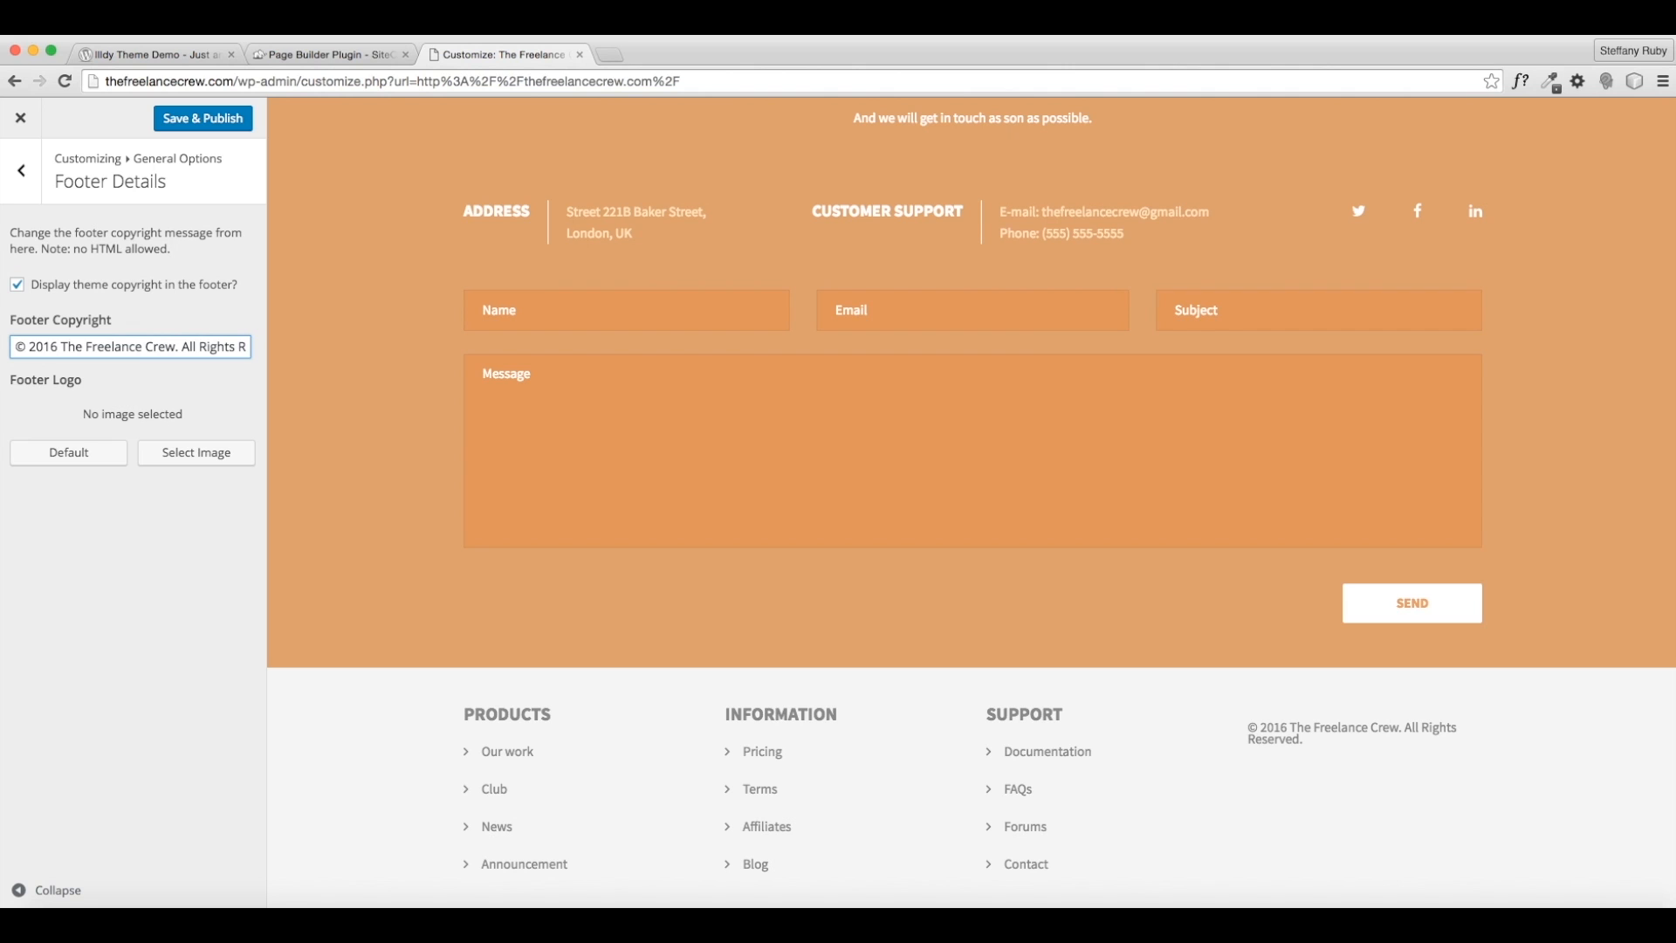
left_click_drag(180, 347, 411, 347)
key("BackSpace")
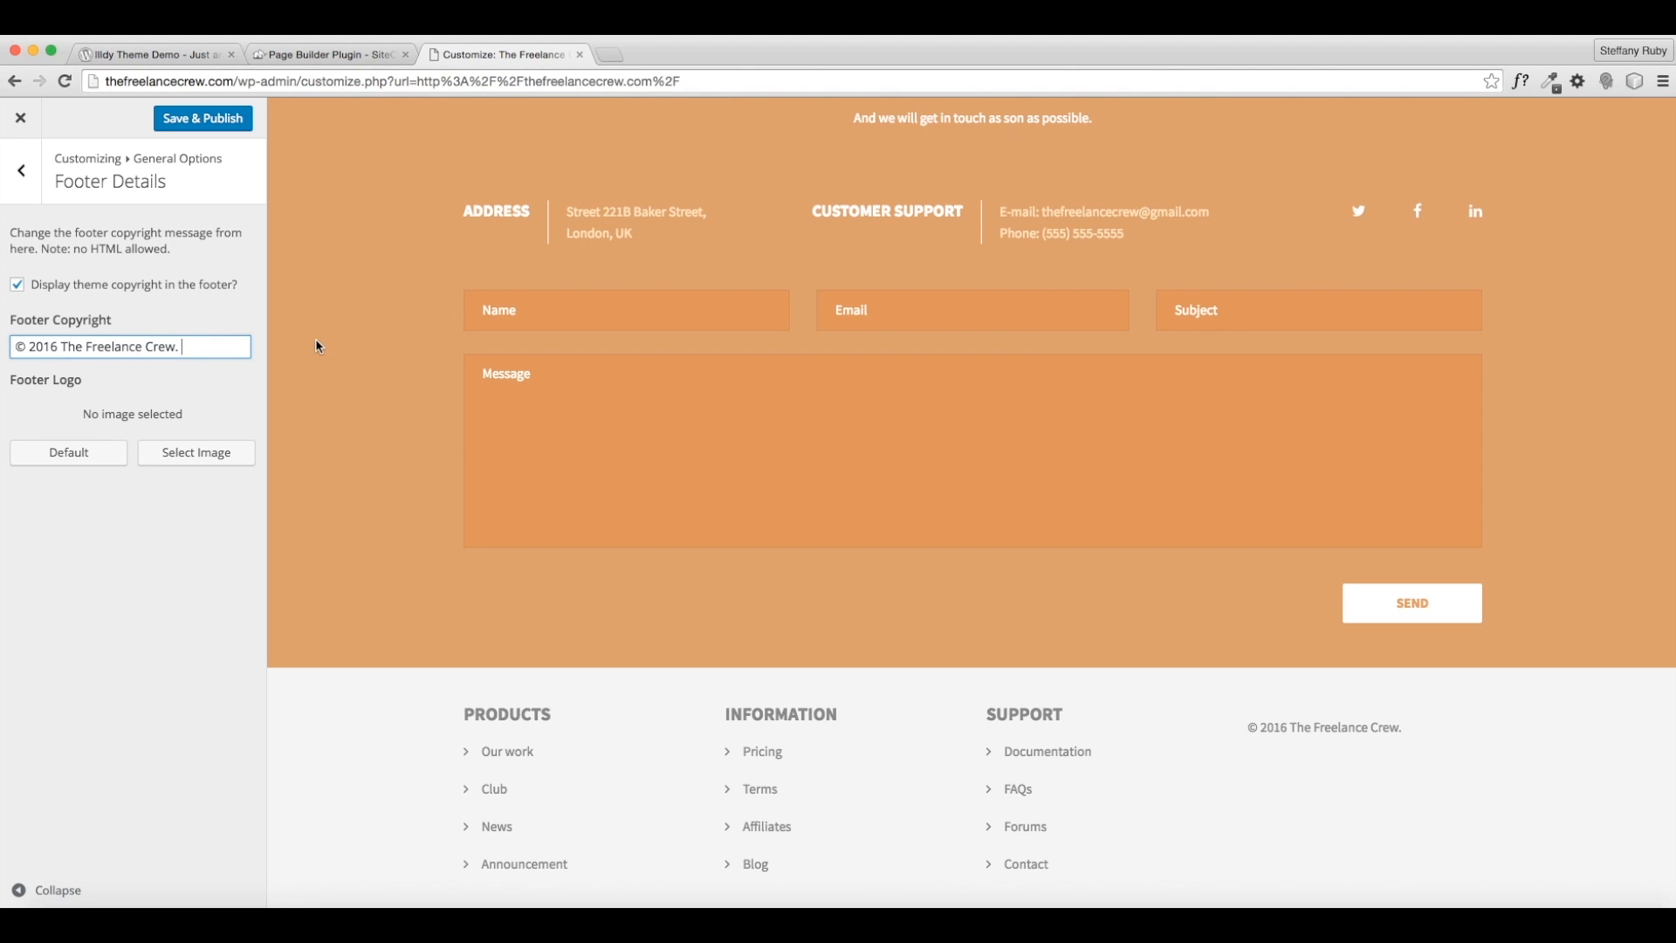
left_click(218, 120)
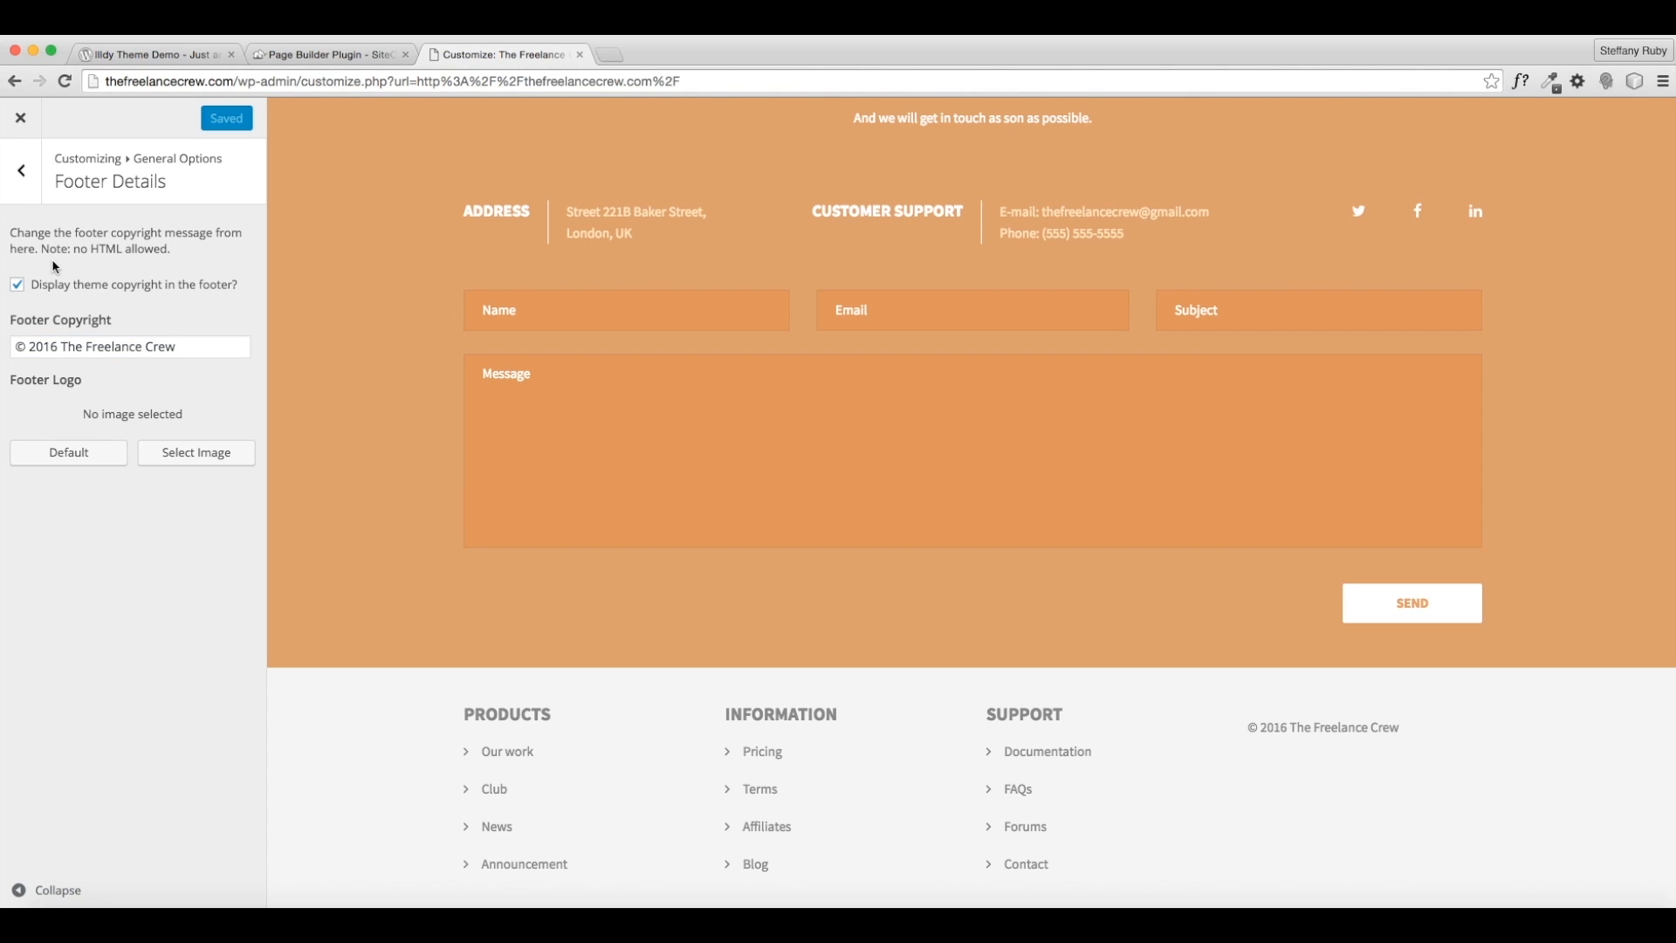
- In Site Identity, replace the tagline with 'Helping others learn to create a freelance business.' and publish
left_click(22, 171)
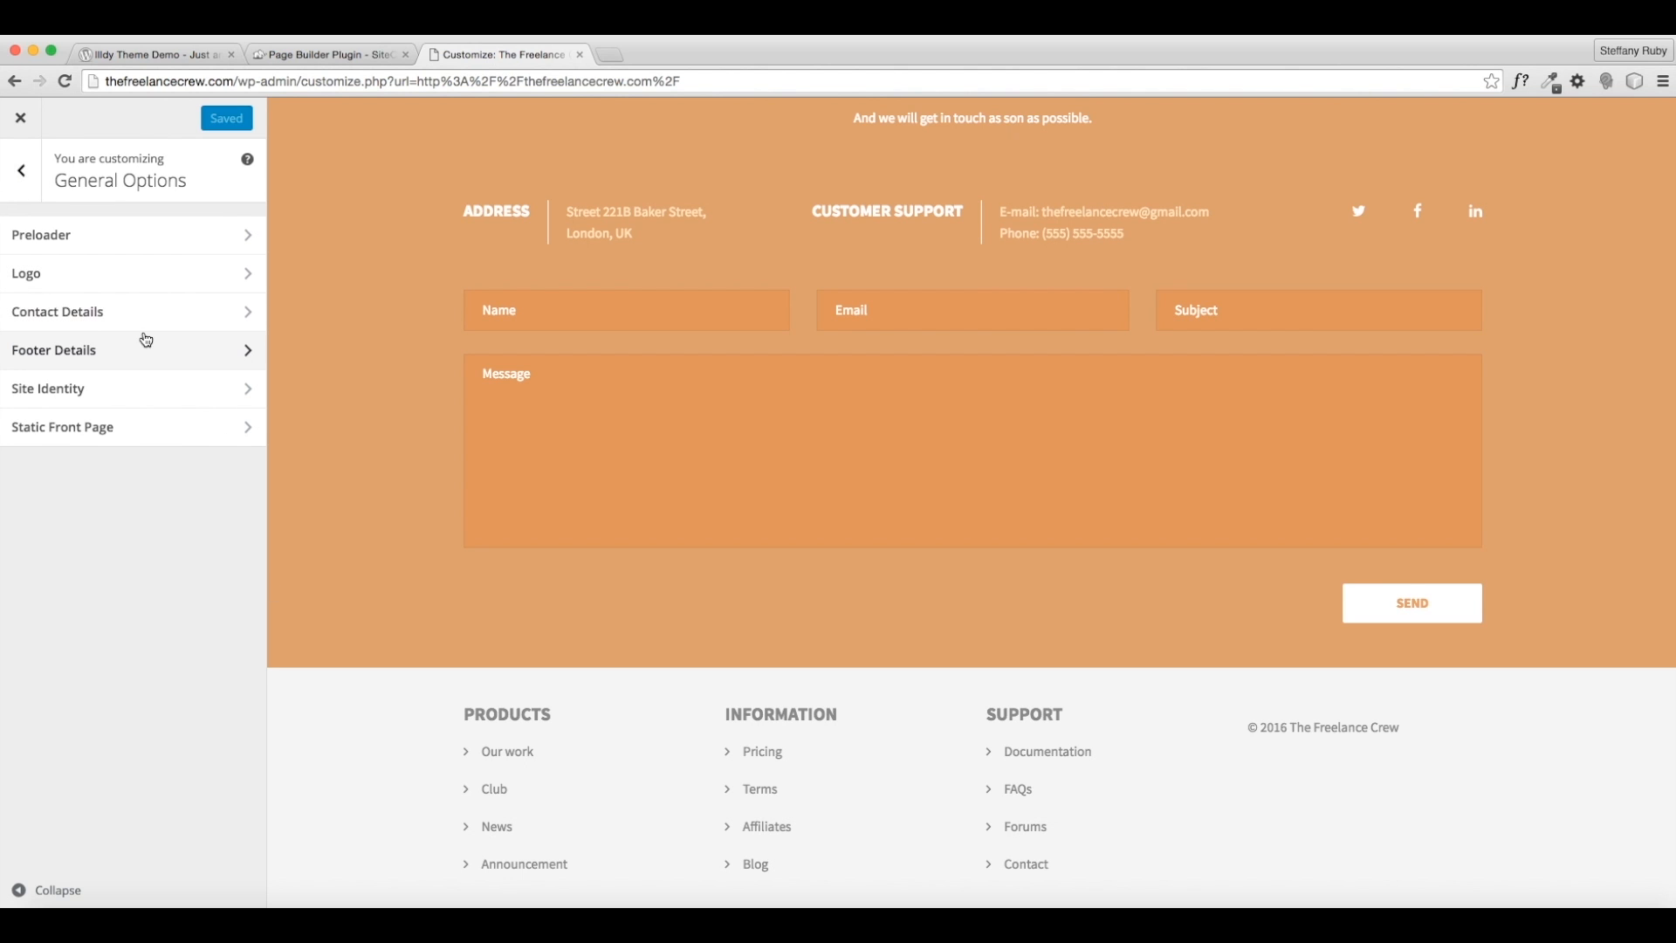
left_click(76, 402)
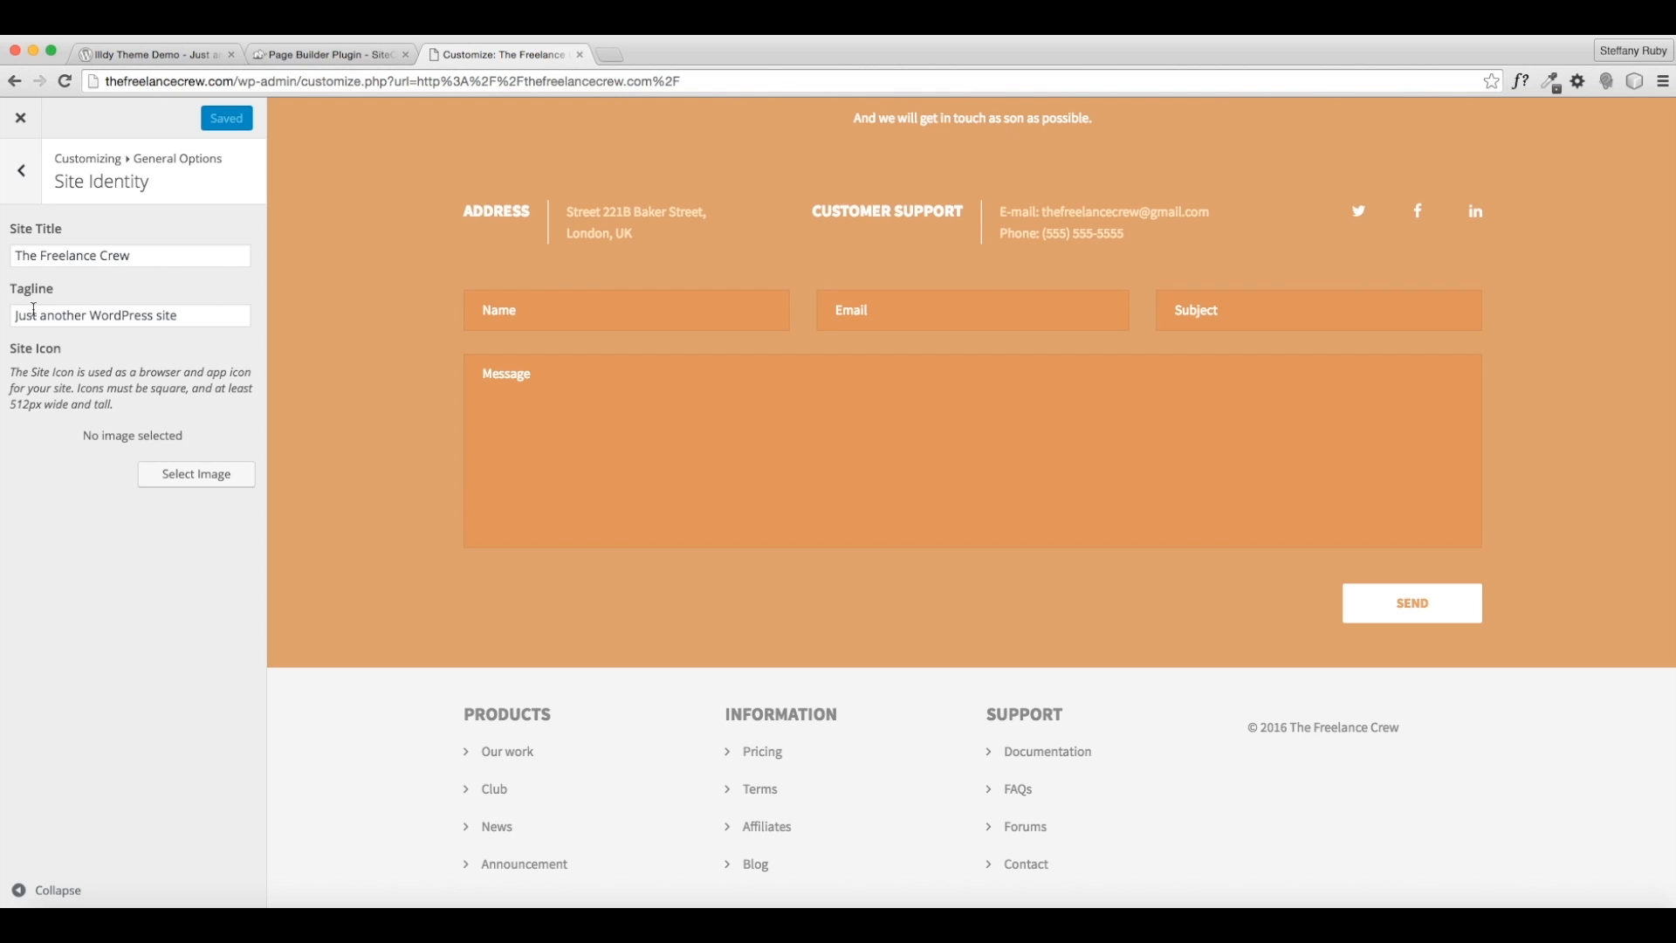
left_click_drag(33, 310, 217, 312)
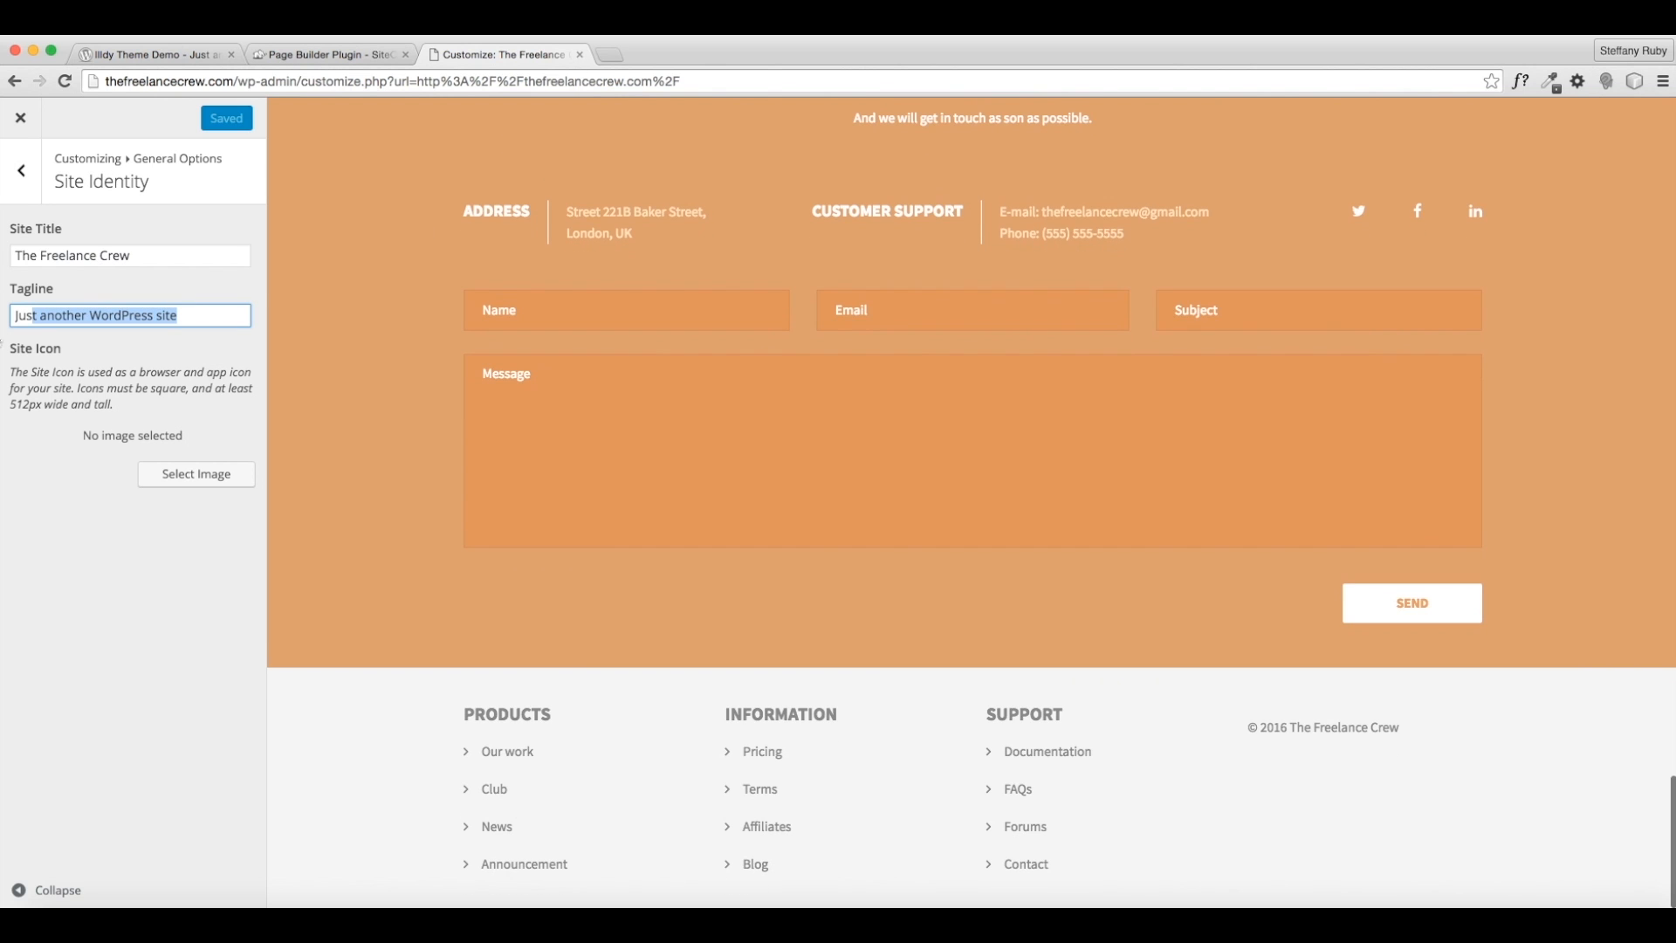
left_click_drag(573, 88, 3, 317)
type("Hepl")
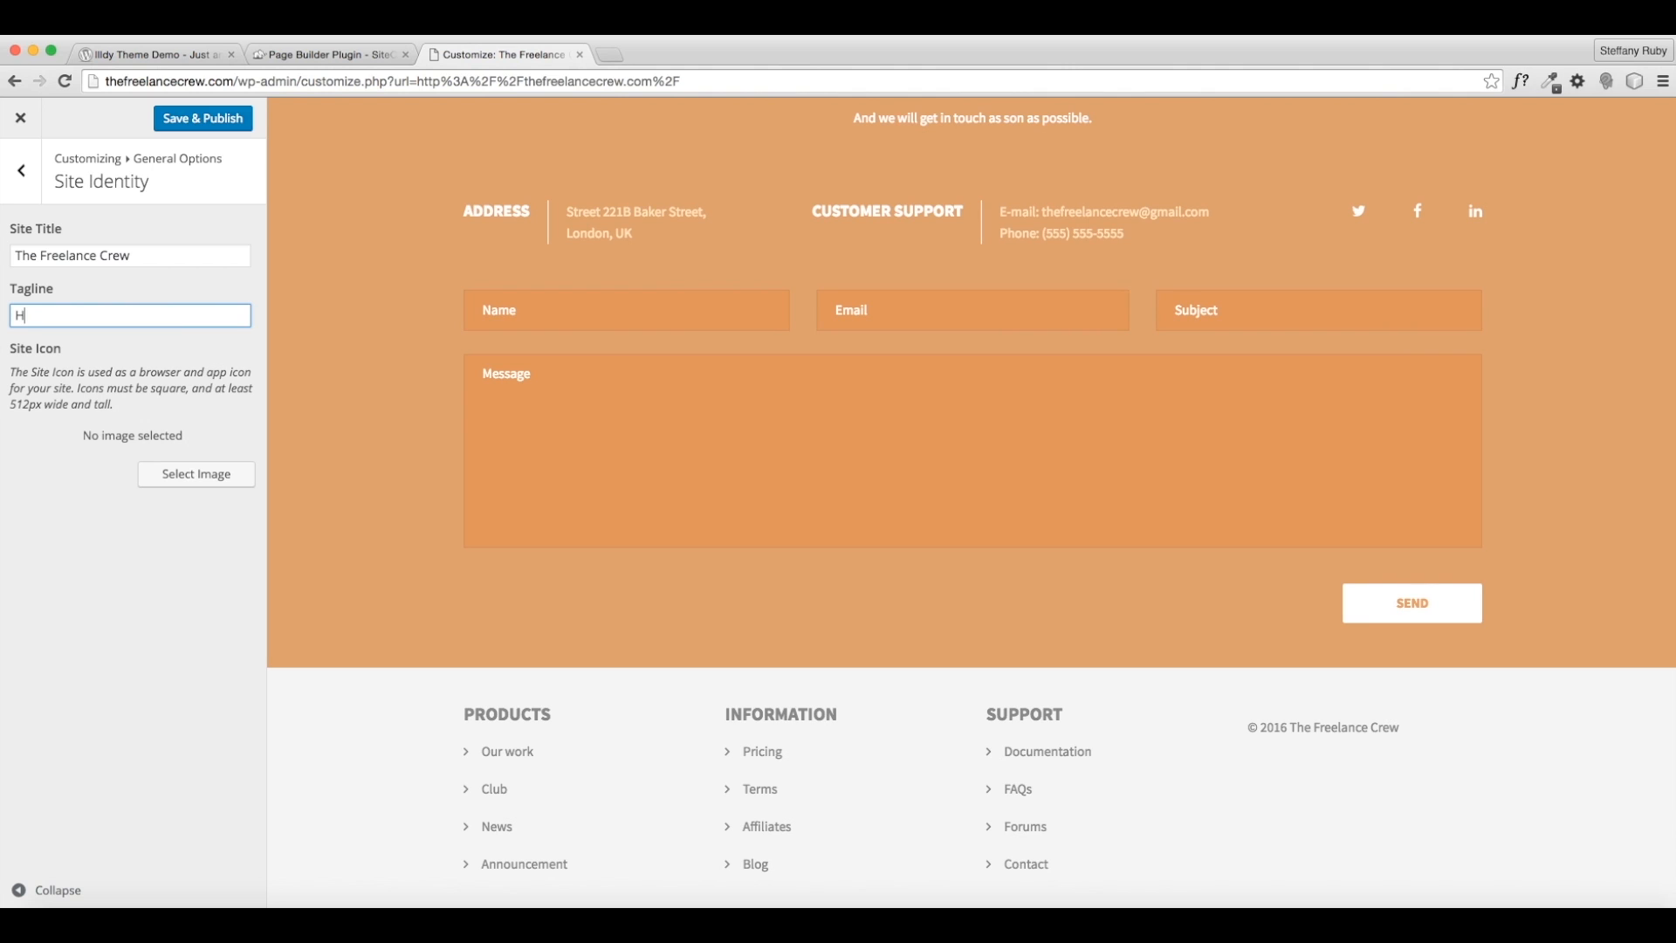
key("BackSpace")
key("BackSpace")
key("BackSpace")
type("elping others learn to freelance")
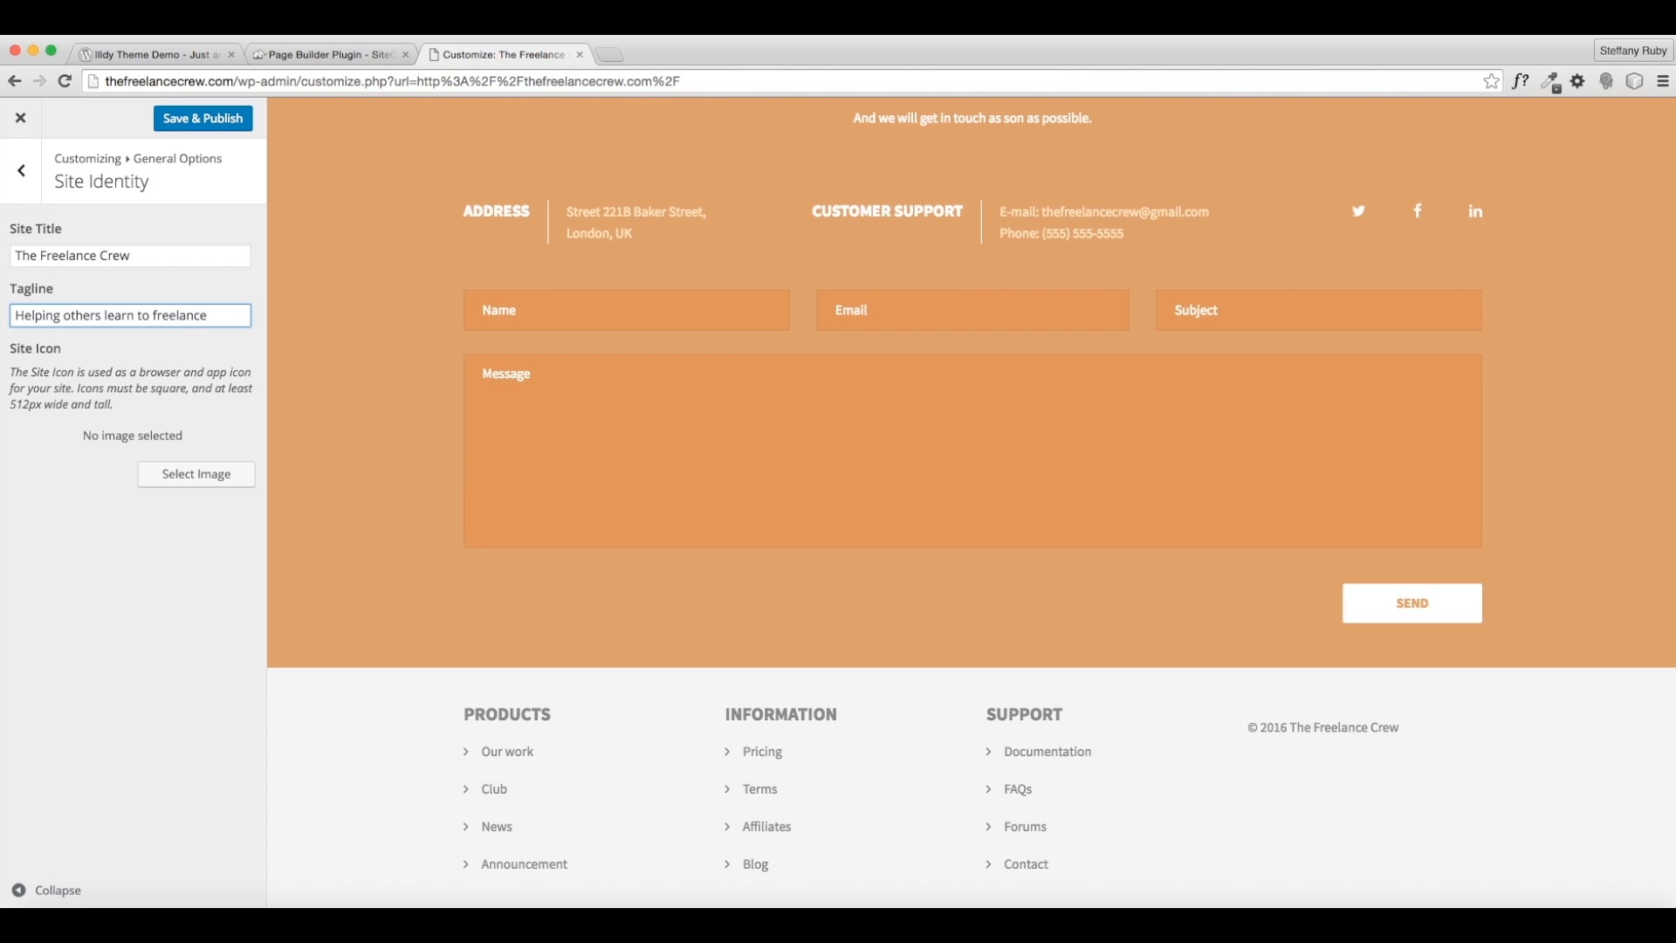
key("BackSpace")
key("BackSpace")
key("BackSpace")
type("create a freelance business")
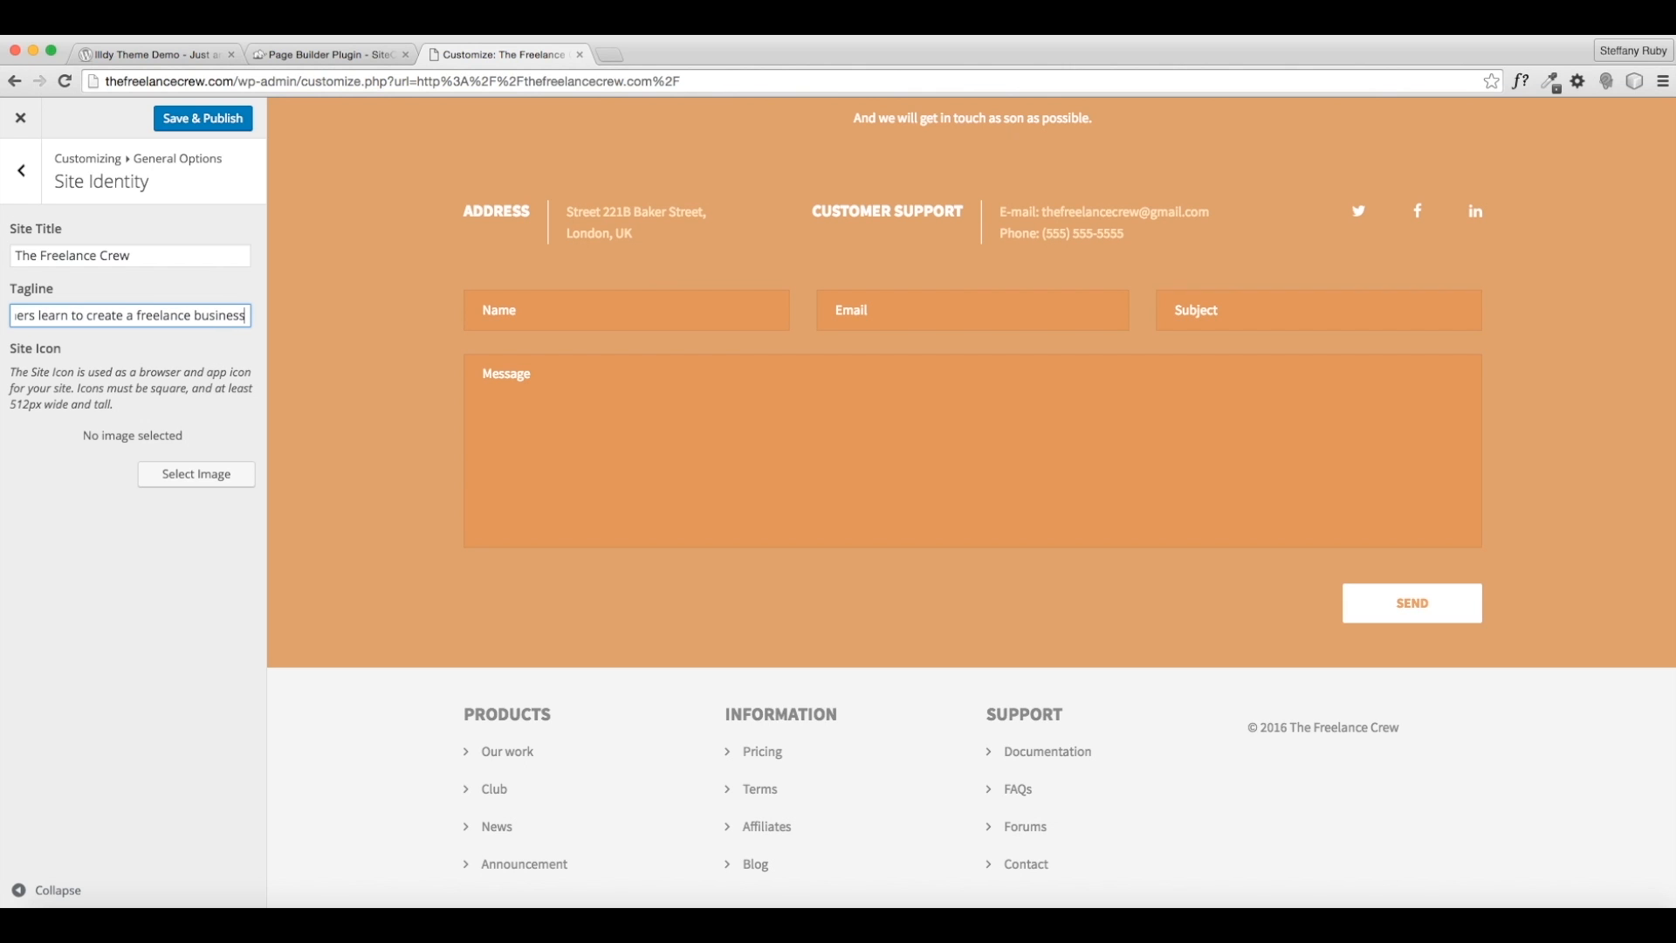
type(".")
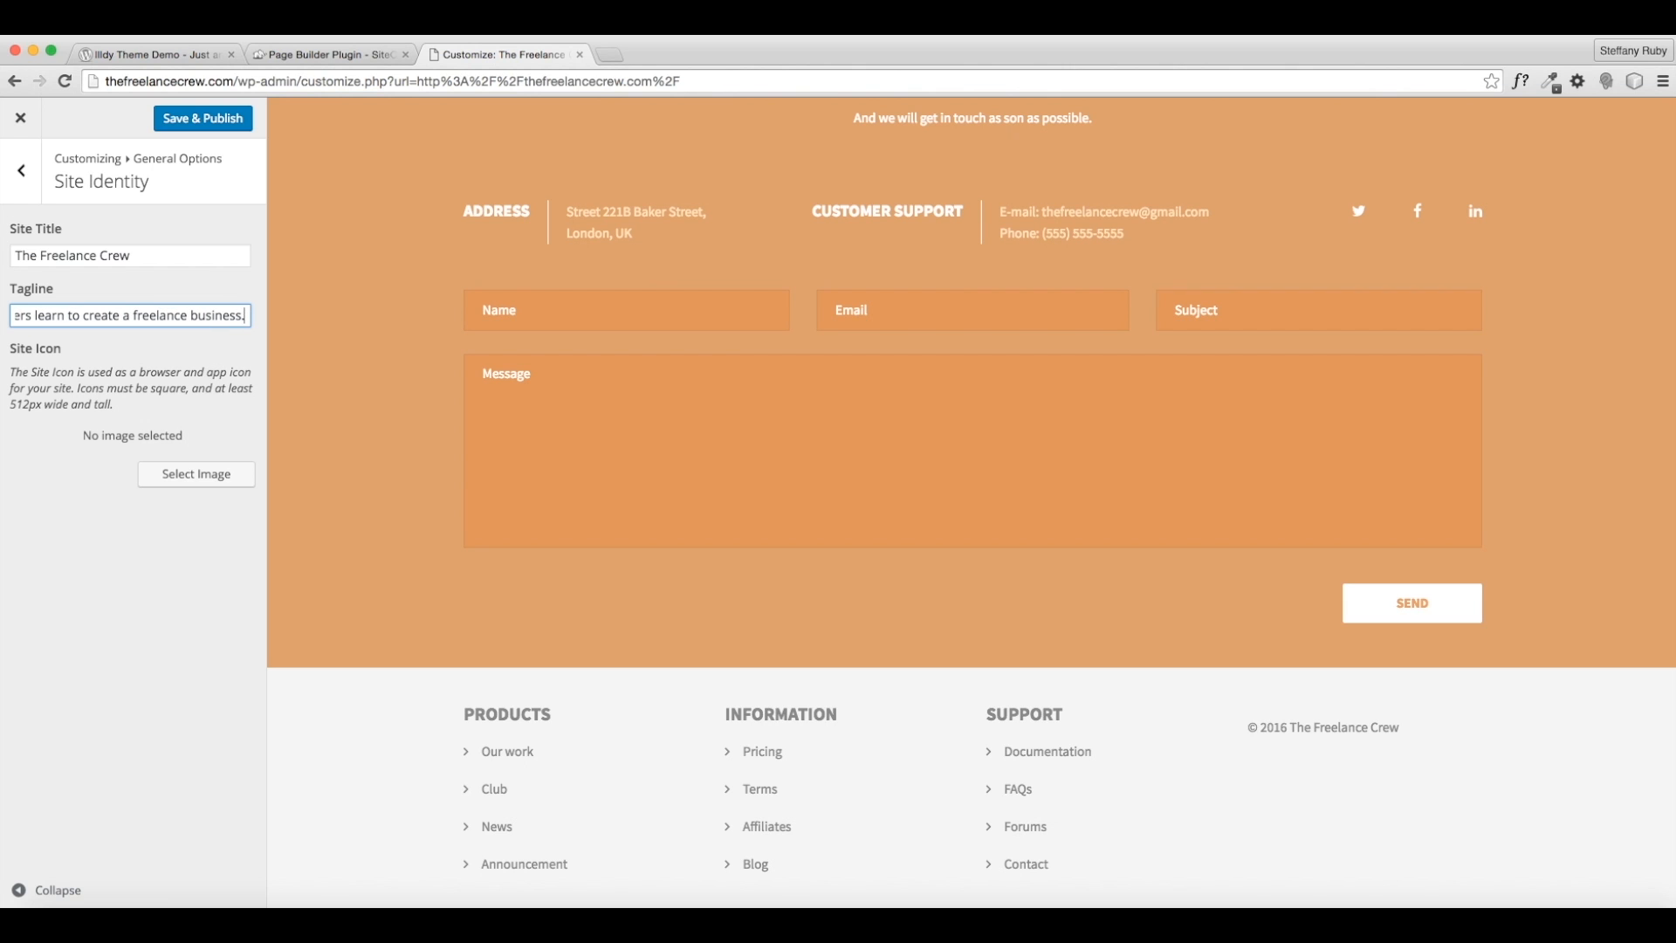
left_click(203, 133)
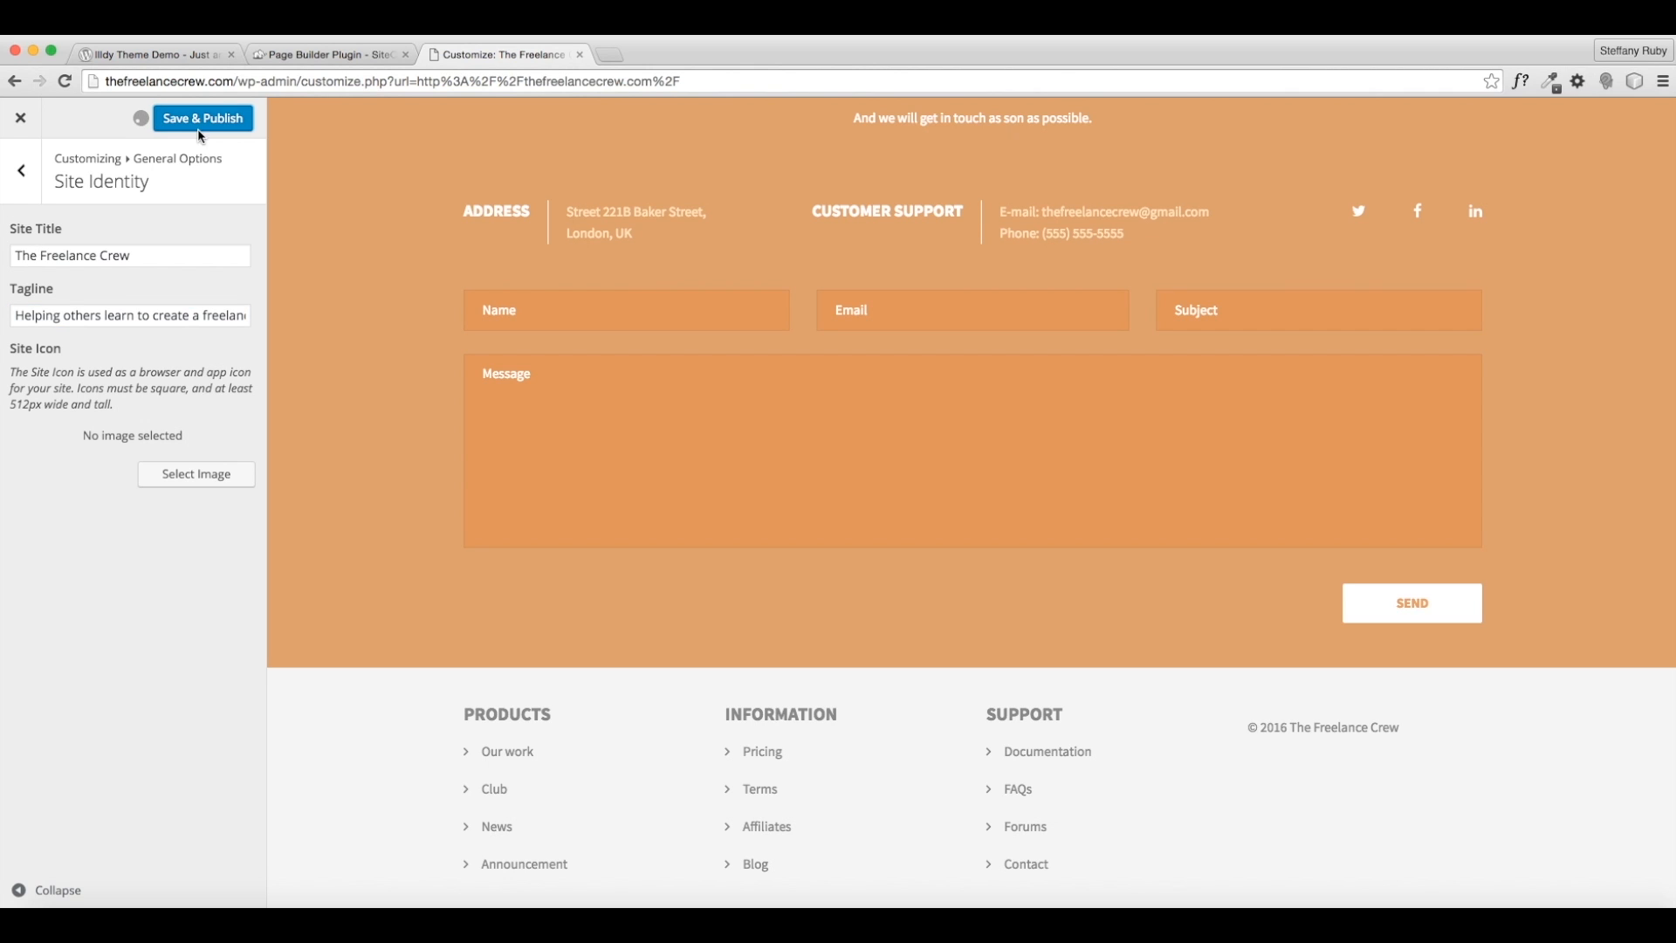
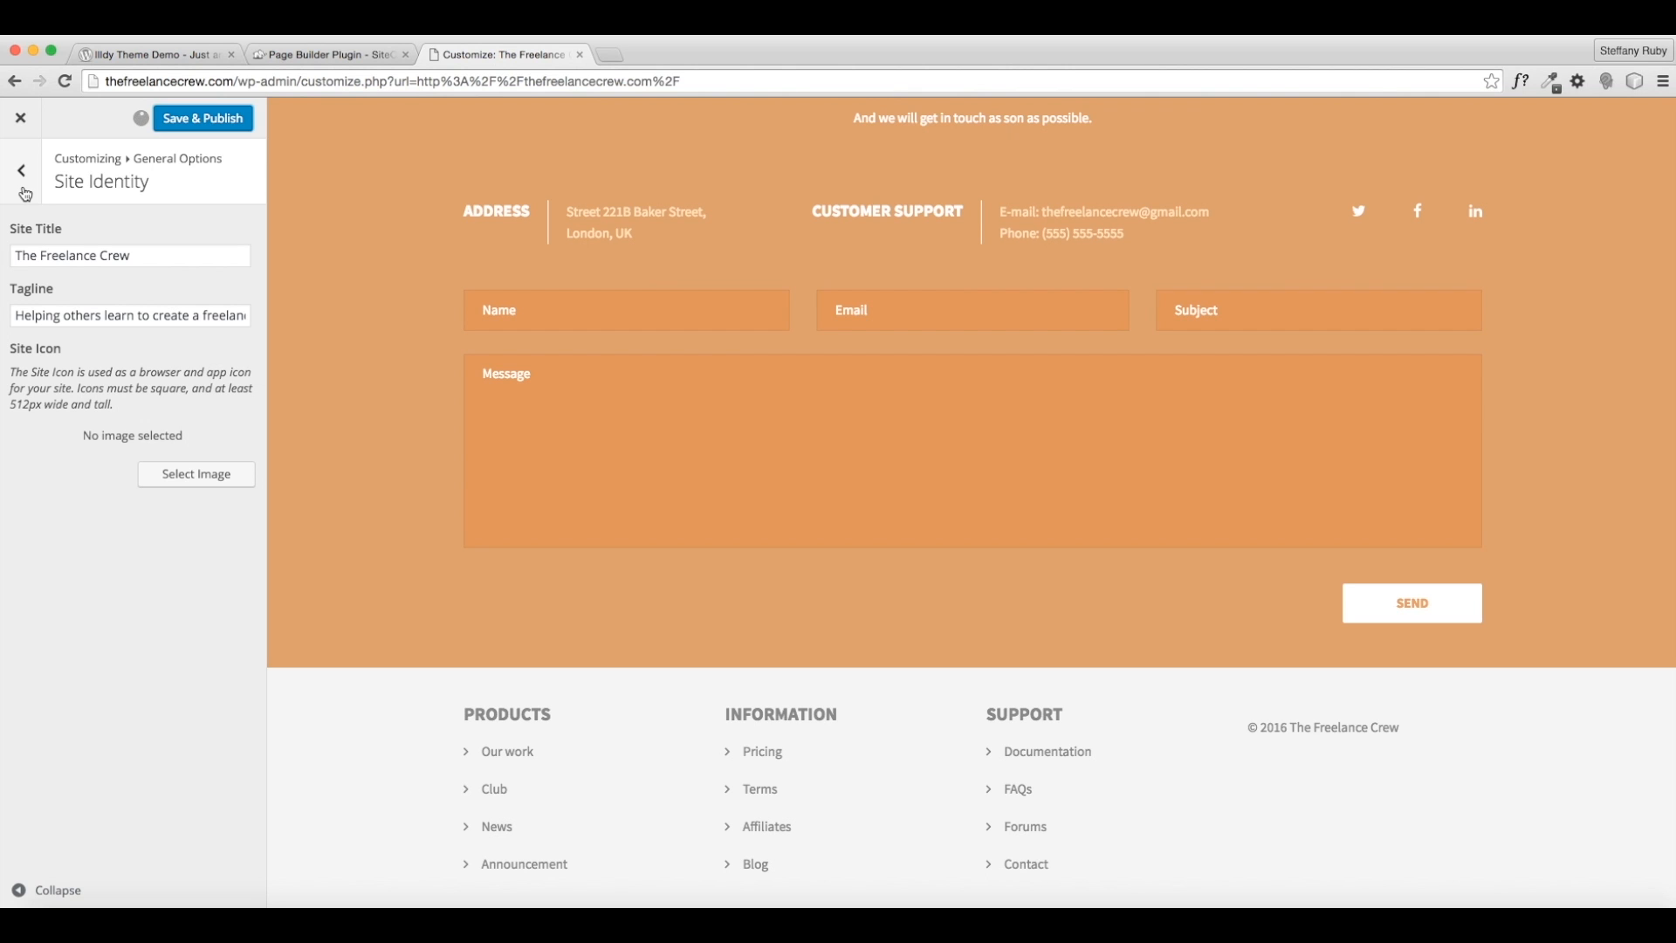
- Set the front page to display the static page Home
left_click(22, 173)
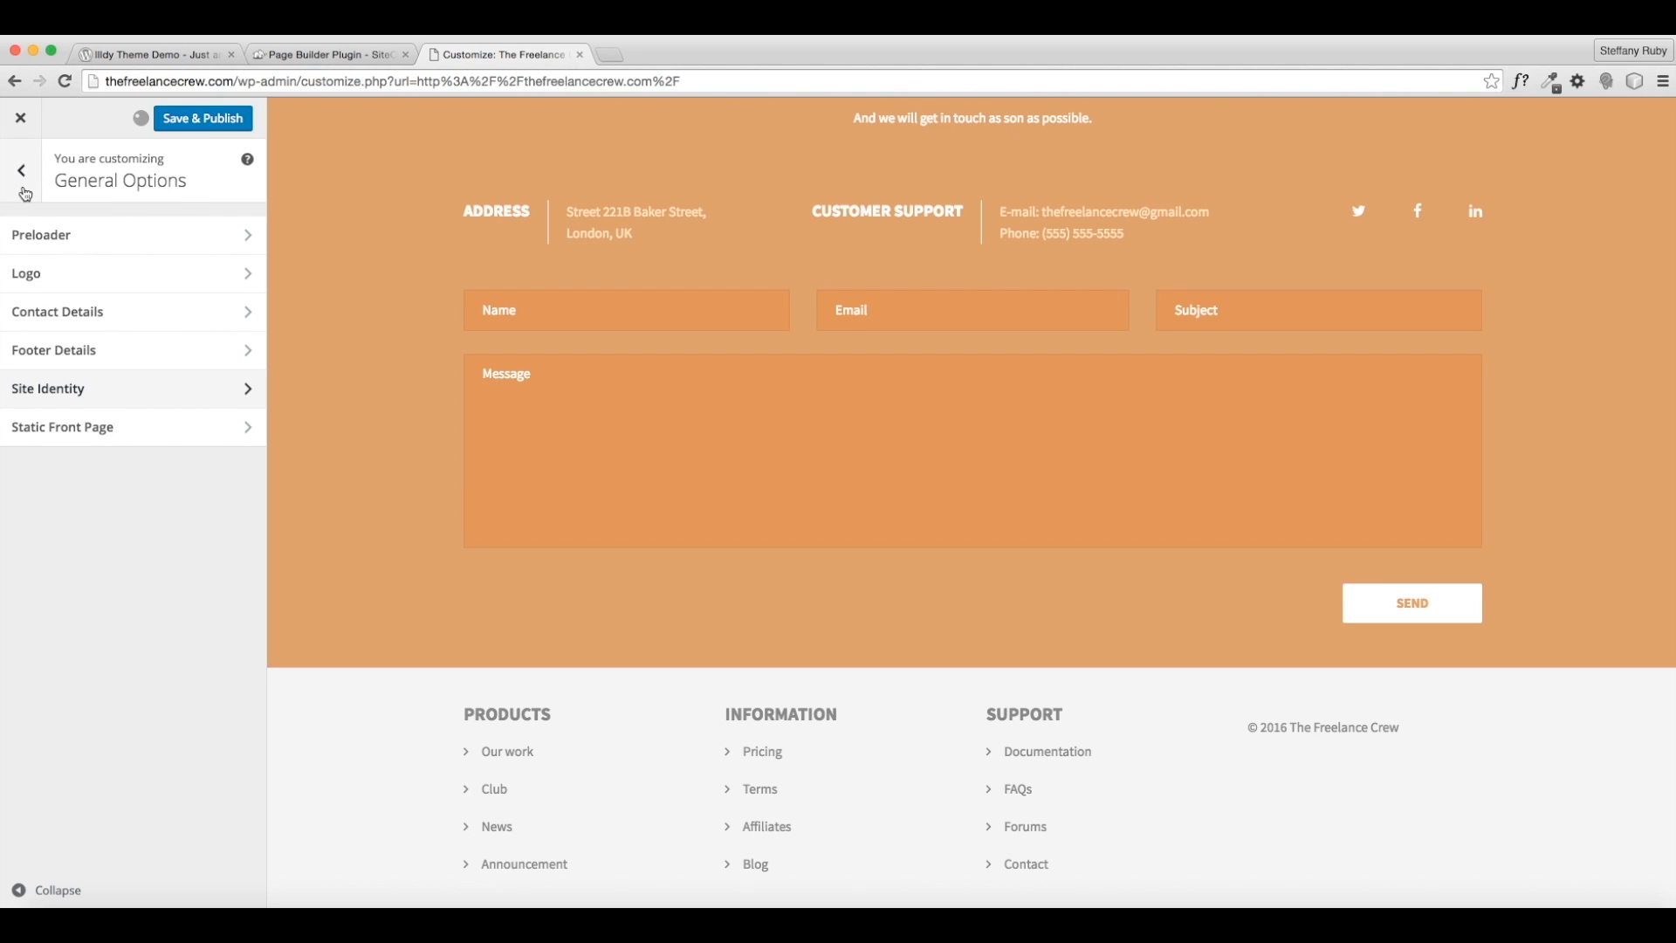
left_click(77, 432)
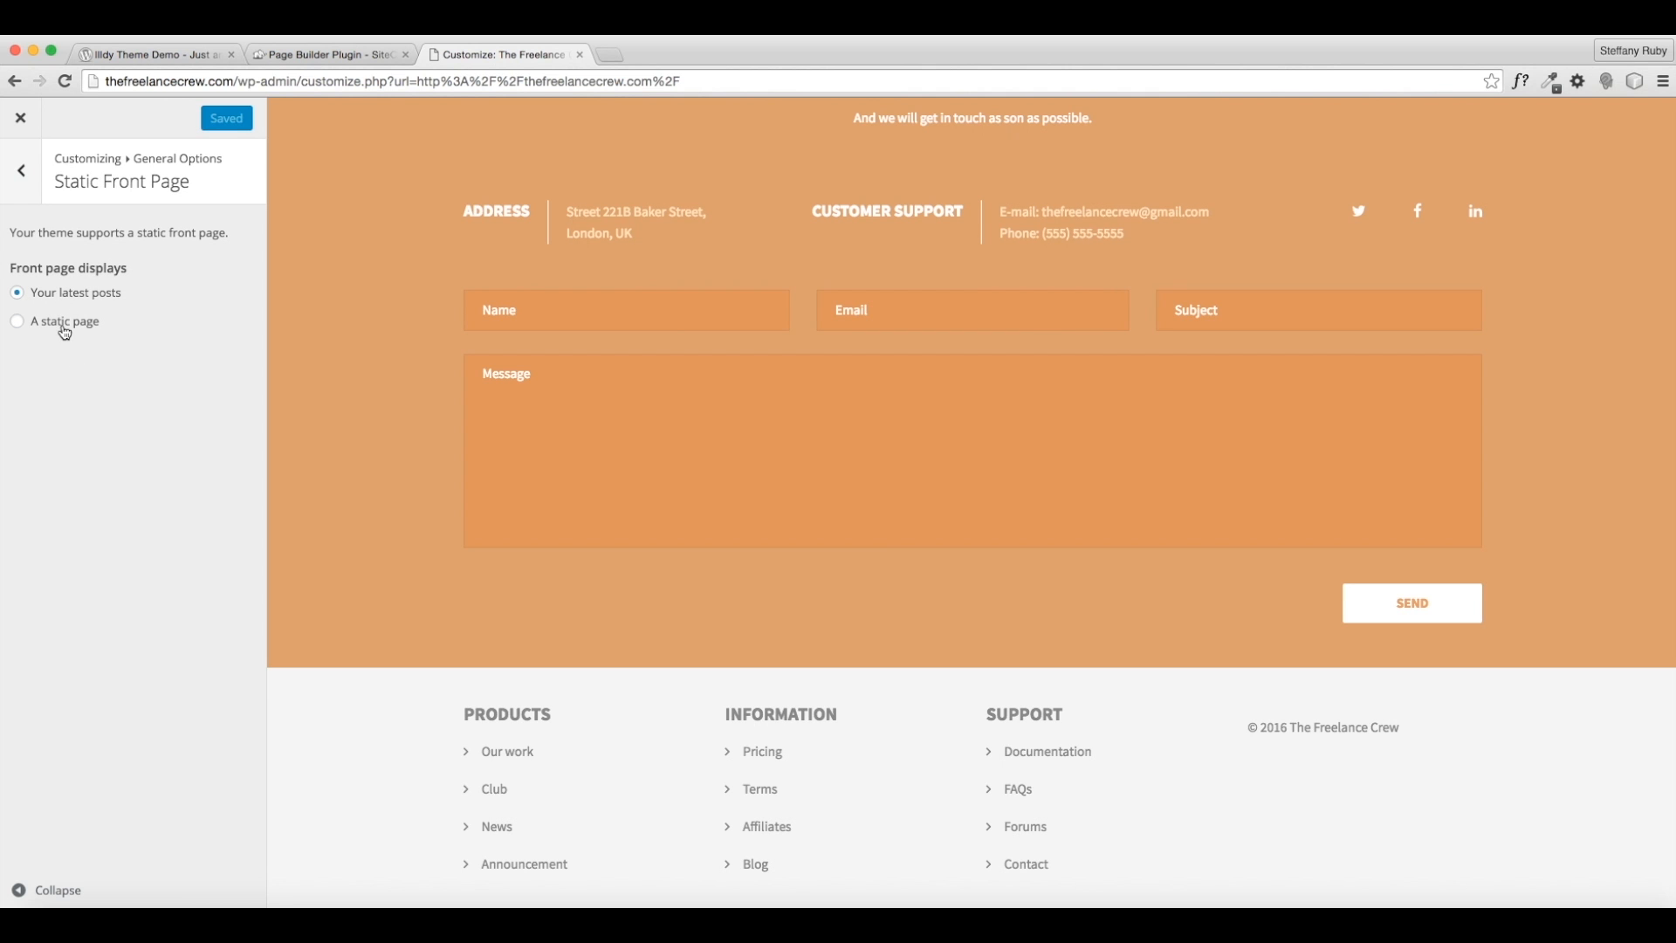
left_click(65, 323)
left_click(70, 393)
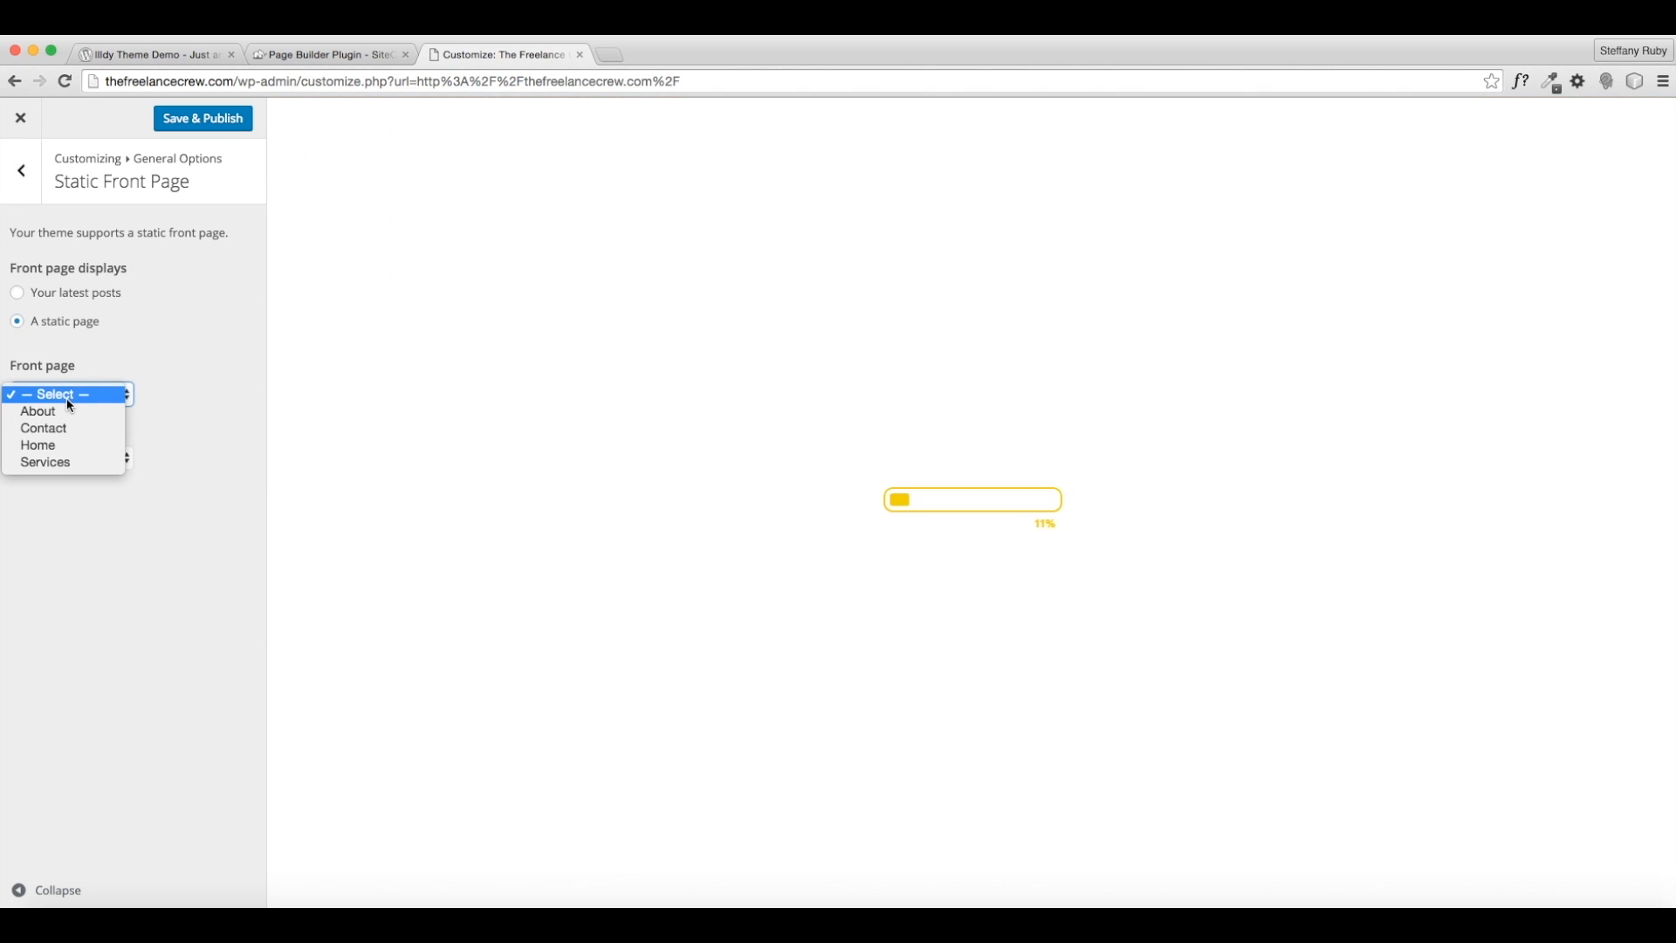
left_click(57, 446)
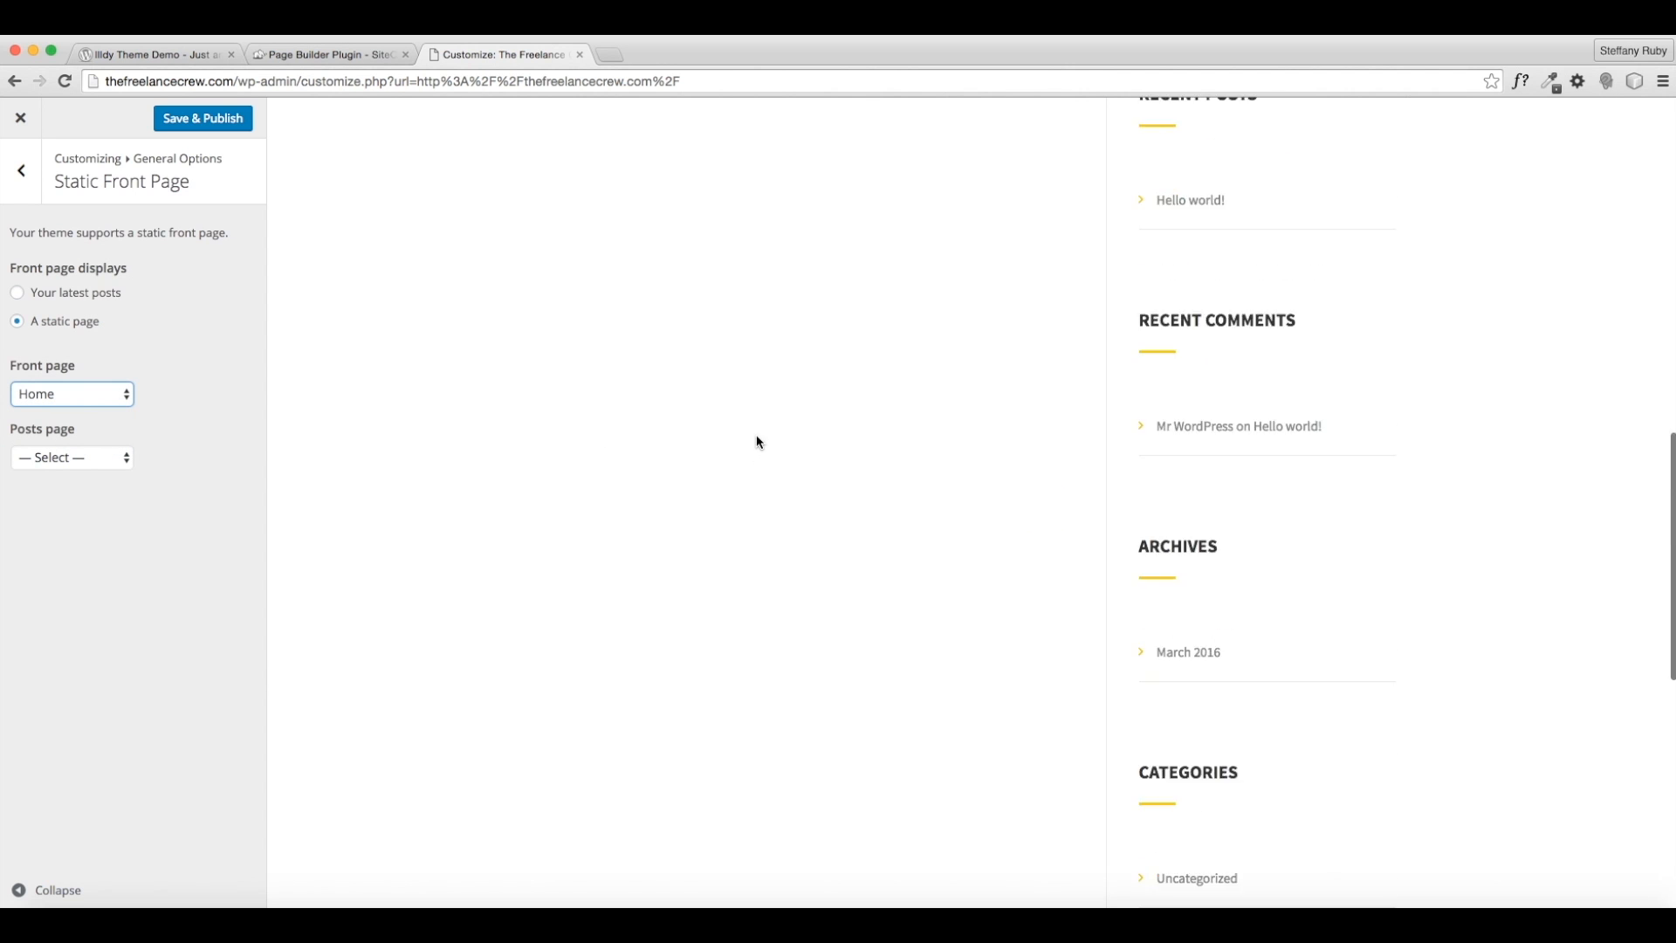
scroll(756, 441, "down", 6)
scroll(726, 583, "down", 3)
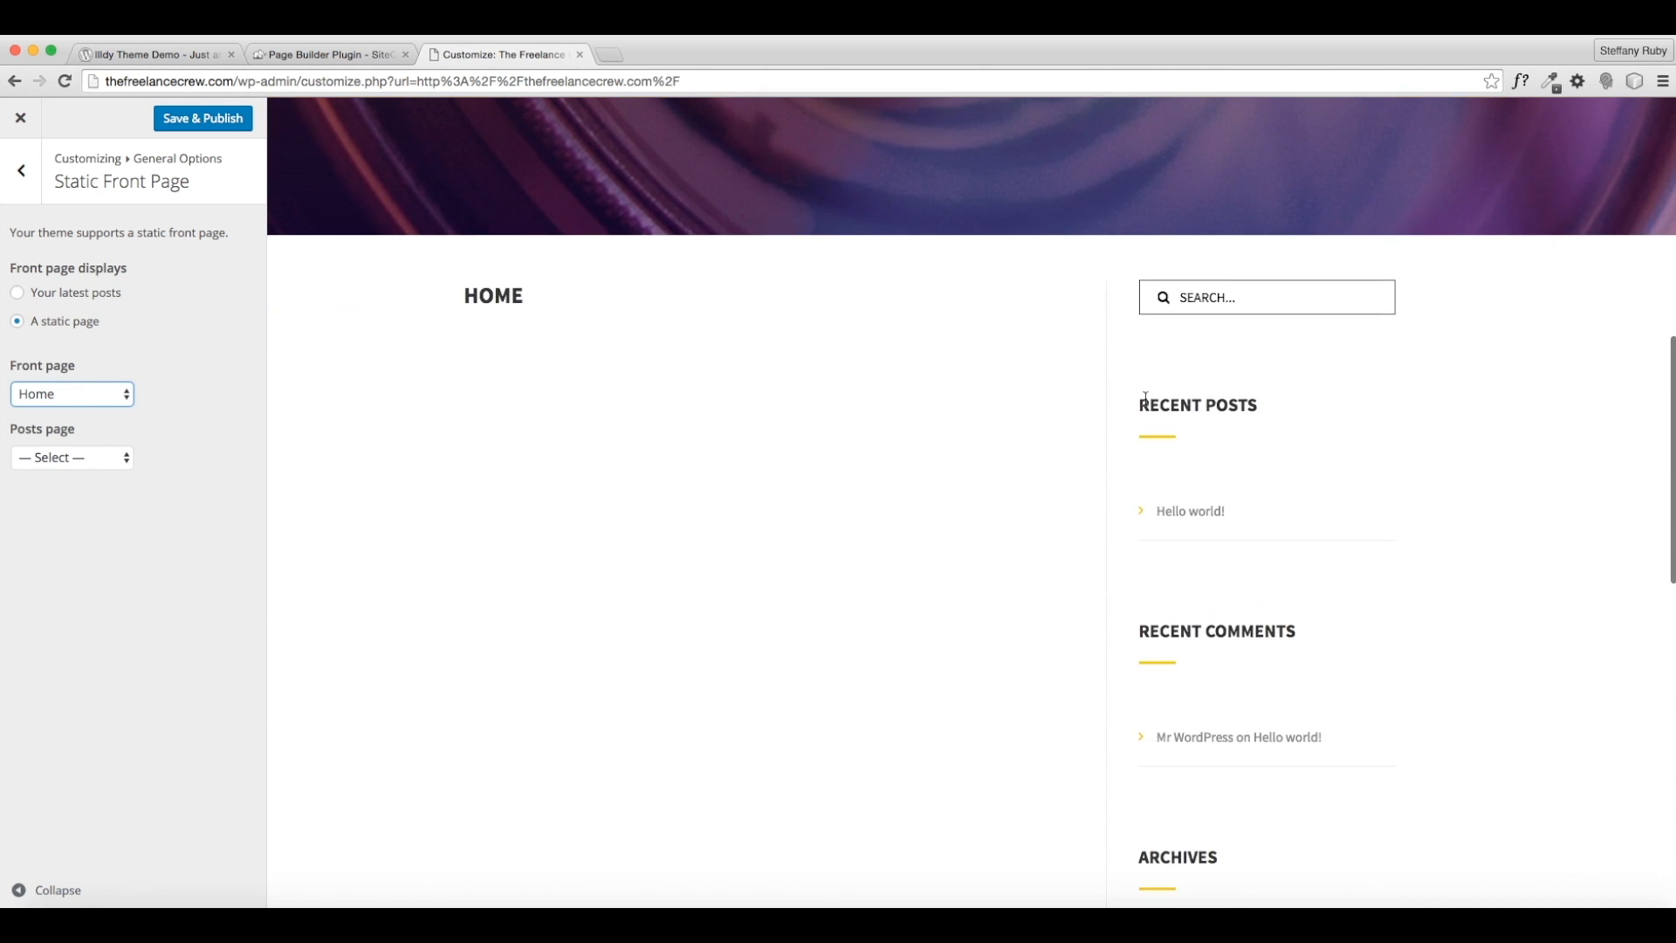
- Switch the front page back to Your latest posts and Save & Publish
left_click(88, 401)
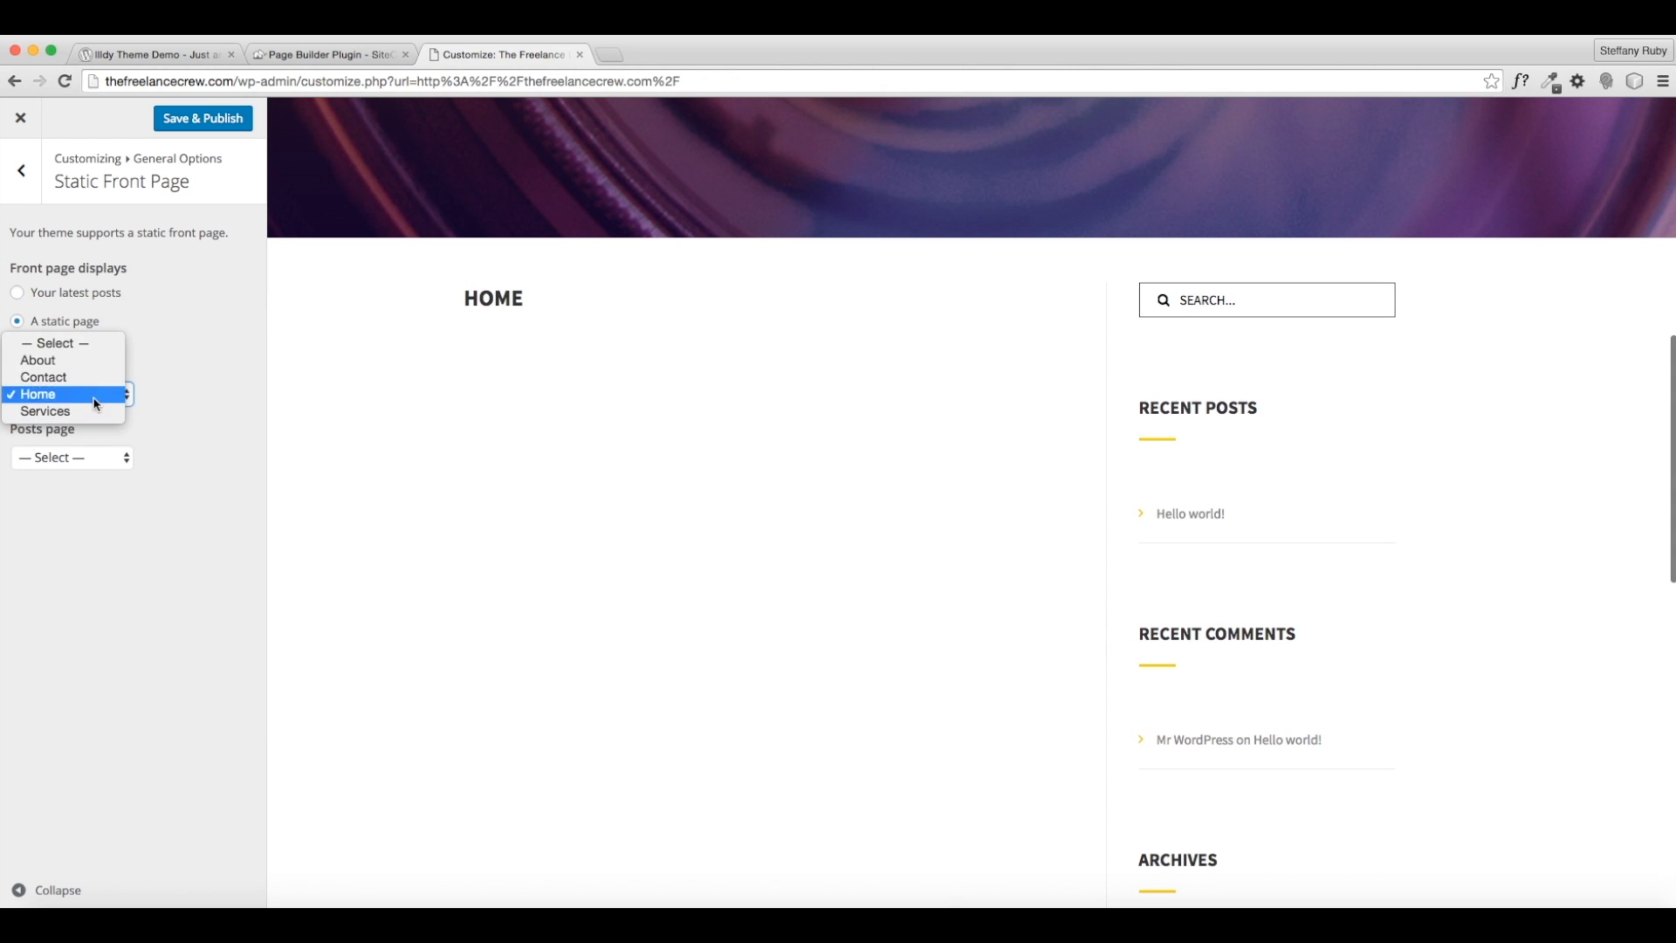
left_click(76, 346)
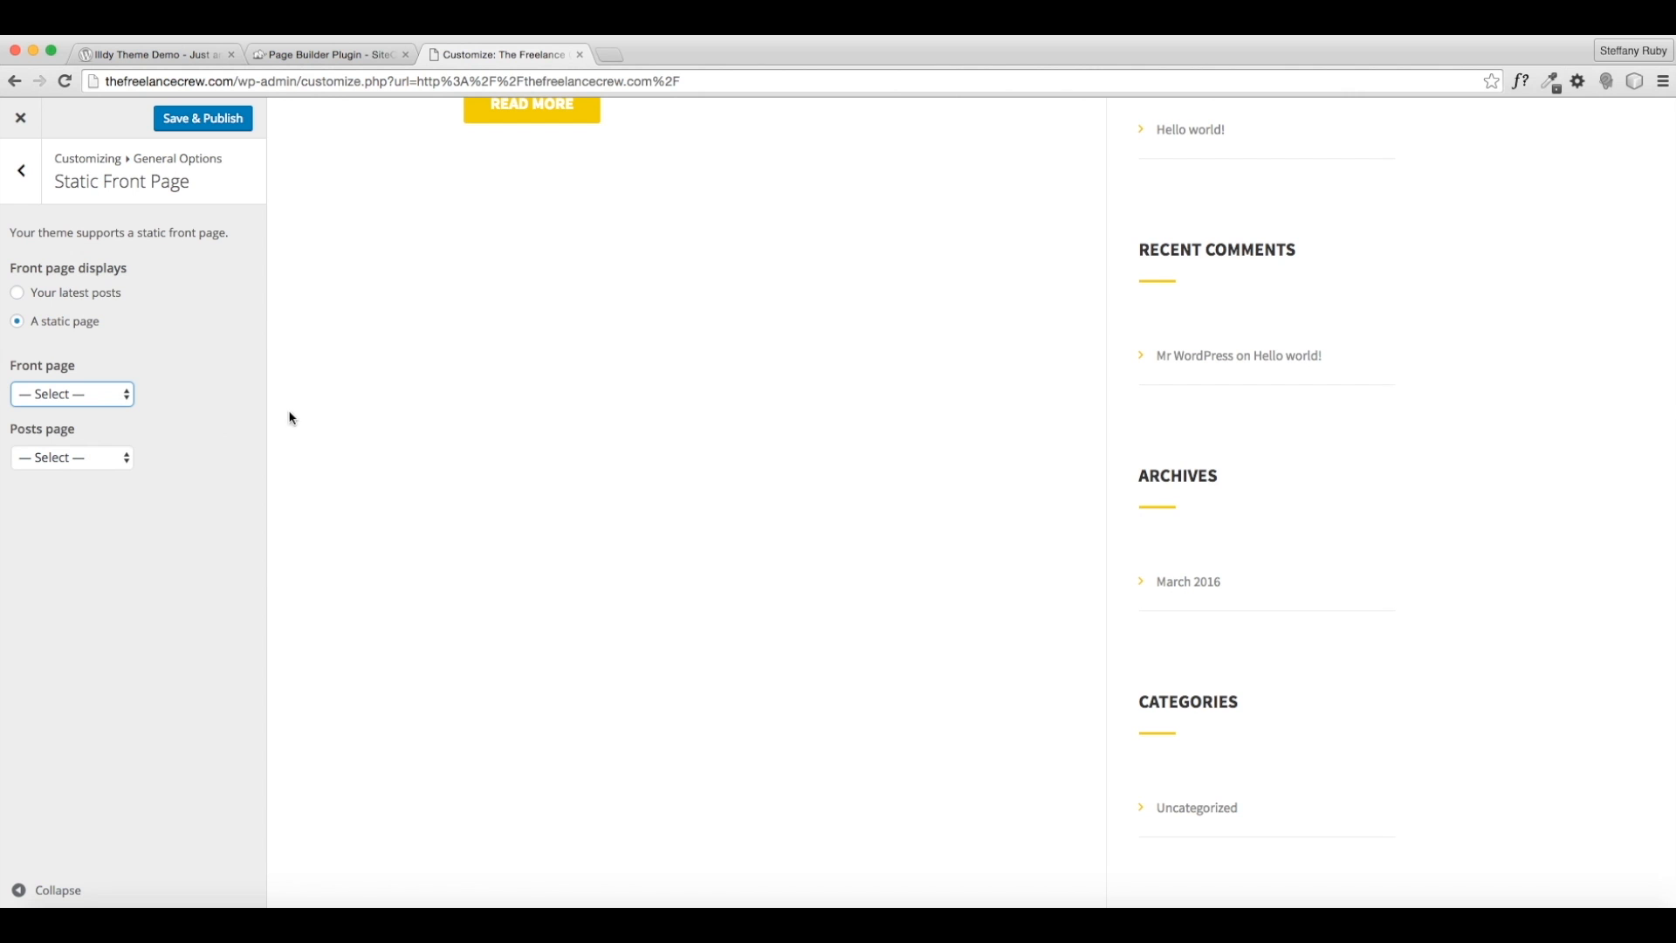
left_click(81, 298)
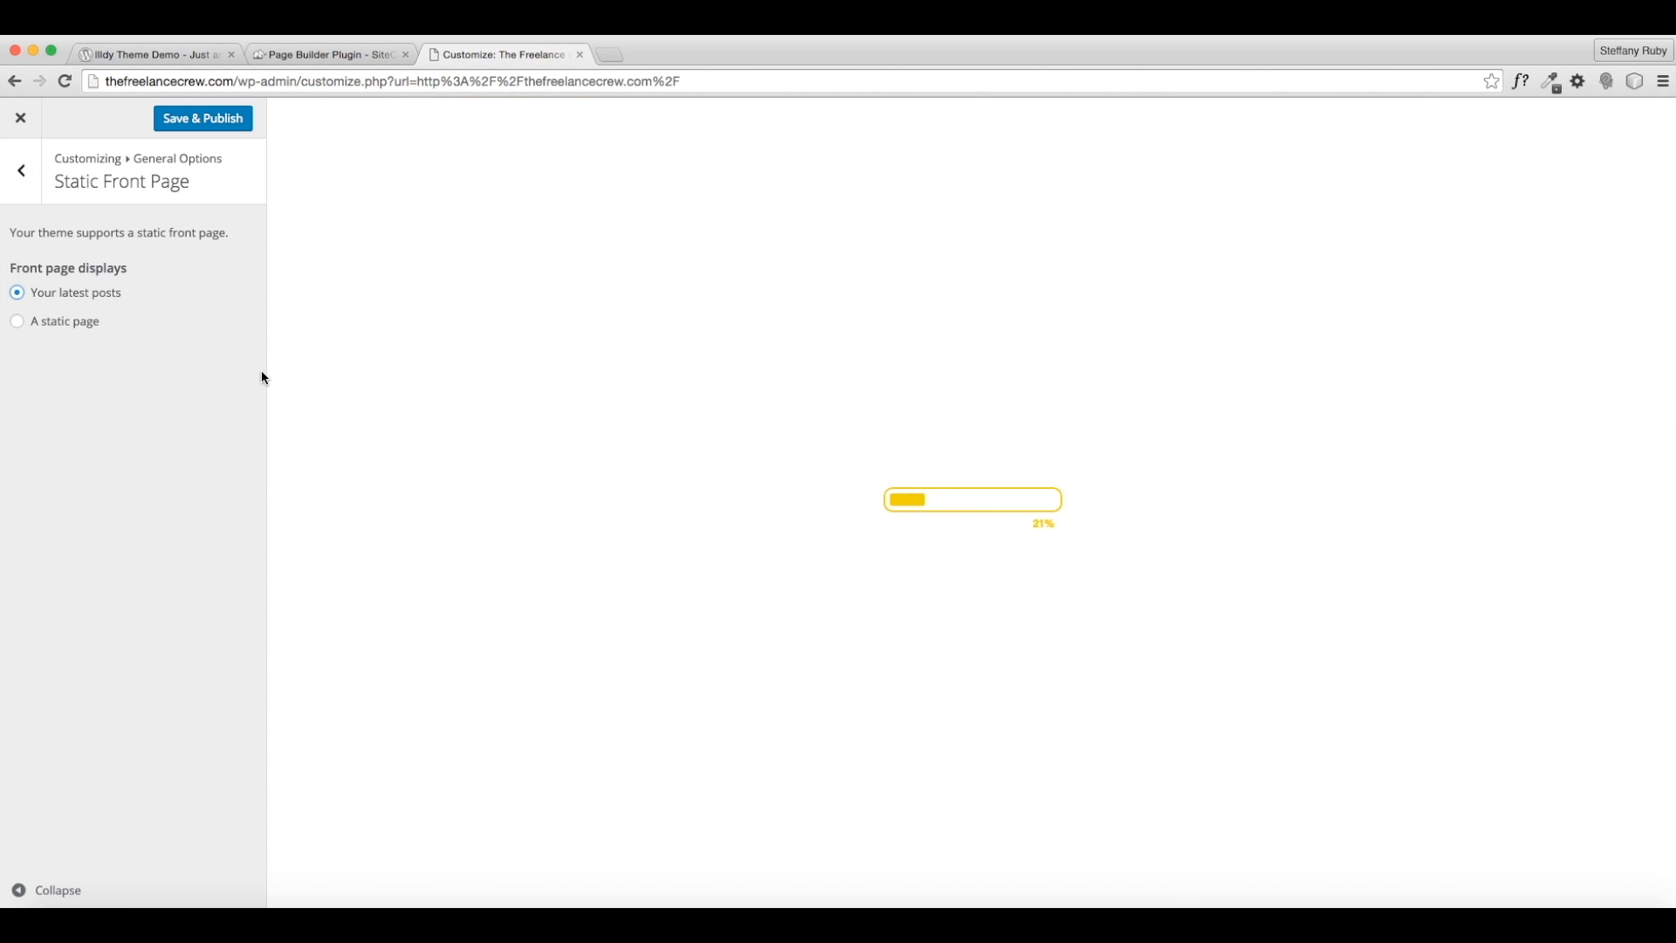
scroll(693, 483, "down", 7)
scroll(698, 463, "up", 8)
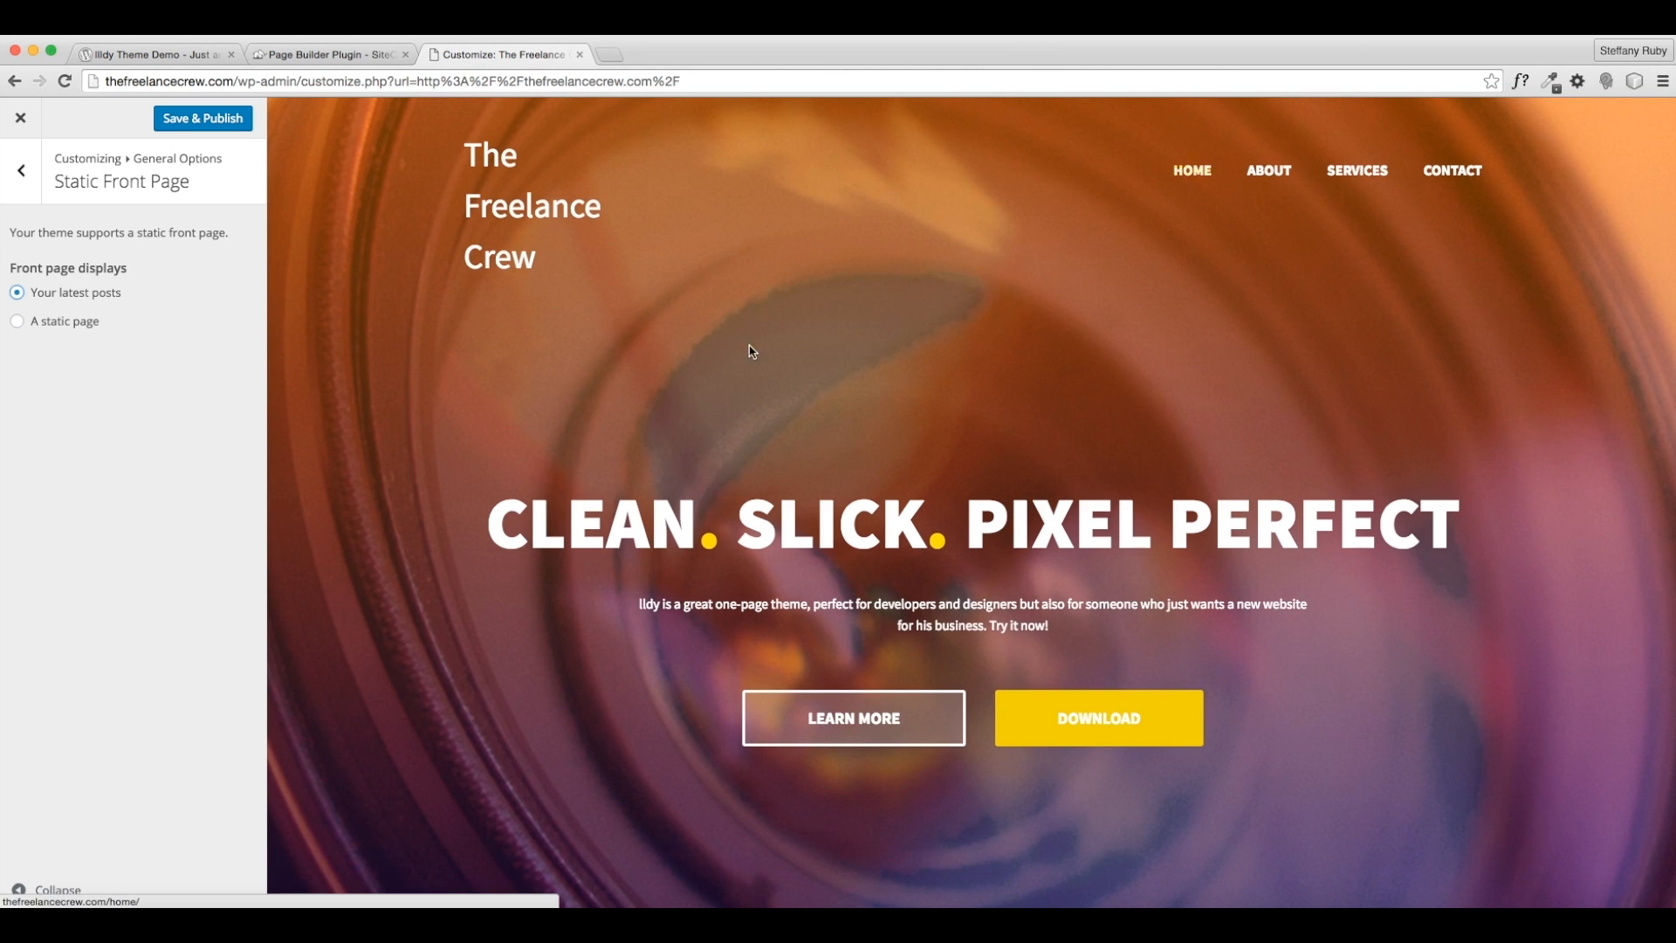
left_click(191, 127)
left_click(22, 171)
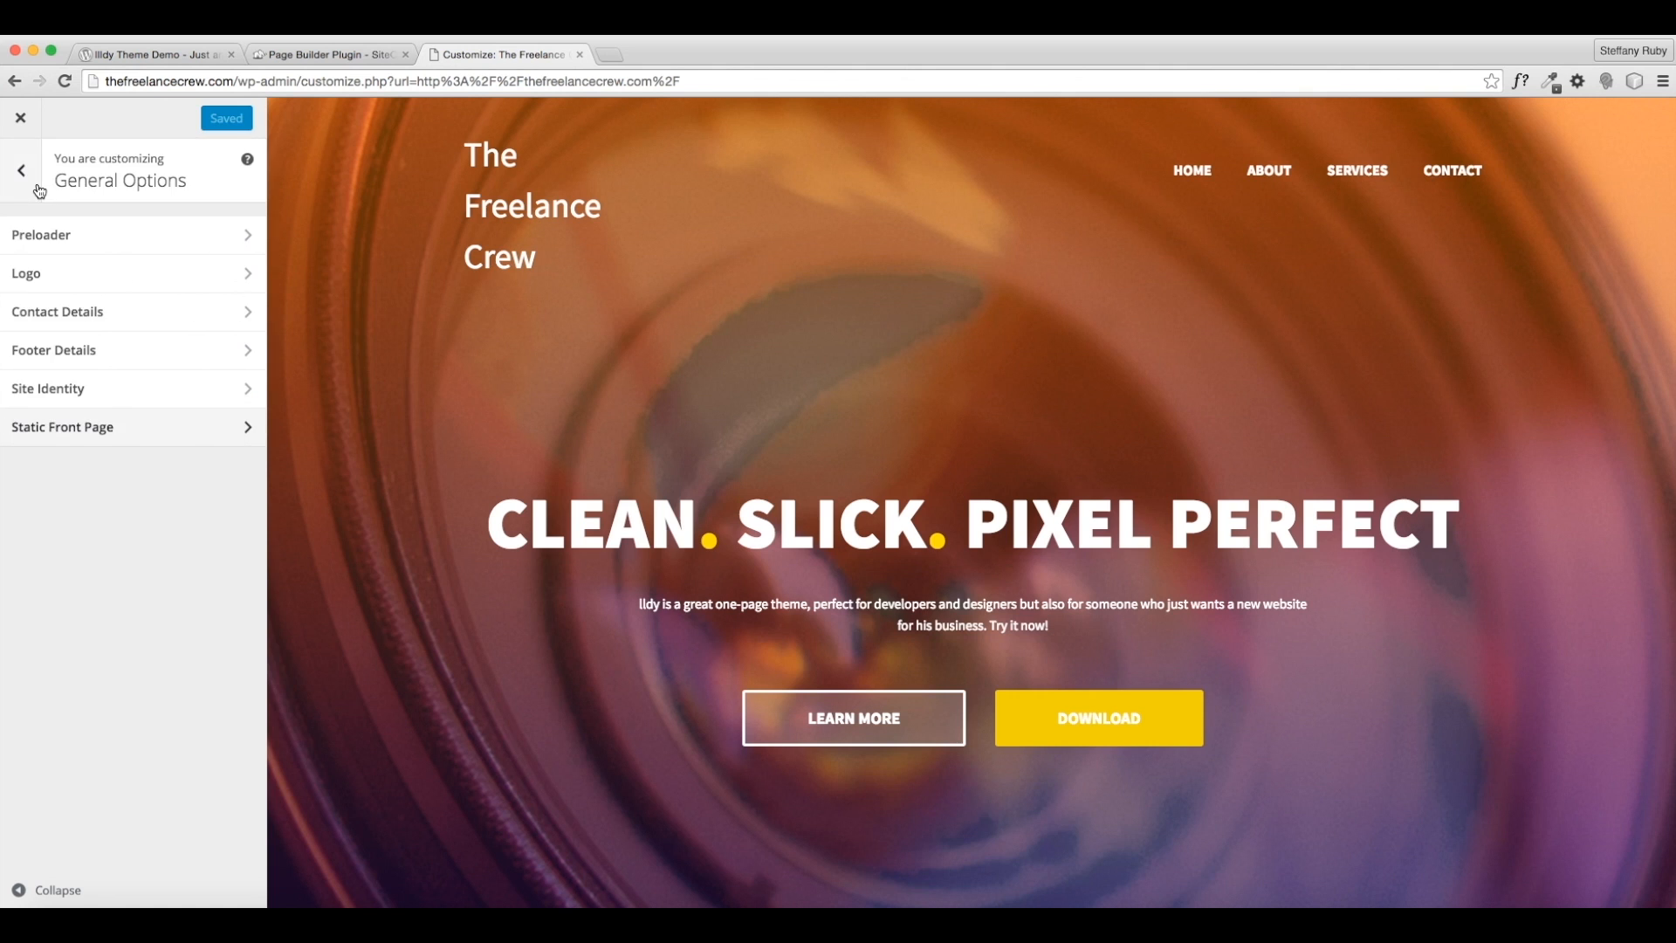
- Open Blog Header Image settings and preview the About page under its coffee-cup header
left_click(174, 347)
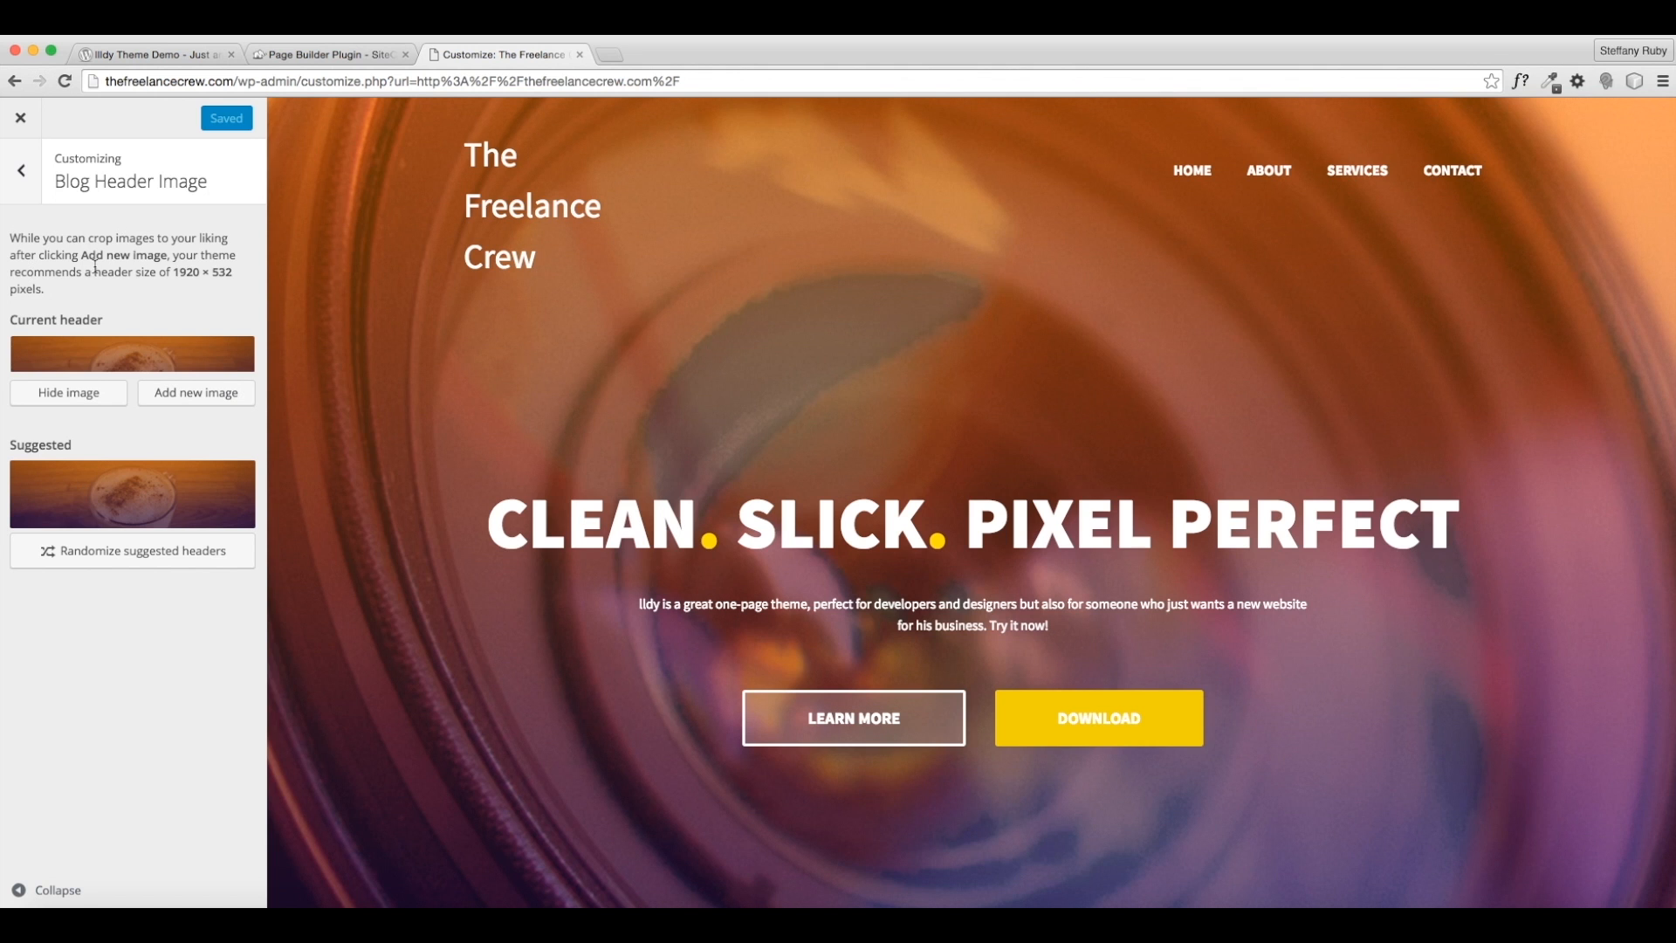
scroll(630, 417, "down", 1)
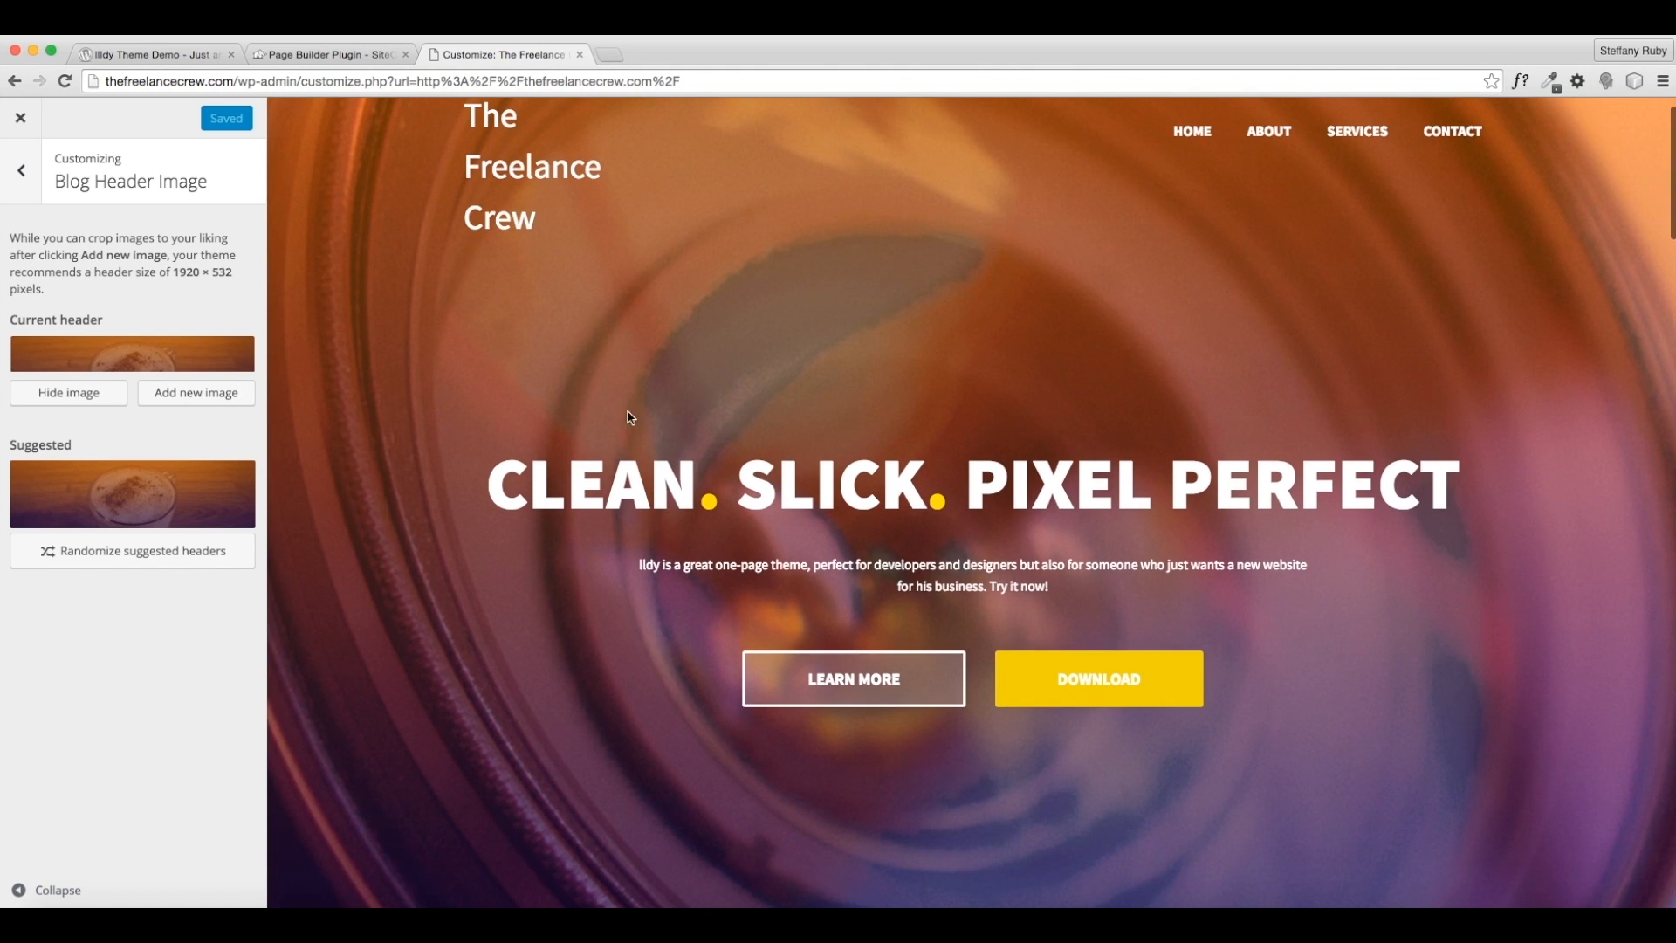
left_click(1269, 132)
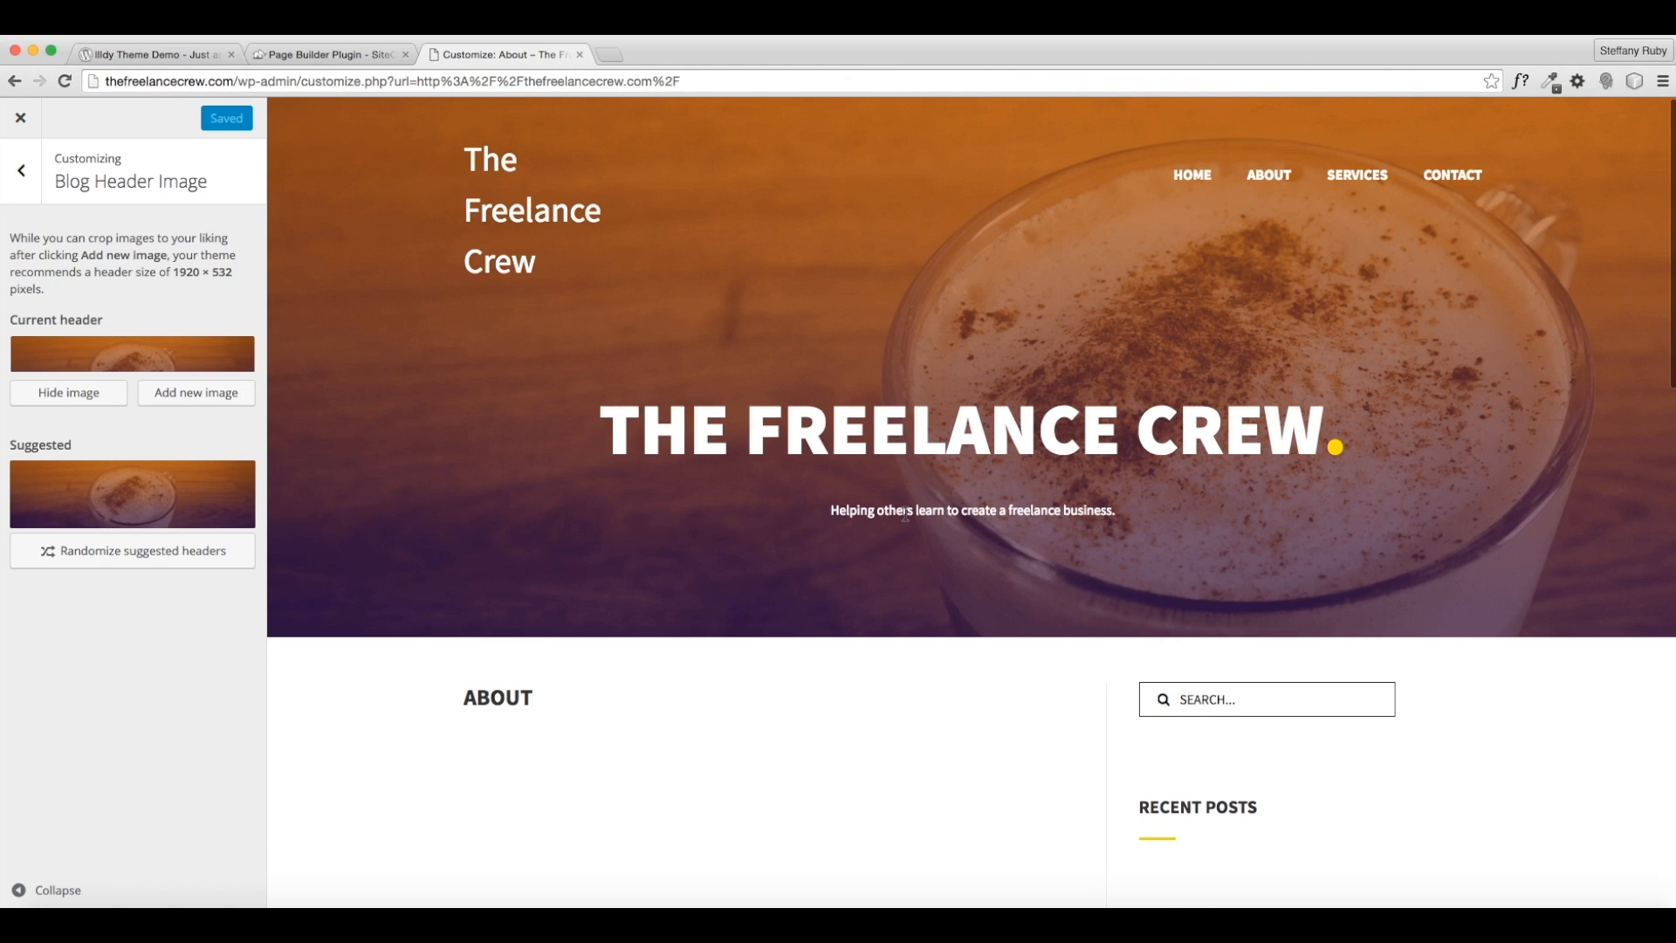
scroll(819, 338, "down", 1)
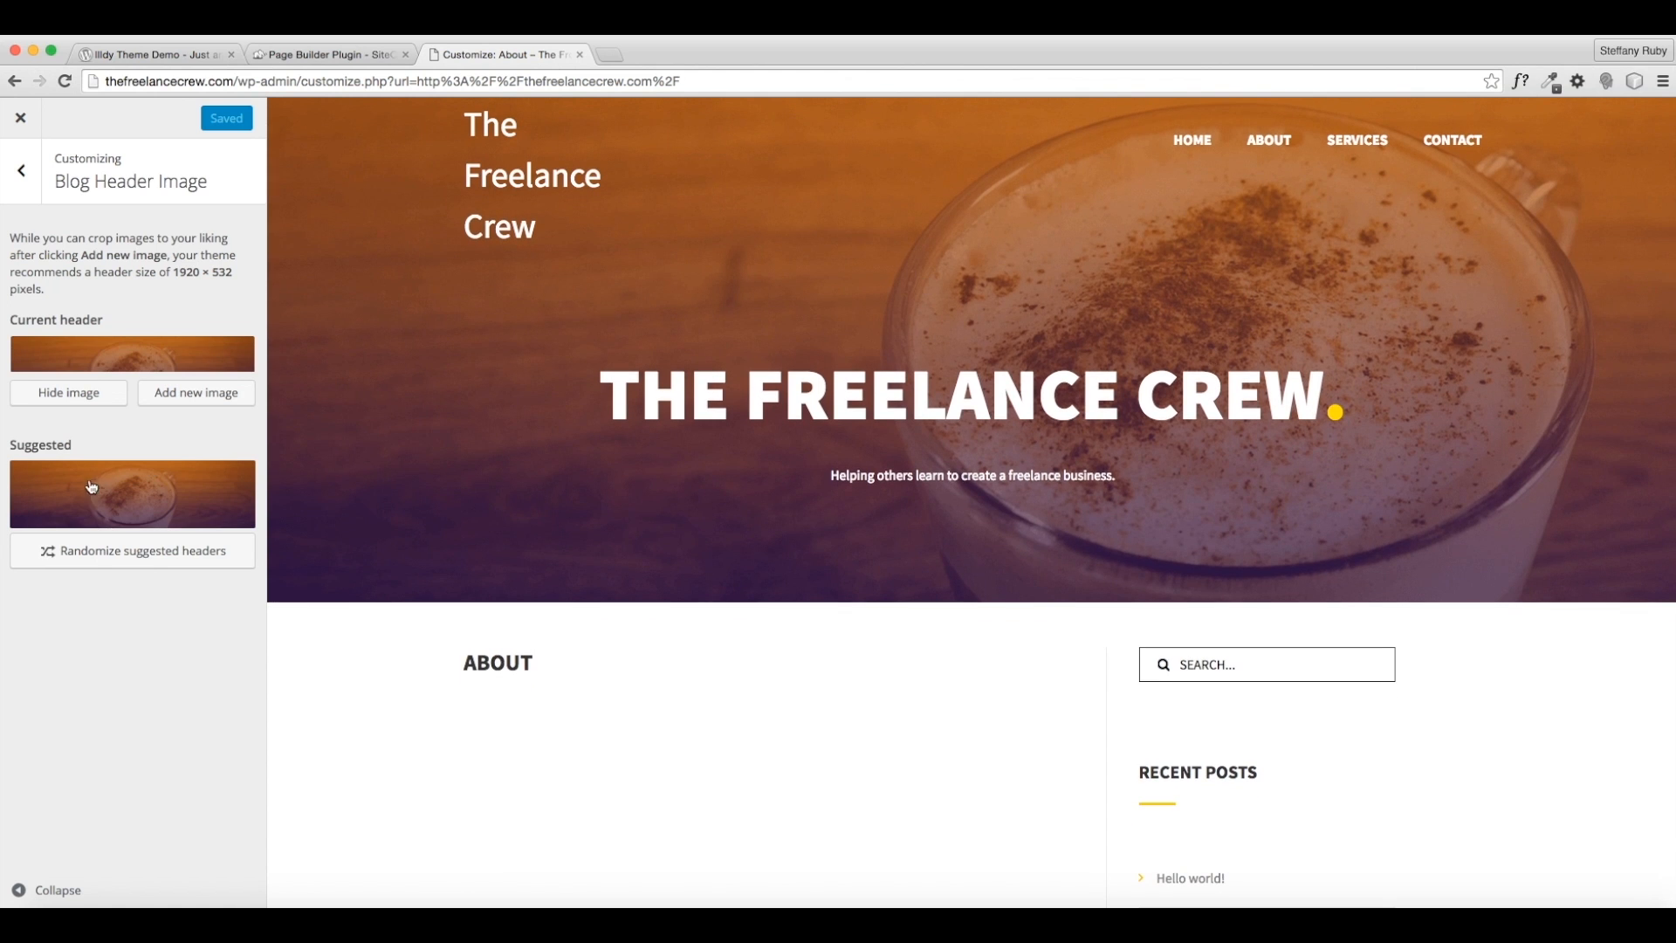
scroll(1209, 292, "up", 1)
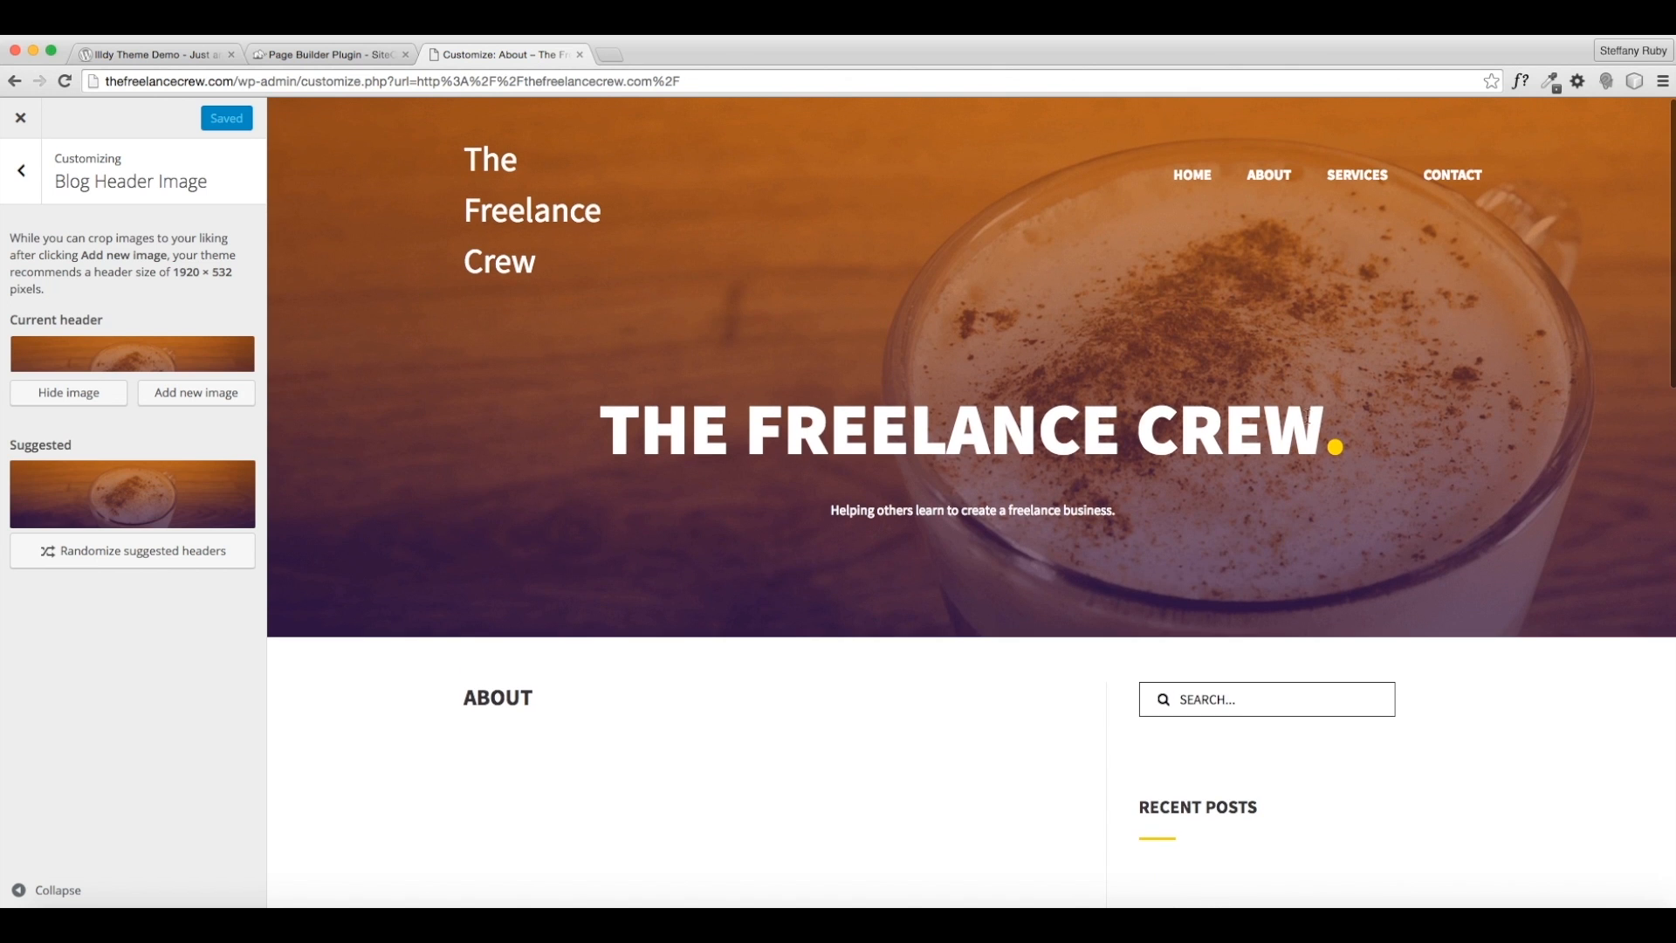
- Upload webcomp.jpg, freelance-crew-1/2/3.jpg and desk.jpg as new header images
left_click(177, 390)
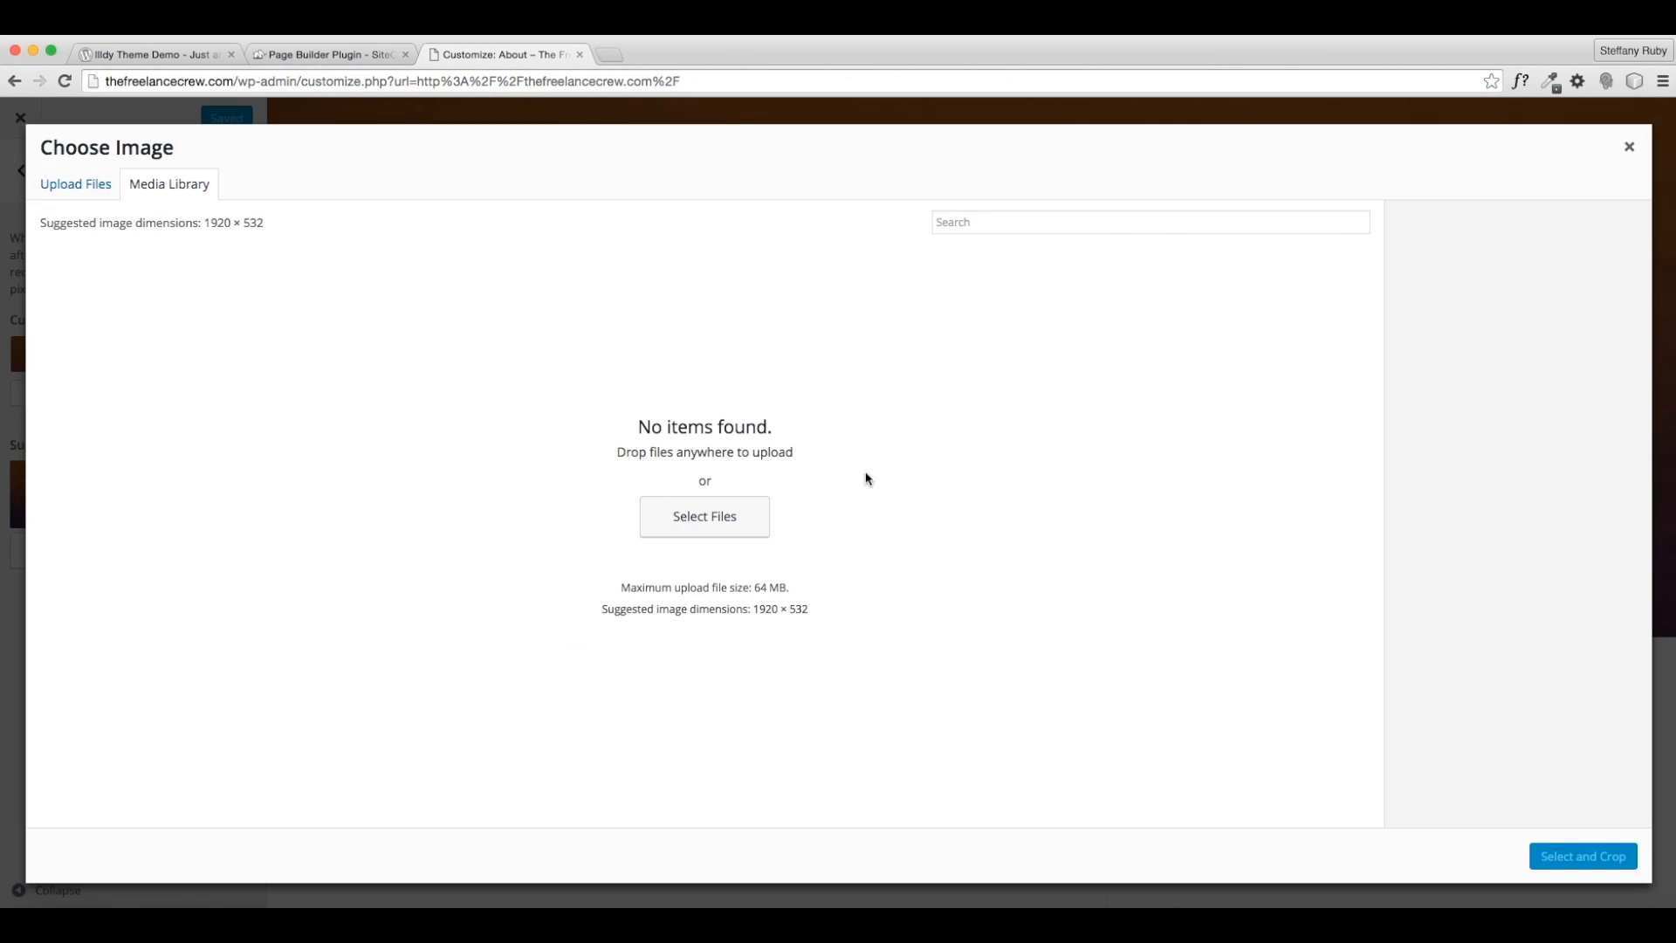
left_click(733, 520)
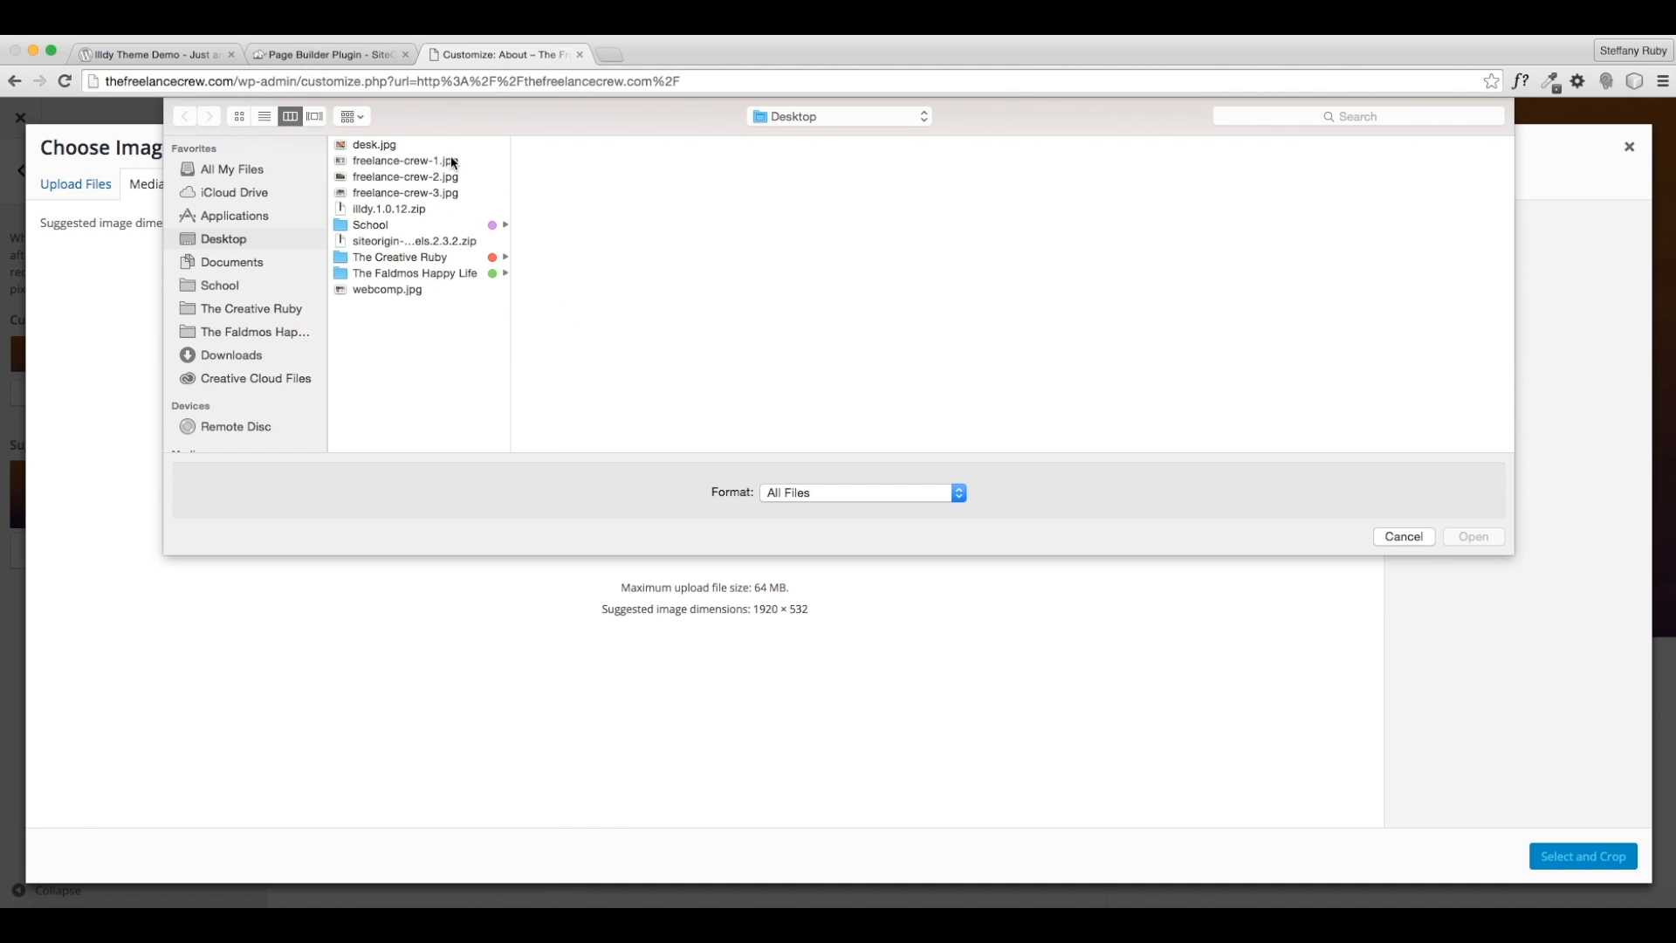
left_click(403, 290)
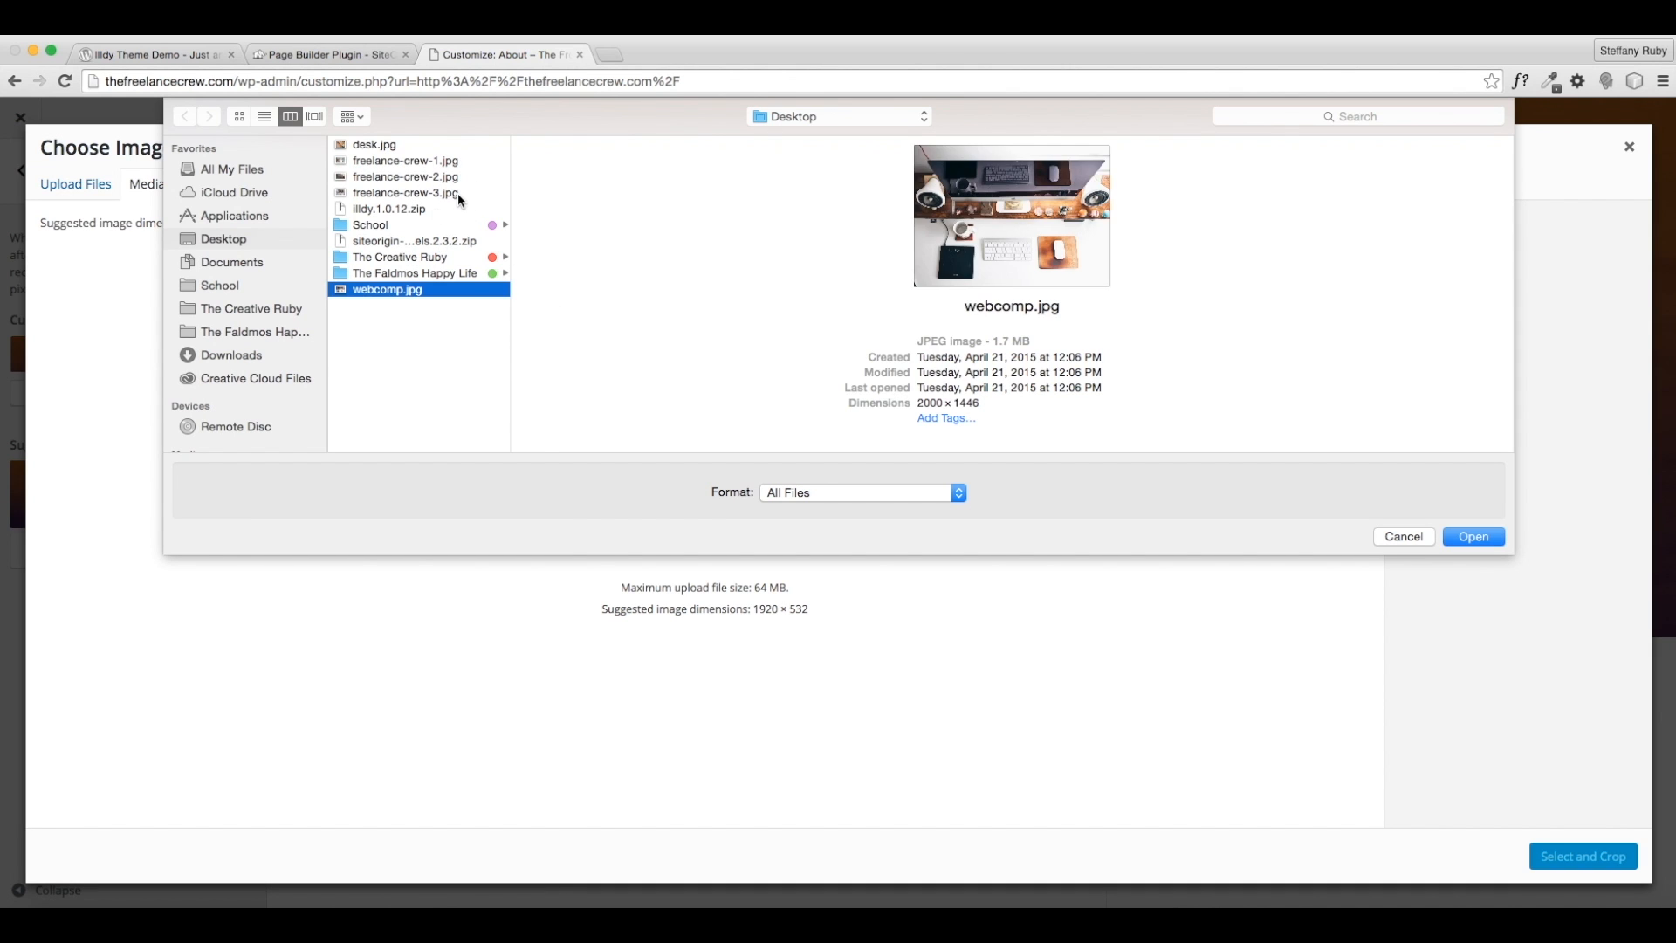
left_click(452, 191, "super")
left_click(451, 179, "super")
left_click(433, 162, "super")
left_click(378, 146, "super")
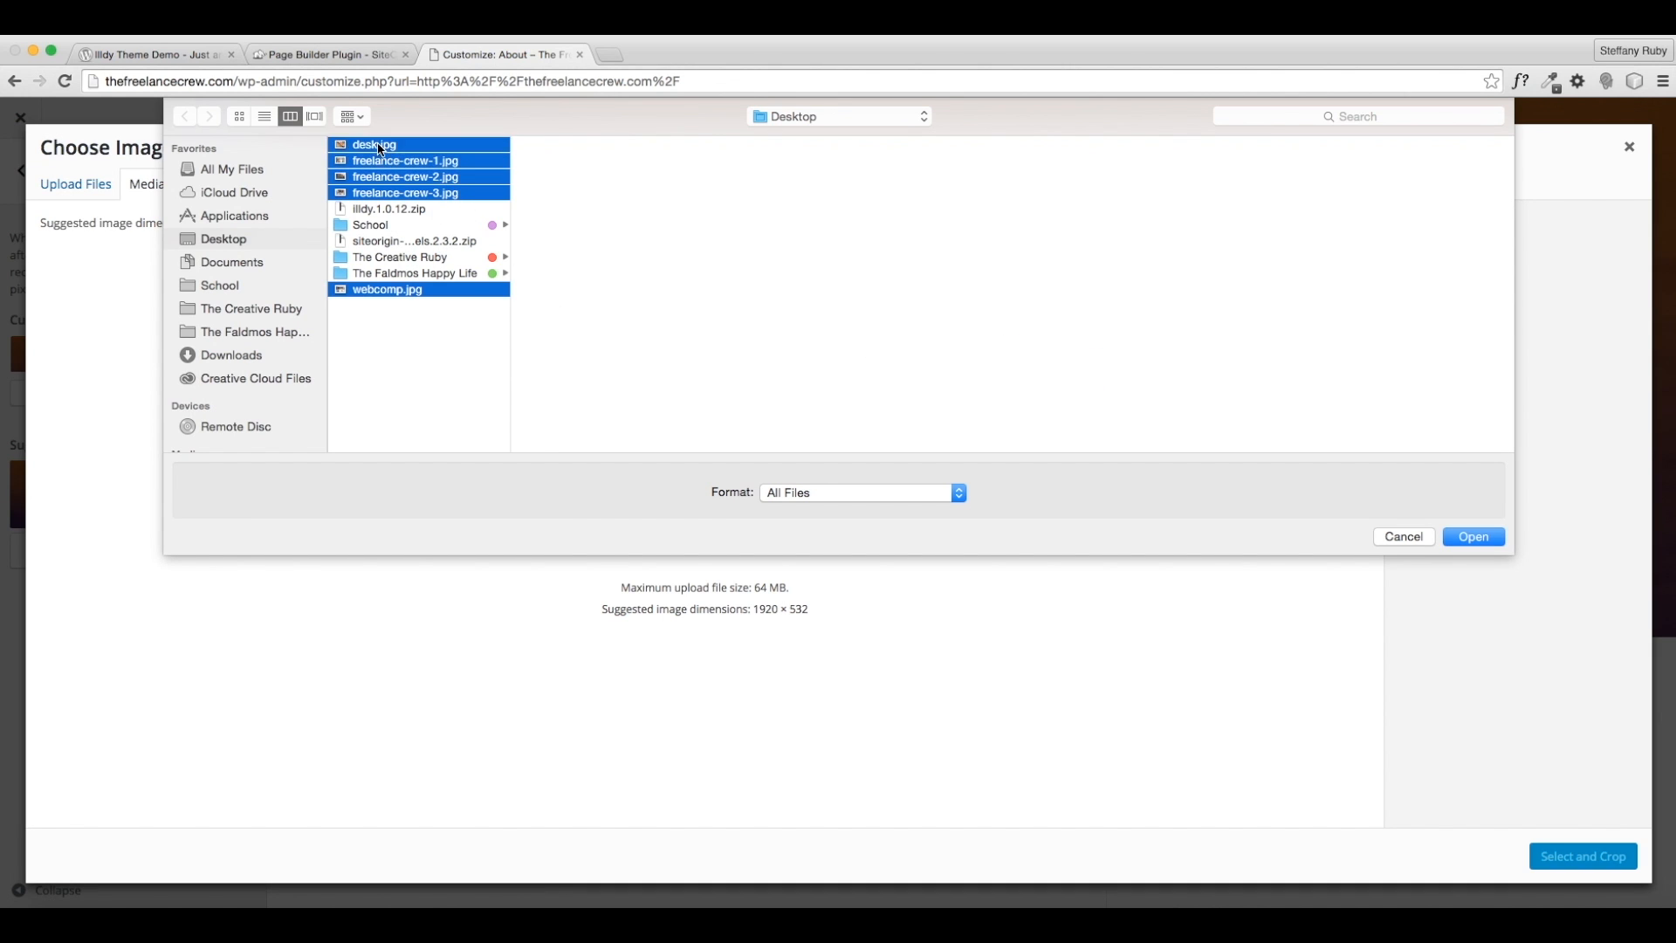
left_click(1475, 536)
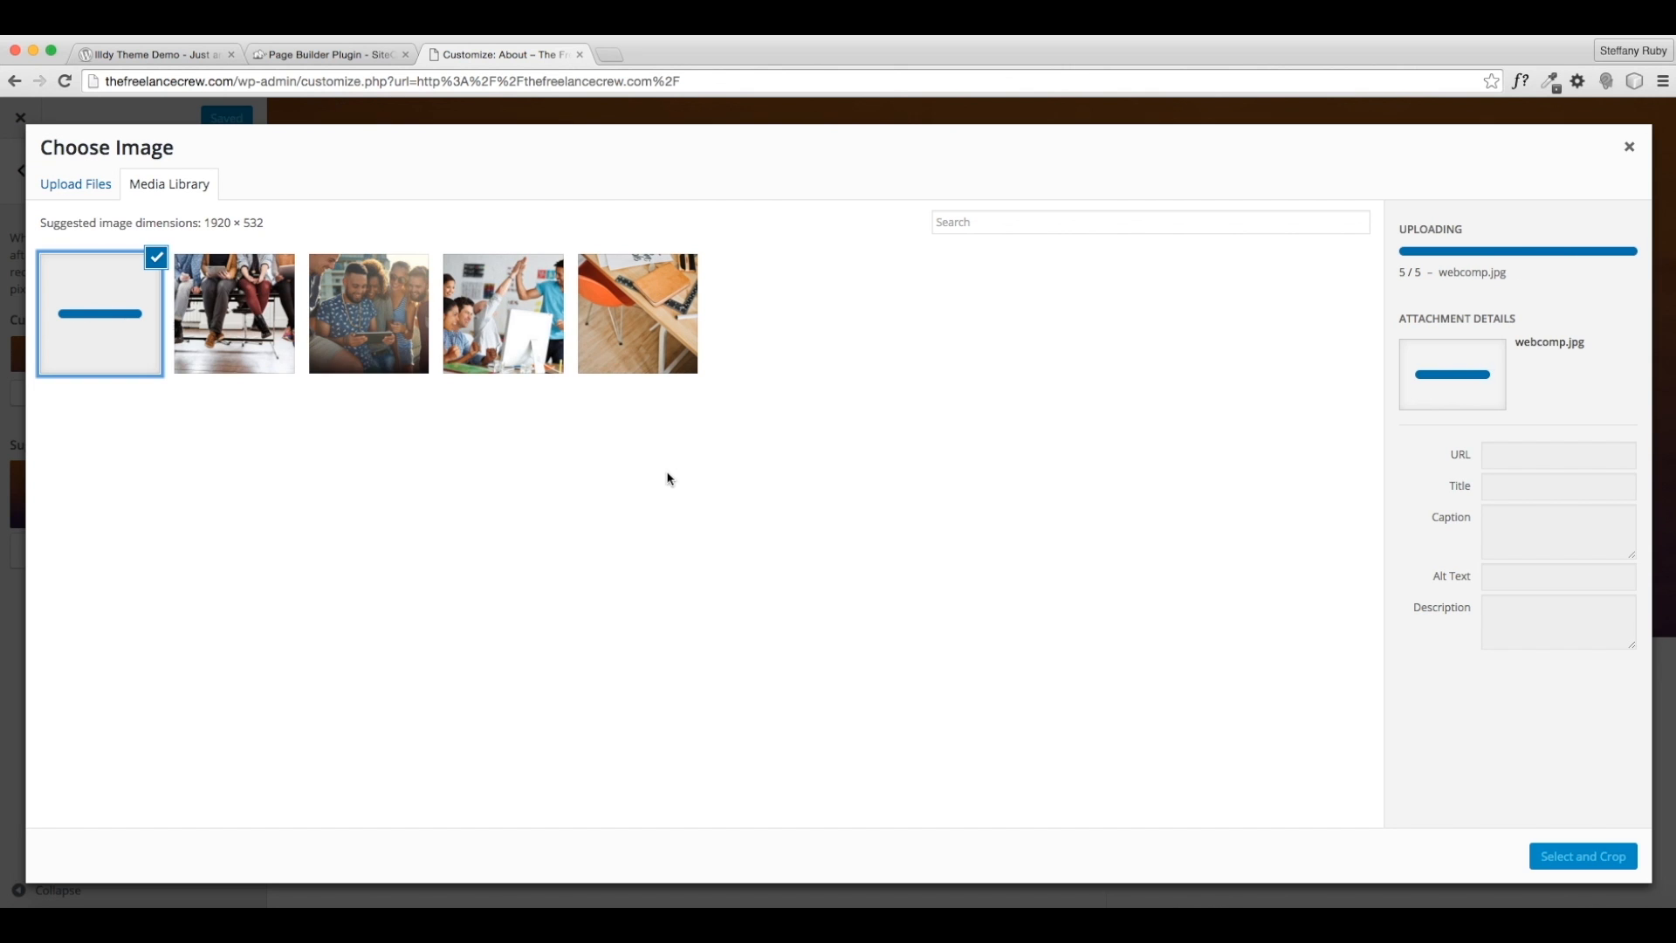
- Crop freelance-crew-3 to its middle and set it as the blog header
left_click(156, 257)
left_click(223, 301)
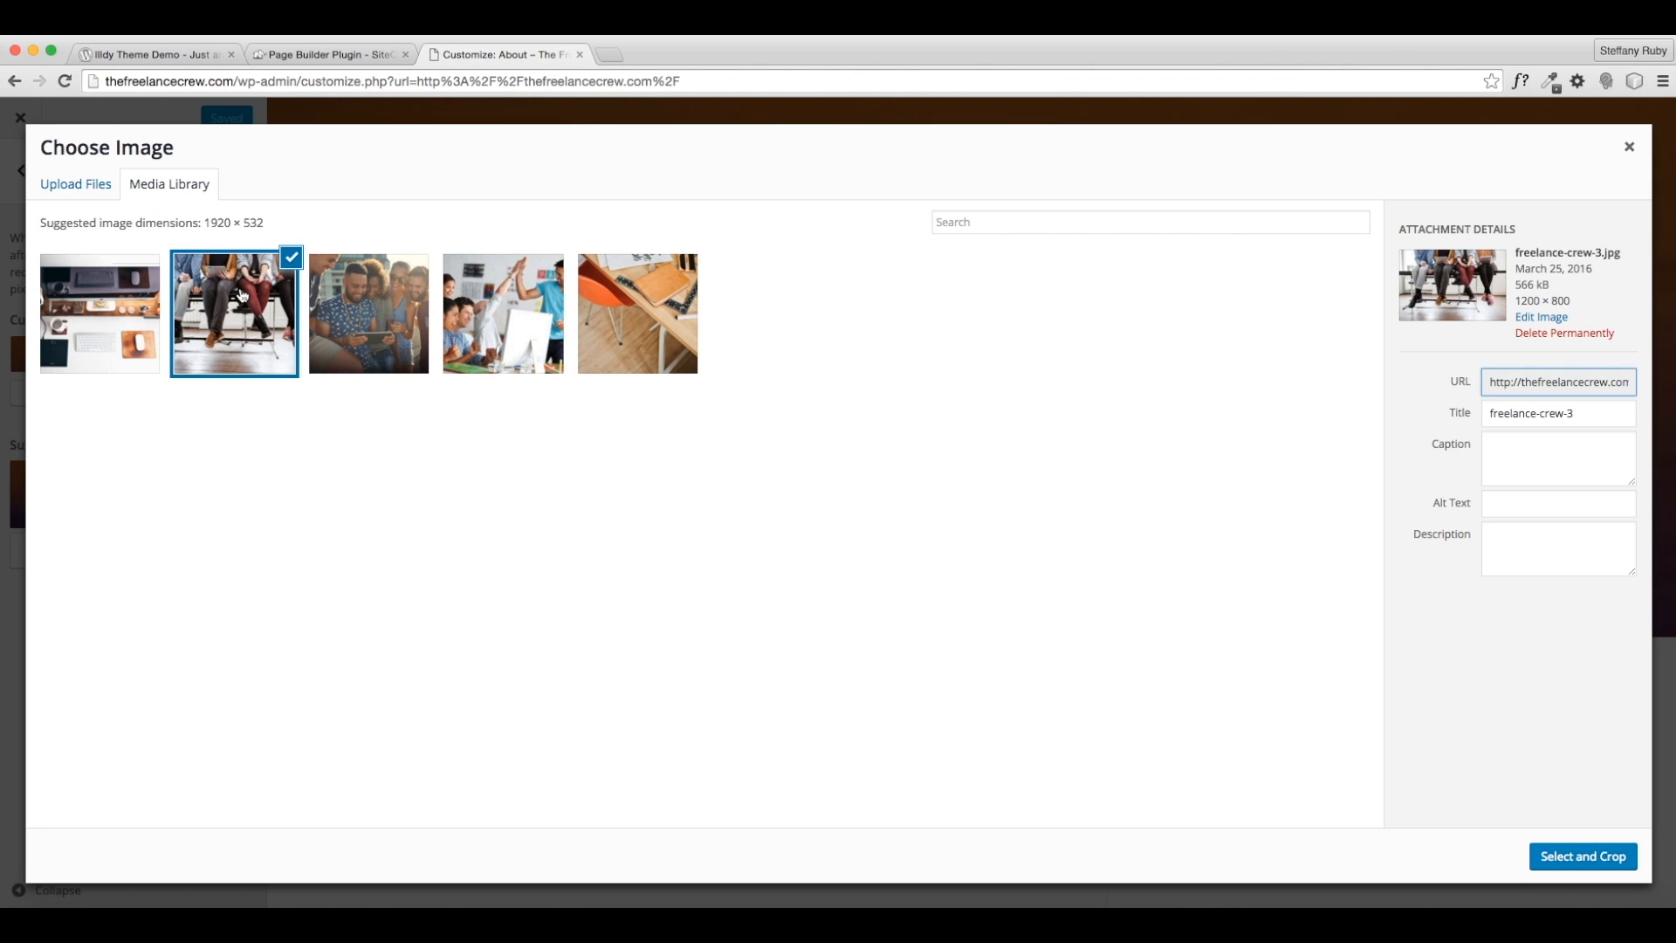
left_click(1582, 855)
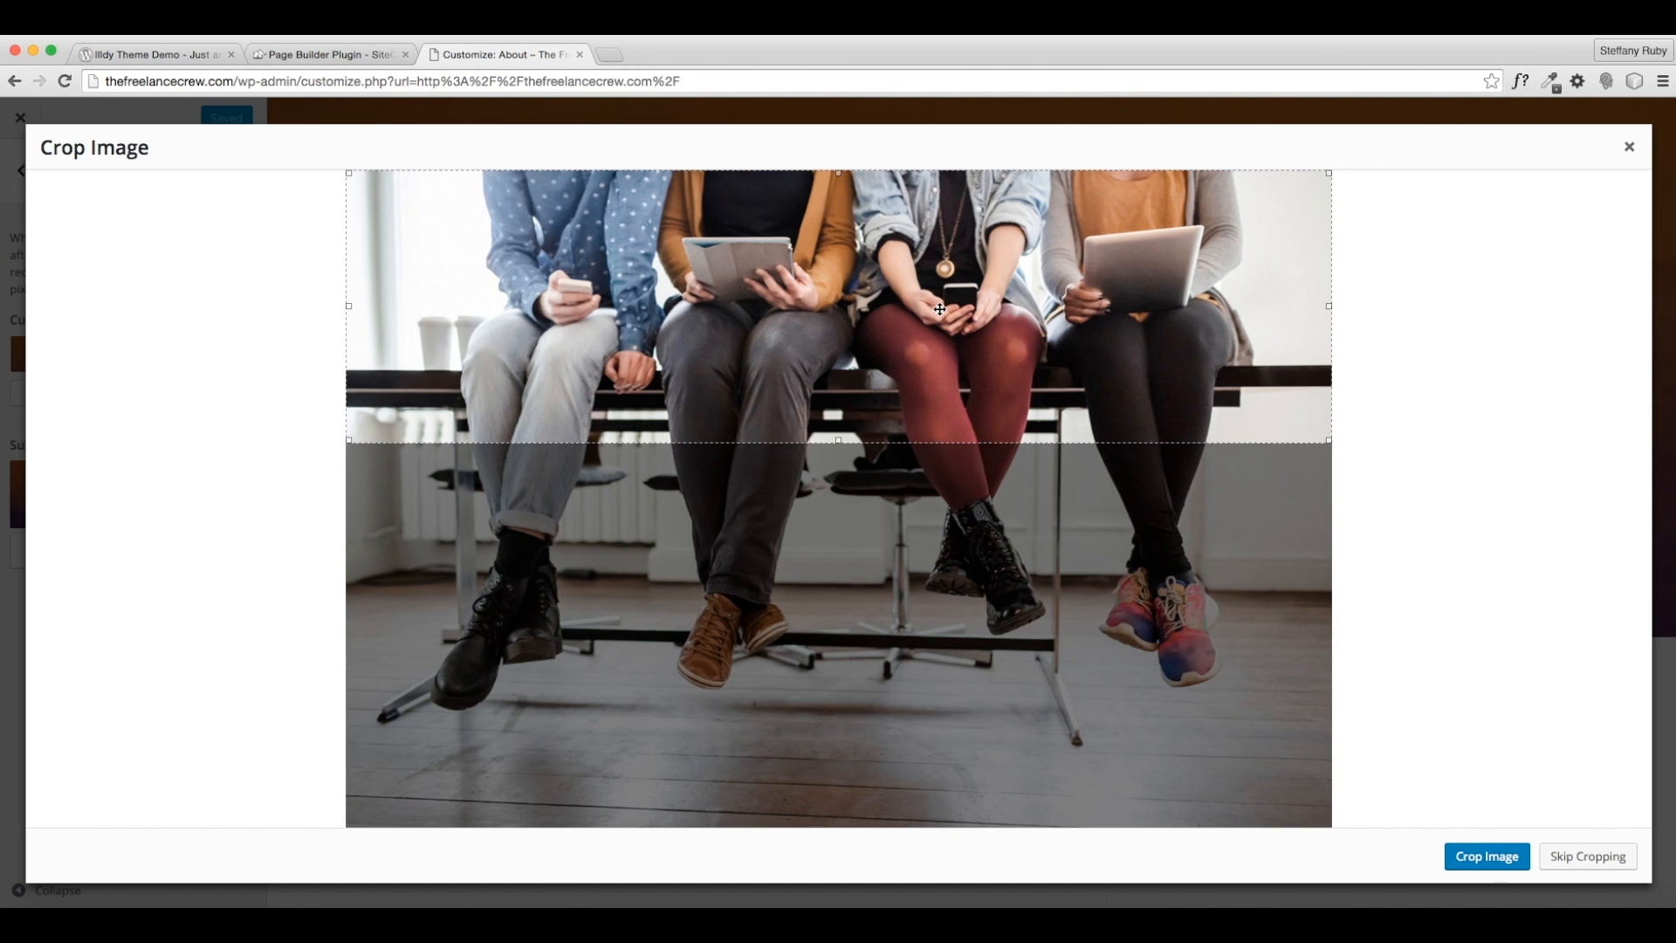
left_click_drag(940, 312, 903, 349)
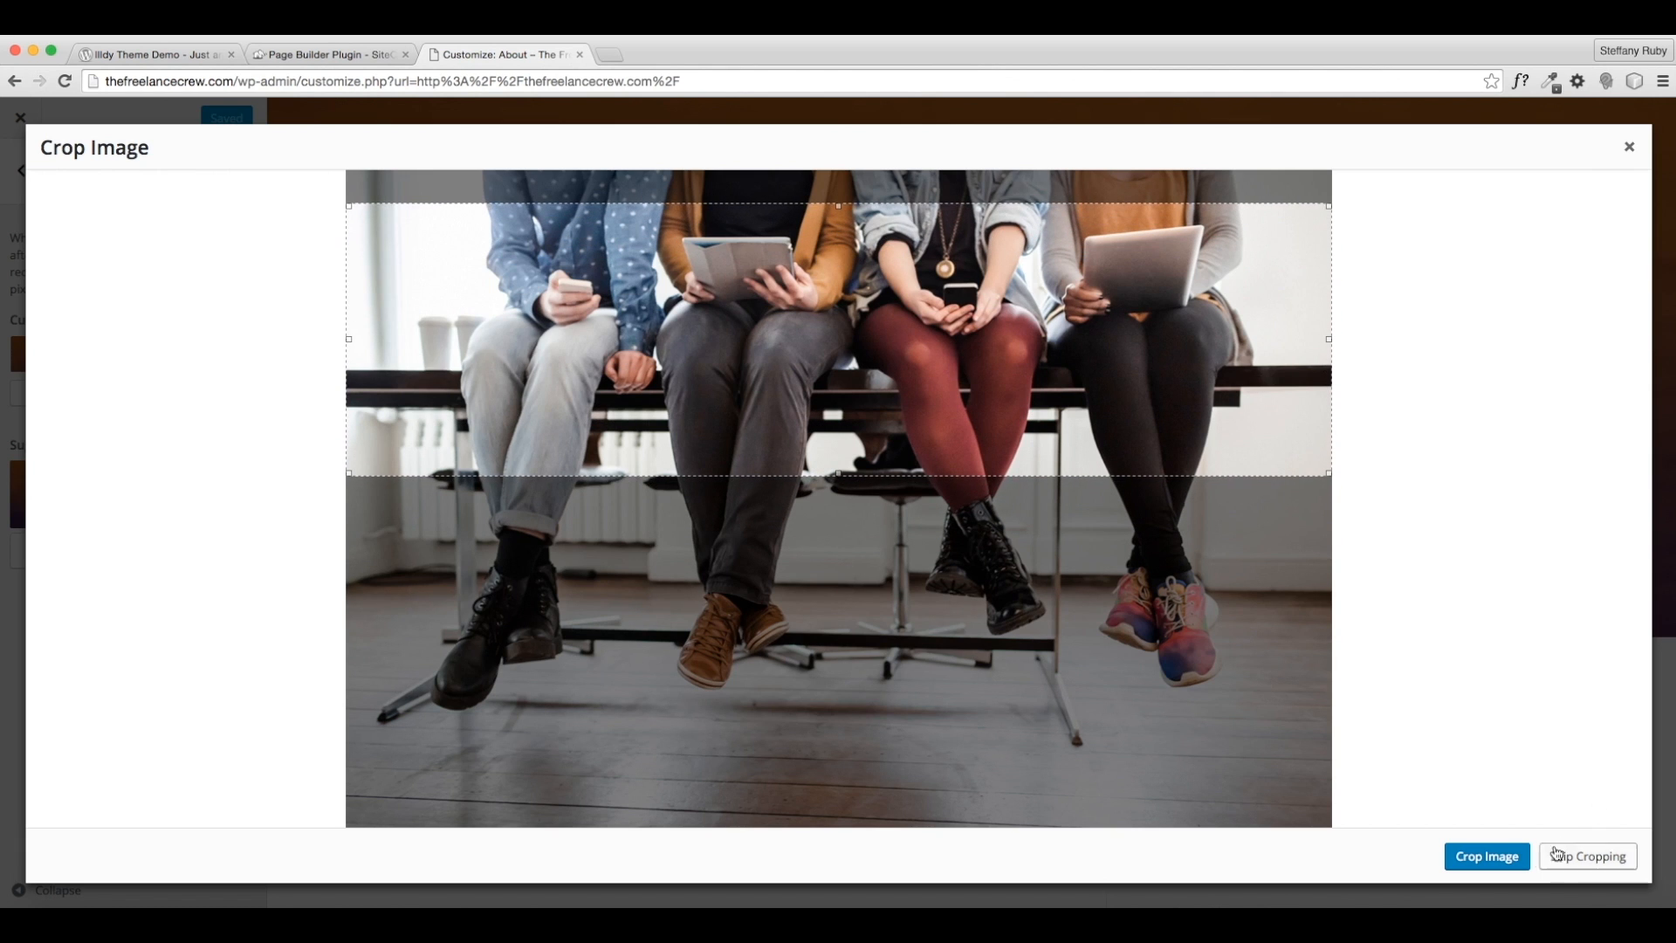
left_click(1487, 857)
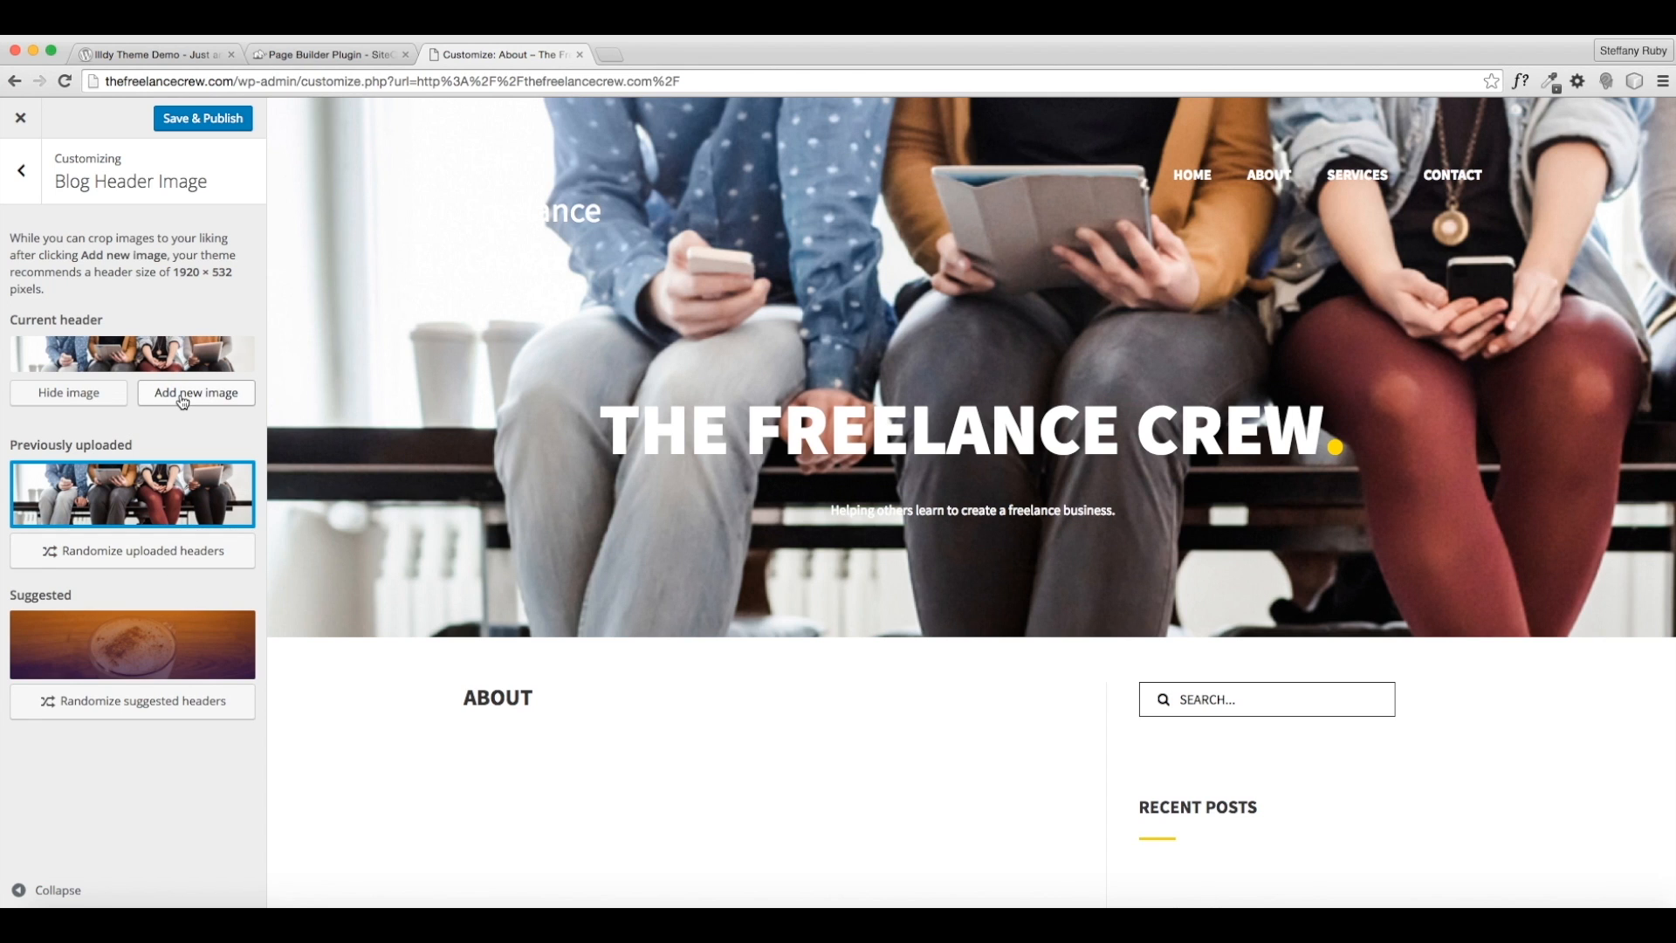
- Replace the header with desk.jpg, skipping the crop
mouse_move(172, 508)
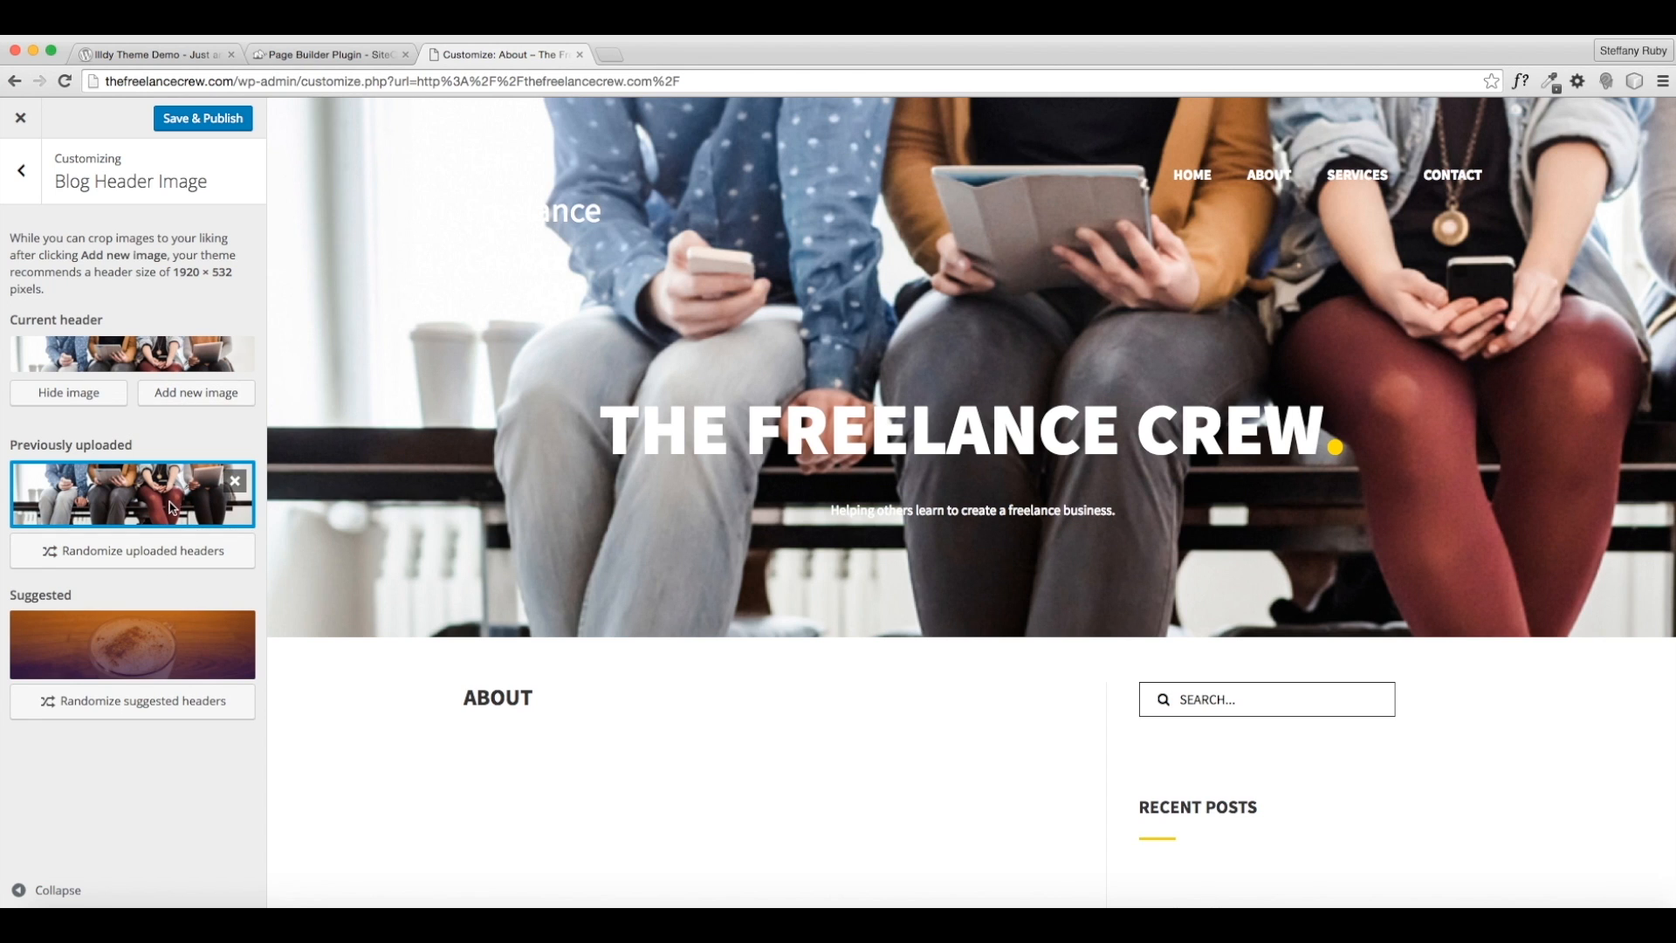
left_click(235, 480)
left_click(158, 393)
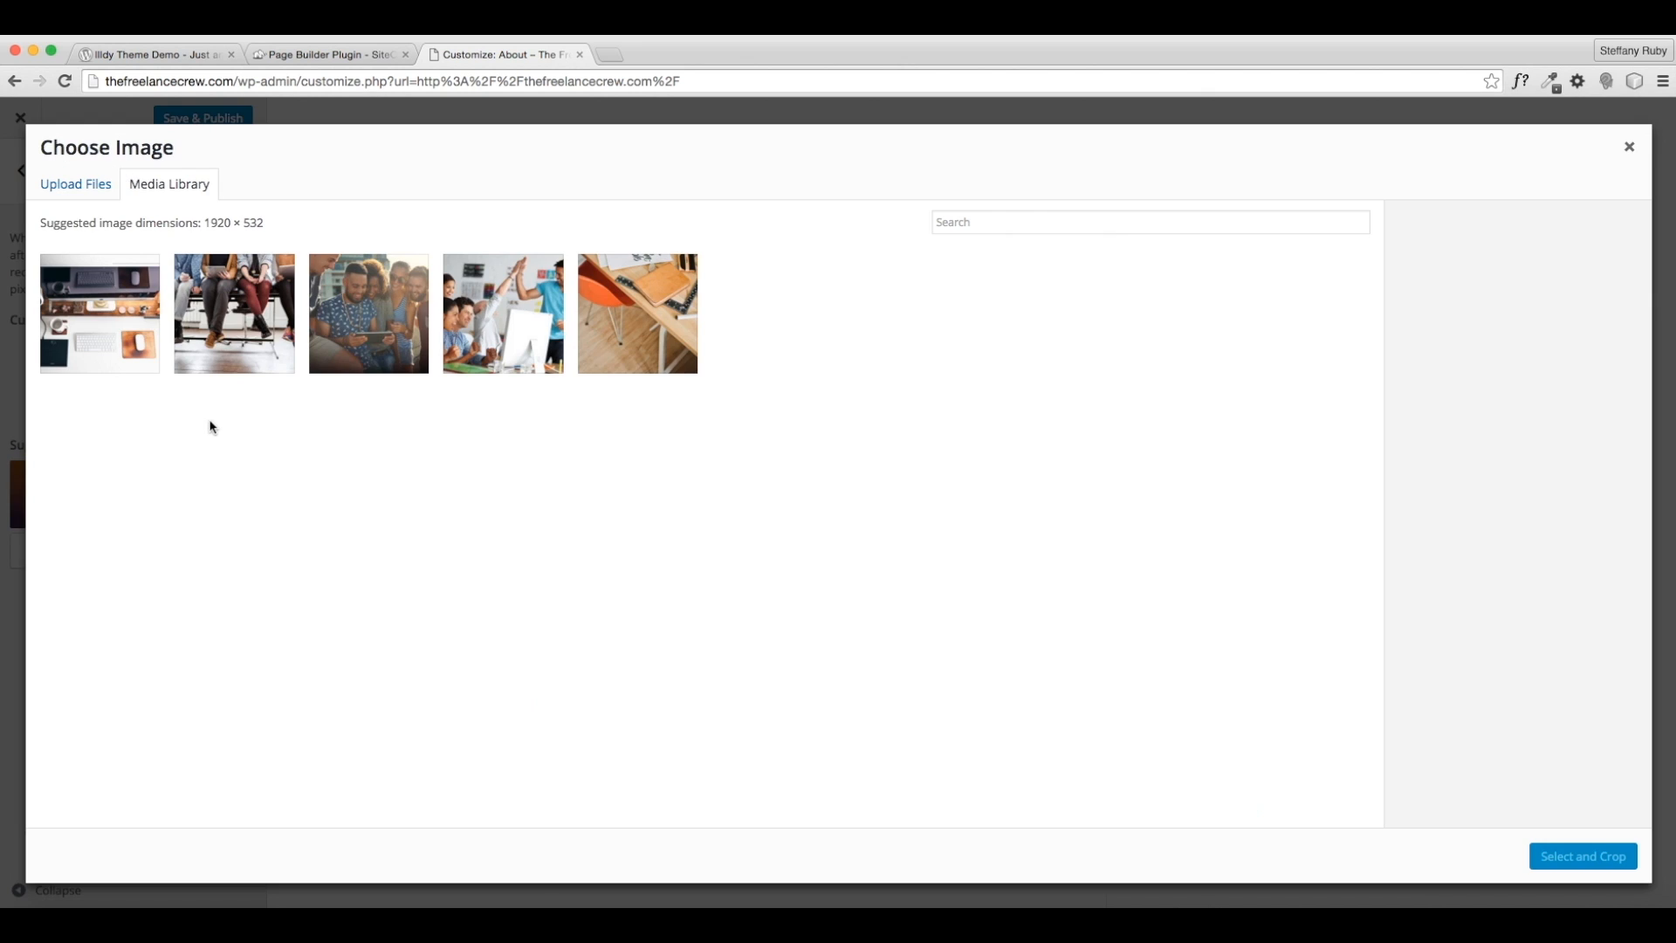
left_click(683, 353)
left_click(1565, 850)
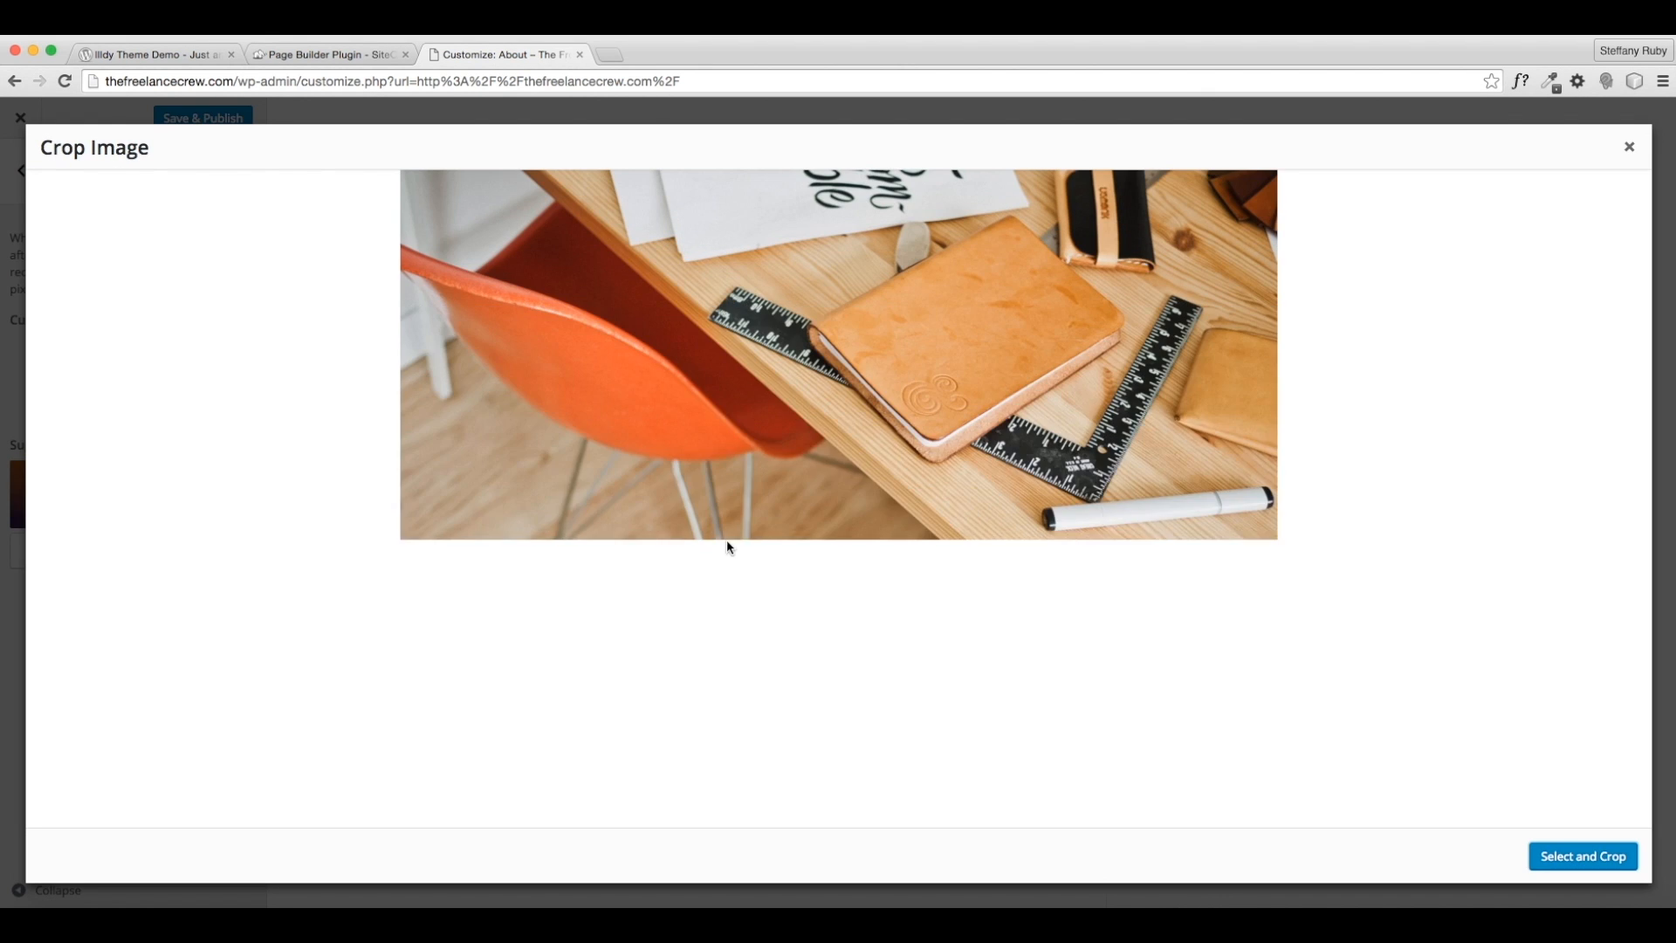
left_click(1576, 857)
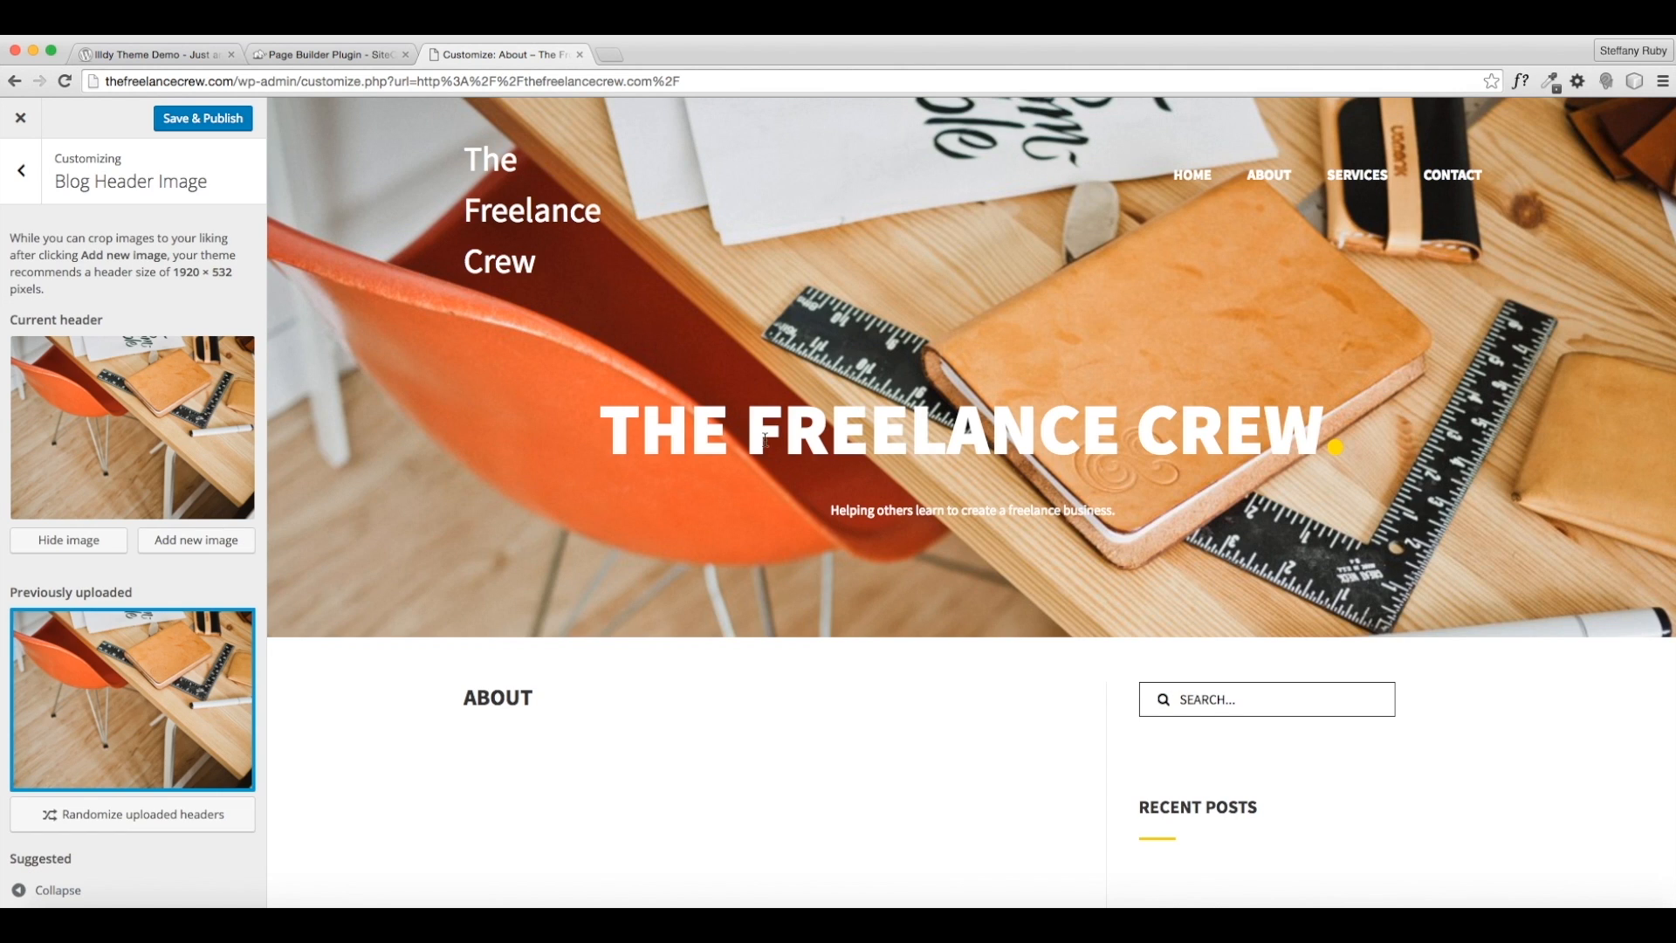
- Save & Publish the desk.jpg header and return to the main section list
scroll(960, 419, "down", 1)
scroll(853, 365, "up", 1)
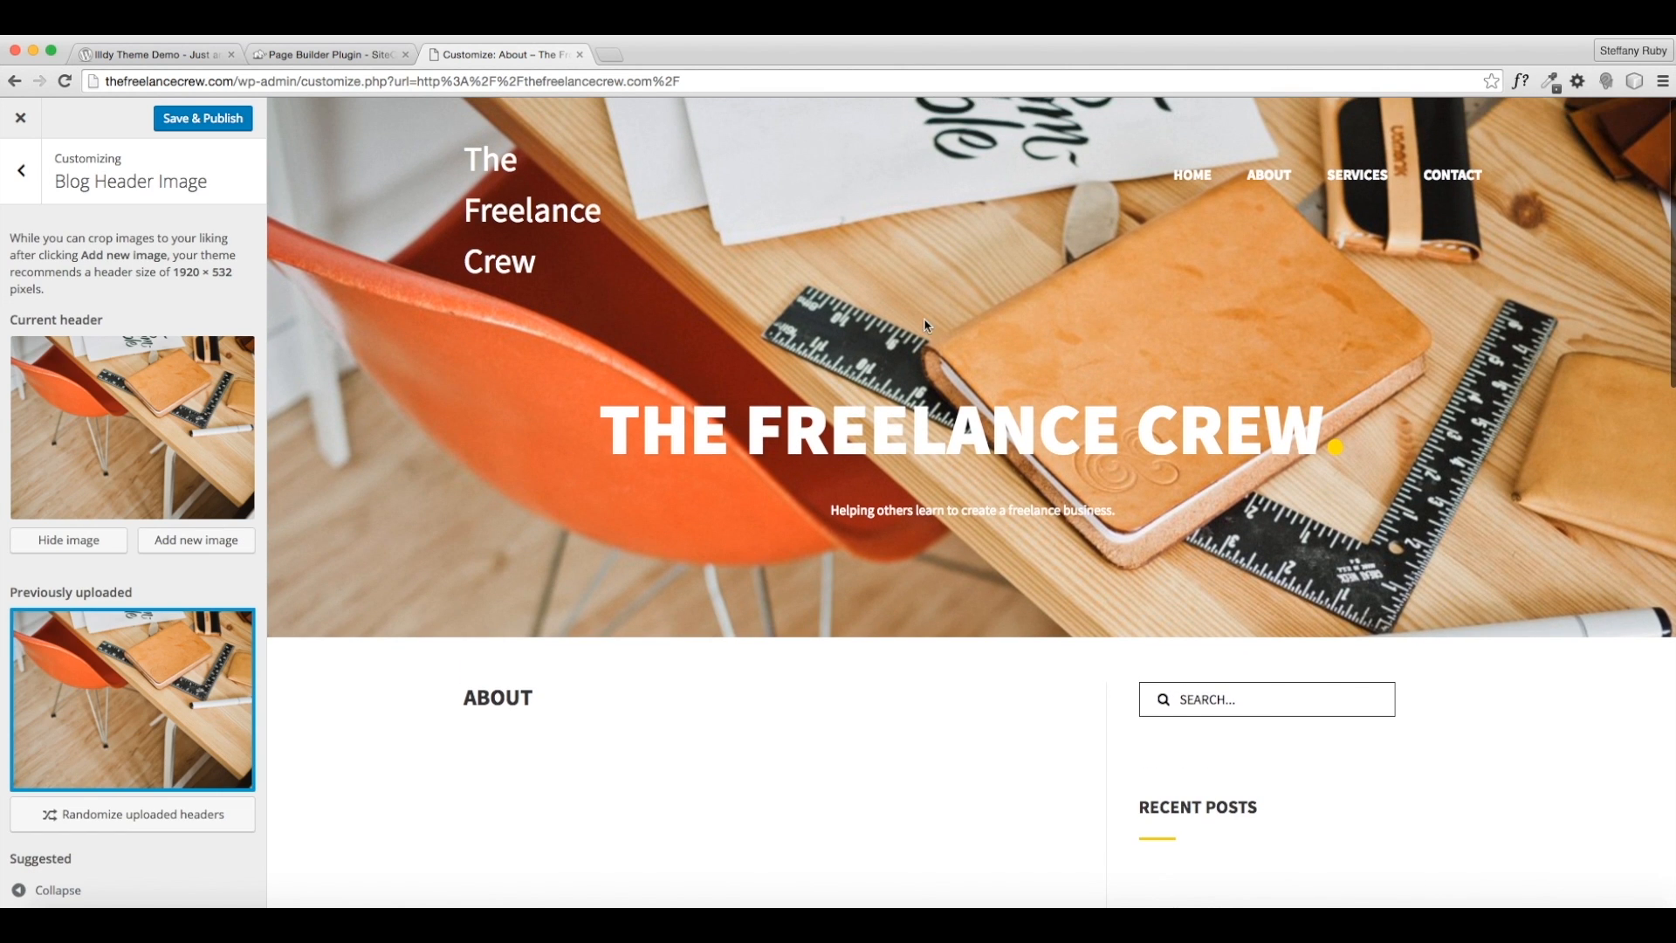
scroll(781, 500, "down", 1)
scroll(781, 500, "up", 1)
left_click(186, 120)
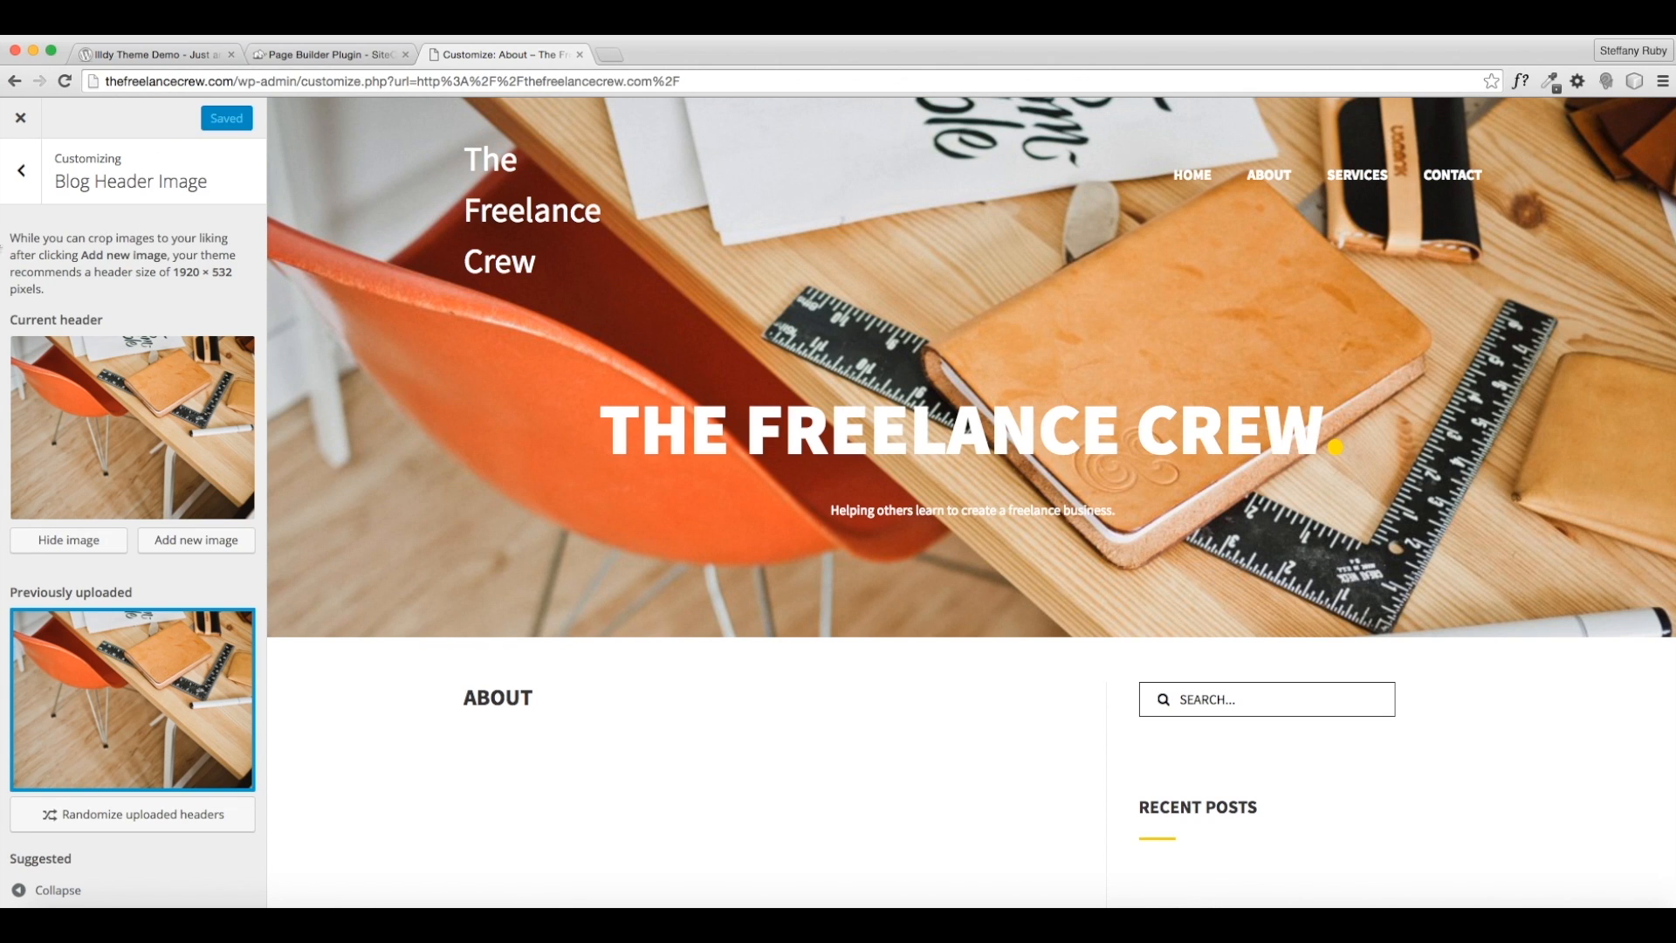
left_click(20, 173)
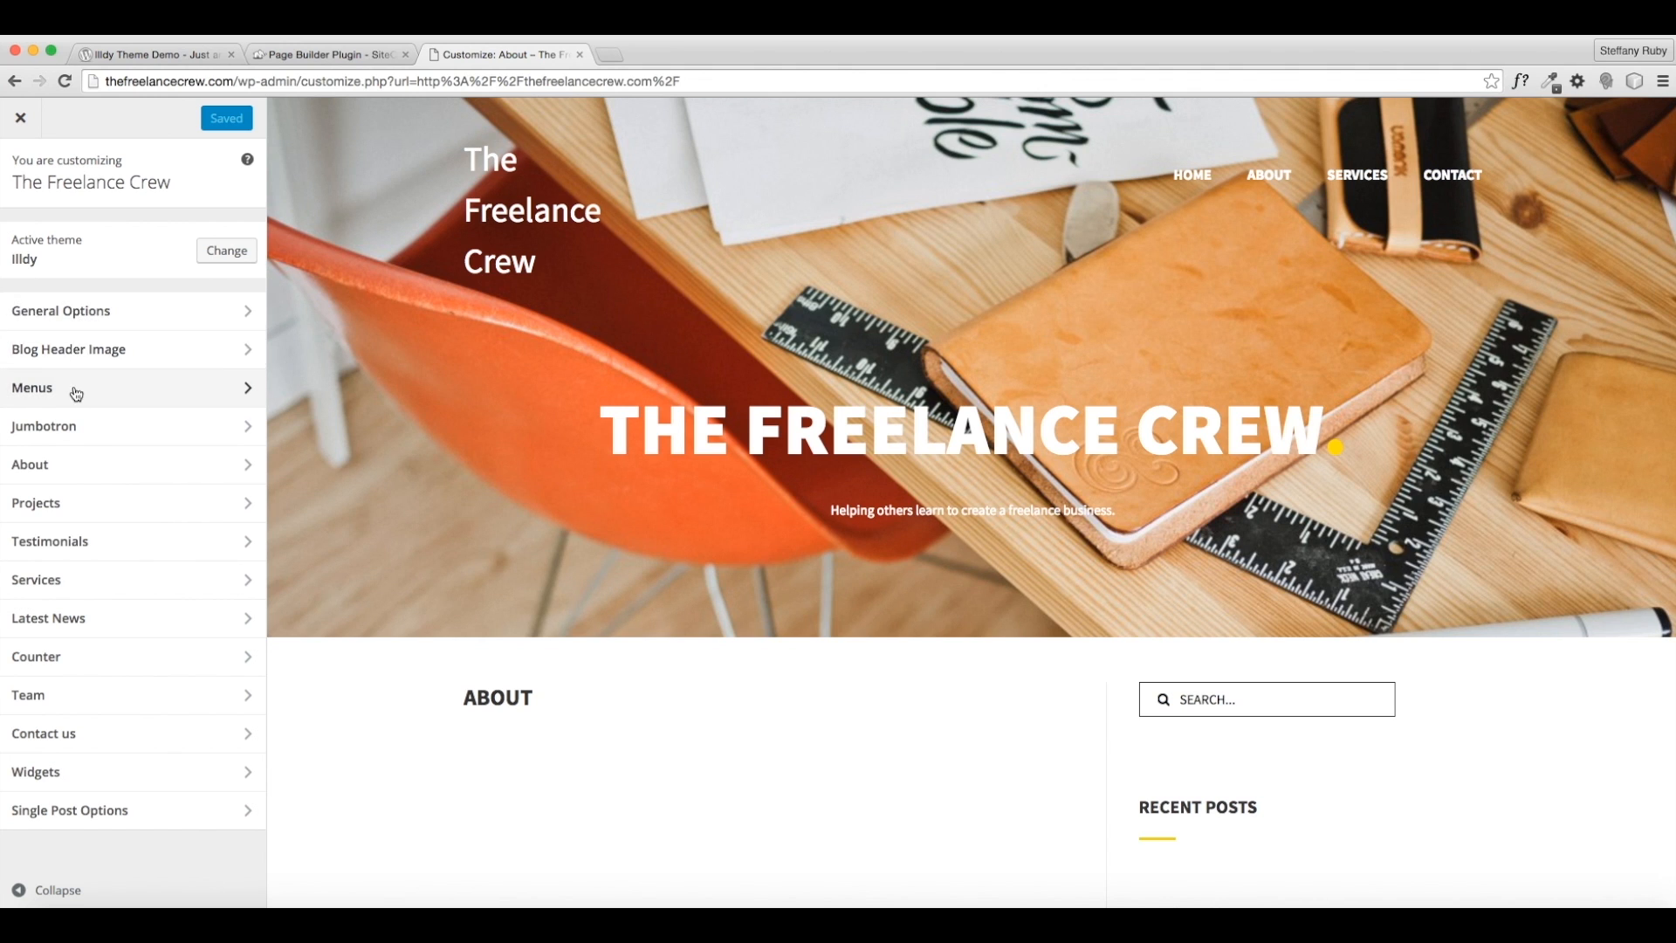
- Load the Home page in the preview and open the Jumbotron settings
left_click(76, 394)
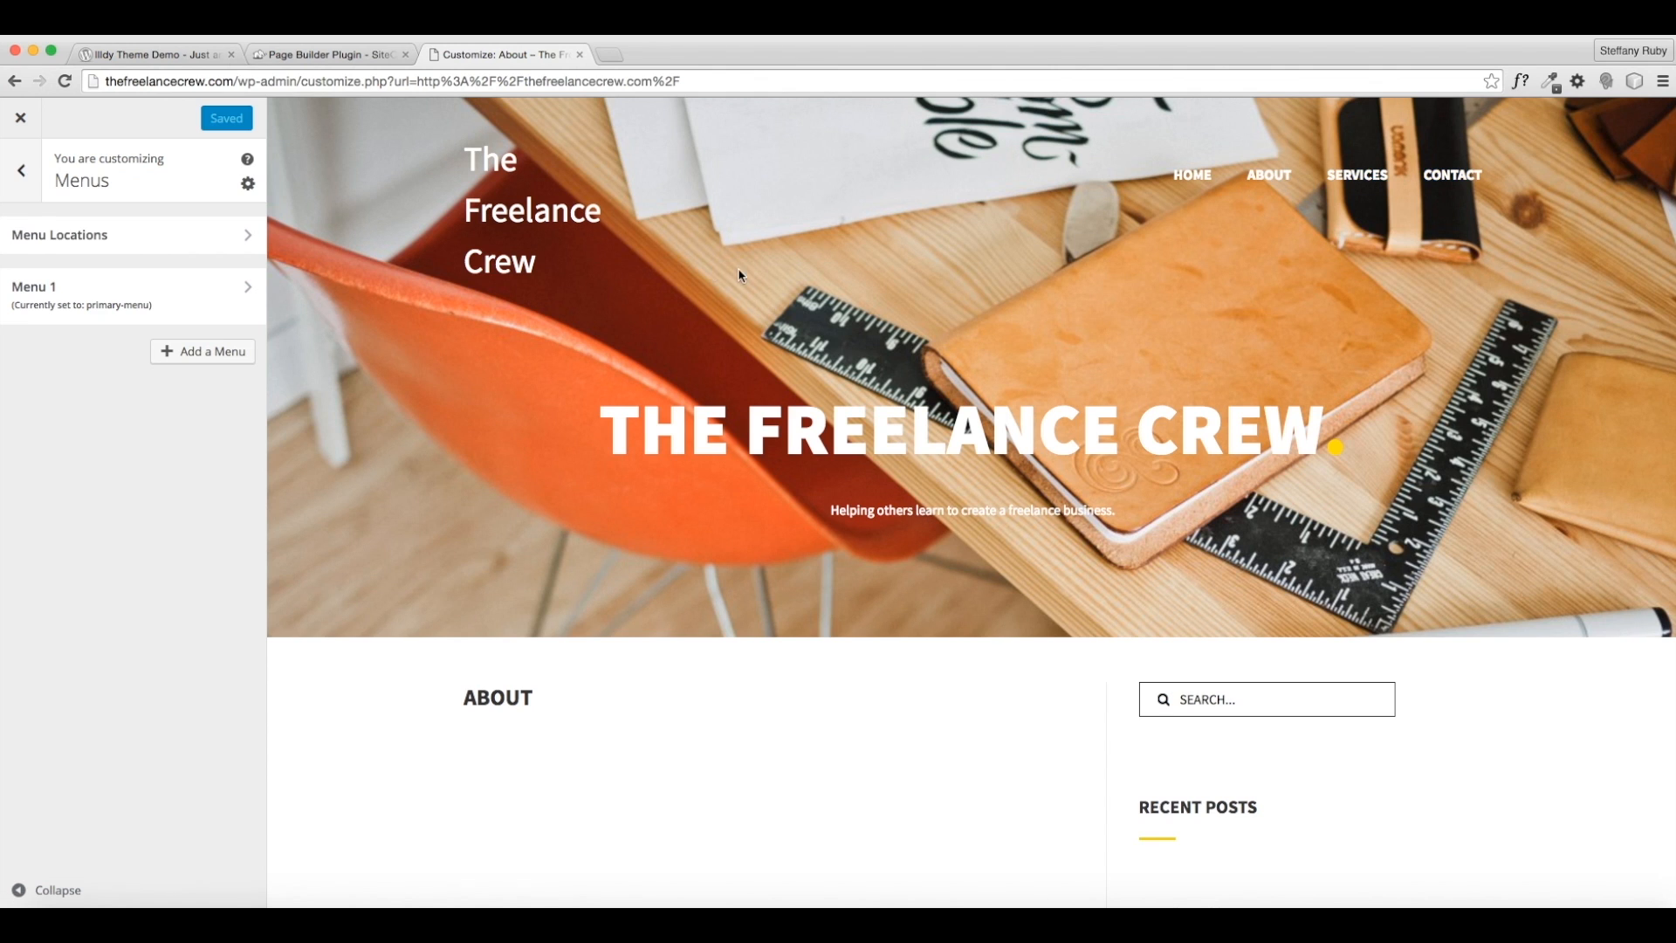
left_click(19, 173)
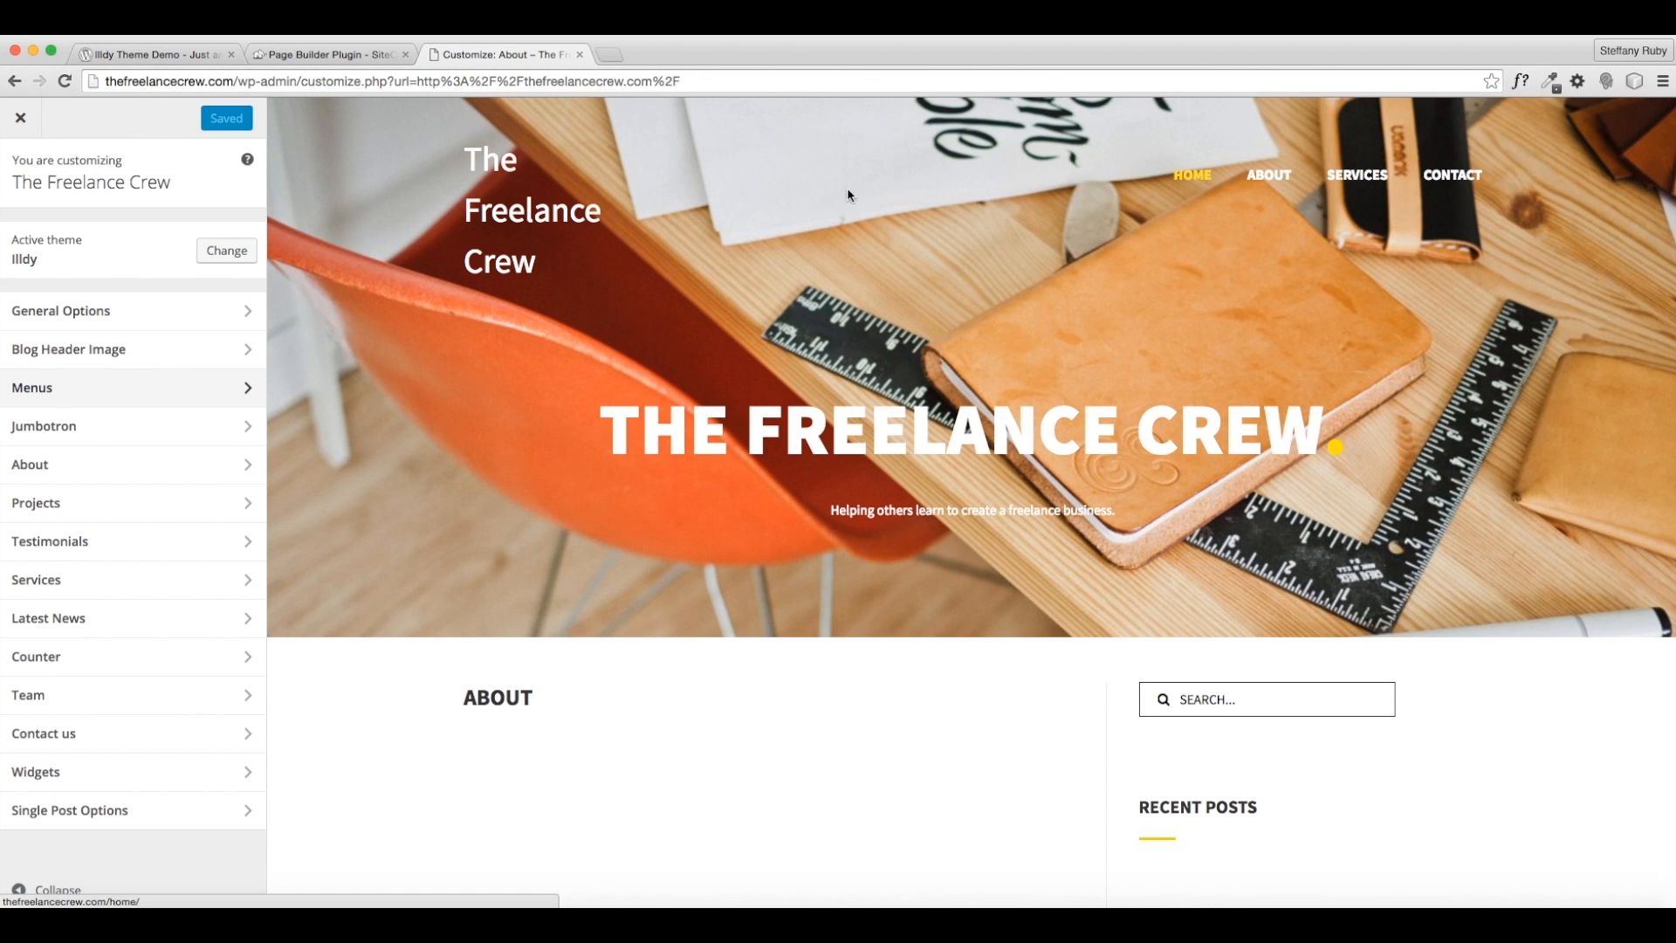
left_click(560, 218)
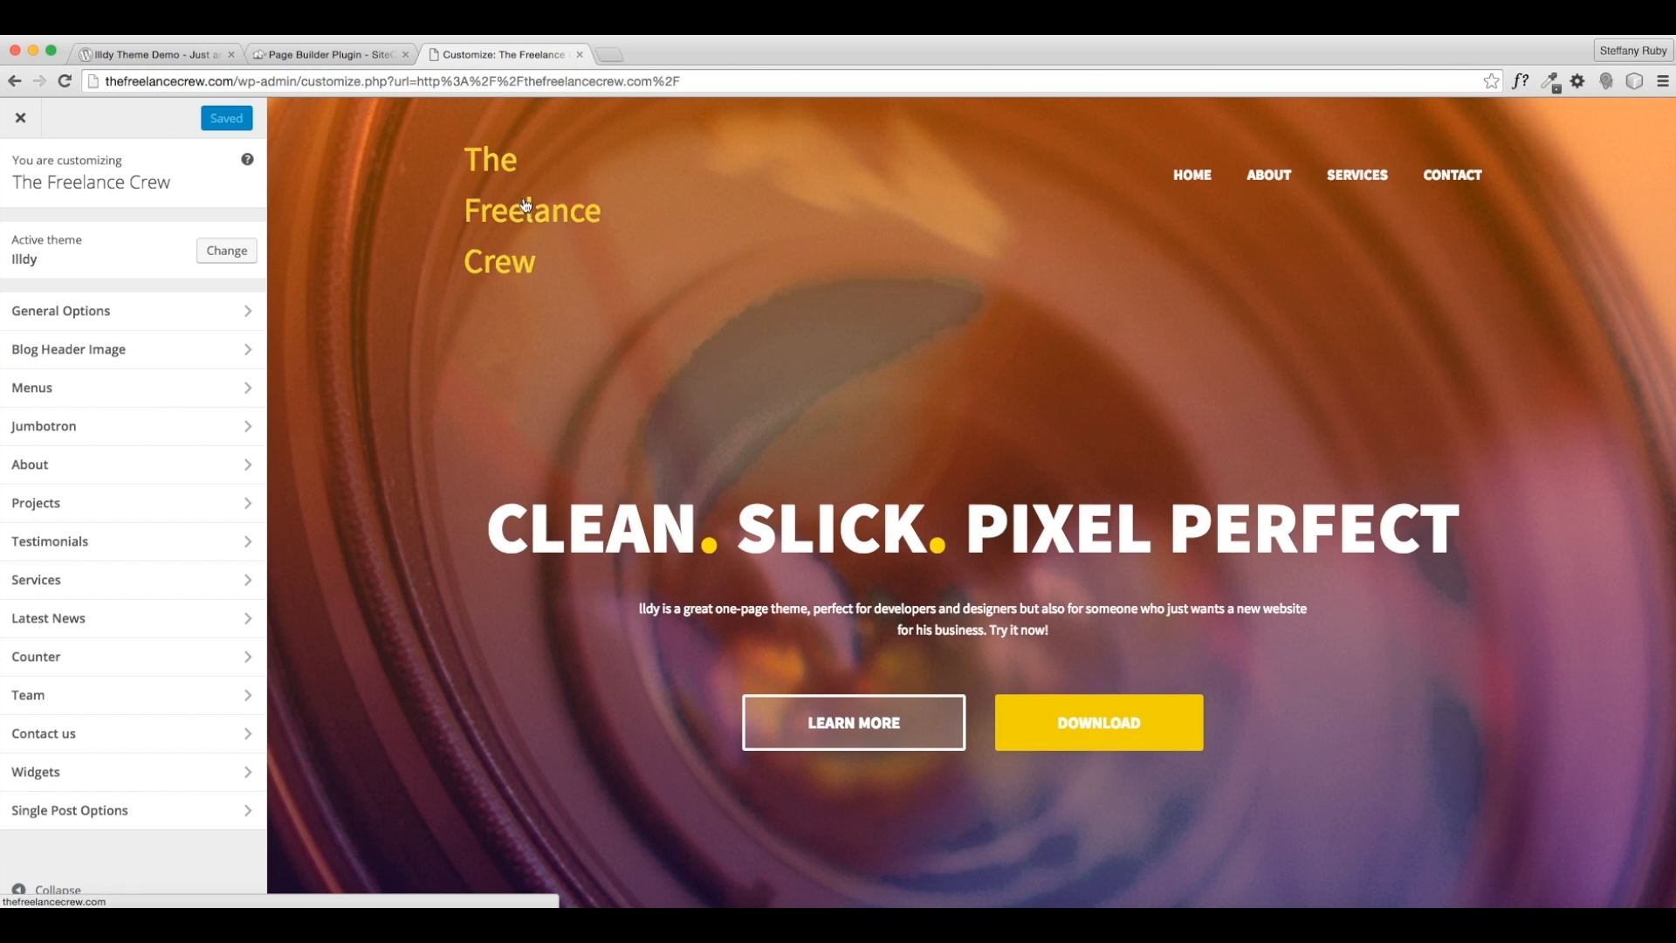
scroll(759, 504, "down", 5)
scroll(986, 575, "down", 7)
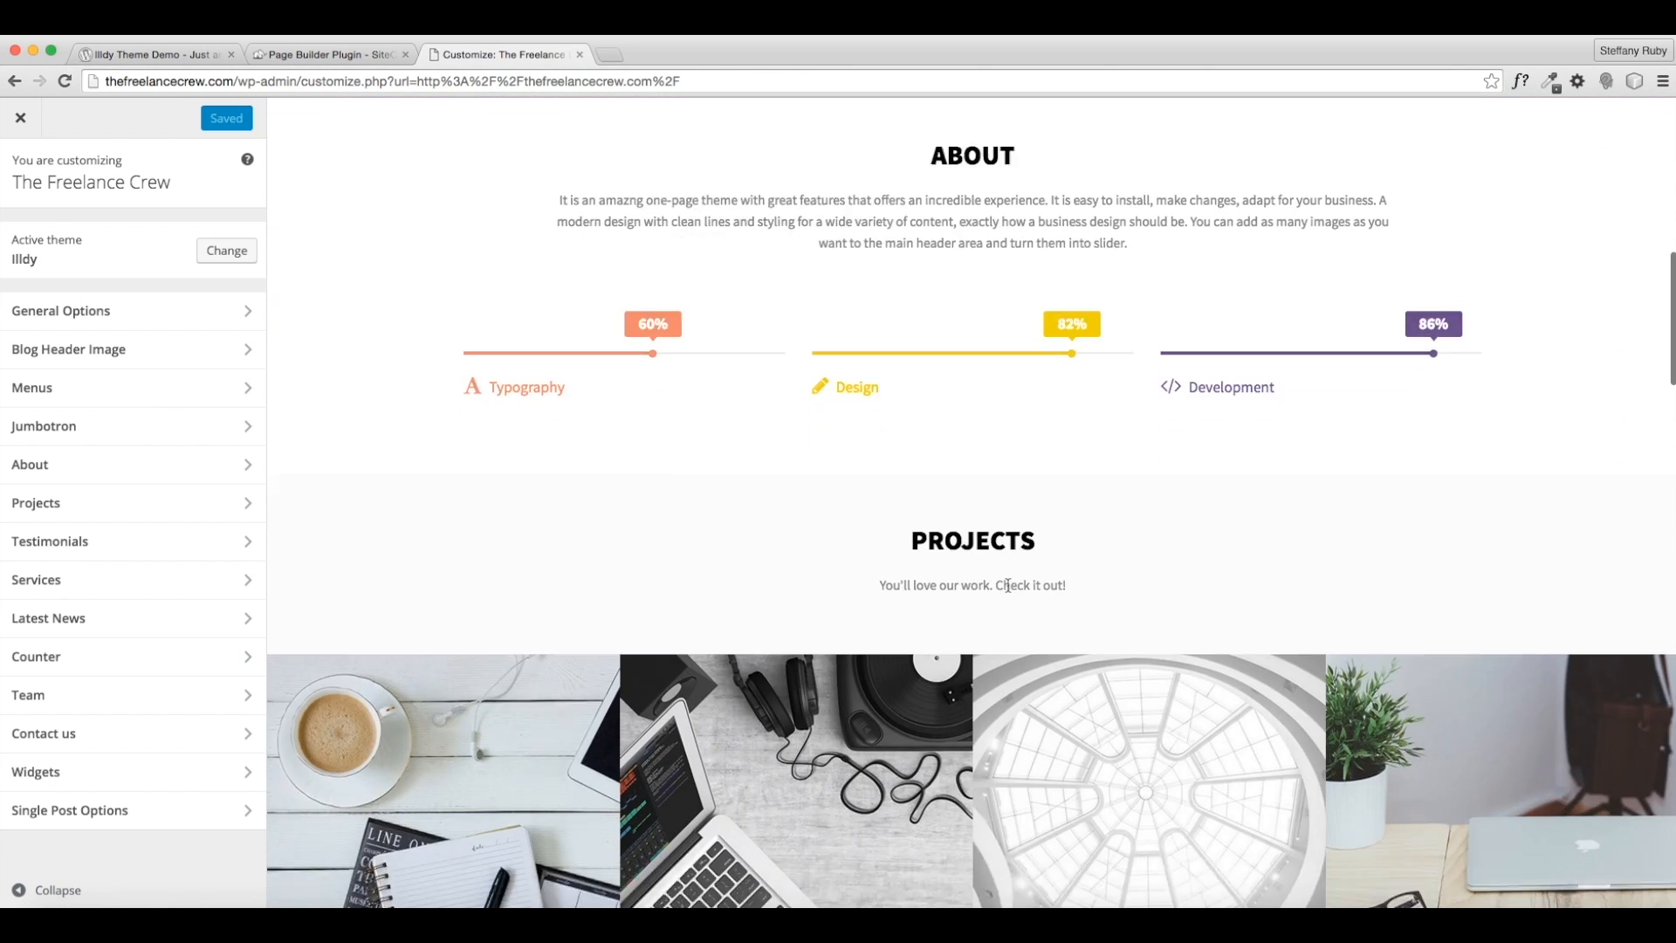
scroll(440, 438, "up", 12)
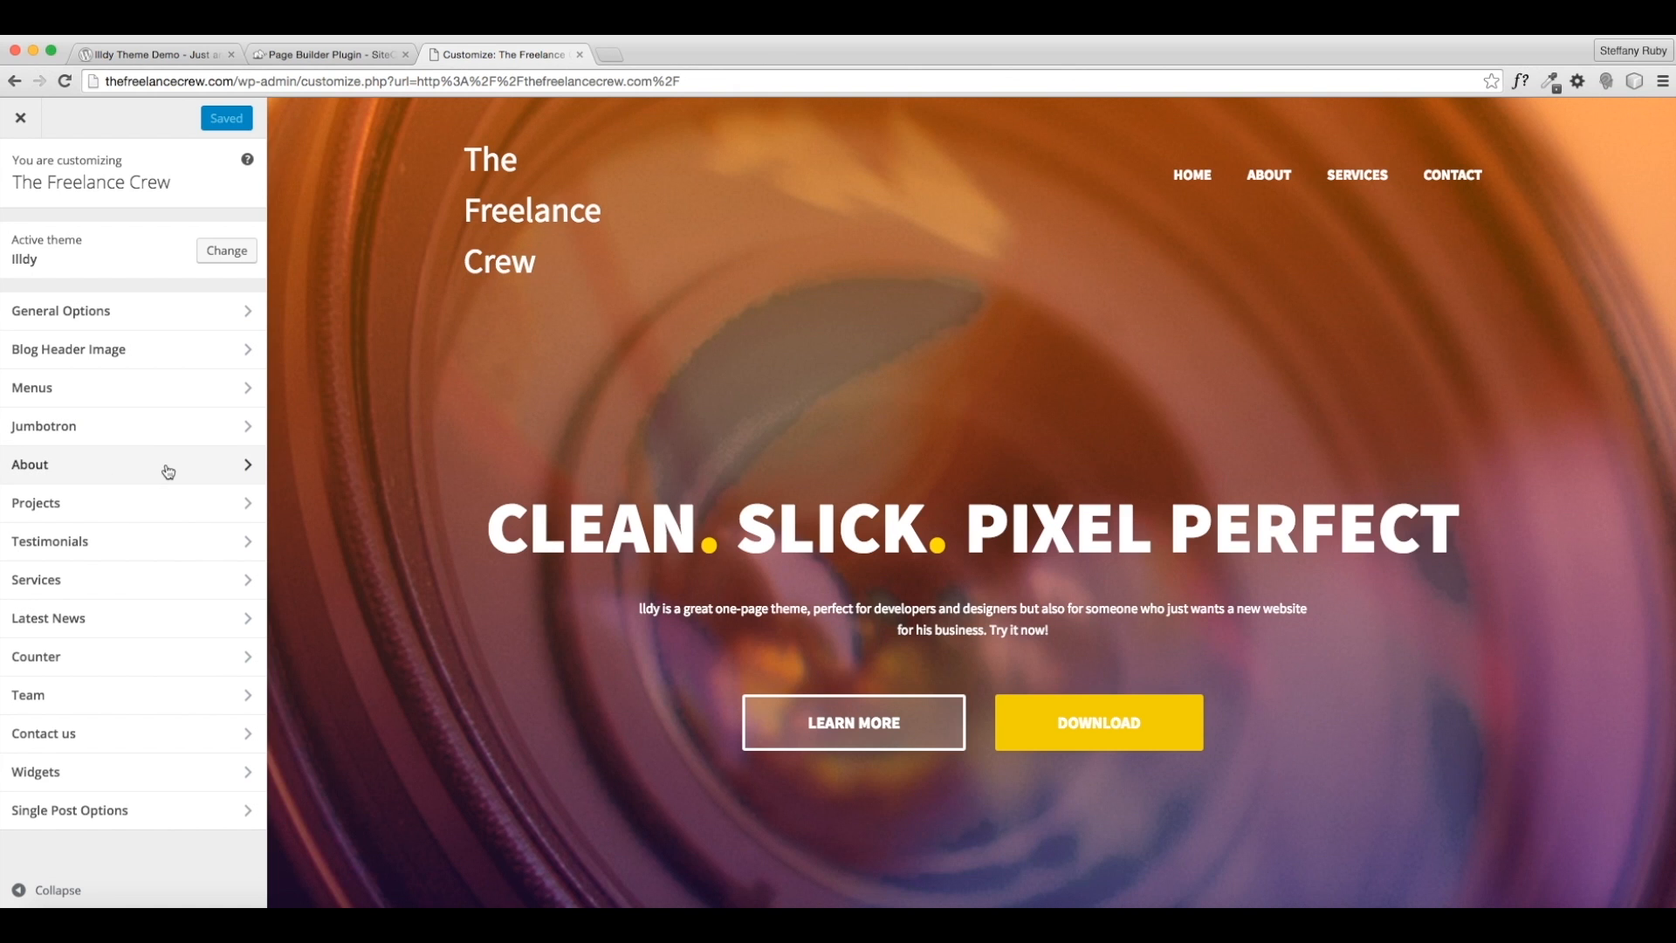
left_click(169, 436)
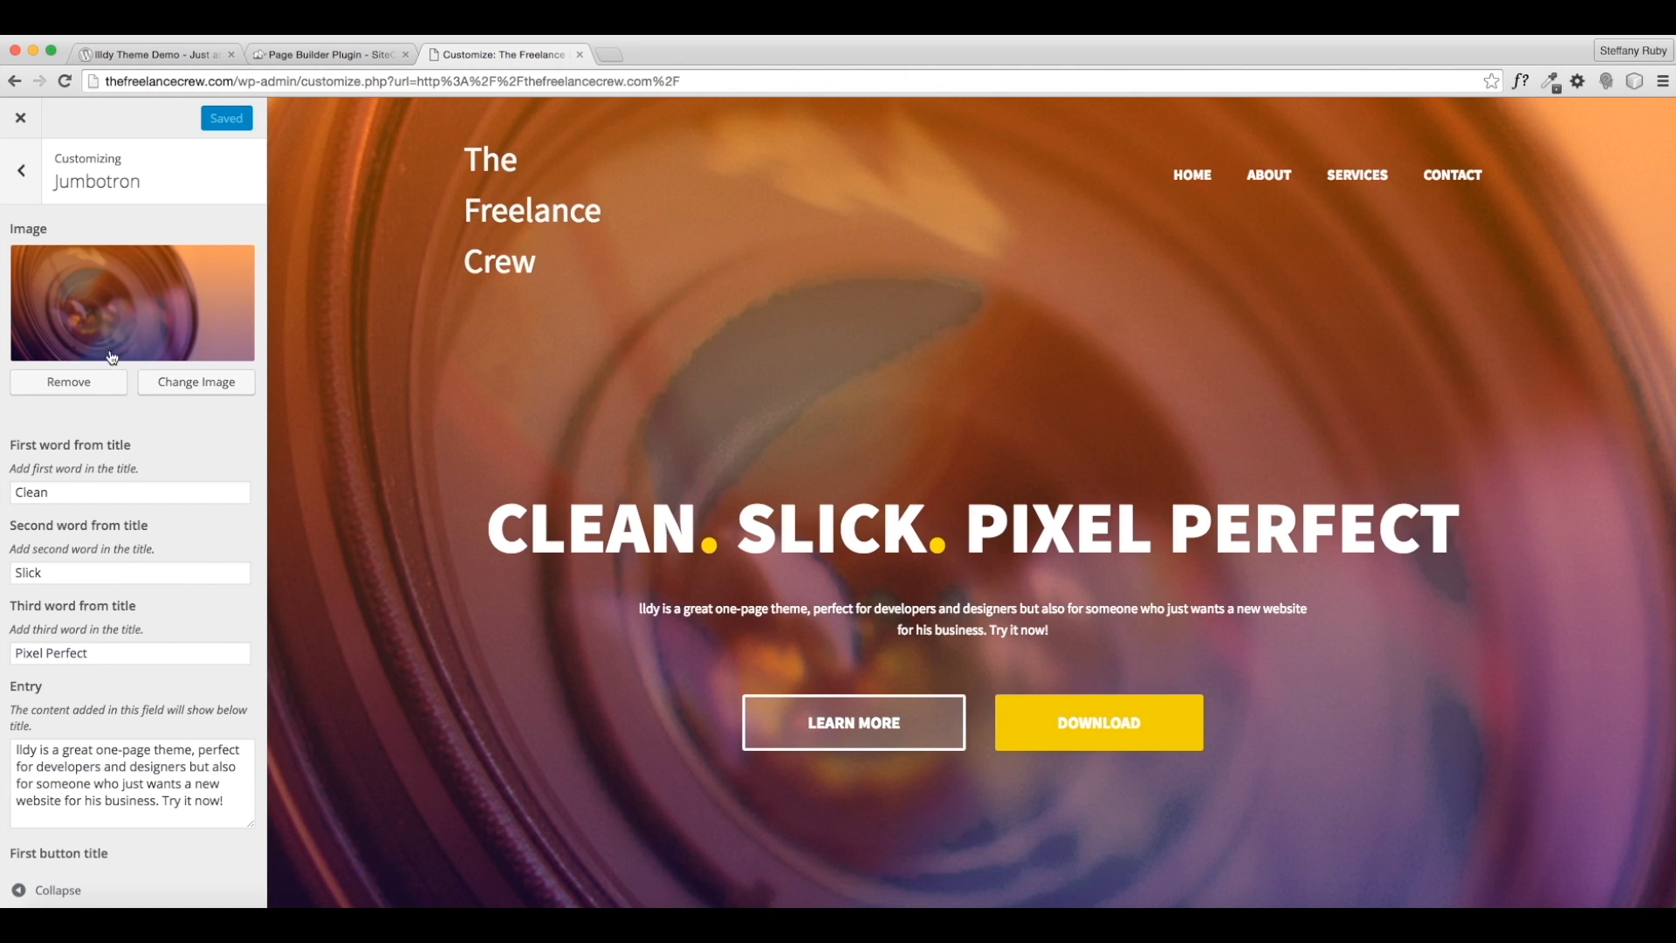
- Try freelance-crew-2 and then freelance-crew-3 as the Jumbotron background image
left_click(193, 385)
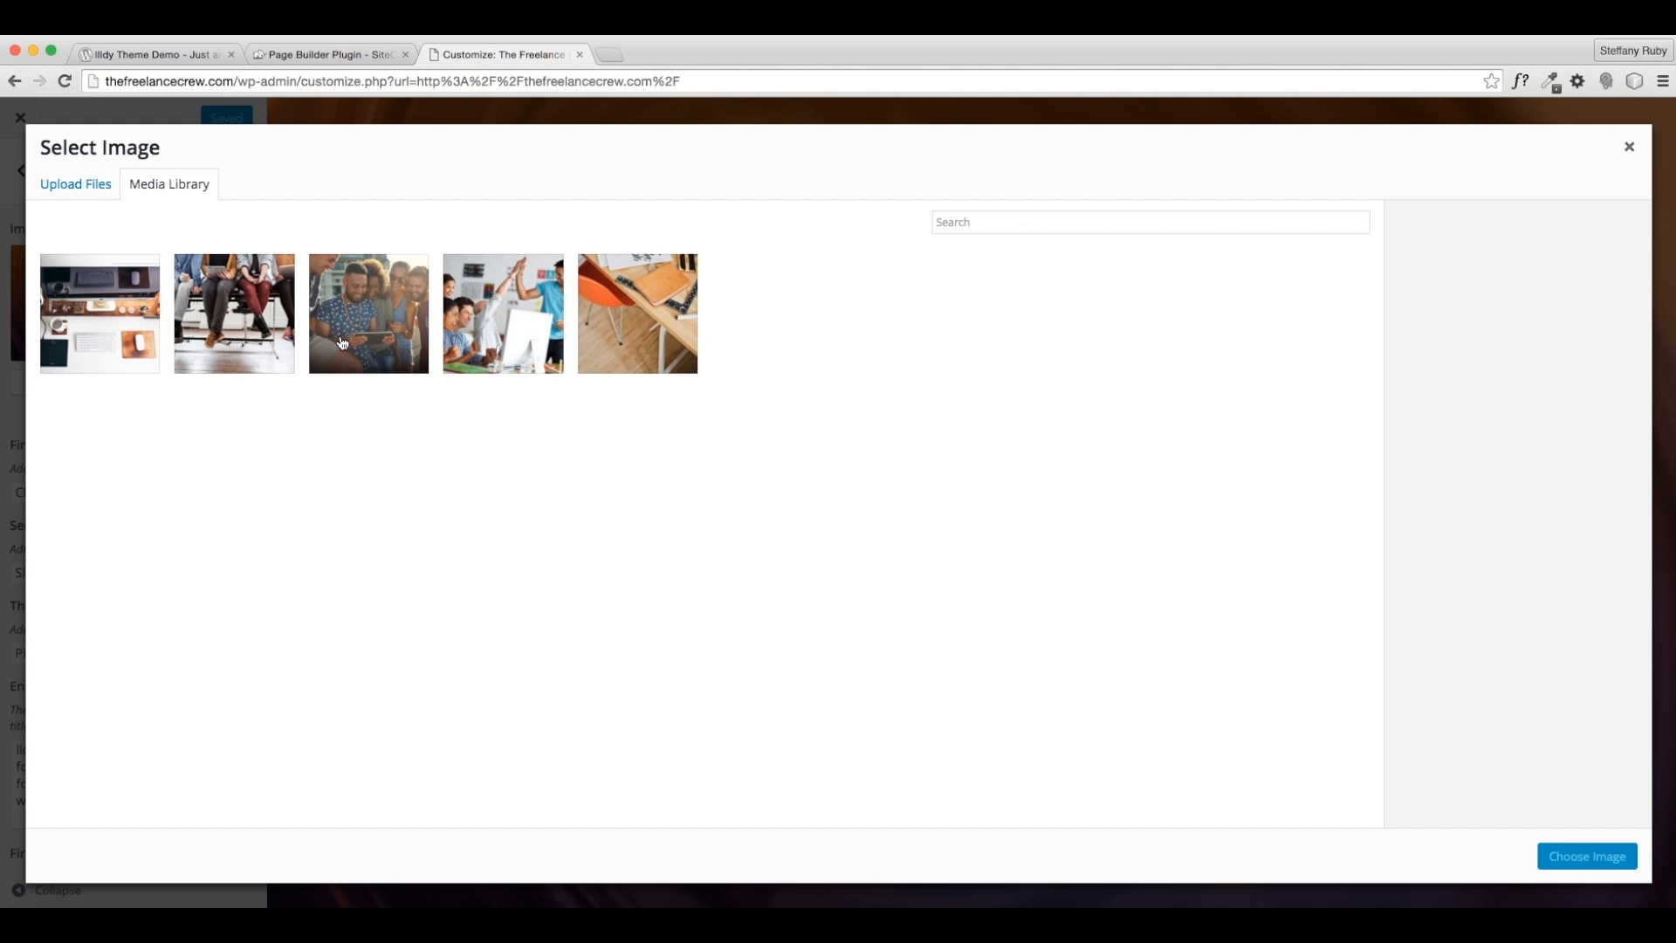
left_click(374, 331)
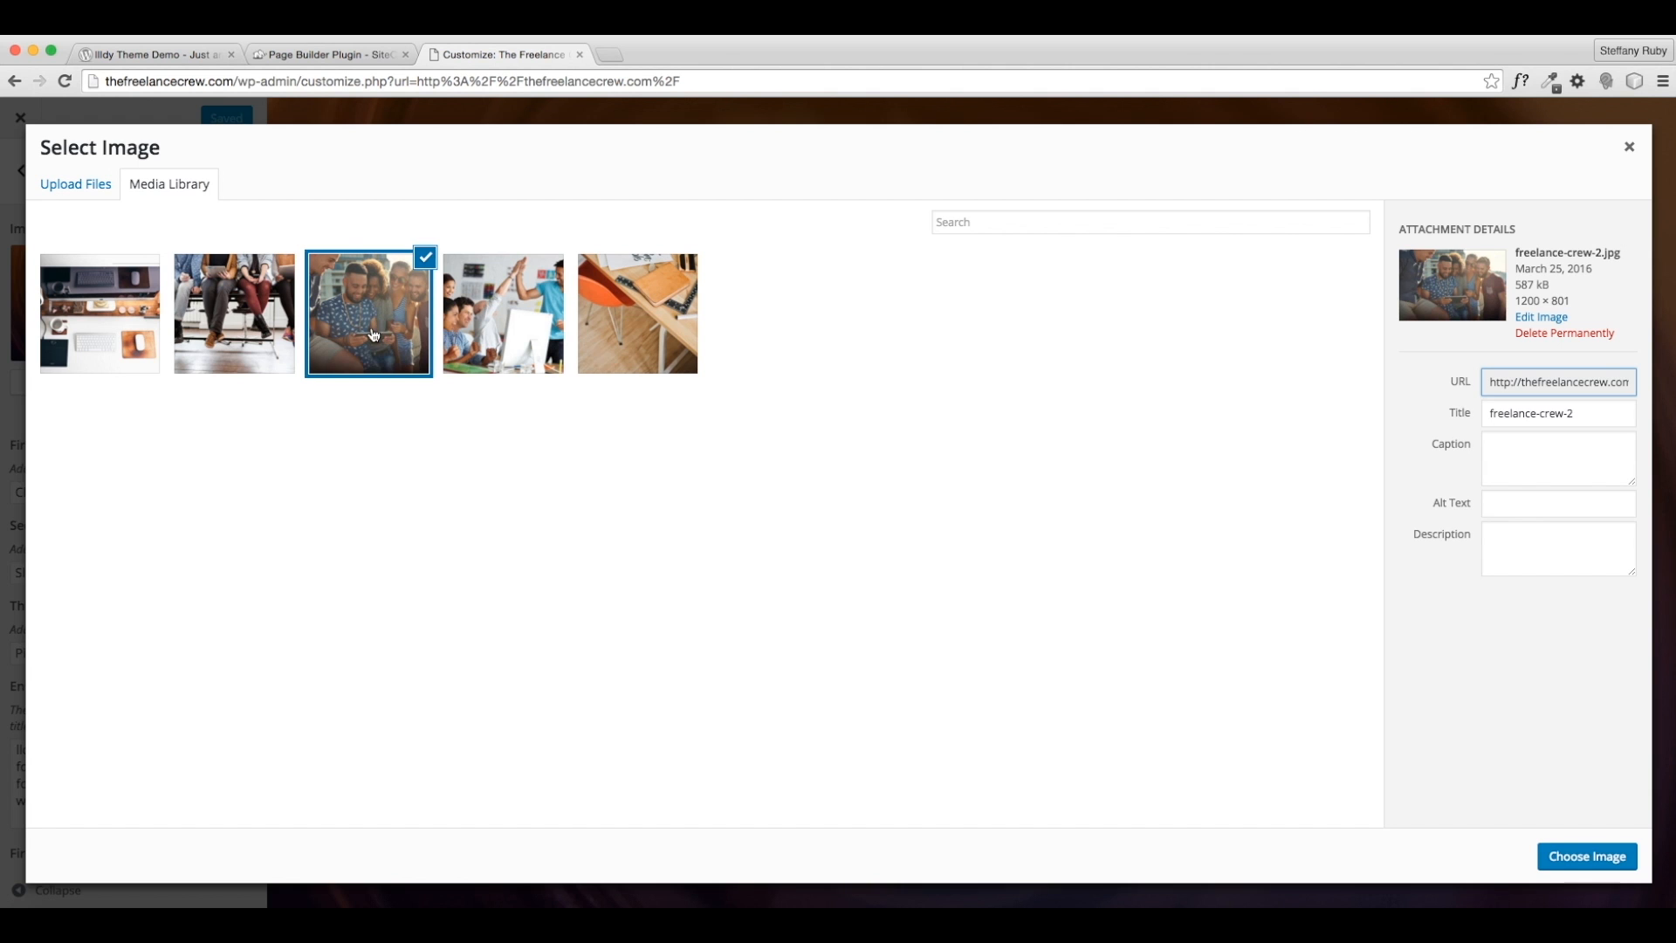
left_click(1565, 856)
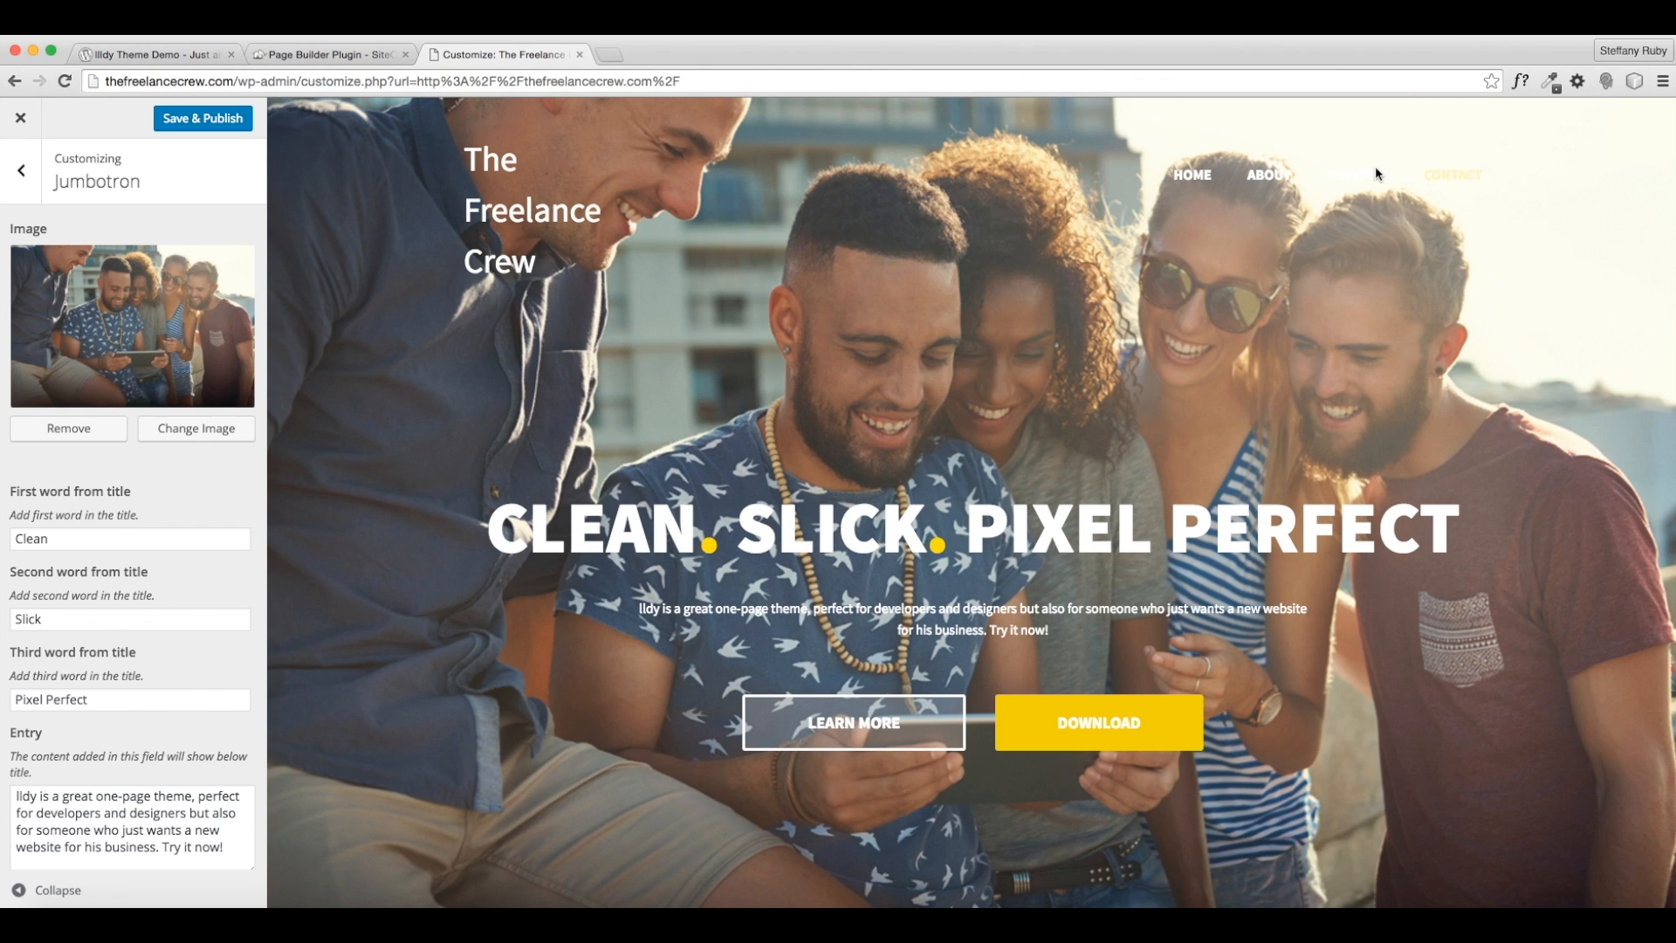
left_click(185, 427)
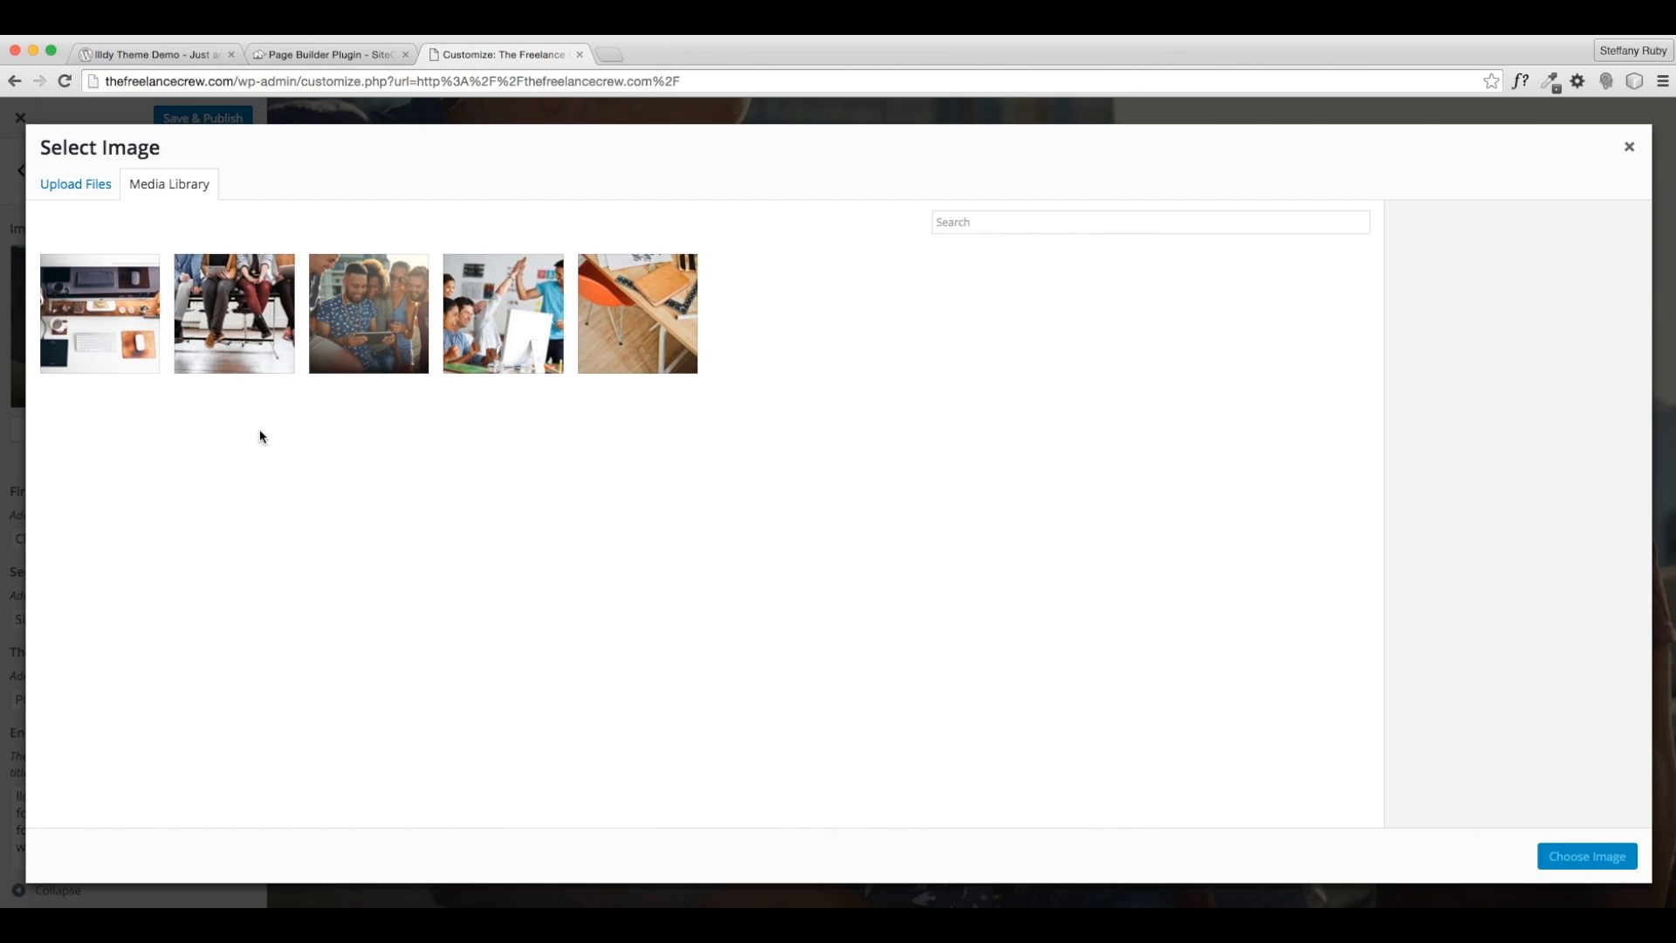
left_click(257, 311)
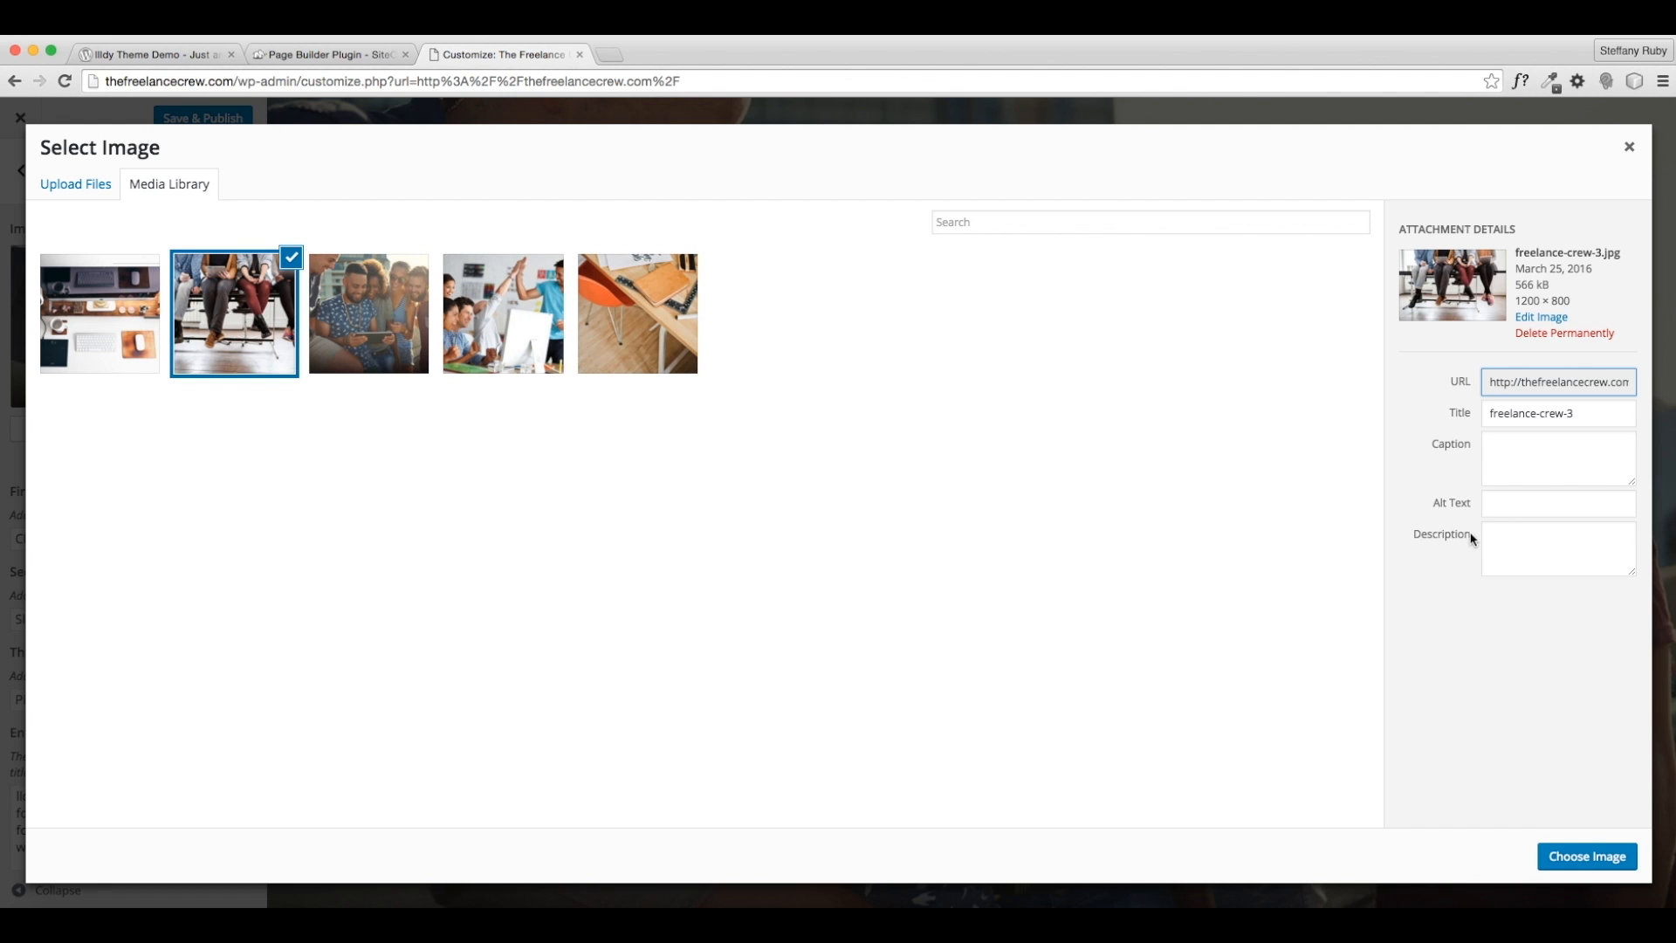
left_click(1578, 855)
scroll(1496, 783, "down", 2)
scroll(1490, 788, "up", 2)
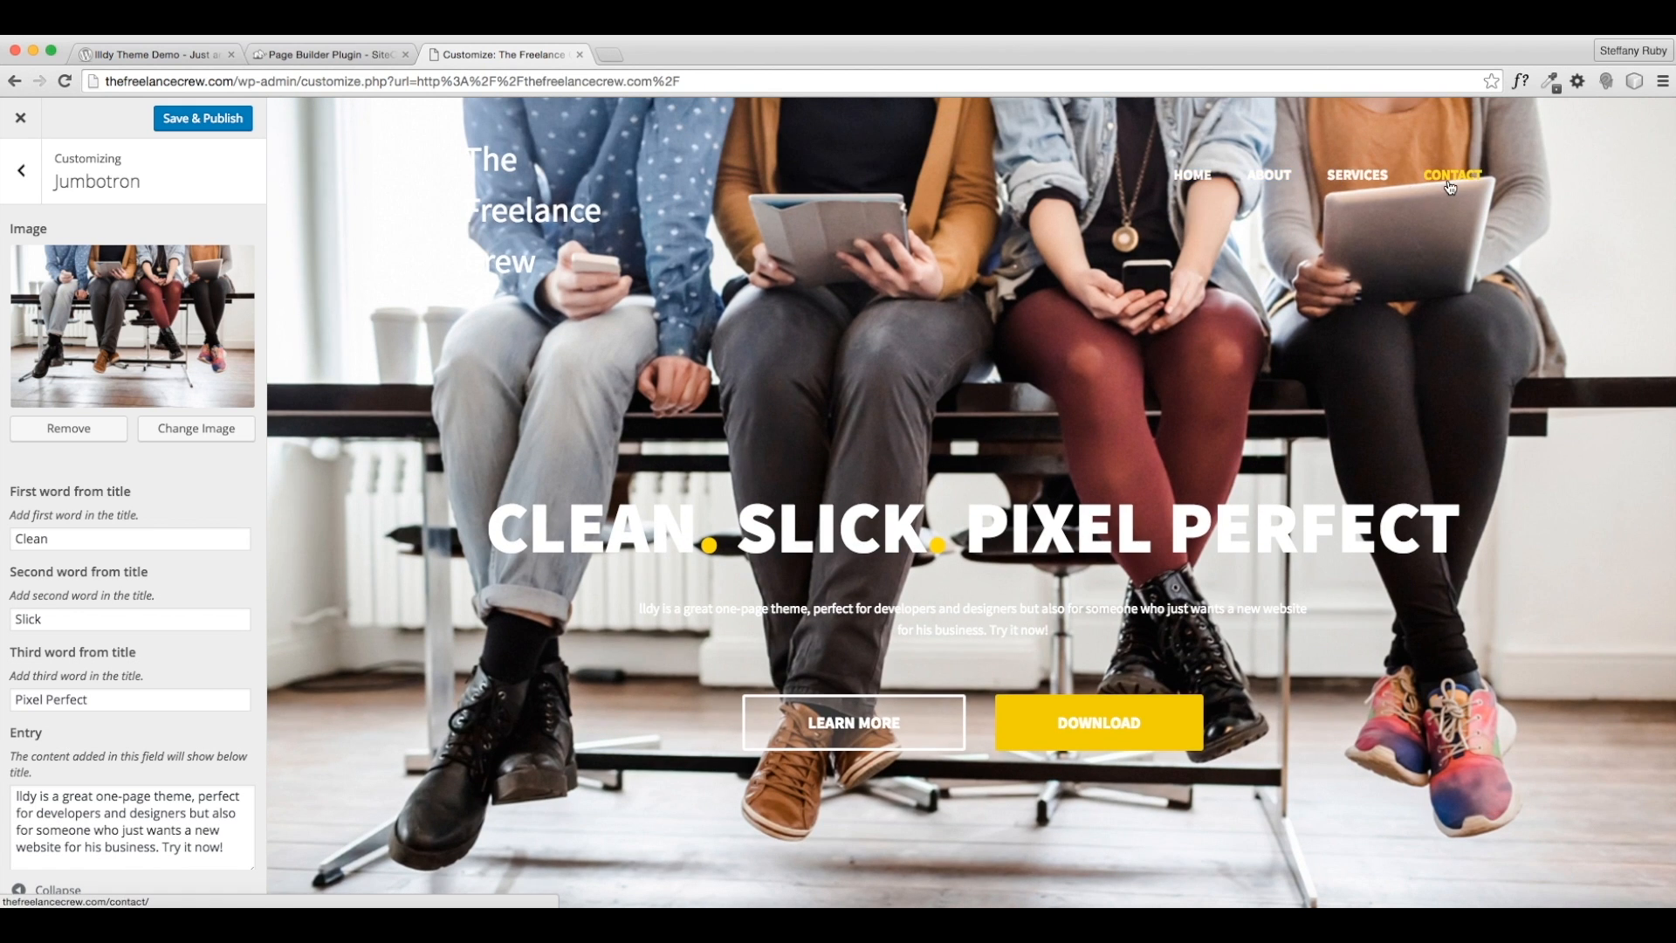
scroll(873, 349, "down", 2)
scroll(611, 350, "up", 2)
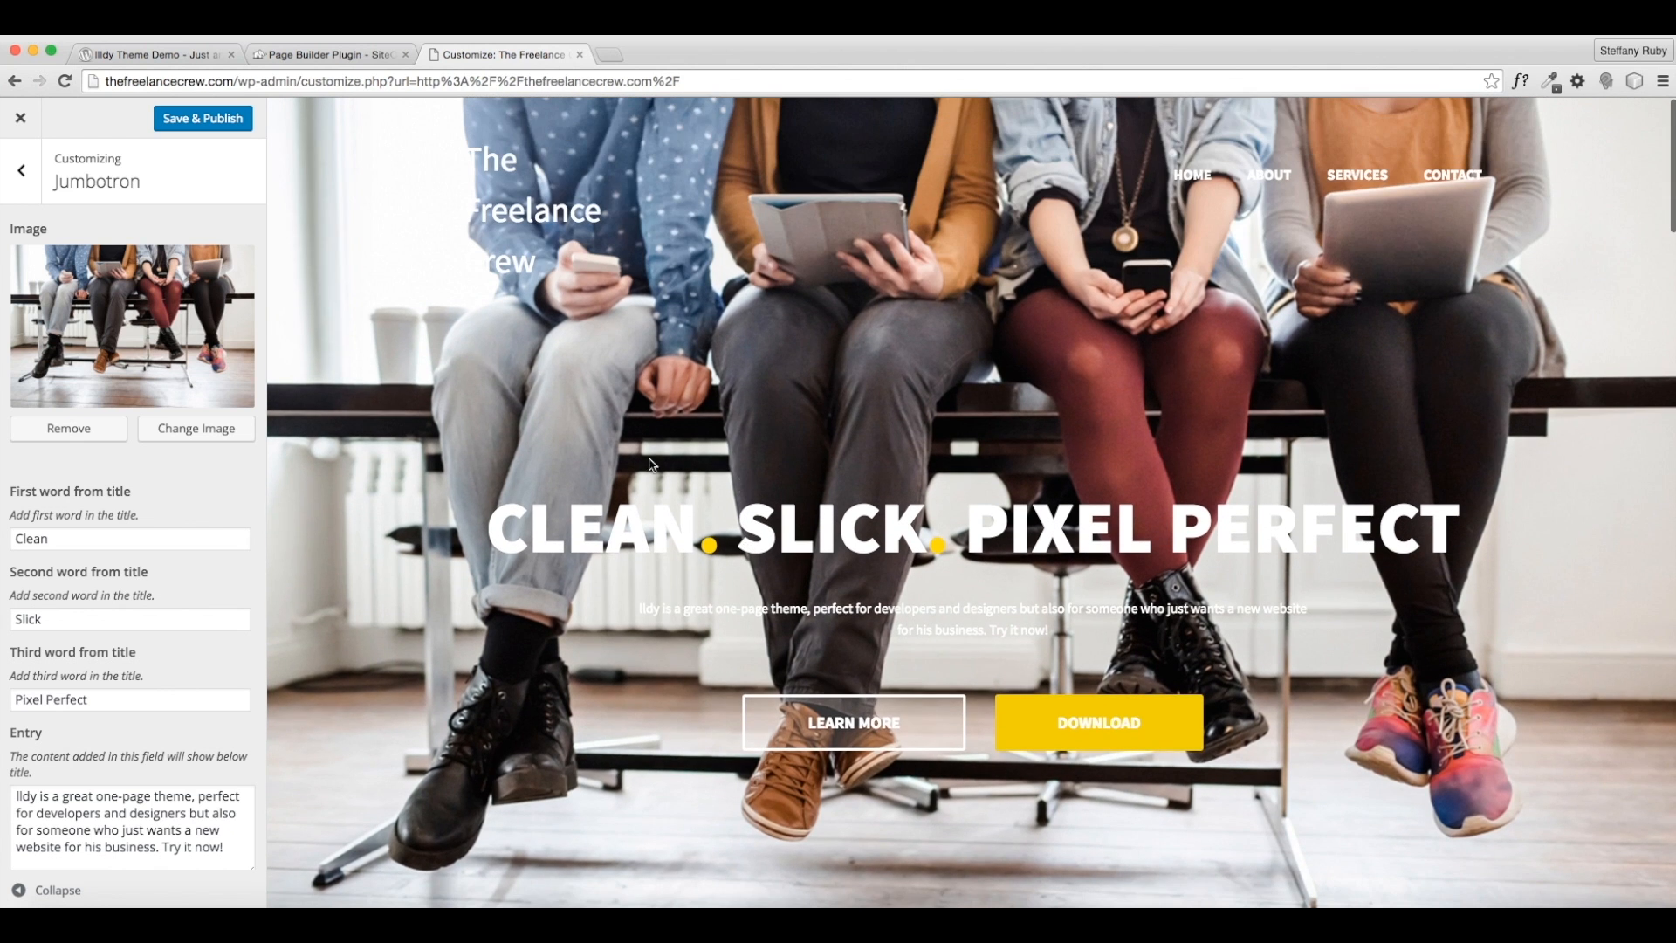
- Try webcomp, then settle on desk.jpg as the Jumbotron background
left_click(164, 430)
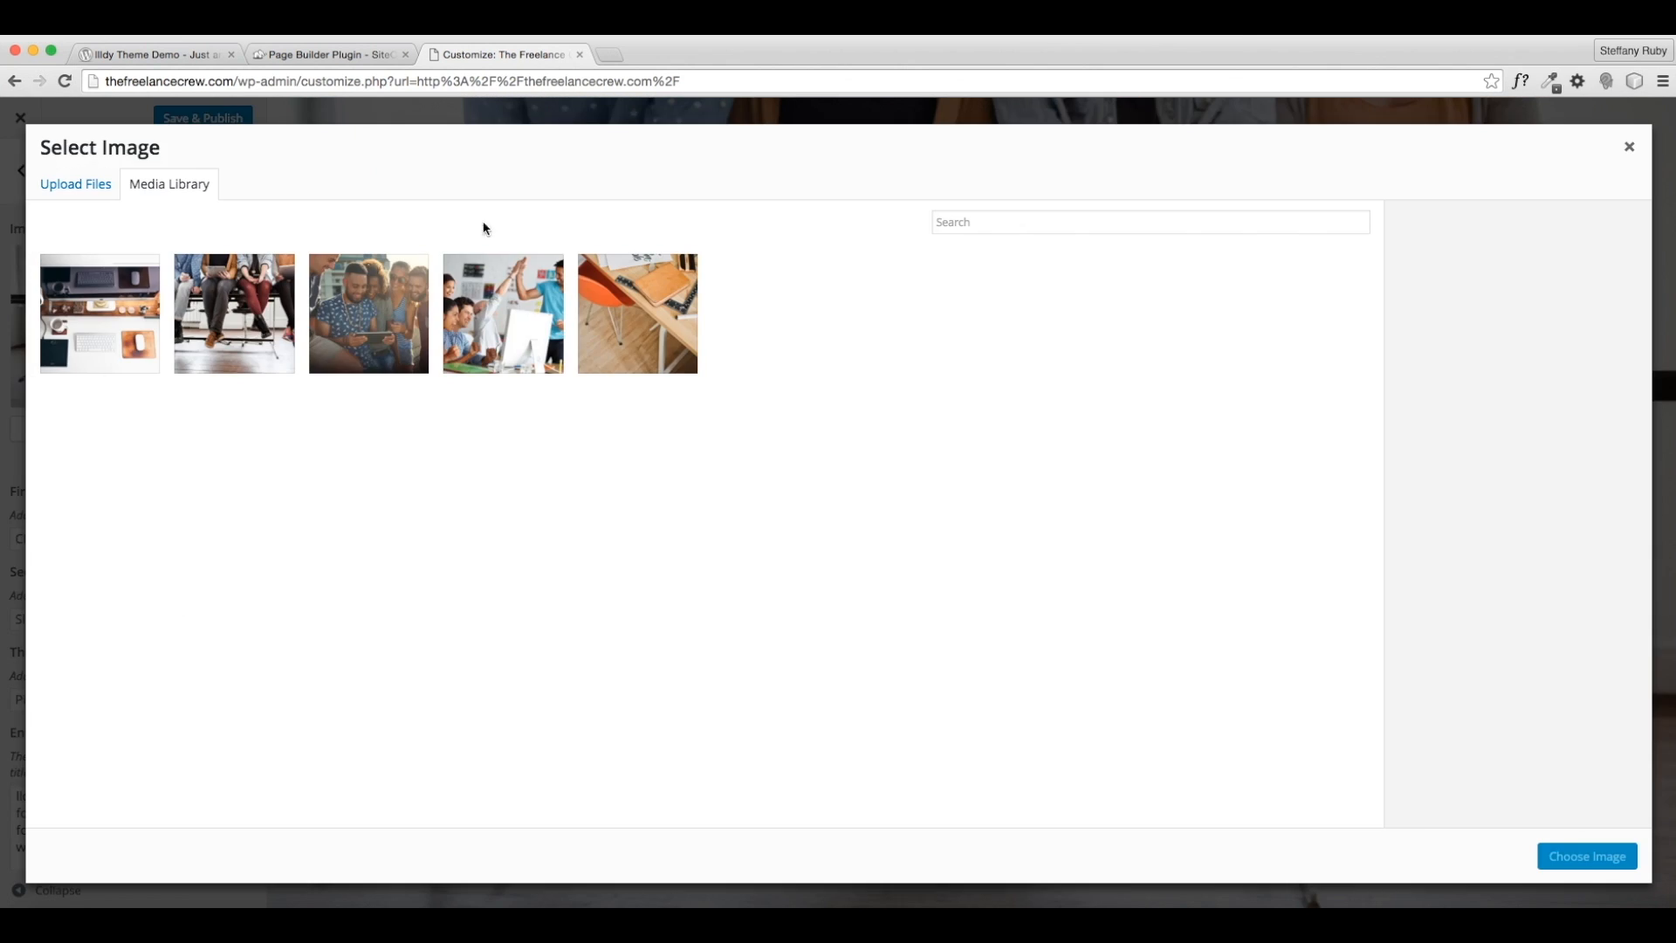
left_click(659, 330)
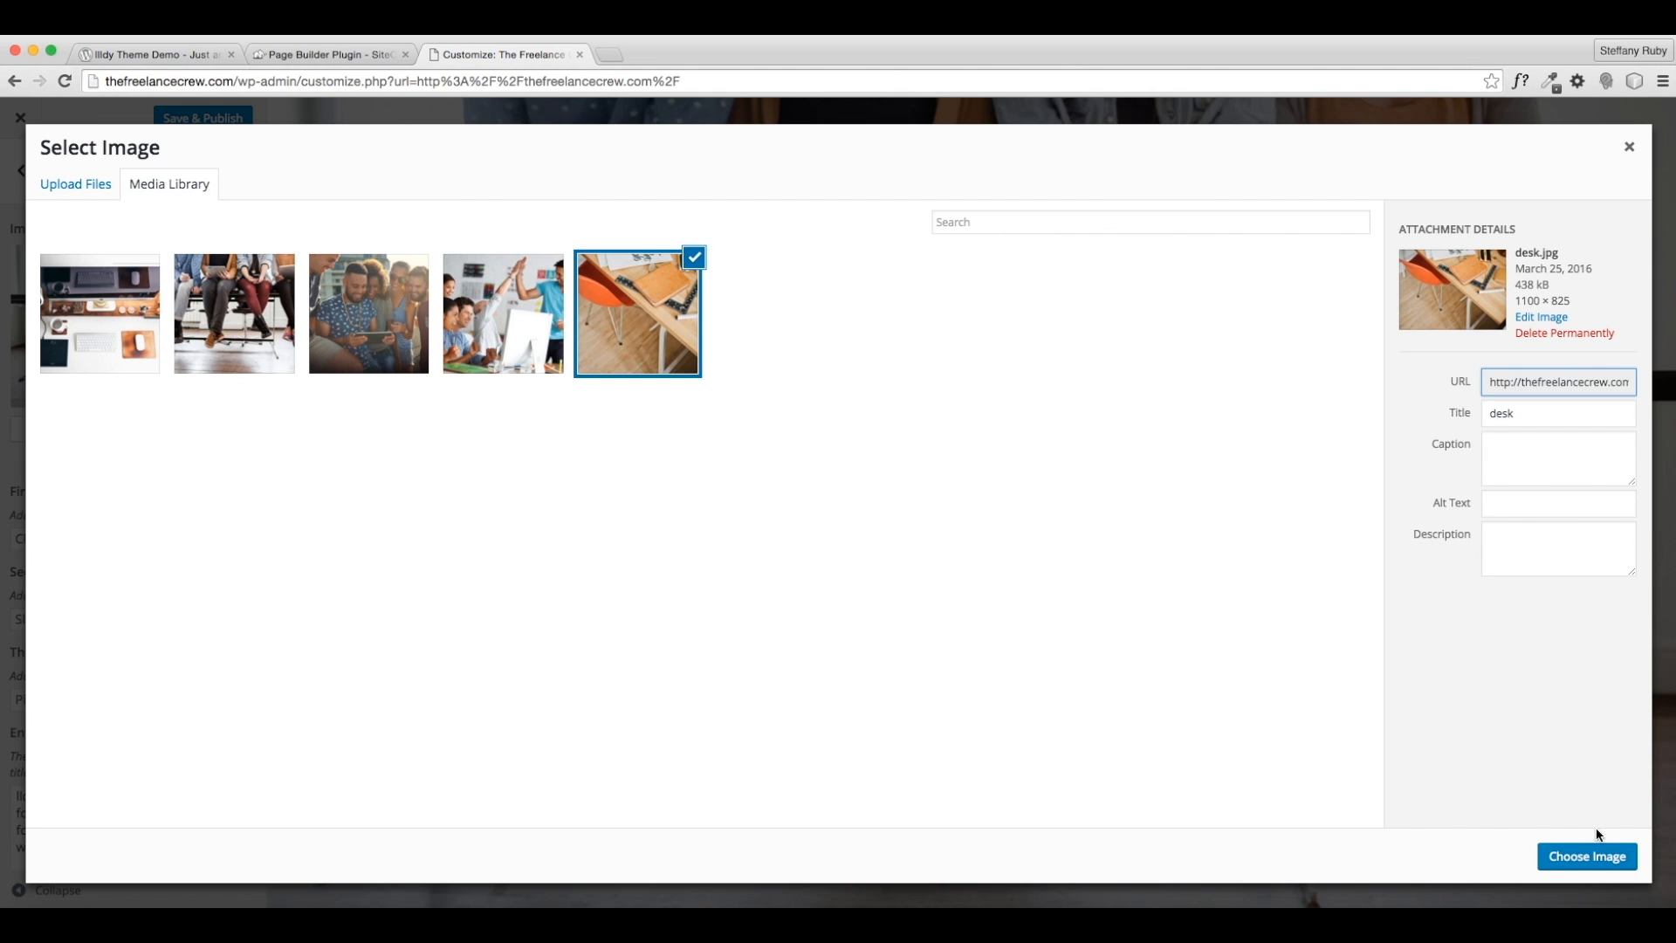
left_click(98, 275)
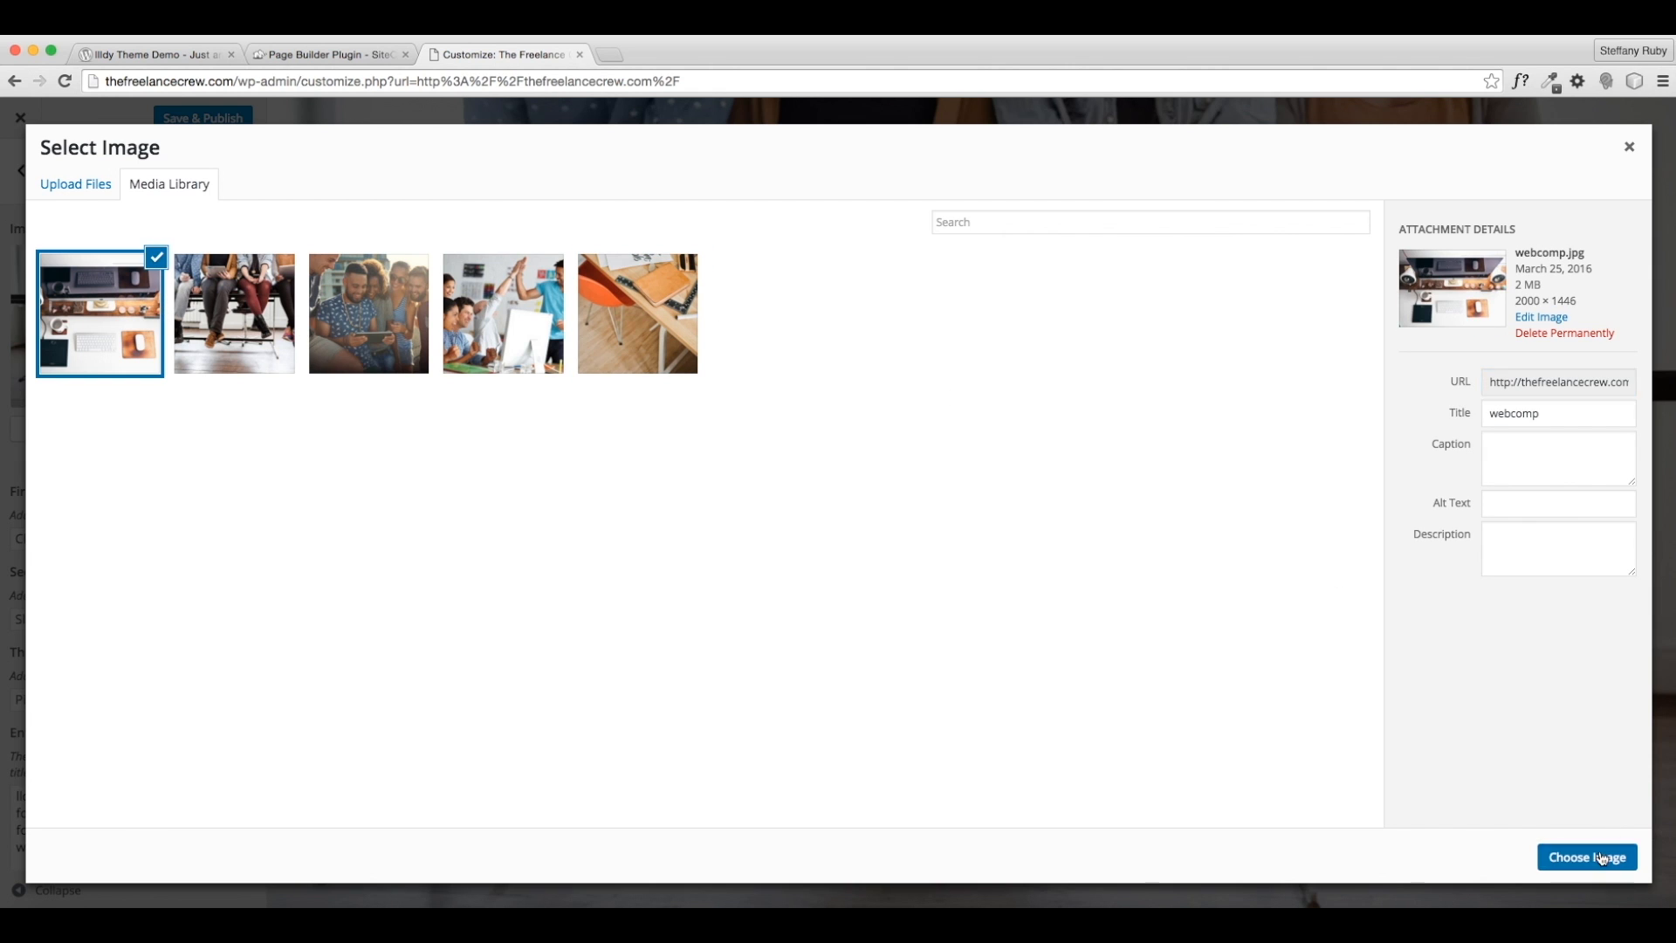
left_click(1597, 855)
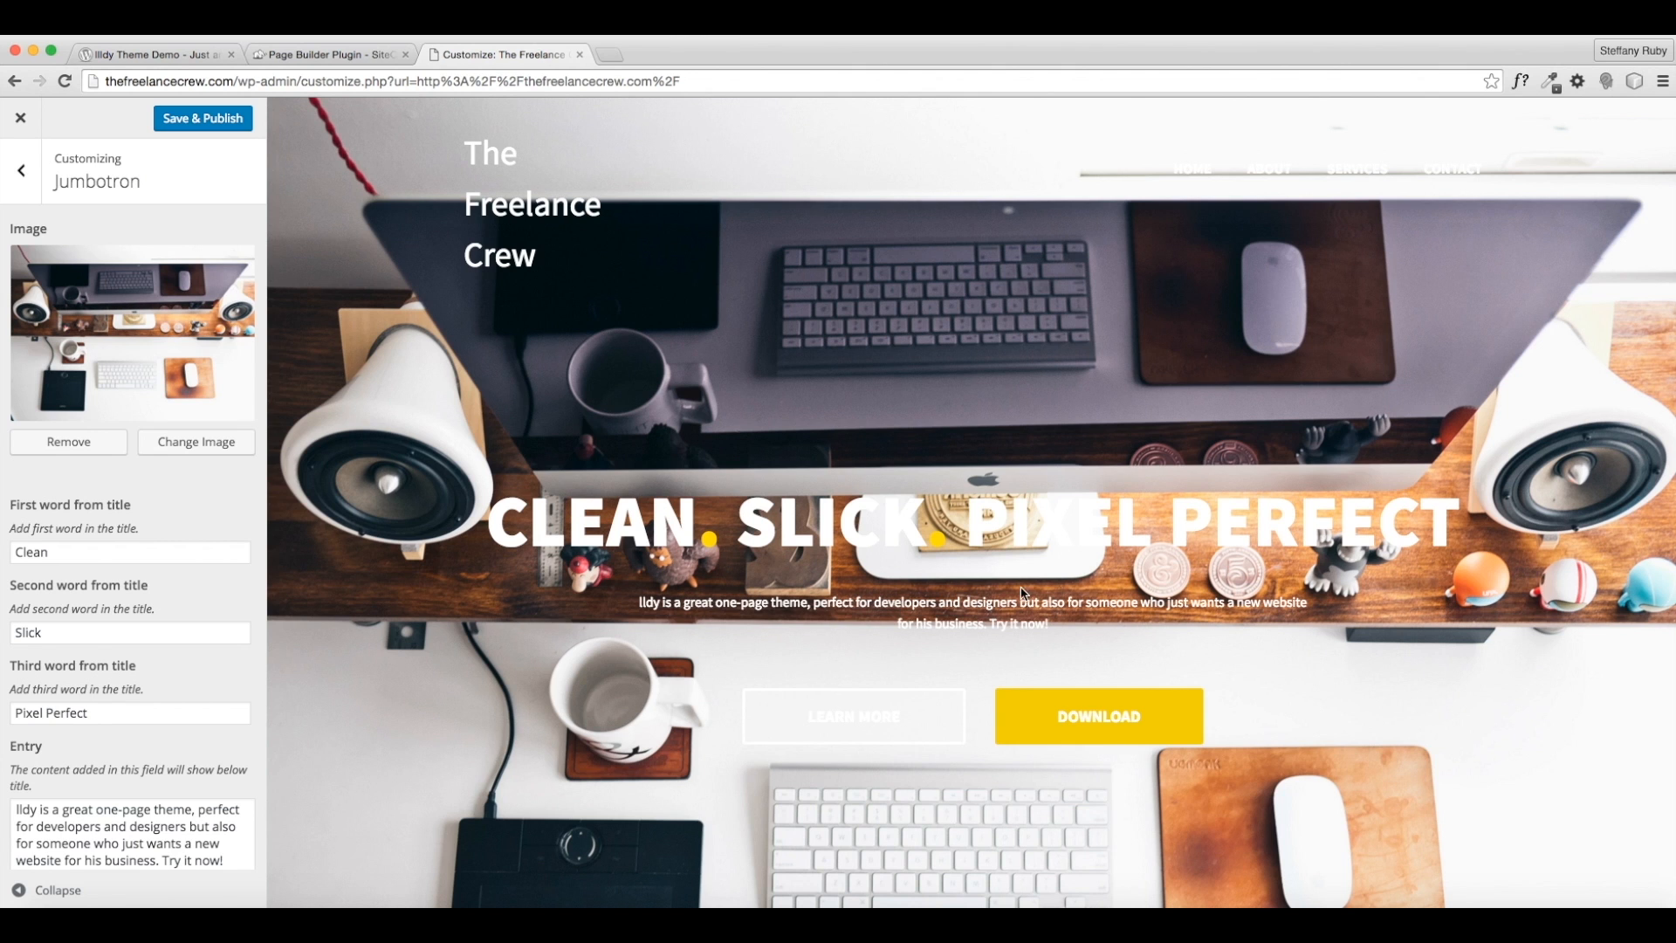
left_click(193, 442)
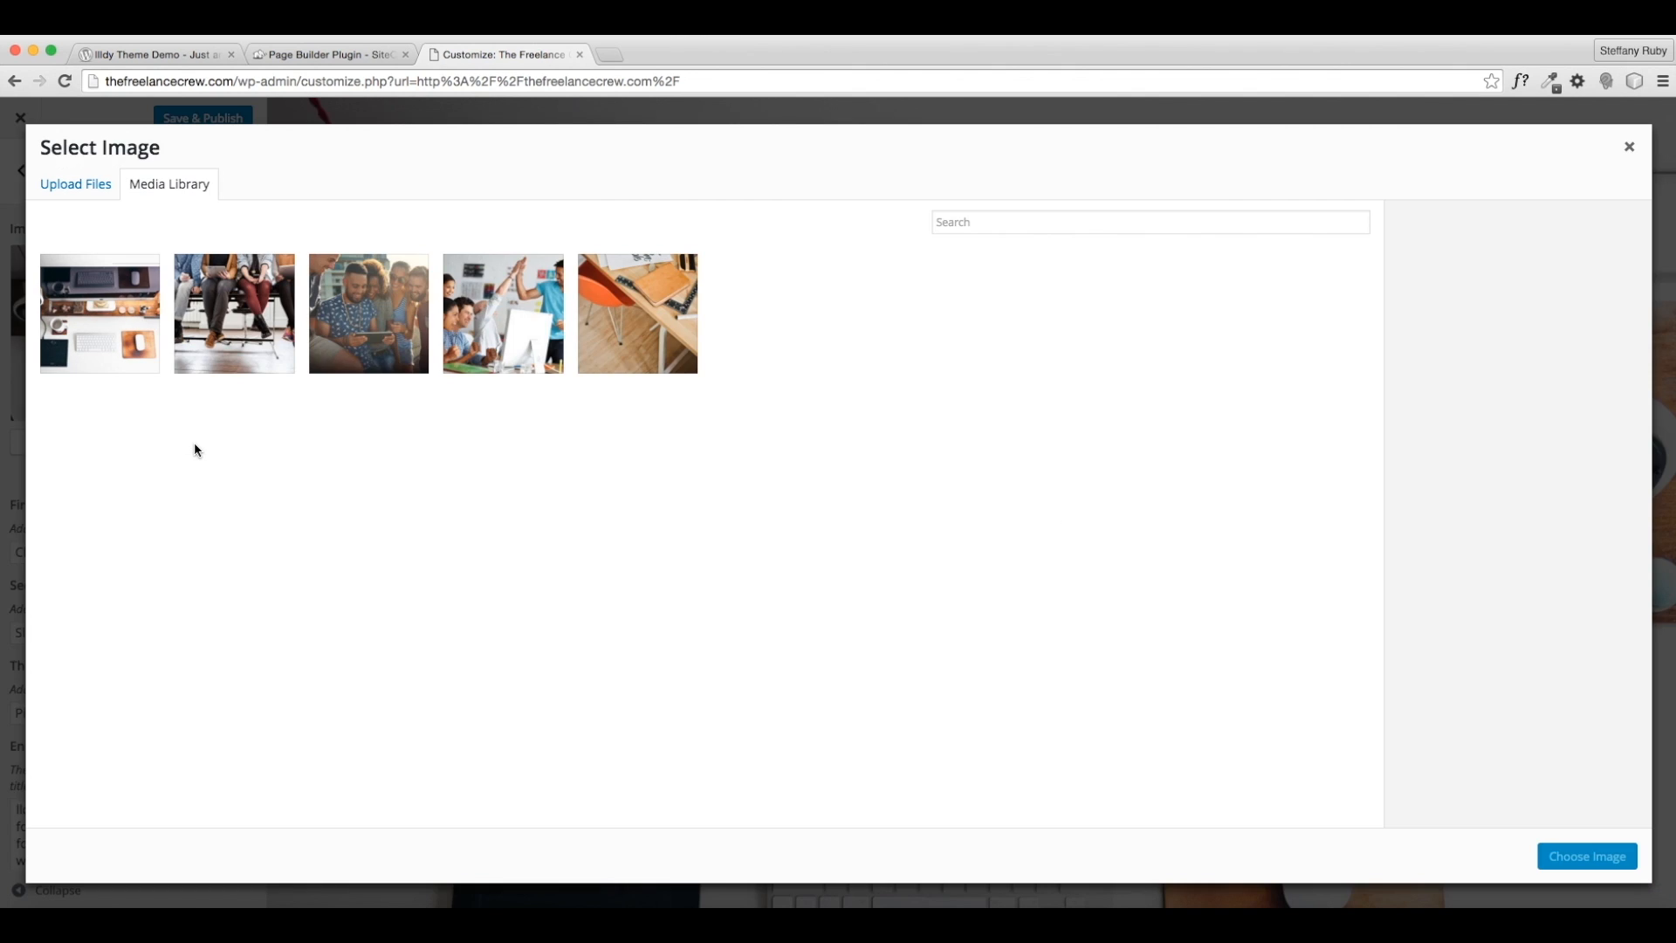
left_click(650, 346)
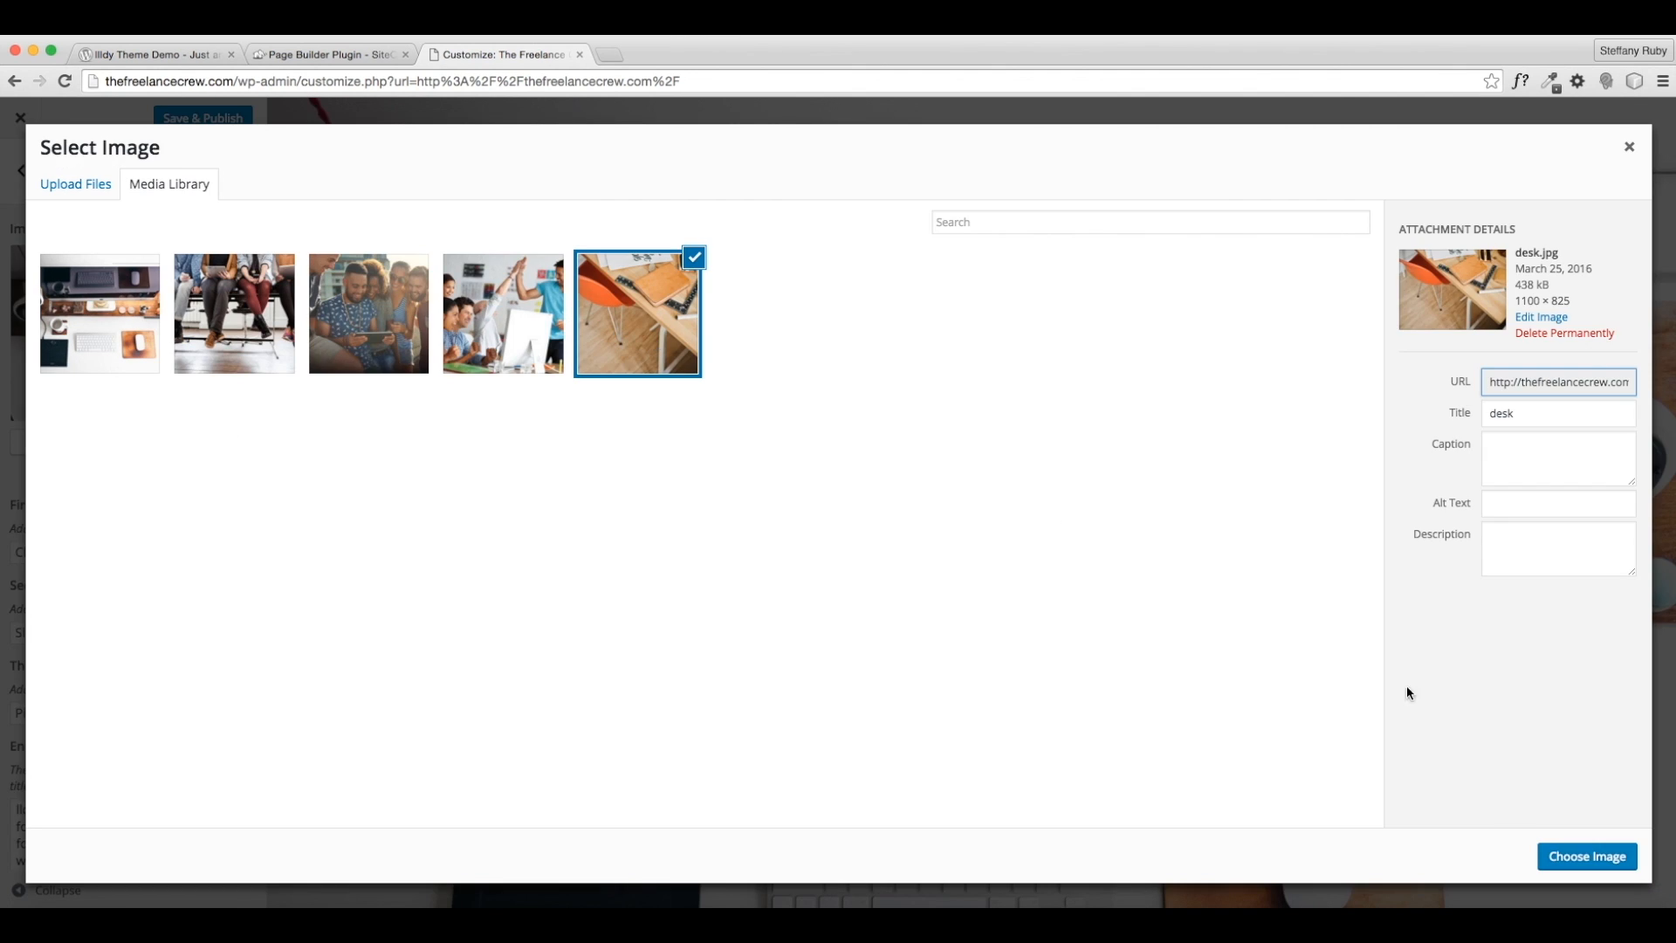
left_click(1547, 853)
scroll(1266, 626, "down", 3)
scroll(1265, 627, "up", 3)
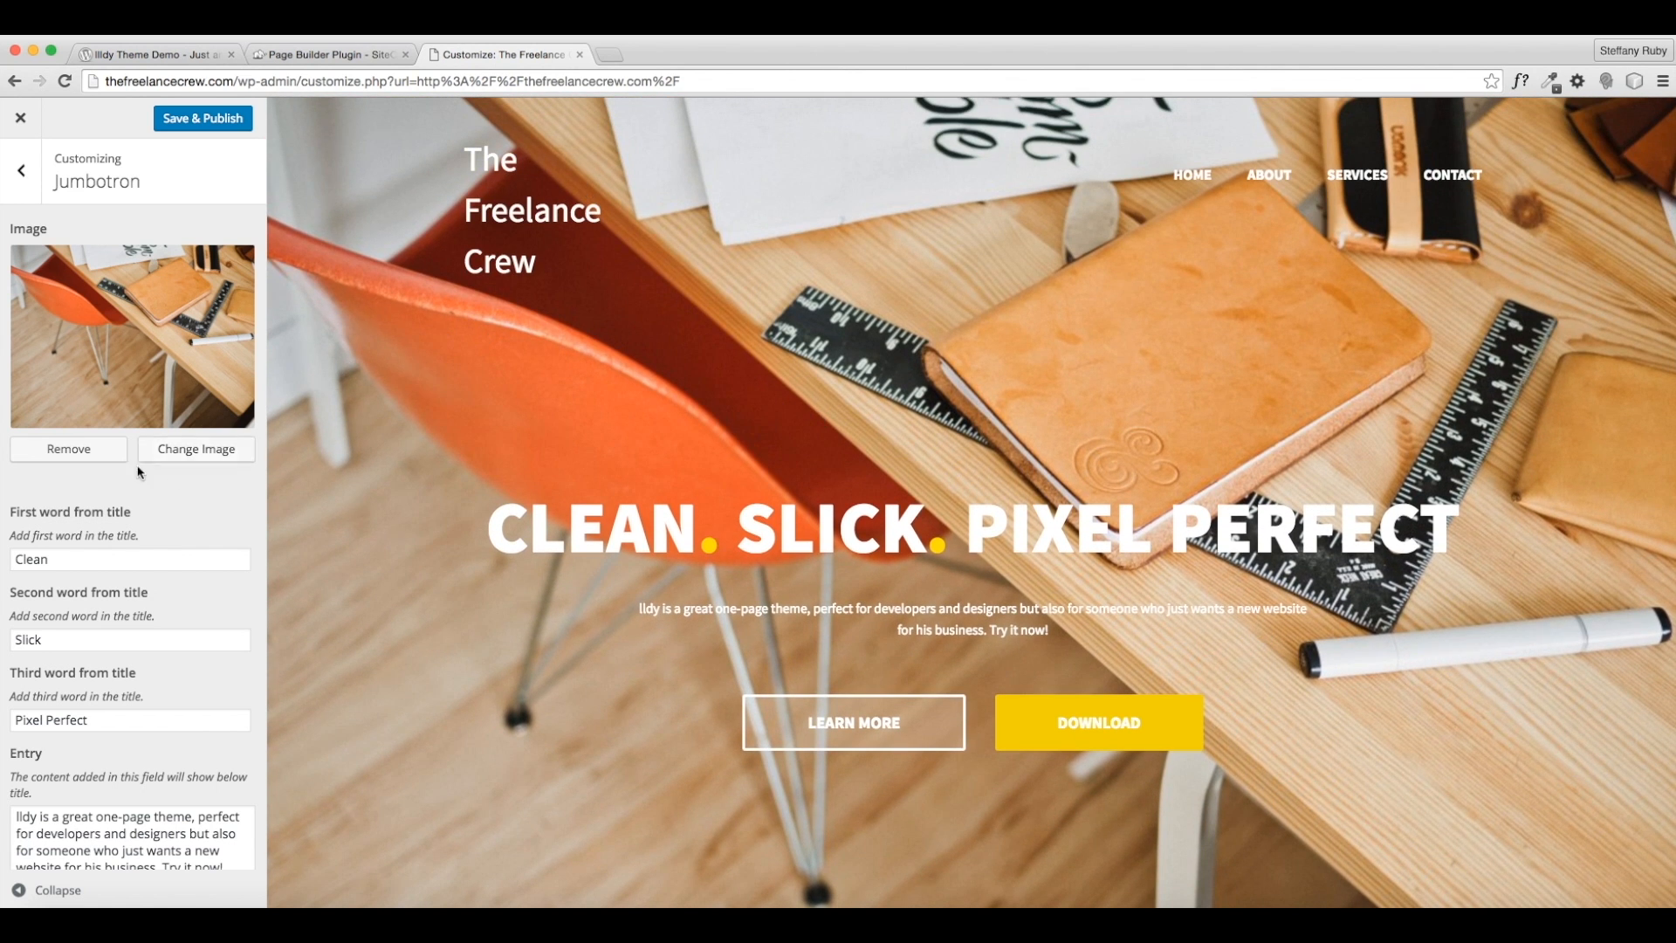
- Clear the title words Clean and Slick and replace Pixel Perfect with LEARN TO FREELANCE
double_click(62, 559)
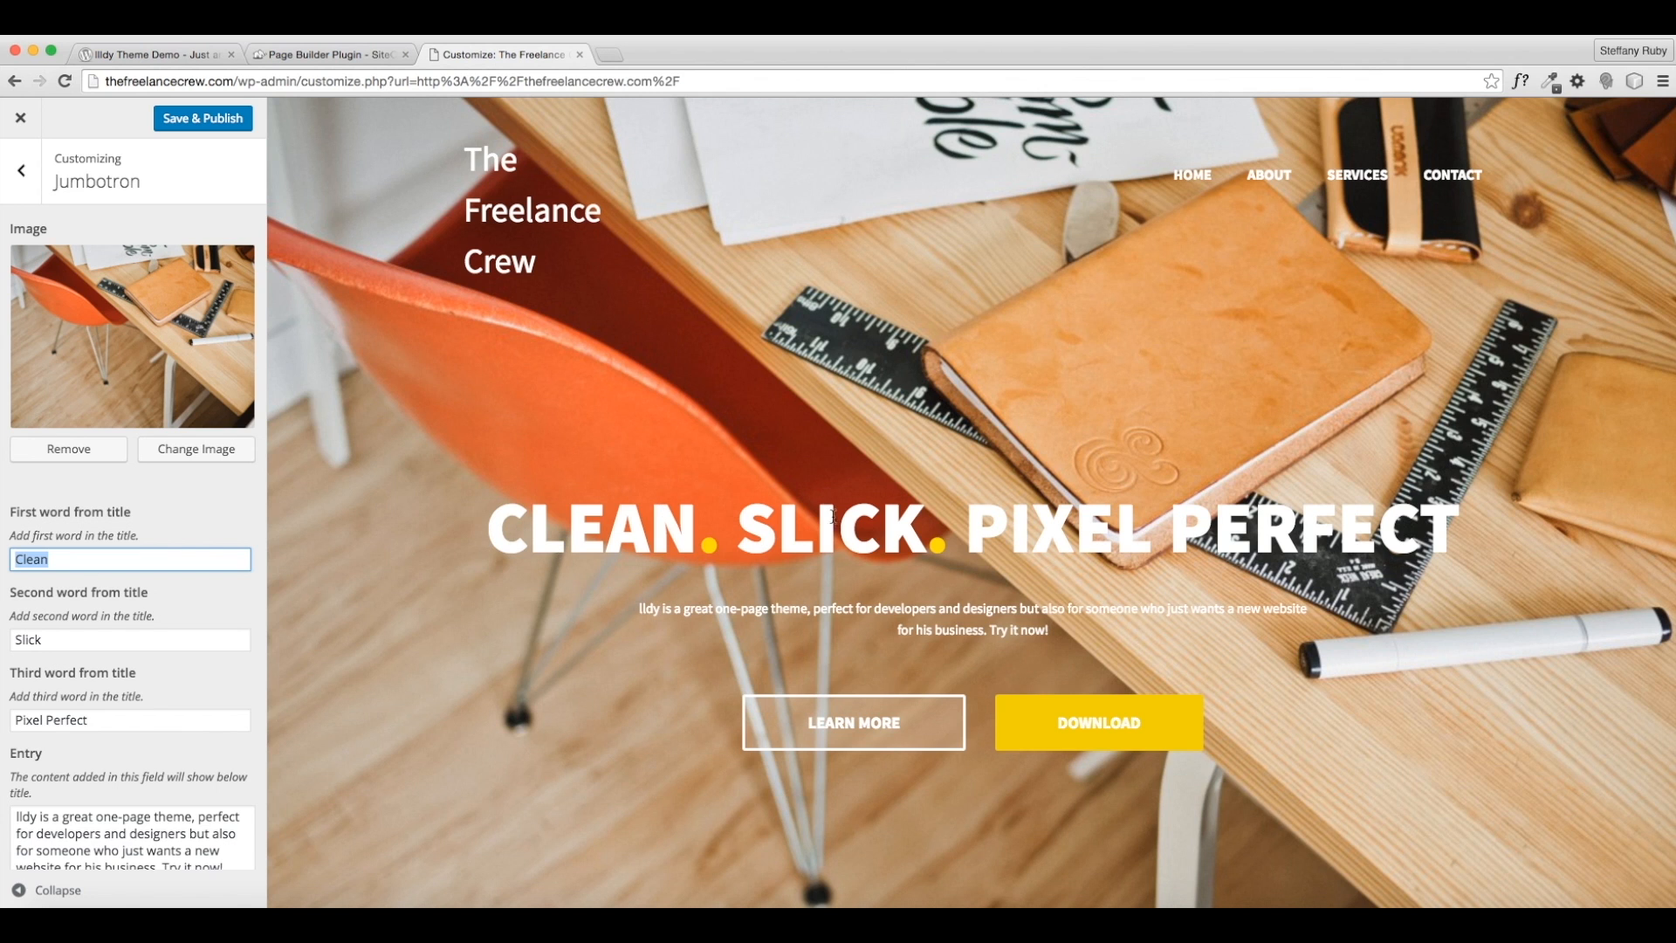
scroll(185, 603, "down", 1)
key("BackSpace")
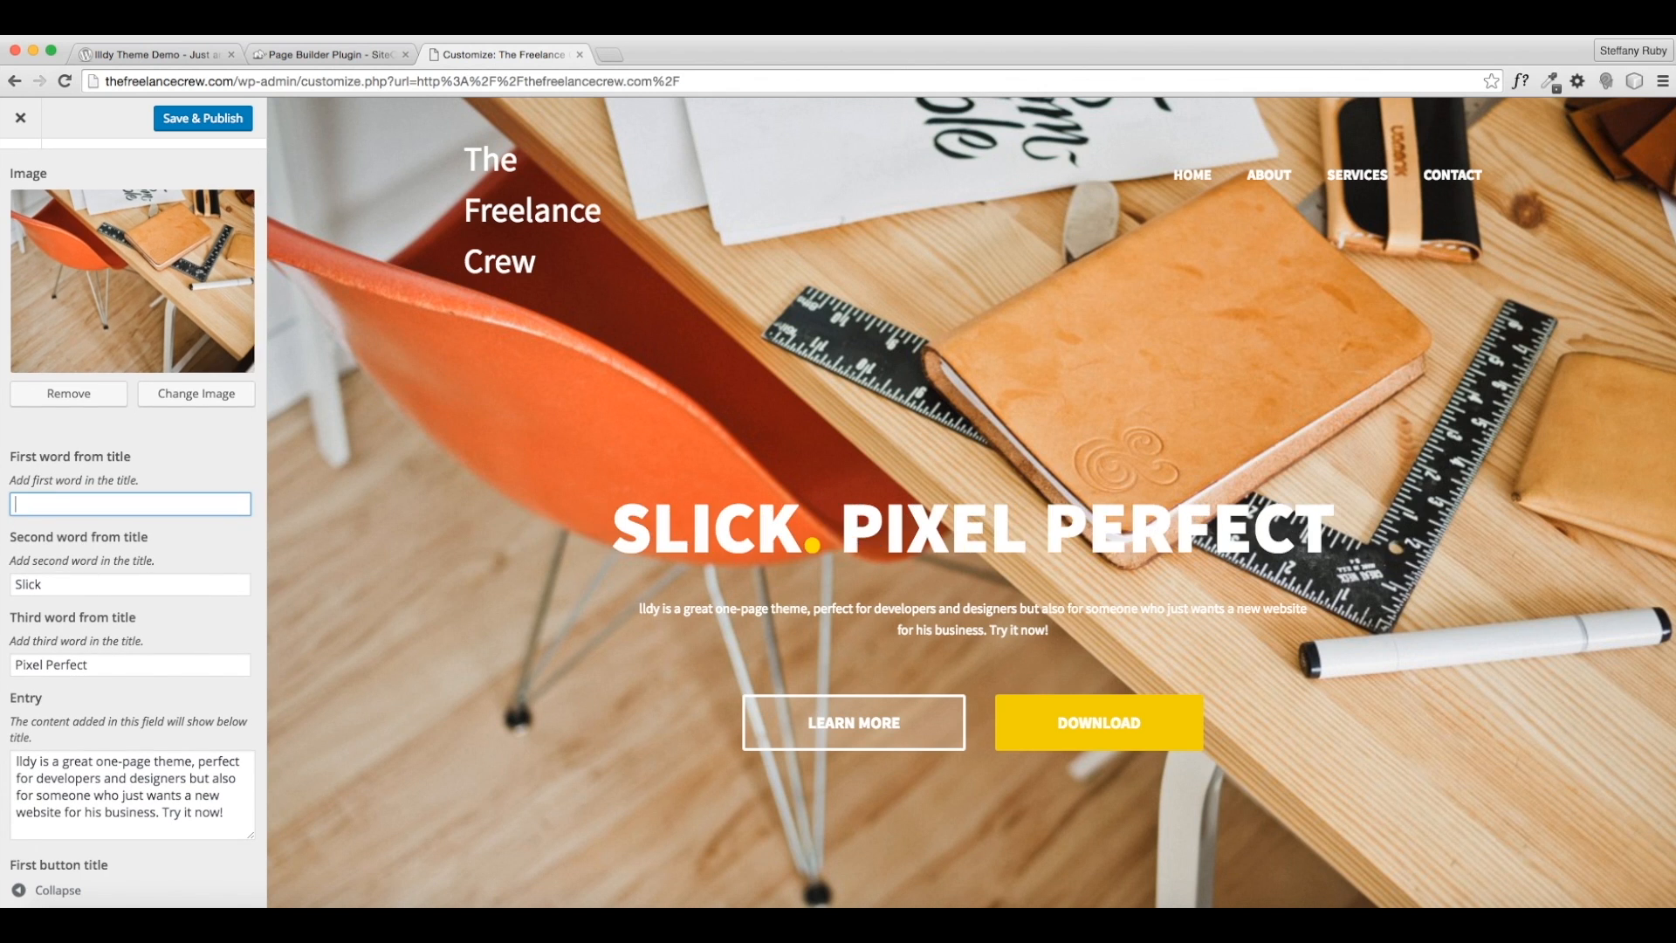
double_click(84, 583)
key("BackSpace")
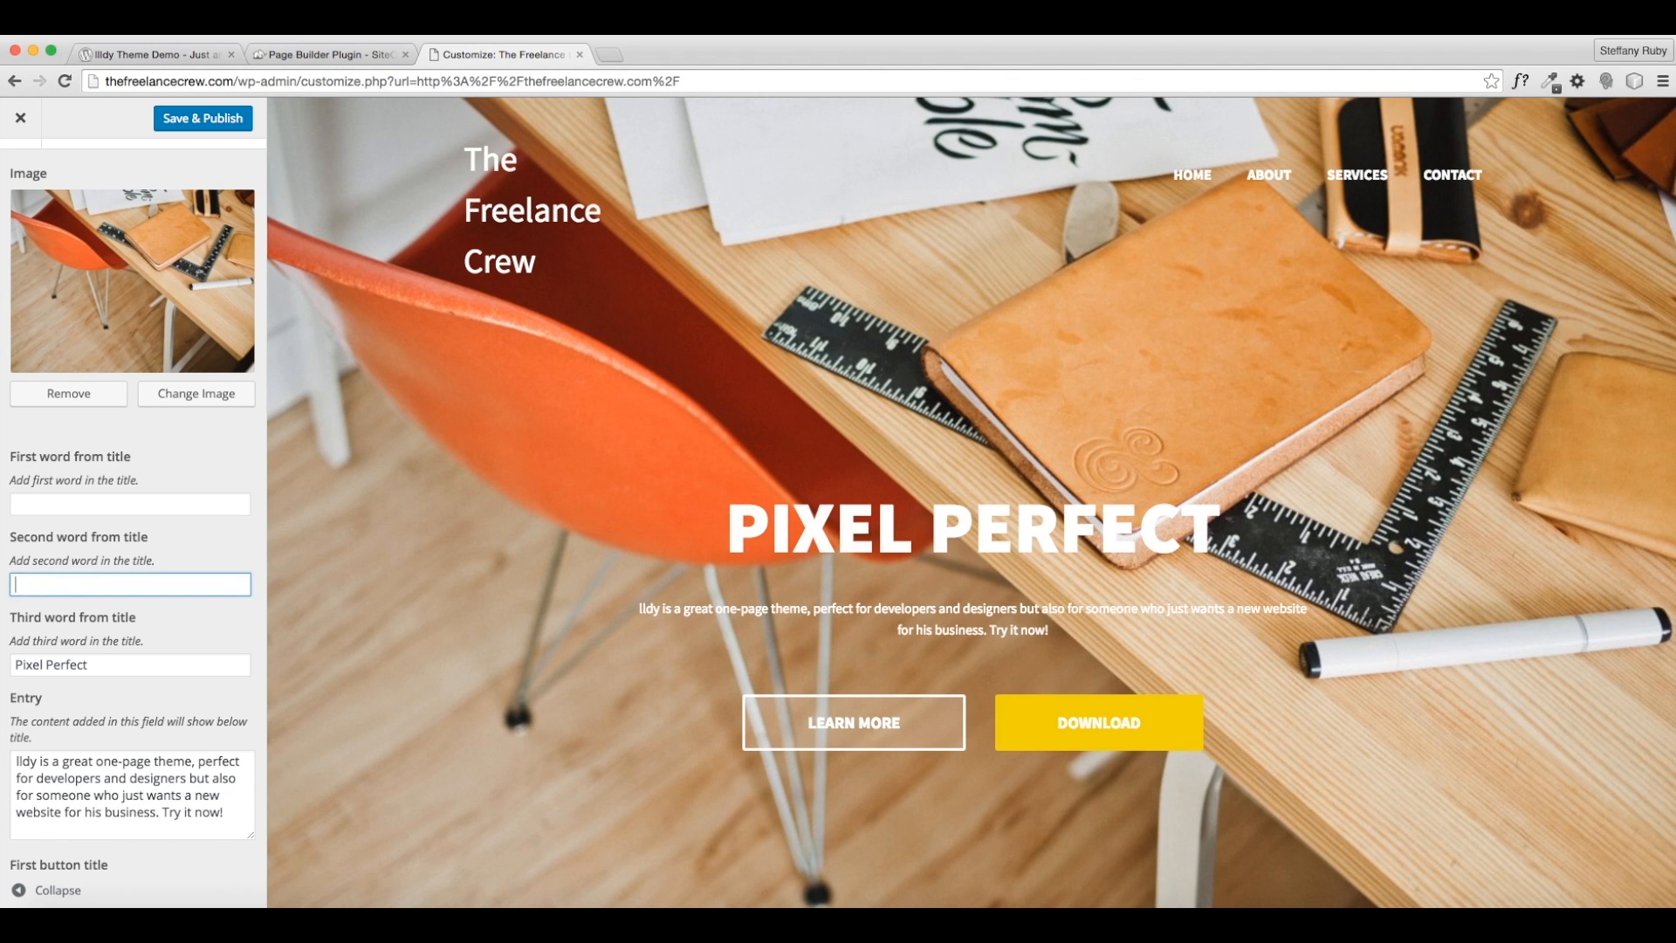
left_click_drag(124, 666, 1, 657)
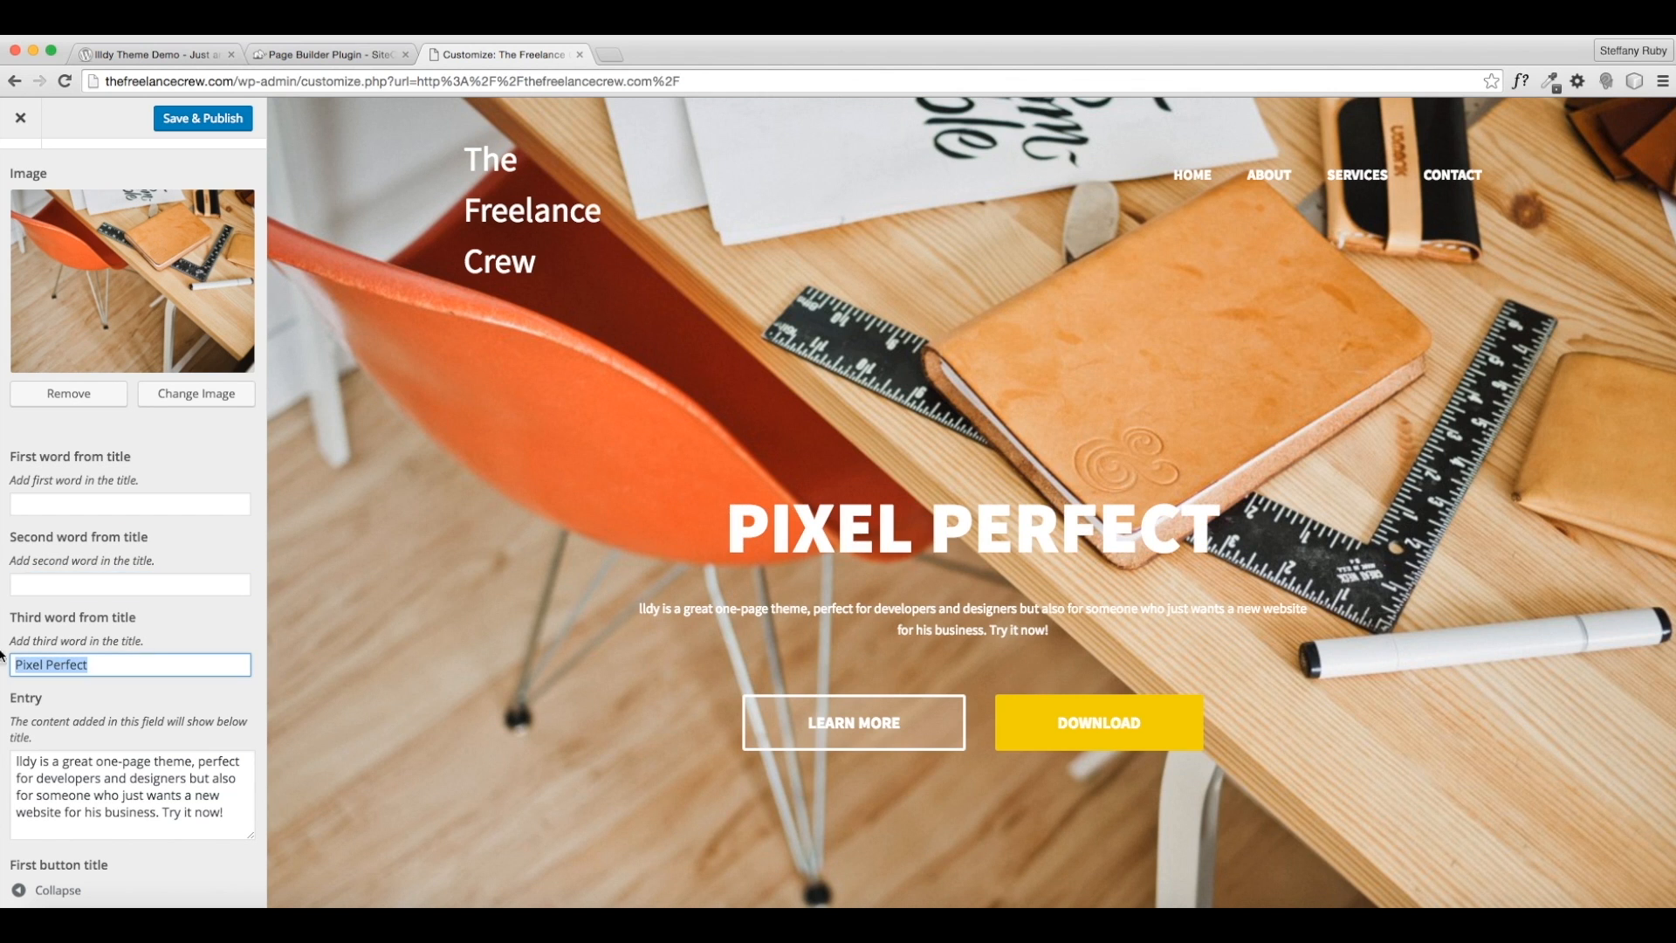
type("LE")
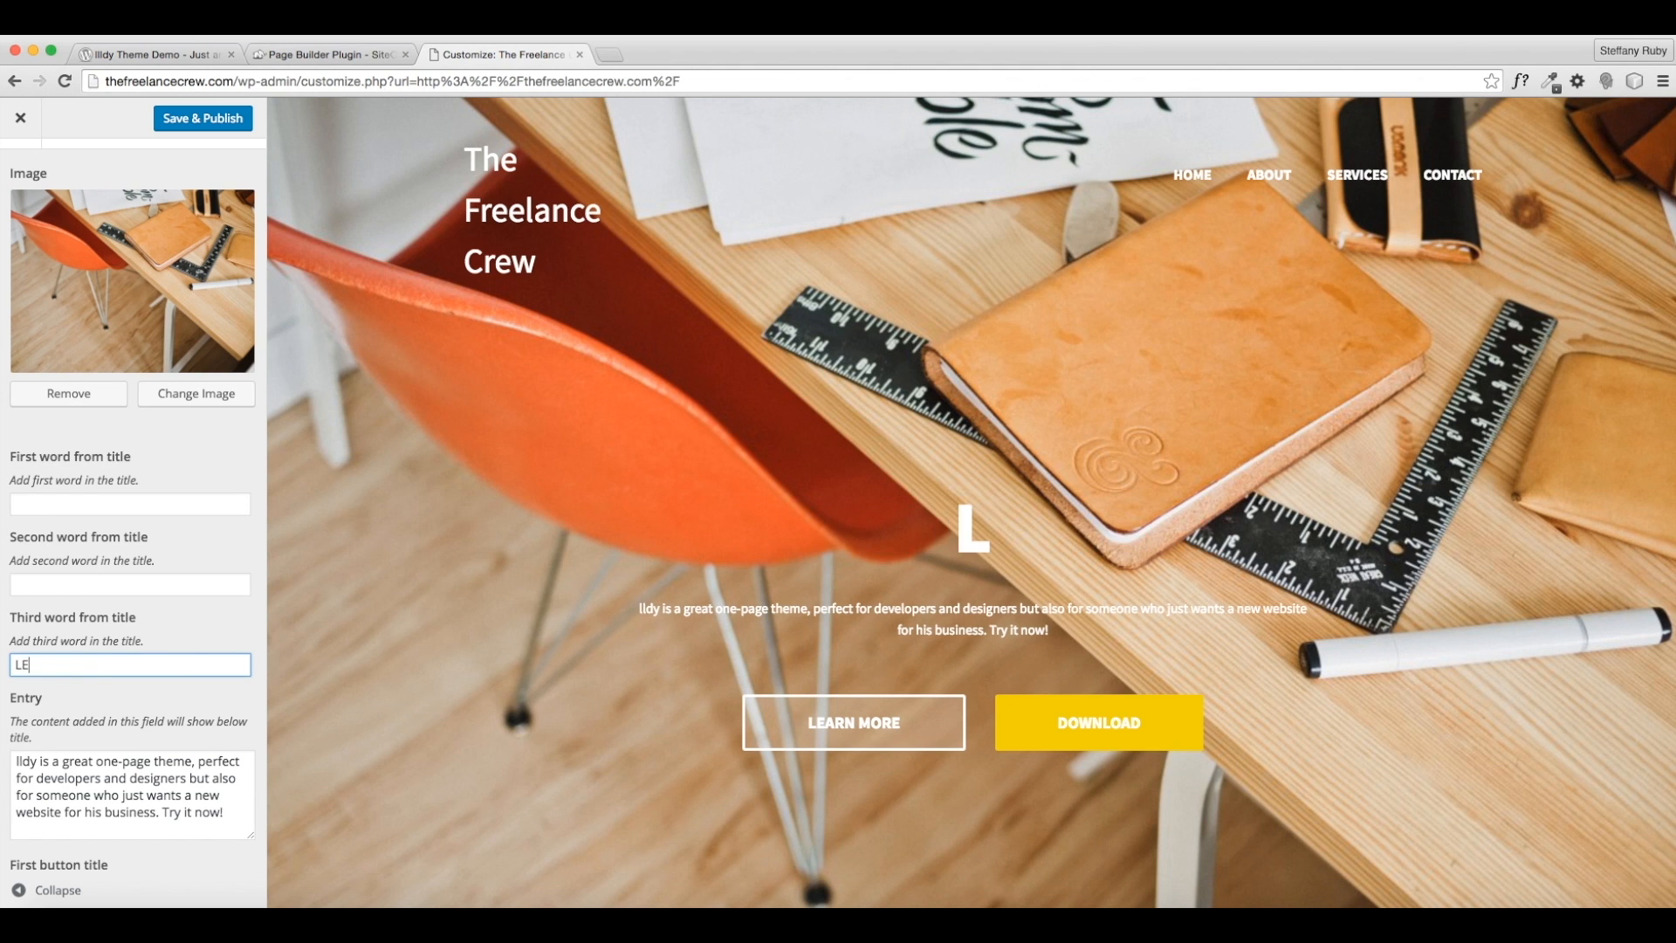
type("ARN TO FREE")
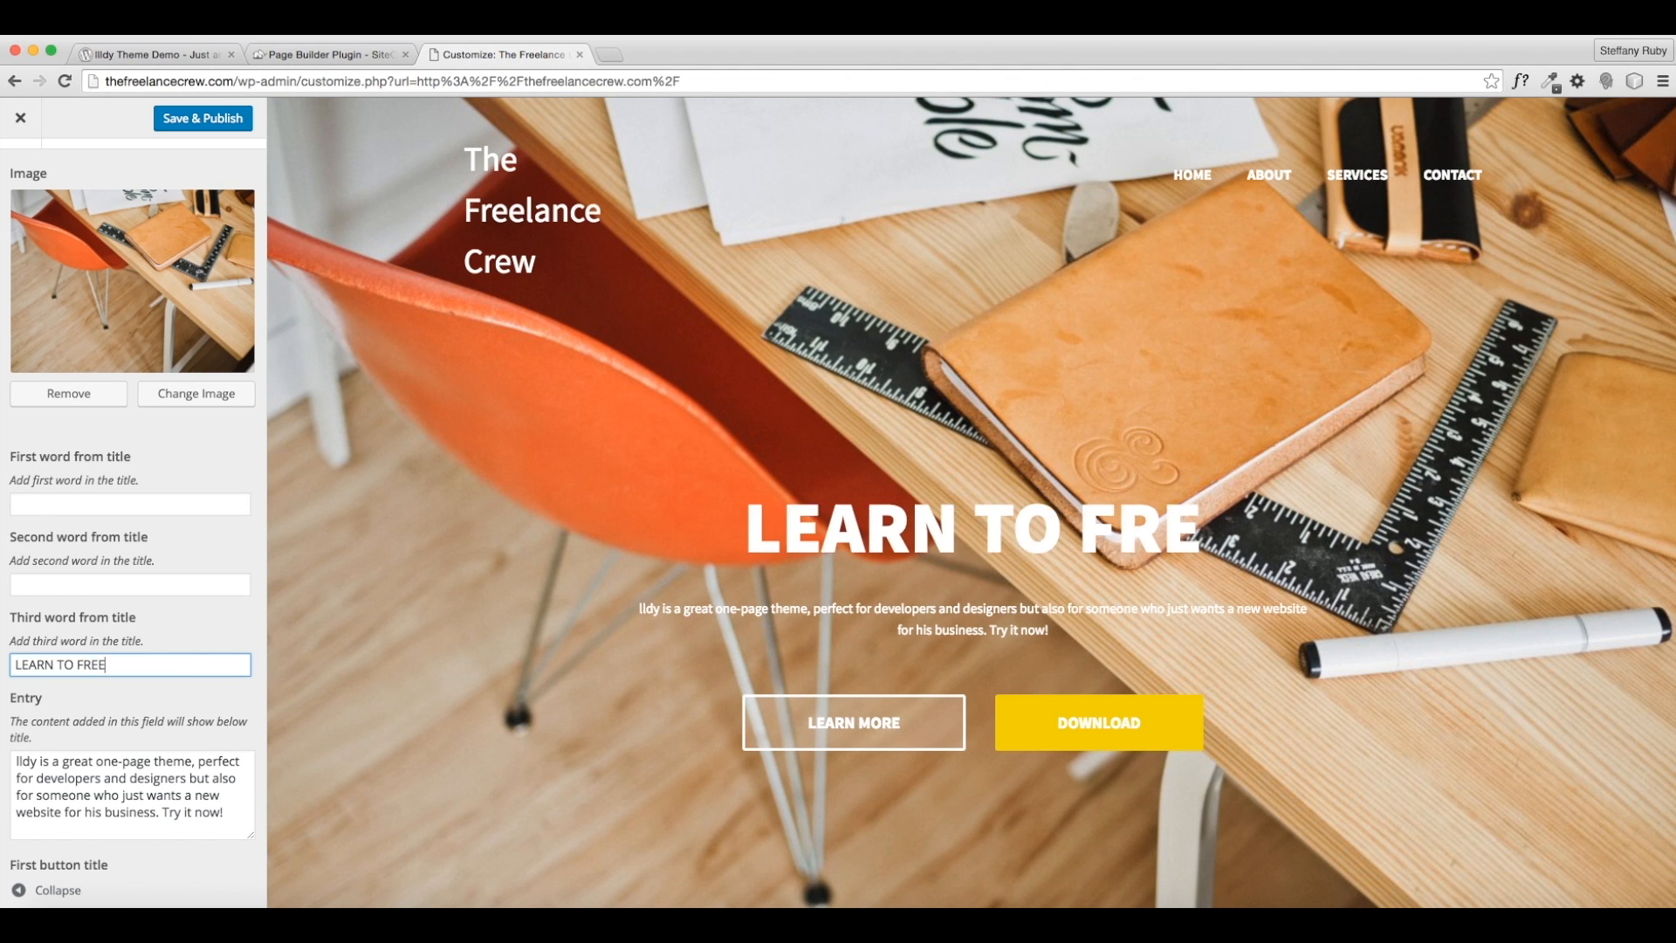
type("LANCE.")
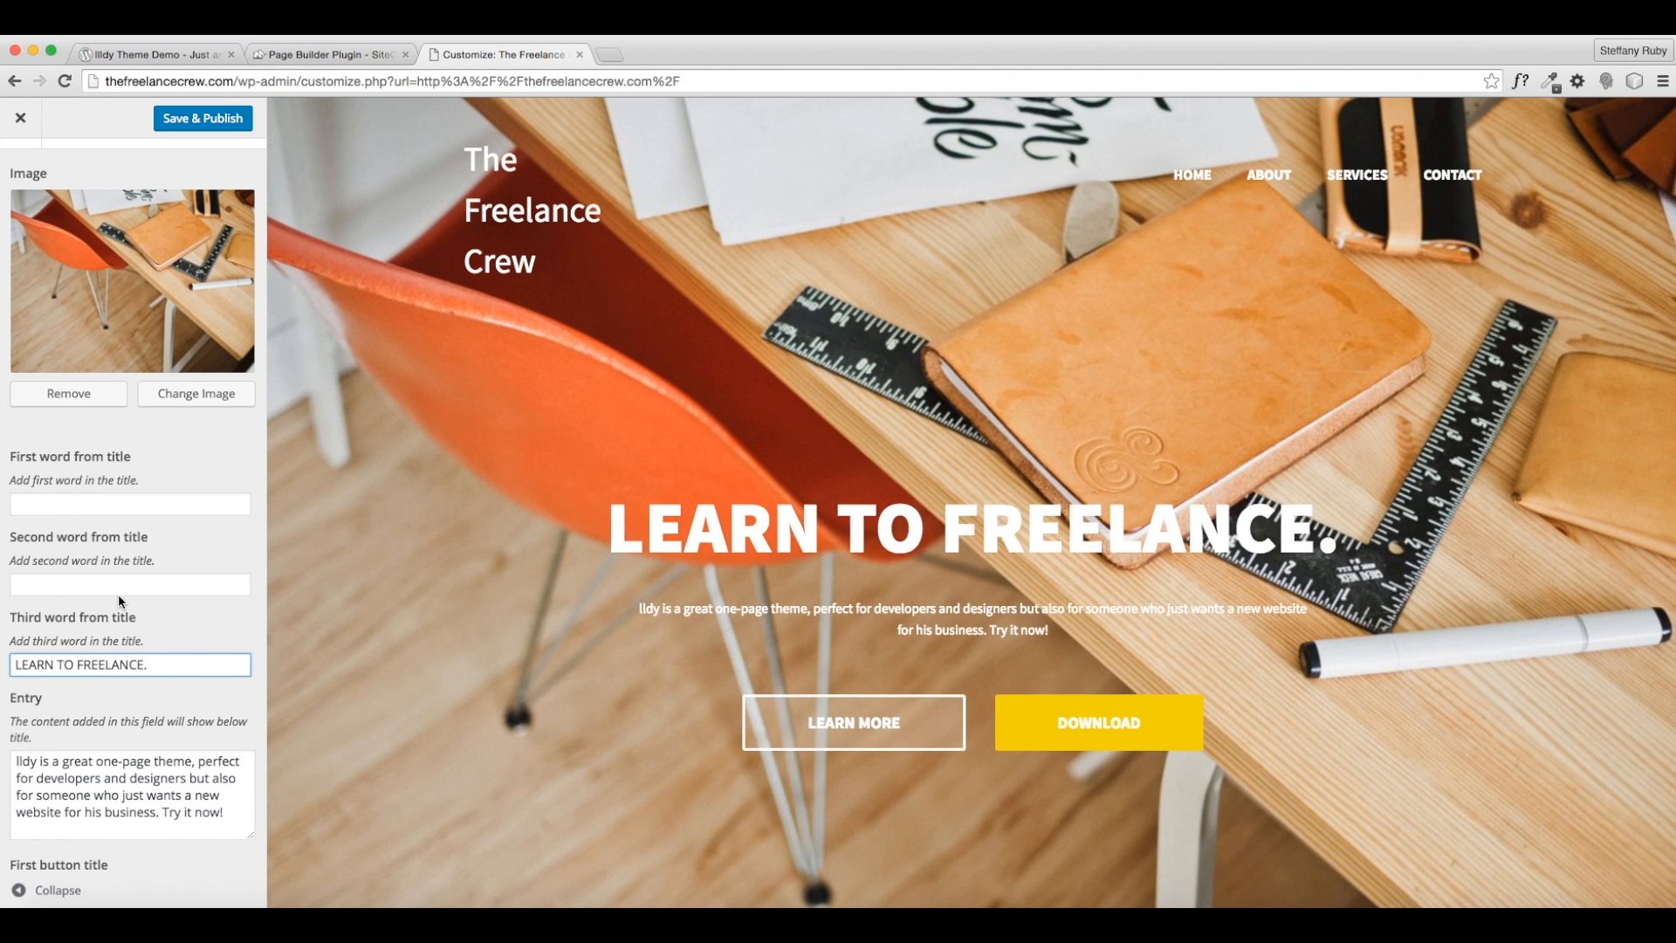
key("BackSpace")
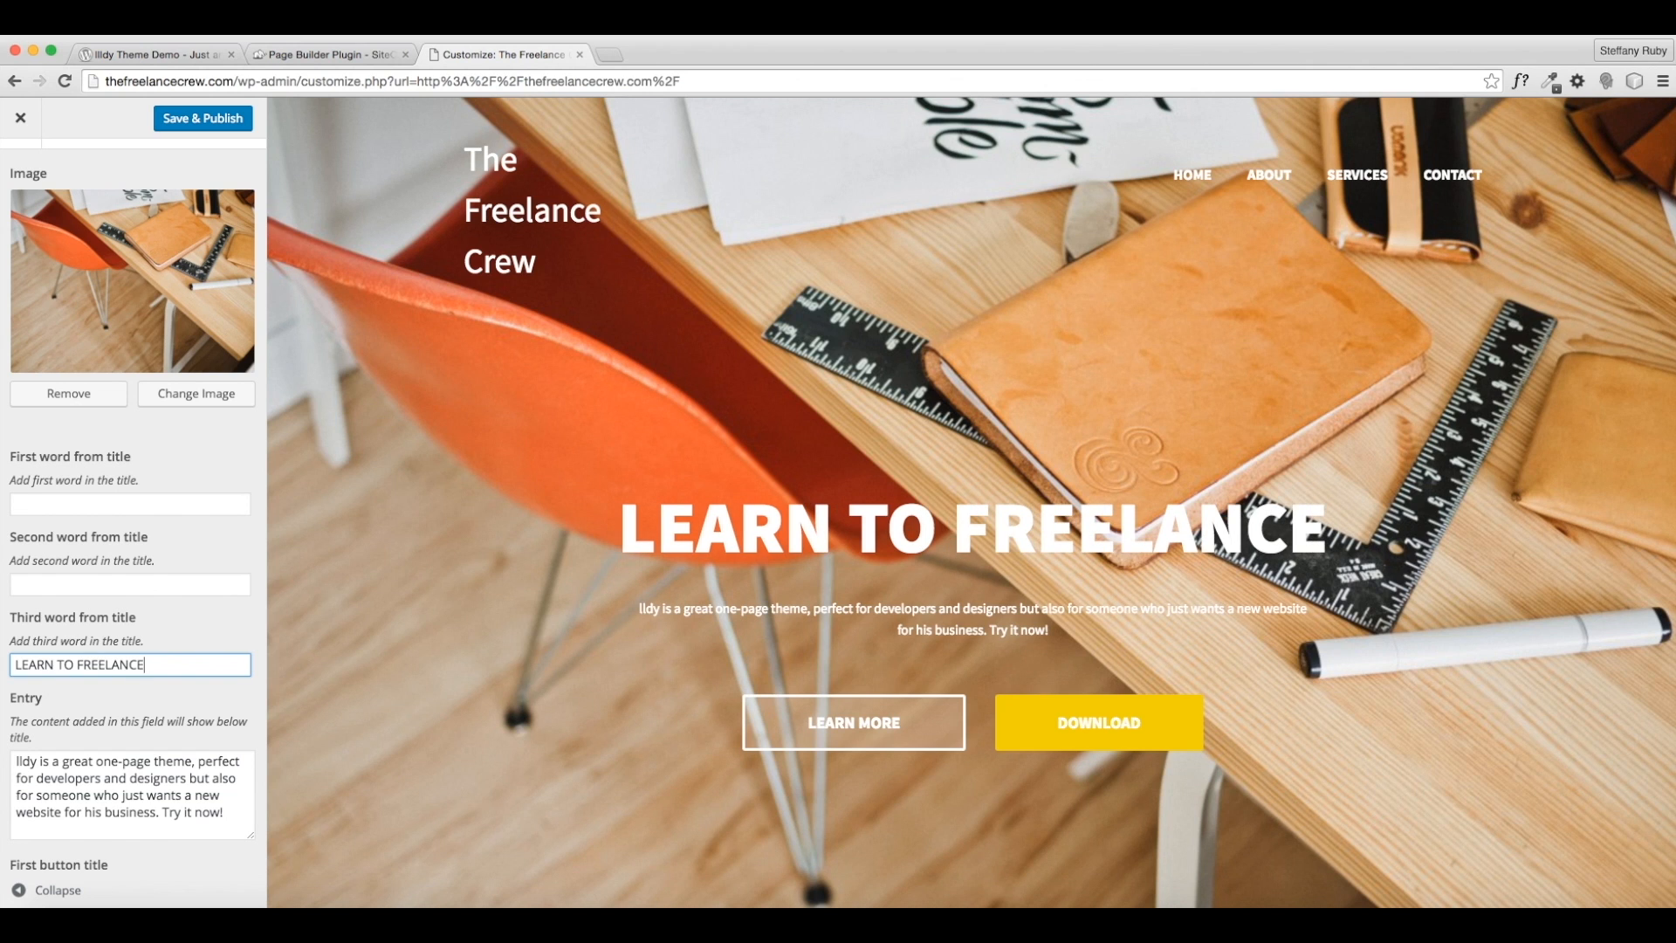
- Move LEARN TO FREELANCE from the third title word into the second title word field
left_click_drag(140, 664, 2, 673)
key("ctrl+c")
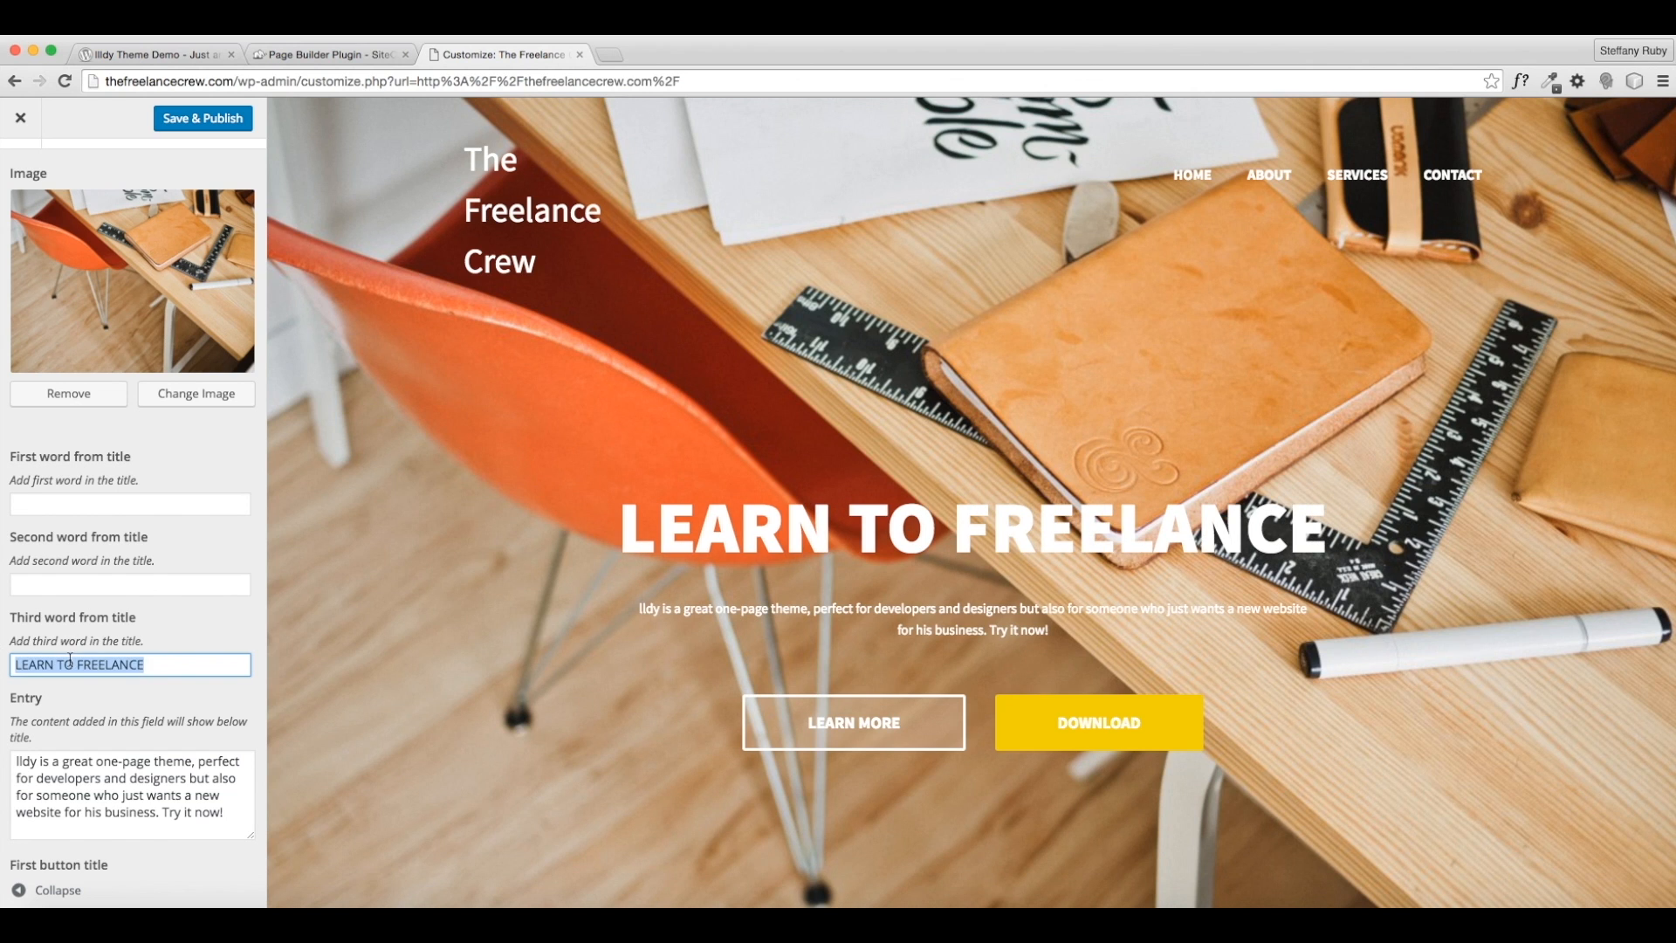
key("BackSpace")
left_click(95, 584)
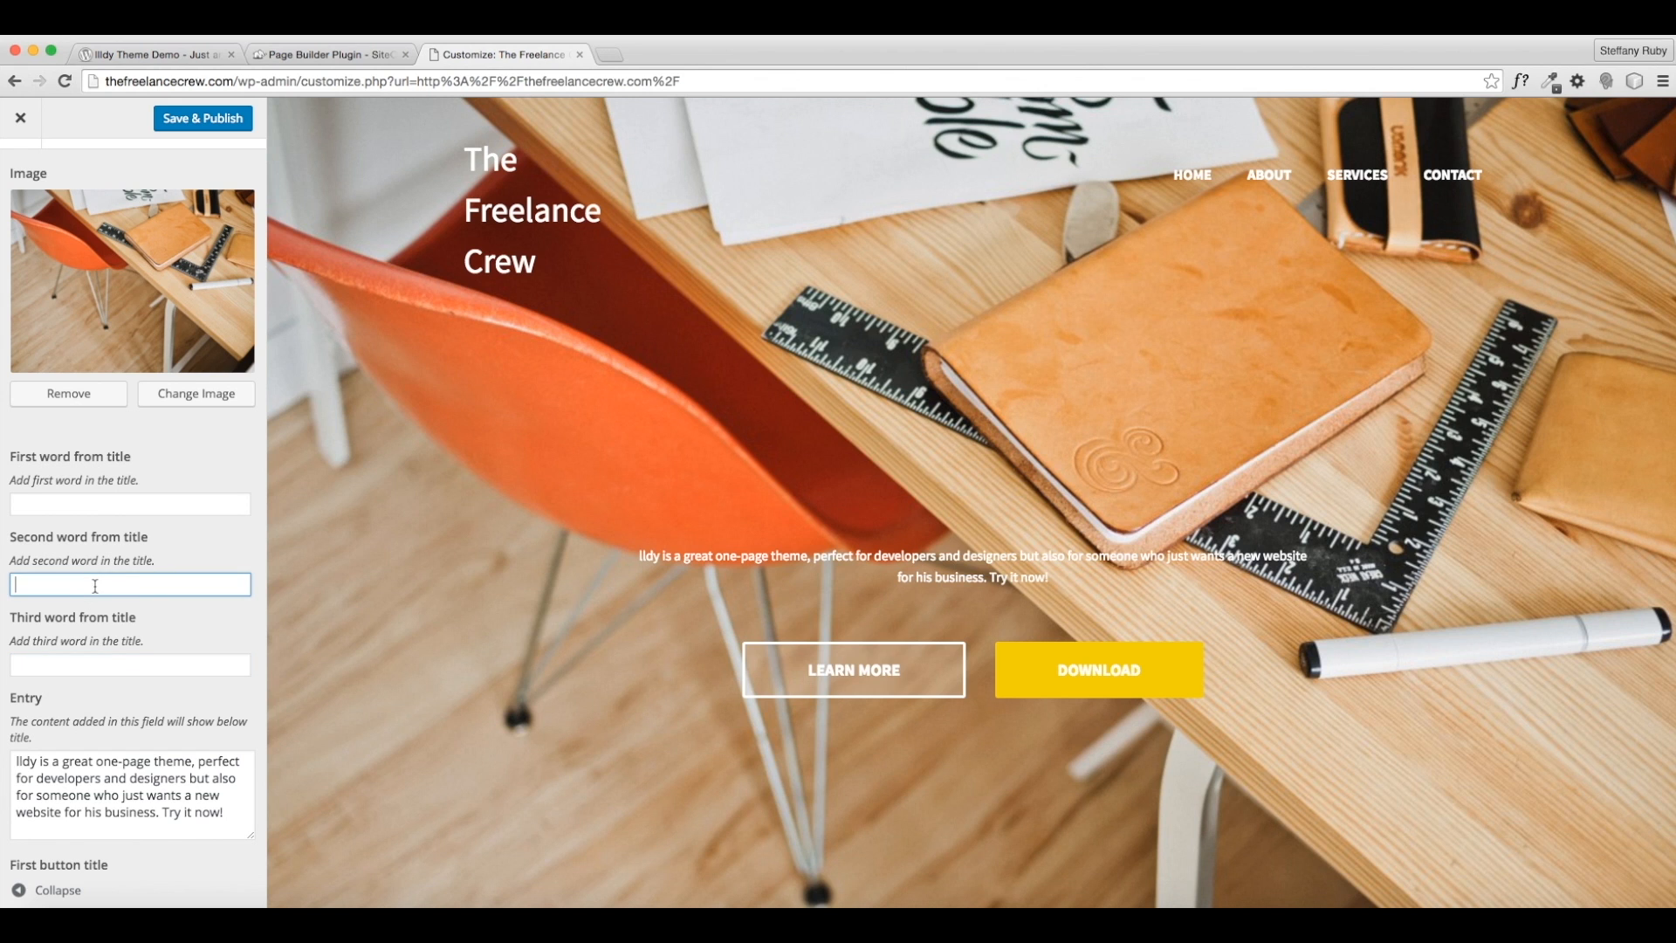
key("ctrl+v")
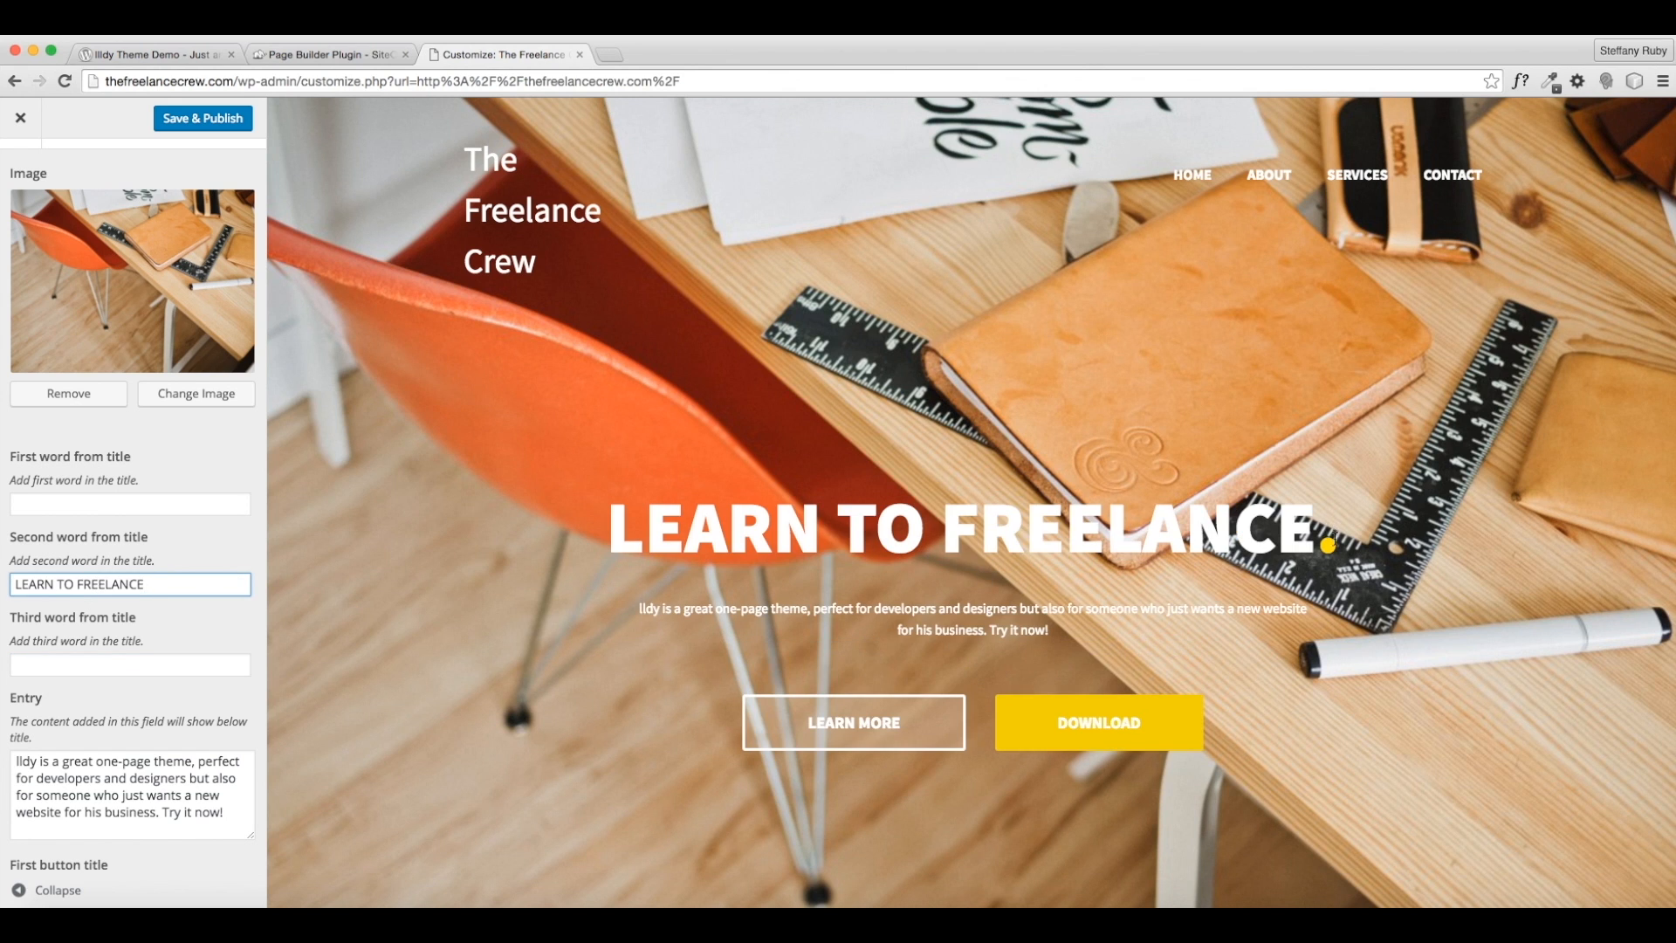
left_click(1336, 536)
scroll(642, 579, "down", 3)
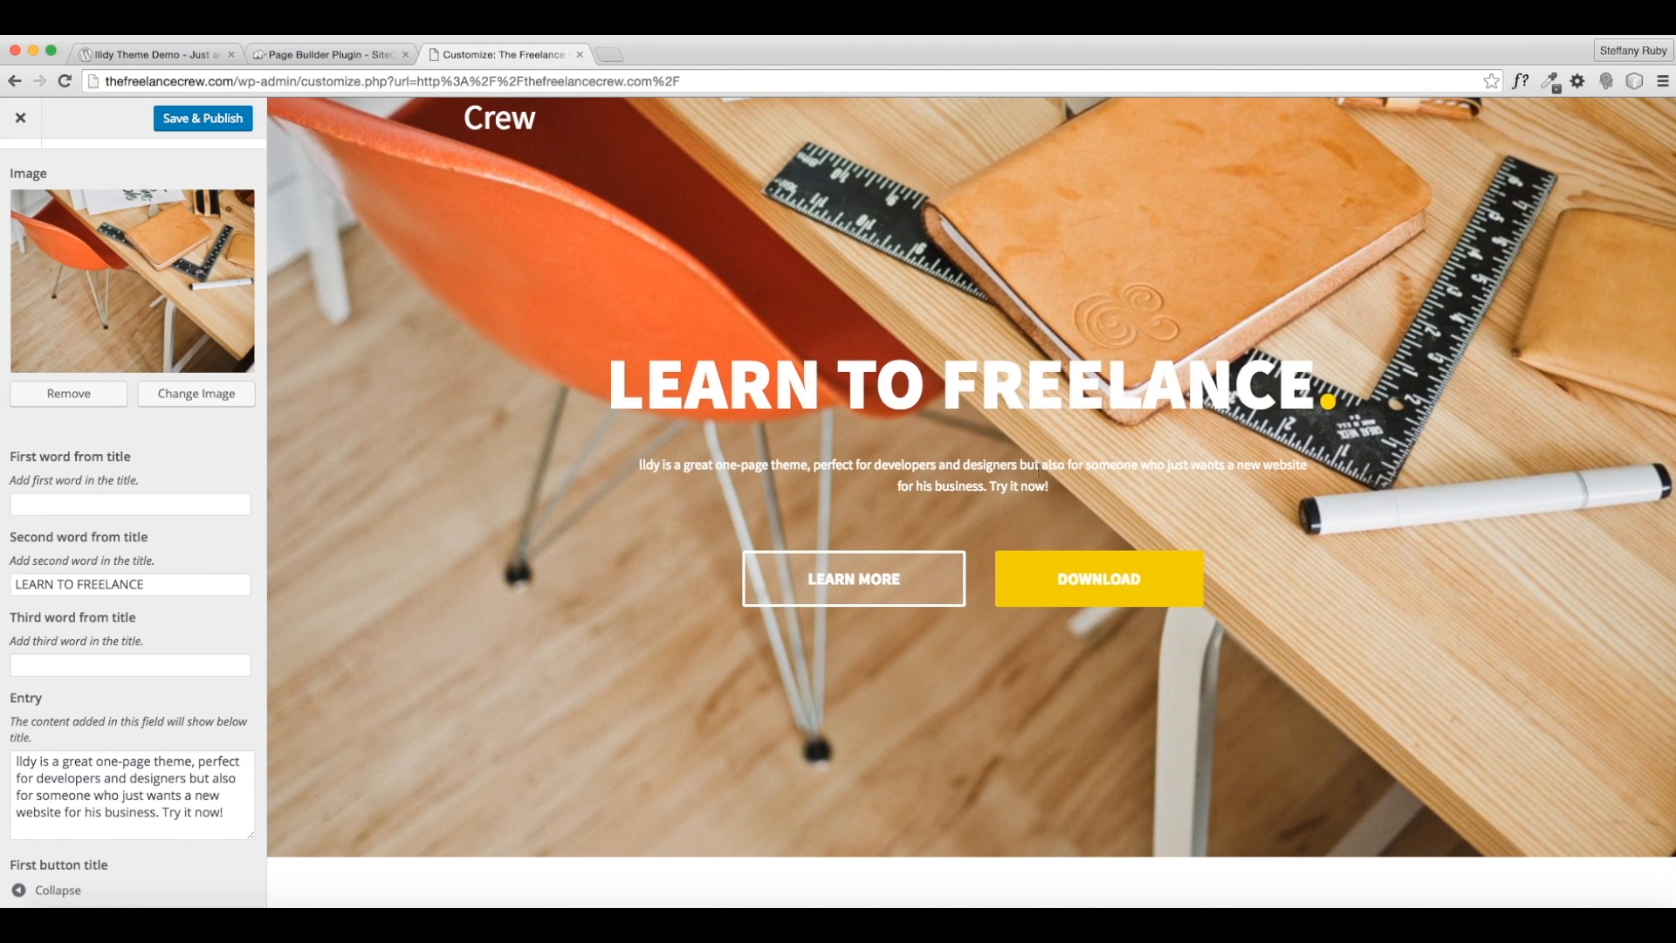
scroll(342, 584, "down", 2)
scroll(232, 791, "up", 2)
- Replace the Jumbotron entry with 'We are The Freelance Crew… teaching others…successful freelance businesses'
scroll(233, 794, "down", 1)
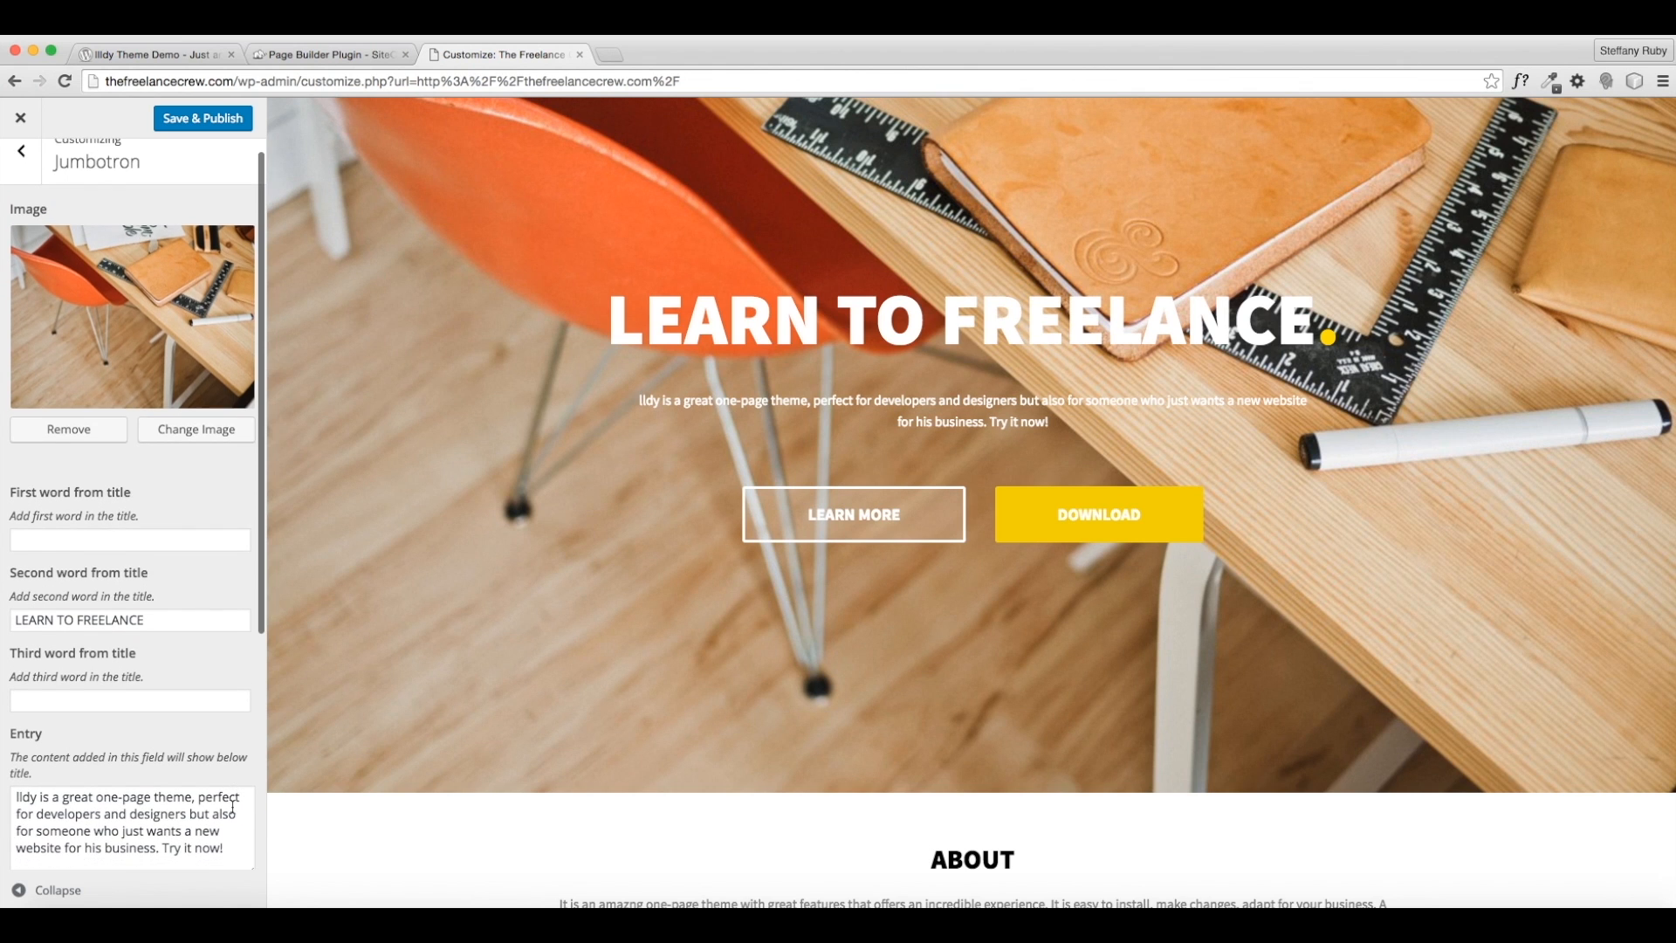
left_click_drag(227, 840, 2, 775)
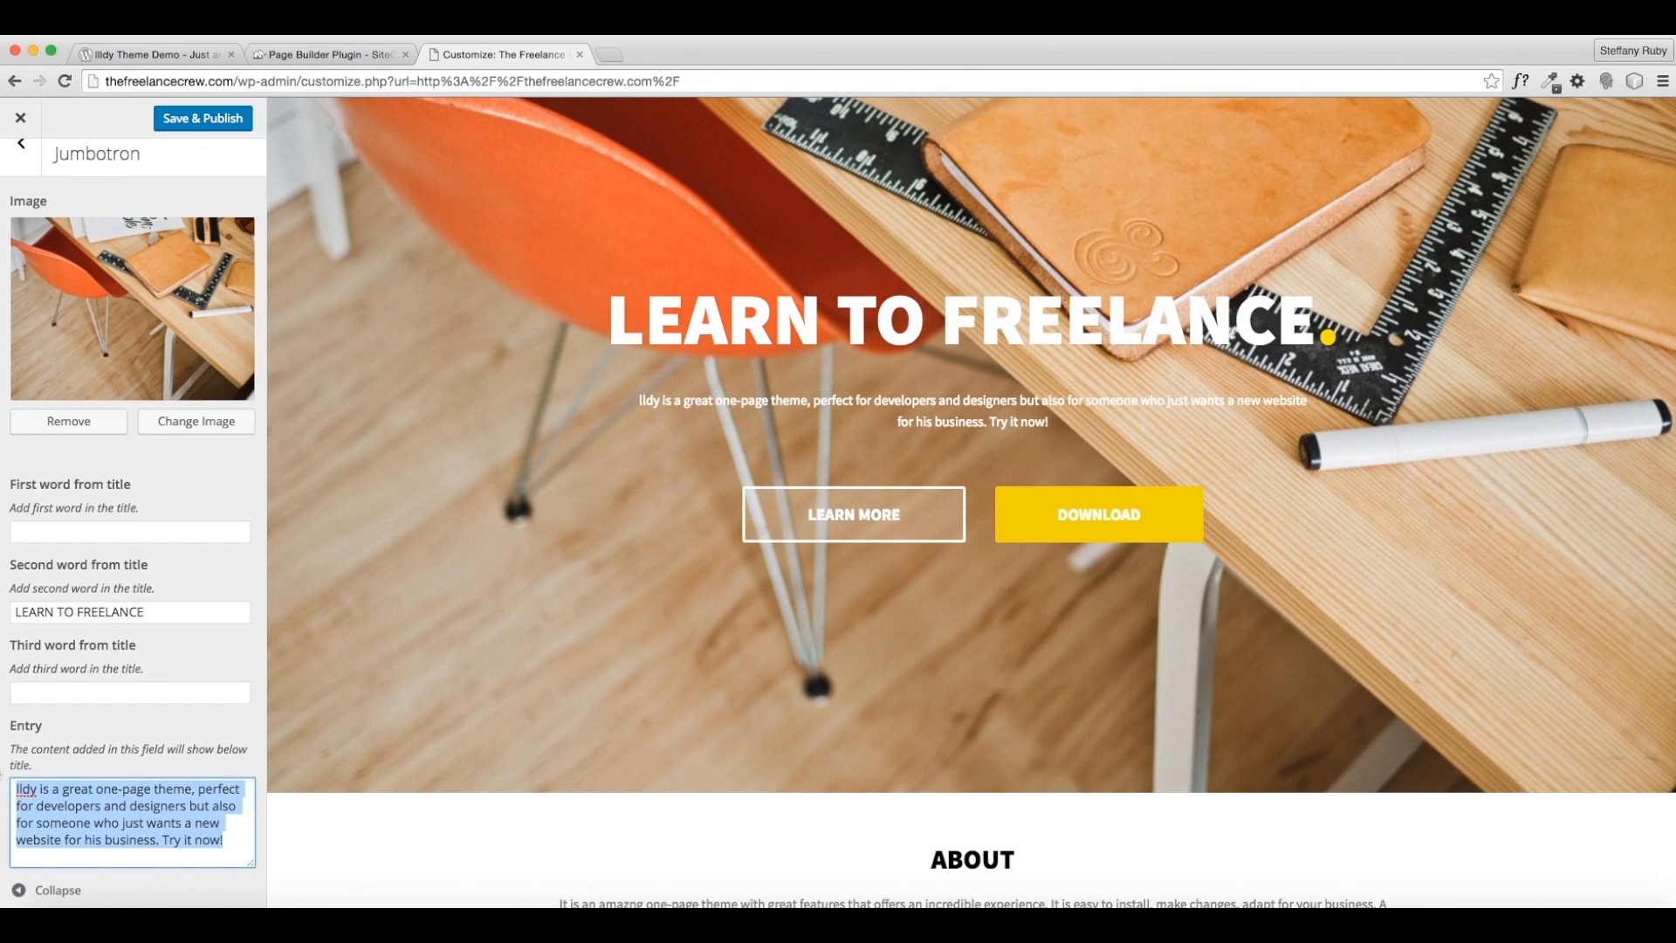
type("tEweWere the")
key("BackSpace")
key("BackSpace")
key("BackSpace")
key("BackSpace")
key("BackSpace")
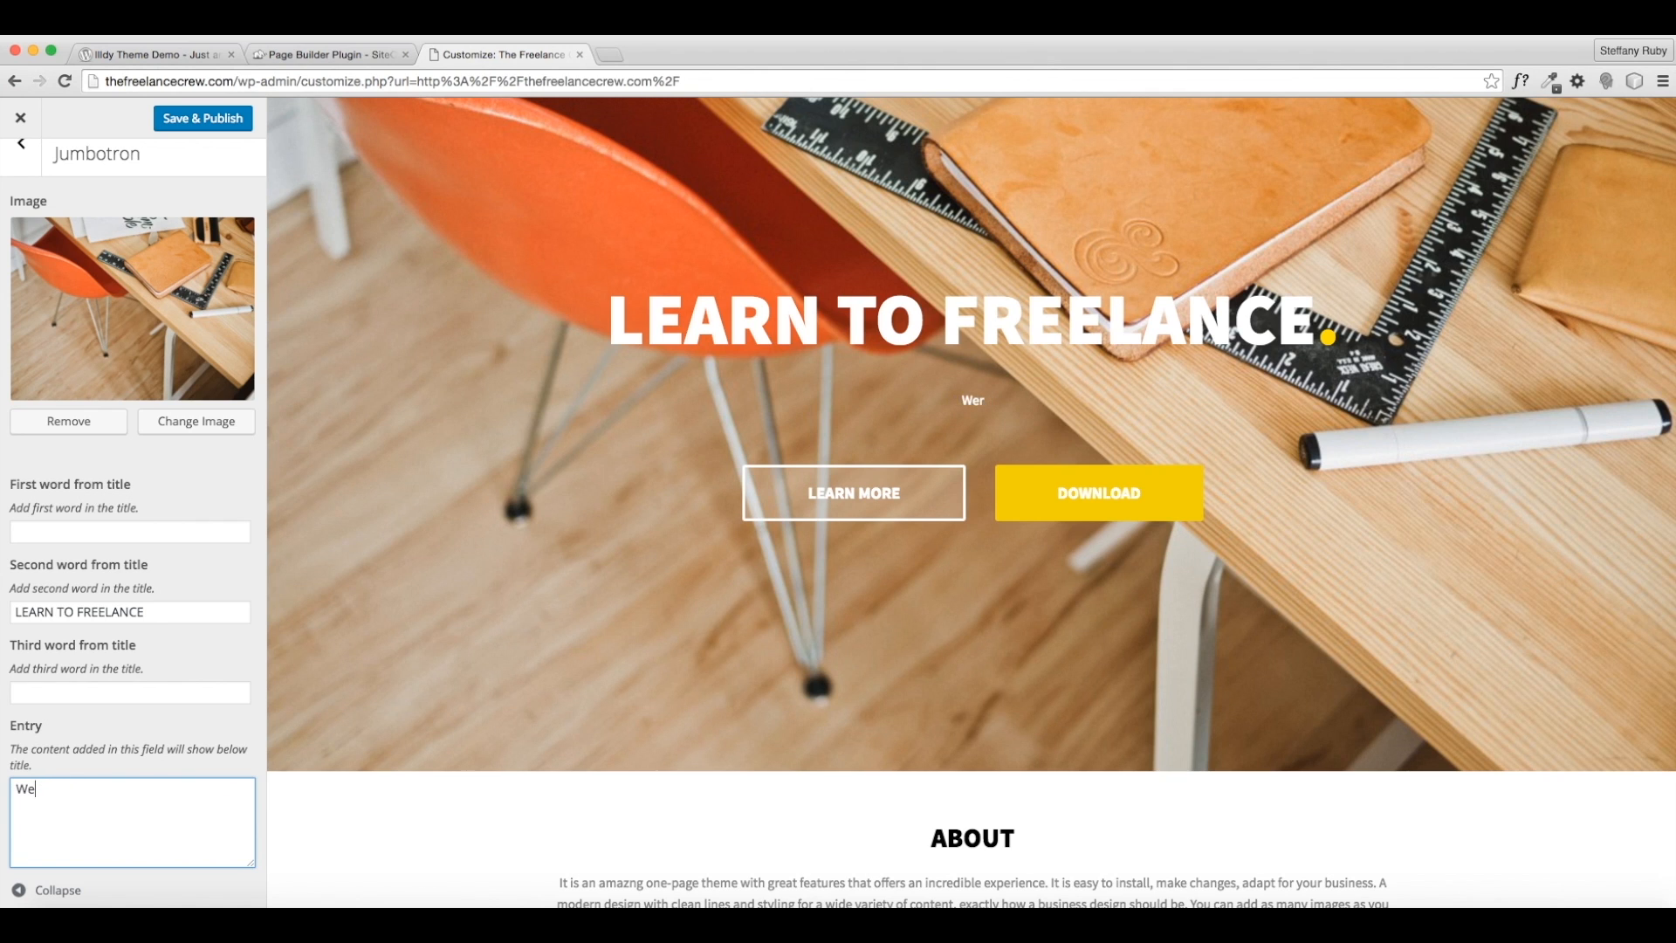
type("e thare the")
key("BackSpace")
key("BackSpace")
key("BackSpace")
key("BackSpace")
key("BackSpace")
key("BackSpace")
key("BackSpace")
key("BackSpace")
type("t")
key("BackSpace")
type("The Freelance Crew and we are teaching others how to create successful freelance businesses.")
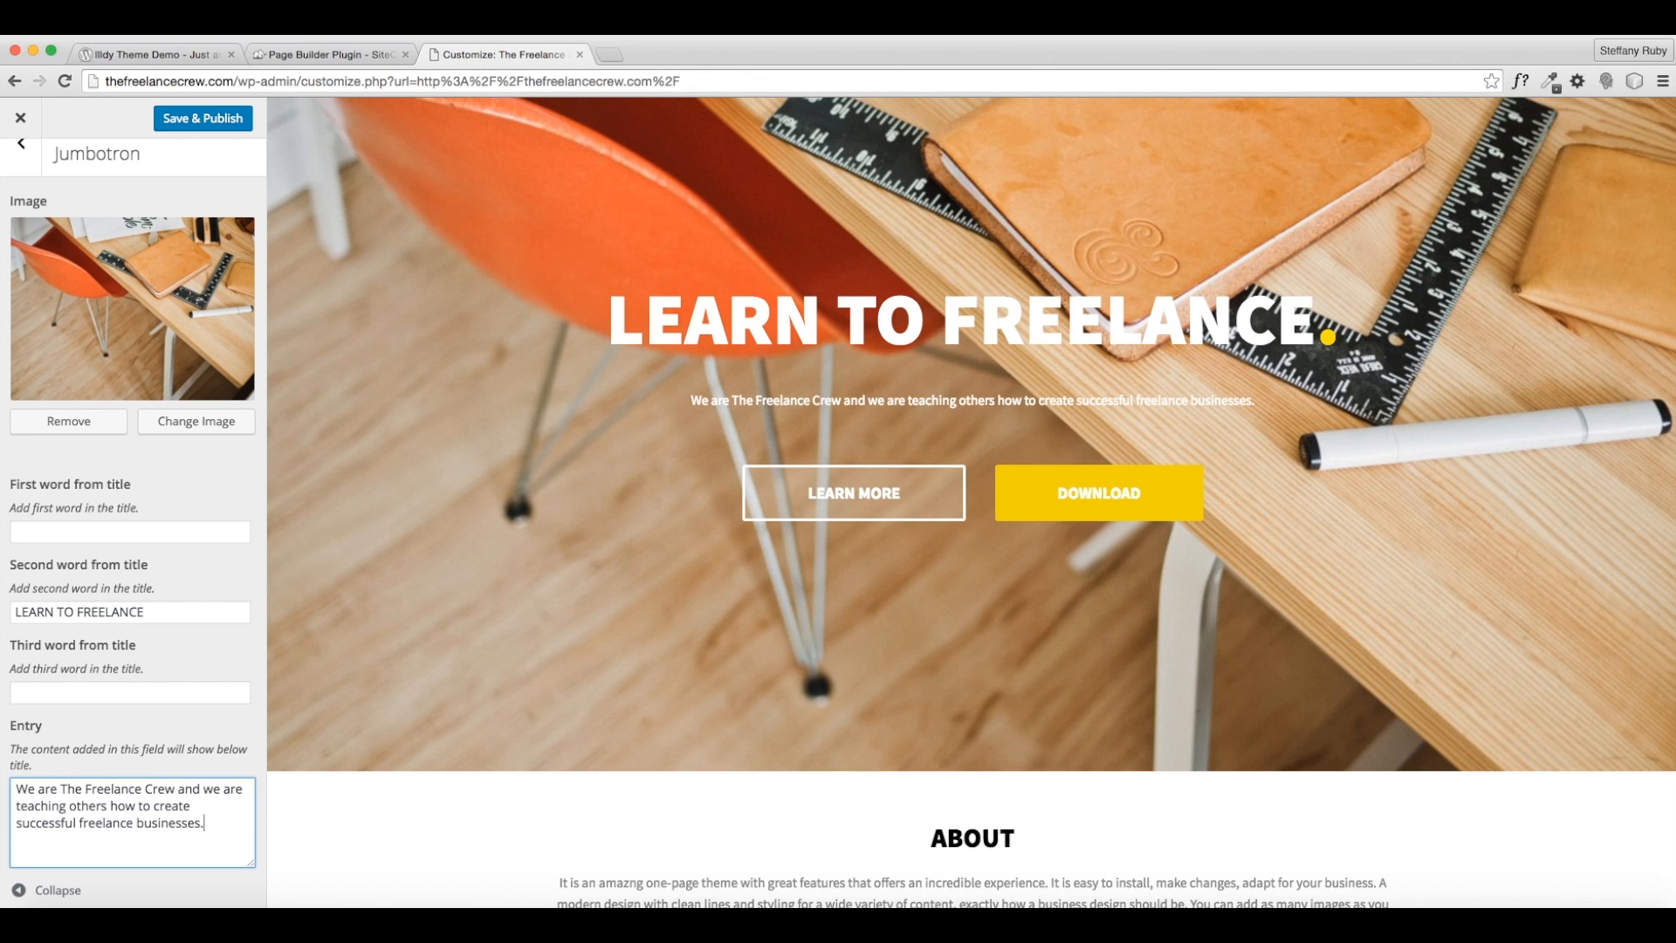
scroll(529, 706, "up", 2)
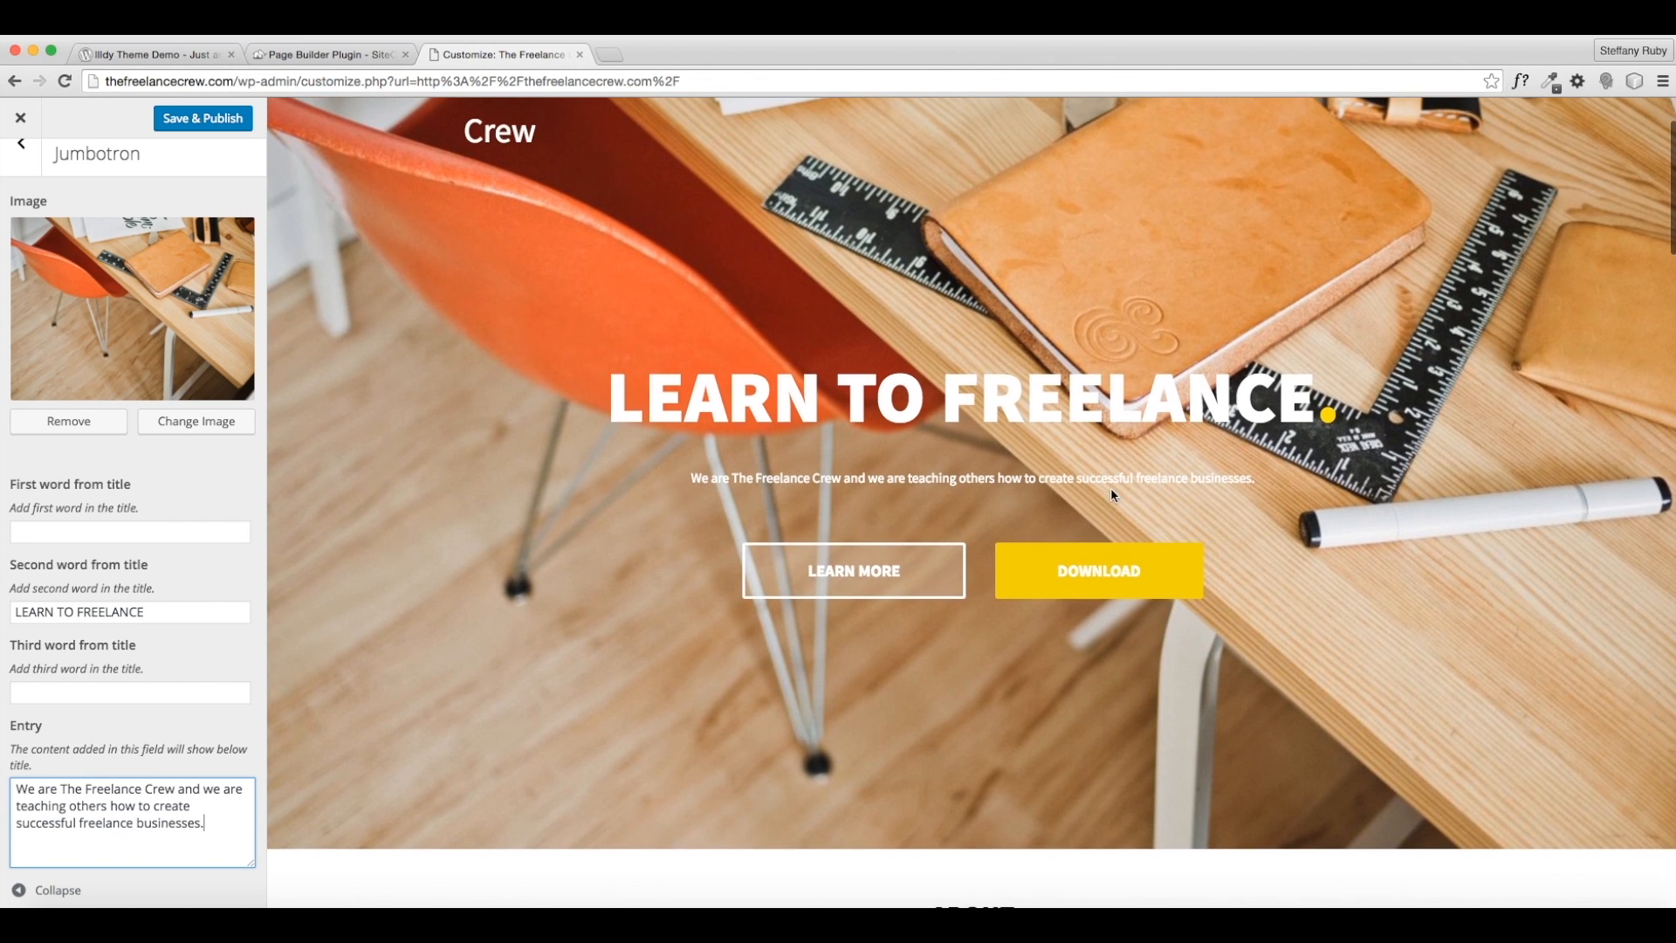
scroll(35, 653, "down", 5)
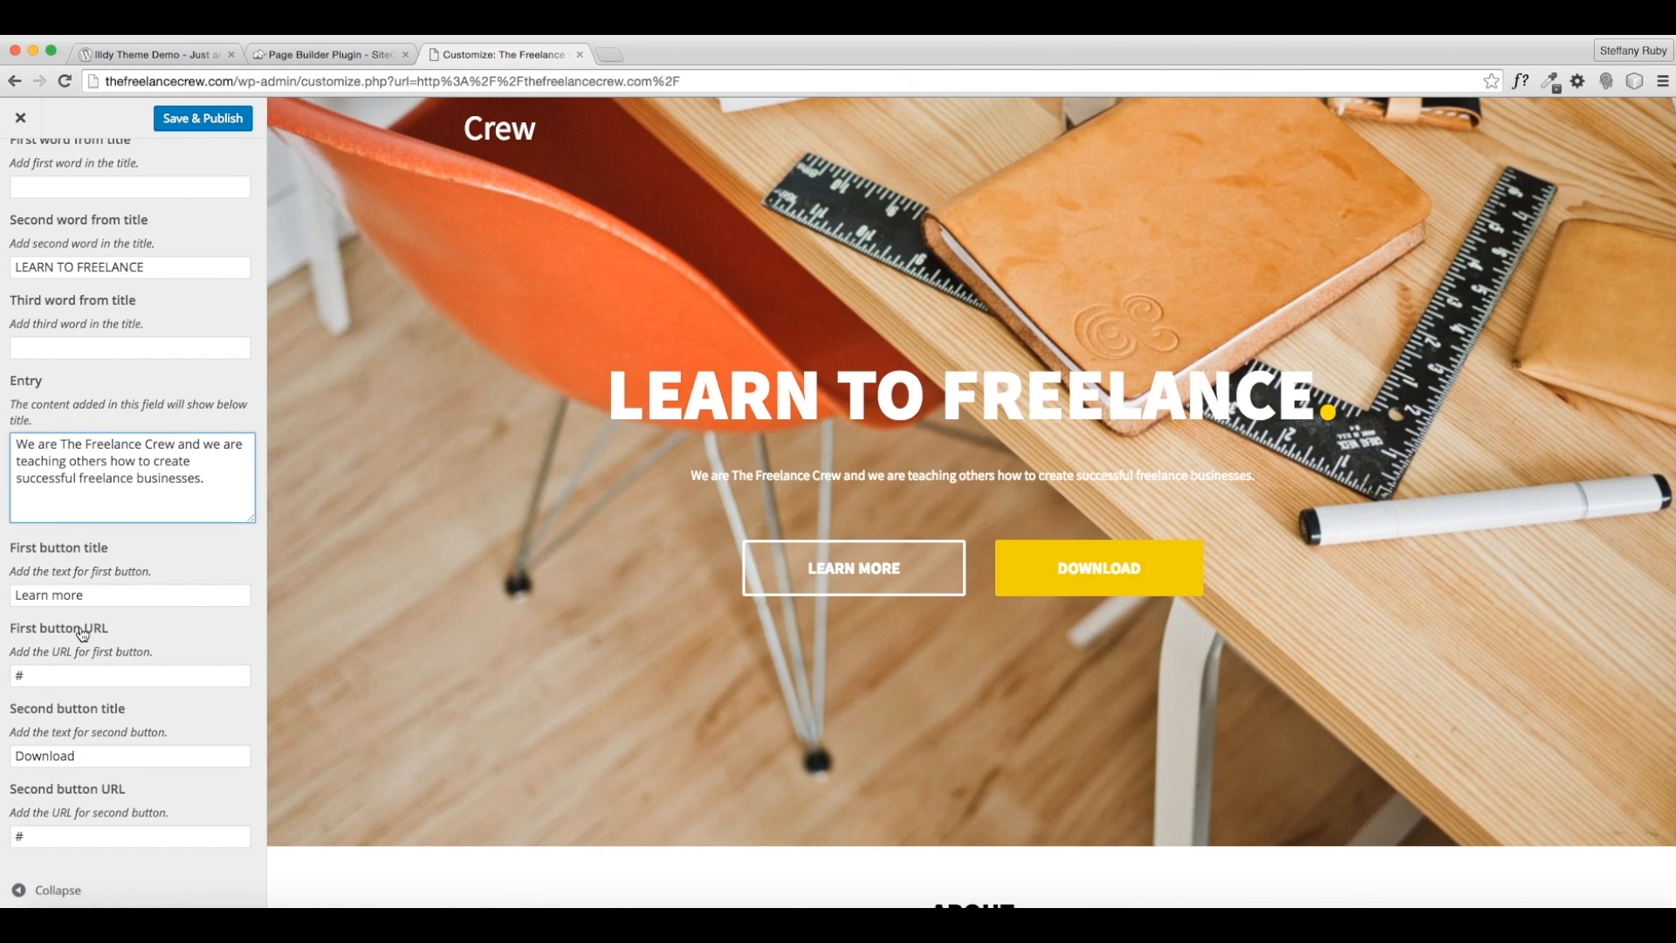
- Label the first hero button 'who we are' and link it to thefreelancecrew.com/about
double_click(48, 677)
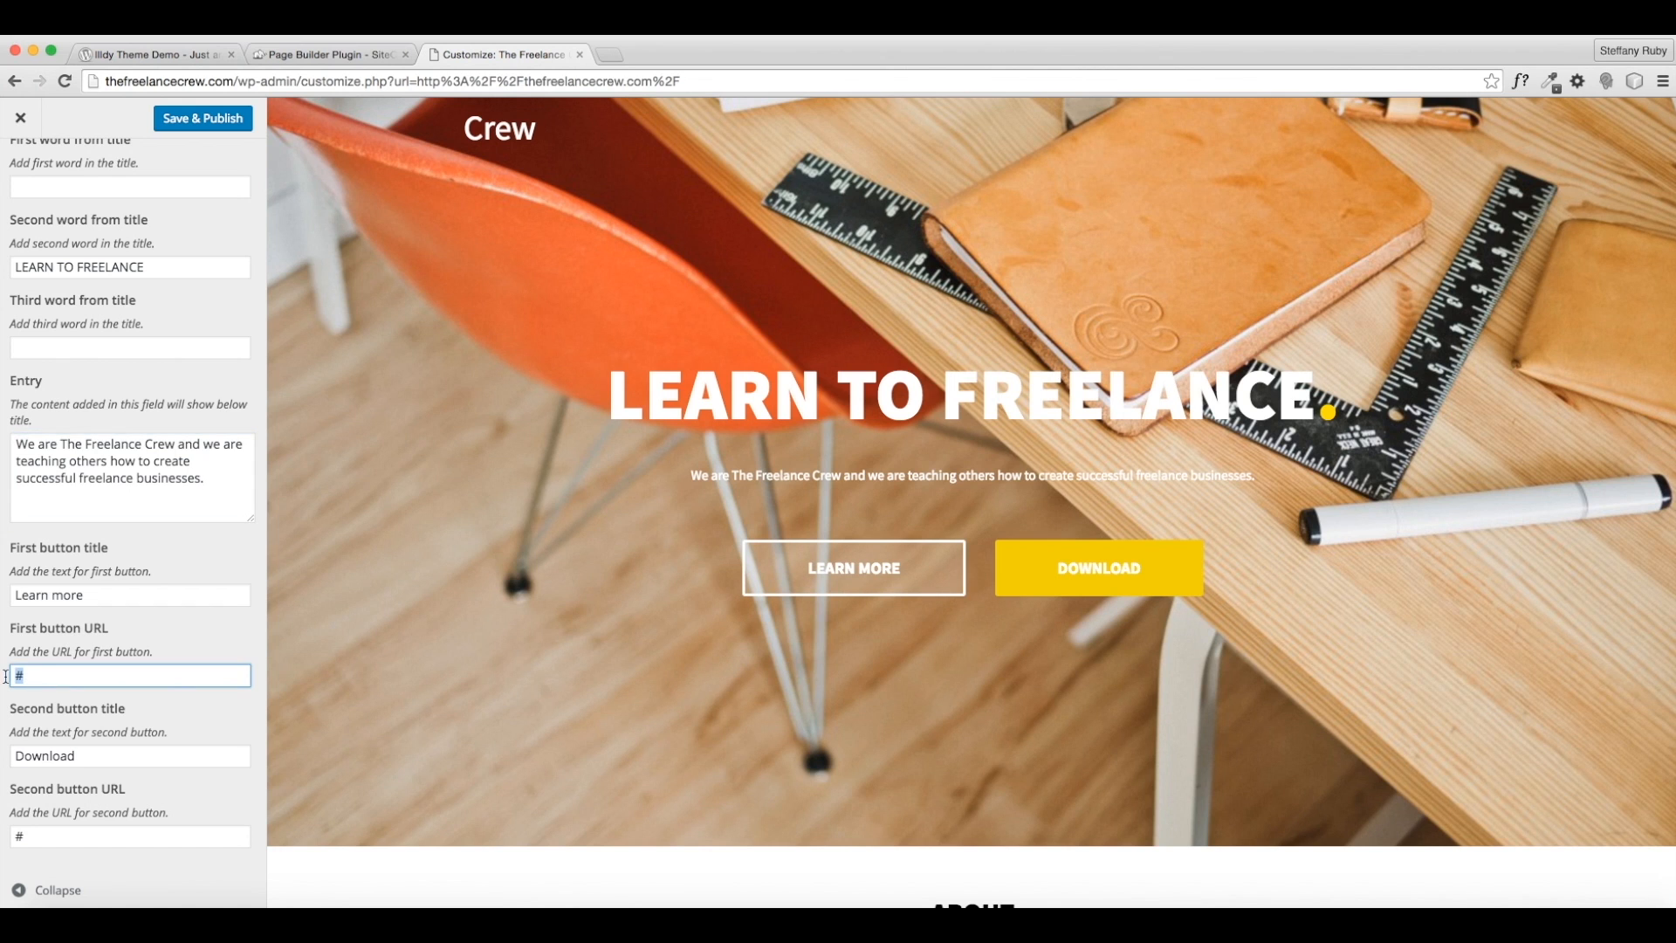
left_click(48, 676)
left_click_drag(94, 595, 2, 594)
type("ABOUT US")
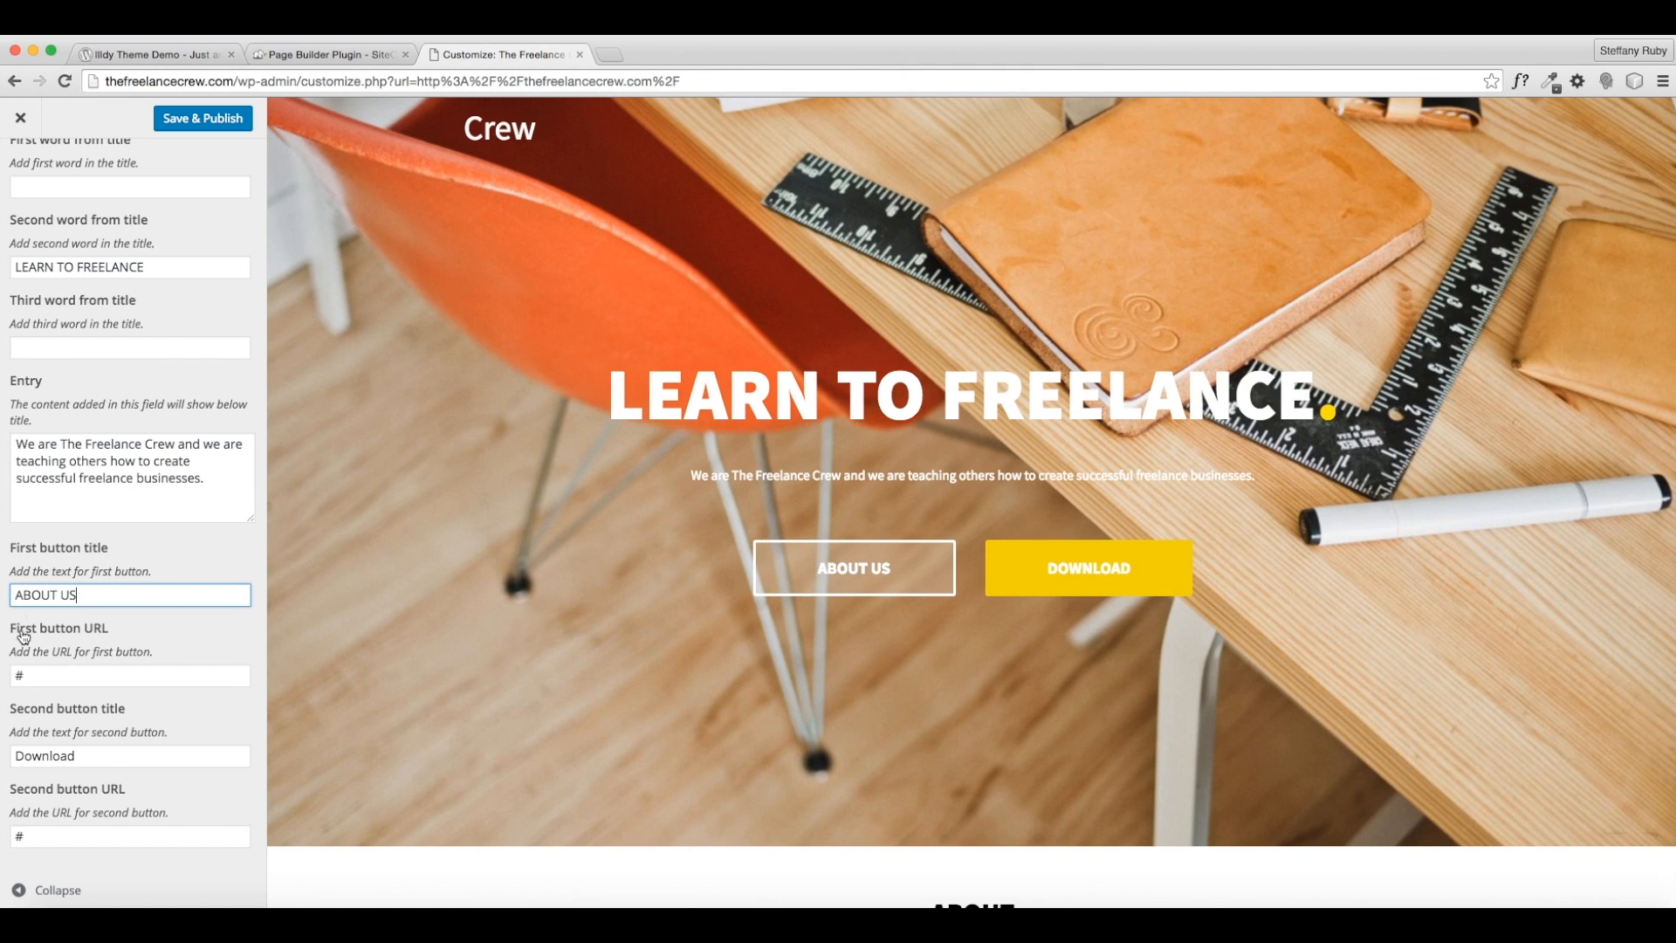
triple_click(69, 596)
type("who we are")
left_click(32, 684)
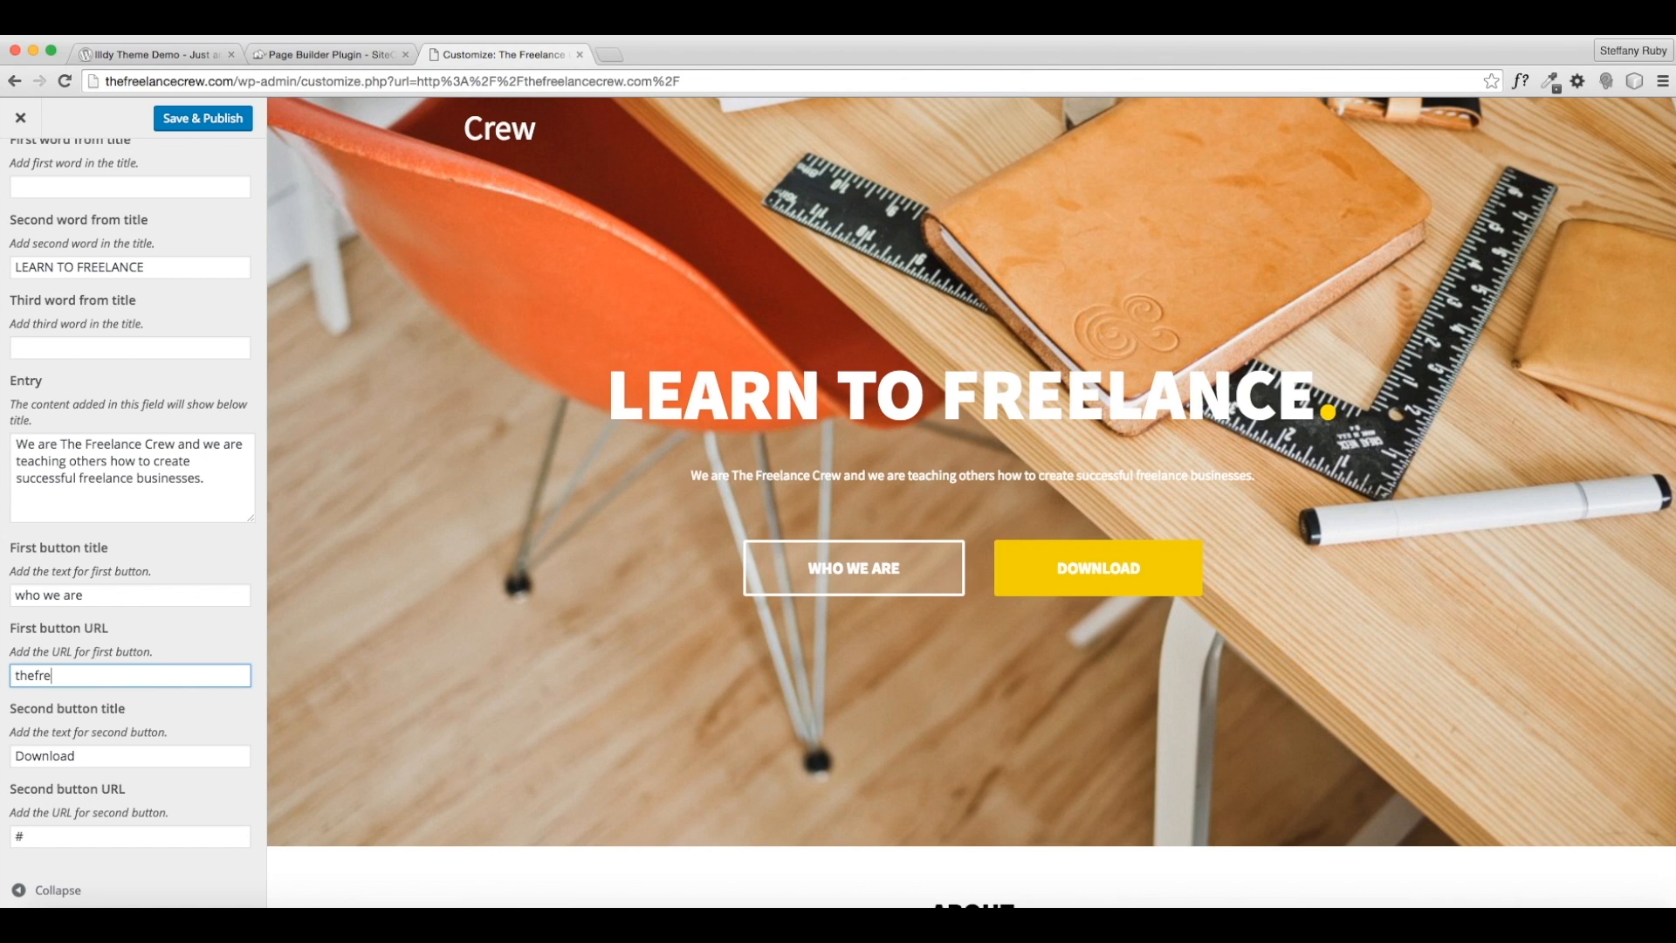
type("thefreelancecrew.com/about")
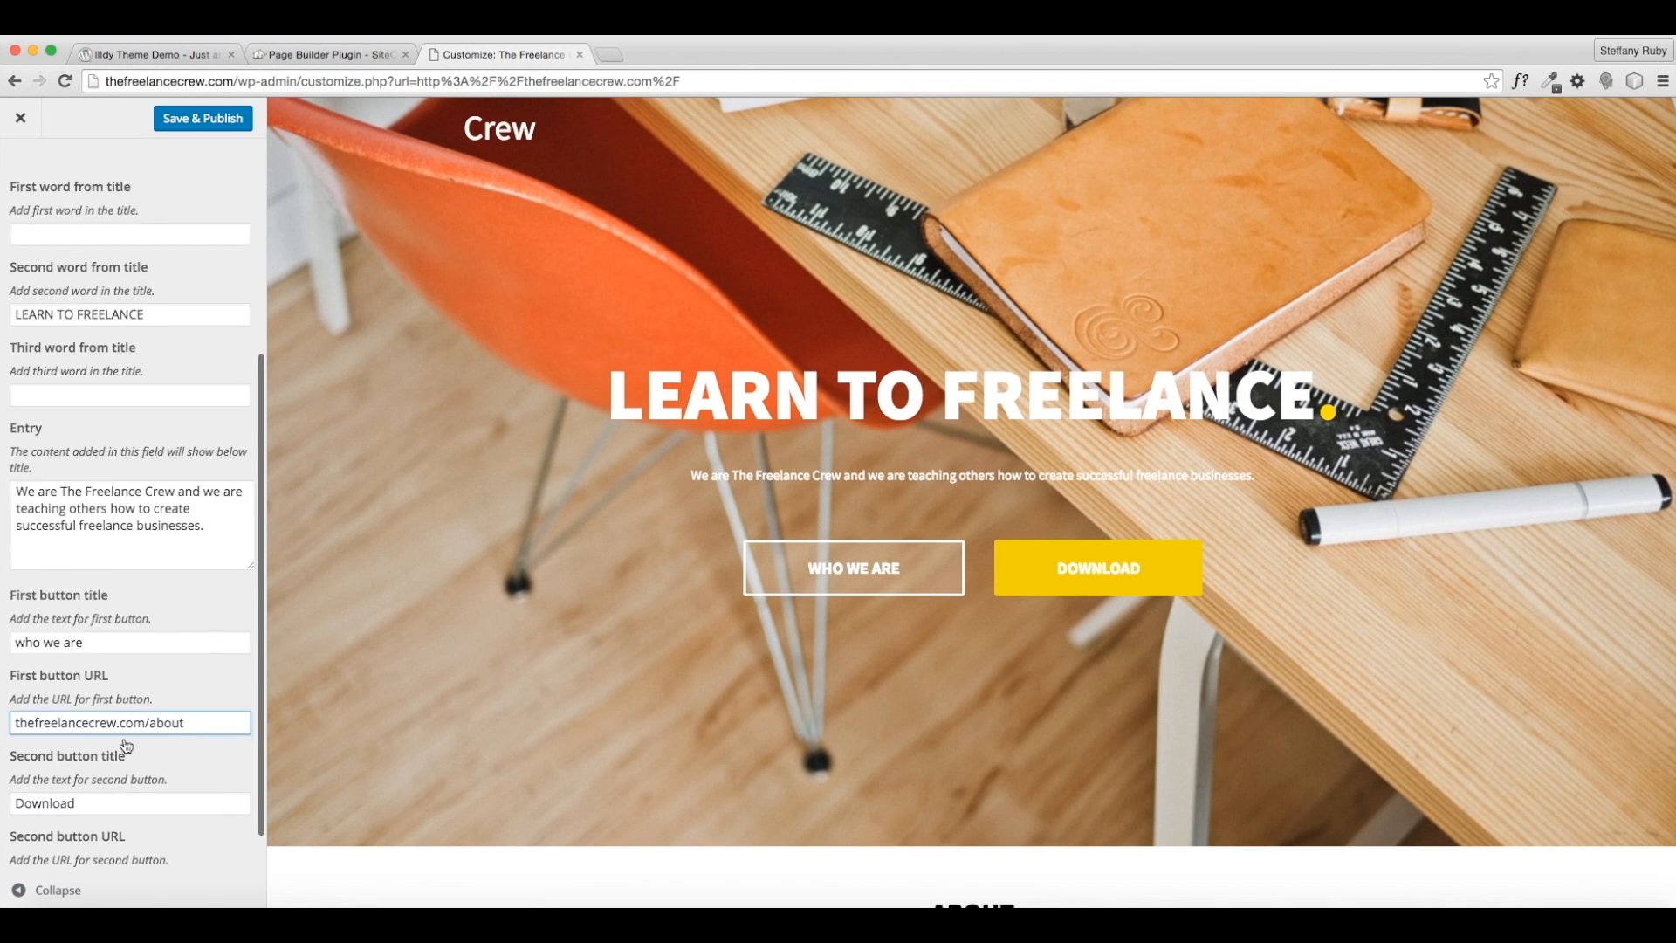
- Label the second button WHAT WE DO, link it to thefreelancecrew.com/services, and publish
scroll(123, 748, "up", 5)
scroll(666, 516, "down", 1)
scroll(248, 622, "down", 5)
left_click_drag(77, 756, 1, 758)
type("OUR")
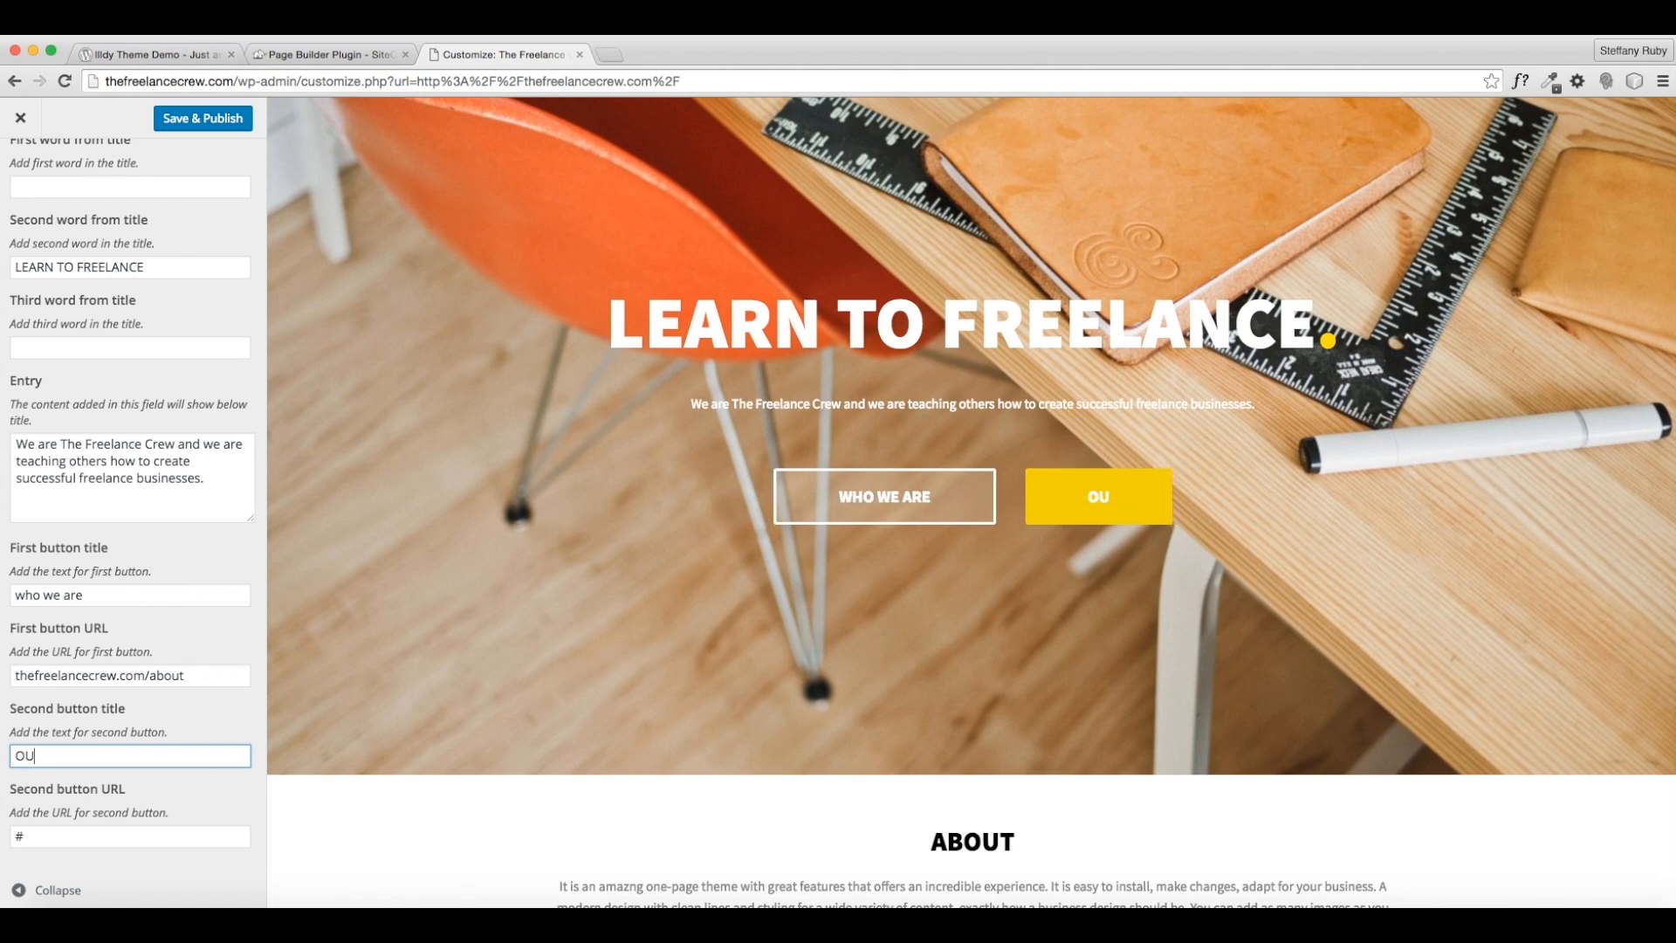
key("BackSpace")
key("BackSpace")
key("BackSpace")
type("WHAT WE DO")
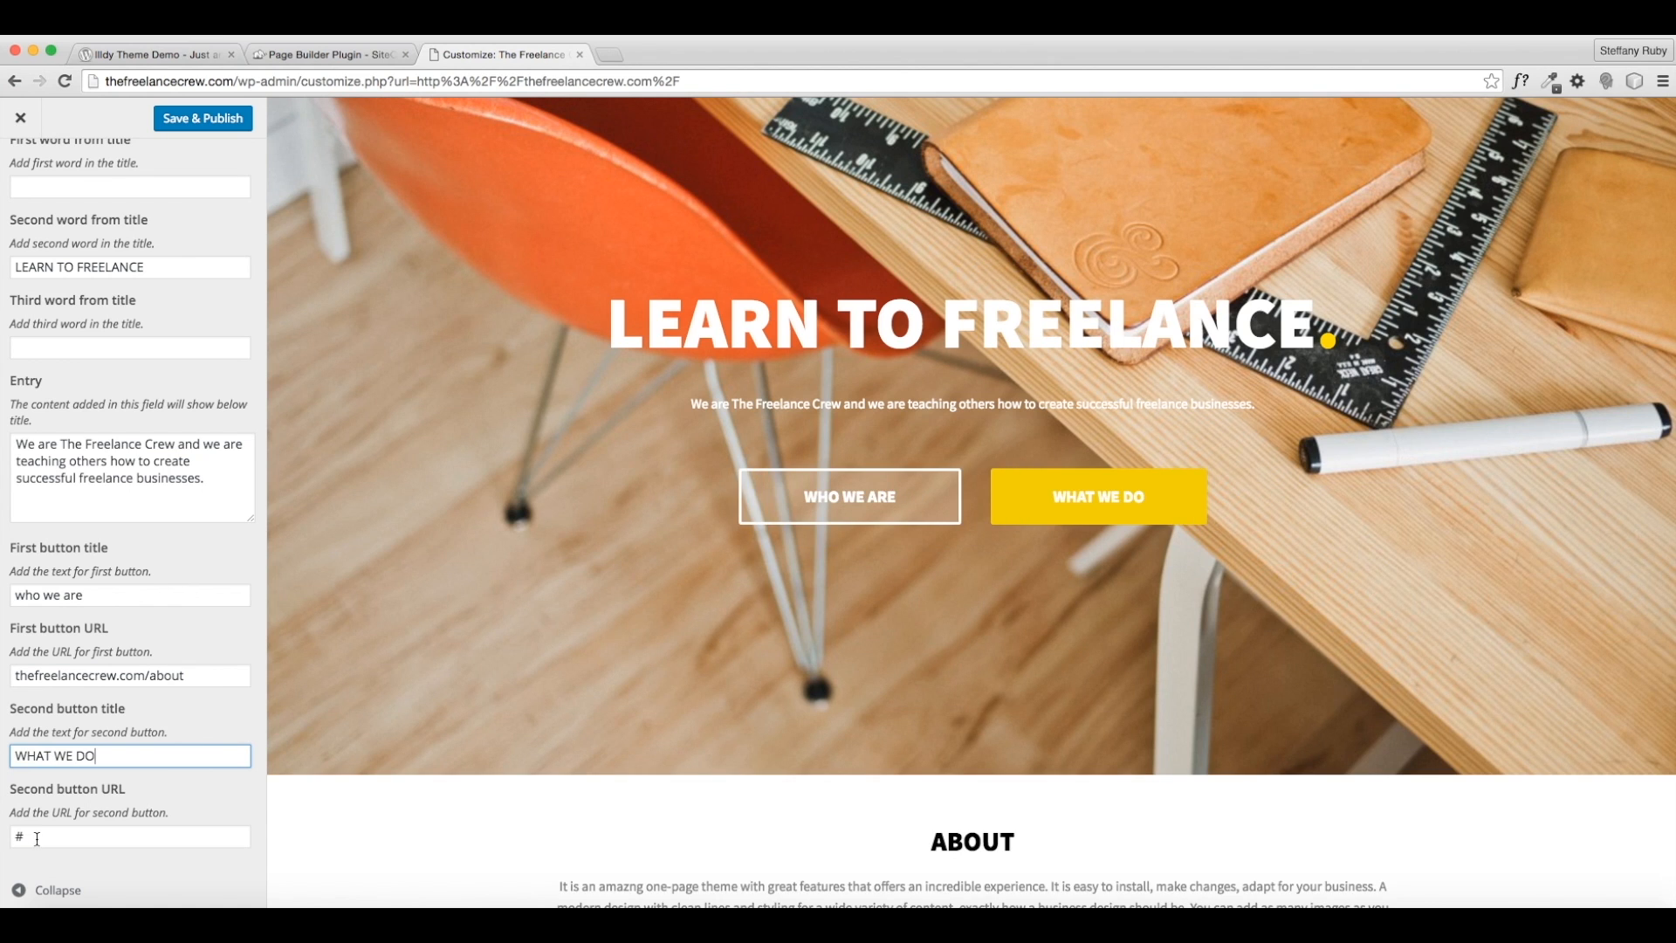
left_click_drag(36, 839, 1, 839)
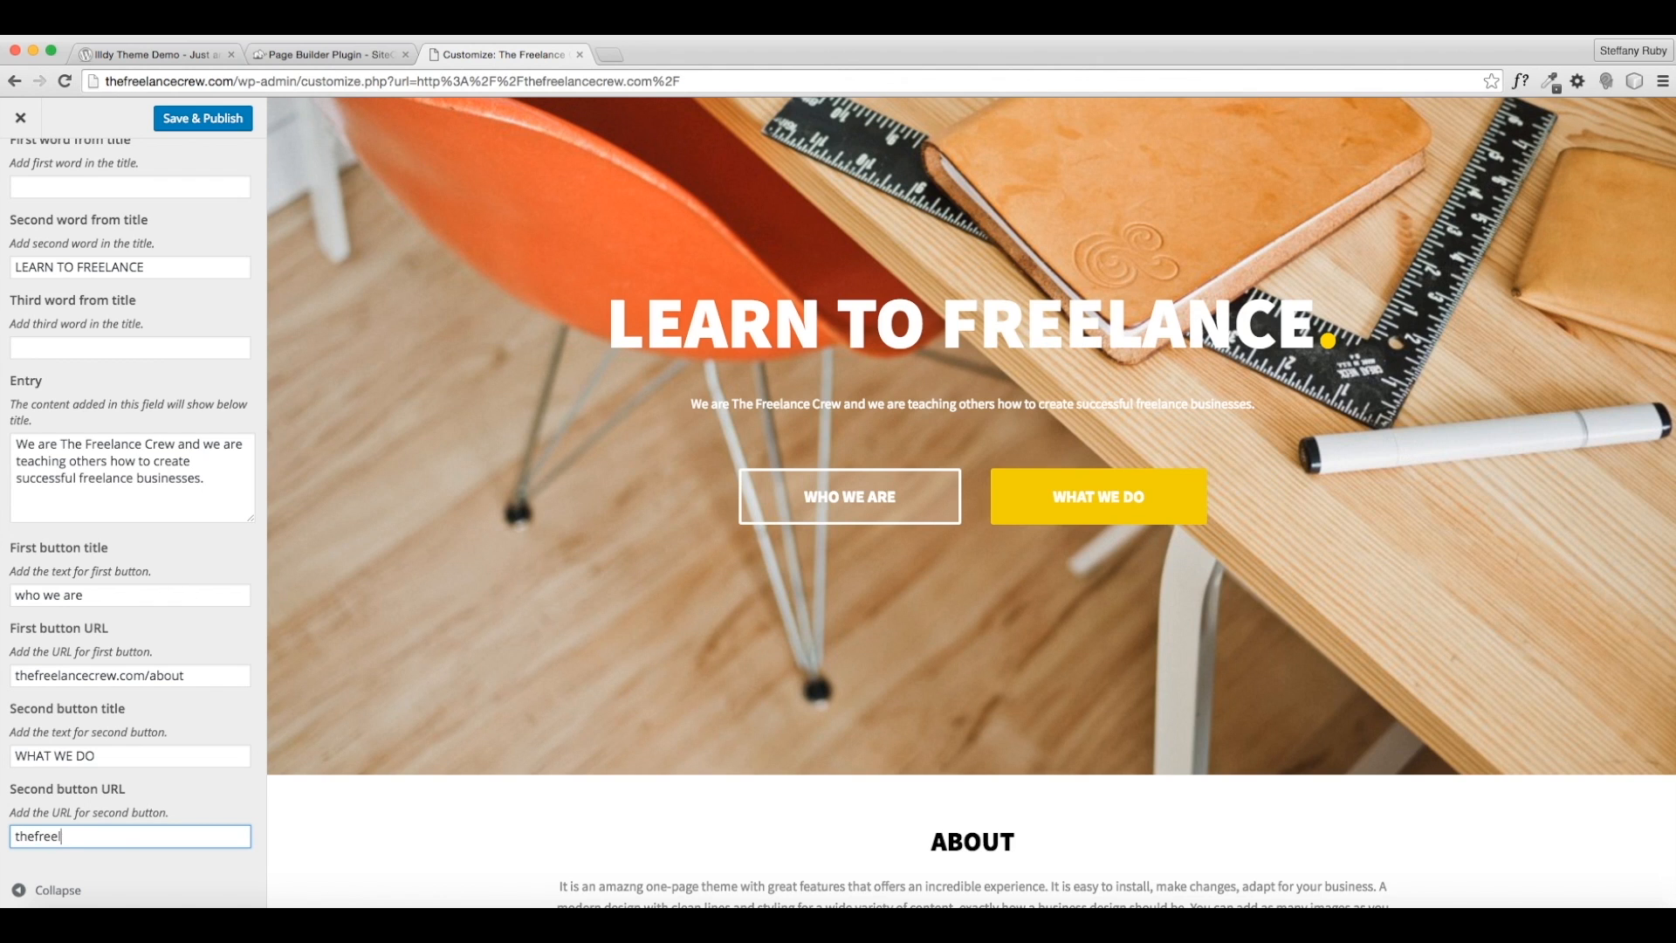
type("thefreelancecrew.com/services")
scroll(87, 792, "up", 1)
scroll(107, 686, "down", 1)
left_click(197, 118)
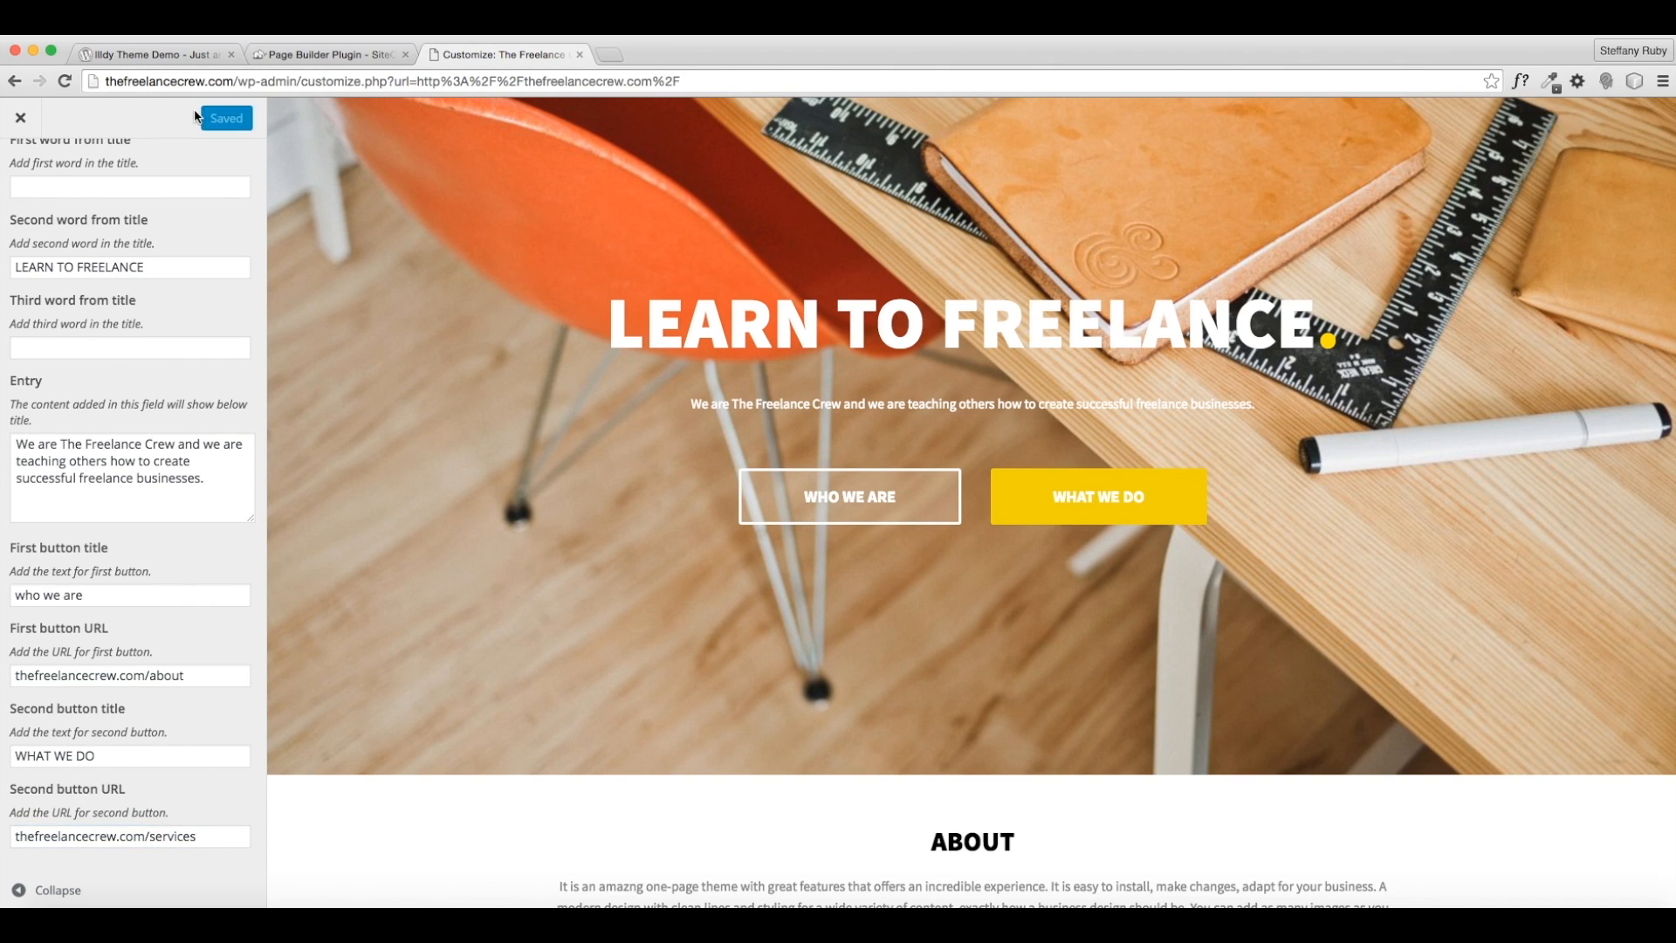
scroll(116, 156, "up", 5)
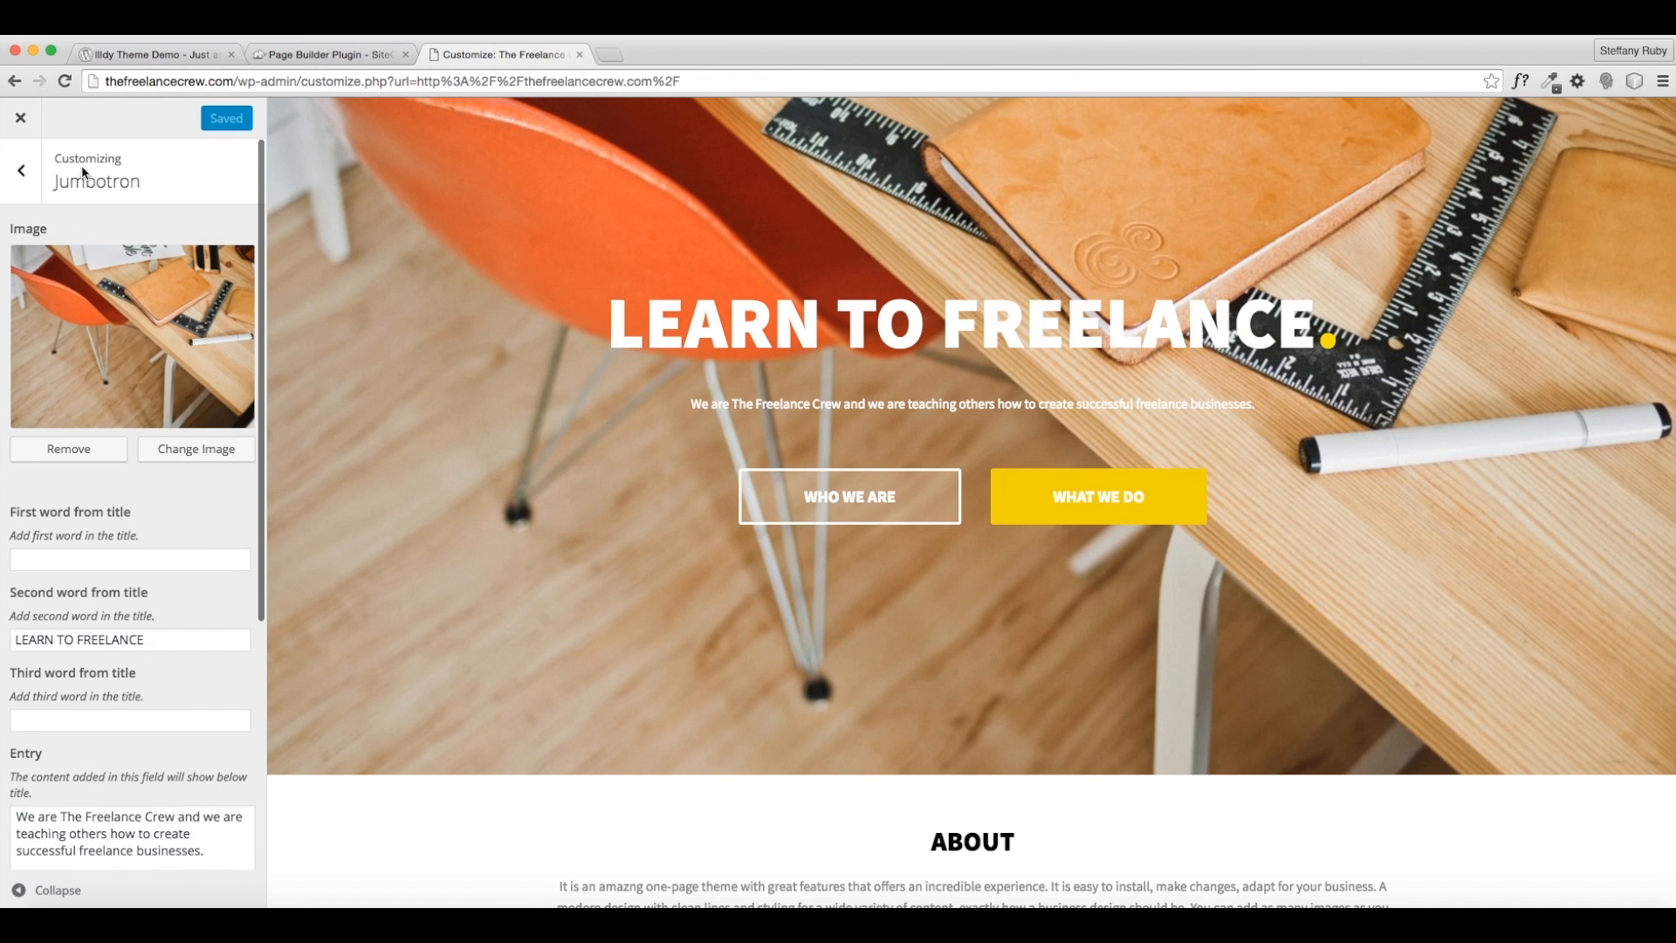
- Open About > General and toggle Show this section? off and back on
left_click(20, 171)
scroll(1061, 648, "down", 8)
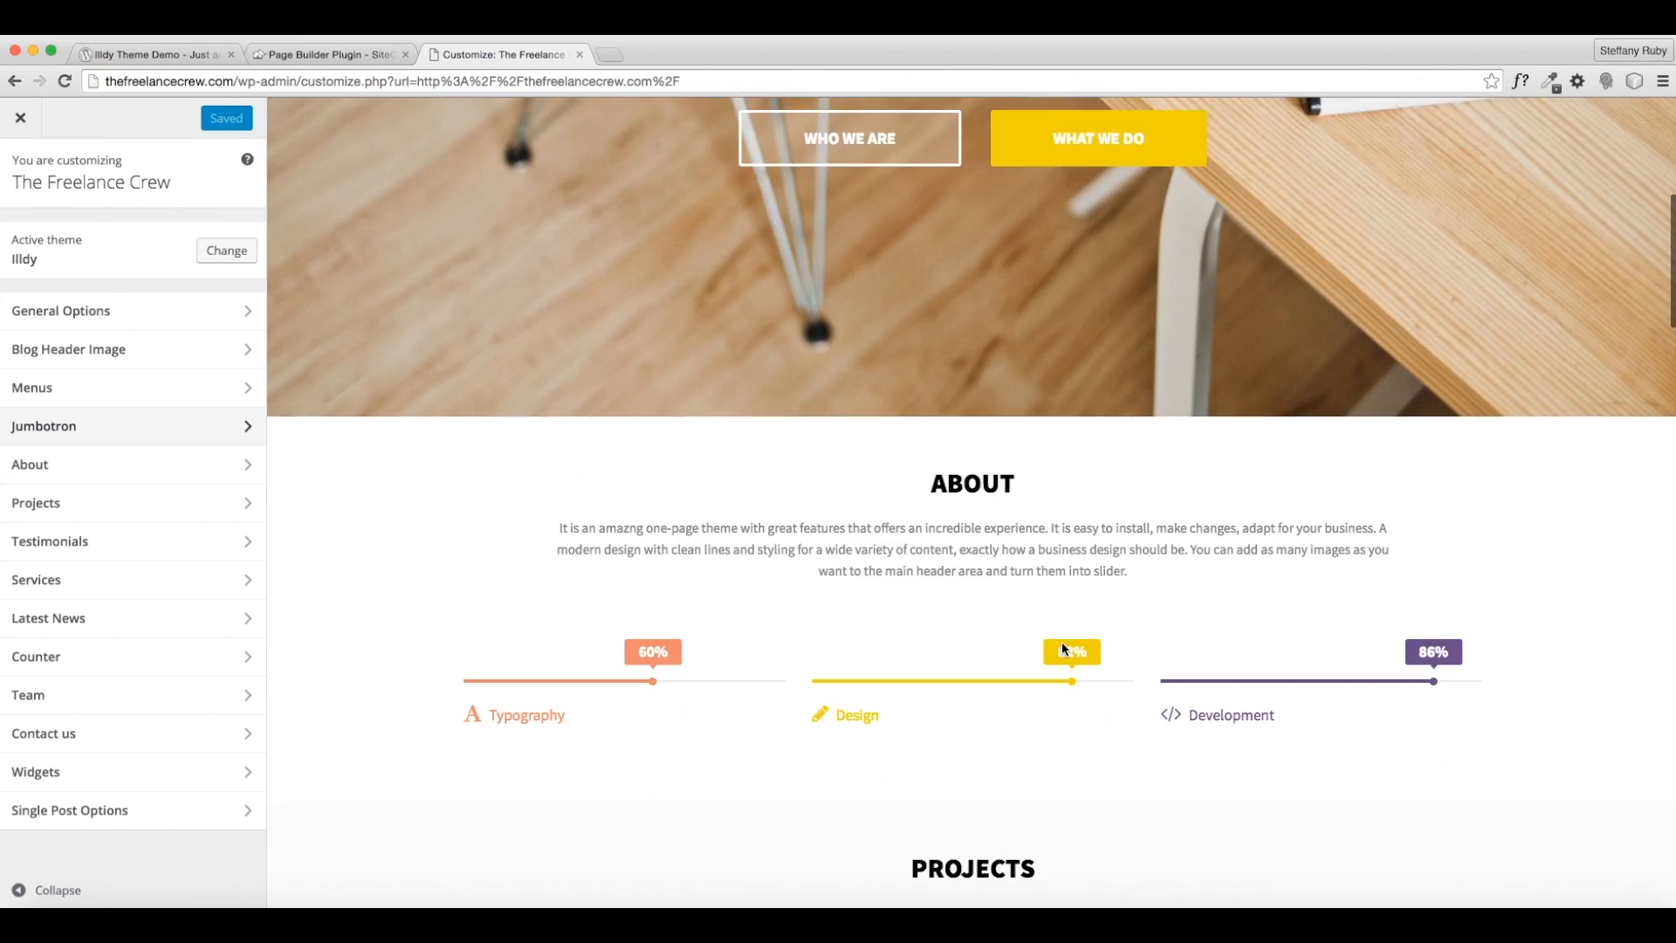
scroll(1063, 649, "down", 1)
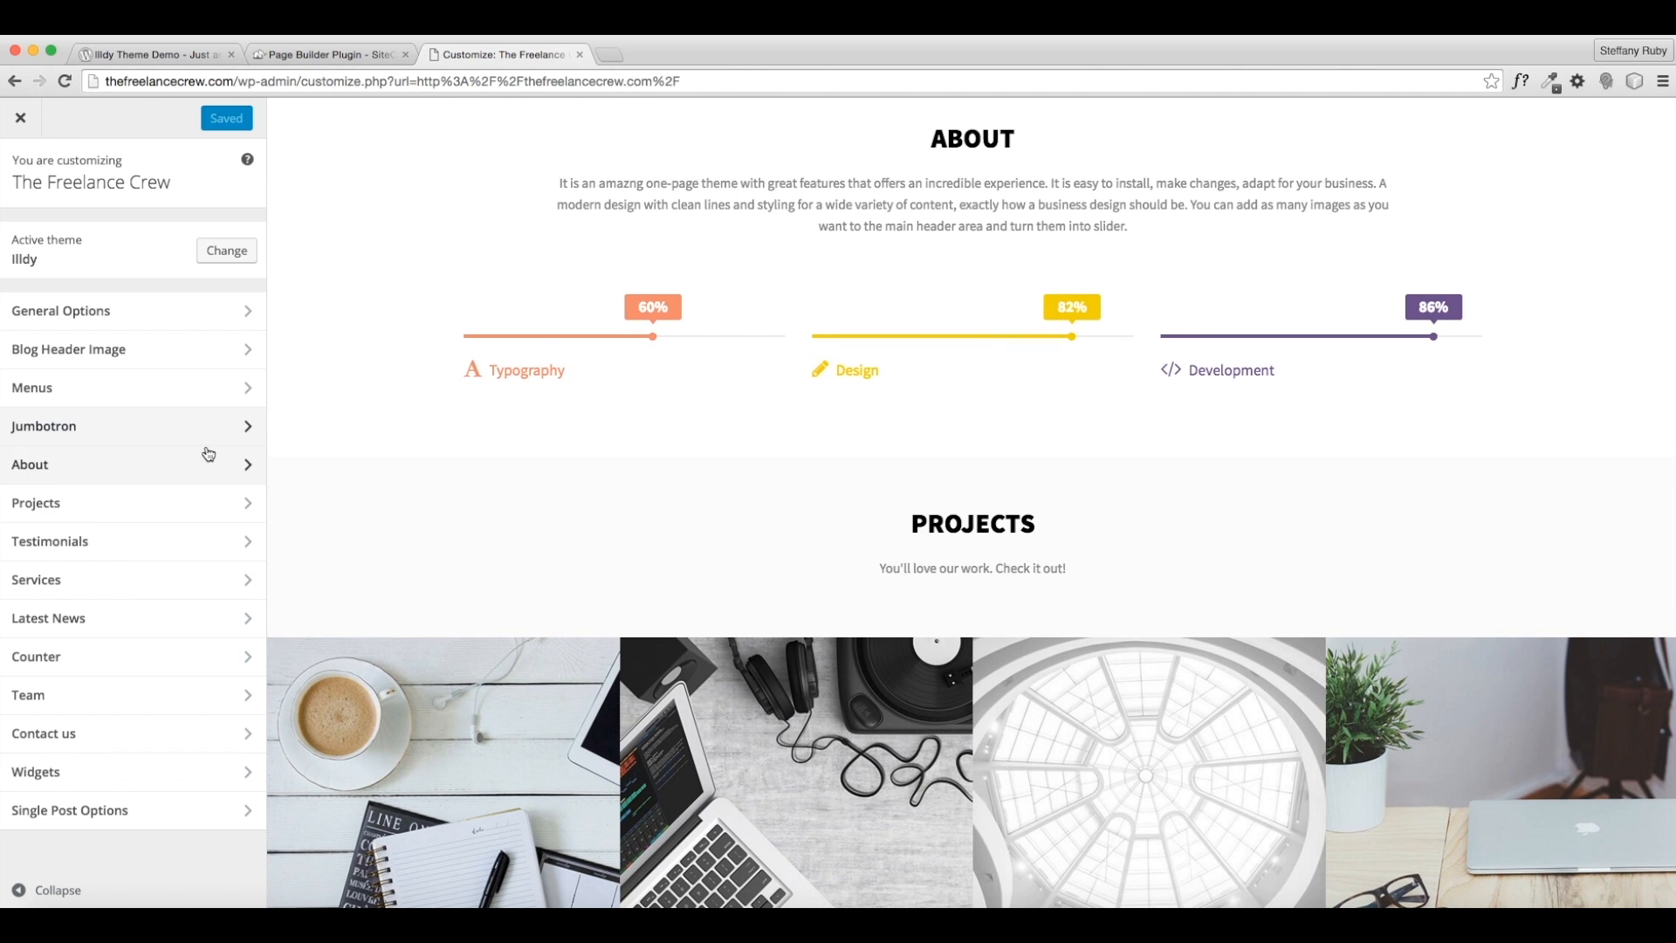
left_click(194, 462)
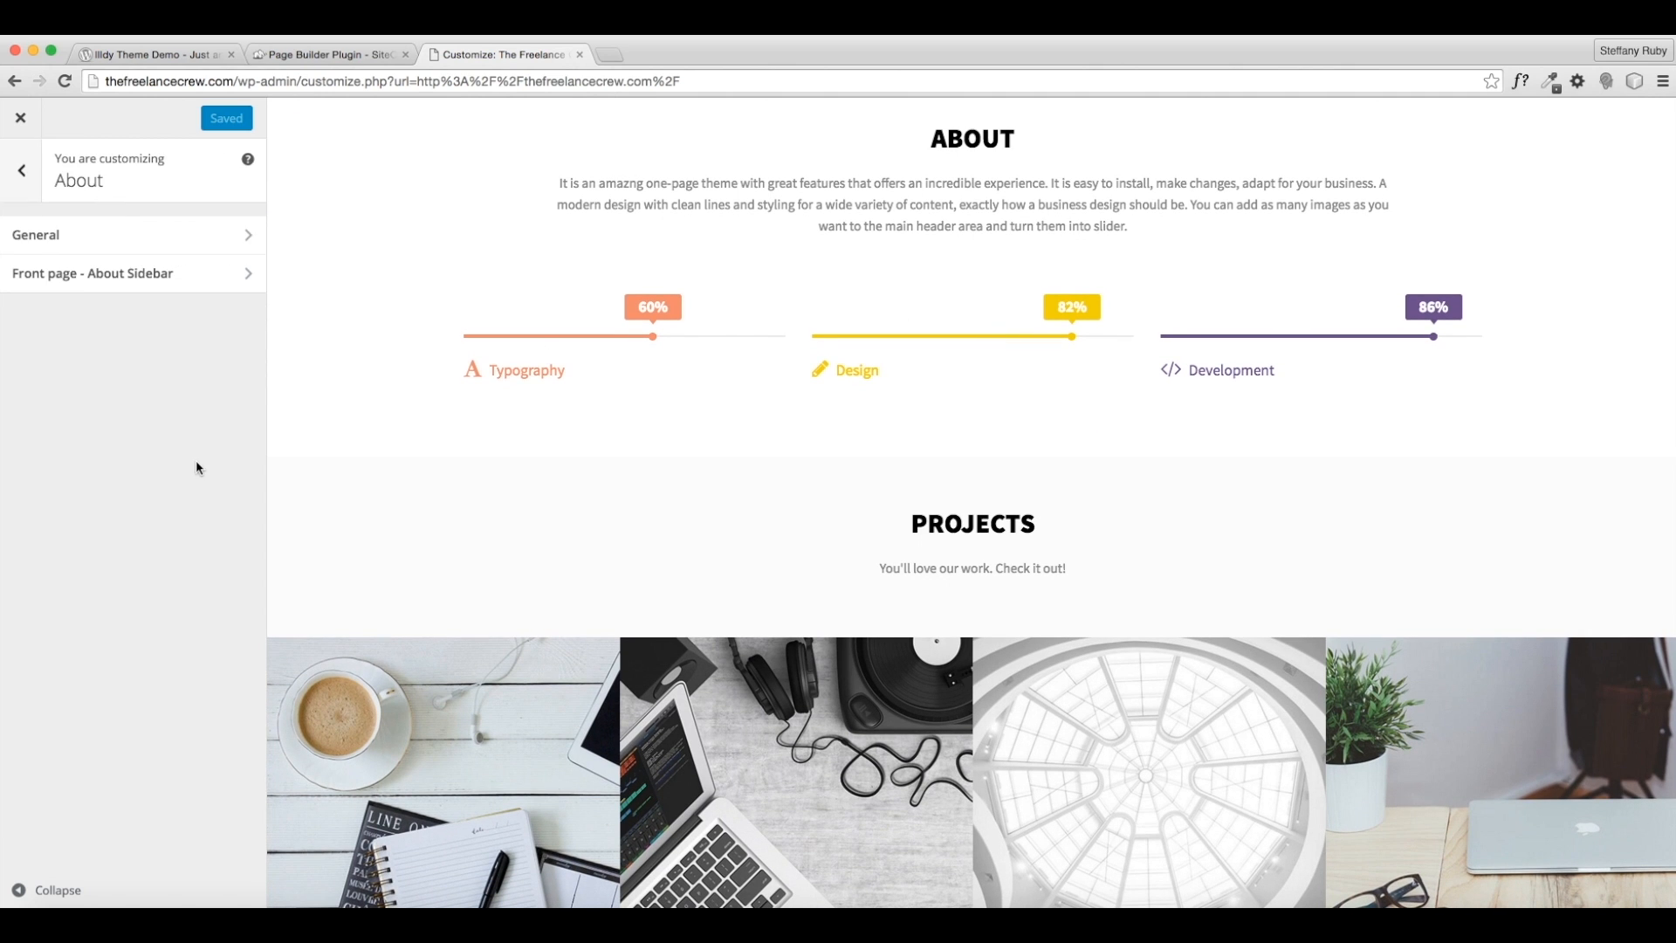
left_click(66, 237)
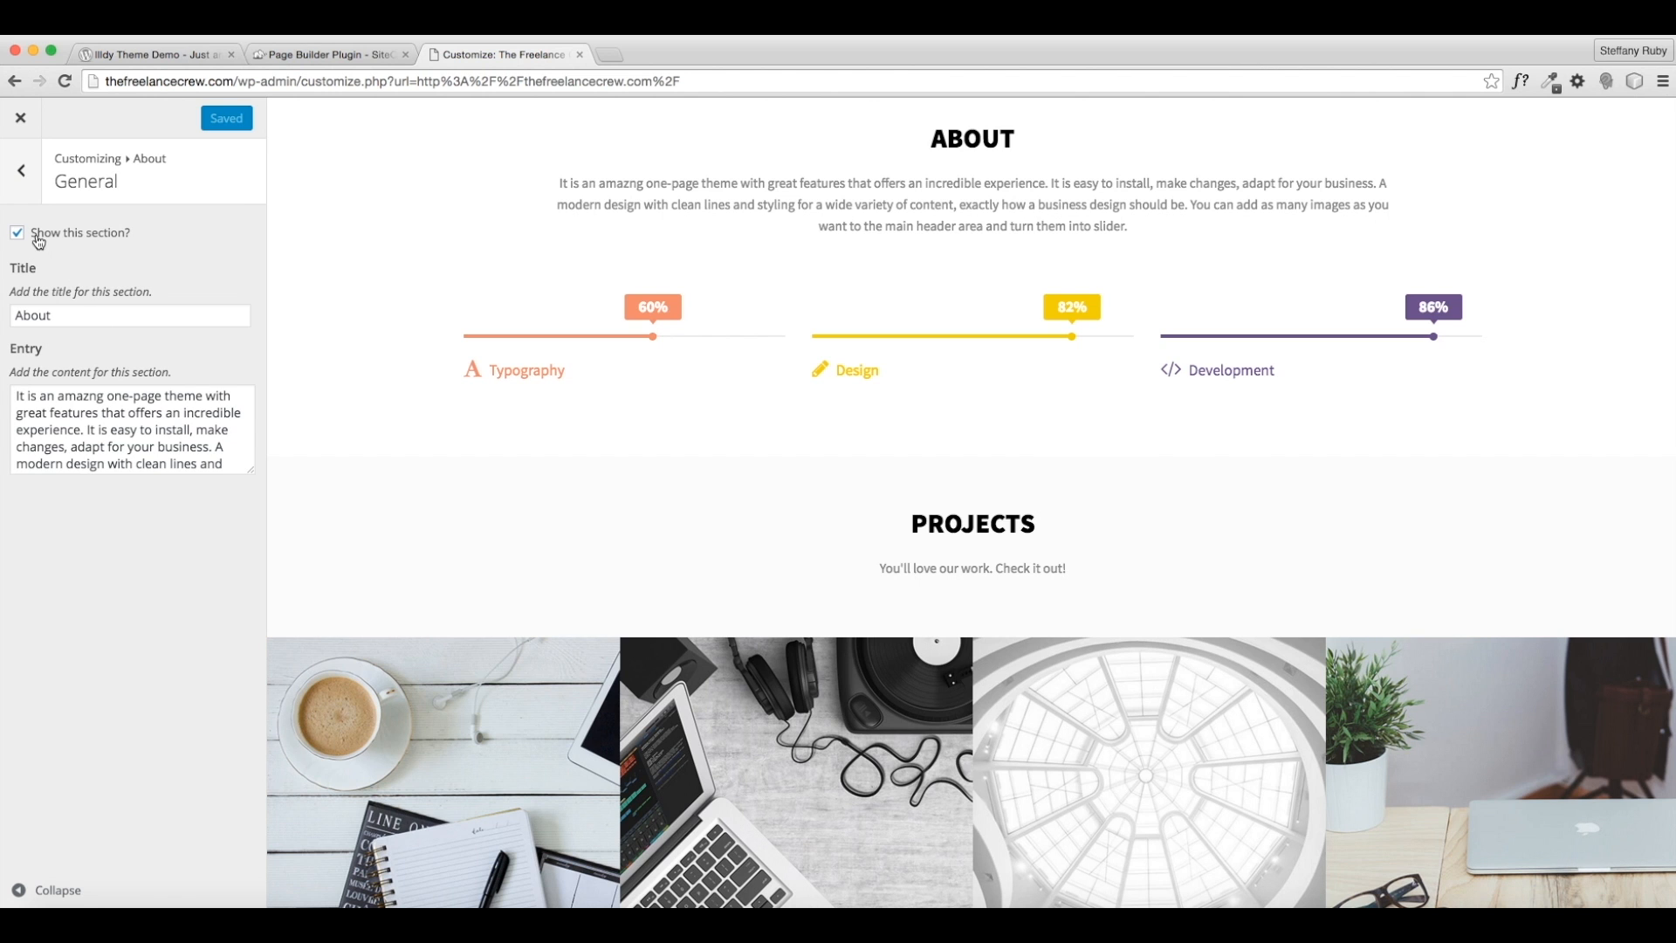
left_click(54, 235)
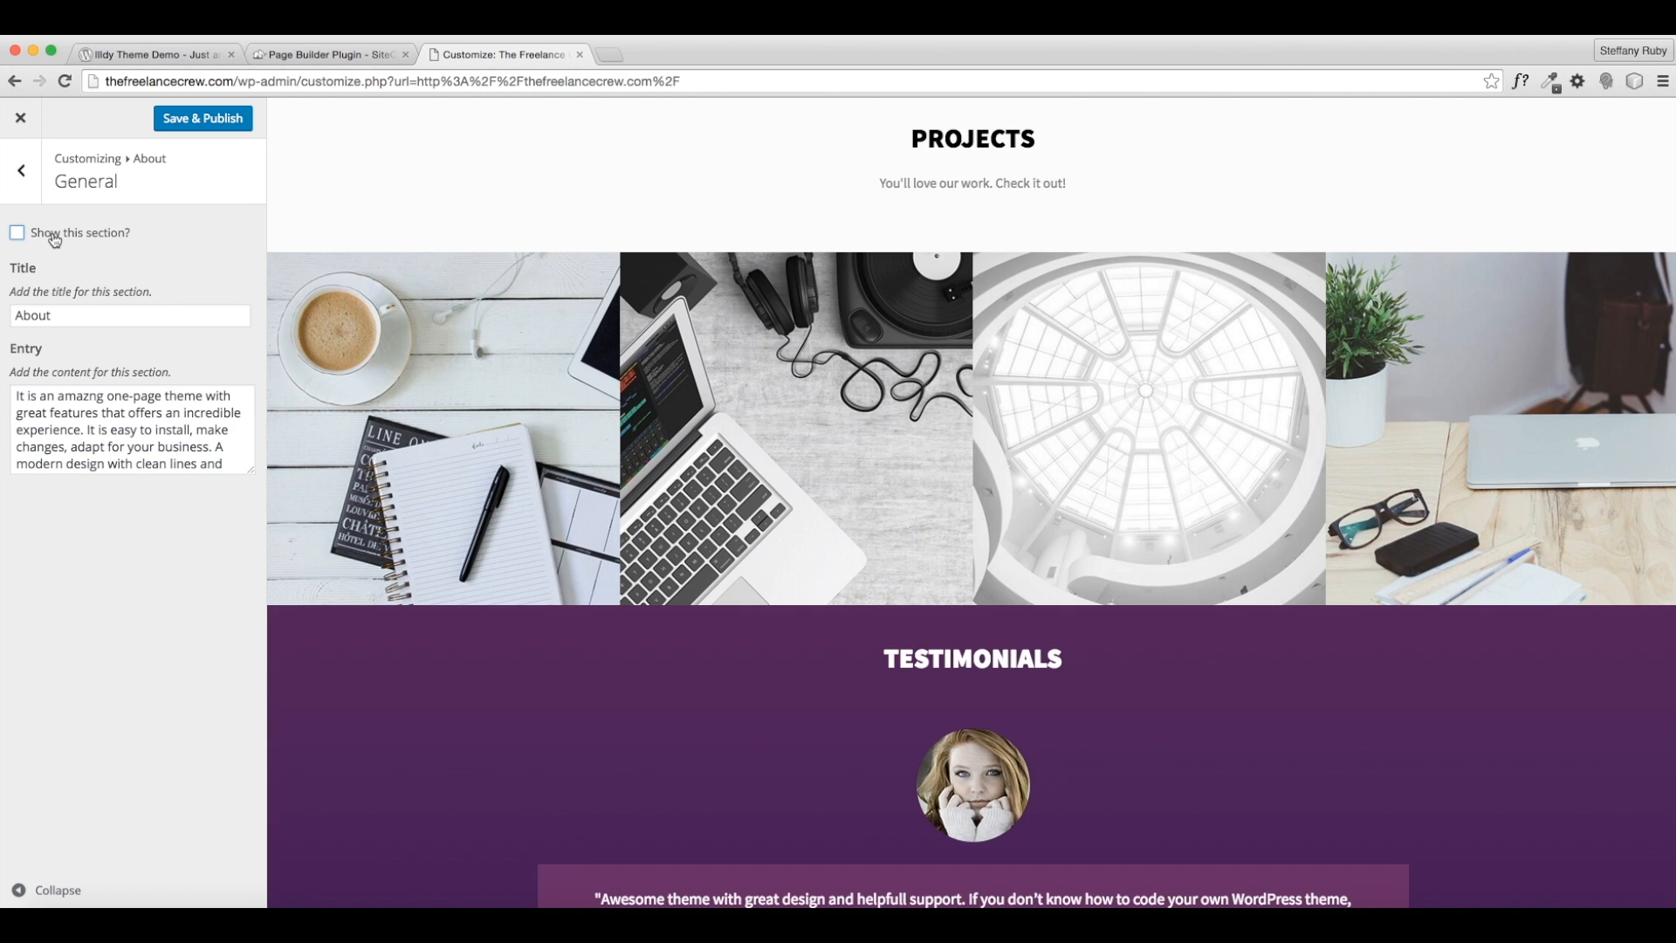
left_click(54, 237)
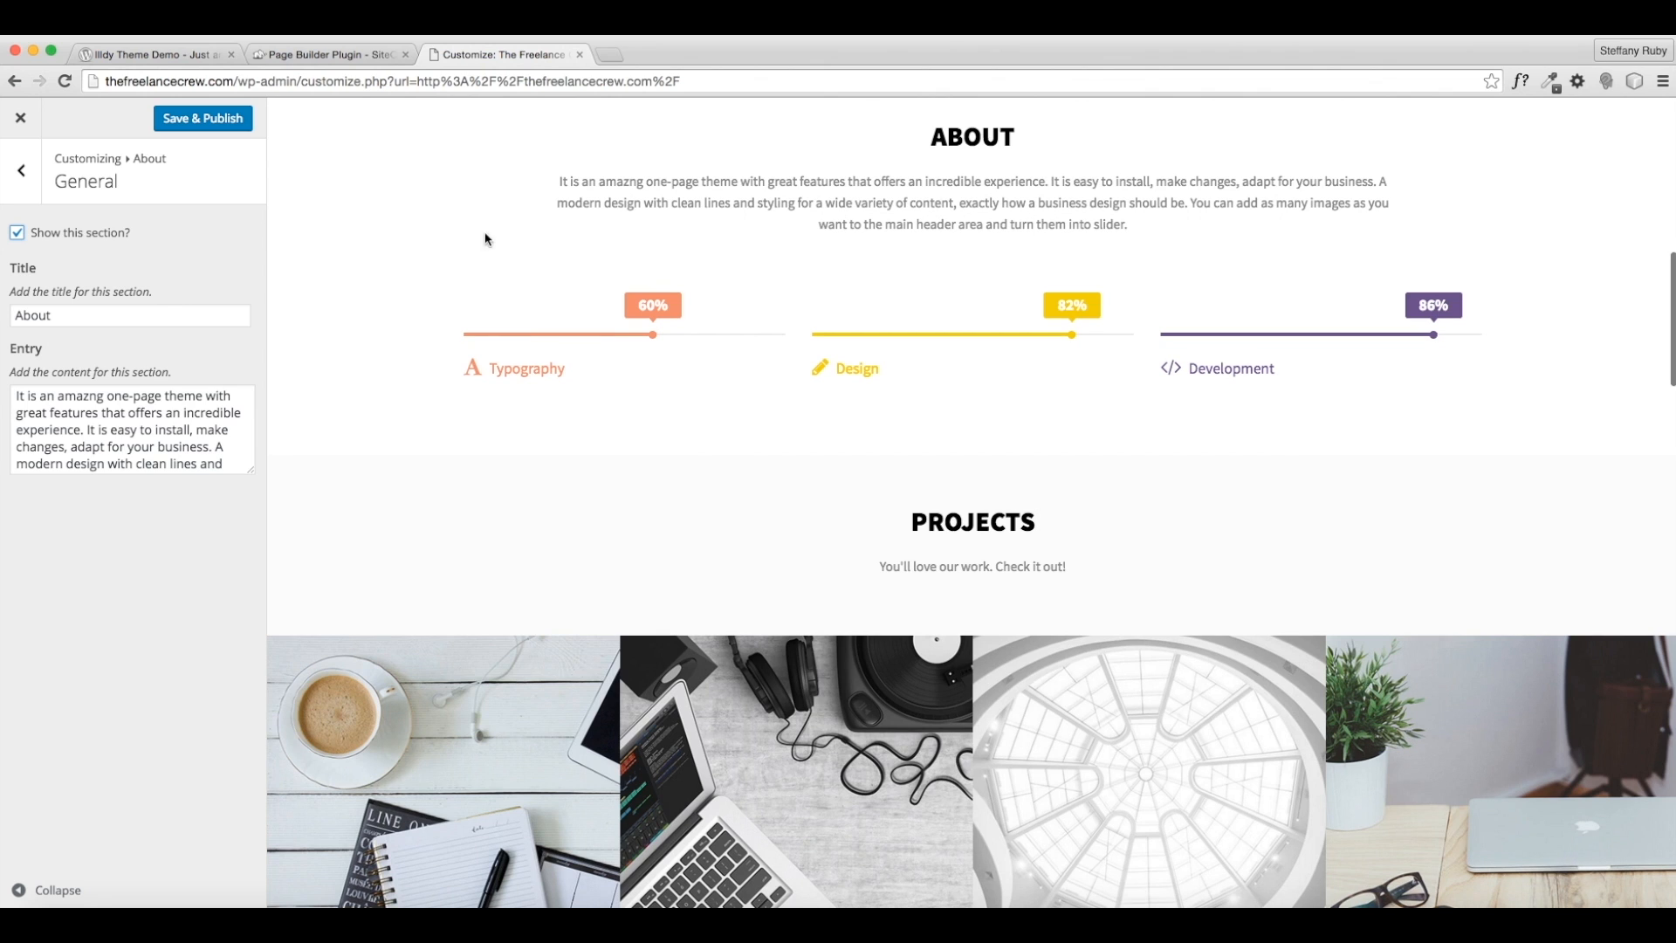
- Retitle the About section to 'A LITTLE ABOUT US.'
left_click(57, 317)
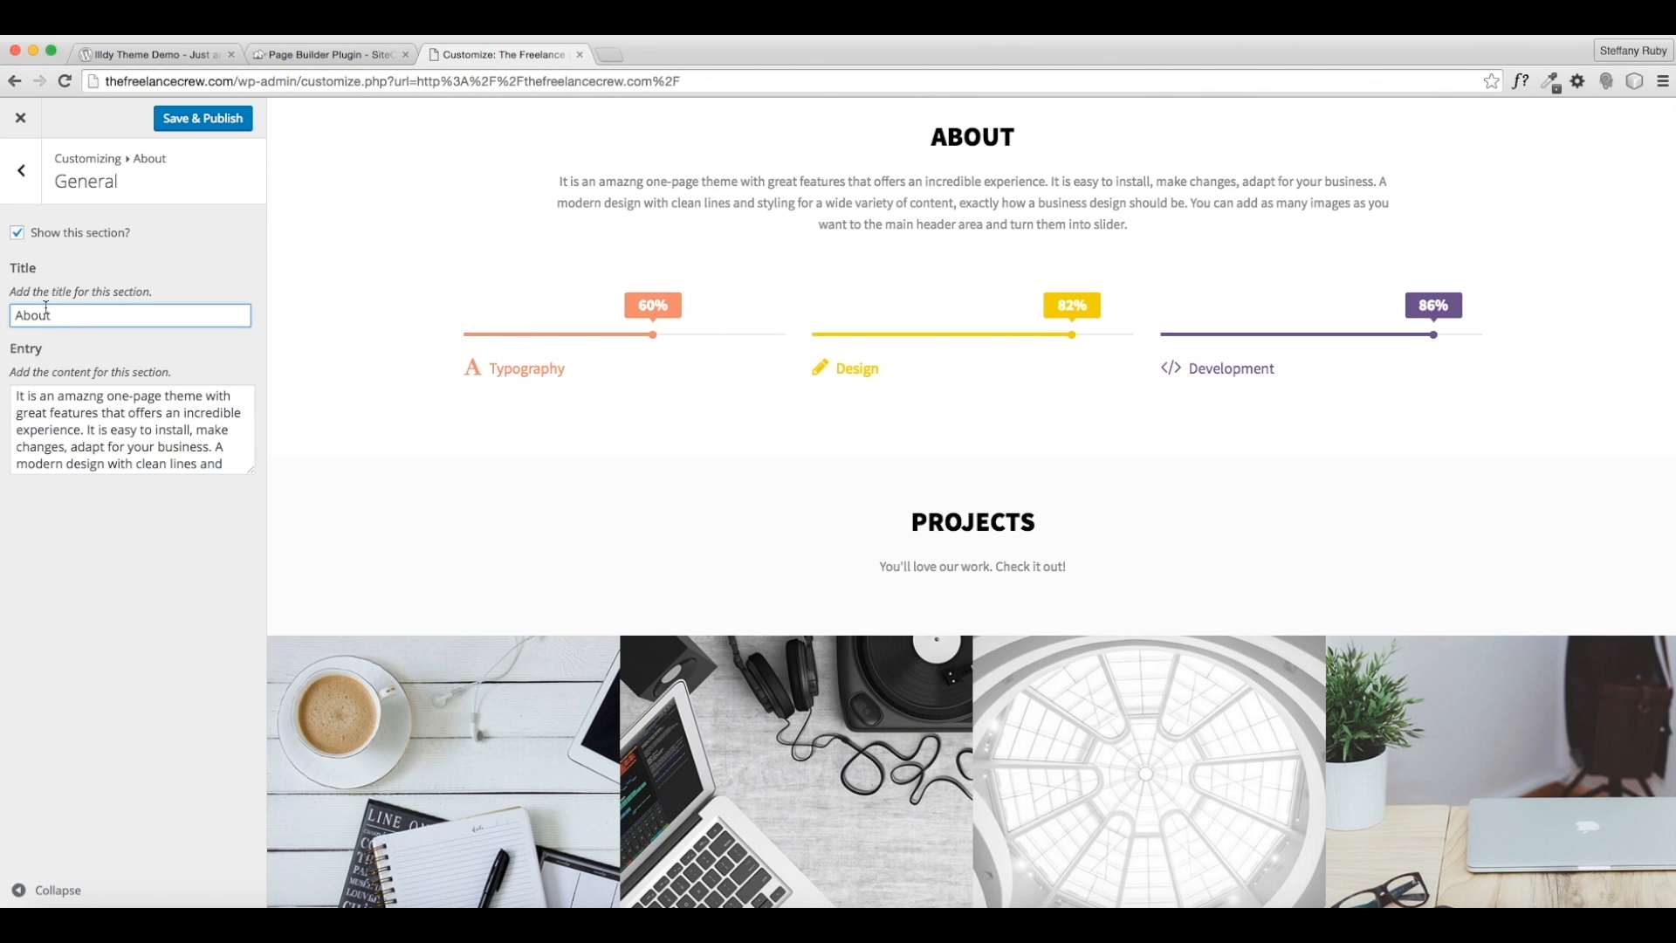
type("Us")
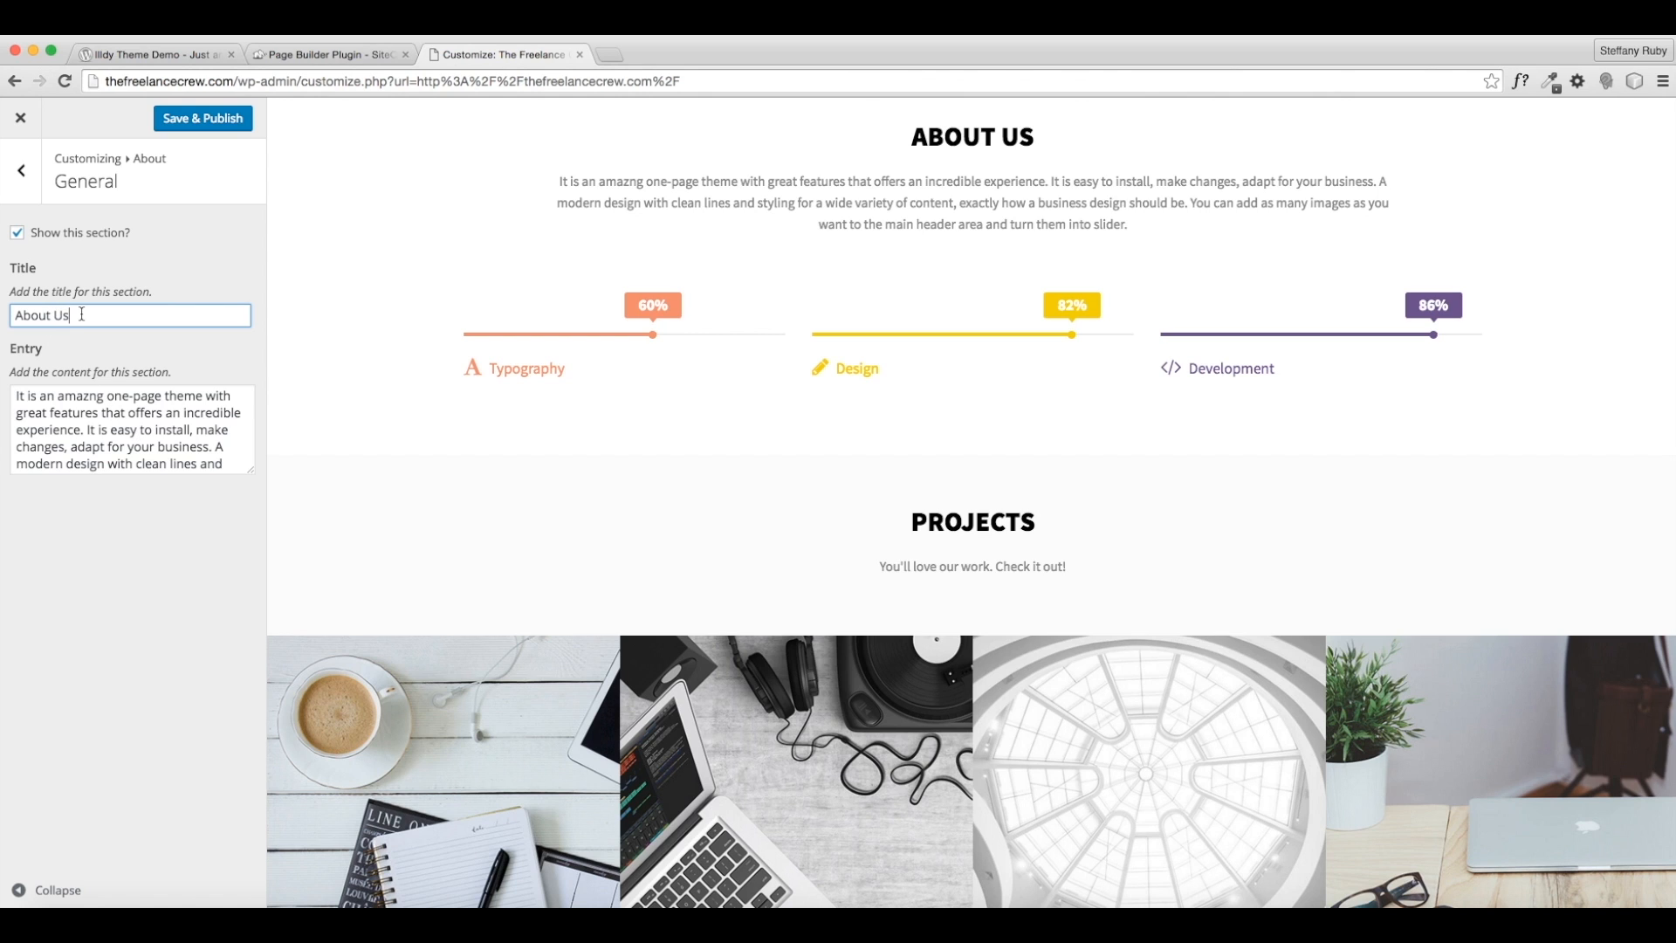
left_click_drag(95, 316, 2, 311)
type("WHAT WE DO")
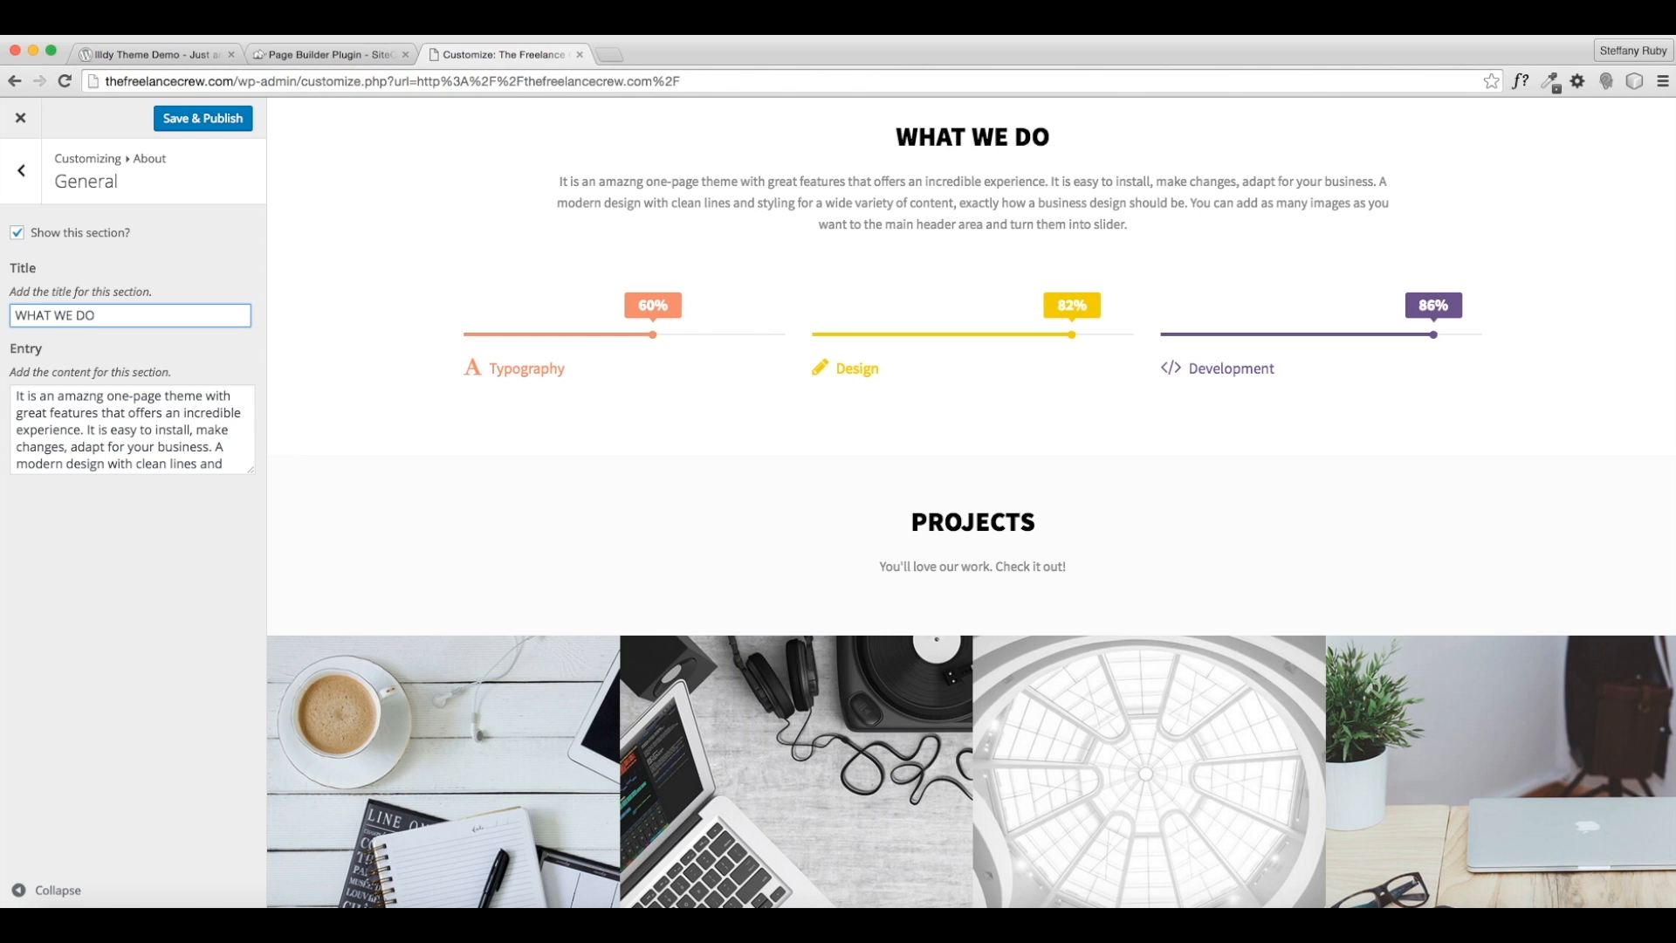
key("BackSpace")
key("BackSpace")
key("BackSpace")
key("BackSpace")
key("BackSpace")
key("BackSpace")
key("BackSpace")
key("BackSpace")
key("BackSpace")
key("BackSpace")
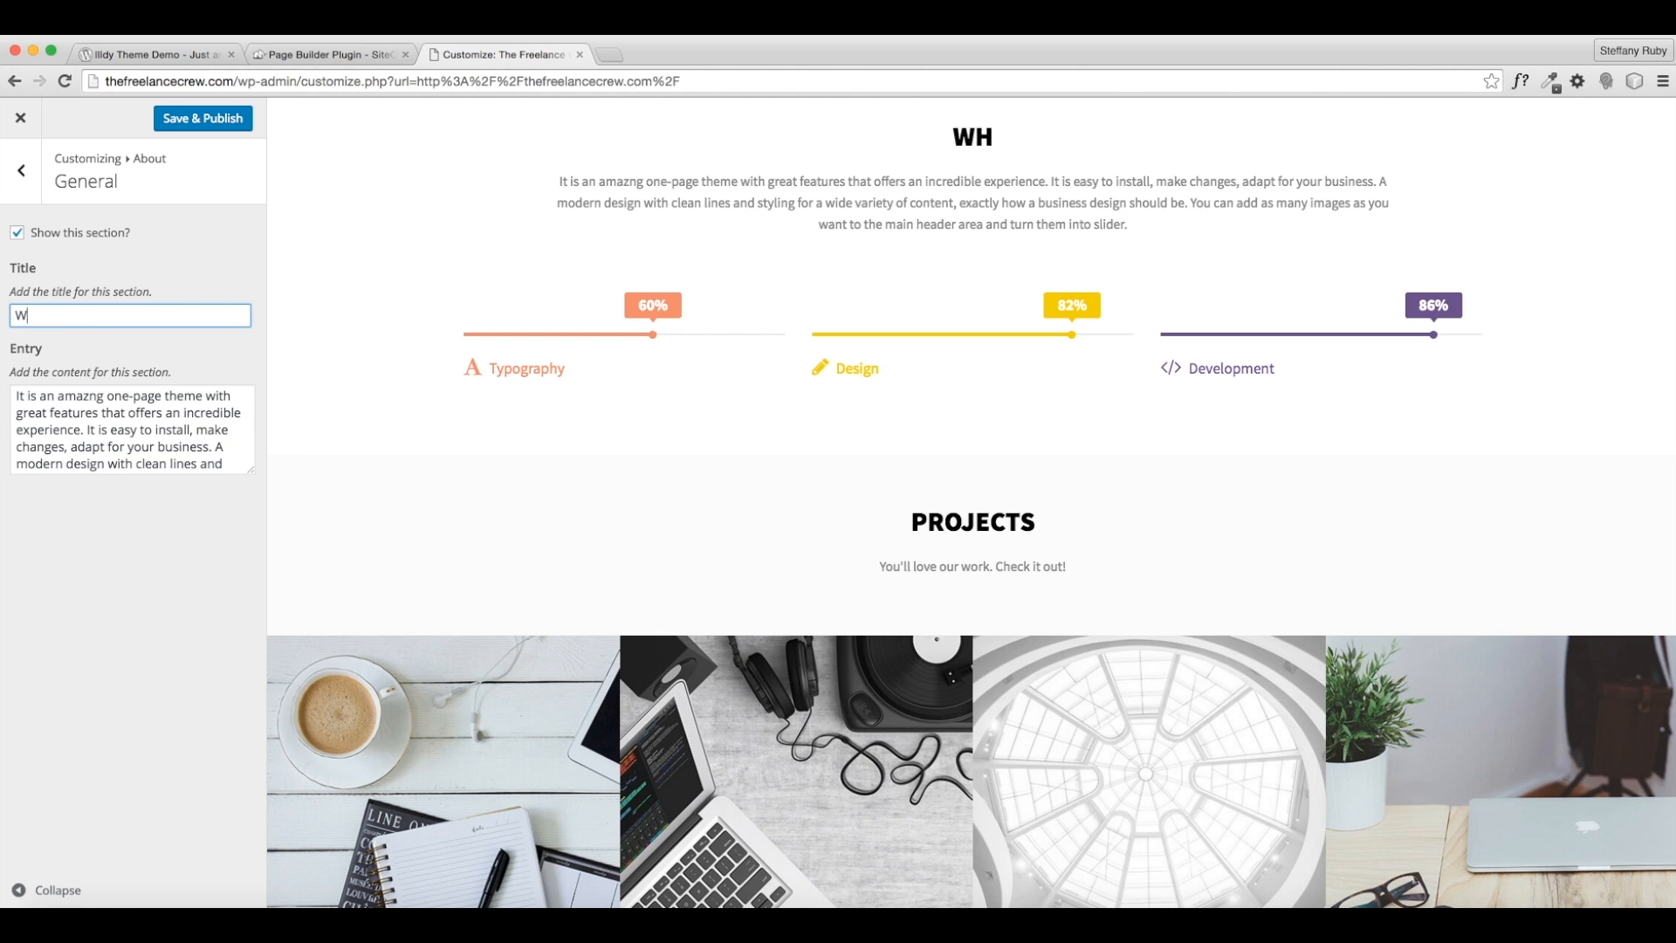
type("WHO WE ARE")
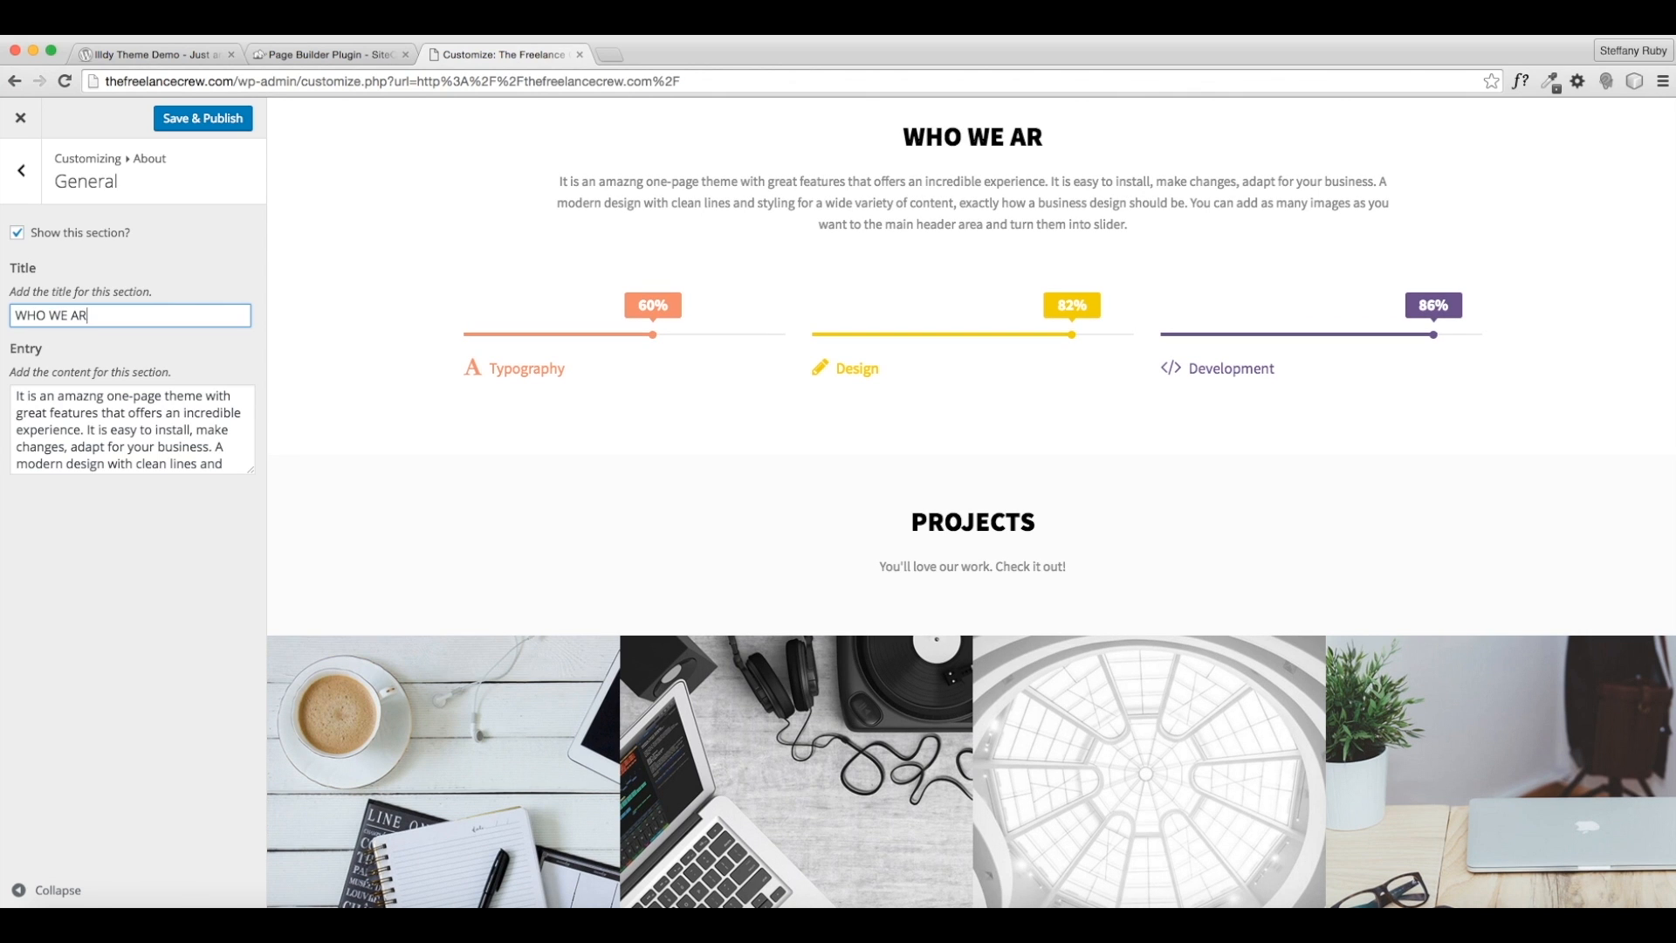
key("BackSpace")
key("BackSpace")
key("BackSpace")
key("BackSpace")
key("BackSpace")
key("BackSpace")
key("BackSpace")
key("BackSpace")
key("BackSpace")
key("BackSpace")
type("A LITTLE ABOUT US.")
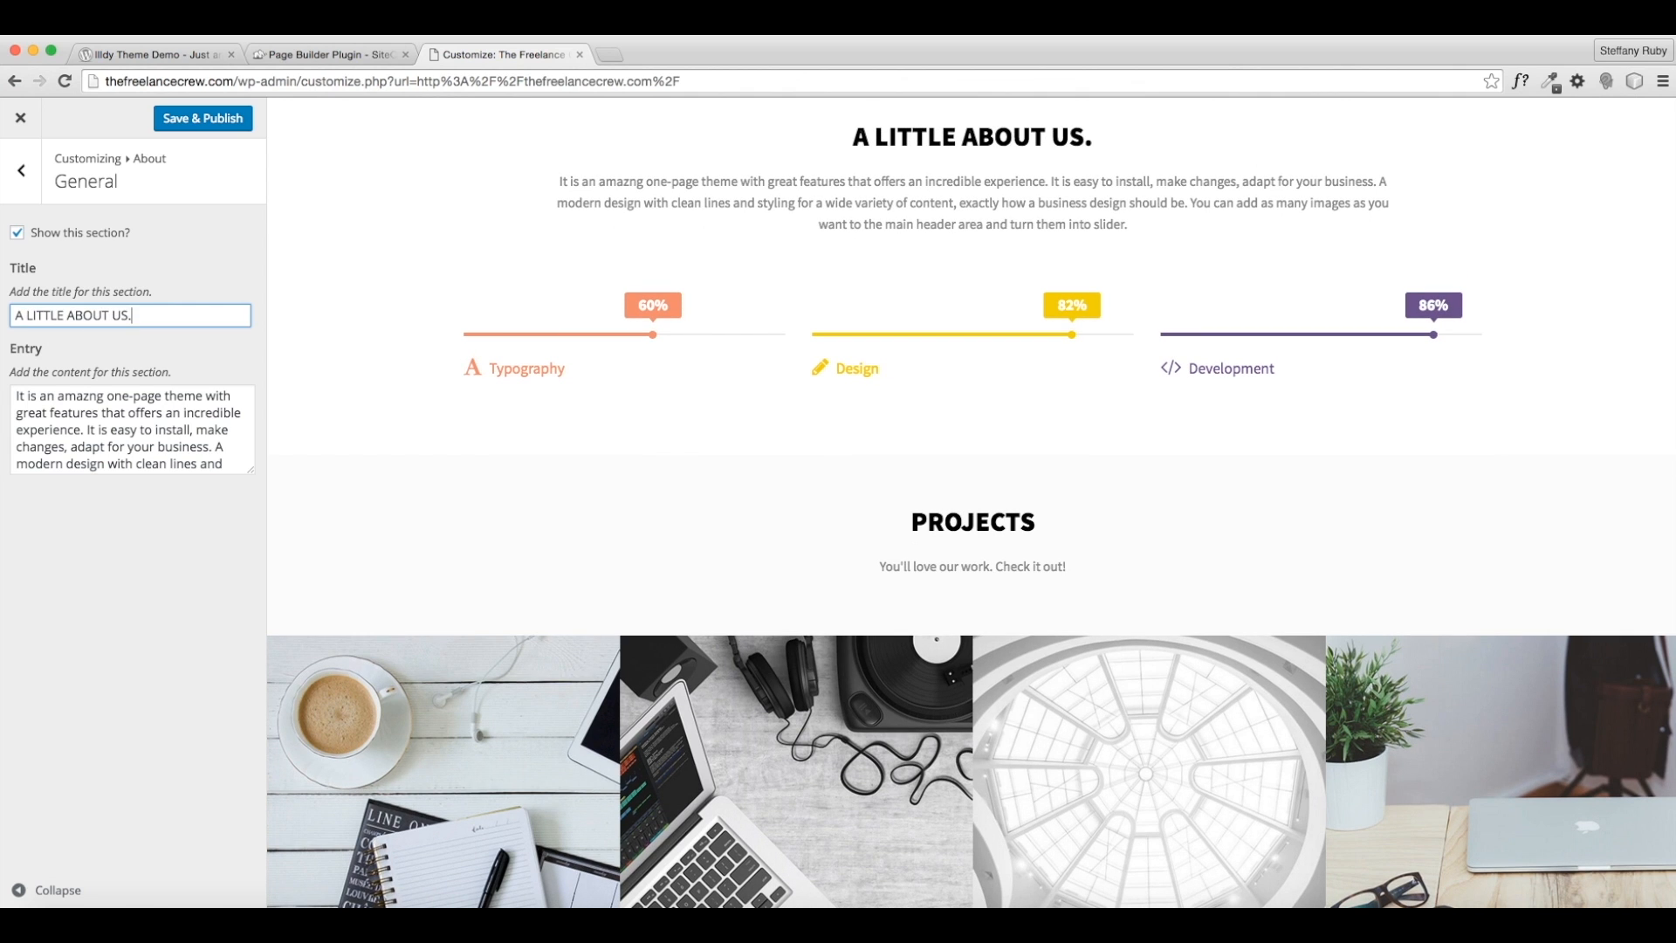
- Replace the About entry with a paragraph introducing The Freelance Crew, ending 'Welcome to our website.'
left_click(127, 429)
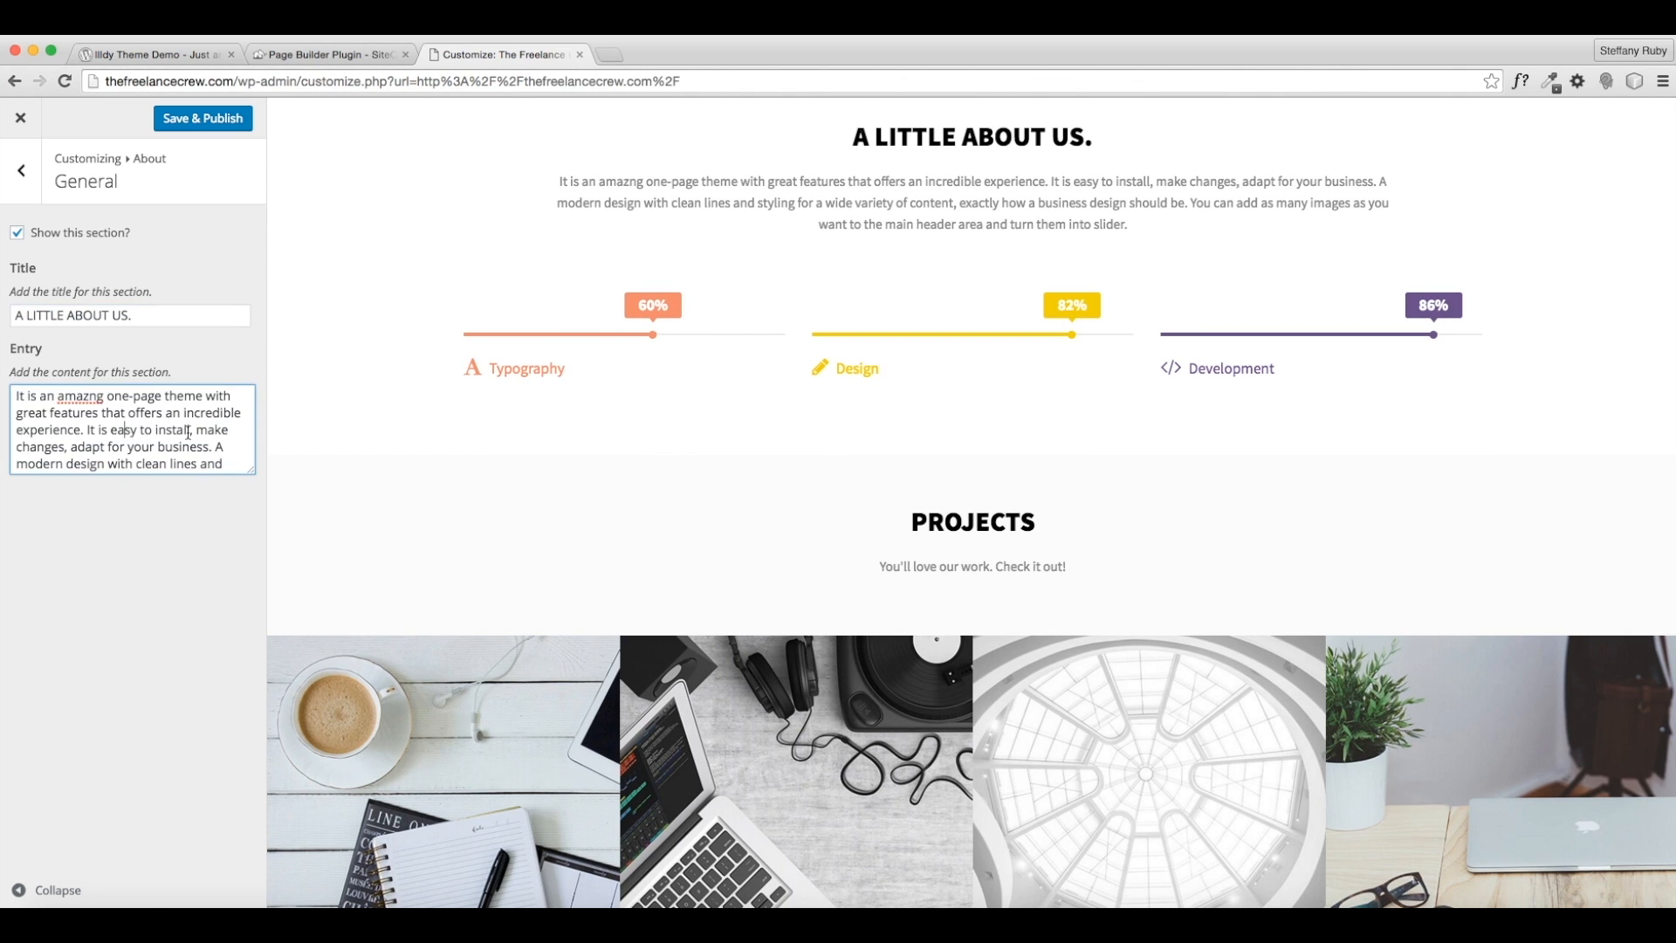
key("super+a")
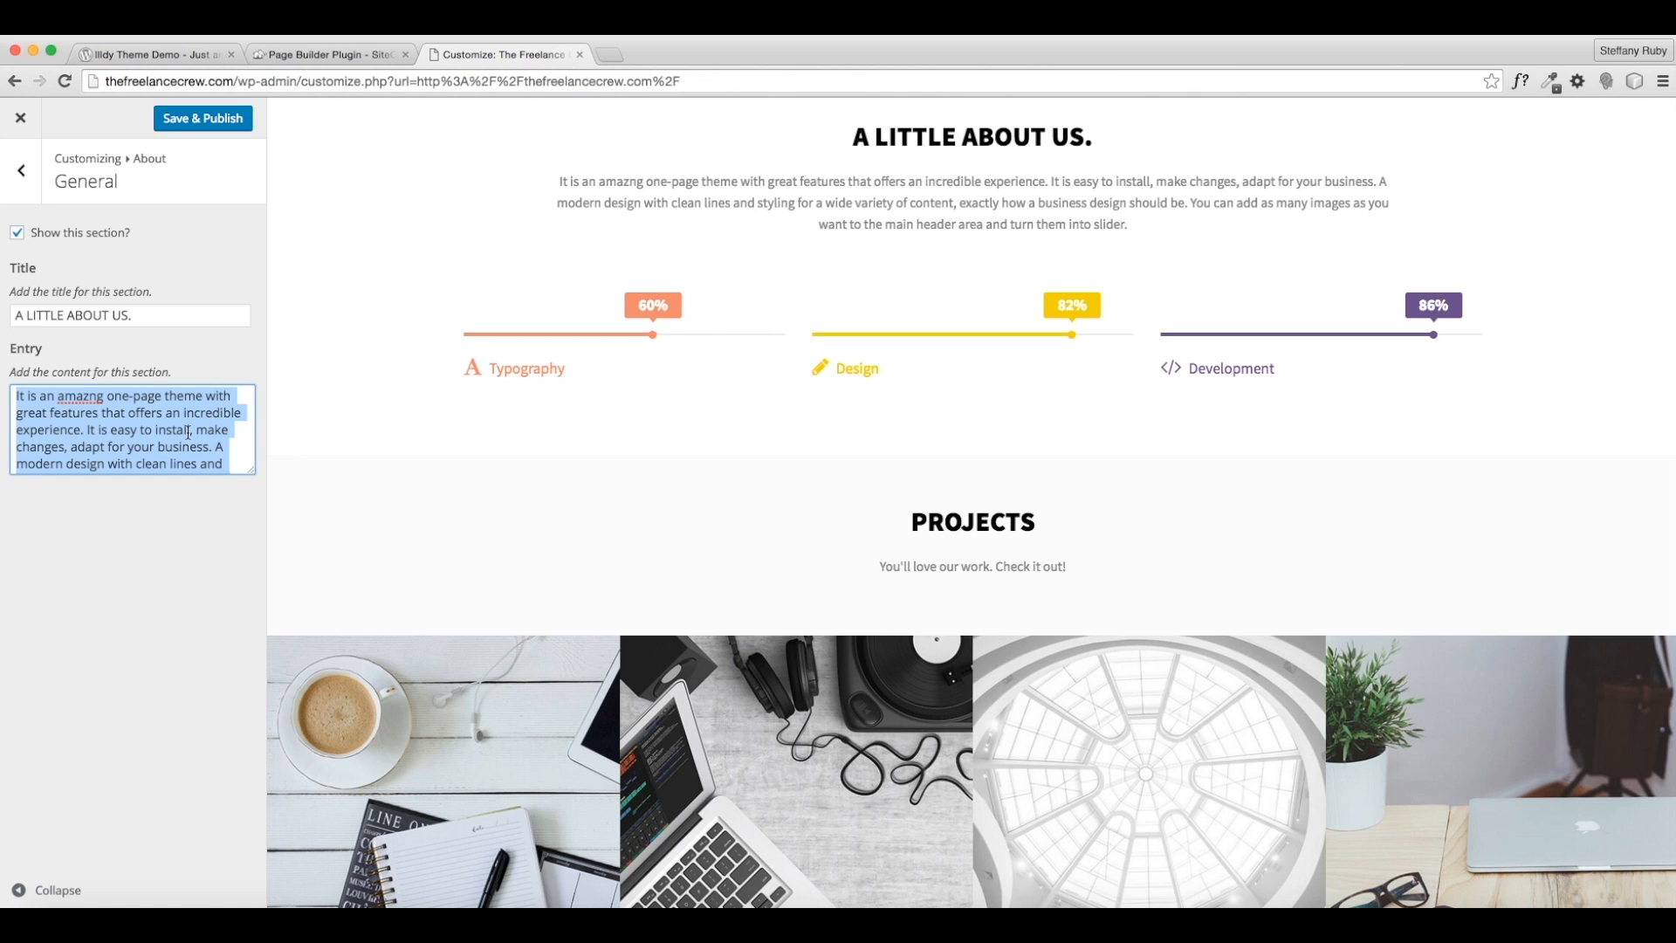
type("We ")
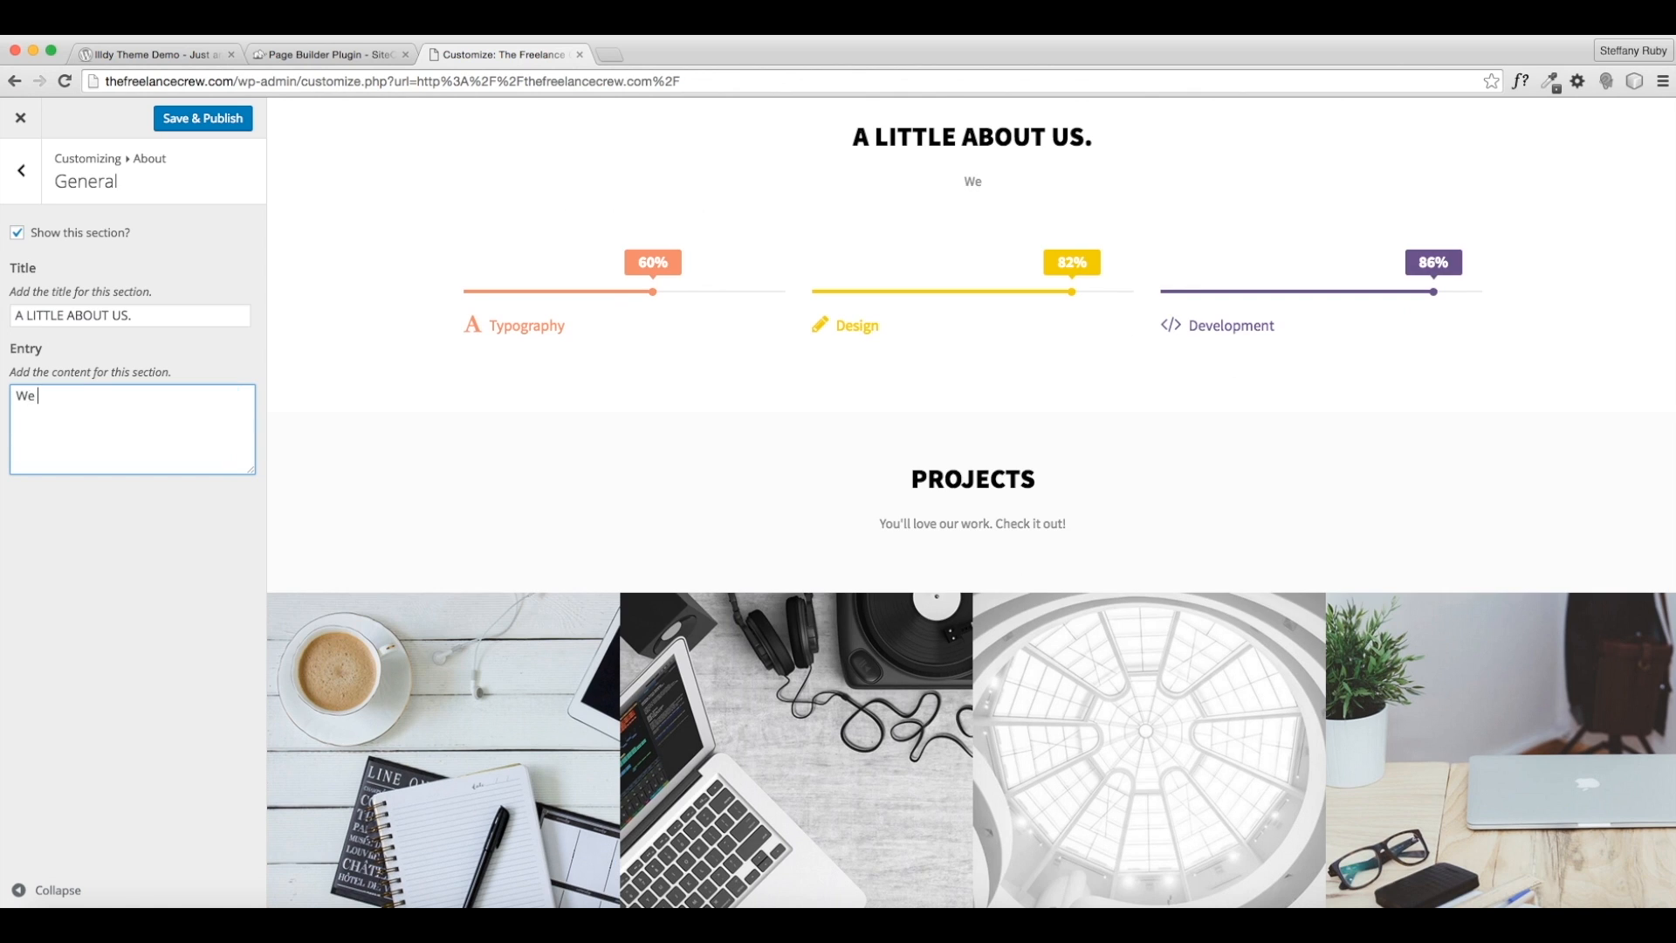
type("are a group of friends that love ")
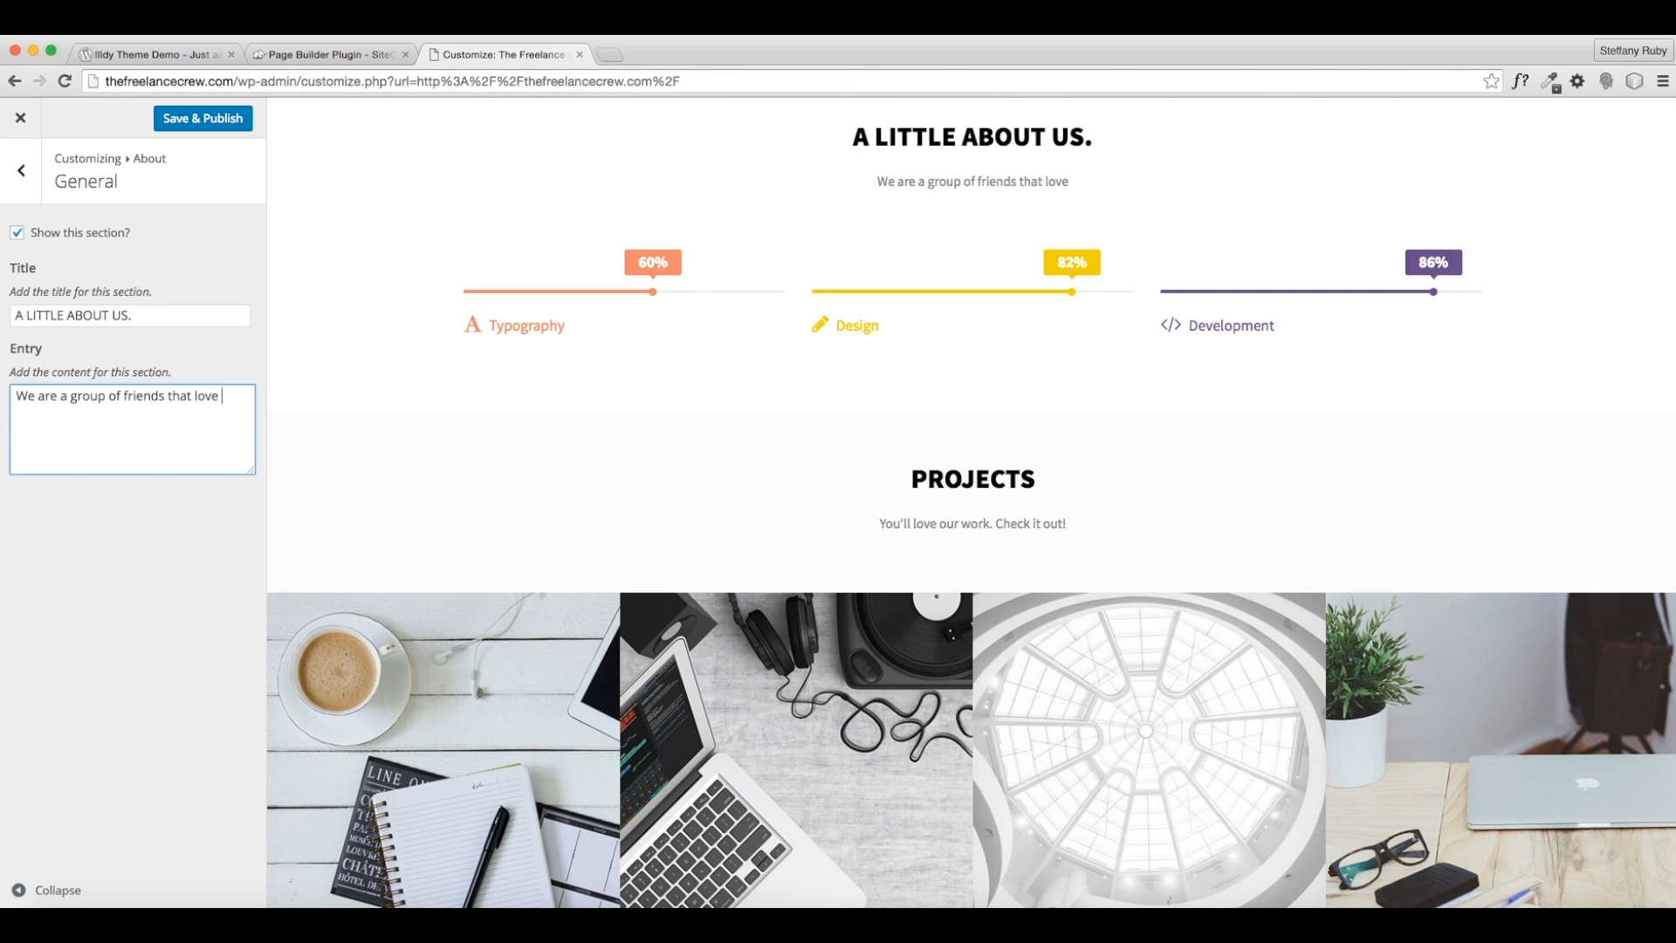
type("helping others sucee")
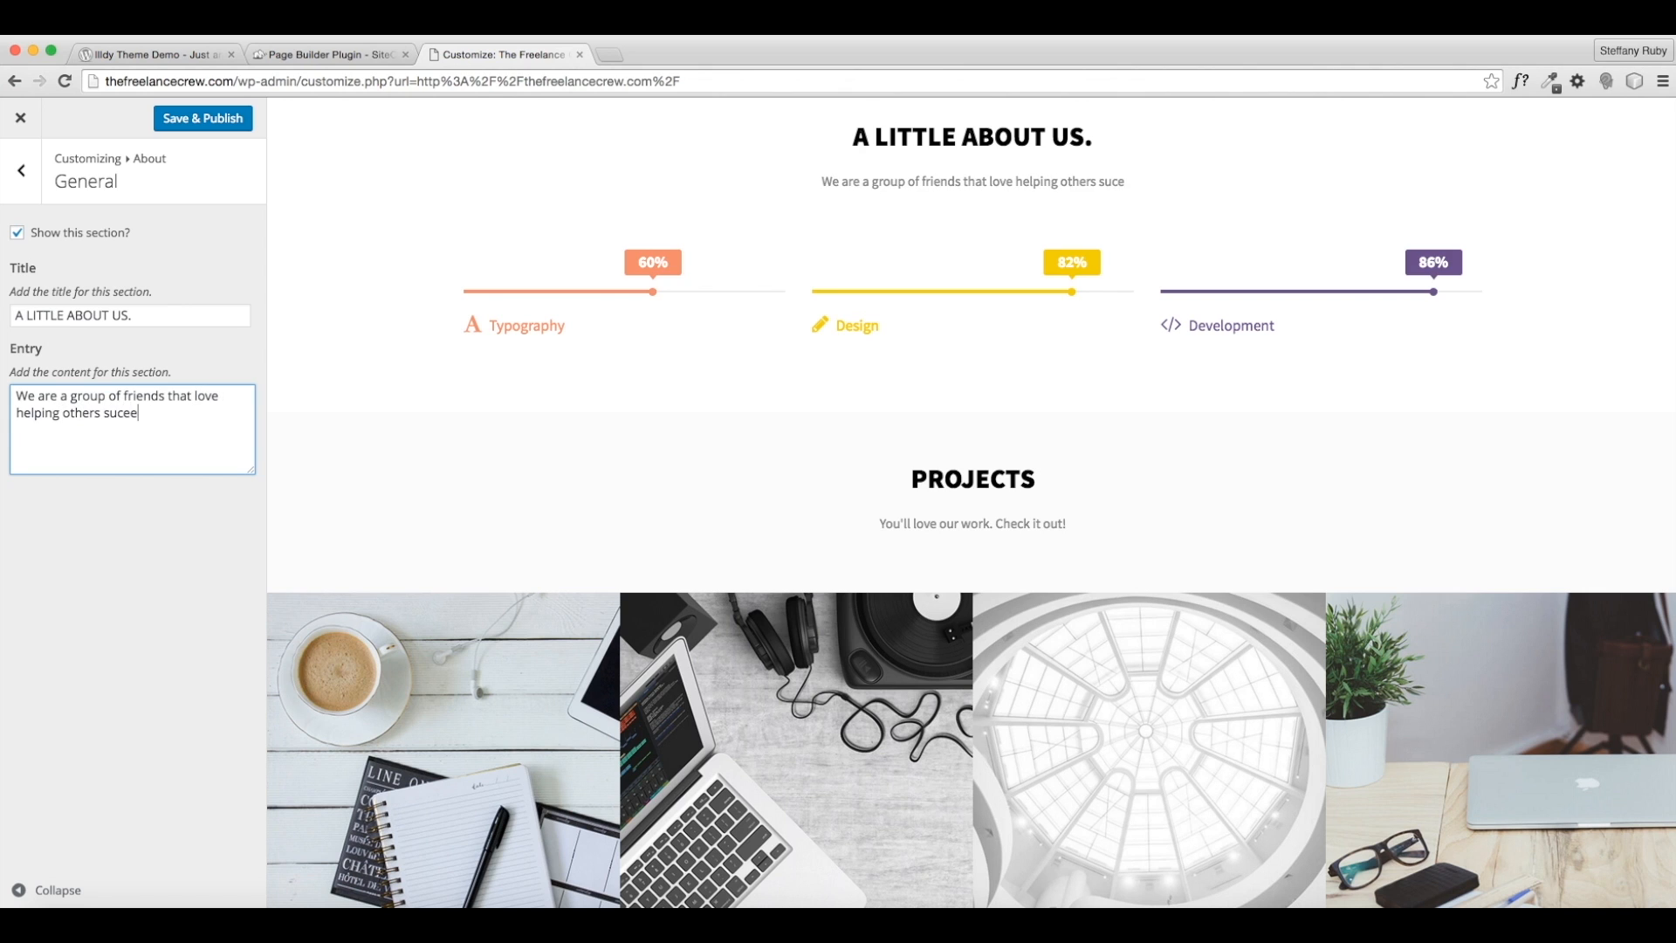
key("BackSpace")
key("BackSpace")
type("ceed. That")
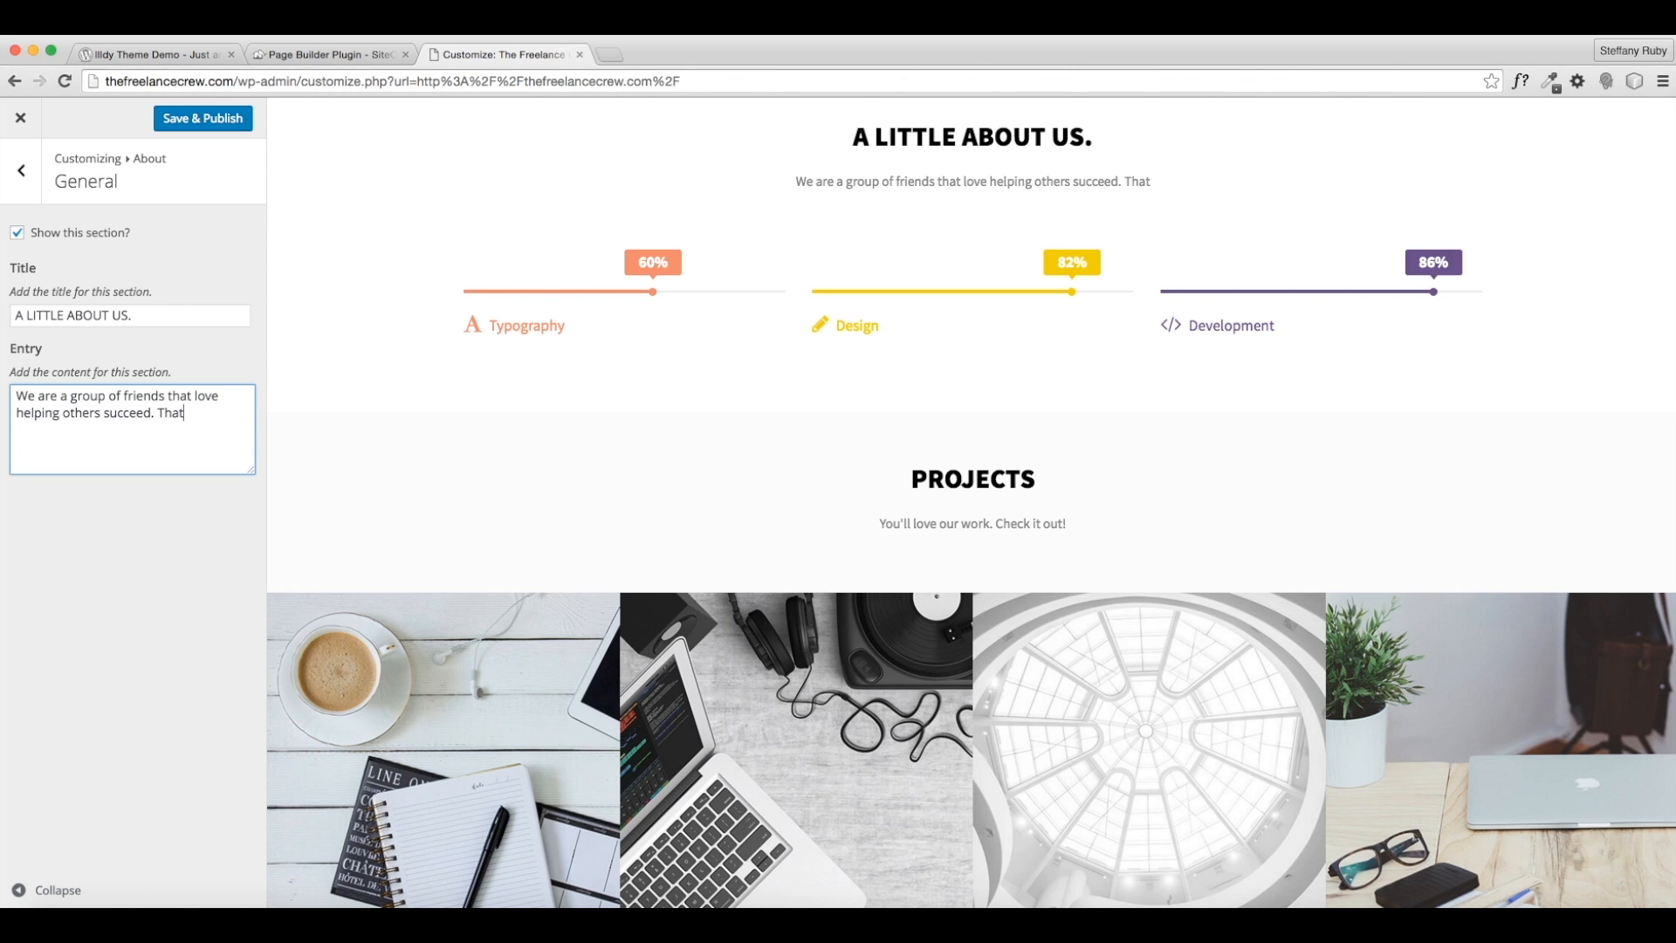
key("BackSpace")
key("BackSpace")
key("BackSpace")
key("BackSpace")
type("We have all ")
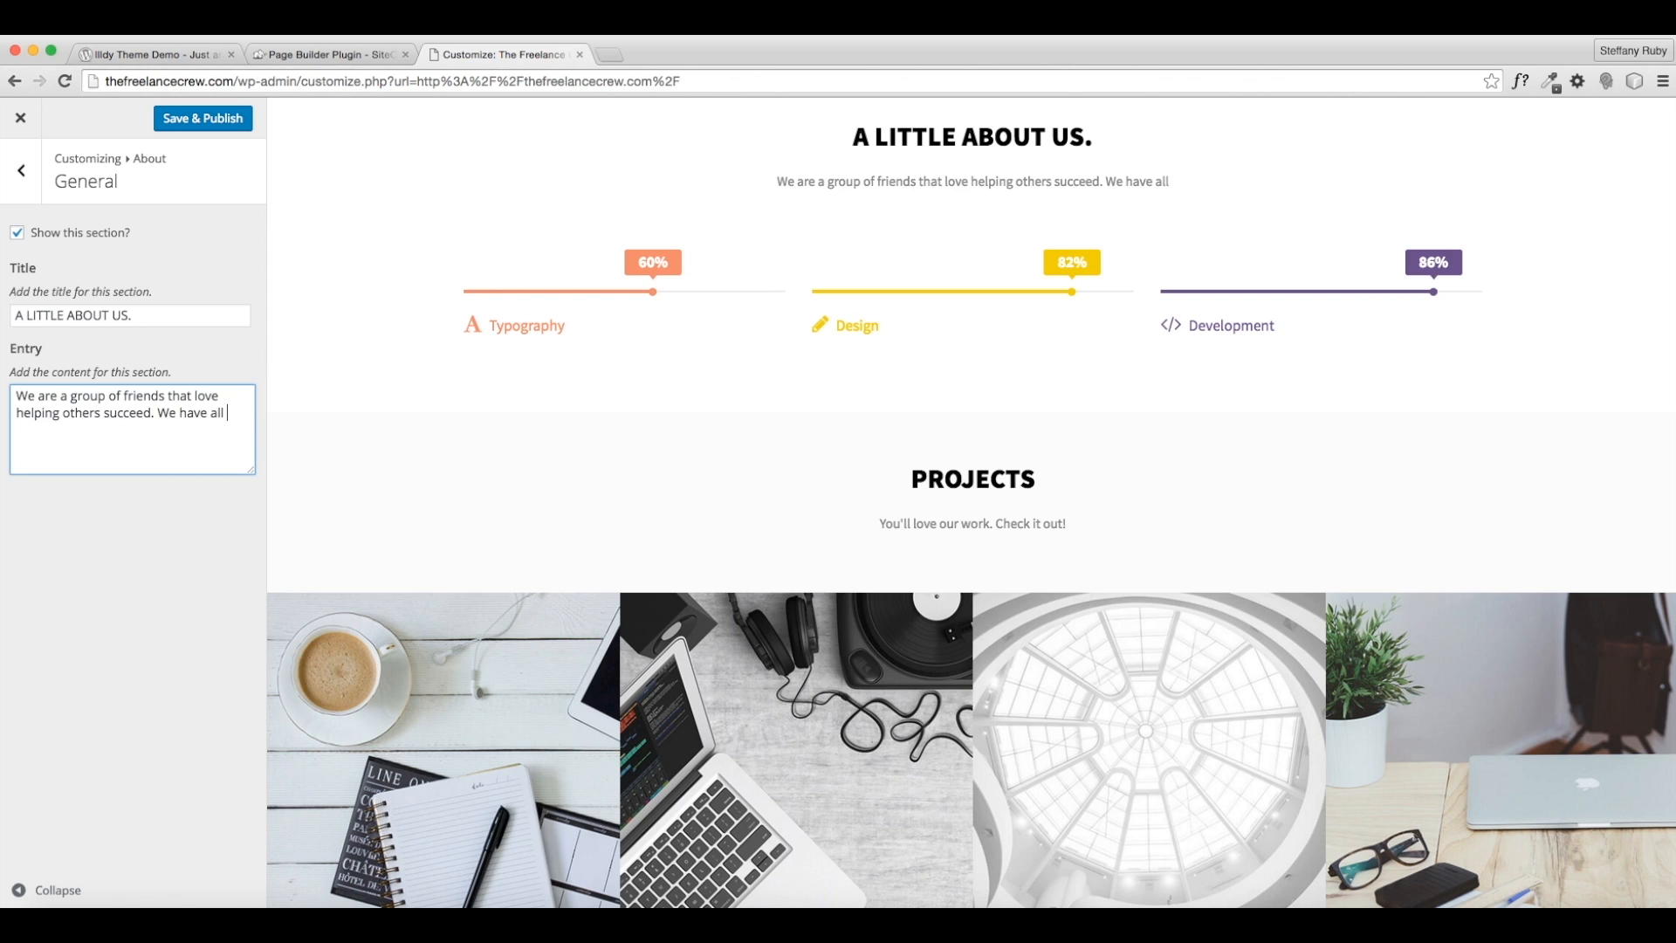
type("created succ")
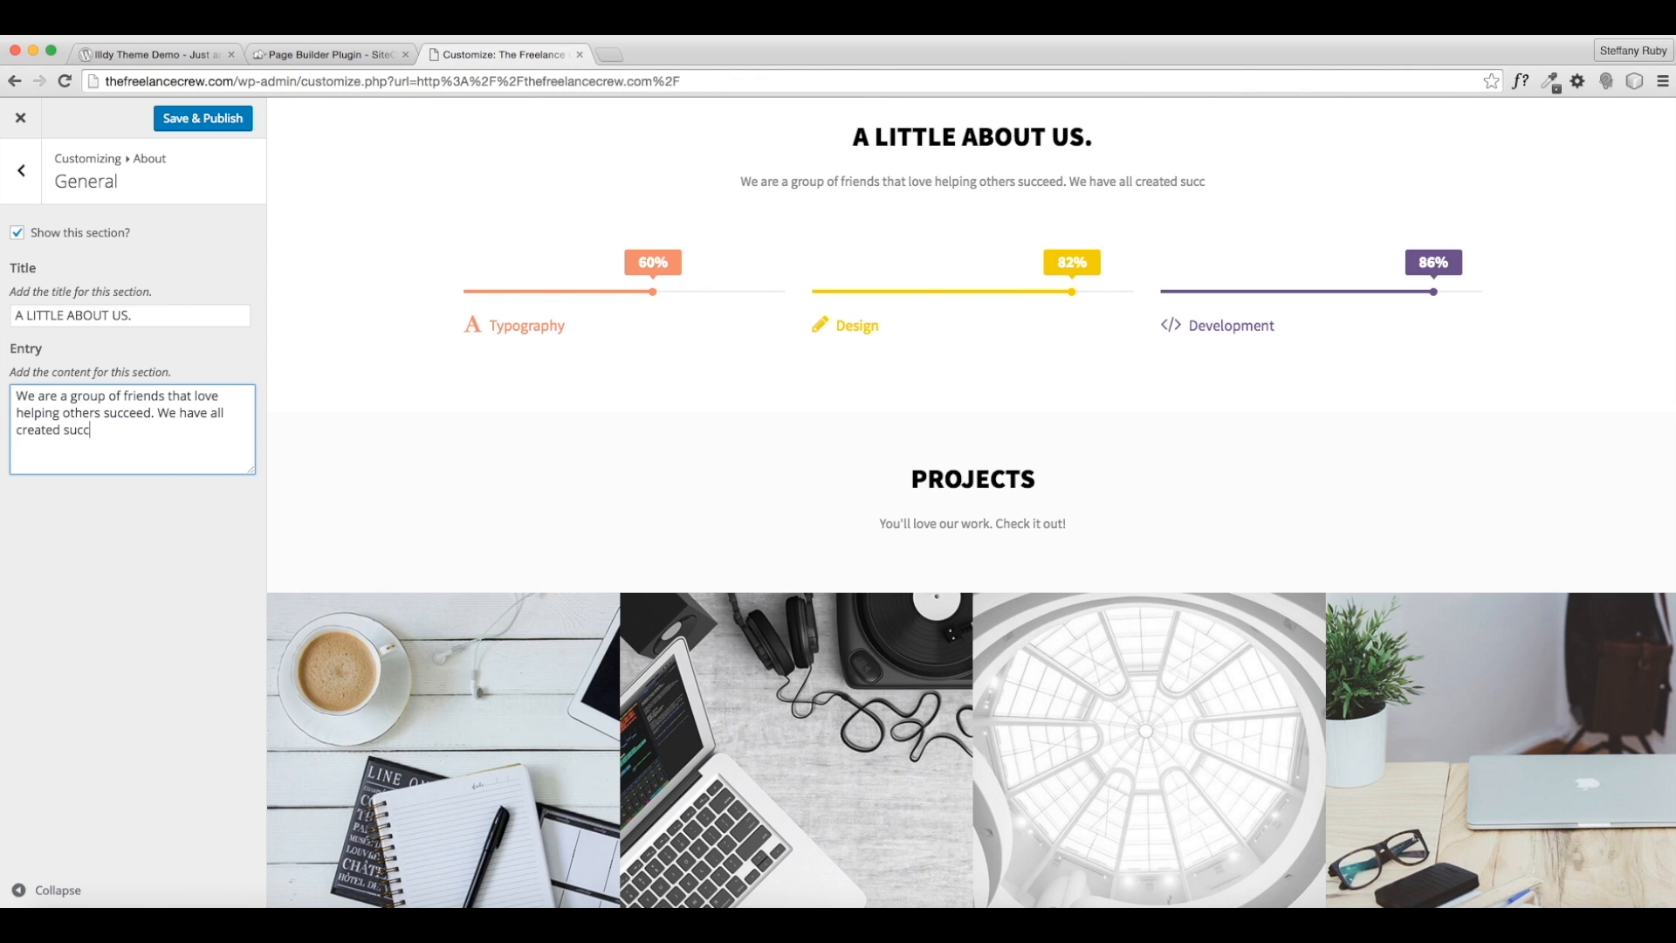
type("essful freelance")
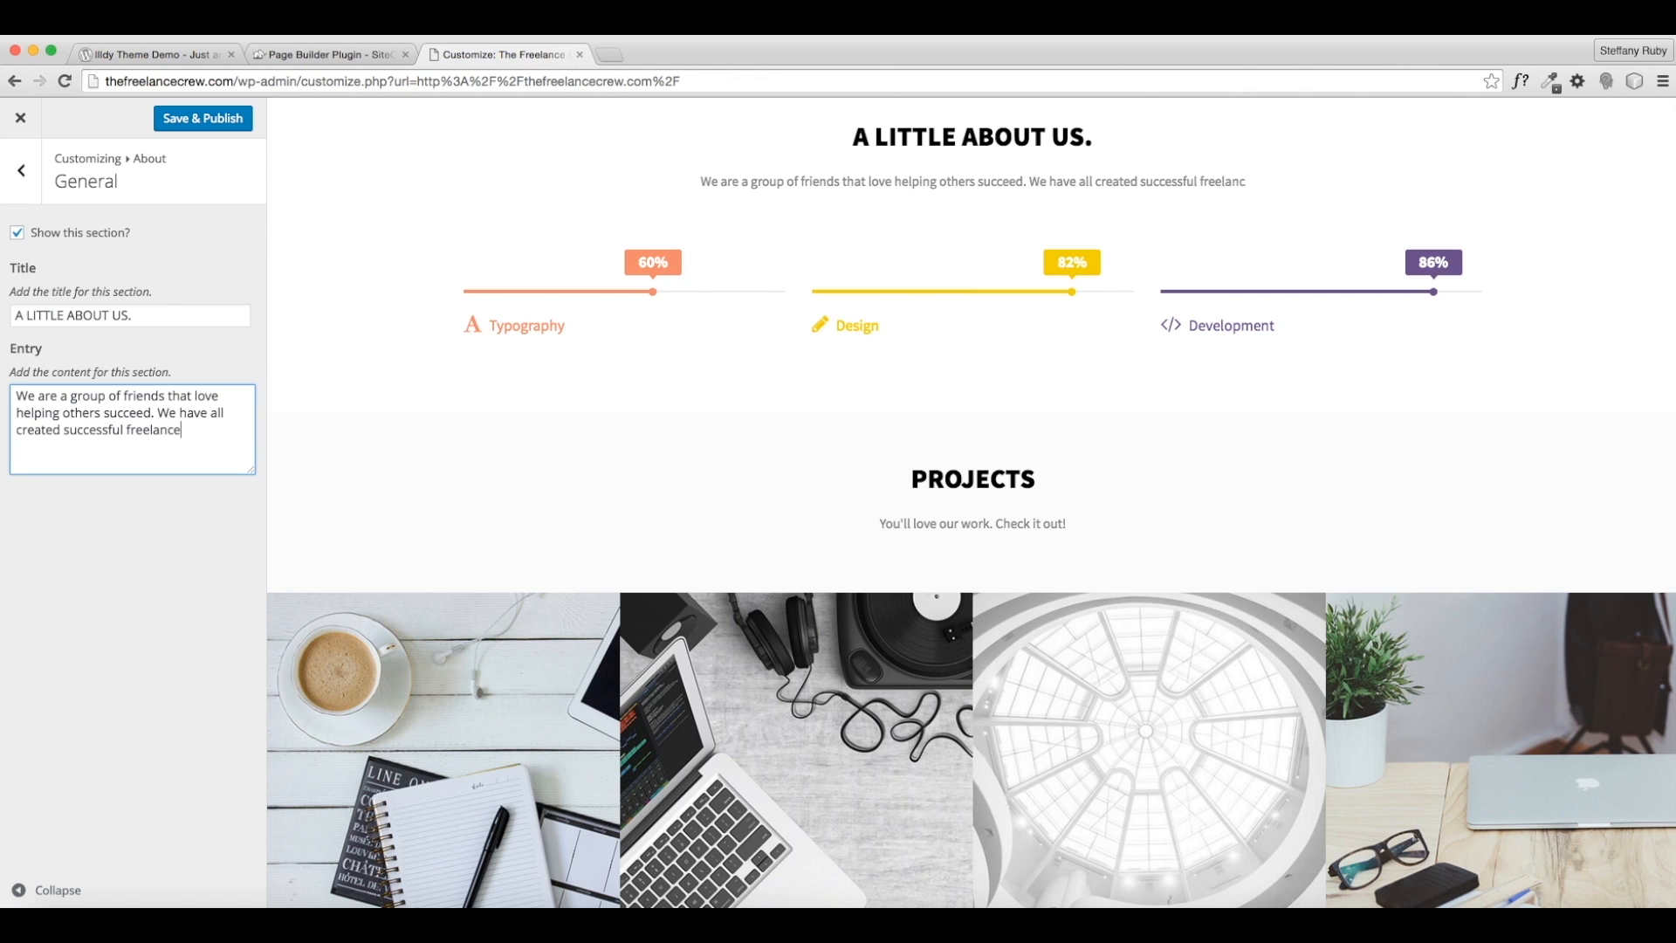
type(" businesses in many areas of")
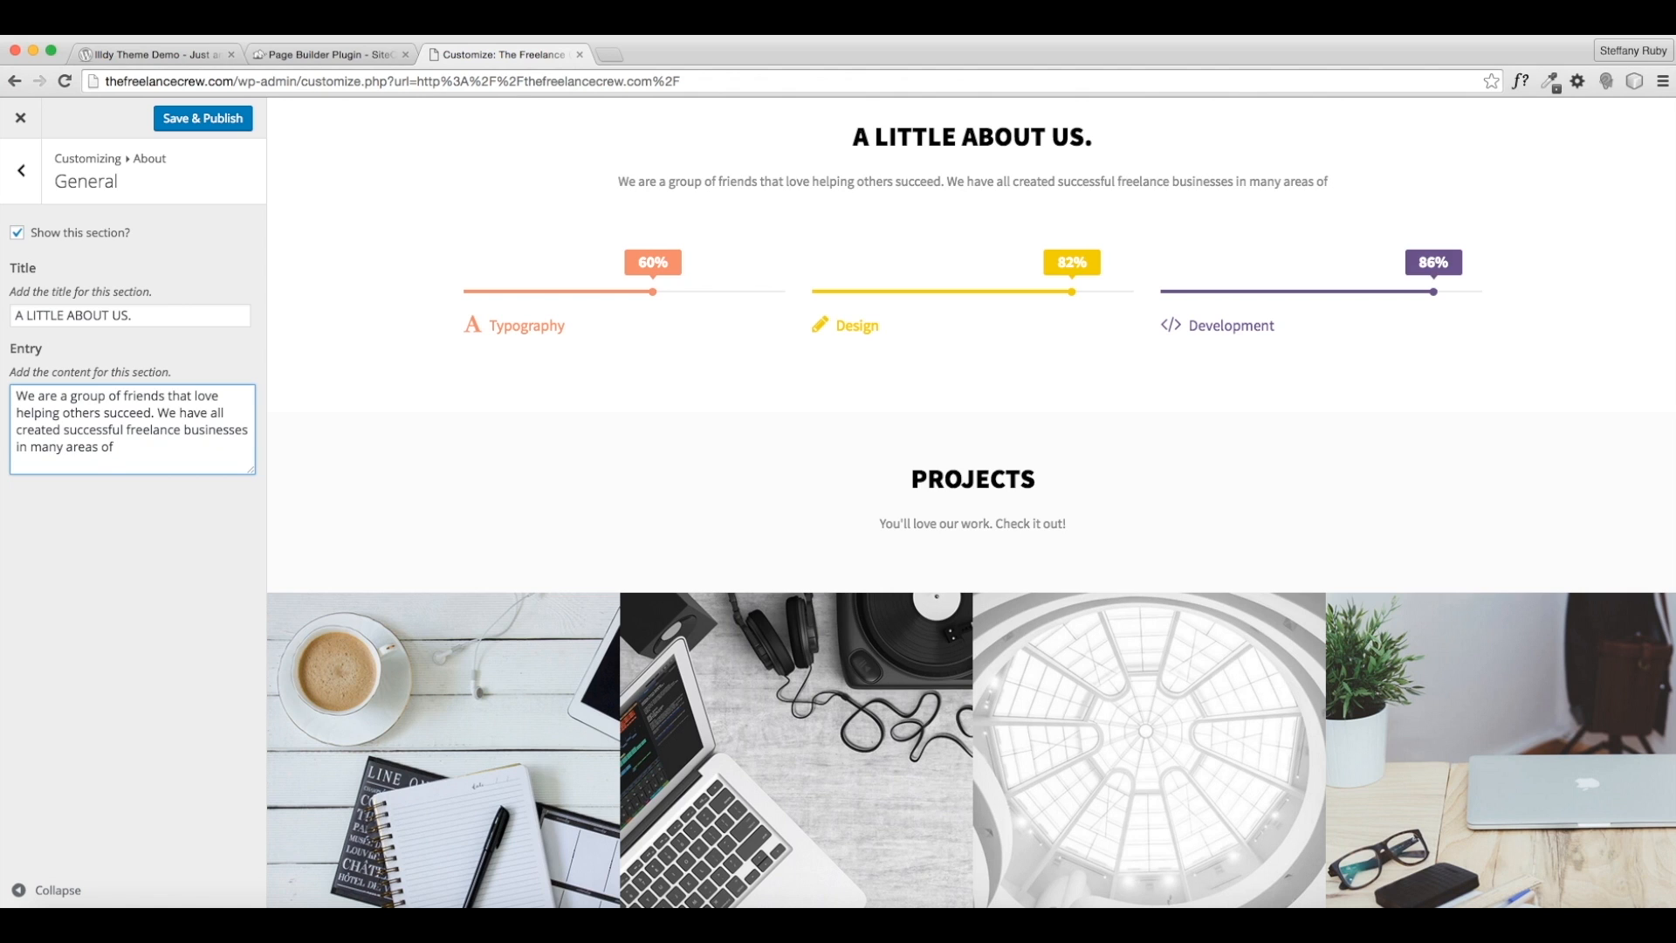
key("BackSpace")
key("BackSpace")
key("BackSpace")
key("BackSpace")
key("BackSpace")
key("BackSpace")
key("BackSpace")
key("BackSpace")
key("BackSpace")
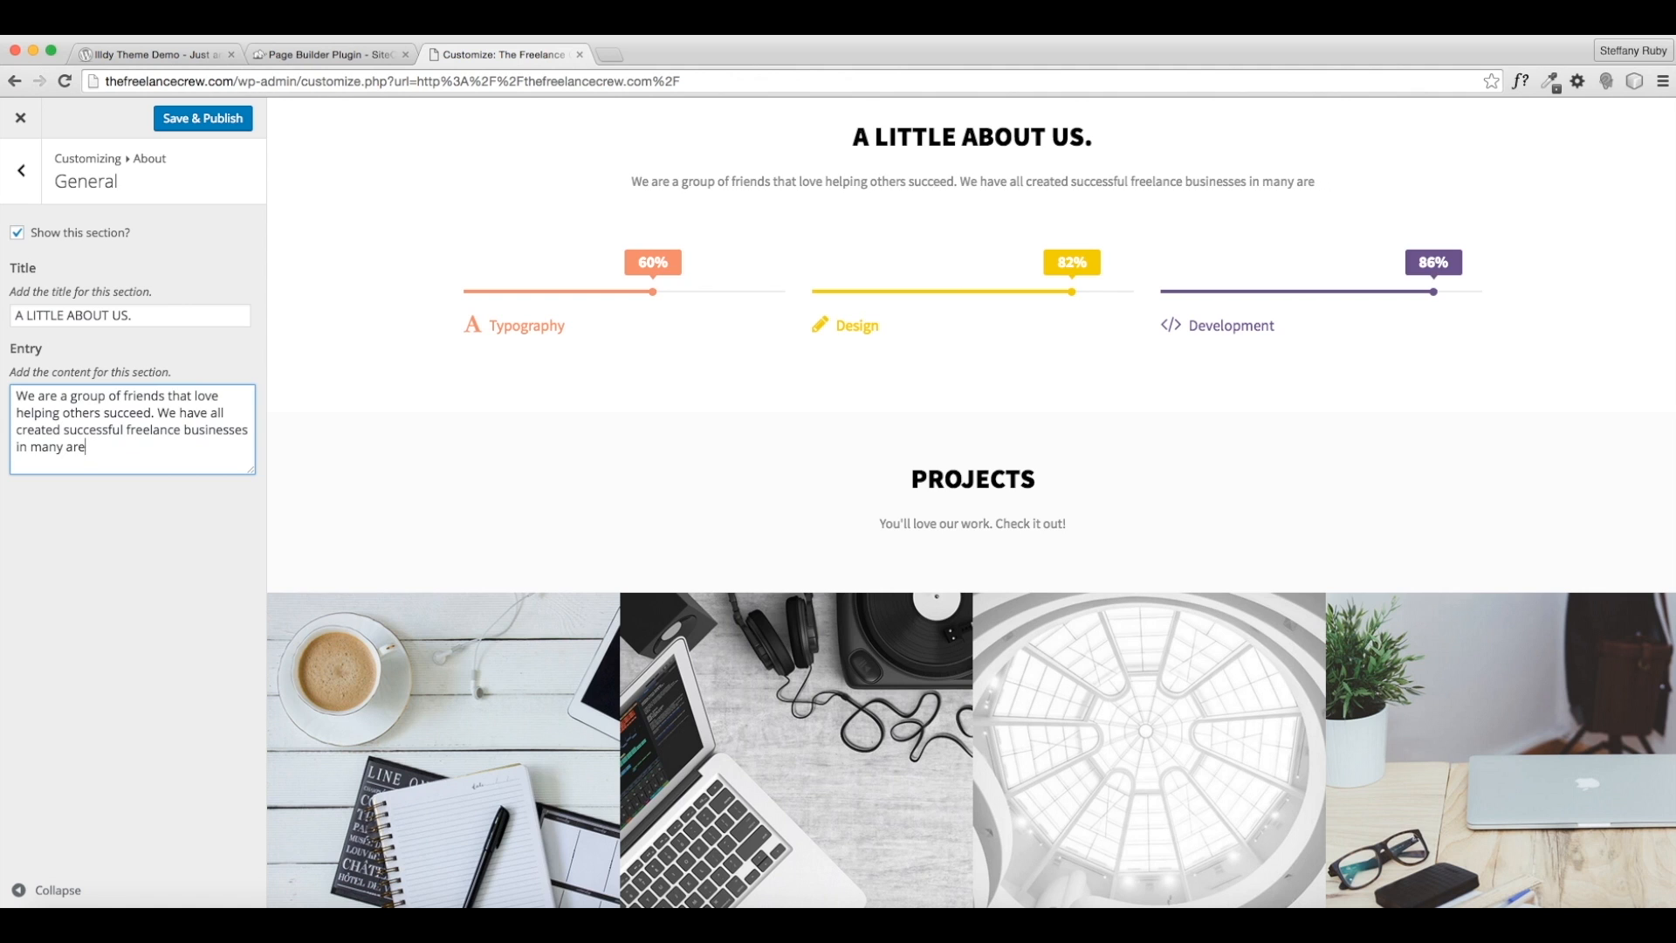
type("different f")
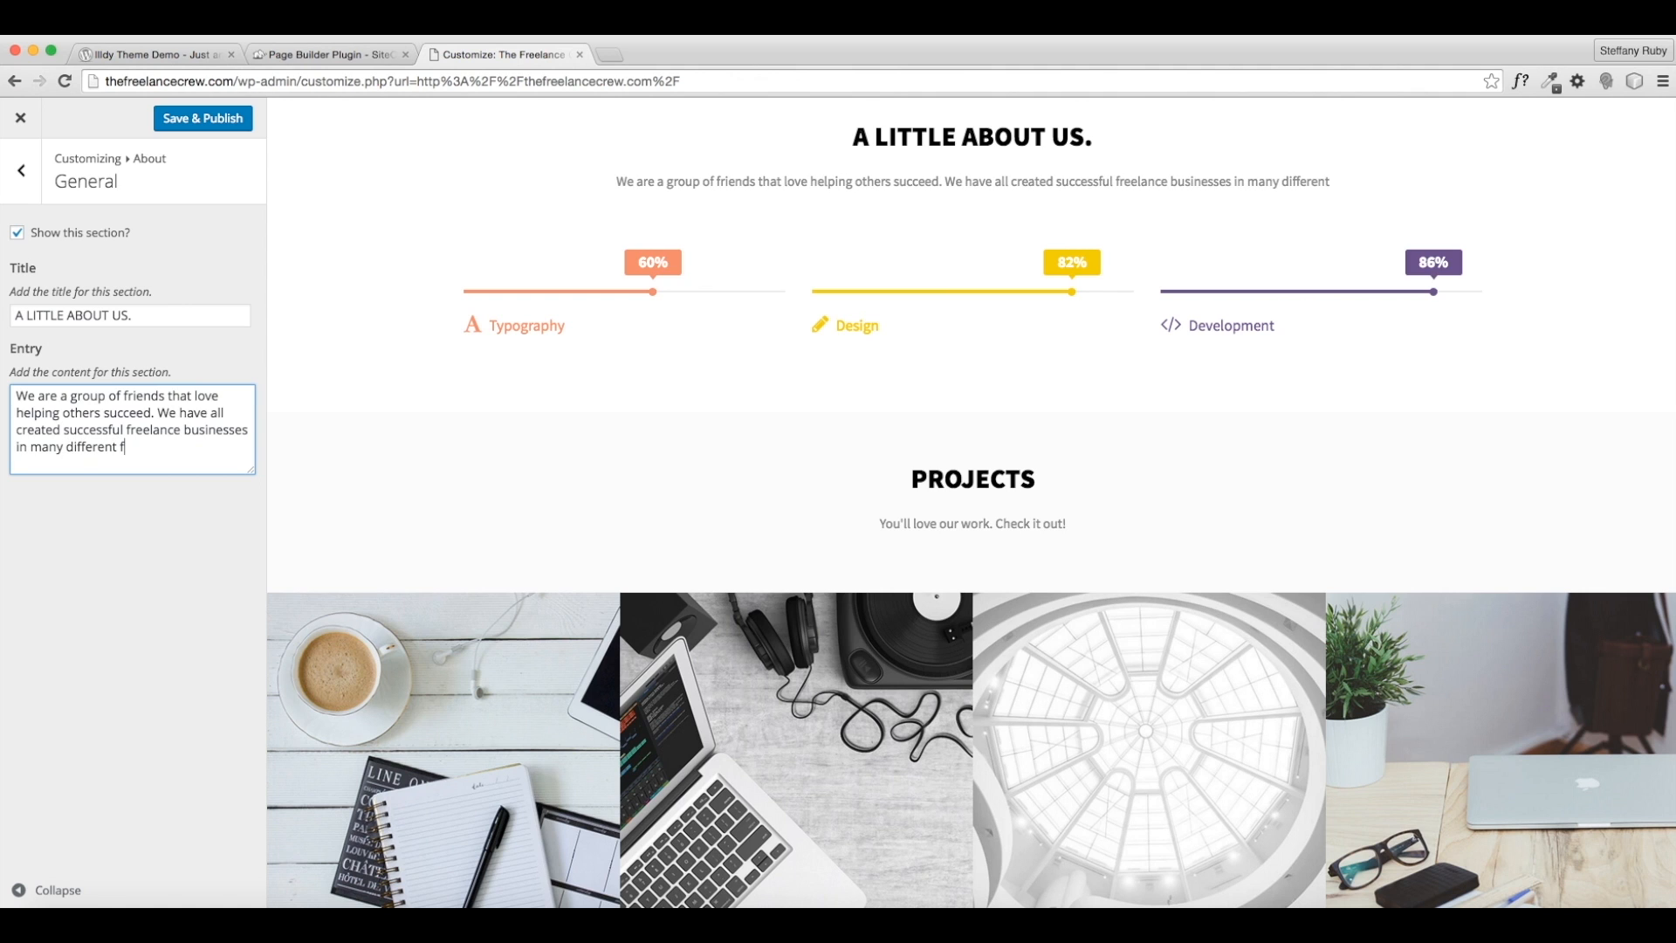
type("ields, and would like to help others create their own. Thats wh")
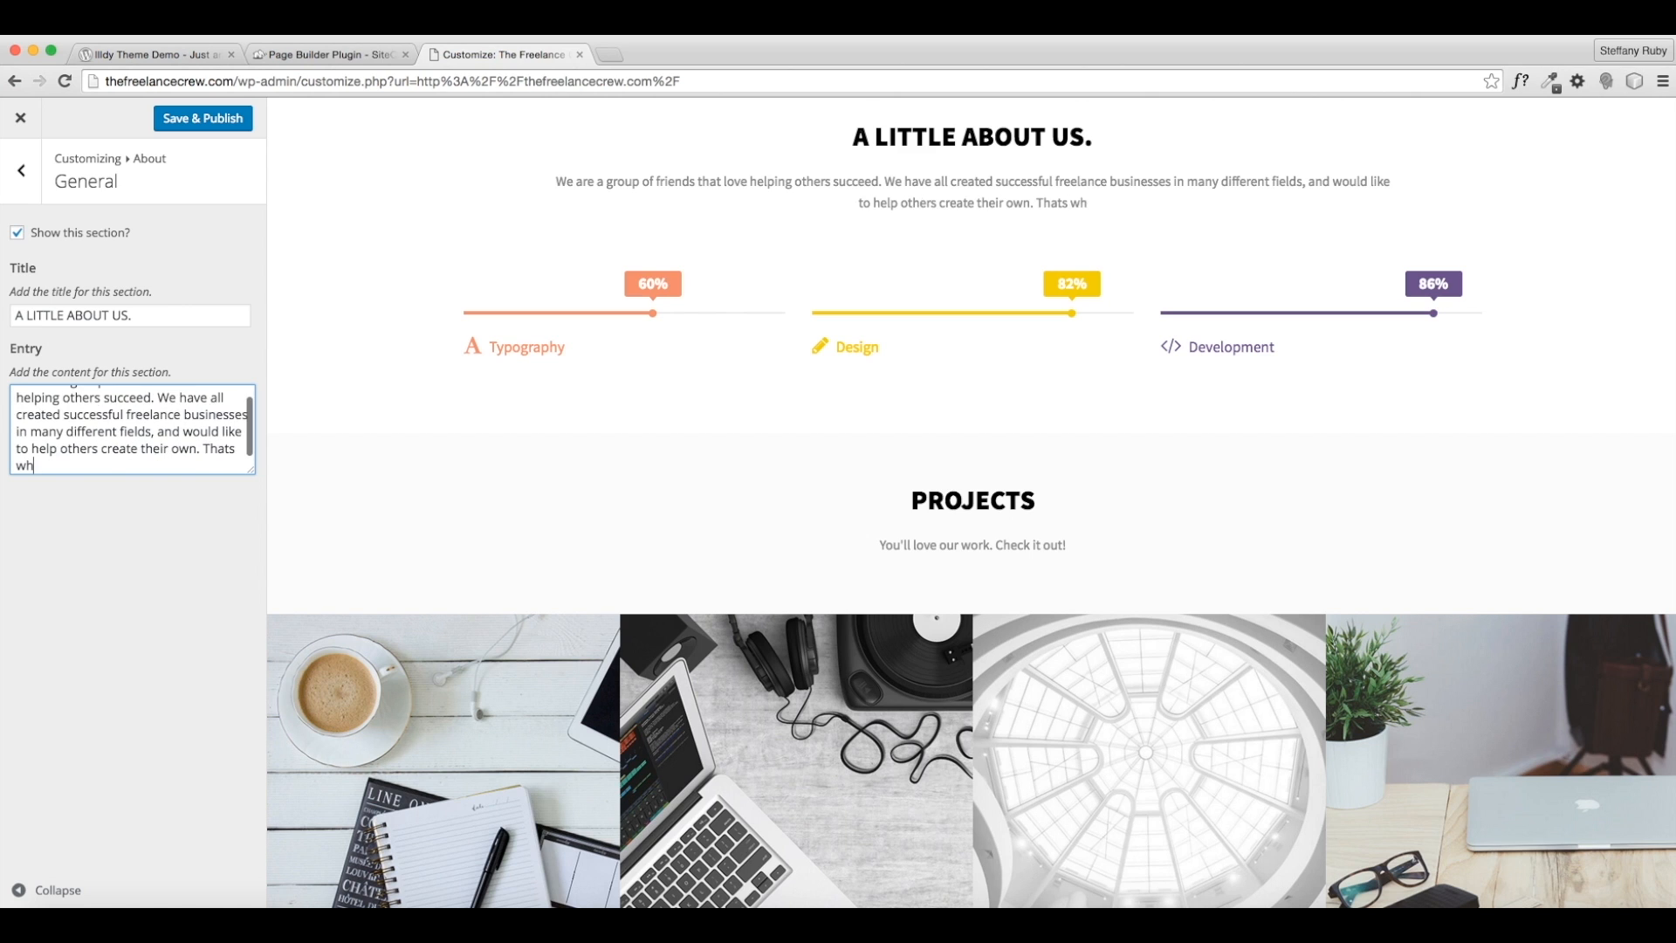
key("BackSpace")
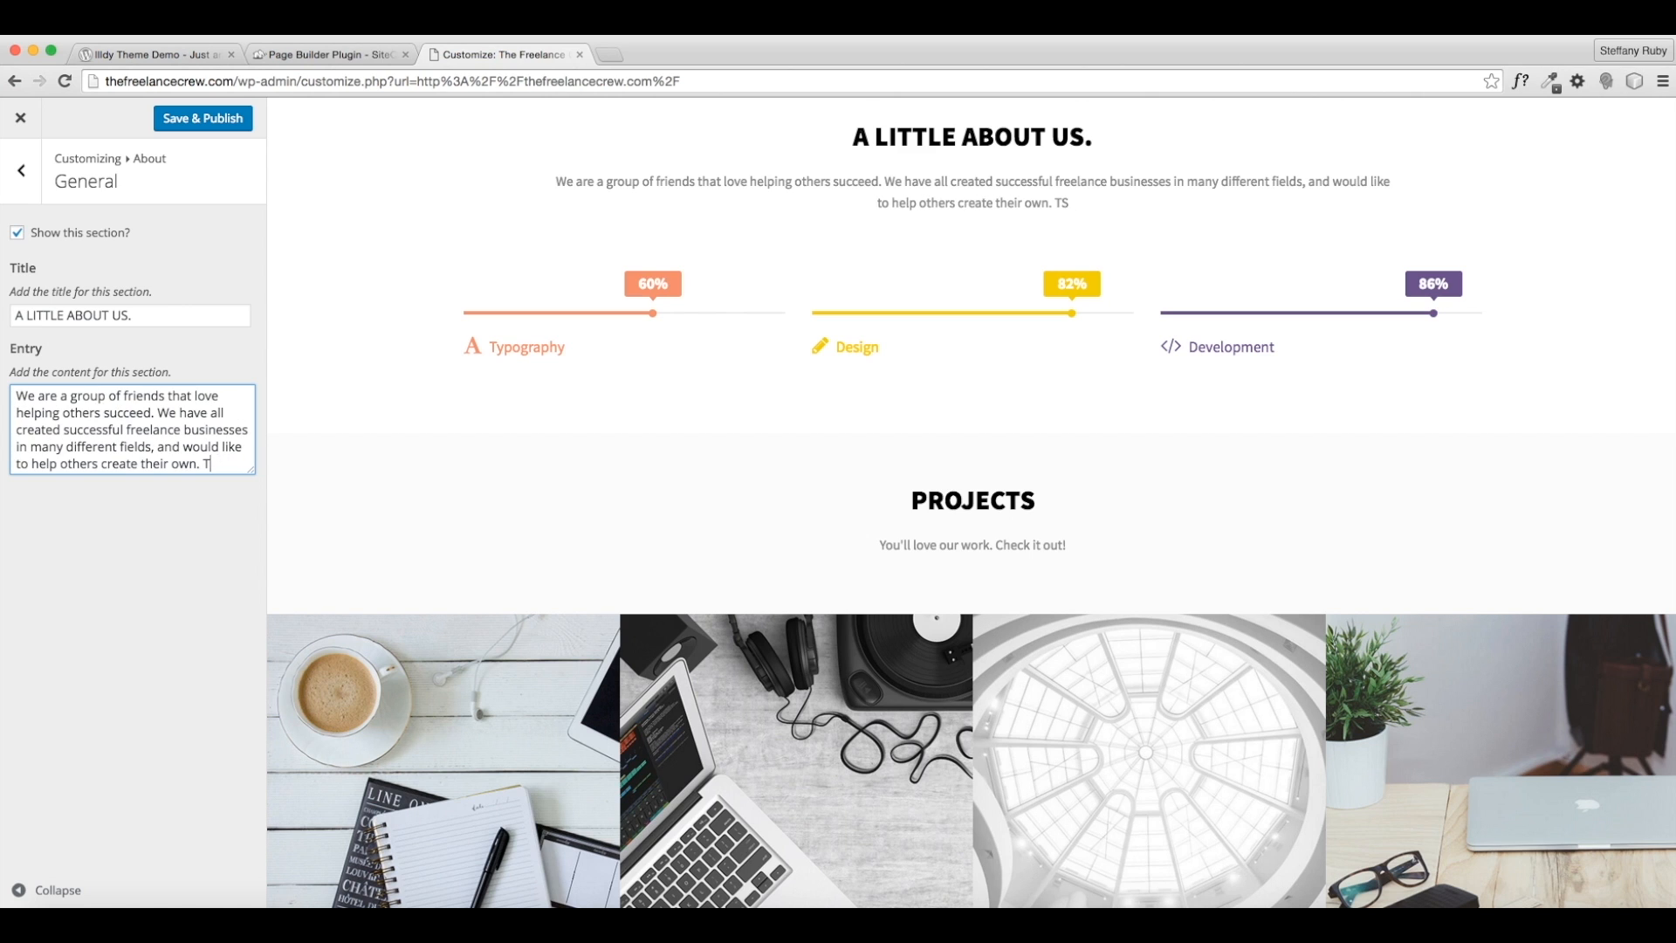
type("ot our crew together a")
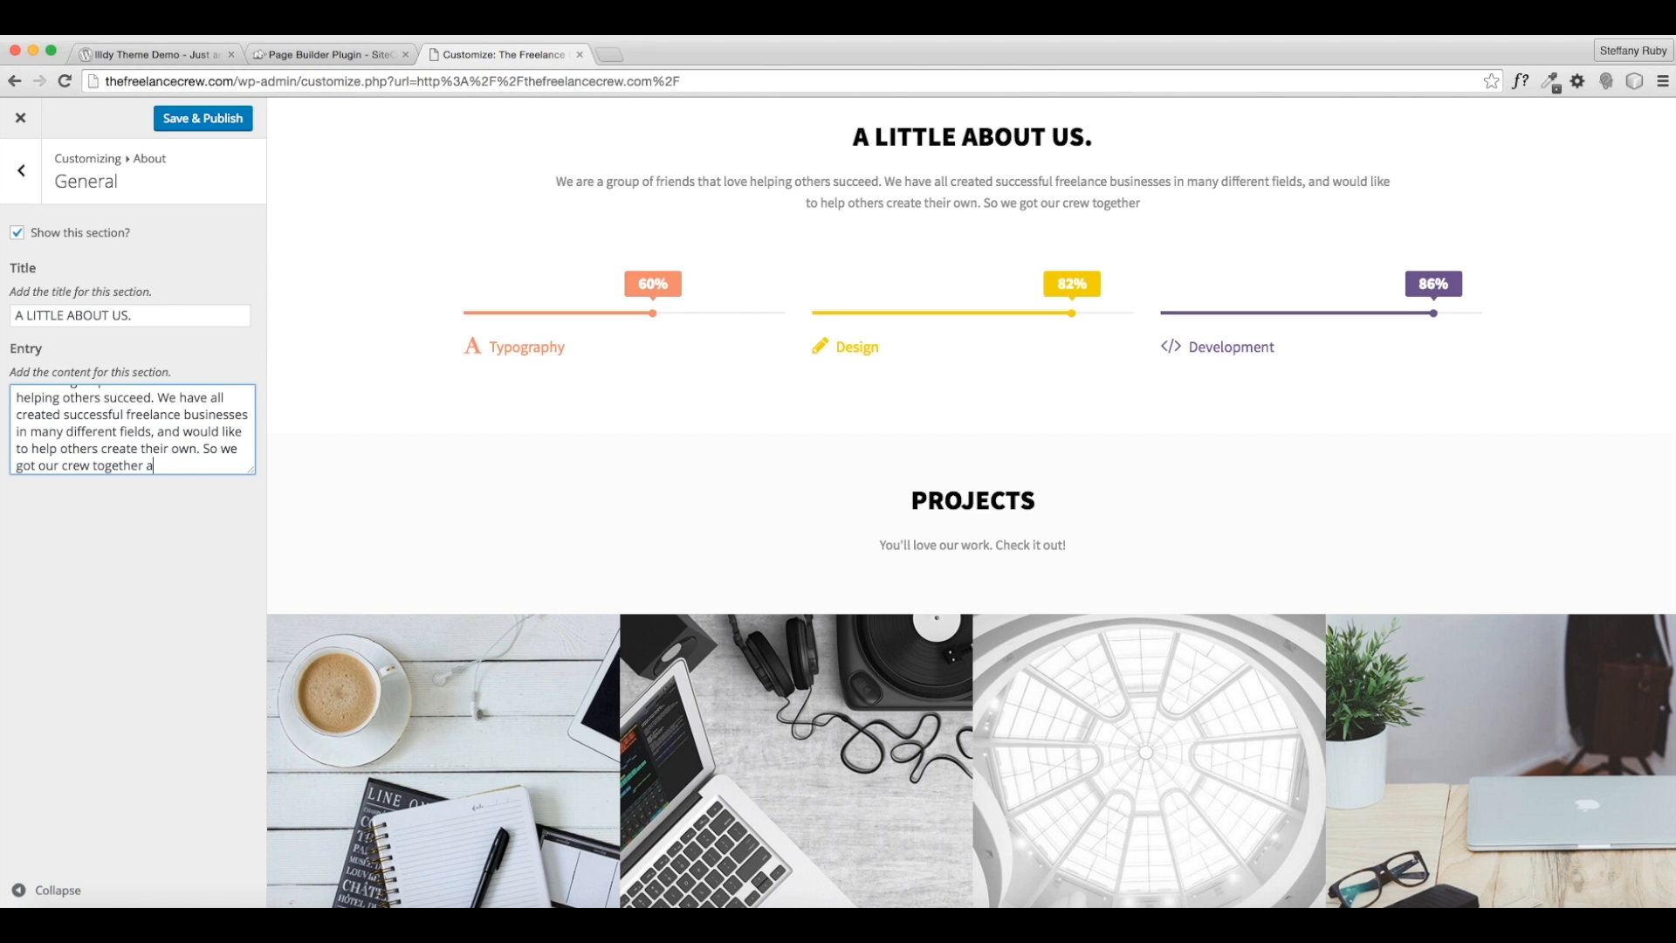
type("nd started ")
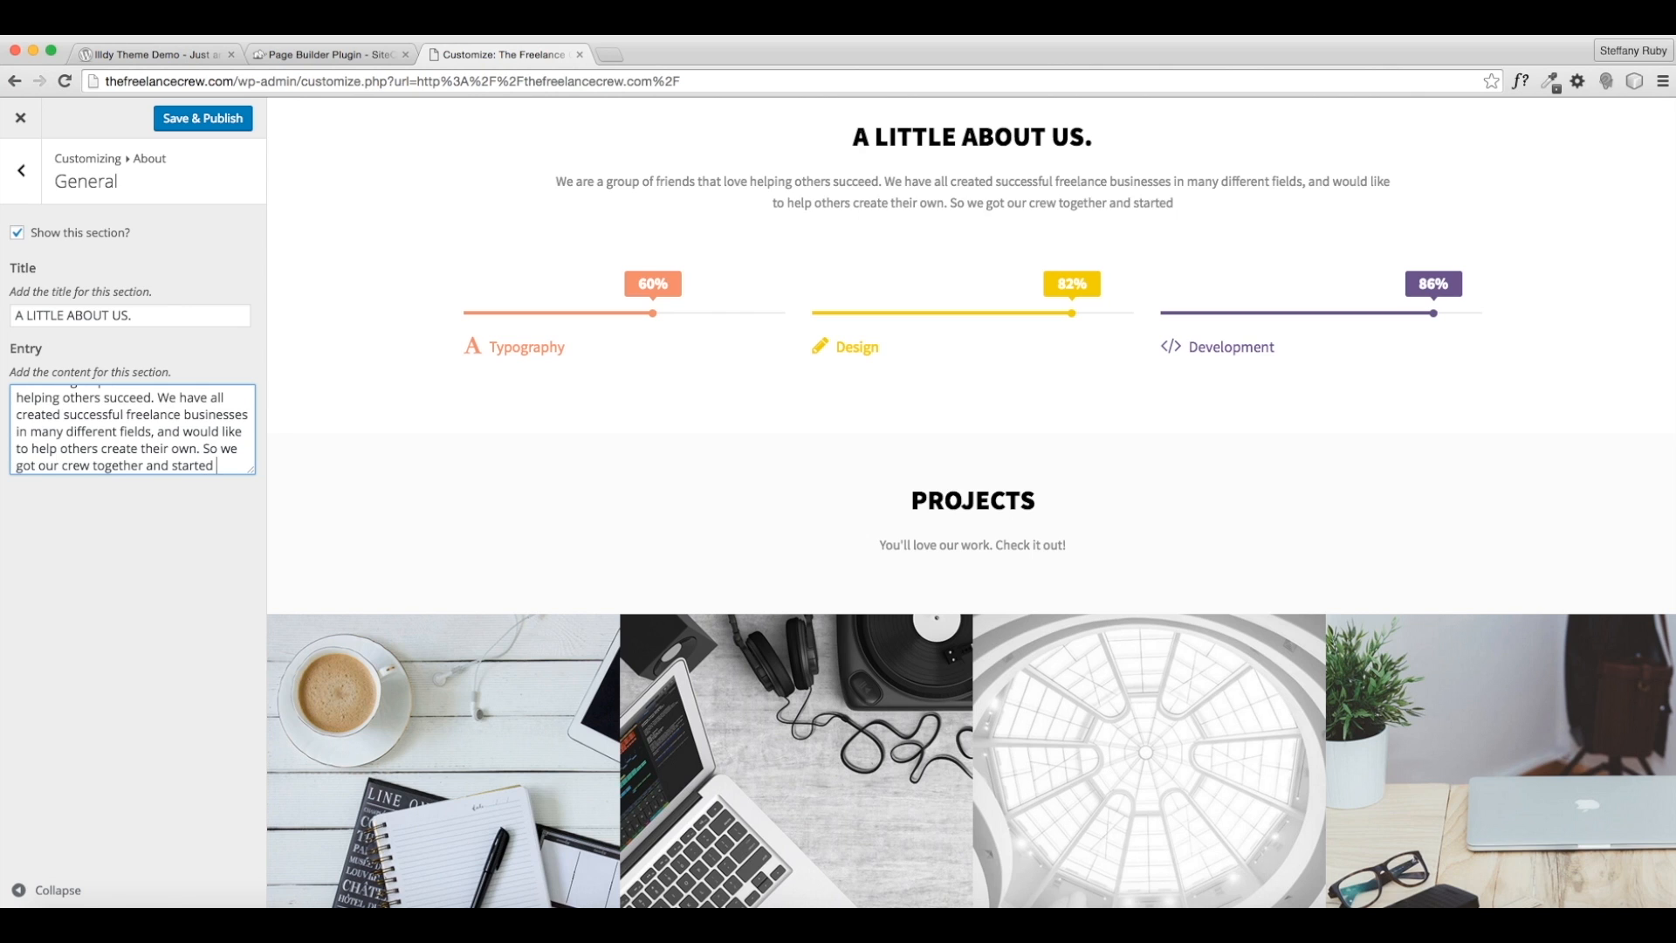
type("The Fr")
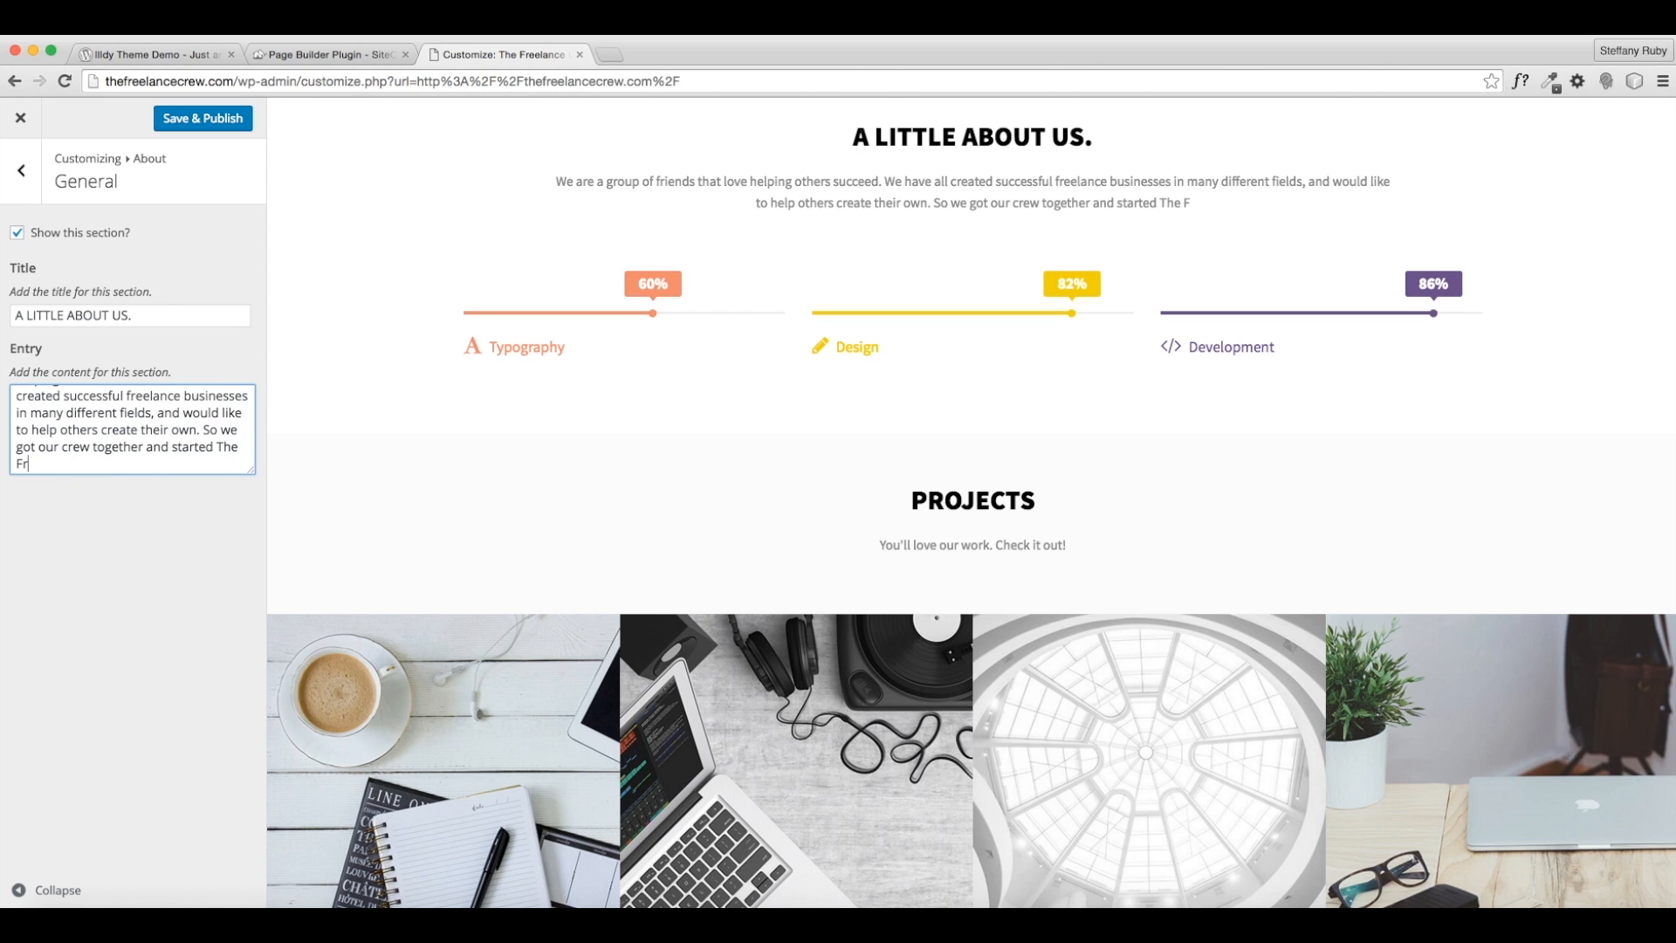
type("eelance Crew.")
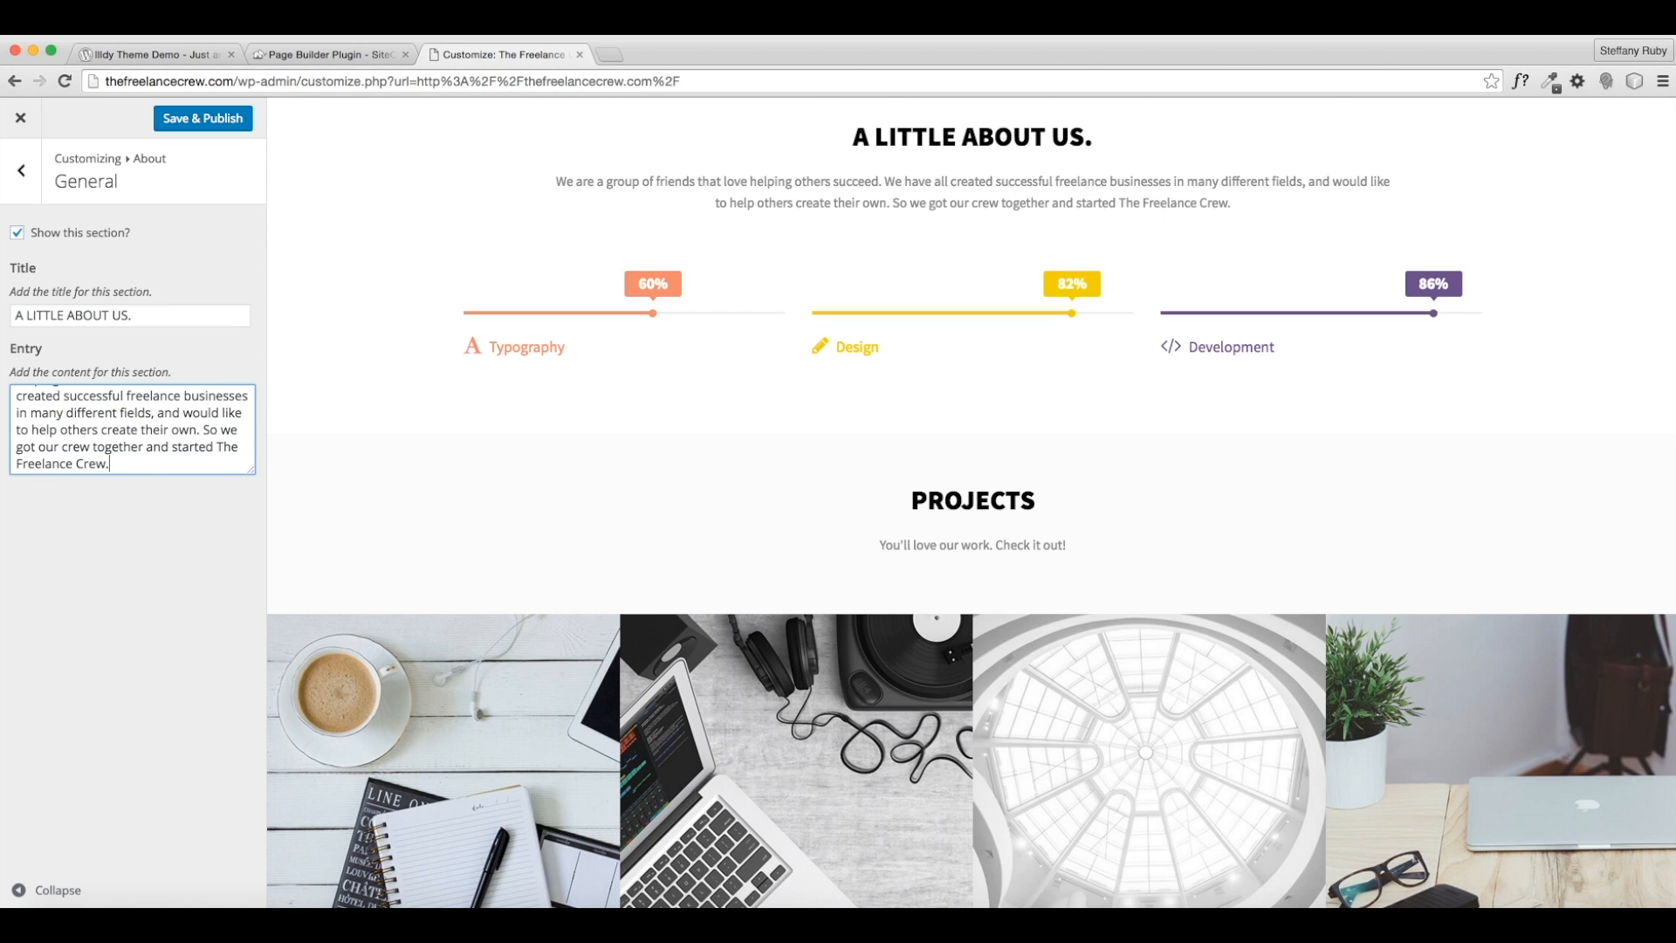
type(" Welcome to ")
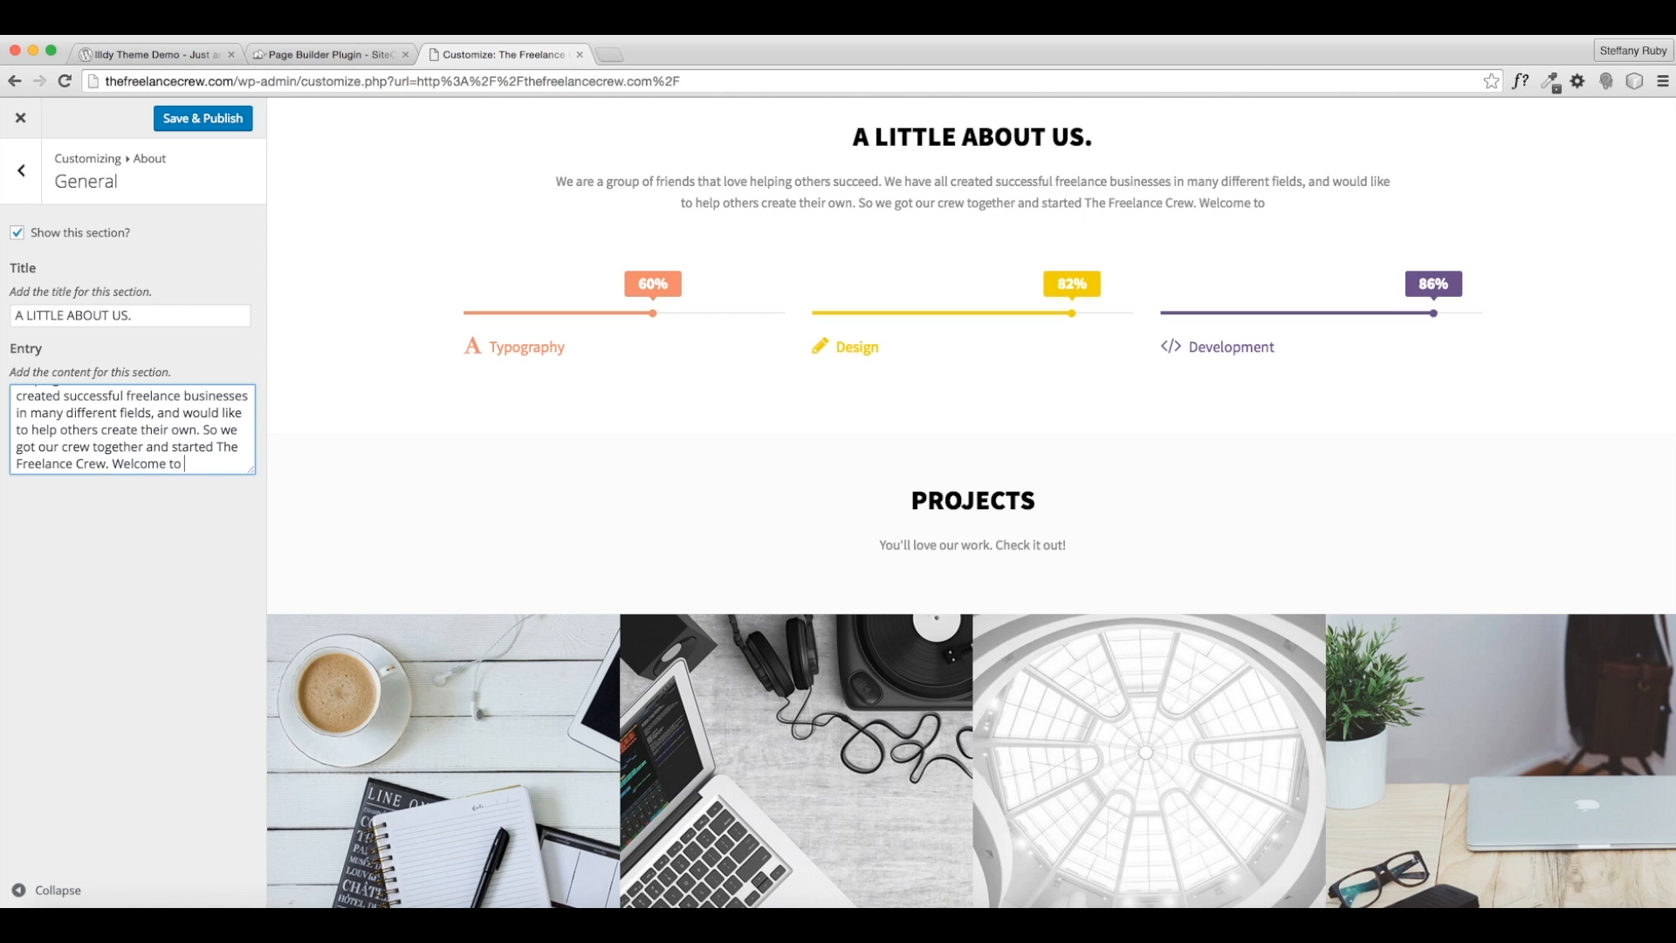
type("our website.")
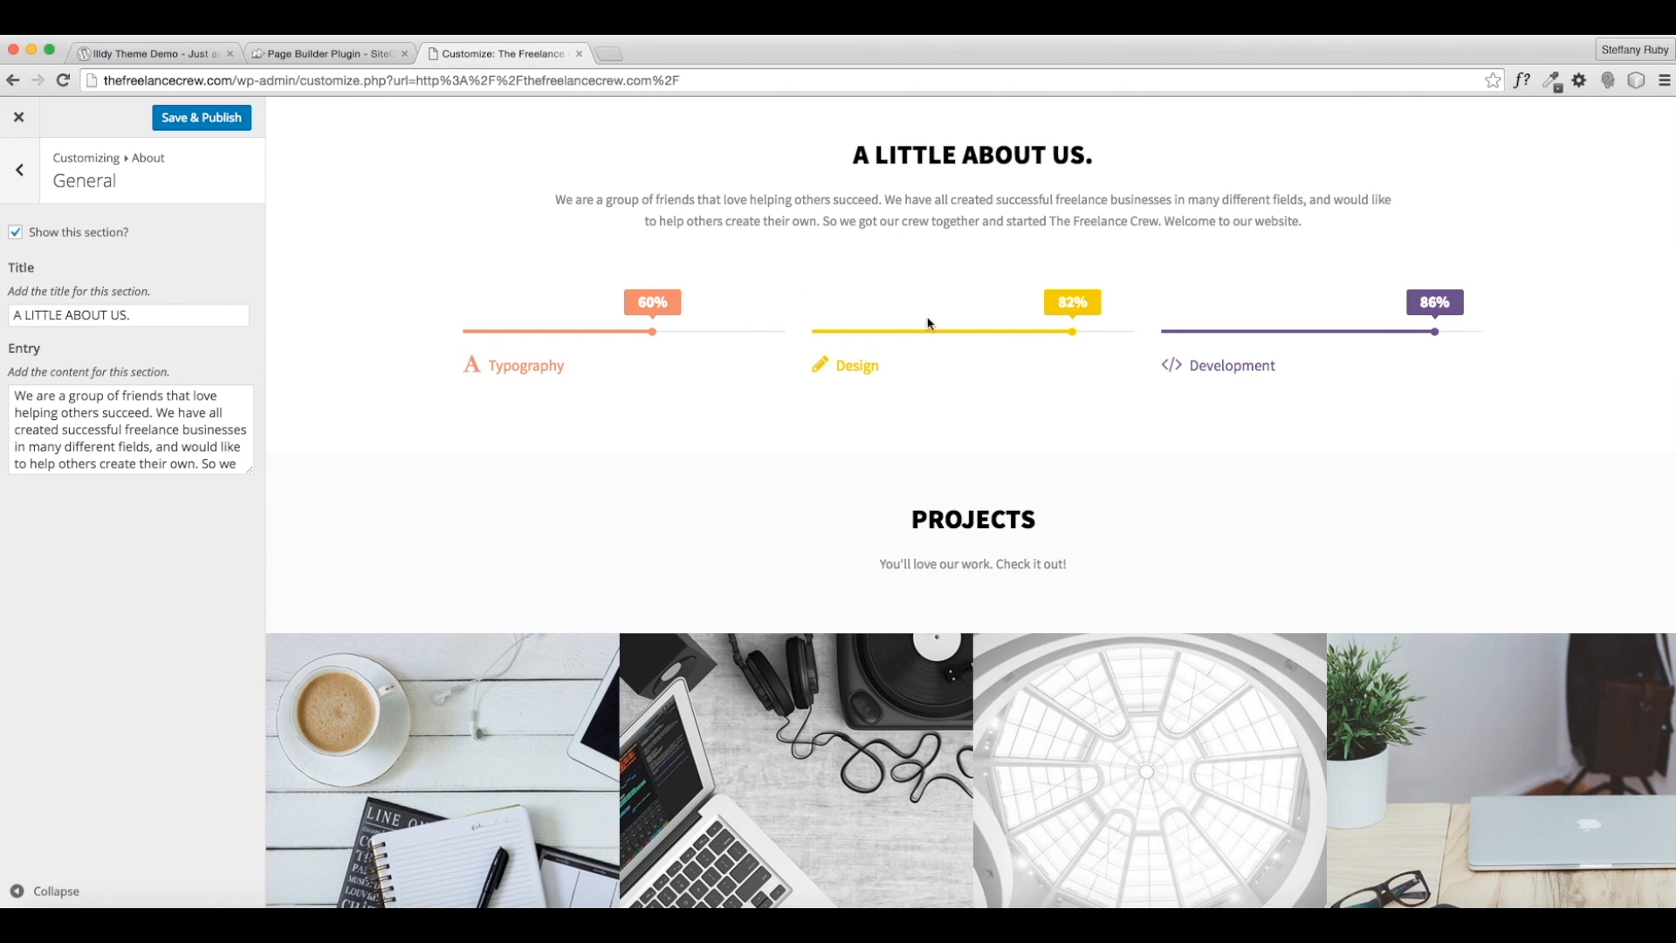
scroll(491, 319, "down", 1)
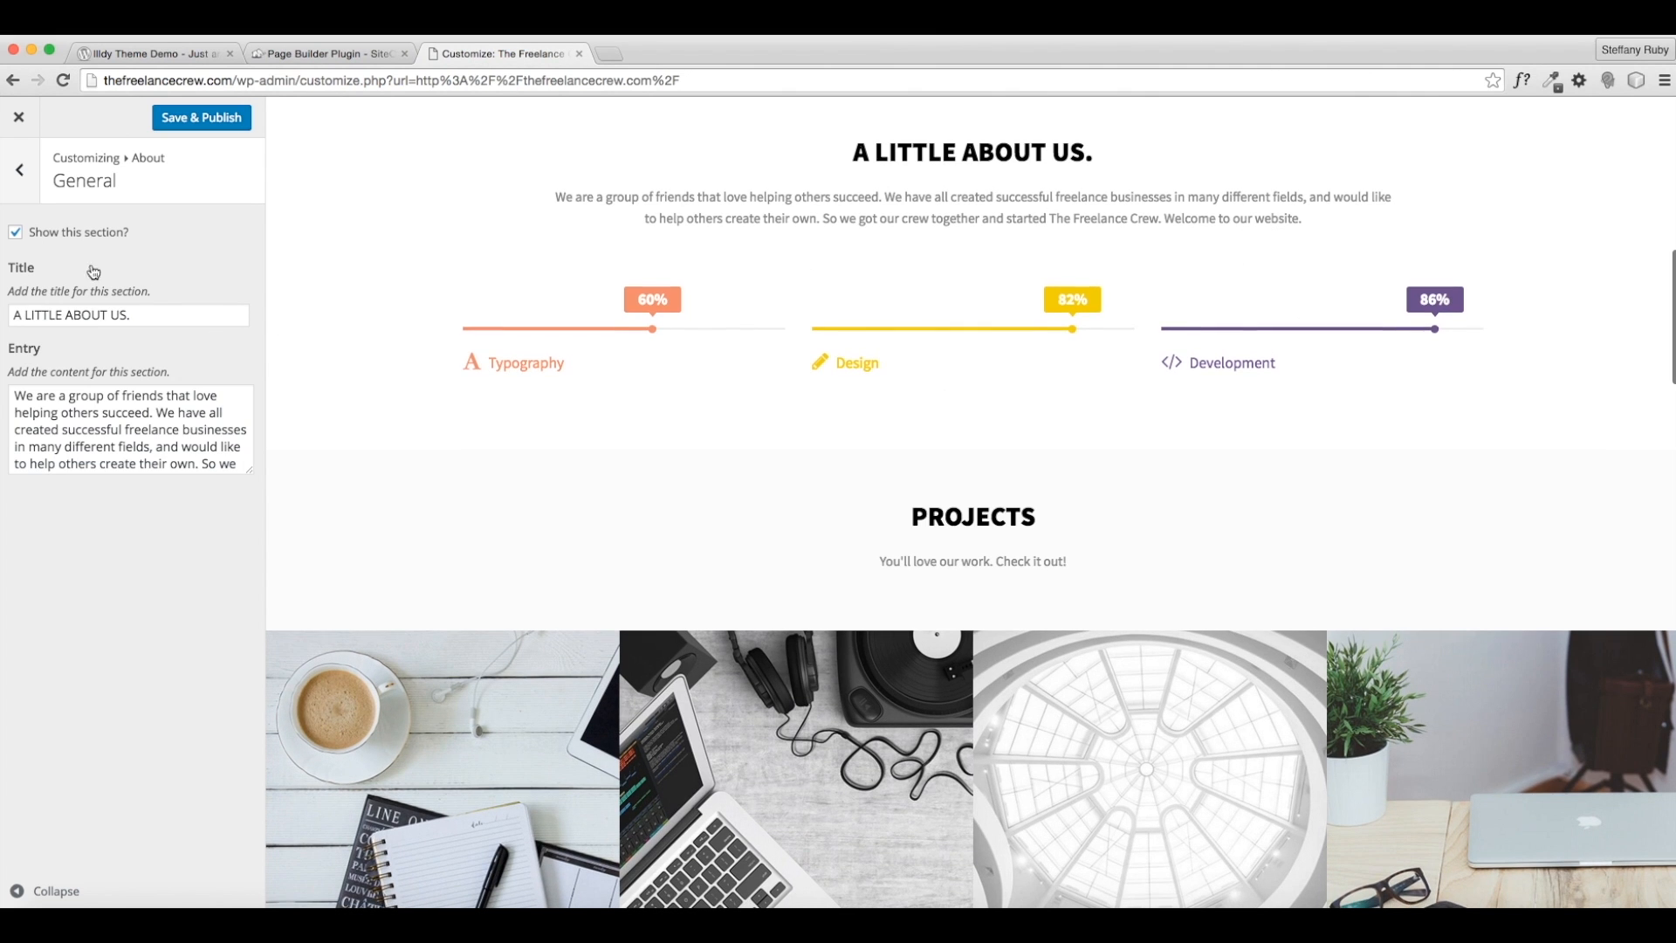
left_click(18, 171)
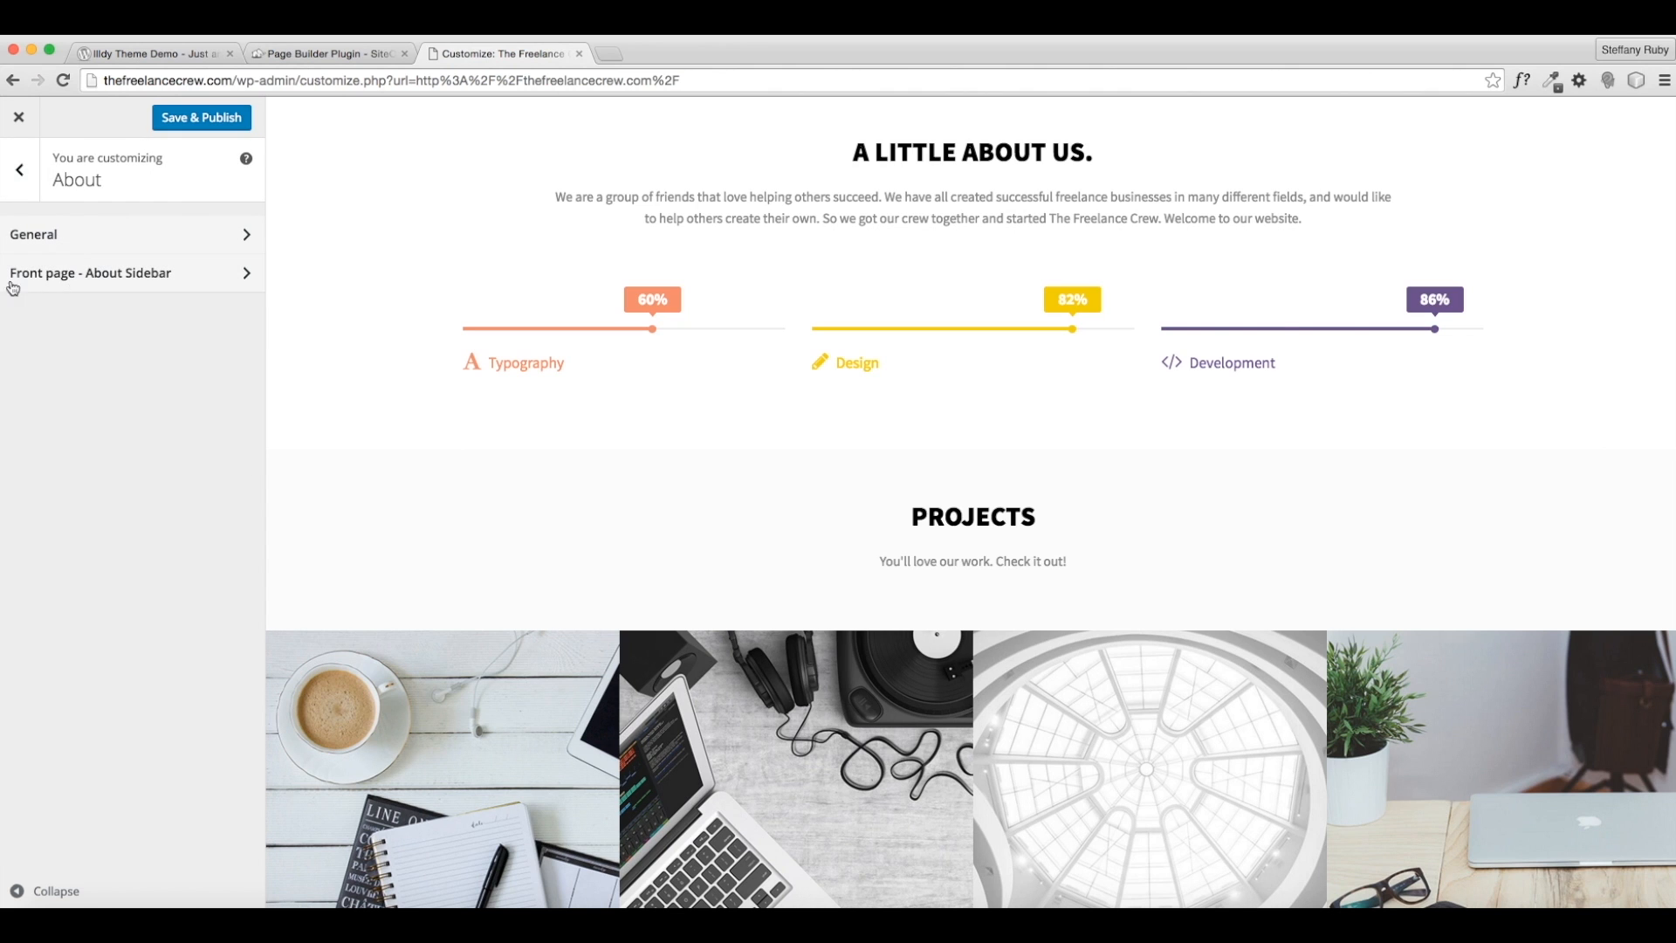
- Add an [Illdy] - Skill widget to the Front page - About Sidebar
left_click(131, 277)
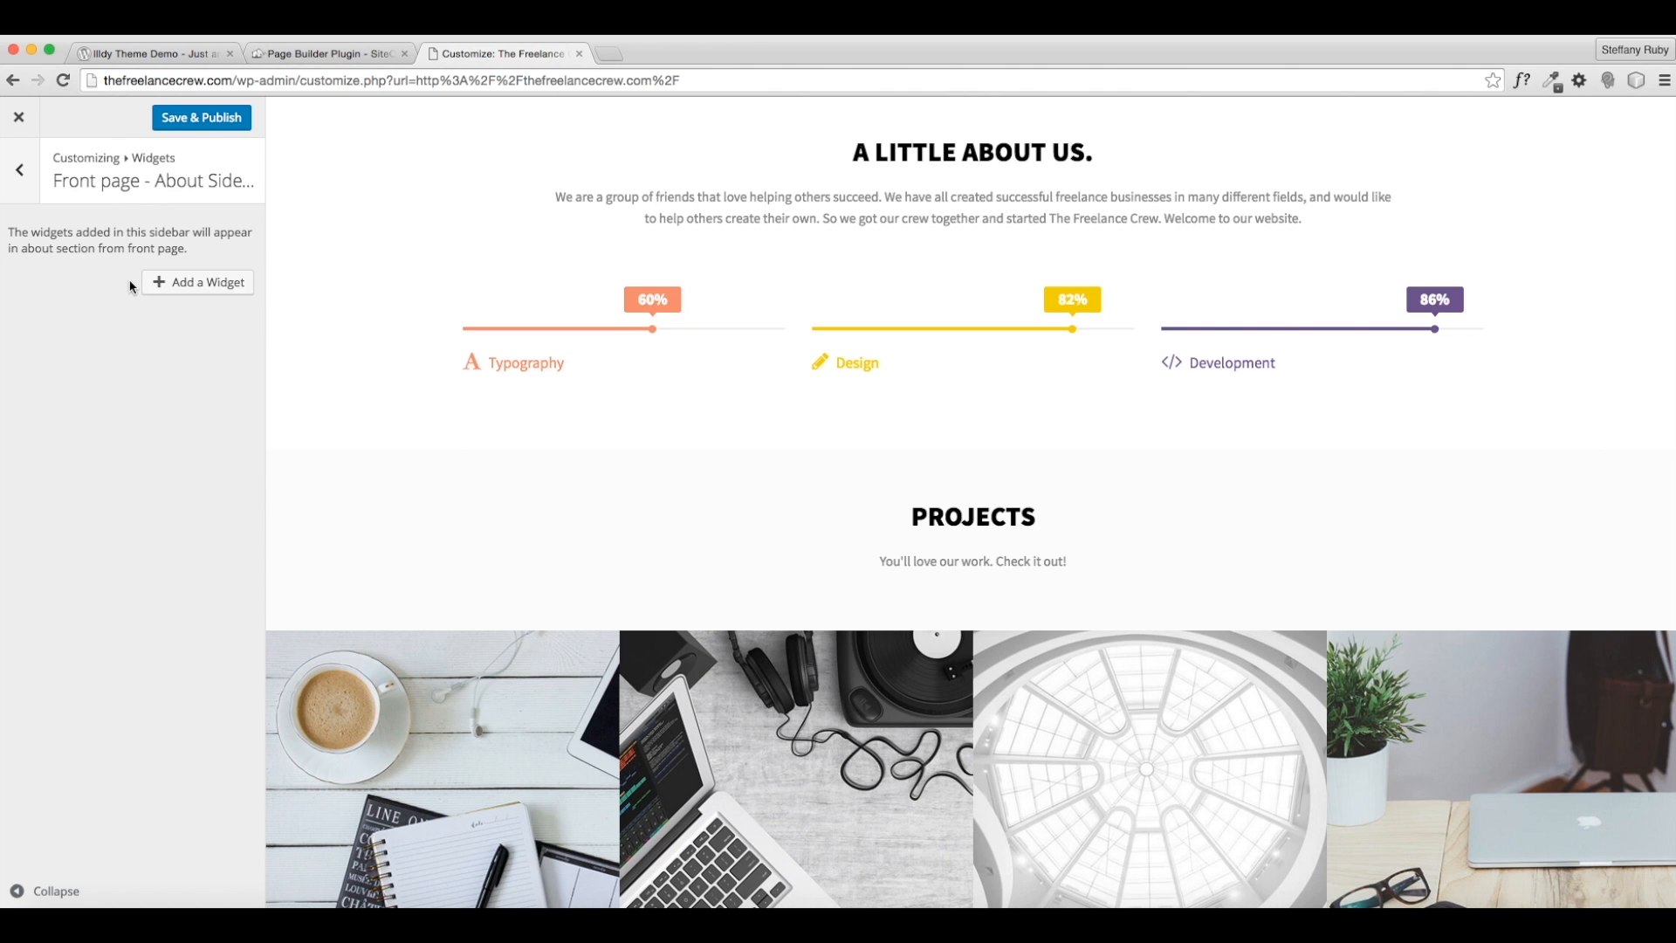
left_click(192, 281)
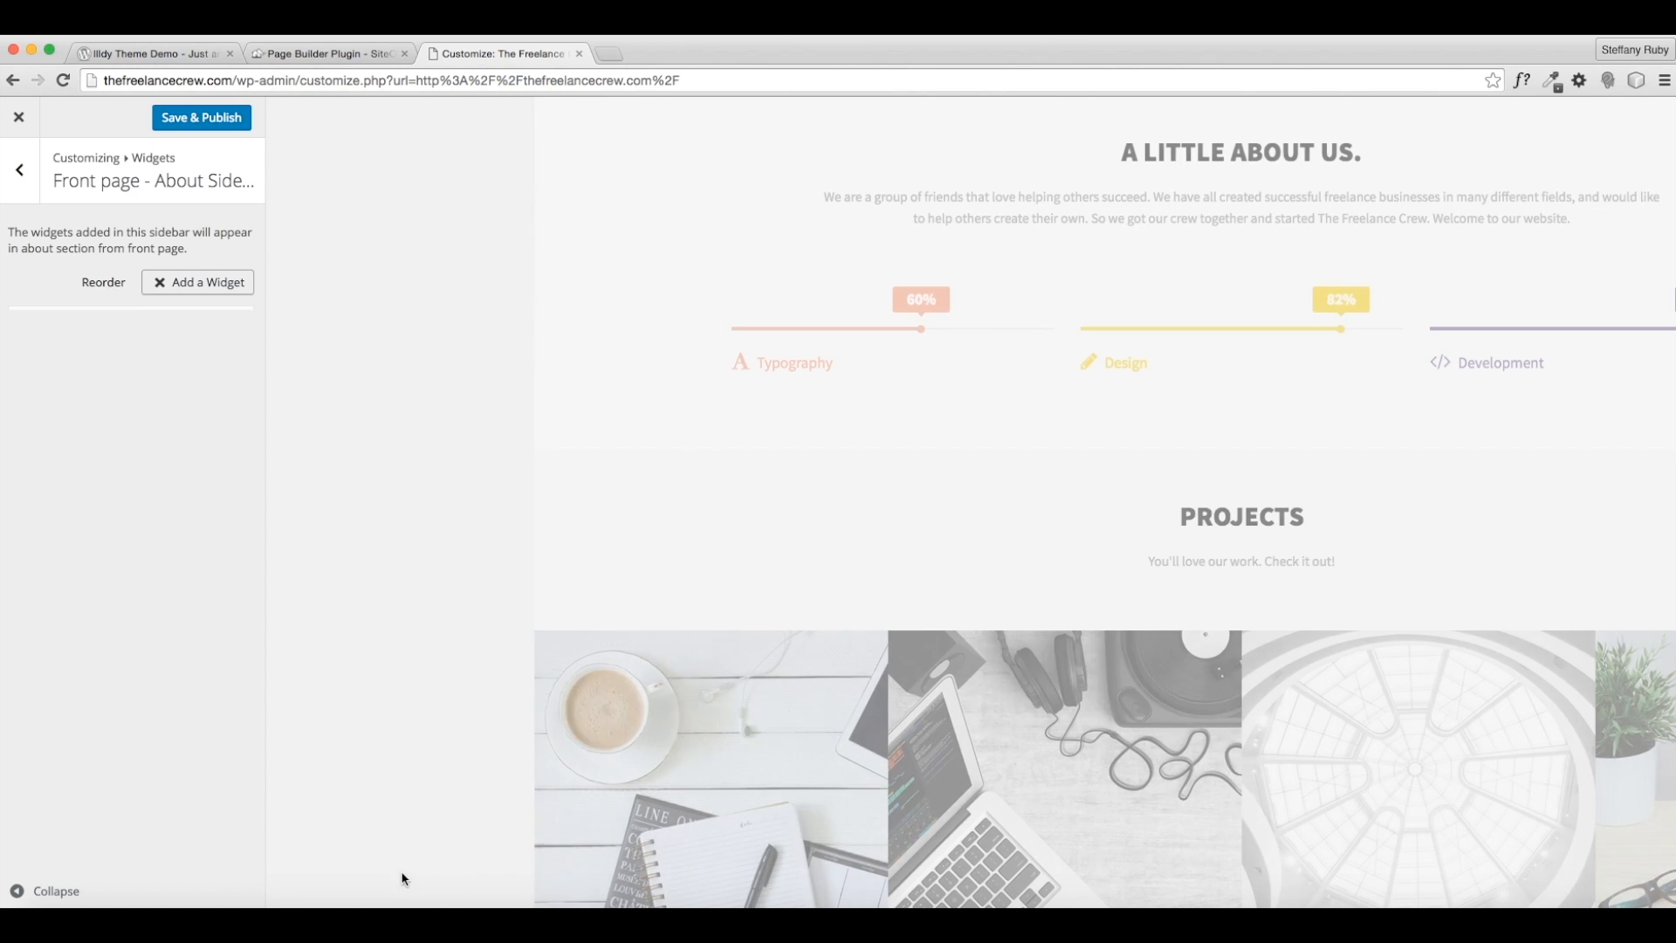
left_click(394, 876)
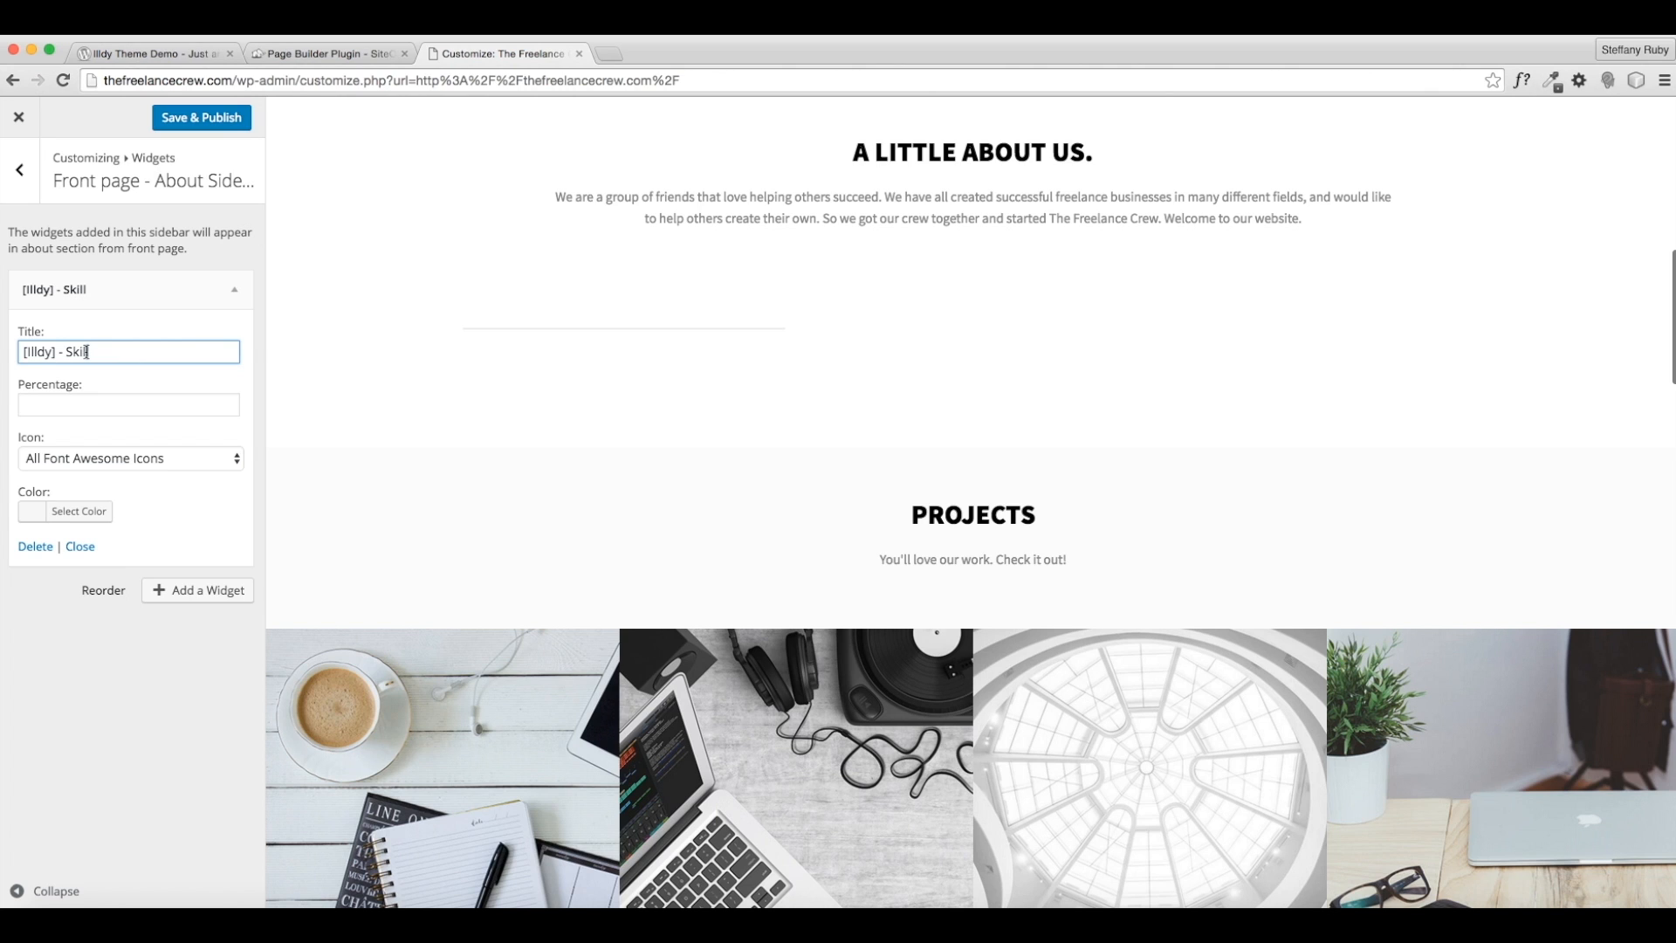
- Title the new skill Business Creation and leave it without an icon
left_click_drag(121, 352, 21, 338)
type("Business Creation")
left_click(78, 403)
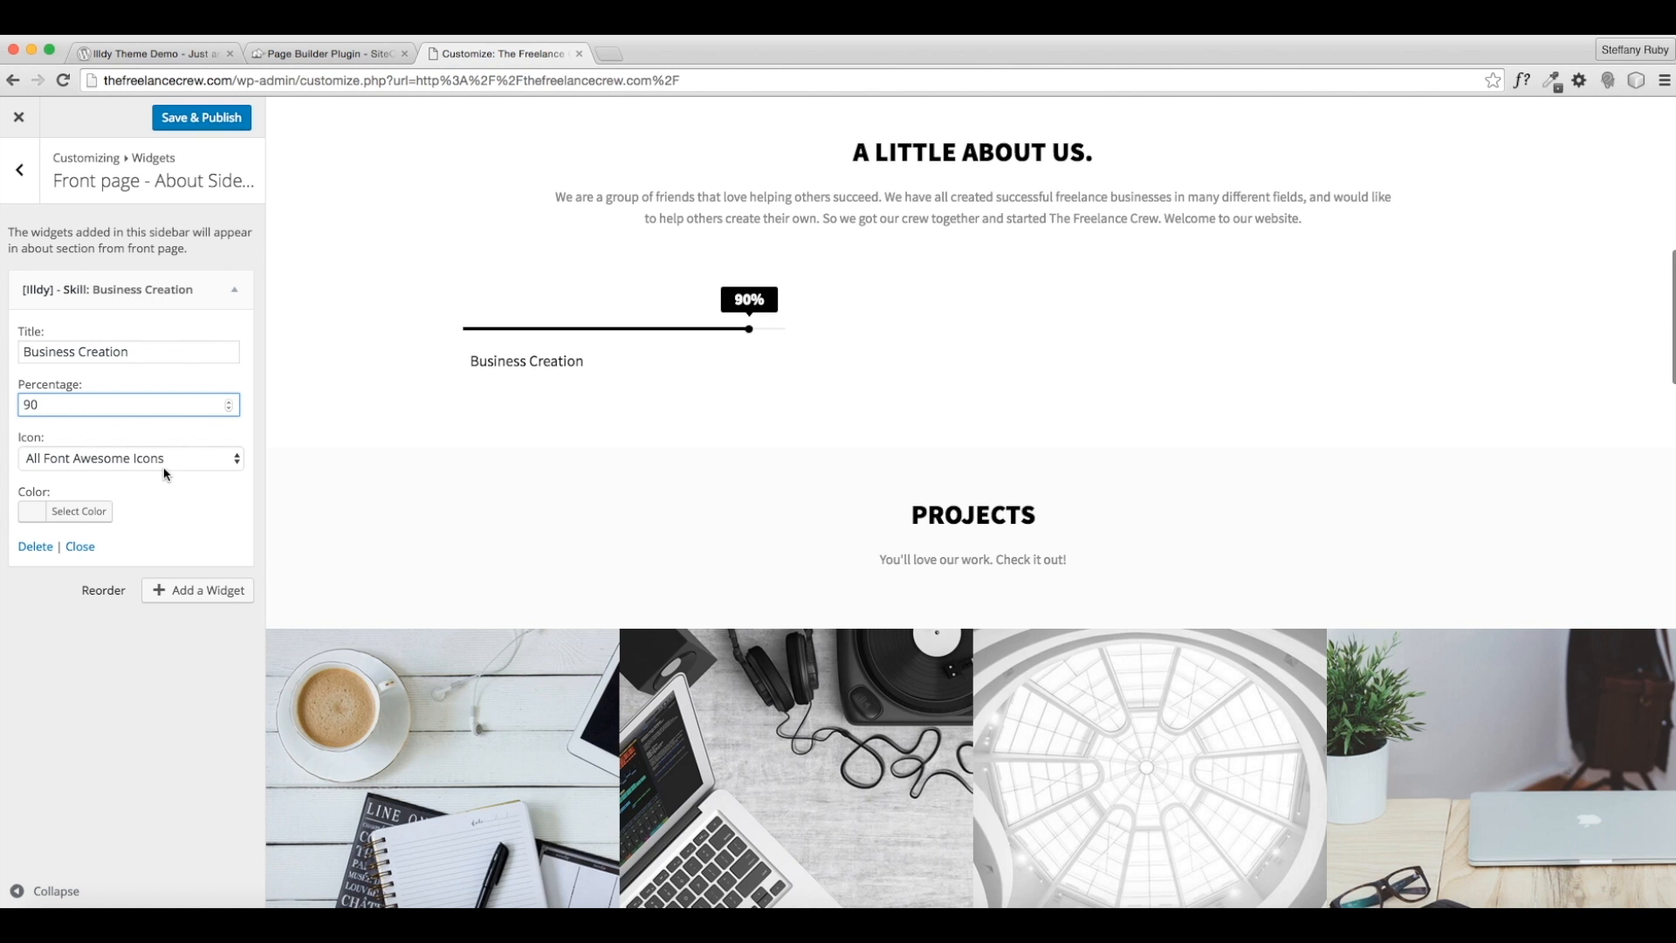
left_click(166, 463)
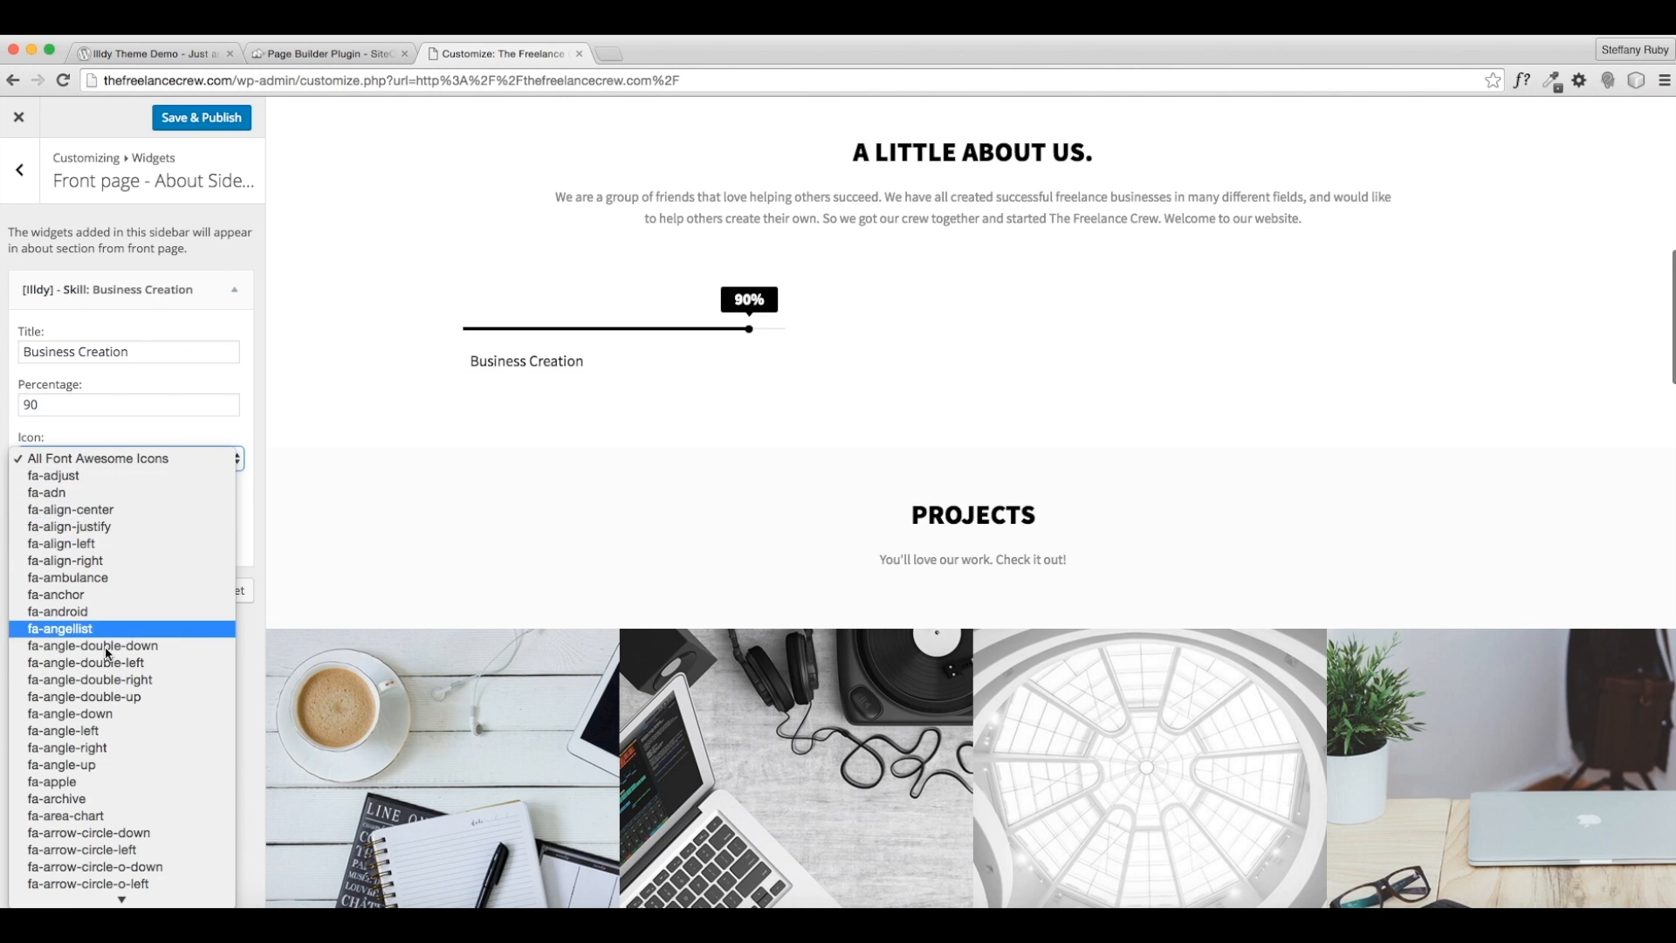
left_click(134, 729)
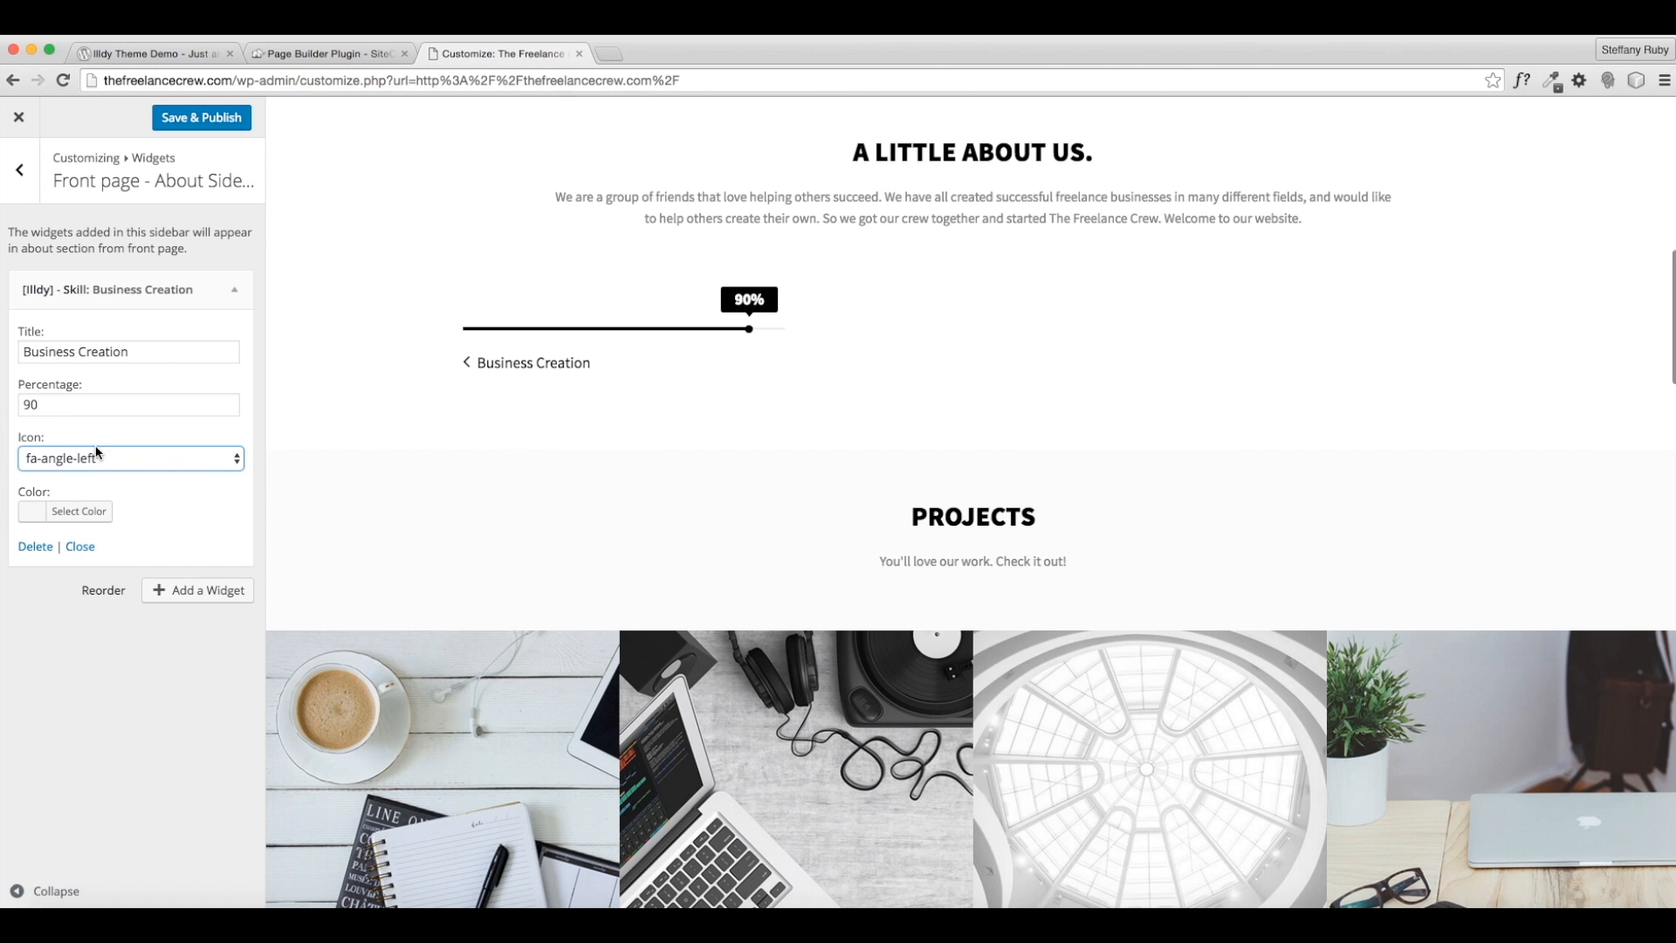
left_click(173, 456)
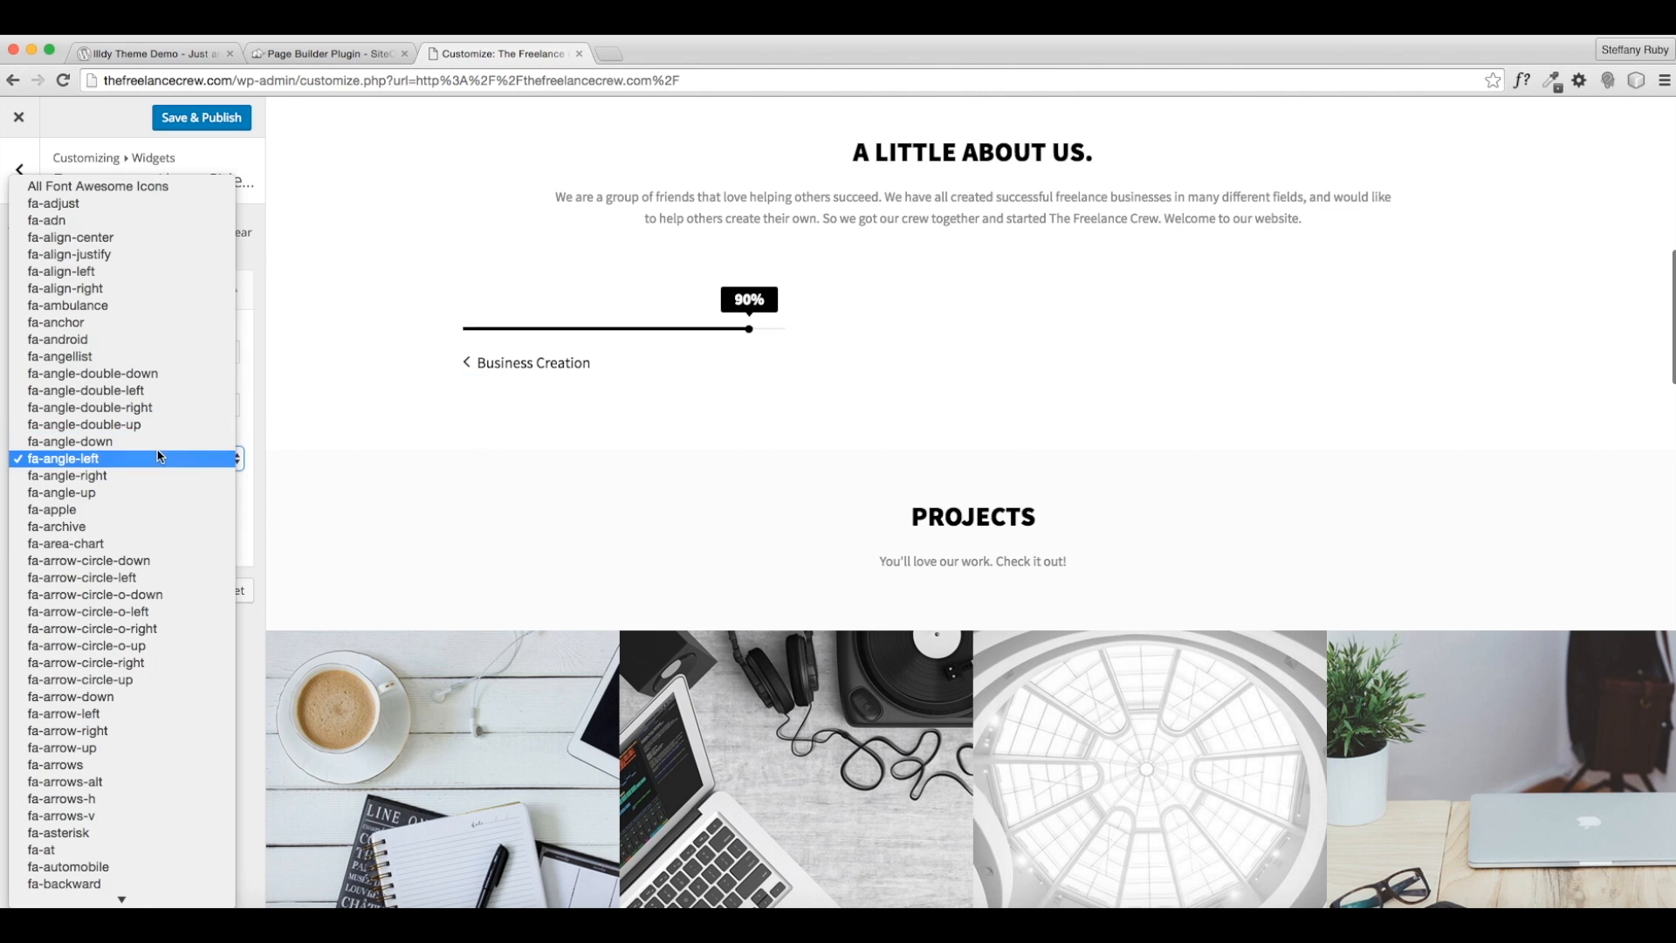
scroll(140, 514, "down", 15)
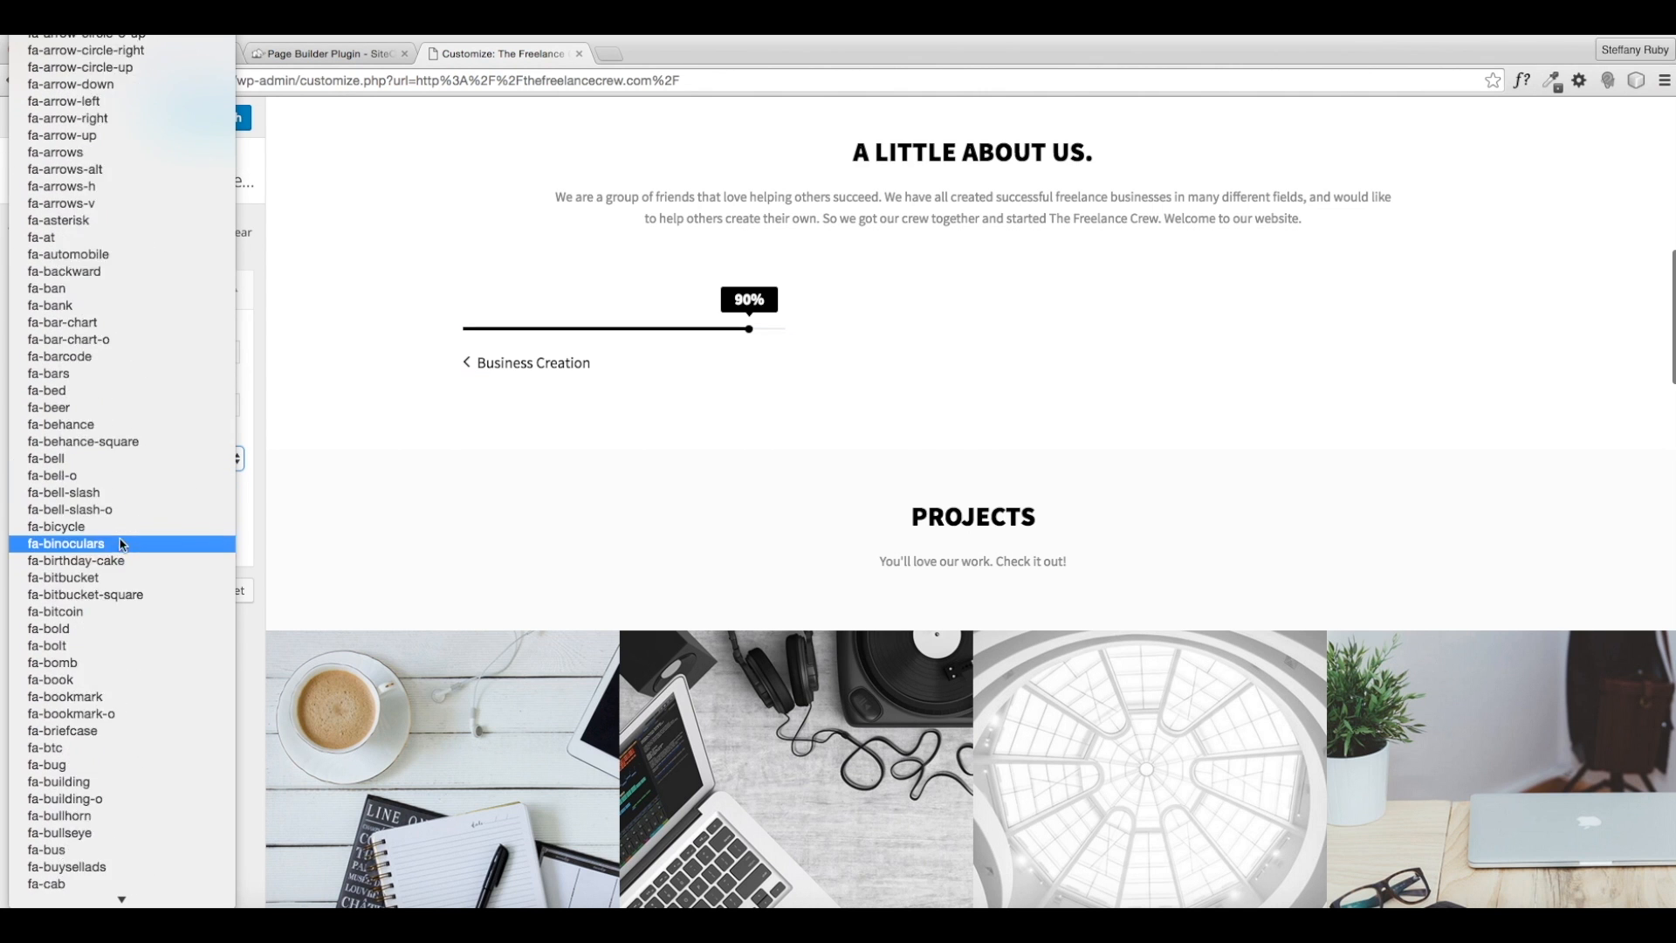
scroll(124, 546, "up", 5)
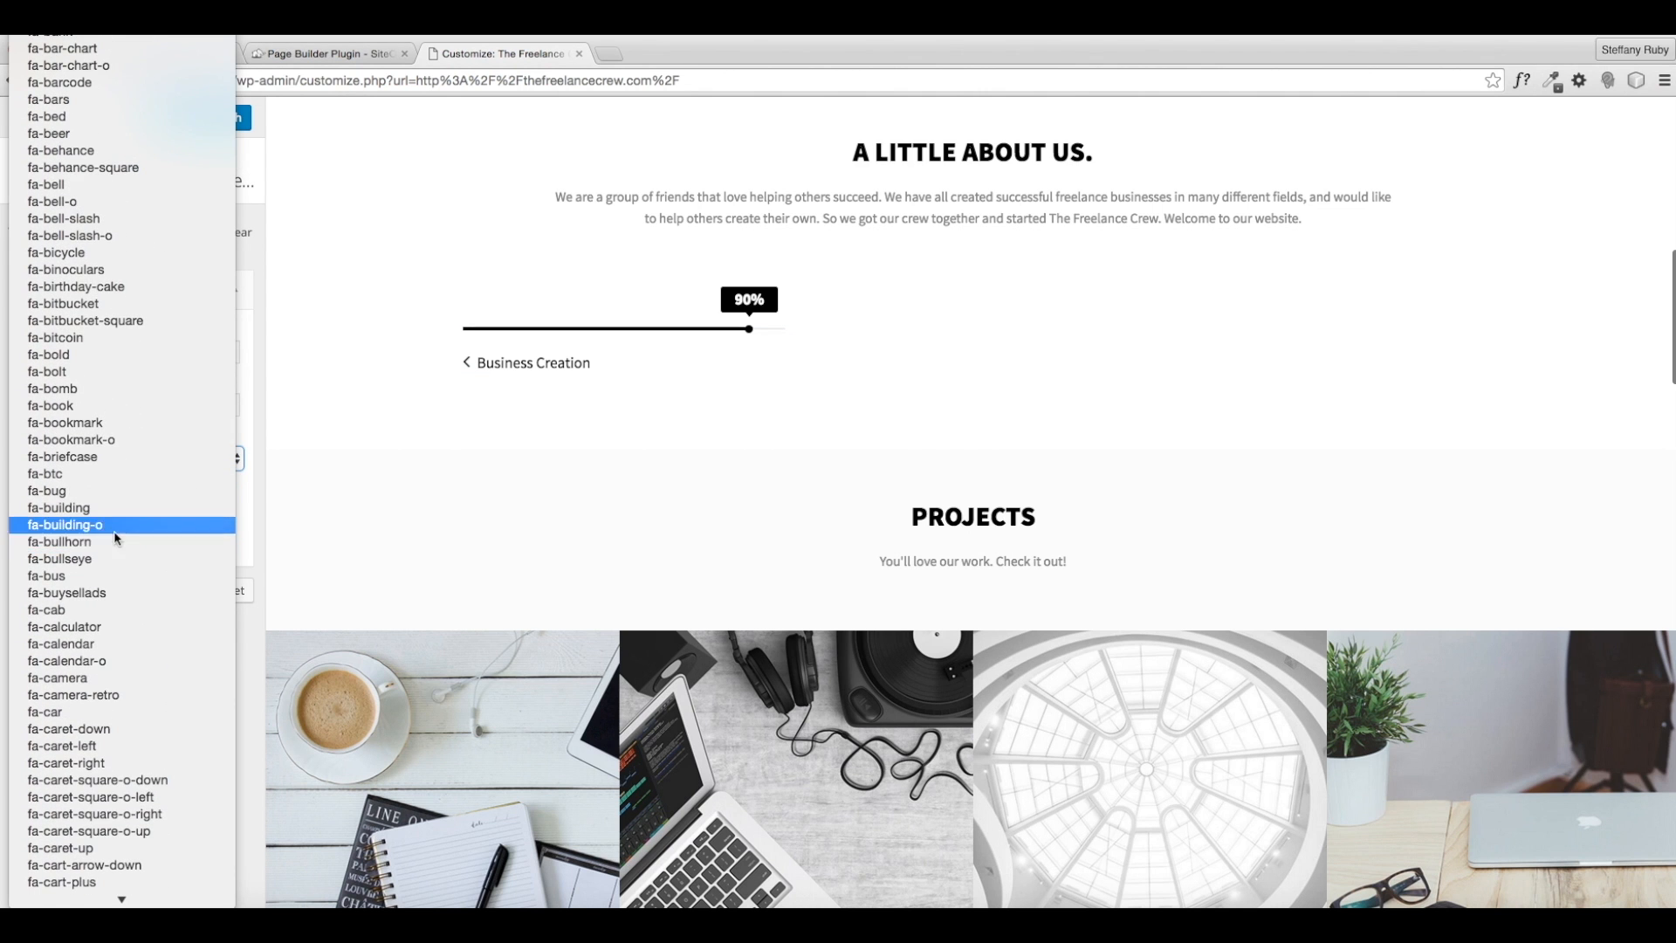
left_click(64, 458)
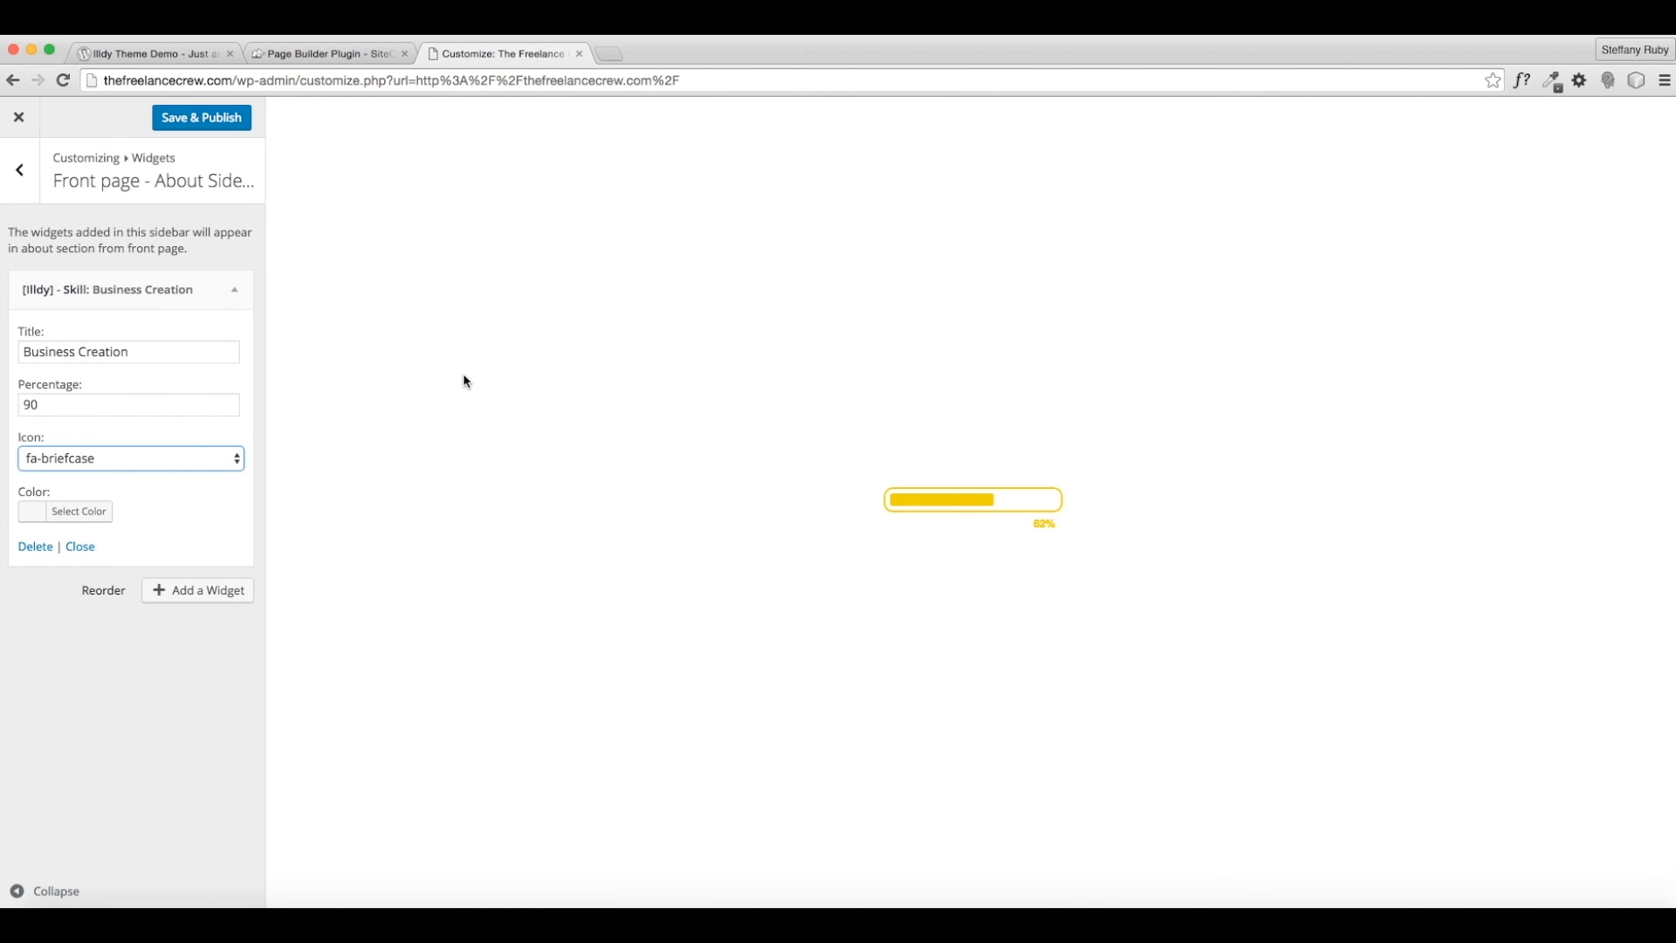
left_click(131, 458)
scroll(118, 419, "up", 10)
left_click(61, 37)
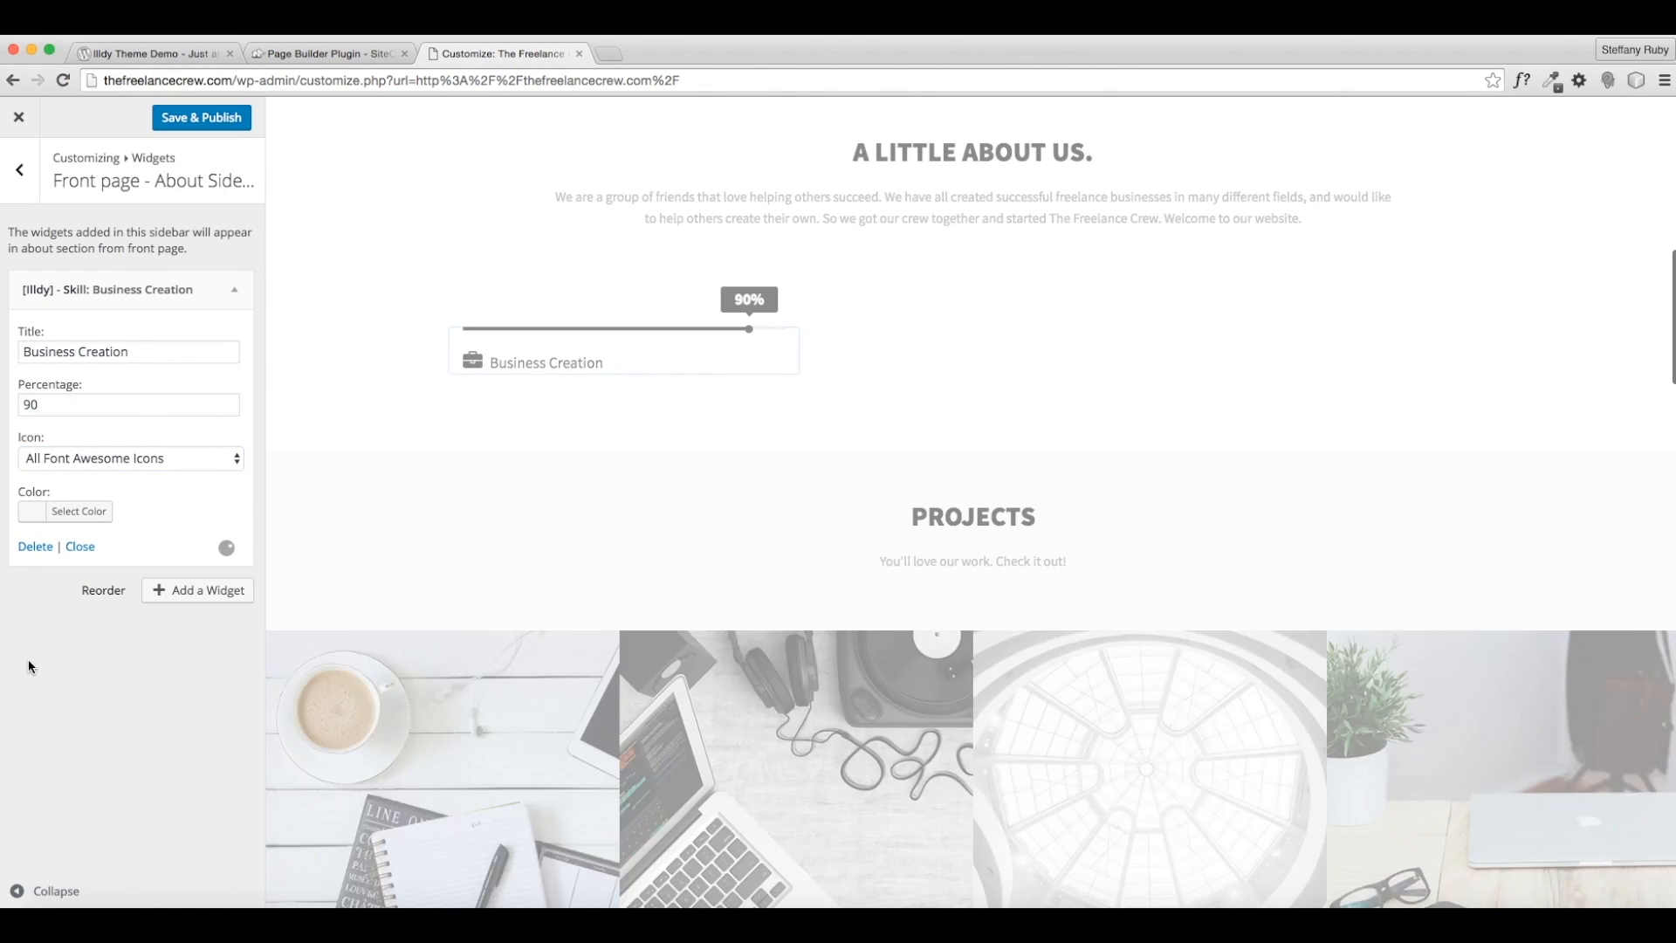
- Colour the Business Creation skill bar blue (#1e73be)
left_click(59, 515)
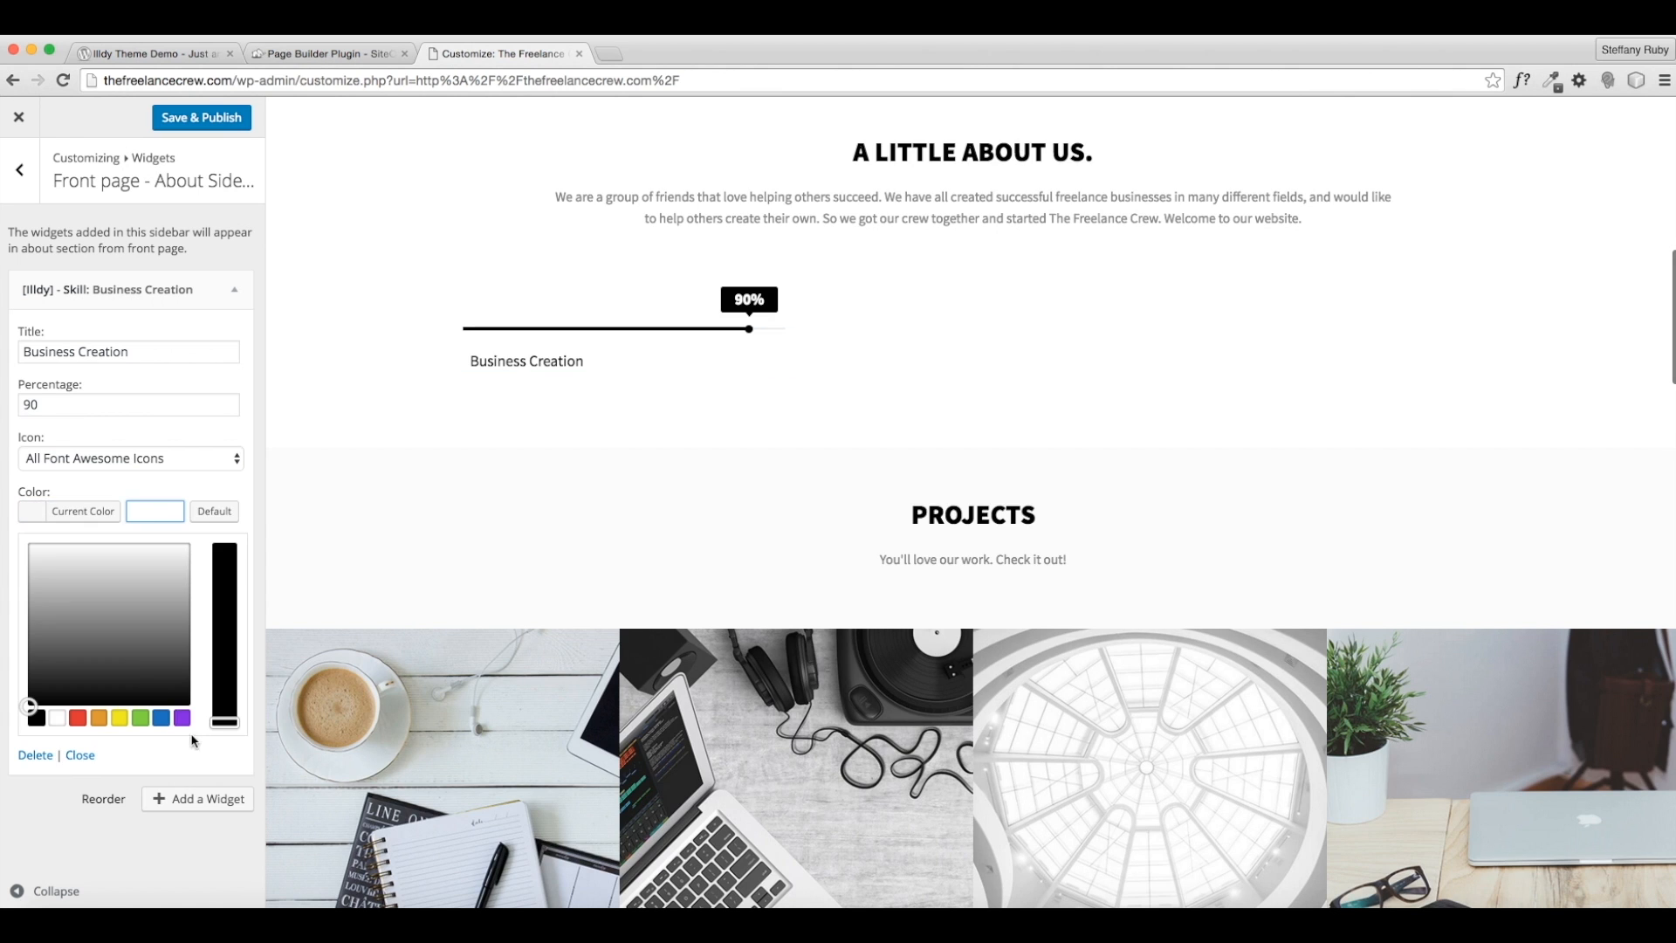
left_click(161, 719)
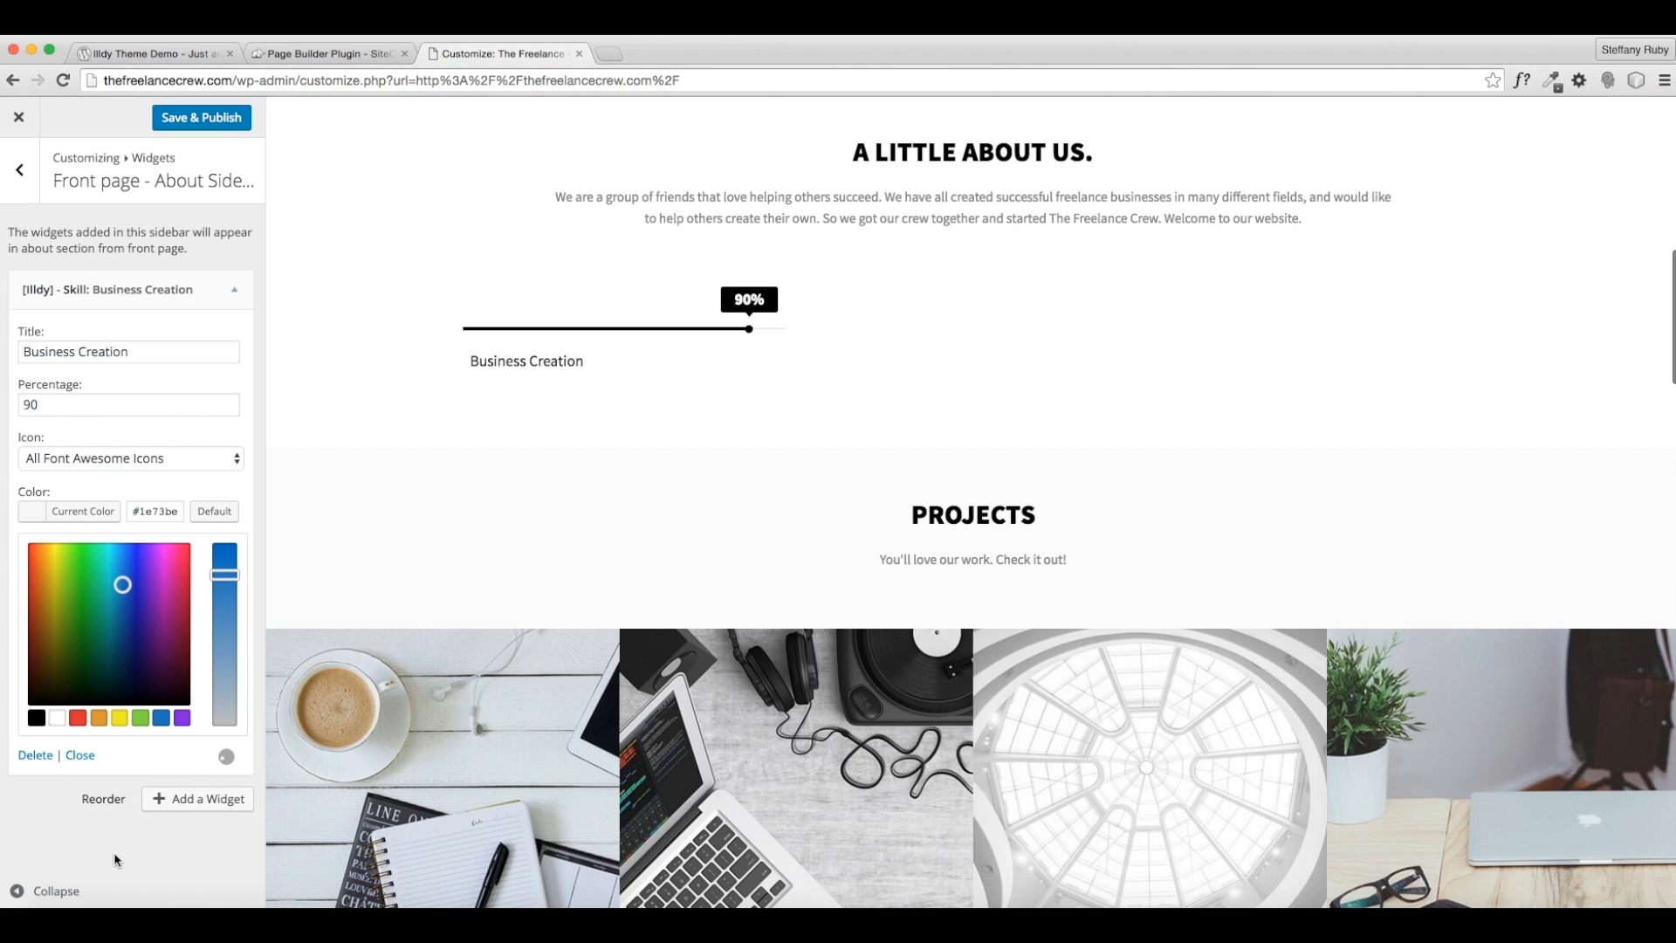
left_click(103, 843)
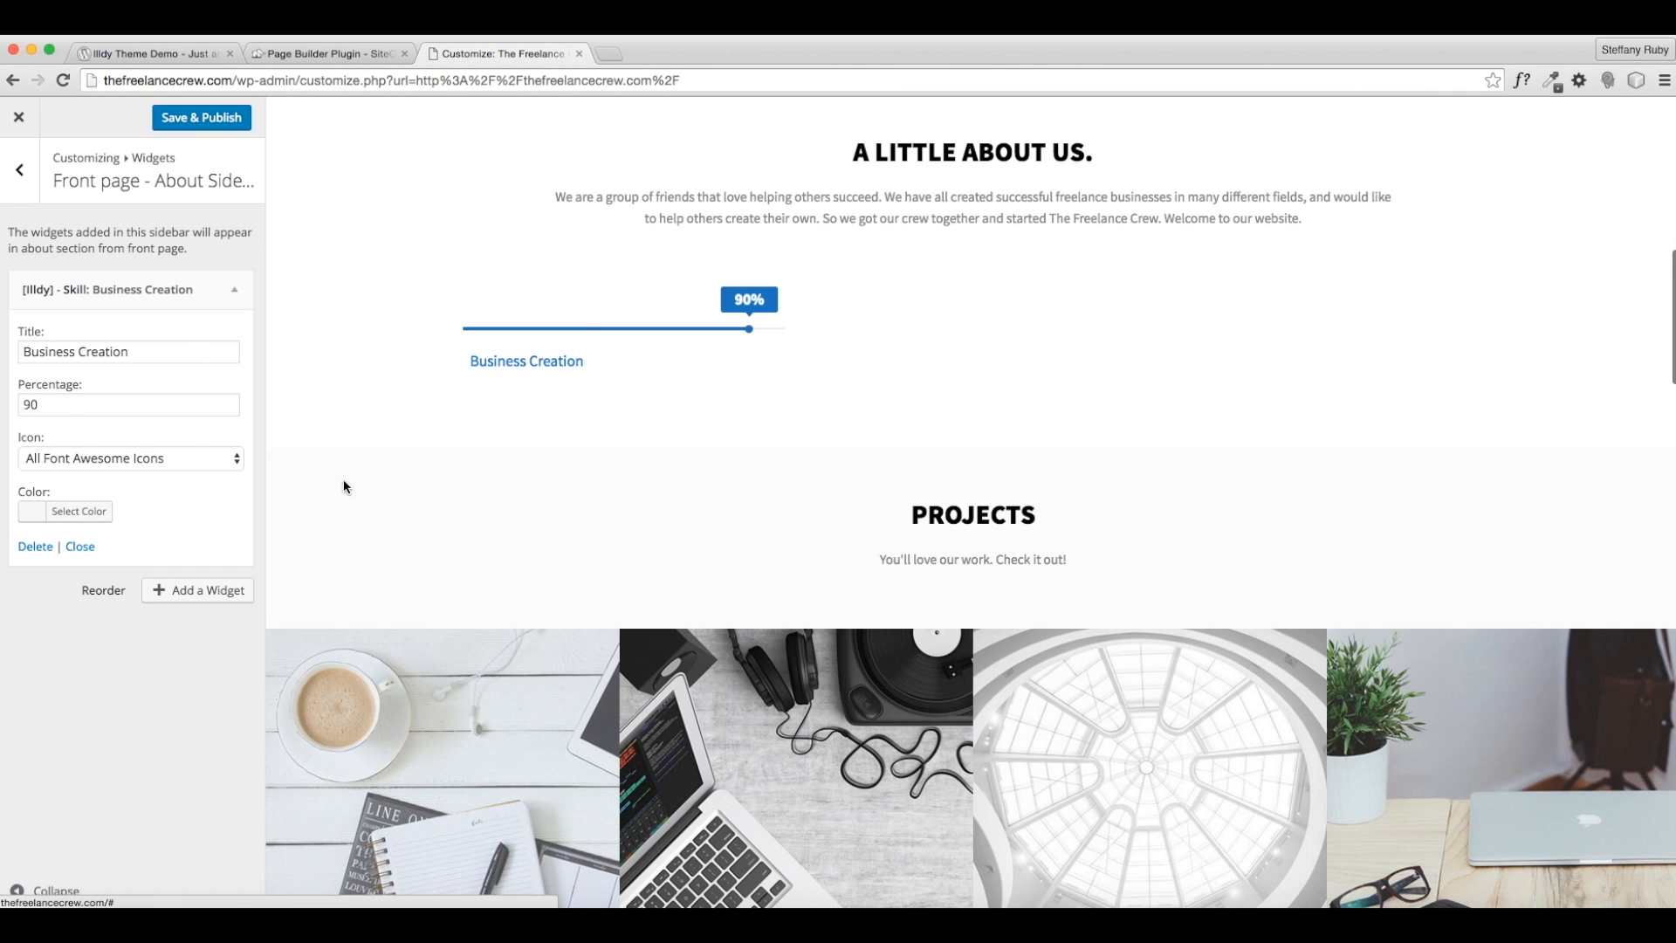
scroll(576, 354, "up", 1)
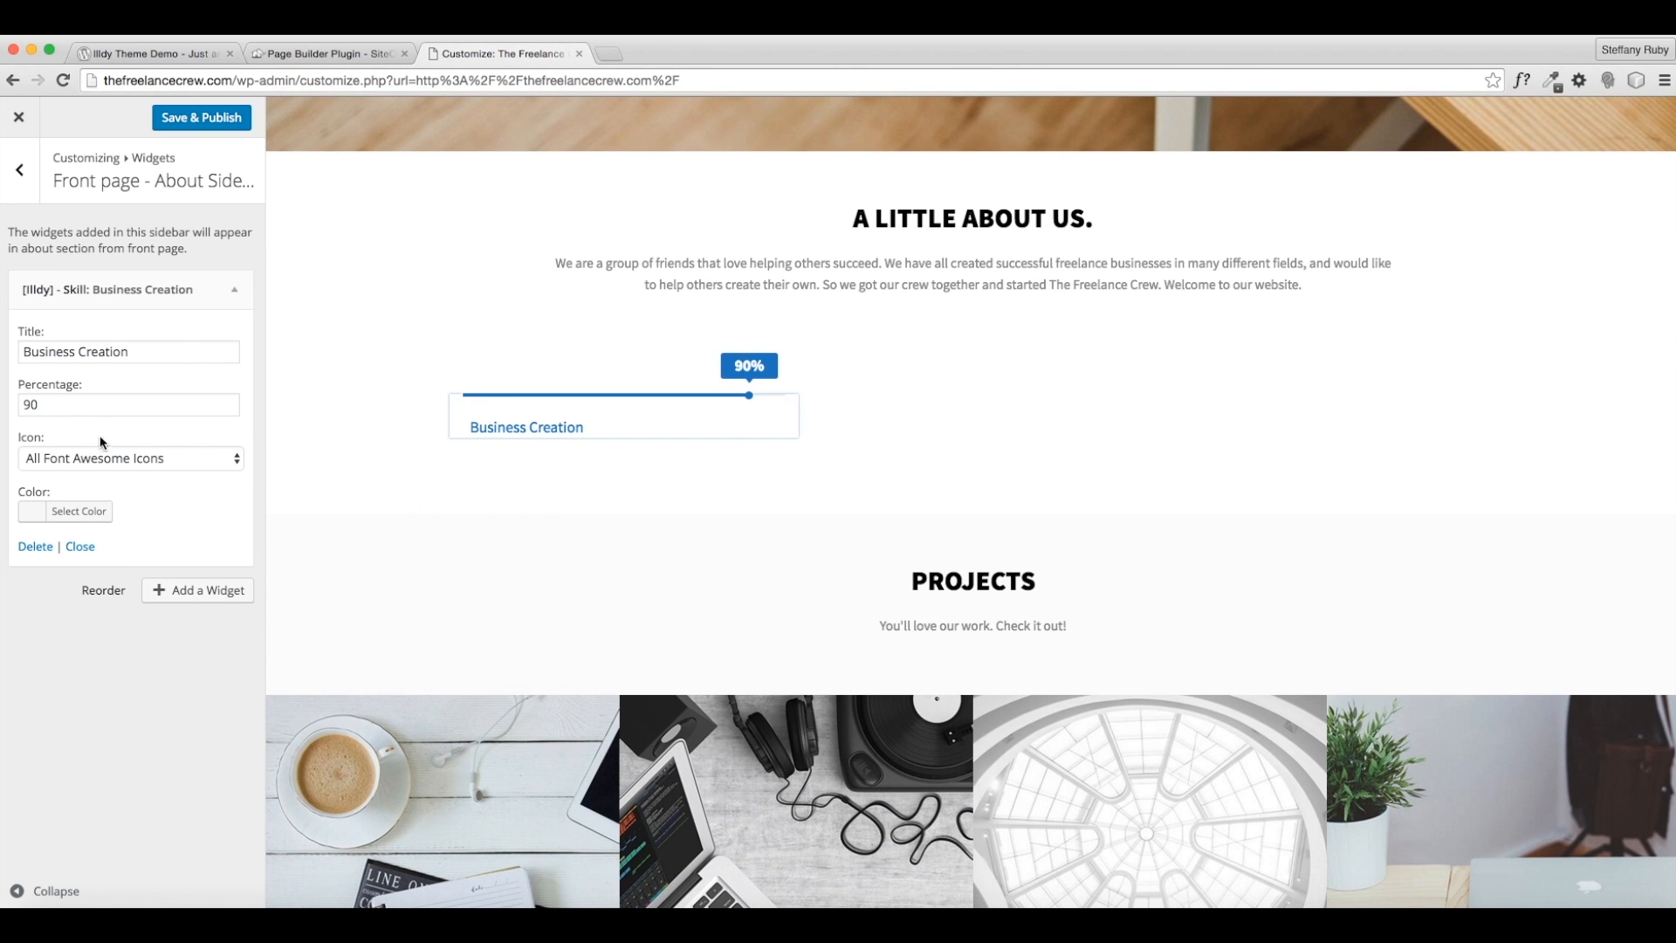
- Add another Skill widget titled Customer Service at 65%
left_click(192, 594)
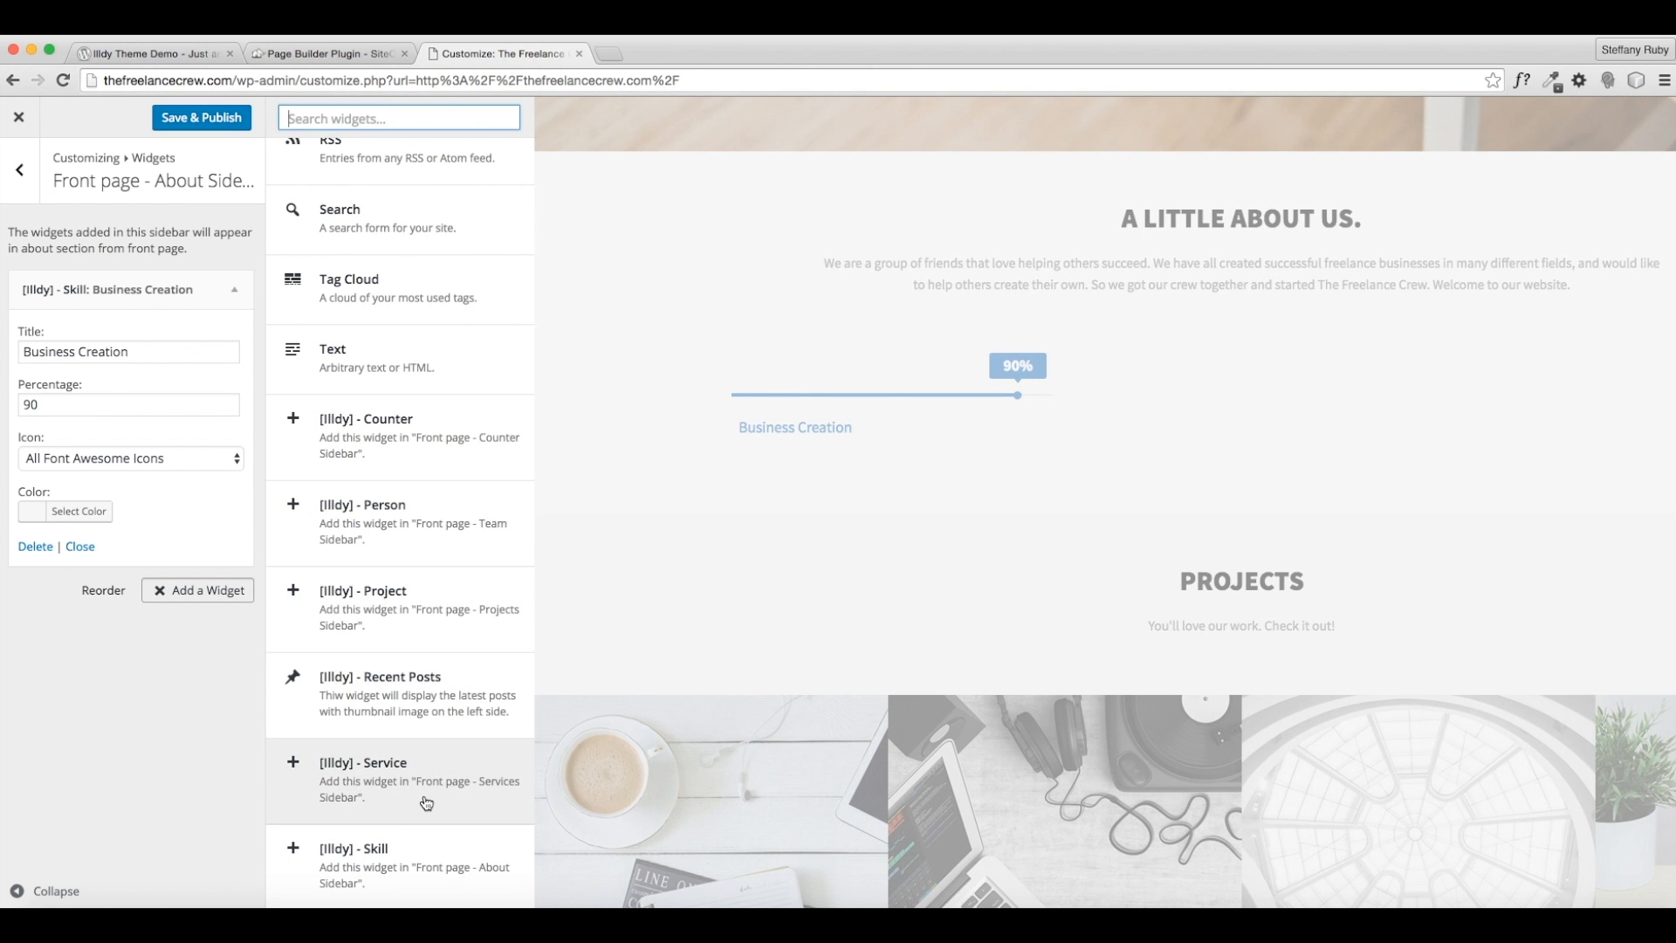
left_click(389, 851)
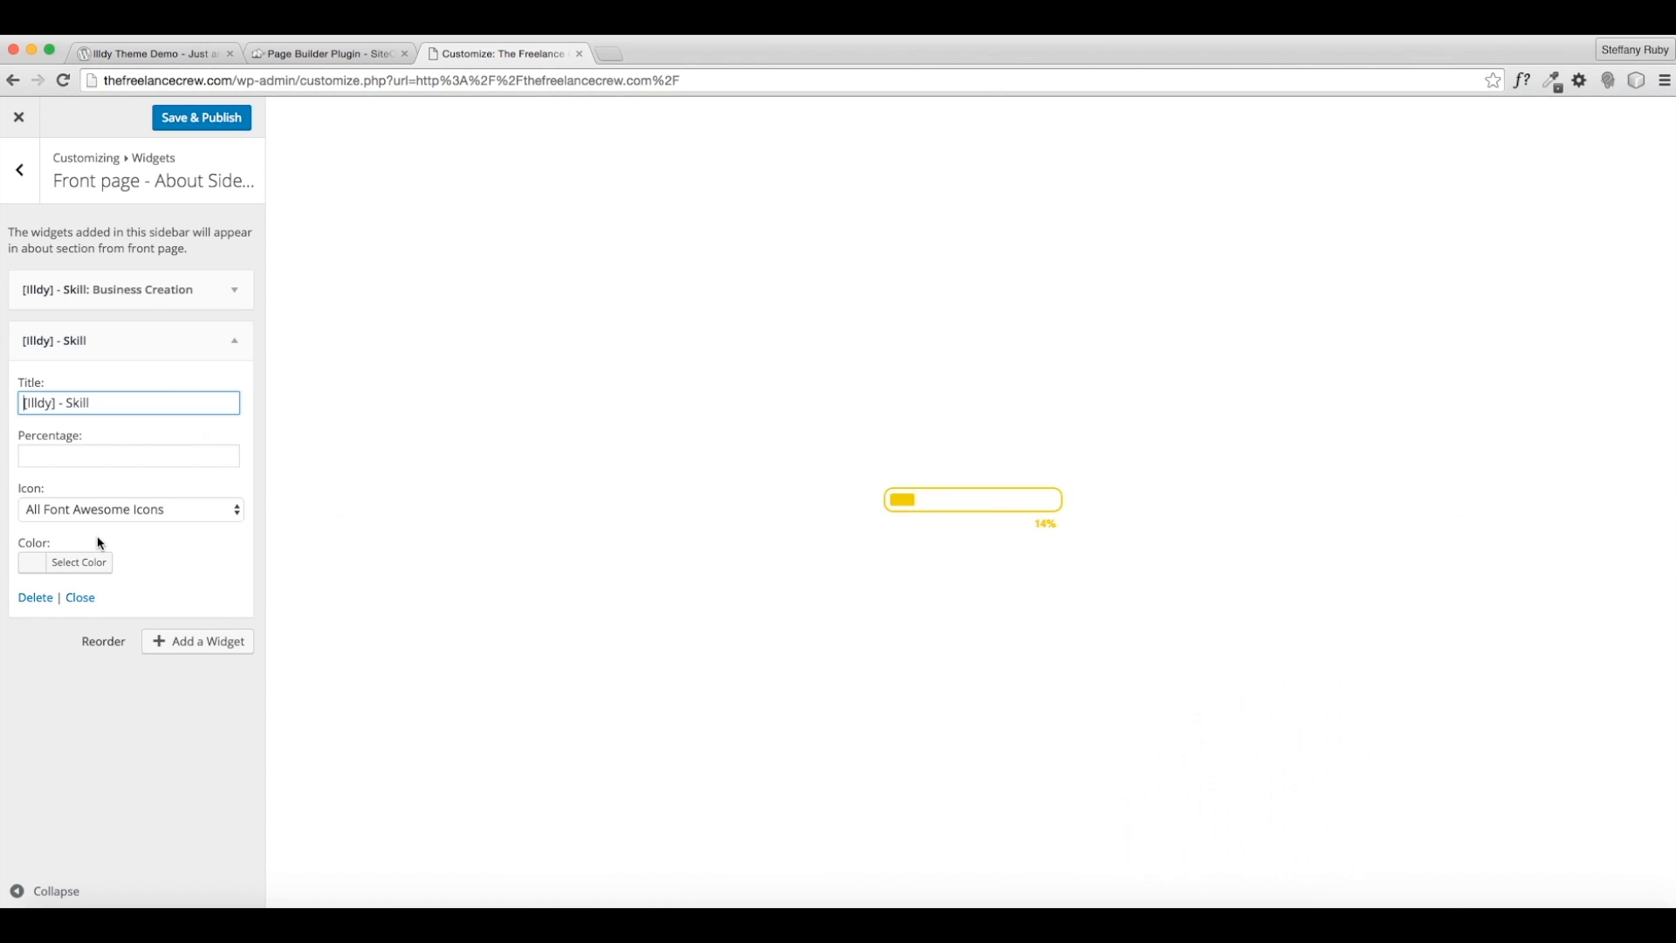
triple_click(75, 404)
type("Customer Service")
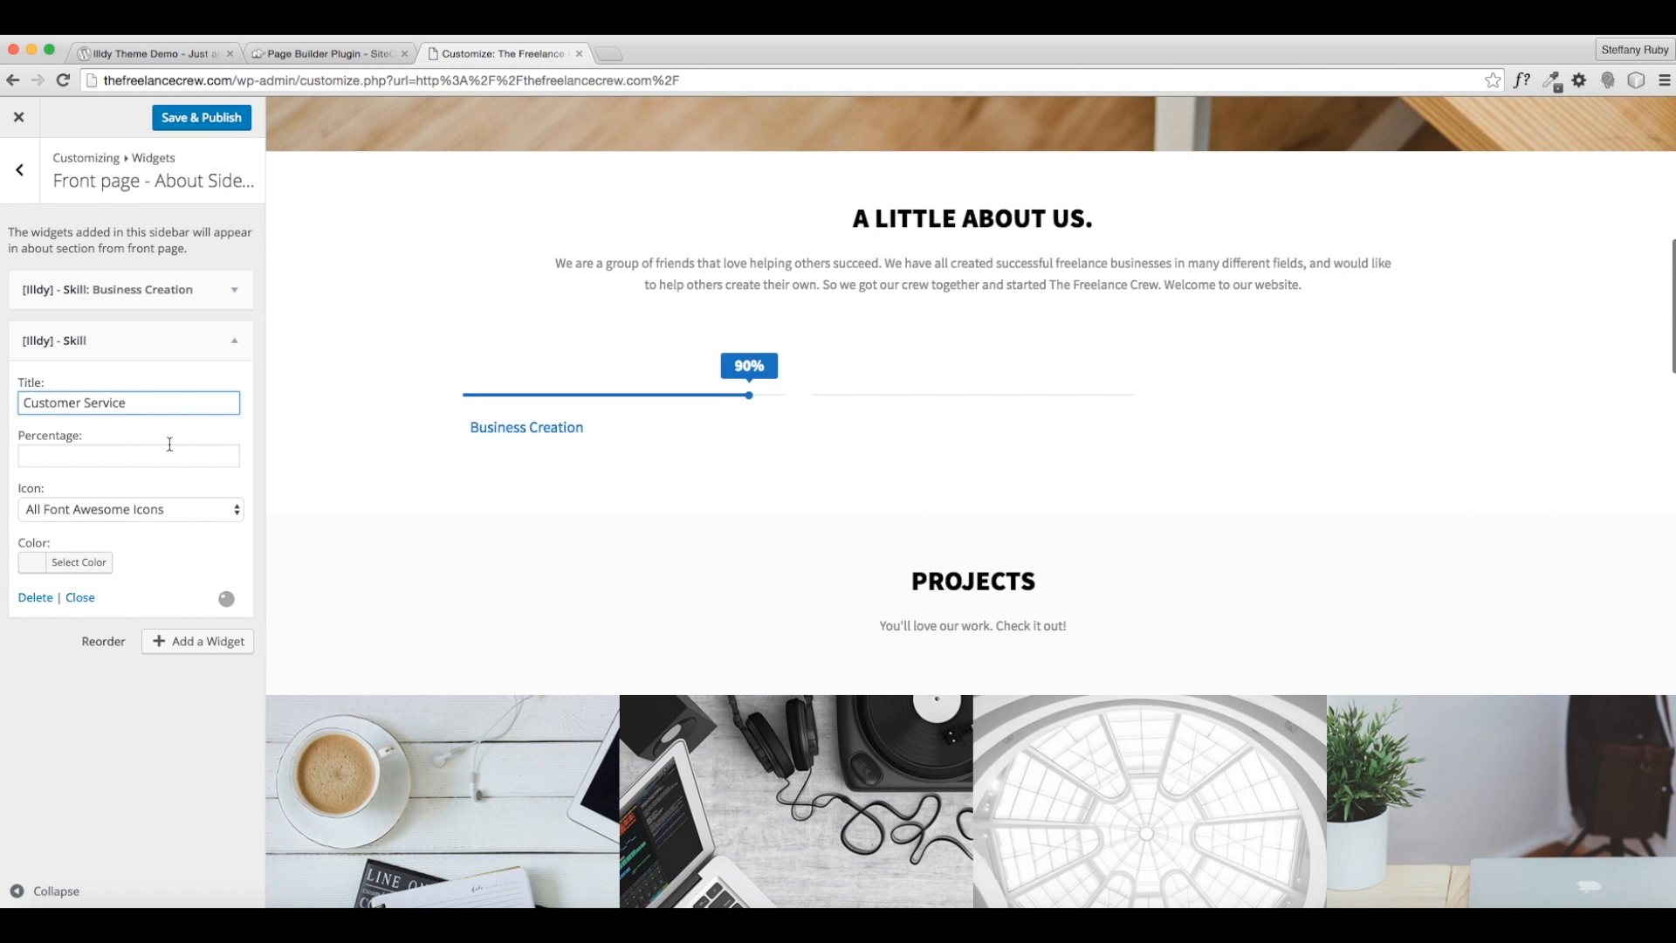
left_click(168, 450)
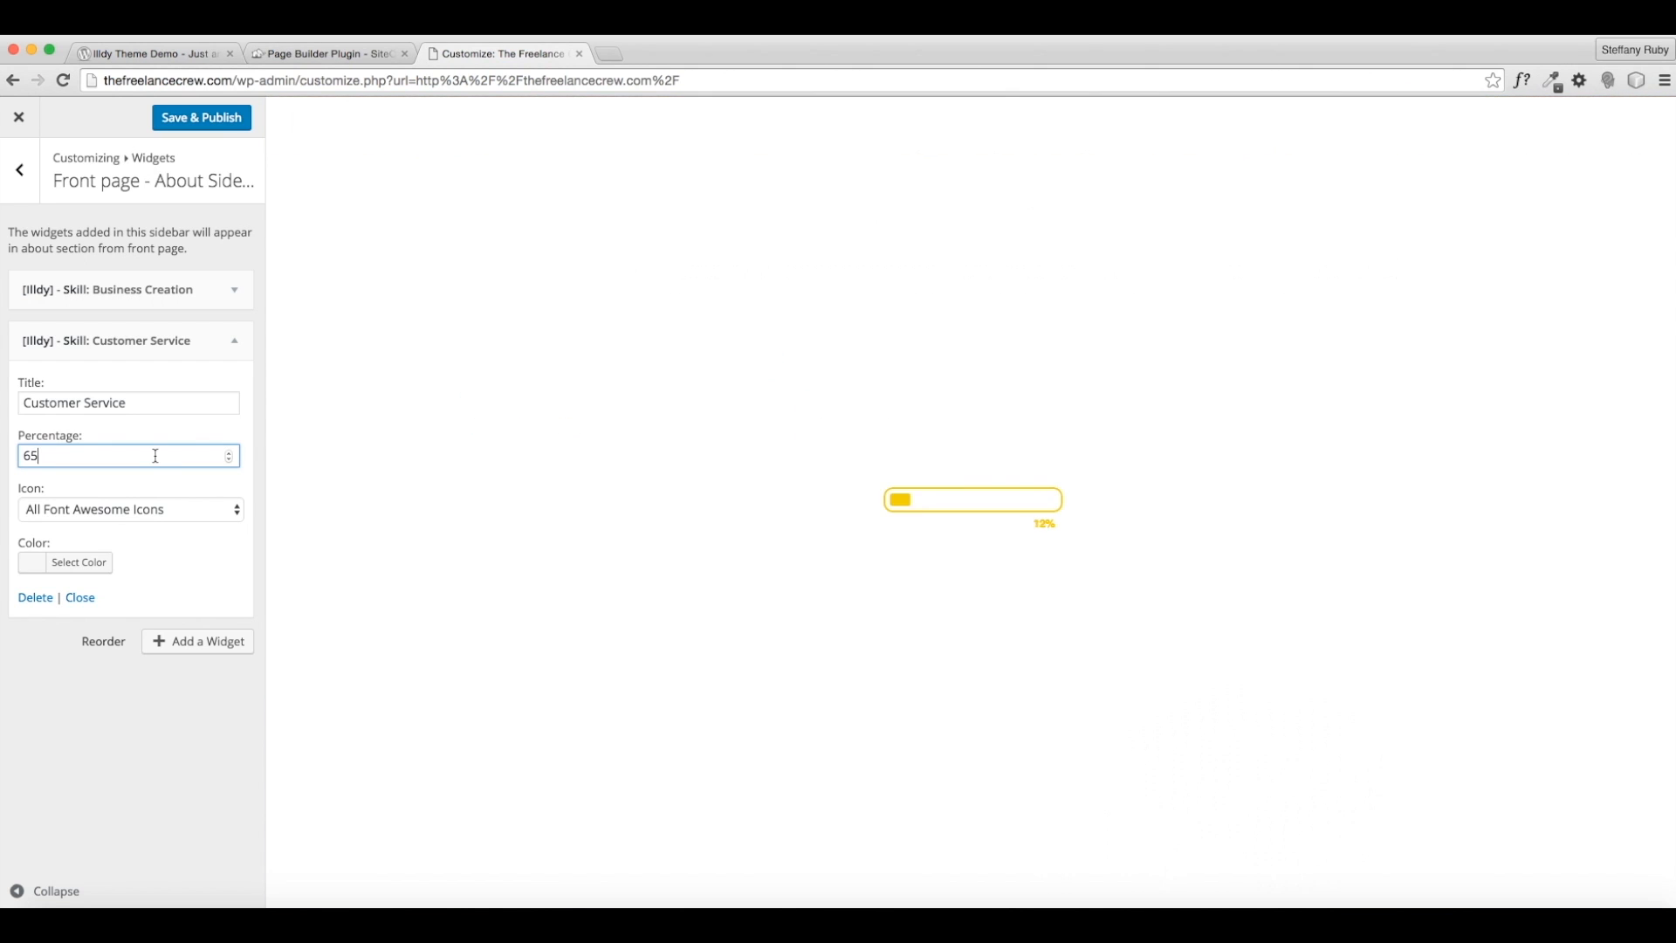
- Colour the Customer Service bar golden yellow (#eac220) and add a third Skill widget
left_click(95, 563)
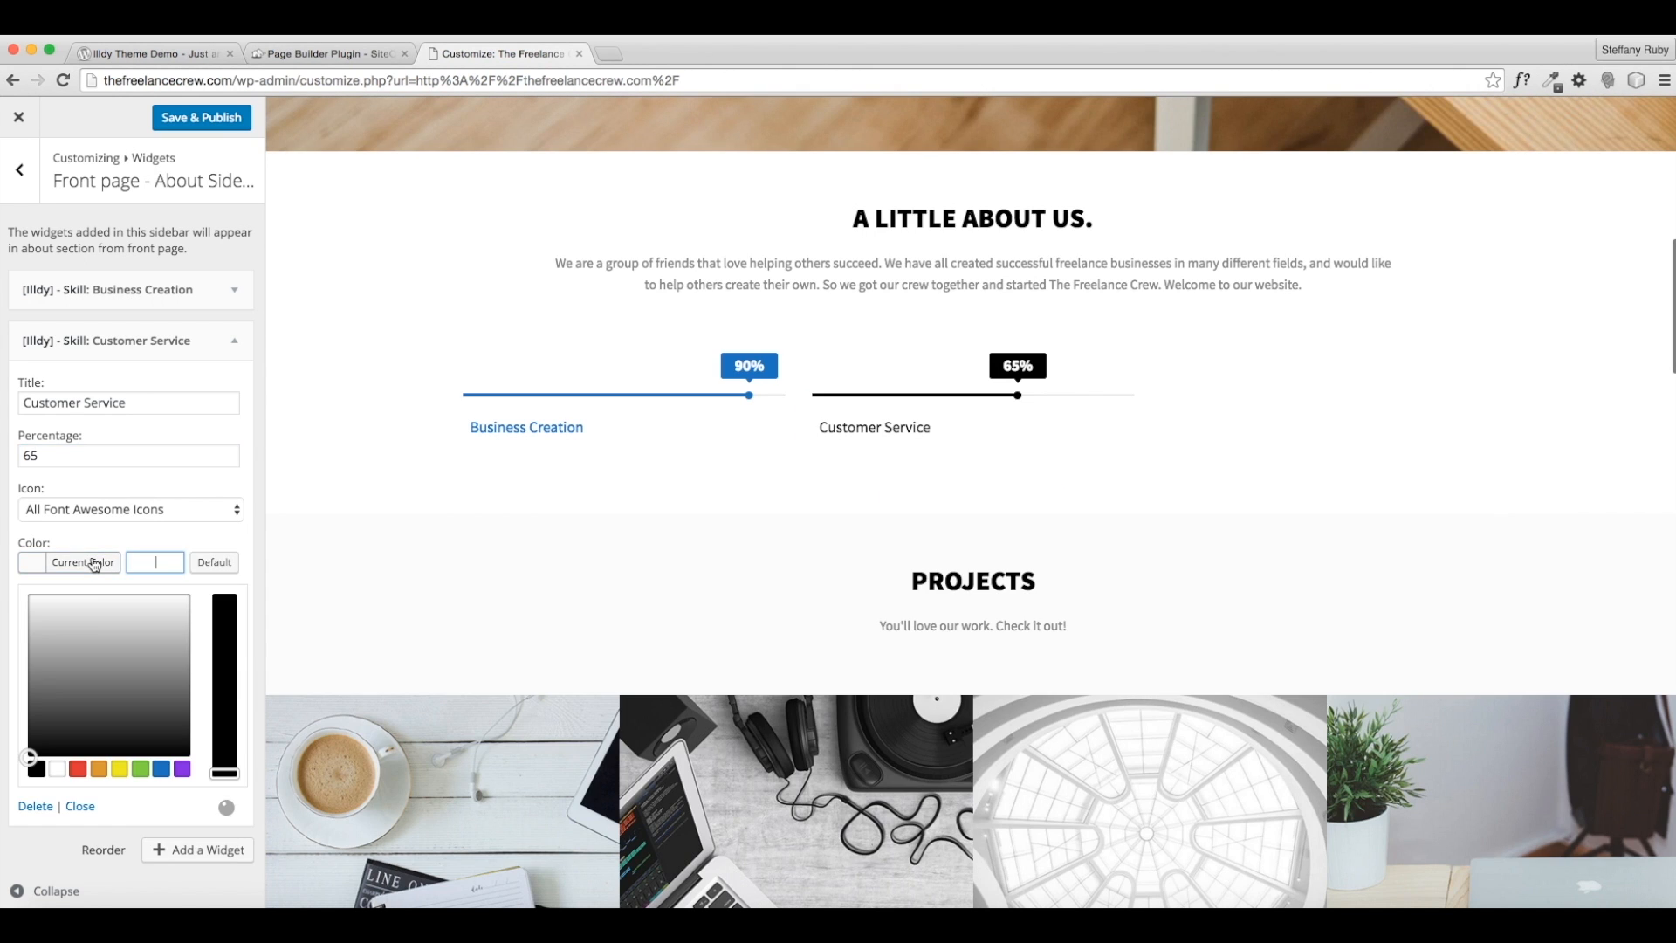
scroll(469, 555, "up", 3)
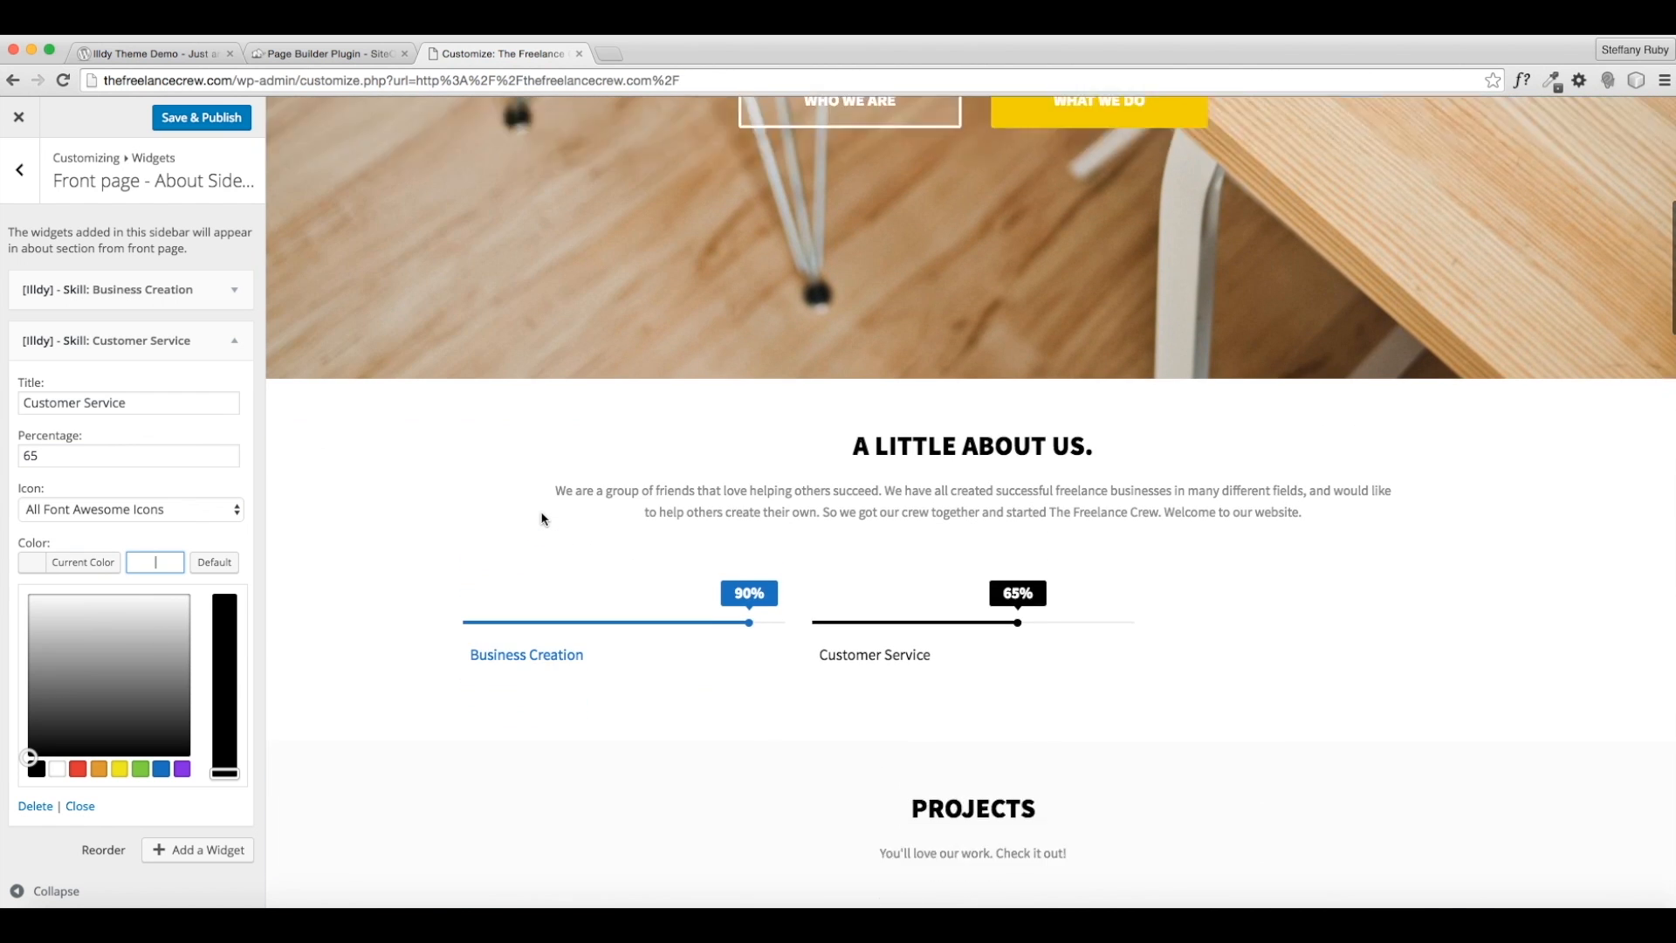
left_click(121, 769)
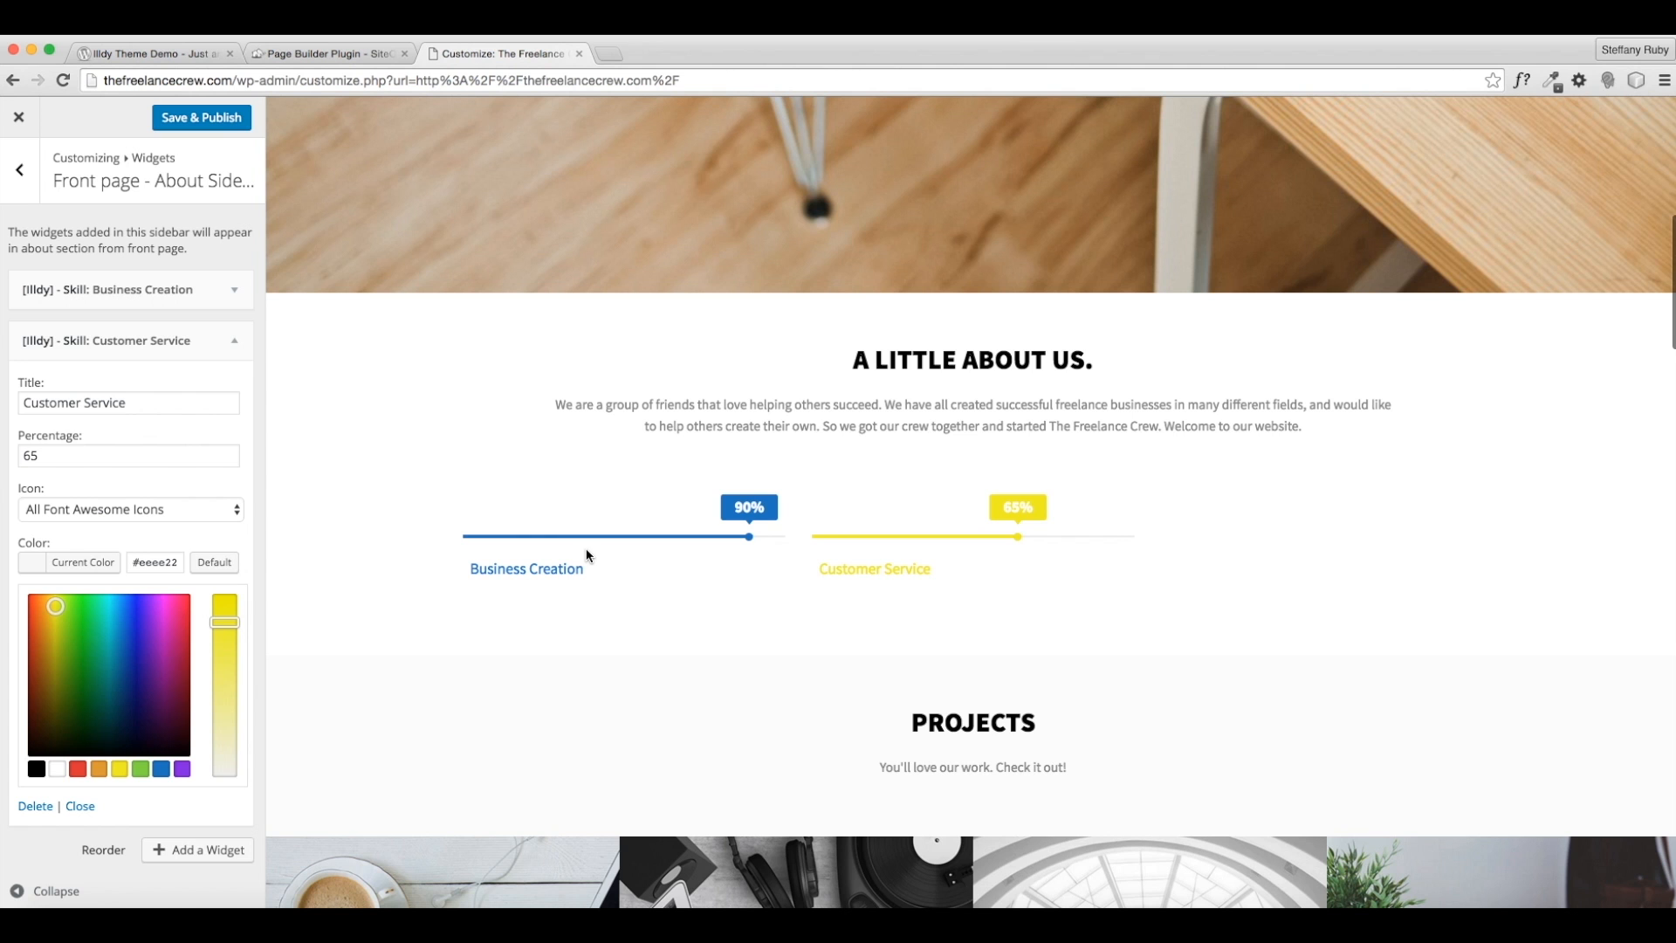
scroll(1016, 506, "up", 3)
scroll(1018, 506, "up", 1)
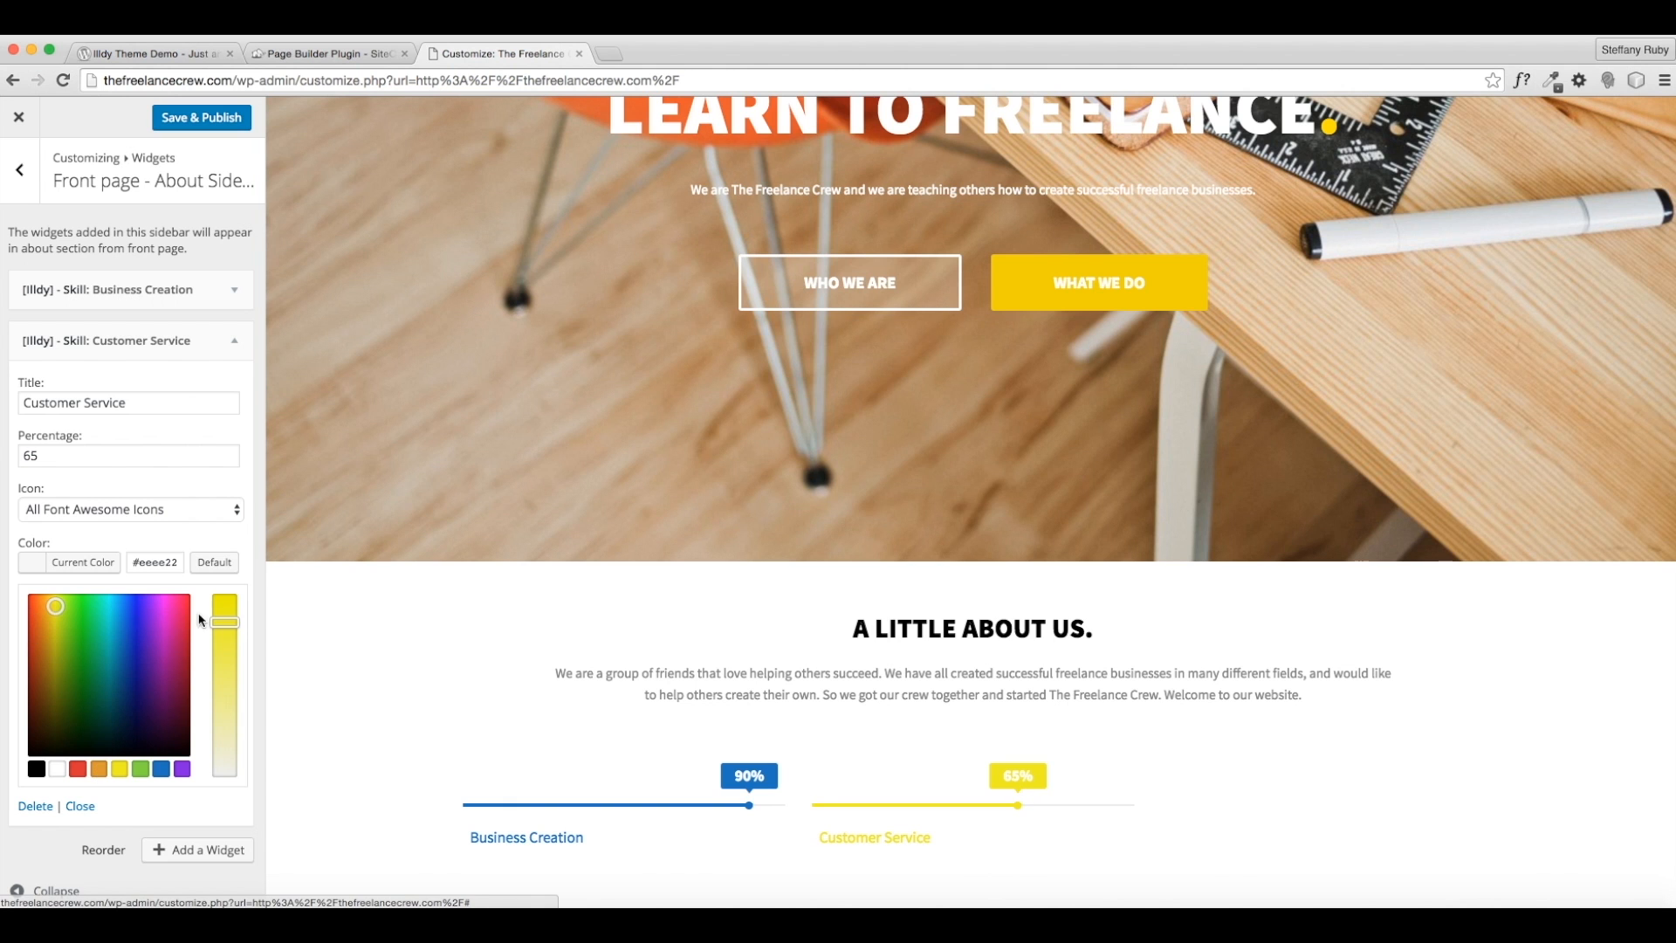
left_click(53, 614)
left_click_drag(52, 614, 50, 613)
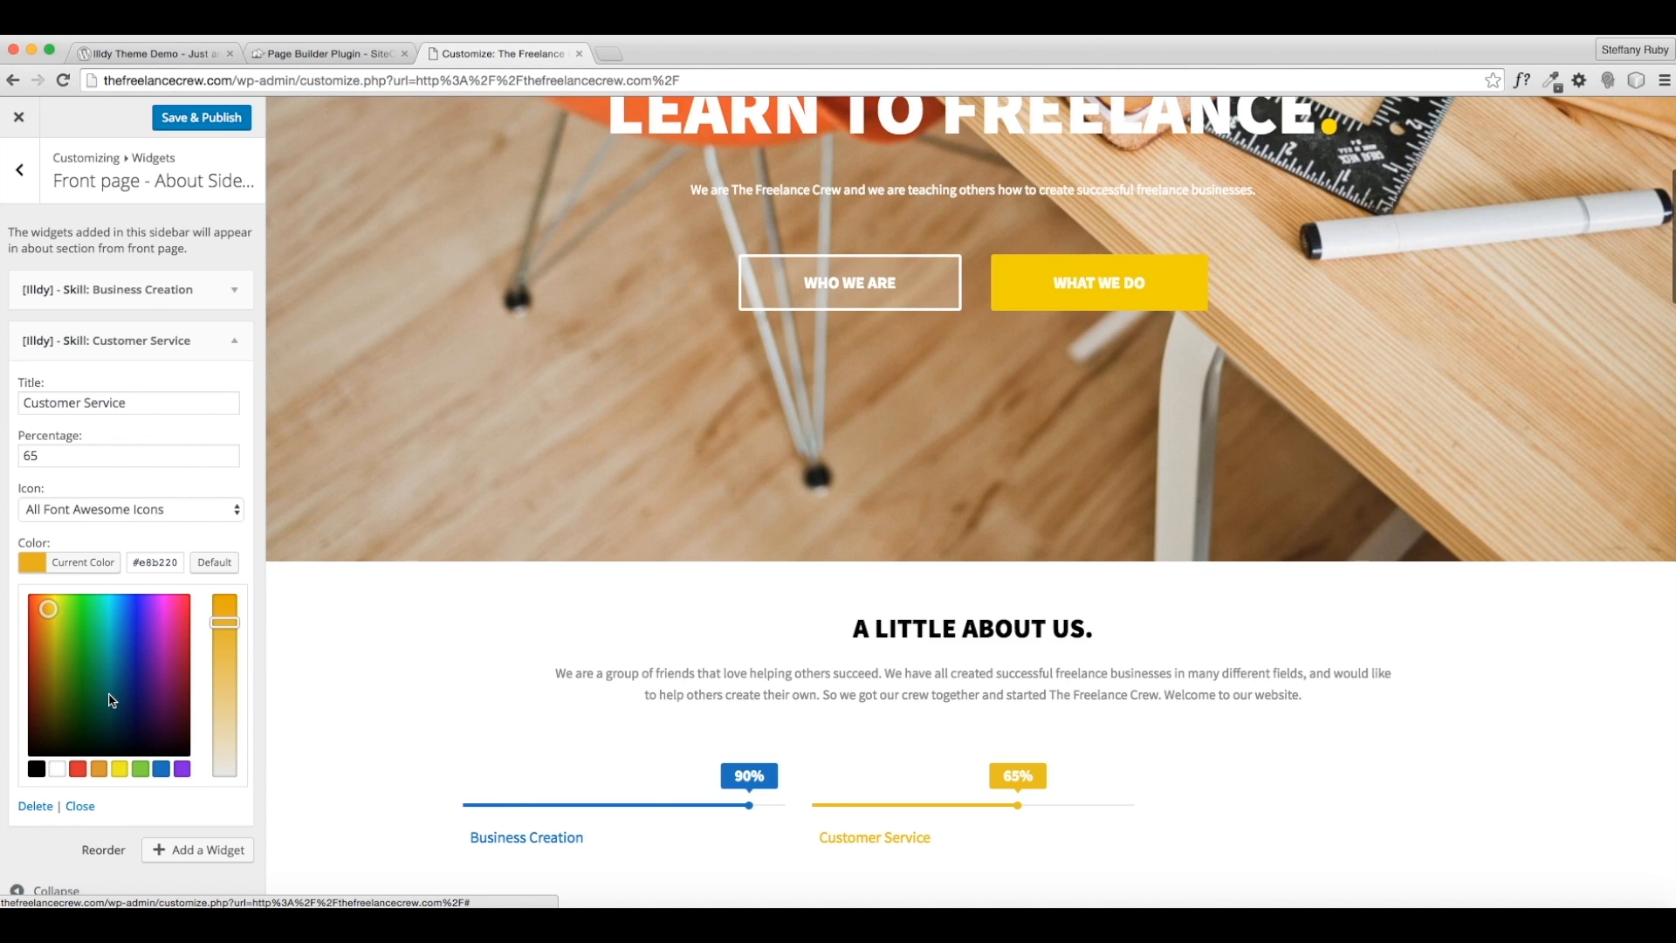
left_click_drag(53, 608, 50, 604)
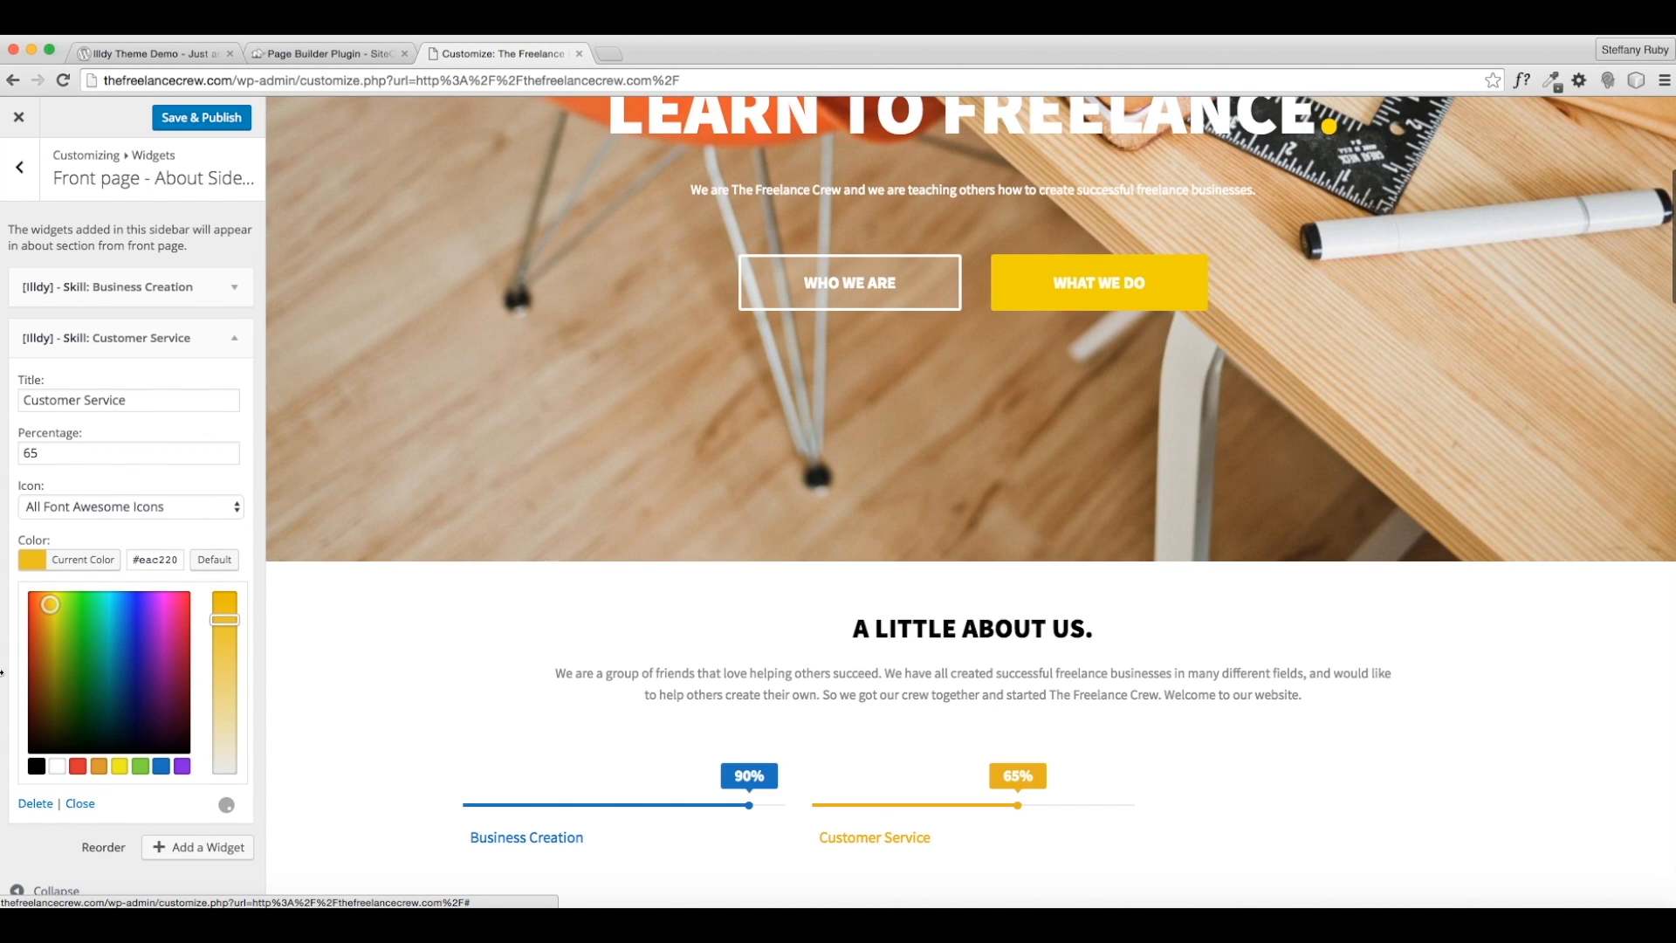
scroll(164, 849, "down", 1)
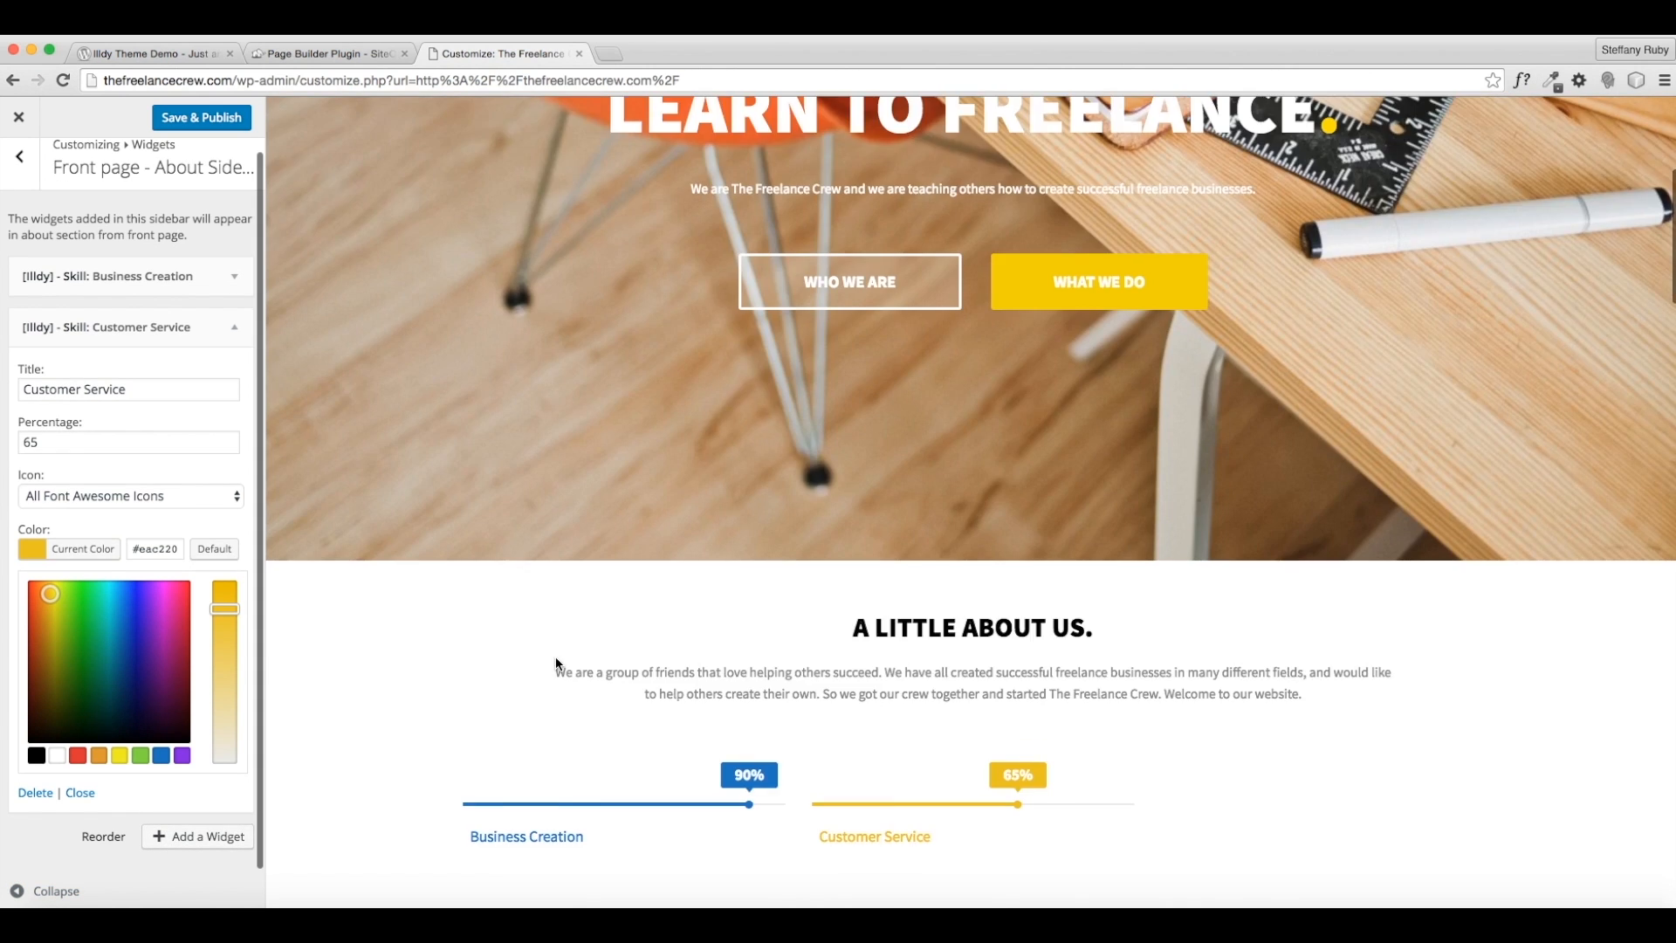
scroll(555, 657, "down", 5)
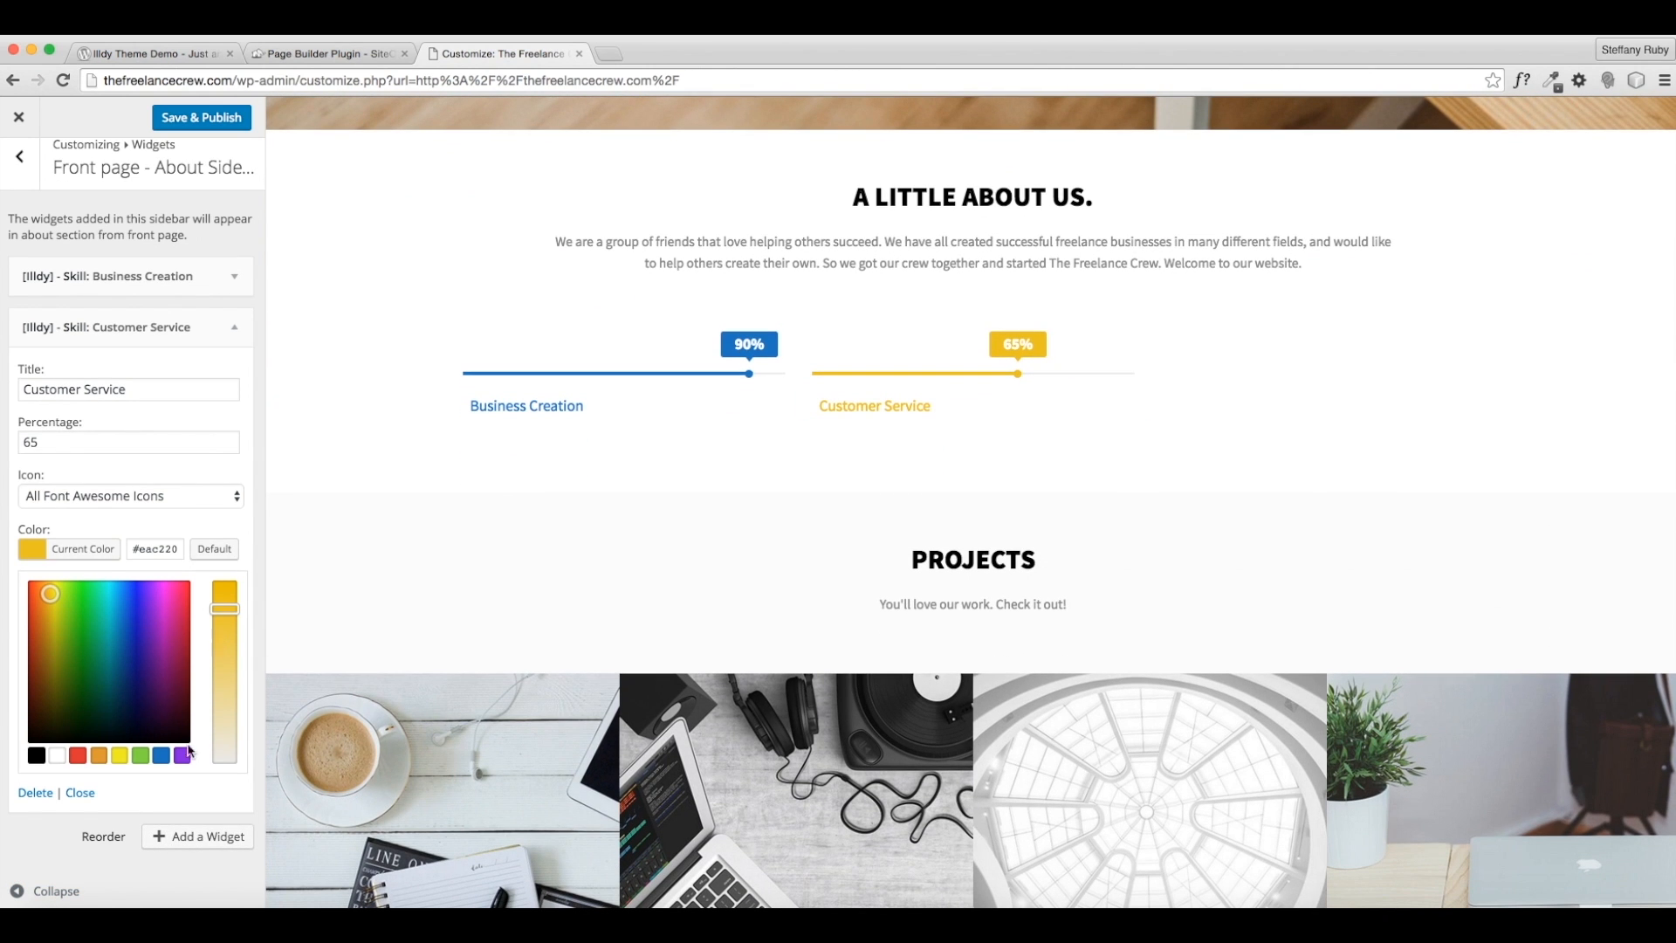
left_click(168, 835)
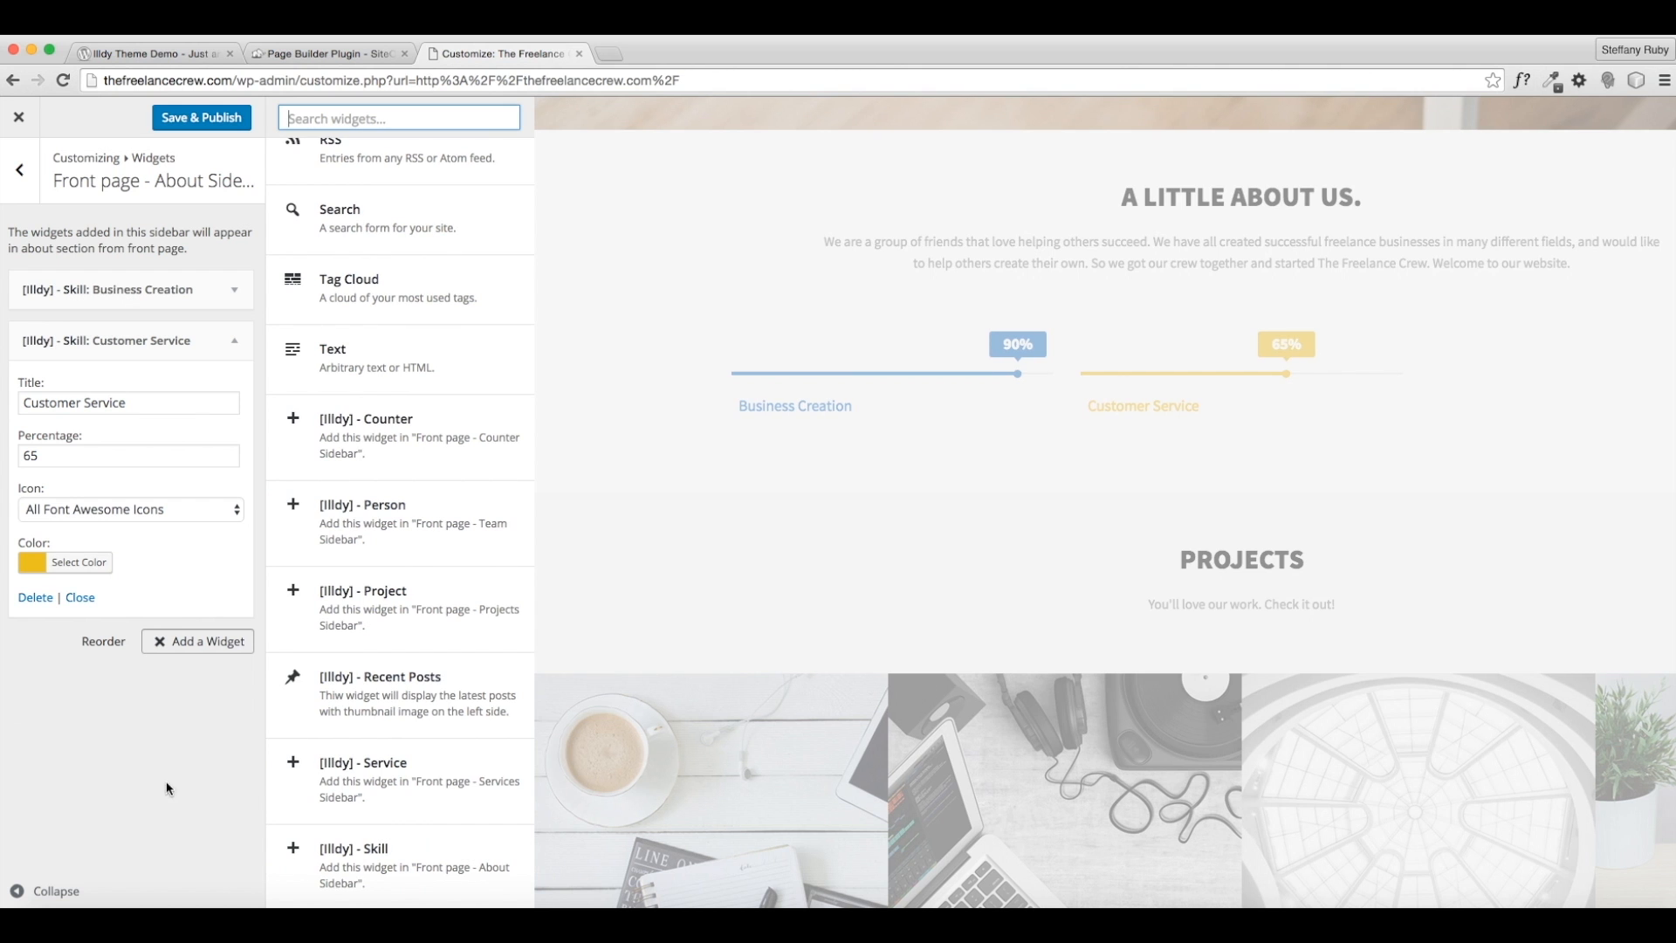
left_click(375, 859)
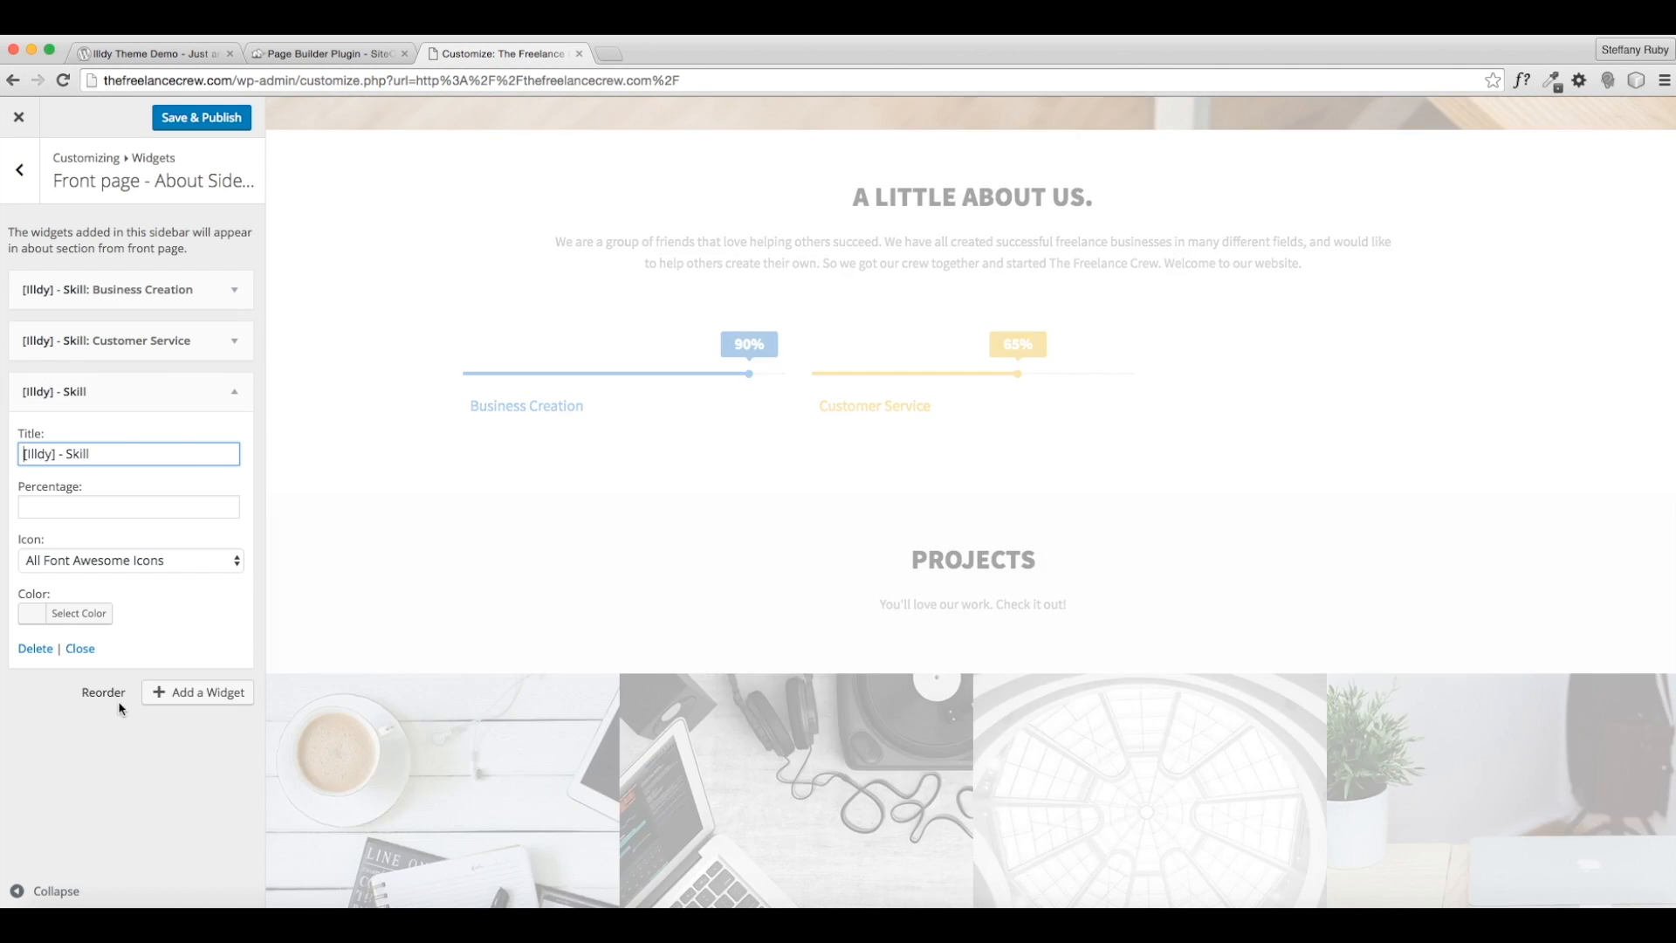
- Title the third skill Freelance Work and set its percentage to 80
left_click_drag(94, 453, 25, 452)
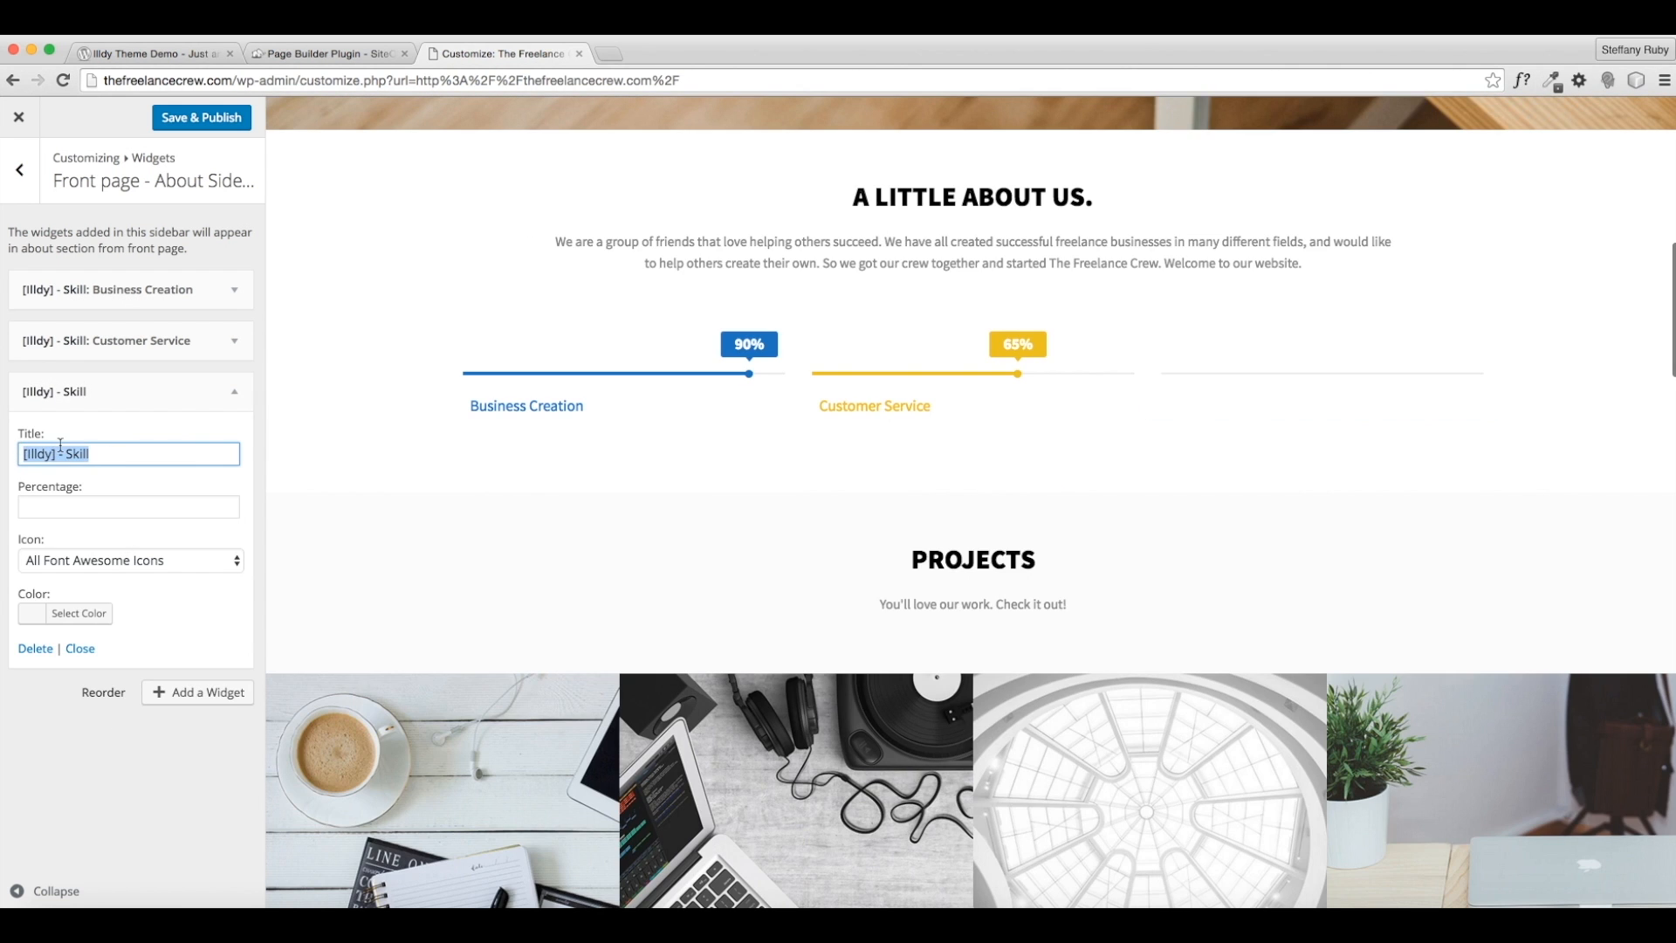
type("Freelance Work")
left_click(84, 506)
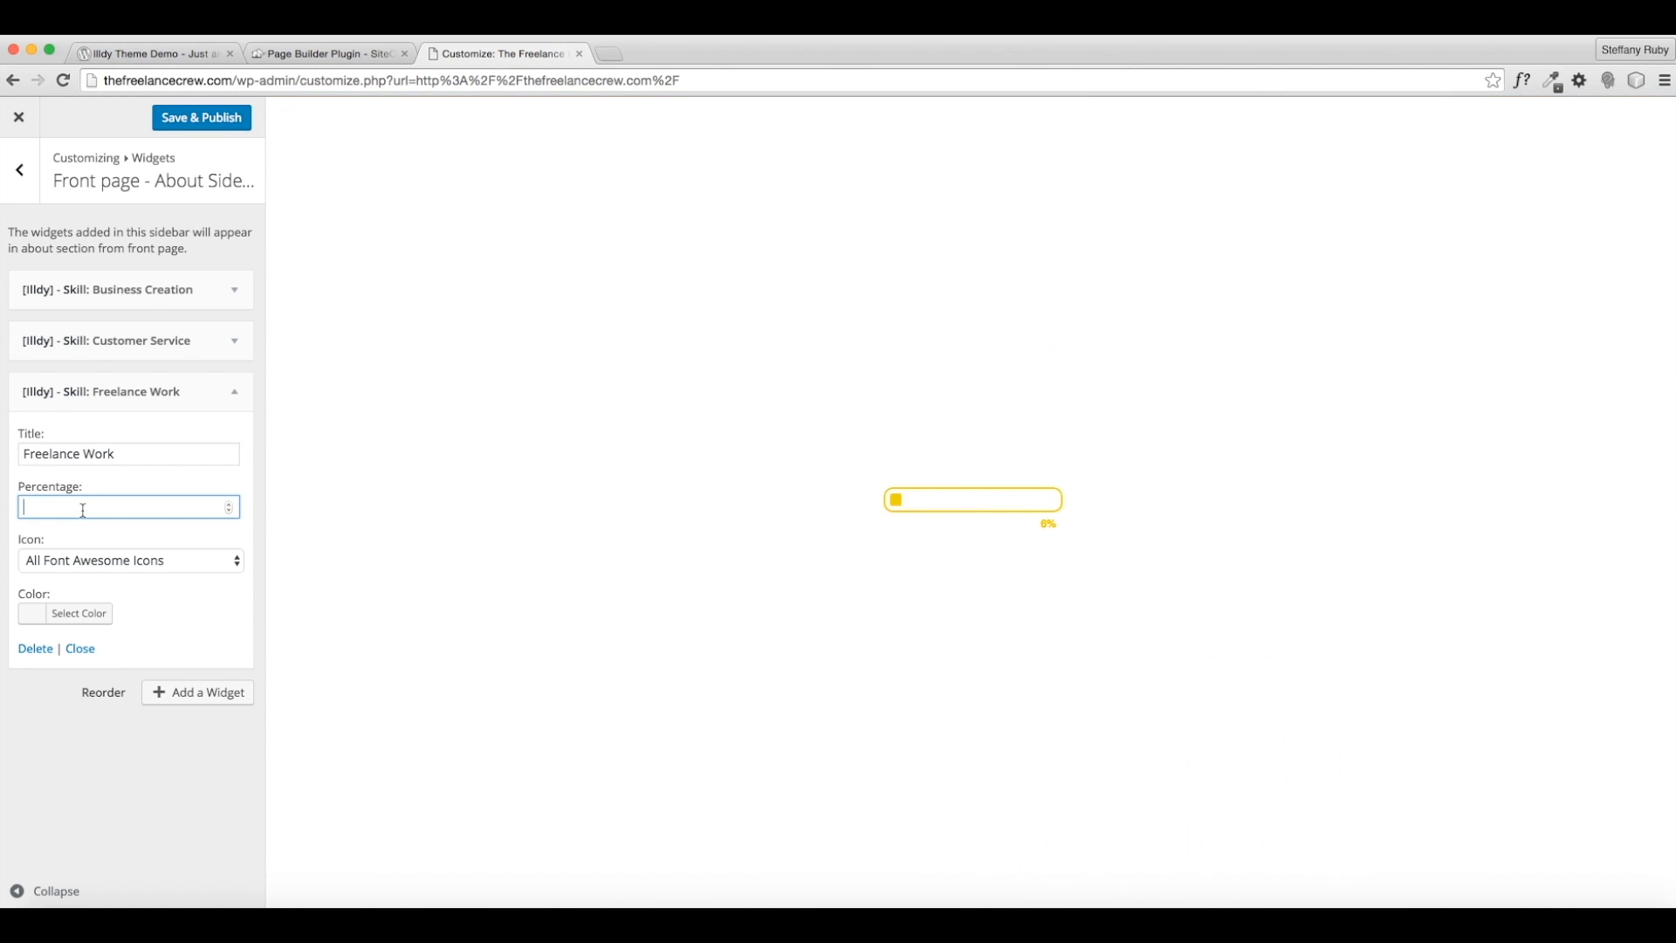
type("75")
key("BackSpace")
key("BackSpace")
type("8-")
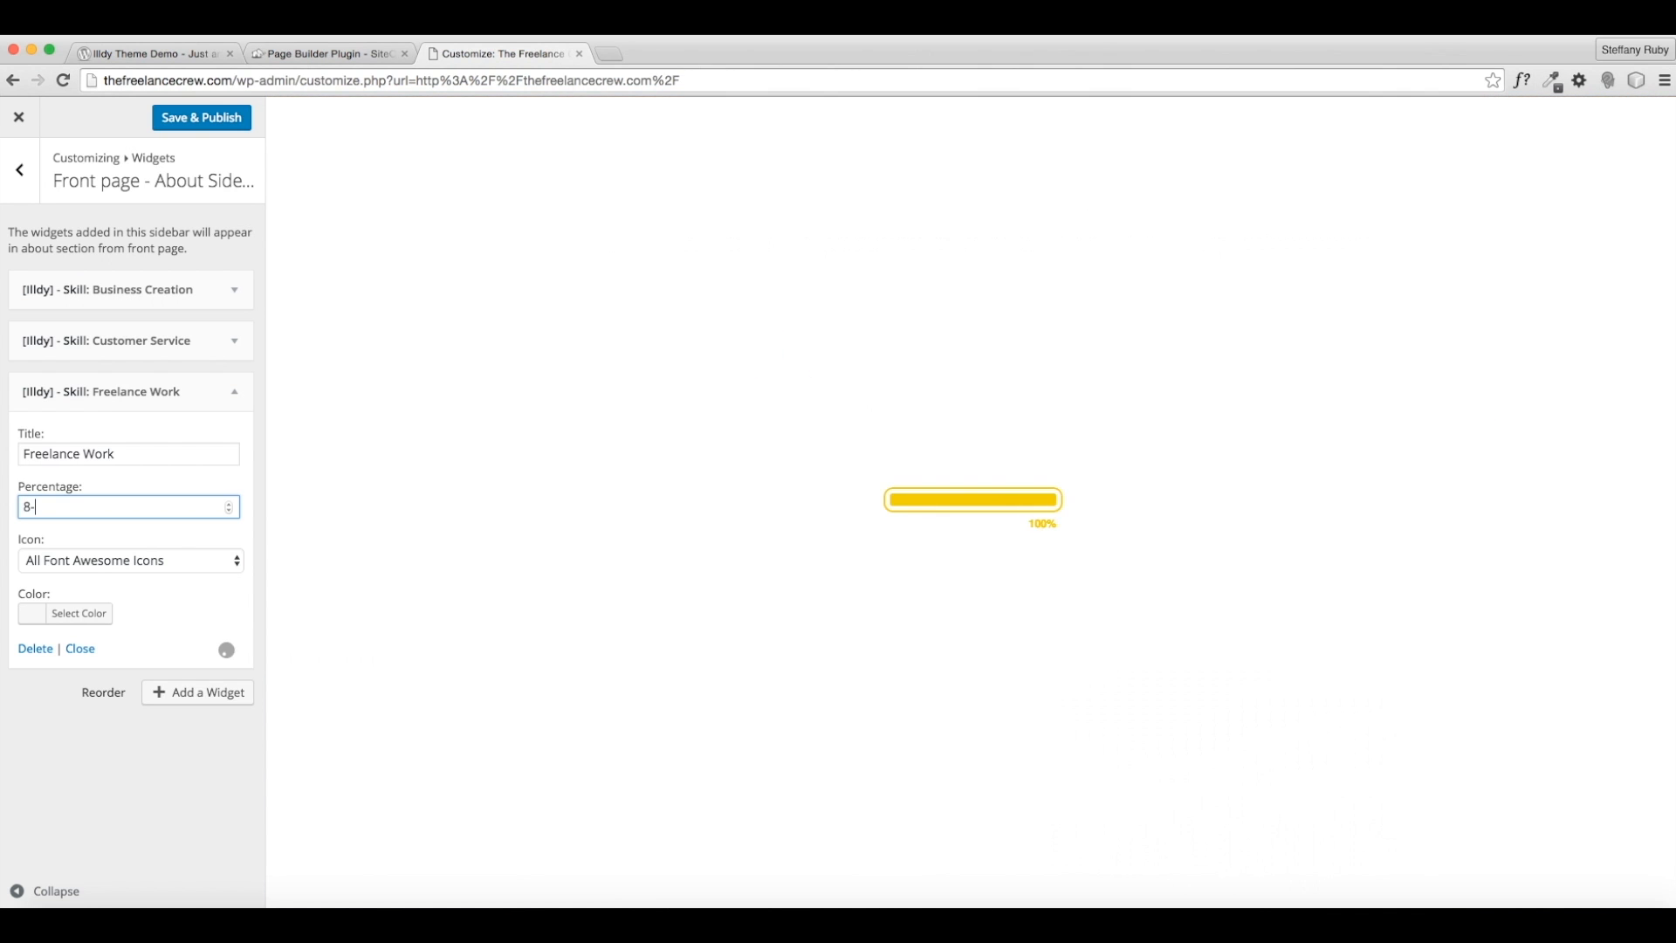
key("BackSpace")
type("0")
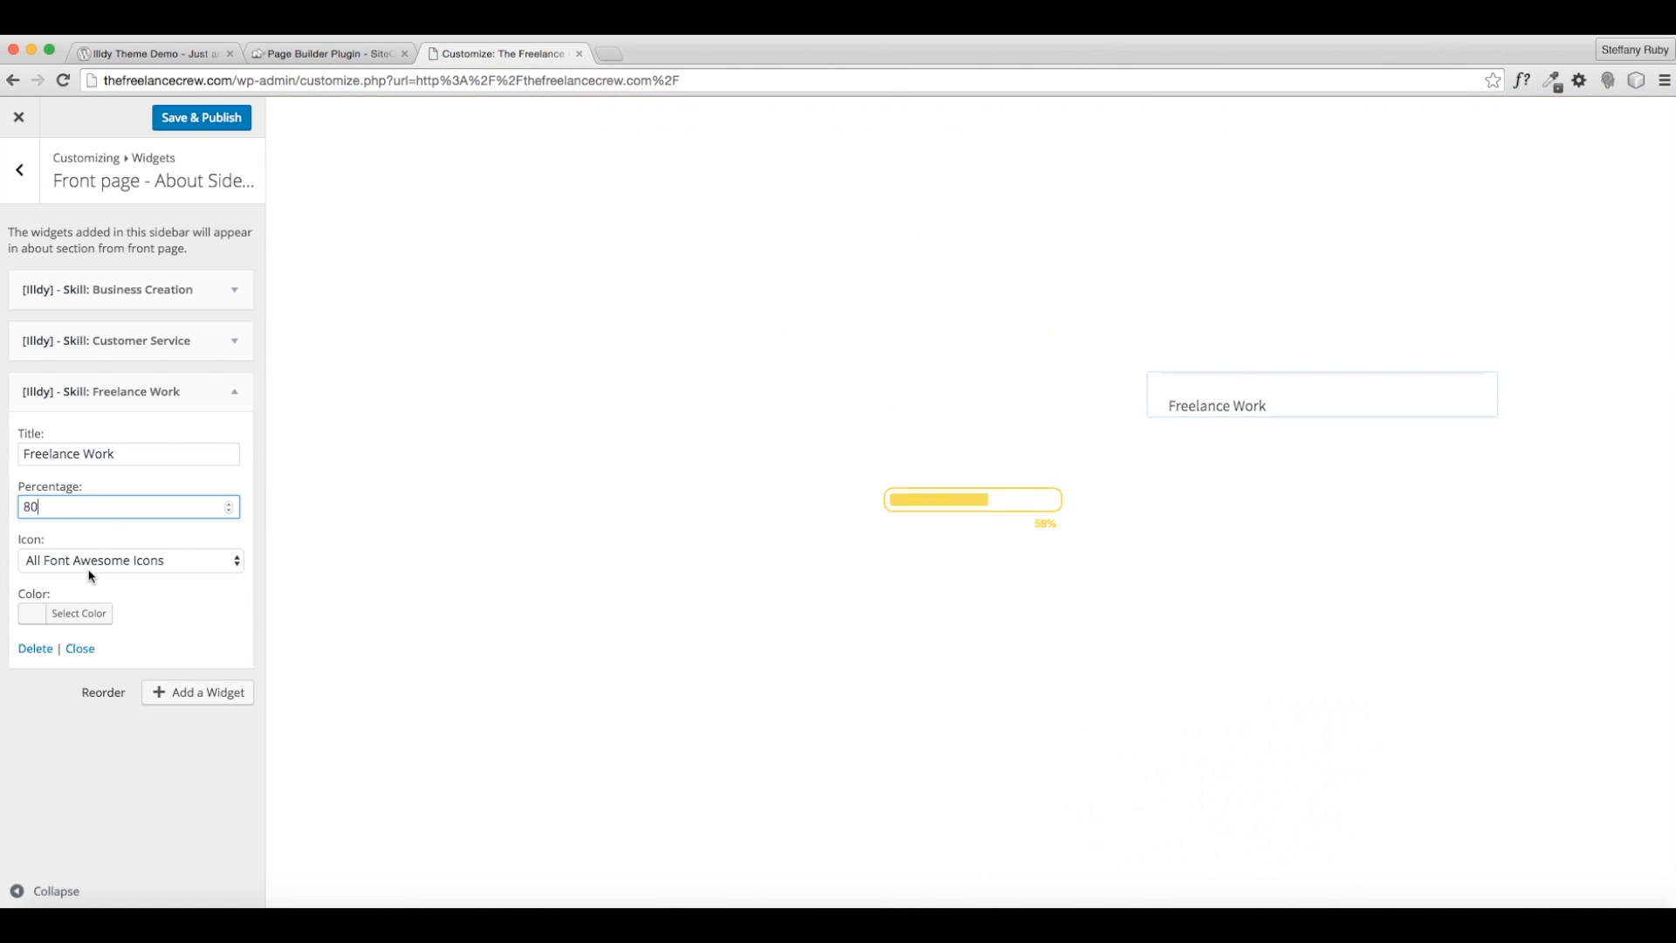
- Colour the Freelance Work skill bar red
left_click(76, 618)
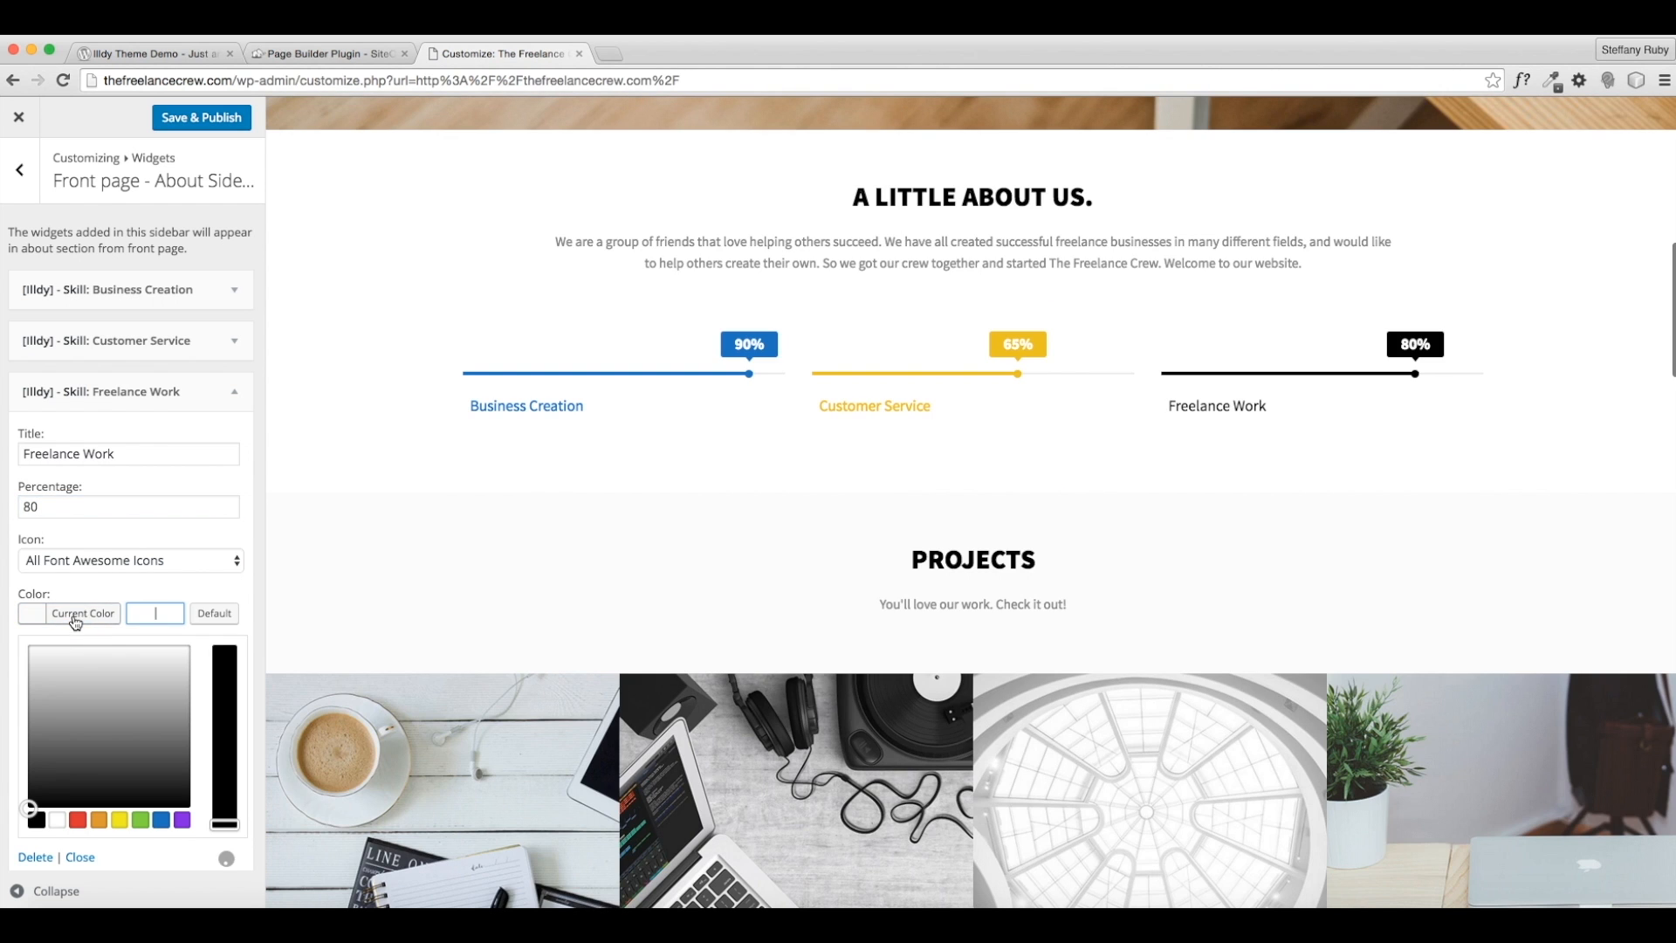
left_click(182, 821)
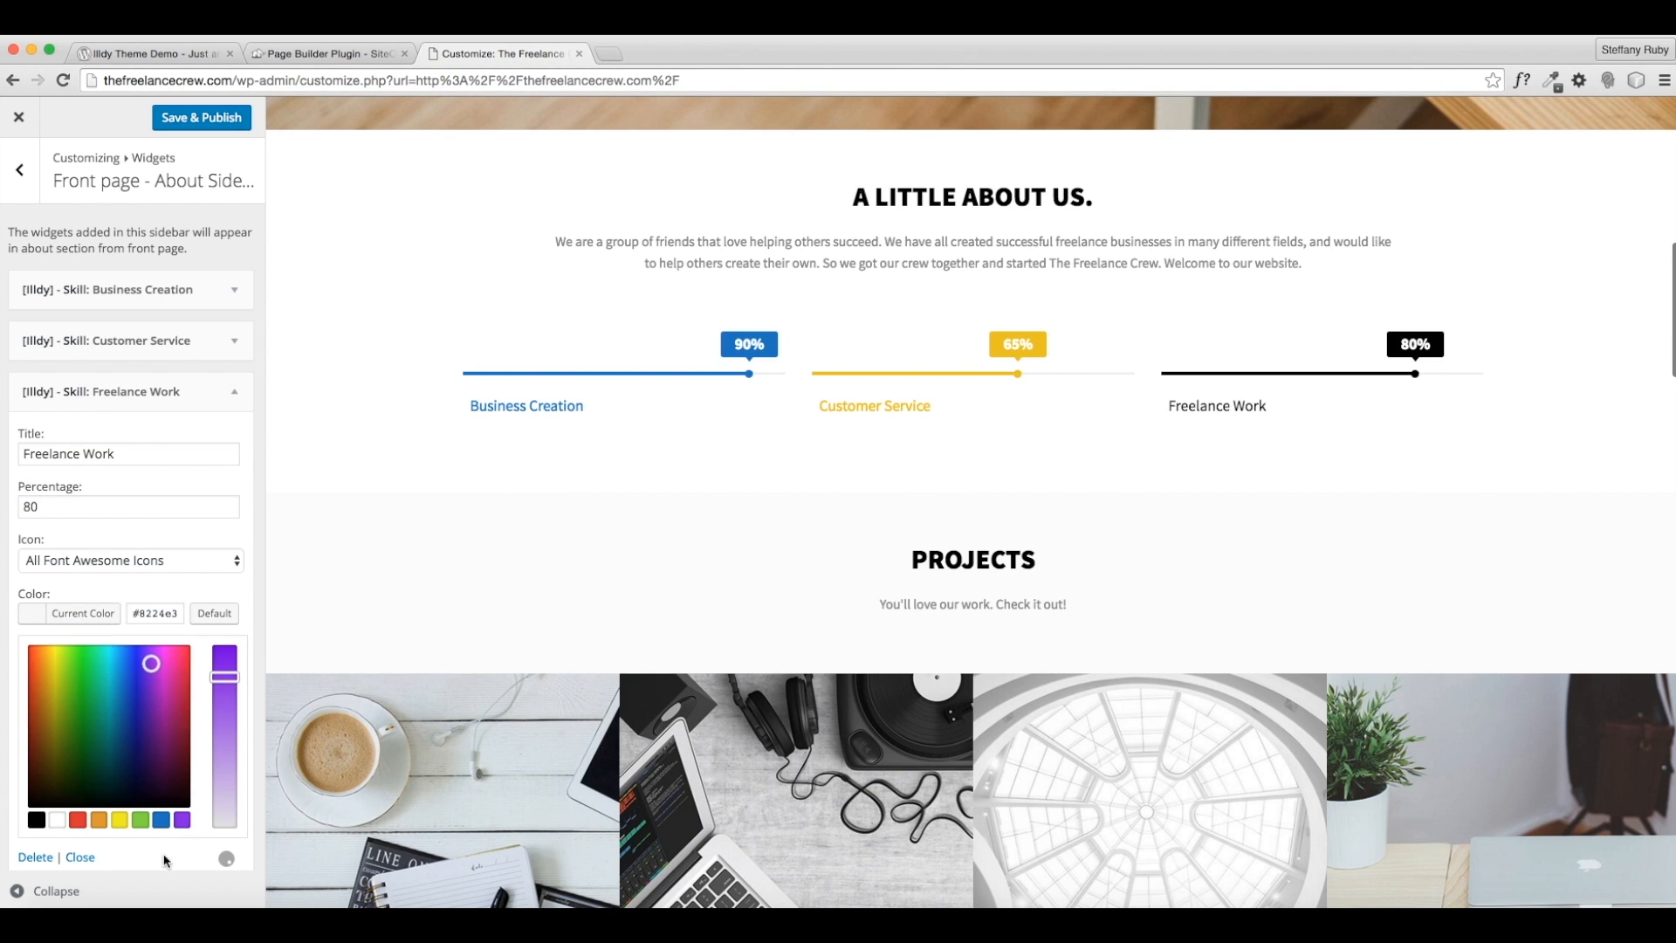
left_click(194, 889)
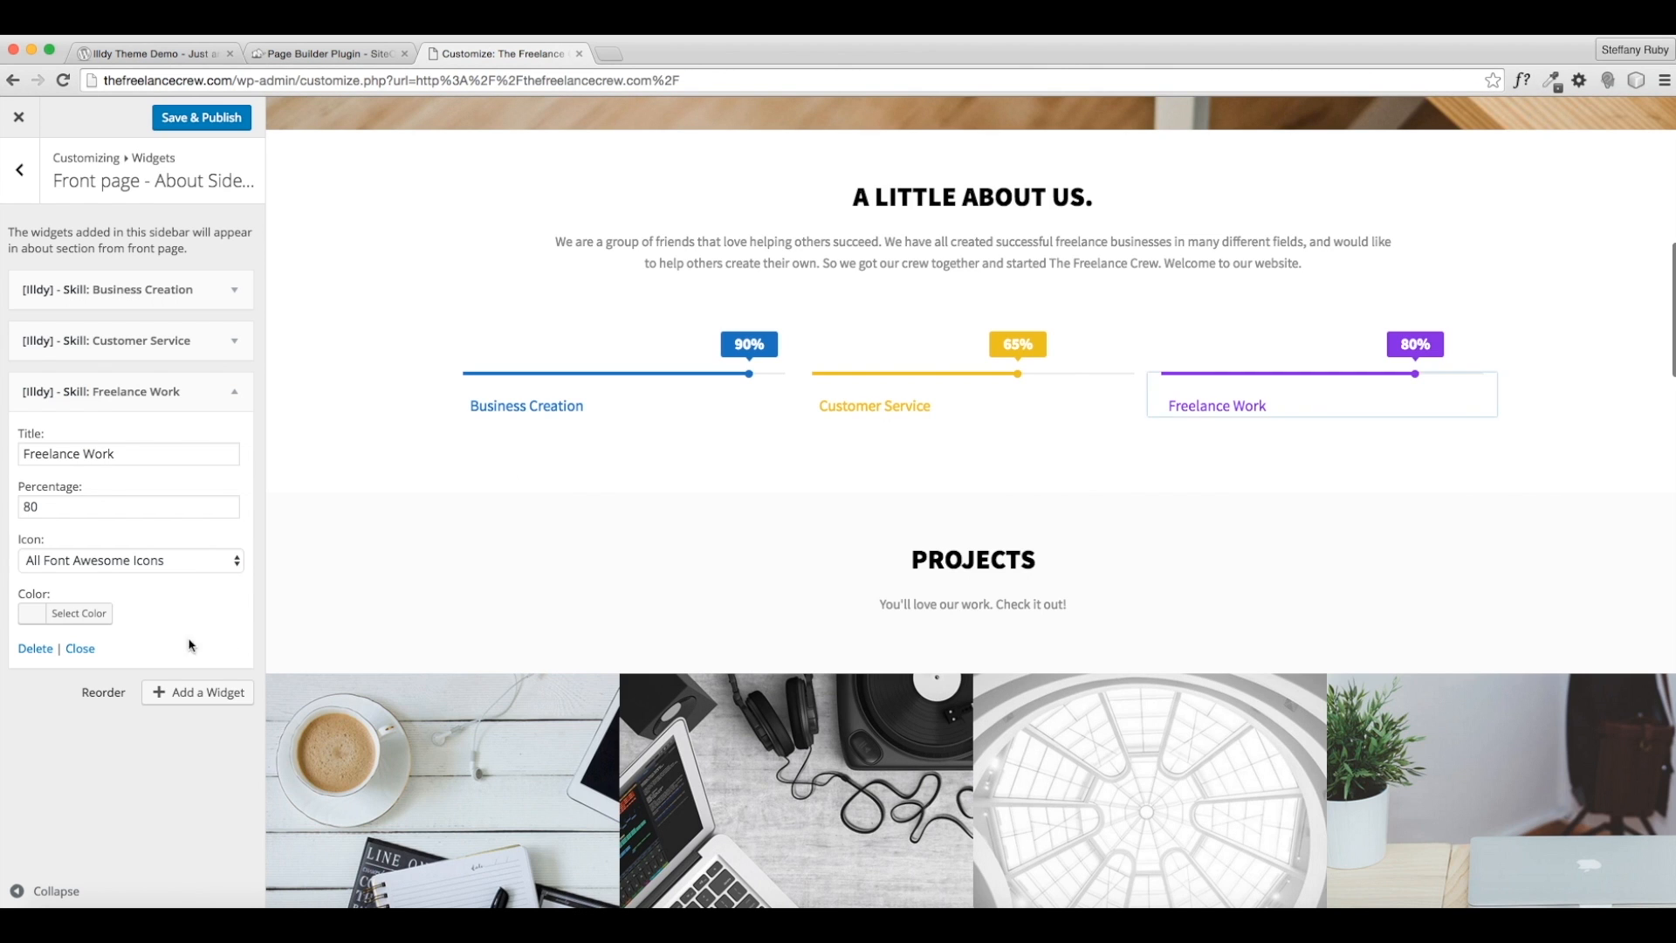
left_click(95, 625)
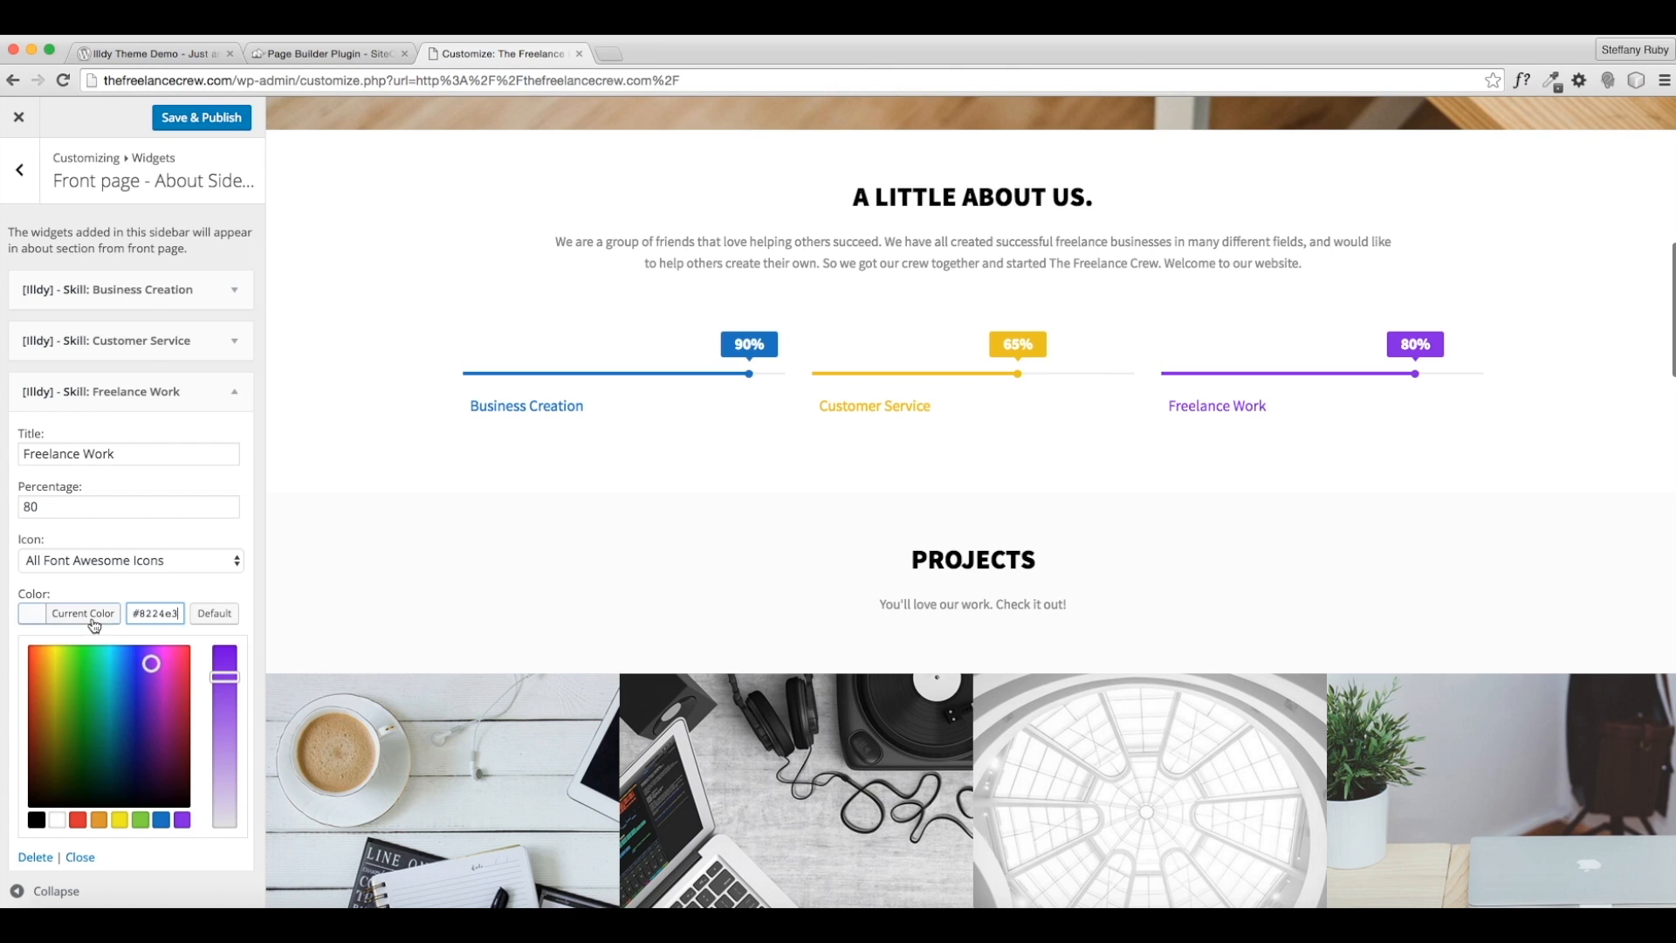
left_click(77, 819)
left_click(77, 819)
left_click(204, 883)
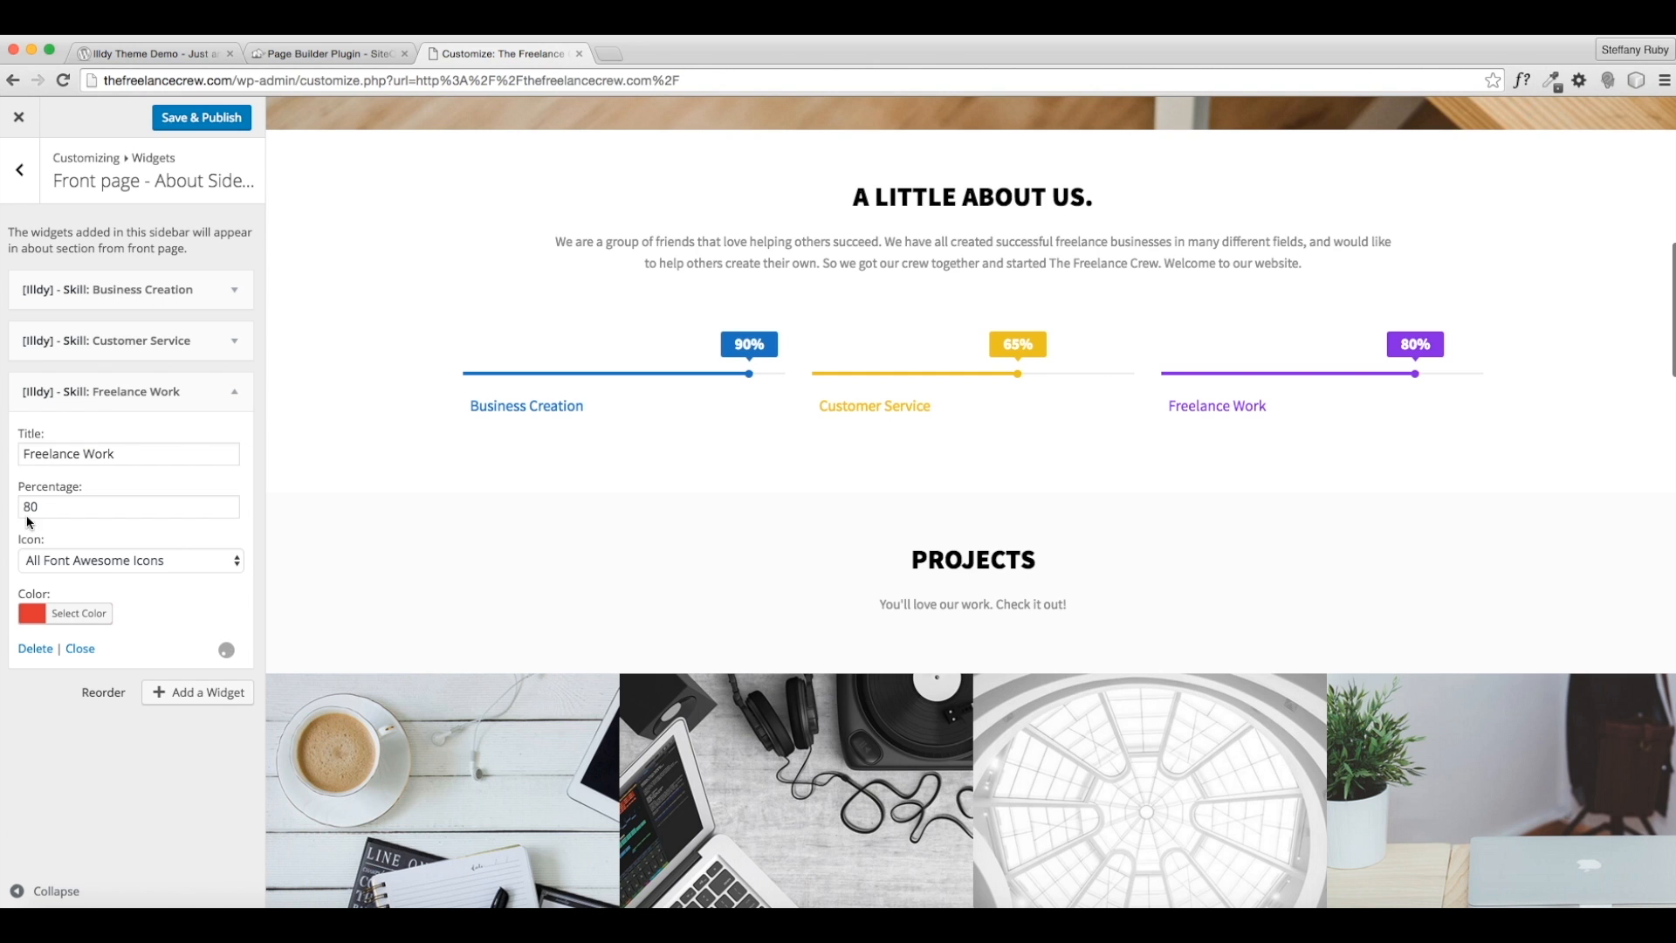
- Save & Publish the About section skill changes
left_click(200, 117)
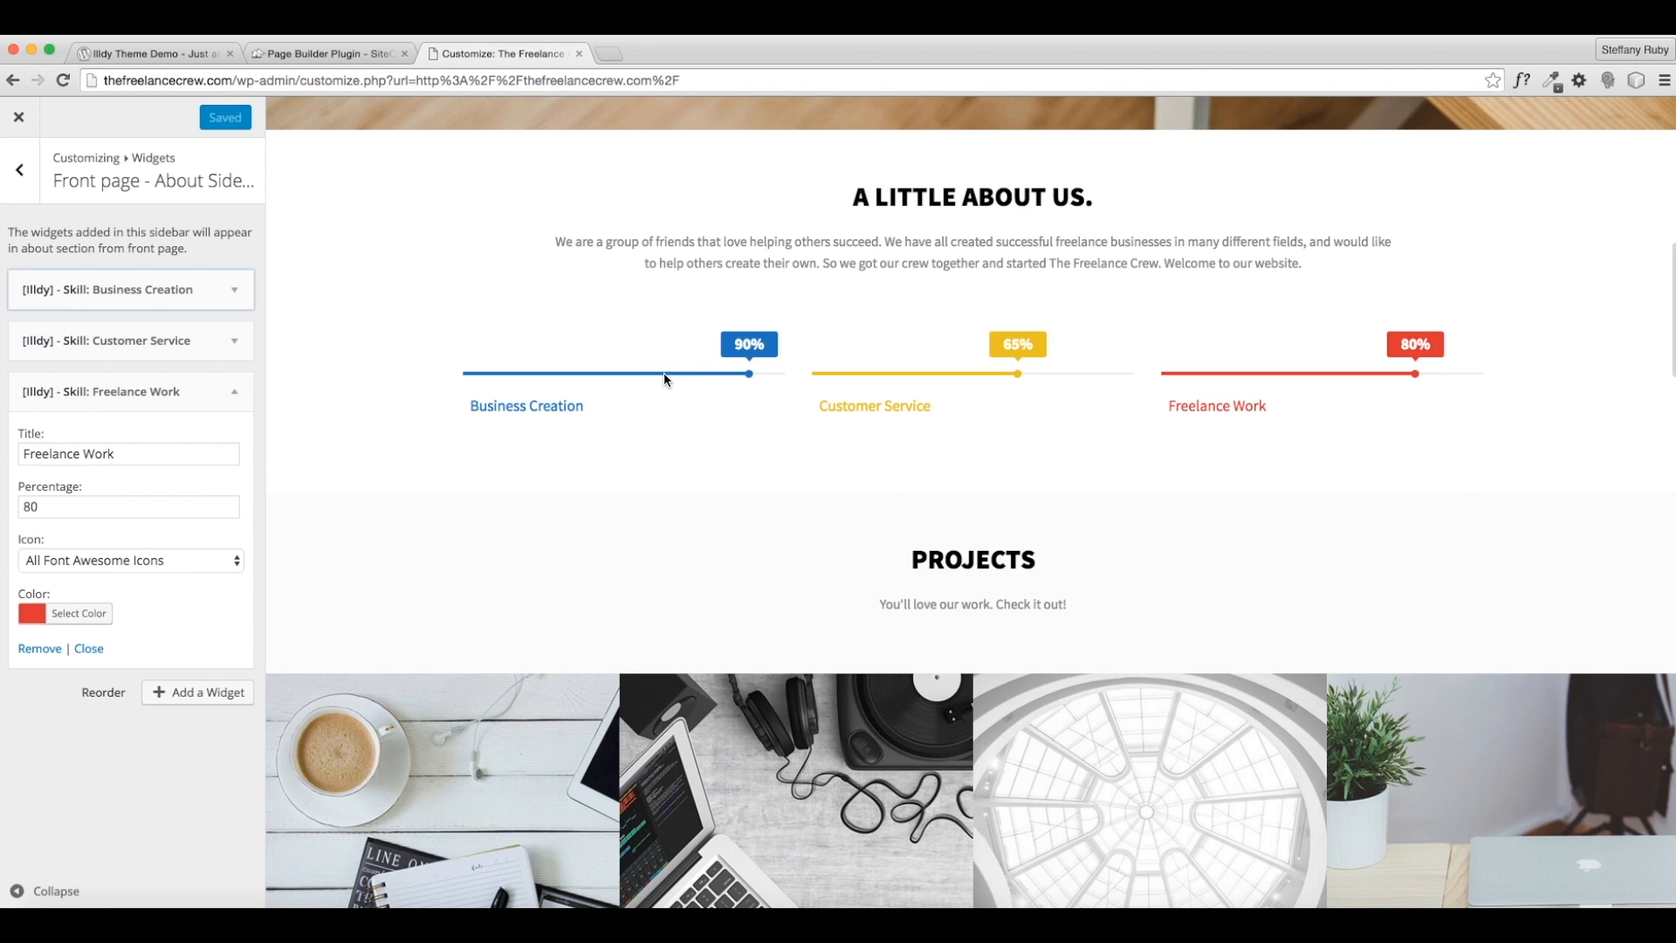
scroll(1067, 382, "up", 3)
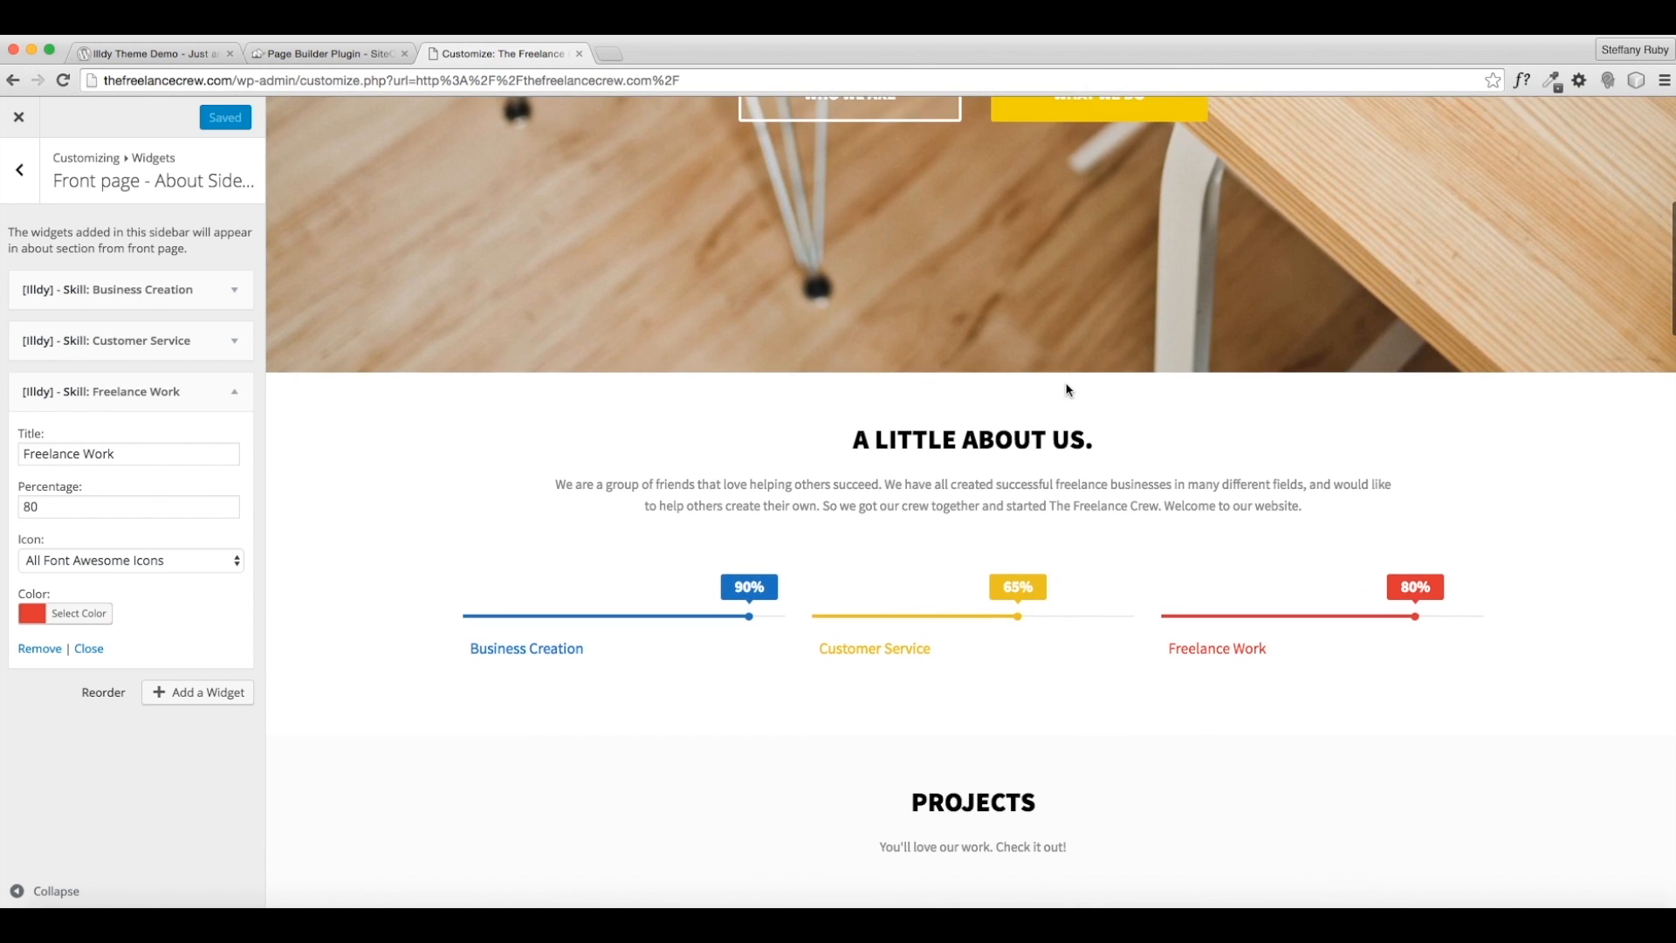
scroll(1066, 390, "down", 5)
scroll(862, 274, "up", 2)
scroll(859, 303, "up", 5)
scroll(860, 303, "down", 4)
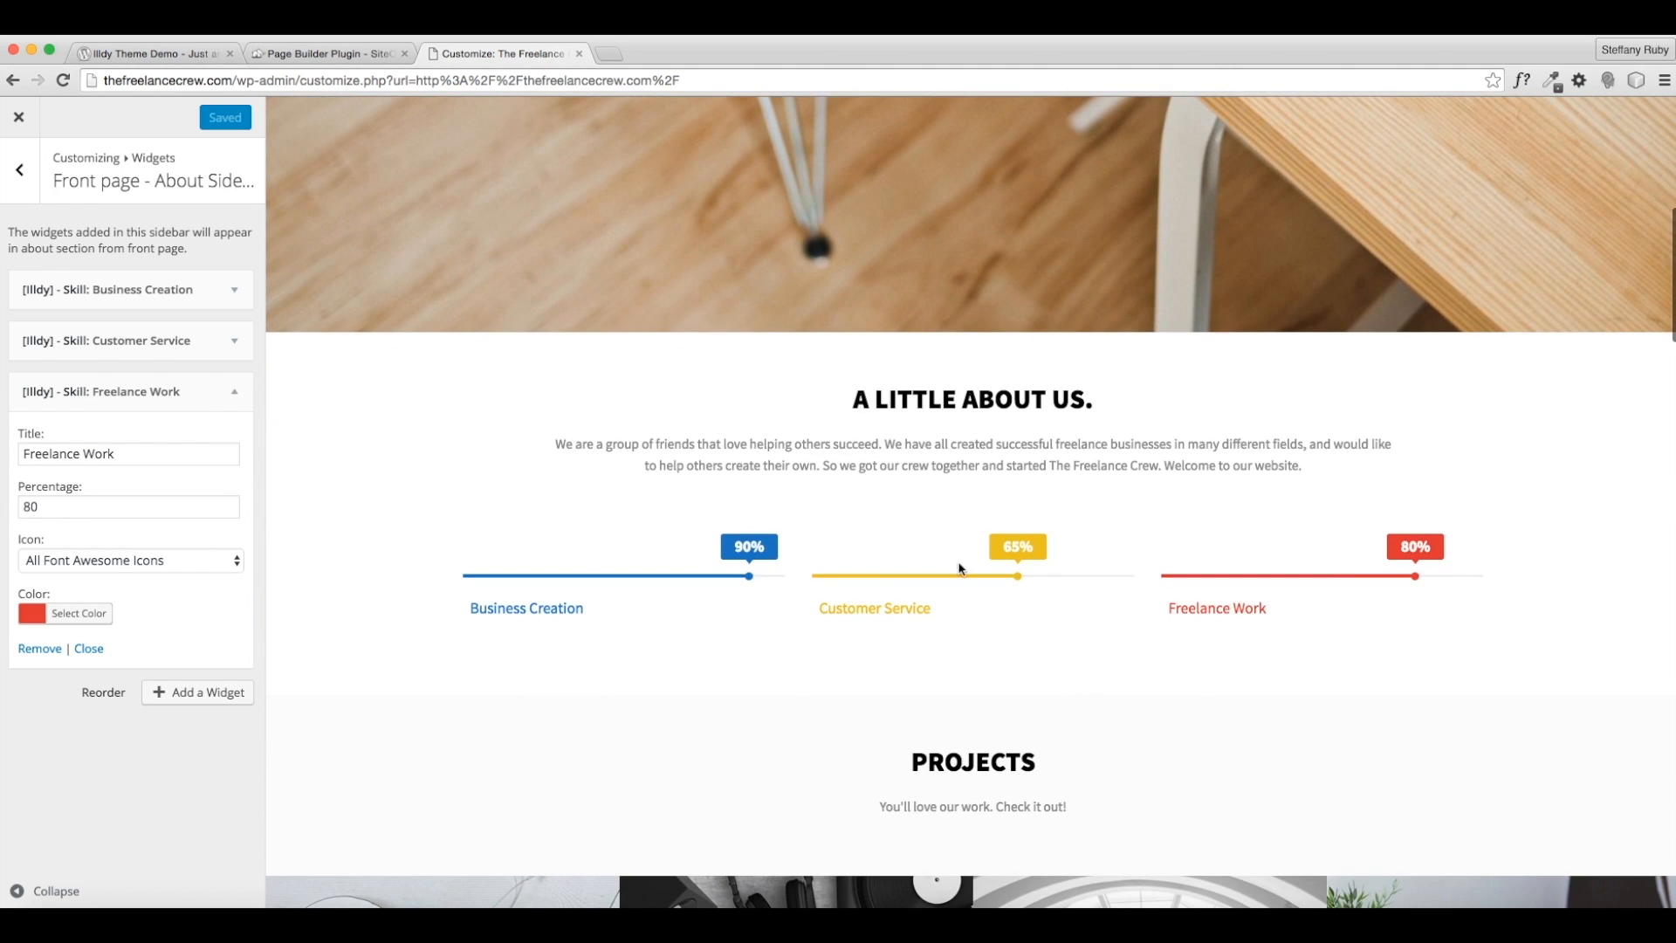
left_click(174, 340)
- Recolour the Customer Service skill bar orange (#dd9933) and return to the About settings
left_click(87, 562)
left_click(103, 780)
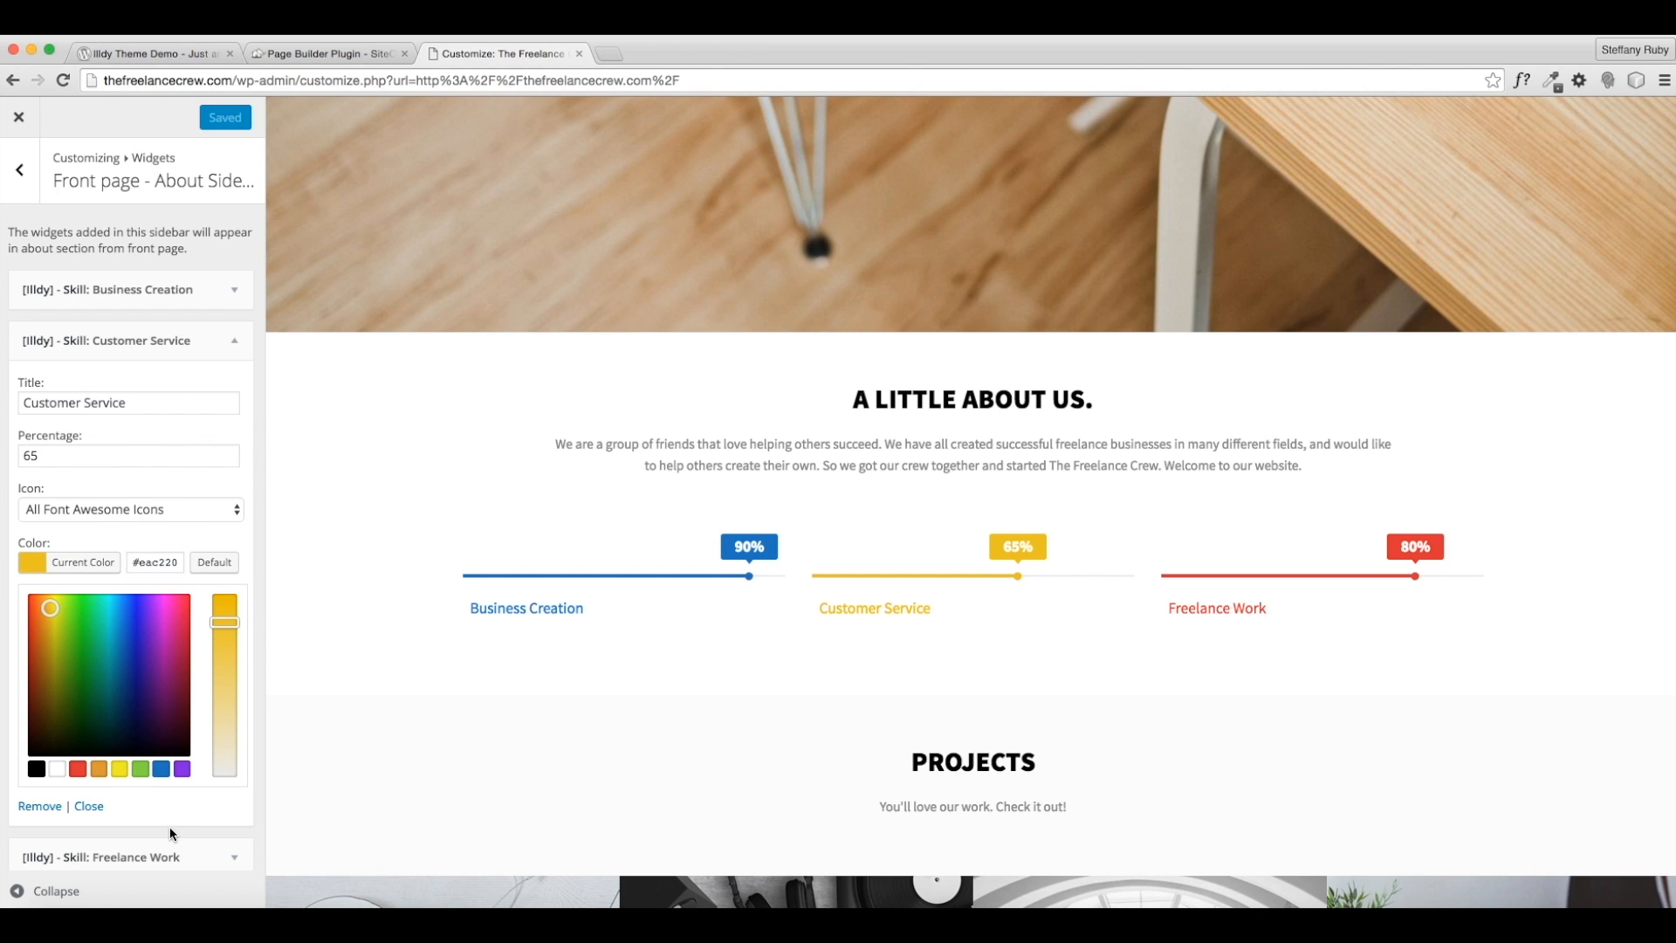
left_click_drag(231, 653, 228, 584)
left_click(99, 770)
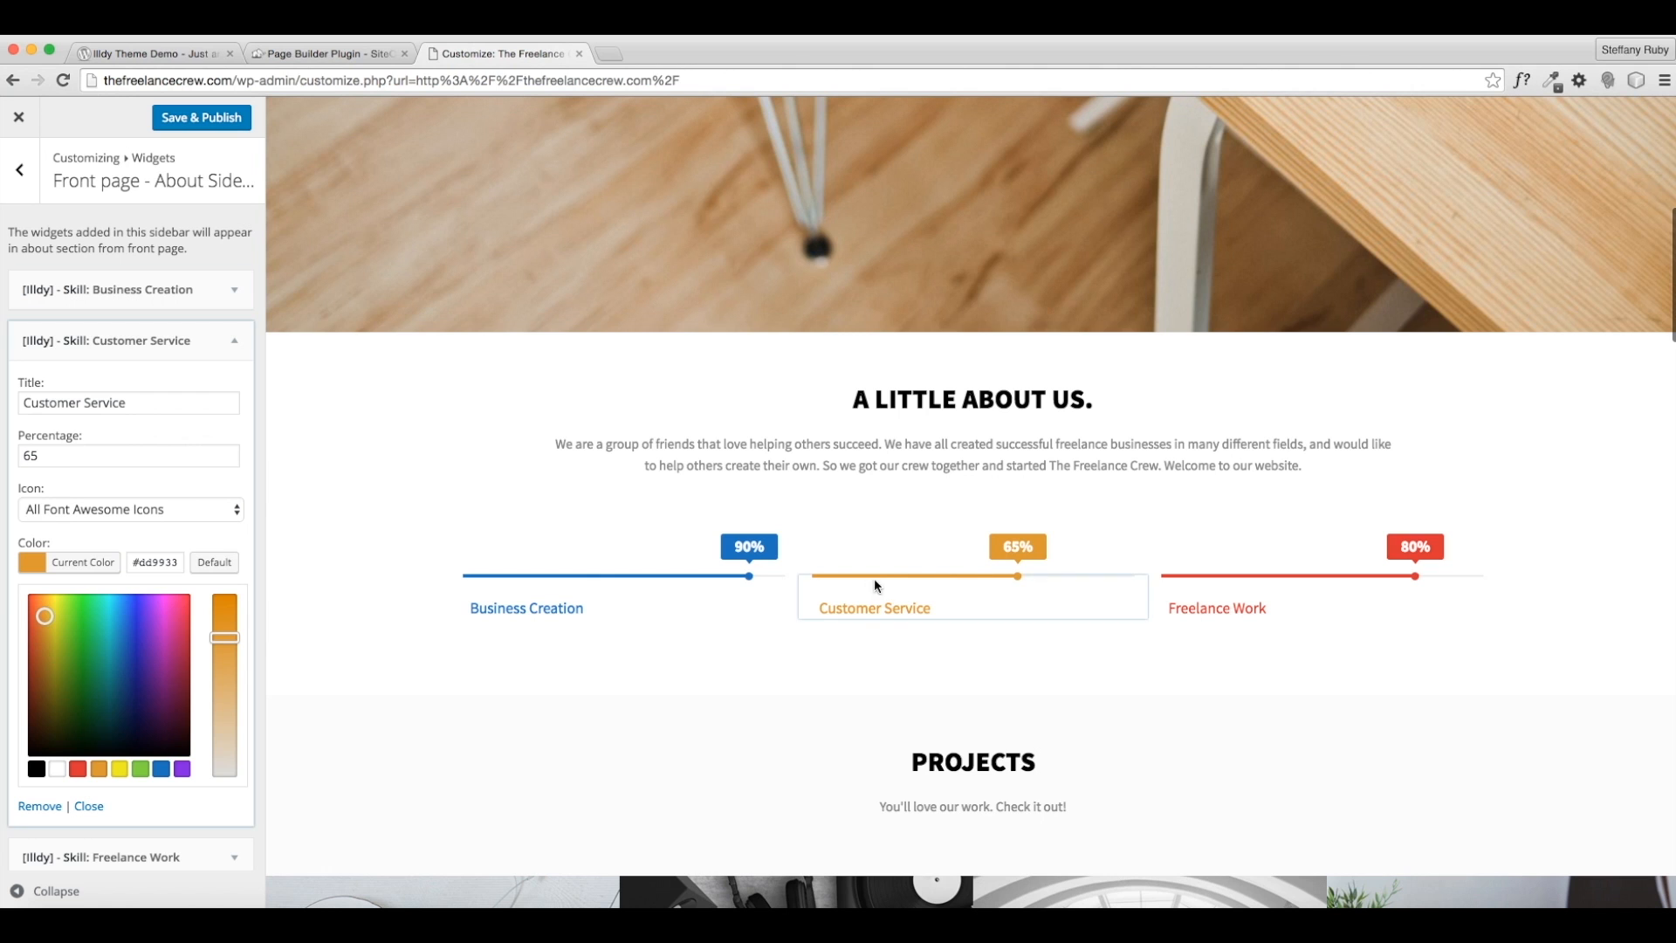
left_click(189, 121)
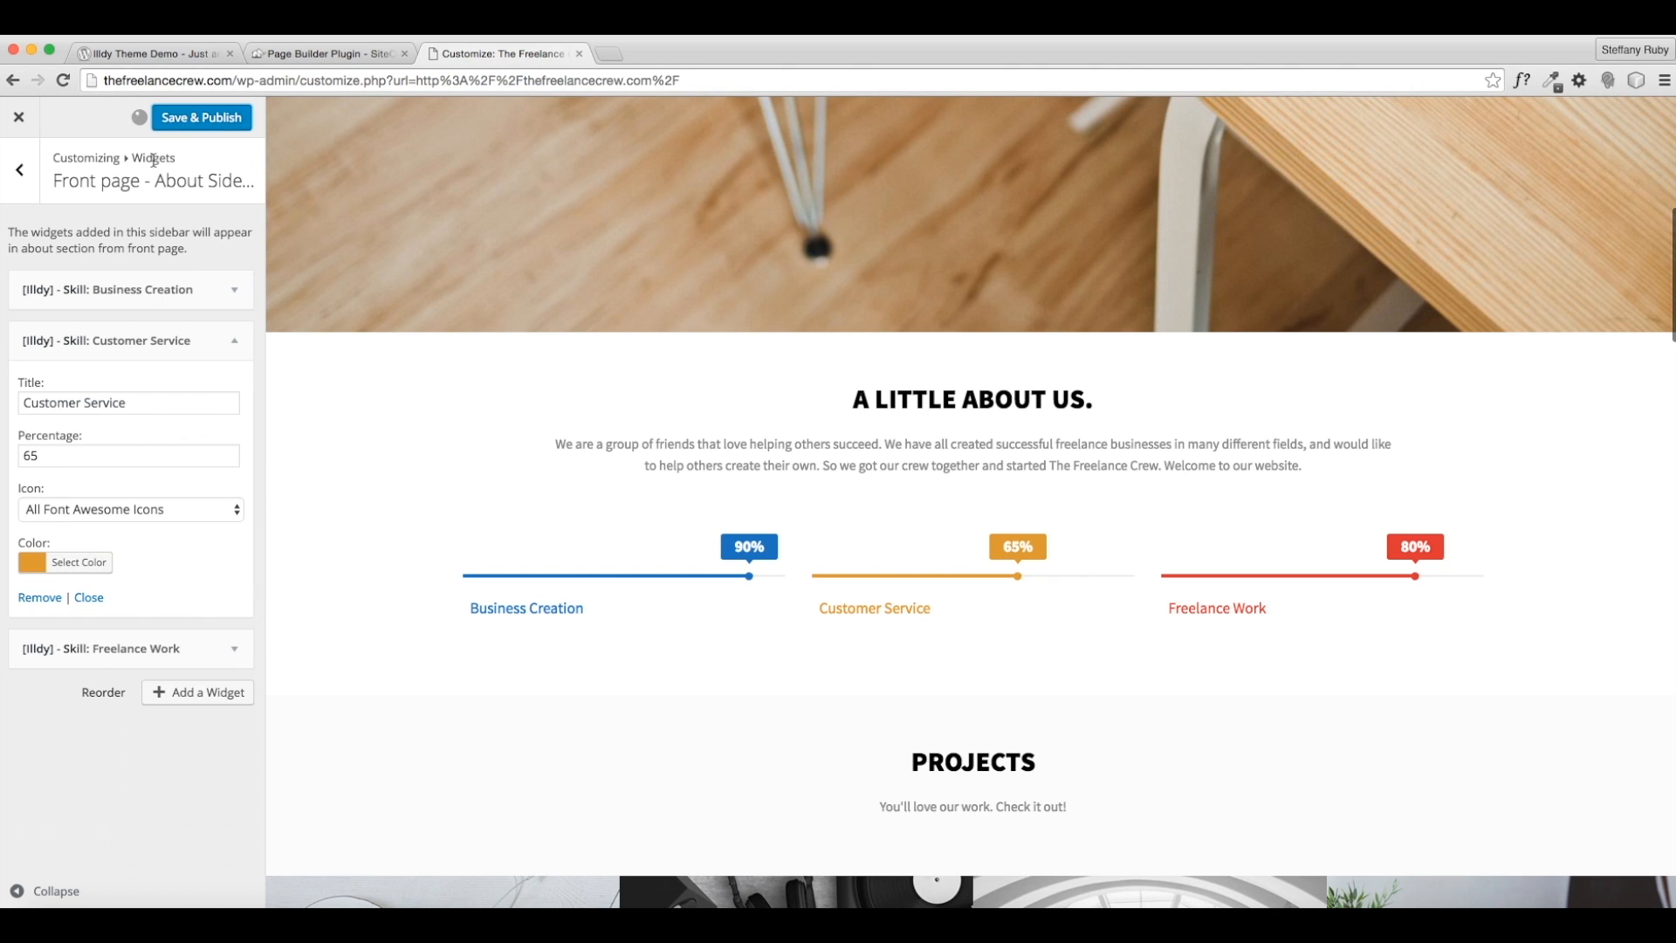
left_click(33, 189)
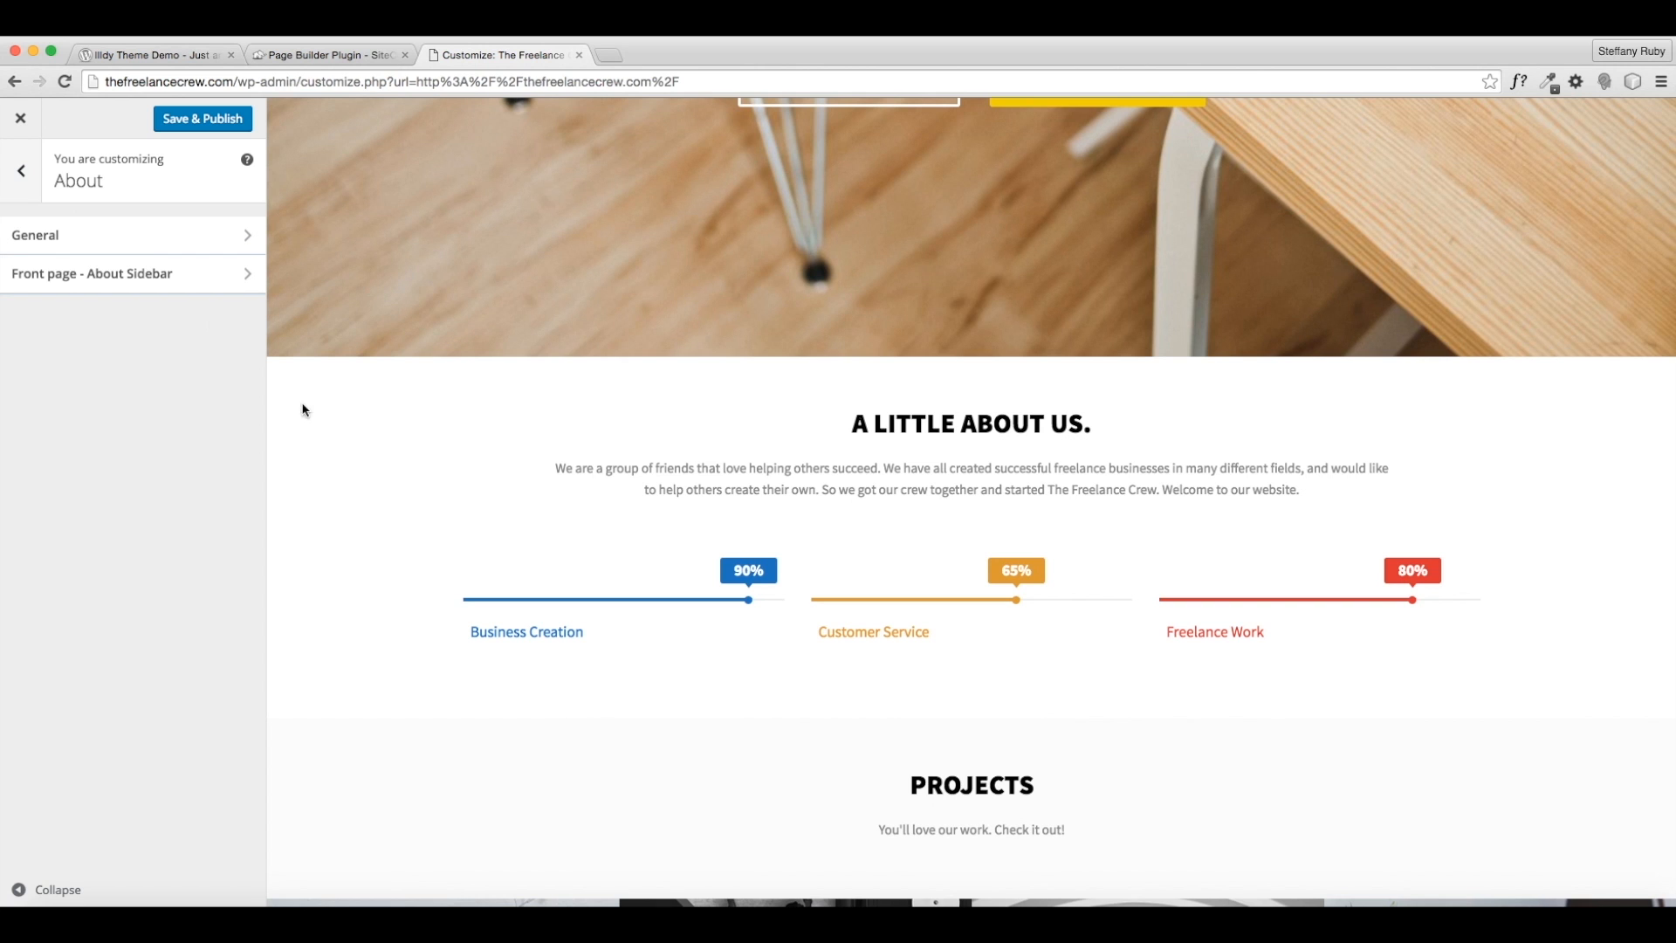
- Uncheck Show this section for Projects to hide it from the front page
left_click(24, 190)
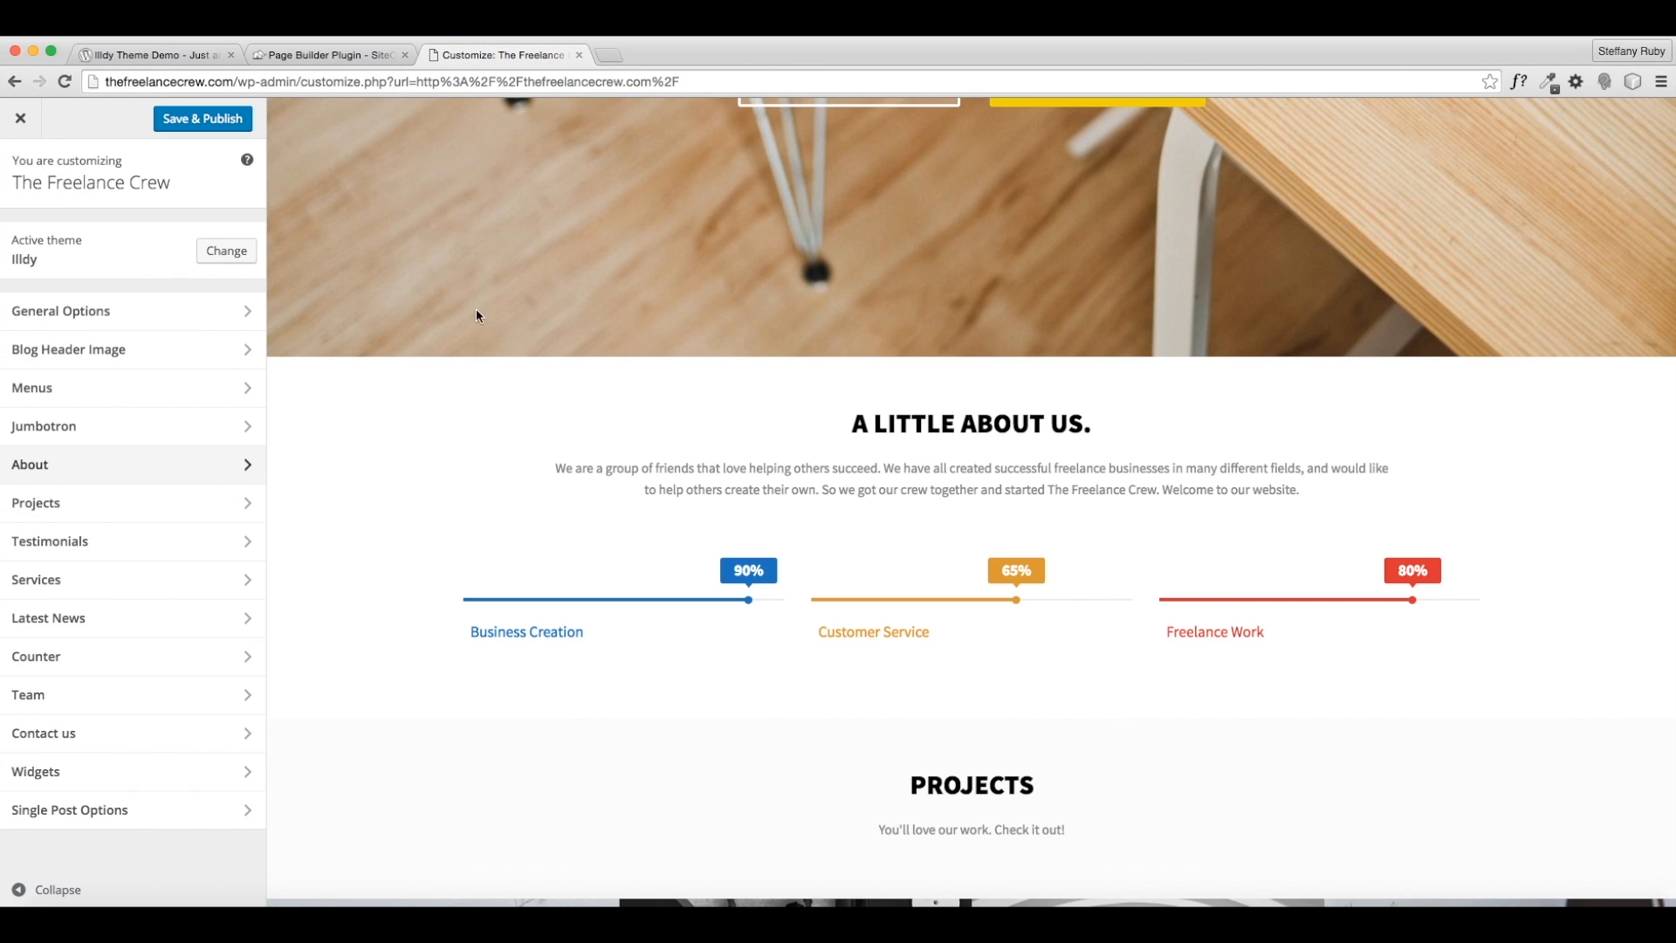
scroll(585, 449, "down", 7)
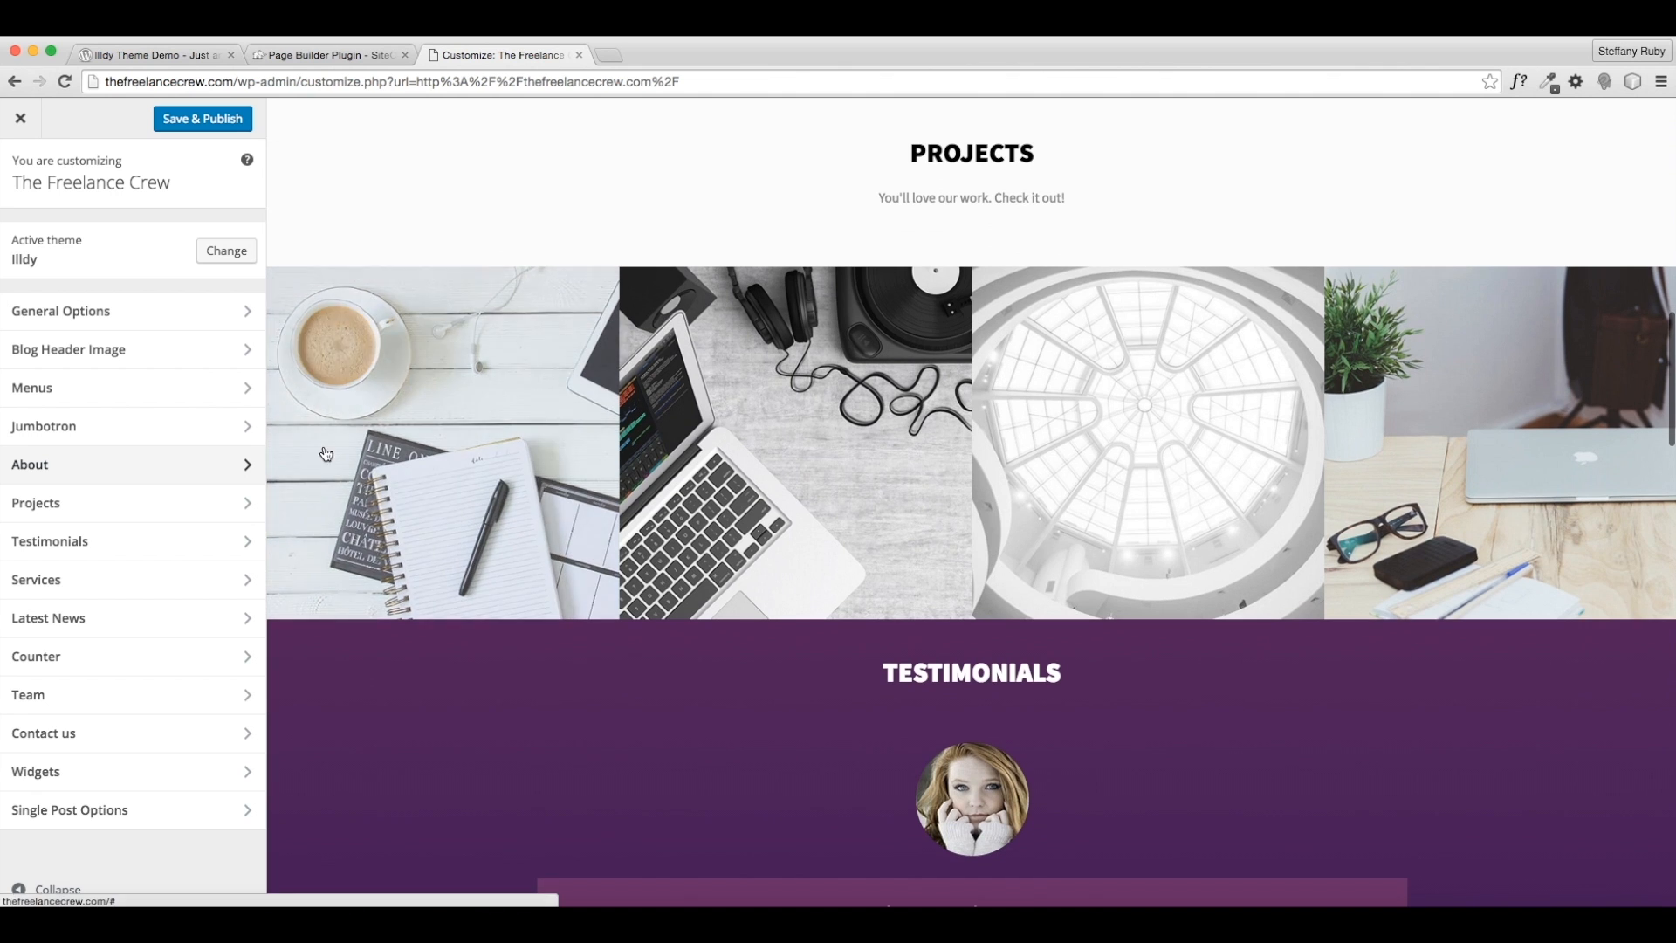
left_click(224, 504)
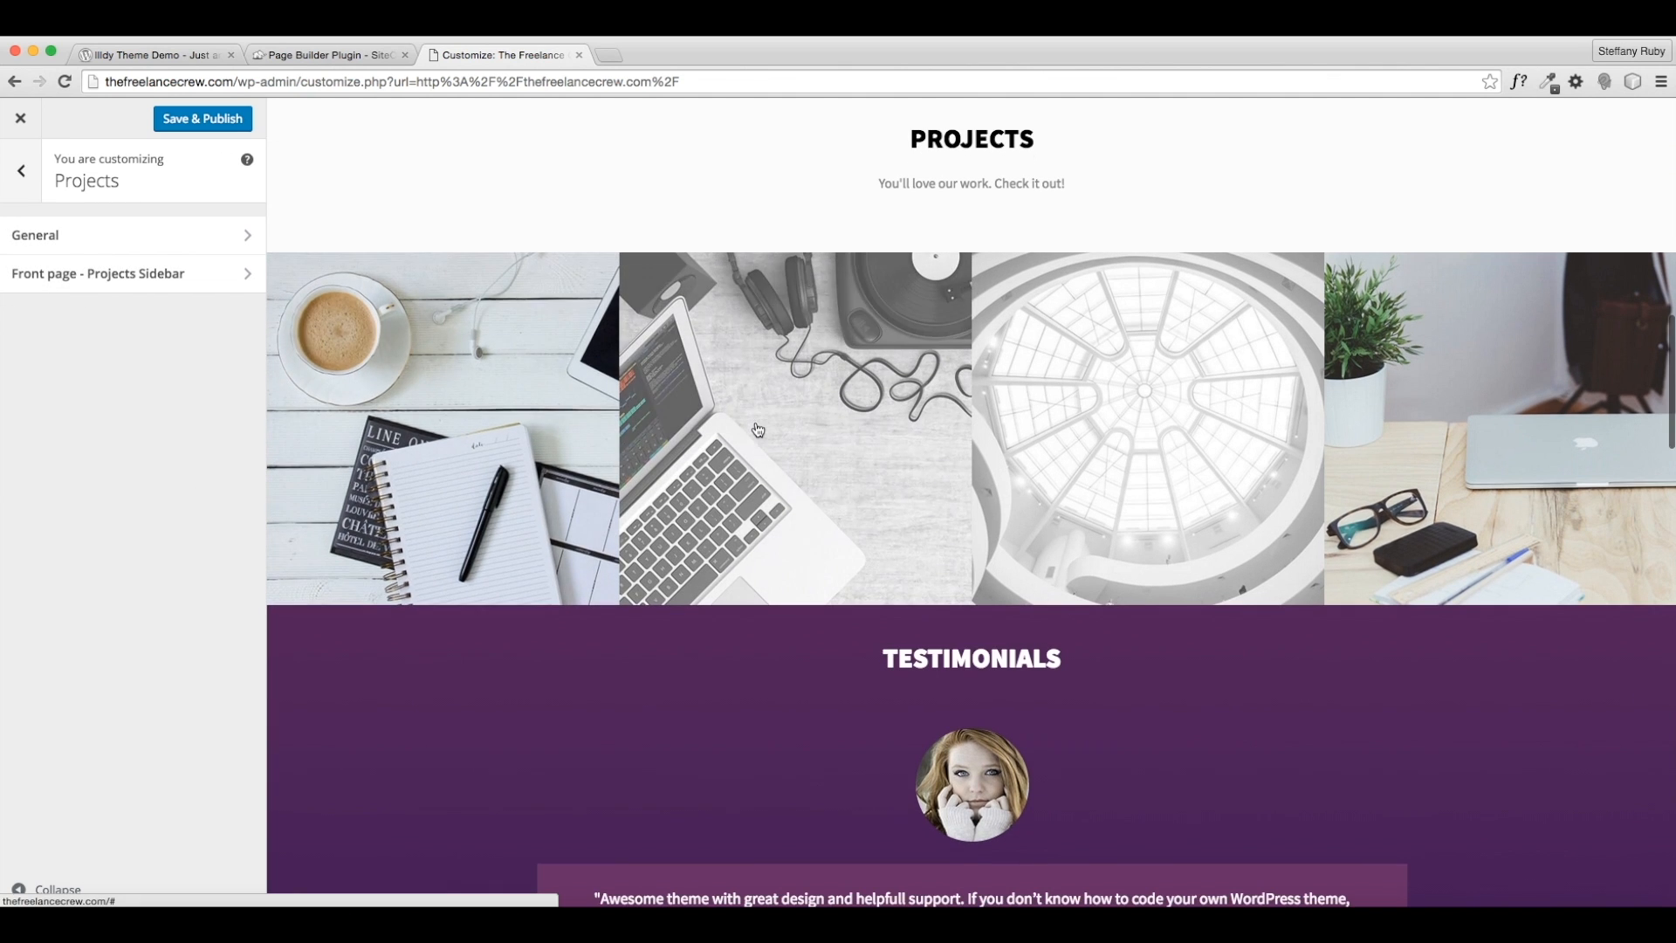
left_click(39, 252)
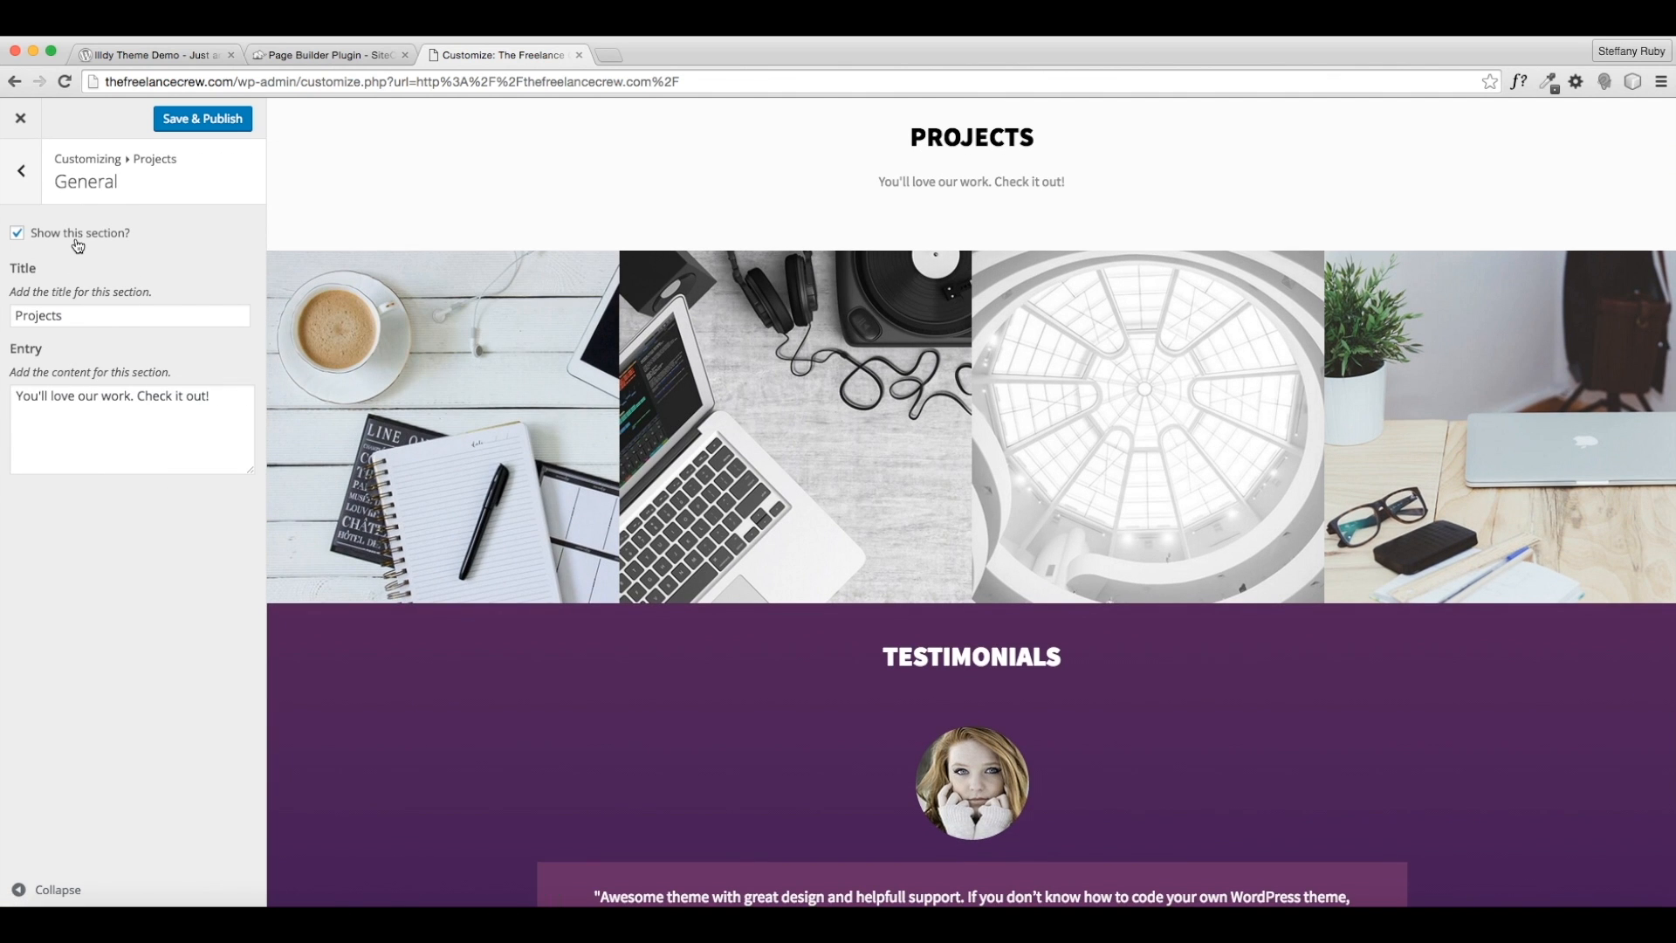
left_click(77, 240)
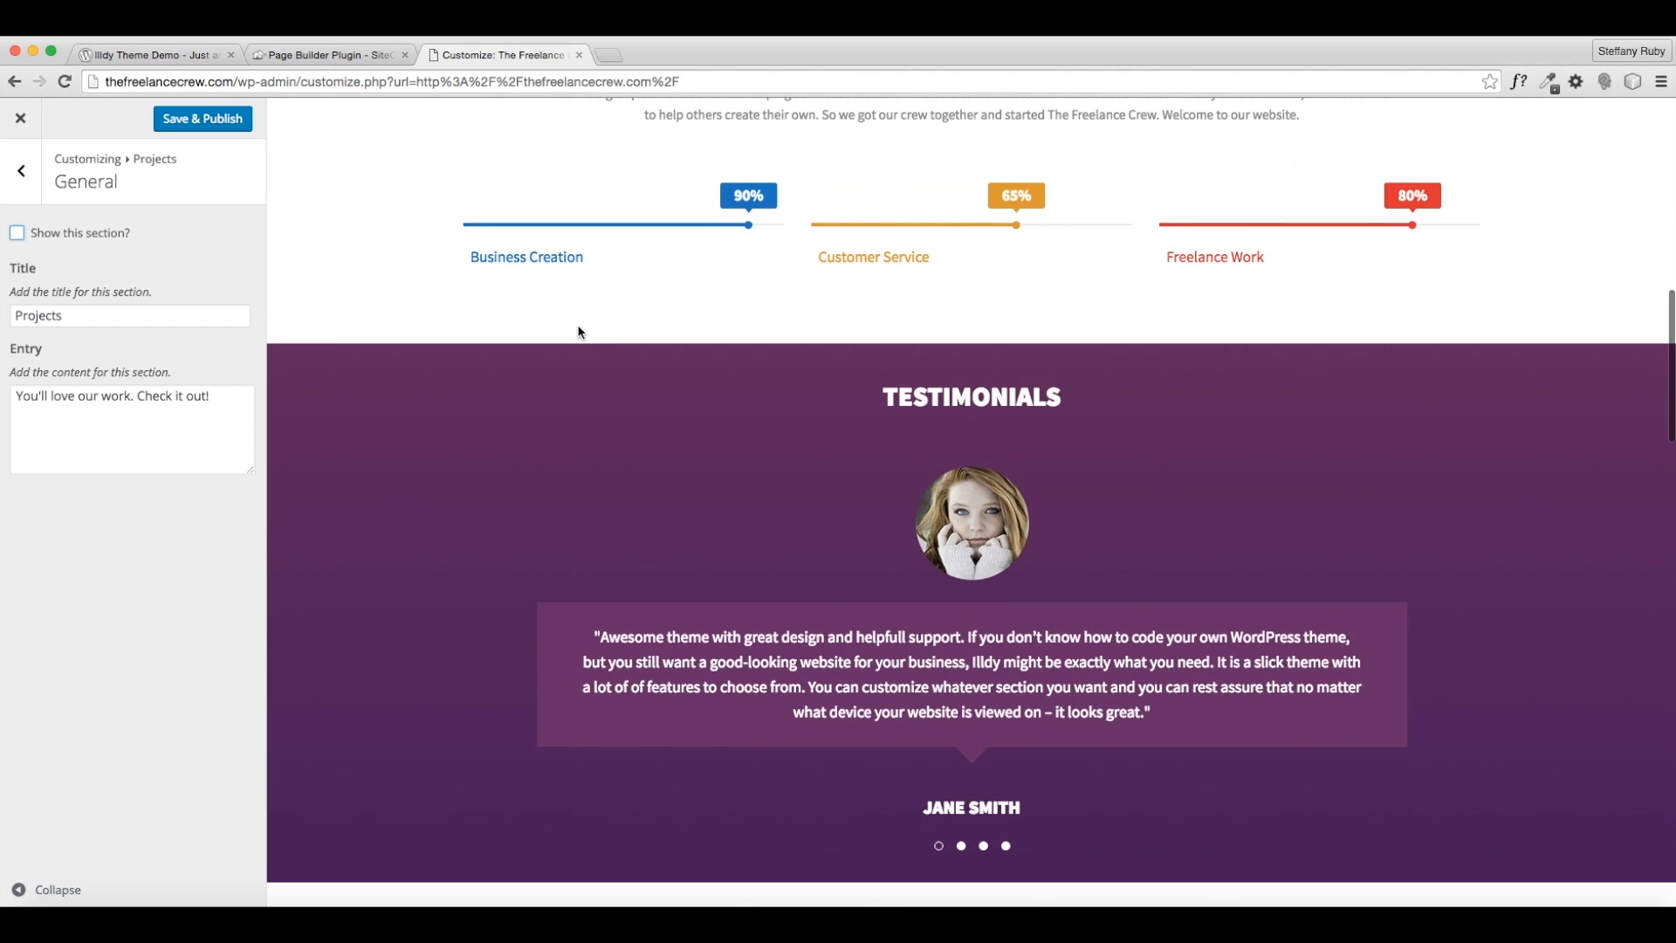
left_click(21, 171)
left_click(21, 171)
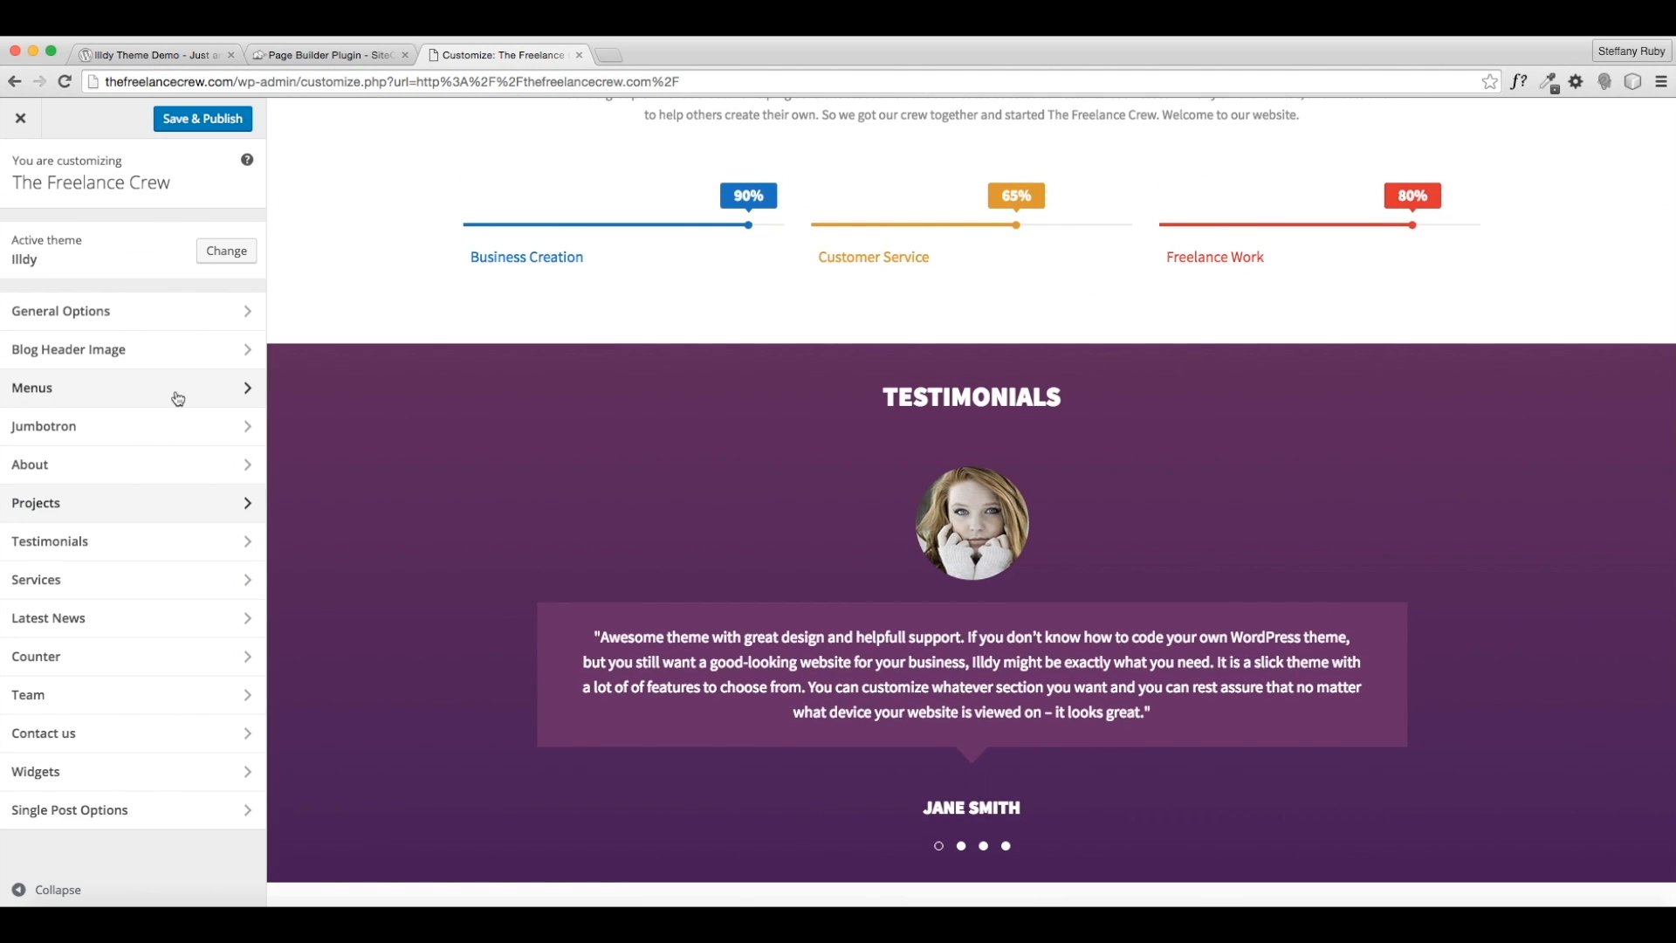
- Hide the Testimonials section from the front page, then go to Services
left_click(131, 548)
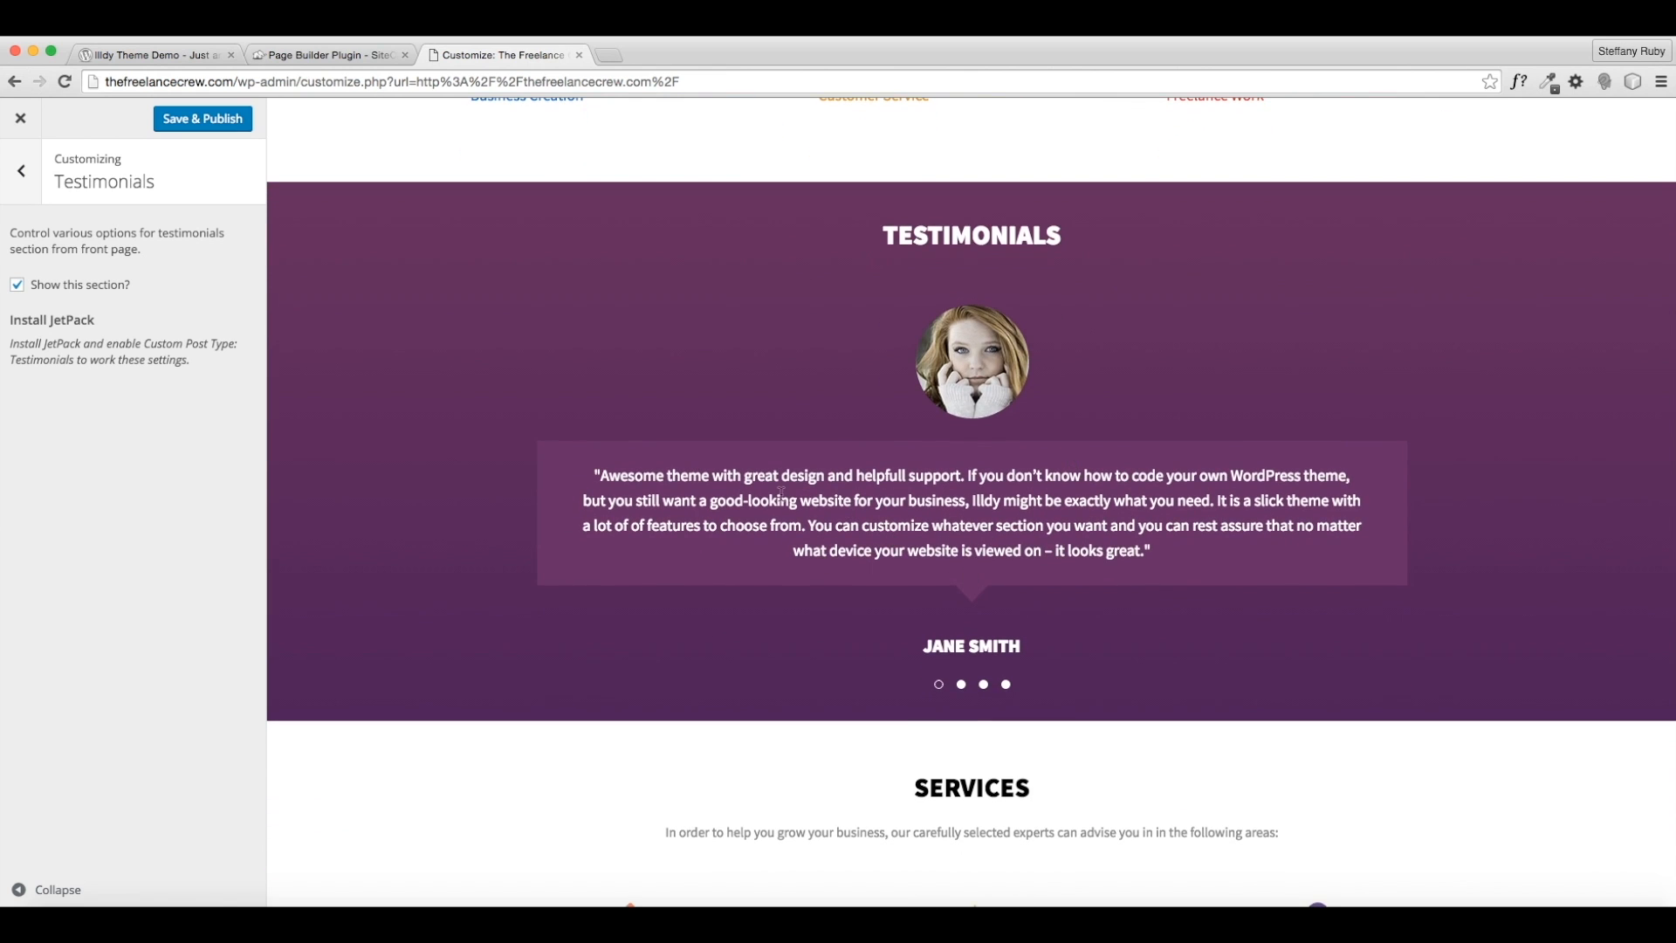
left_click(961, 689)
left_click(983, 689)
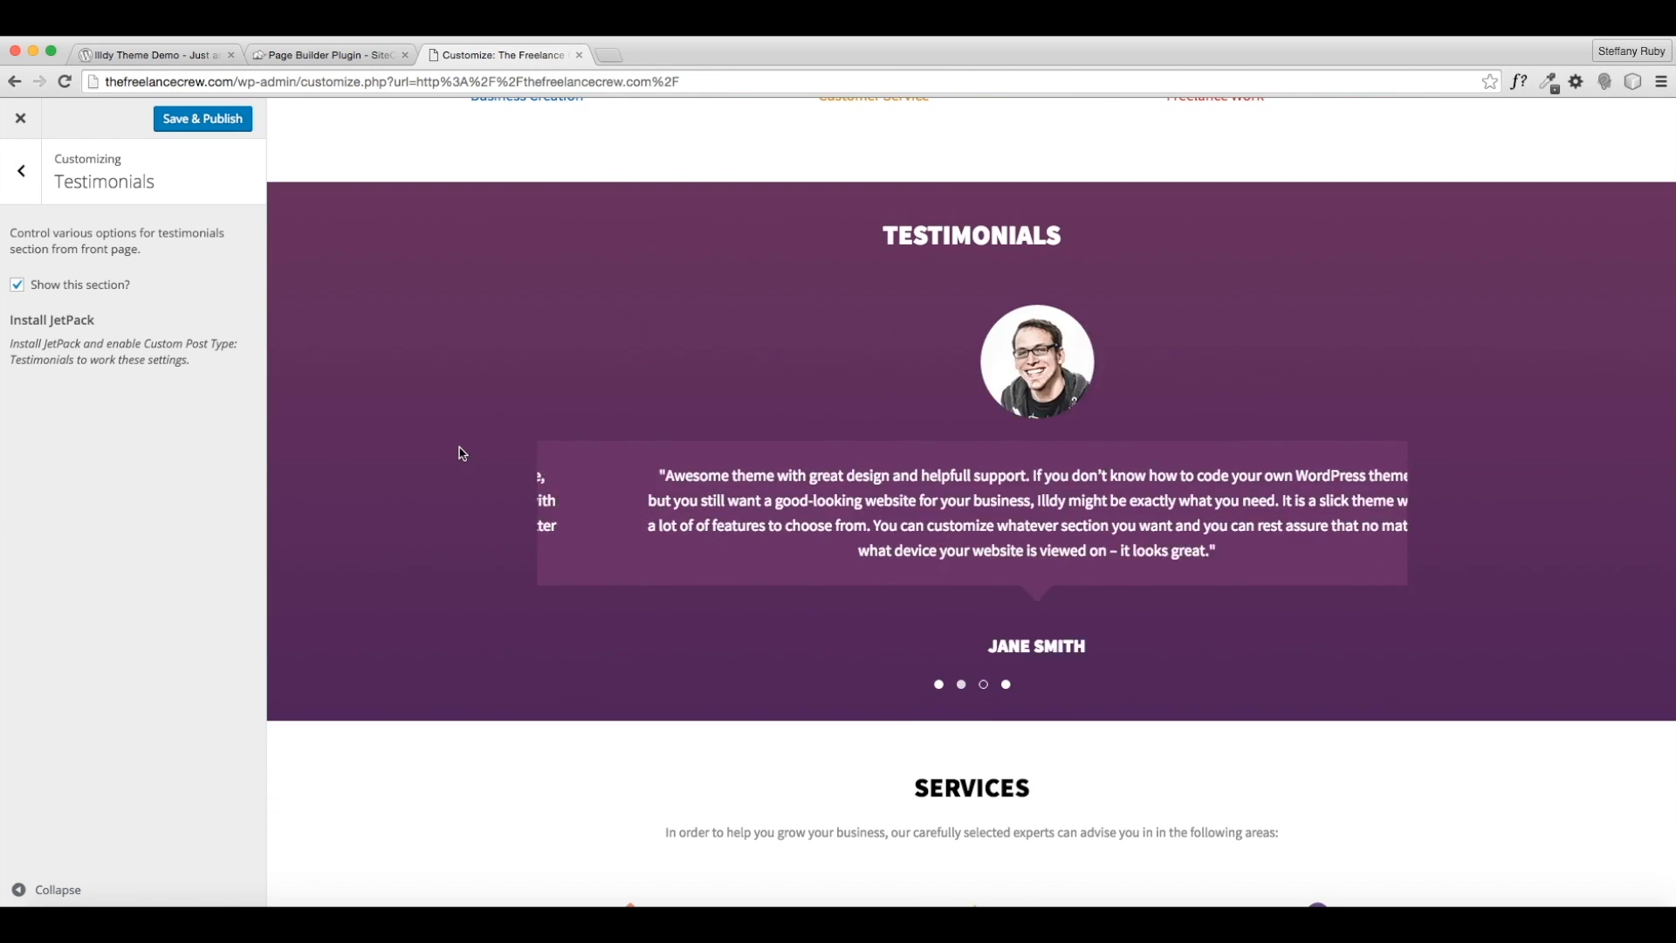
left_click_drag(46, 320, 112, 320)
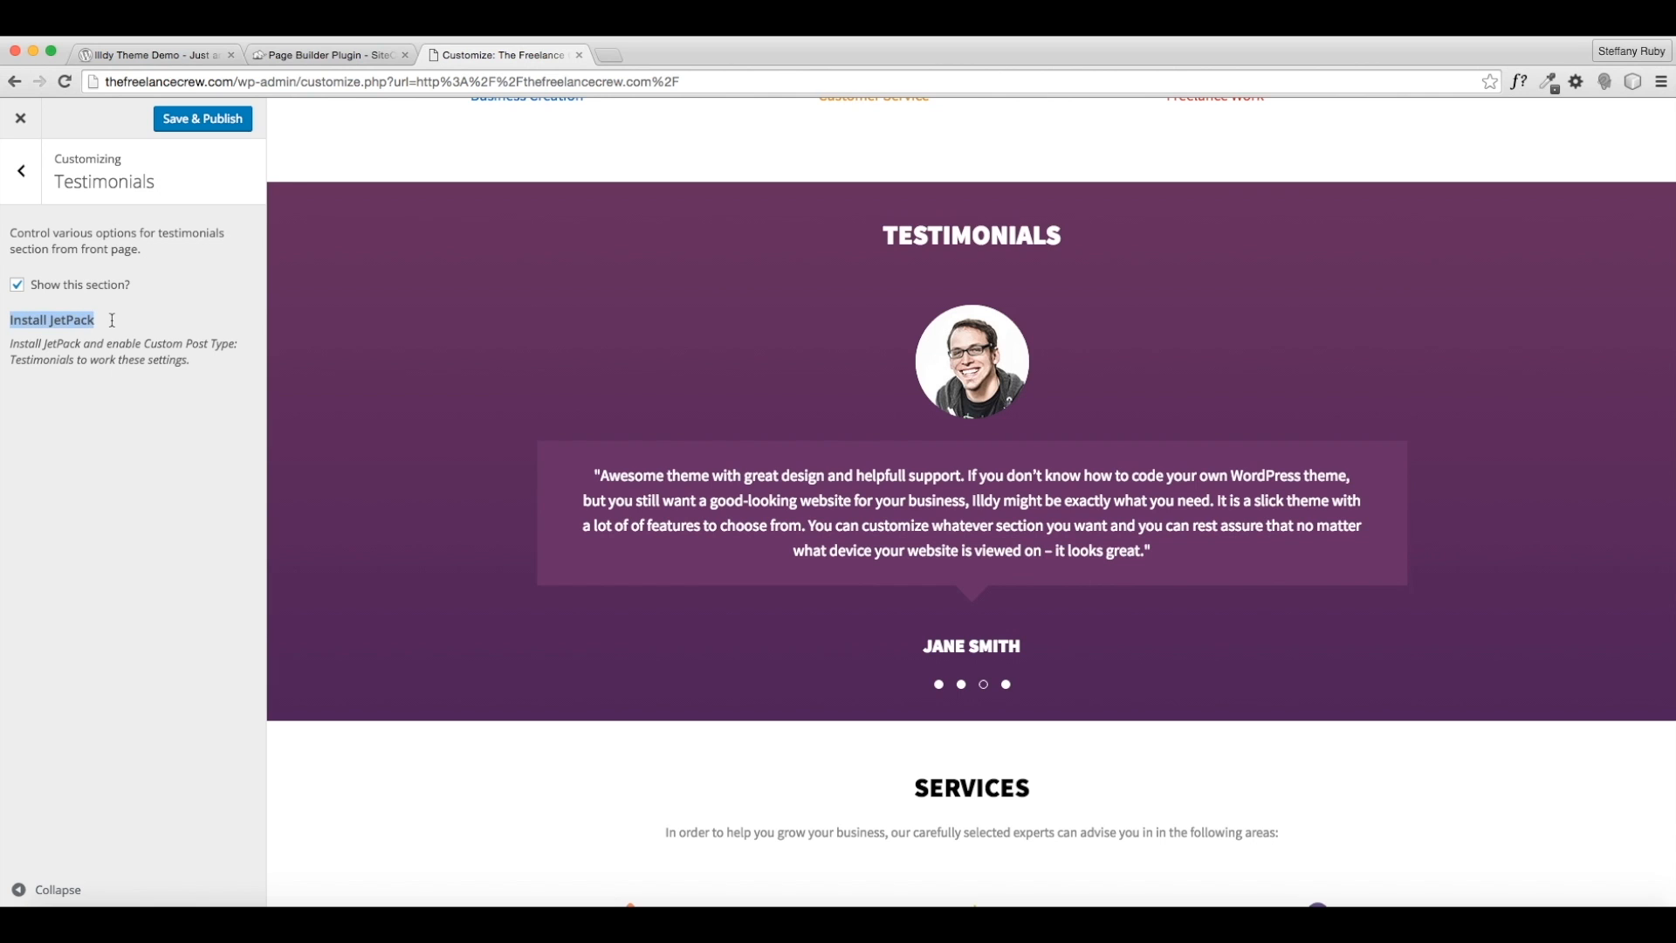
left_click(165, 324)
left_click(17, 285)
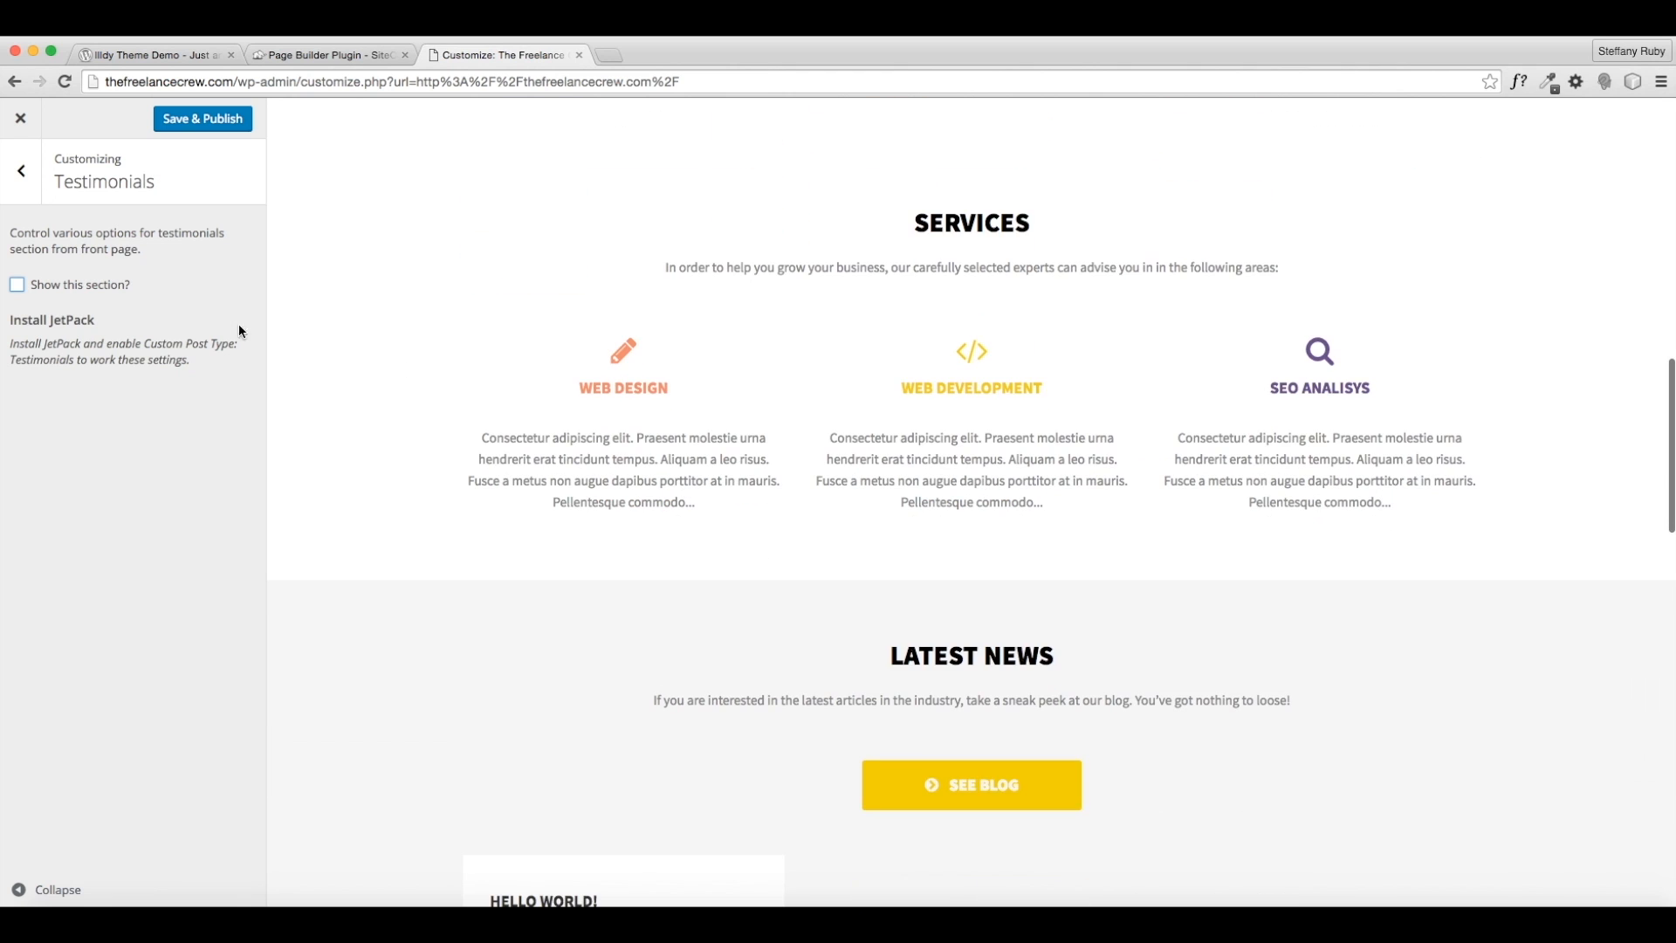
left_click(8, 185)
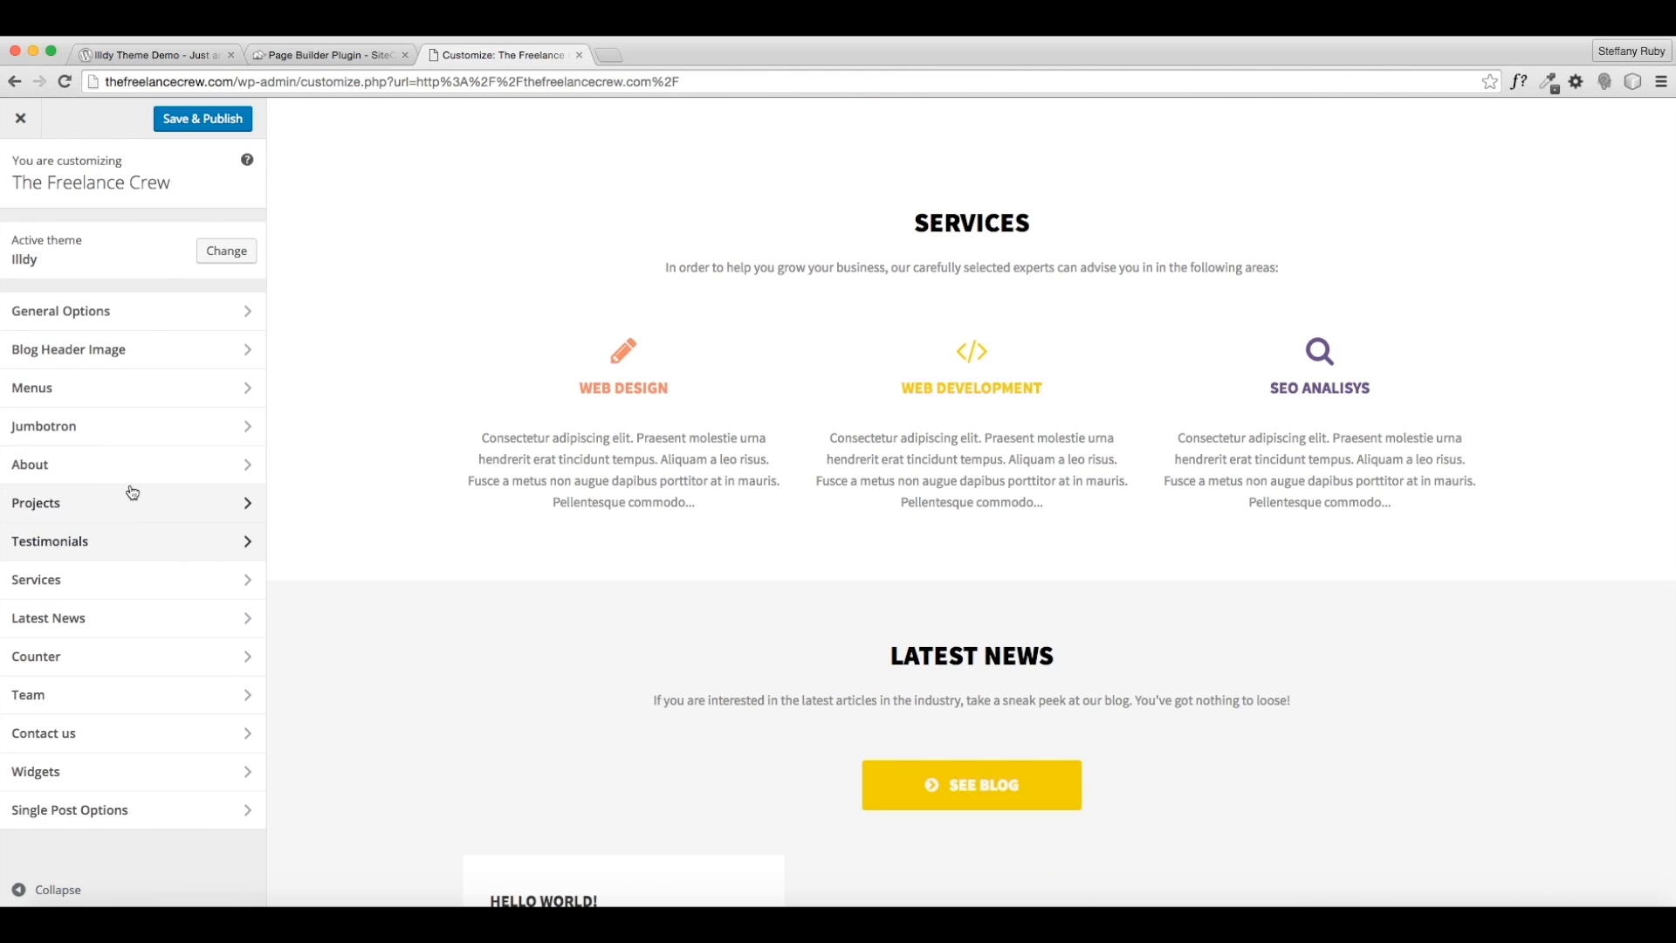
left_click(135, 581)
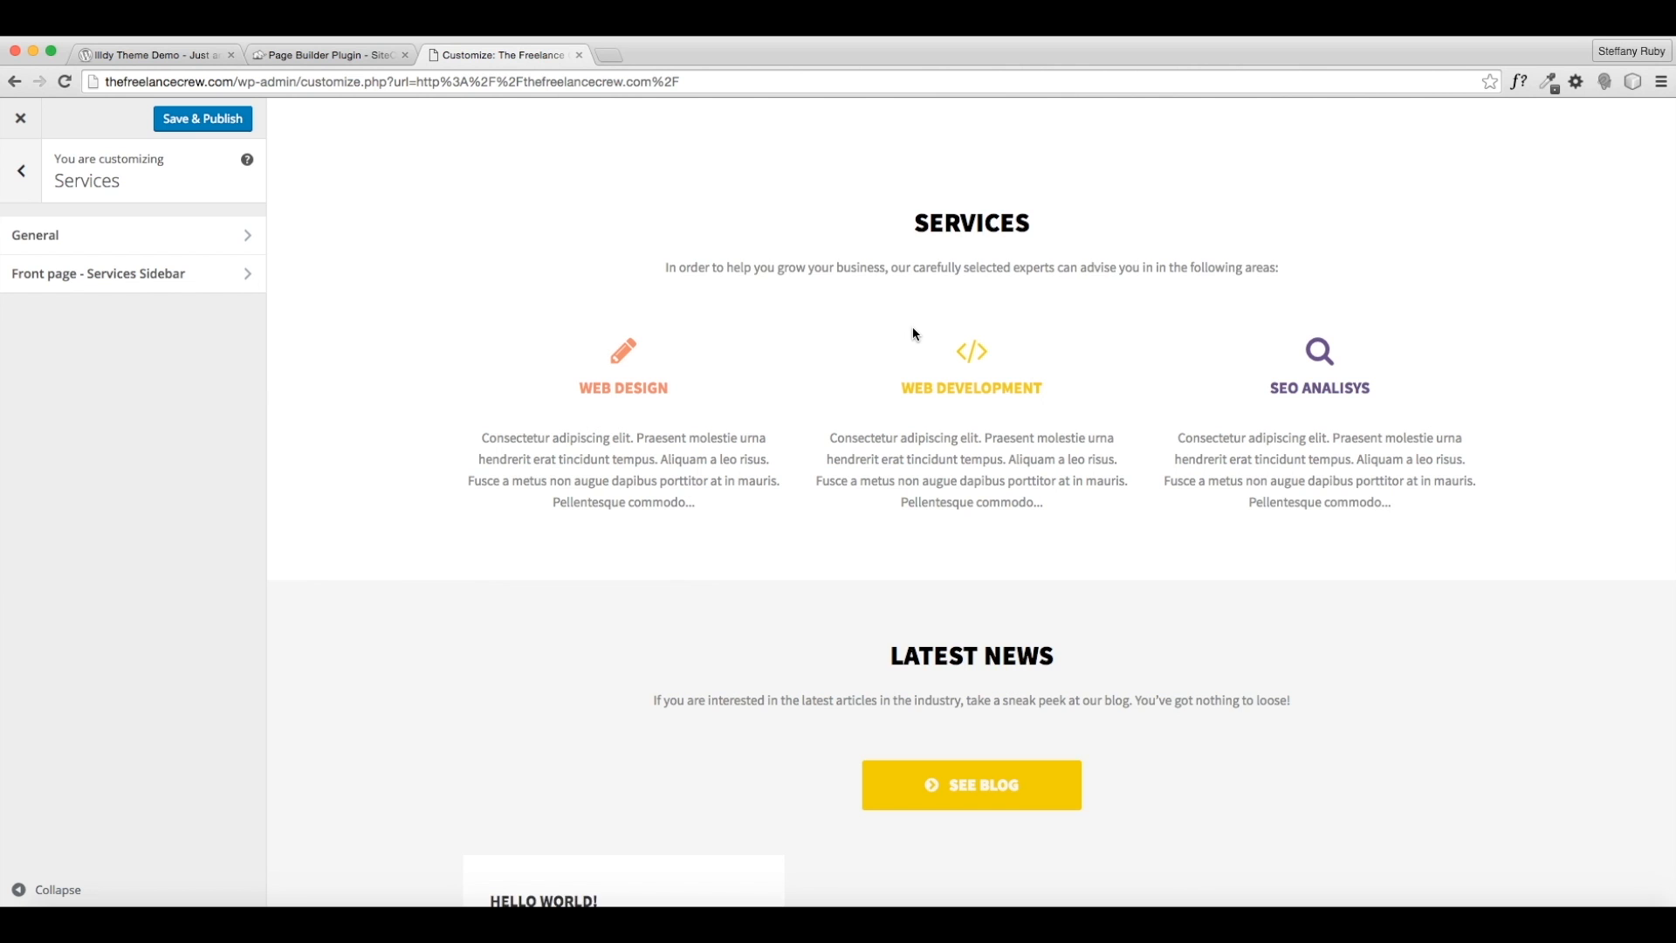
- Set the Services title to 'HERE'S SOME OF WHAT WE DO.', leaving the intro text unchanged
scroll(801, 323, "up", 4)
scroll(798, 345, "down", 4)
left_click(121, 245)
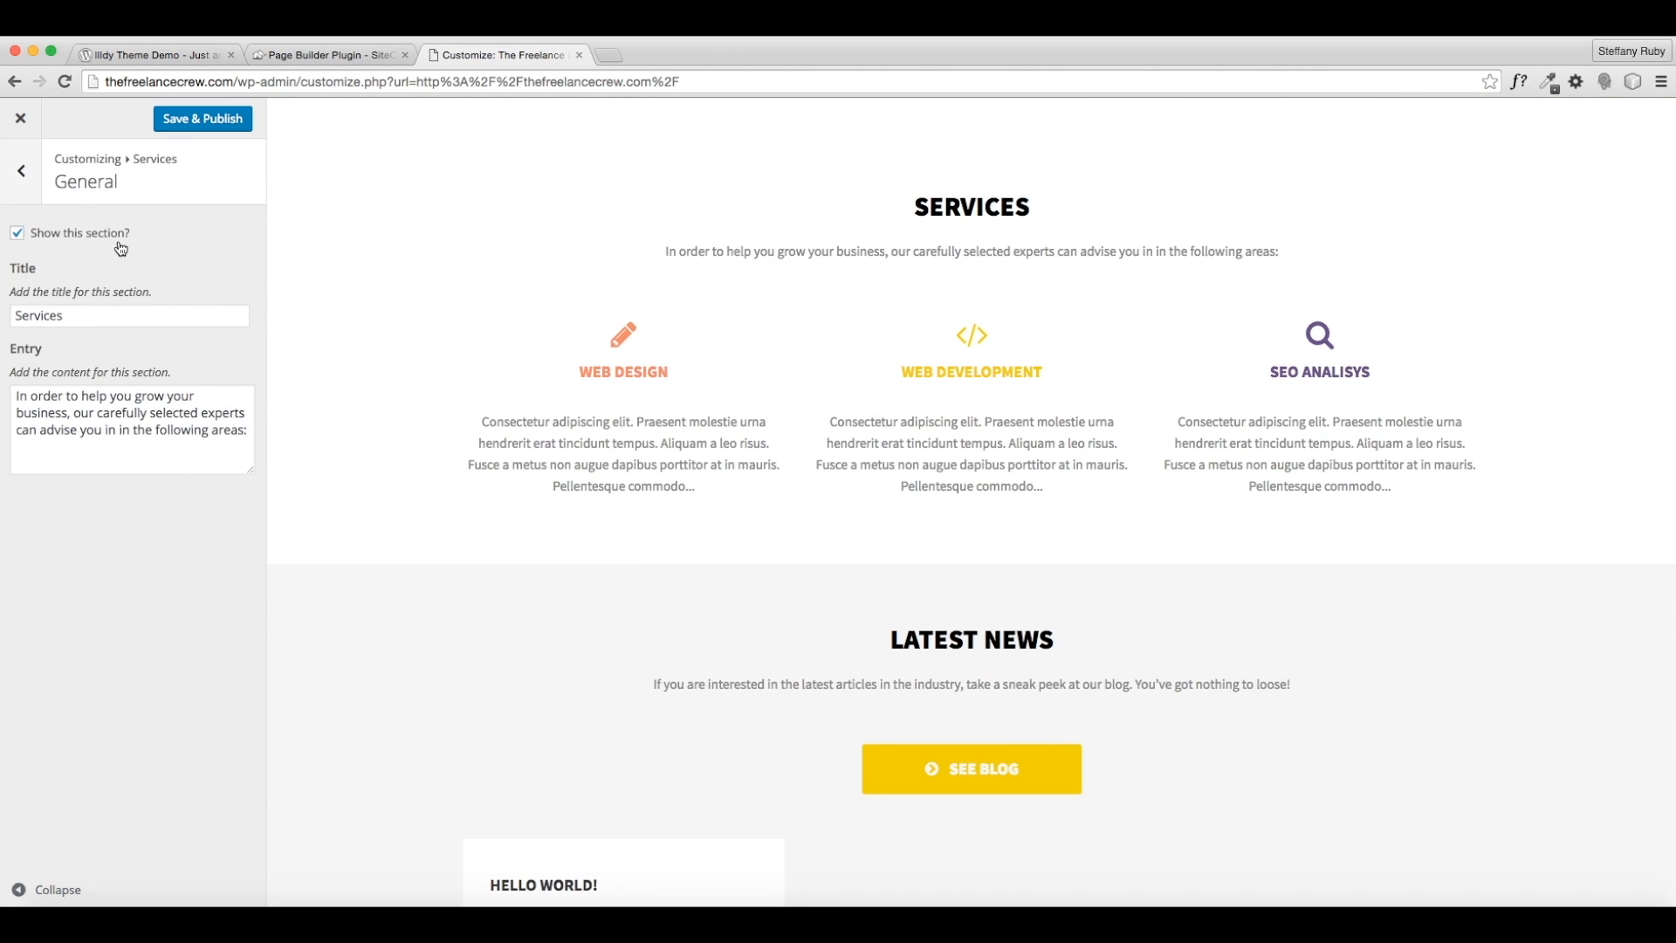
left_click(90, 316)
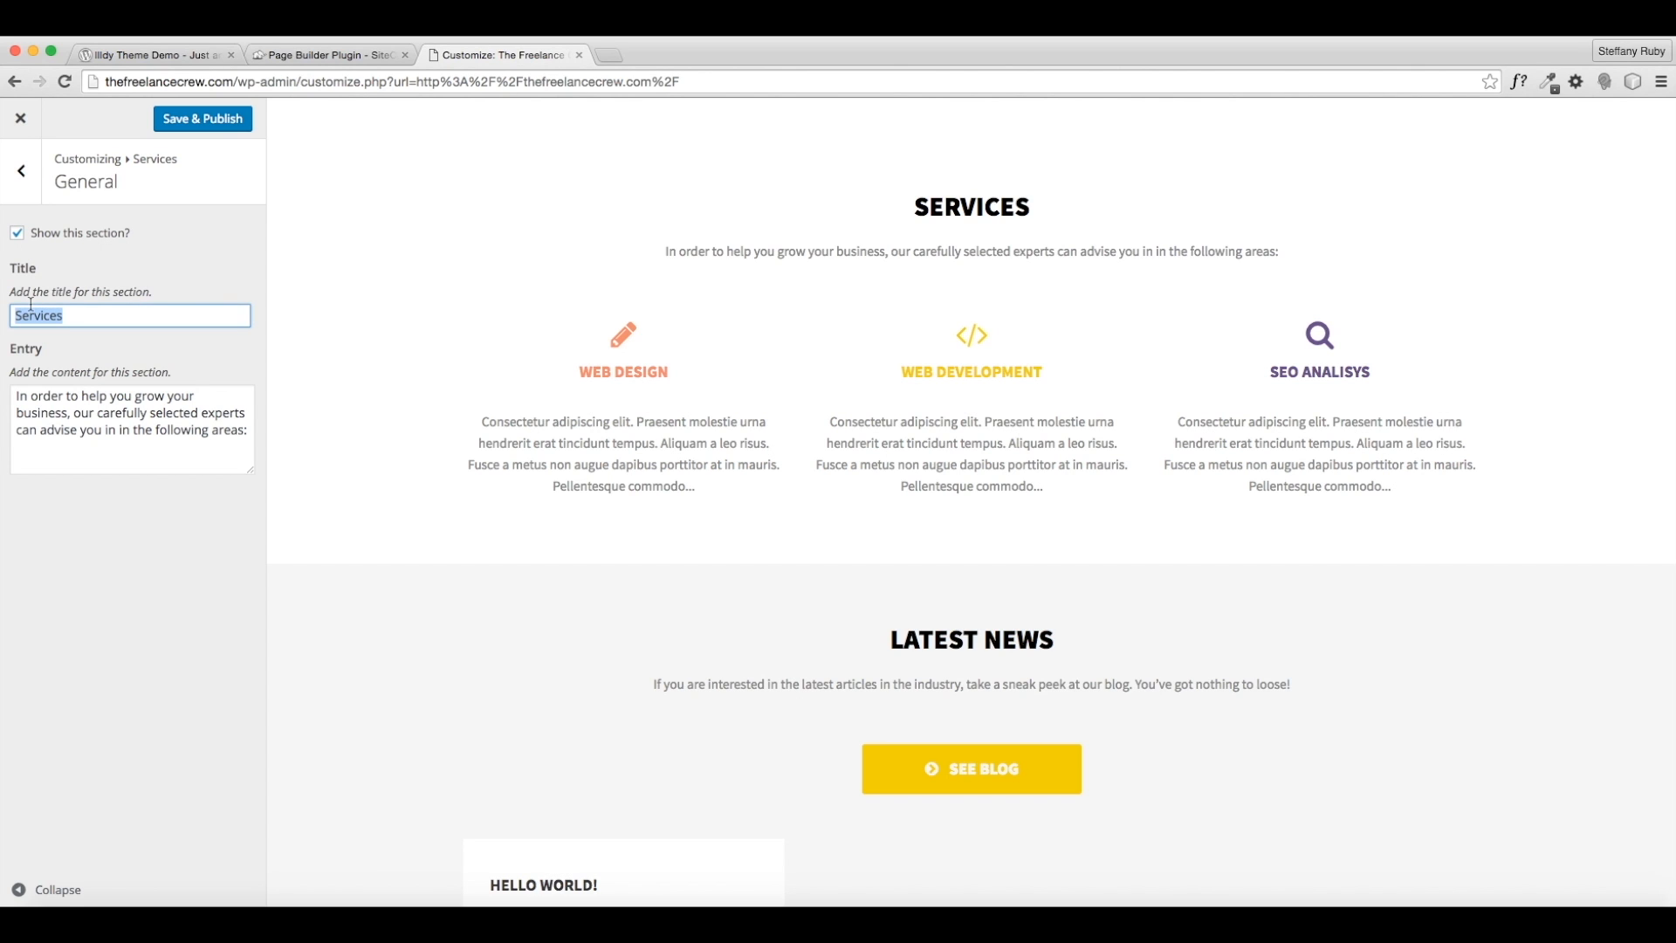
type("HERE'S SOME OF WHAT WE DO.")
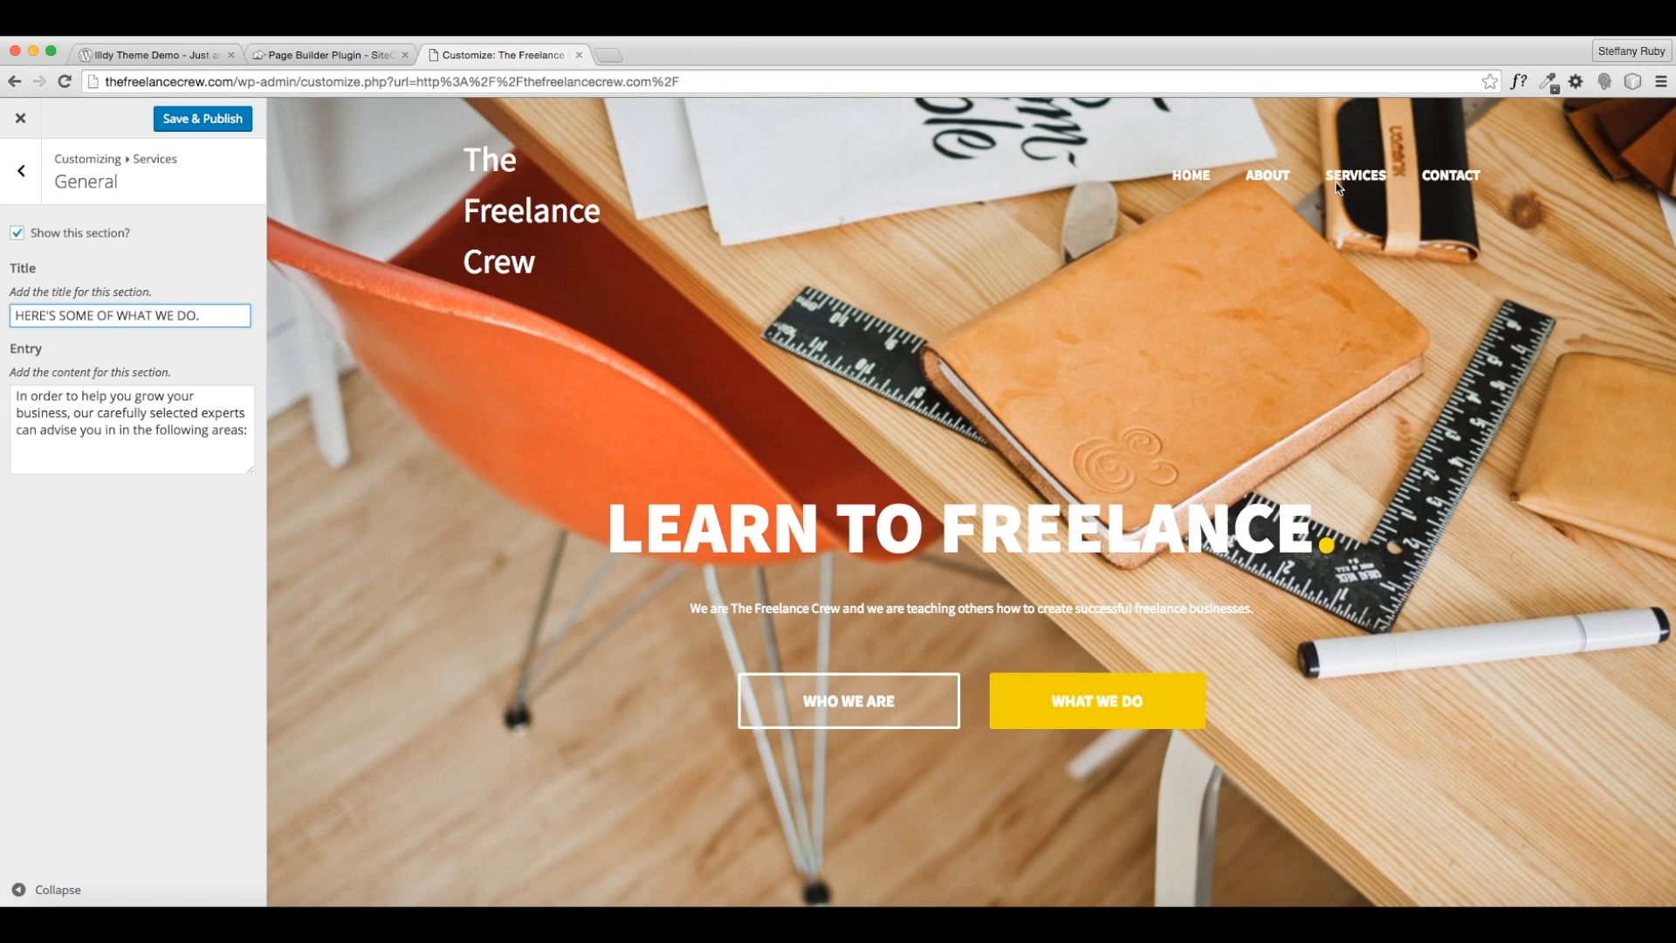
scroll(1065, 381, "down", 10)
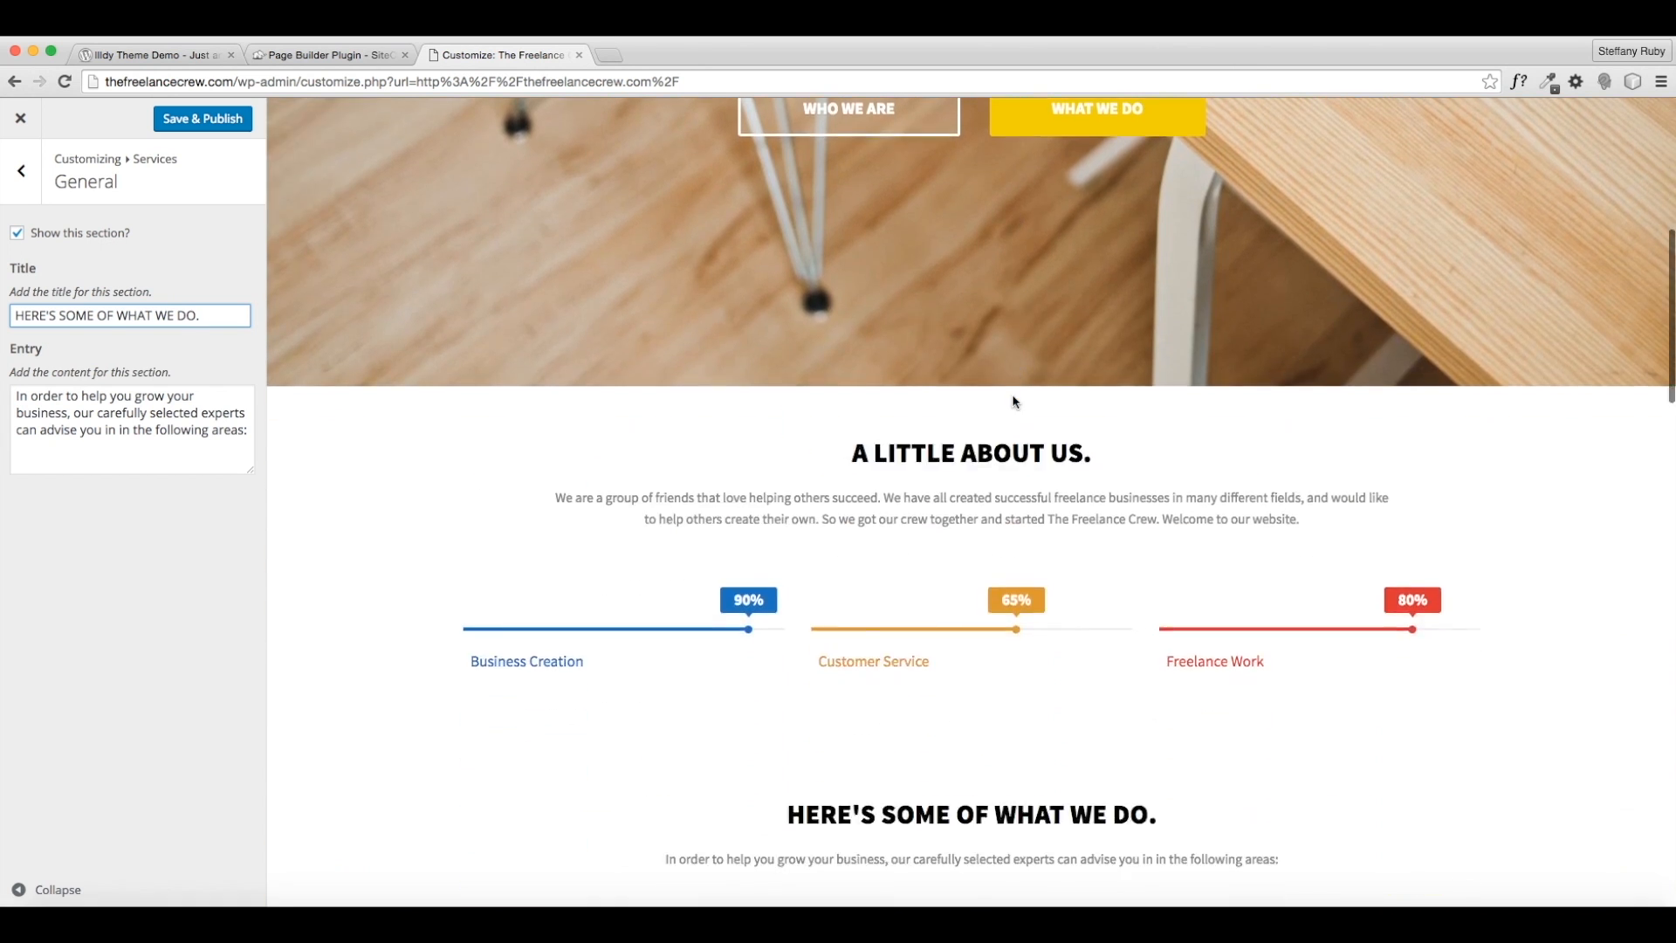
scroll(981, 384, "down", 4)
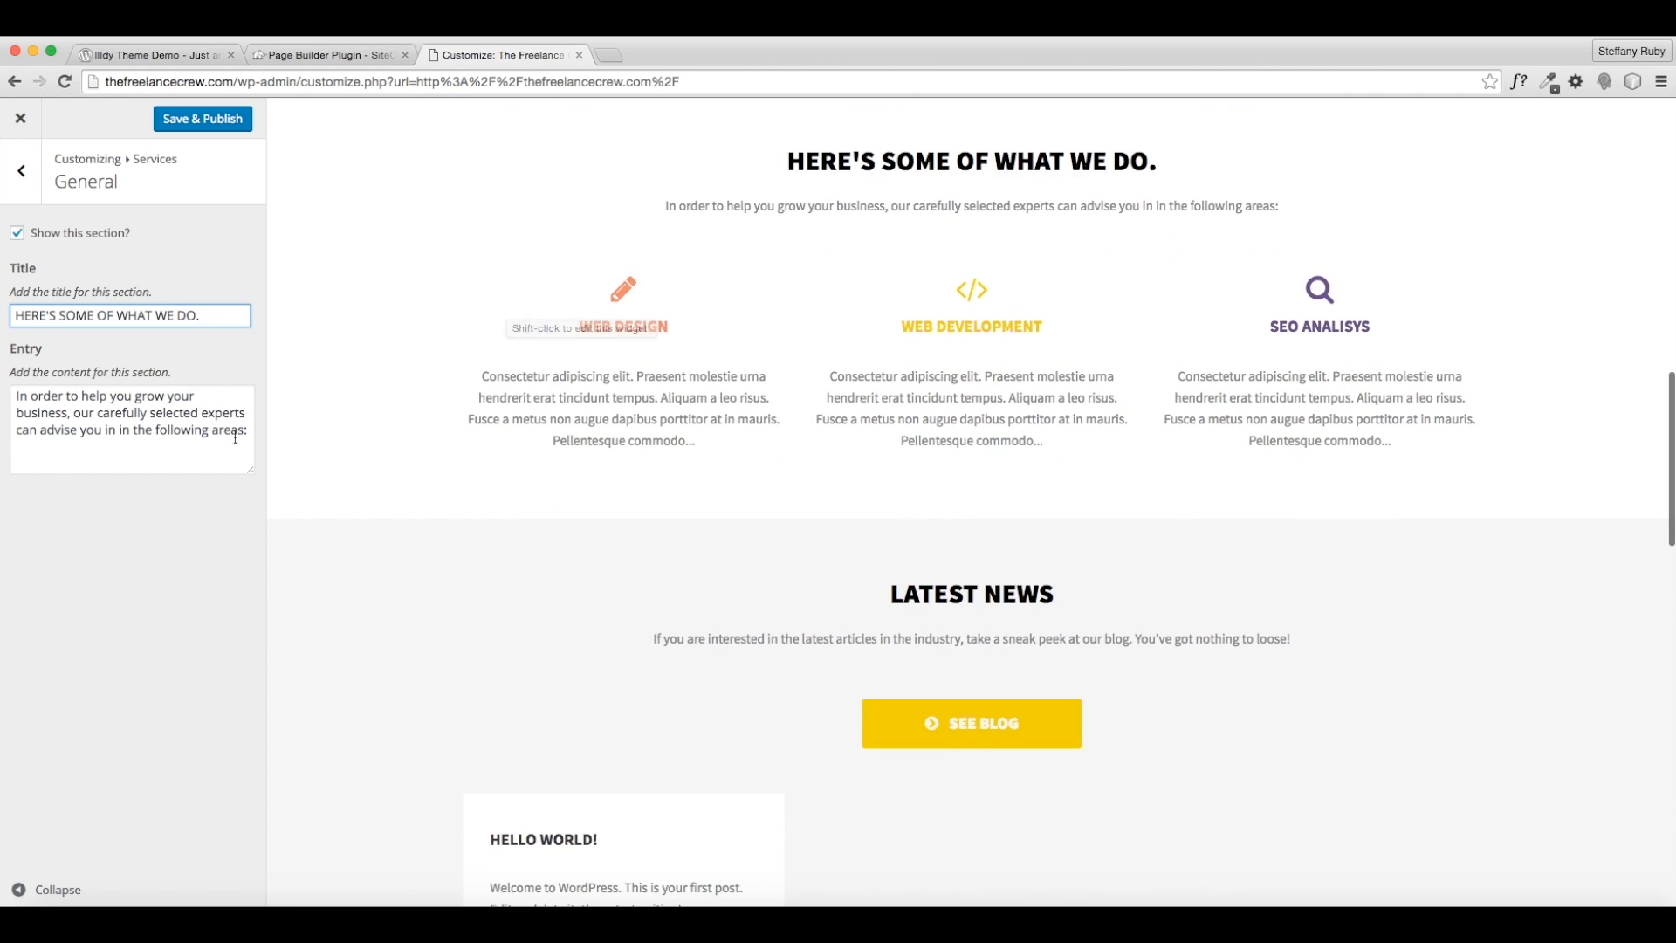
left_click_drag(250, 432, 2, 394)
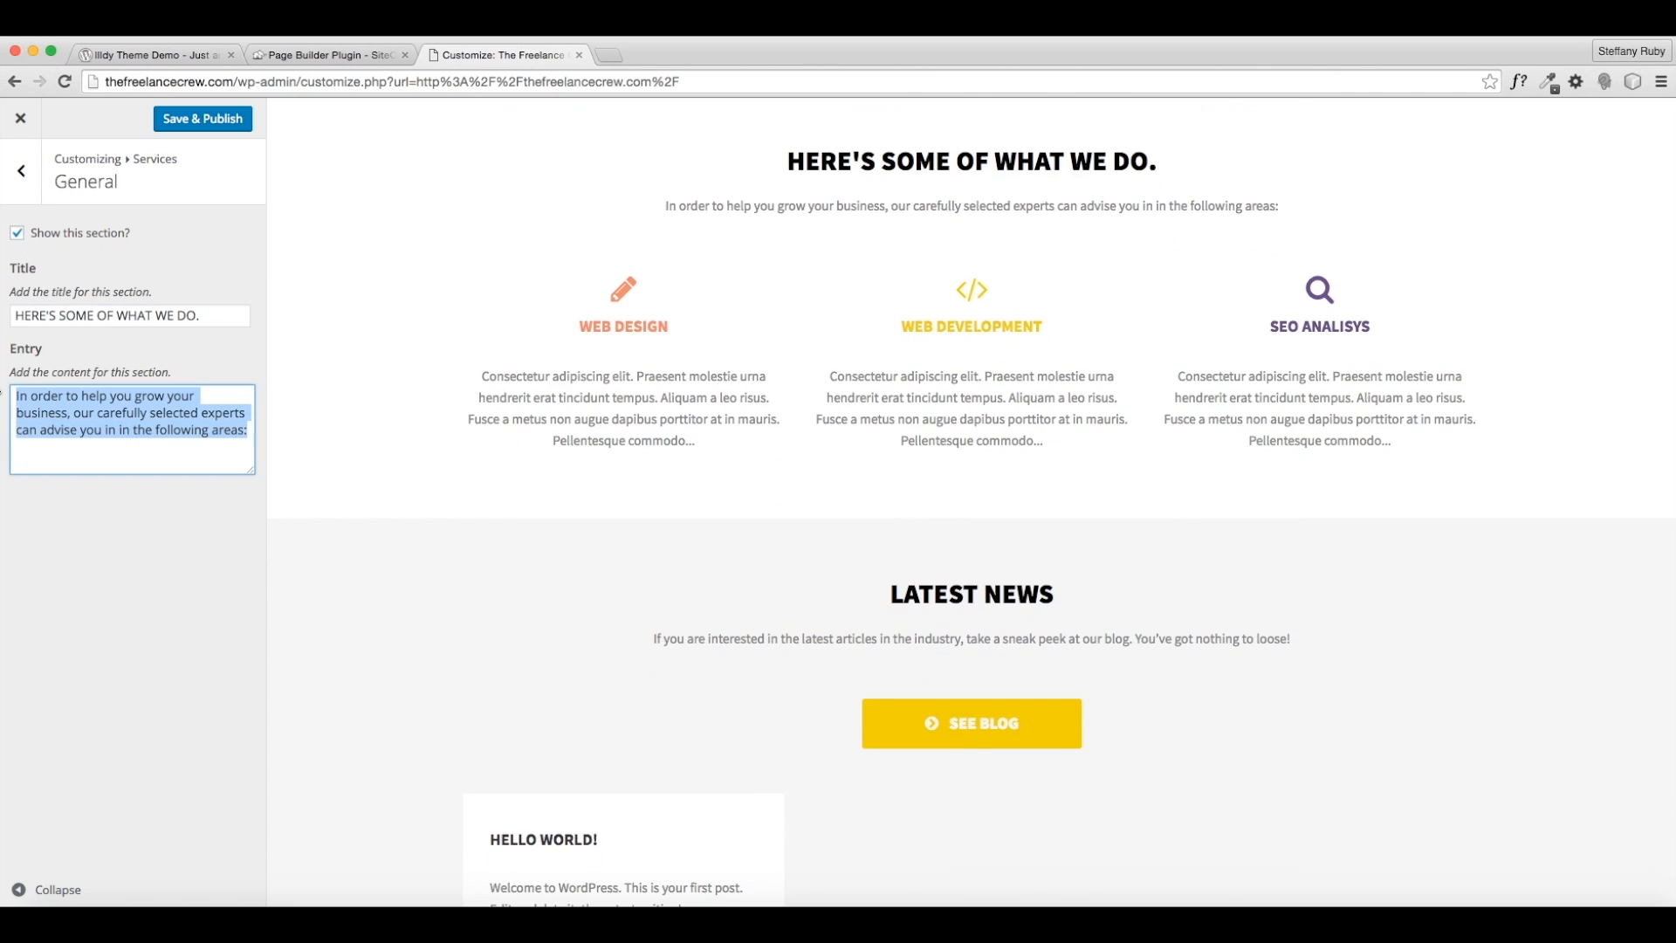
left_click(150, 441)
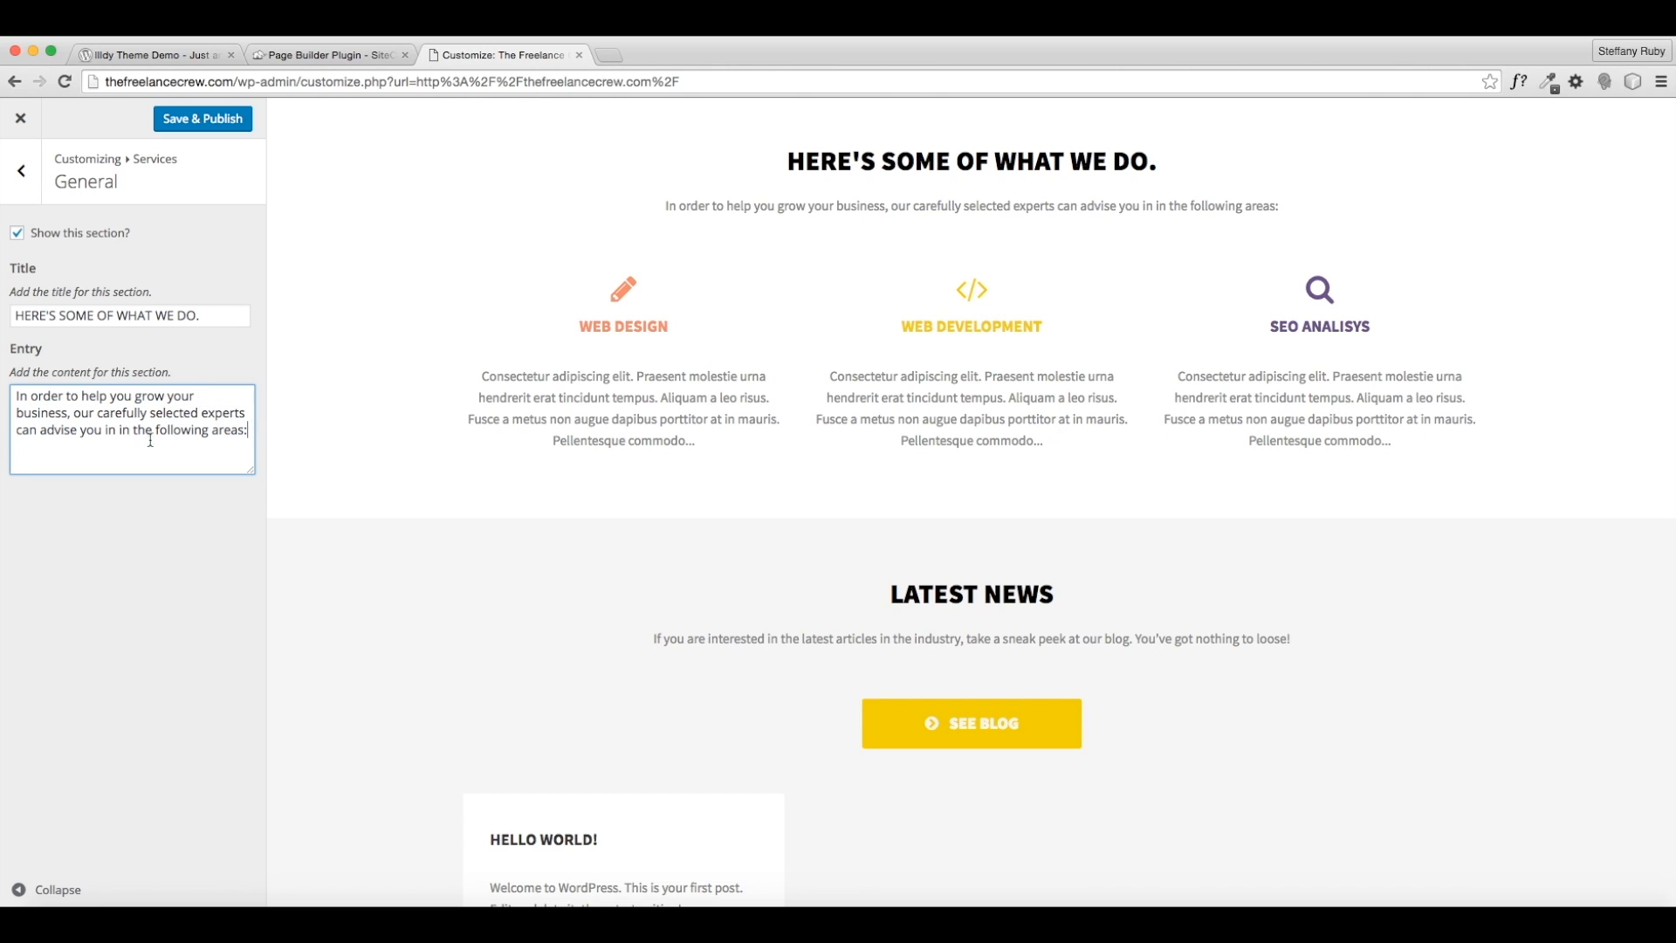
left_click(21, 171)
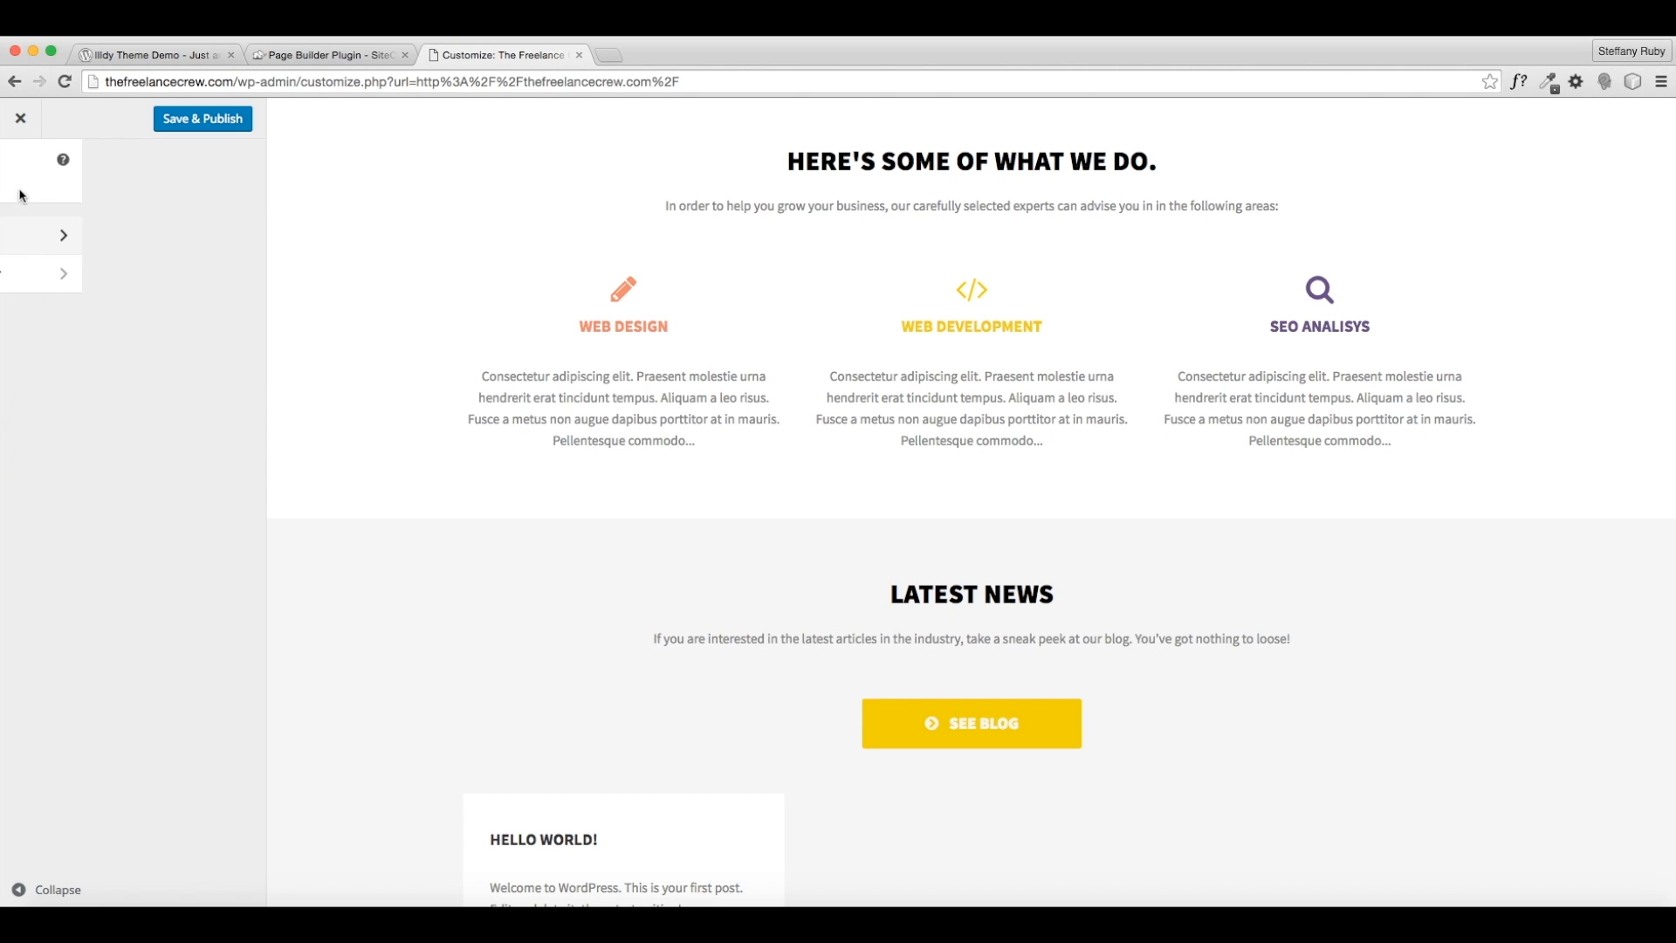
- Add a Service widget to the Services section's widget area
left_click(146, 277)
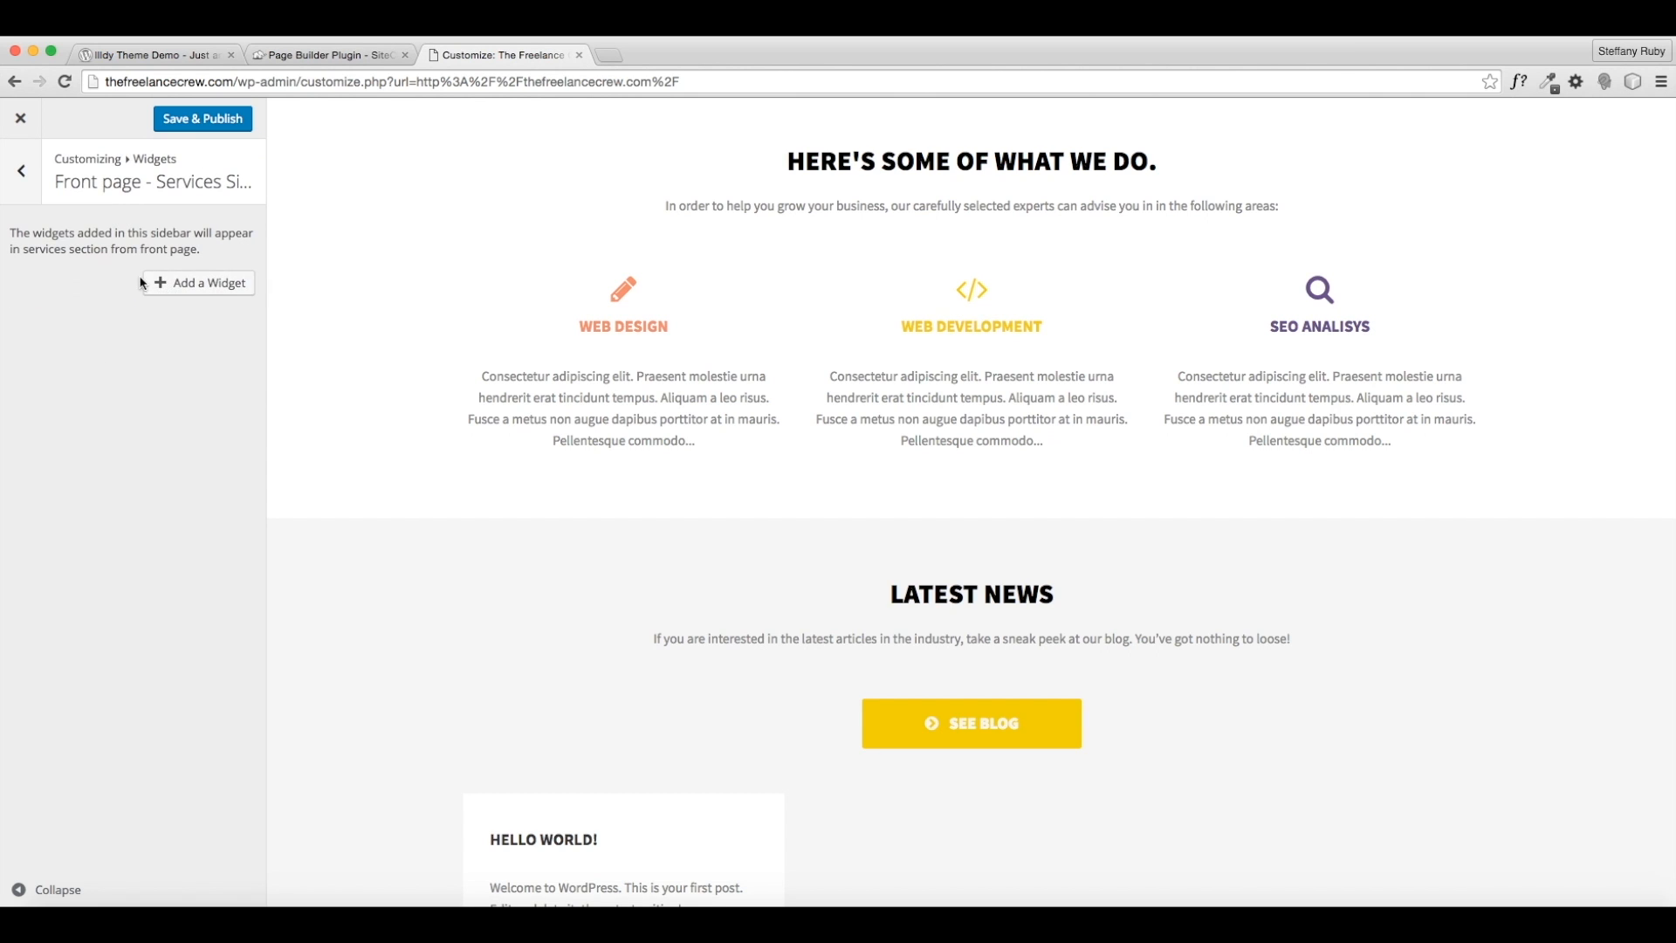
left_click(211, 291)
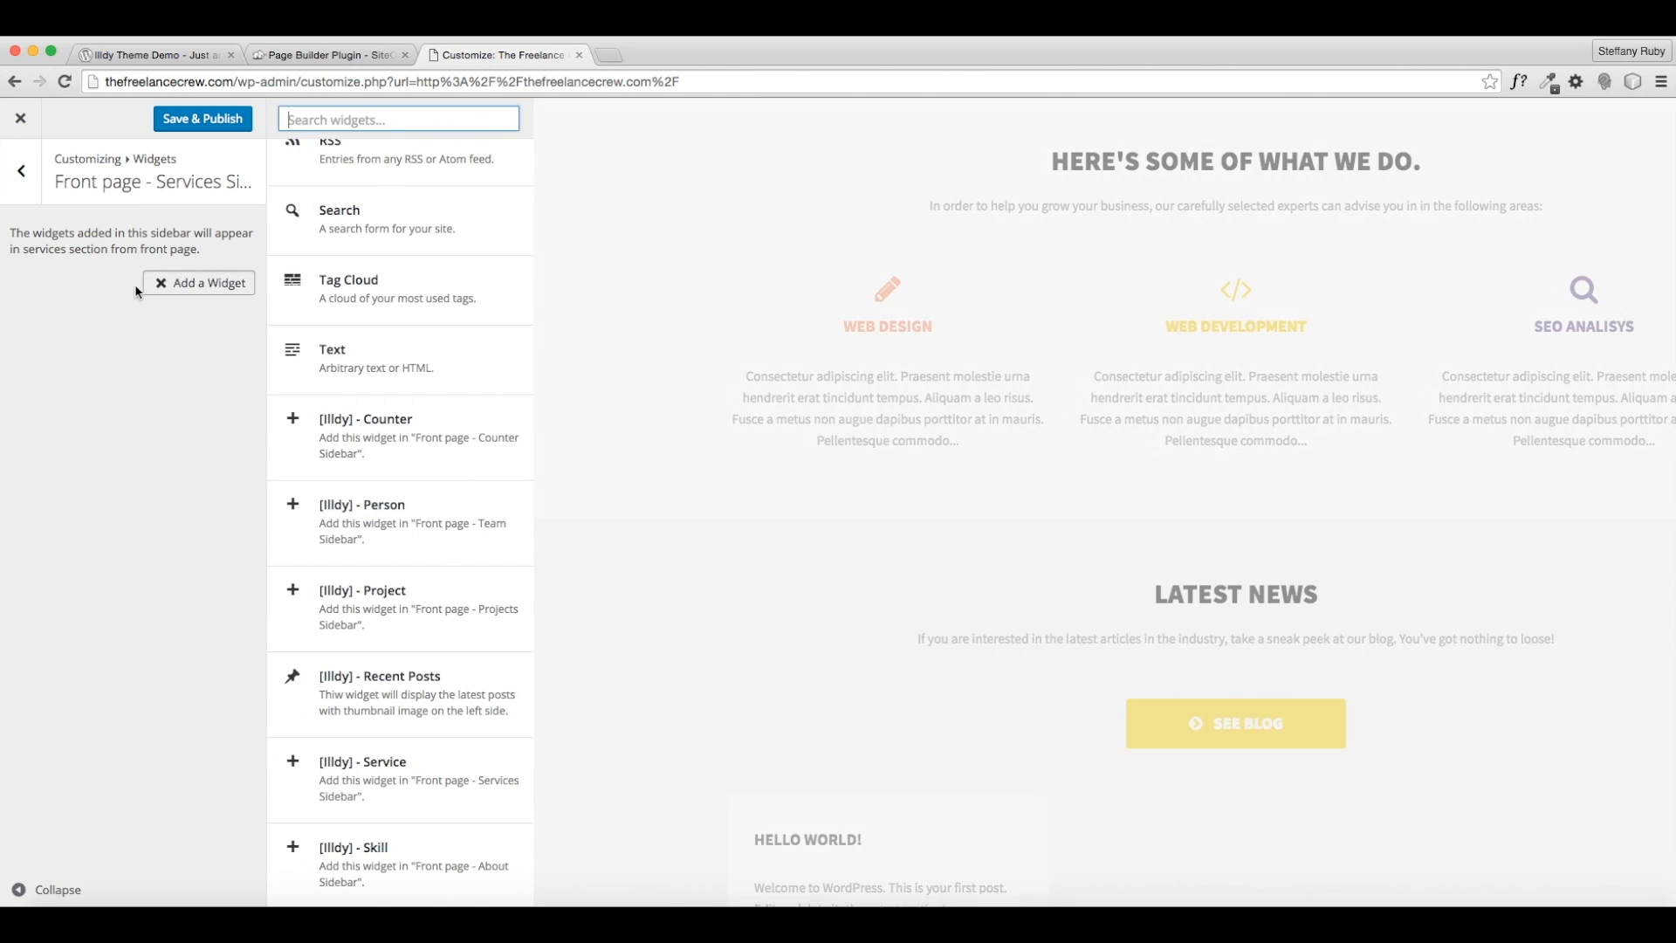
left_click(437, 780)
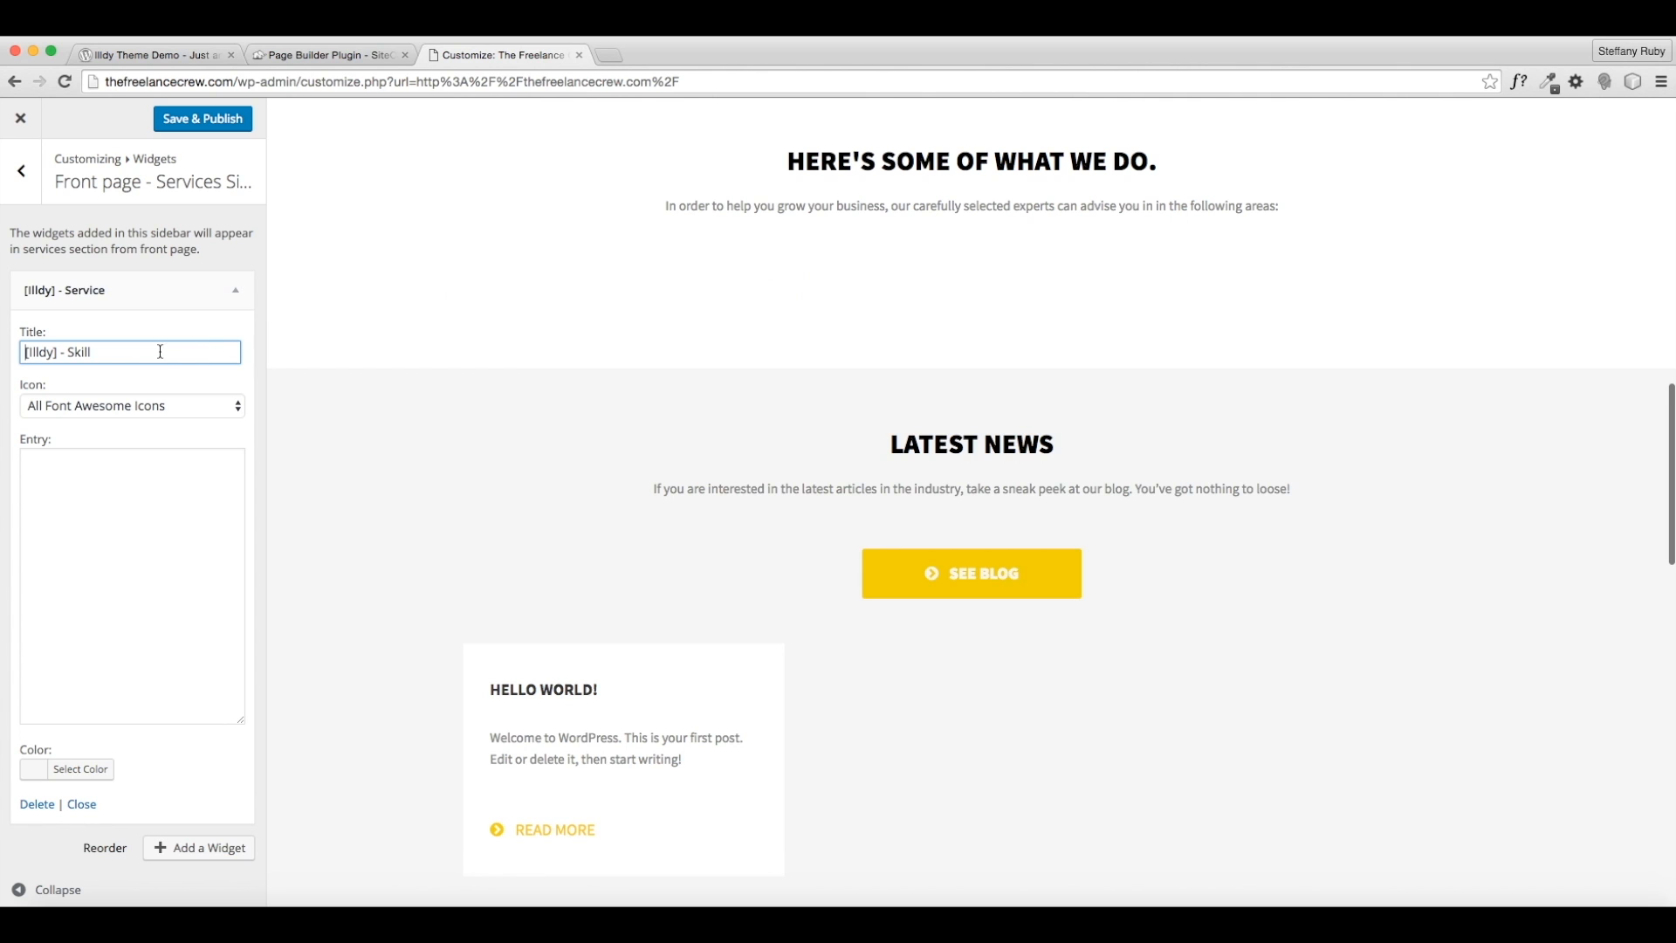
scroll(436, 393, "down", 1)
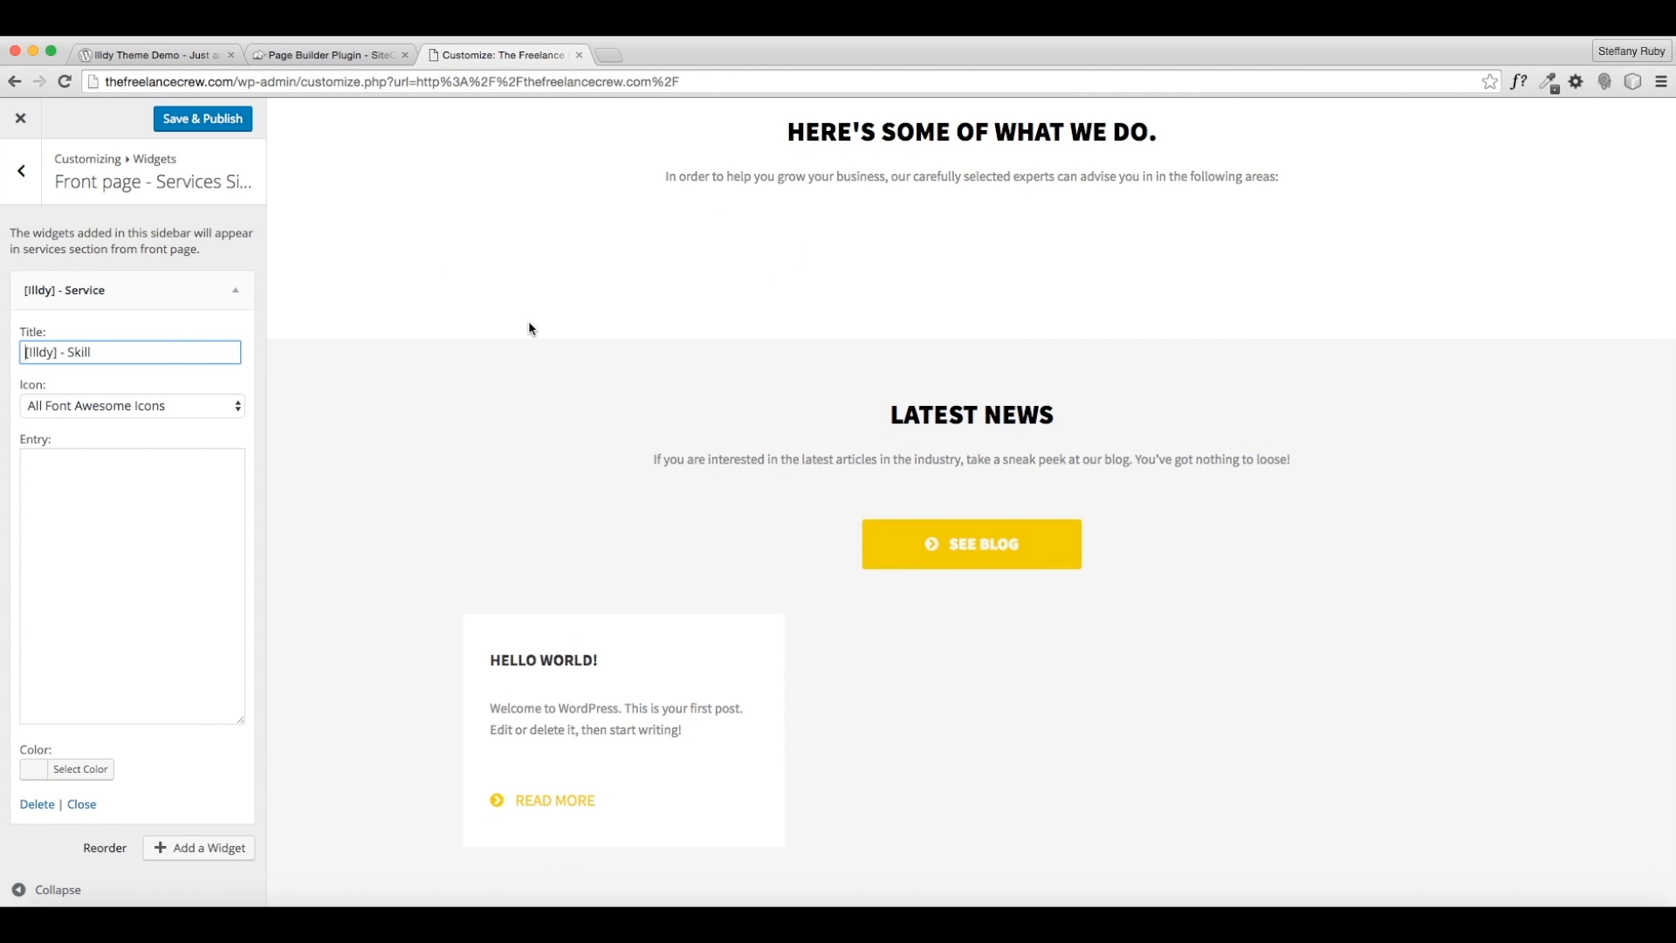
scroll(528, 325, "down", 1)
scroll(527, 332, "up", 3)
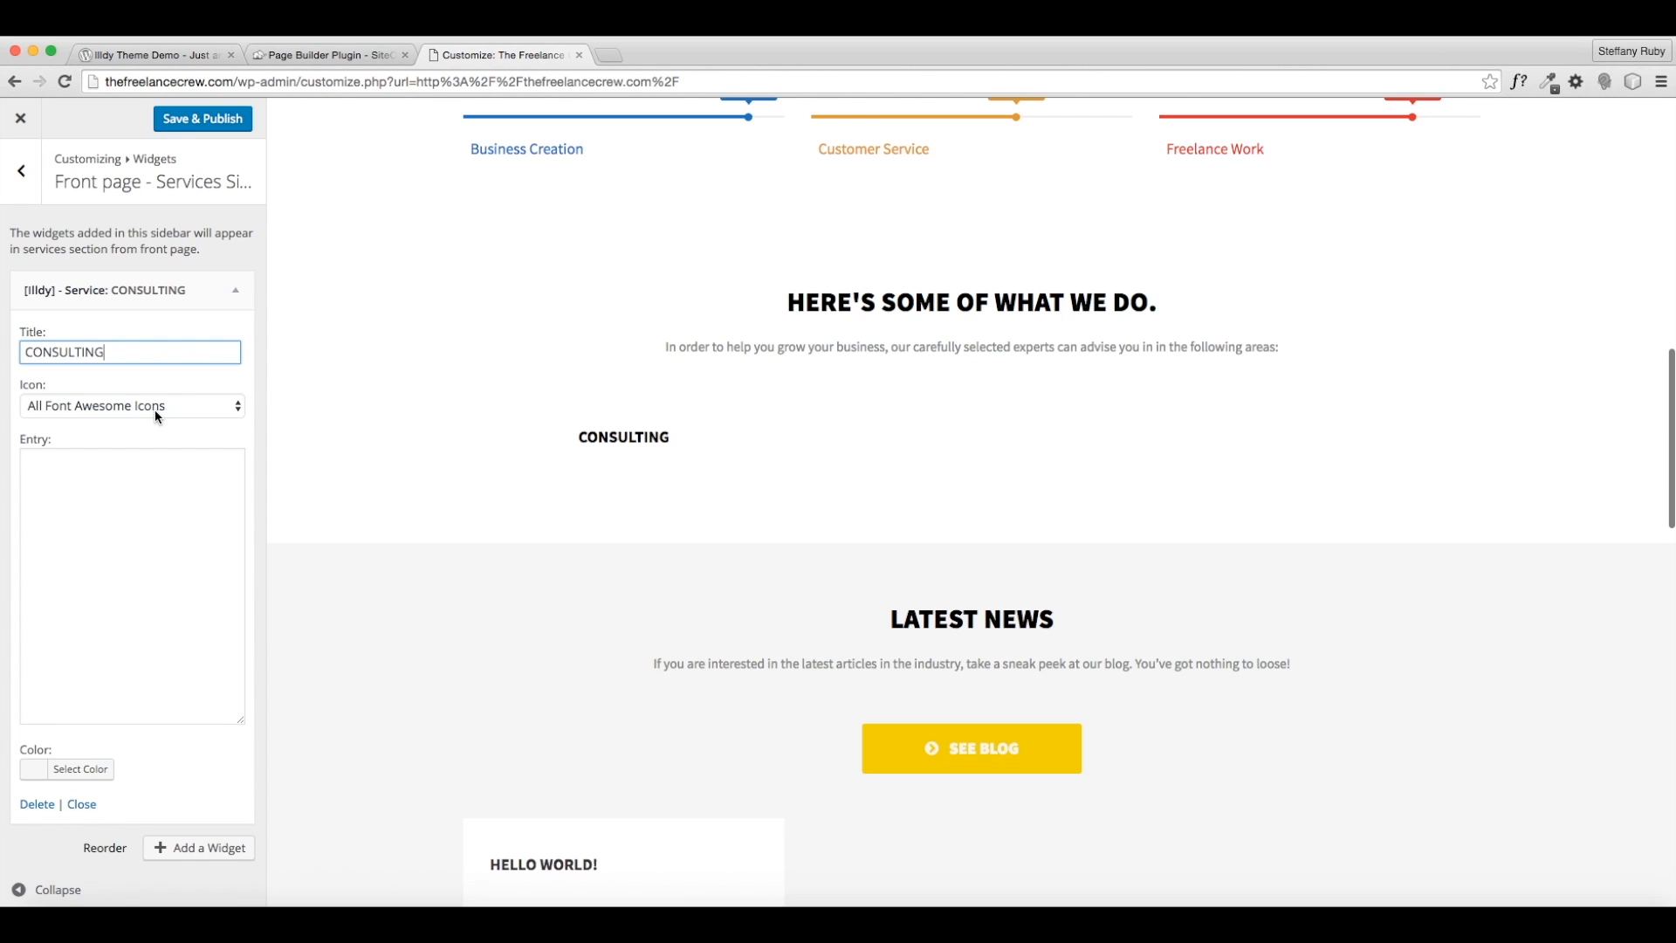
- Choose the fa-user person icon for the CONSULTING service
left_click(157, 416)
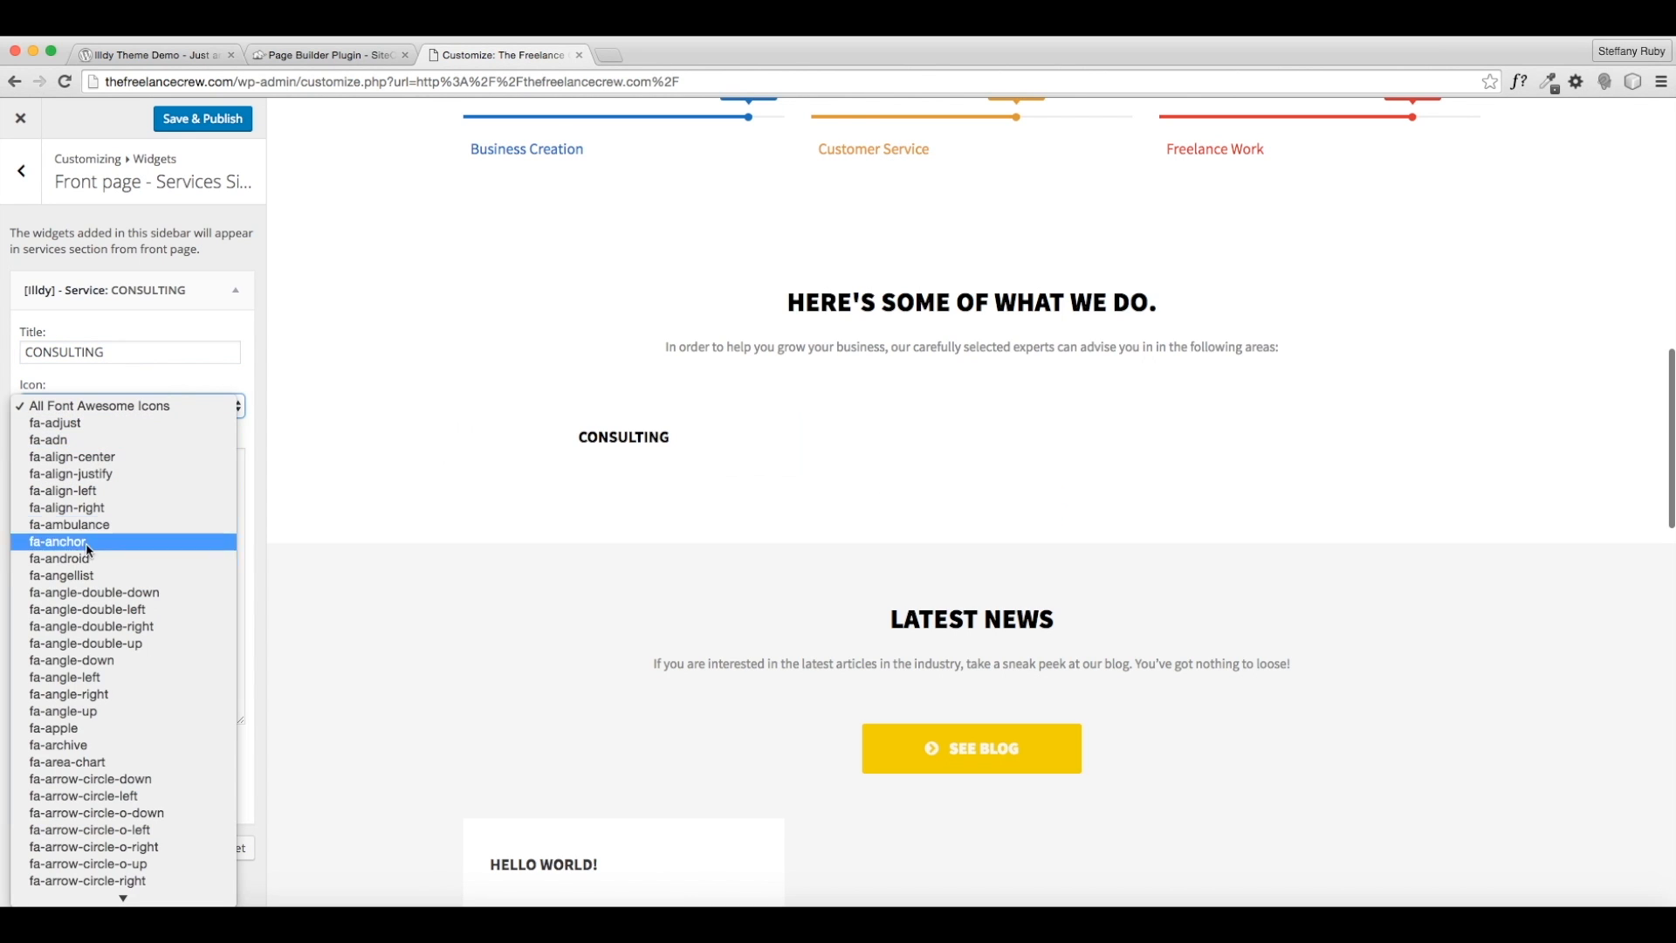
scroll(148, 632, "down", 8)
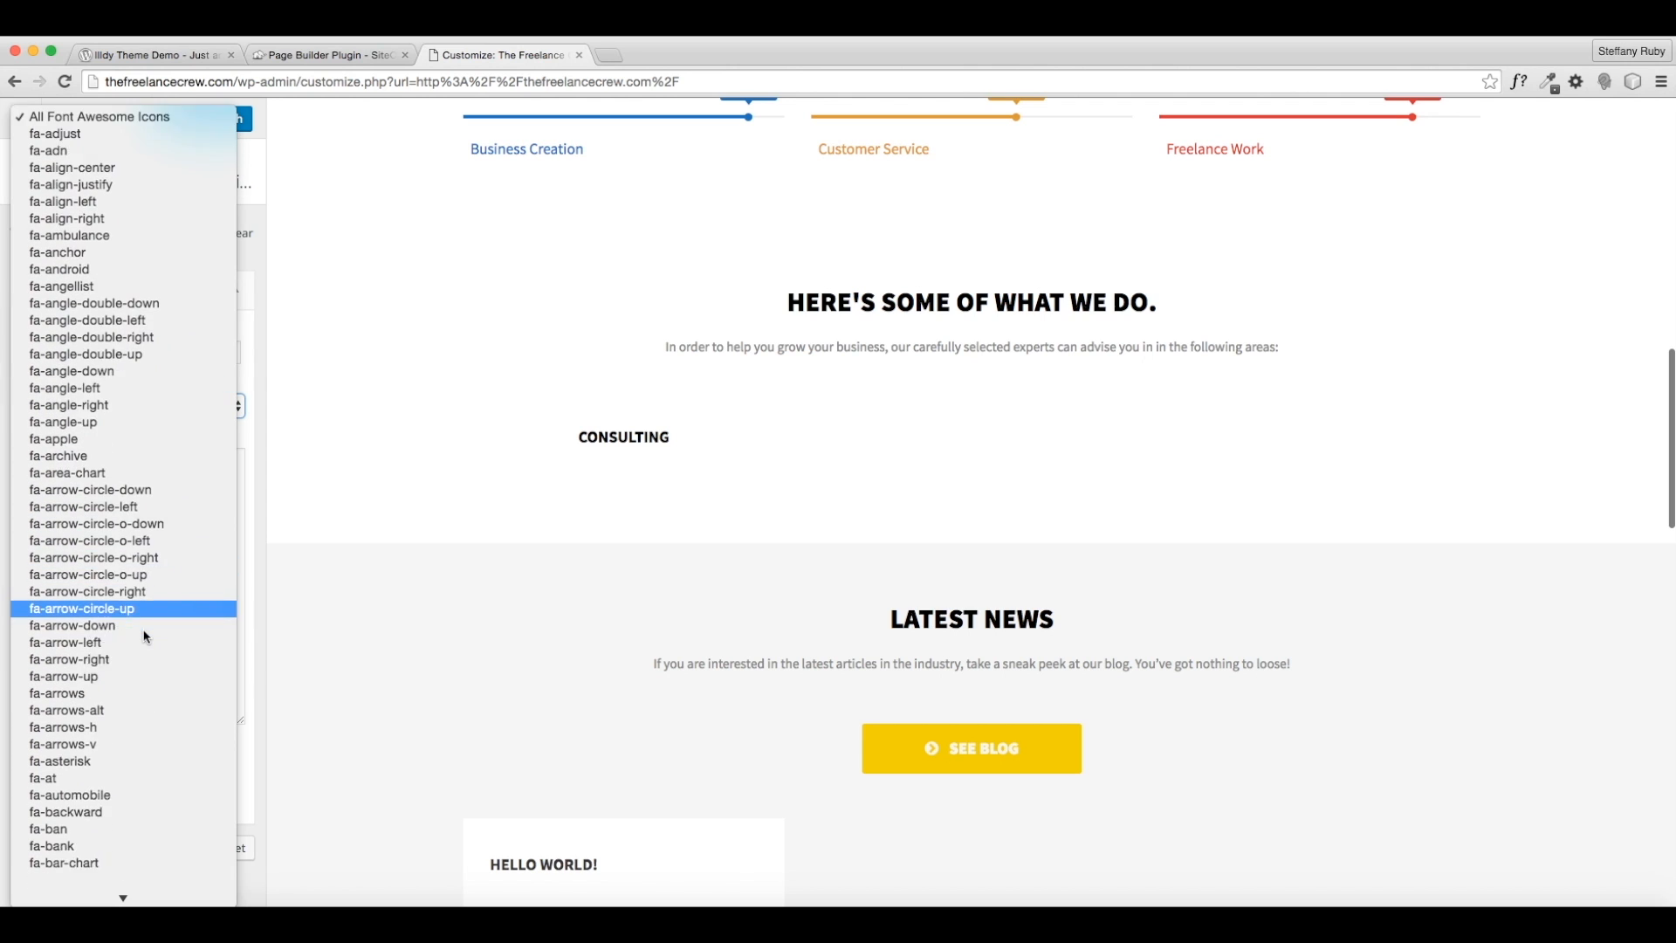
scroll(148, 637, "down", 11)
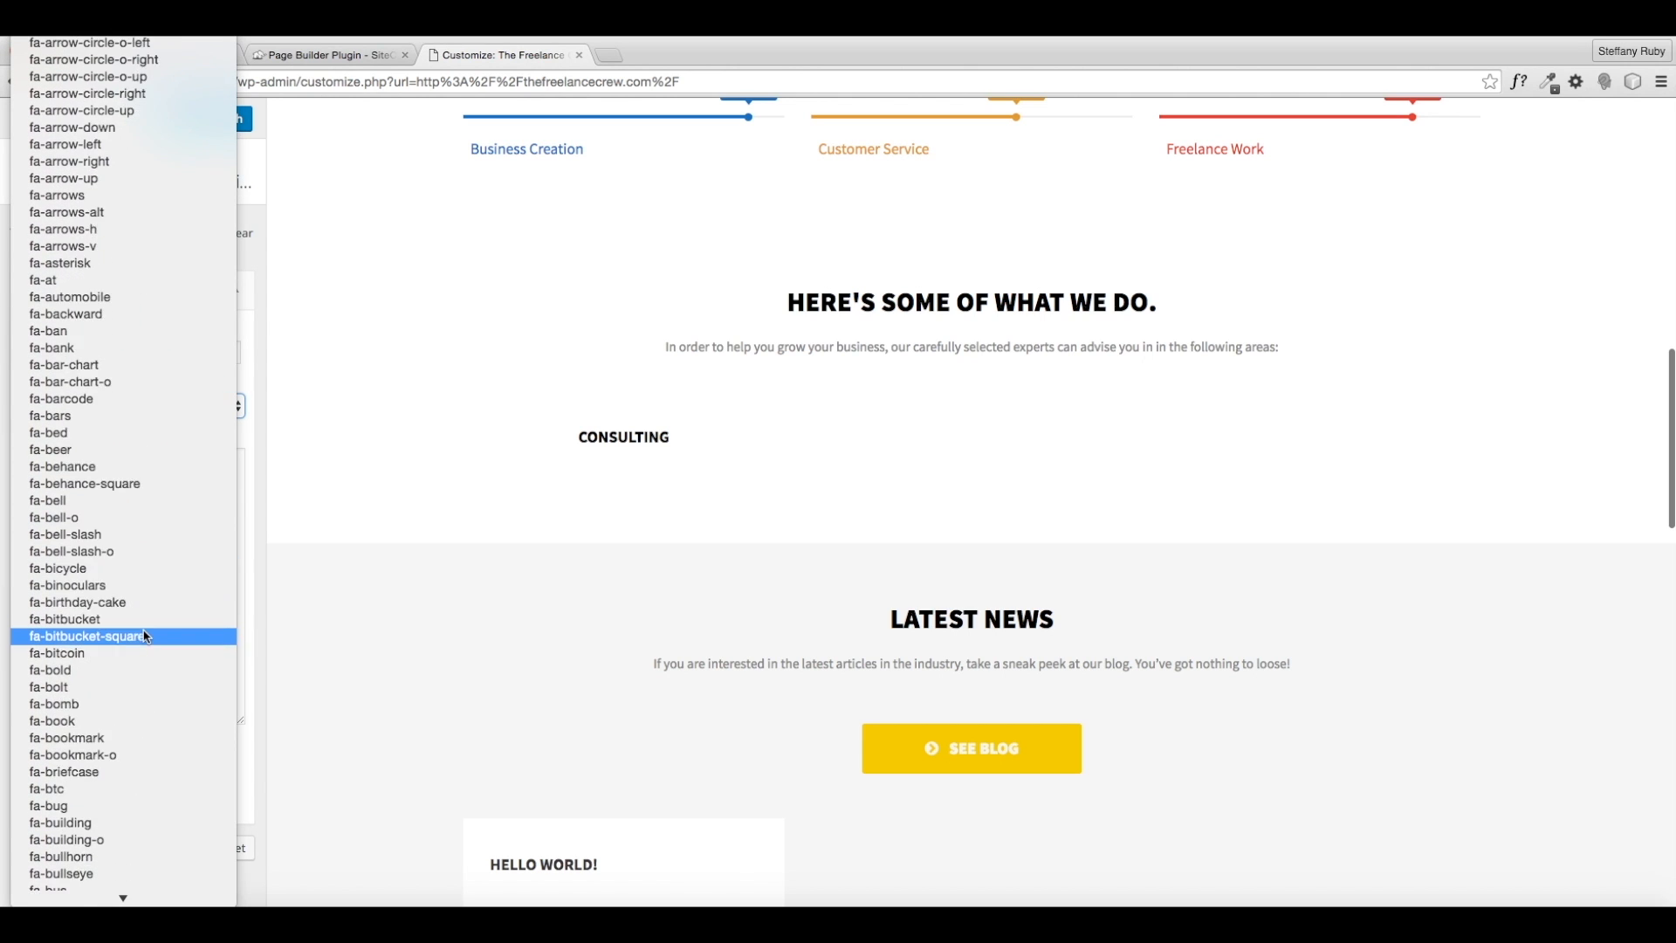
scroll(147, 636, "down", 11)
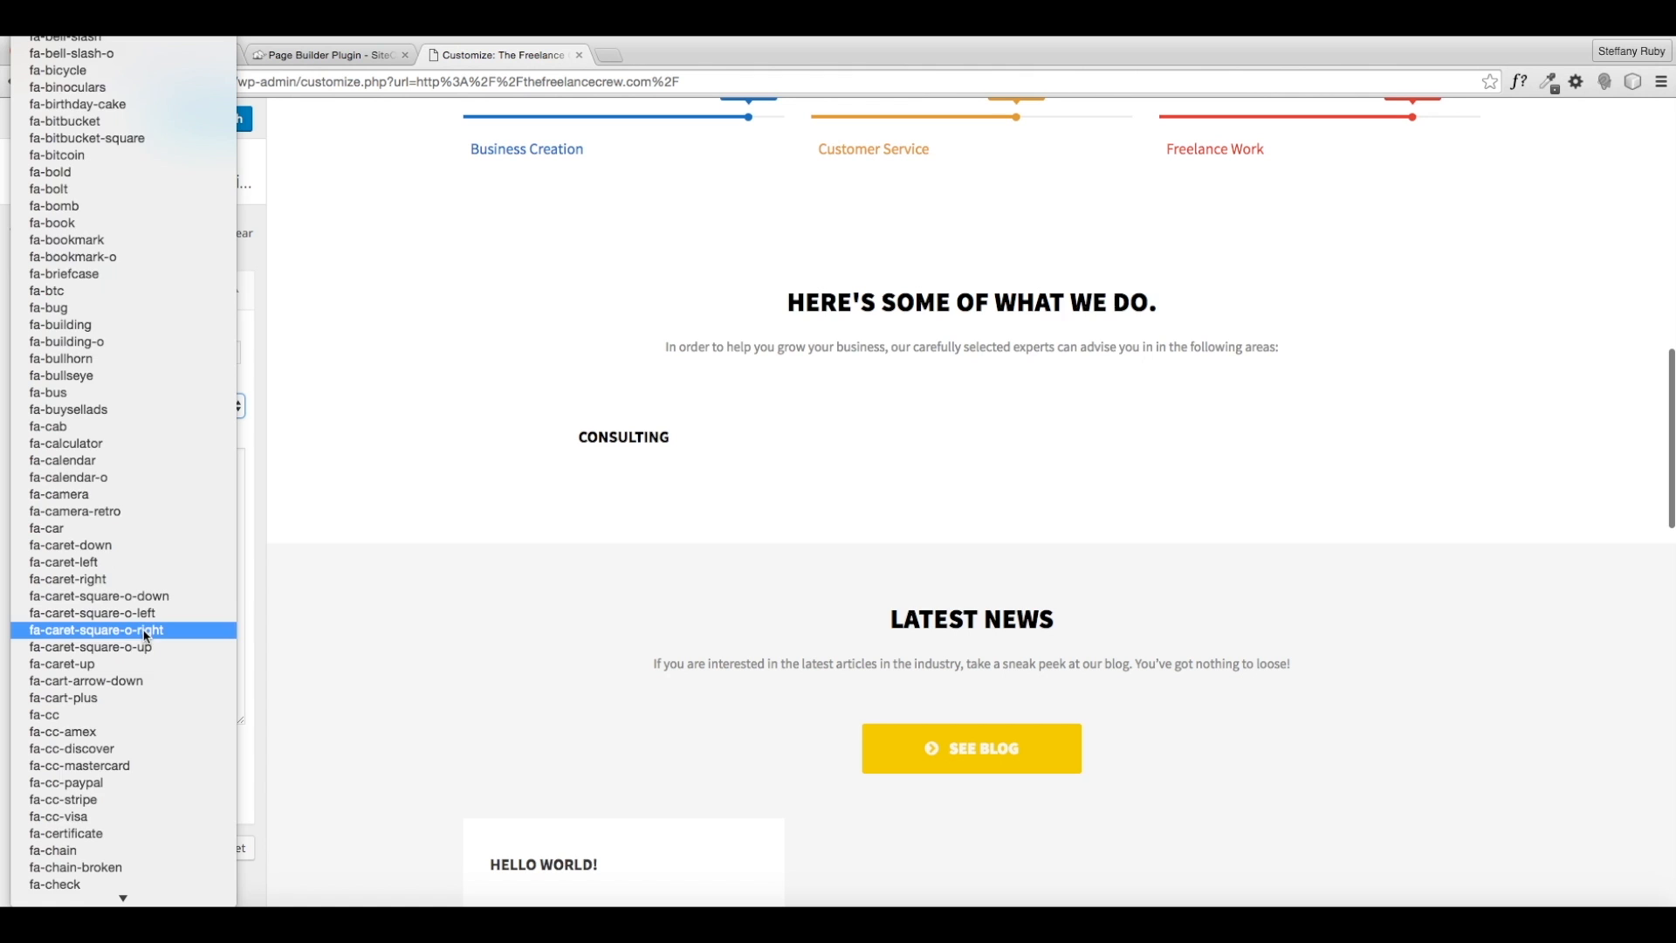
scroll(146, 637, "down", 15)
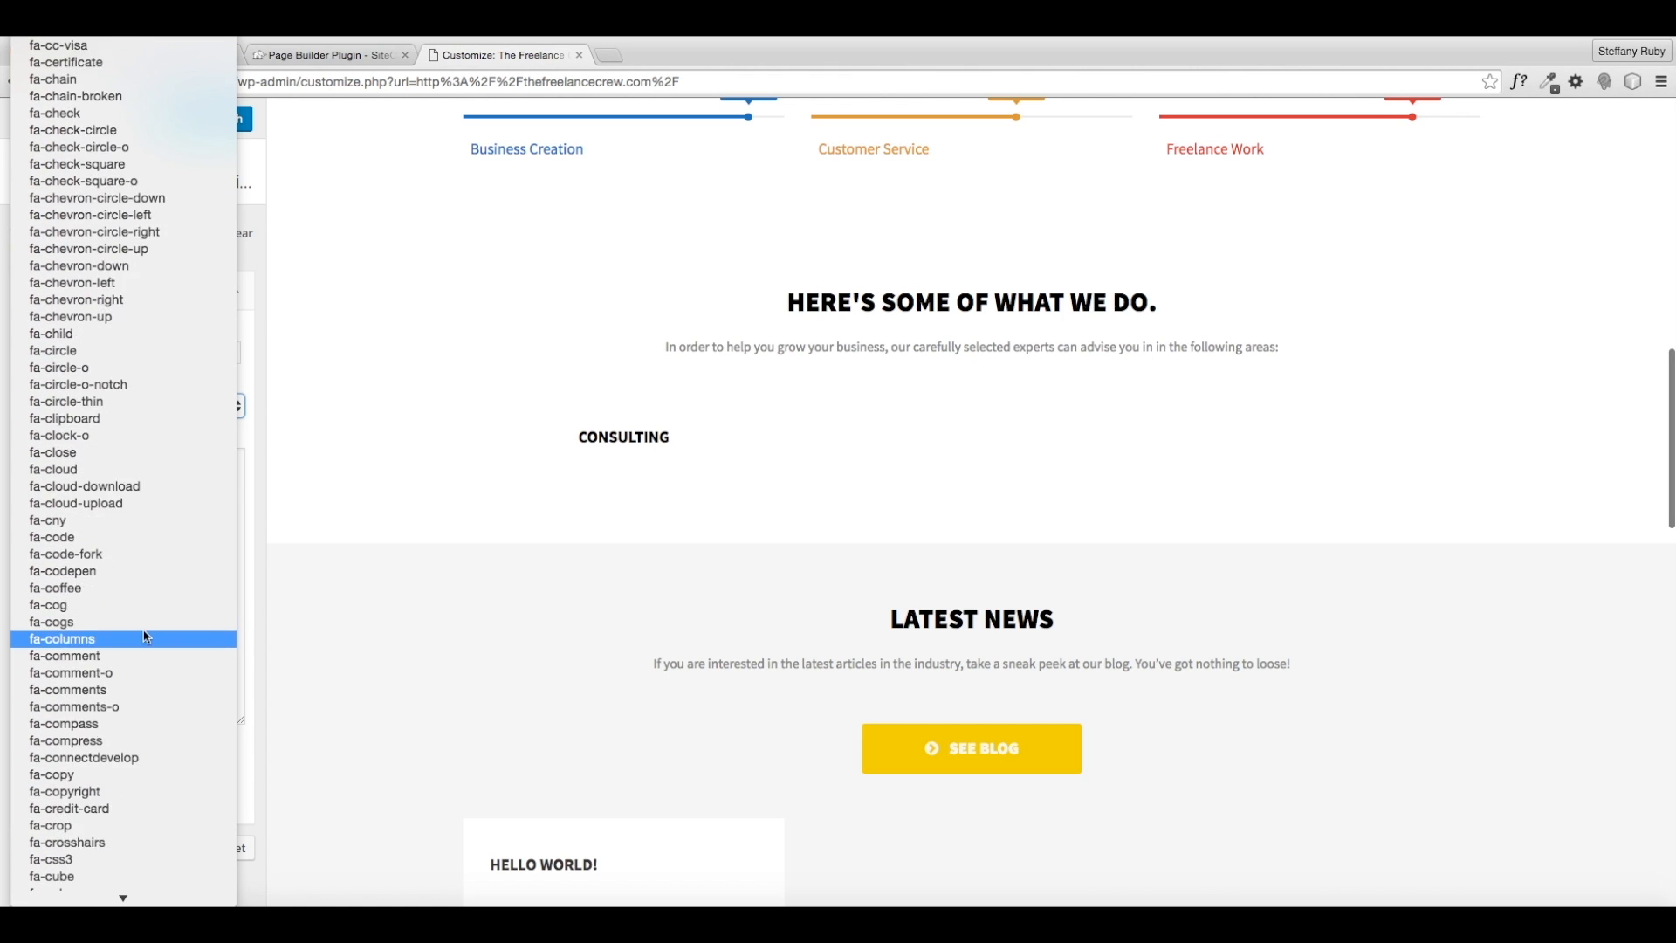
scroll(146, 636, "down", 20)
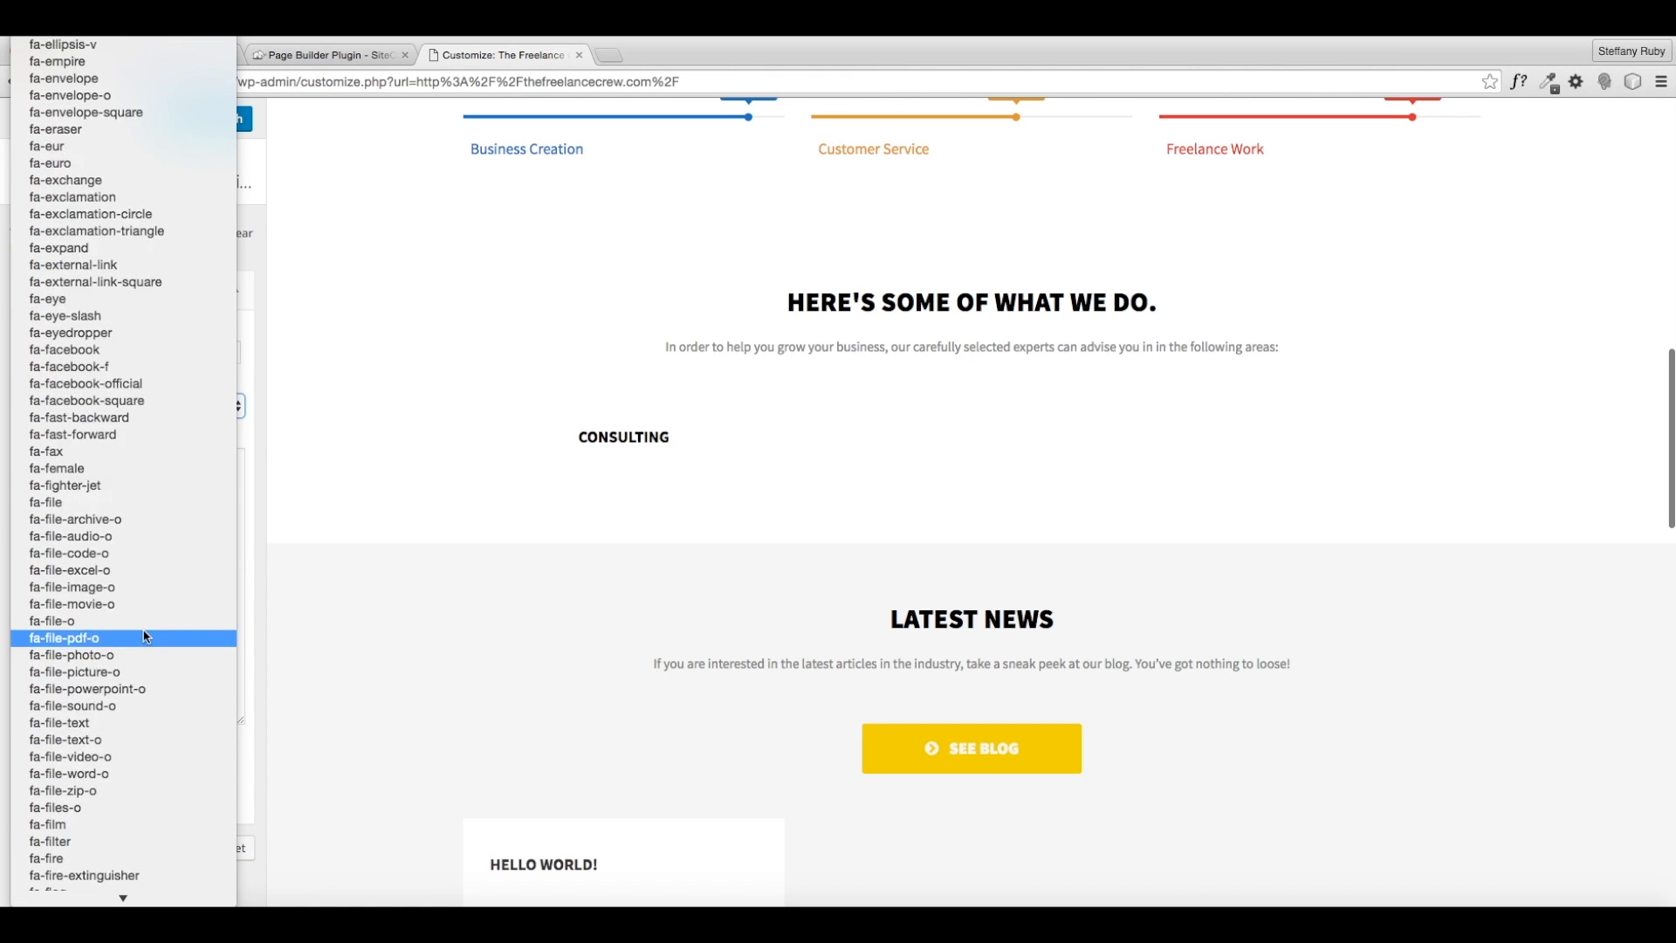
scroll(147, 636, "down", 20)
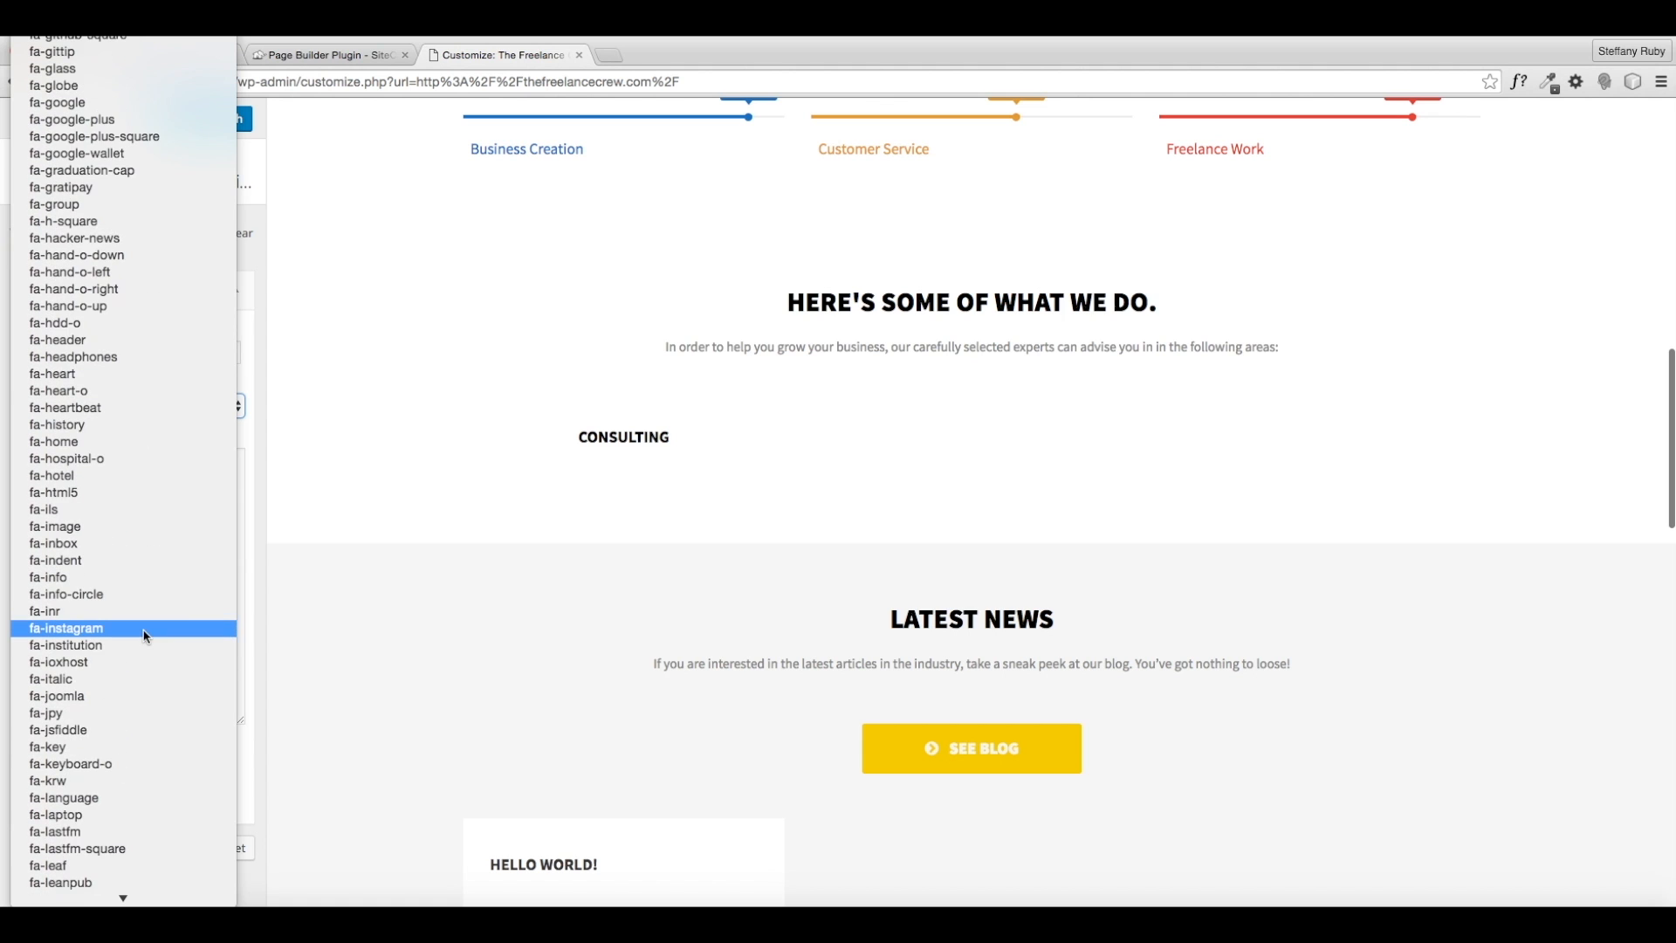
scroll(147, 636, "down", 15)
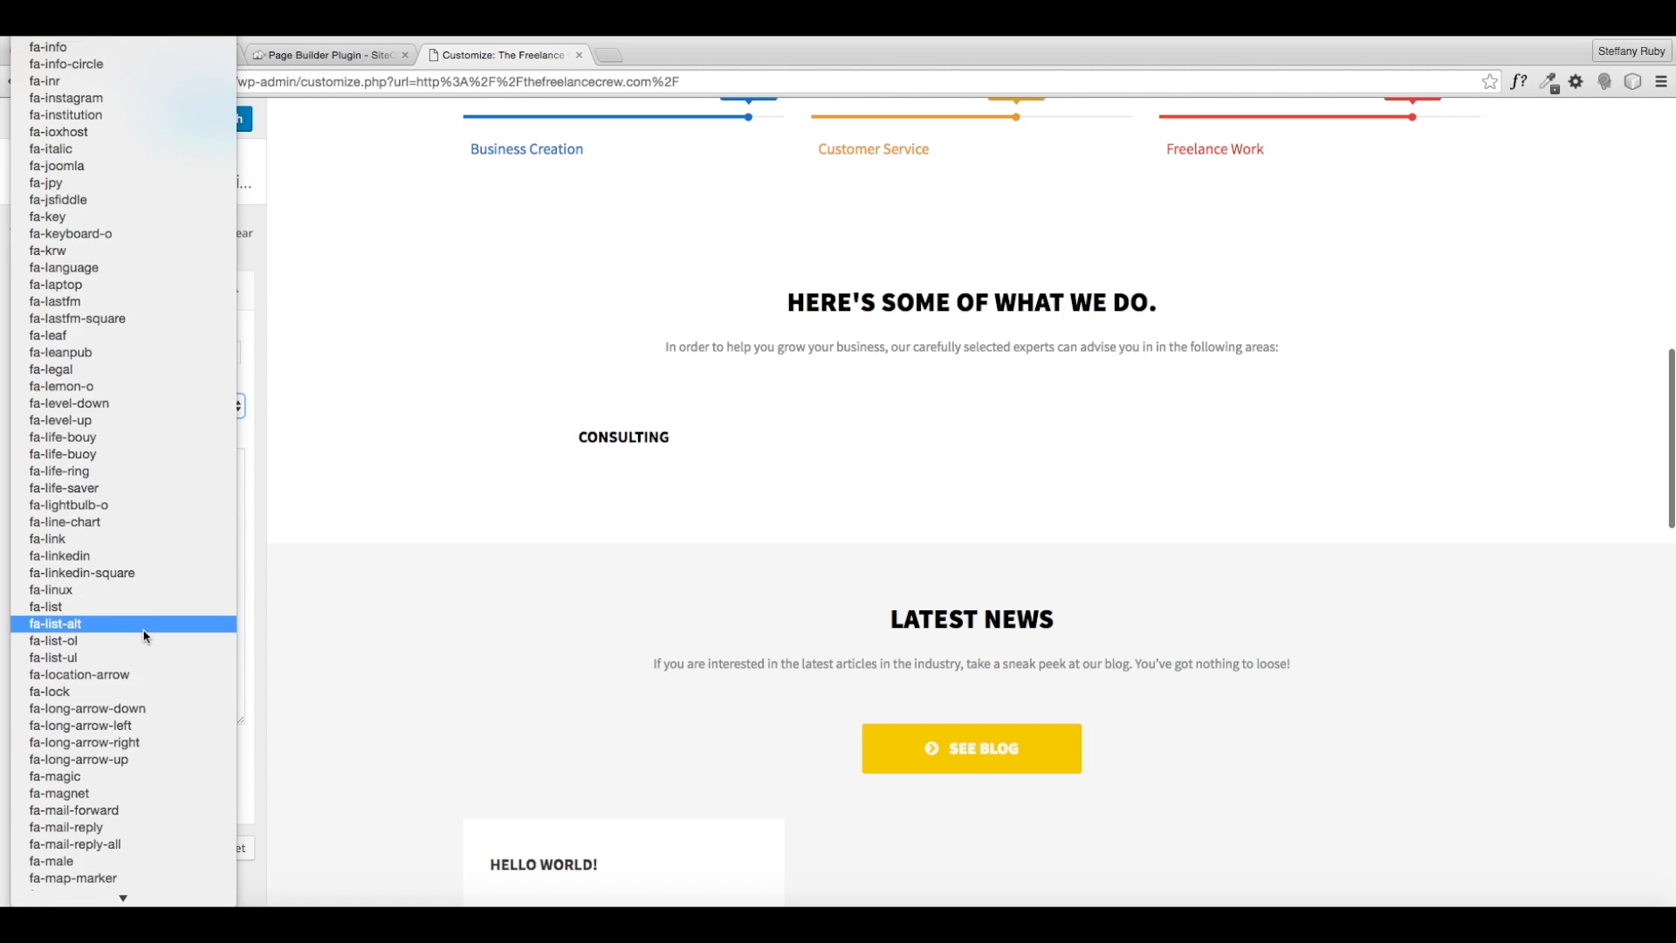
scroll(146, 636, "down", 16)
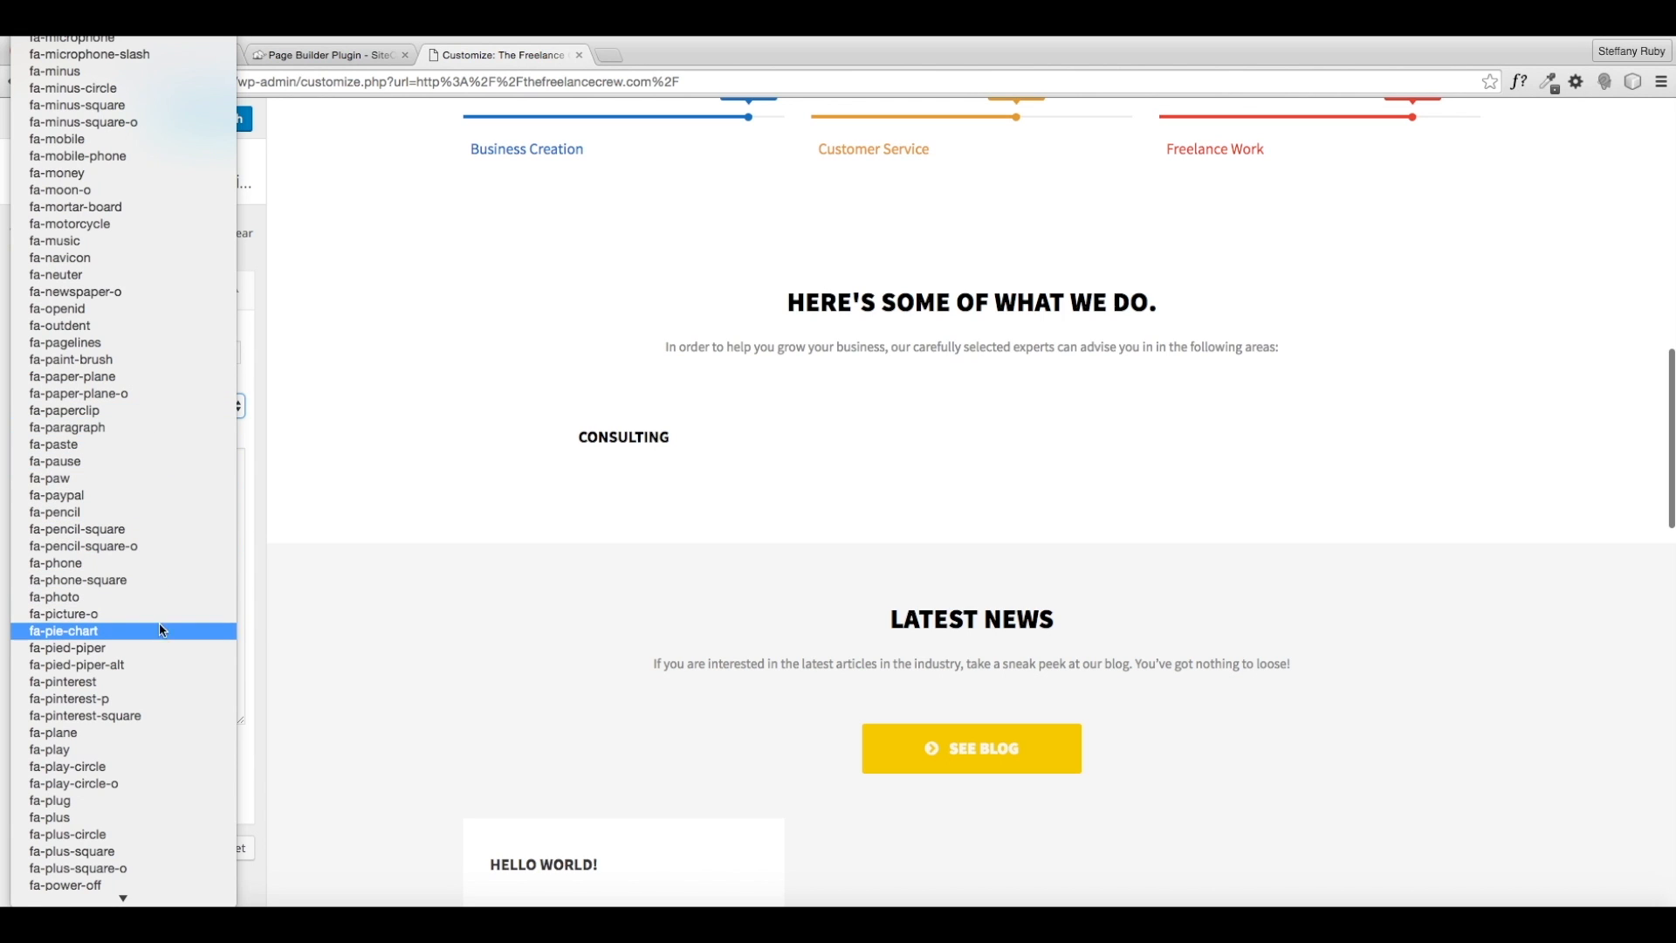
scroll(123, 626, "down", 4)
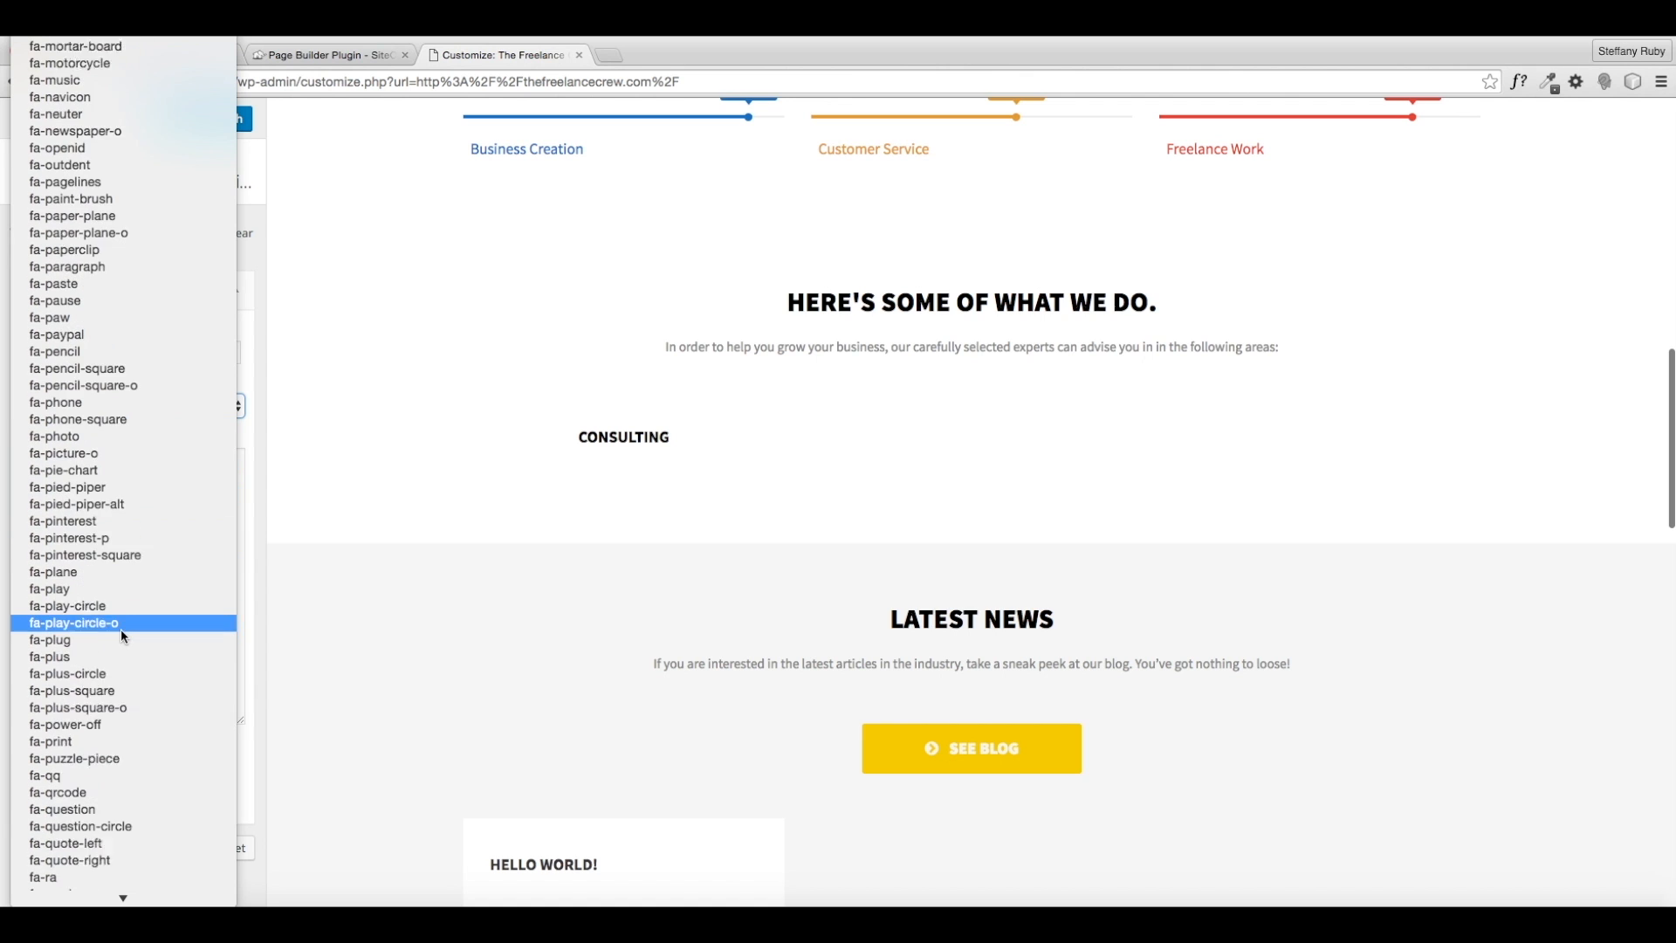
scroll(120, 628, "down", 18)
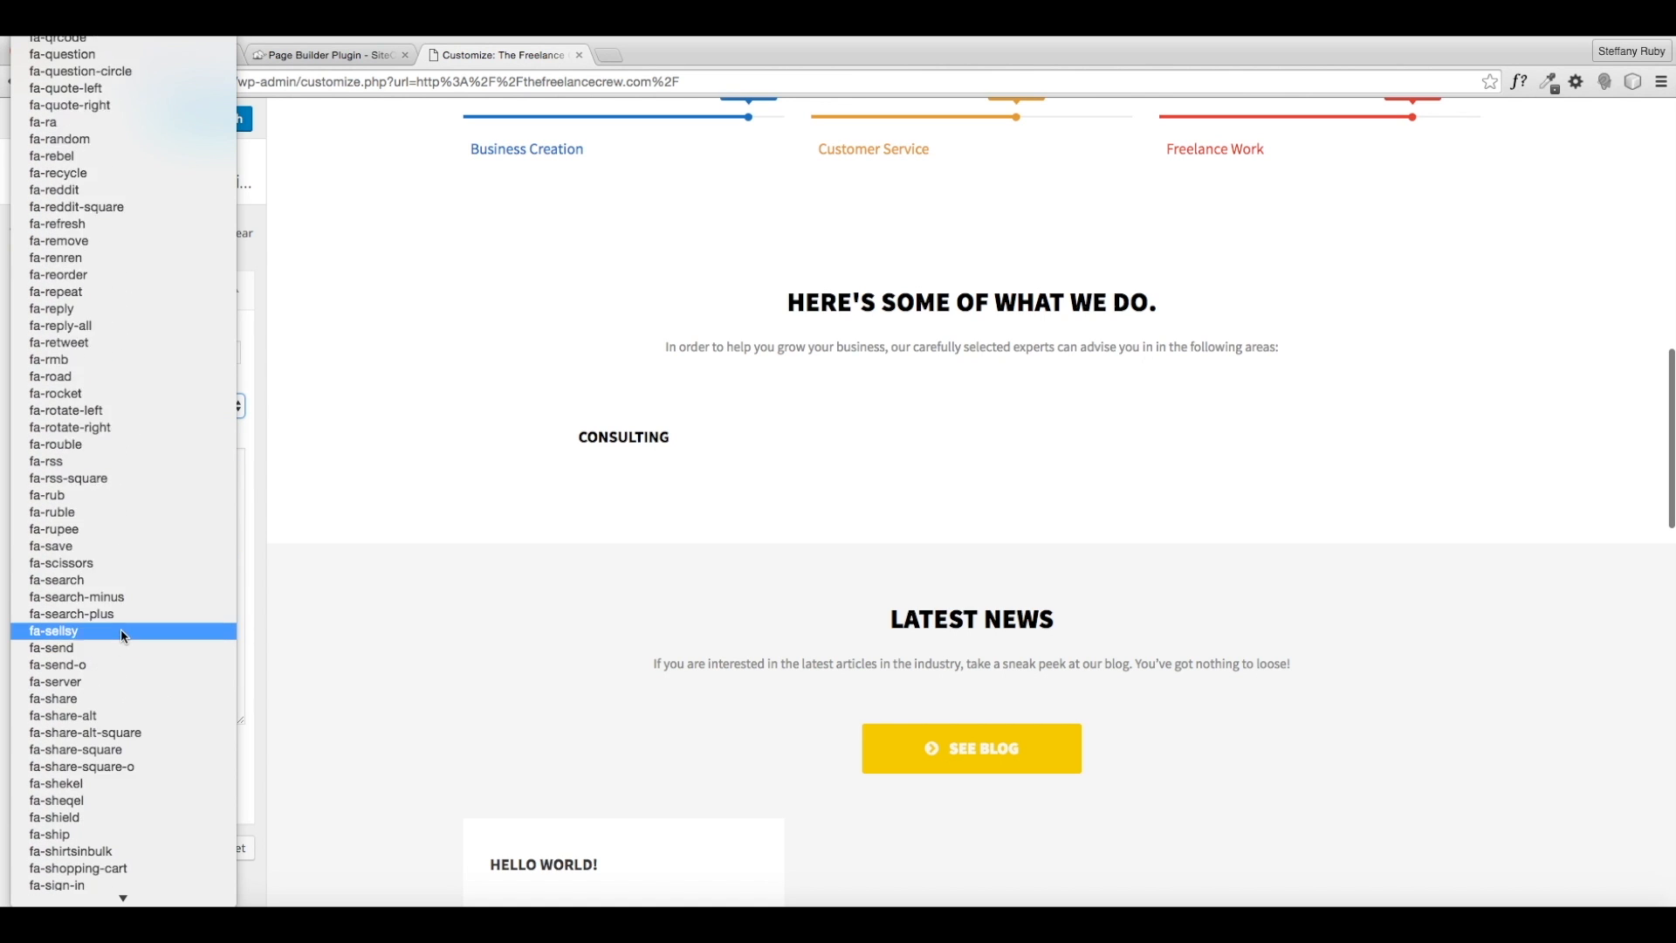
scroll(121, 628, "down", 20)
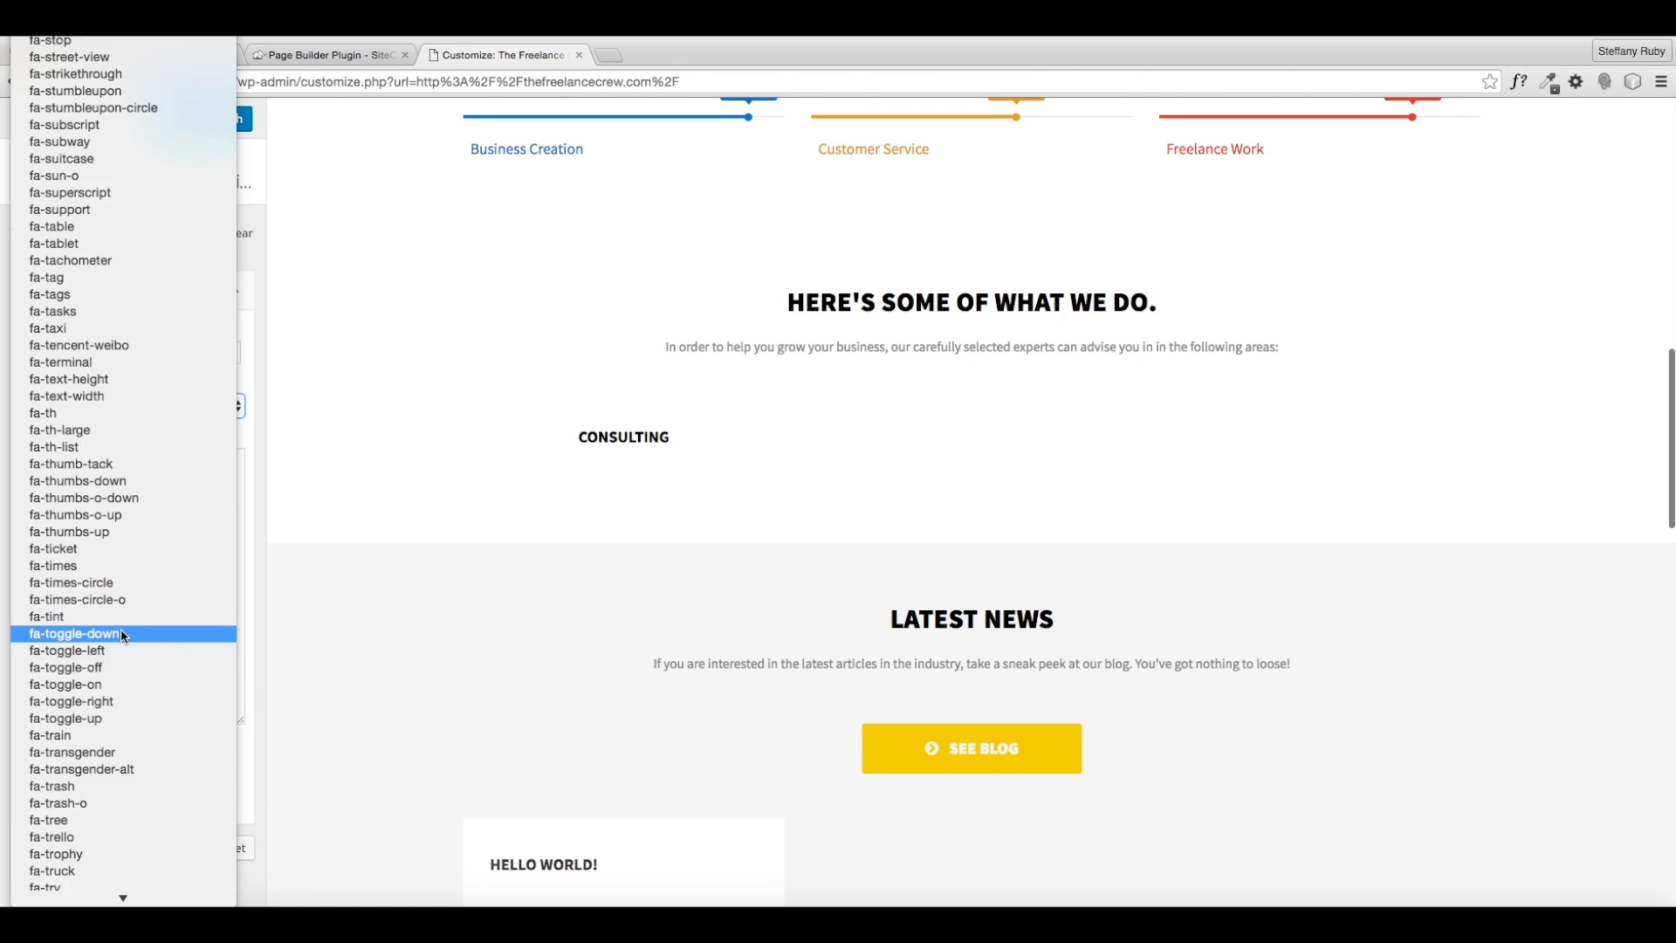
scroll(121, 628, "down", 6)
left_click(52, 616)
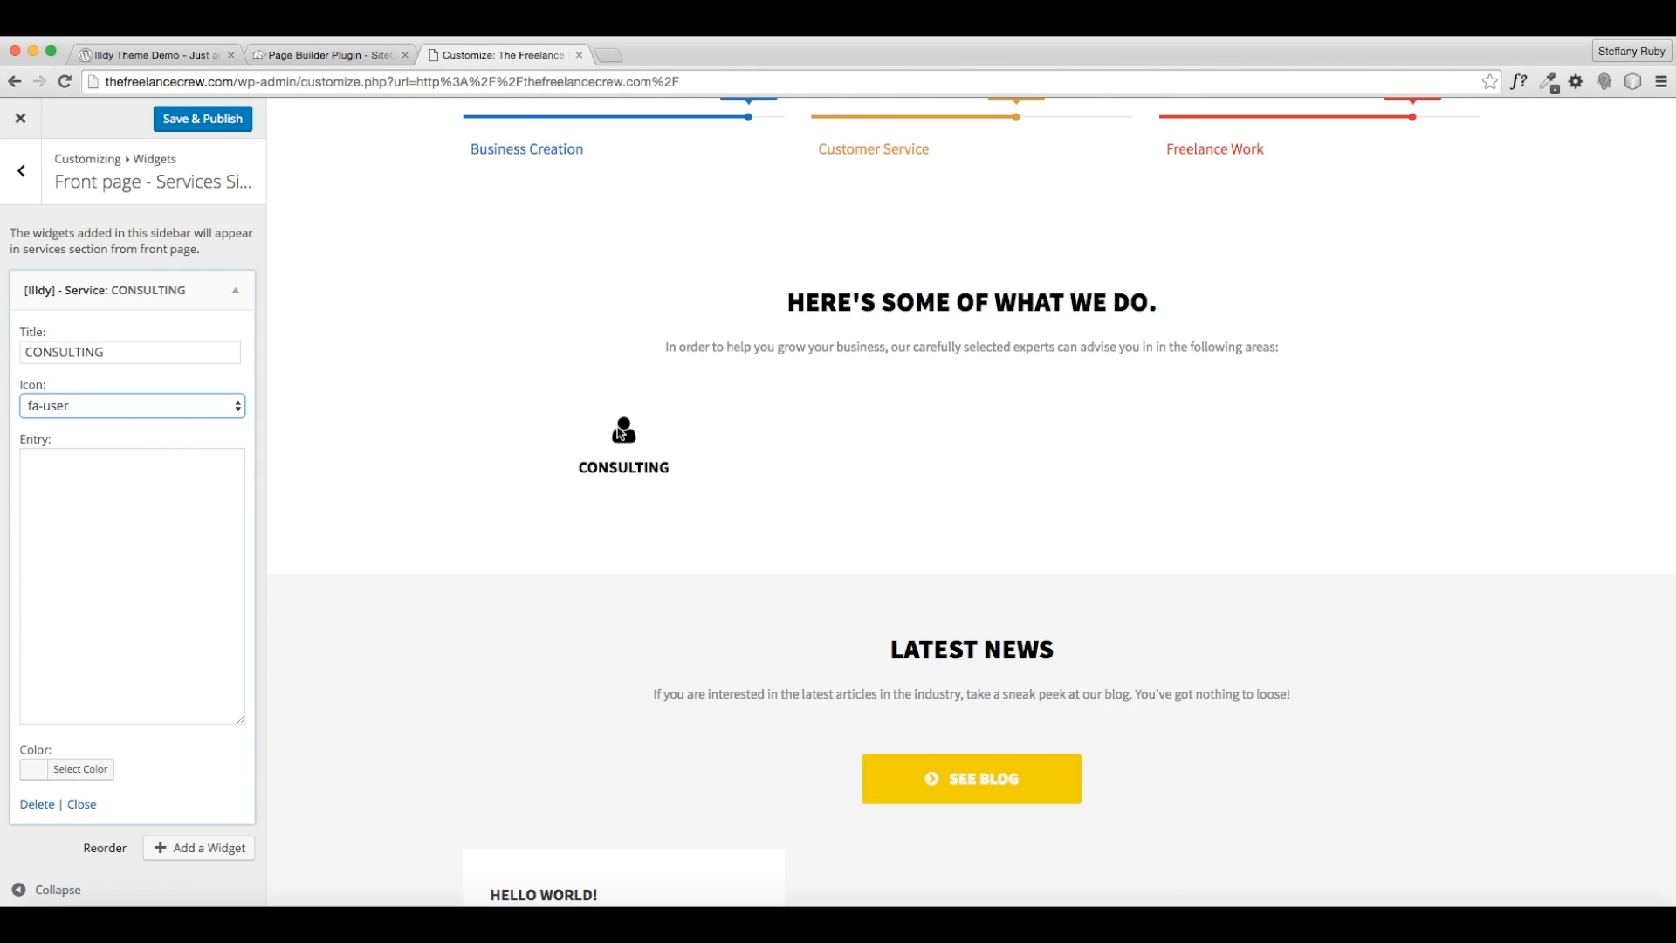
- Write the CONSULTING entry about making money doing what you love, and colour it red (#dd3333)
left_click(140, 584)
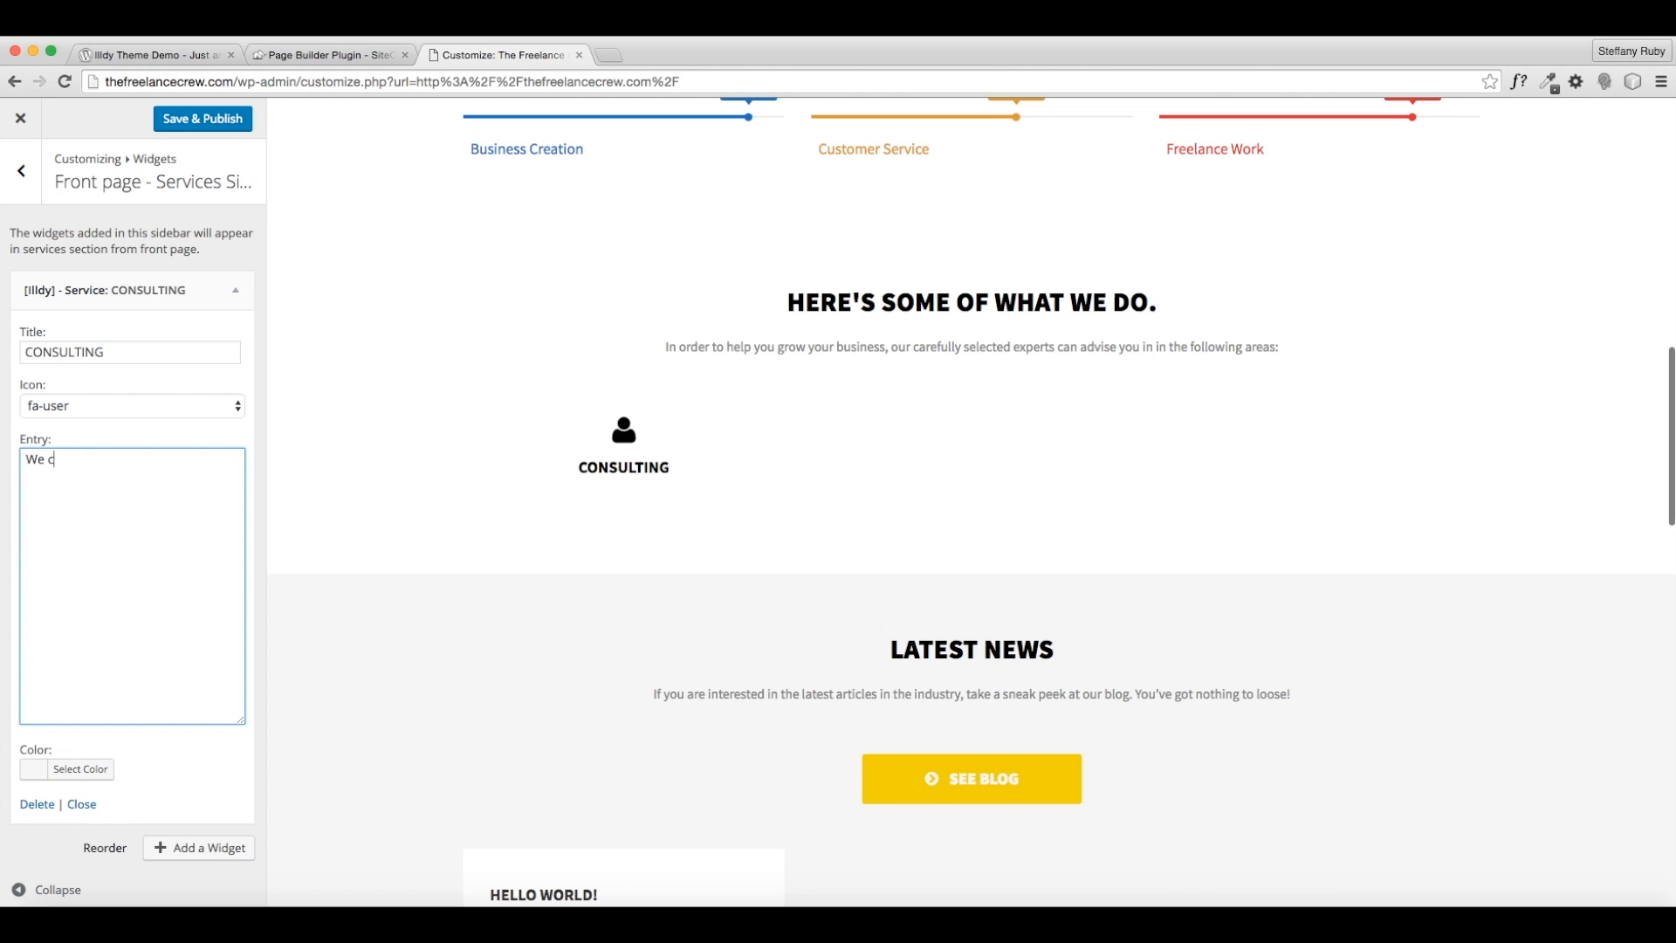
type("We can help you discover what it is y")
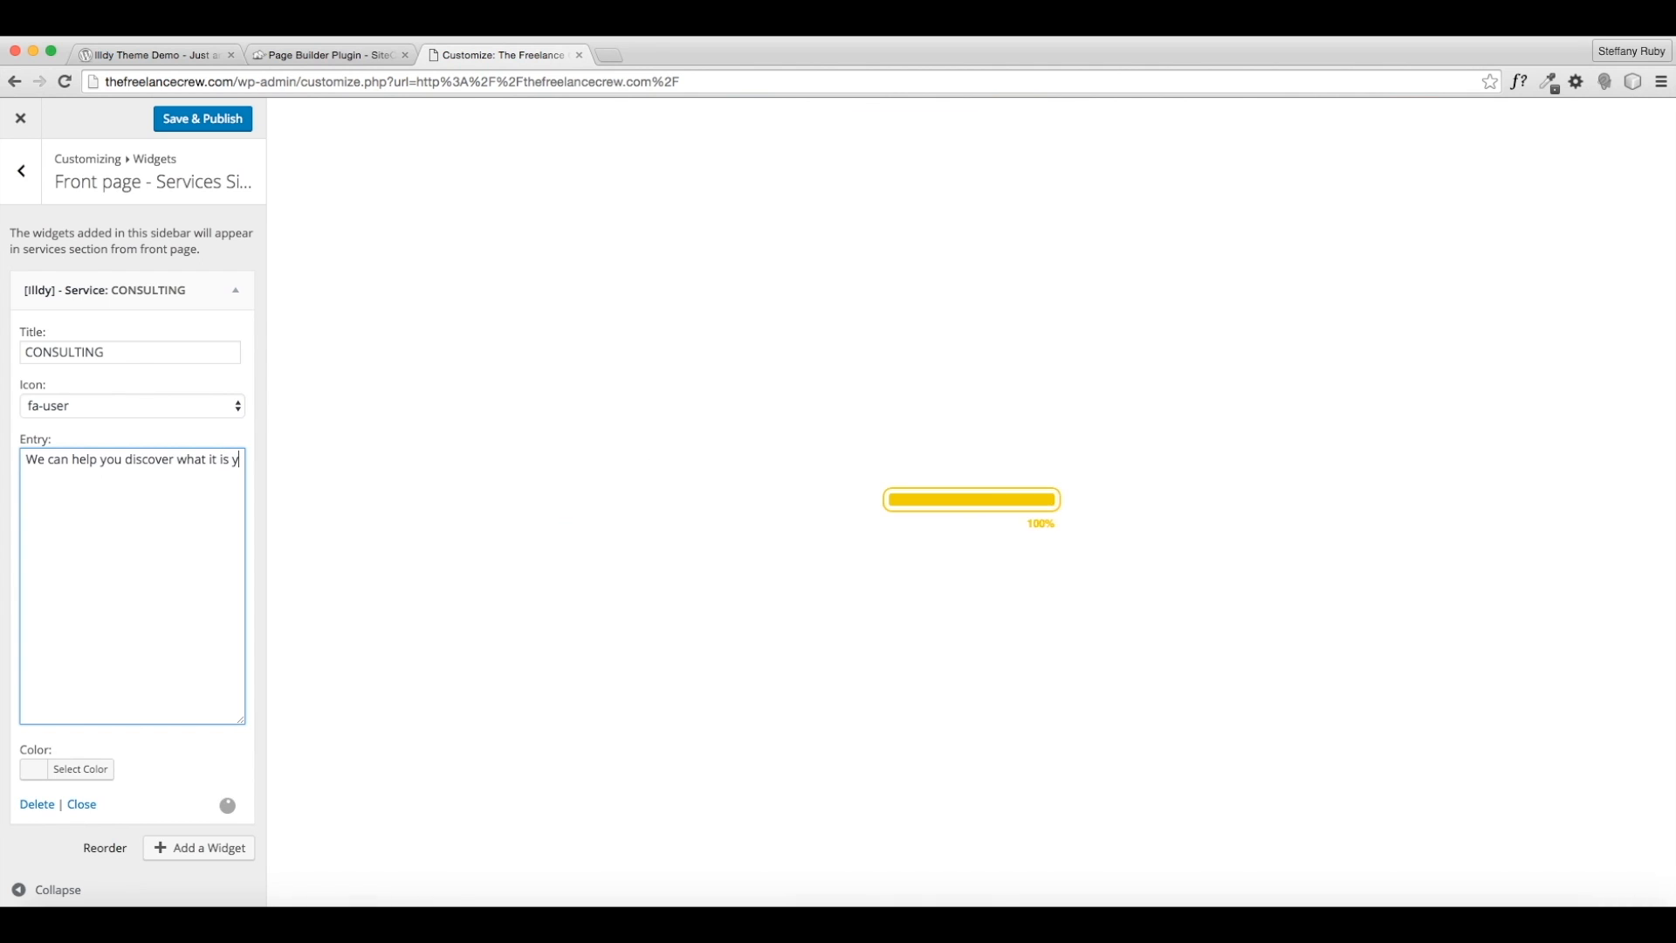
type("ou love to do an")
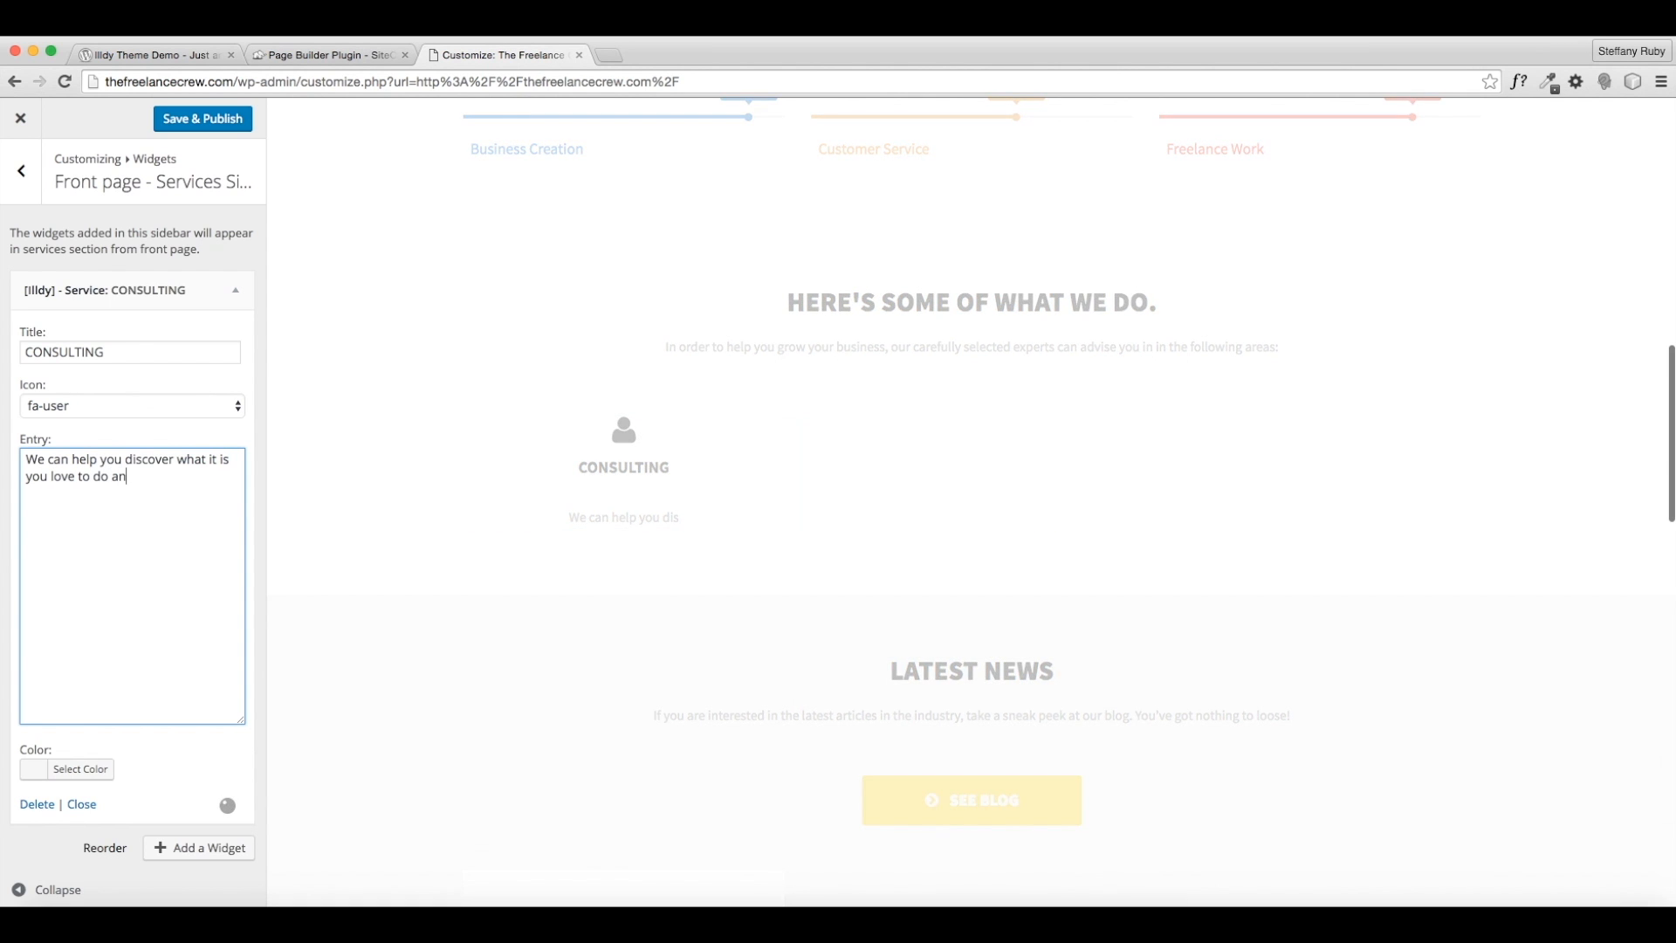
type("d how to make money doing it.")
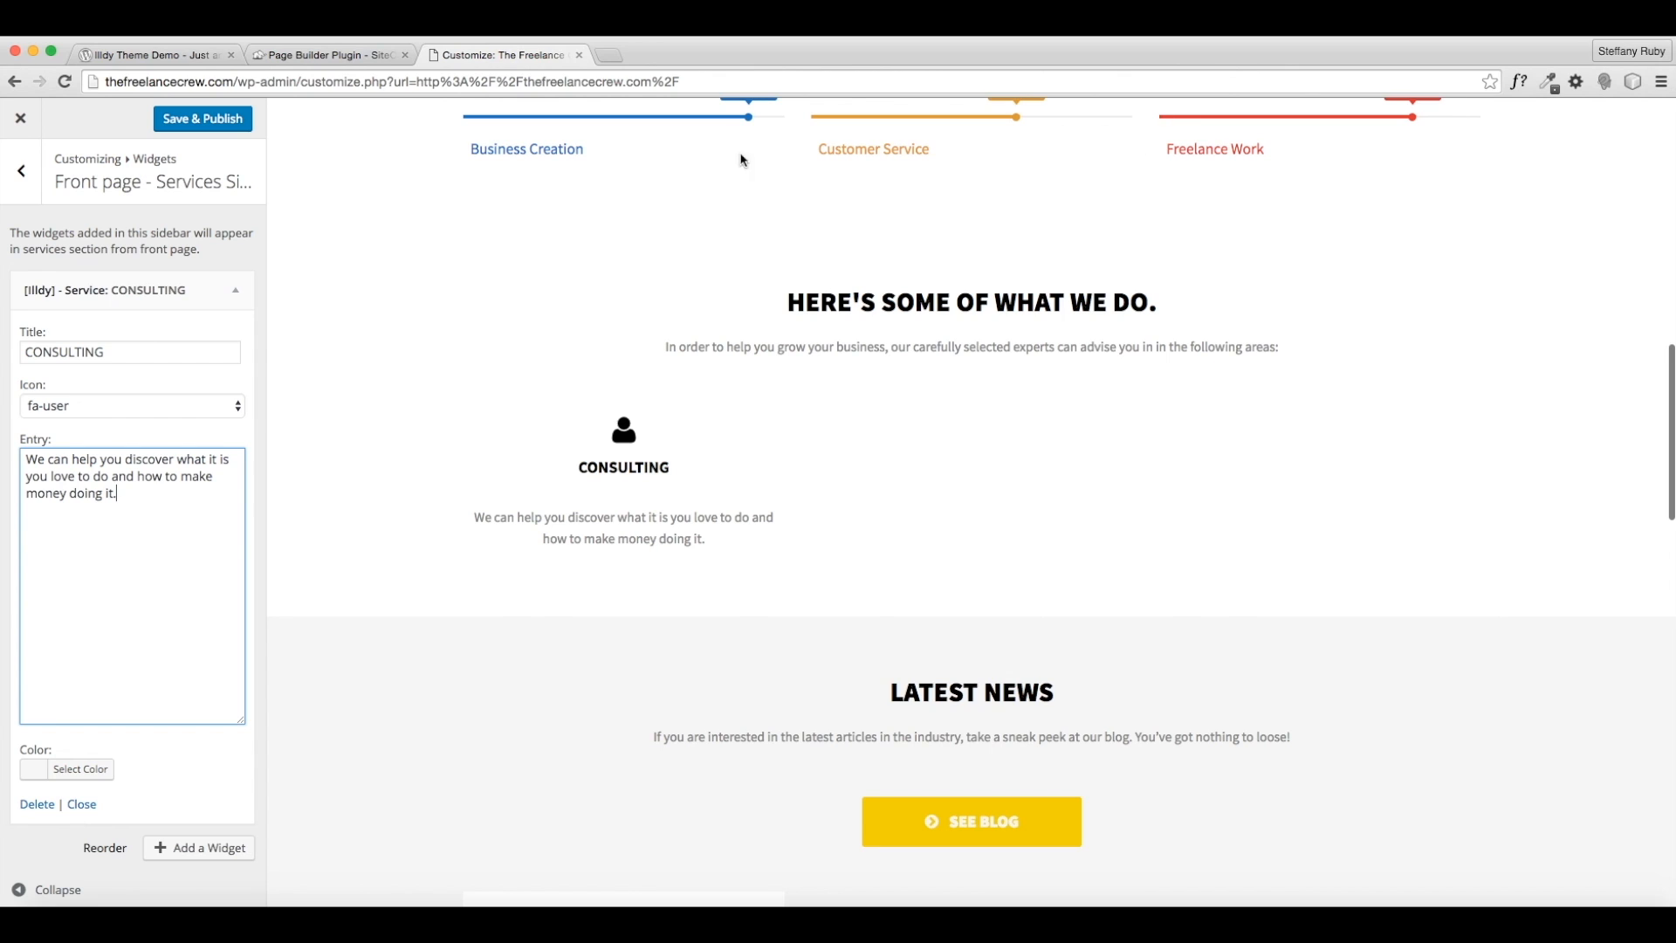
left_click(80, 769)
scroll(96, 729, "down", 2)
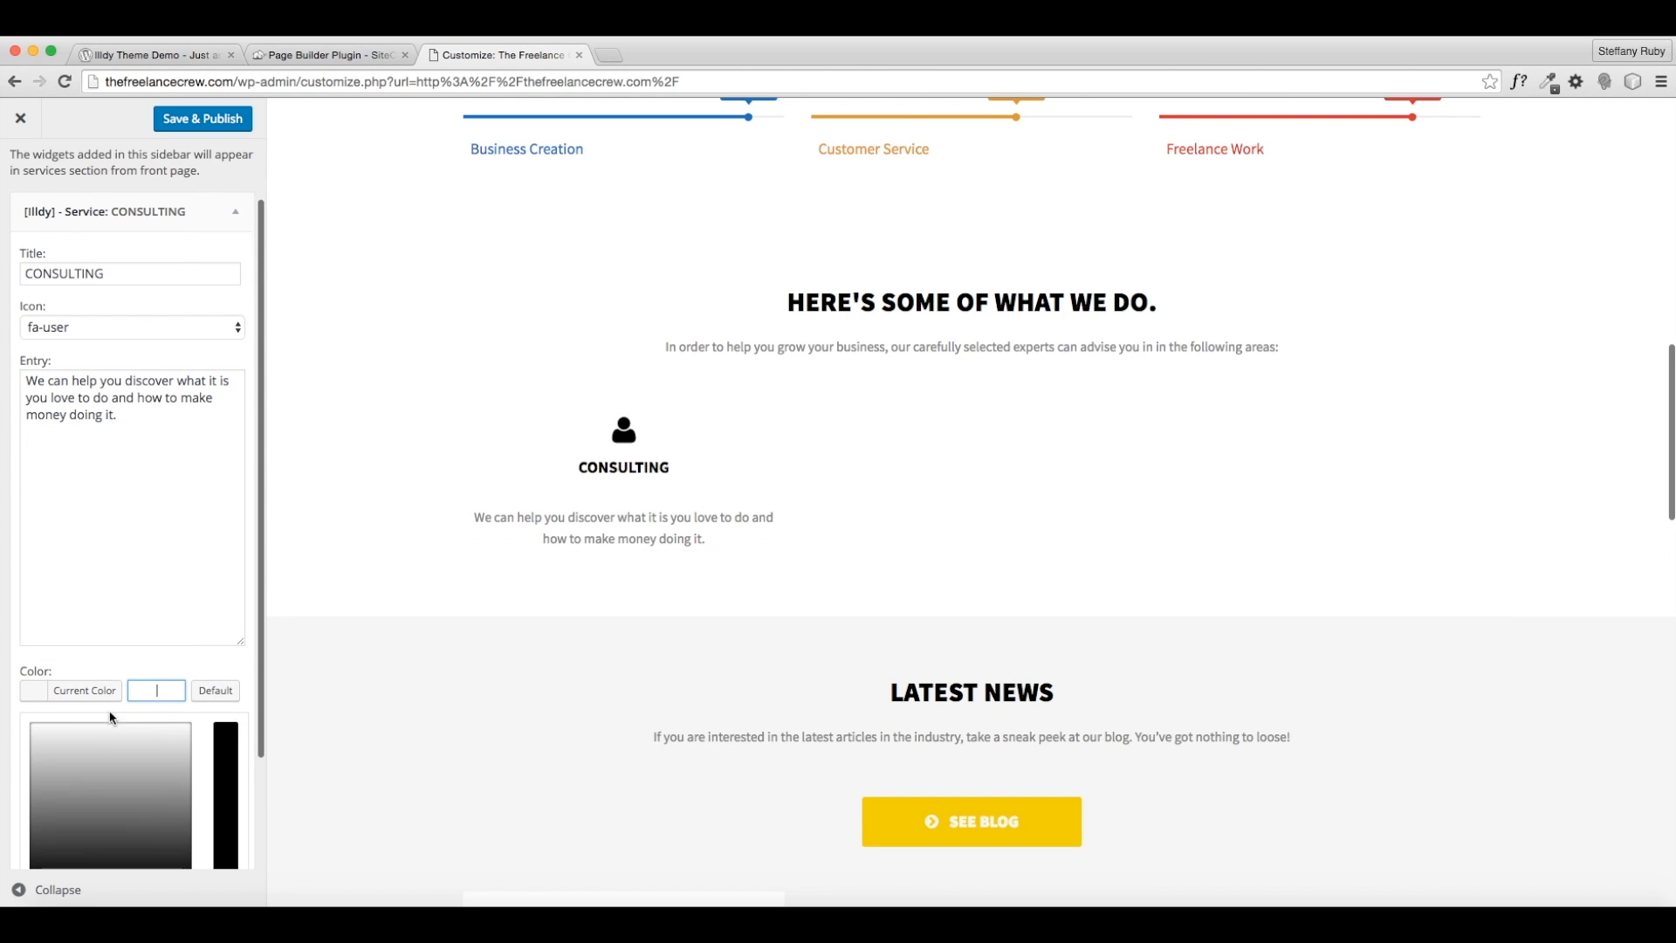
scroll(111, 717, "down", 3)
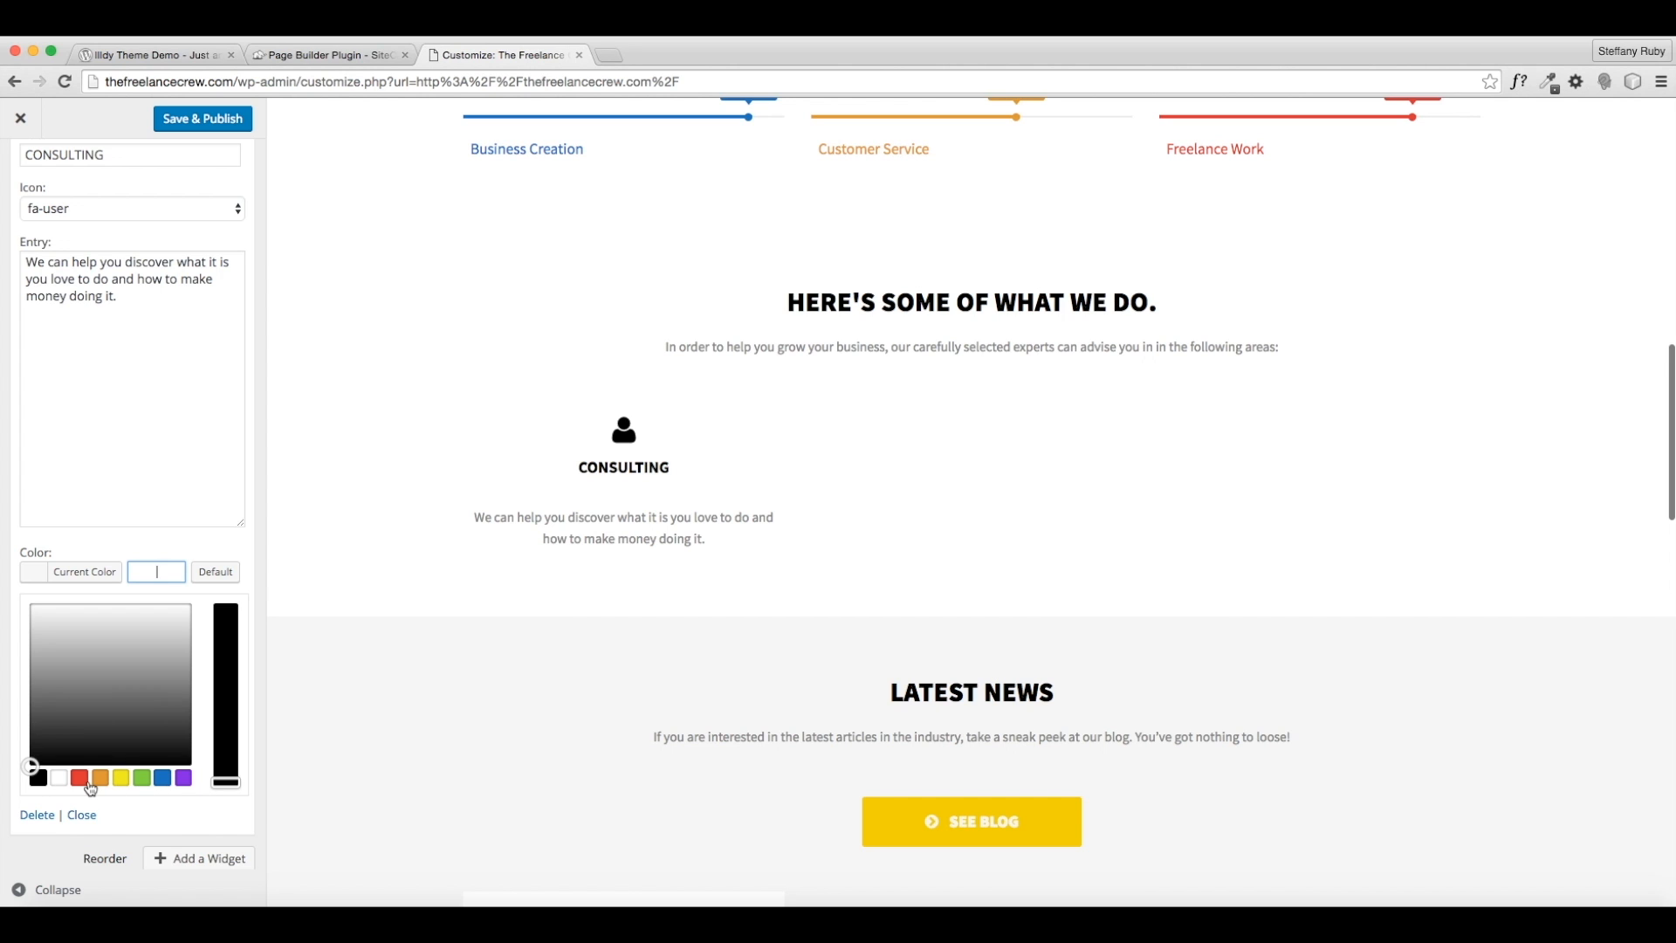
left_click(79, 780)
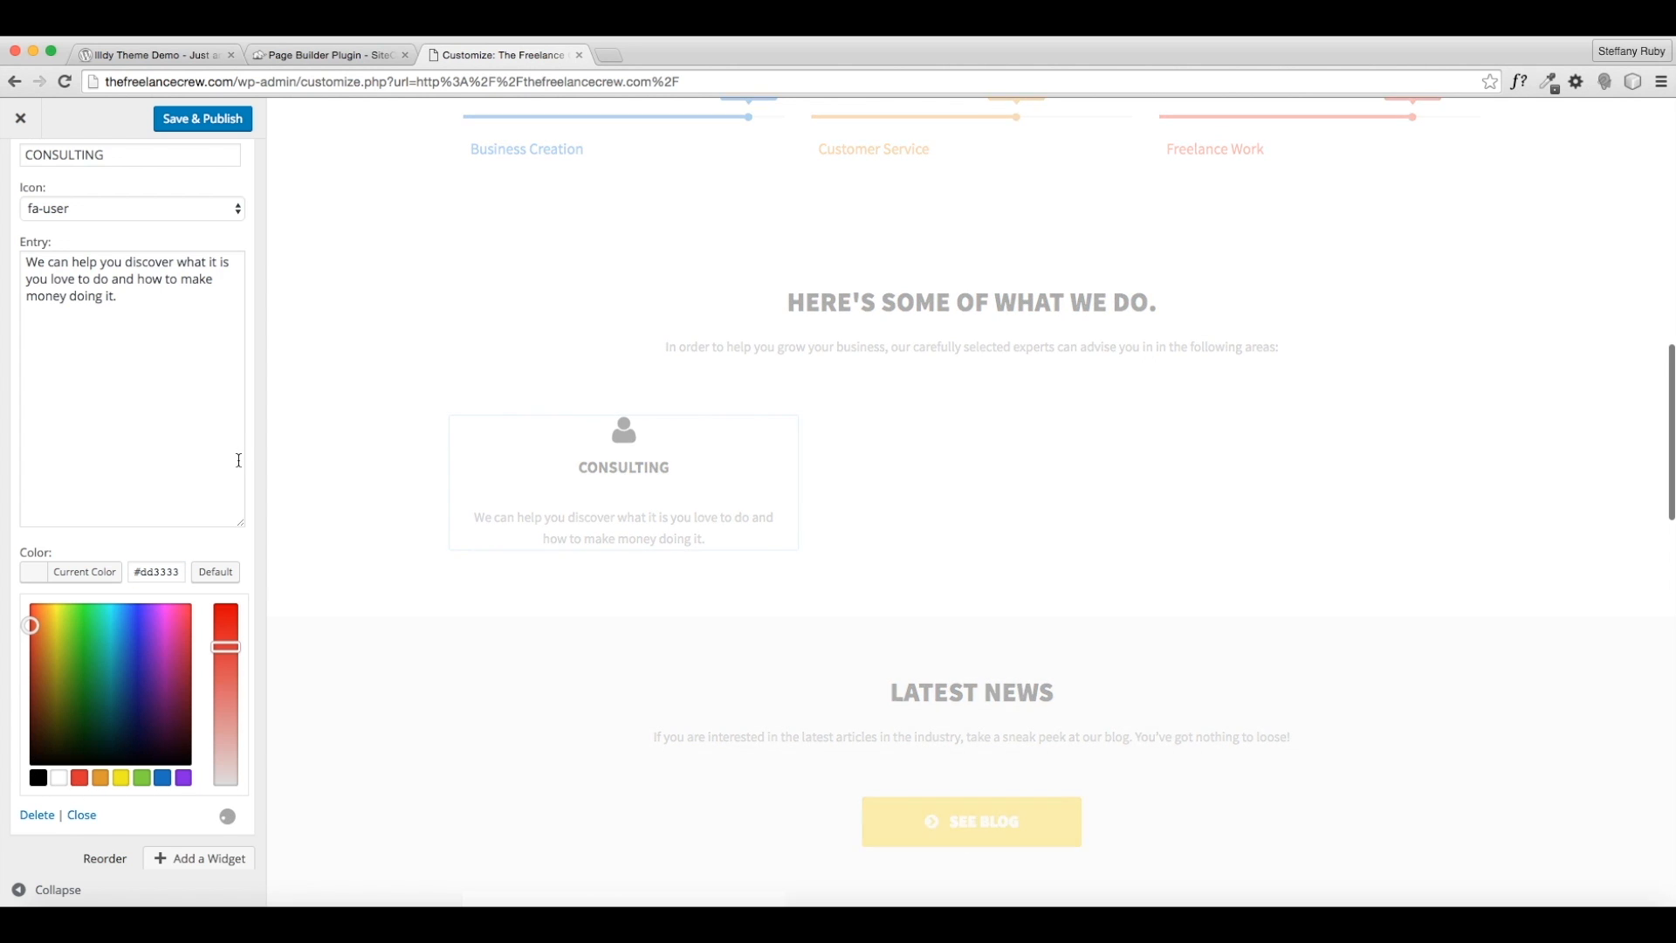
scroll(194, 464, "down", 1)
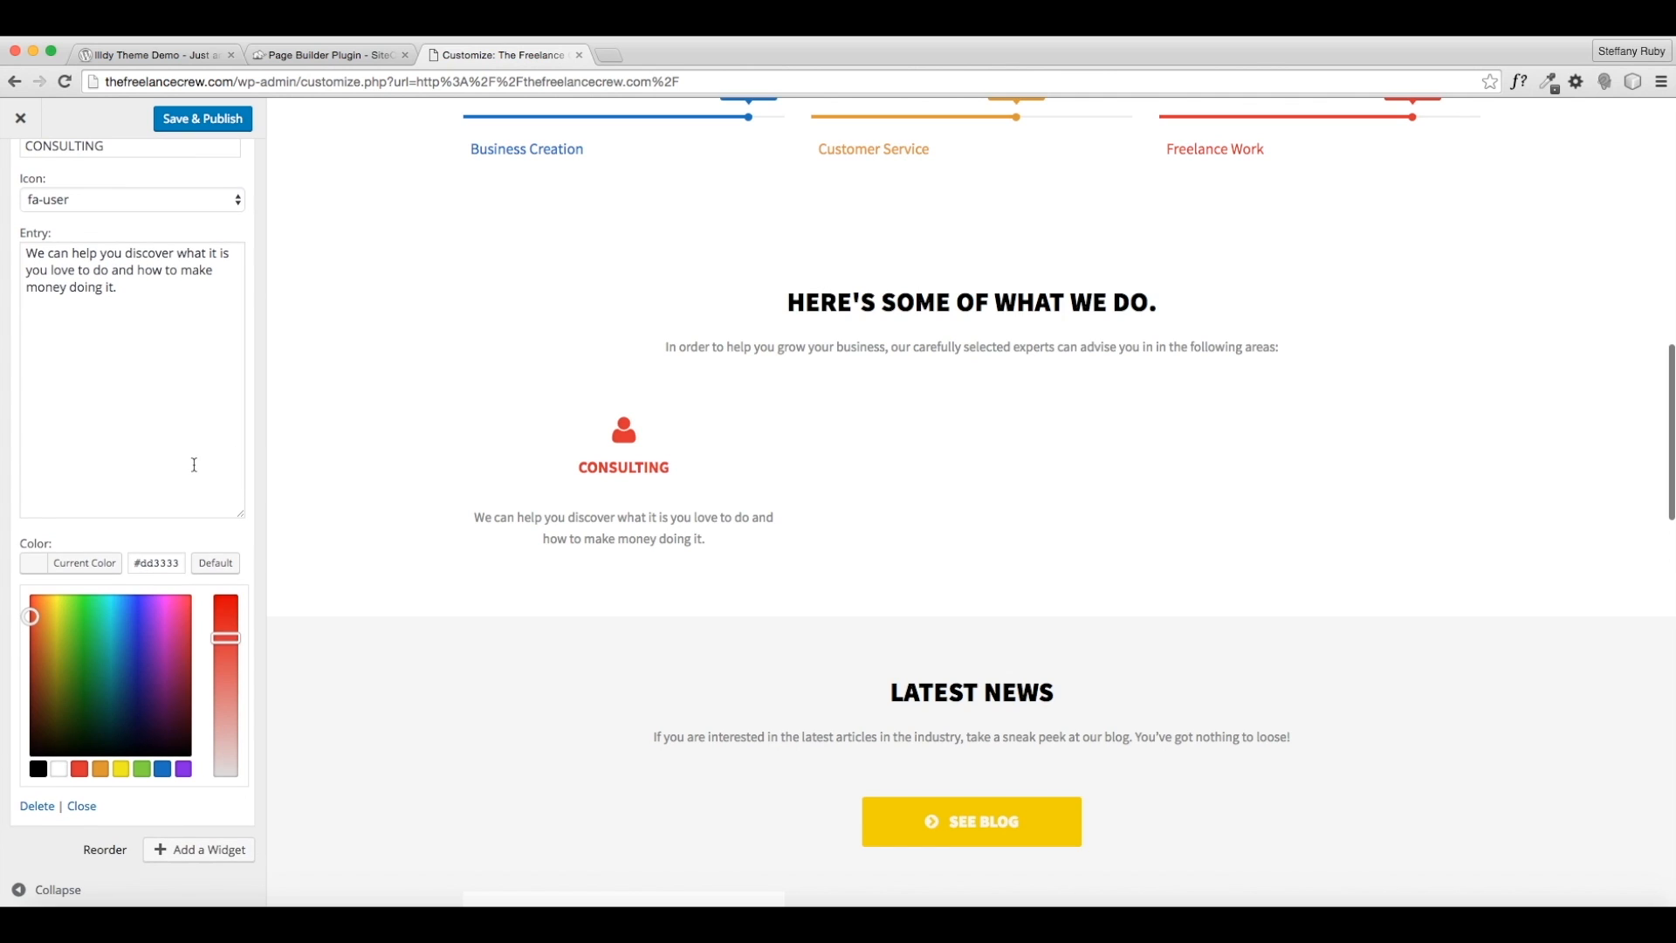
scroll(193, 464, "up", 2)
scroll(194, 464, "down", 2)
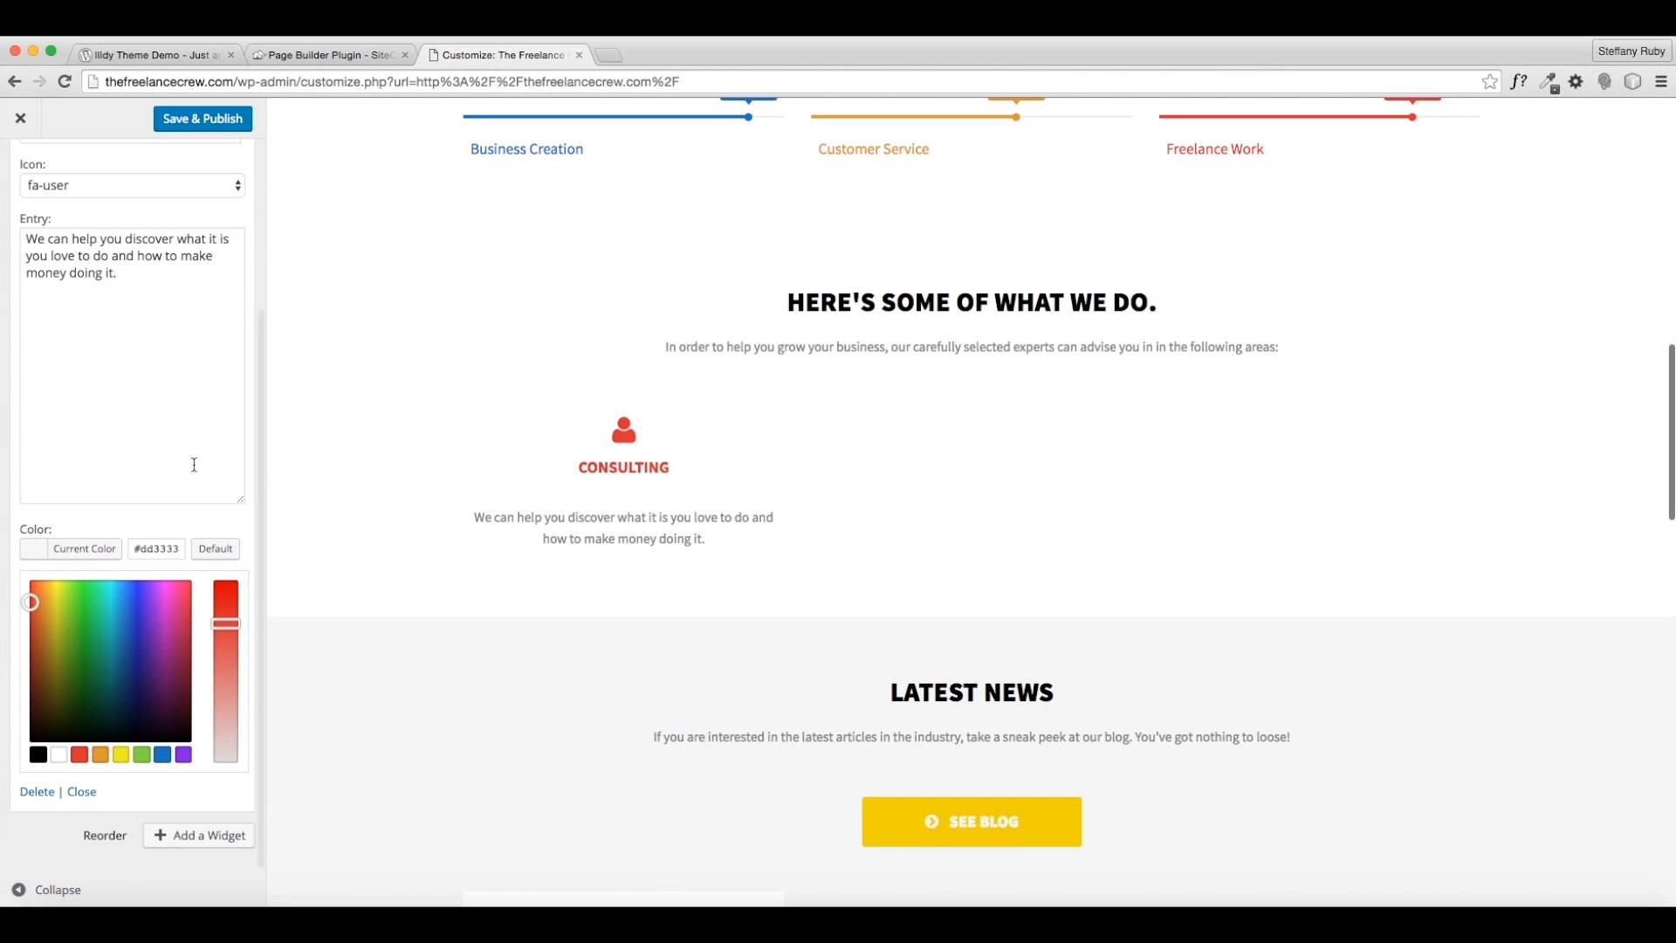
- Add a new [Illdy] - Service widget and retitle it ONLINE SERVICES
left_click(178, 840)
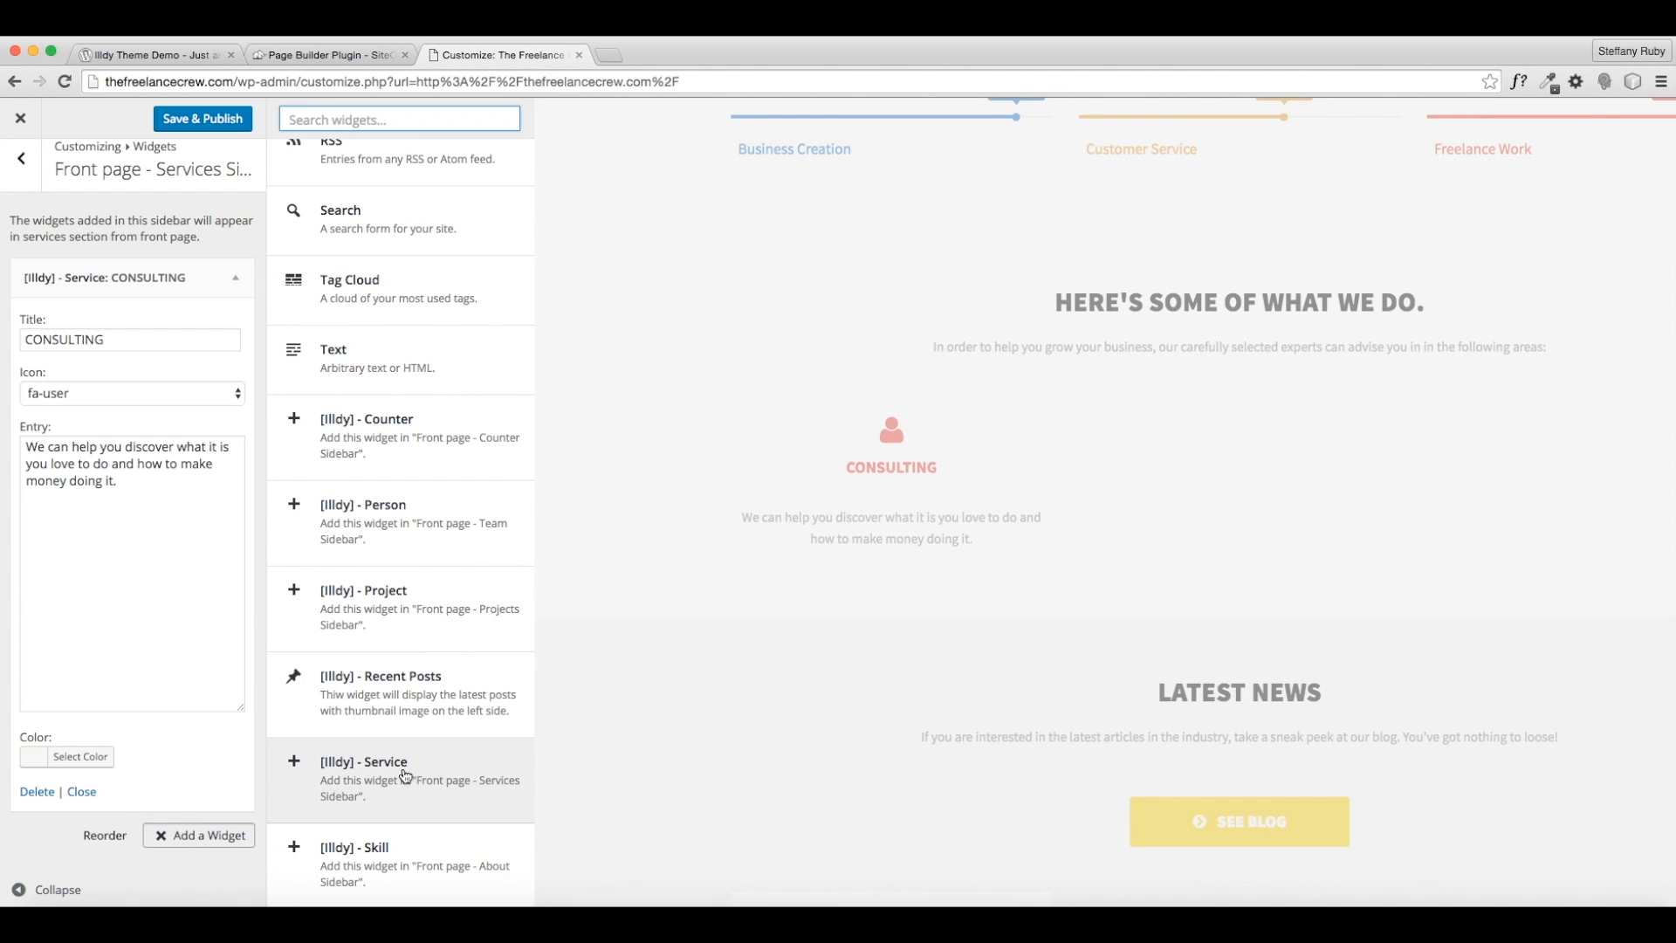
left_click(375, 773)
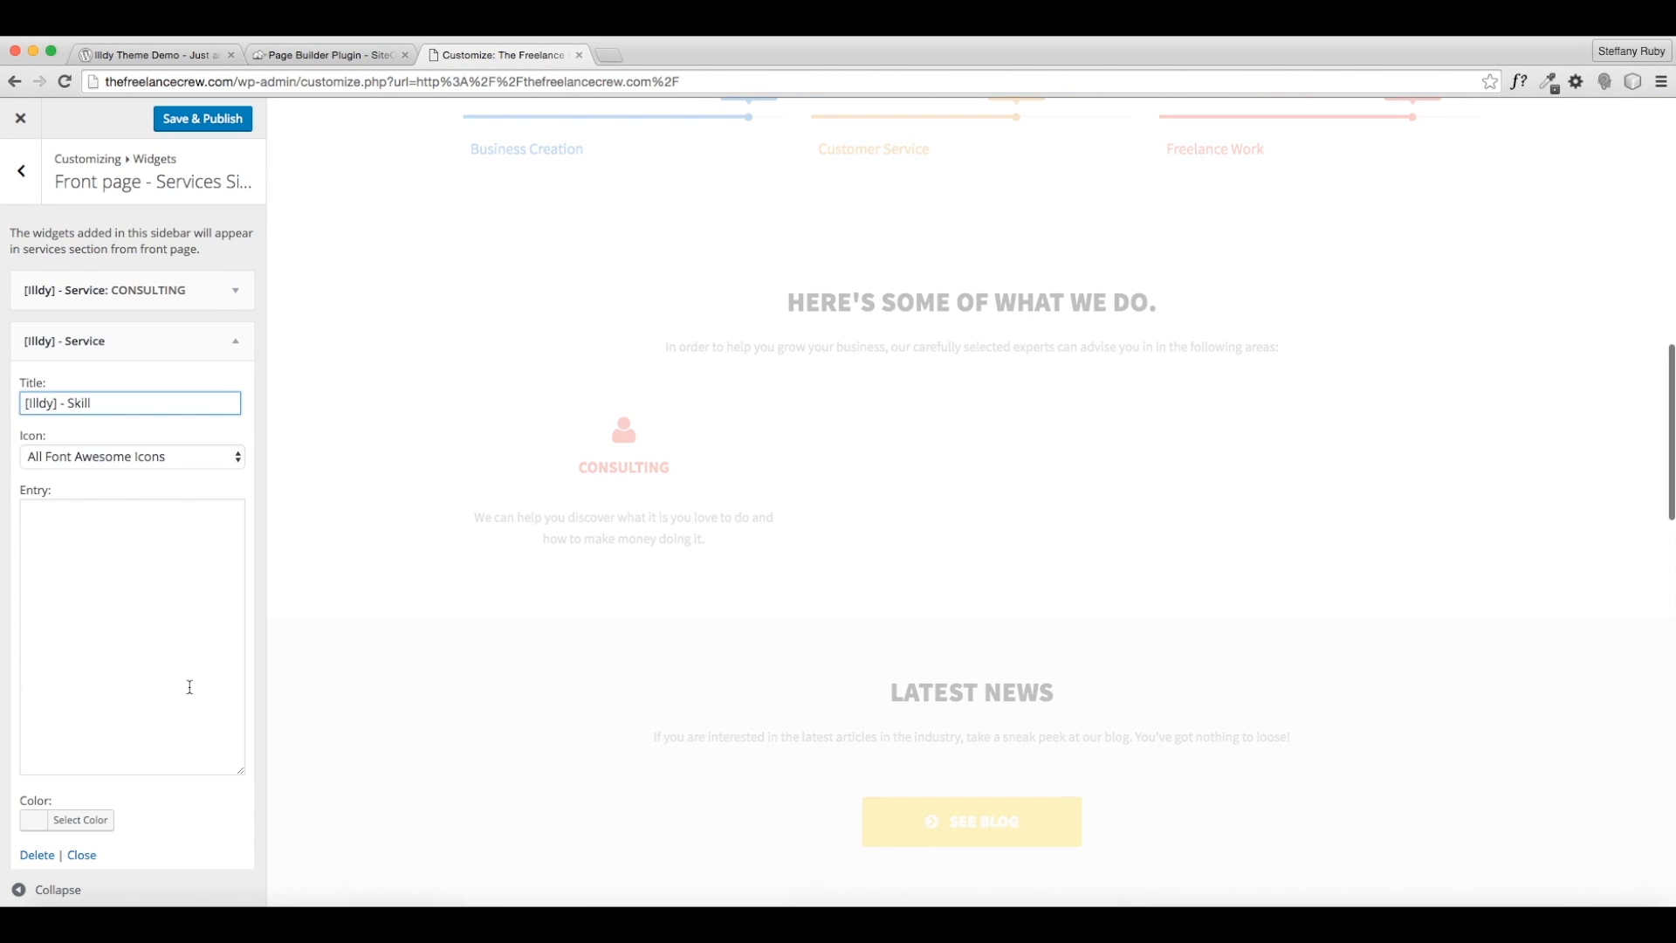
left_click_drag(112, 398, 19, 402)
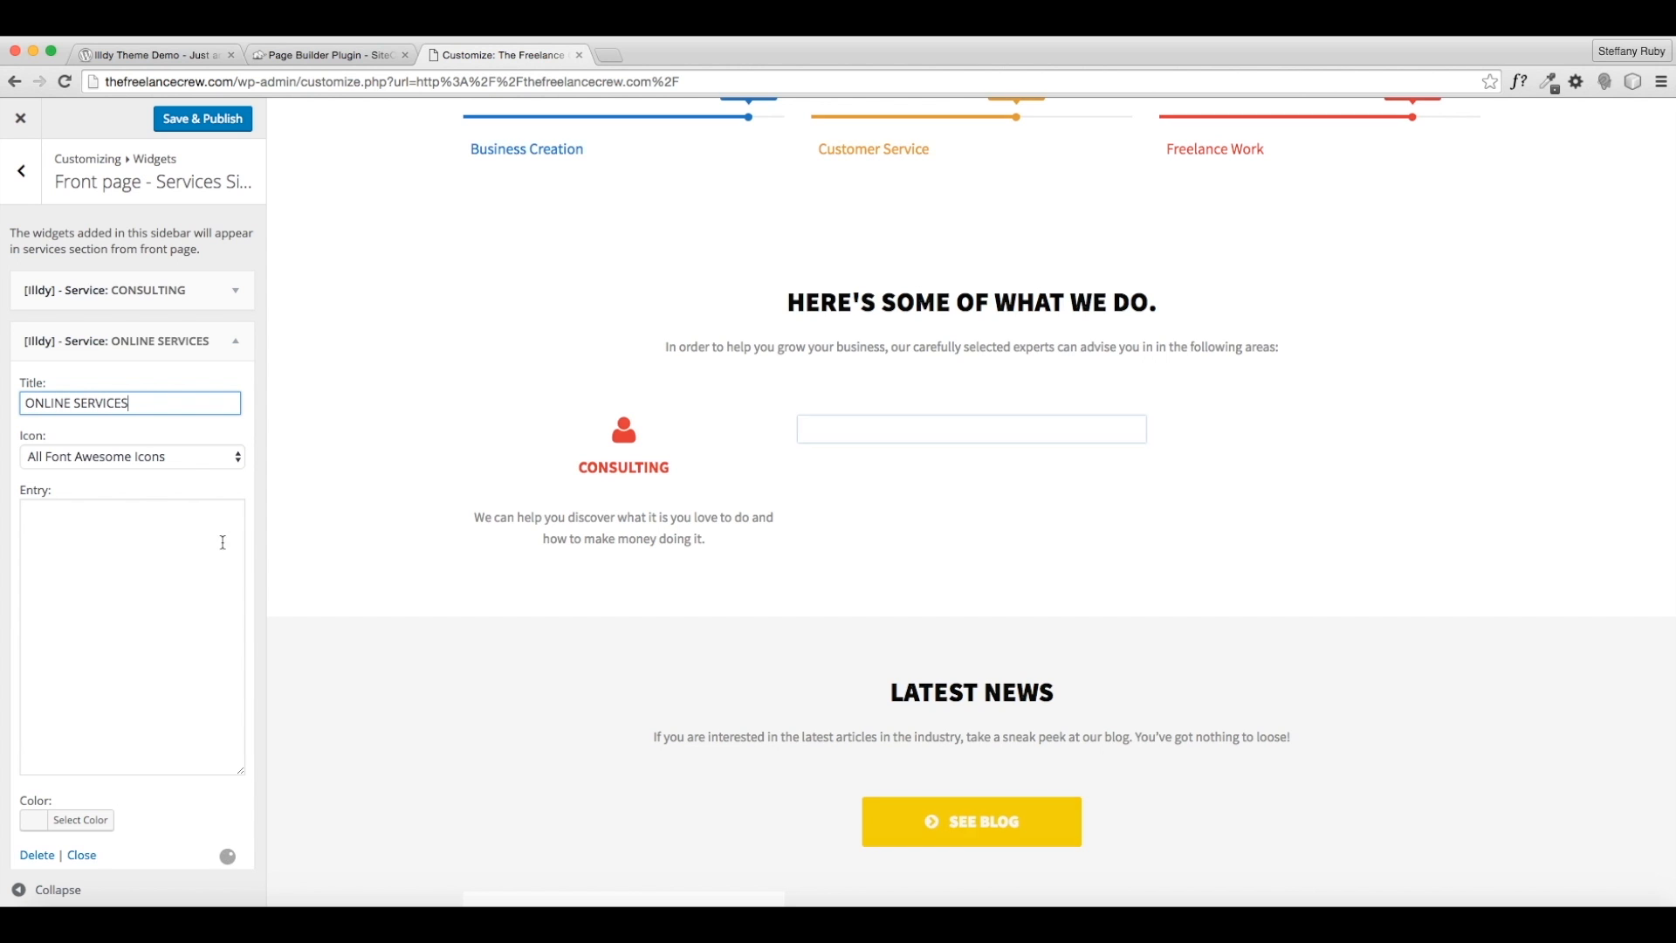
- Give the ONLINE SERVICES service the fa-laptop icon and begin its entry text
left_click(191, 459)
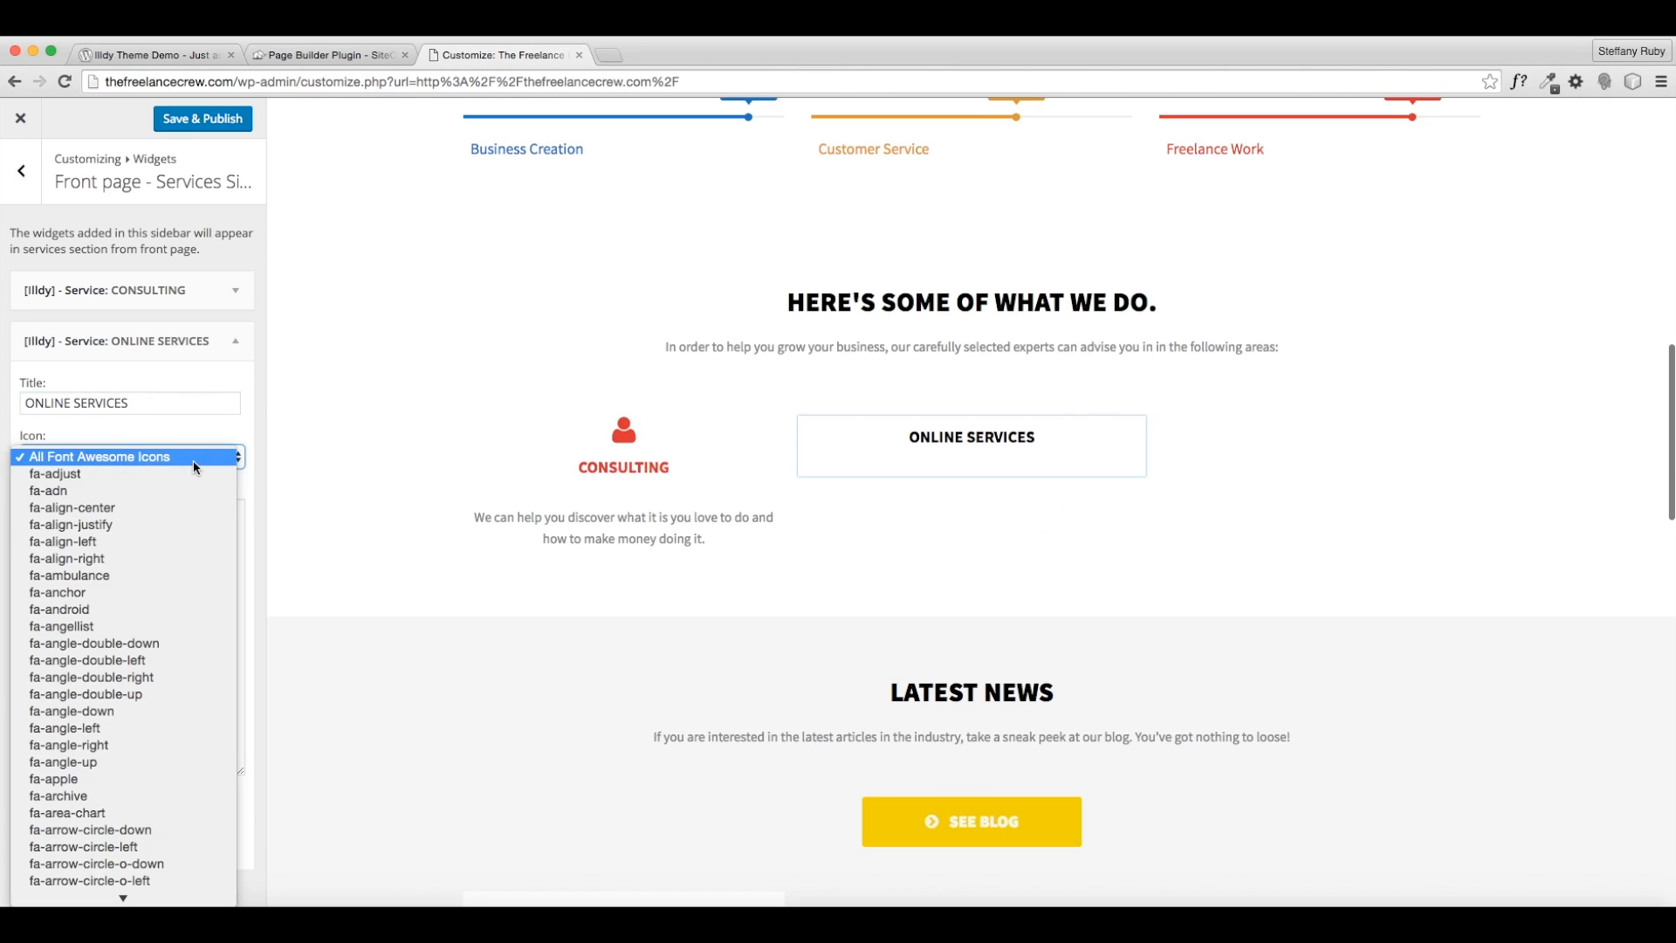
scroll(126, 621, "down", 10)
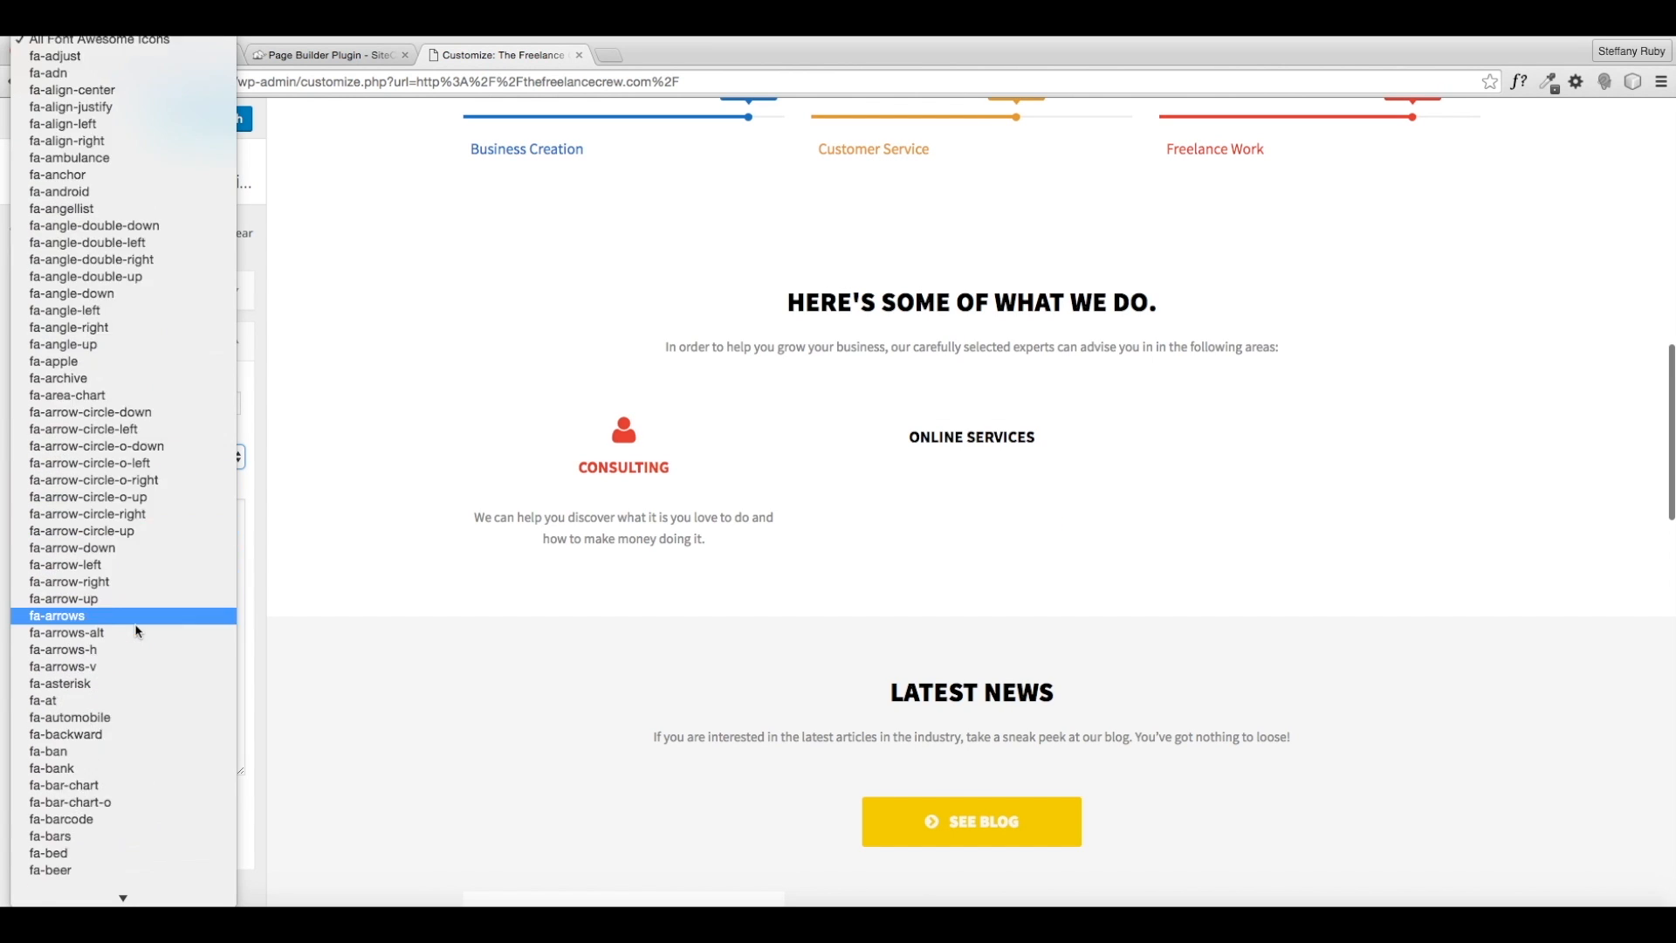
scroll(137, 630, "down", 5)
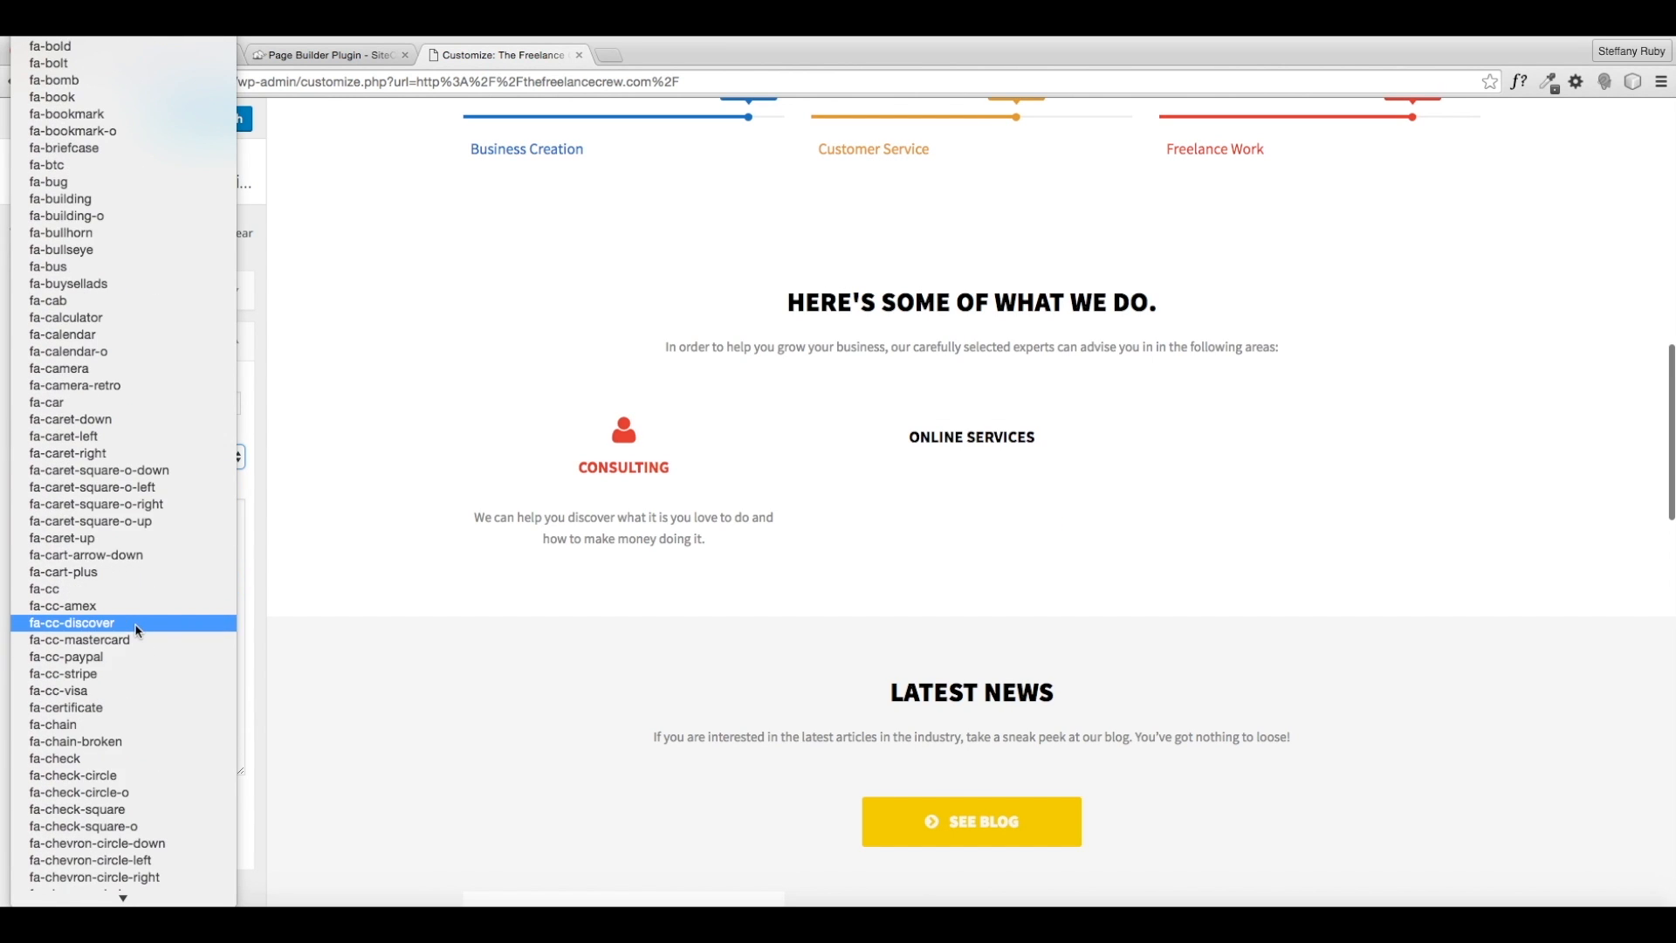
scroll(131, 653, "down", 10)
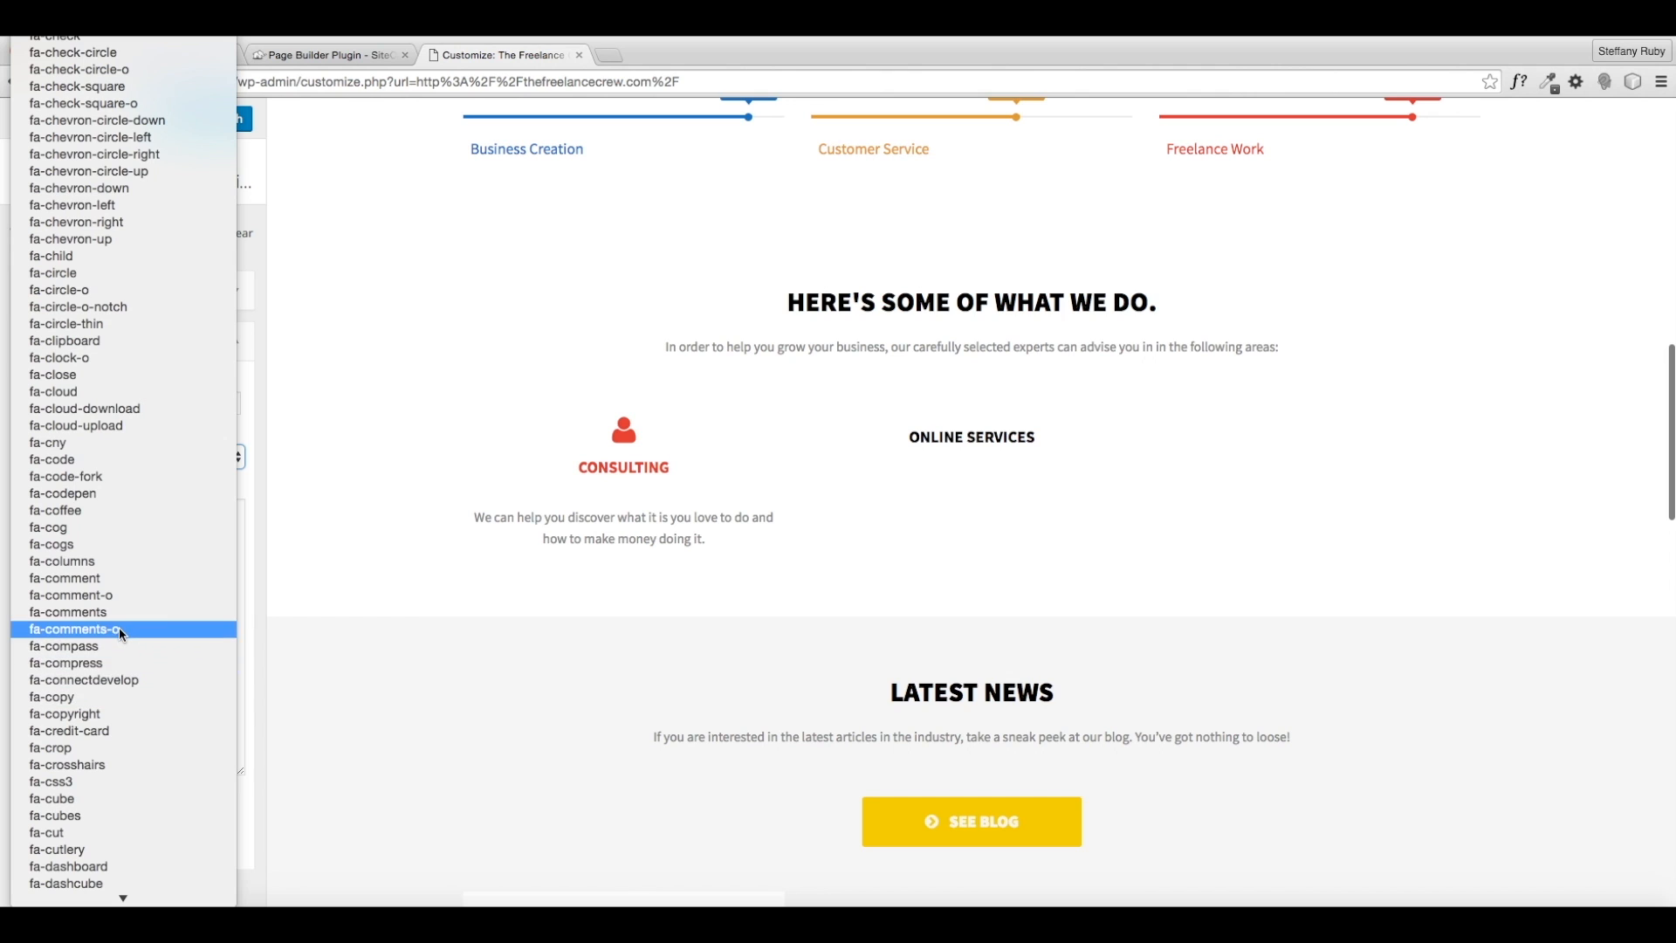
scroll(117, 674, "down", 2)
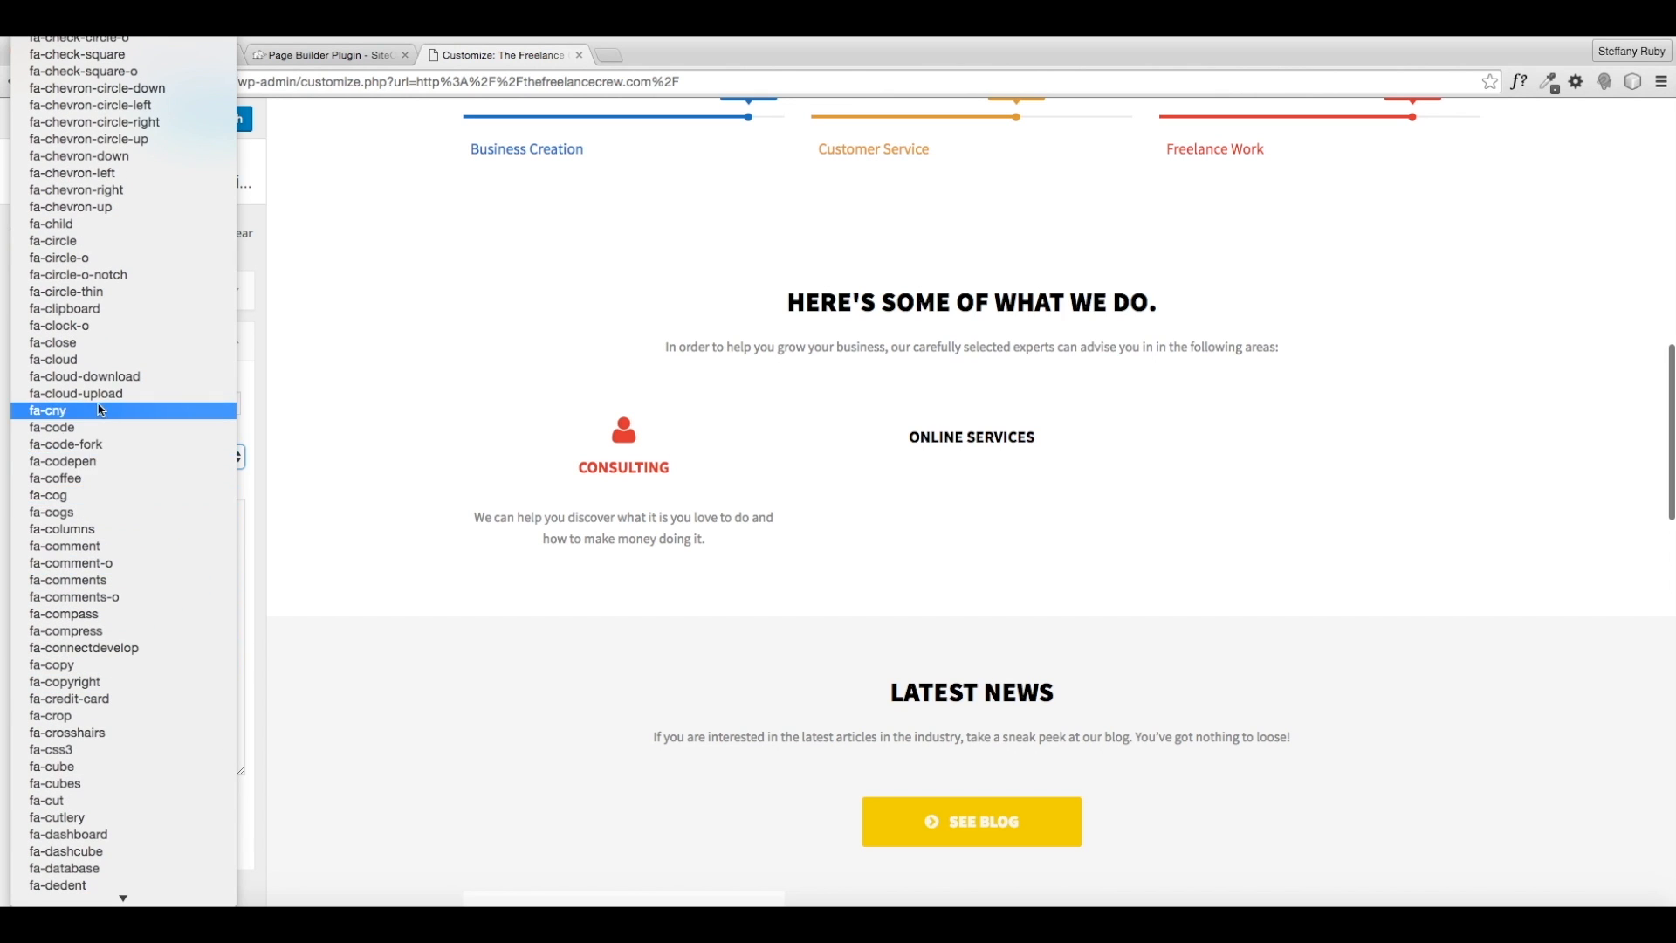
scroll(112, 262, "up", 5)
scroll(112, 272, "down", 15)
scroll(103, 306, "down", 20)
scroll(106, 331, "down", 4)
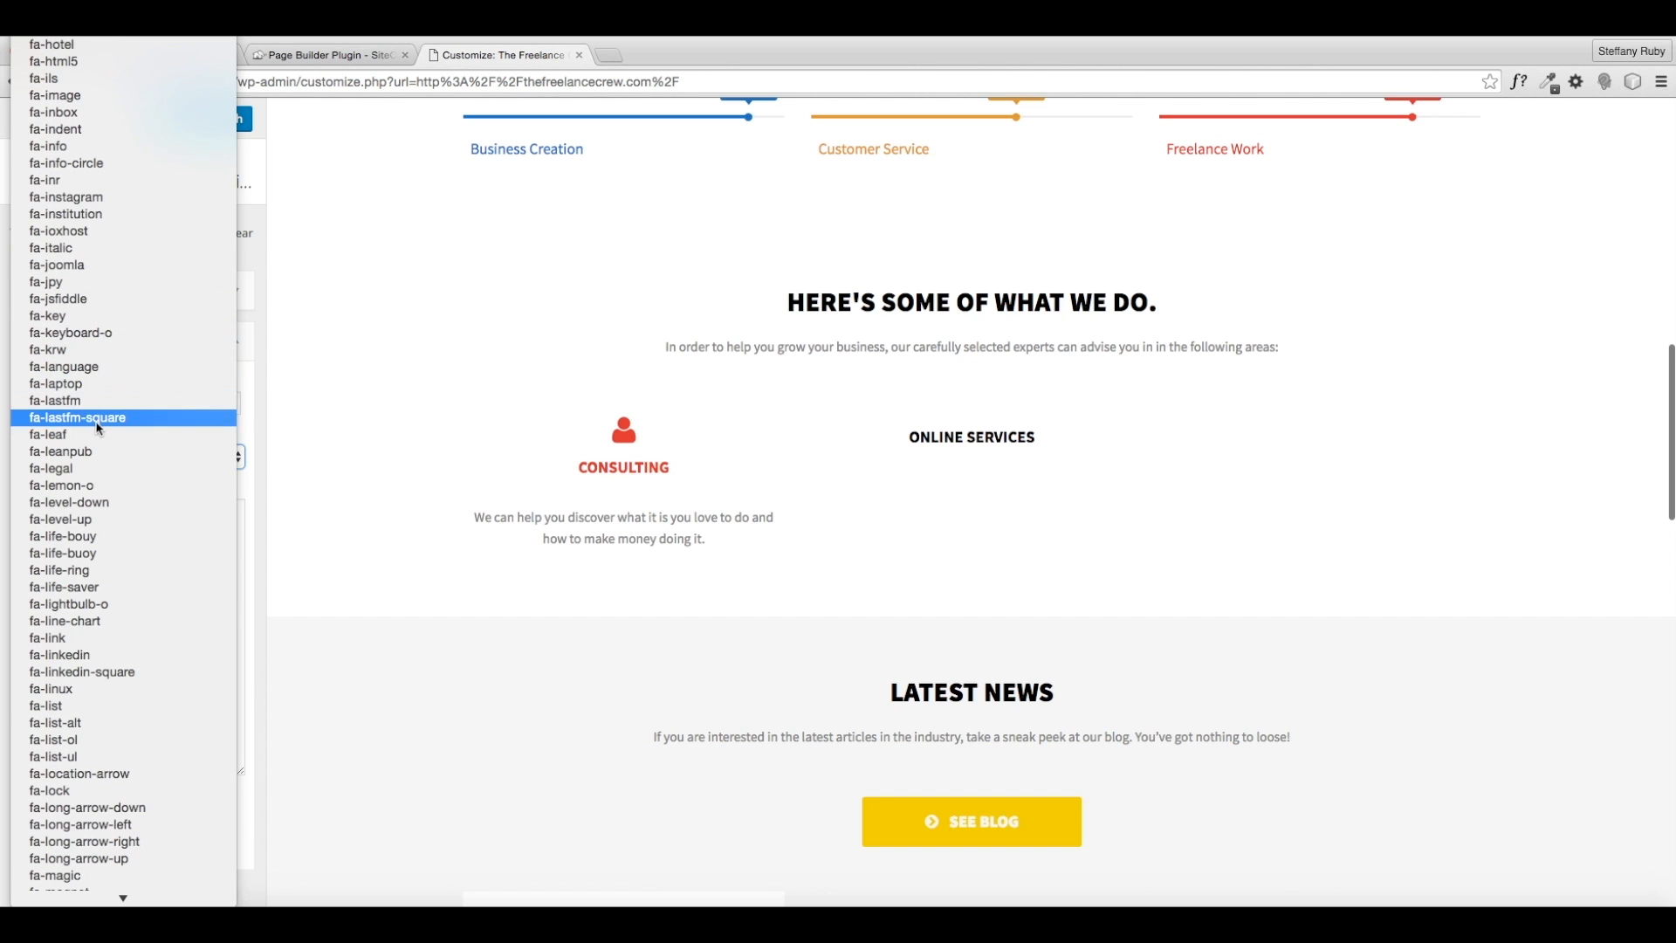
left_click(66, 386)
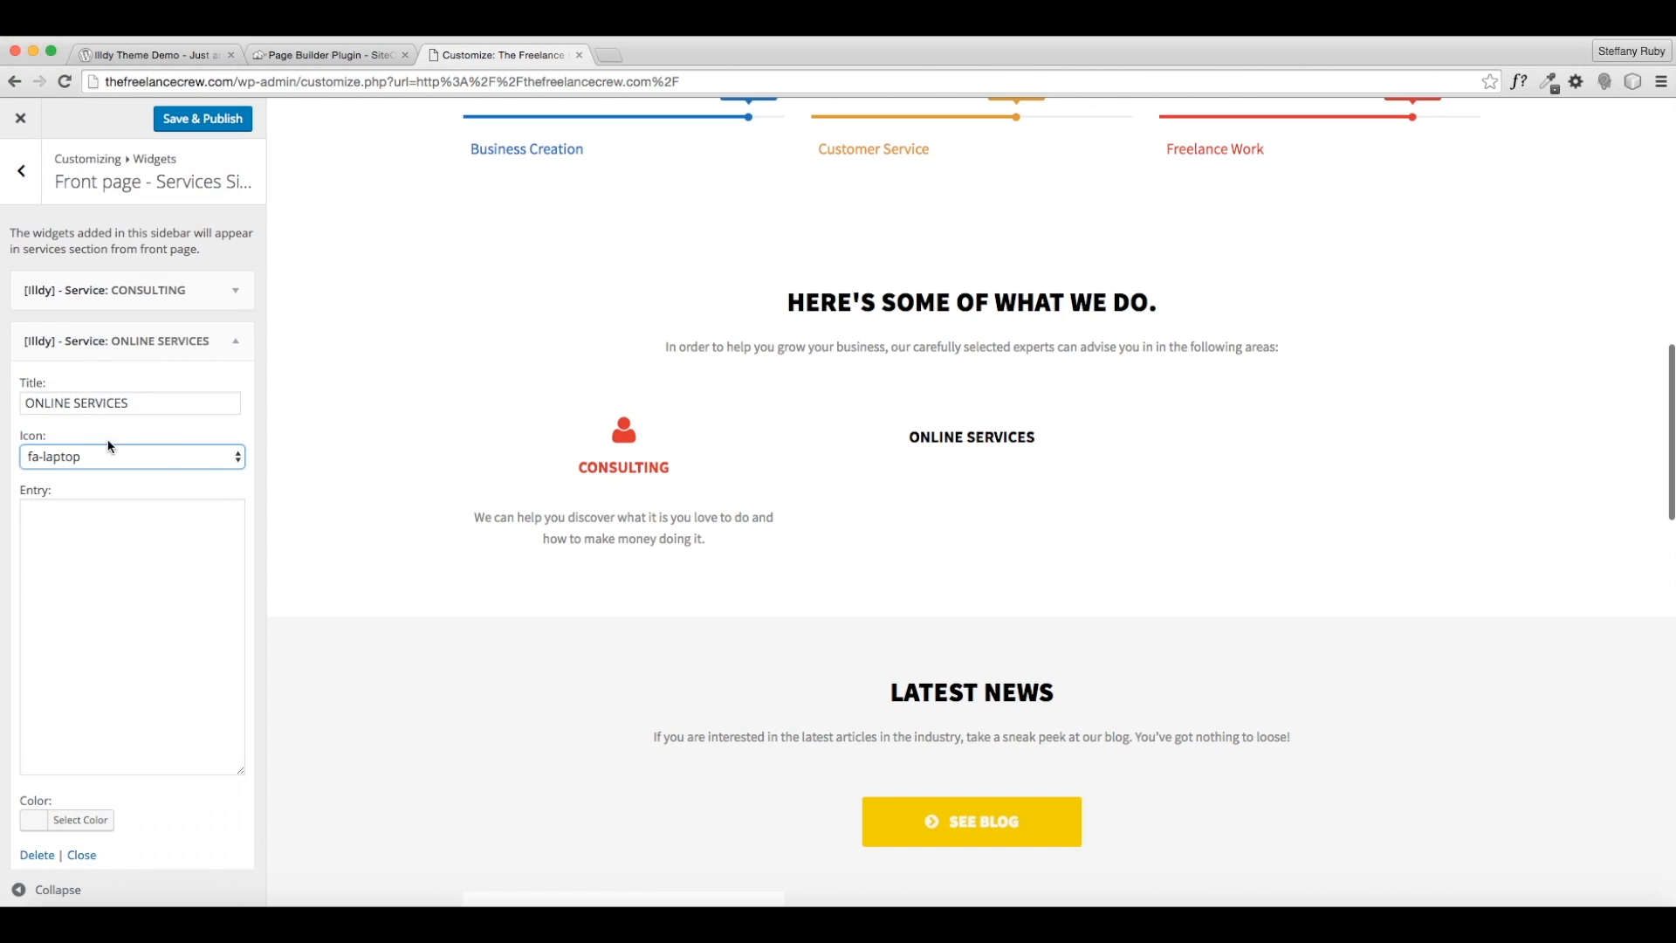
left_click(99, 519)
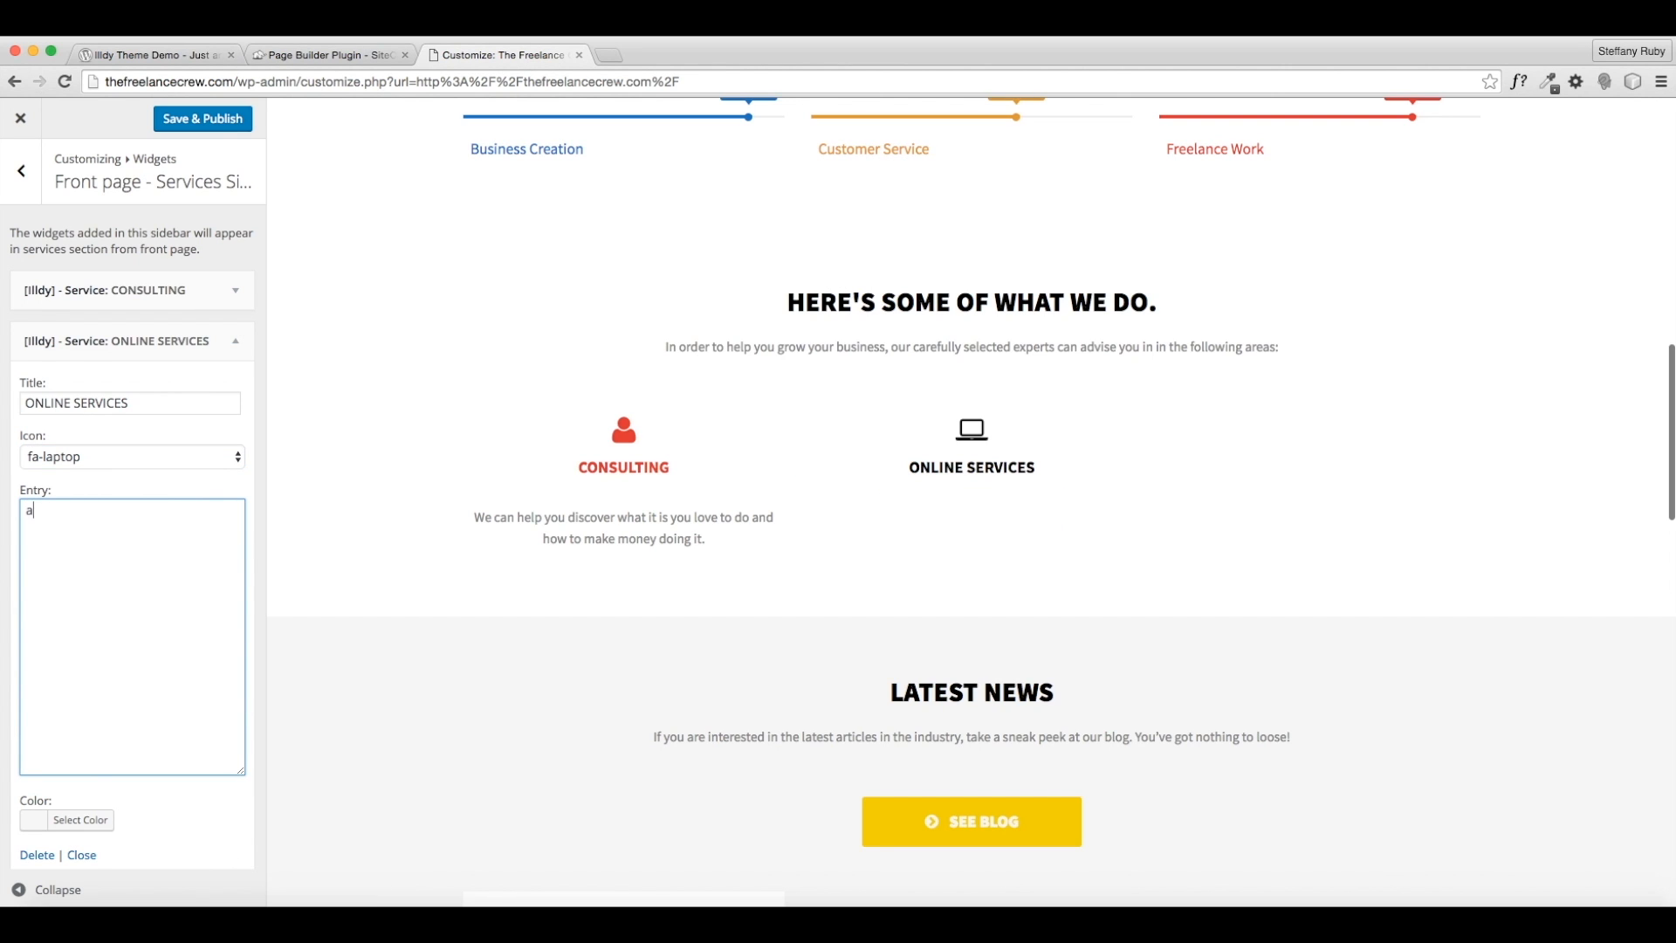
- Write the ONLINE SERVICES entry about a presence online being vital to your business
type("a prese")
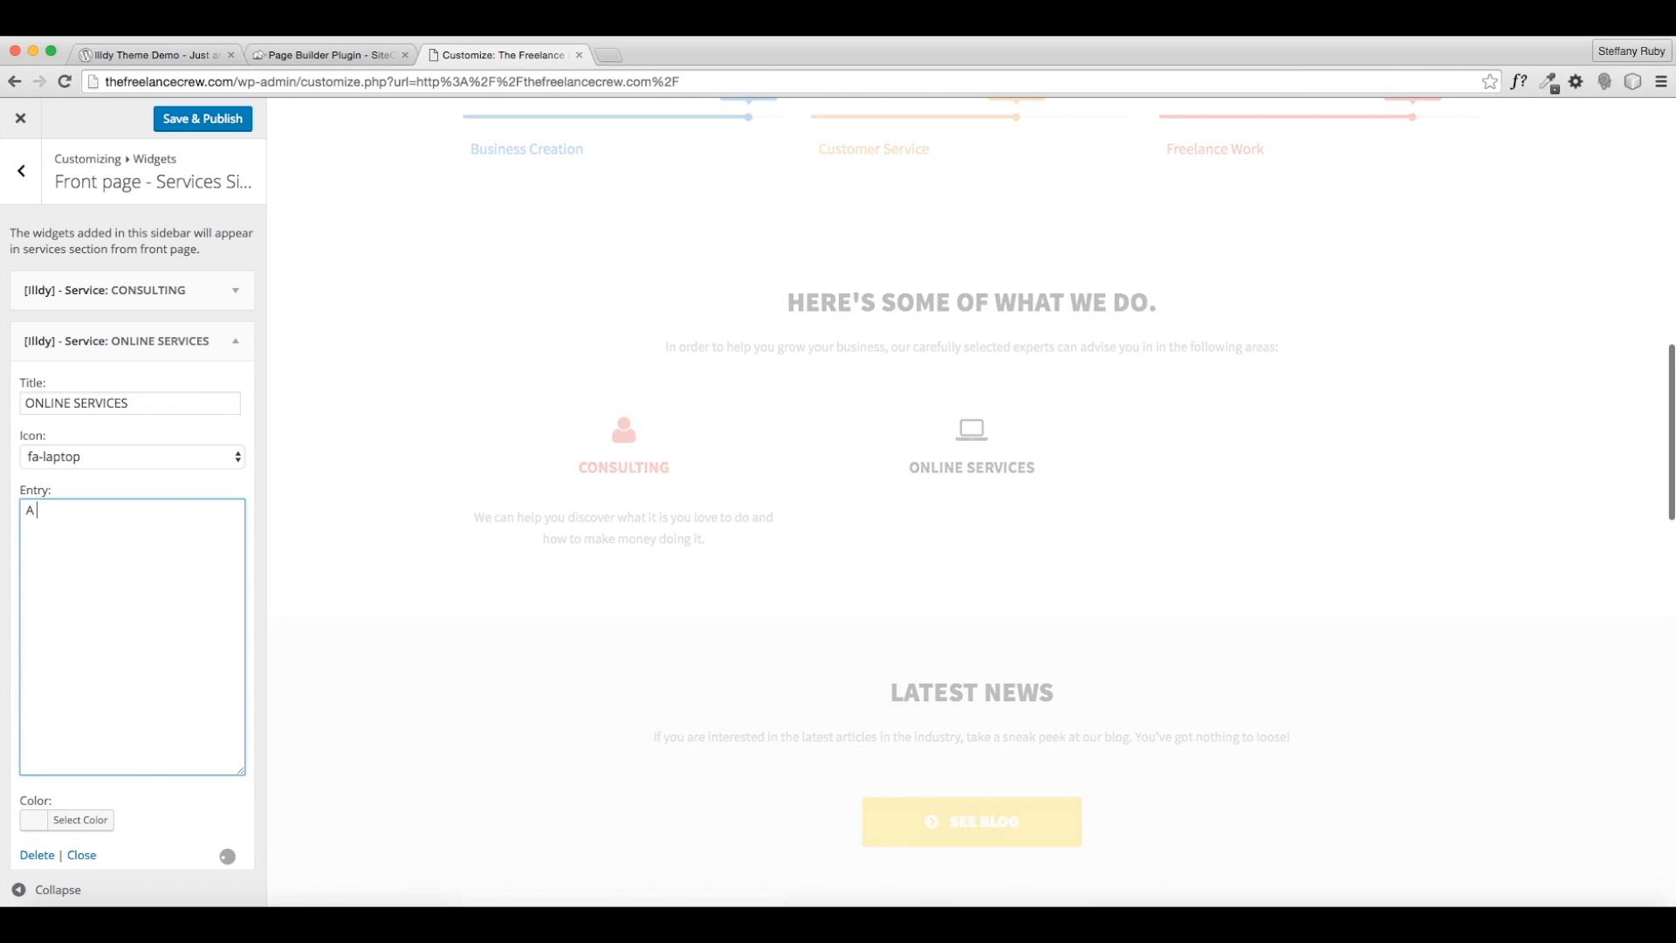
type("ense o")
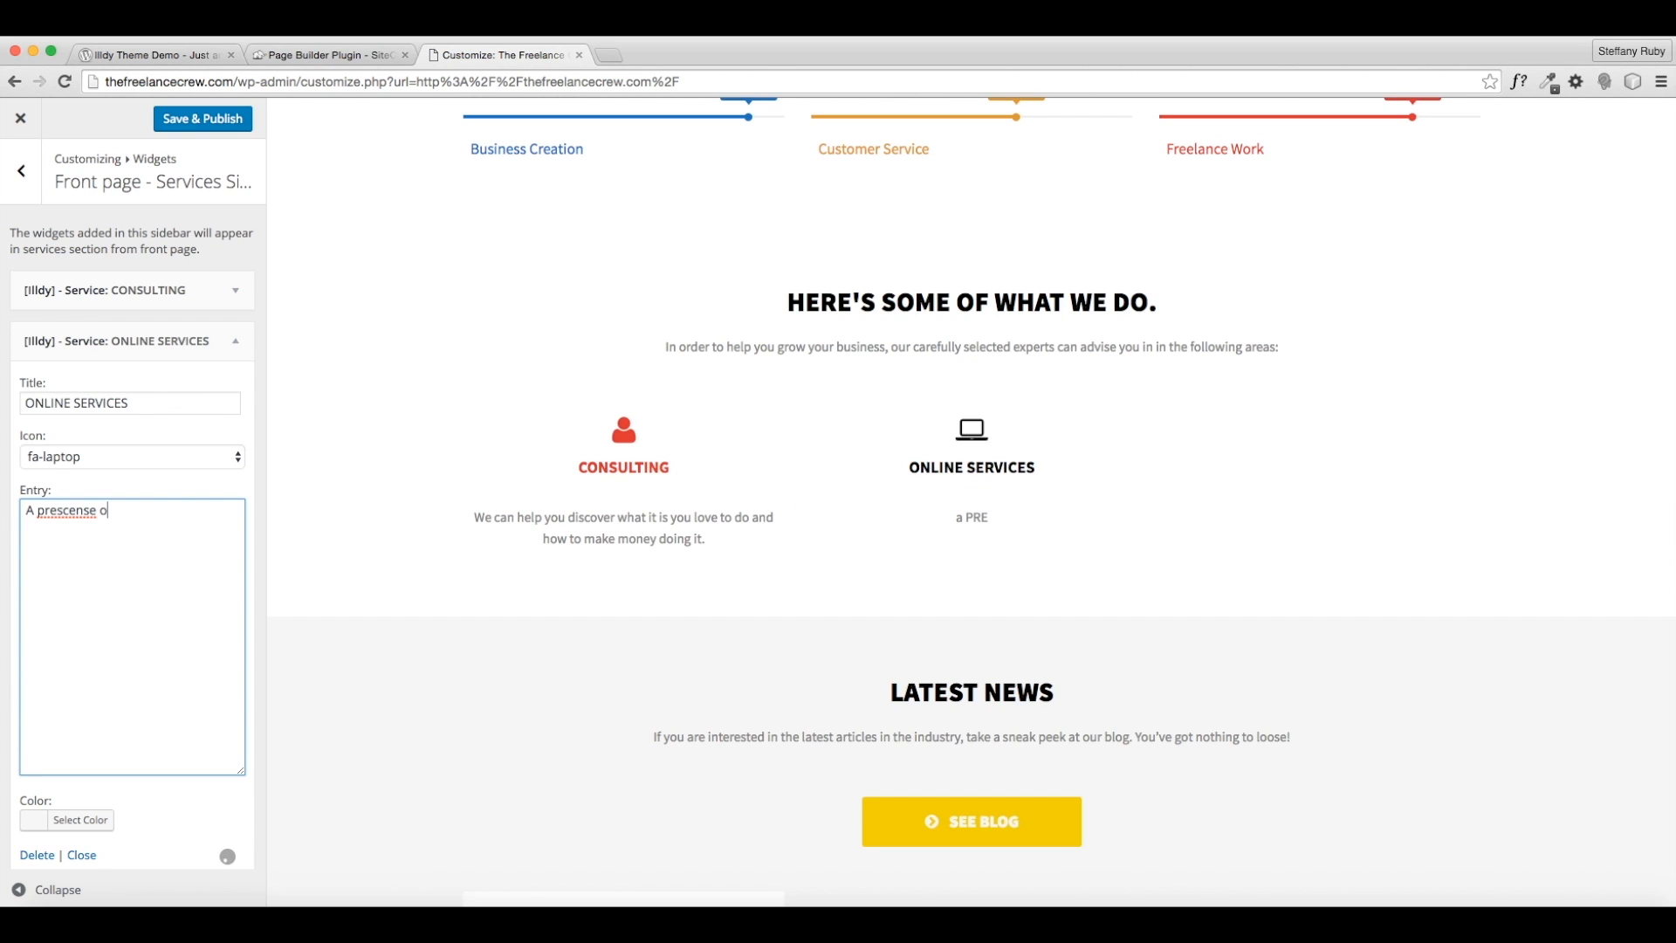
key("BackSpace")
key("BackSpace")
key("BackSpace")
key("BackSpace")
key("BackSpace")
key("BackSpace")
key("BackSpace")
key("BackSpace")
key("BackSpace")
key("BackSpace")
key("BackSpace")
type("pressen")
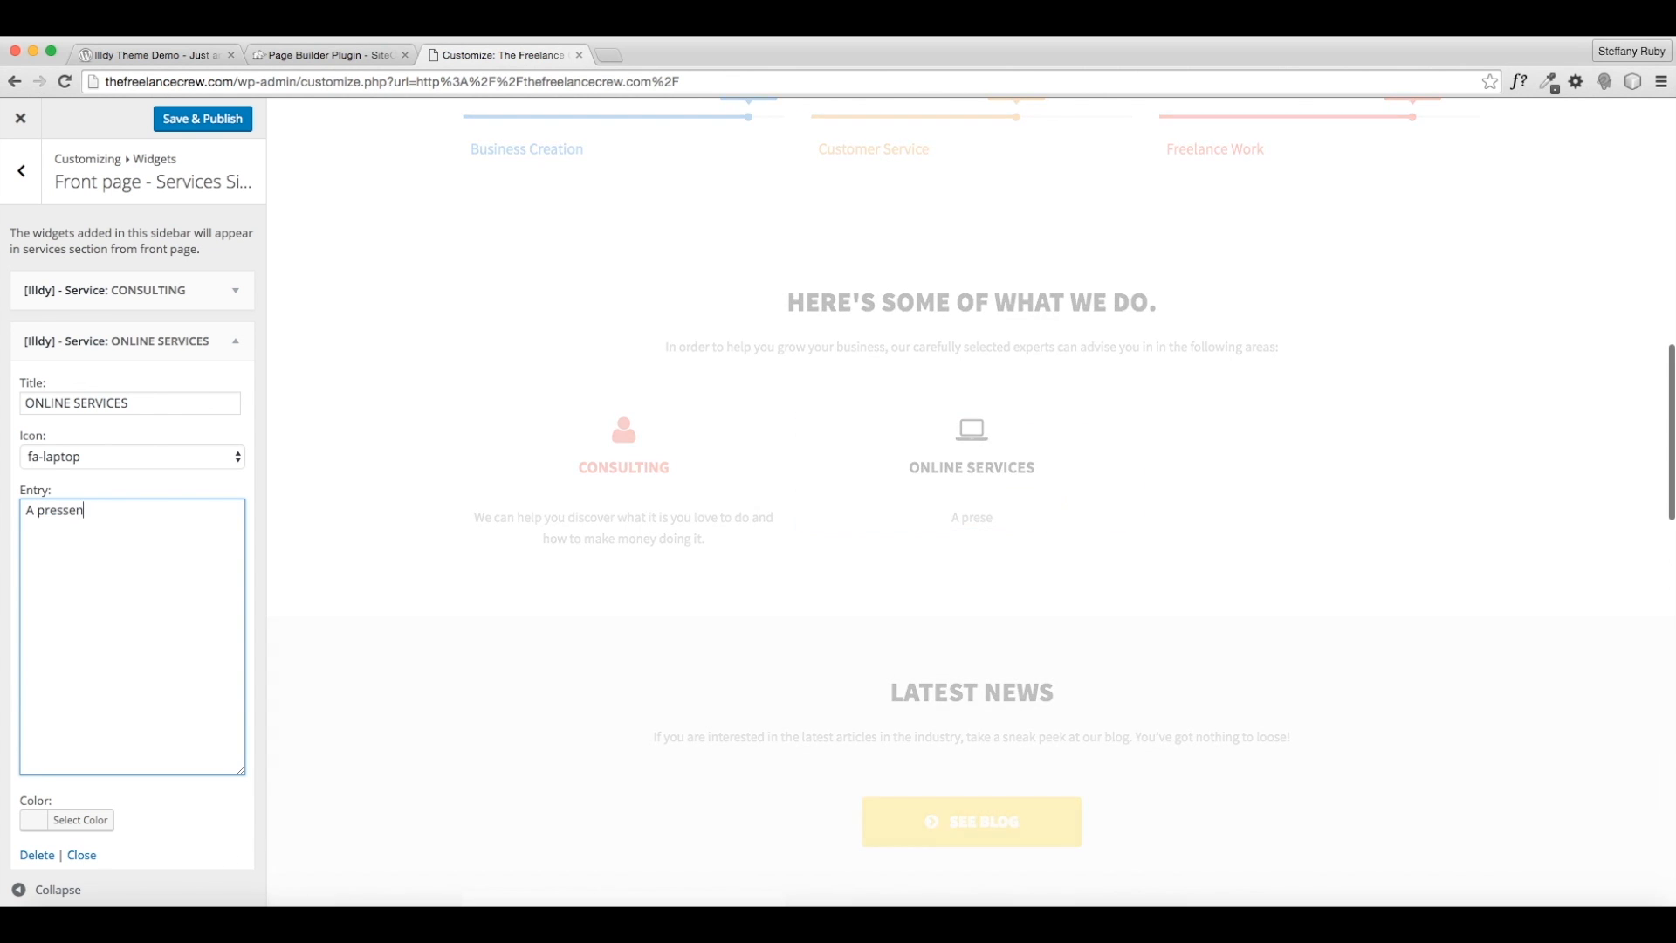
key("BackSpace")
key("BackSpace")
key("BackSpace")
key("BackSpace")
type("sence online is")
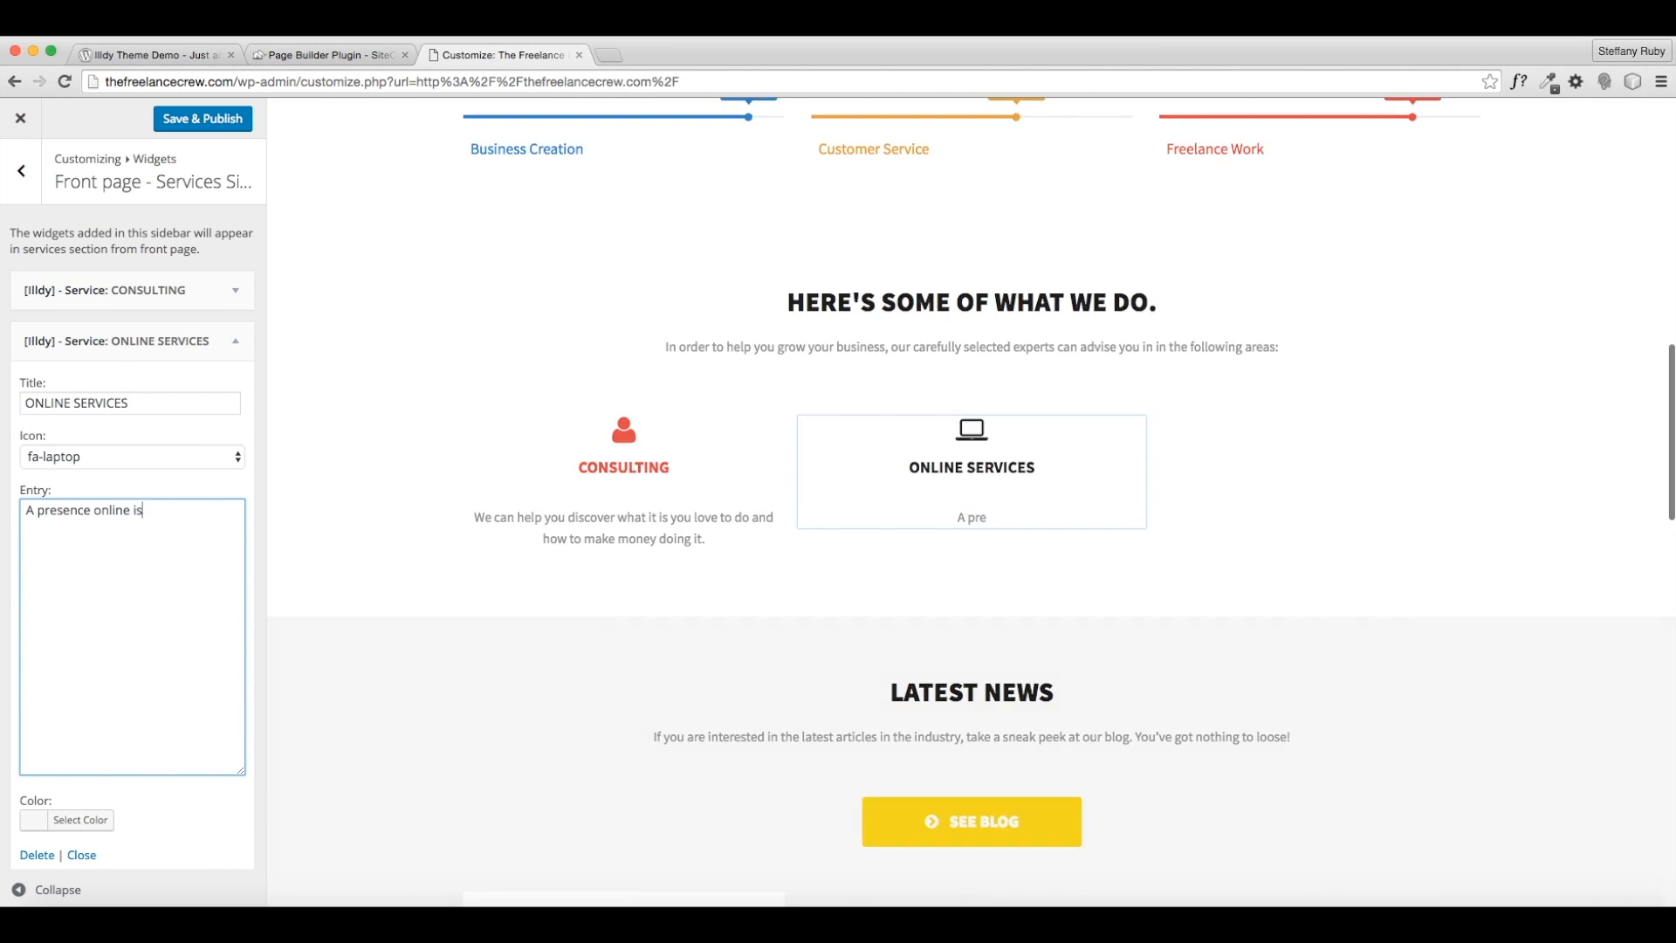
type(" one of the most important aspects of")
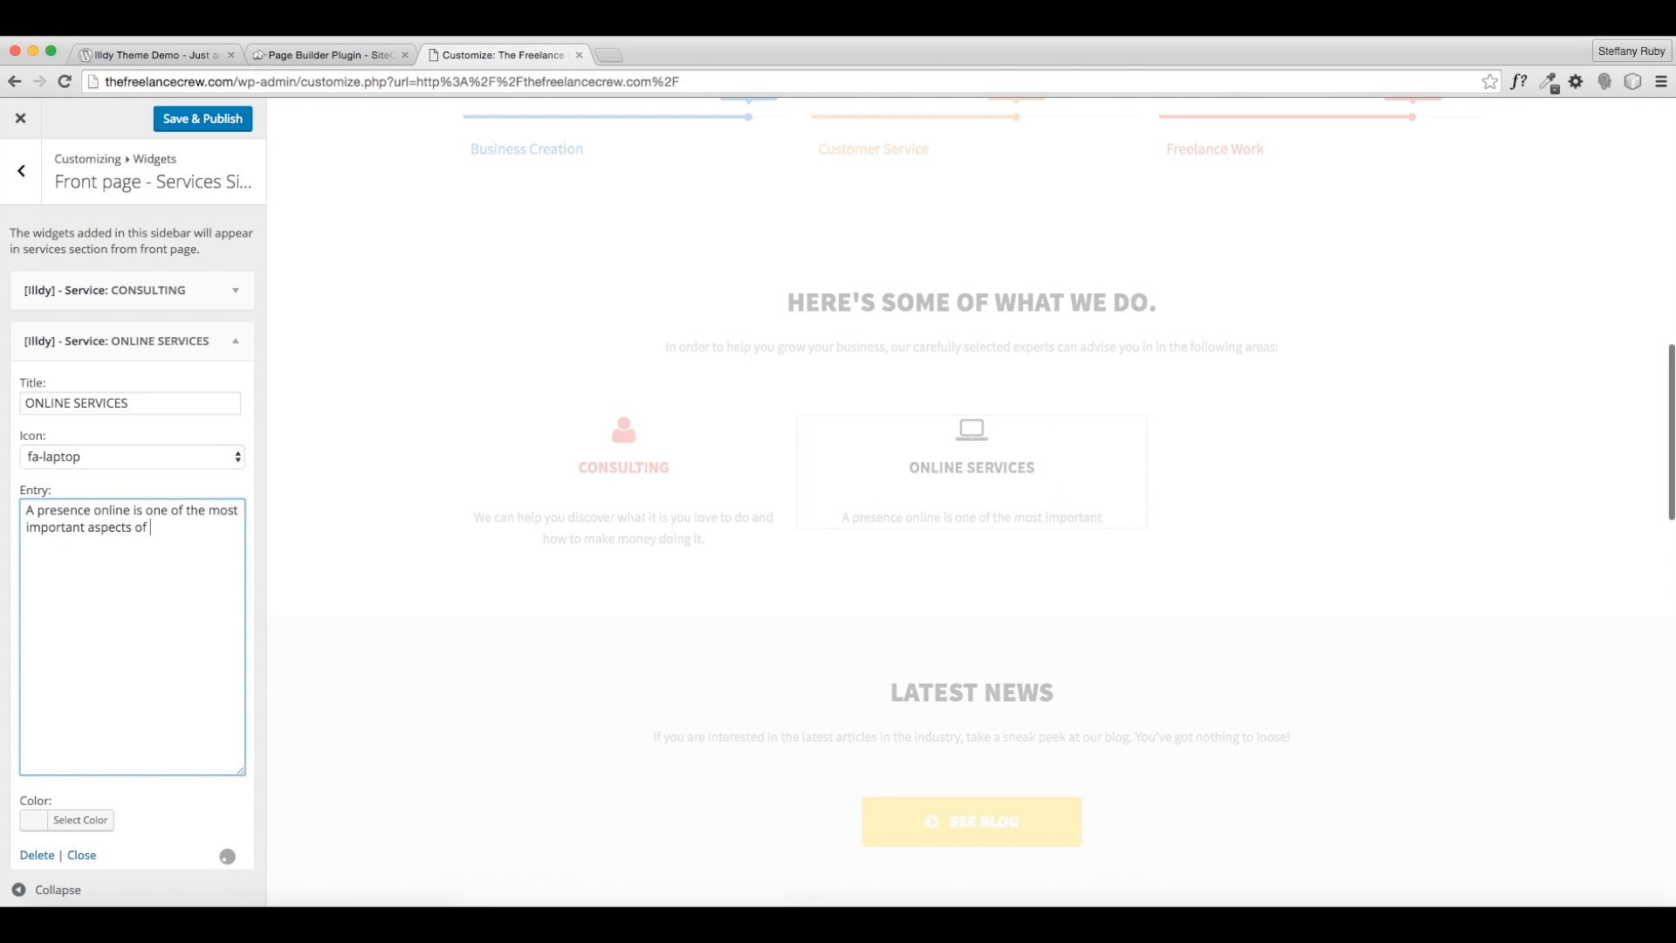
type(" your business.")
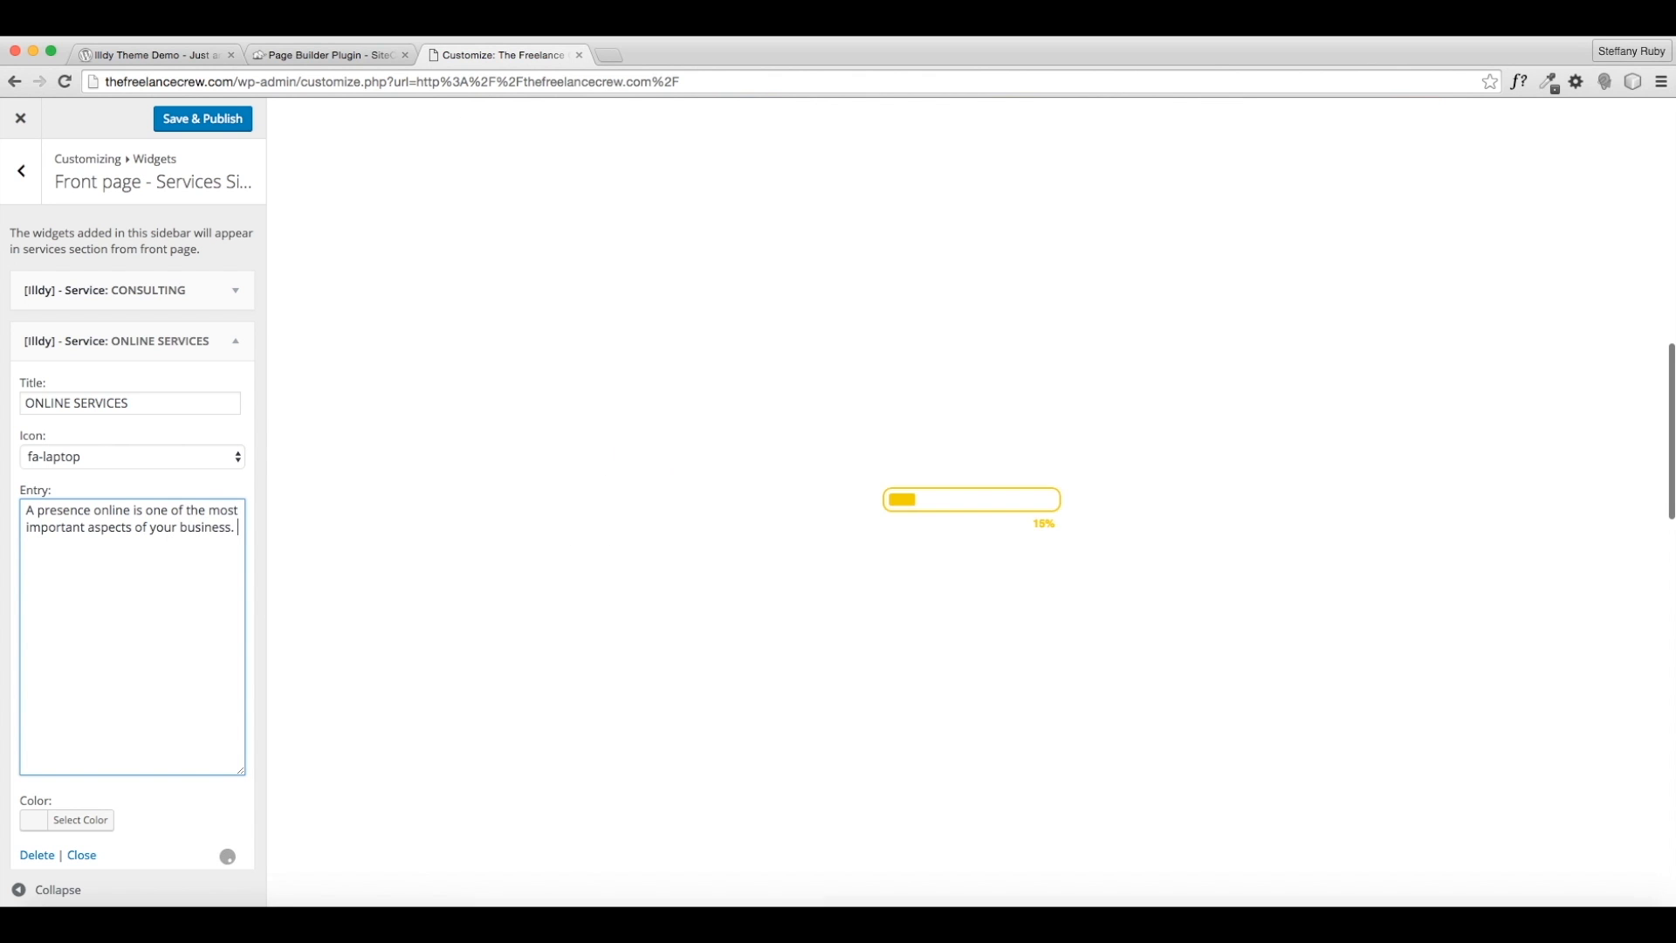
type(" We can h")
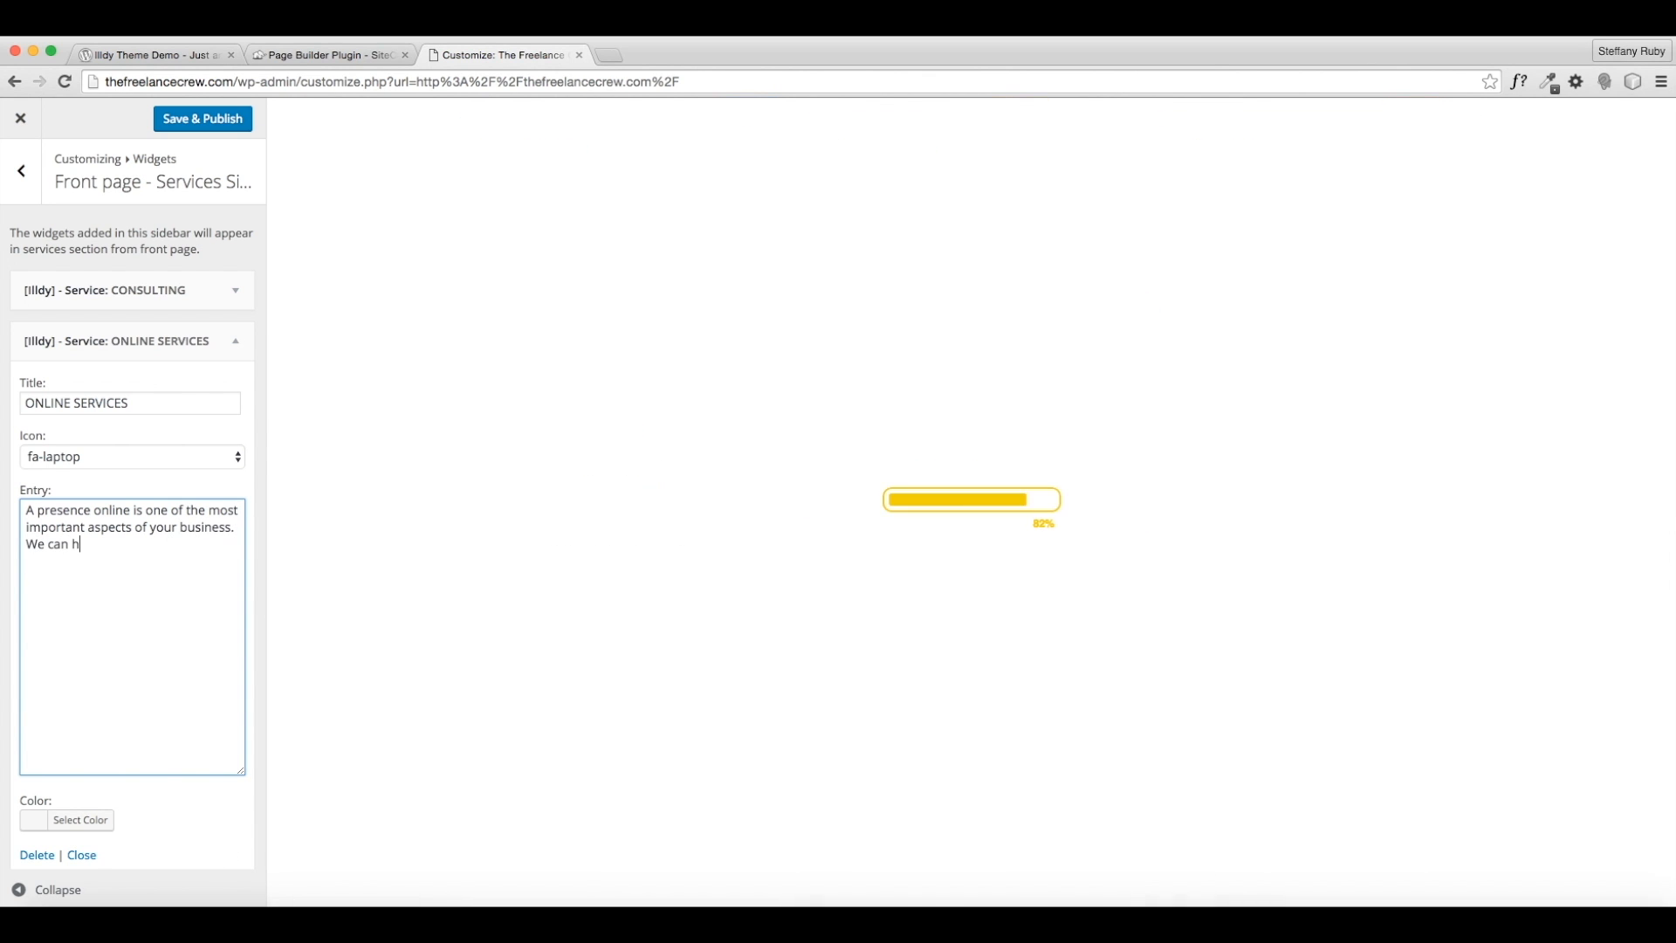
type("elp cr")
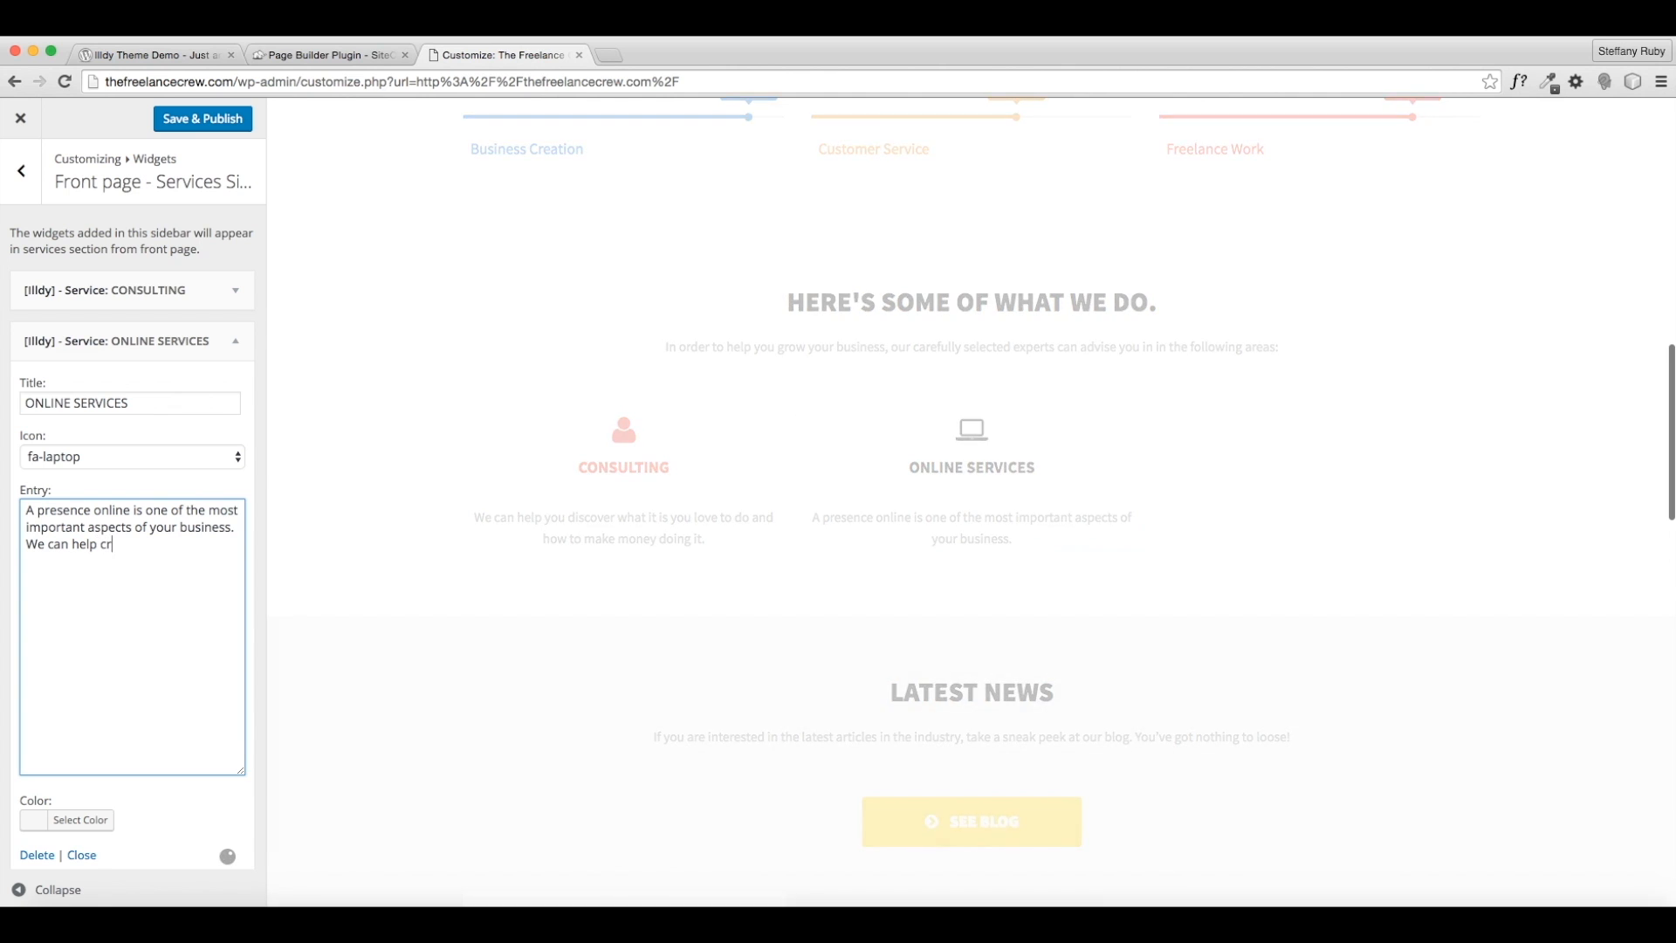
type("eat eone one for you.")
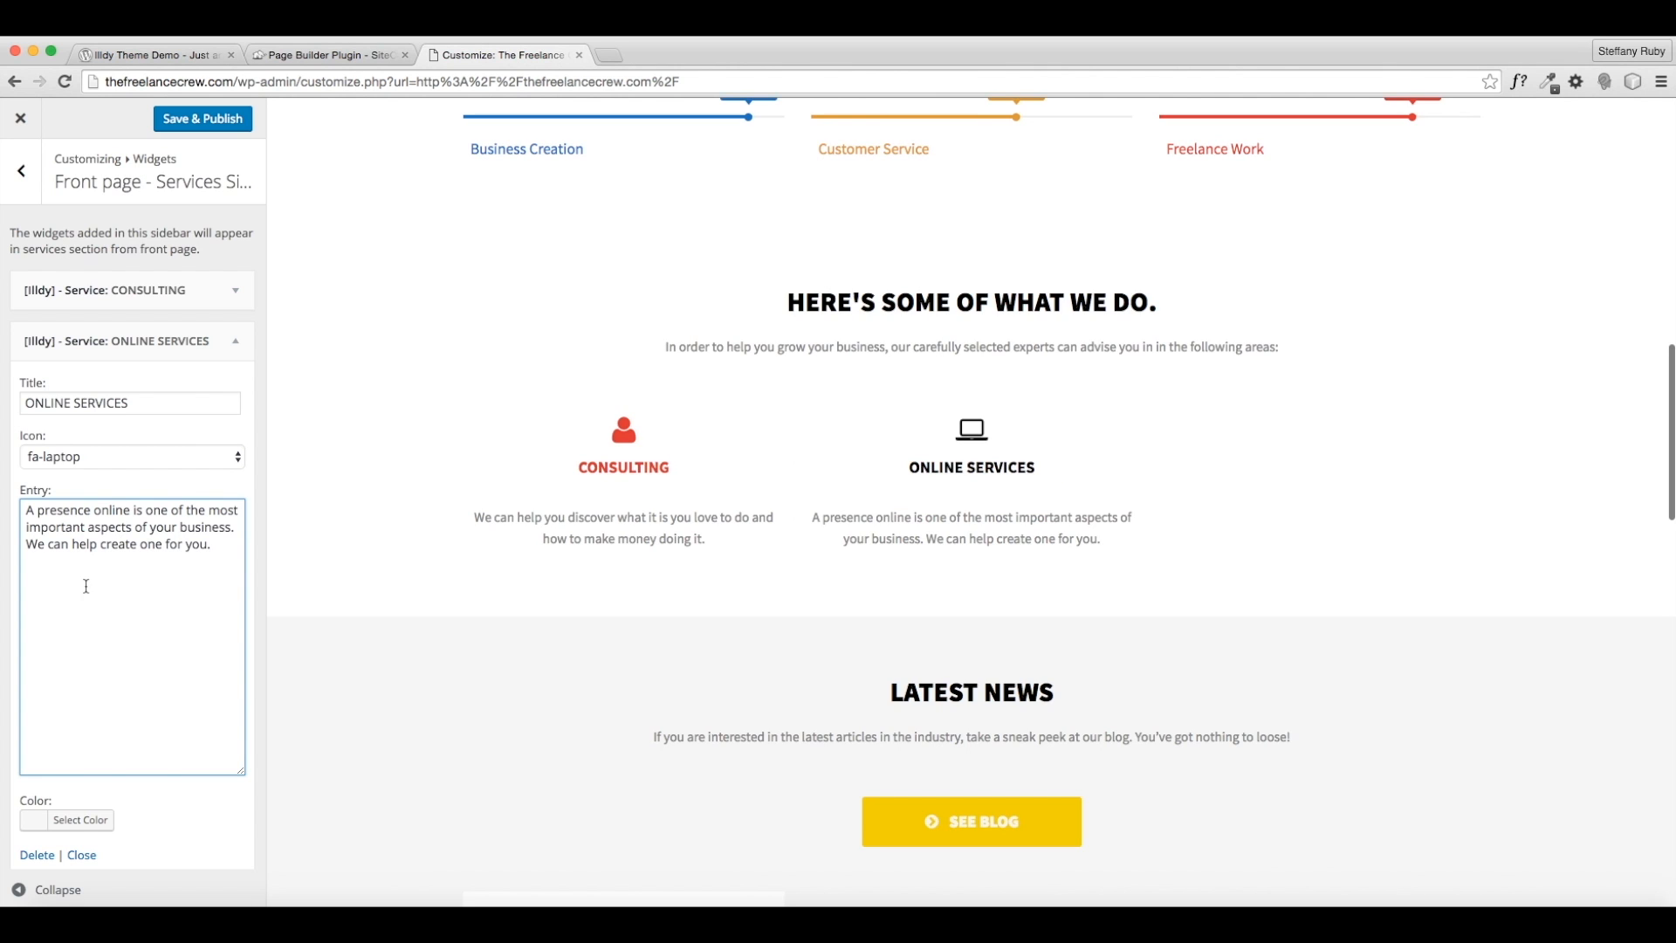
- Colour the ONLINE SERVICES icon and title blue (#1e73be)
scroll(86, 586, "down", 1)
left_click(108, 764)
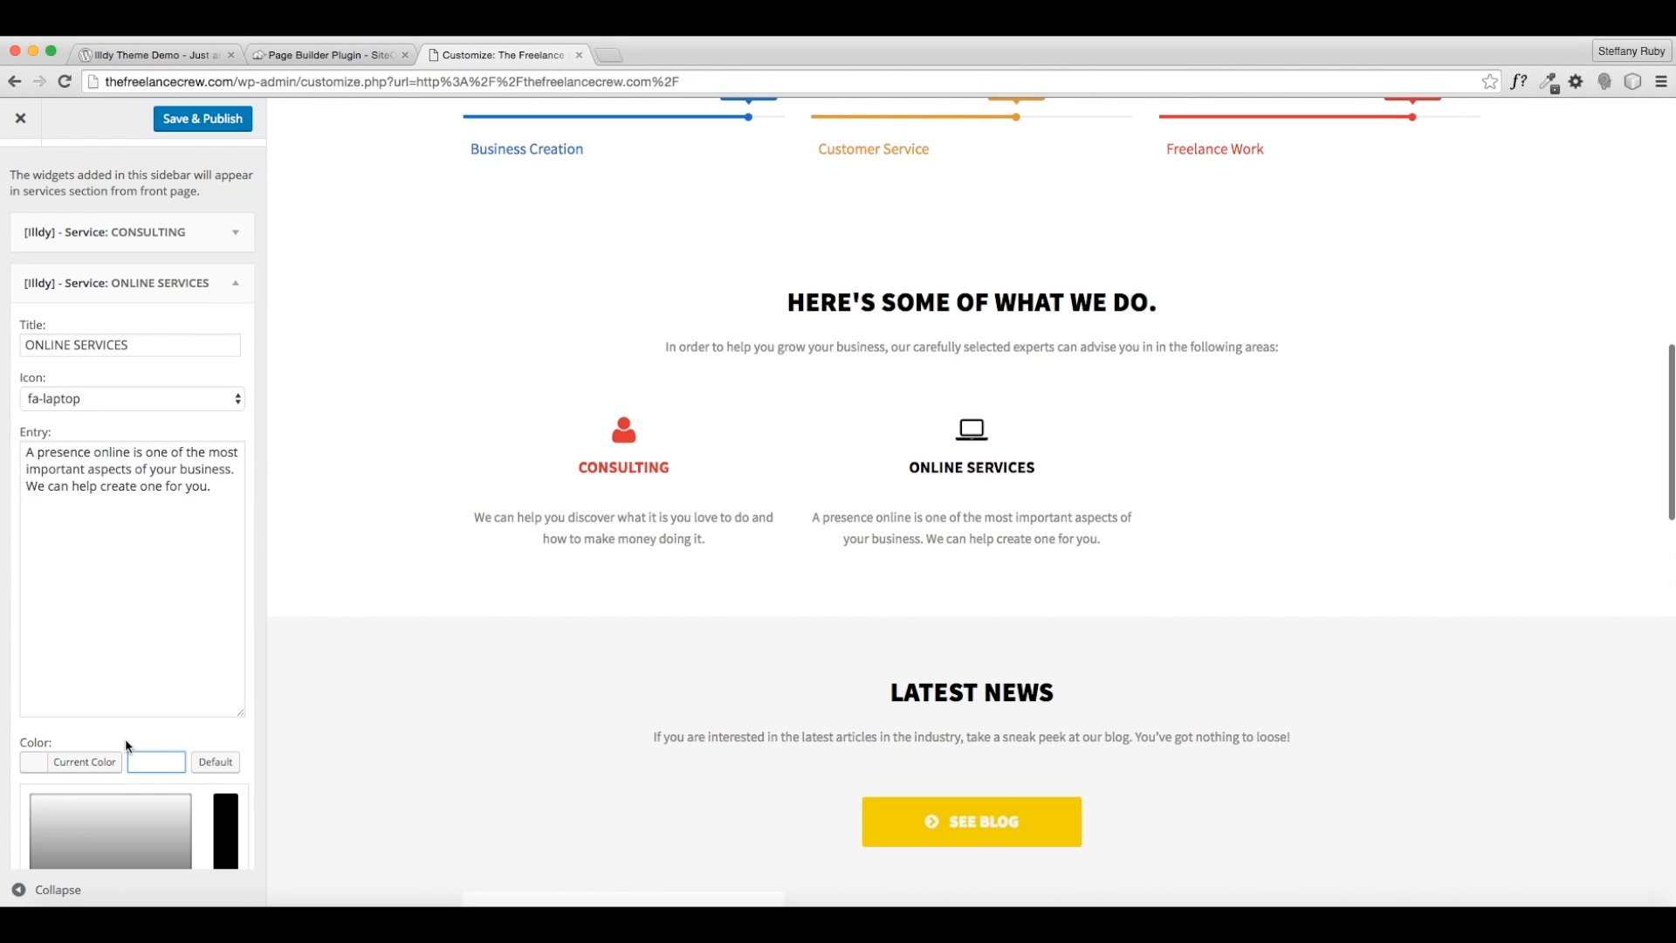
scroll(125, 745, "down", 5)
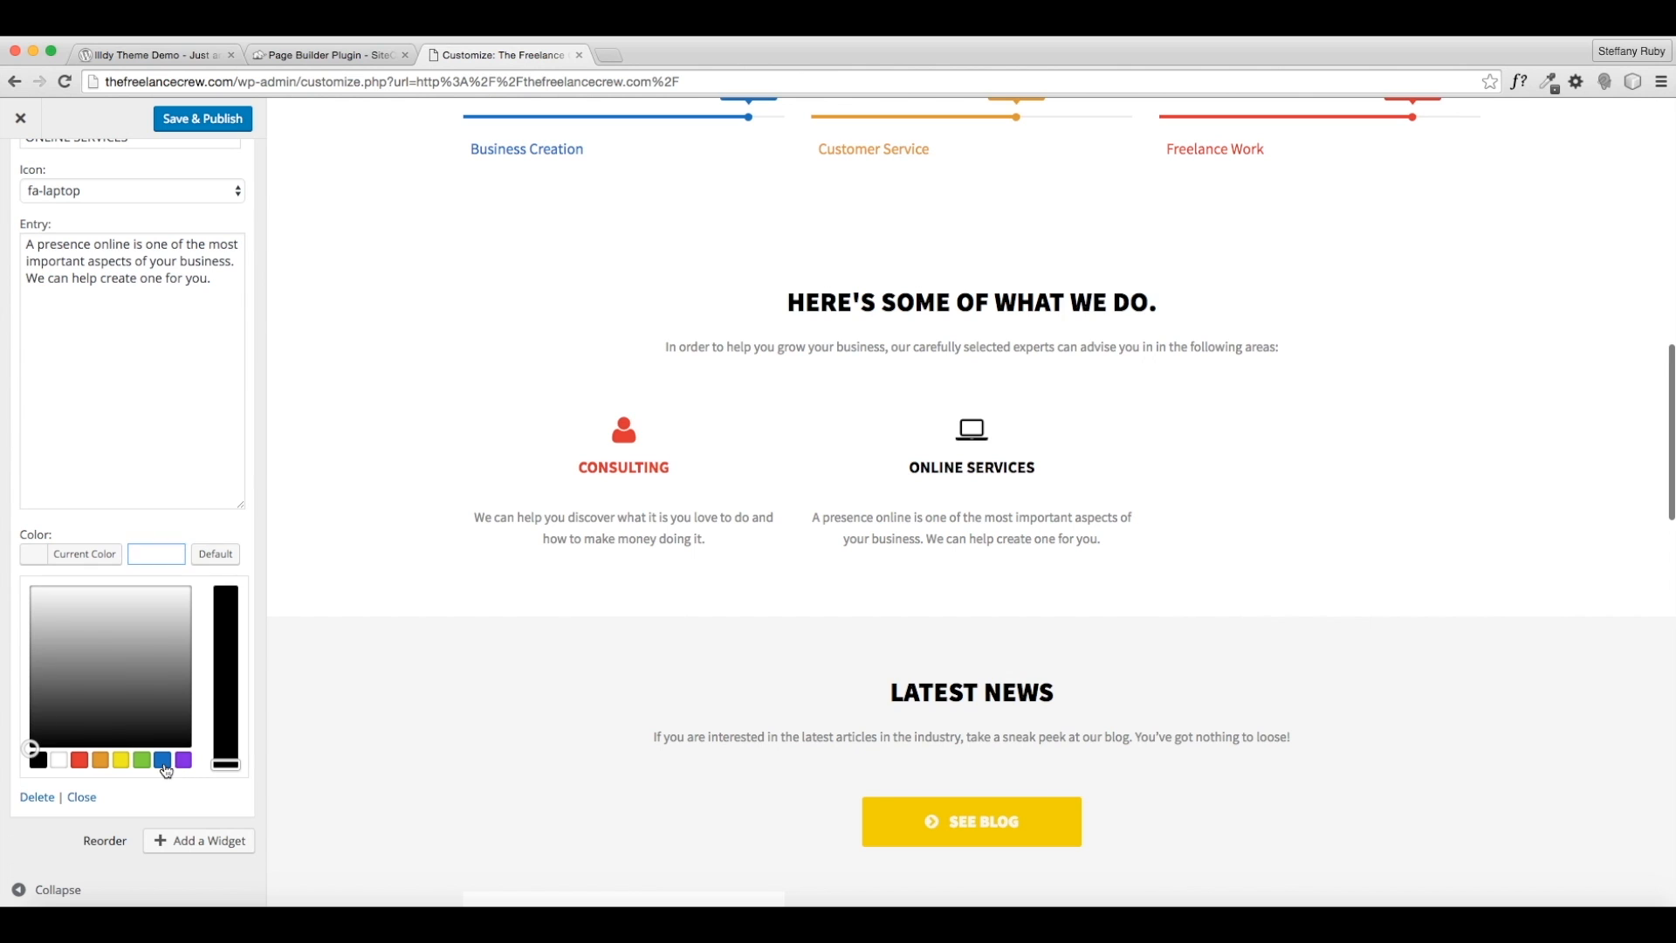
left_click(163, 761)
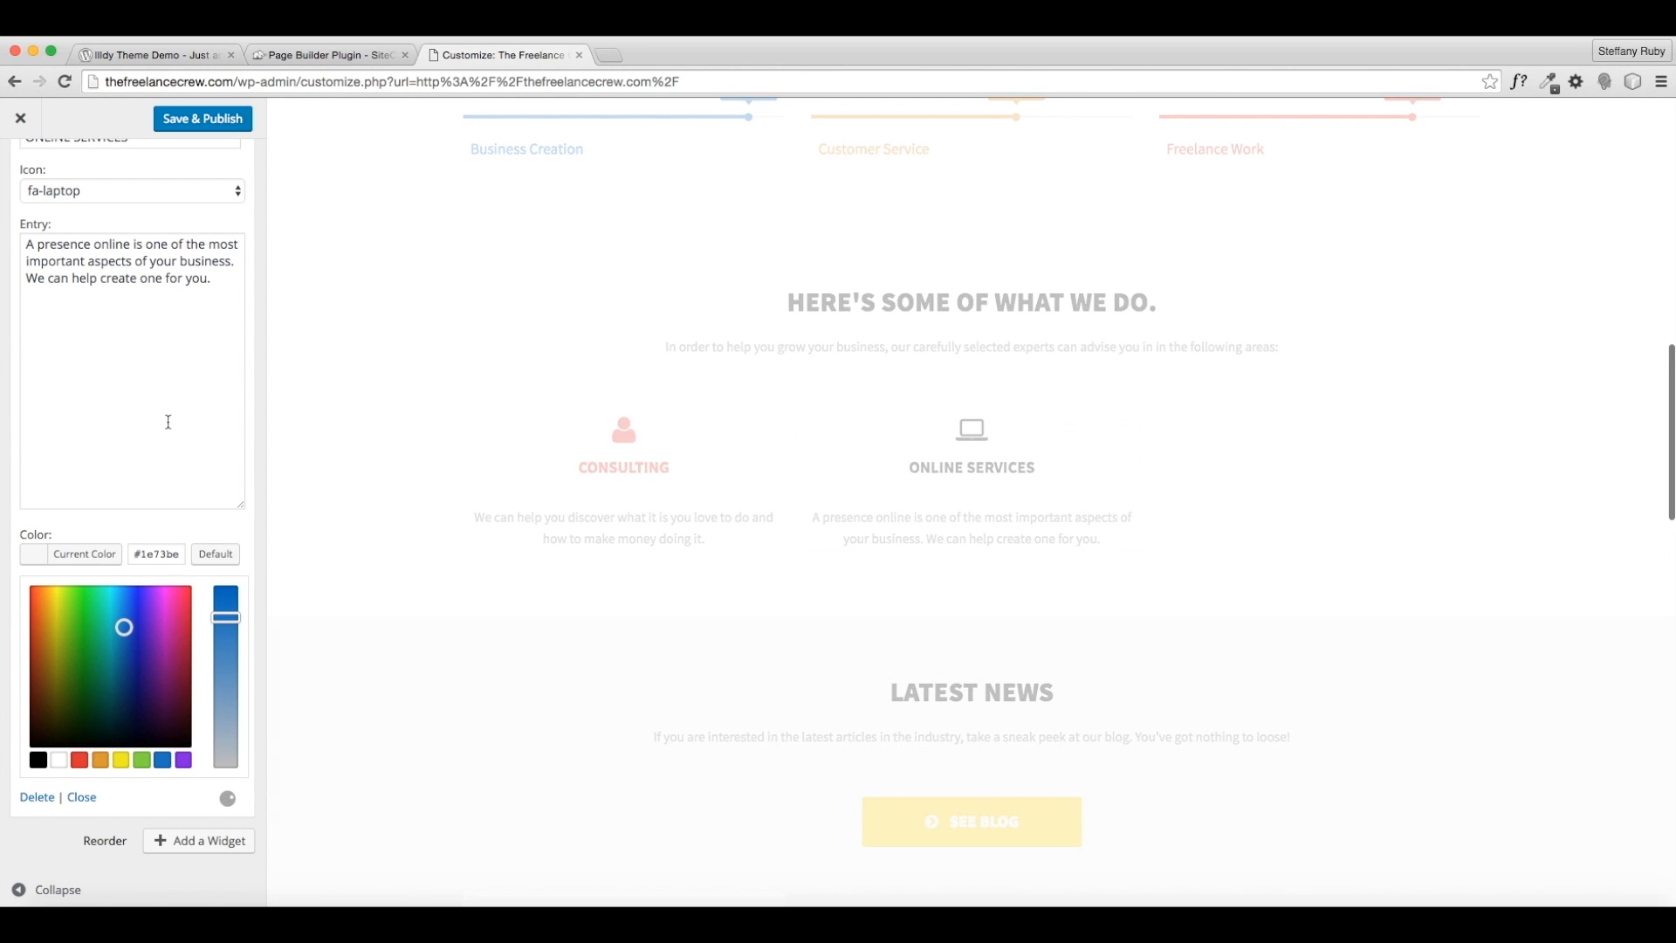
scroll(190, 557, "down", 1)
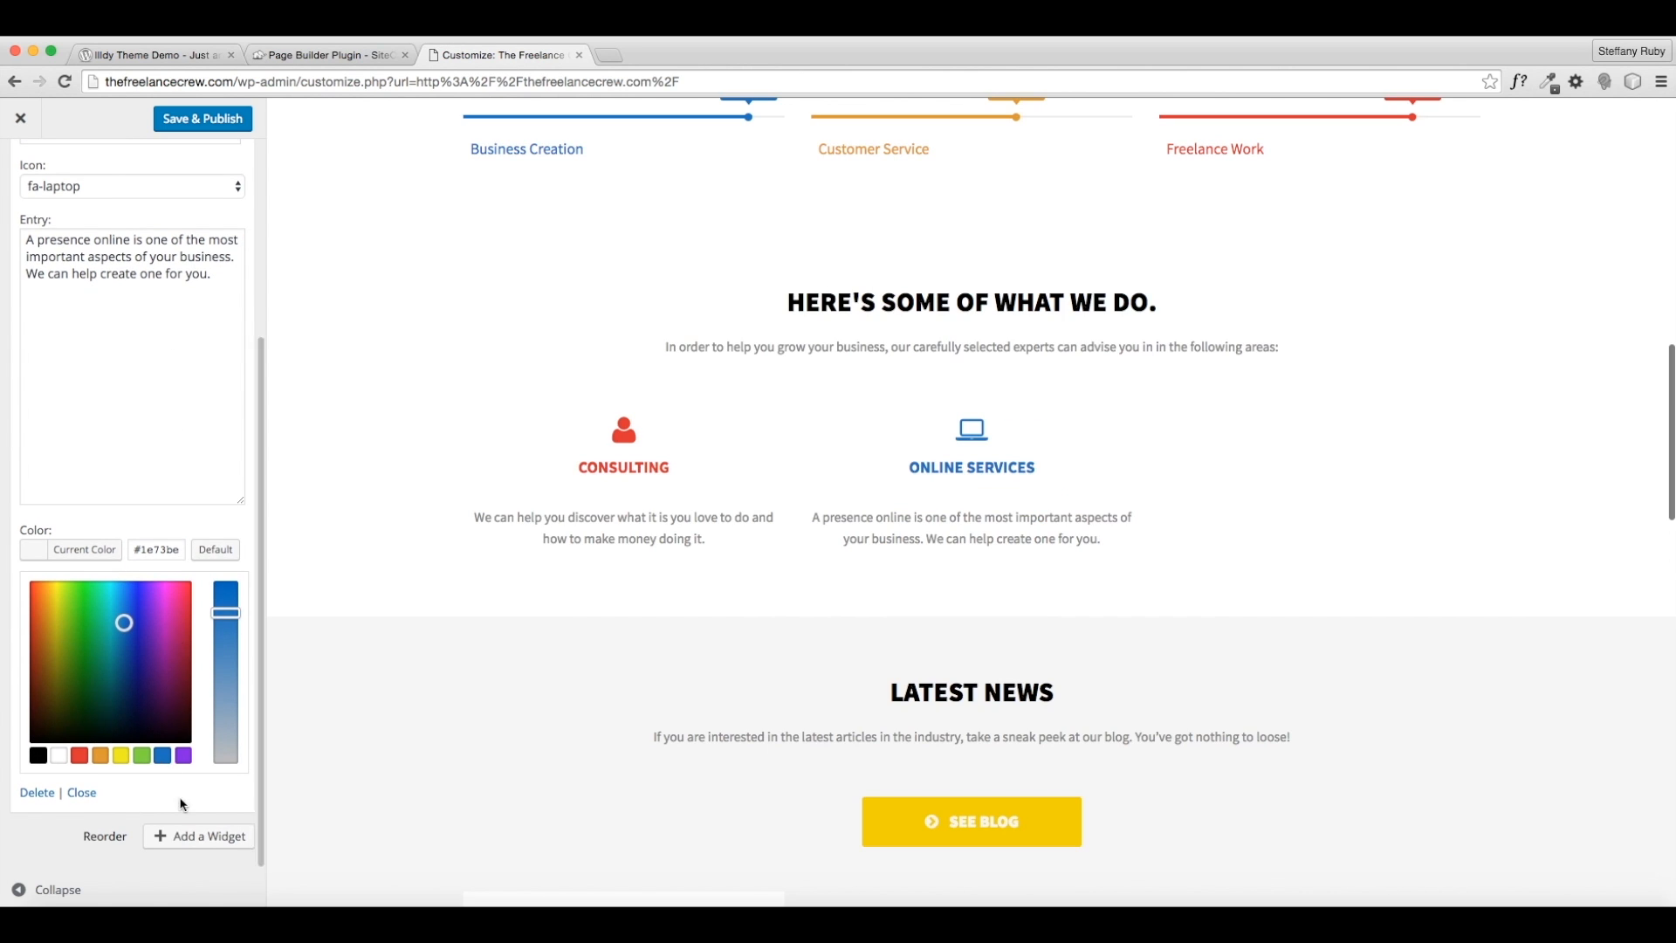
left_click(185, 838)
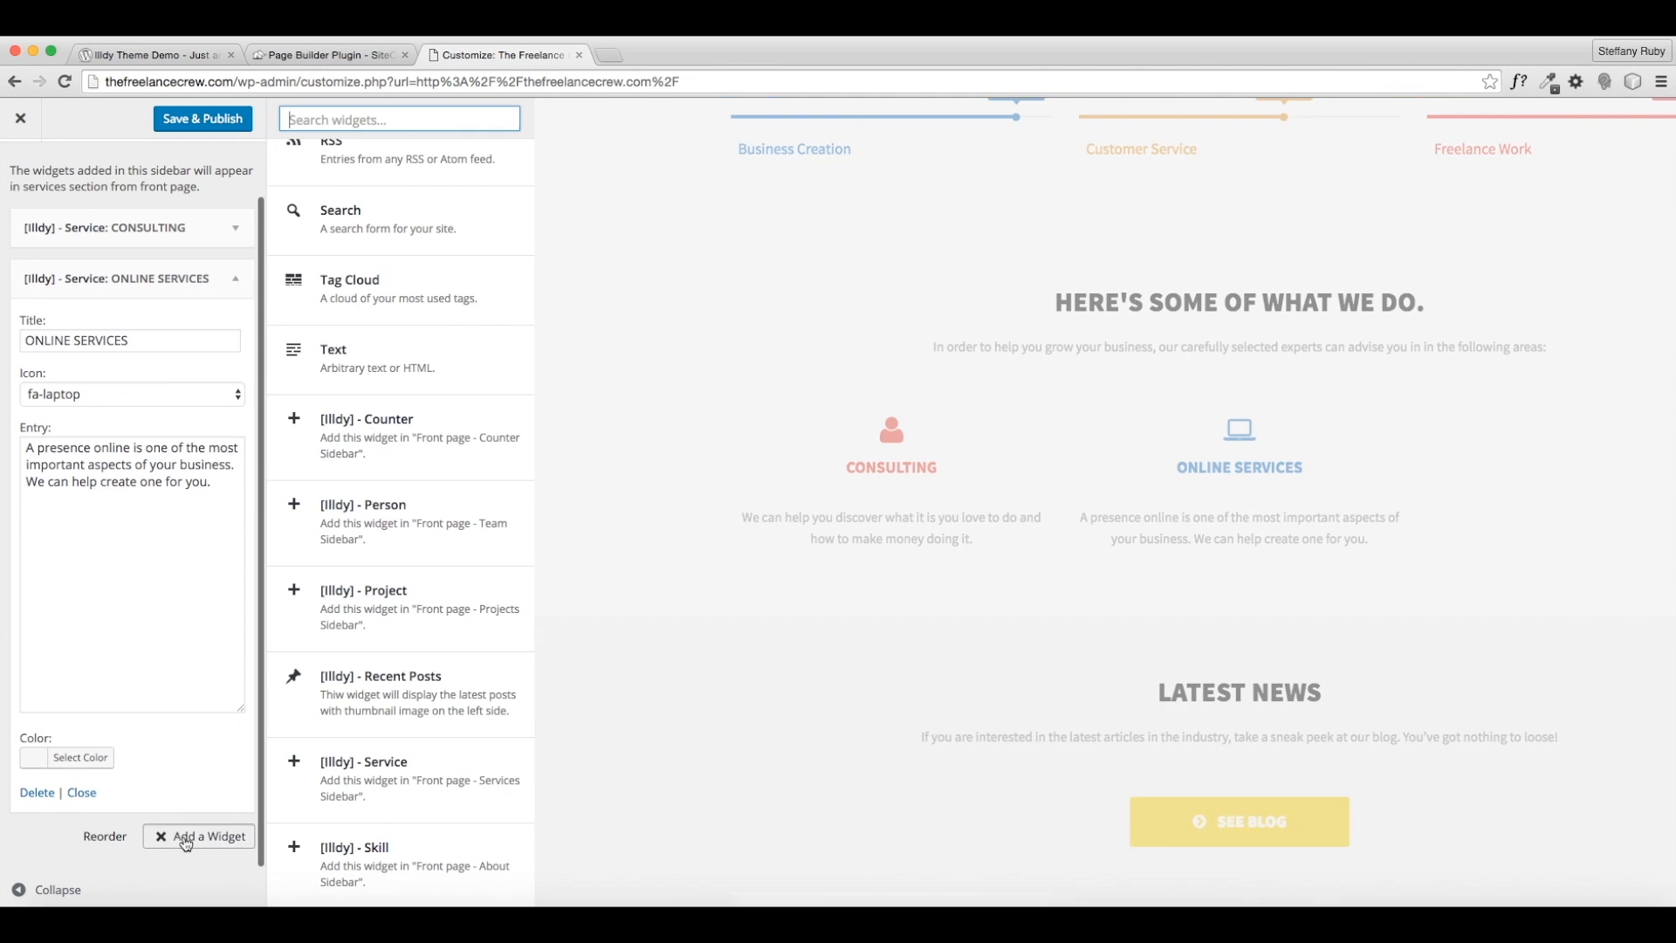
- Add a third [Illdy] - Service widget titled SUPPORT
left_click(375, 771)
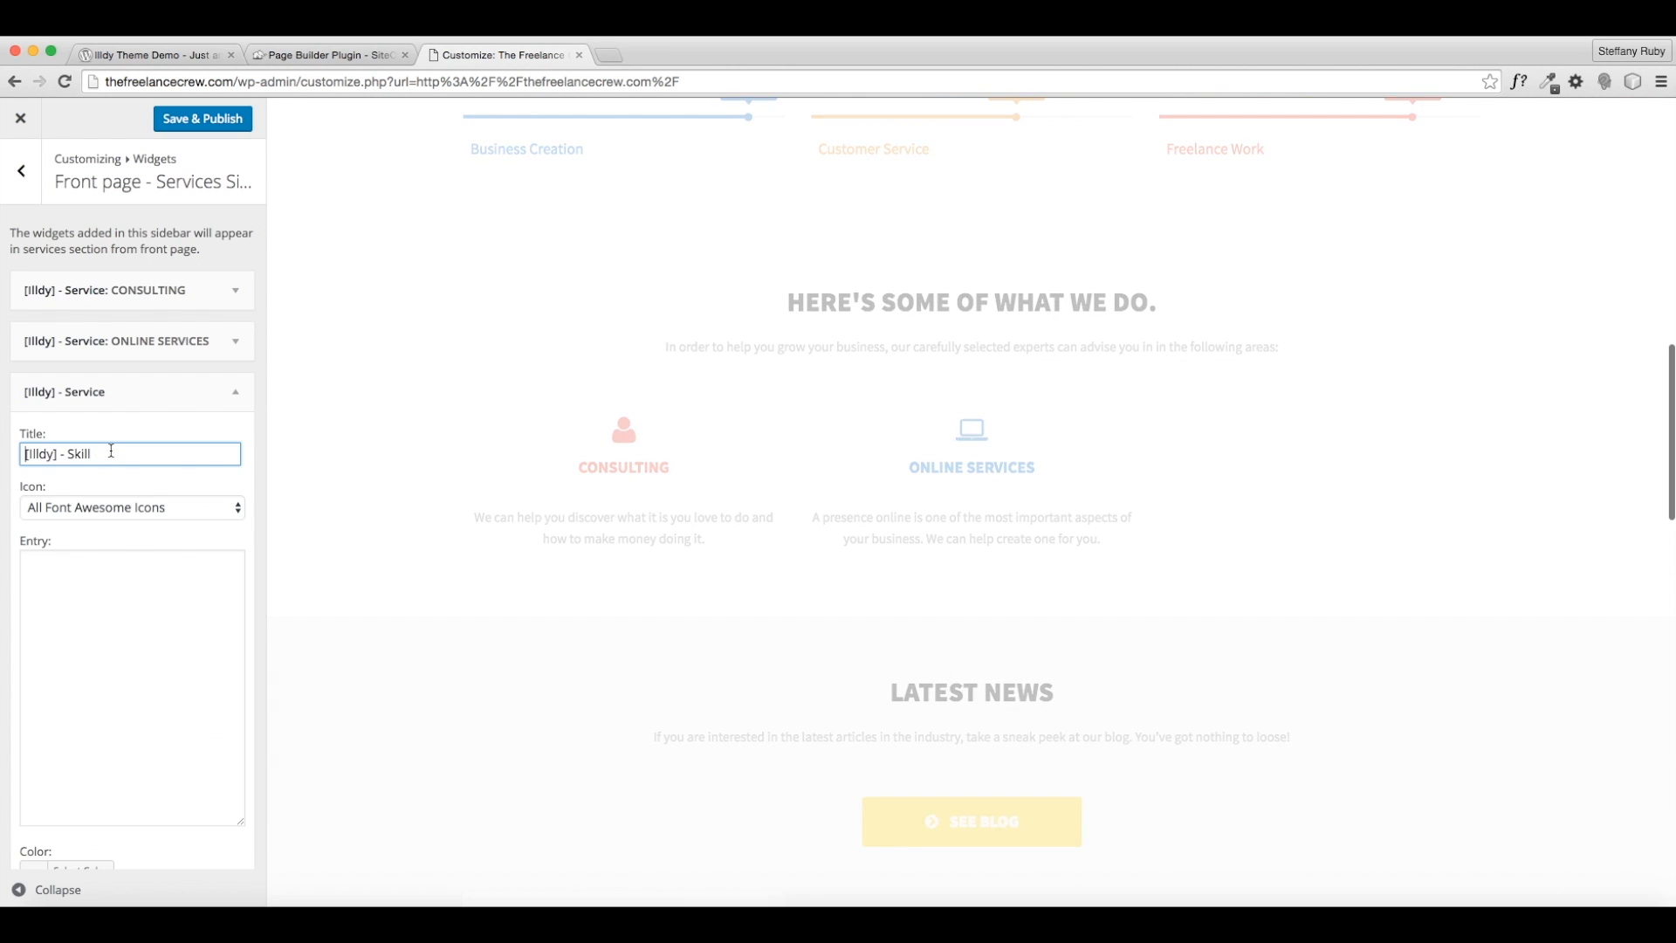
left_click_drag(111, 451, 0, 460)
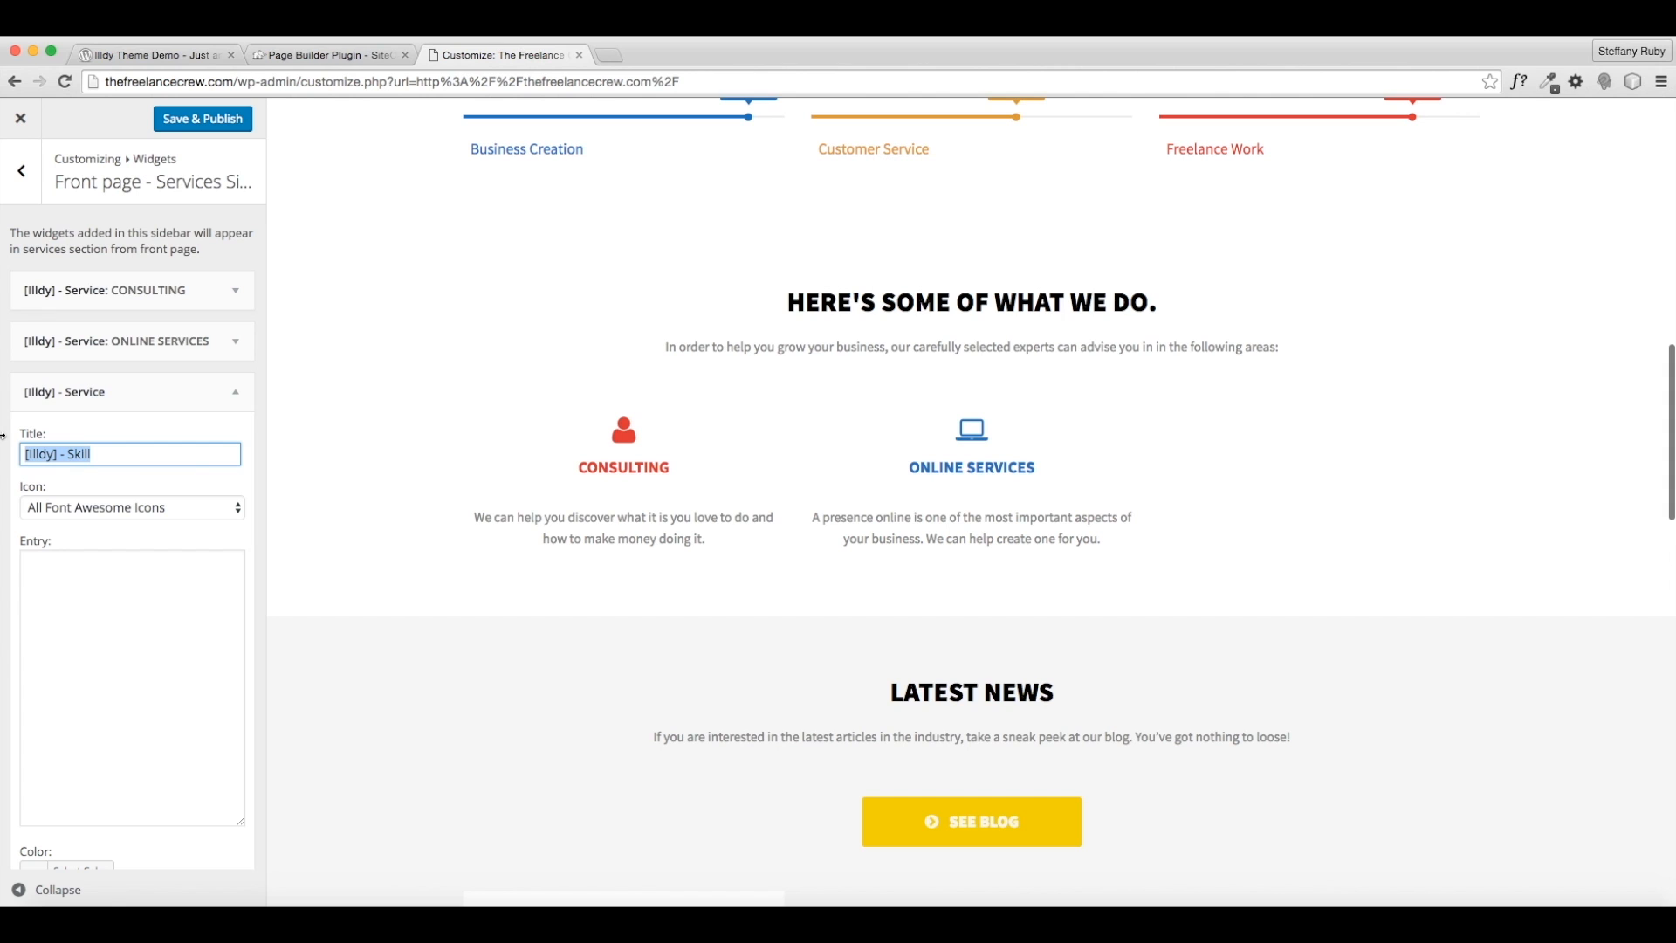
type("SUPPORT")
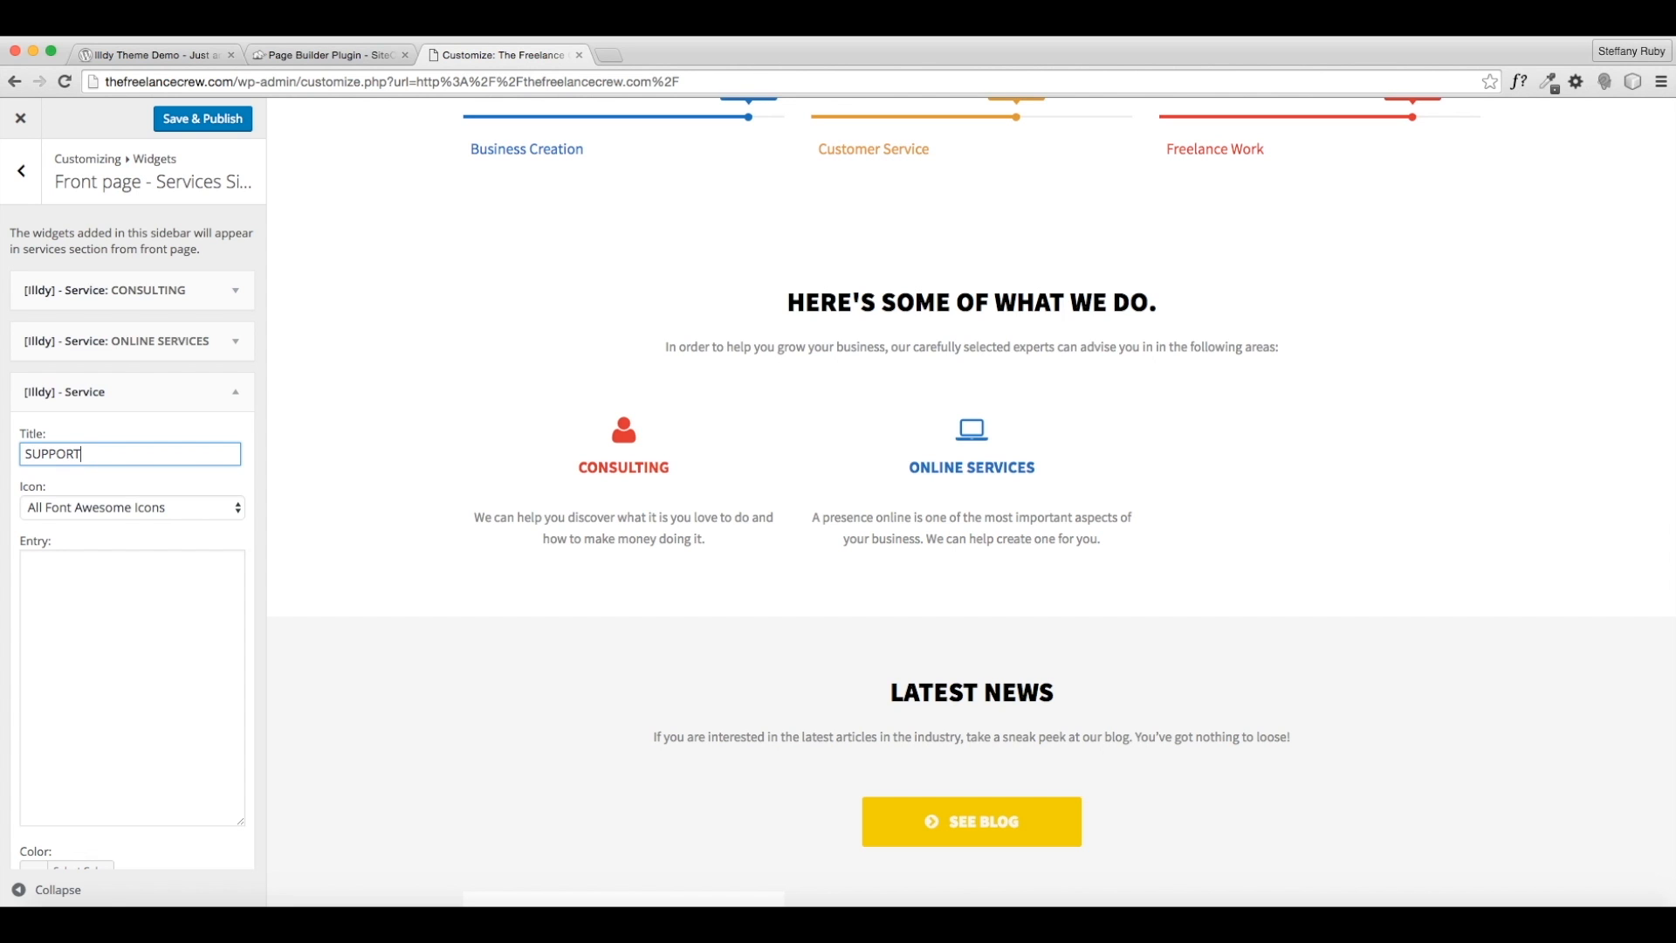
- Choose the fa-dashboard icon for the SUPPORT service
left_click(92, 508)
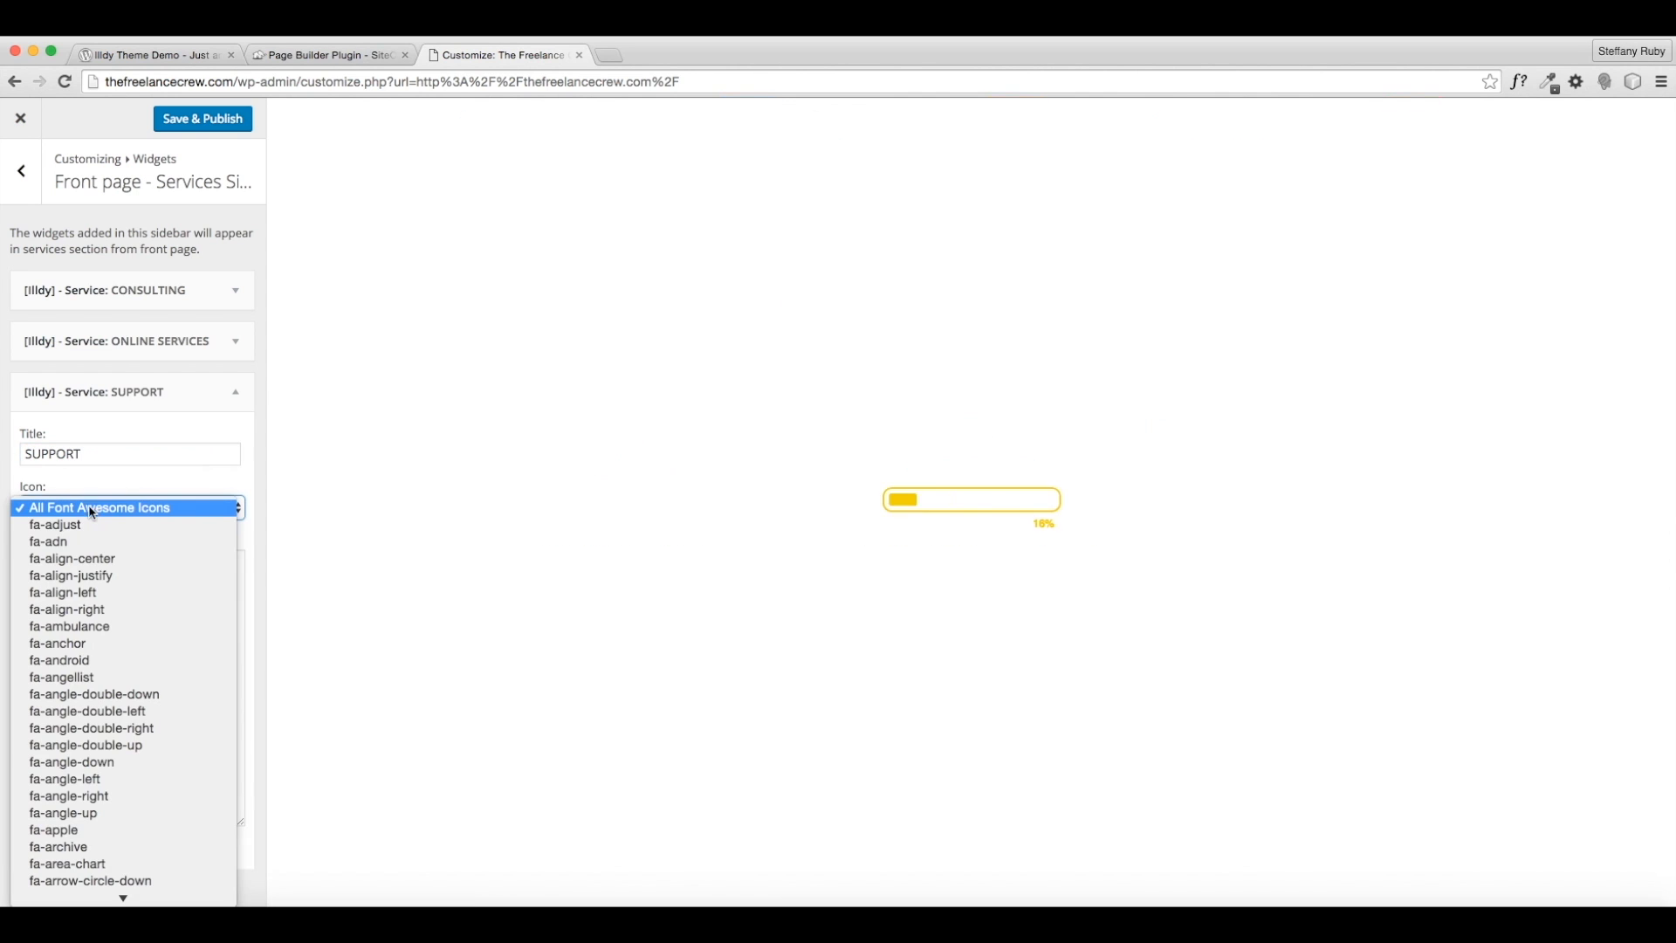
scroll(149, 620, "down", 10)
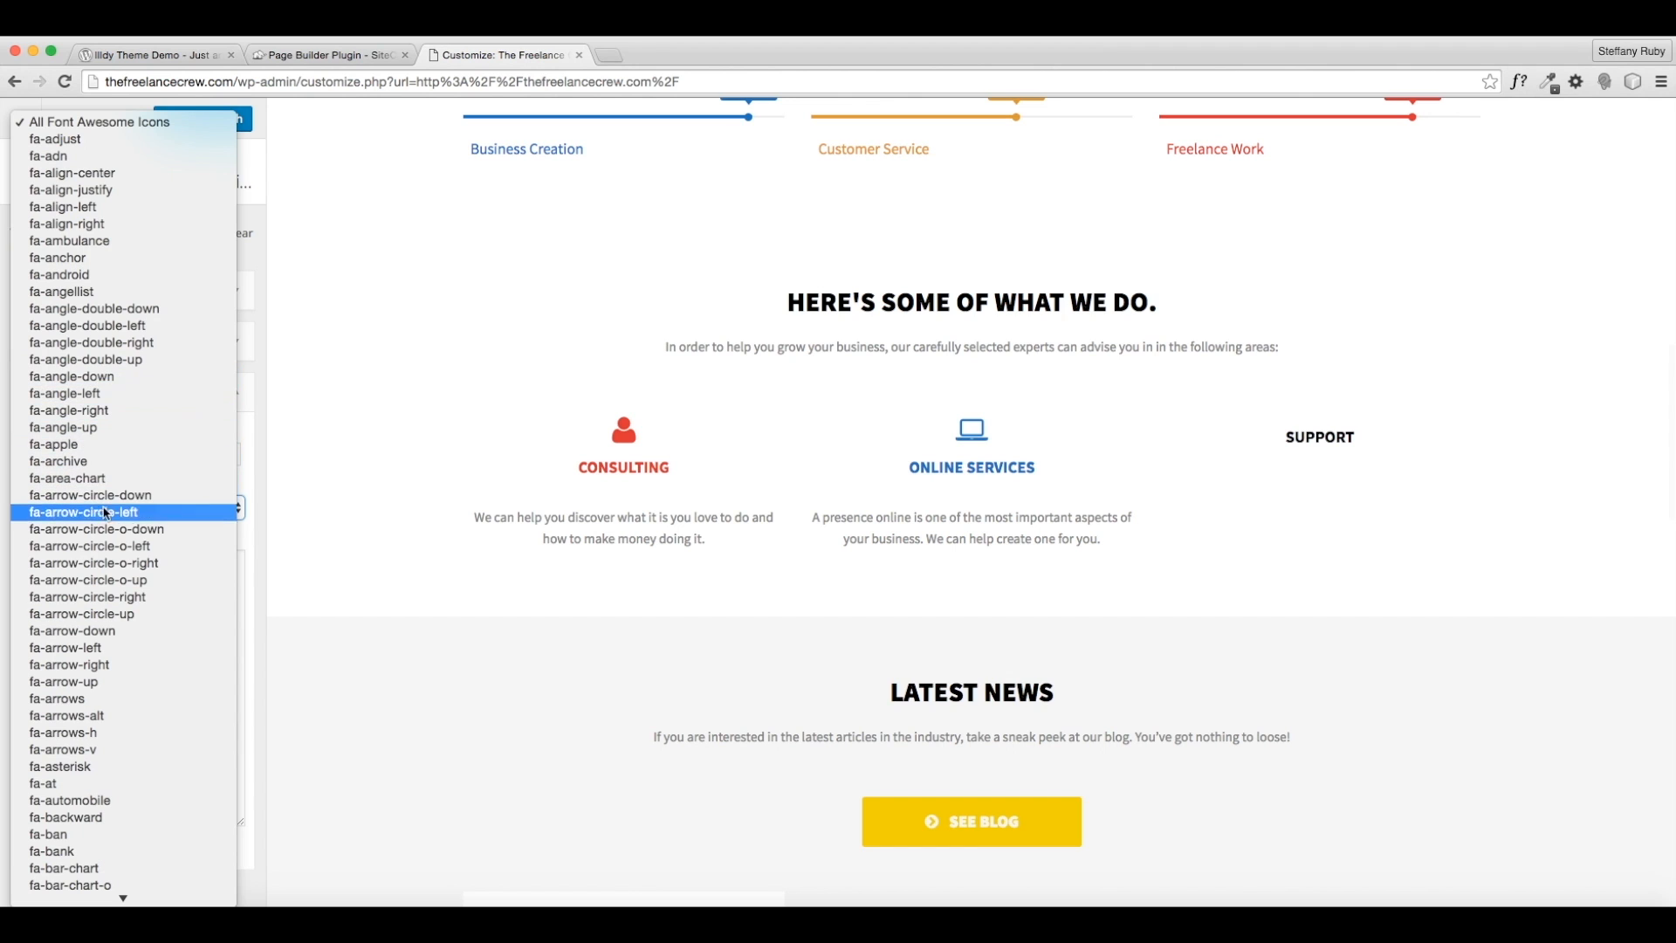
scroll(159, 599, "down", 6)
scroll(162, 602, "down", 9)
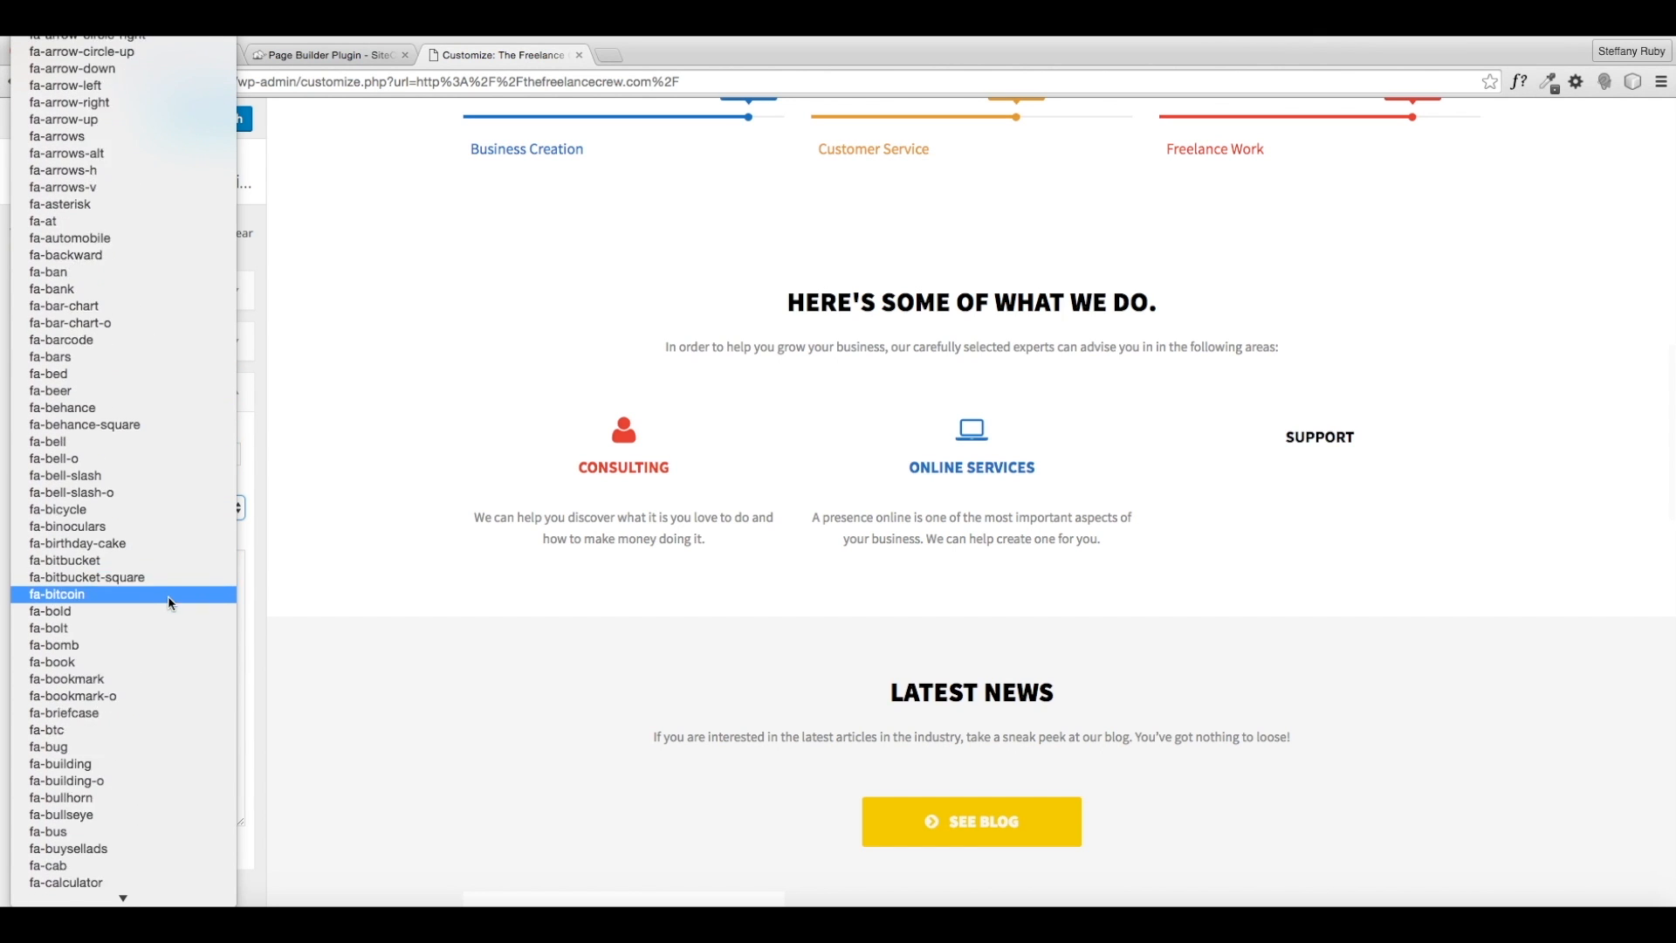
scroll(172, 603, "down", 5)
scroll(173, 604, "down", 8)
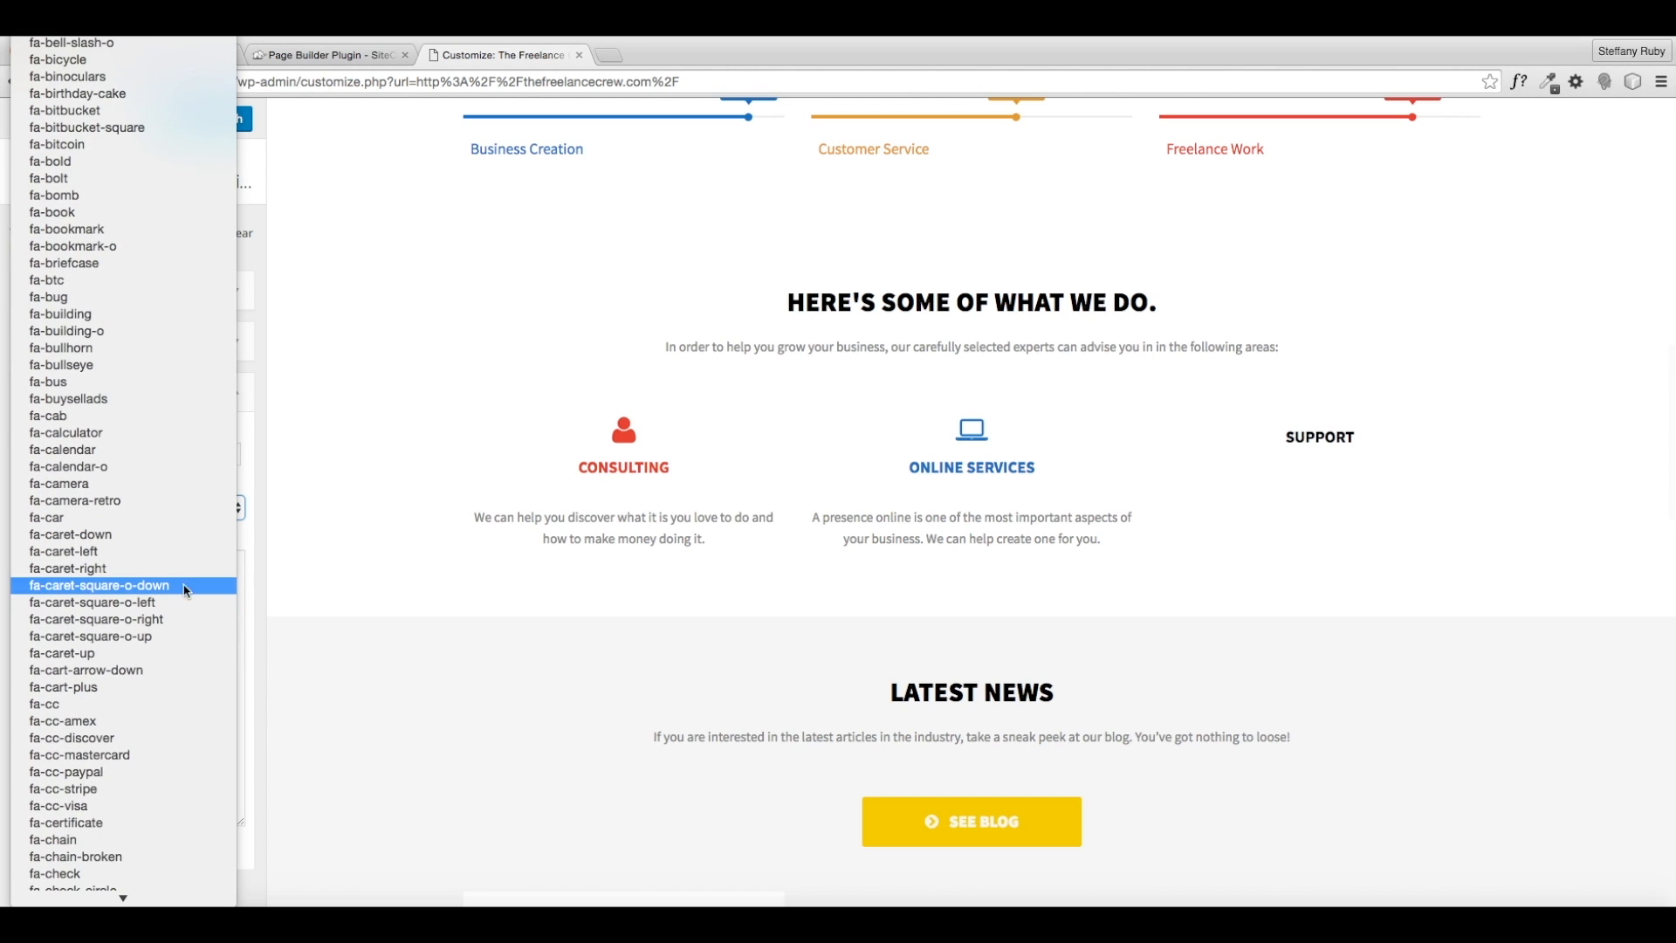
scroll(159, 632, "down", 4)
scroll(155, 630, "down", 12)
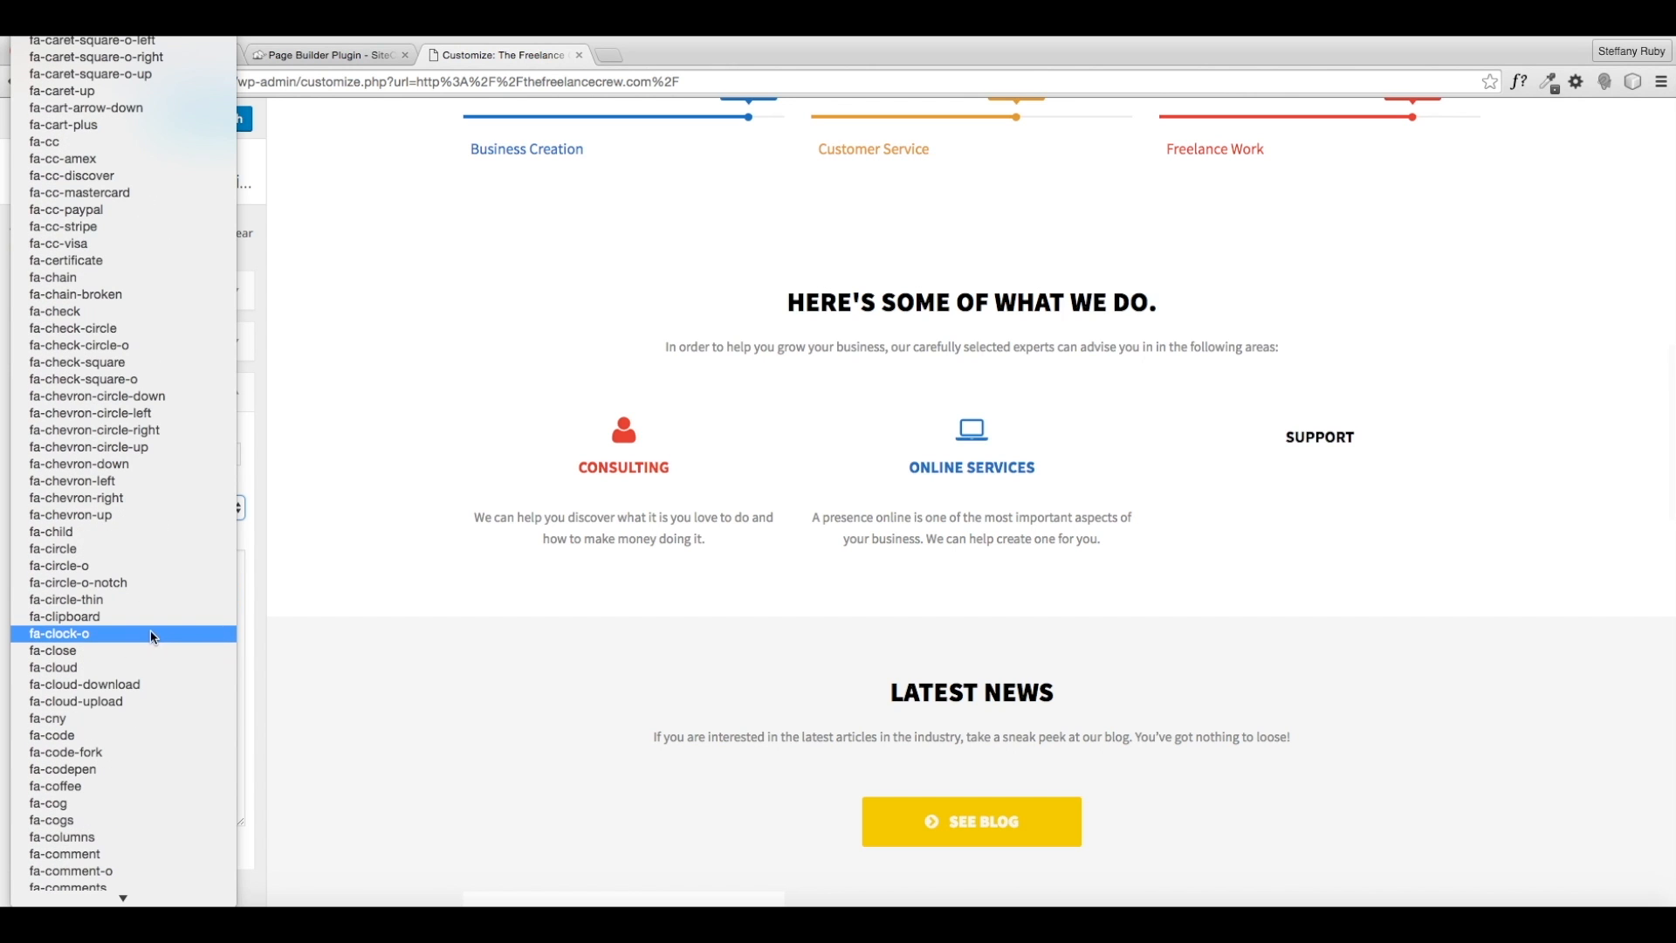
scroll(154, 635, "down", 10)
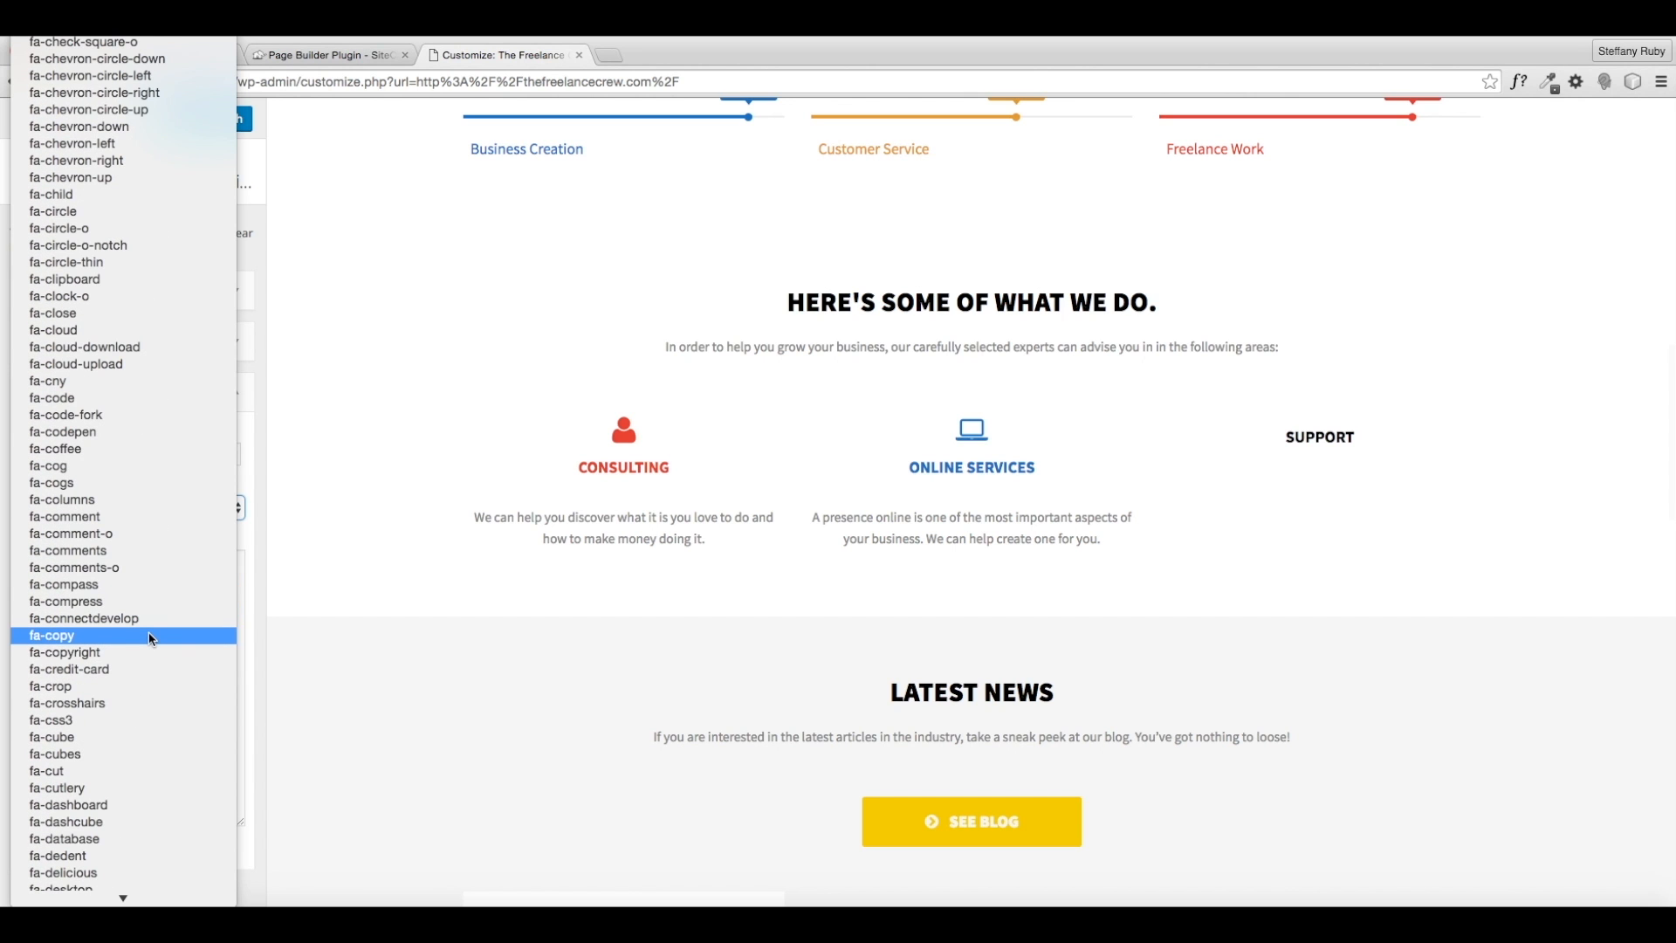
scroll(154, 728, "down", 3)
scroll(152, 725, "down", 2)
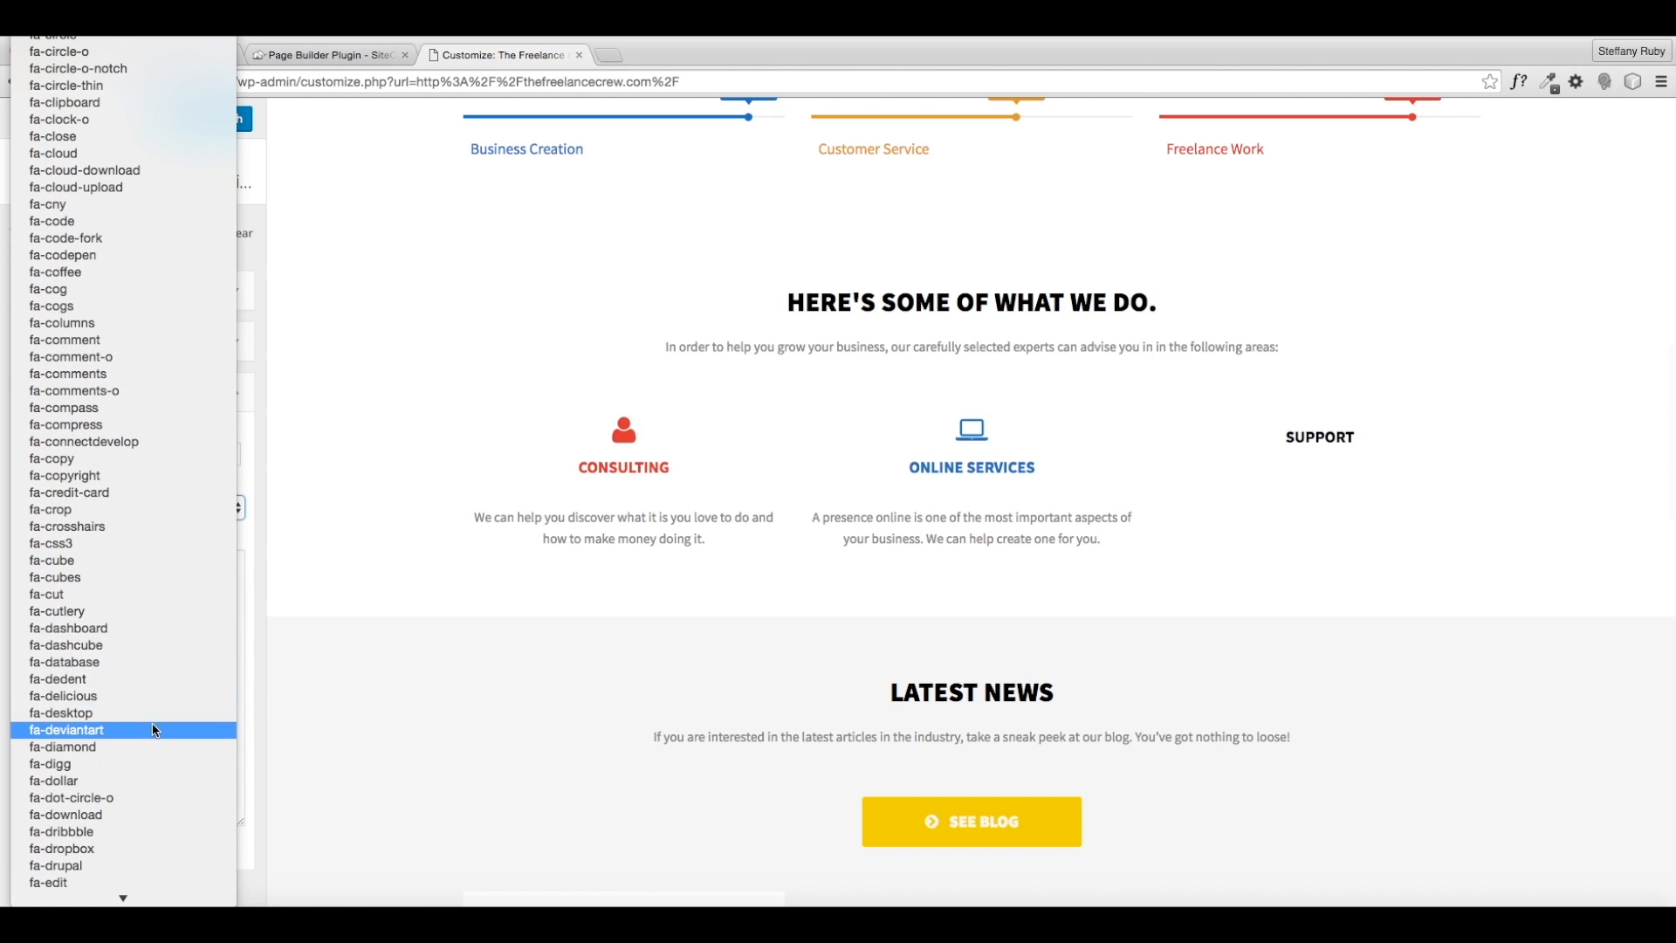
left_click(123, 628)
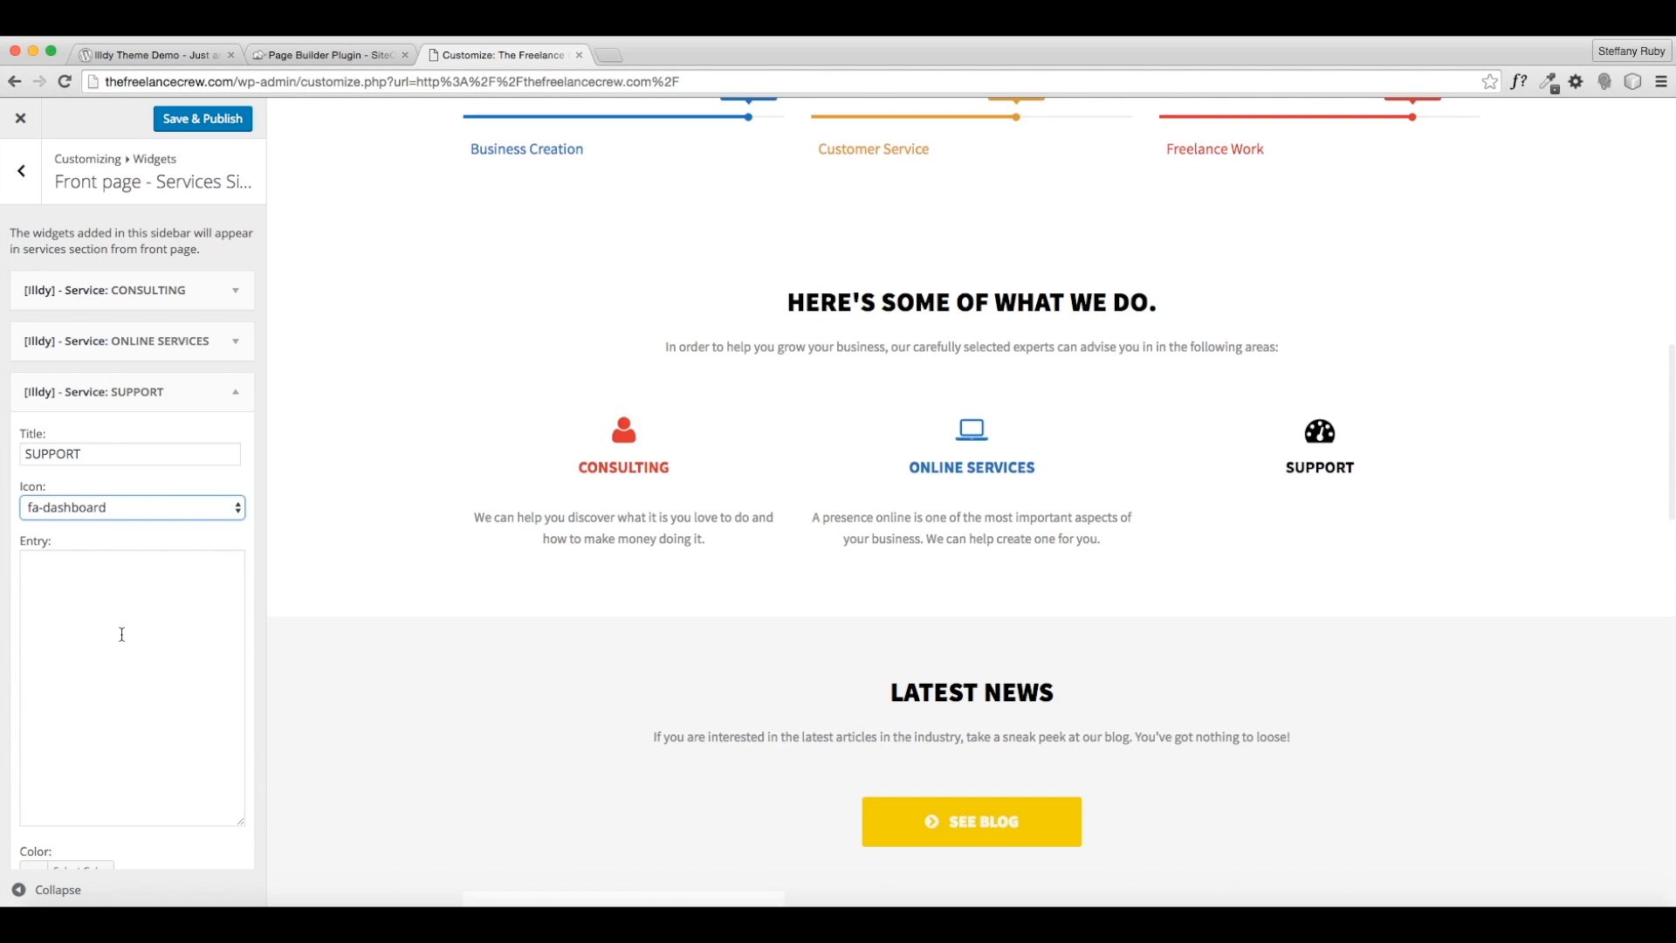
- Enter the SUPPORT text: won't leave you out to dry, support team available 24/7
left_click(32, 619)
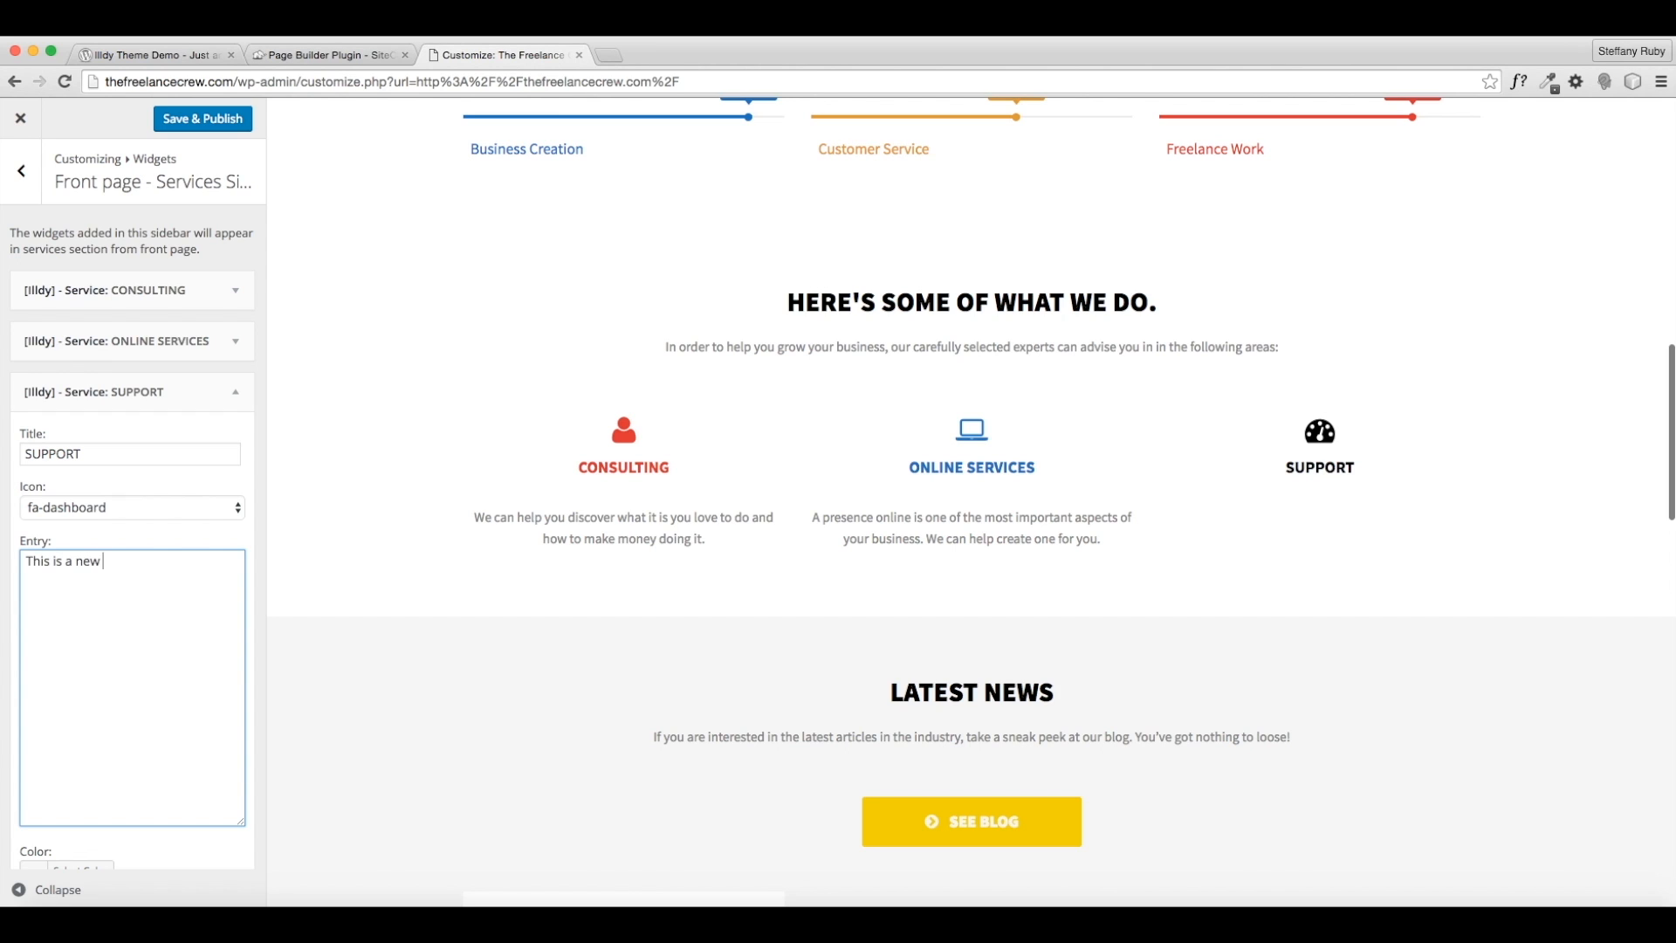
type("o we will not leave you out to dry . Our support")
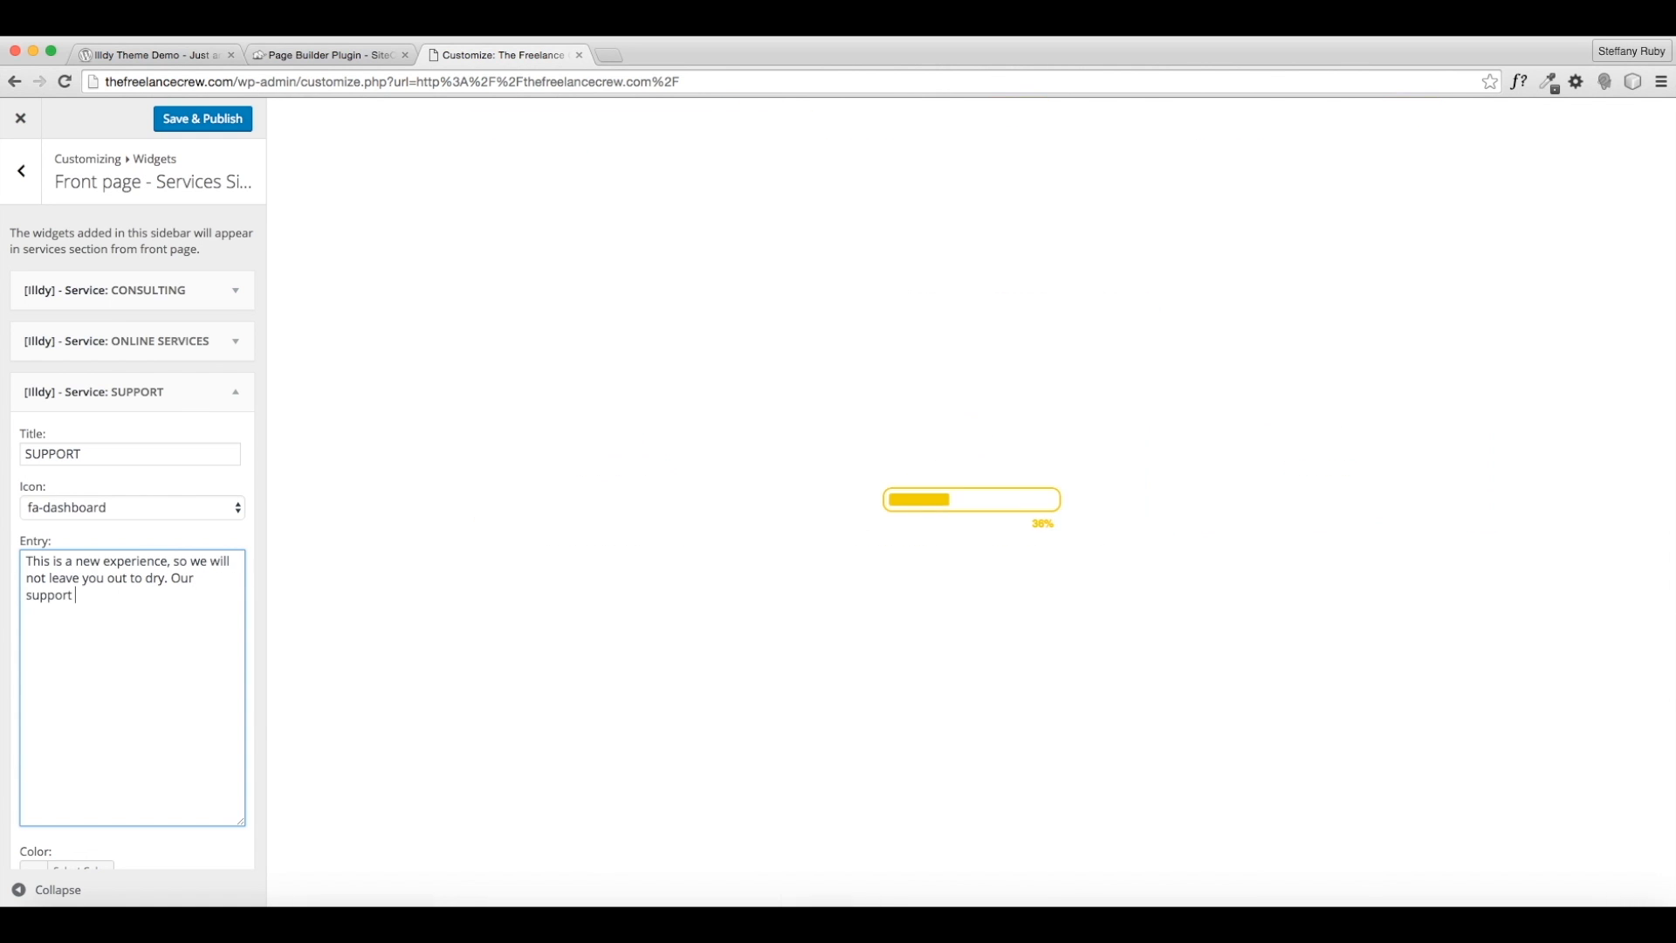
type(" team is available 24/7.")
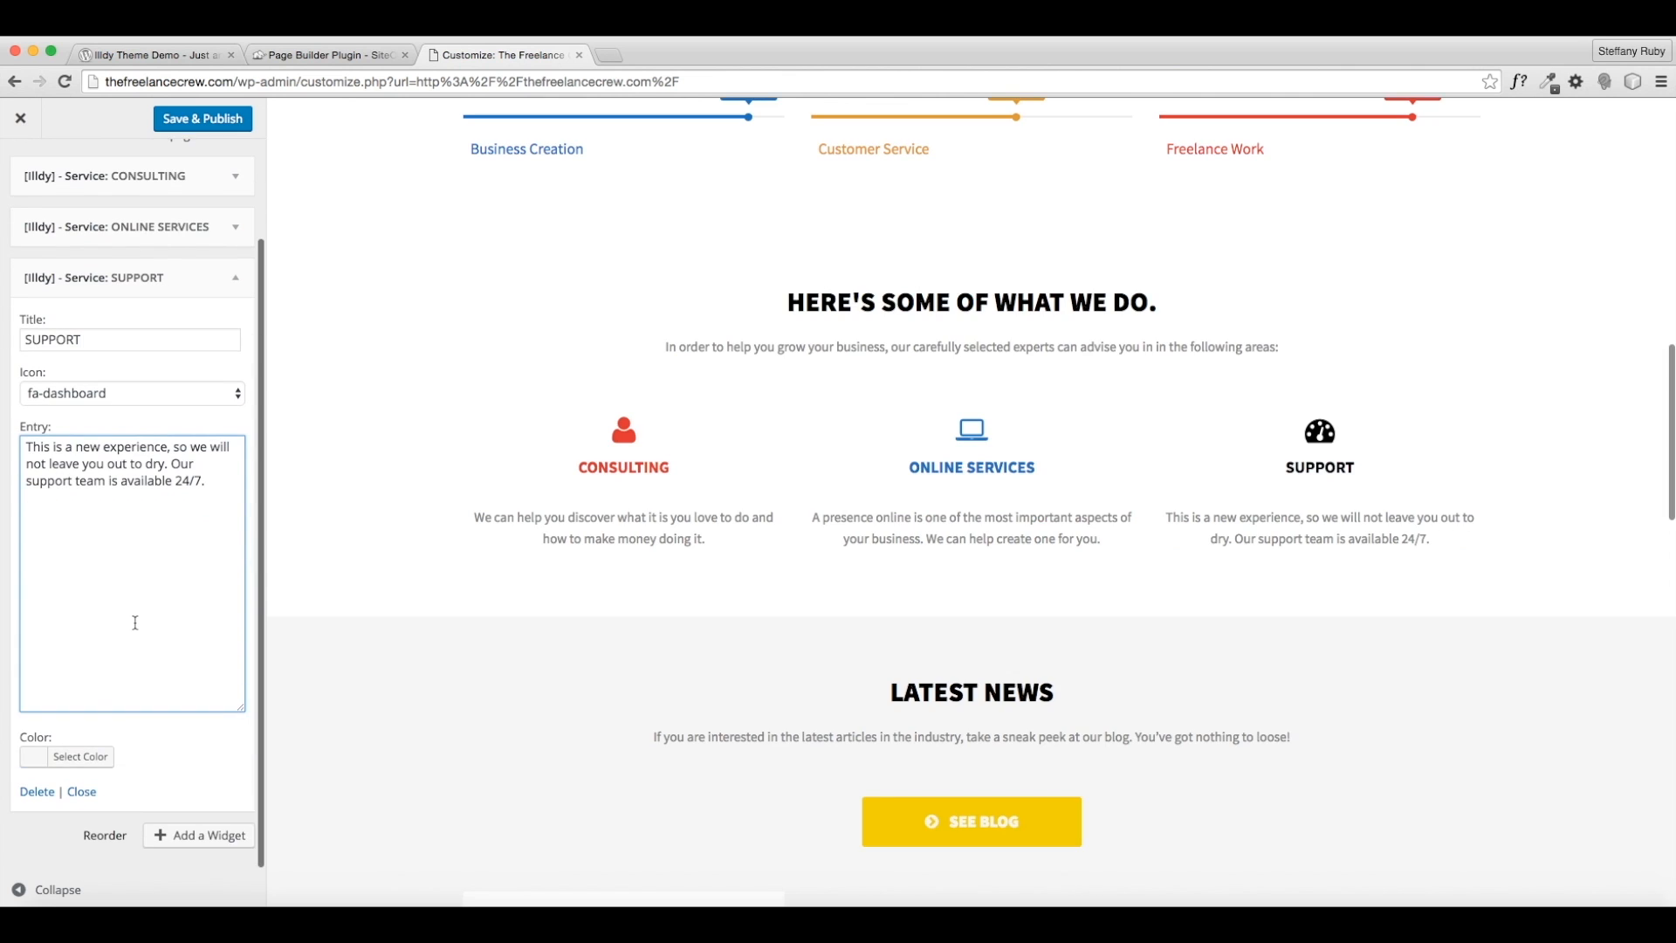
- Colour the SUPPORT service orange and publish the site changes
left_click(79, 751)
scroll(88, 750, "down", 2)
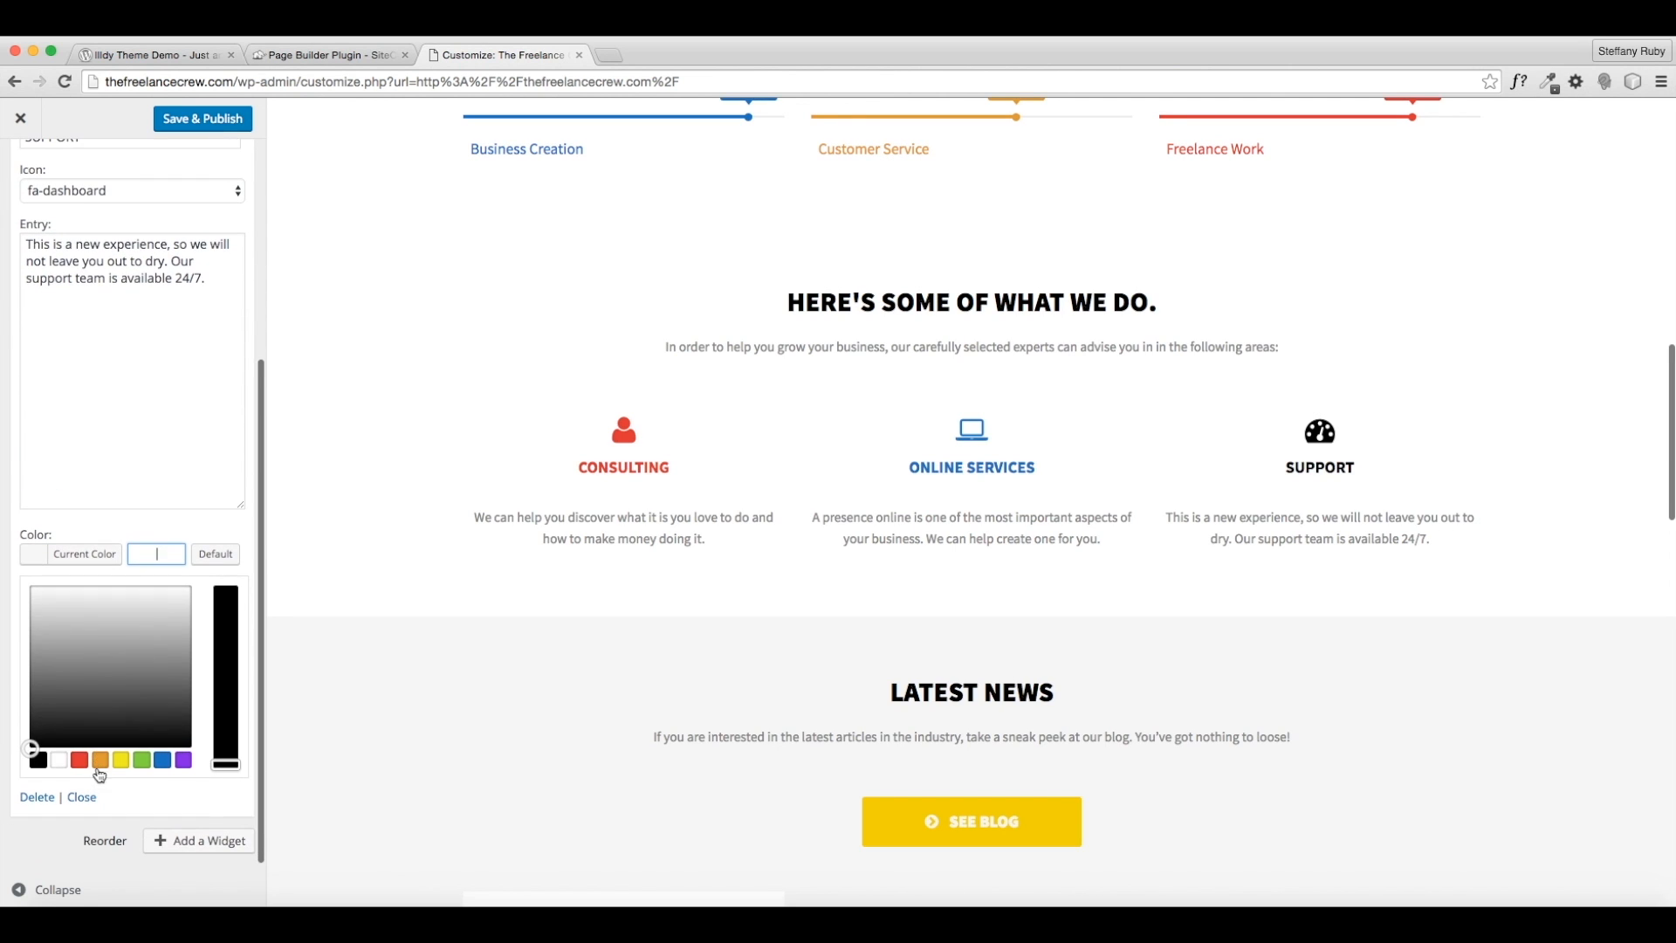
left_click(98, 761)
left_click(164, 118)
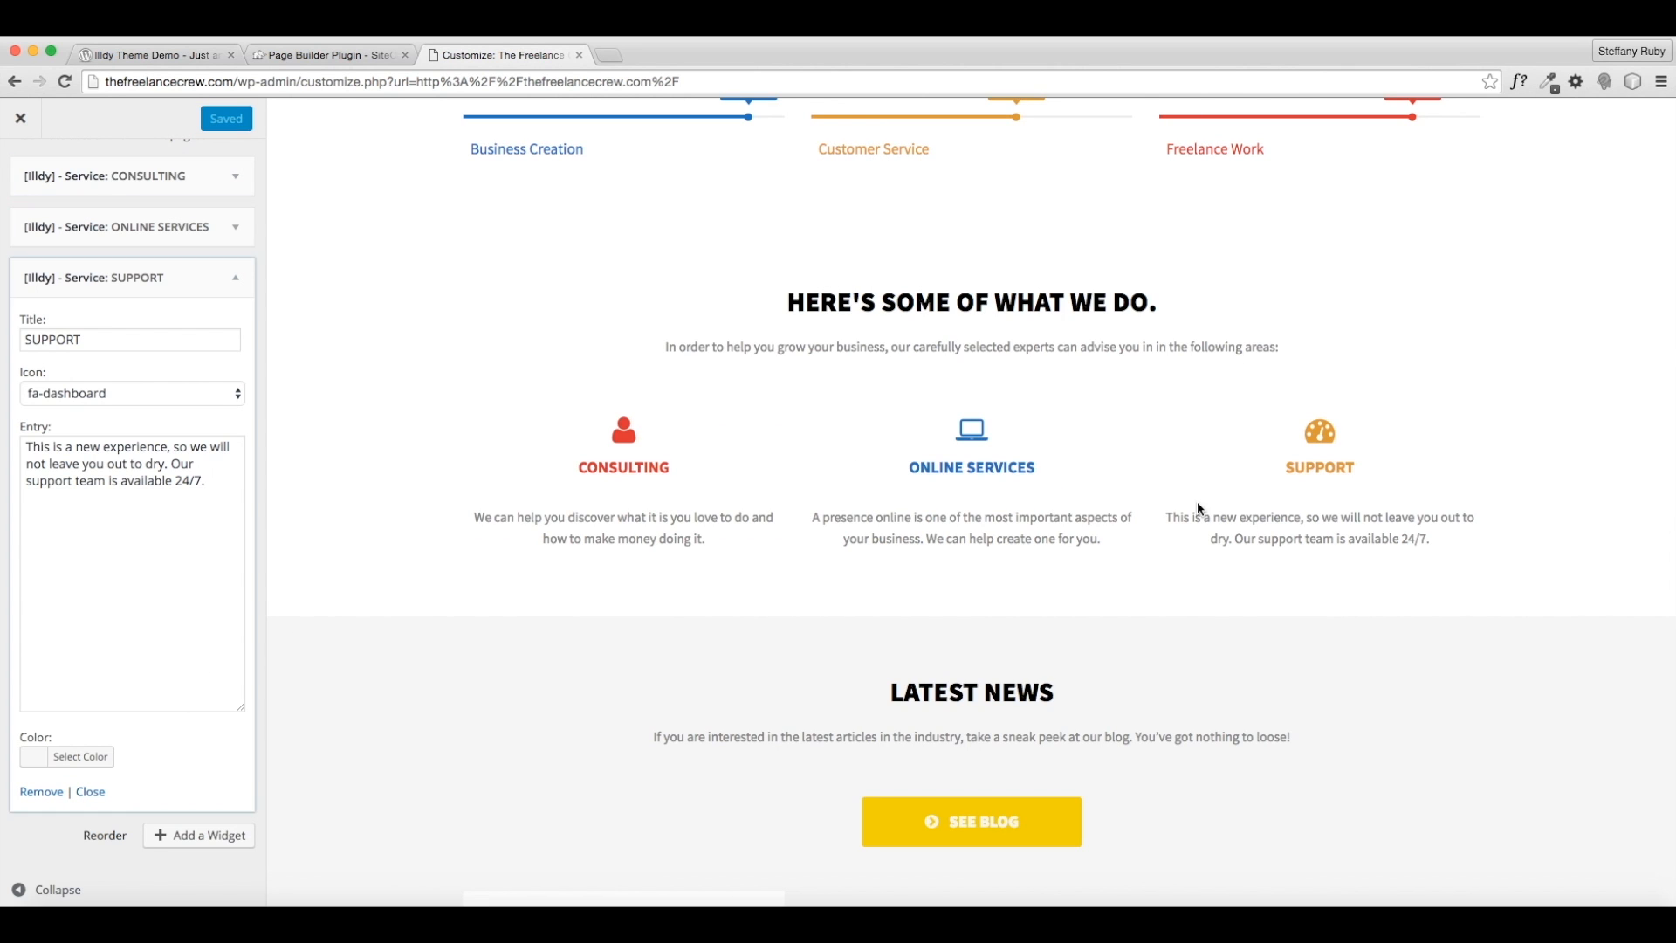
- Go back from the Services widgets to the Services General settings
scroll(779, 582, "up", 3)
scroll(838, 593, "up", 2)
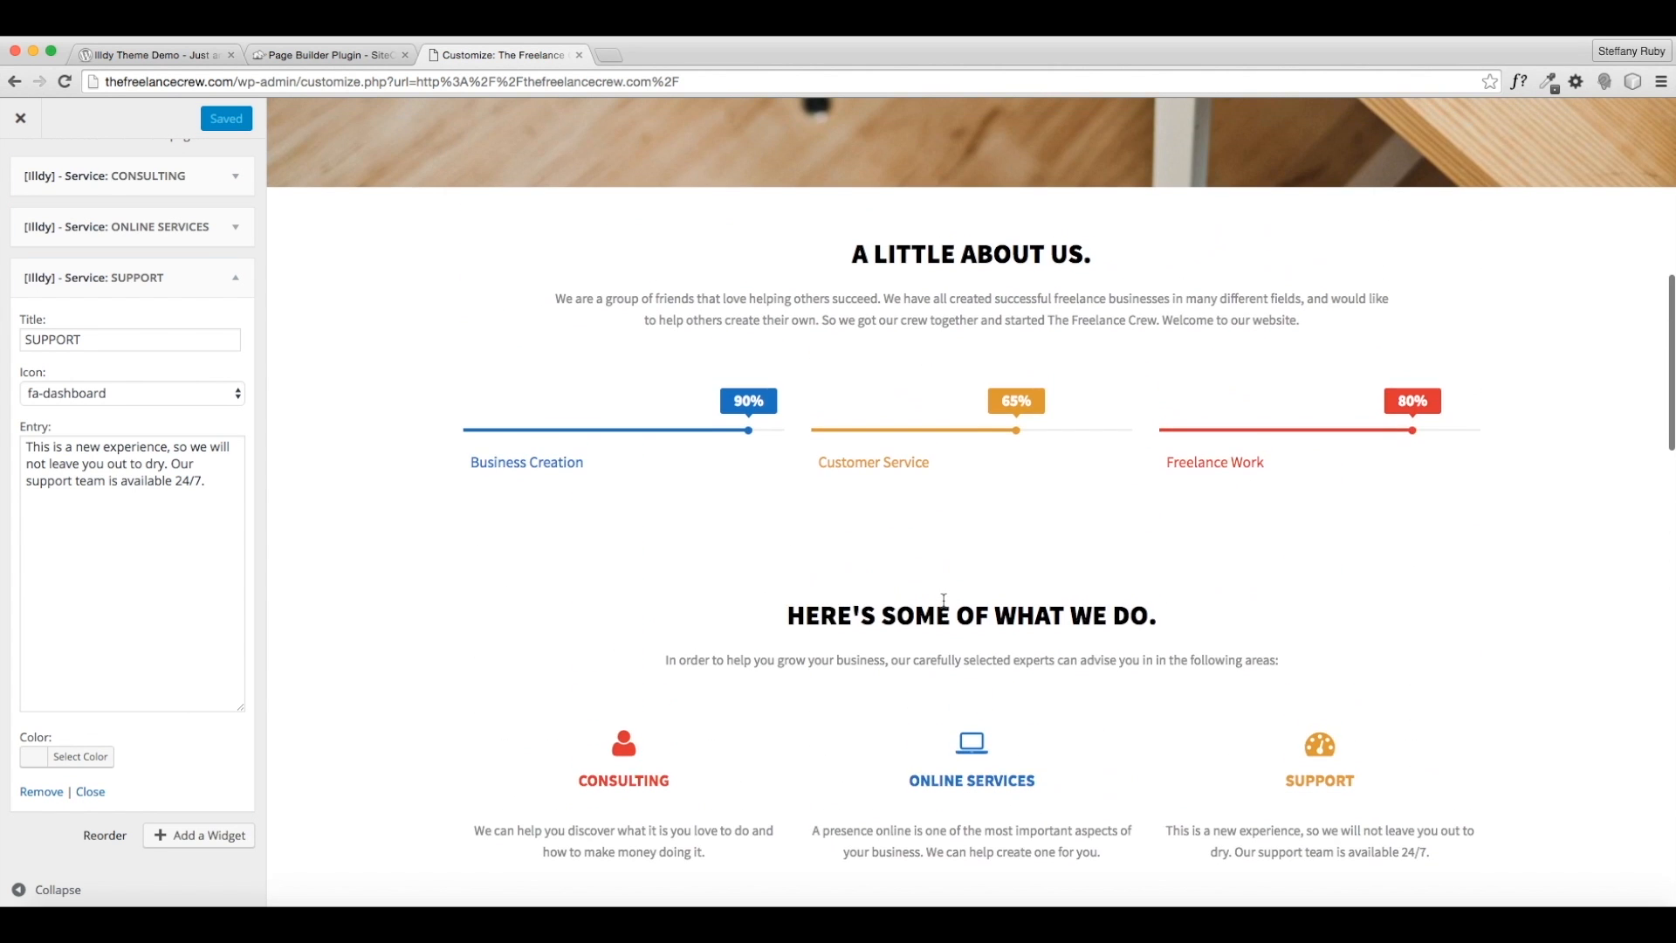
scroll(901, 614, "down", 3)
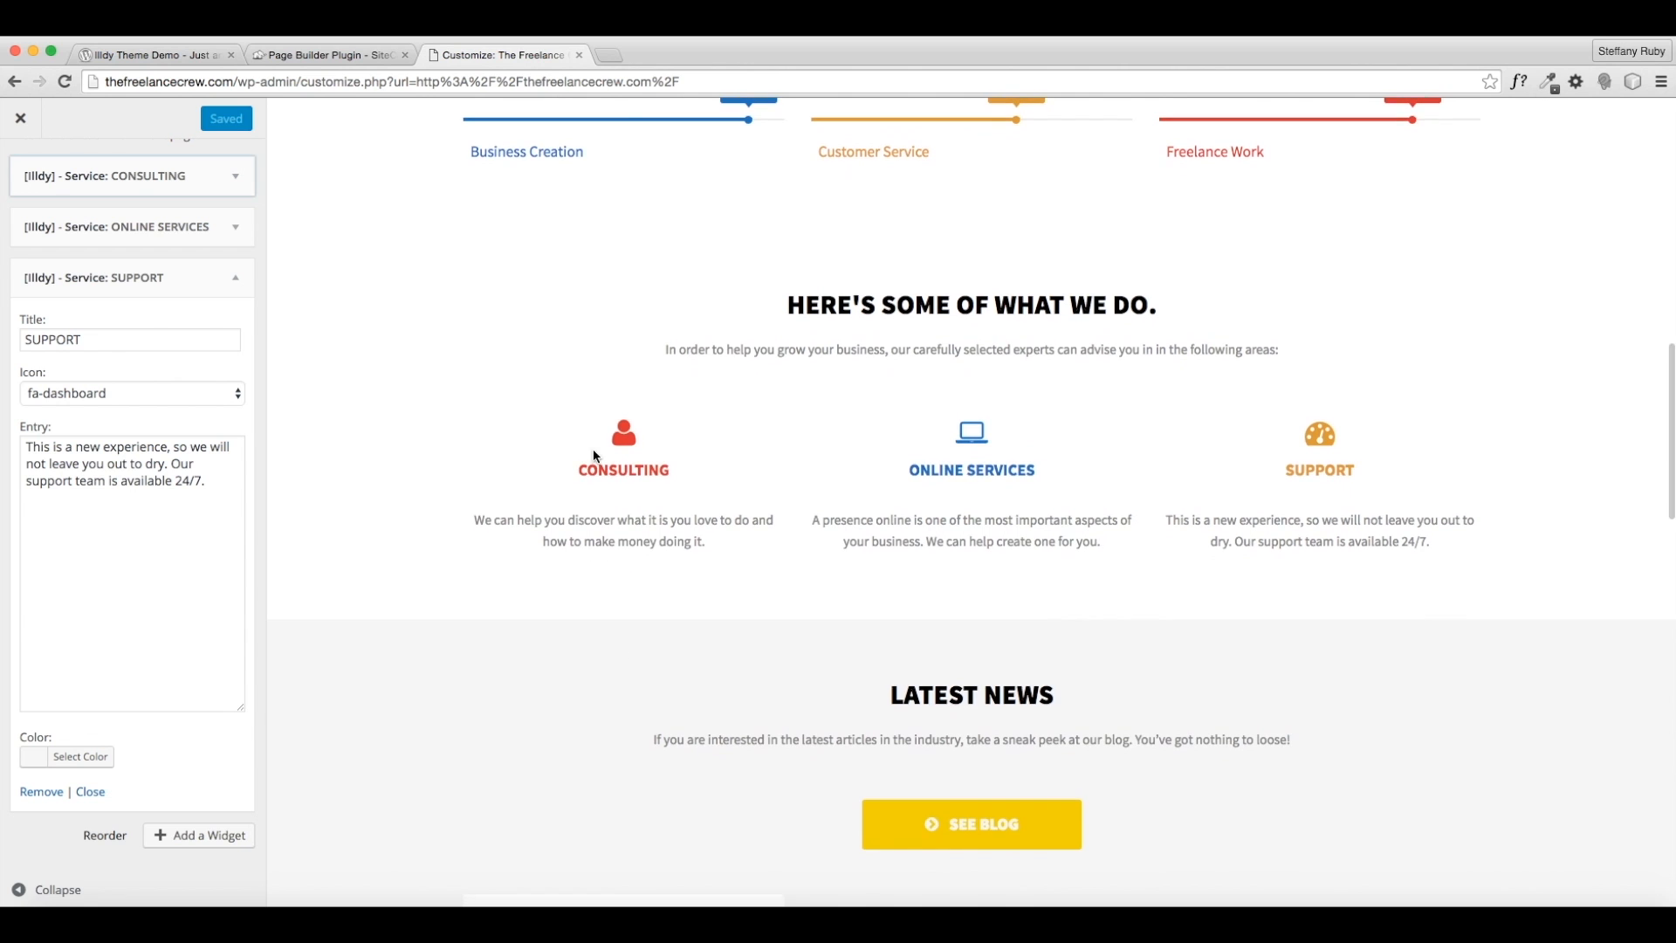
scroll(594, 449, "up", 3)
scroll(783, 494, "up", 2)
scroll(541, 436, "down", 4)
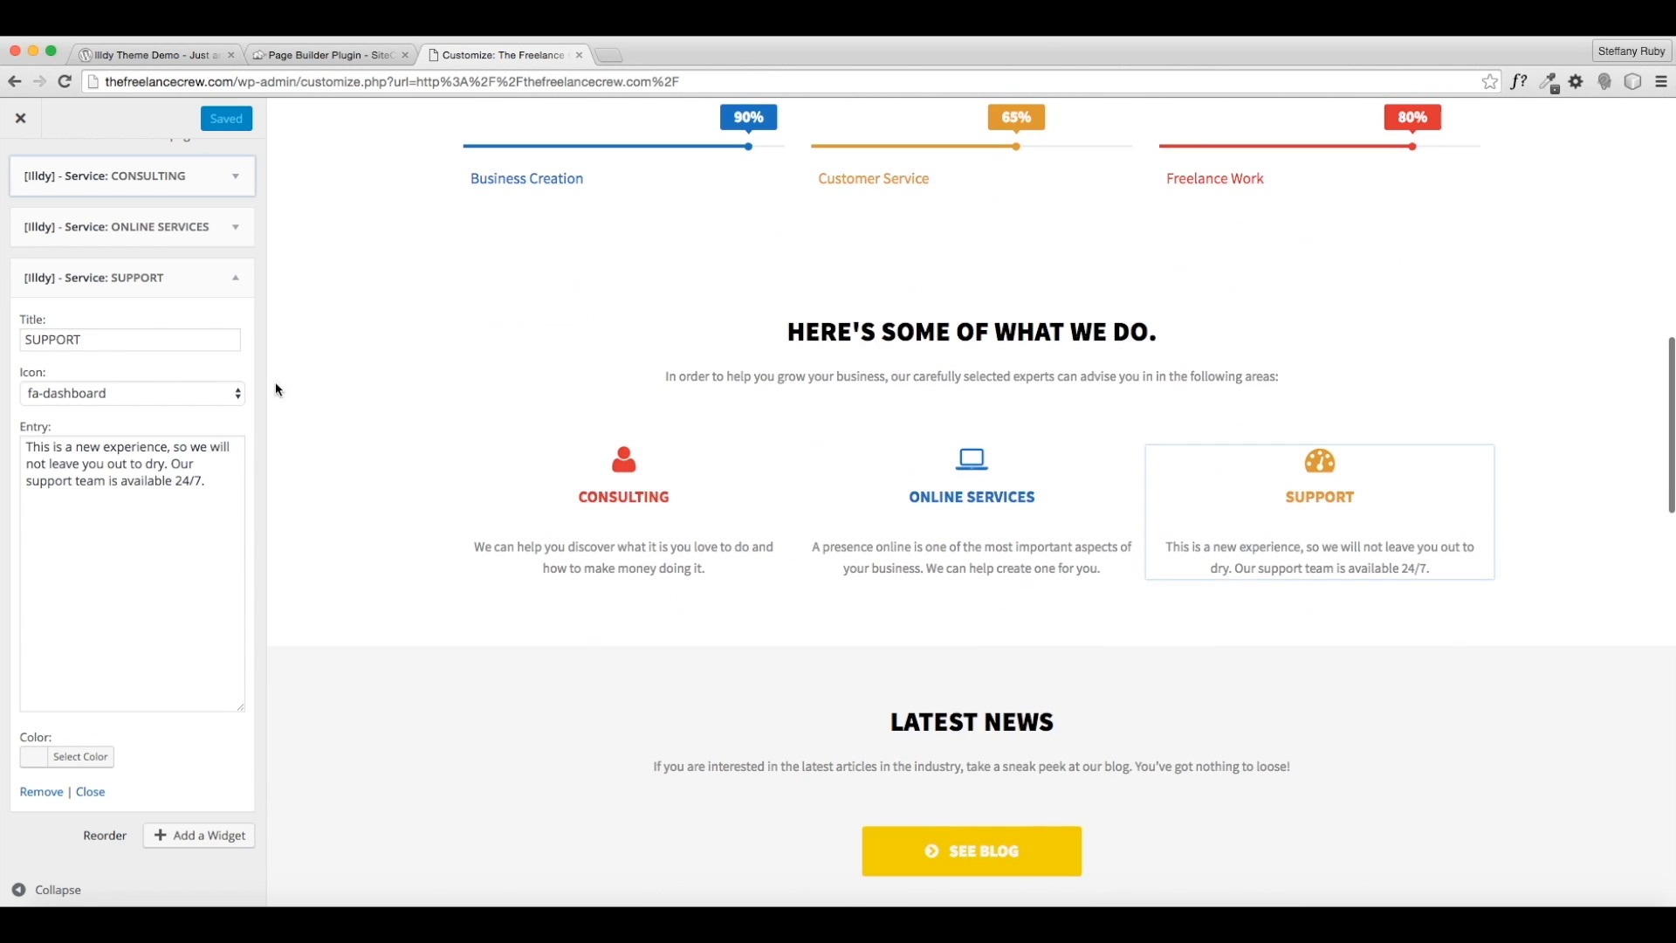
scroll(26, 184, "up", 3)
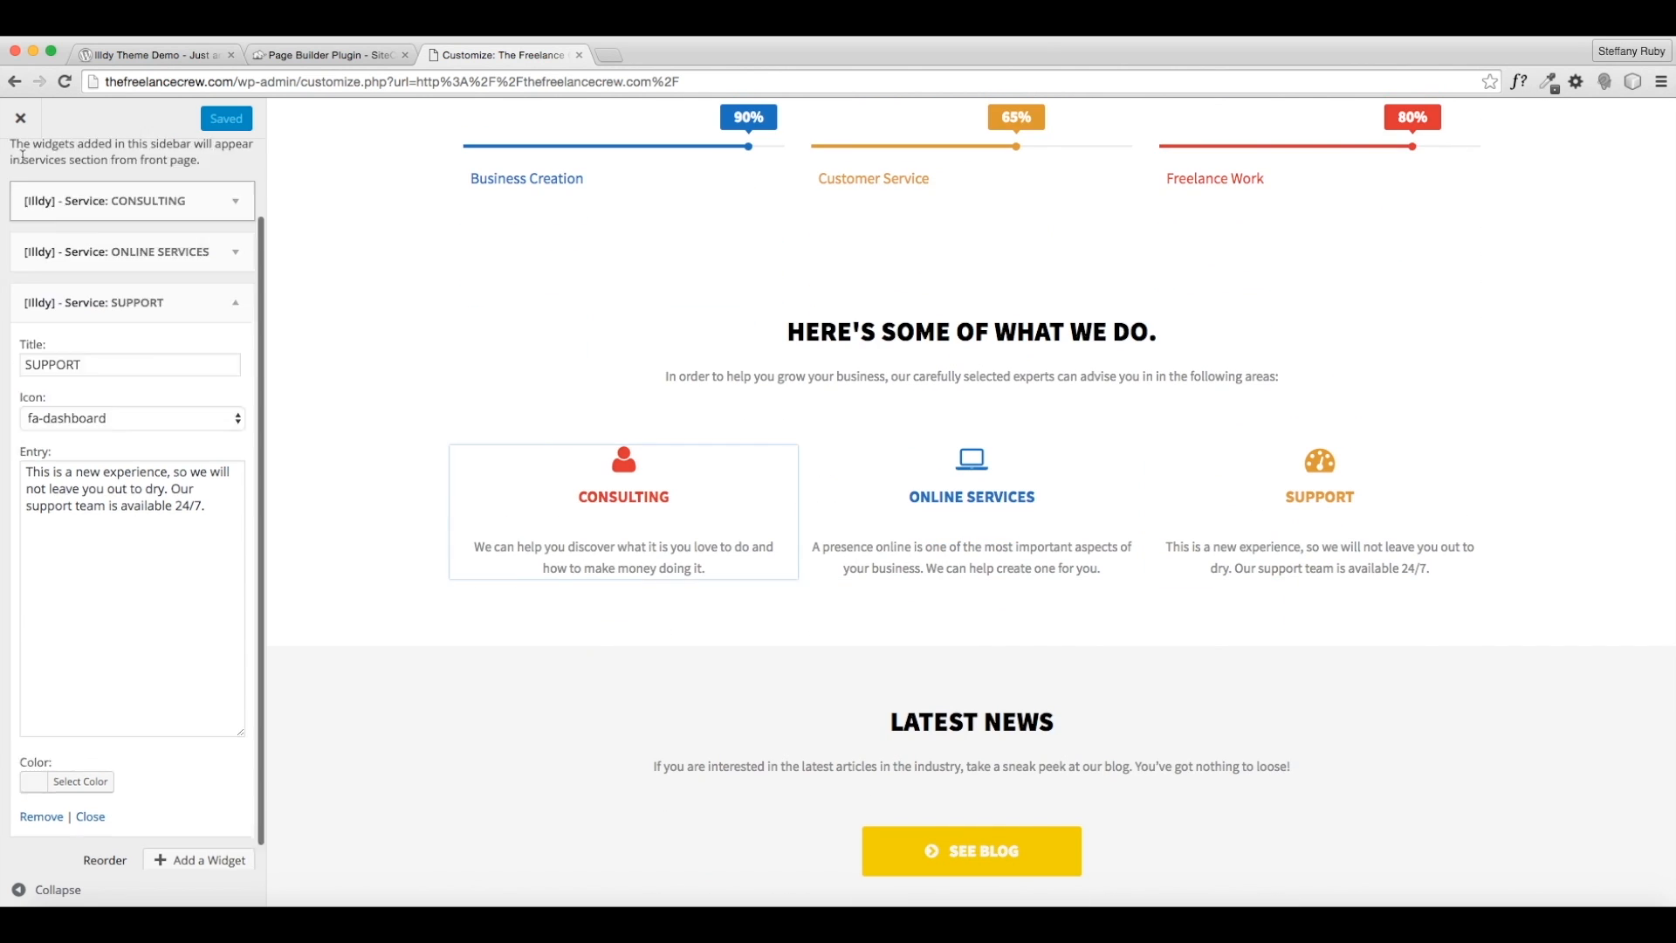
left_click(24, 194)
left_click(26, 234)
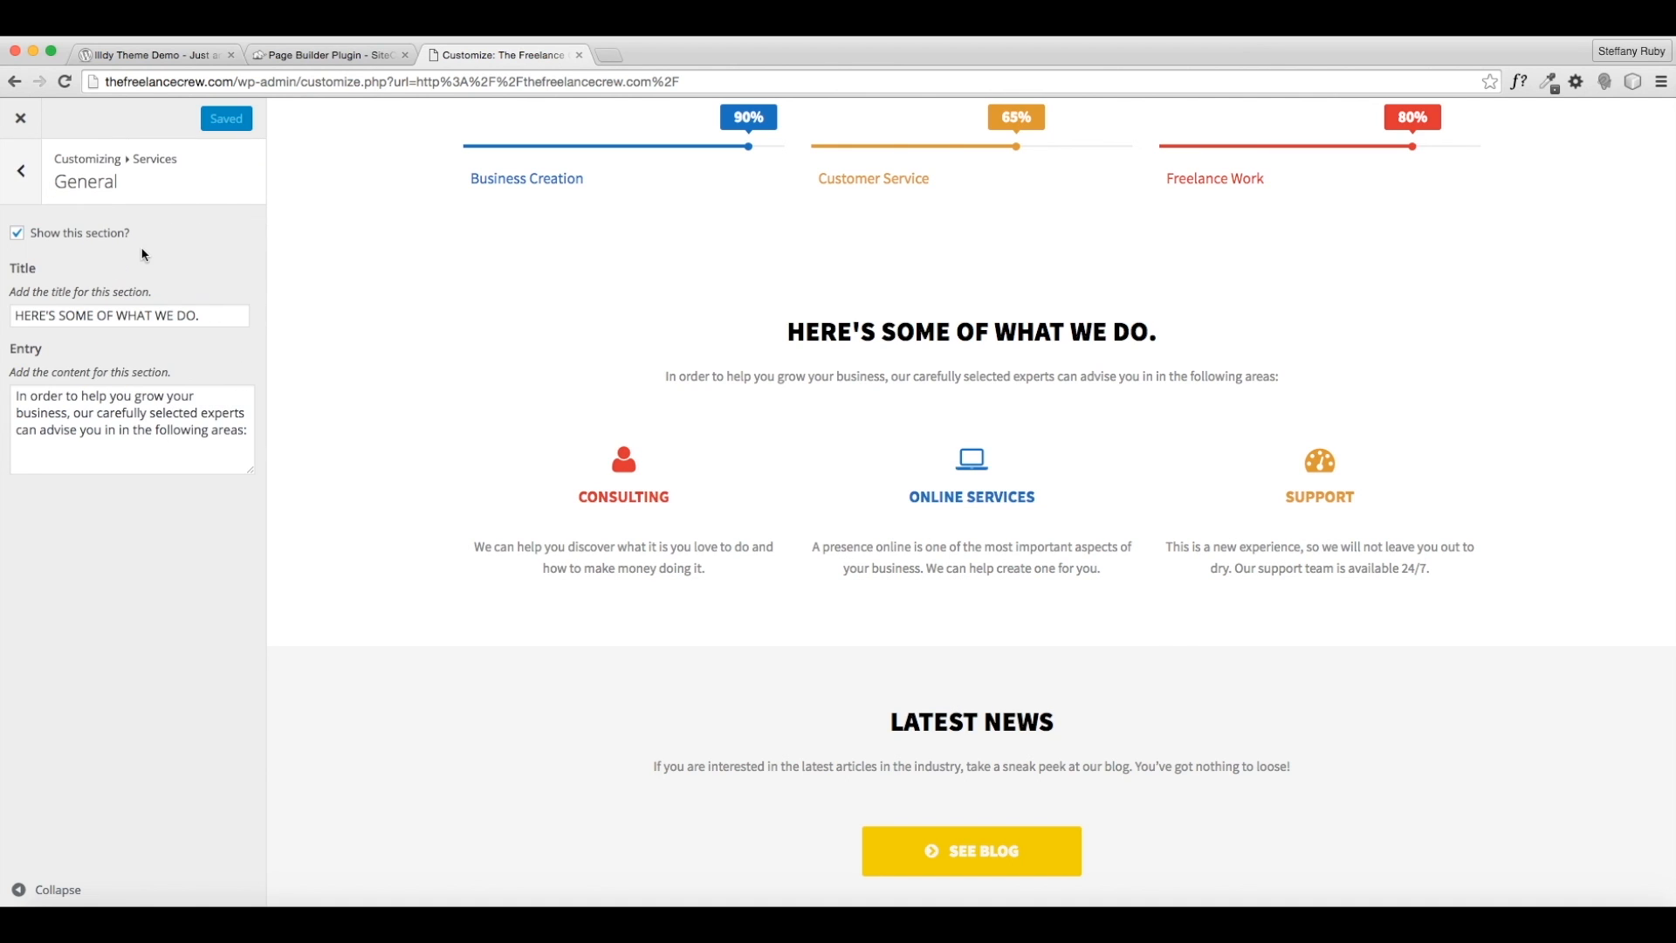
- Uncheck Show this section in Latest News to hide it from the front page
left_click(15, 179)
left_click(19, 183)
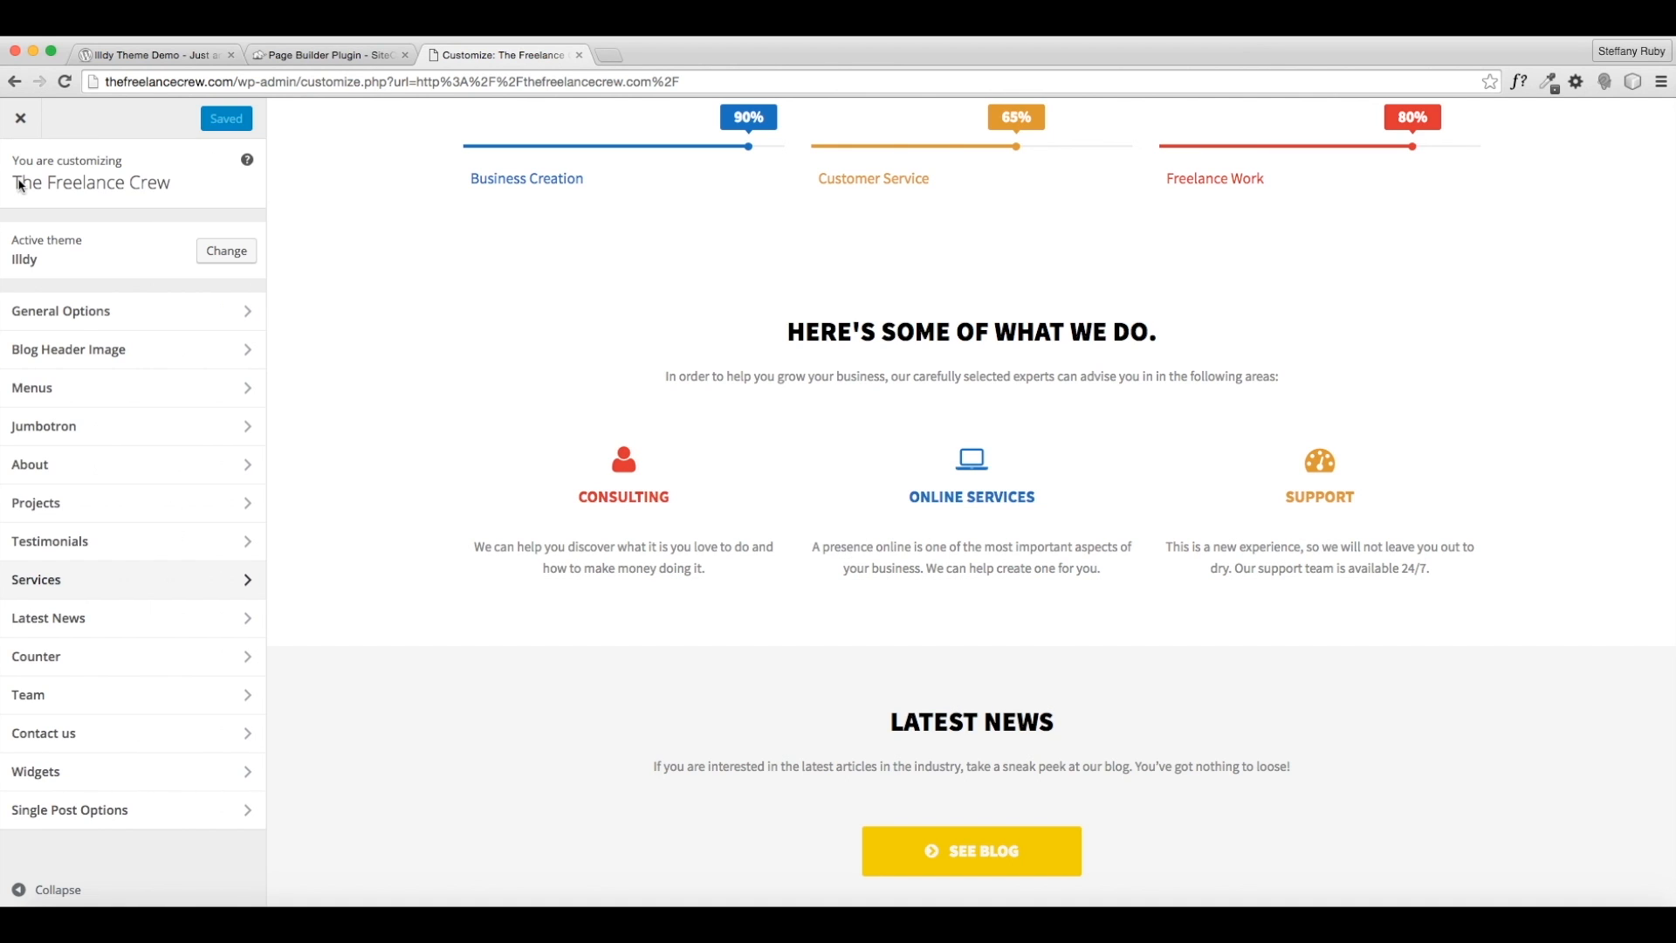
scroll(707, 662, "down", 6)
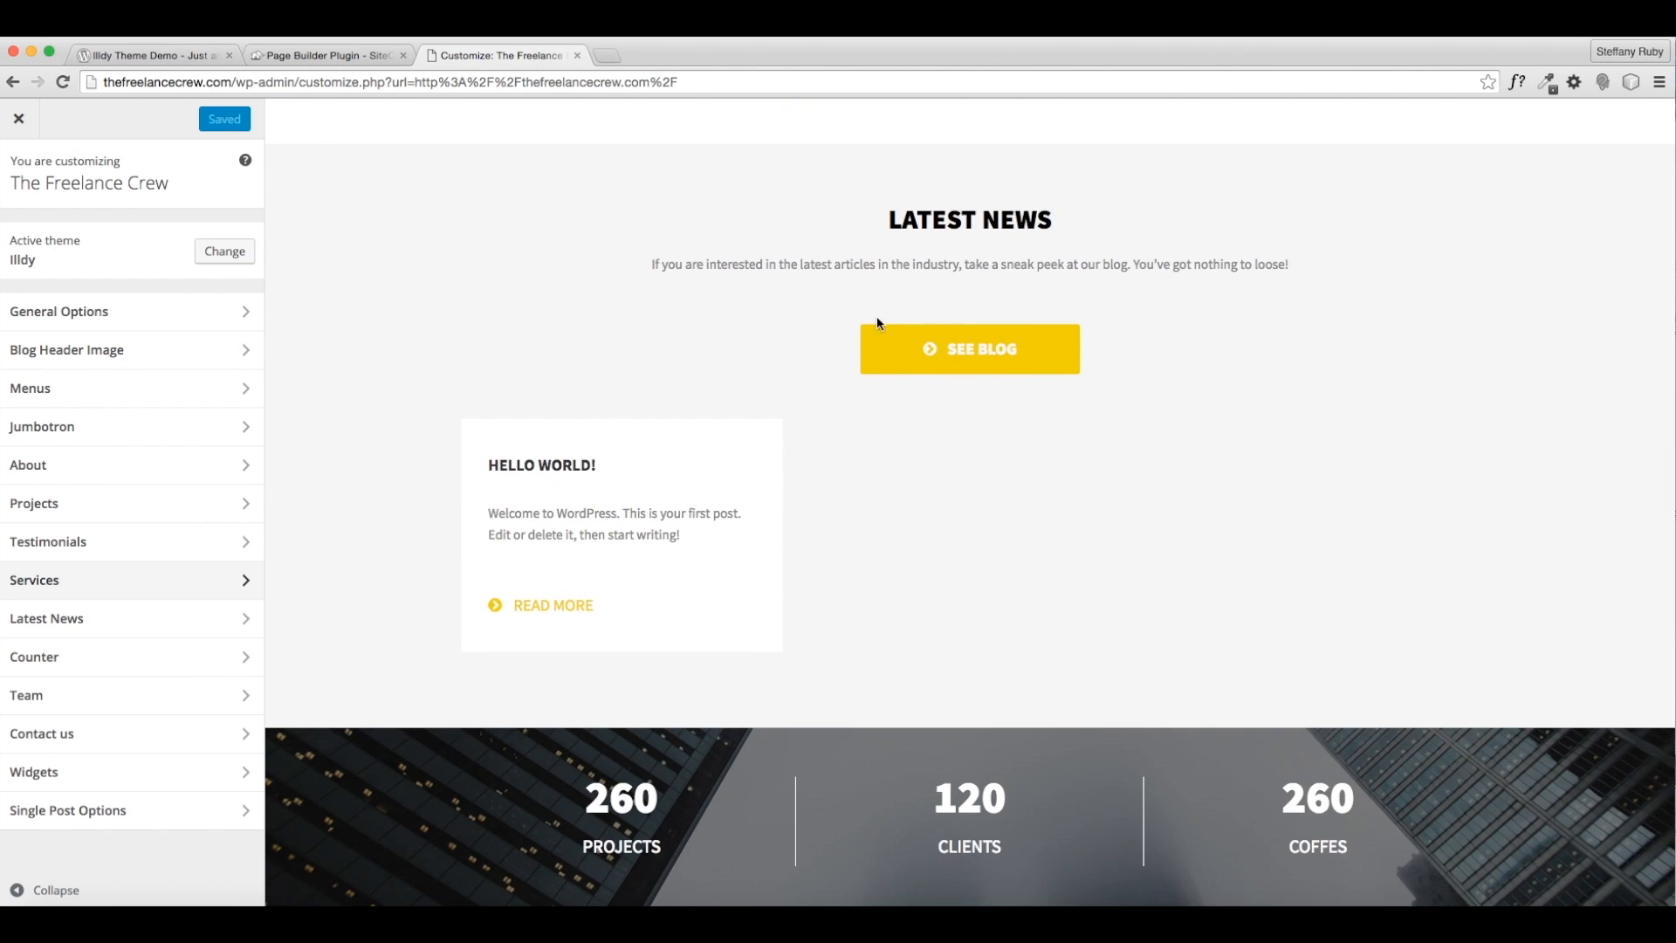
left_click(161, 636)
scroll(486, 443, "down", 1)
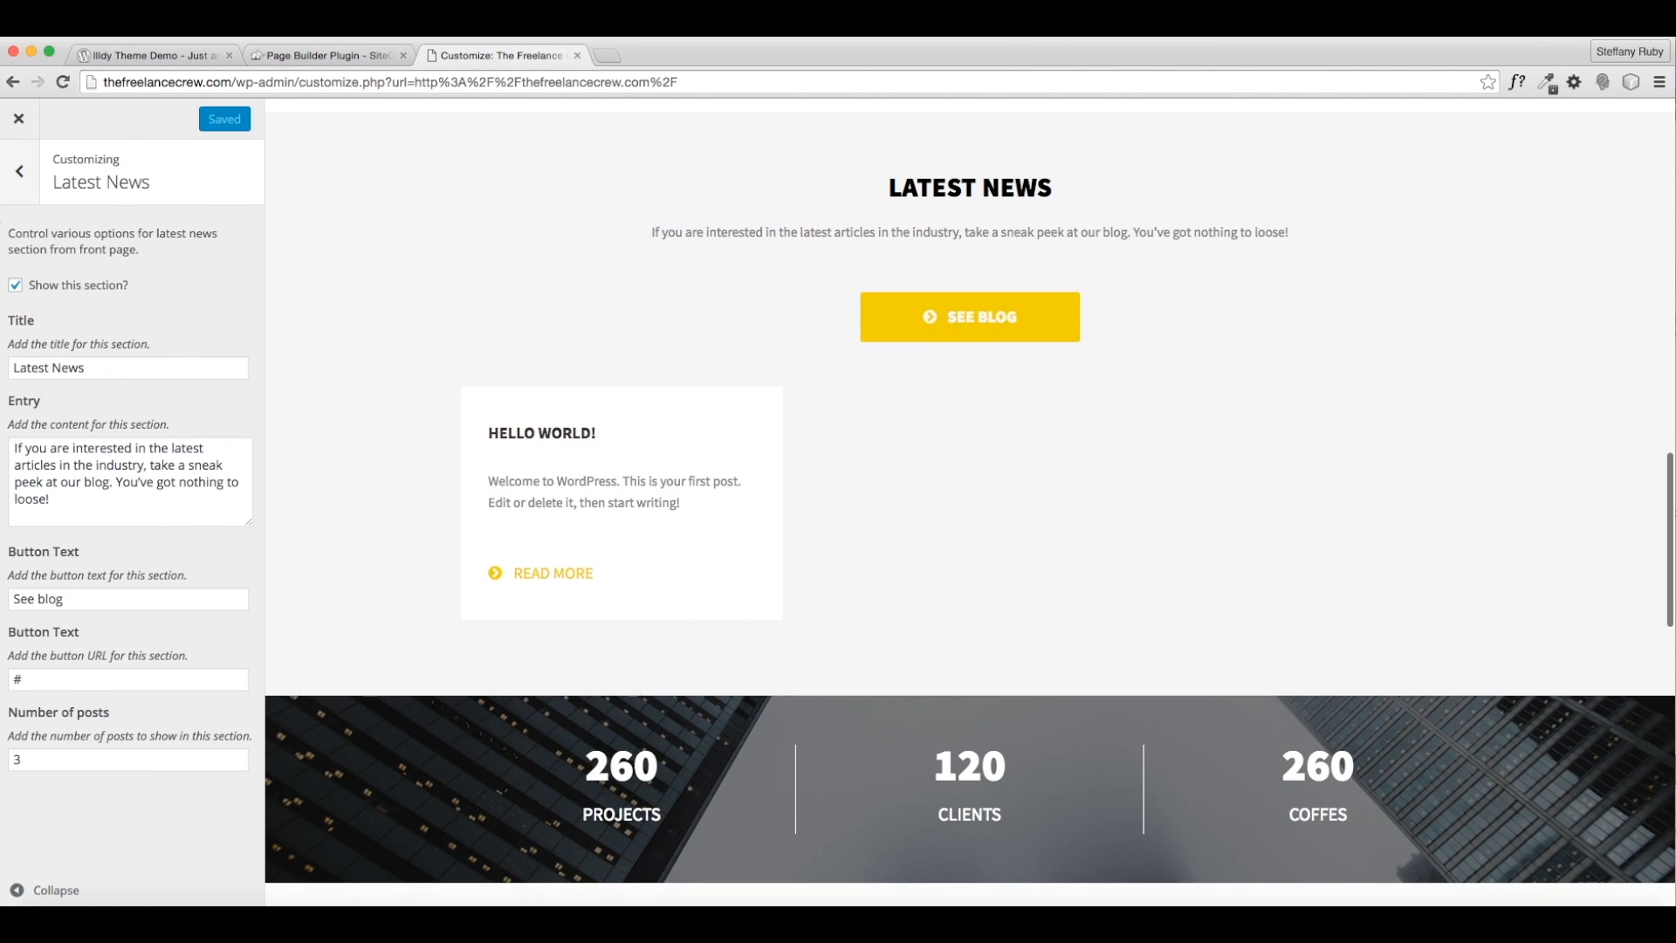
left_click(65, 288)
left_click(21, 179)
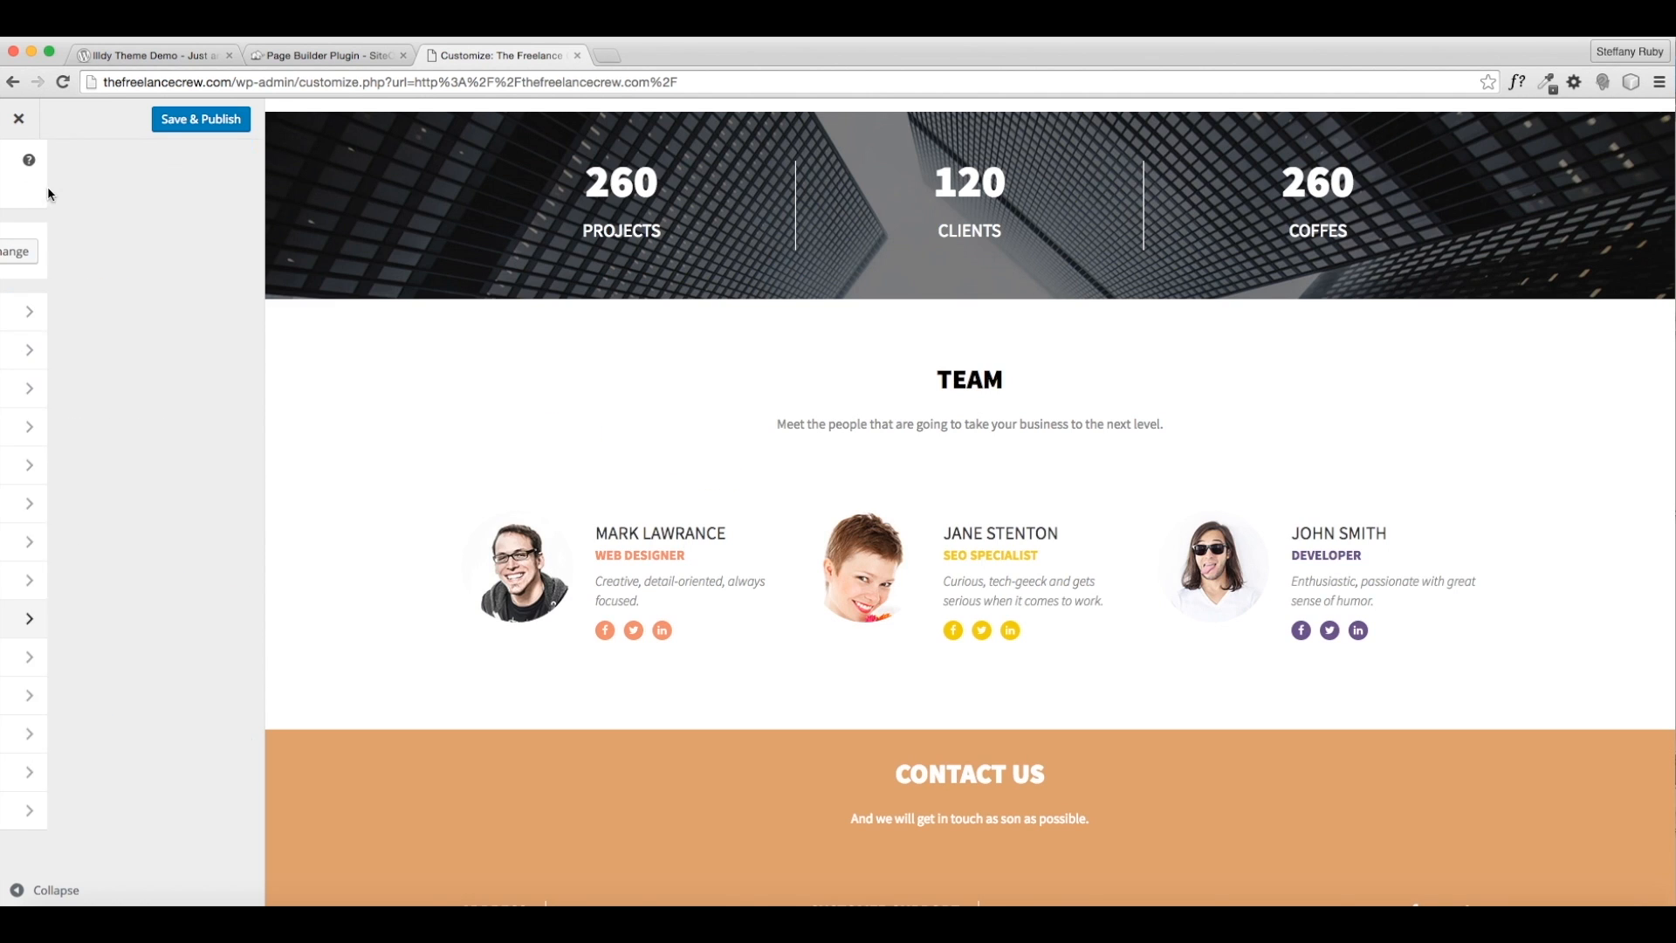
scroll(728, 385, "up", 3)
scroll(725, 384, "up", 5)
scroll(725, 384, "down", 5)
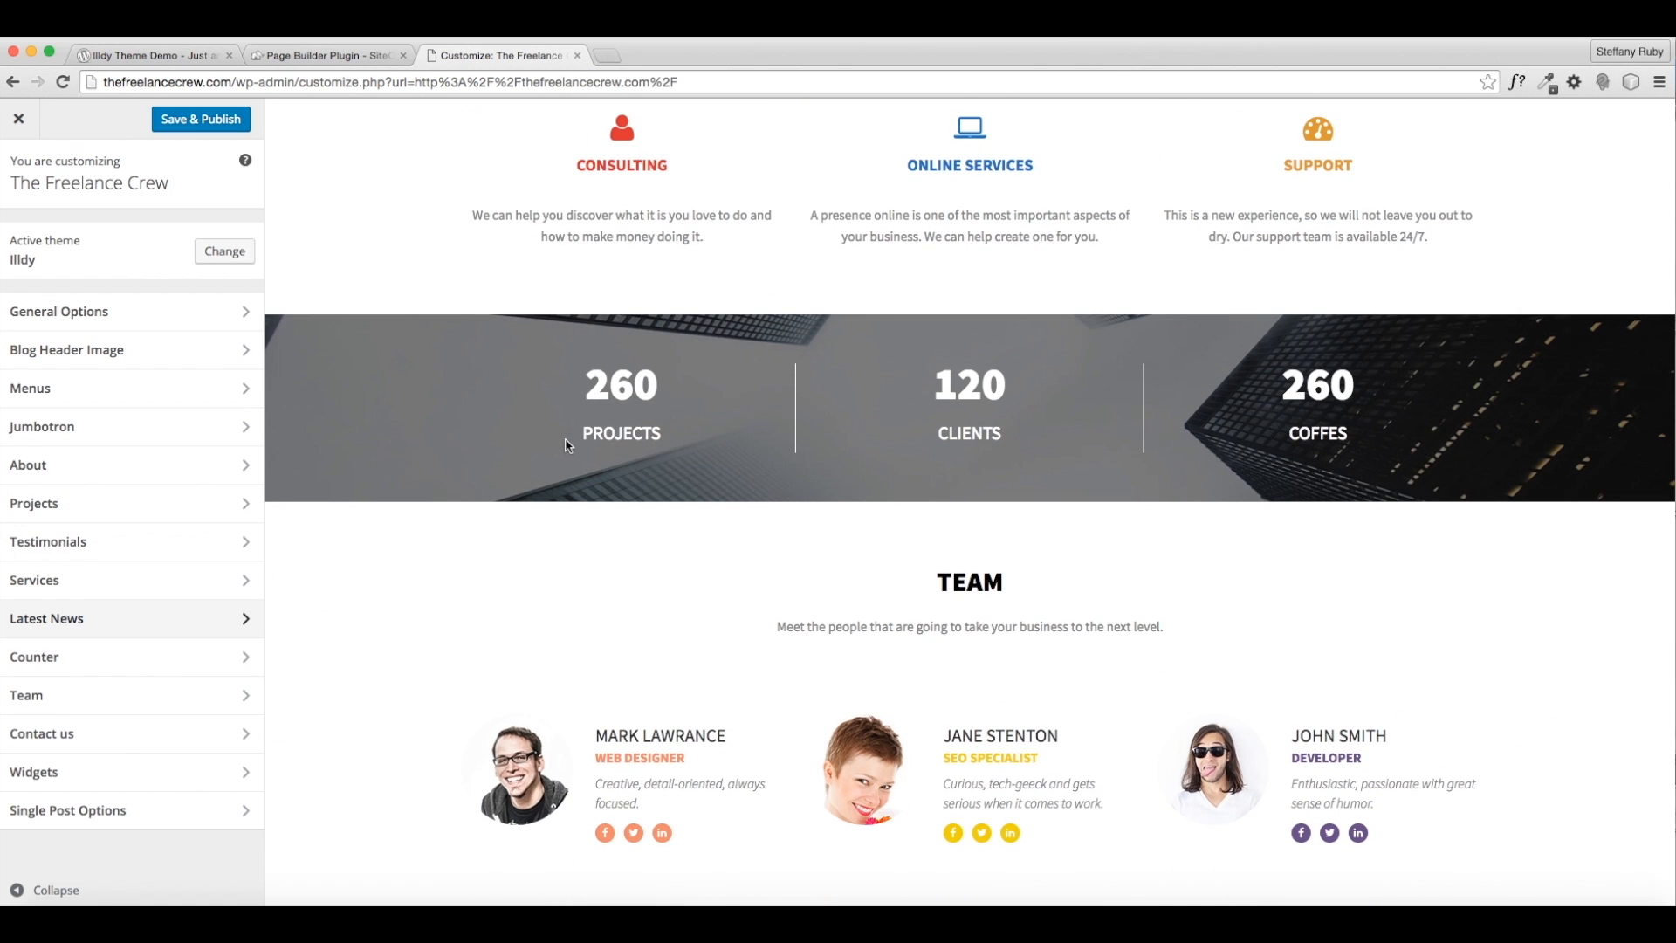
- Try two media-library images as the Counter section background
left_click(253, 655)
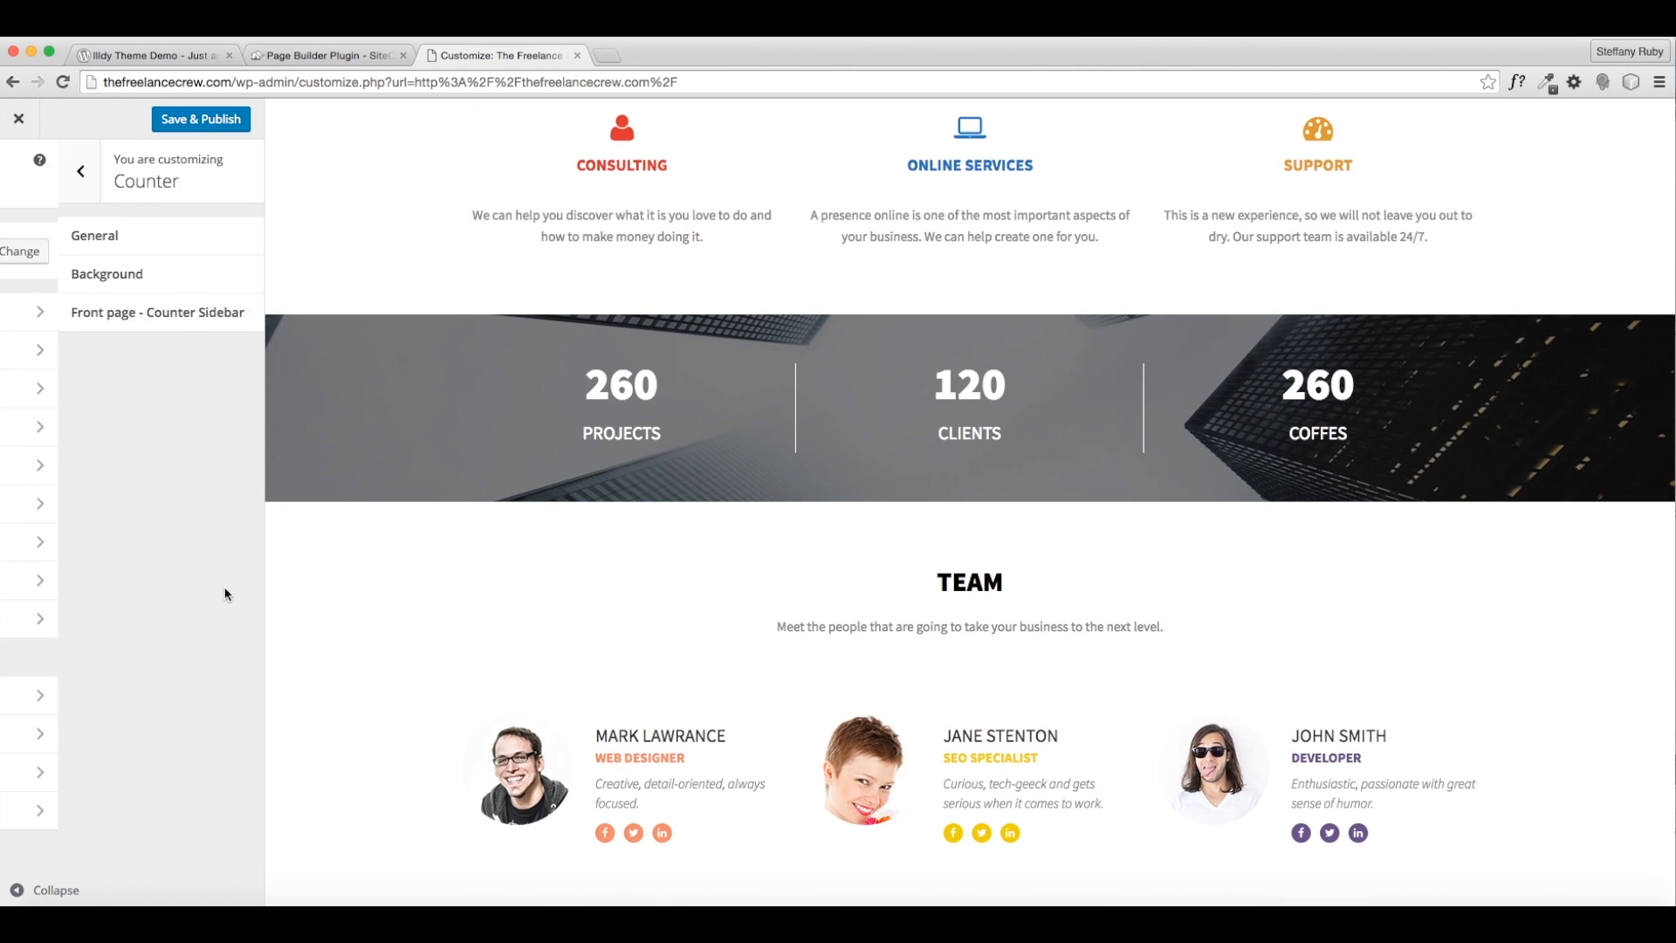
left_click(205, 246)
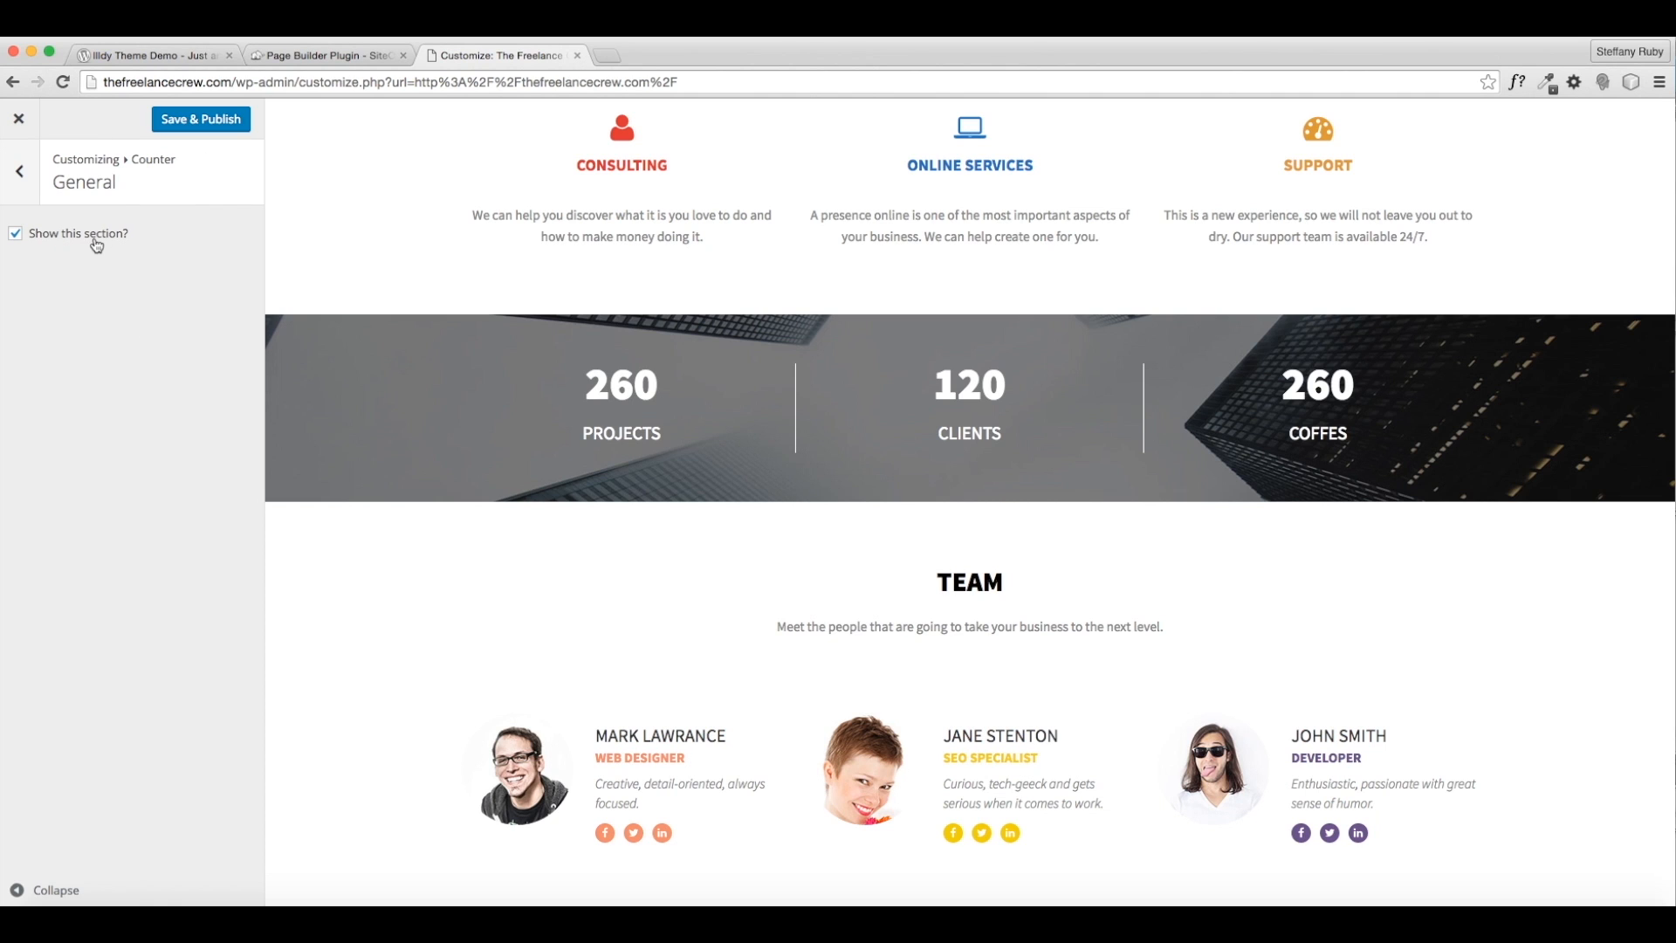
left_click(39, 183)
left_click(196, 273)
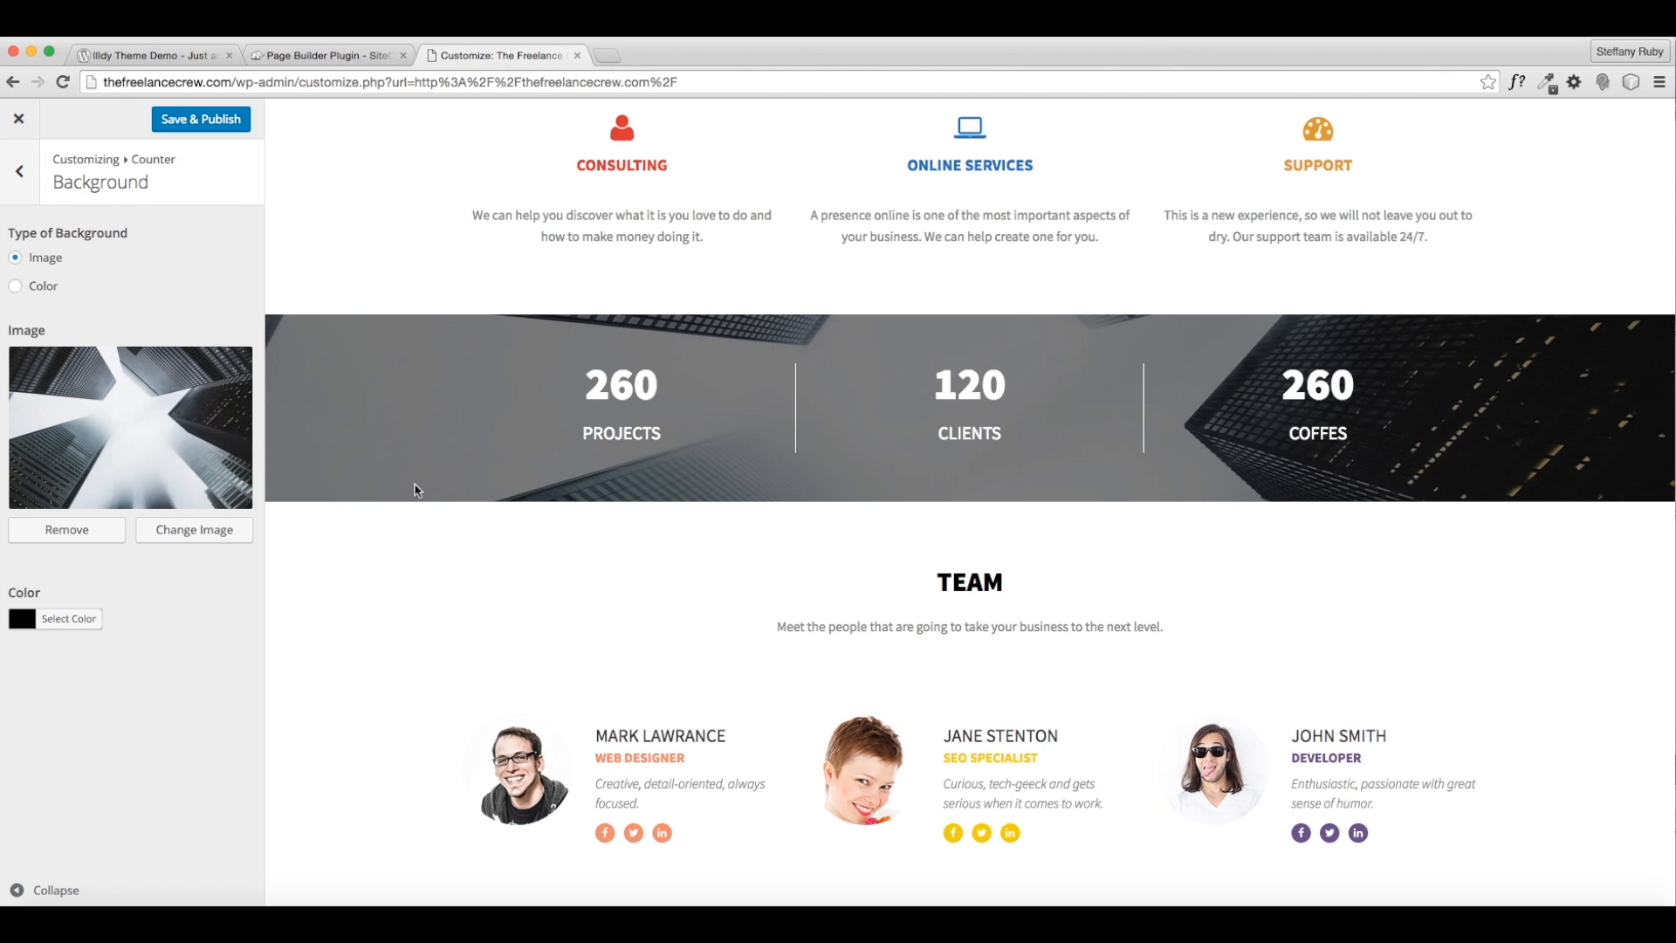
left_click(192, 530)
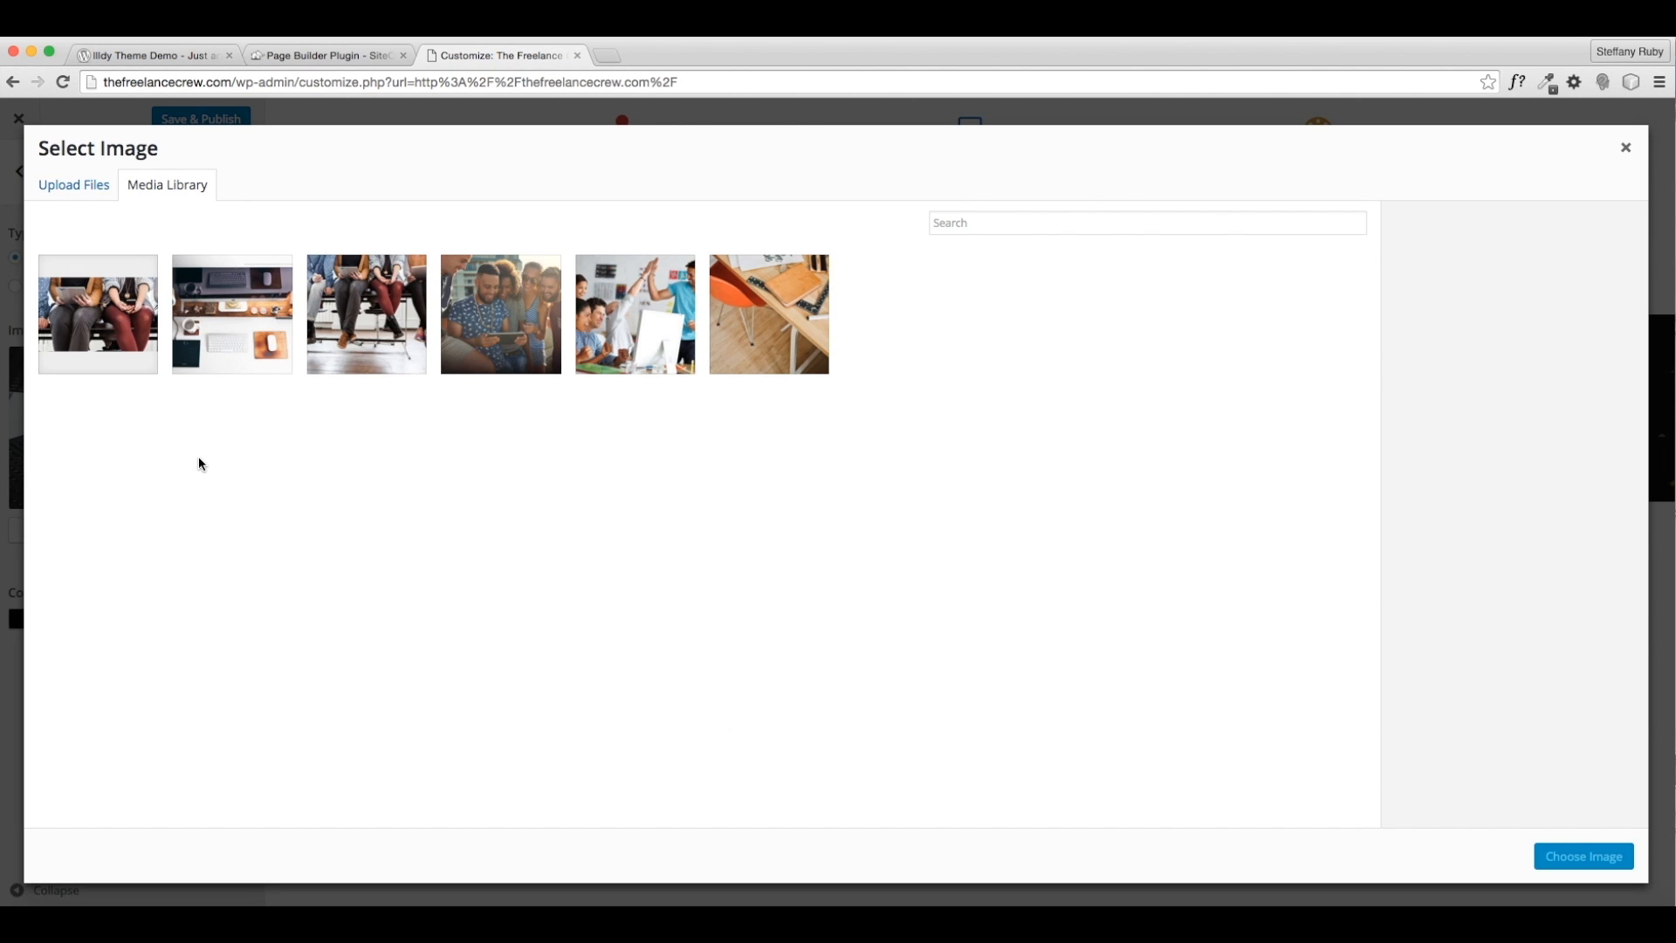
left_click(114, 312)
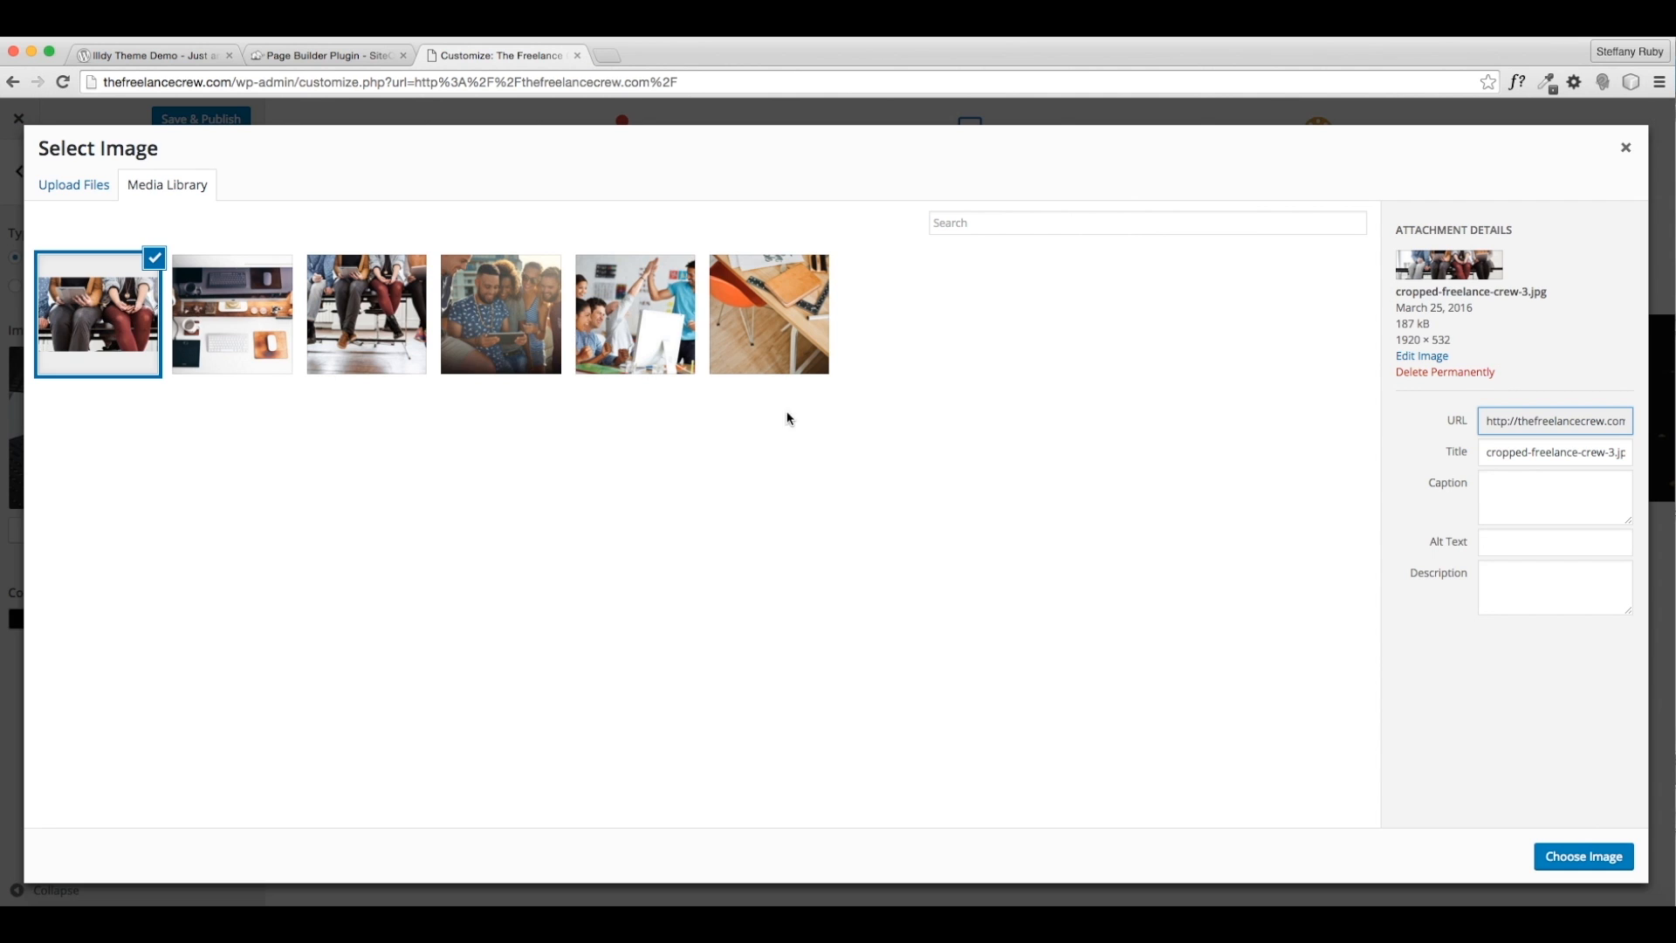
left_click(1583, 856)
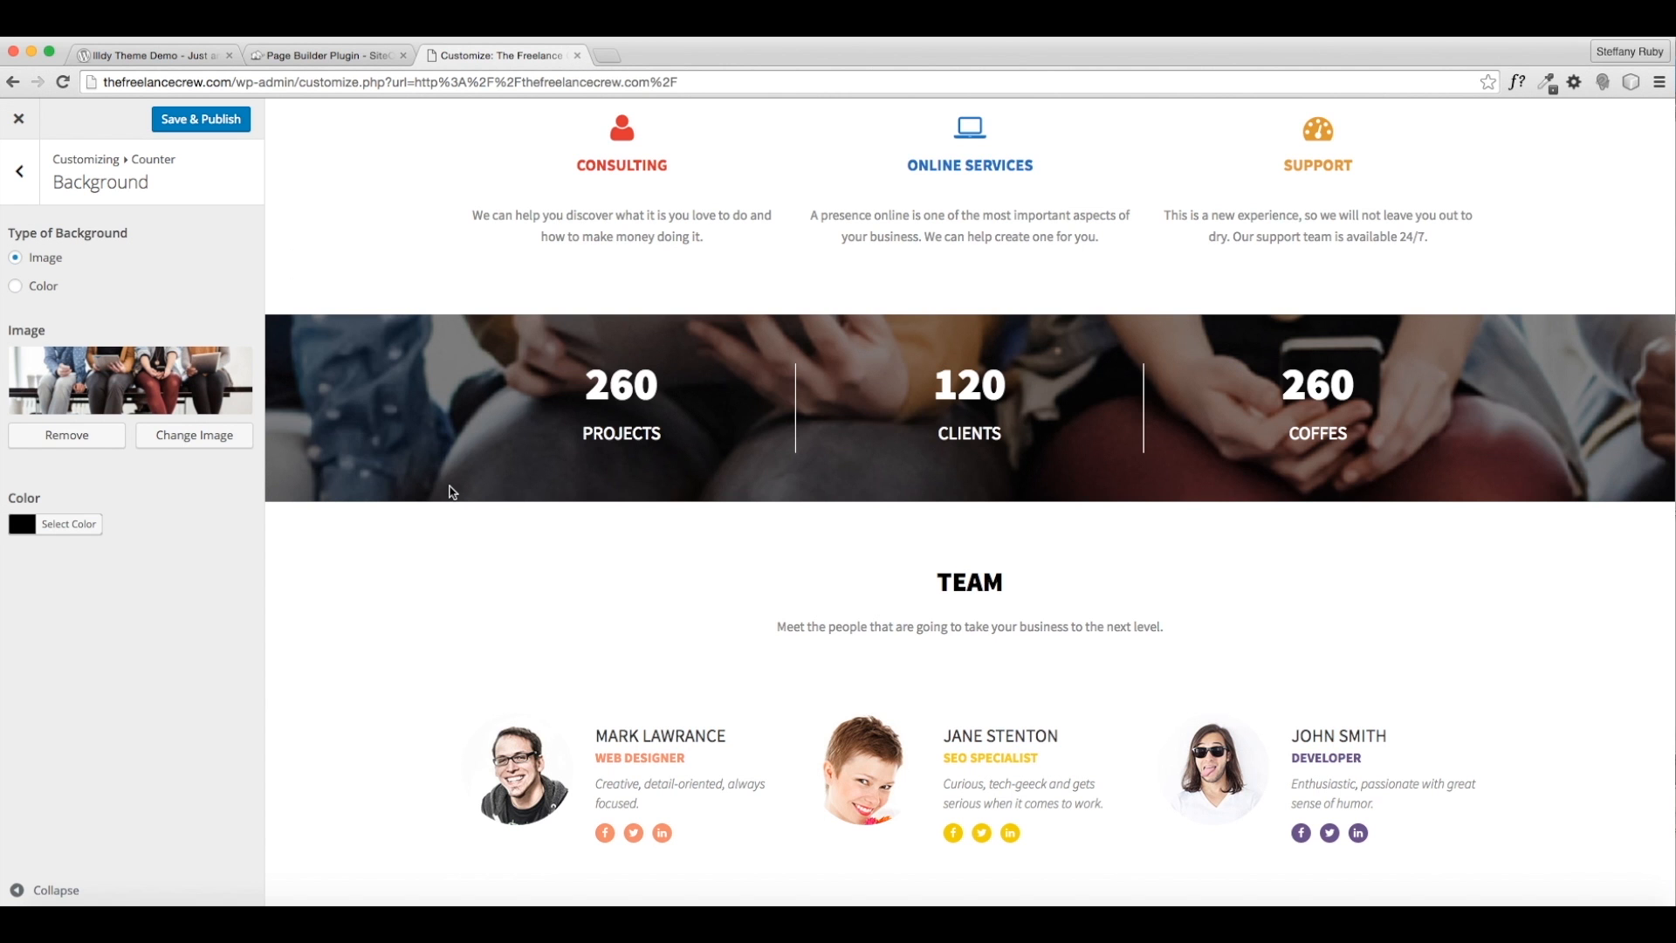
left_click(87, 435)
left_click(192, 405)
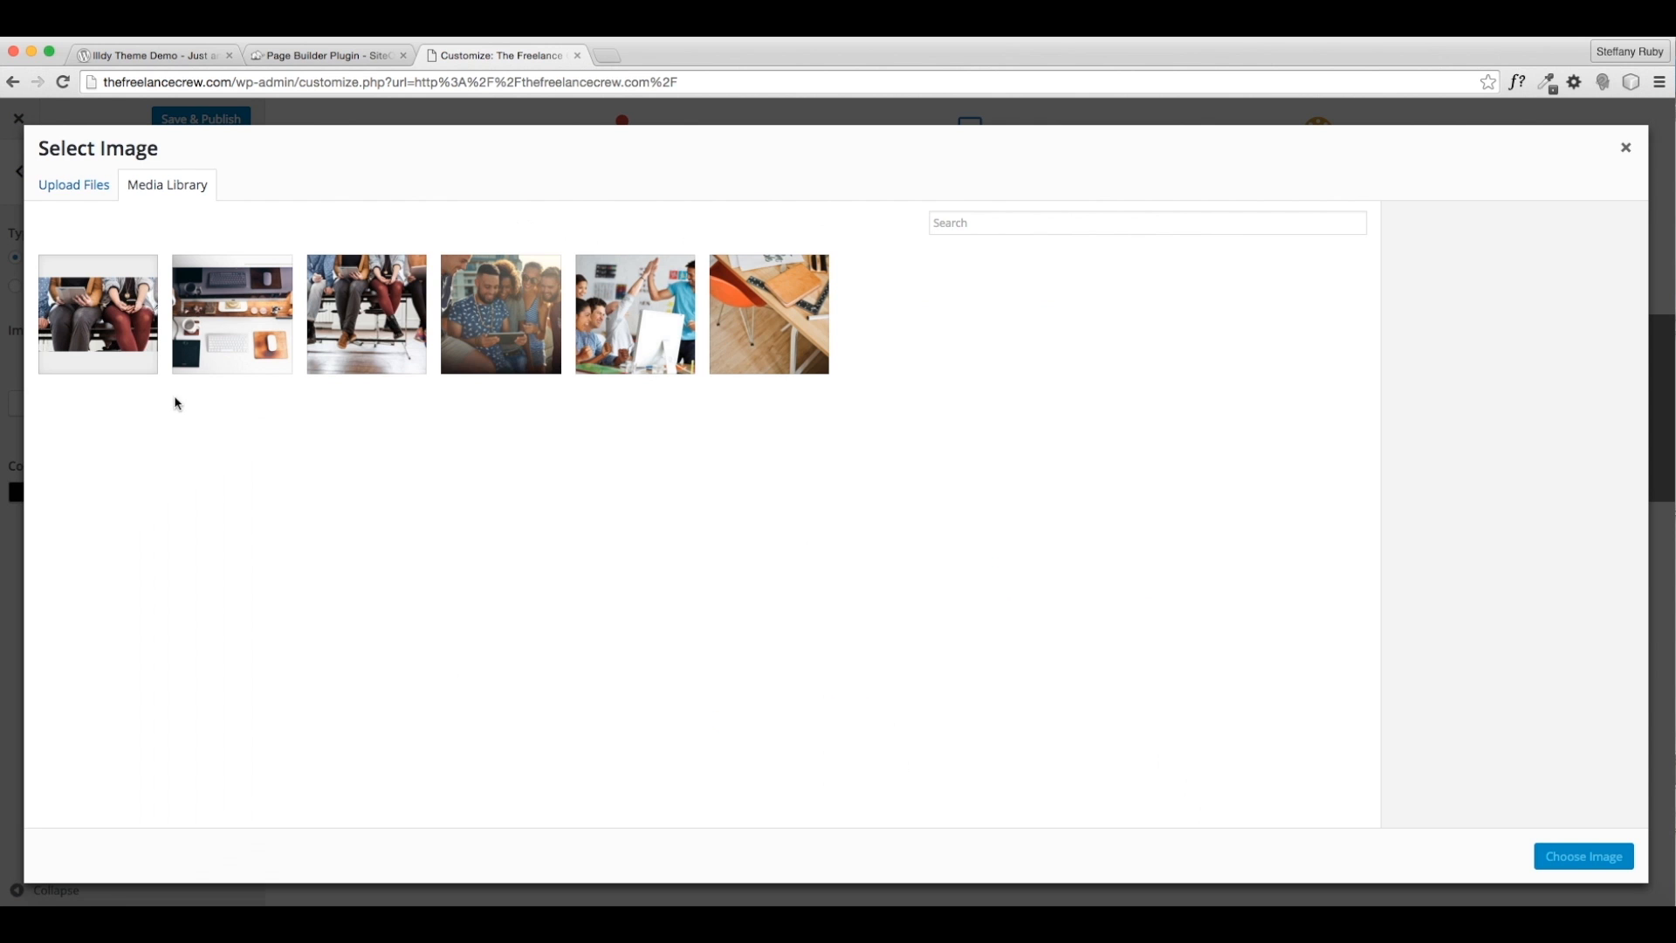
left_click(377, 322)
left_click(1604, 858)
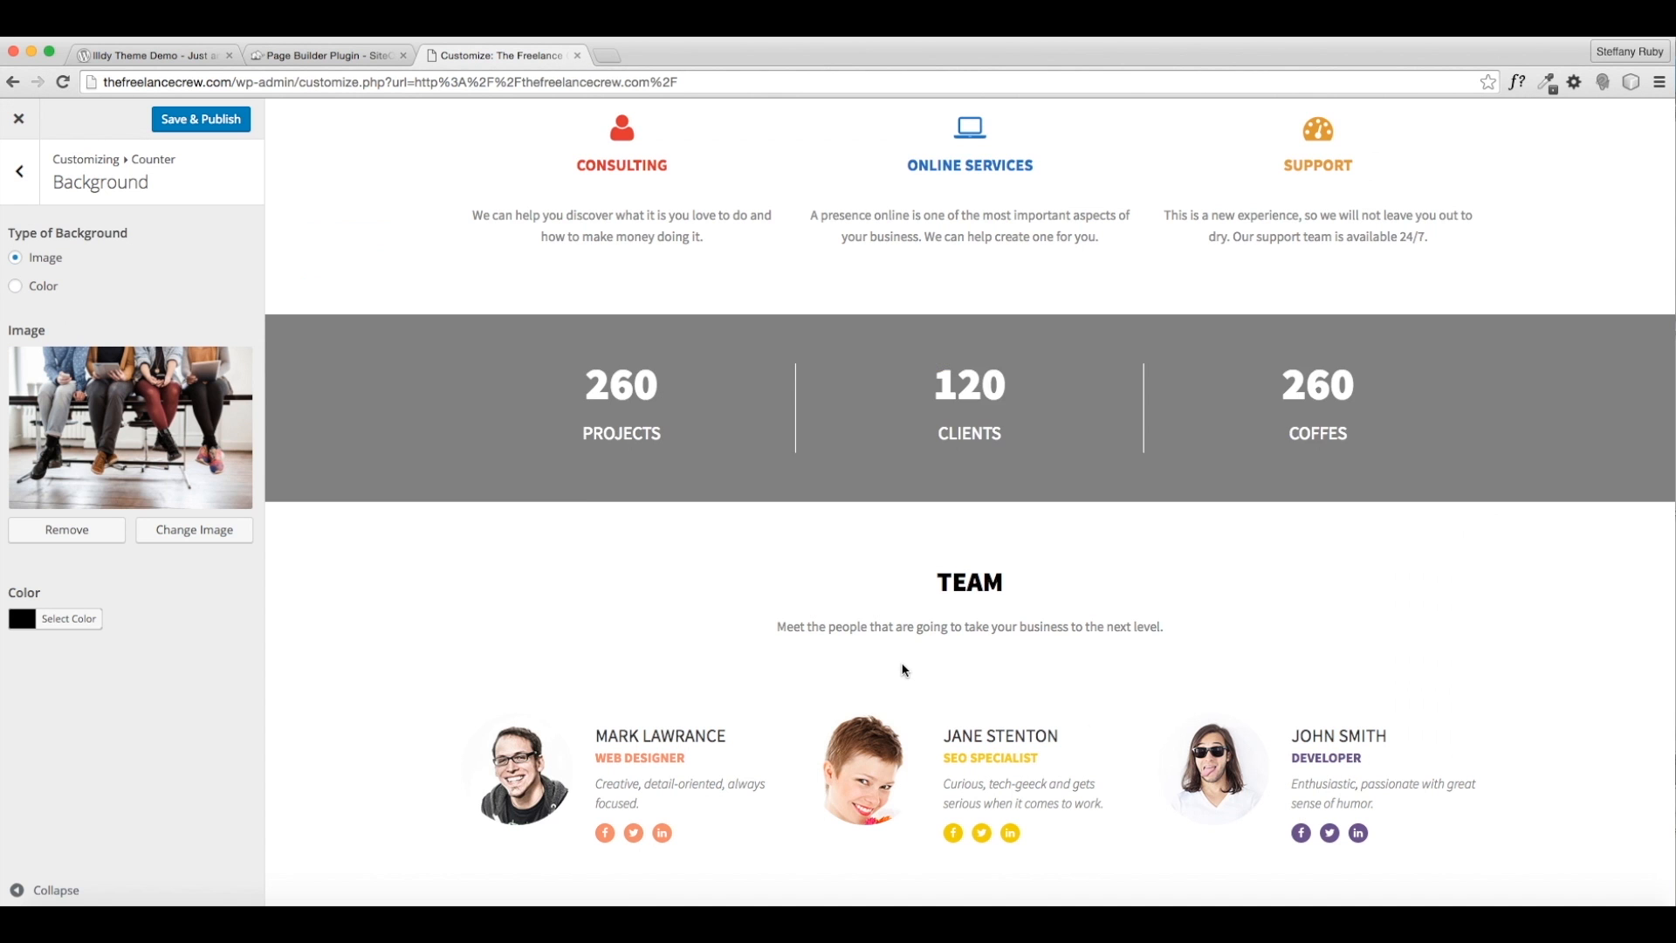
- Replace the Counter background with webcomp.jpg
left_click(120, 533)
left_click(181, 411)
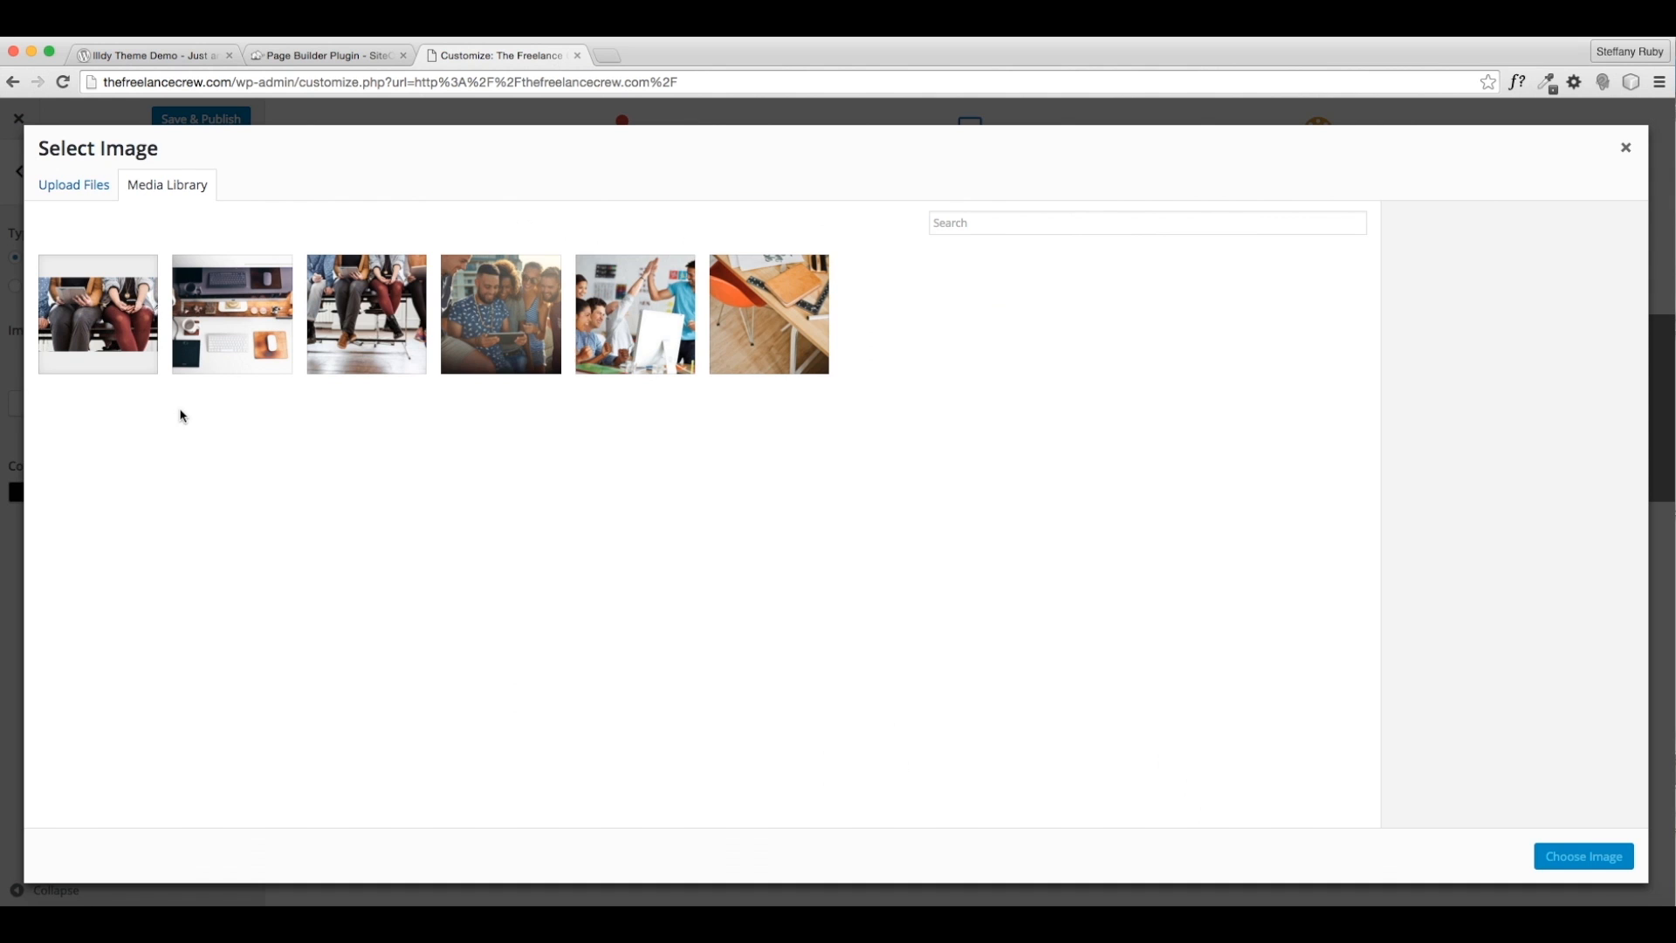
left_click(225, 351)
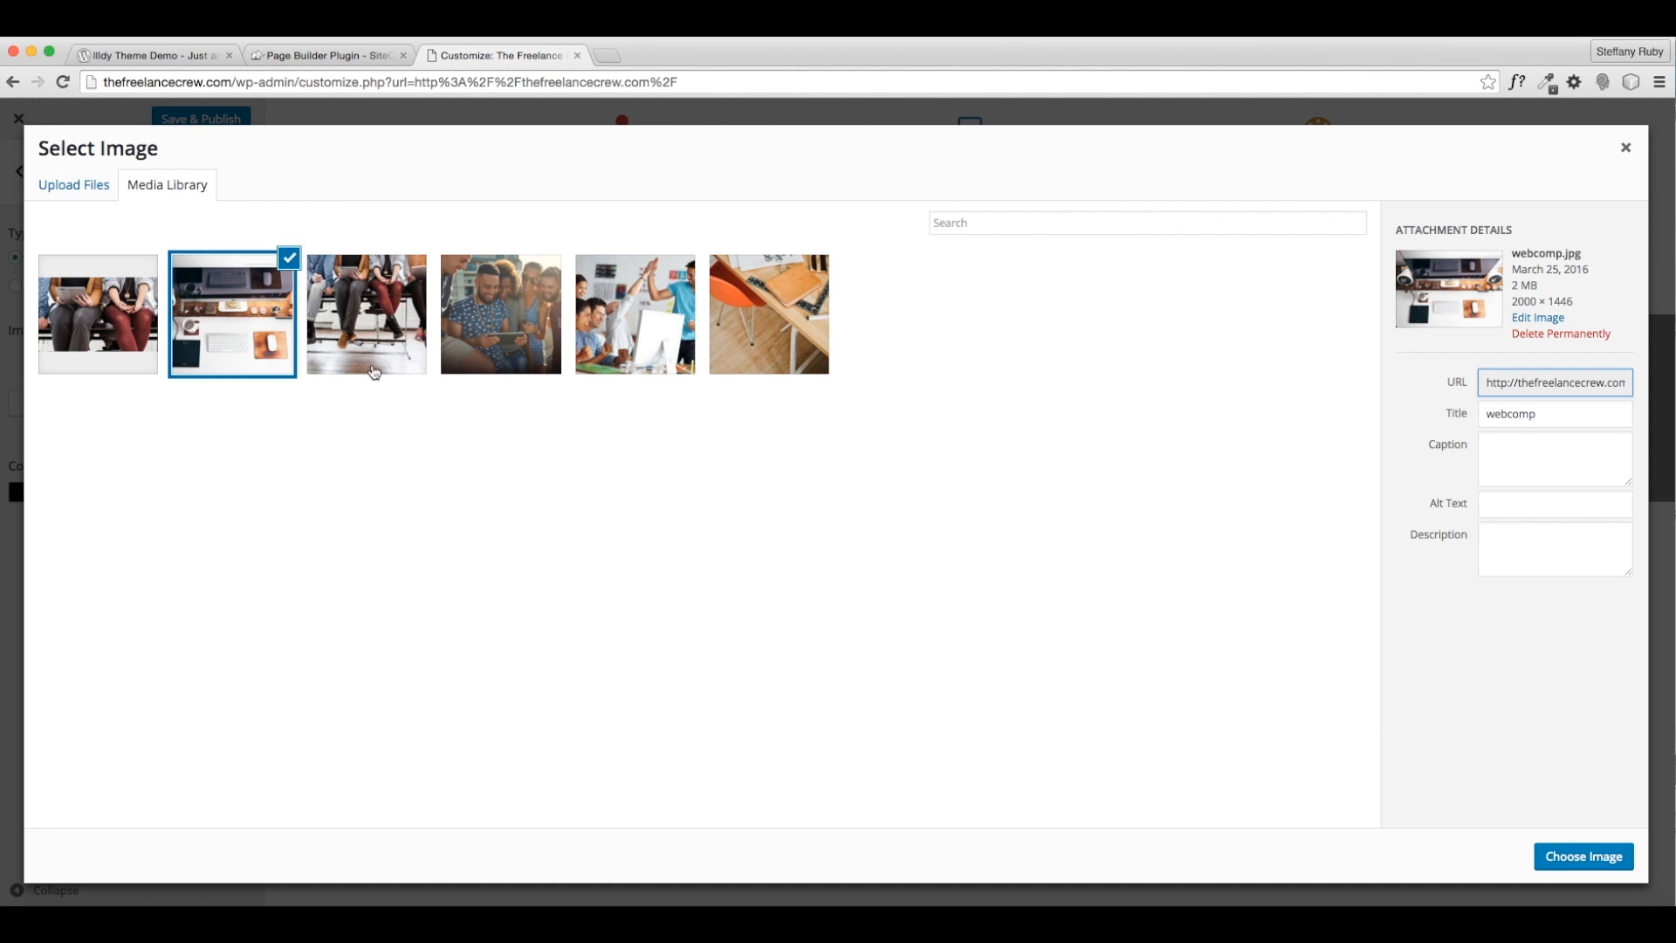
left_click(1576, 856)
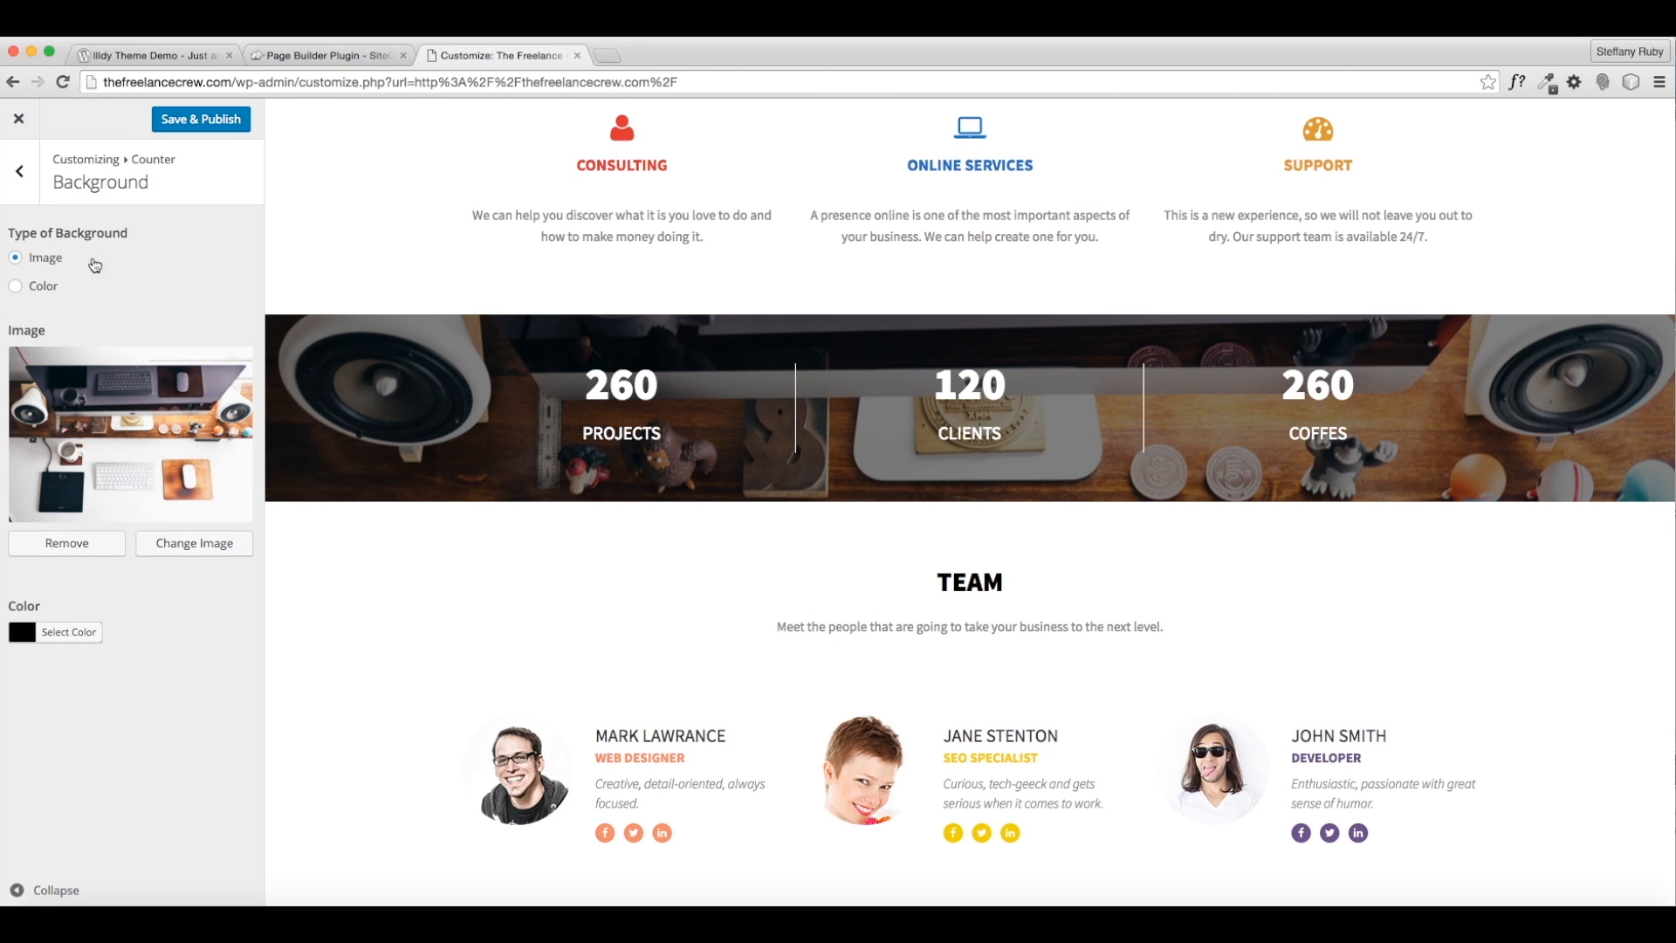
left_click(19, 171)
- Add an [Illdy] - Counter widget to the Counter Sidebar, then remove it
left_click(123, 319)
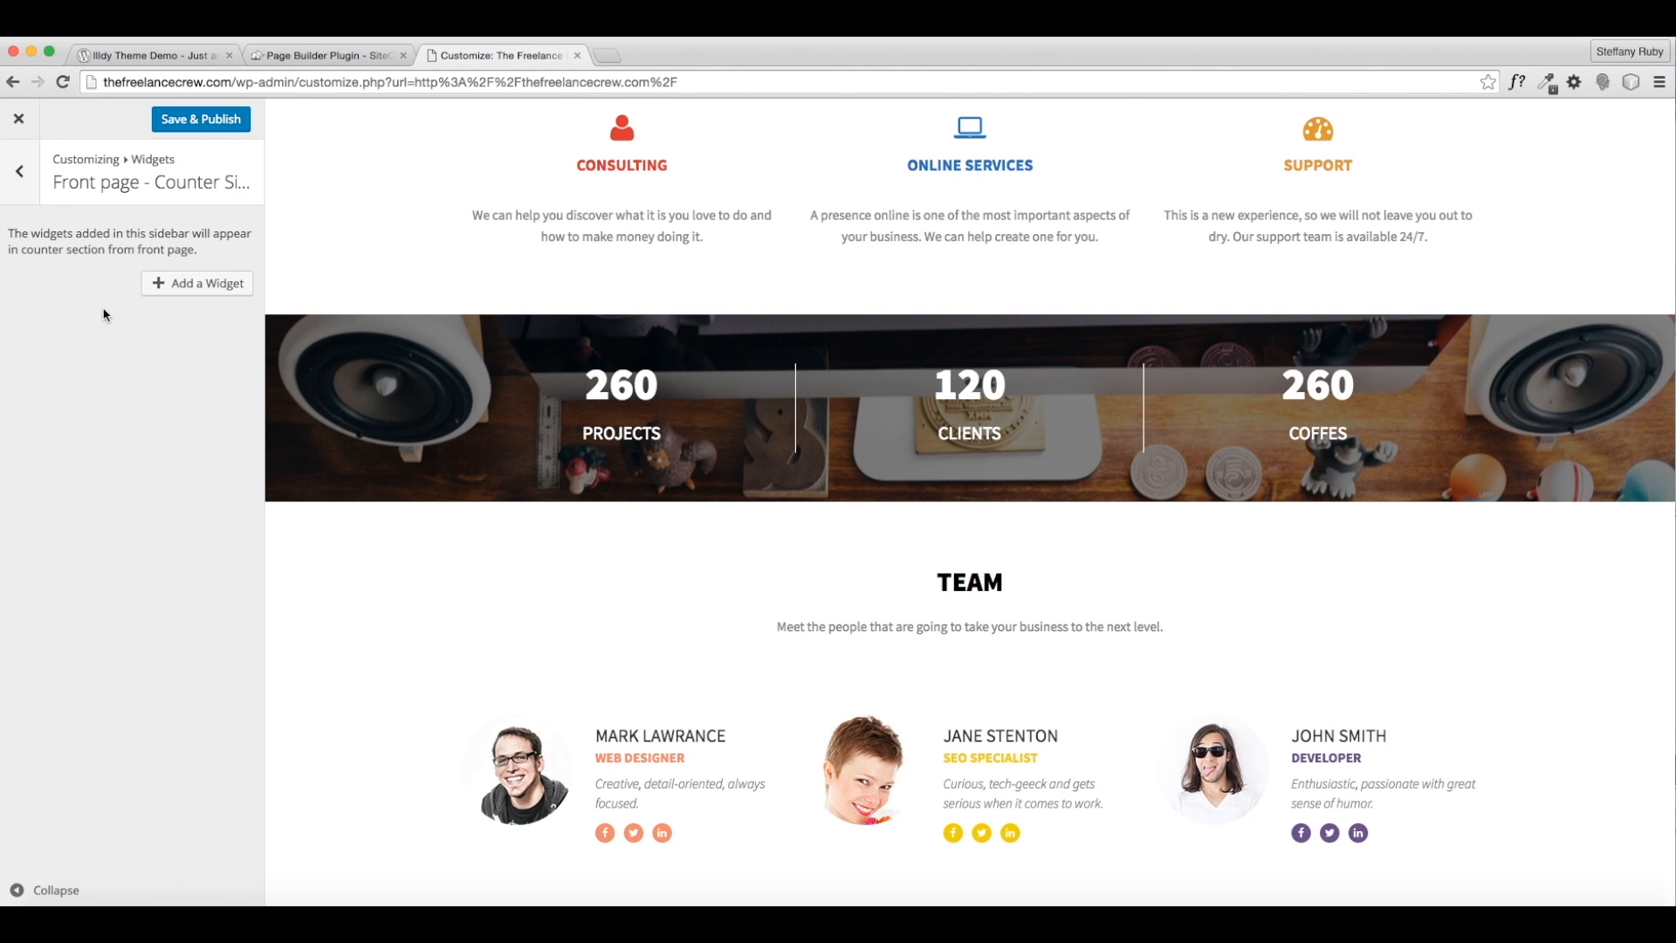
left_click(196, 284)
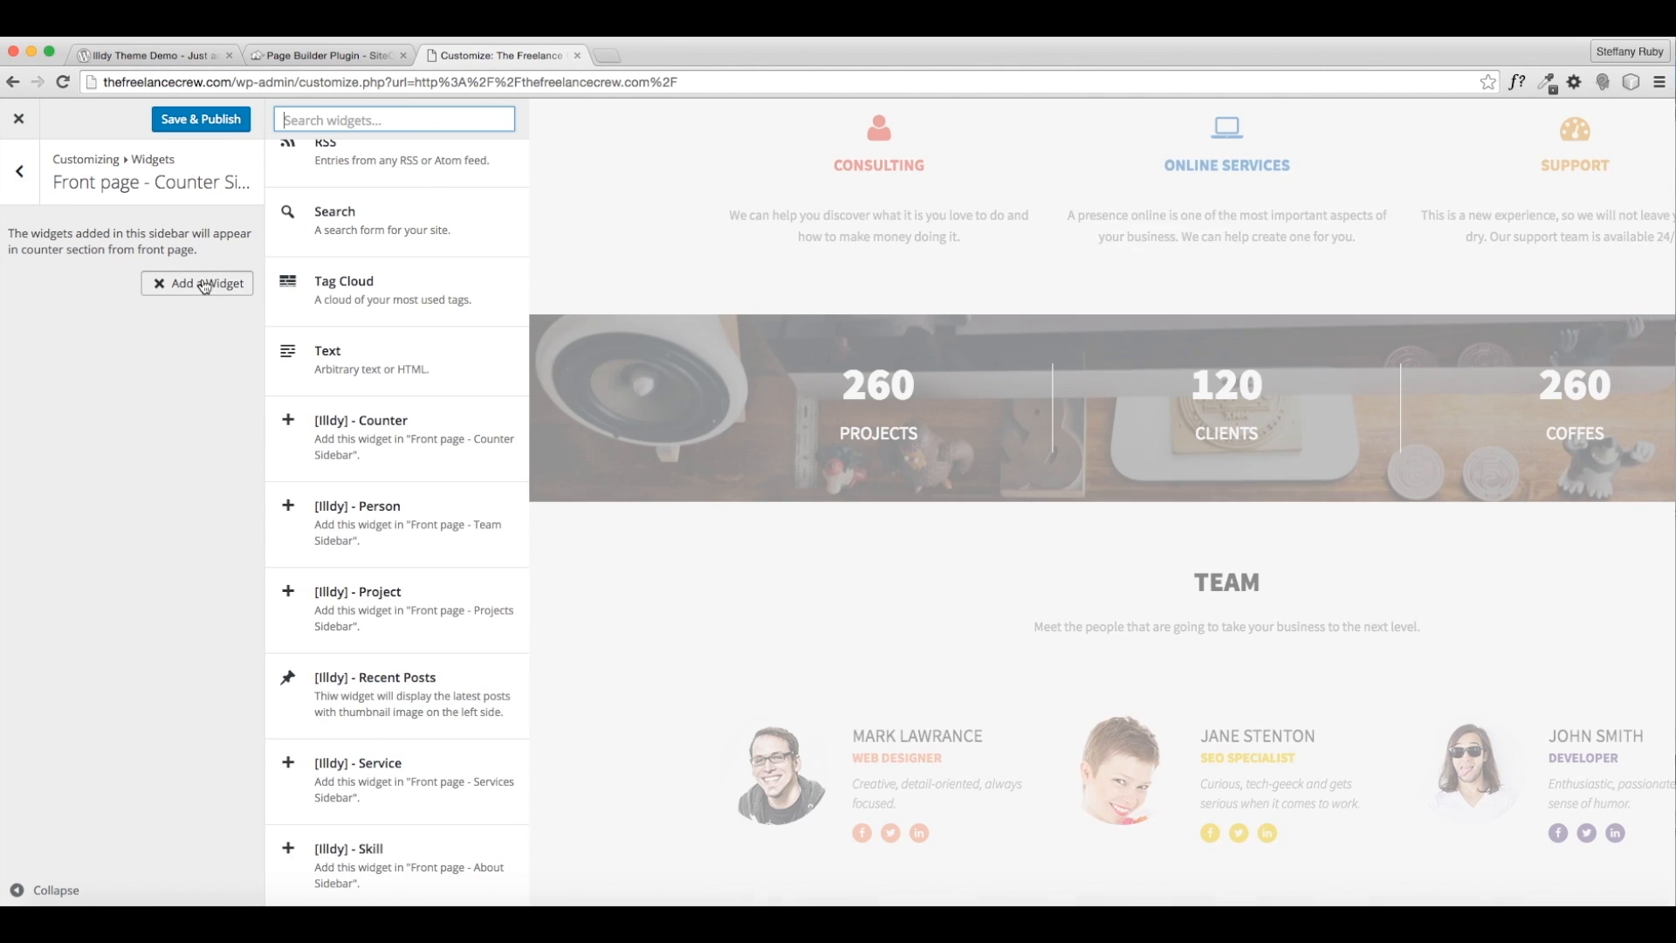
left_click(370, 429)
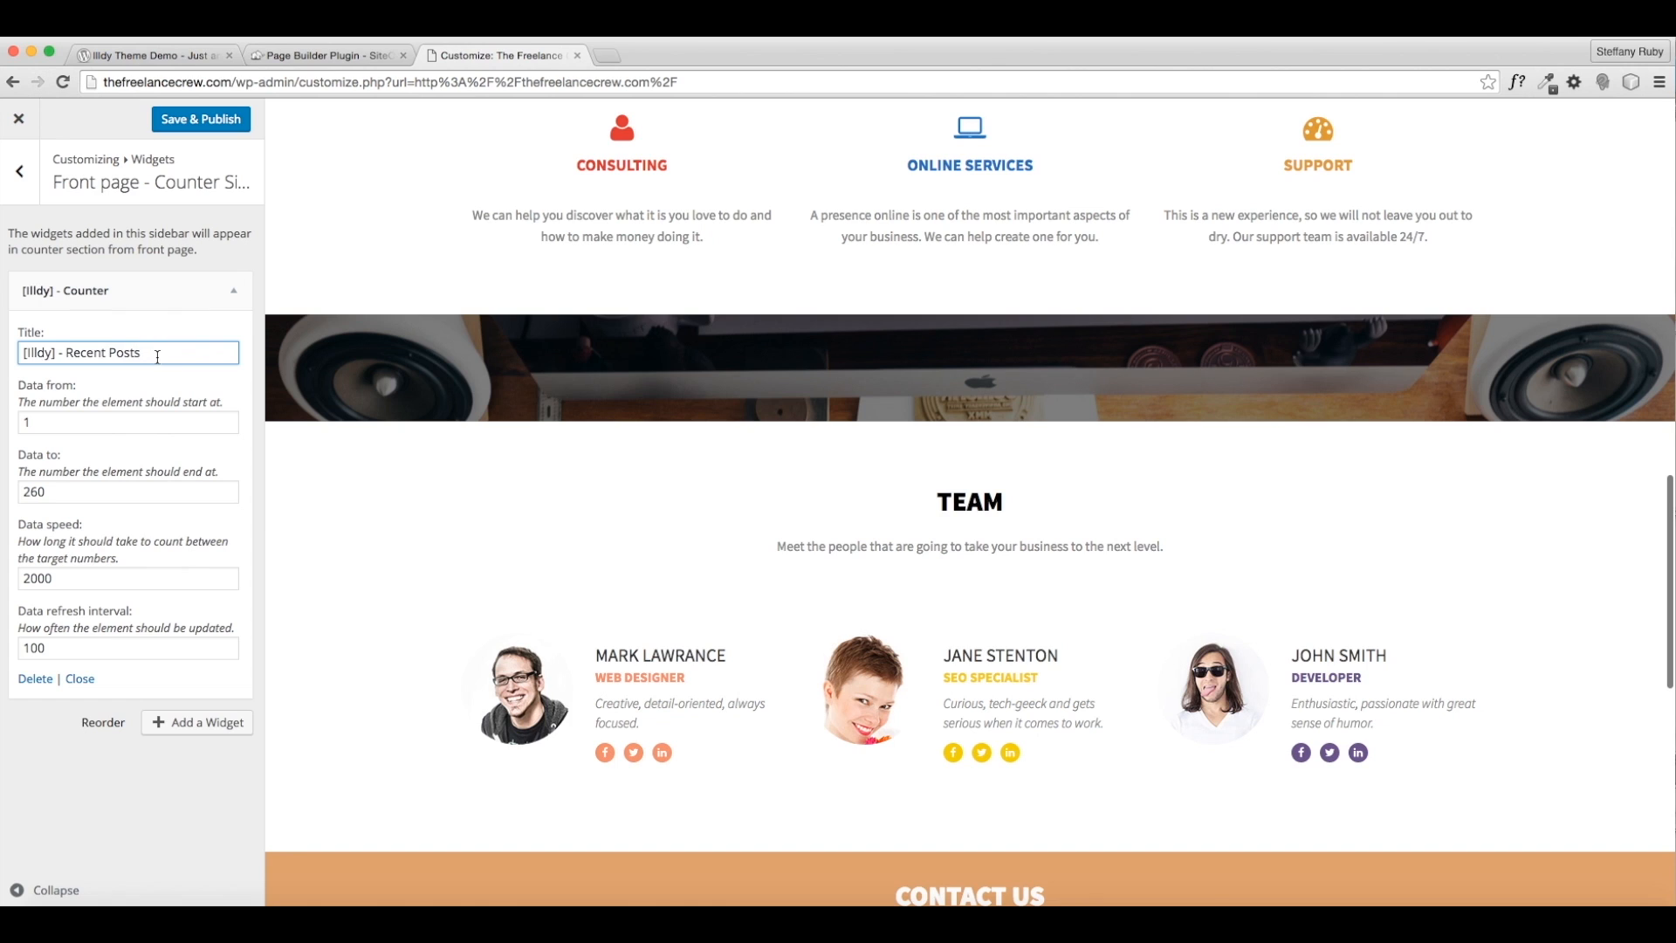
left_click_drag(157, 357, 10, 353)
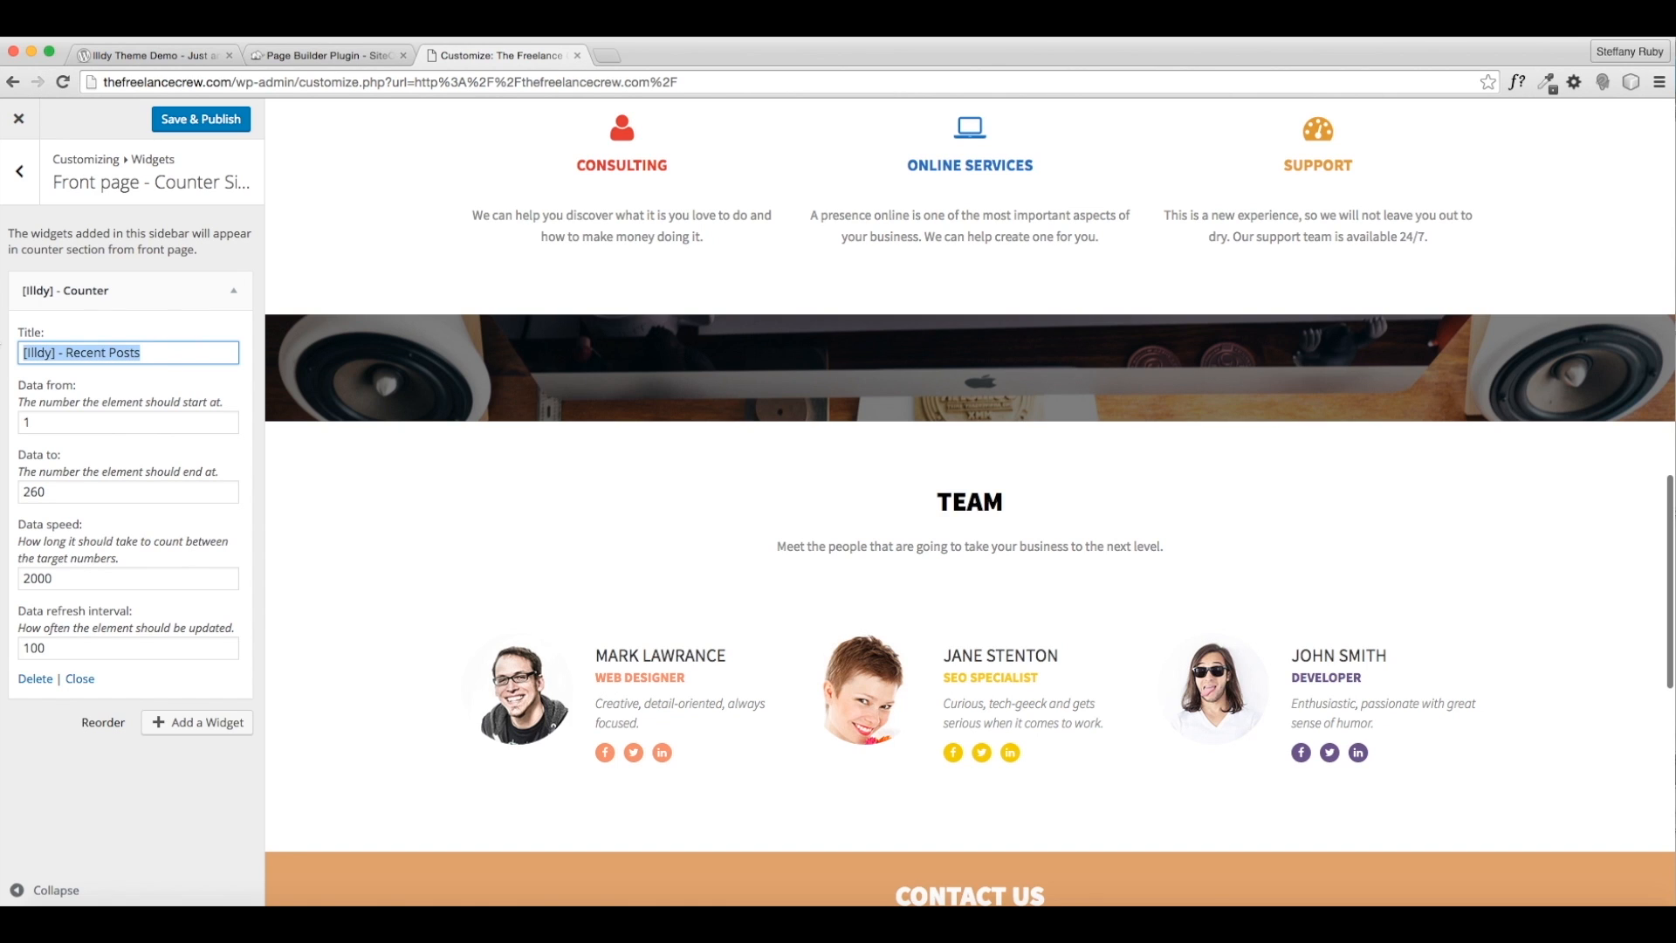
left_click(38, 690)
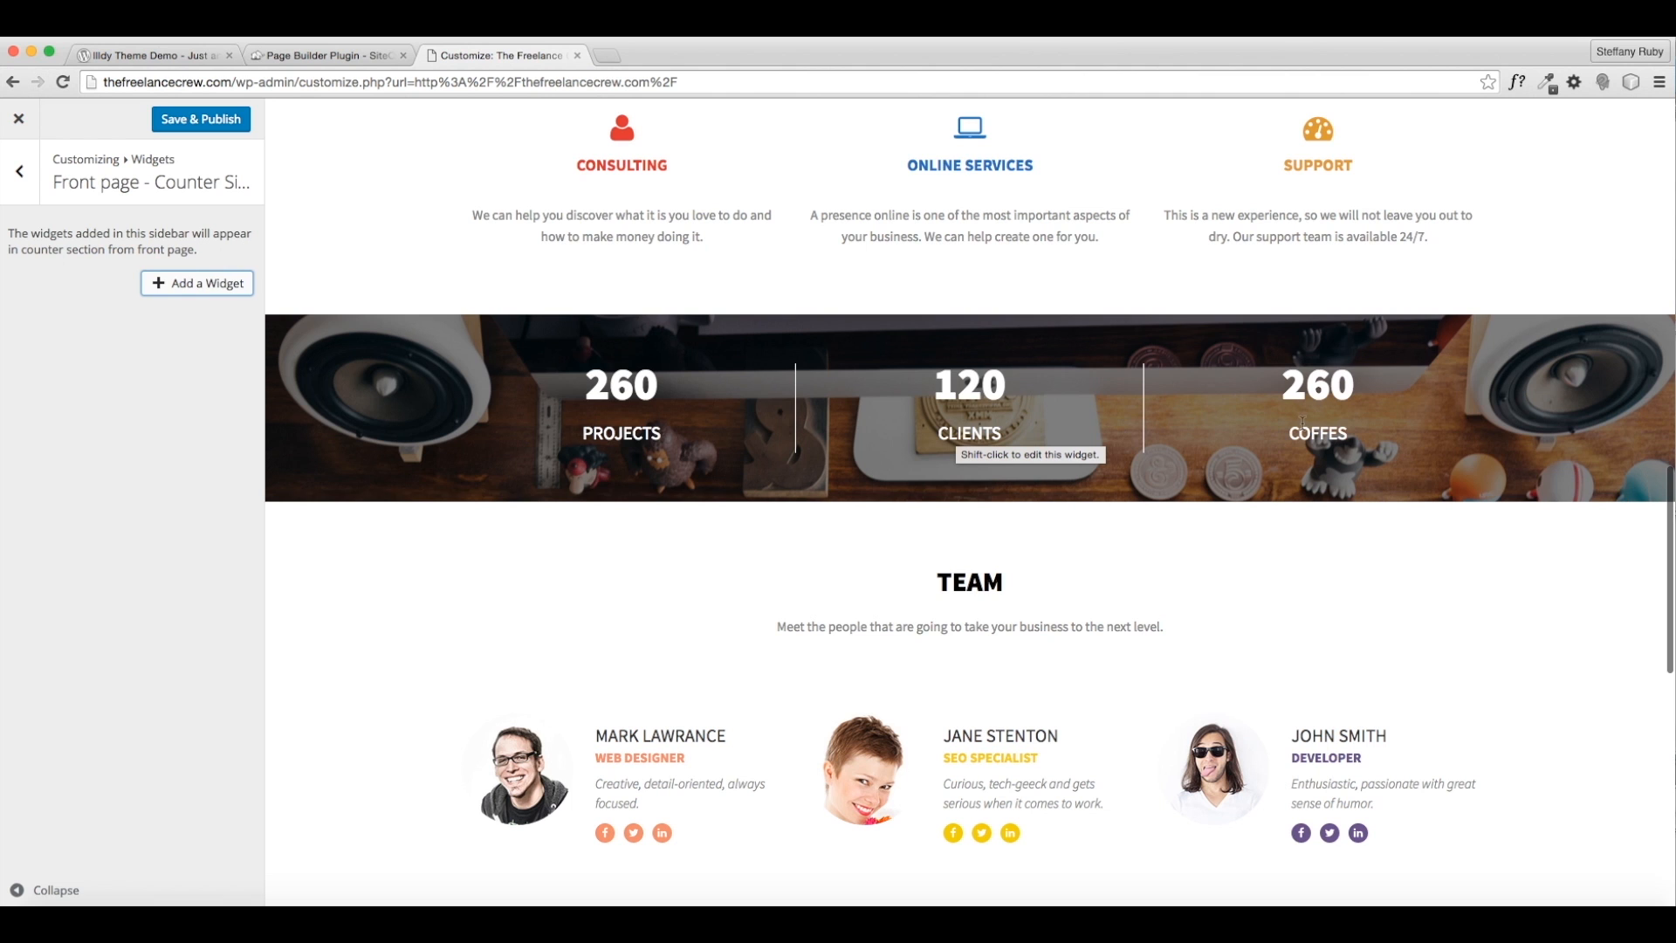
- Add a new [Illdy] - Counter widget titled PROJECTS
left_click(234, 283)
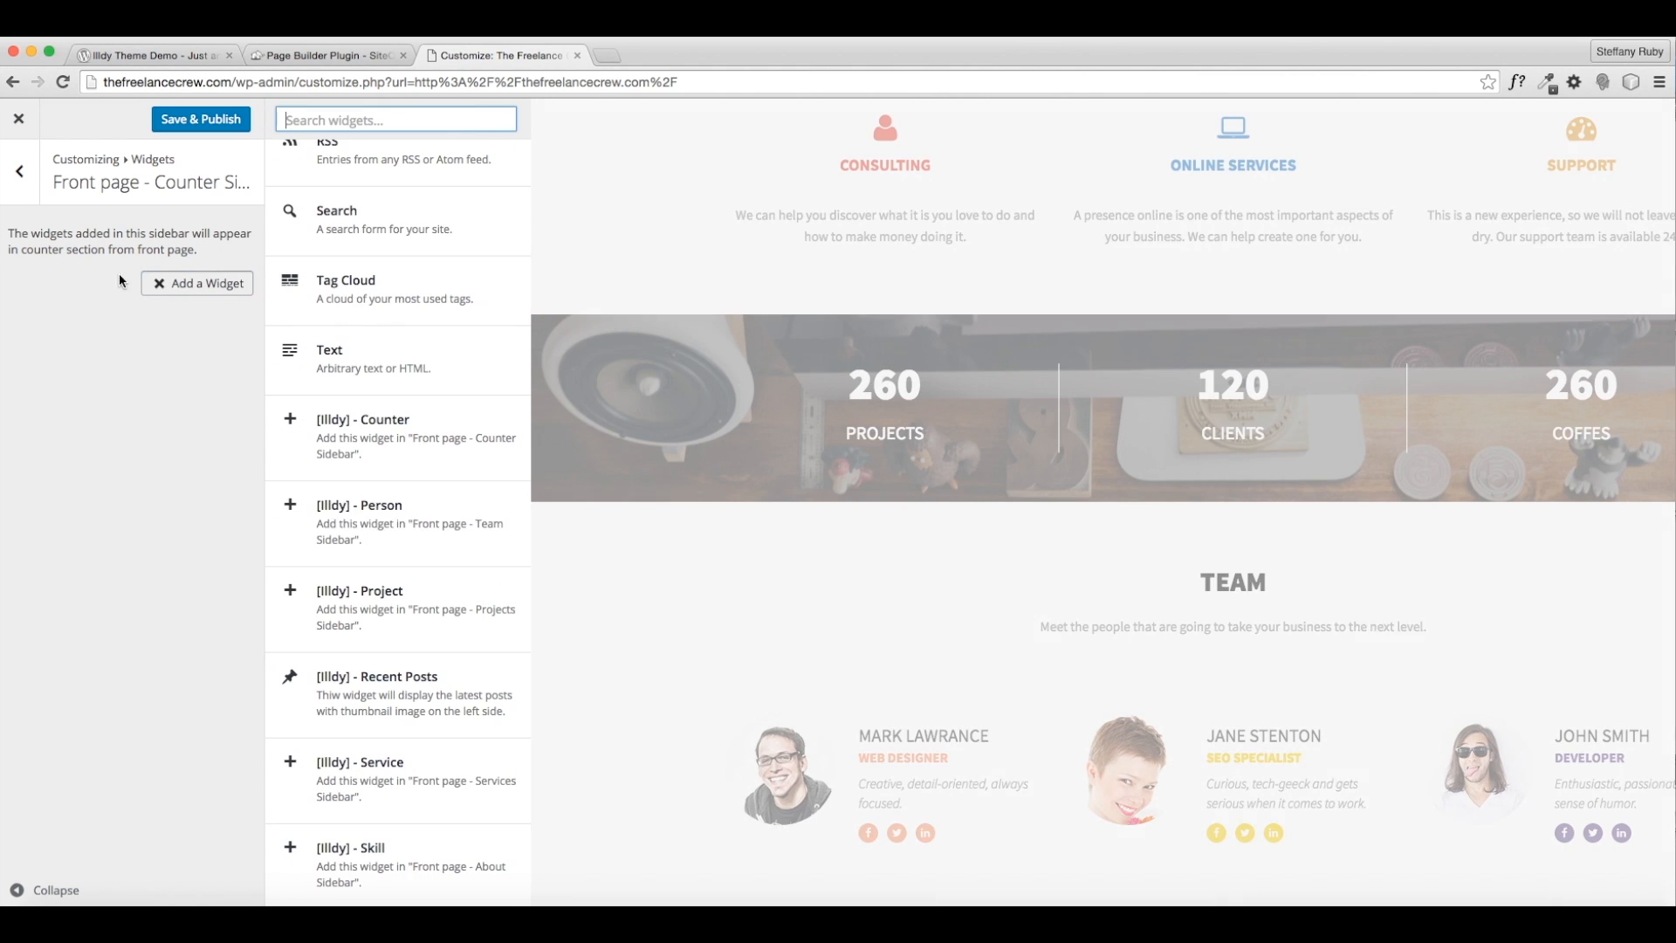
left_click(410, 691)
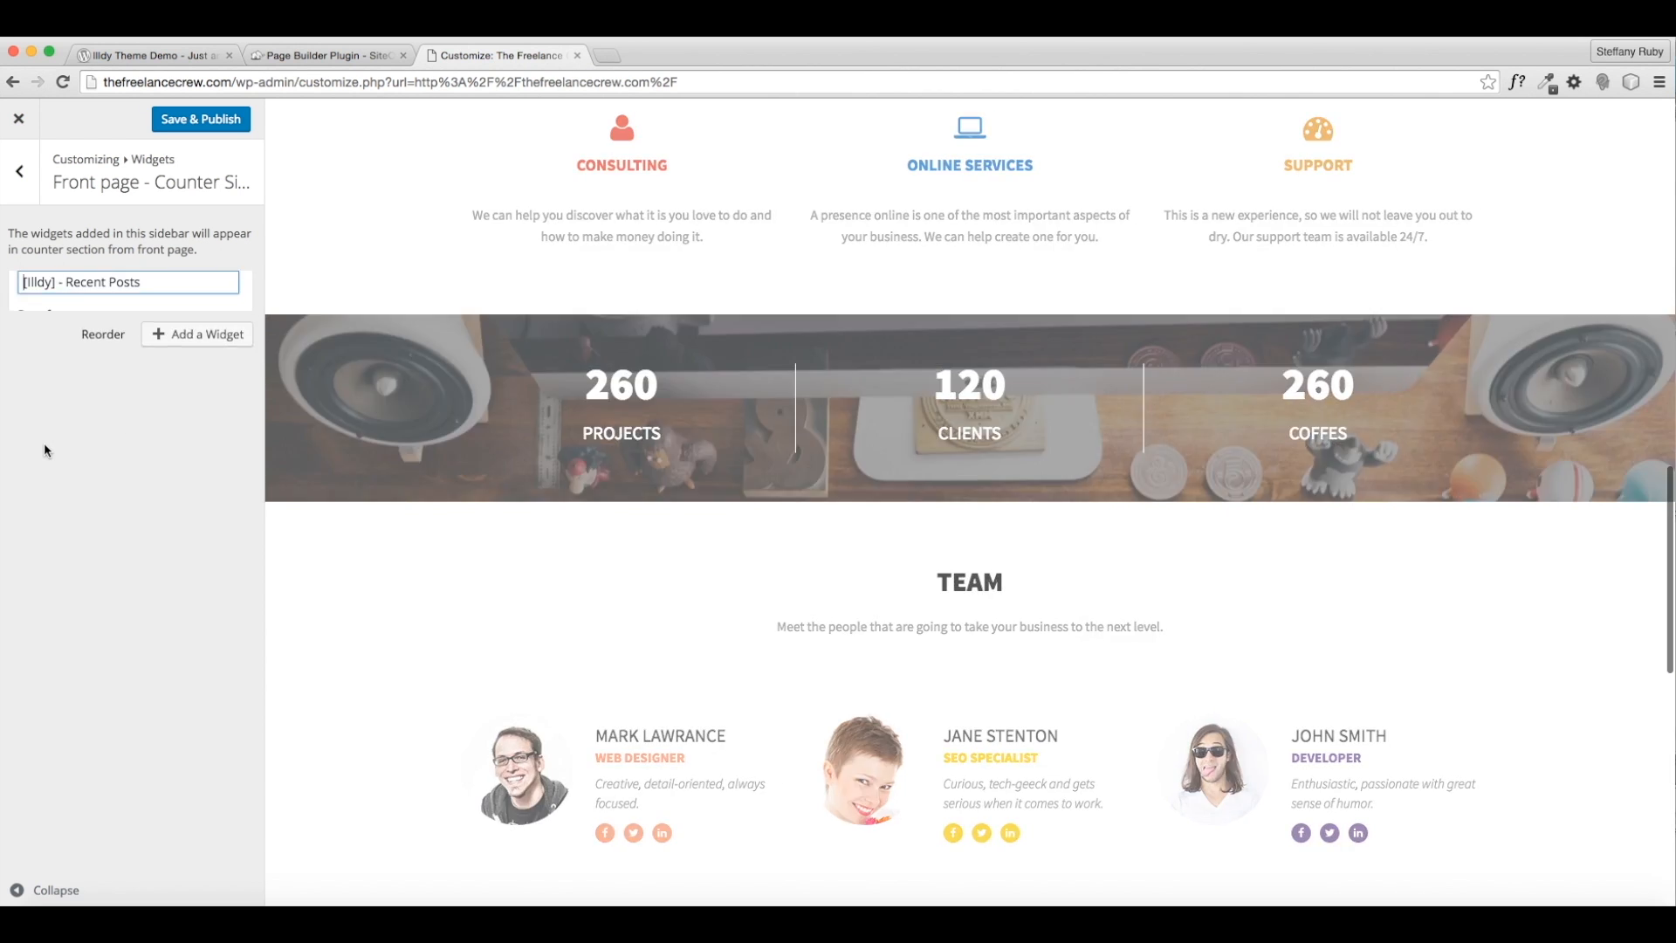
left_click_drag(142, 352, 21, 352)
type("PROJECTRSA")
key("BackSpace")
key("BackSpace")
key("BackSpace")
type("S")
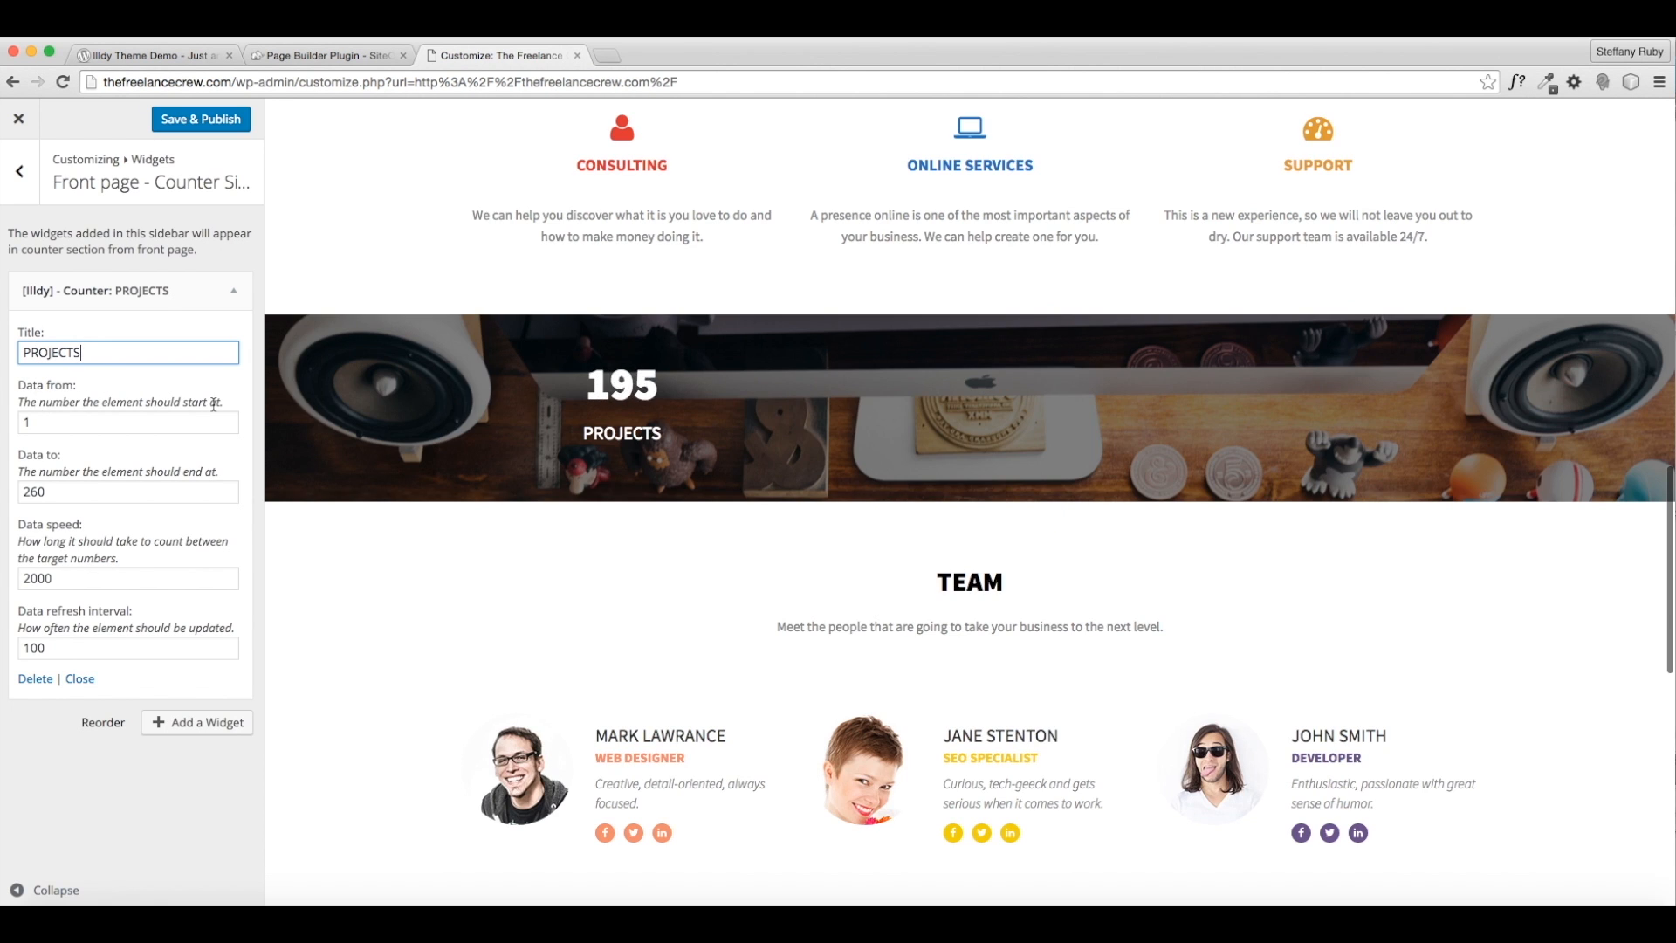
- Set the PROJECTS counter's Data from to 1 and select the Data to value 260
left_click(28, 421)
type("1")
left_click(53, 454)
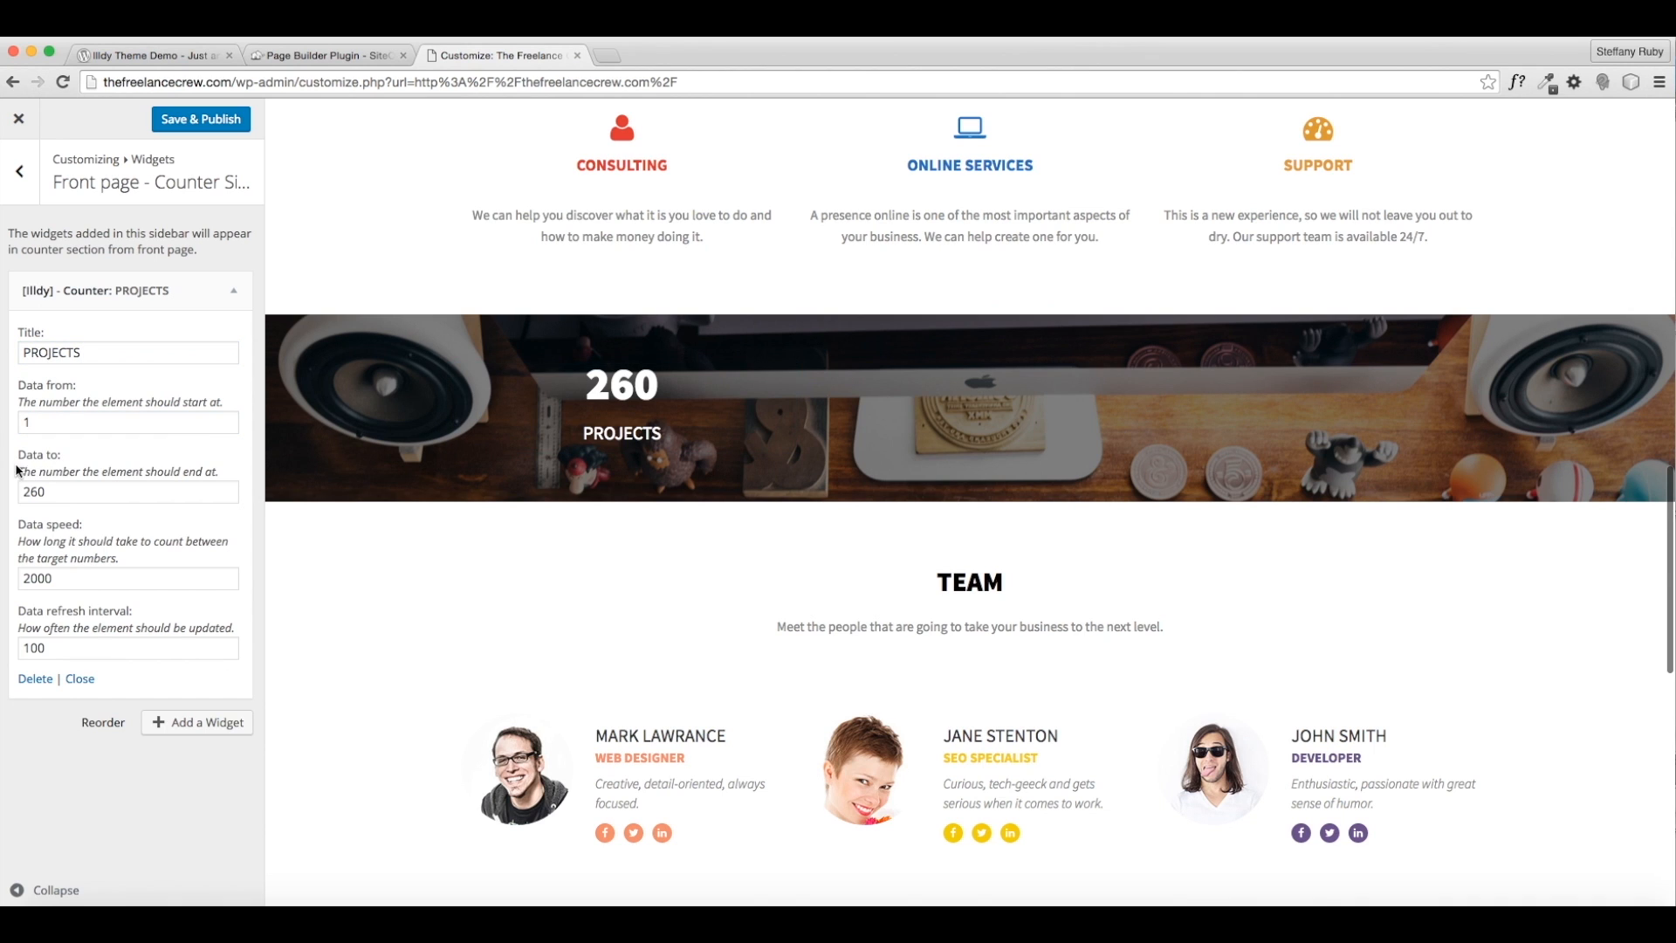
double_click(95, 492)
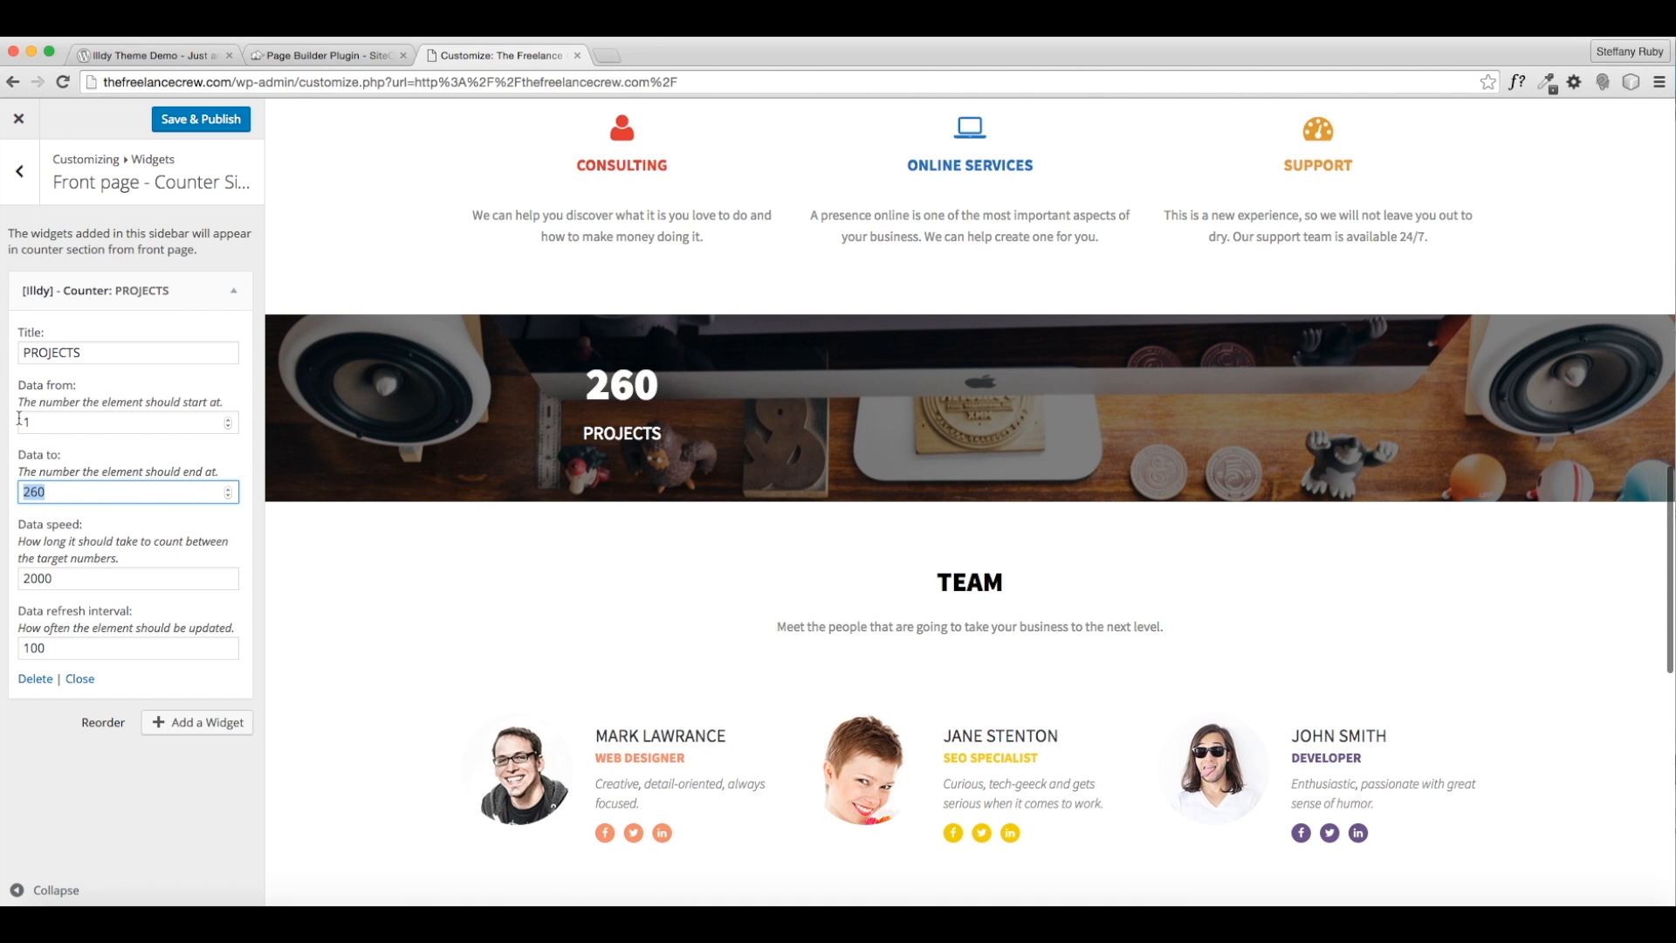
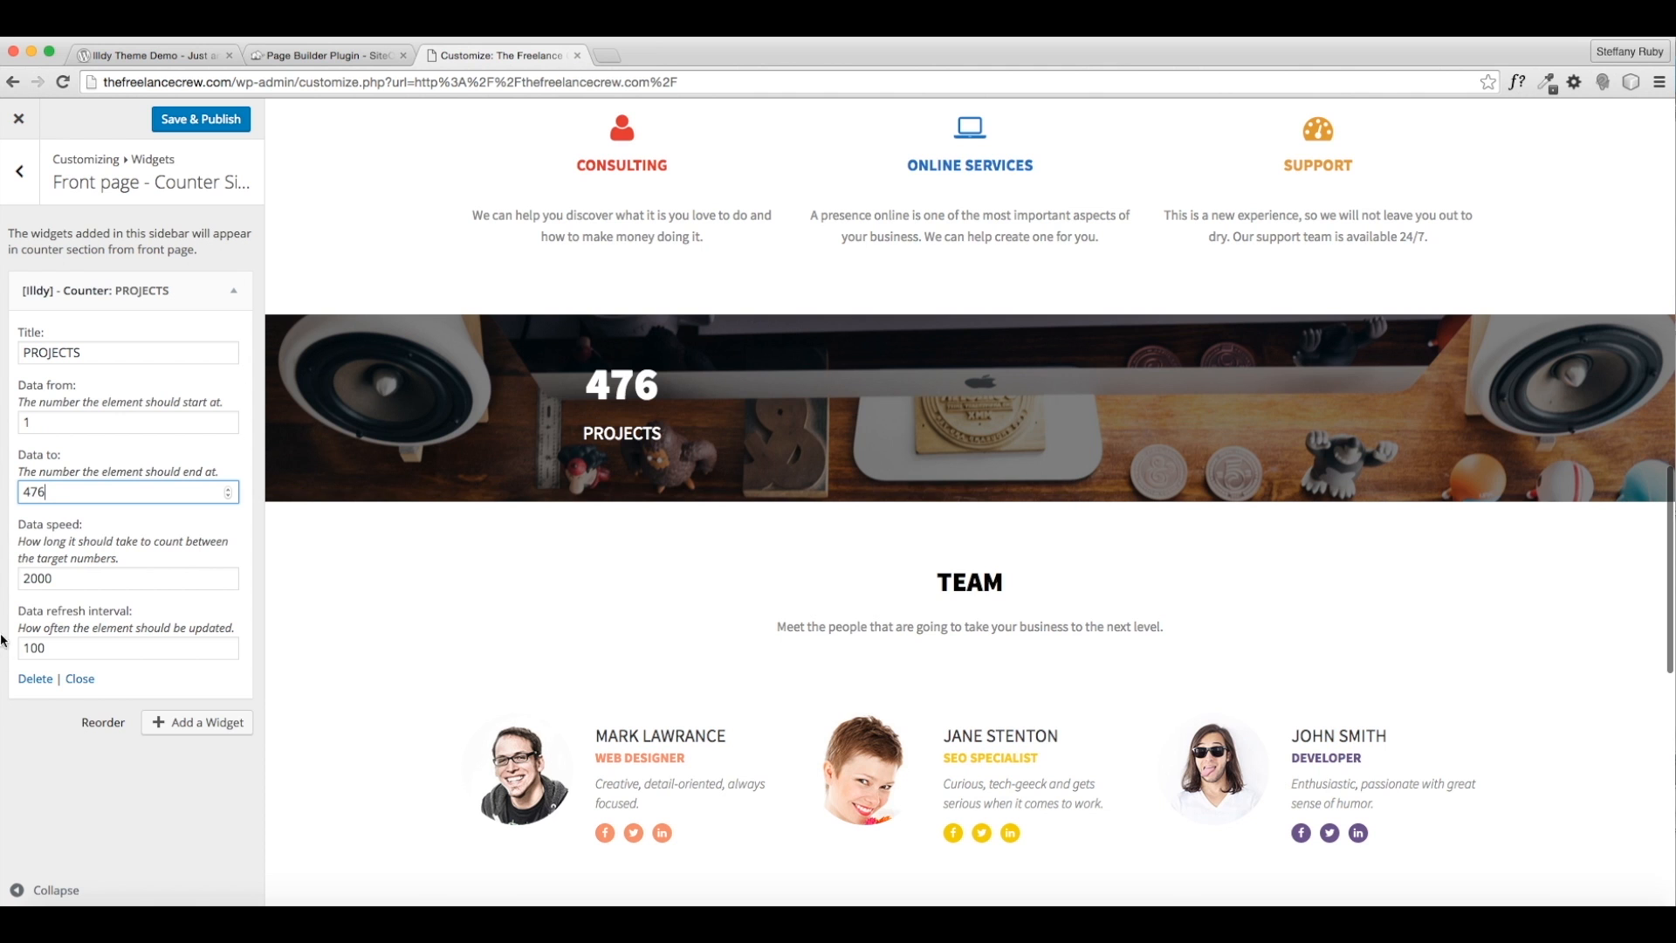
- Add a new [Illdy] - Counter widget titled CLIENTS
left_click(209, 722)
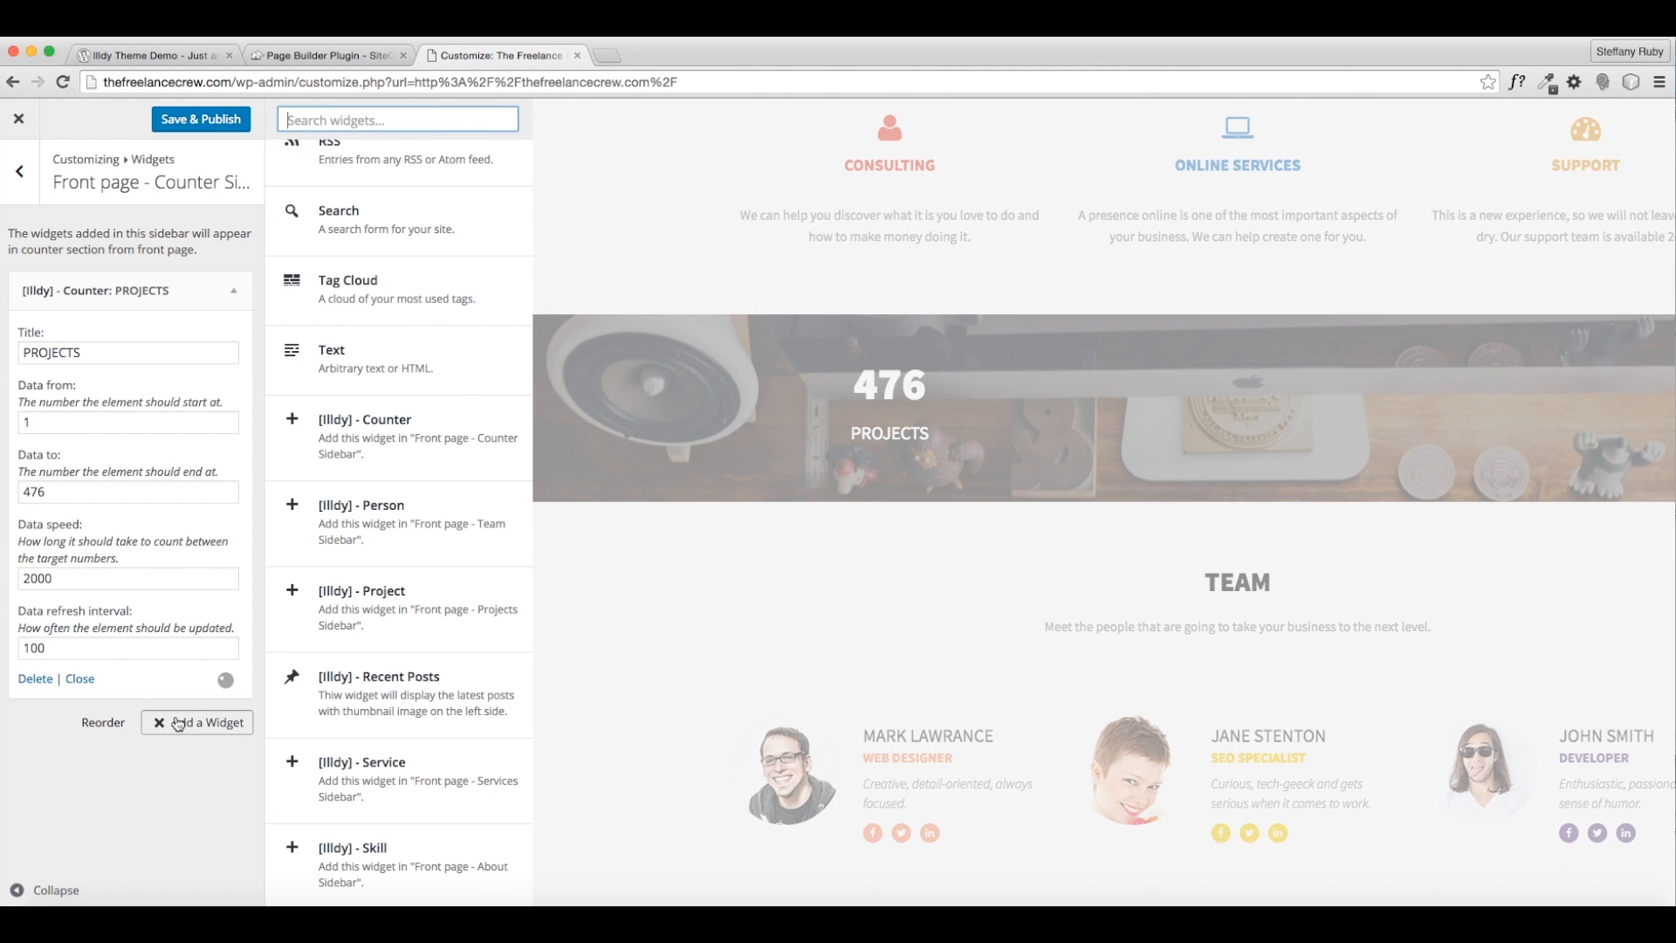
left_click(414, 467)
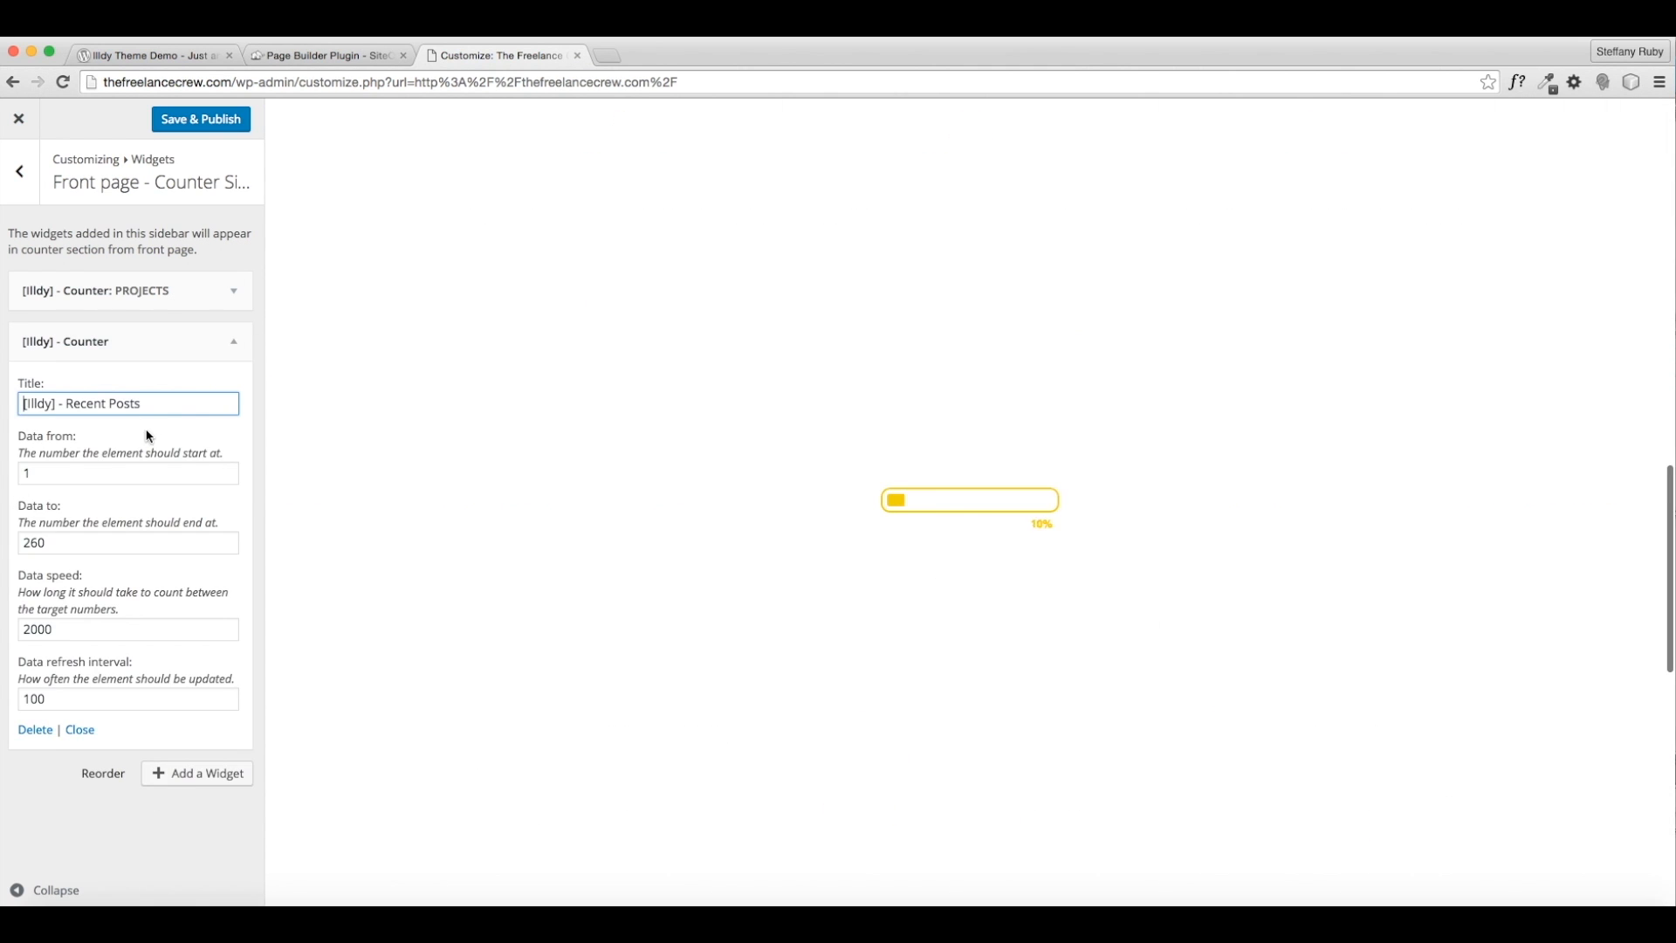
left_click_drag(165, 405, 18, 404)
type("CLIENTS")
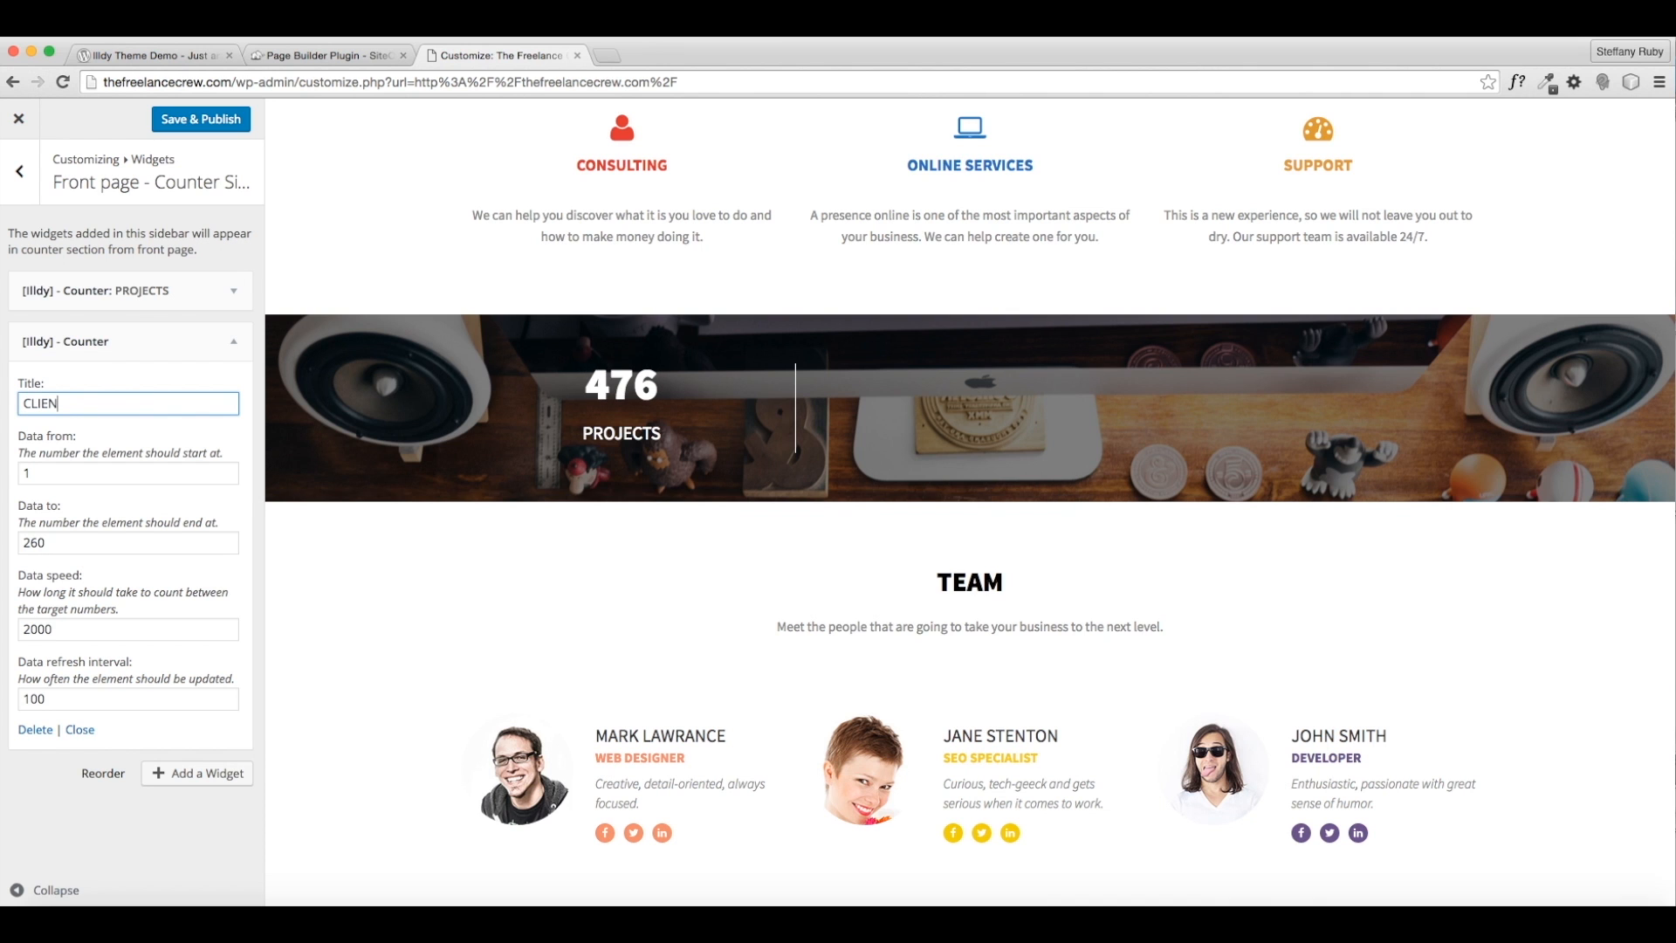
left_click(46, 476)
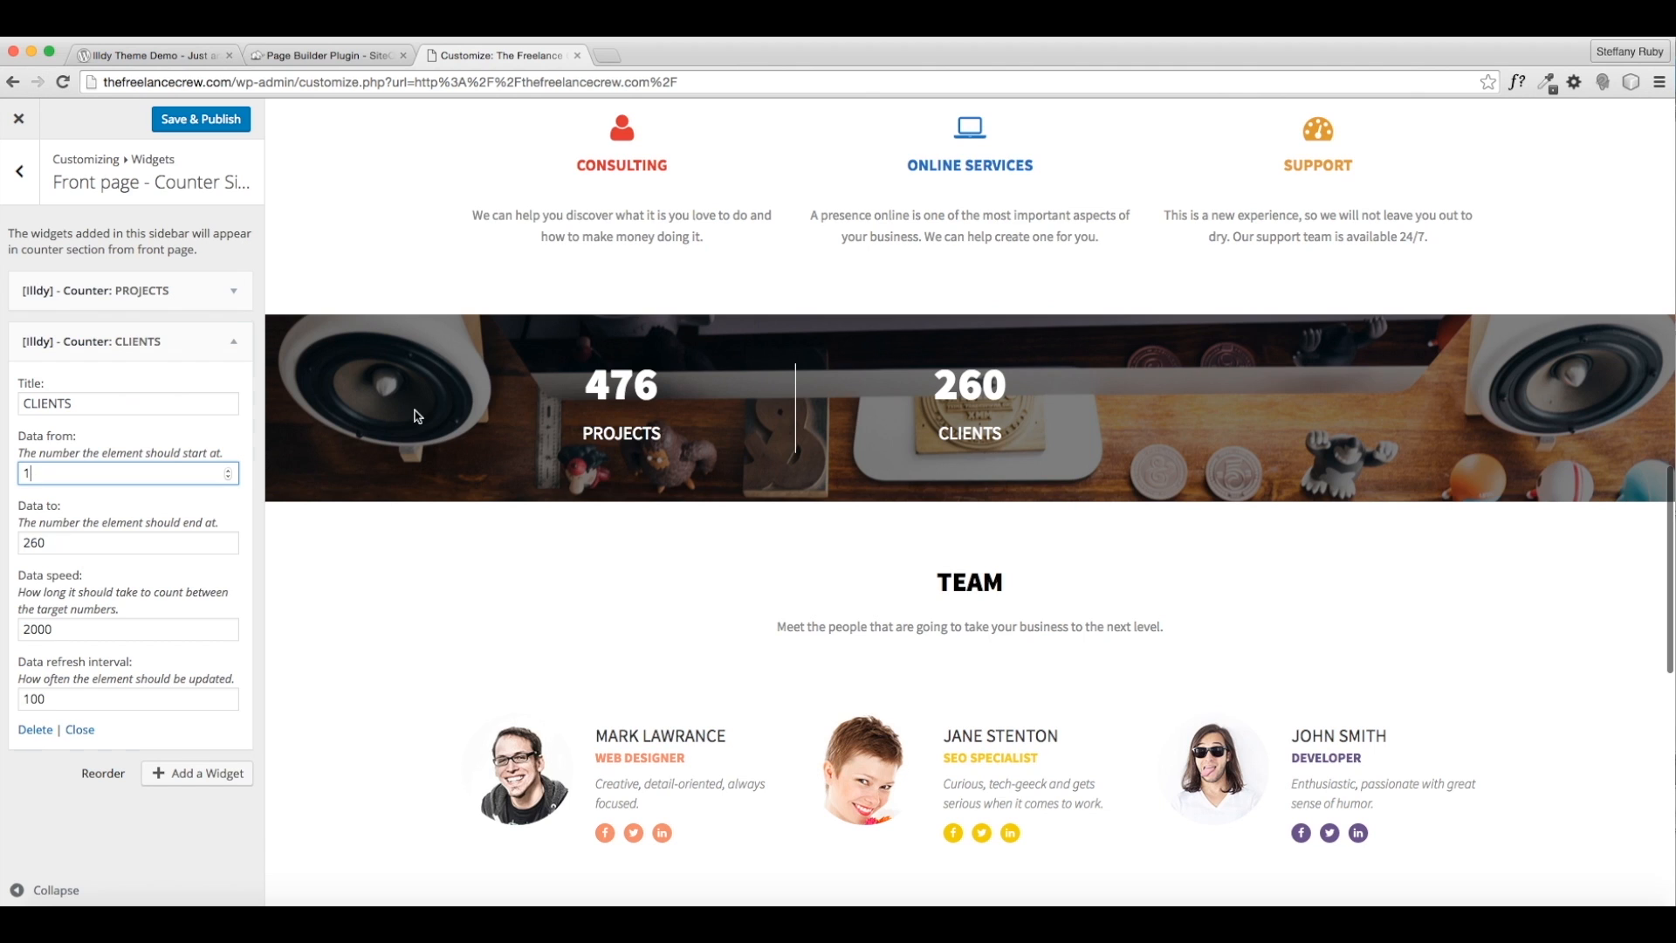
- Set the CLIENTS counter's end value to 410 and collapse the widget
mouse_move(39, 543)
left_mouse_down()
mouse_move(54, 549)
mouse_move(7, 542)
left_mouse_up()
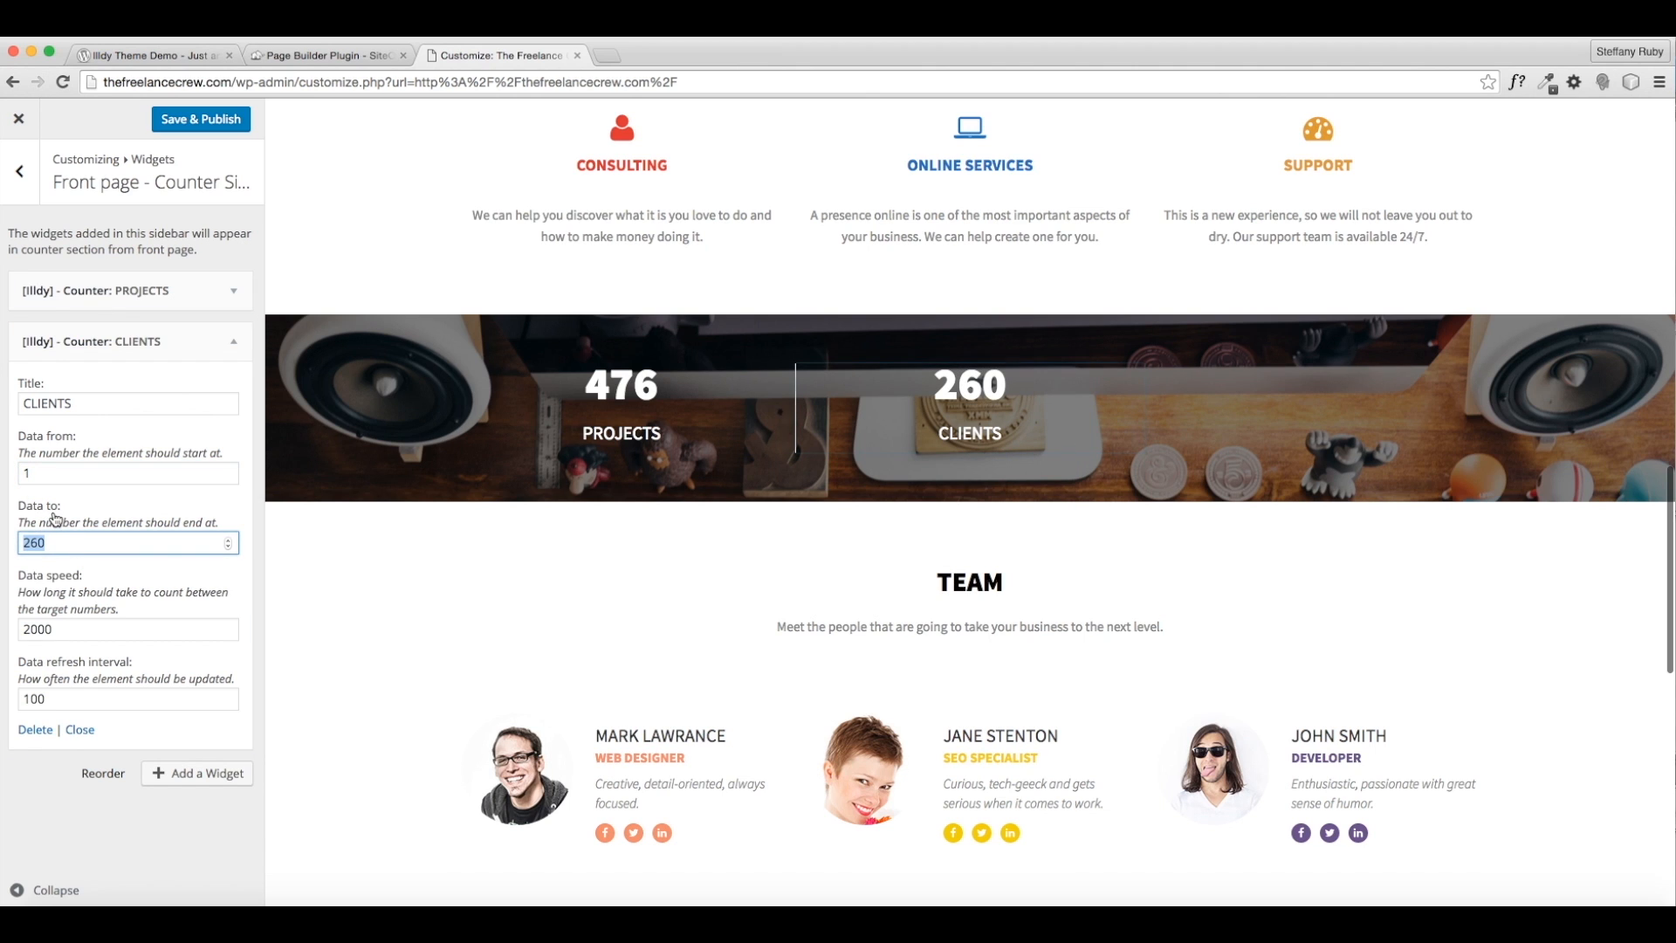
type("148")
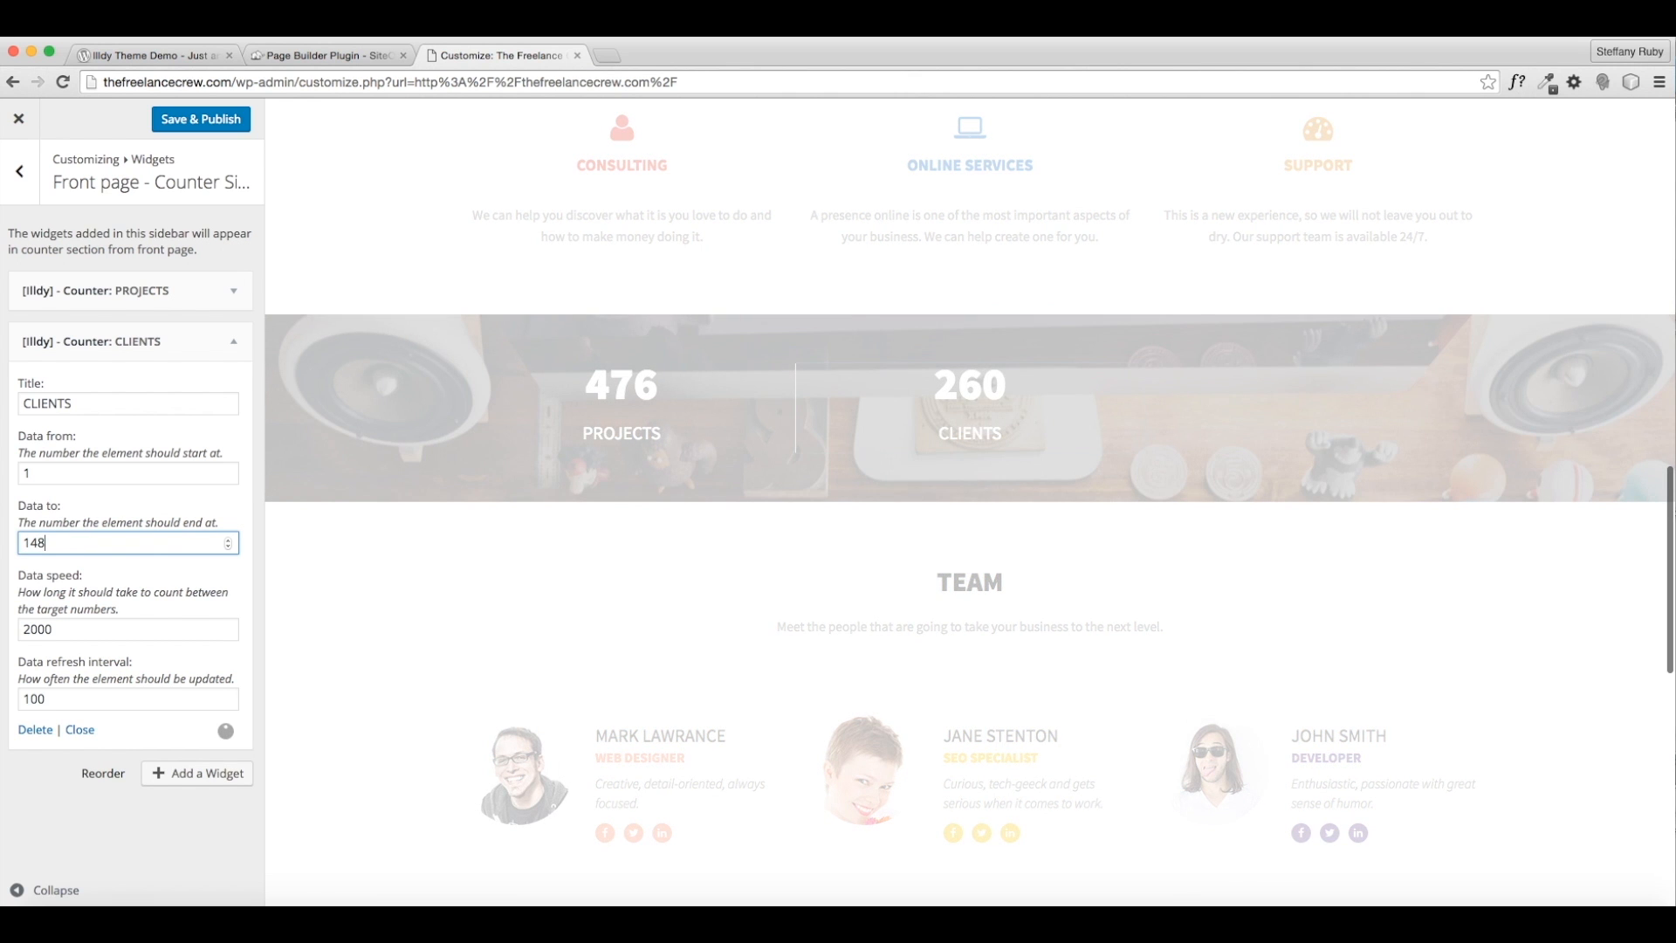
left_click_drag(44, 545, 3, 541)
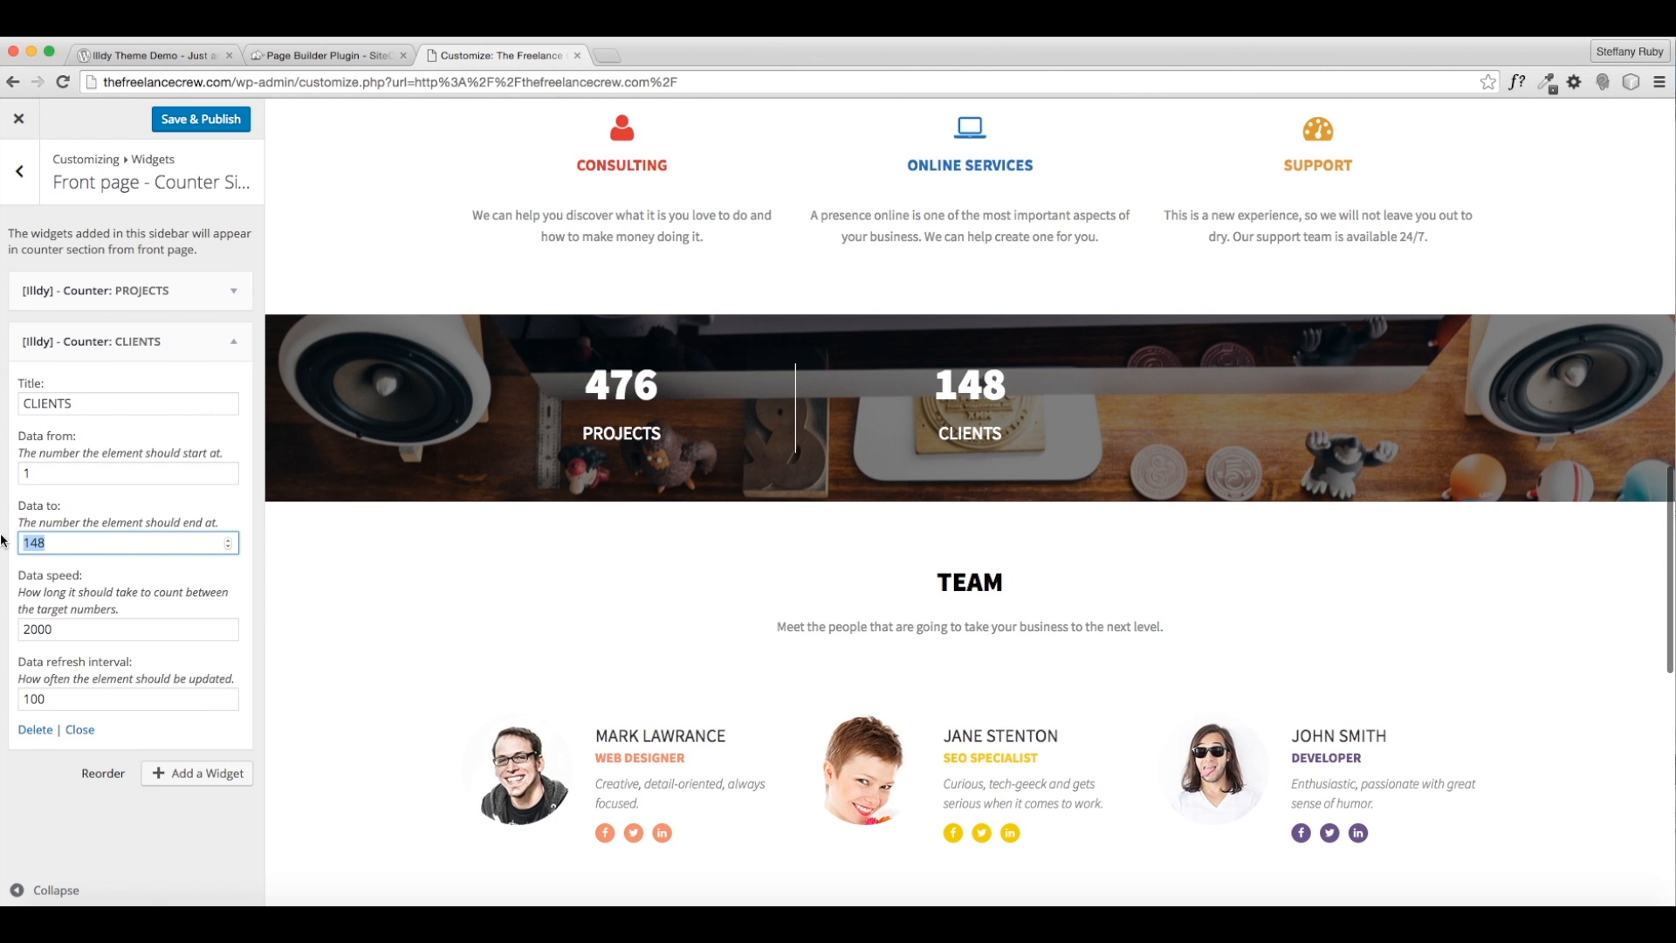
type("40")
key("BackSpace")
type("10")
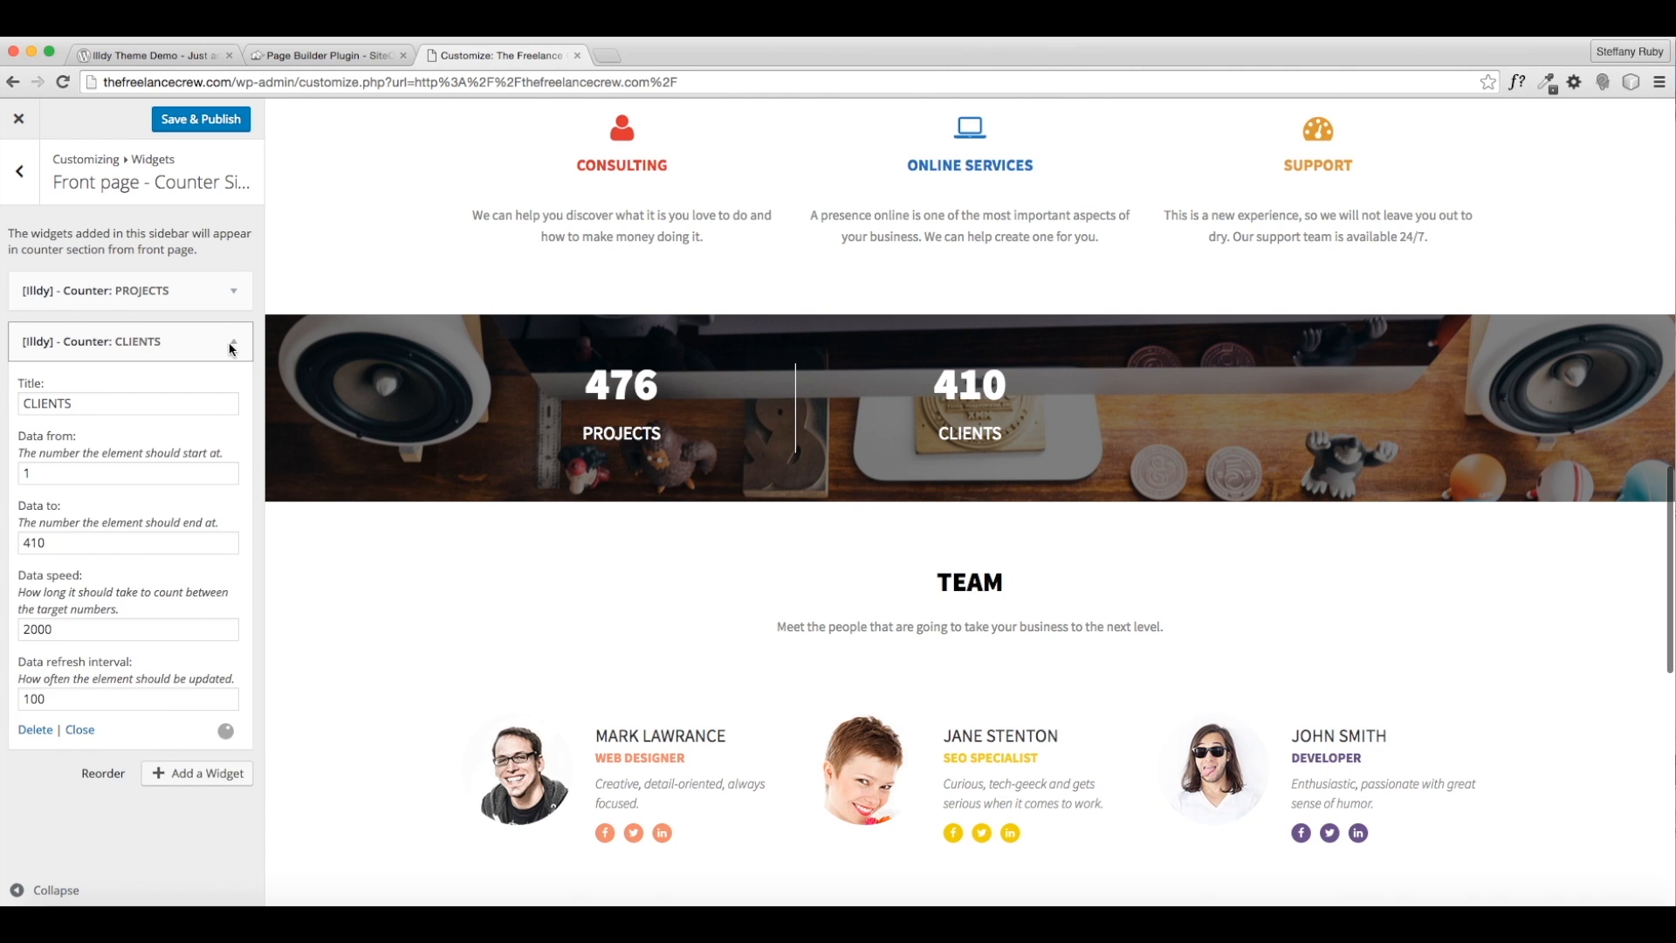
left_click(232, 343)
left_click(178, 387)
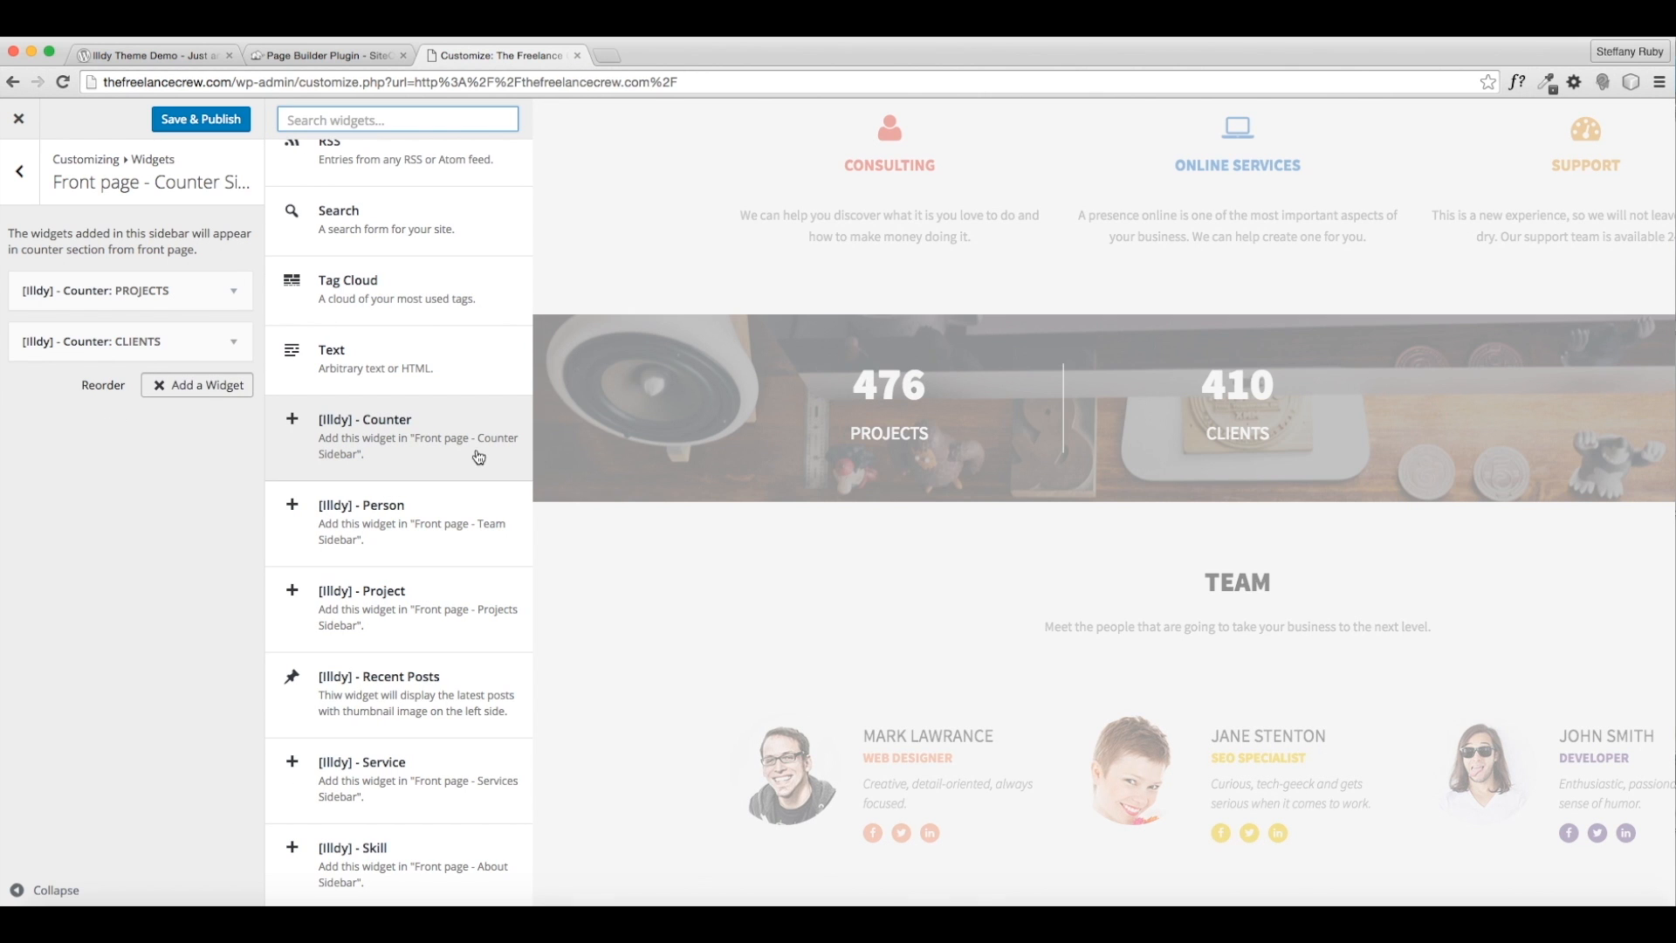
- Add a third counter titled PIZZAS with an end value of 103
left_click(418, 446)
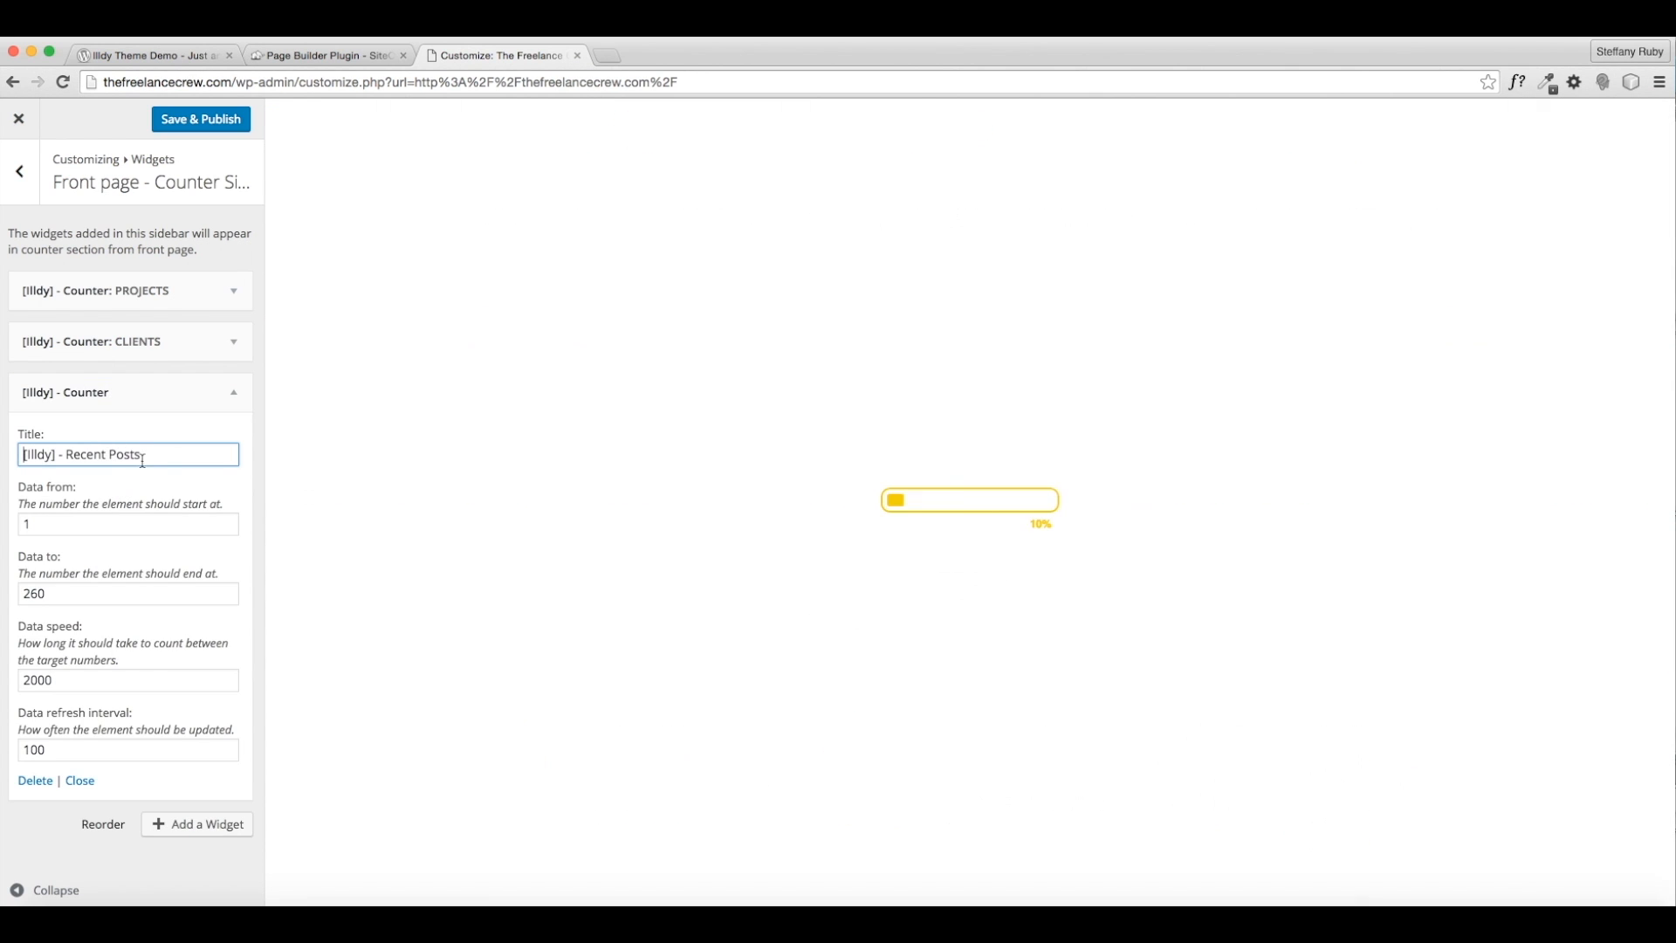
key("super+a")
type("PIZZA")
key("Tab")
key("Tab")
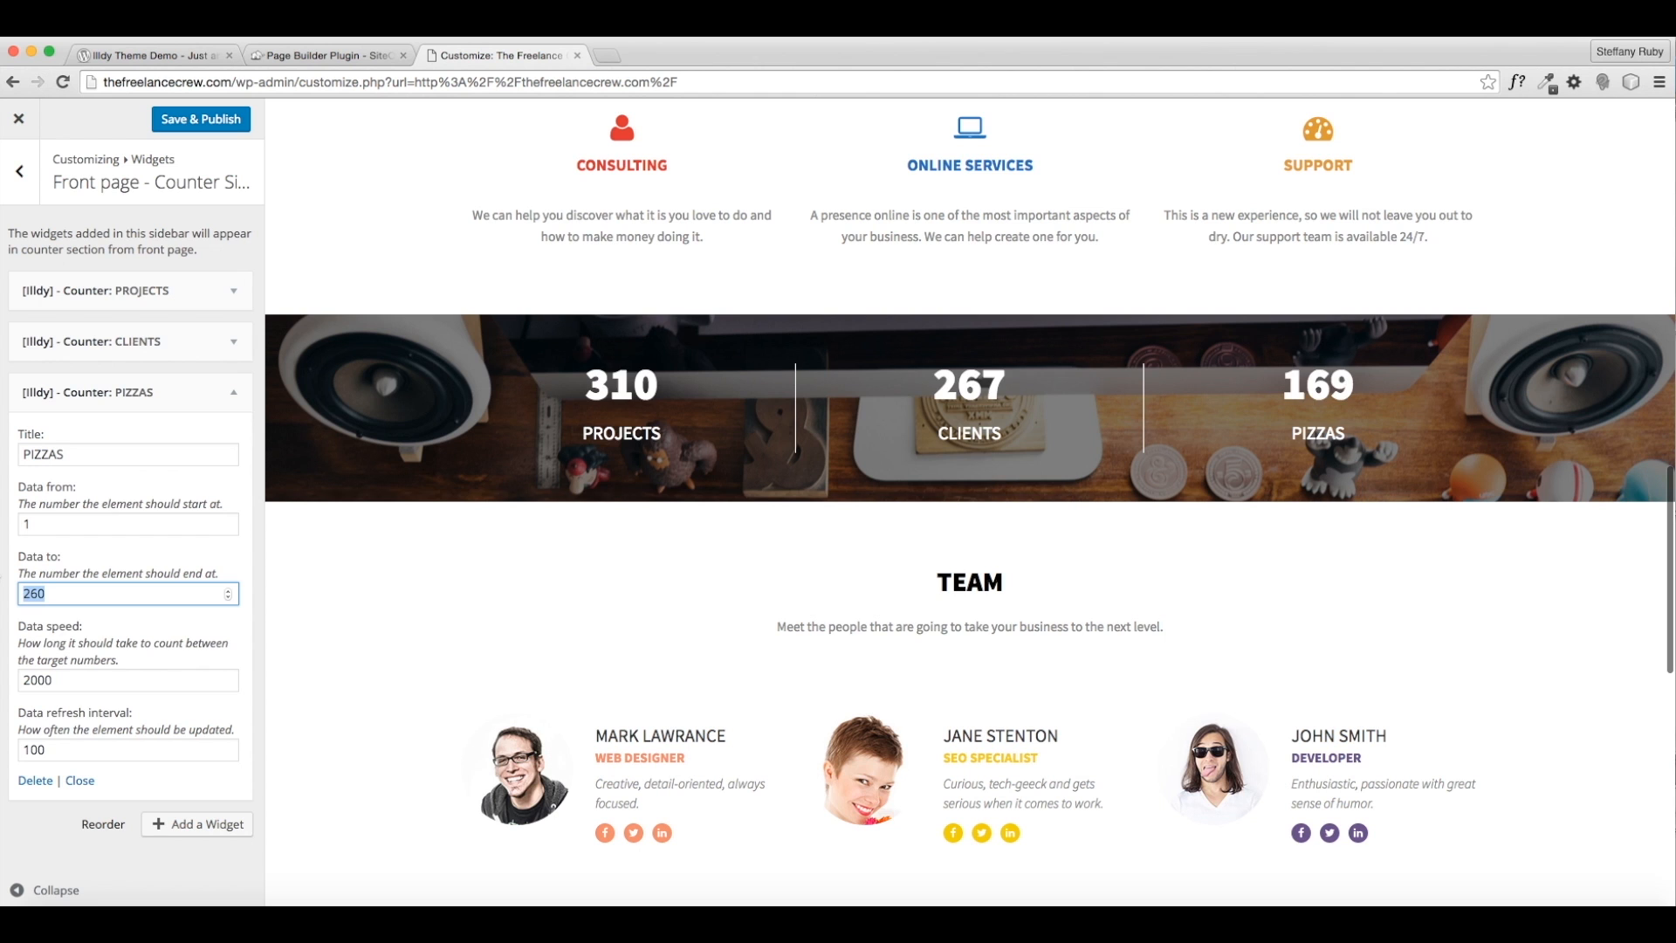
type("1")
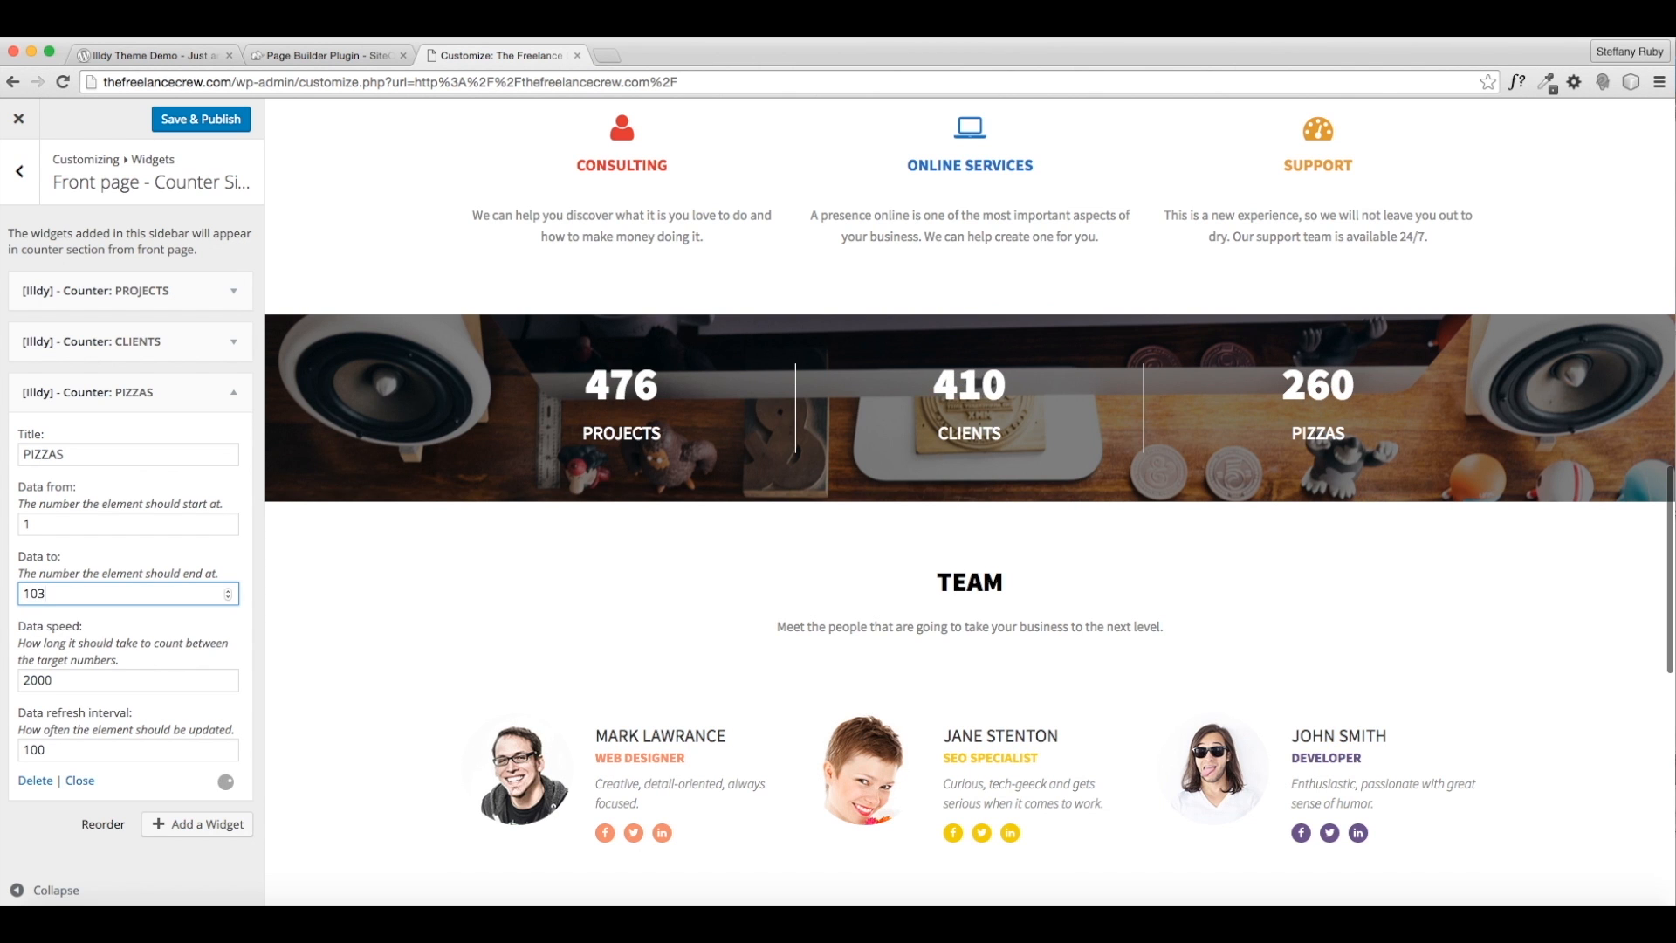
type("03")
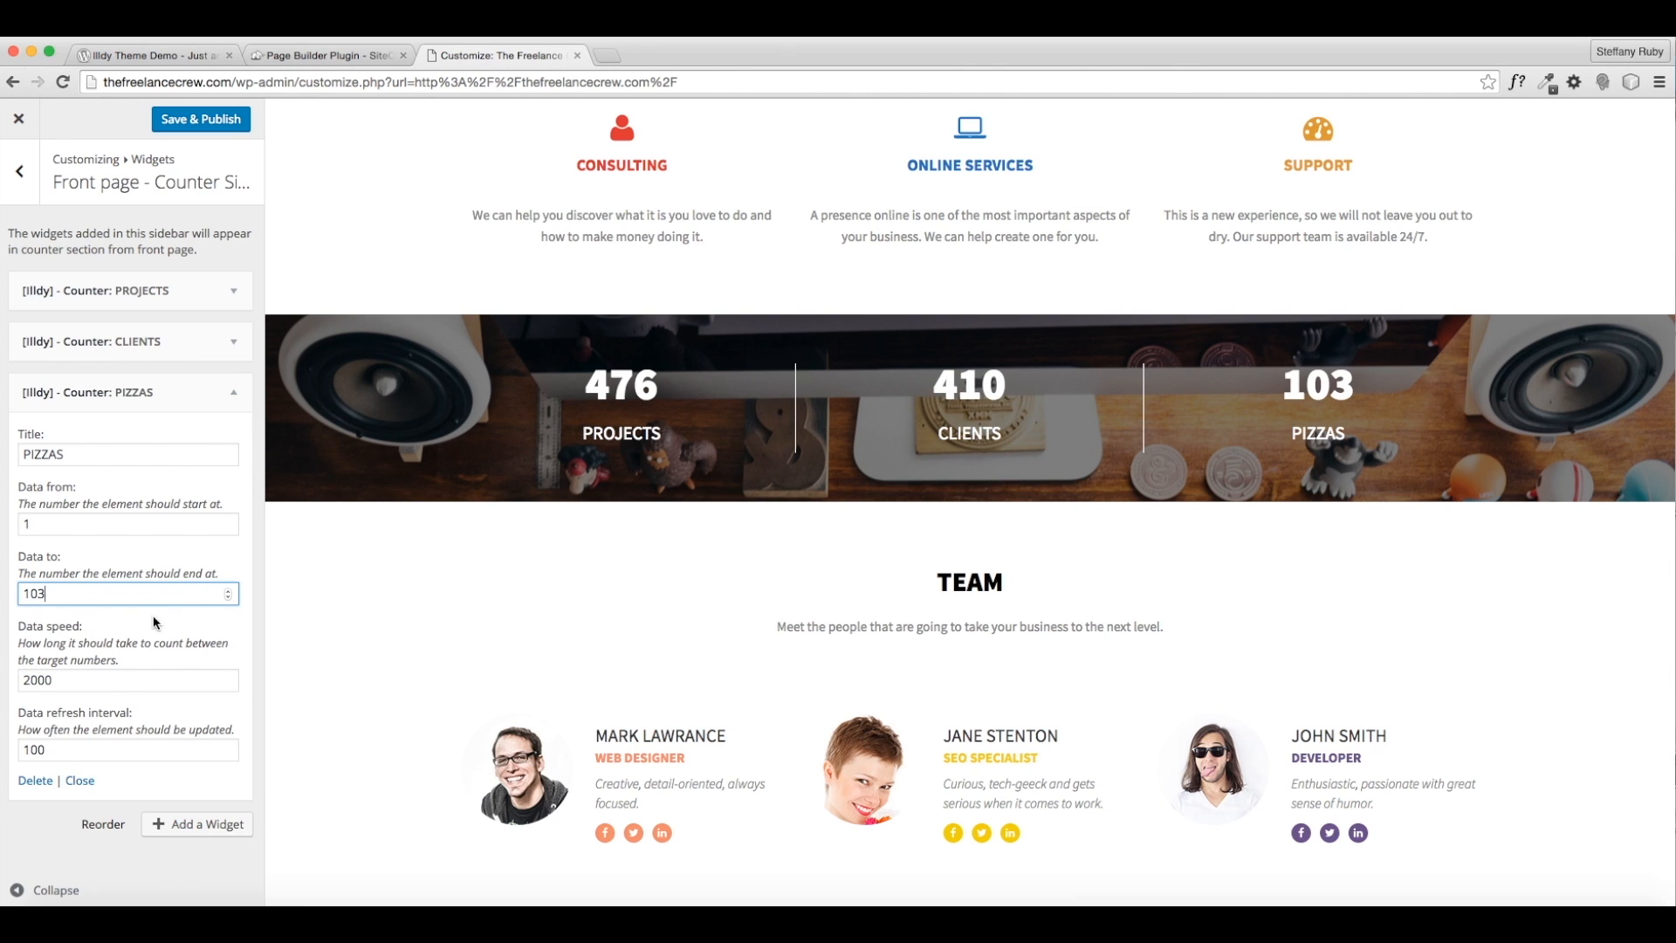
- Save & Publish the counter changes and check the counters in the preview
left_click(232, 130)
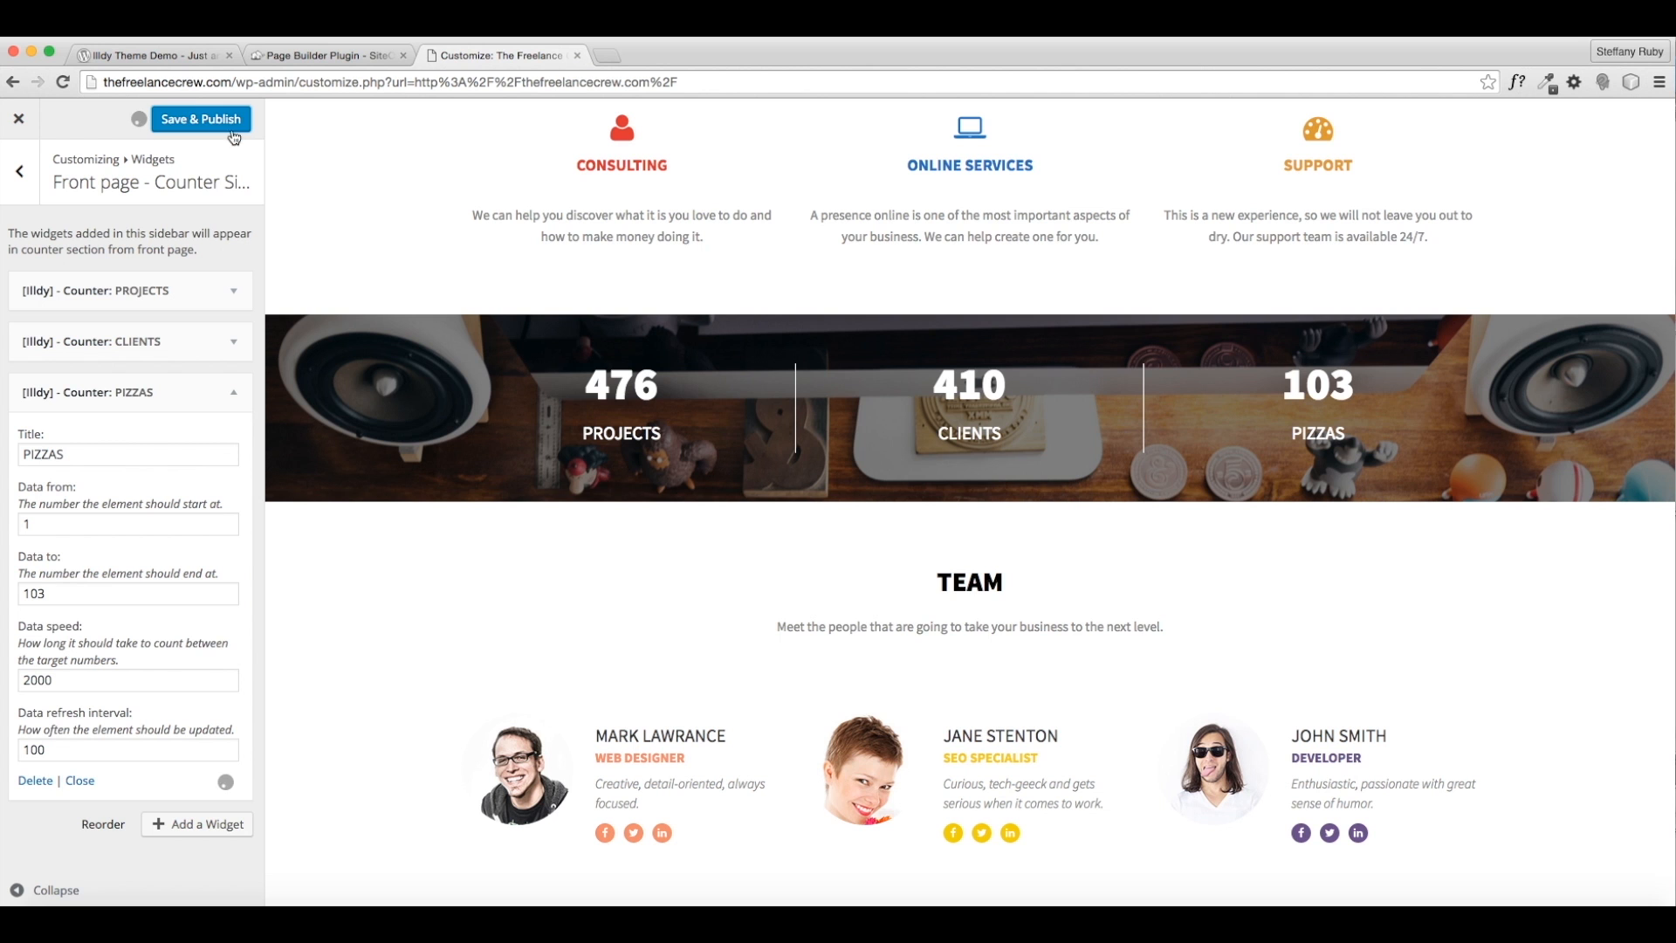
left_click(28, 195)
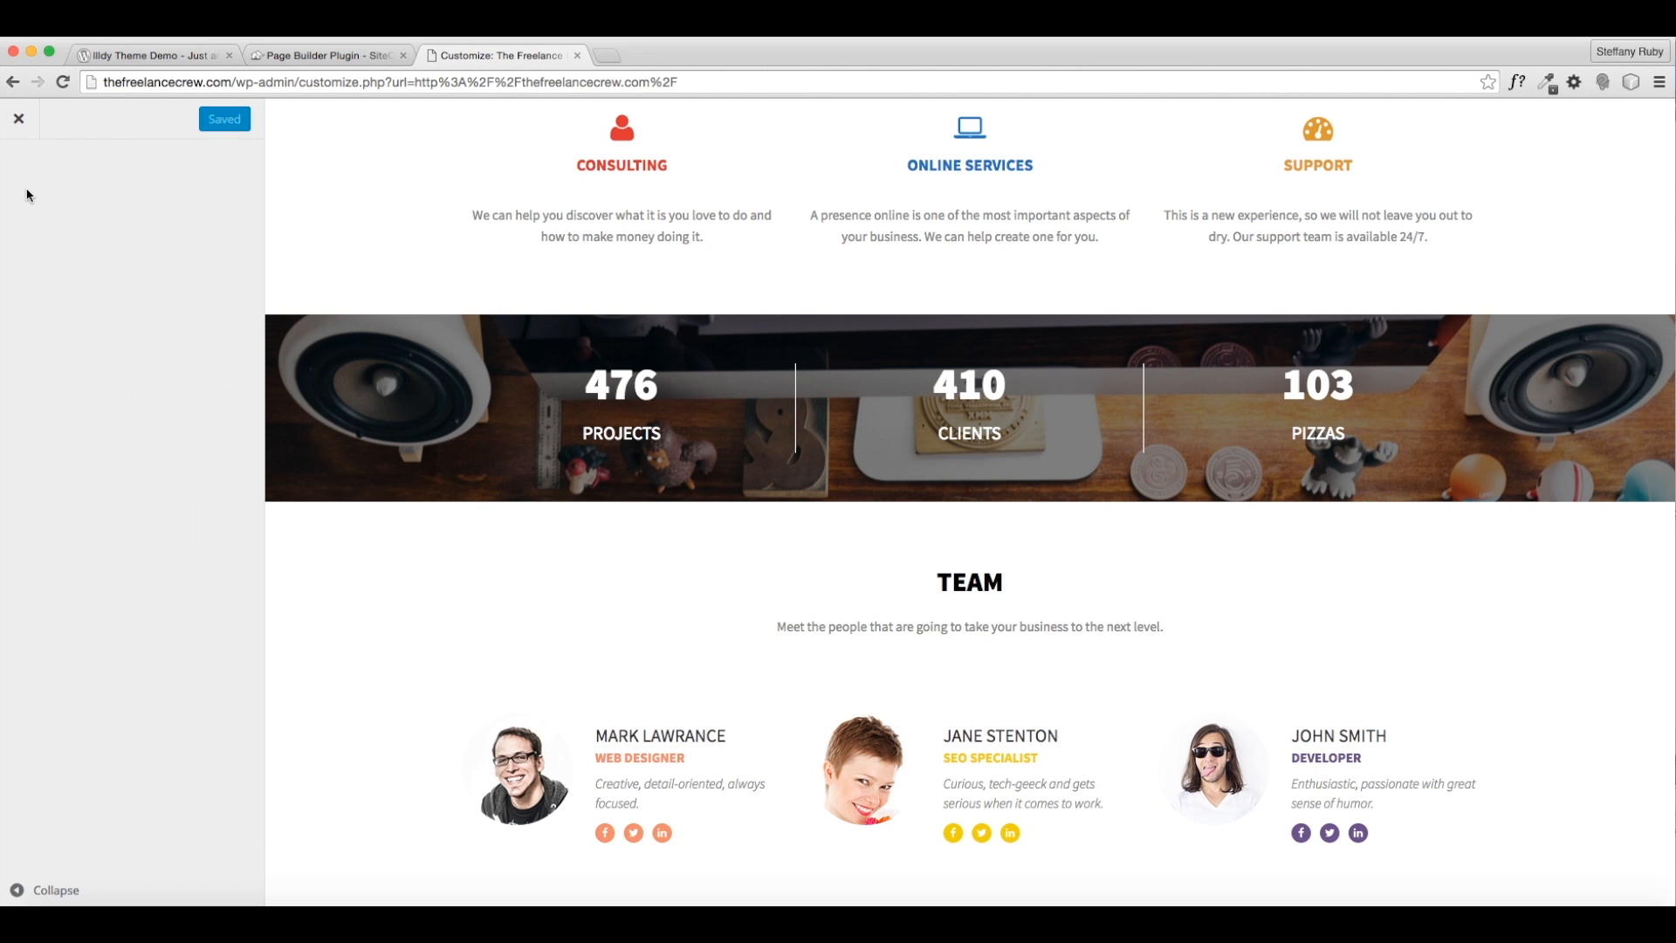
scroll(783, 449, "up", 5)
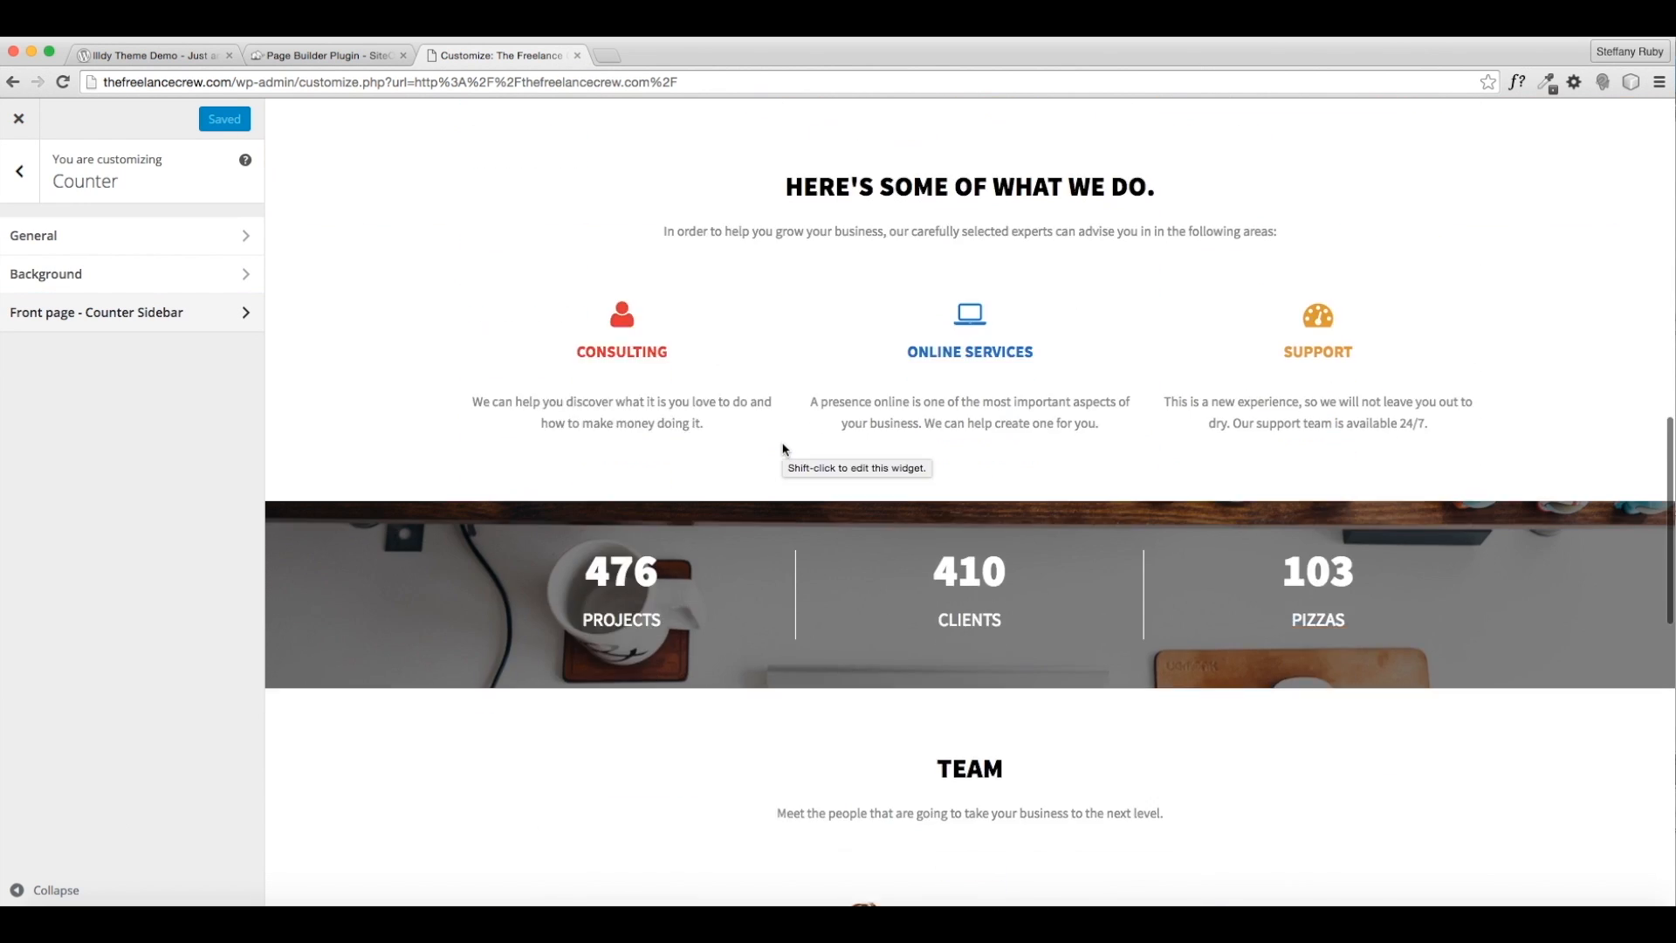
scroll(782, 449, "down", 6)
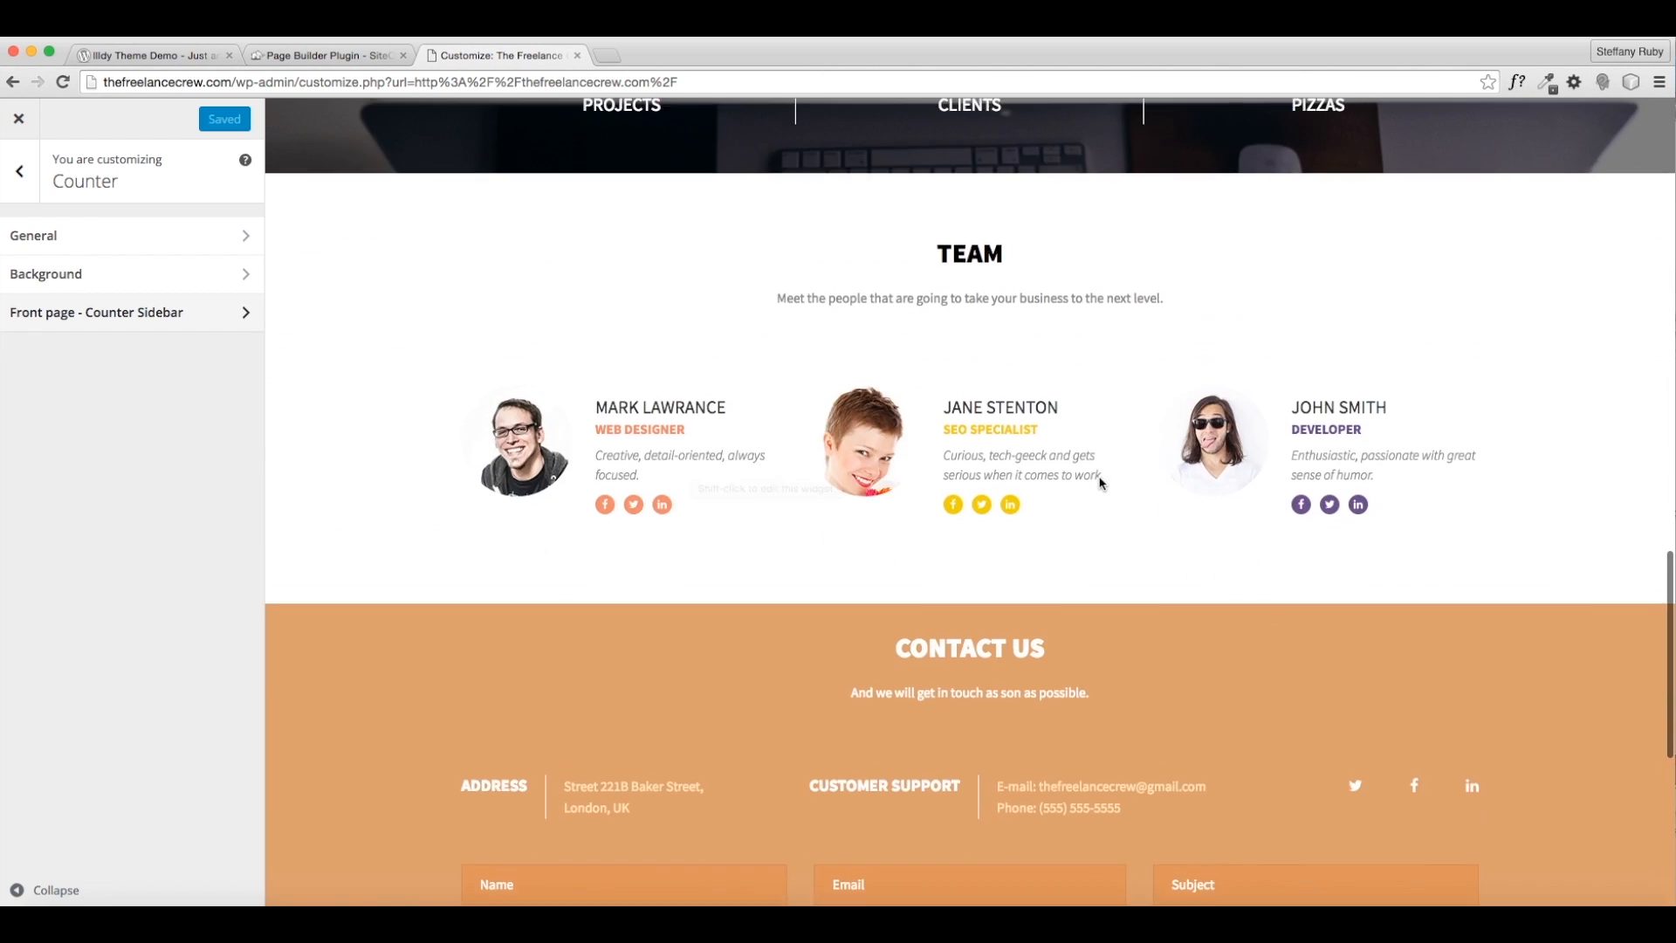
scroll(878, 502, "up", 7)
scroll(864, 689, "up", 1)
scroll(911, 756, "down", 2)
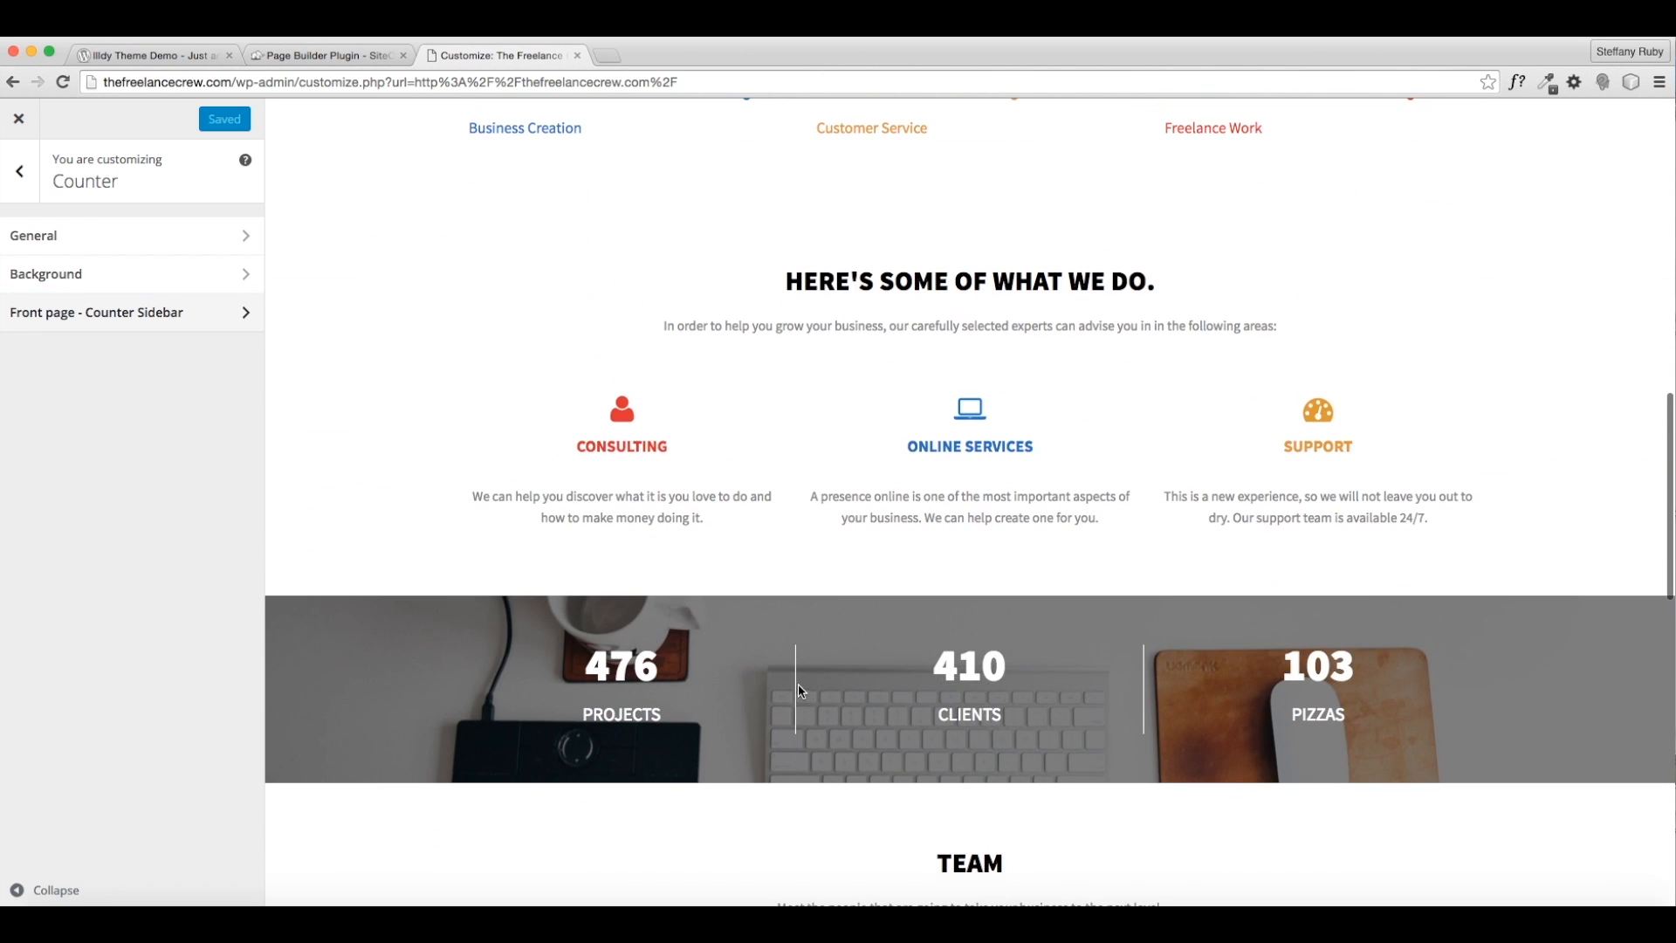
scroll(801, 691, "down", 6)
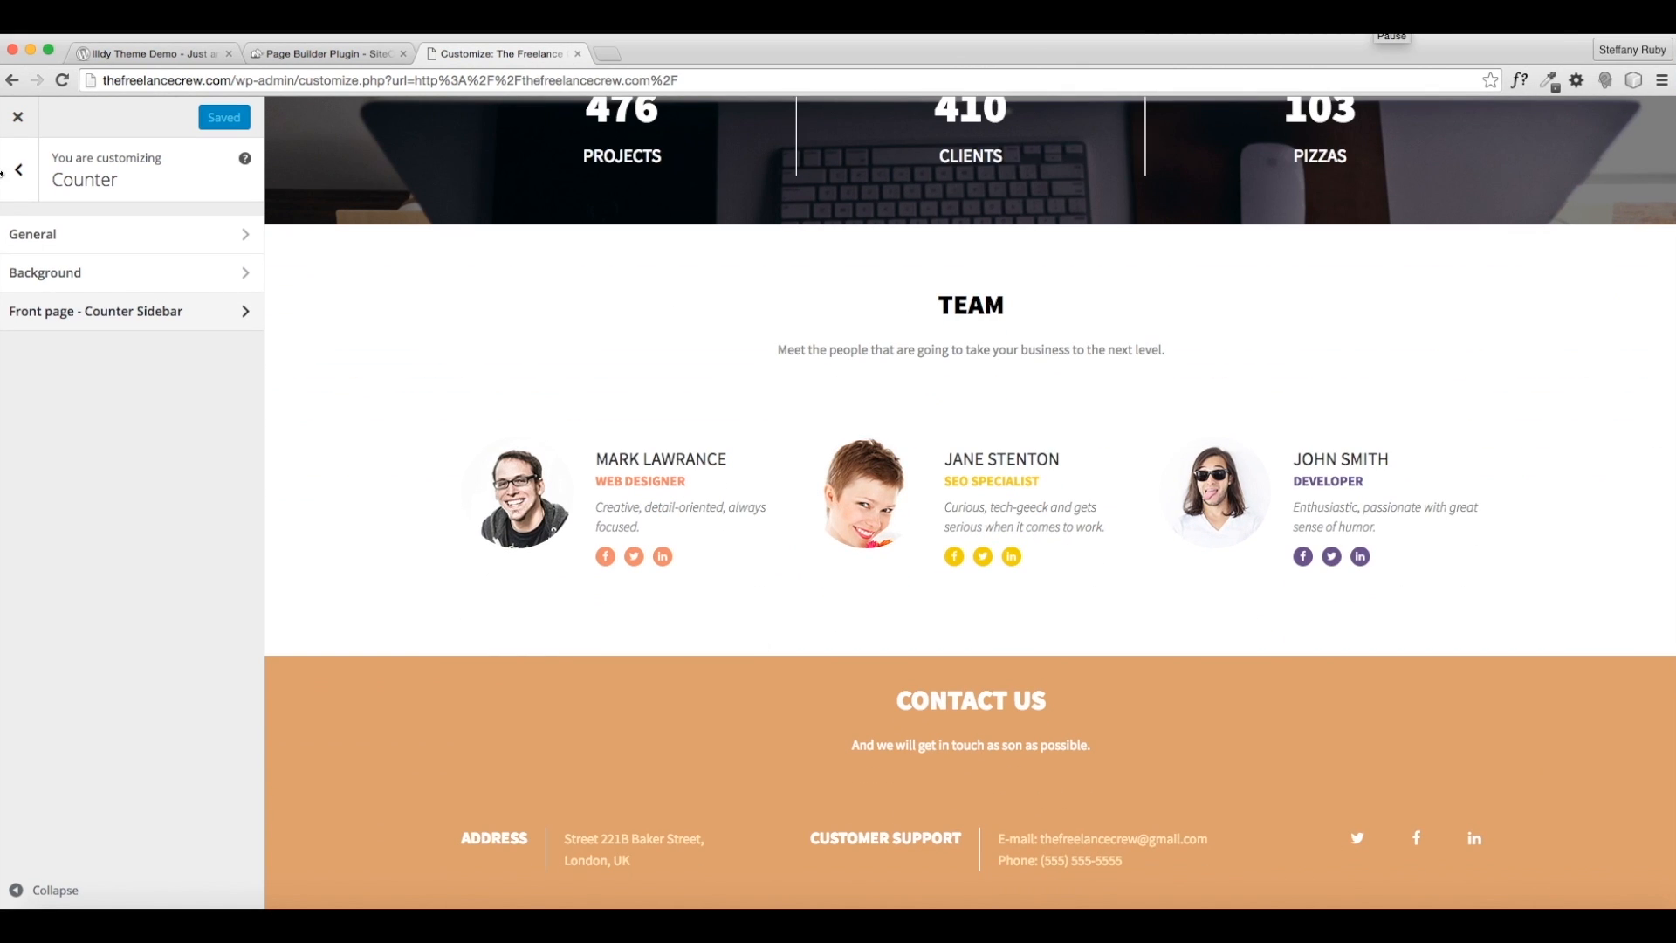
mouse_move(1, 172)
left_mouse_down()
mouse_move(18, 175)
mouse_move(0, 172)
left_mouse_up()
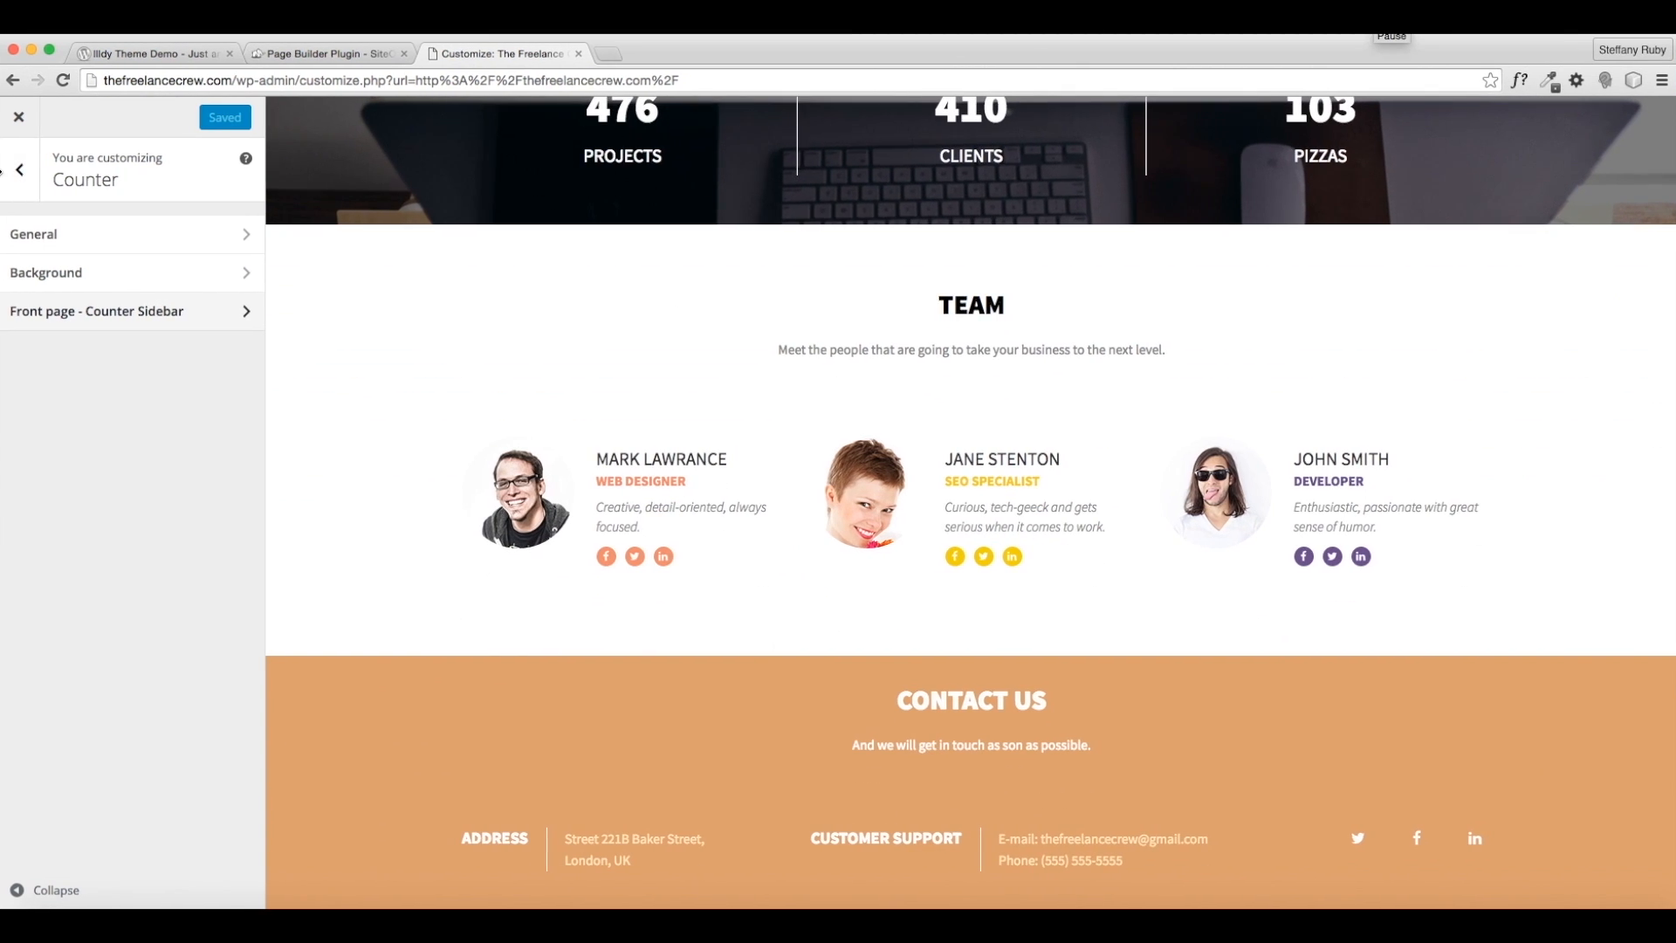
- Change the Team section title to MEET THE CREW
left_click(22, 175)
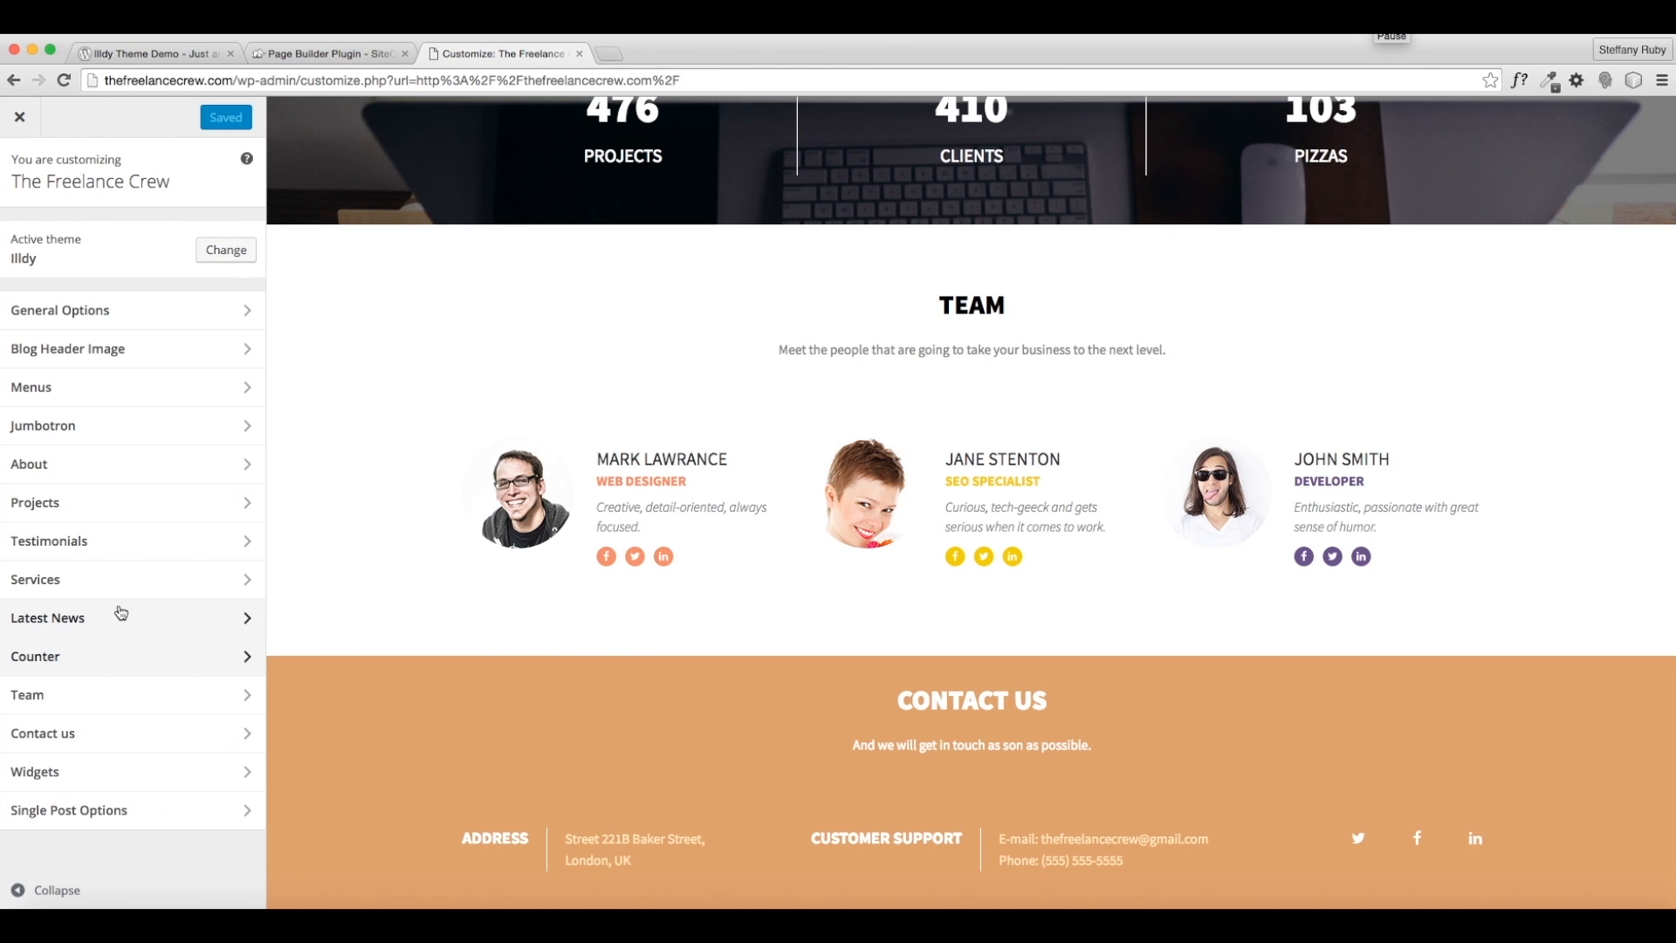
left_click(130, 695)
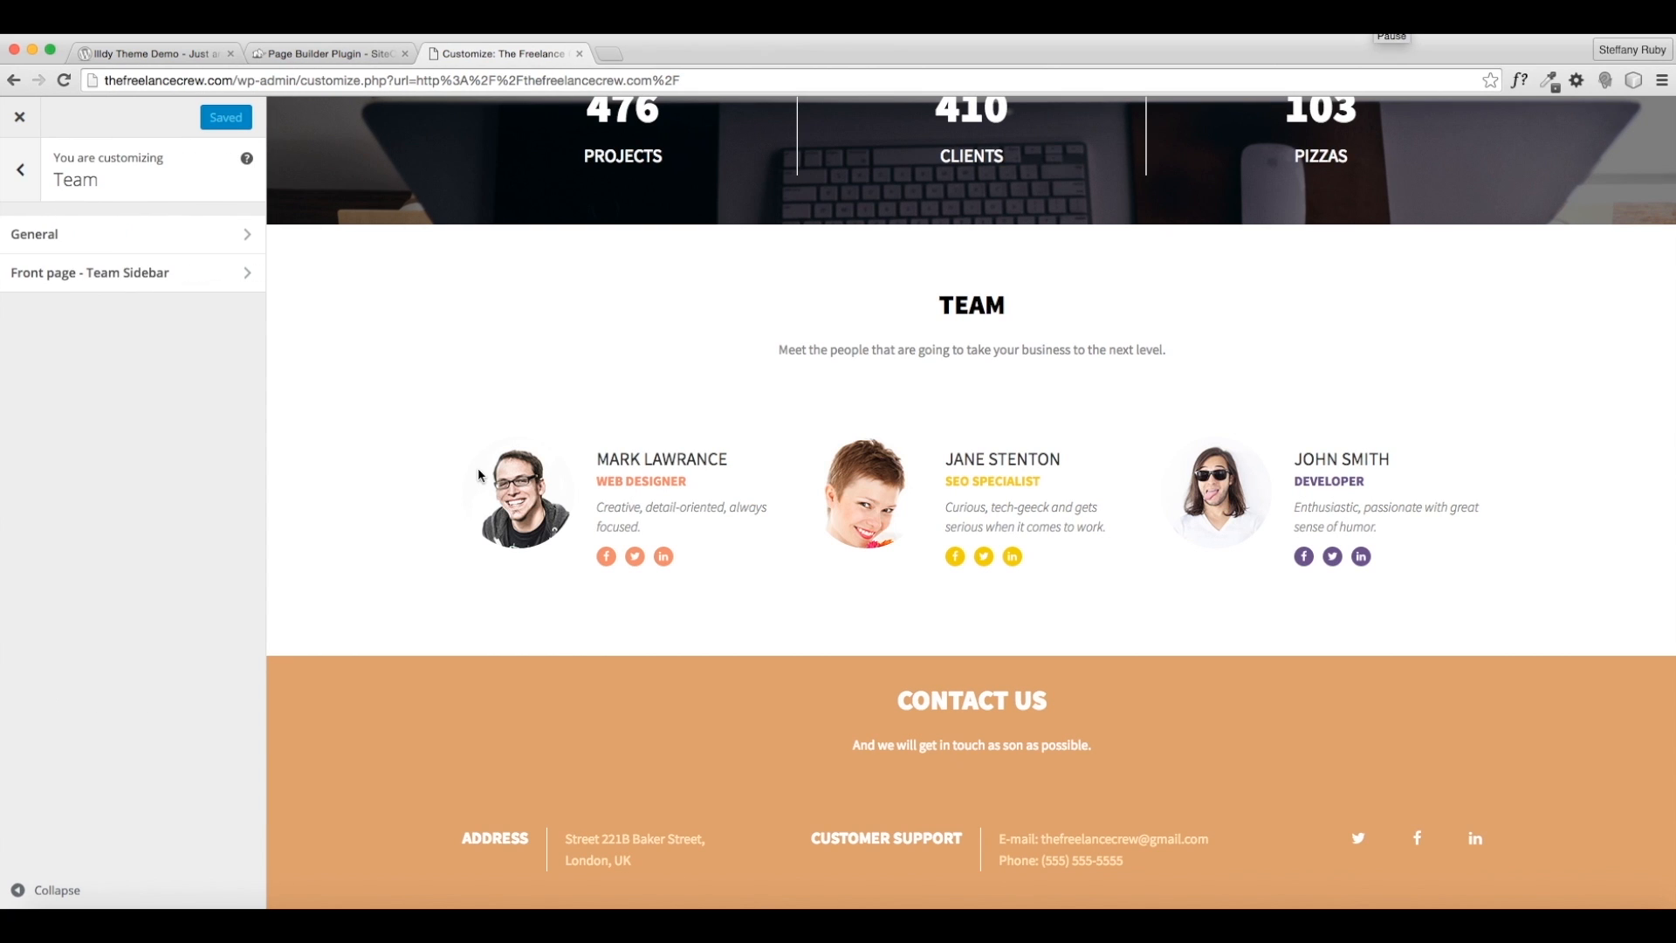
left_click(225, 244)
left_click_drag(49, 395, 203, 430)
left_click(205, 431)
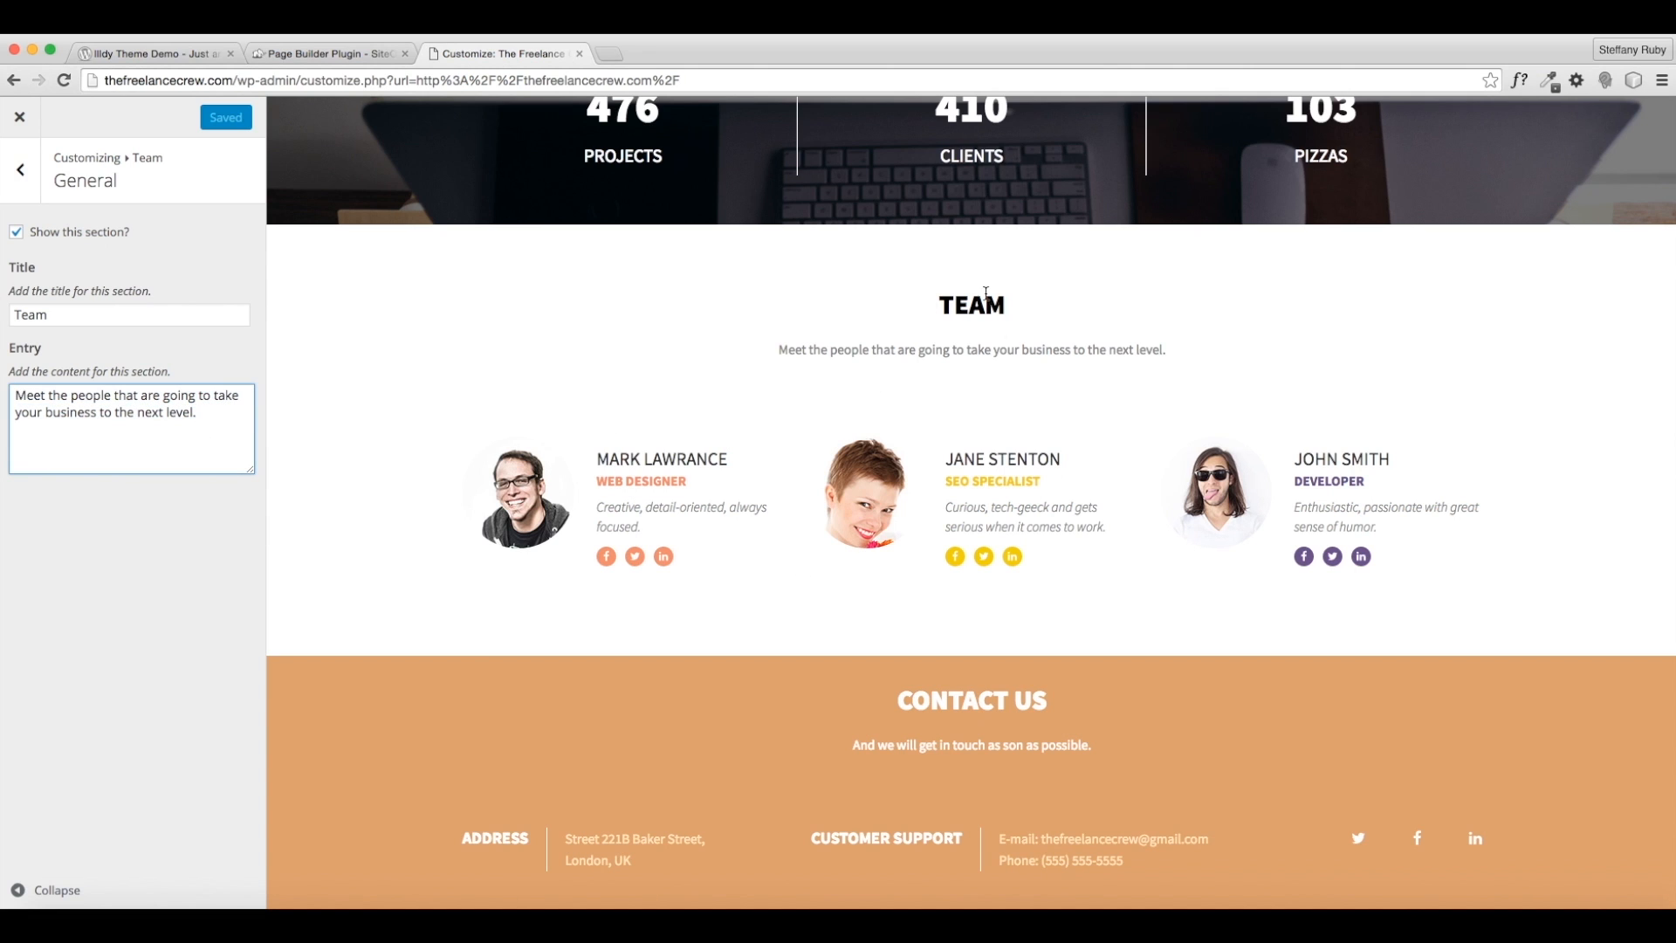
key("shift+Tab")
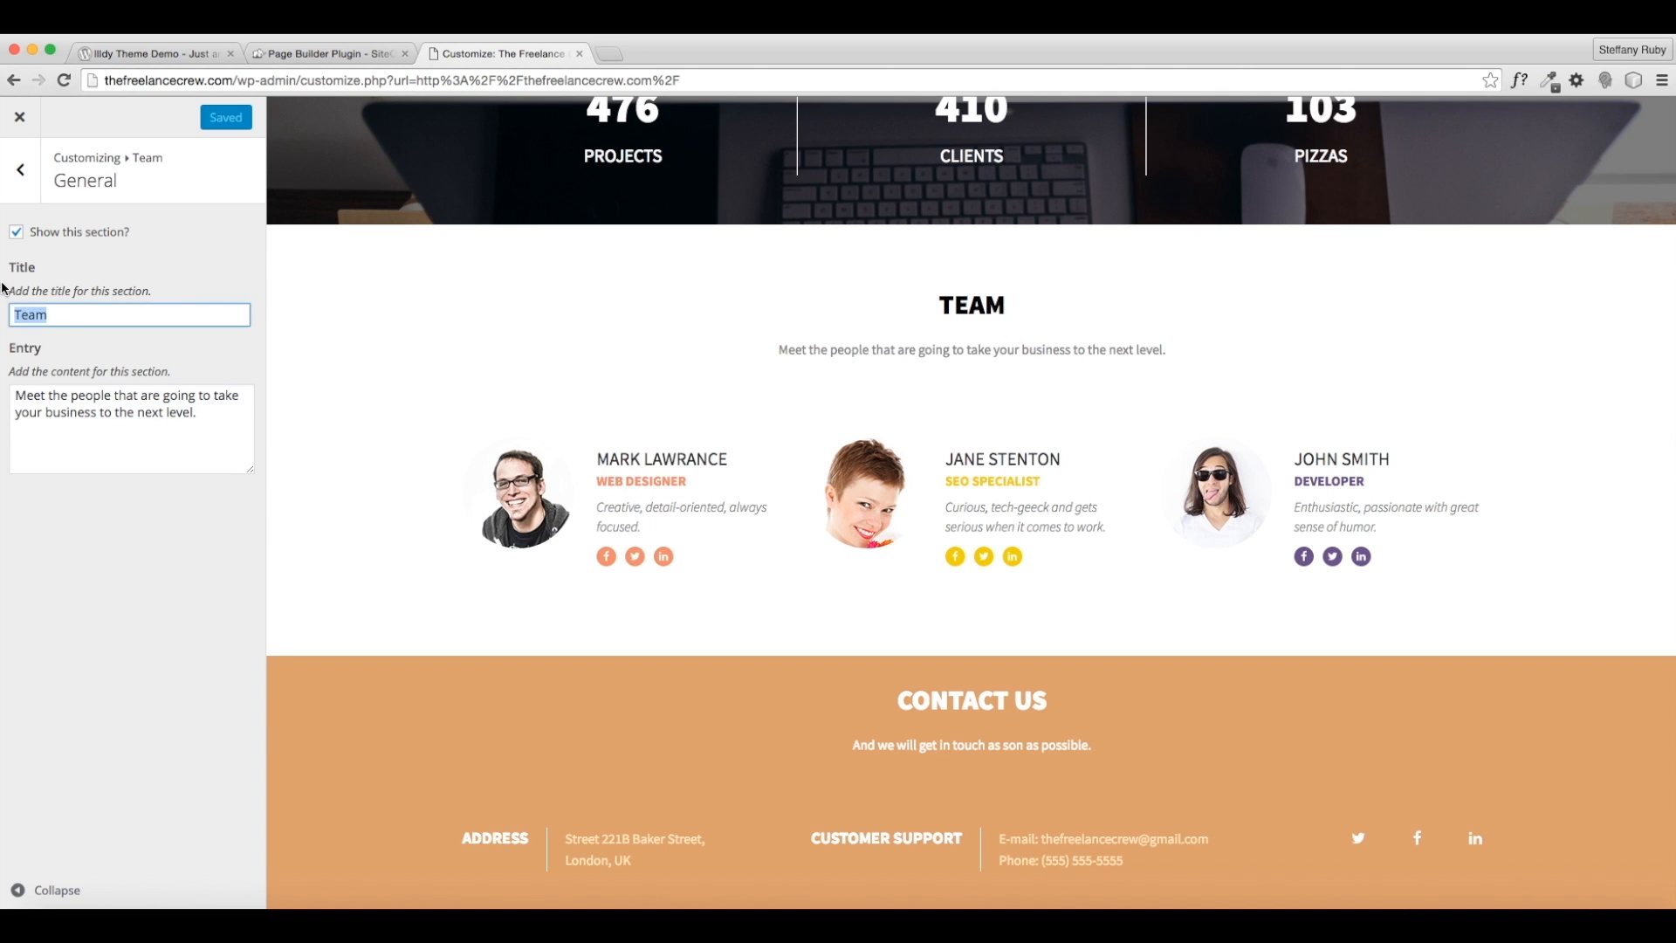
type("HERE")
key("BackSpace")
key("BackSpace")
key("BackSpace")
key("BackSpace")
type("MEET THE CREW.")
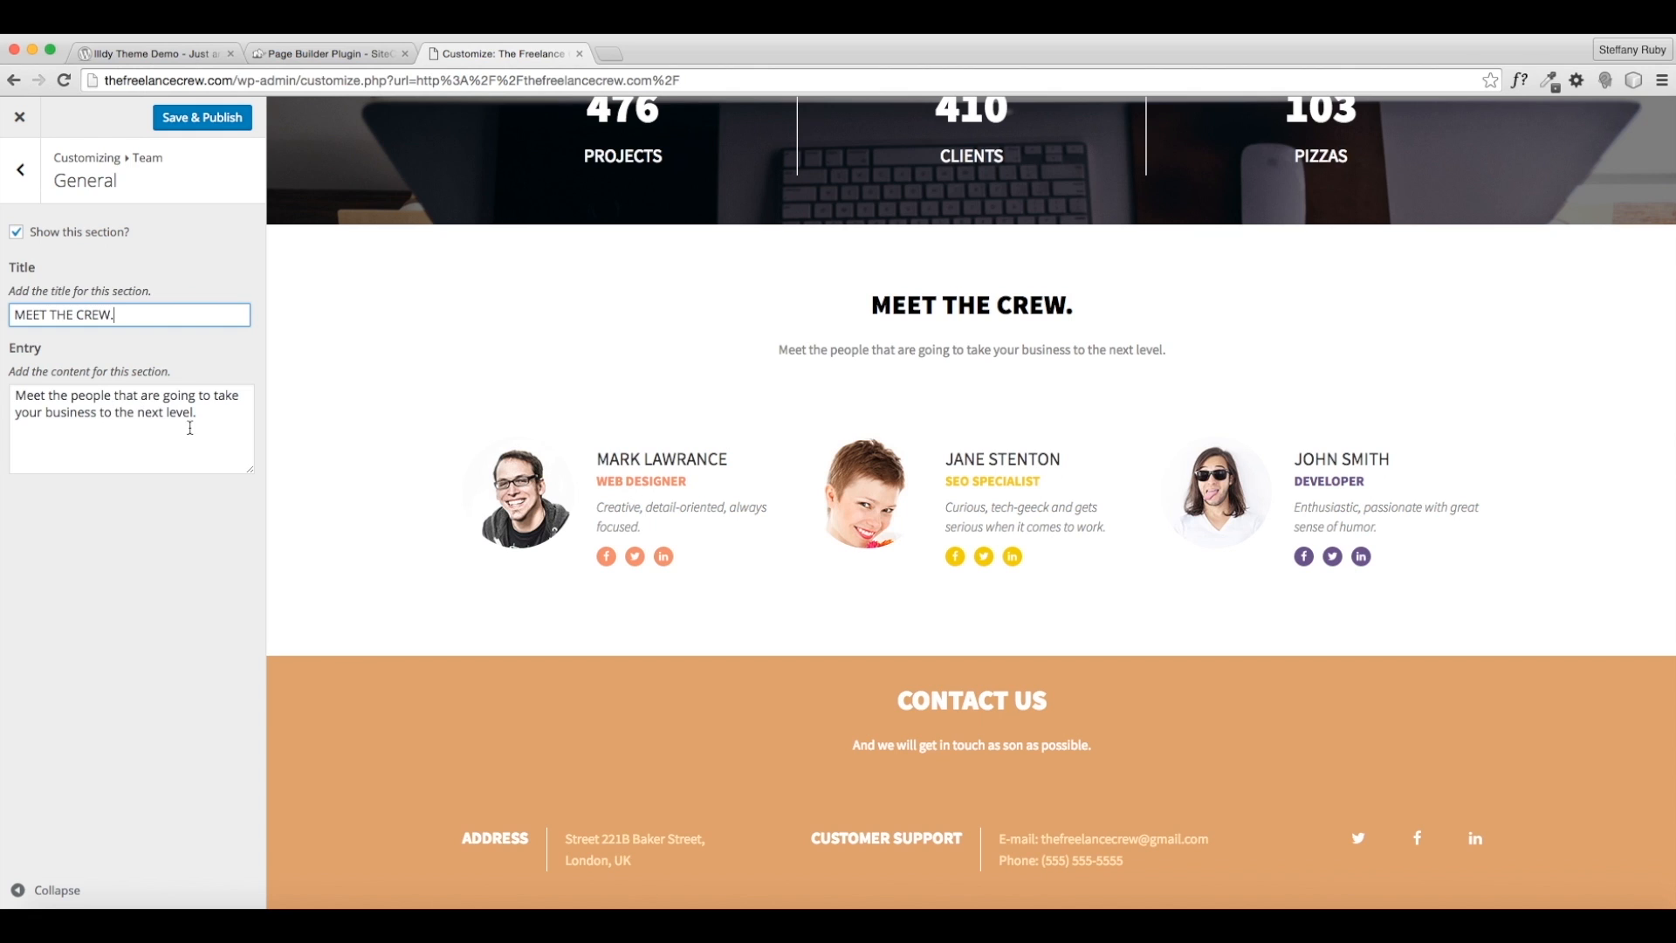
- Set the Team entry text to "We're a special crew that is here to help you." and open the Team Sidebar widgets
left_click_drag(190, 428, 25, 396)
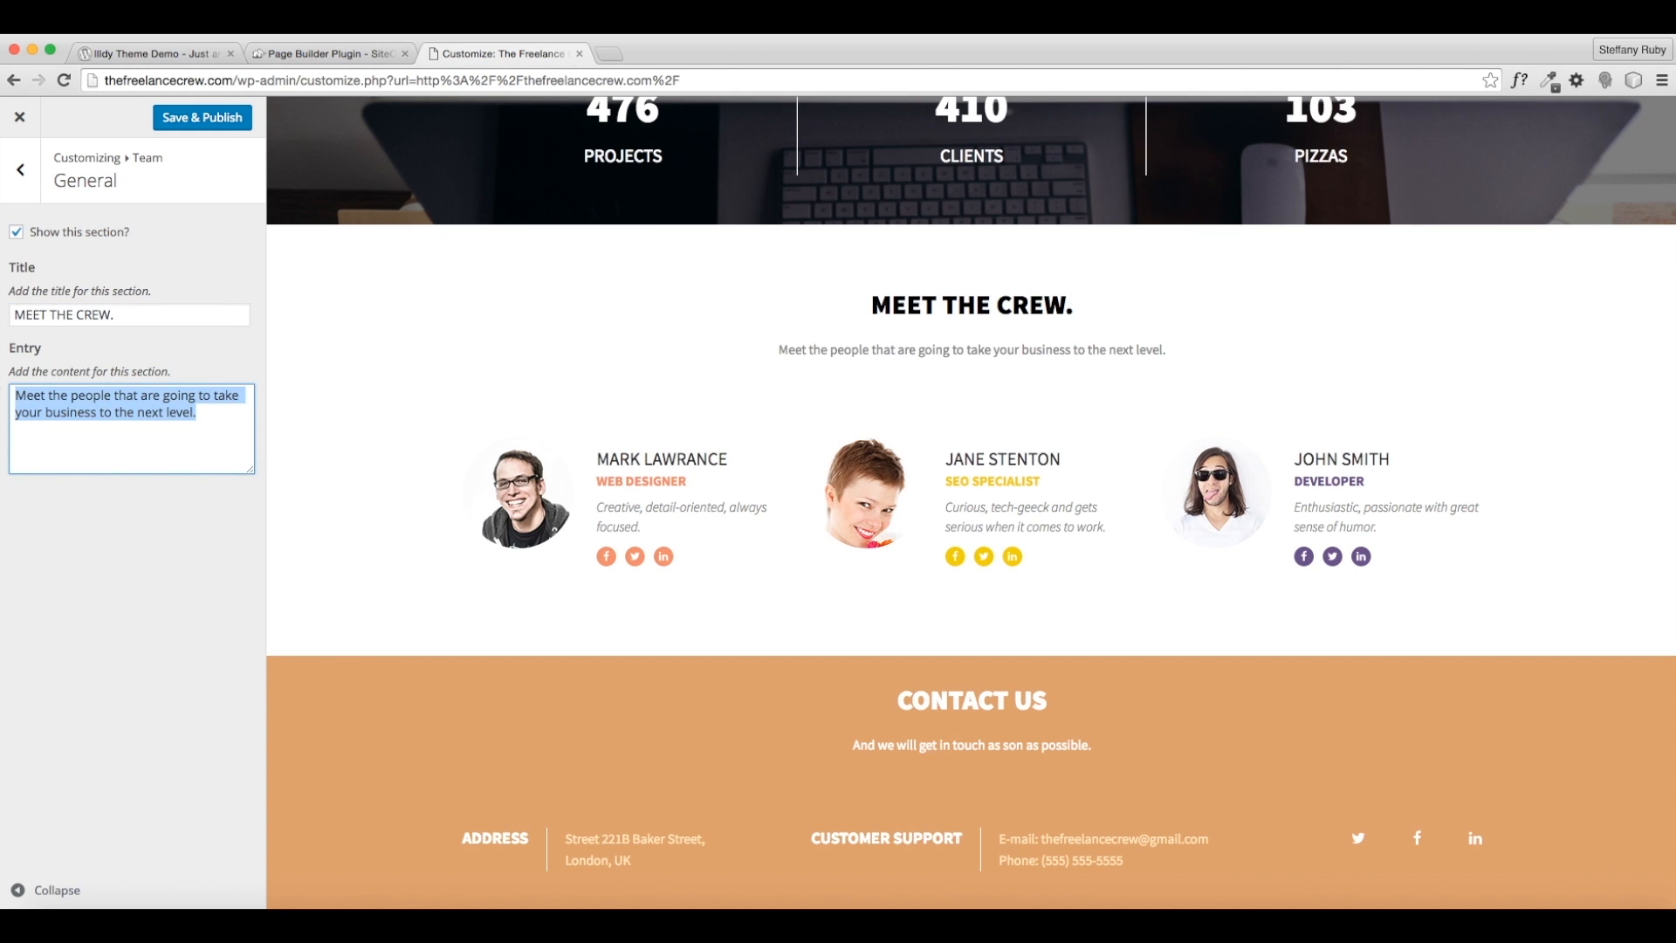
type("We've gota")
key("BackSpace")
key("BackSpace")
key("BackSpace")
key("BackSpace")
key("BackSpace")
type("re a ")
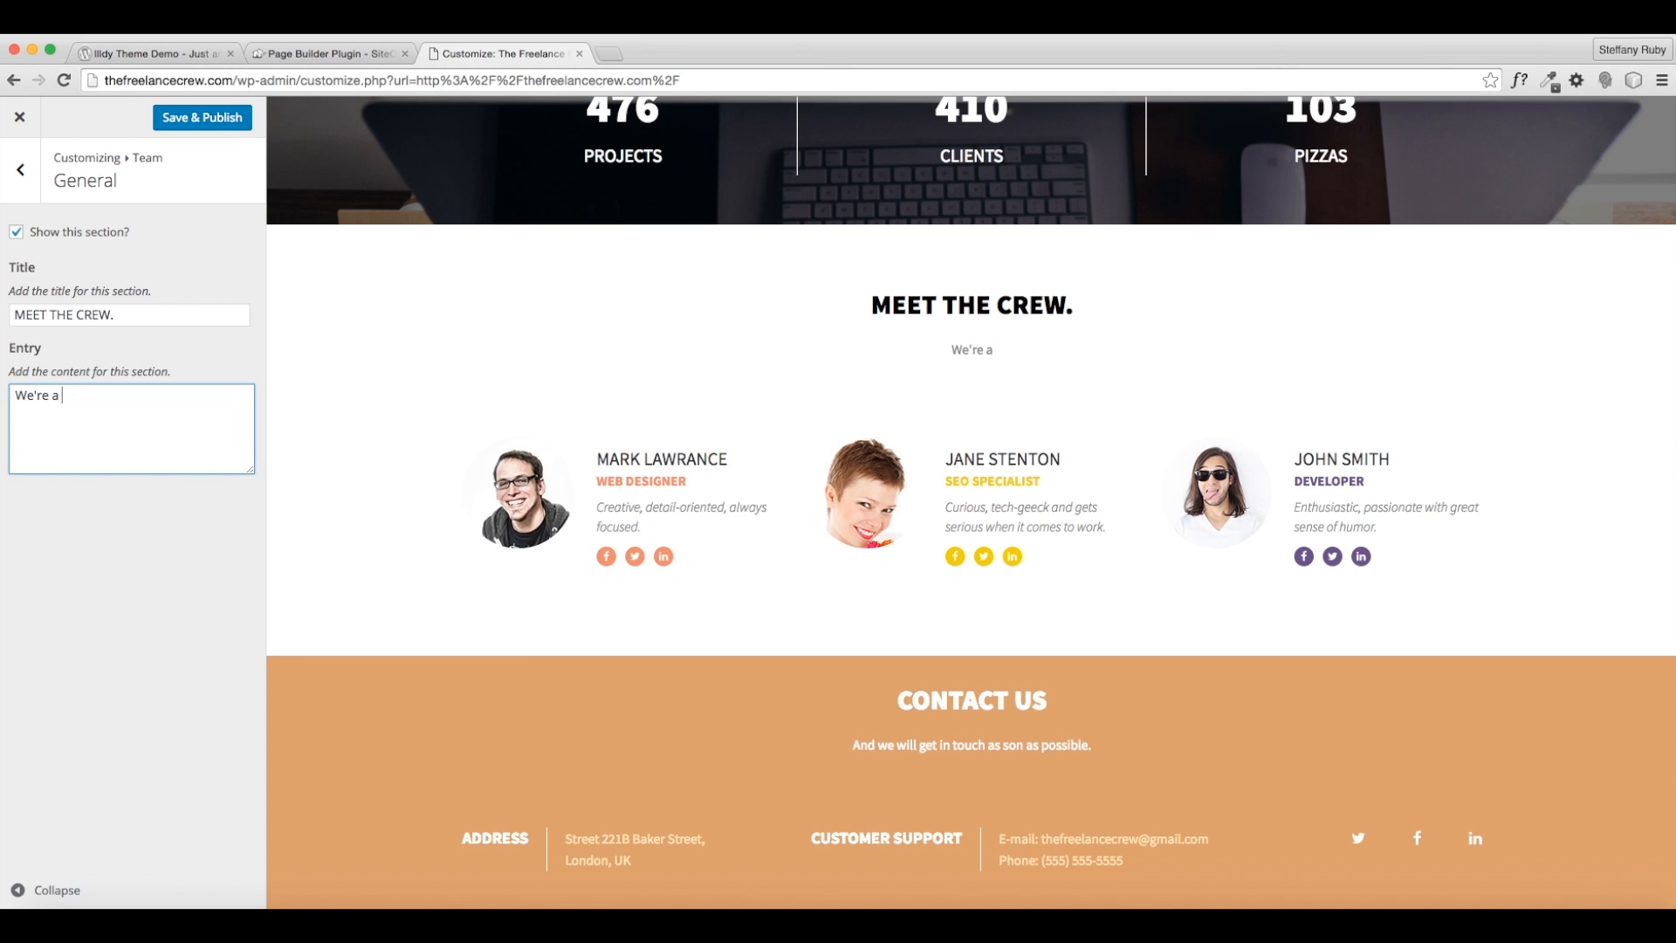
type("special grew ")
type("that can")
key("BackSpace")
key("BackSpace")
key("BackSpace")
type("is here to help you.")
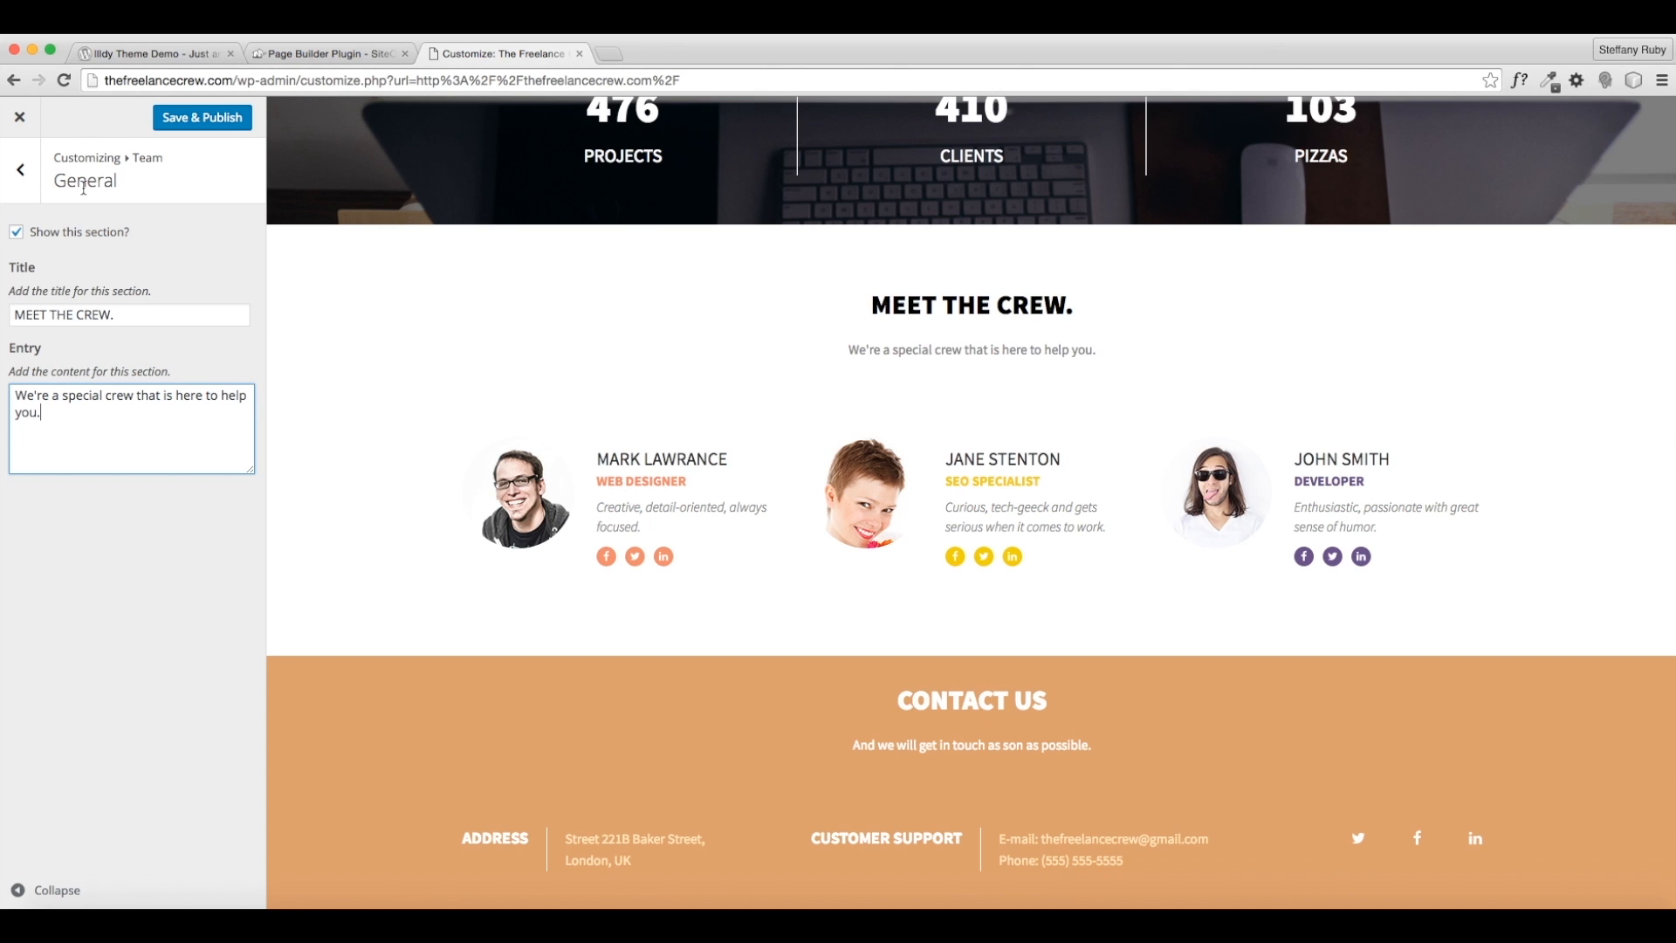
left_click(23, 185)
left_click(110, 276)
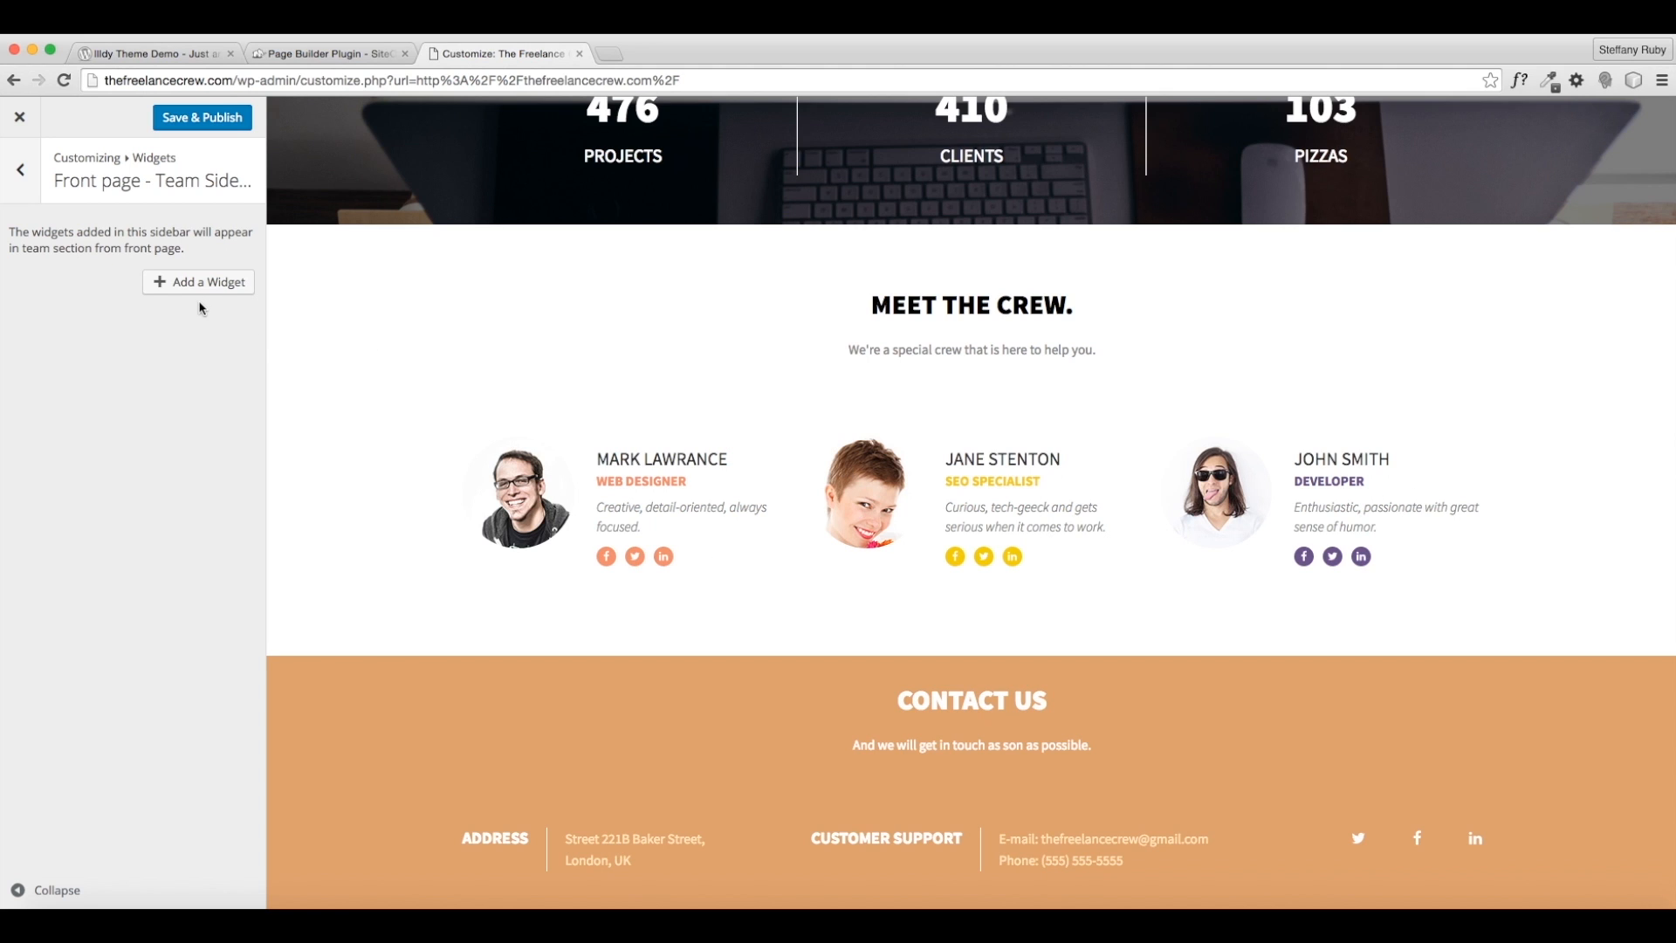
- Save the three crew images as front-page-team-1.jpg, front-page-team-2.jpg and front-page-team-3.jpg
right_click(503, 494)
left_click(570, 517)
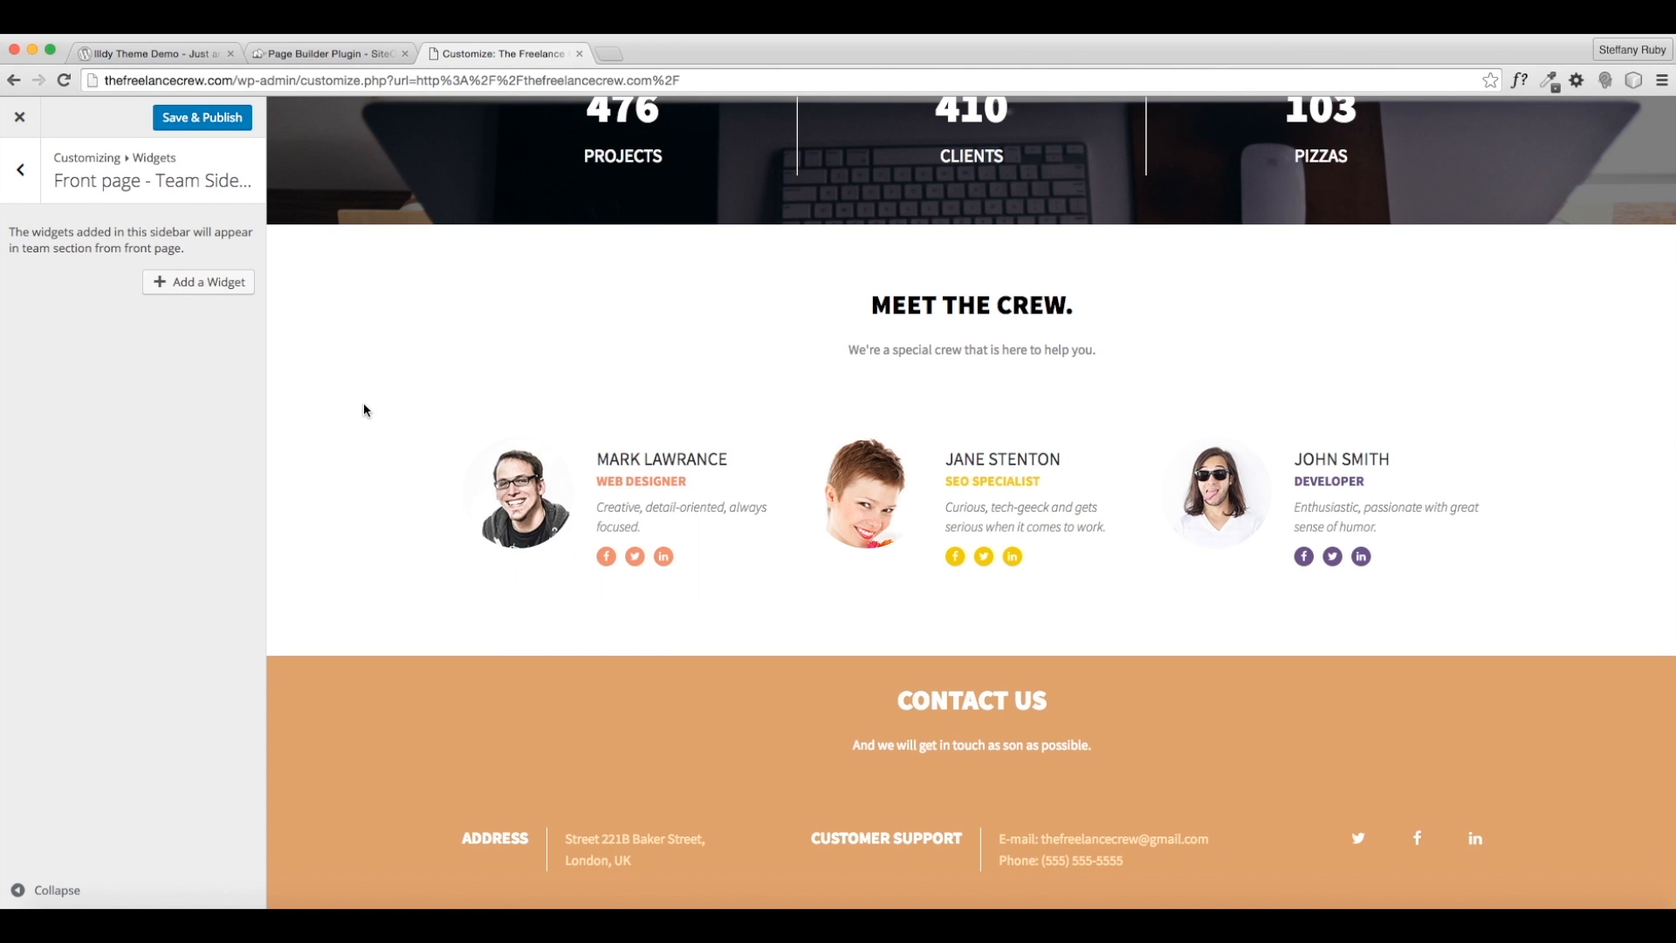
left_click(1088, 655)
right_click(851, 497)
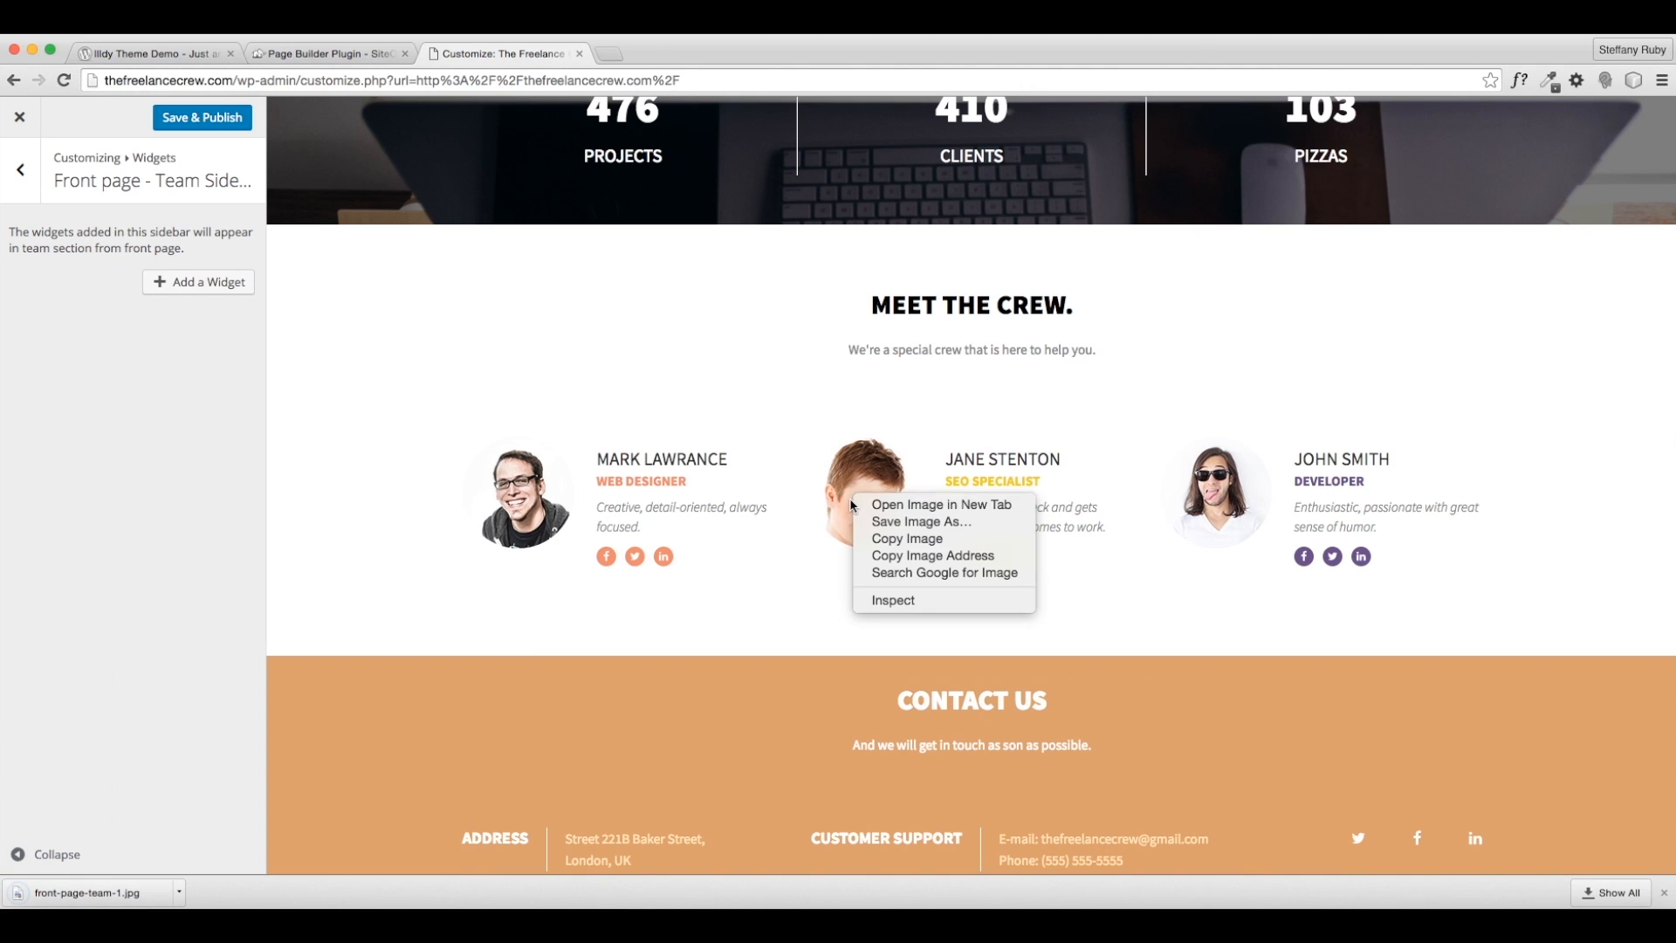
left_click(916, 522)
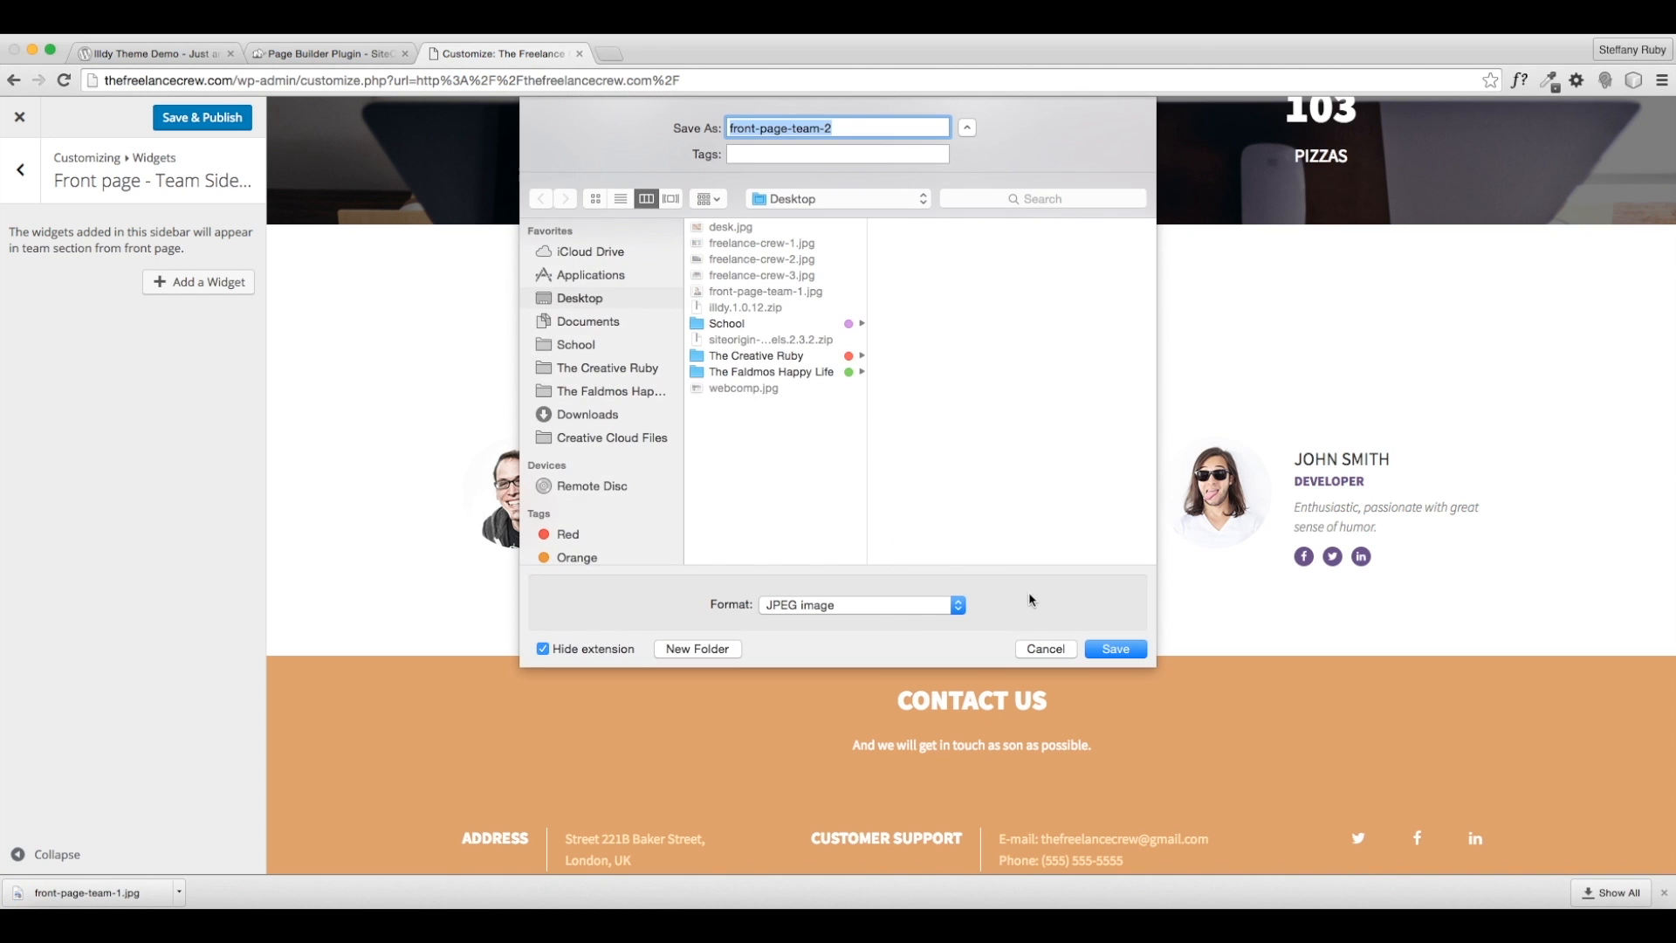
left_click(1101, 648)
right_click(1234, 498)
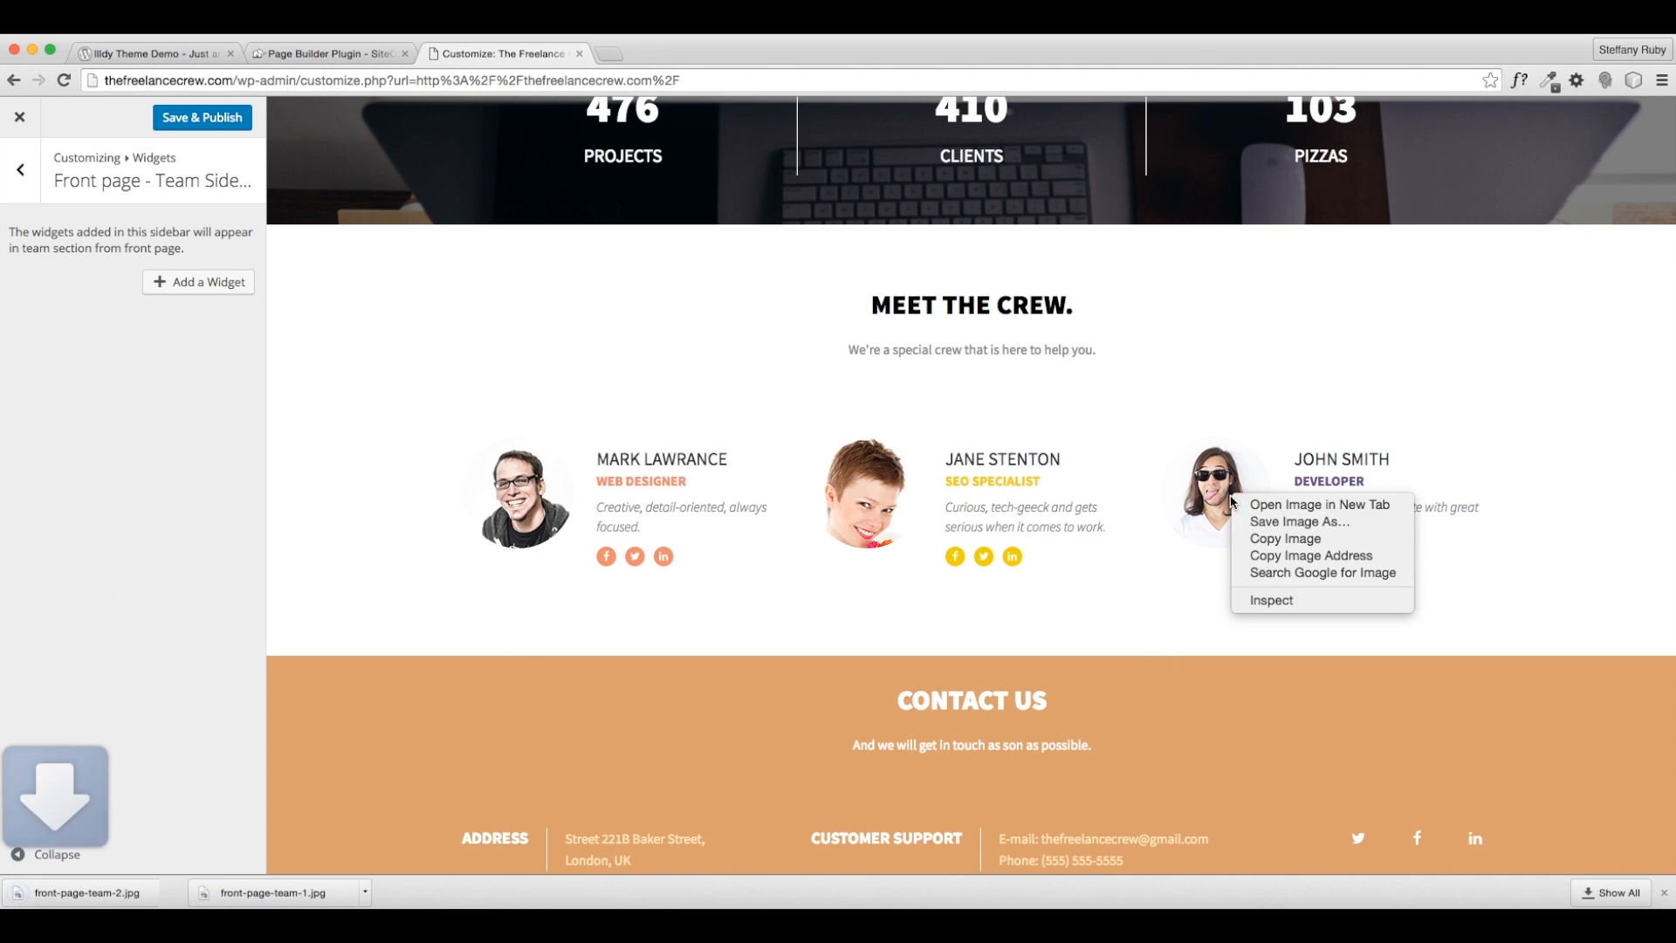
left_click(1286, 521)
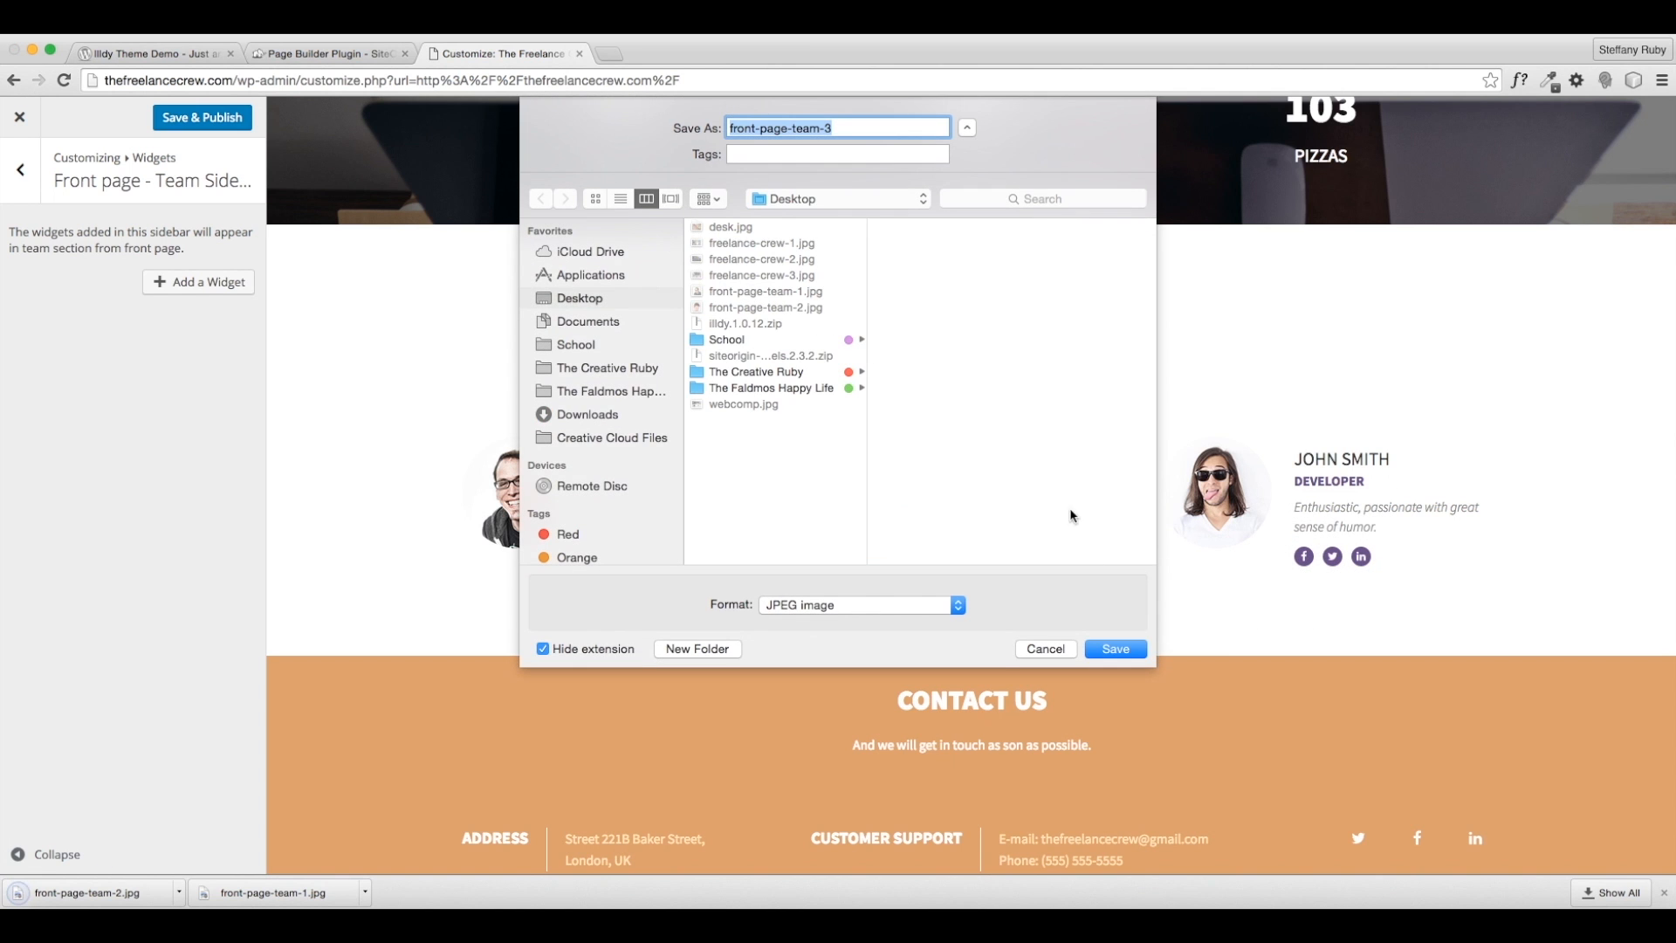
left_click(1108, 649)
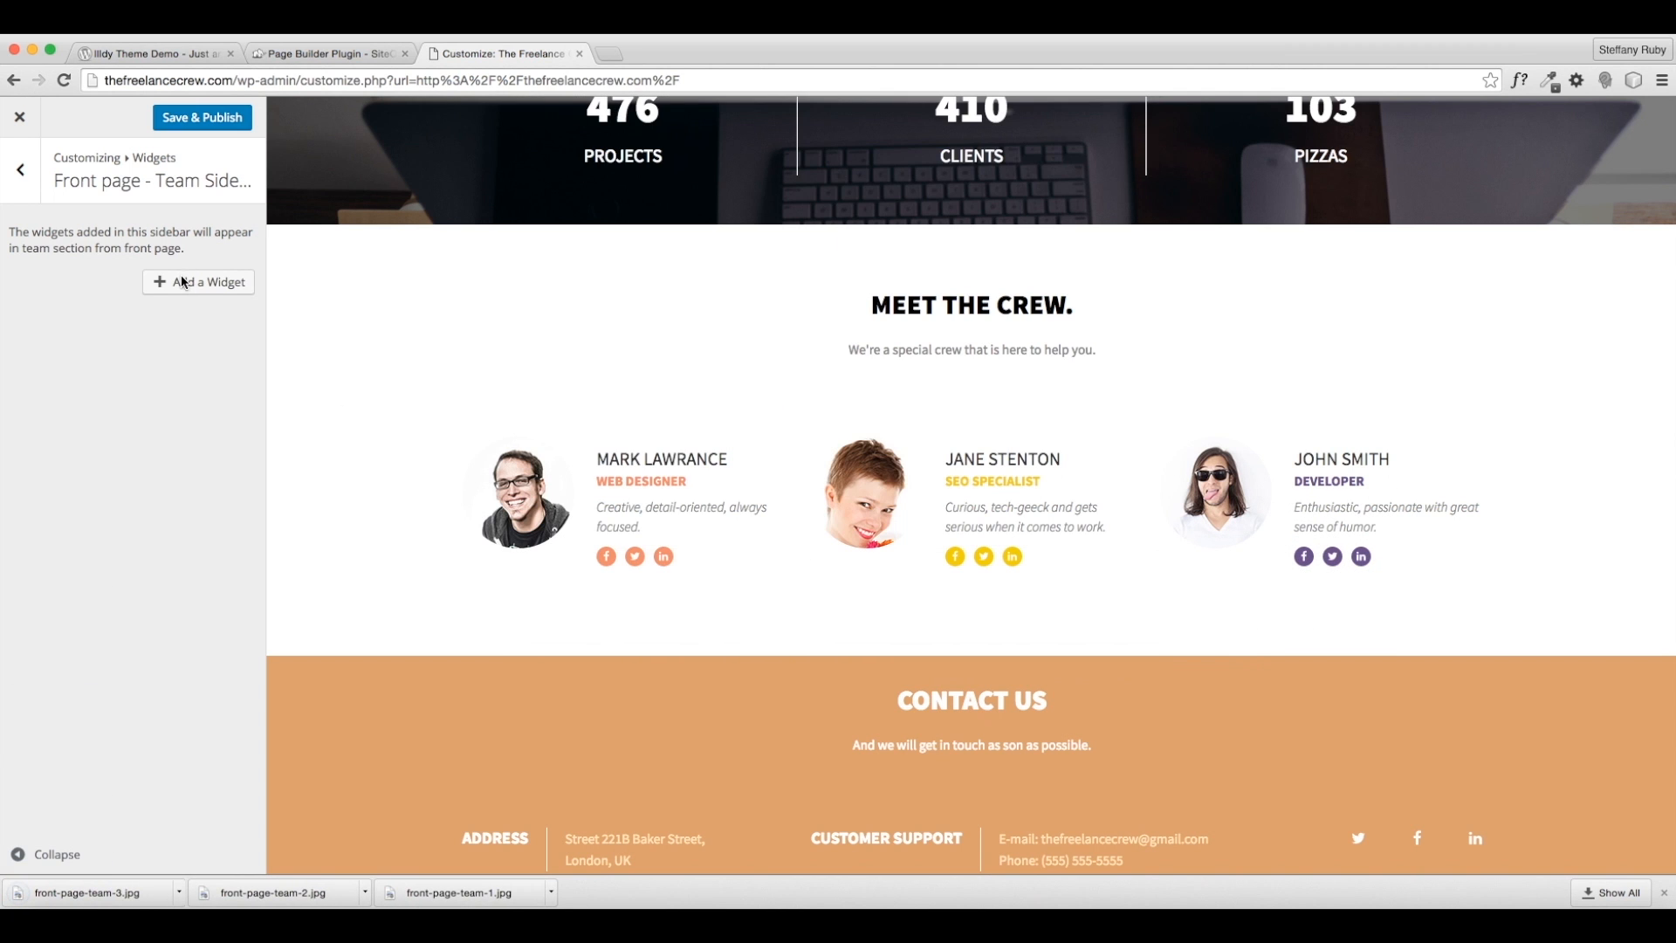
- Add an [Illdy] - Person widget to the Team sidebar titled MATT
left_click(204, 285)
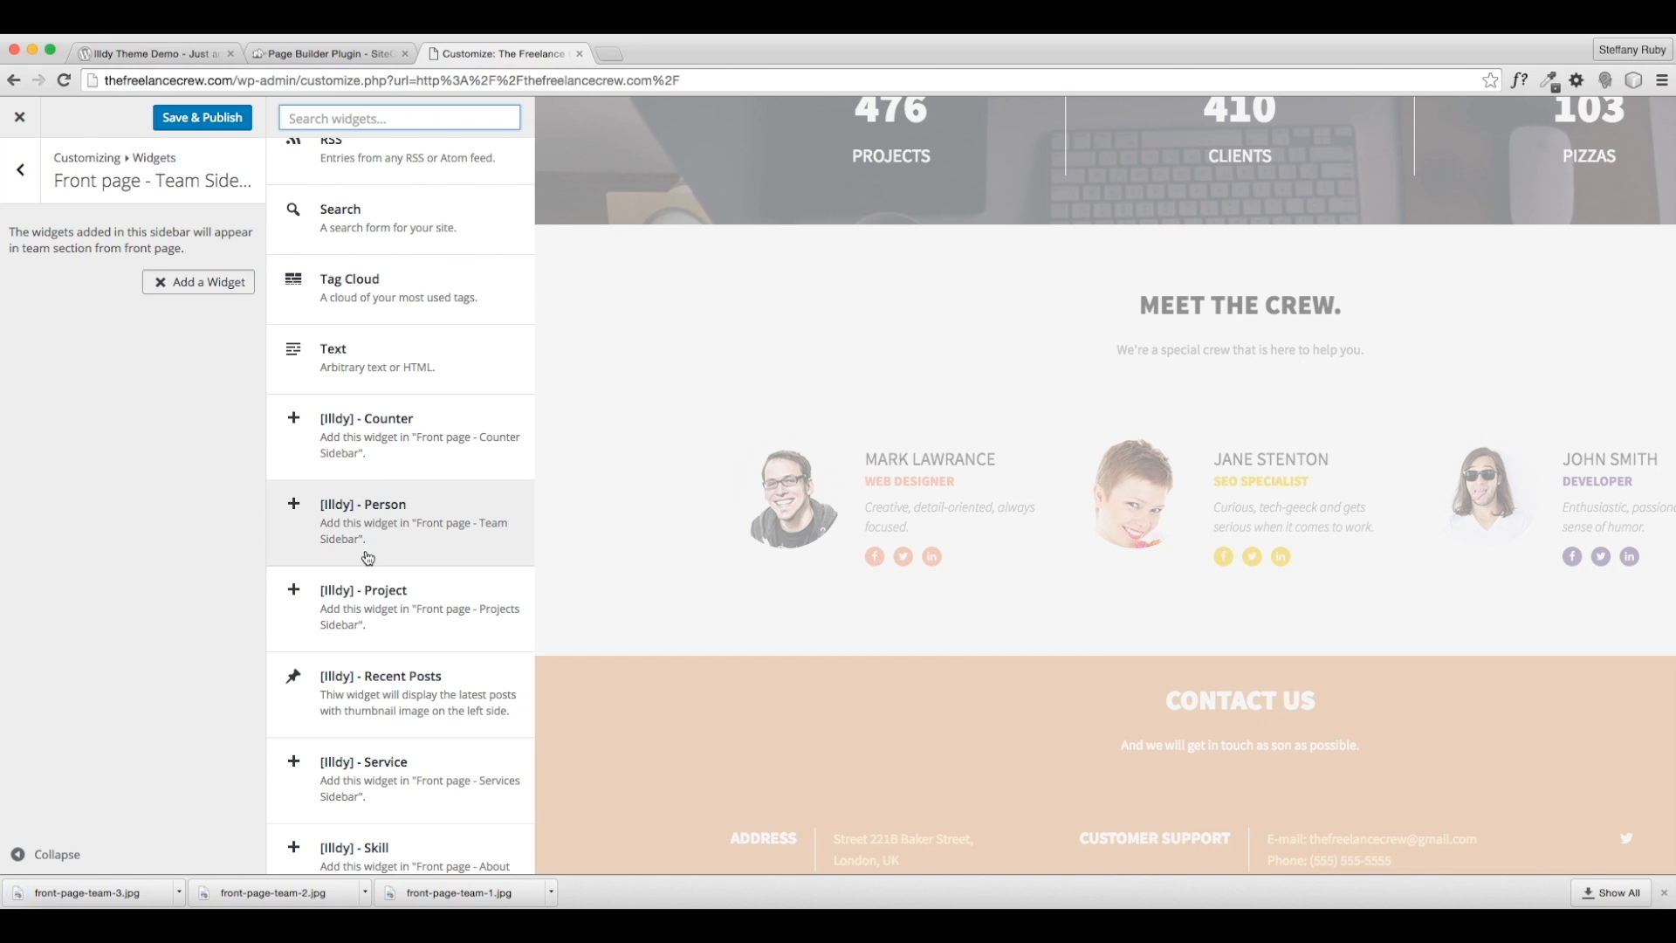
scroll(401, 600, "down", 1)
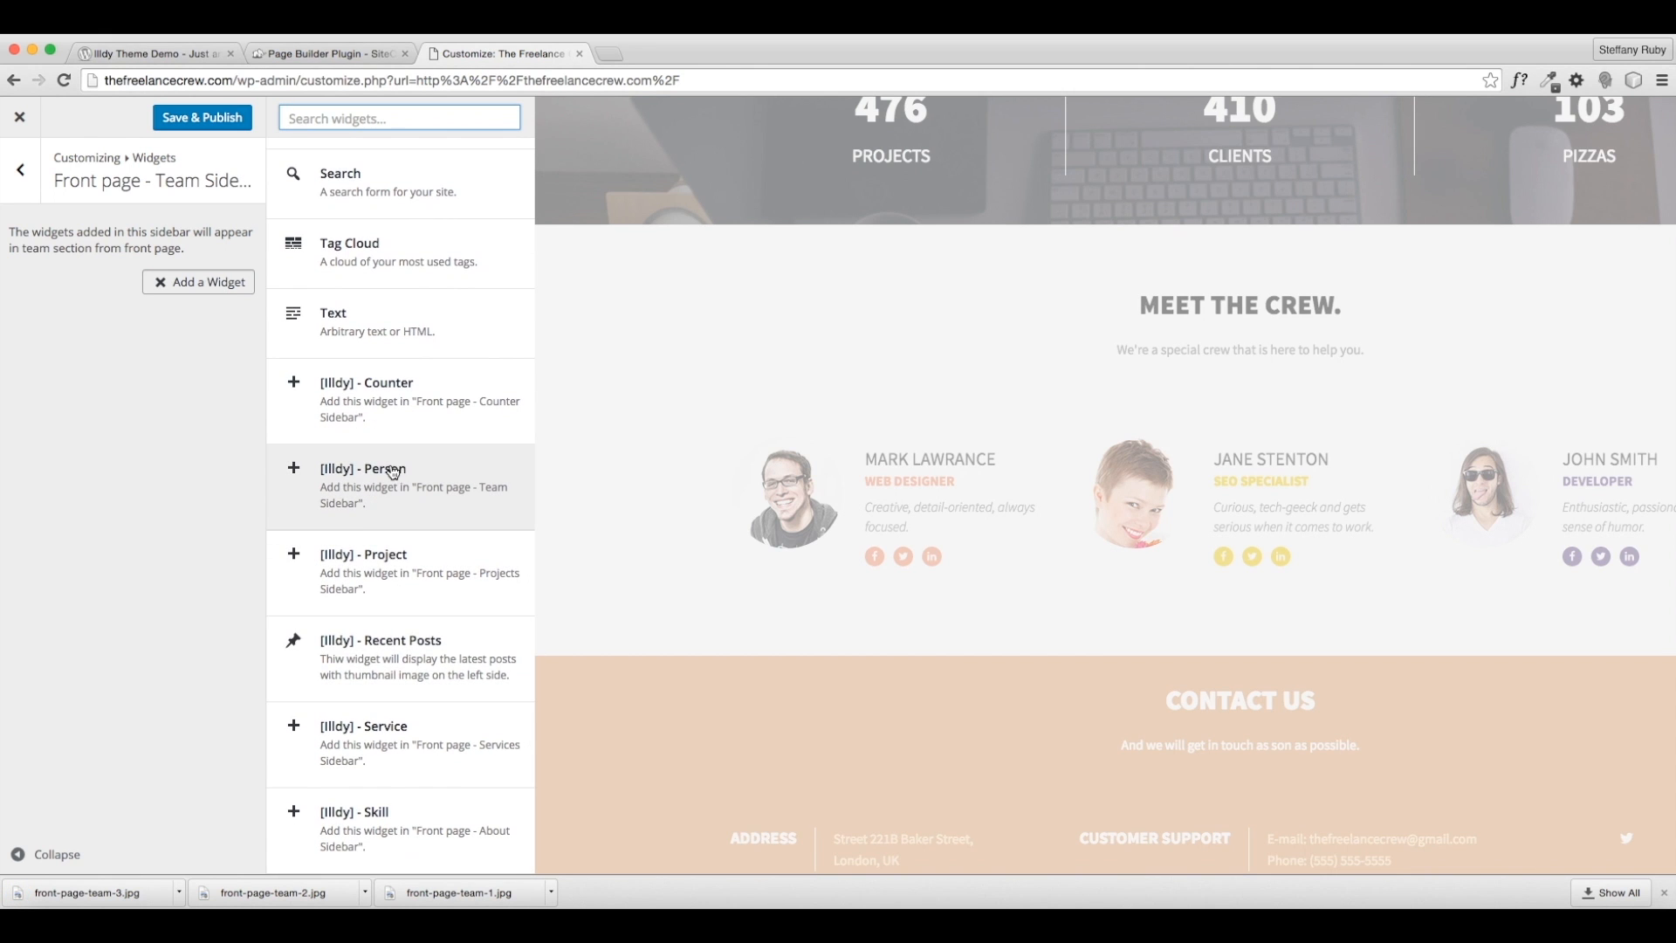
left_click(381, 512)
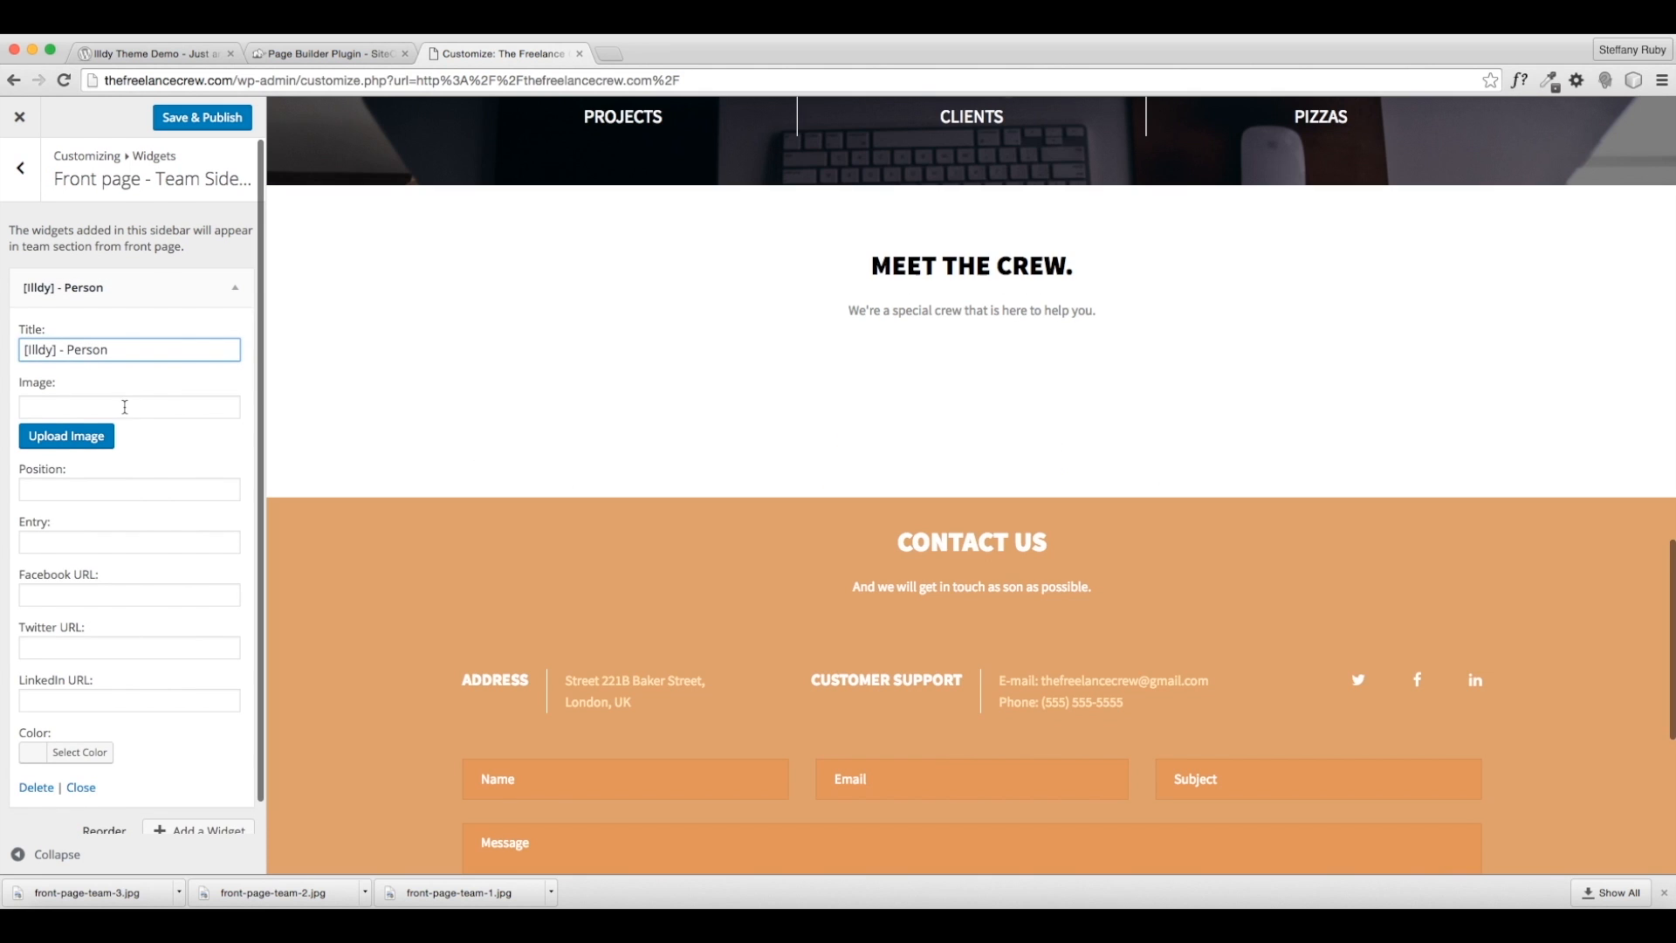
triple_click(103, 349)
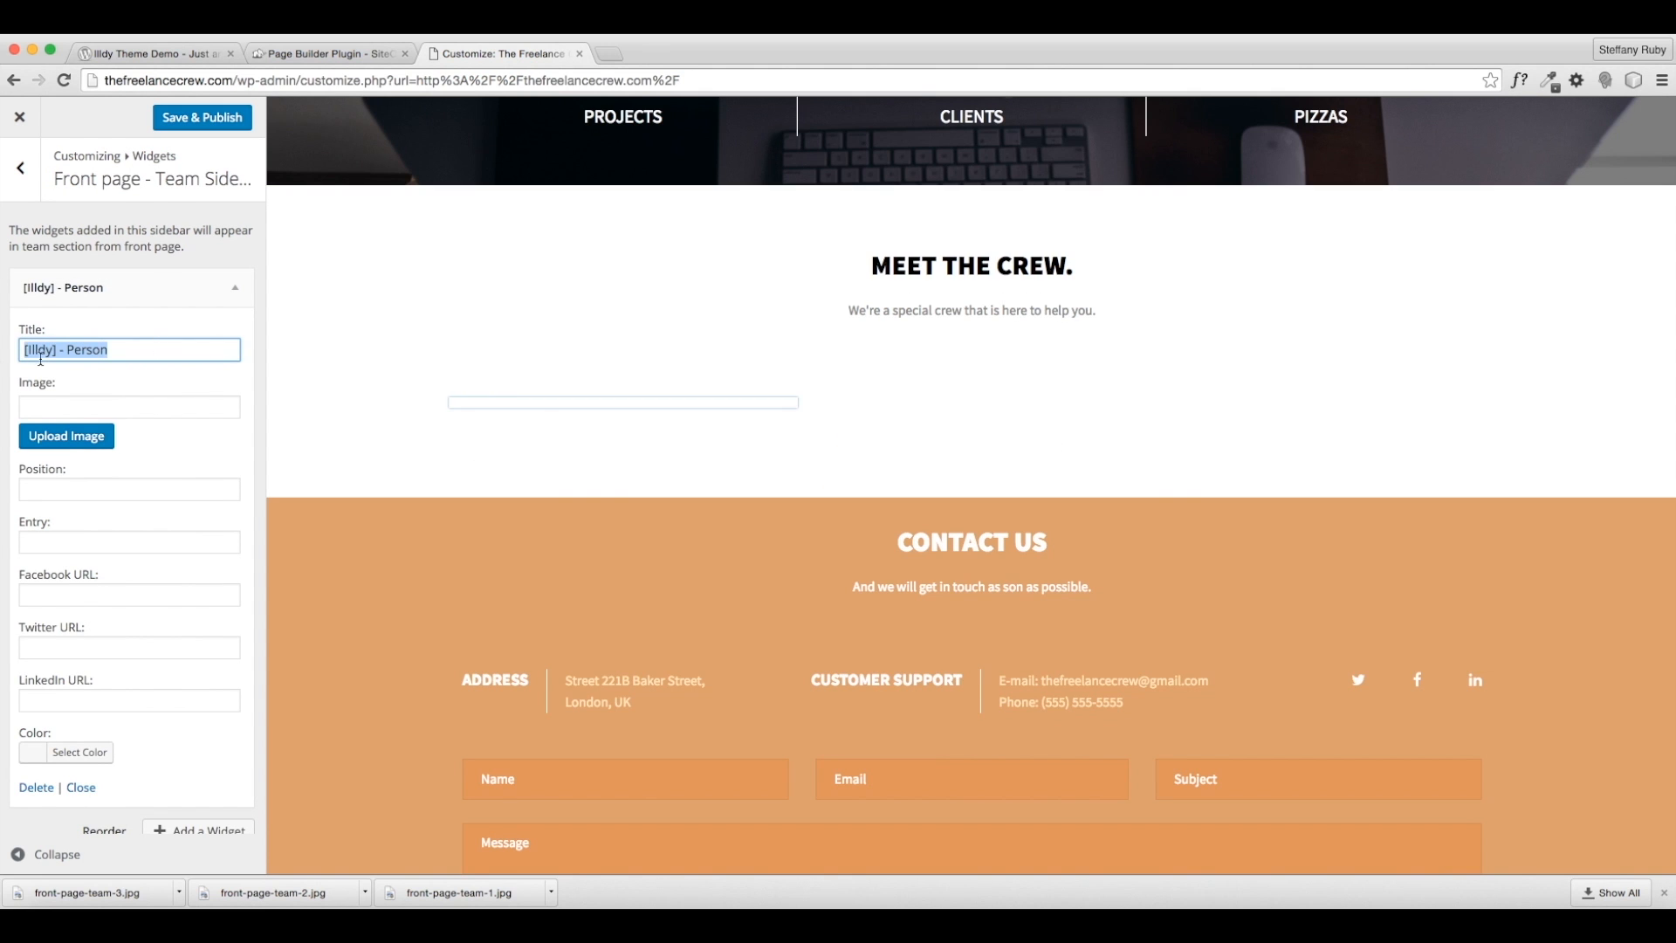
type("MATT")
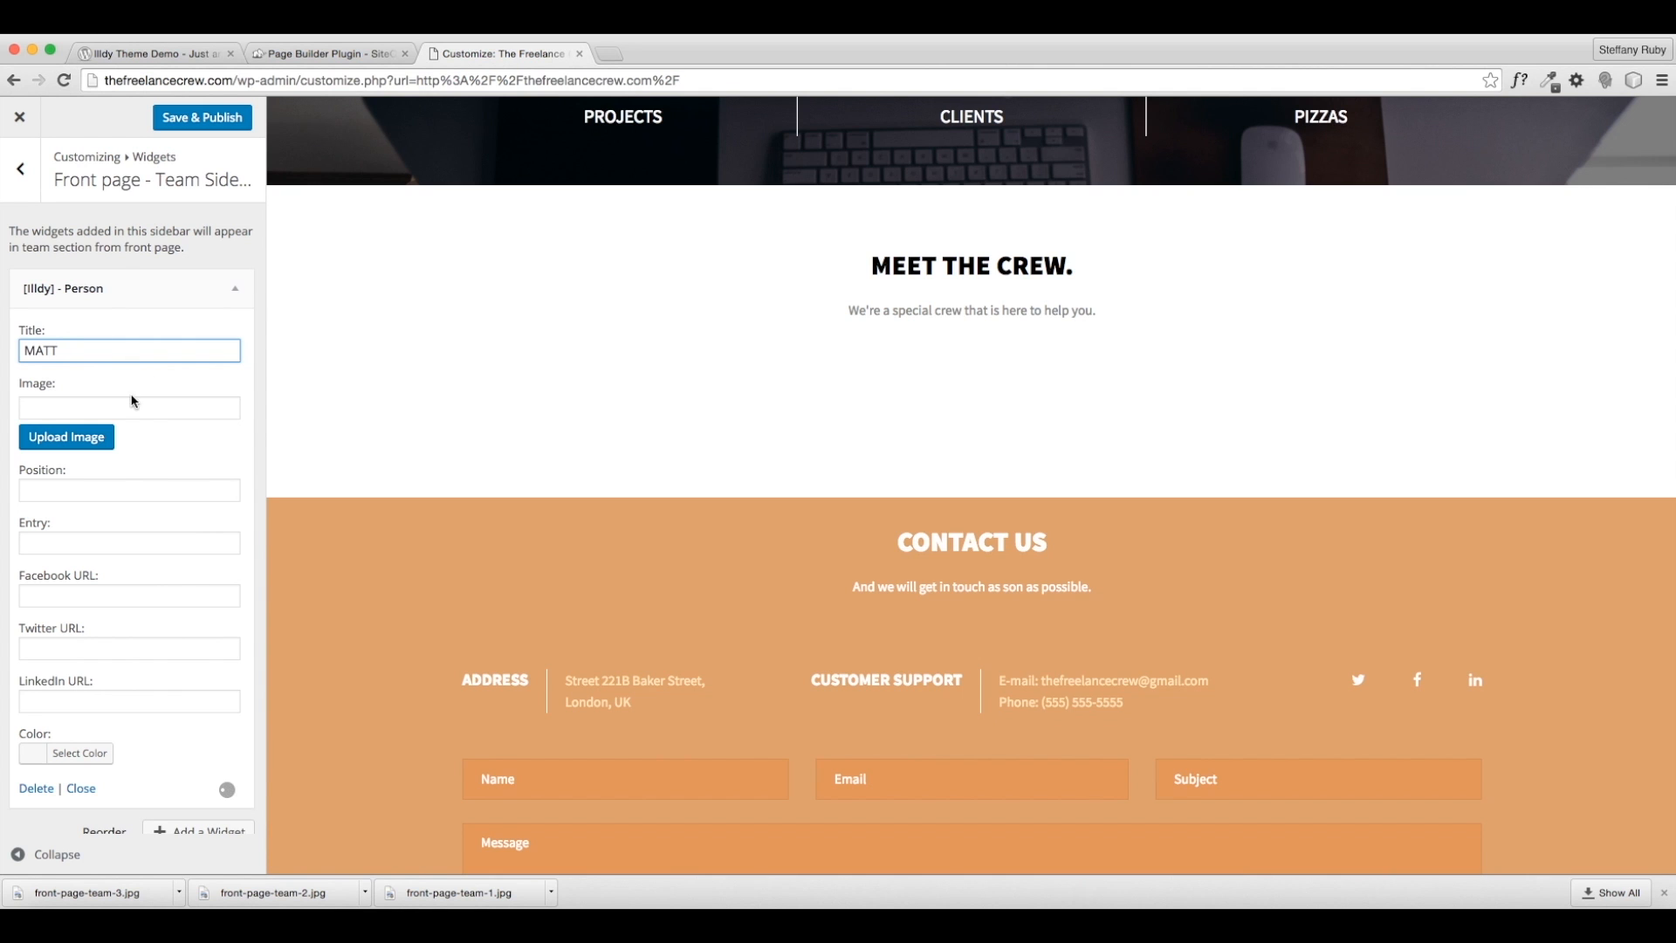
left_click(131, 407)
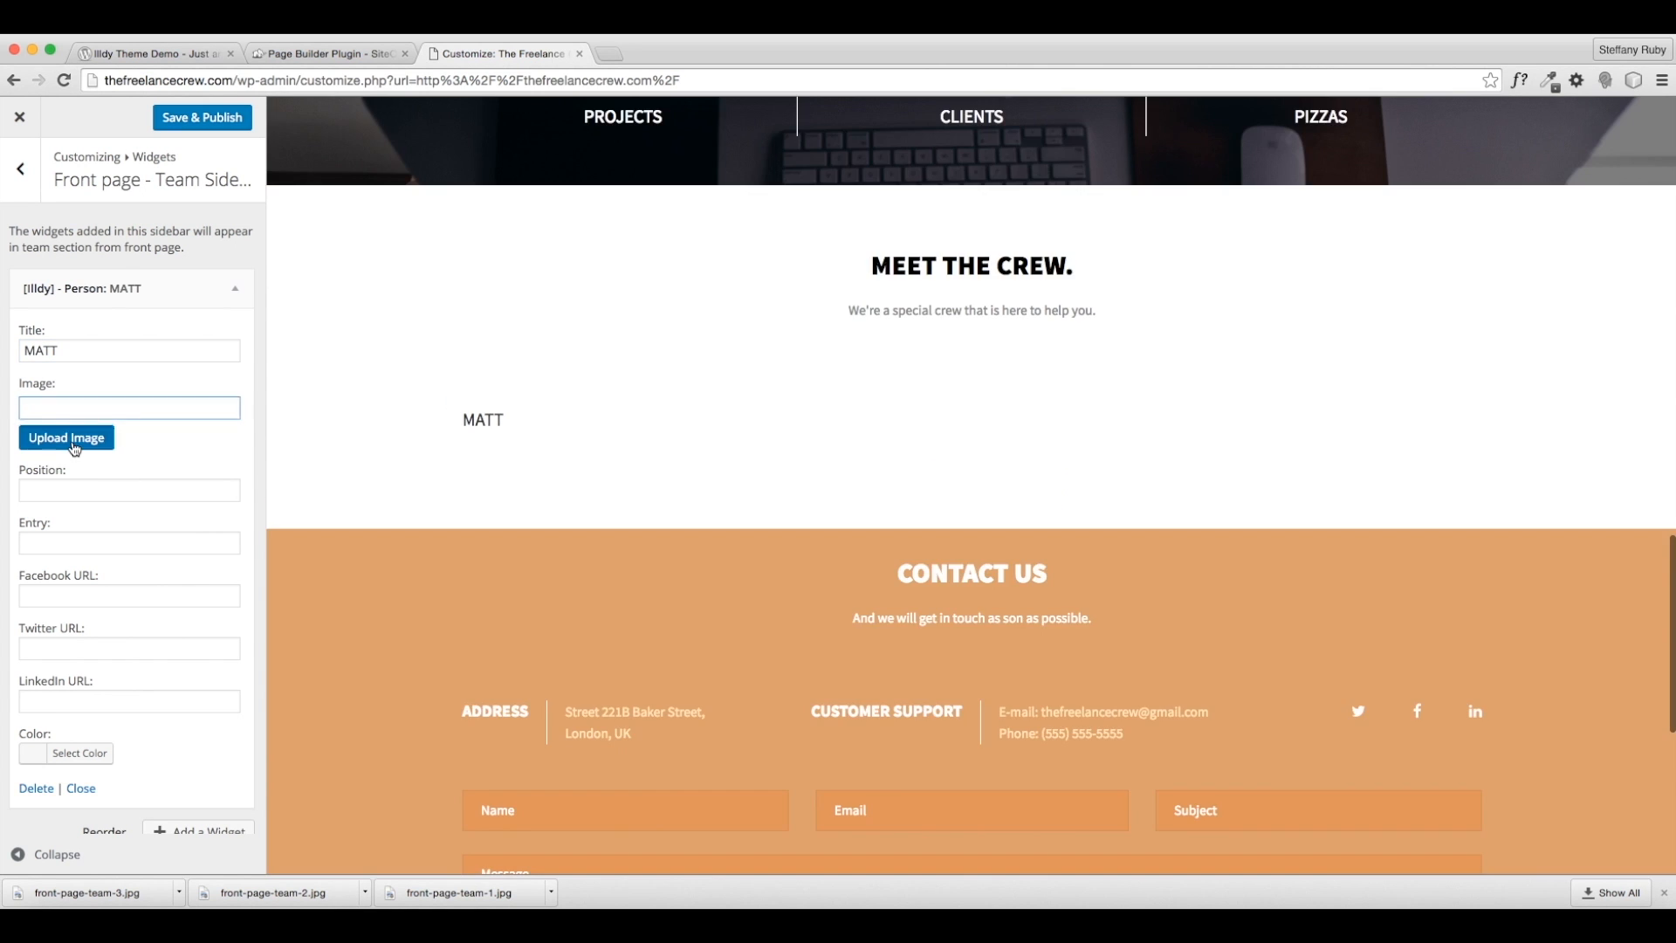
- Upload the three crew photos to the media library, keeping only front-page-team-1 selected
left_click(74, 445)
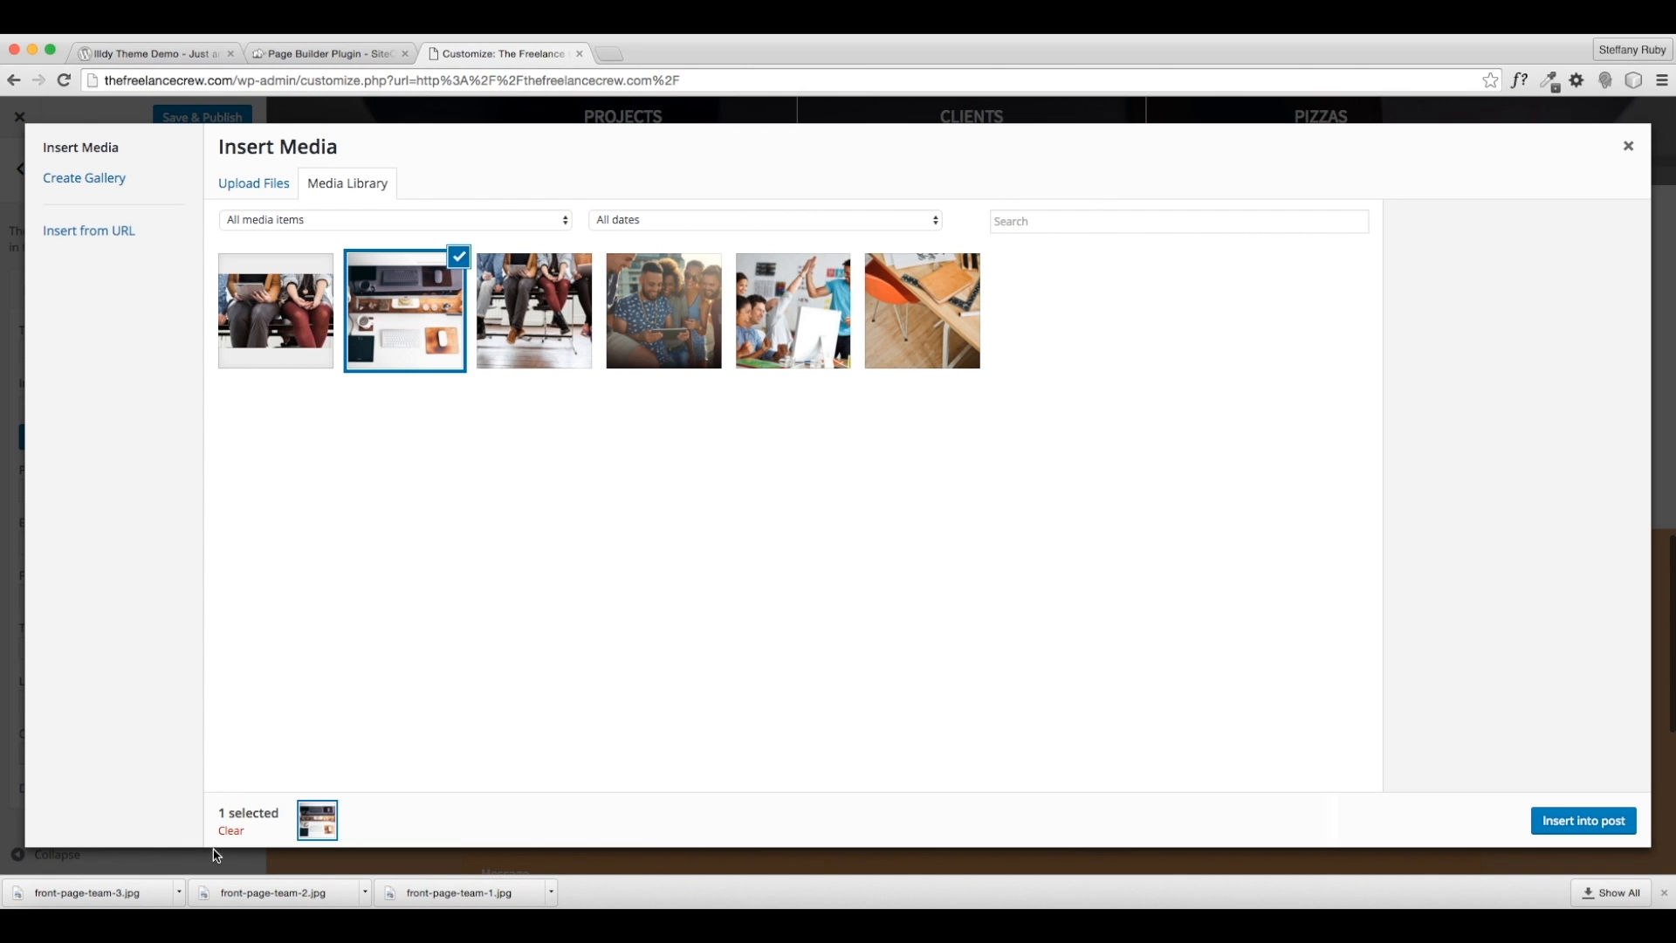
left_click_drag(440, 905, 384, 718)
left_click_drag(314, 898, 449, 659)
left_click_drag(141, 889, 573, 655)
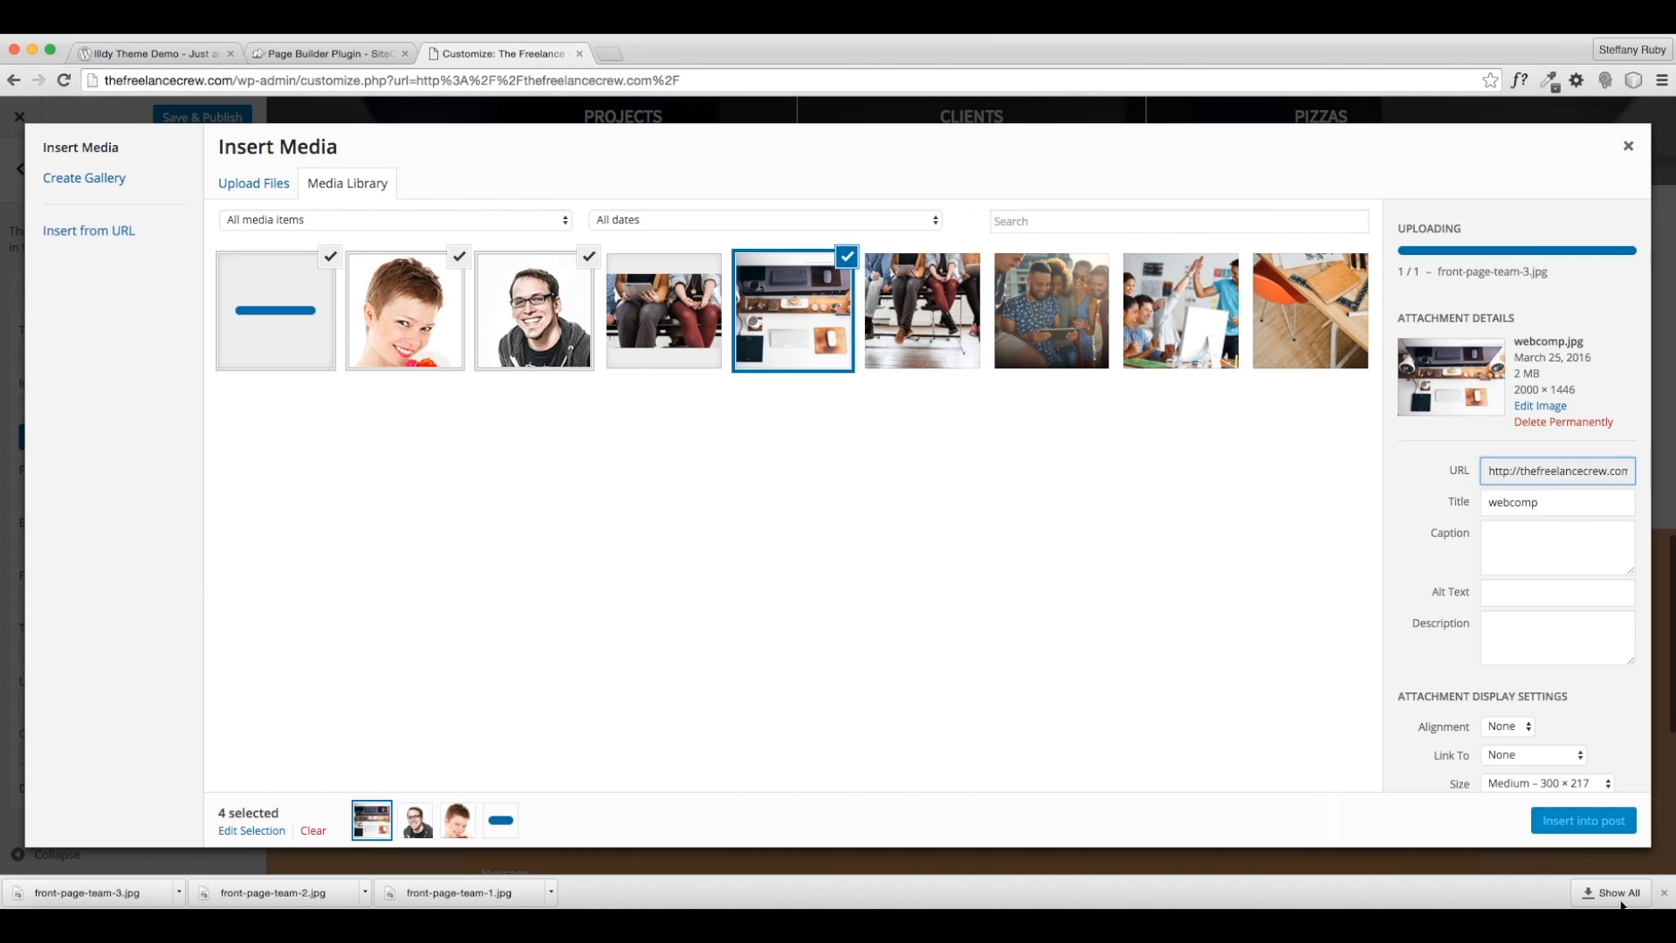
left_click(1663, 892)
left_click(314, 305)
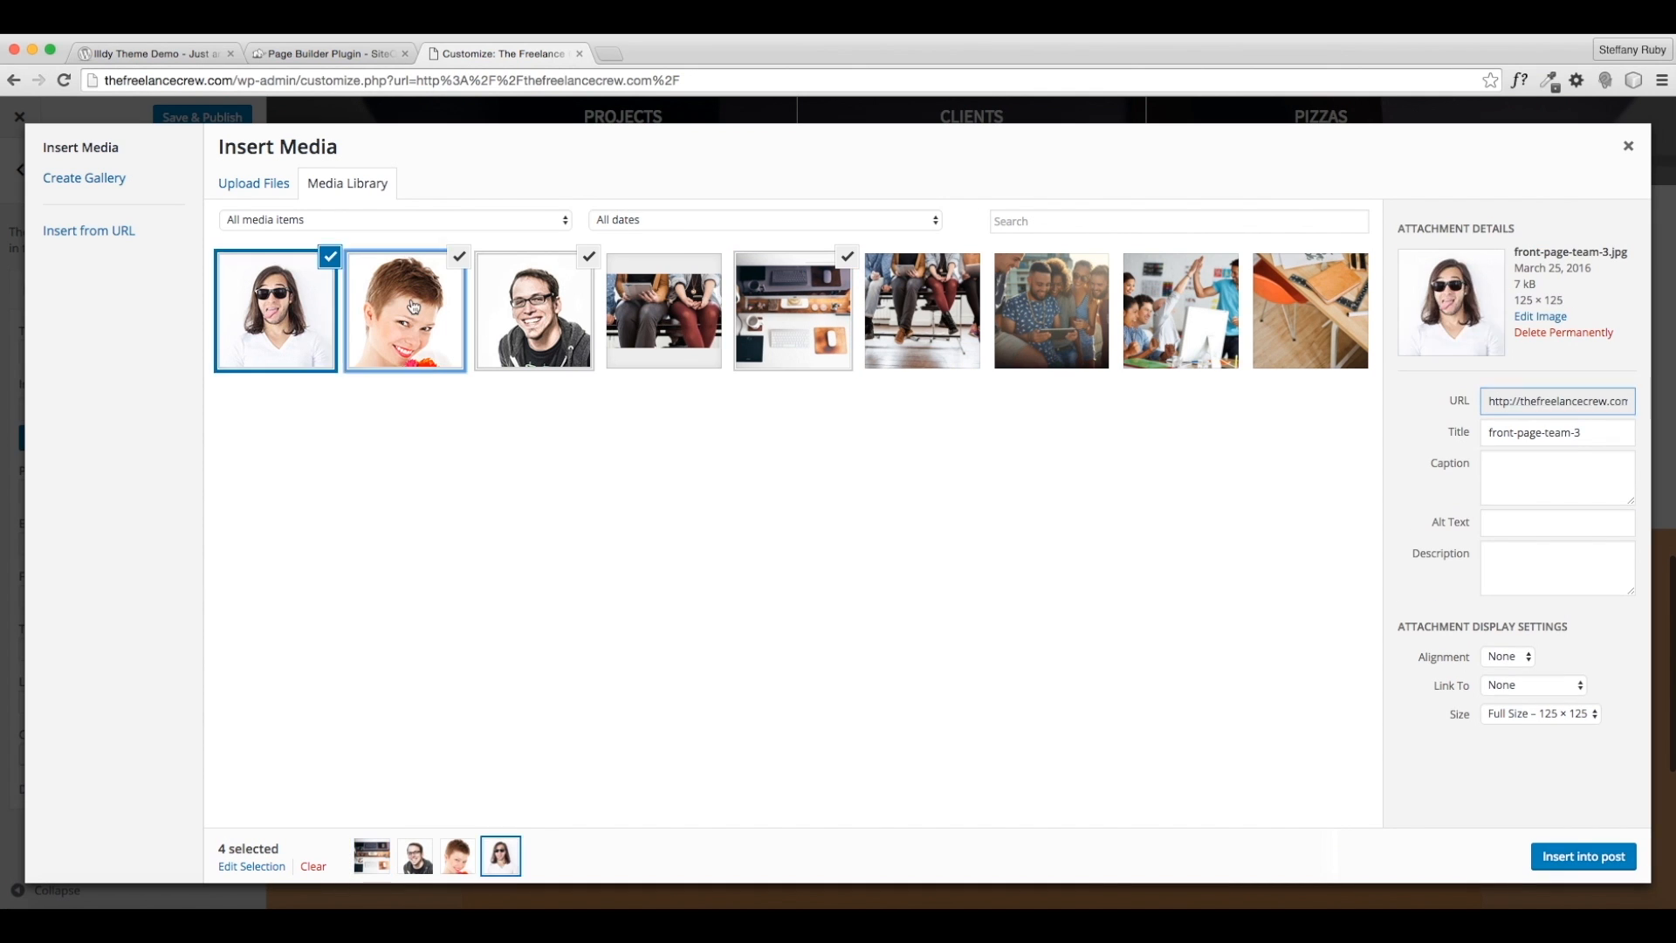
left_click(330, 257)
left_click(459, 259)
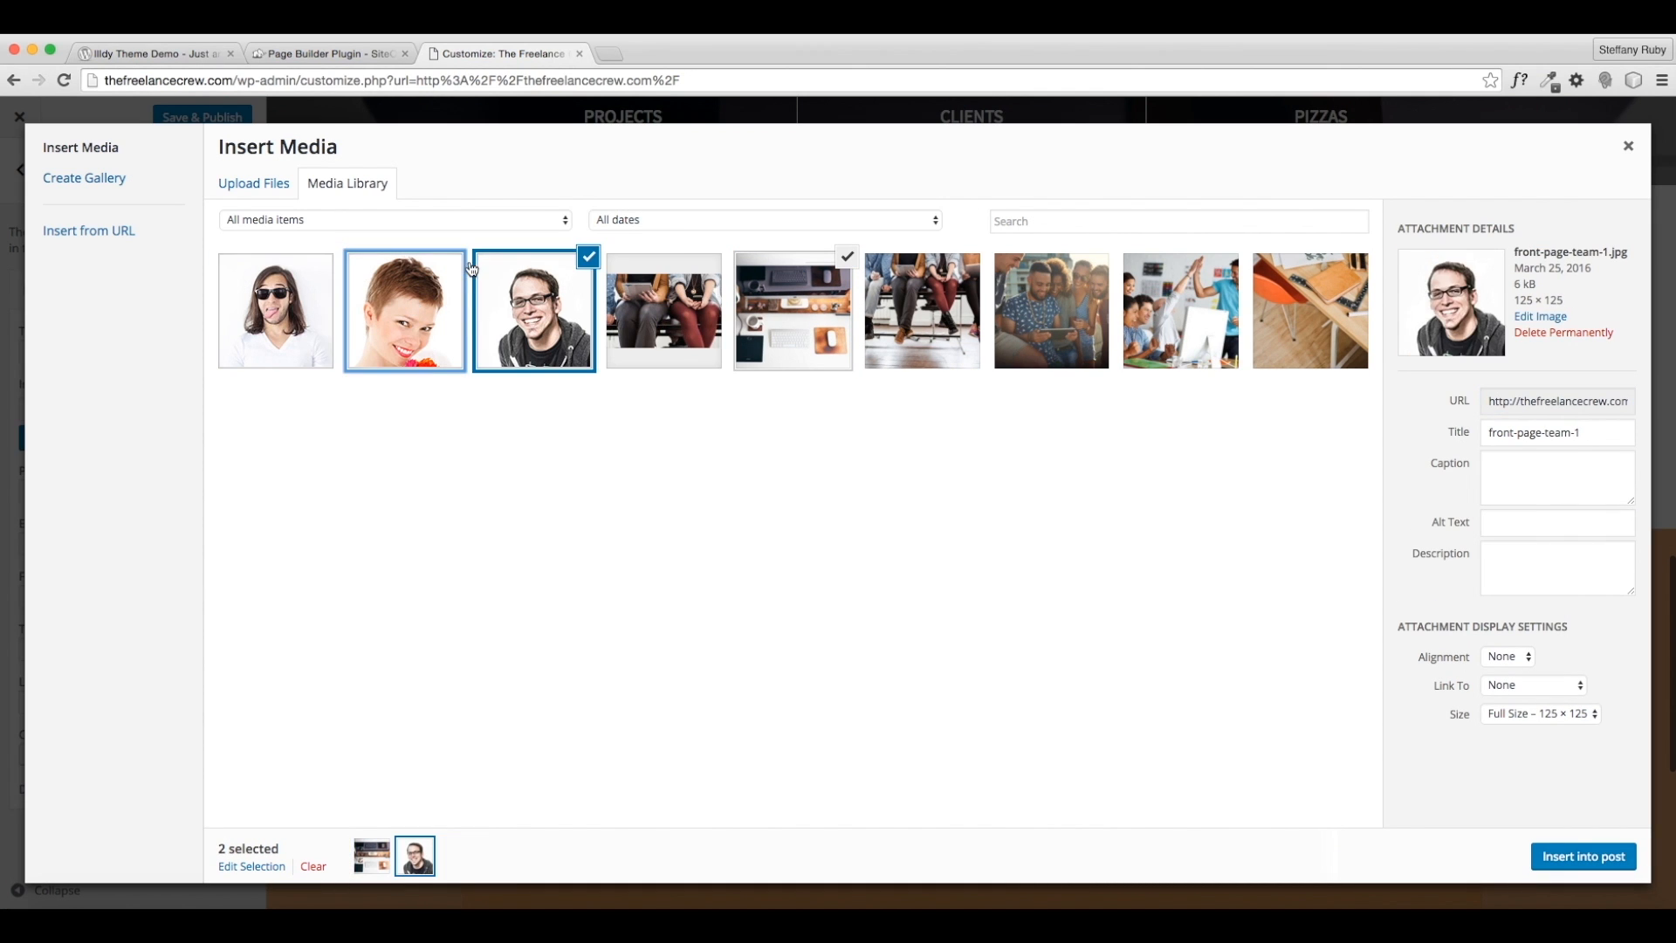
- Insert front-page-team-1 as MATT's image, with position Head Freelancer and a short bio about loving his clients
left_click(1580, 857)
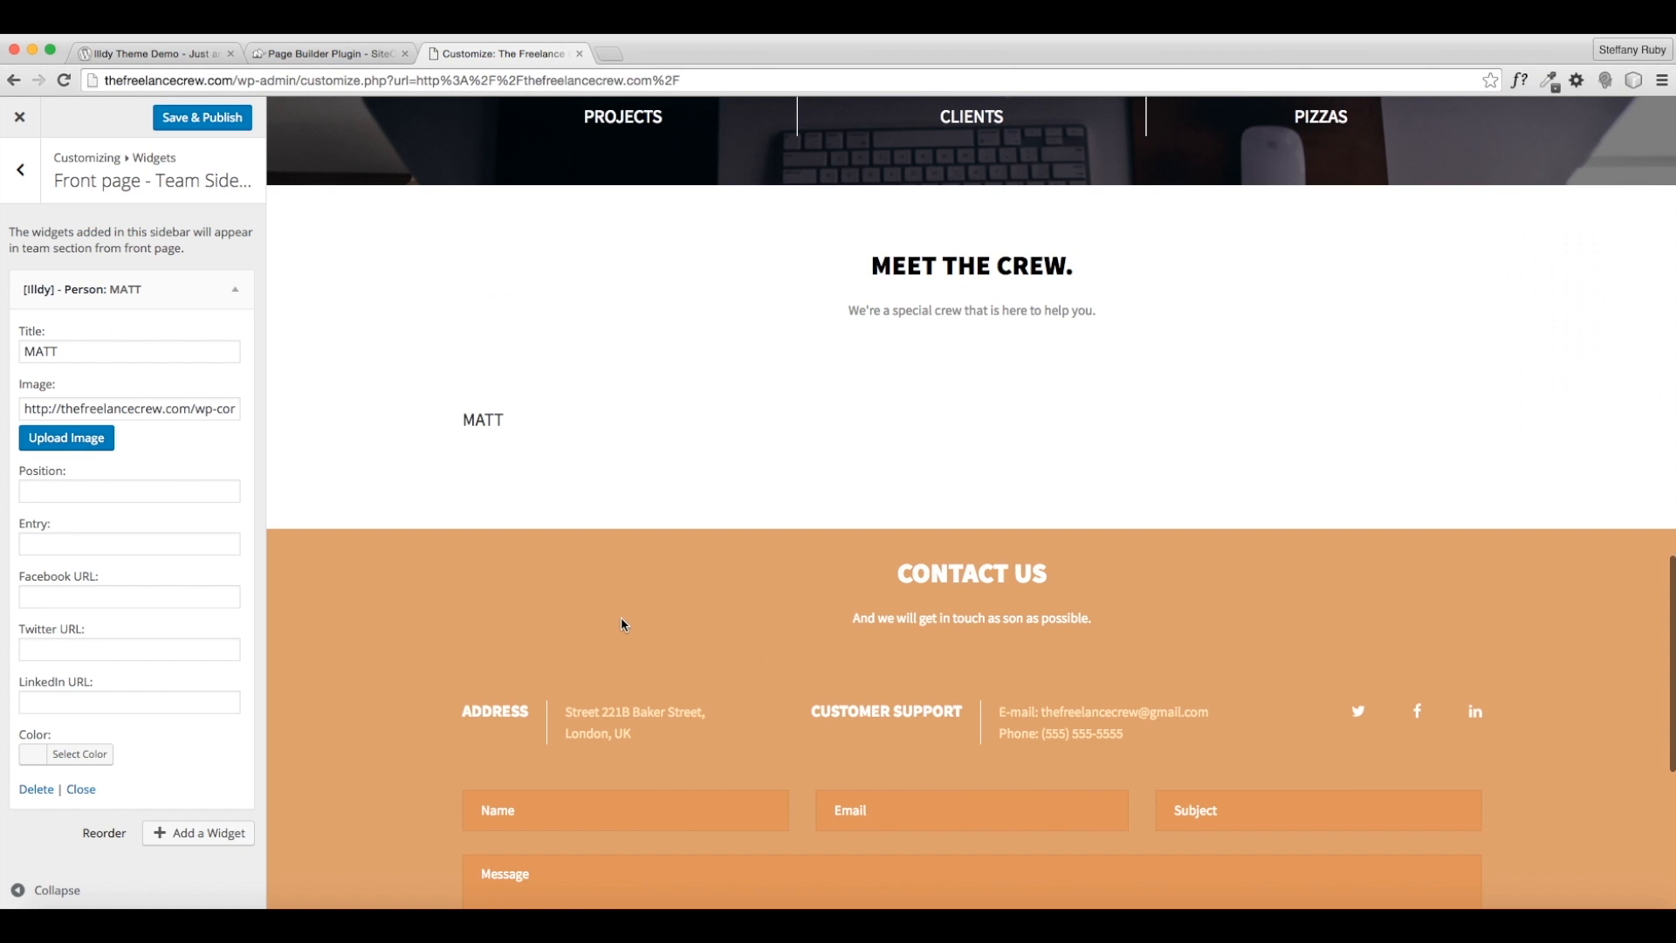
left_click(74, 494)
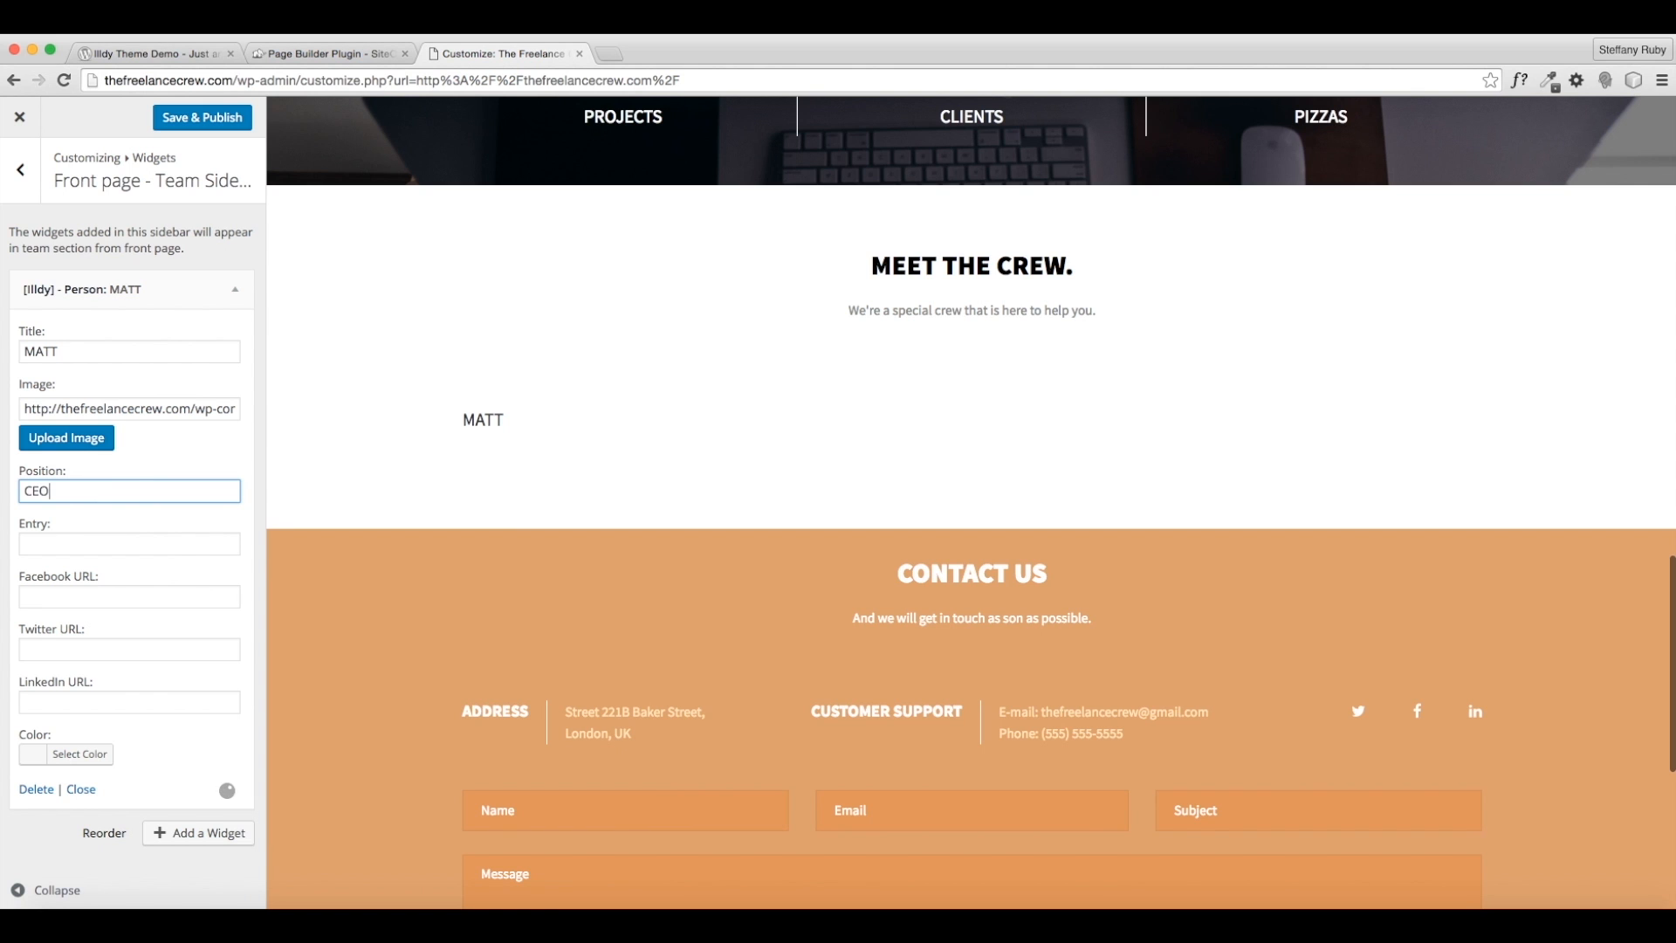
type("CEO")
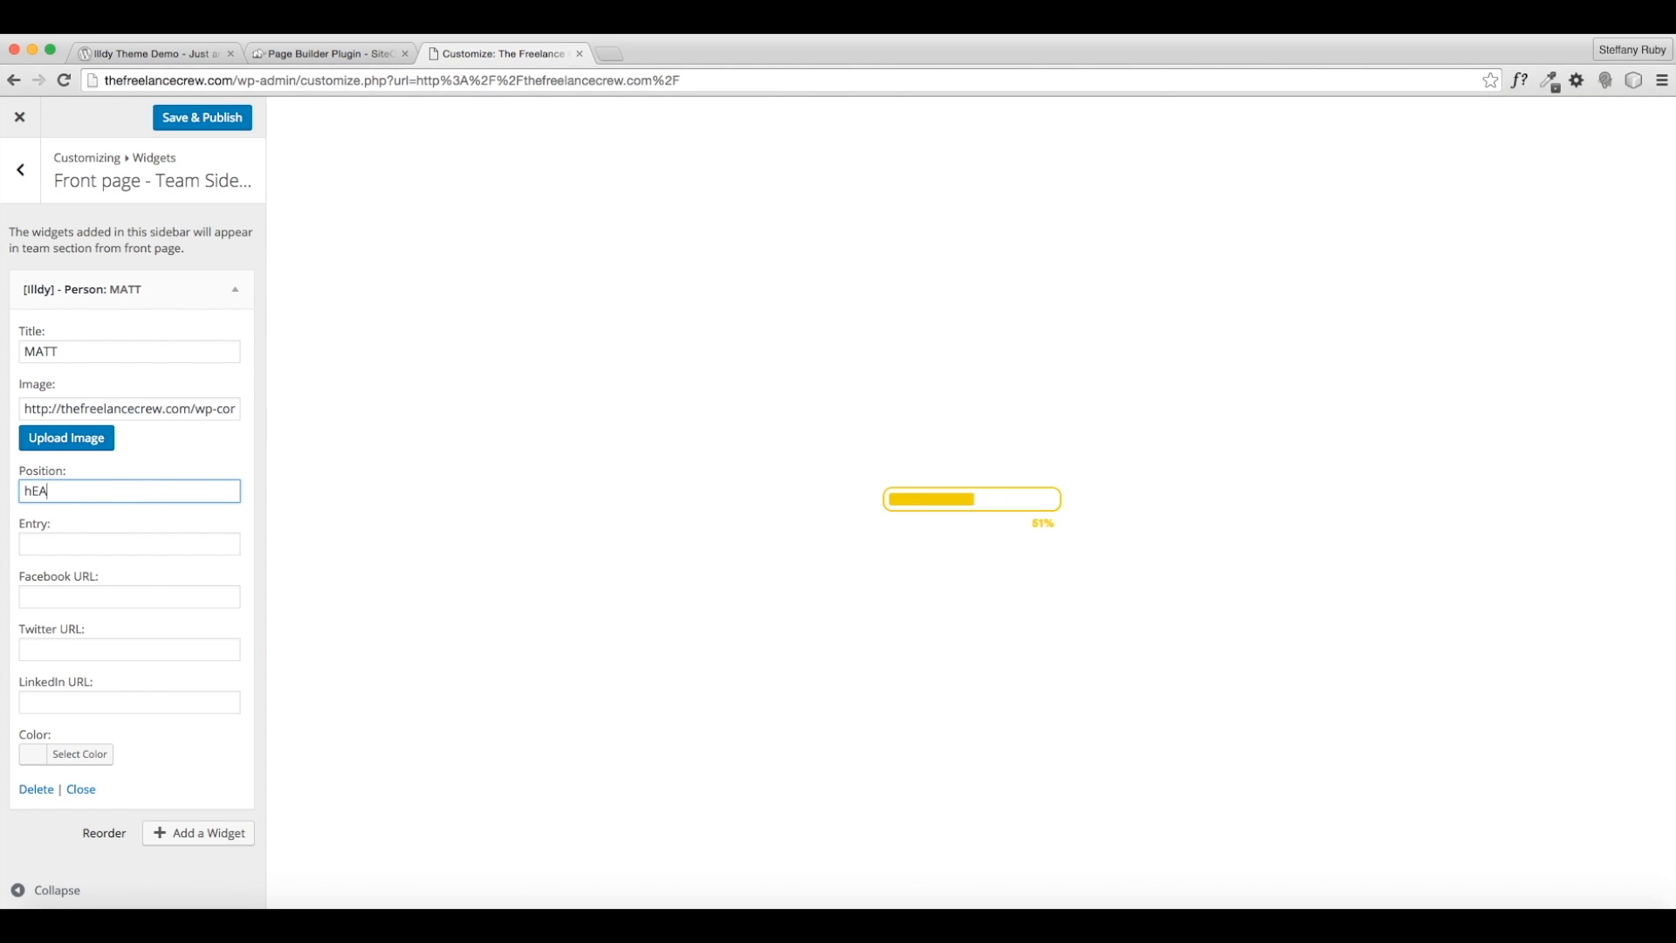
type("Head ")
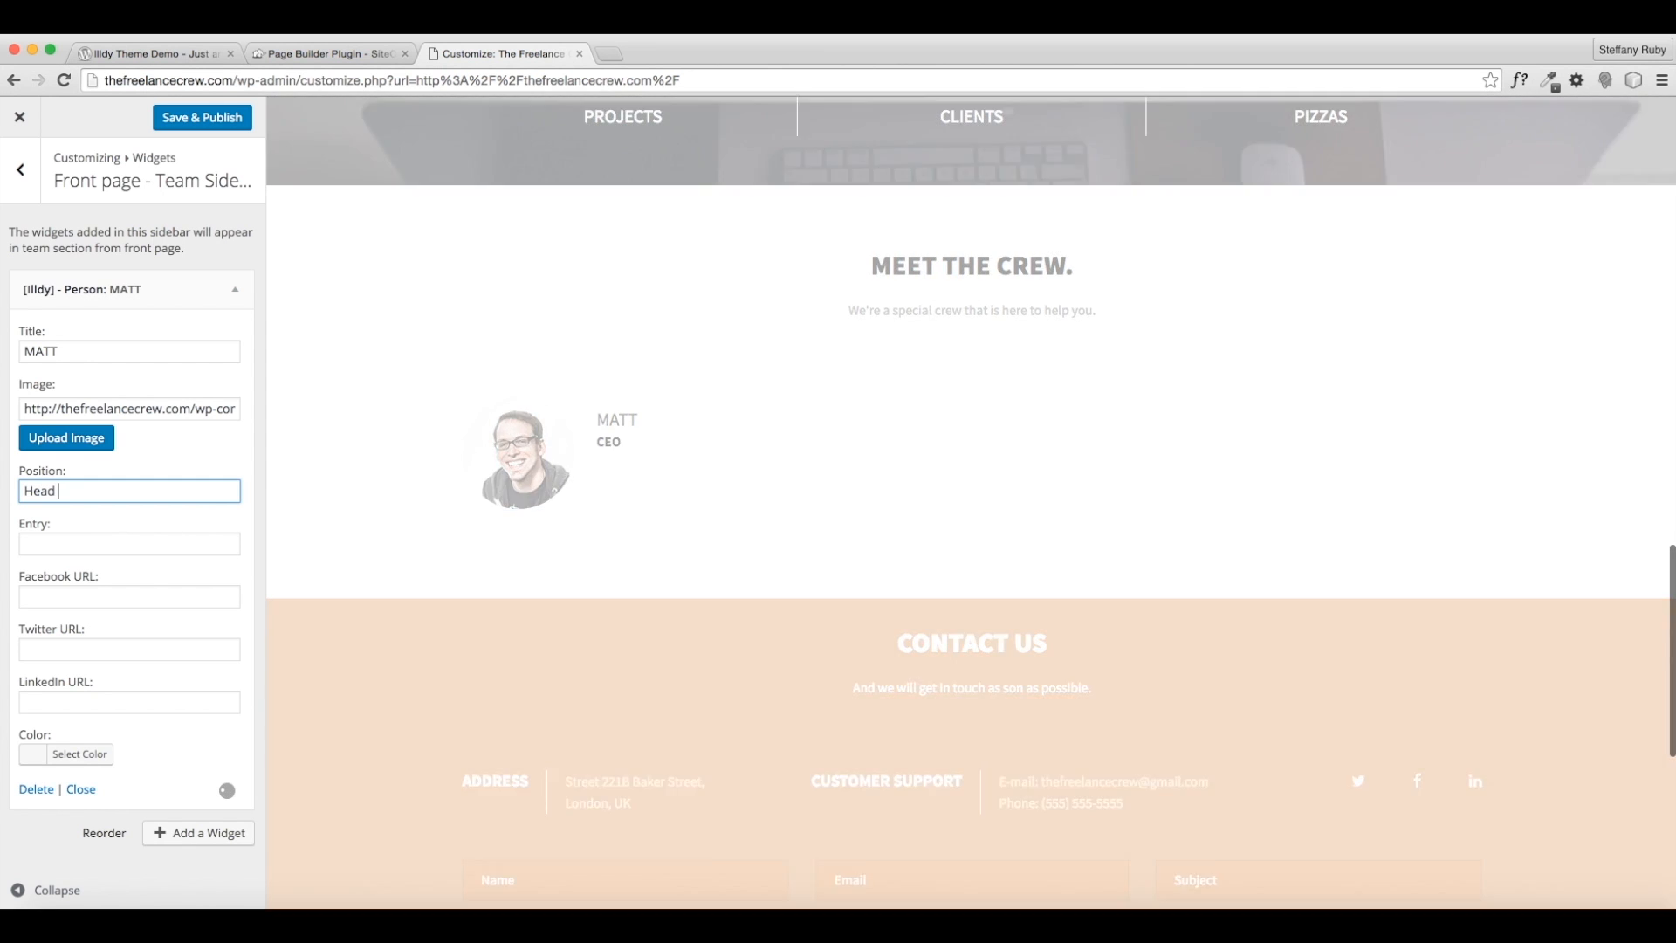
type("Freelancer")
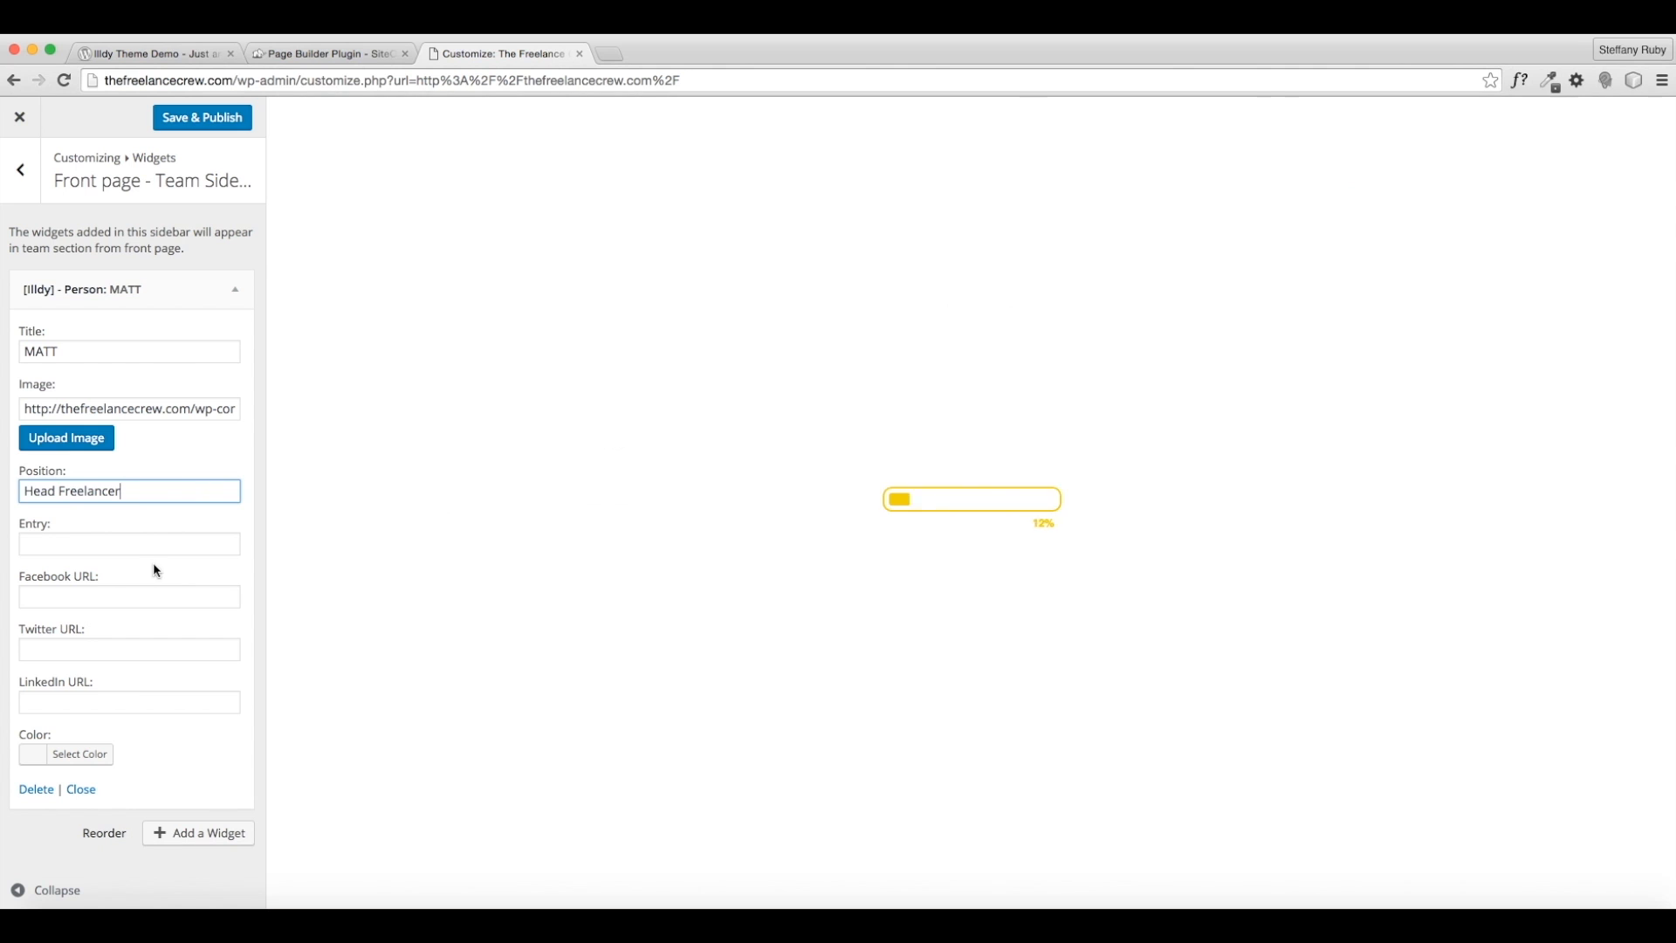
left_click(160, 550)
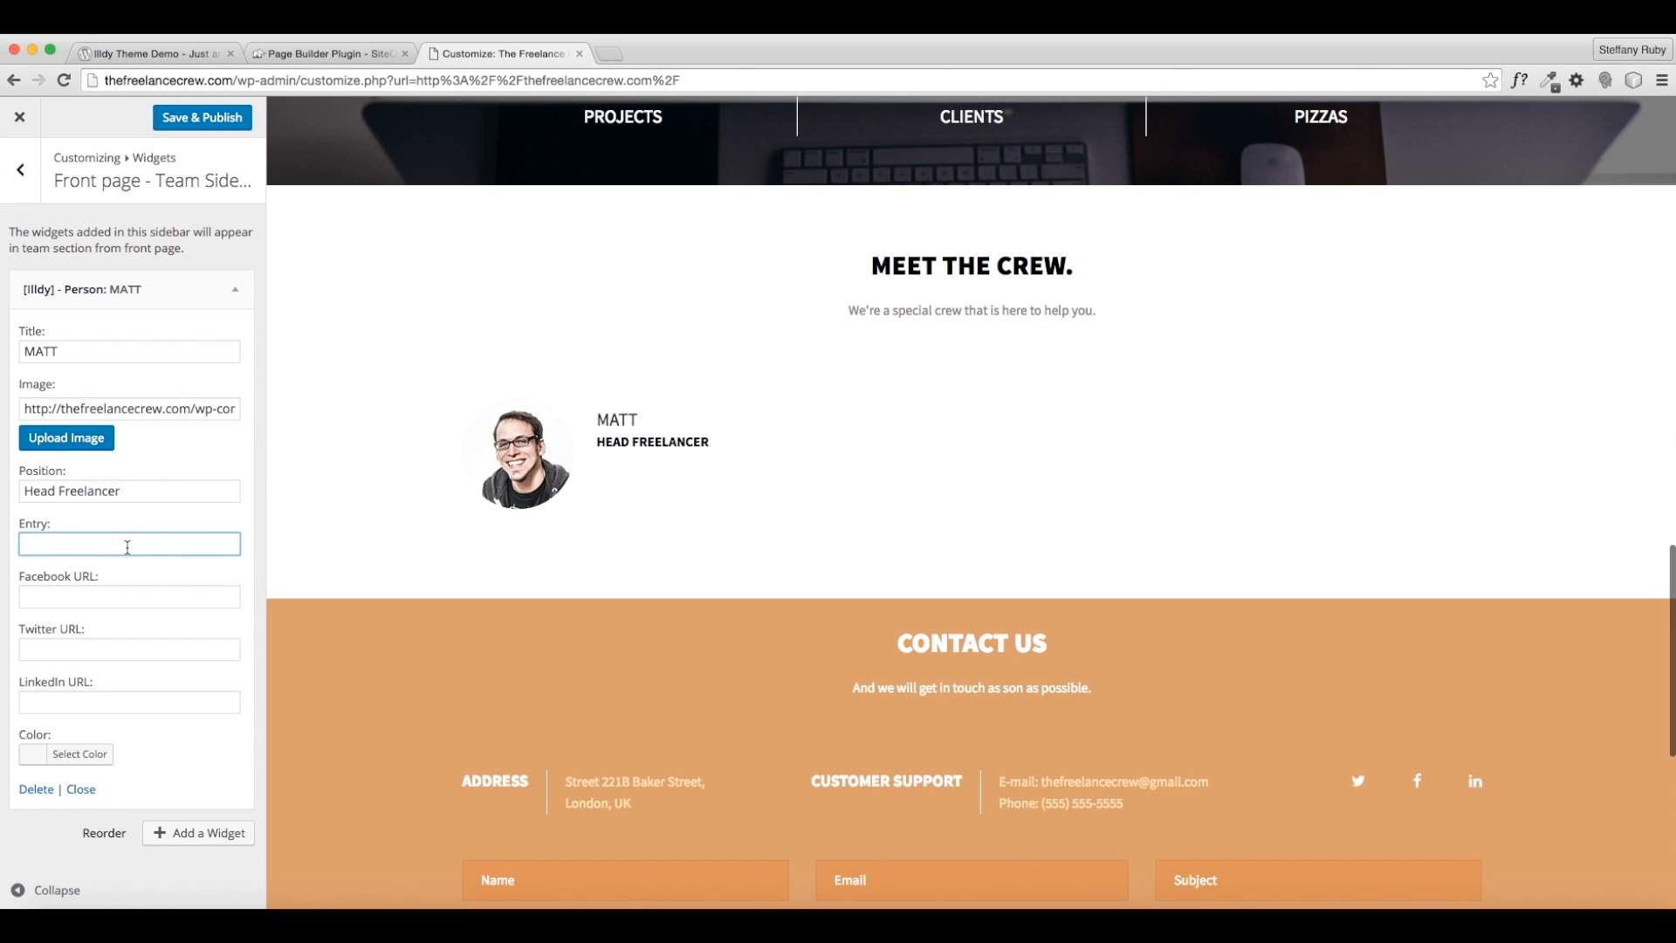
type("Loves his work")
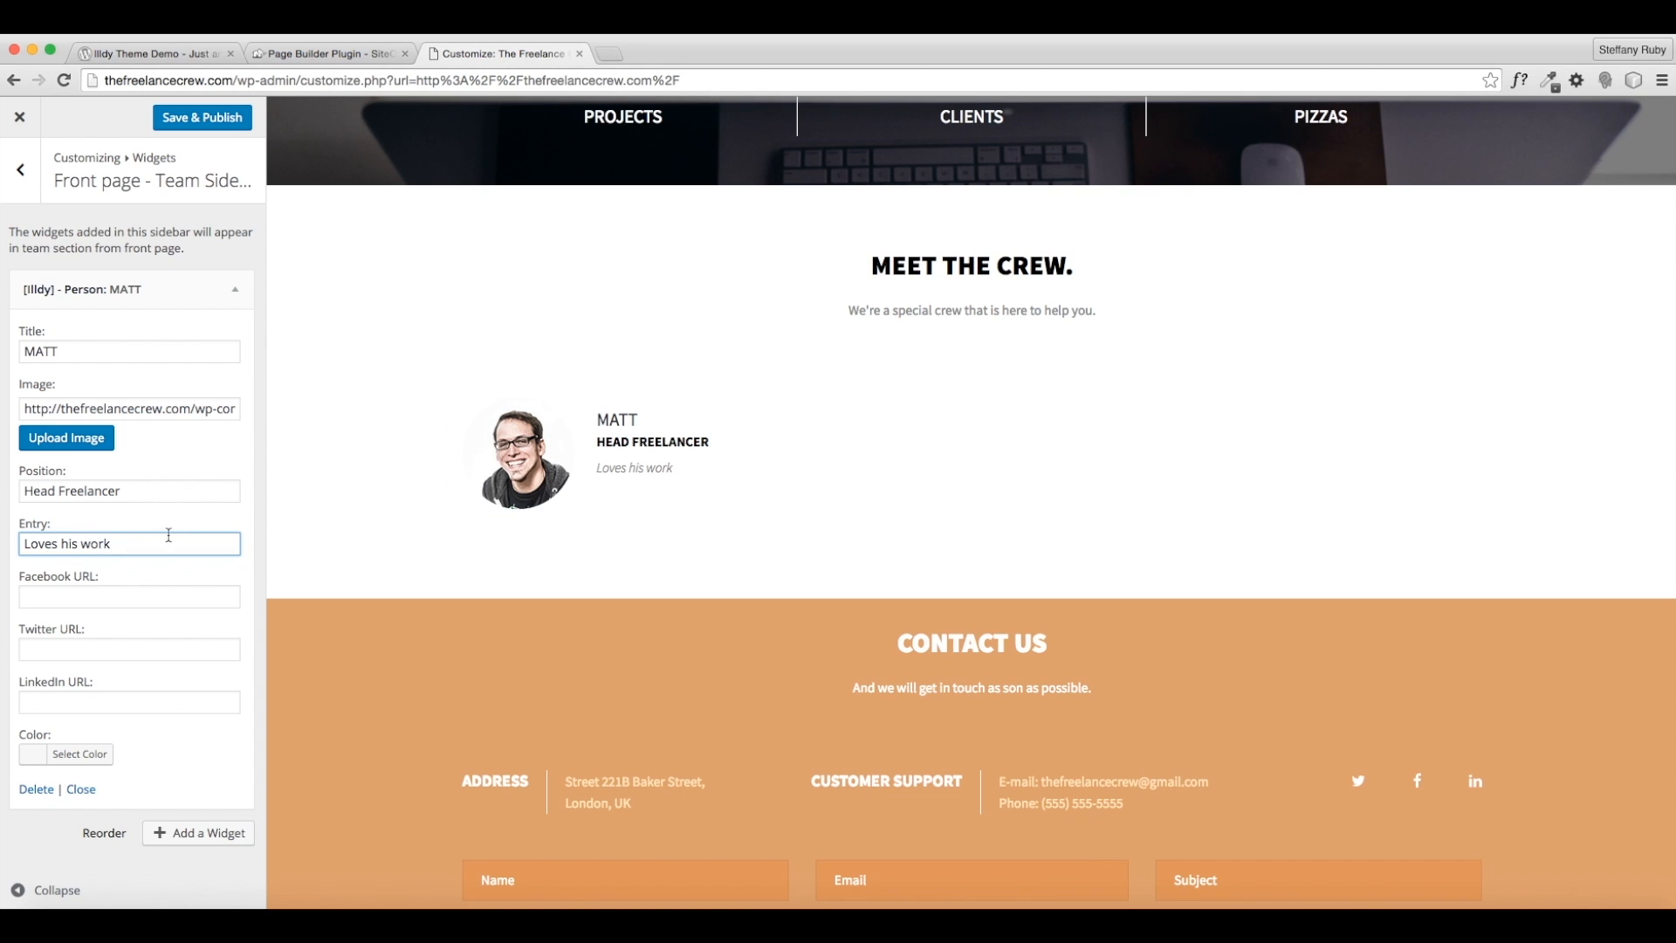
type("d even more ")
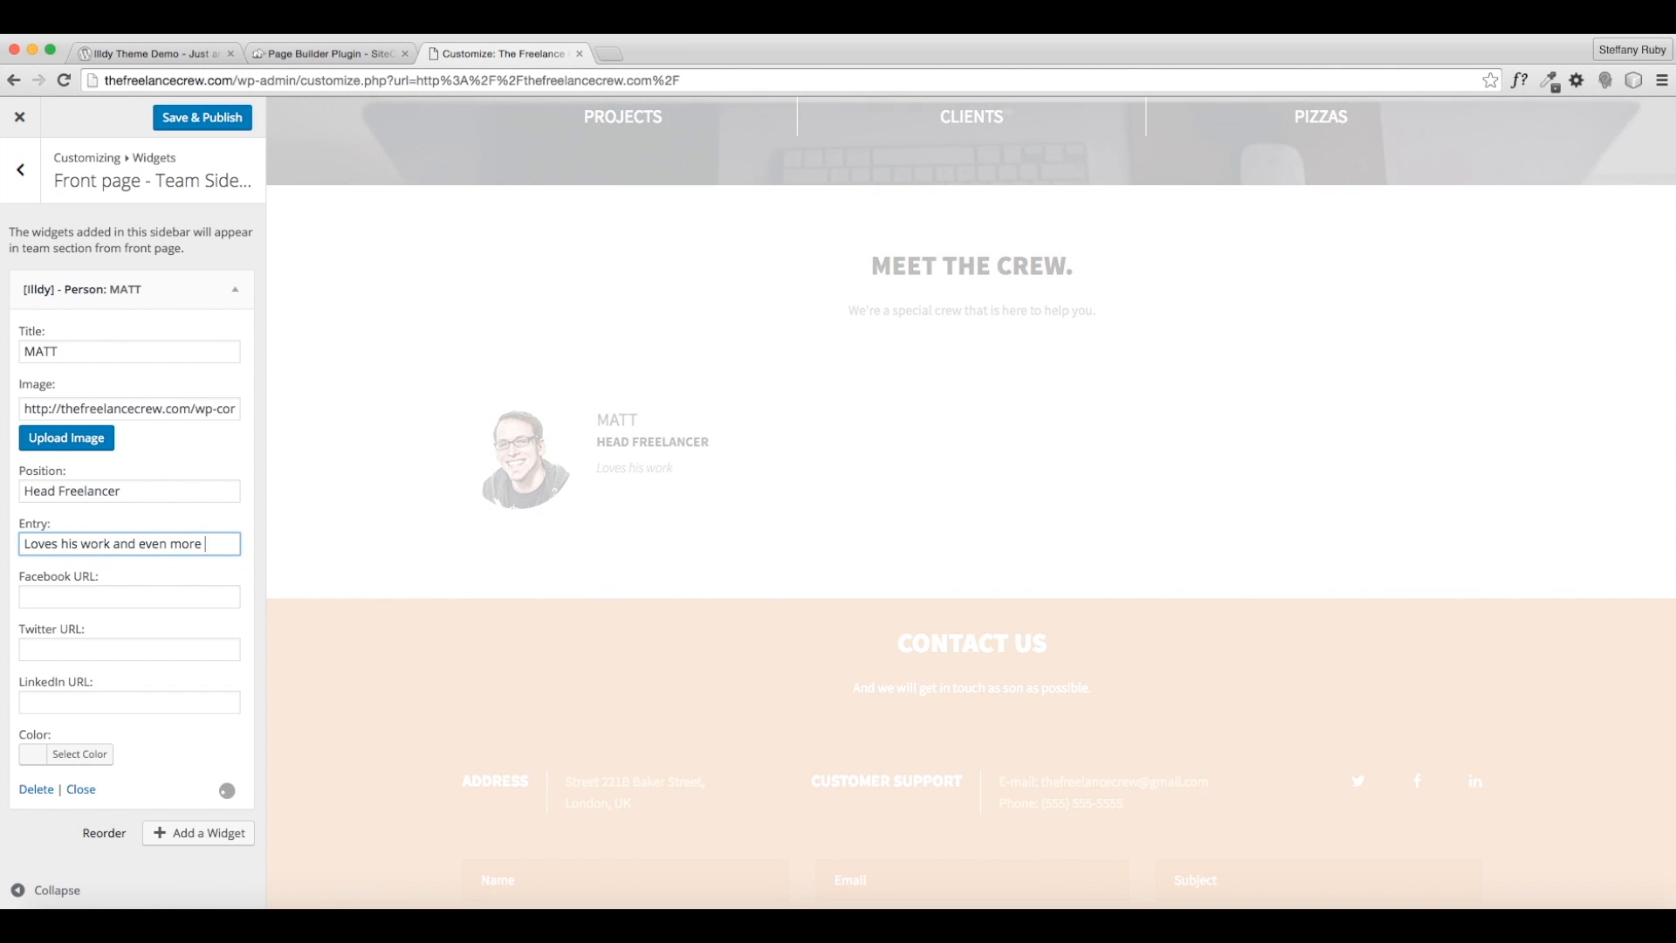
type("than that, he loves his cli")
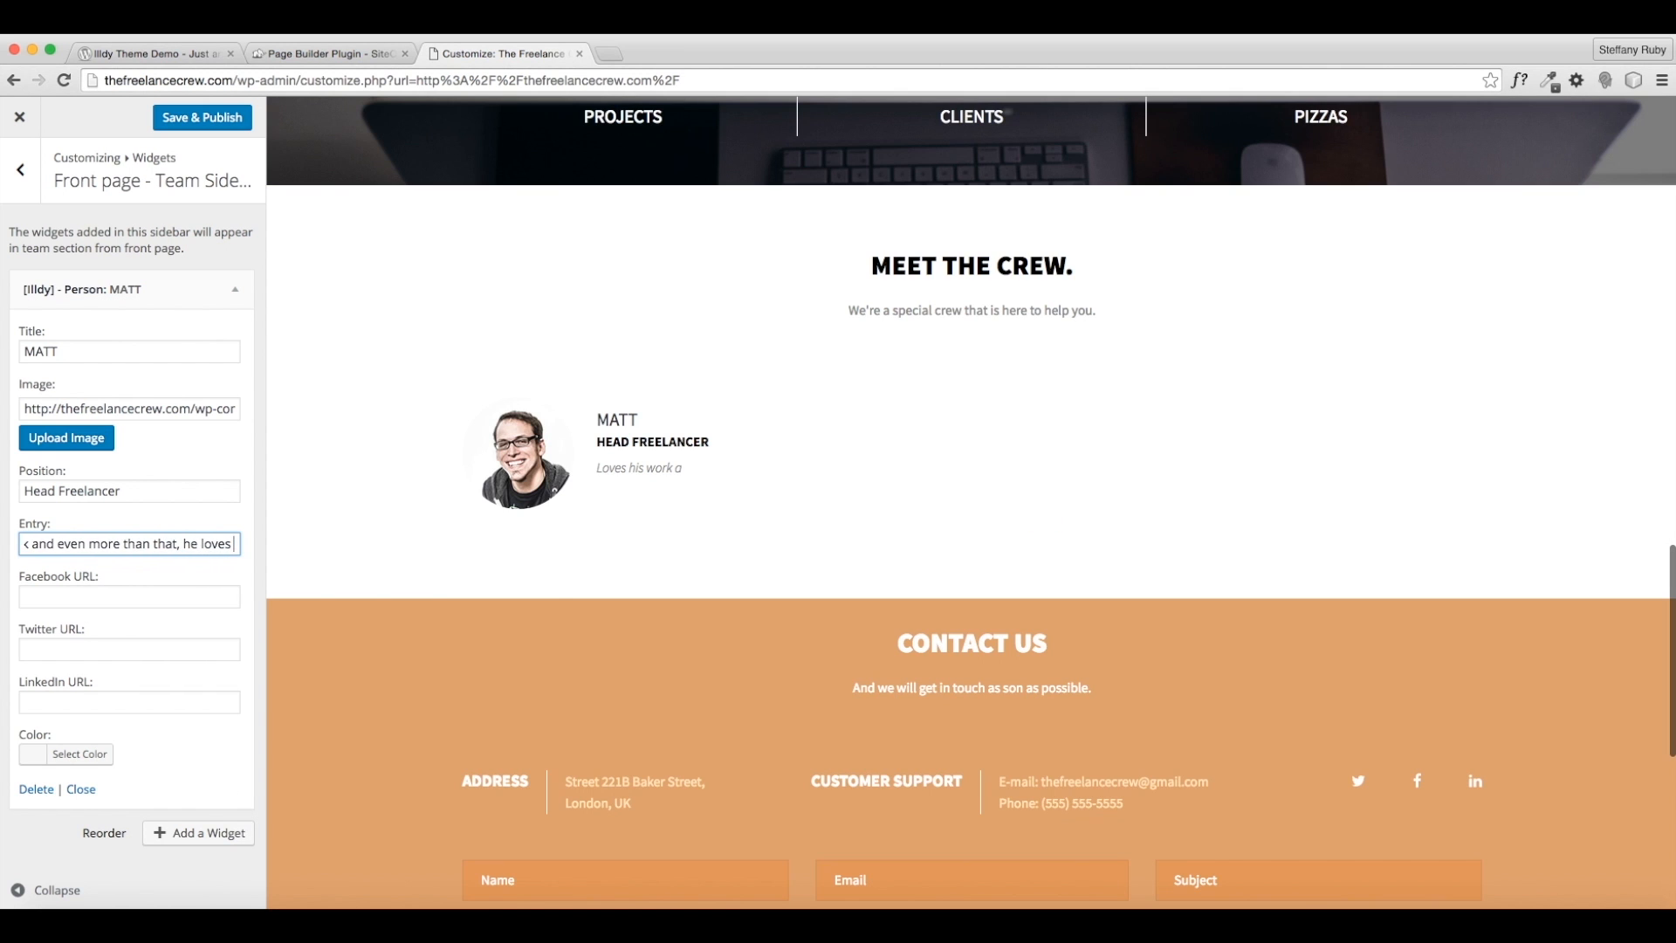
type("ents.")
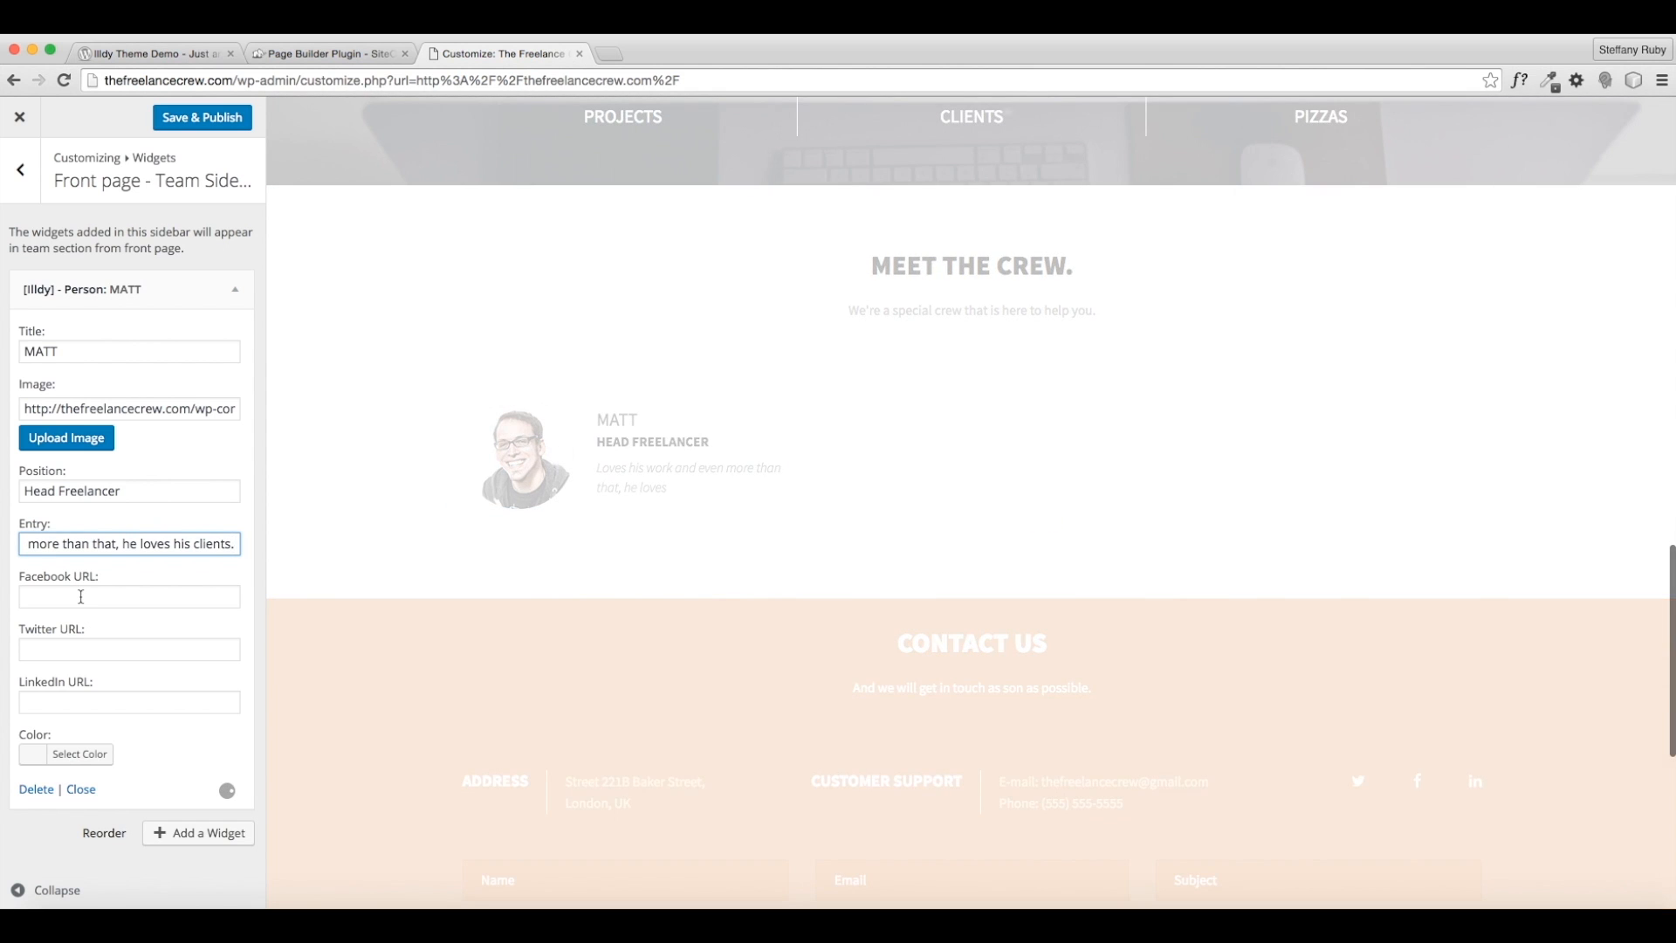
- Fill MATT's Facebook, Twitter and LinkedIn link fields with # placeholders
left_click(81, 596)
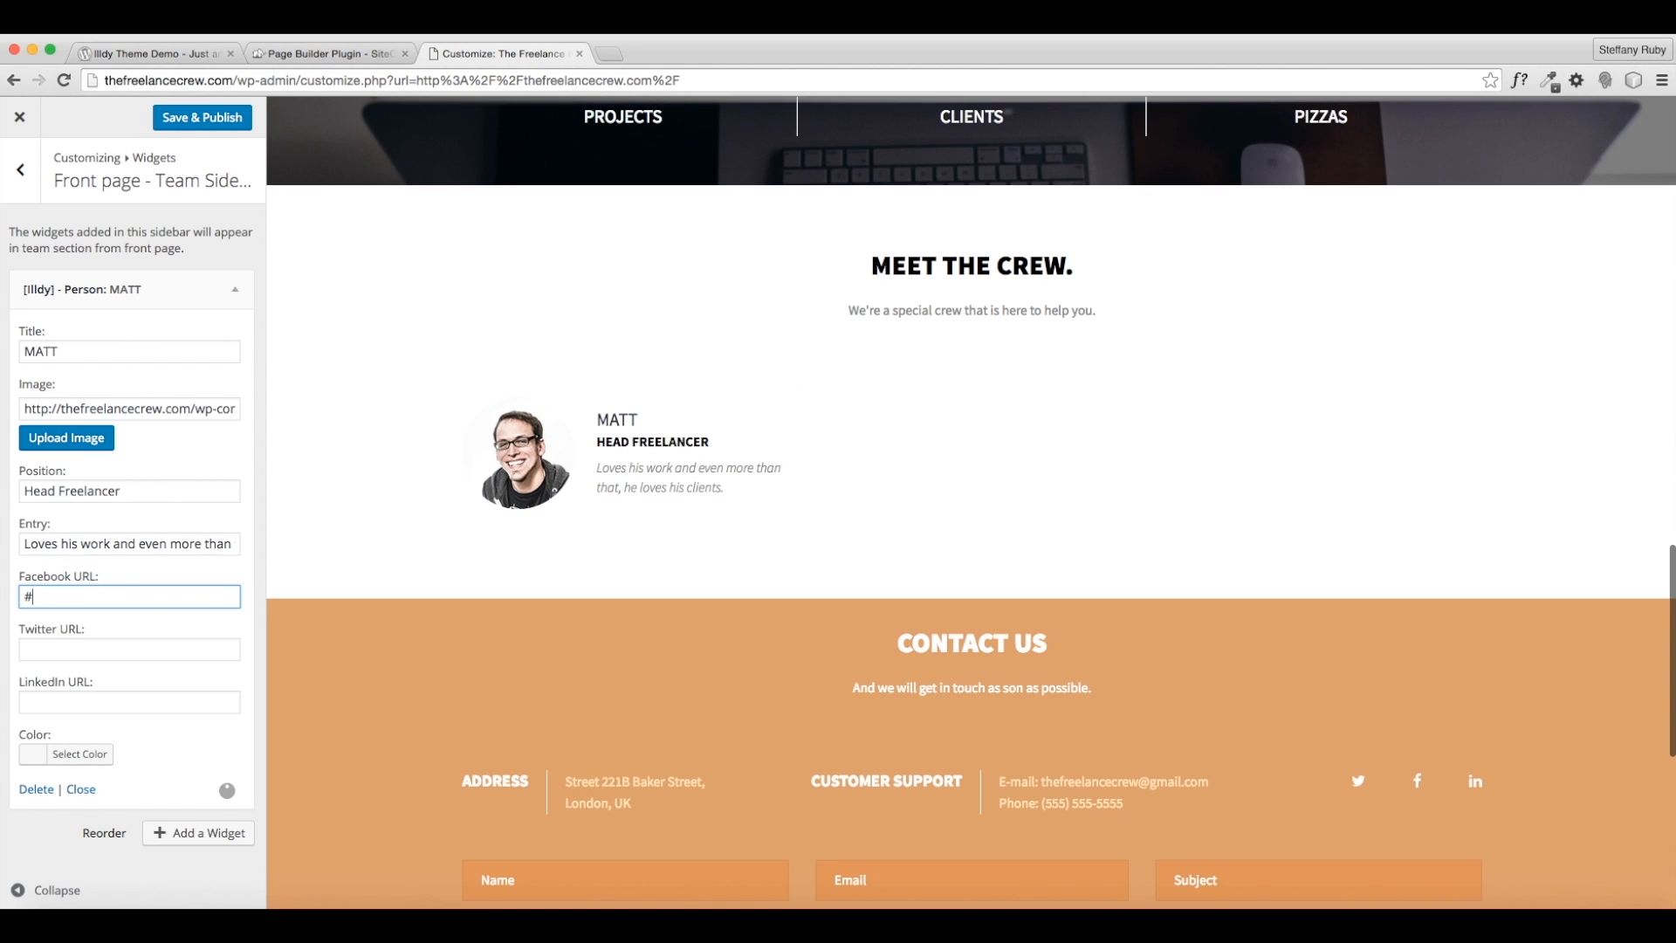
left_click(130, 648)
type("#")
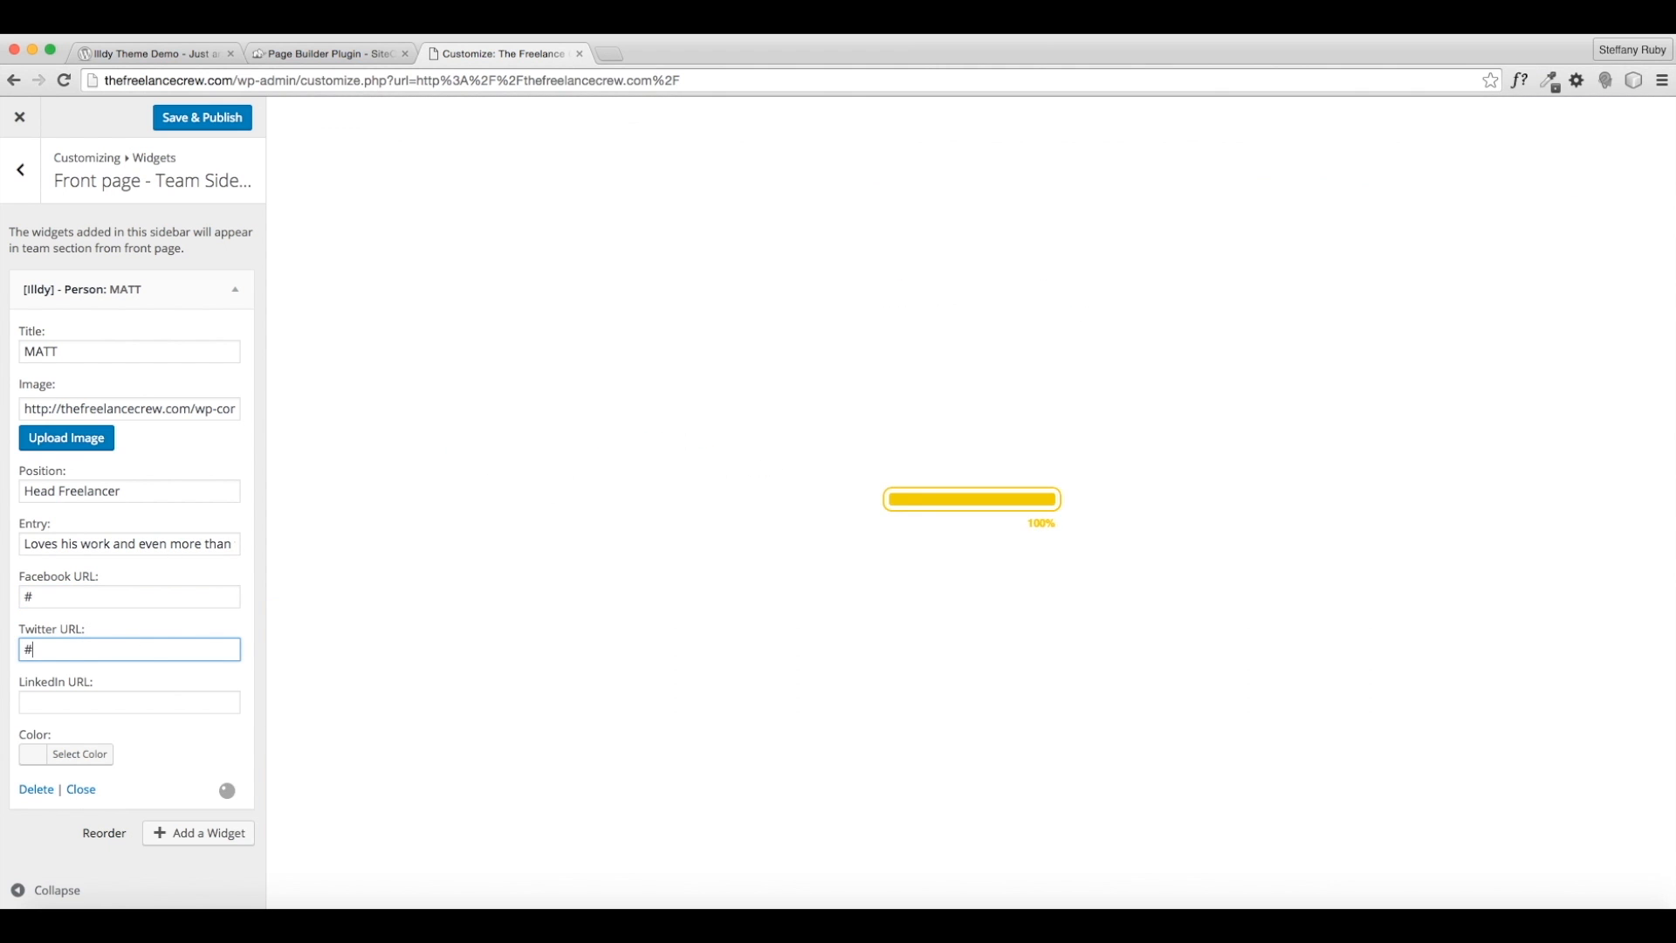
left_click(118, 702)
type("#")
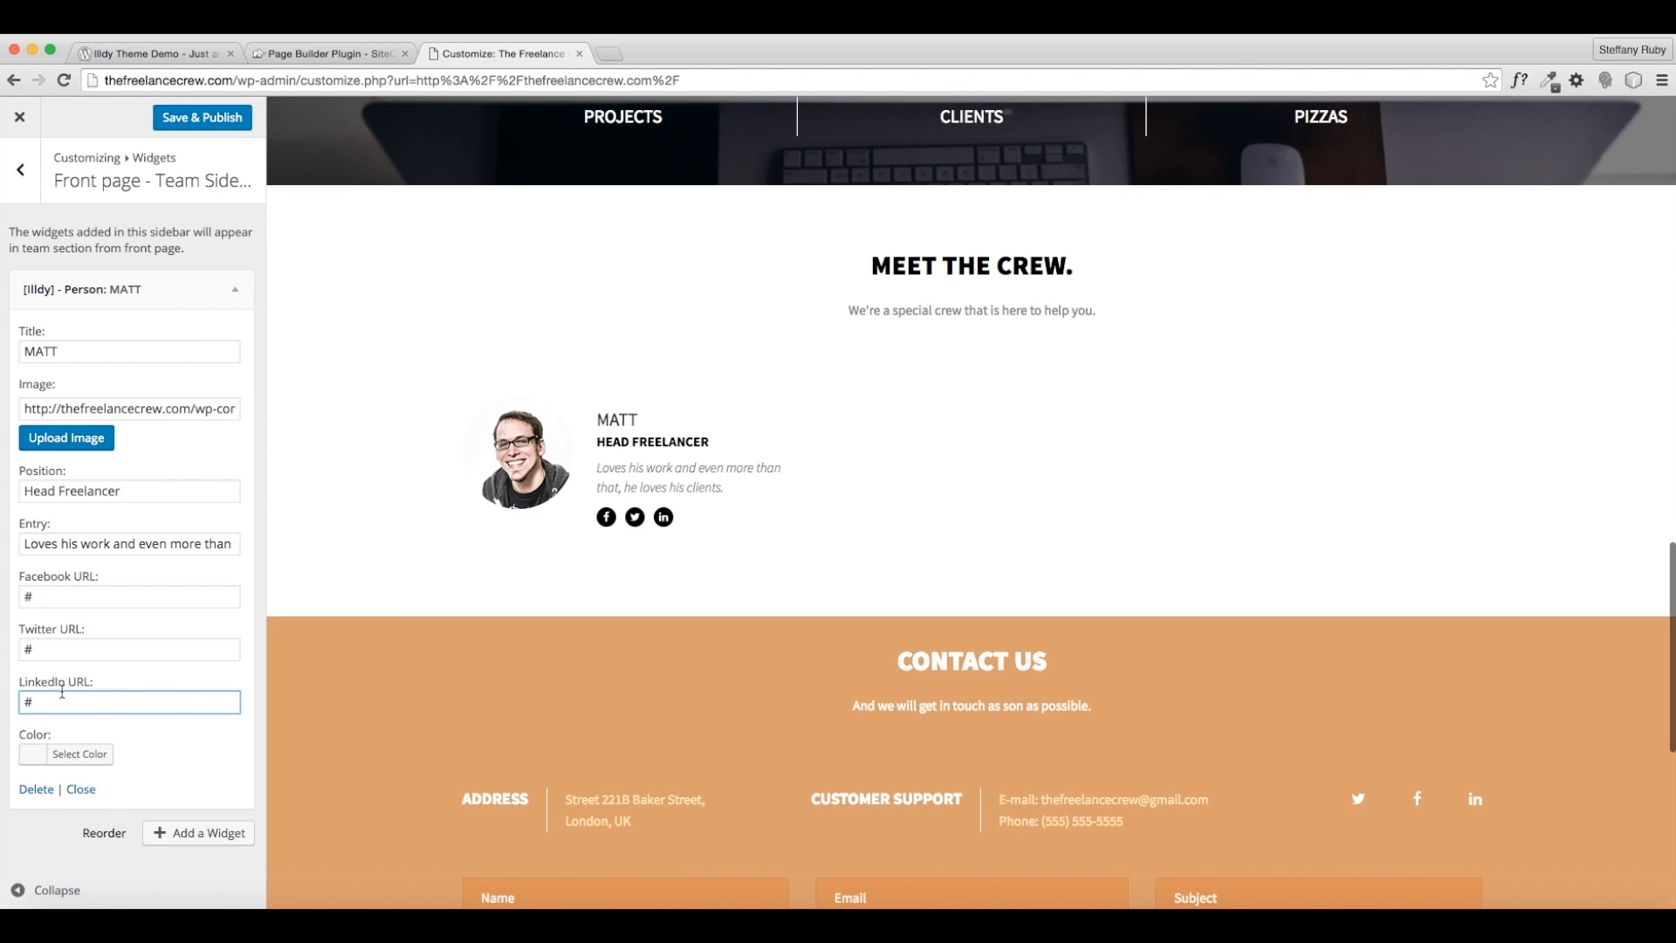
left_click(80, 753)
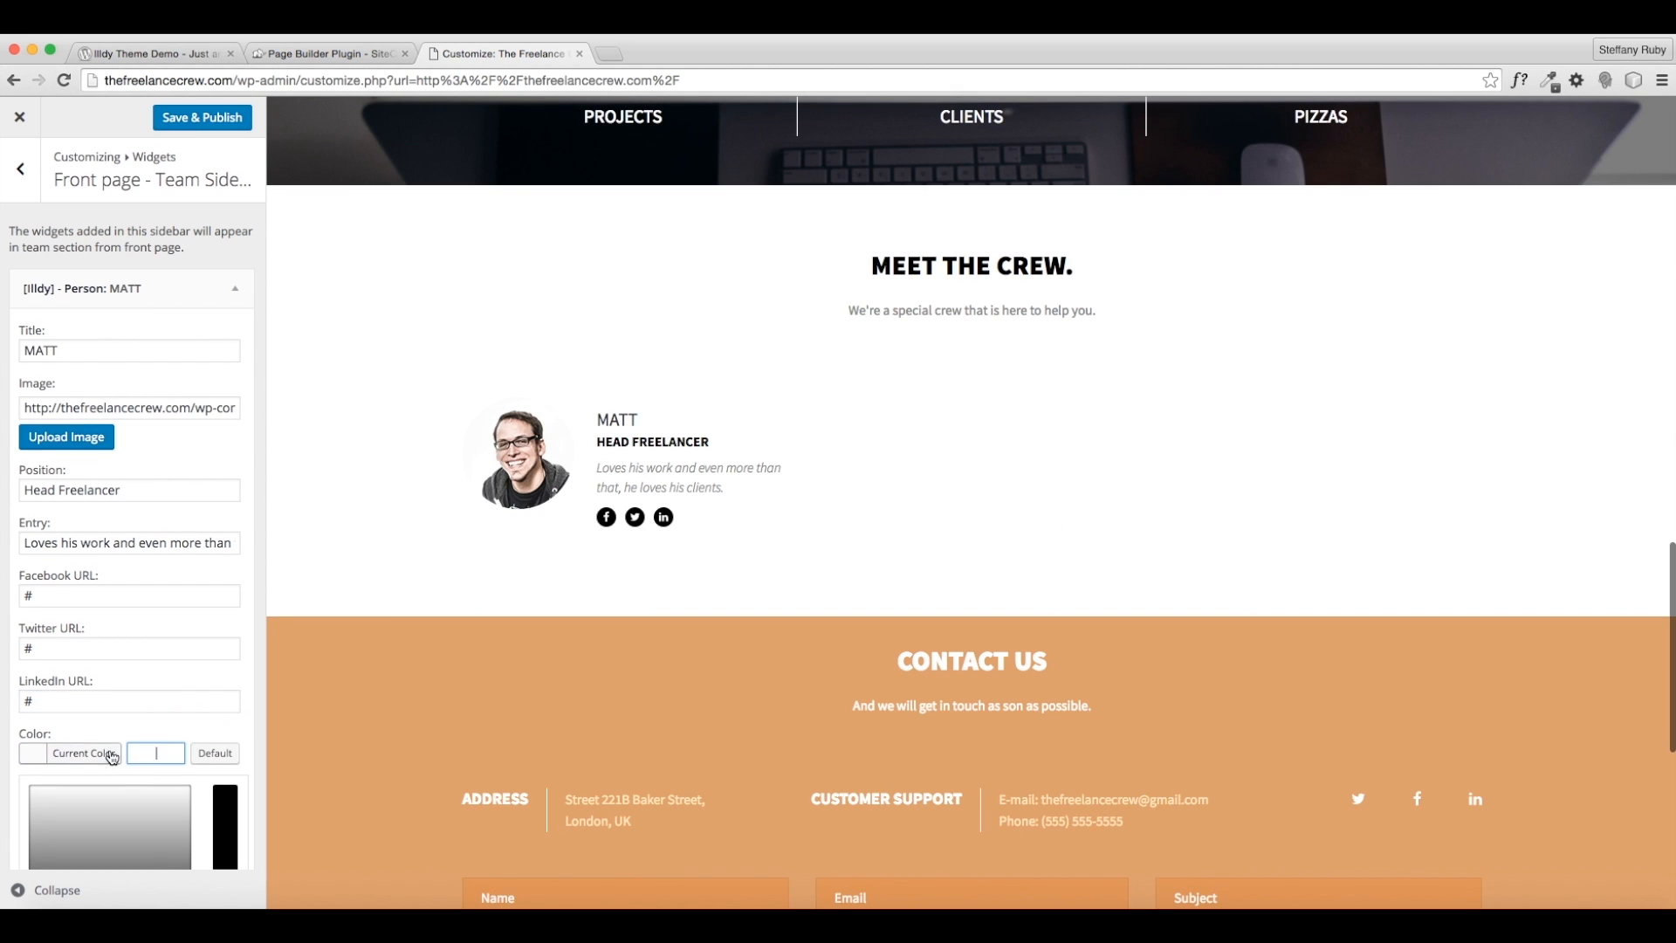
- Pick the orange swatch as MATT's accent colour and collapse his widget
scroll(147, 771, "down", 3)
left_click(100, 755)
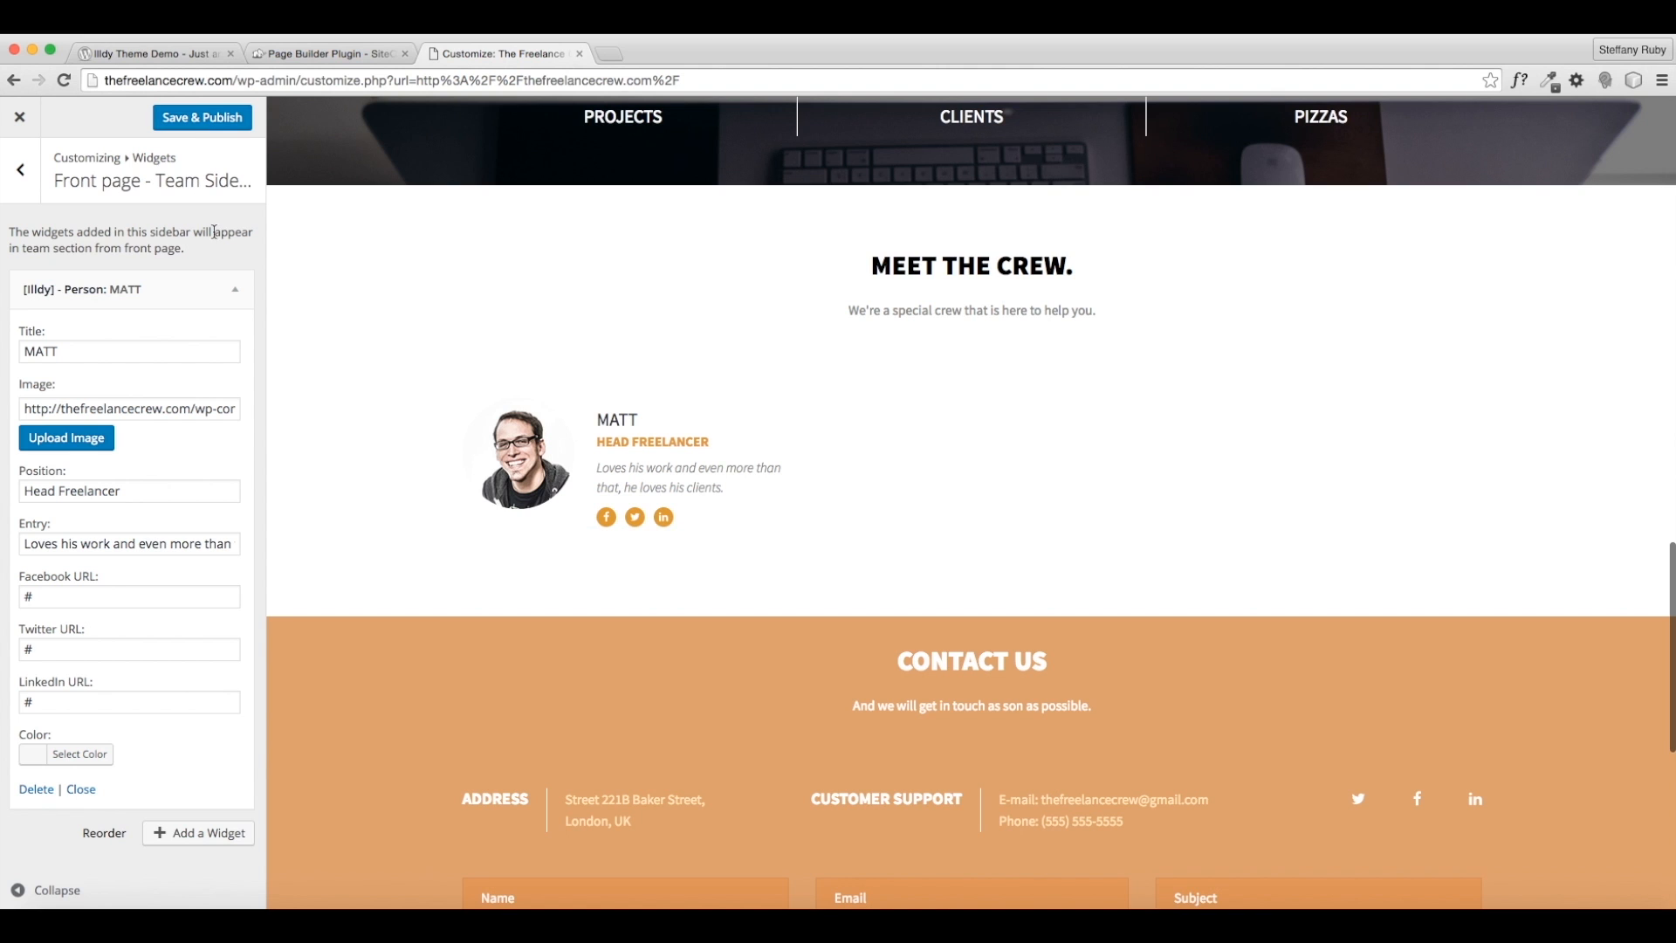
left_click(223, 290)
left_click(228, 337)
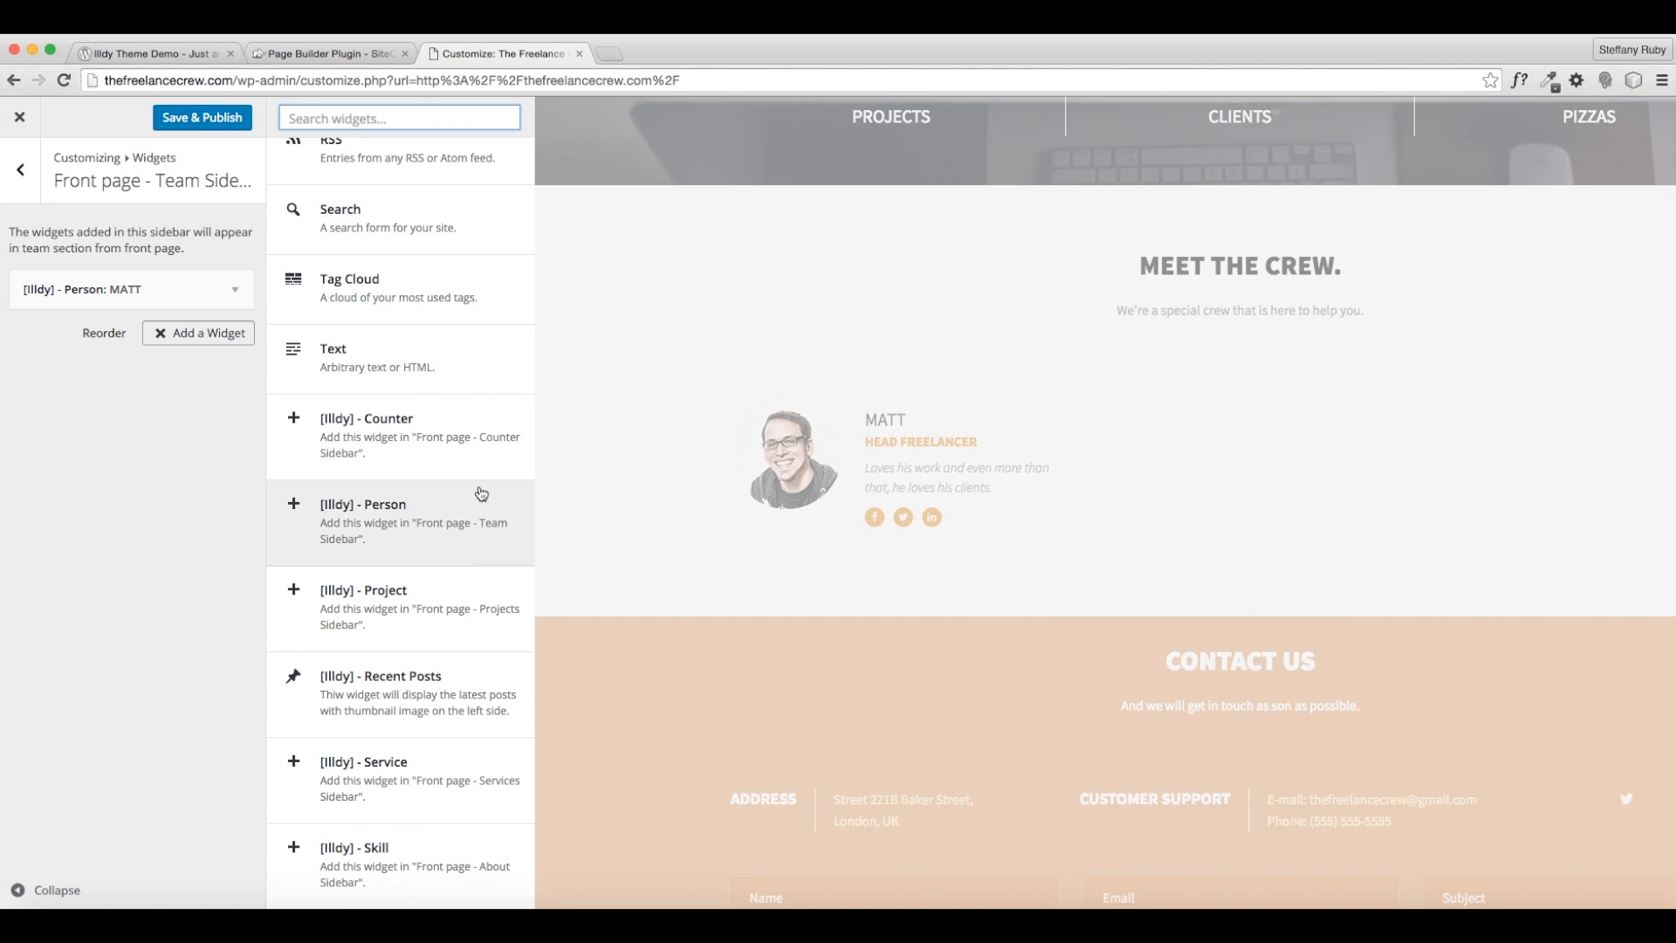
- Add a second [Illdy] - Person widget titled JOSIE using the front-page-team-2 photo
left_click(395, 516)
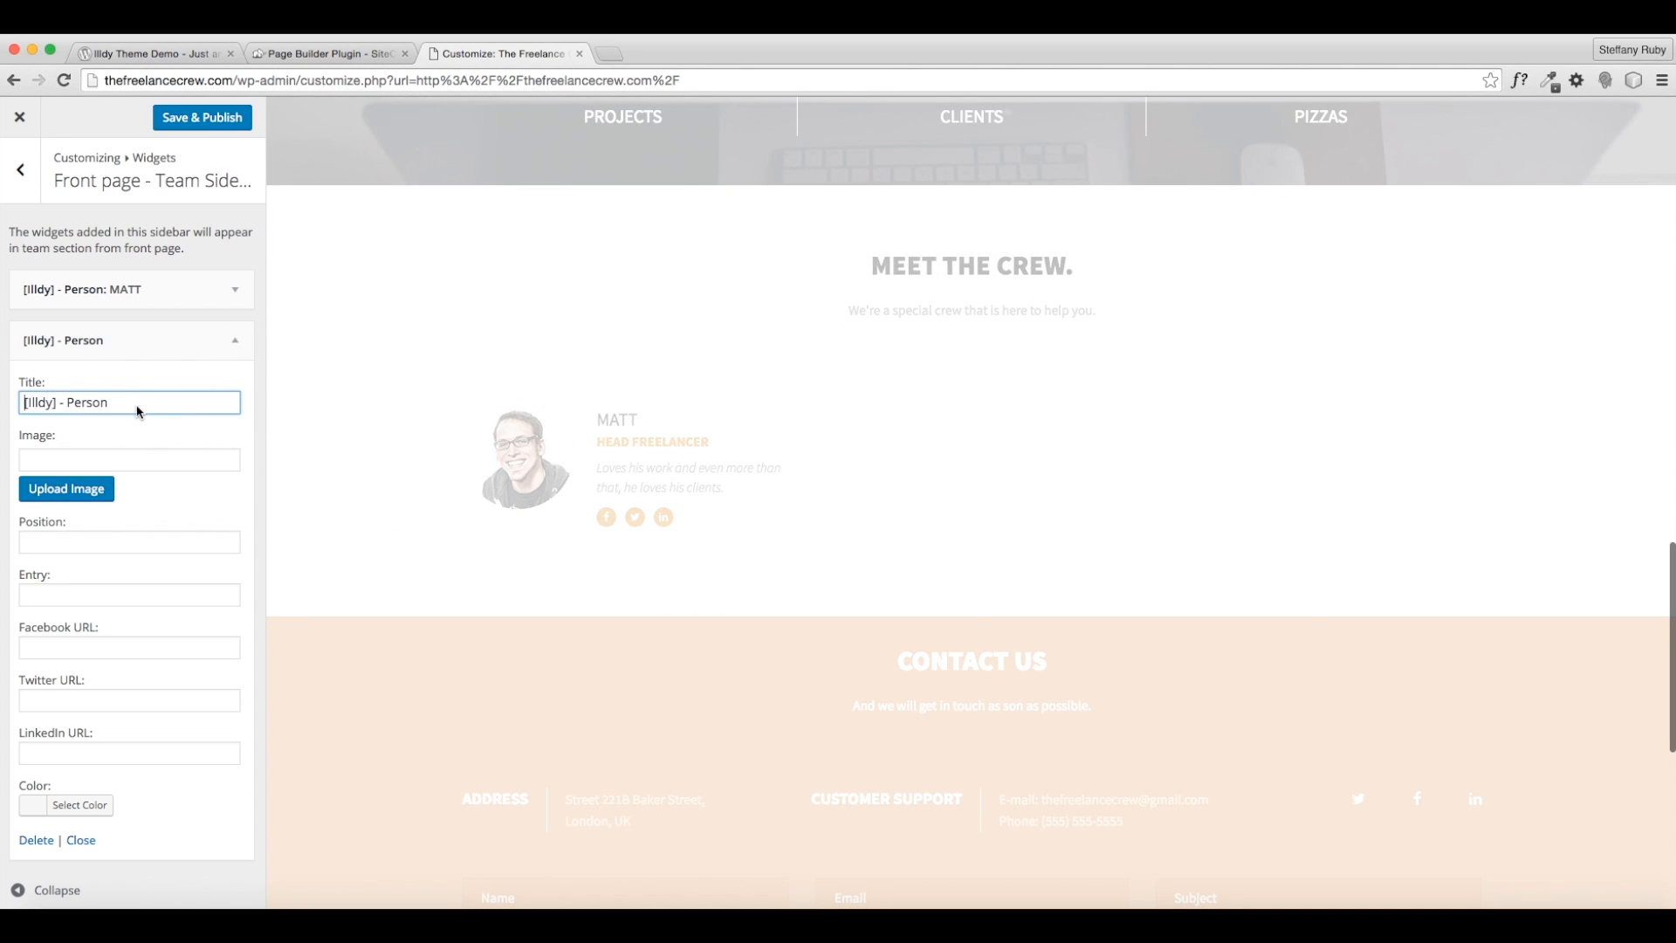
left_click_drag(140, 410, 2, 393)
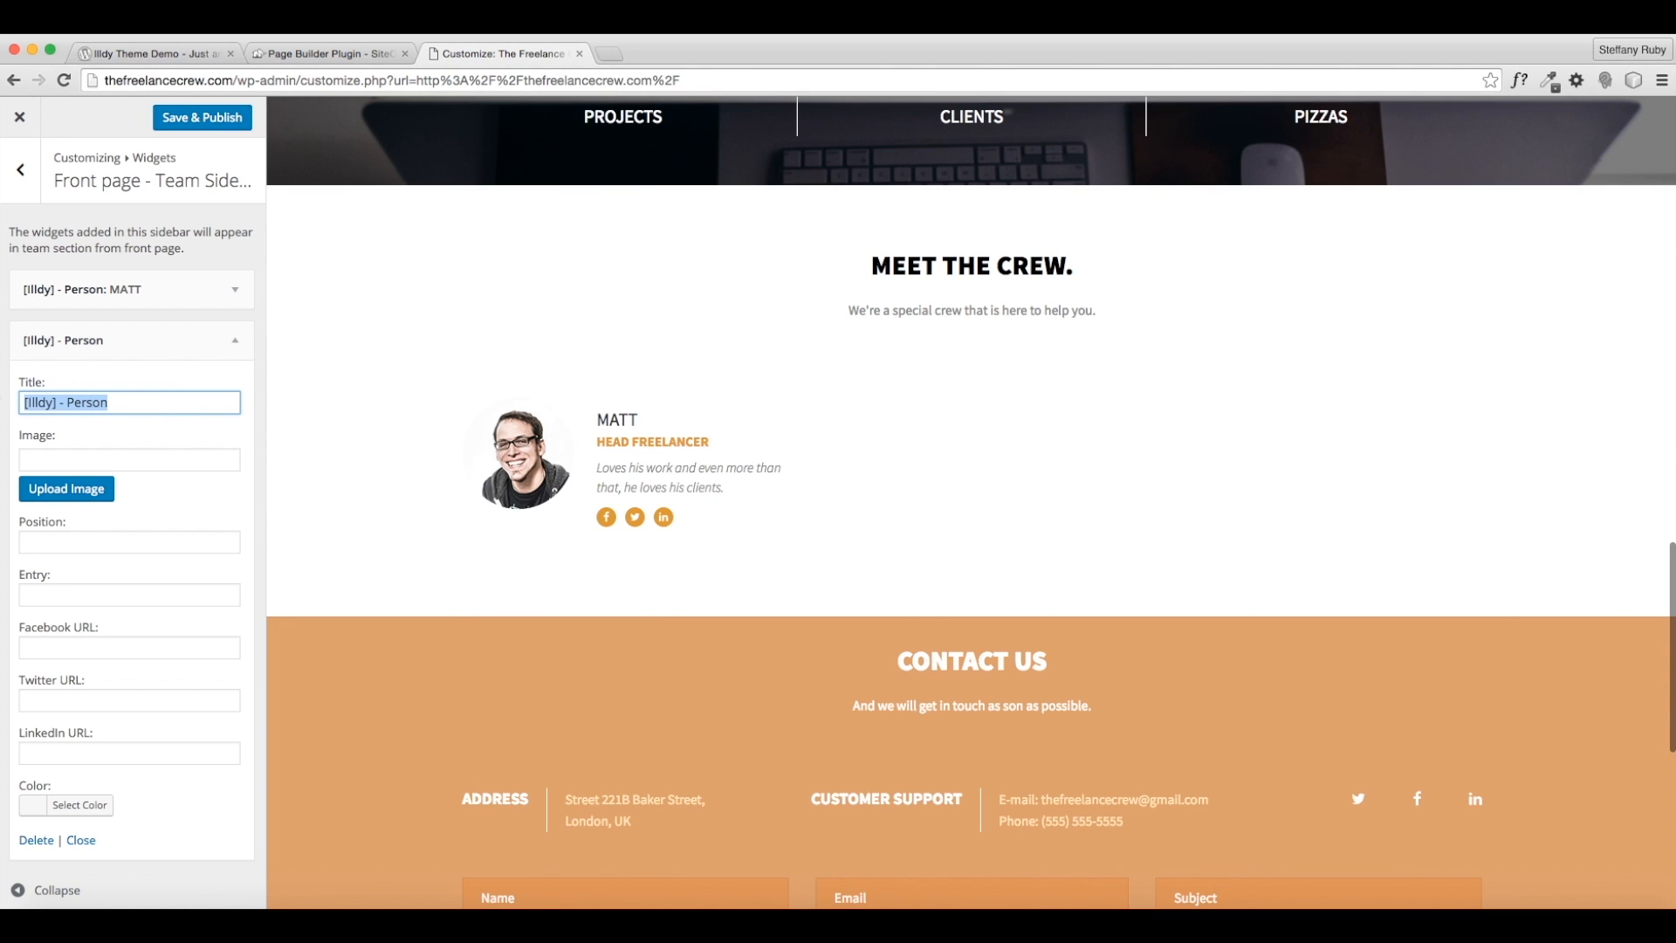
type("Jos")
key("BackSpace")
key("BackSpace")
type("OSIE")
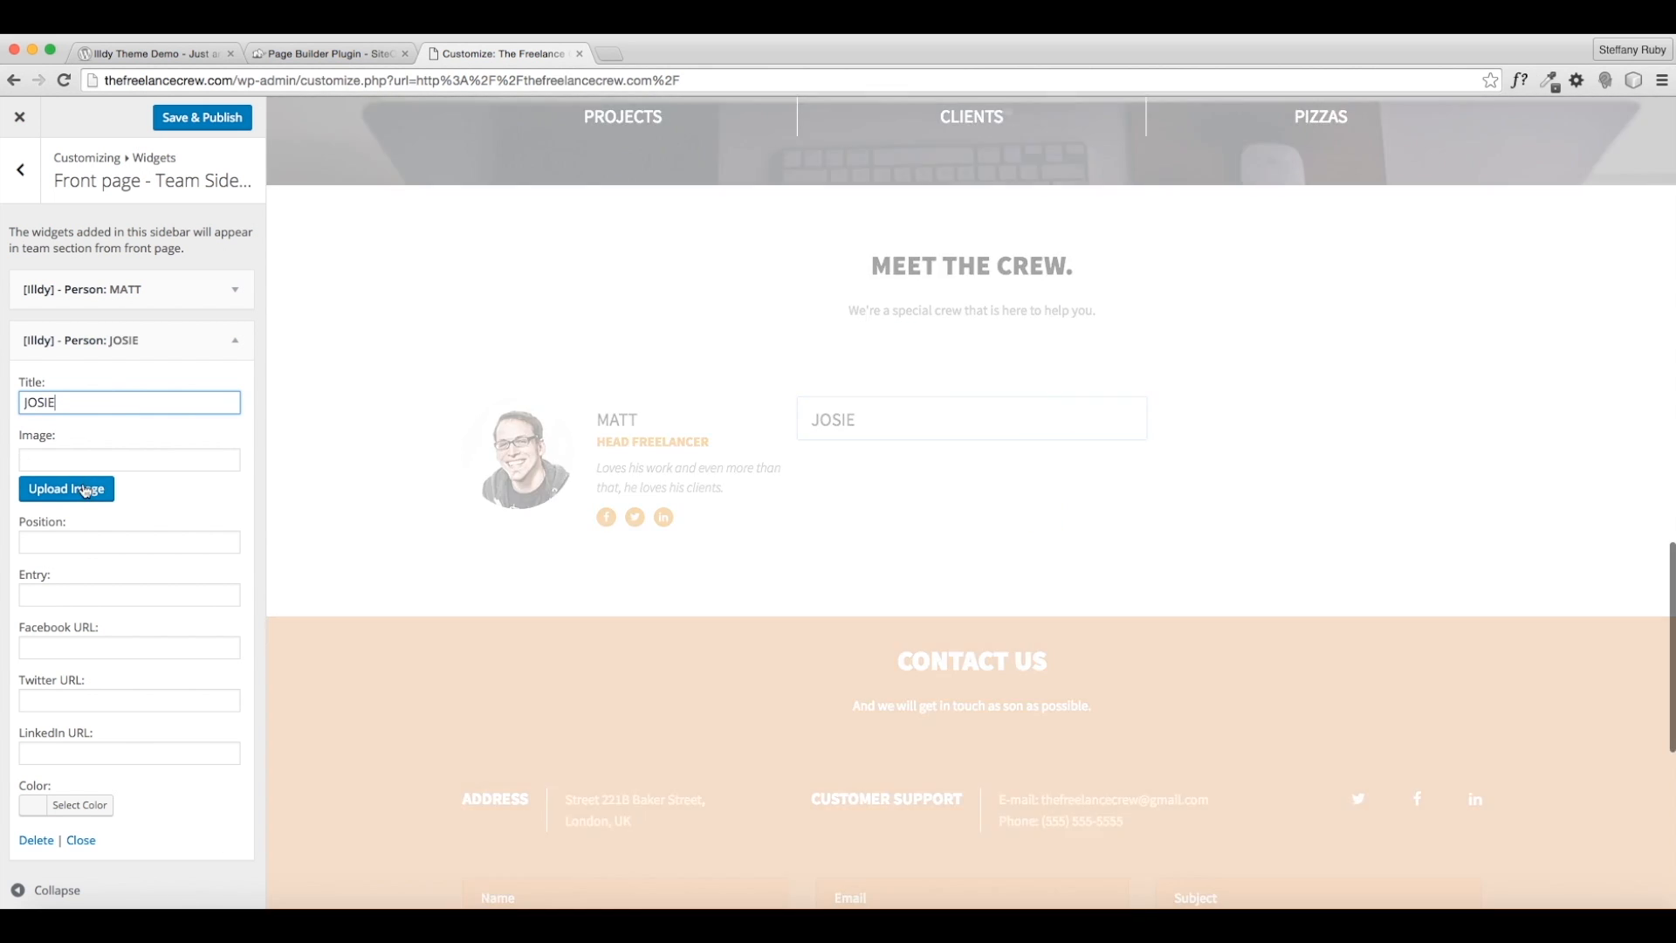
left_click(85, 490)
left_click(443, 310)
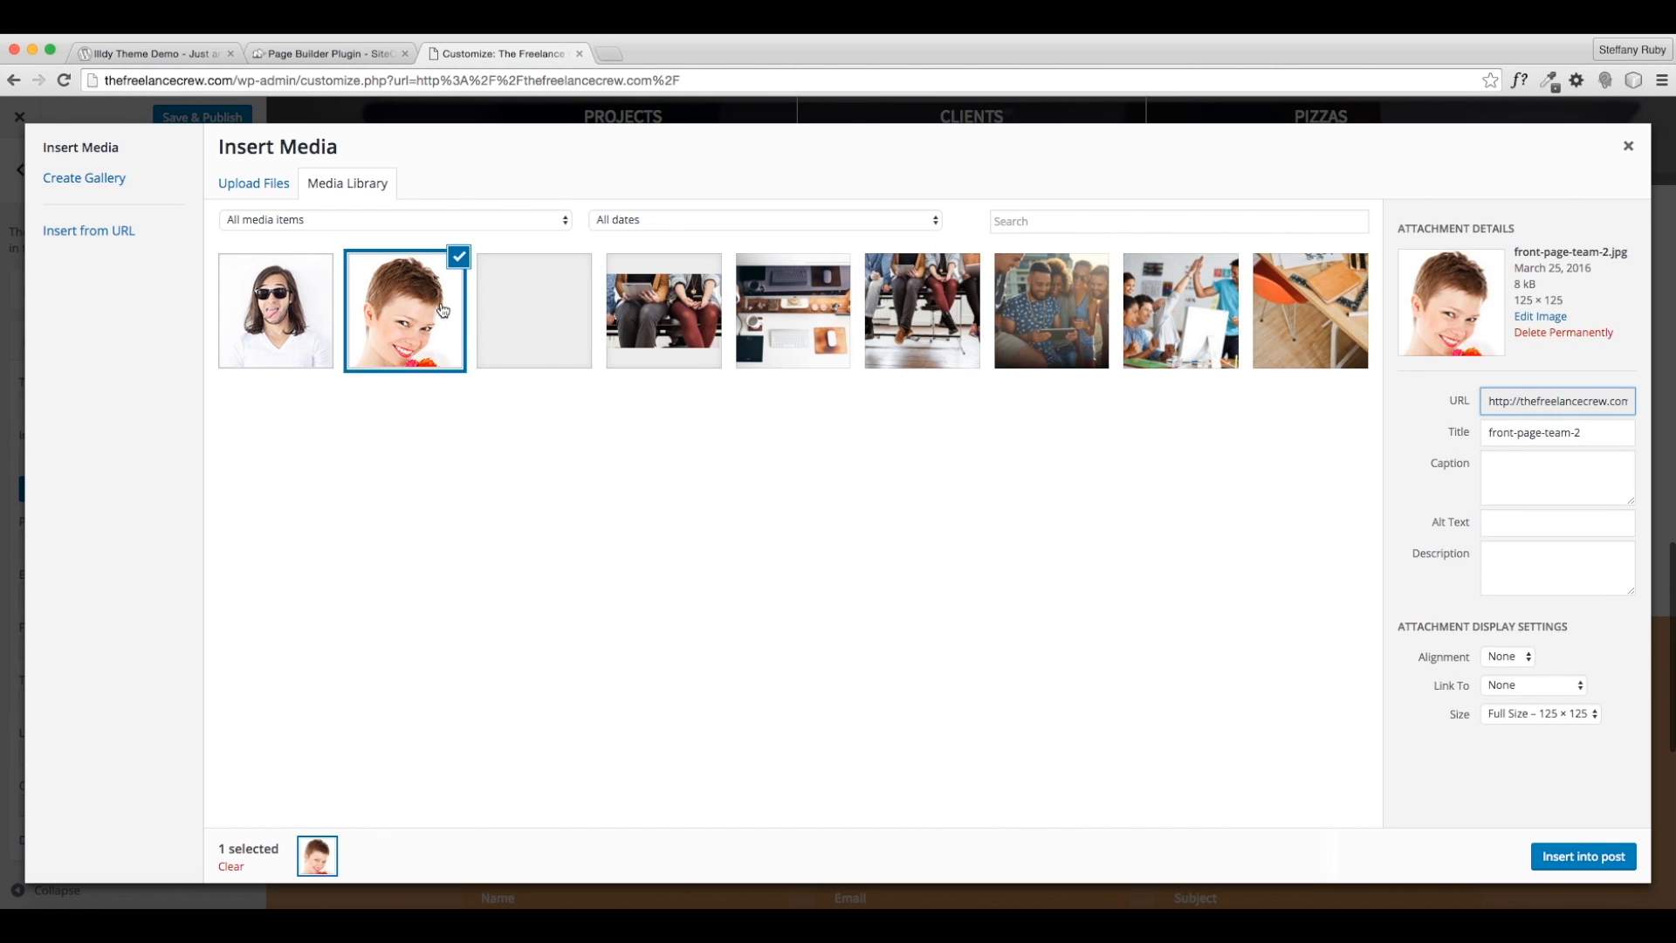
left_click(1581, 856)
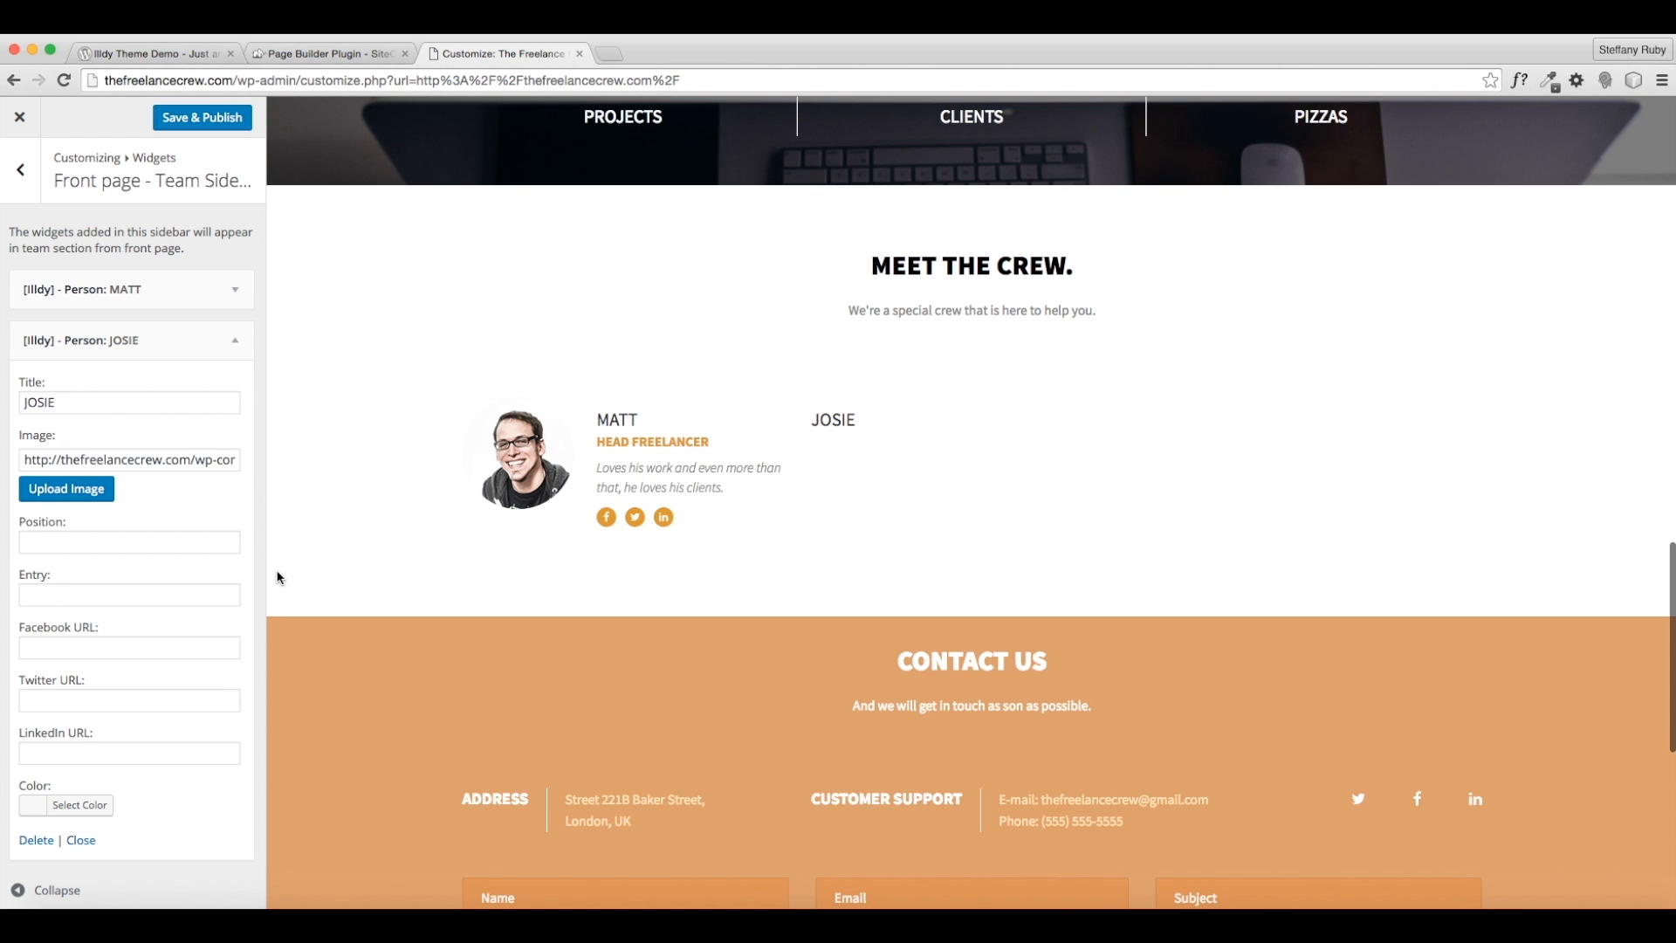
scroll(116, 579, "down", 1)
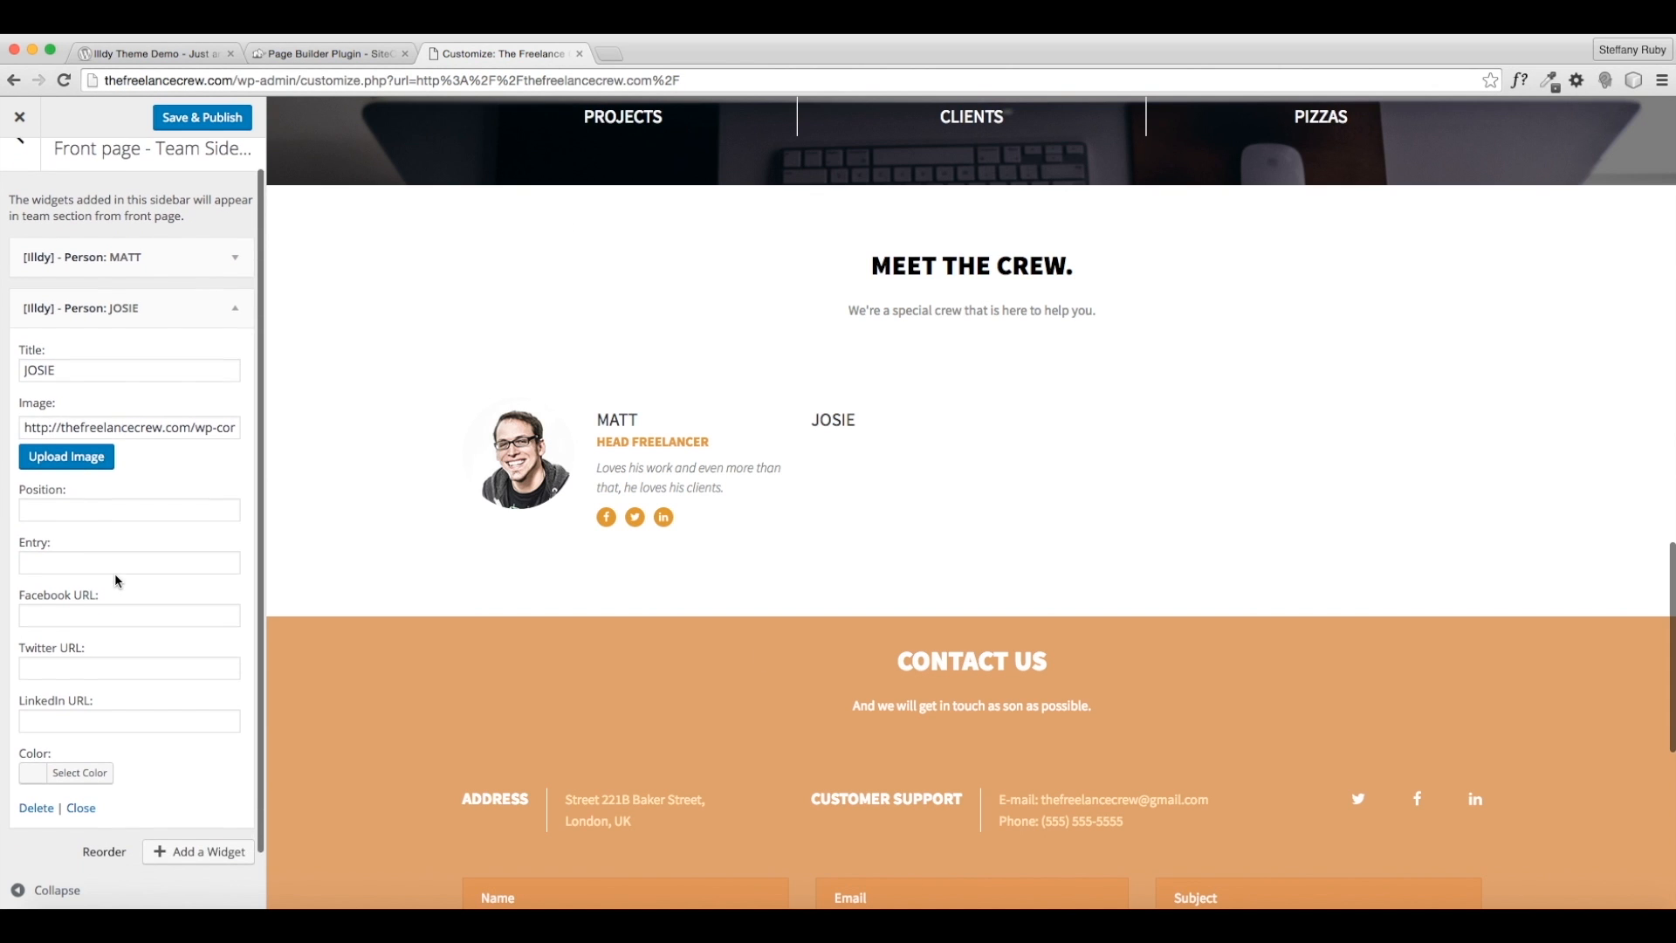
left_click(100, 502)
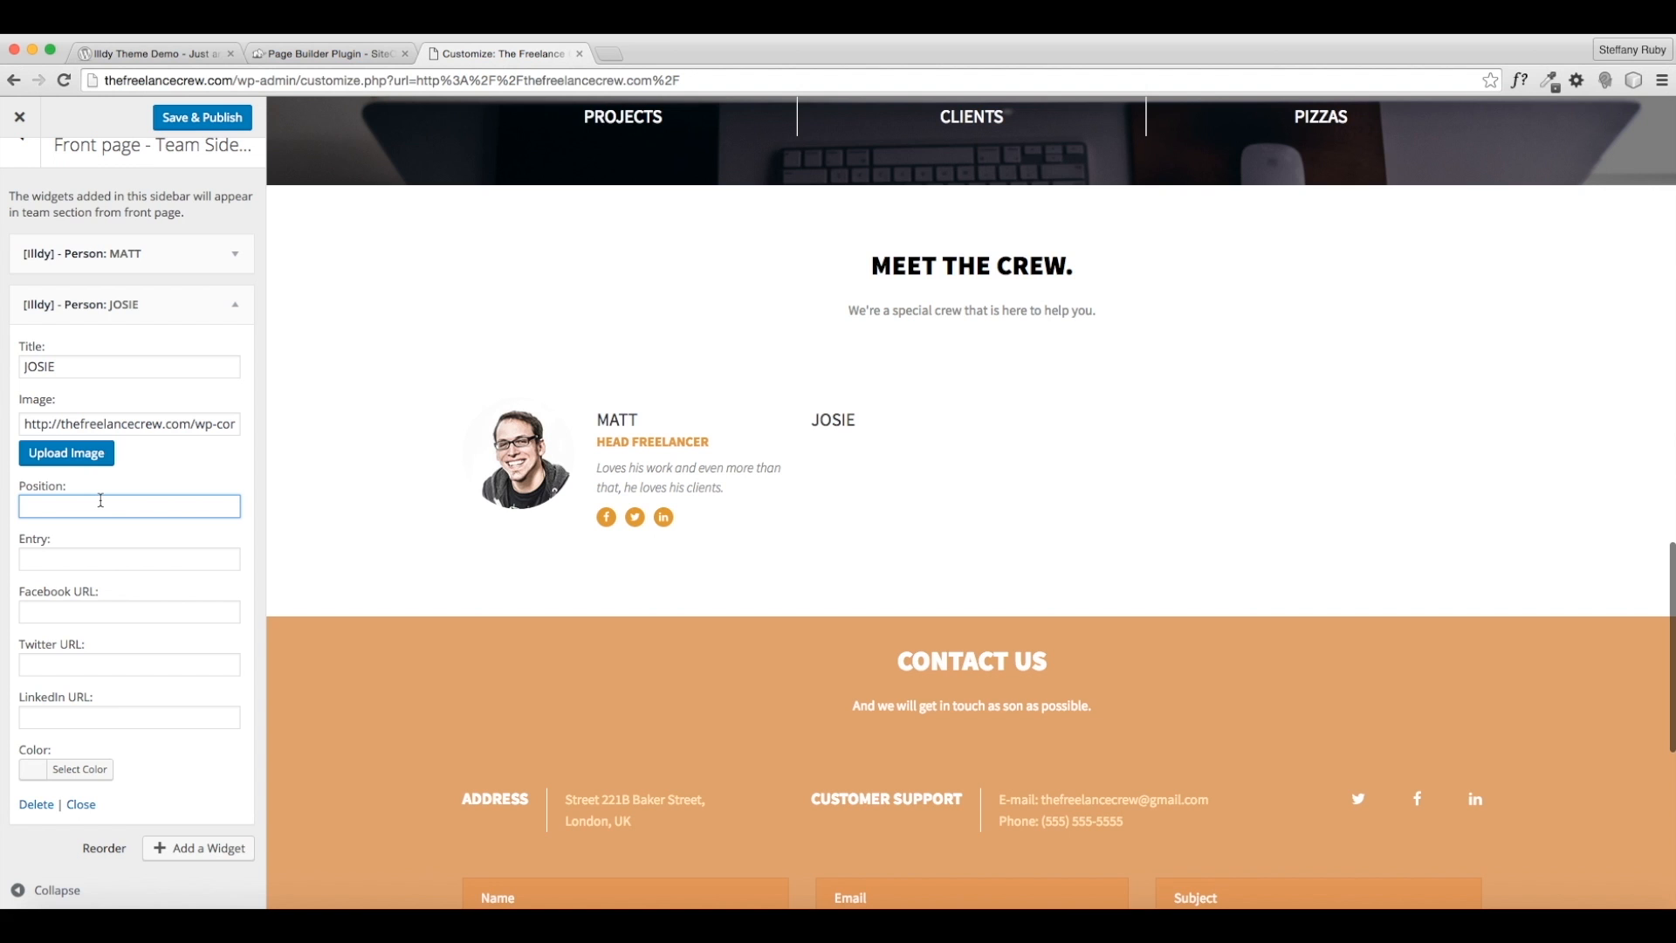
- Set JOSIE's position to CUSTOMER SERVICE and entry to "Helps others everyday through 24/7 support and assistance"
type("CUSTOMER SERVICE")
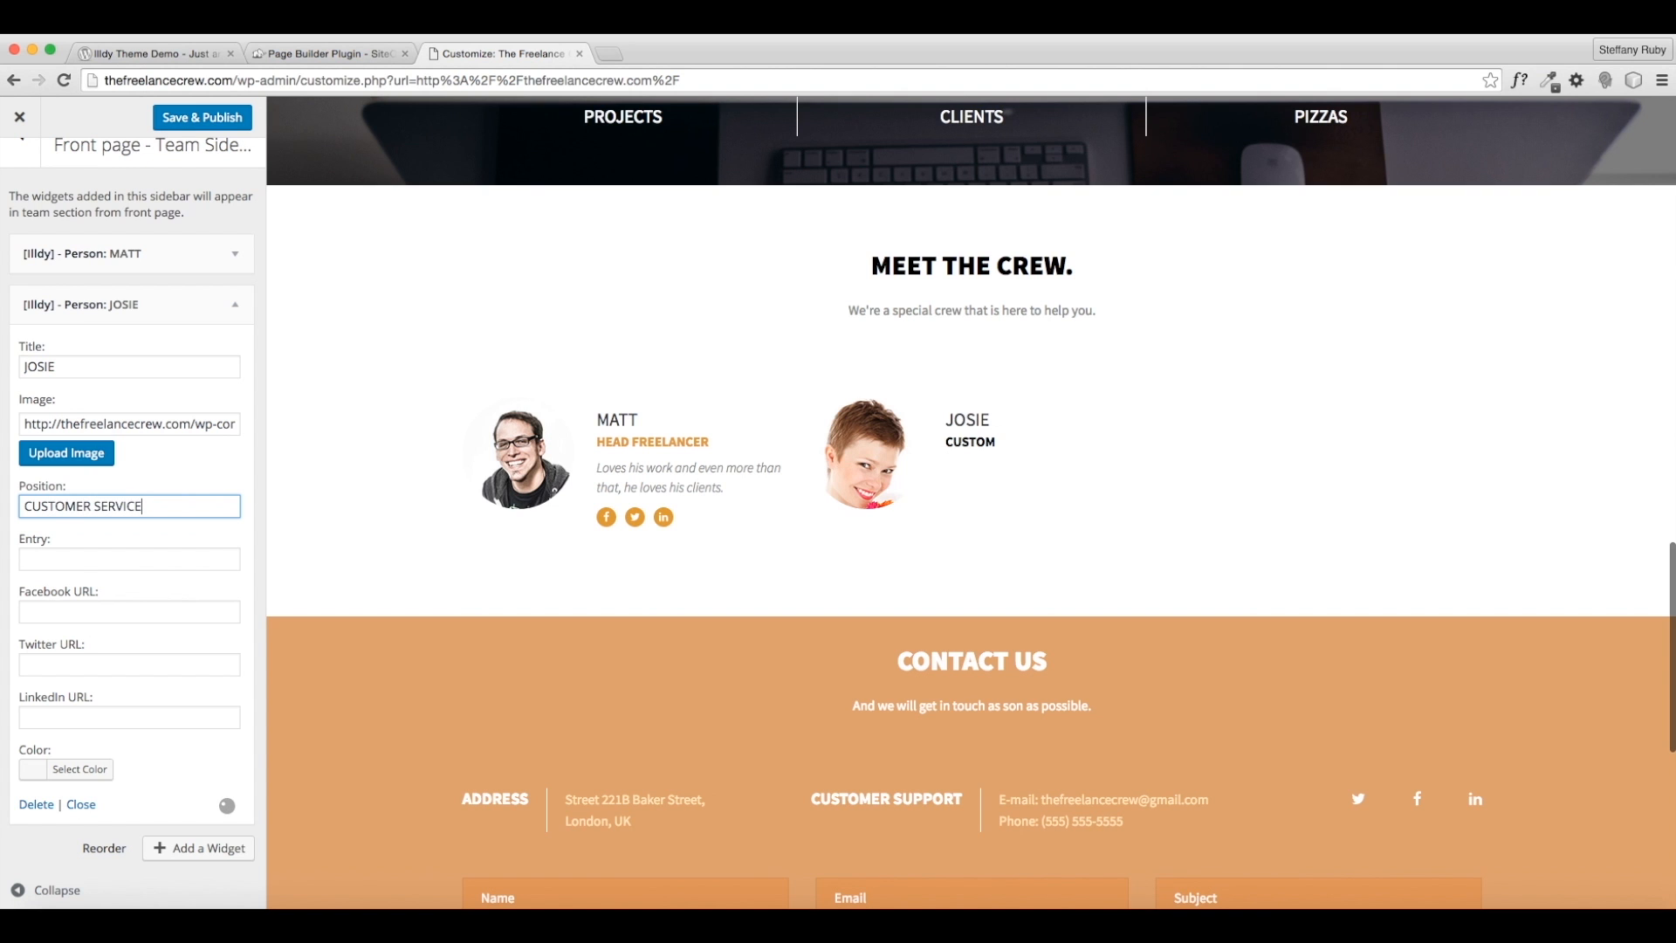
left_click(81, 568)
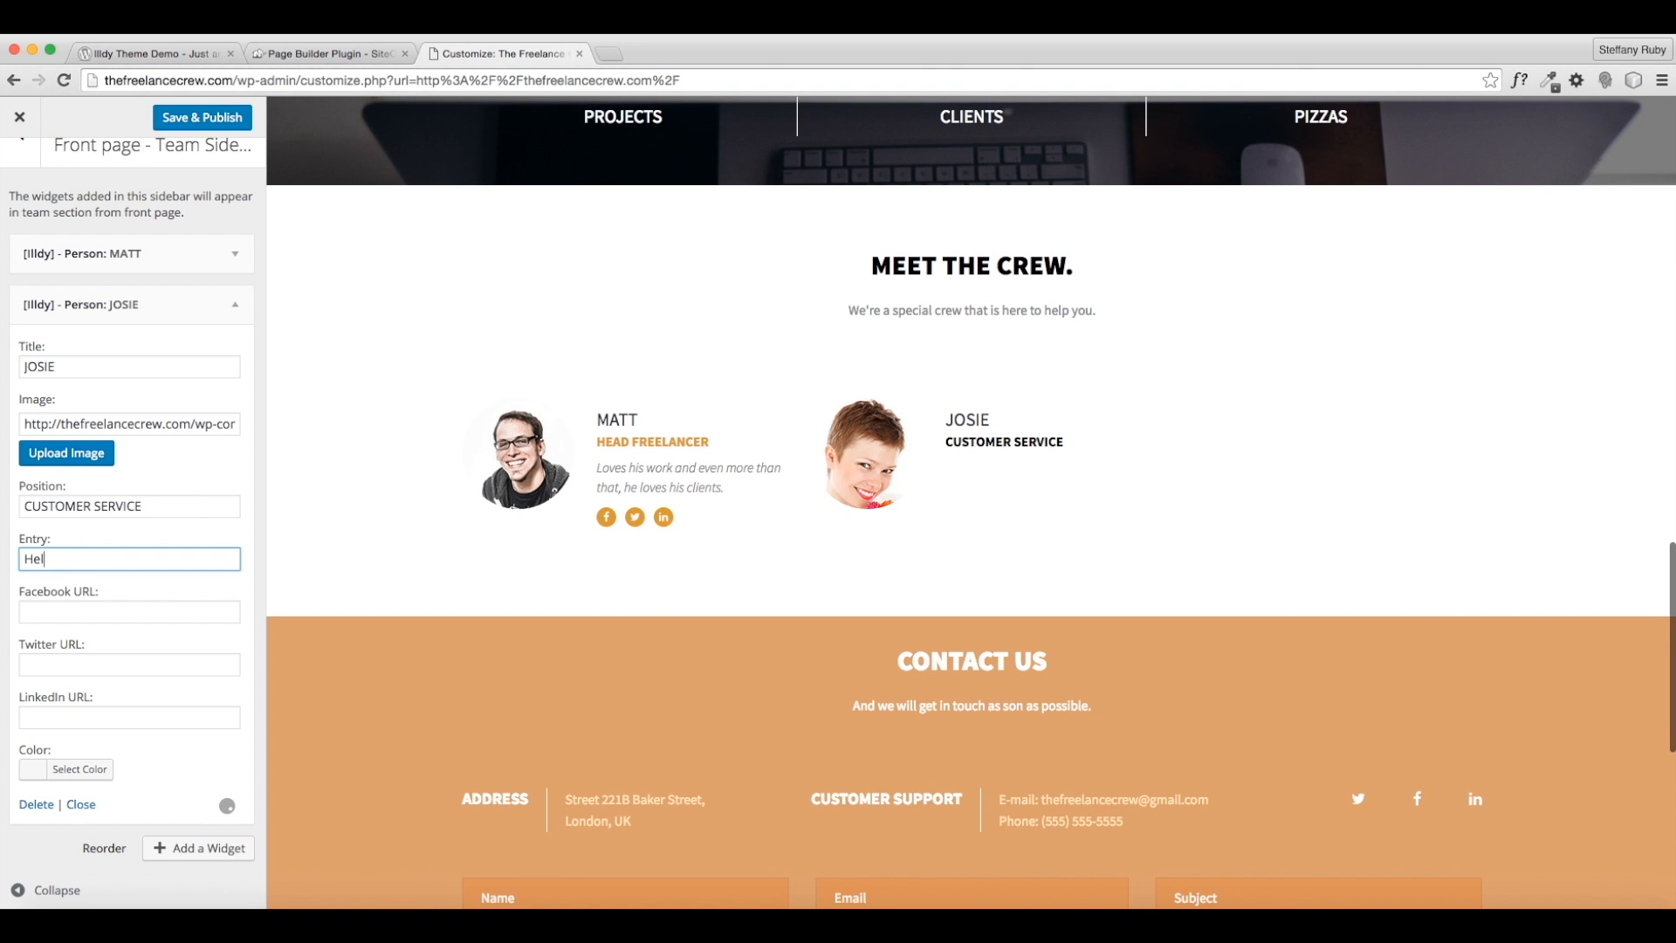
type("Helps oth")
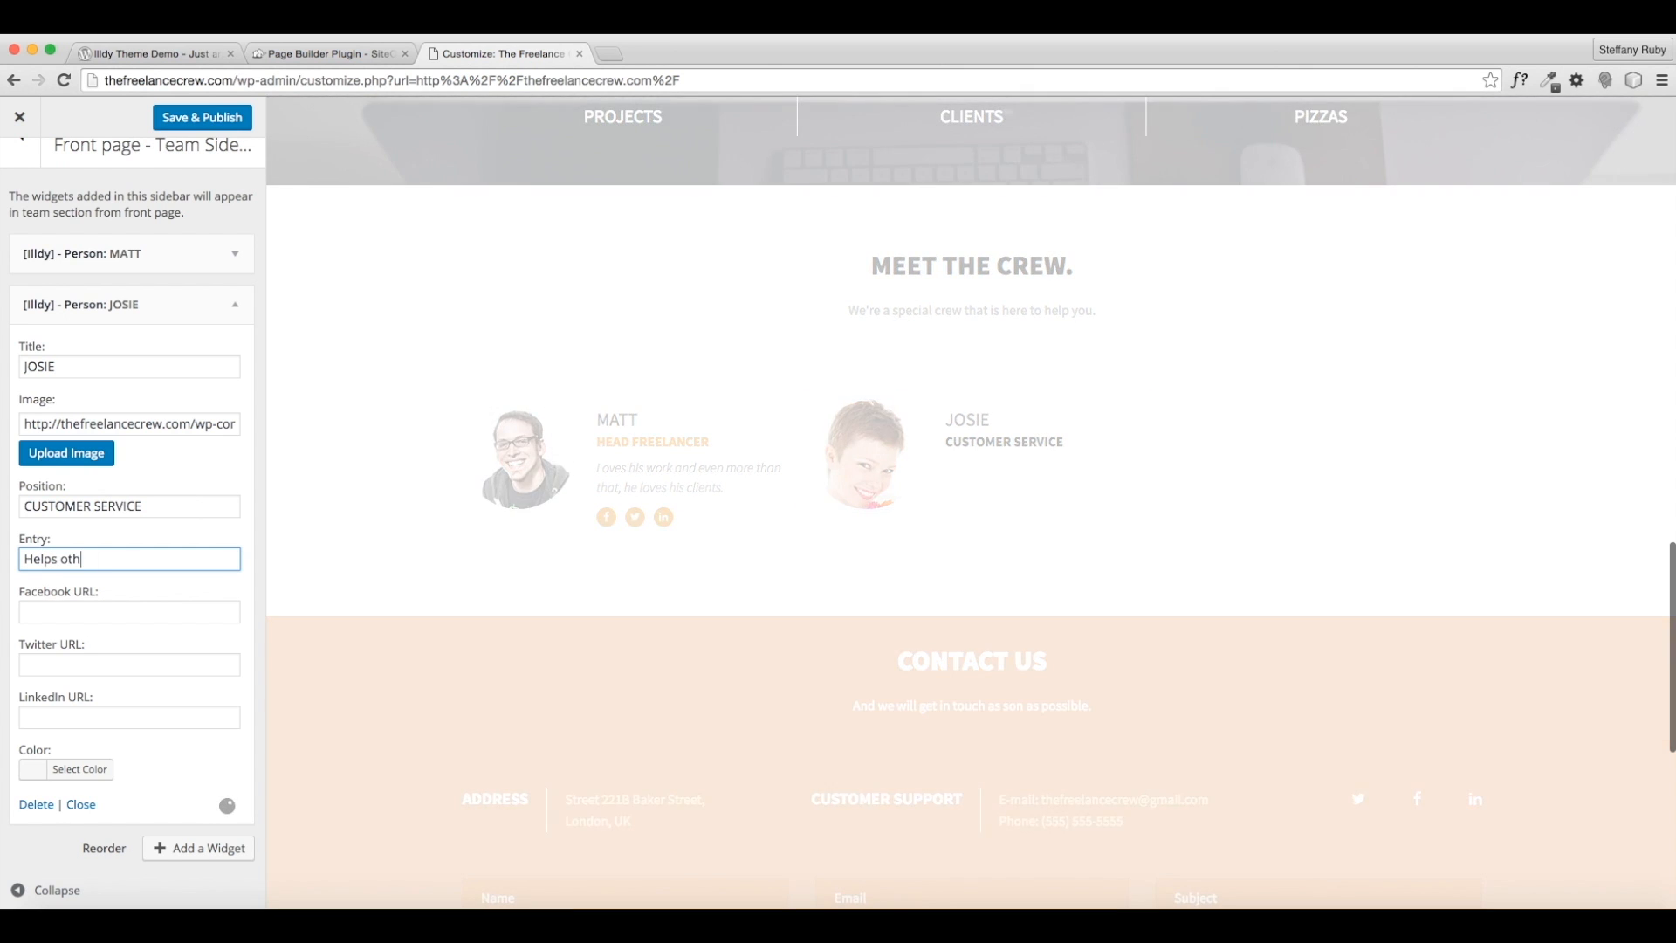
type("ers everyday through 24/7")
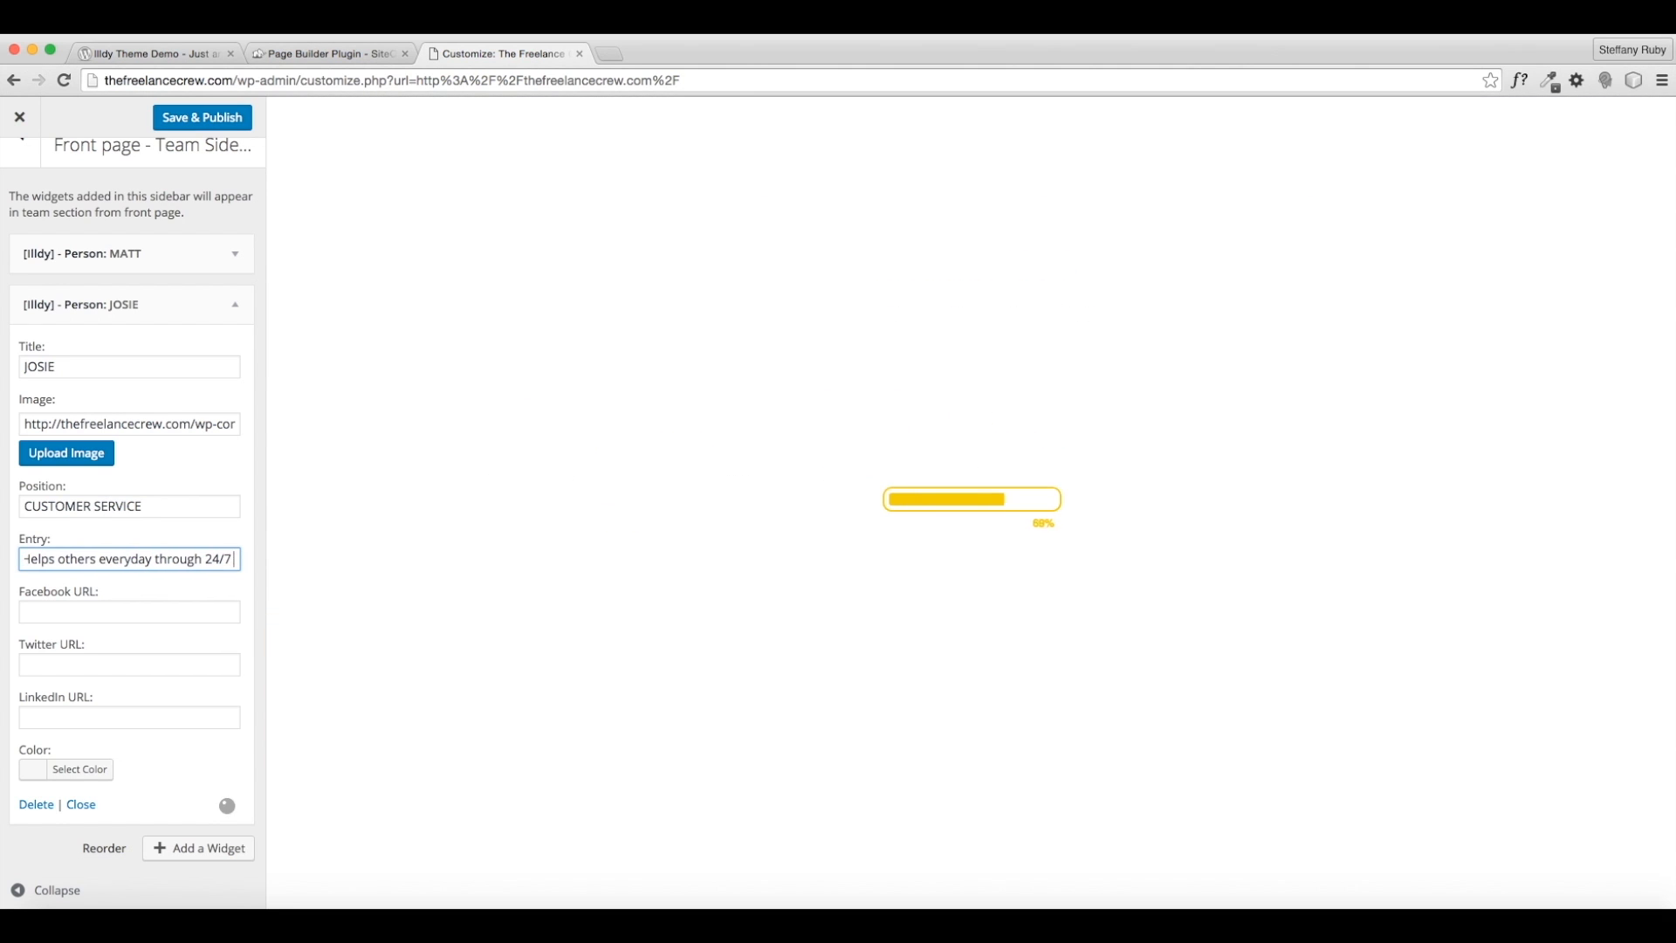
type(" support and ")
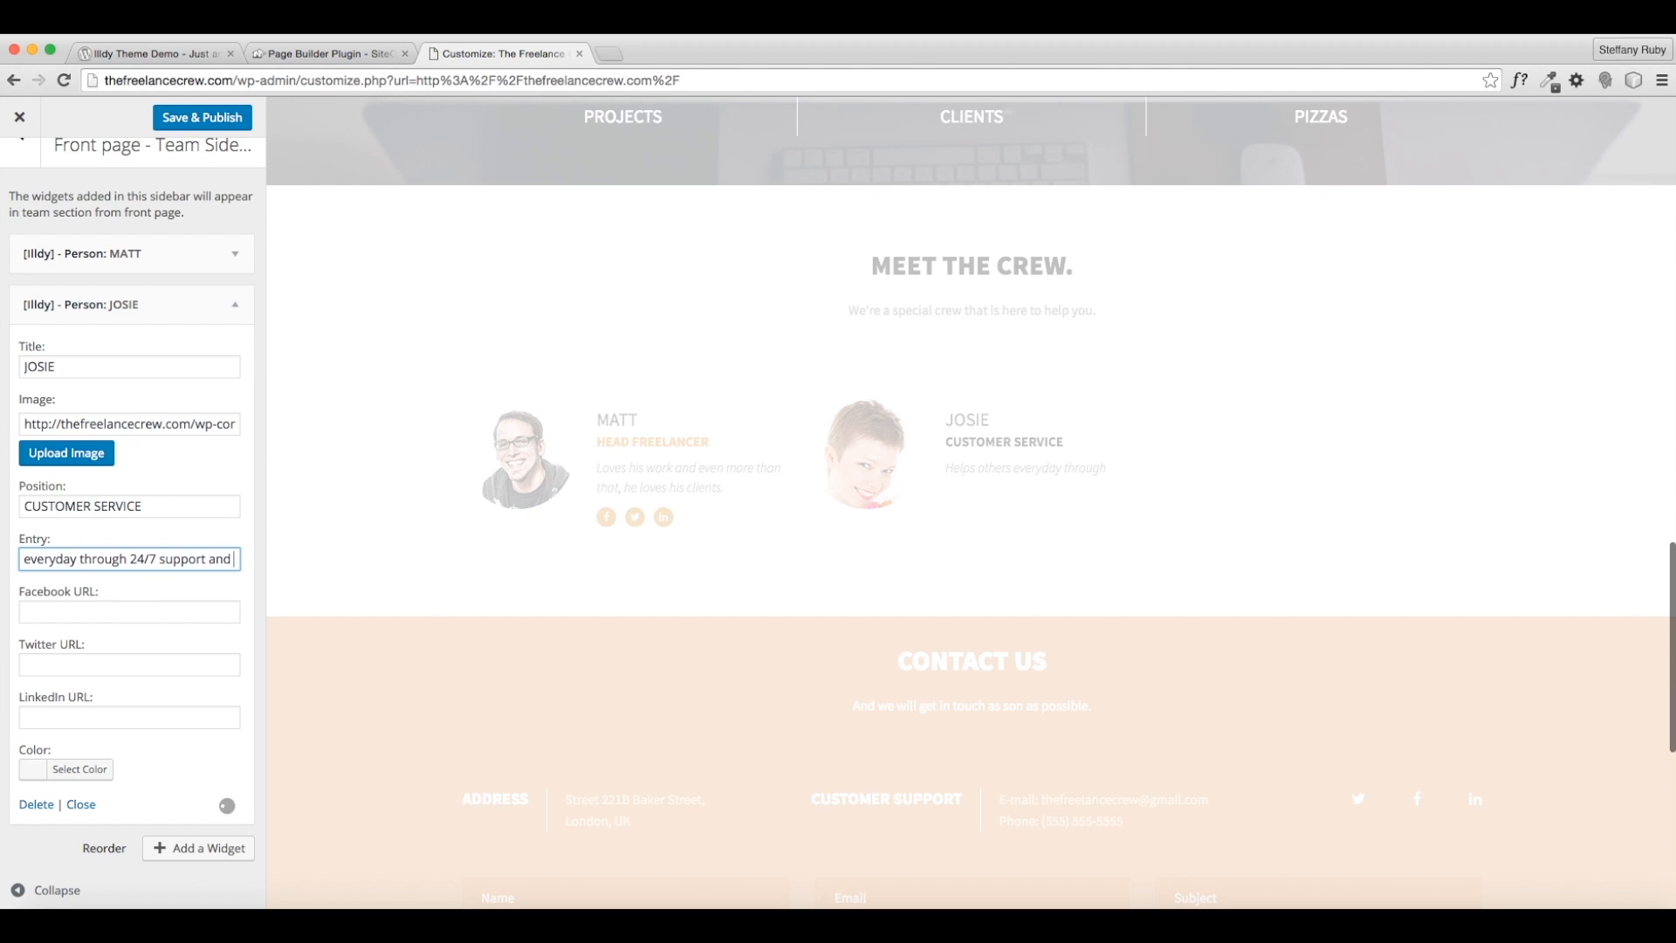
type("ass")
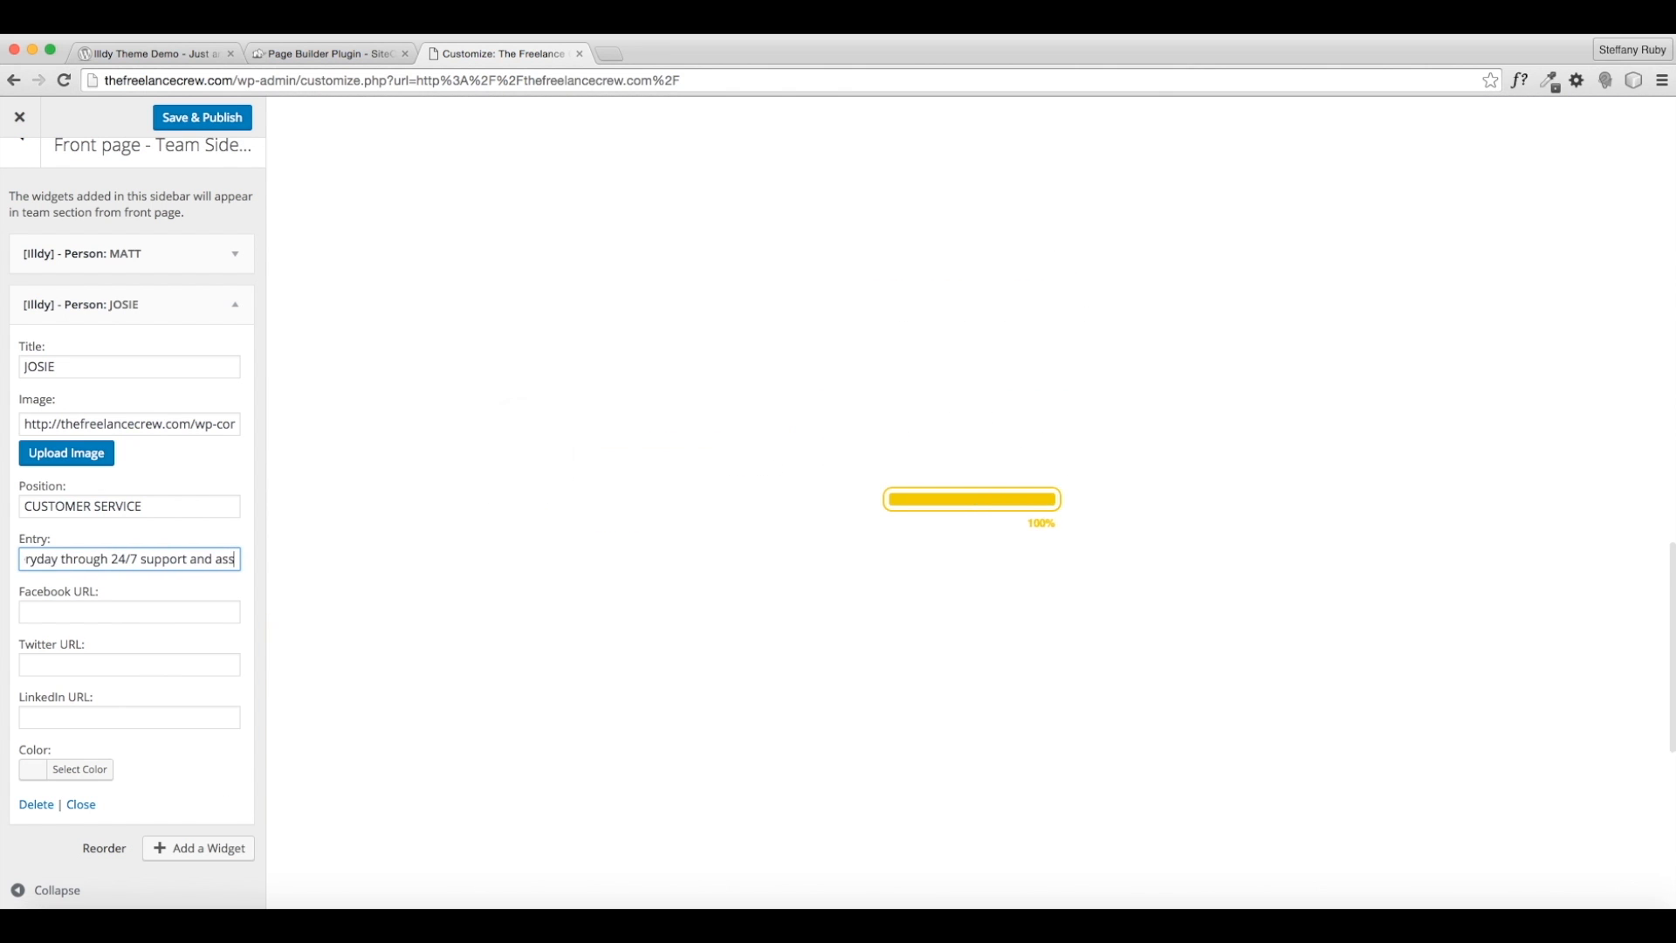
type("istance.")
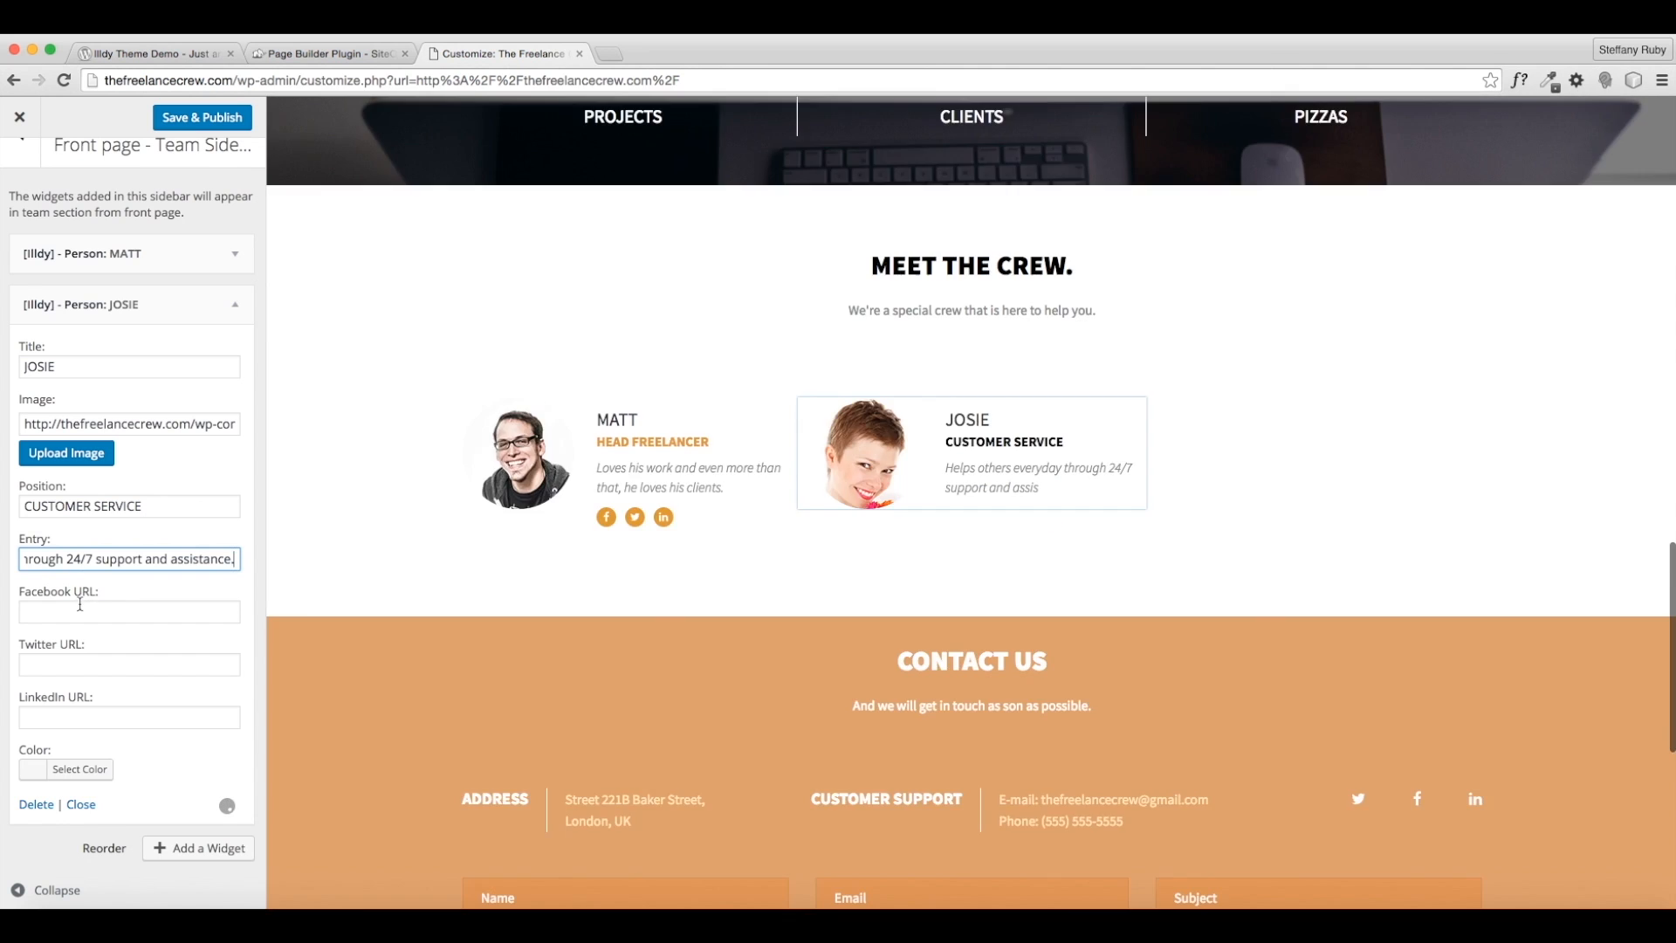
- Enter # as placeholders in JOSIE's Facebook, Twitter and LinkedIn link fields
left_click(80, 608)
type("#")
key("Tab")
type("#")
key("Tab")
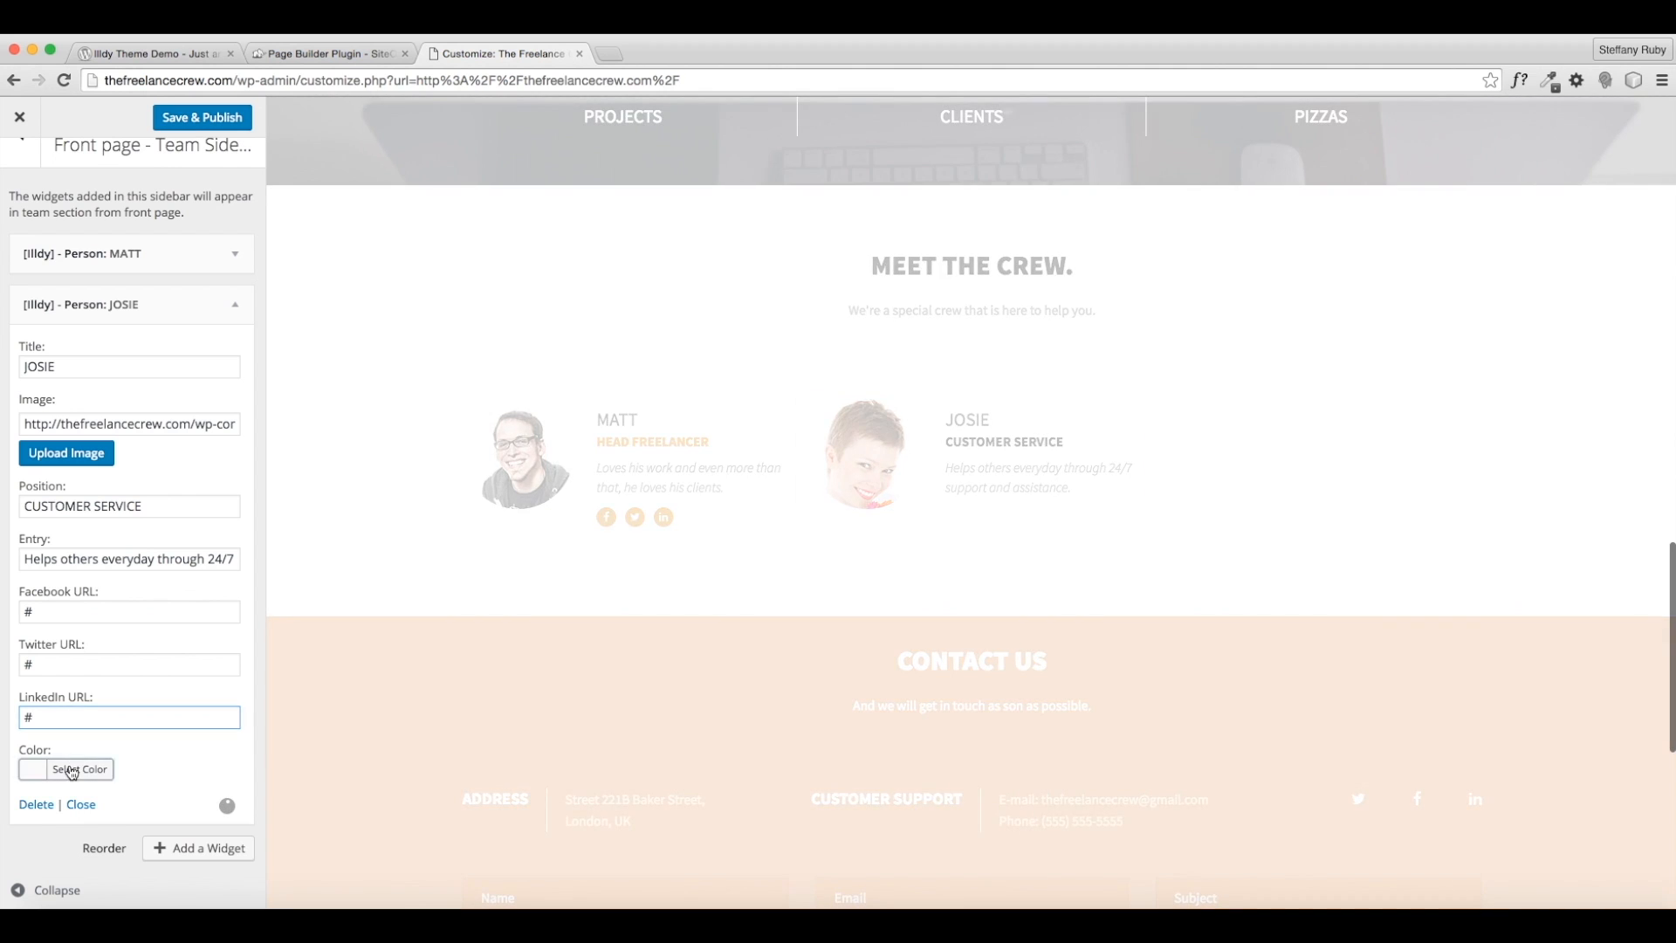
left_click(70, 768)
scroll(96, 786, "down", 3)
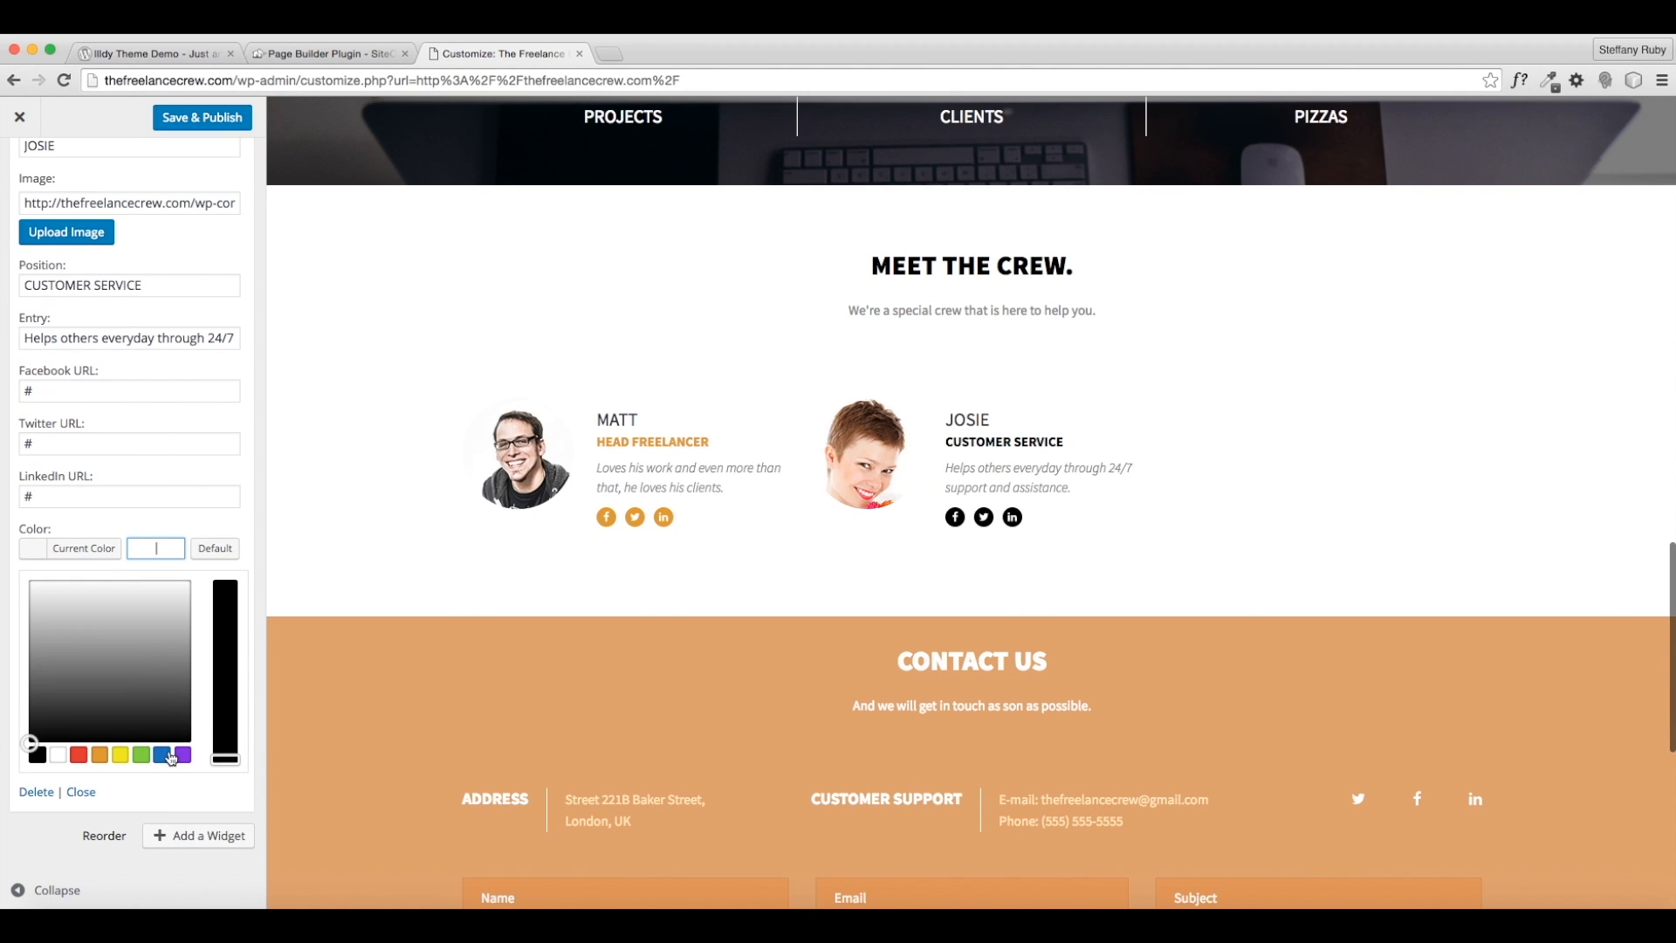
- Choose the red #dd3333 swatch as JOSIE's accent colour and collapse her widget
left_click(80, 756)
left_click(163, 755)
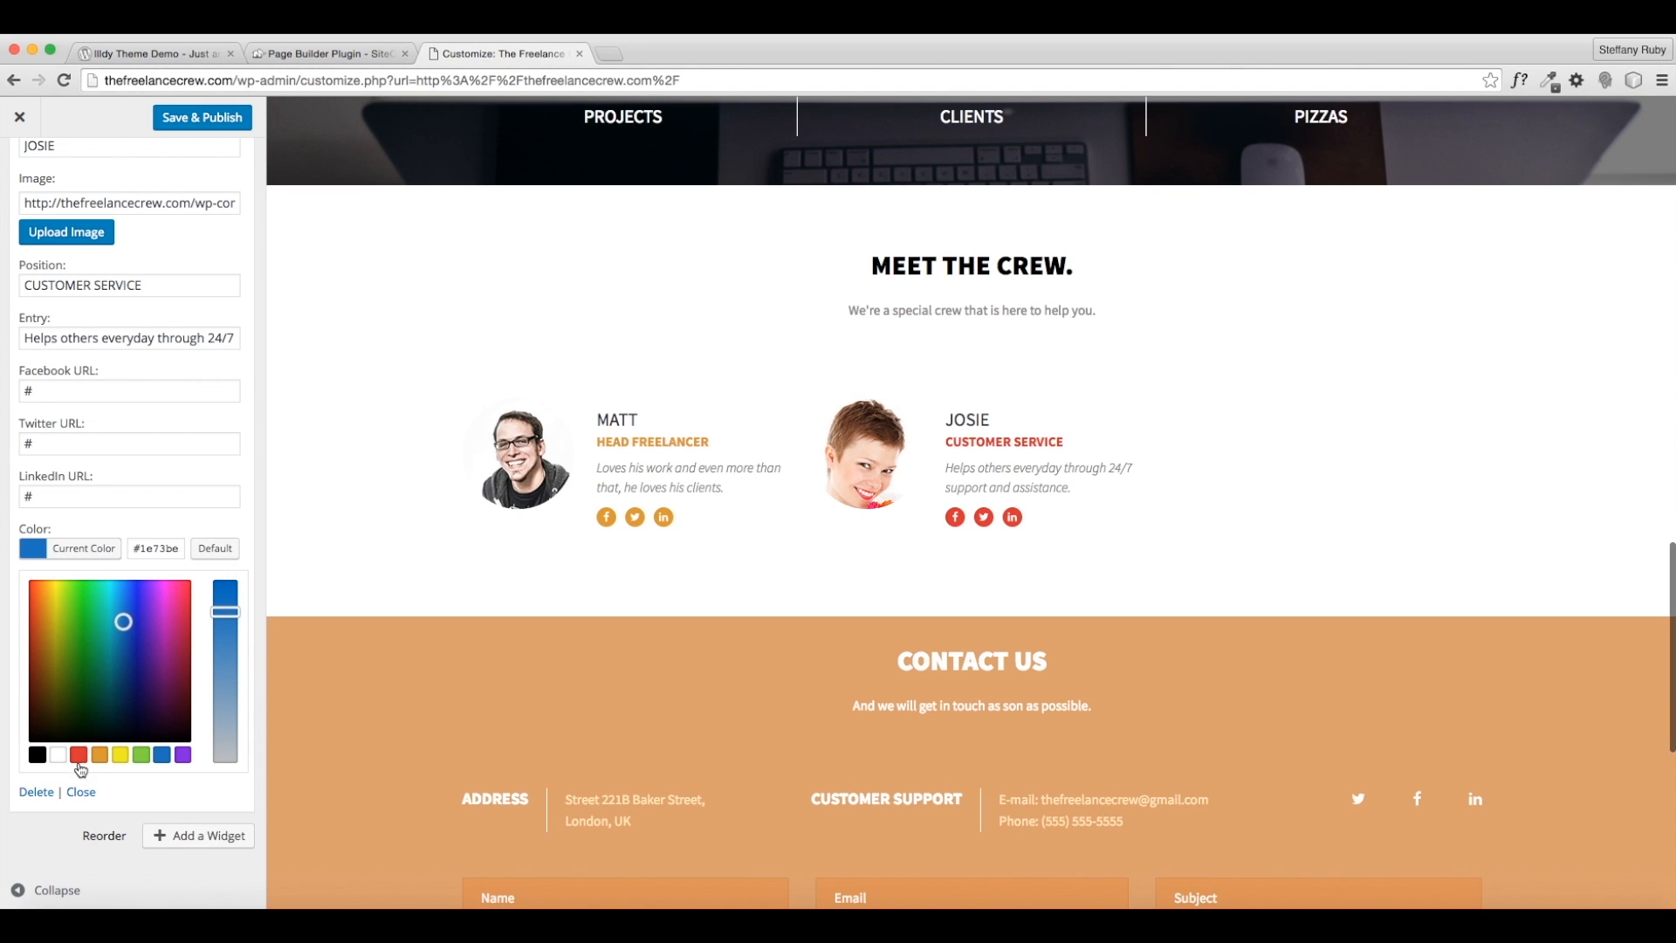
left_click(78, 754)
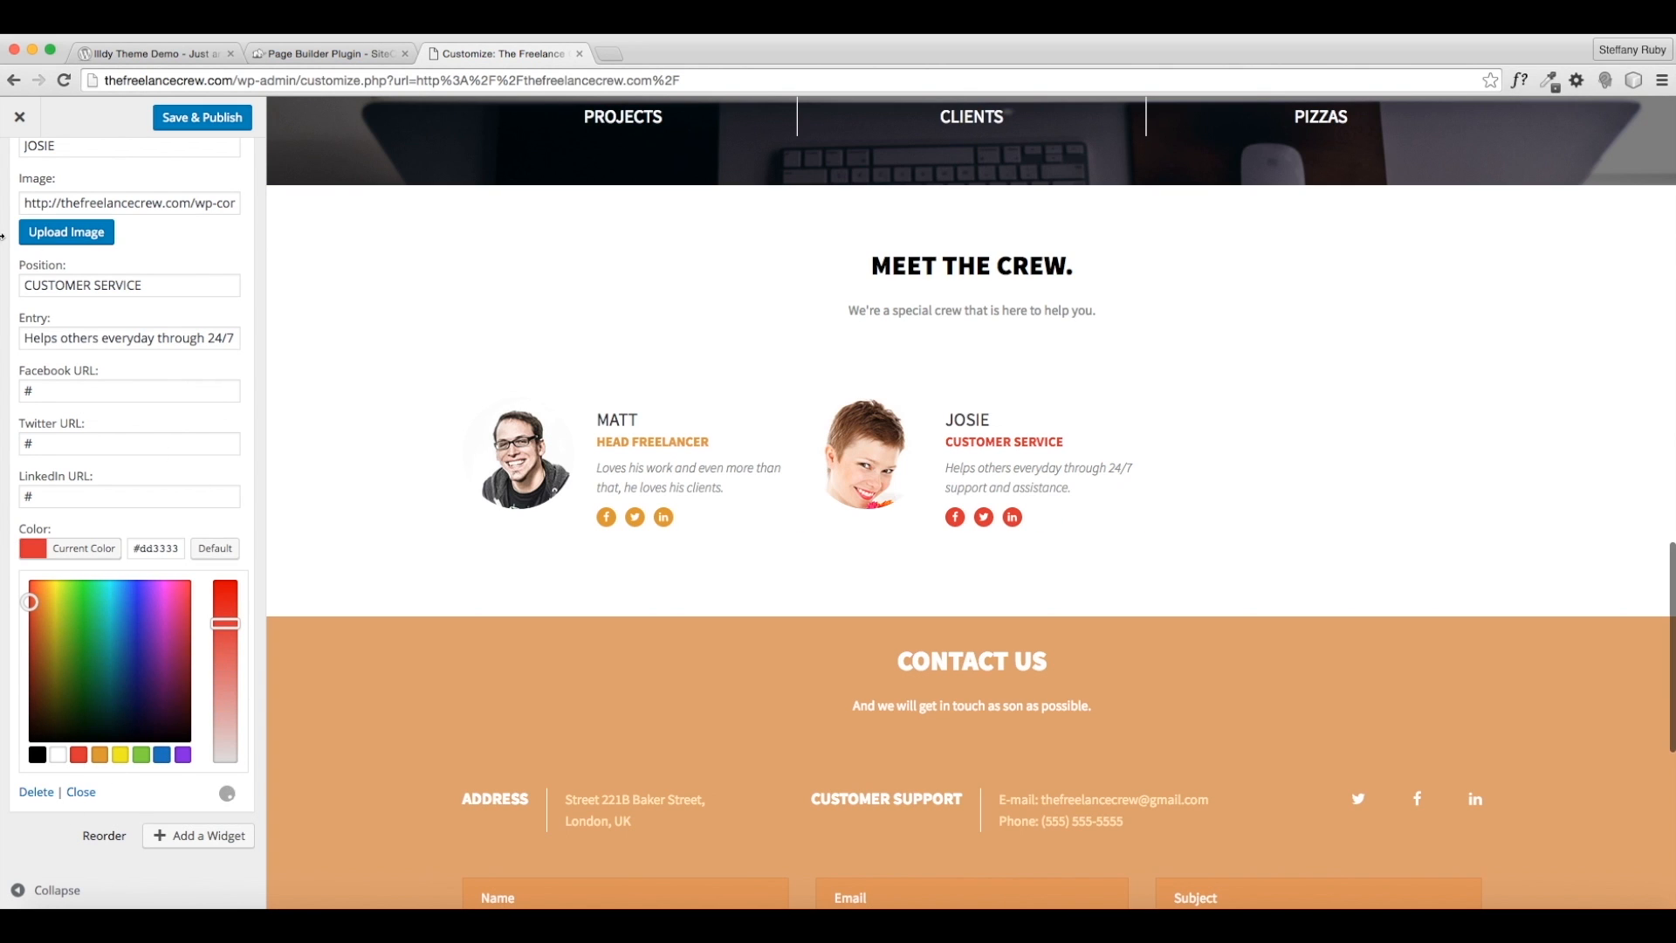
scroll(234, 240, "up", 3)
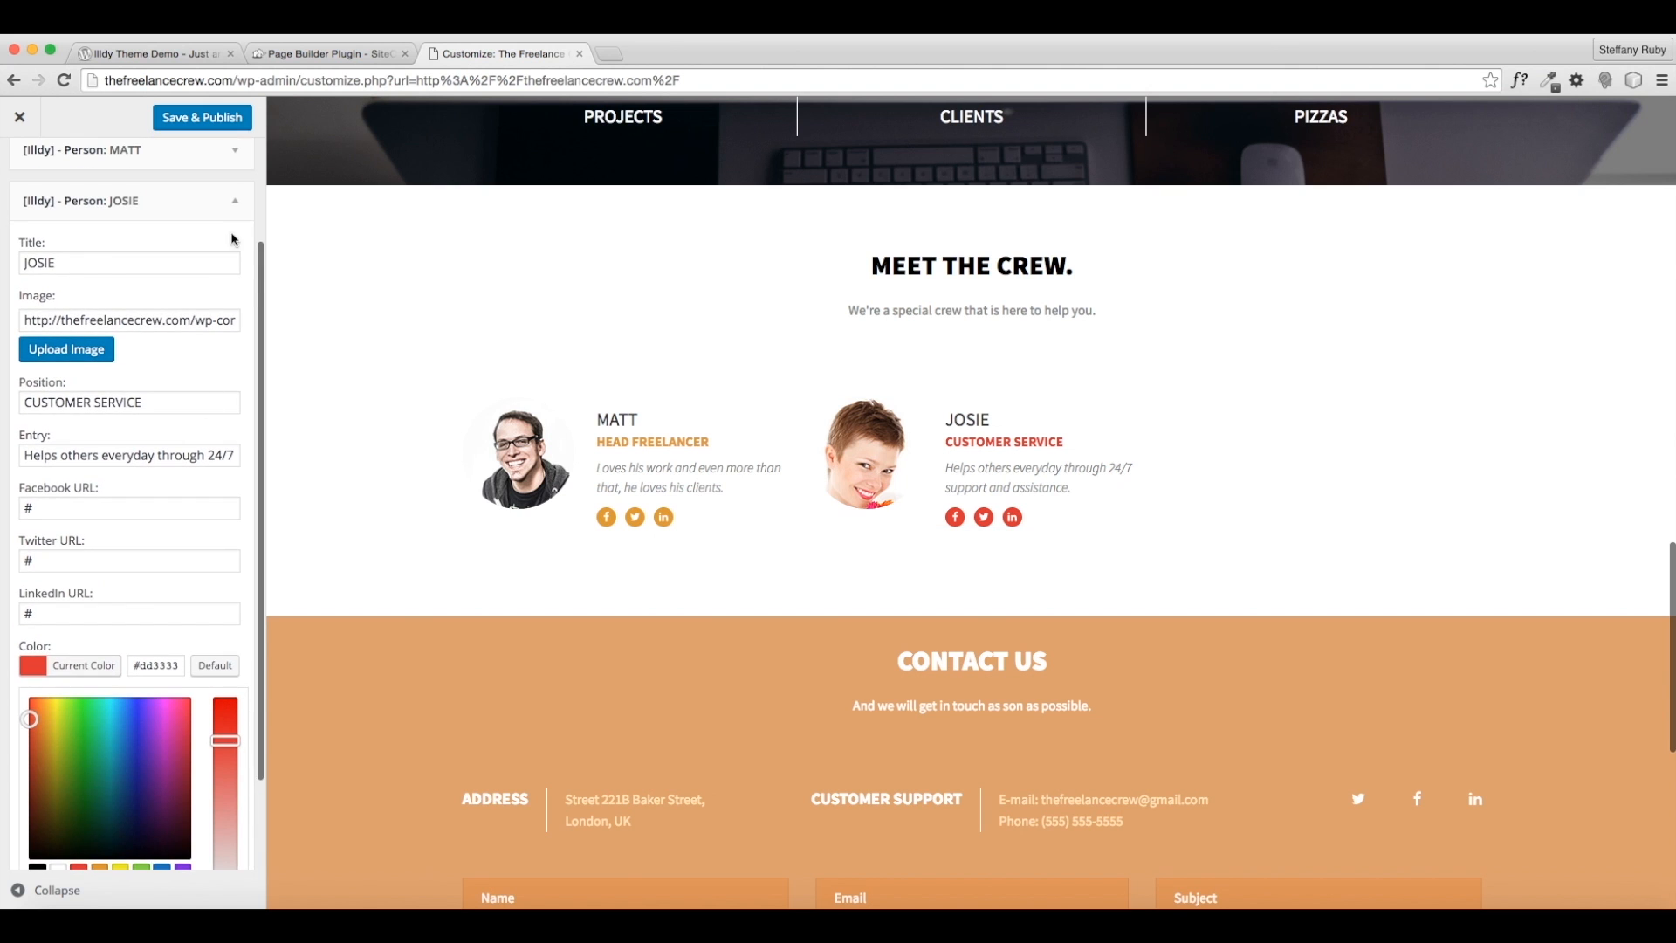
left_click(236, 210)
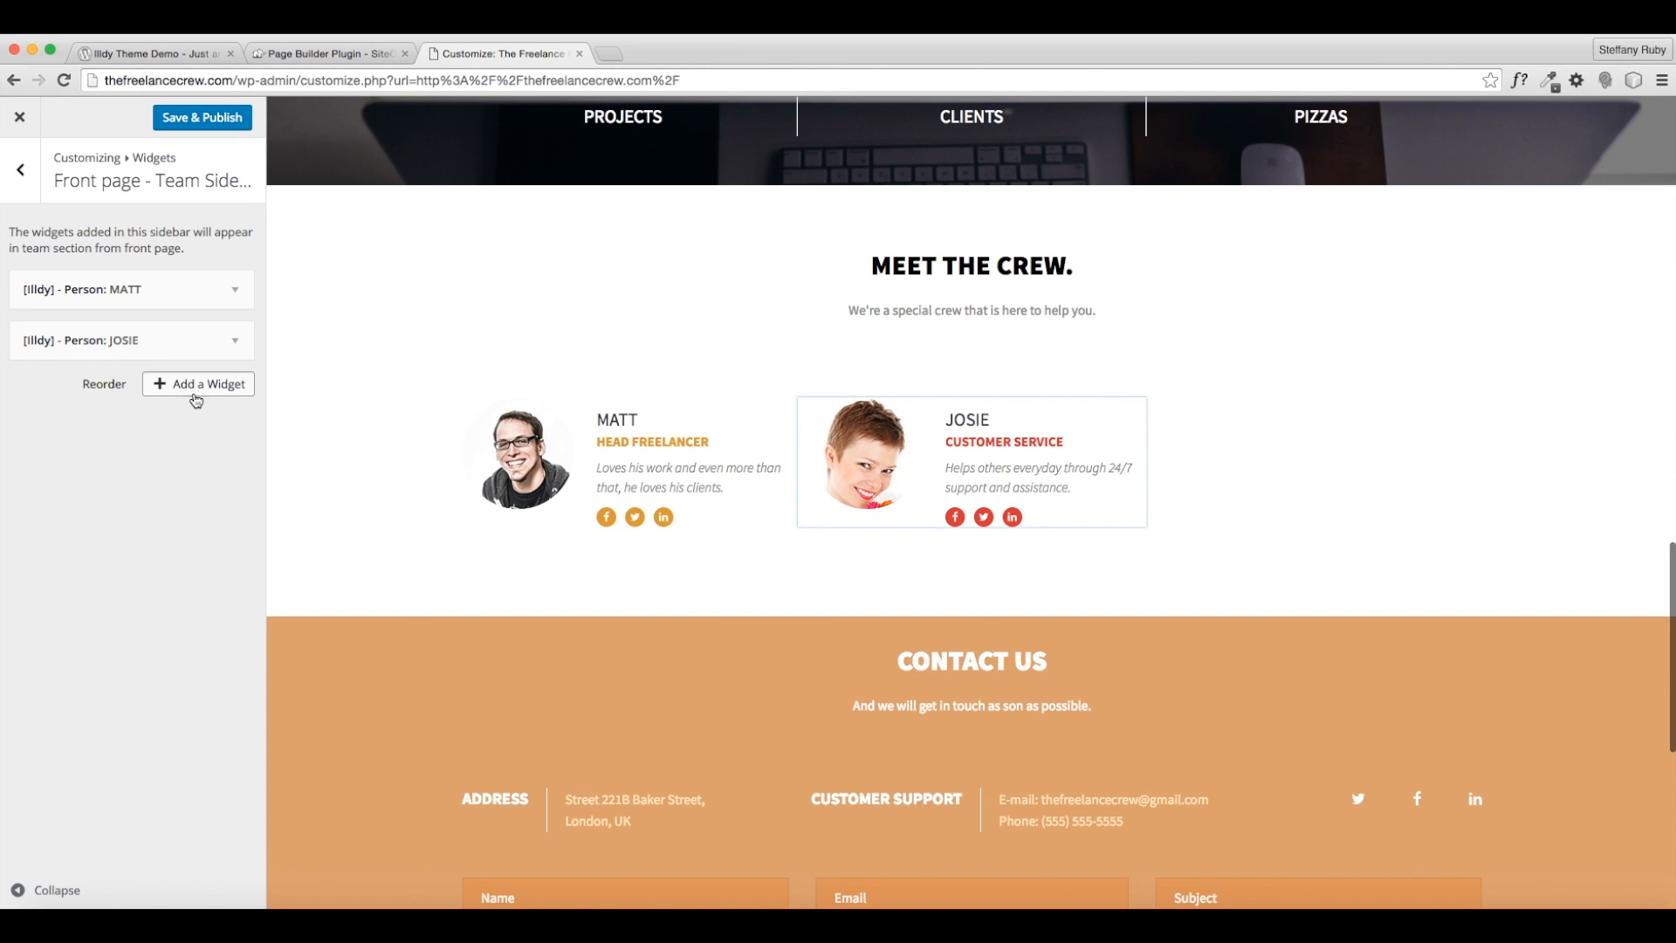
- Add a third team member widget, replace its default title, and insert the front-page-team-3 photo
left_click(196, 393)
left_click(341, 515)
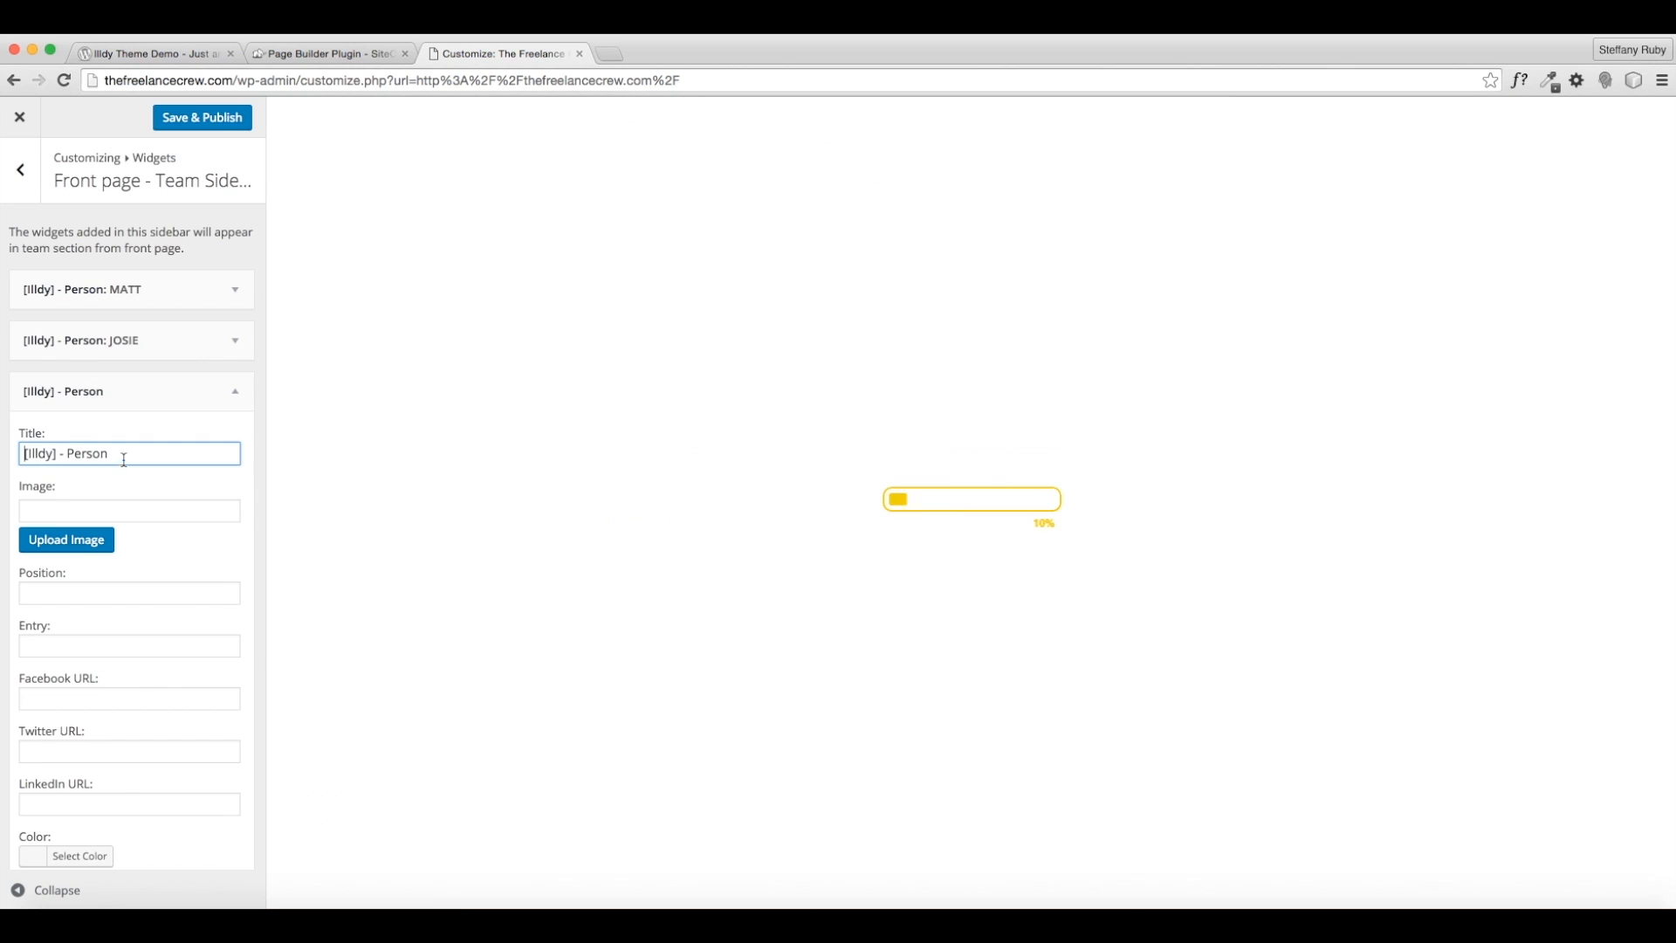
left_click_drag(123, 458, 1, 426)
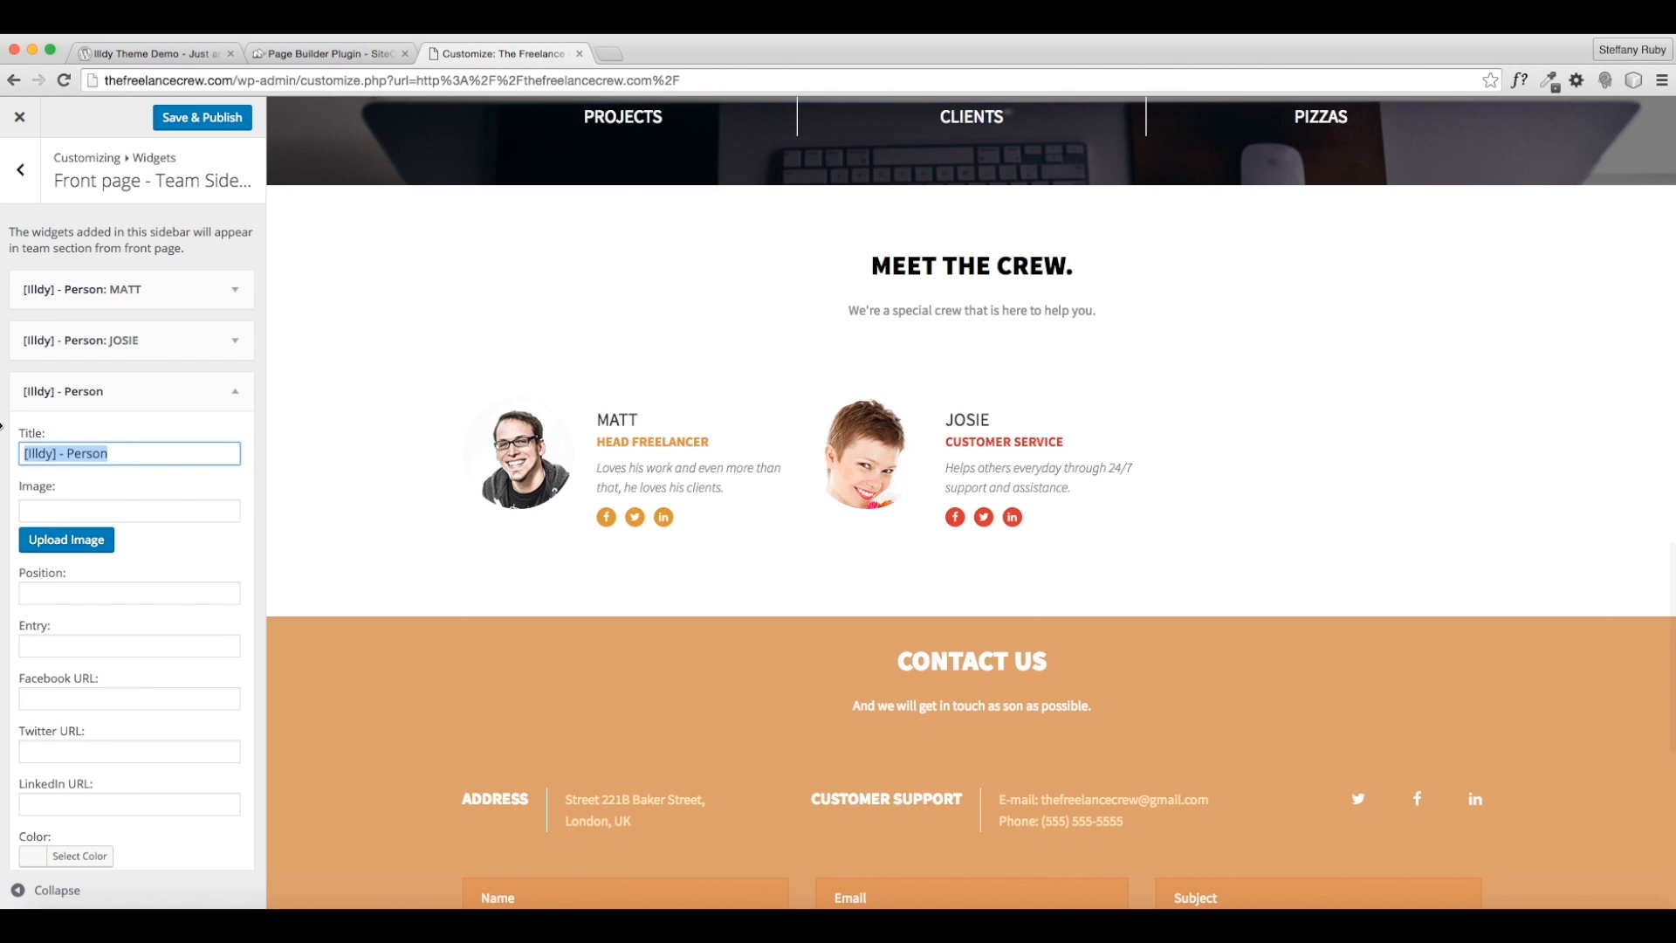
type("KYLE")
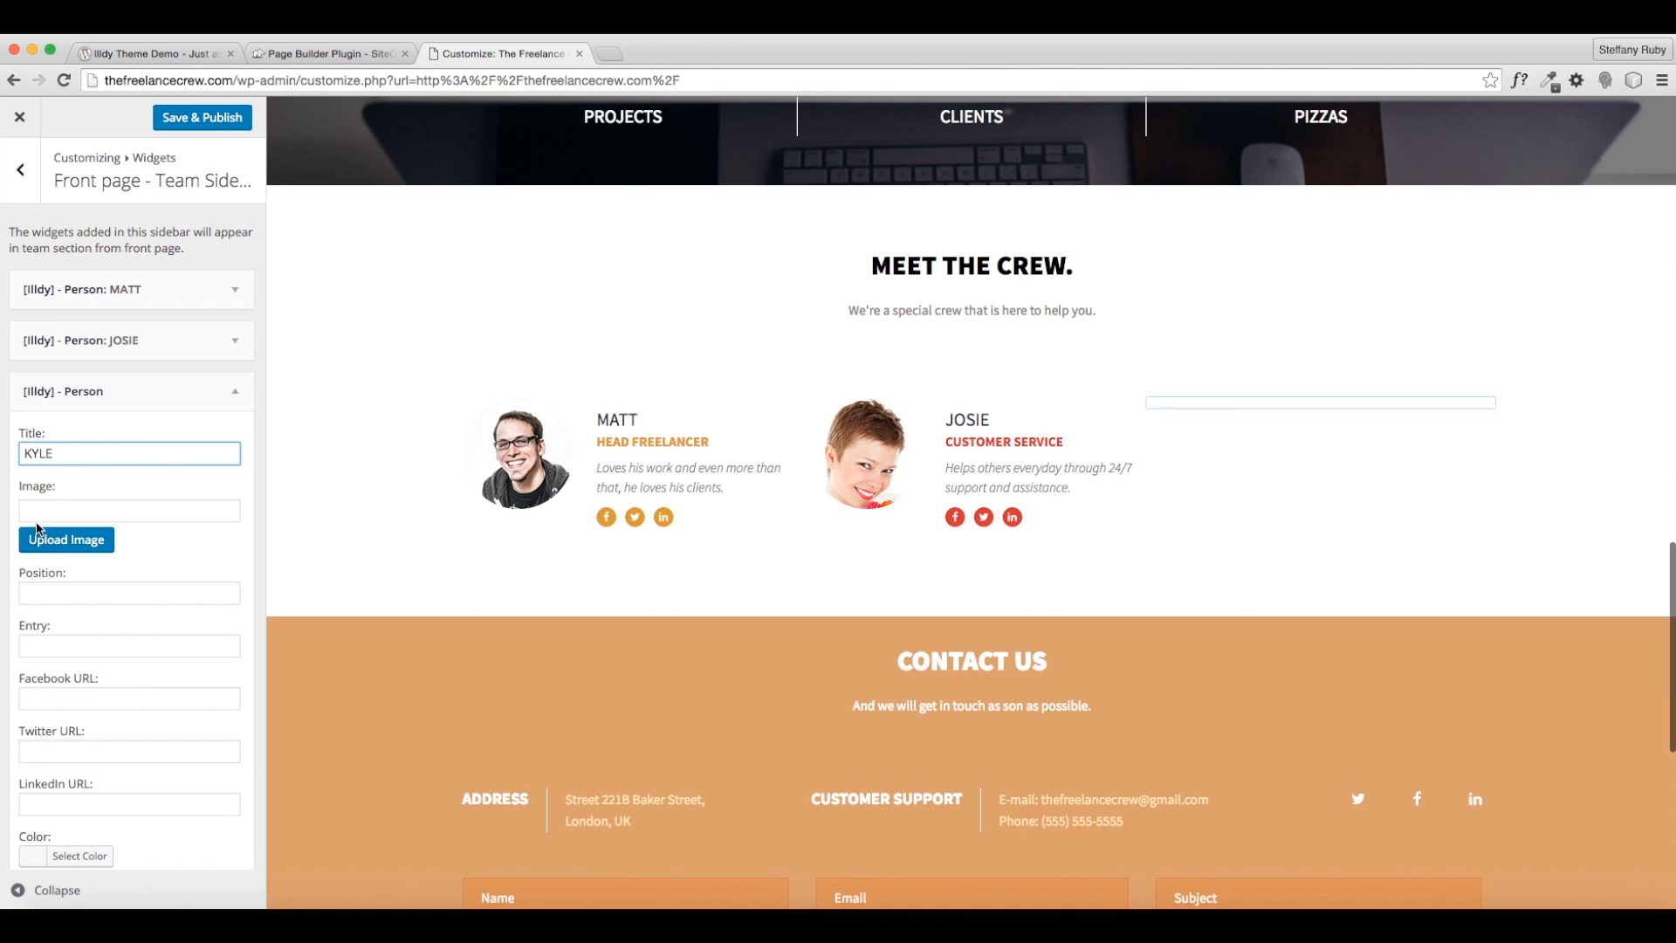
left_click(52, 539)
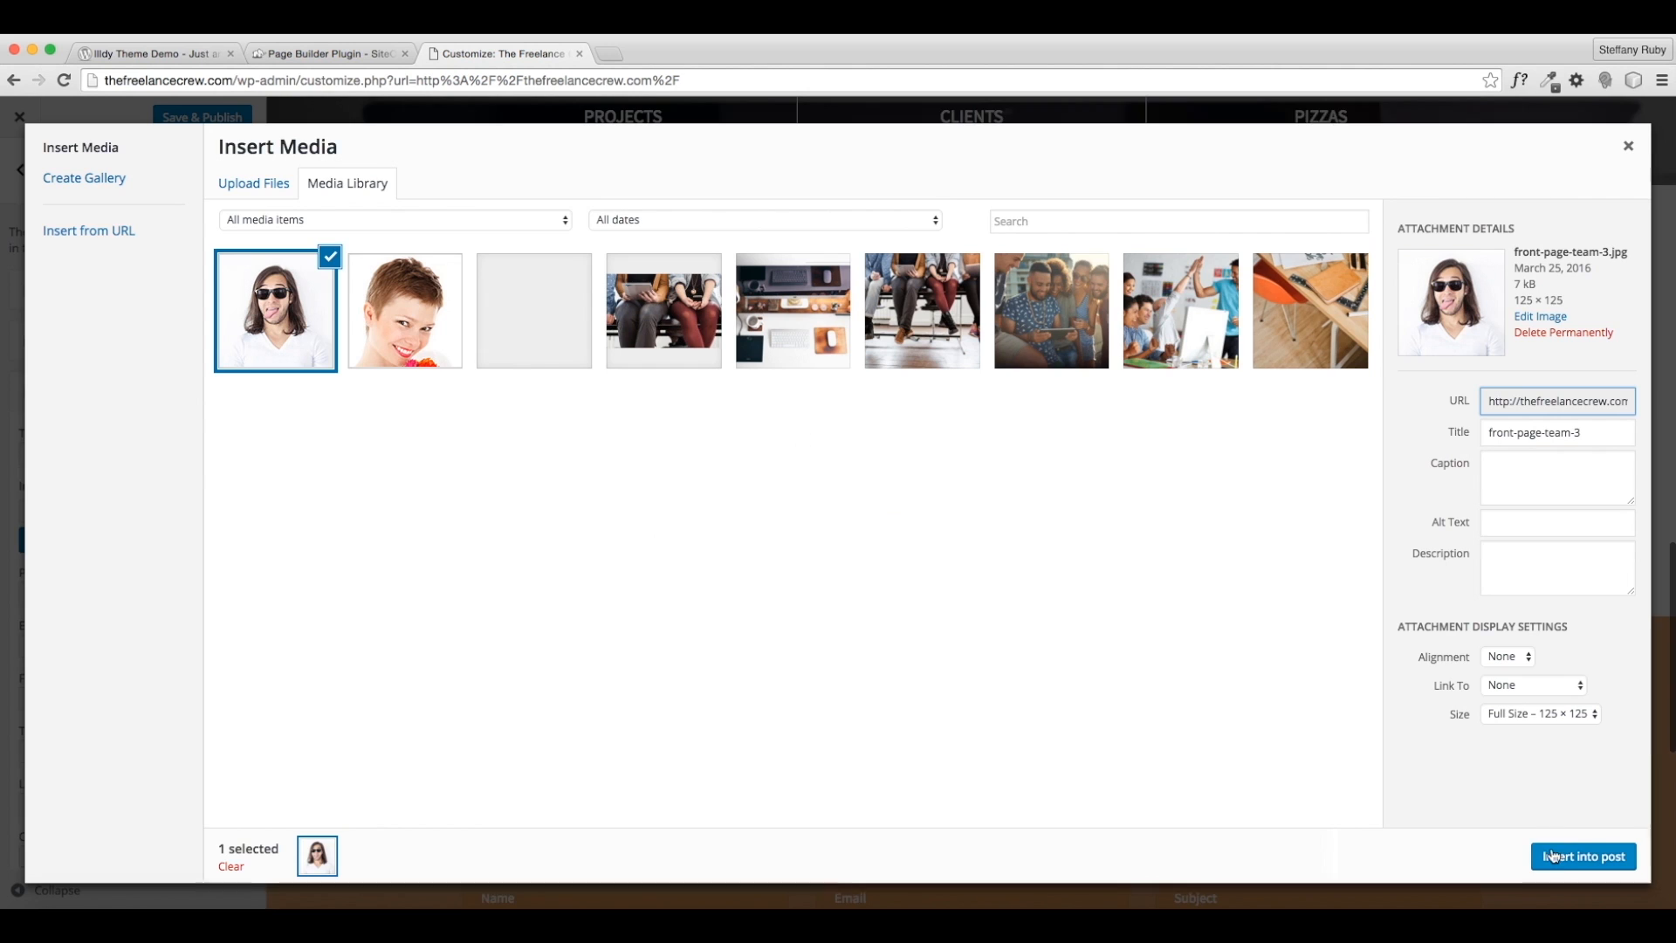
left_click(1556, 859)
- Set the position to CREATIVE DIRECTOR and begin the bio with 'Creativity is his main priority'
left_click(159, 589)
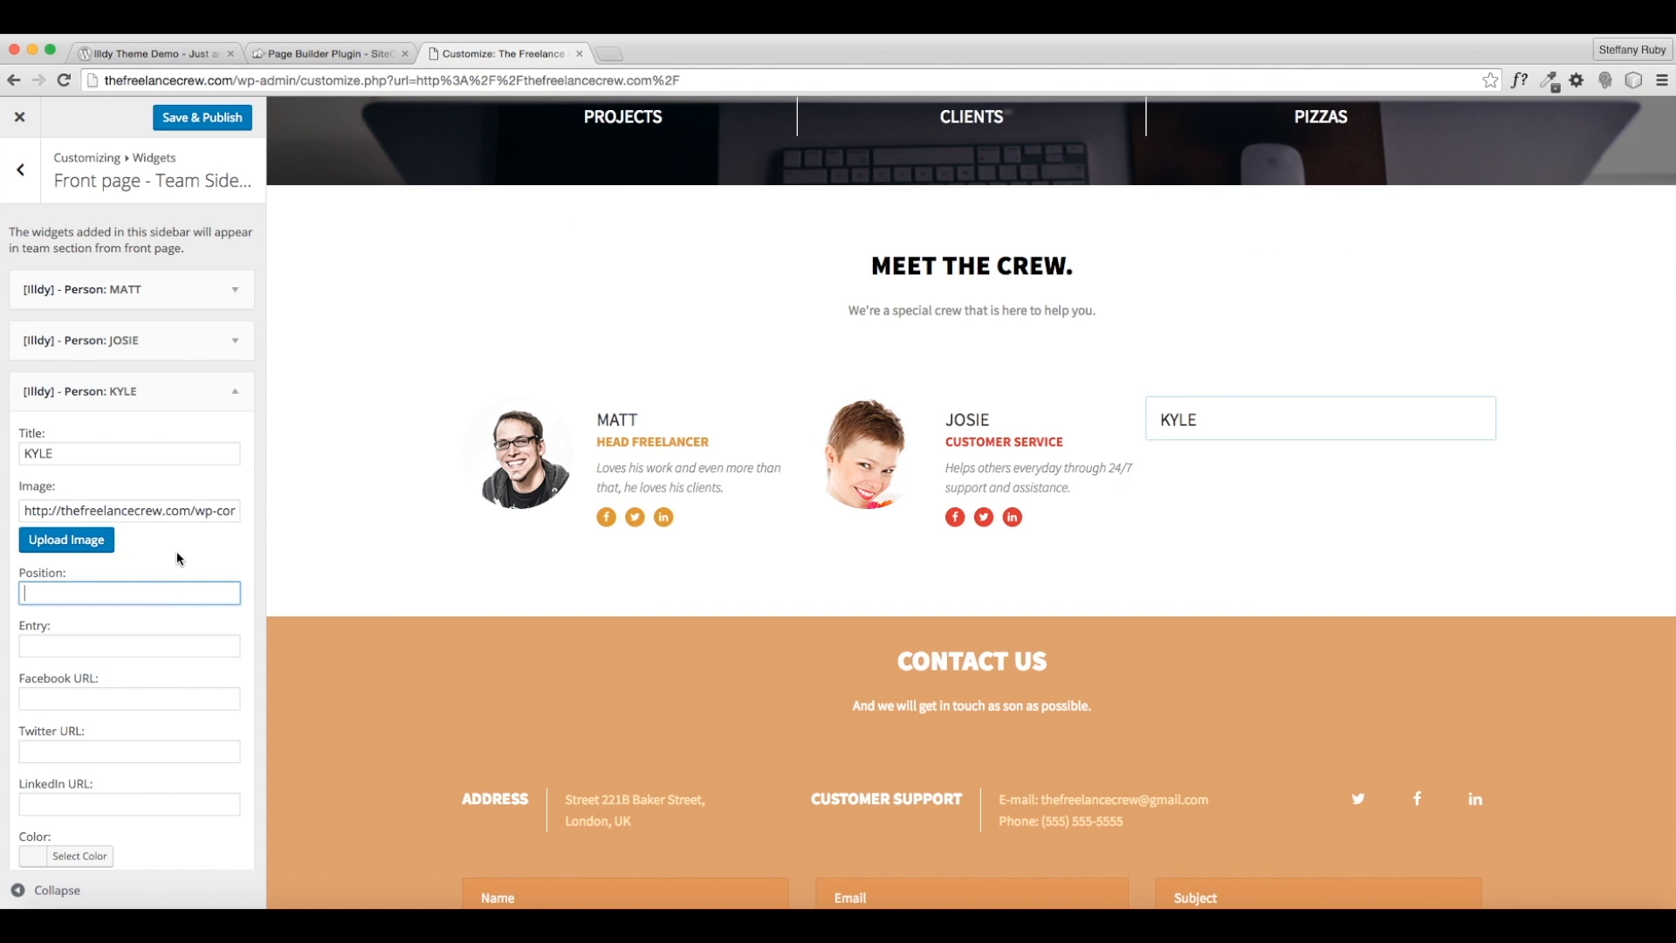
type("CREATIVE ")
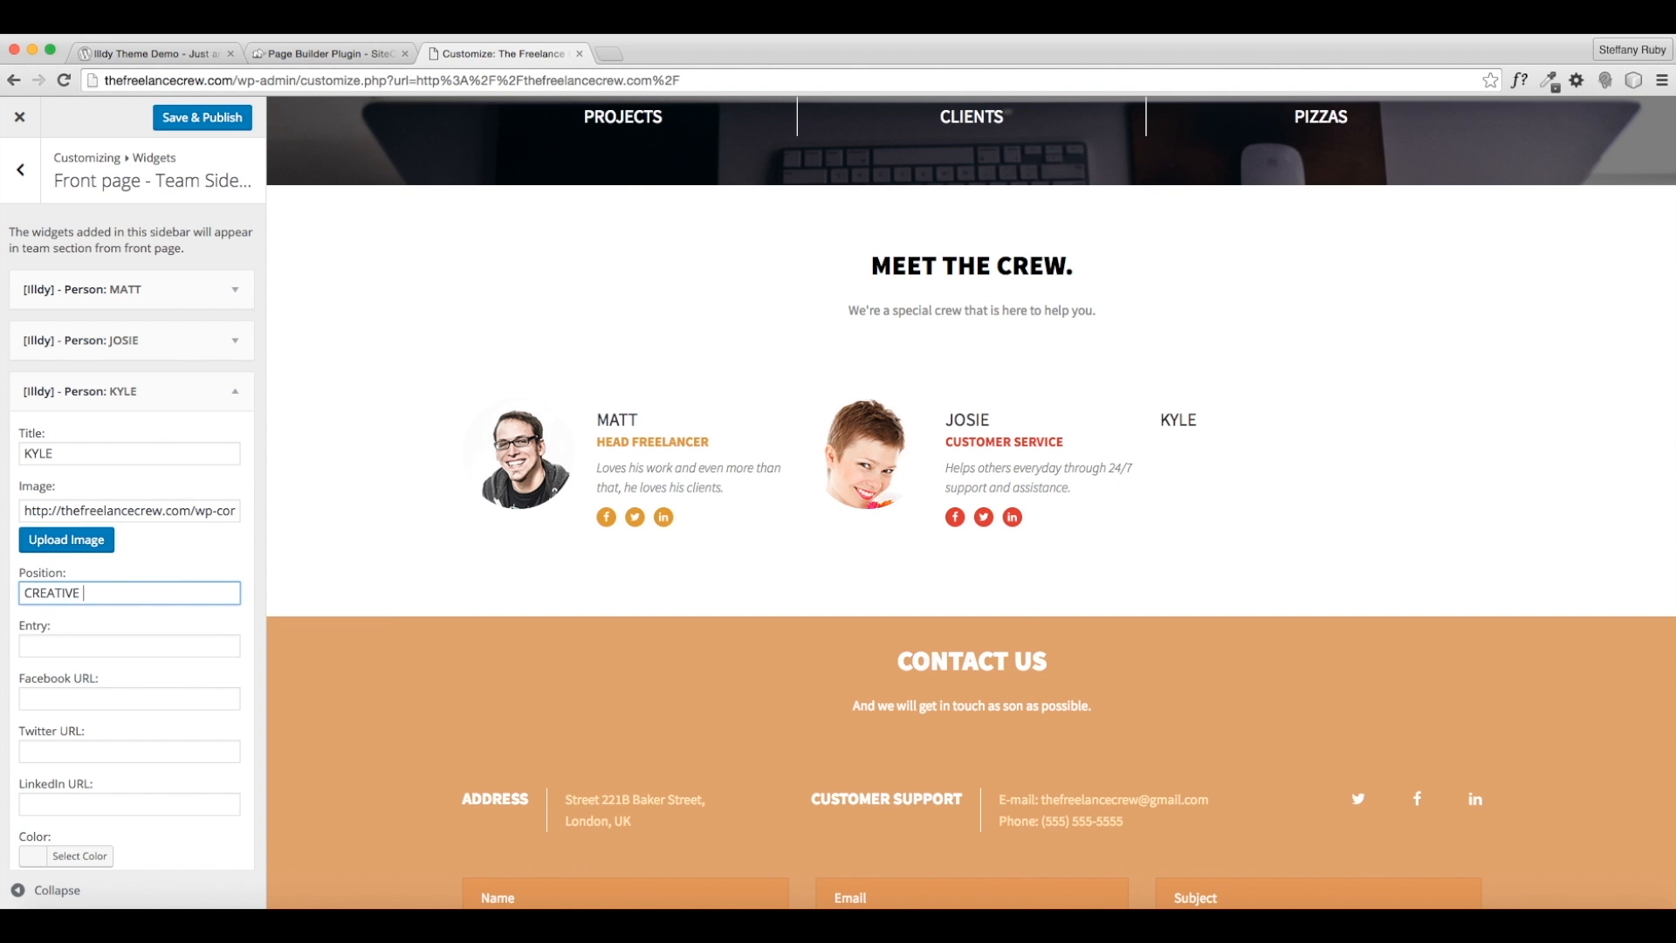
type("DIRECTOR")
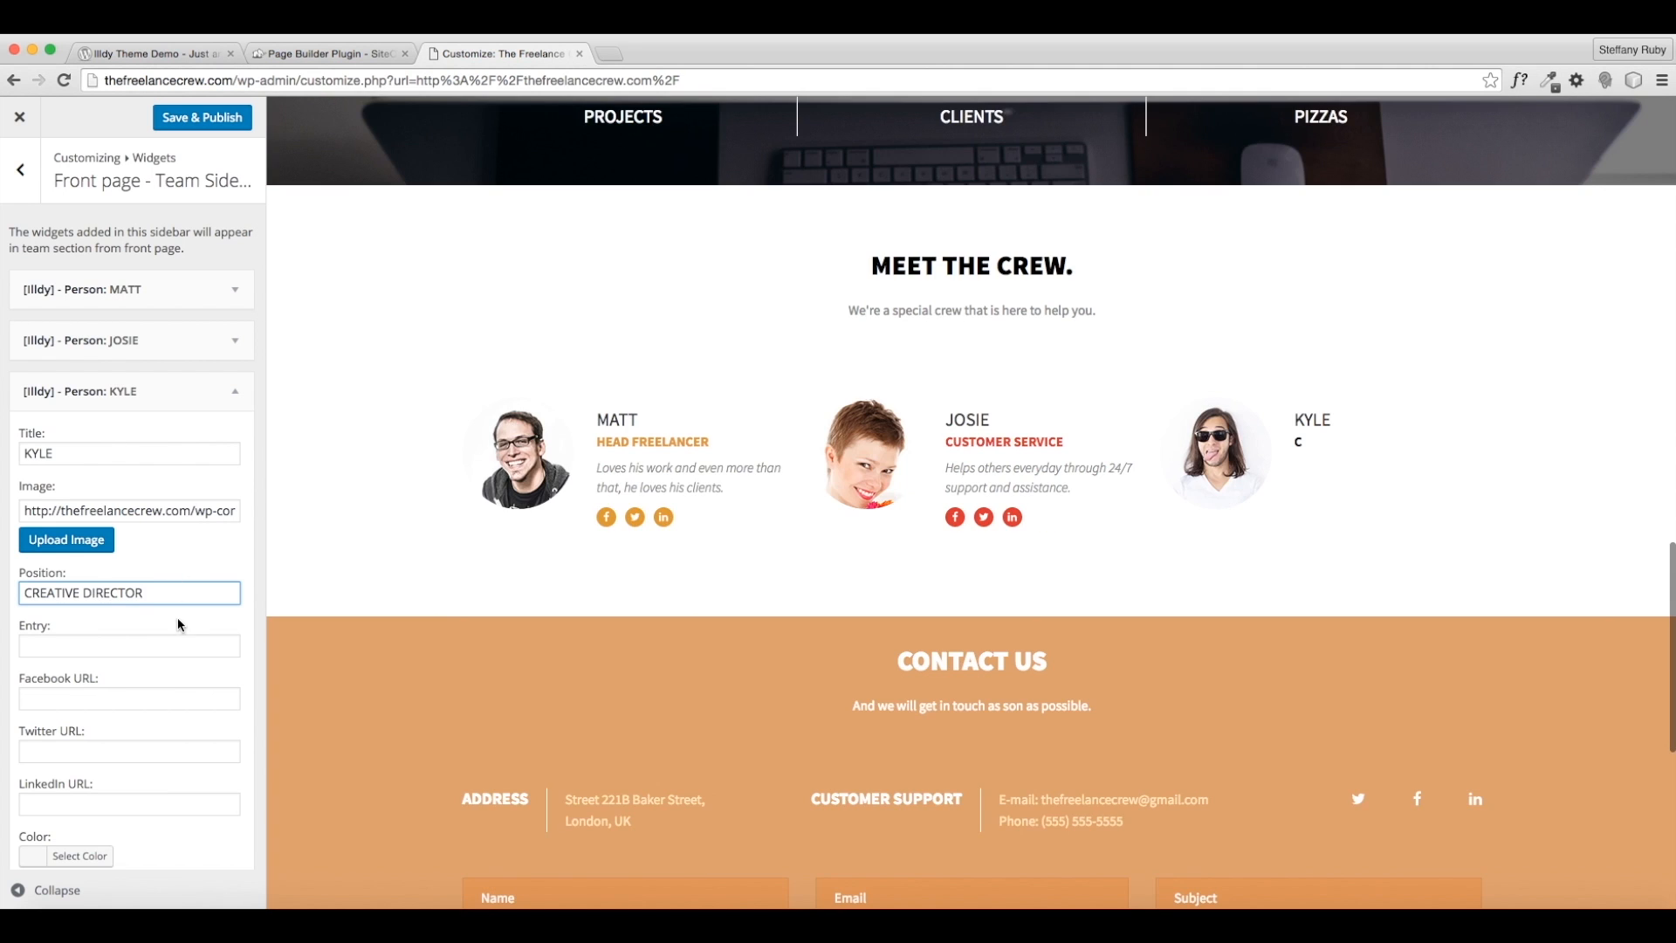
left_click(174, 647)
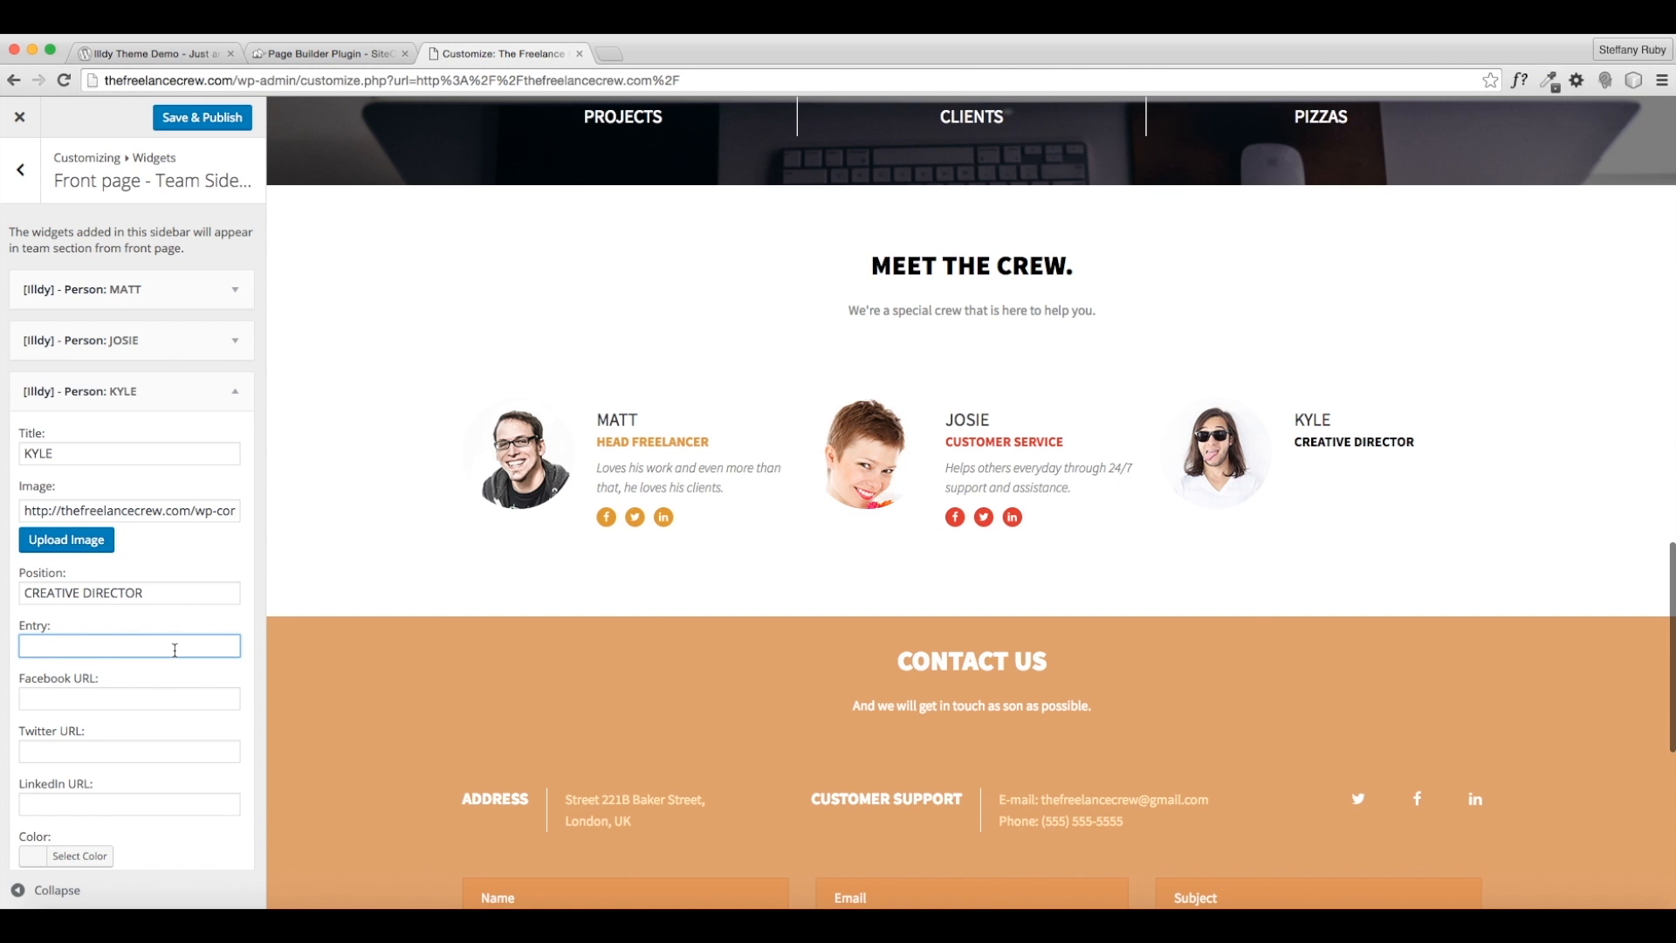
type("Creativity ")
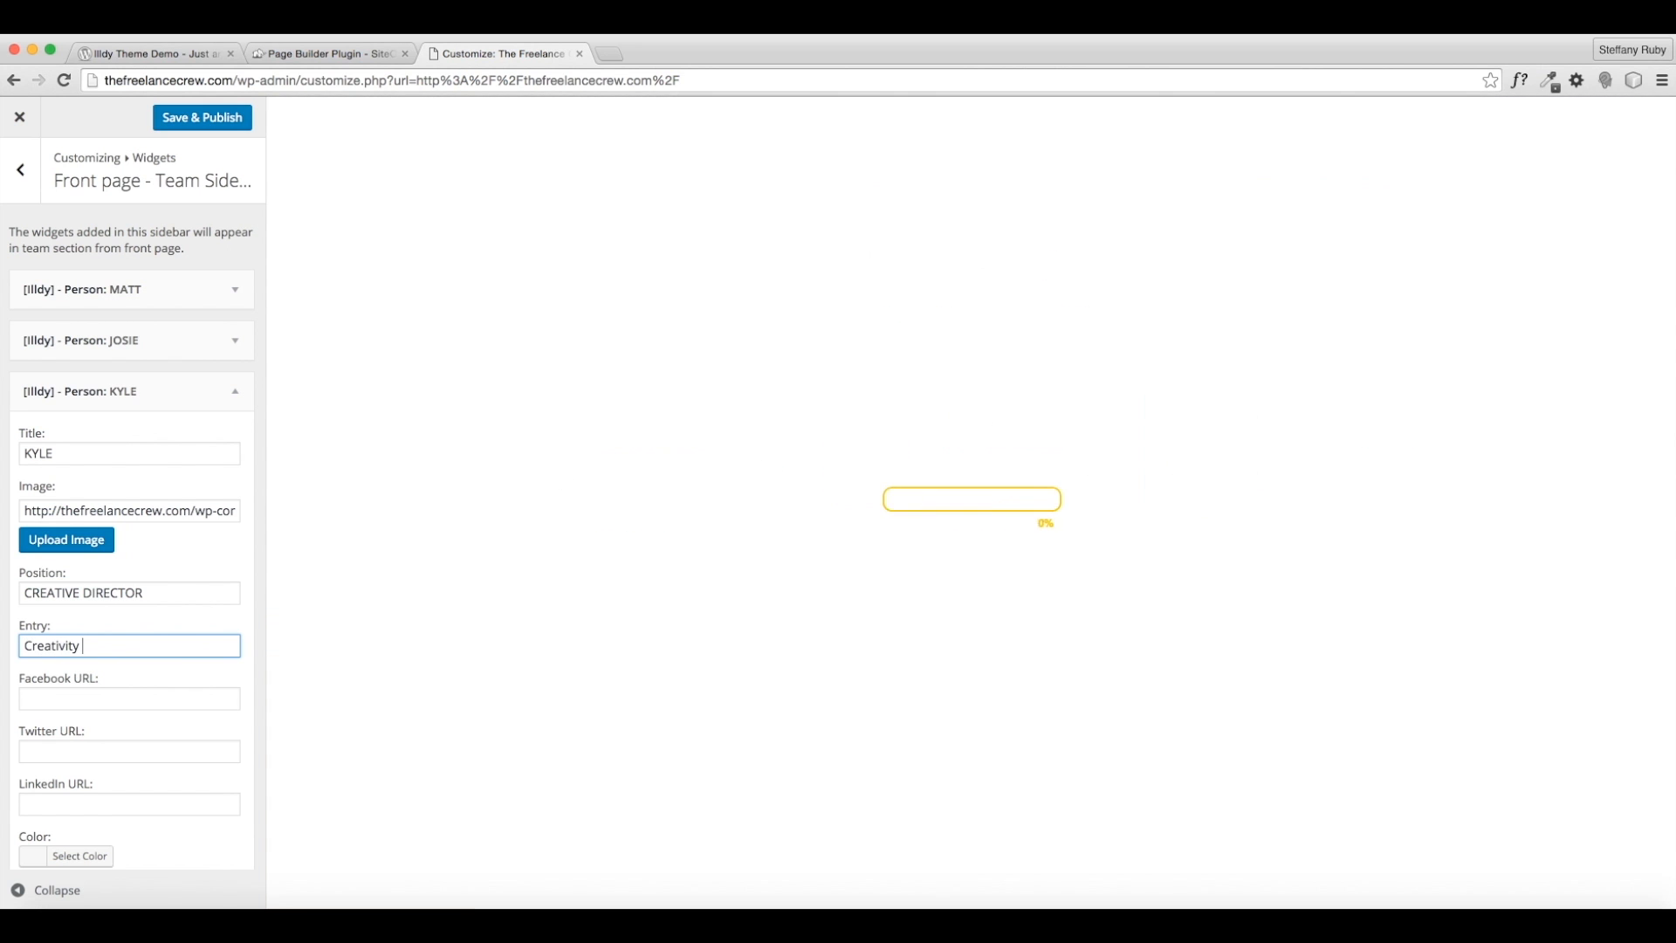
type("oozes ")
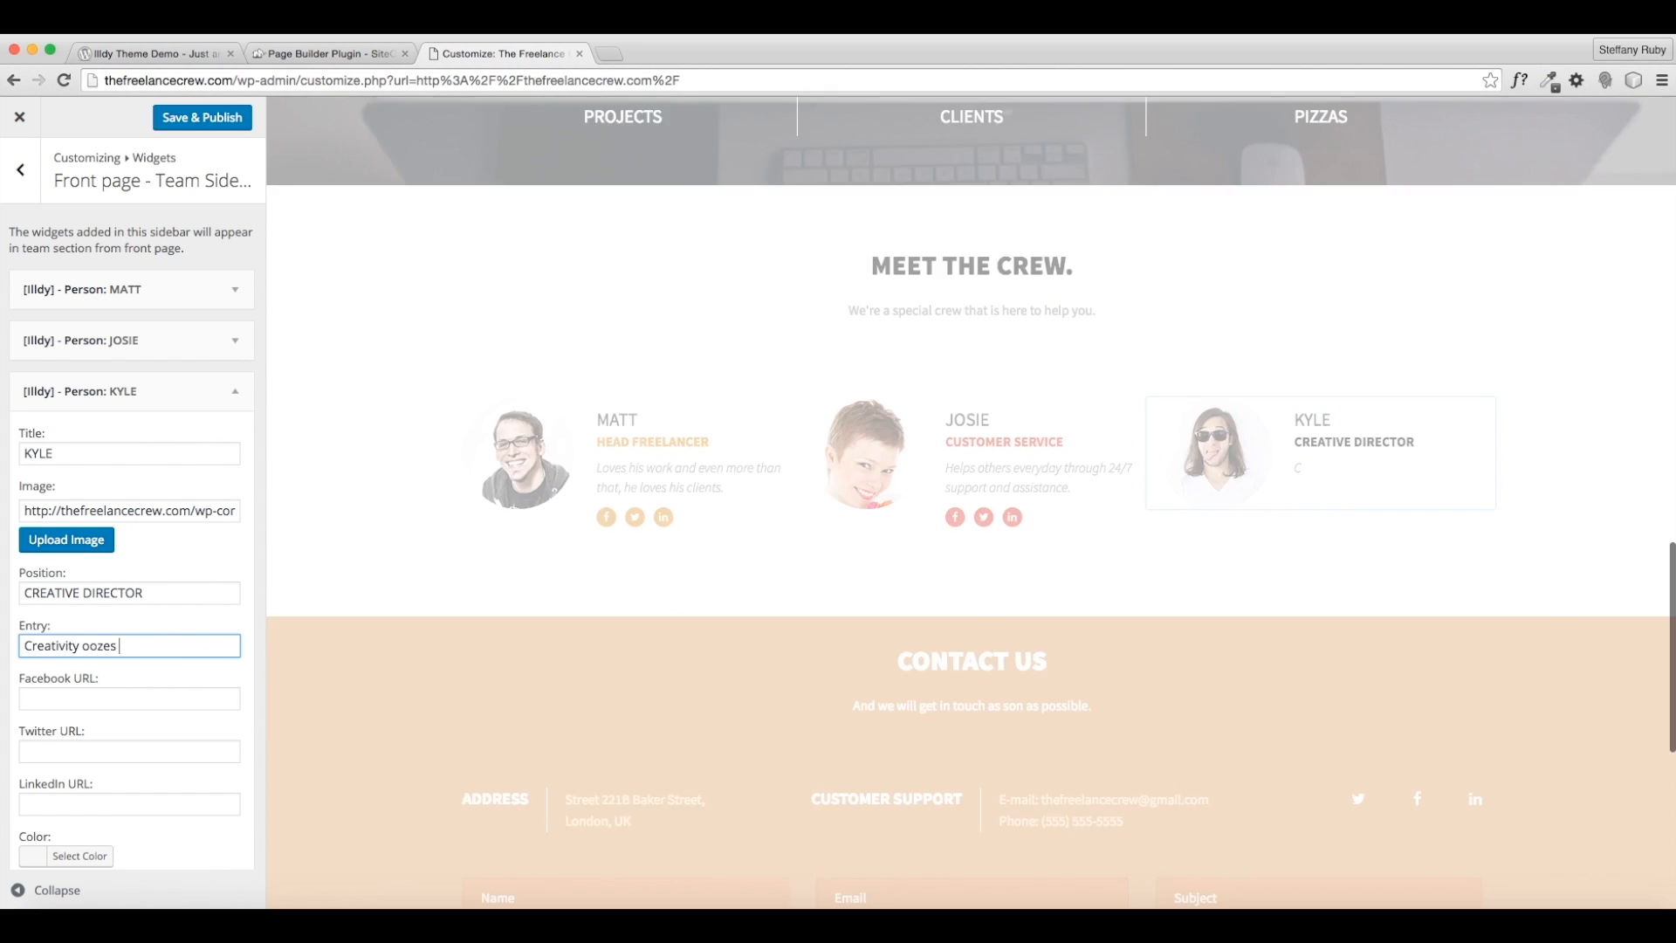
type("from his")
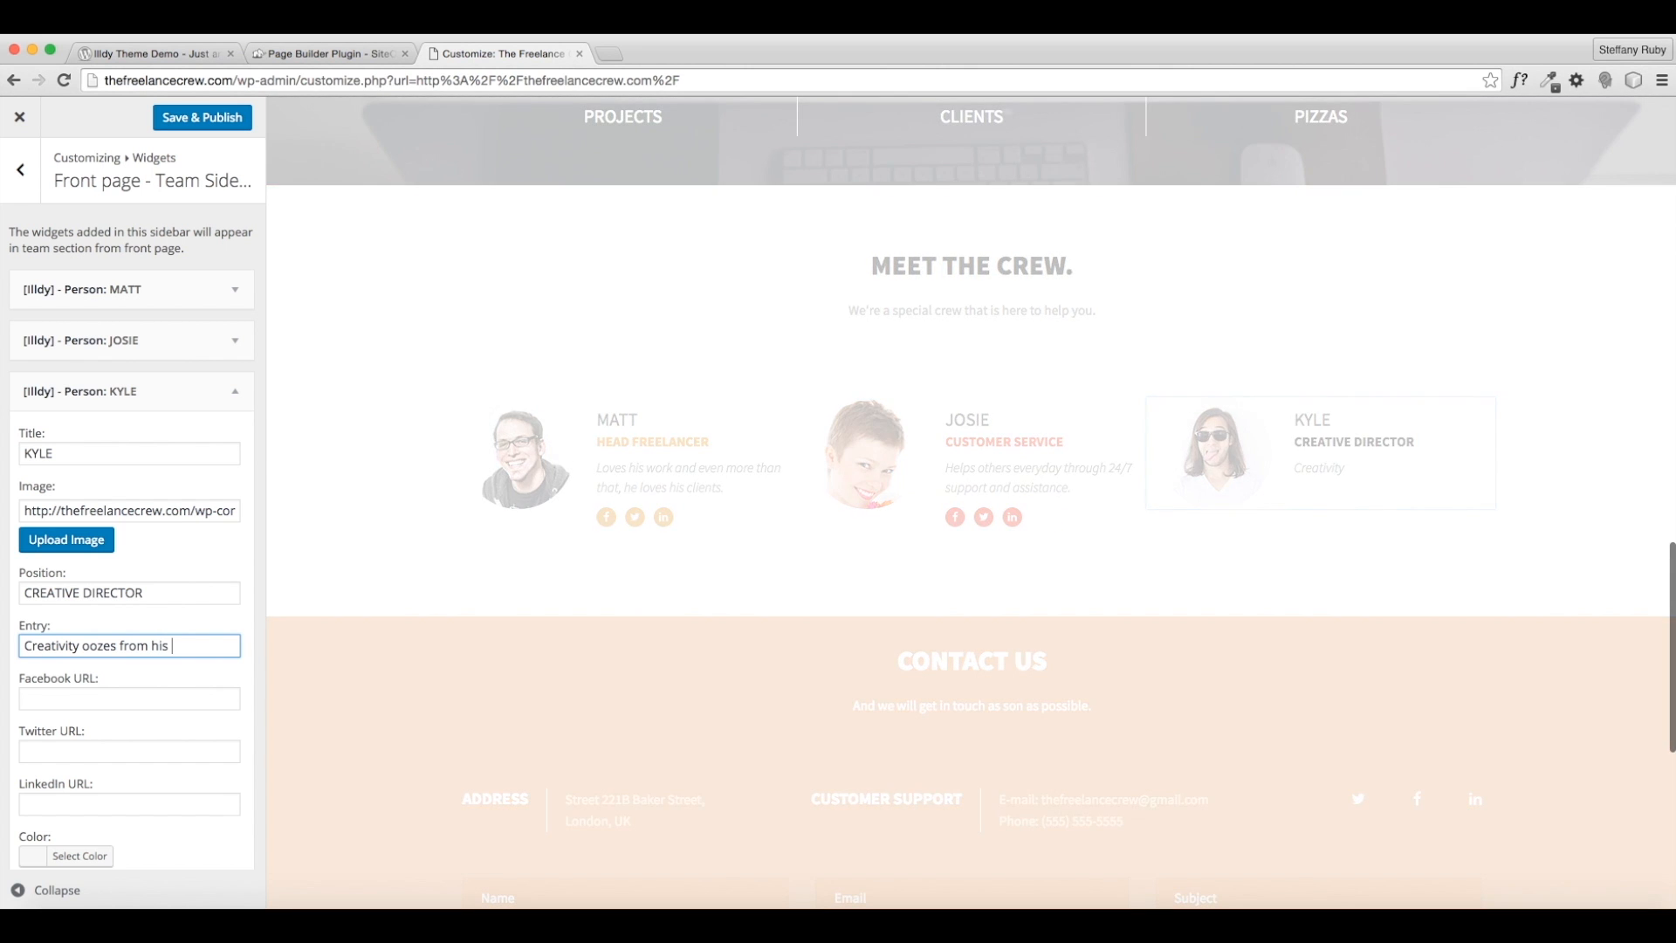
key("BackSpace")
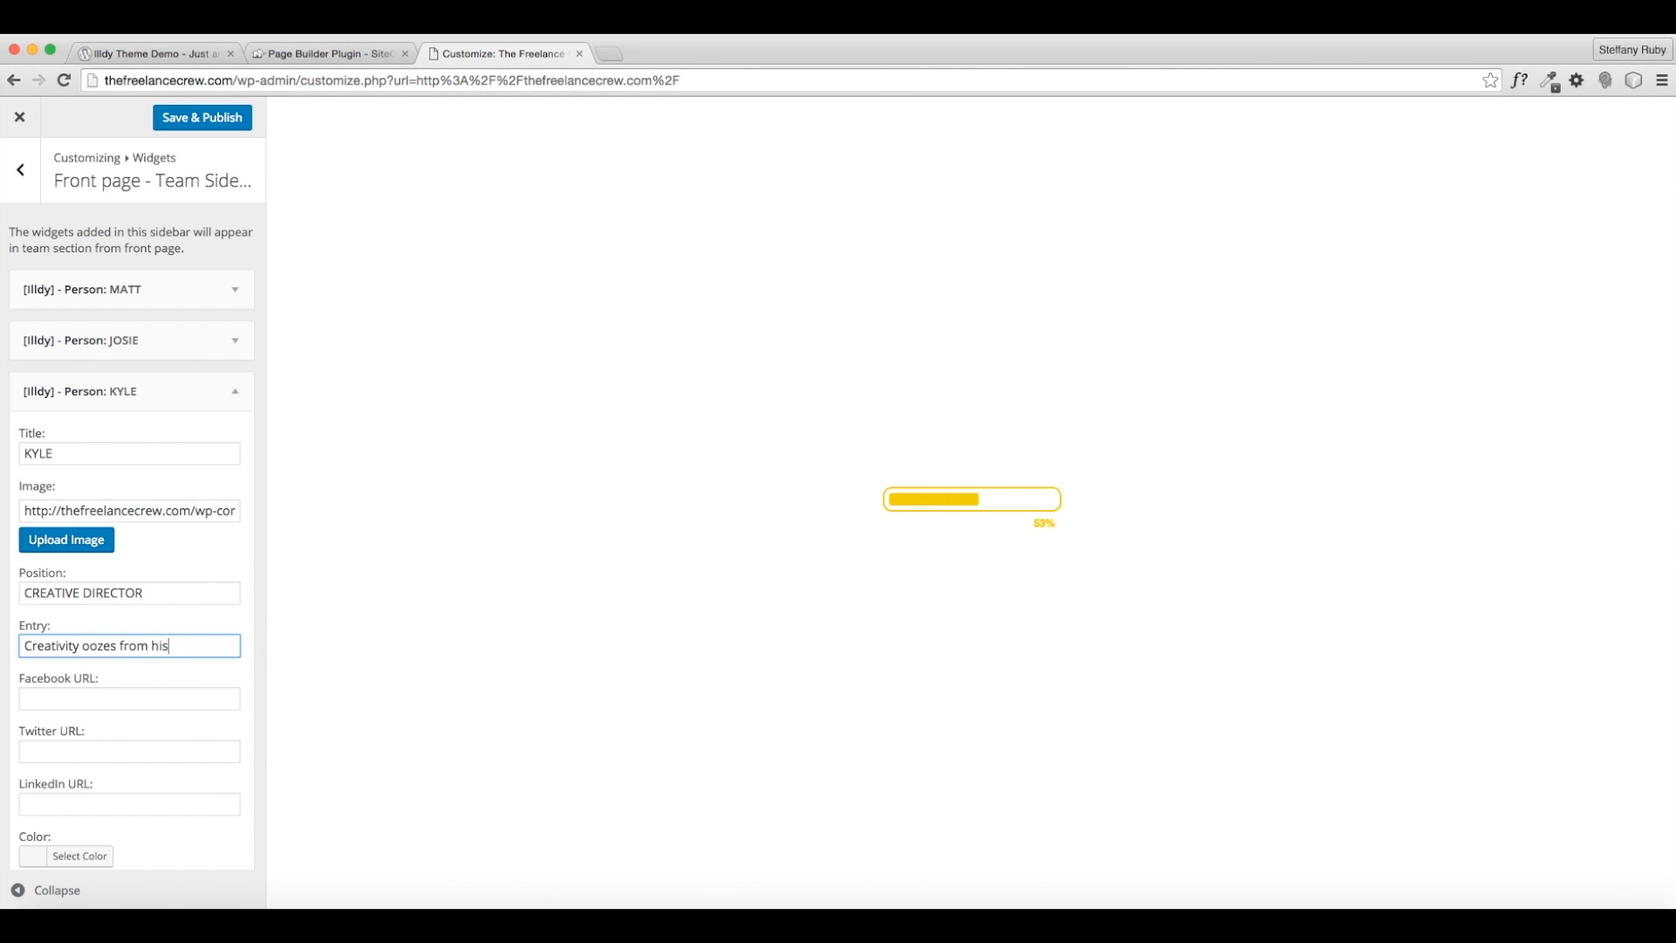
key("BackSpace")
key("BackSpace")
key("BackSpace")
key("BackSpace")
key("BackSpace")
type("is his main priority,")
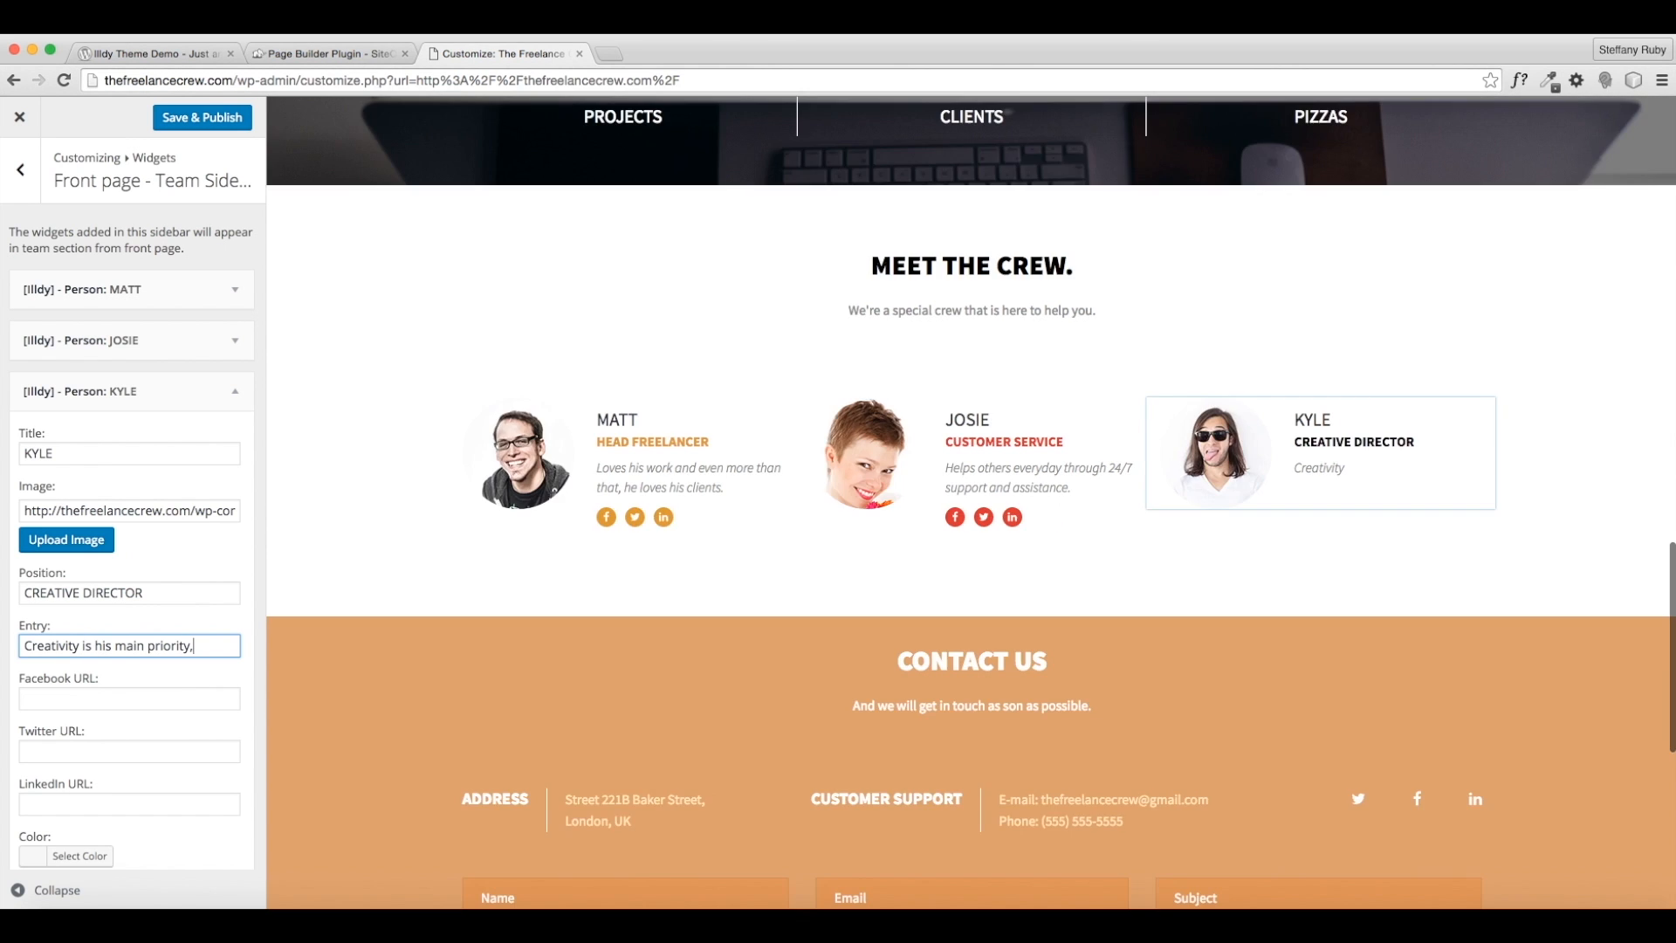
type(" whether it")
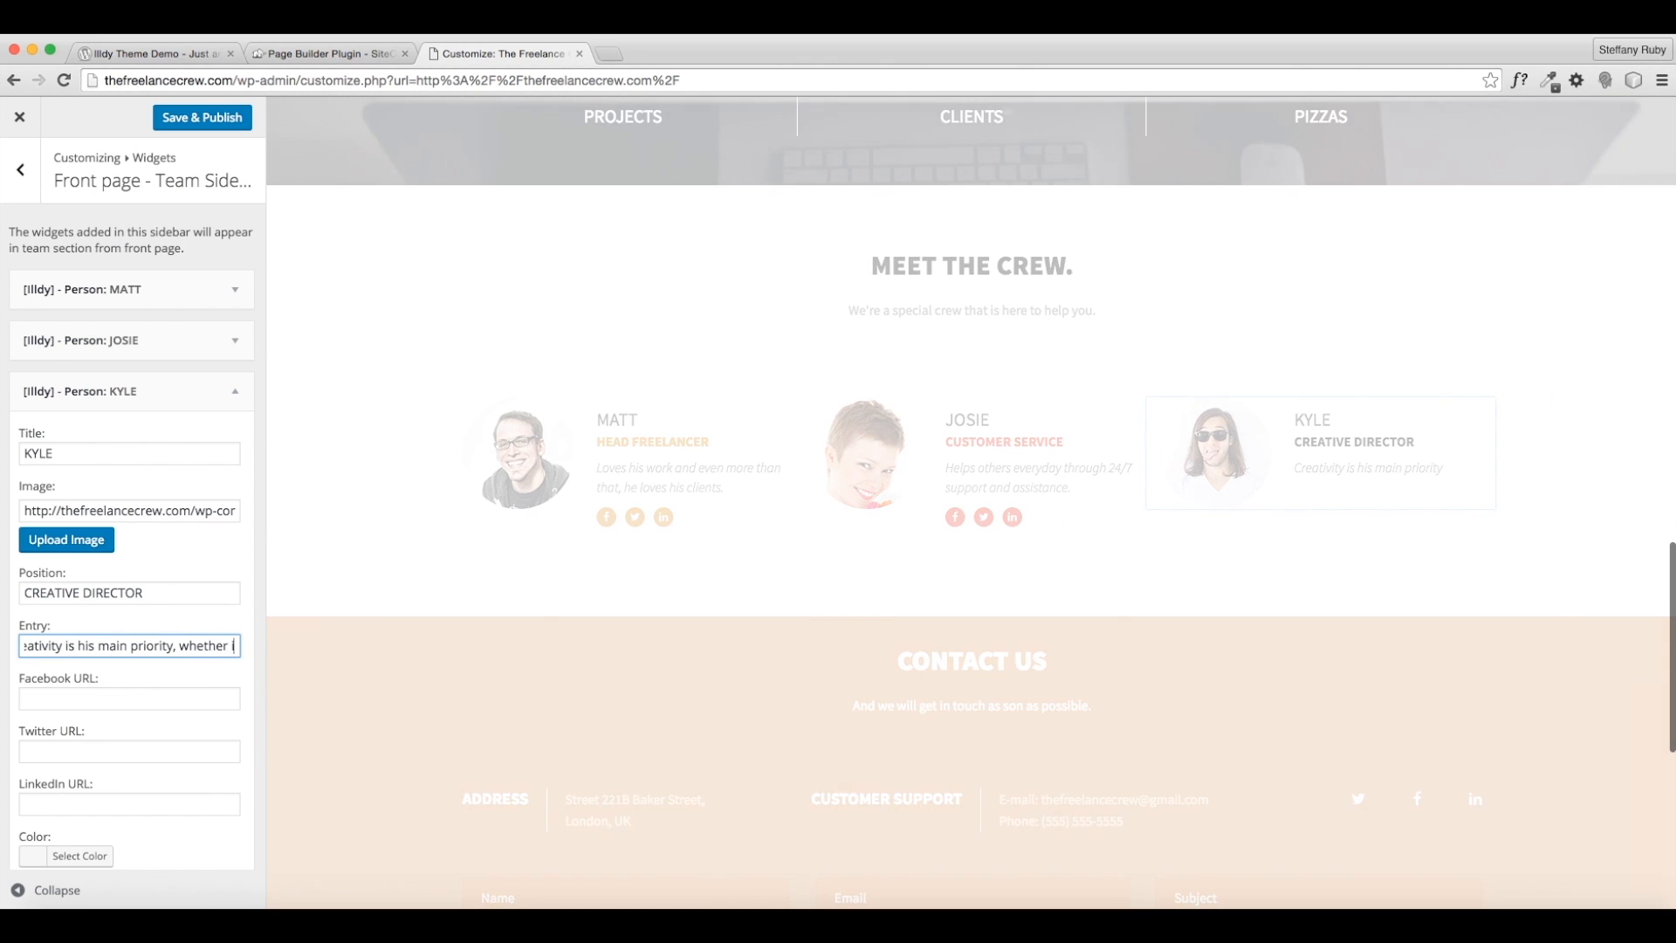
- Finish the bio as 'Creativity is his main priority. Designing is what he does best.'
key("BackSpace")
key("BackSpace")
key("BackSpace")
key("BackSpace")
key("BackSpace")
key("BackSpace")
key("BackSpace")
key("BackSpace")
key("BackSpace")
key("BackSpace")
key("BackSpace")
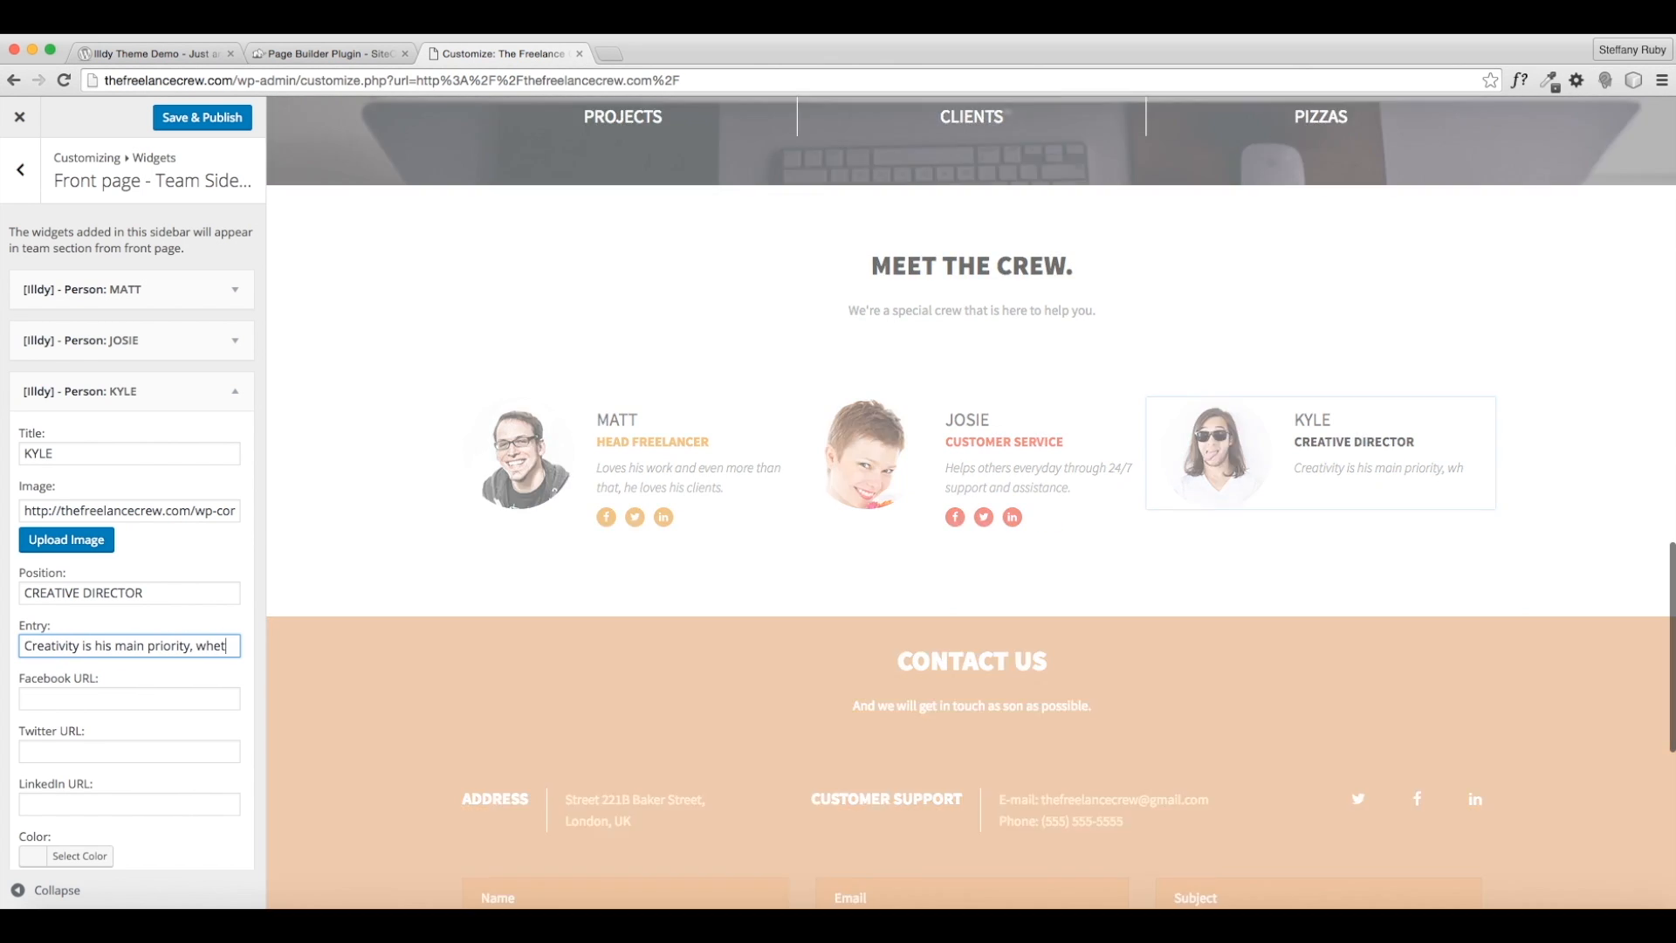
key("BackSpace")
type(". Designing and dir")
type("ecting your")
type(" creative")
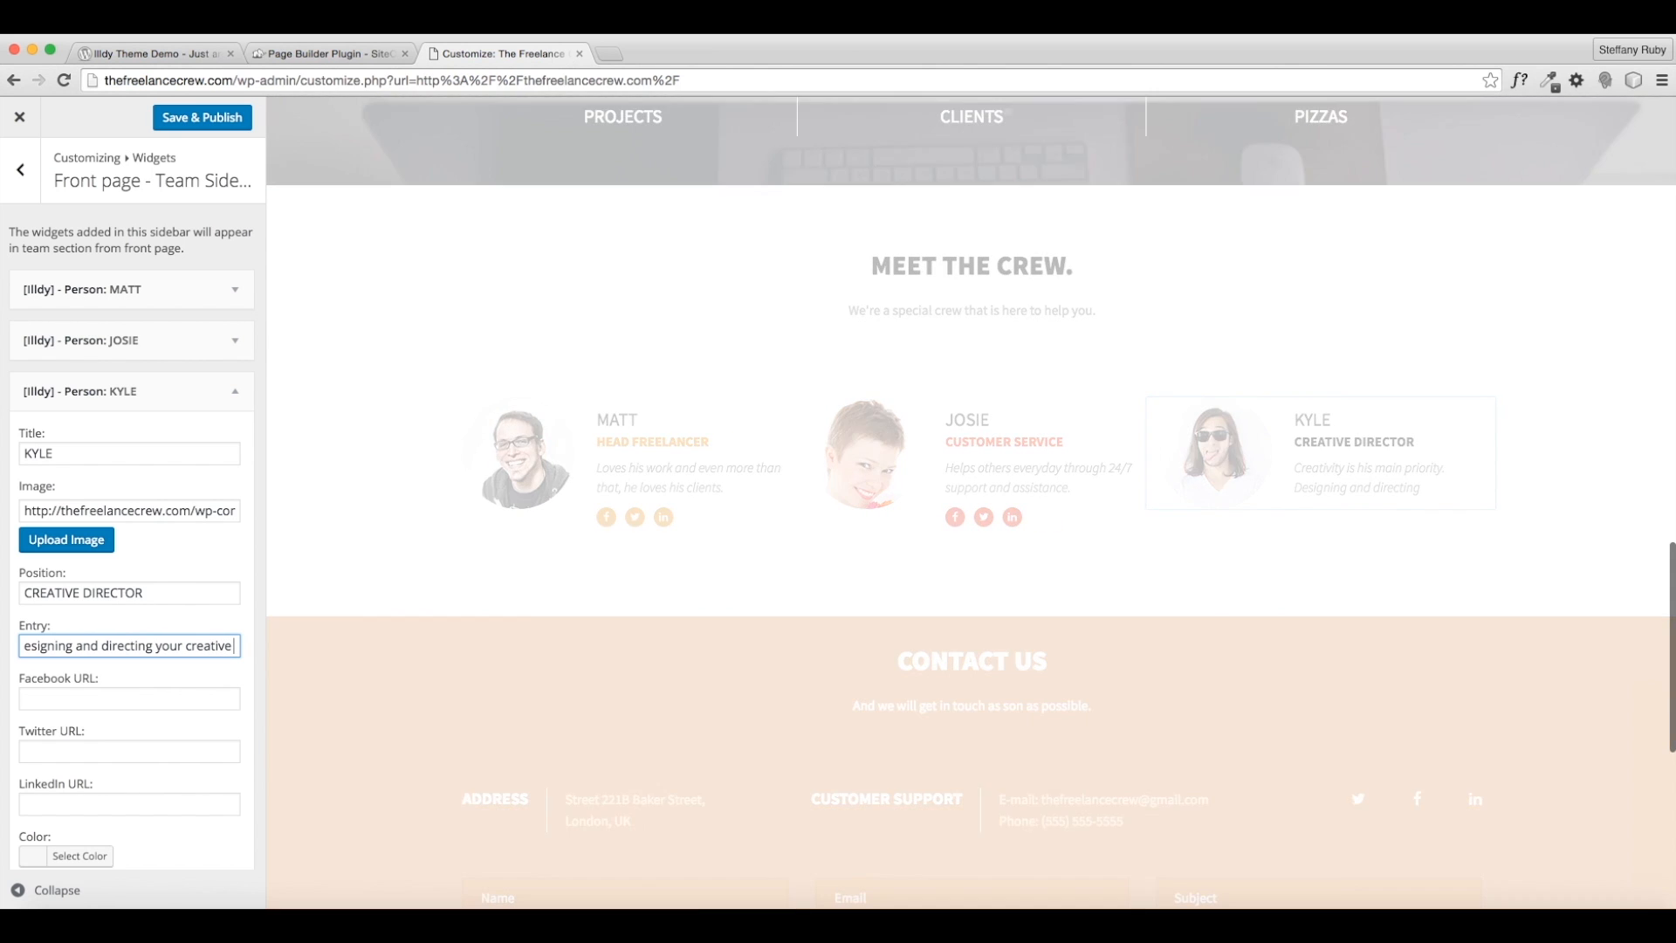
key("BackSpace")
key("BackSpace")
key("BackSpace")
key("BackSpace")
key("BackSpace")
key("BackSpace")
key("BackSpace")
key("BackSpace")
key("BackSpace")
key("BackSpace")
key("BackSpace")
key("BackSpace")
key("BackSpace")
type("is what he does be")
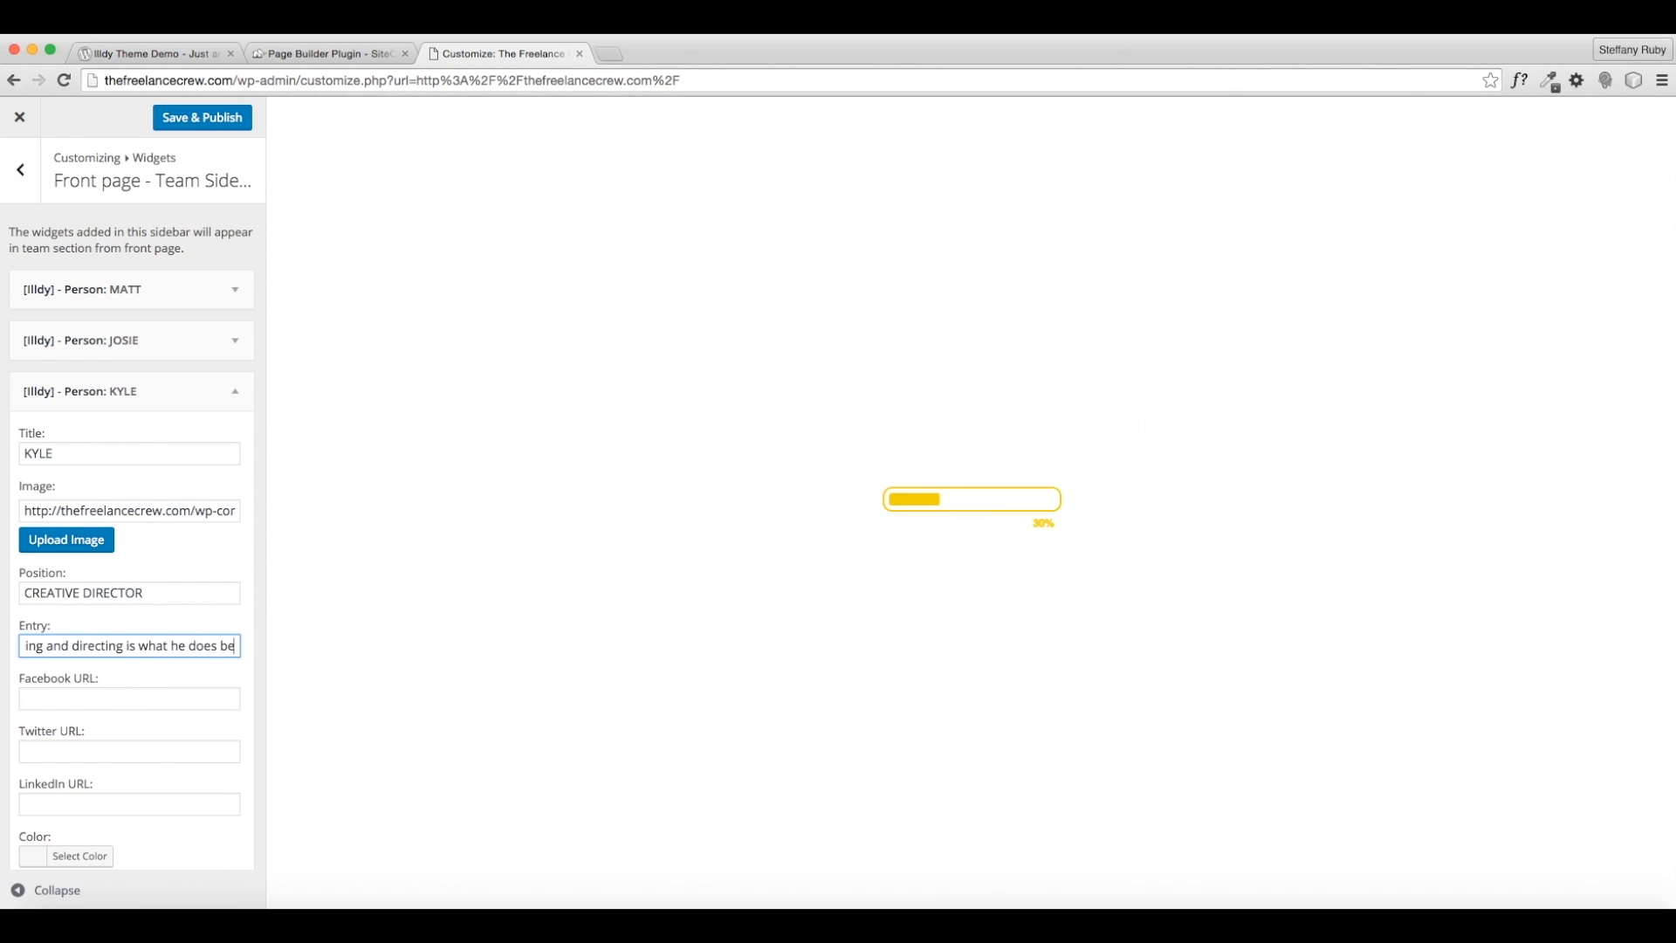
type("st.")
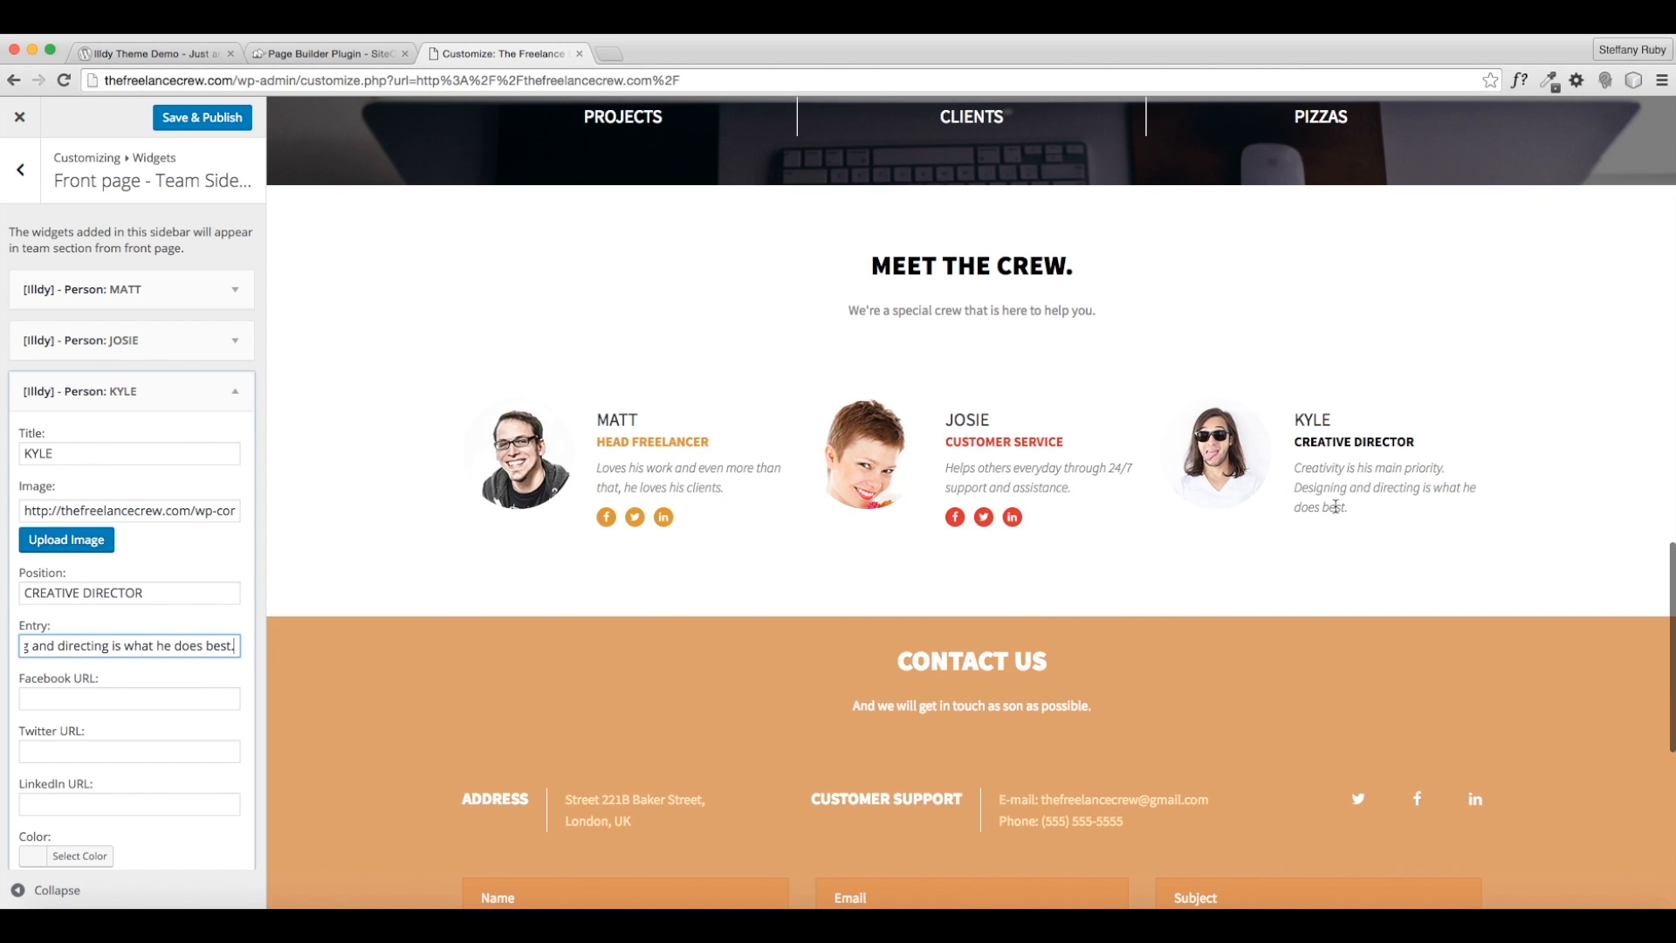
left_click_drag(1307, 504, 1316, 500)
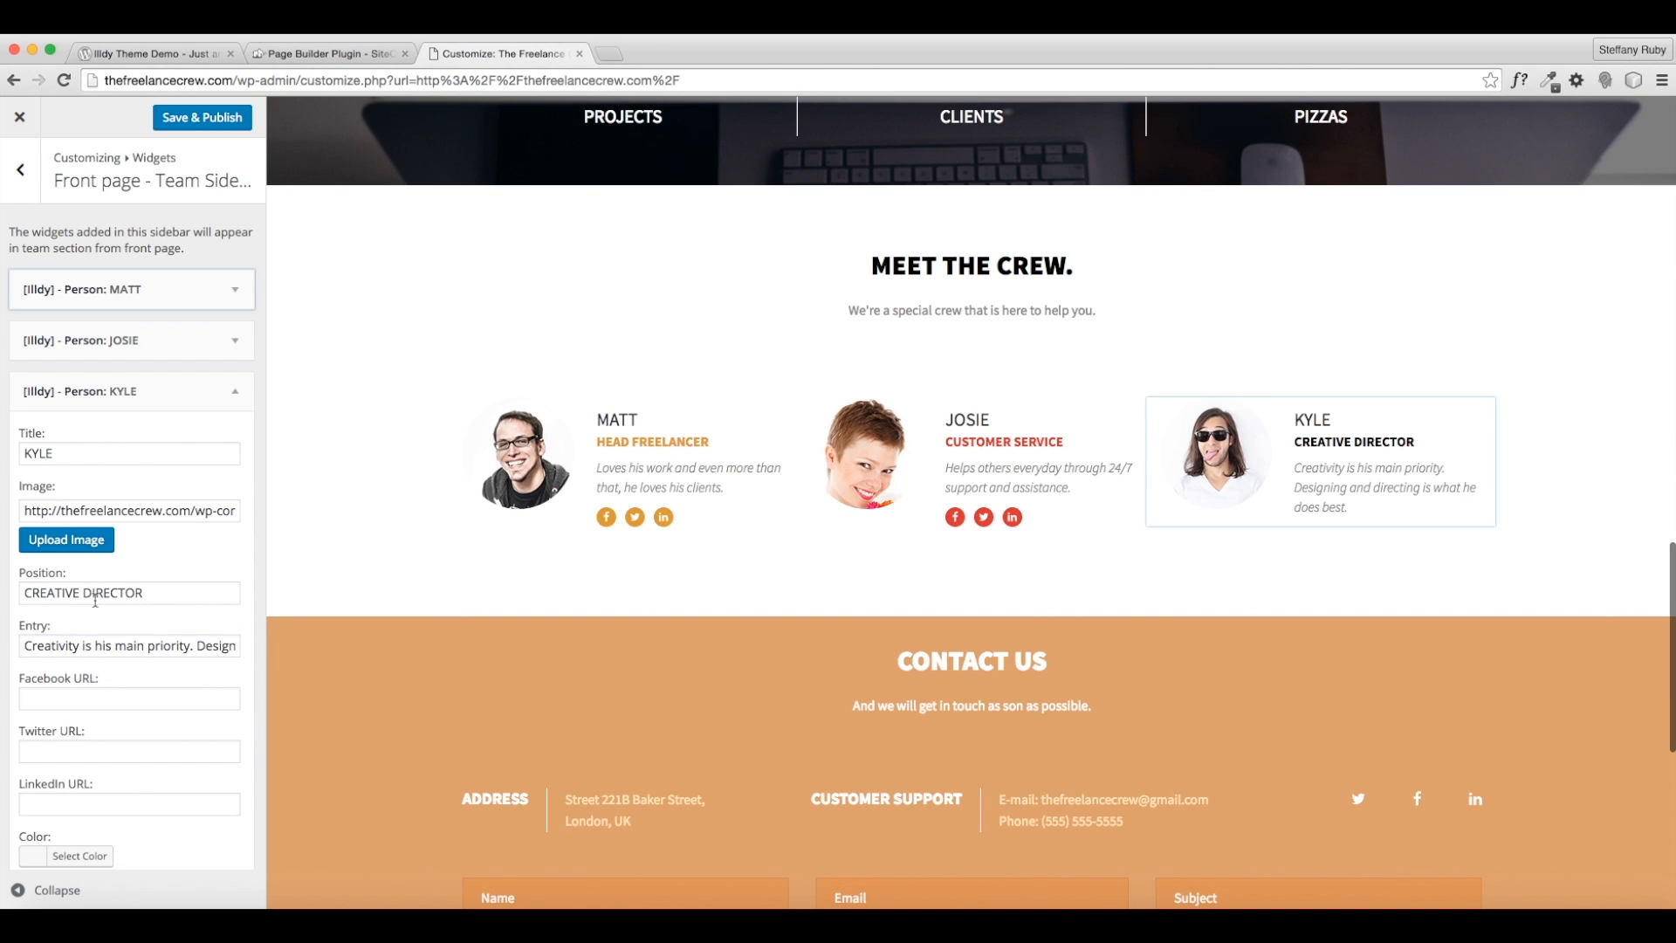
left_click(233, 645)
key("Right")
key("Right")
key("Right")
key("Right")
key("Right")
key("Right")
key("Right")
key("Right")
key("Right")
key("Right")
key("Right")
key("Right")
key("Right")
key("Right")
key("Right")
key("Right")
key("Right")
key("Right")
key("Right")
key("Right")
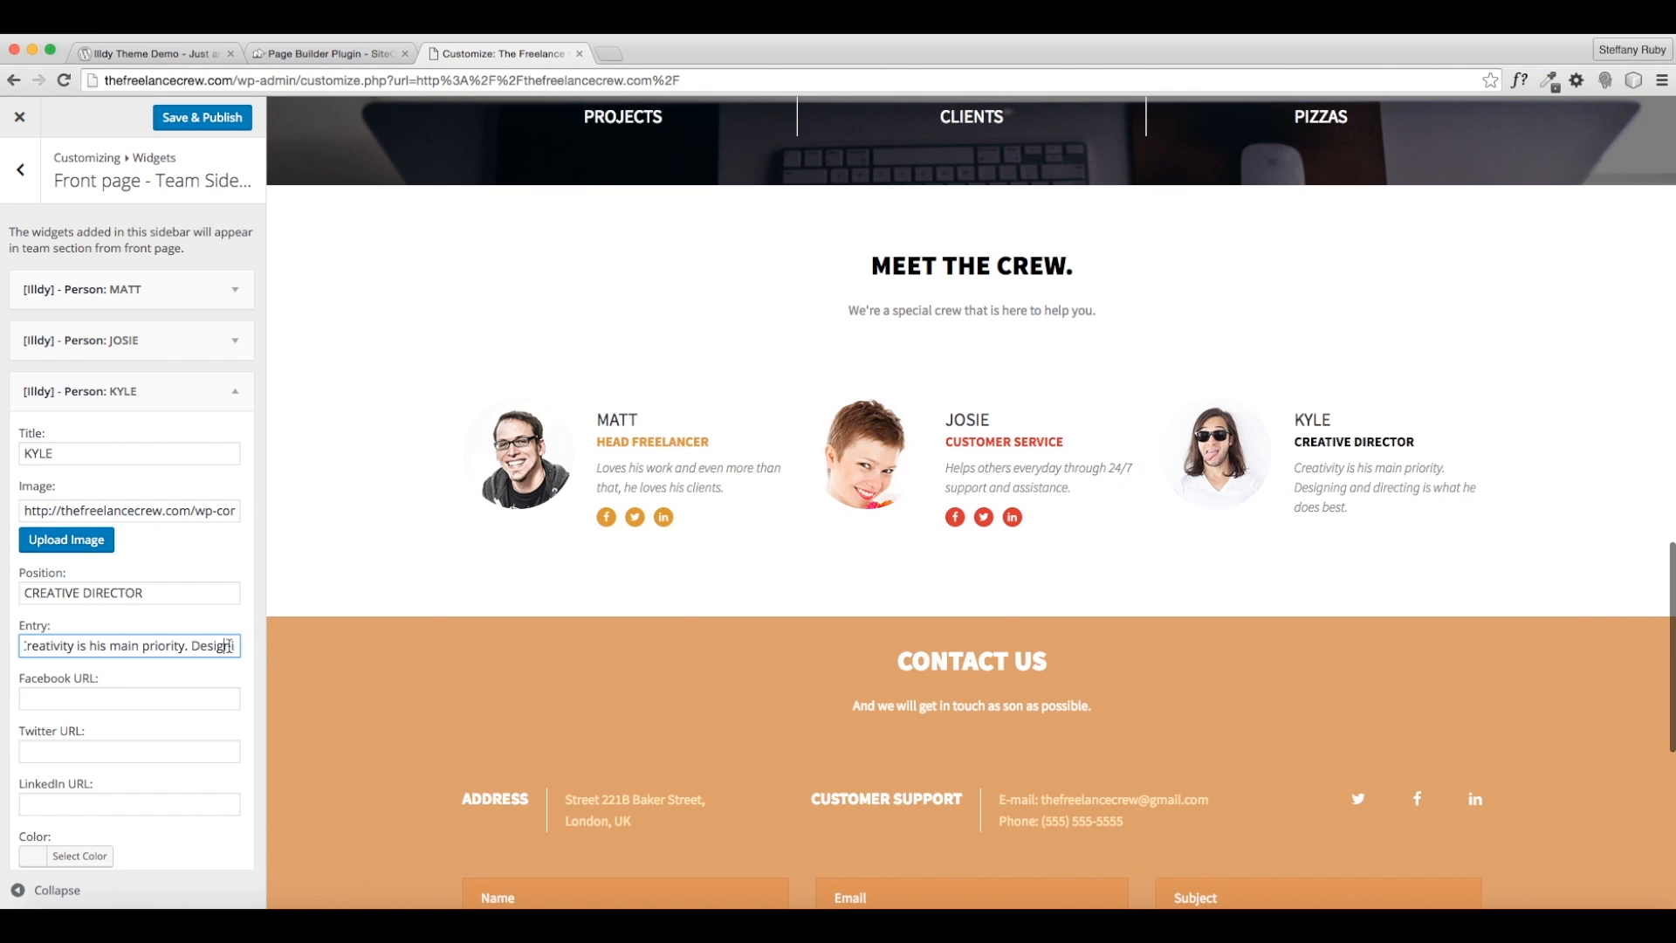
key("BackSpace")
key("BackSpace")
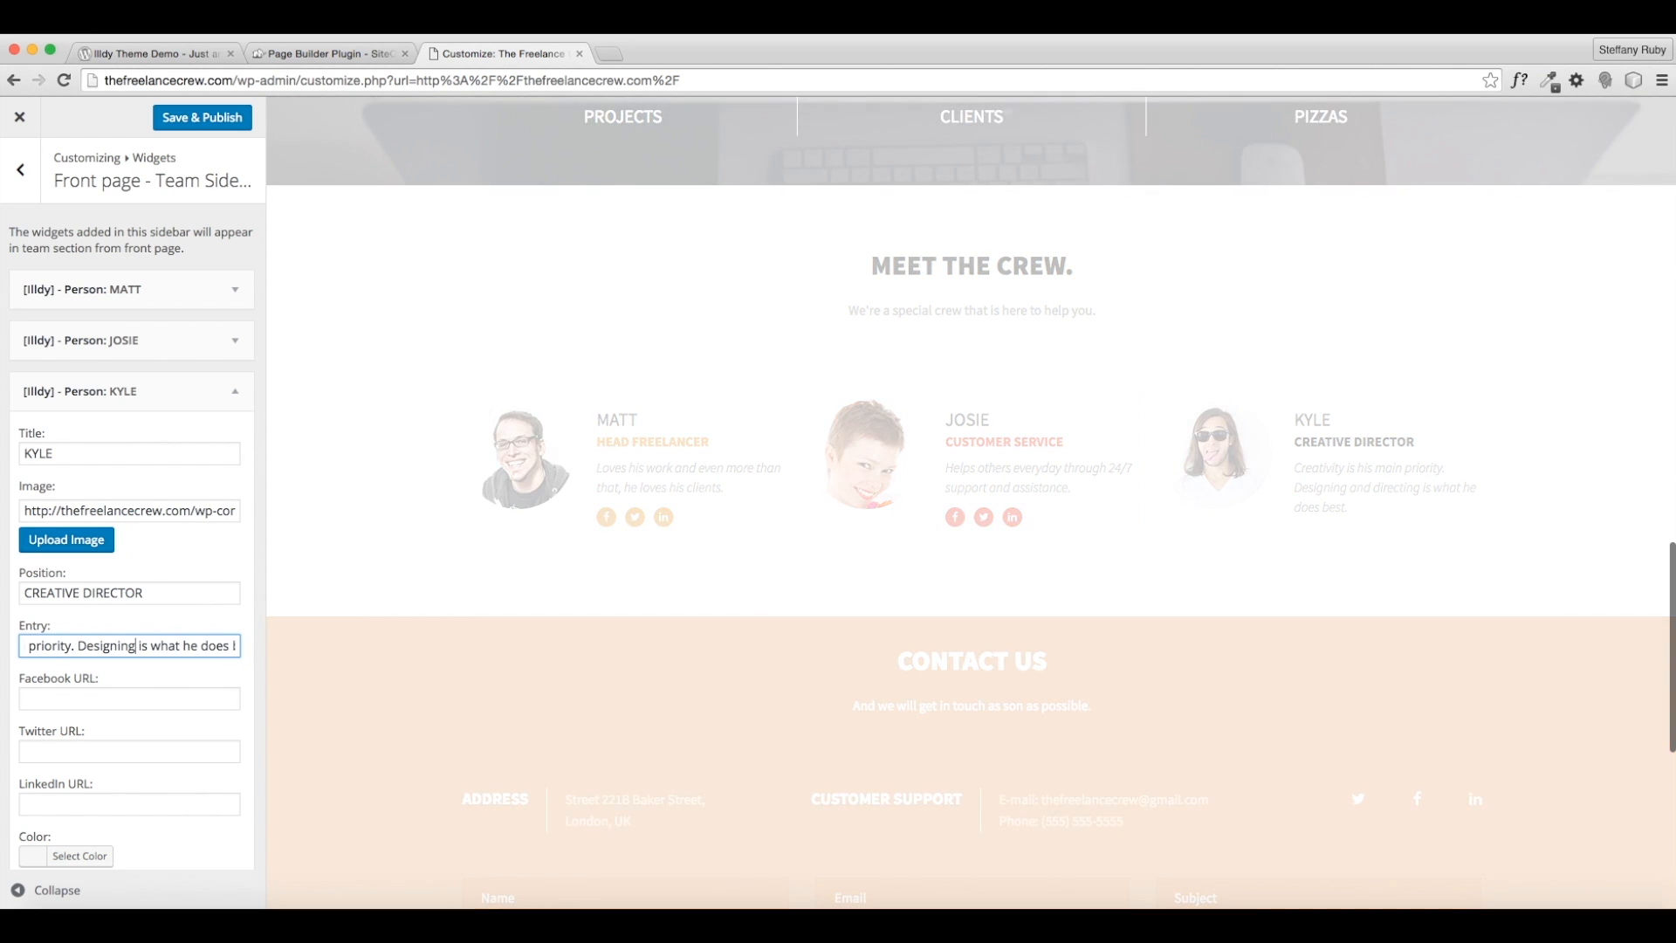
- Enter # in the Facebook and Twitter URL fields and move to the LinkedIn field
key("Tab")
type("#")
key("Tab")
type("#")
key("shift+Tab")
key("Tab")
key("Tab")
- Enter # as the LinkedIn URL and set the card colour to blue (#1e73be)
type("#")
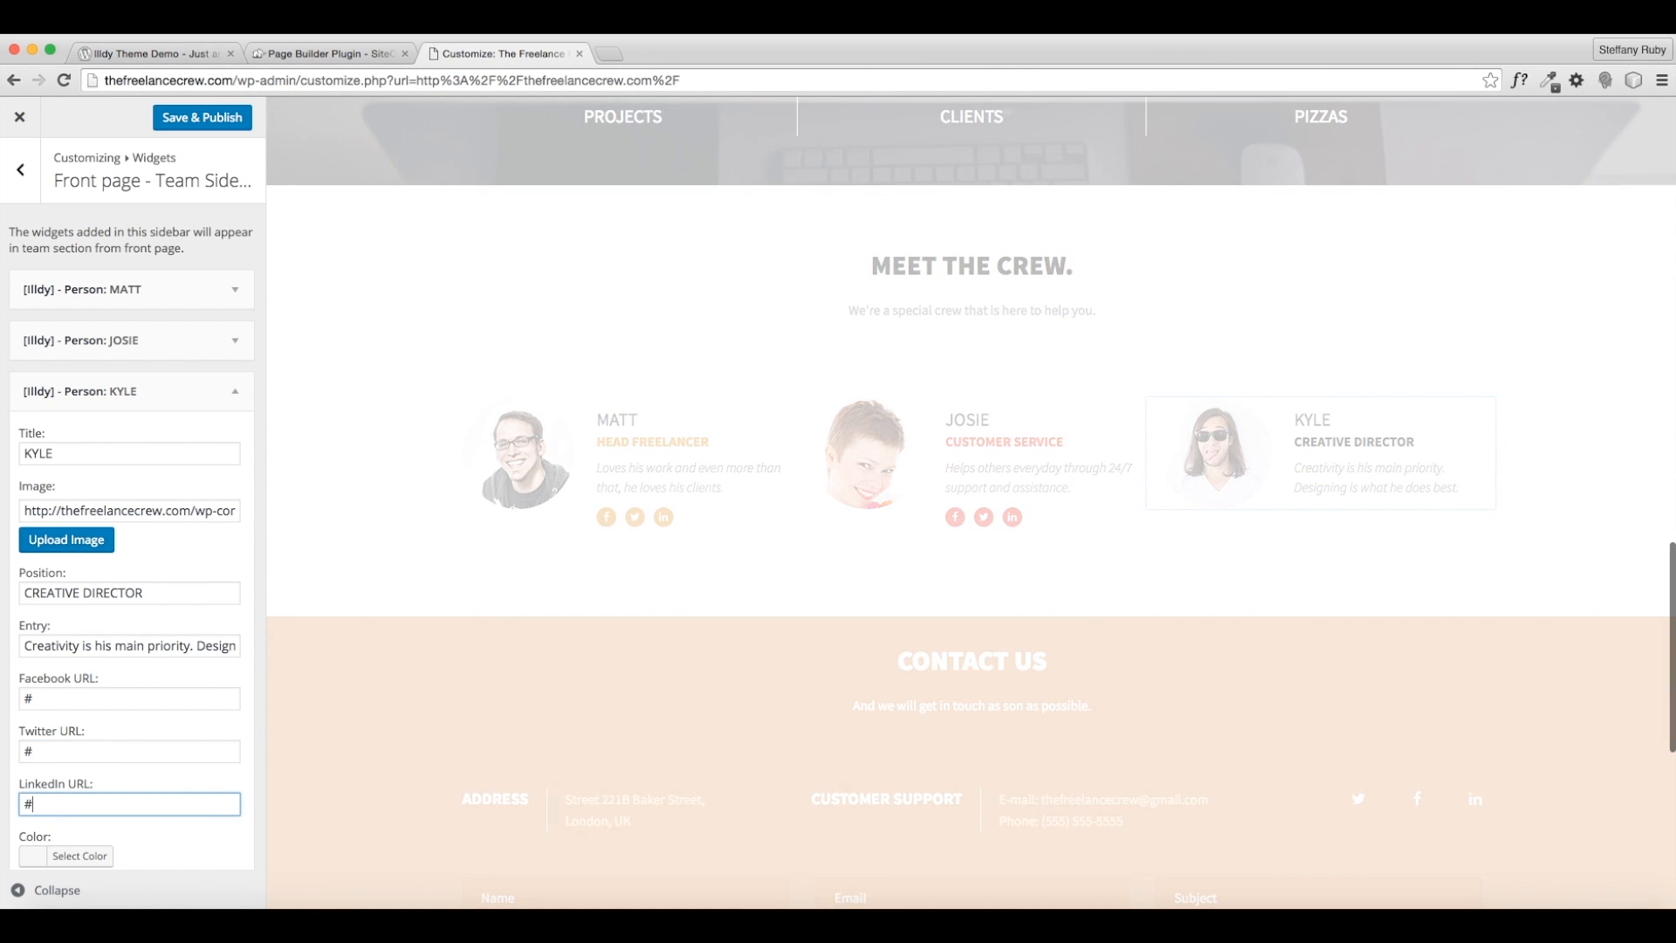
scroll(155, 749, "down", 2)
left_click(105, 774)
scroll(113, 768, "down", 2)
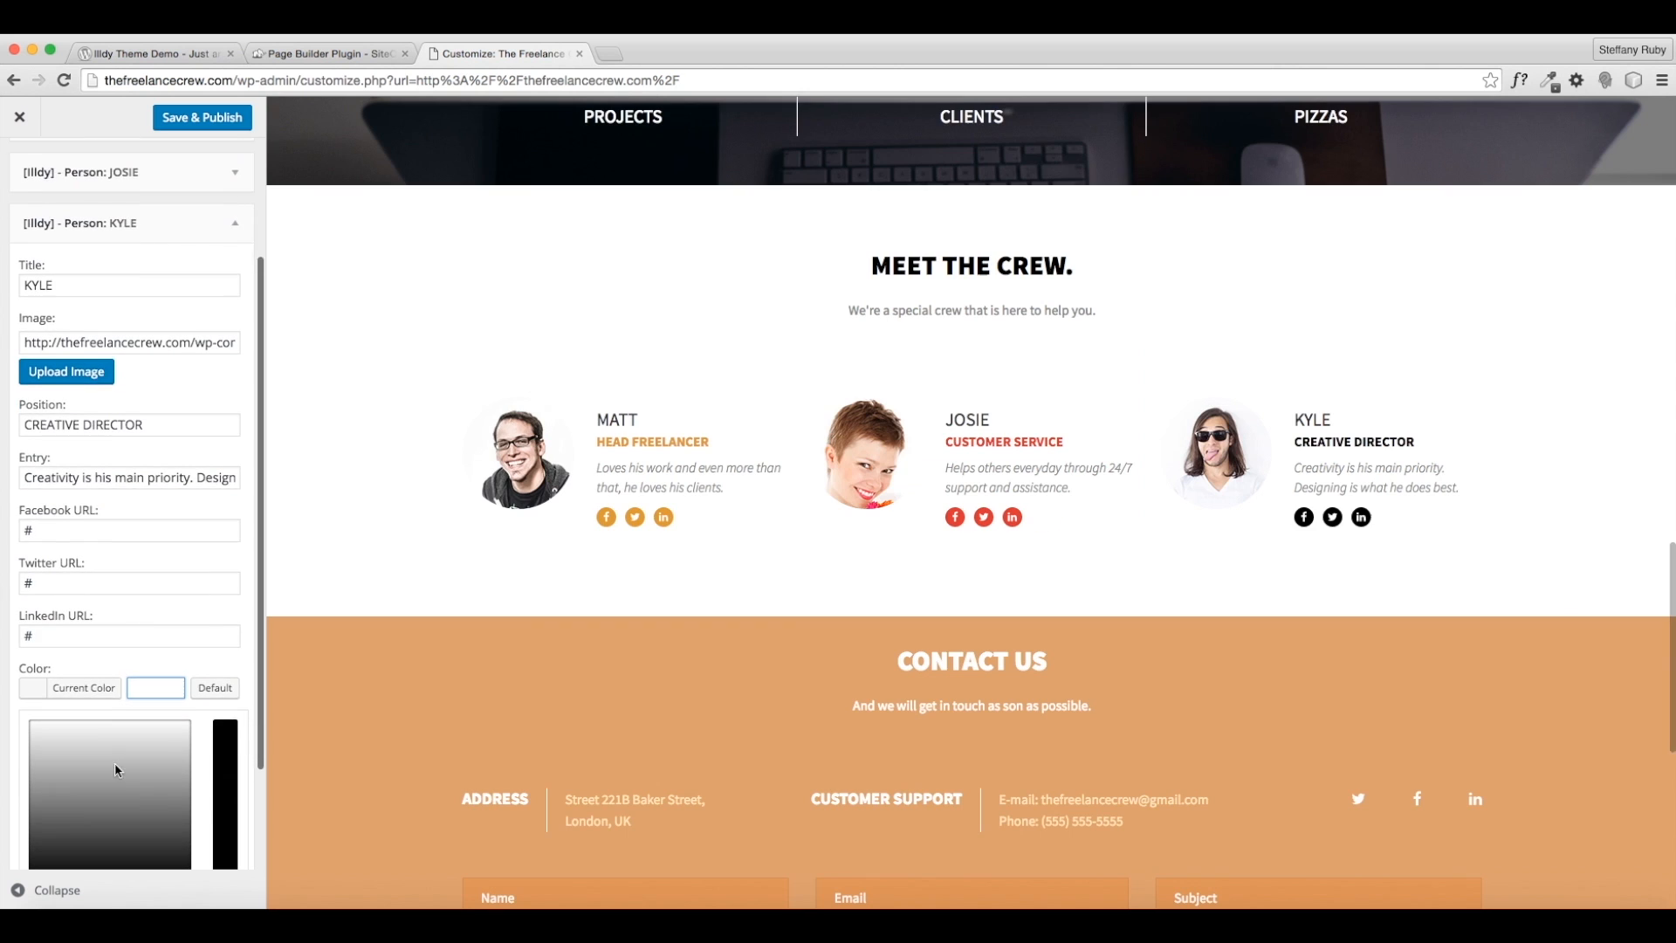
scroll(117, 770, "down", 2)
left_click(162, 823)
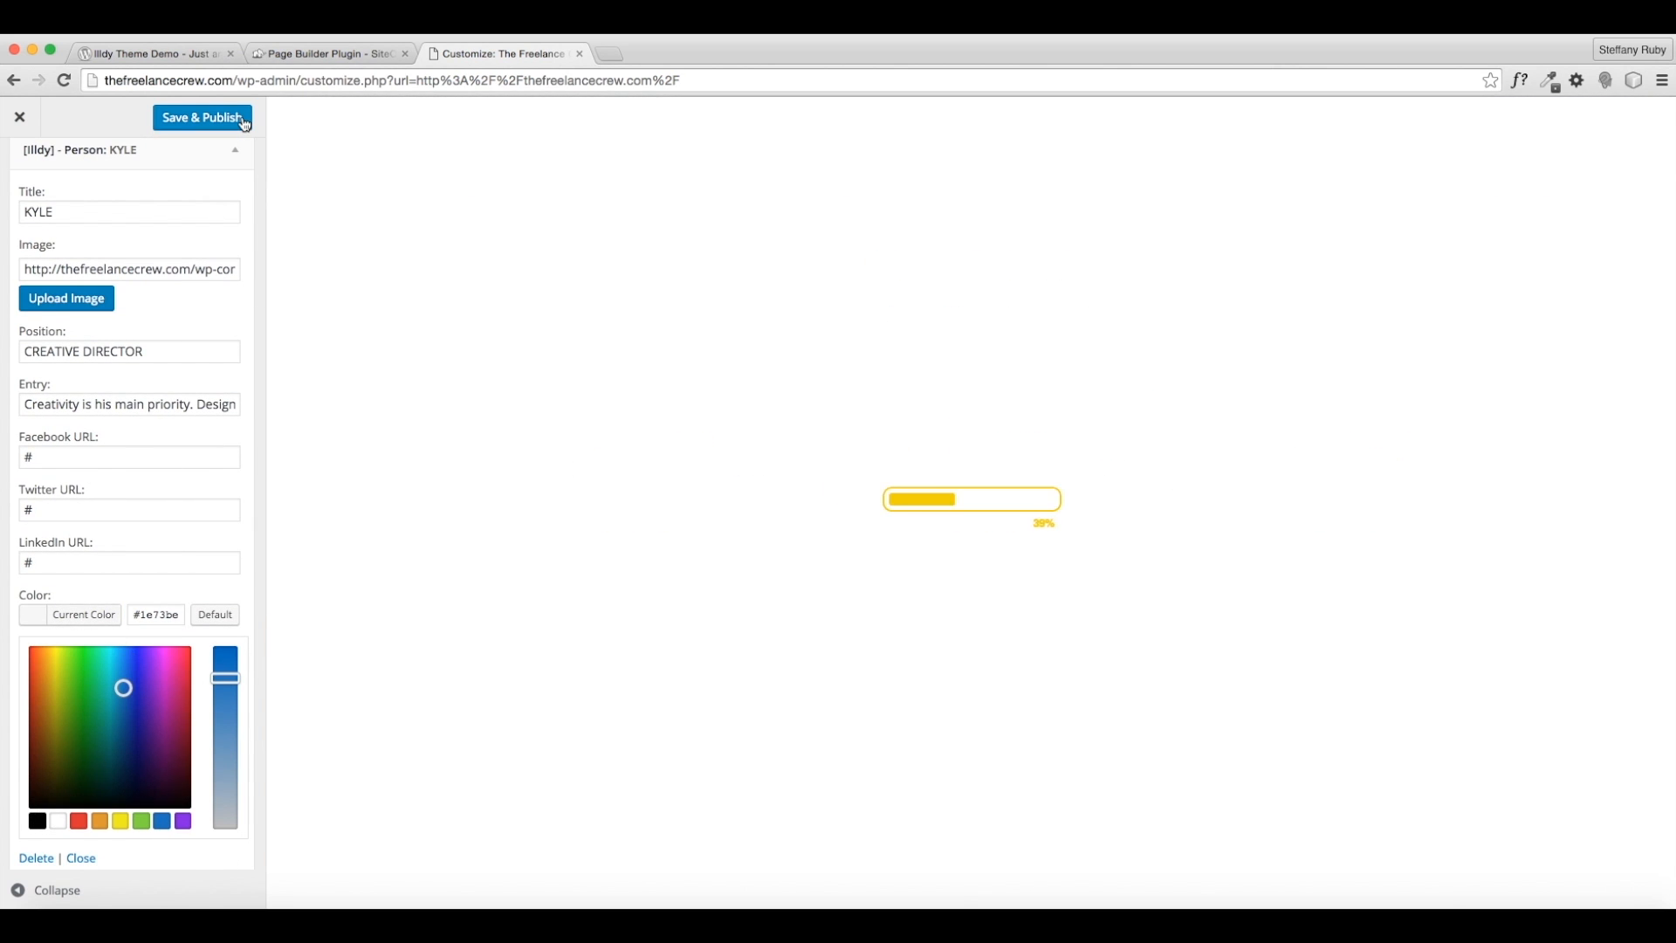
- Save & Publish the Customizer changes and scroll the preview to check the crew cards
left_click(244, 122)
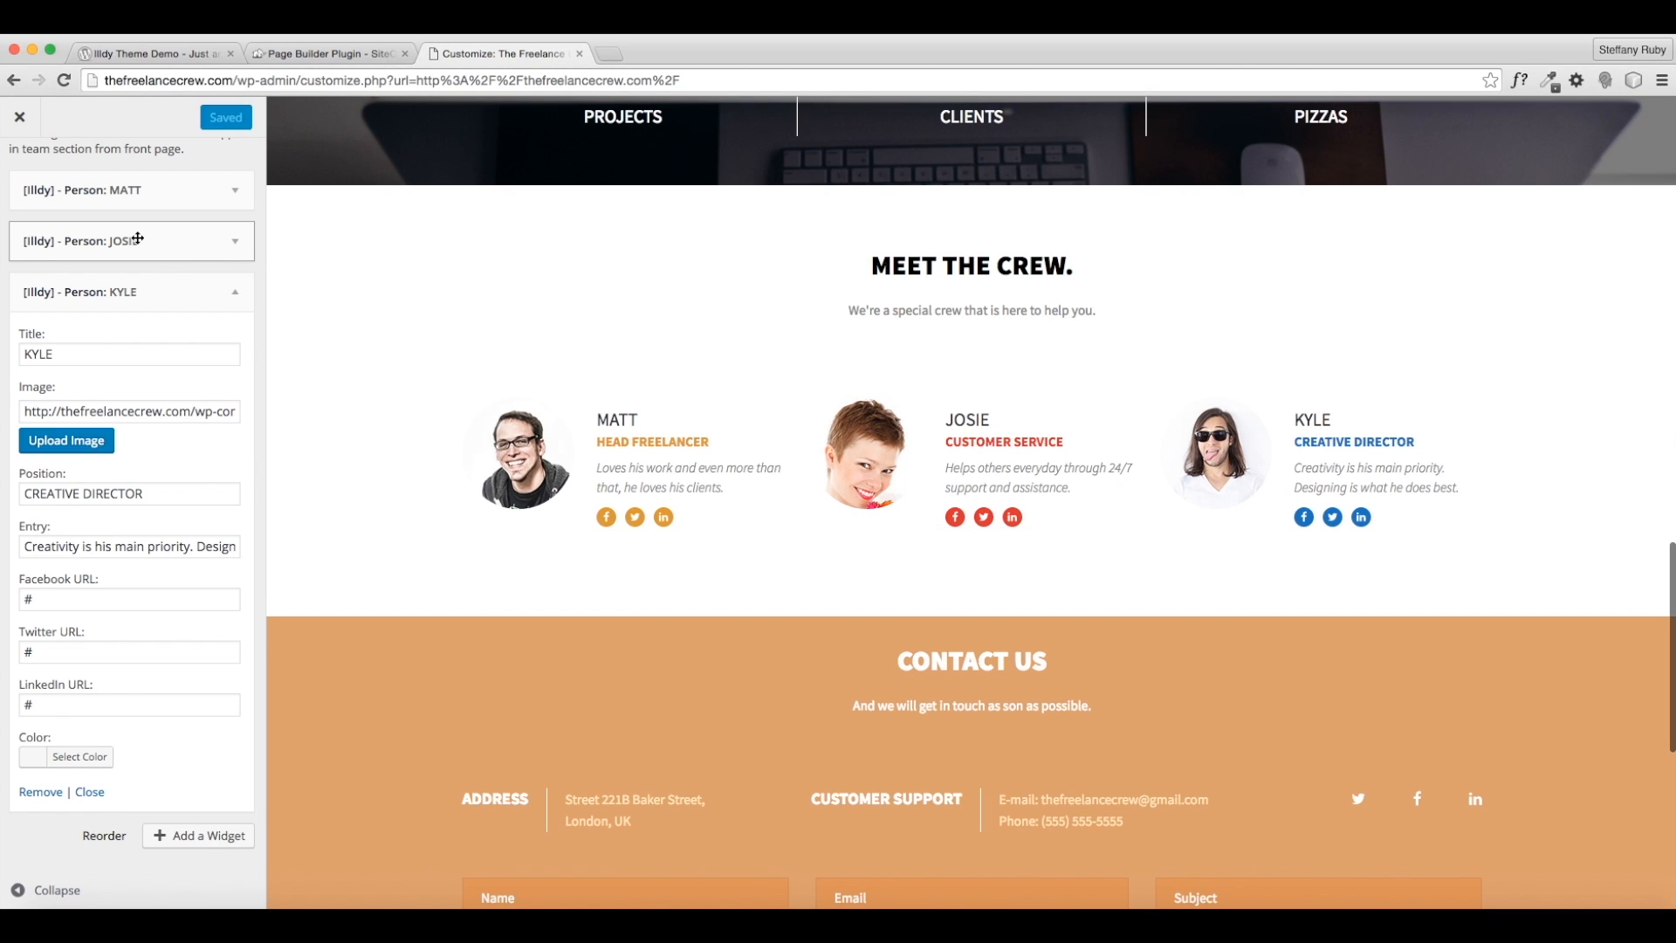
scroll(101, 355, "up", 2)
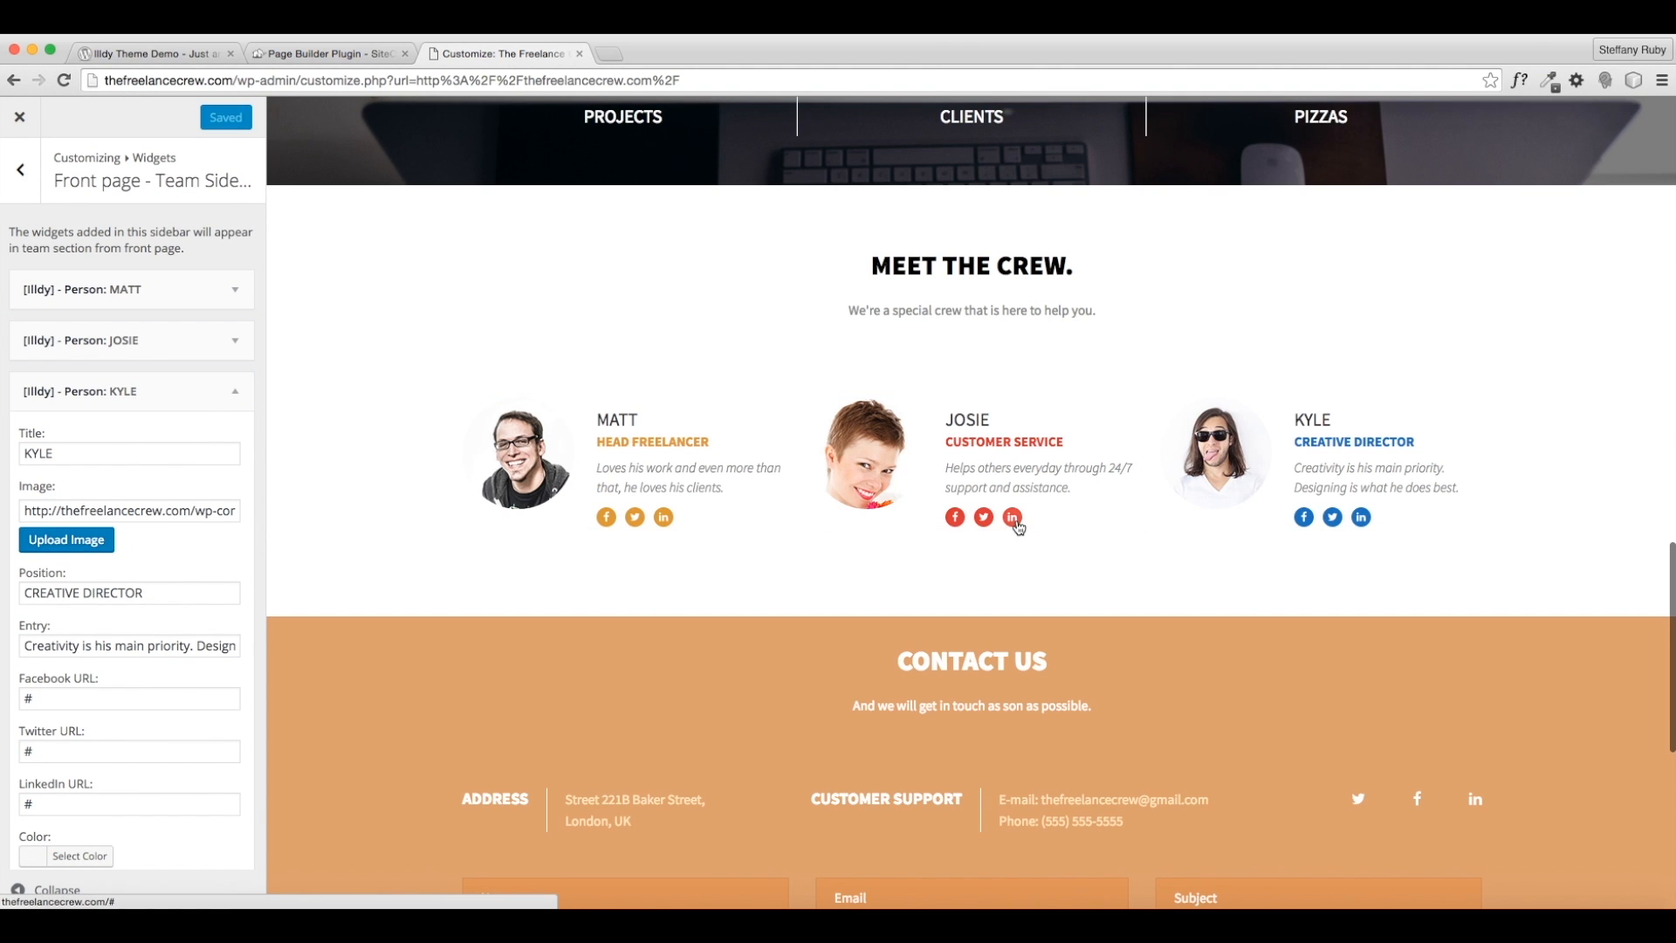
scroll(1331, 527, "up", 3)
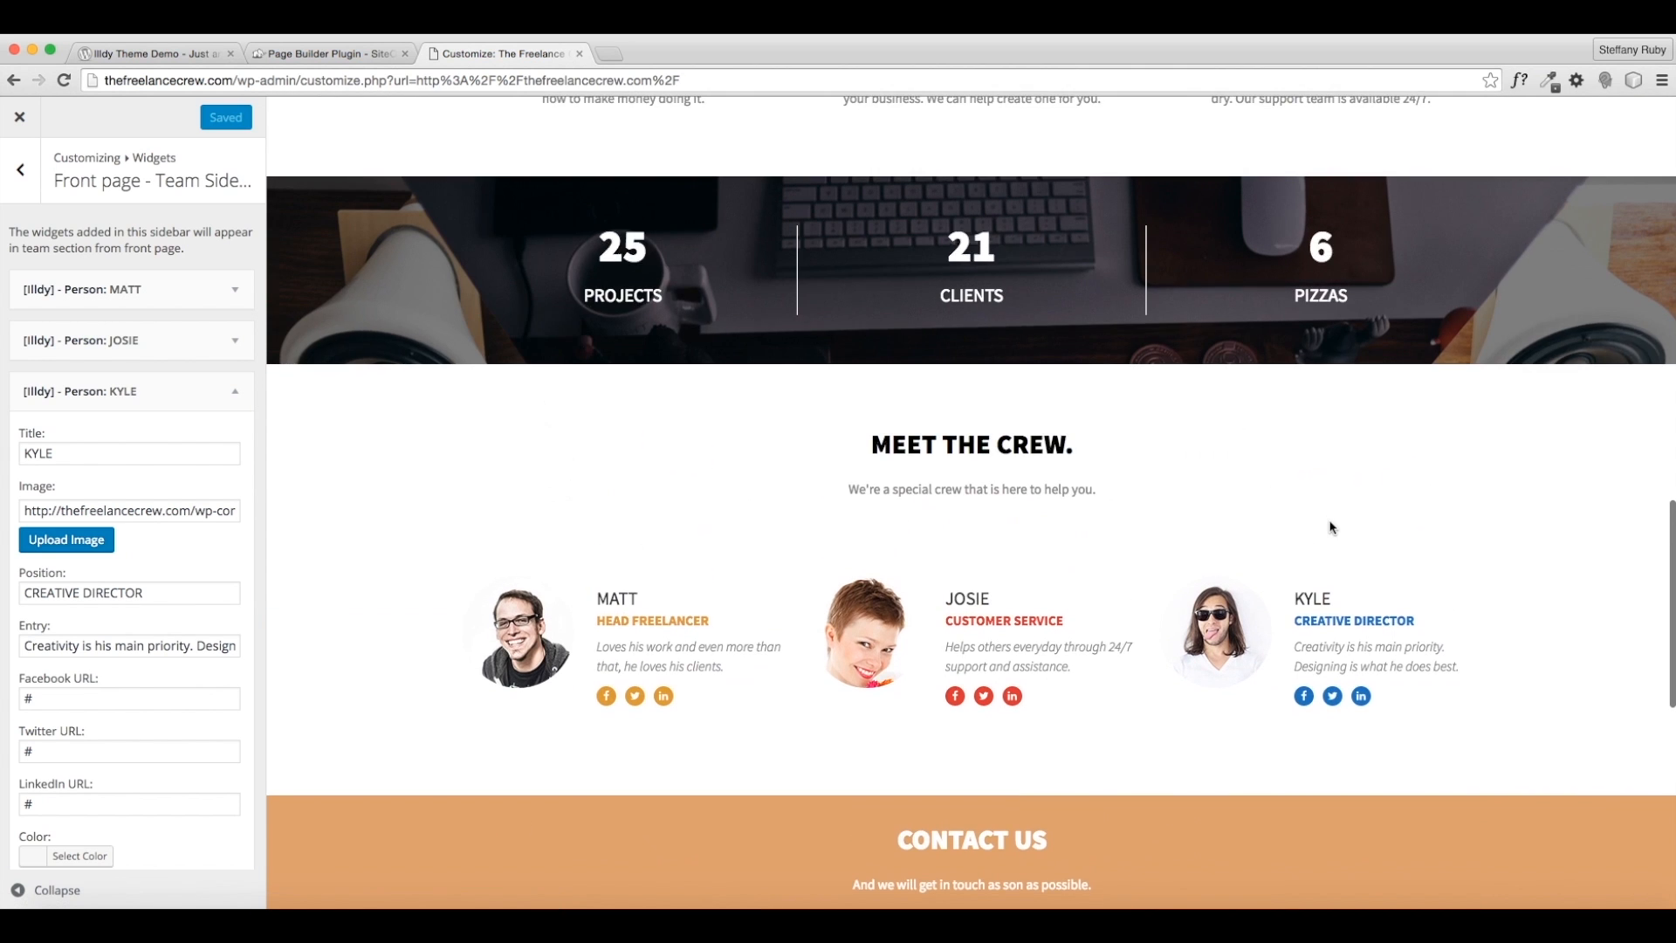
scroll(1331, 527, "down", 3)
scroll(1326, 527, "up", 2)
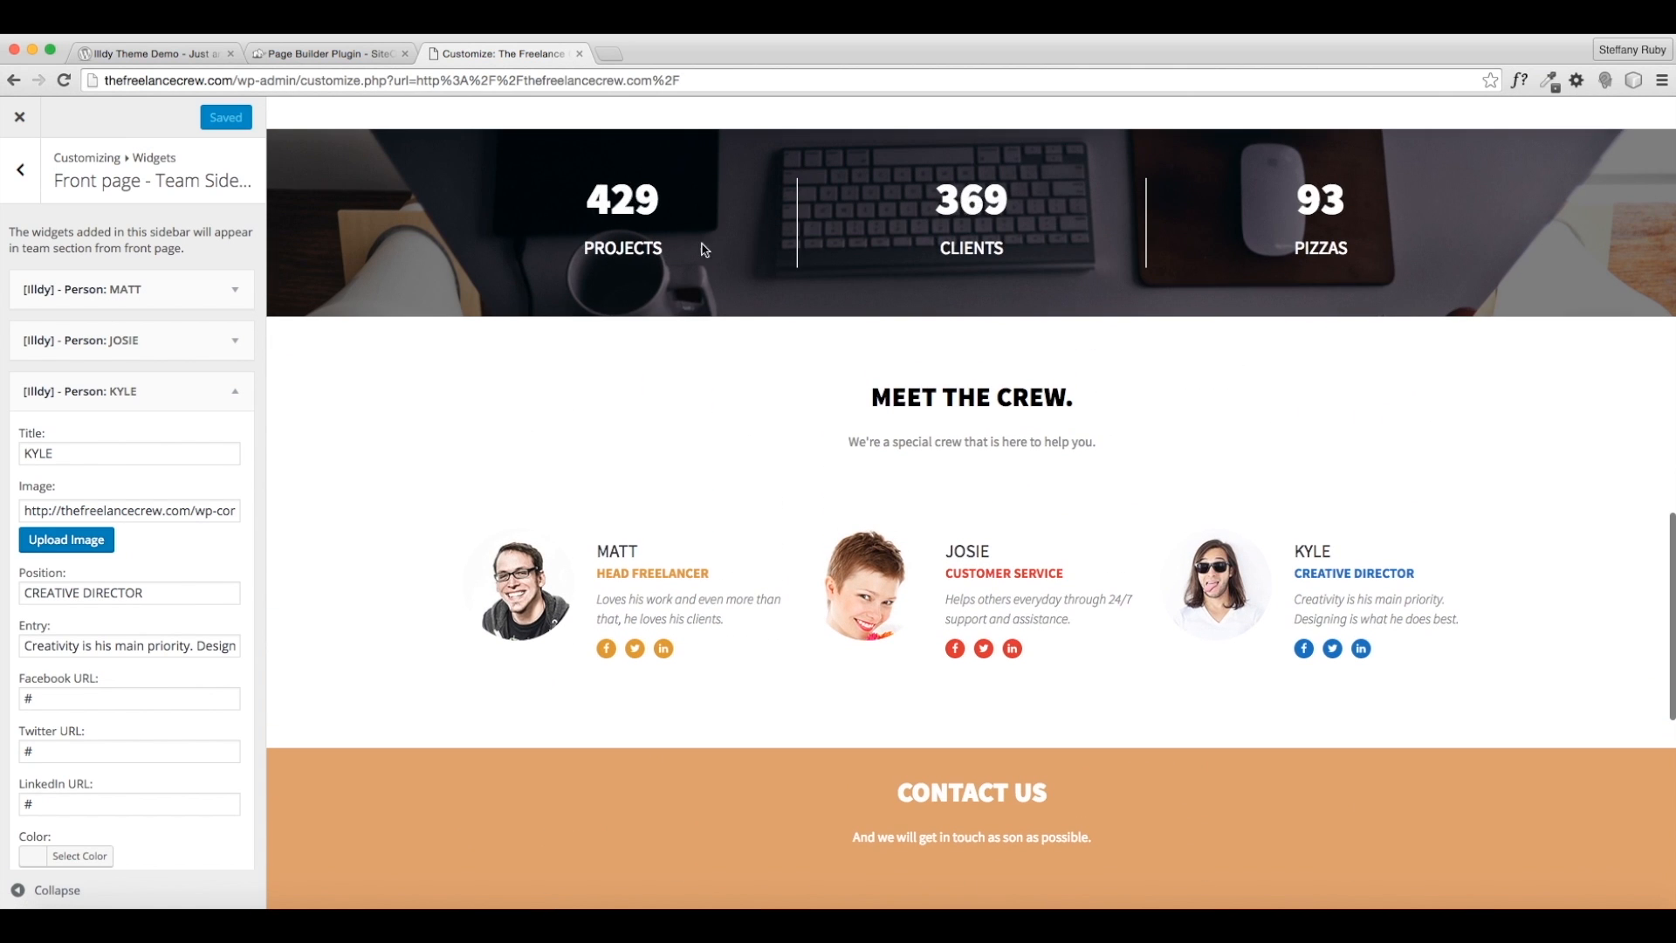
scroll(1223, 375, "down", 10)
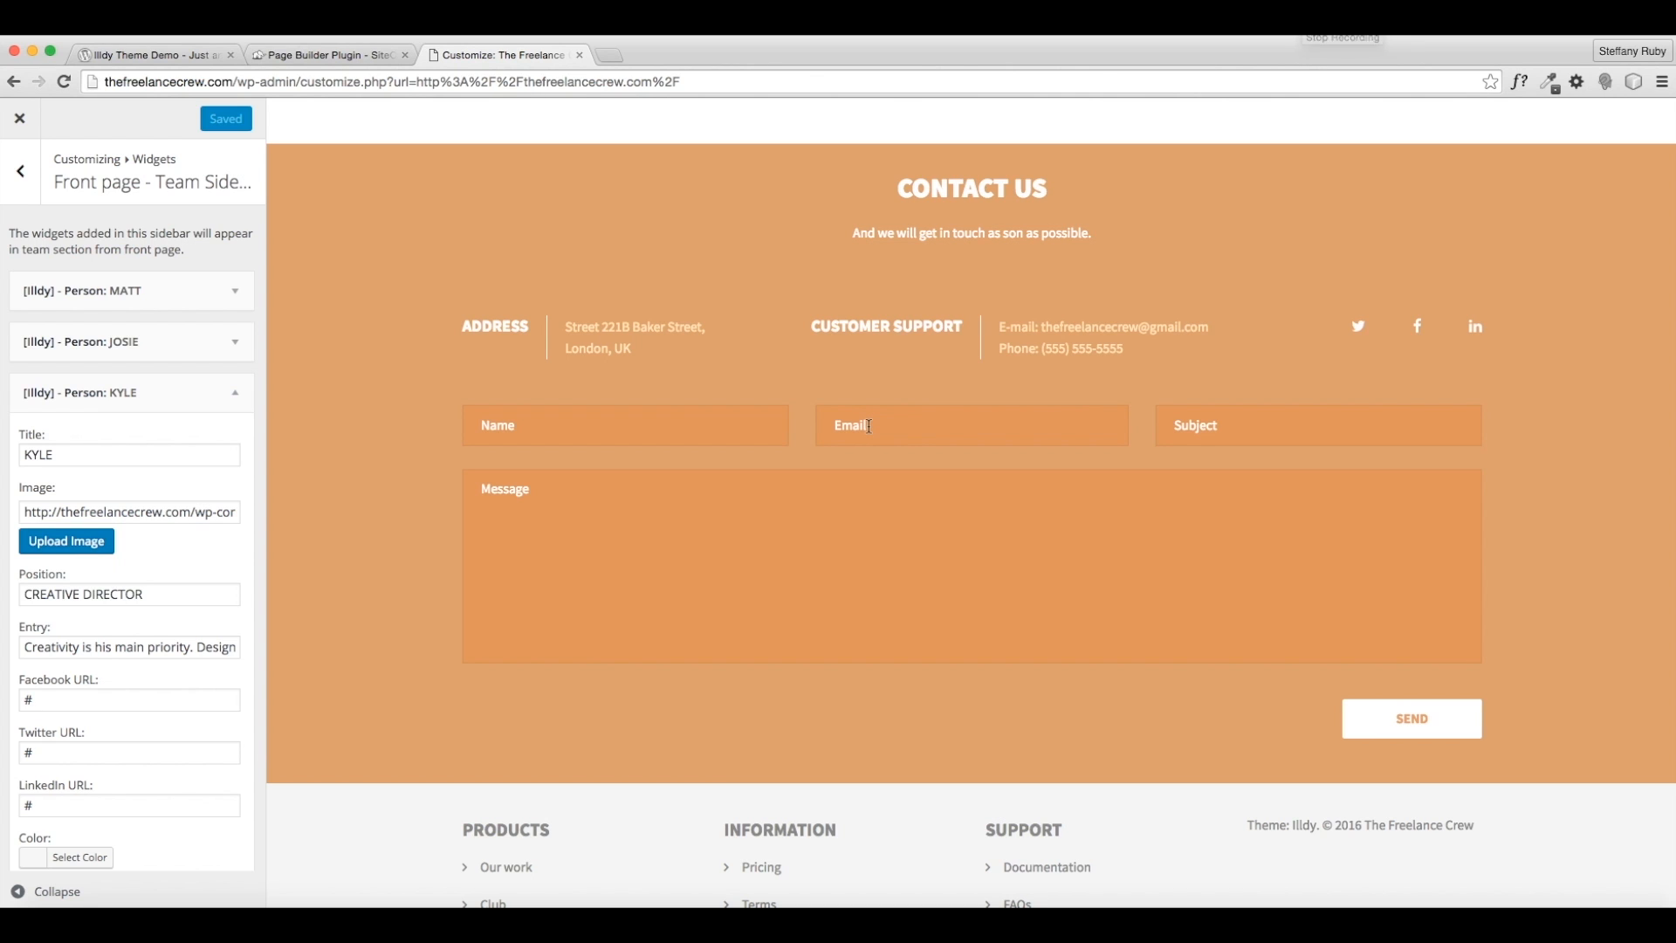
- Go back to the top-level Customizer list and open the Contact us section settings
left_click(20, 171)
left_click(20, 173)
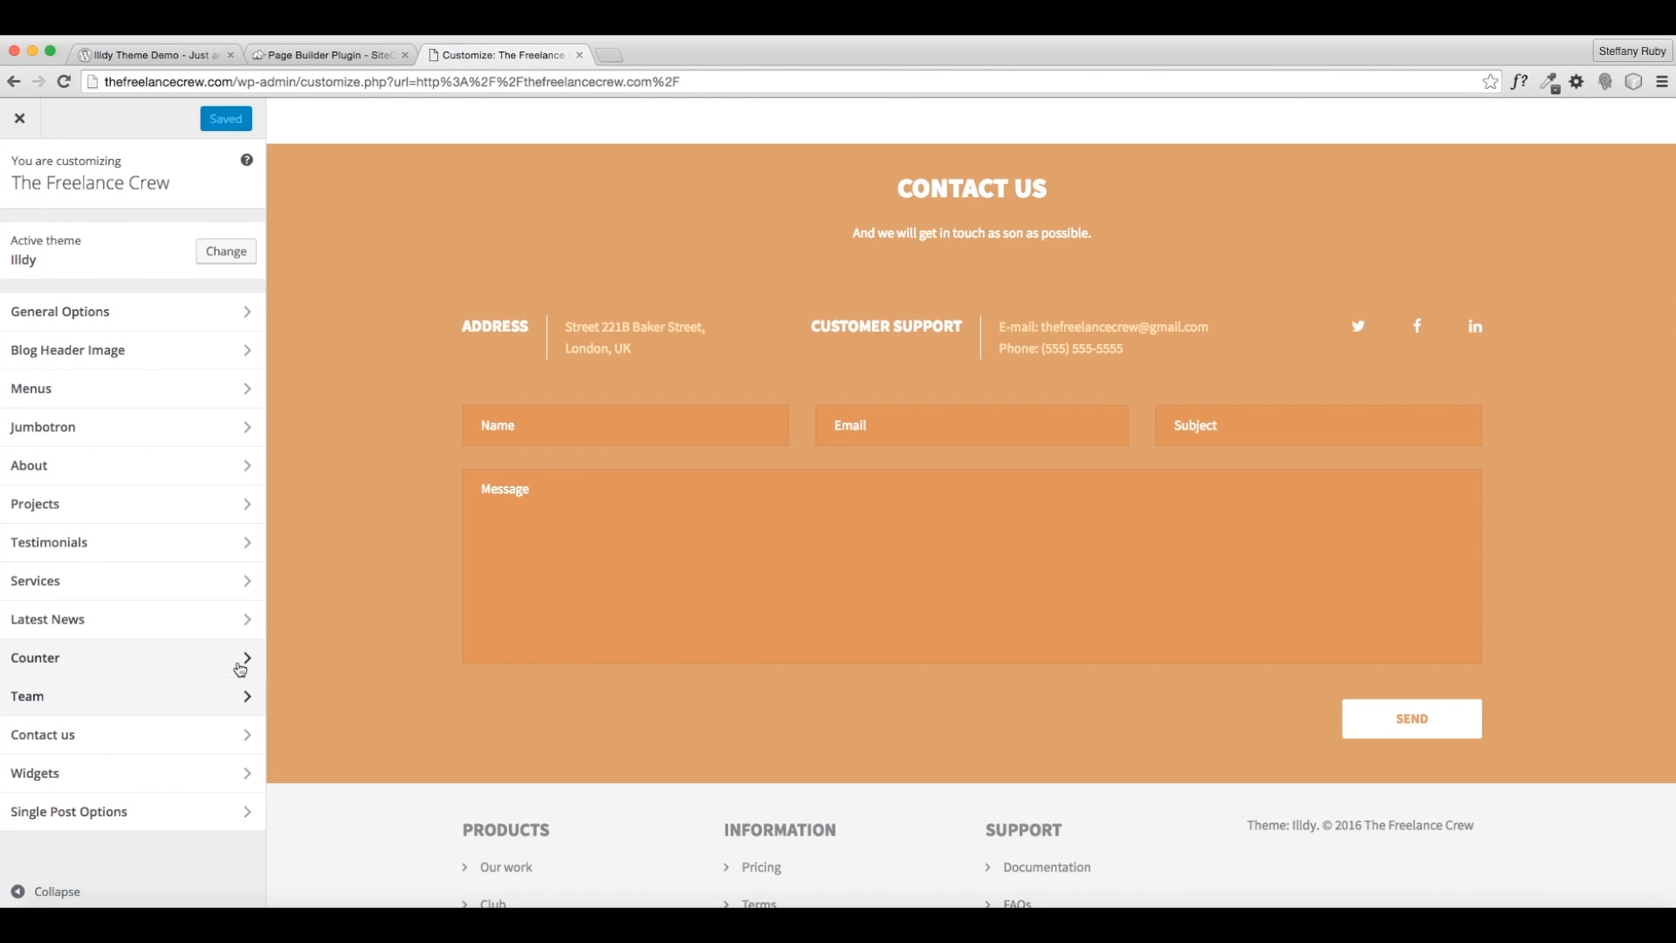
left_click(69, 738)
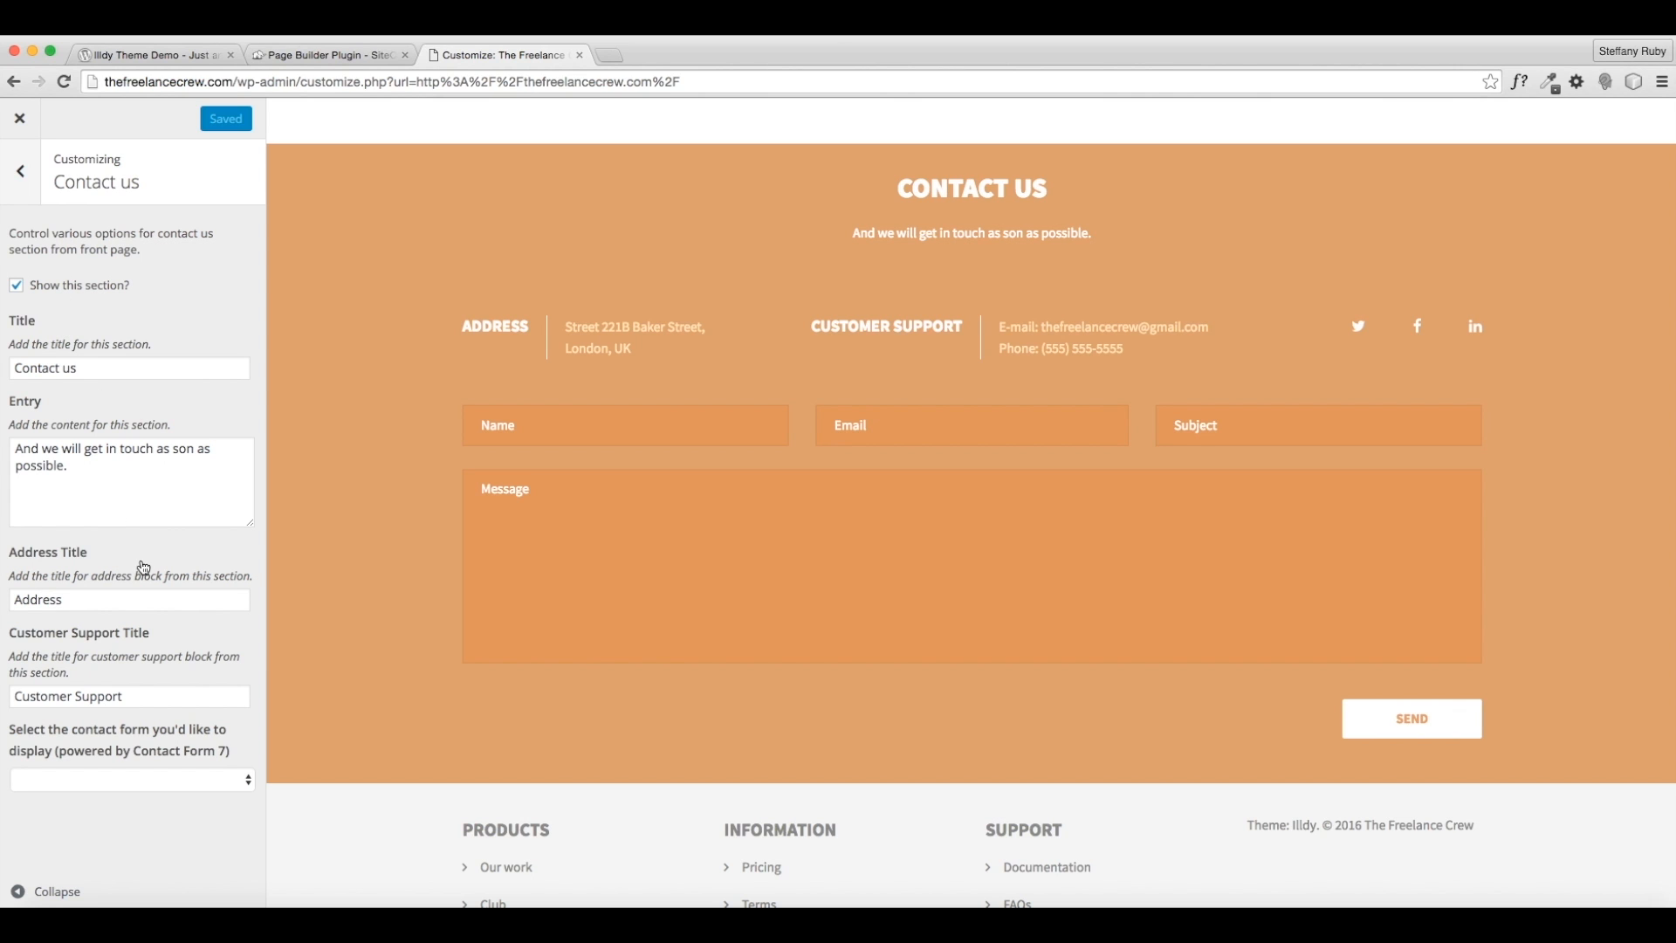
left_click(131, 781)
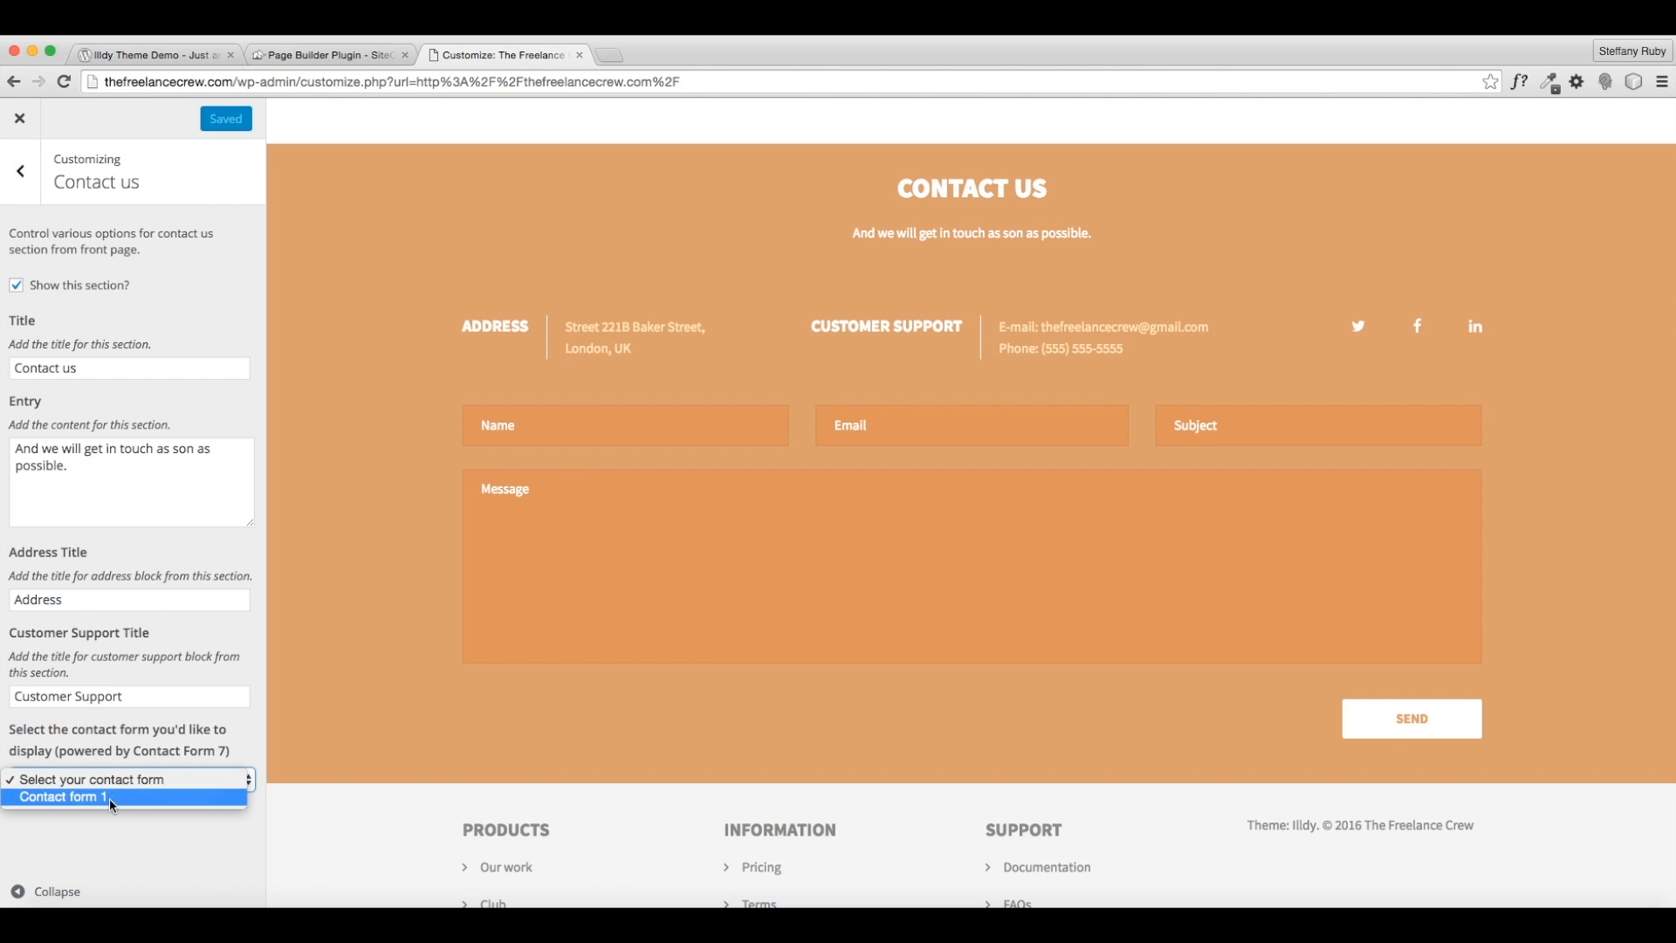
double_click(174, 747)
left_click(129, 643)
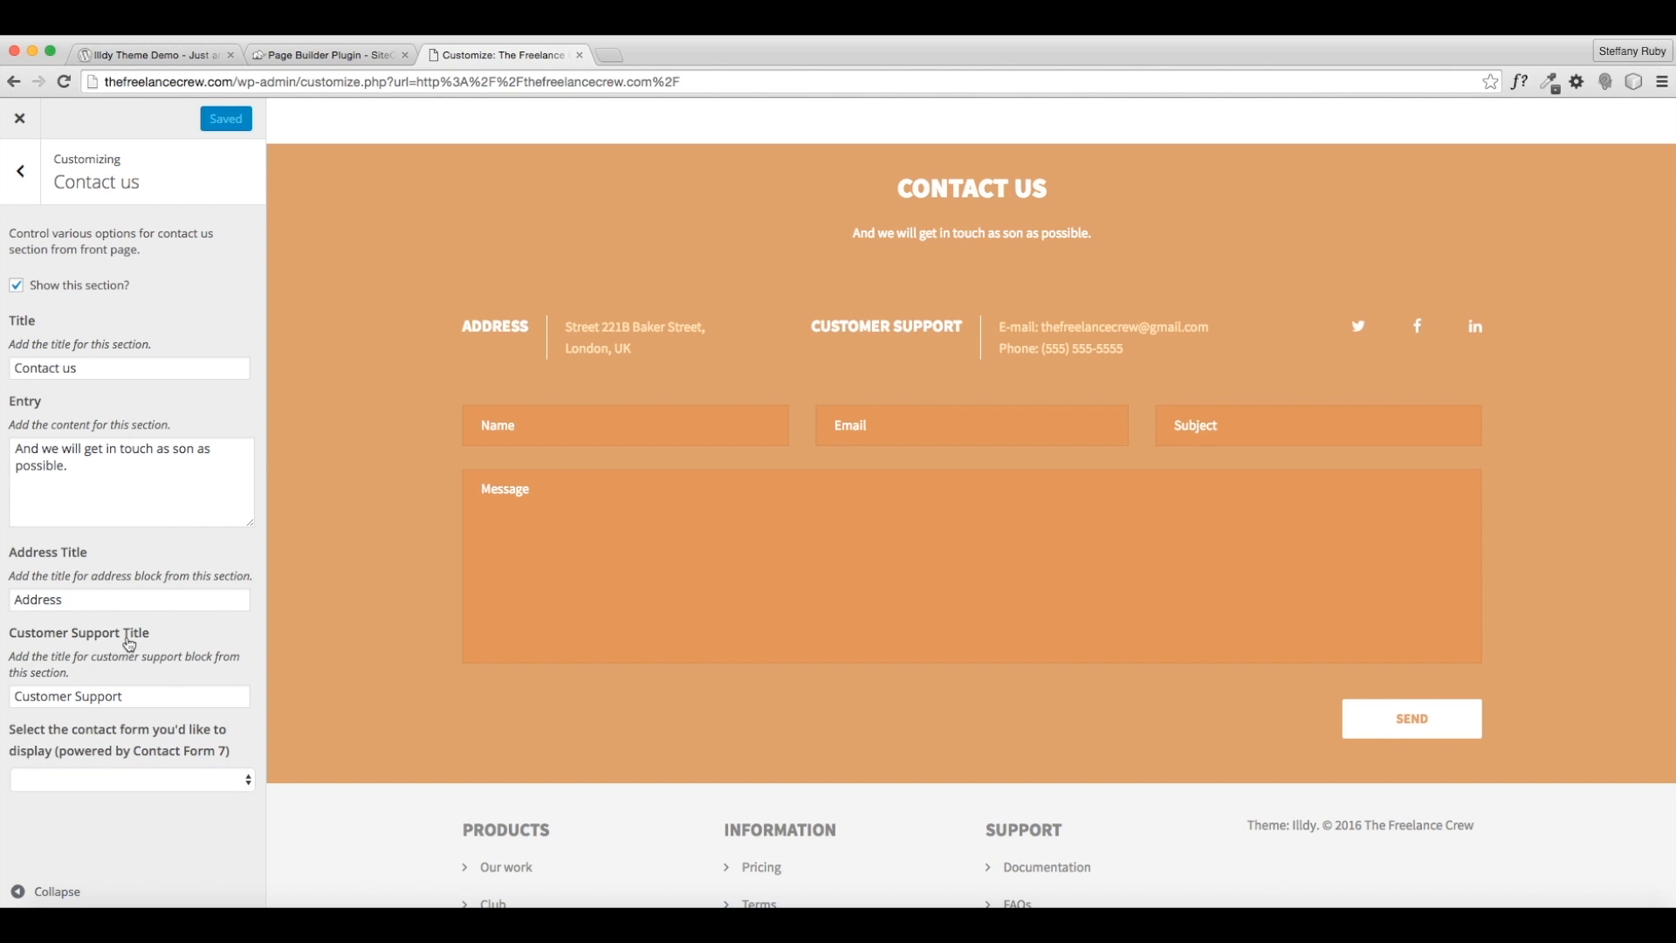
- Uncheck 'Show this section?' for Contact us, then return to the main Customizer list
scroll(636, 573, "up", 2)
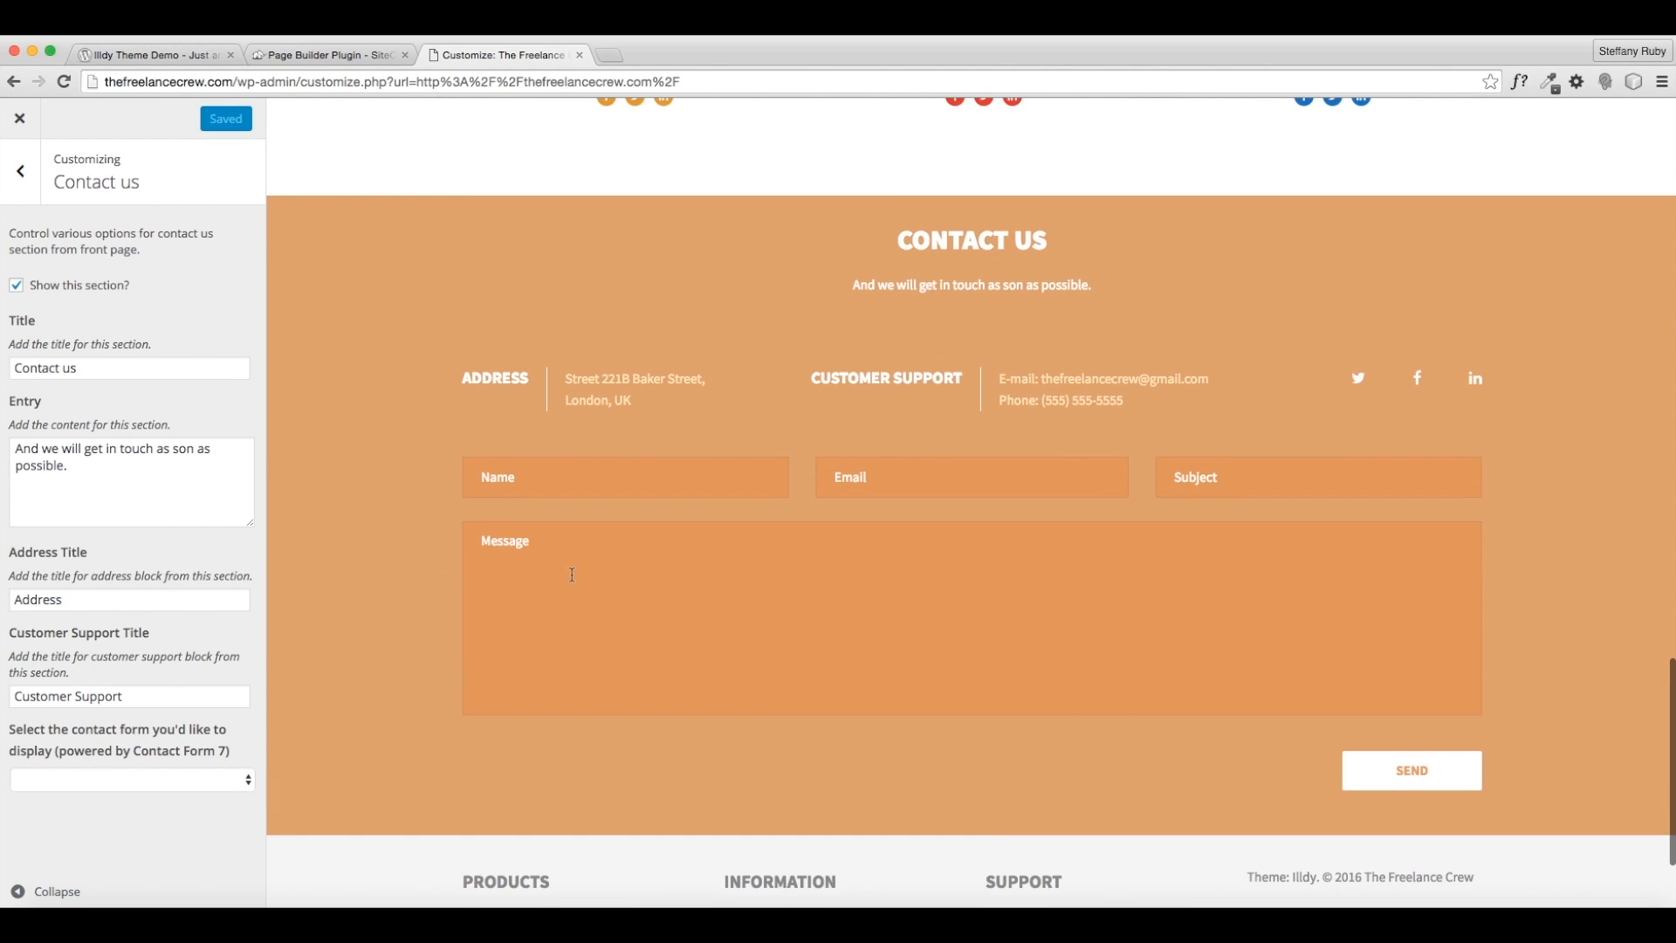
left_click(16, 284)
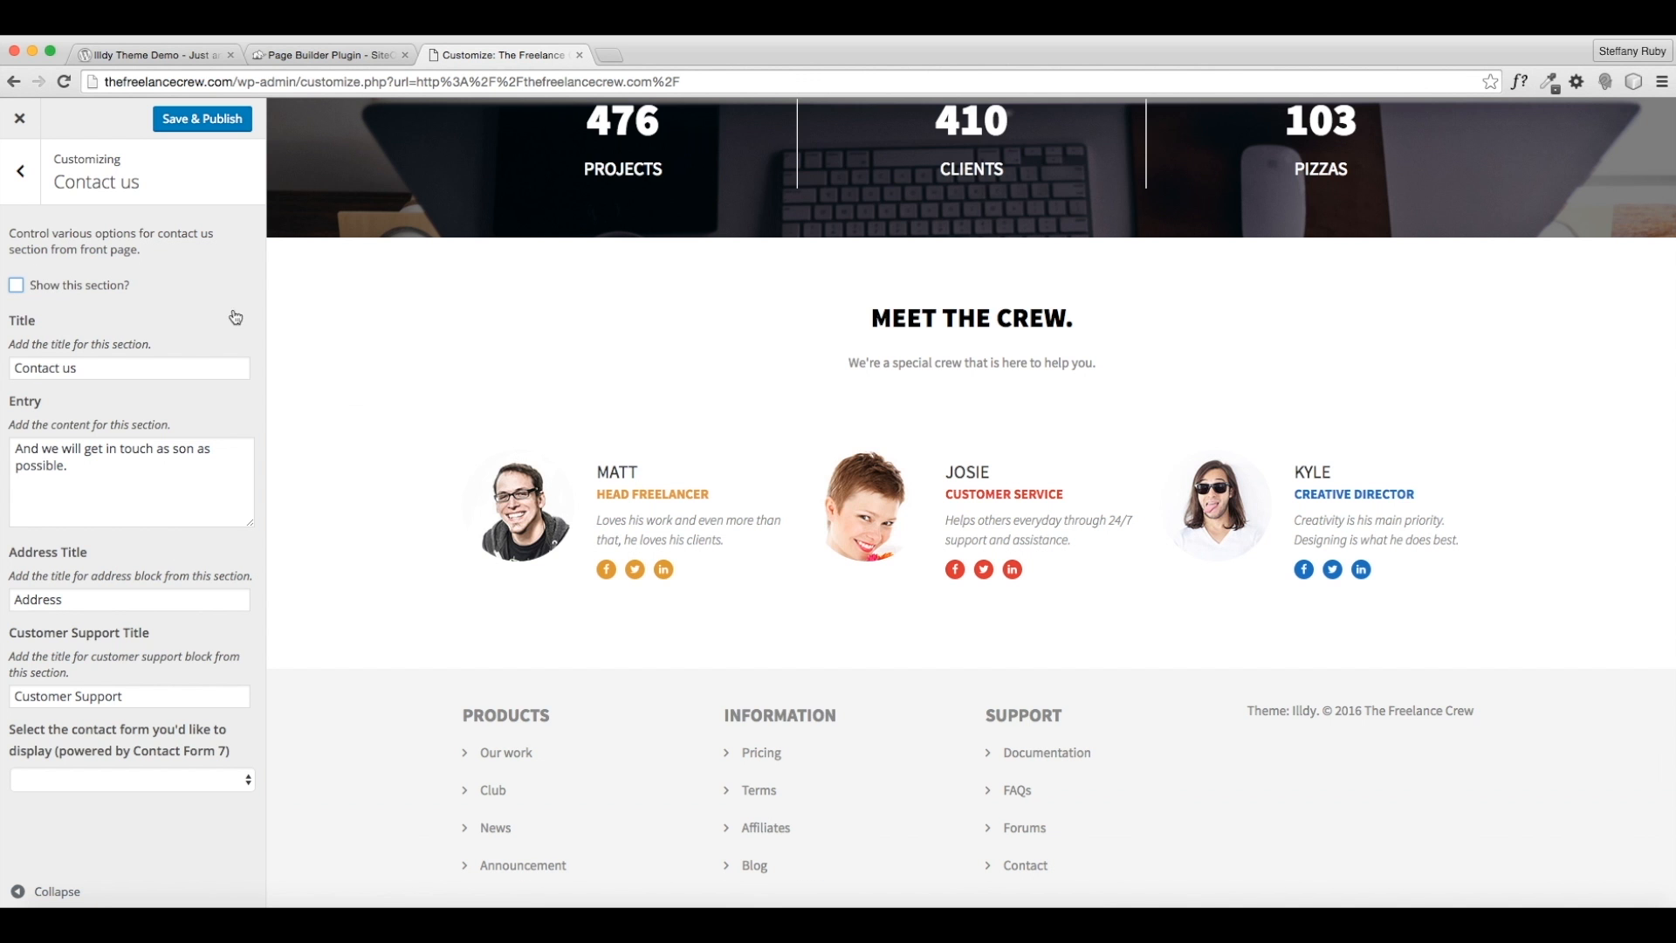
scroll(831, 559, "up", 20)
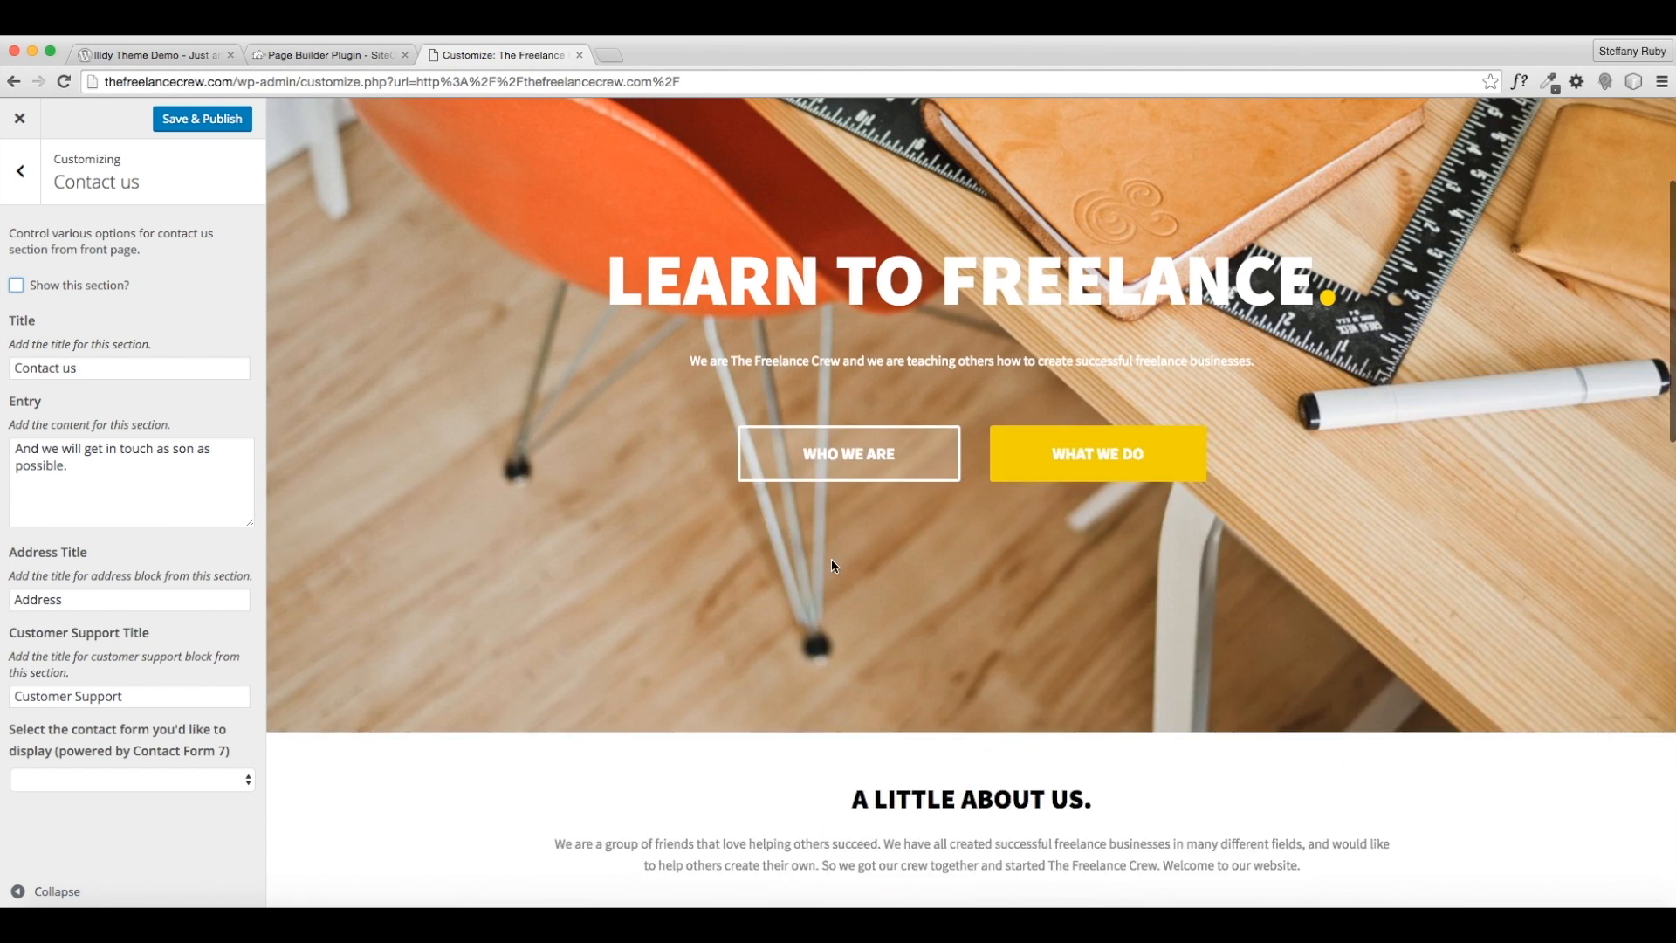
scroll(927, 530, "down", 20)
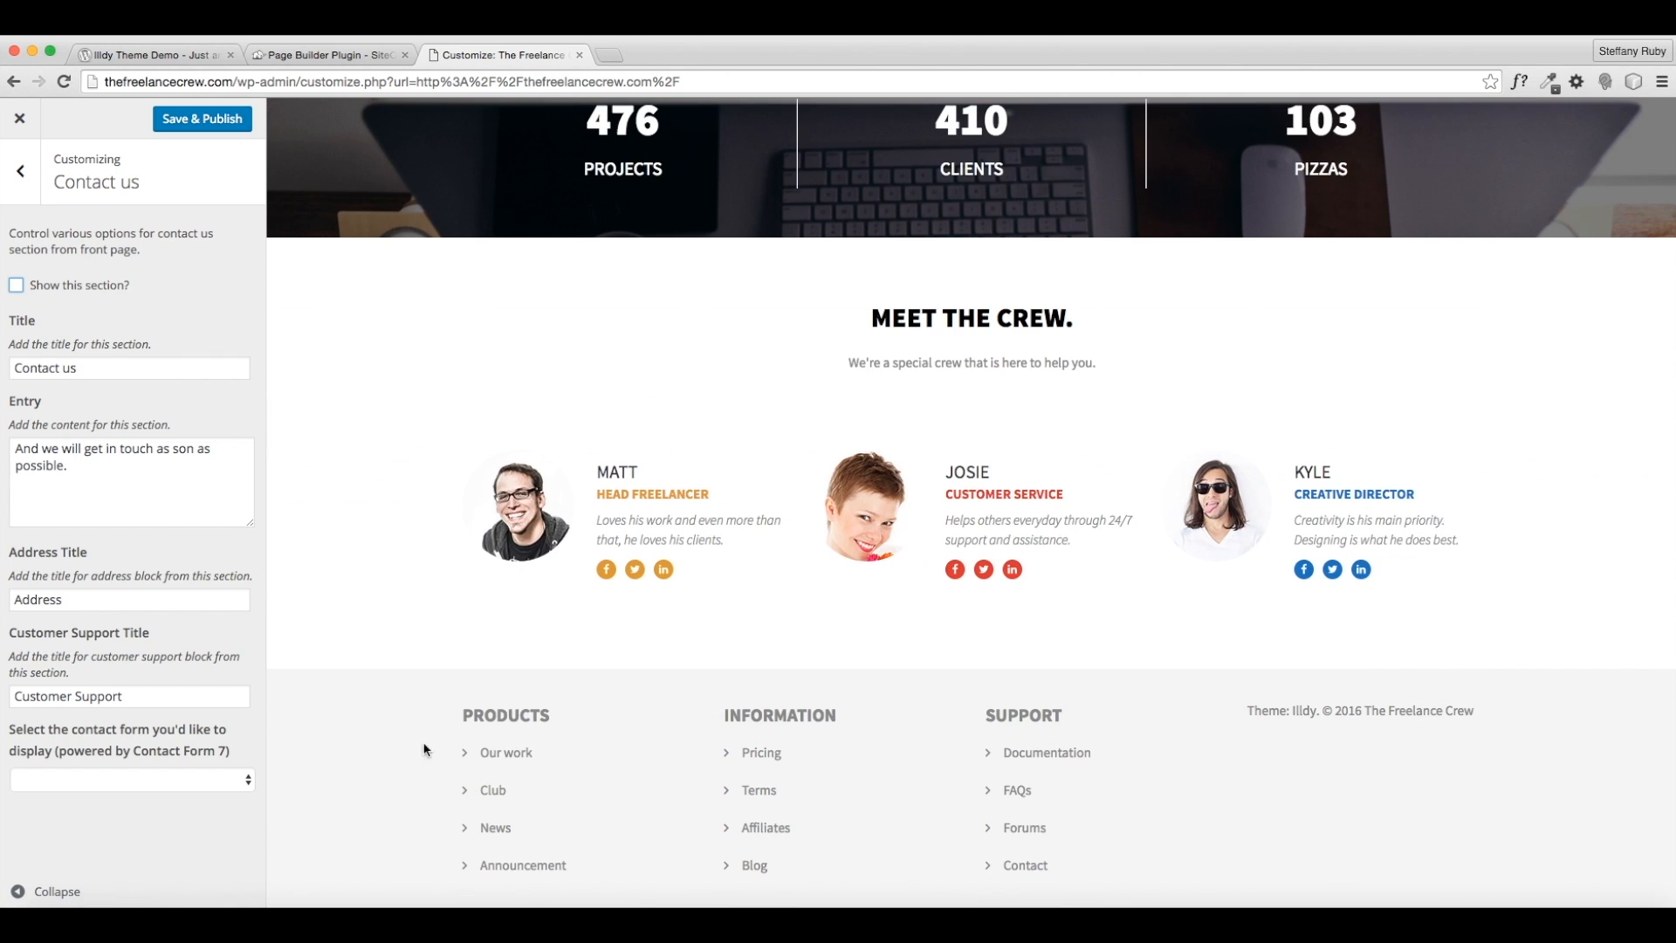
left_click(20, 172)
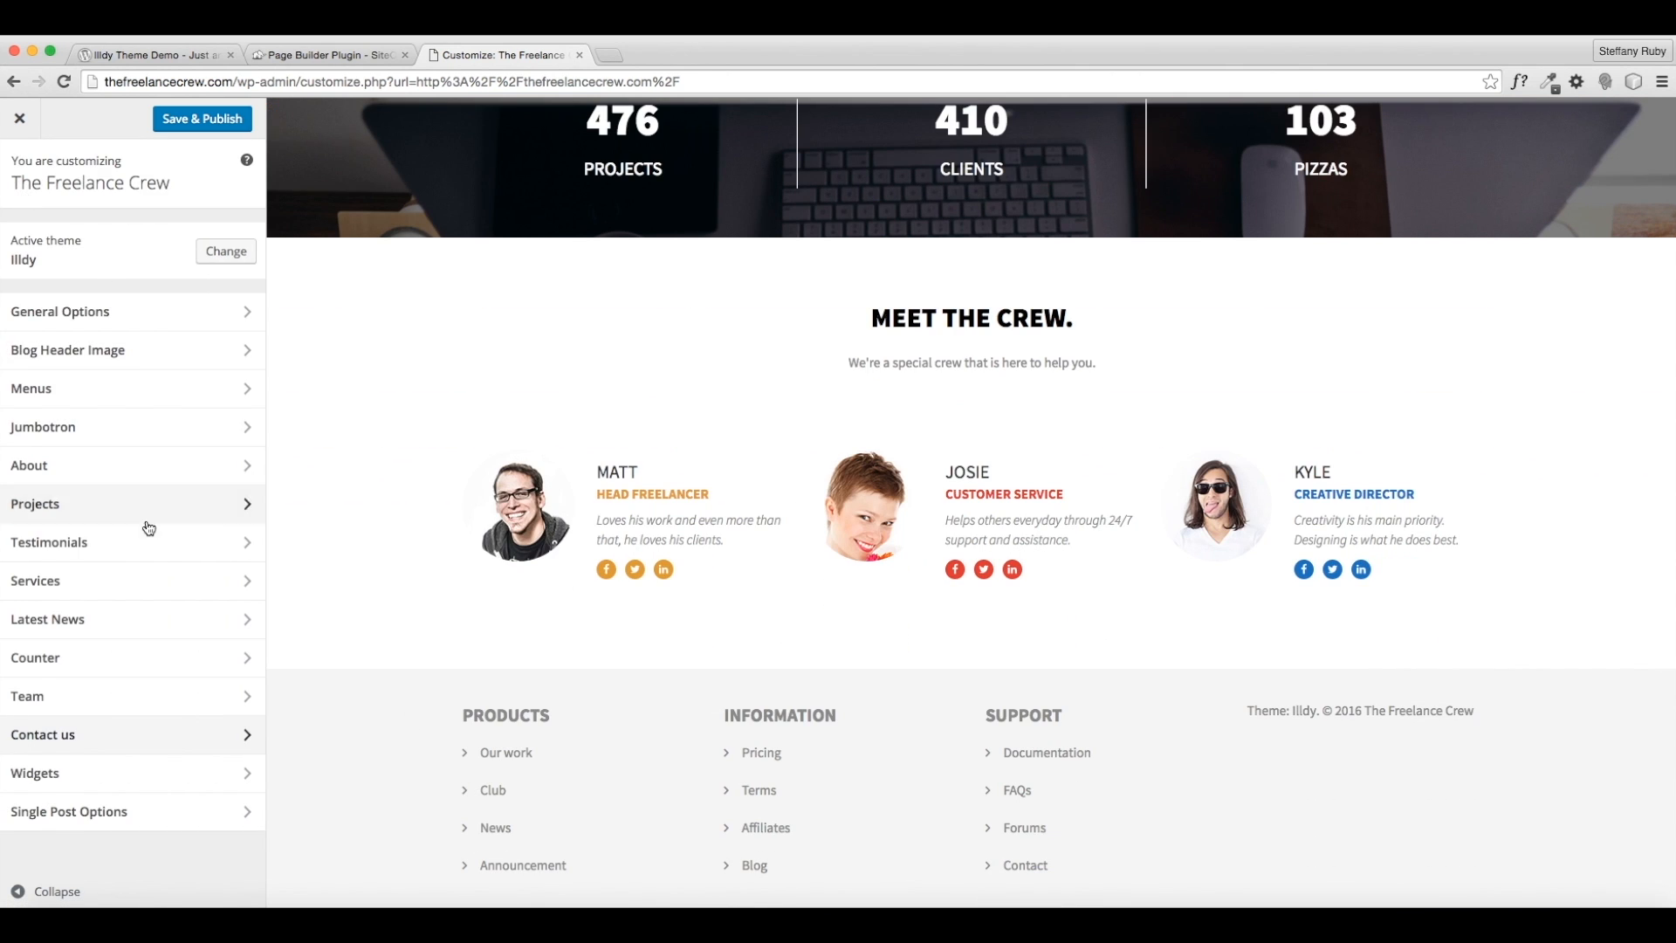
- Open the Footer Sidebar 1 widget area and browse the available widgets
left_click(75, 775)
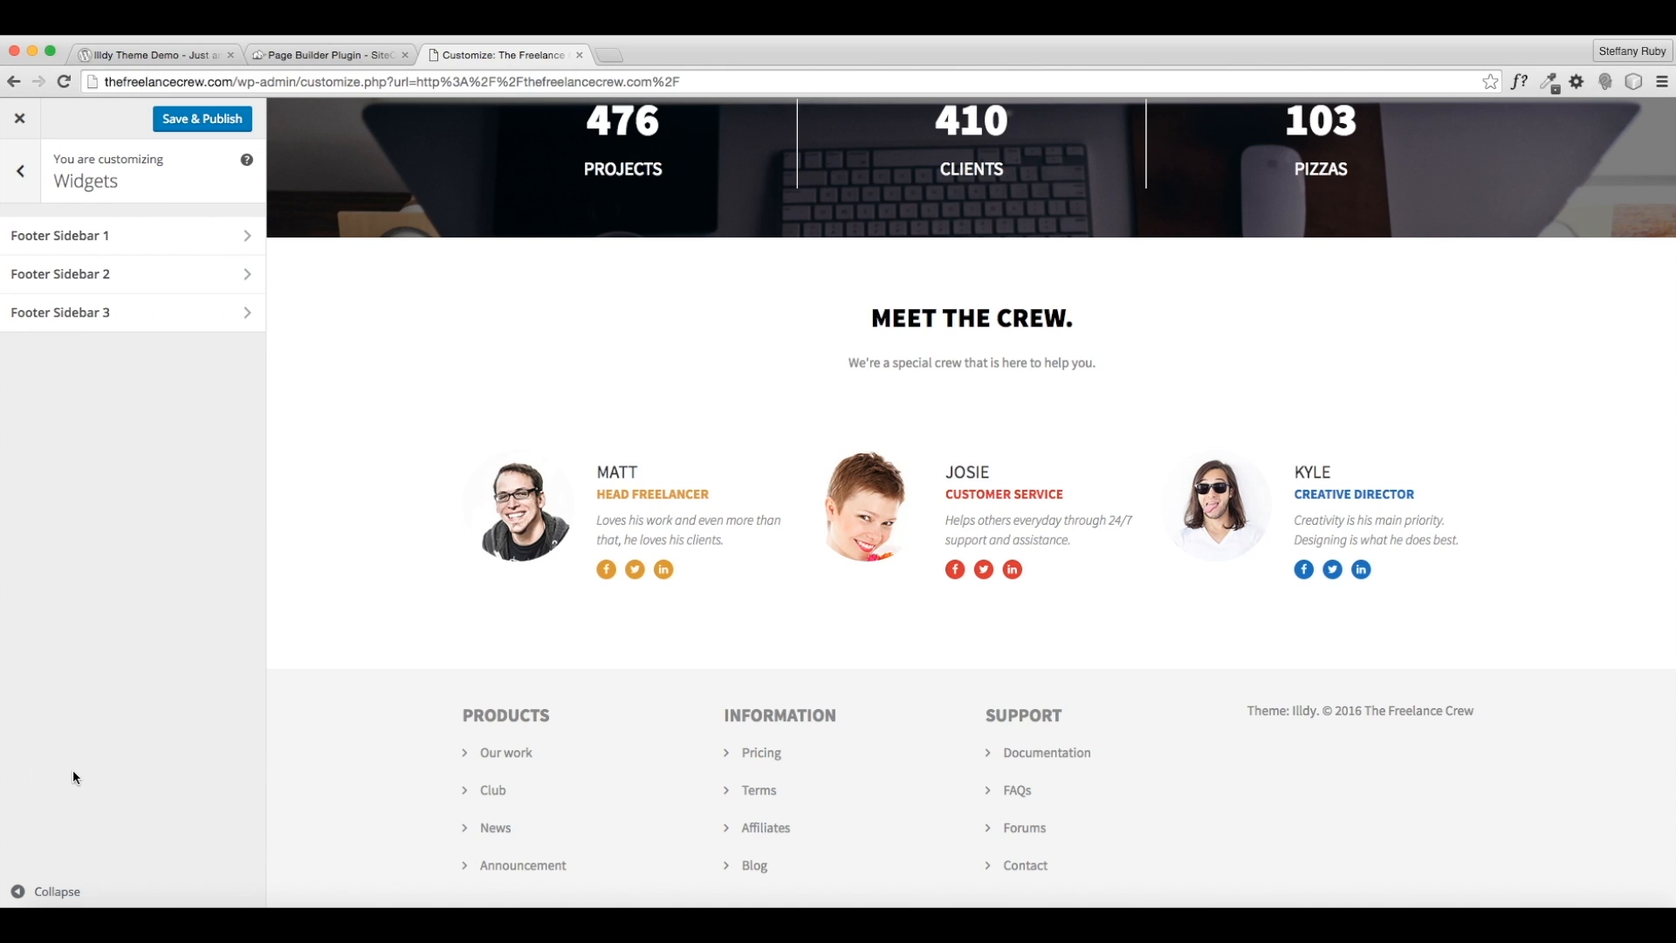
left_click(112, 243)
left_click(19, 202)
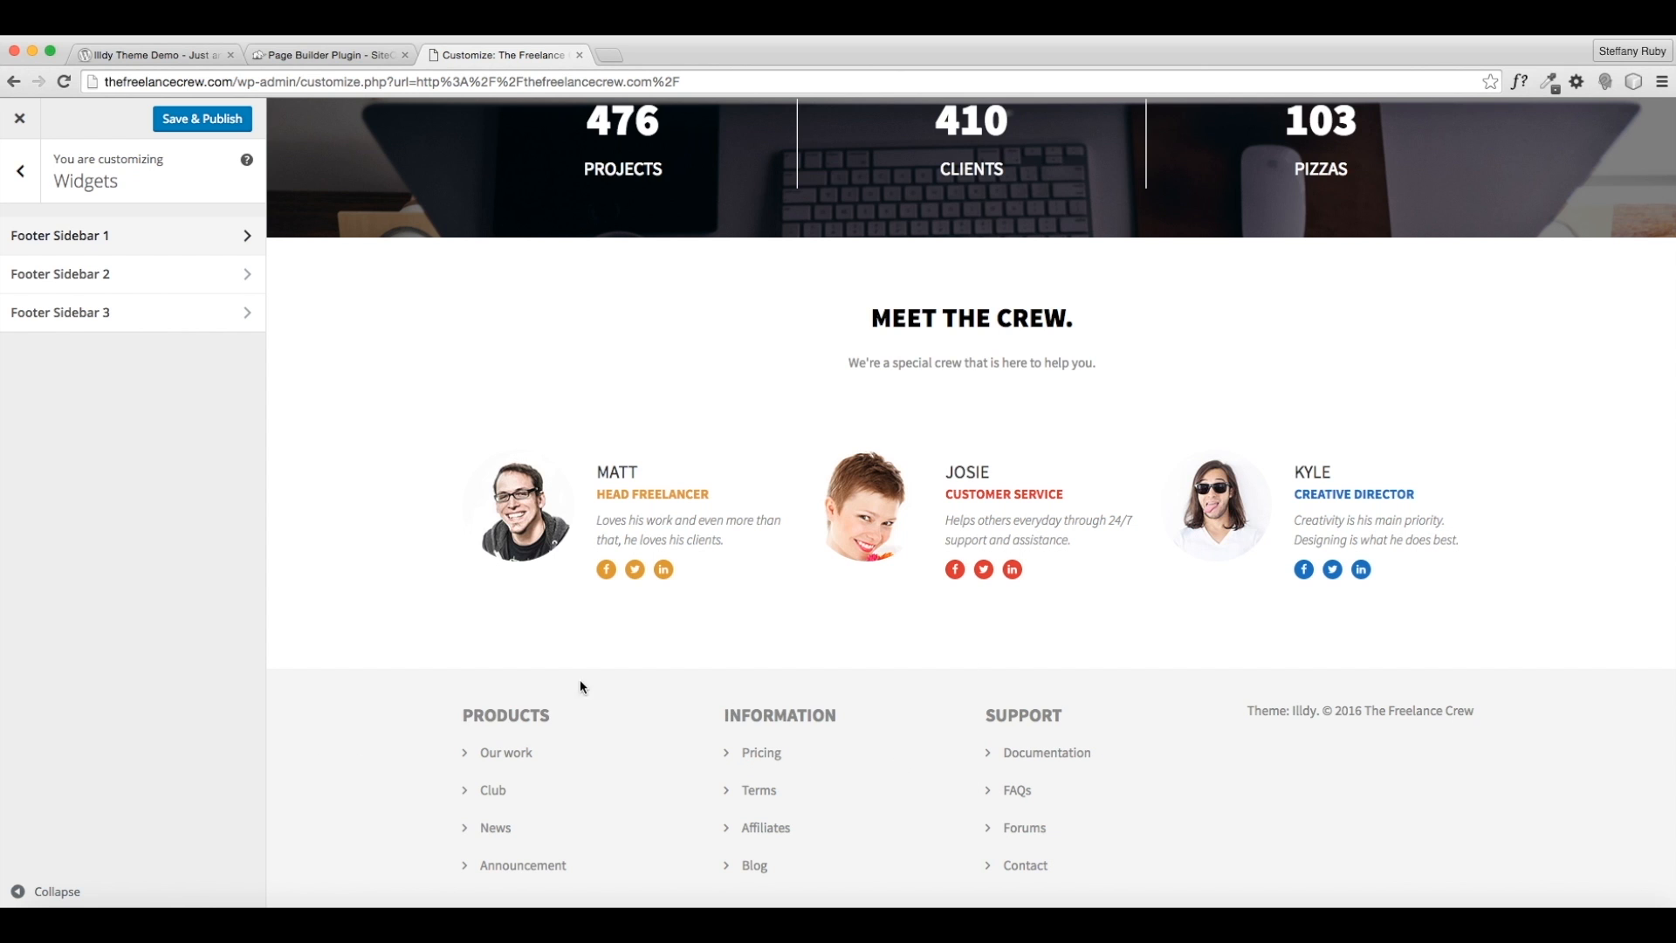
left_click(57, 233)
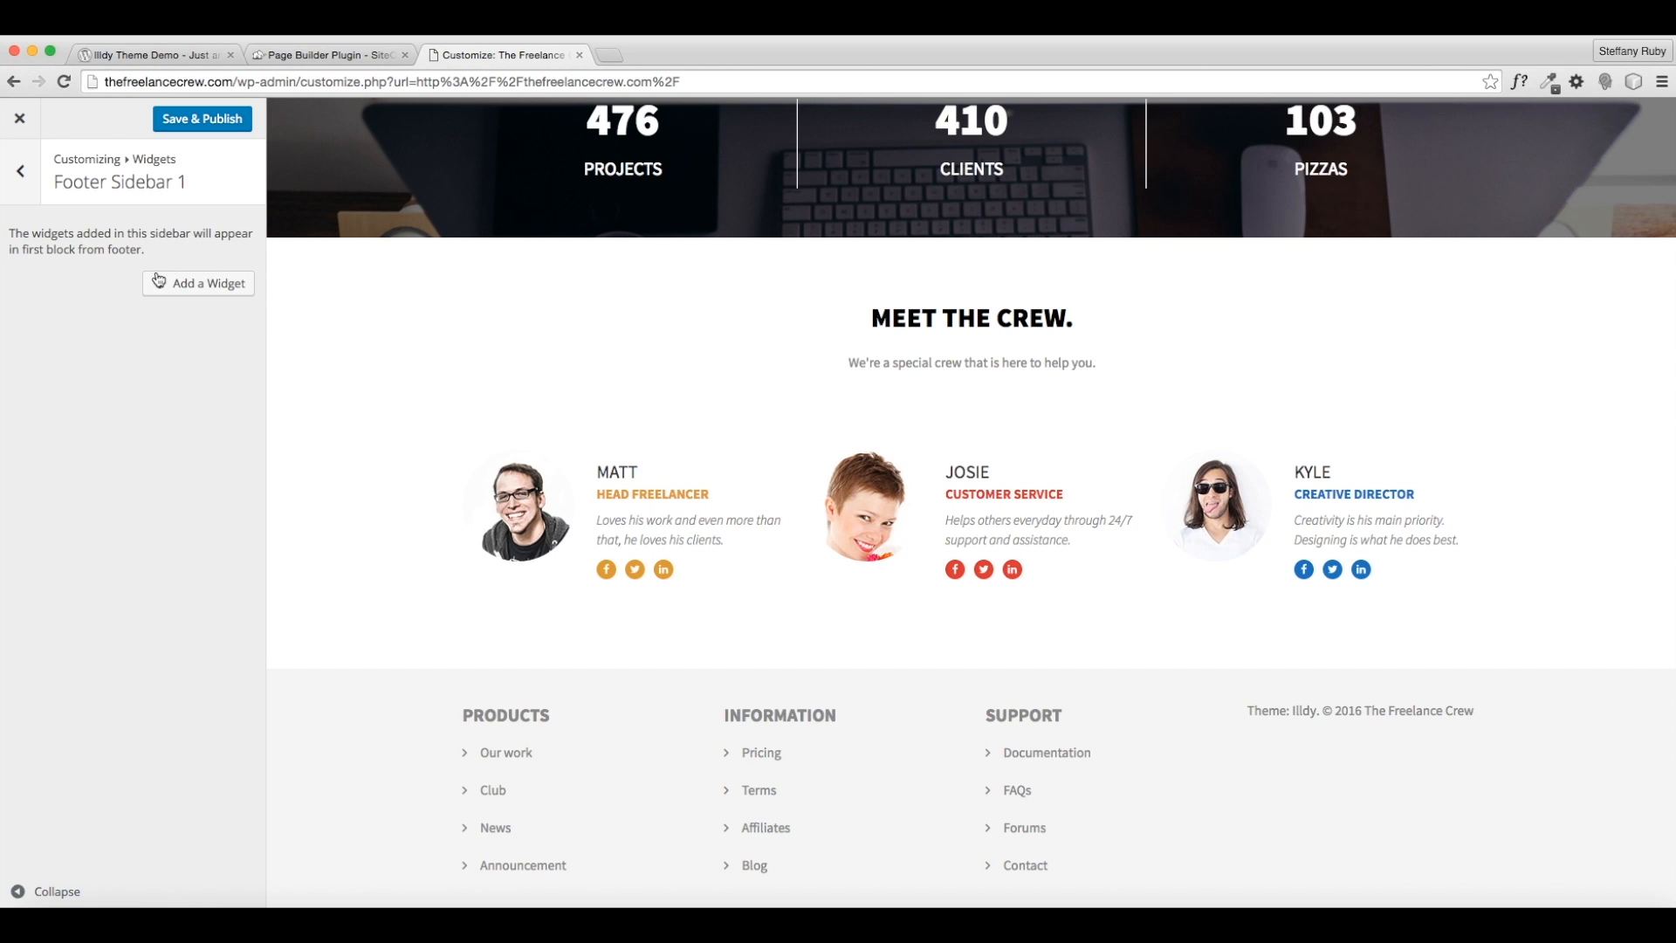
left_click(173, 285)
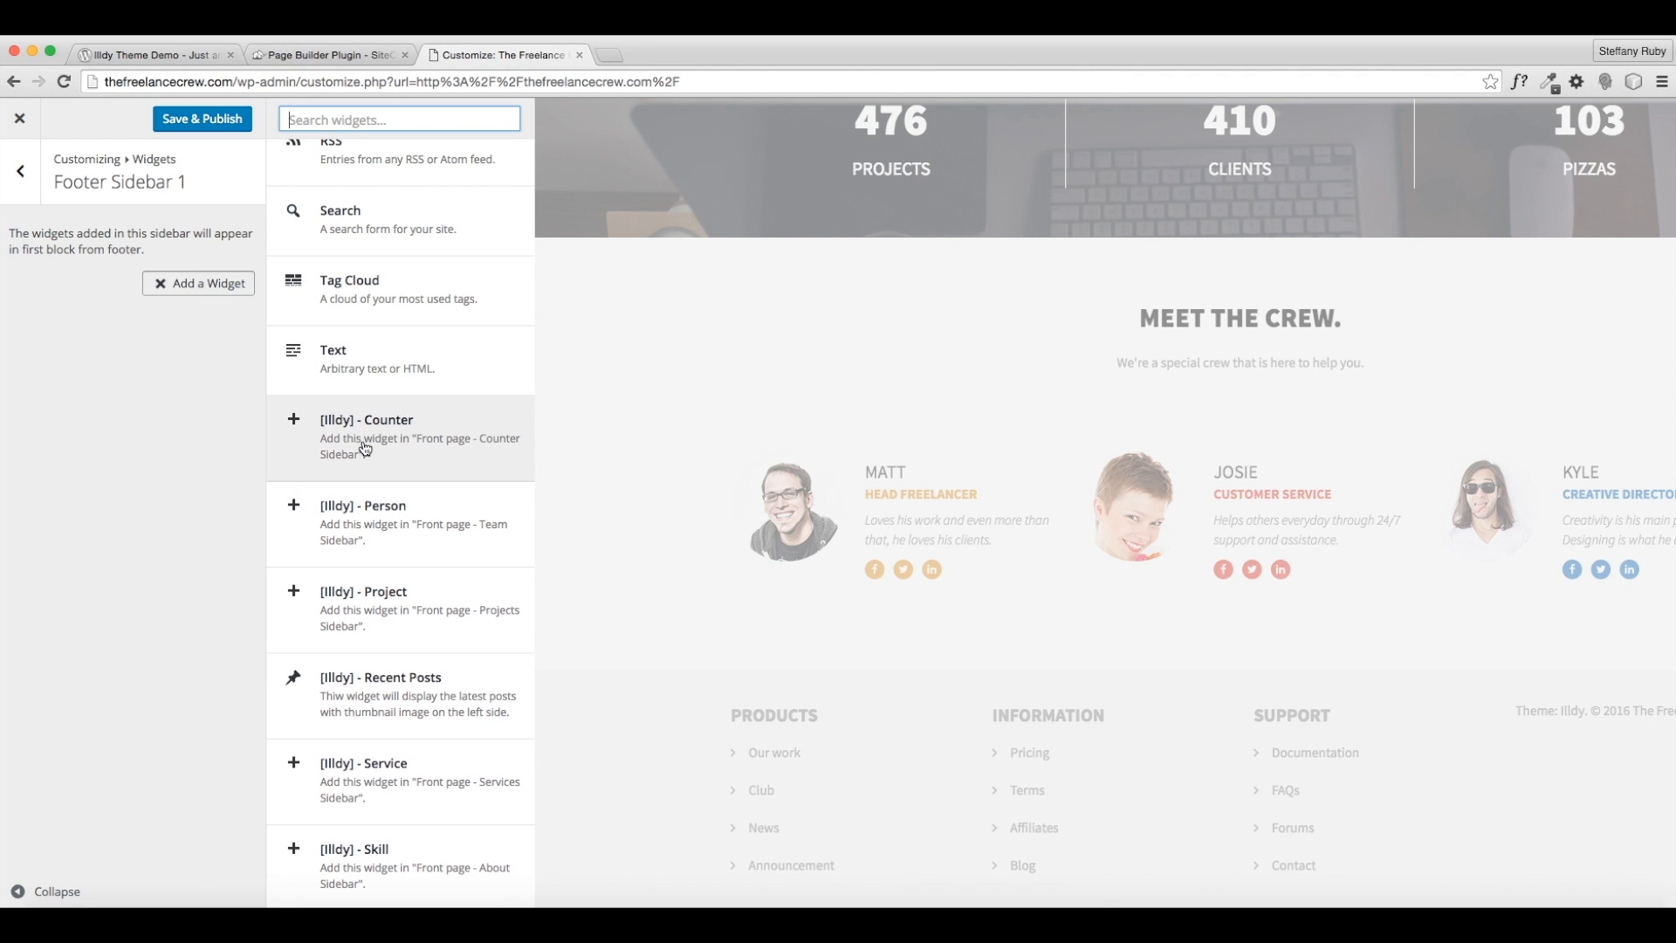
scroll(364, 448, "up", 15)
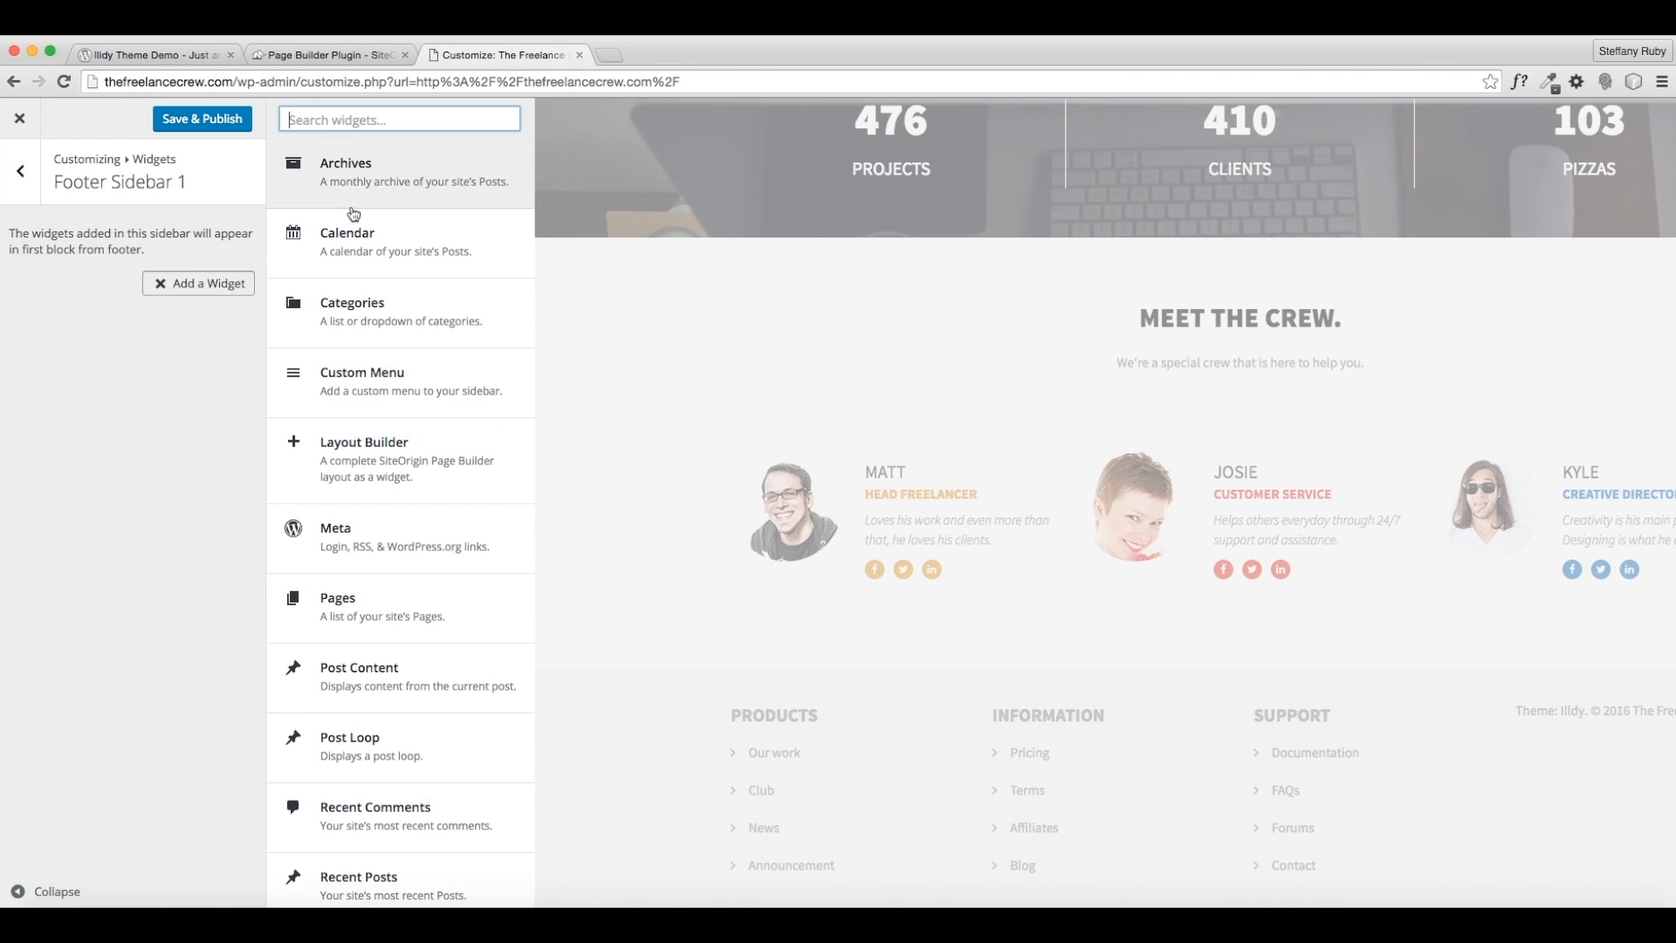
scroll(366, 437, "down", 10)
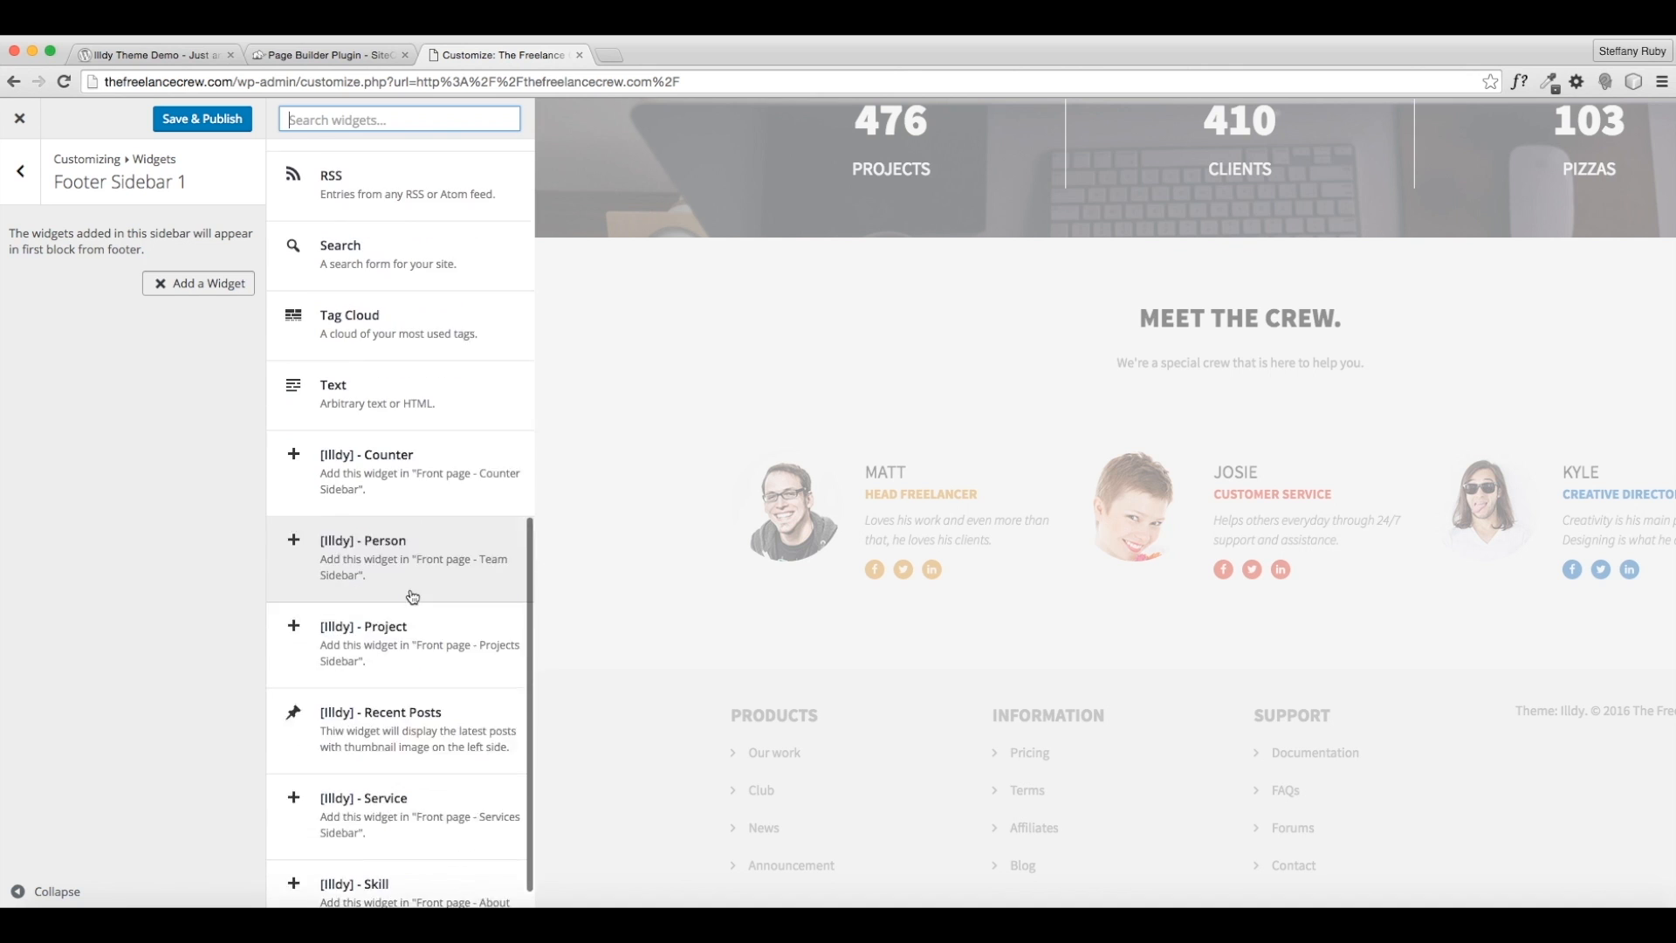
scroll(412, 597, "down", 1)
scroll(378, 608, "up", 2)
scroll(382, 607, "up", 2)
scroll(378, 597, "up", 1)
scroll(376, 594, "up", 6)
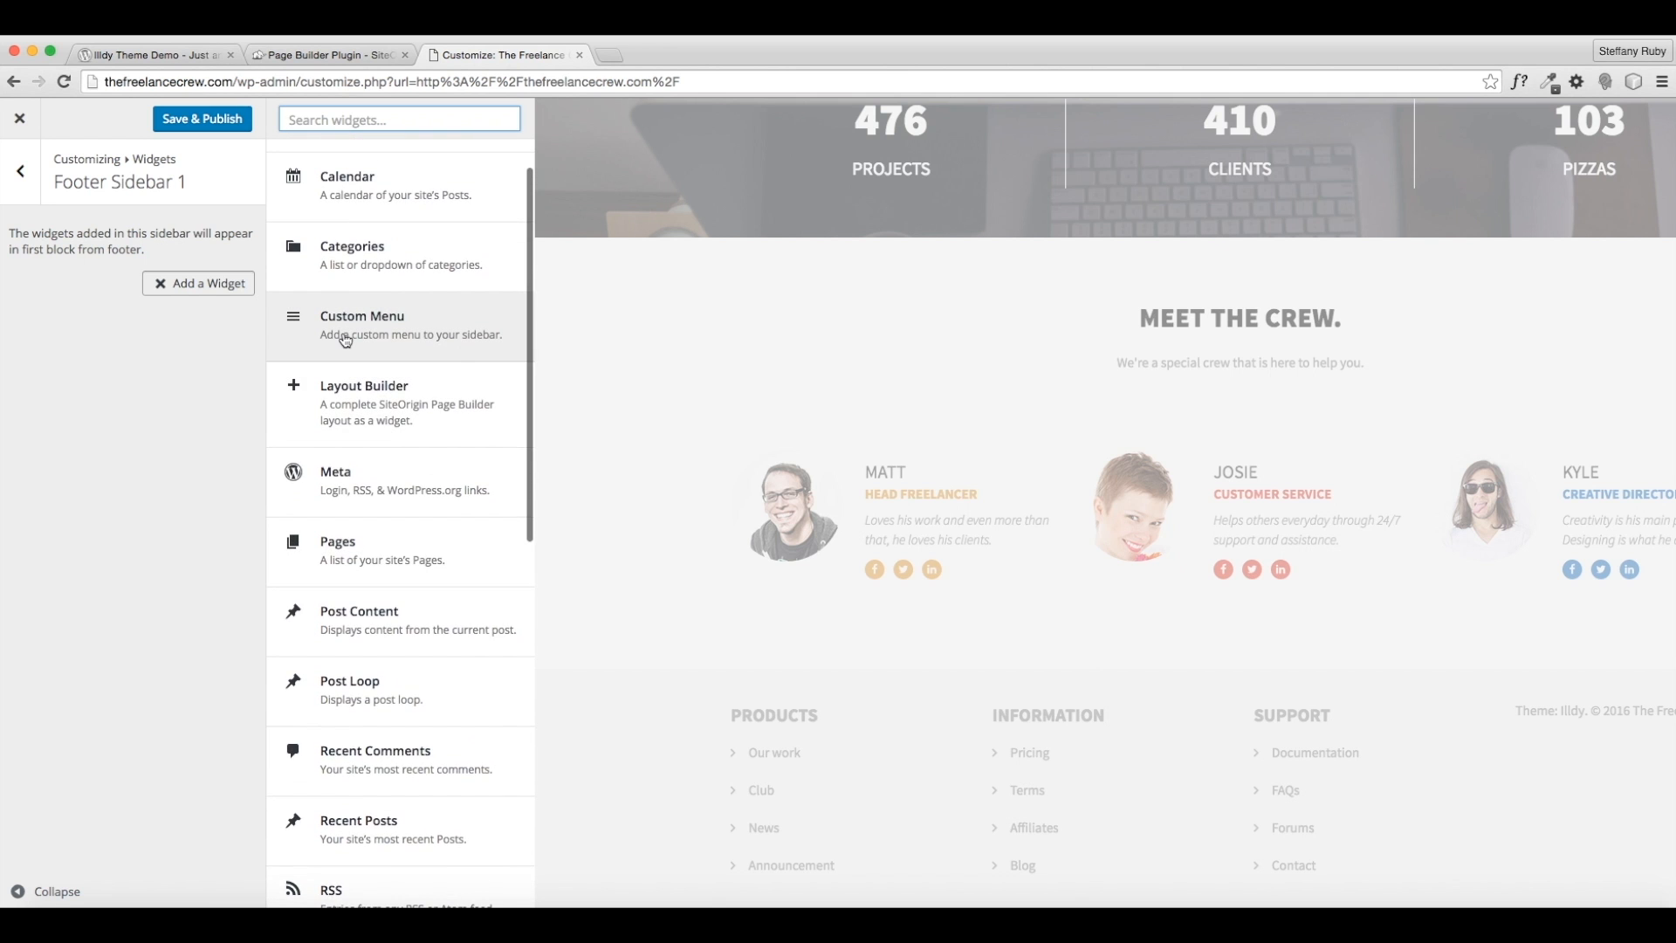
- Add a Custom Menu widget titled PAGES showing Menu 1, and Save & Publish
left_click(345, 339)
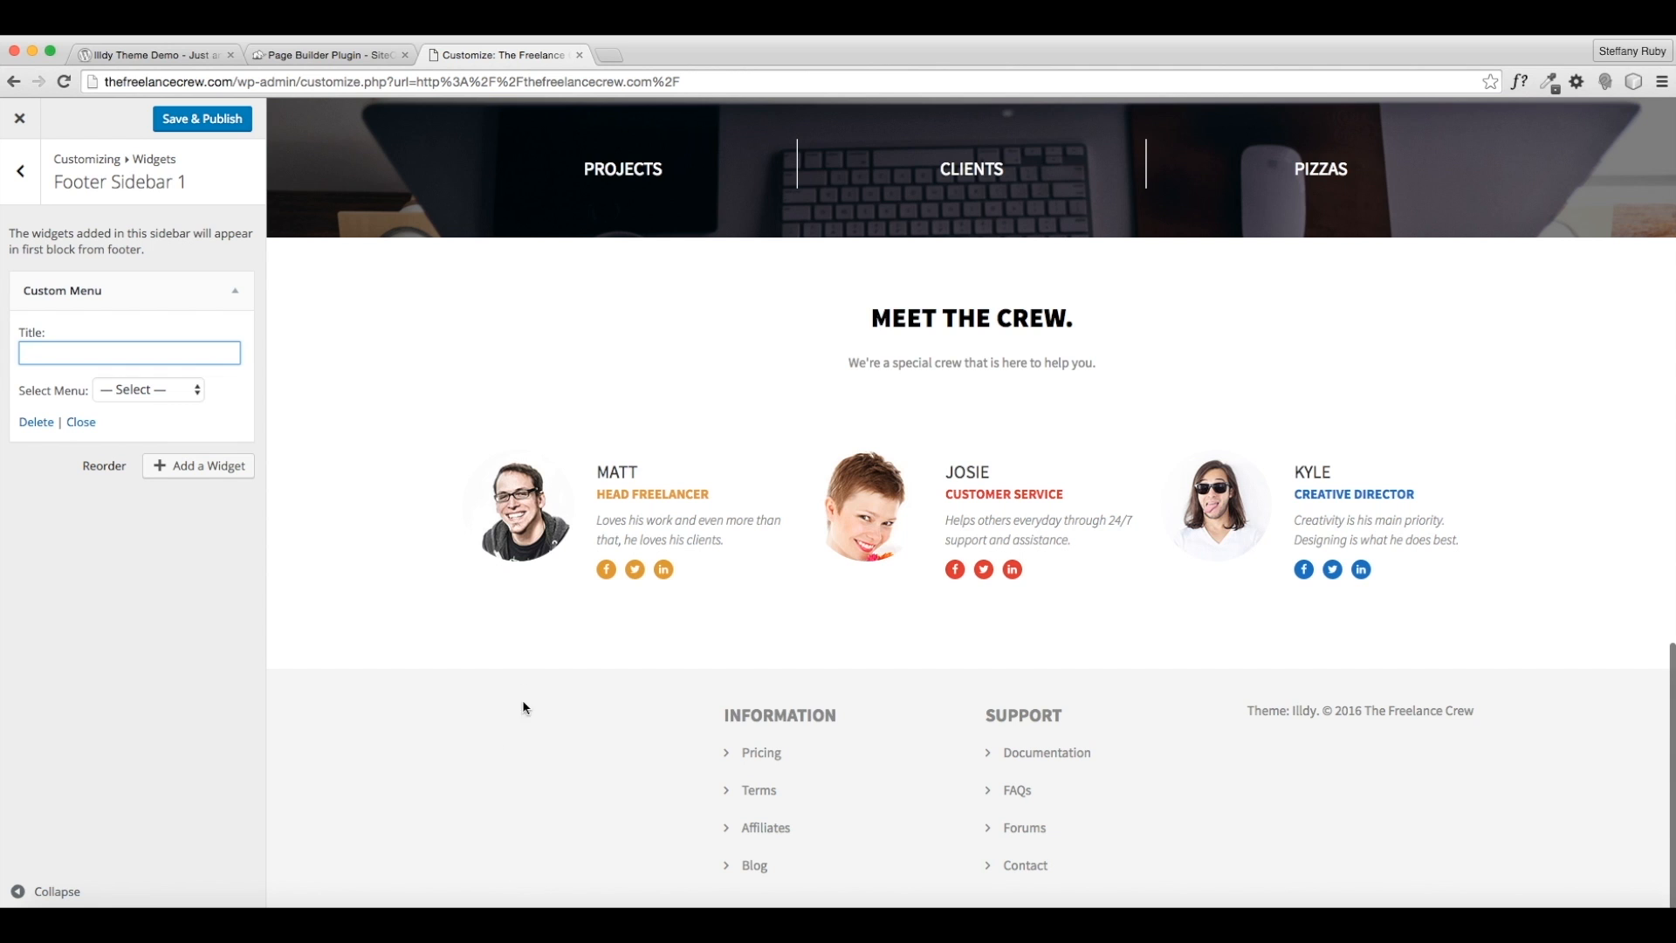
left_click(139, 389)
left_click(122, 402)
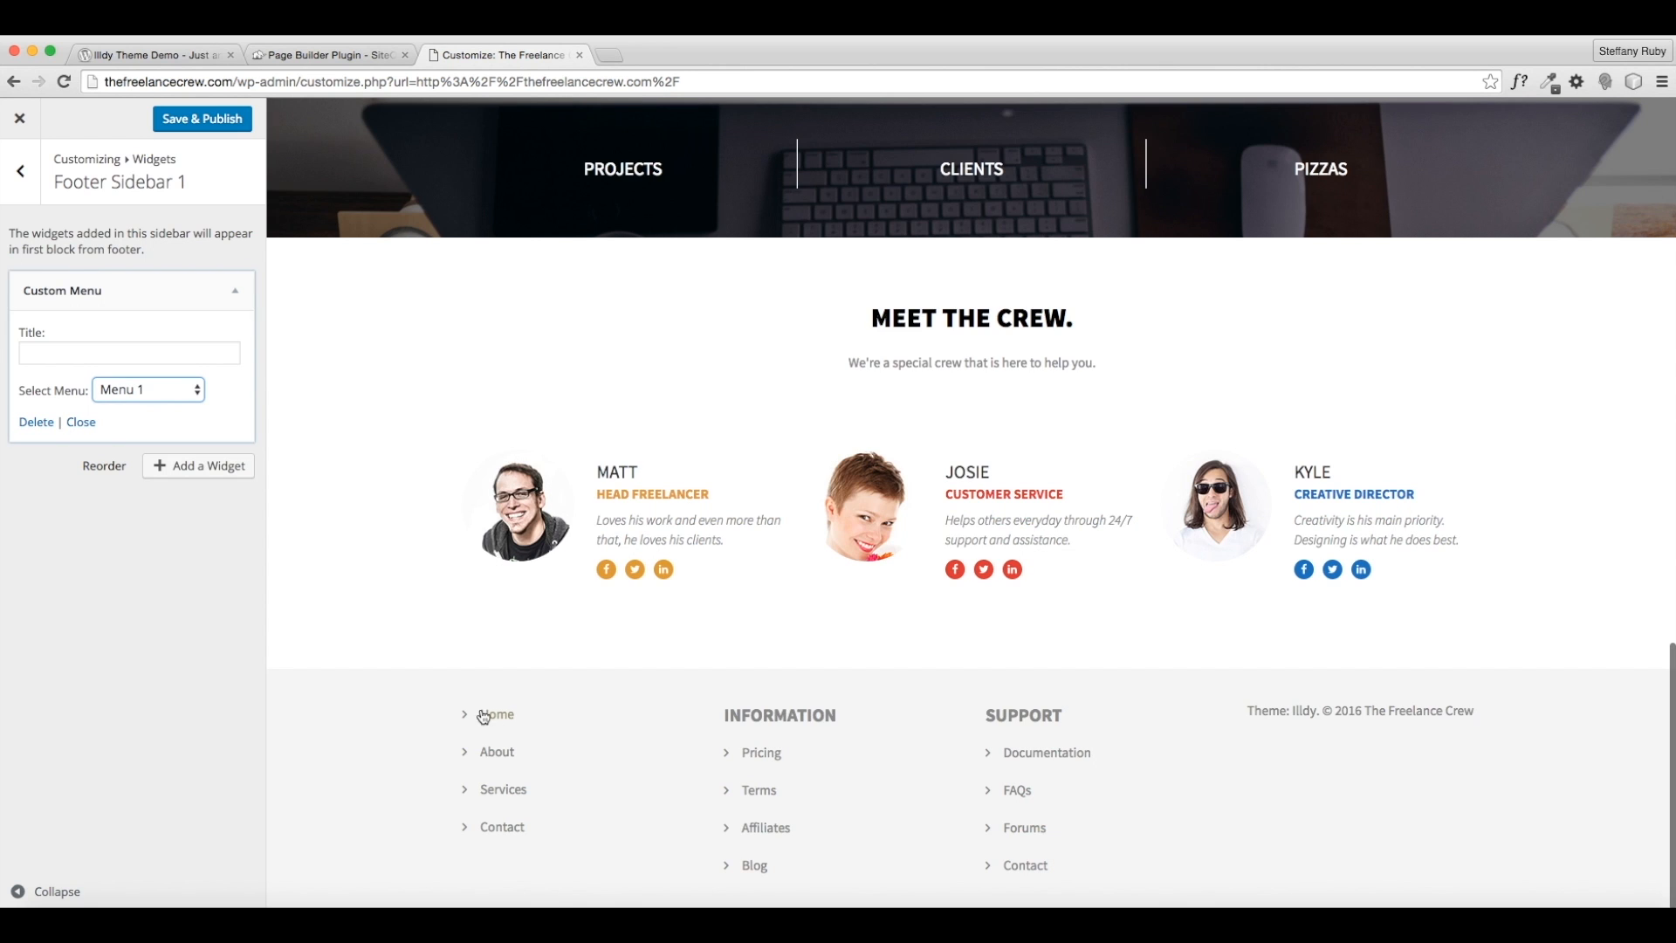
left_click(172, 356)
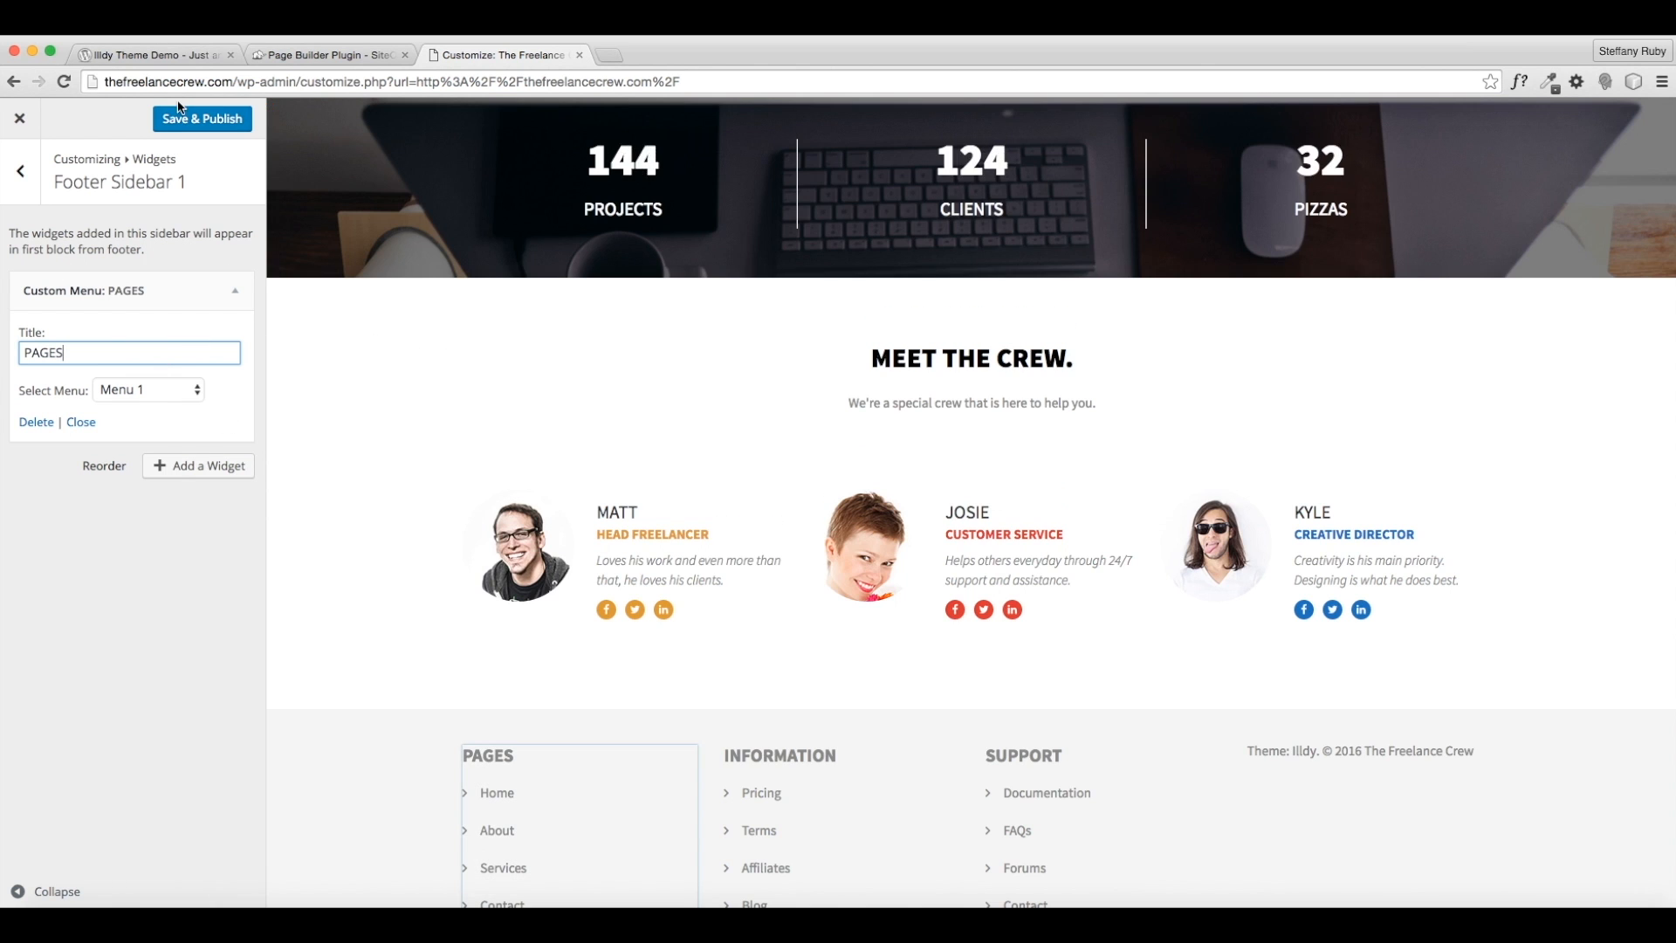
left_click(178, 119)
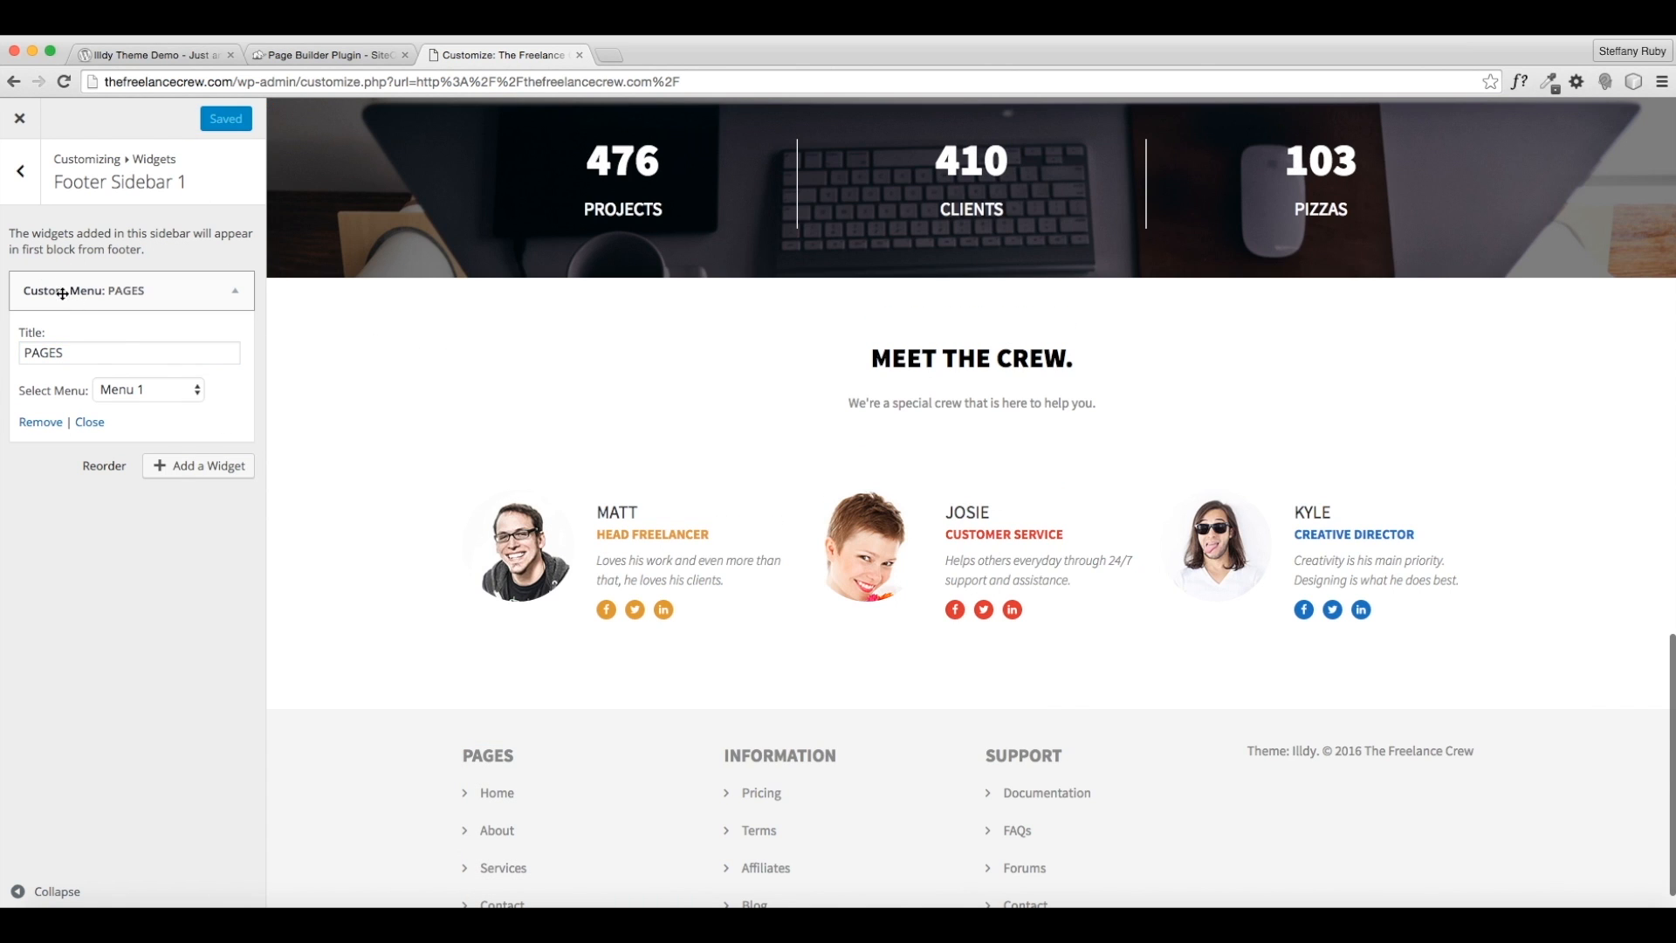
left_click(21, 192)
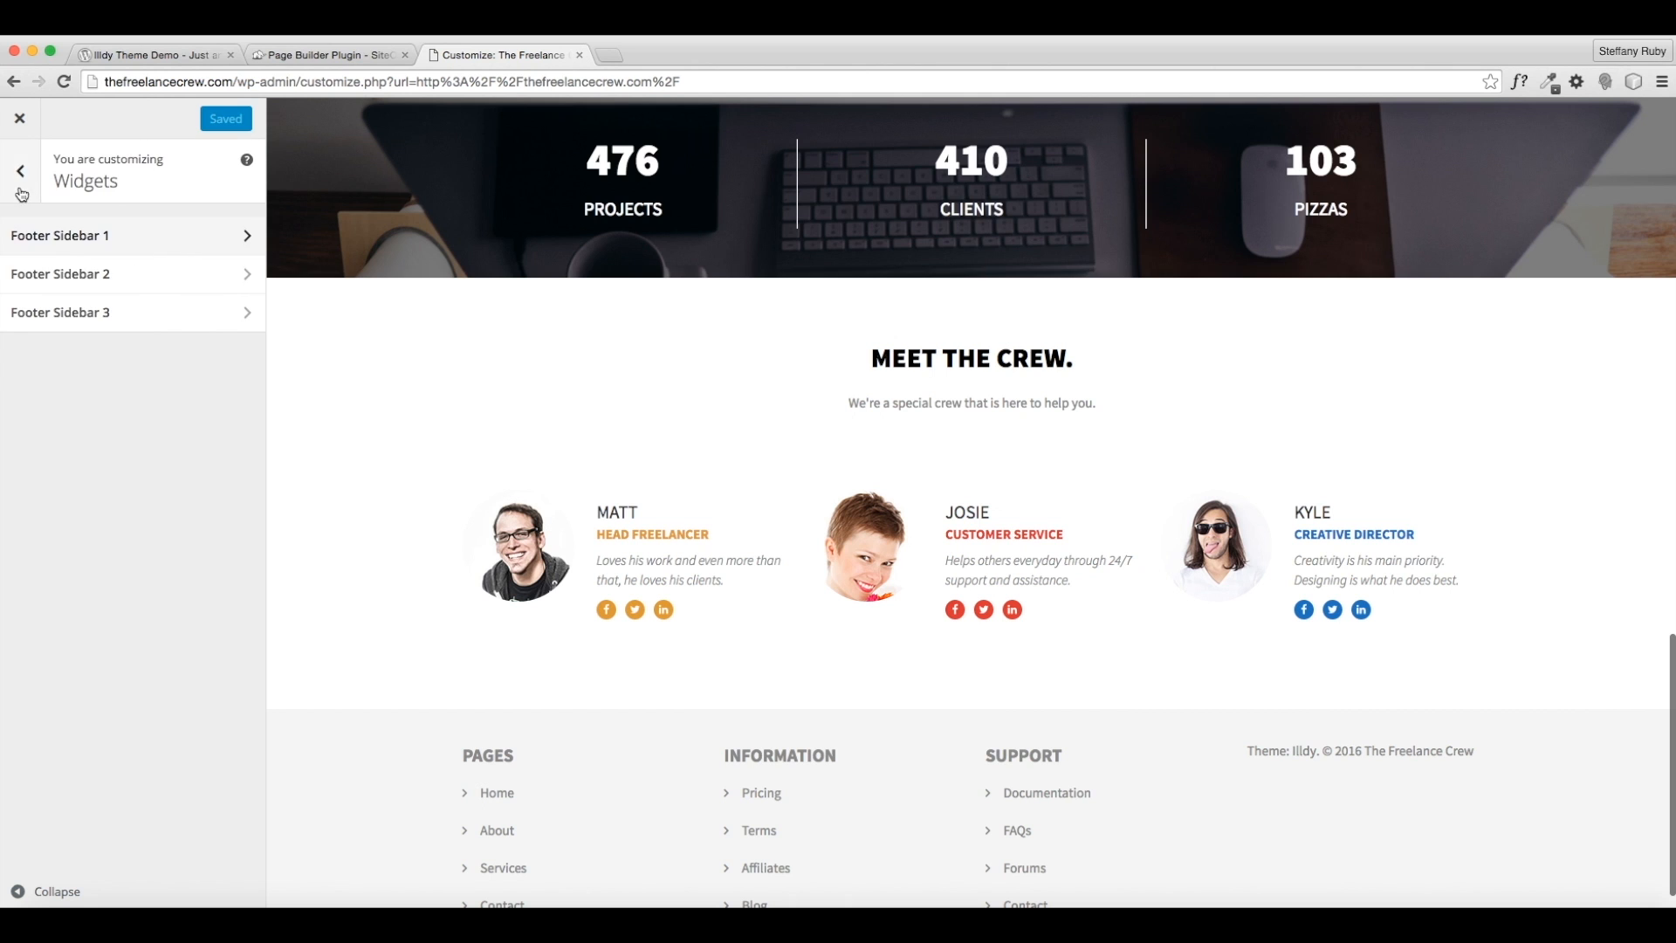
- In Footer Sidebar 2, add a trial Search widget and then remove it
left_click(87, 274)
left_click(205, 285)
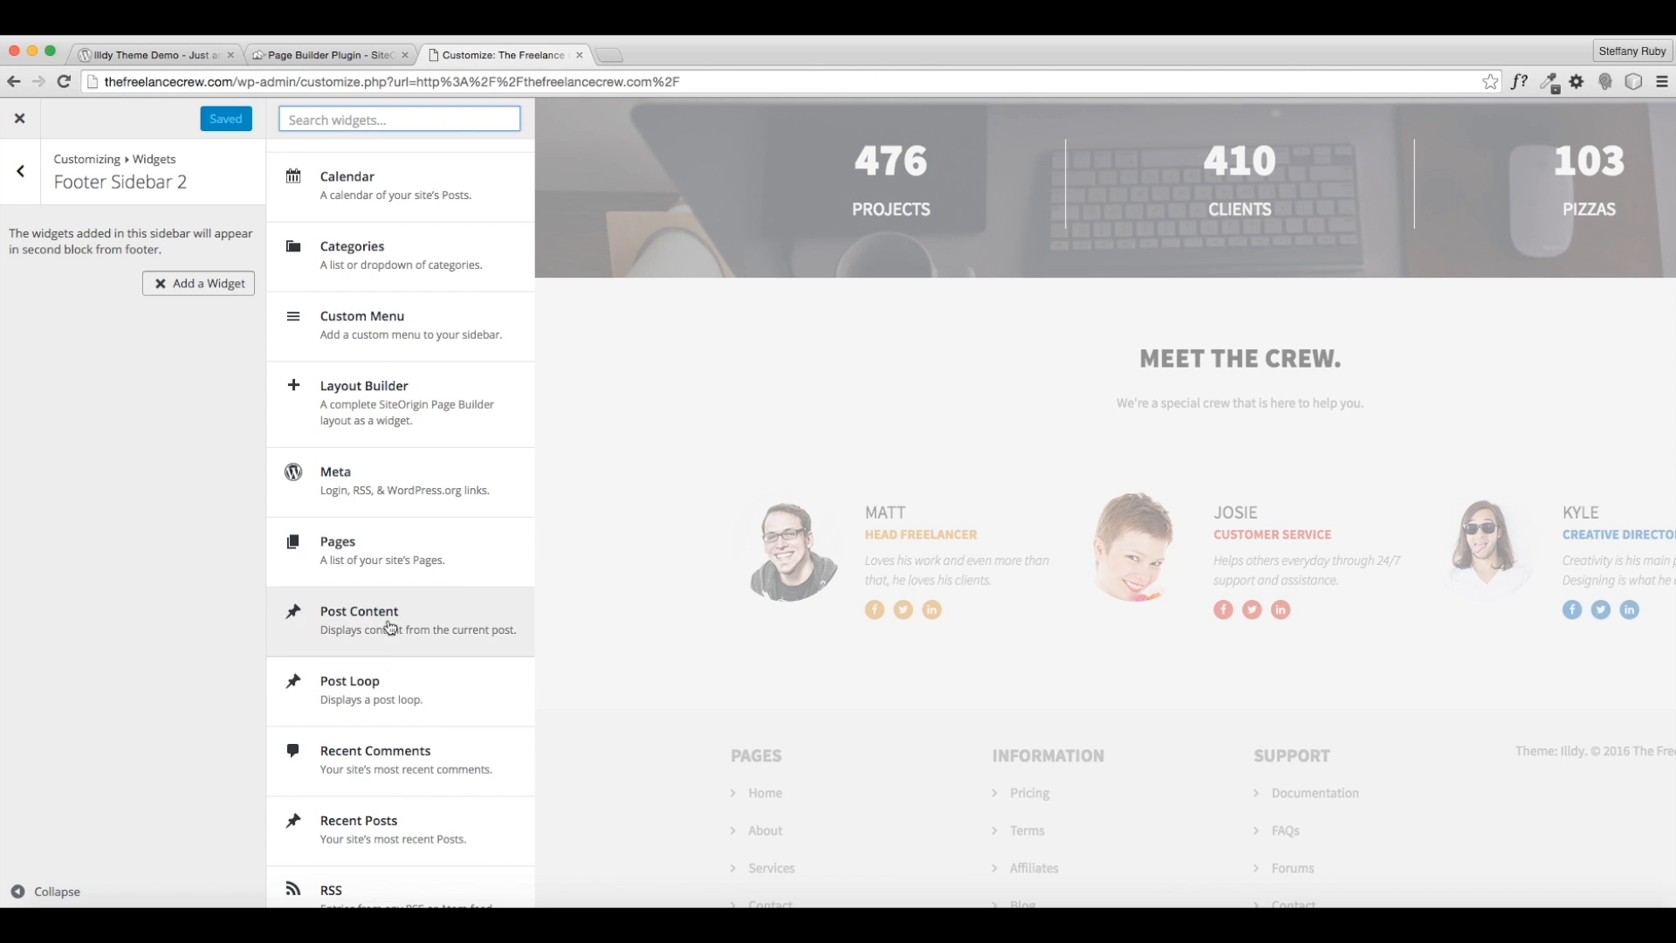
scroll(381, 663, "down", 3)
scroll(382, 672, "down", 4)
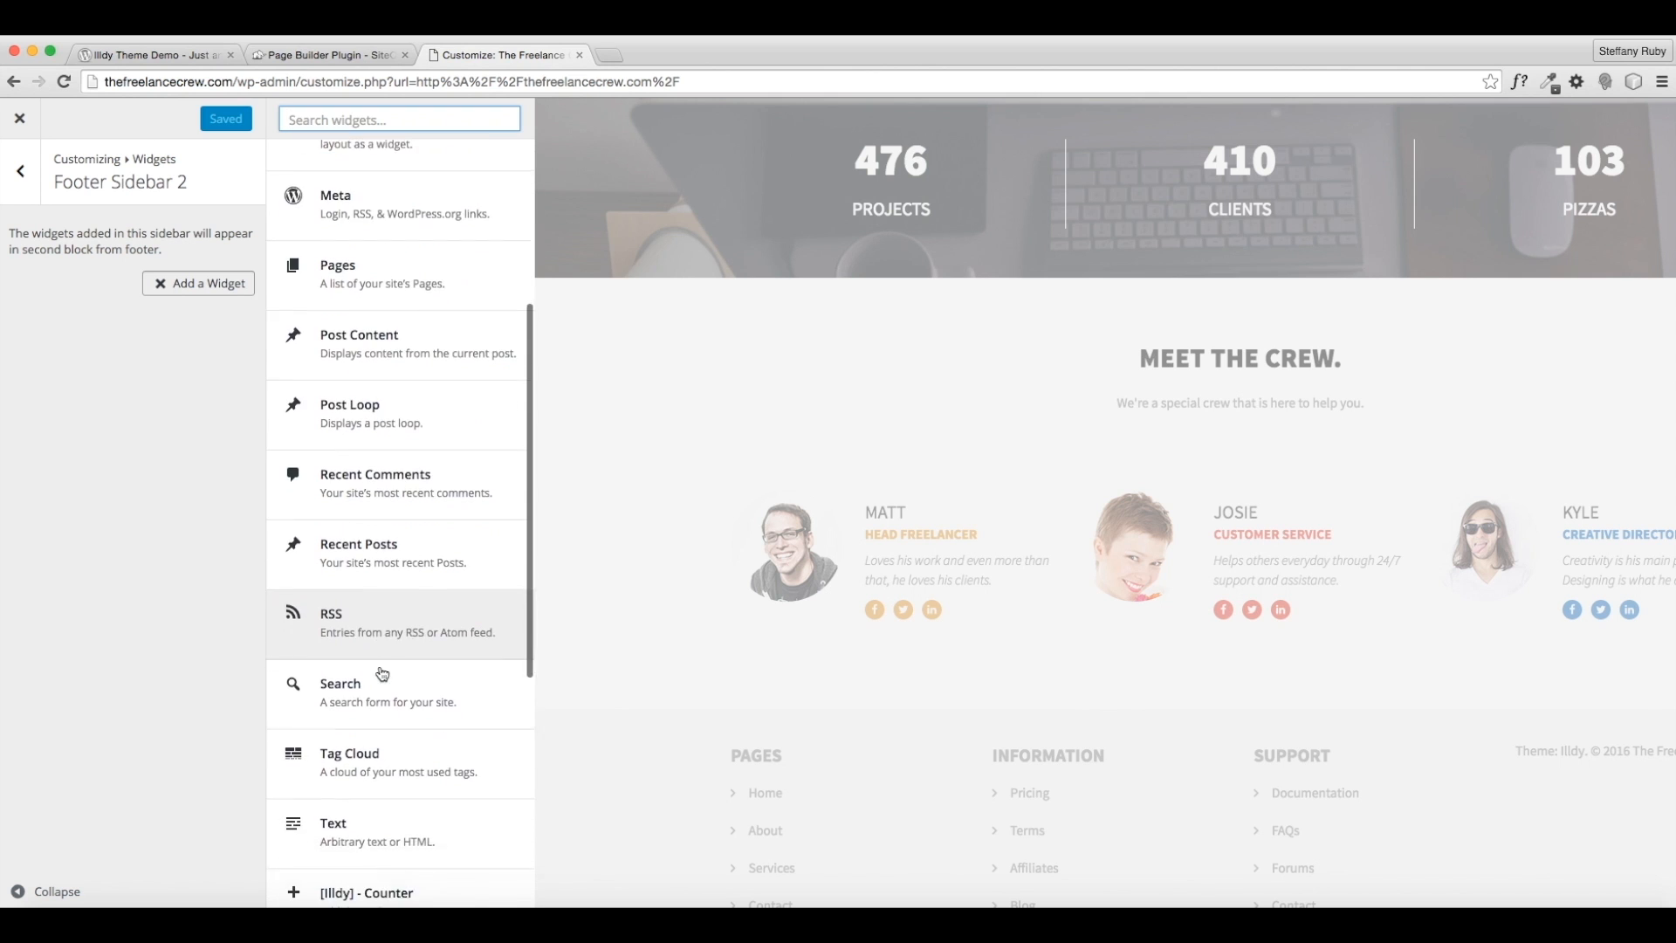
scroll(381, 672, "down", 3)
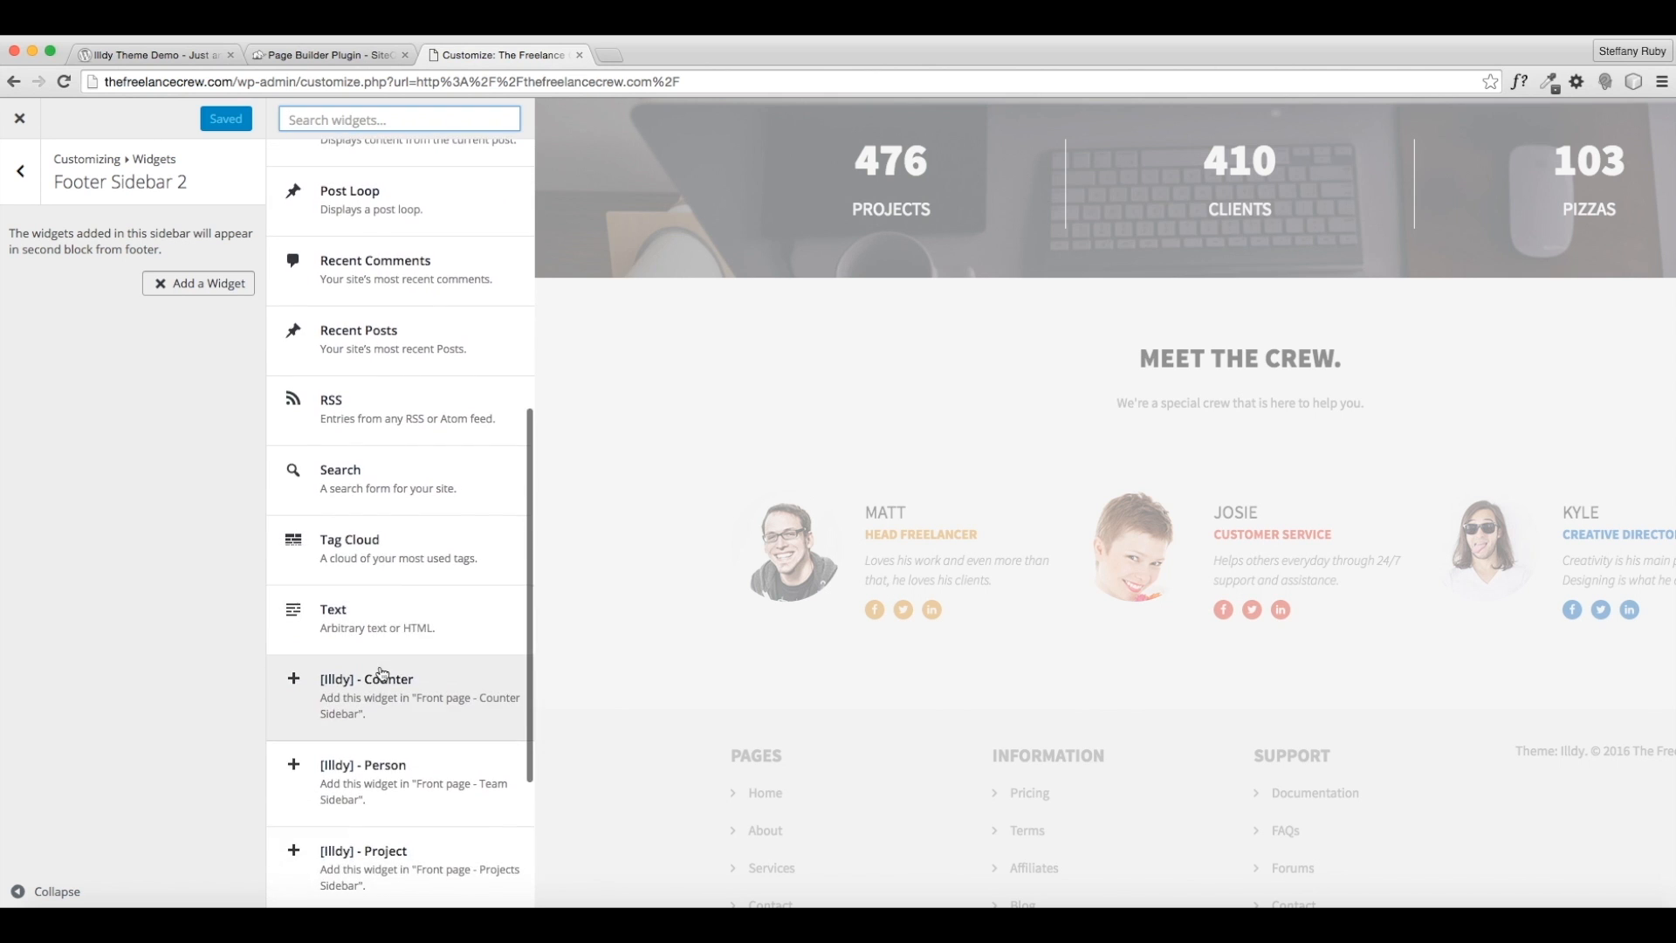
scroll(381, 672, "up", 4)
scroll(381, 672, "up", 5)
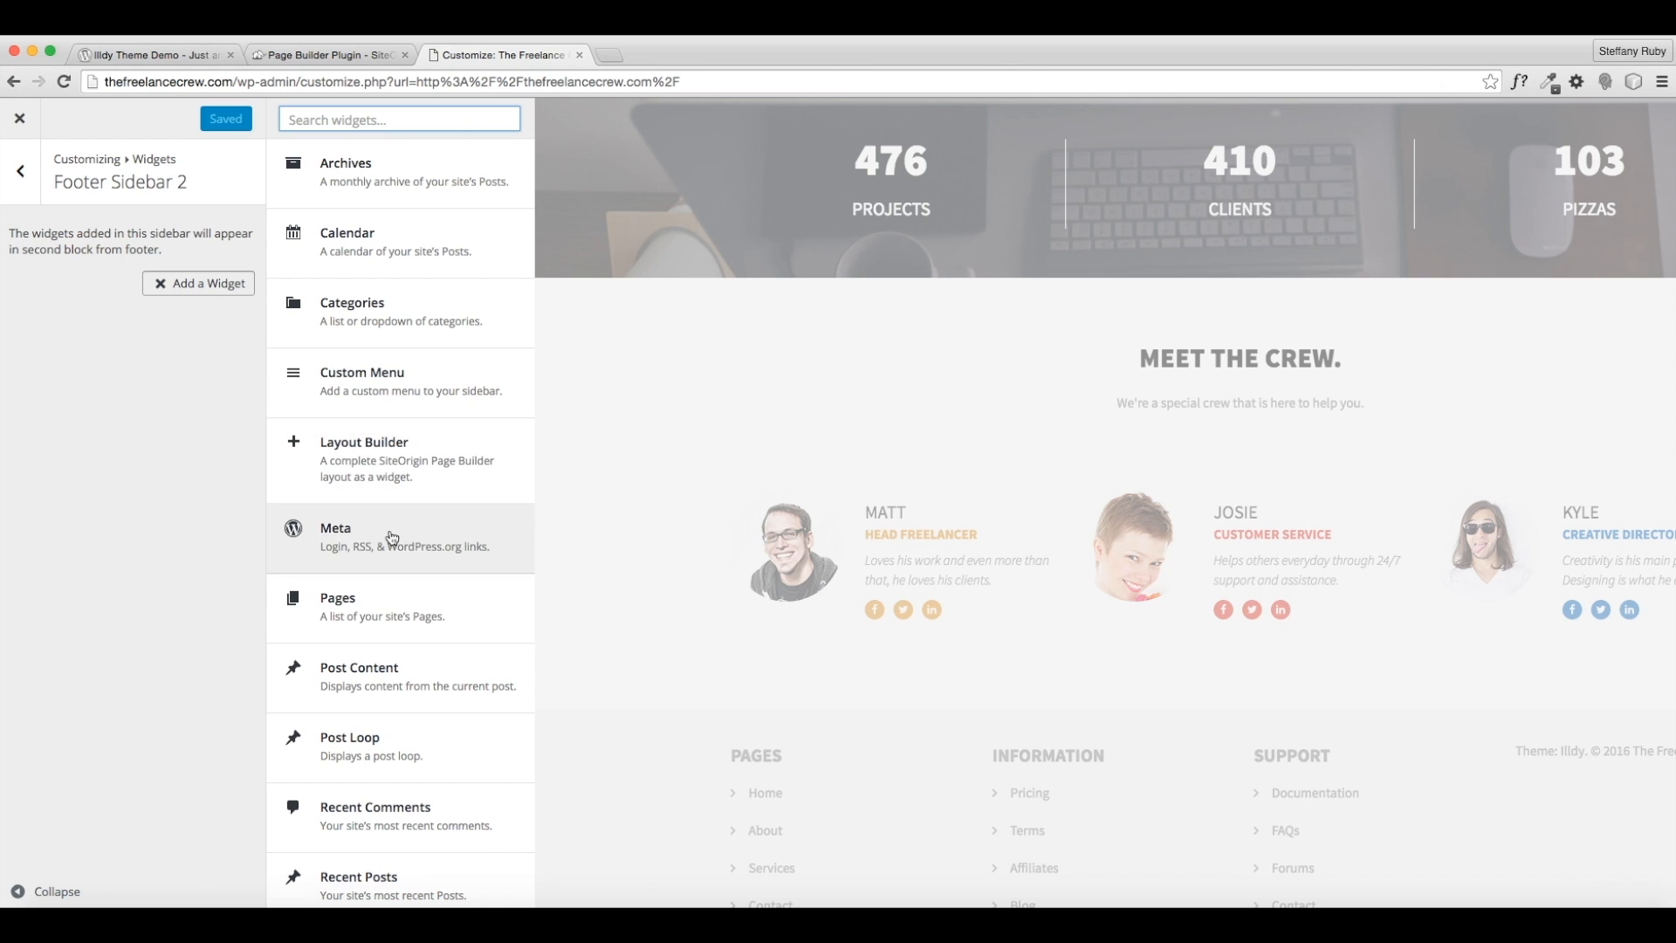
scroll(394, 604, "down", 4)
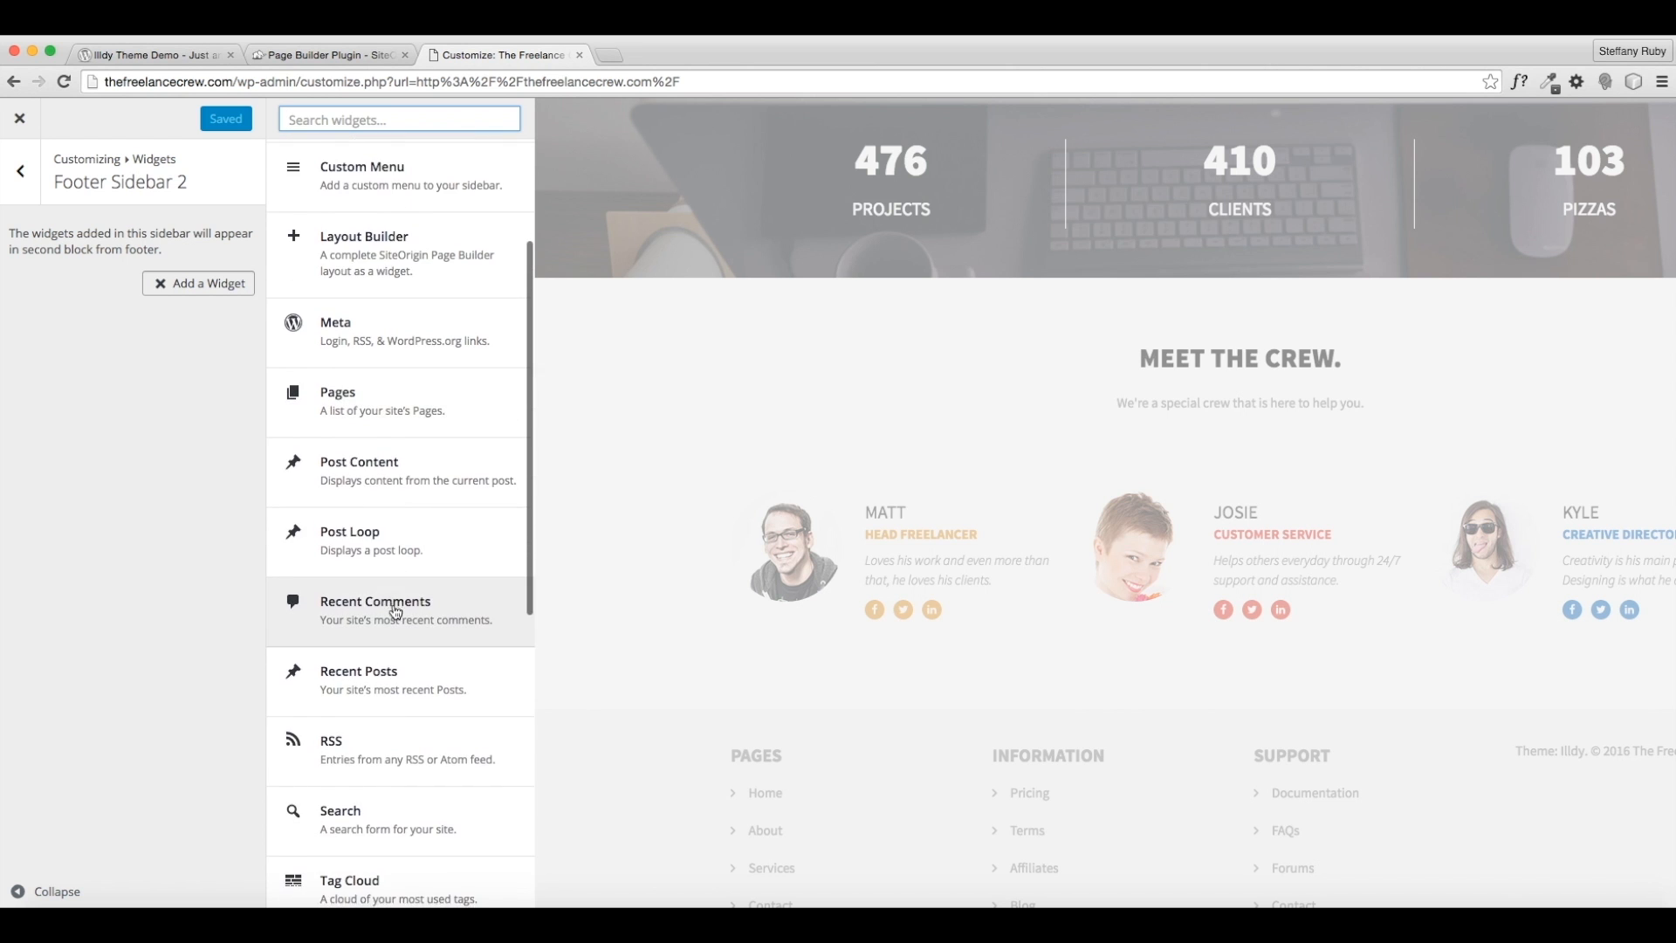
left_click(366, 711)
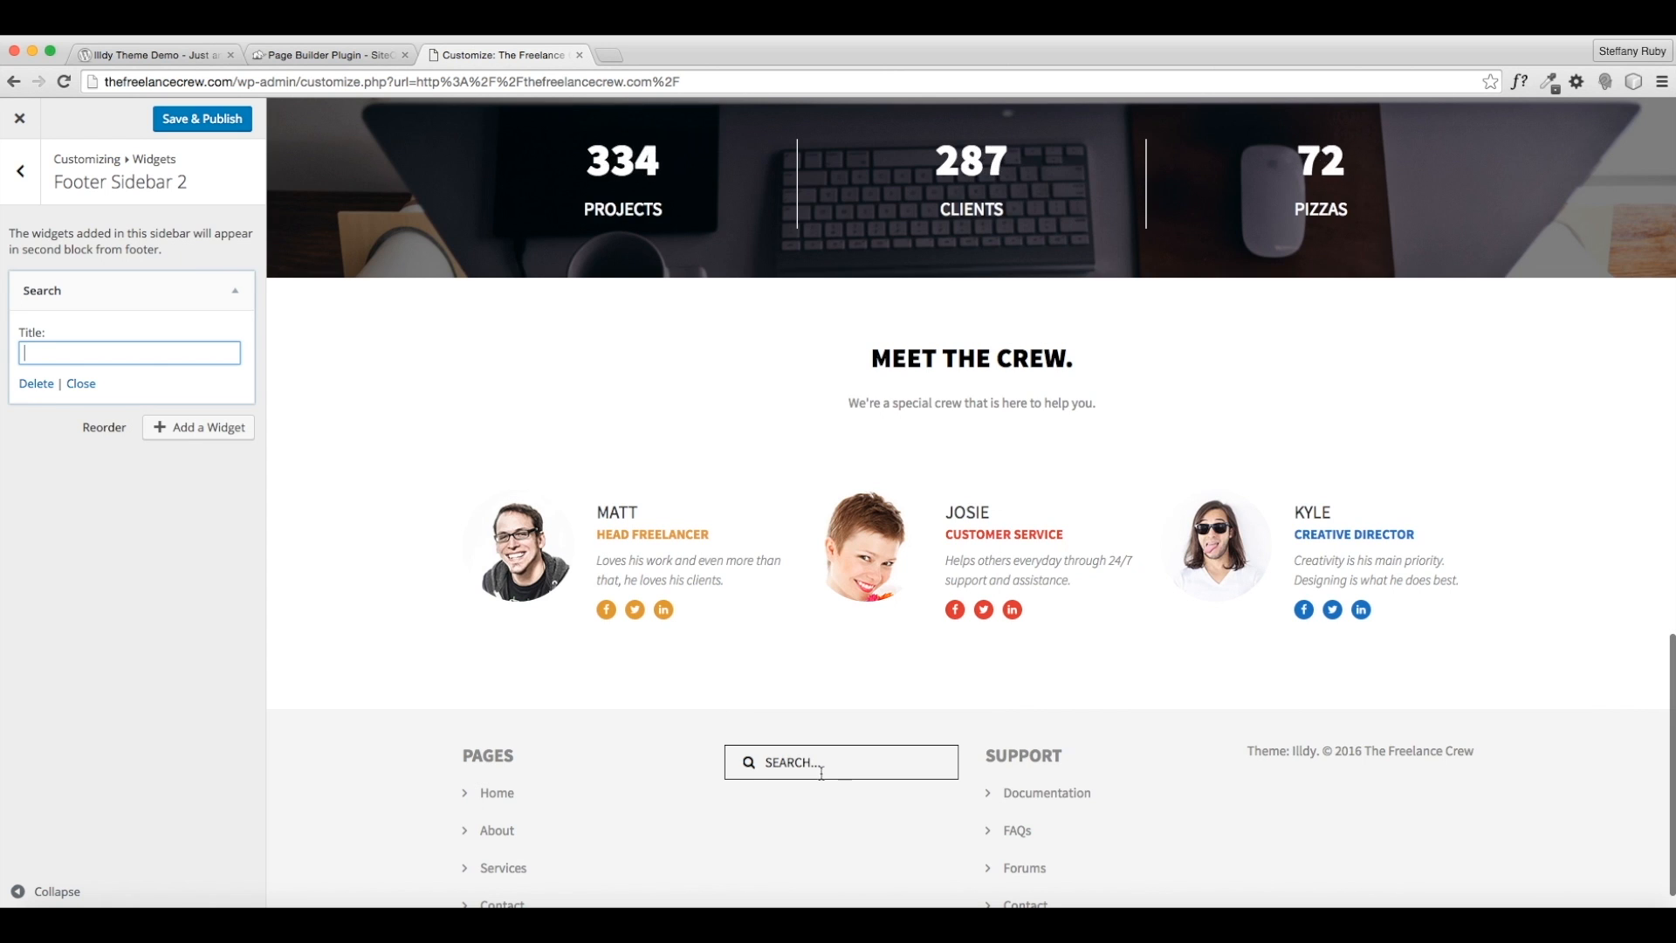
left_click(35, 383)
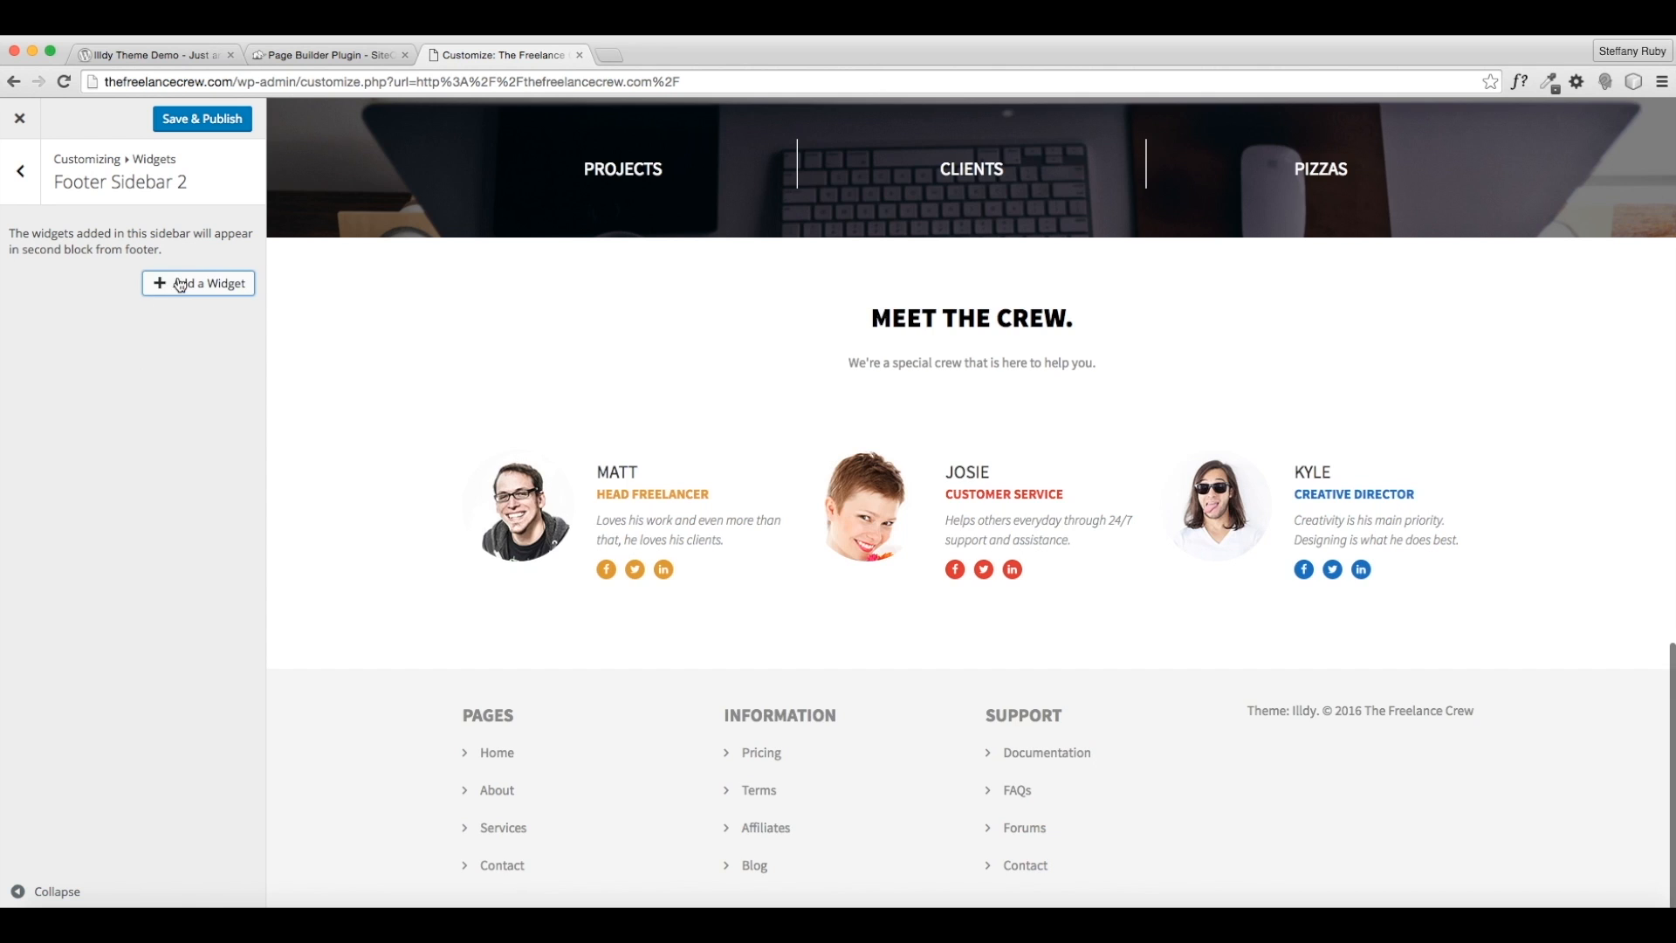
- Add a collapsed Text widget to Footer Sidebar 2, then open Footer Sidebar 3
left_click(177, 283)
scroll(450, 694, "down", 5)
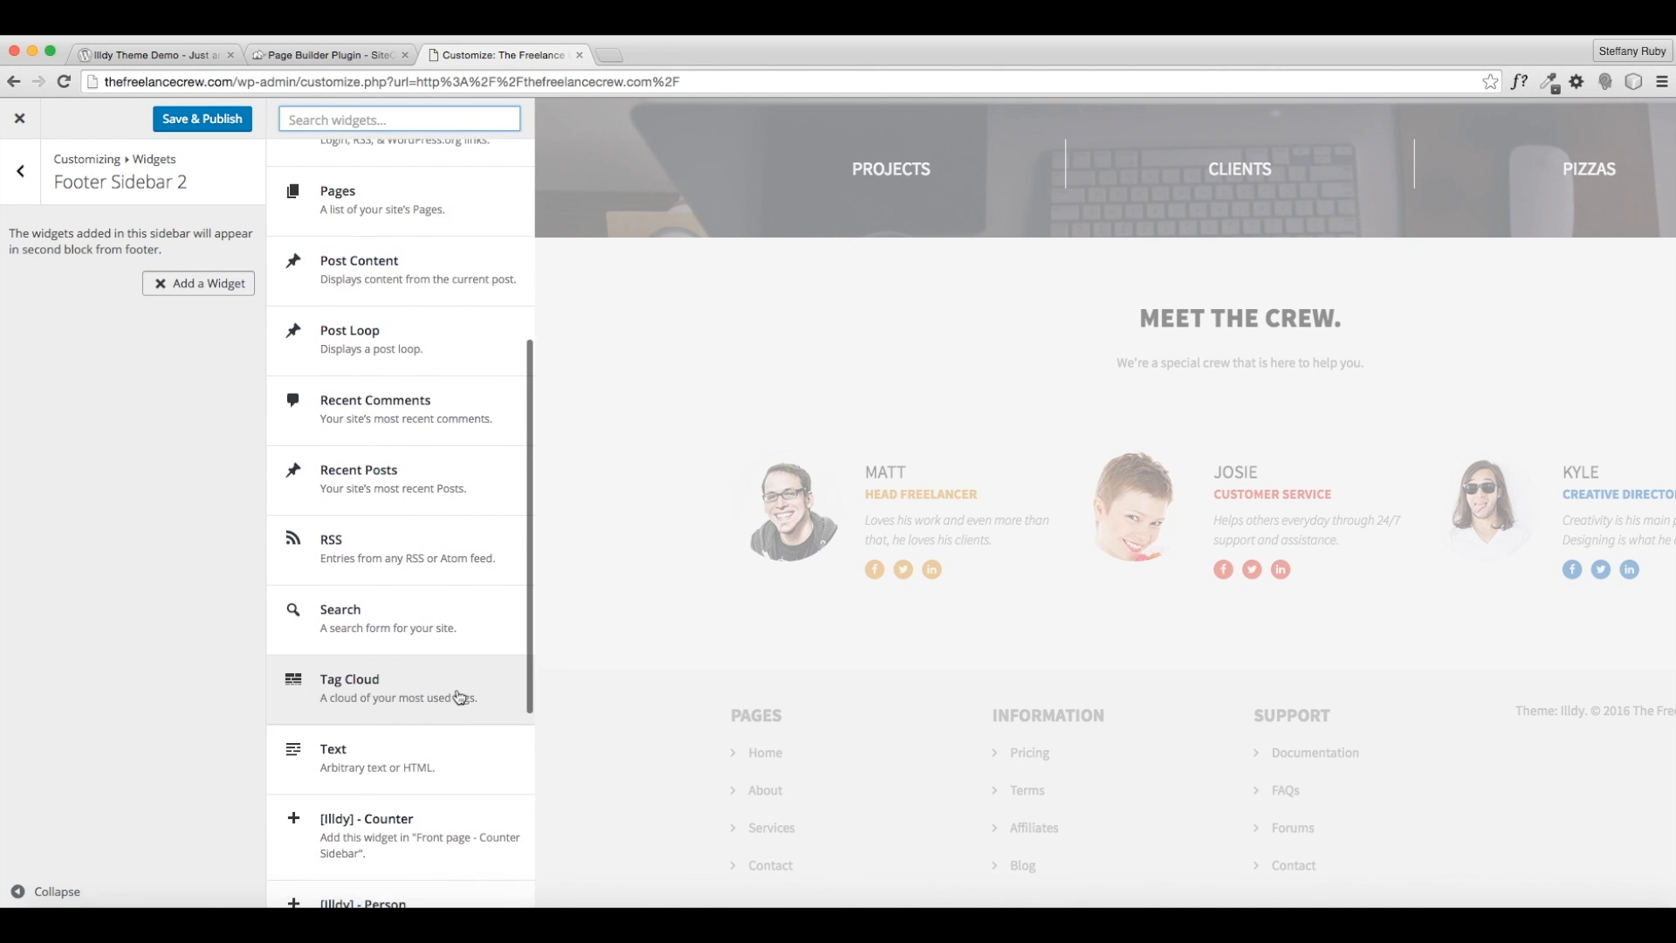
left_click(462, 672)
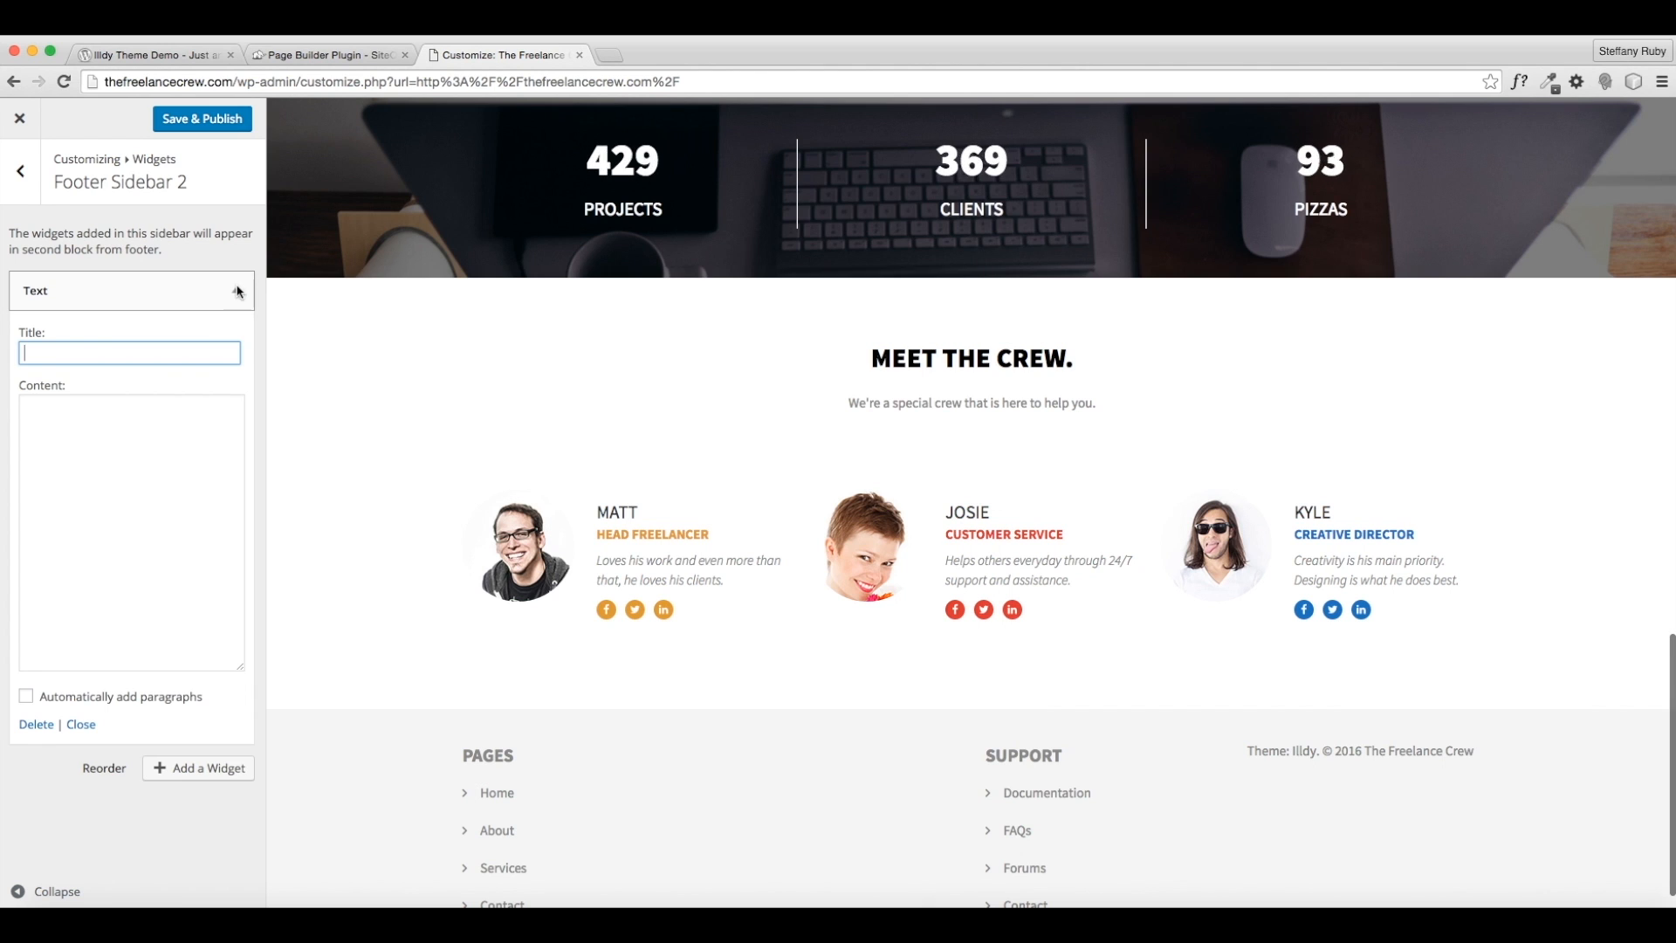
left_click(164, 278)
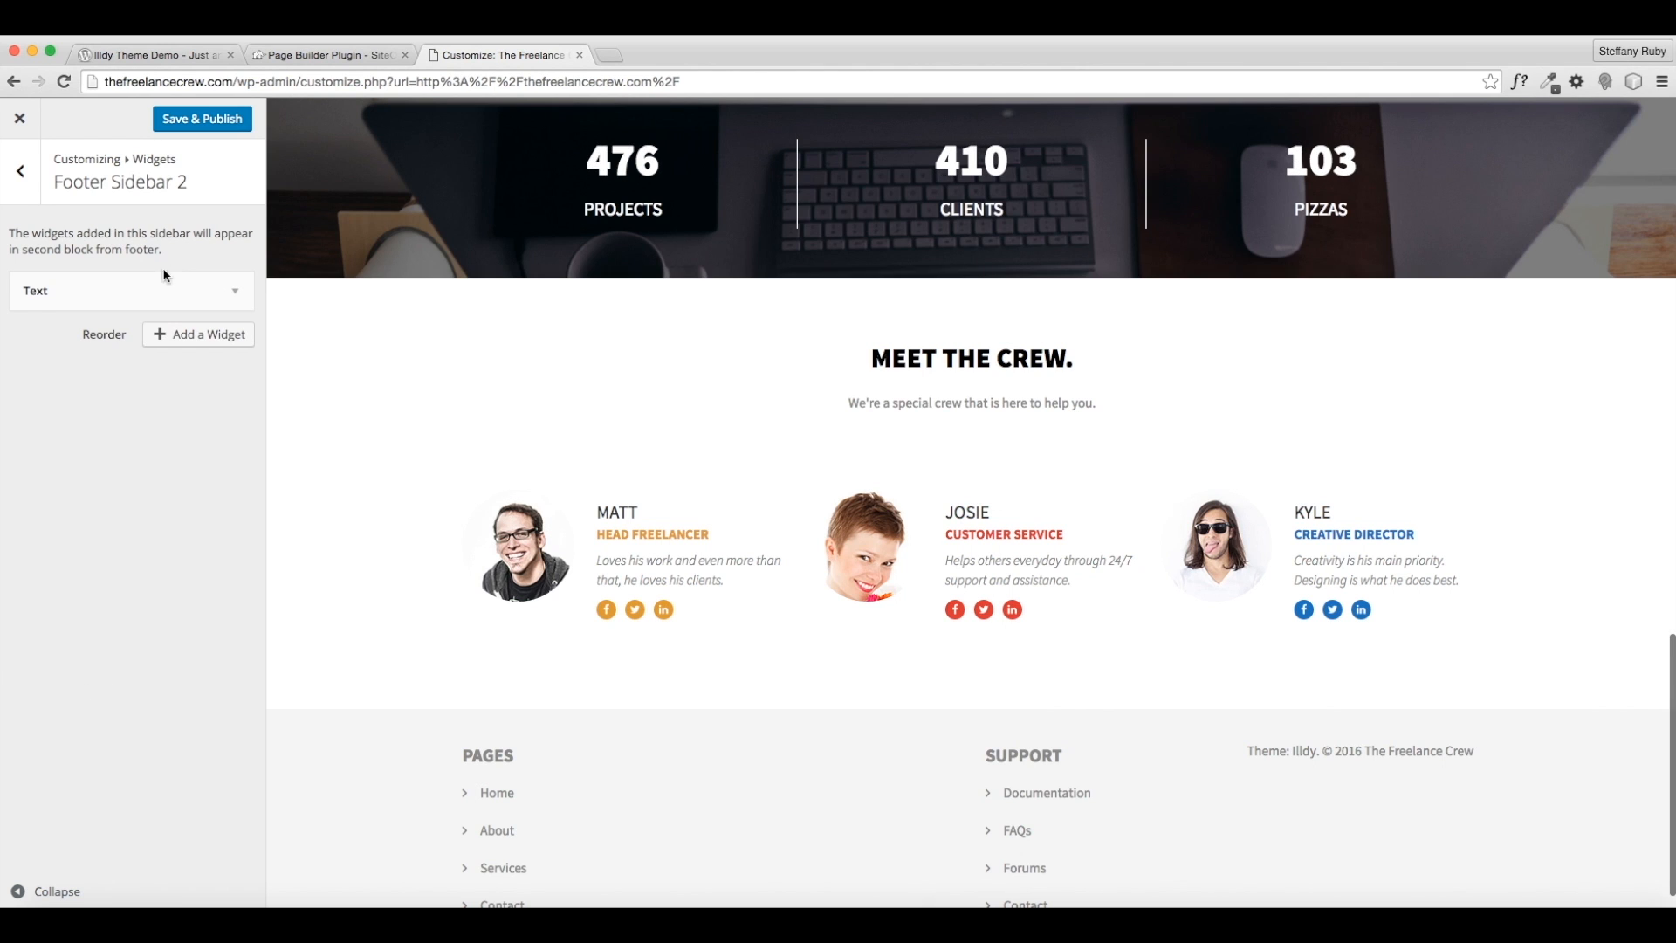
left_click(233, 303)
left_click(232, 301)
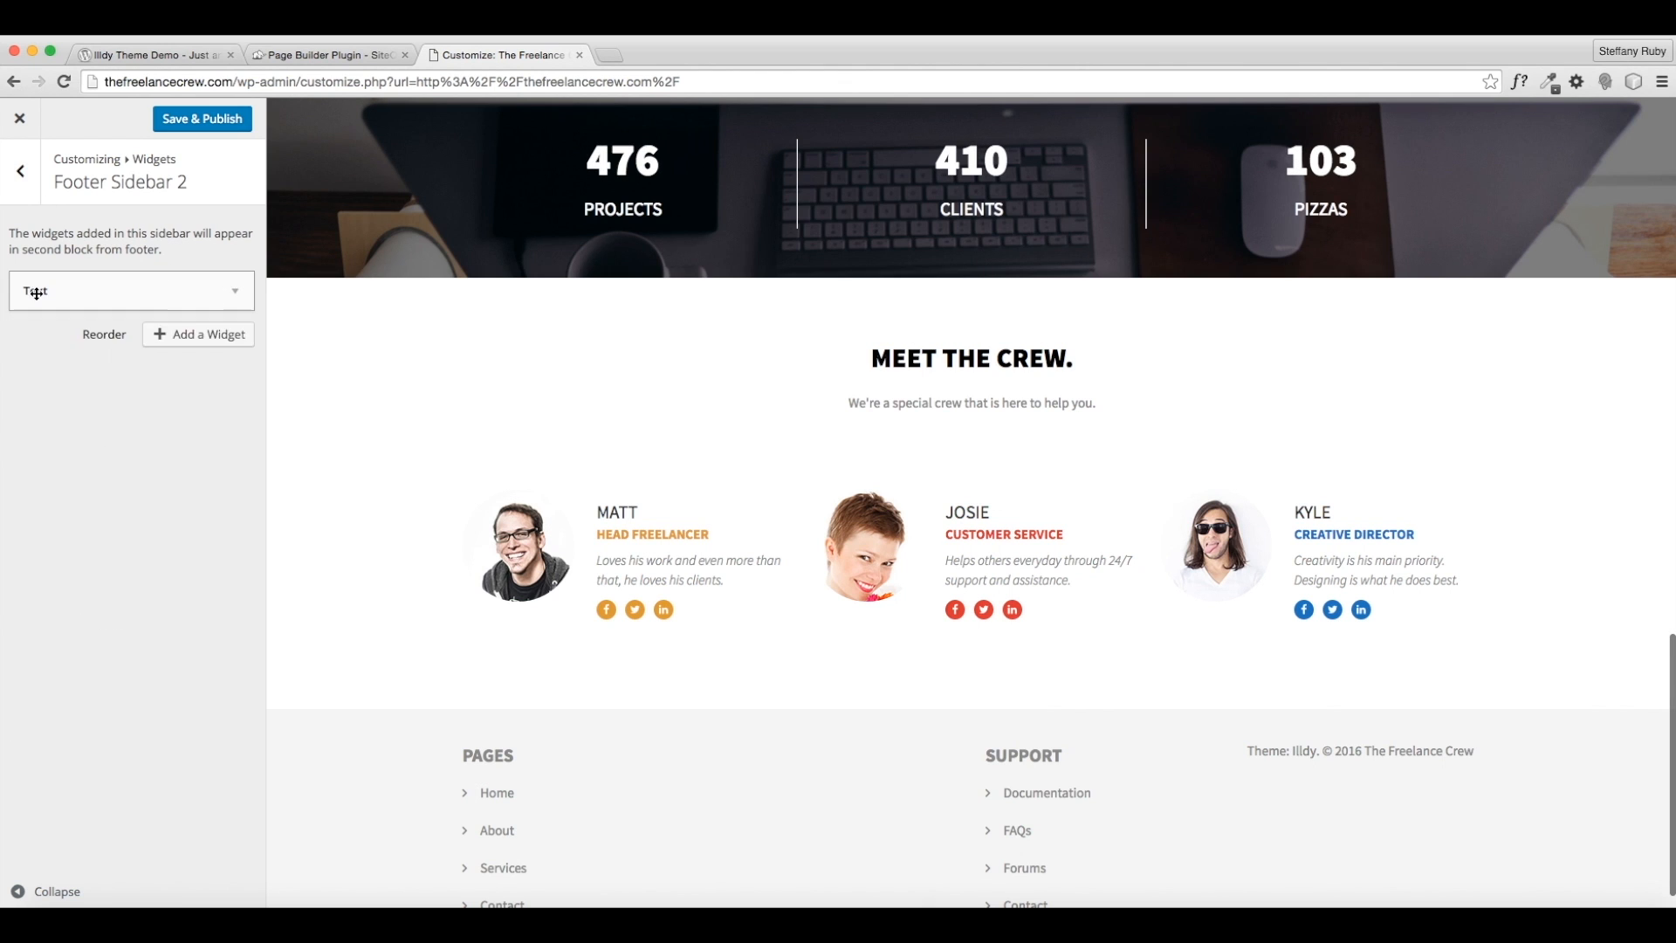
left_click(120, 288)
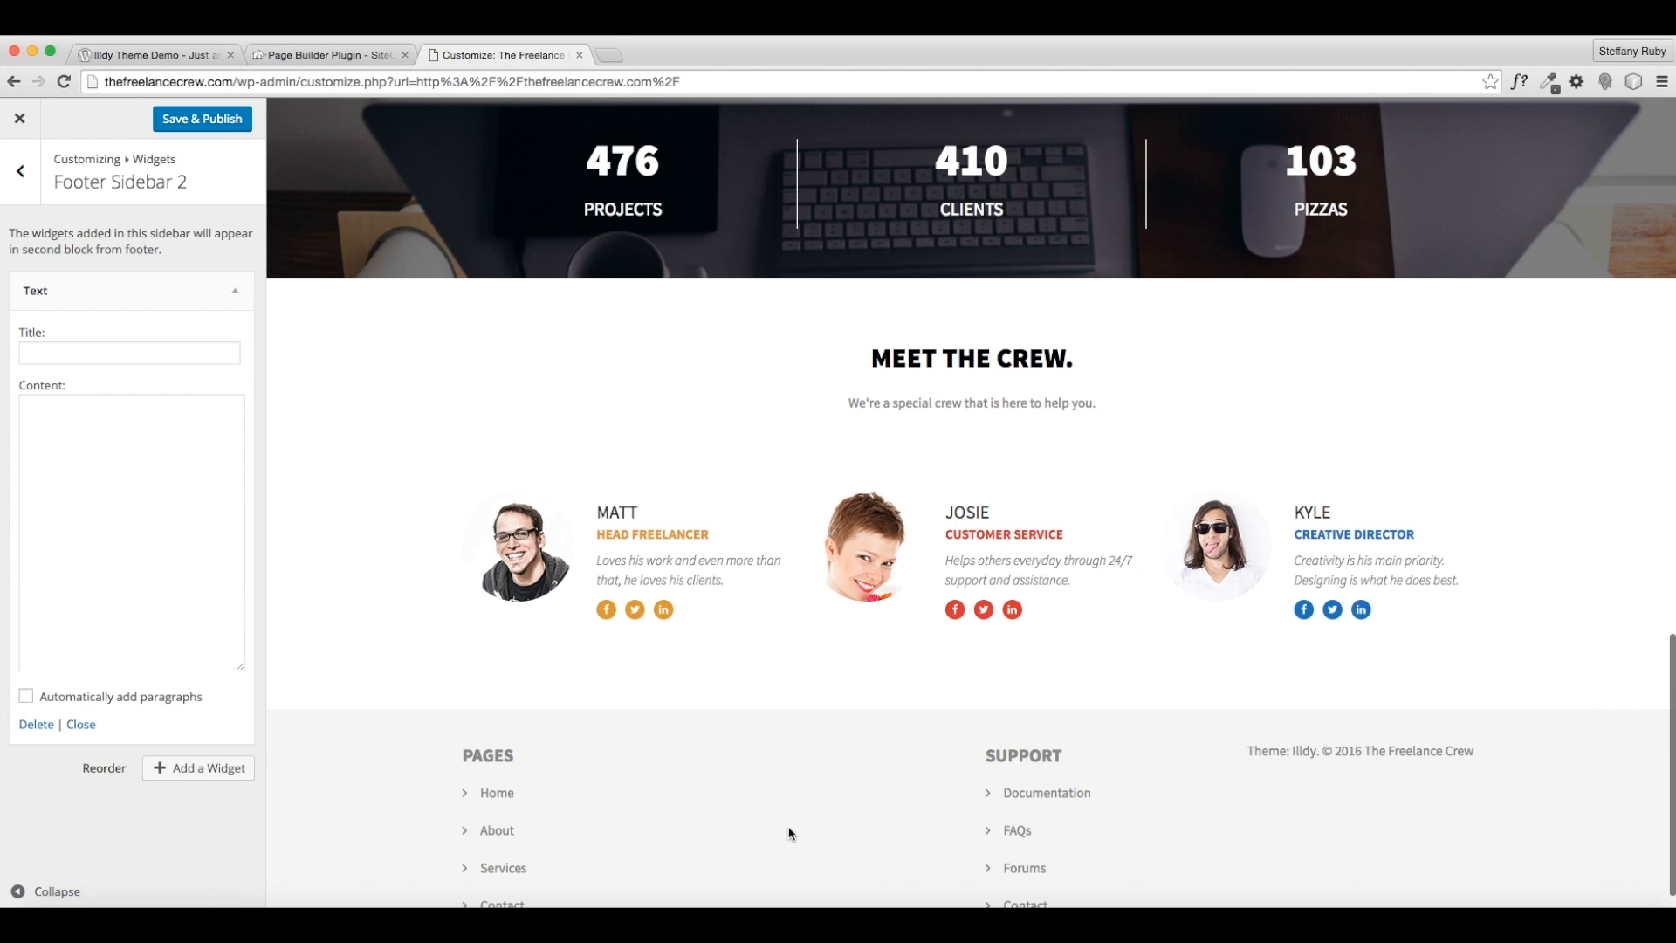
scroll(789, 833, "down", 1)
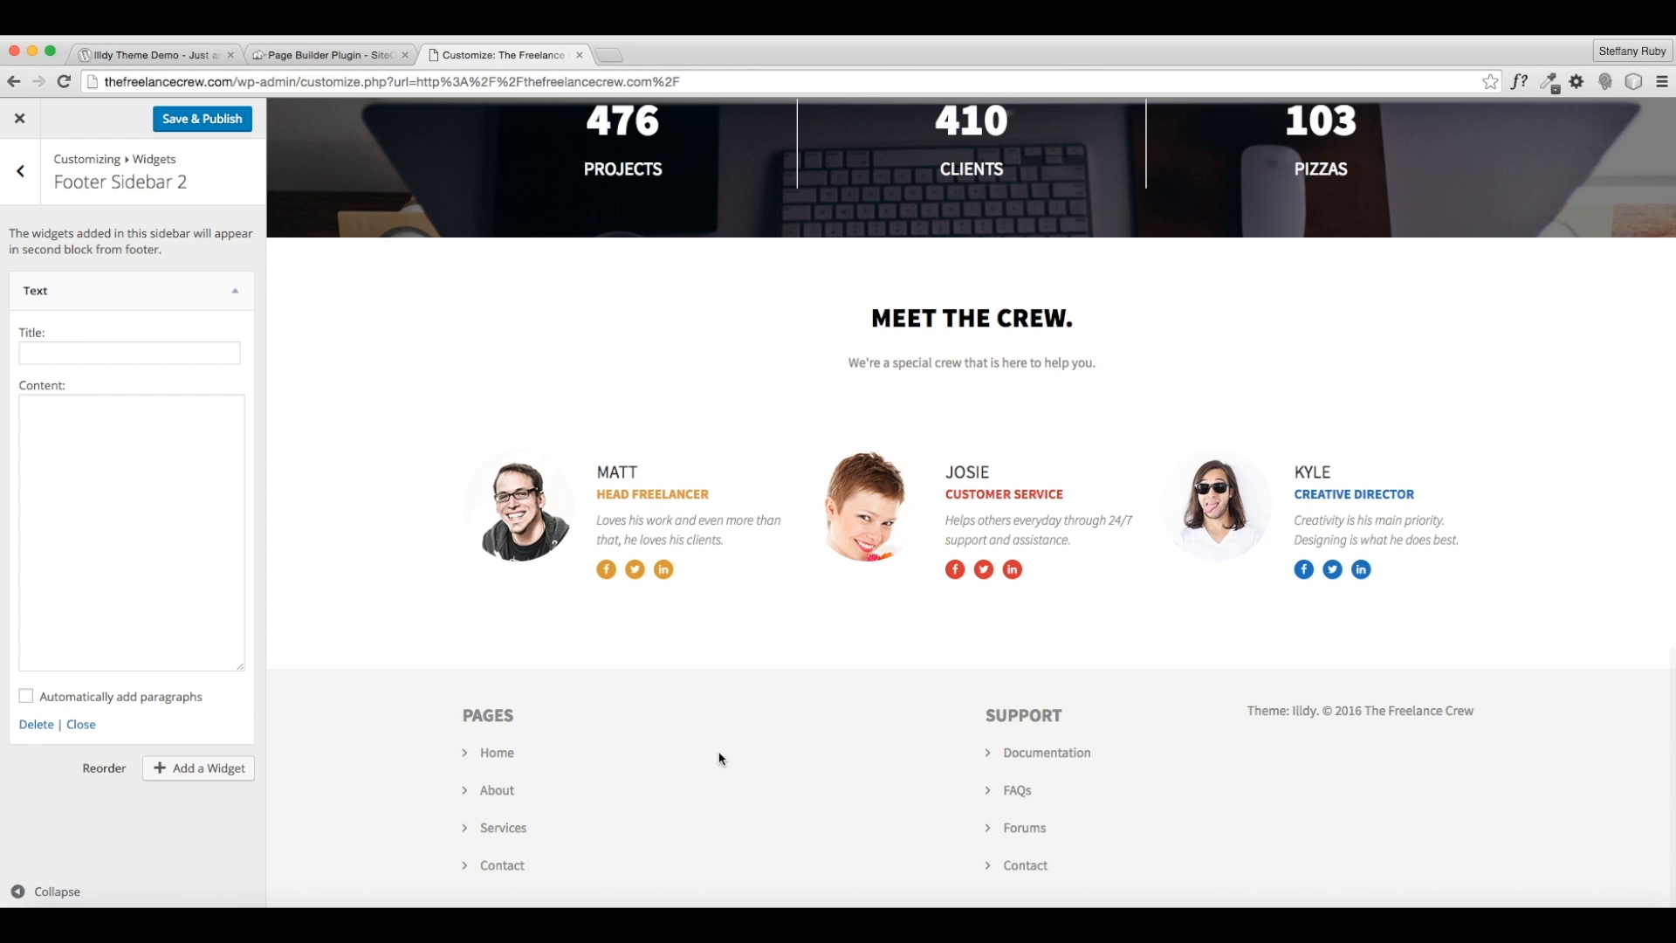
left_click(228, 301)
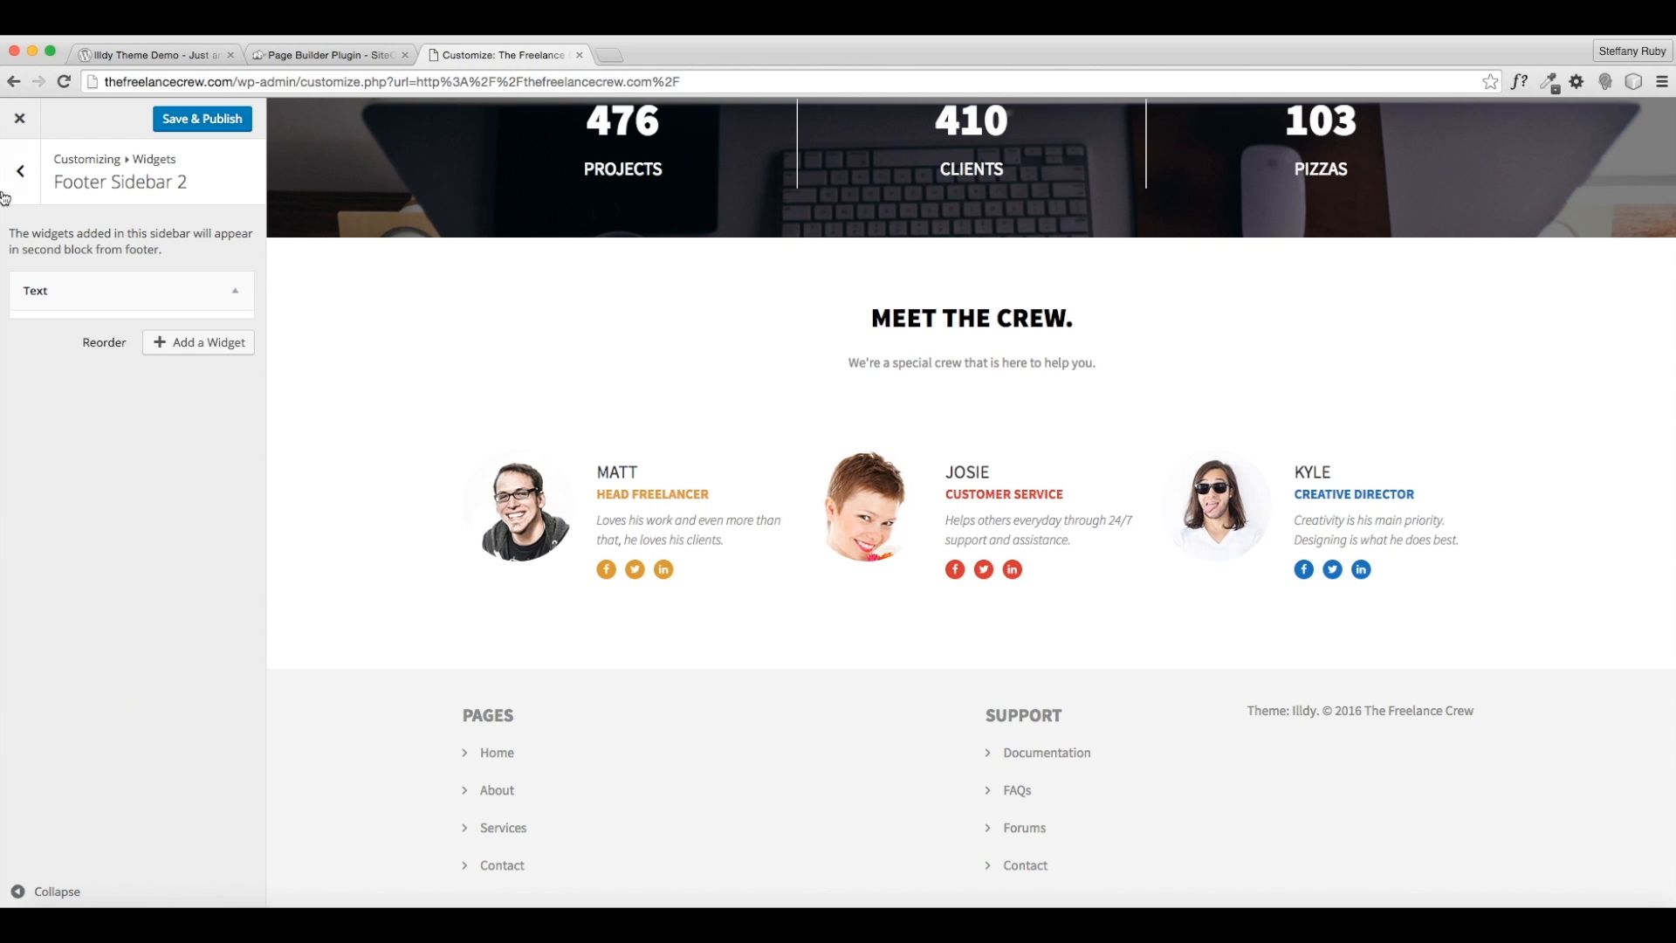
left_click(20, 171)
left_click(181, 324)
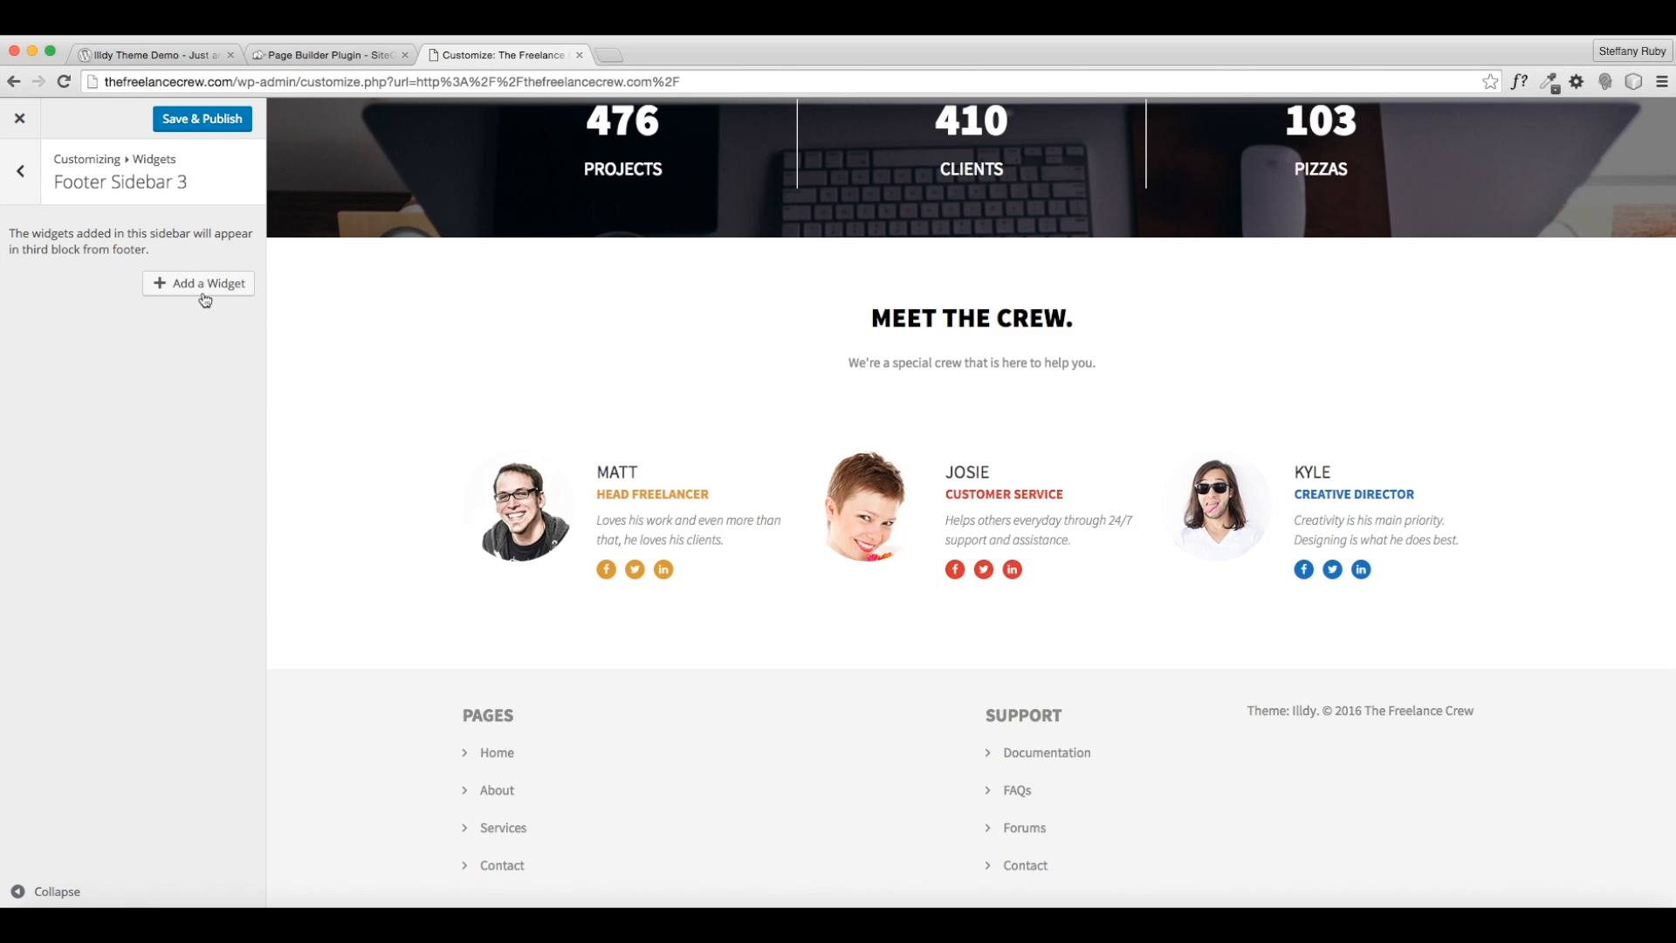
- Add a Search widget to Footer Sidebar 3 and delete it again
left_click(205, 299)
scroll(344, 479, "down", 3)
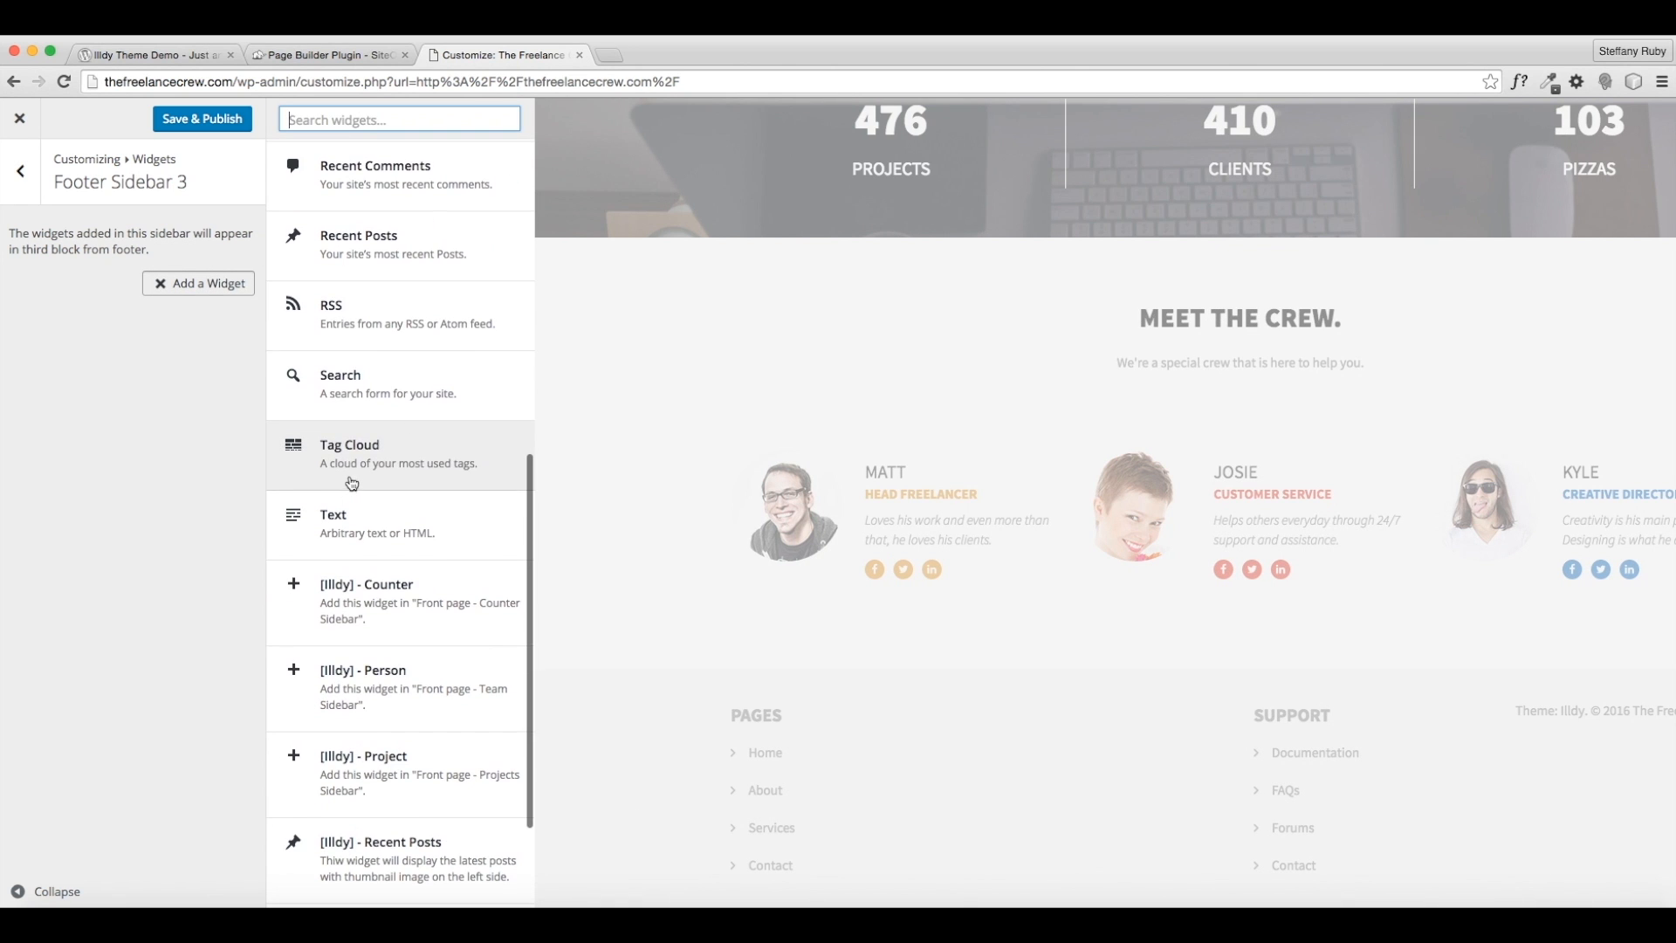
left_click(349, 384)
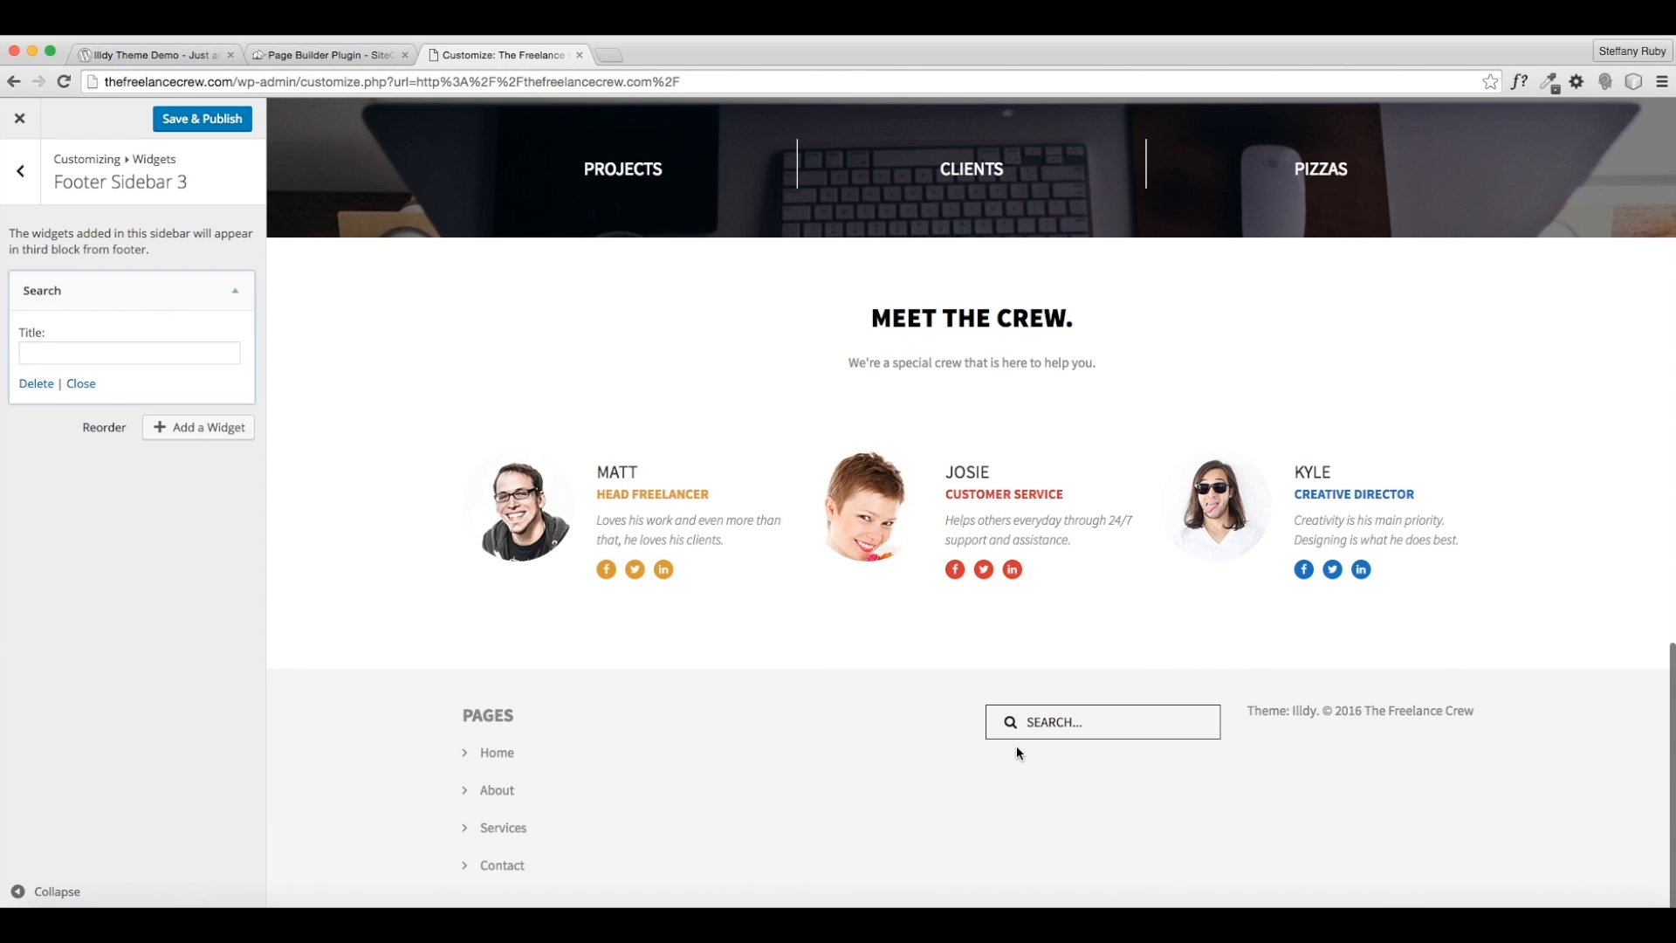
left_click(29, 386)
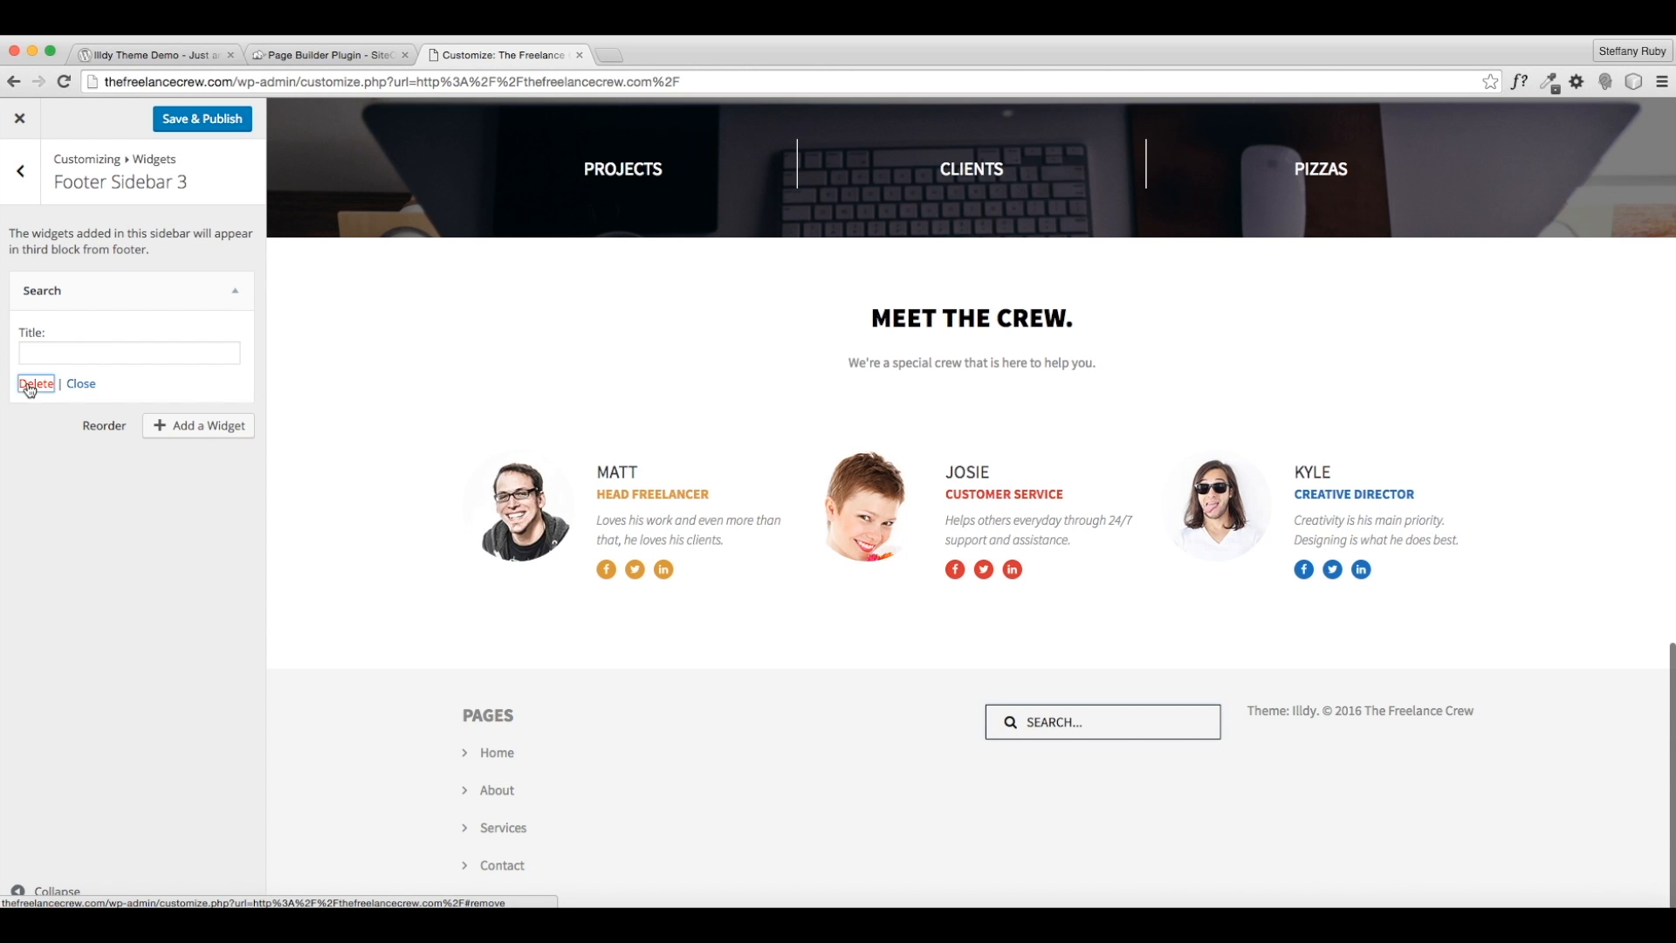
- Add an empty Text widget to Footer Sidebar 3, collapse it, and return to the widget areas
left_click(174, 282)
scroll(314, 476, "down", 3)
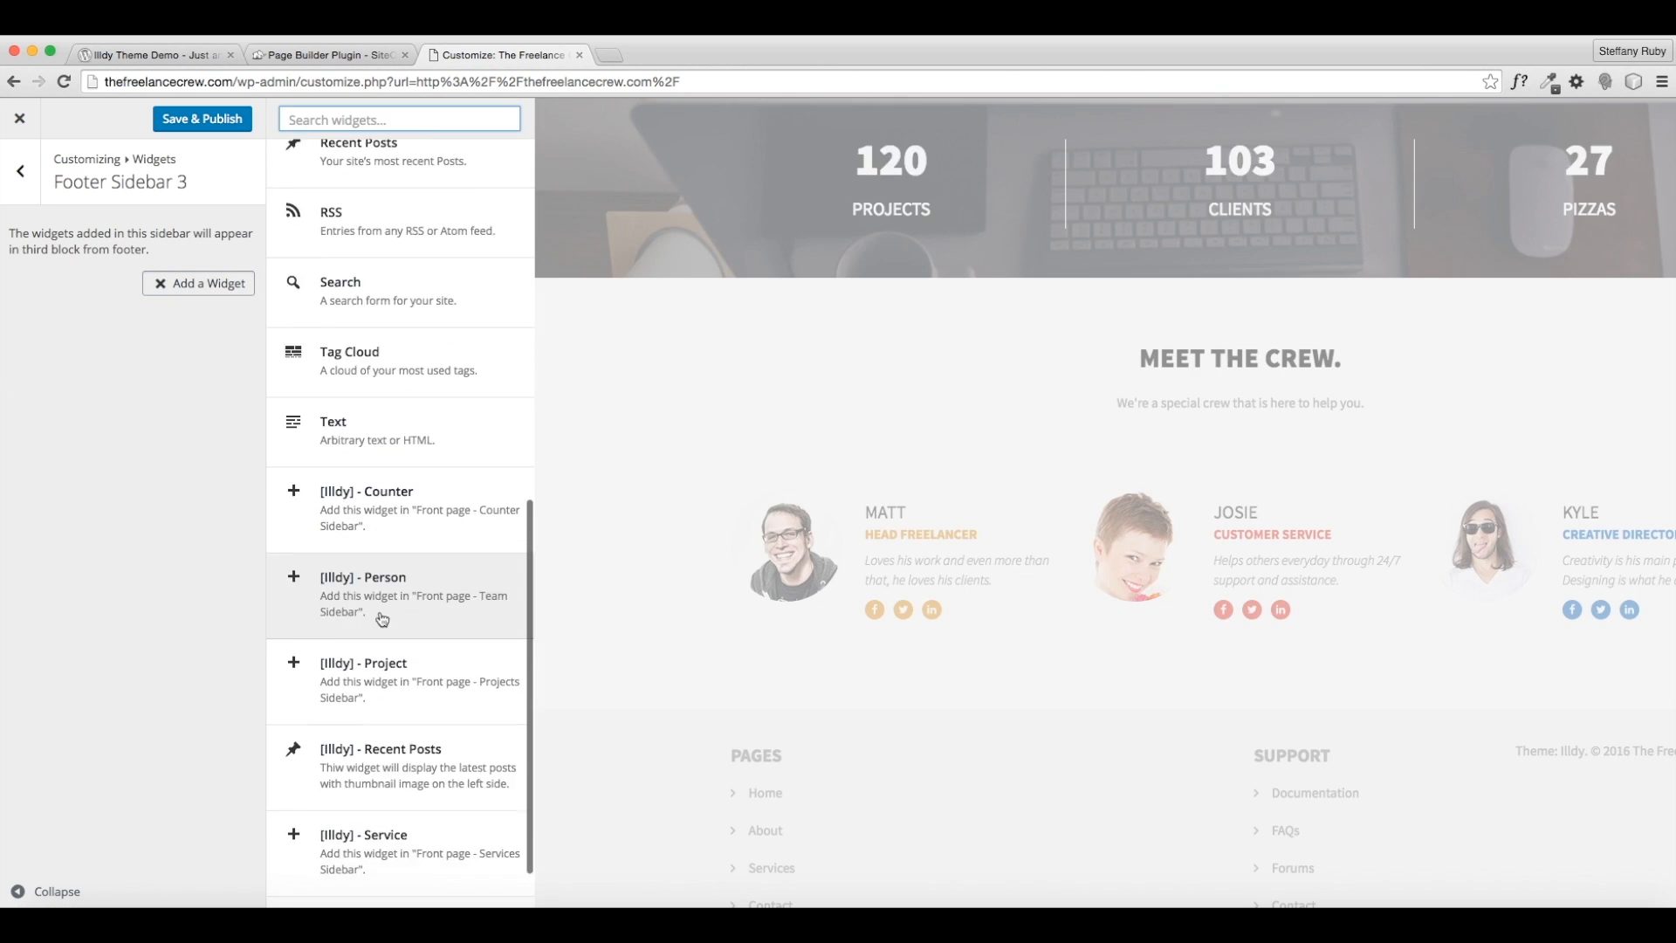
left_click(342, 397)
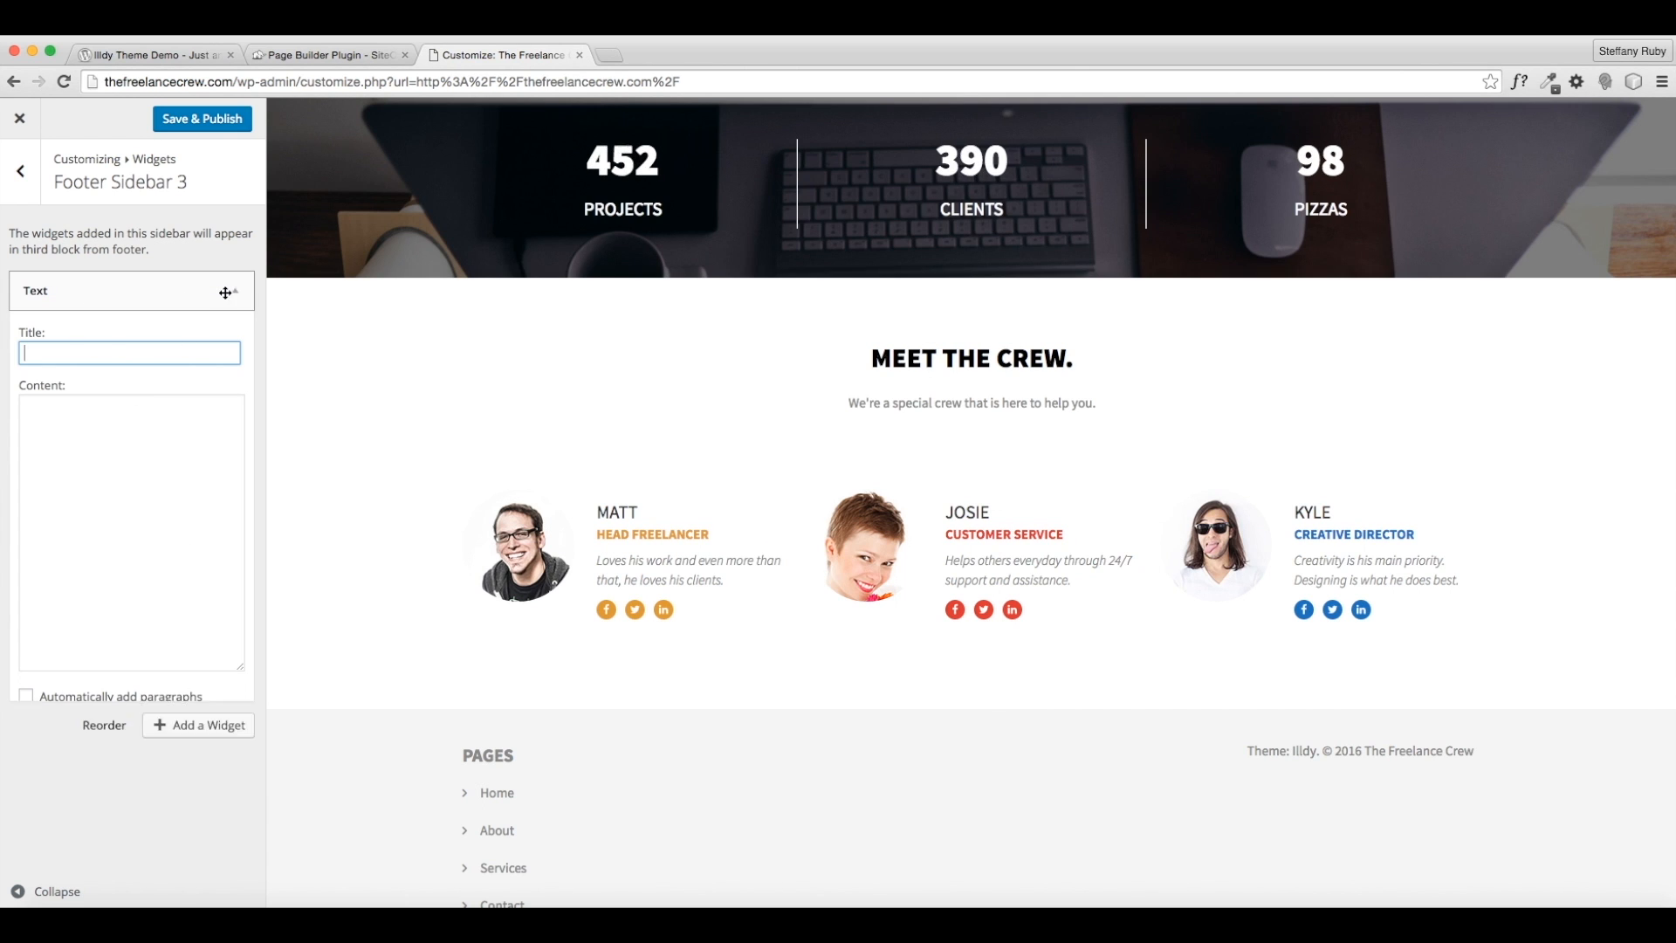
left_click(233, 291)
left_click(11, 179)
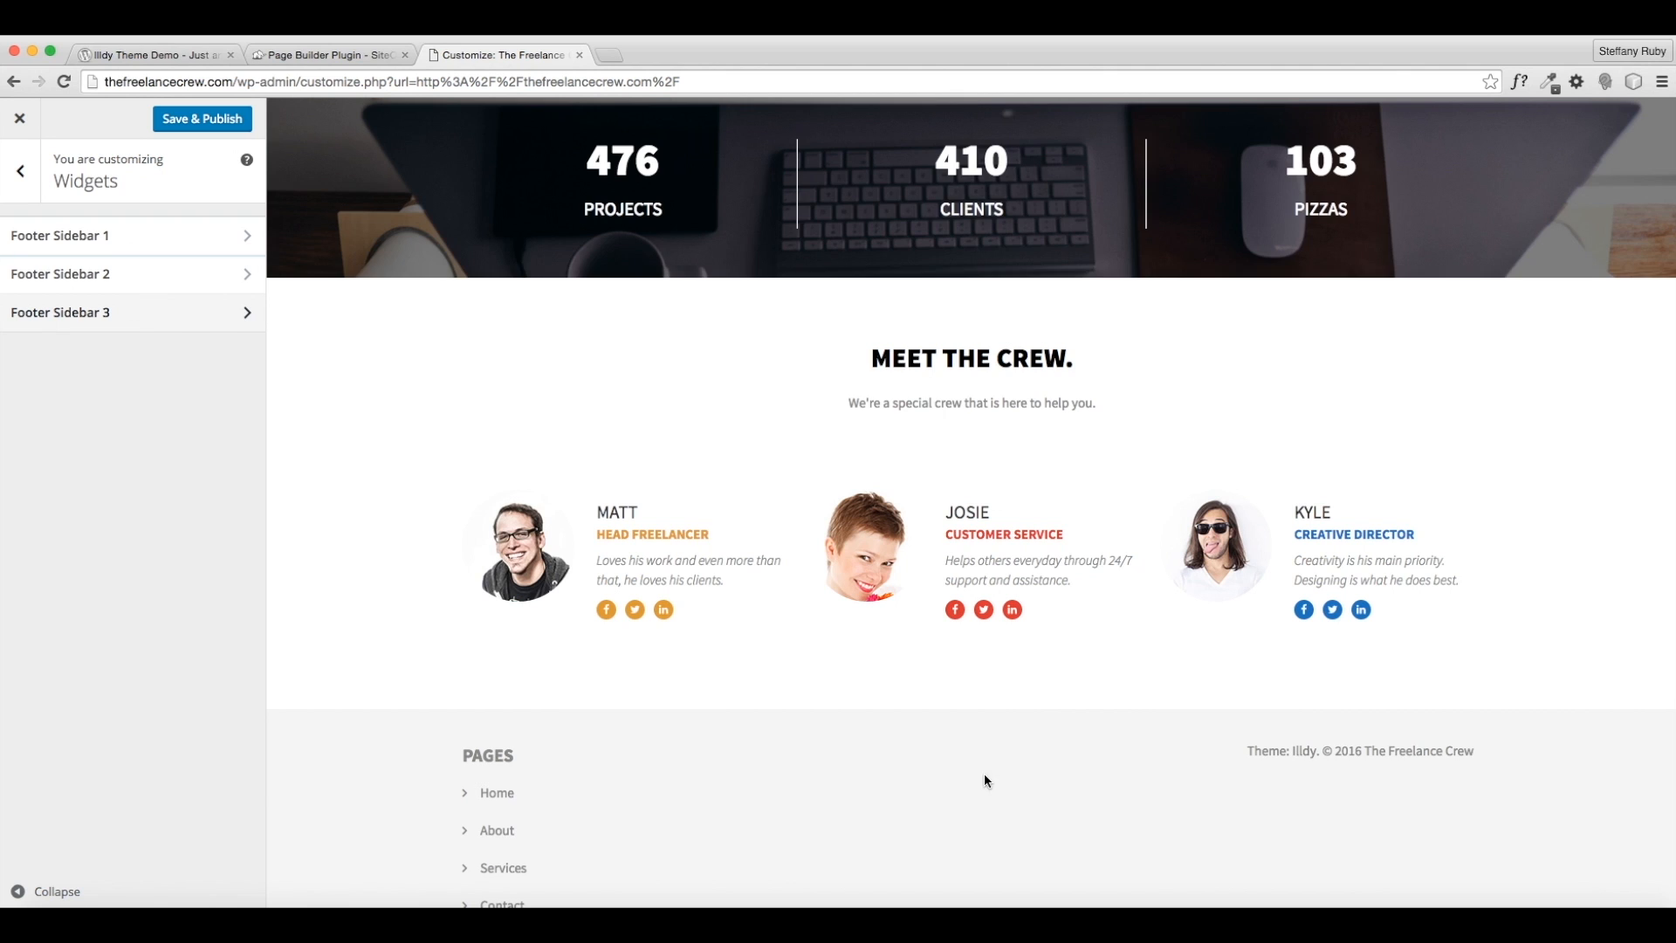
- Remove the Custom Menu: PAGES widget from Footer Sidebar 1
scroll(1065, 695, "down", 1)
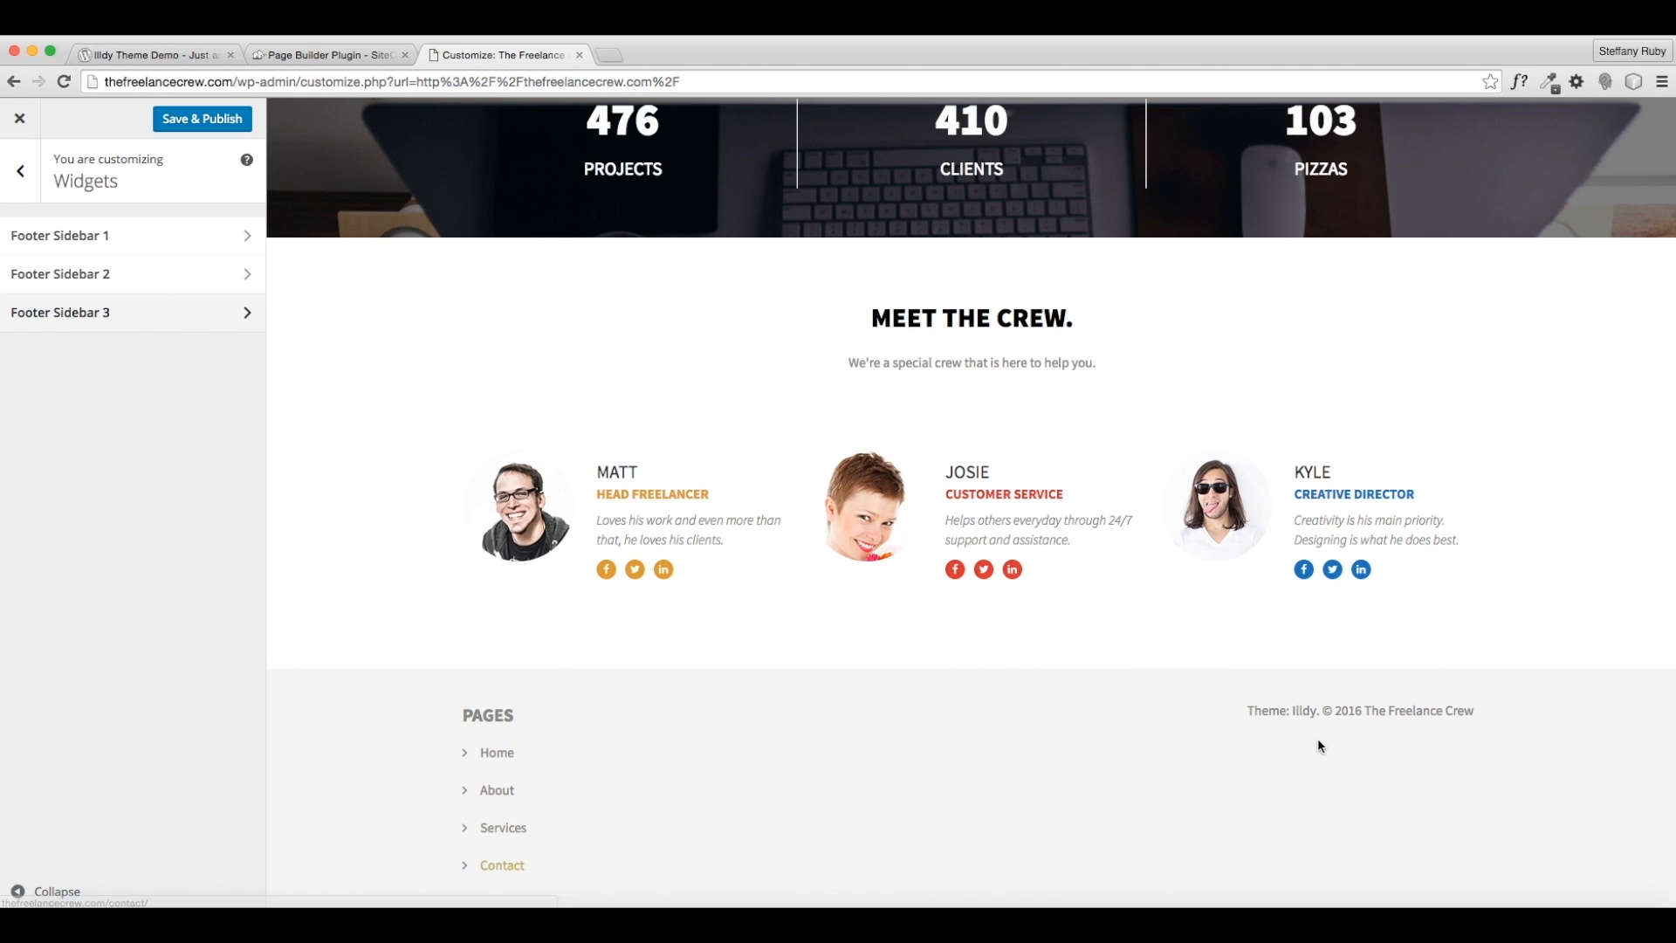
left_click(127, 234)
left_click(170, 293)
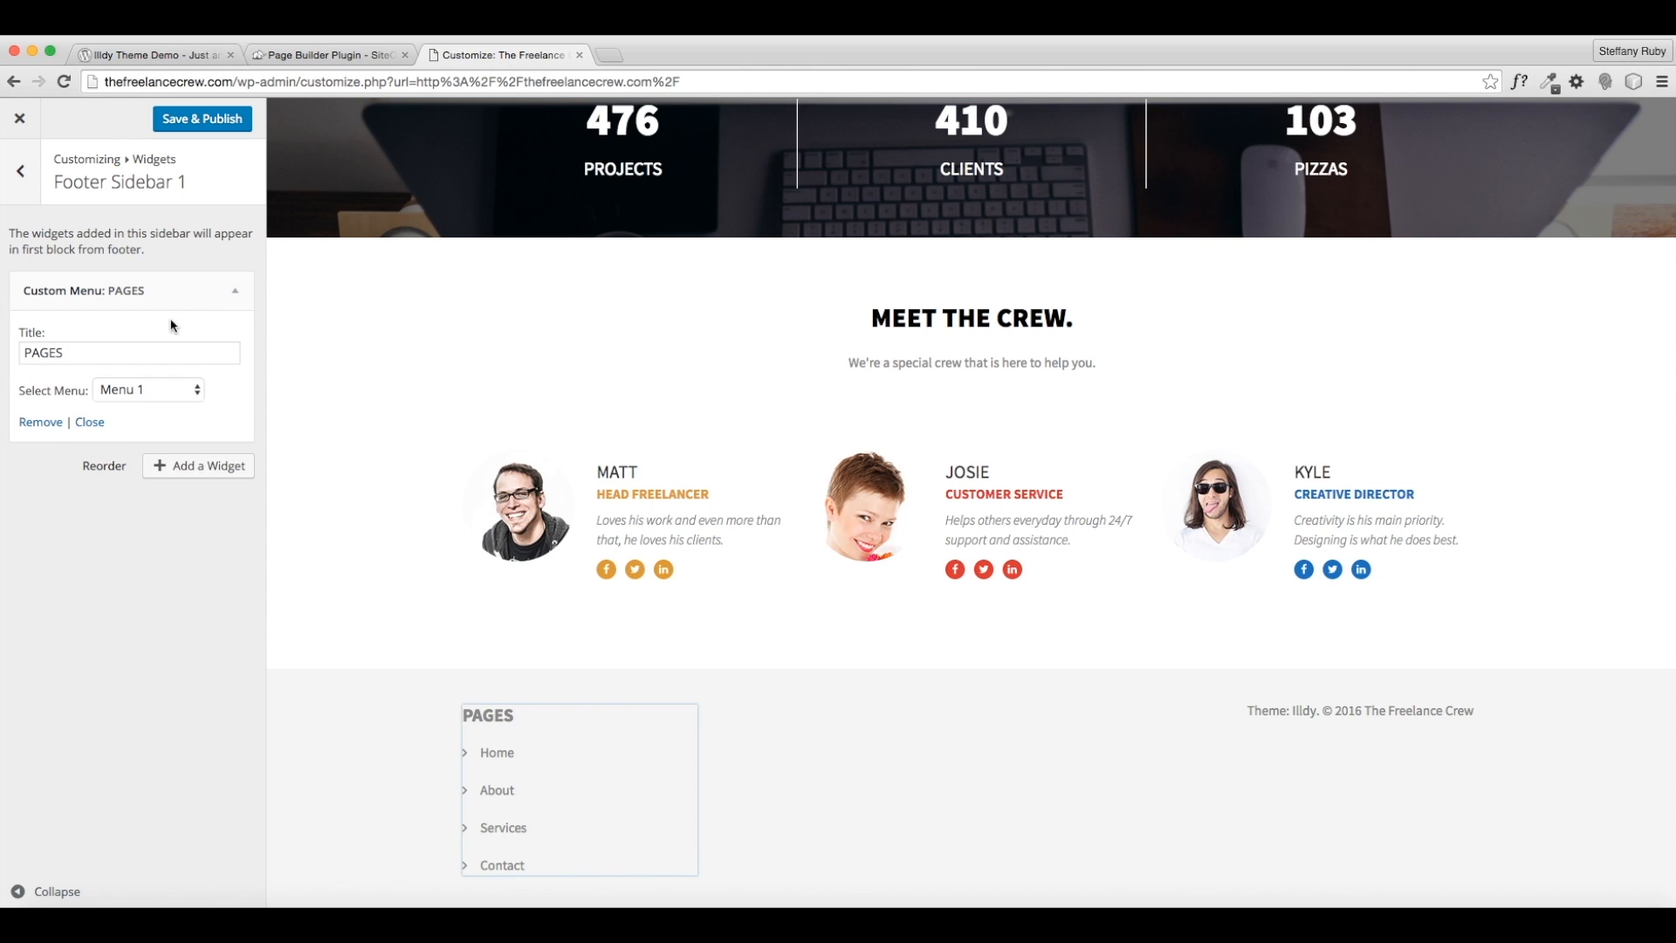
left_click(44, 425)
- Add an empty Text widget to Footer Sidebar 1 and back out to the main Customizer options
left_click(210, 294)
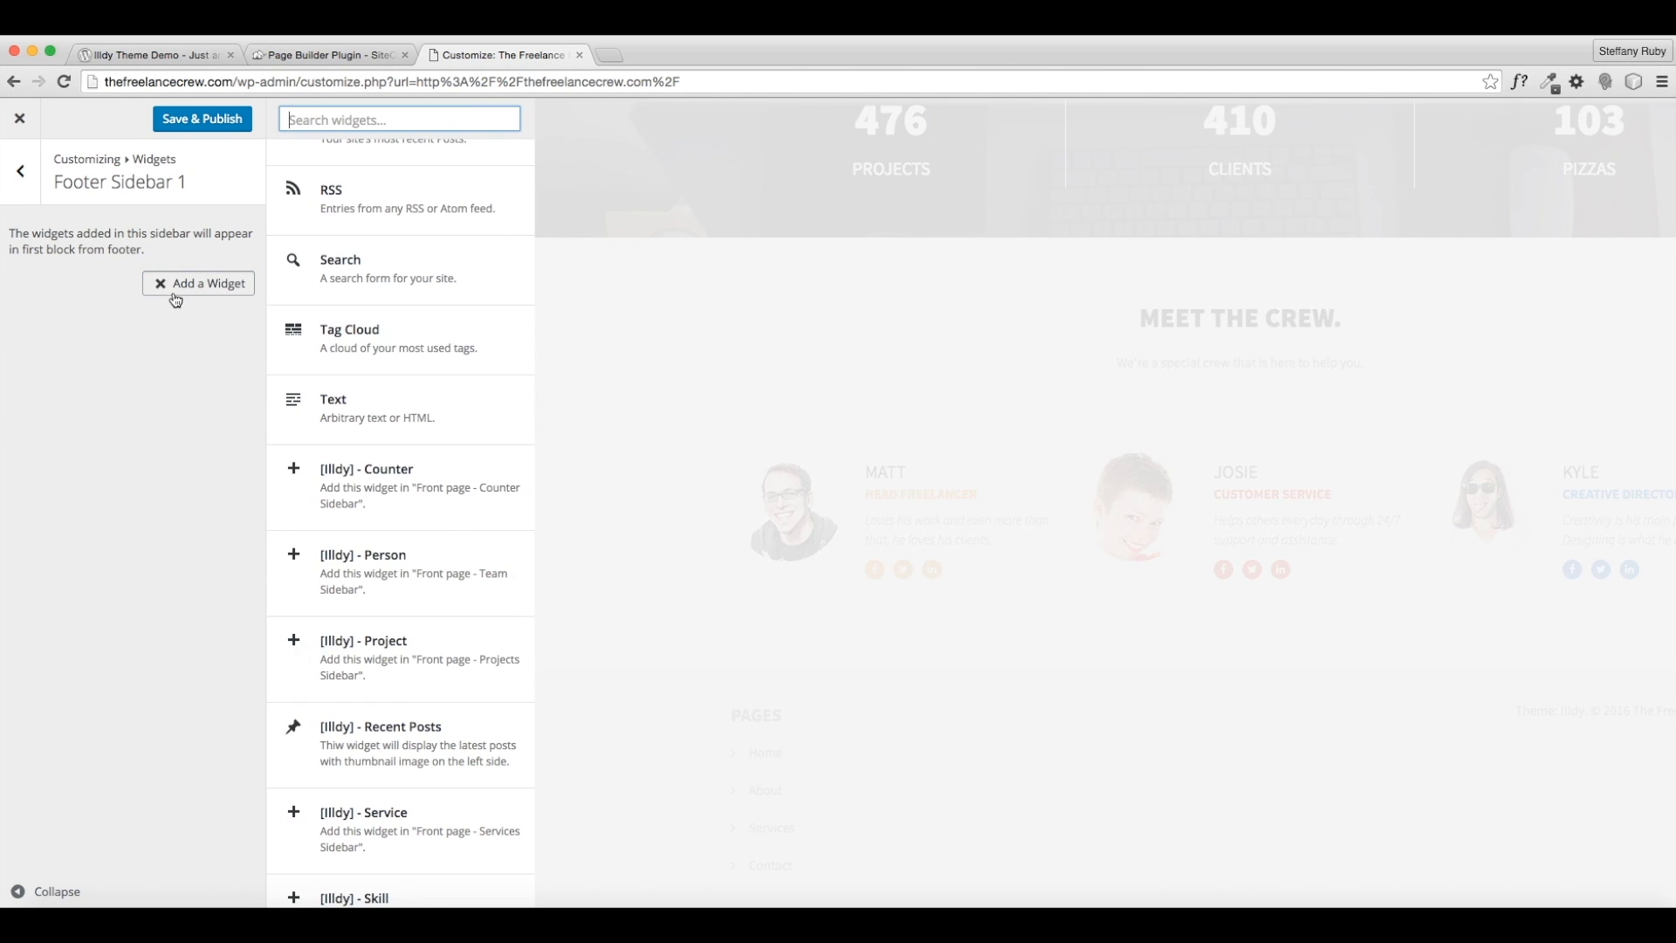
left_click(419, 432)
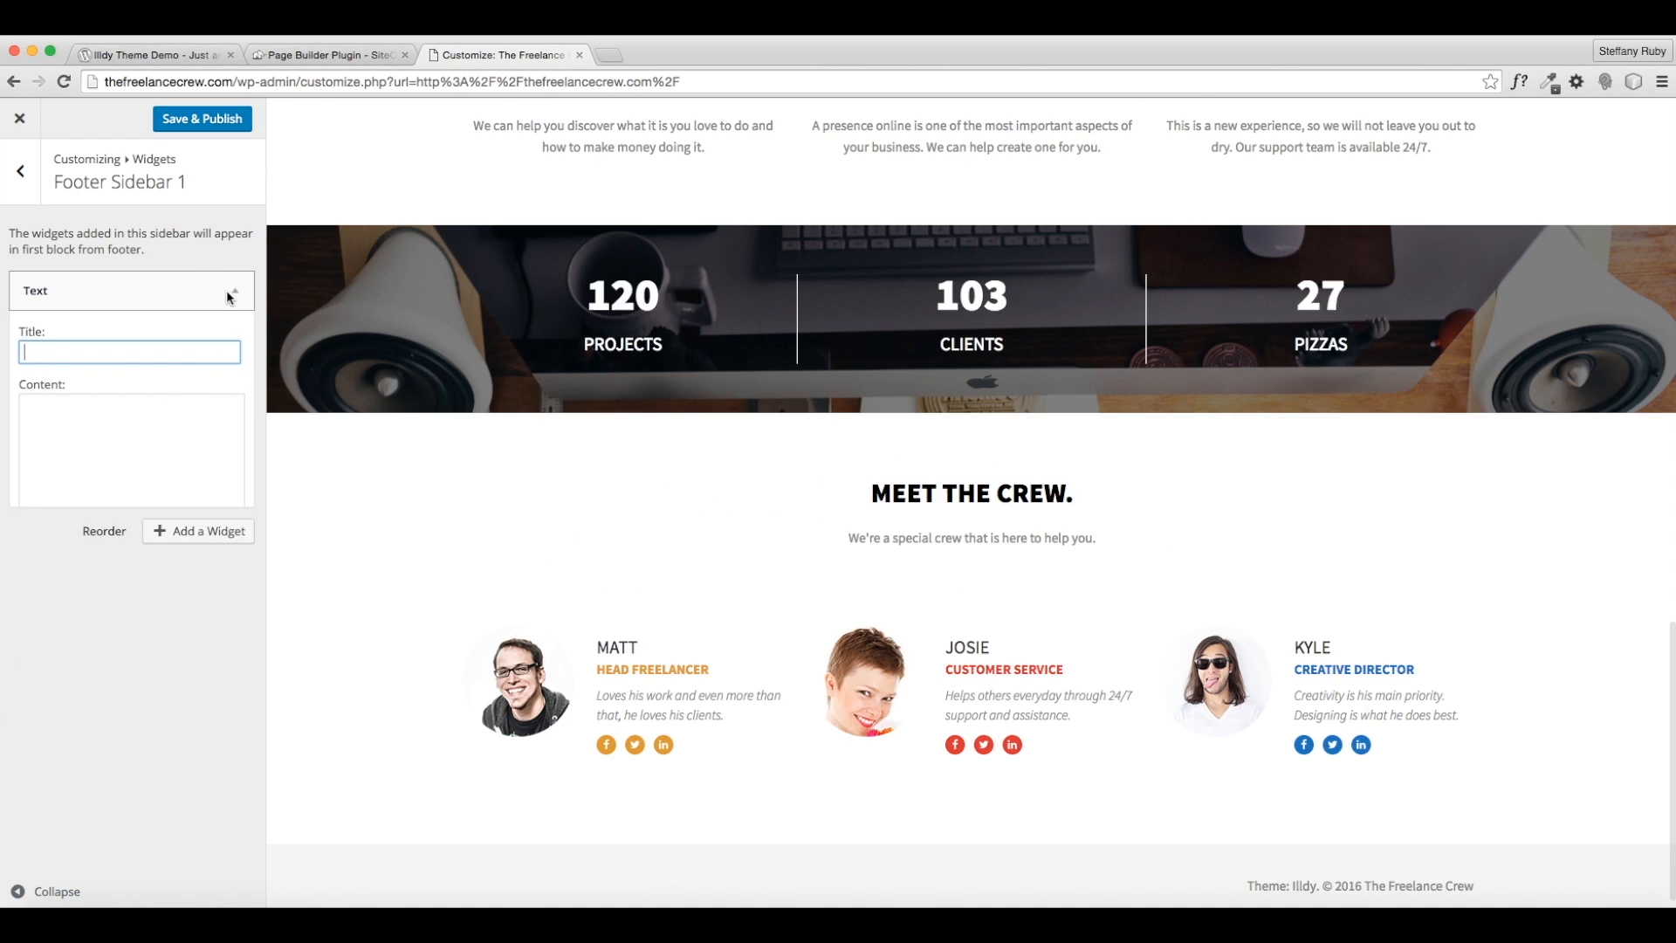
left_click(229, 295)
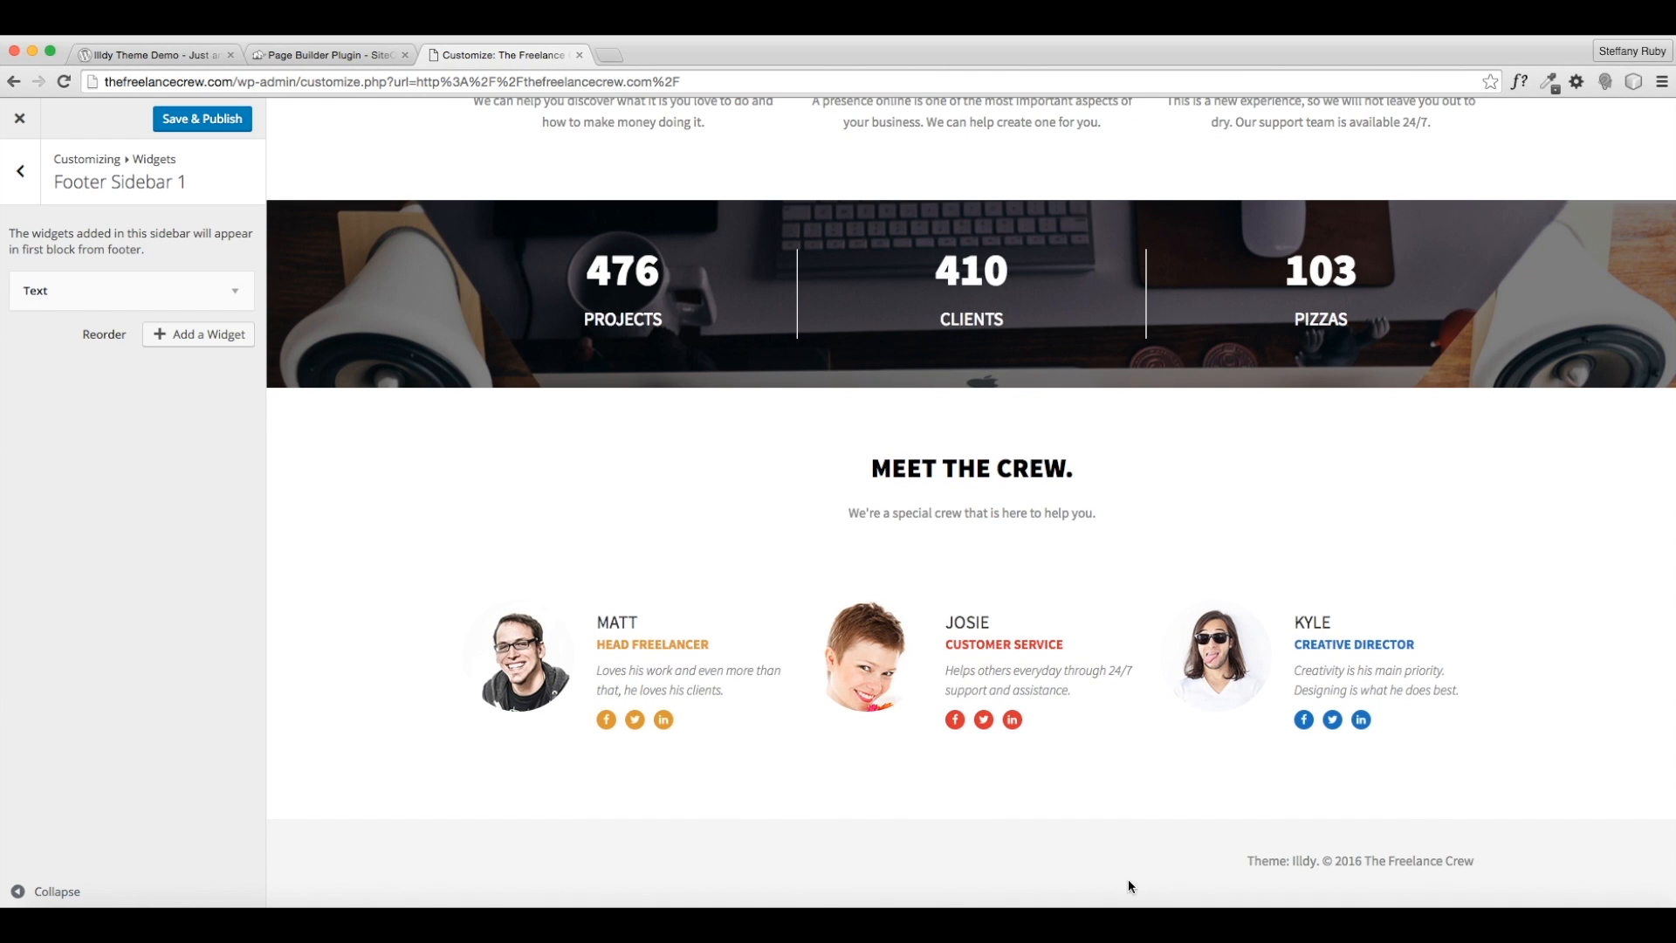
left_click_drag(1233, 858, 1321, 856)
left_click(1235, 862)
left_click(20, 171)
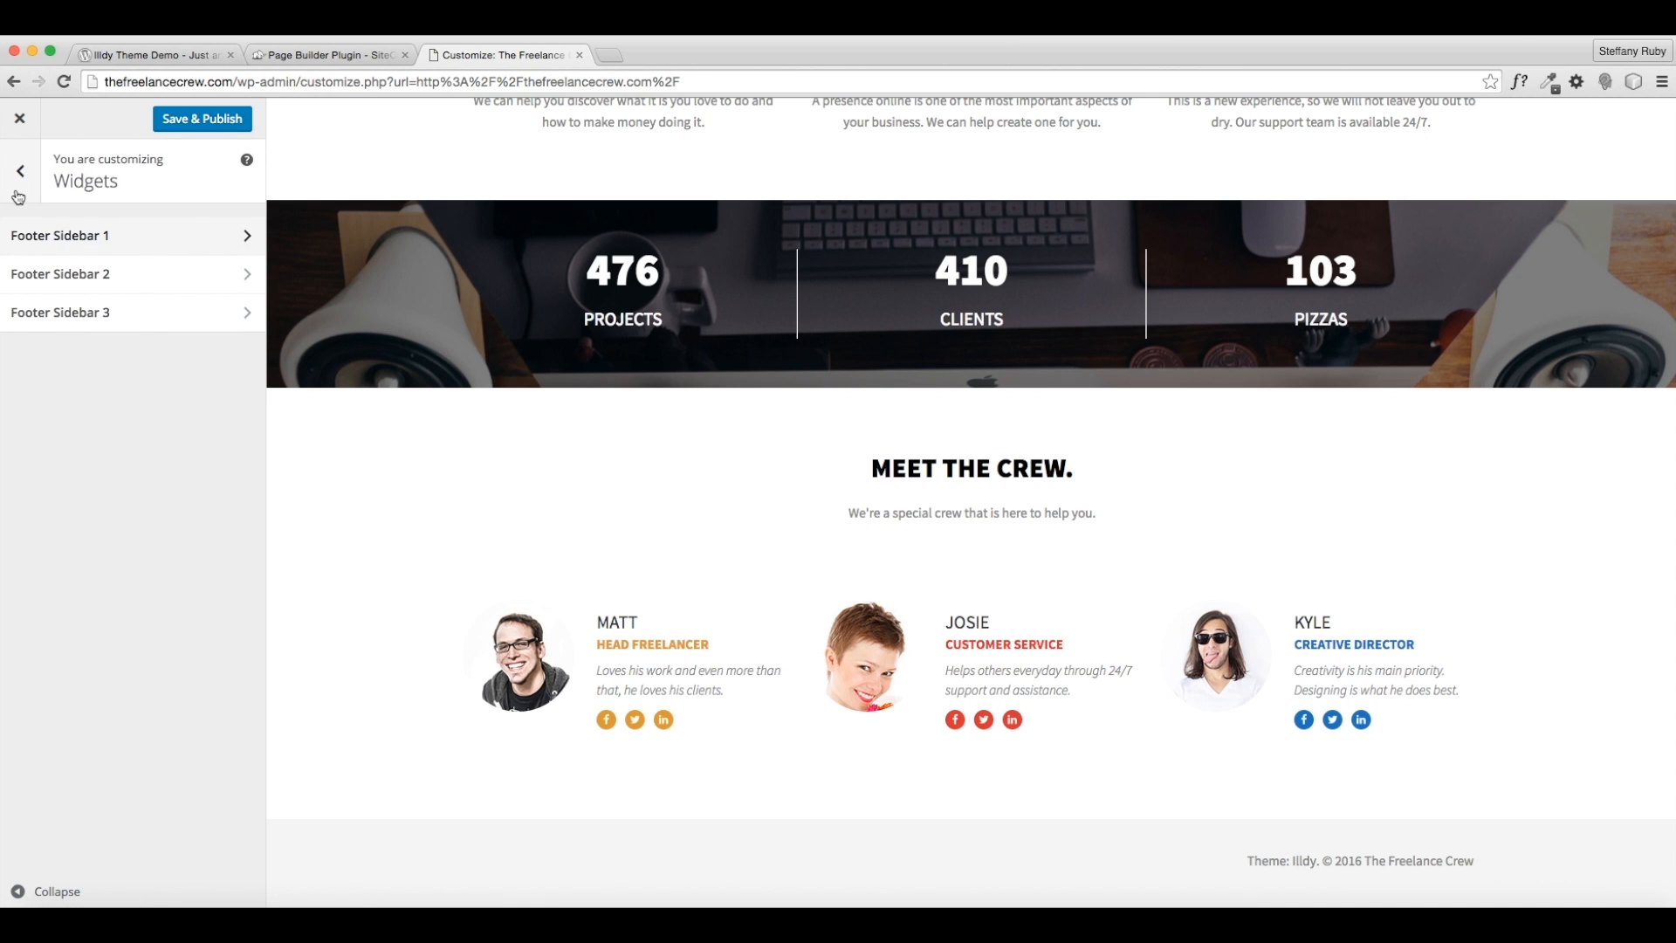
left_click(20, 176)
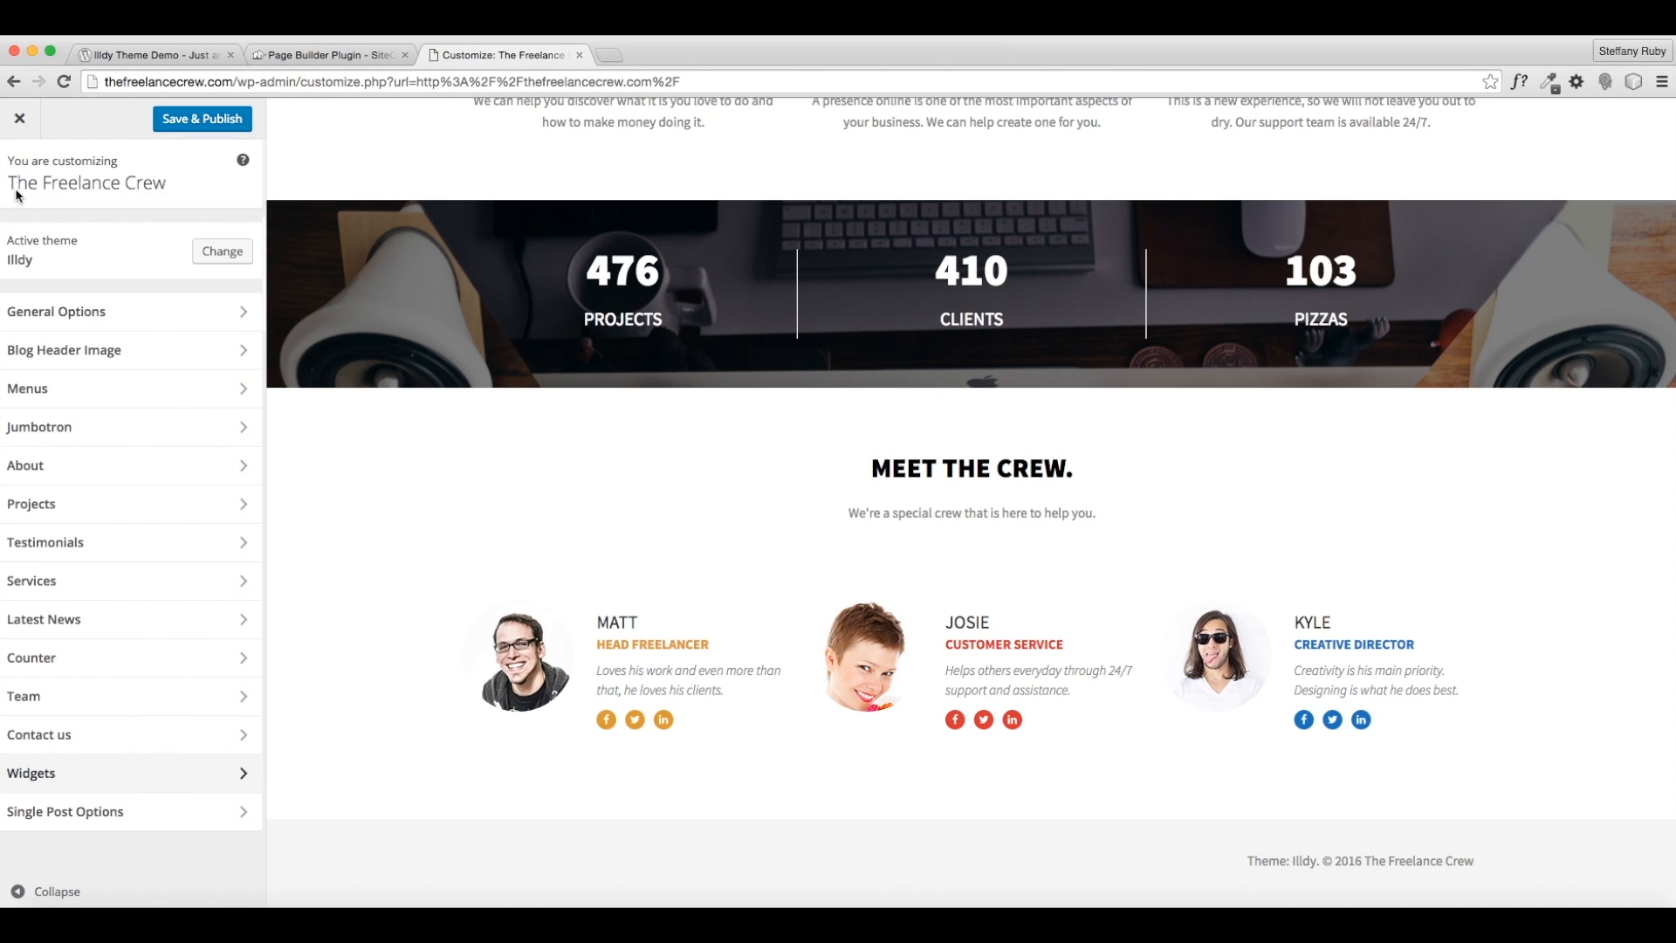
- Uncheck 'Display theme copyright in the footer' under Footer Details and Save & Publish
left_click(78, 316)
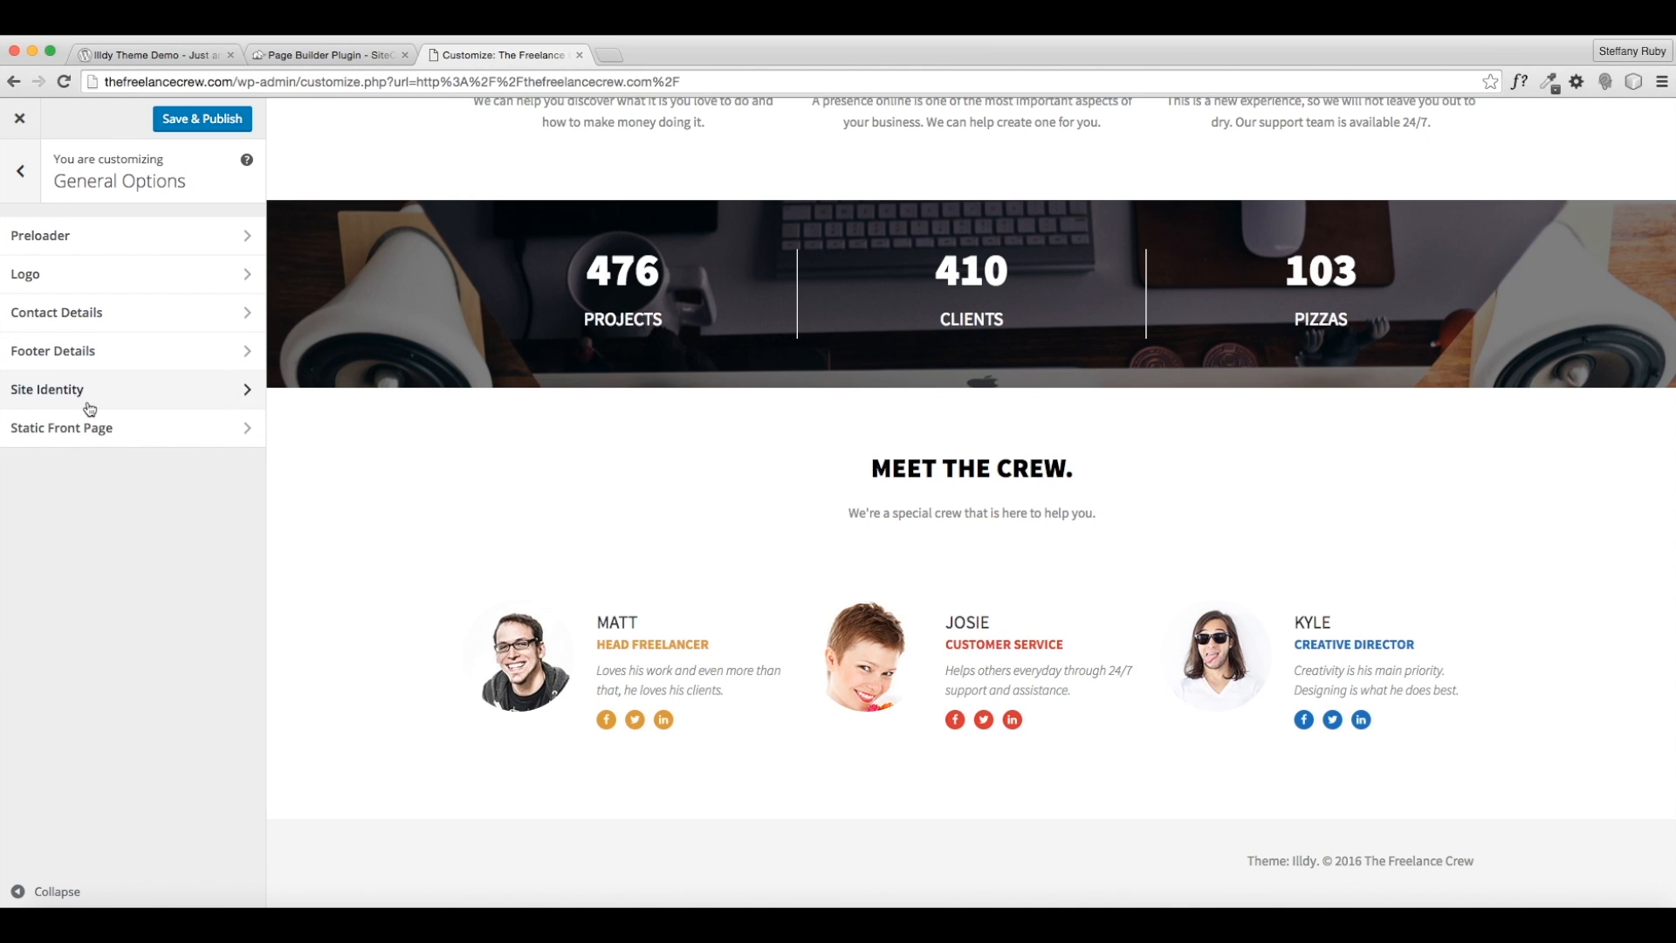
left_click(90, 354)
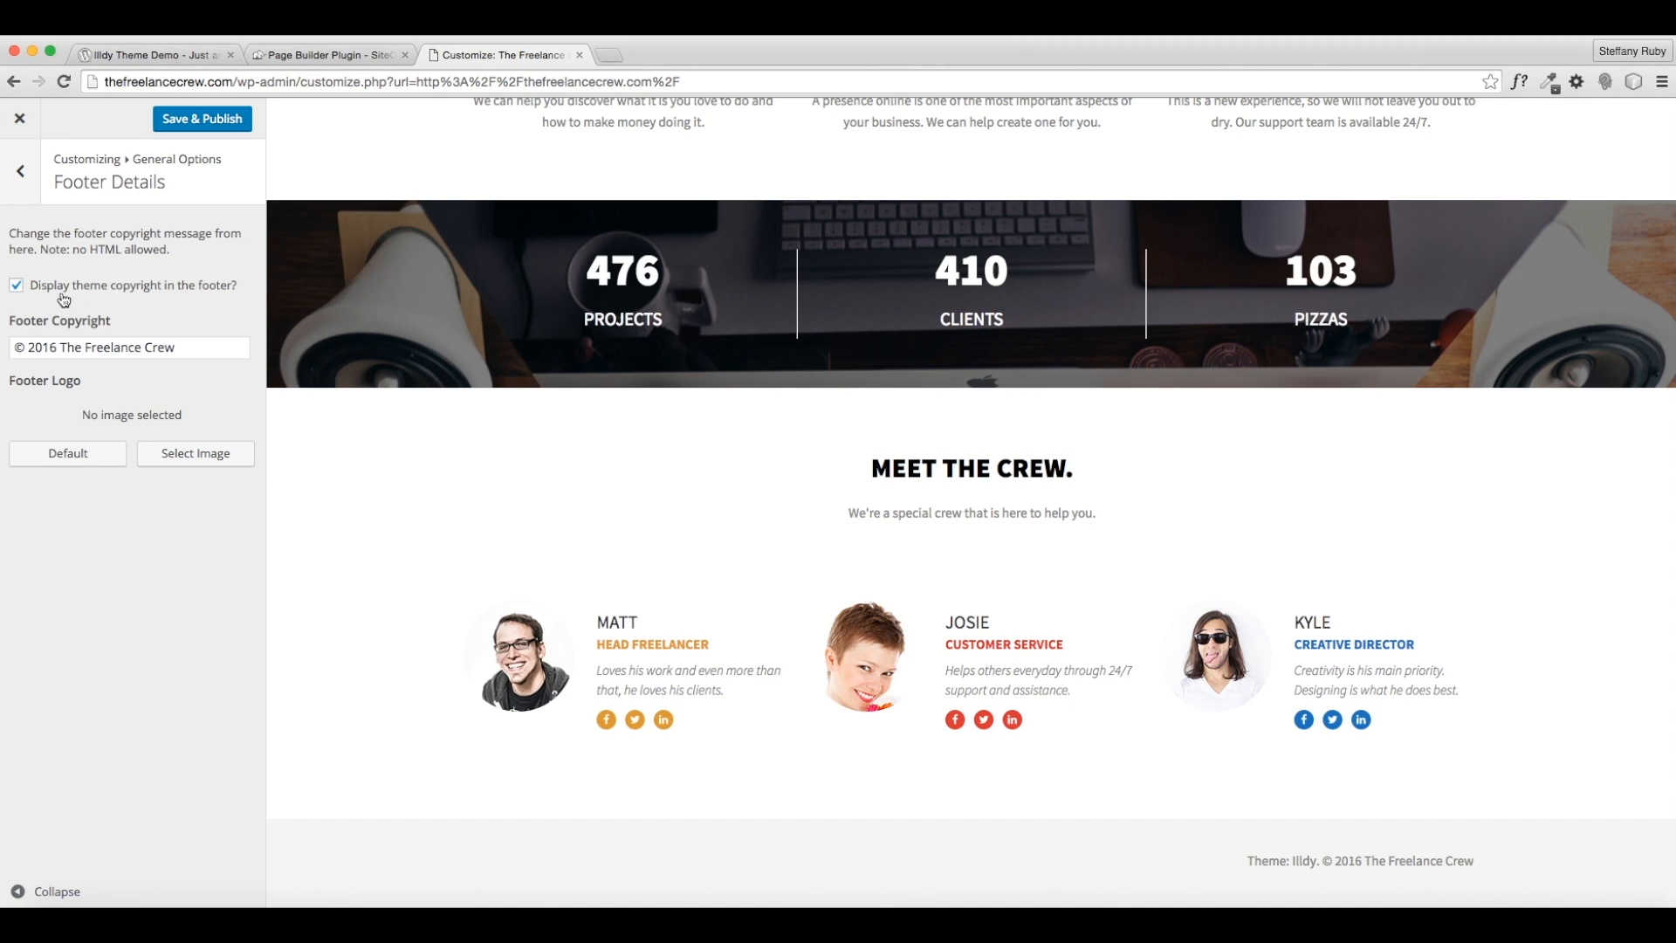
left_click(17, 288)
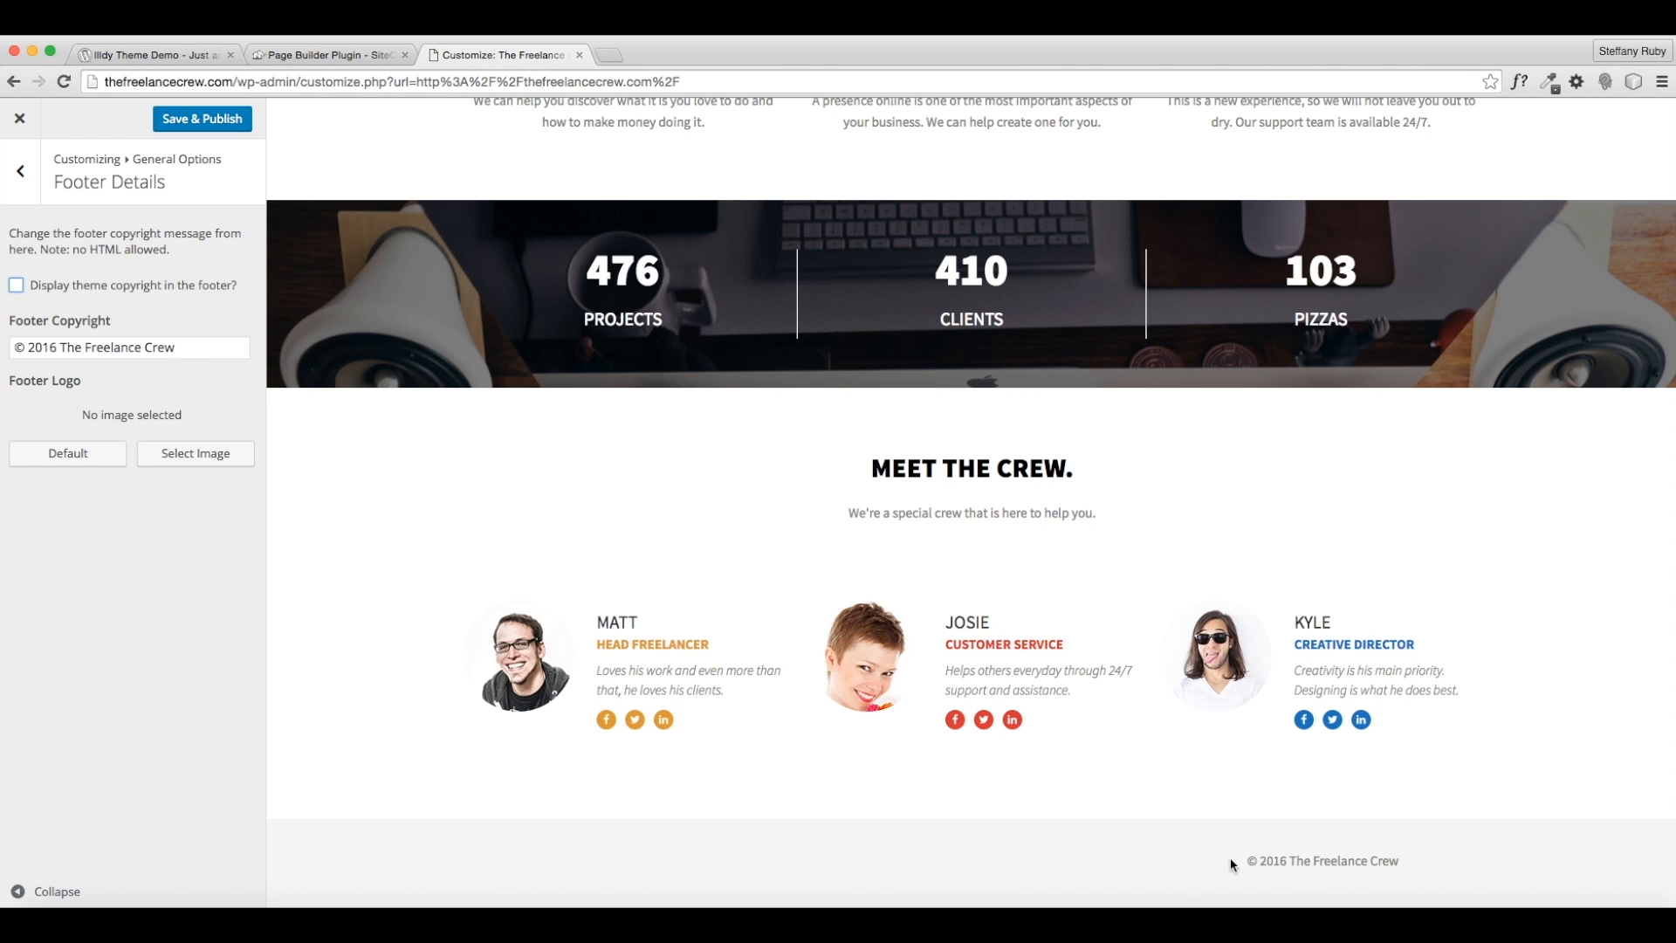
left_click(222, 123)
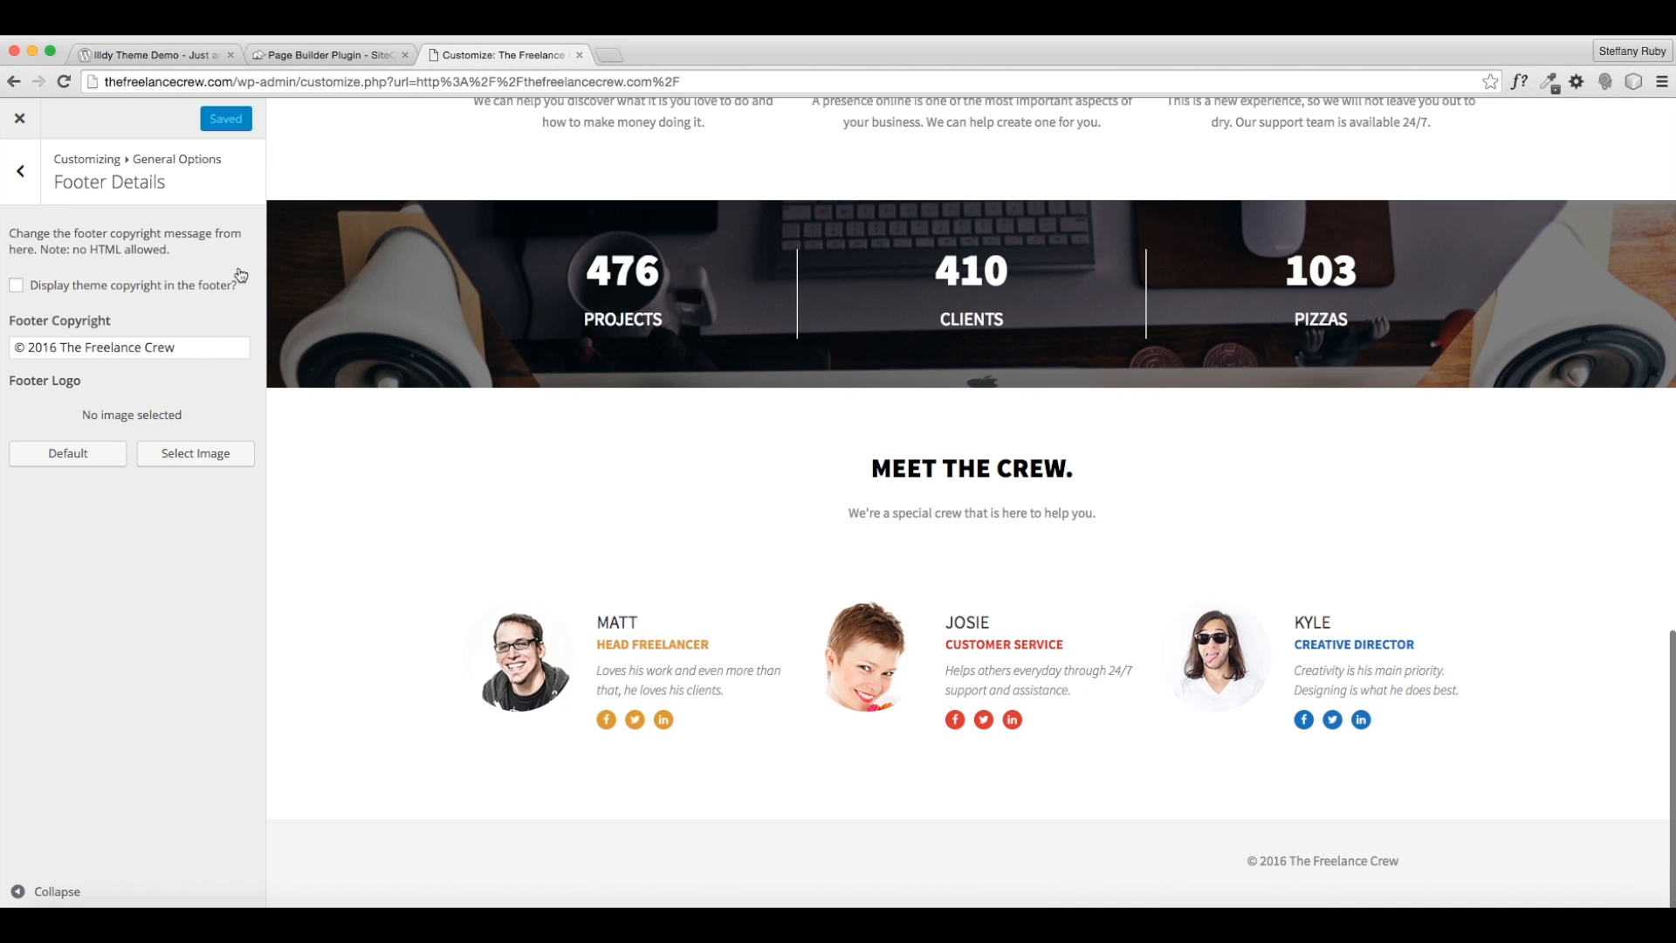
left_click(36, 199)
left_click(39, 201)
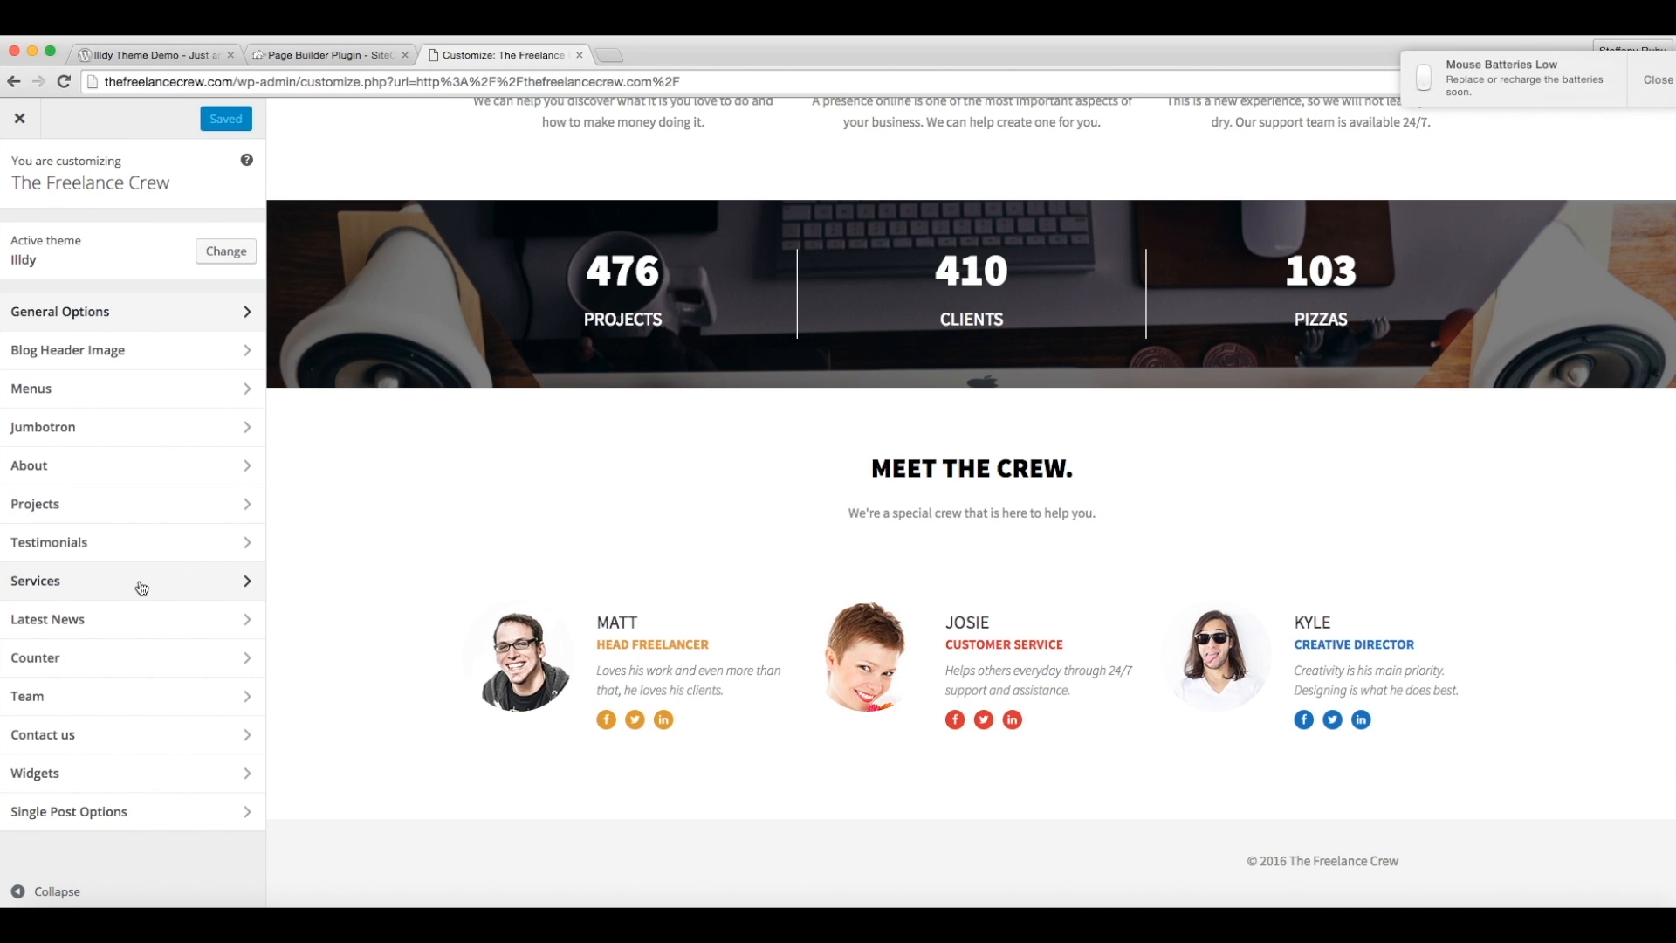
- Look through the Single Post Options settings, then return to the main Customizer options
left_click(131, 813)
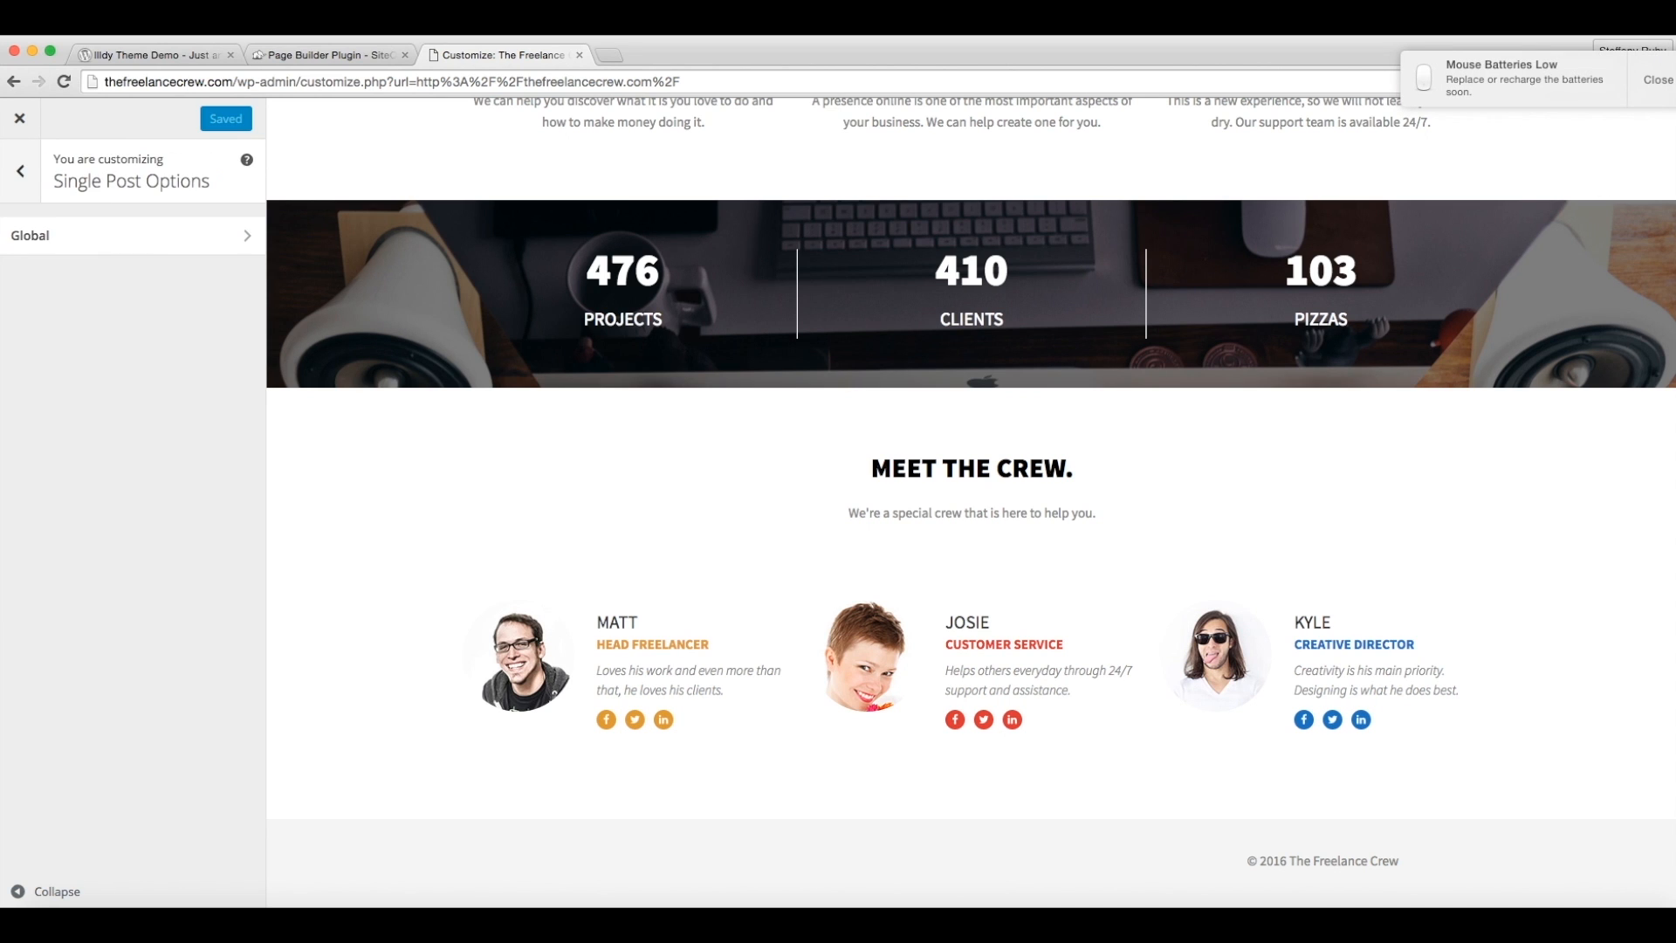
left_click(1656, 82)
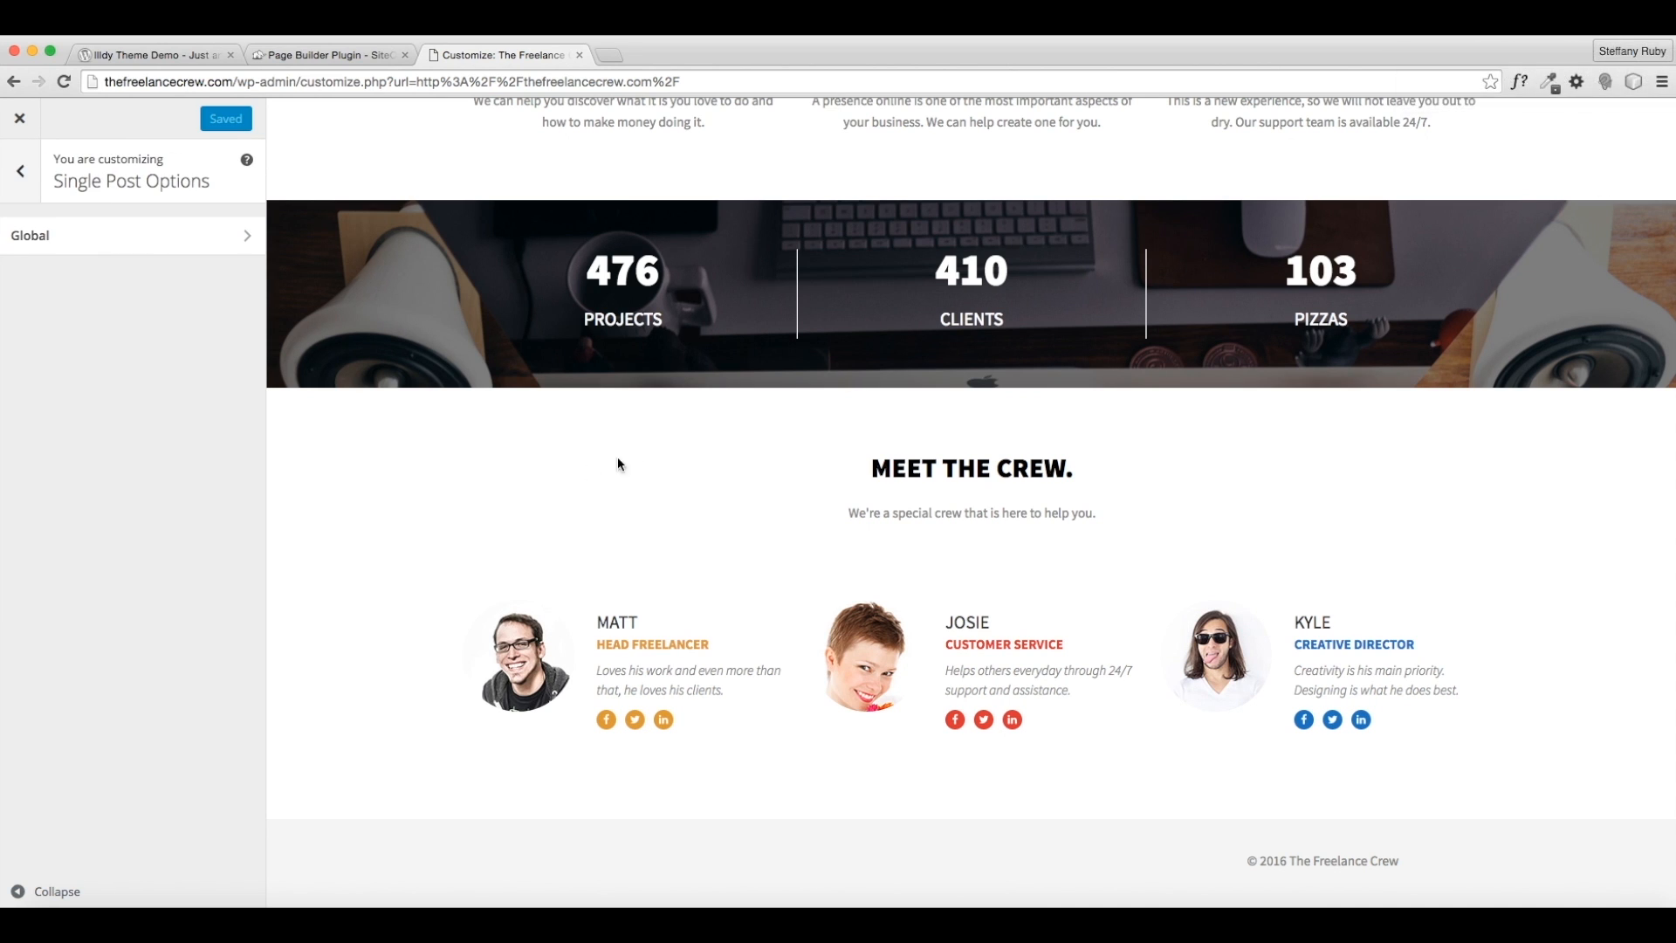
left_click(44, 234)
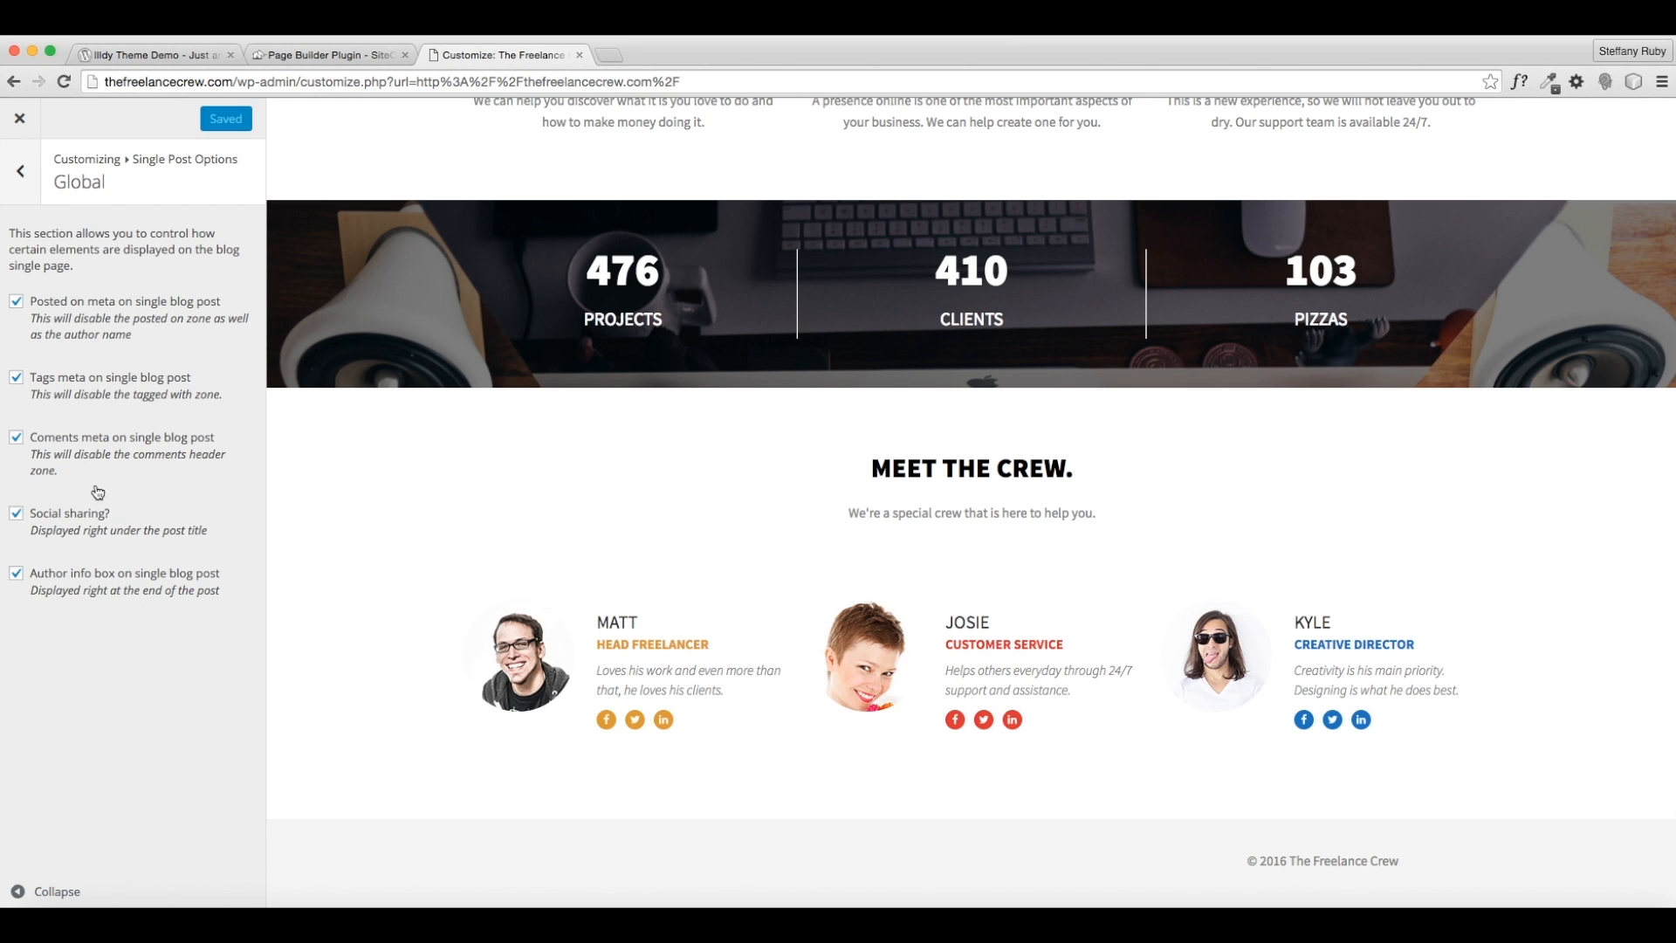
left_click(20, 171)
left_click(20, 171)
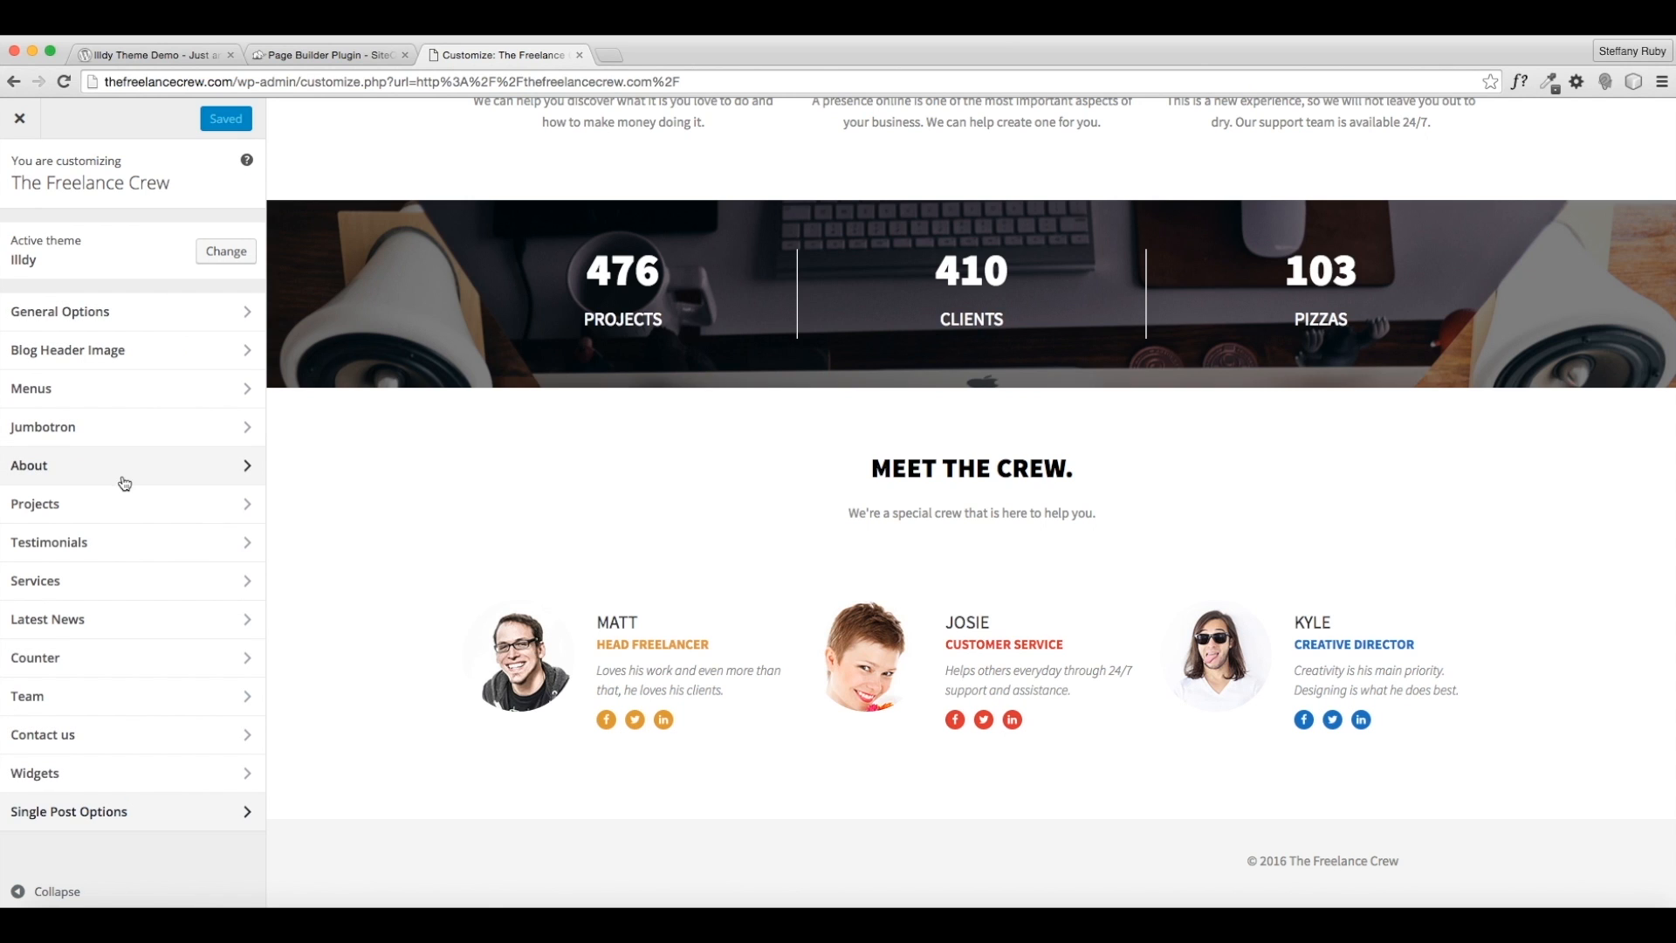
- Set the static front page to display Your latest posts
left_click(118, 311)
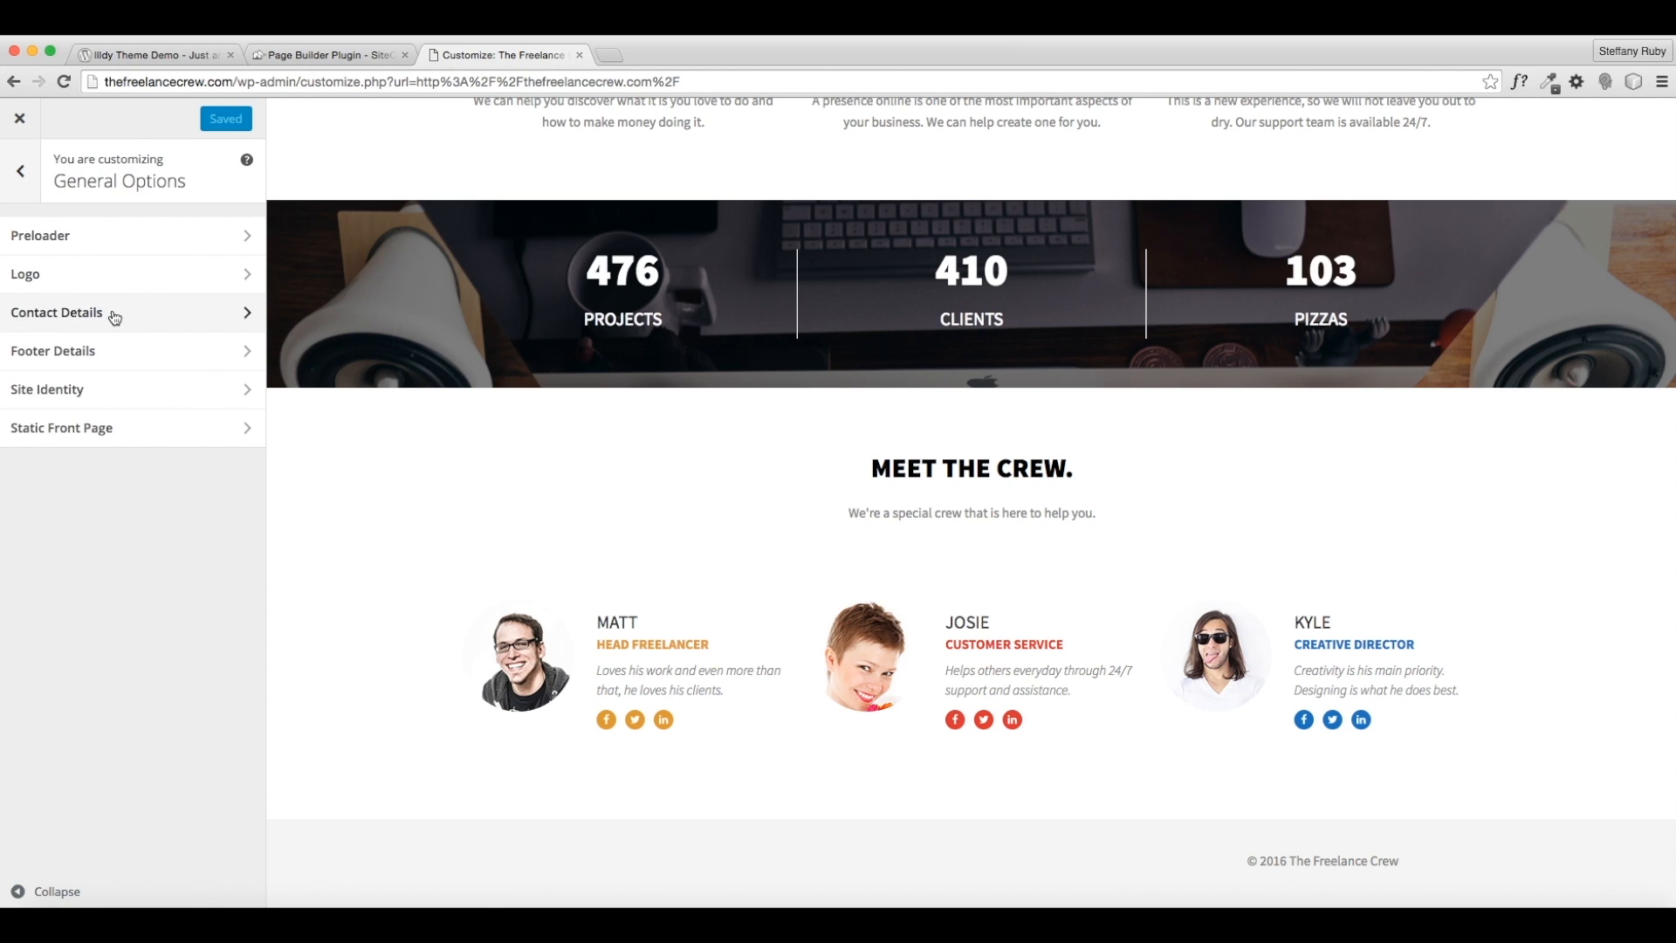
left_click(96, 445)
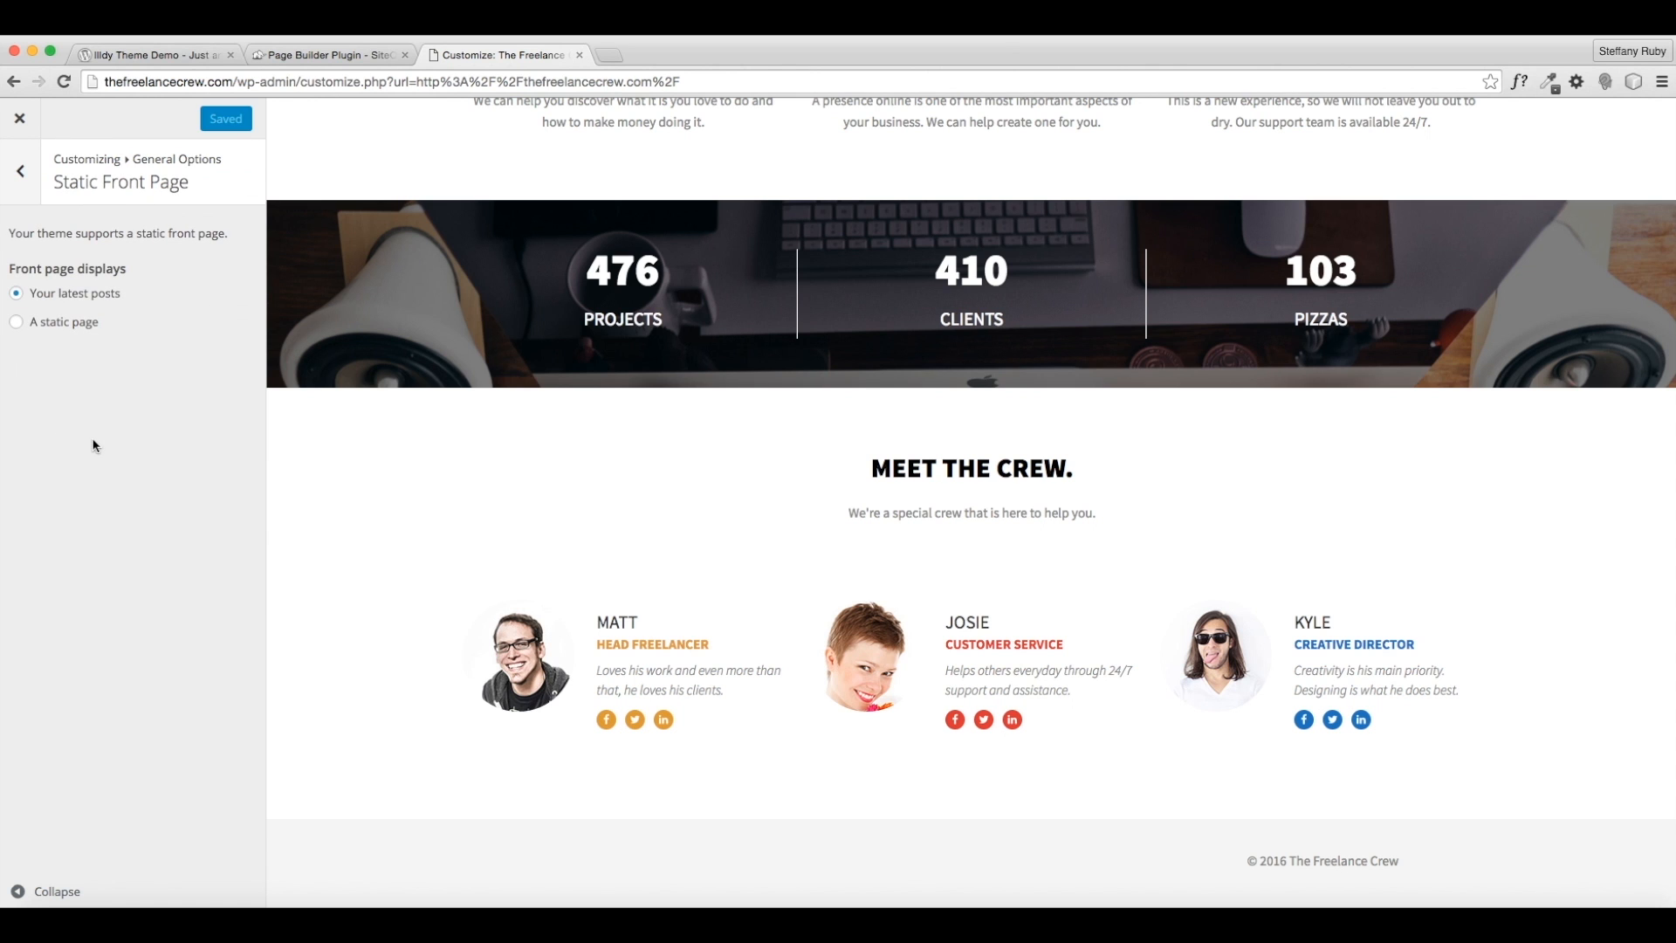
left_click_drag(38, 299, 122, 301)
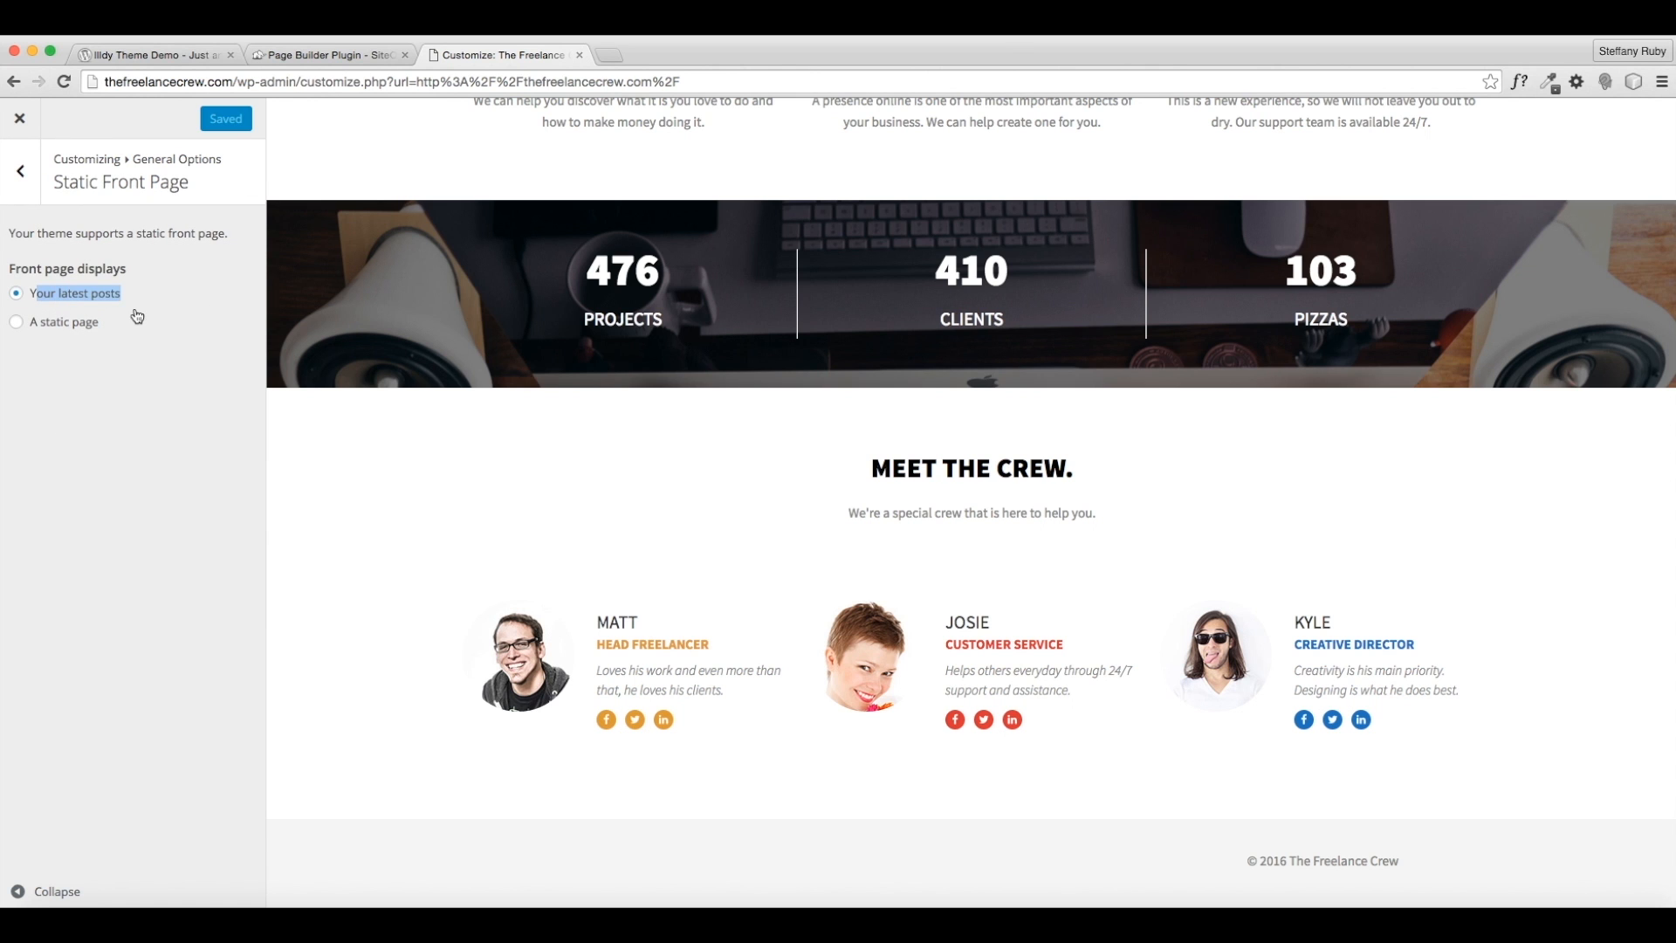
scroll(454, 609, "up", 20)
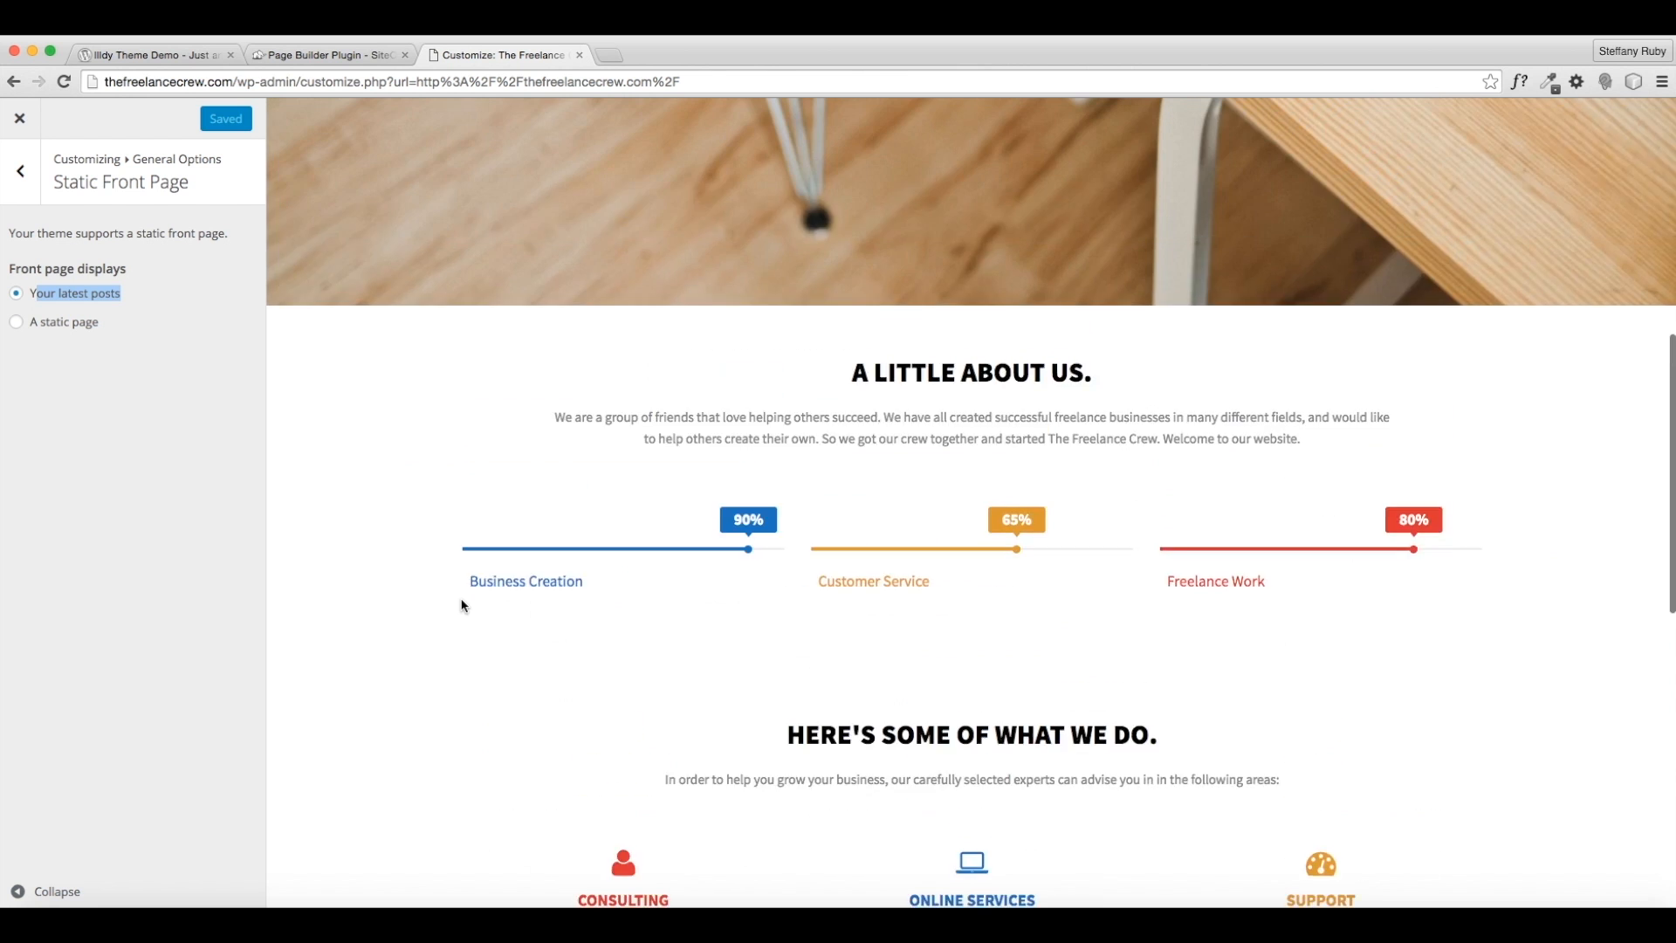
scroll(925, 829, "down", 5)
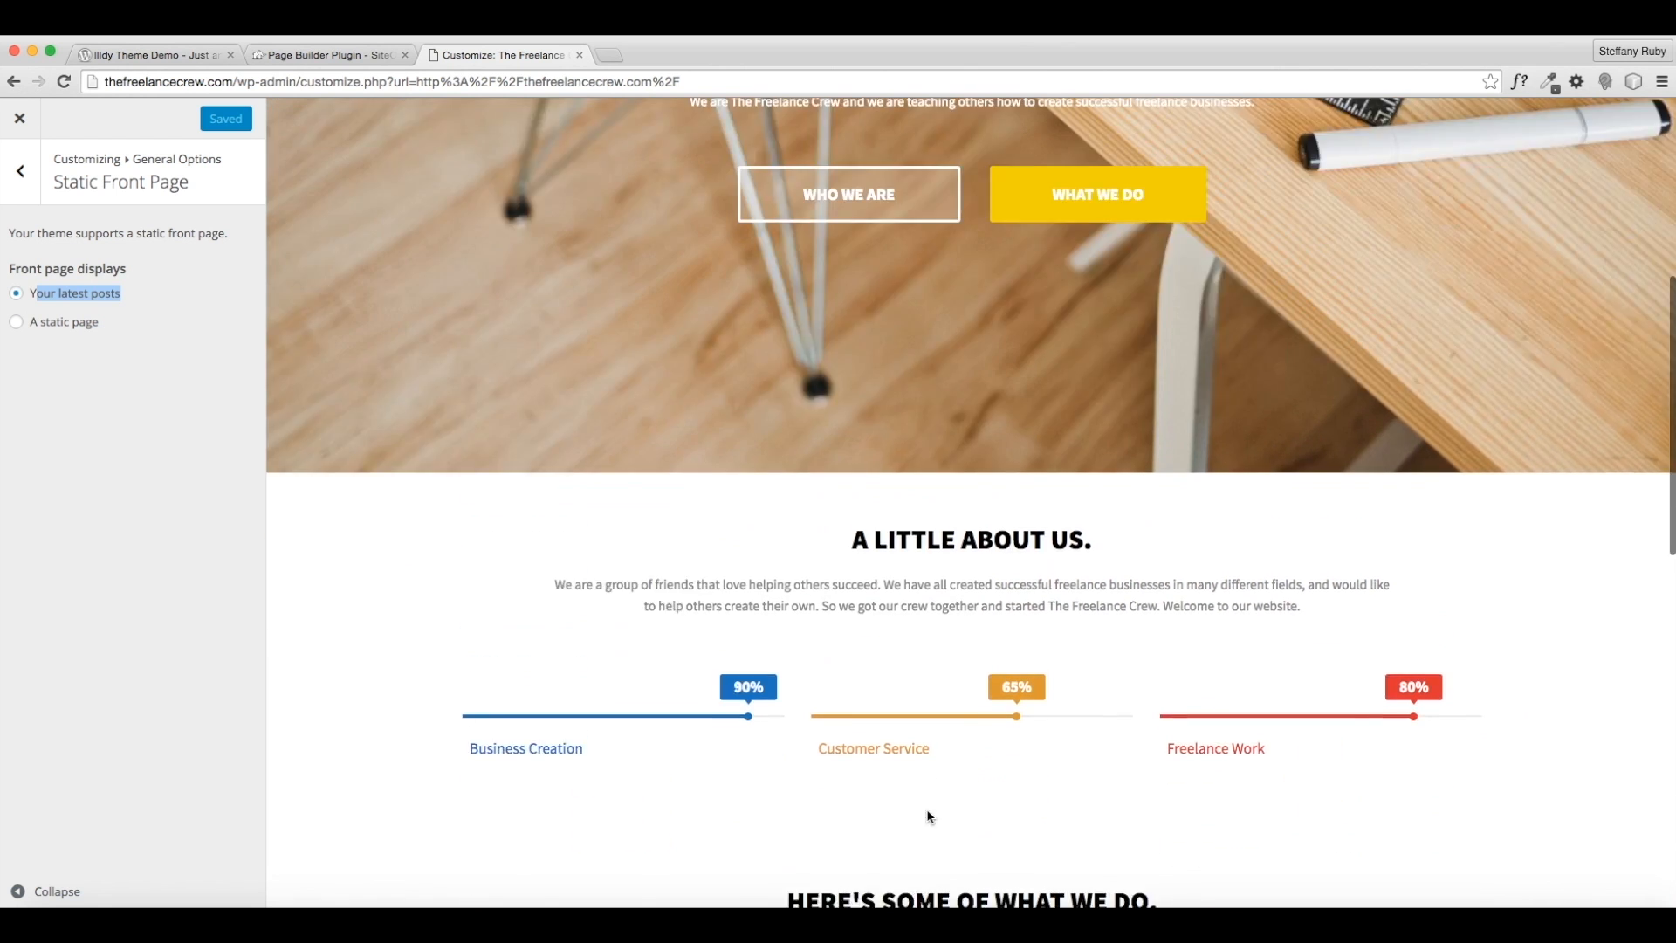
scroll(1232, 366, "up", 9)
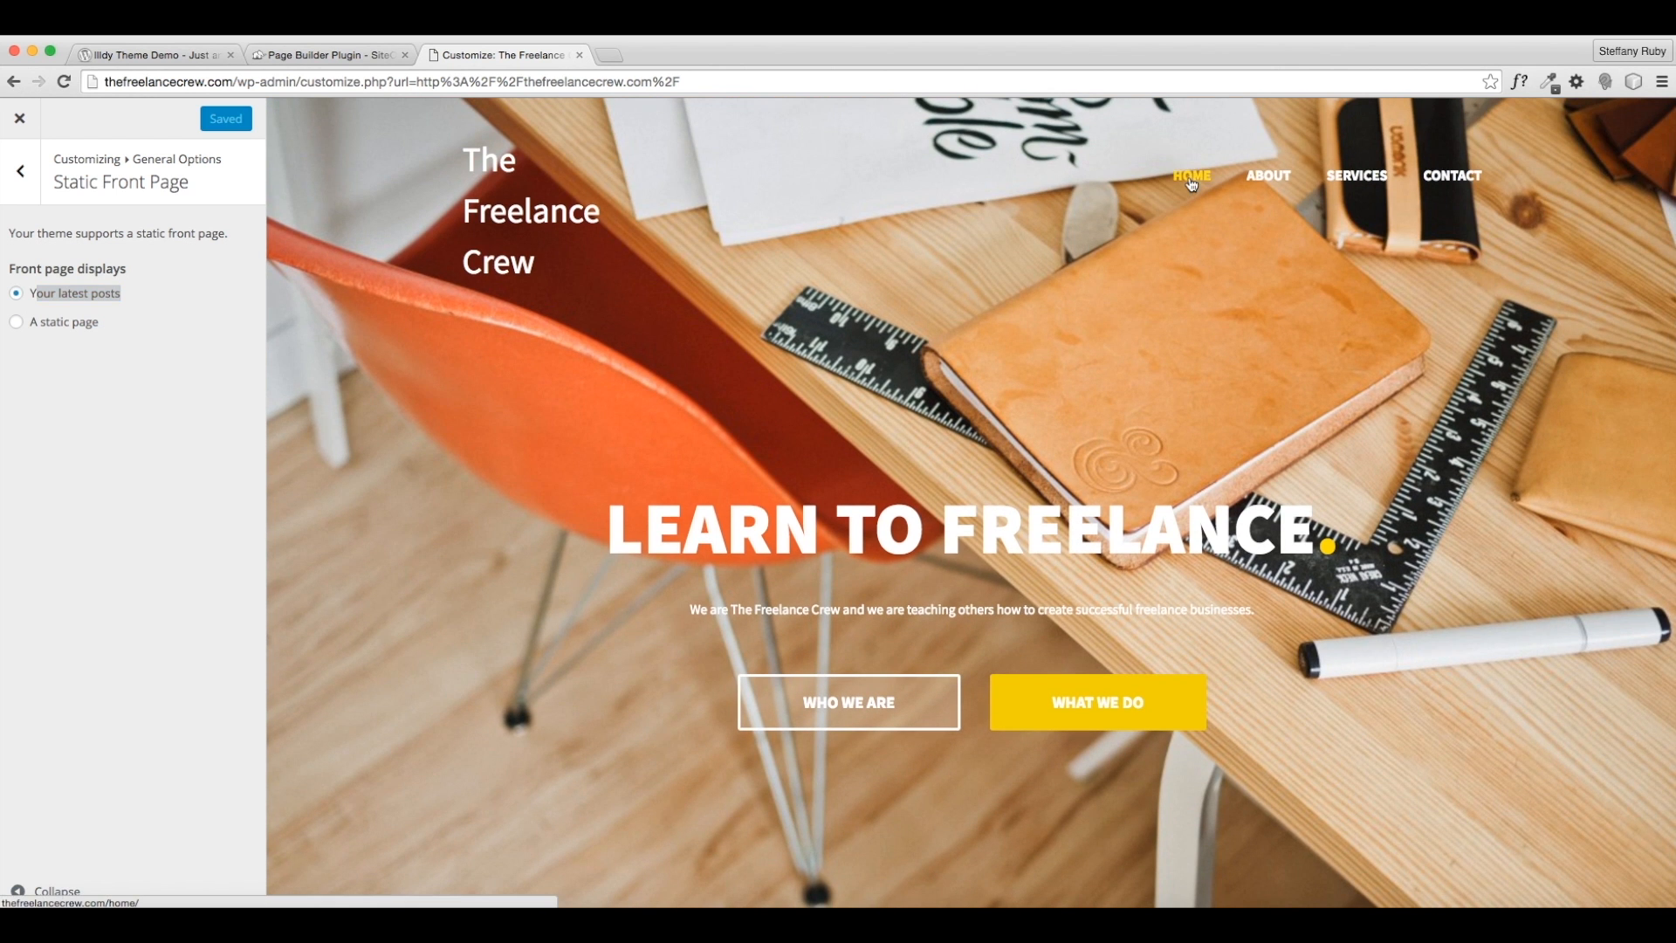
- Check the Home page in the preview, then close the Customizer
left_click(1189, 176)
scroll(692, 761, "down", 5)
scroll(733, 558, "up", 5)
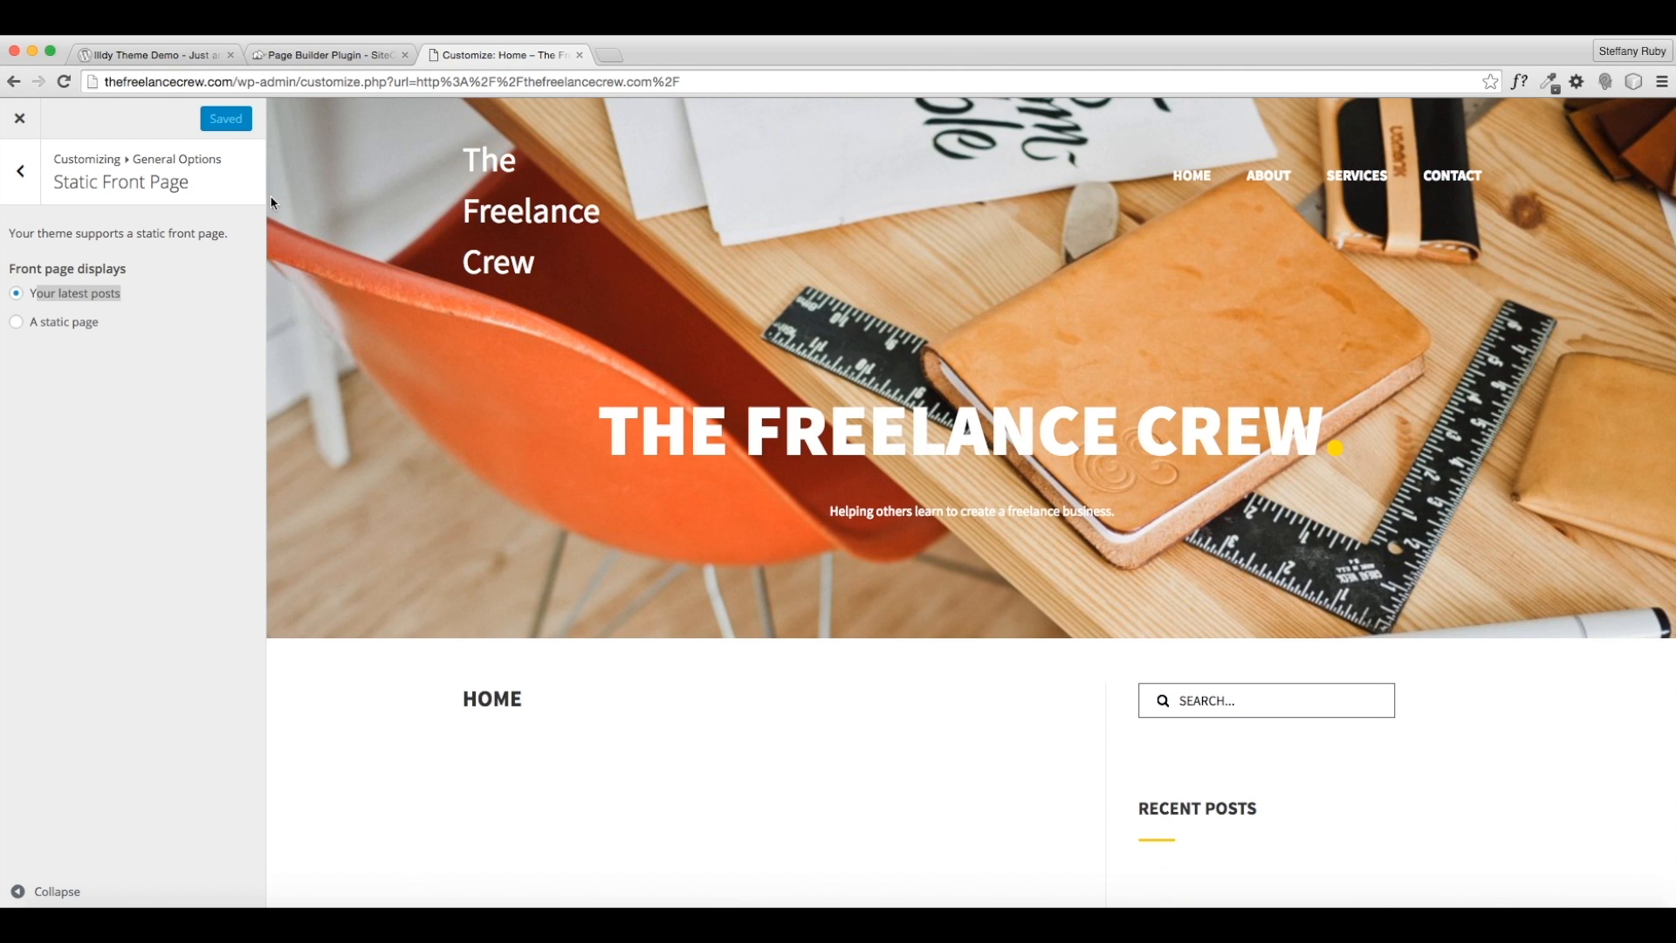
left_click(20, 120)
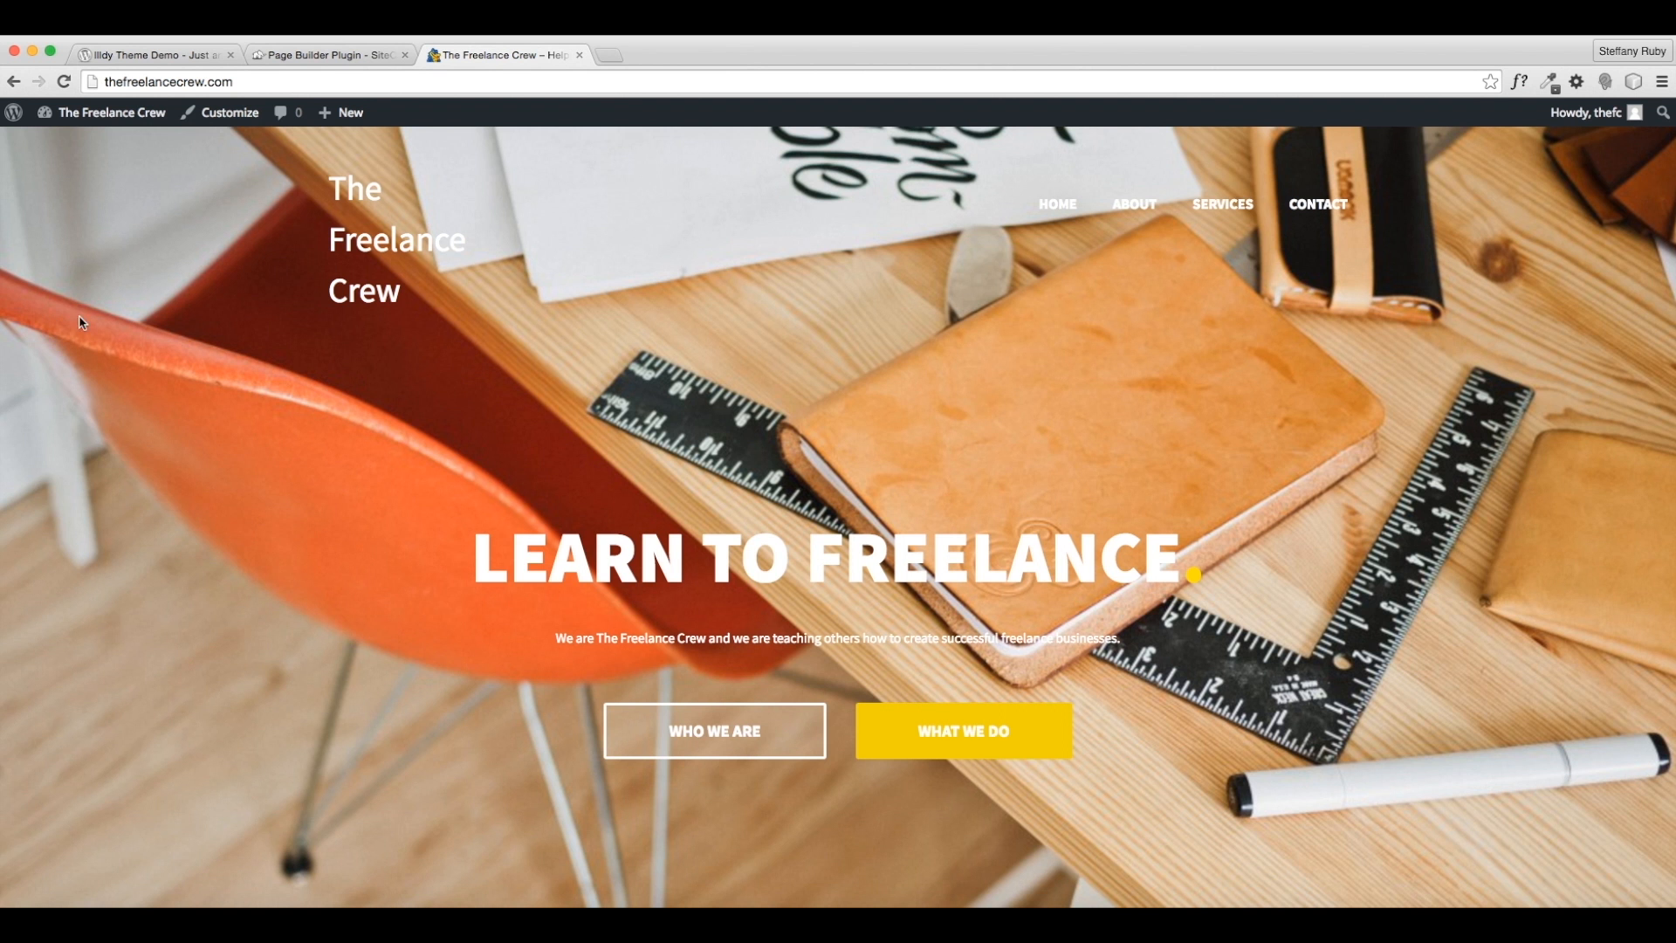
- Move the Home page to the trash from the Pages list
mouse_move(77, 110)
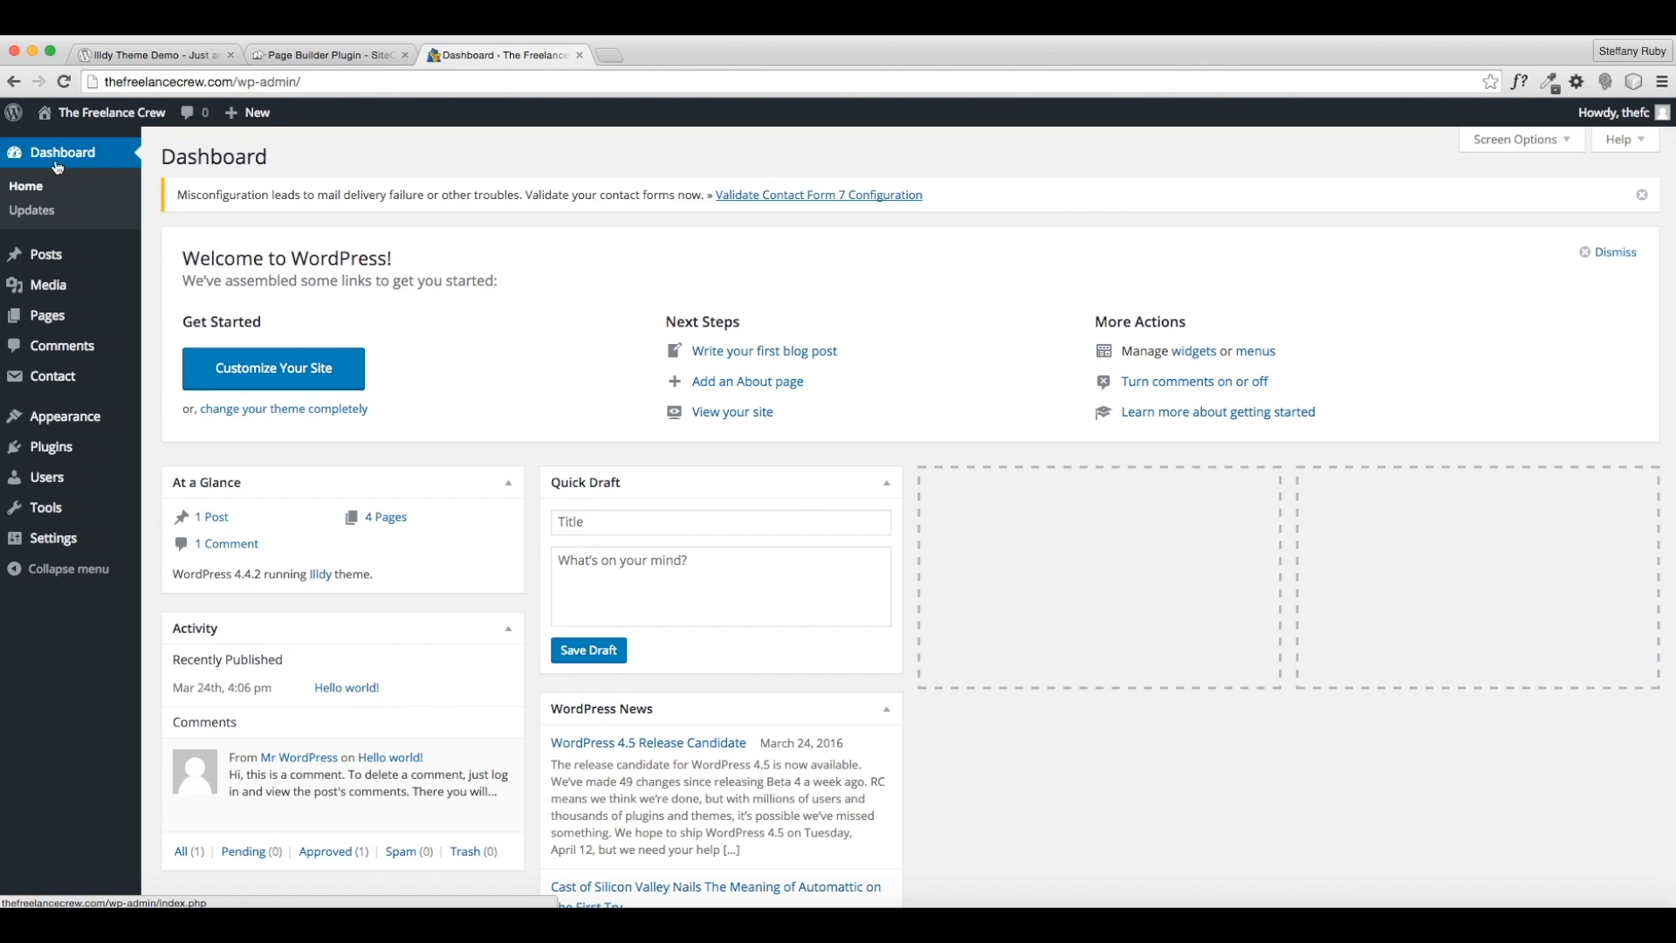
left_click(73, 323)
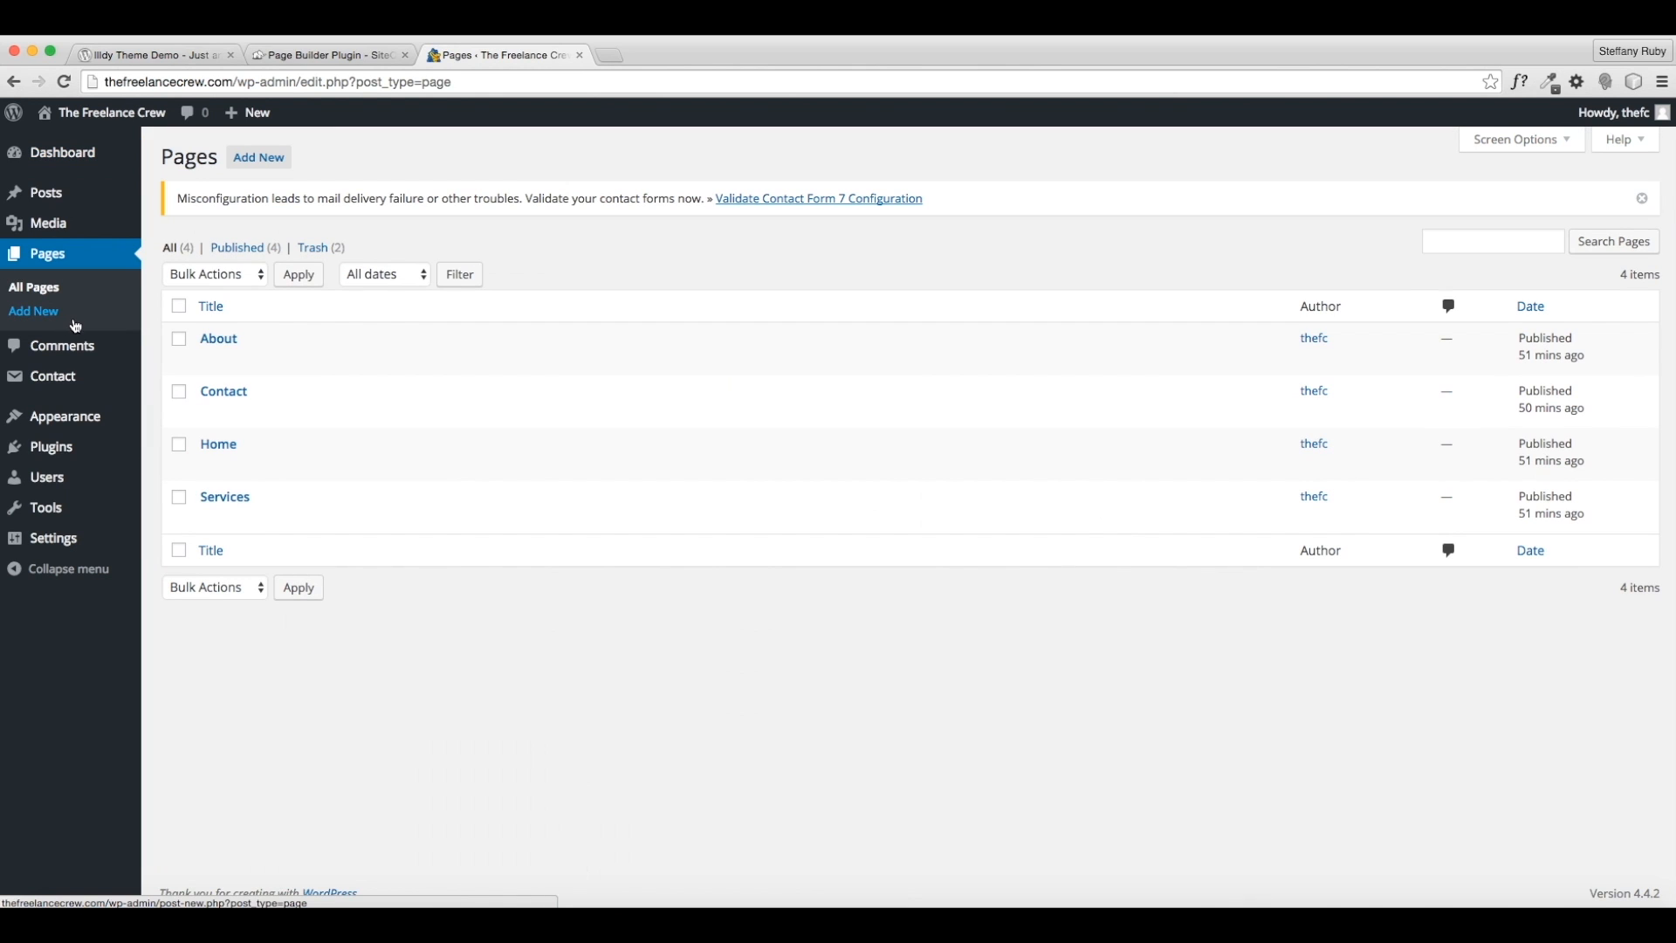
left_click(312, 467)
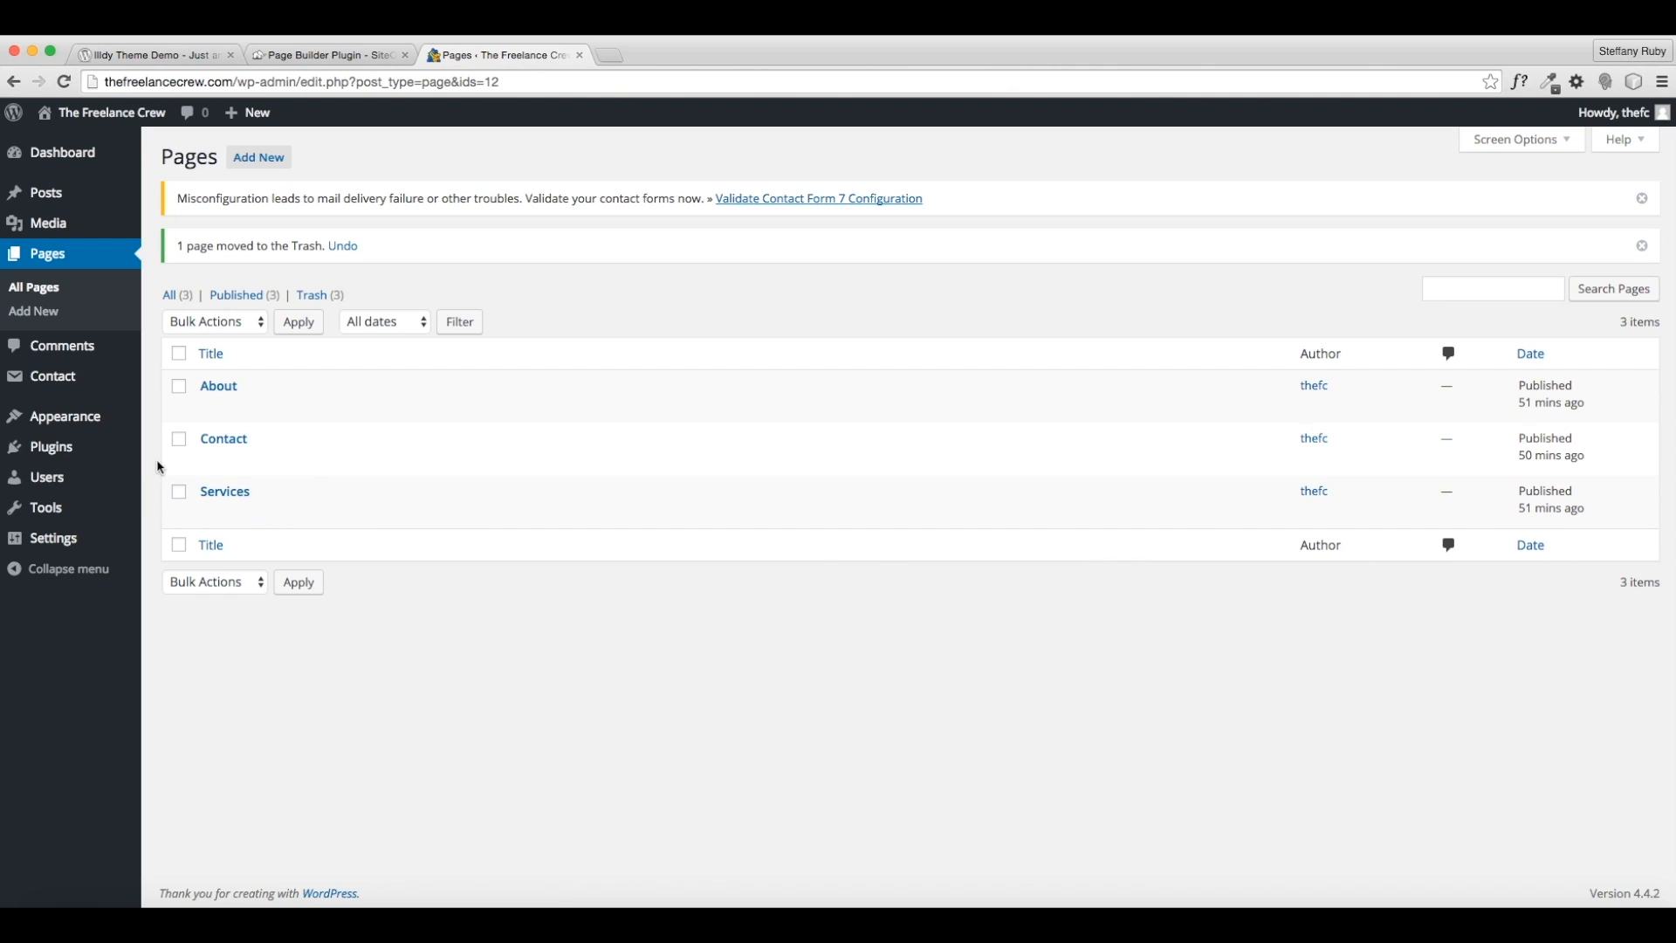
- Remove the Home item from Menu 1 and start entering a custom link
mouse_move(137, 457)
mouse_move(90, 419)
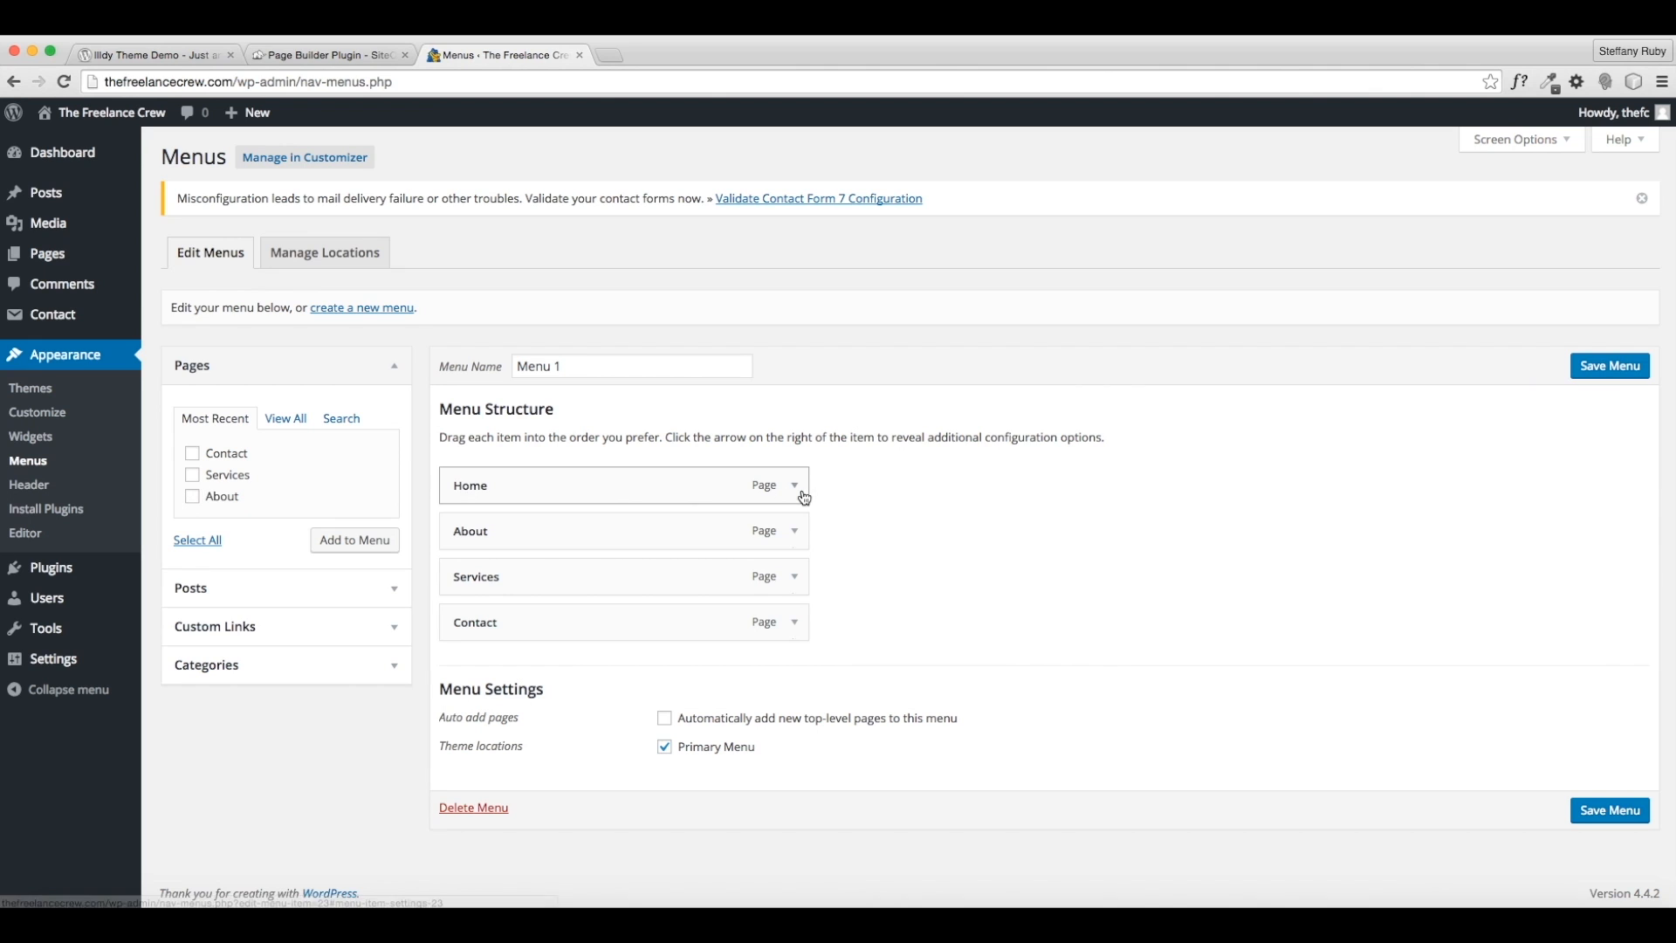
left_click(799, 491)
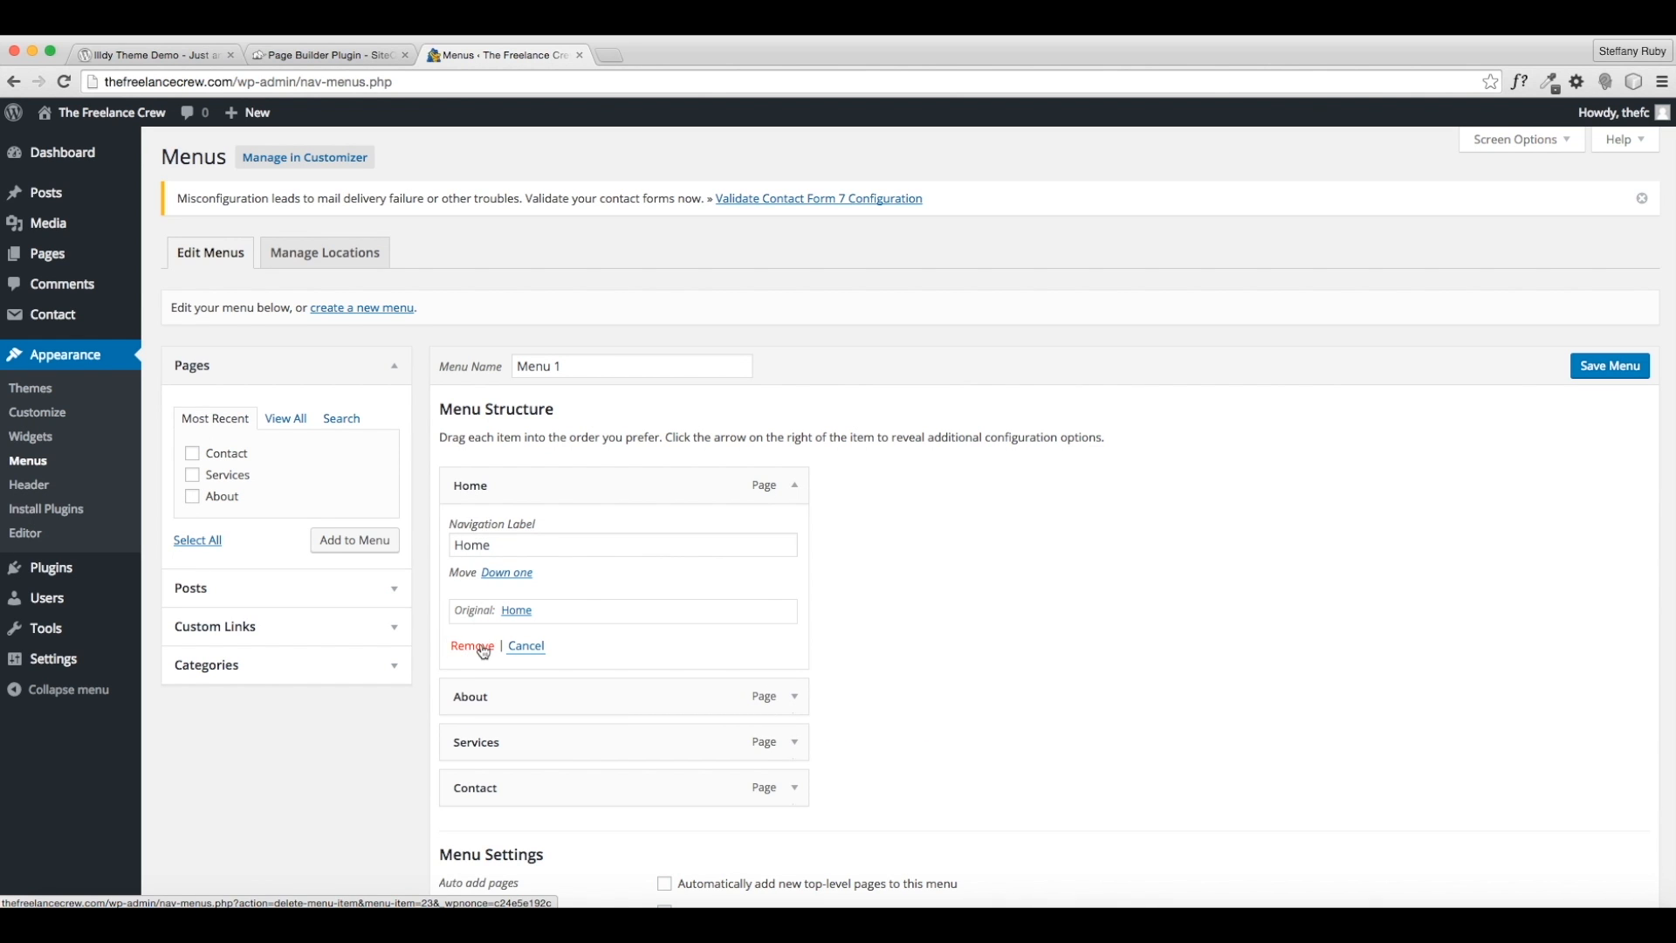
left_click(479, 647)
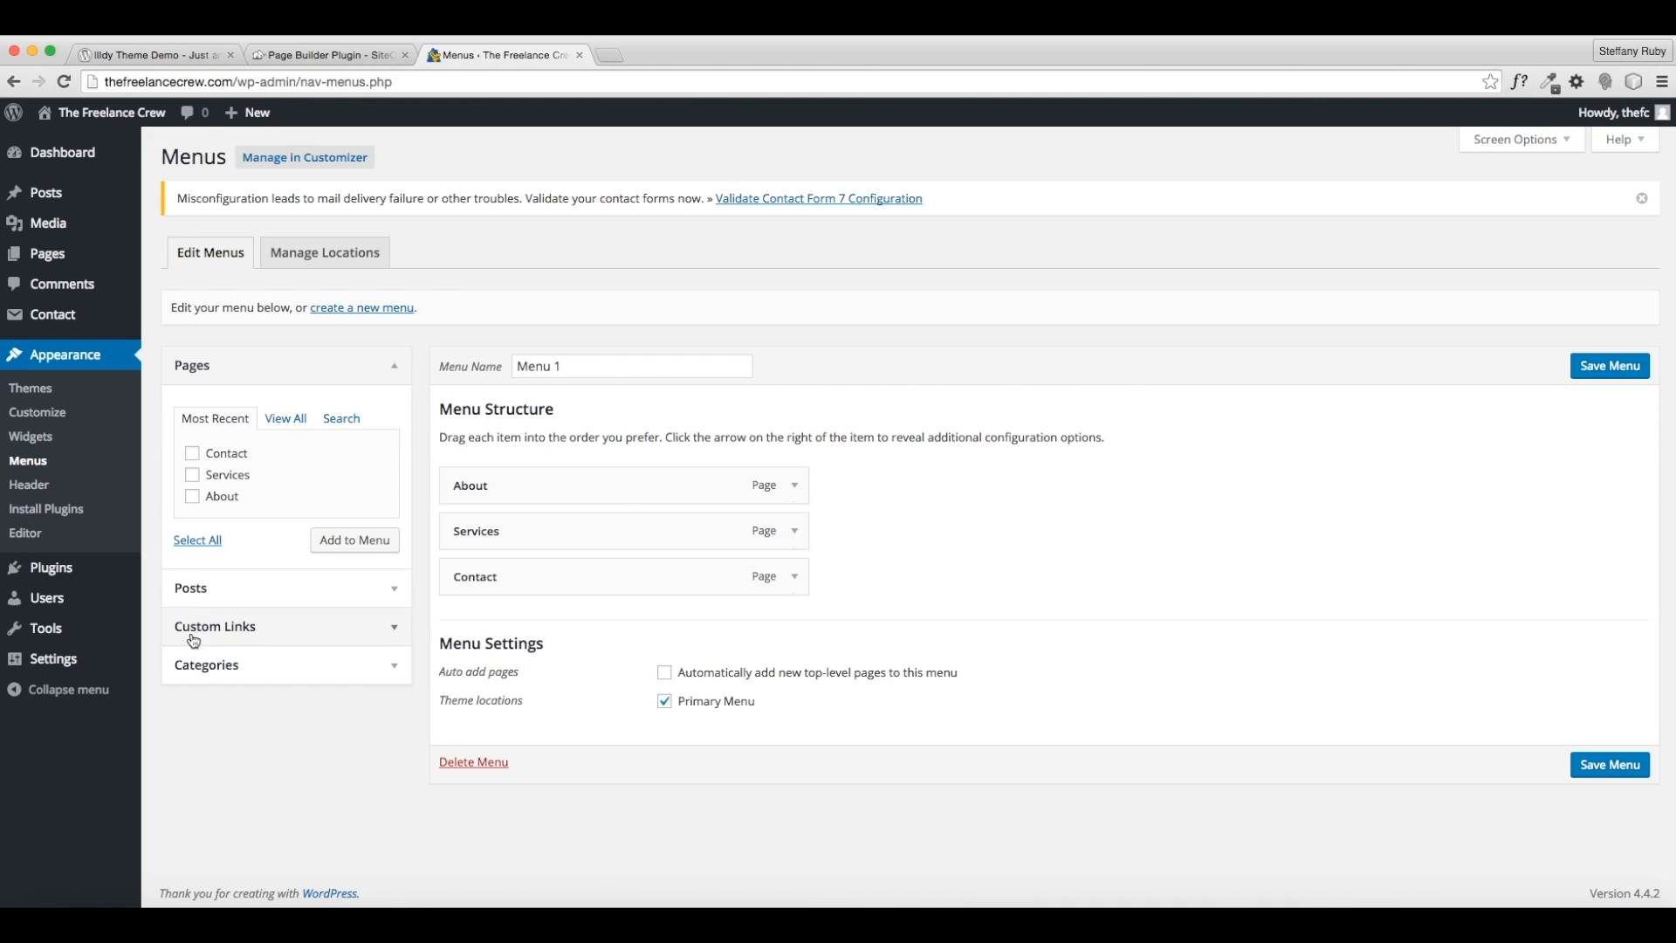
left_click(250, 630)
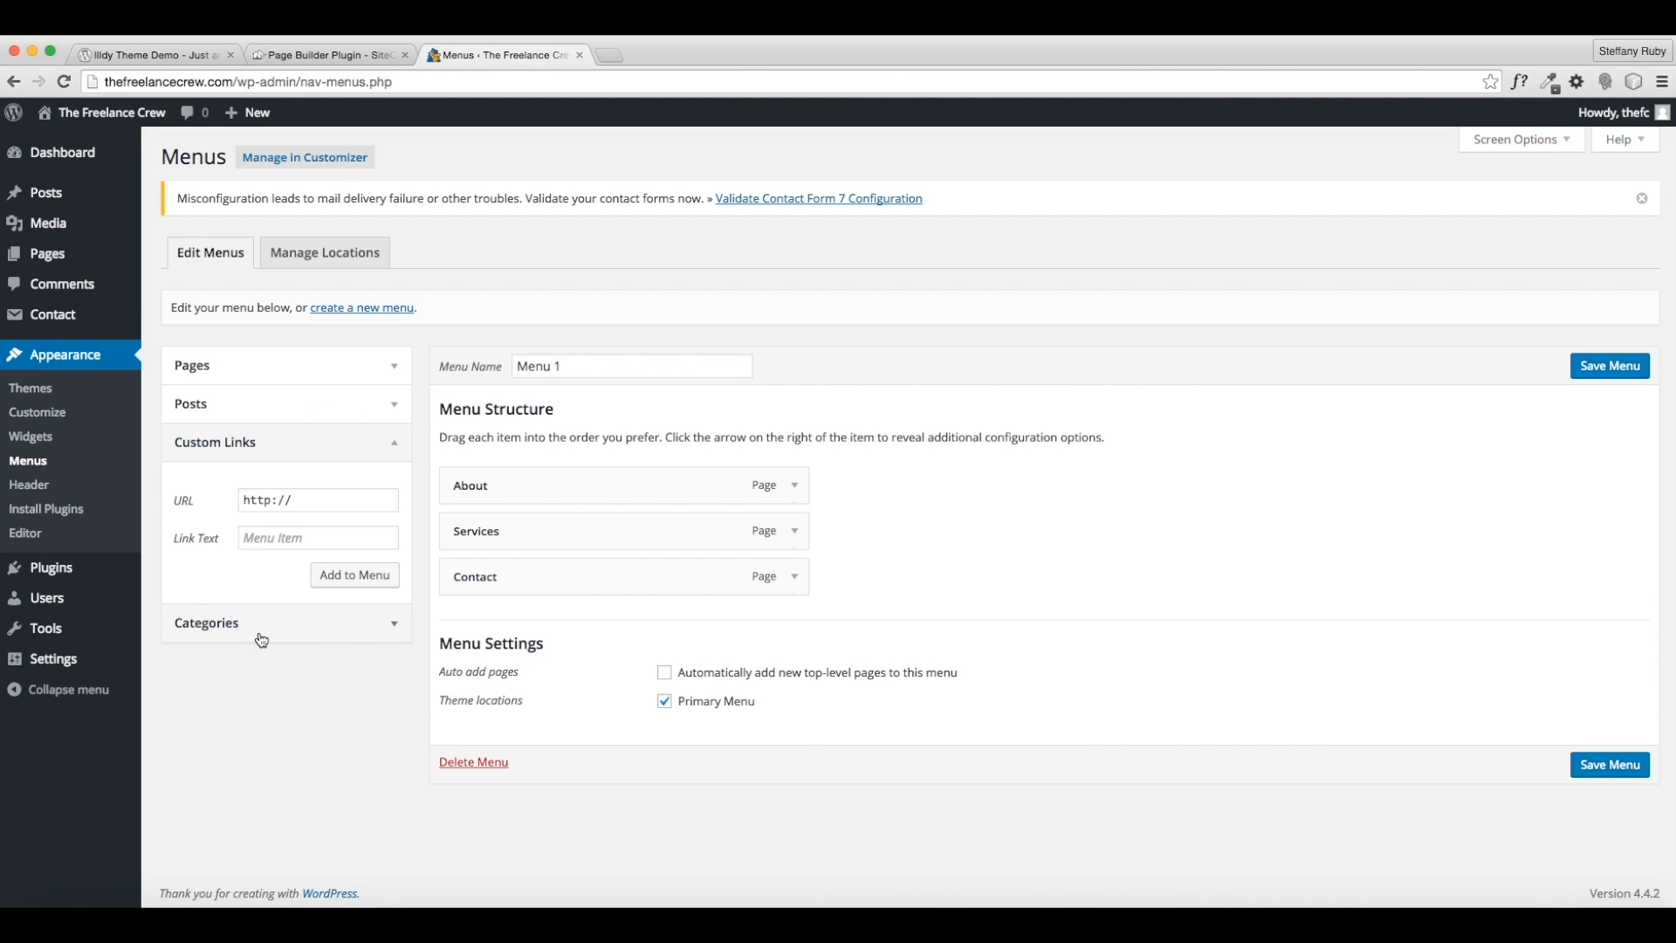
left_click(279, 541)
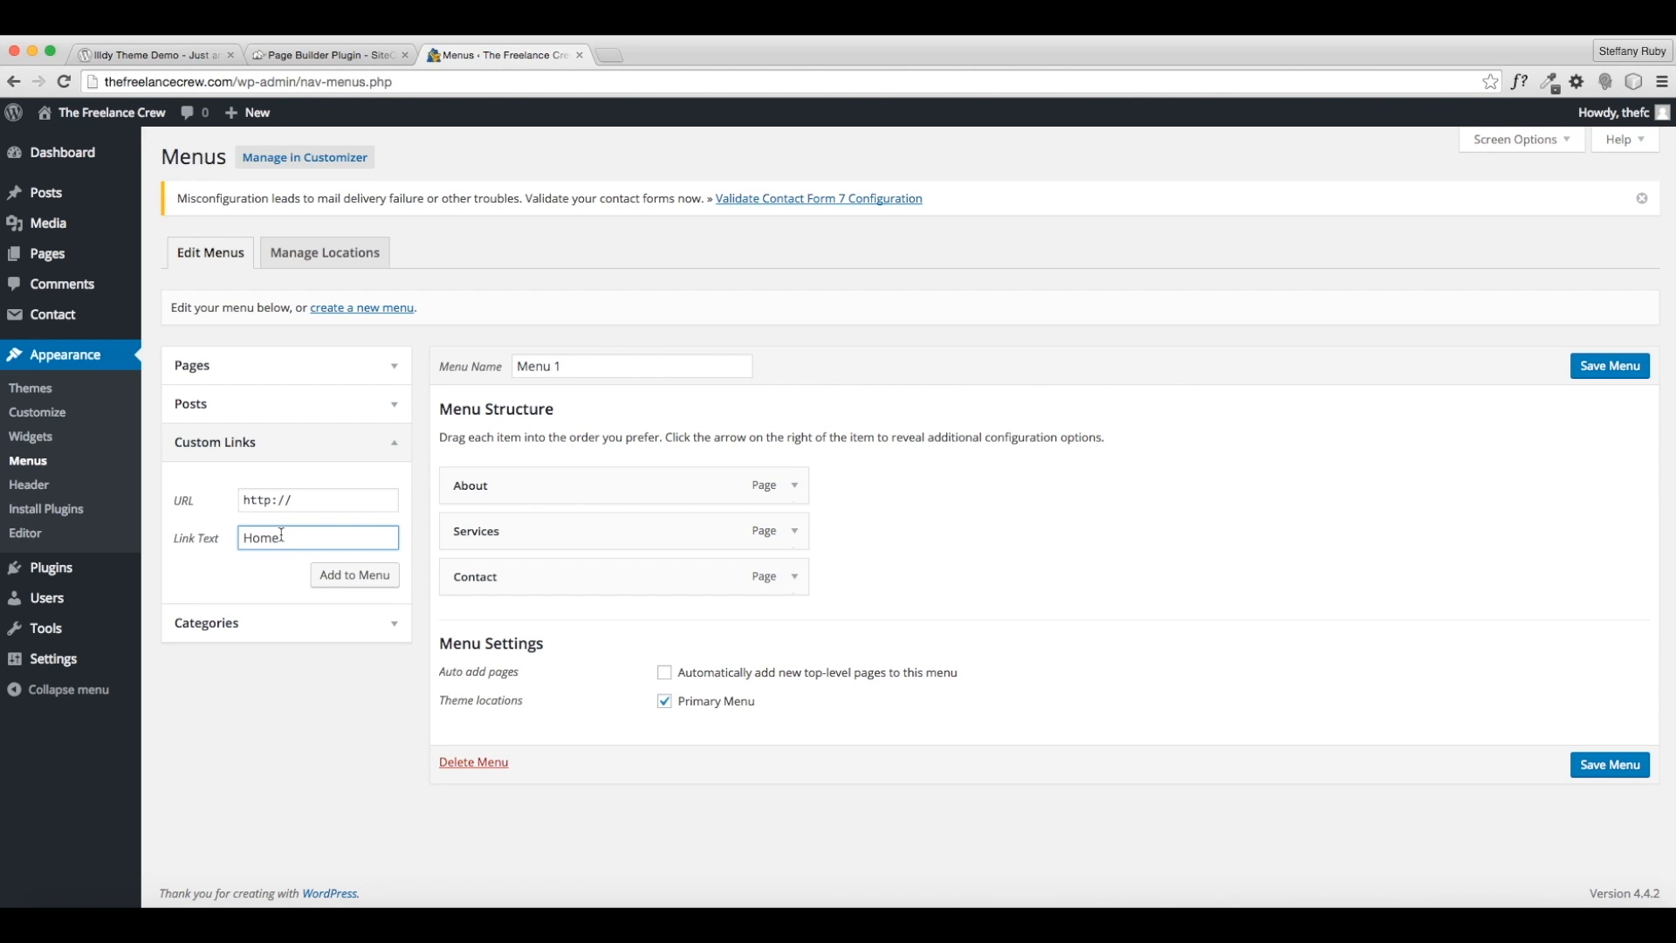
- Add a Home custom link pointing to the site's domain address to Menu 1
left_click(234, 81)
left_click_drag(234, 81, 85, 91)
key("super+c")
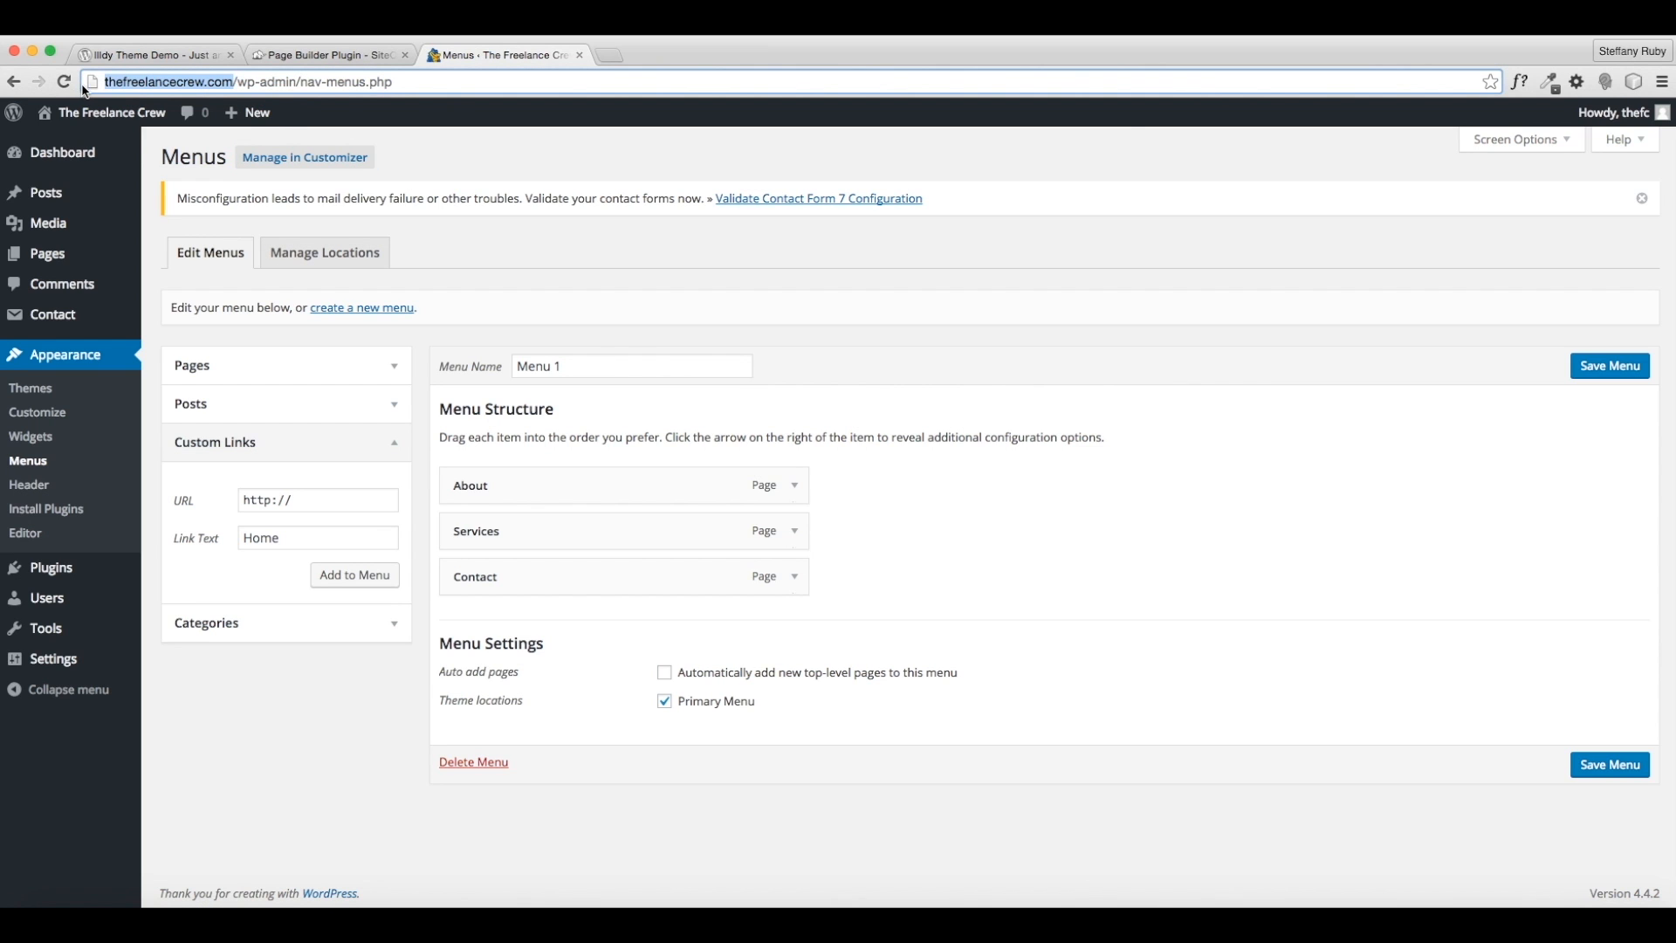
left_click(182, 499)
key("super+v")
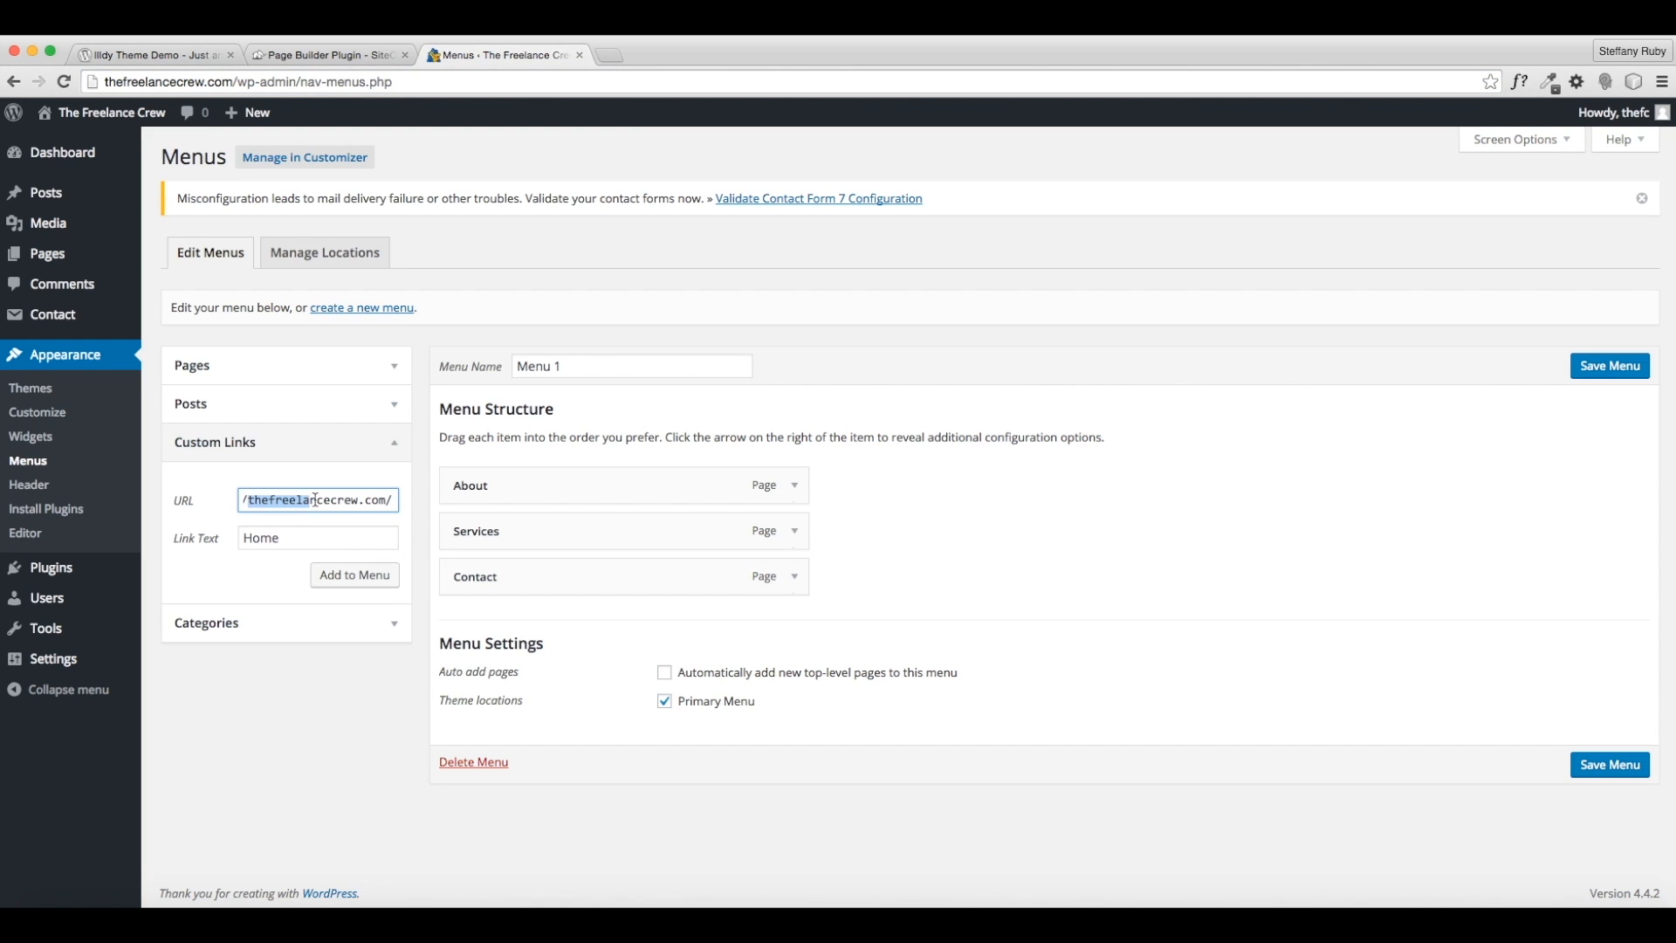
left_click(366, 502)
left_click(349, 577)
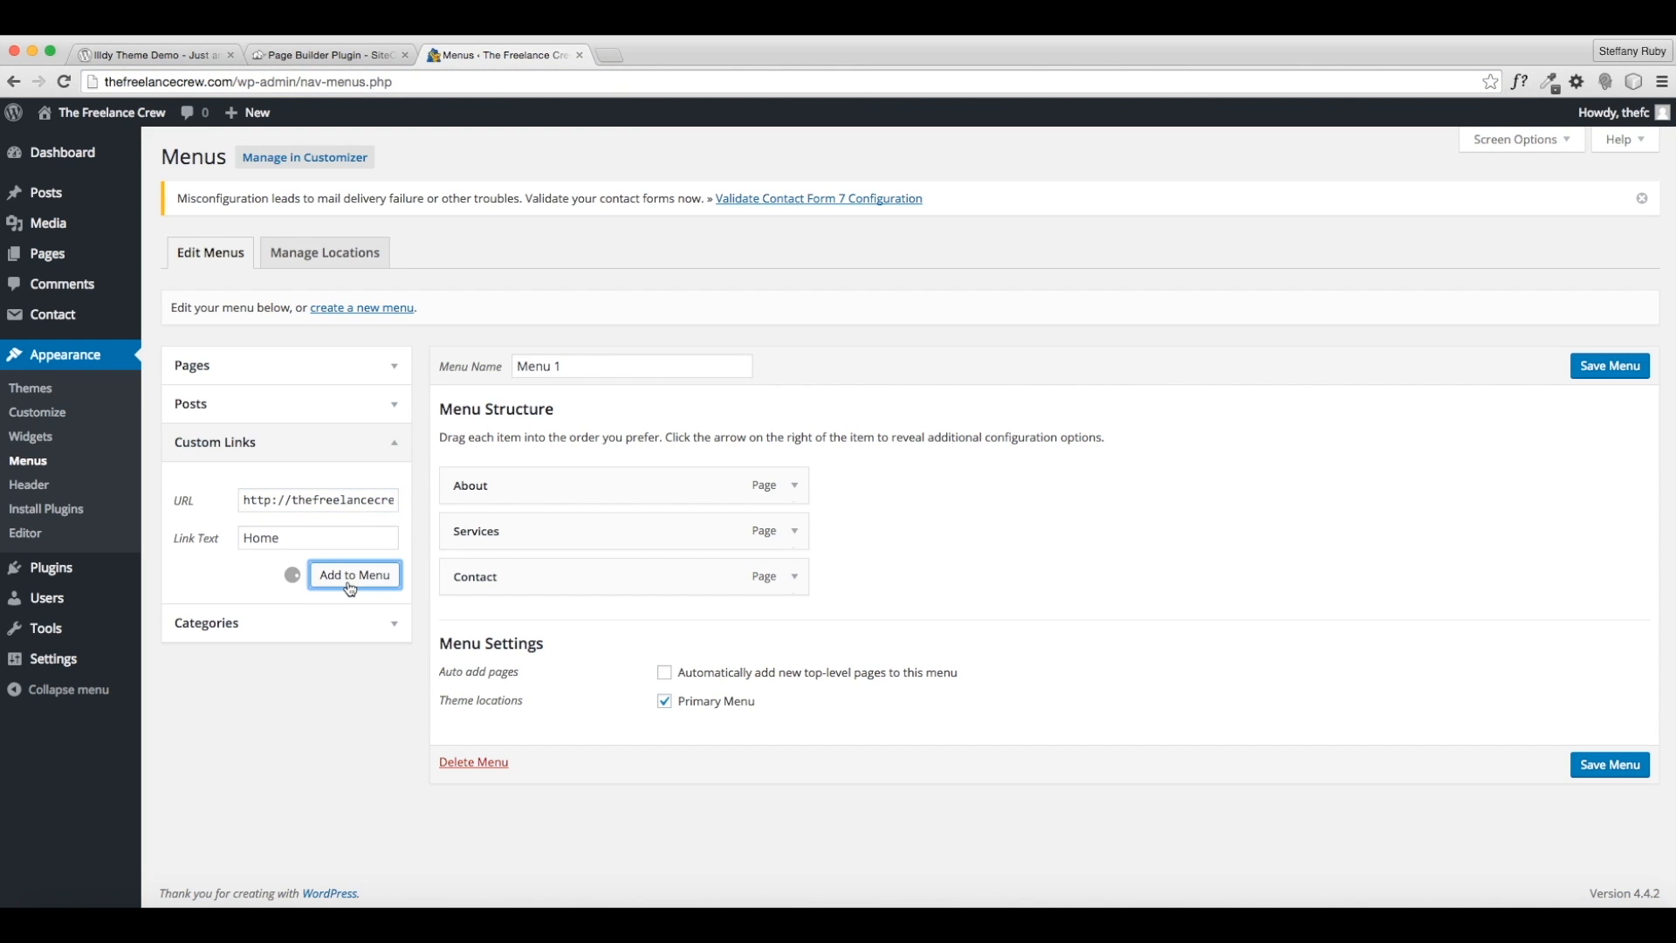
- Move the Home link above About and save Menu 1
left_click_drag(528, 625, 520, 465)
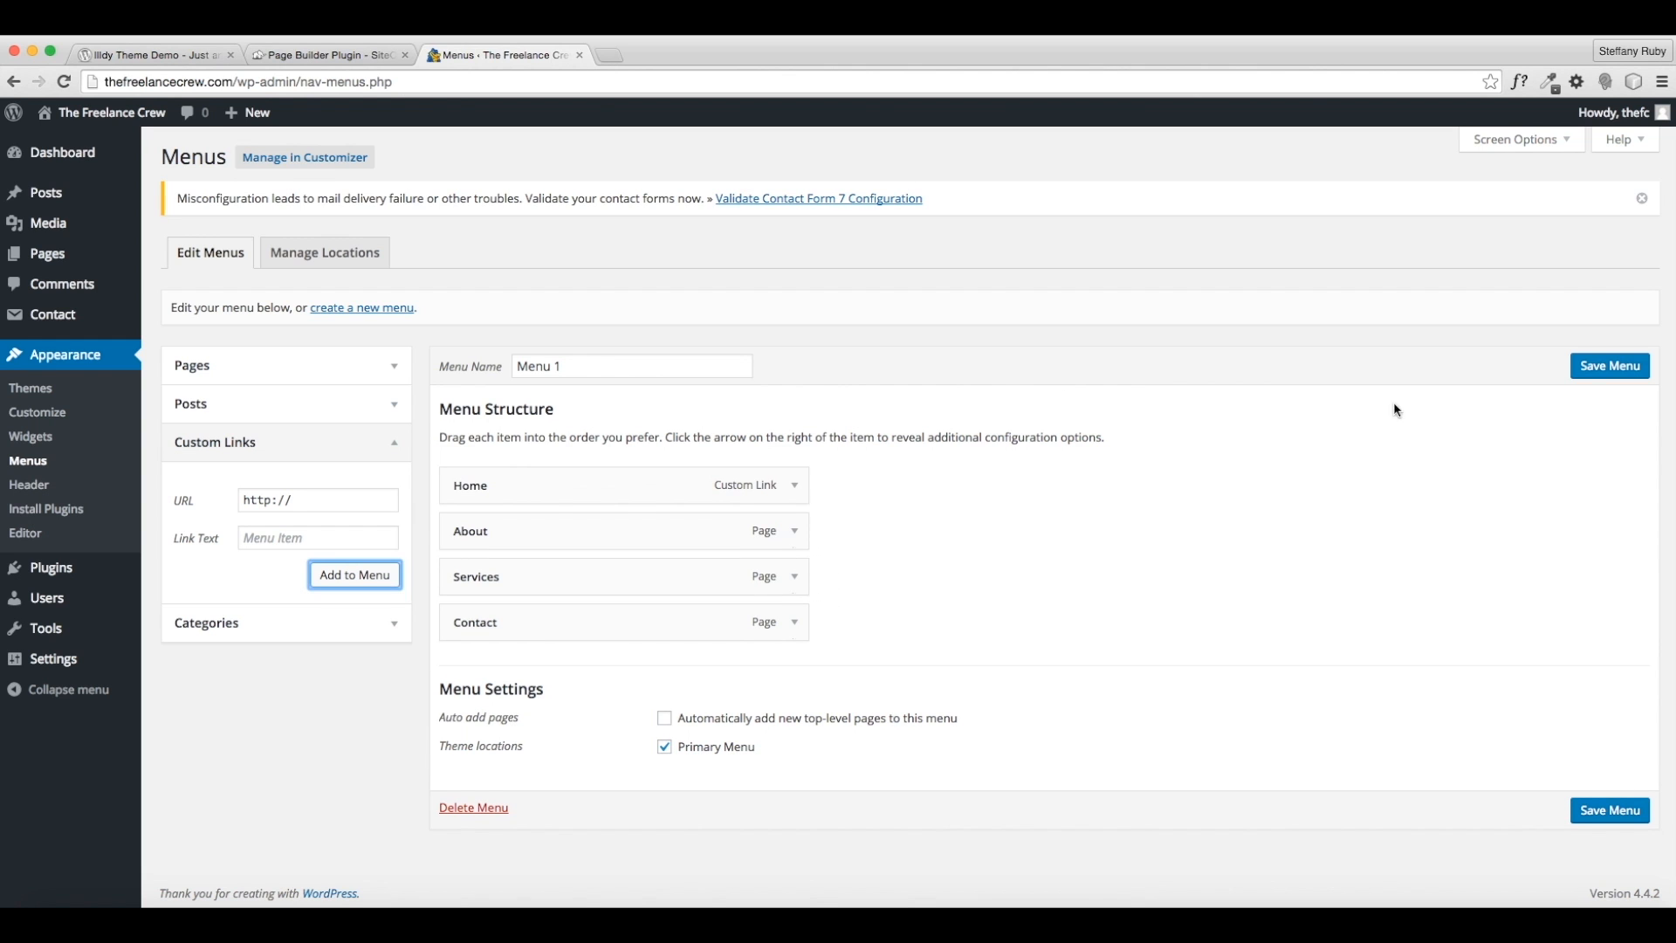
left_click(1584, 375)
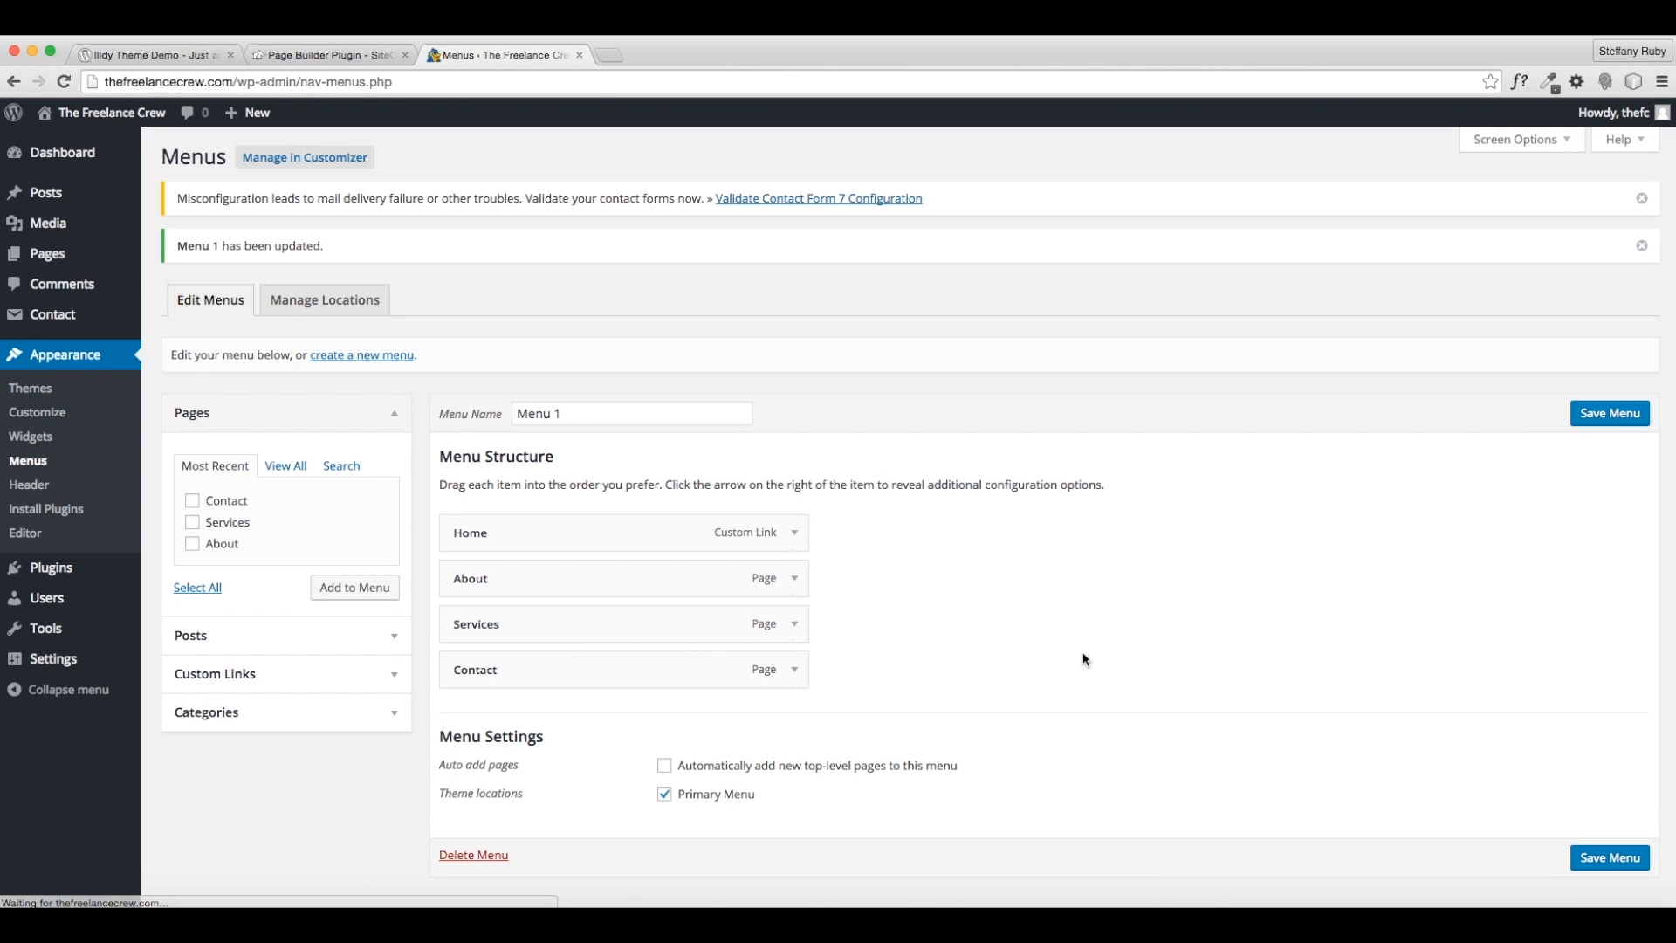
mouse_move(144, 119)
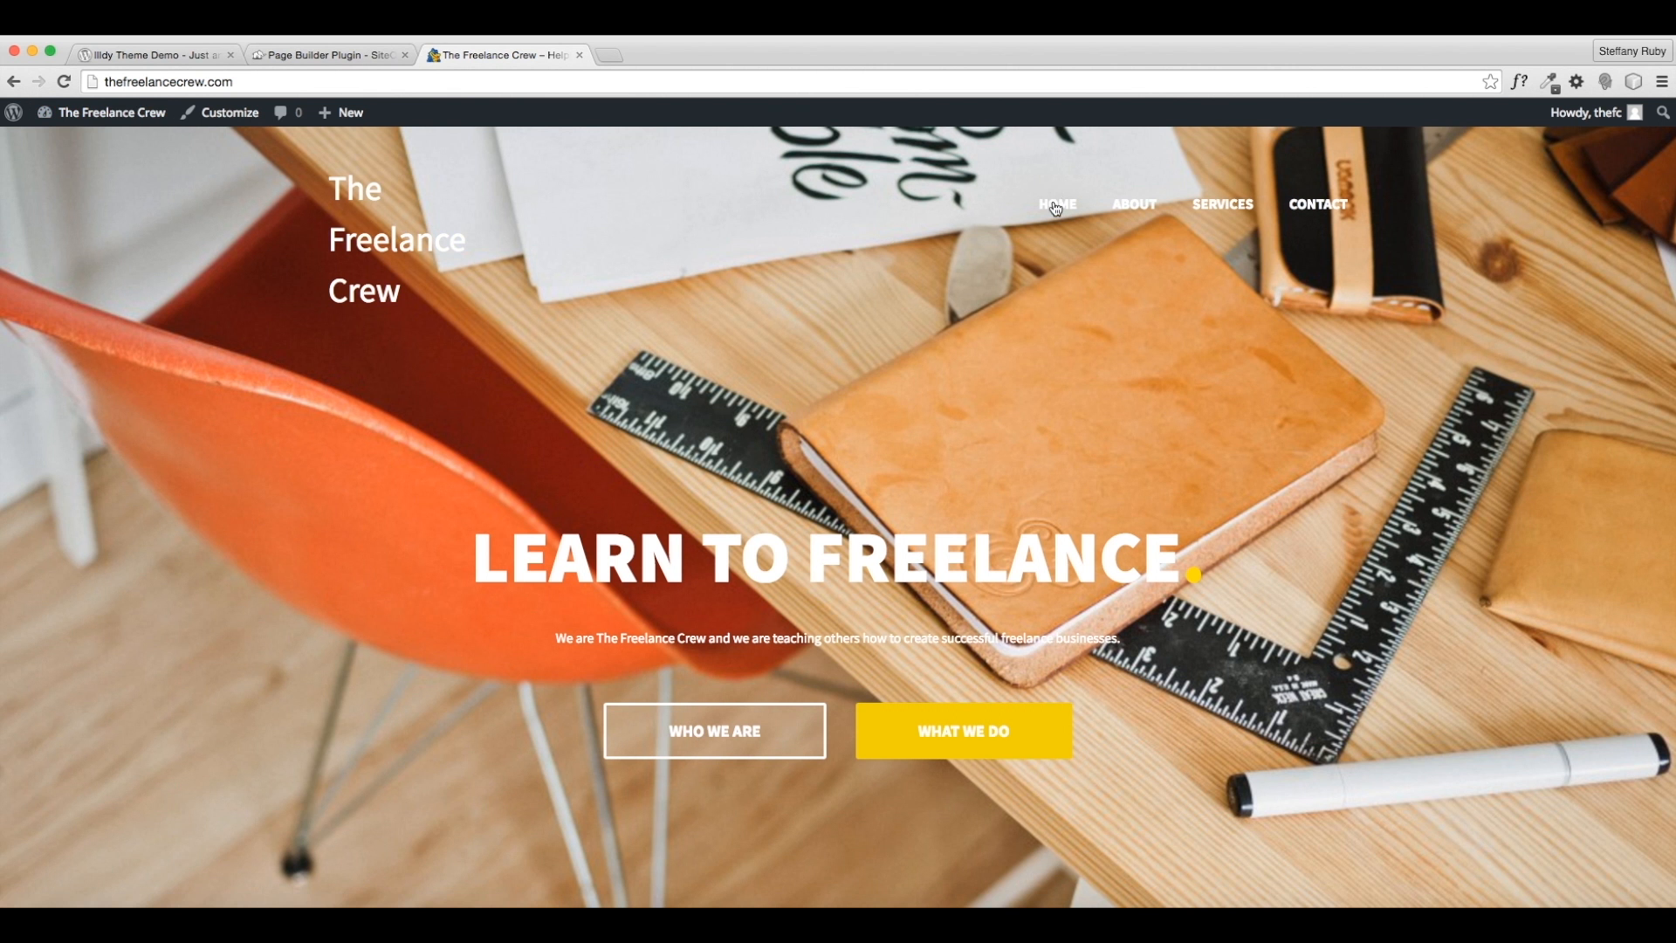
- Test the new HOME link on the live site and scroll through the homepage
left_click(1054, 206)
scroll(863, 670, "down", 12)
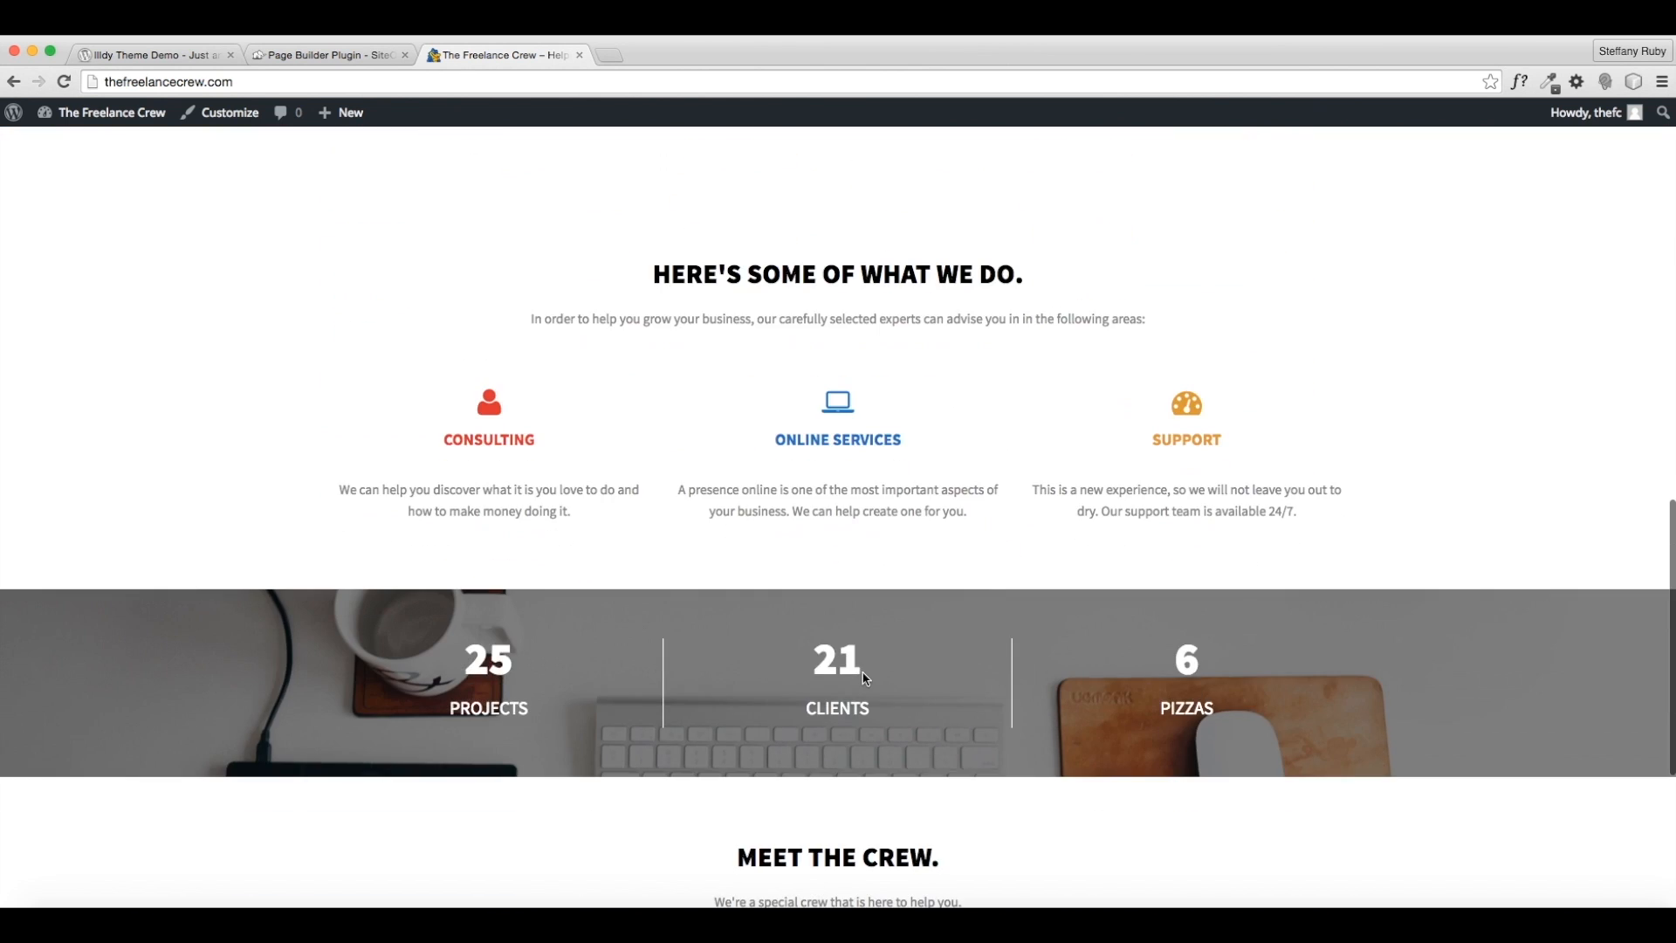
scroll(865, 679, "down", 5)
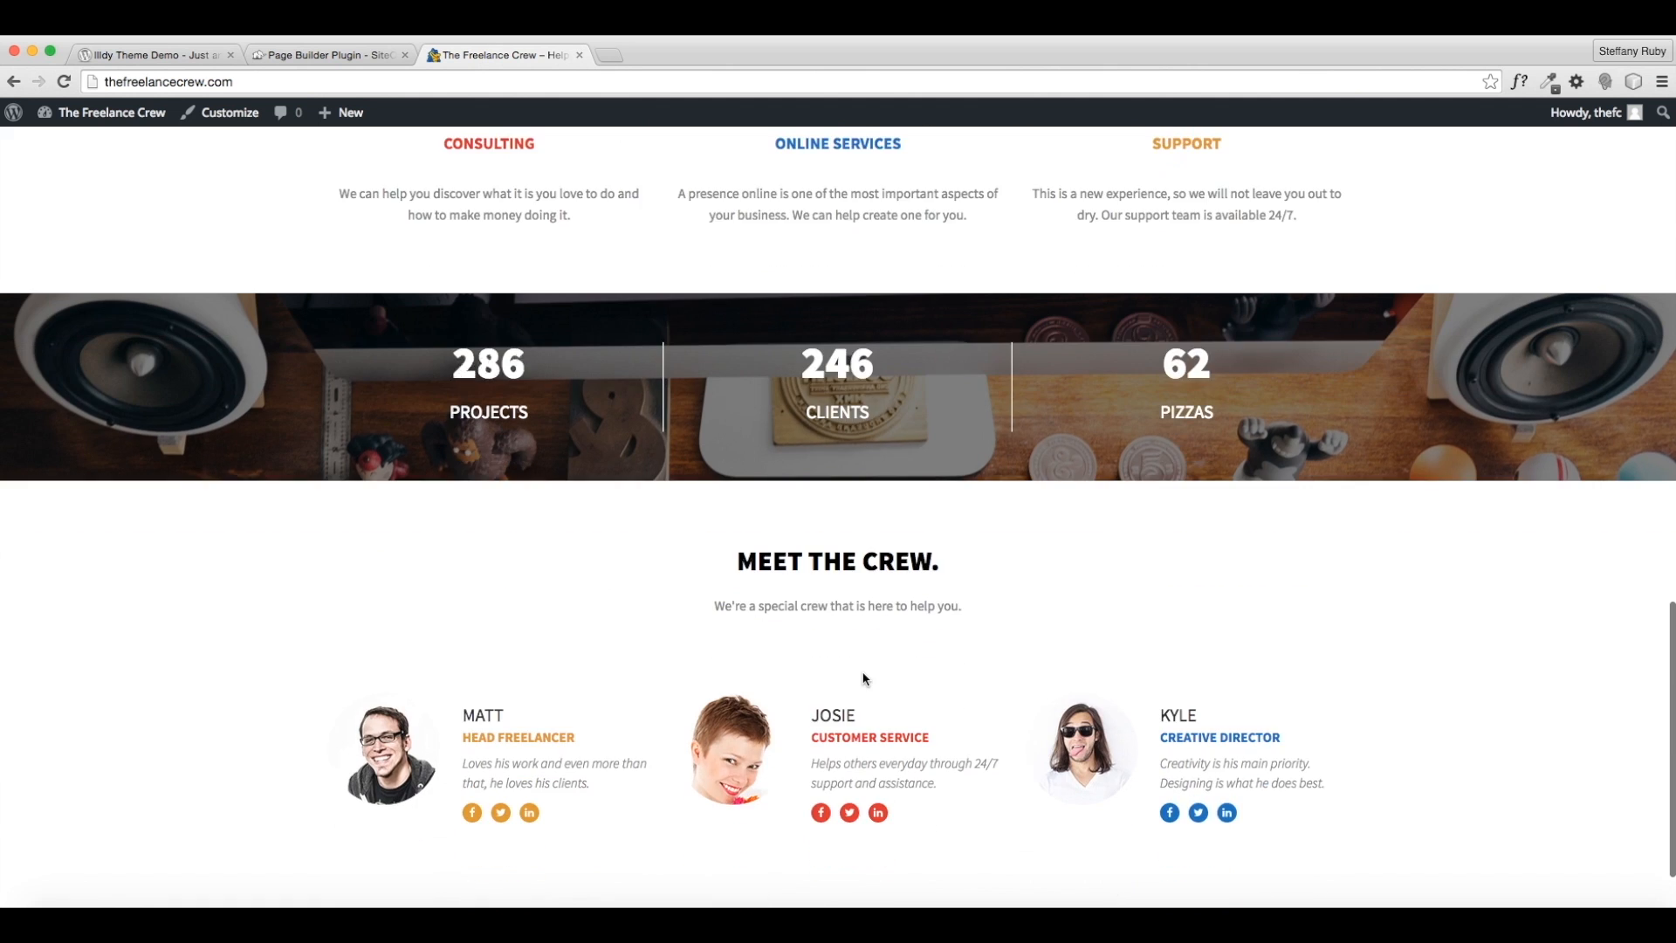
scroll(864, 679, "down", 2)
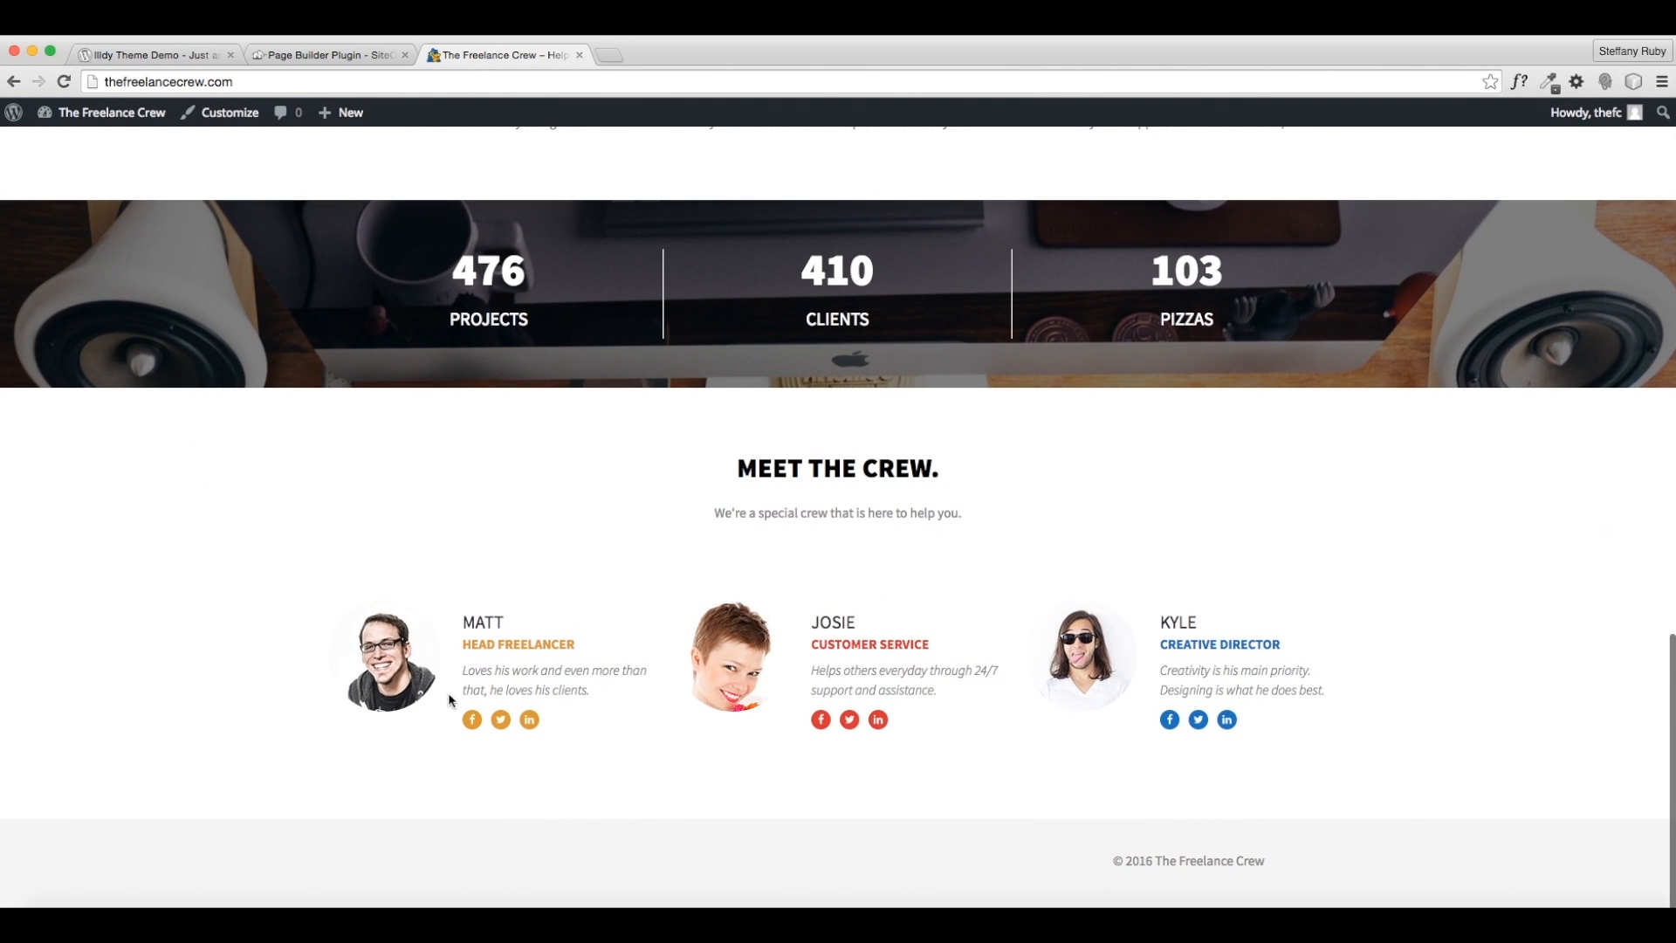
scroll(1215, 695, "up", 20)
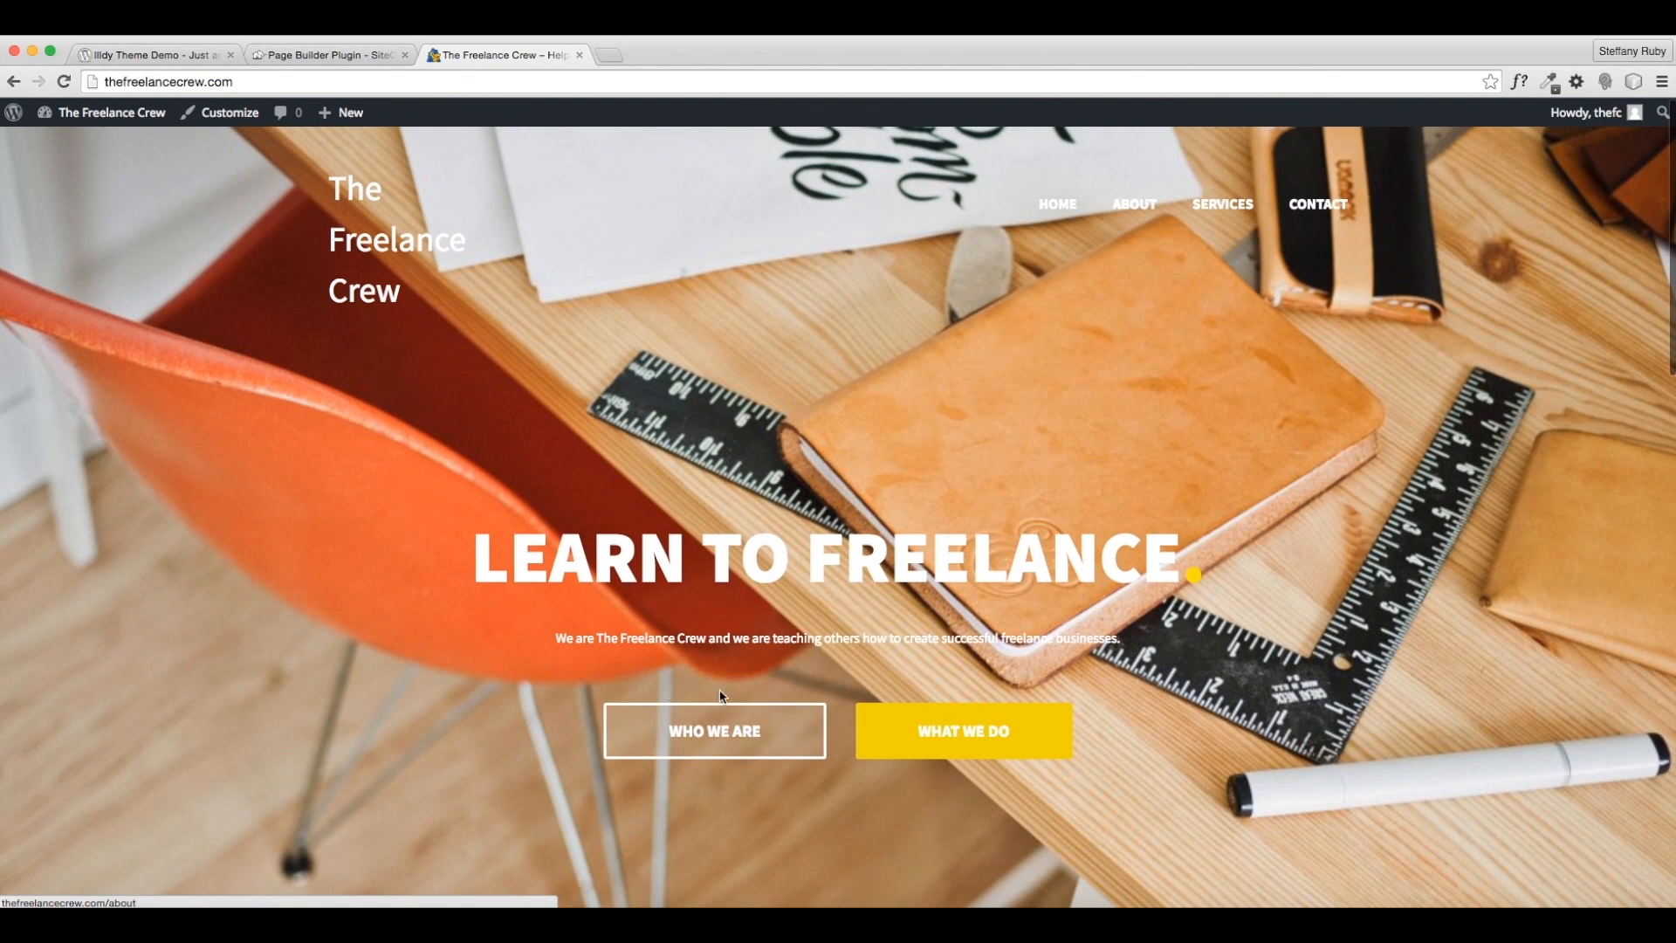
- Follow Who We Are, view the About page, and open it in the editor
left_click(666, 731)
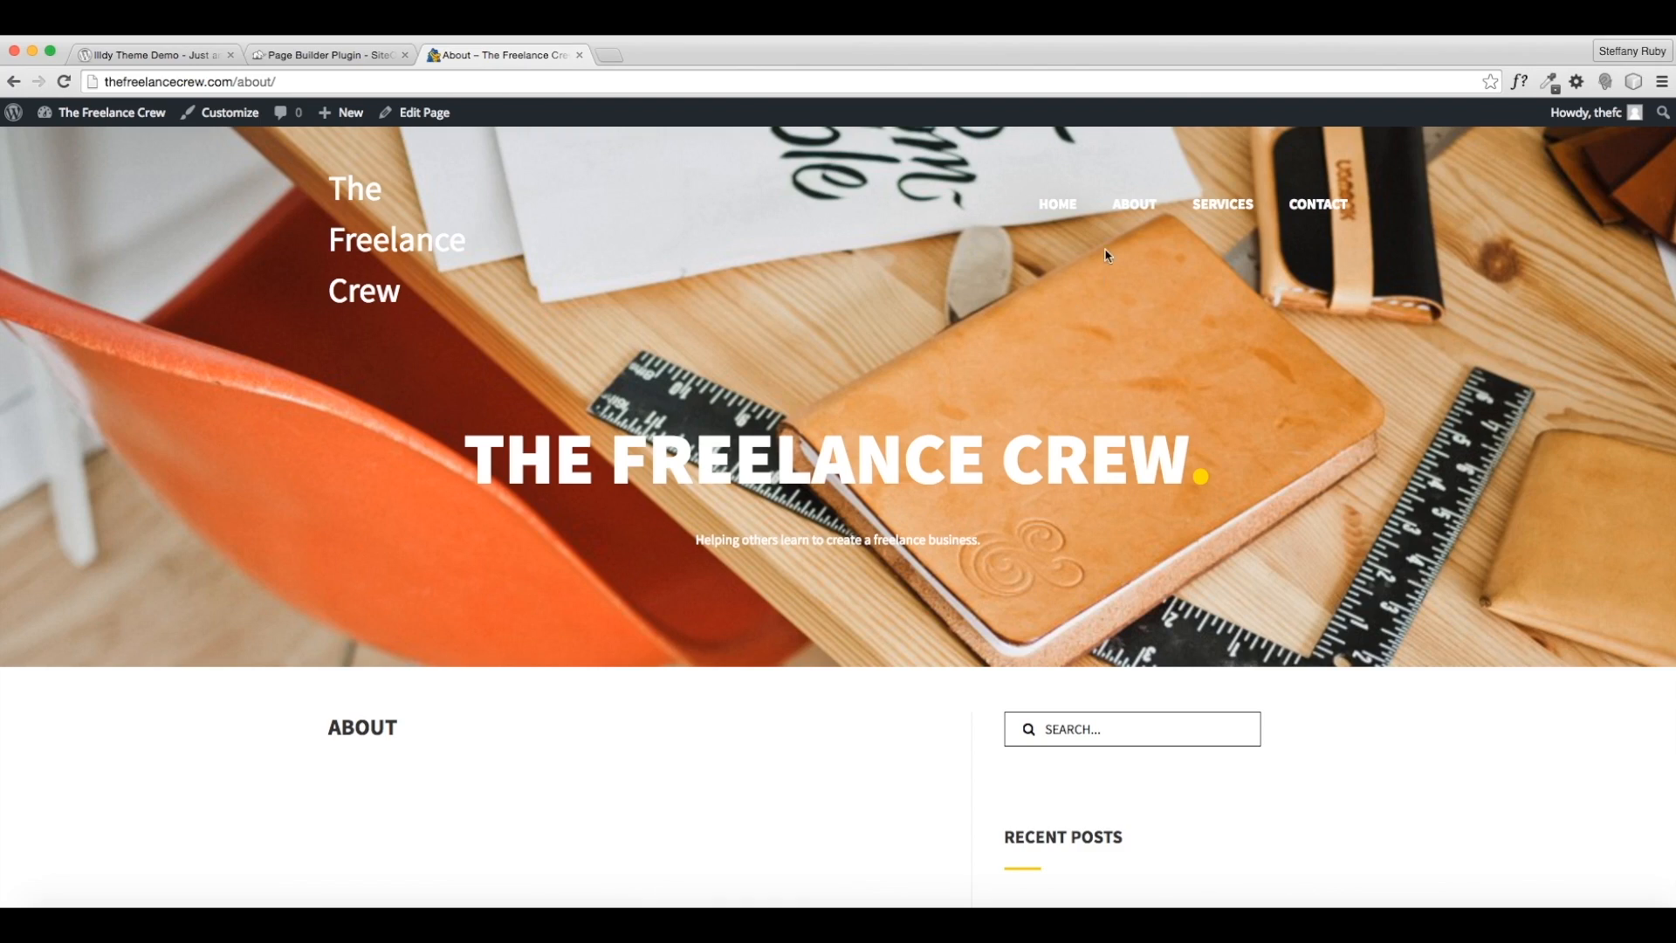
left_click(1134, 206)
scroll(810, 623, "down", 10)
scroll(806, 625, "up", 10)
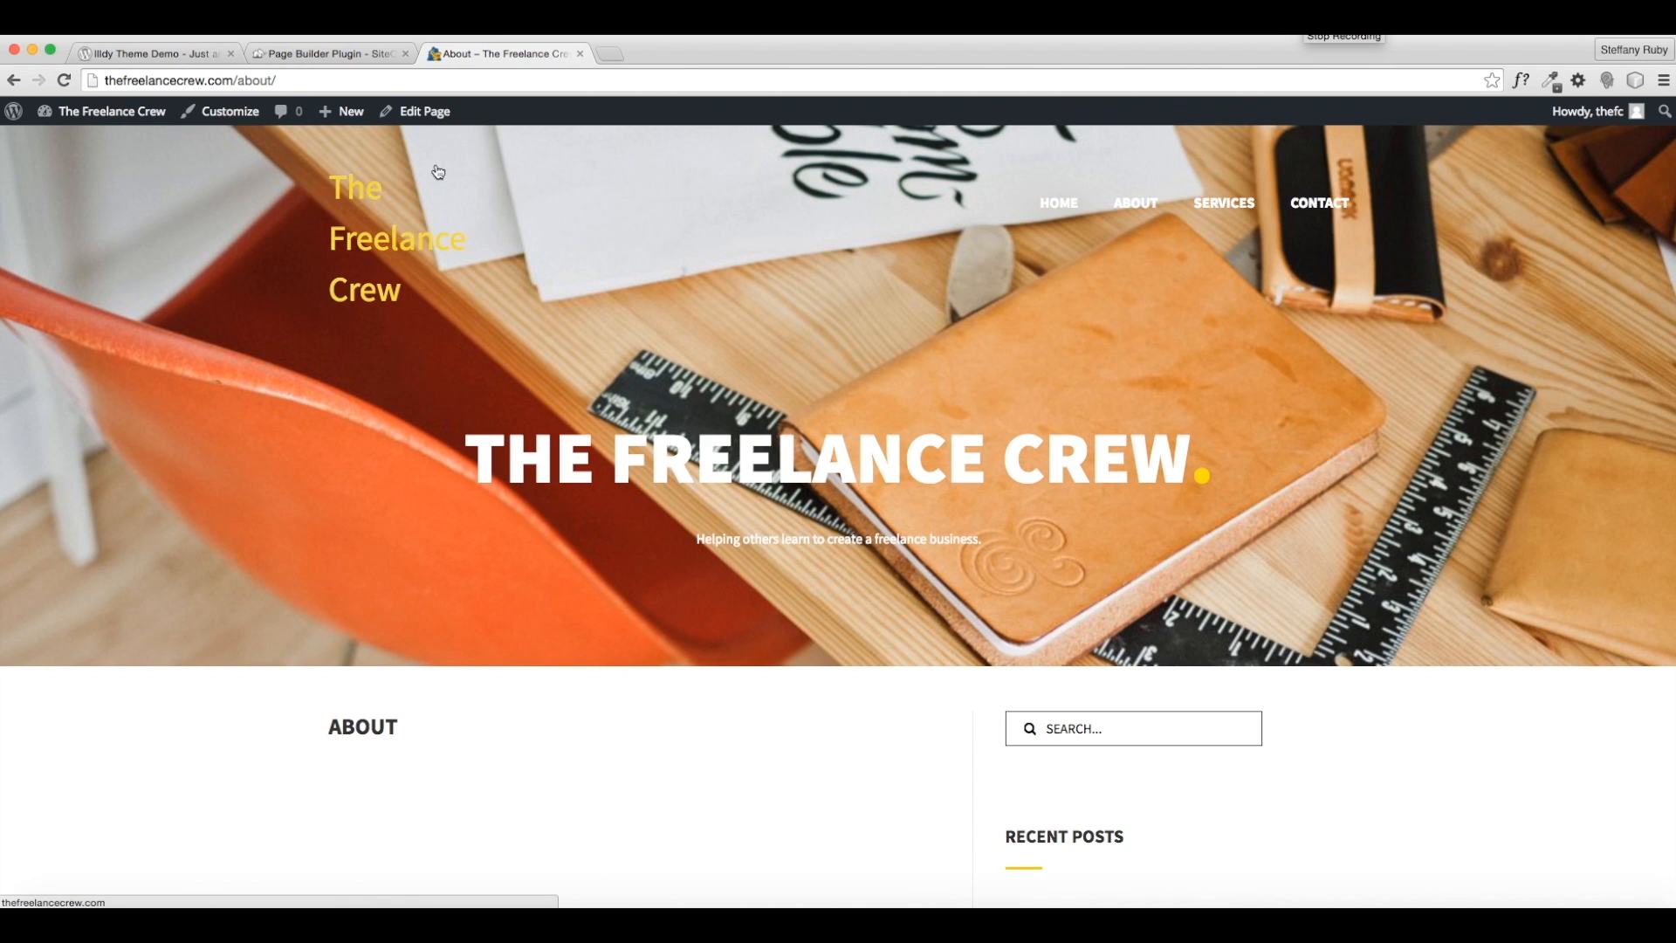
left_click(432, 116)
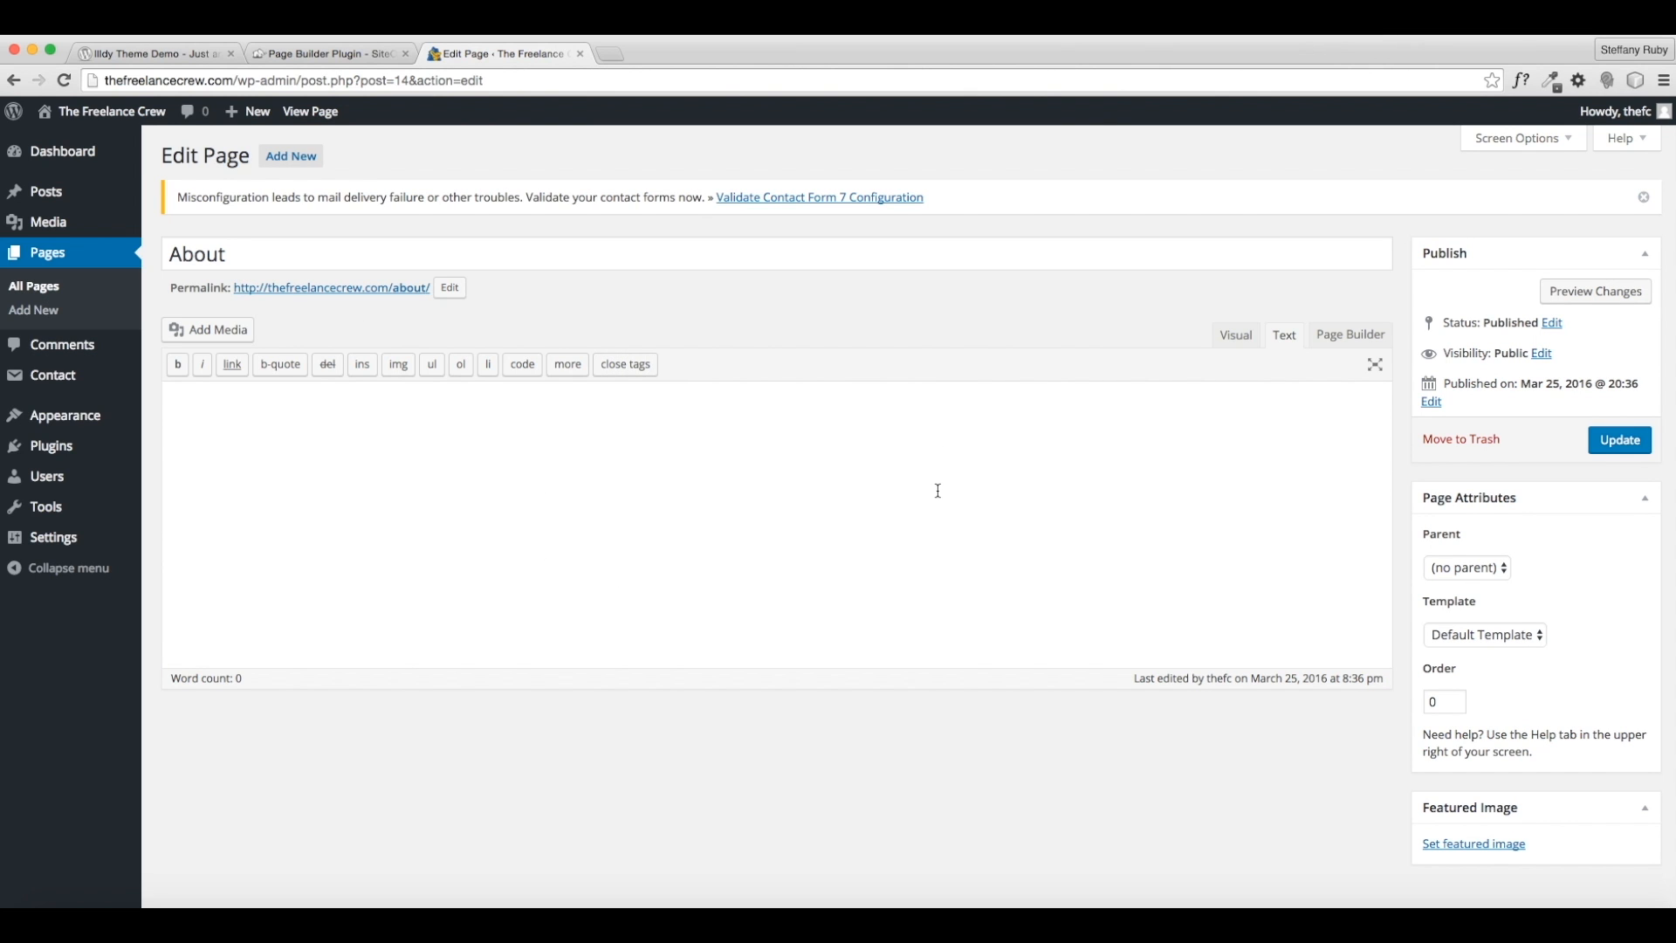
- Switch the About page editor to Page Builder
scroll(937, 491, "down", 2)
scroll(947, 495, "up", 3)
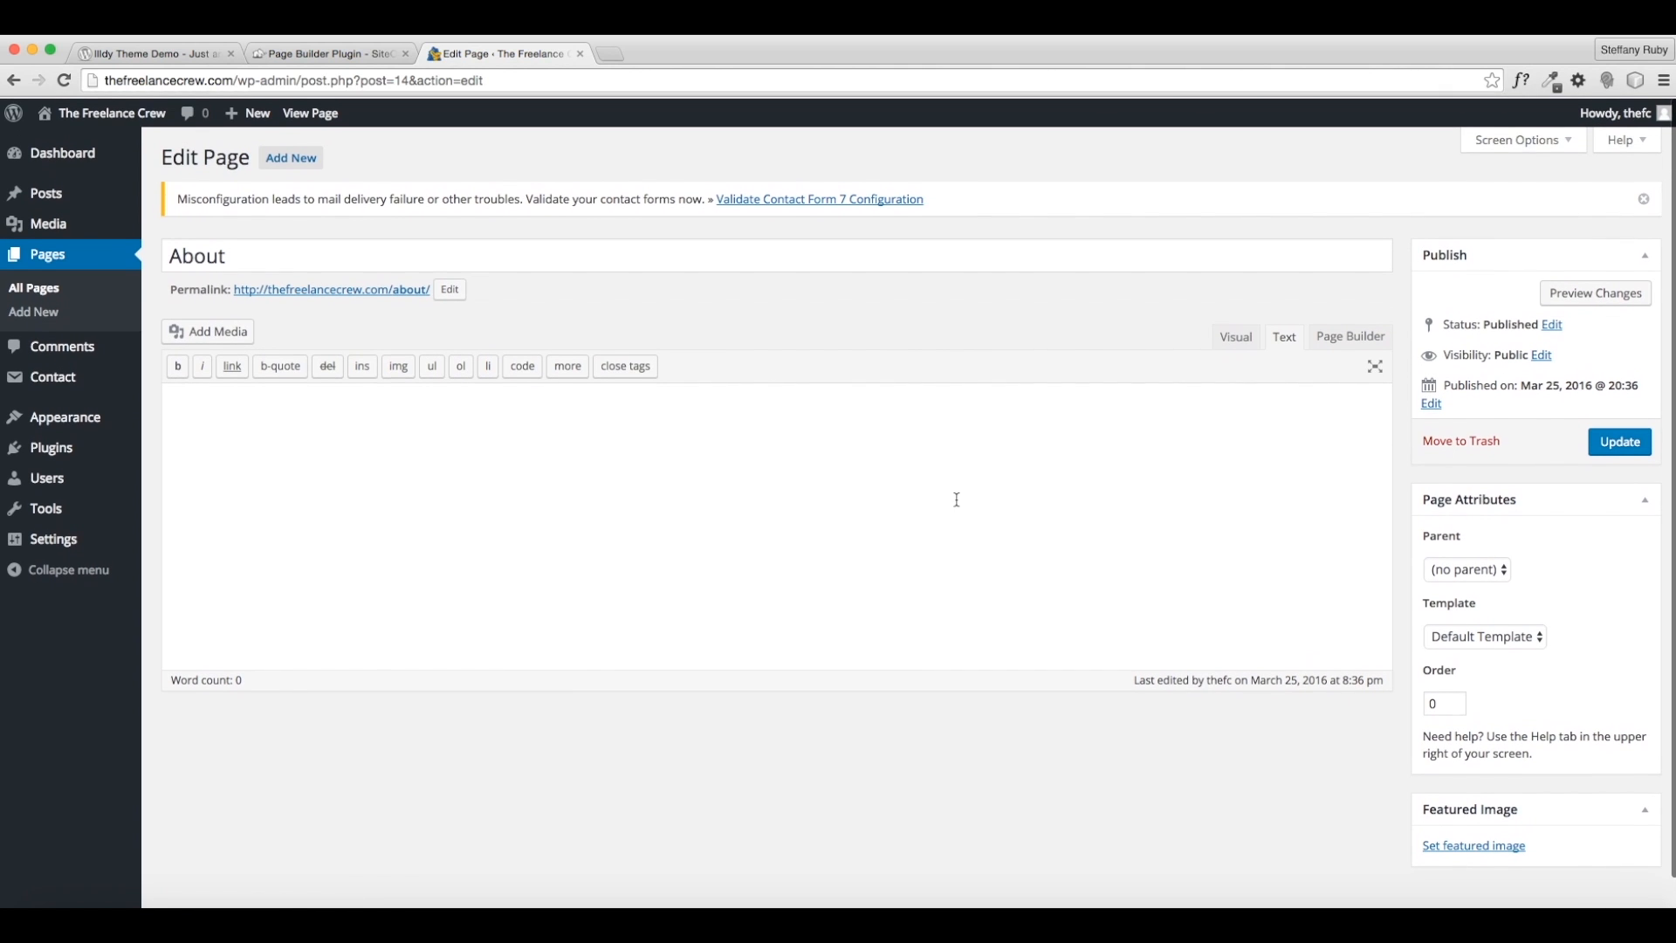
left_click(1333, 336)
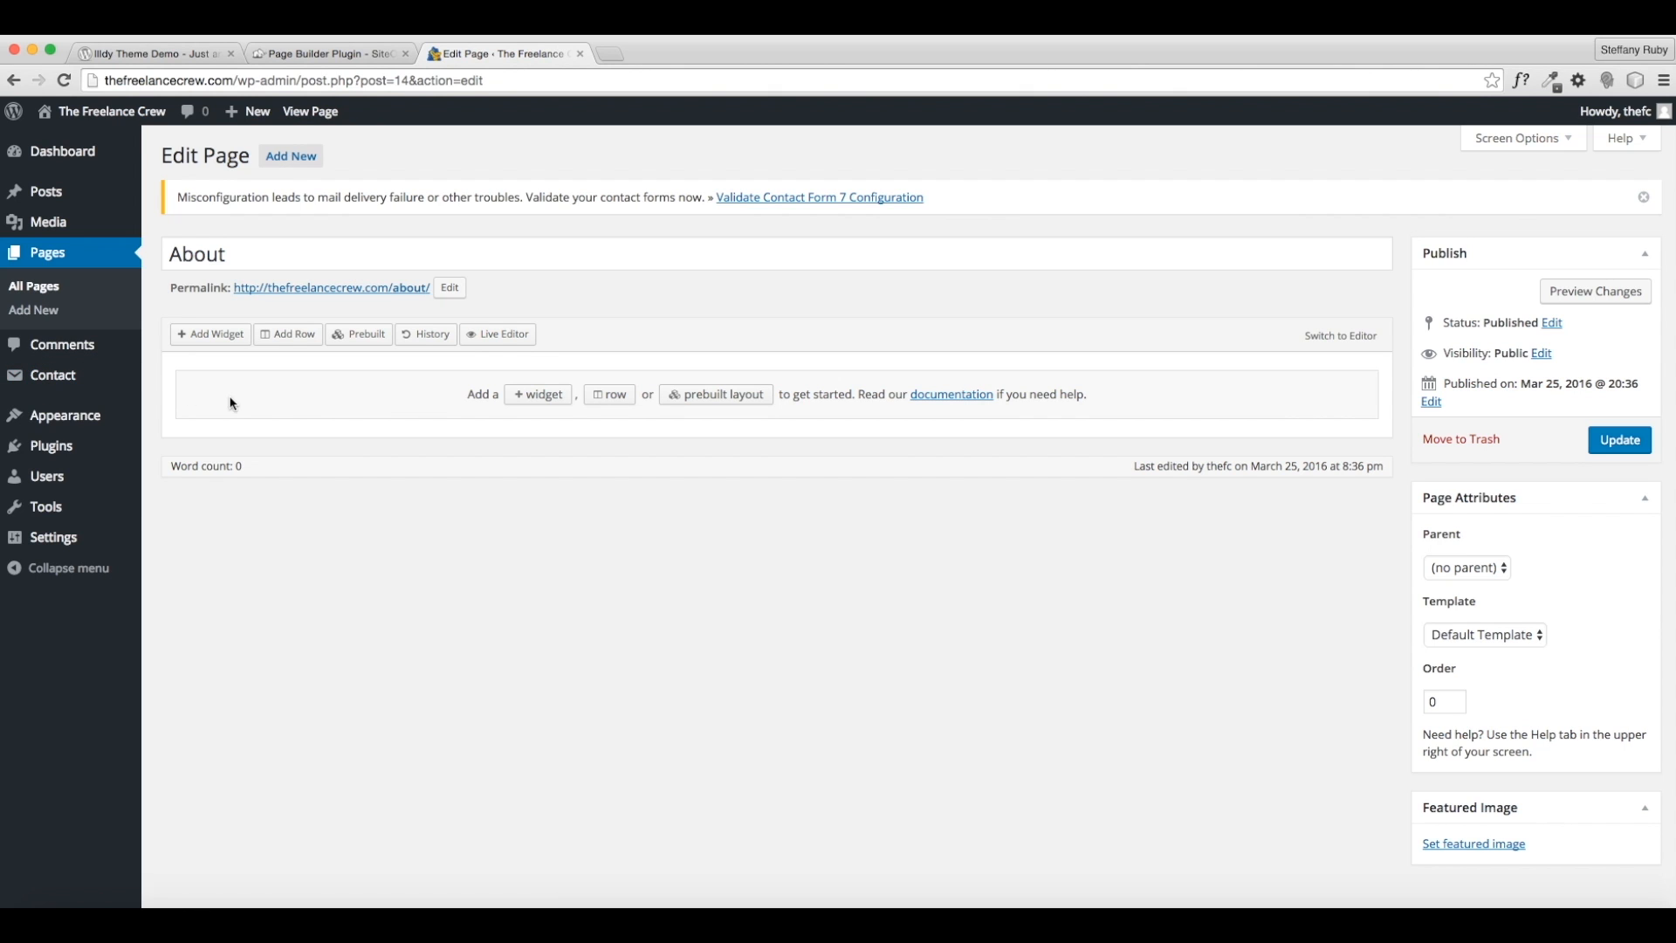
- Browse the Widgets Bundle widget list and start installing the SiteOrigin Widgets Bundle plugin
mouse_move(41, 457)
left_click(551, 403)
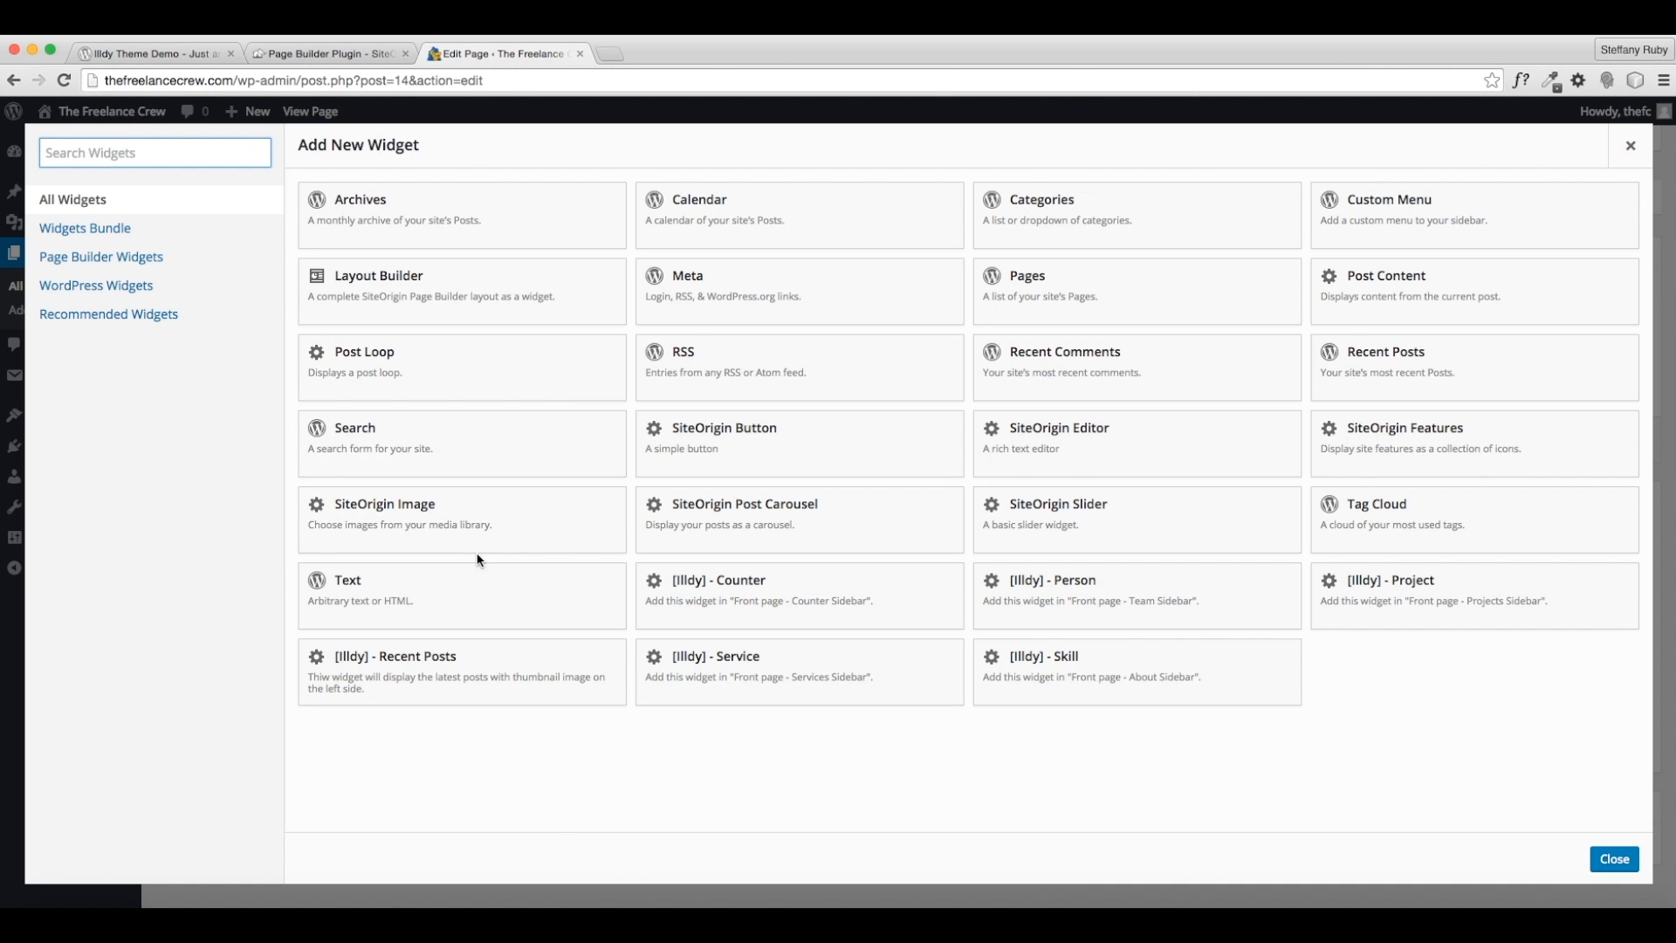
left_click(83, 231)
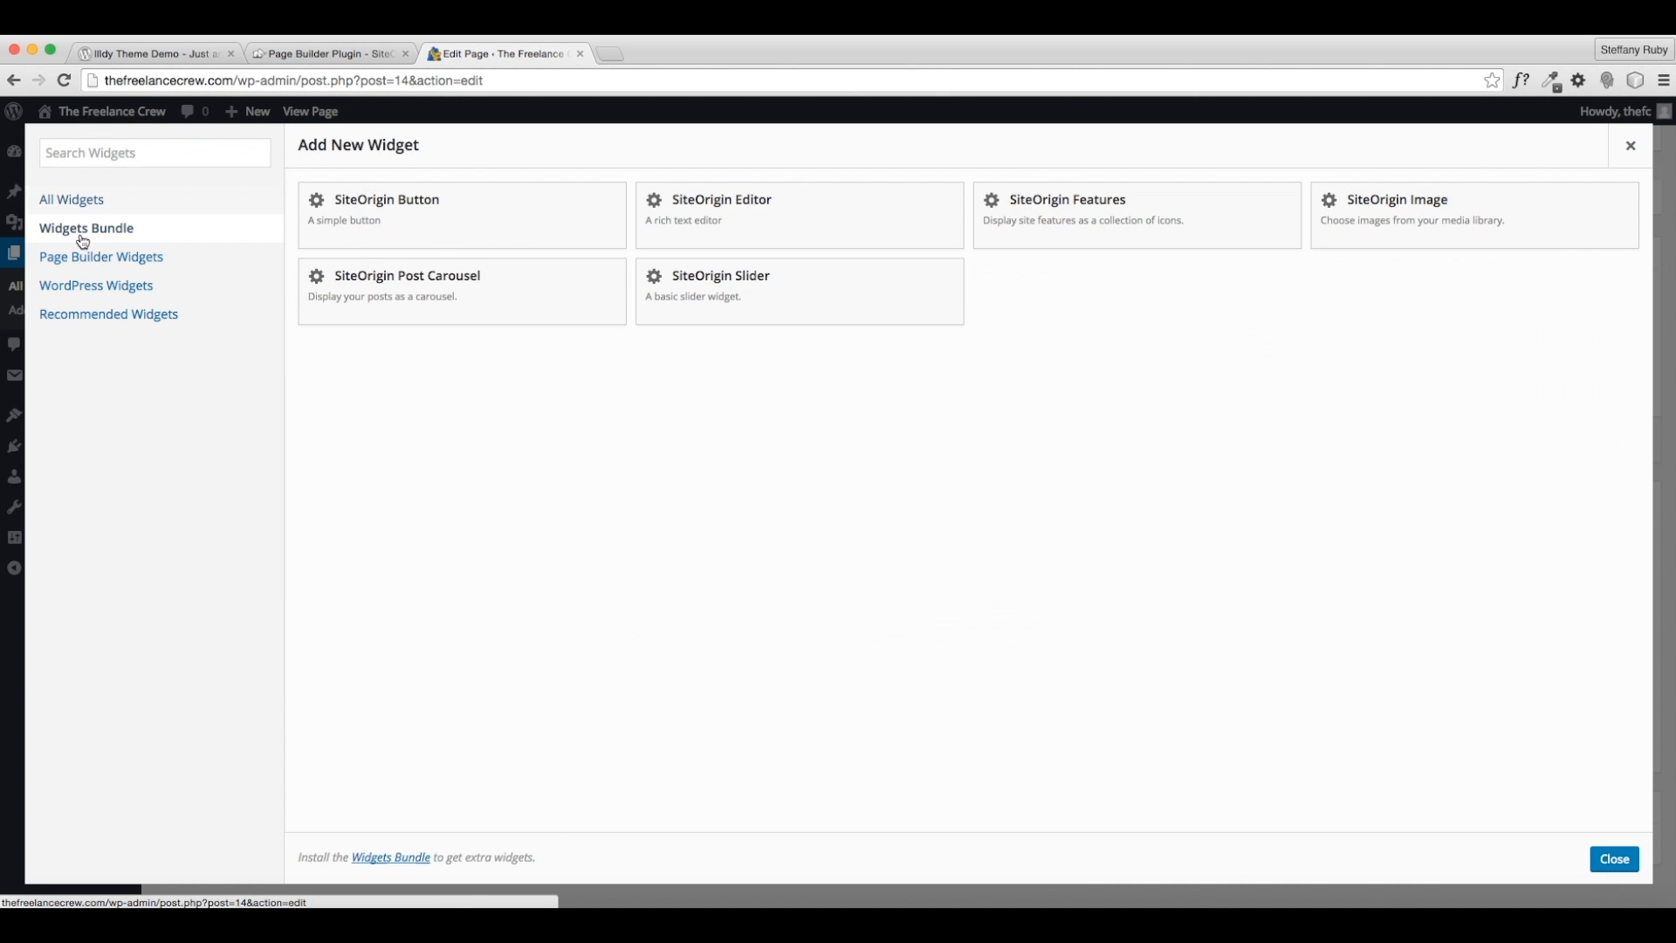
left_click(83, 259)
left_click(91, 232)
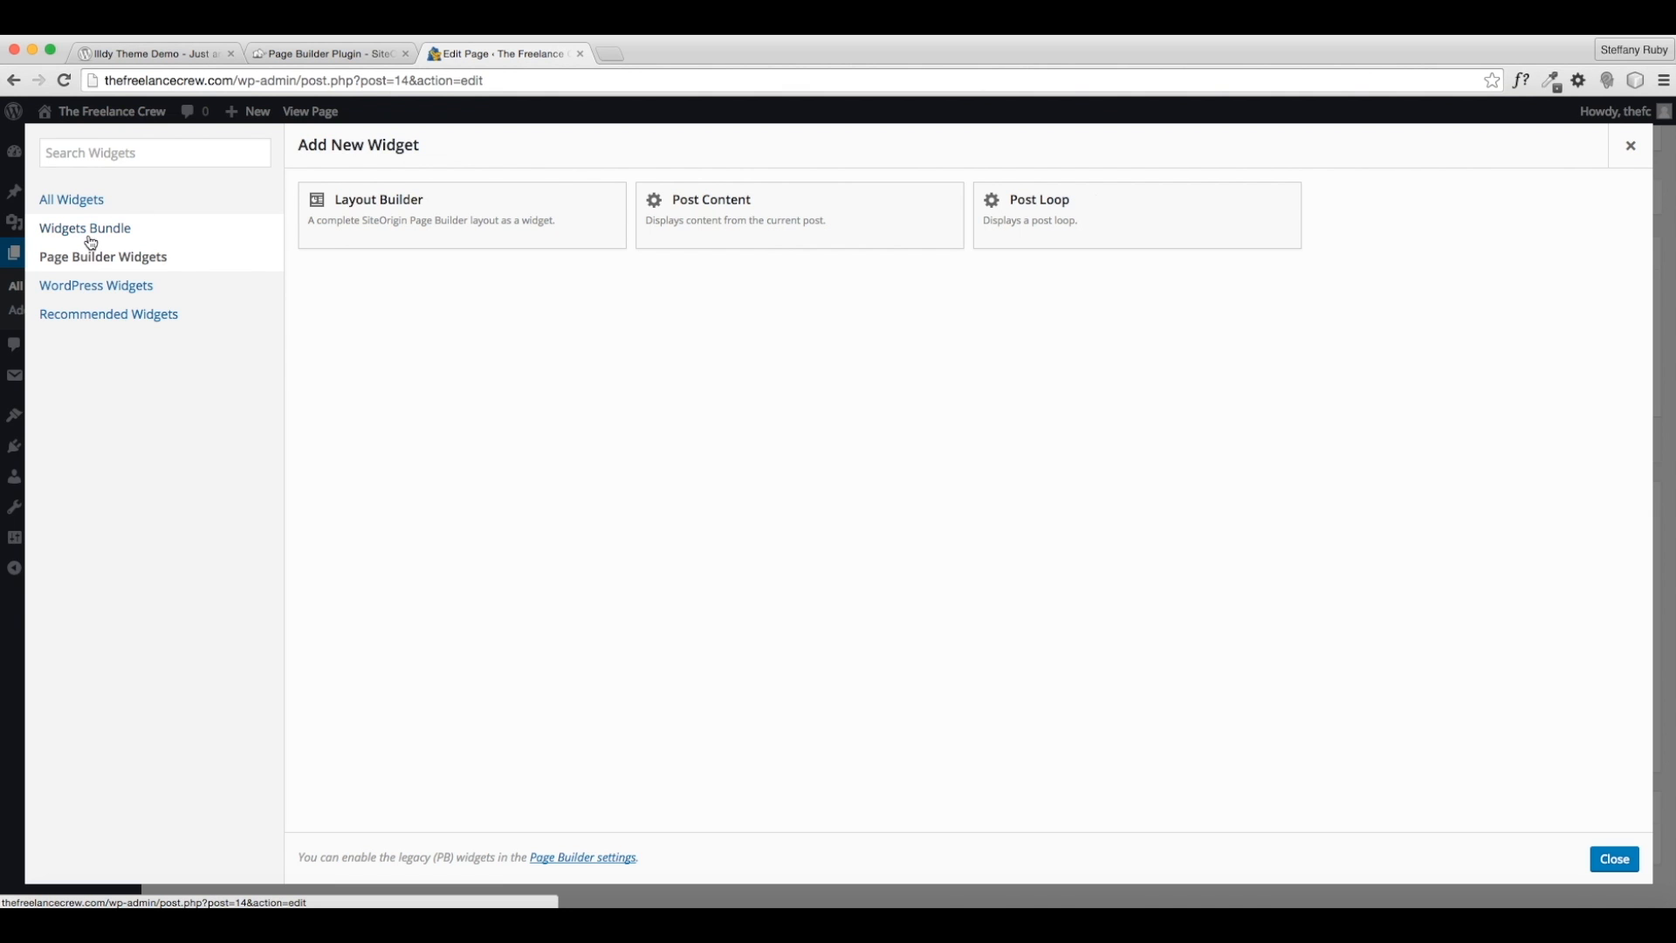
left_click_drag(302, 859, 537, 860)
left_click(545, 863)
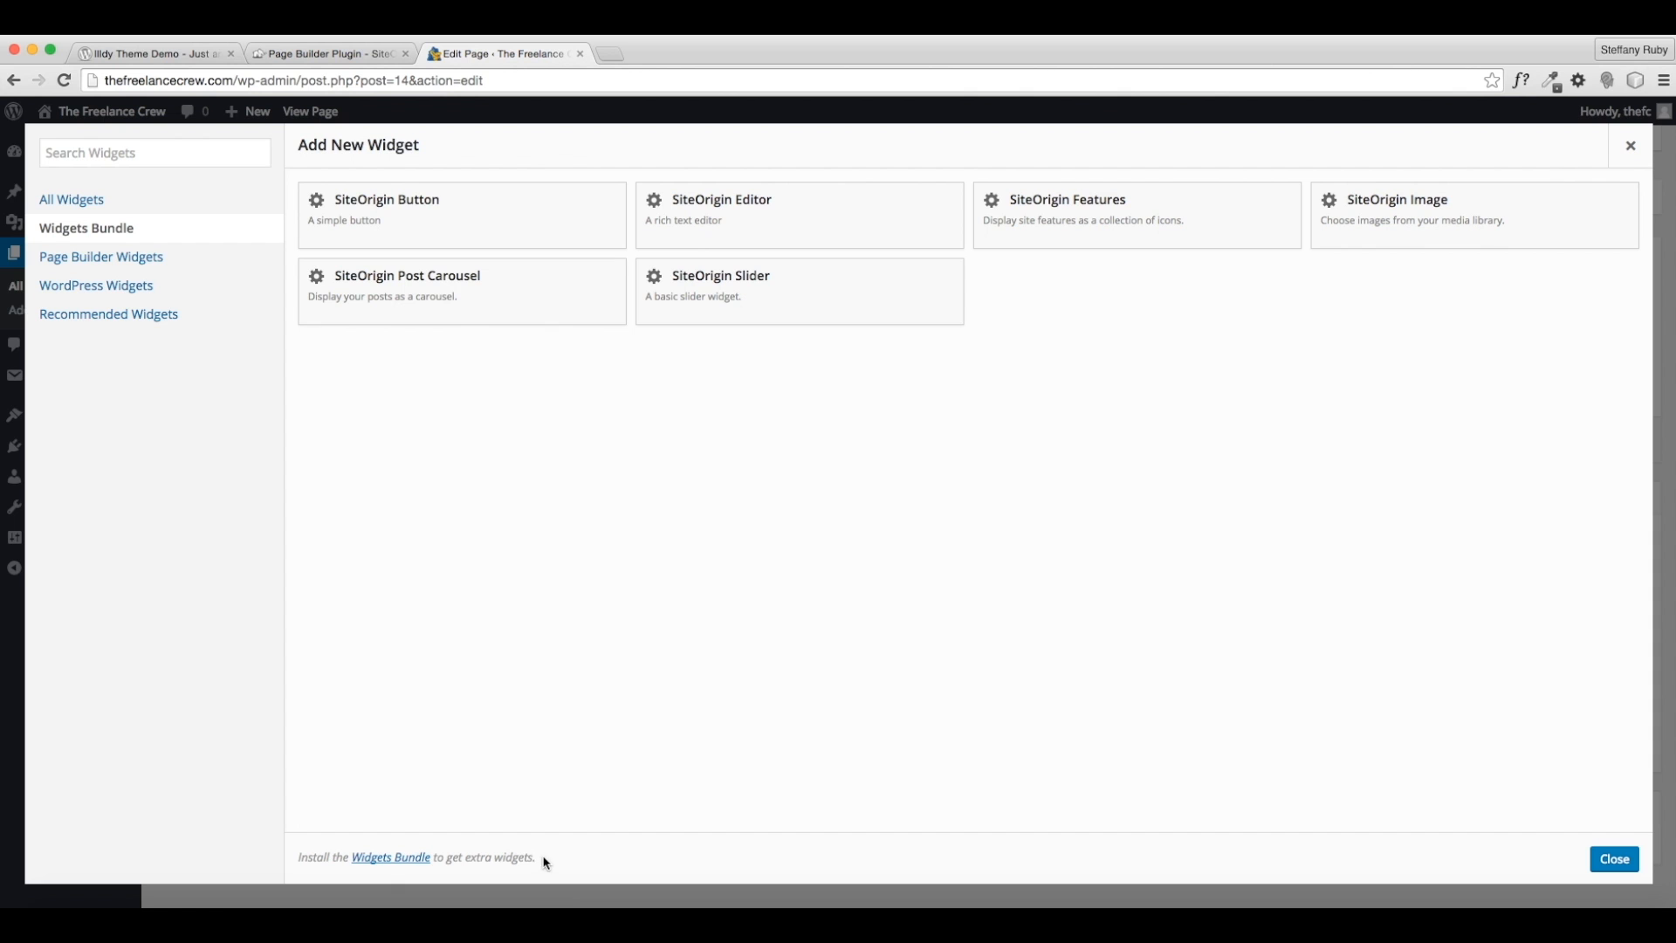
left_click(392, 862)
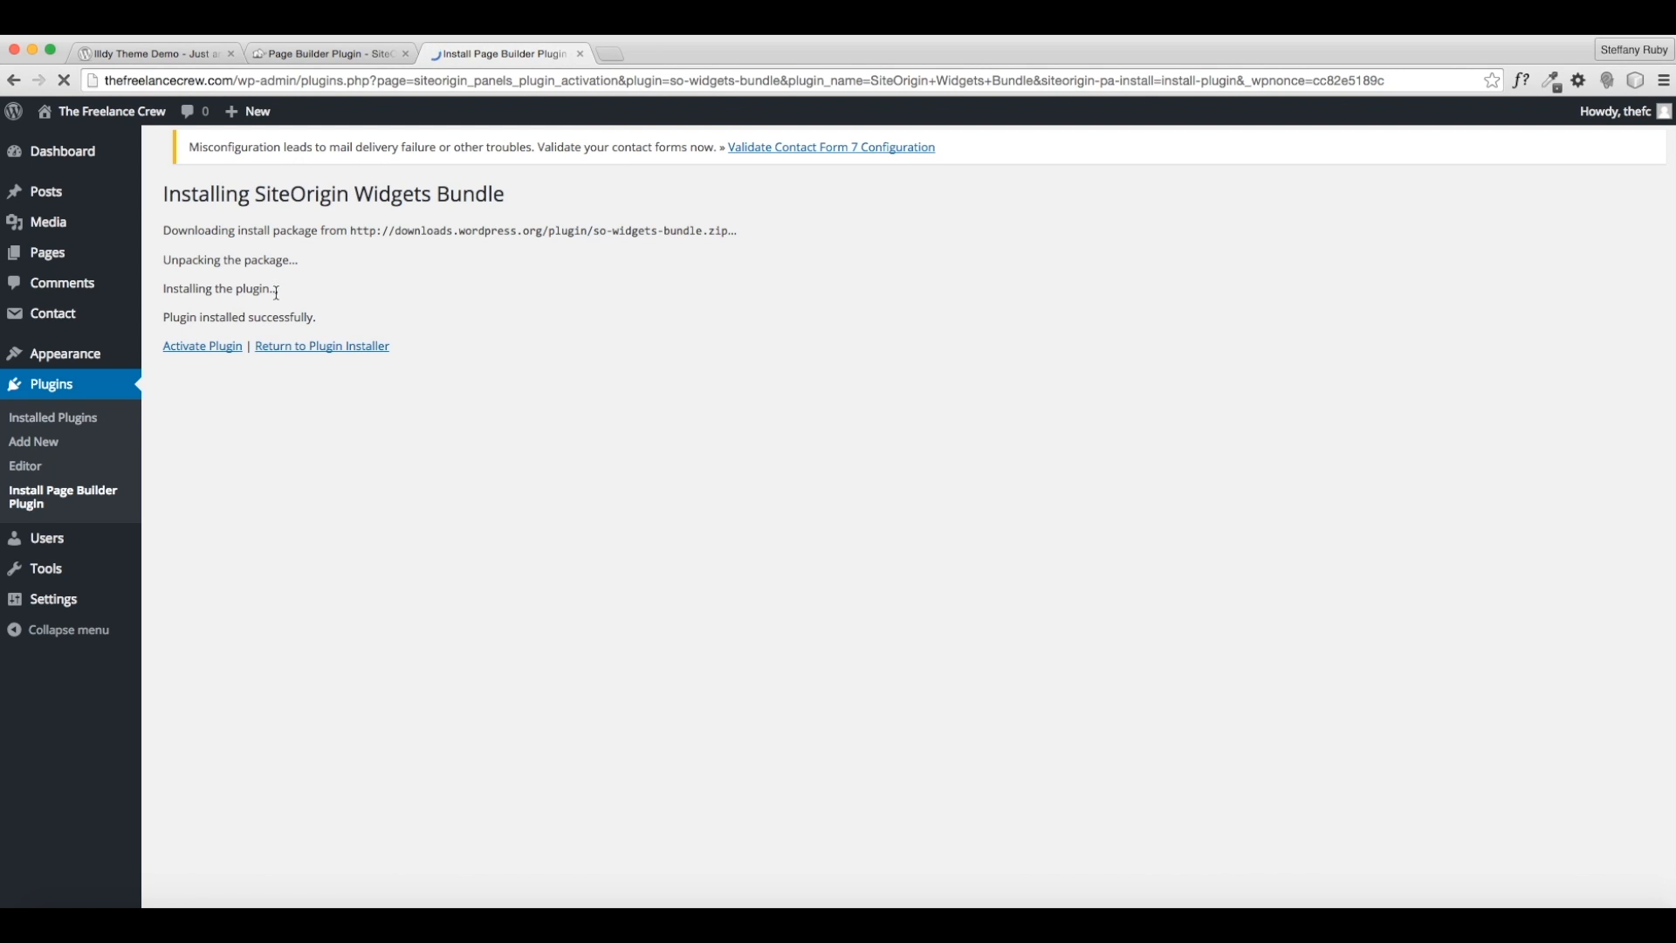
- Activate the SiteOrigin Widgets Bundle plugin and show the Pages list
left_click(225, 354)
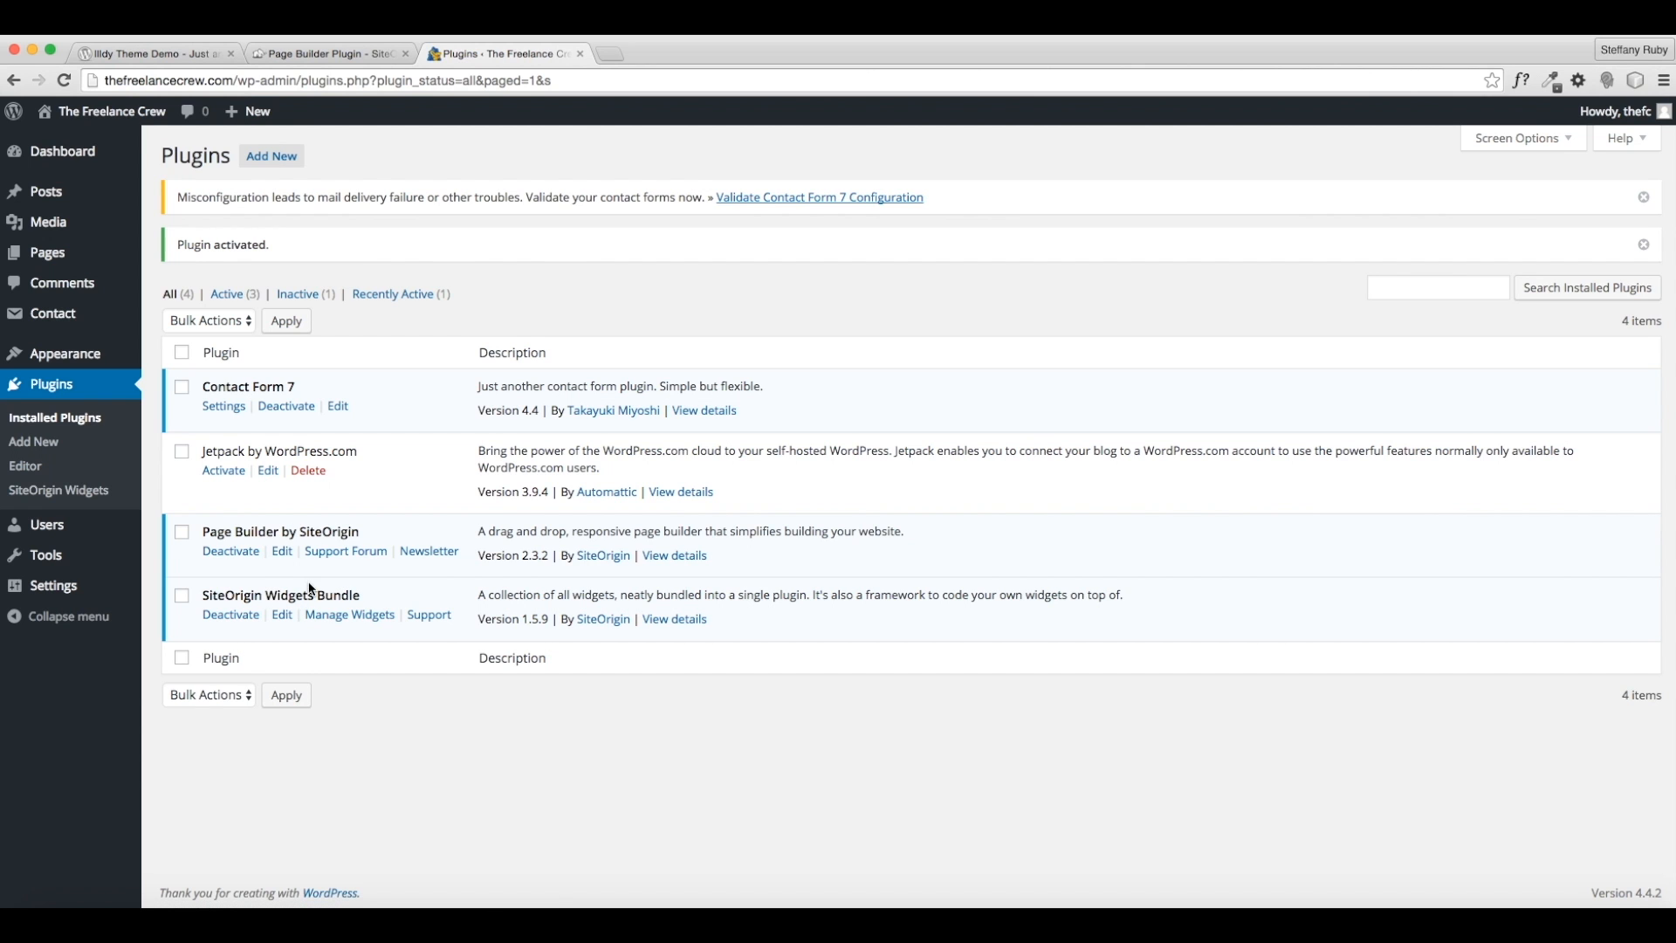
left_click(58, 257)
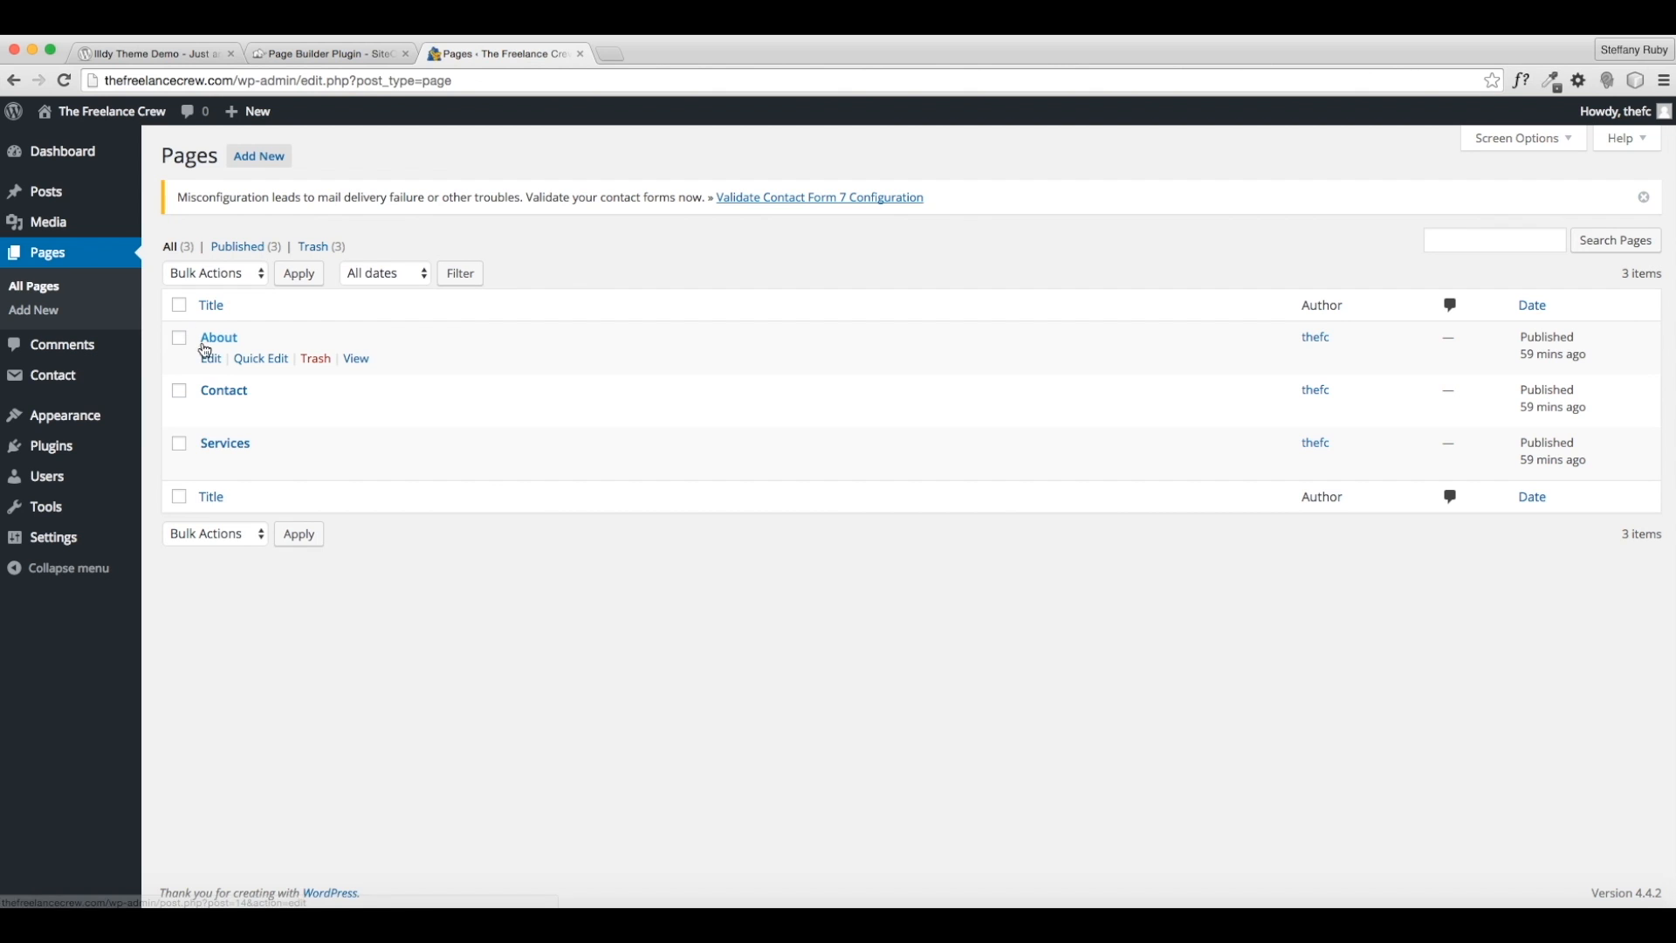
- Edit the About page, dismiss the contact form notice, and switch to Page Builder
left_click(209, 358)
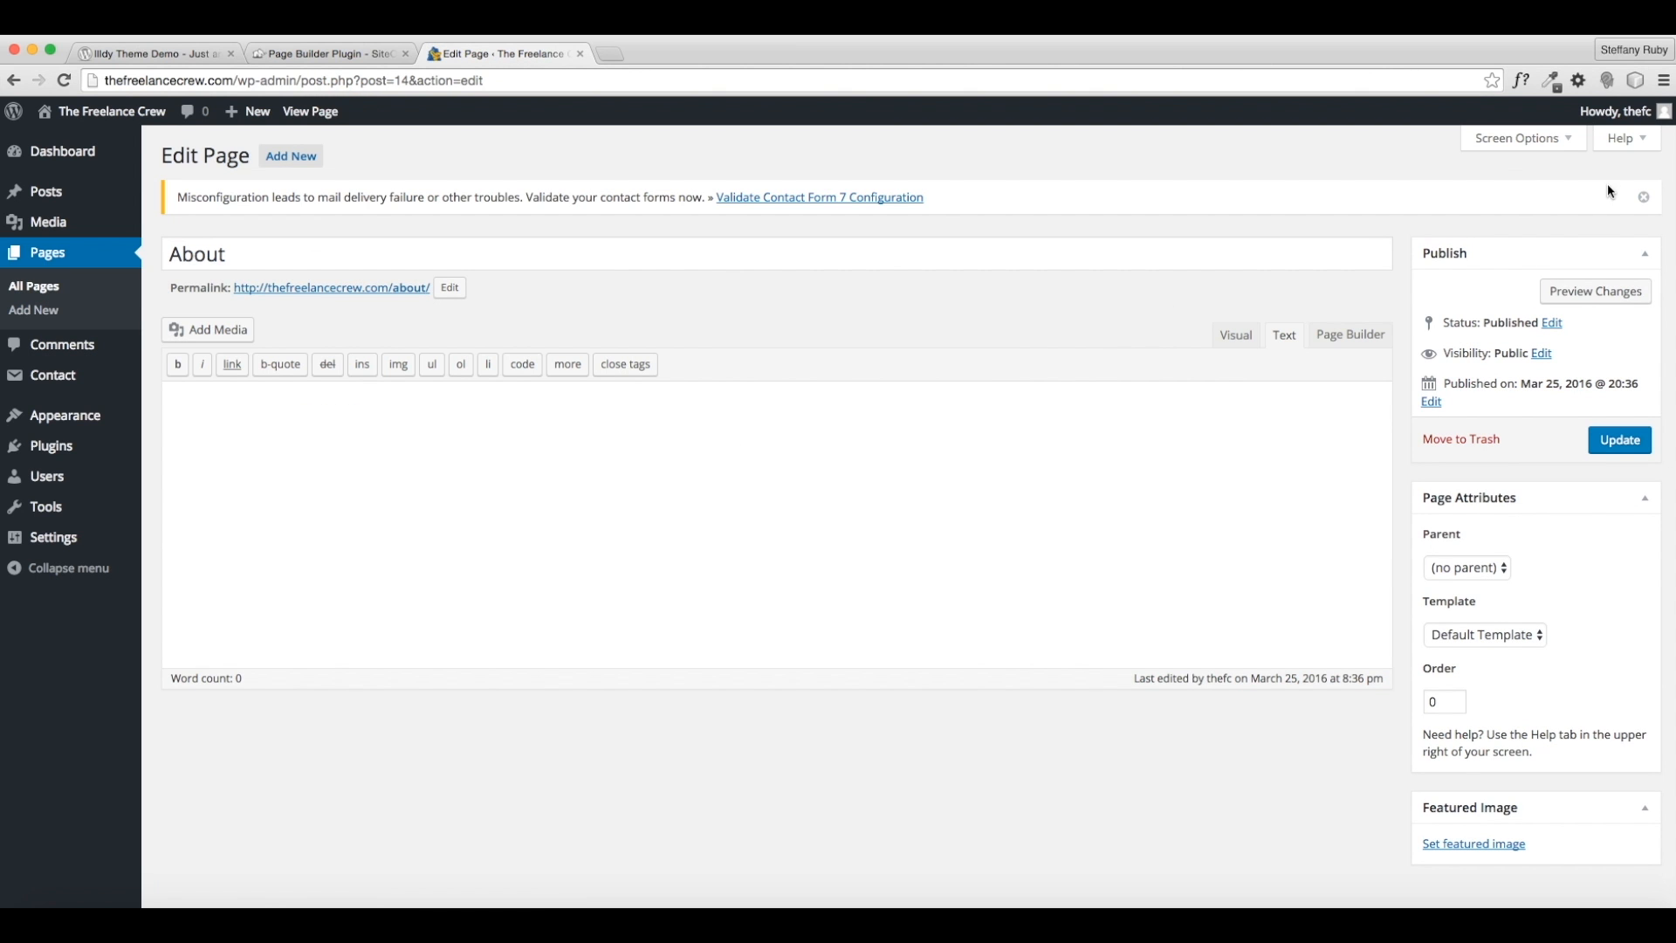
left_click(1644, 197)
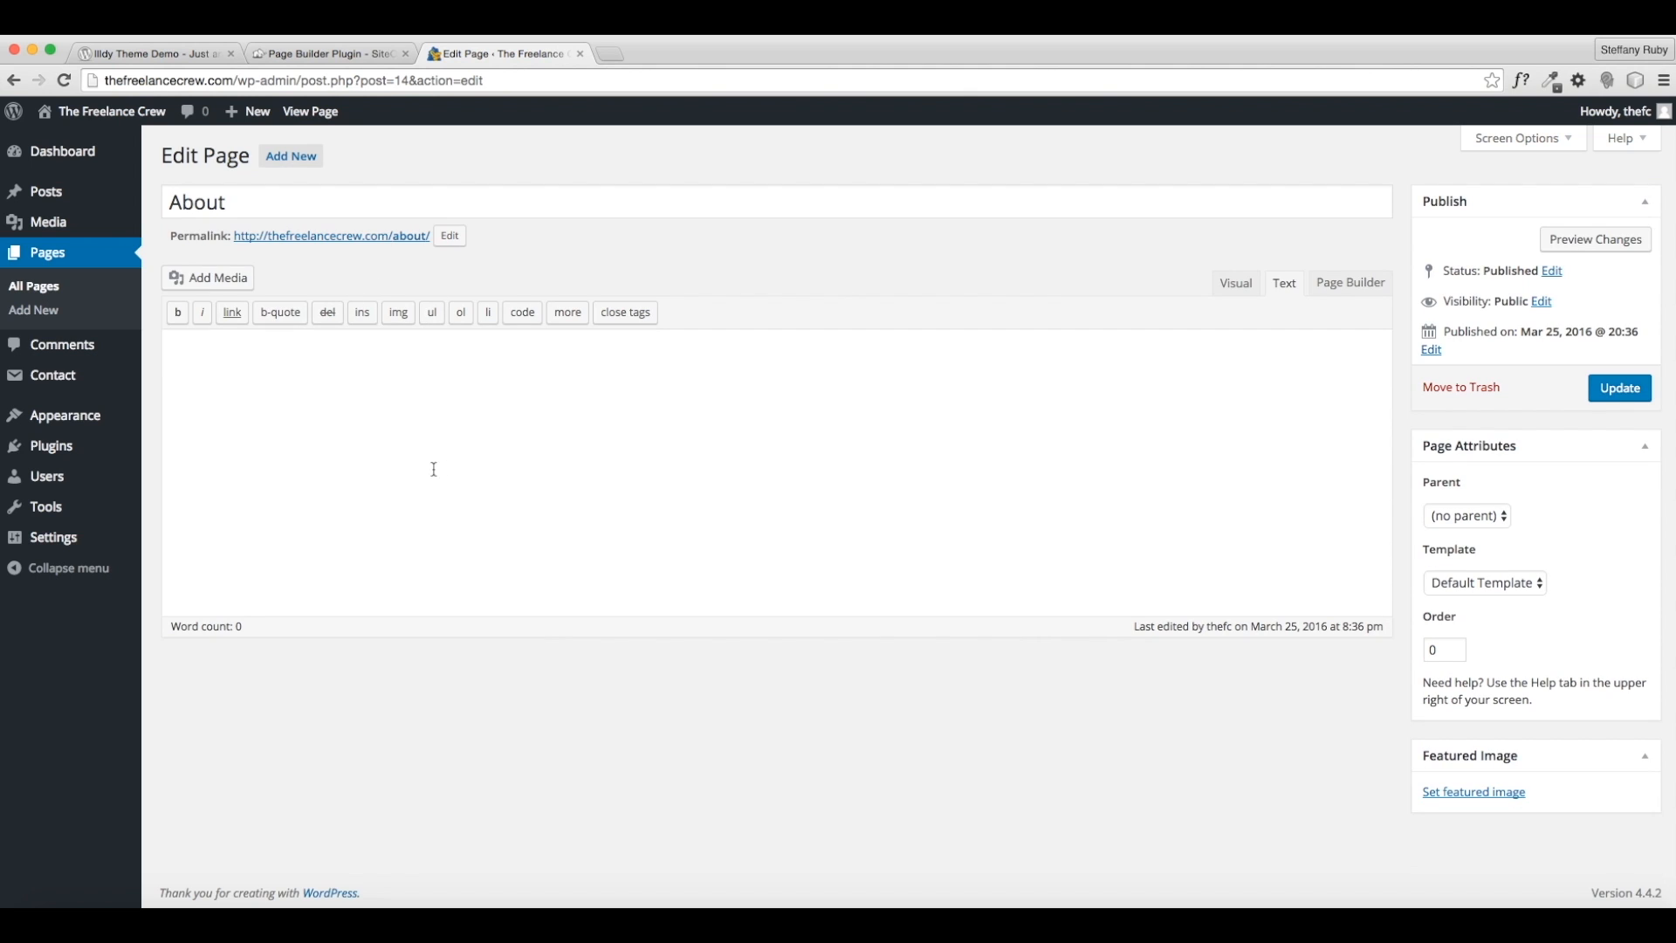
left_click(1335, 283)
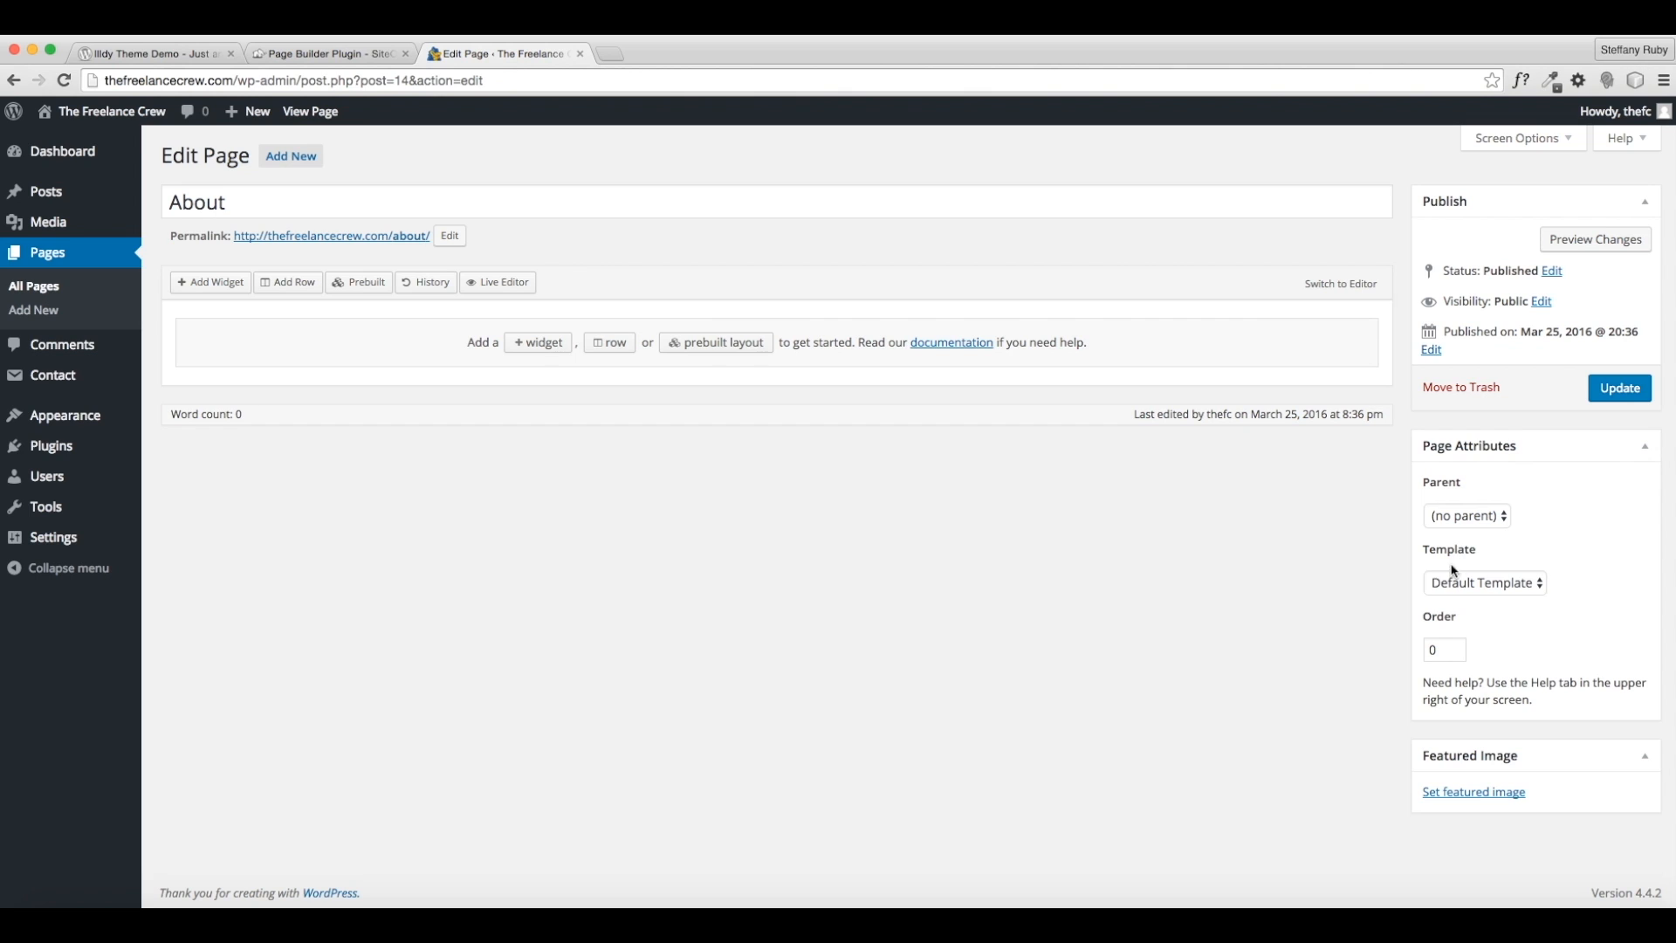
- Choose the No Sidebar page template and bring up the prebuilt layouts
left_click(1438, 590)
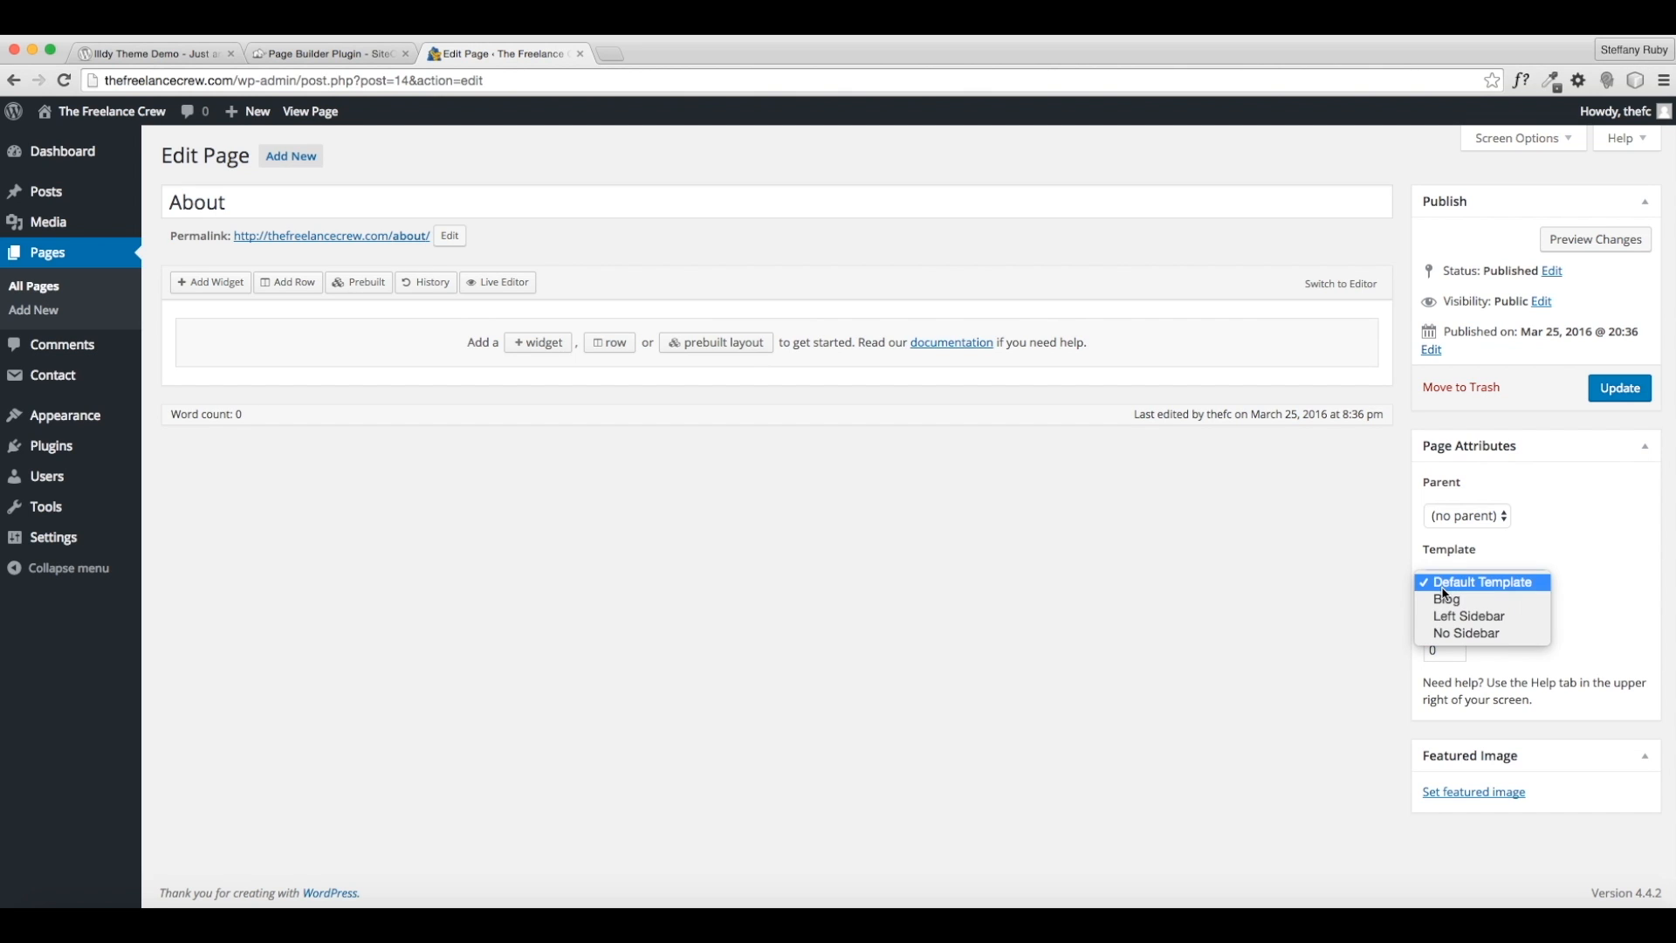
left_click(1478, 642)
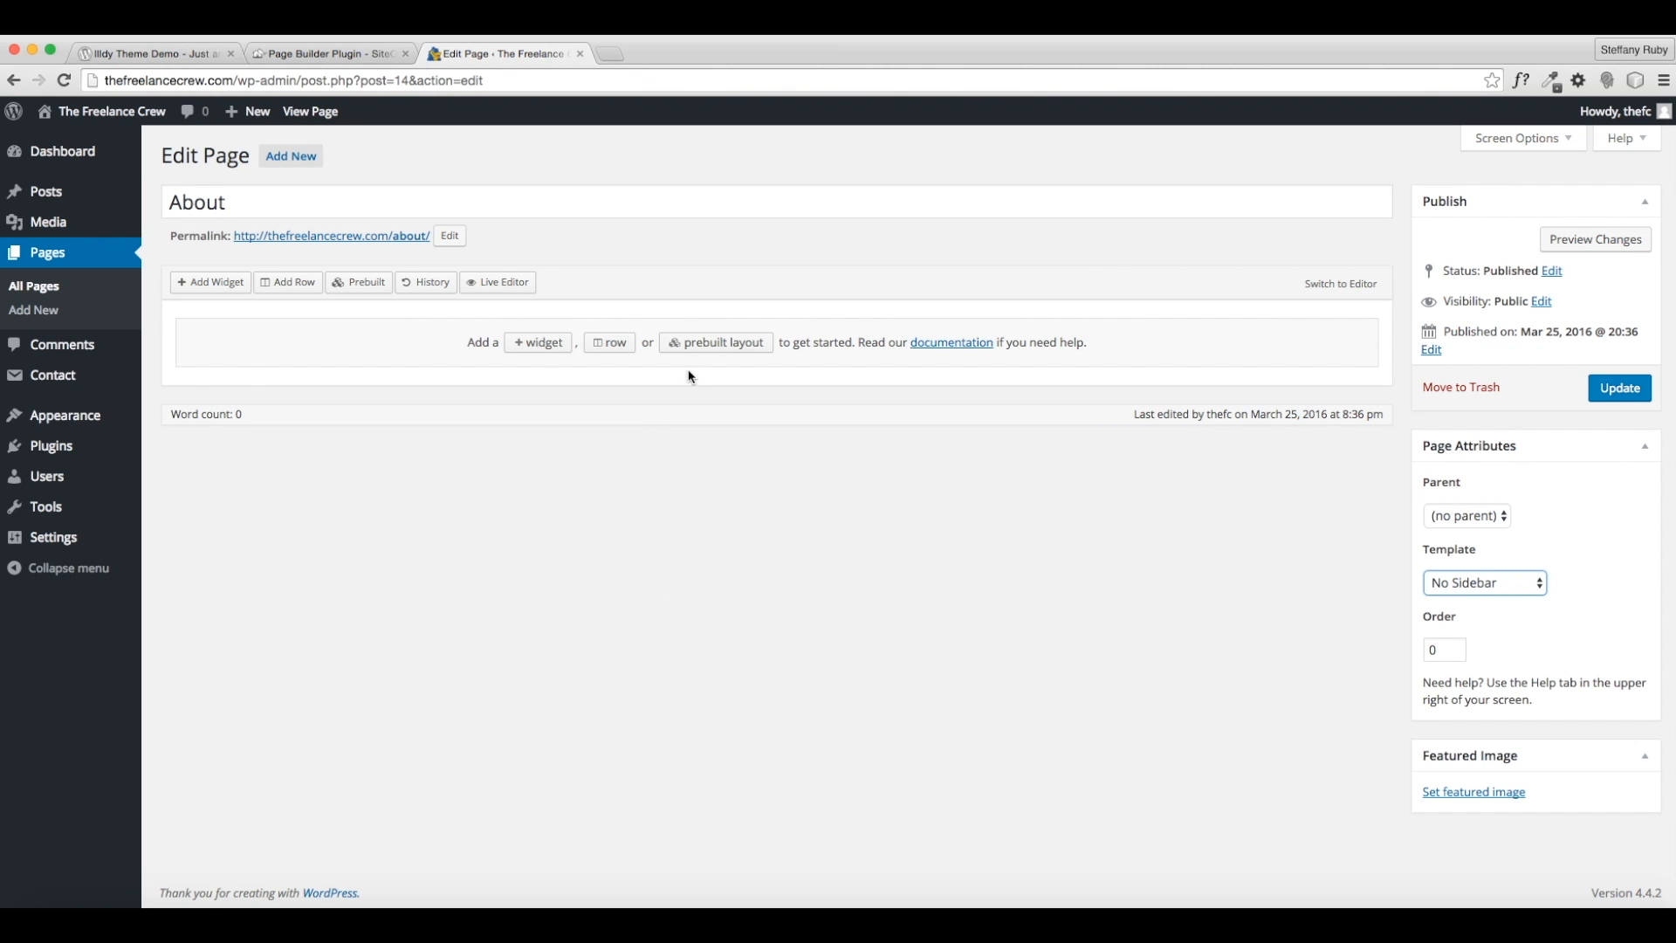
left_click(717, 345)
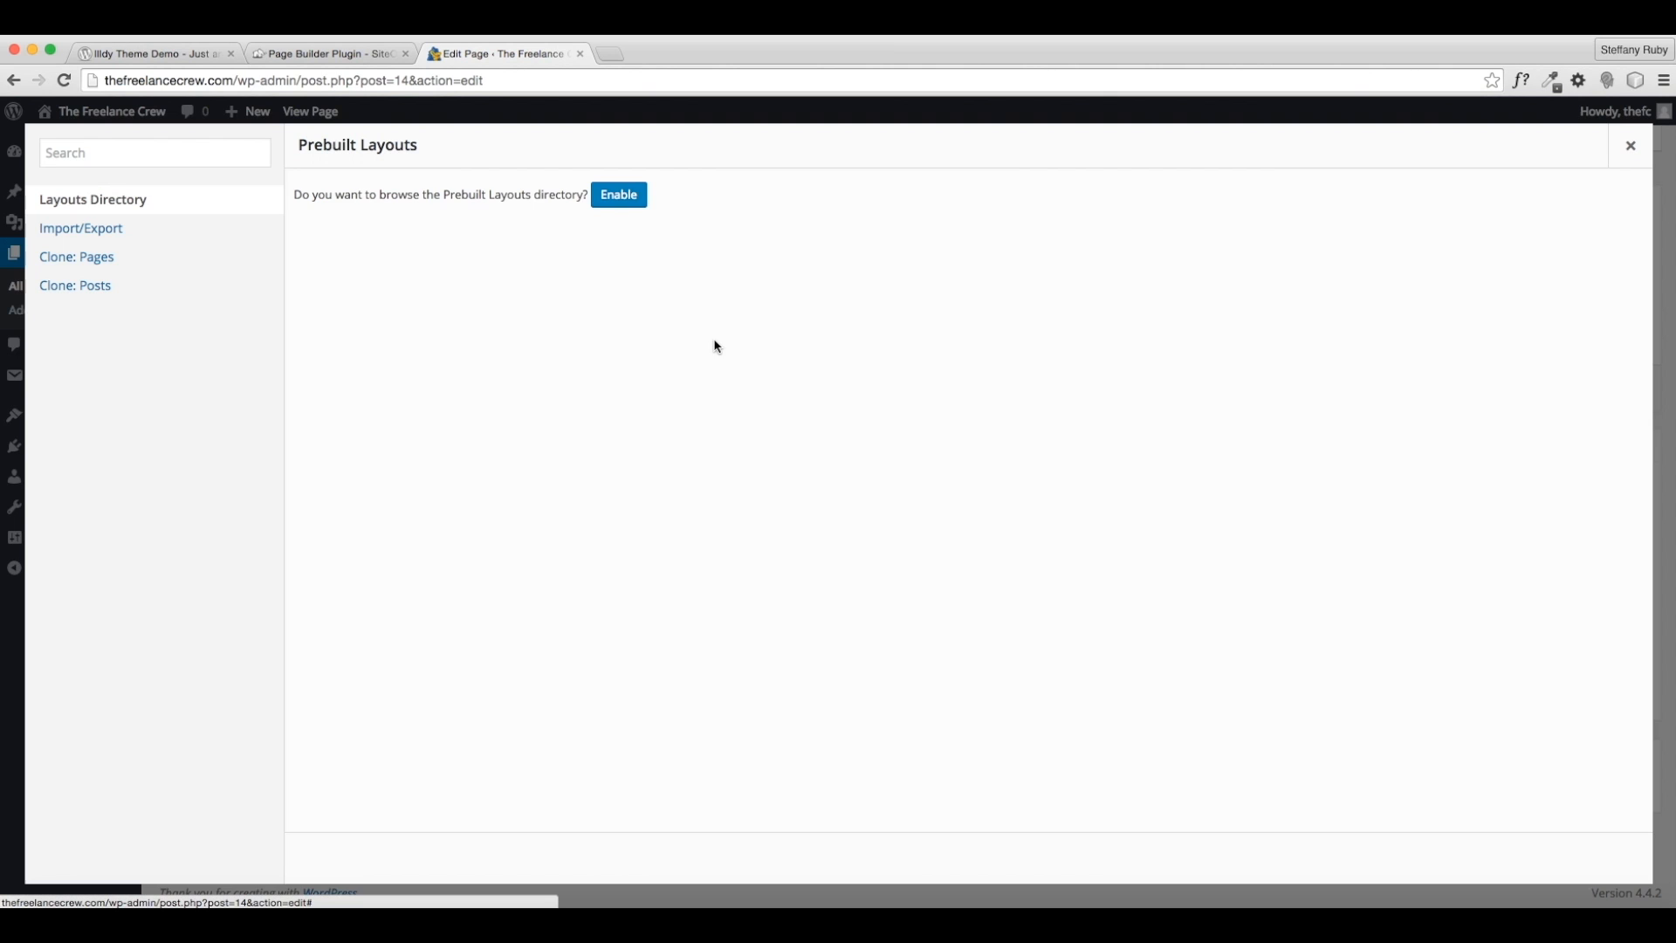
- Enable the prebuilt Layouts Directory and scroll through its layouts
left_click(618, 195)
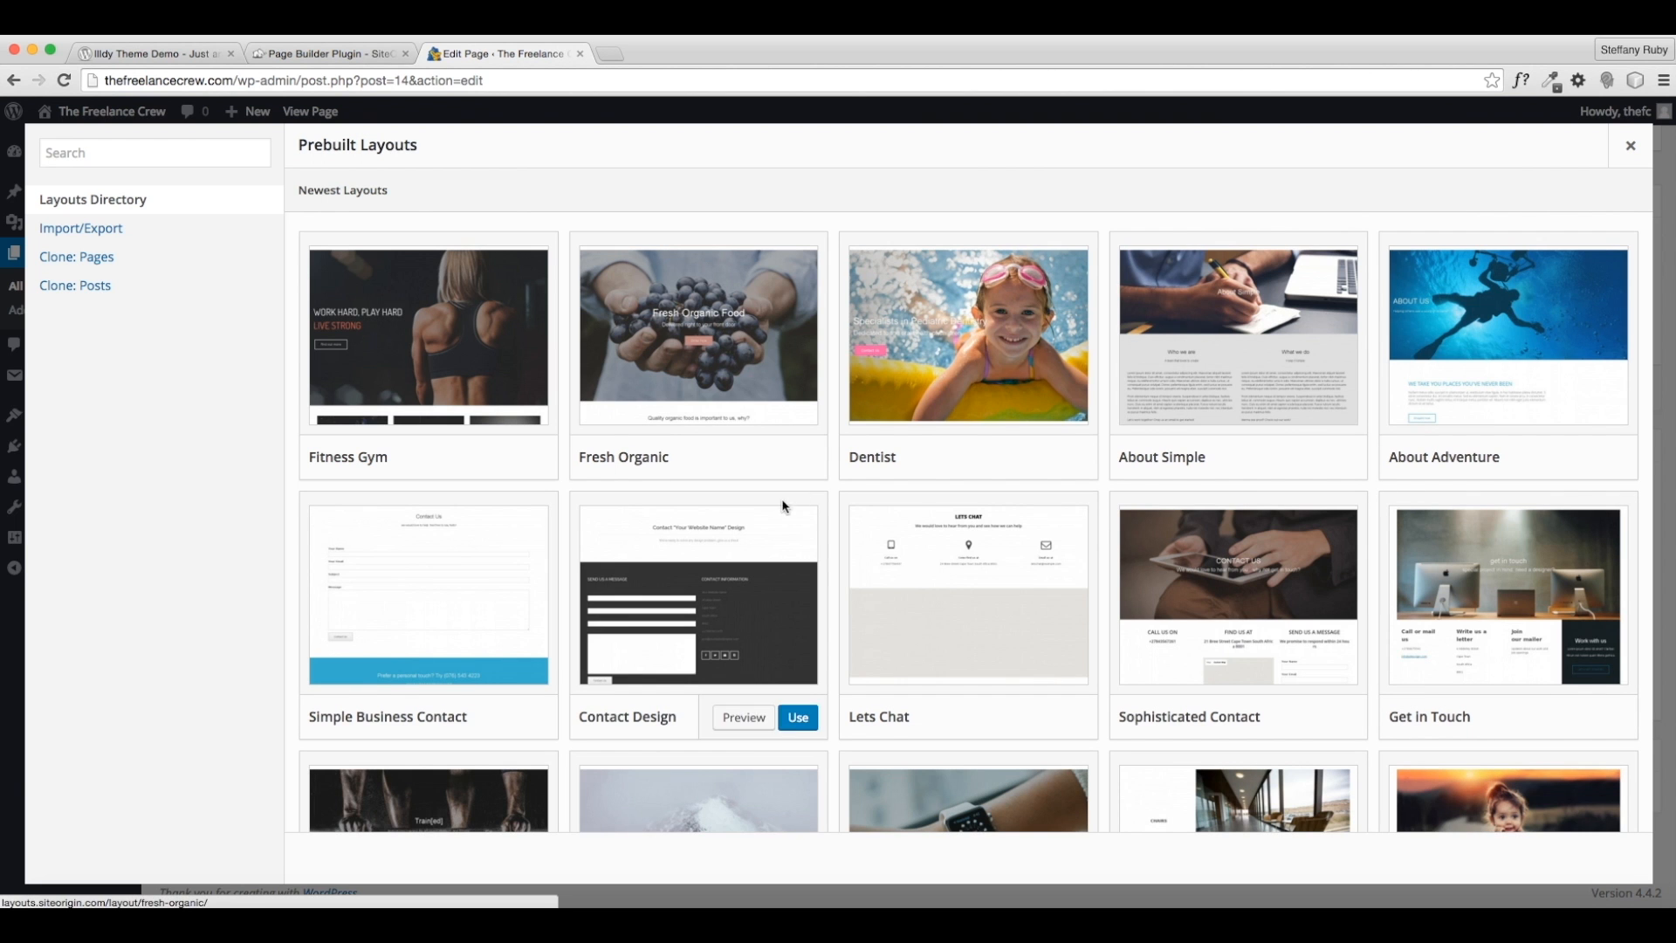
scroll(632, 386, "down", 1)
scroll(632, 386, "down", 5)
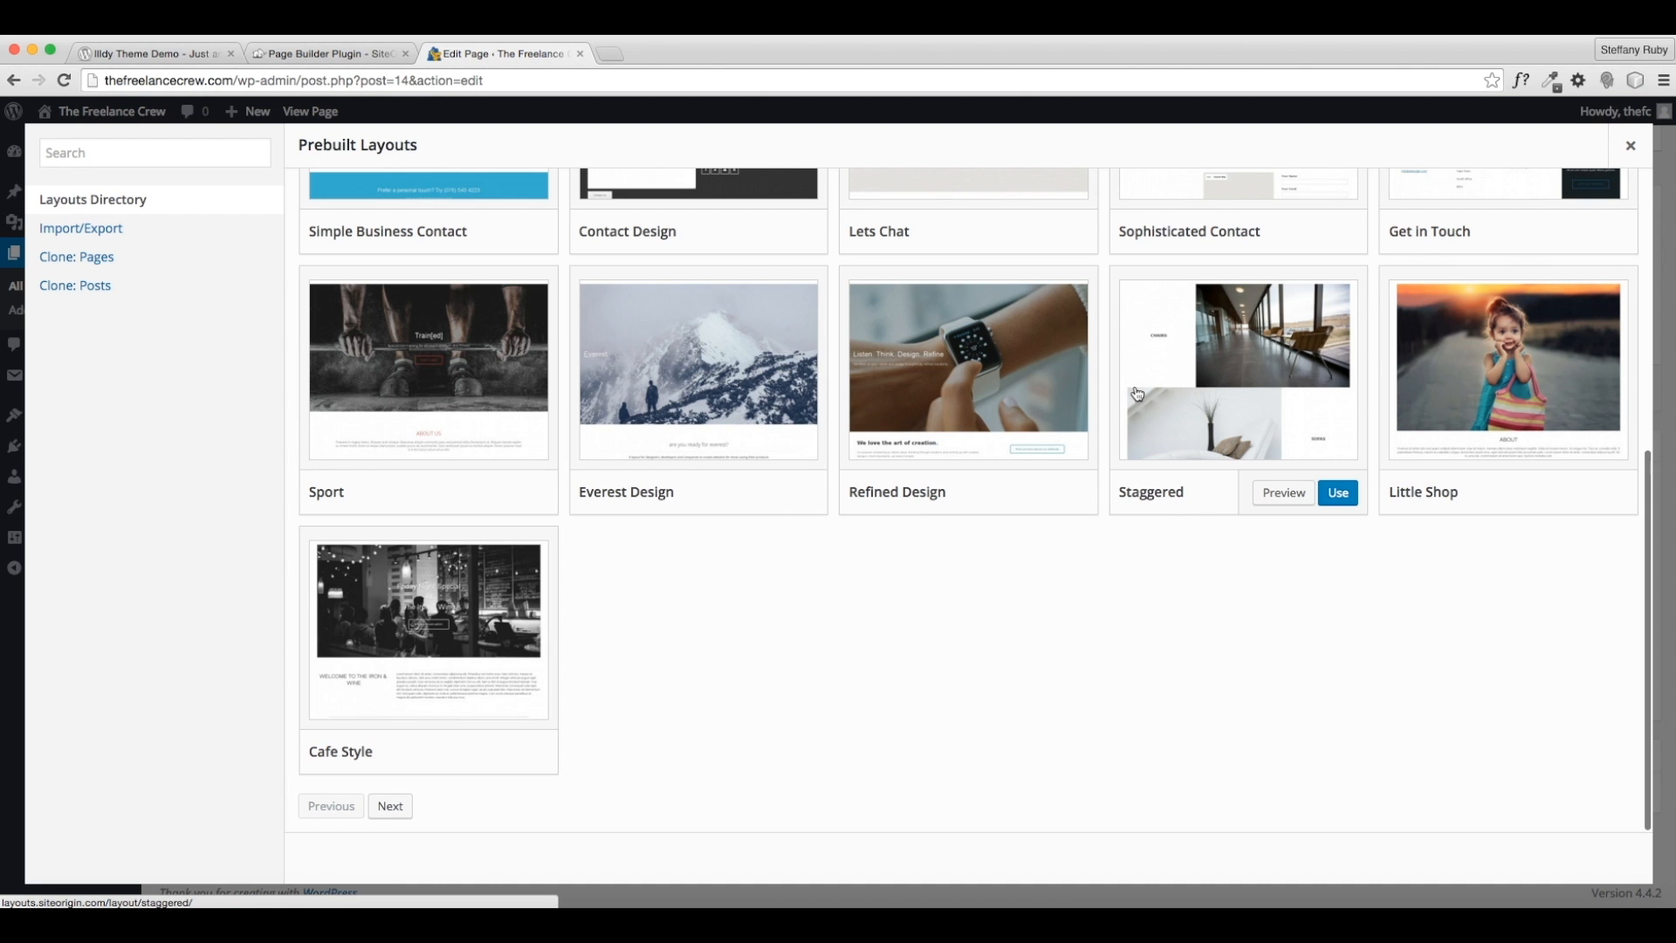
scroll(1475, 397, "up", 3)
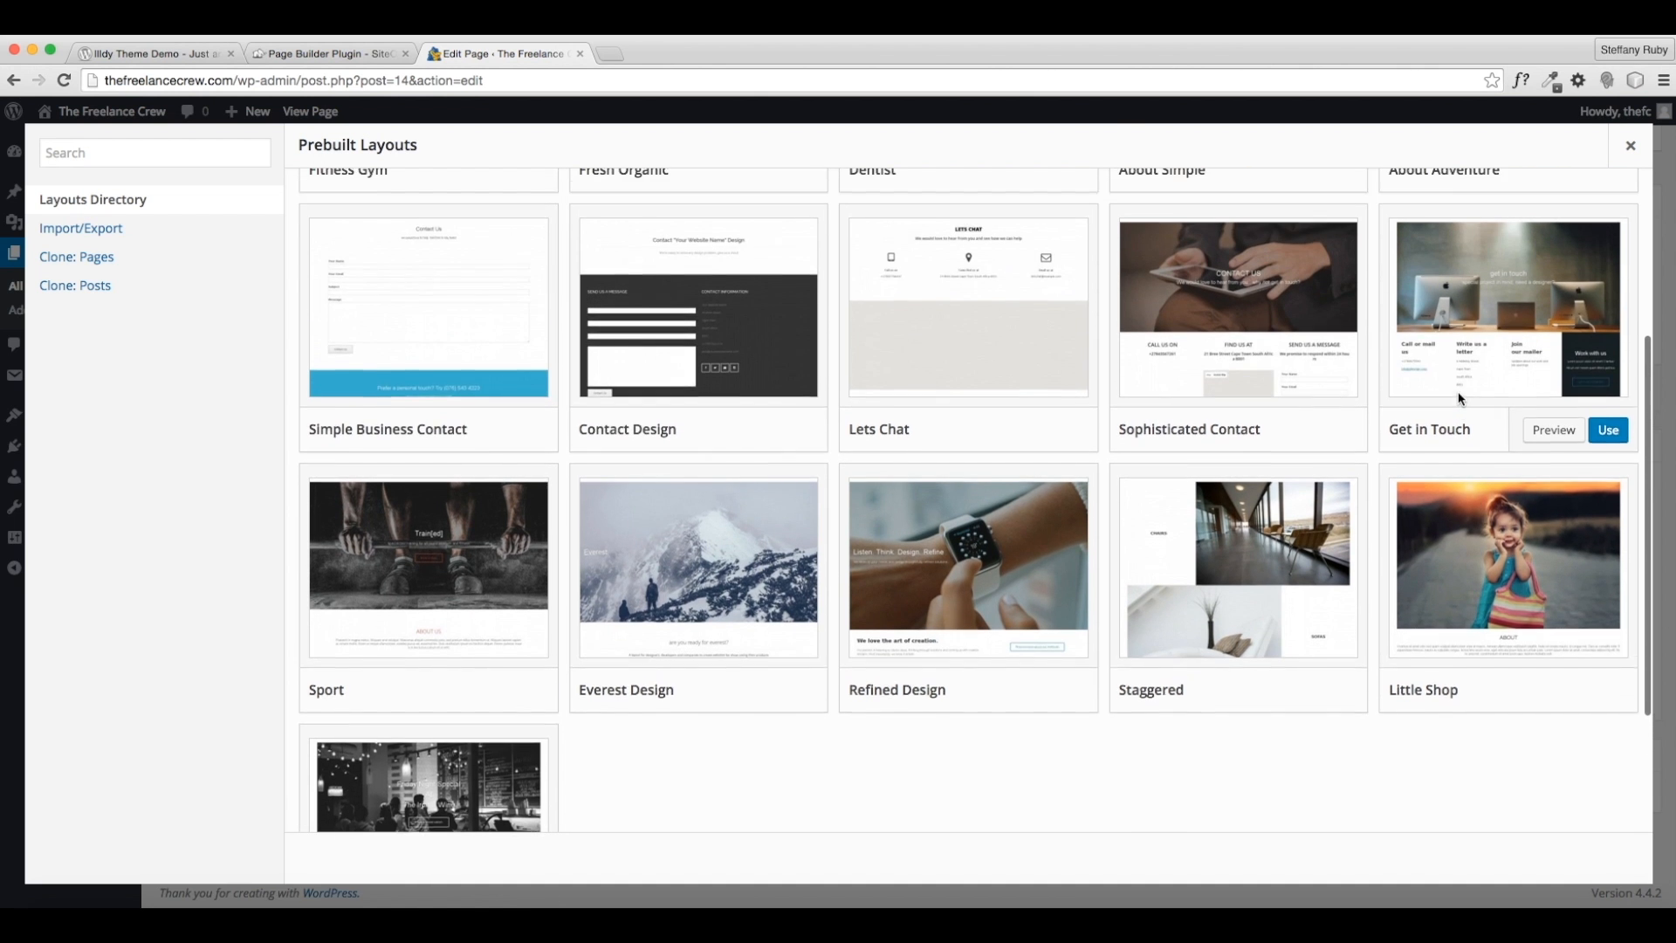
scroll(981, 430, "up", 1)
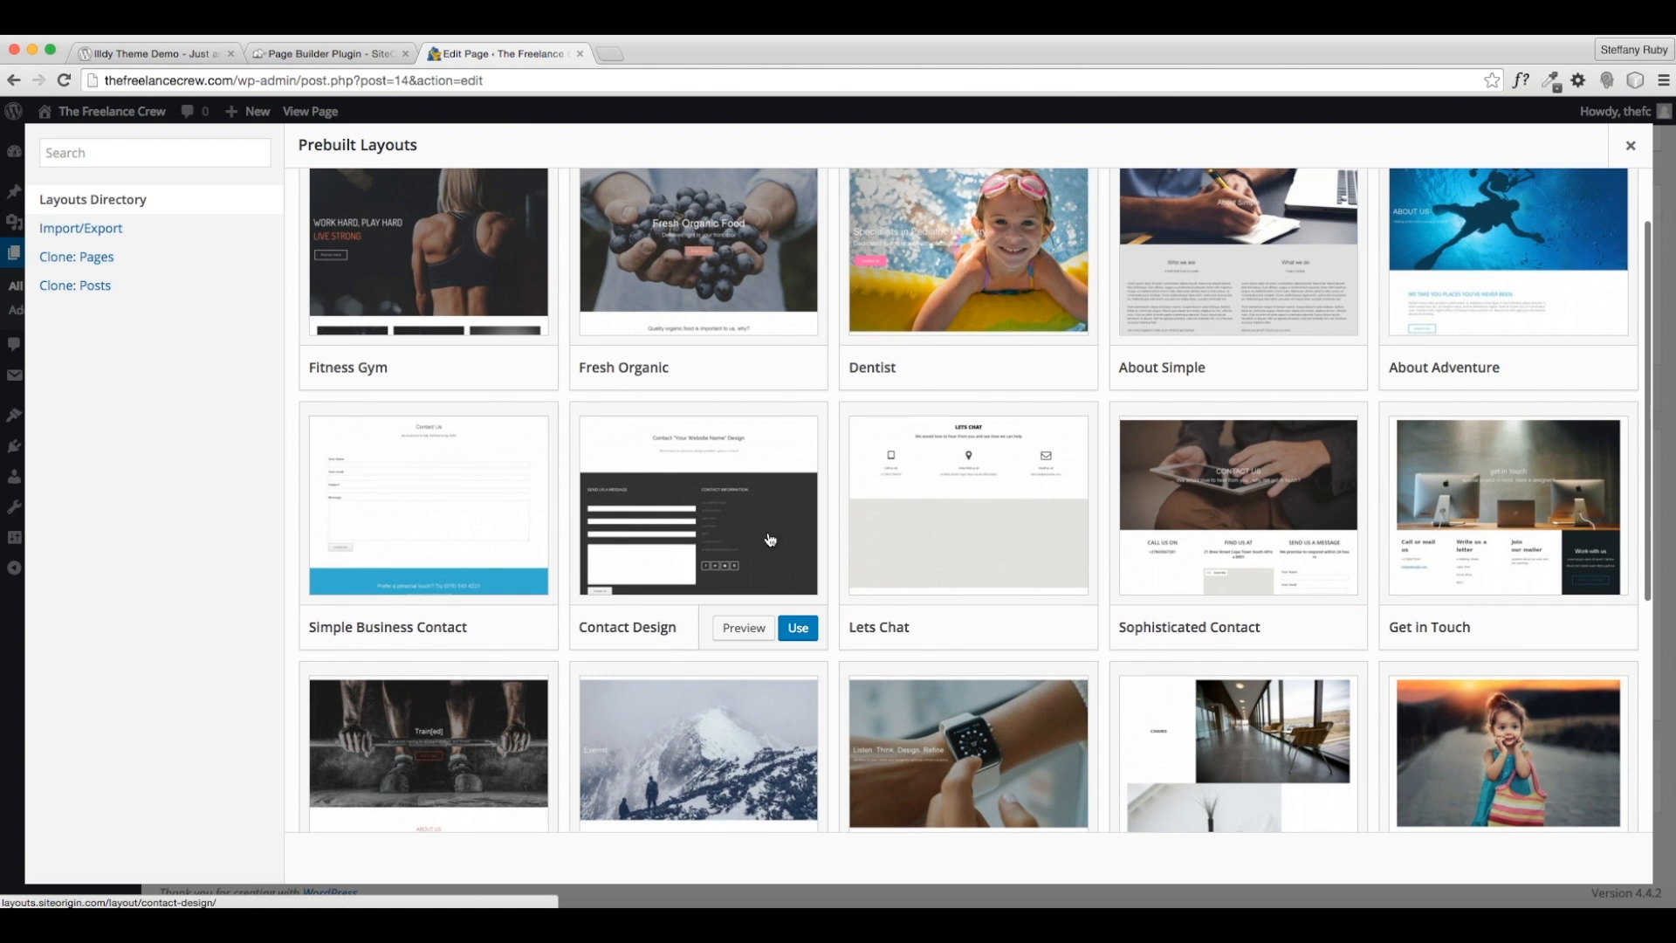
scroll(377, 524, "up", 1)
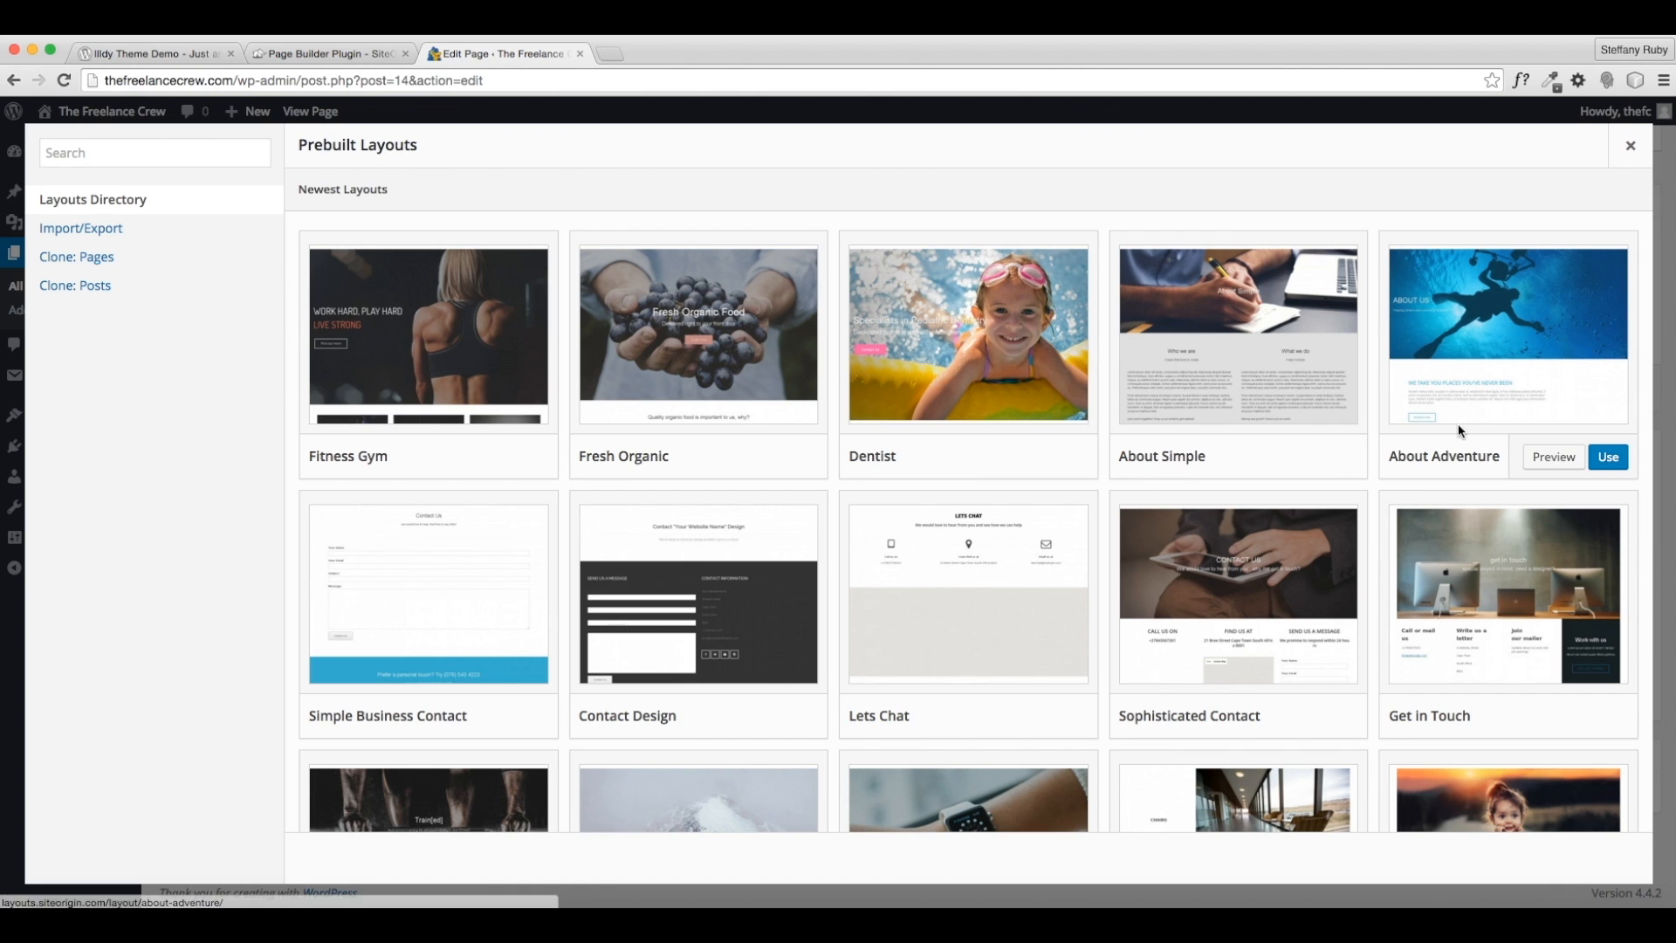
- Preview About Simple, close the layouts without applying one, and start a new row
left_click(1309, 459)
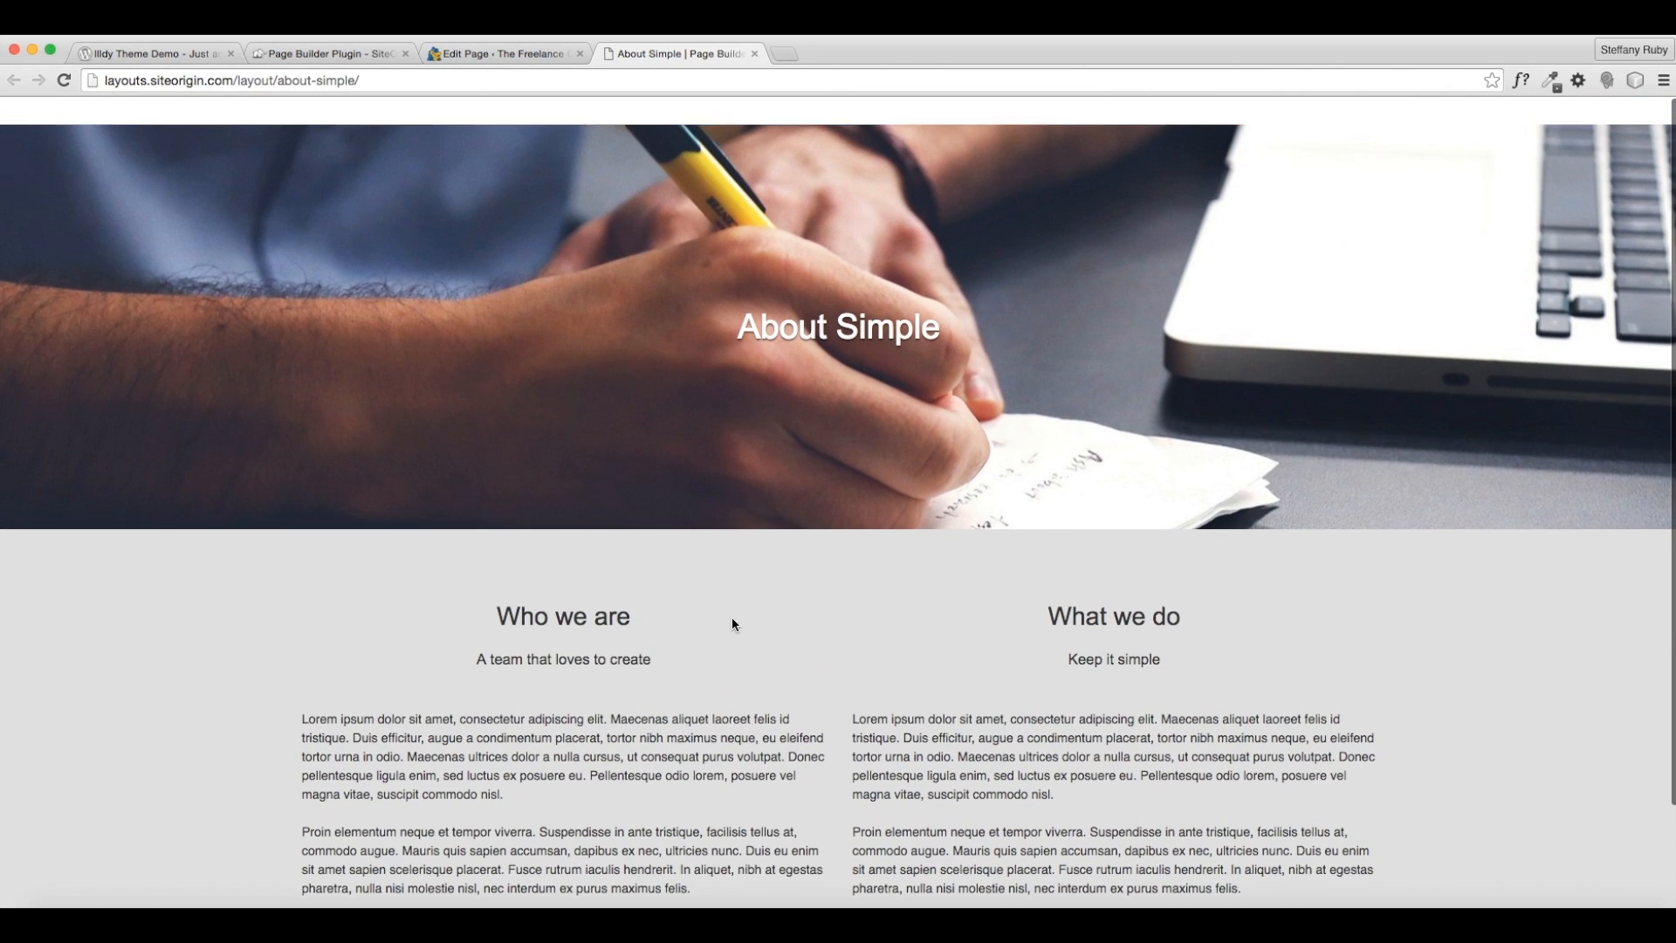
left_click(755, 53)
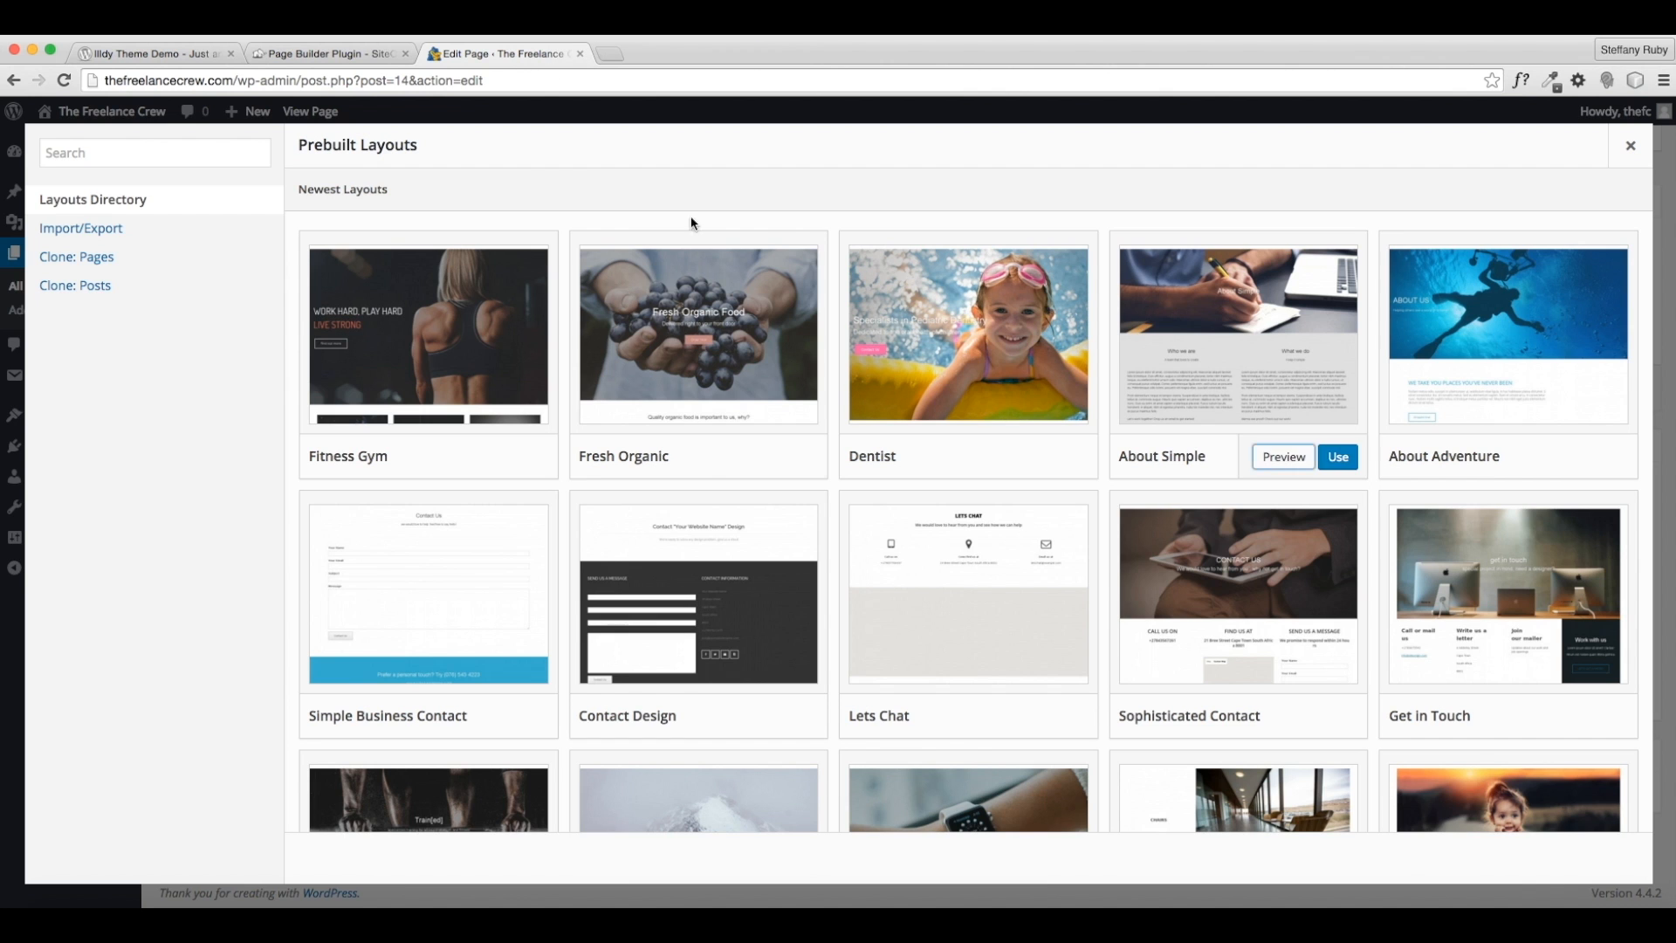
left_click(1629, 145)
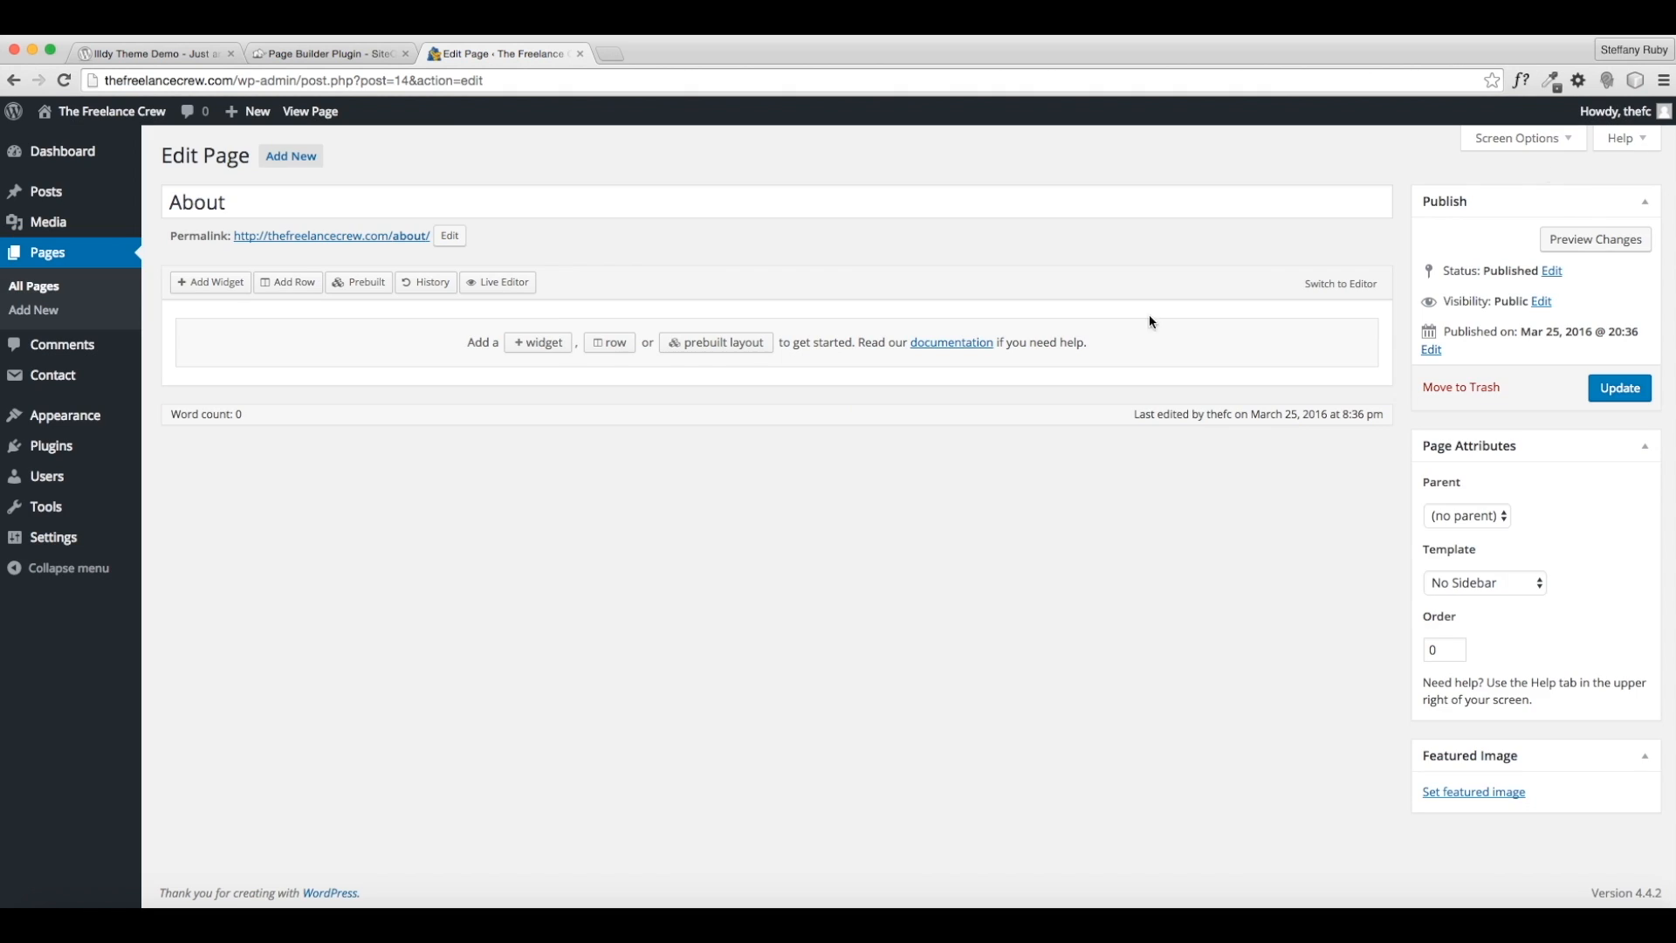
left_click(621, 343)
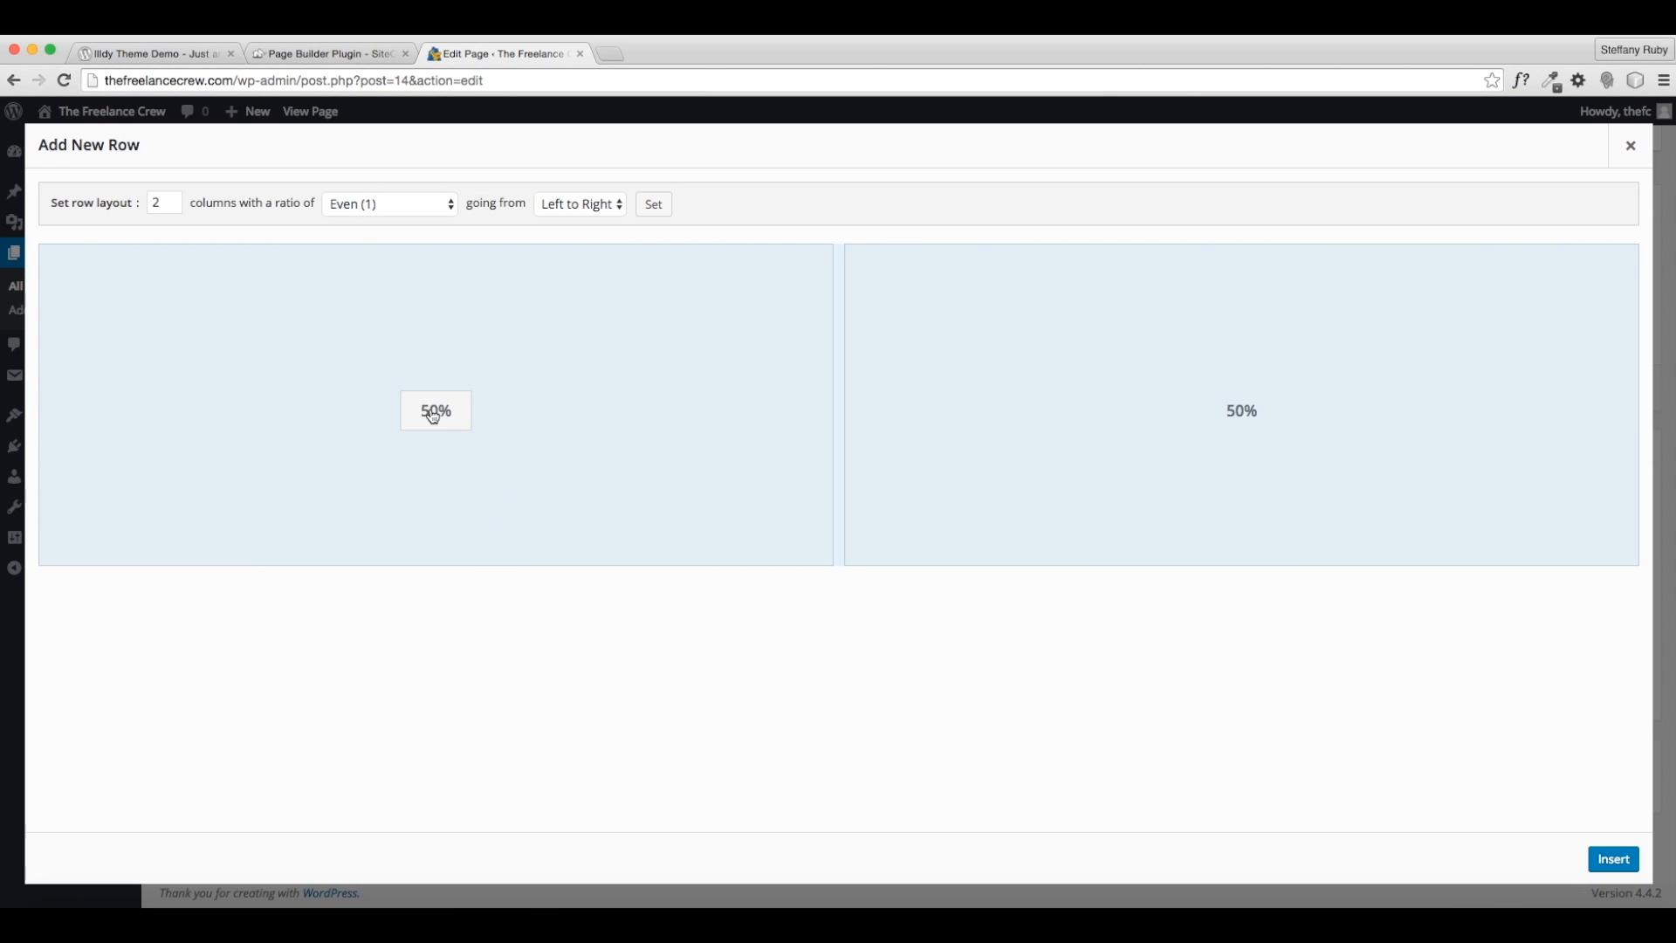
- Set the new row to 1 column at 100% width
left_click(1226, 424)
type("100")
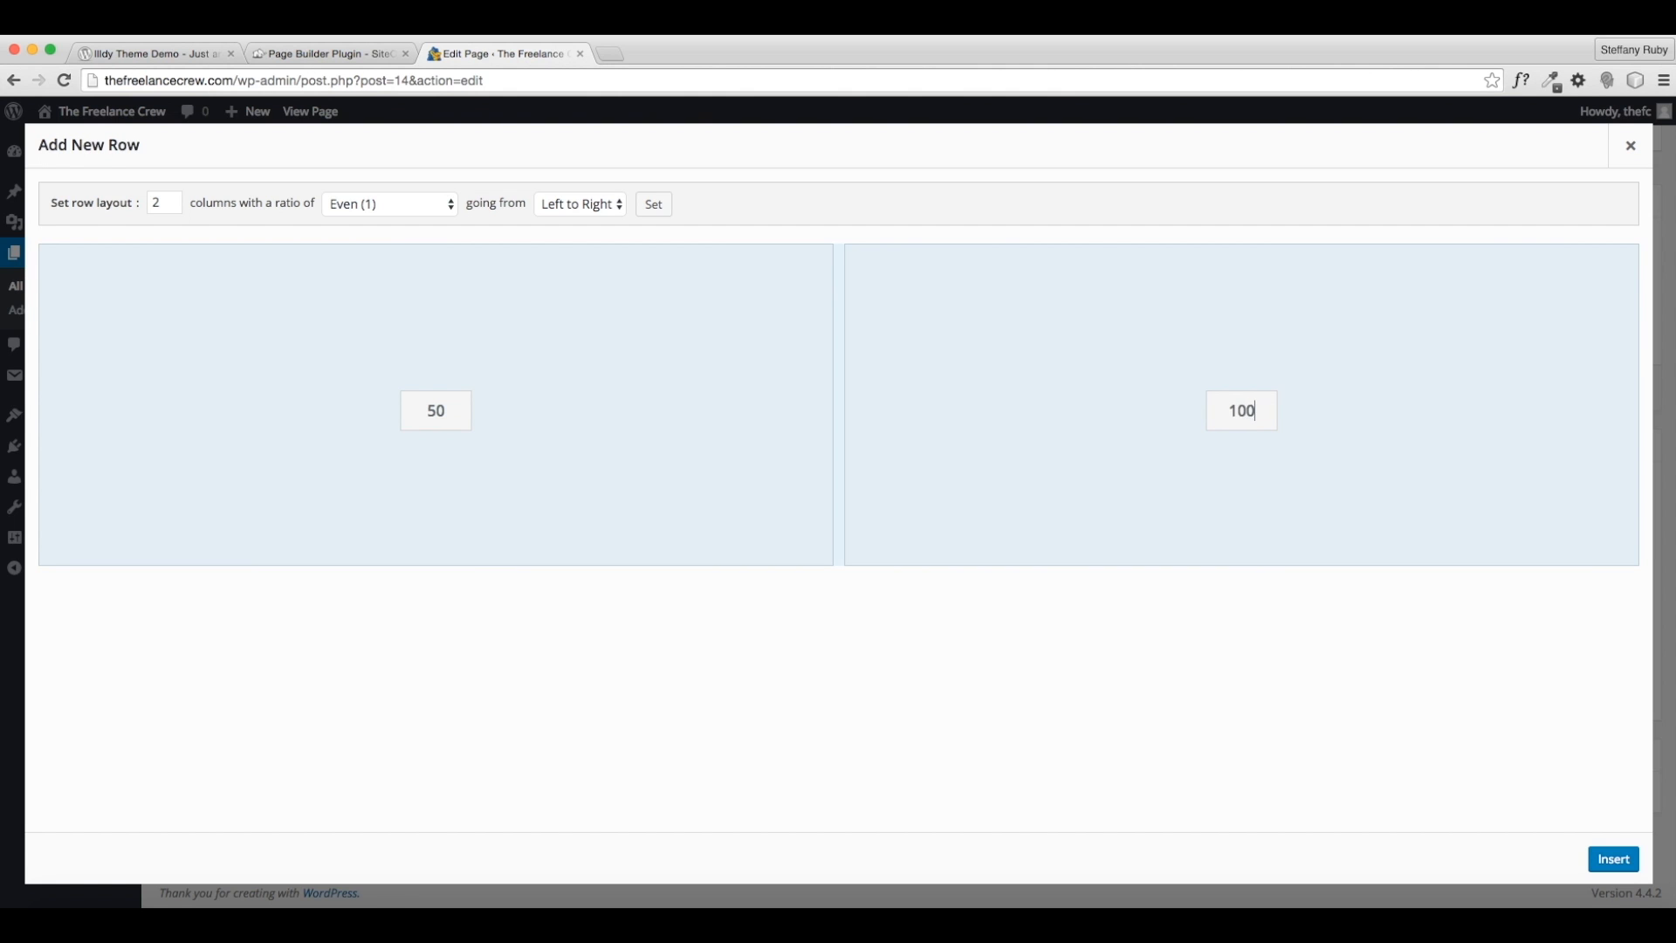
key("Return")
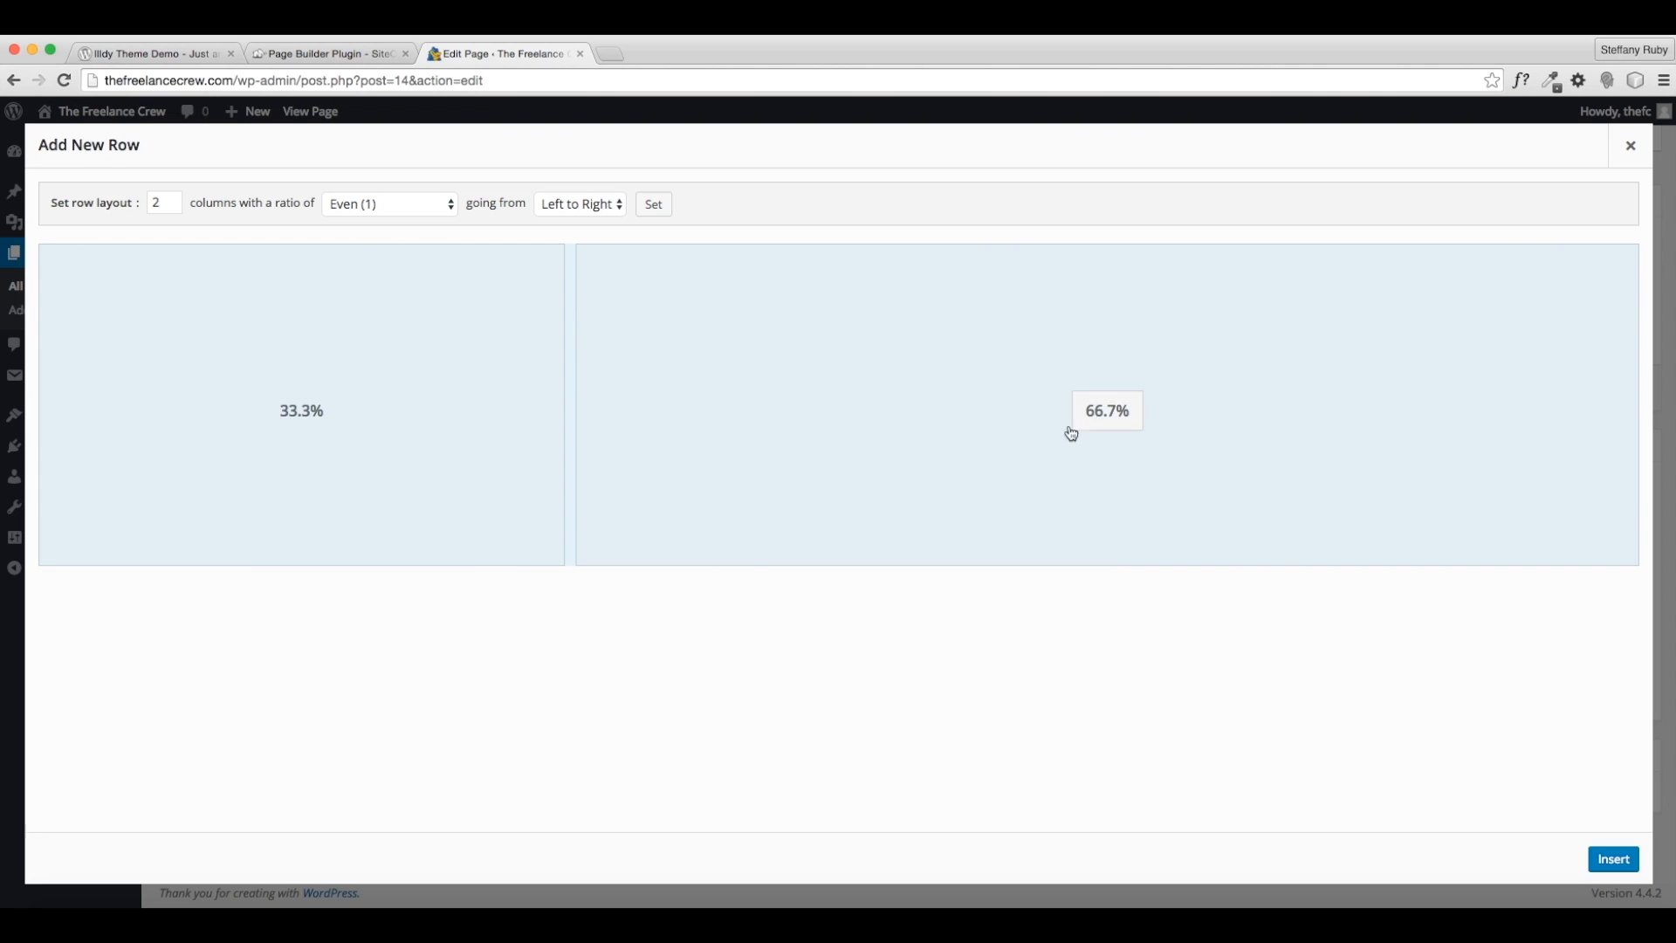
left_click(163, 206)
type("1")
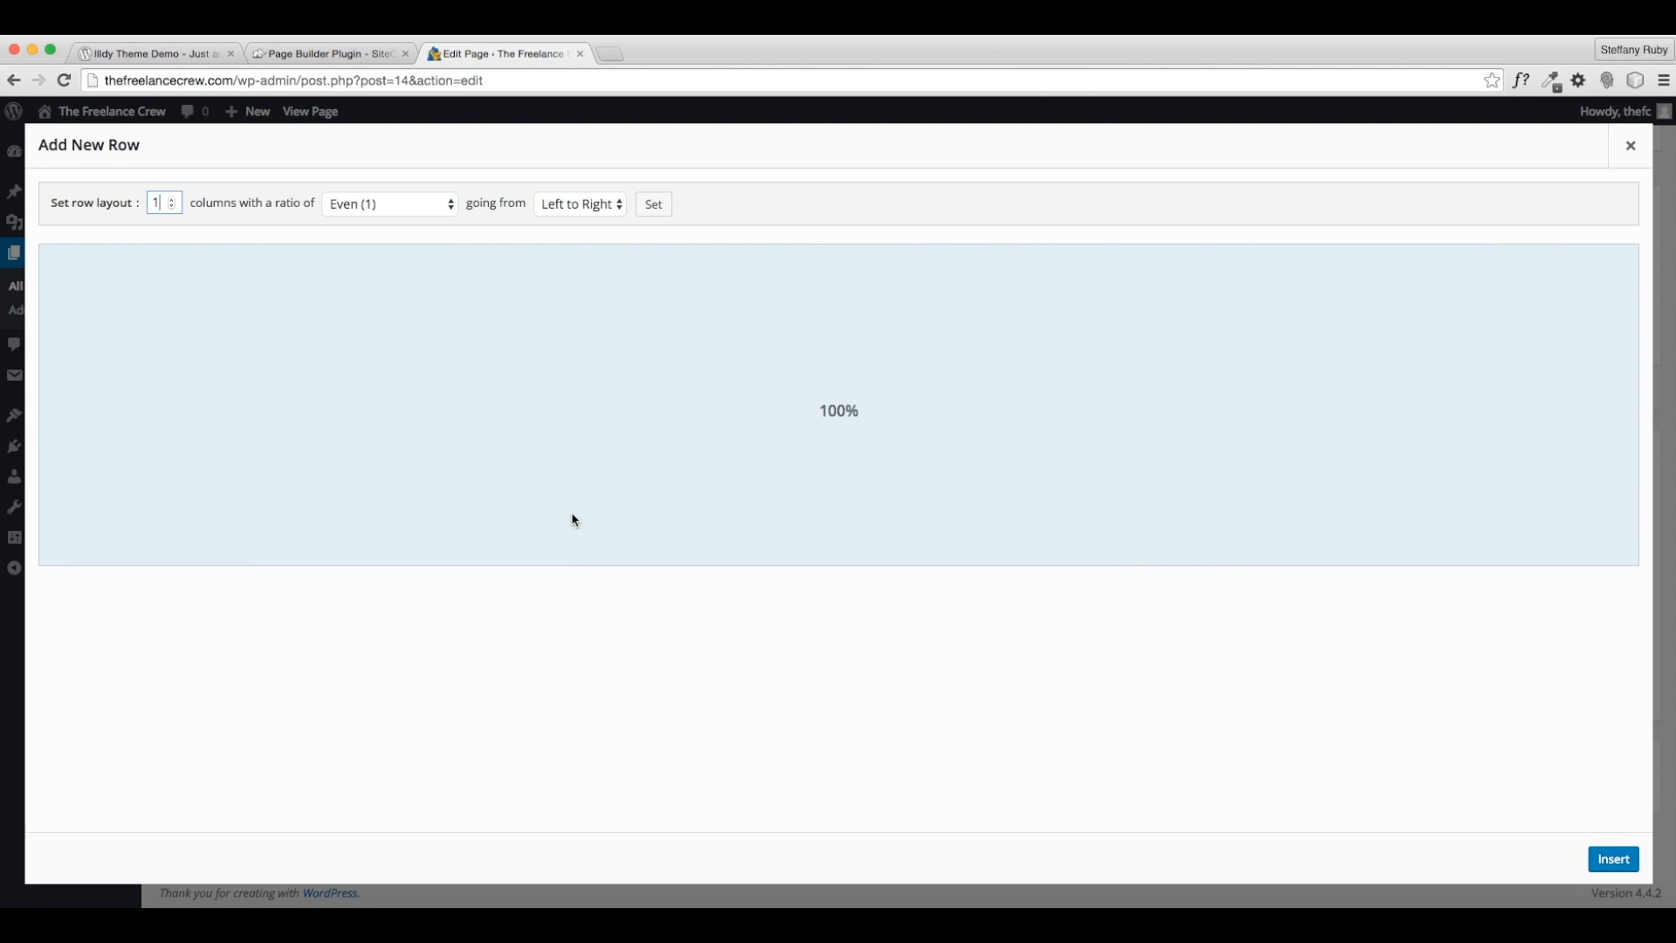
- Keep the Even ratio and Left to Right direction, insert the row, and open Add Widget
left_click(384, 207)
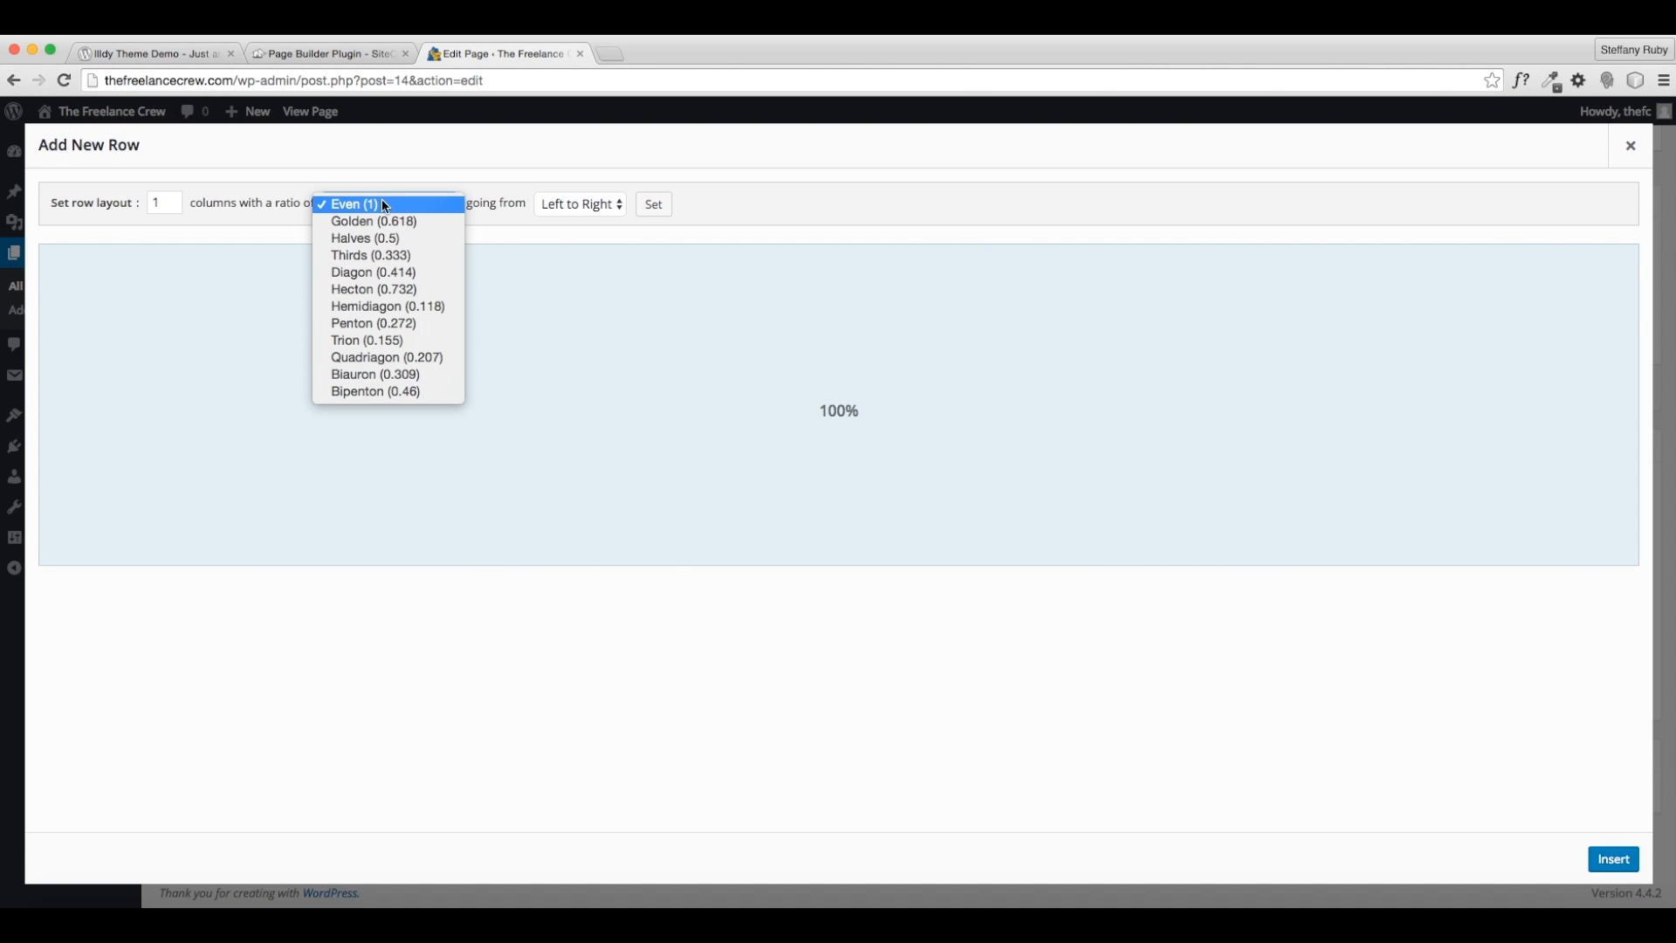
left_click(347, 181)
left_click(346, 203)
left_click(731, 193)
left_click(580, 205)
left_click(756, 210)
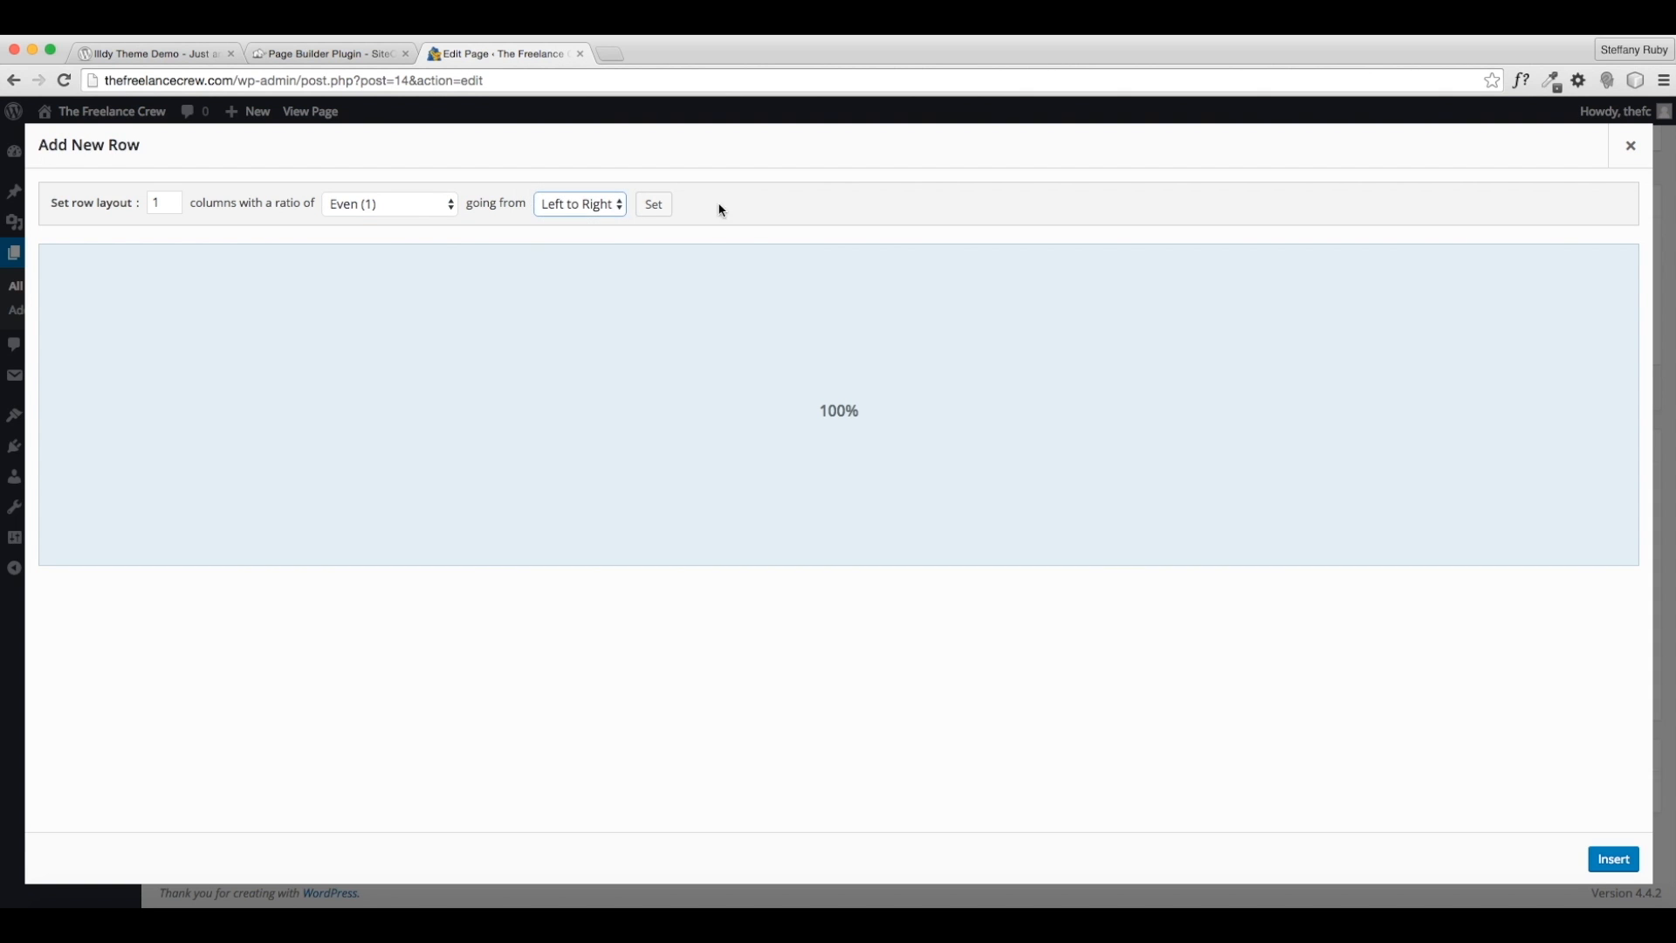
left_click(1613, 859)
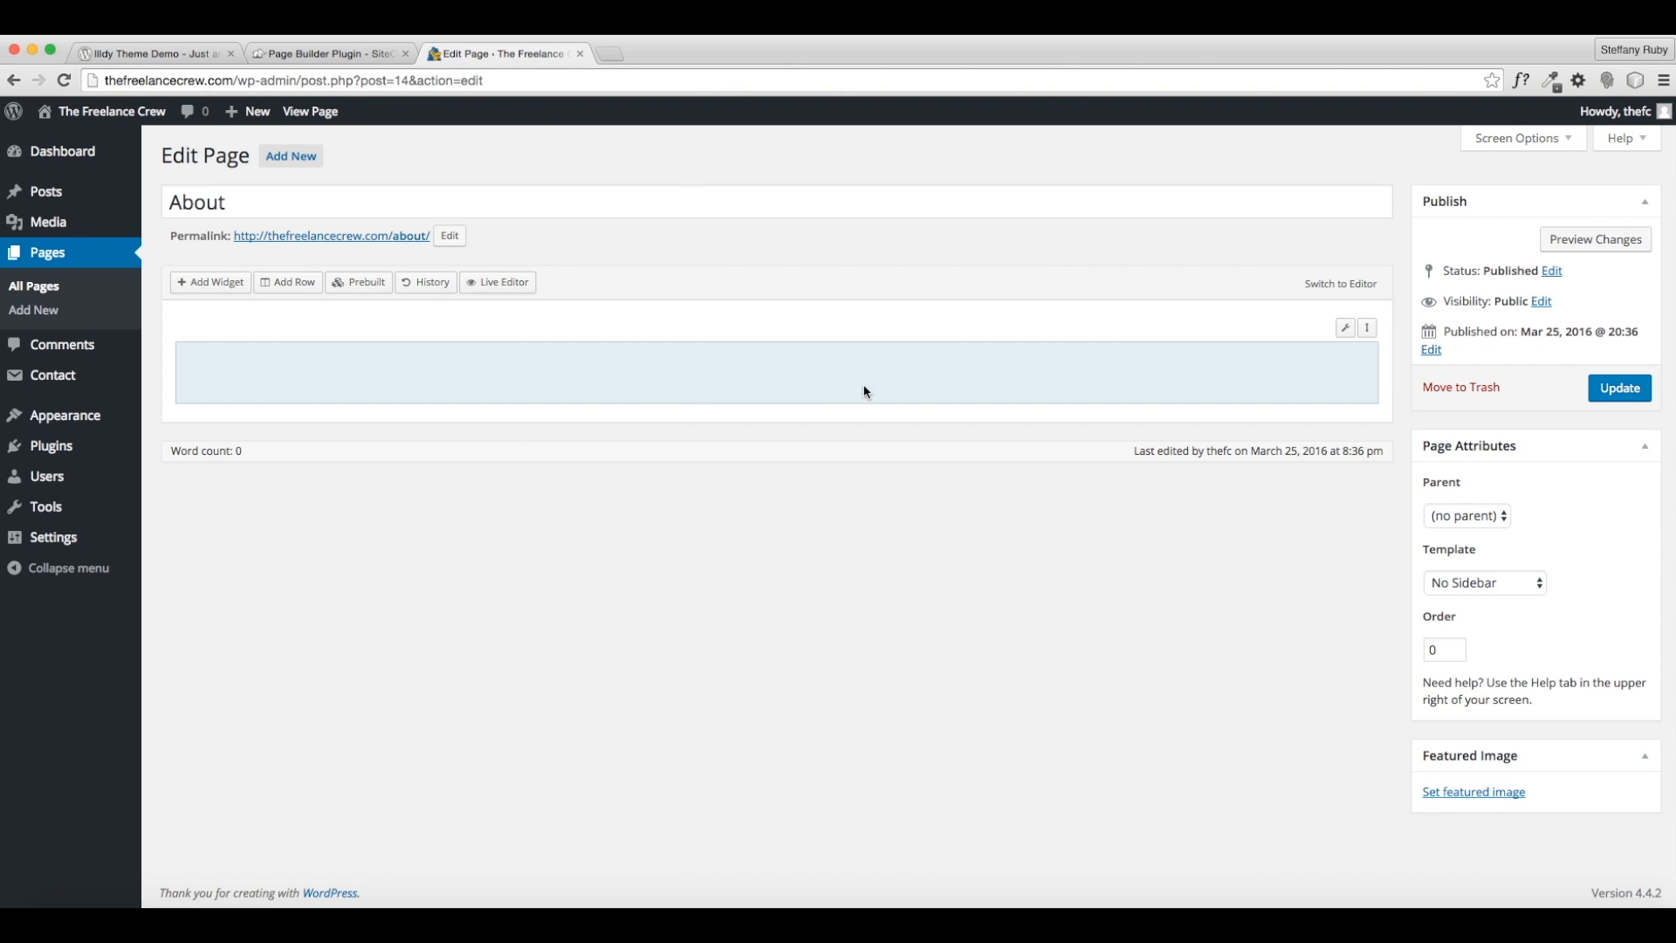
left_click(230, 282)
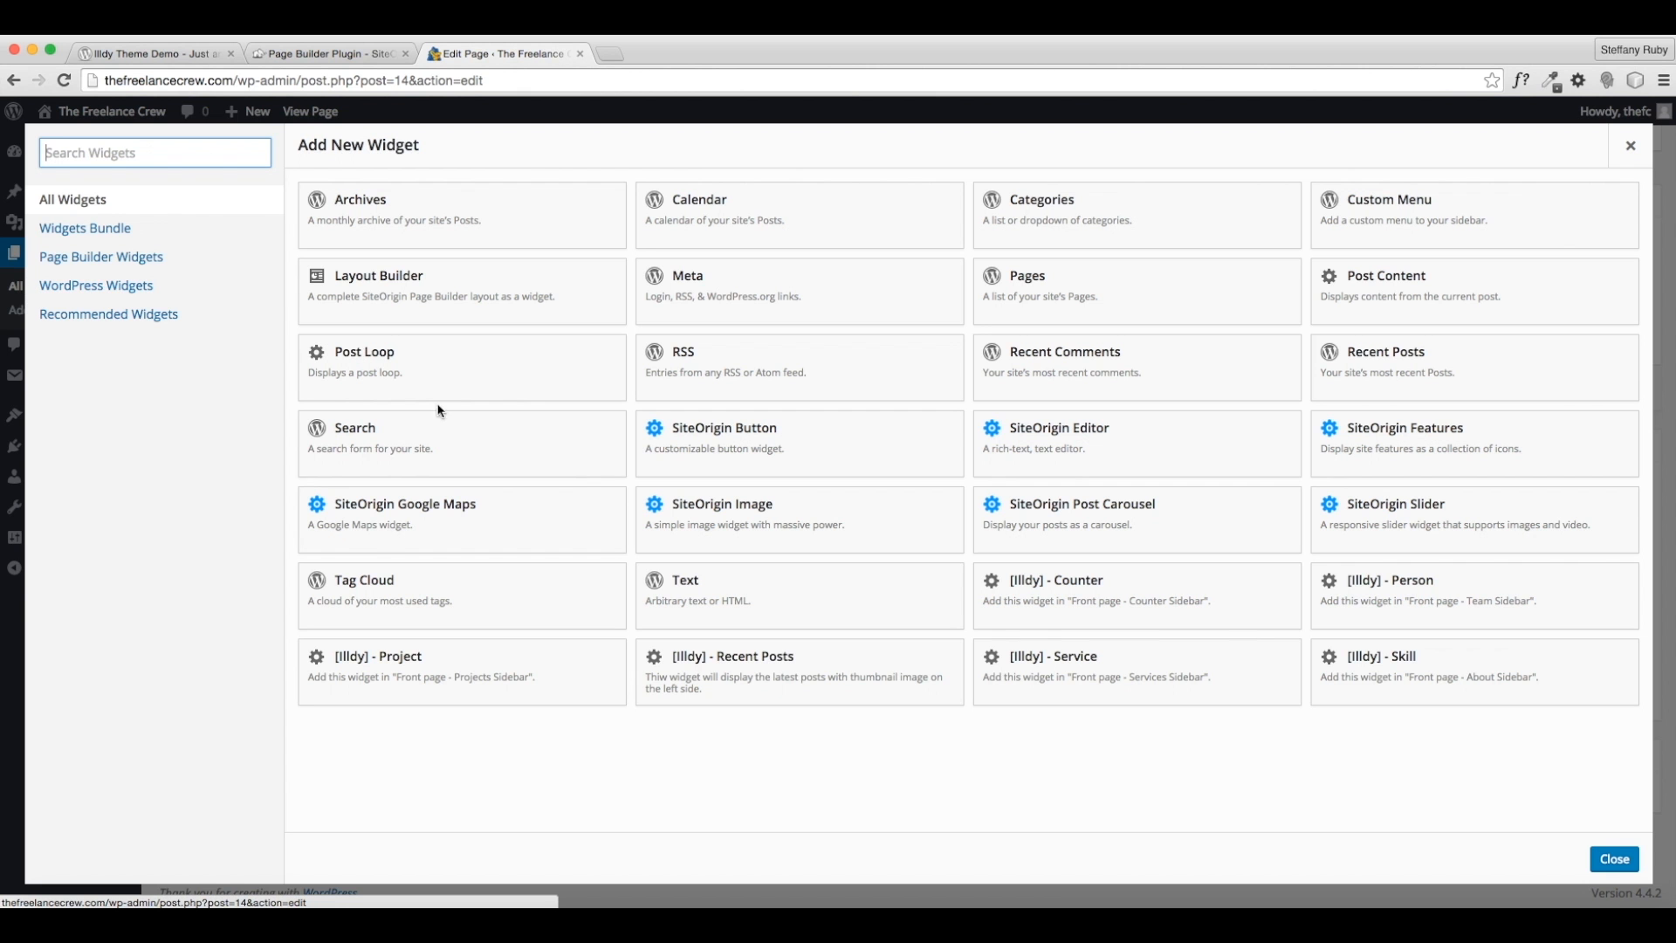
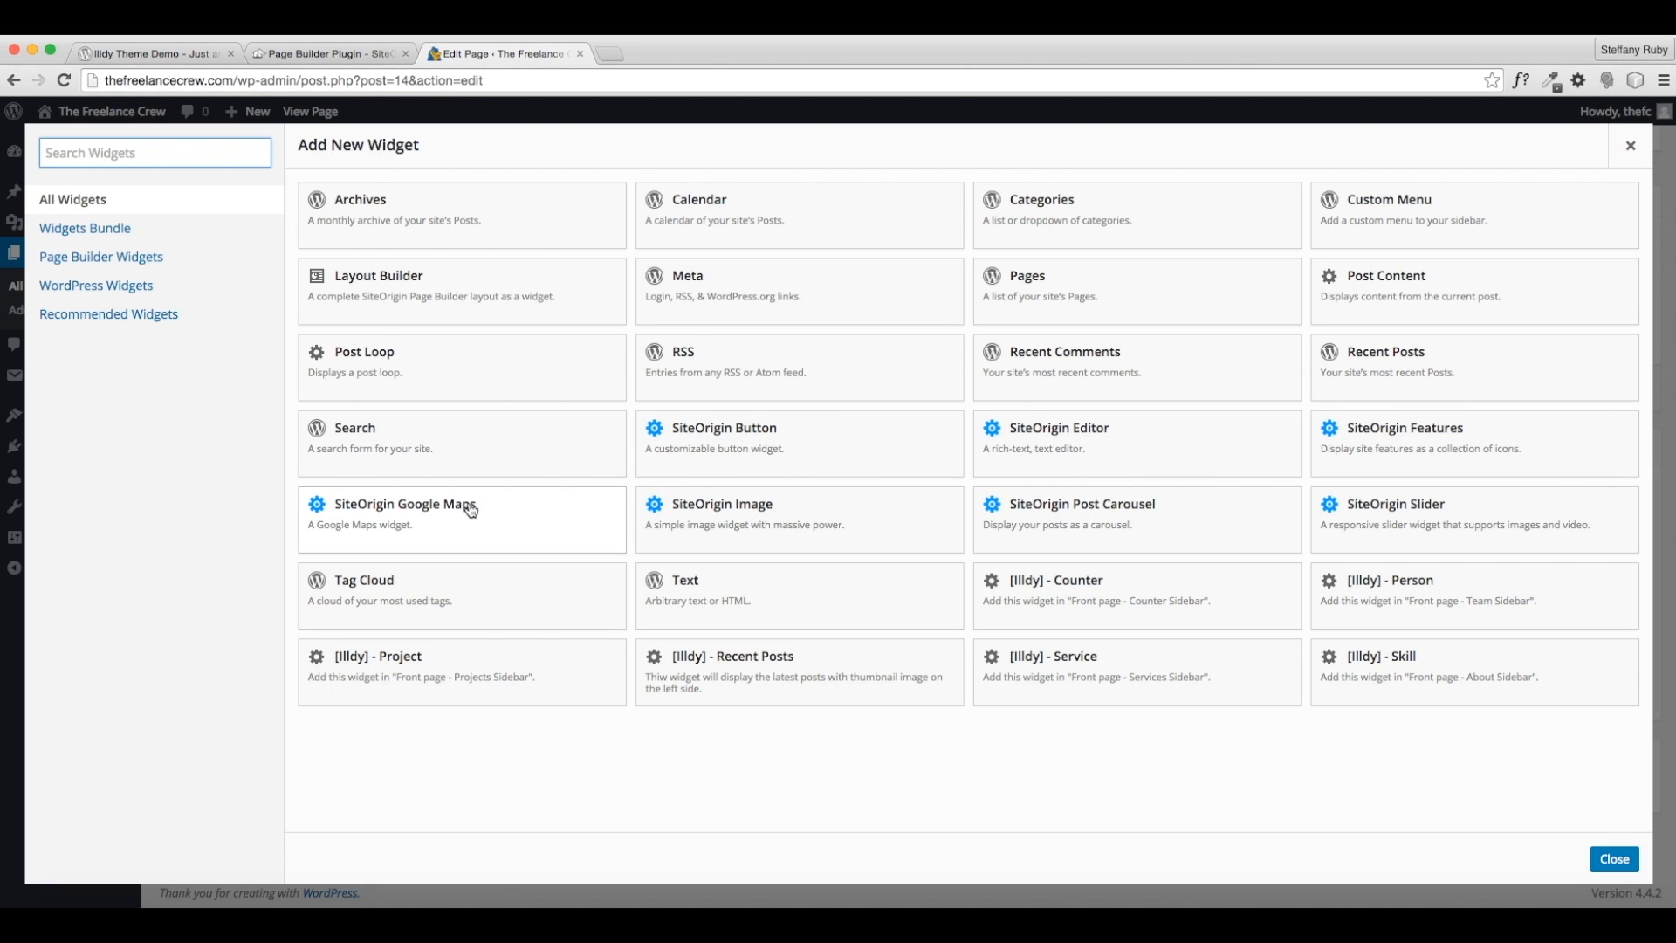
- Close the widget picker, open Edit Row, and try the Golden, Halves and Thirds ratios
left_click(1617, 862)
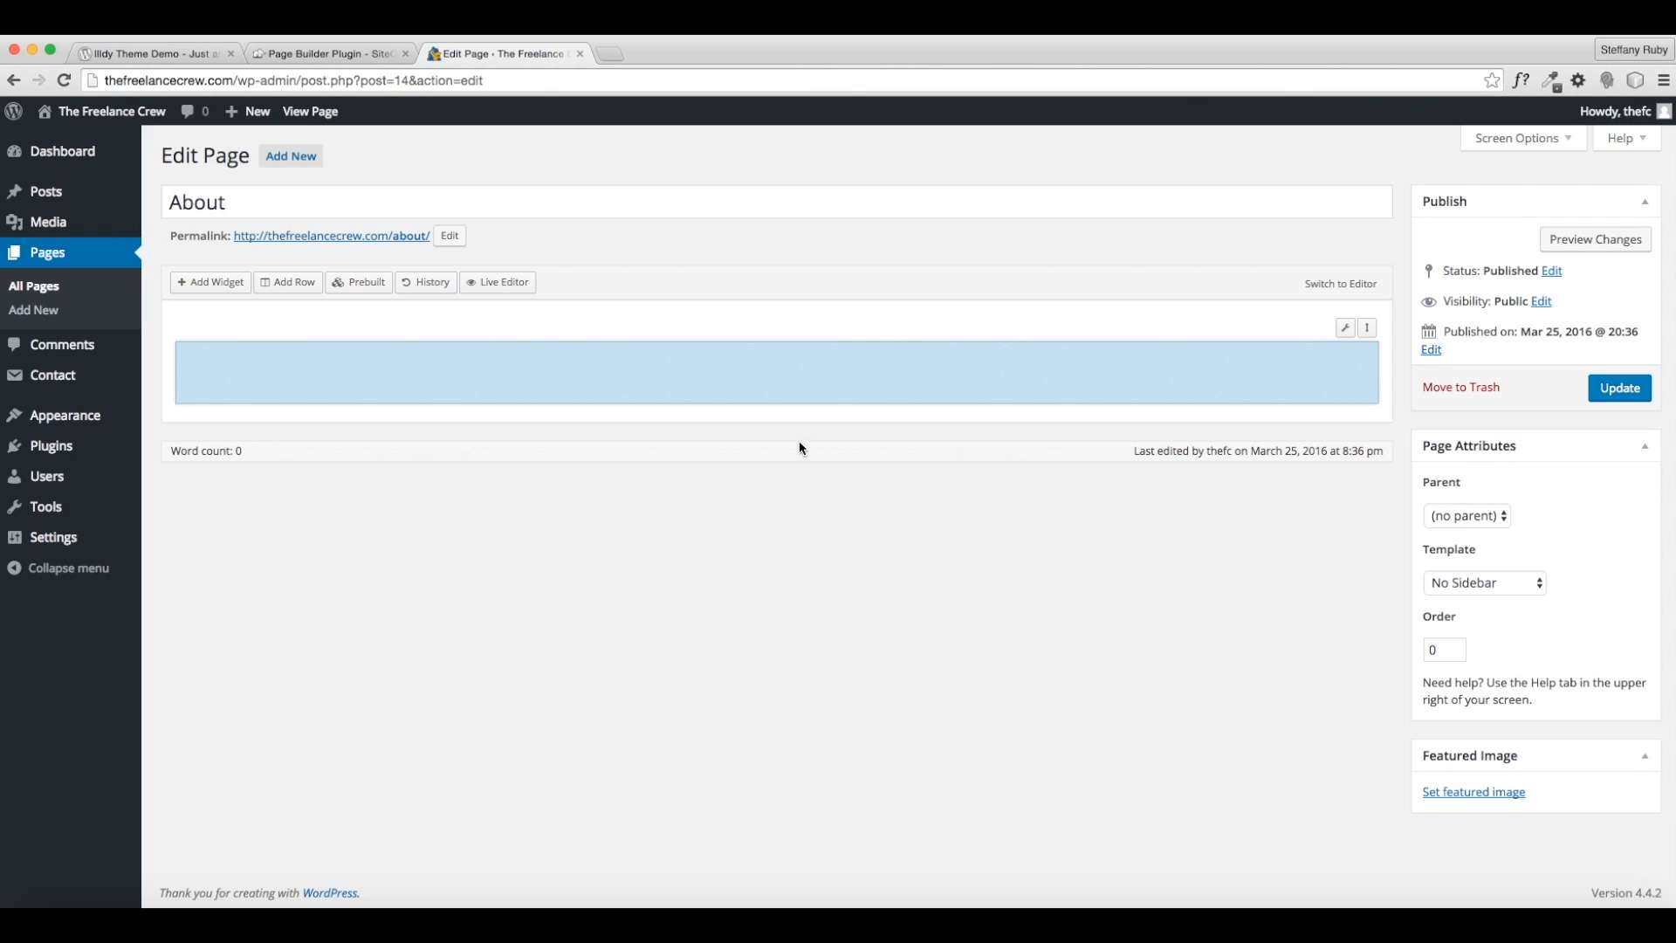
mouse_move(1347, 330)
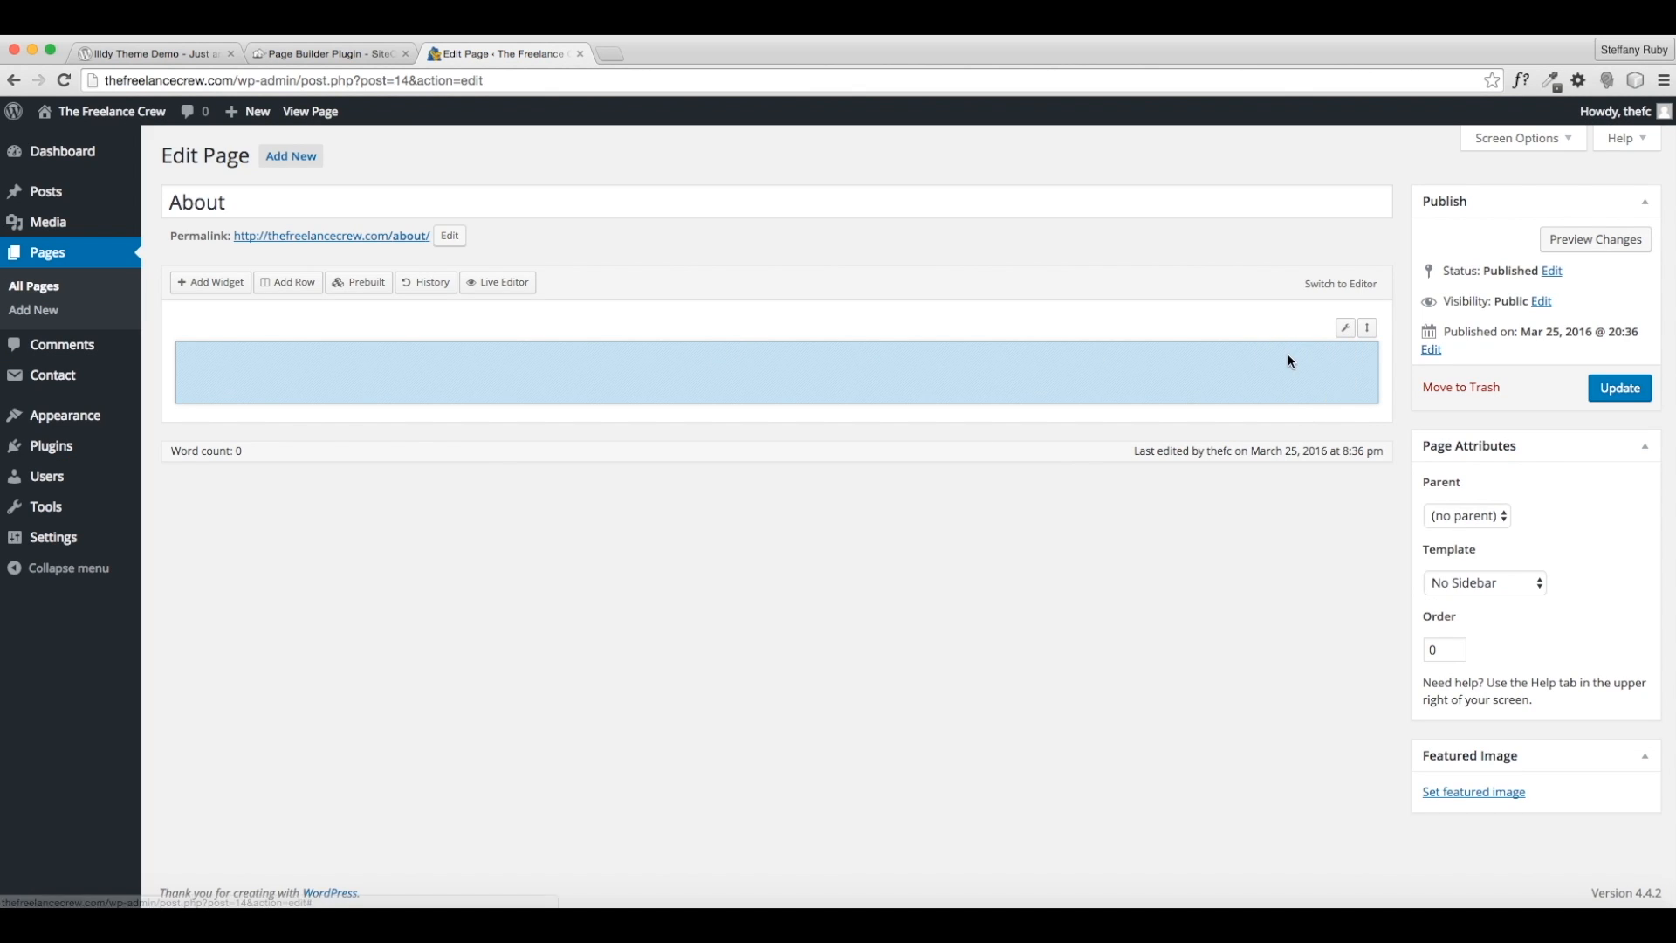
left_click(1346, 333)
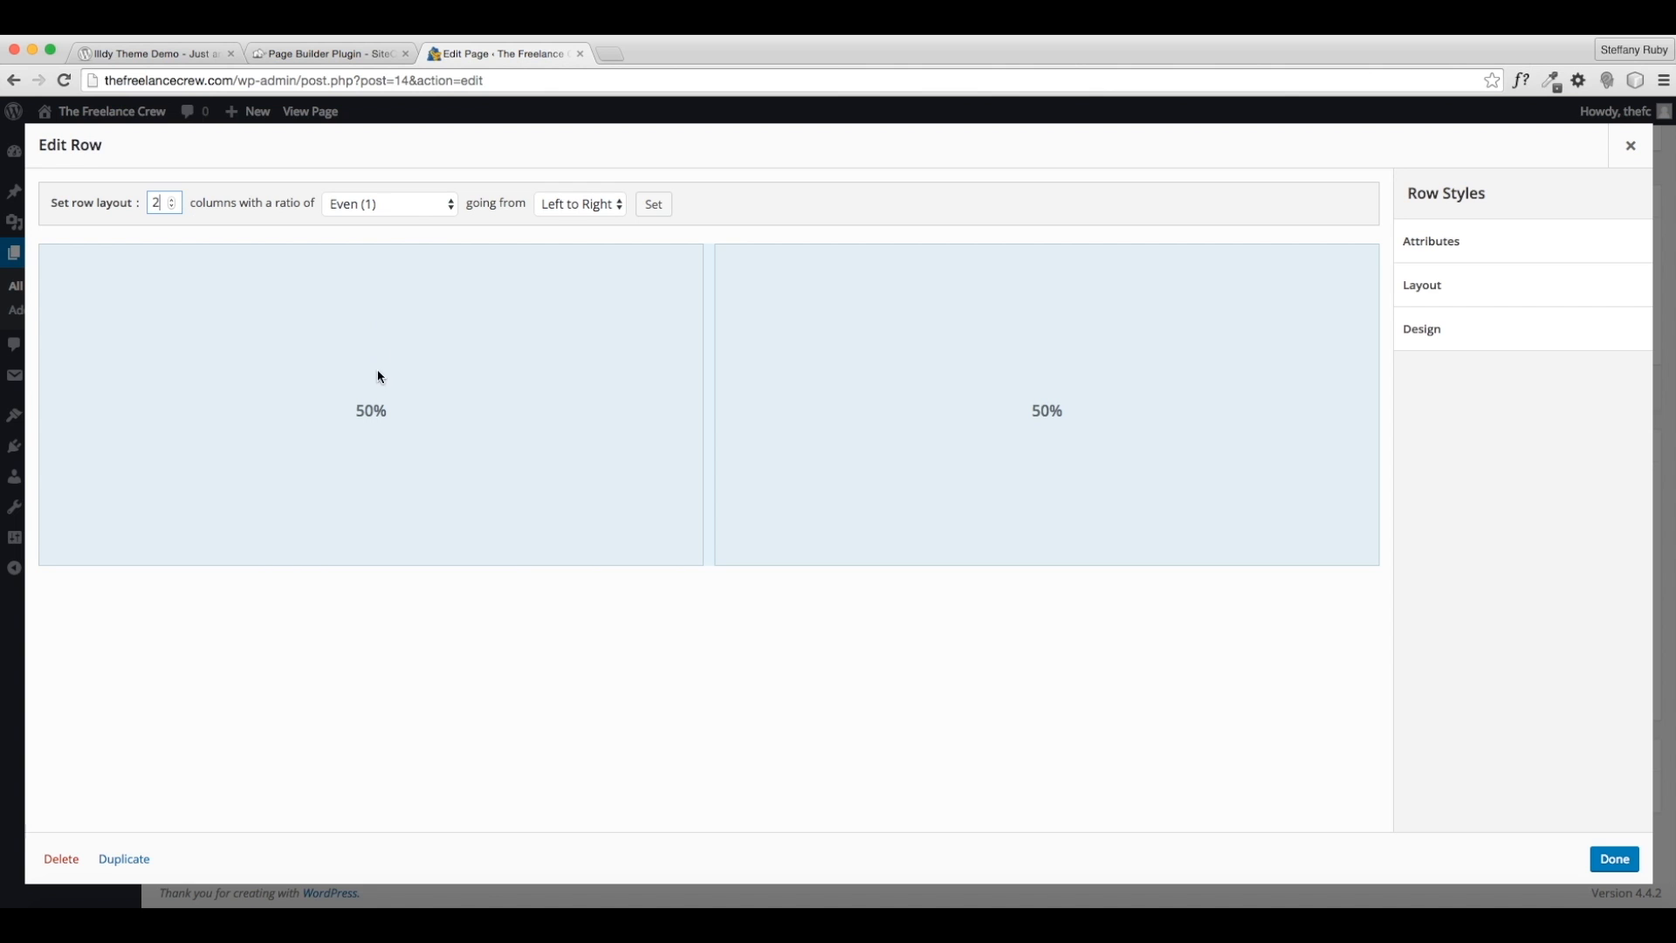
left_click(443, 207)
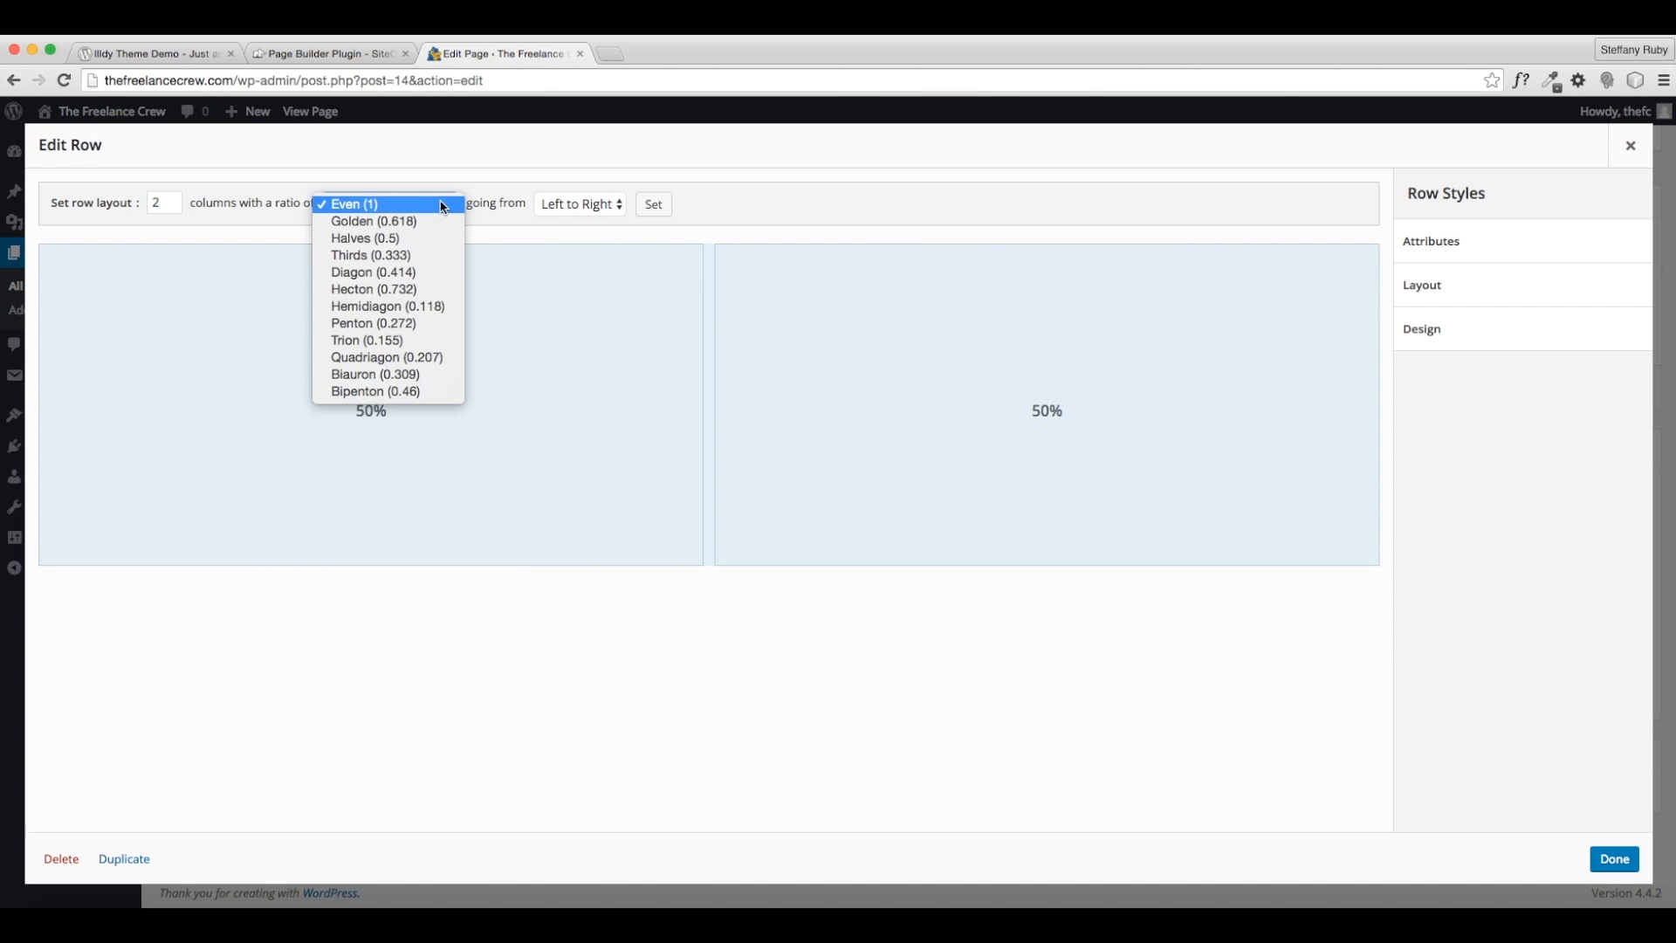
left_click(417, 221)
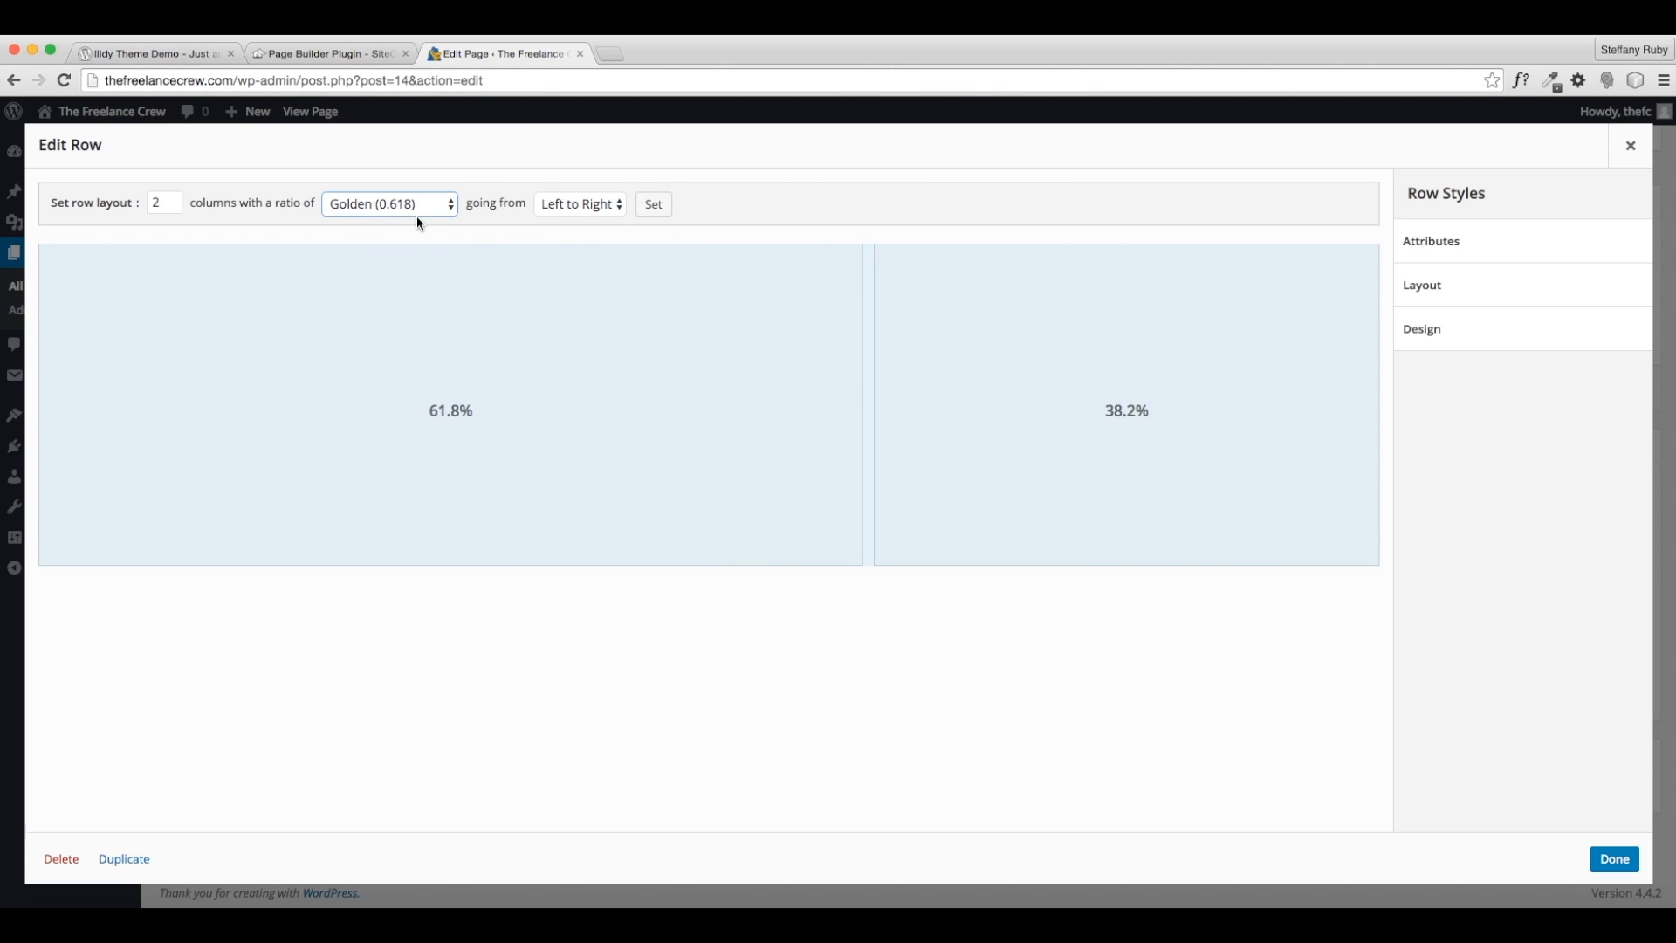
left_click(414, 207)
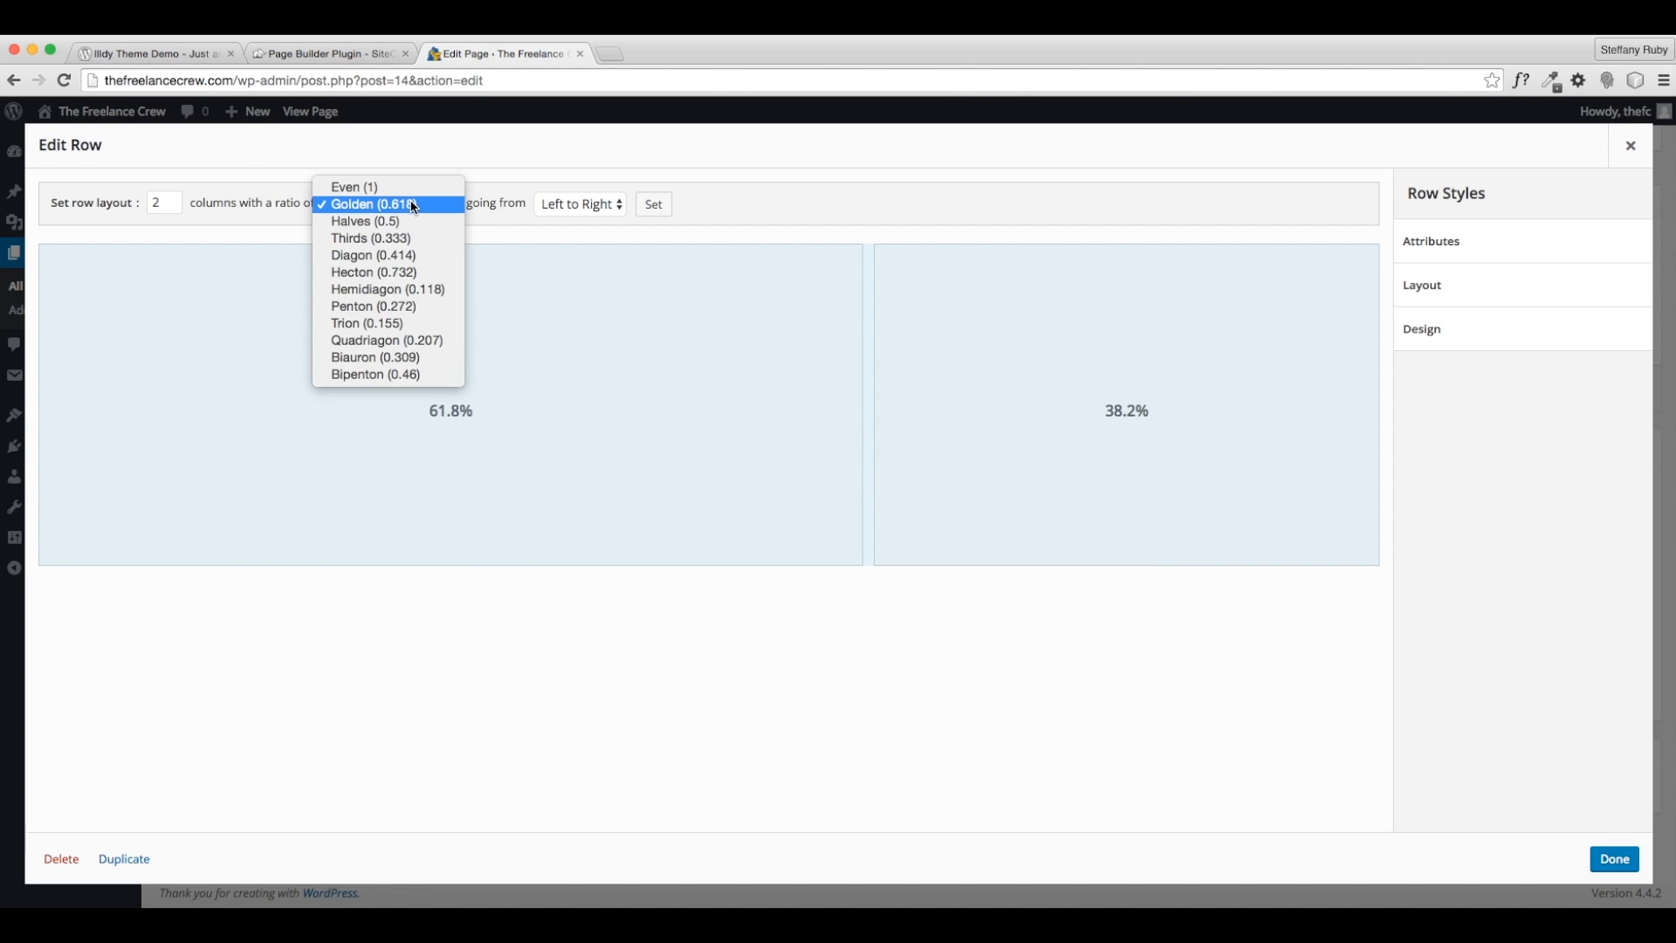
left_click(412, 222)
left_click(407, 205)
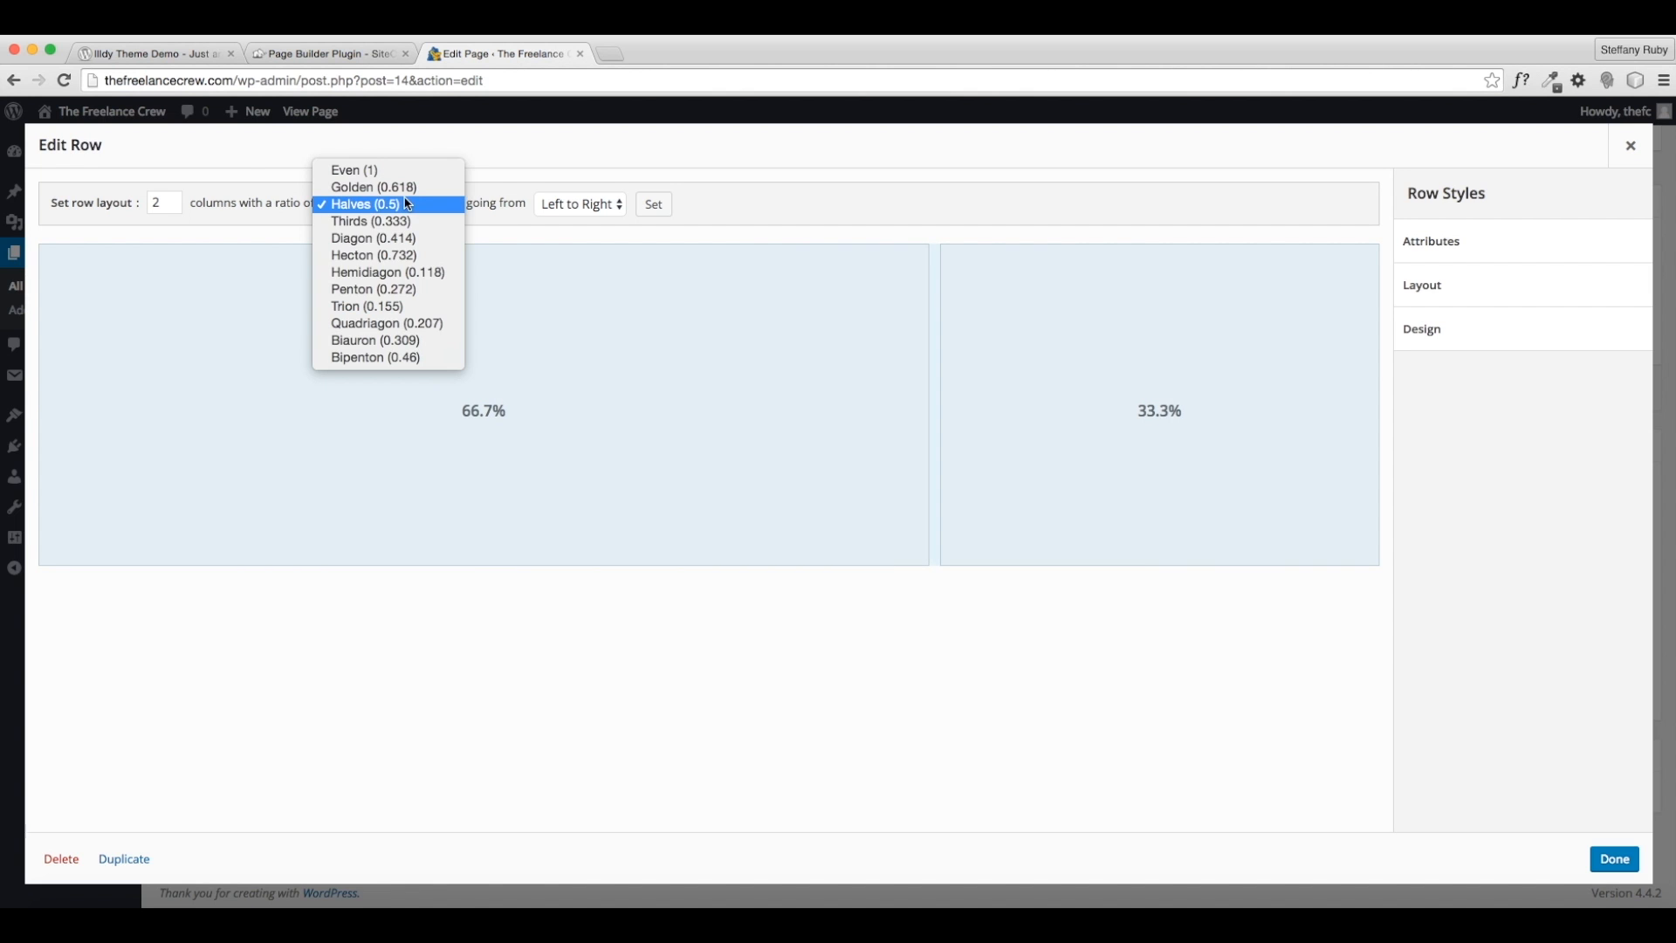
left_click(404, 222)
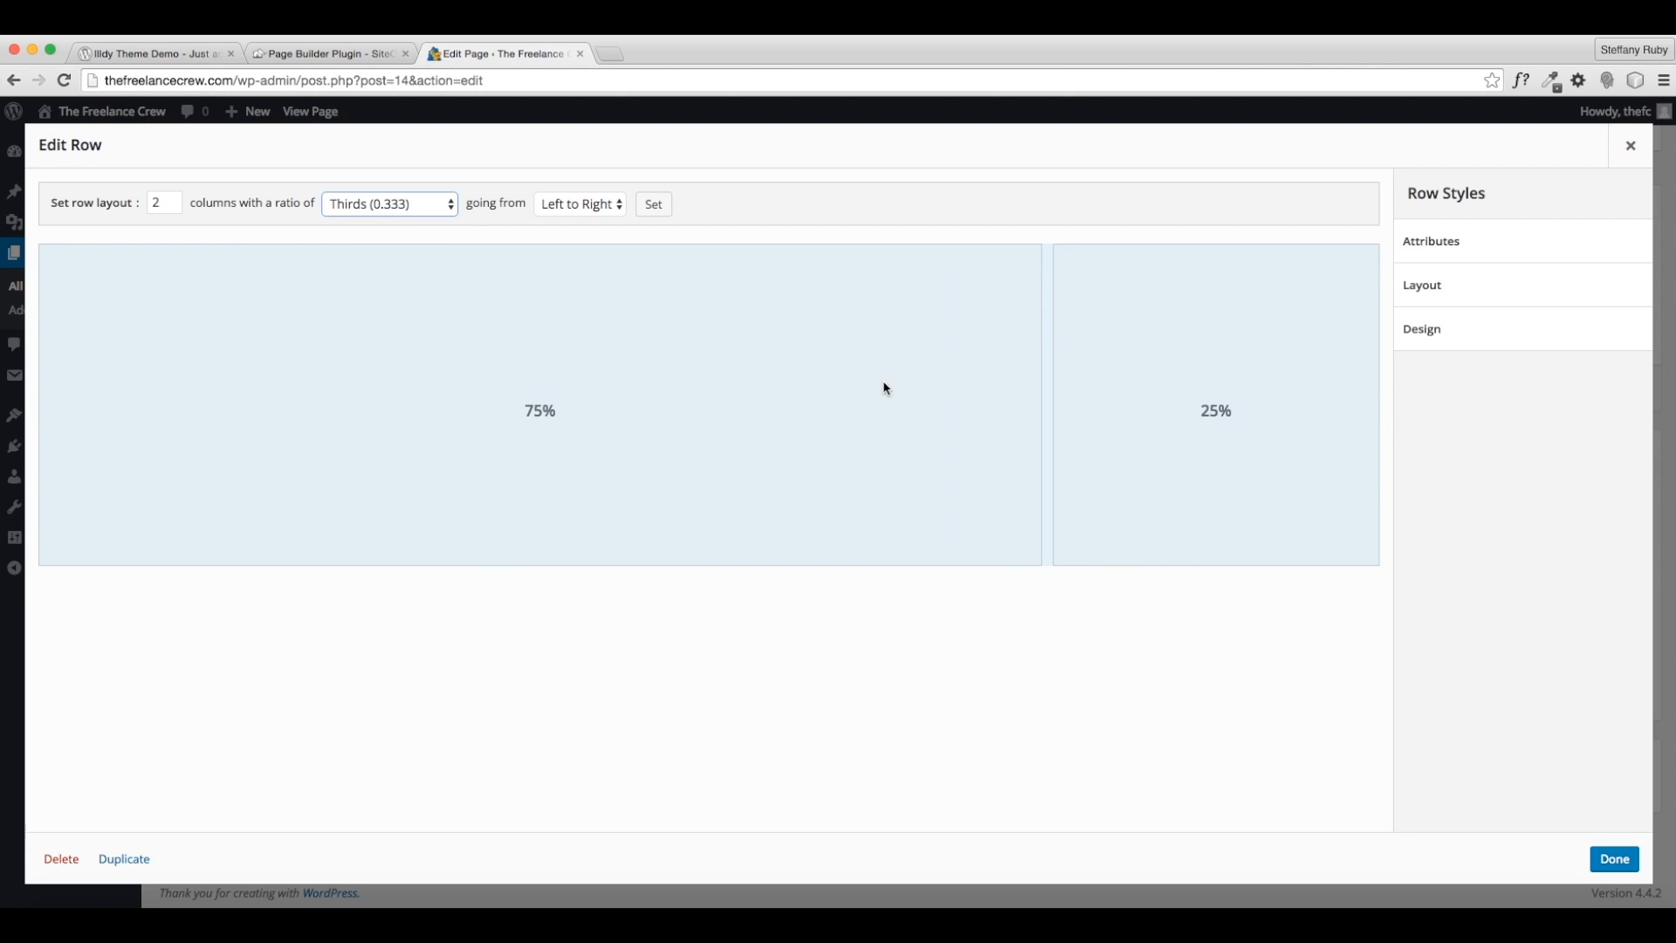
- Order the columns Right to Left and return to the Golden ratio, 38.2% / 61.8%
left_click(581, 207)
left_click(580, 221)
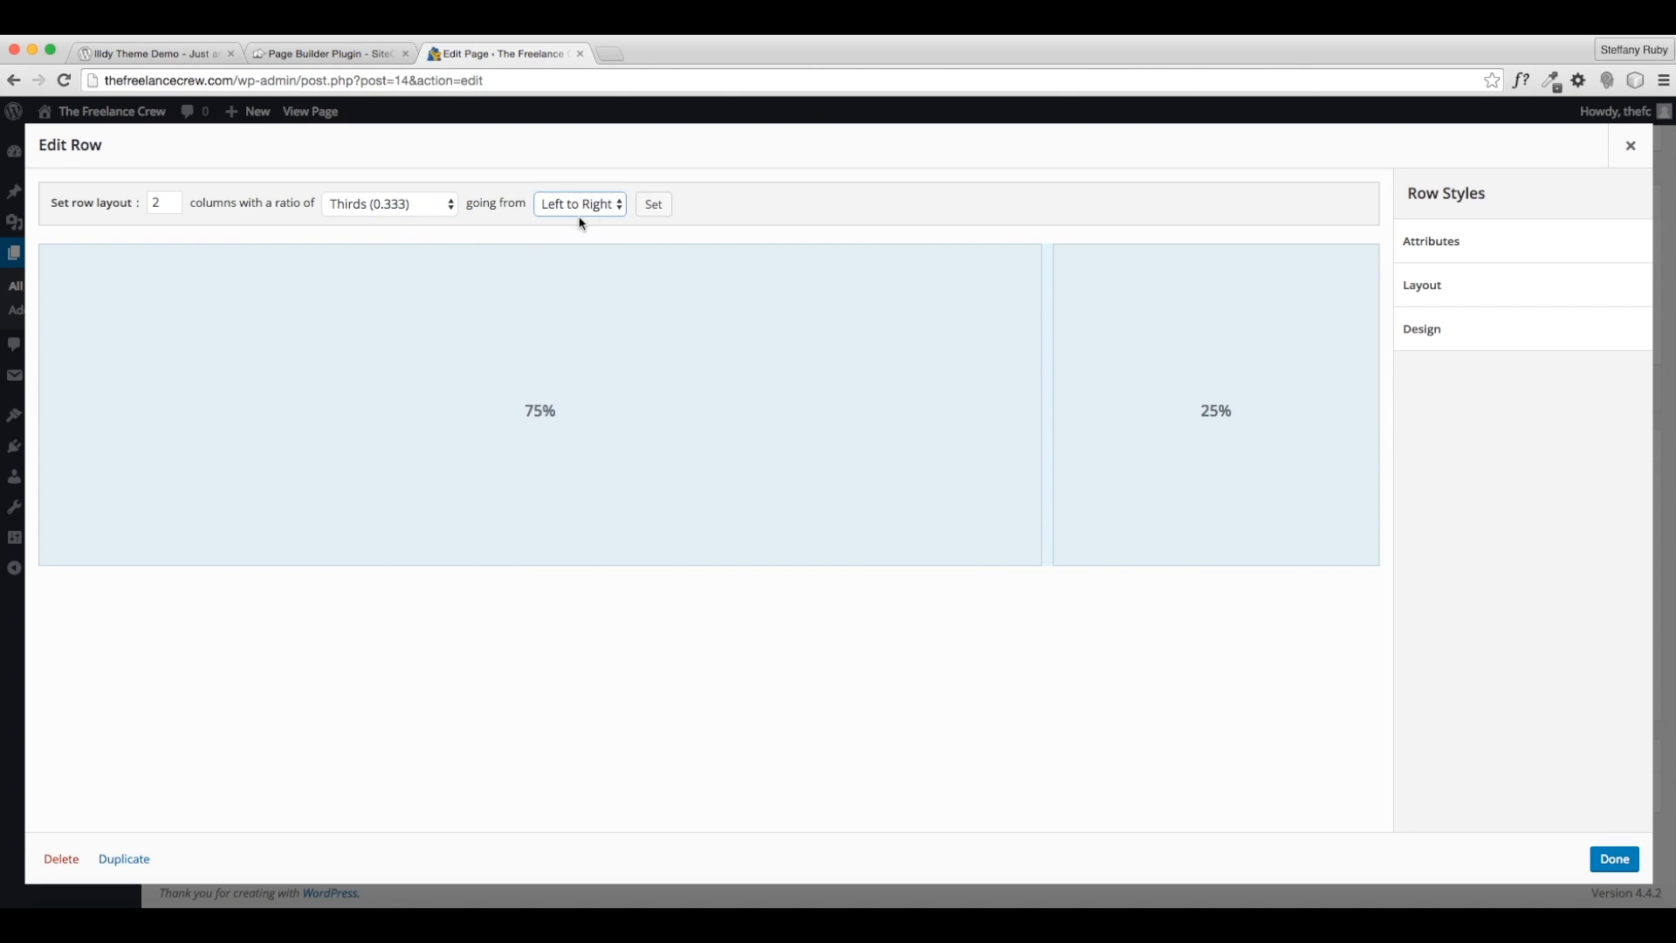
left_click(425, 205)
left_click(417, 171)
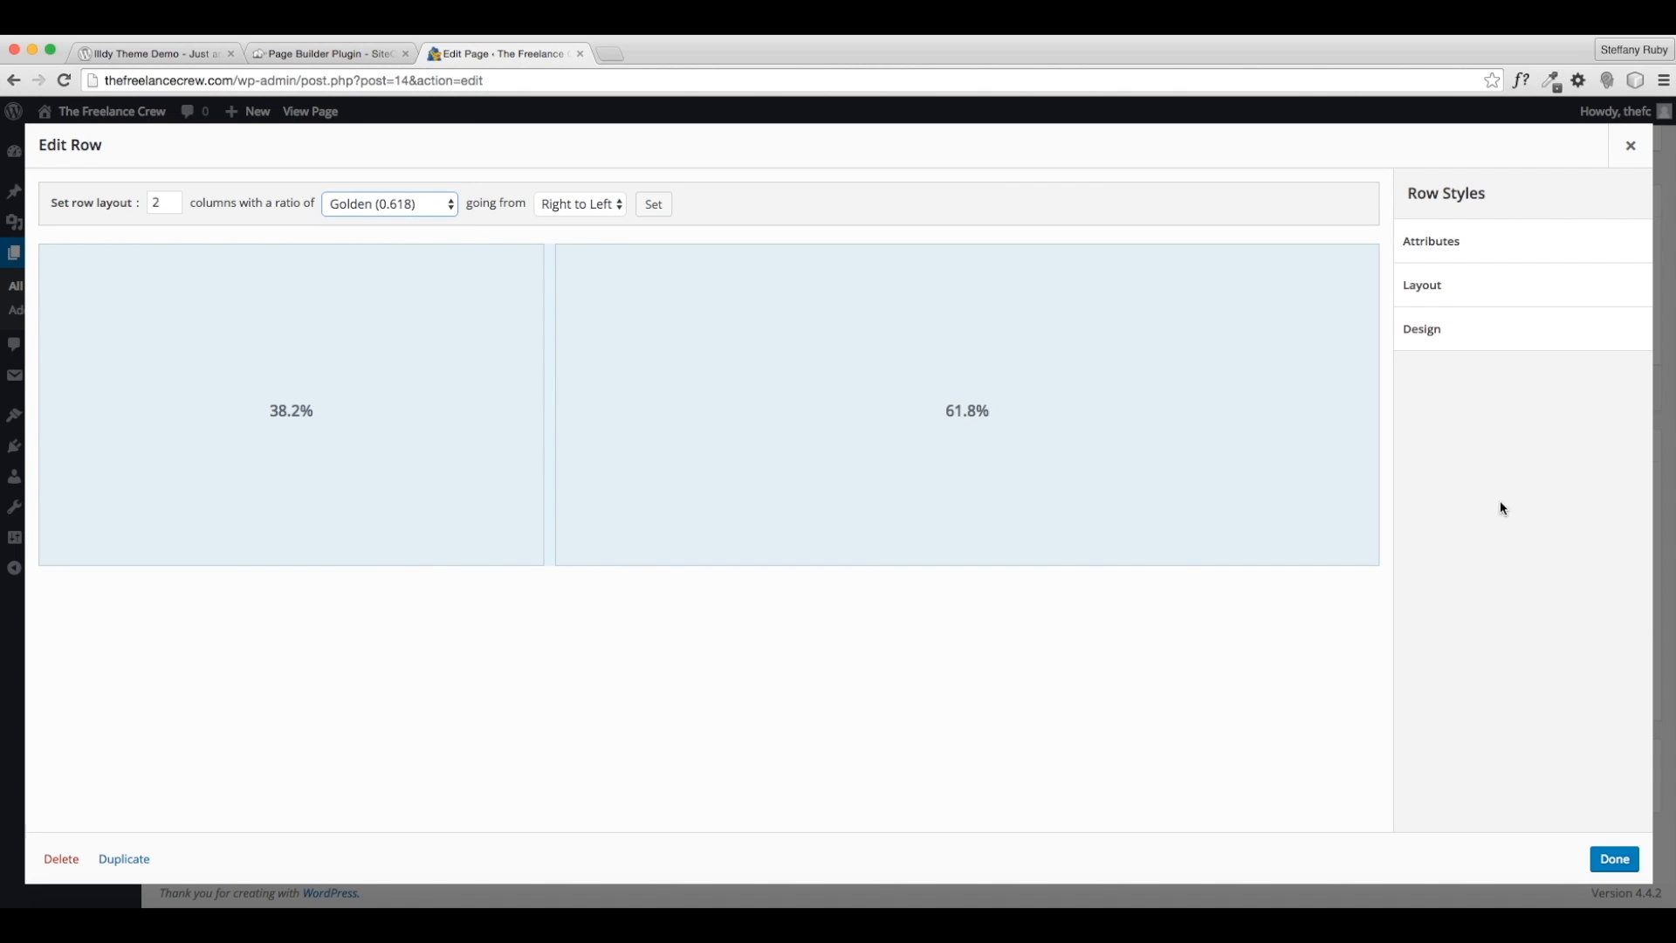
- Review the row's Attributes and Layout settings, keeping Standard width and Default collapse order
left_click(1484, 253)
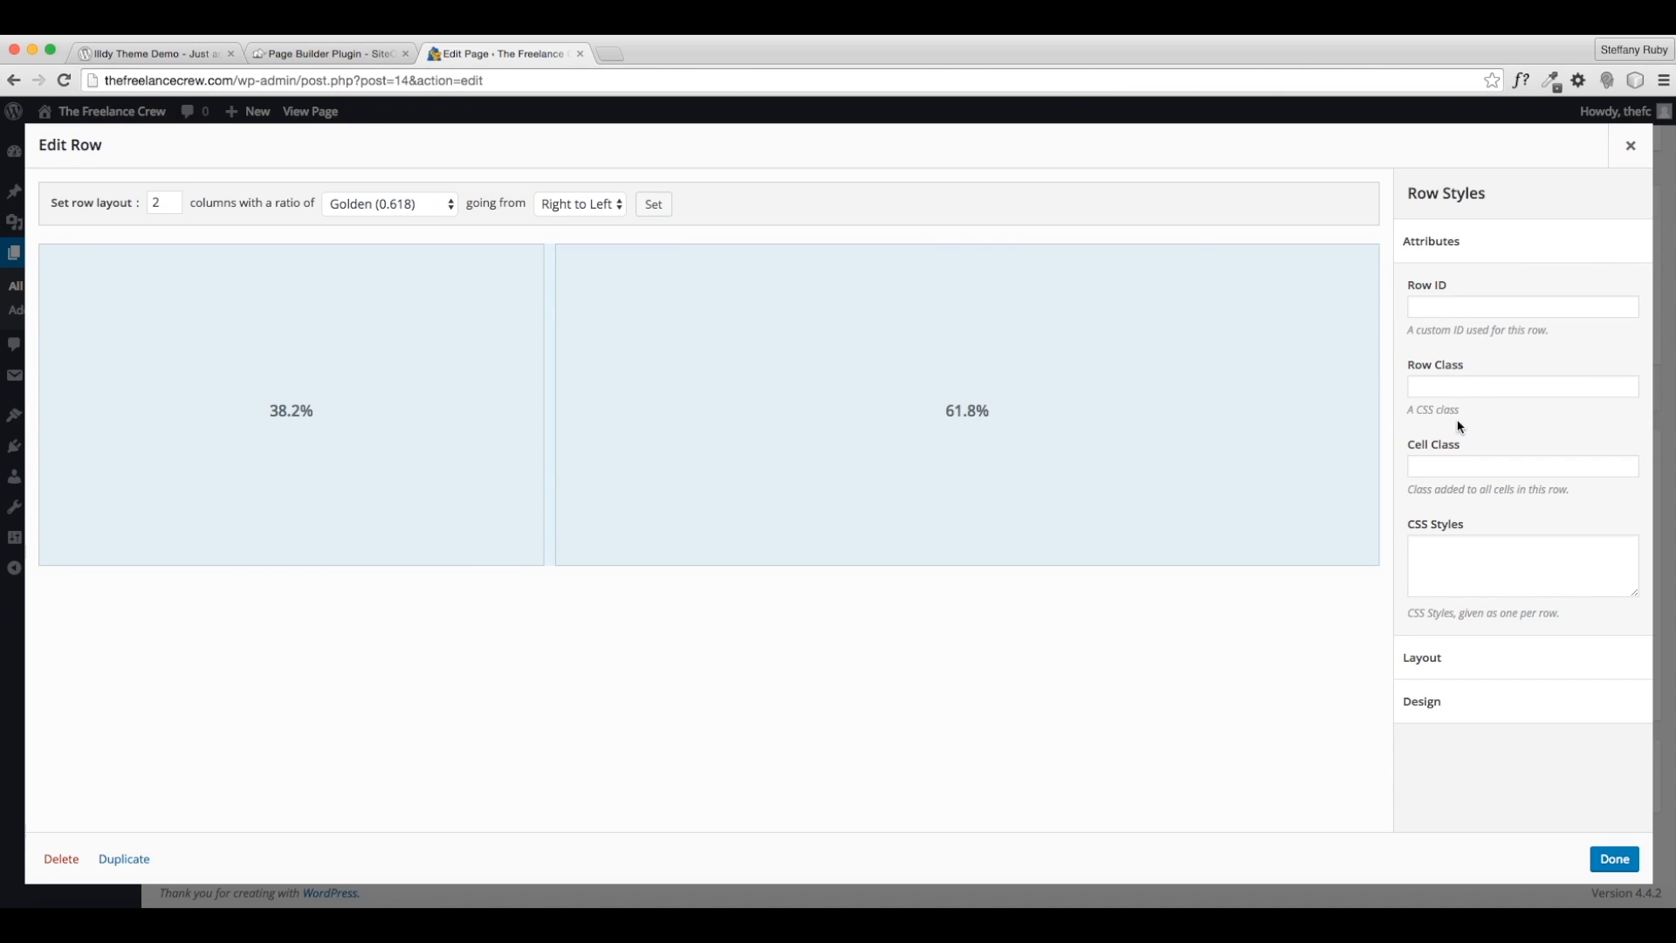
left_click(1435, 229)
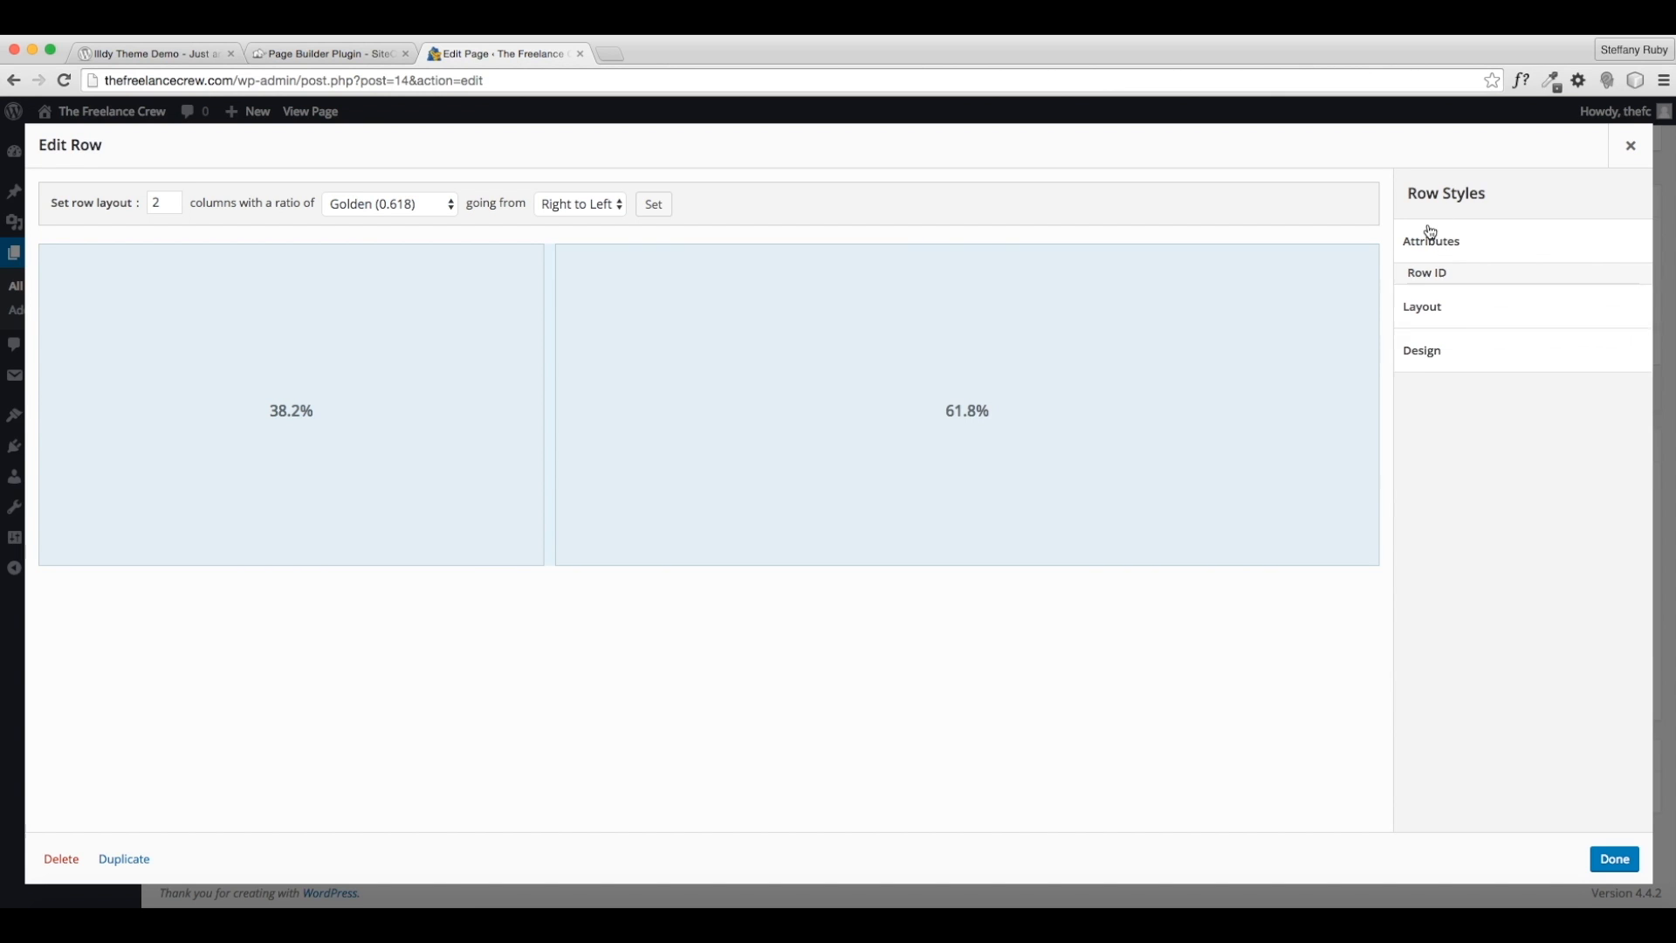
left_click(1461, 299)
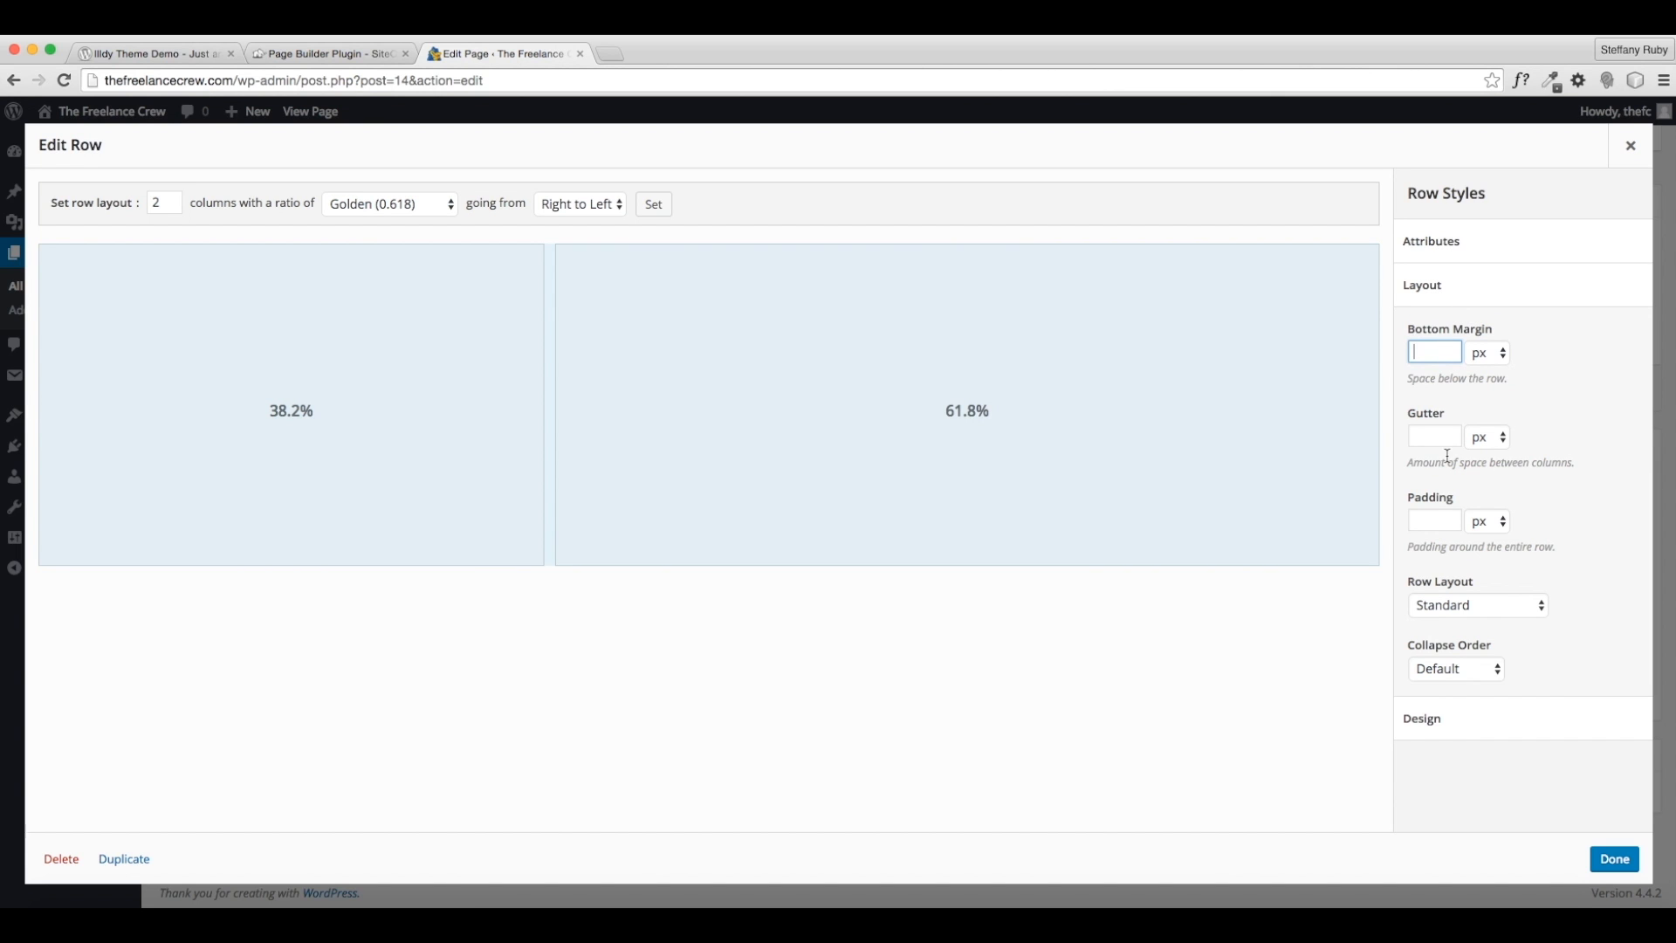
left_click(1459, 519)
left_click(1477, 614)
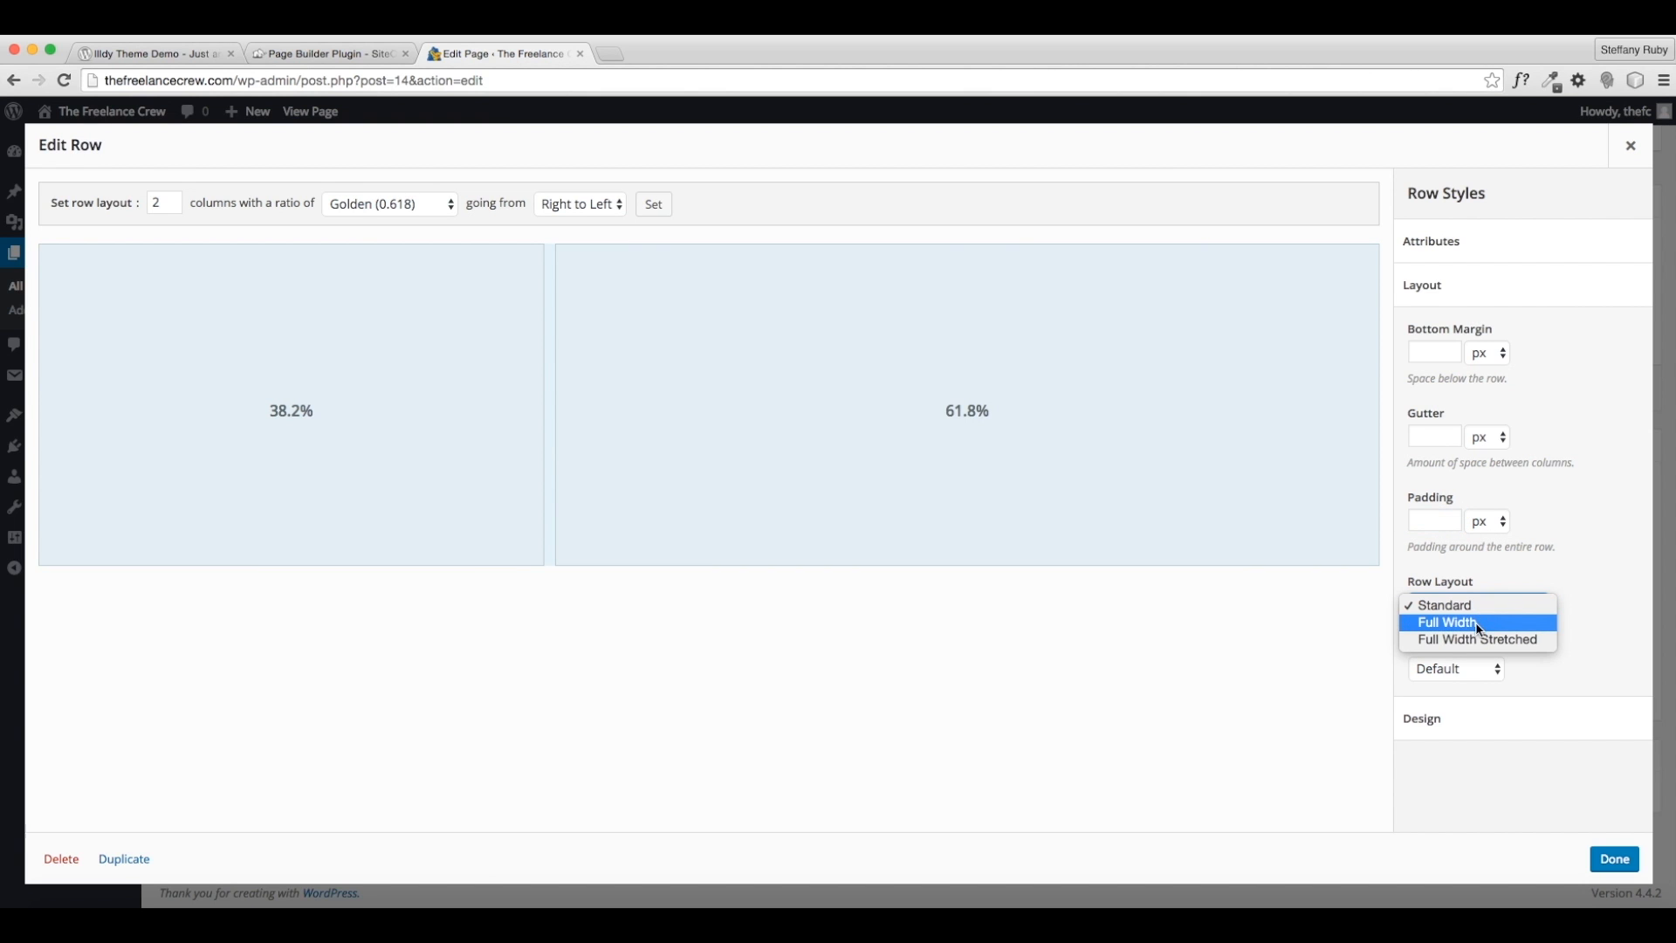
left_click(1621, 621)
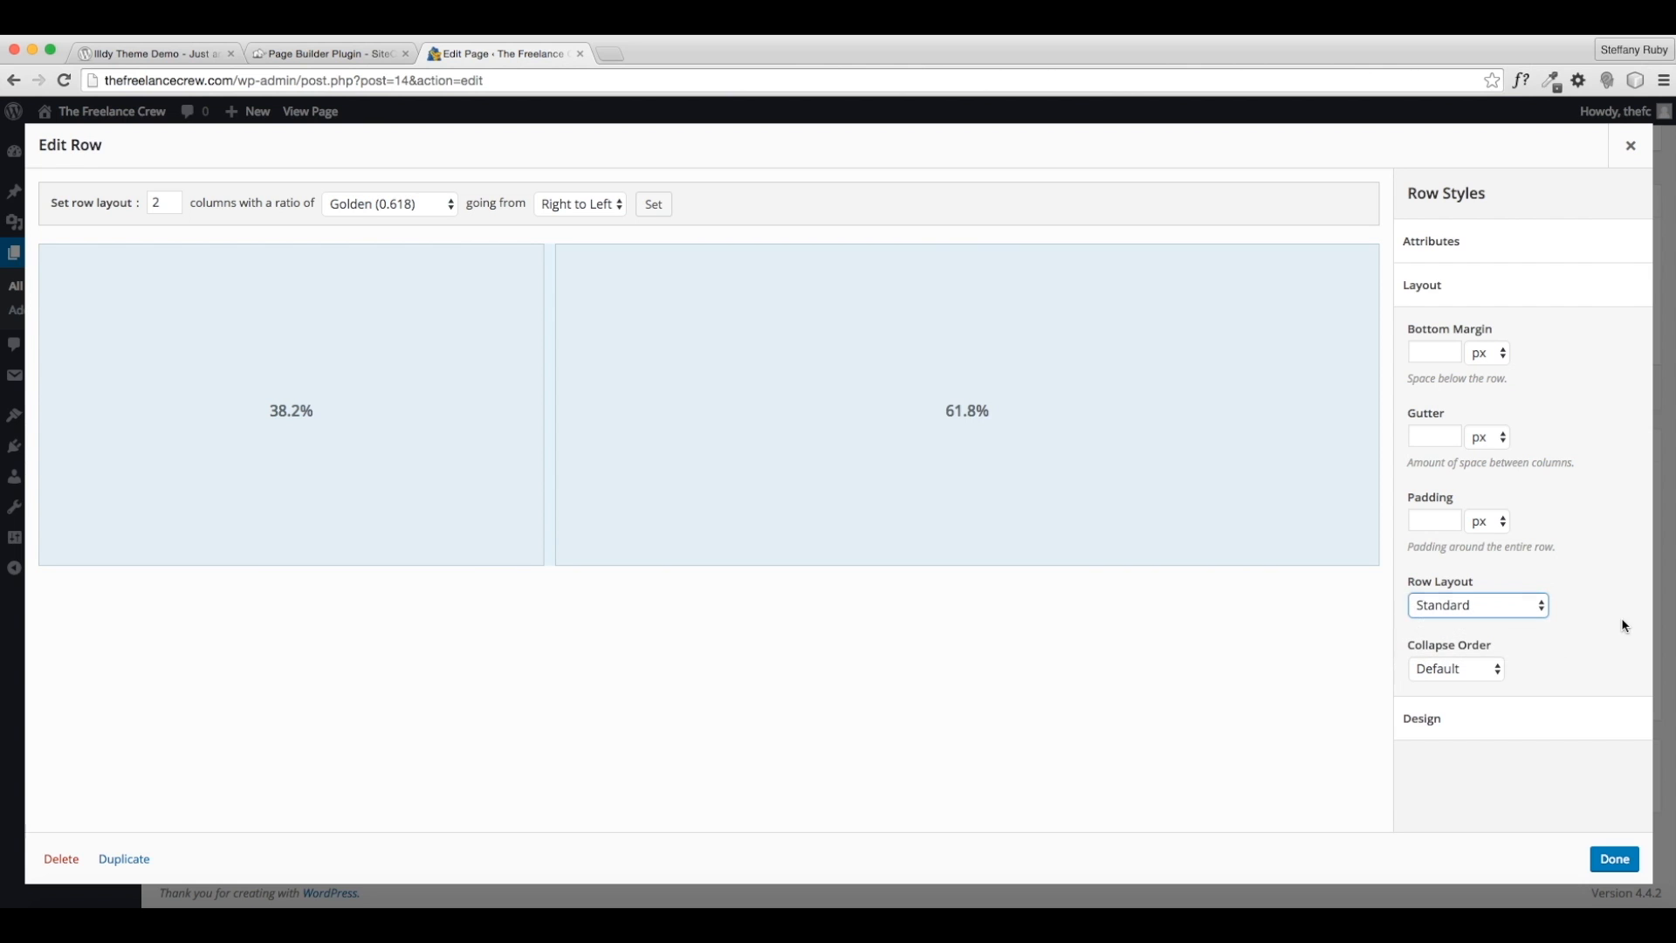
left_click(1469, 672)
left_click(1556, 672)
- Look over the row's Design settings unchanged, save the row, and open Add Widget
left_click(1543, 712)
scroll(1483, 650, "down", 3)
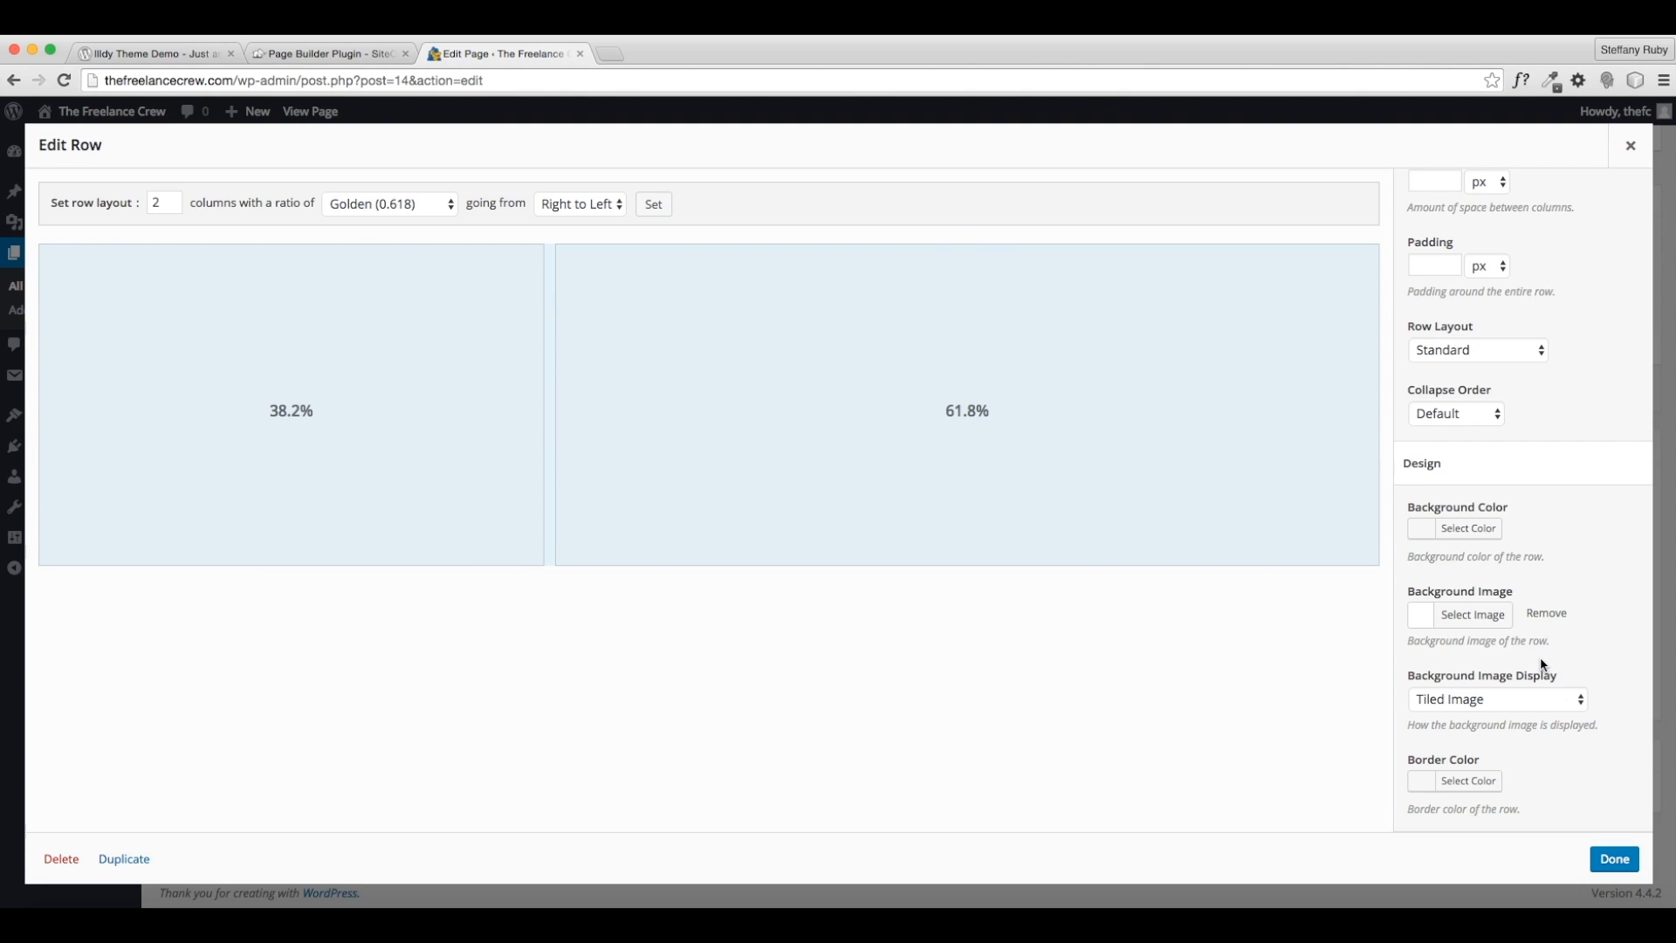
scroll(1543, 666, "up", 1)
left_click(1609, 858)
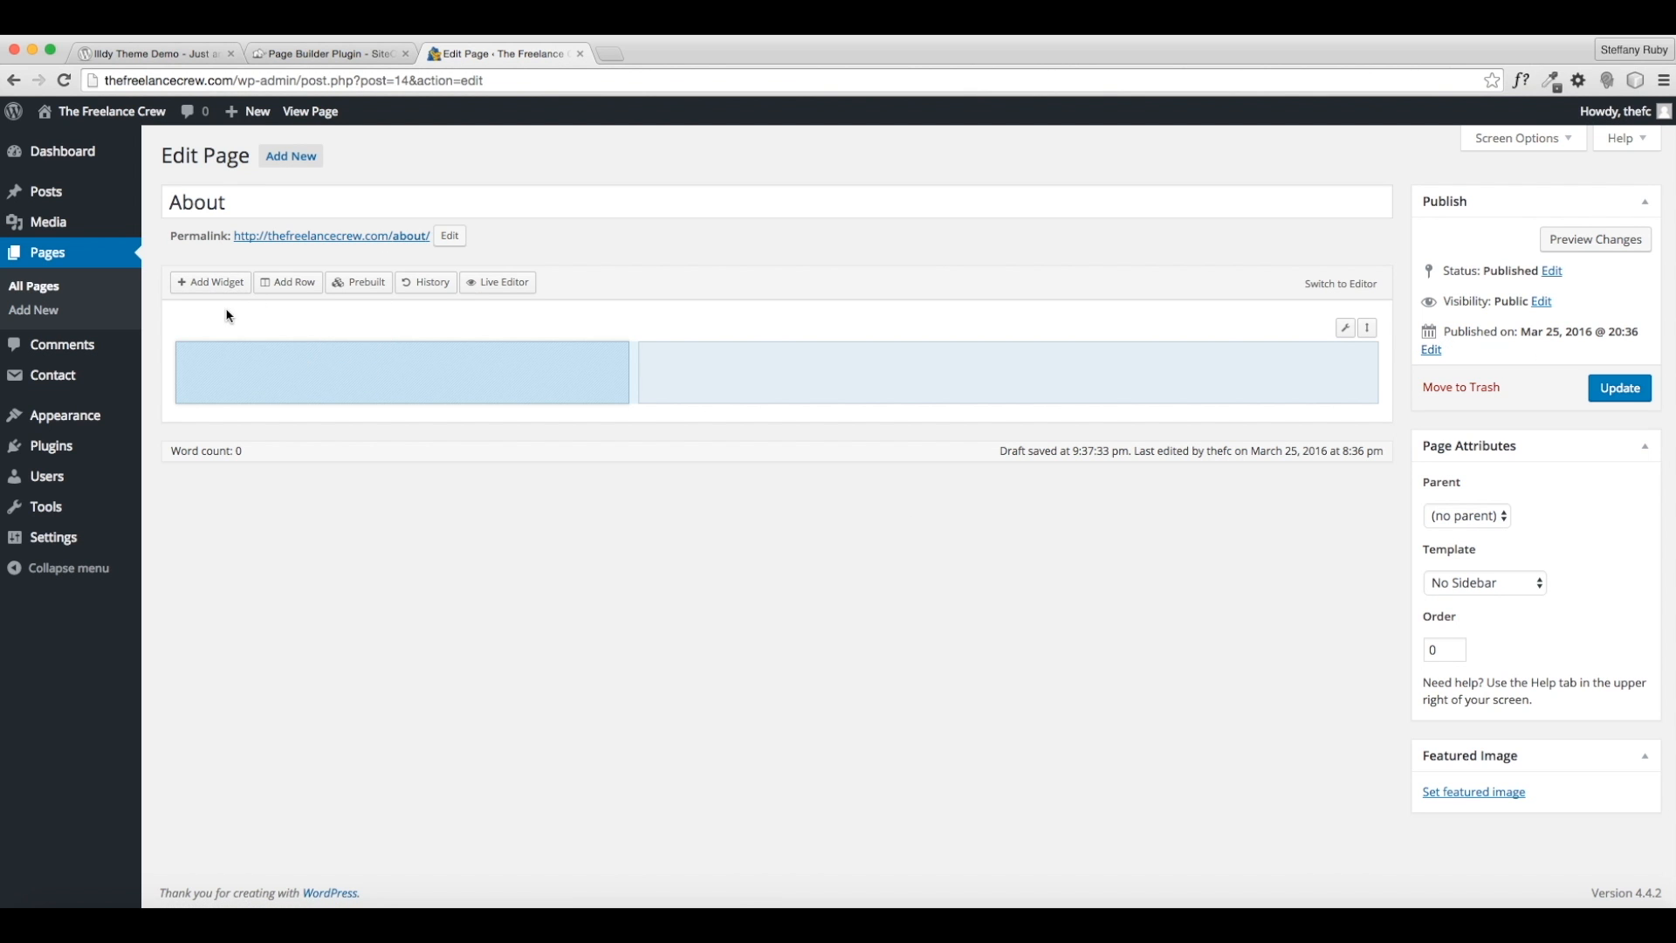
left_click(229, 285)
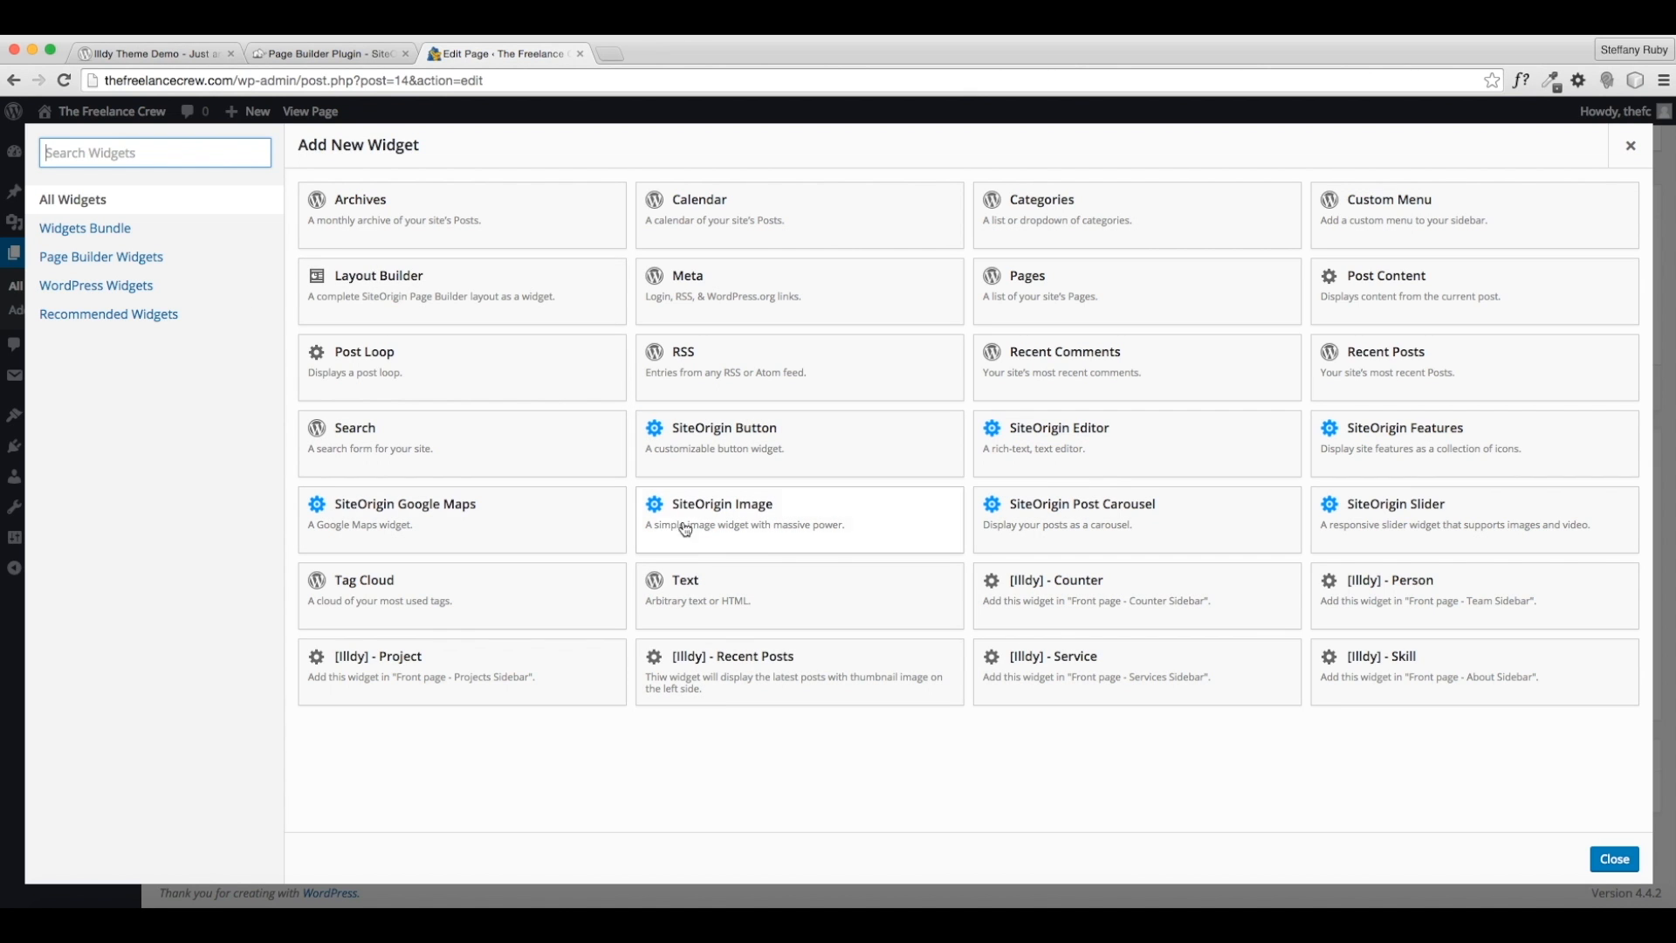
- Add a SiteOrigin Image widget to the left column and open its settings
left_click(762, 537)
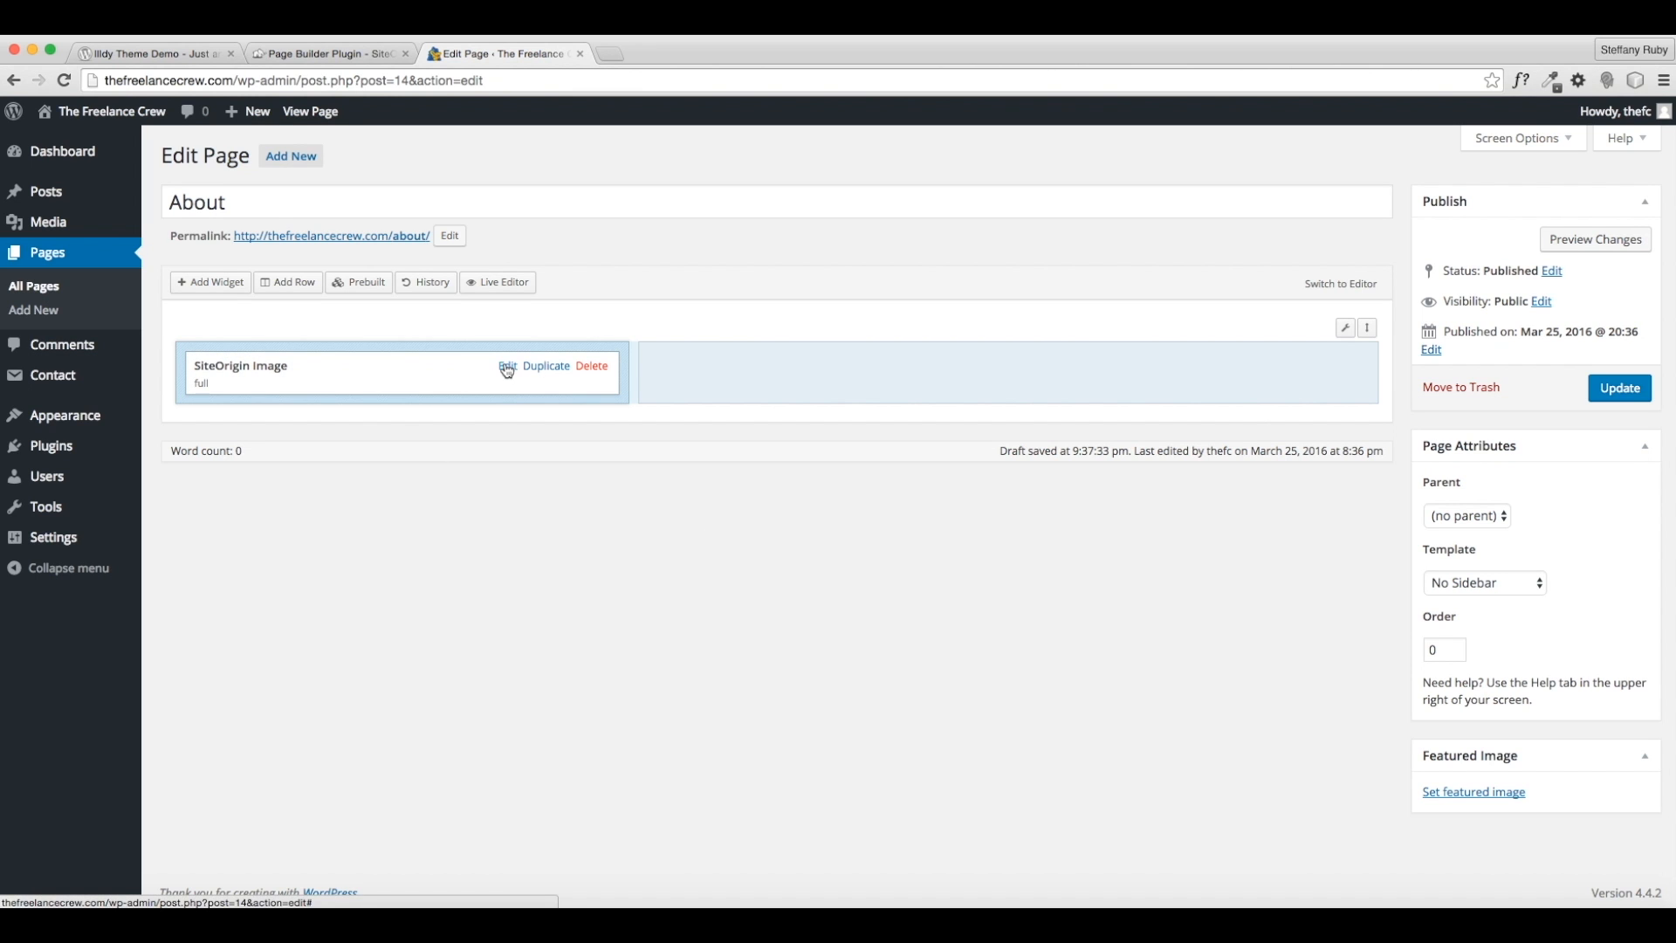
left_click(506, 366)
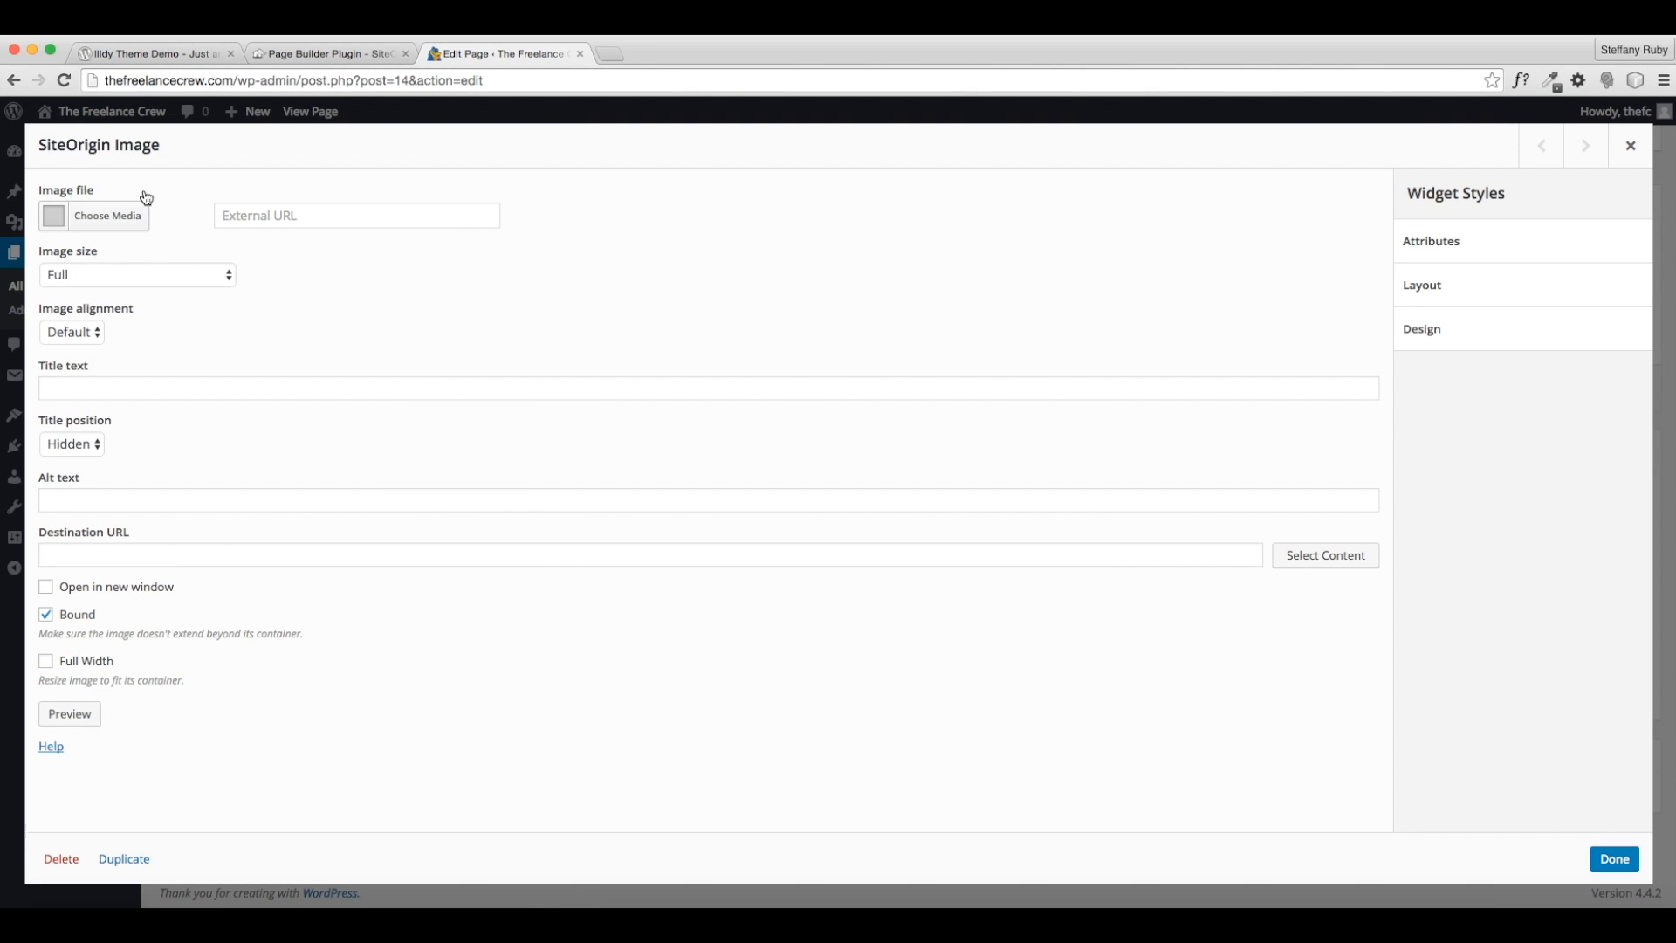
- Set the image to the group-with-tablet photo at Full size, centre-aligned
left_click(120, 221)
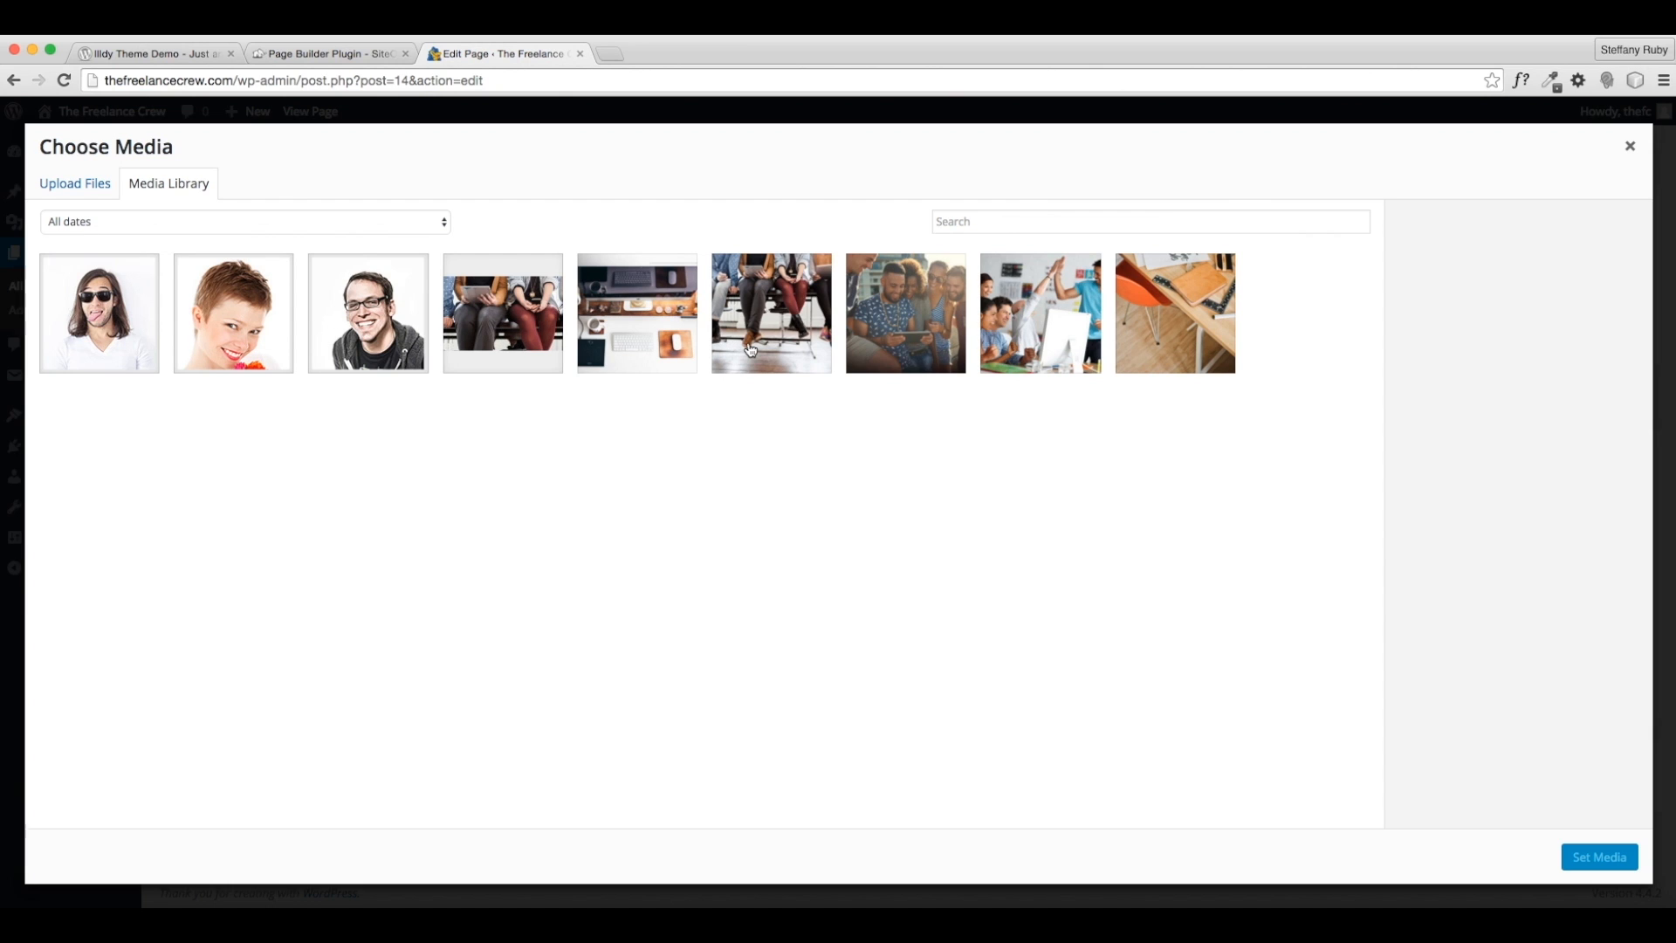
left_click(923, 315)
left_click(1598, 856)
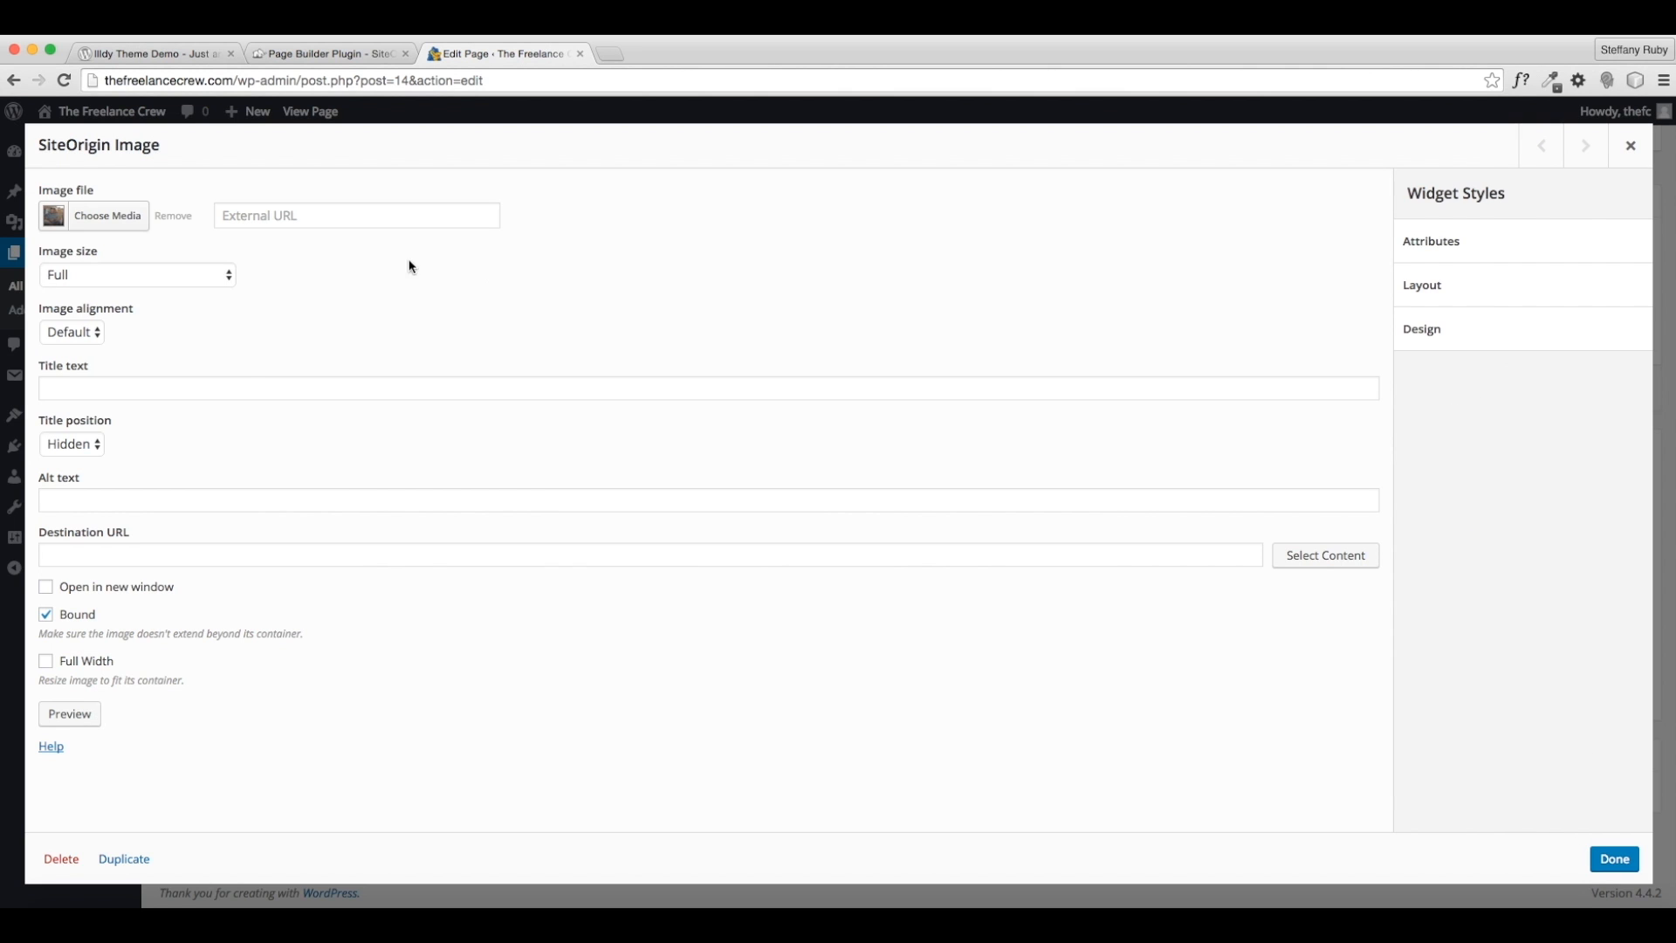
left_click(127, 275)
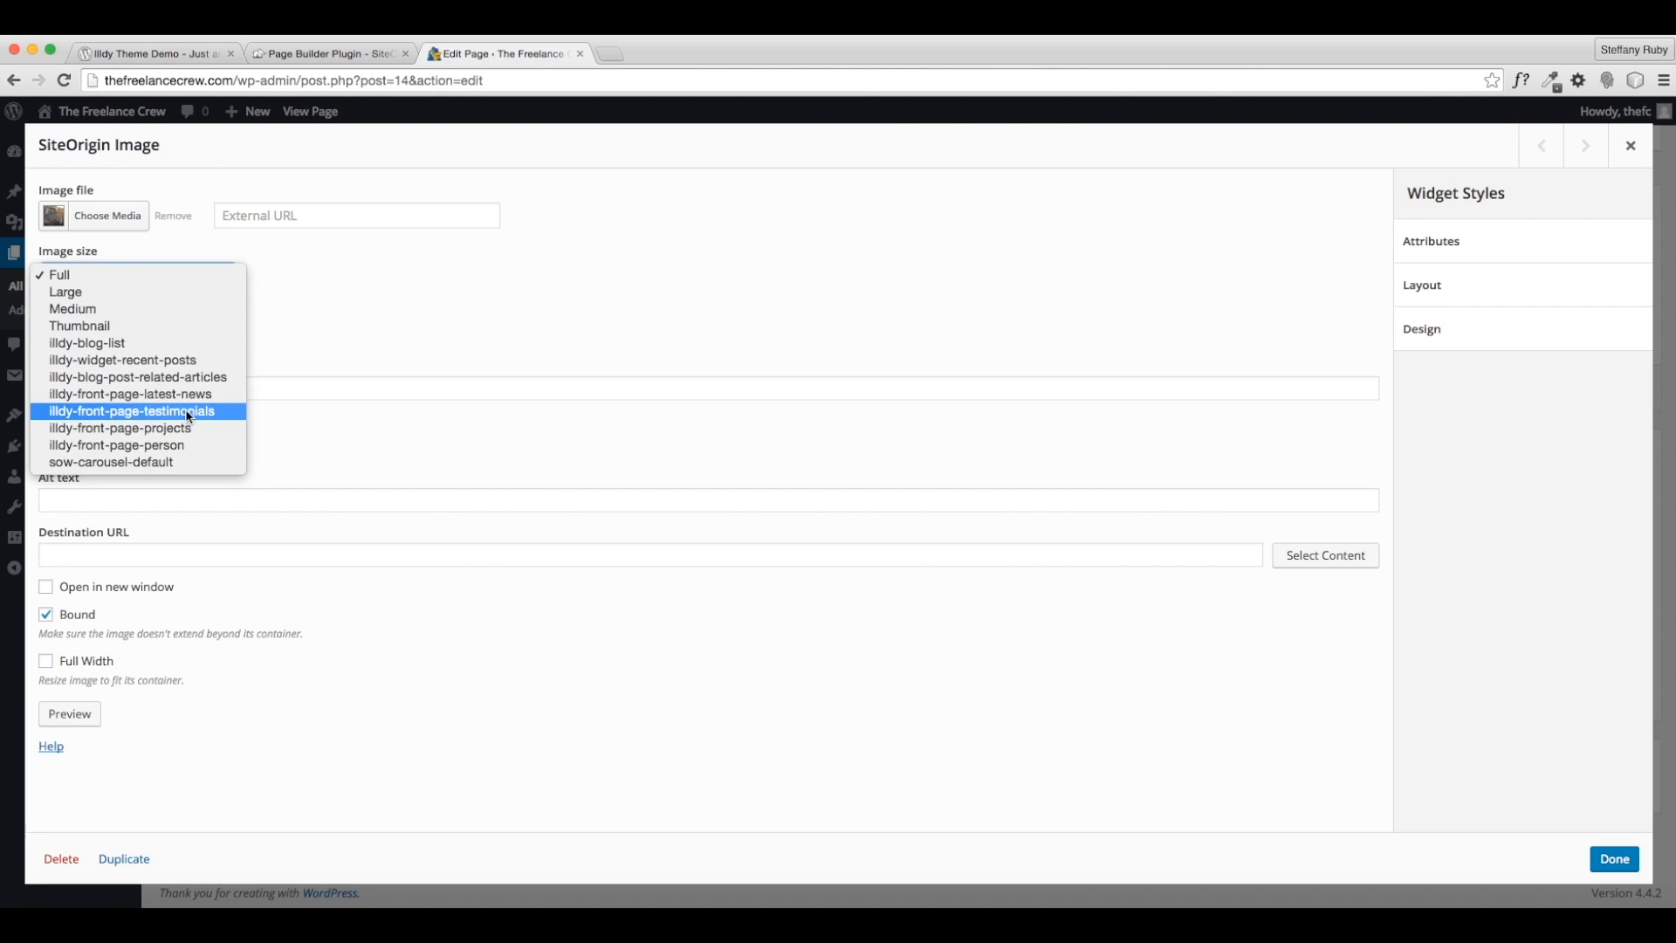
left_click(296, 338)
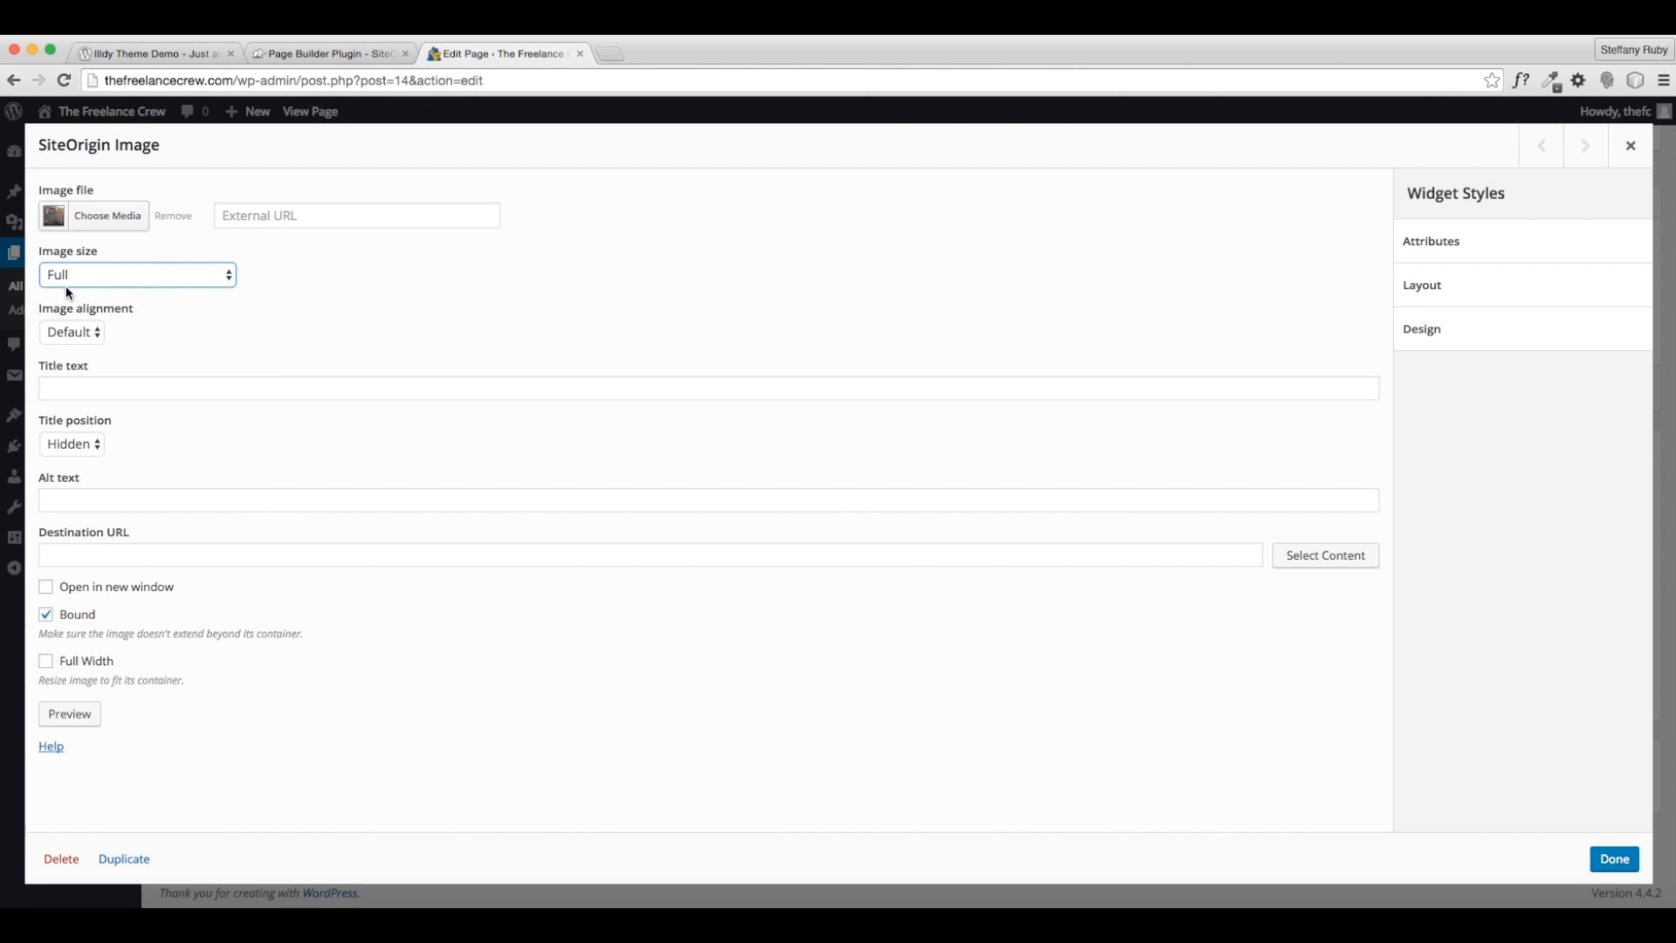
left_click(68, 330)
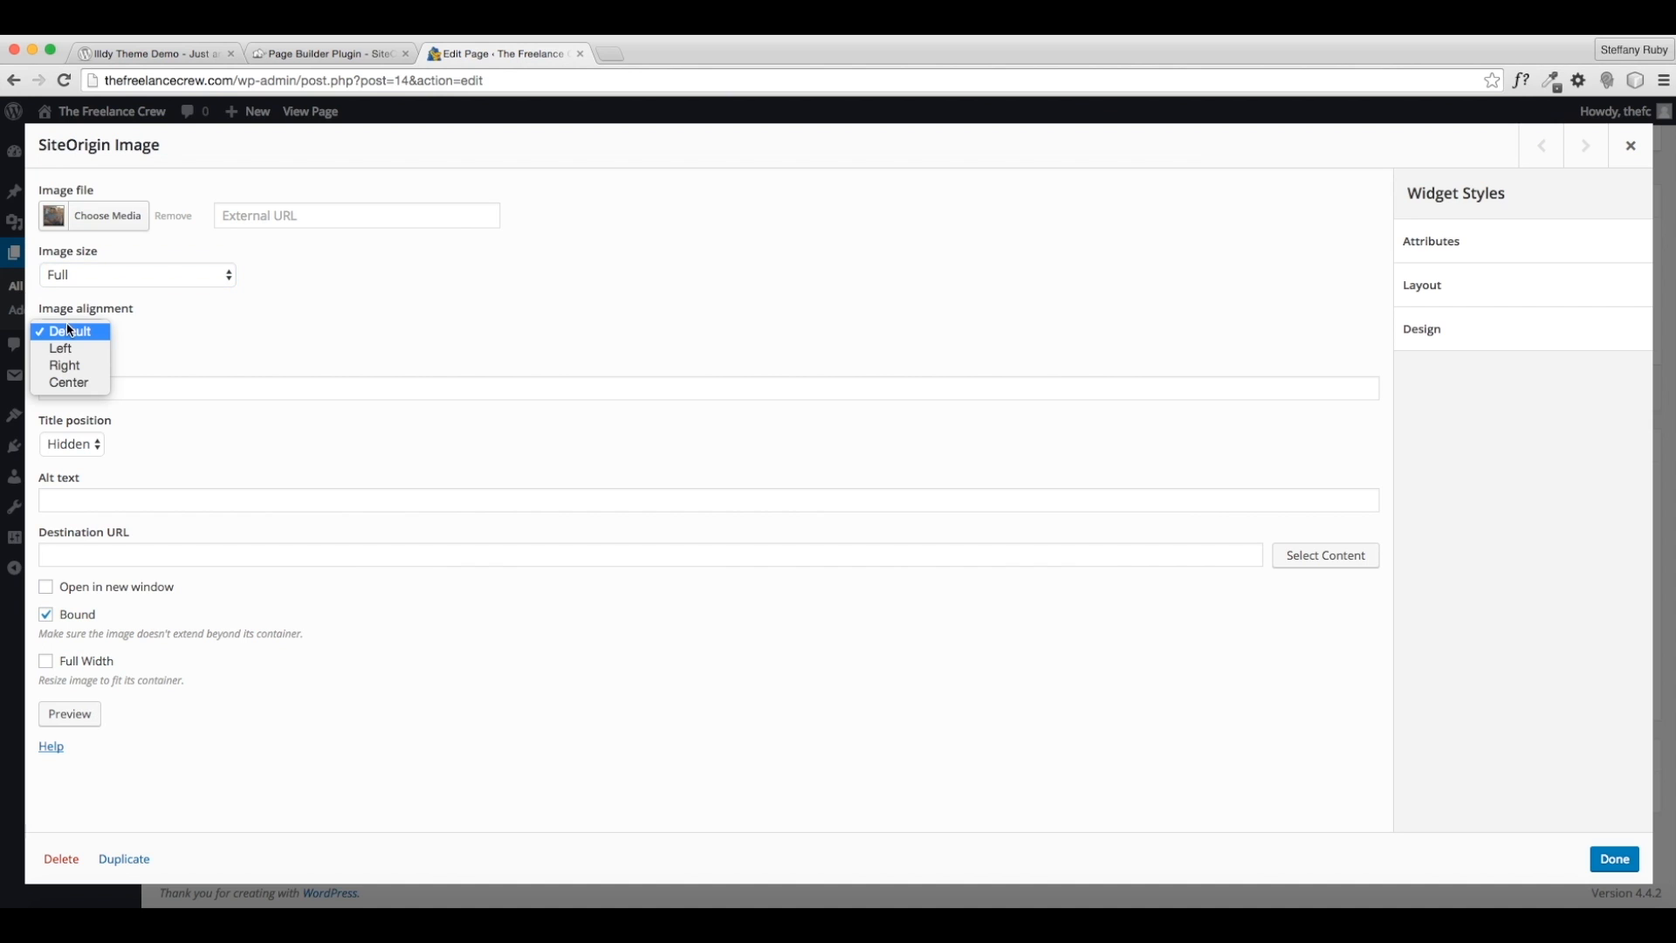
left_click(96, 389)
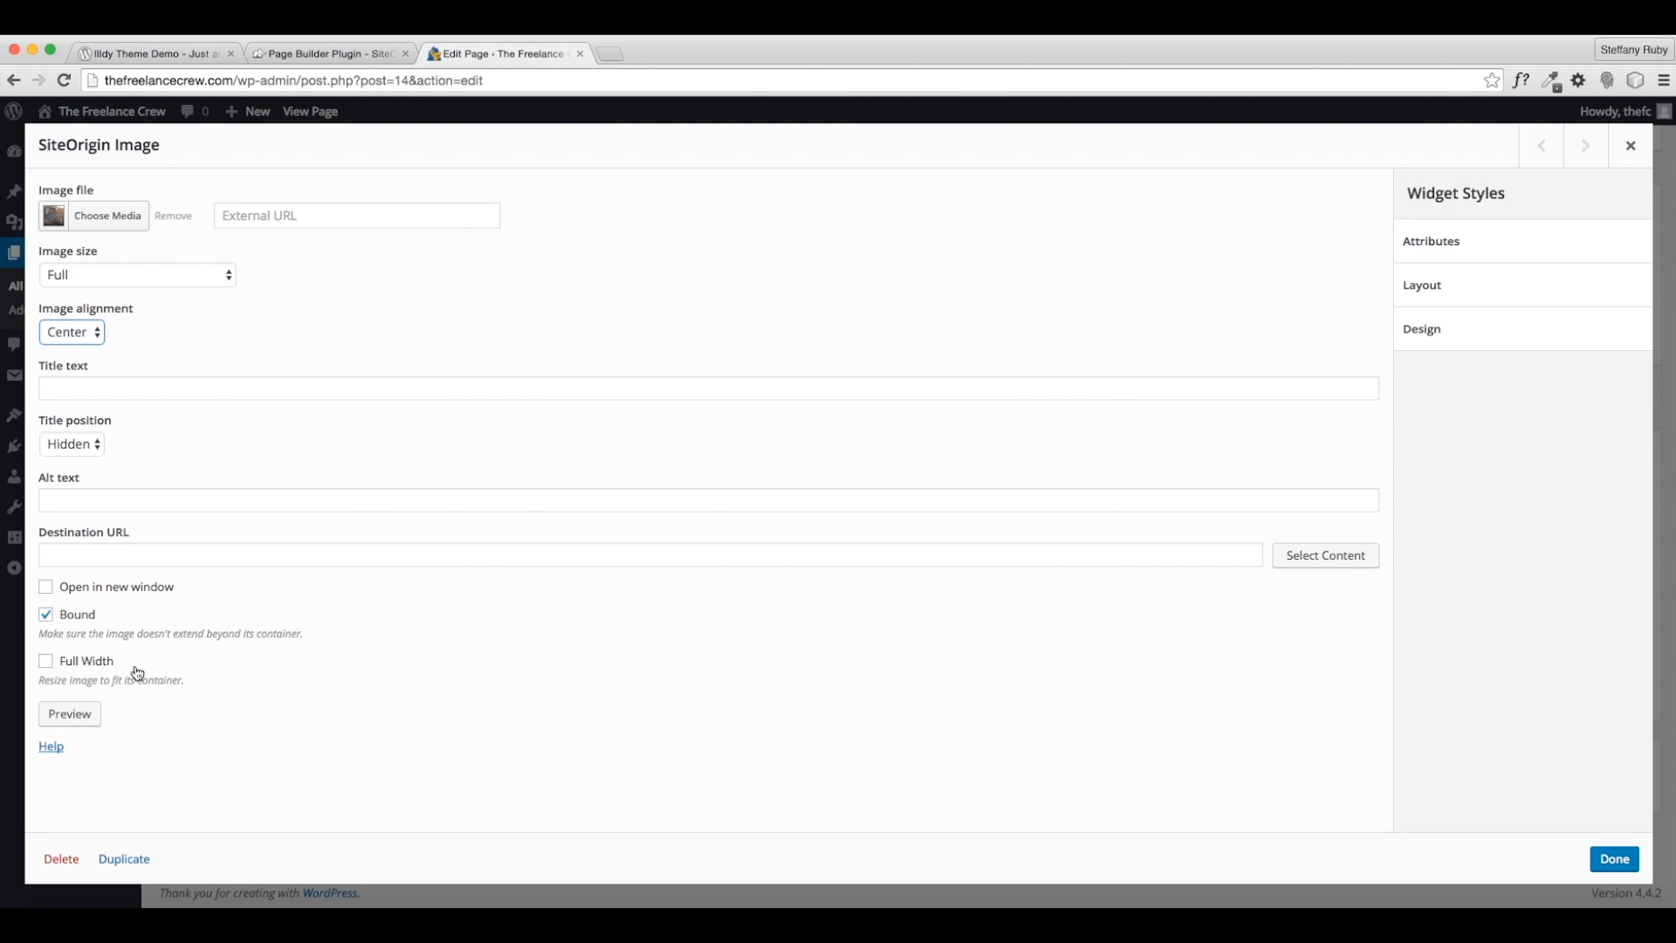
- Preview the image widget, then close the preview and finish editing it
left_click(89, 725)
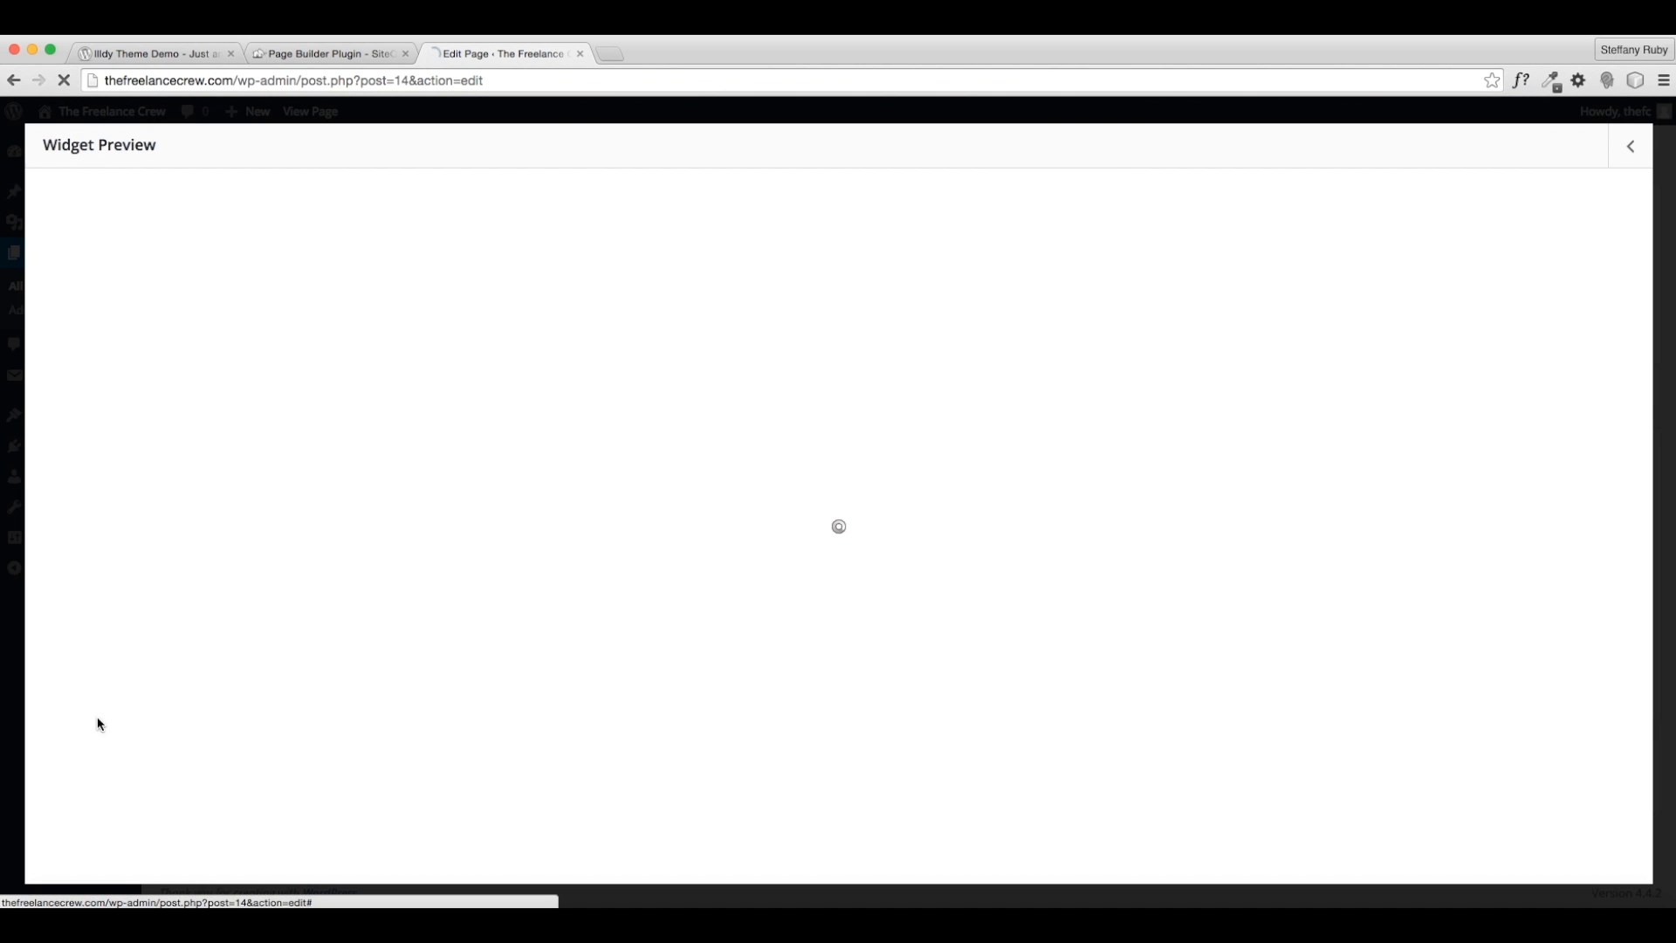
scroll(566, 750, "down", 1)
scroll(569, 746, "up", 1)
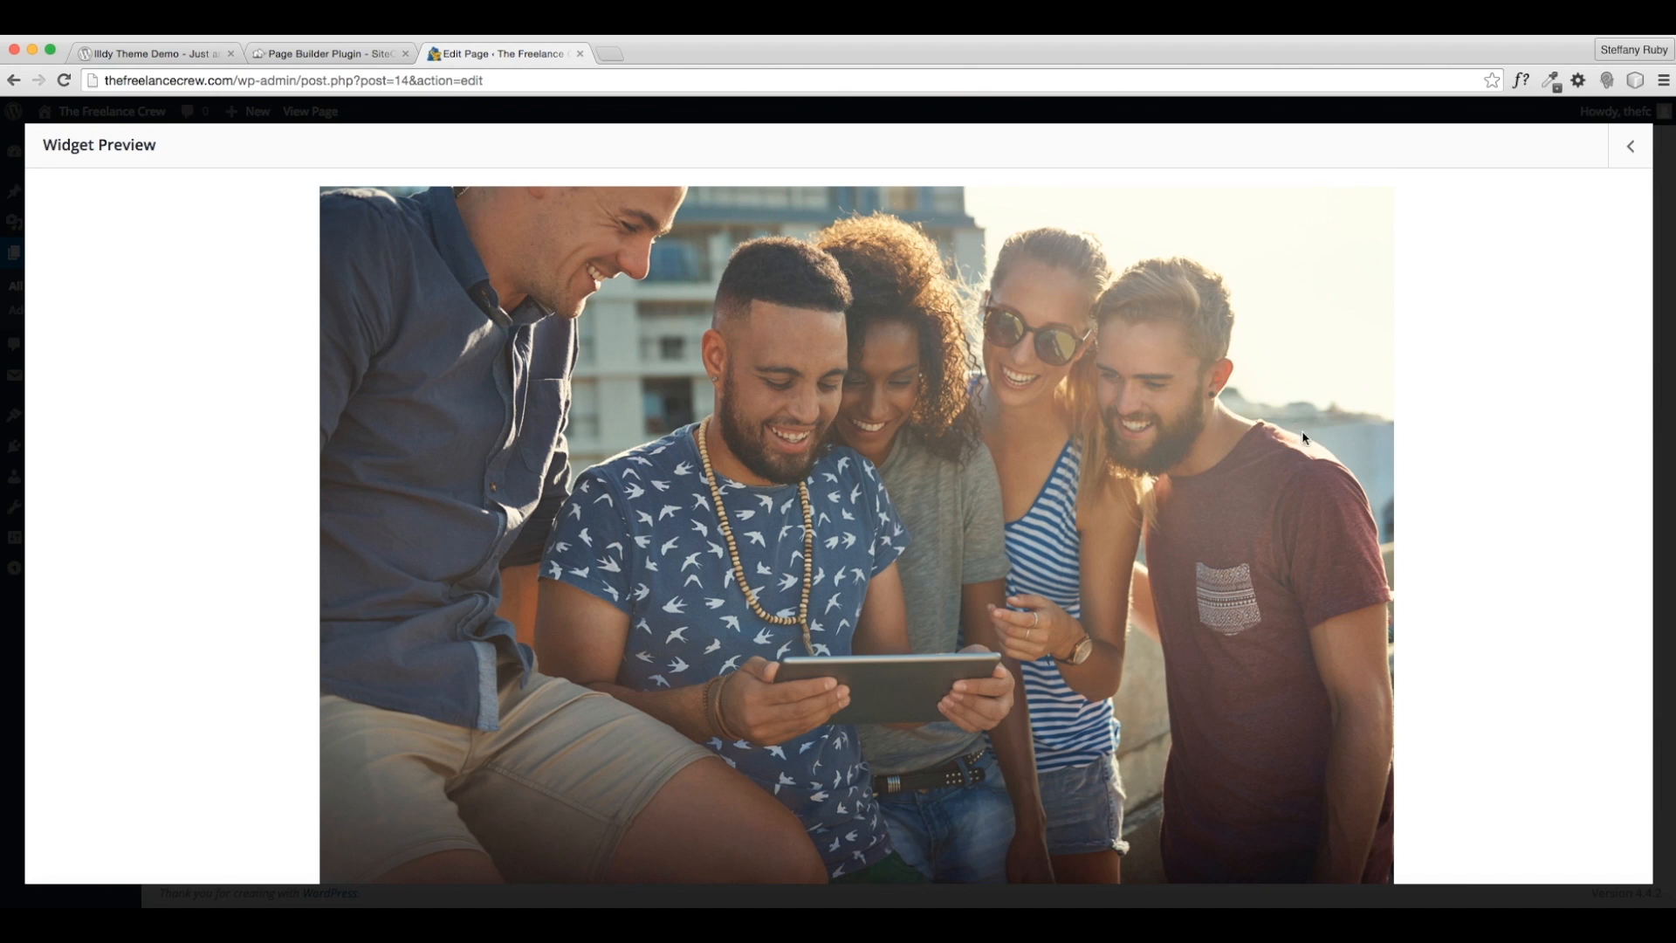
left_click(1628, 147)
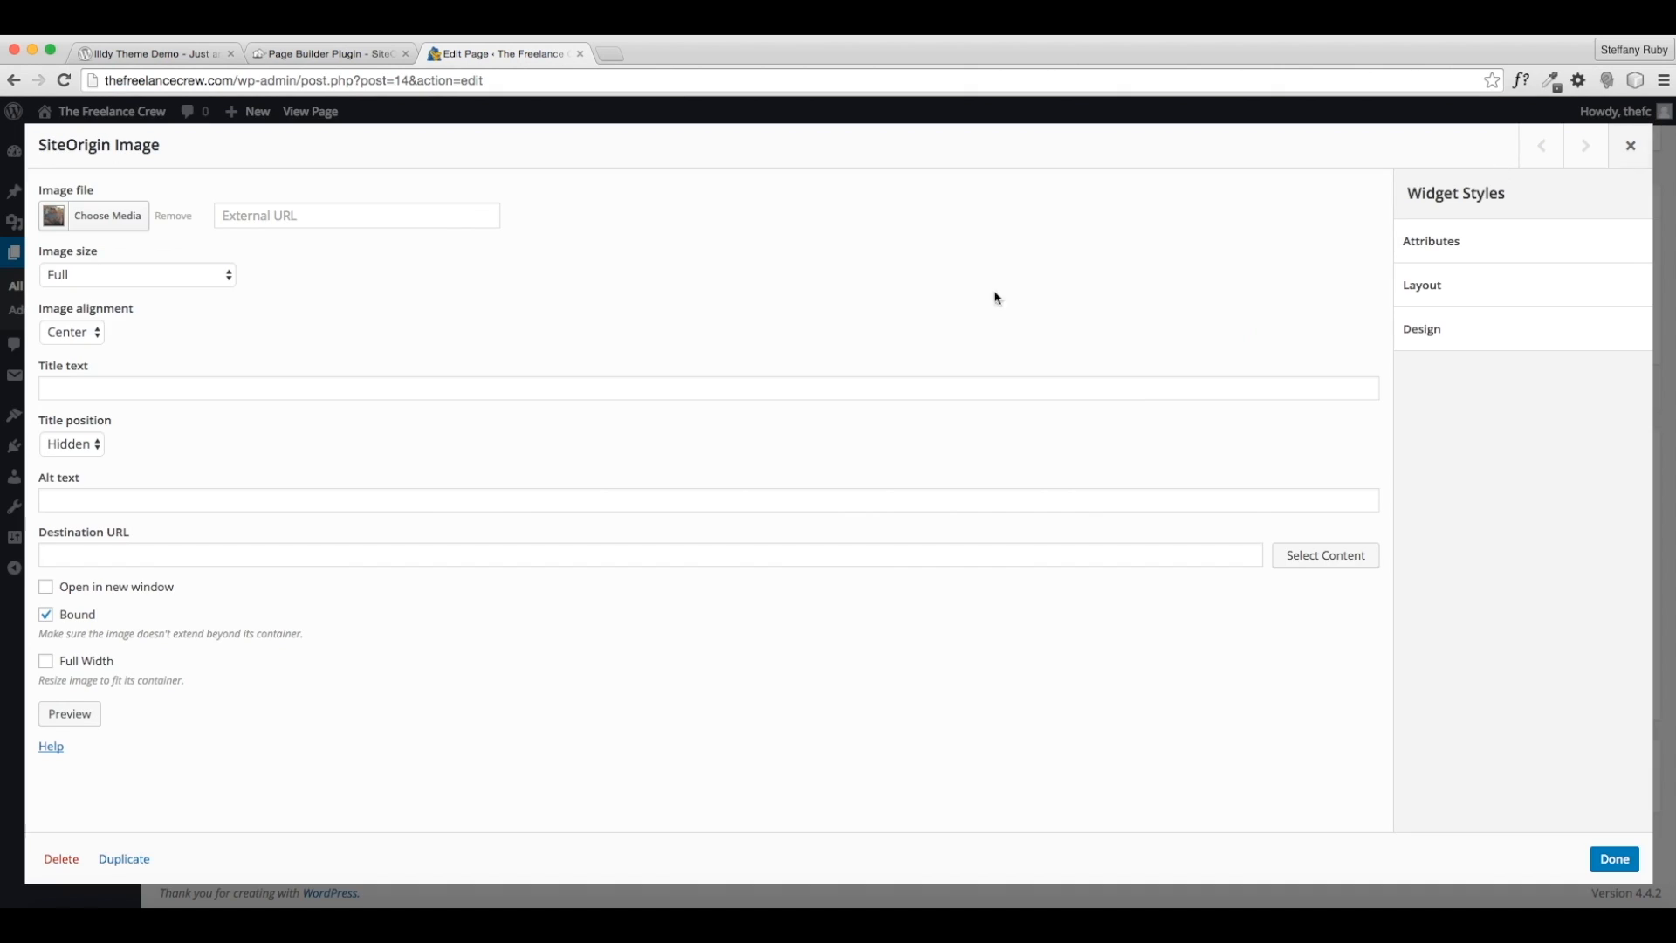
left_click(1614, 860)
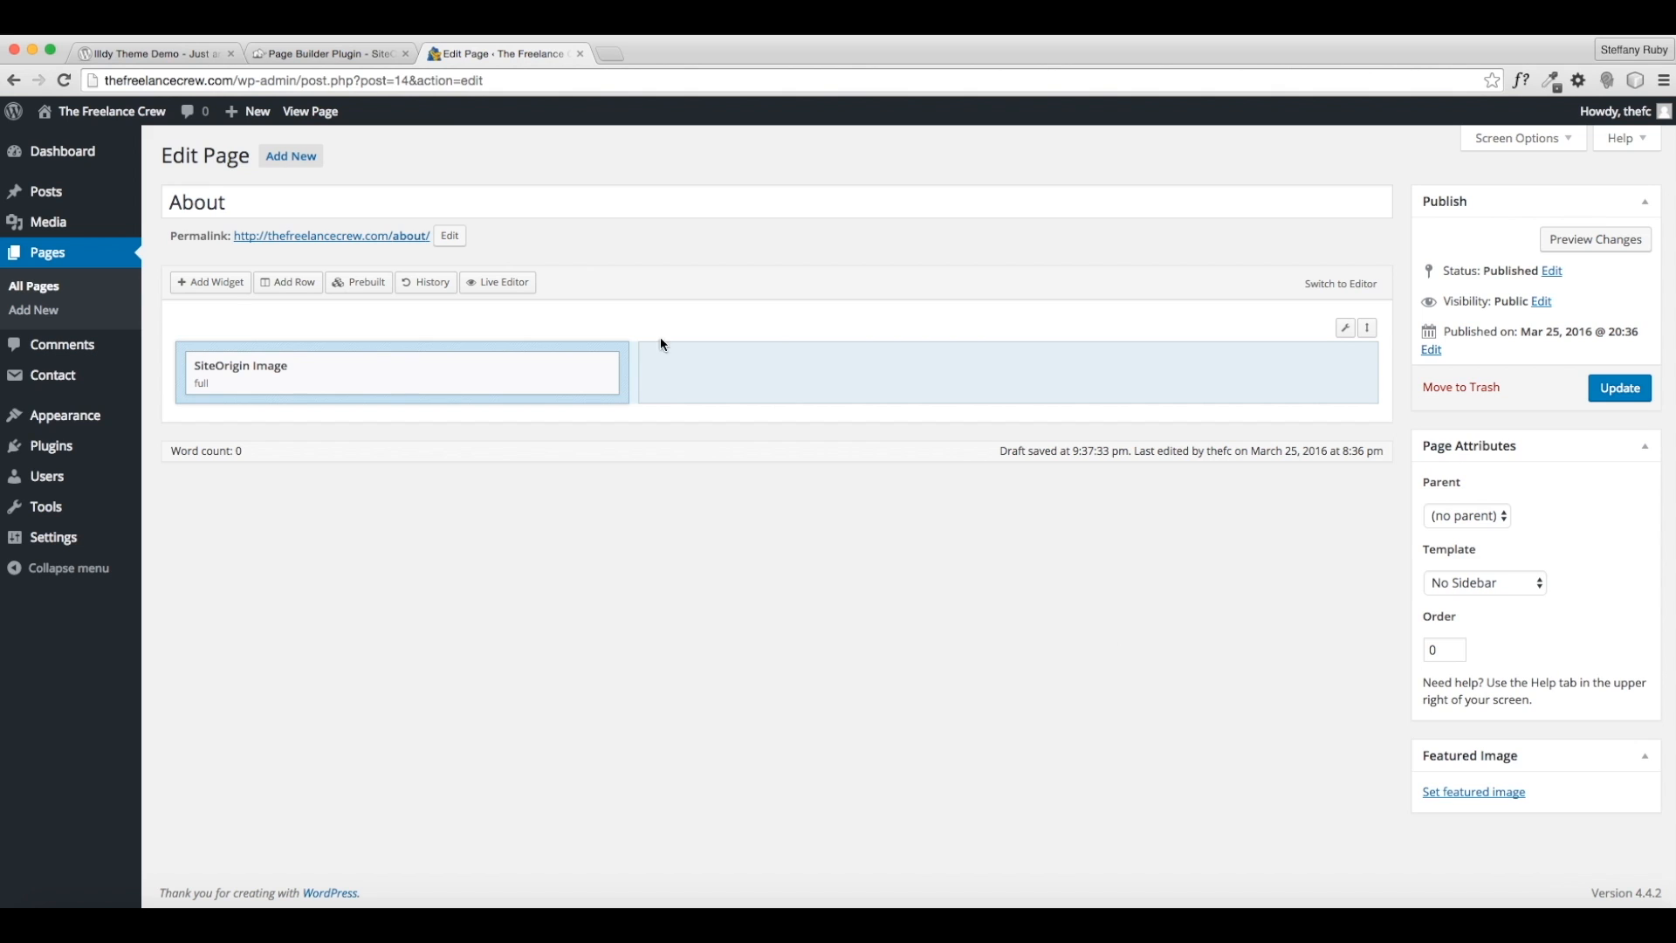
- Add a Text widget and drag it into the row's wider right column
left_click(225, 286)
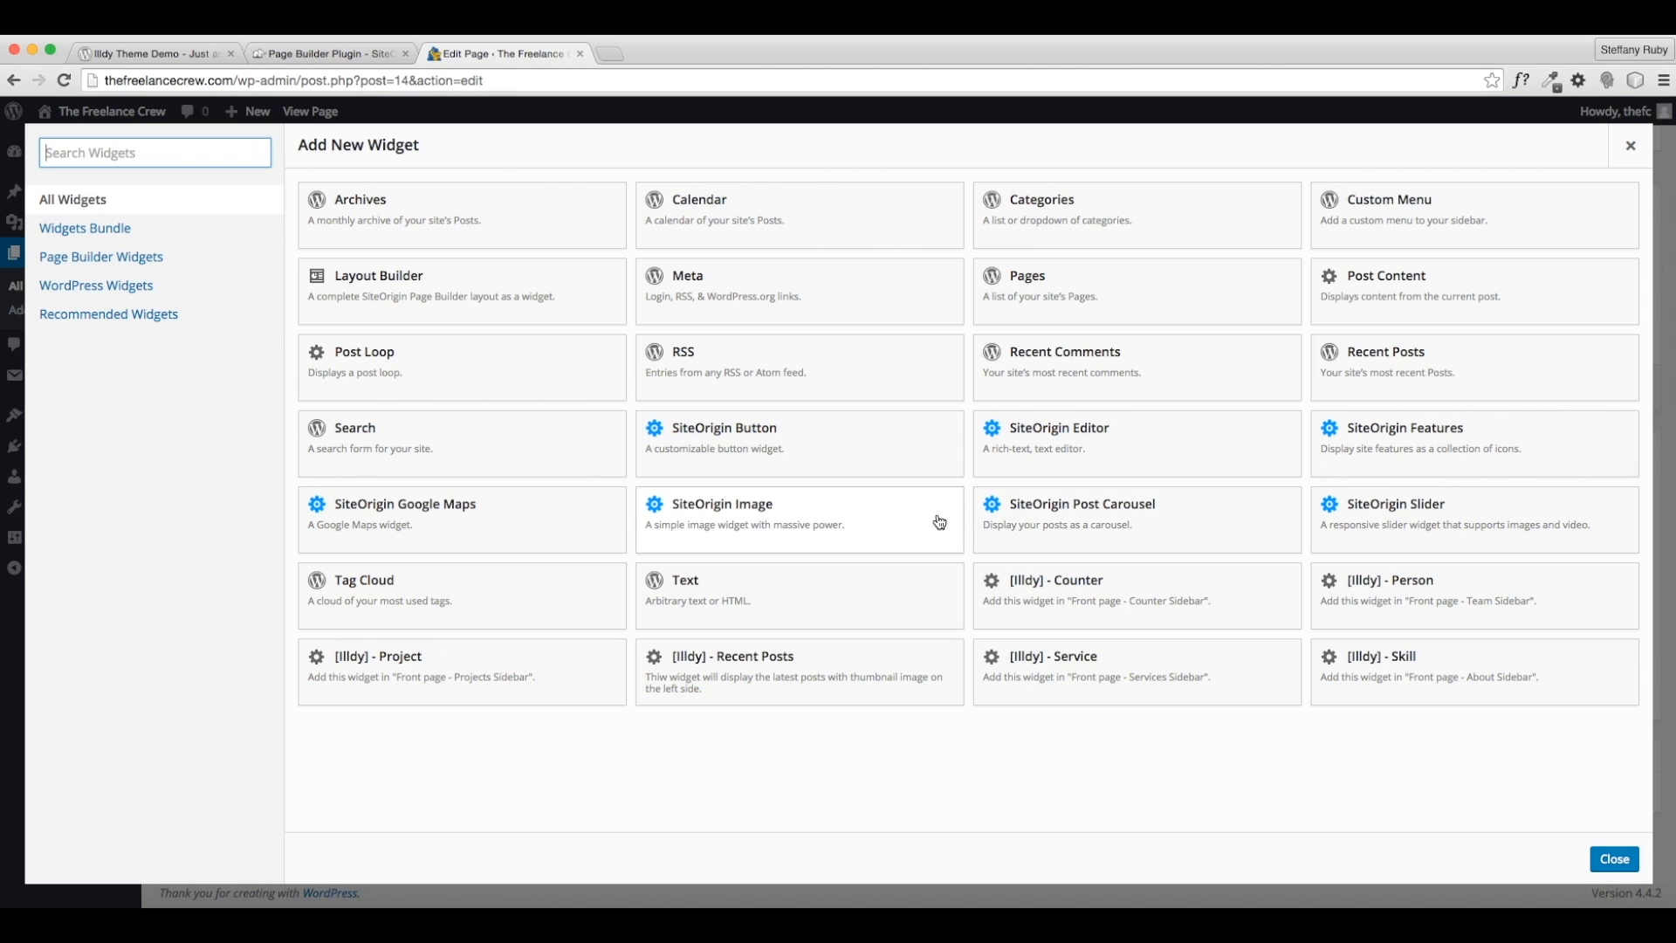
left_click(755, 521)
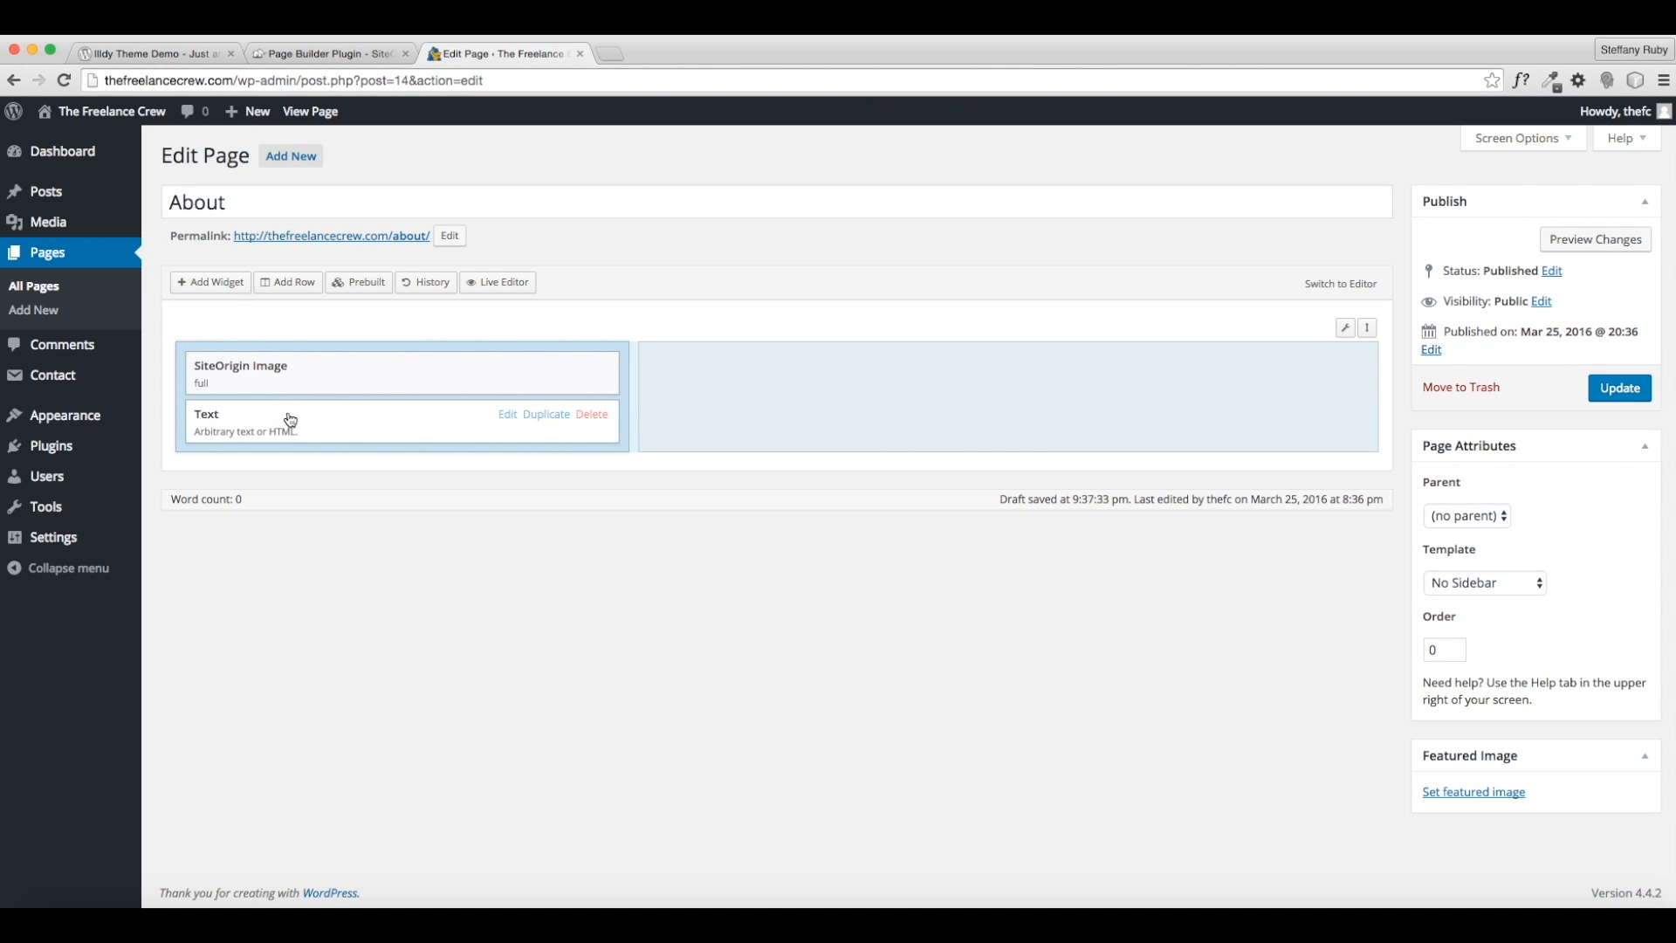
left_click_drag(472, 426, 1040, 401)
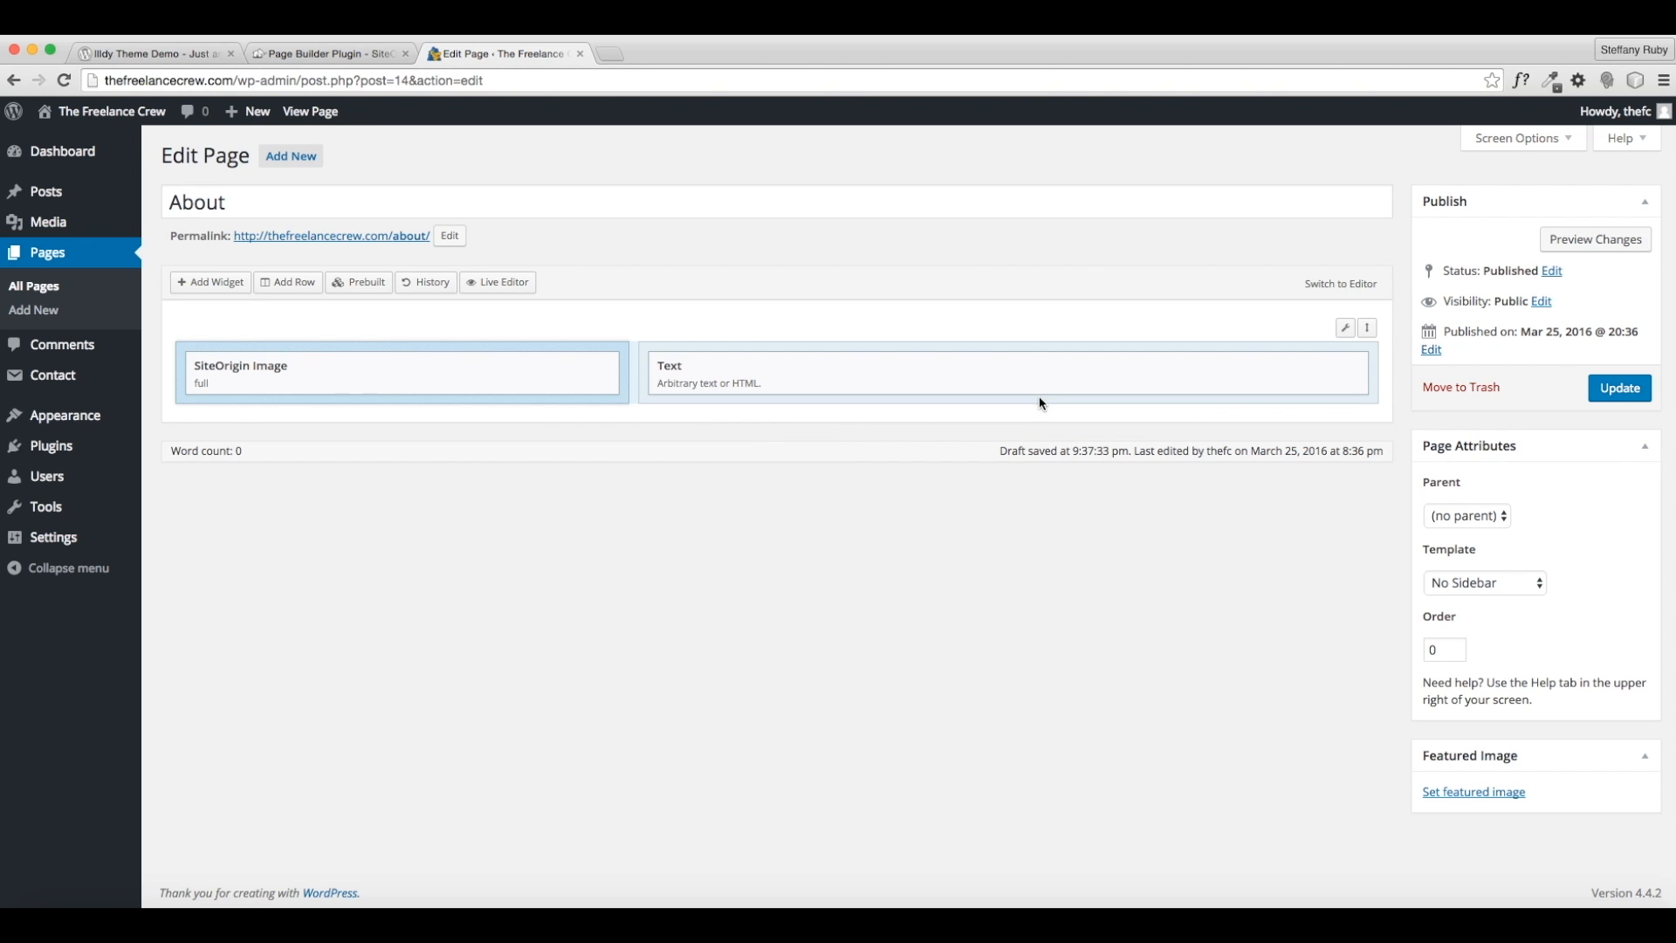
mouse_move(1259, 378)
- Title the Text widget WHO WE ARE
left_click(1255, 366)
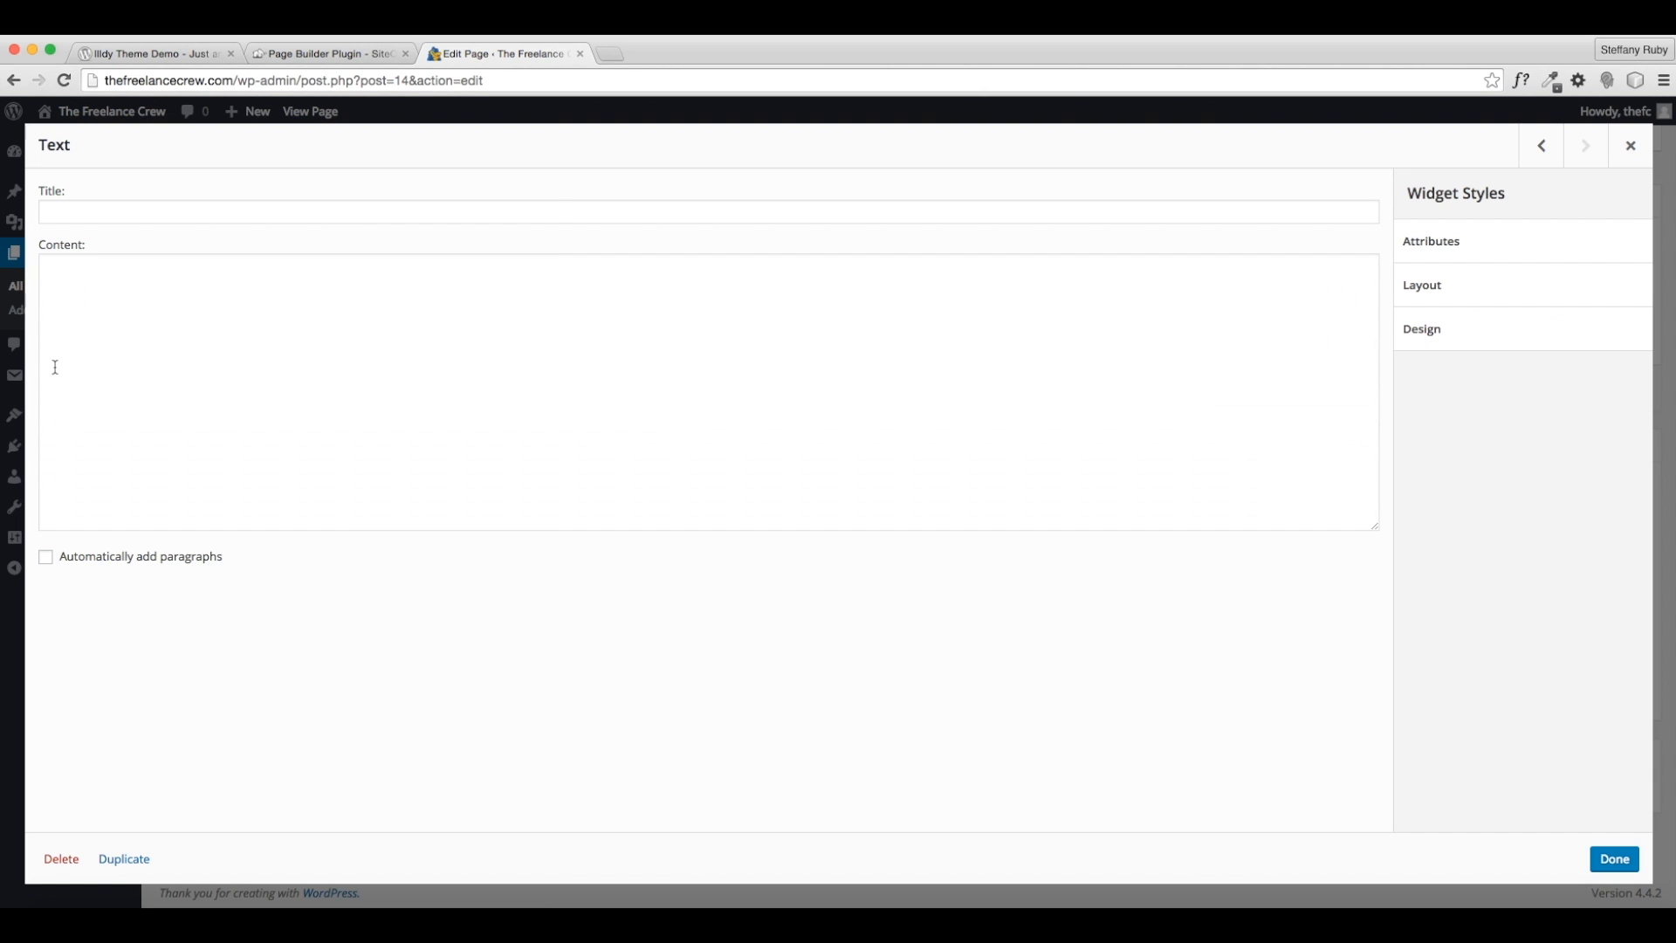
left_click(114, 210)
type("WHO WE ARE")
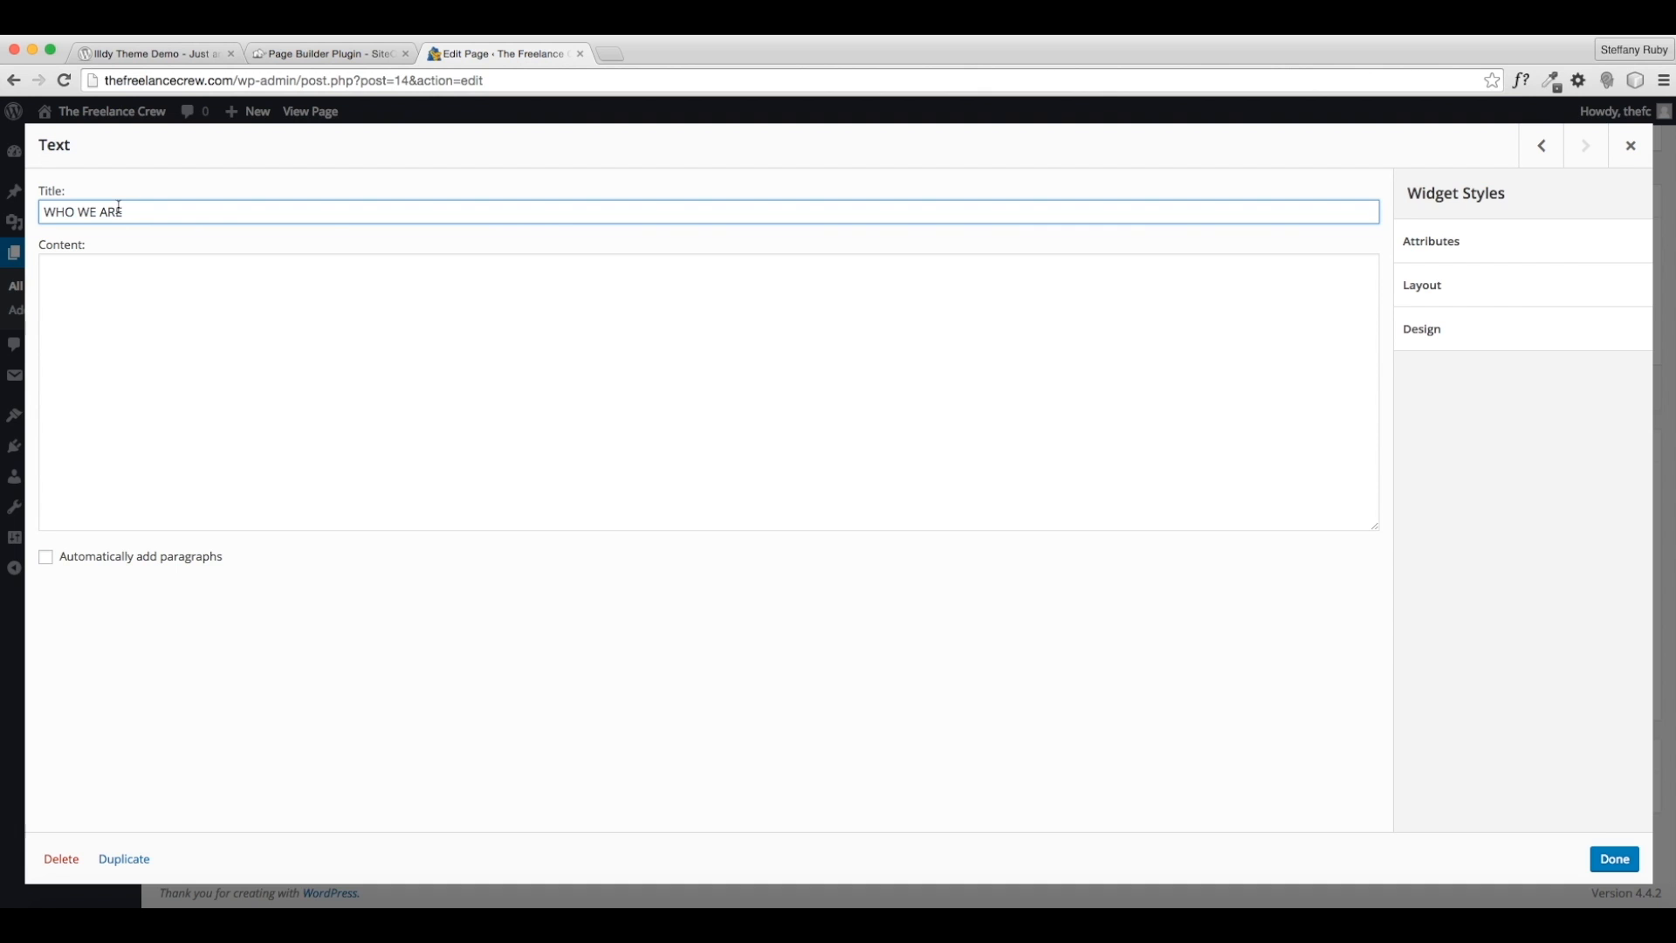
- Write the content paragraph introducing the group of friends with successful freelance businesses
left_click(342, 348)
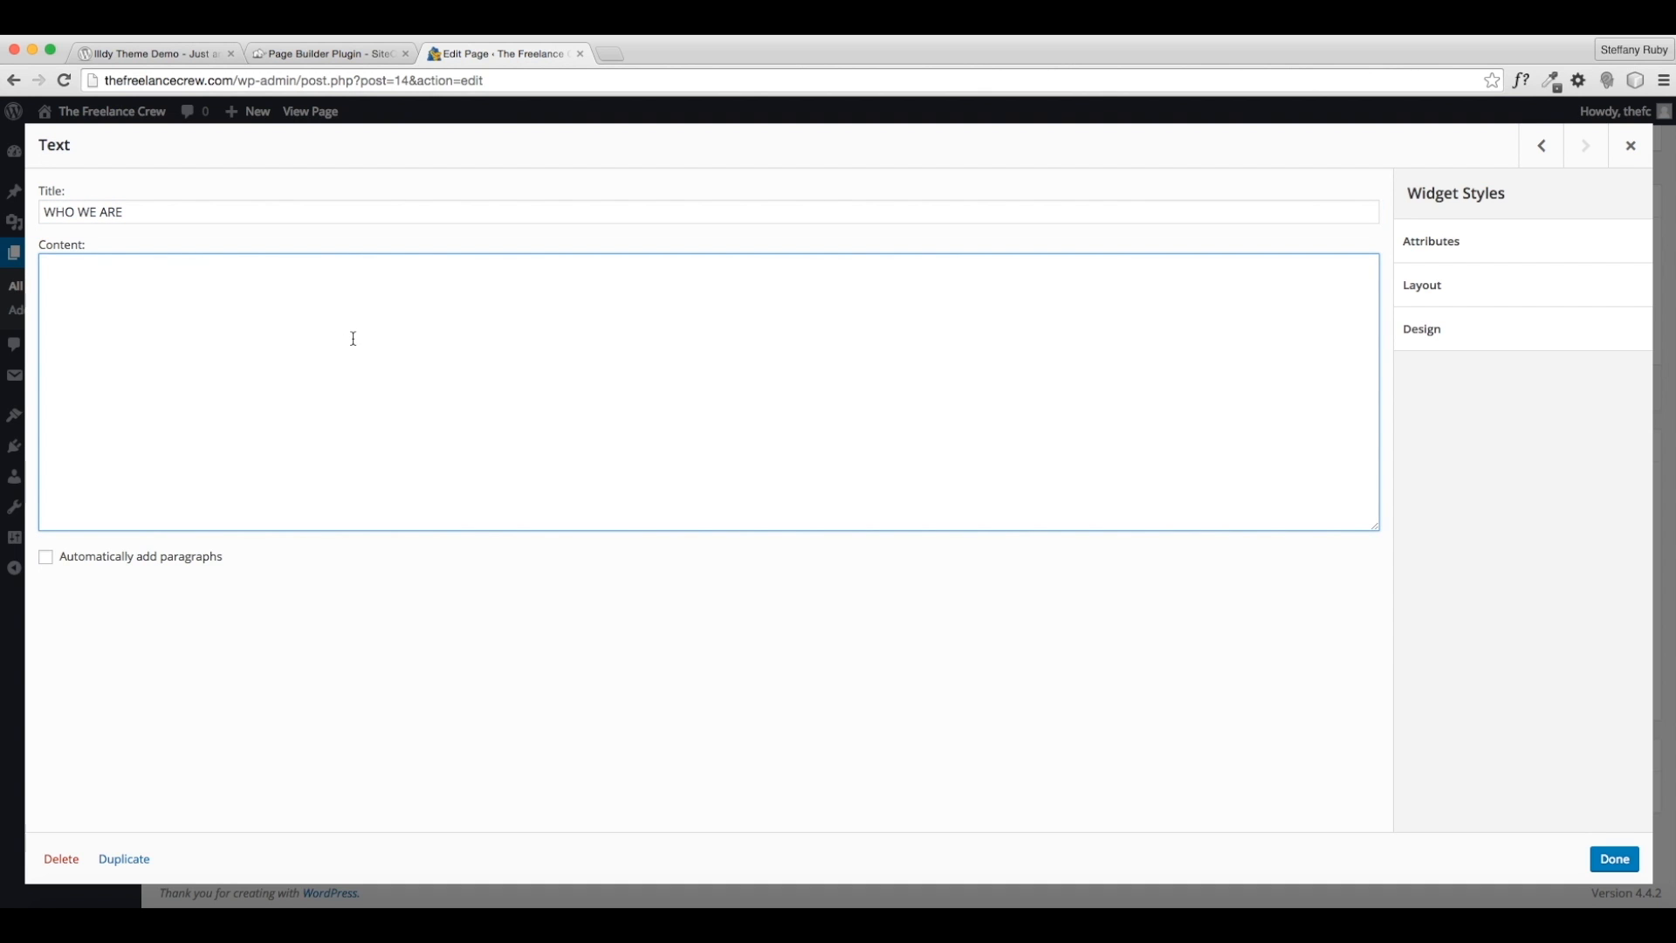
type("We are a group of friends who have all cre")
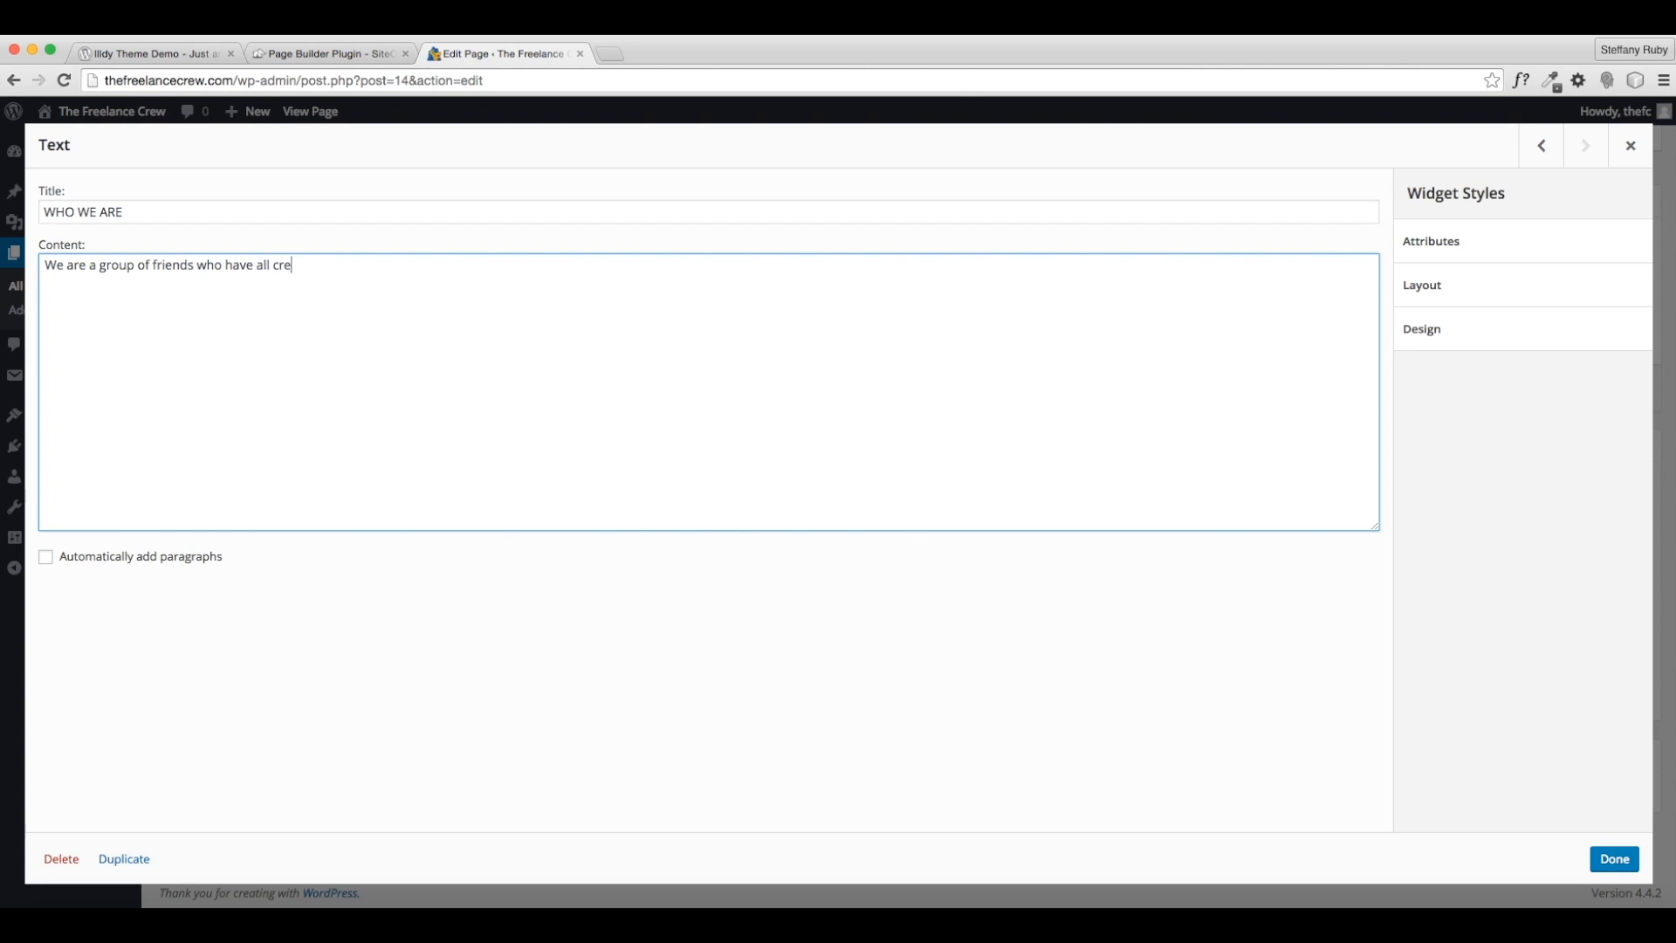
type("ated successful businesses in several freelance fields.")
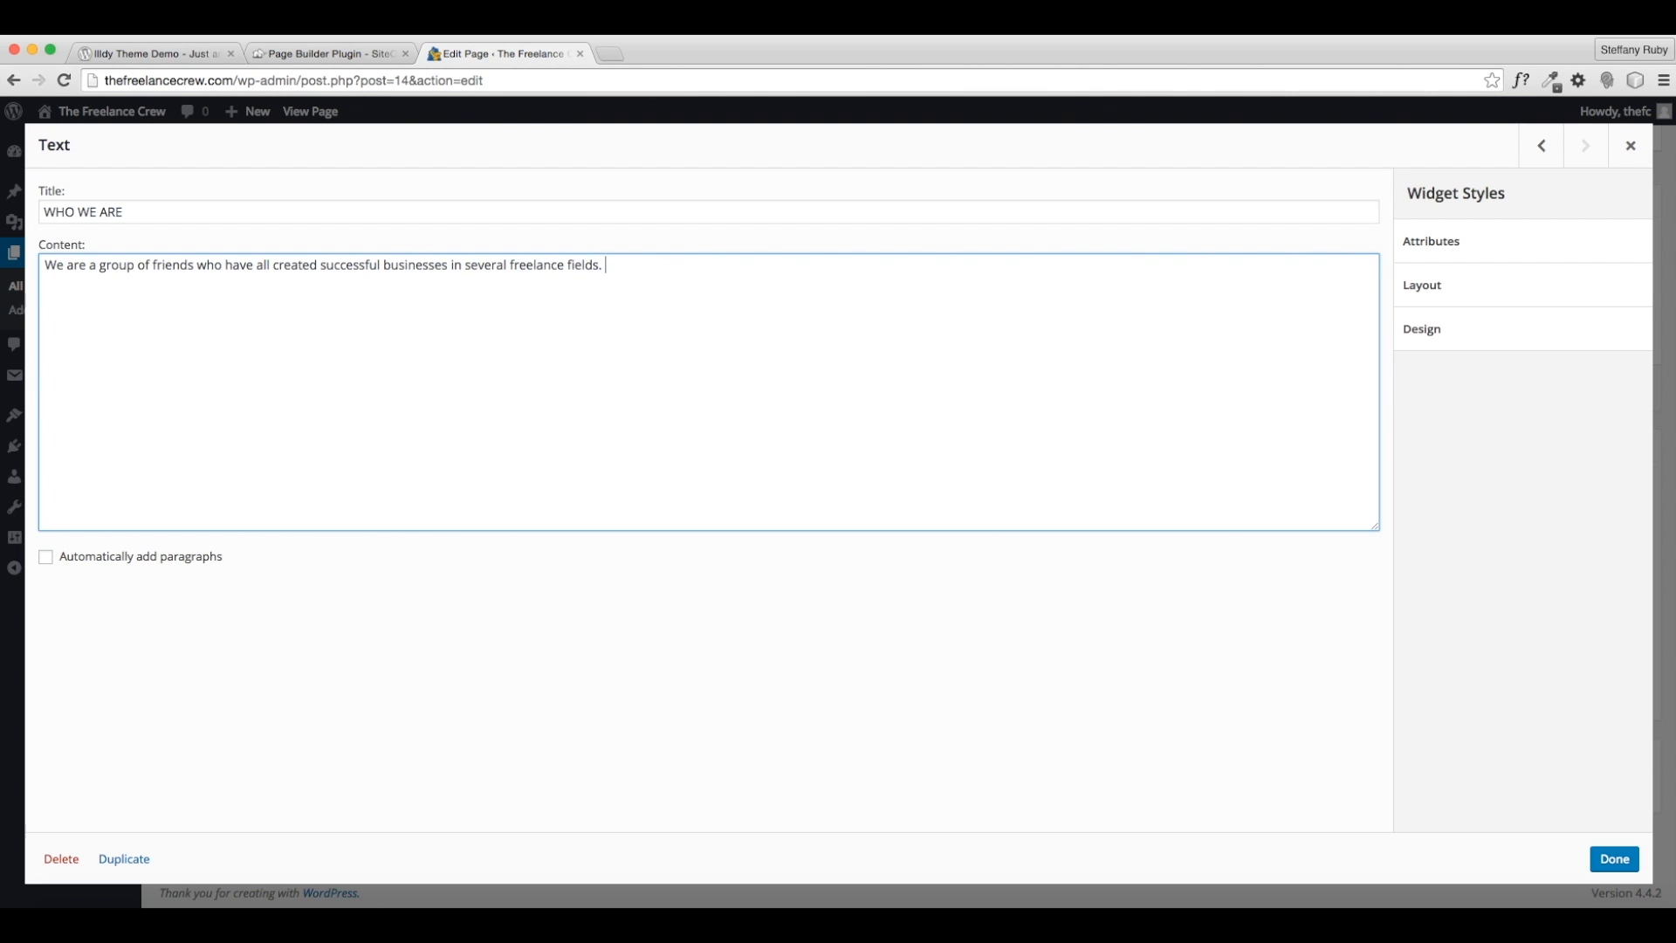
type(" We enjoy what we do")
type(", and we ")
type(" decided to help oth")
type("ers find their niche an")
type("d devel")
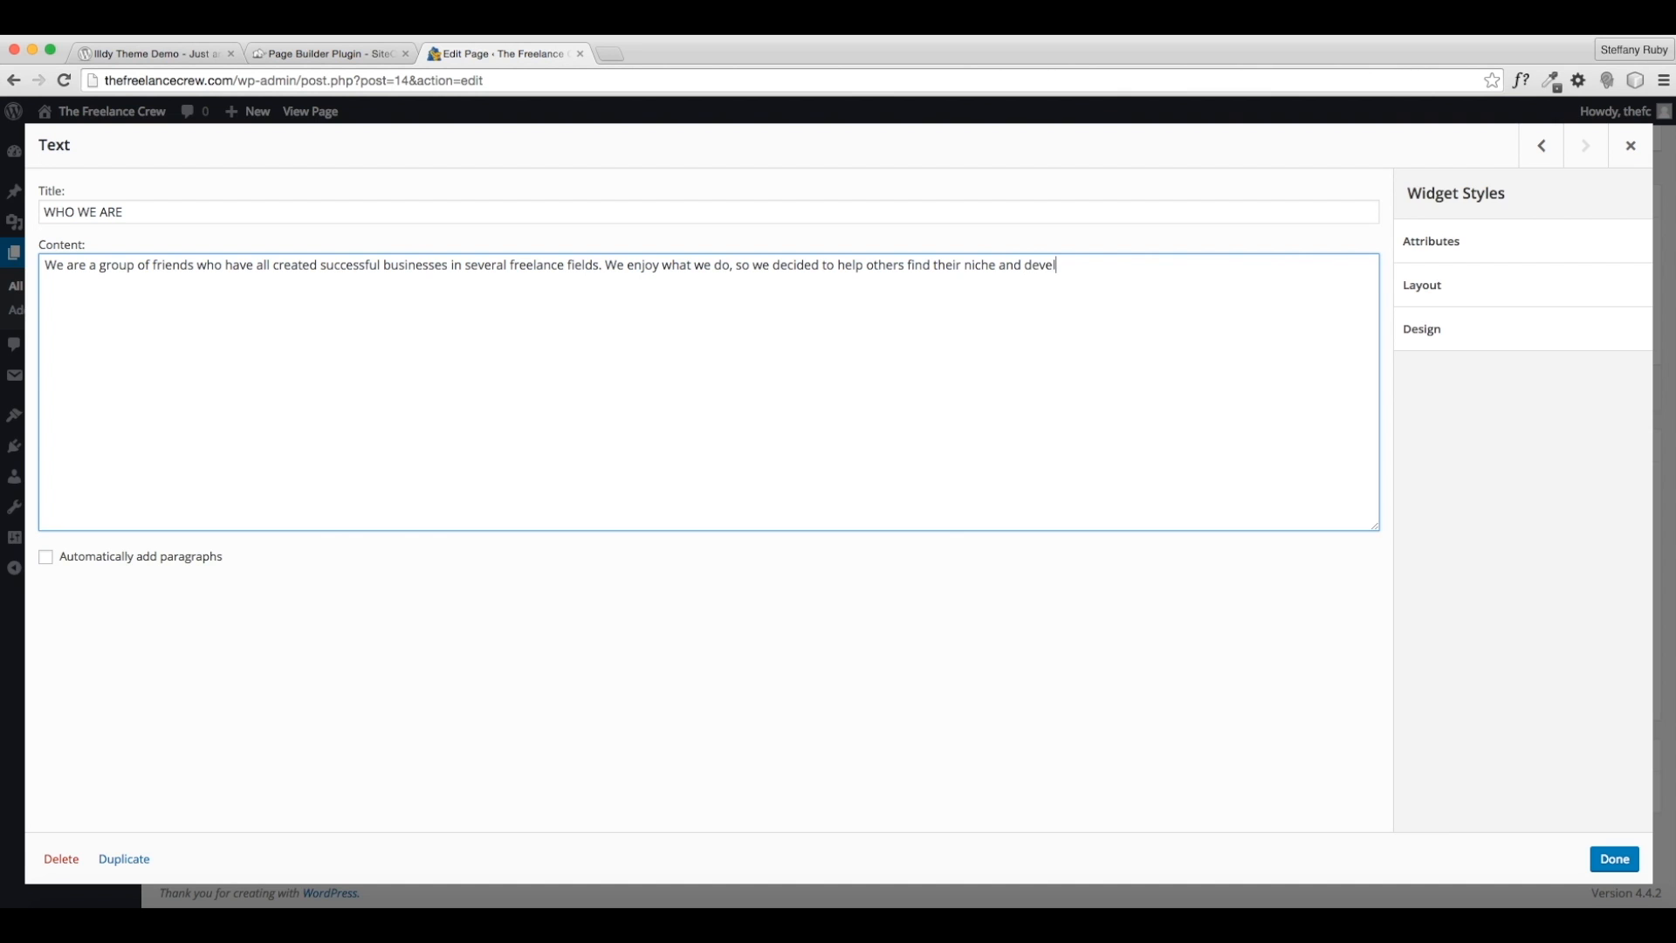
type("op their own freelance businesses in whatever field they")
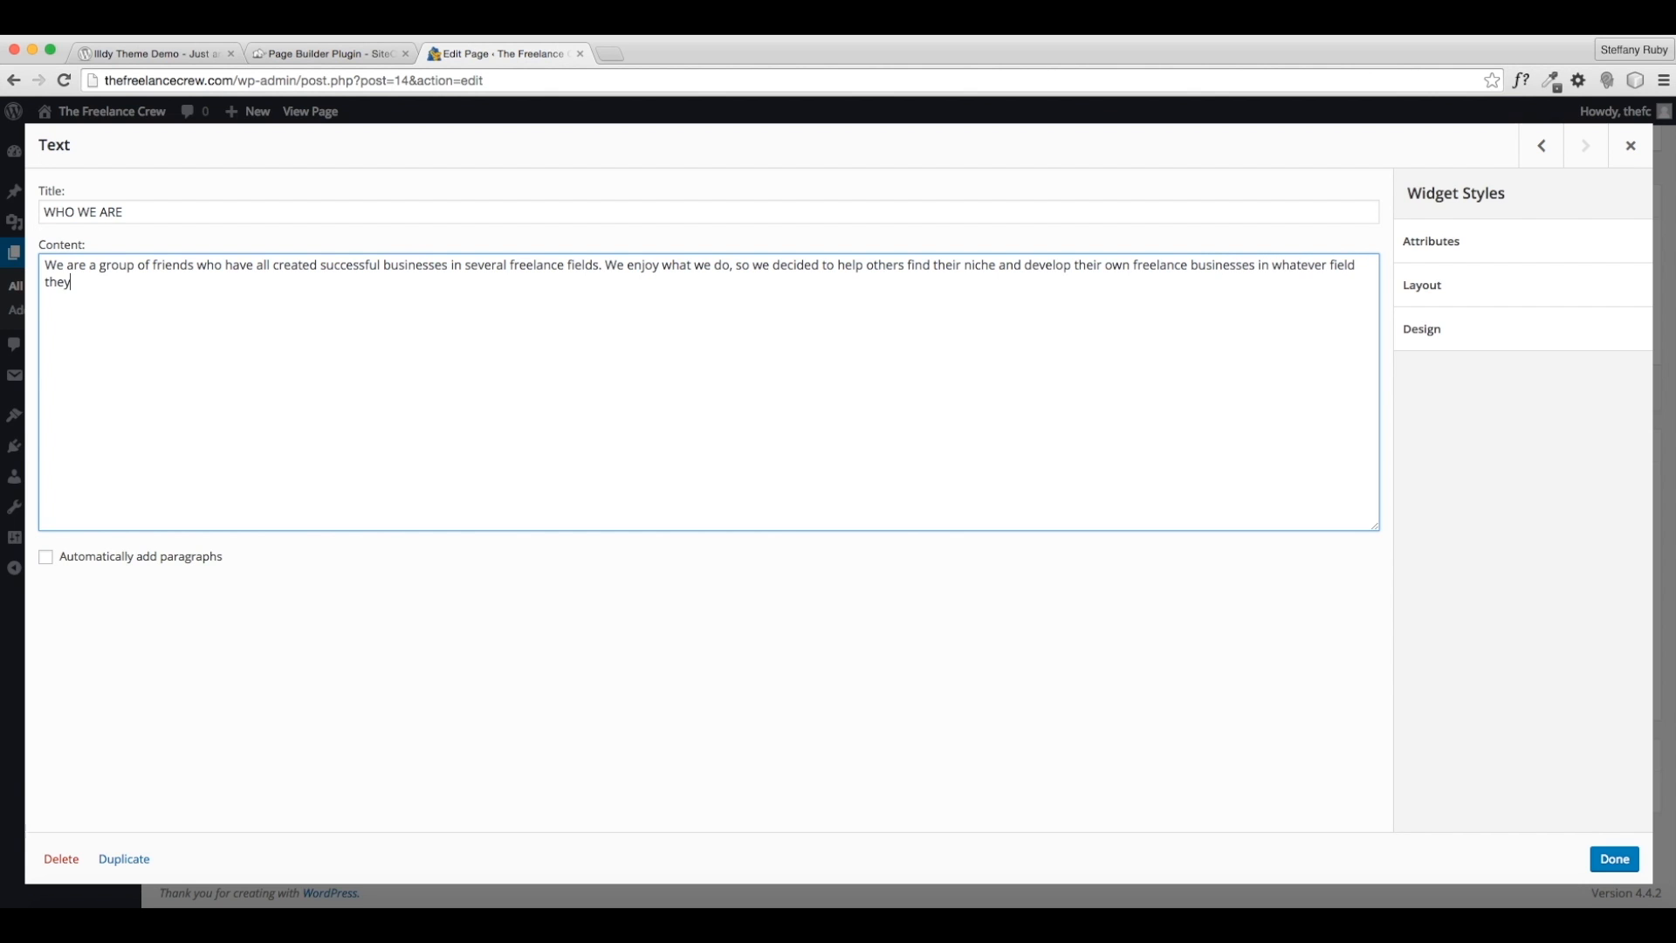
type(" choose. We have years of expereience")
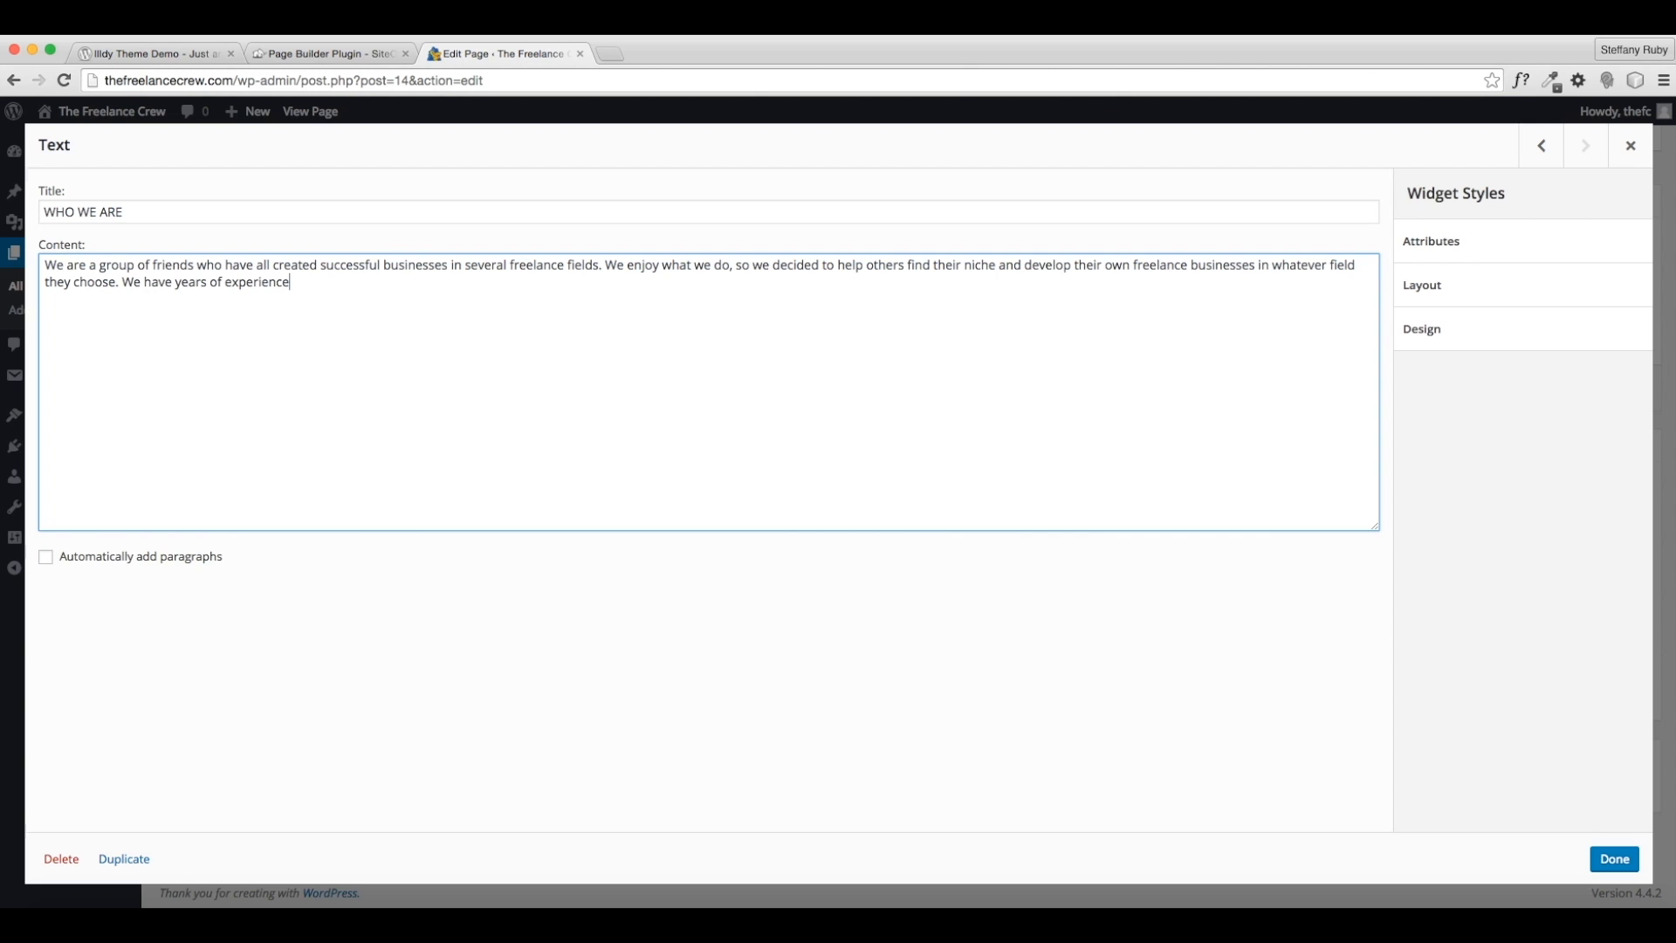
type(" and love helping others. Our team ")
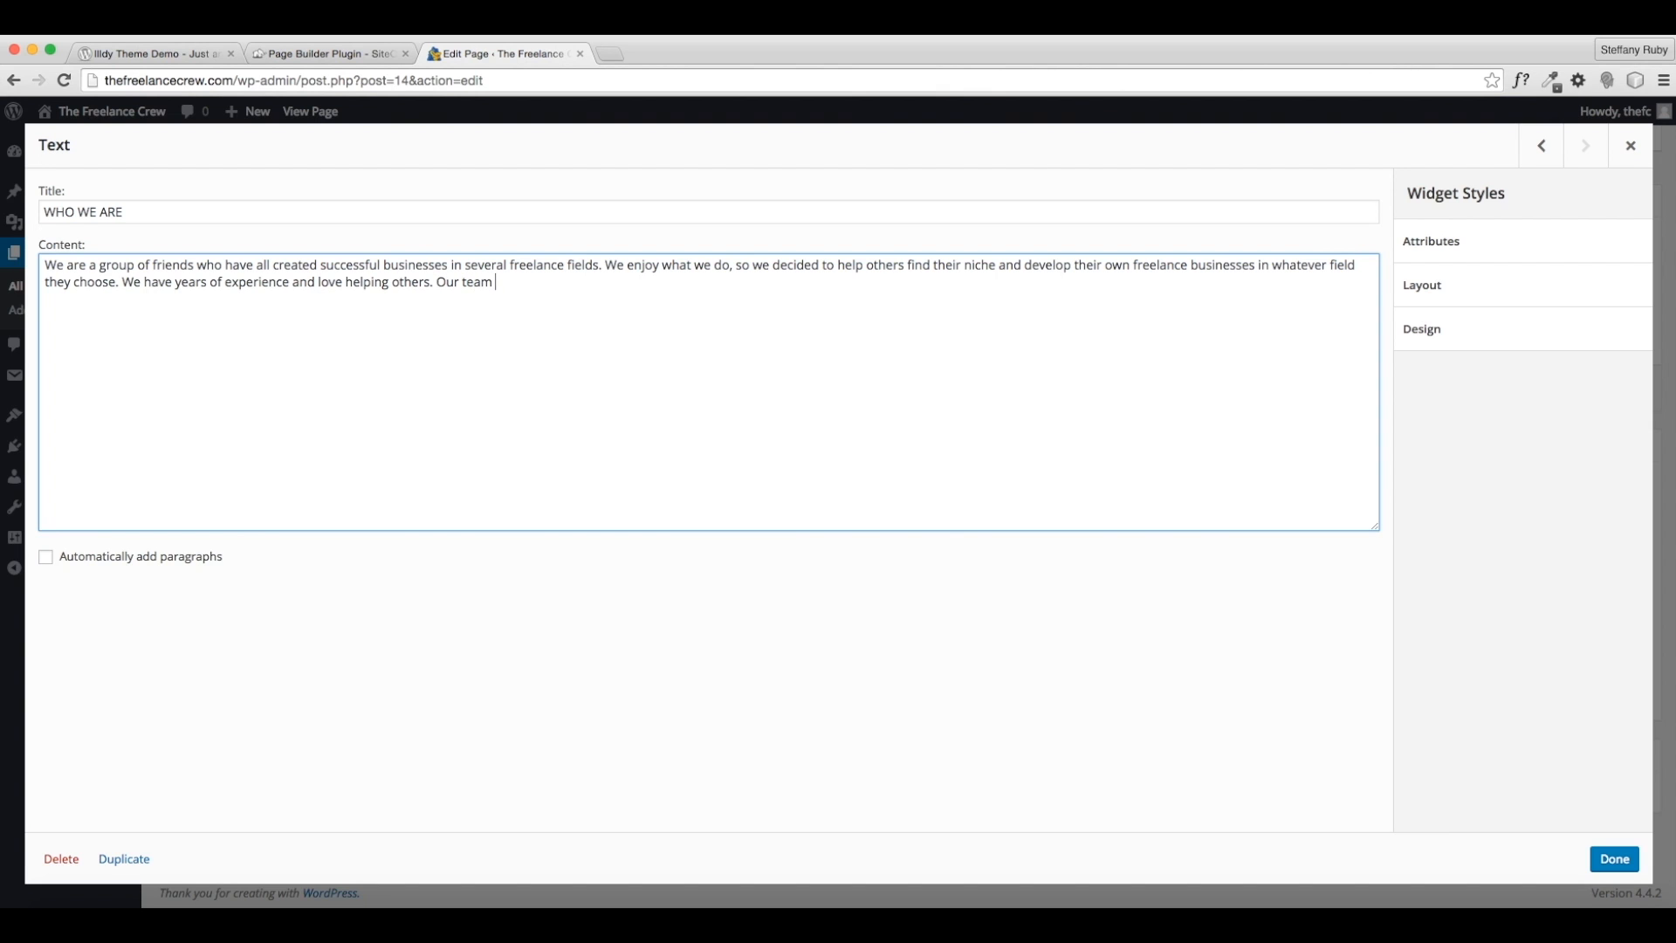
type("is highly skilled, always avail")
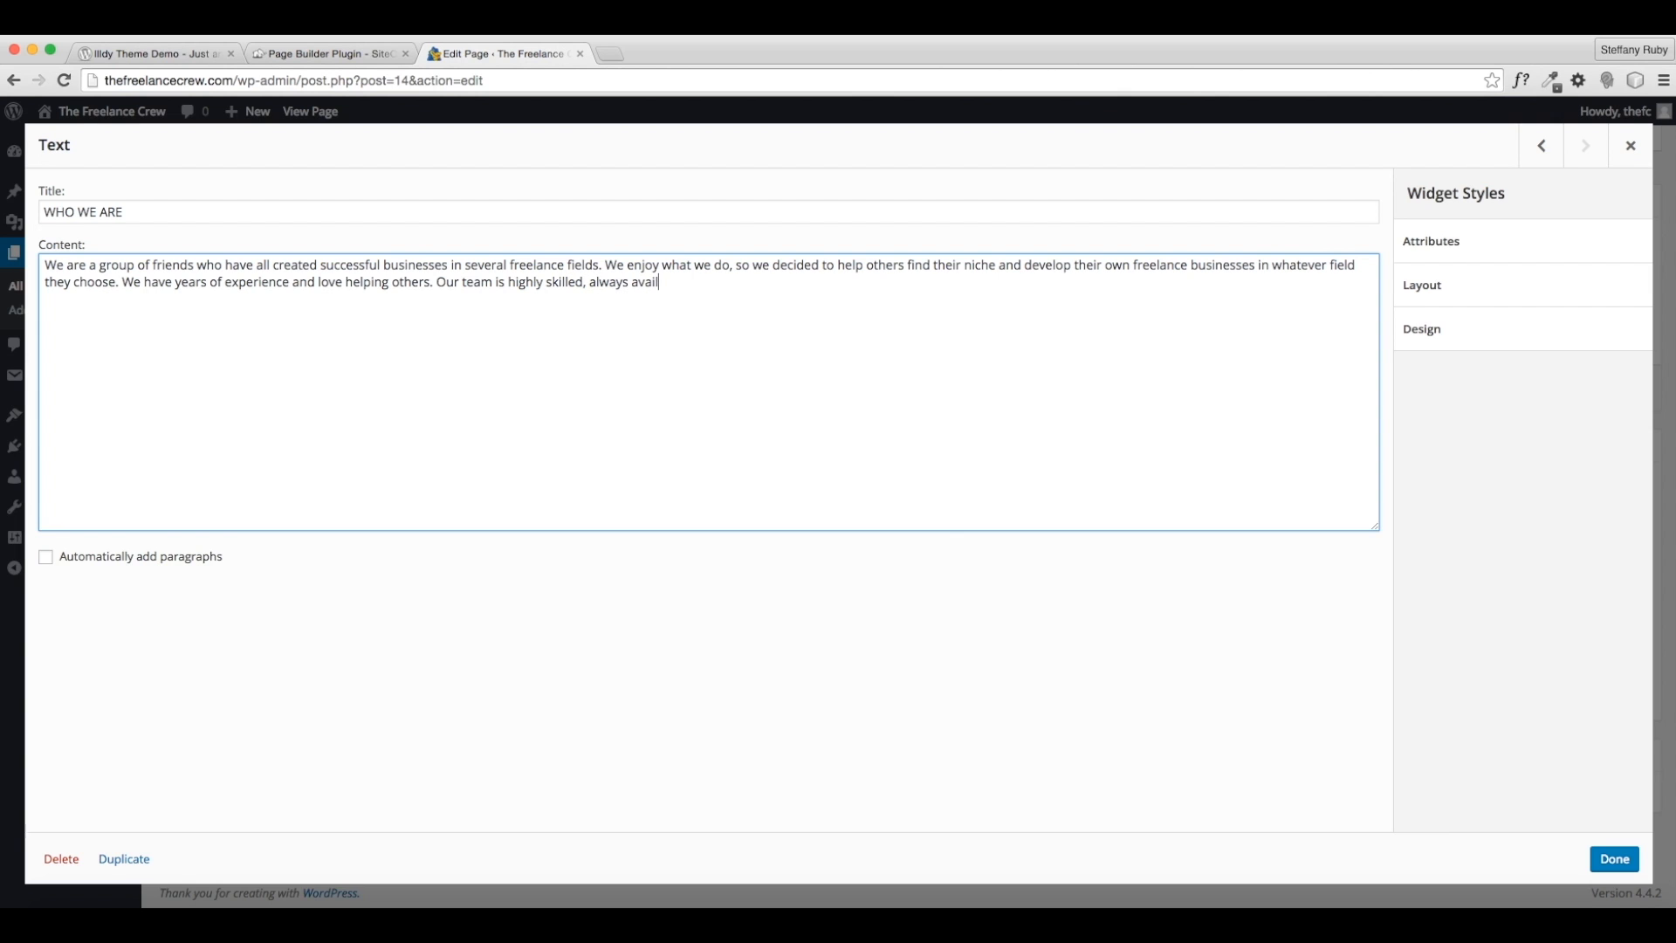
type("able, and offers great services.")
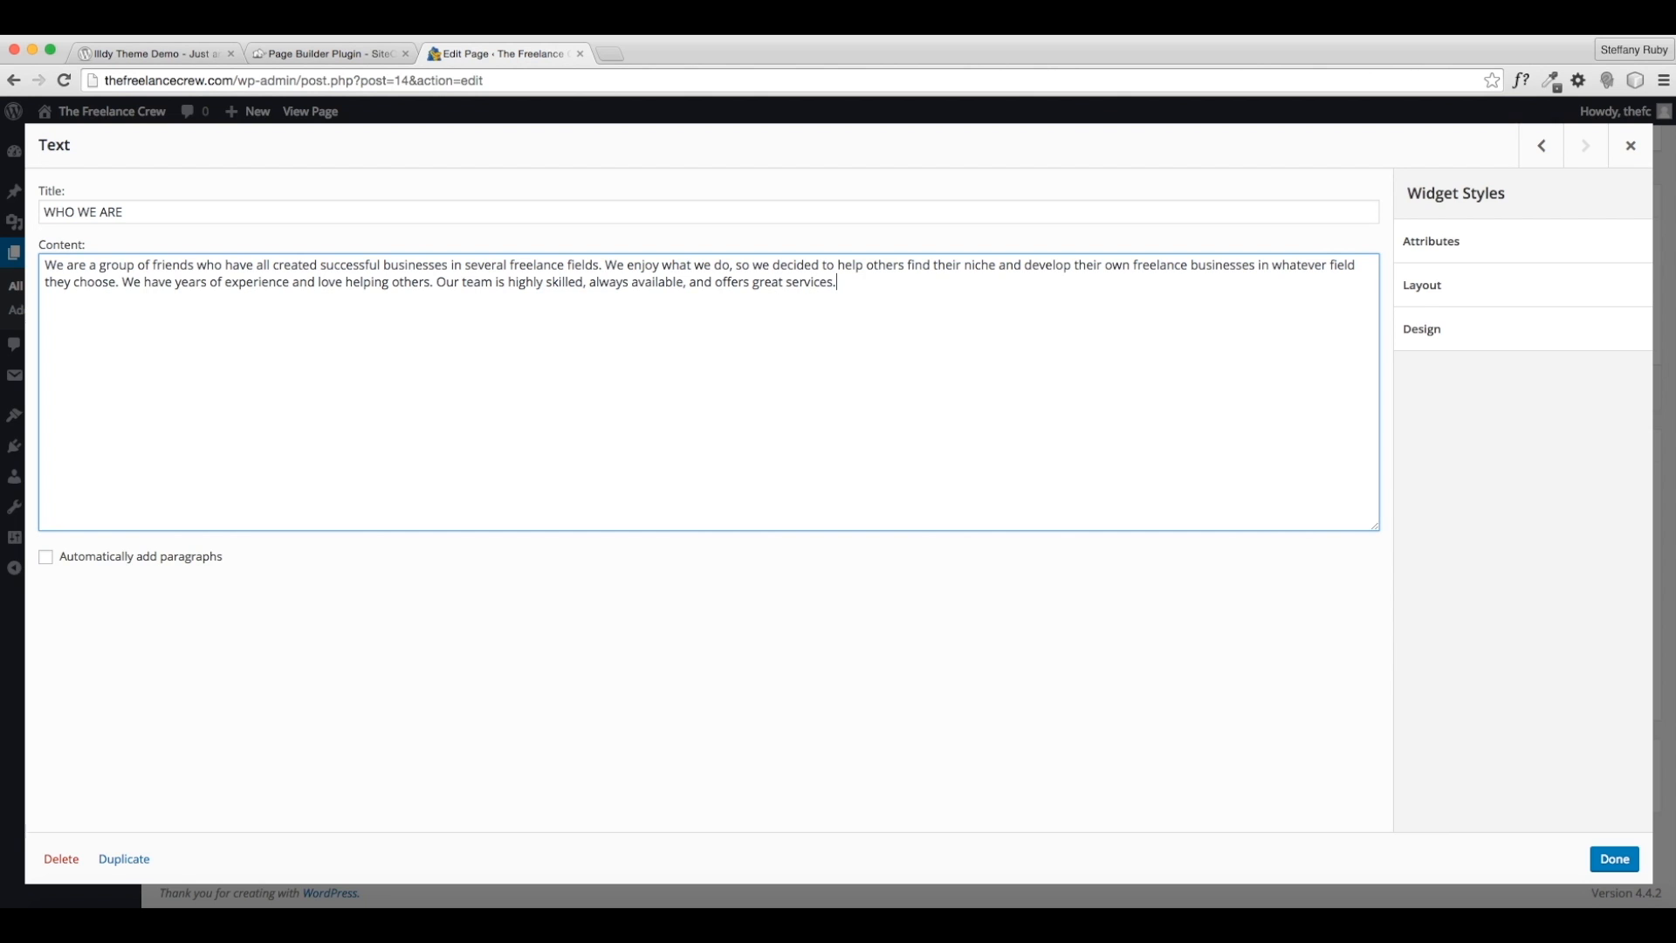
type(" we HOPE")
key("BackSpace")
key("BackSpace")
key("BackSpace")
key("BackSpace")
type("hope we can work with you and help your business dreams come true!")
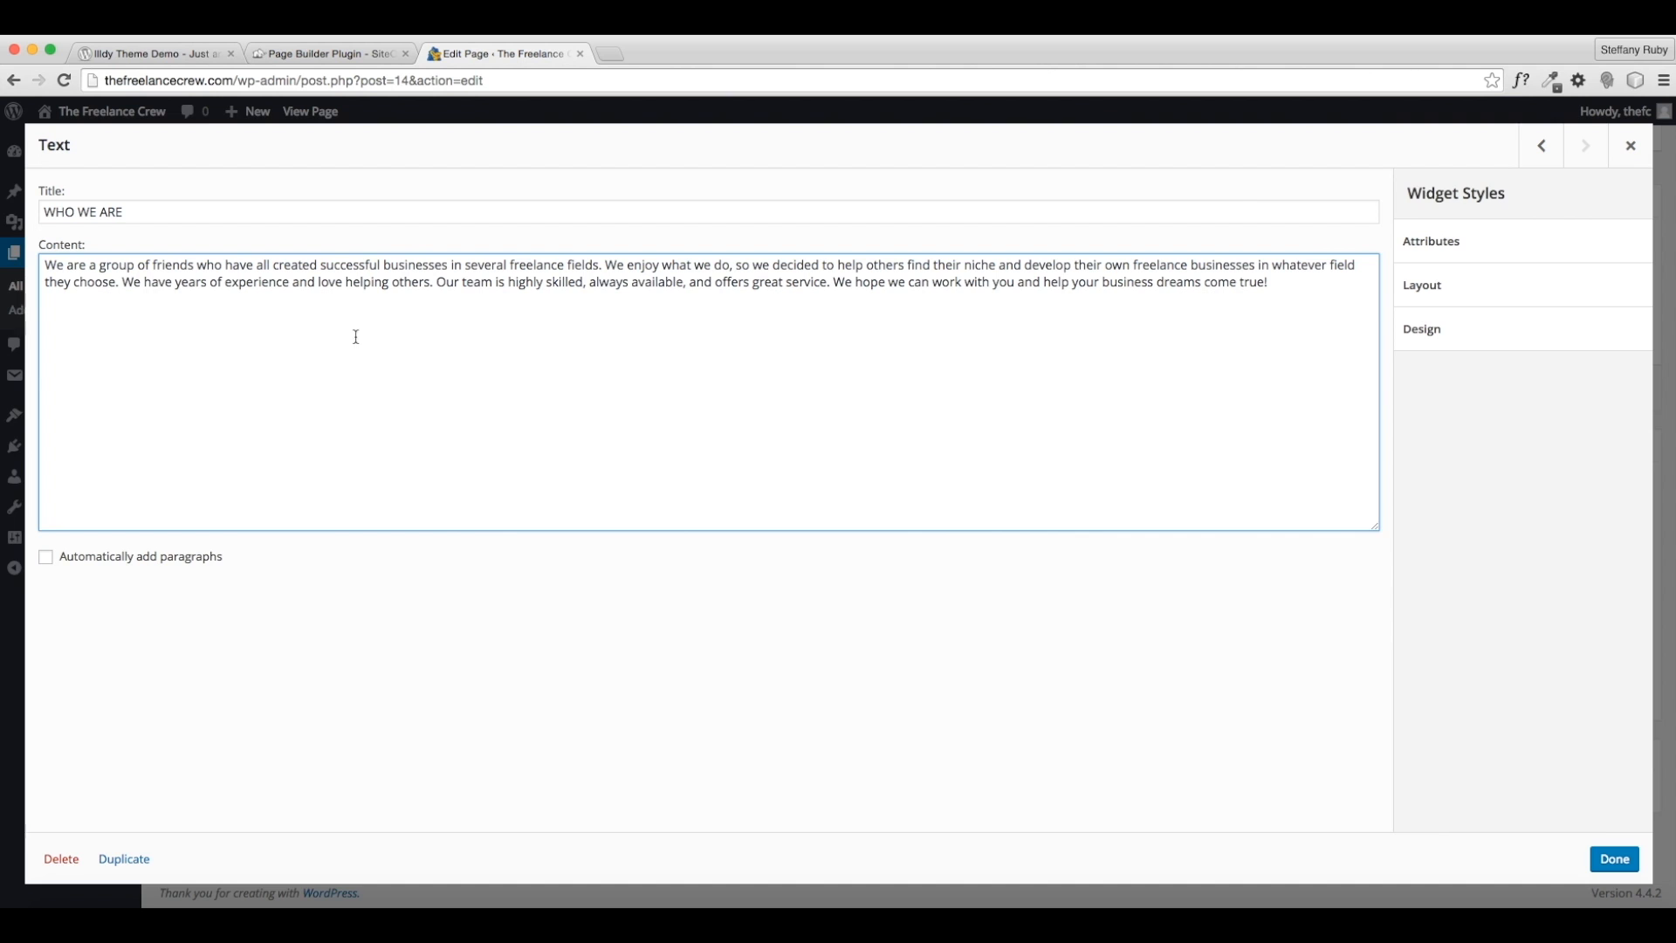
left_click(1523, 340)
- Set the Text widget's font colour to black #000000 and update the About page
scroll(1473, 457, "down", 1)
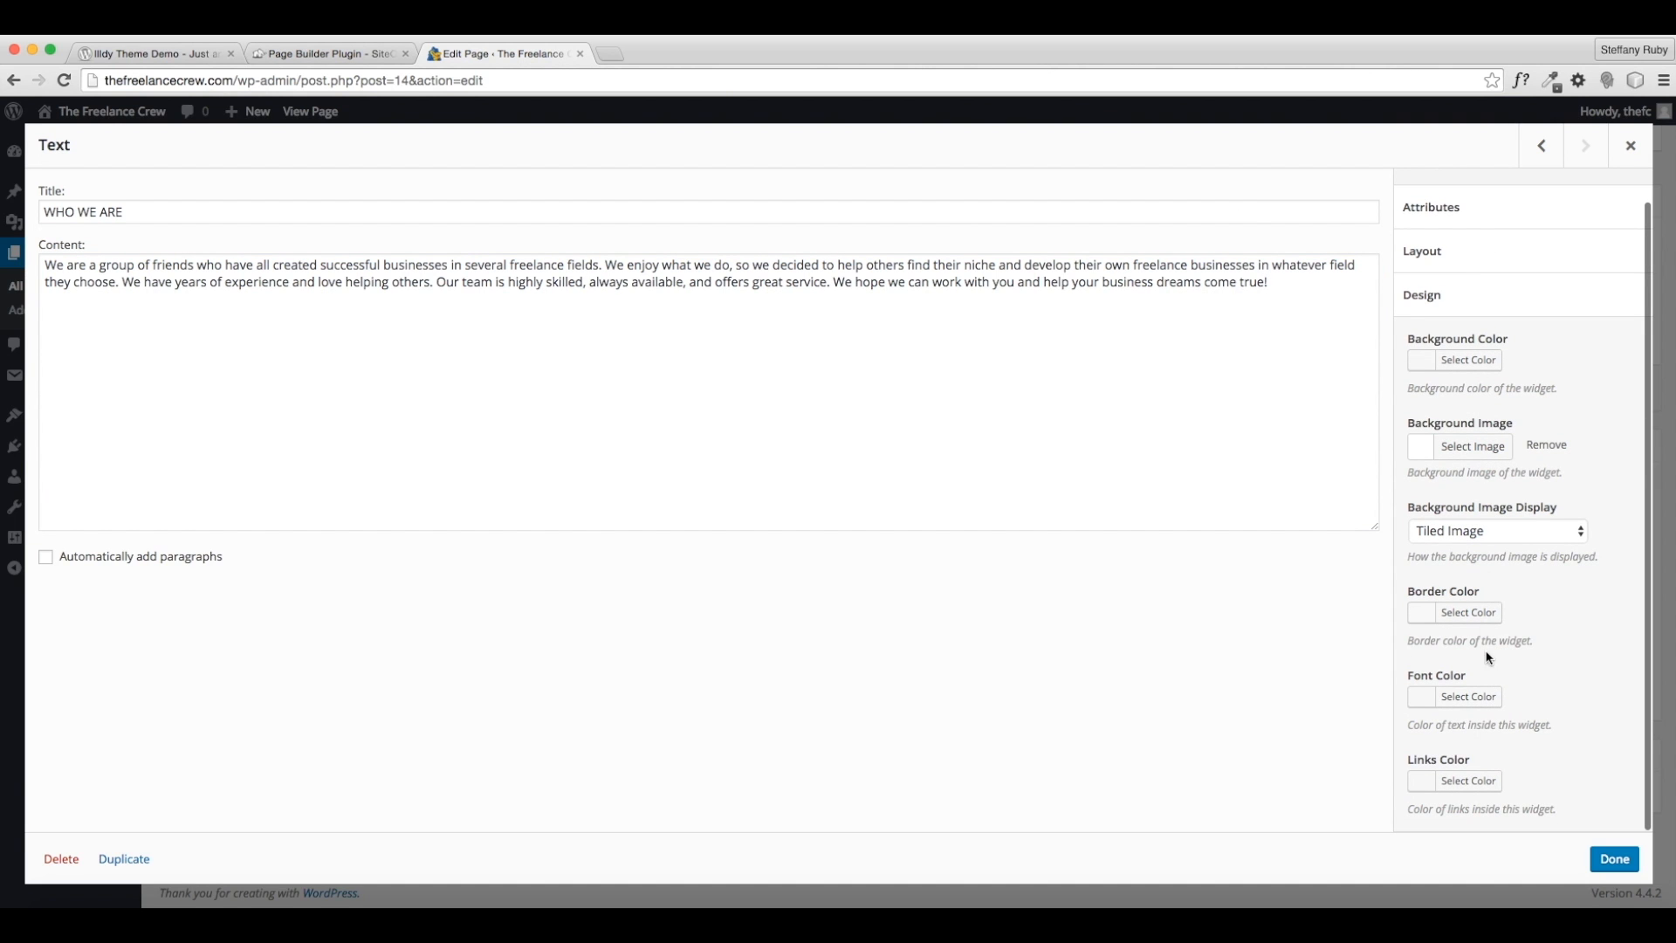
left_click(1471, 697)
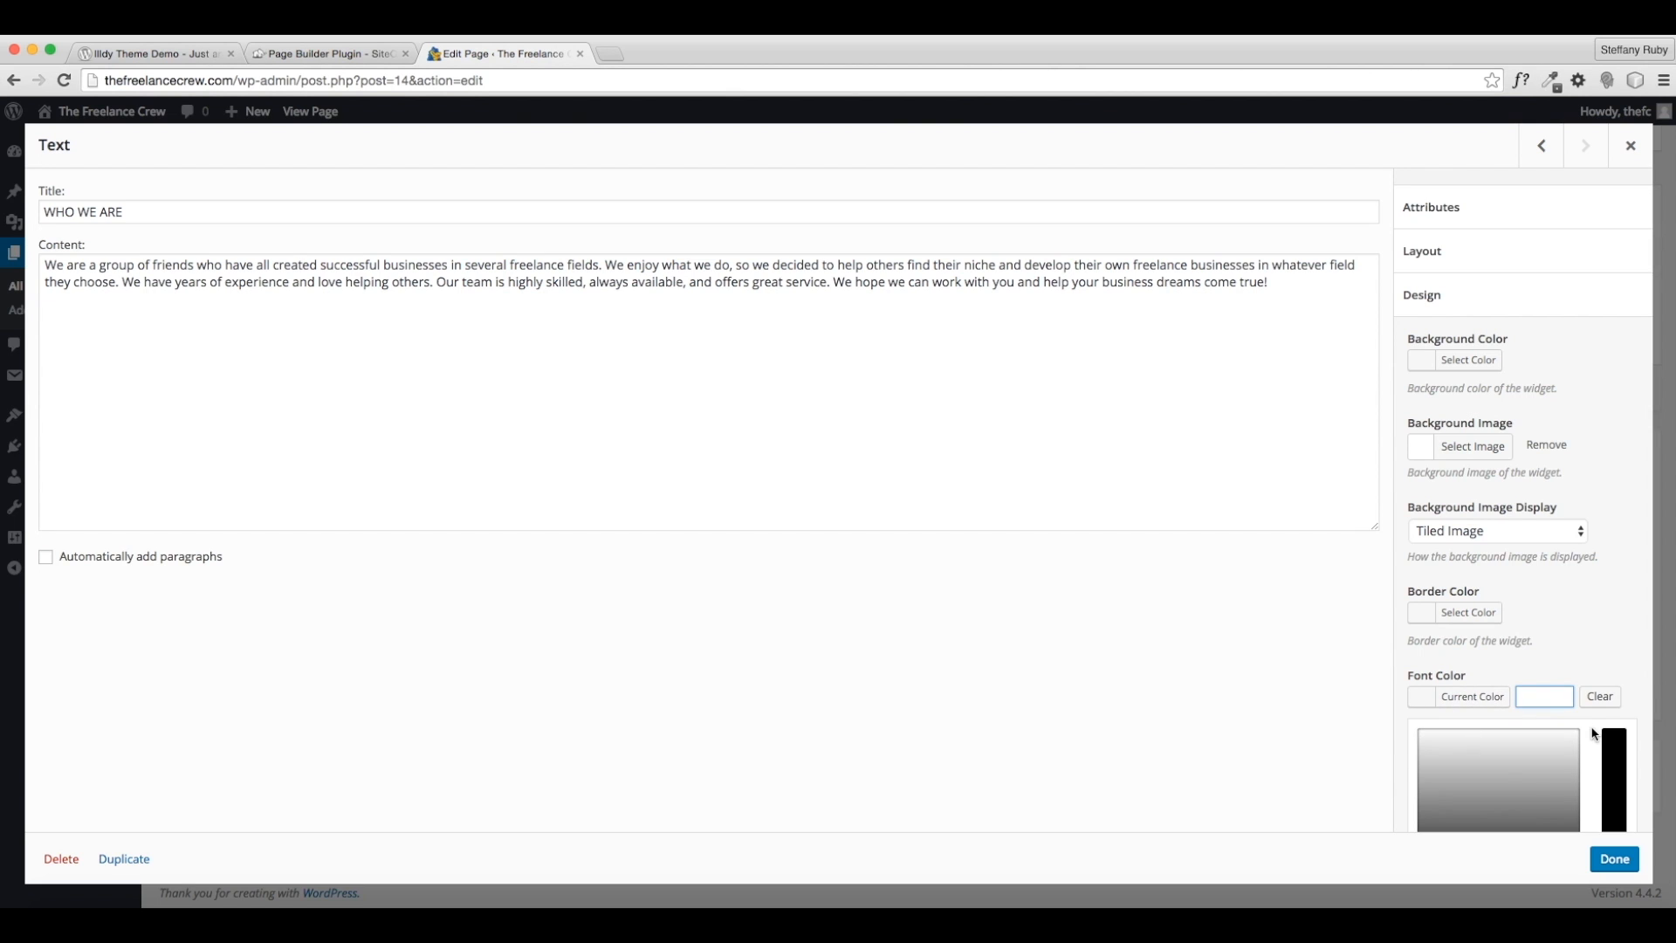
scroll(1595, 736, "down", 3)
left_click(1428, 697)
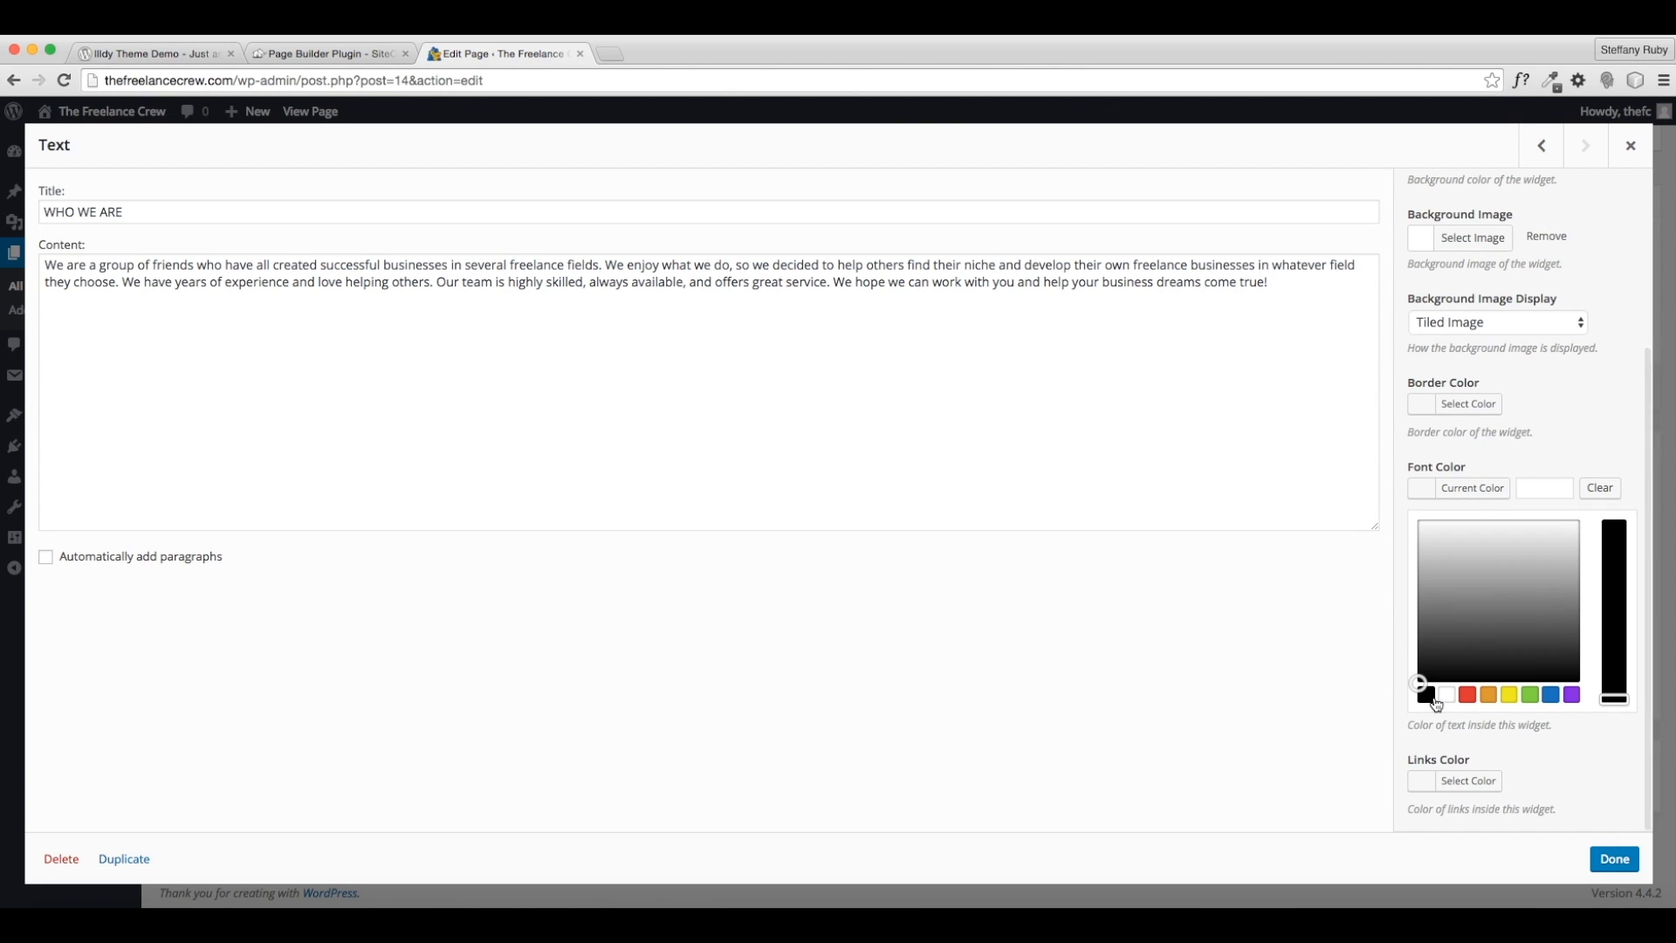
left_click(1618, 758)
scroll(1486, 471, "up", 1)
scroll(1413, 349, "down", 1)
left_click(1615, 859)
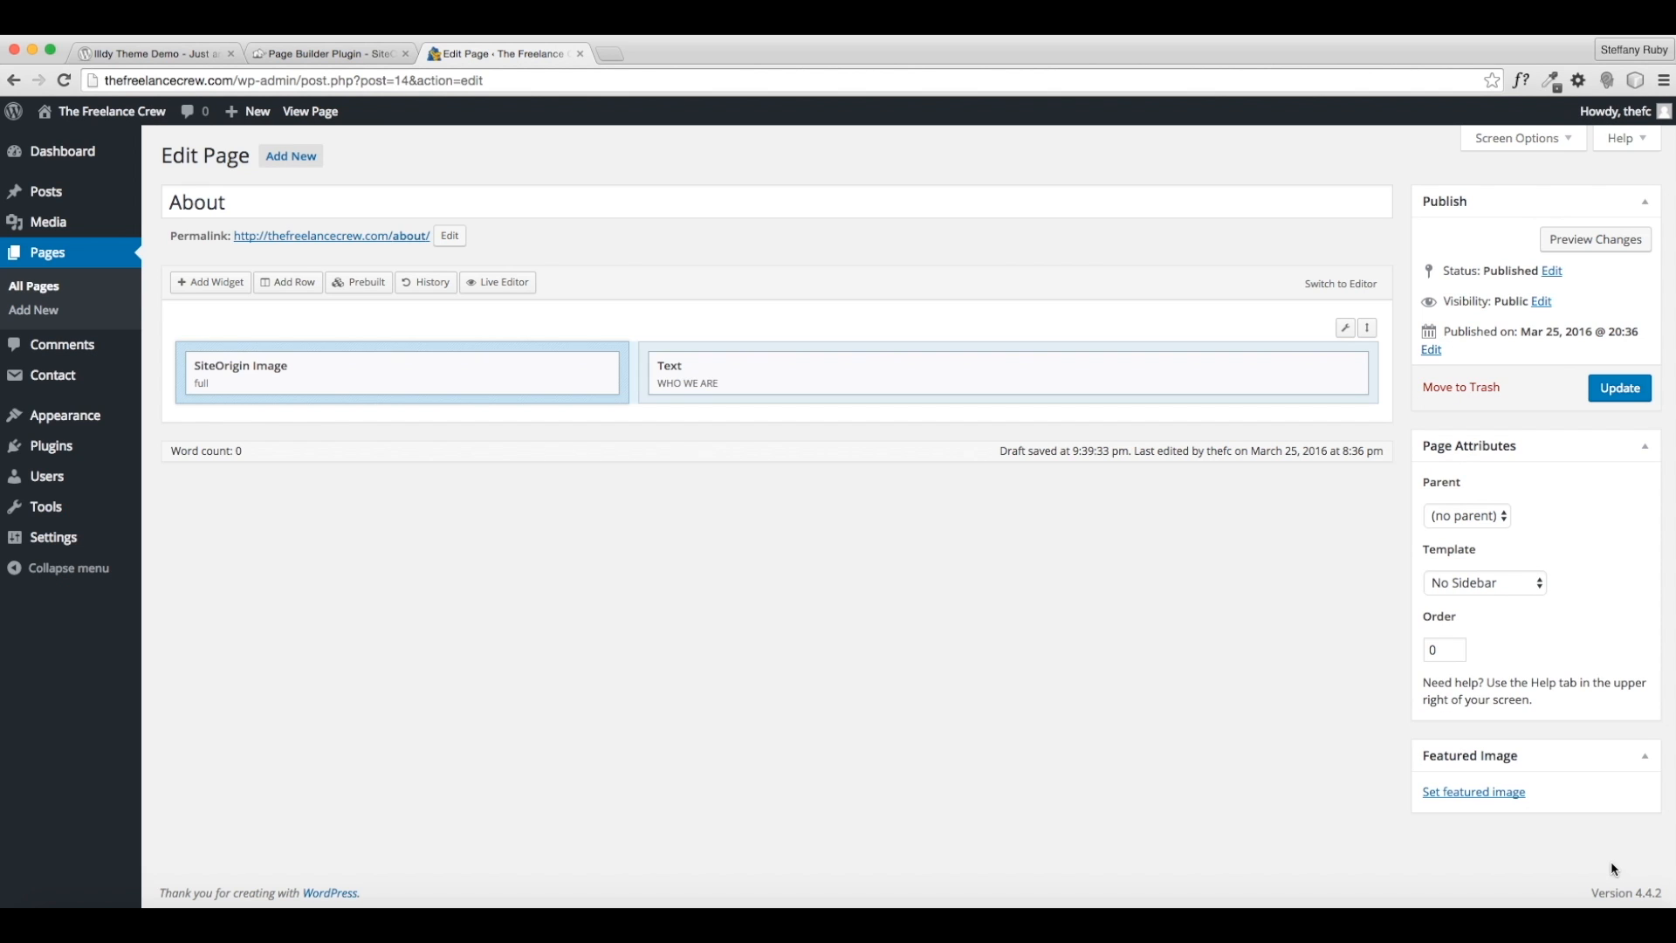
left_click(1617, 388)
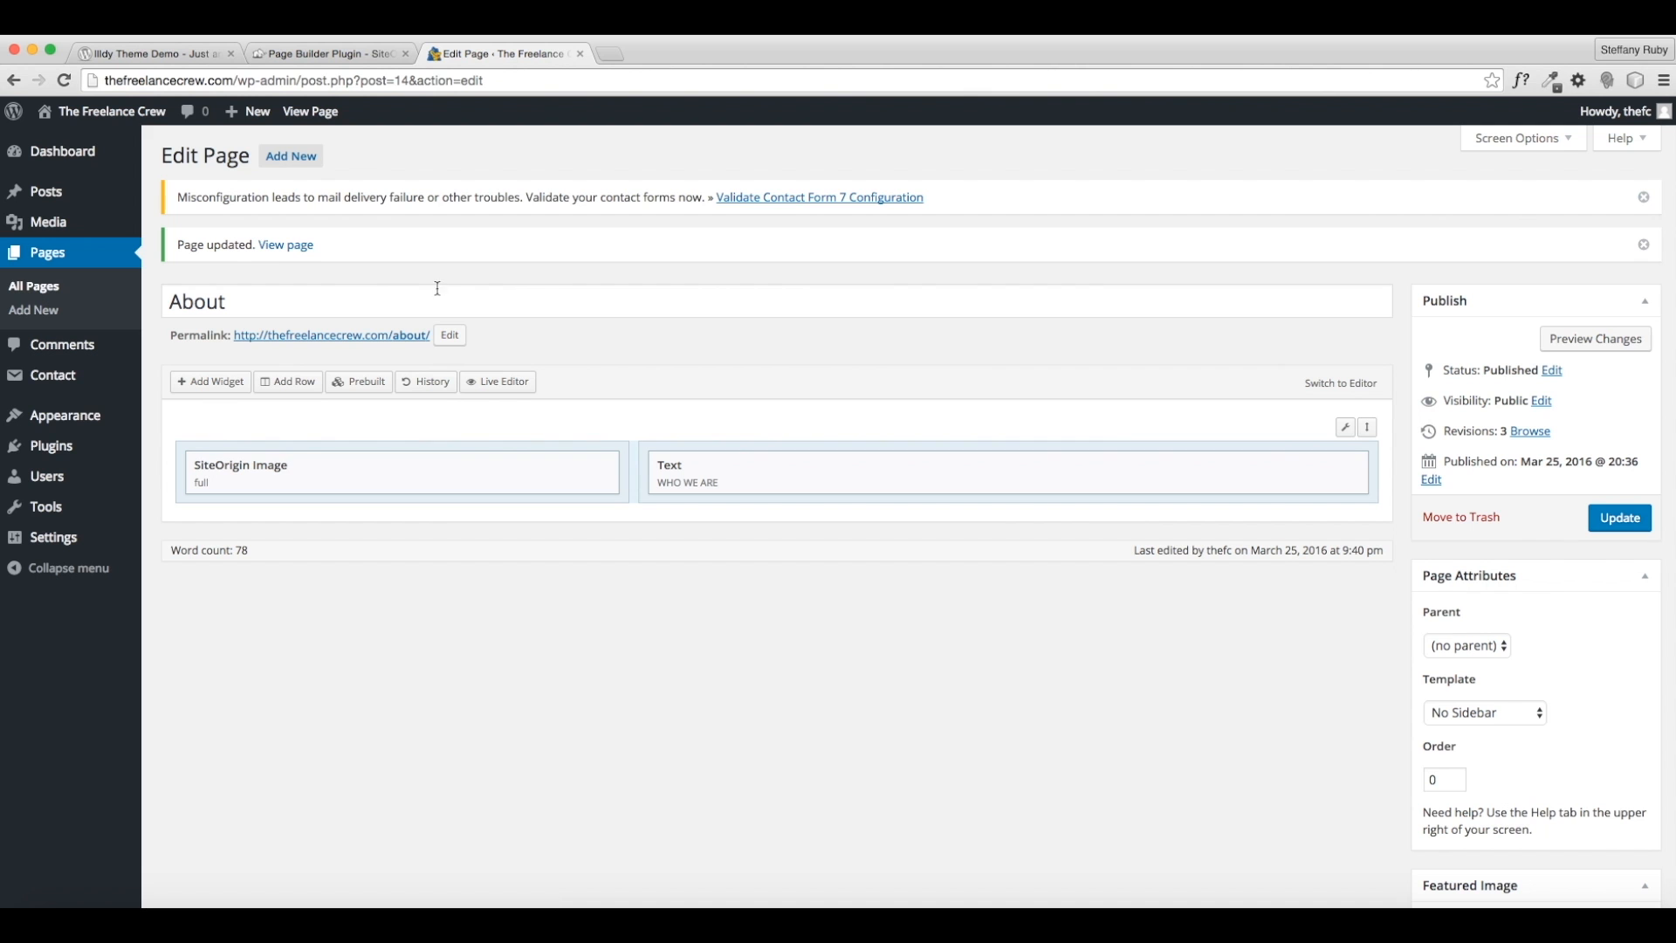
left_click(302, 247)
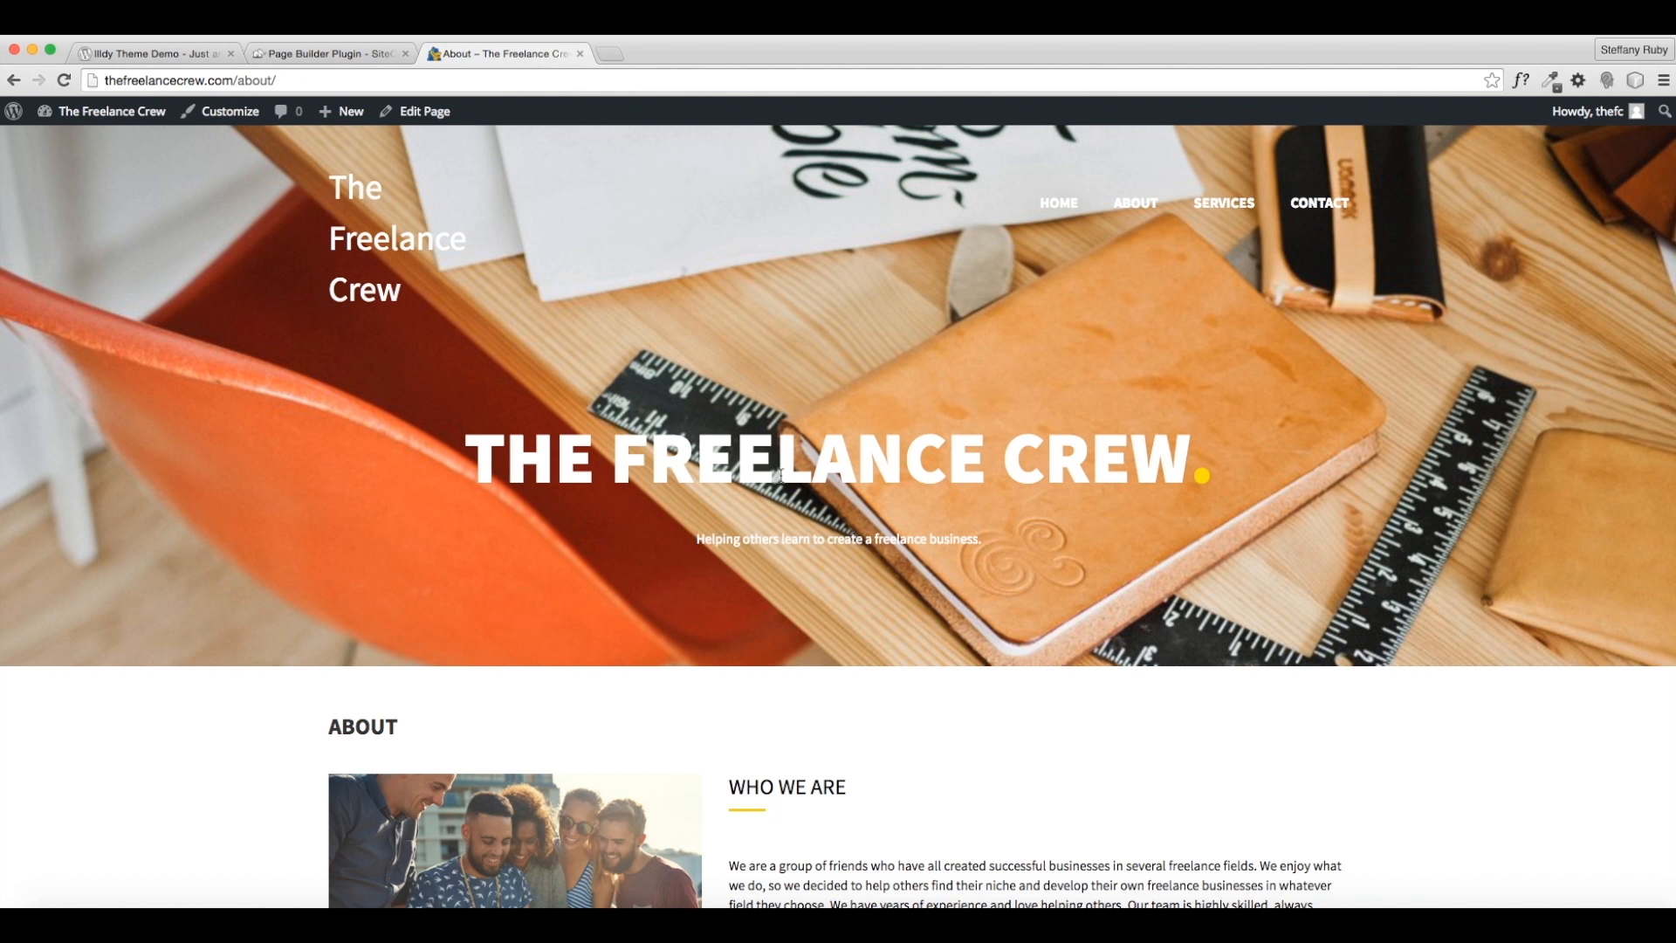
scroll(756, 544, "down", 2)
scroll(756, 544, "down", 4)
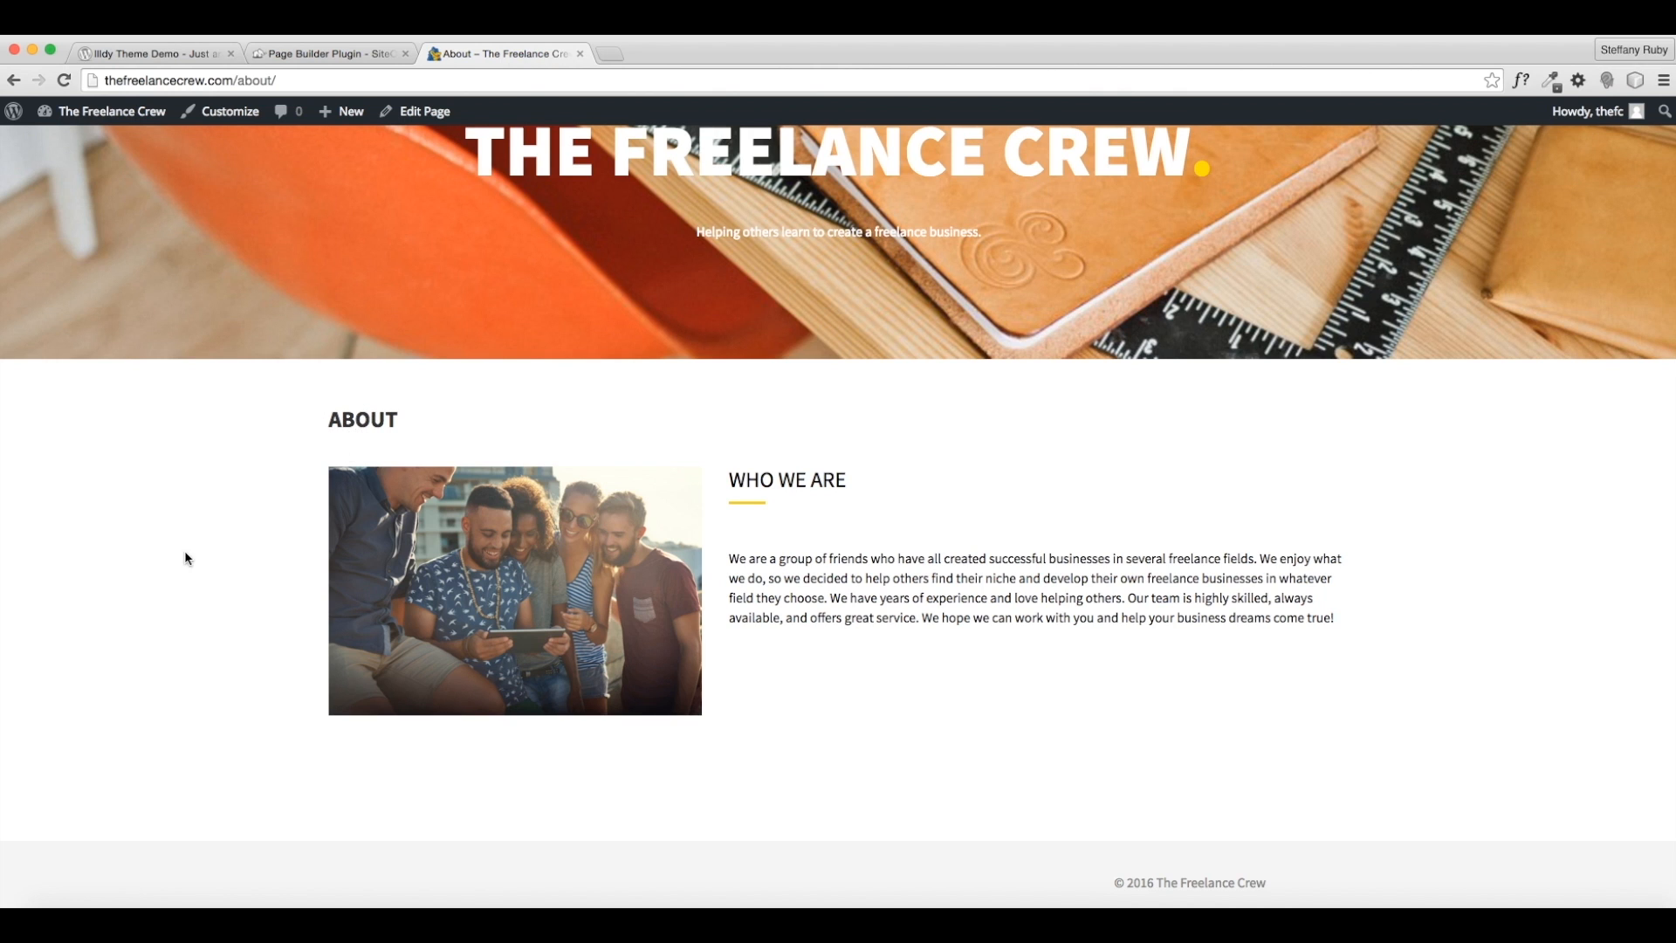
scroll(185, 559, "down", 1)
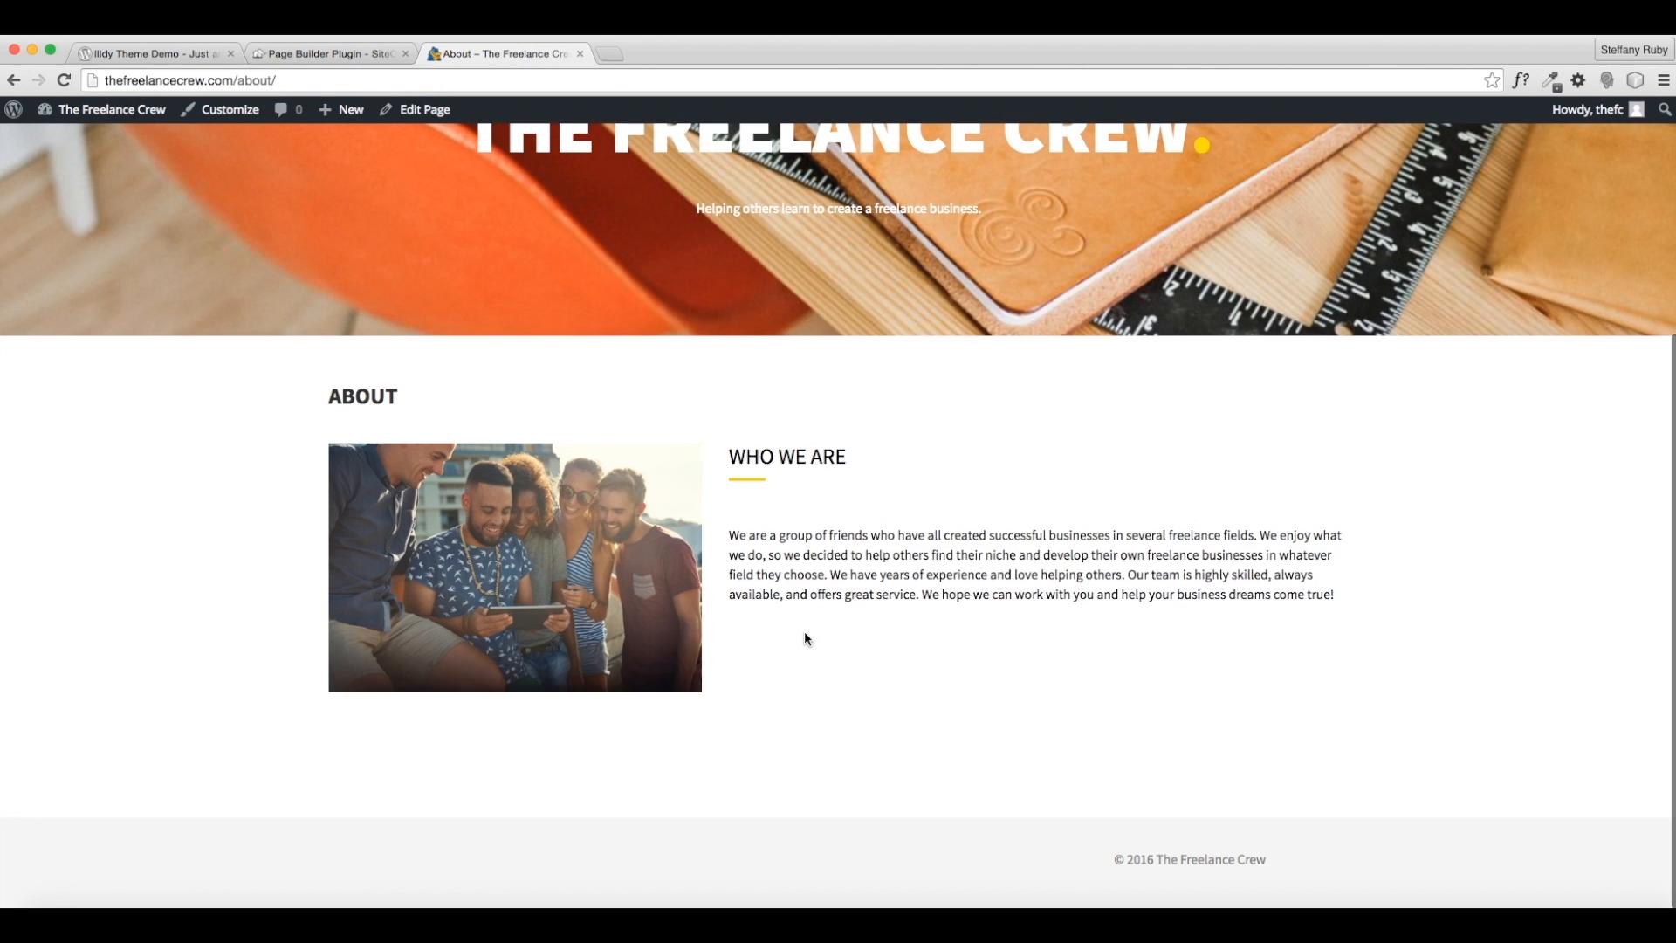
scroll(805, 626, "up", 5)
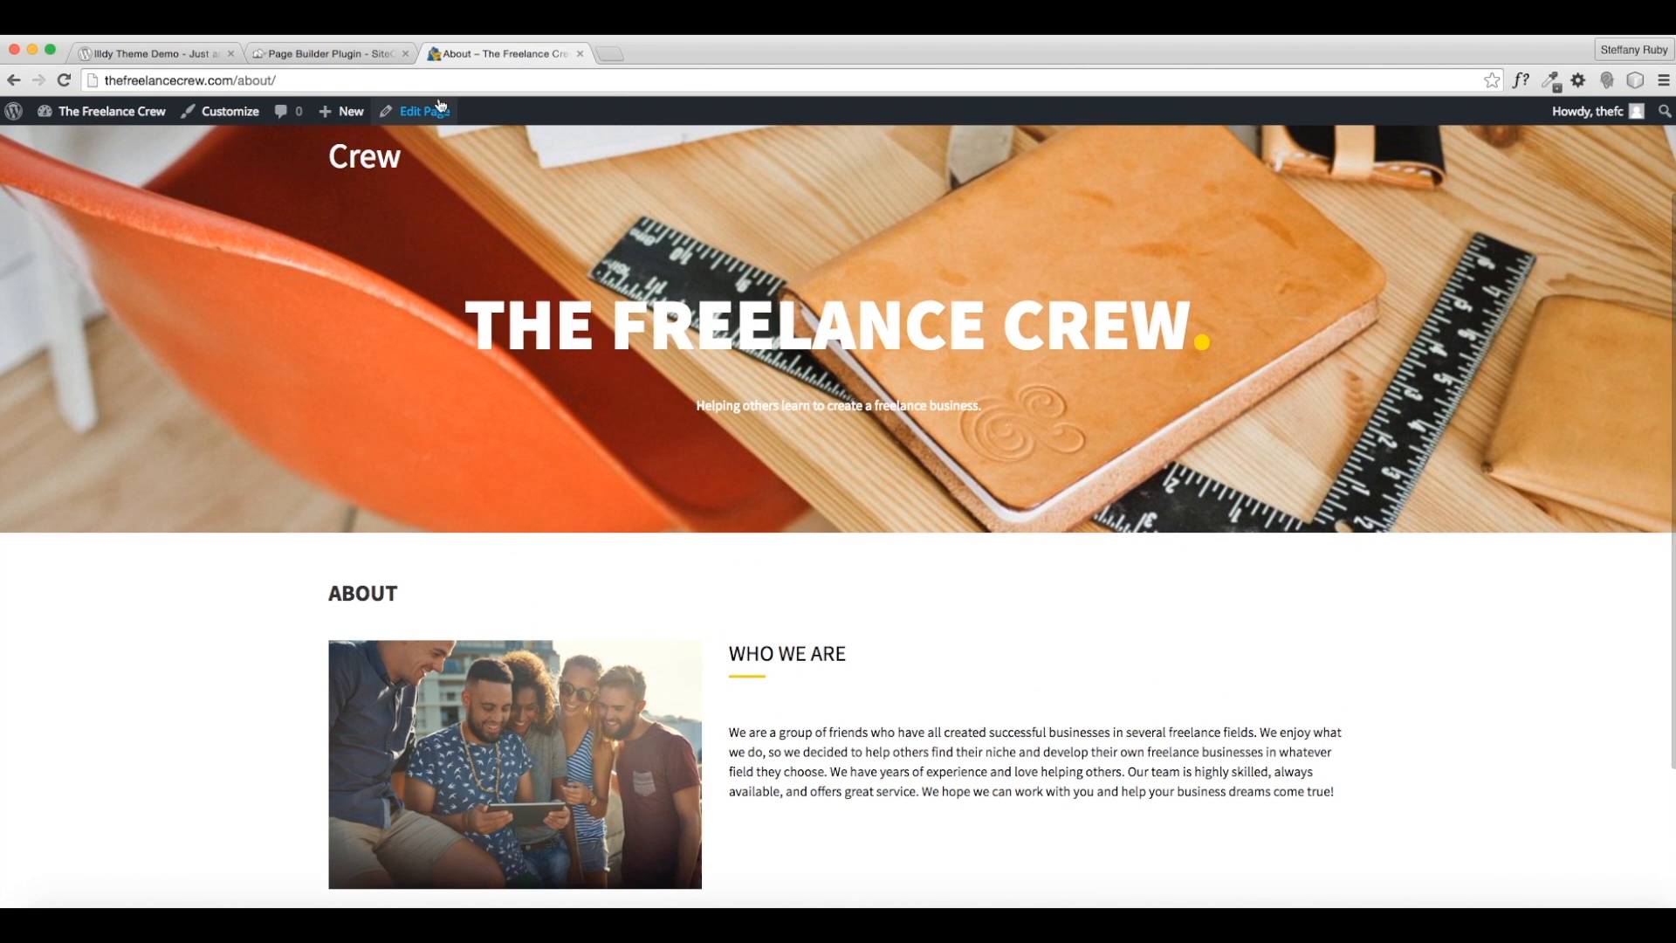
left_click(415, 111)
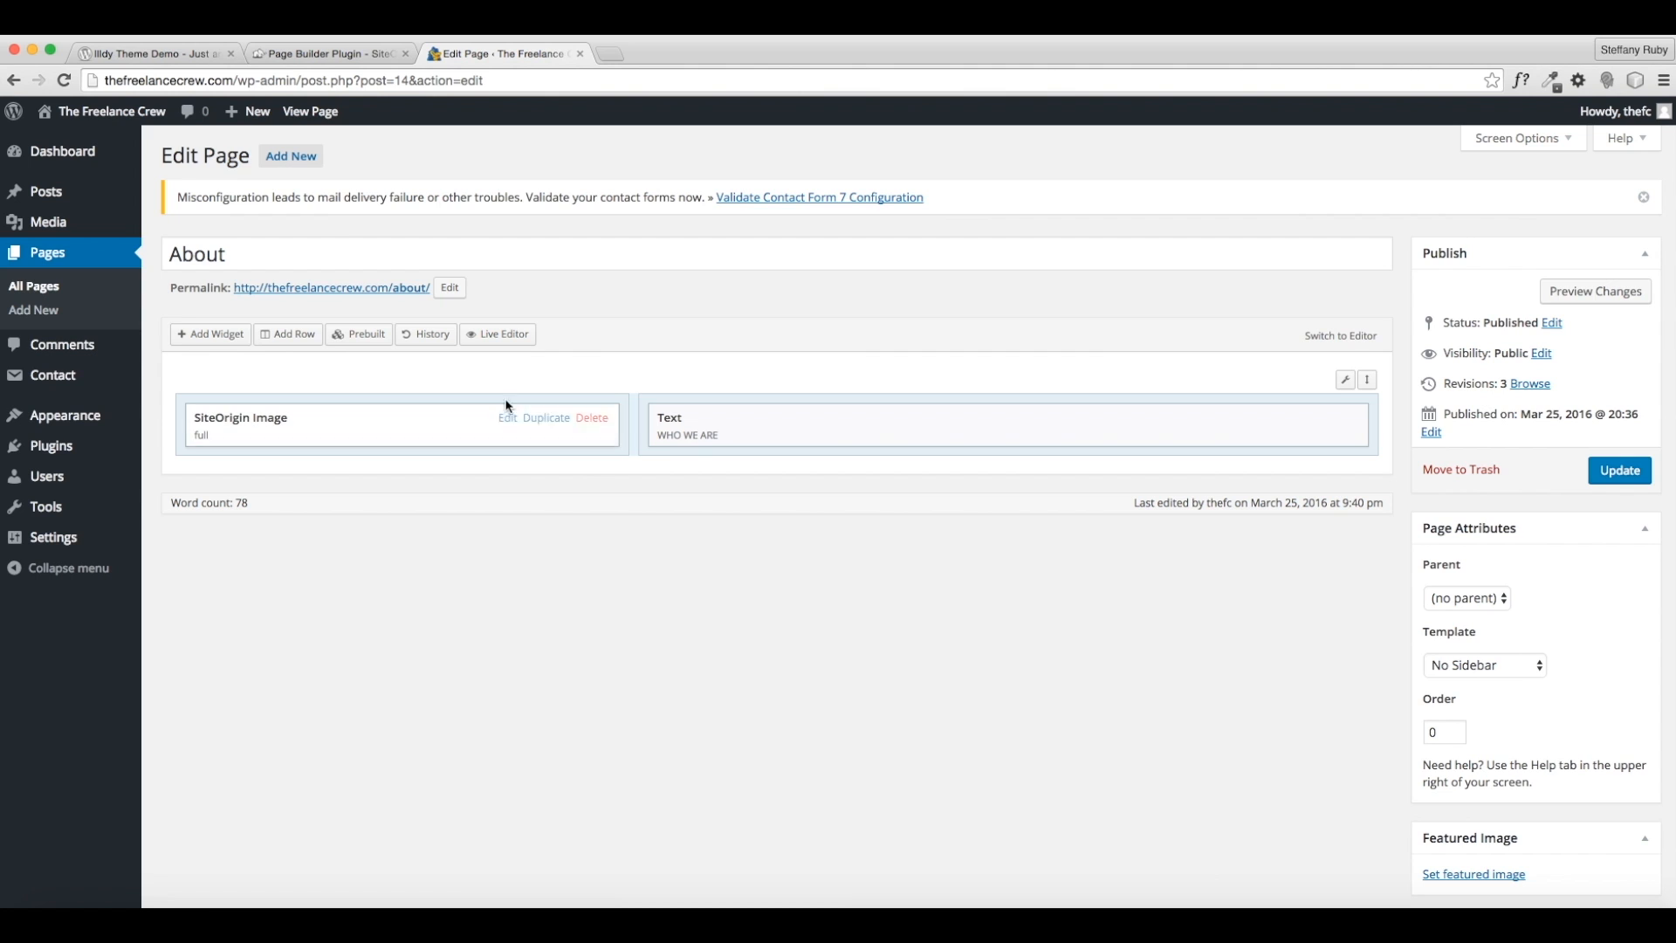
- Add a SiteOrigin Button labelled CONTACT US linking to thefreelancecrew.com/contact
left_click(202, 336)
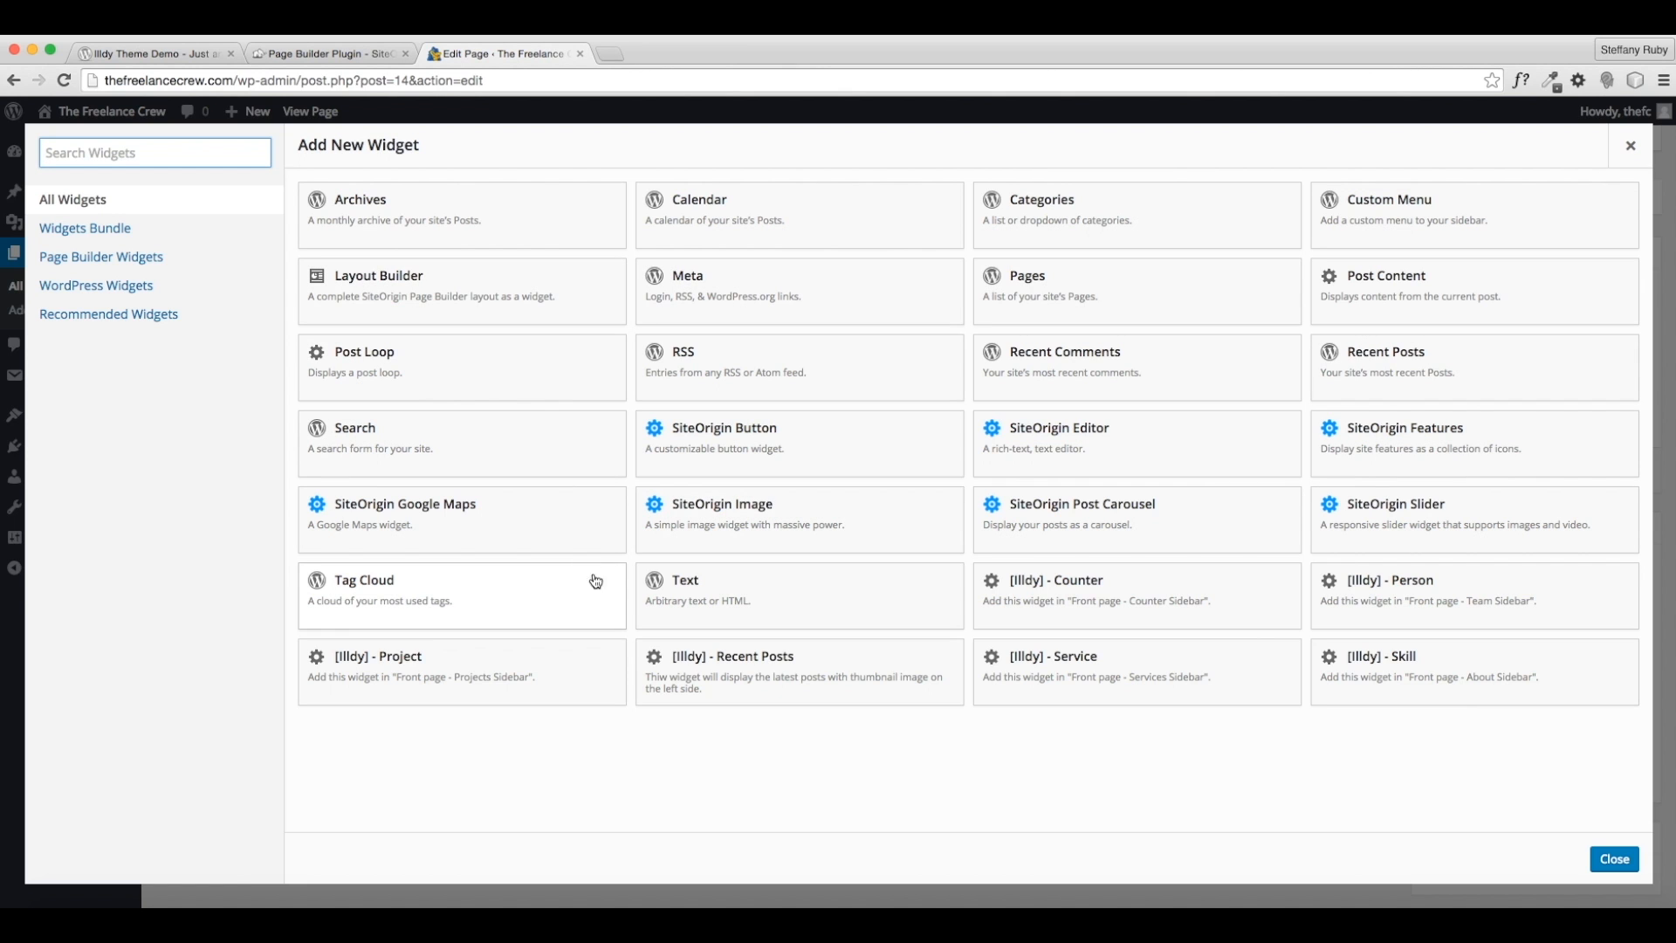
left_click(768, 437)
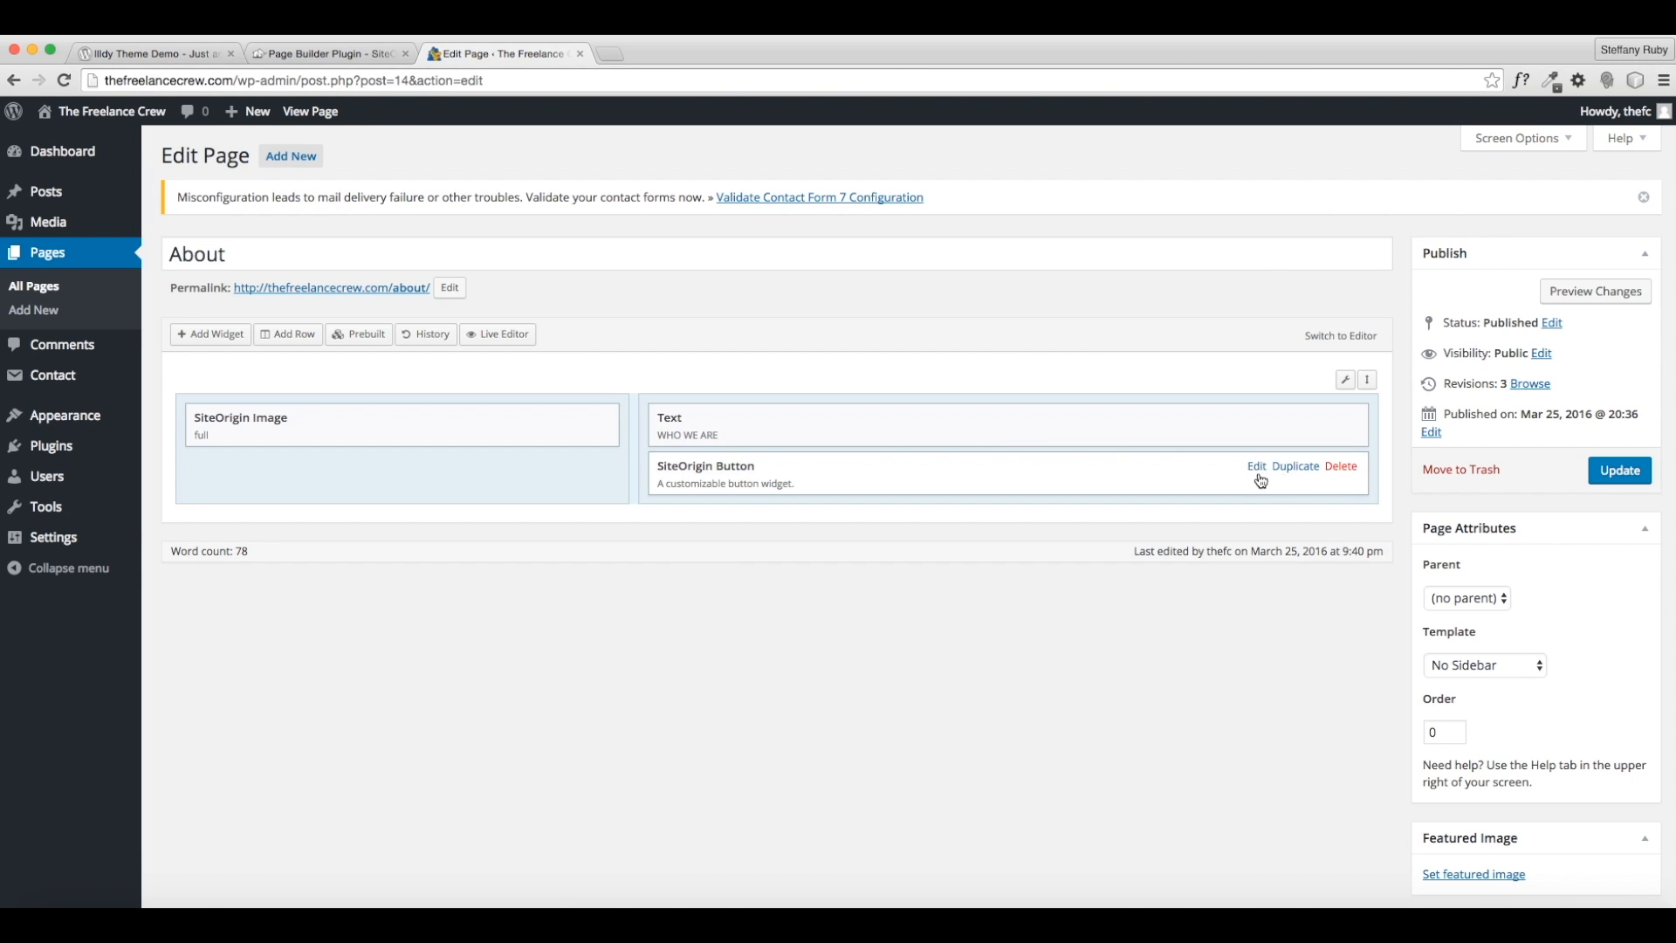
left_click(1258, 476)
left_click(165, 213)
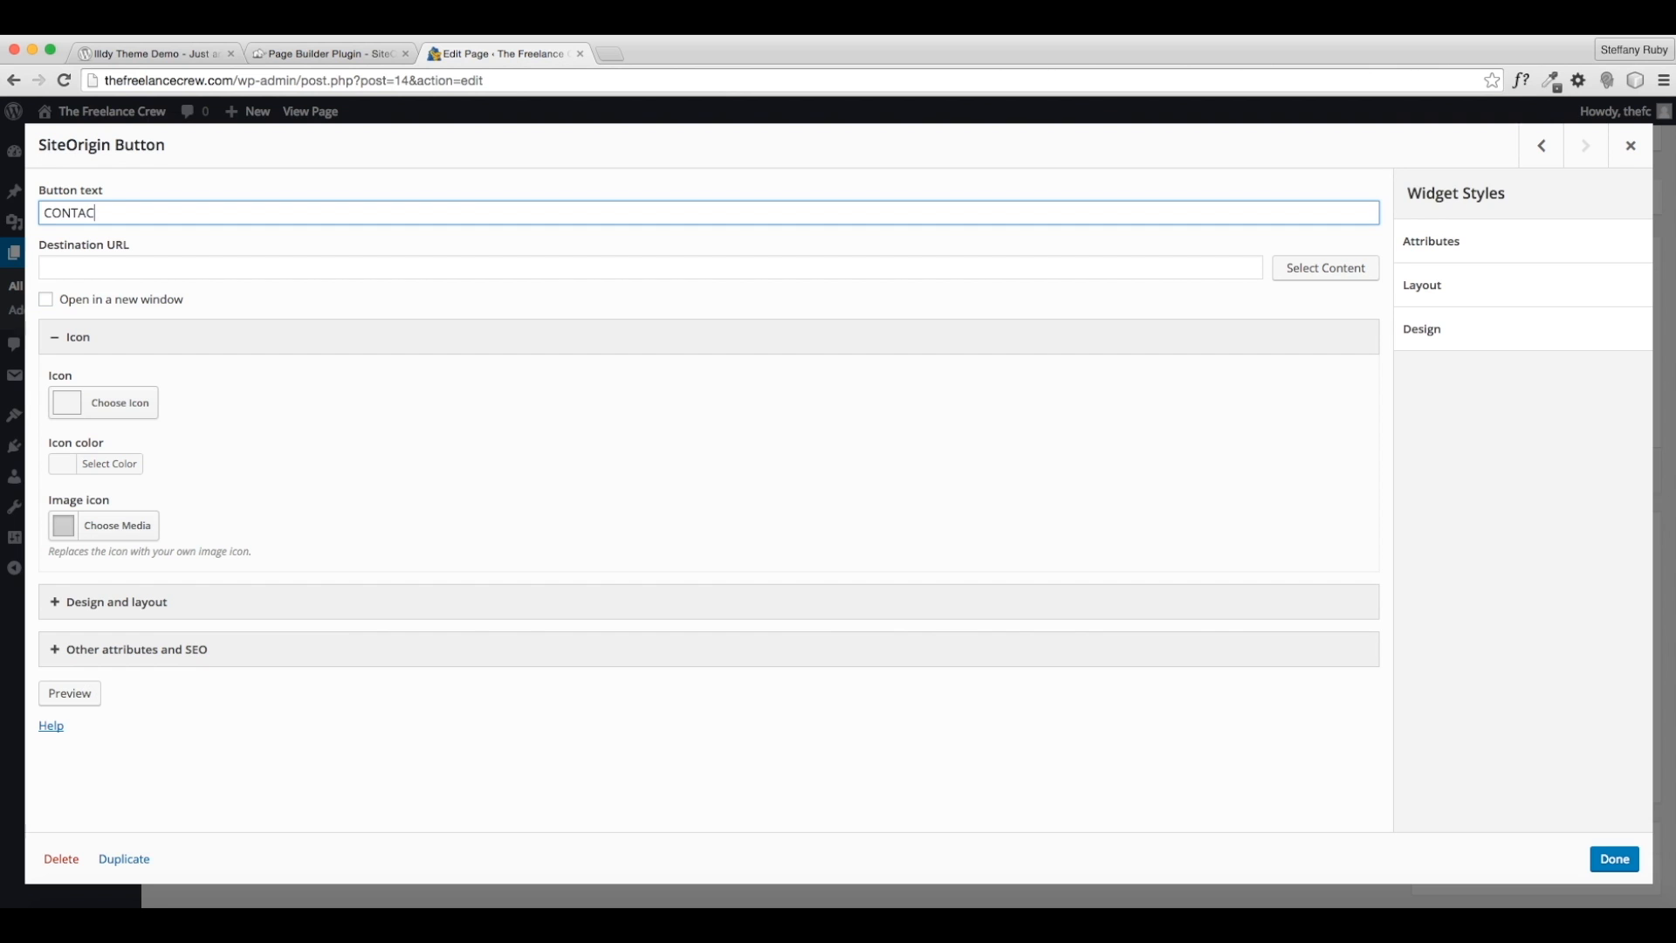
left_click(141, 263)
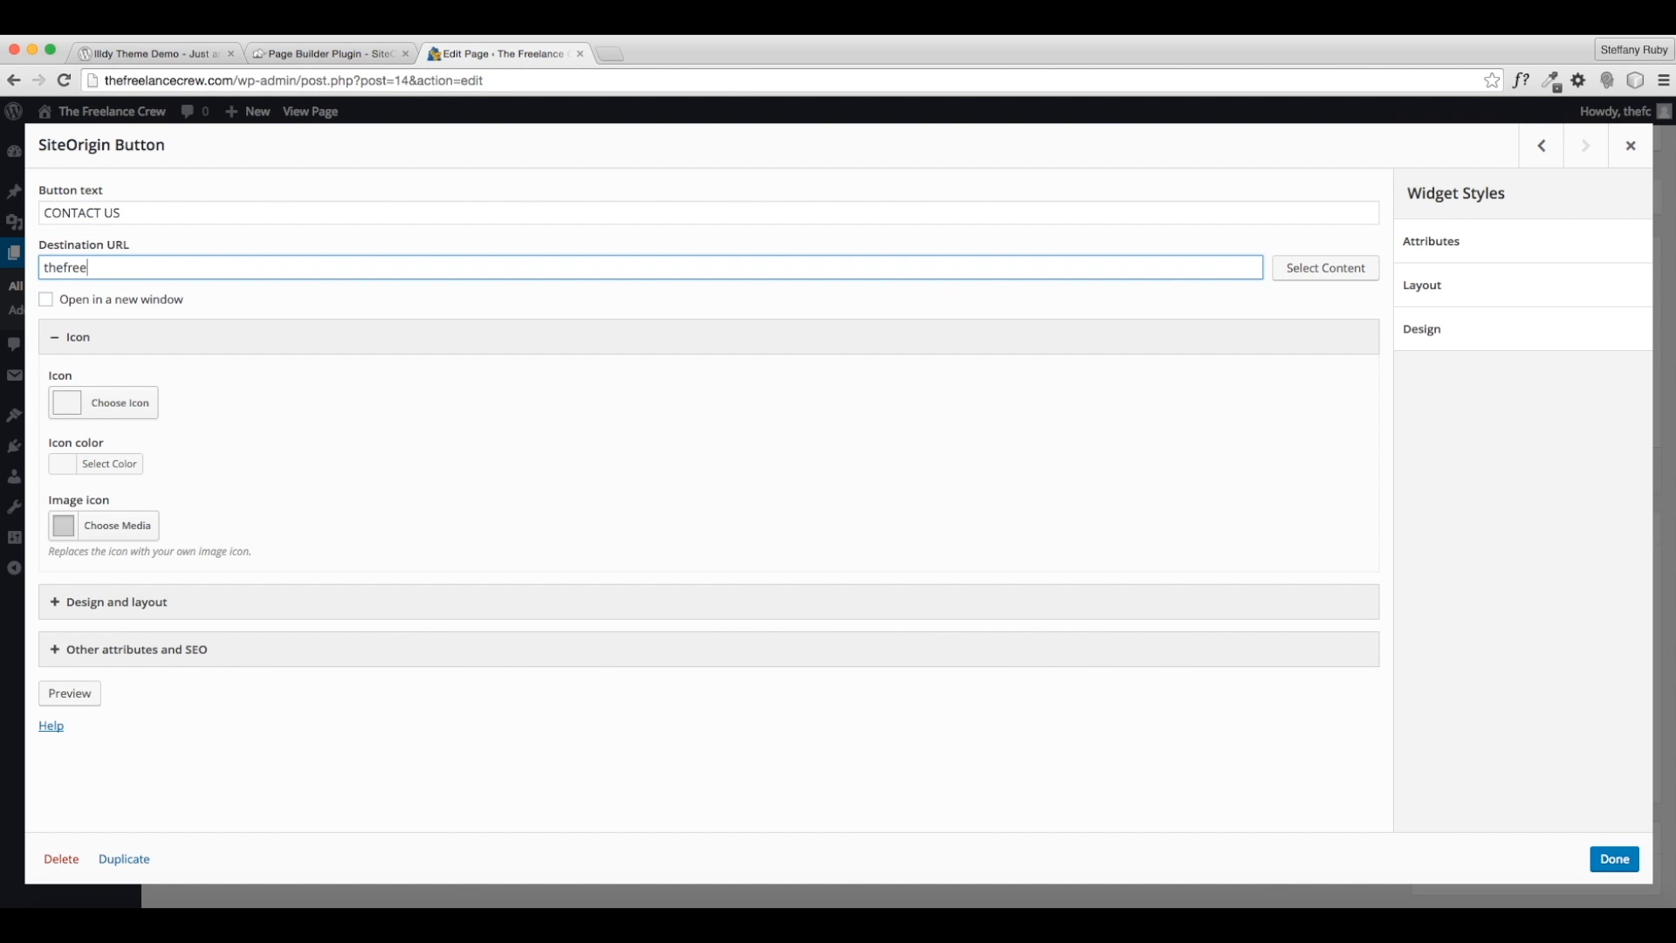
type("thefreelancecrew.com/contact")
- Keep the Atom button theme and make the button blue with white text
left_click(140, 601)
scroll(231, 602, "down", 5)
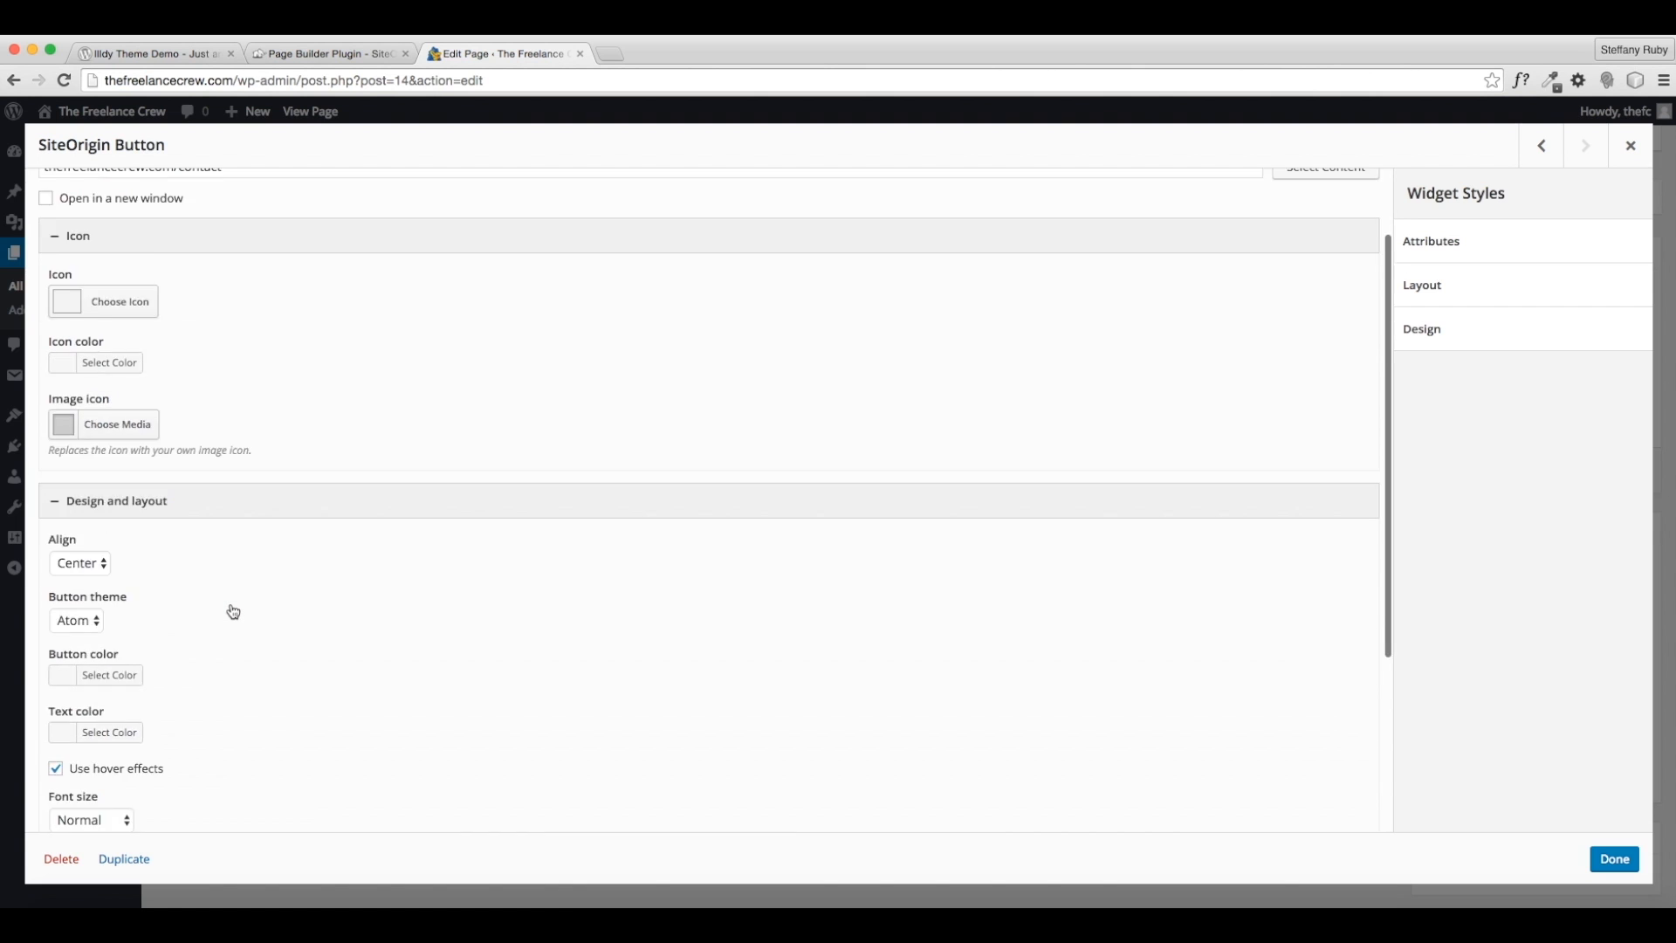
left_click(81, 419)
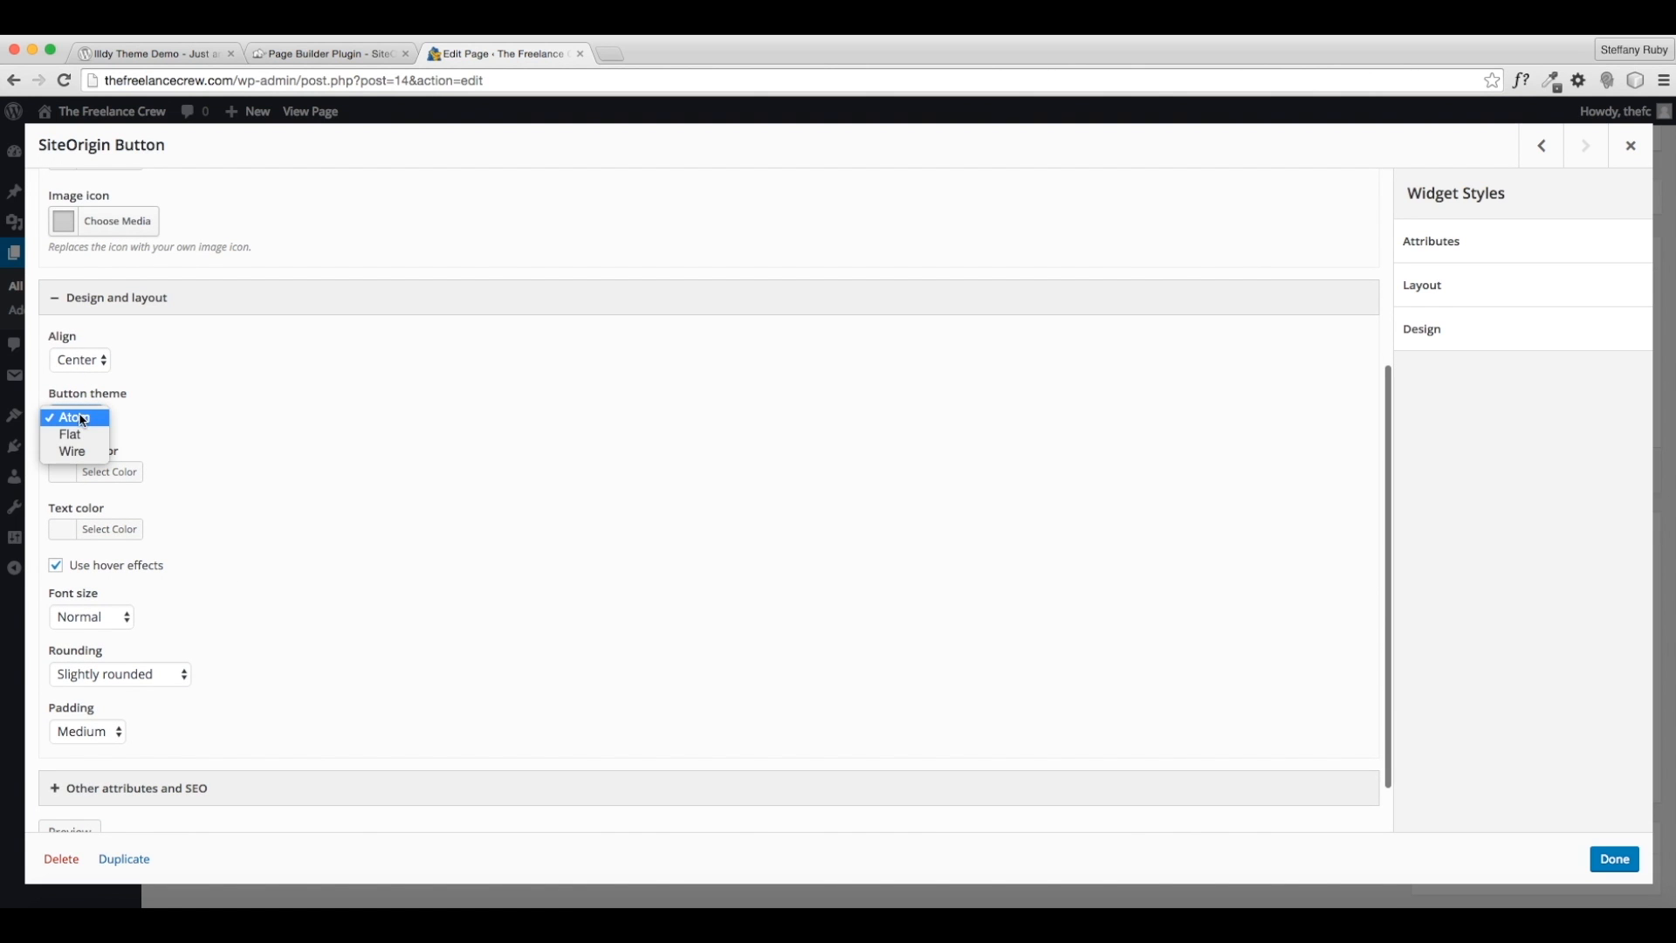
left_click(72, 421)
left_click(114, 474)
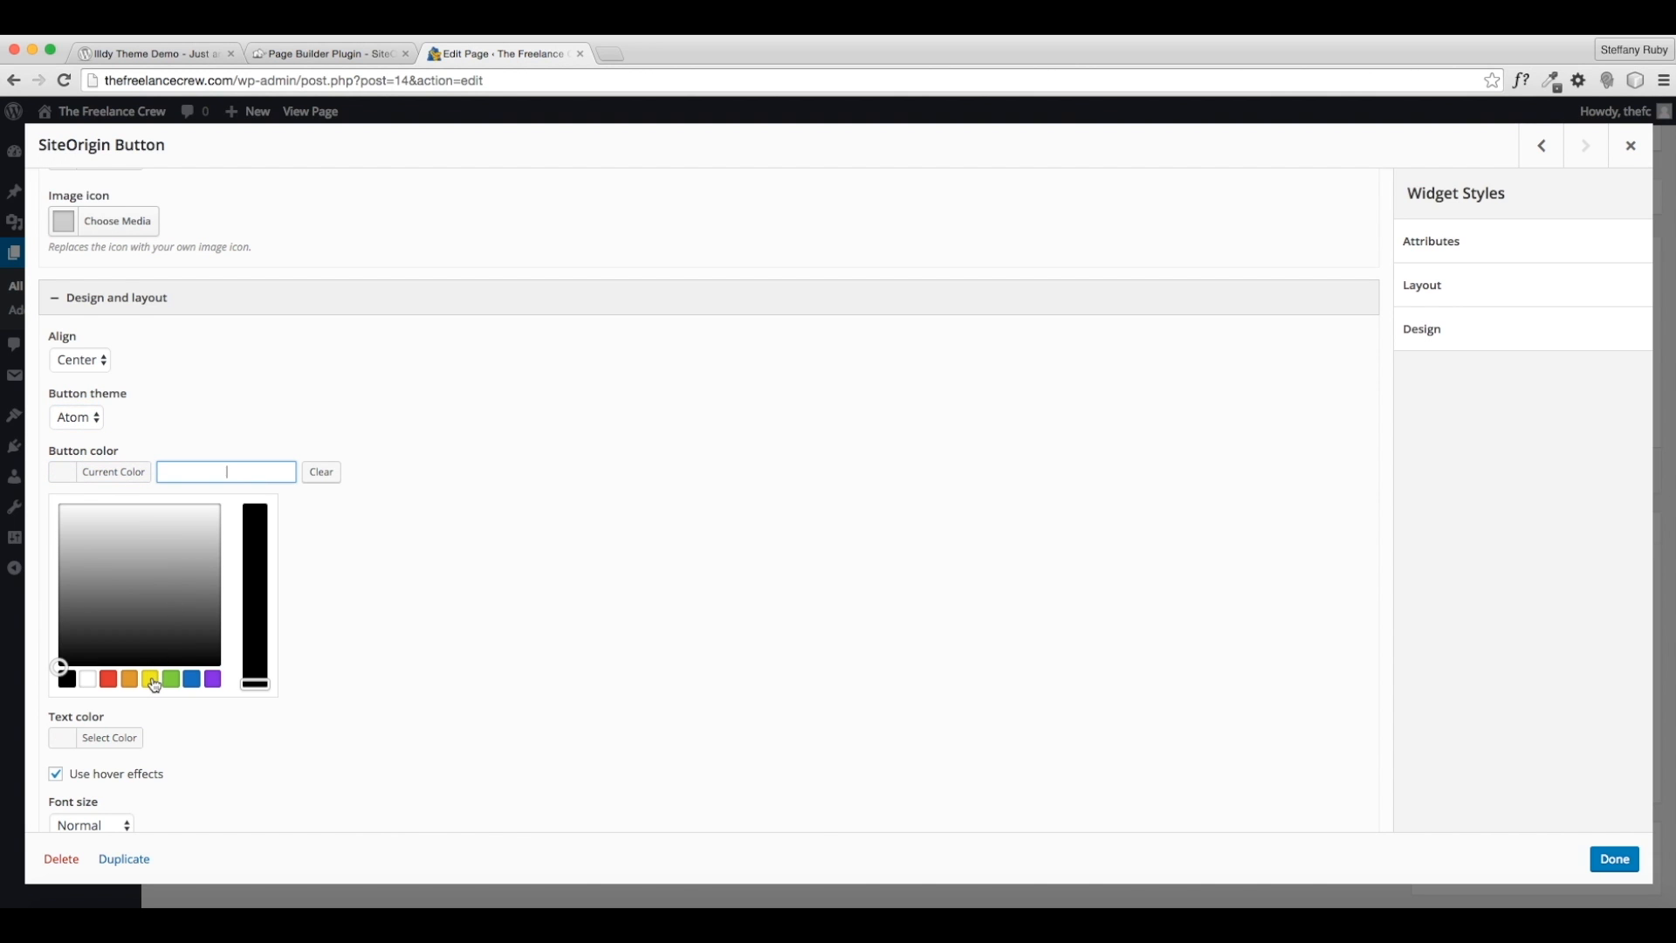
left_click(191, 679)
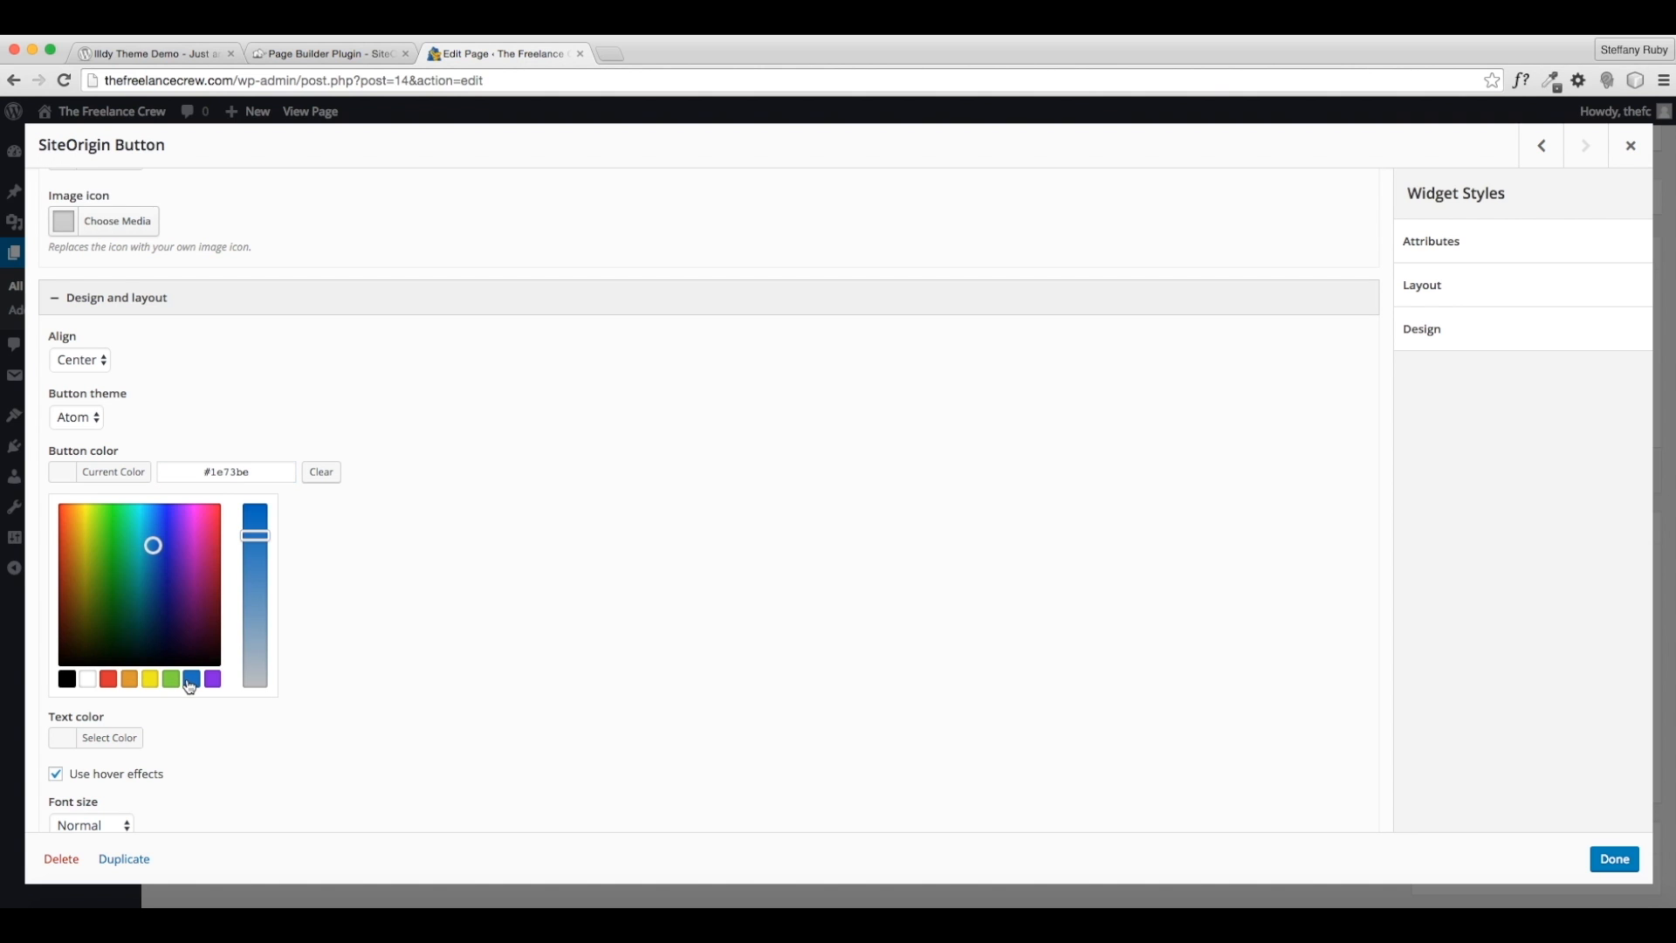
left_click(452, 621)
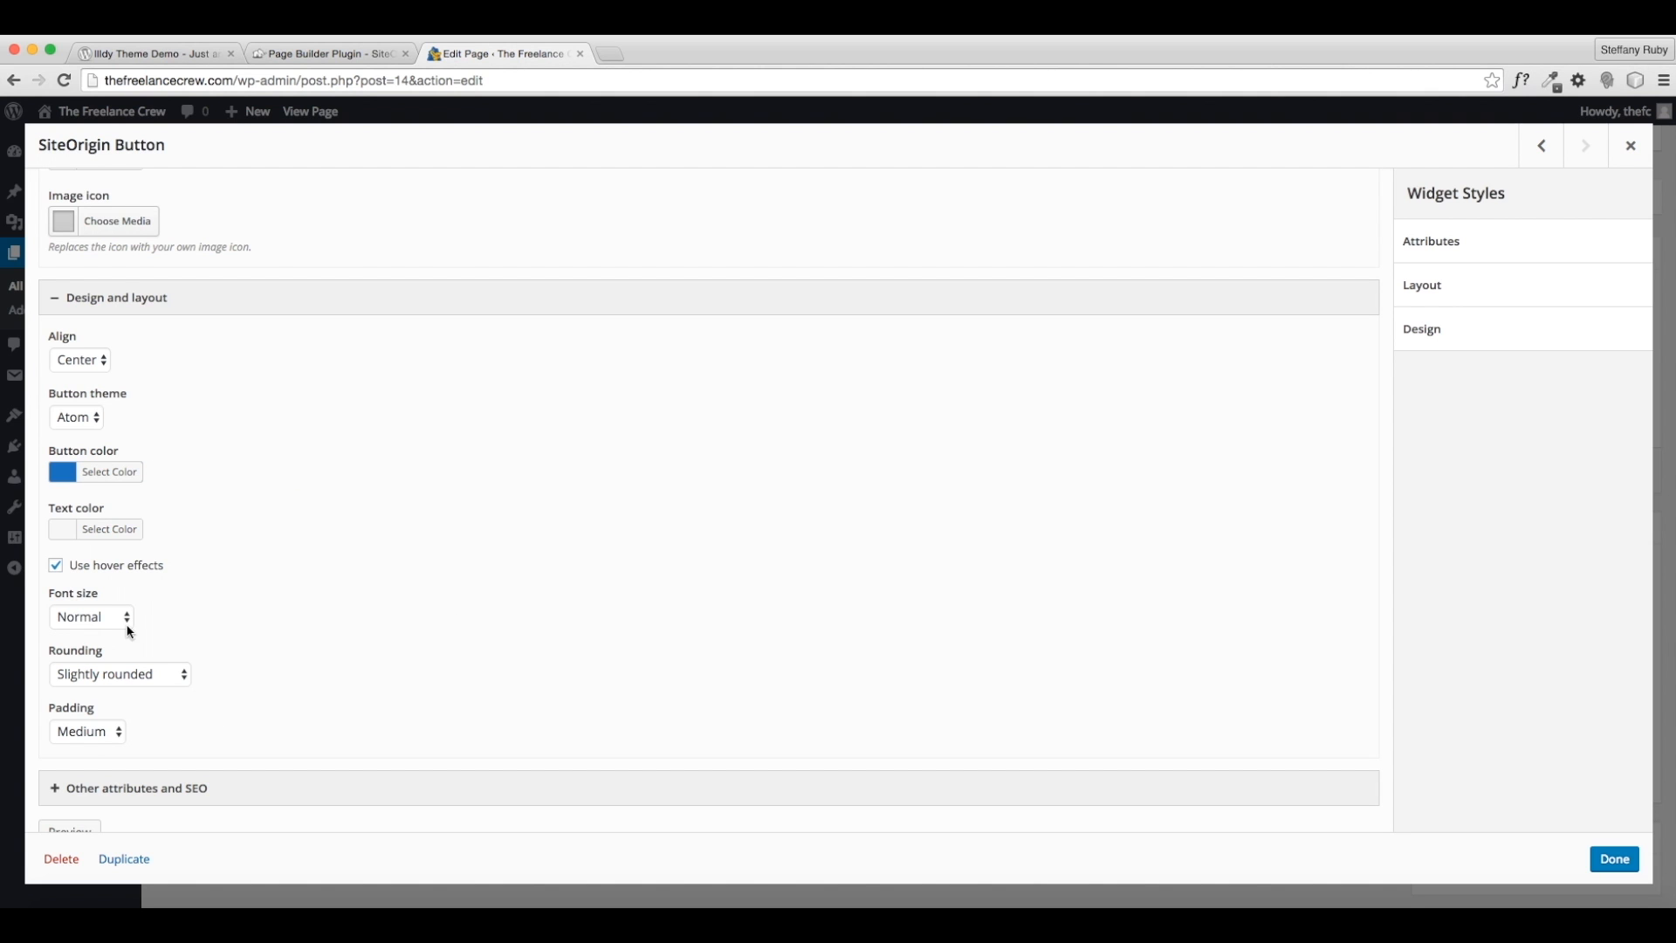
left_click(116, 531)
left_click(87, 735)
left_click(372, 630)
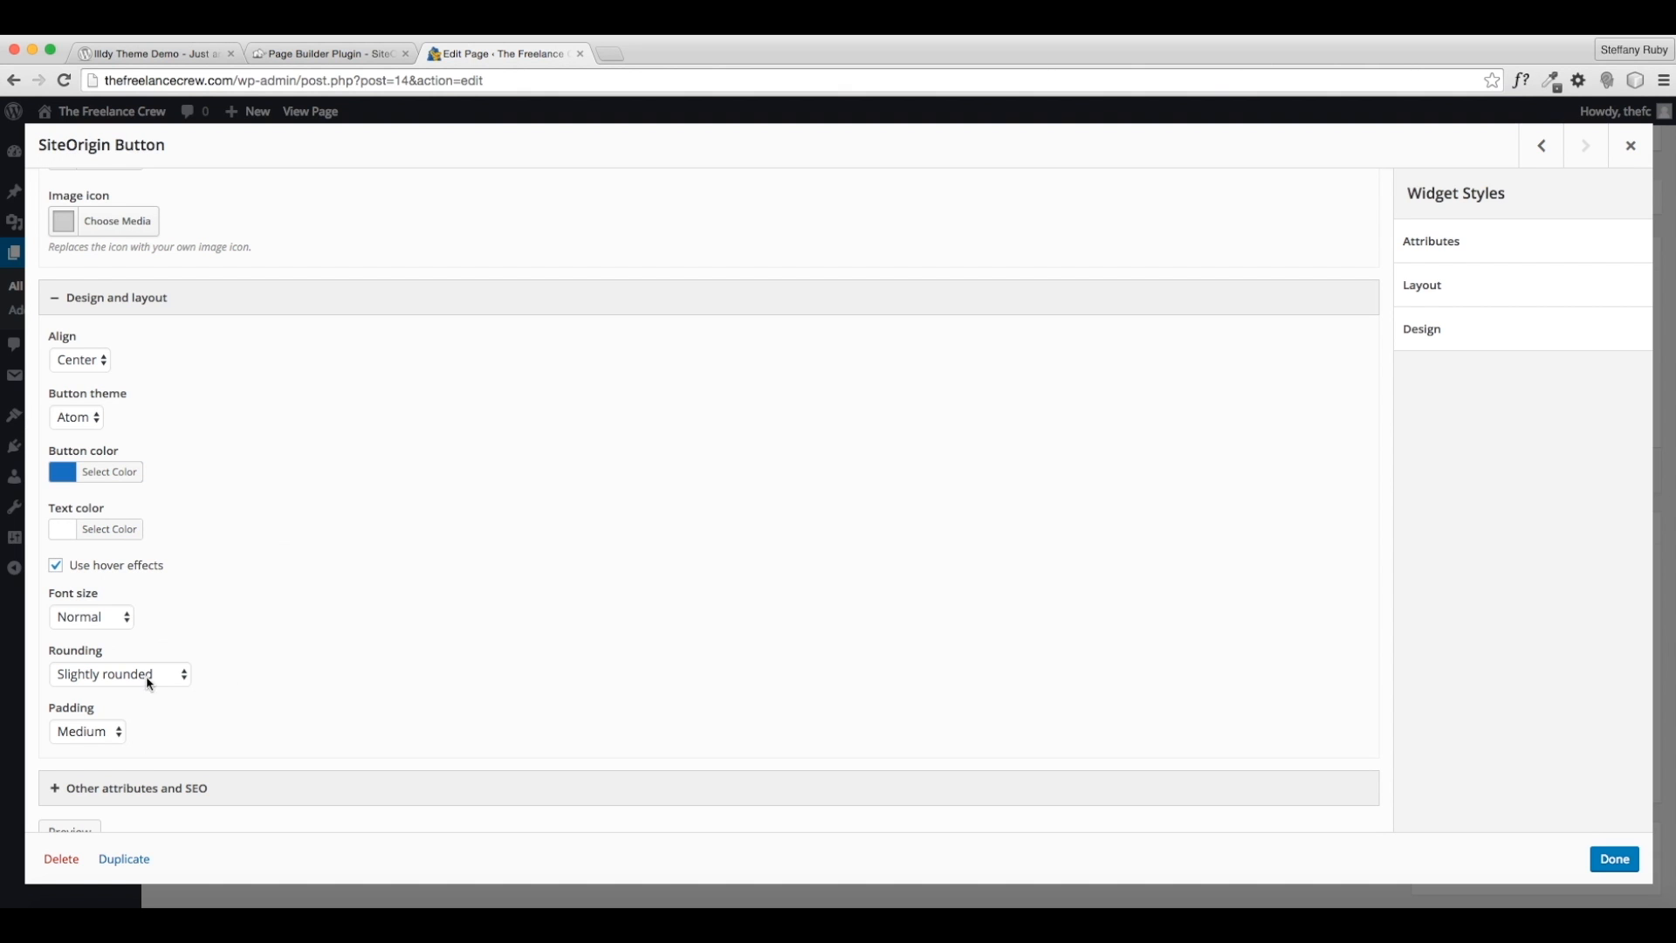
- Keep Normal font size, set corner rounding to None, and finish the button widget
left_click(94, 622)
left_click(267, 620)
left_click(178, 665)
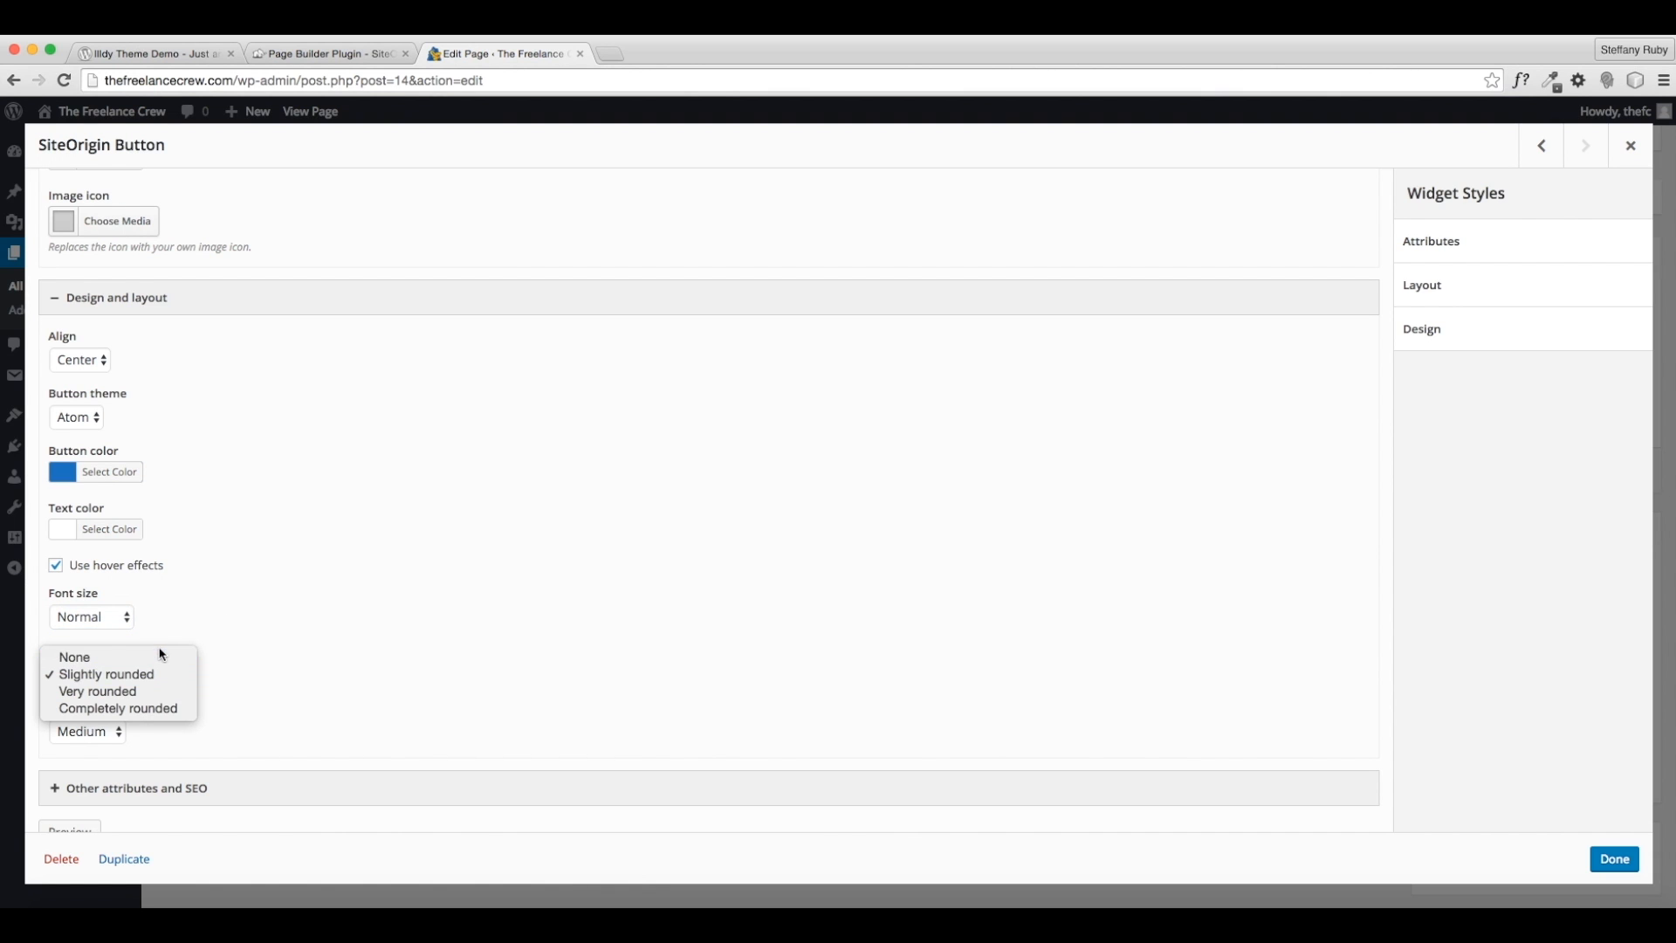
left_click(127, 659)
scroll(472, 749, "down", 2)
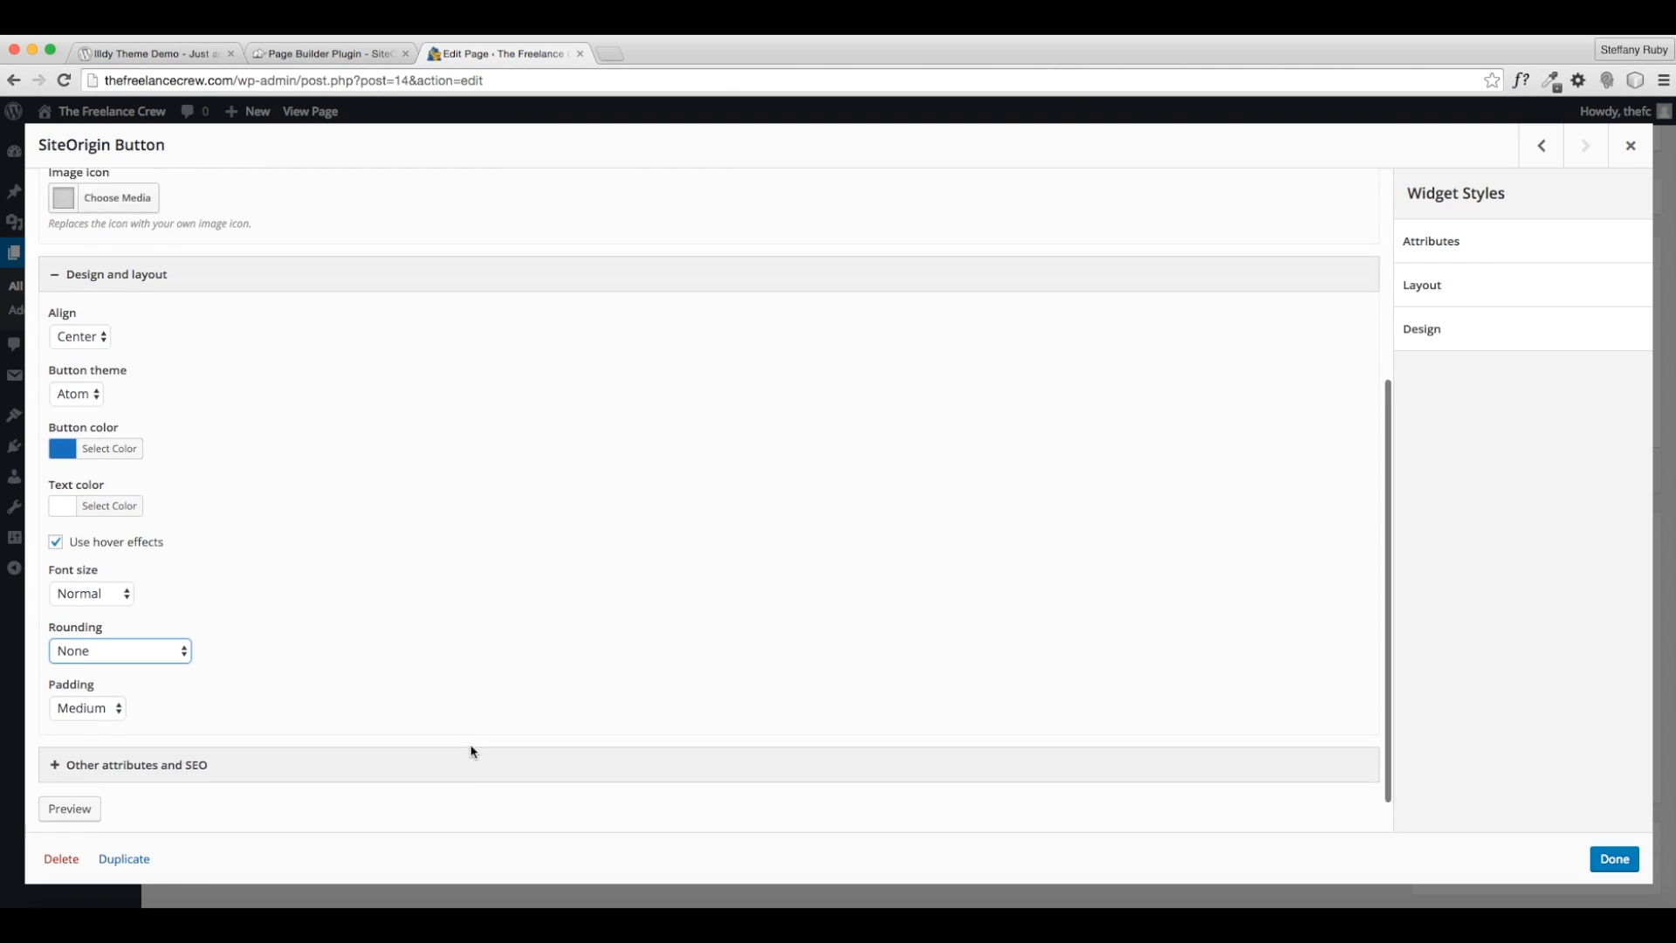
left_click(1611, 858)
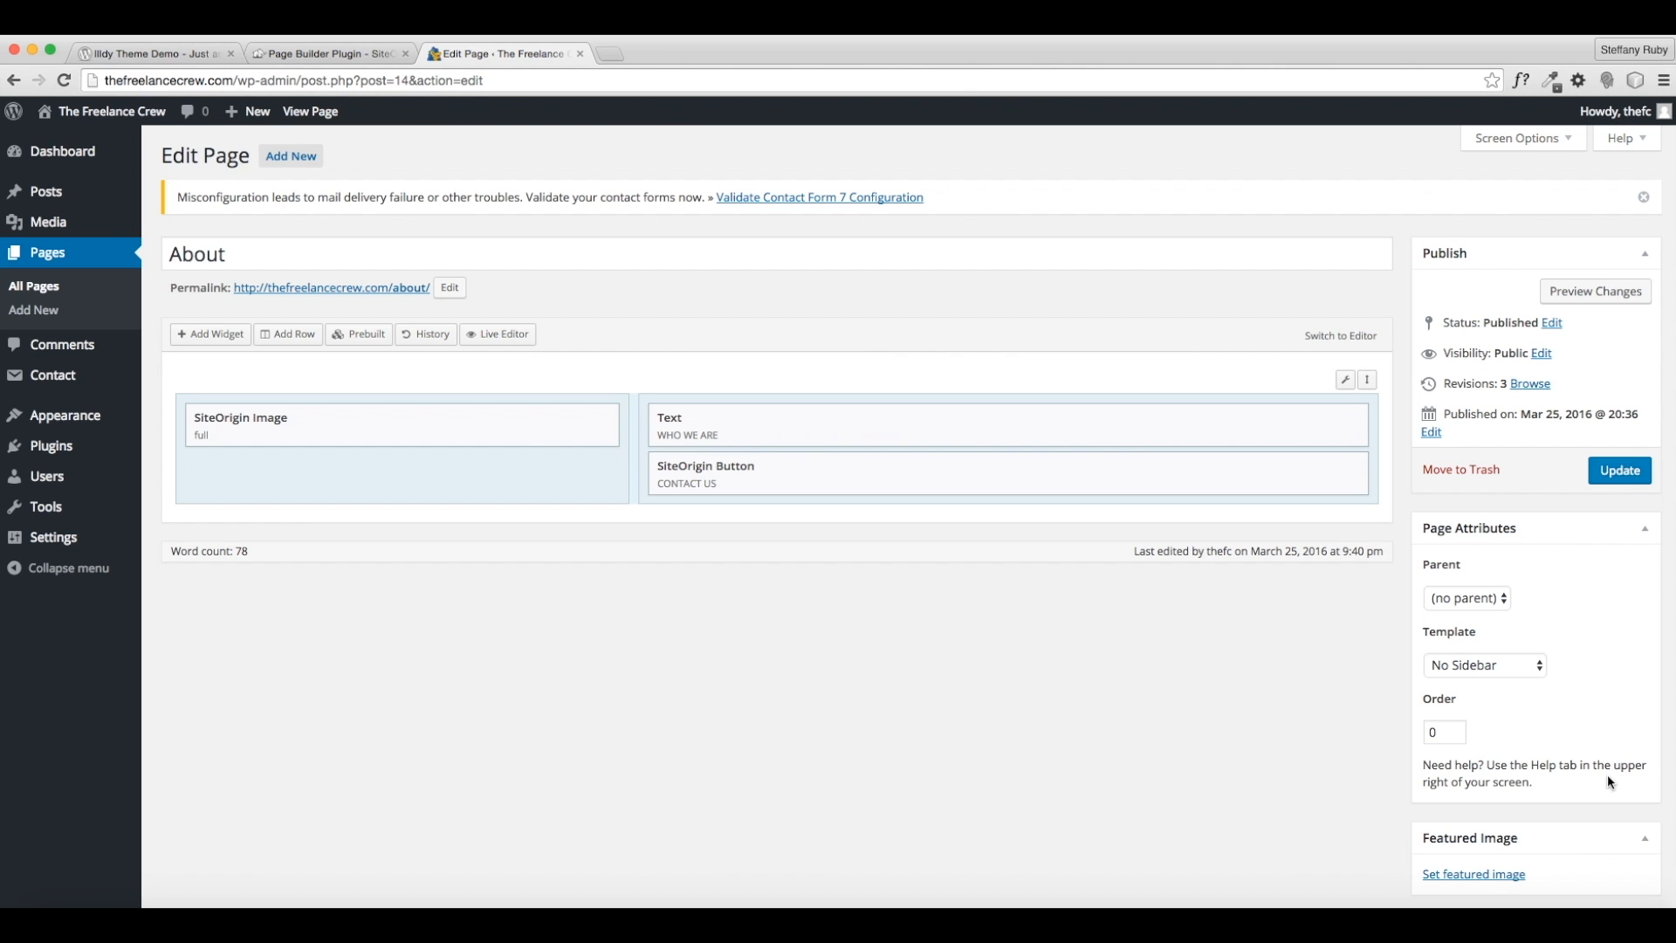
- Update the About page, check the blue CONTACT US button live, and return to editing
left_click(1615, 476)
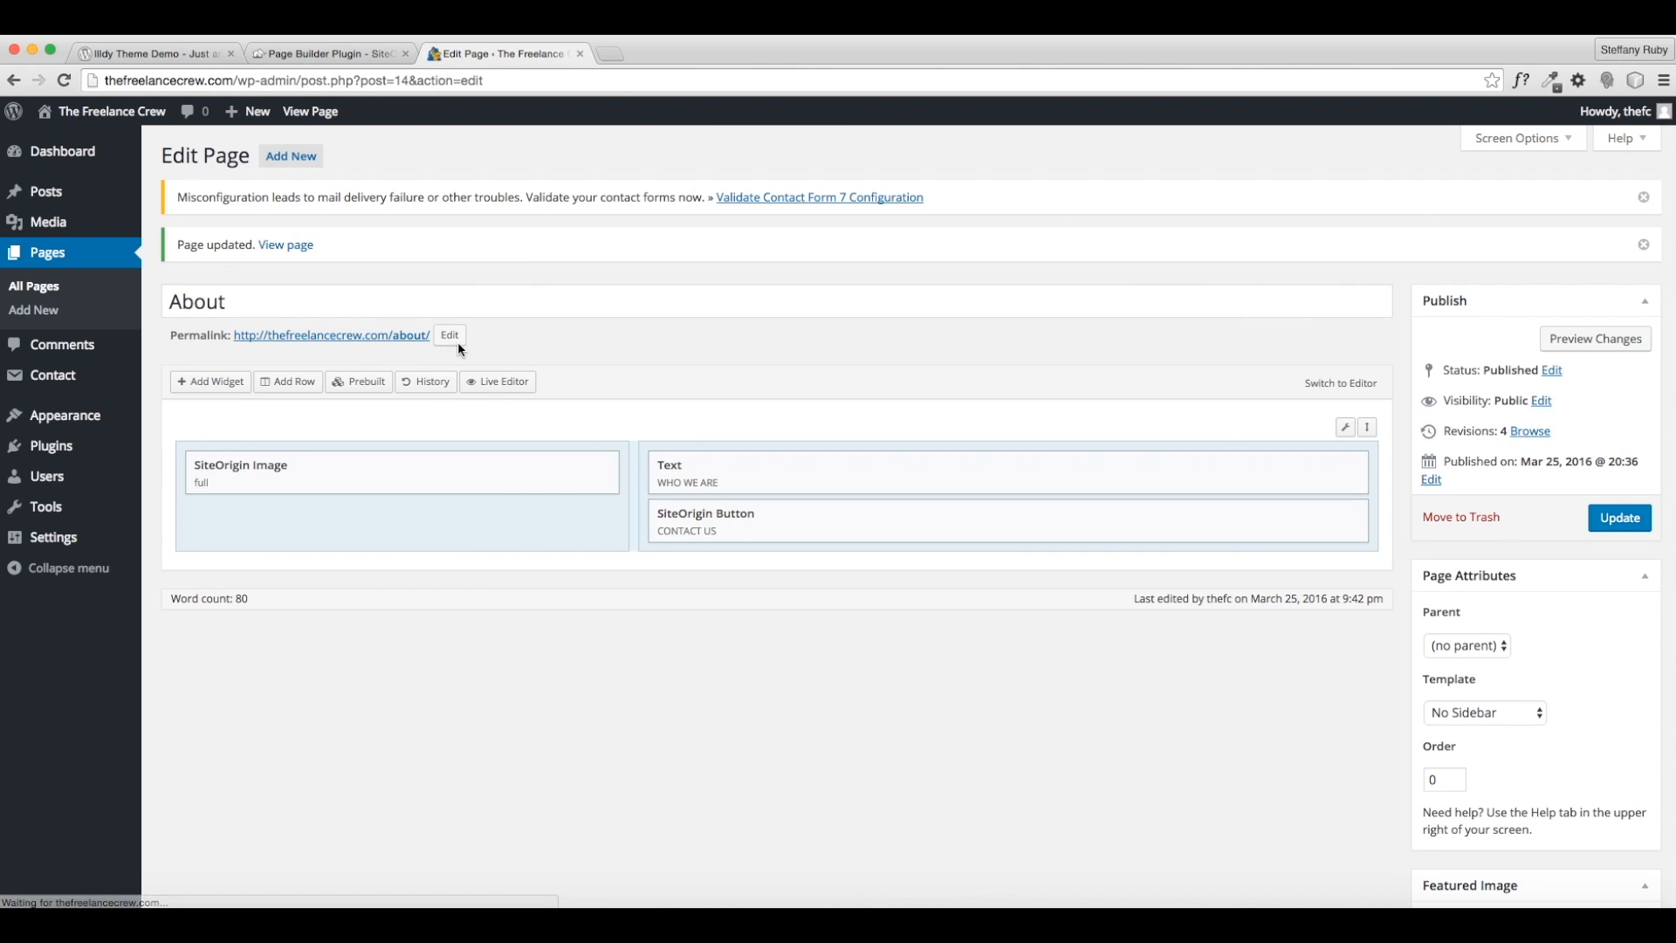
left_click(287, 245)
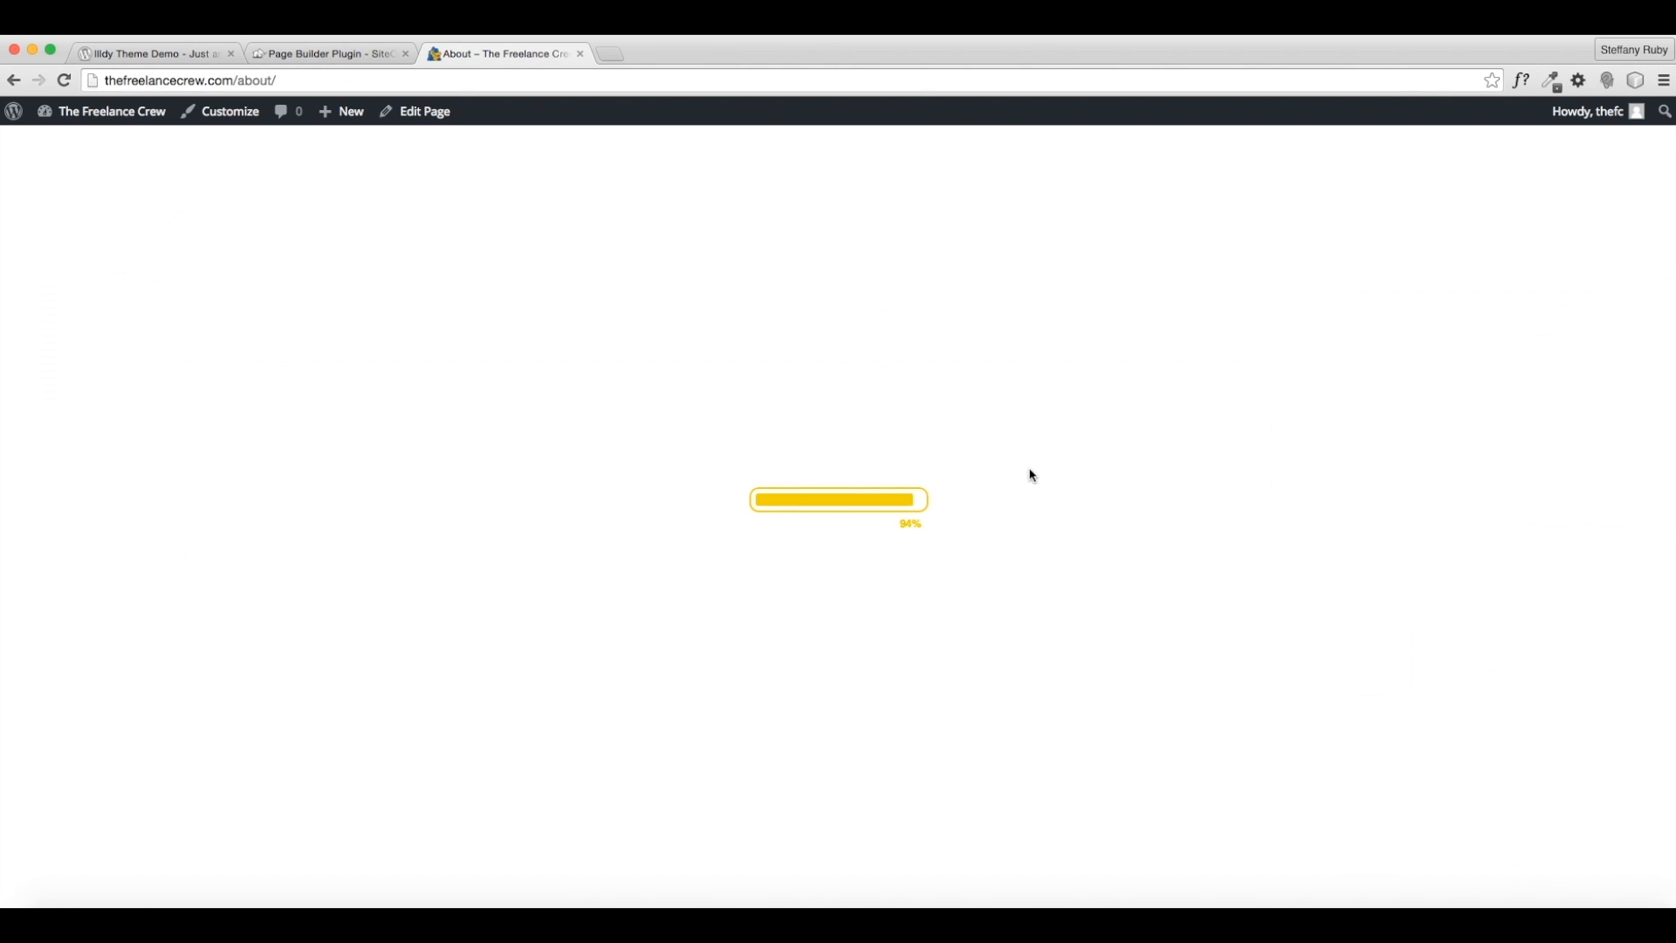
scroll(1030, 476, "down", 3)
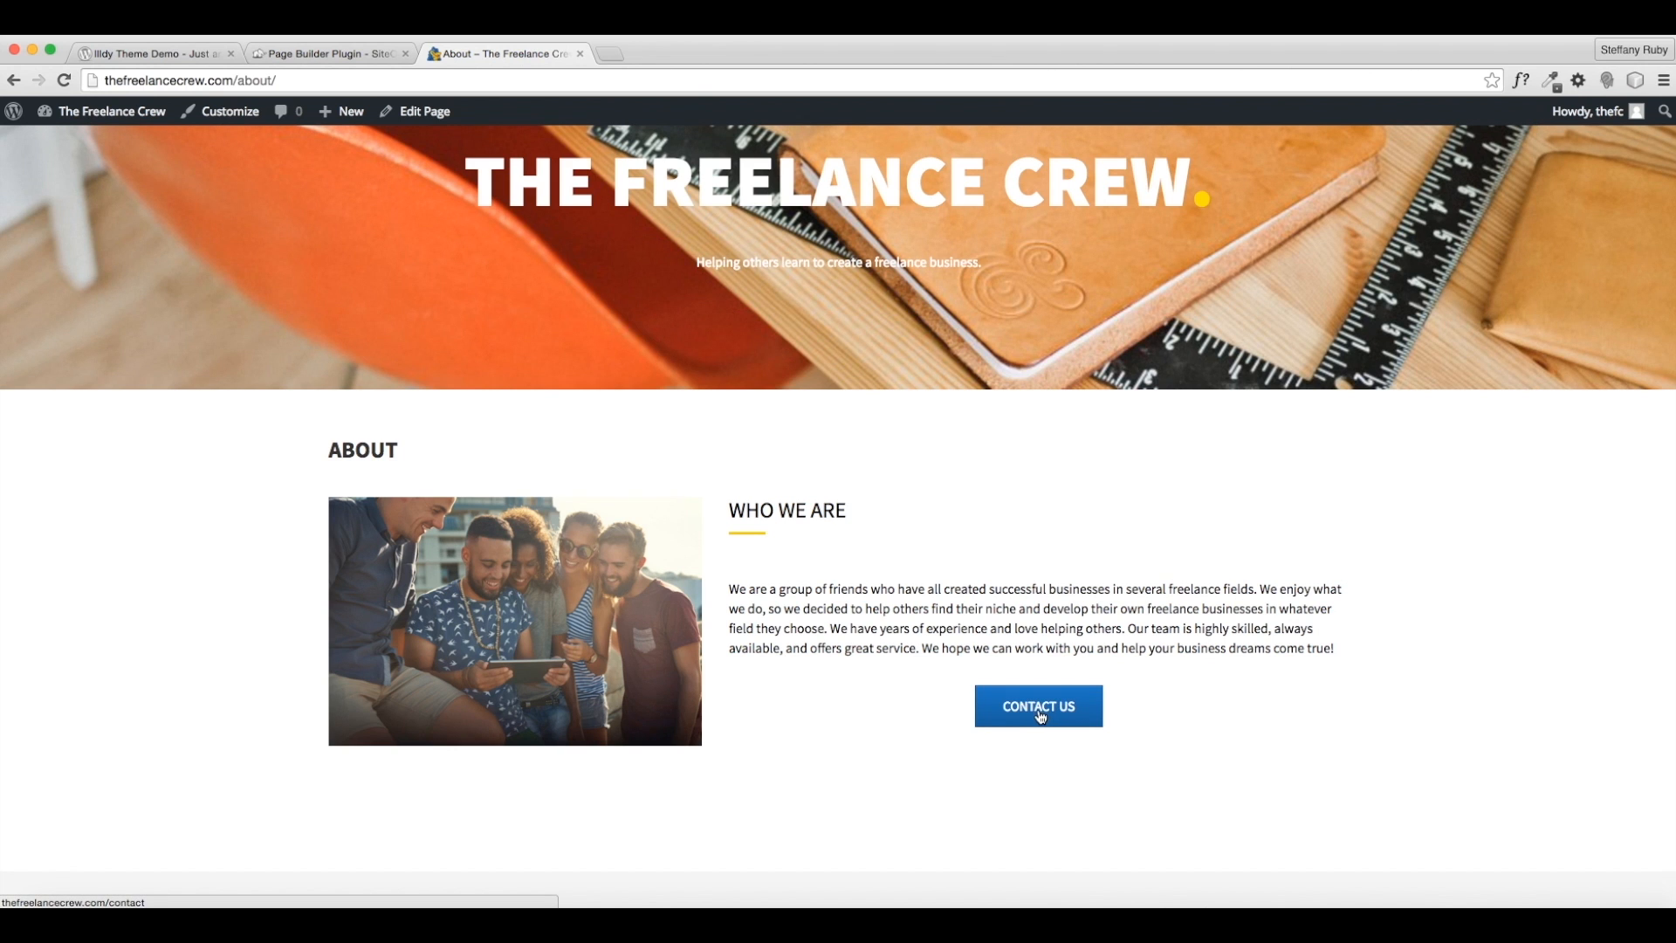
left_click(422, 113)
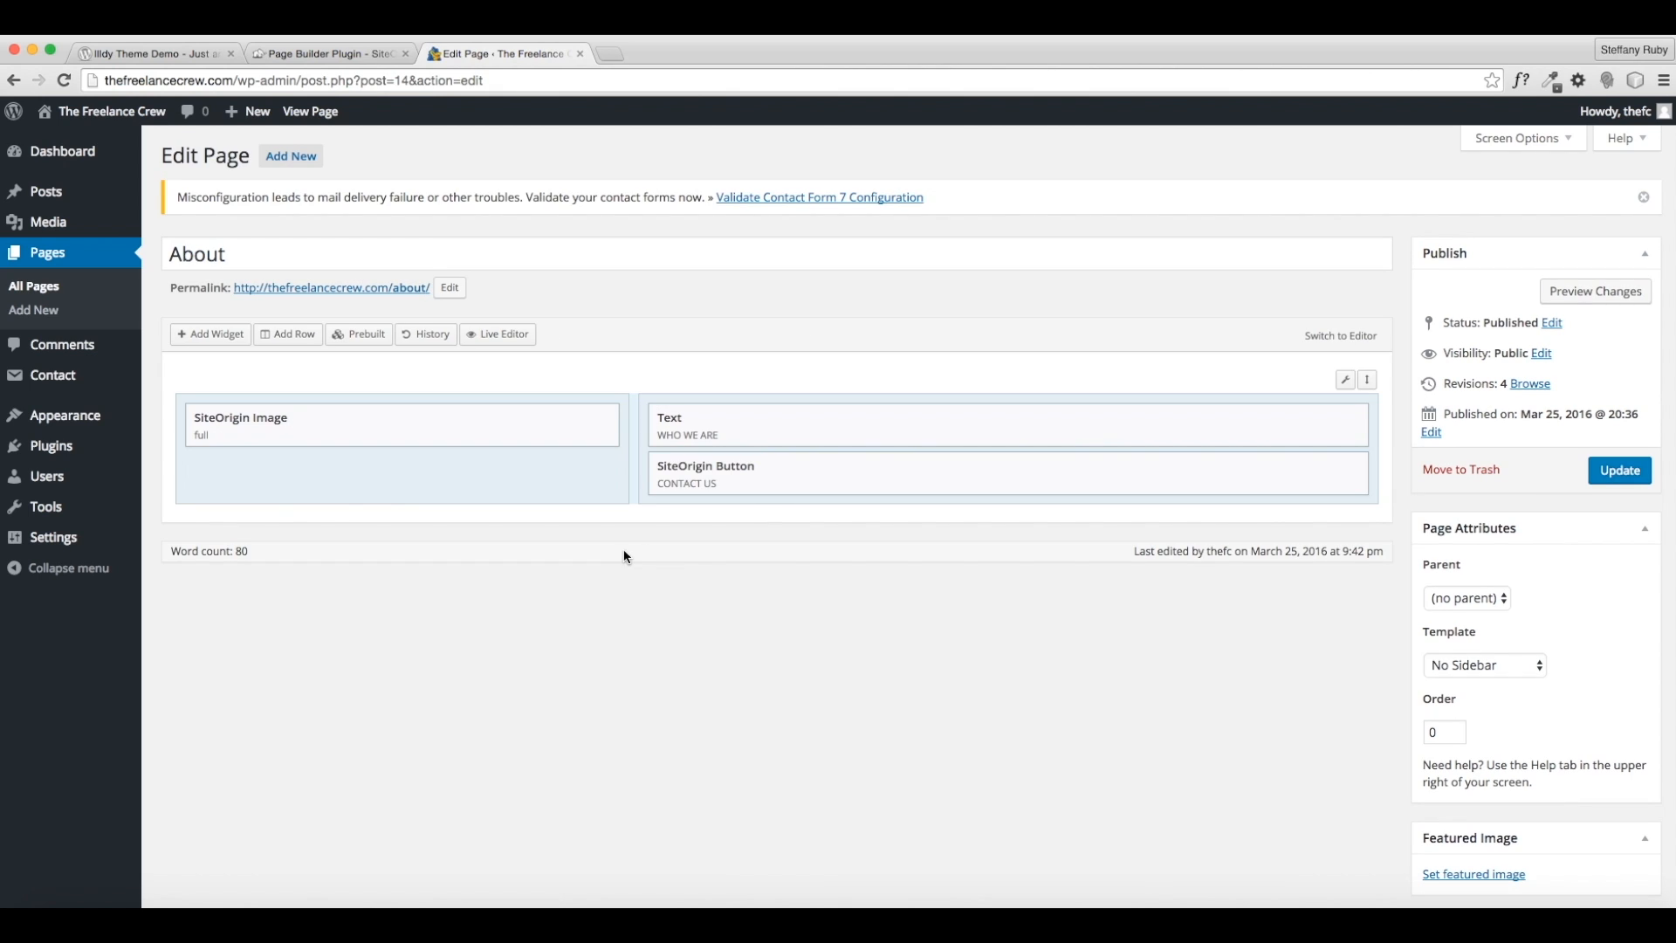
- In the Live Editor, left-align the Contact Us button and try the Flat theme
left_click(503, 344)
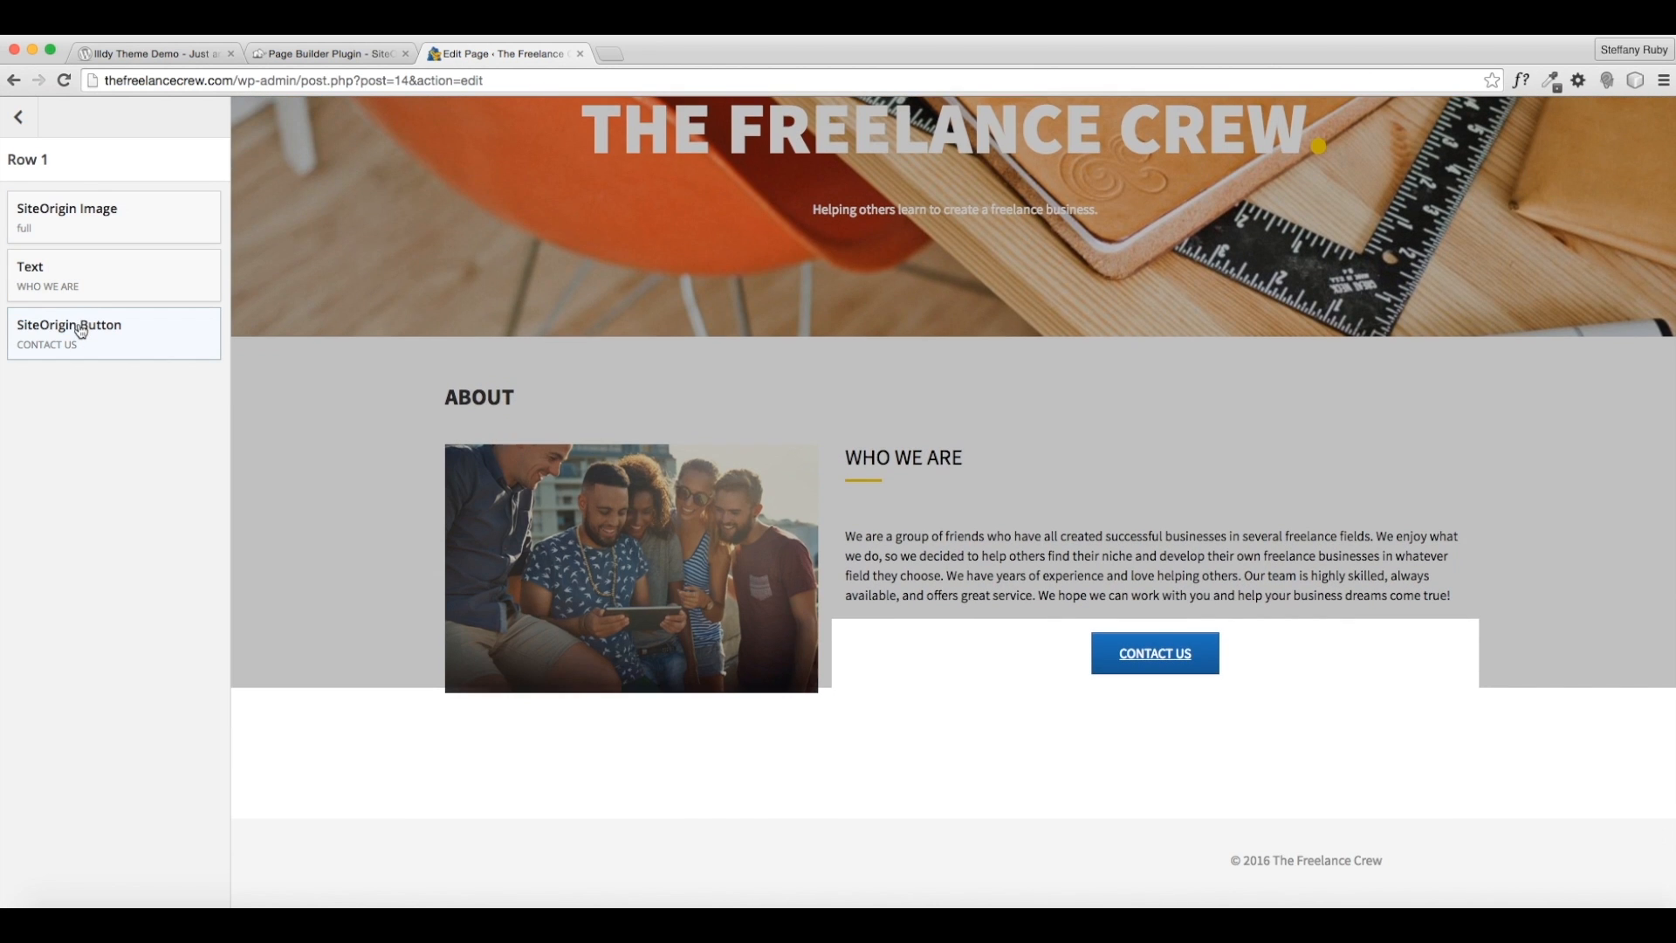
left_click(79, 327)
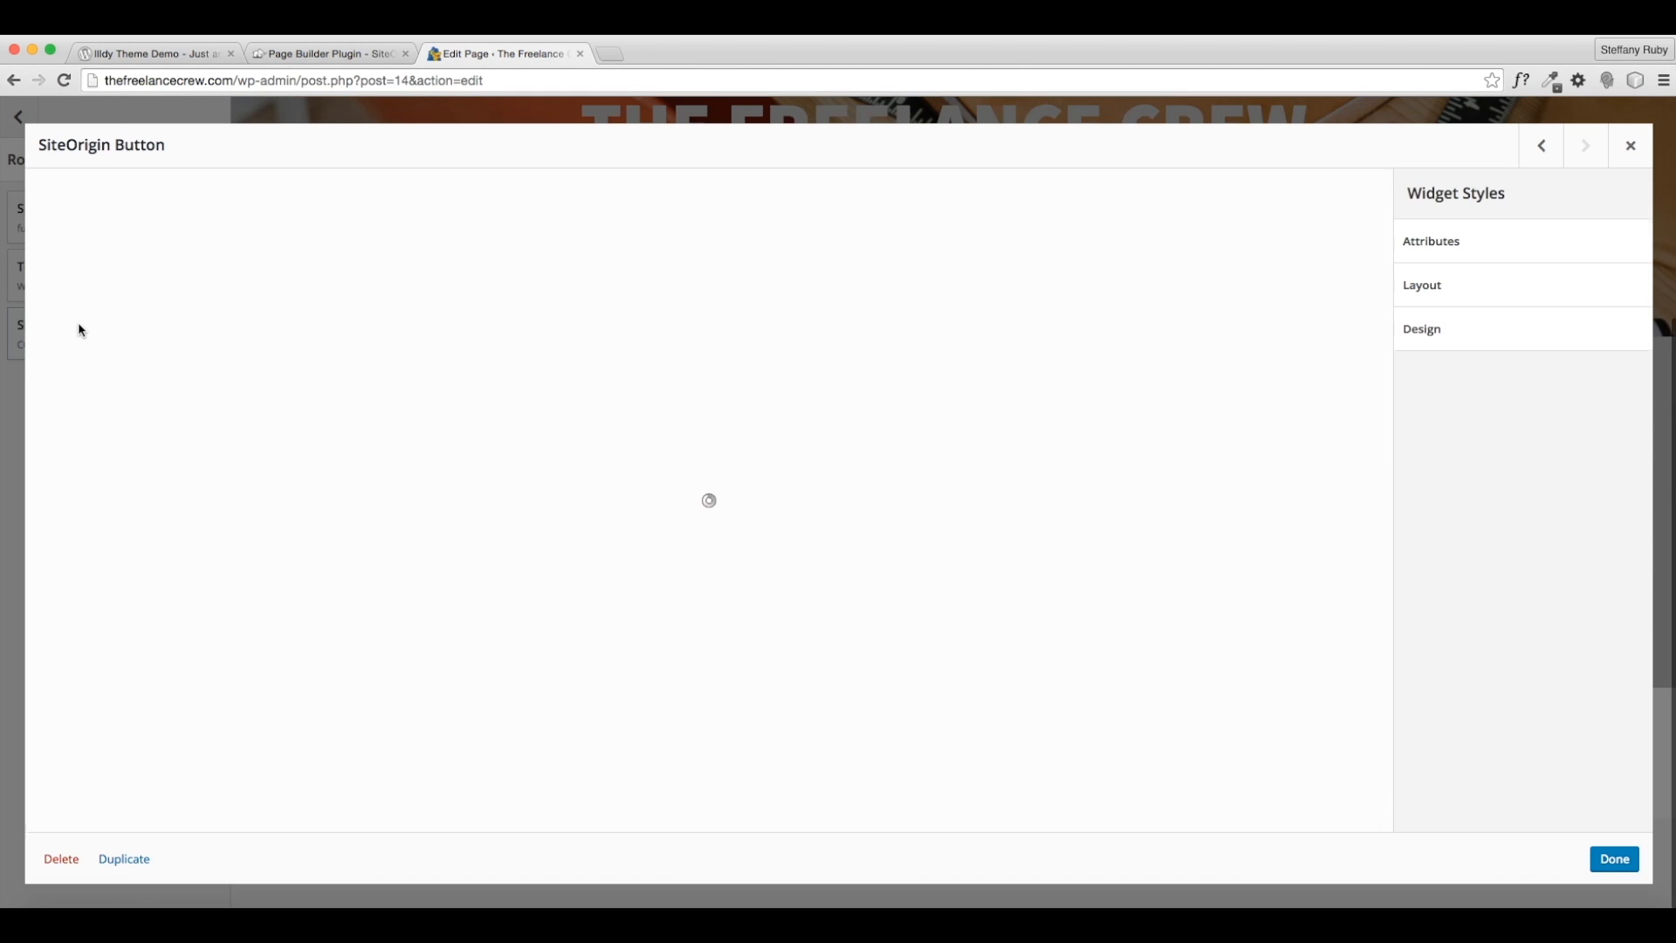
scroll(305, 650, "down", 2)
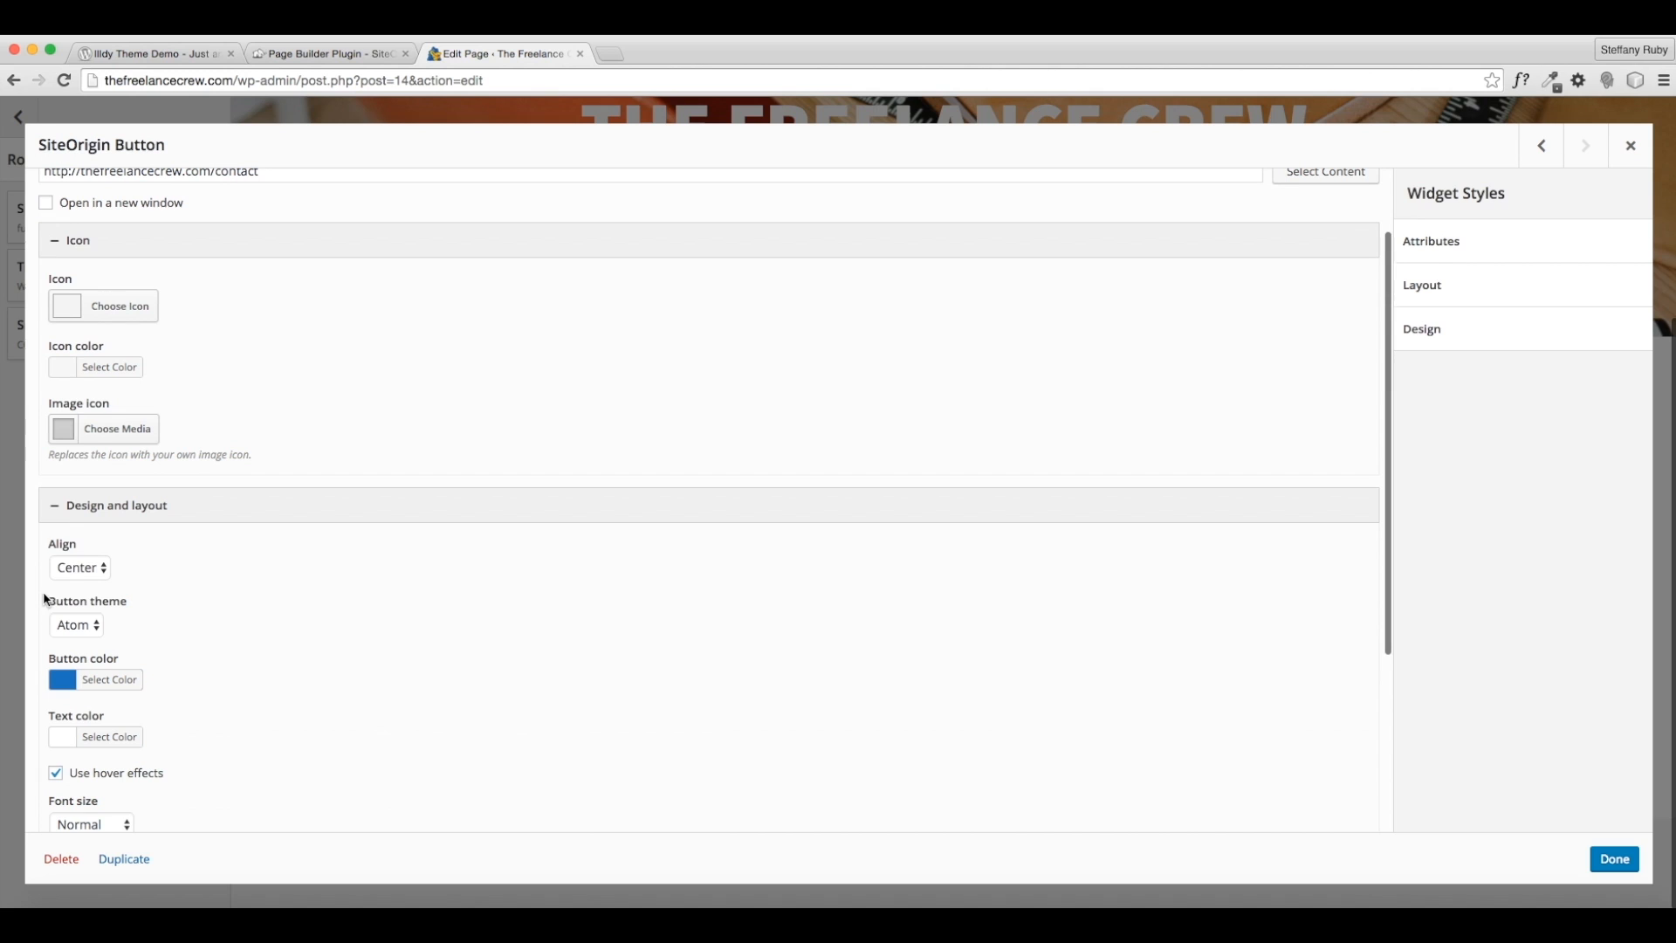
left_click(96, 532)
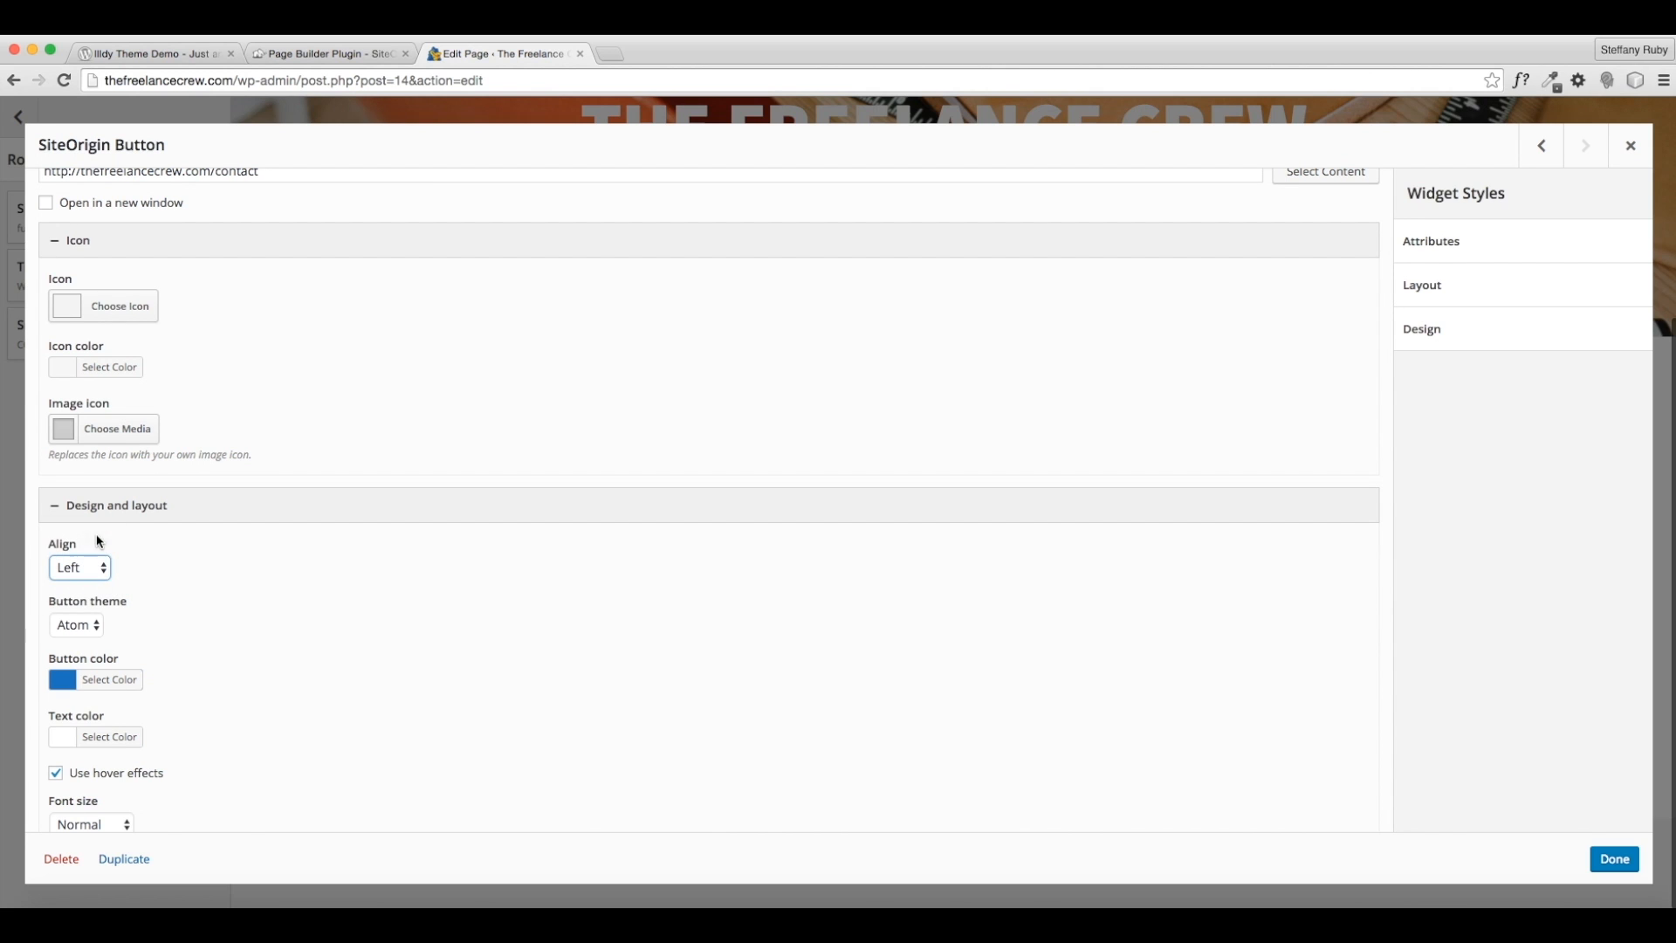
left_click(77, 625)
left_click(96, 646)
left_click(1628, 864)
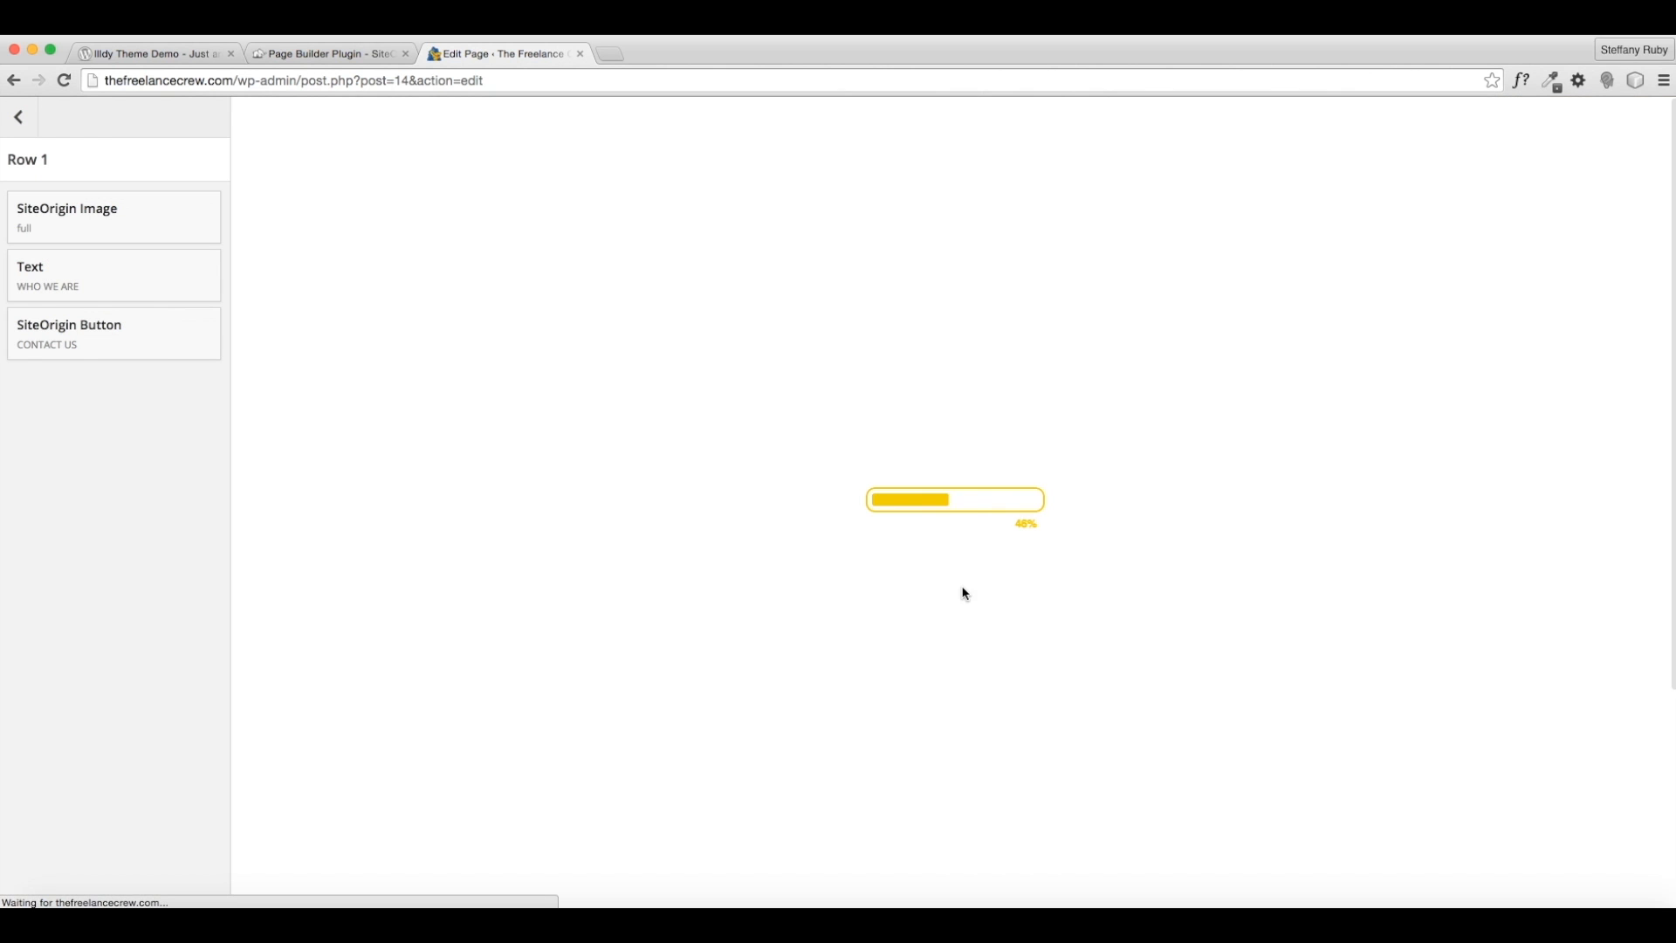
- Change the Contact Us button colour to orange
scroll(1037, 698, "down", 3)
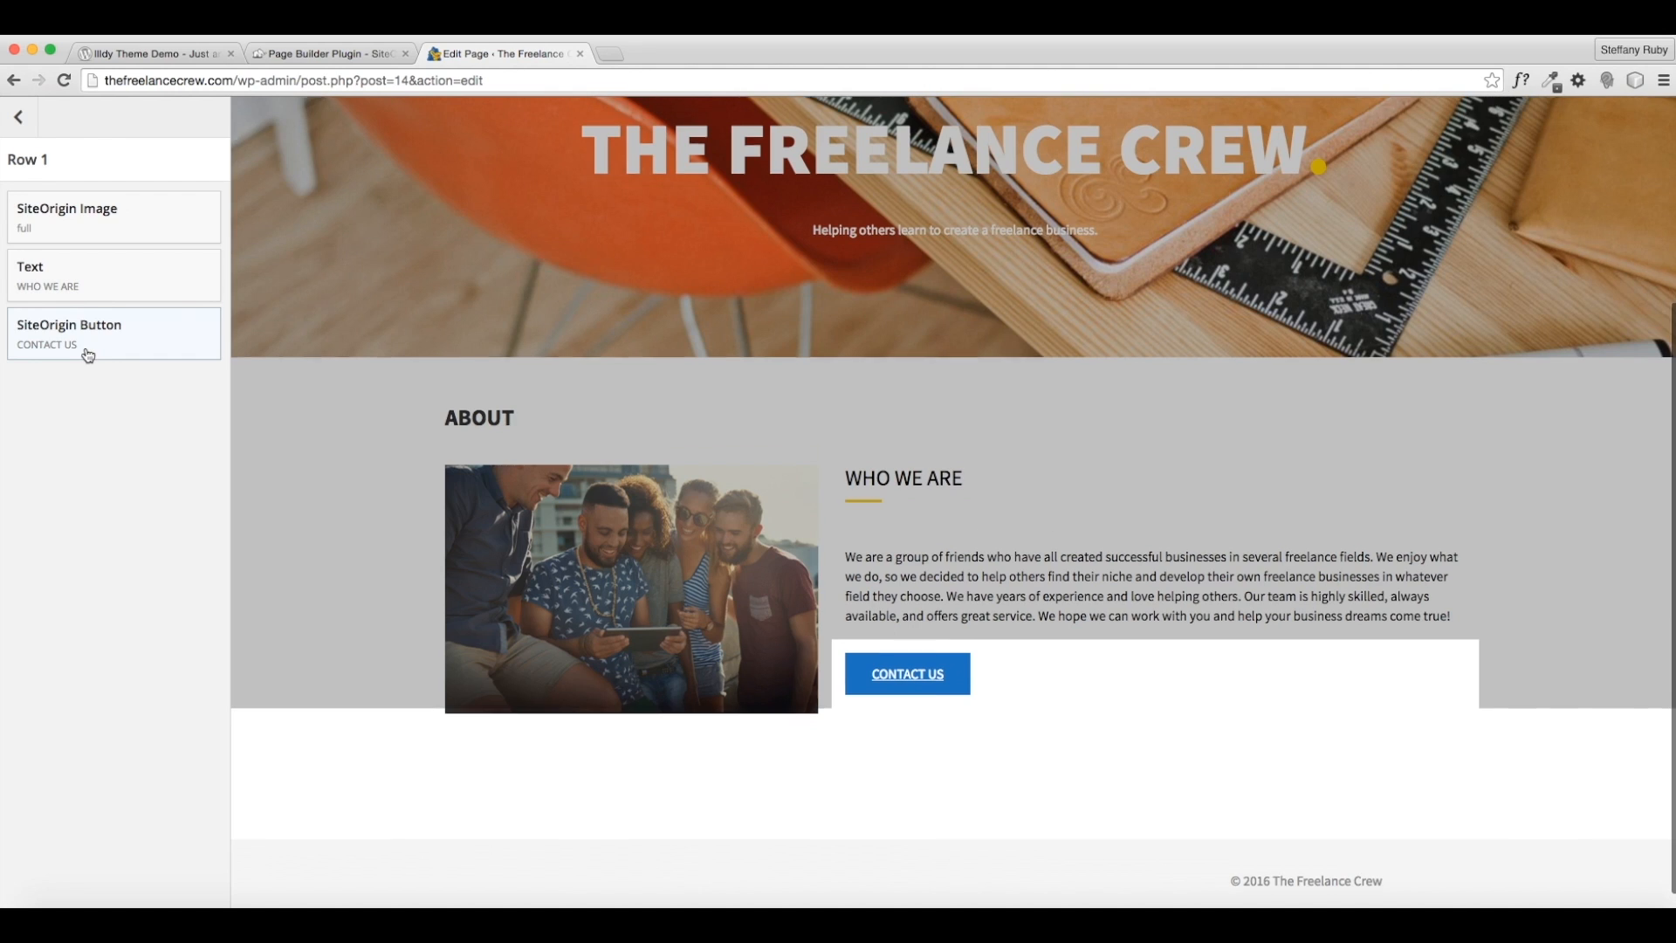
left_click(87, 349)
left_click(109, 679)
scroll(192, 779, "down", 2)
scroll(192, 779, "down", 1)
left_click(131, 741)
left_click(463, 721)
scroll(461, 723, "down", 3)
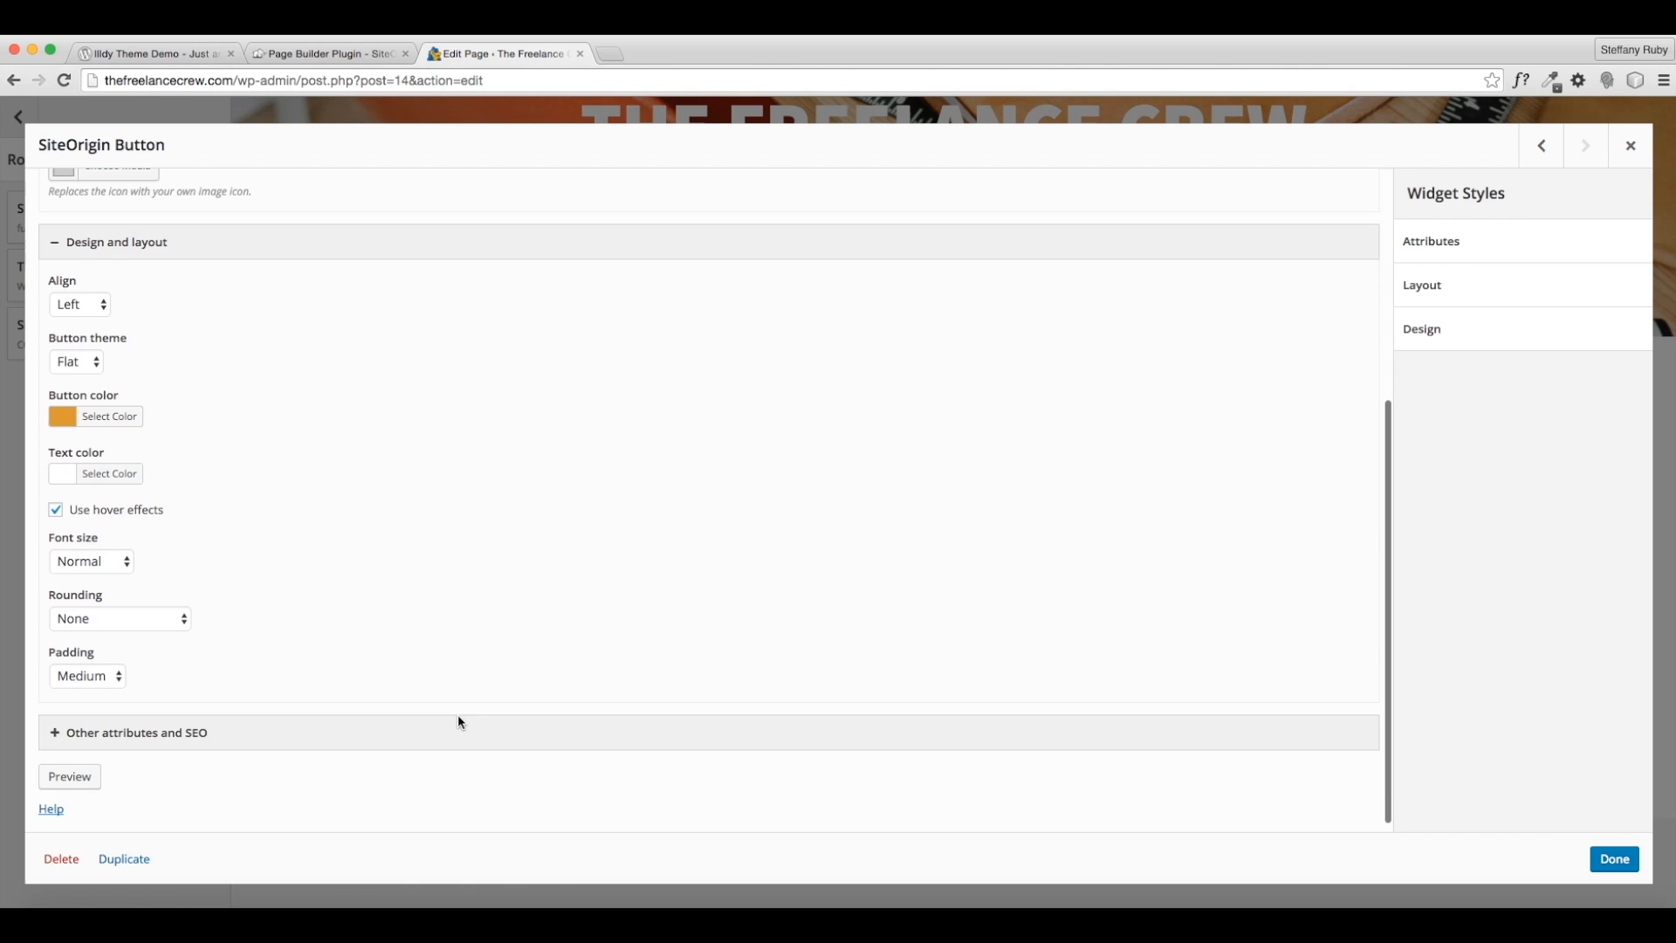
left_click(200, 716)
scroll(206, 699, "down", 3)
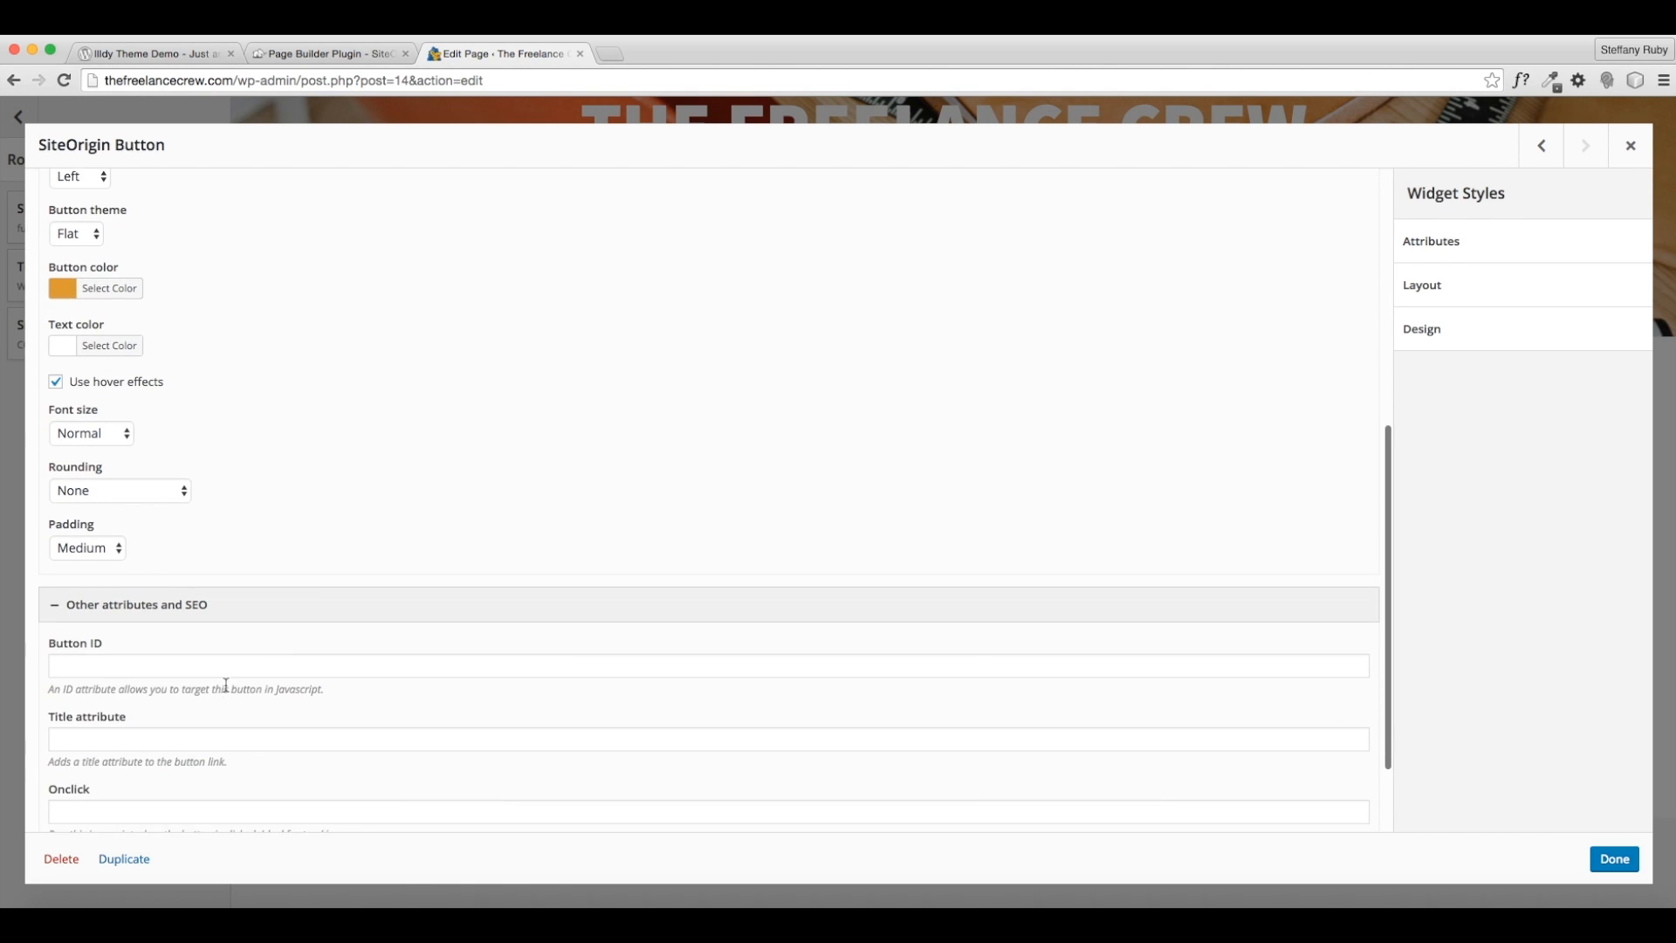
left_click(197, 611)
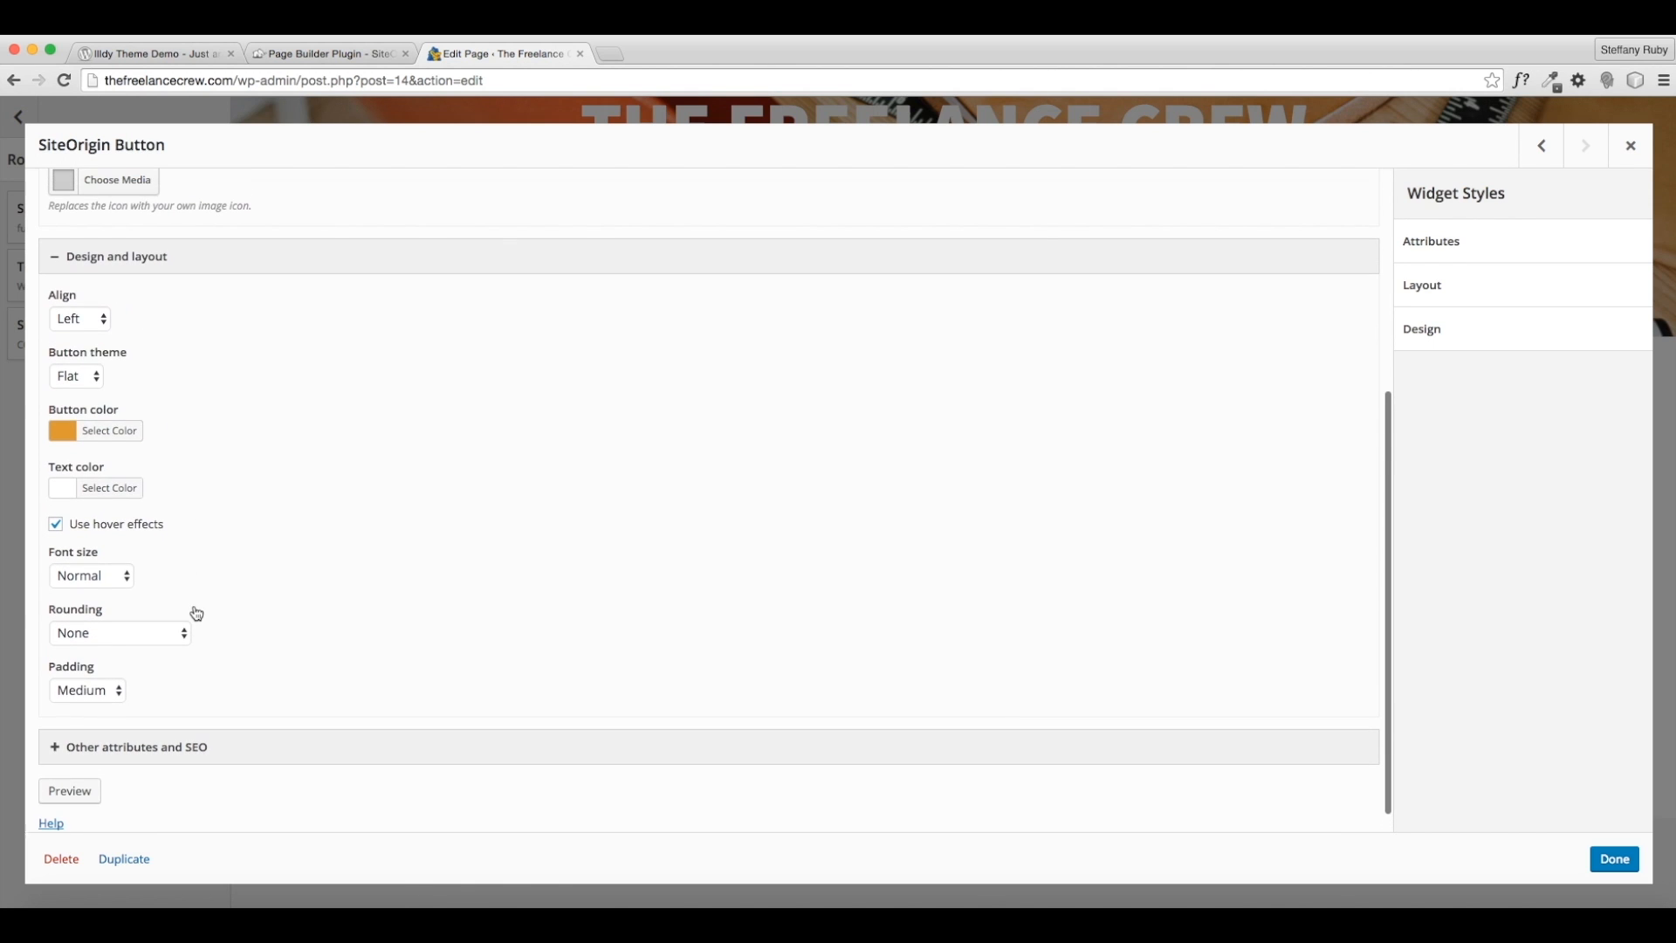
- Switch the Contact Us button theme to Wire and apply the changes
left_click(1554, 337)
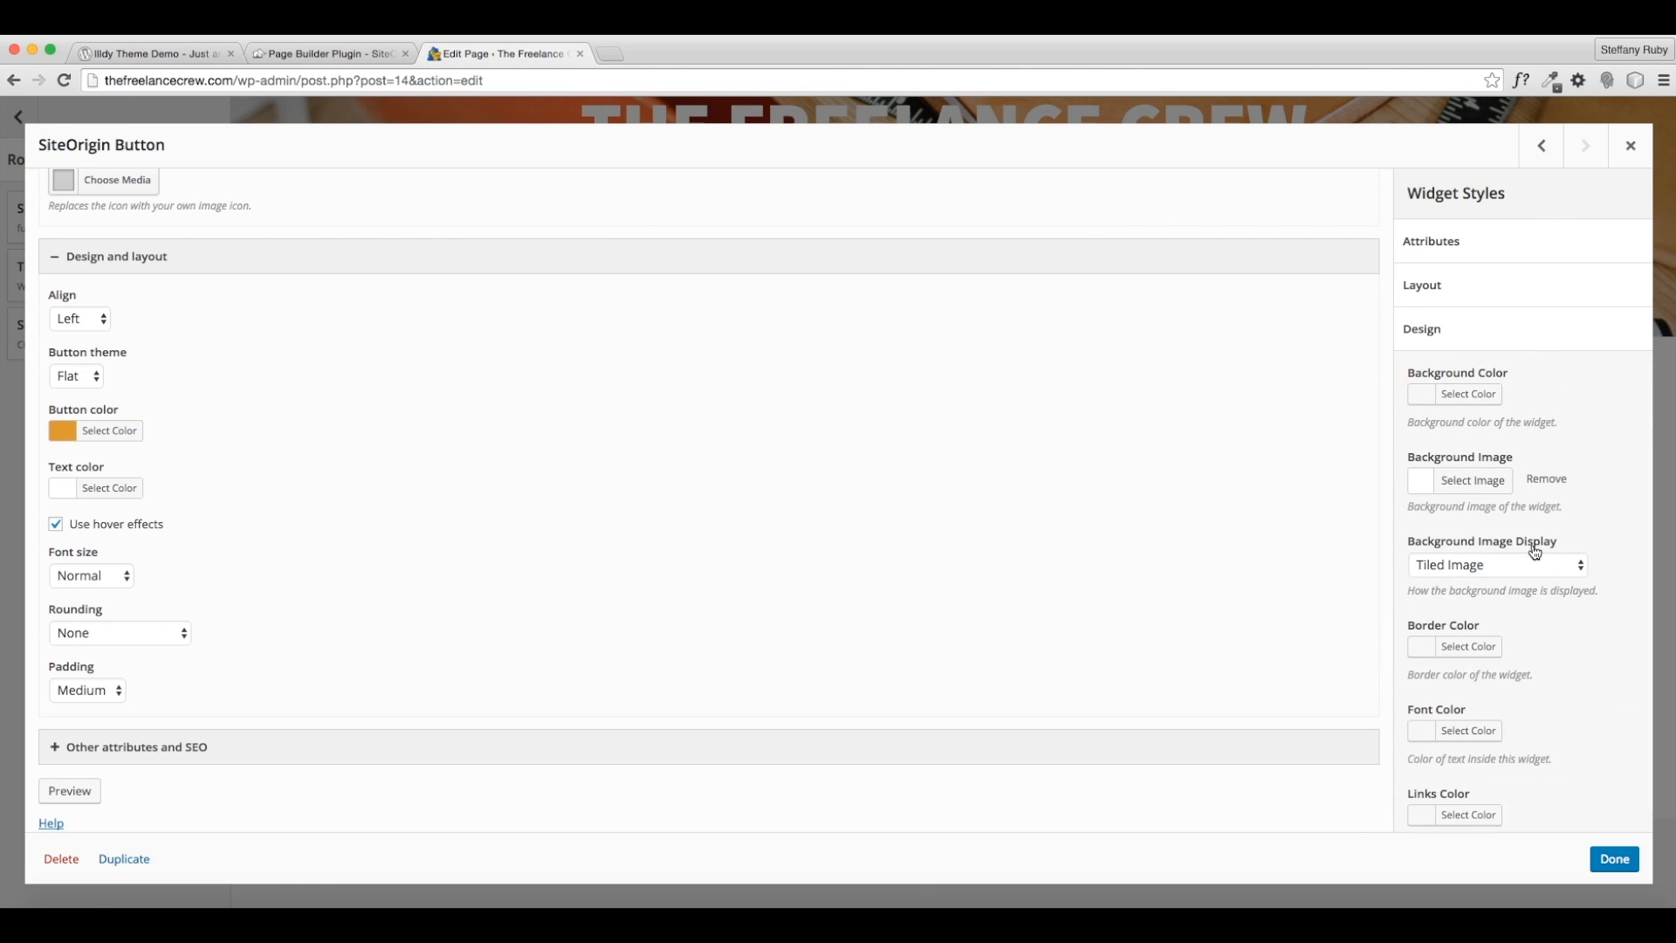
scroll(1533, 546, "down", 1)
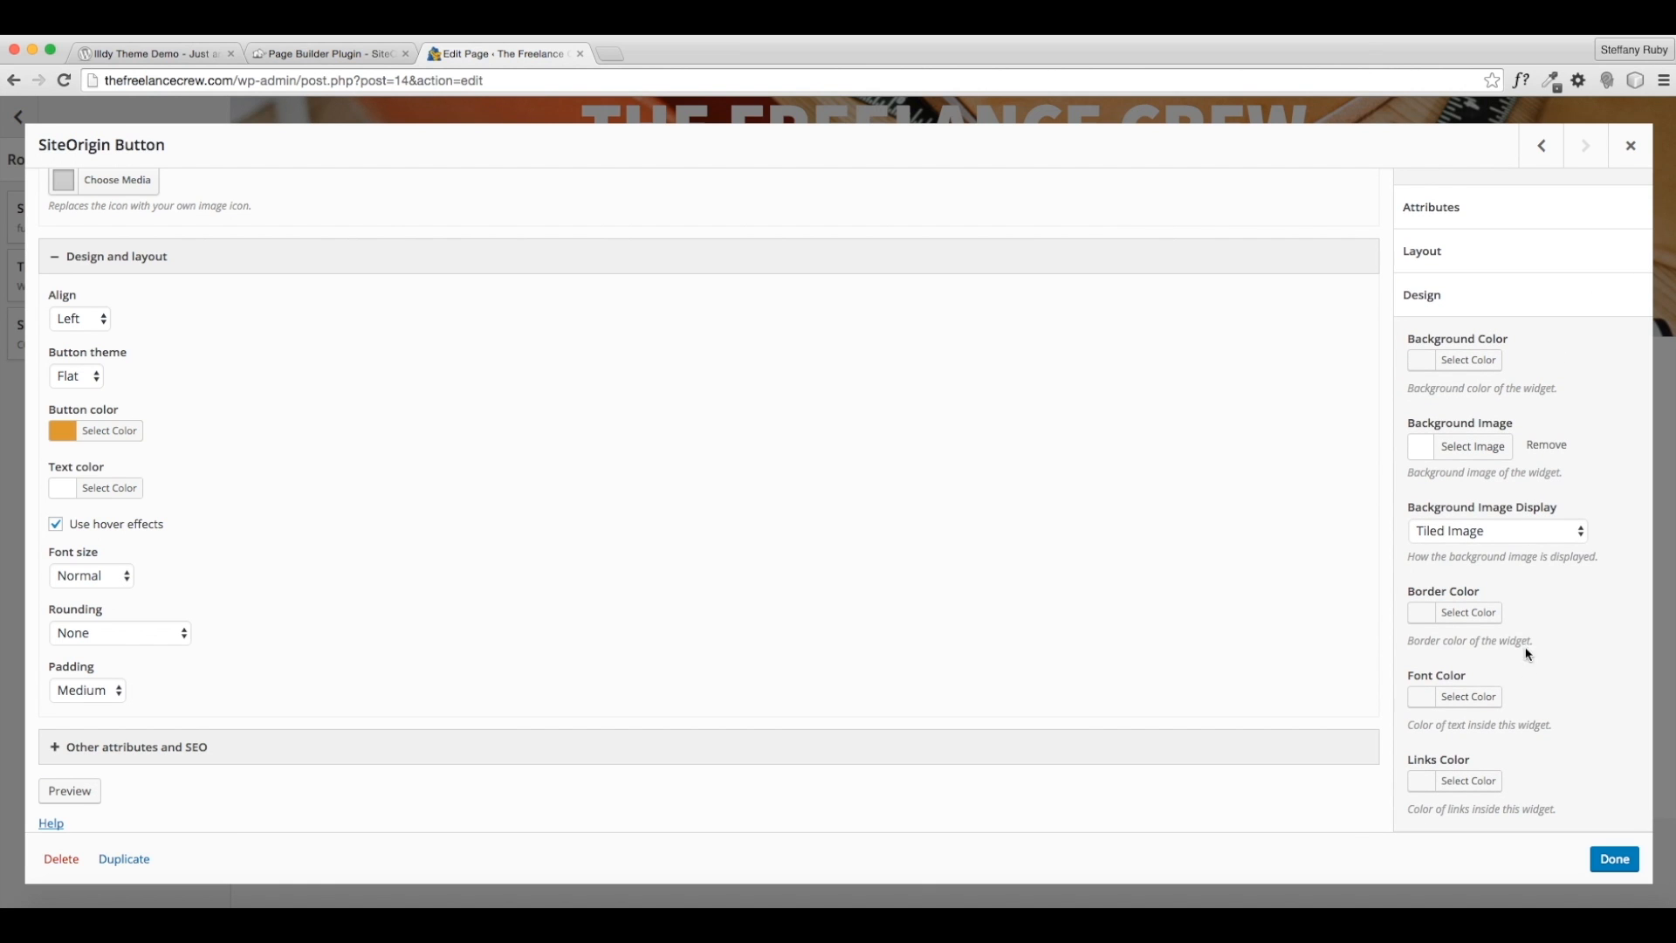
scroll(1523, 672, "up", 1)
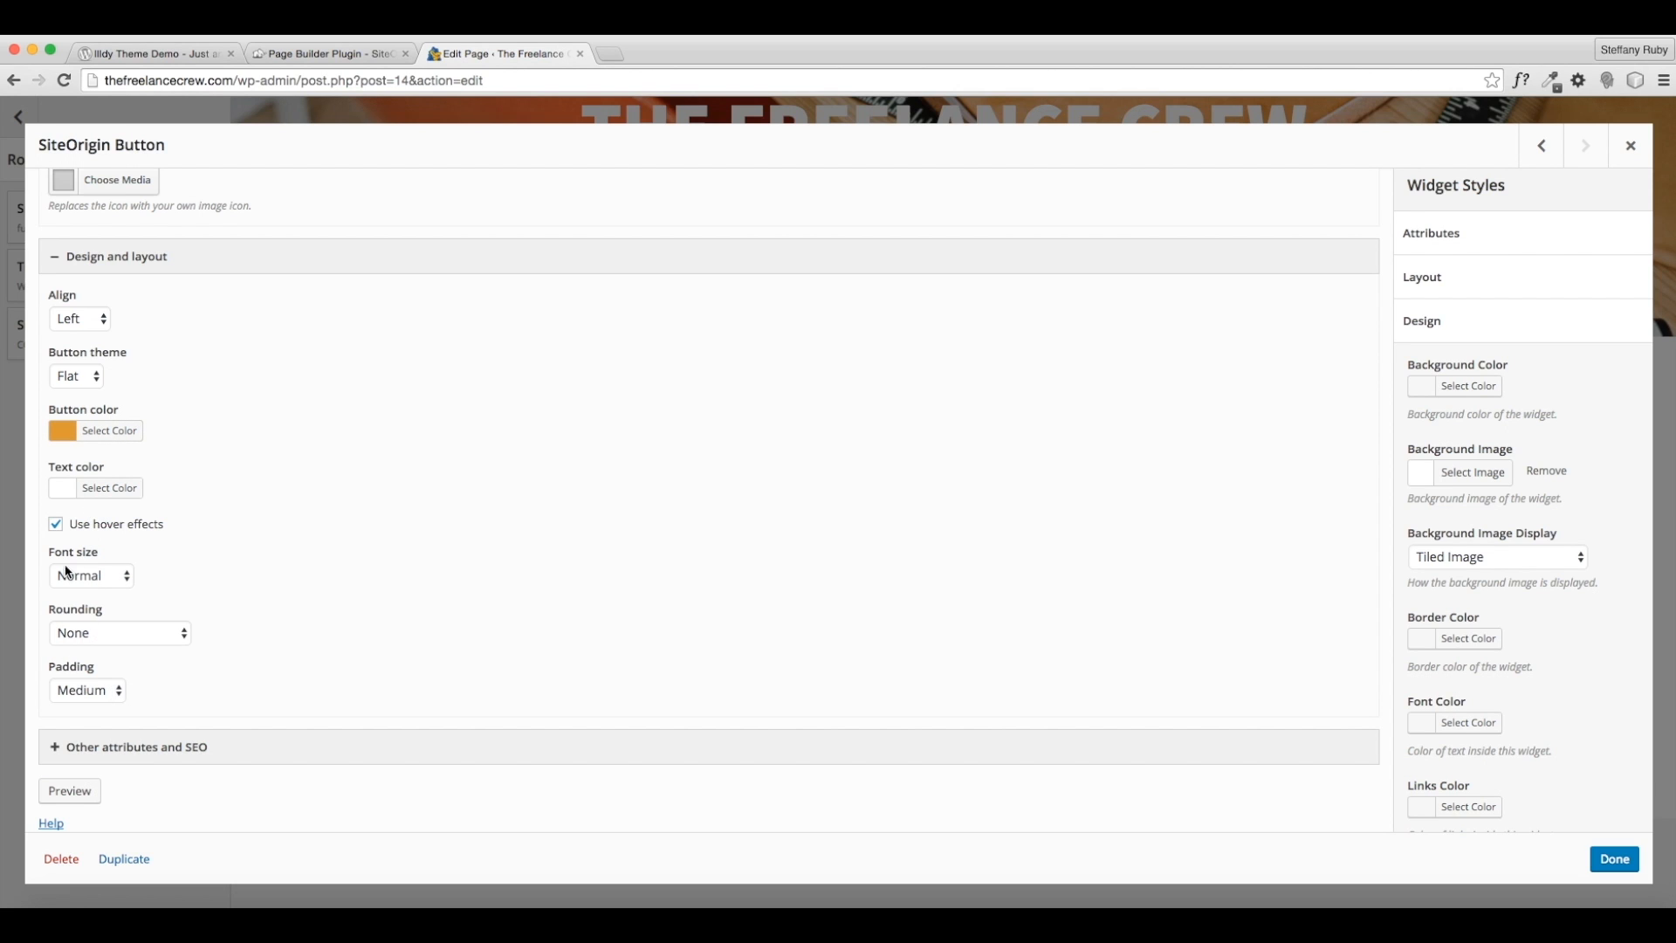
left_click(84, 375)
left_click(80, 390)
left_click(1614, 860)
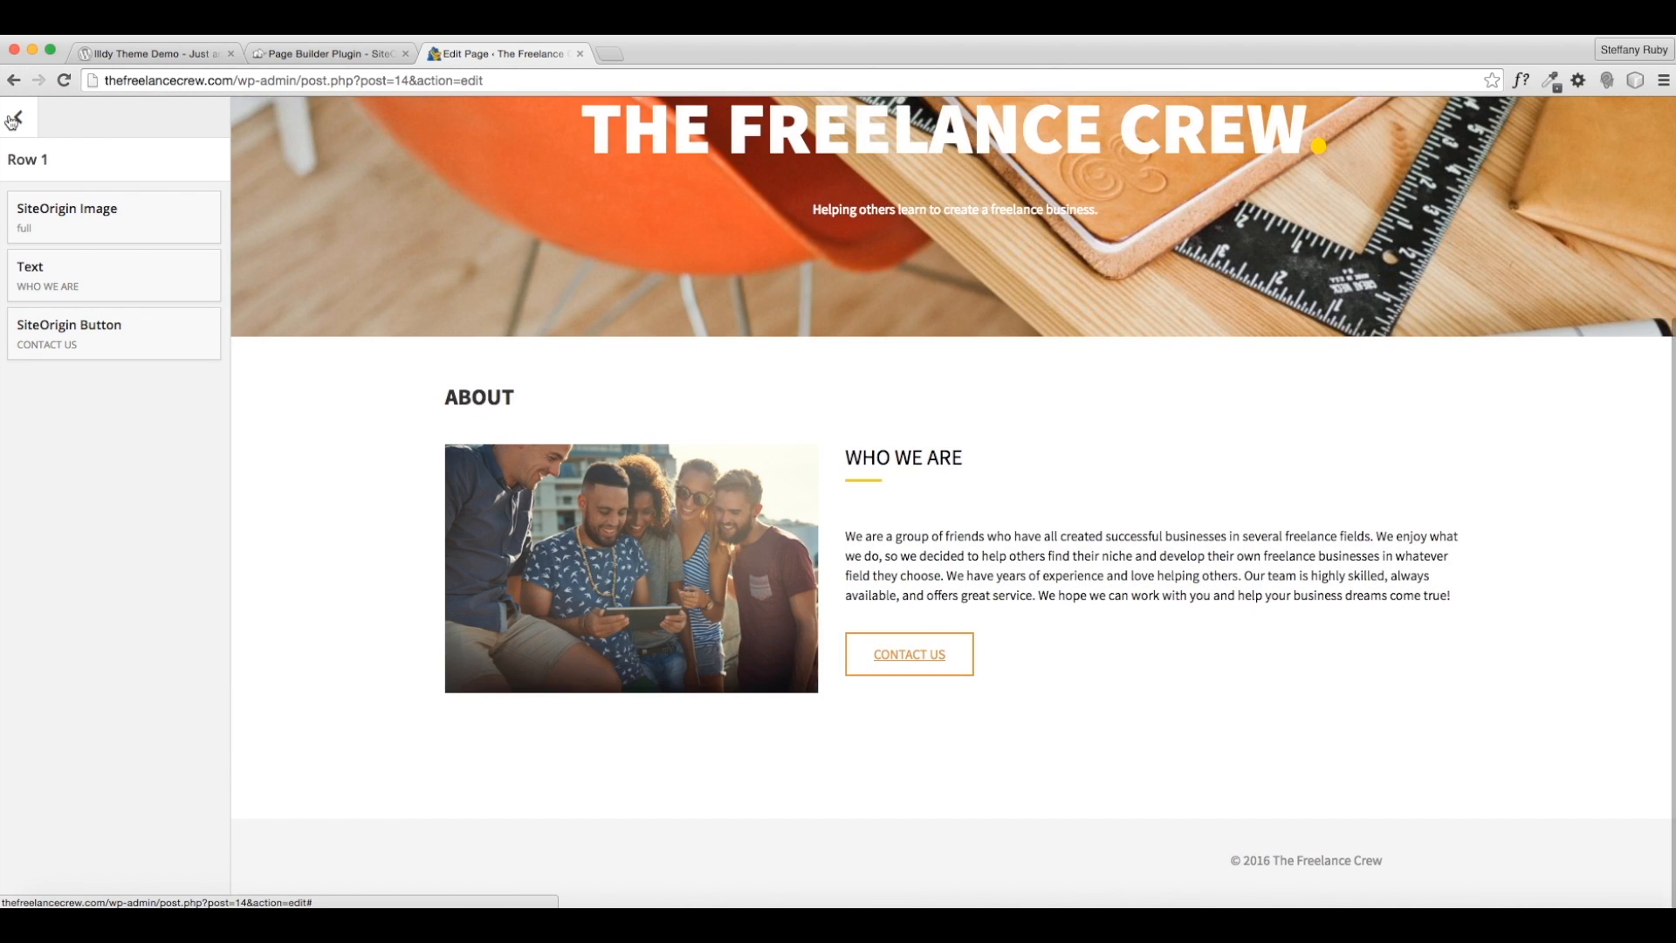
- Leave the Live Editor, update the About page, and view it on the site
left_click(19, 116)
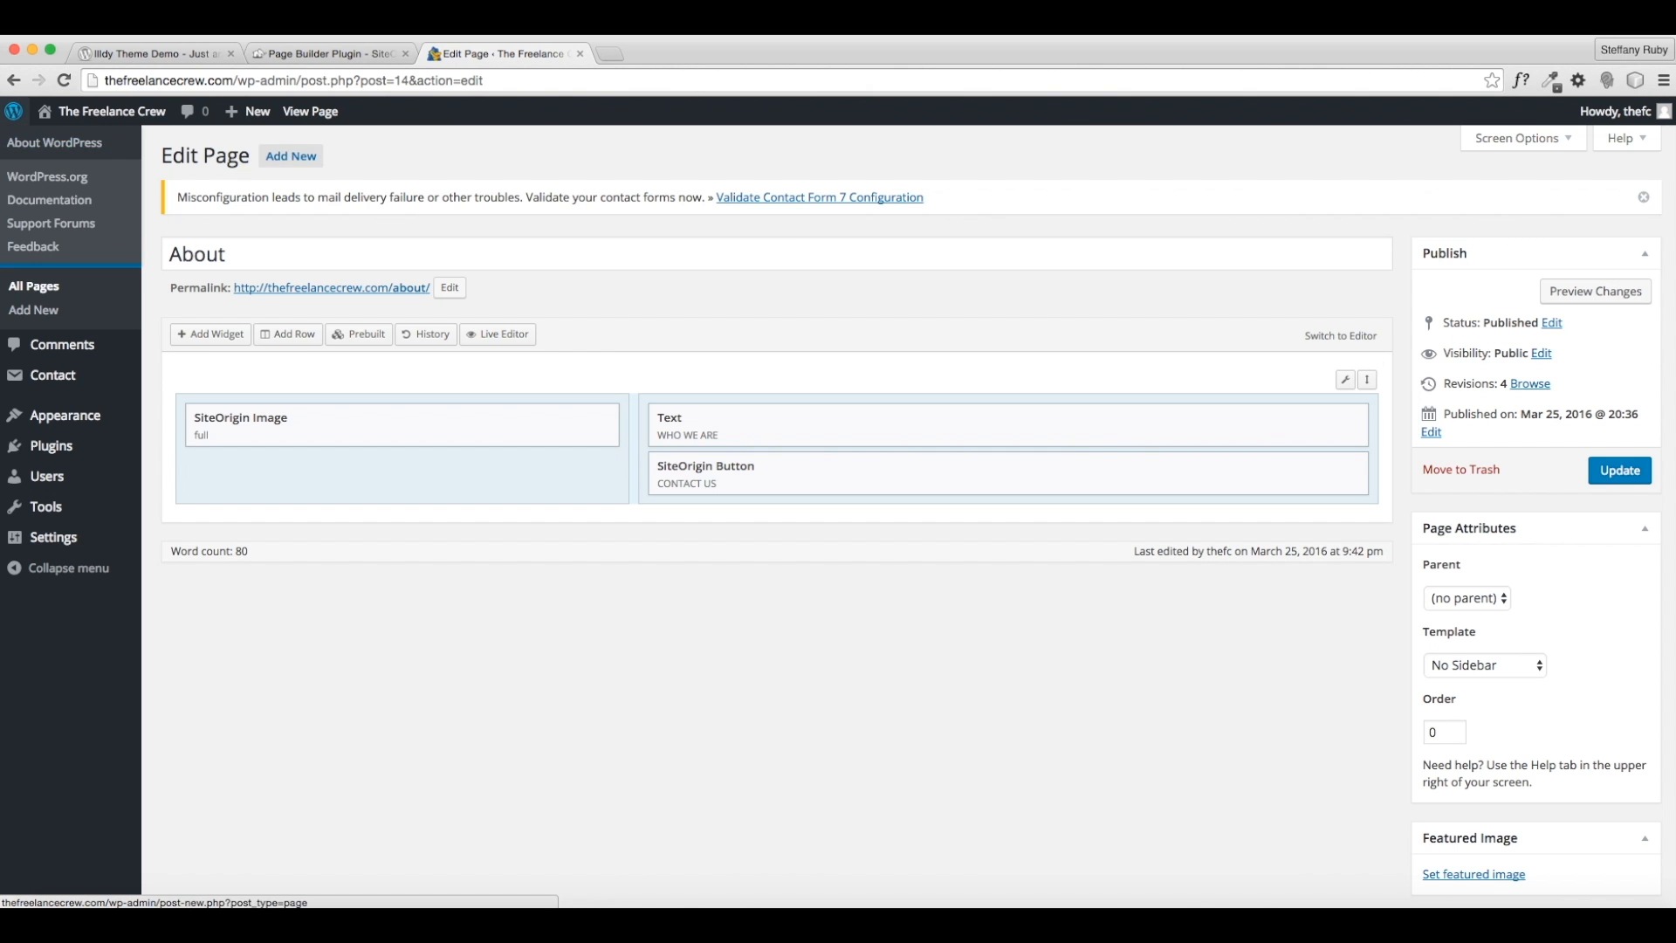
left_click(1618, 470)
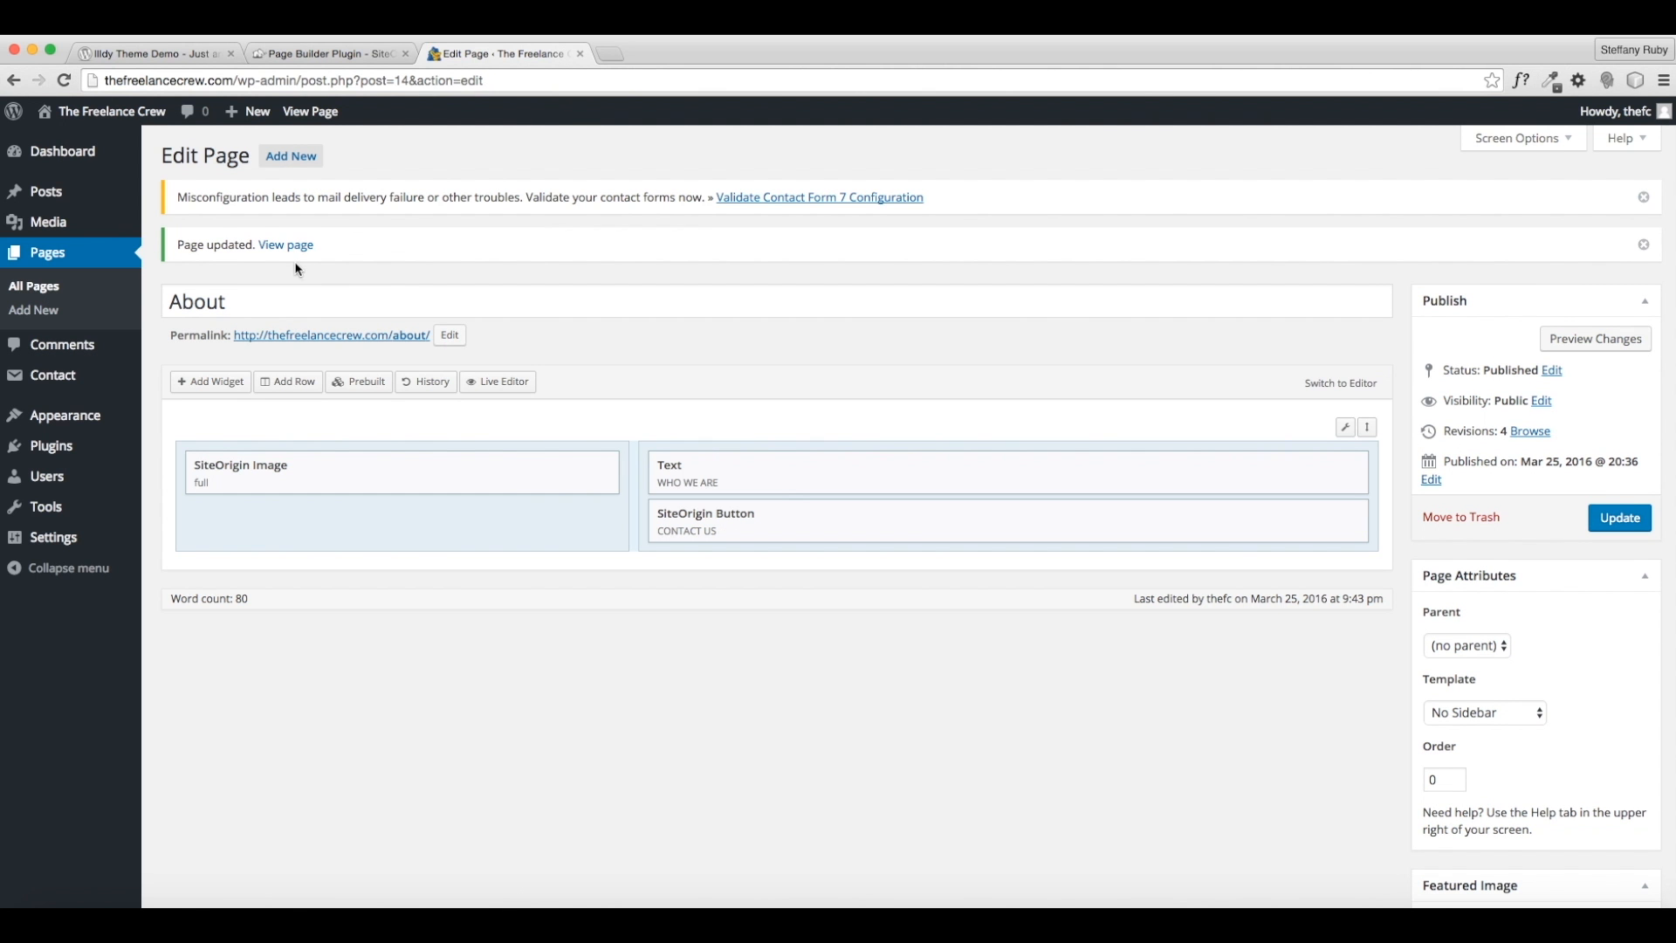
left_click(290, 246)
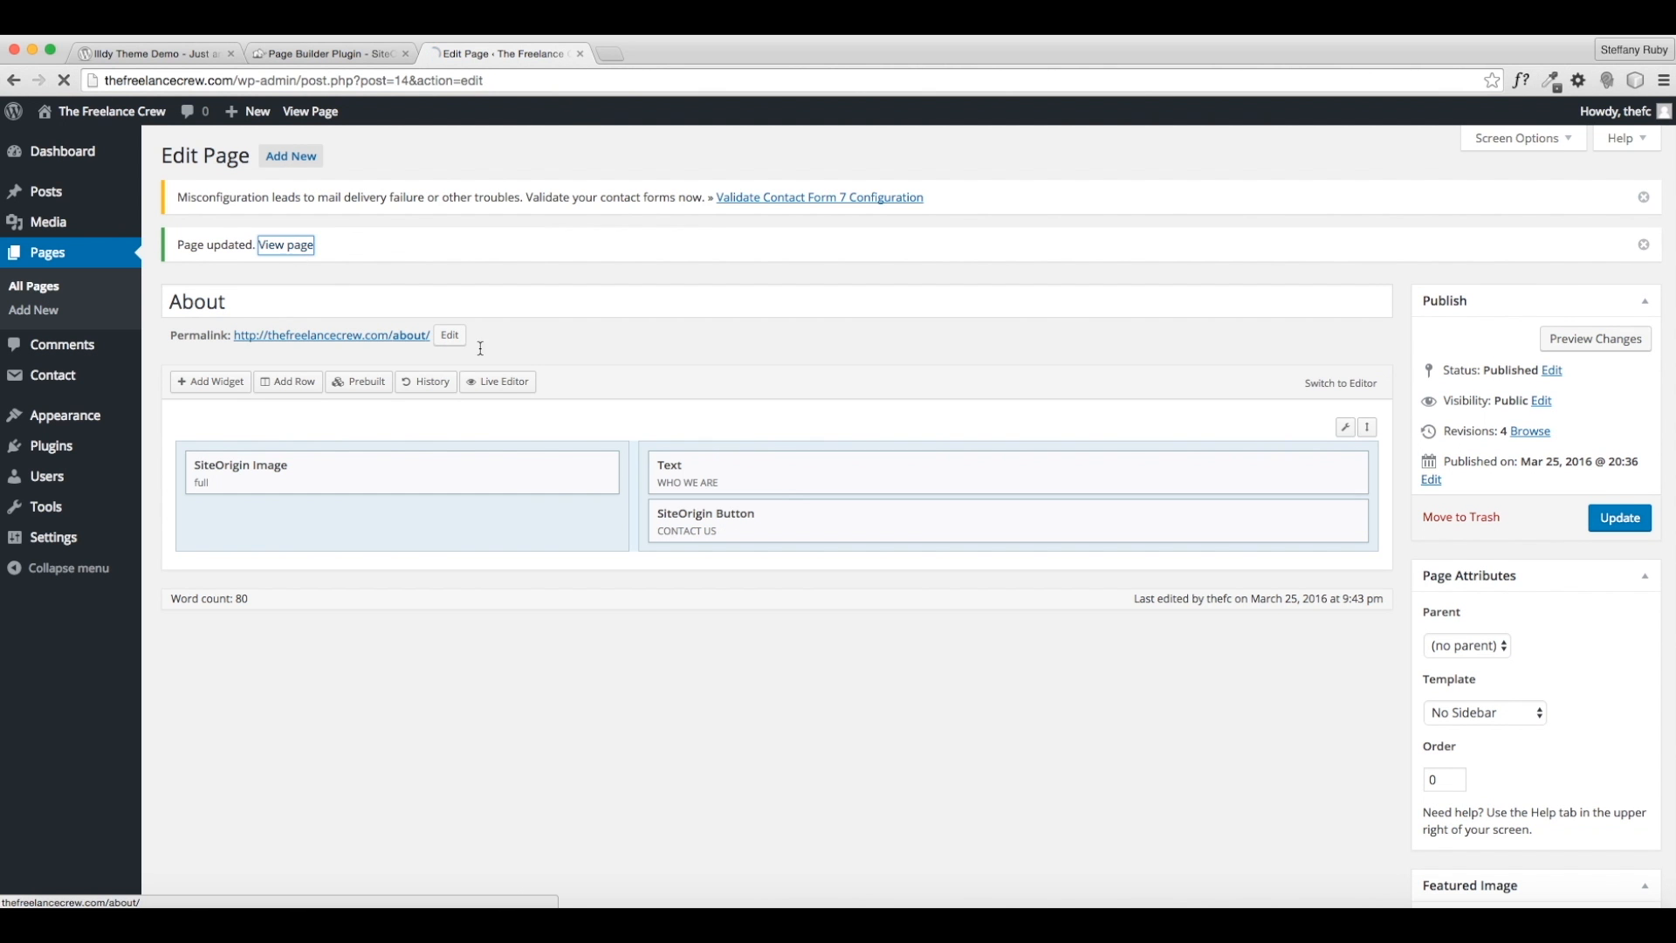
- Scroll the updated About page, then go to SERVICES from the site menu
scroll(1138, 774, "down", 5)
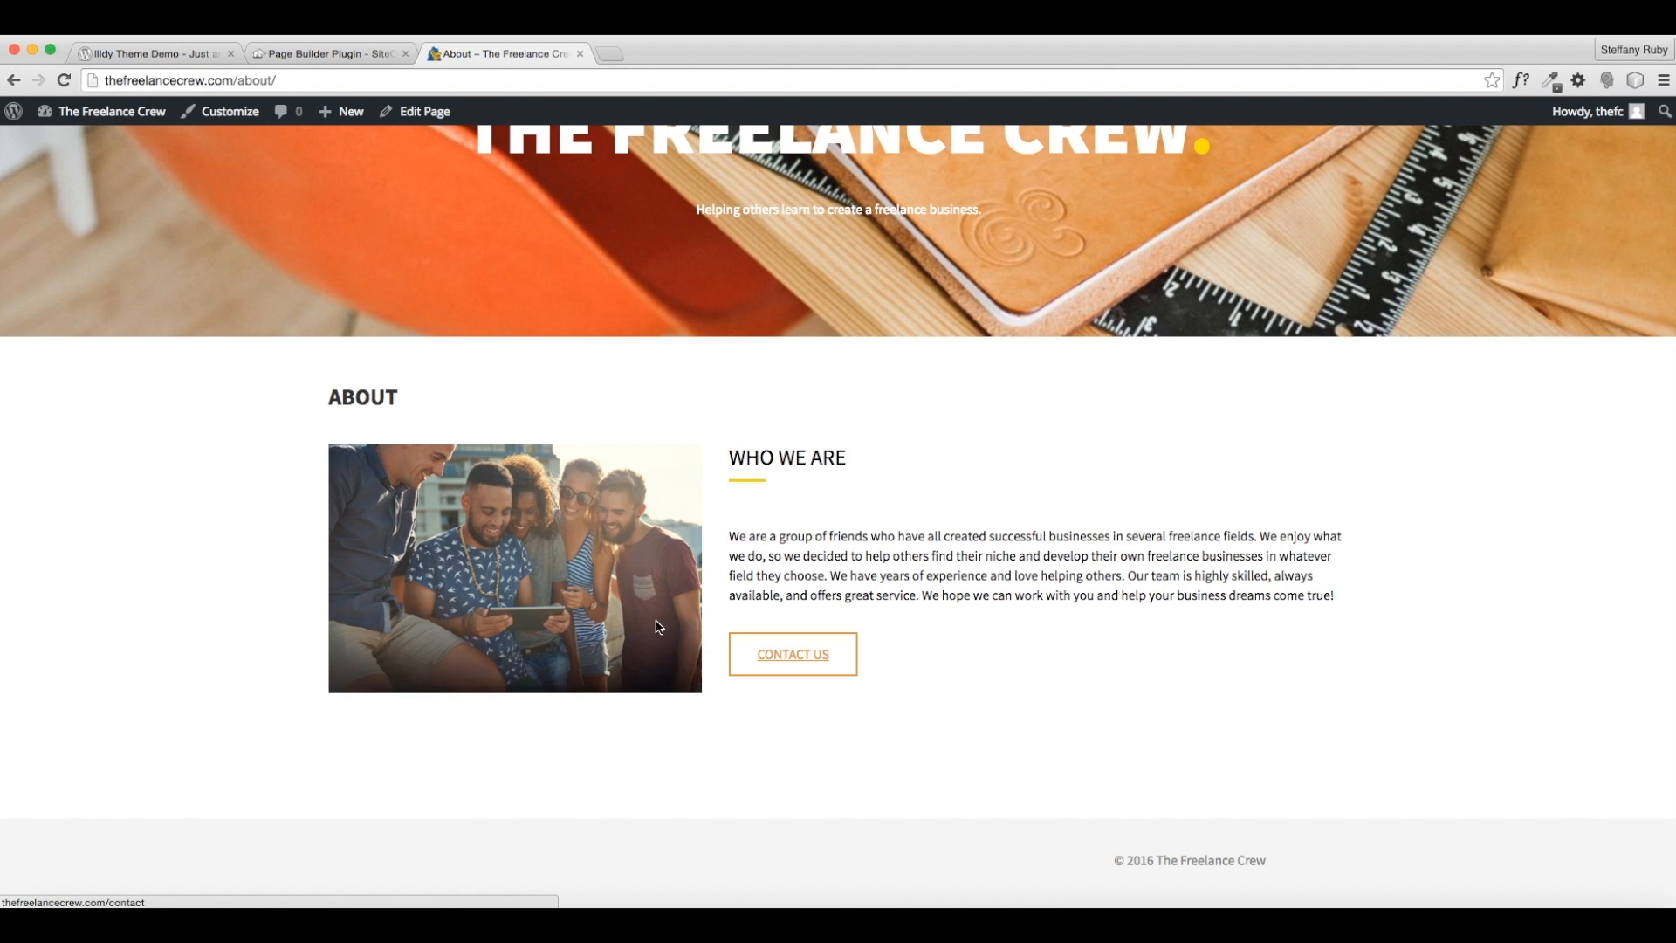
scroll(1154, 782, "up", 3)
scroll(1149, 778, "down", 3)
scroll(1148, 785, "up", 5)
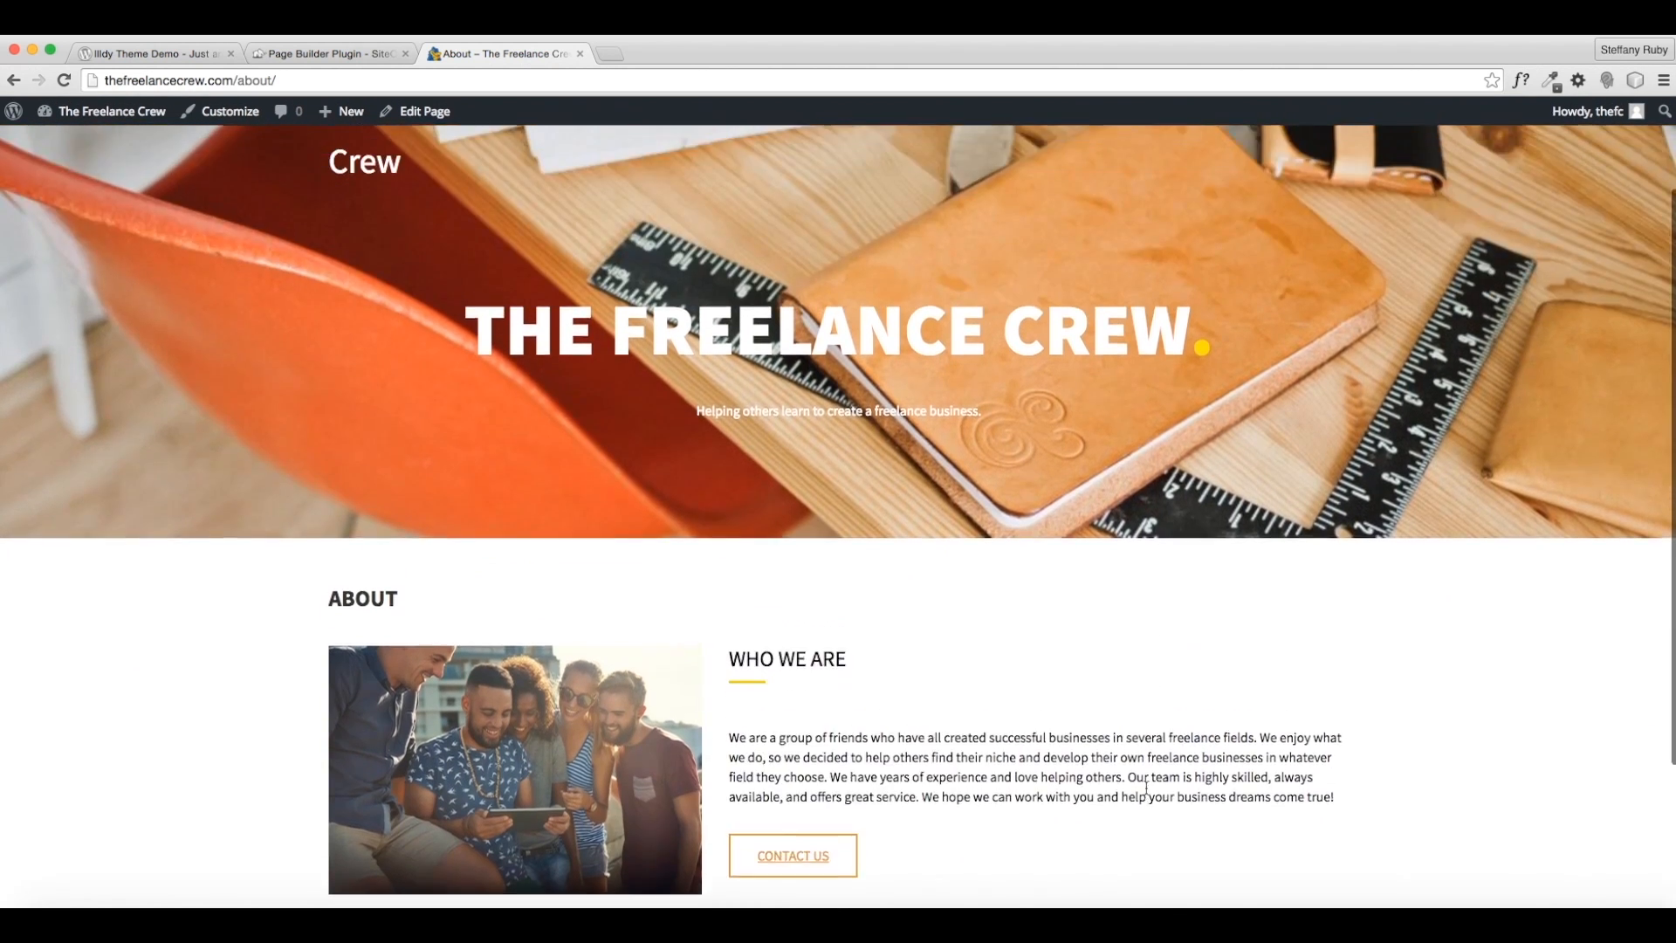
scroll(1081, 860, "down", 1)
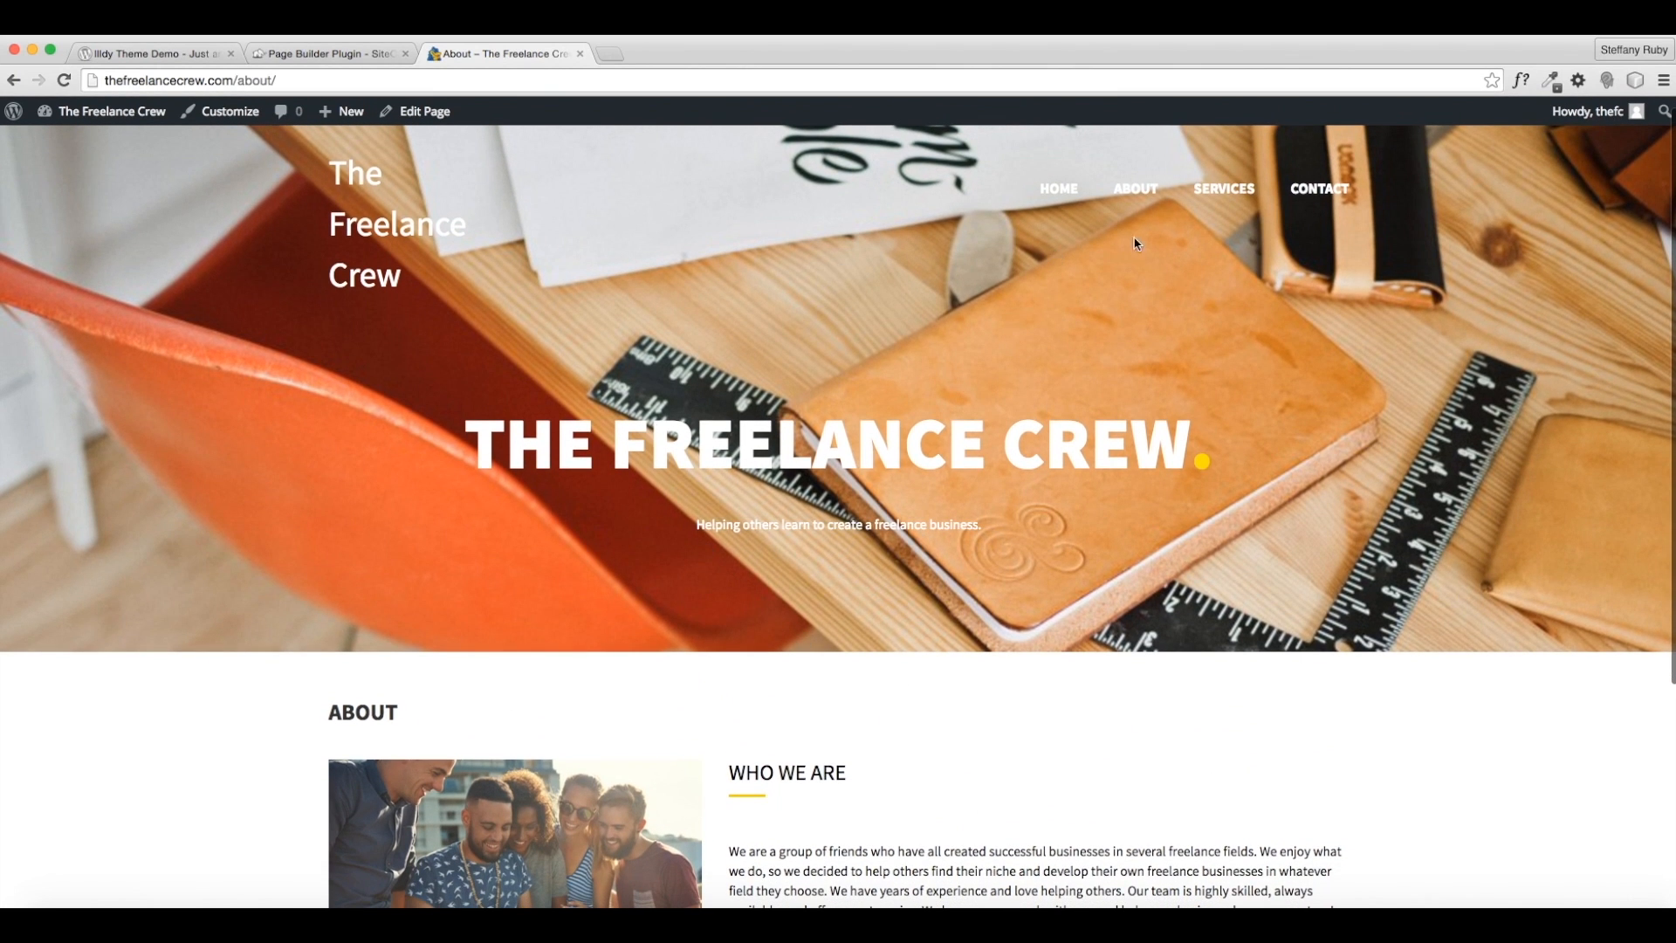
left_click(1231, 194)
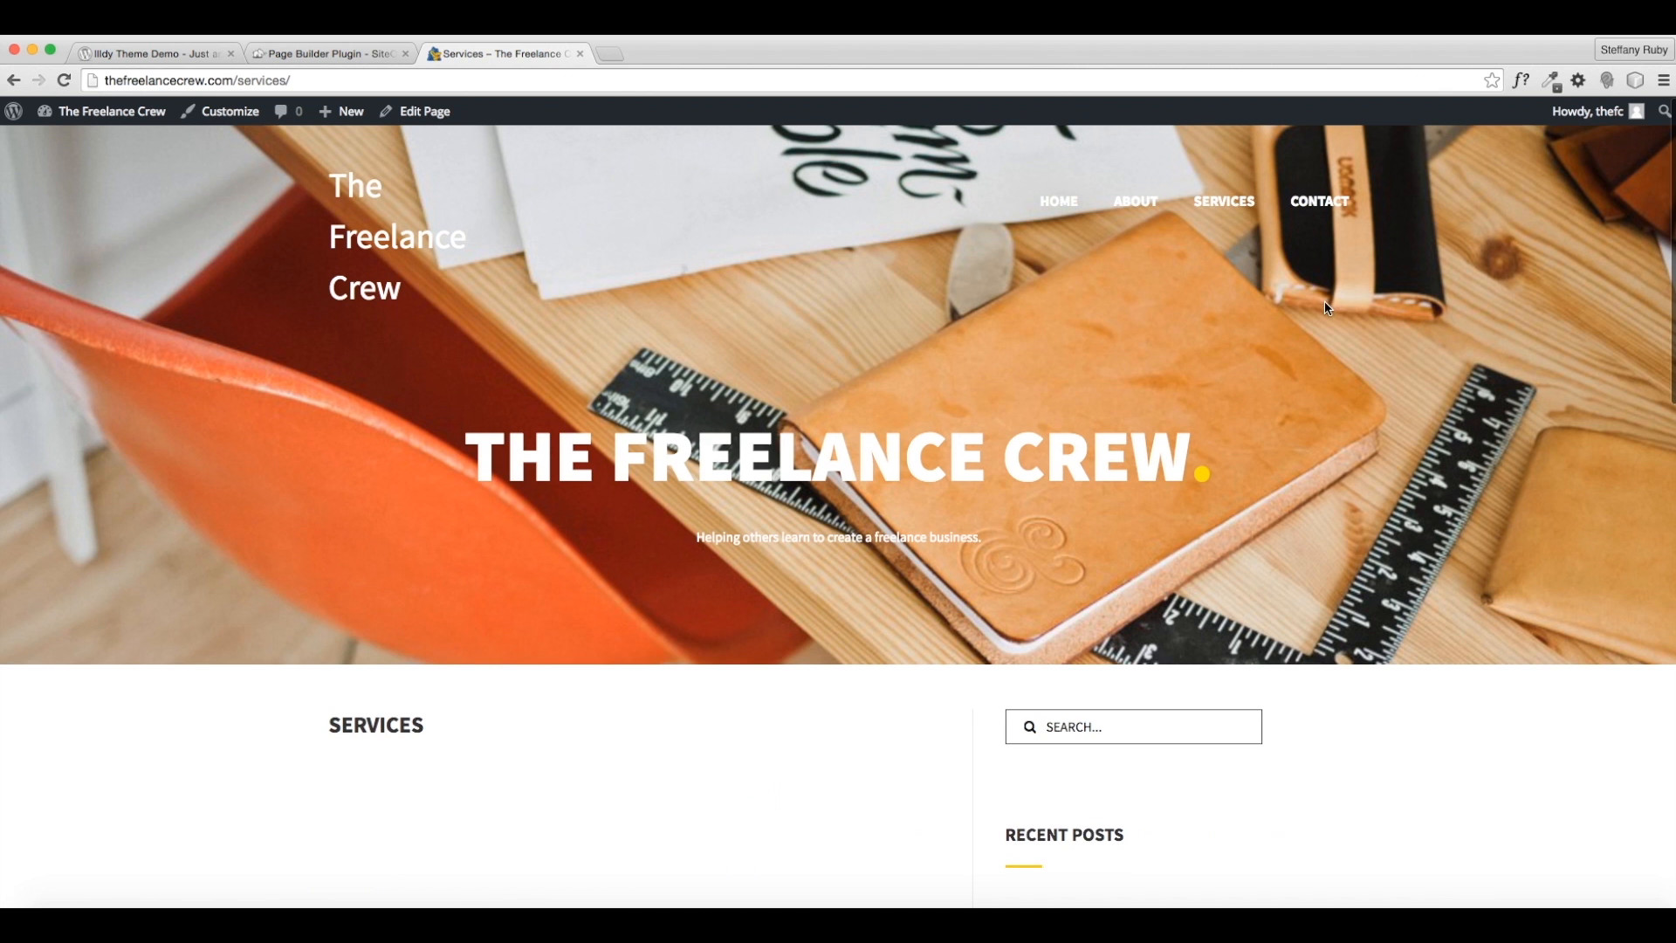
- Look over the empty Services page and open it for editing
scroll(711, 755, "down", 3)
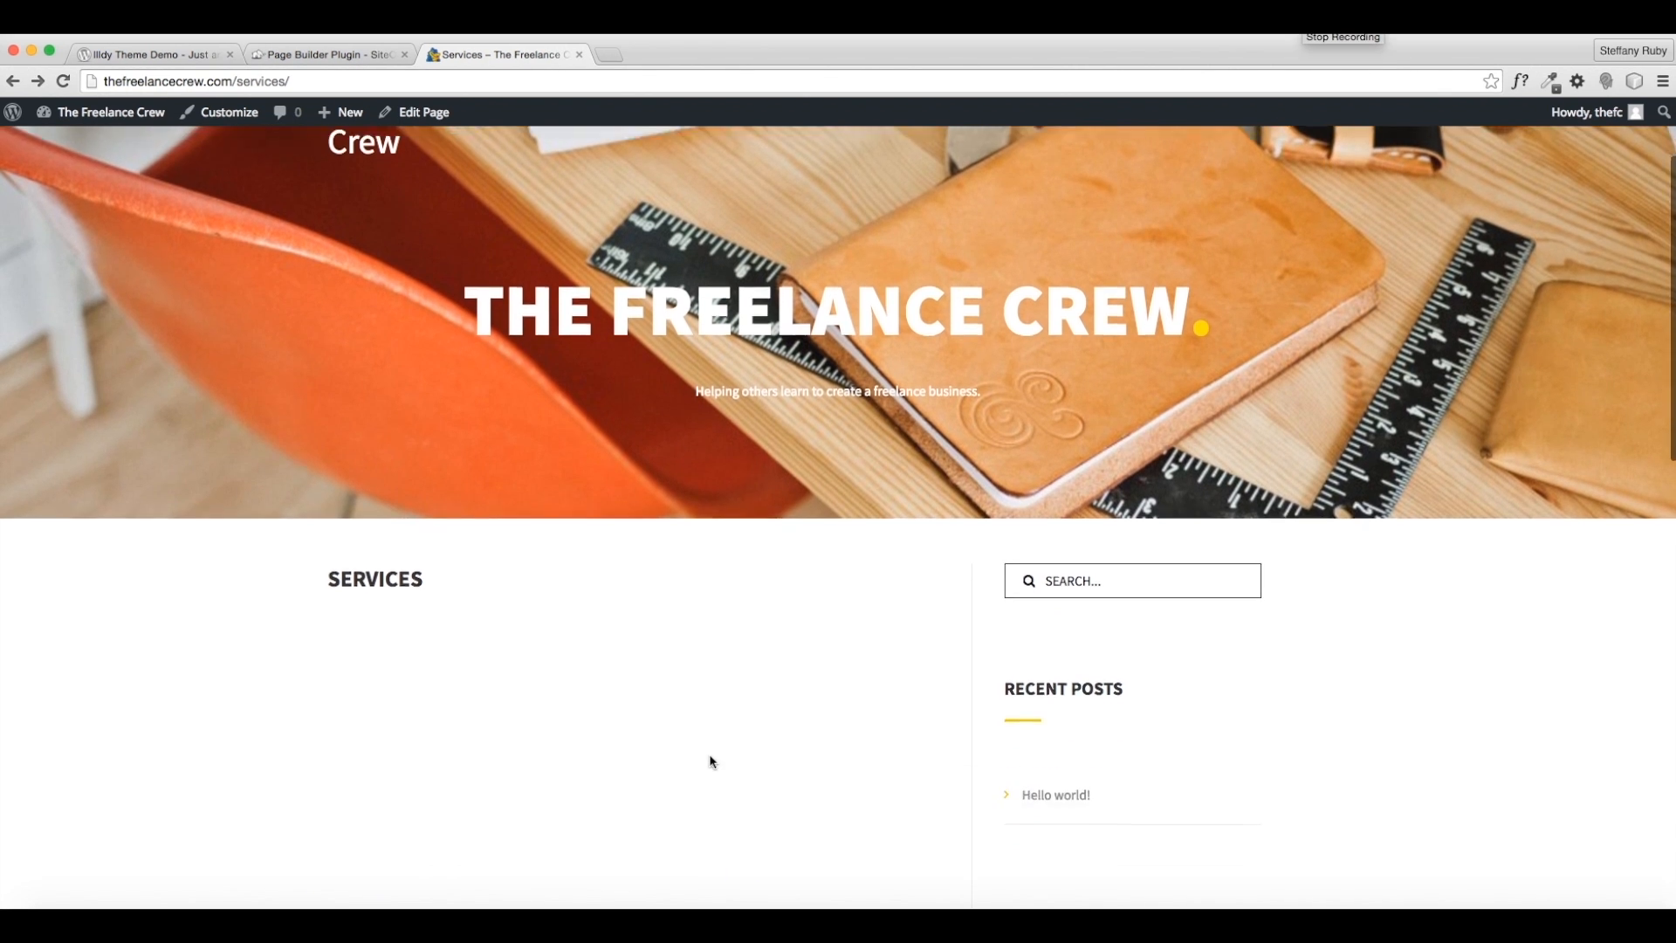
scroll(384, 490, "up", 1)
scroll(388, 485, "up", 2)
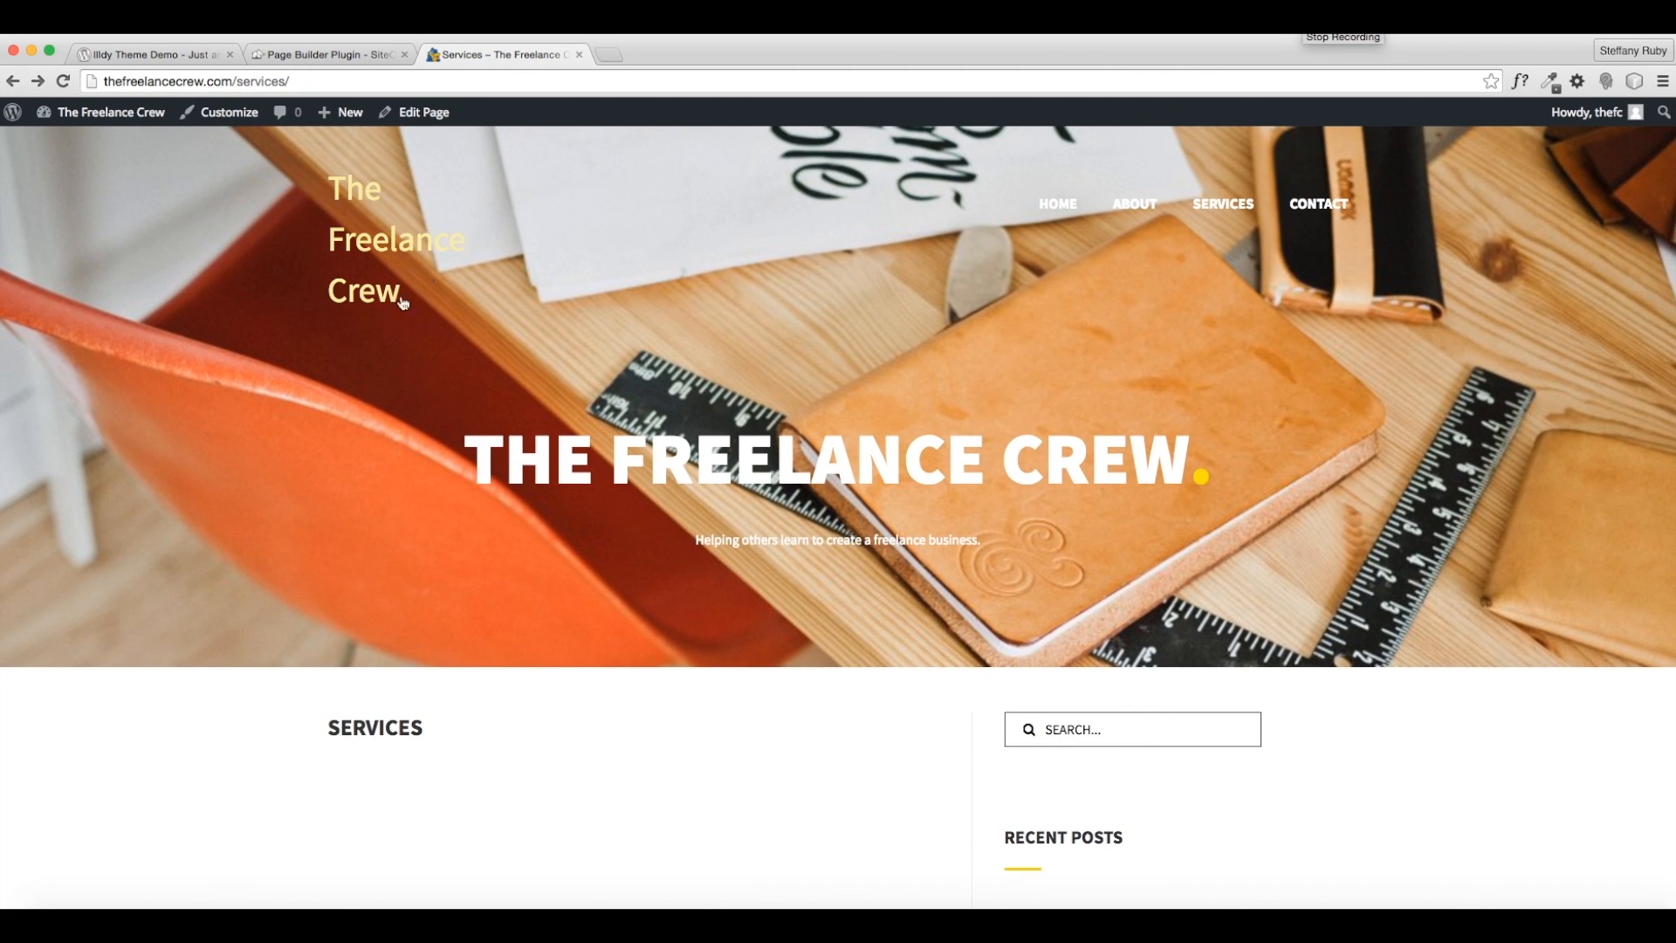
left_click(437, 115)
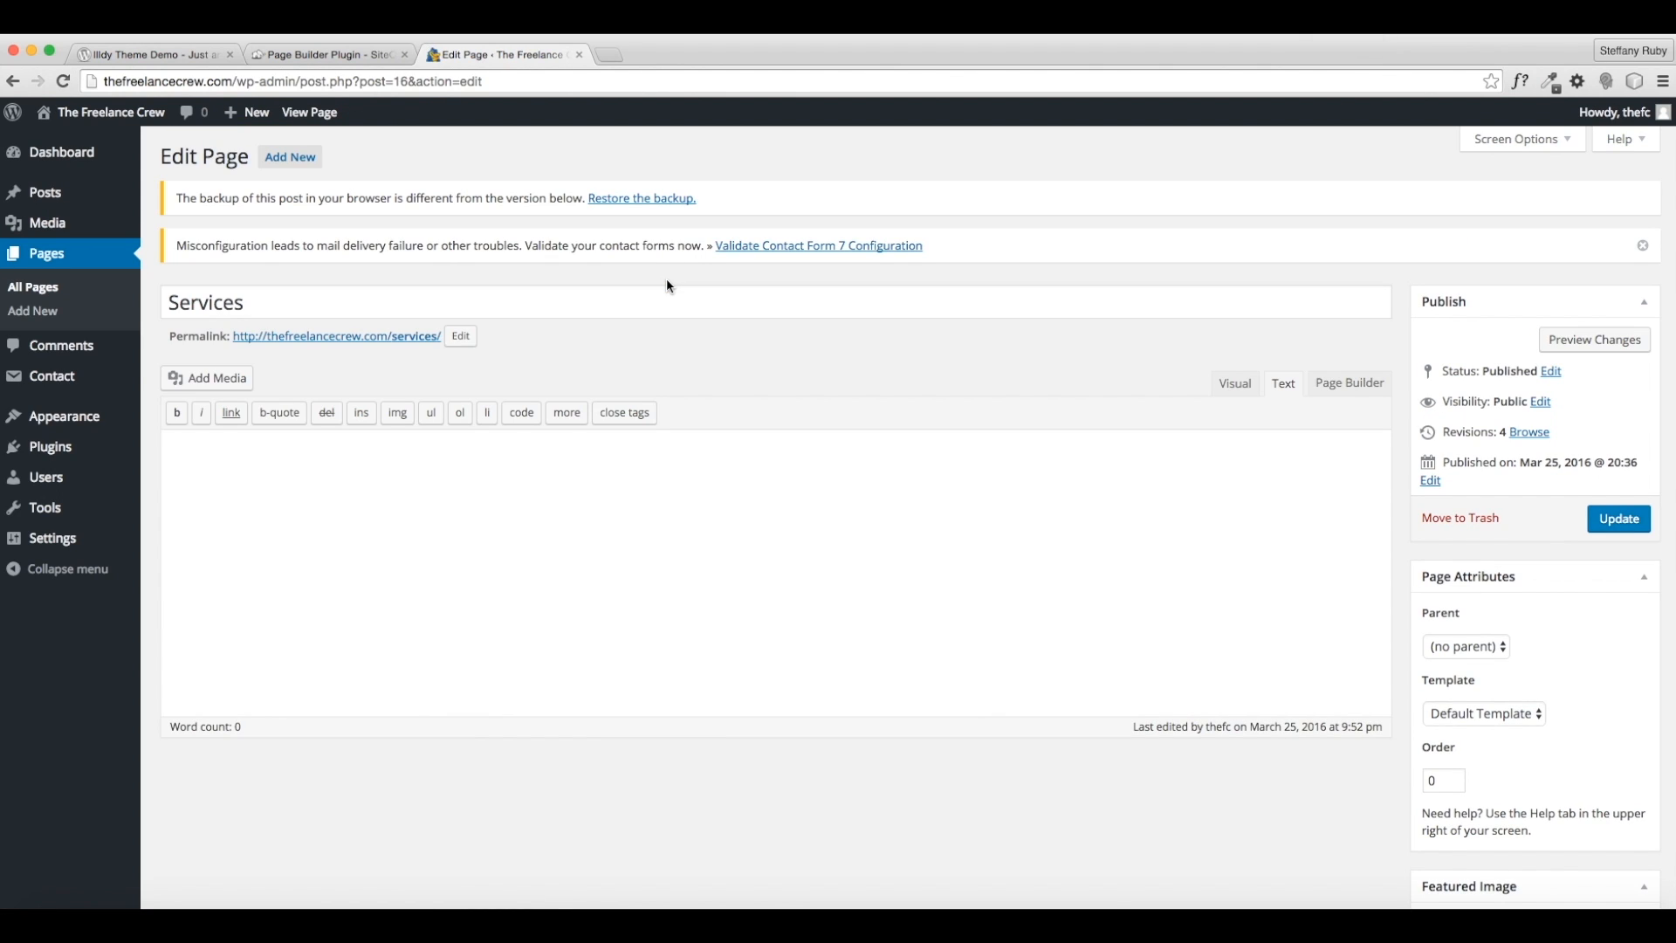
- Set the Services page template to No Sidebar and update the page
scroll(1032, 407, "down", 2)
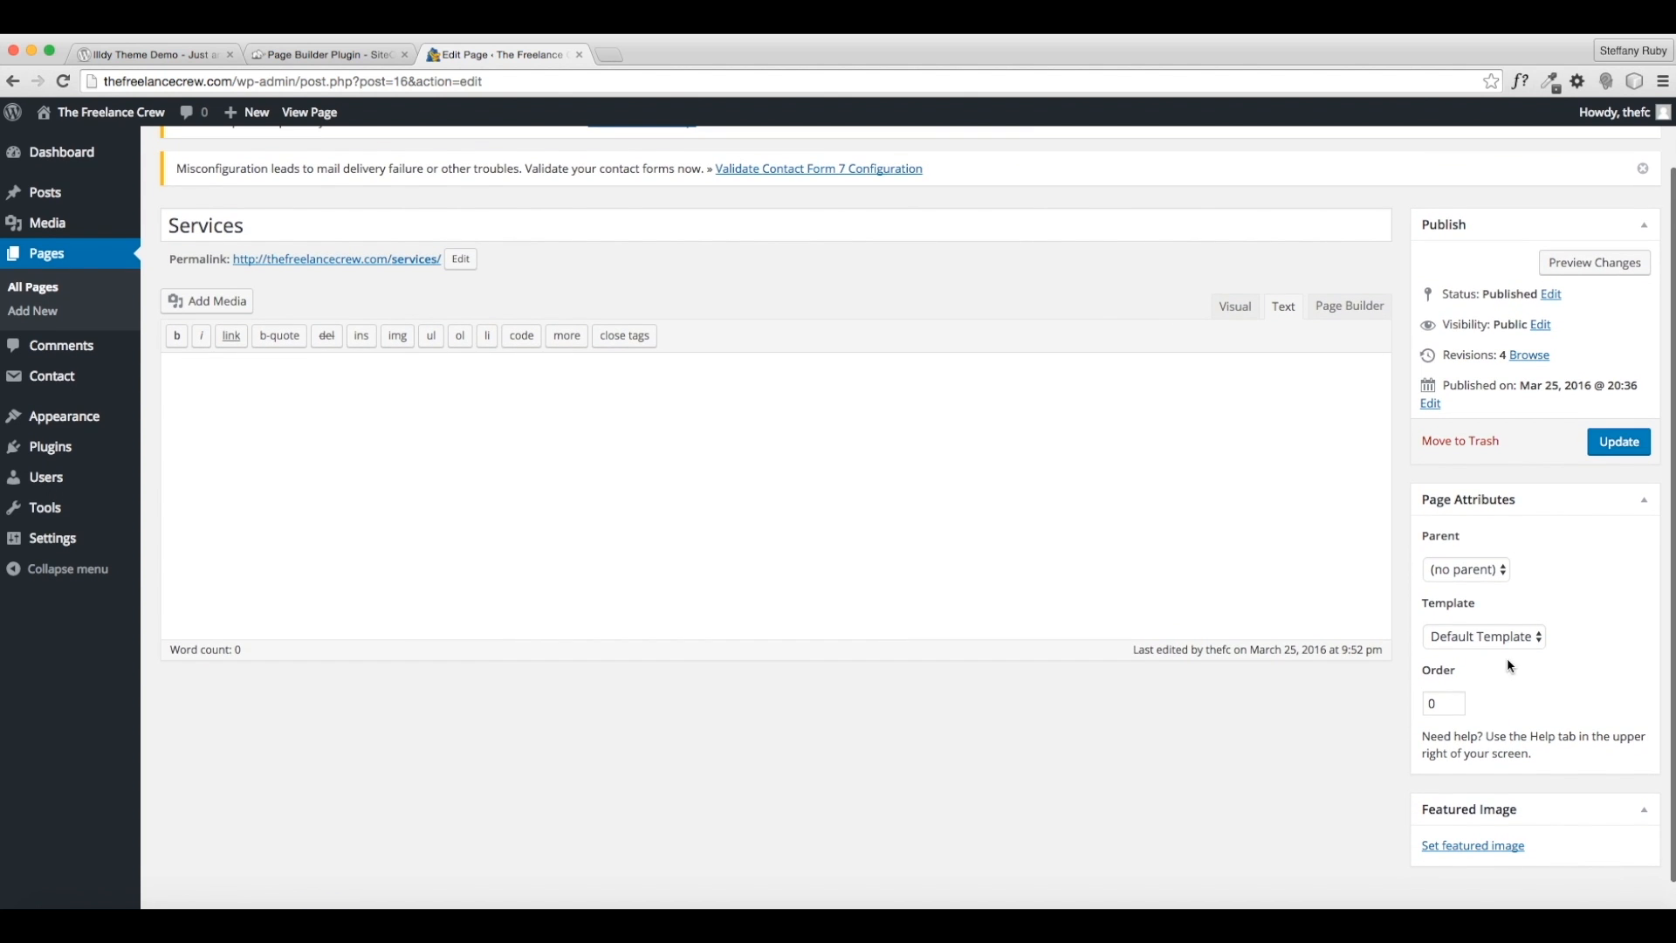
left_click(1506, 636)
left_click(1466, 684)
left_click(1606, 443)
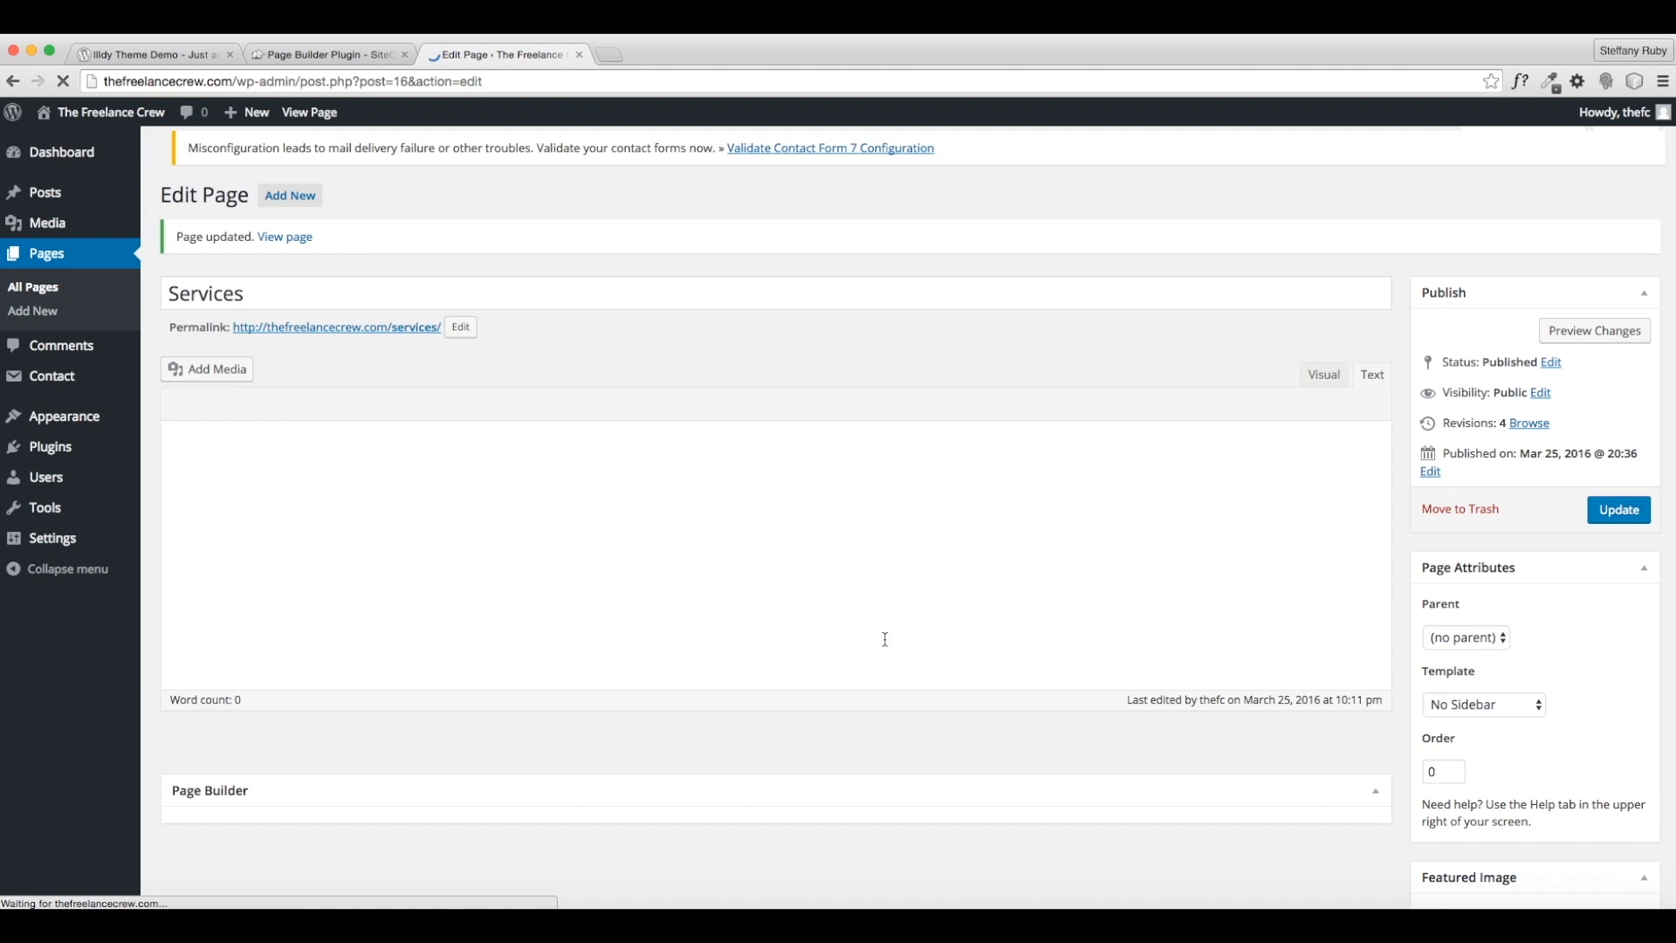
- Switch to Page Builder, browse the widget categories, and open Widgets Bundle settings
left_click(1334, 390)
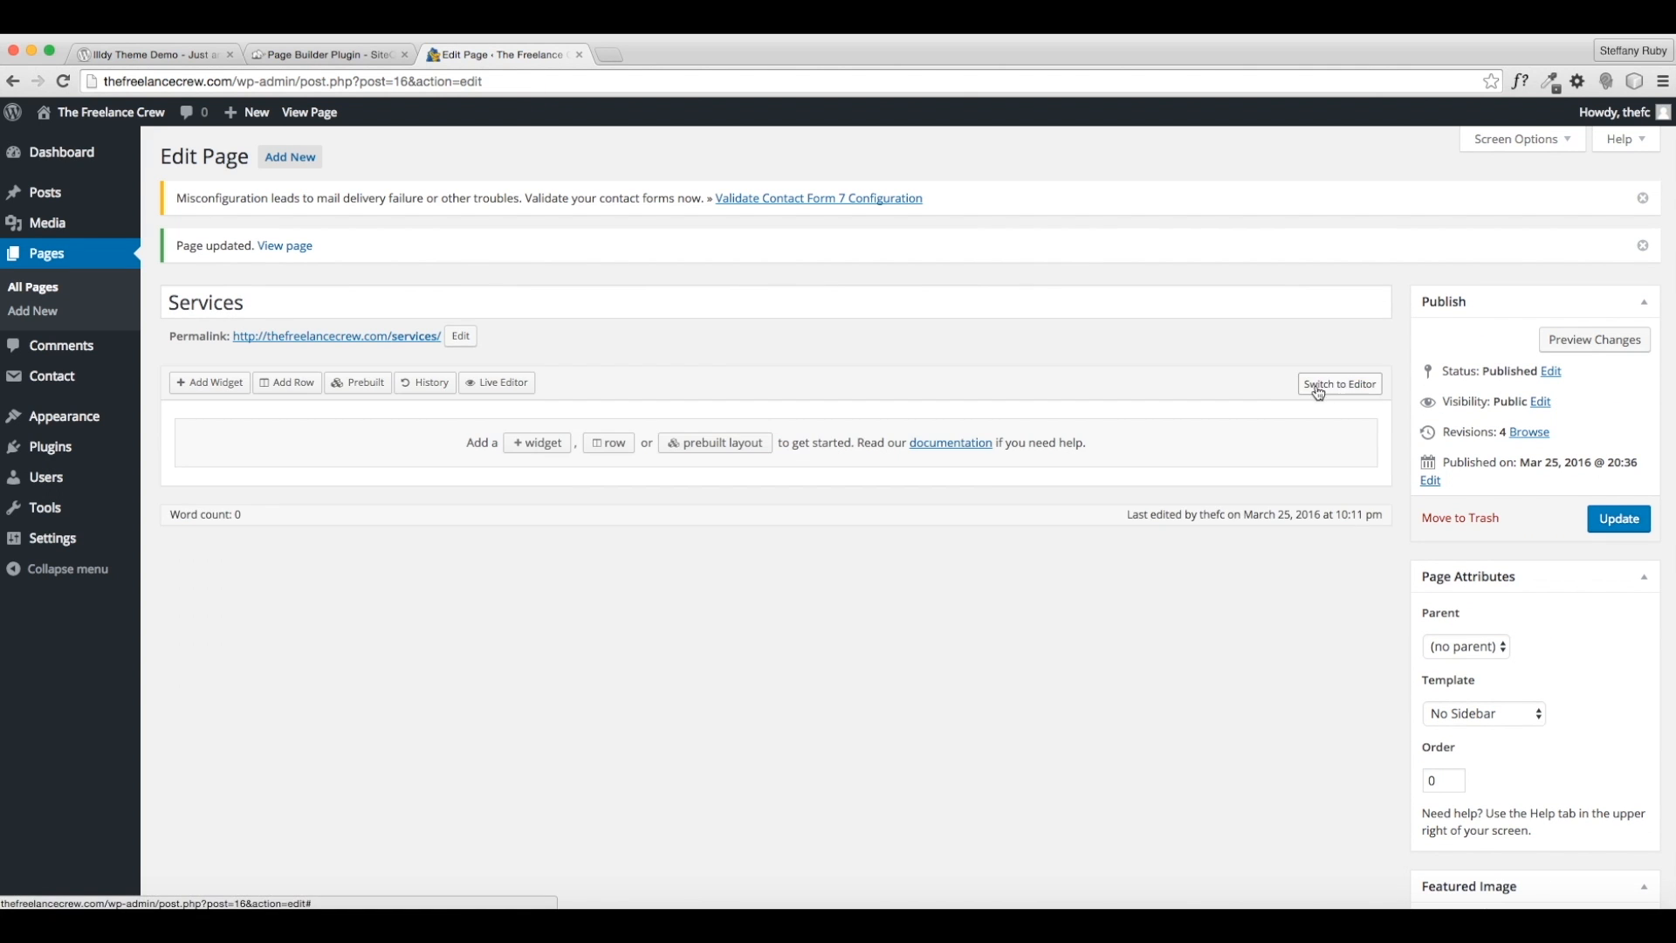
left_click(549, 446)
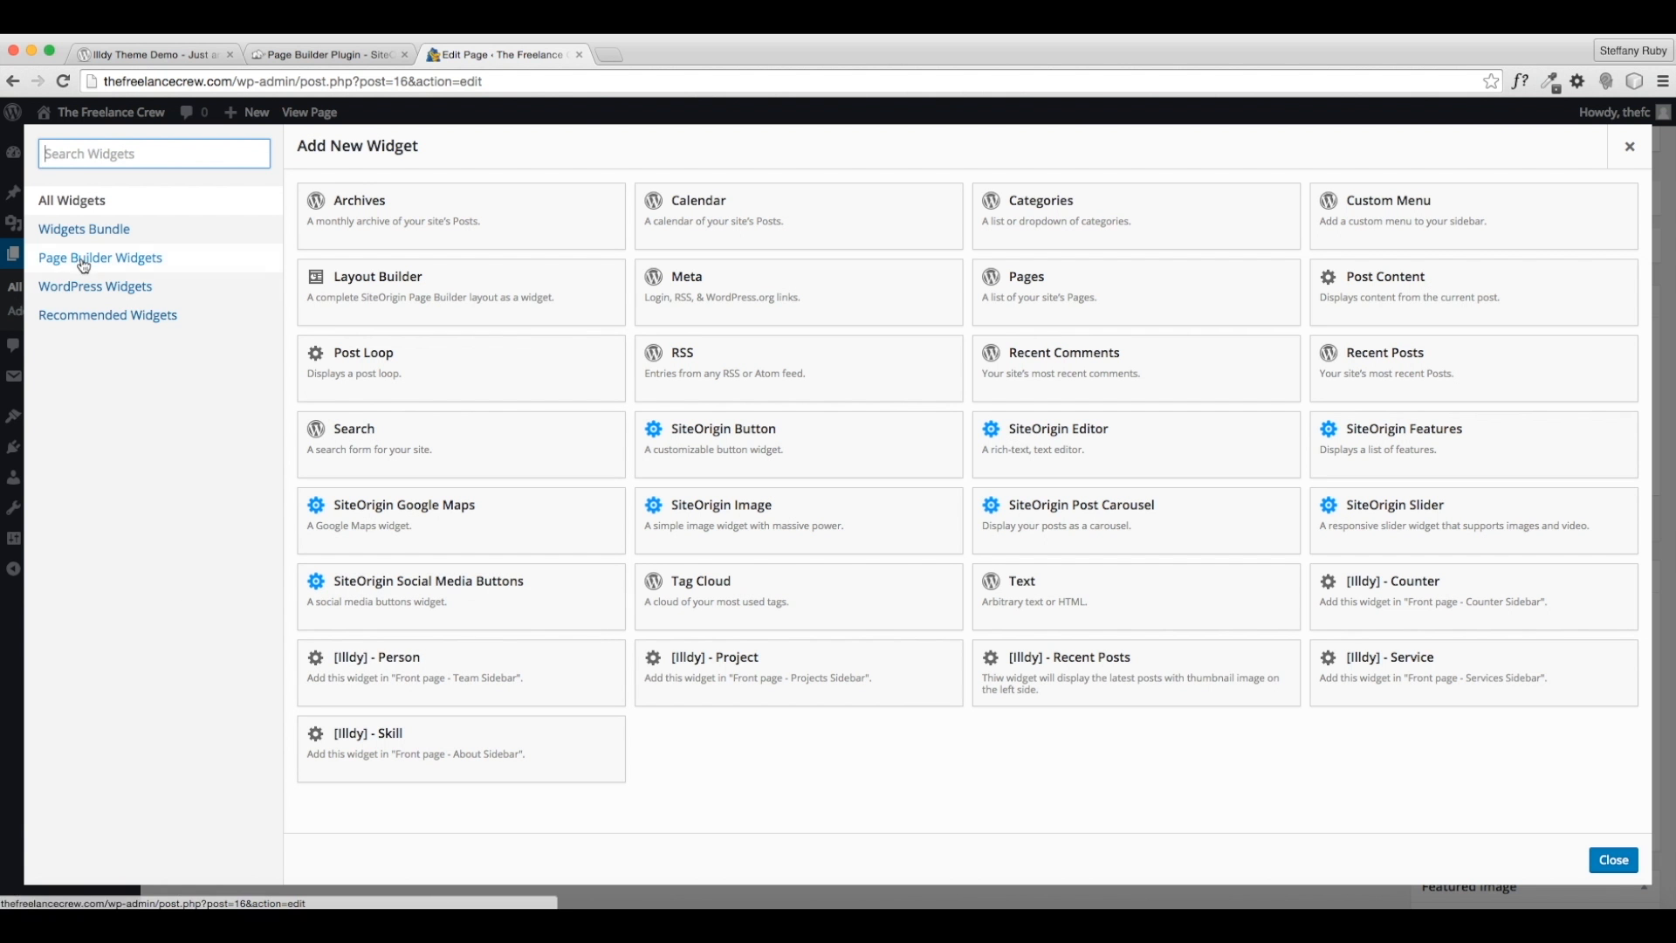
left_click(113, 316)
left_click(132, 289)
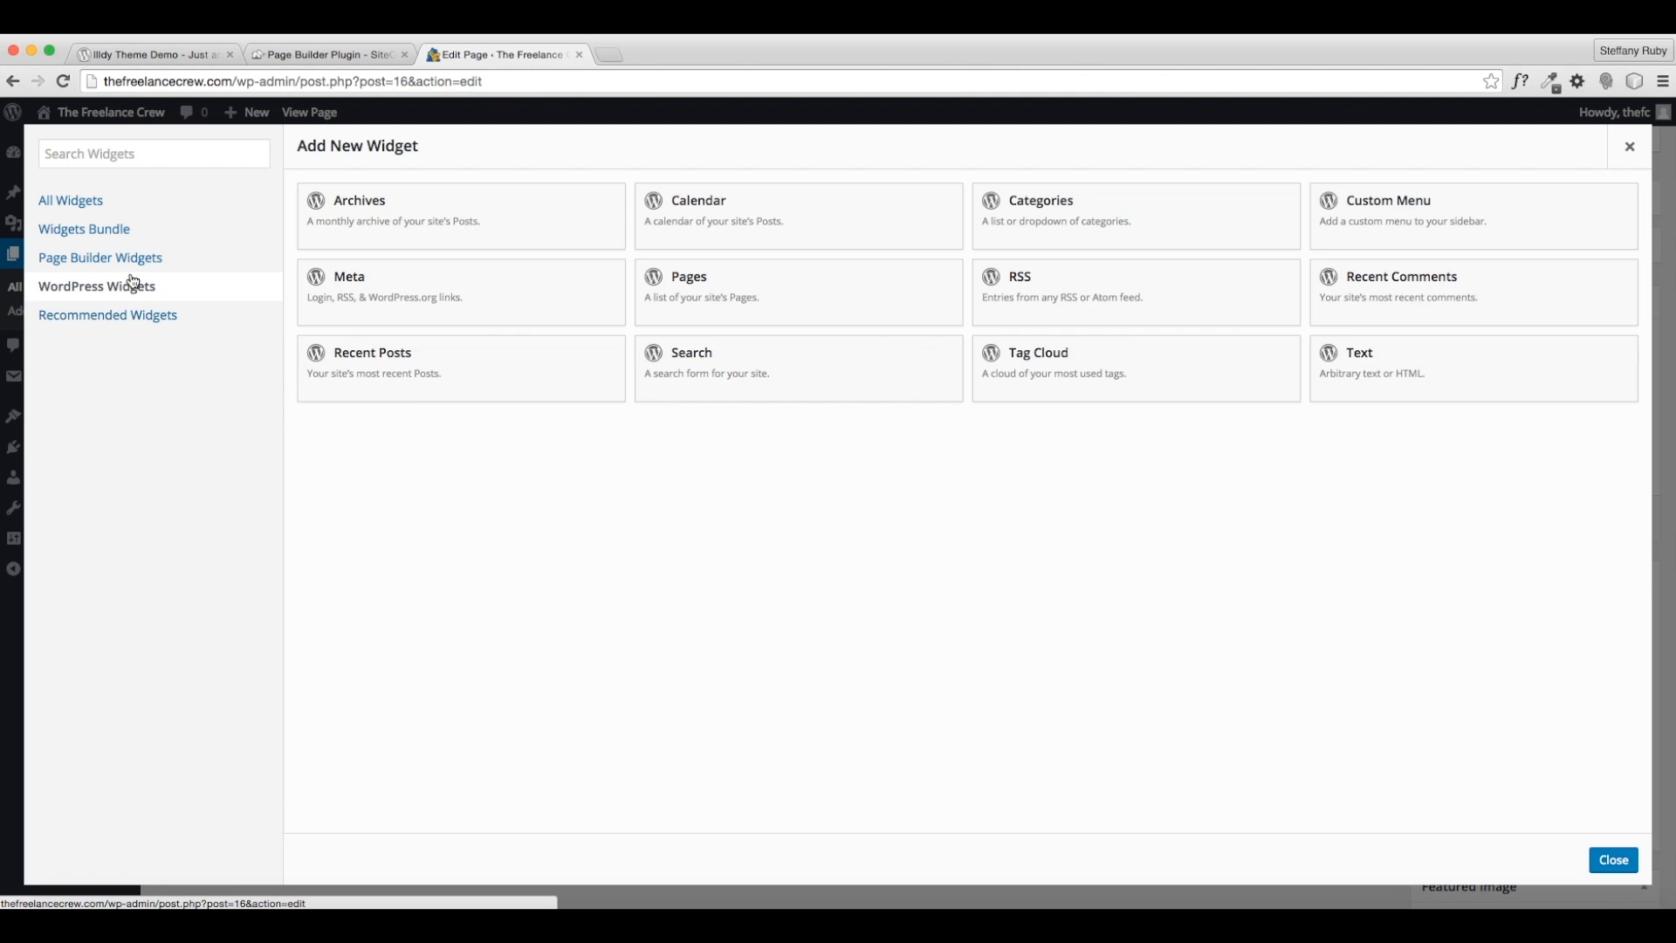
left_click(139, 258)
left_click(130, 230)
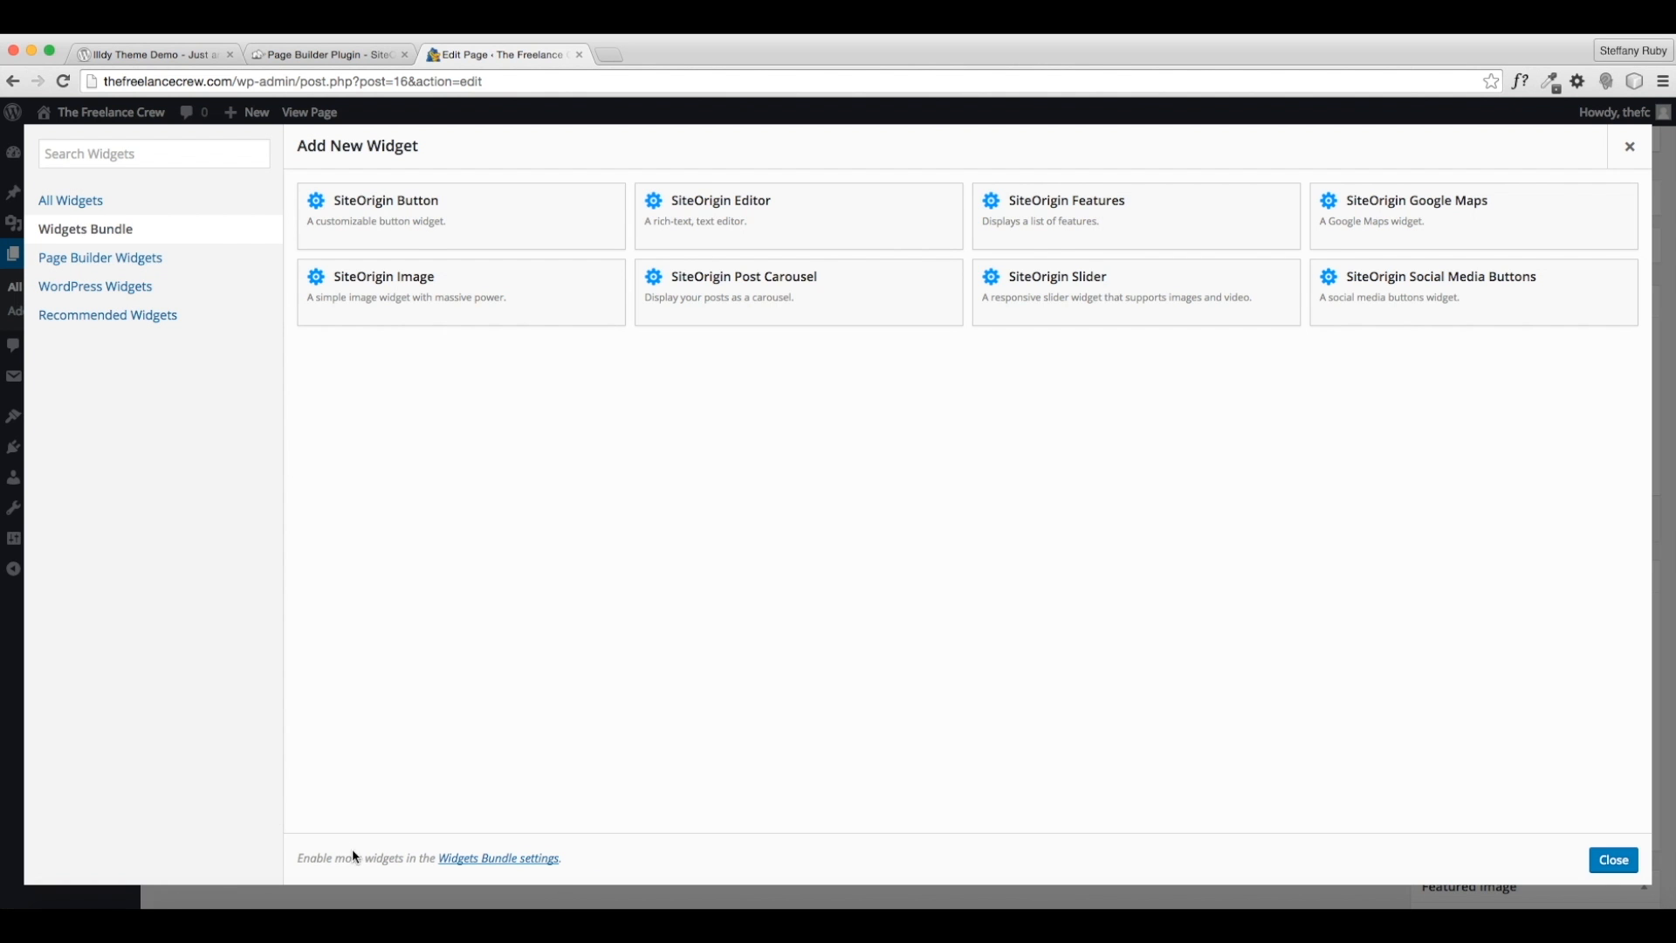
left_click(487, 864)
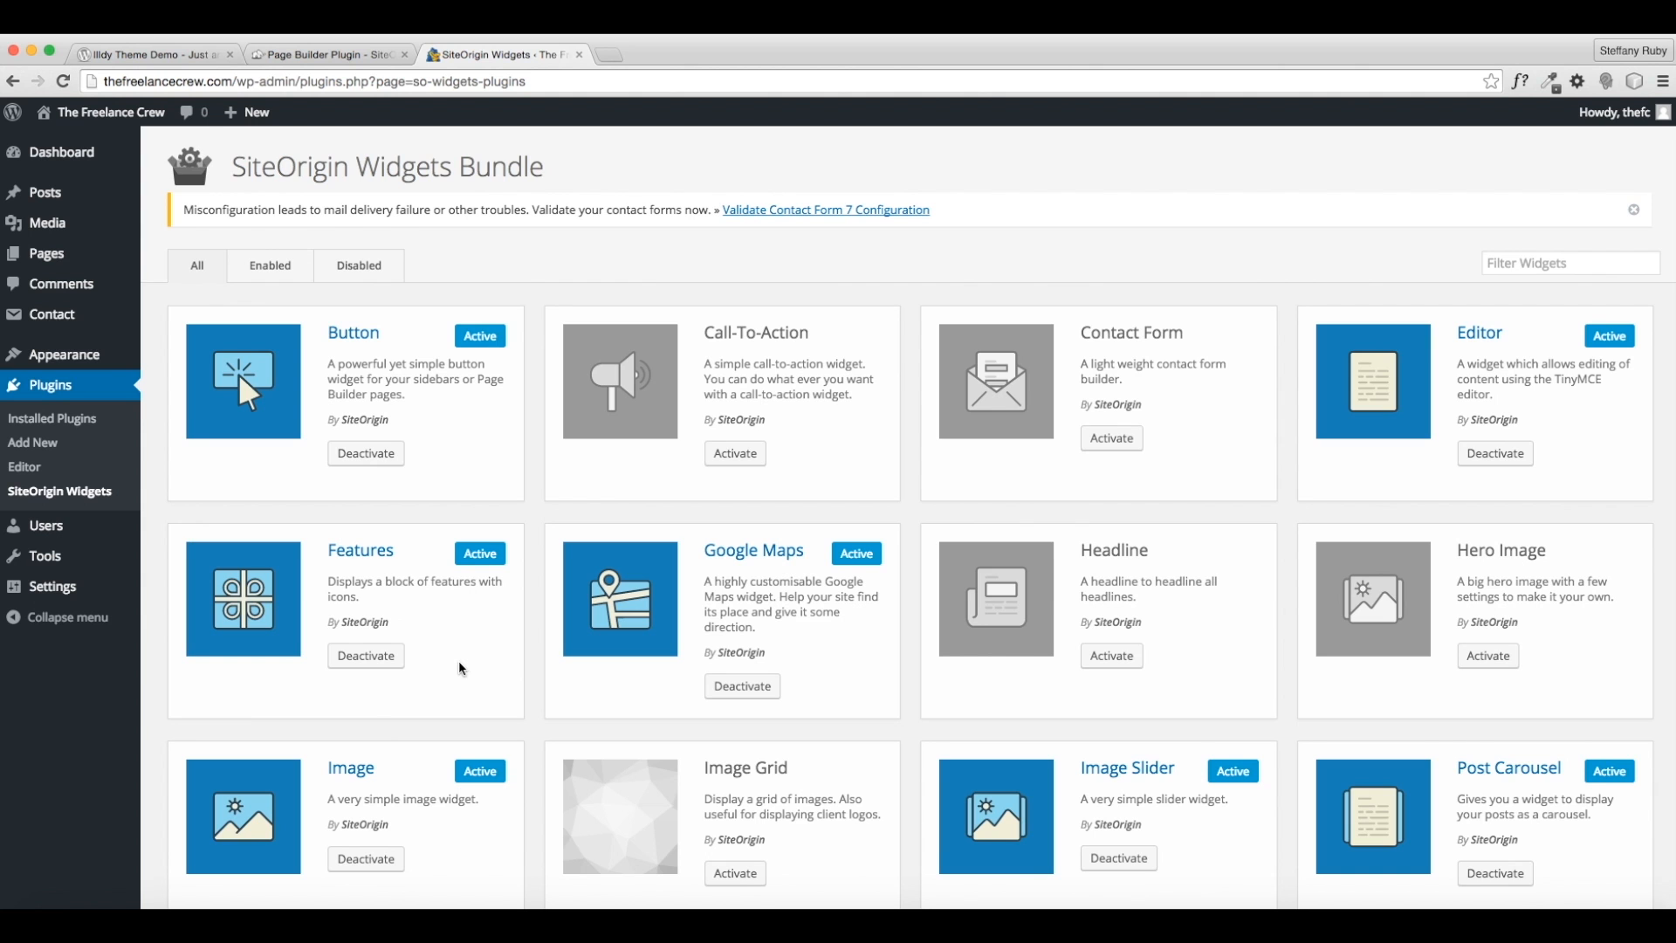
- Activate the Price Table widget from the Disabled list, then return to Pages
scroll(458, 663, "down", 6)
scroll(461, 663, "up", 6)
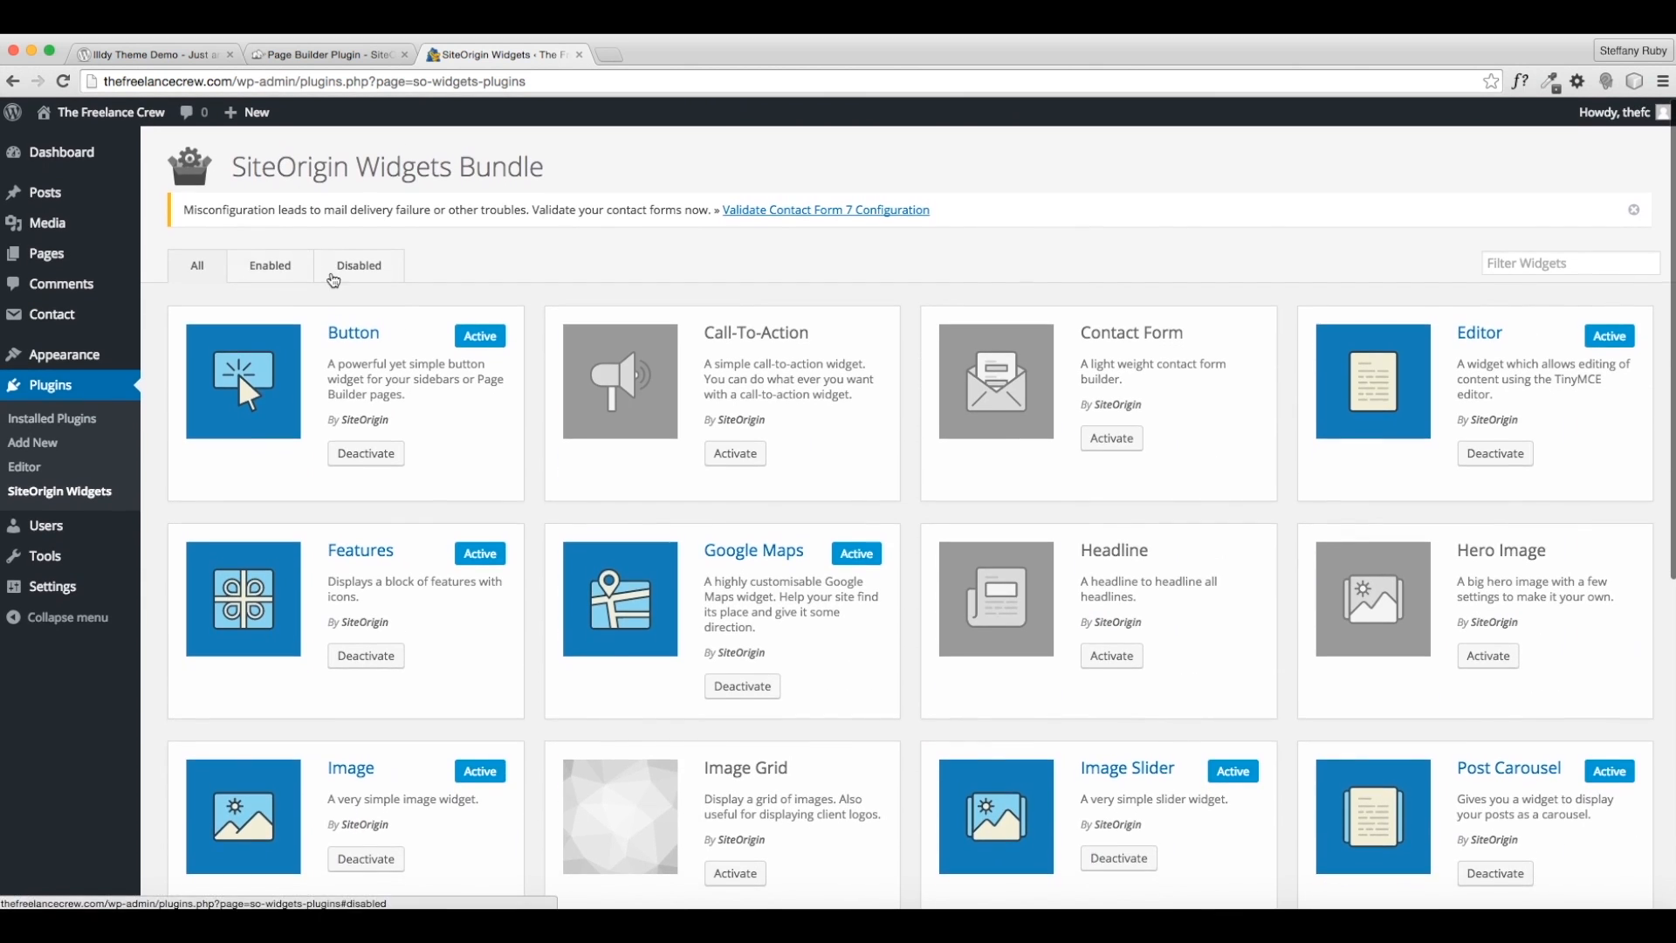
left_click(358, 269)
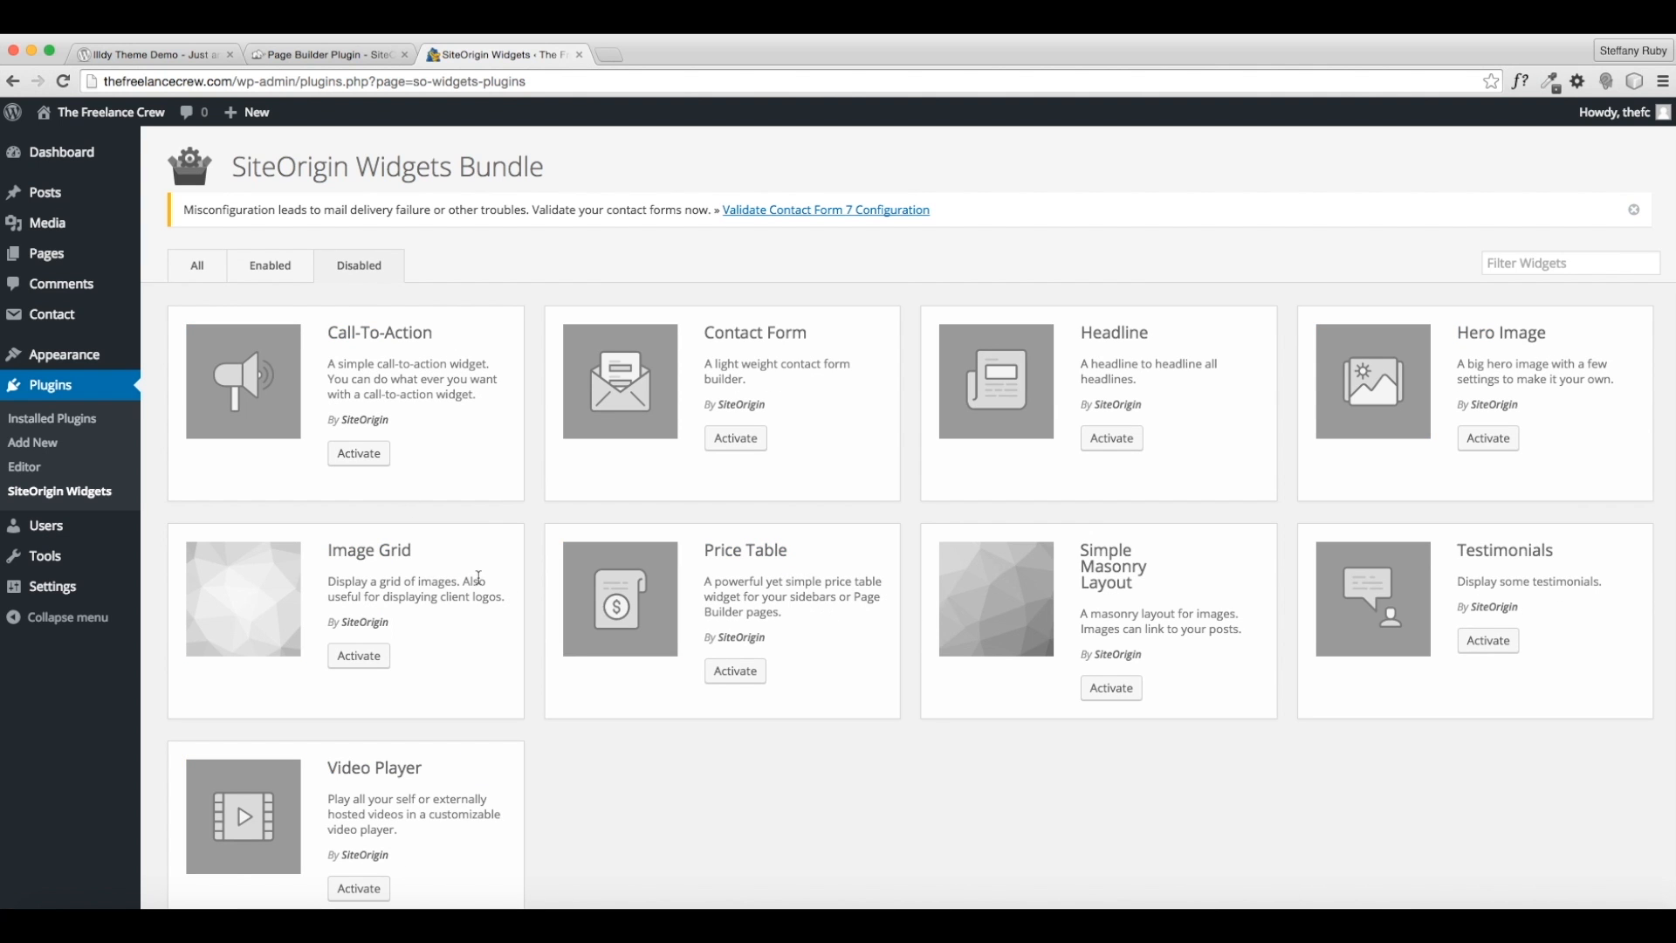
scroll(434, 659, "down", 1)
scroll(436, 661, "down", 1)
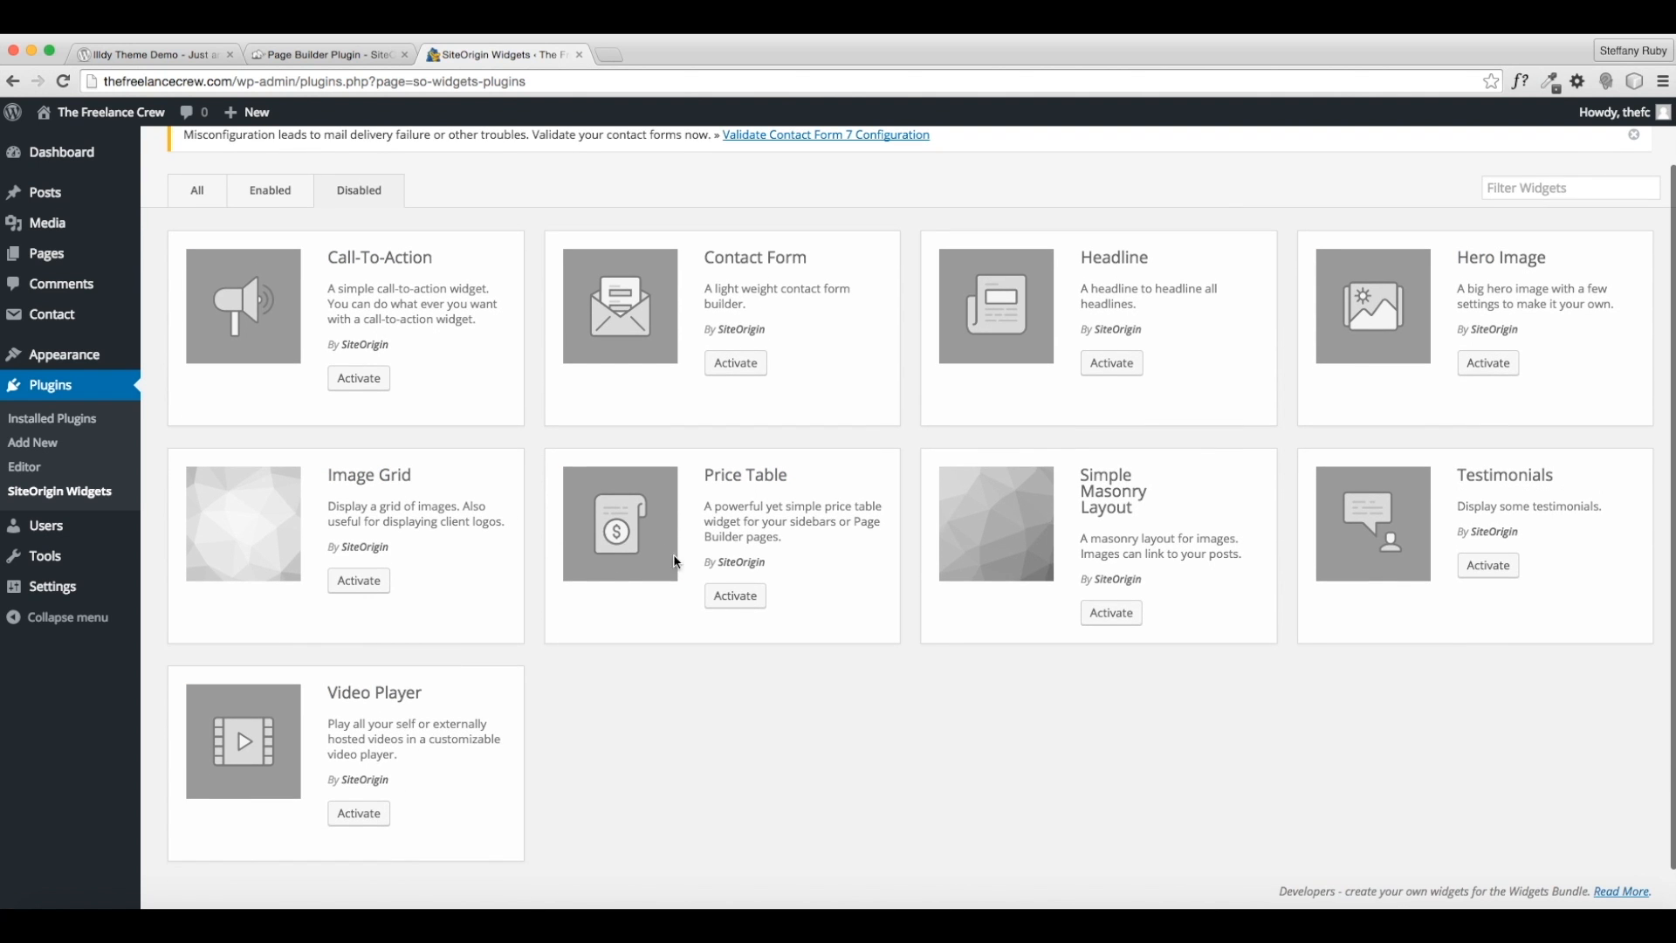
left_click(736, 597)
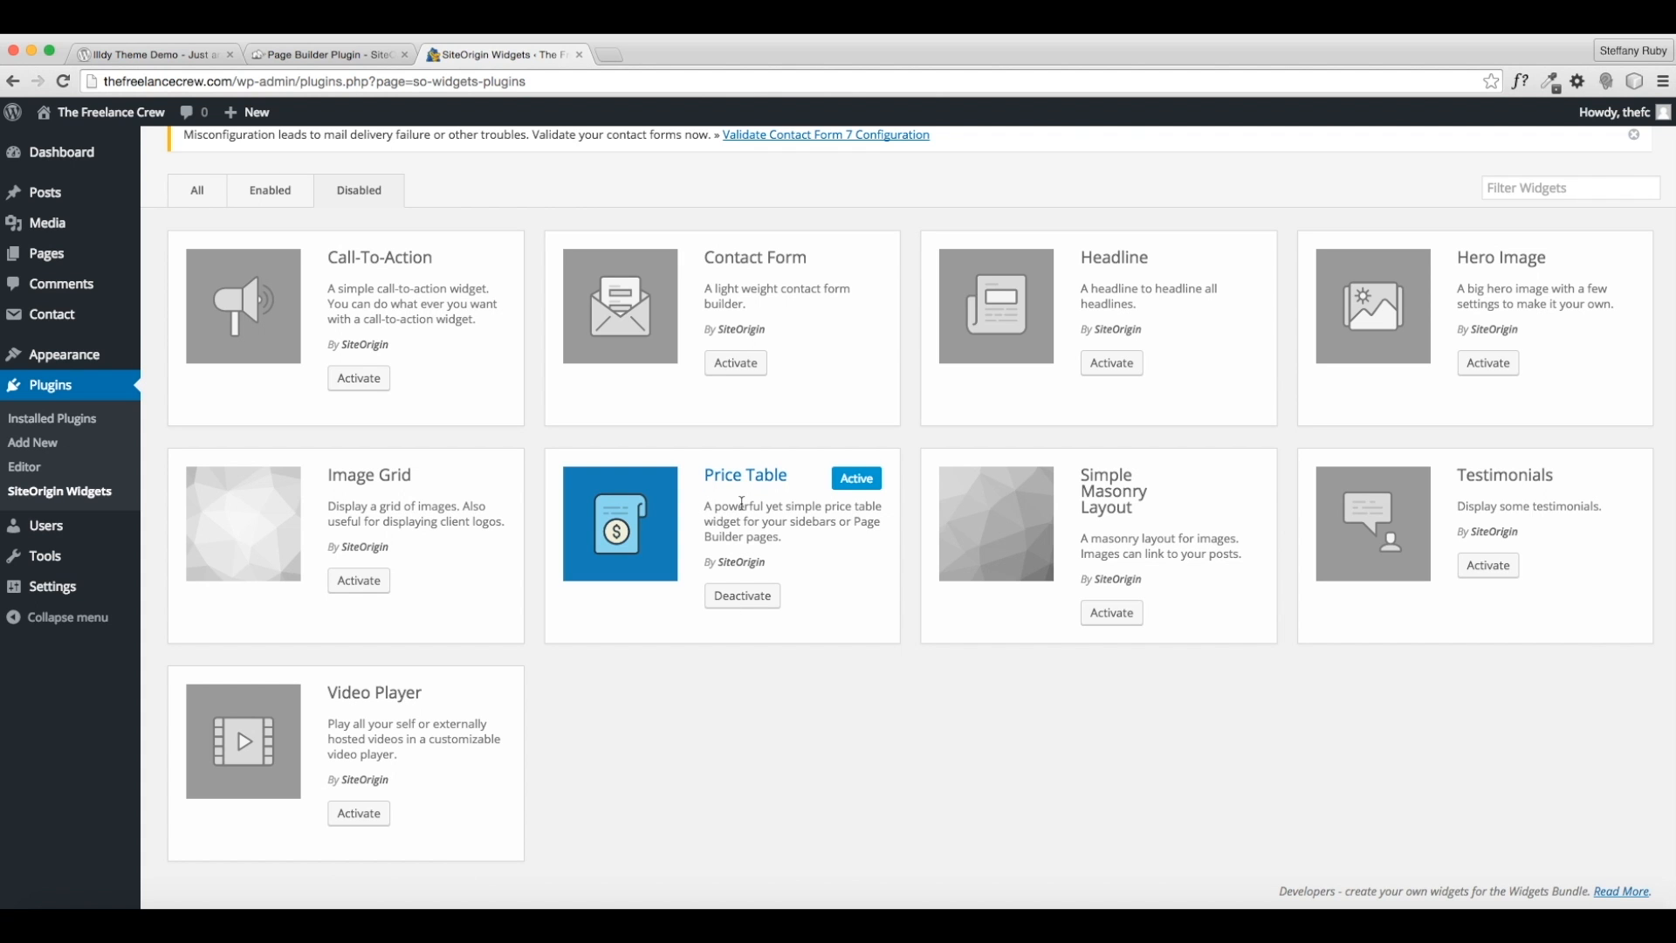
scroll(743, 506, "up", 2)
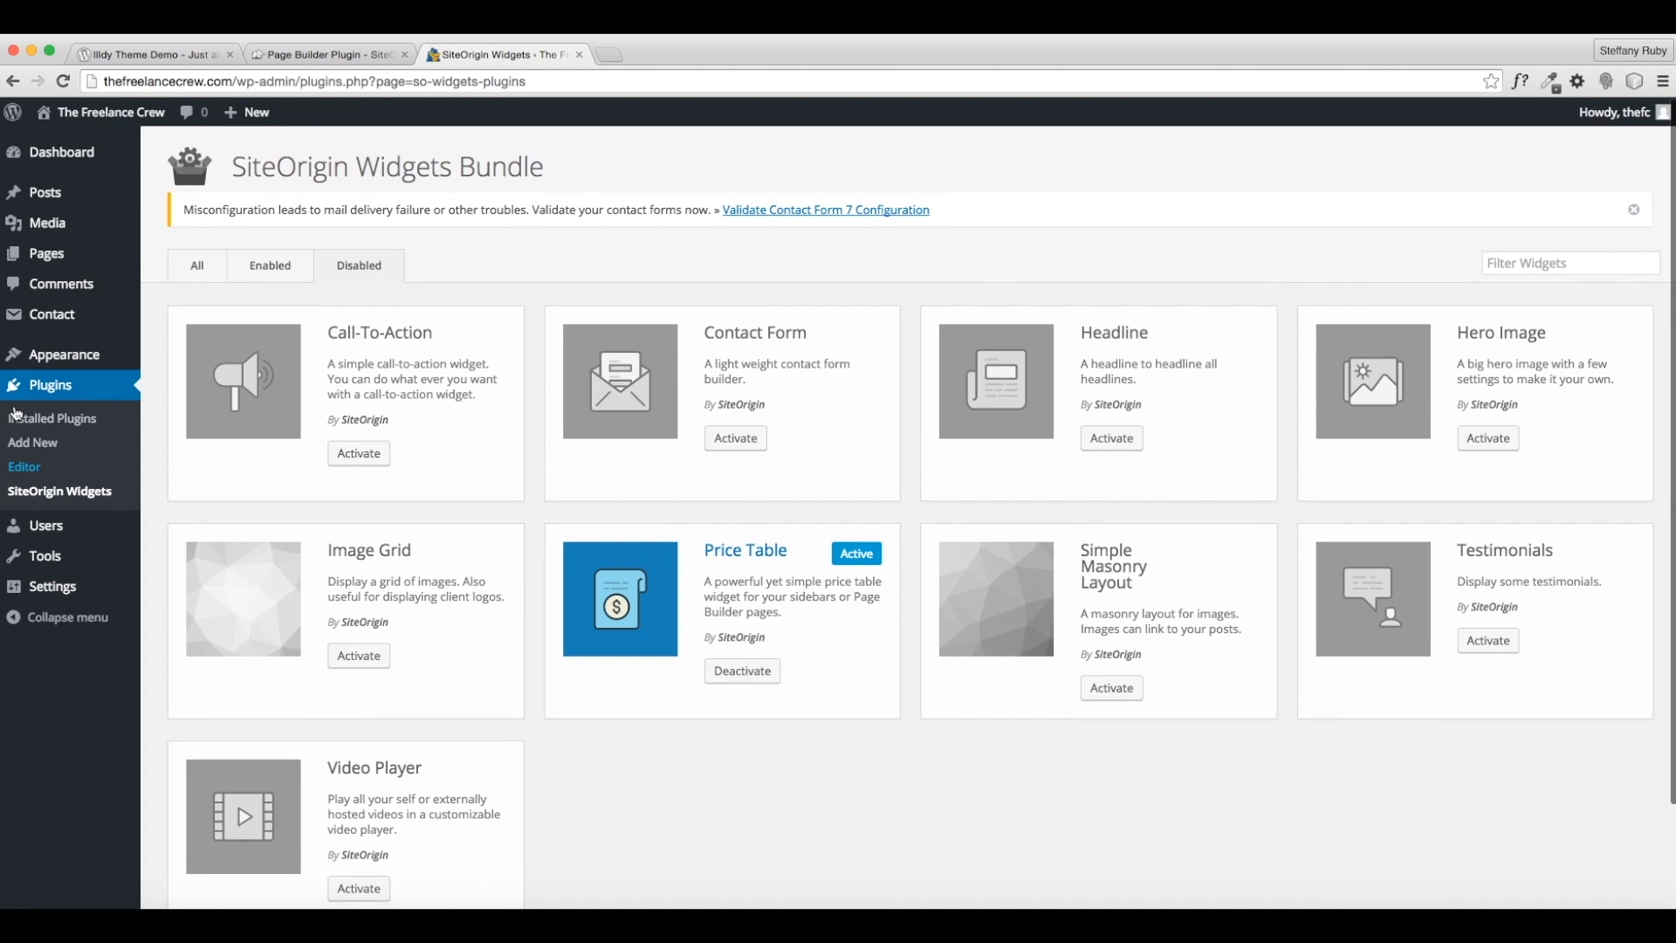
left_click(39, 253)
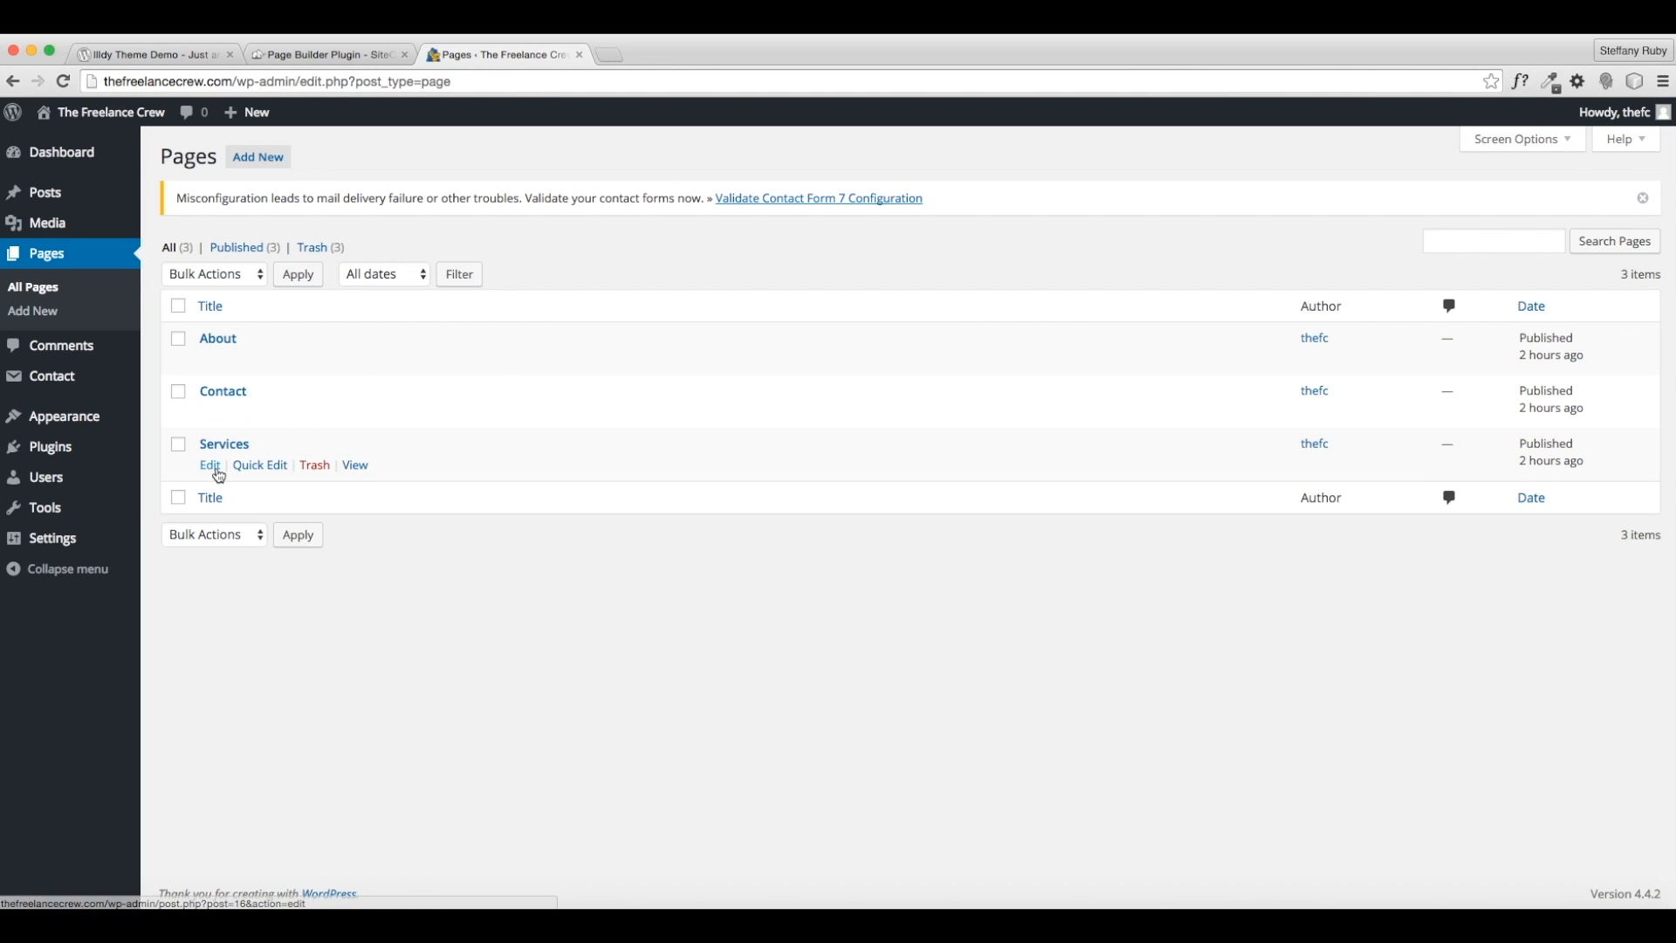
- Open the Services page in Page Builder and insert a 1-column row
left_click(209, 467)
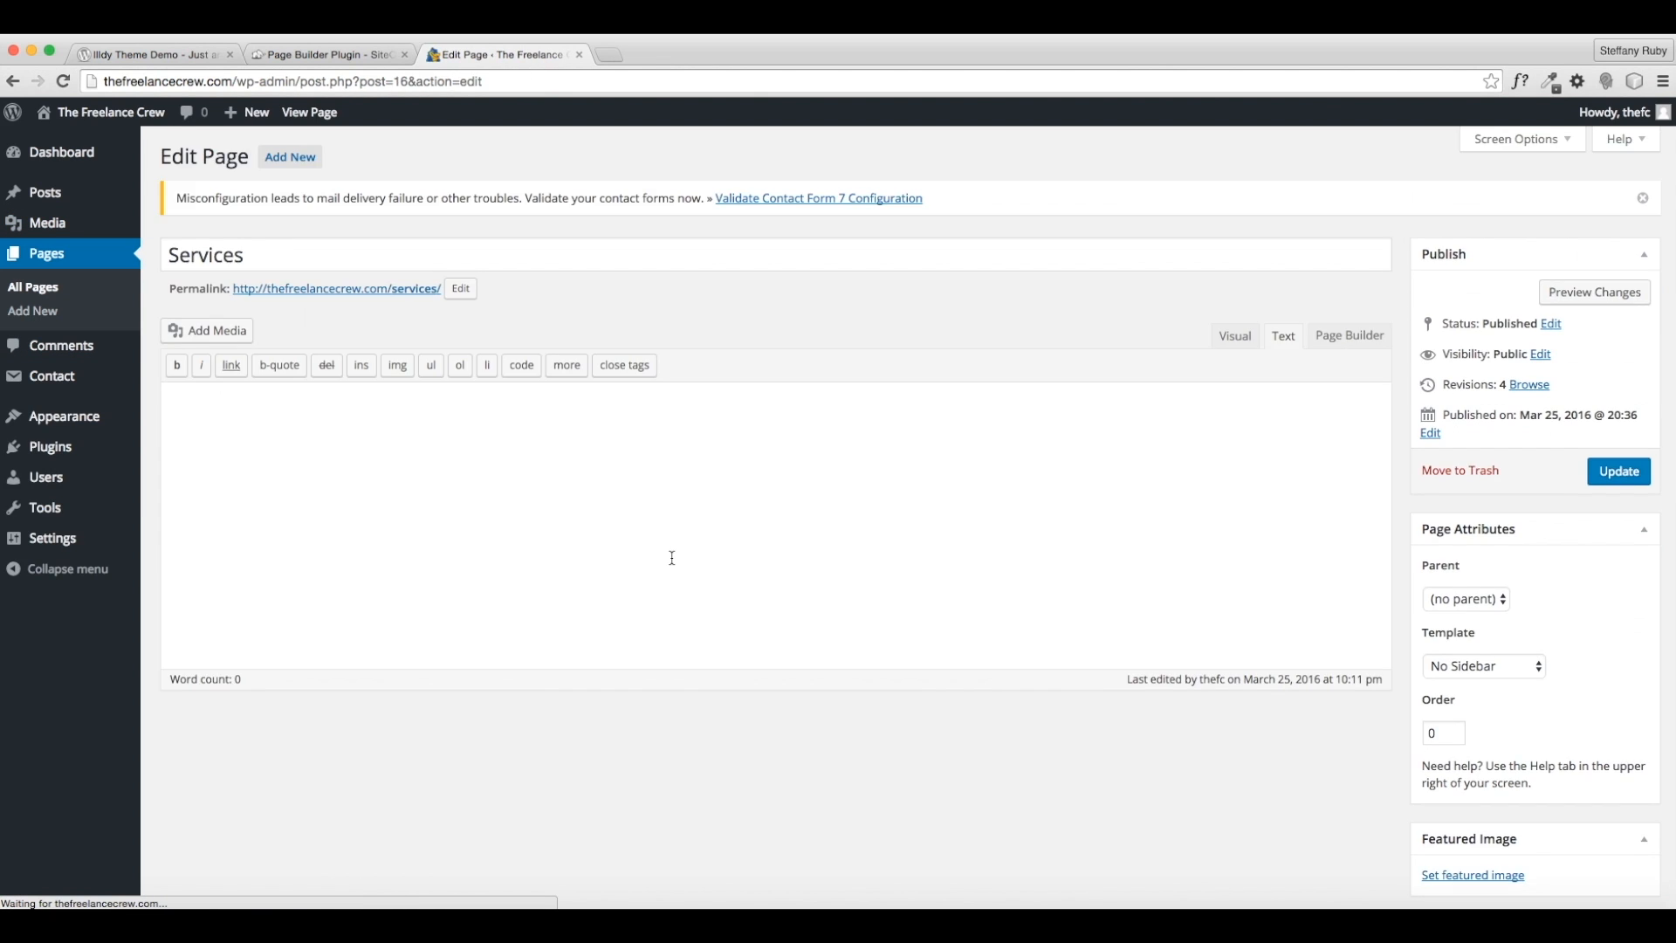
left_click(1363, 335)
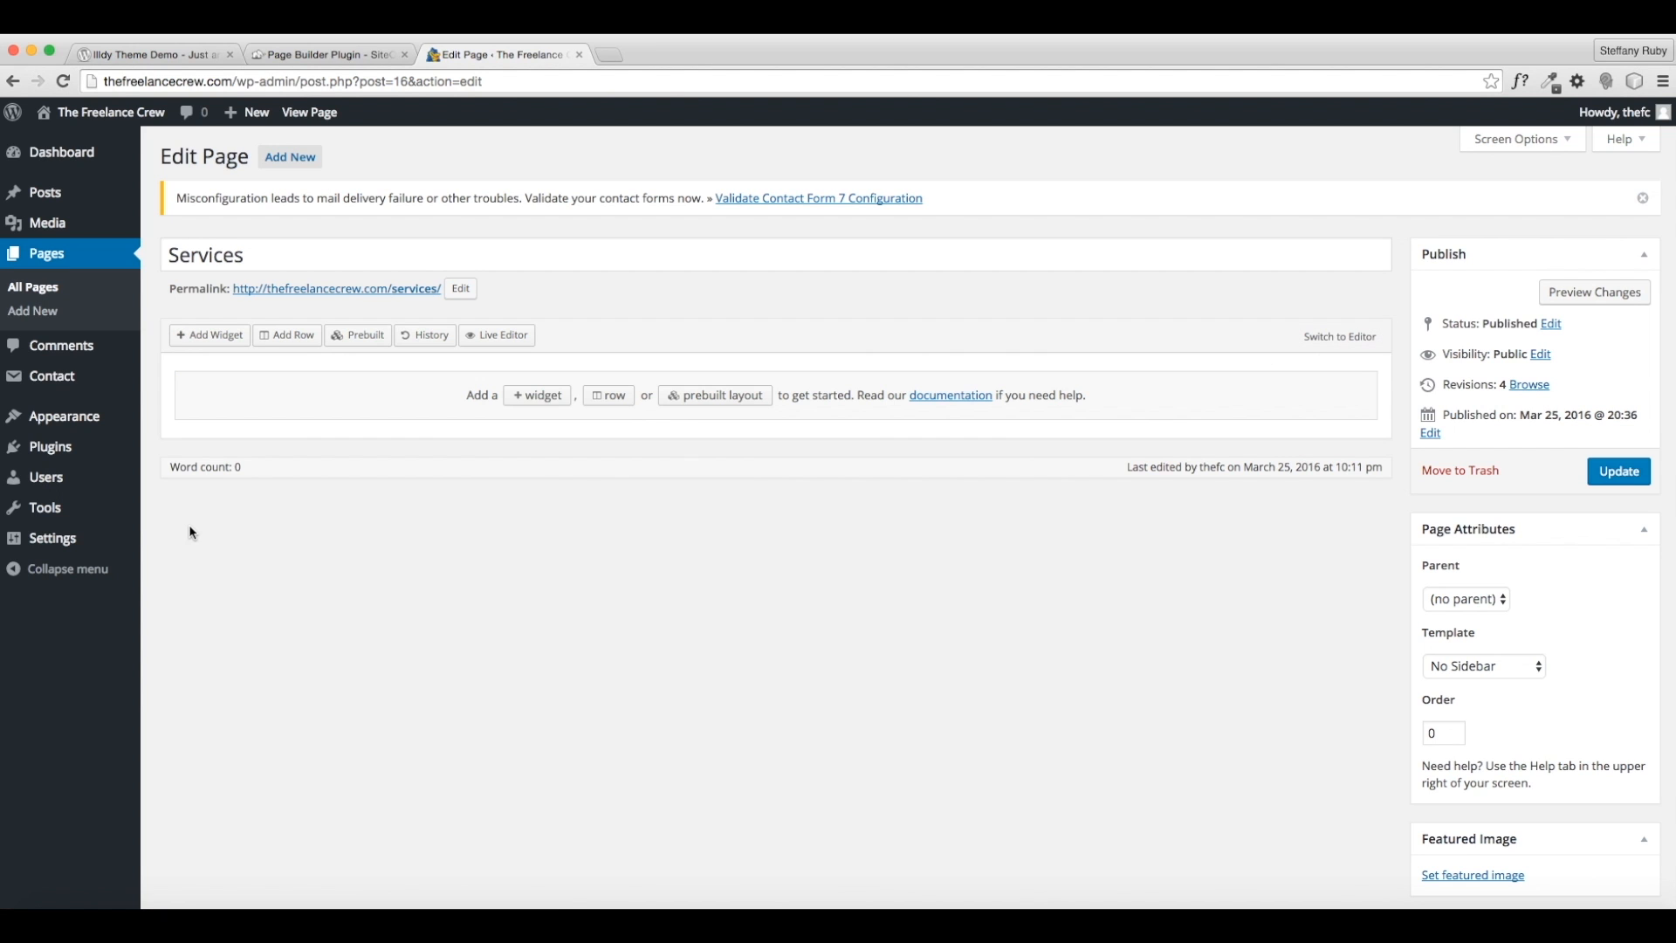
left_click(608, 395)
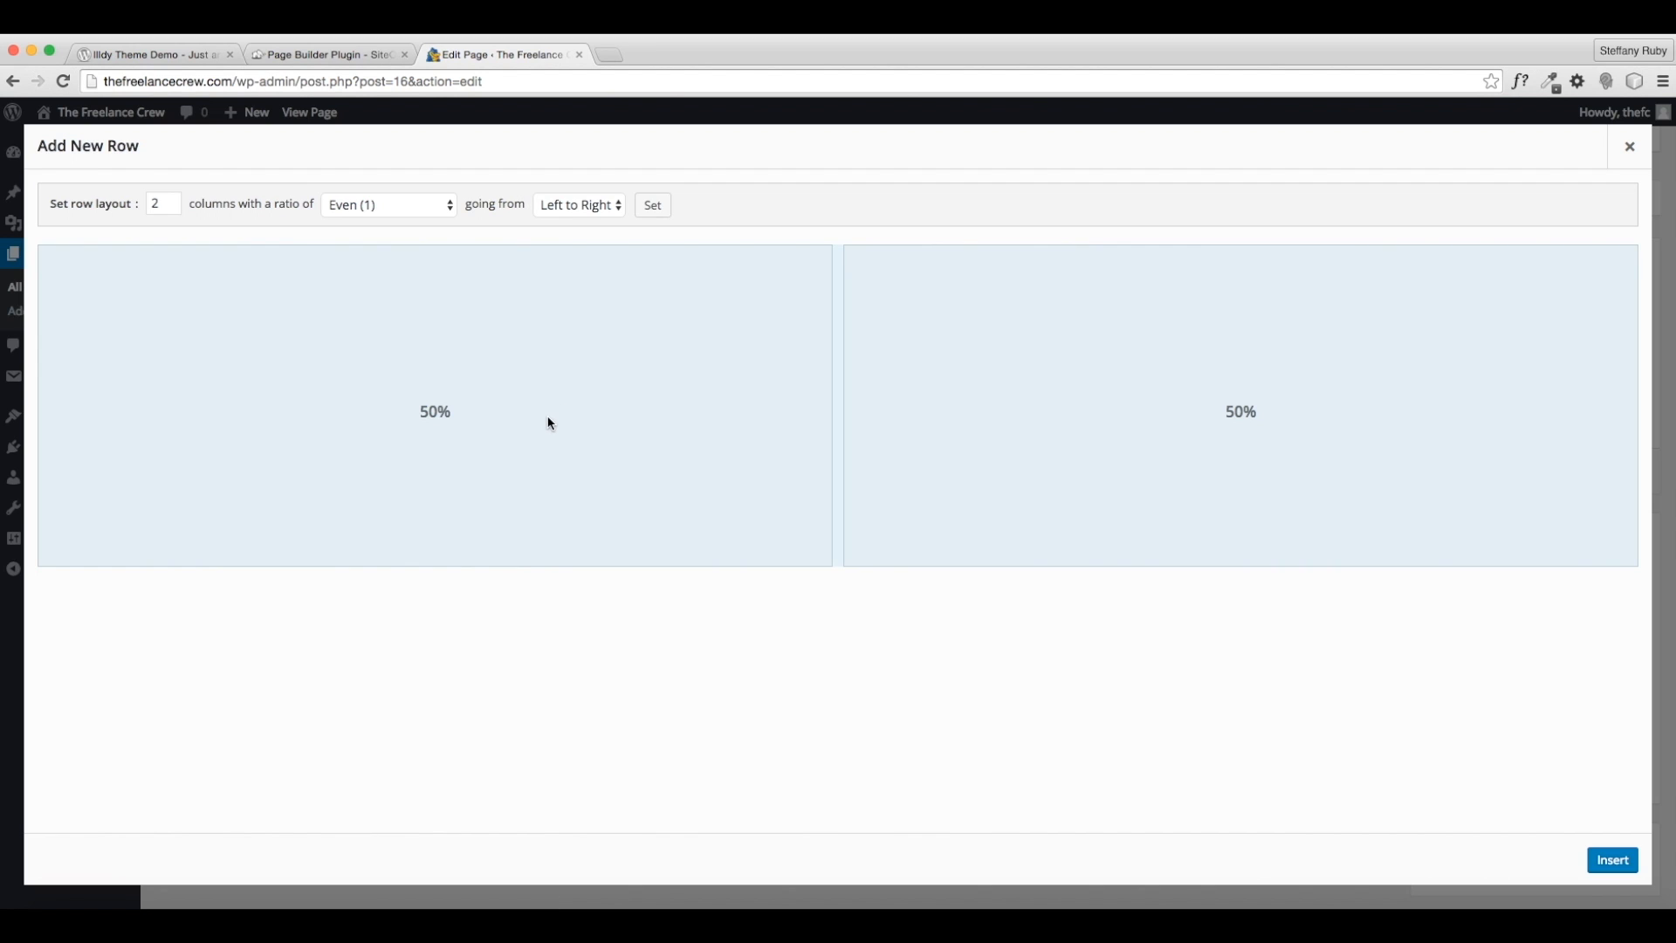
double_click(139, 202)
type("1")
left_click(1604, 860)
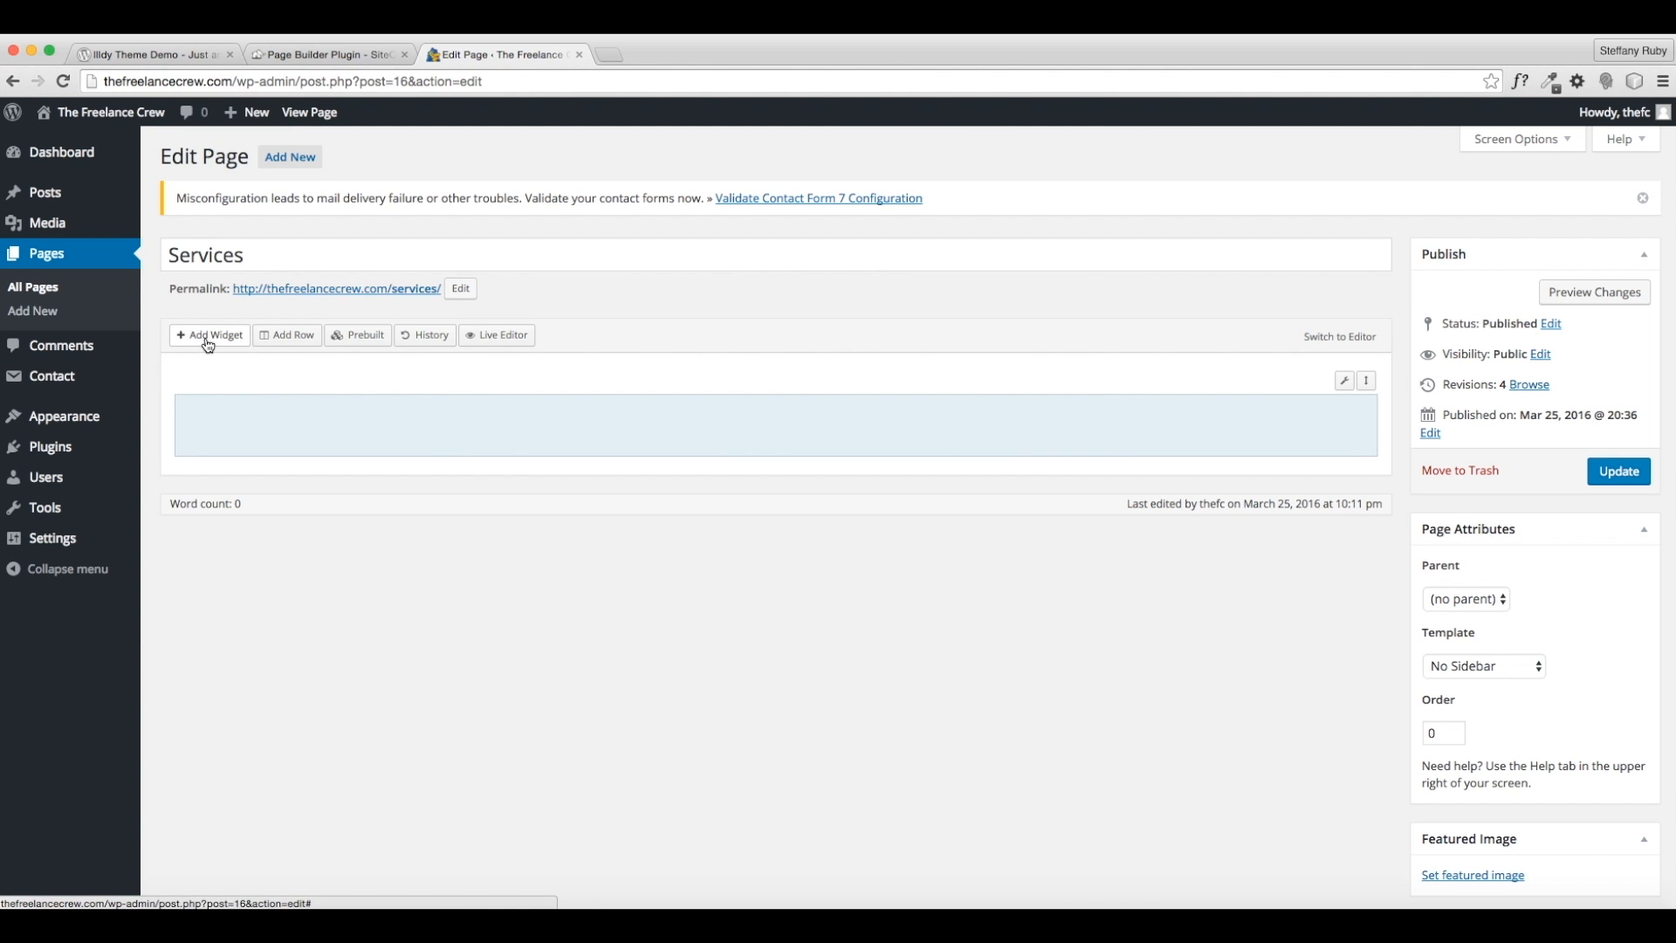
- Add a SiteOrigin Price Table widget to the row, keeping the Atom theme
left_click(207, 336)
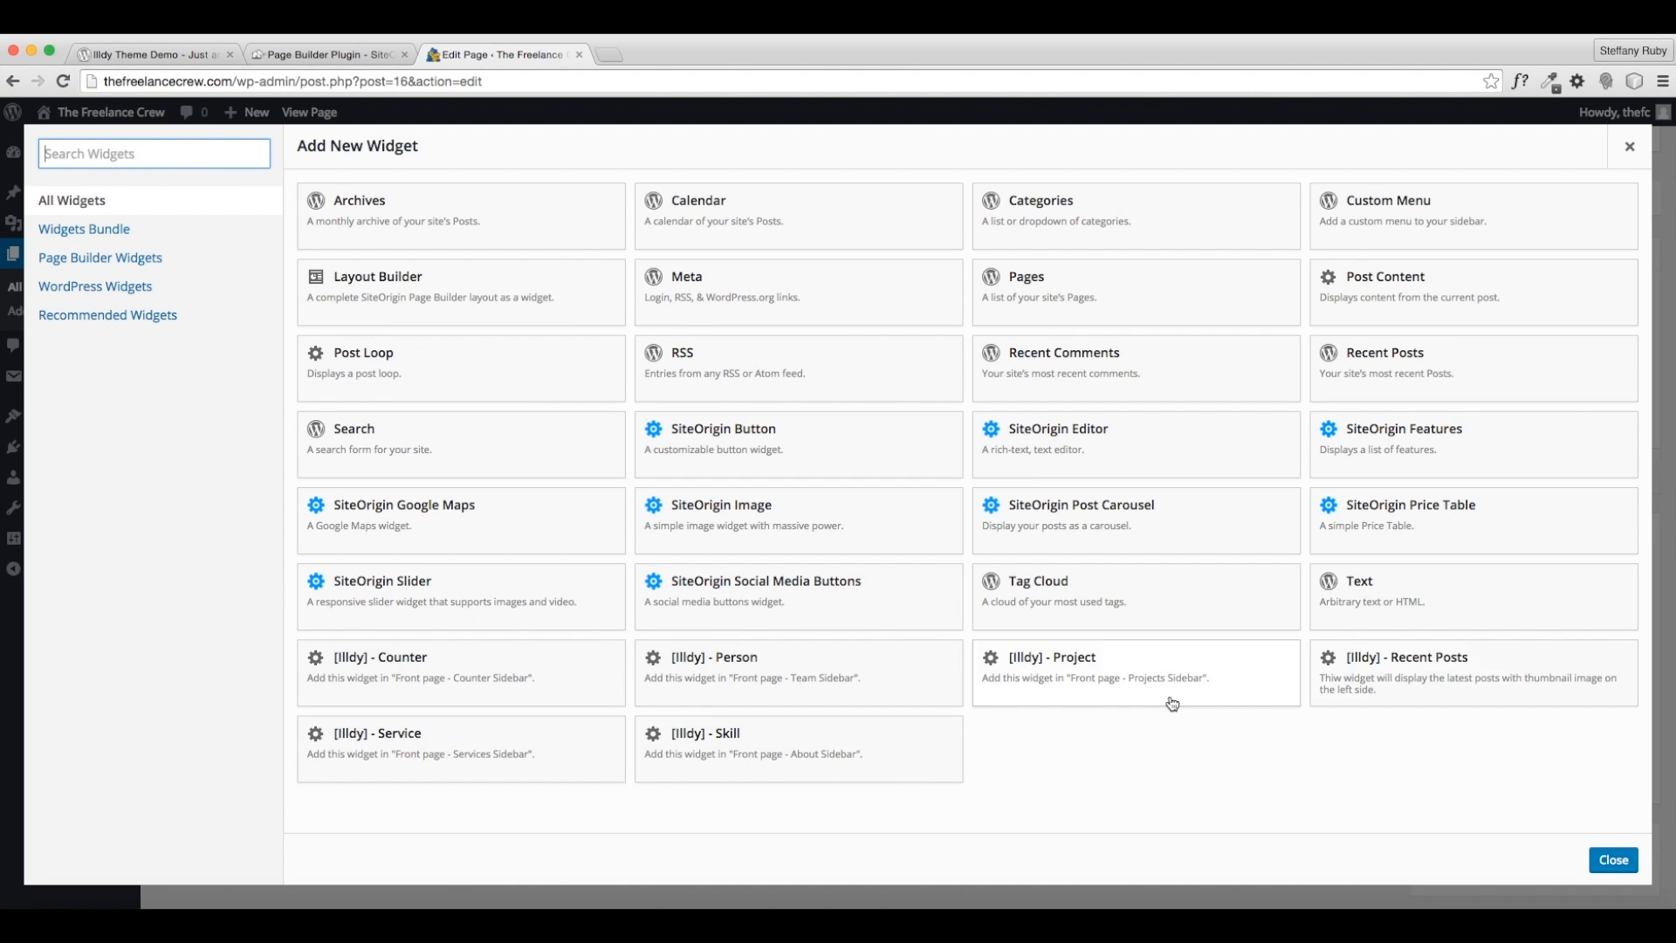
left_click(1431, 530)
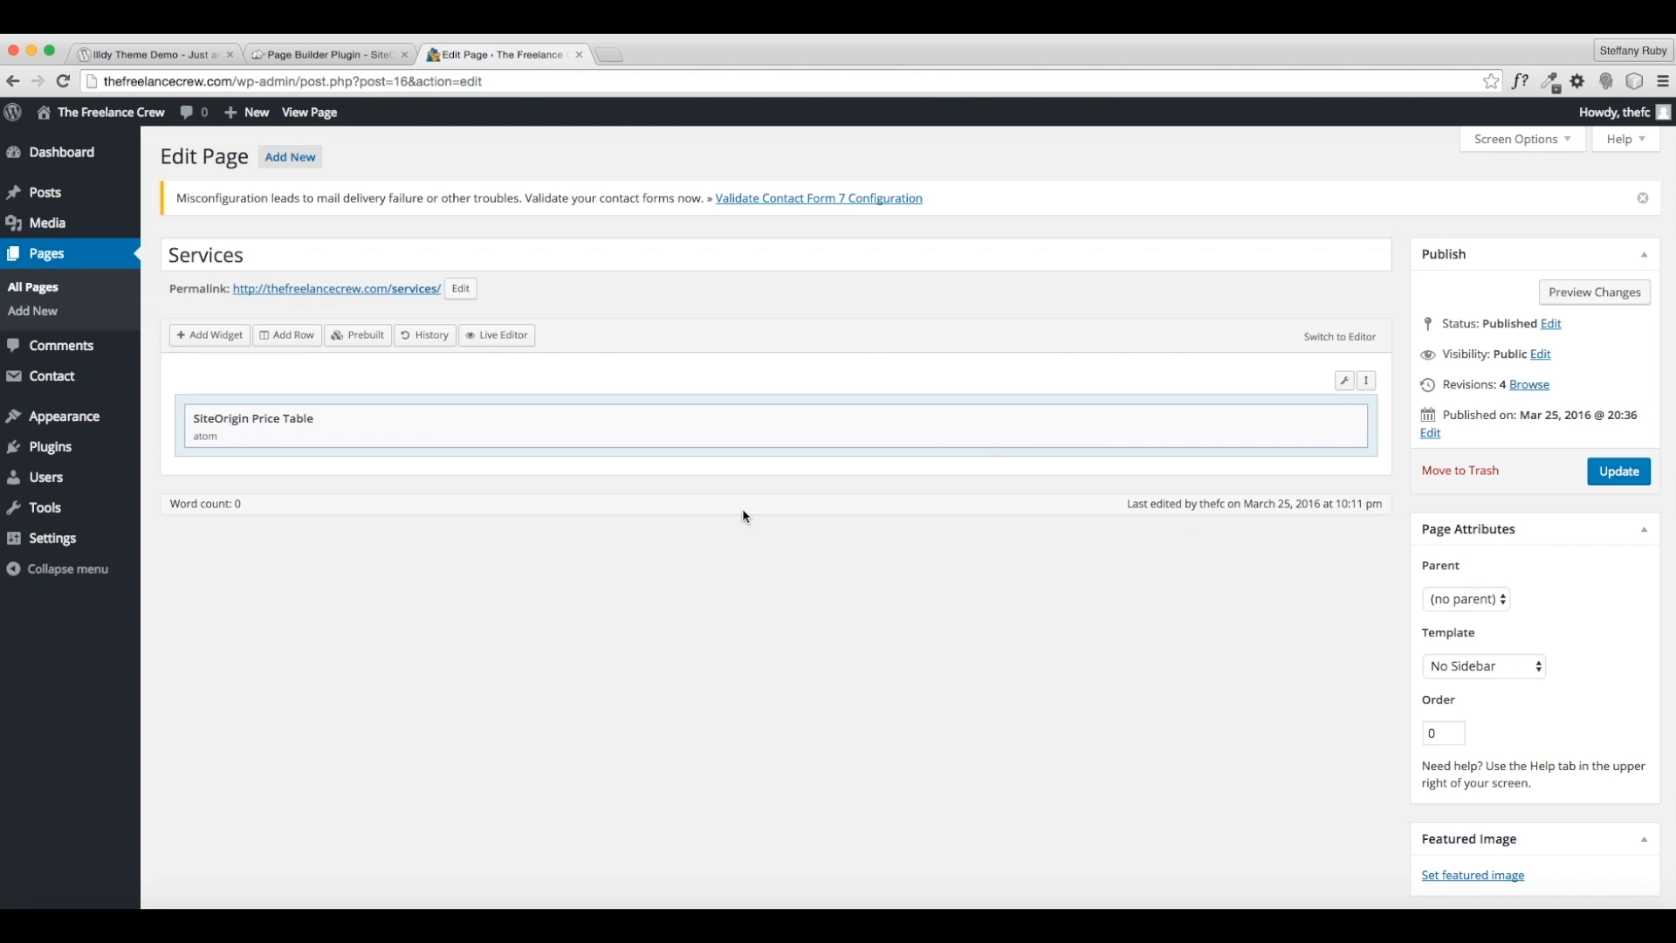
left_click(1255, 421)
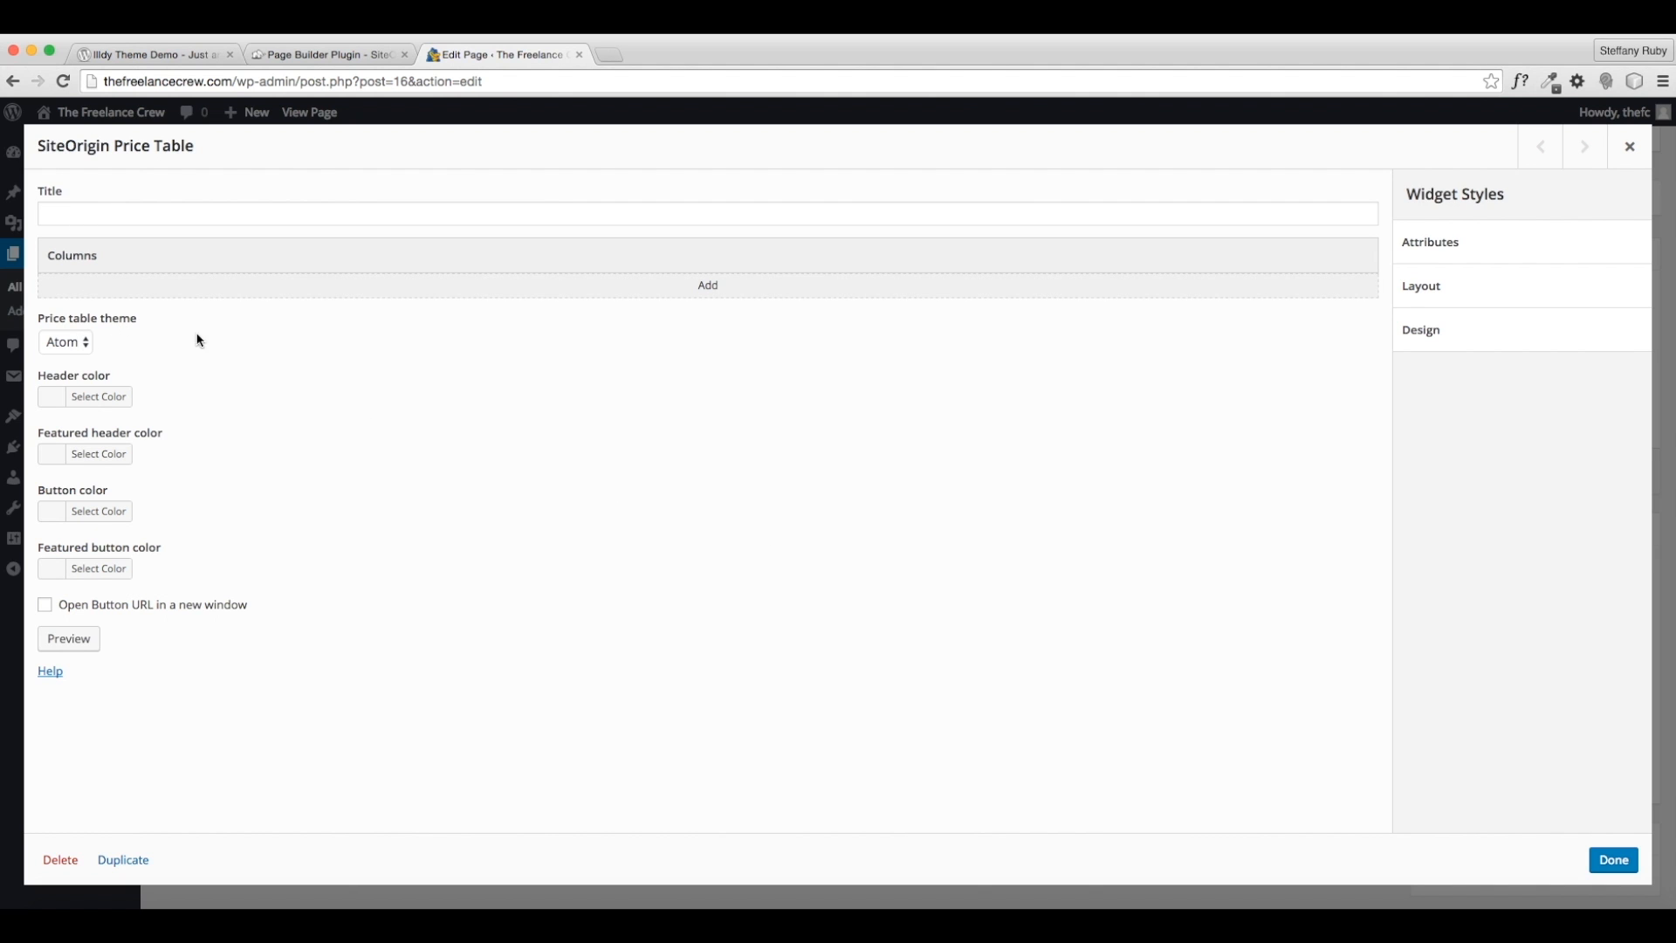
left_click(84, 342)
left_click(87, 342)
left_click(1614, 859)
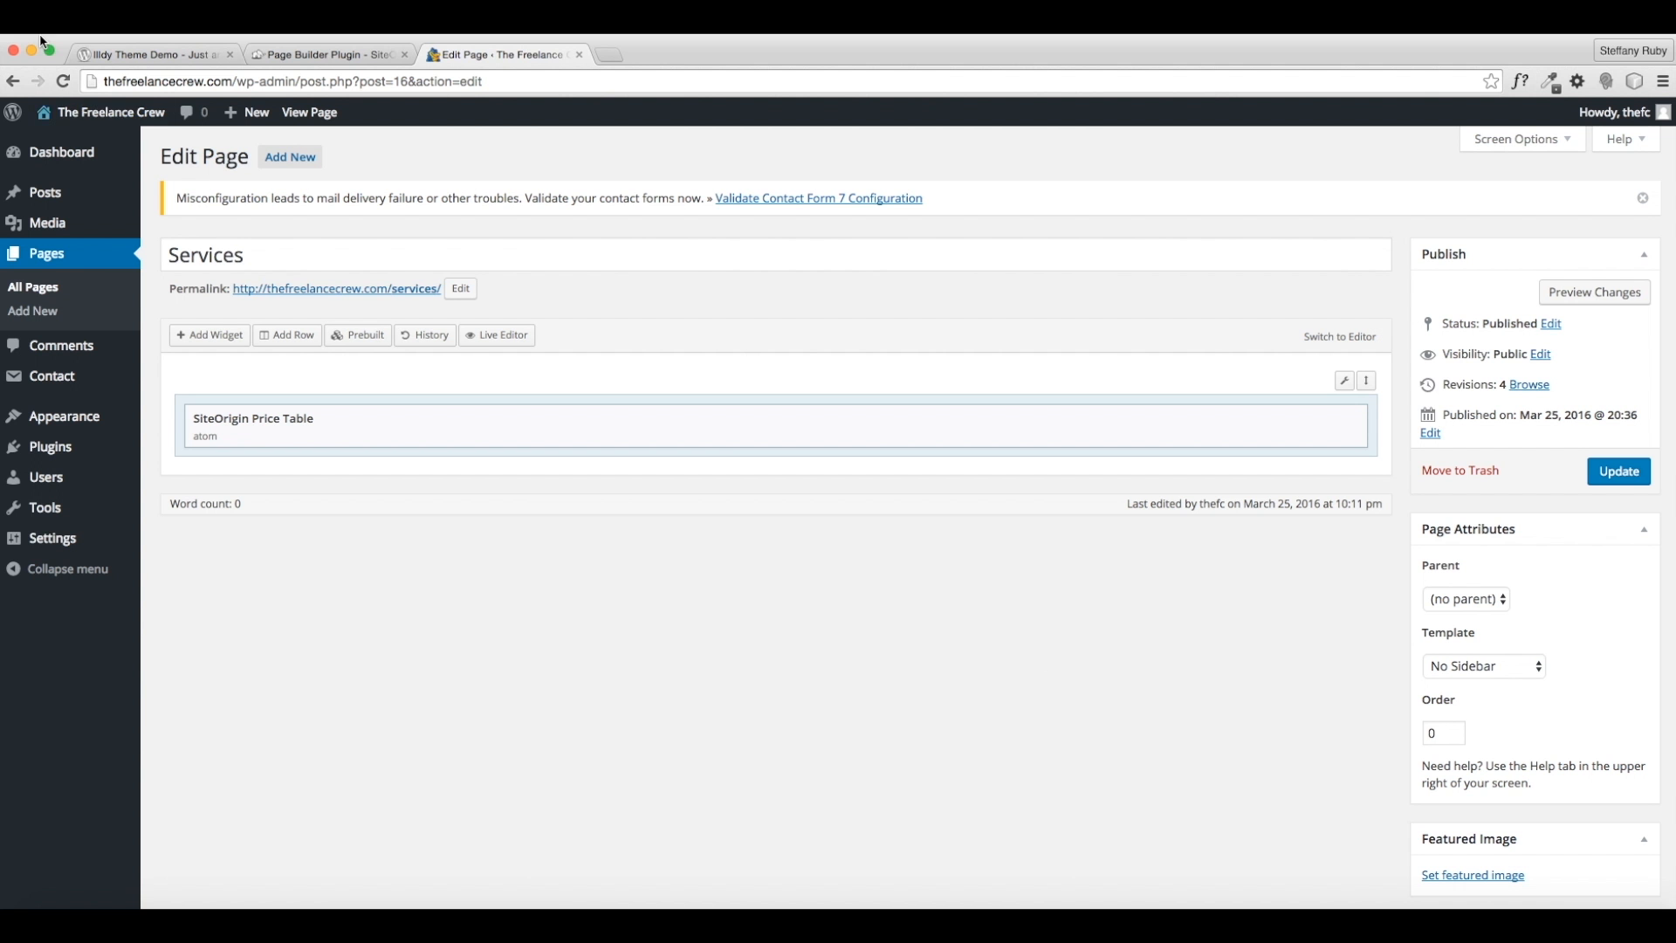
right_click(122, 110)
- Look at the Consulting description on the live site, then reopen the price table settings
left_click(144, 116)
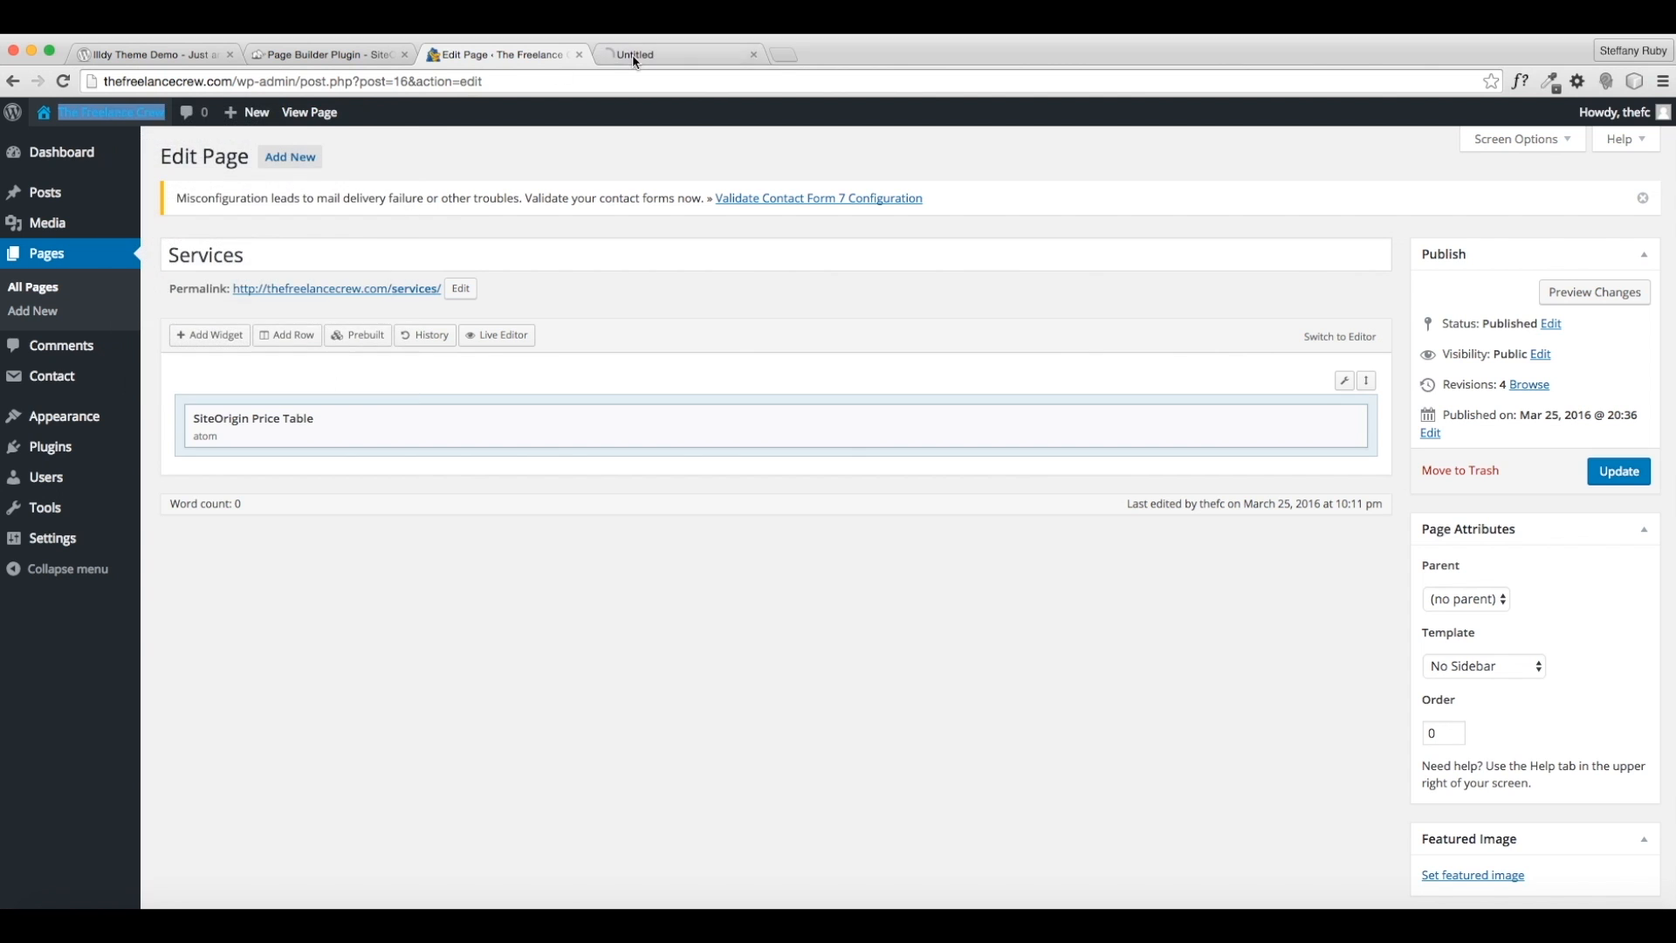
left_click(634, 55)
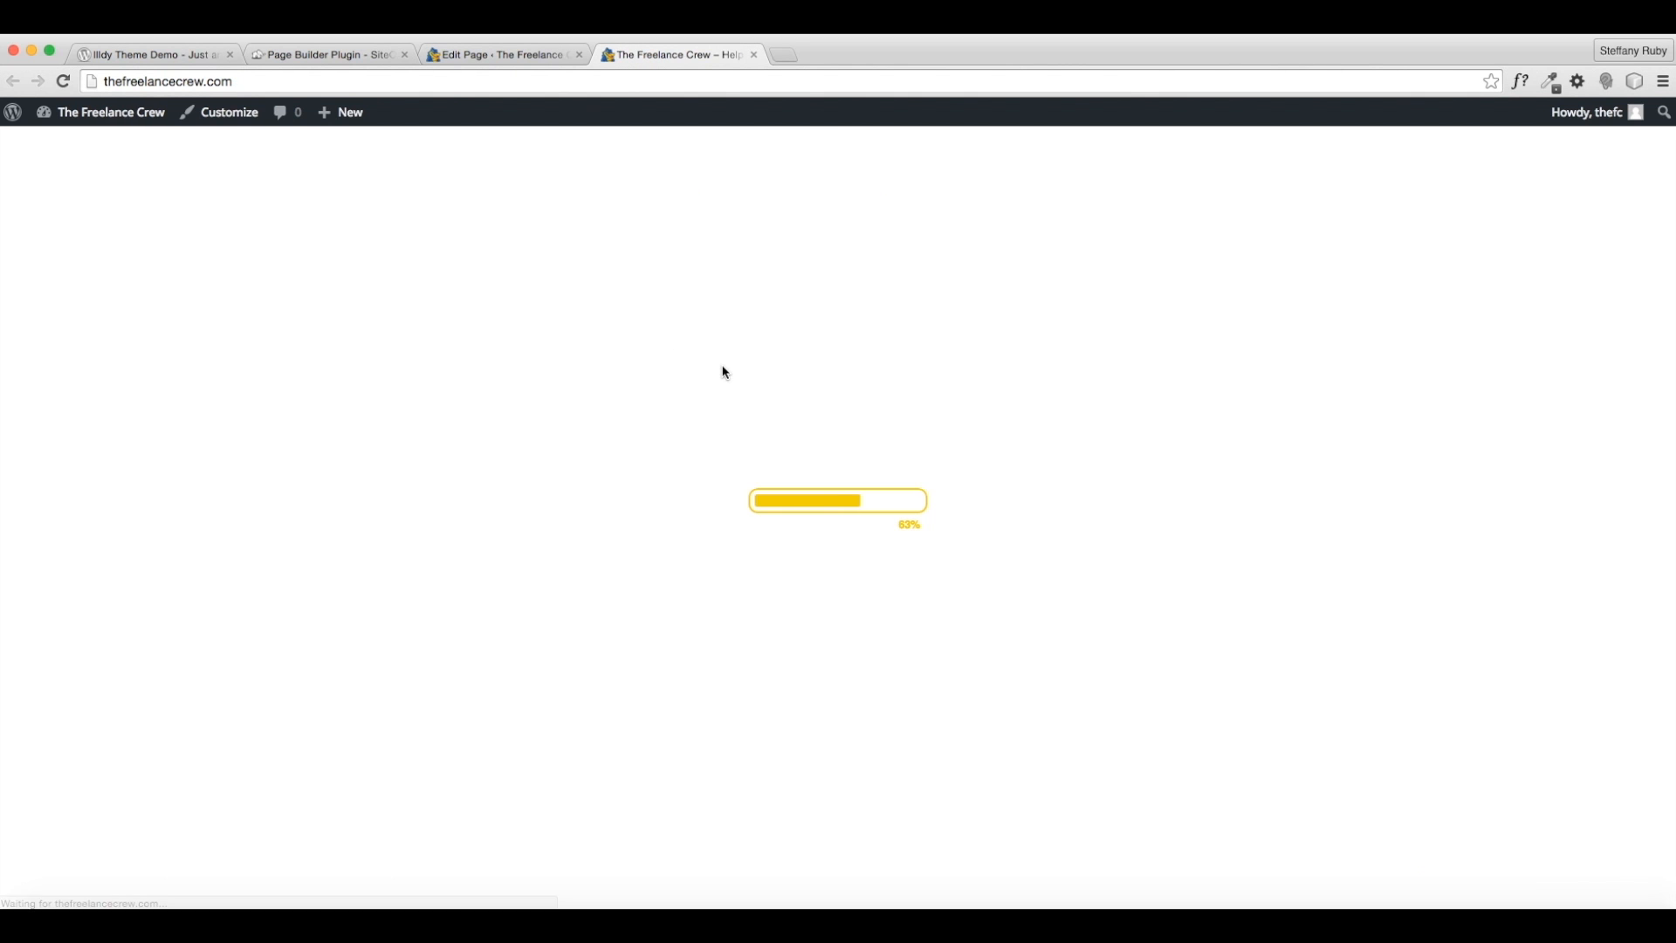
scroll(1046, 554, "down", 10)
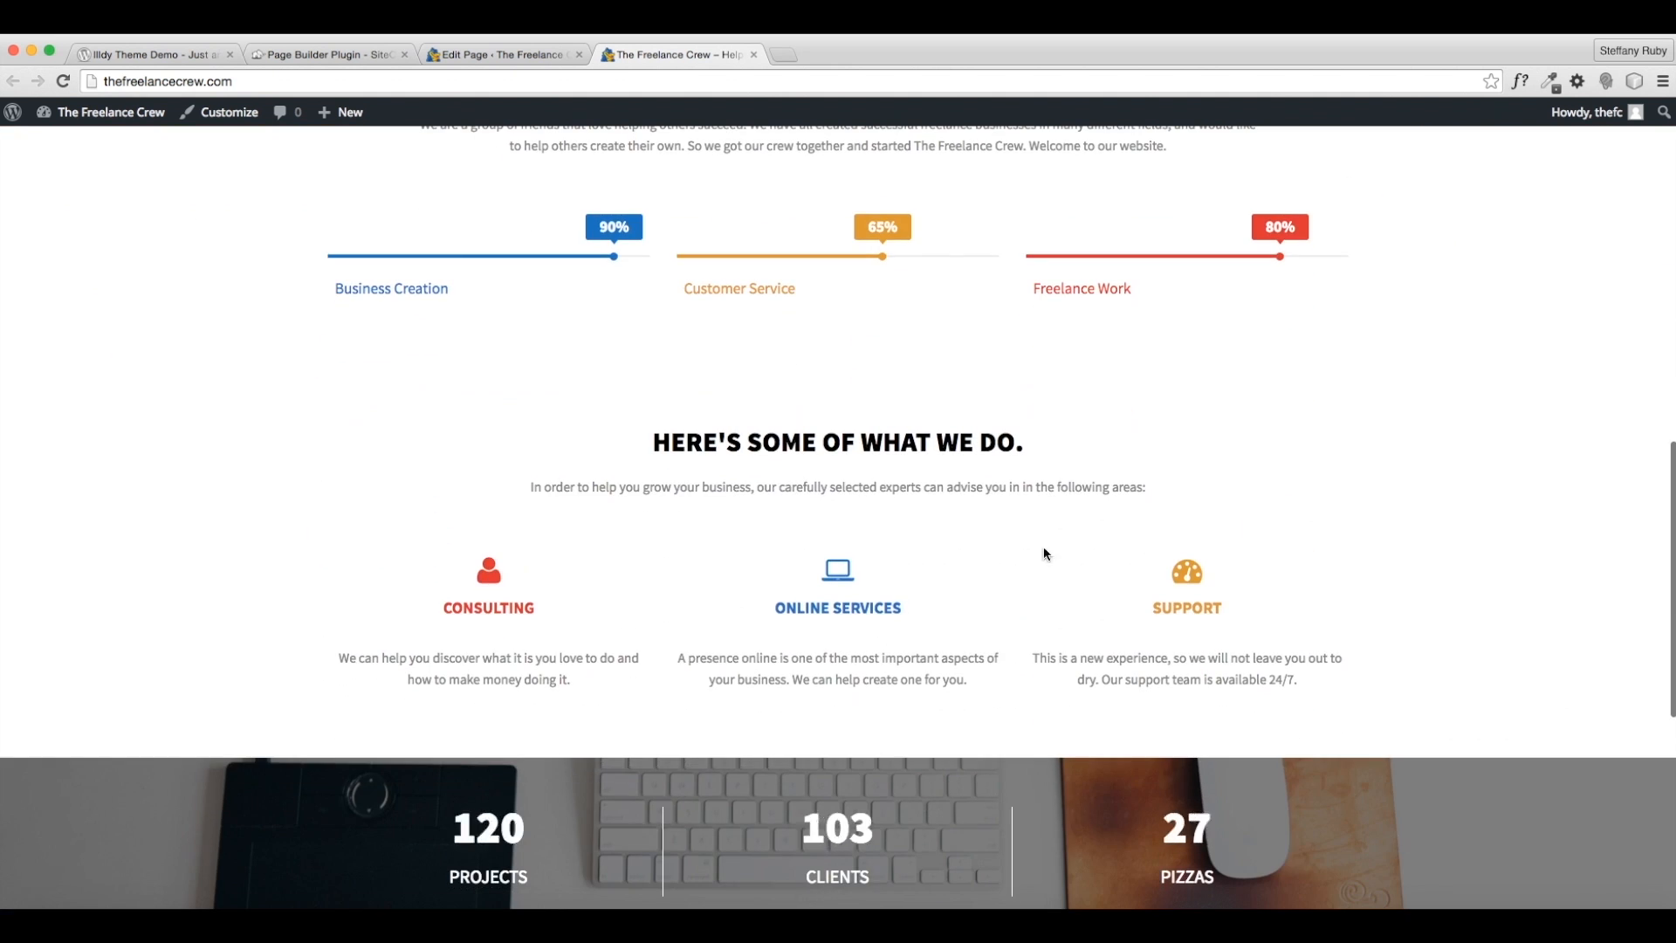
scroll(597, 579, "down", 1)
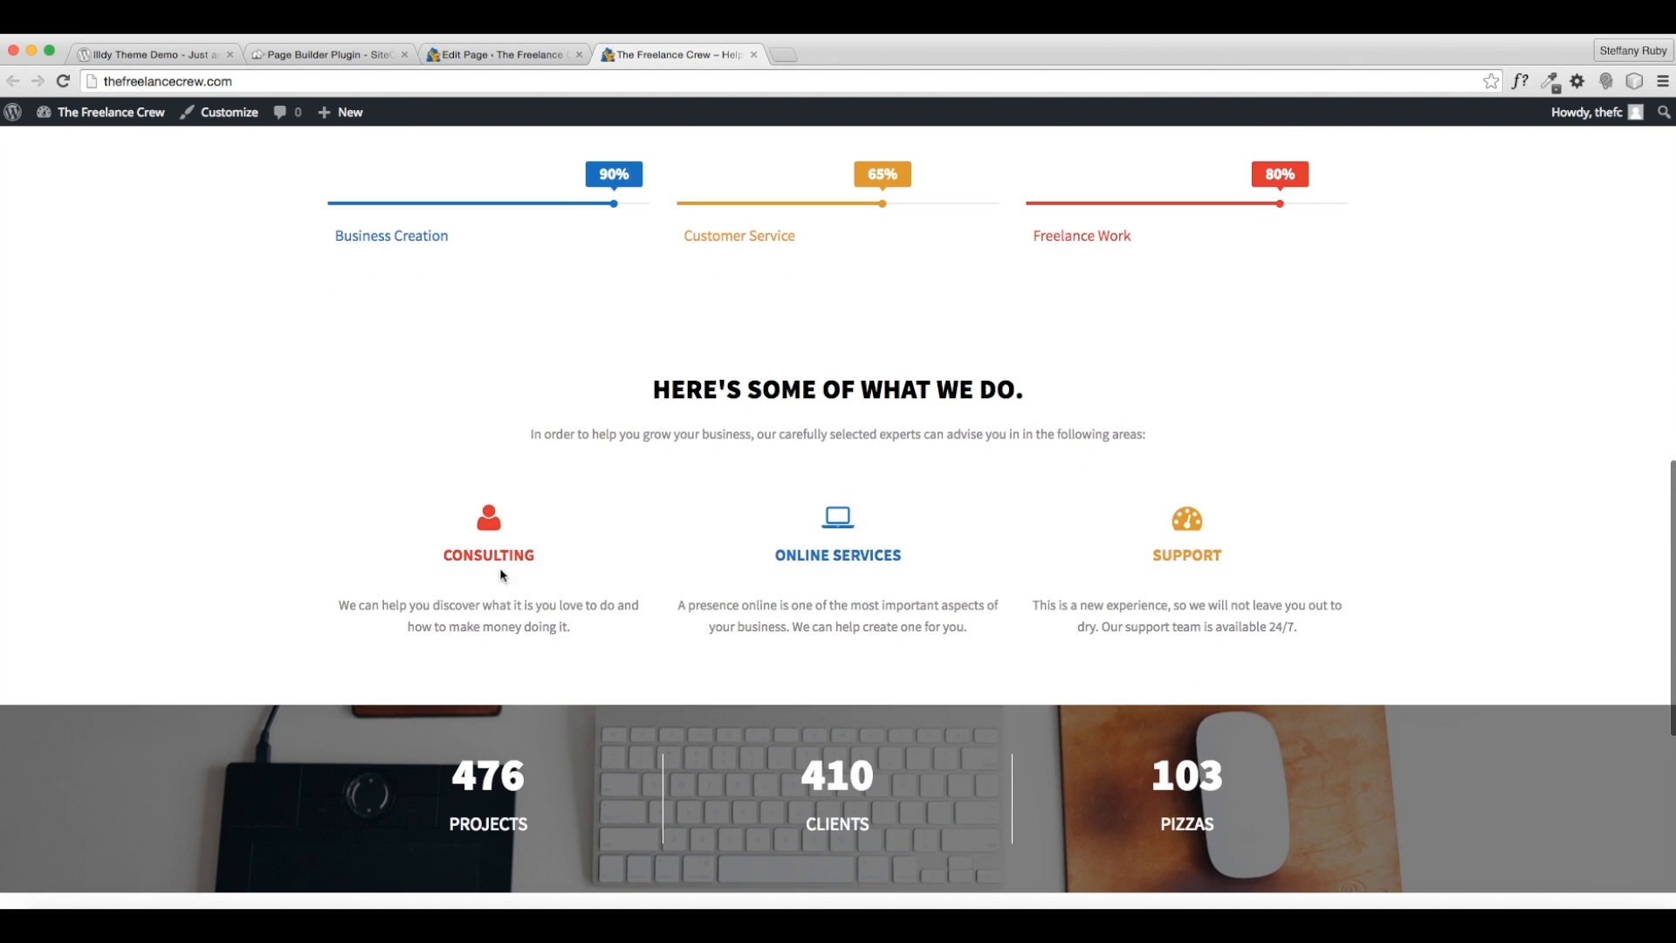
mouse_move(572, 626)
left_mouse_down()
mouse_move(531, 626)
mouse_move(587, 621)
left_mouse_up()
left_click(488, 55)
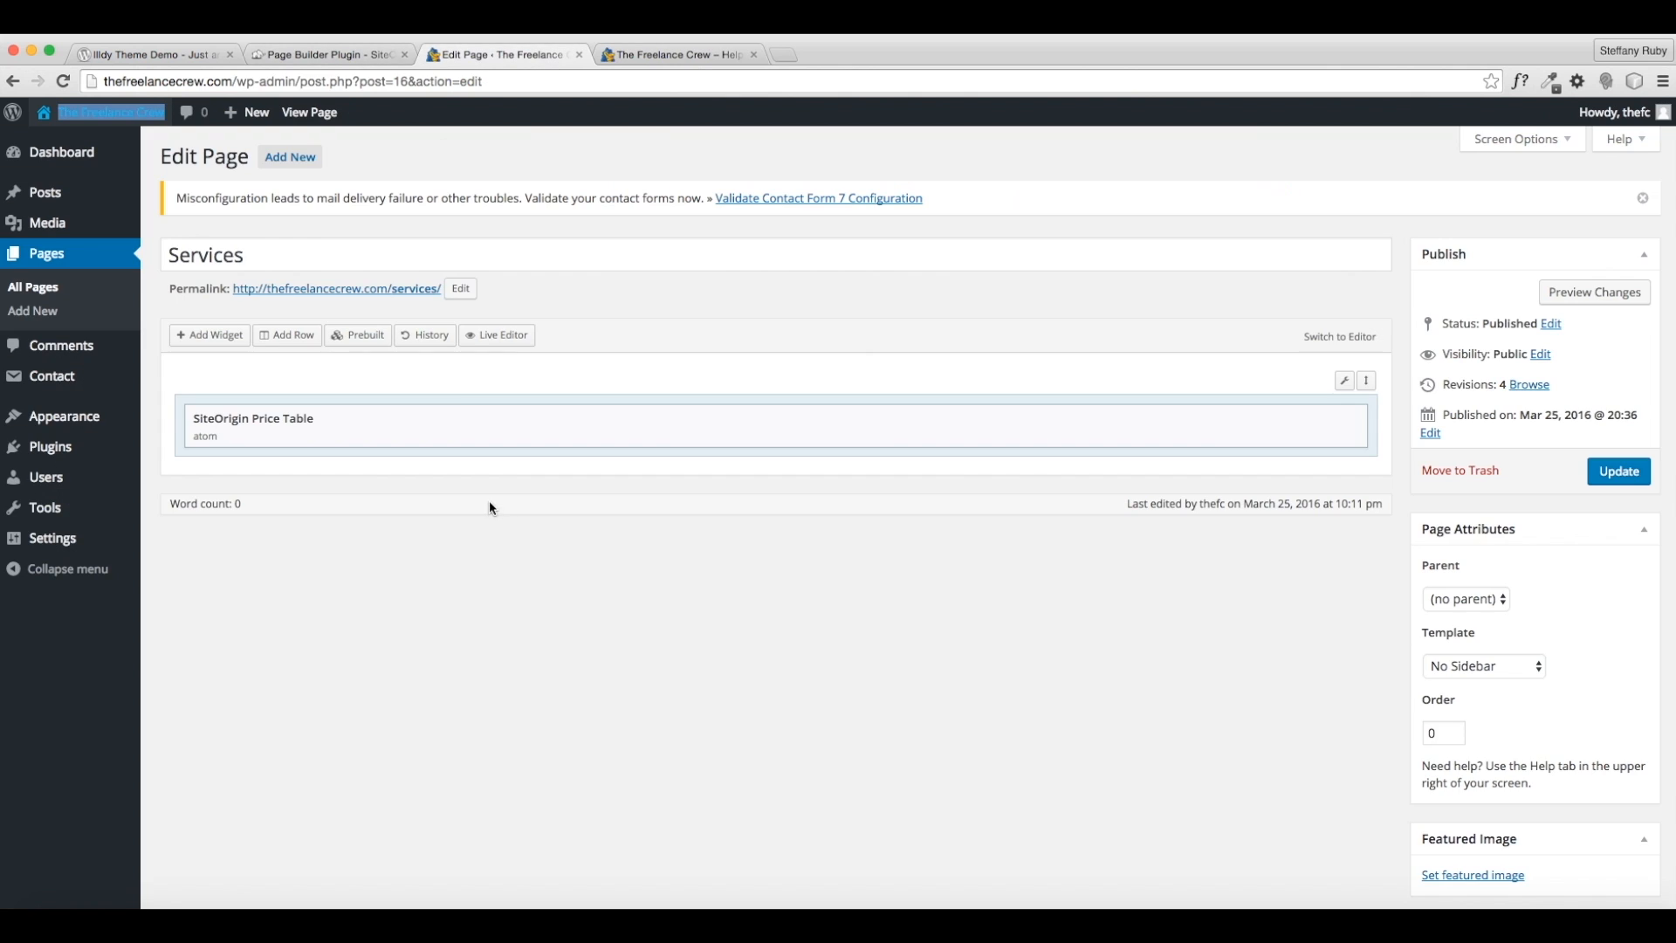
left_click(1253, 417)
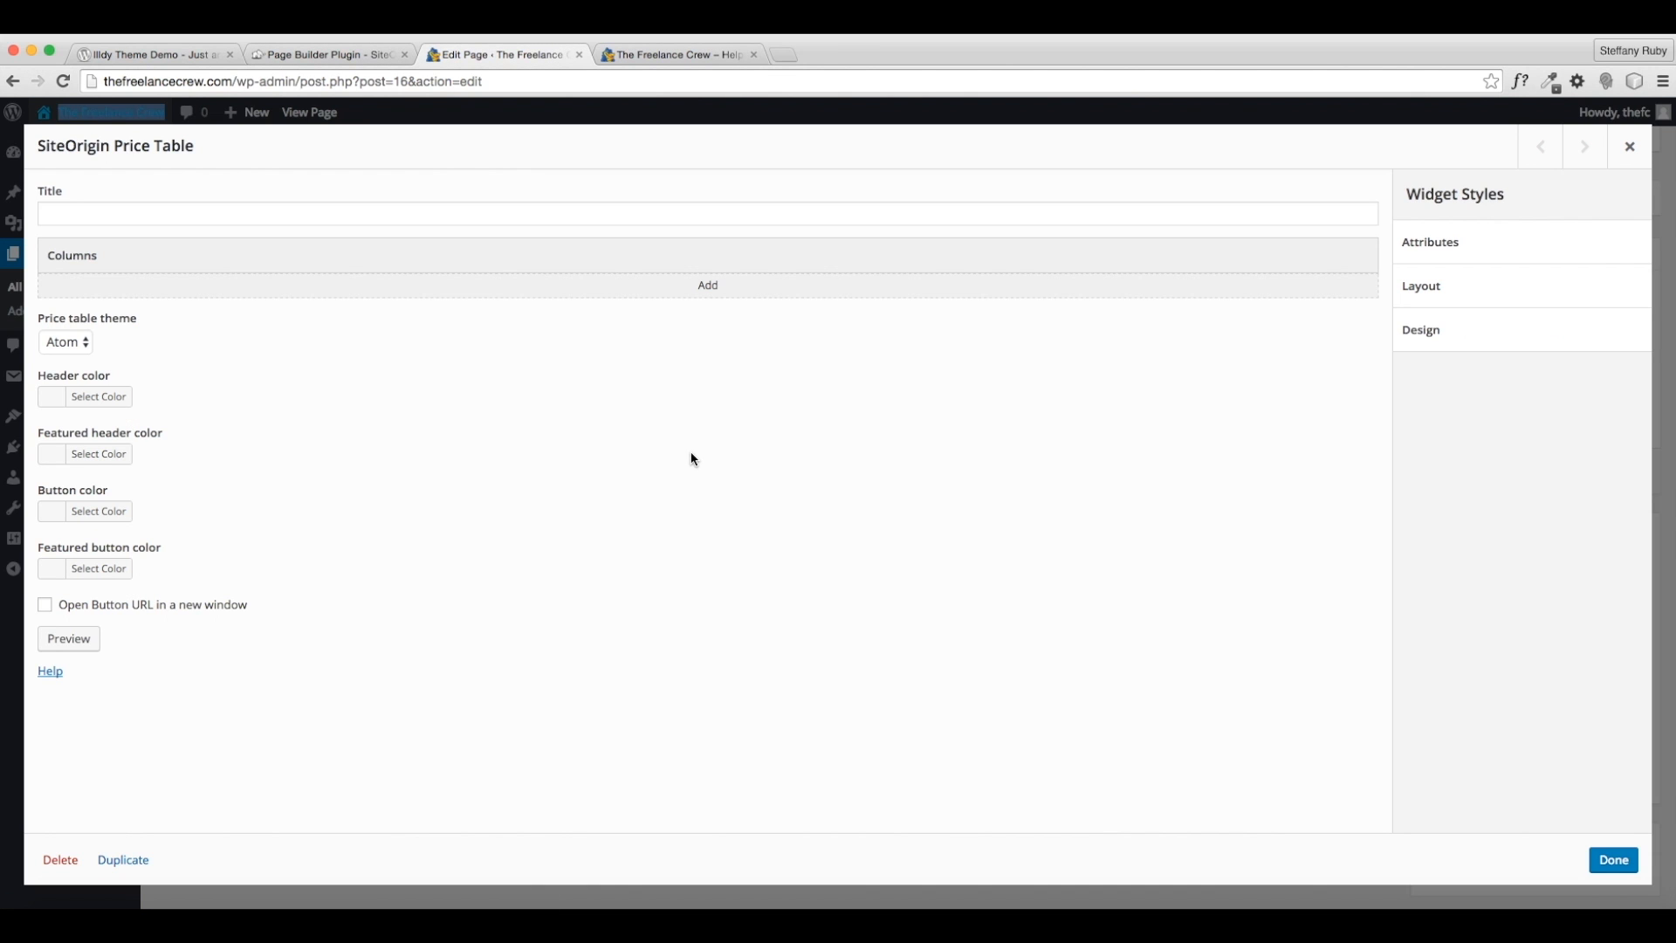
- Add a price table column titled Consulting with subtitle Business & Freelance
left_click(724, 286)
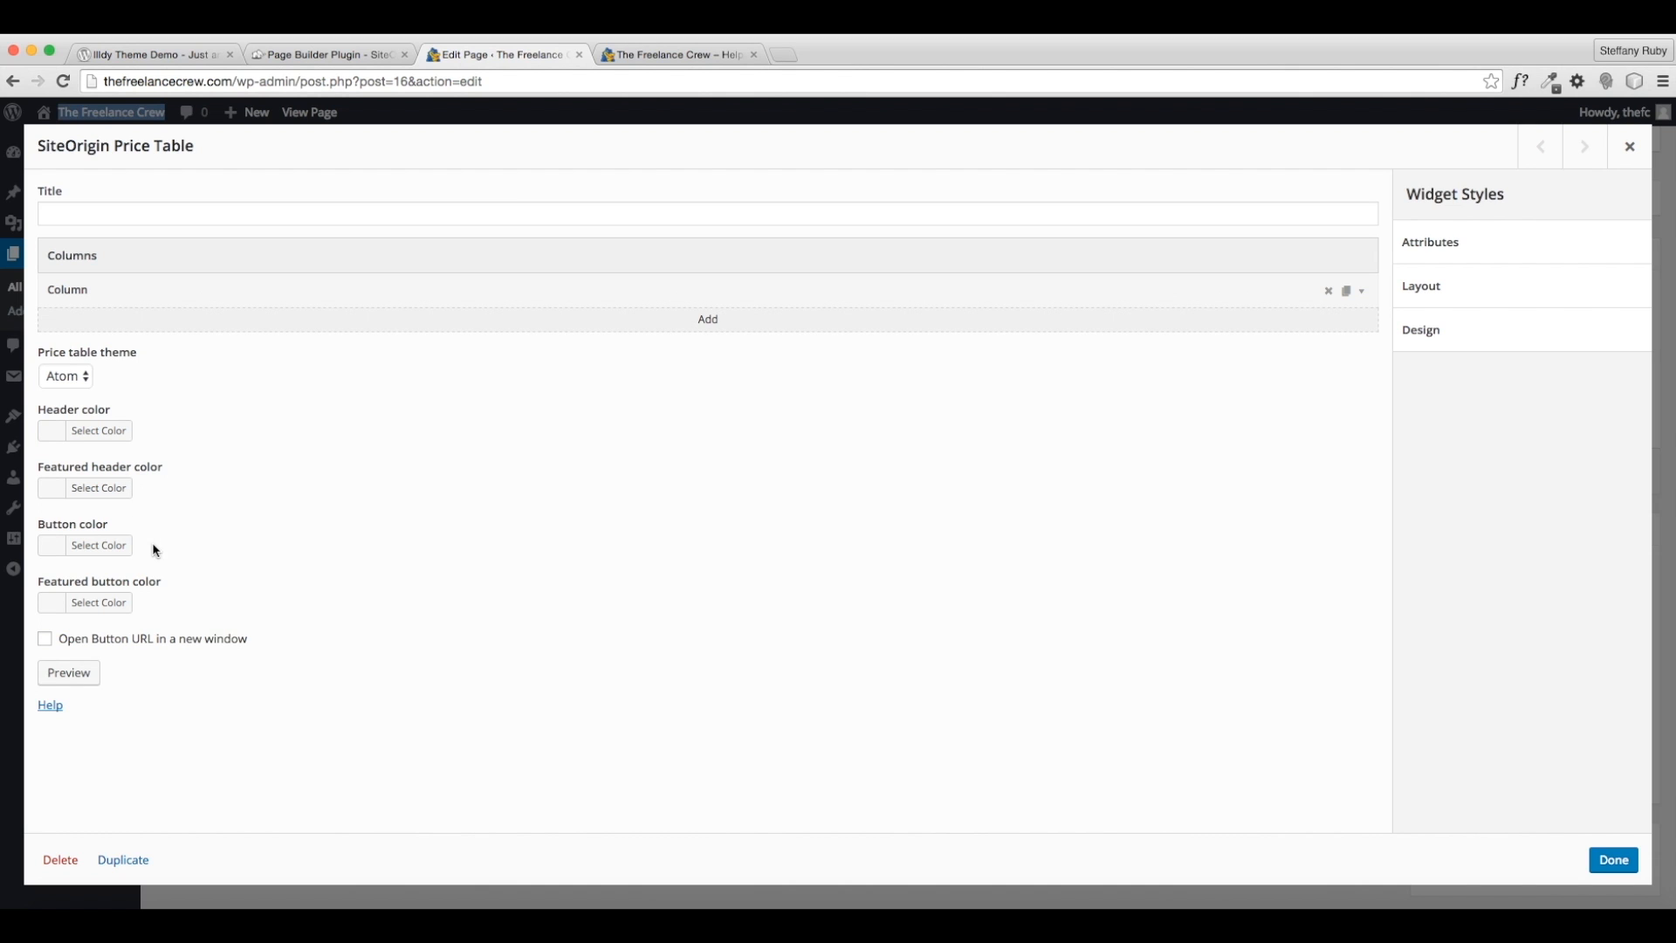
left_click(1361, 291)
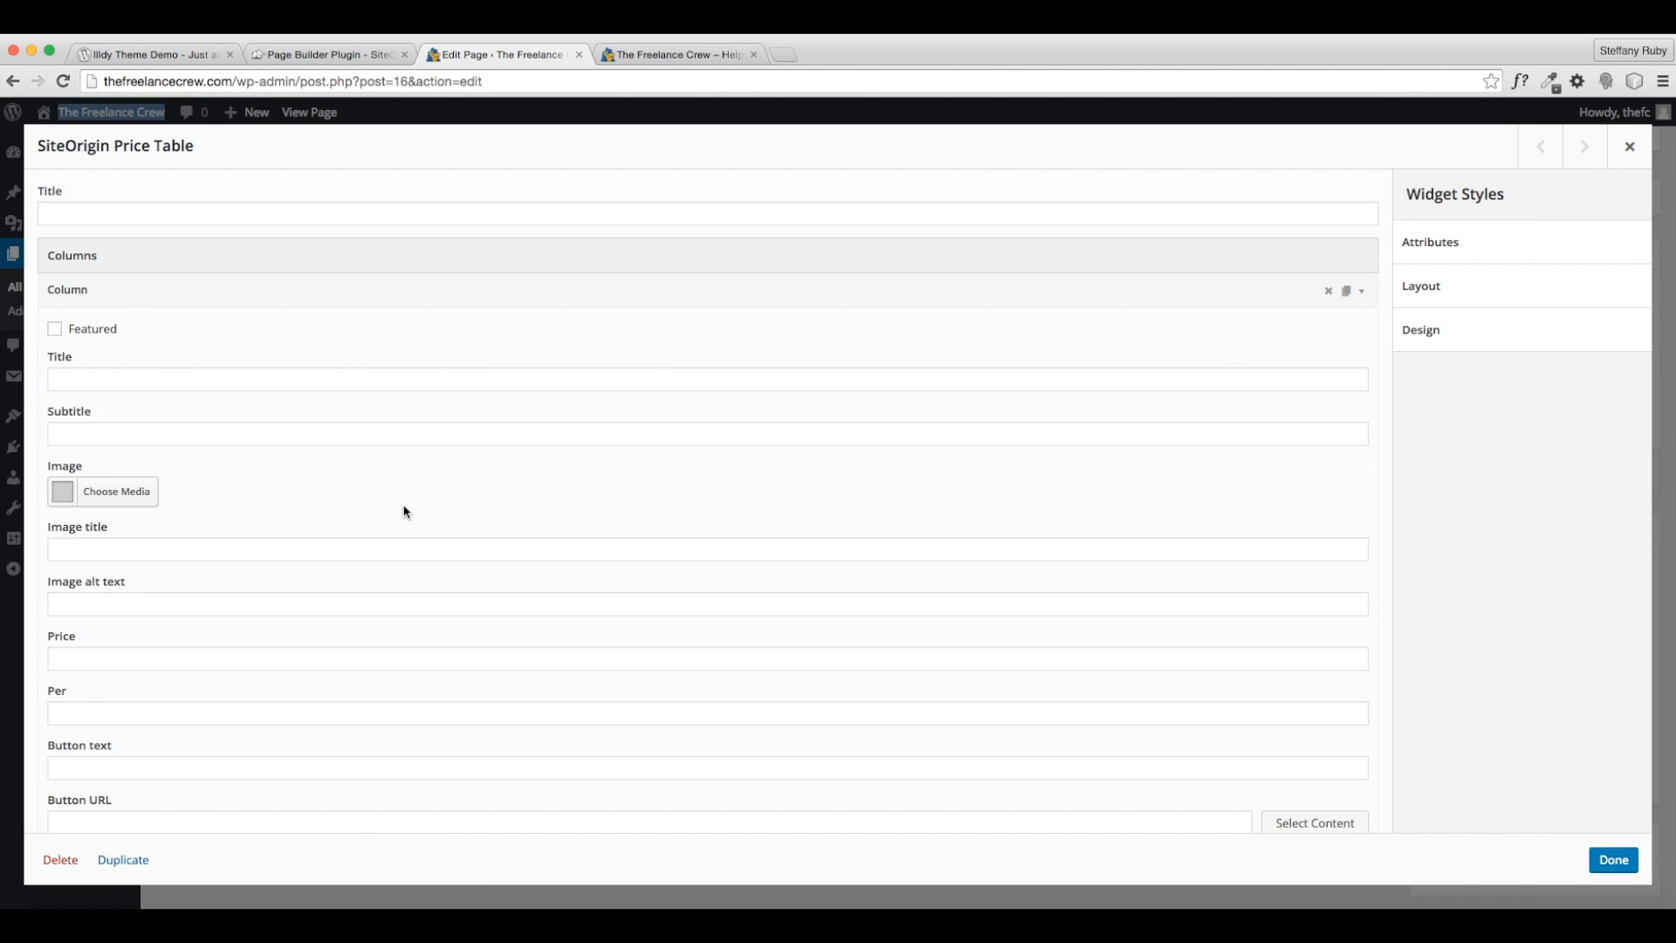
left_click(86, 379)
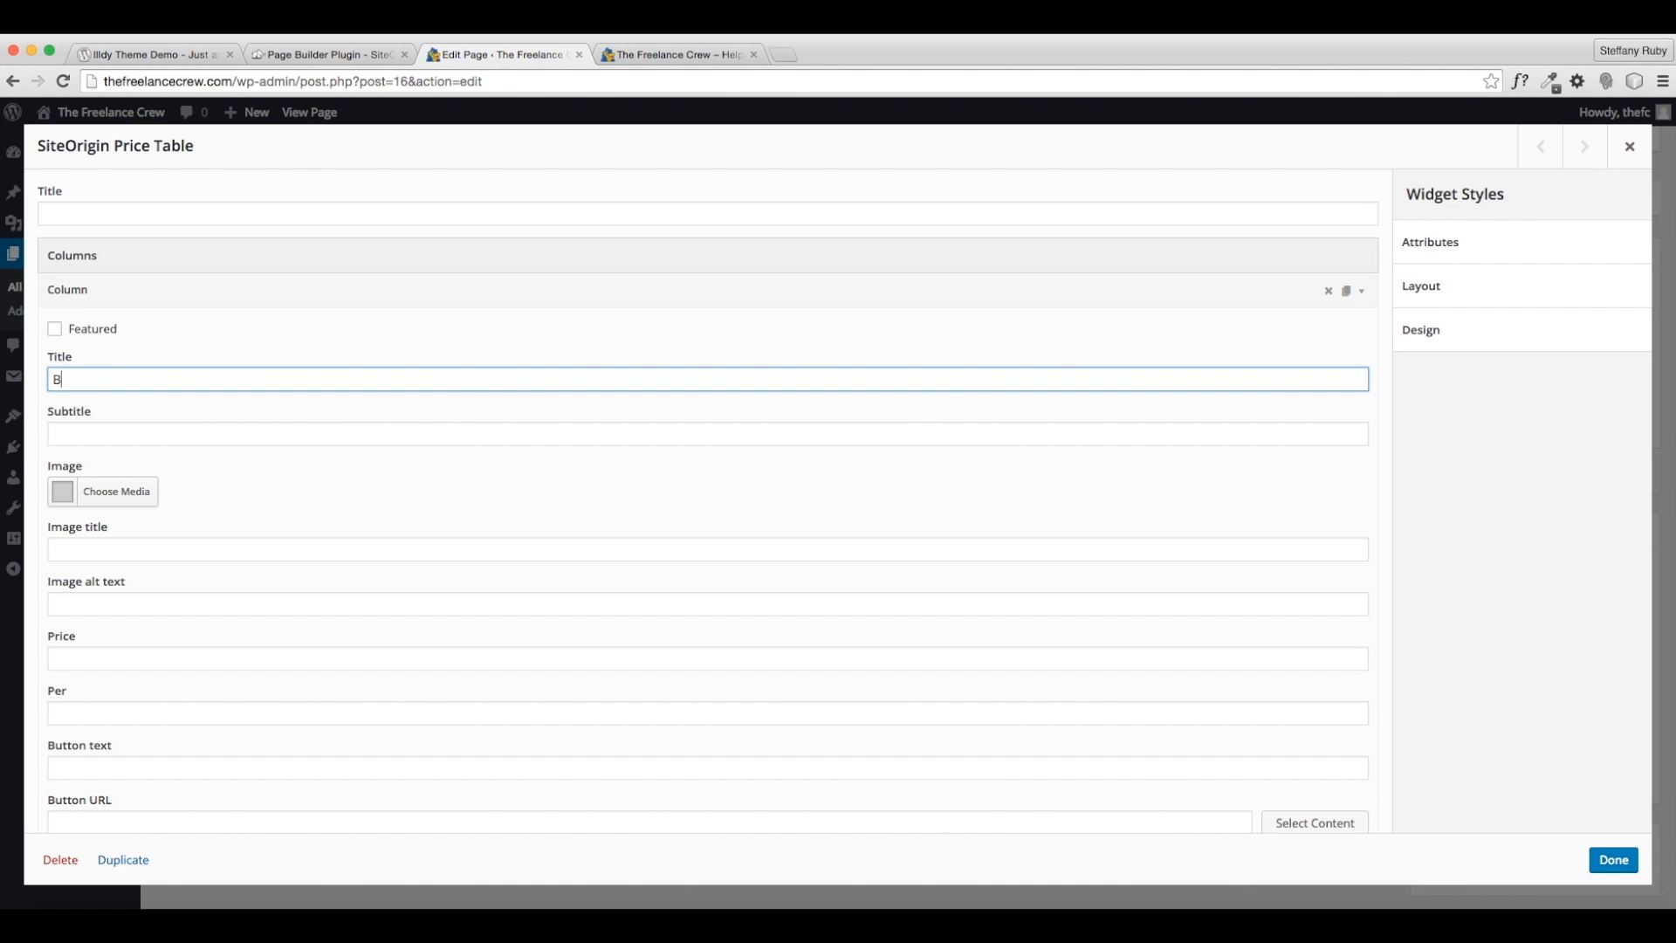
type("Consulting")
key("Tab")
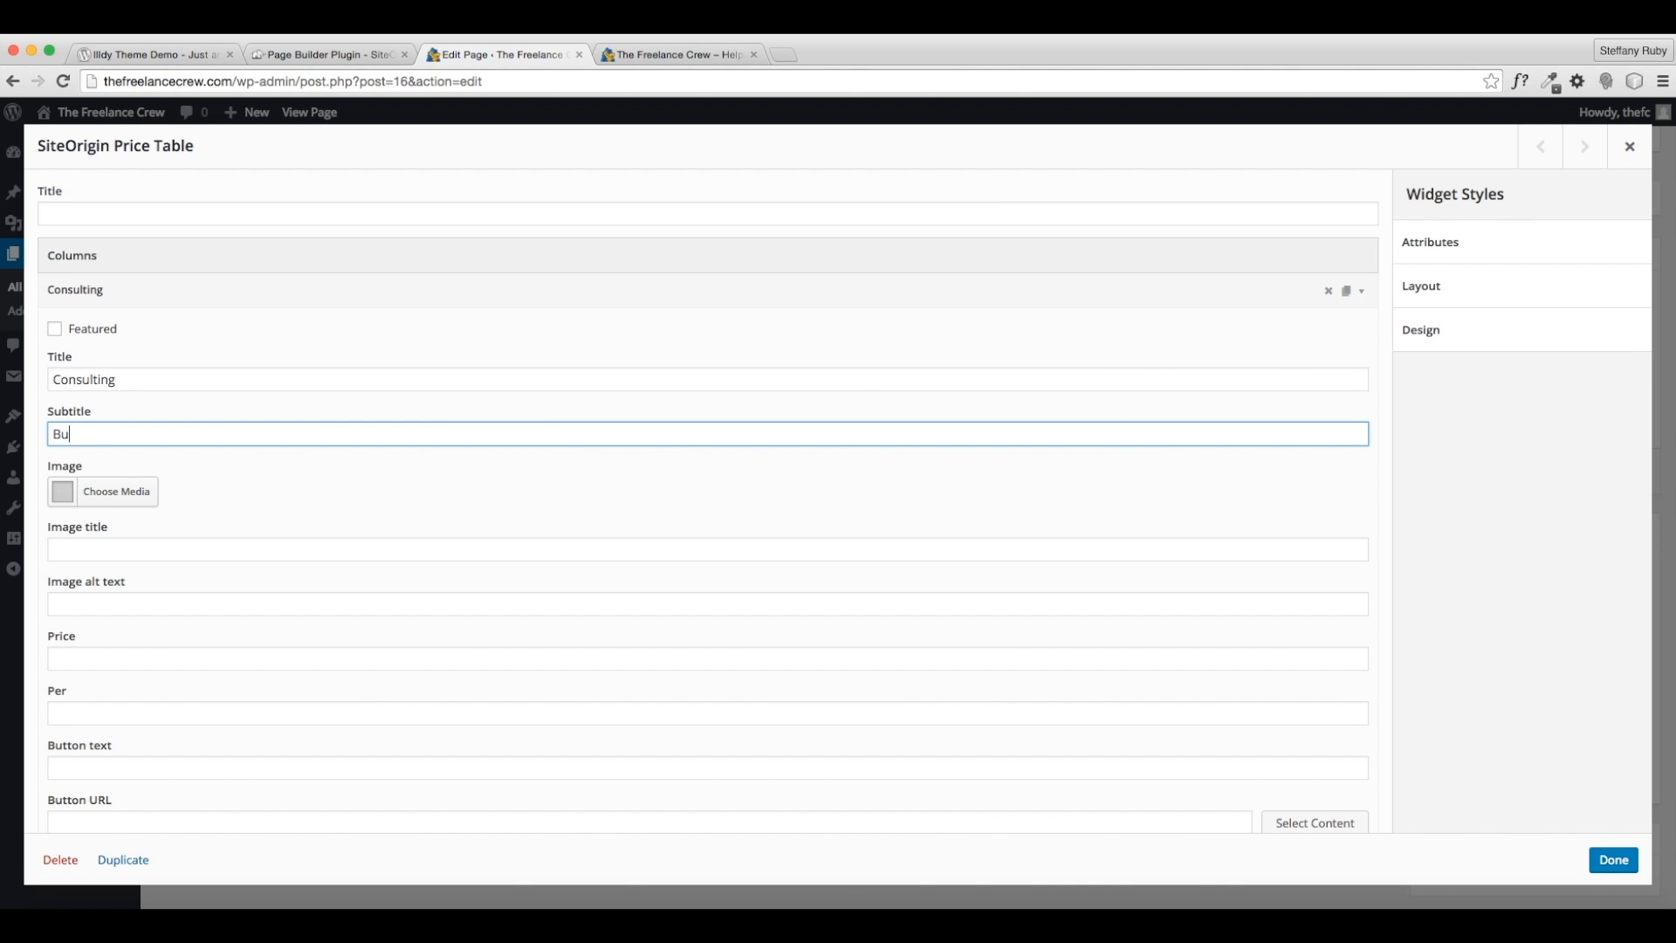
type("Business & Freelance")
- Set the Consulting price to $150 per session and add a feature row
scroll(118, 421, "down", 2)
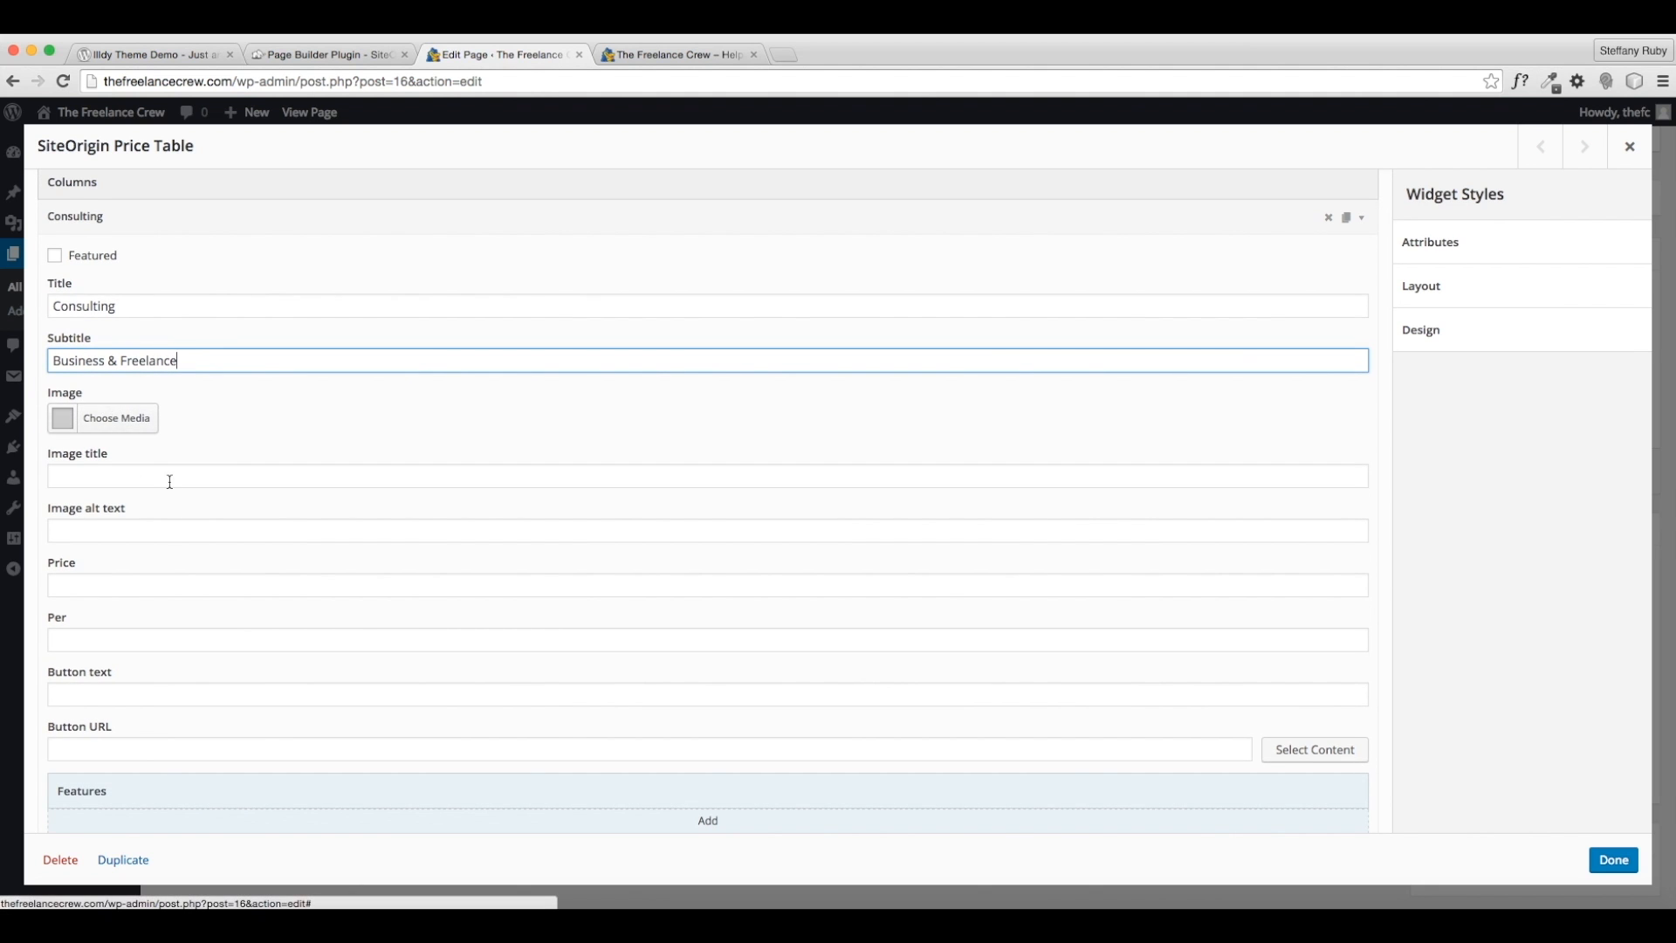
scroll(128, 516, "down", 3)
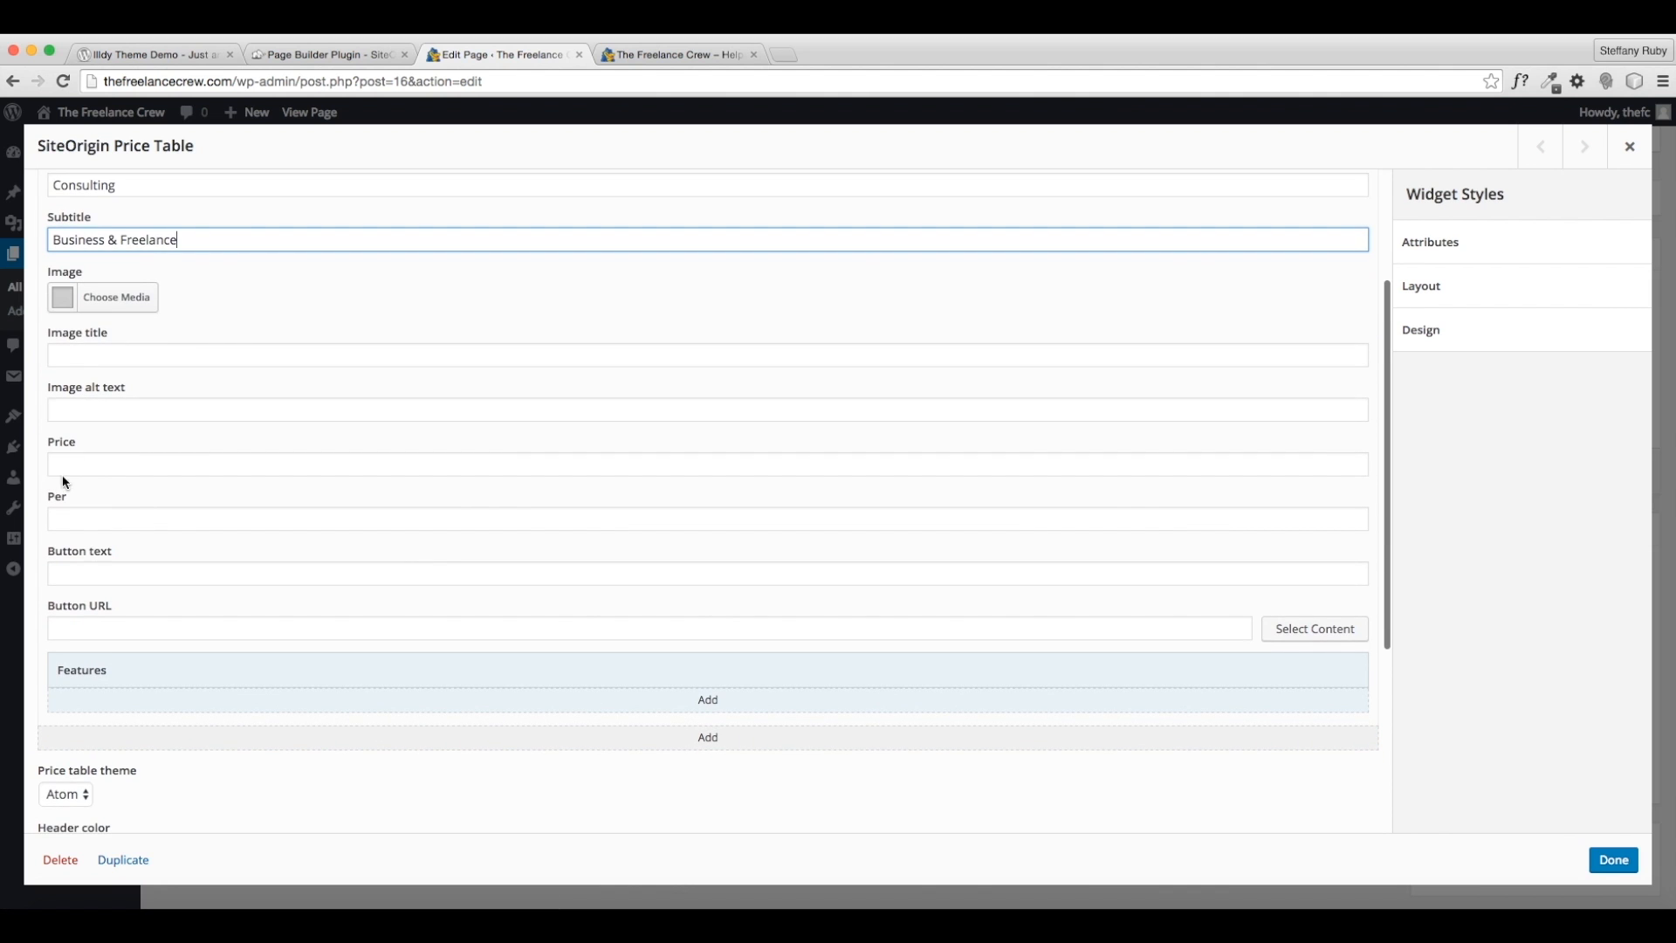
left_click(106, 464)
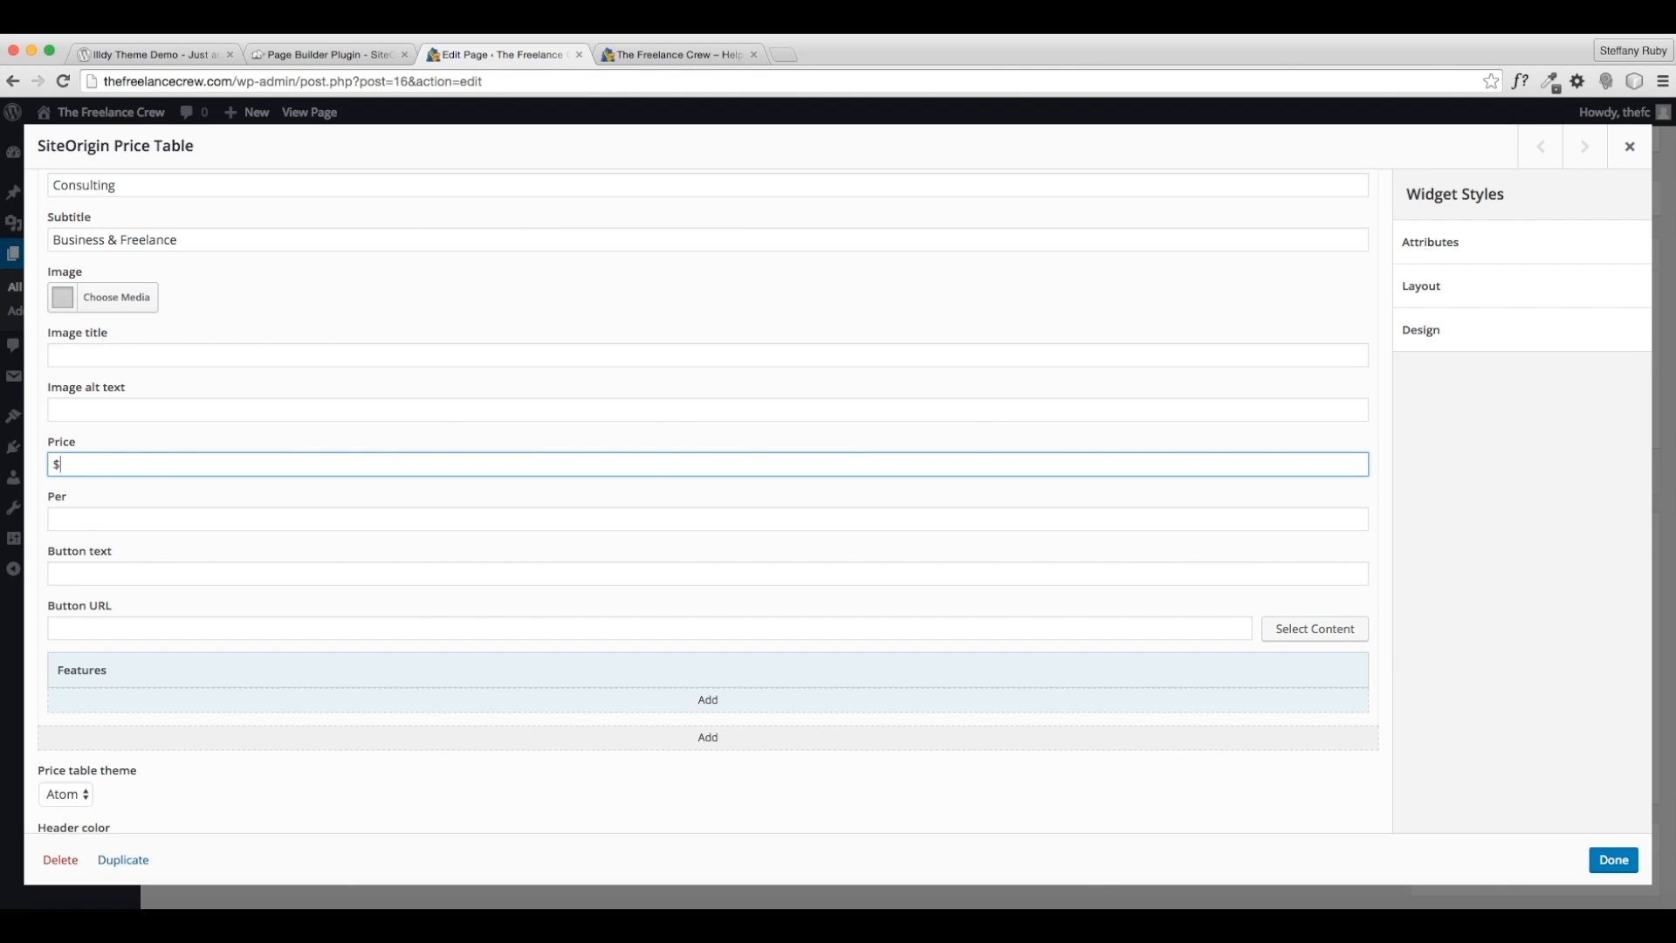
left_click(91, 517)
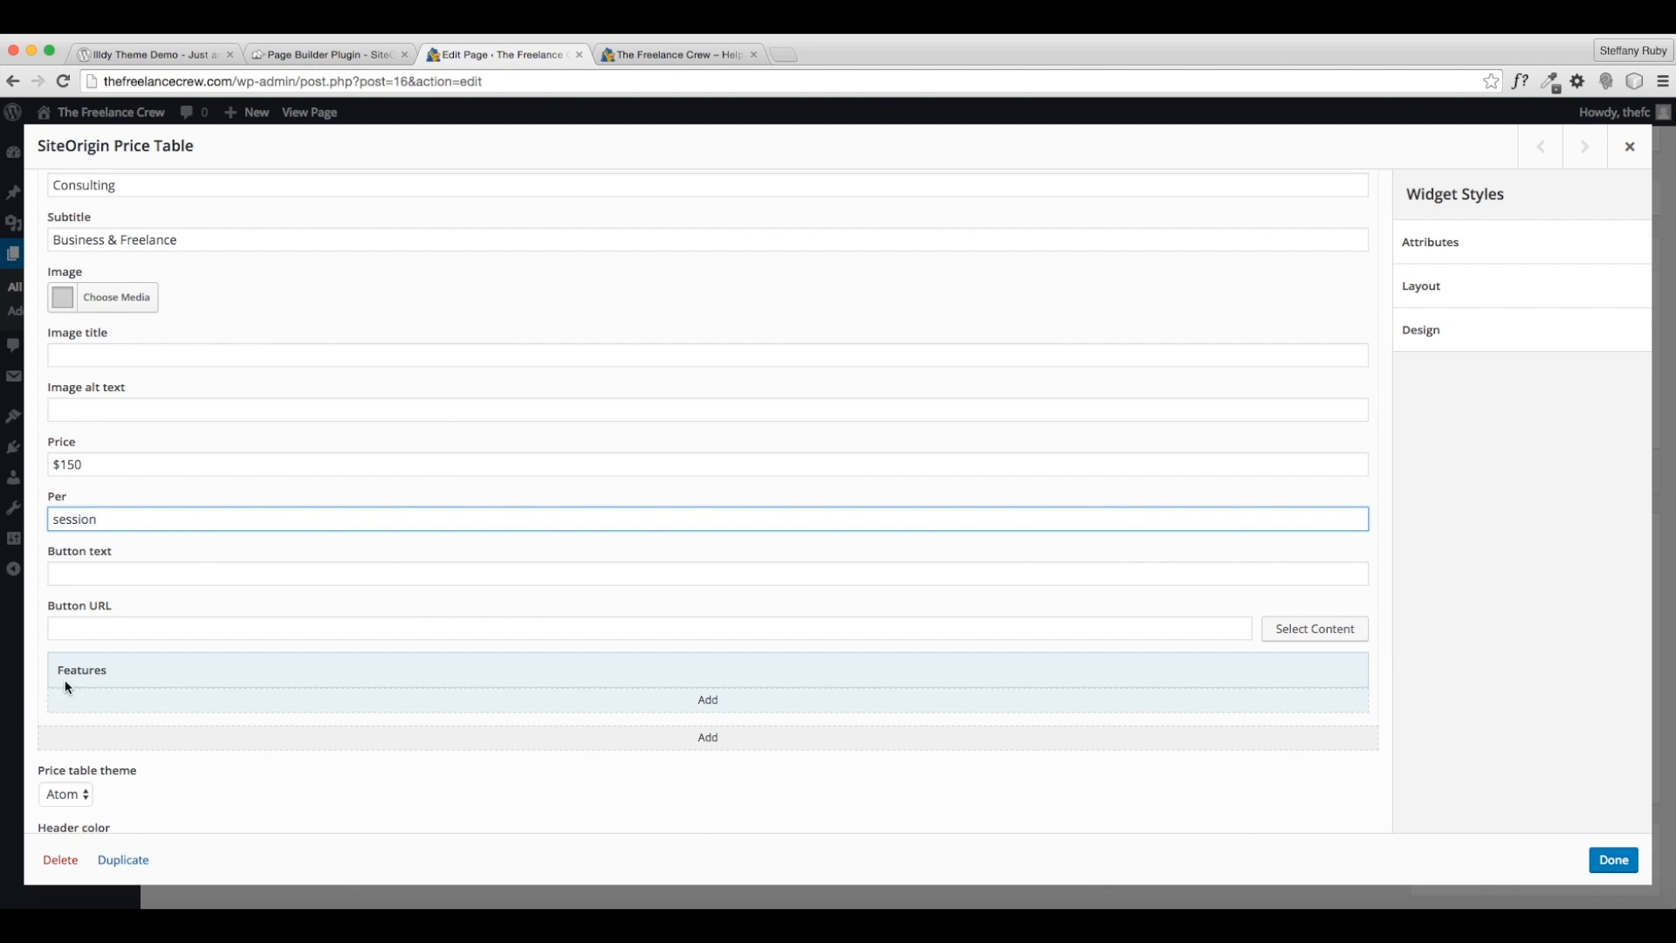
scroll(97, 581, "down", 1)
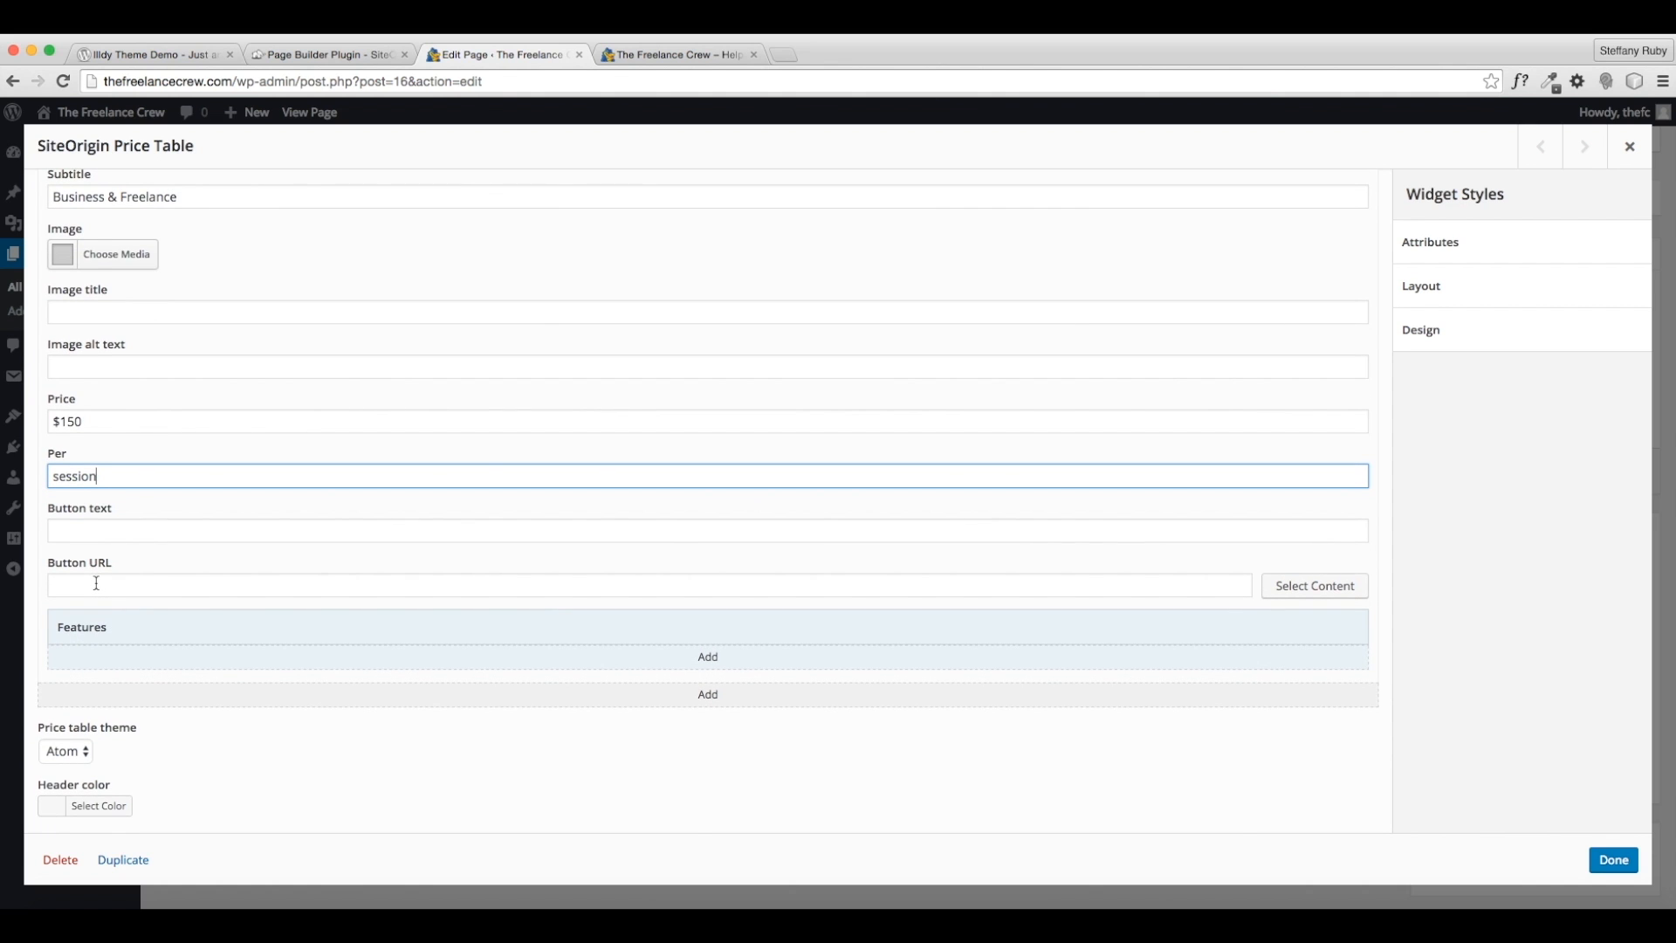
scroll(306, 688, "down", 1)
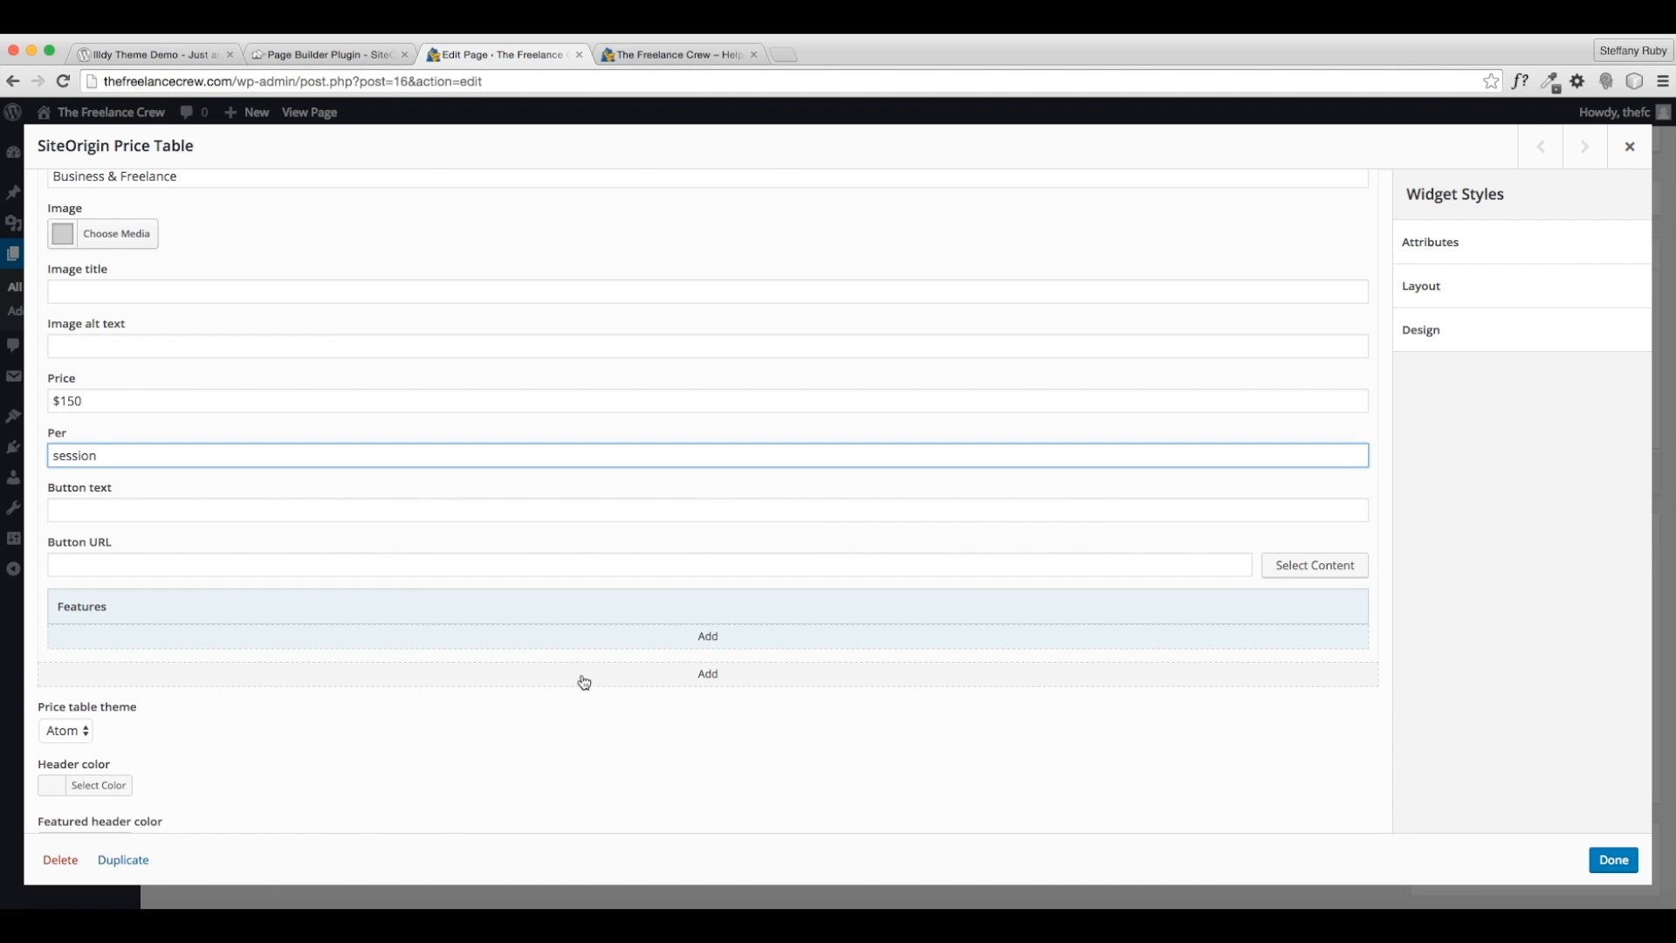
left_click(714, 643)
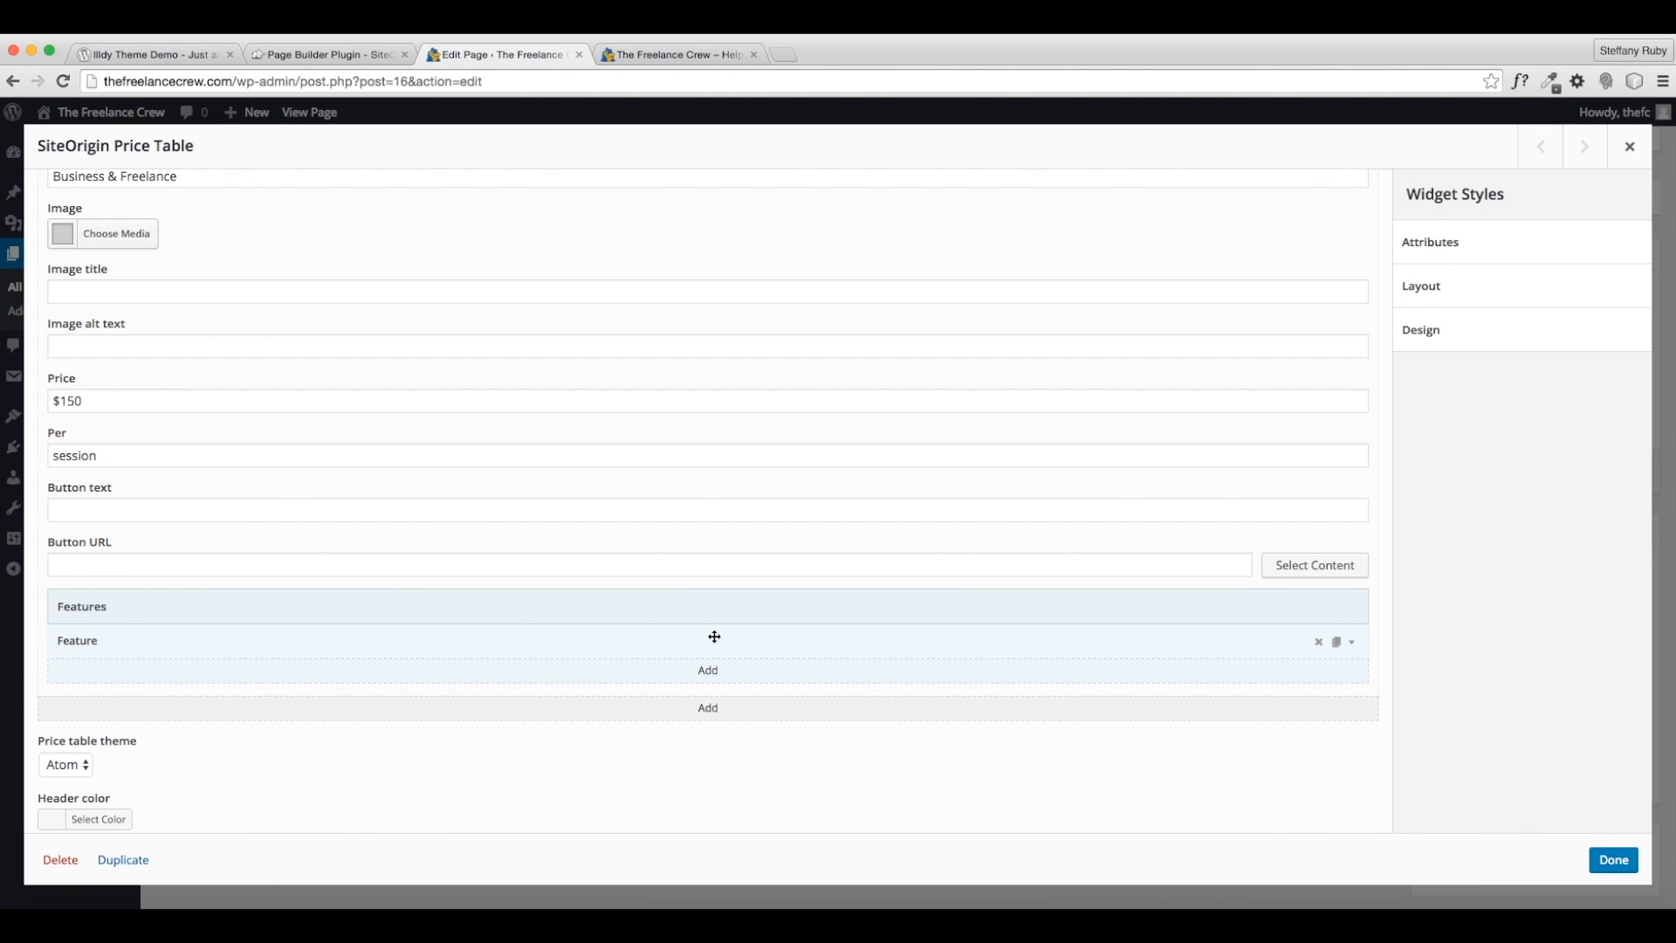
- Paste the Consulting description from the live site into the first feature's text
left_click(1350, 647)
scroll(380, 632, "down", 3)
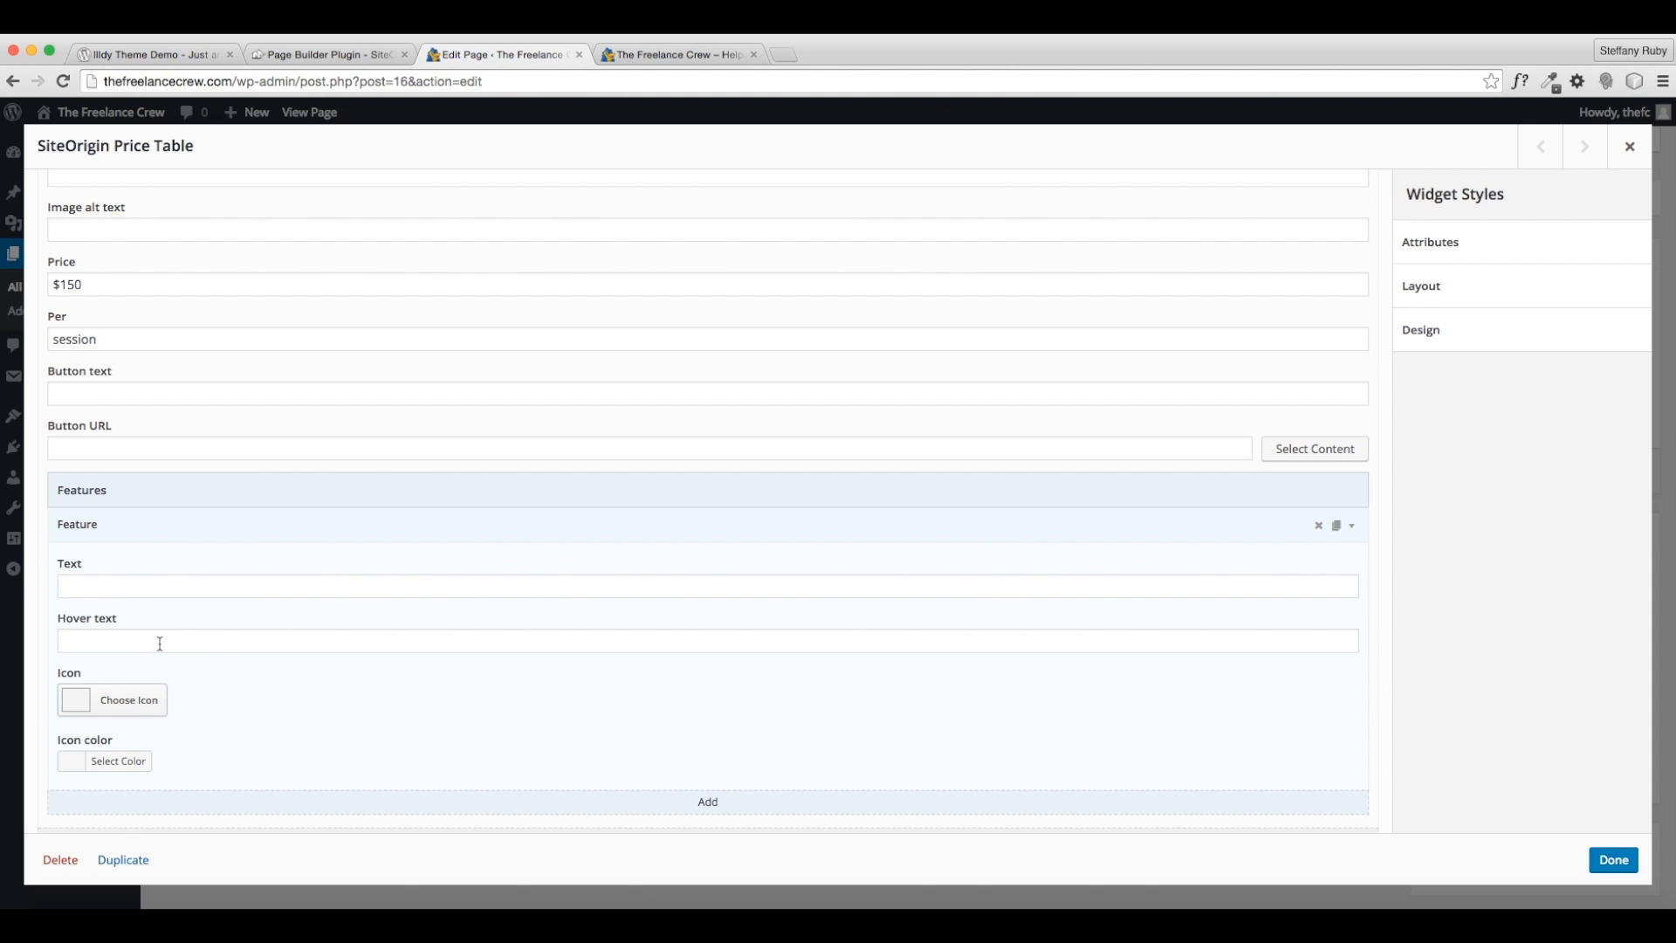
left_click(677, 55)
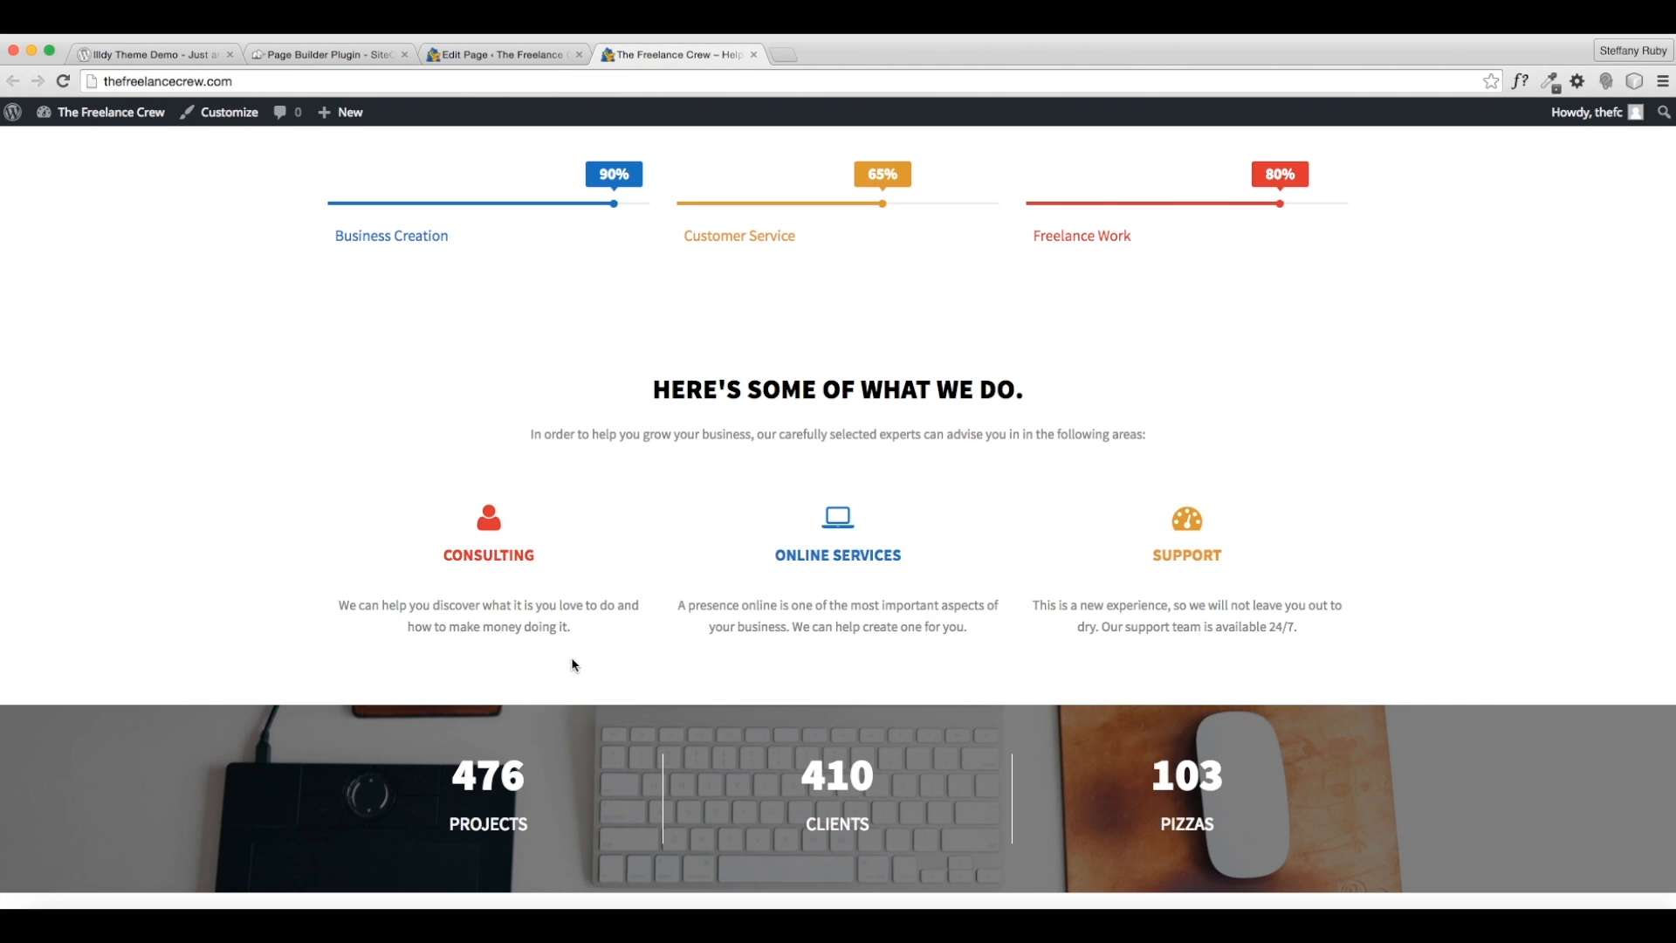
left_click_drag(526, 629, 338, 611)
key("ctrl+c")
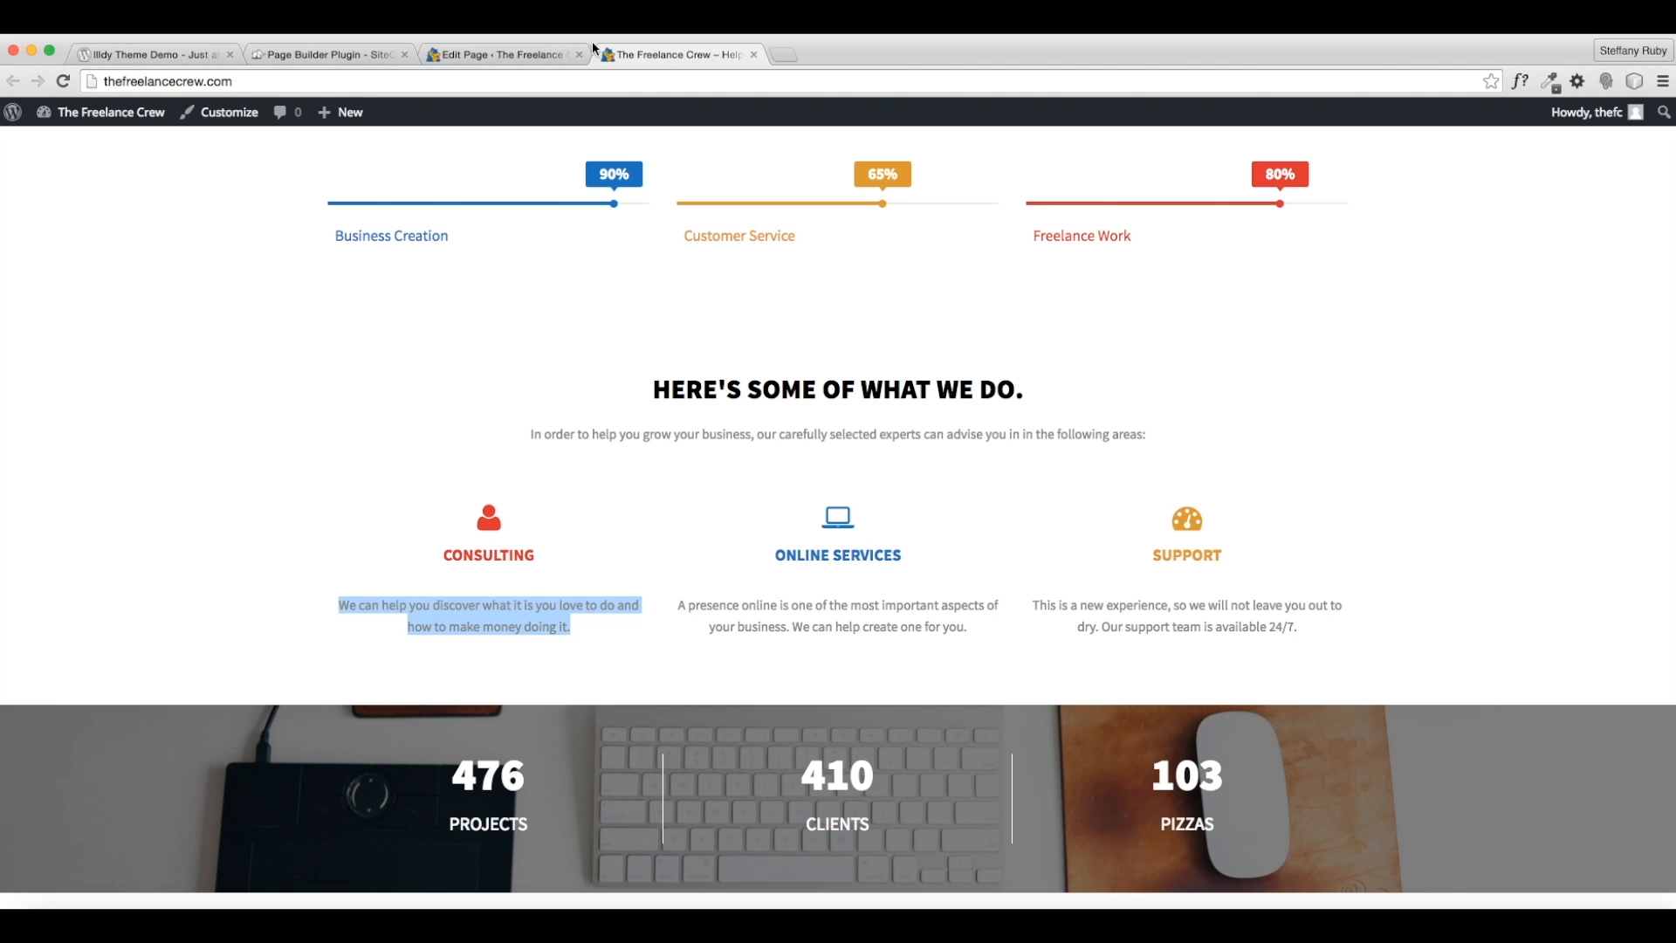
left_click(482, 55)
left_click(144, 586)
key("ctrl+v")
- Replace the pasted sentence with the feature text 2 Hours
scroll(498, 677, "down", 5)
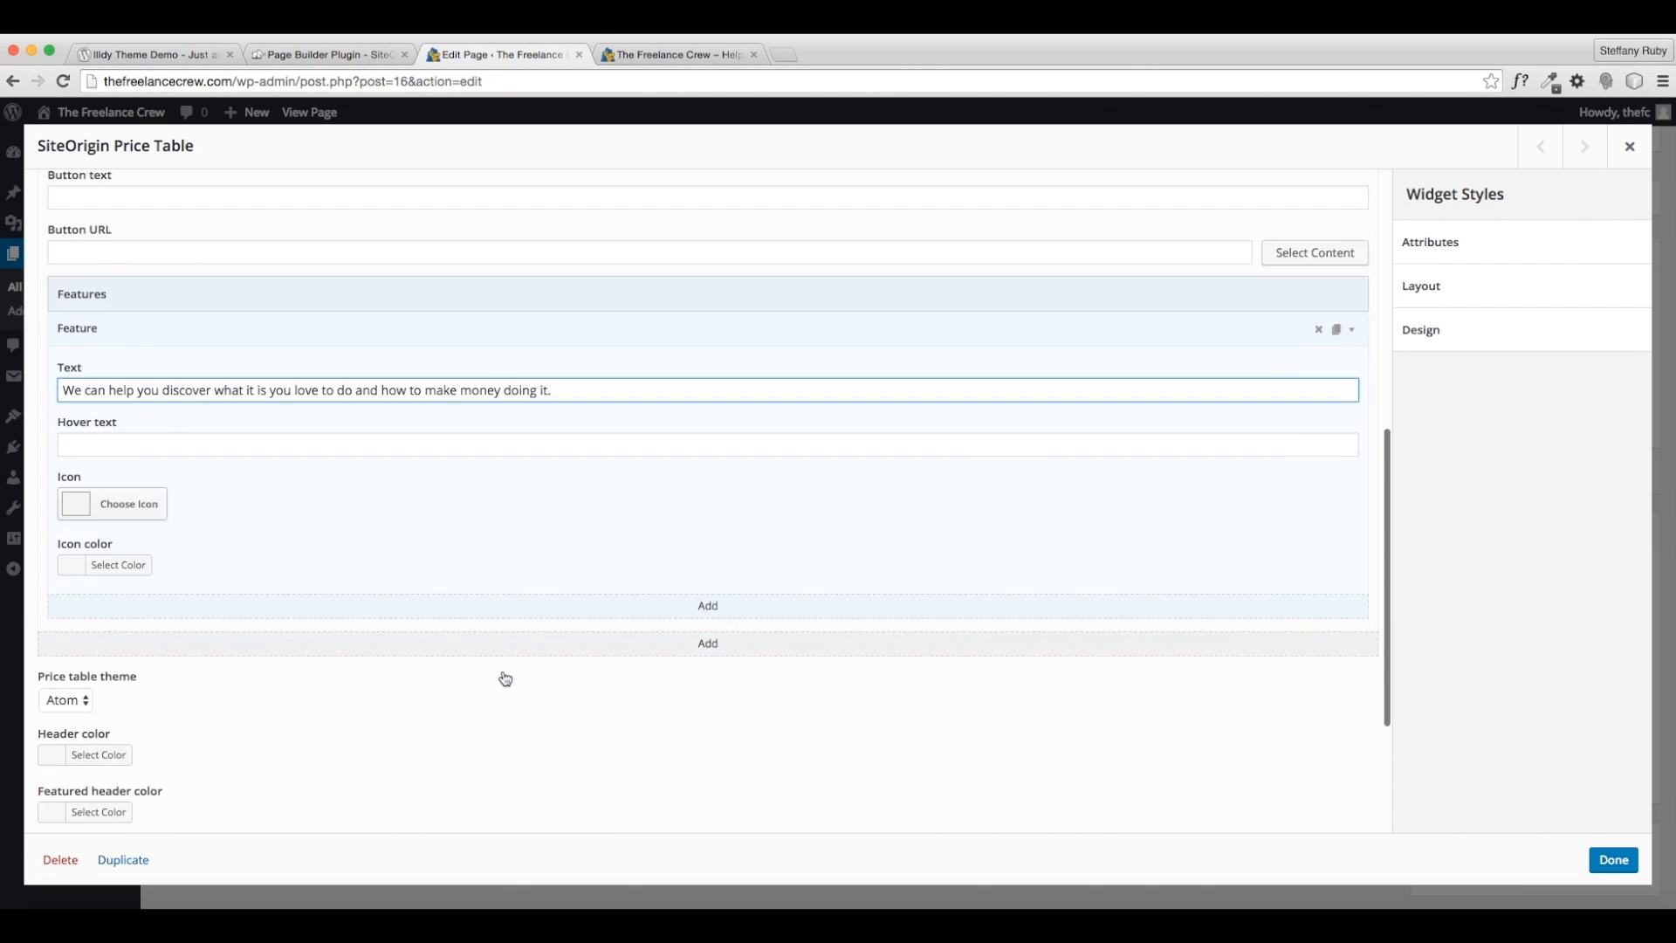
scroll(495, 678, "down", 1)
scroll(490, 688, "up", 3)
left_click_drag(572, 343, 61, 343)
key("BackSpace")
scroll(604, 476, "up", 1)
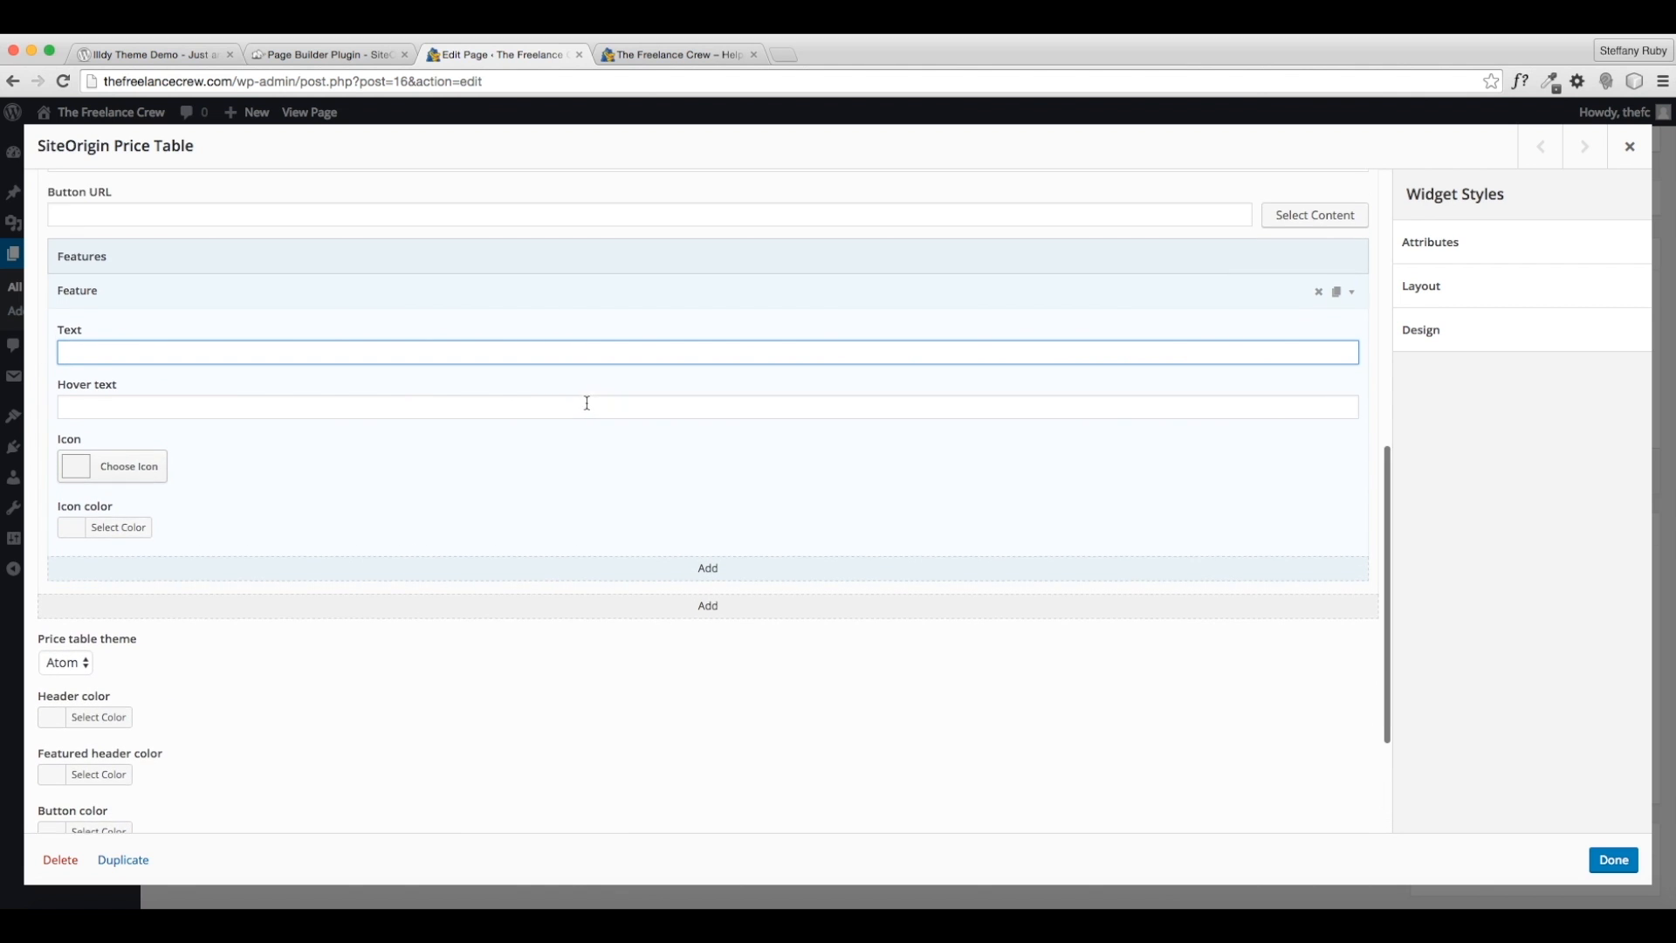
scroll(603, 482, "up", 3)
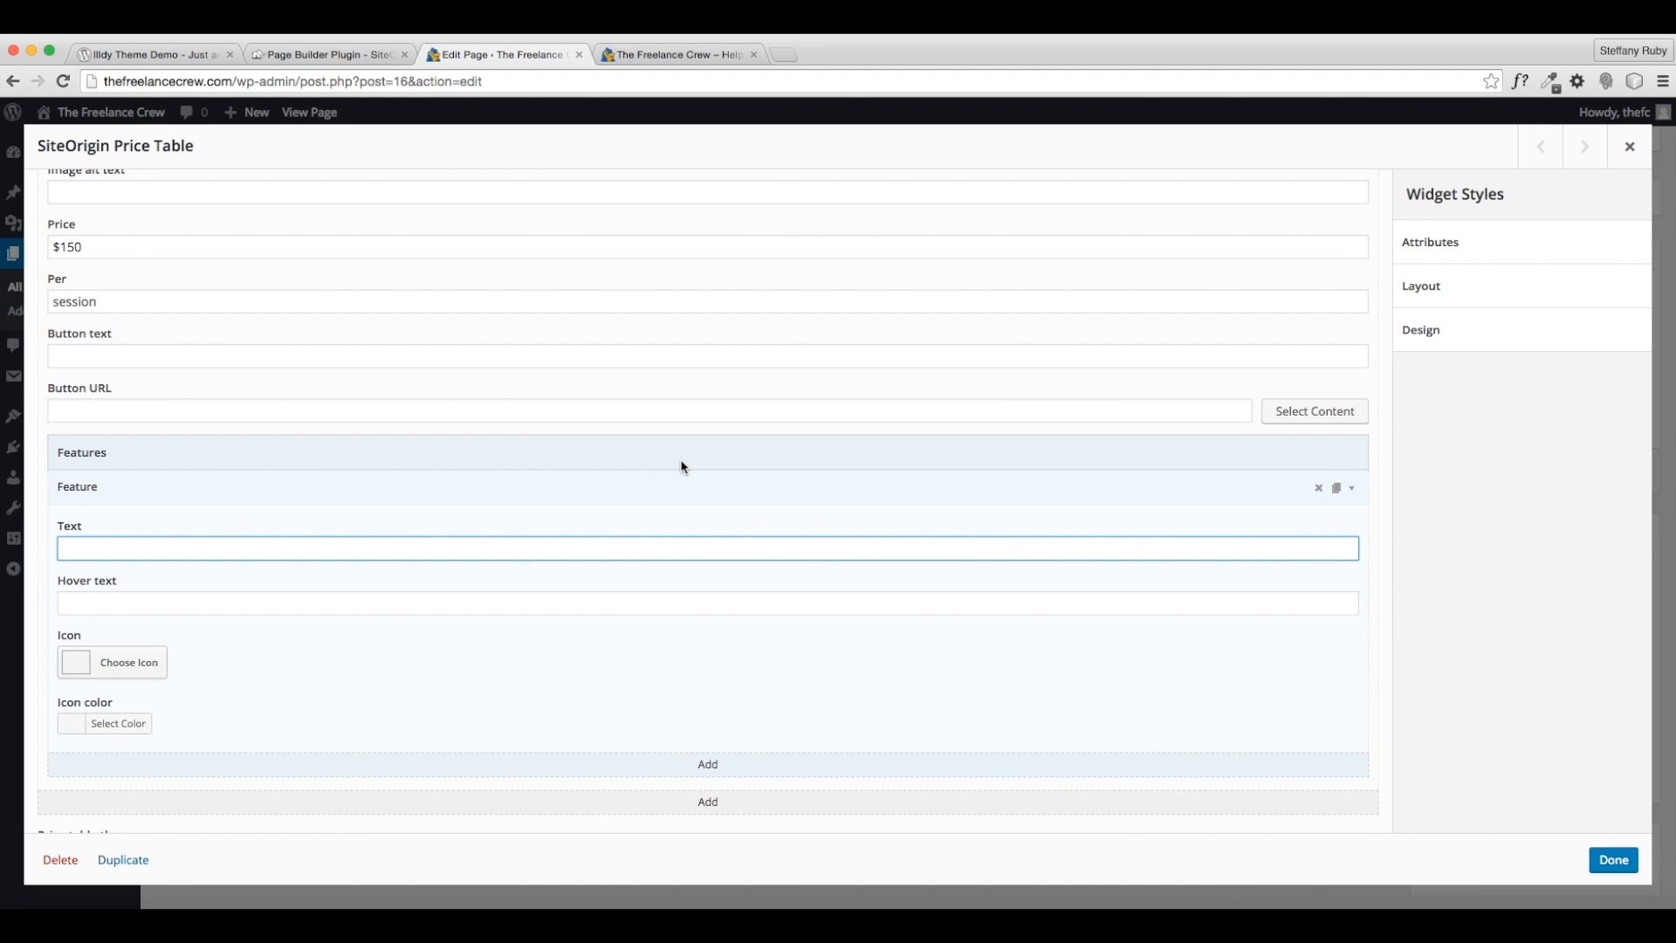
type("2 Hour Se")
key("BackSpace")
key("BackSpace")
key("BackSpace")
type("s")
left_click(1351, 490)
- Add a second feature reading One-on-One with a Business Professional
left_click(707, 517)
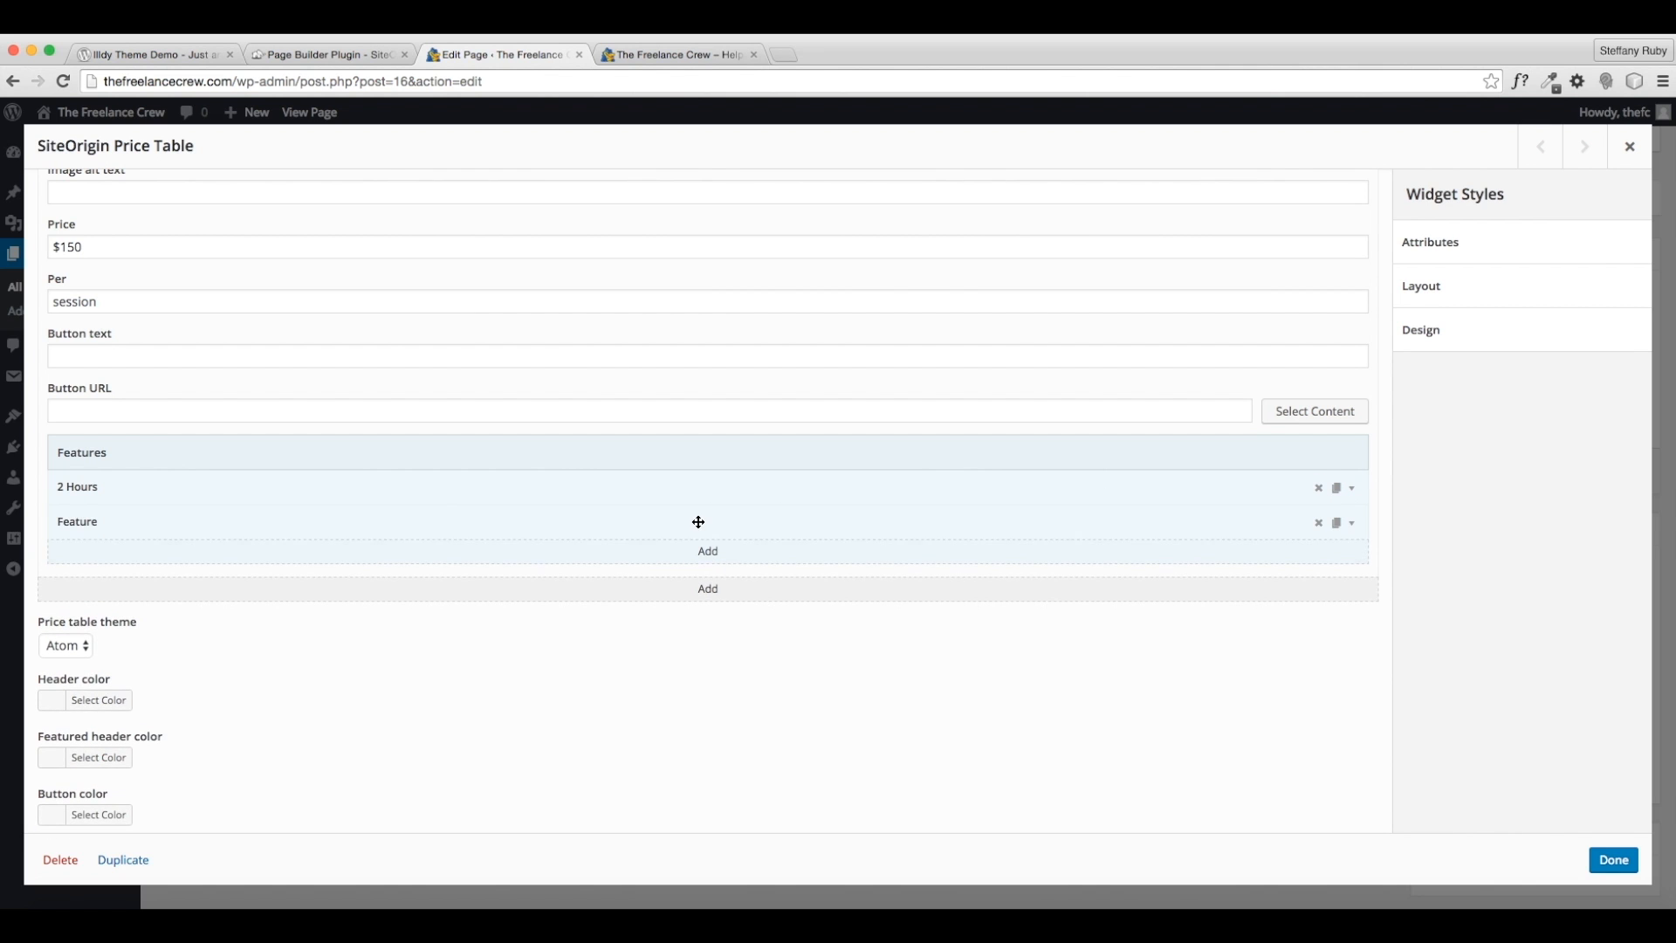
left_click(1351, 523)
left_click(105, 581)
type("One-on-One ")
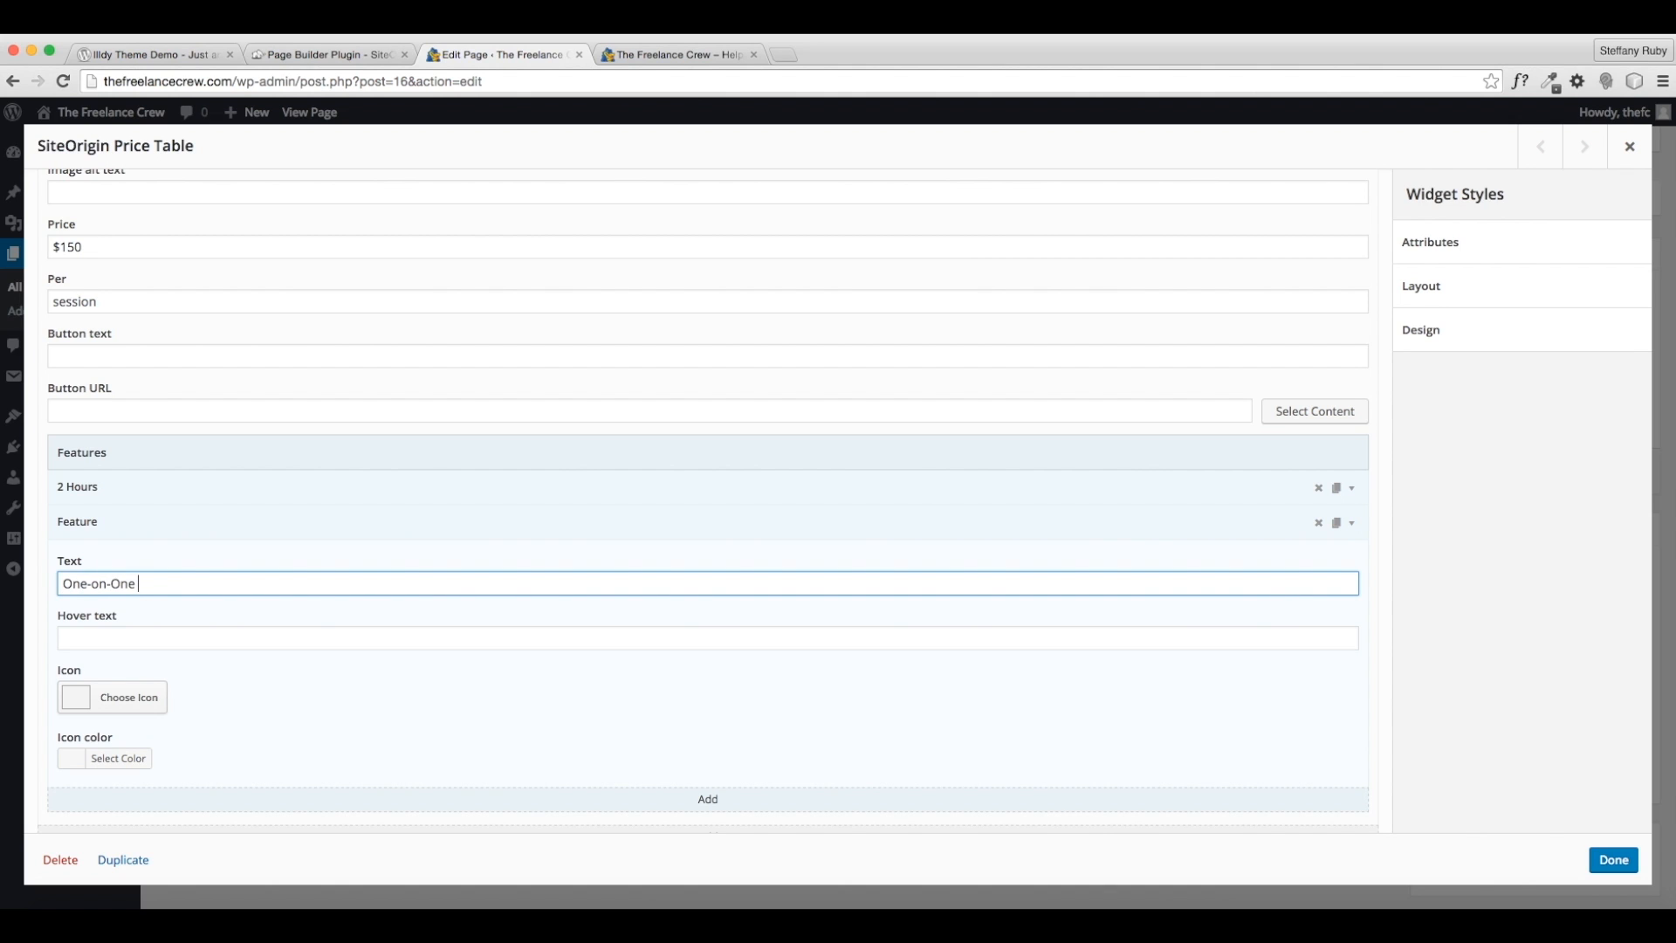
type("with a BusinessESS")
key("BackSpace")
key("BackSpace")
key("BackSpace")
key("BackSpace")
type("ness Professional")
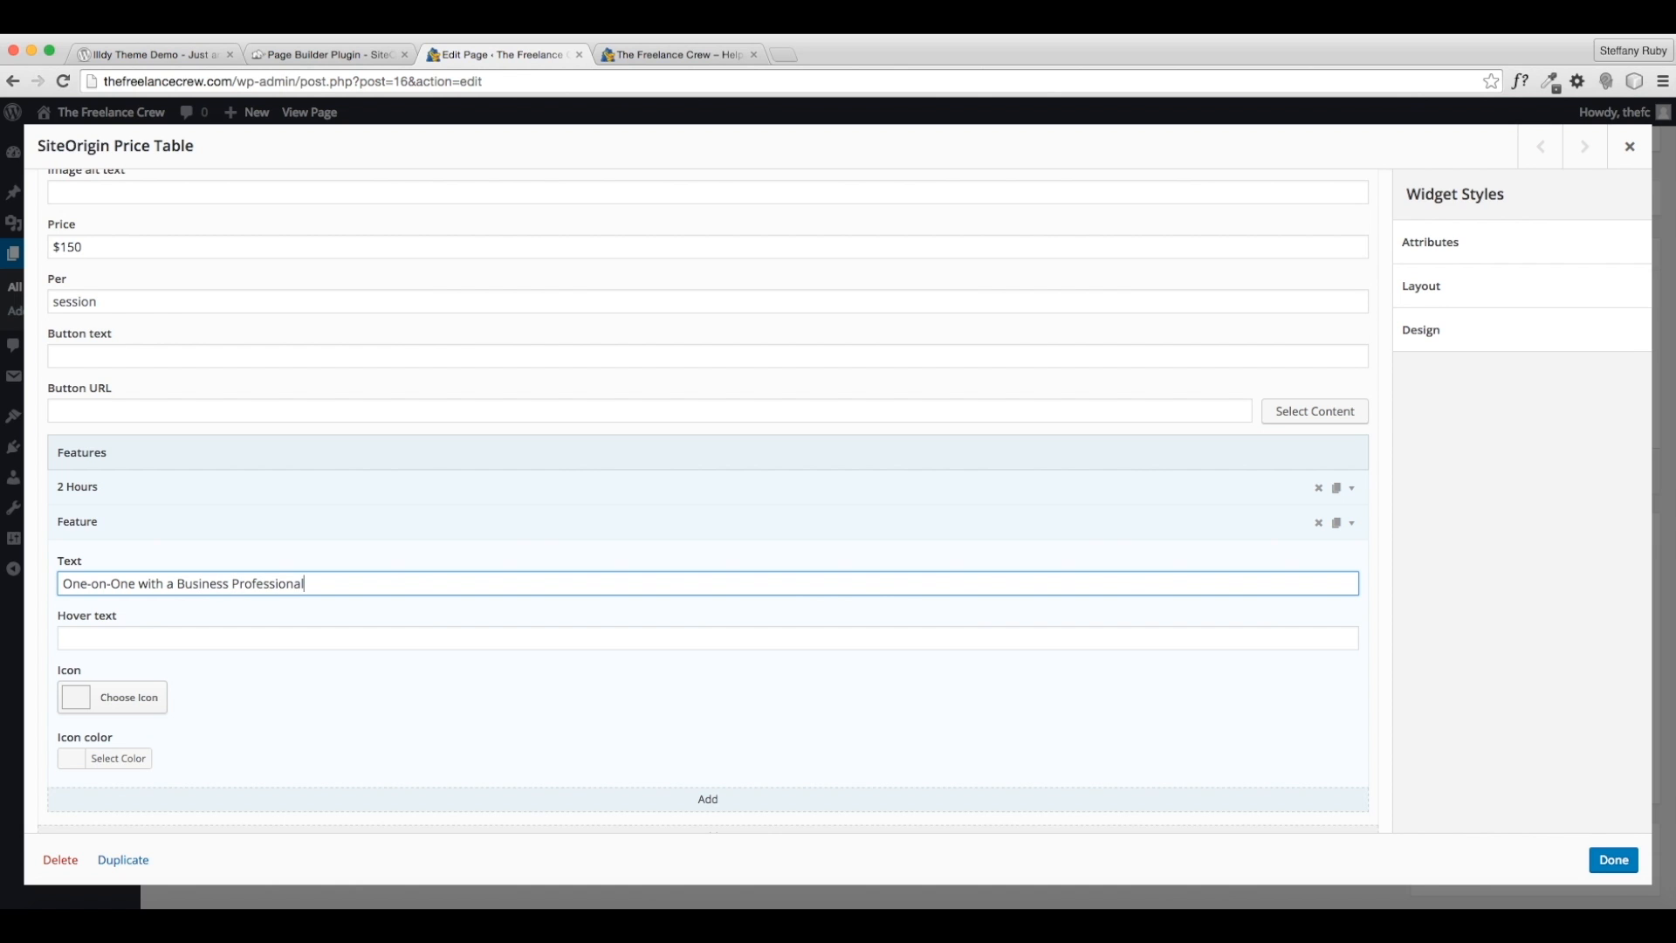
left_click(1351, 523)
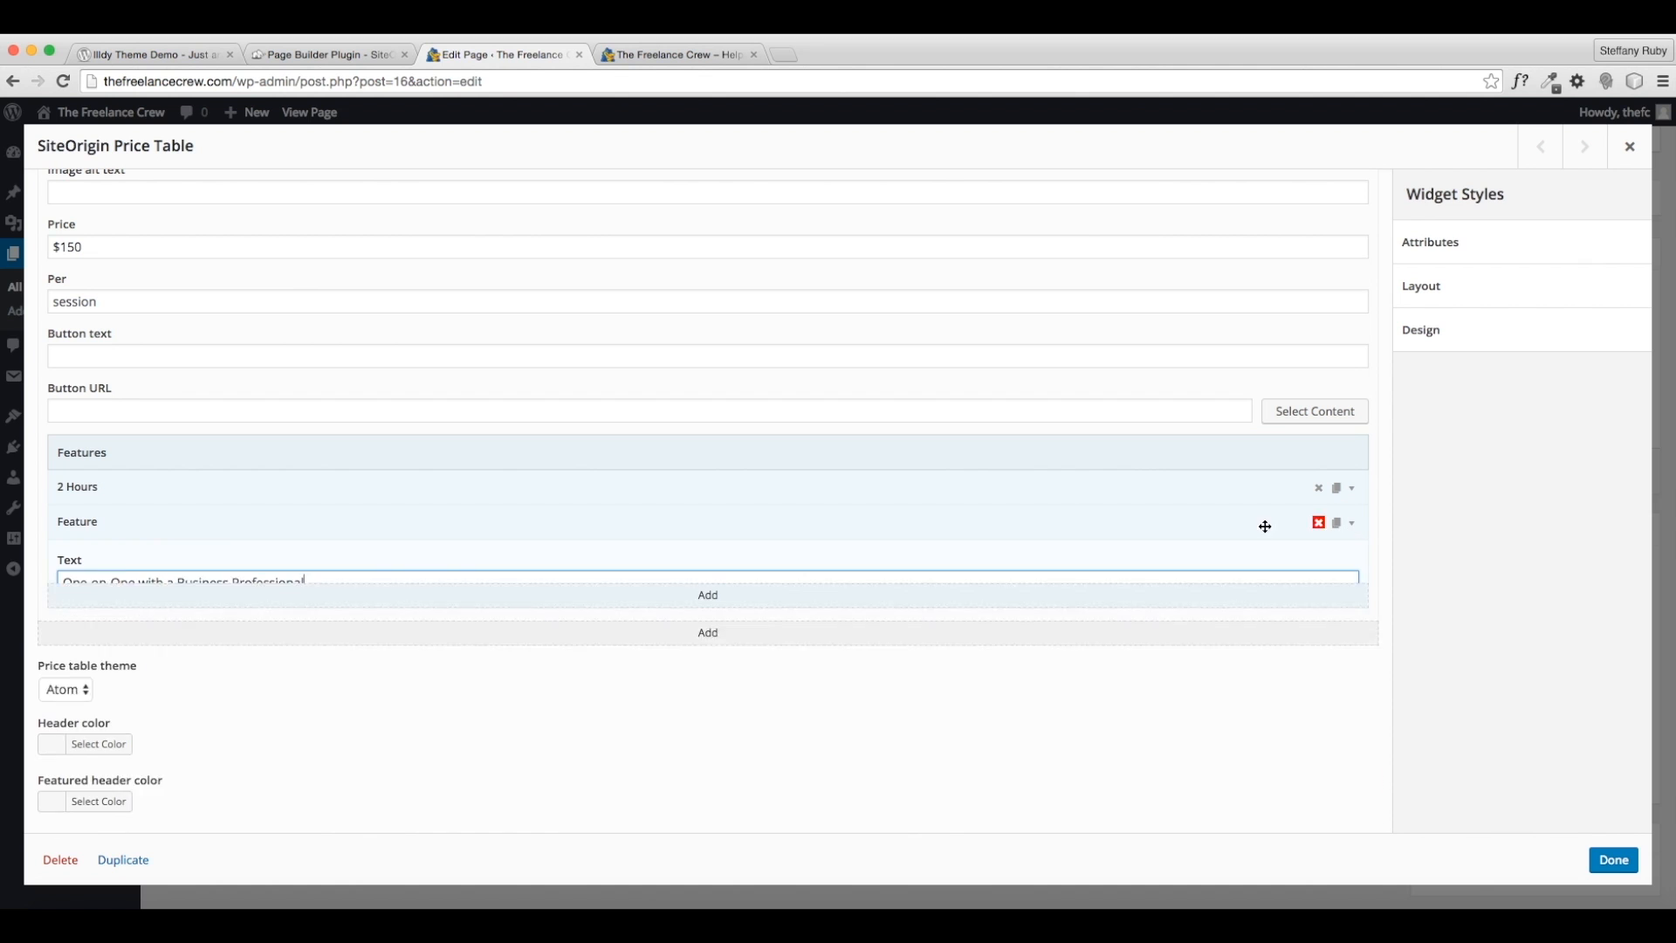
- Add a Goal Setting feature and shorten the second feature to One-on-One
left_click(707, 551)
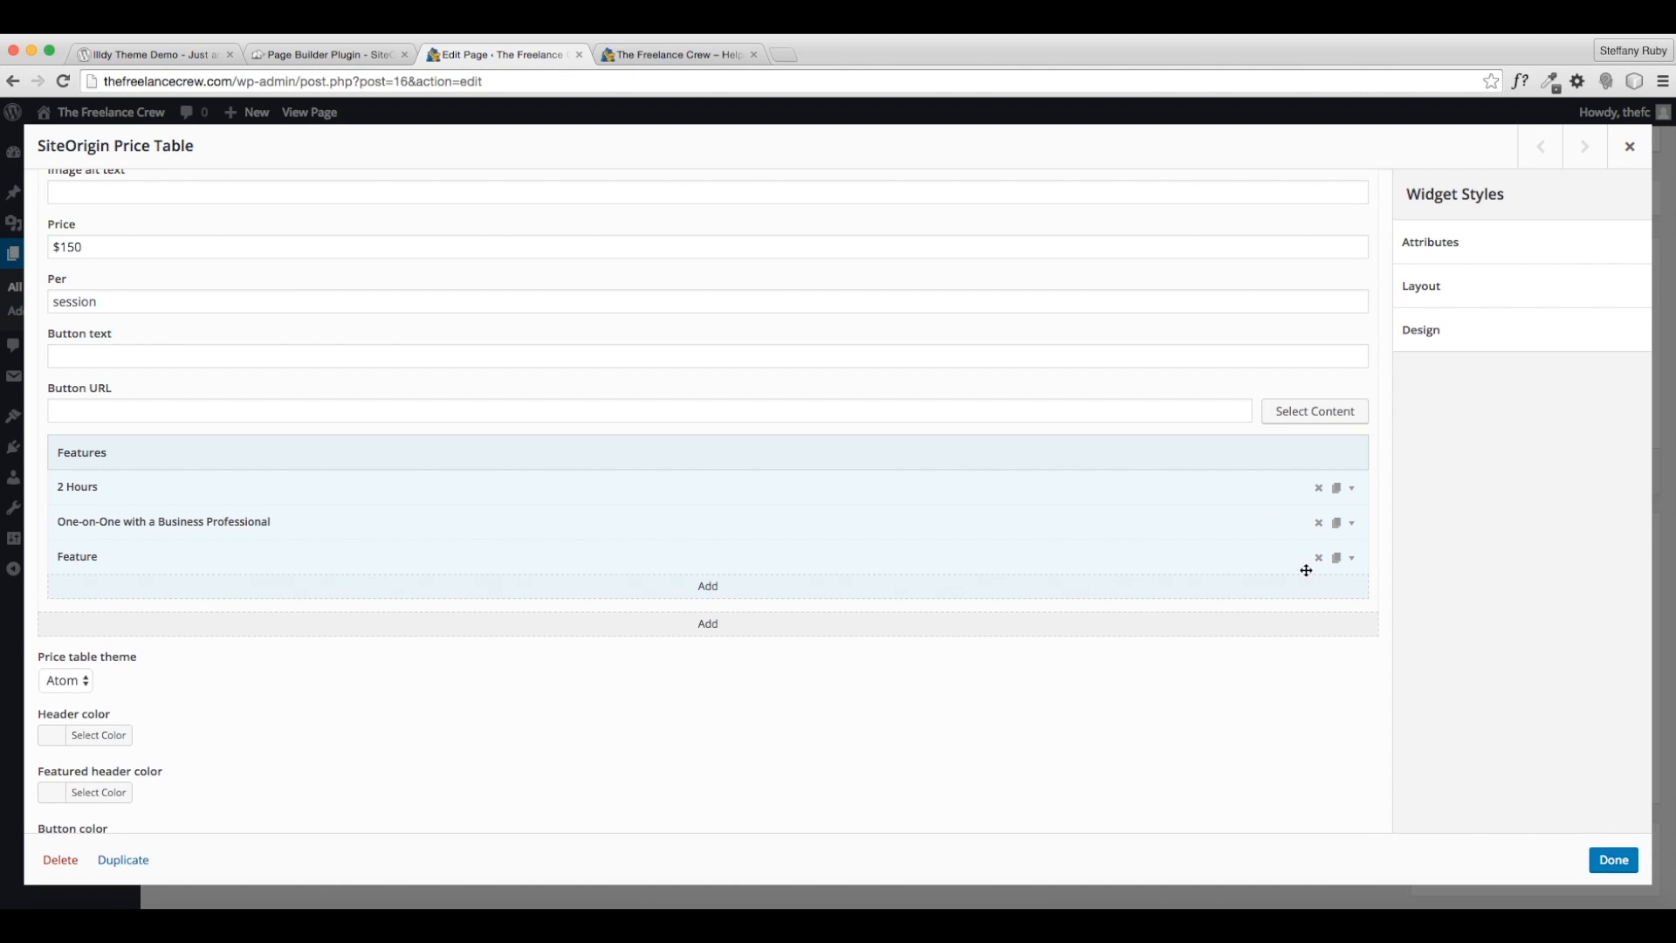
left_click(1351, 557)
left_click(219, 615)
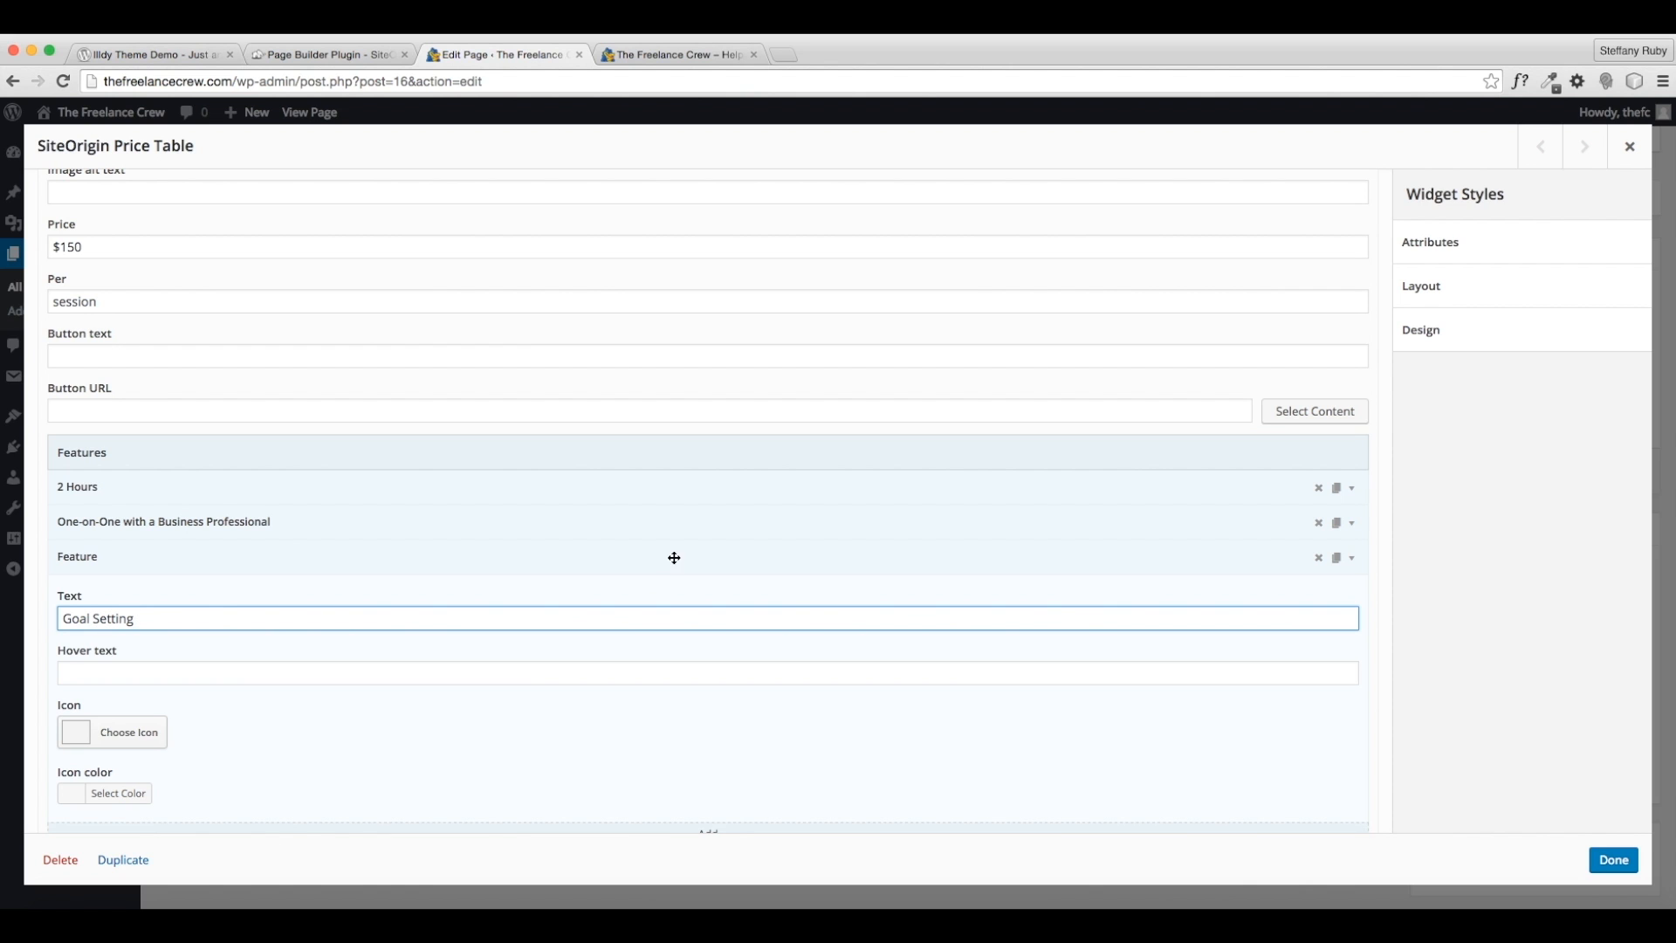
left_click(1354, 564)
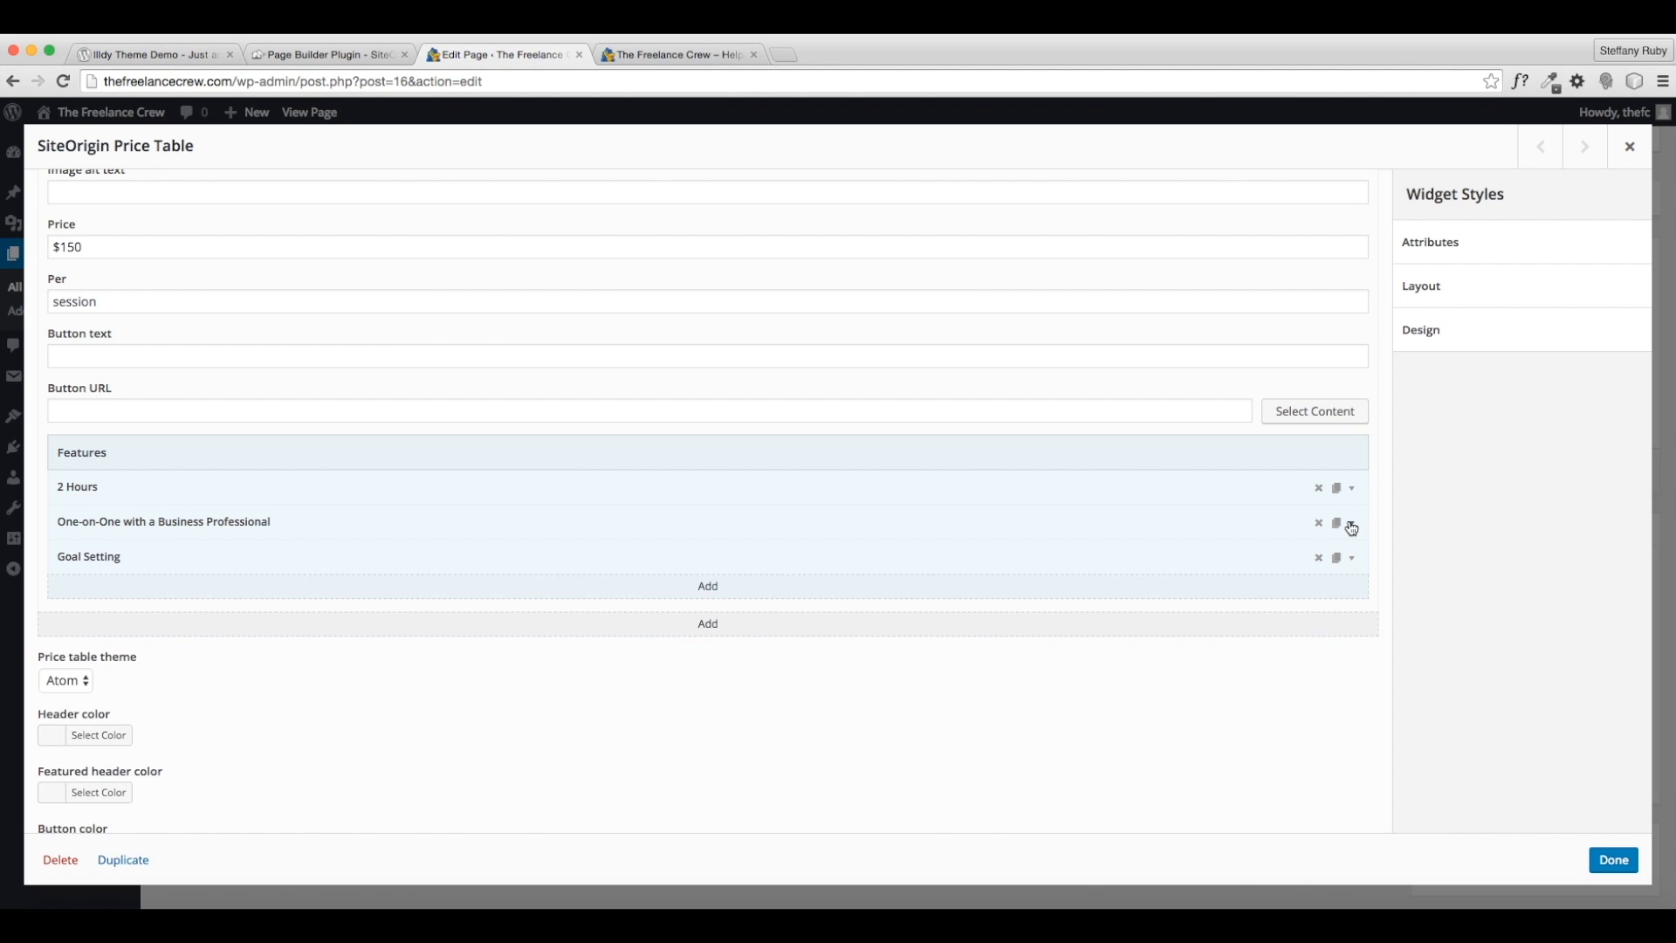
left_click(1351, 523)
left_click_drag(325, 583, 136, 581)
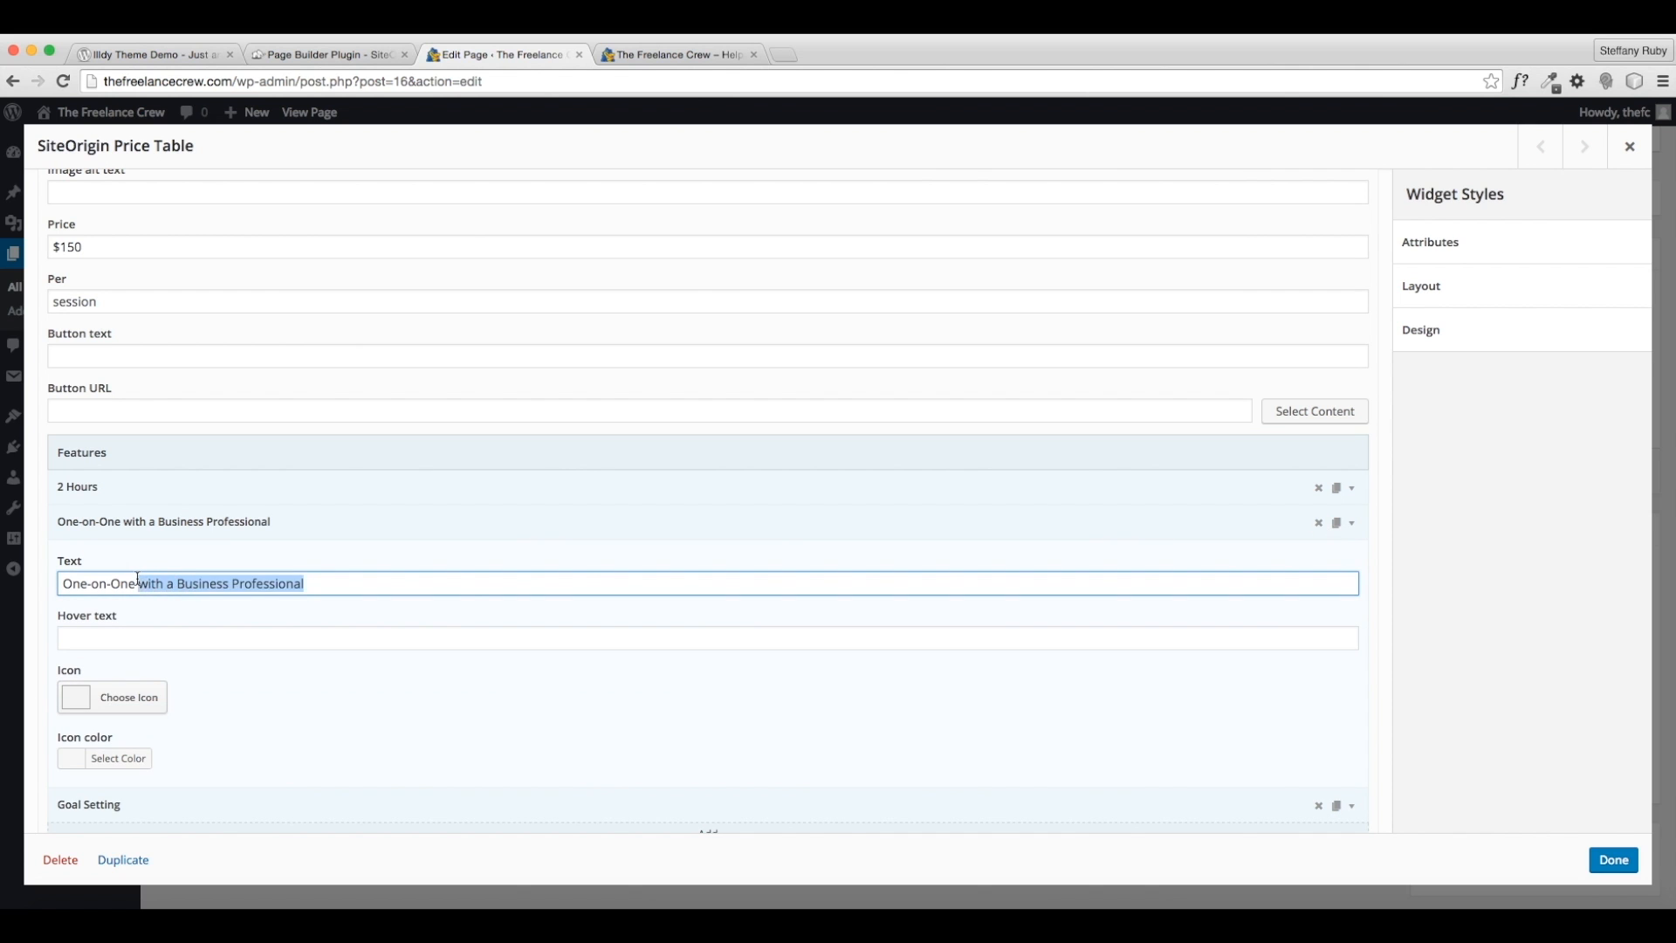
key("BackSpace")
left_click(1351, 524)
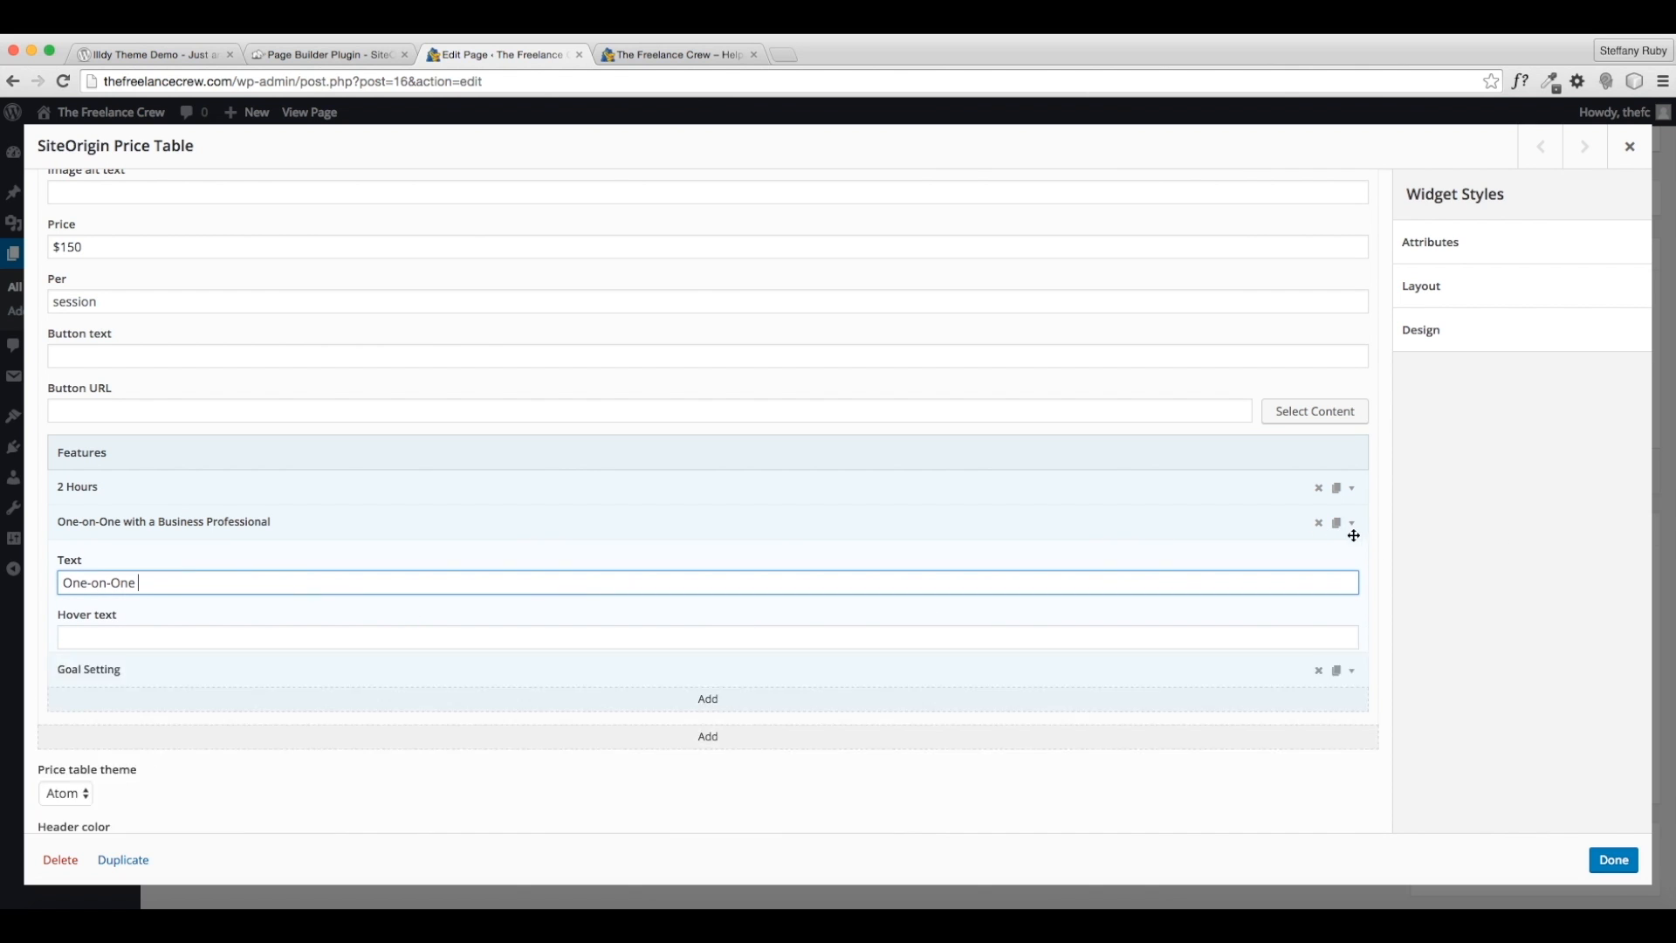
- Add a fourth feature, Detailed Plan for Success
left_click(779, 591)
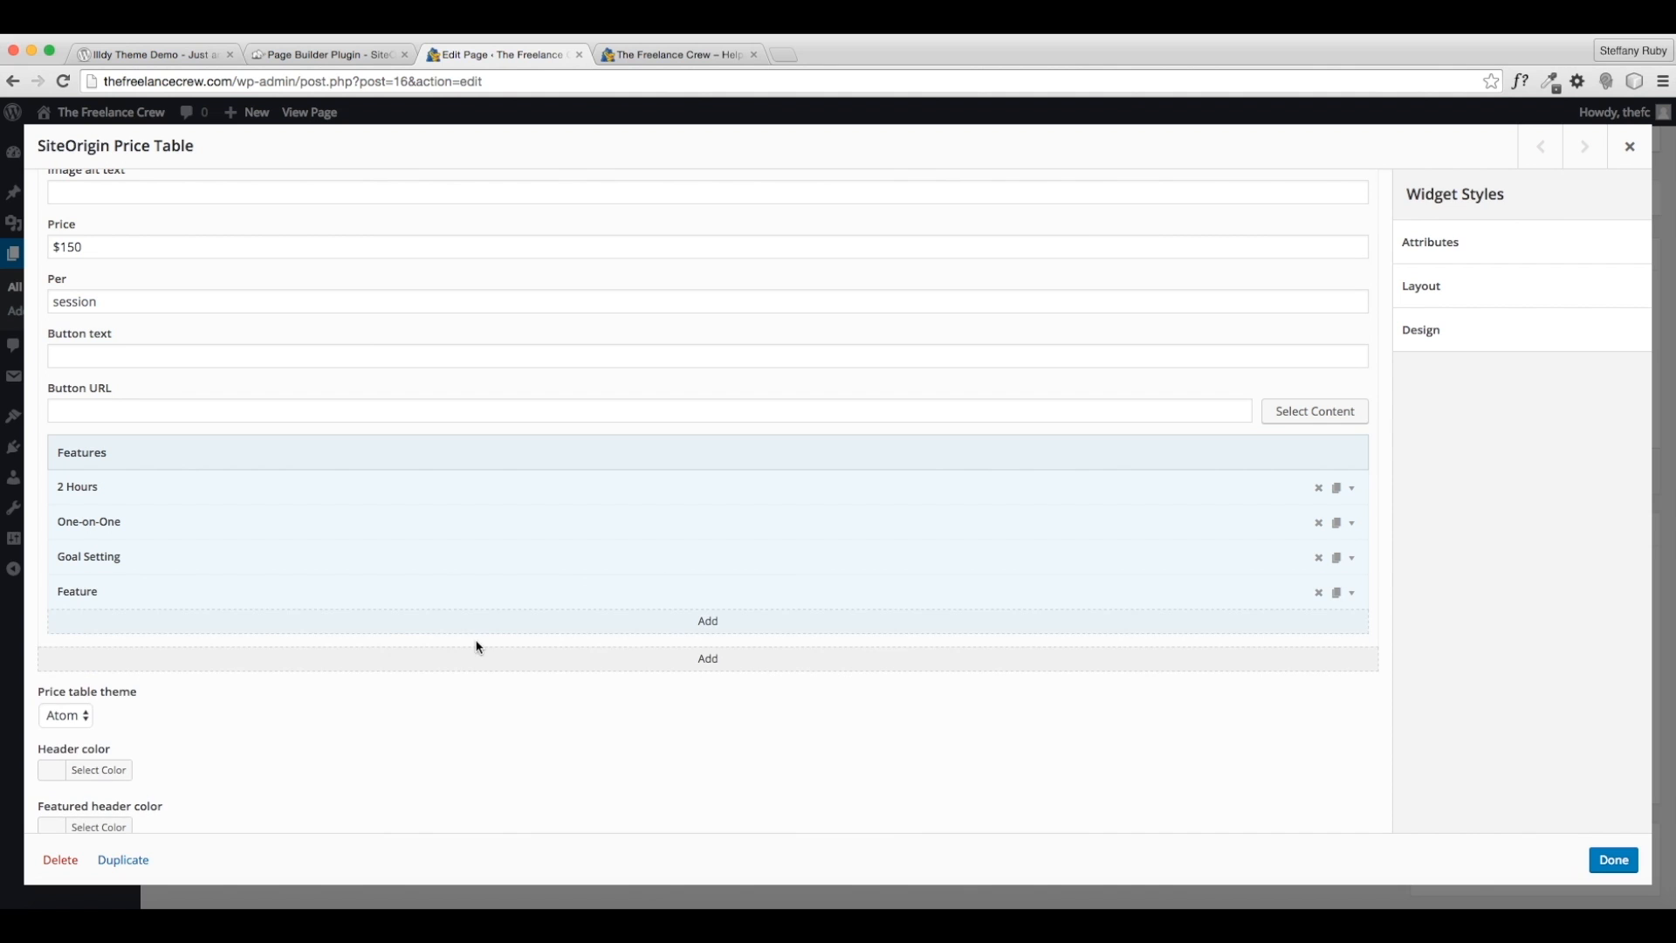
left_click(1351, 593)
left_click(103, 652)
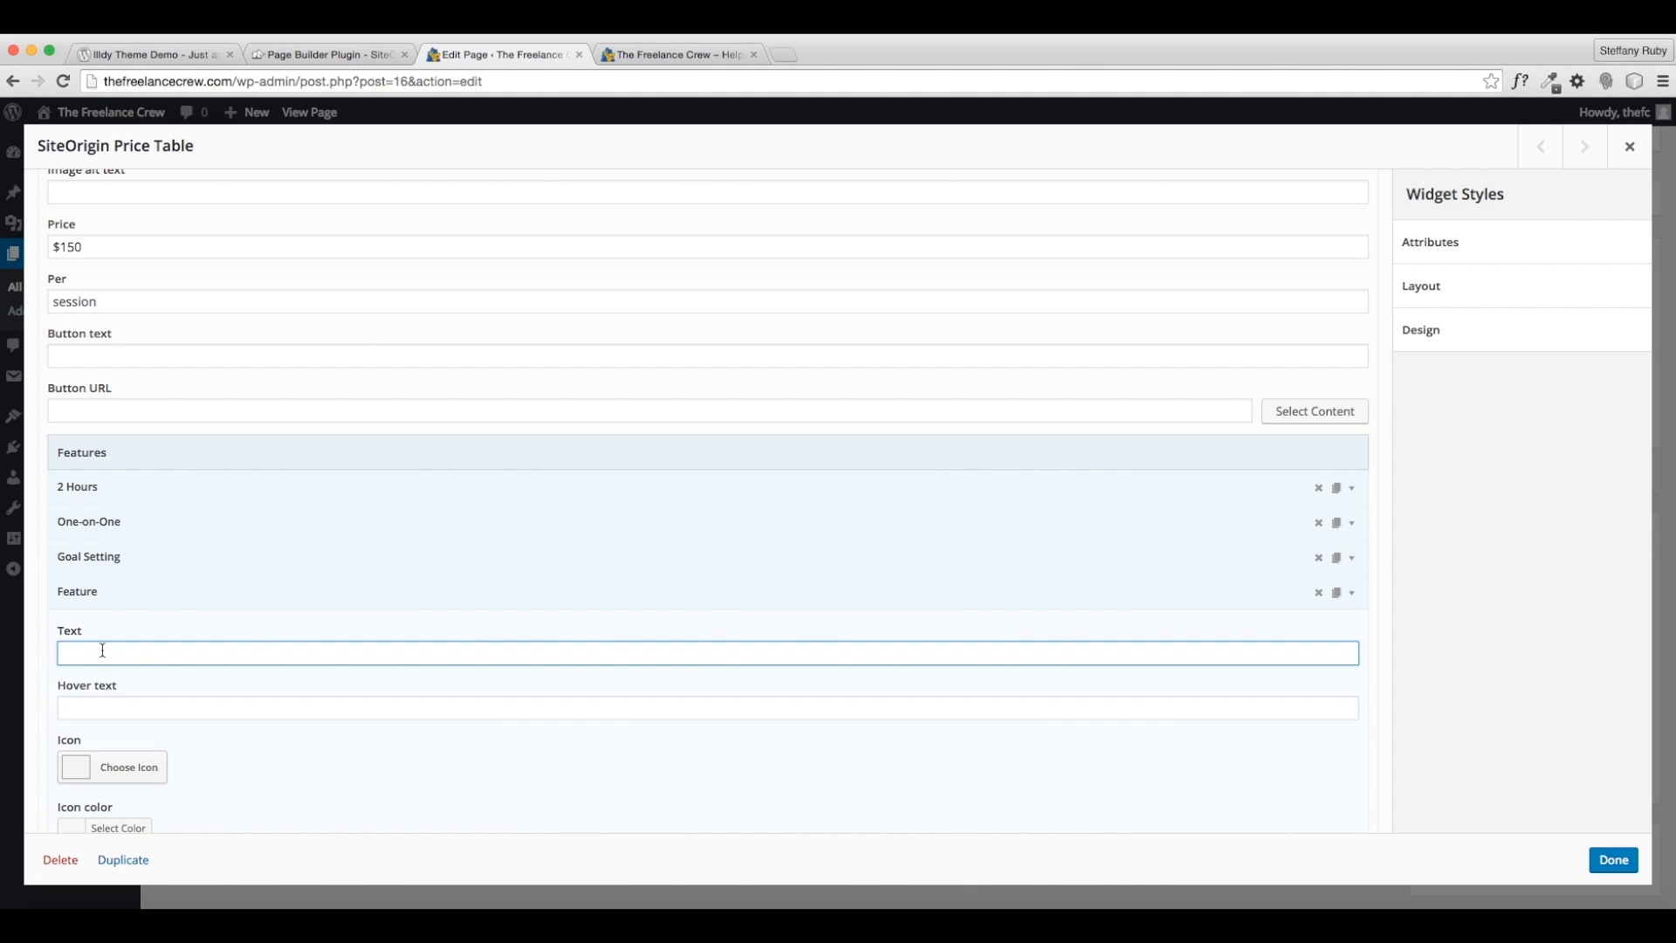
type("Detailed Plan for Success")
left_click(1352, 596)
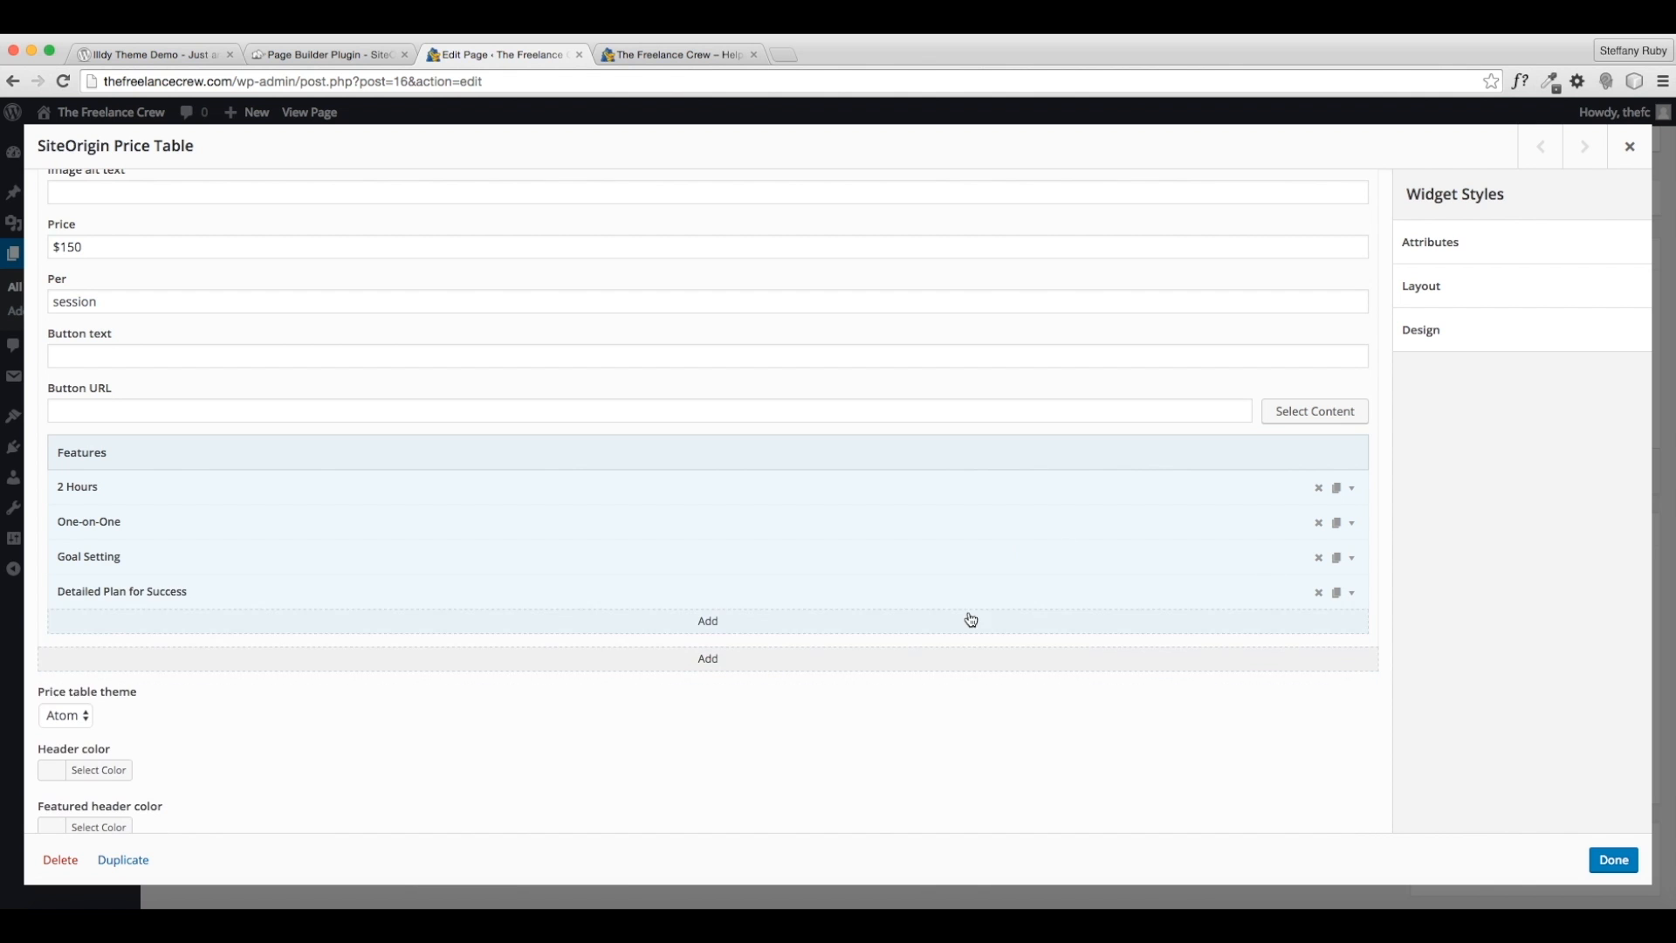
scroll(139, 523, "down", 5)
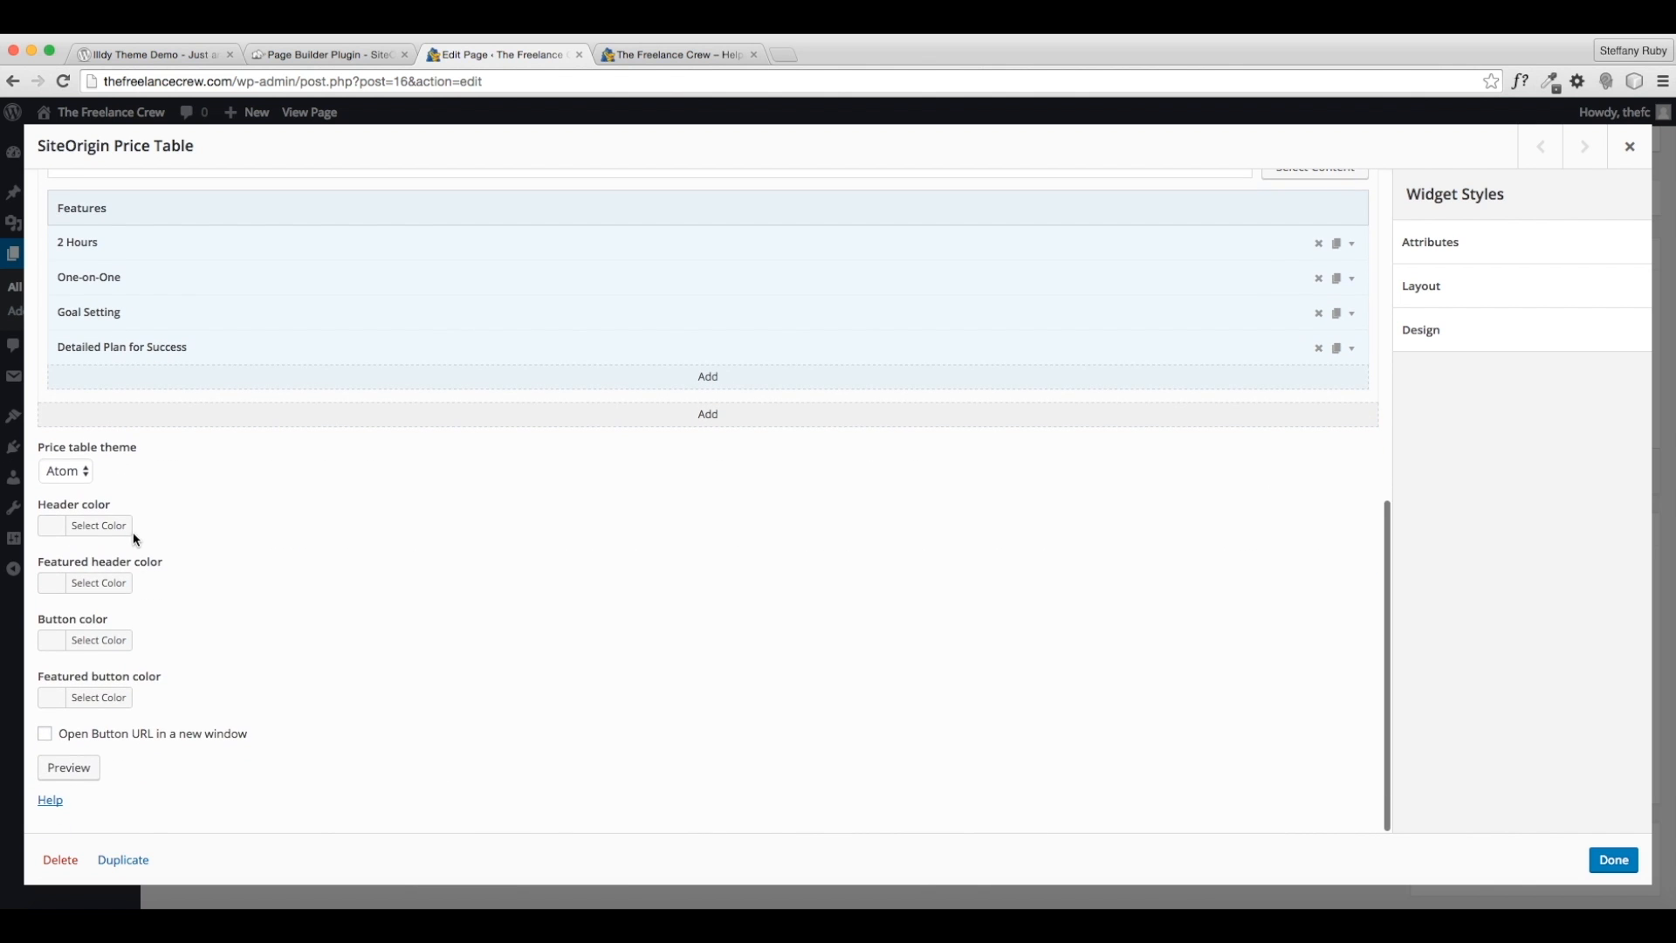
- Set the price table header colour to orange, update the Services page, and view it
left_click(118, 527)
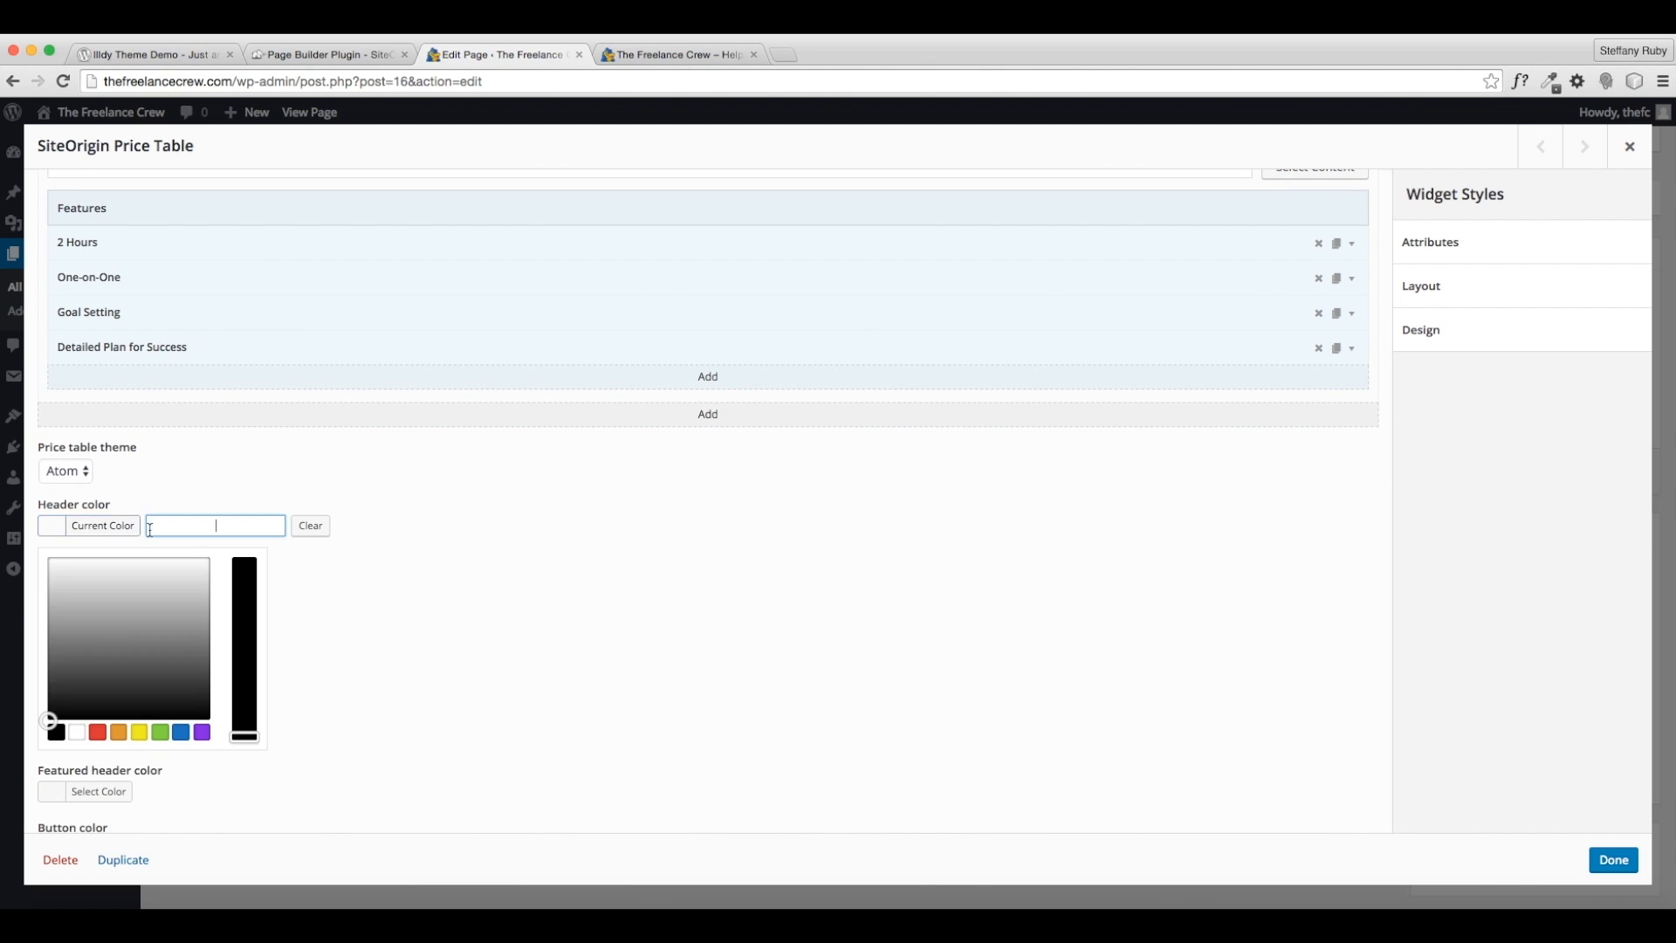
left_click(118, 732)
left_click(363, 661)
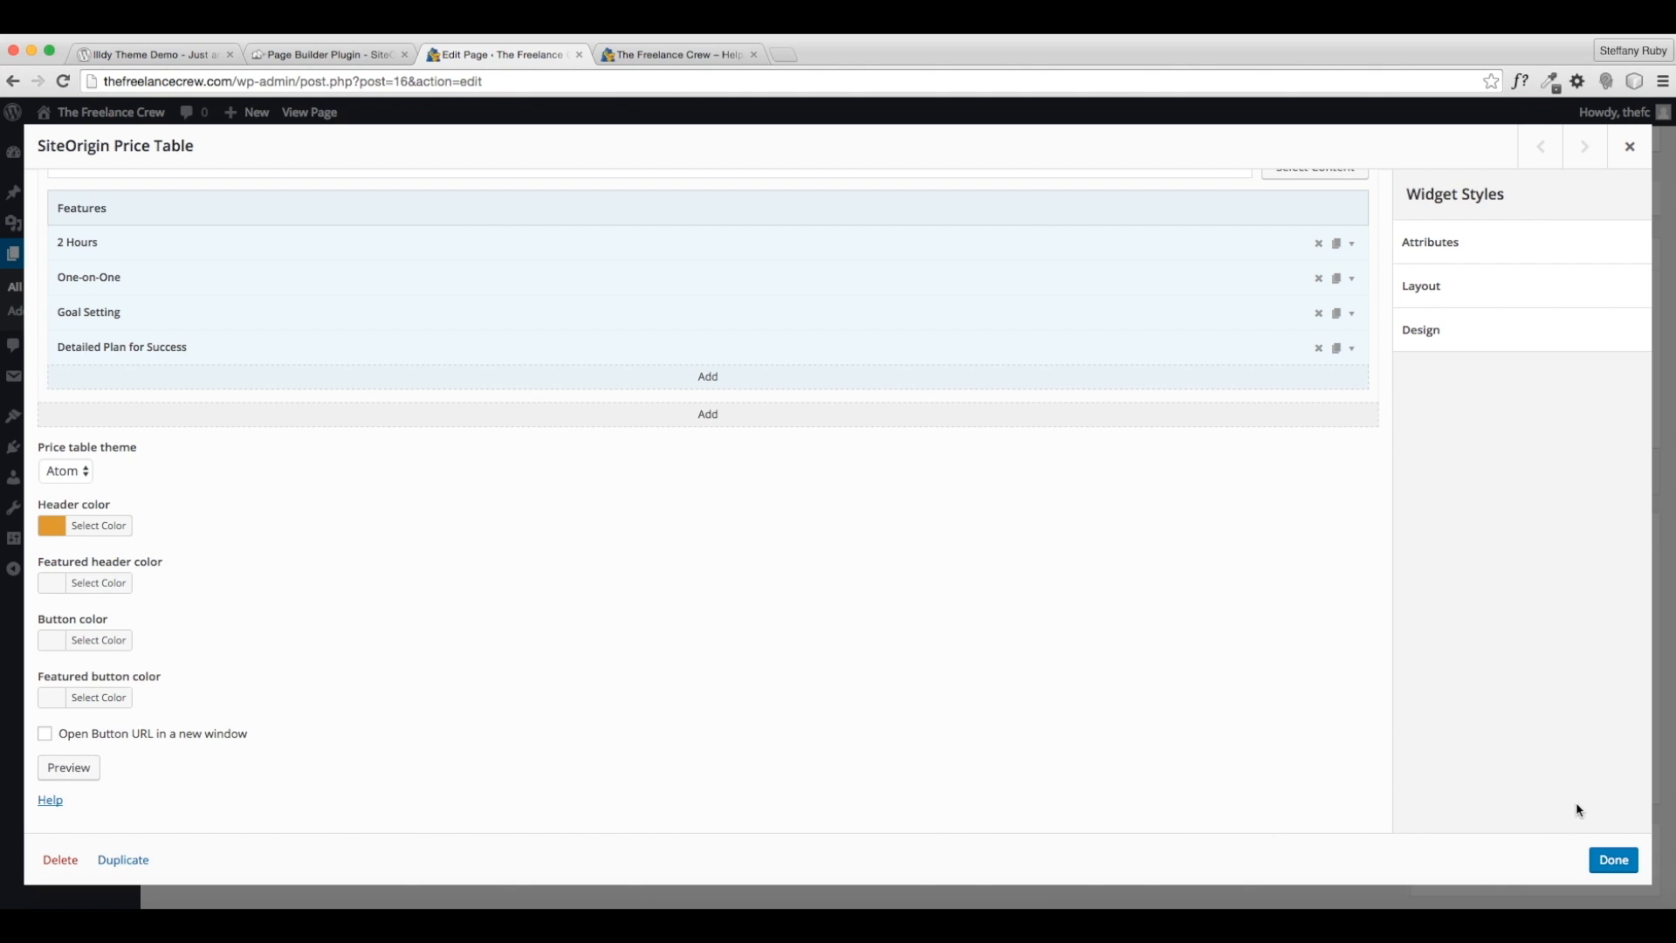
left_click(1612, 860)
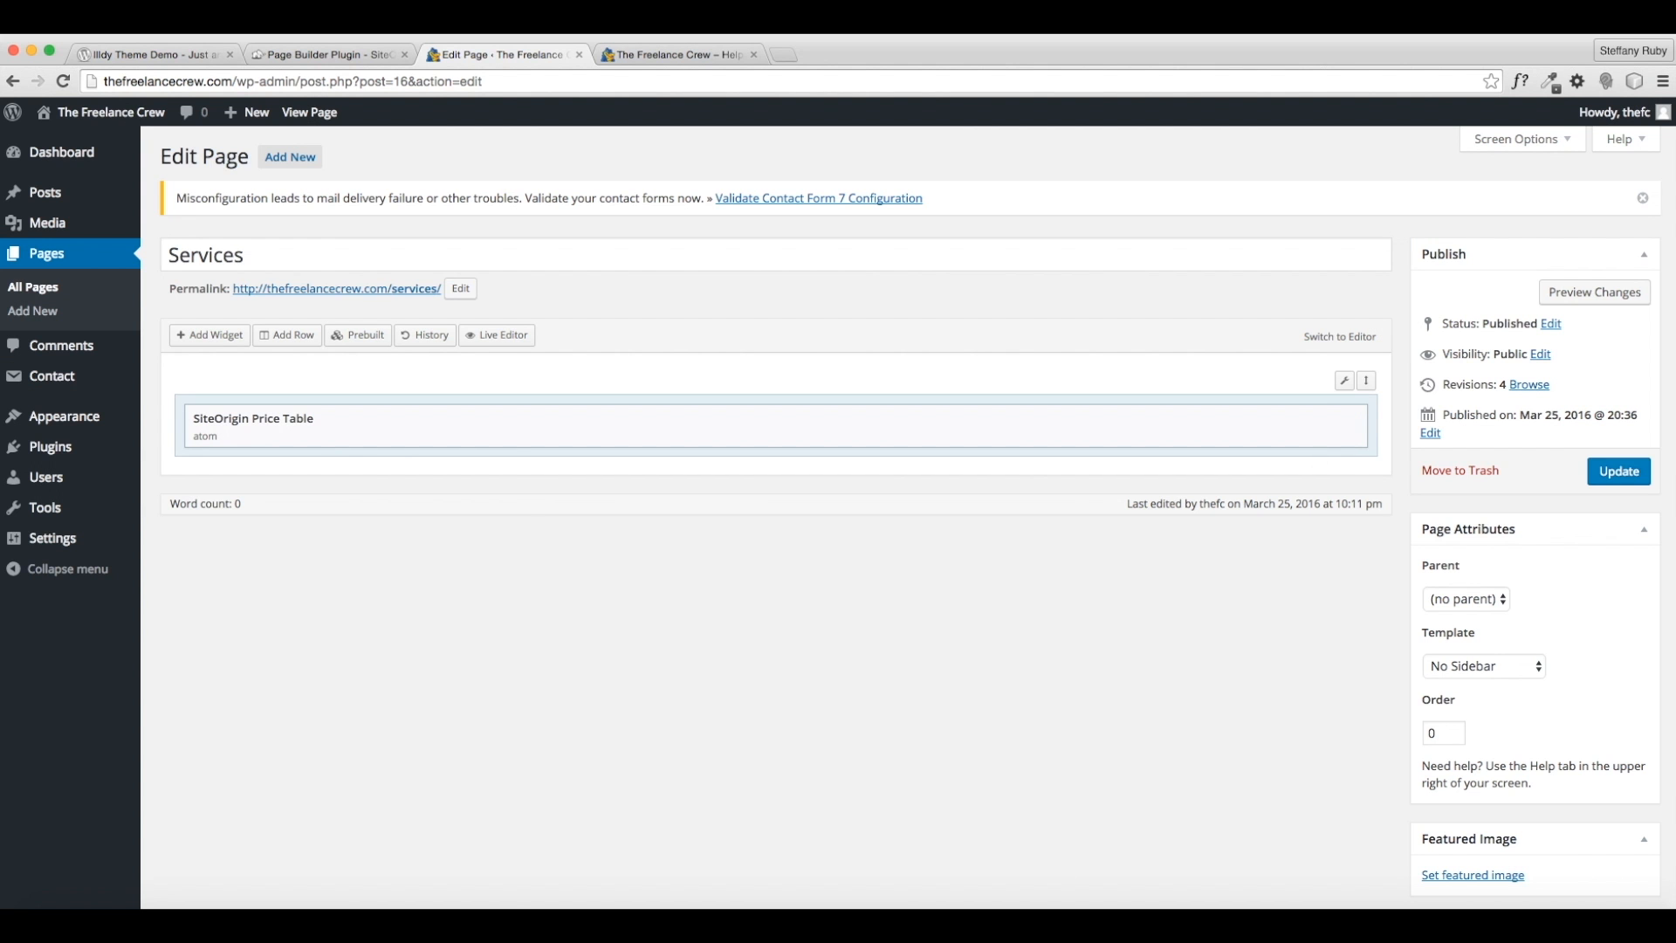
left_click(1618, 471)
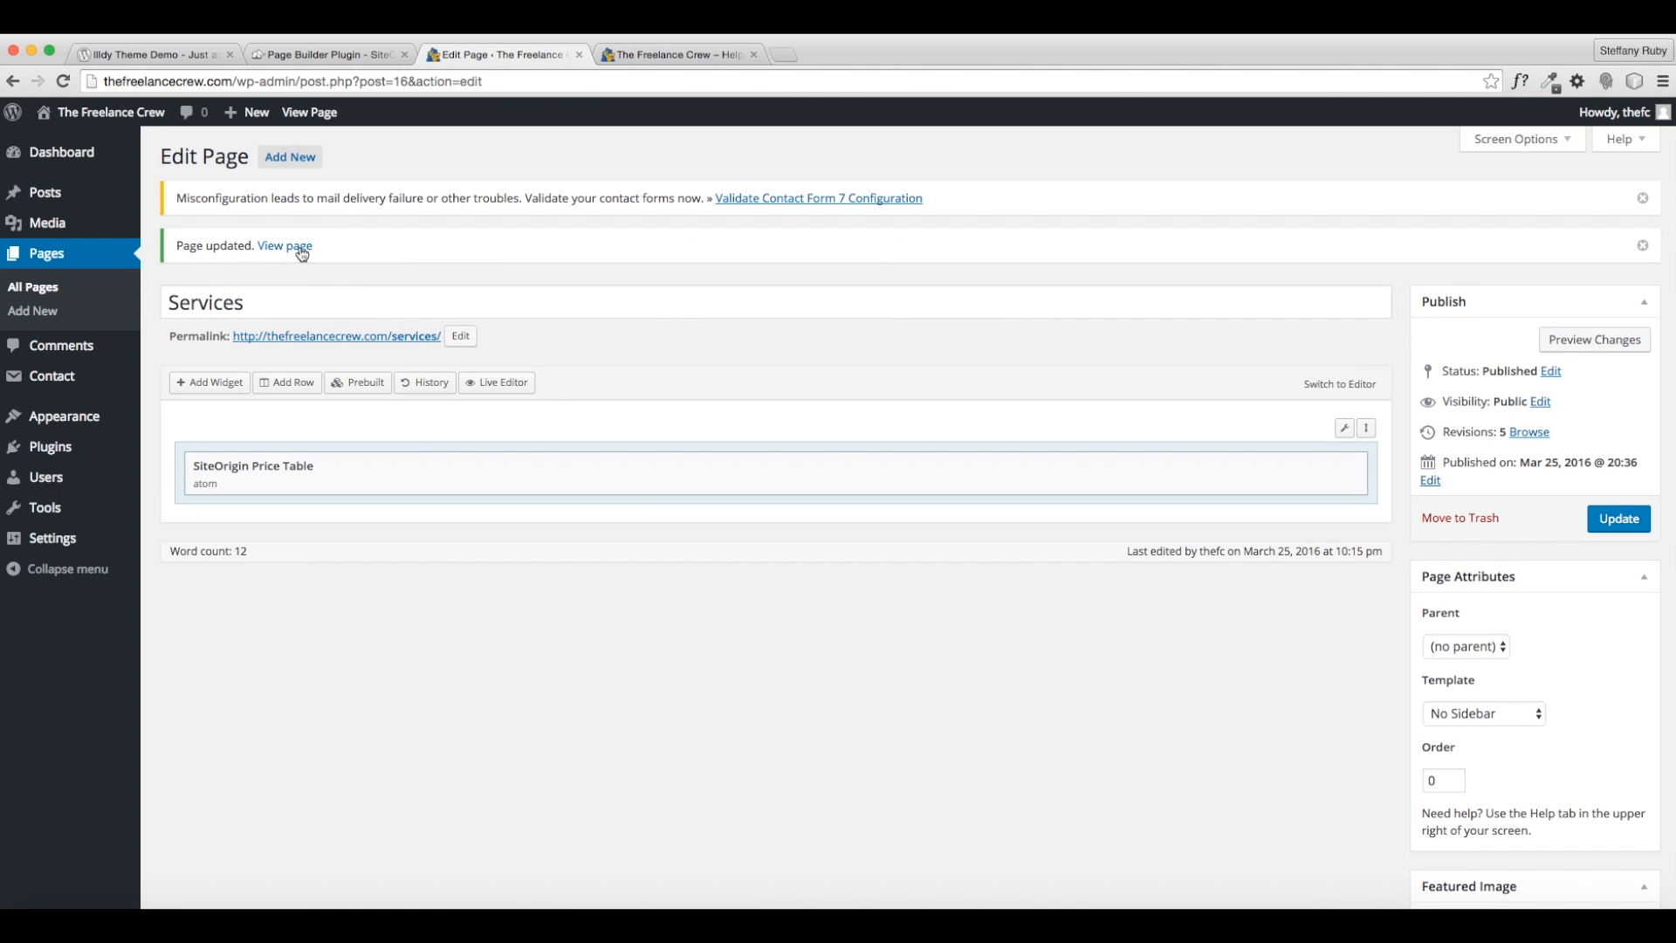
left_click(300, 250)
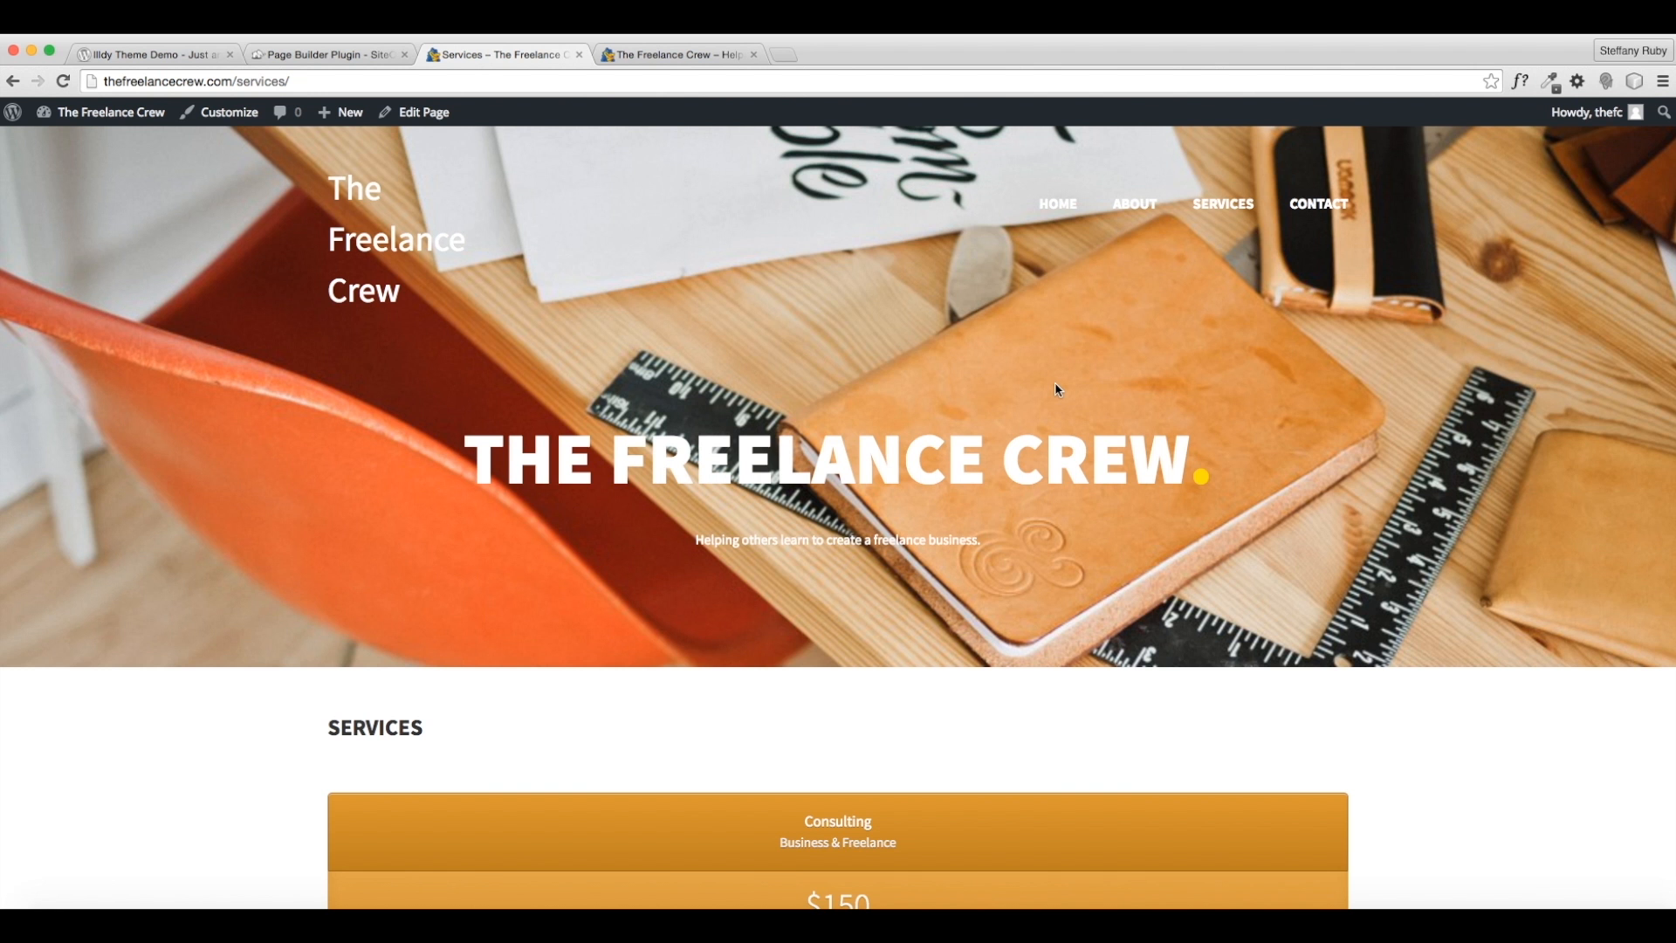
scroll(1047, 394, "down", 5)
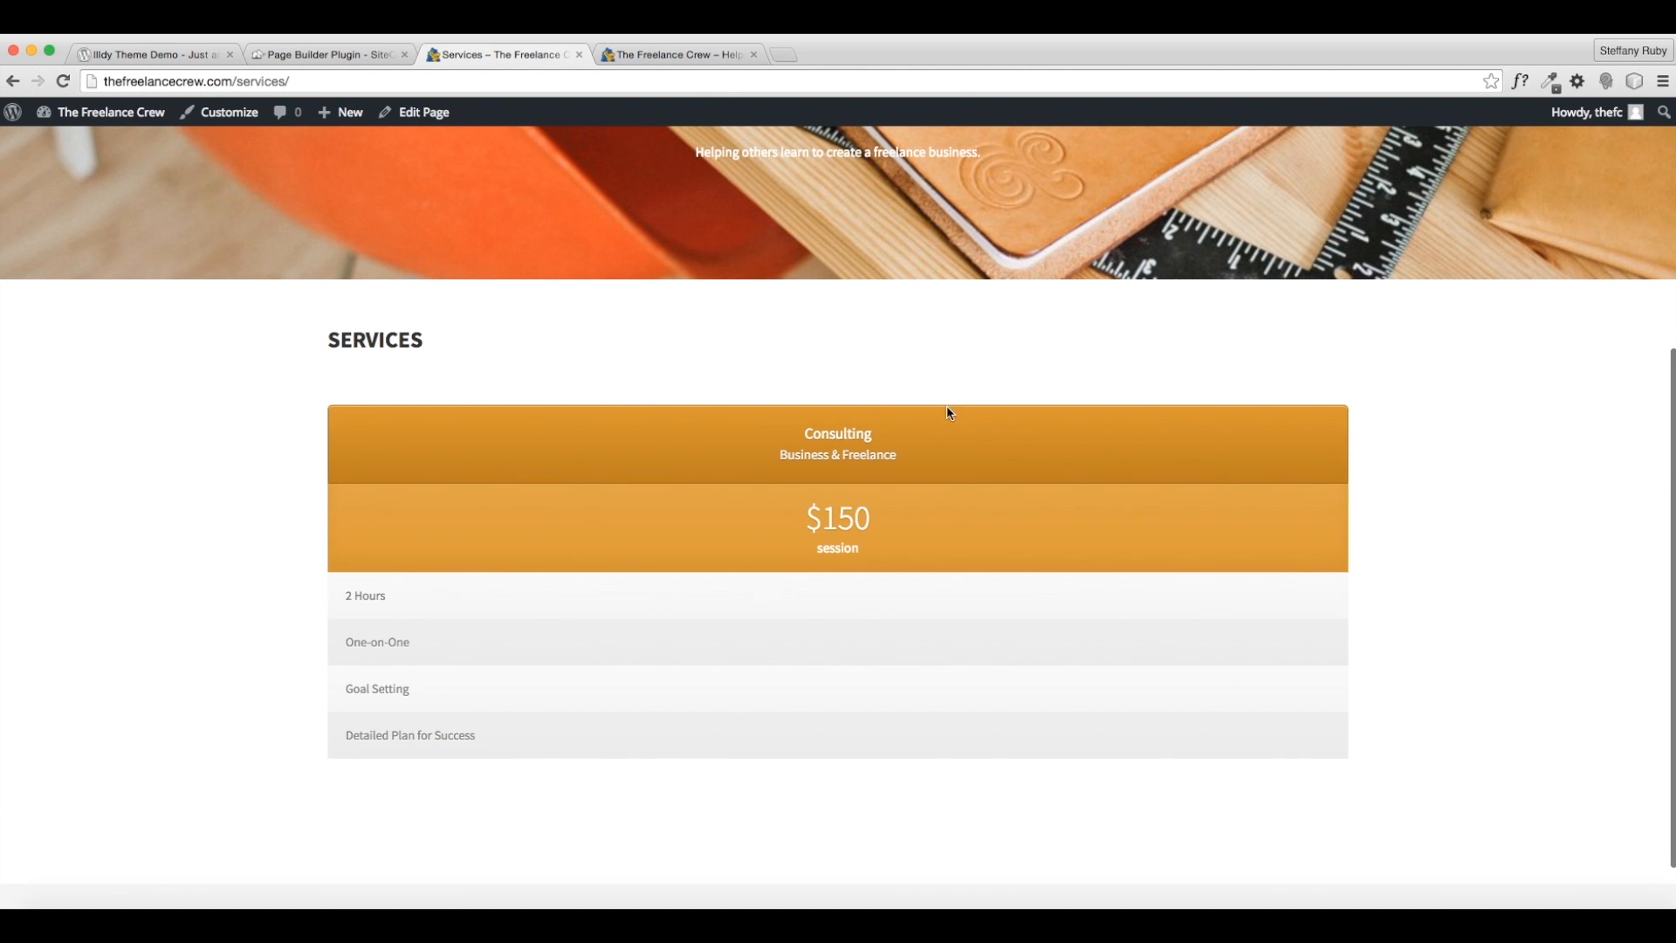
scroll(972, 483, "up", 5)
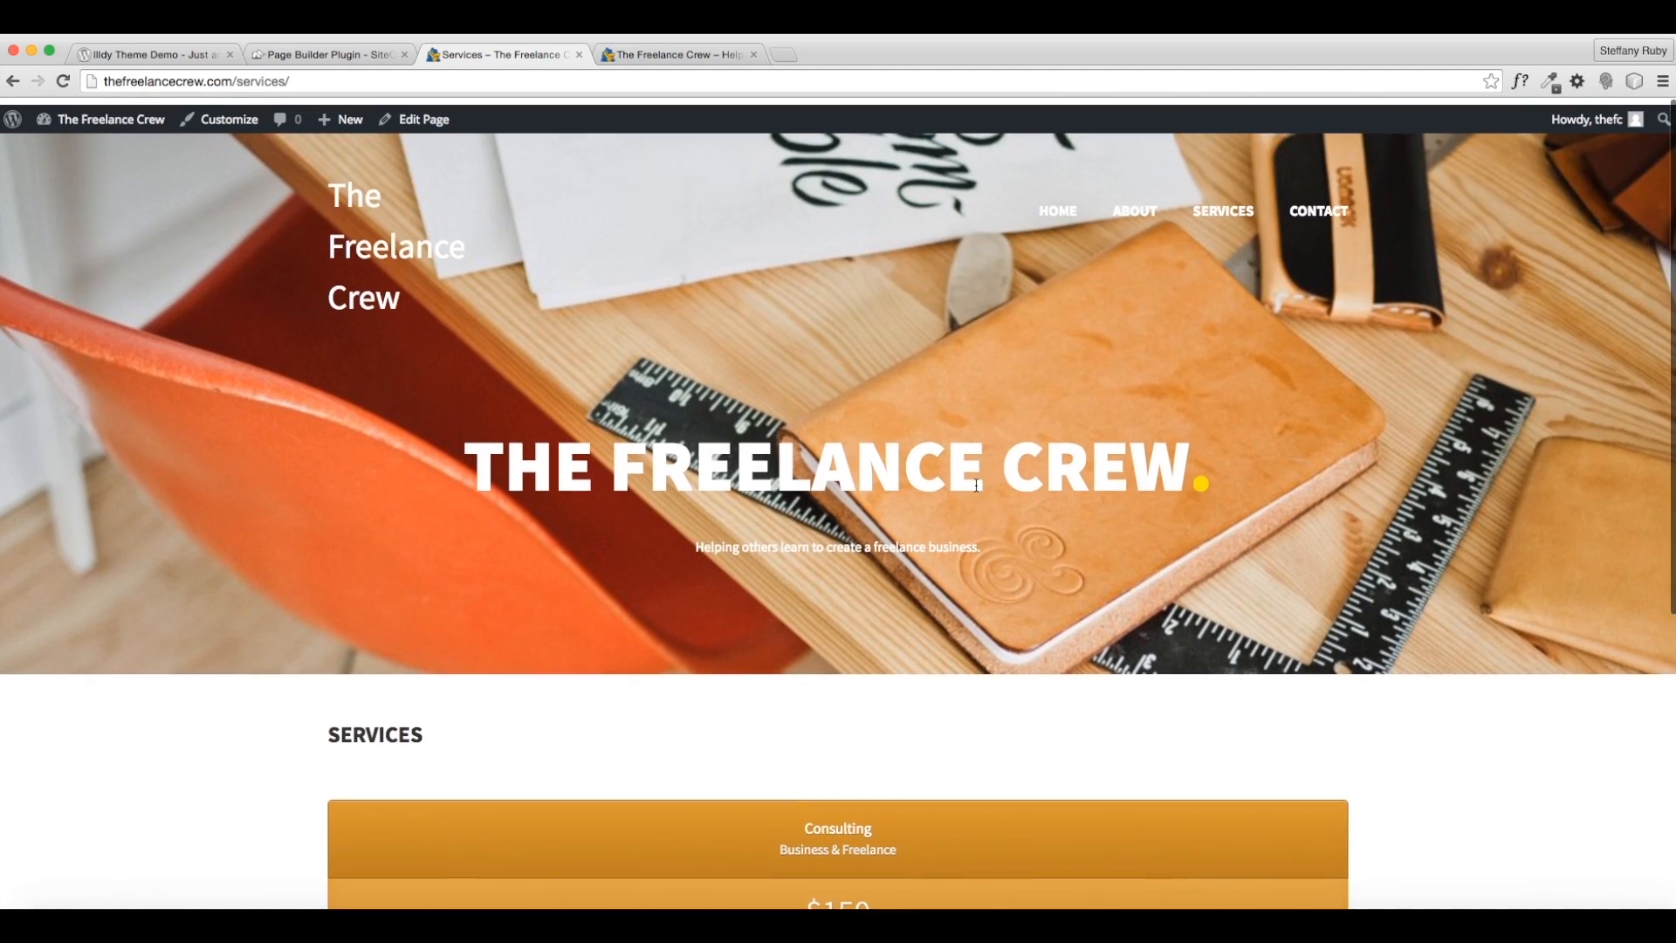
scroll(977, 485, "down", 4)
scroll(976, 484, "down", 1)
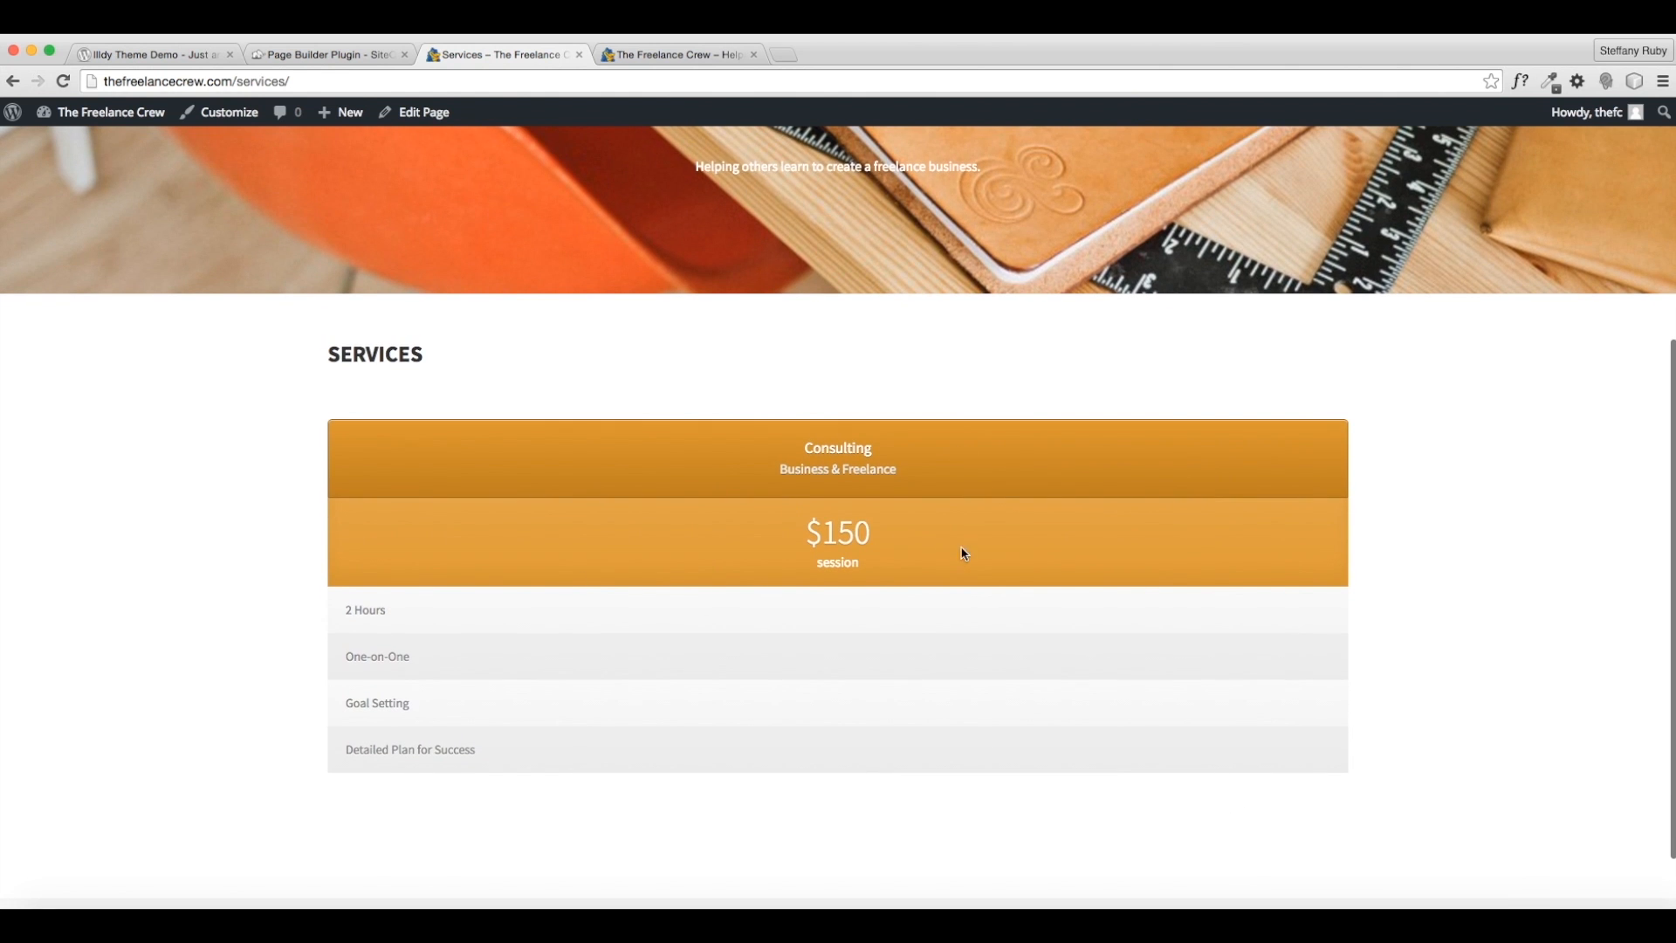
scroll(668, 468, "down", 1)
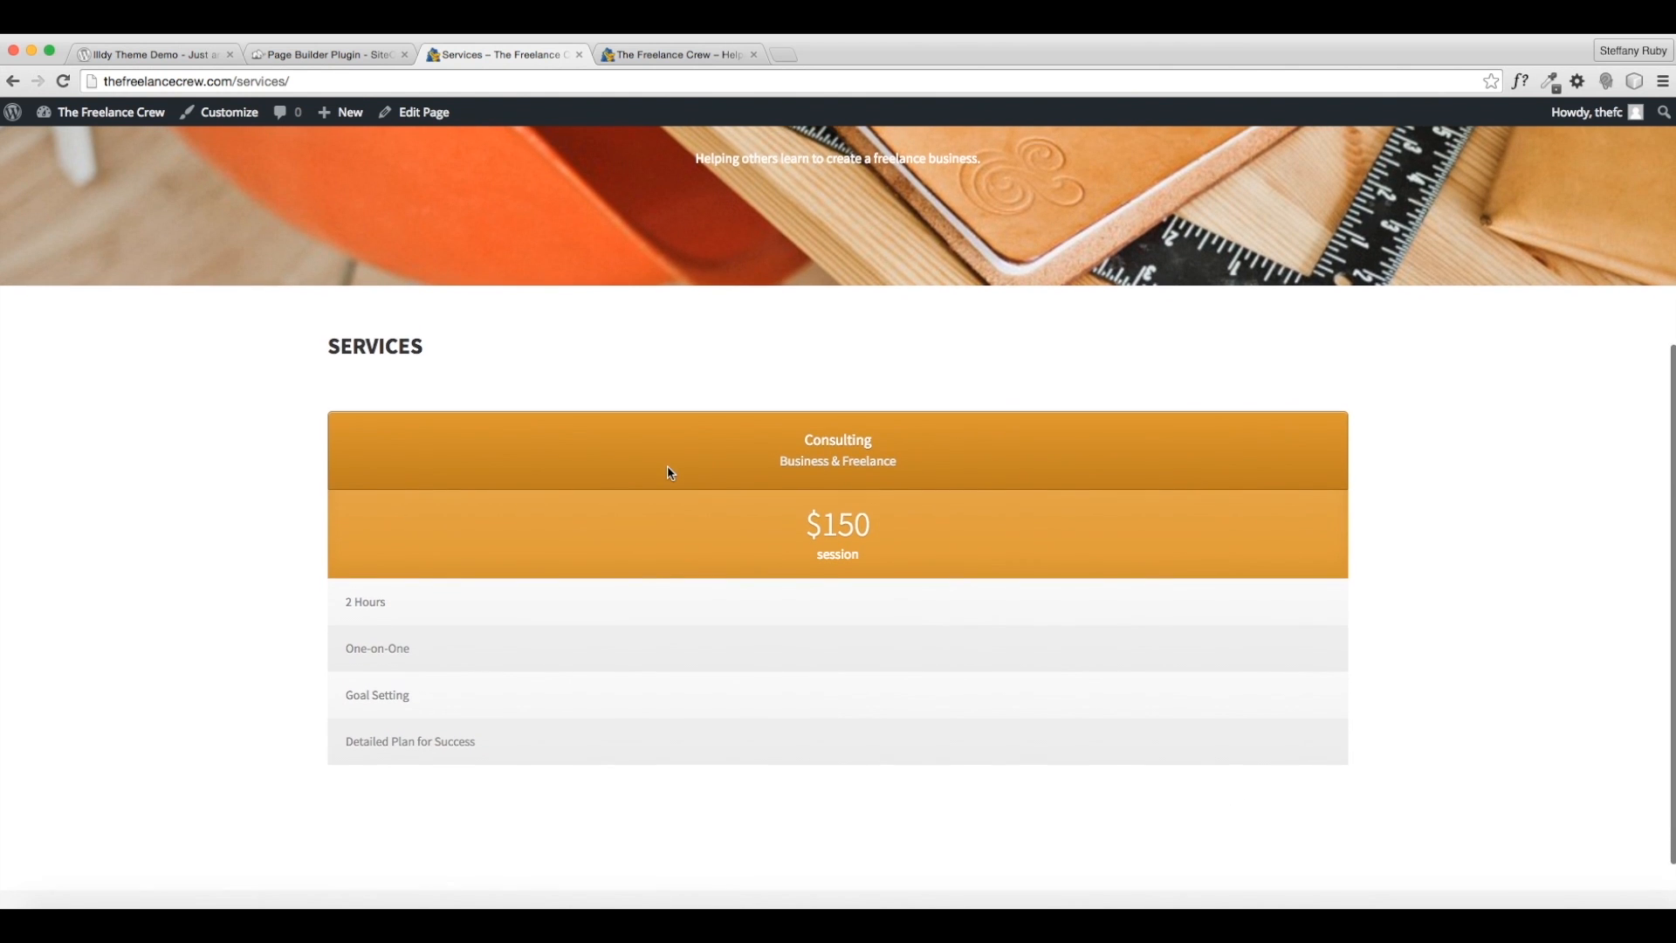
scroll(670, 473, "up", 1)
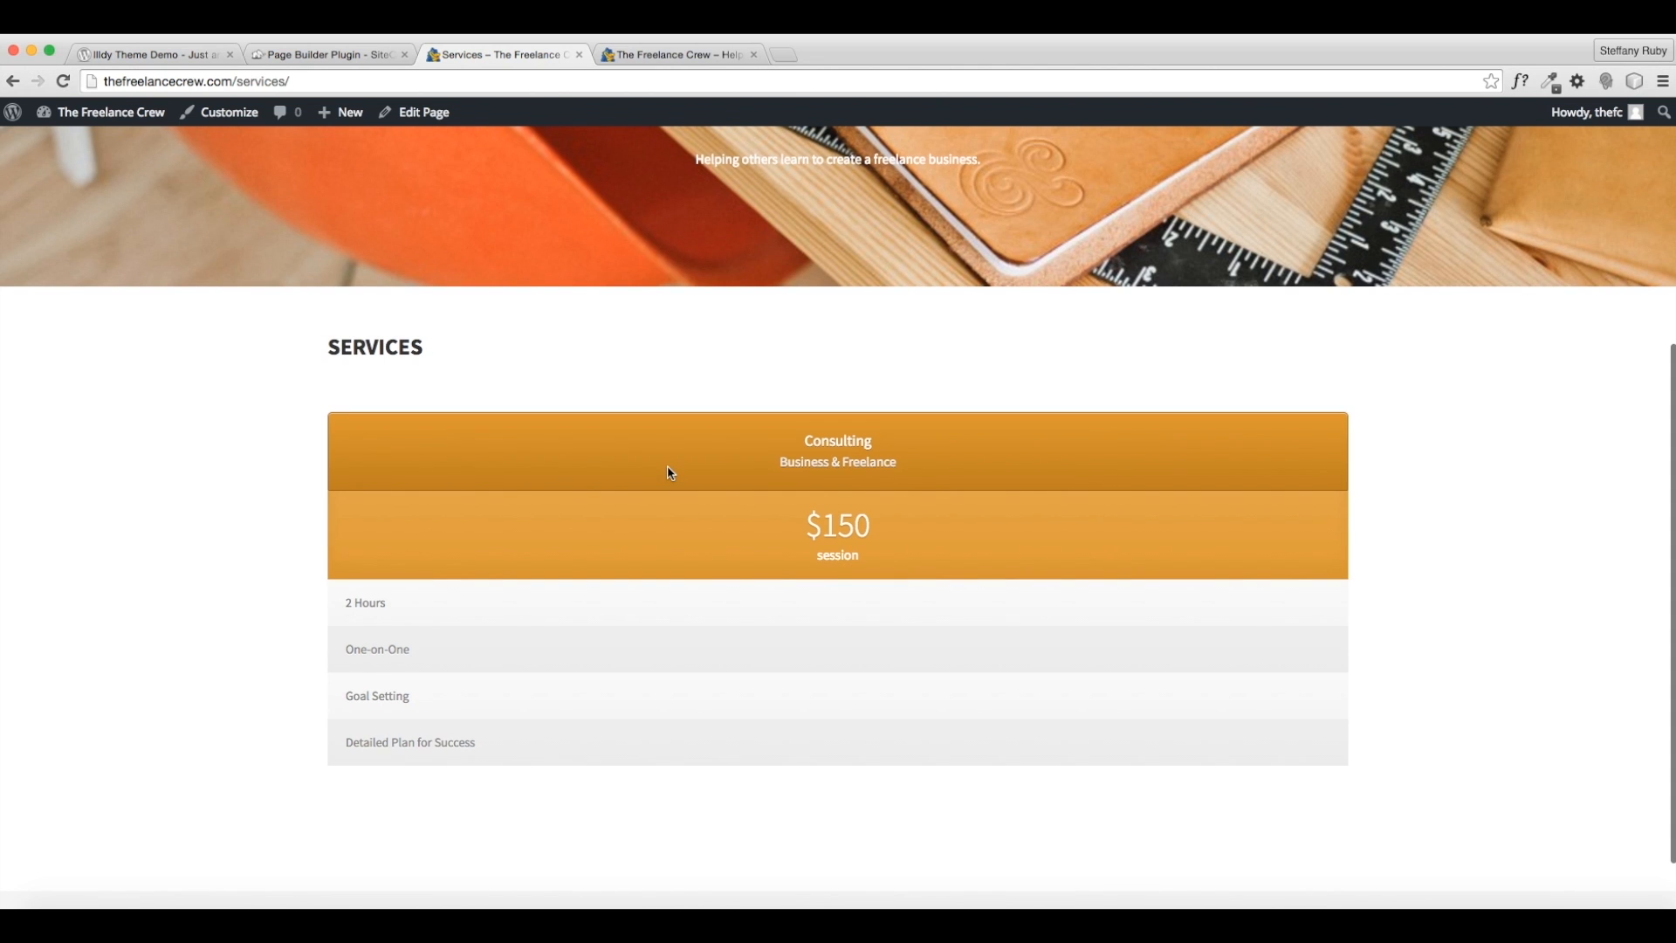
left_click(415, 112)
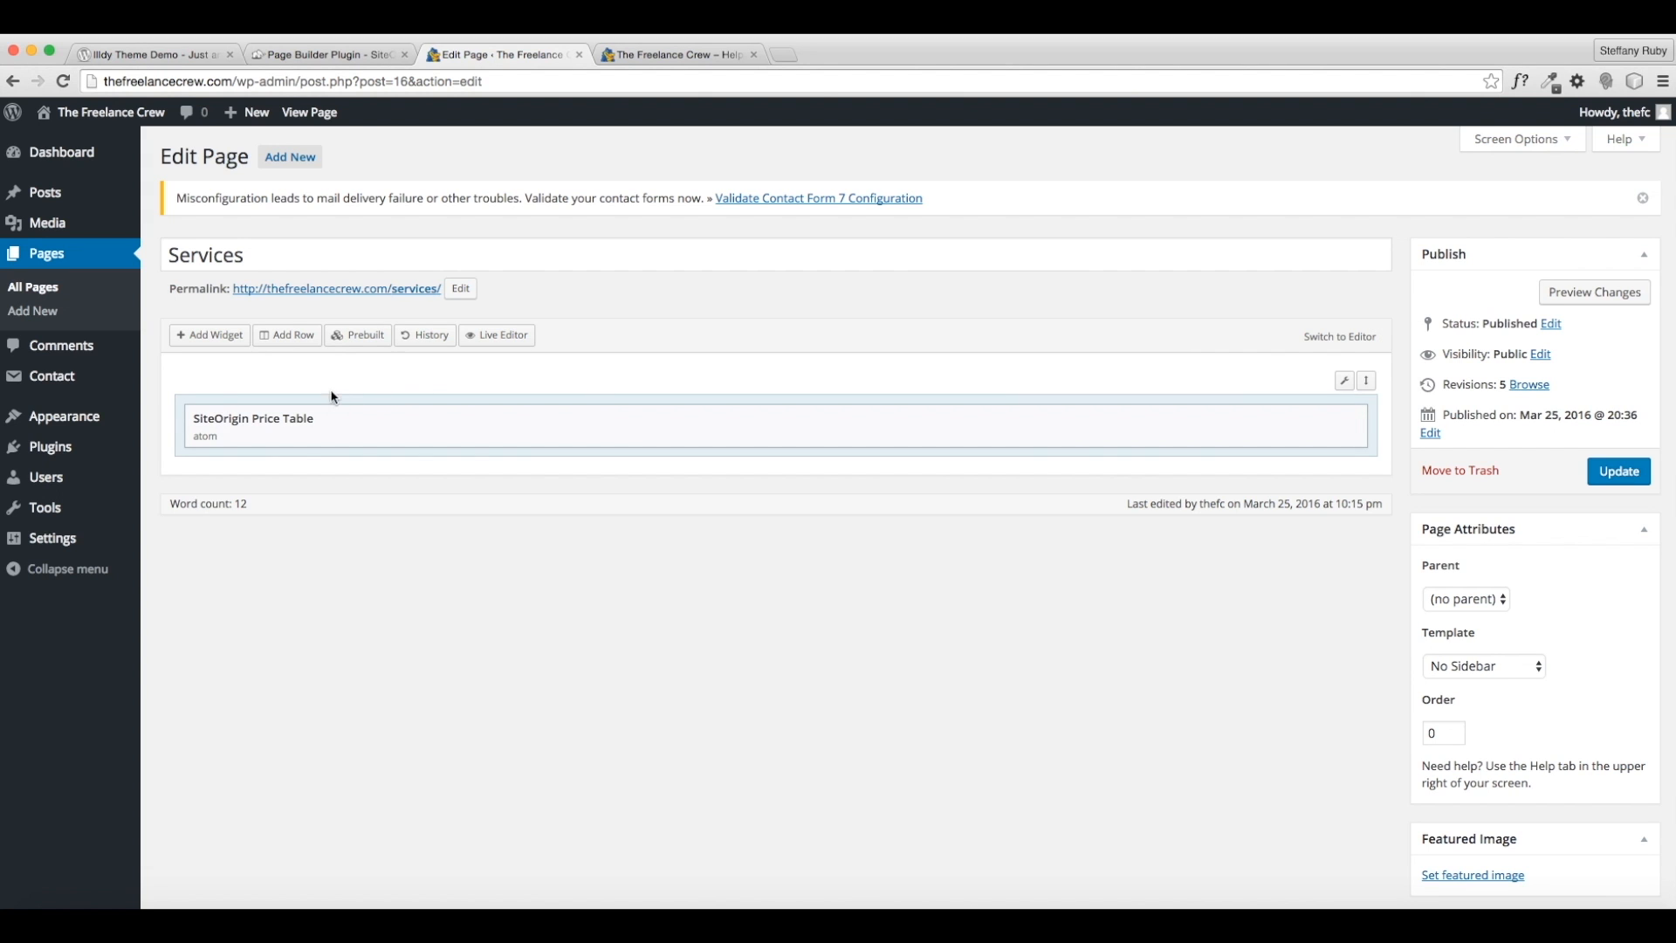
- Split the Services row into three equal 33.3% columns and open the Price Table widget's settings
mouse_move(1343, 380)
left_click(1321, 407)
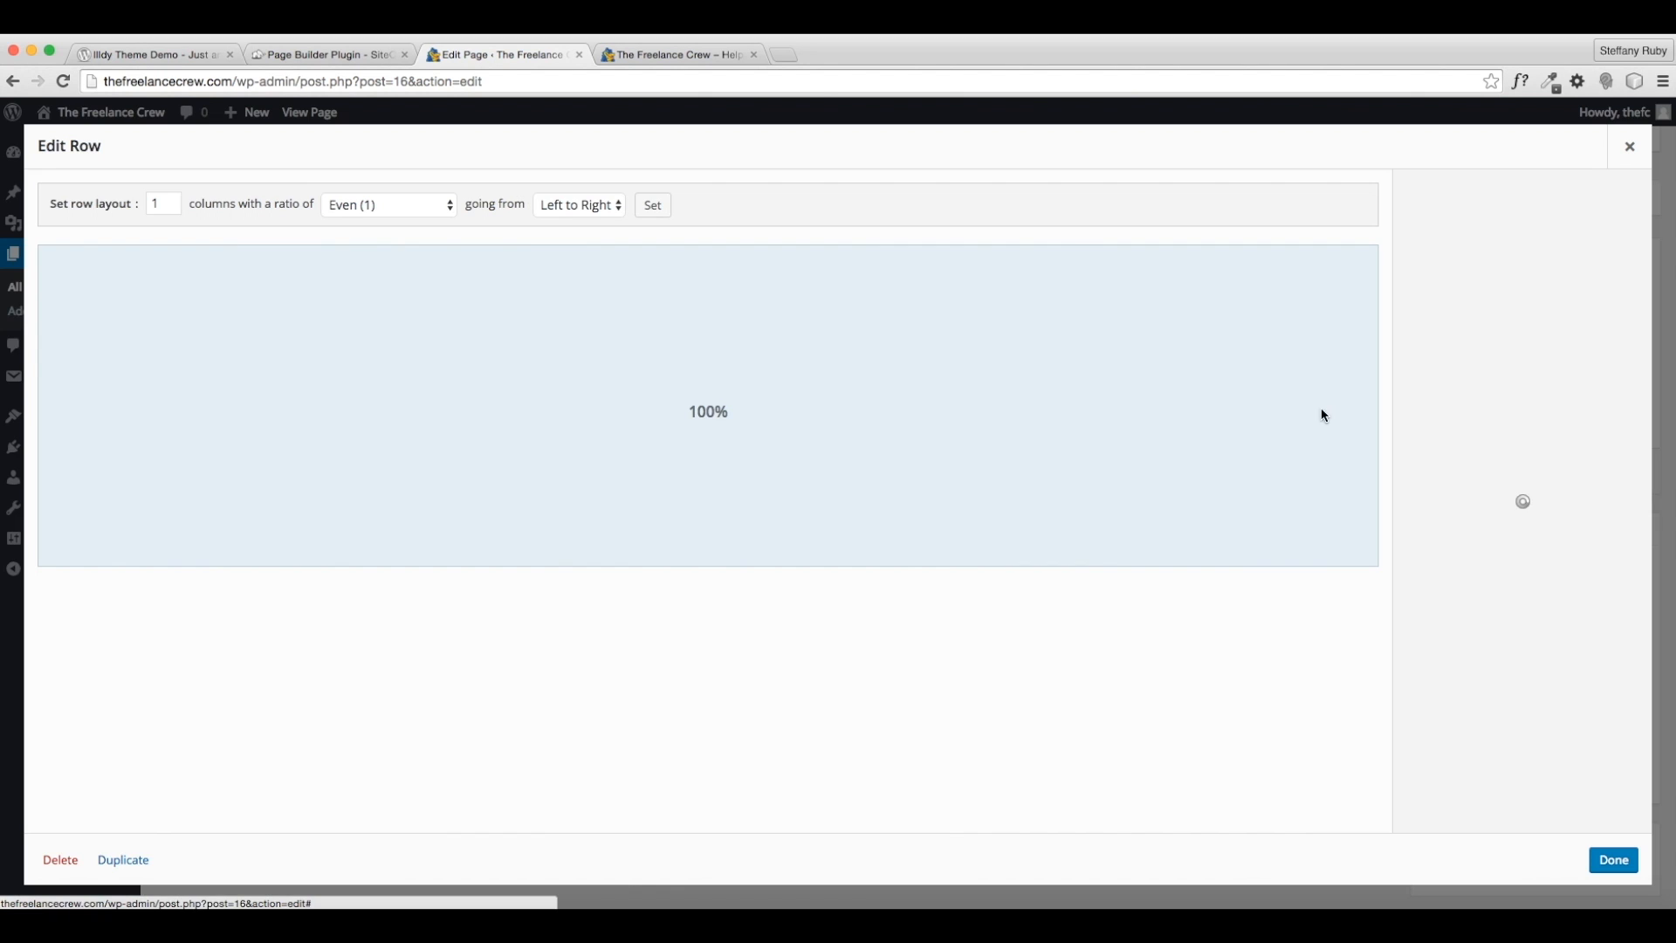
double_click(153, 199)
type("3")
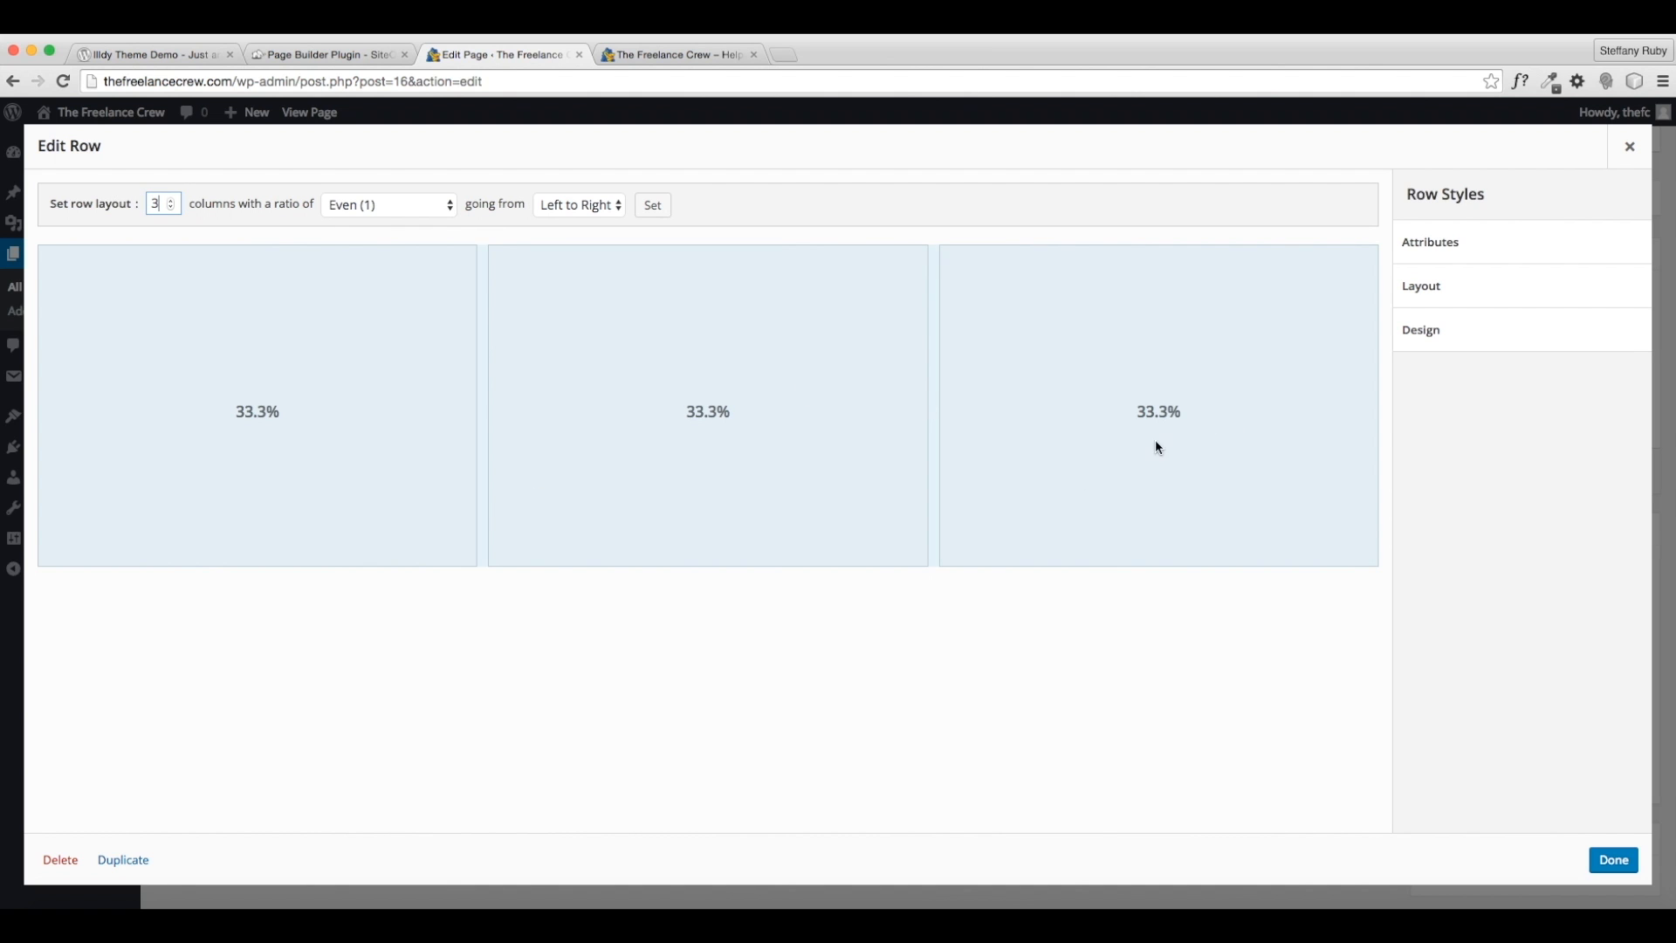
left_click(673, 60)
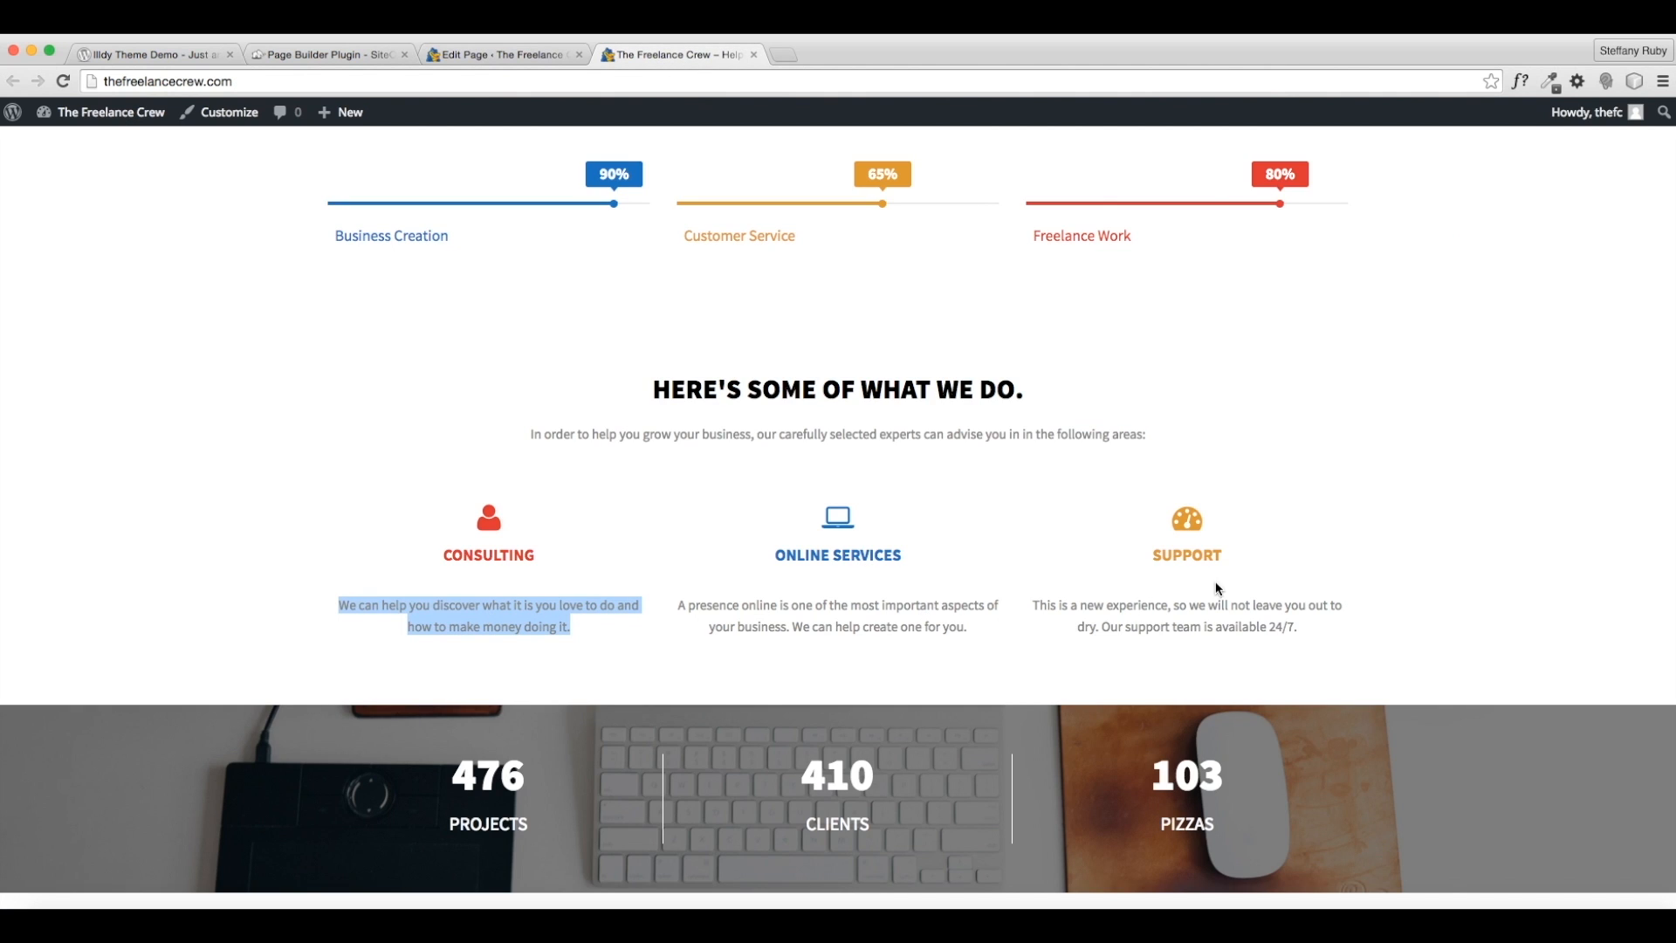
left_click(1166, 527)
left_click(515, 52)
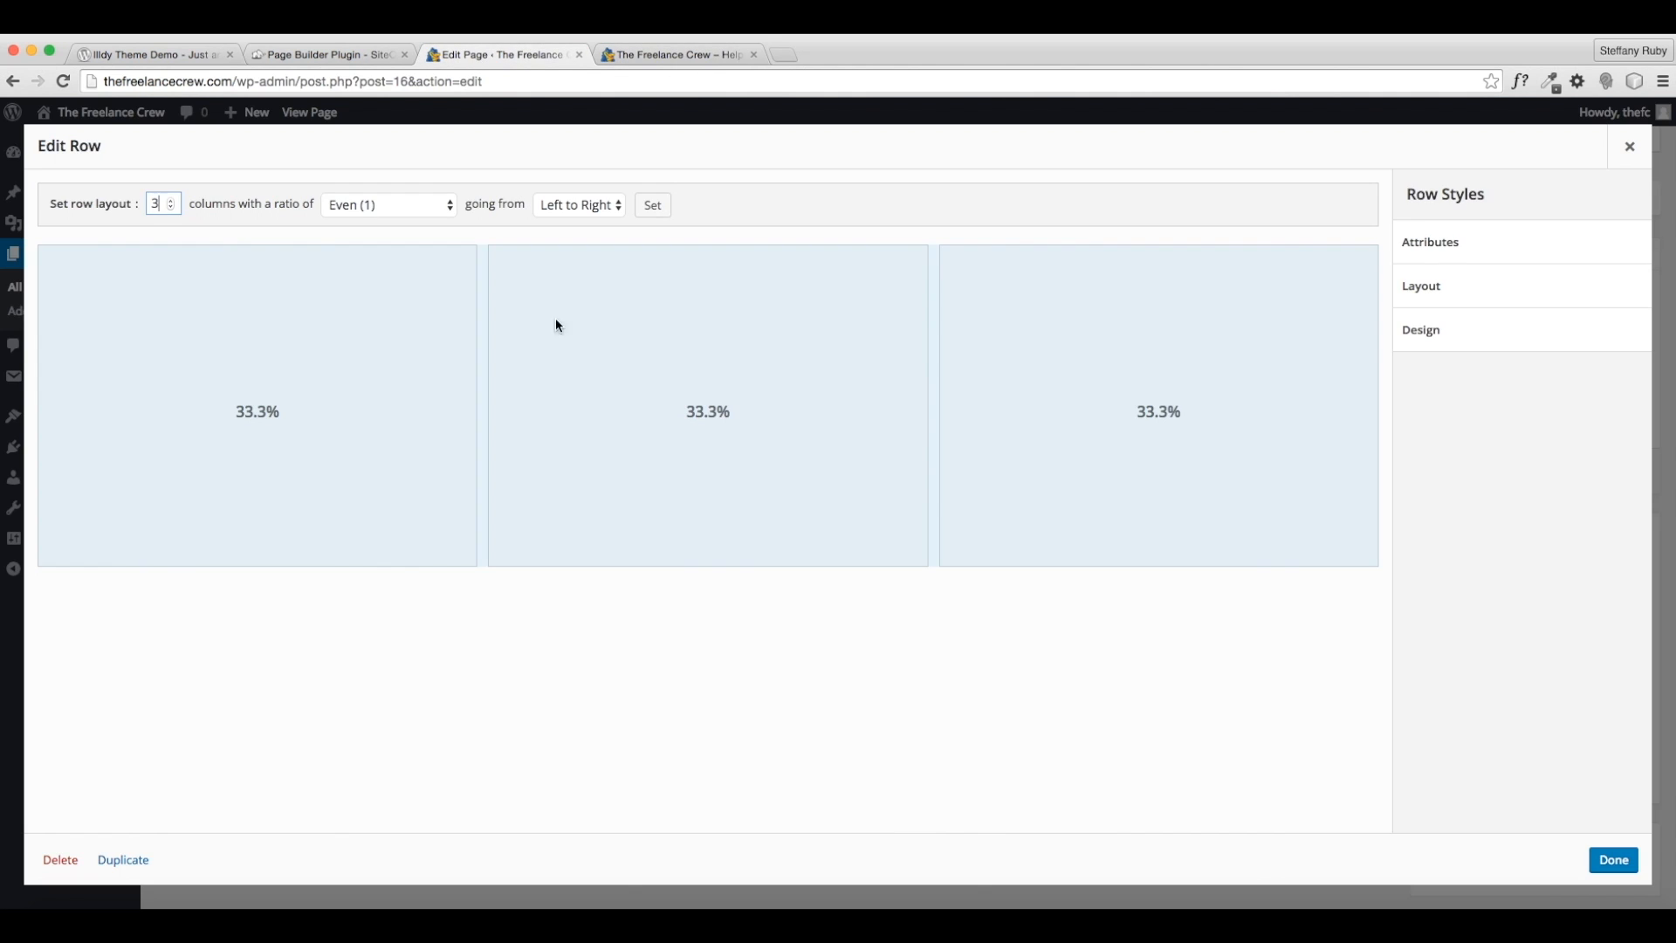
left_click(1610, 858)
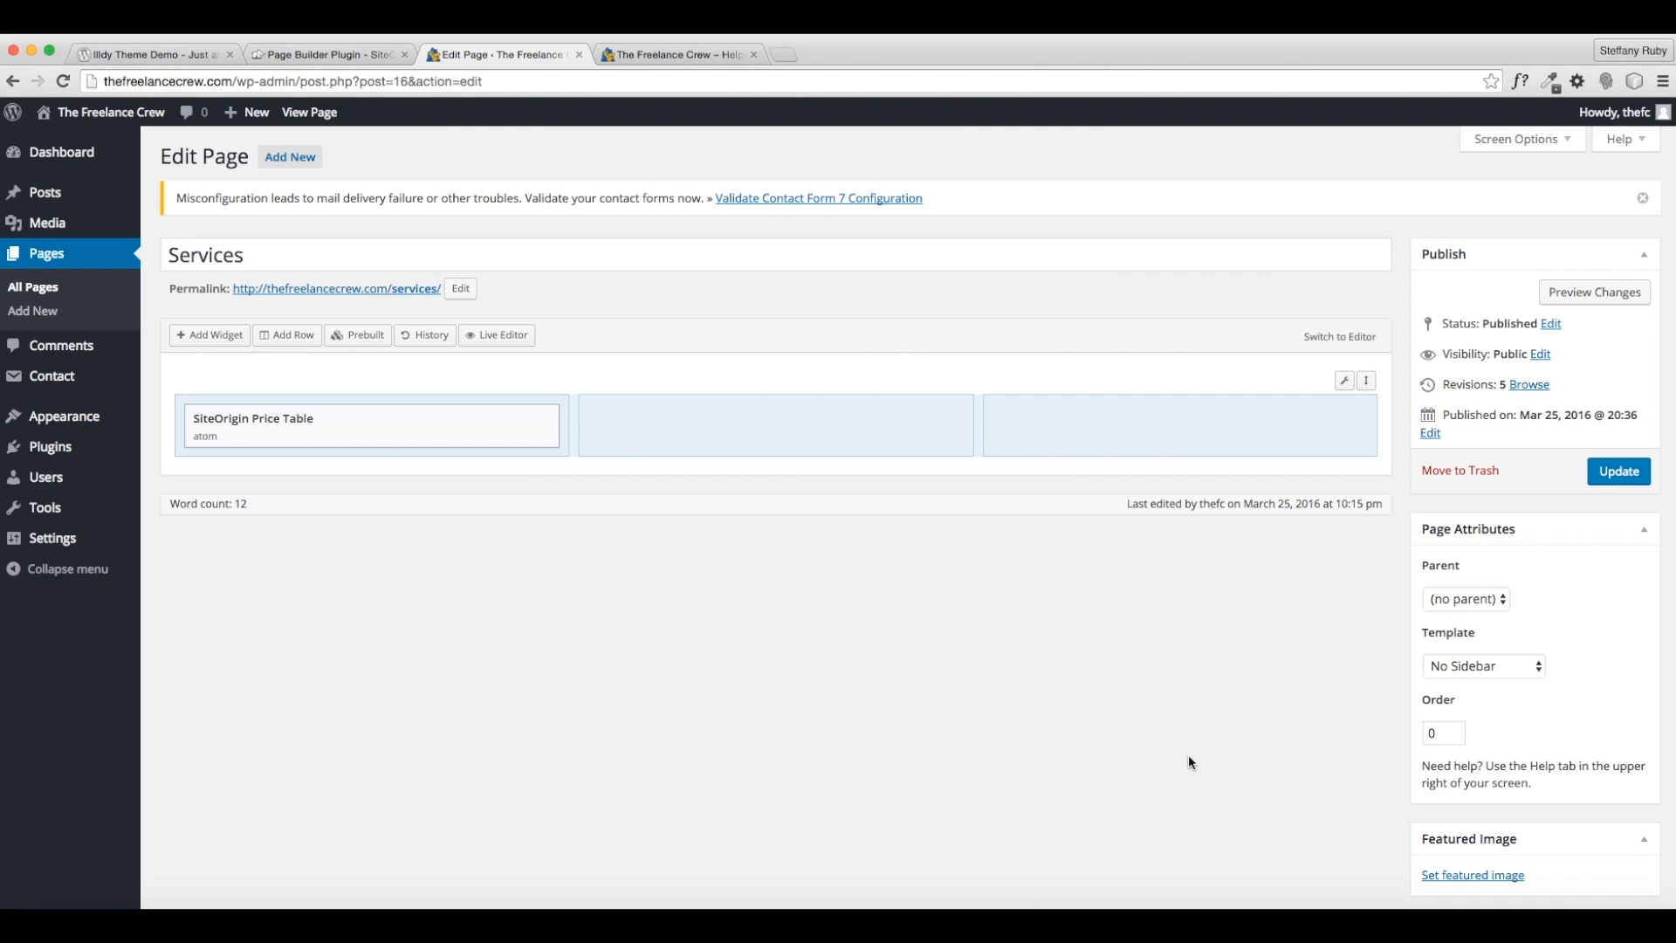
left_click(448, 420)
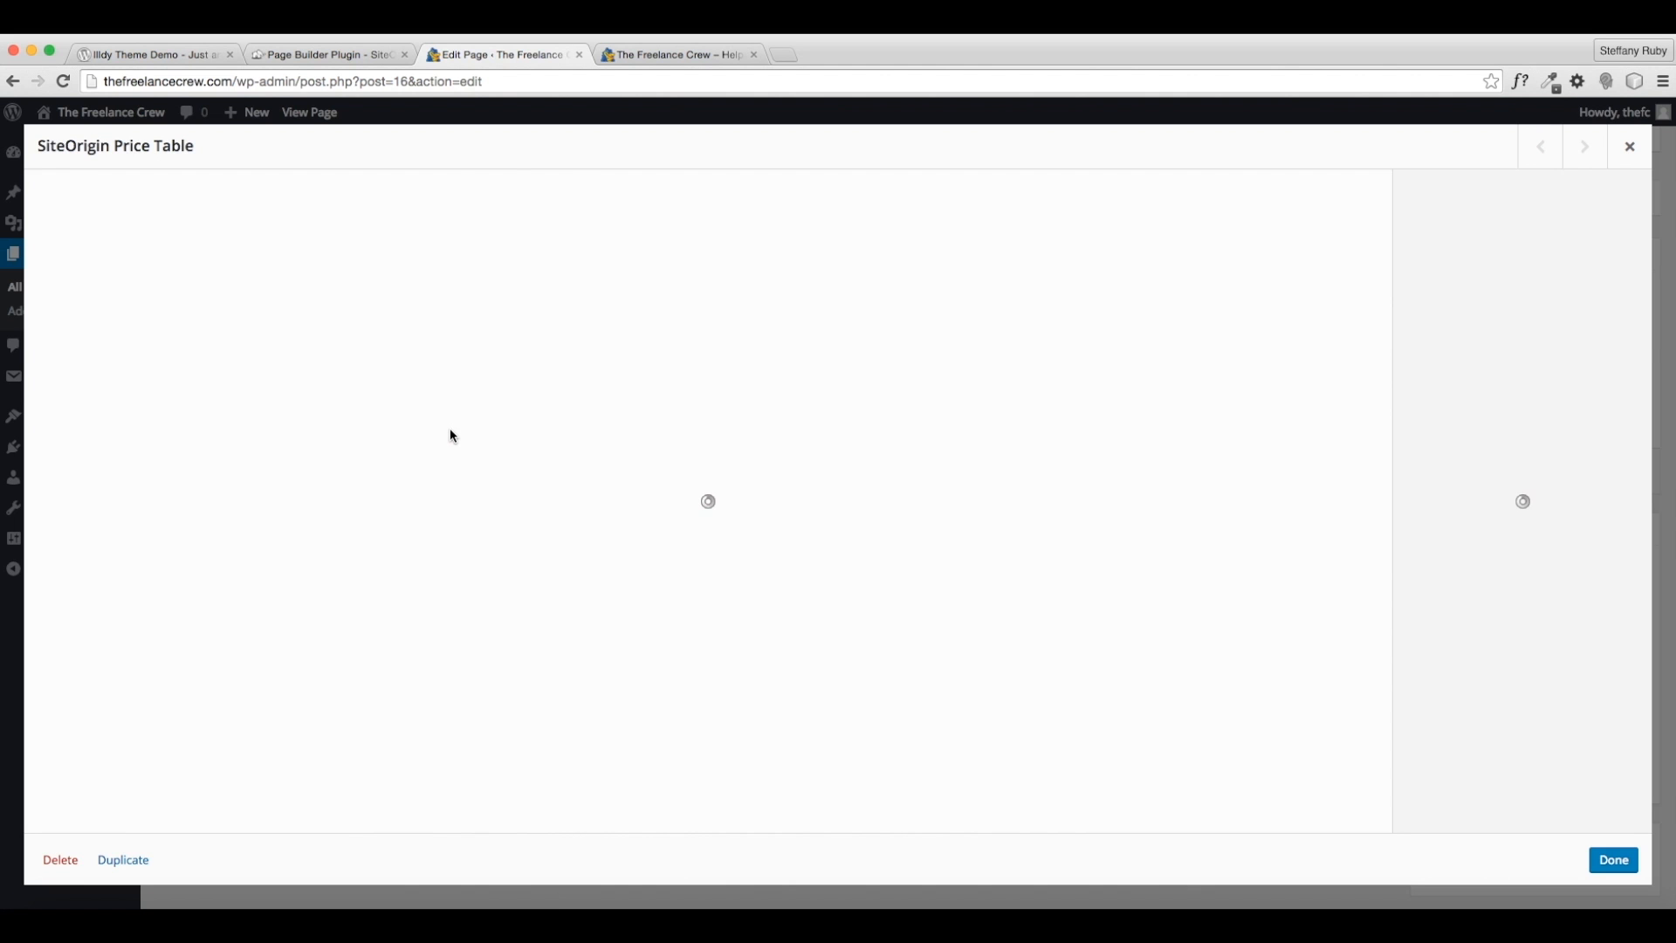
- Make the price table's header red, then duplicate the widget into the row's second column
left_click(74, 431)
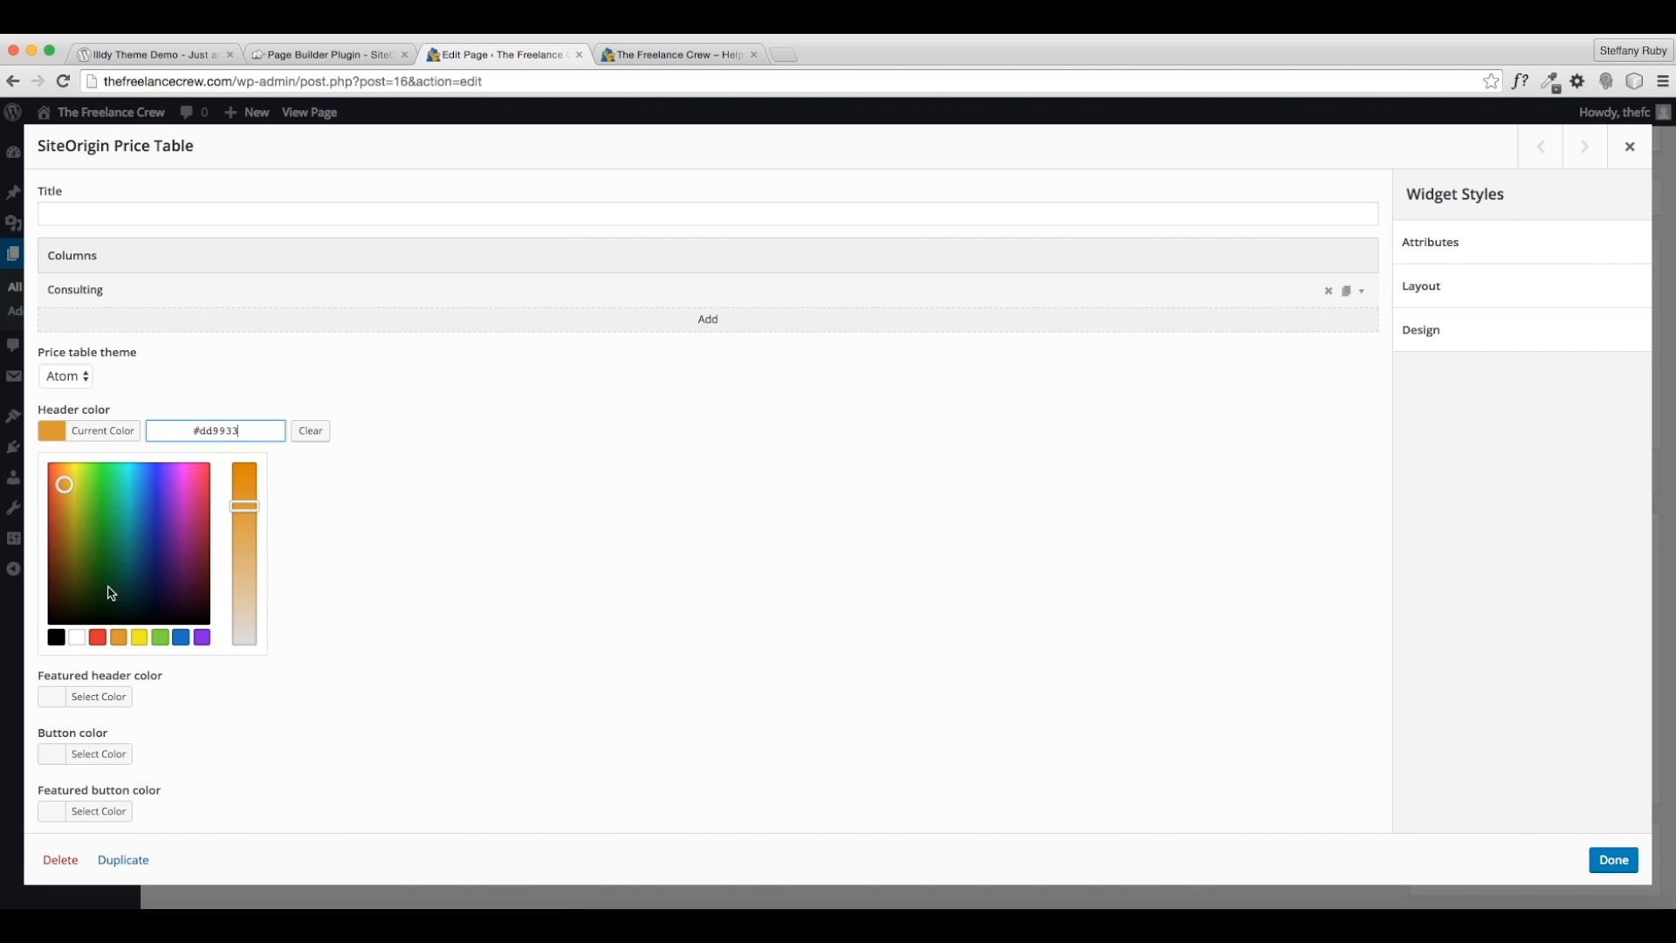
left_click(99, 639)
left_click(555, 555)
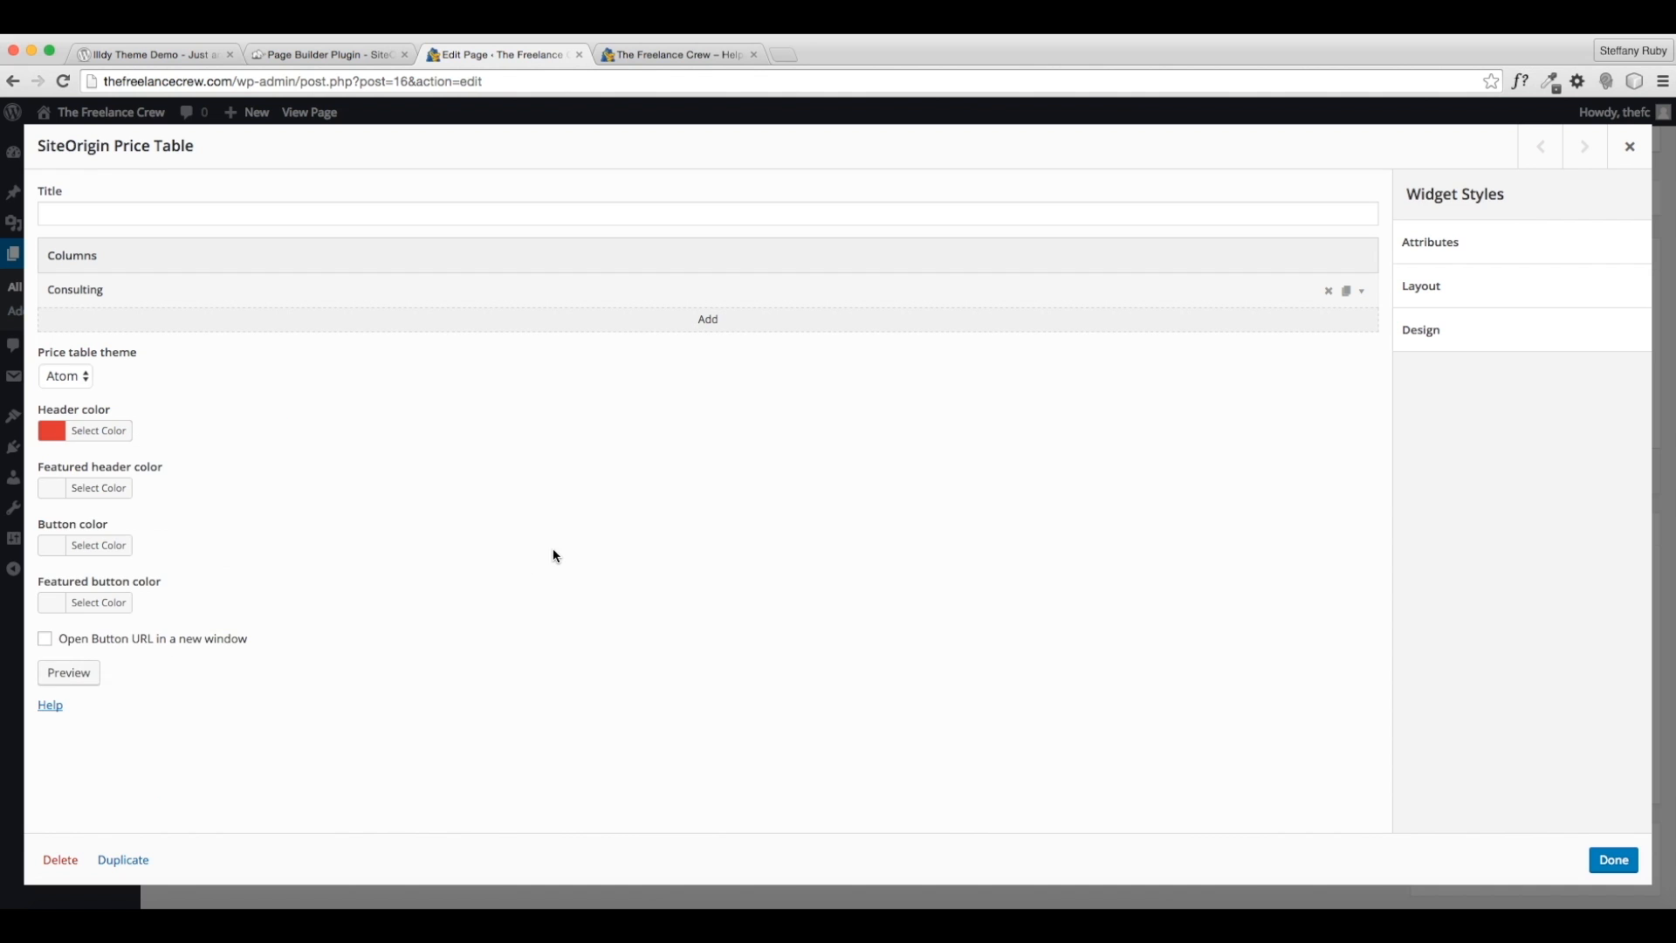
left_click(1611, 861)
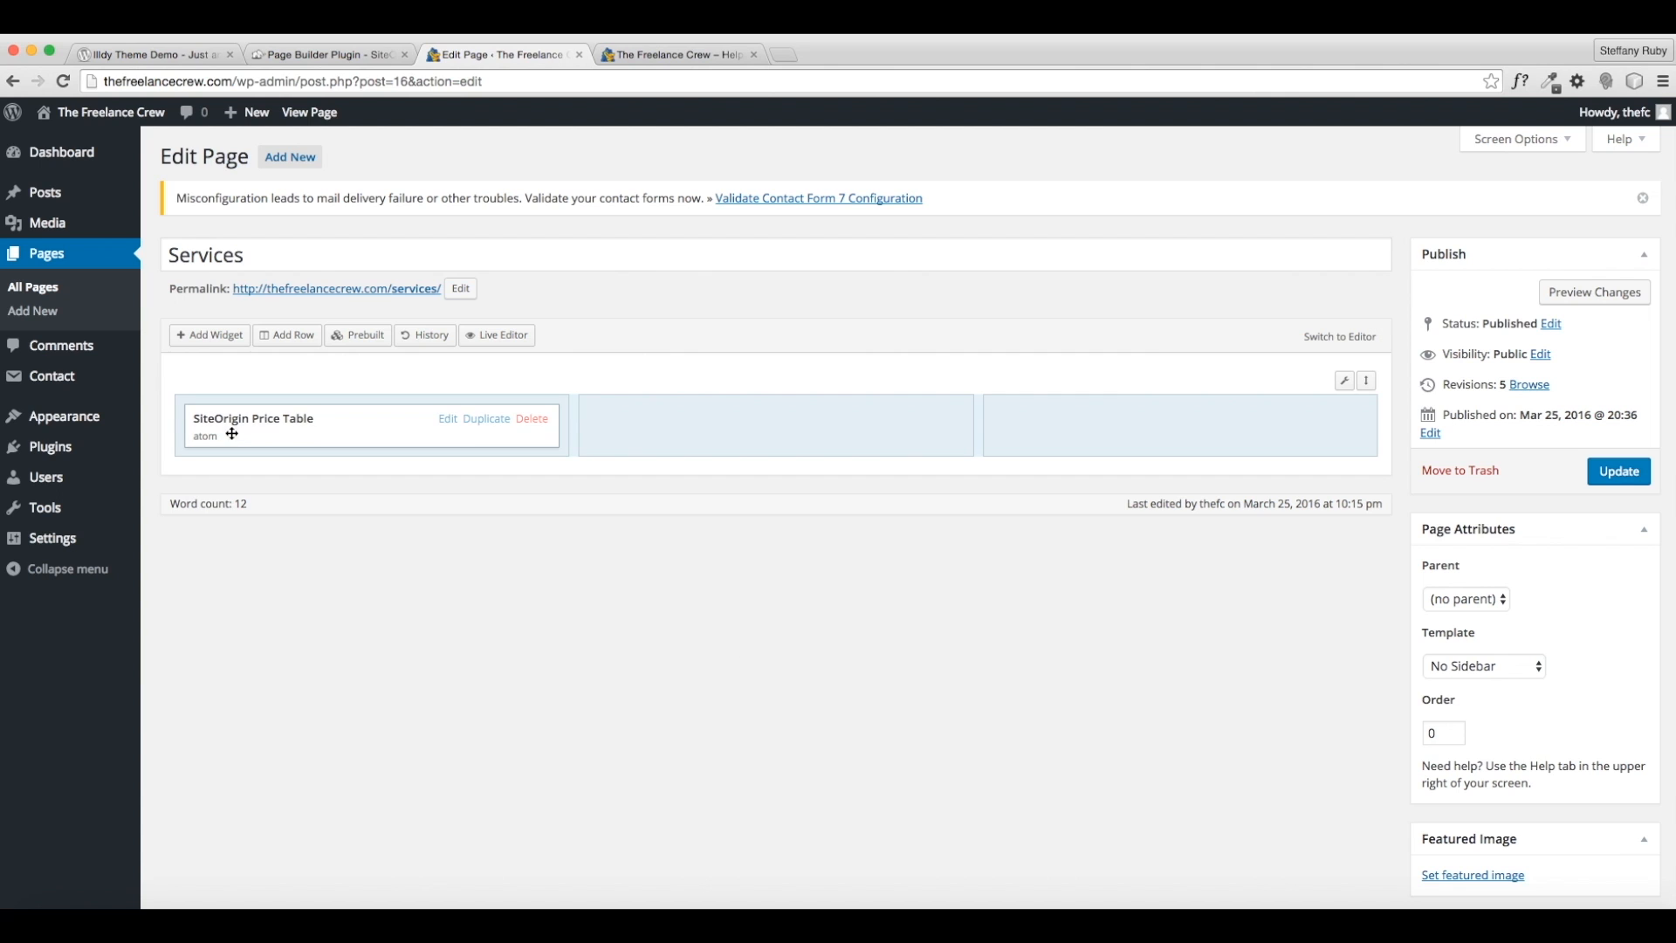
left_click(476, 428)
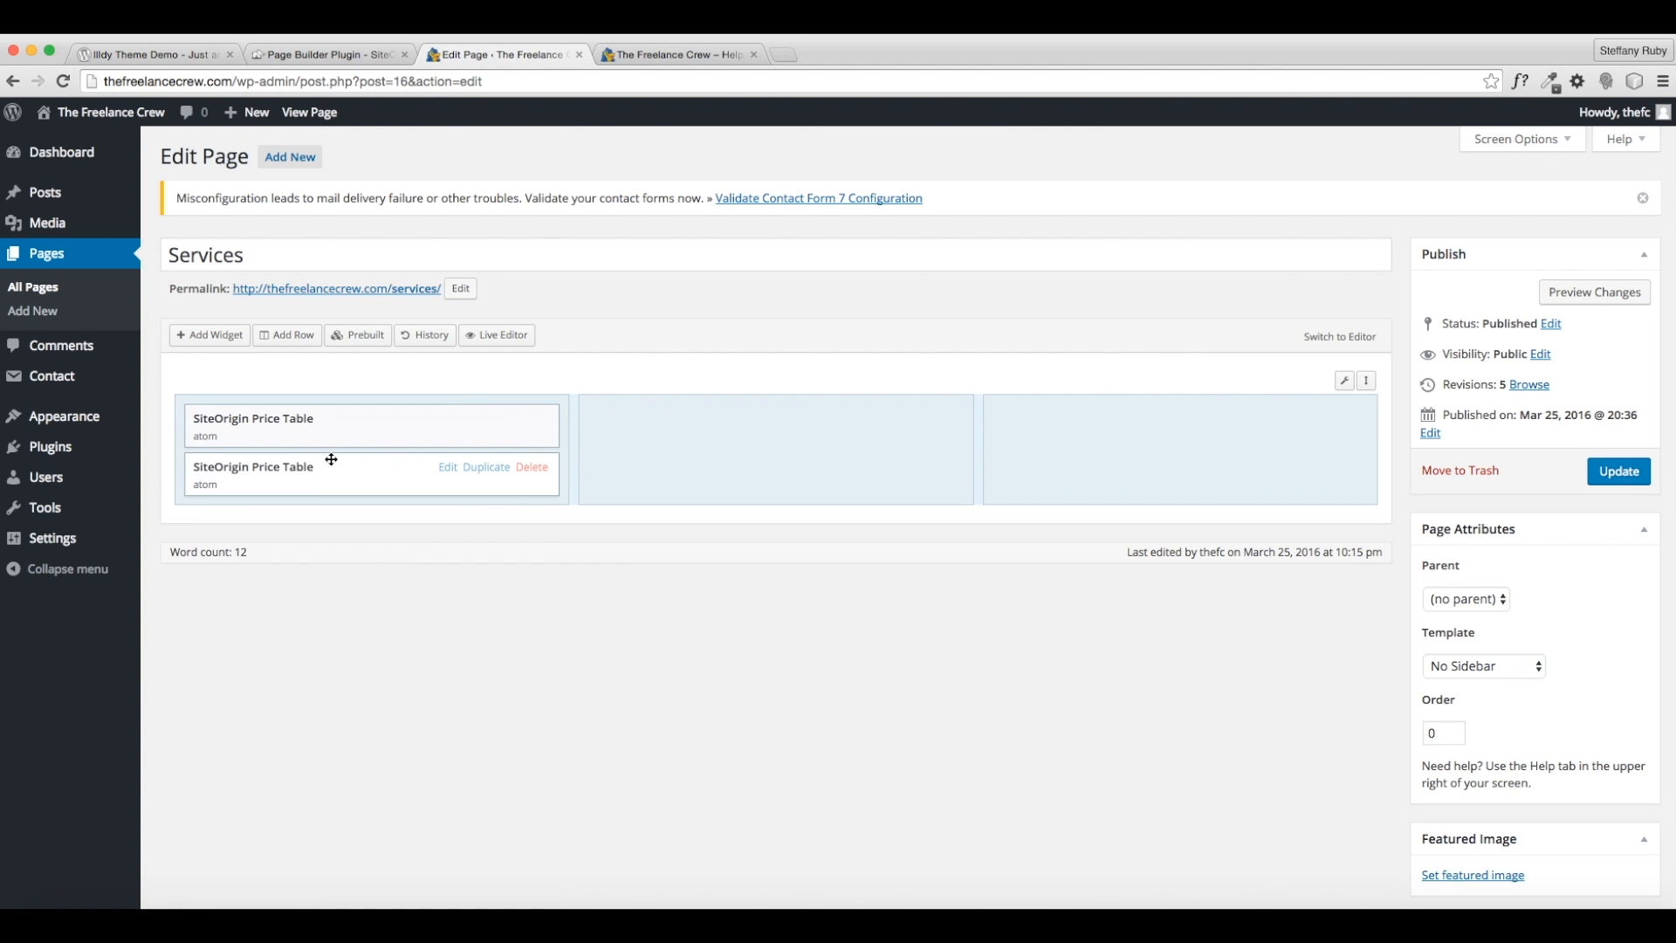
left_click_drag(319, 478, 768, 437)
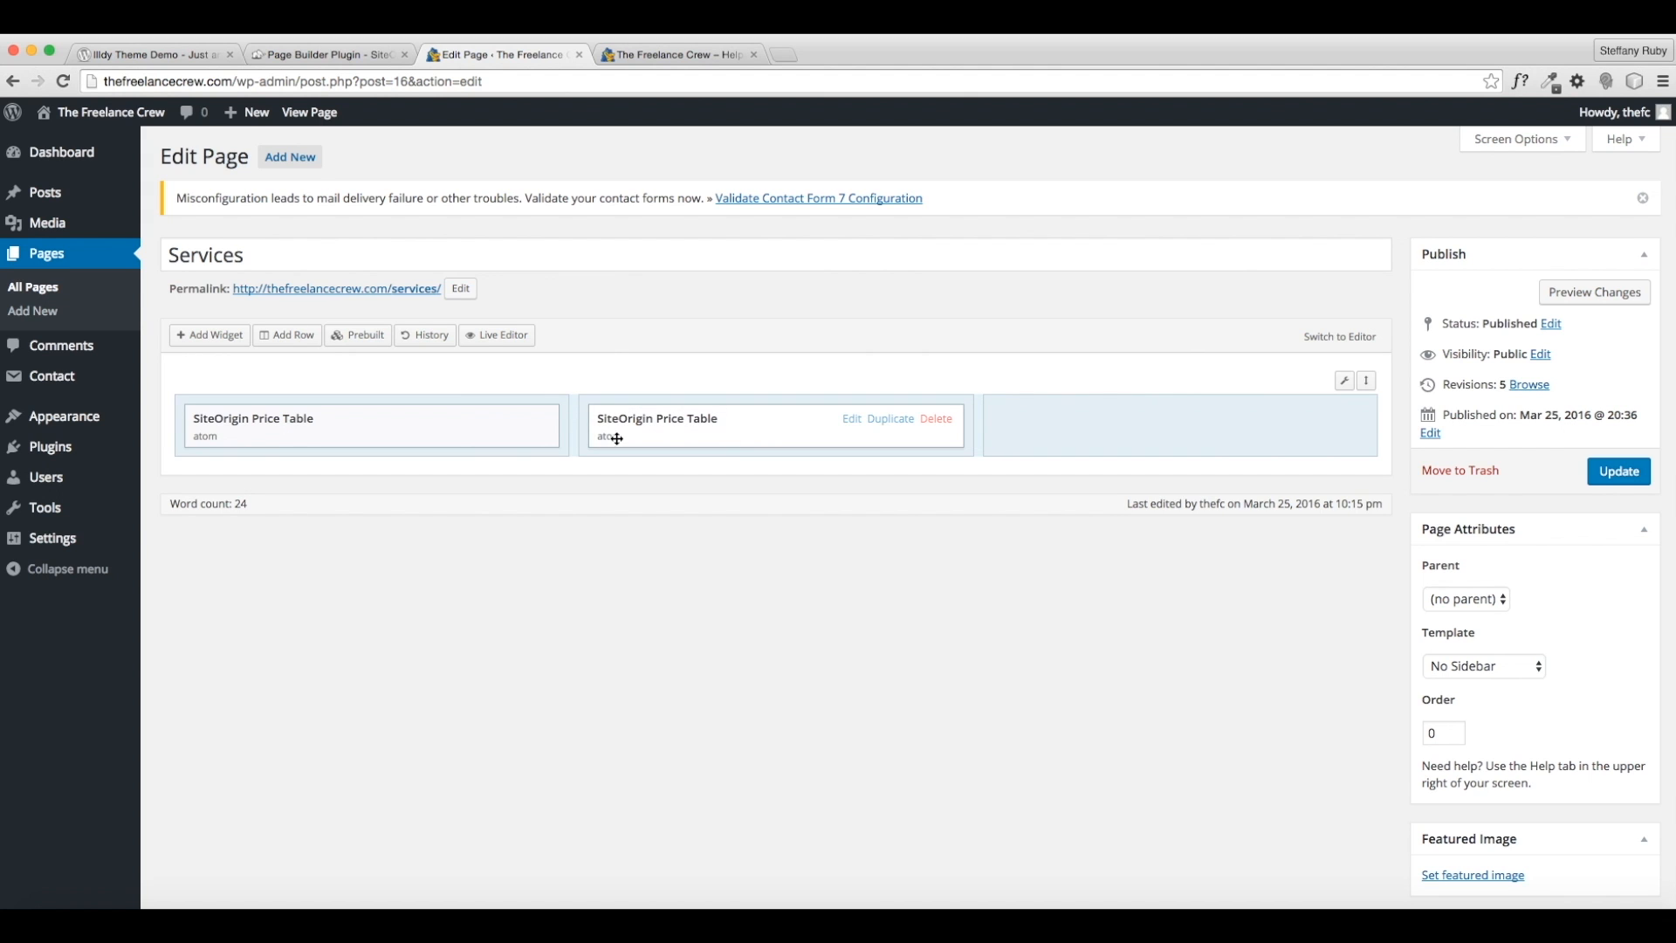
- Retitle the copied table to Online Services with subtitle 'Website, SEO, & More'
left_click(852, 419)
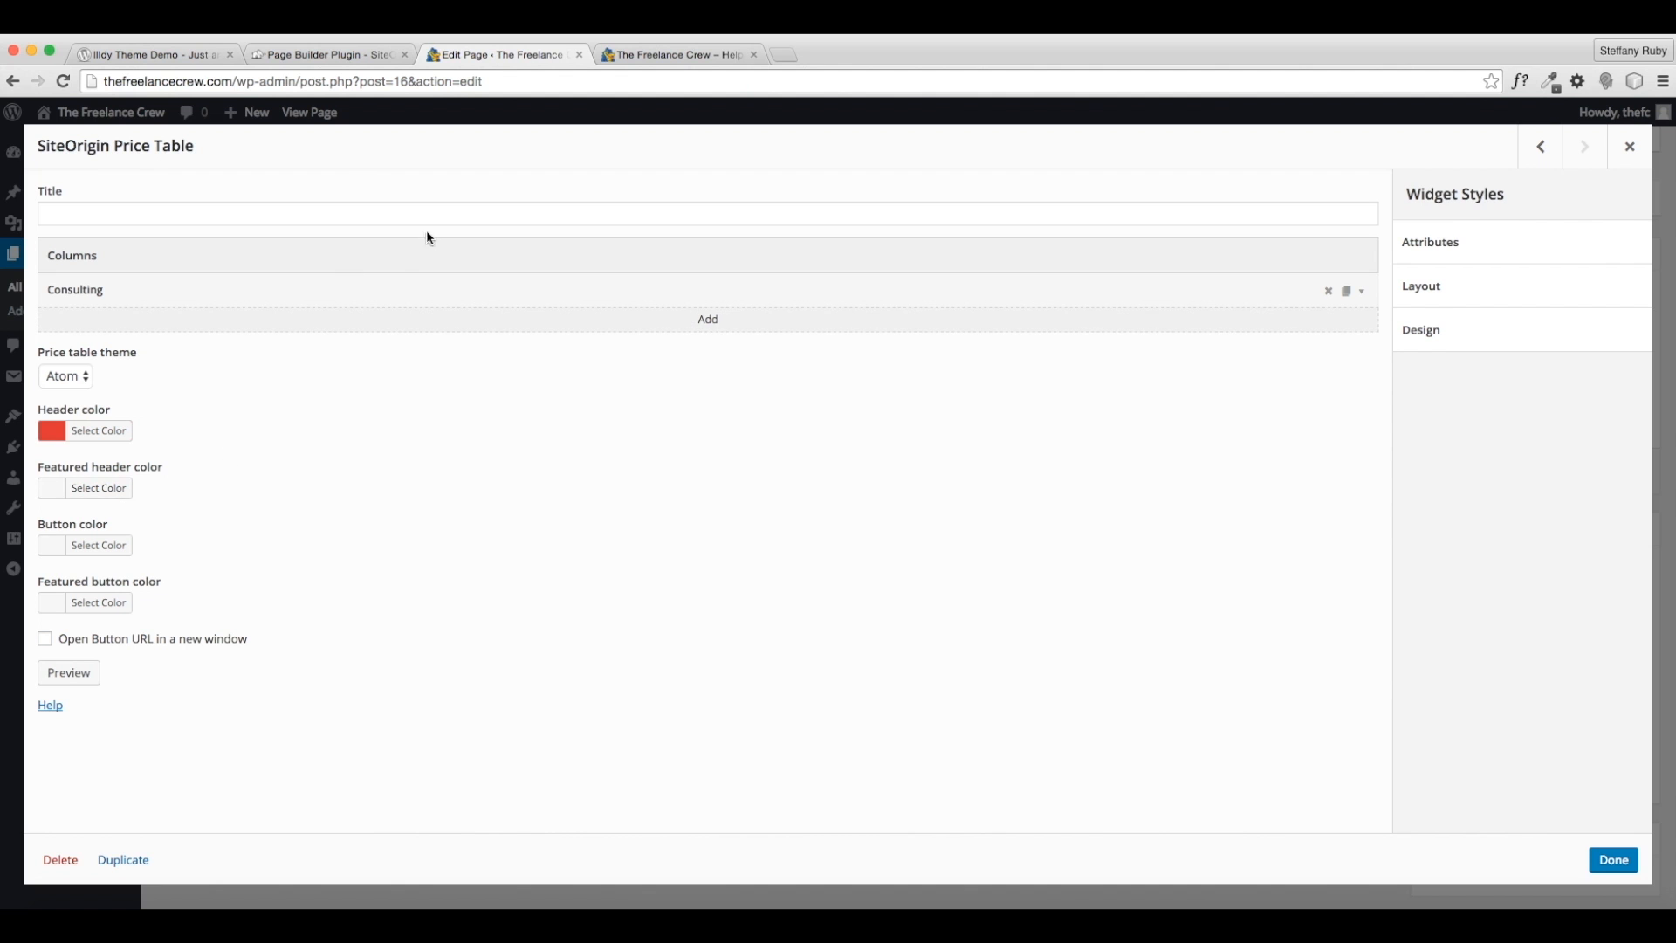
left_click(1362, 293)
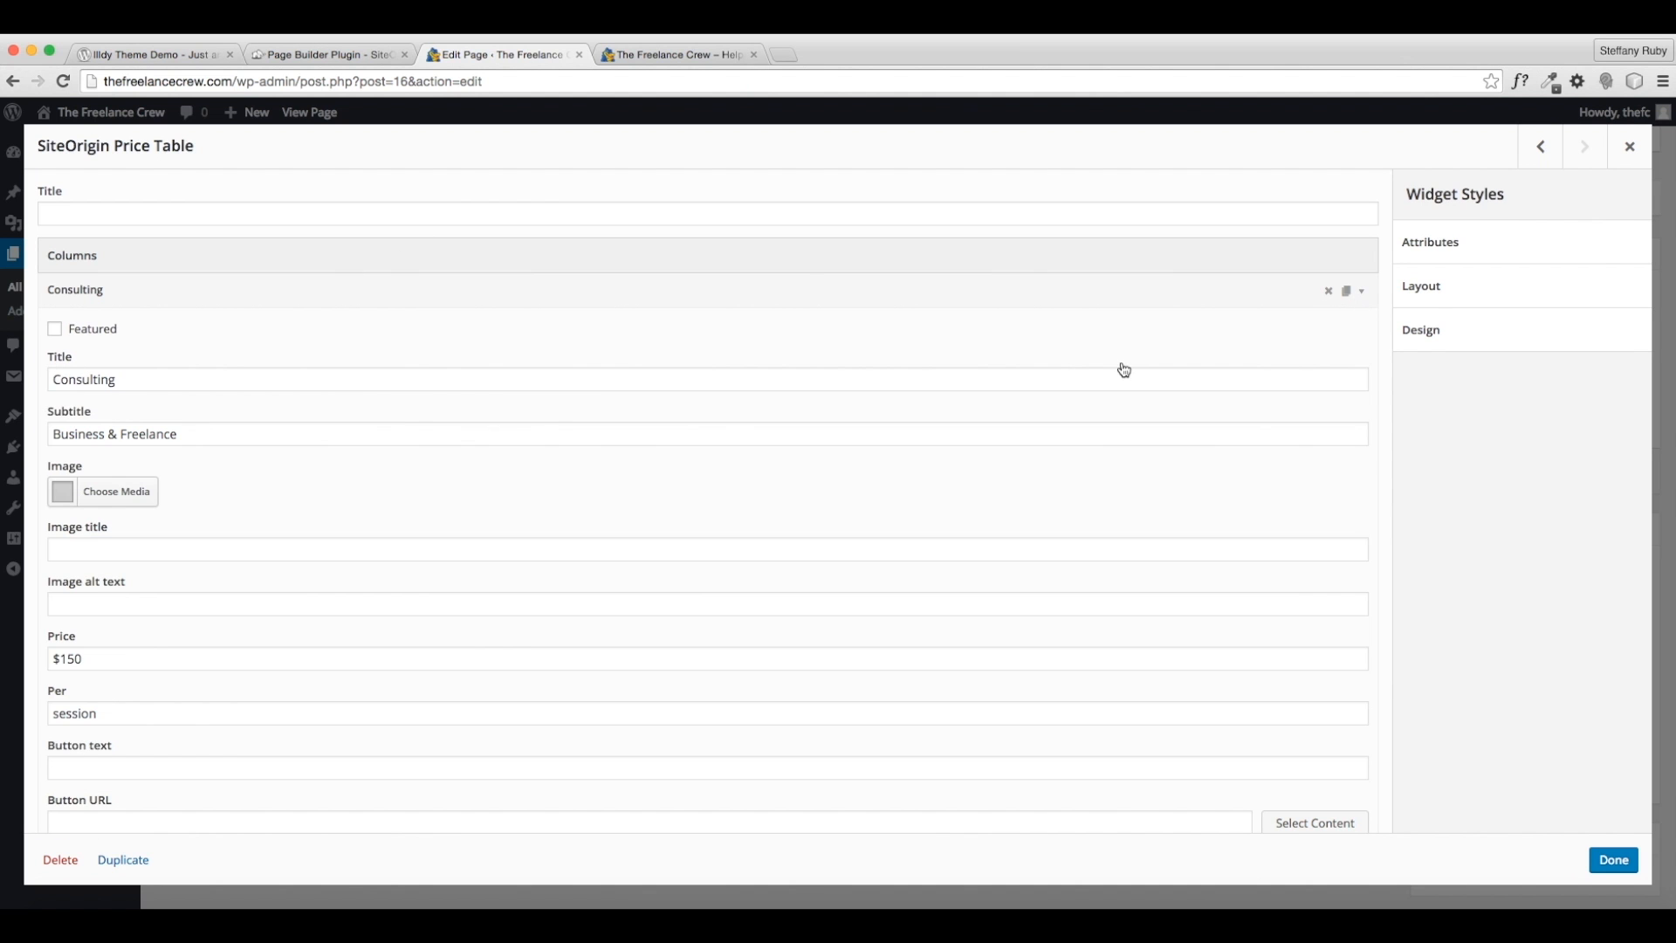
scroll(162, 733, "down", 5)
scroll(232, 433, "up", 5)
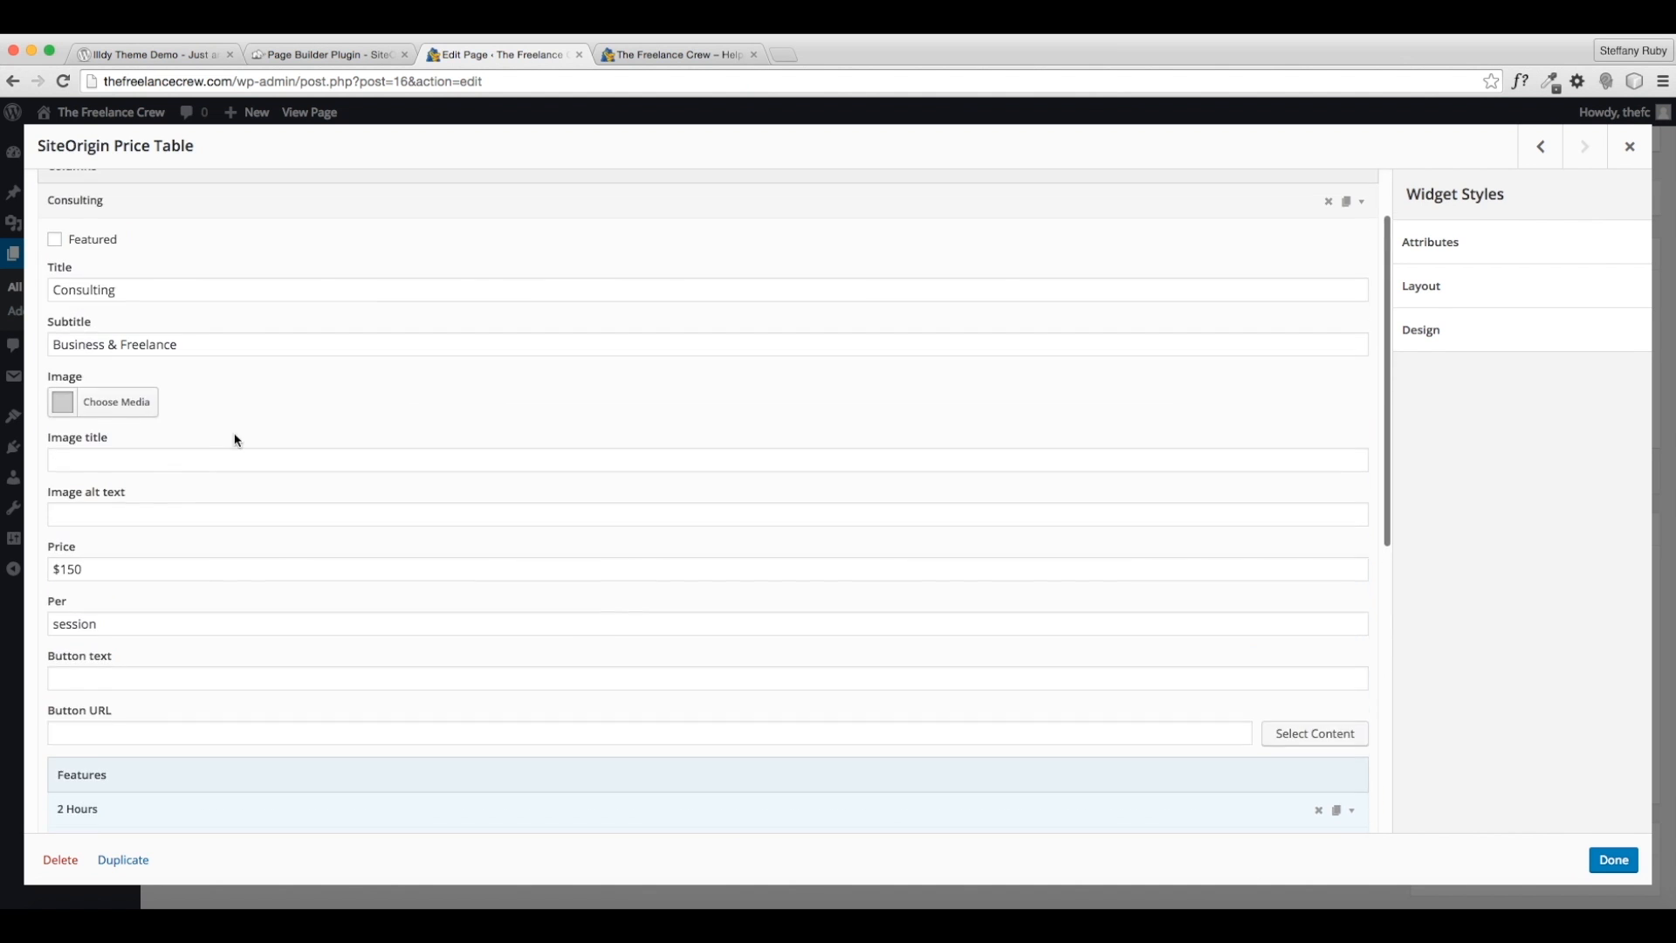
left_click(643, 55)
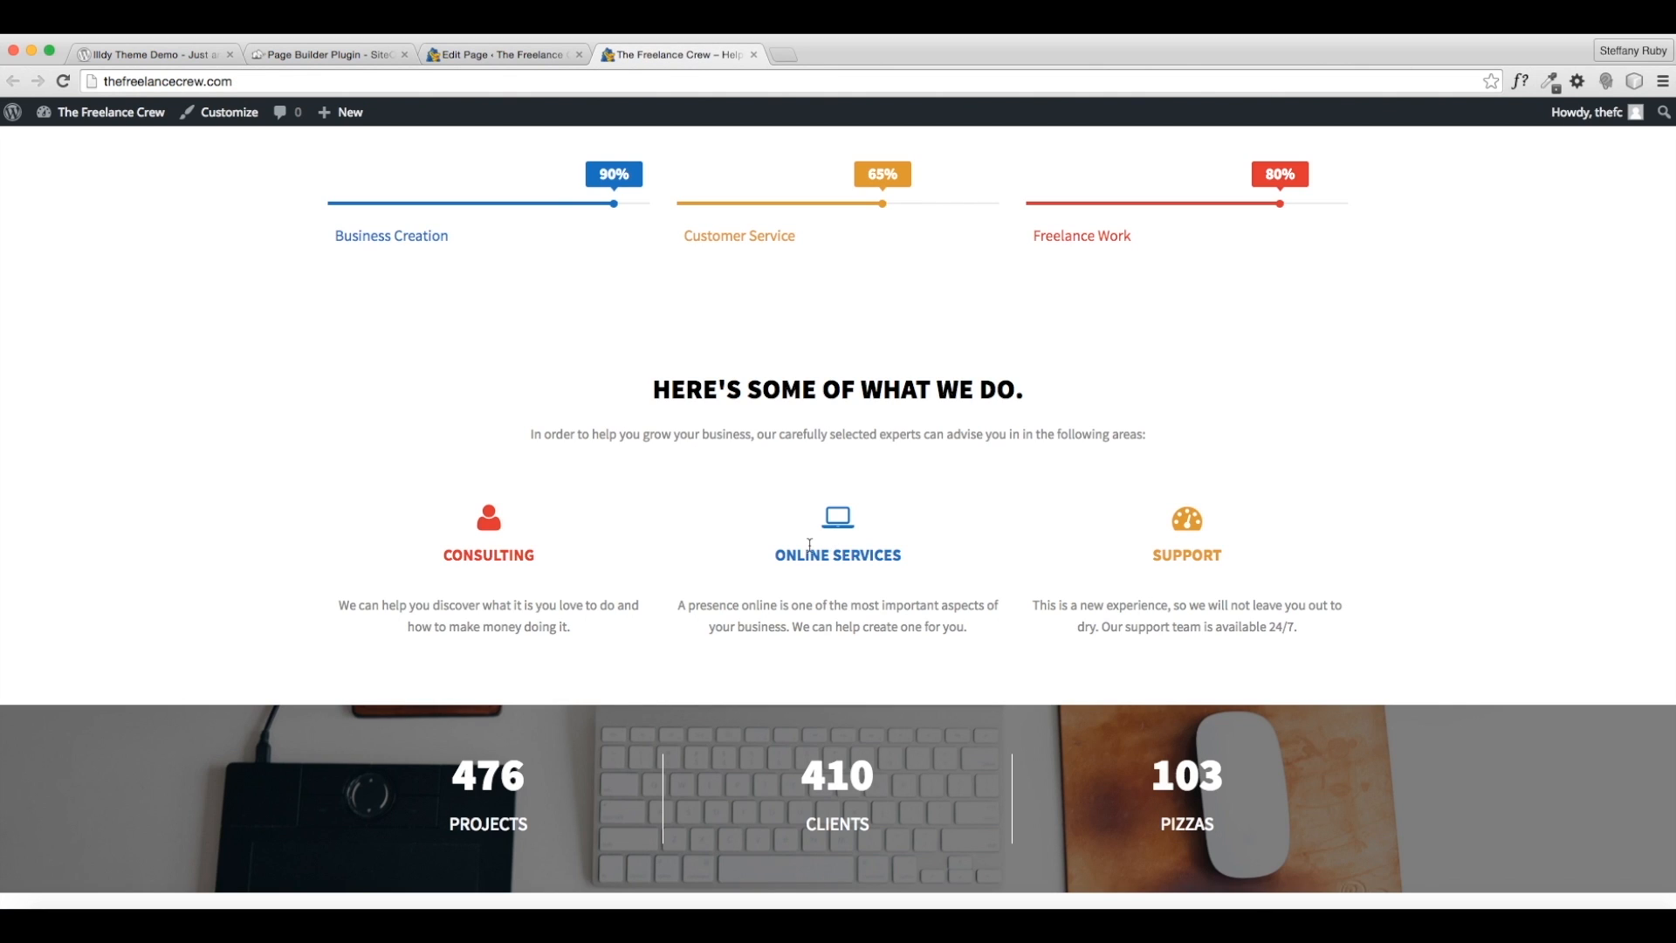
left_click(555, 56)
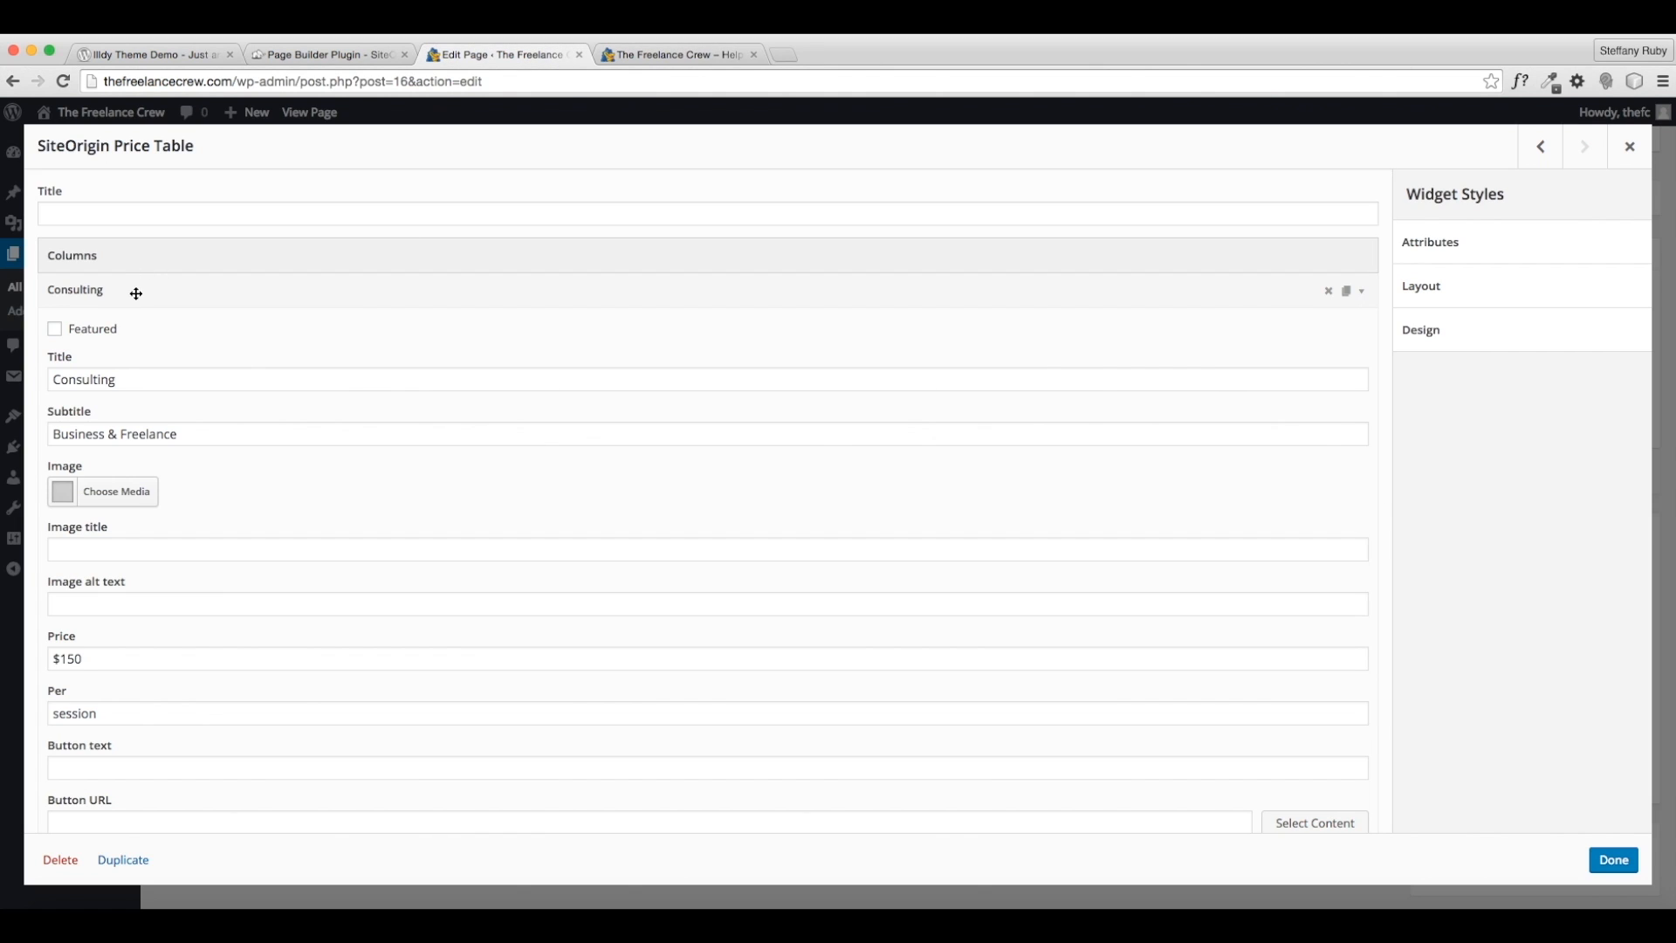
double_click(135, 382)
type("On")
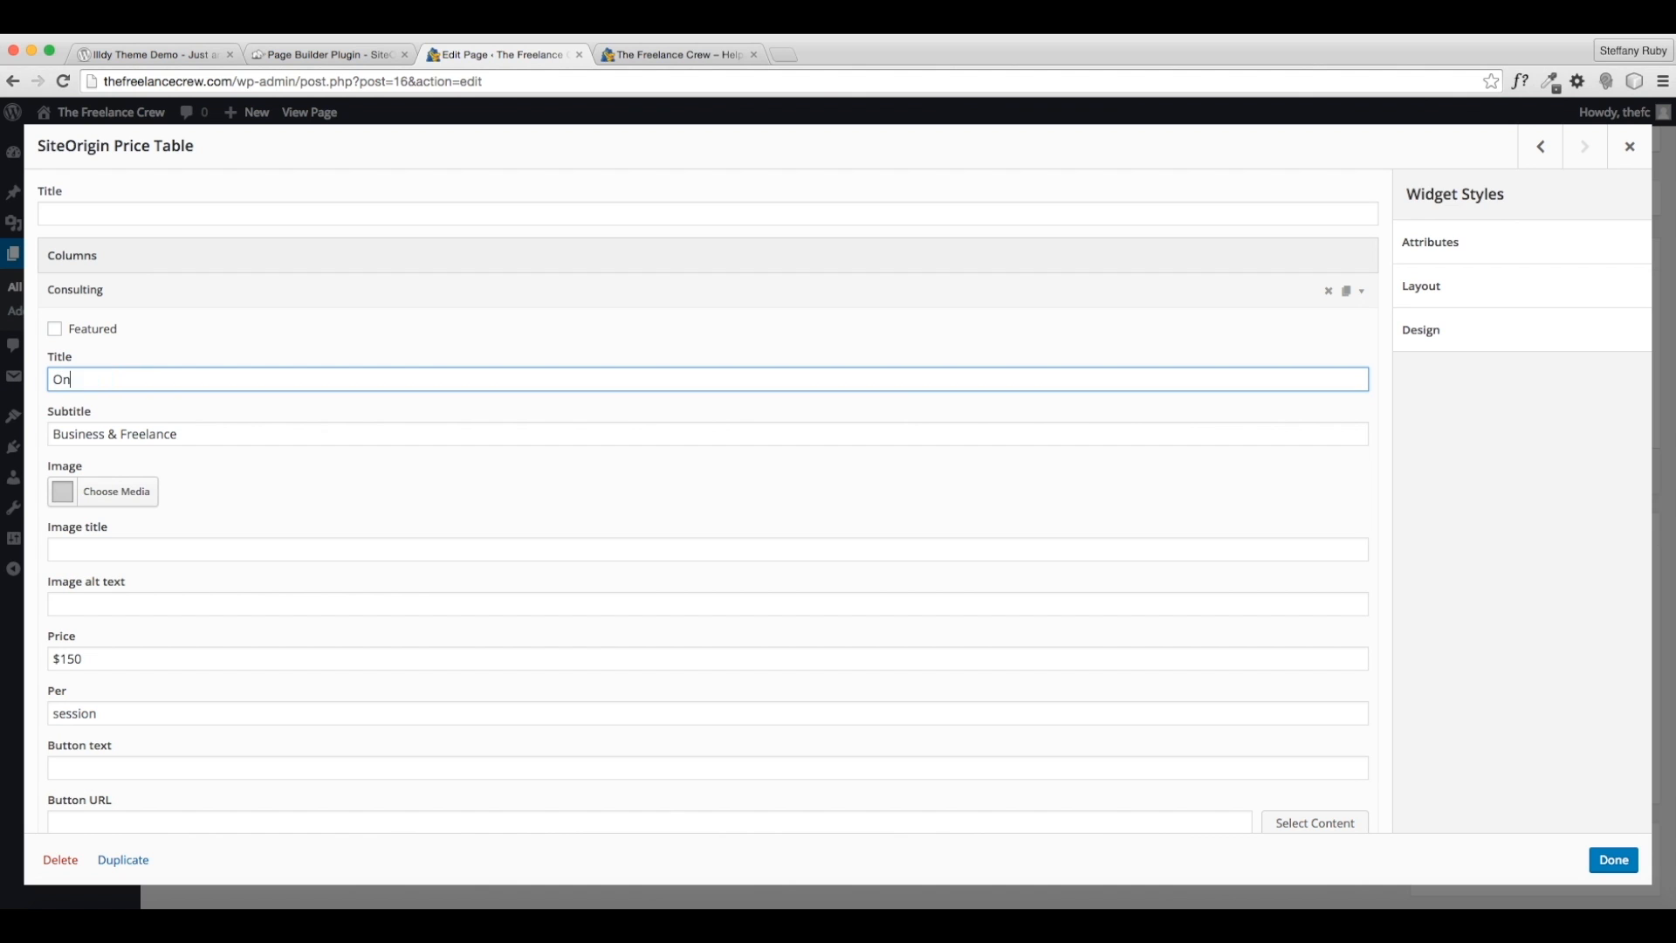
type("line Services")
triple_click(118, 441)
type("Website, D")
key("BackSpace")
type("SSEO, & More")
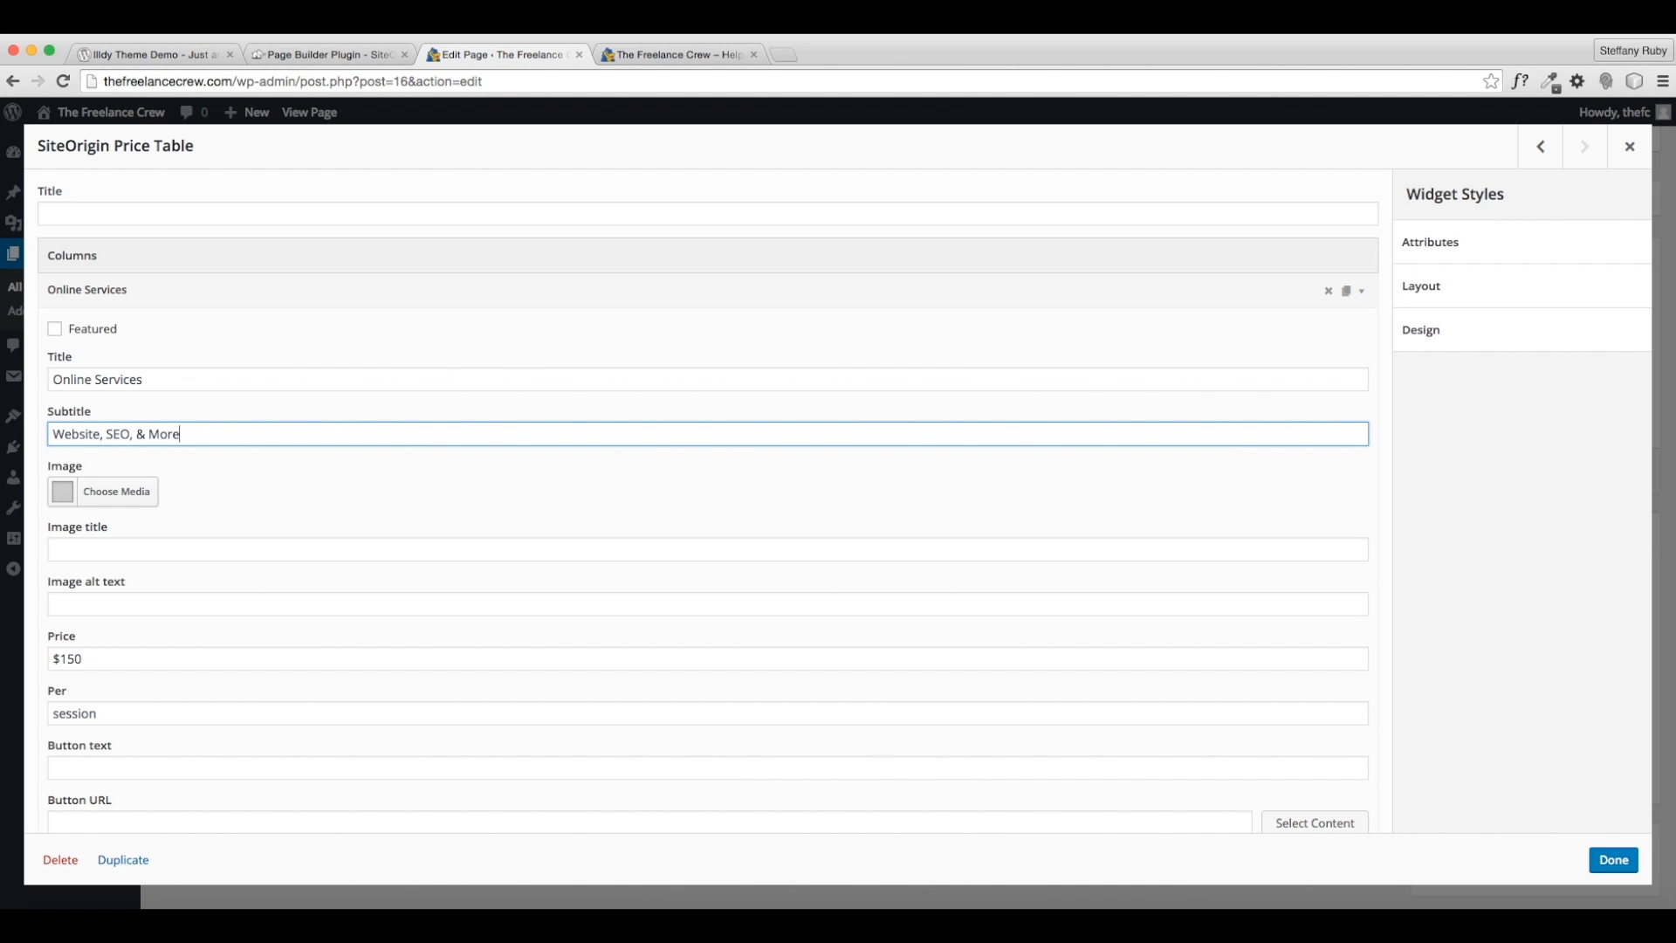
- Change the Online Services price to $800 per website
scroll(179, 489, "down", 3)
left_click(88, 497)
left_click_drag(88, 497, 60, 497)
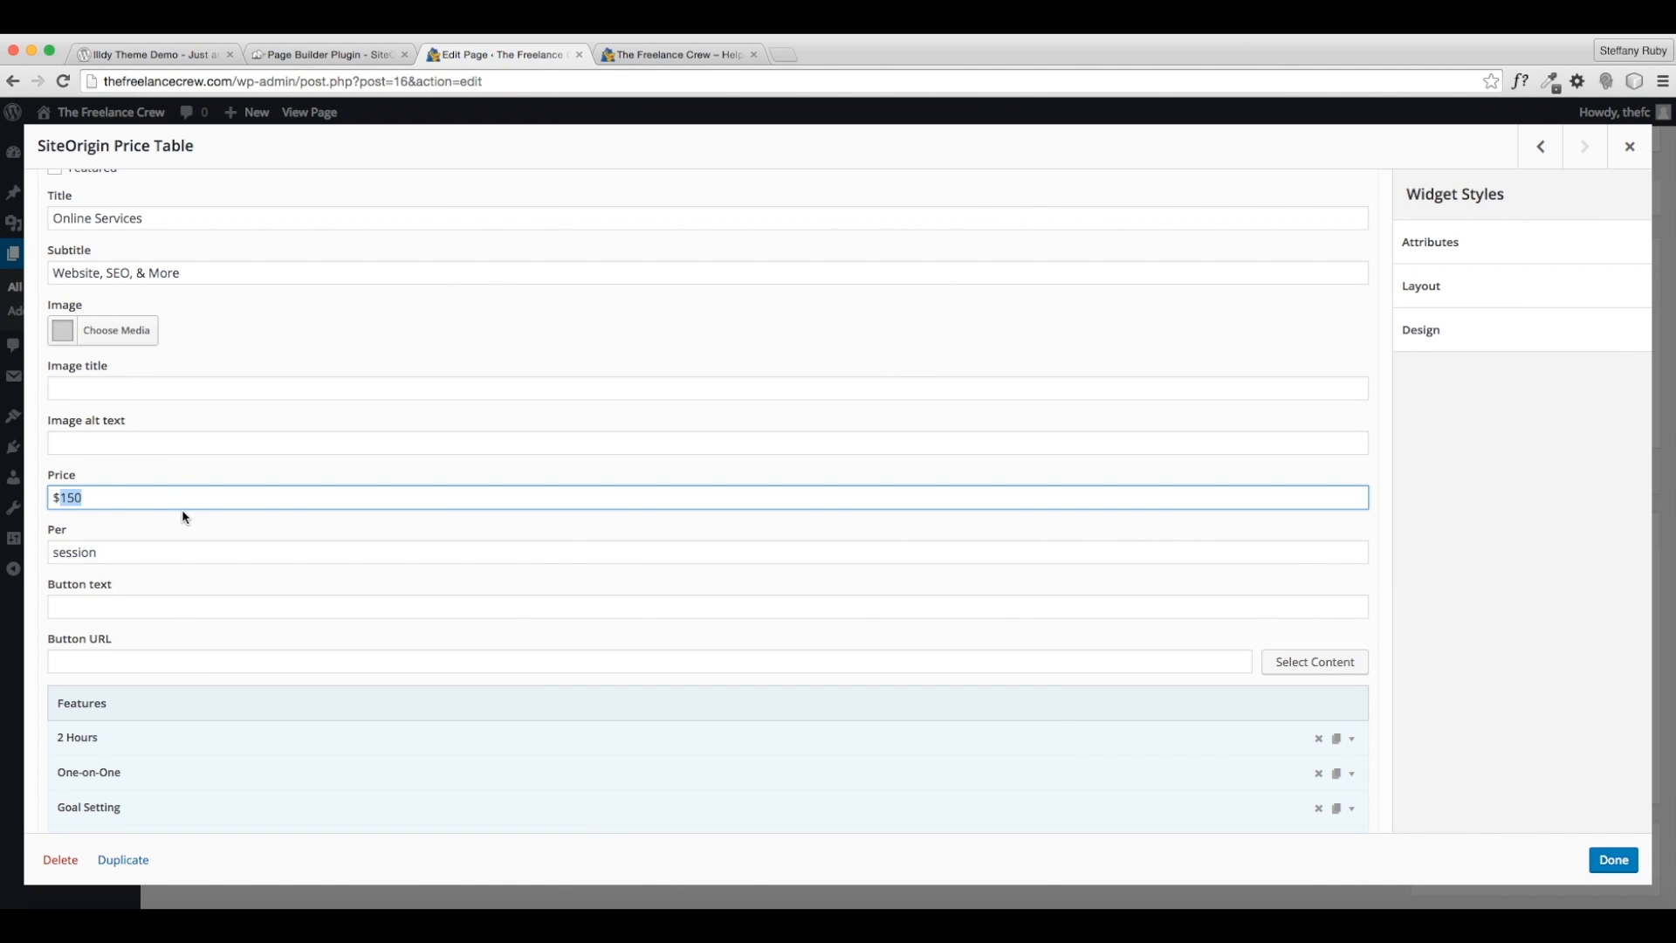
type("800")
key("Tab")
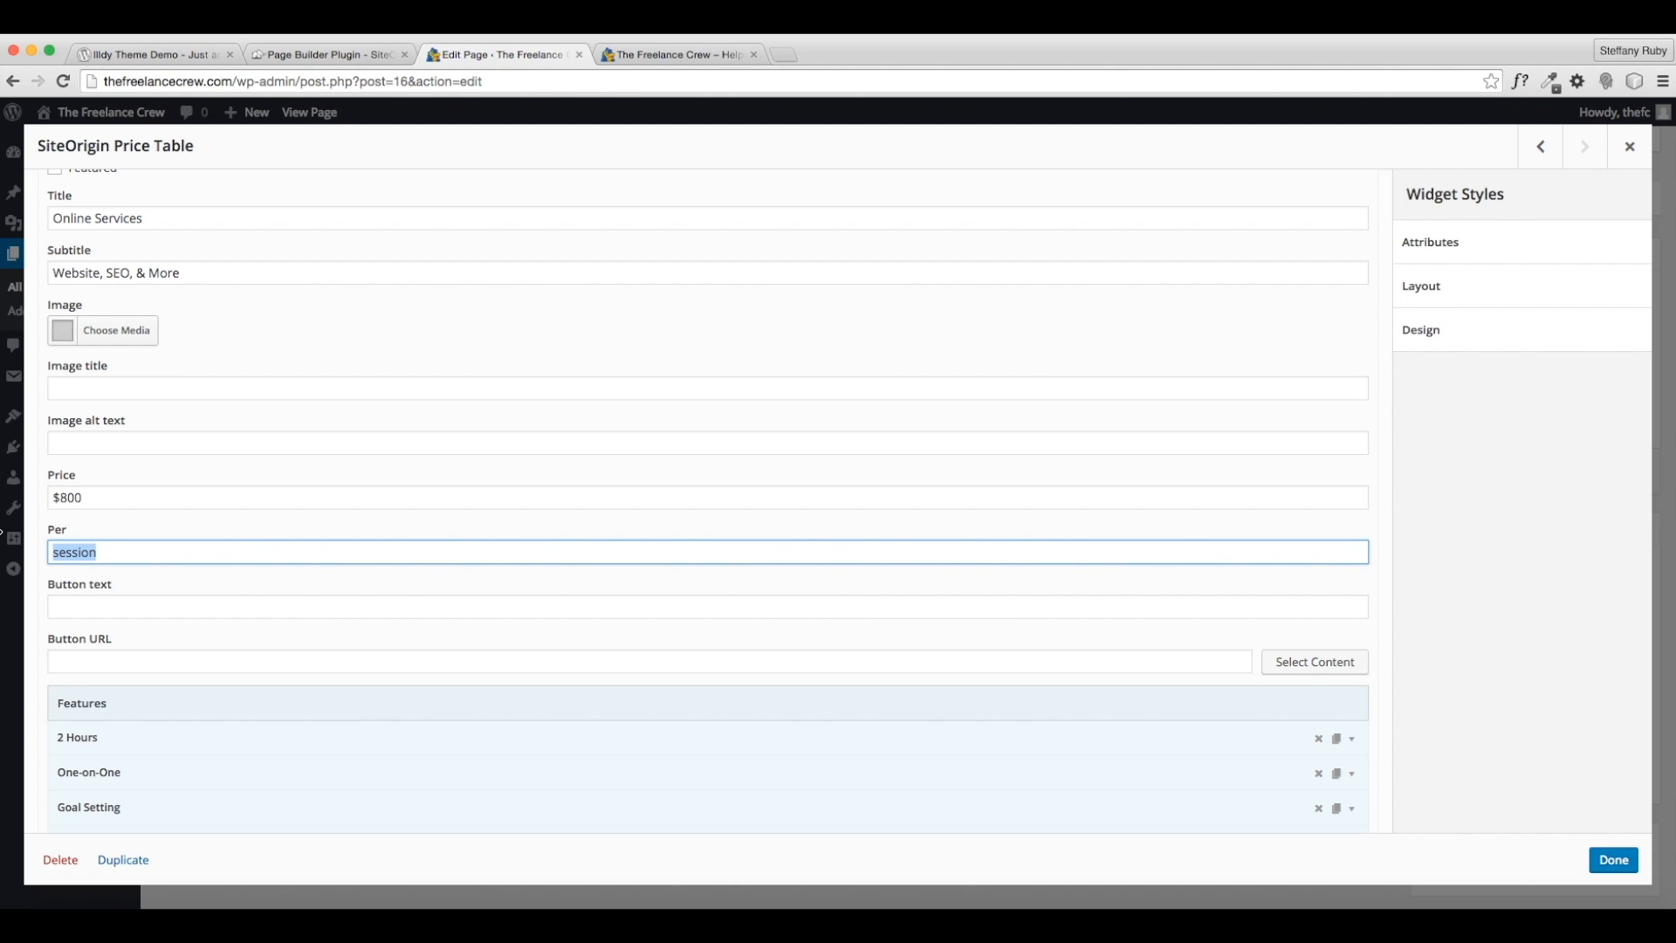
type("website")
scroll(197, 520, "down", 3)
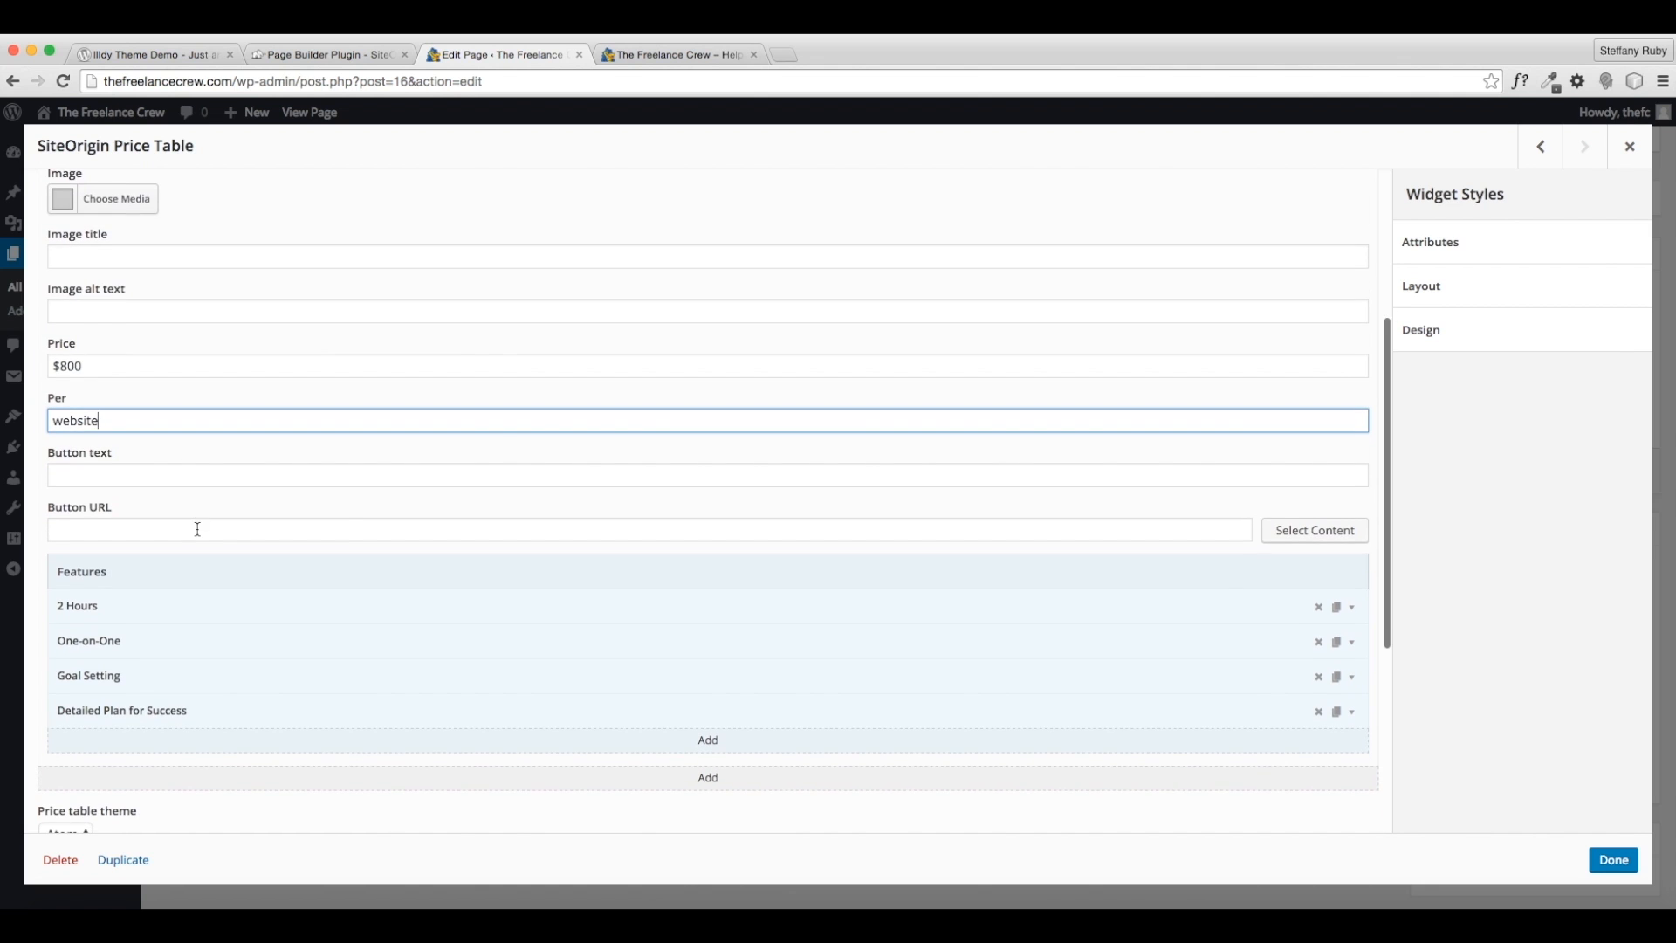
left_click(1350, 608)
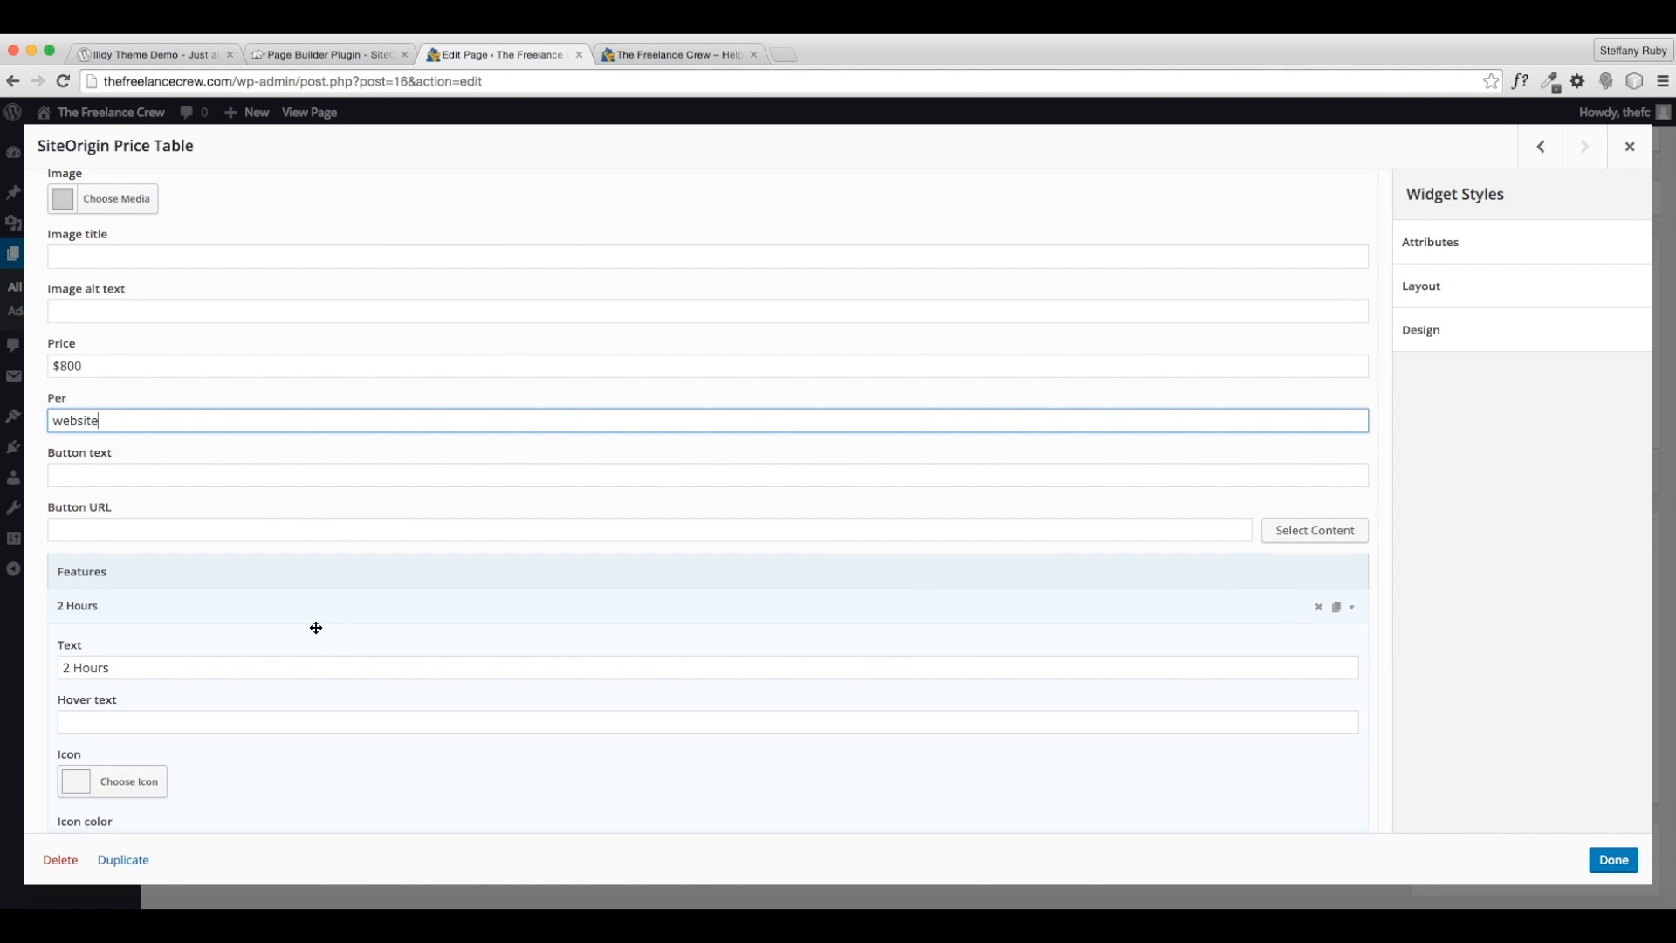
- Replace the 2 Hours feature with Domain & Hosting Setup
scroll(218, 628, "down", 1)
triple_click(161, 573)
type("D")
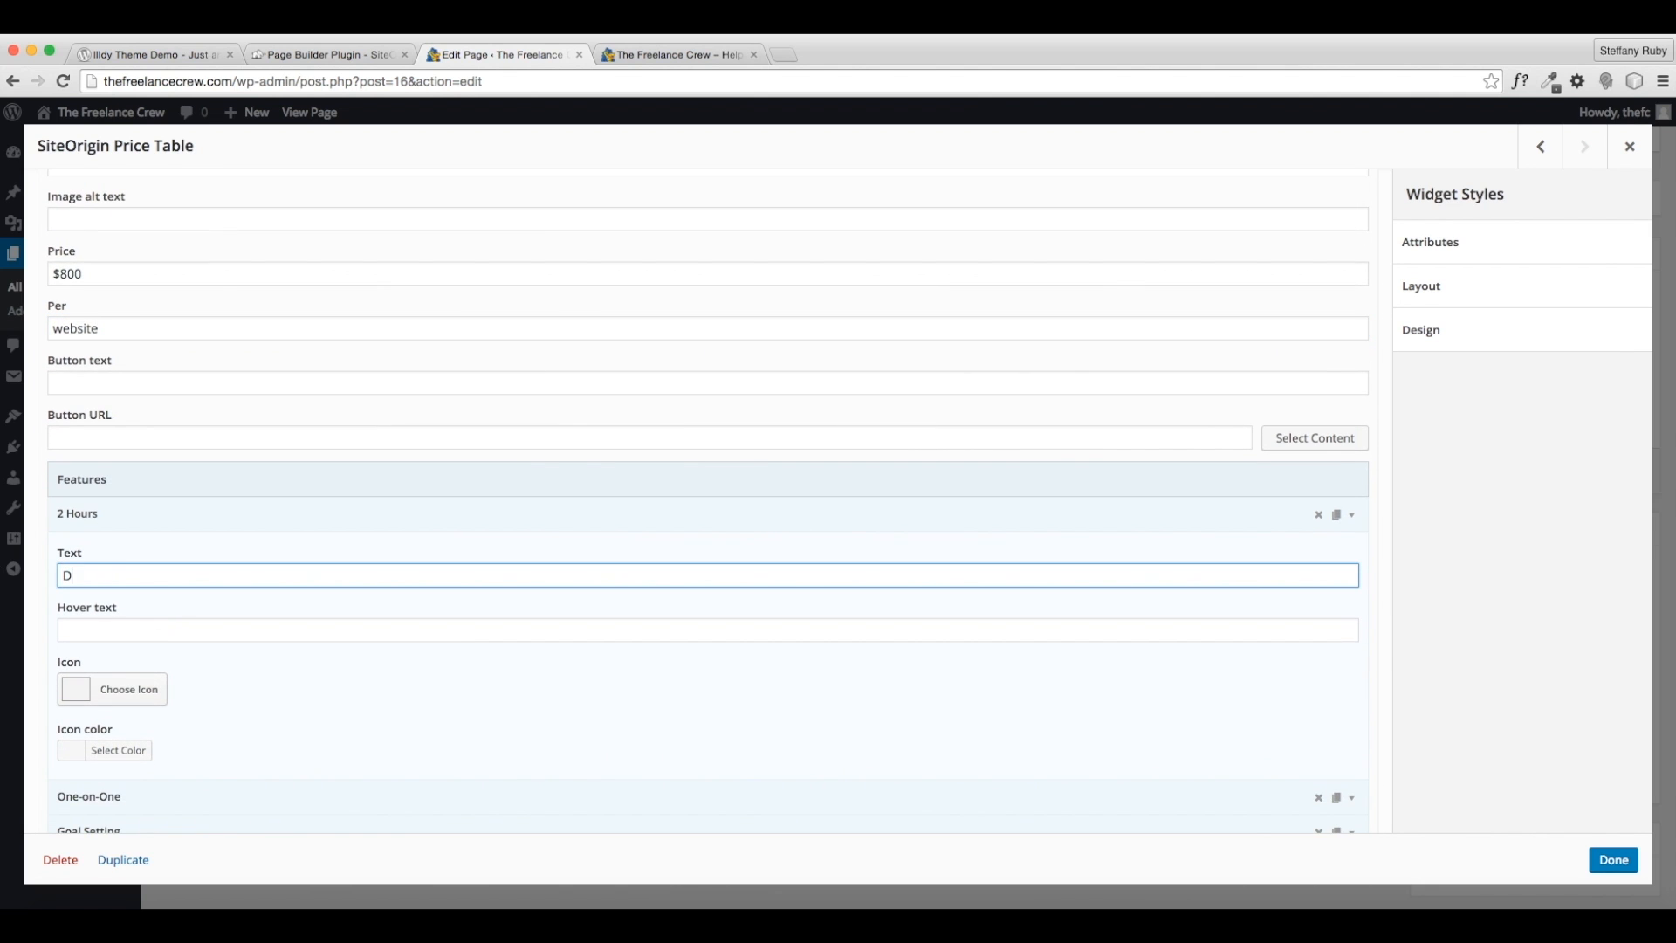
type("ncludes Domain & Hsotin")
key("BackSpace")
type("osintg")
type(" Setuo")
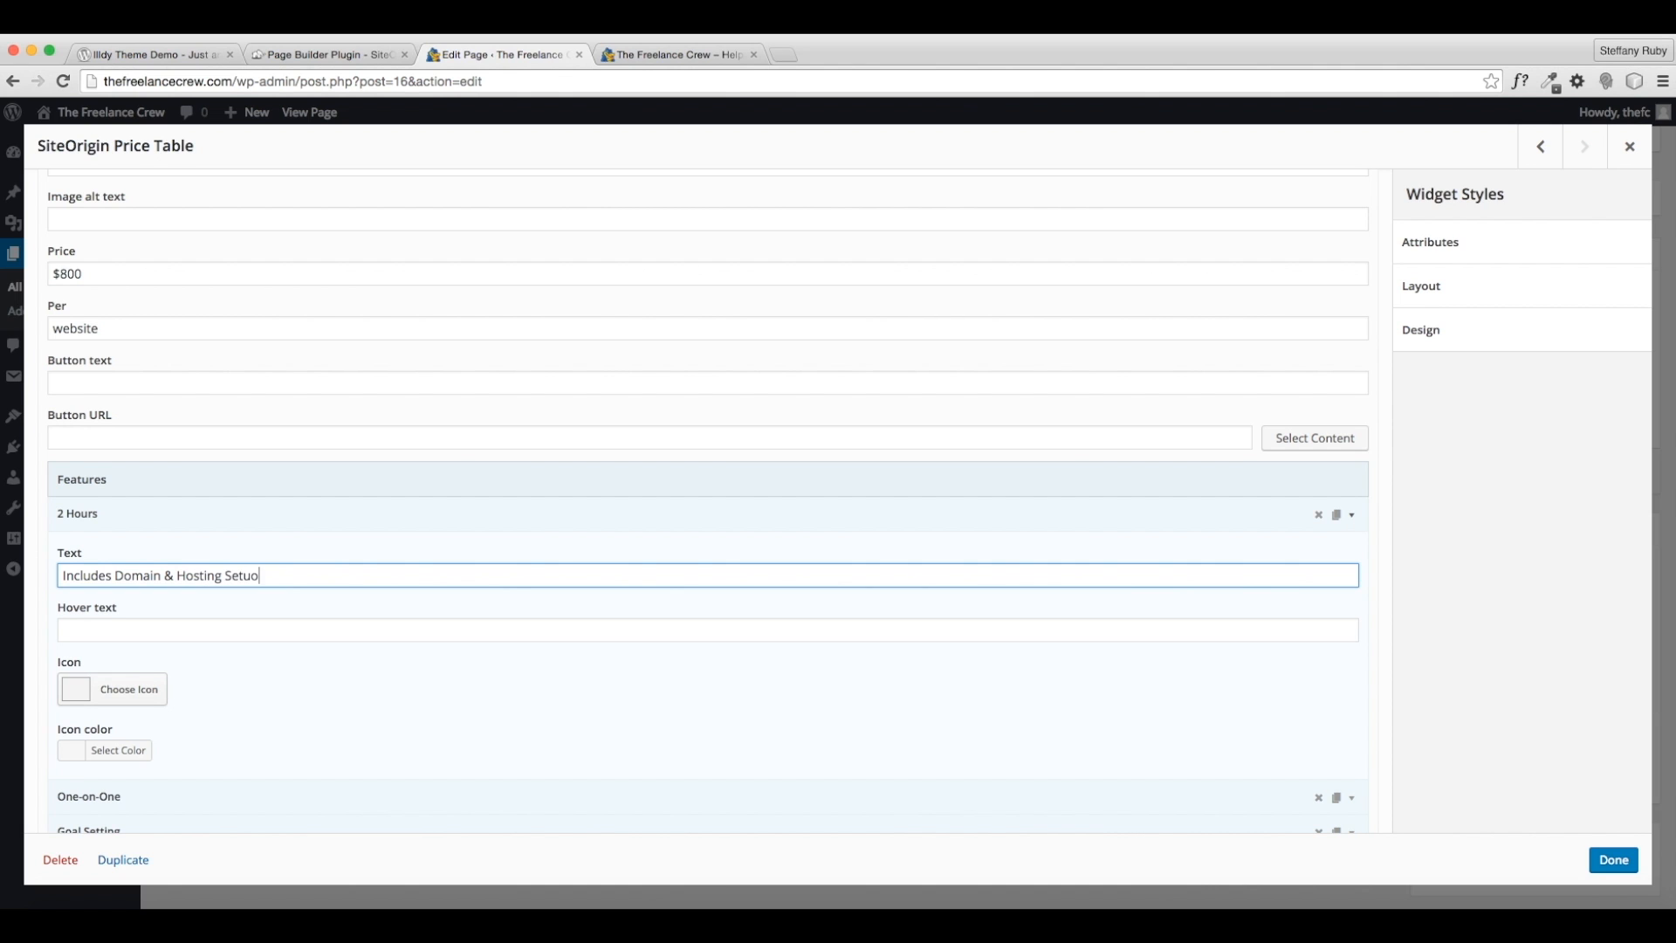
key("BackSpace")
type("p")
left_click(116, 576)
key("BackSpace")
key("BackSpace")
key("BackSpace")
key("BackSpace")
key("BackSpace")
key("BackSpace")
key("BackSpace")
key("BackSpace")
key("BackSpace")
left_click(1343, 522)
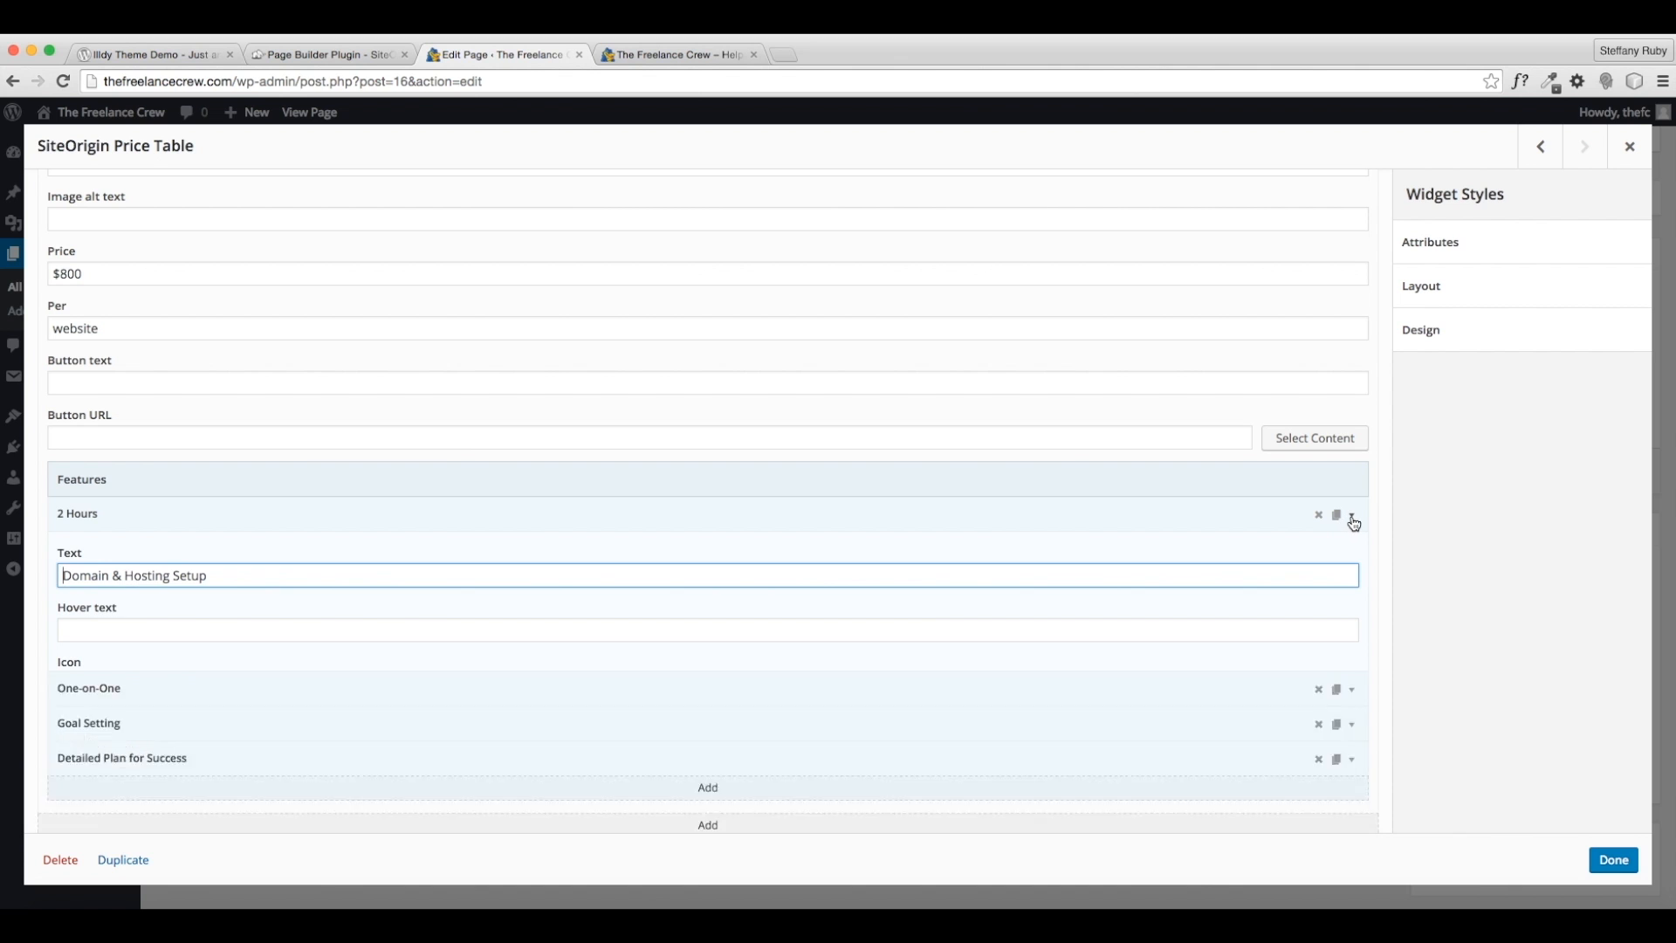
- Rename the next three features to Custom Website Design, Logo & Branding and Plan for Online Success
left_click(1159, 548)
key("Tab")
type("Custom W")
key("BackSpace")
key("BackSpace")
type("site Design")
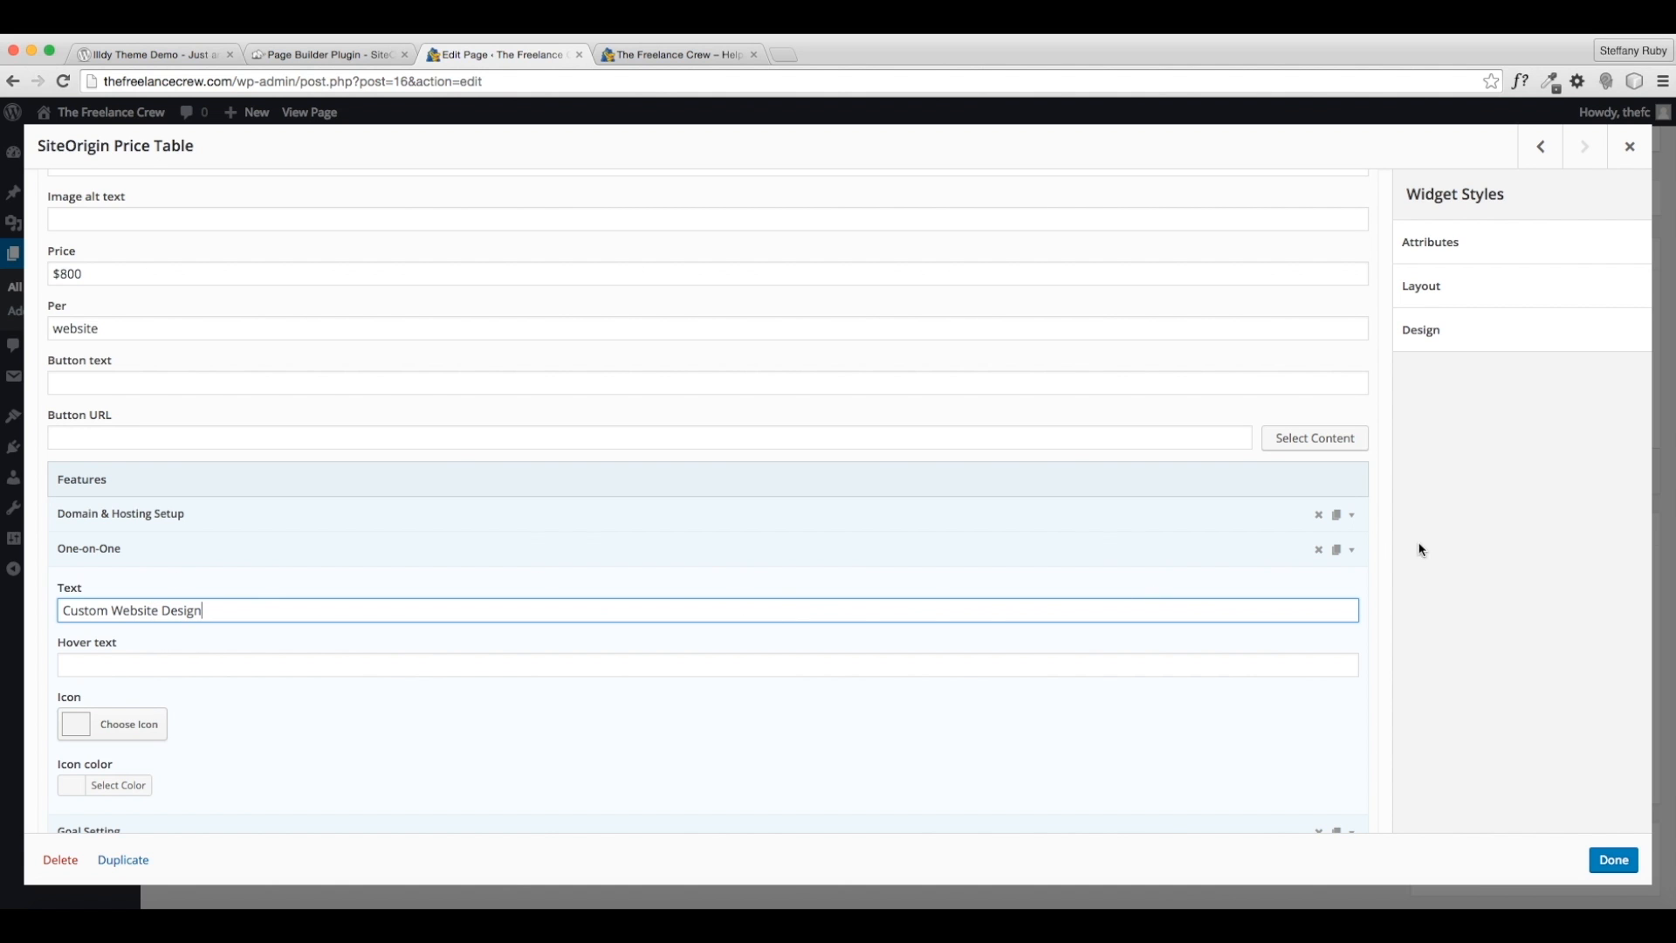
left_click(1351, 549)
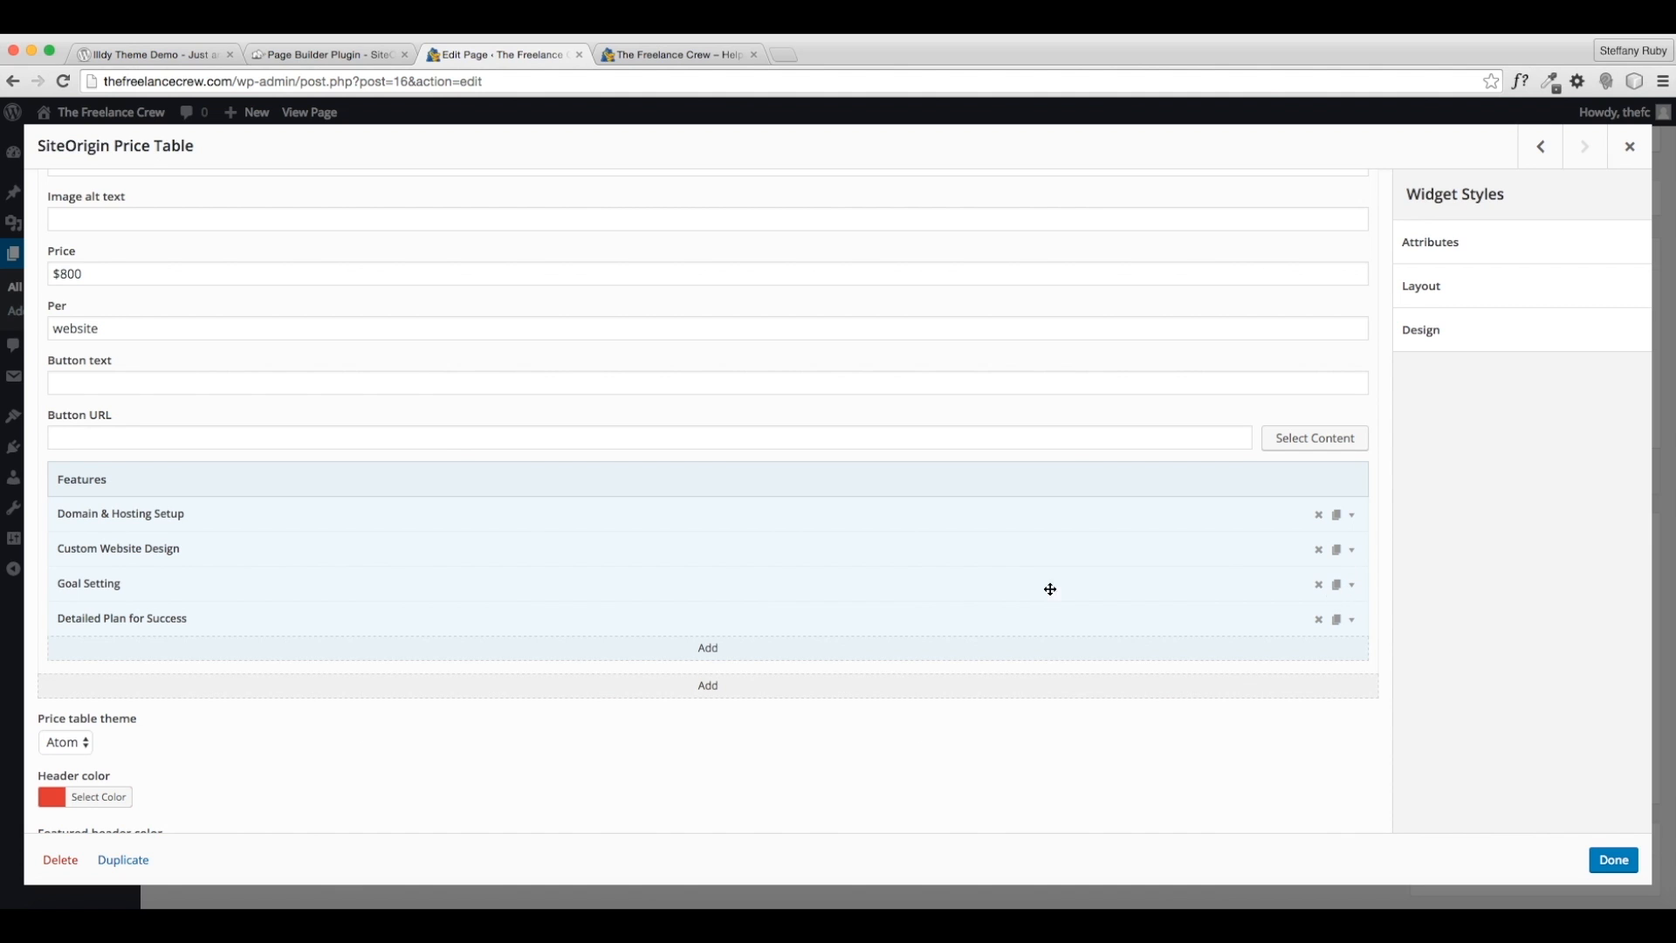
left_click(1351, 583)
left_click_drag(205, 644, 24, 615)
type("Logo ")
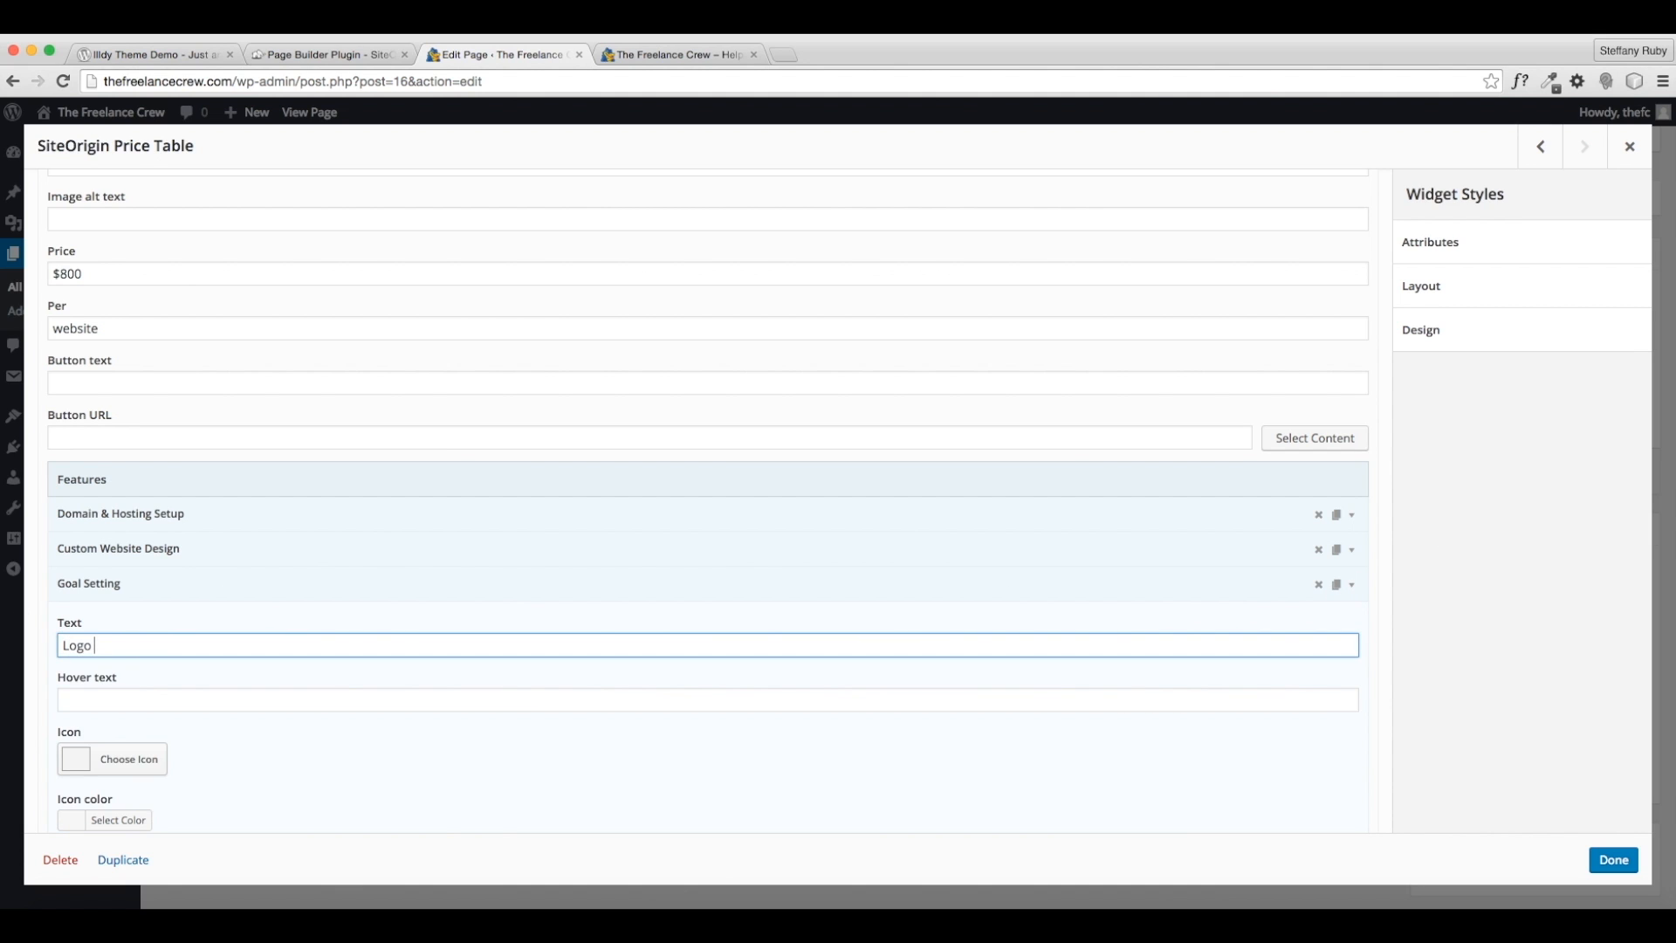
type("& Branding")
left_click(1352, 584)
left_click(1352, 620)
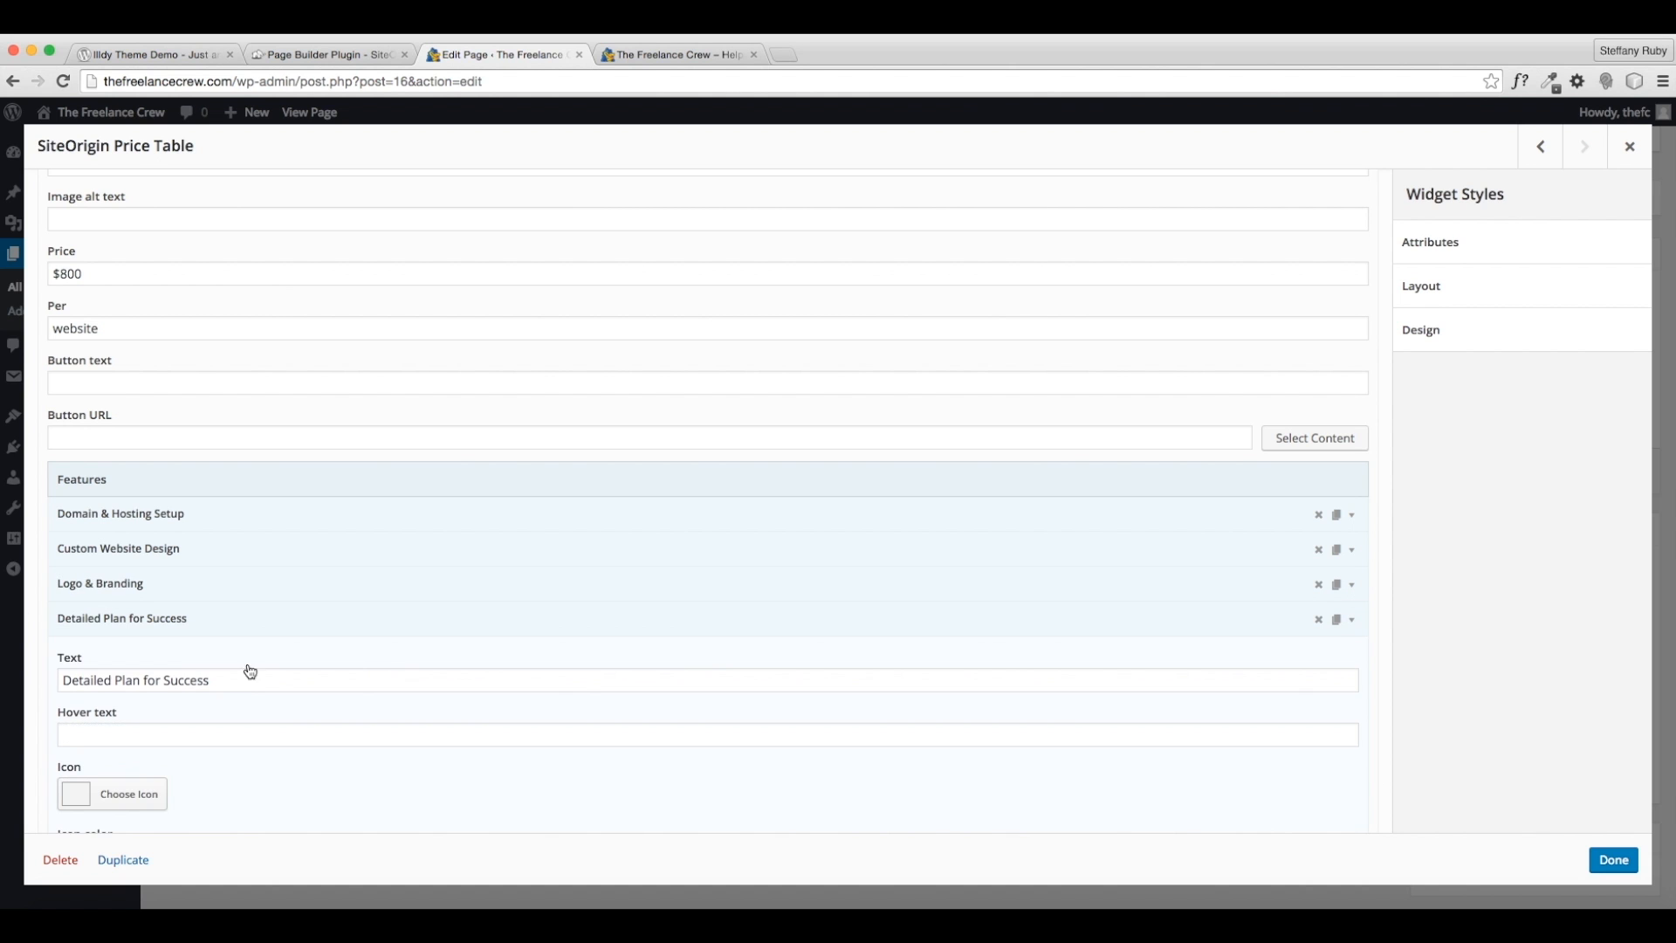
left_click_drag(216, 679, 49, 679)
type("Plan for")
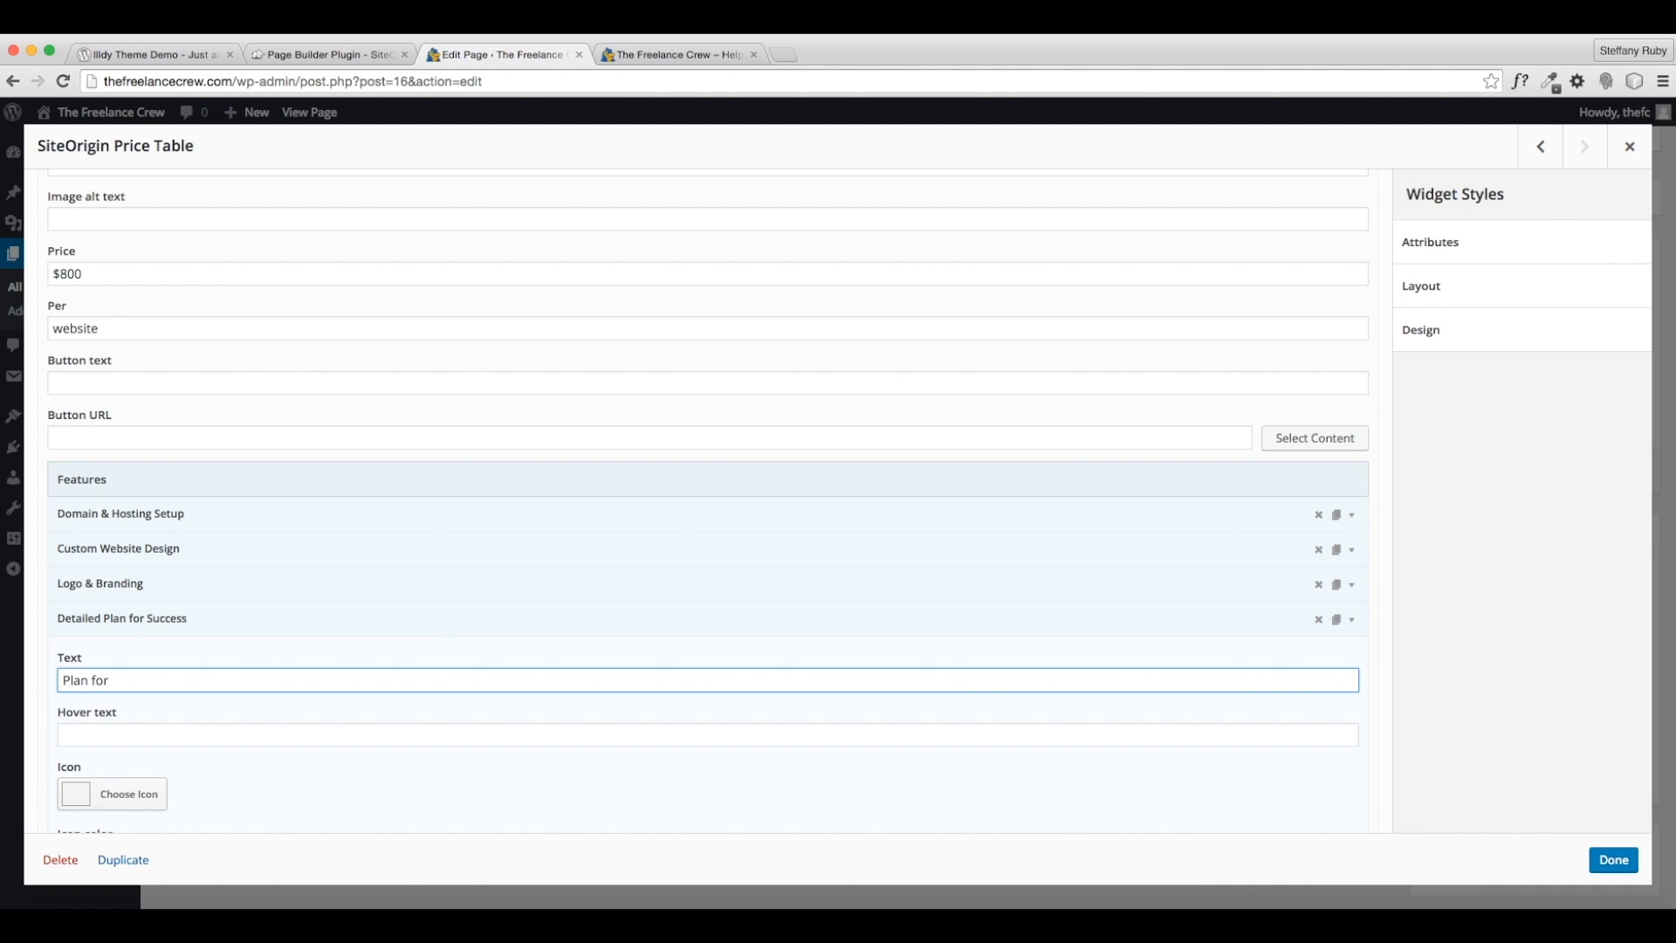
type(" Online sUccess")
left_click(1352, 621)
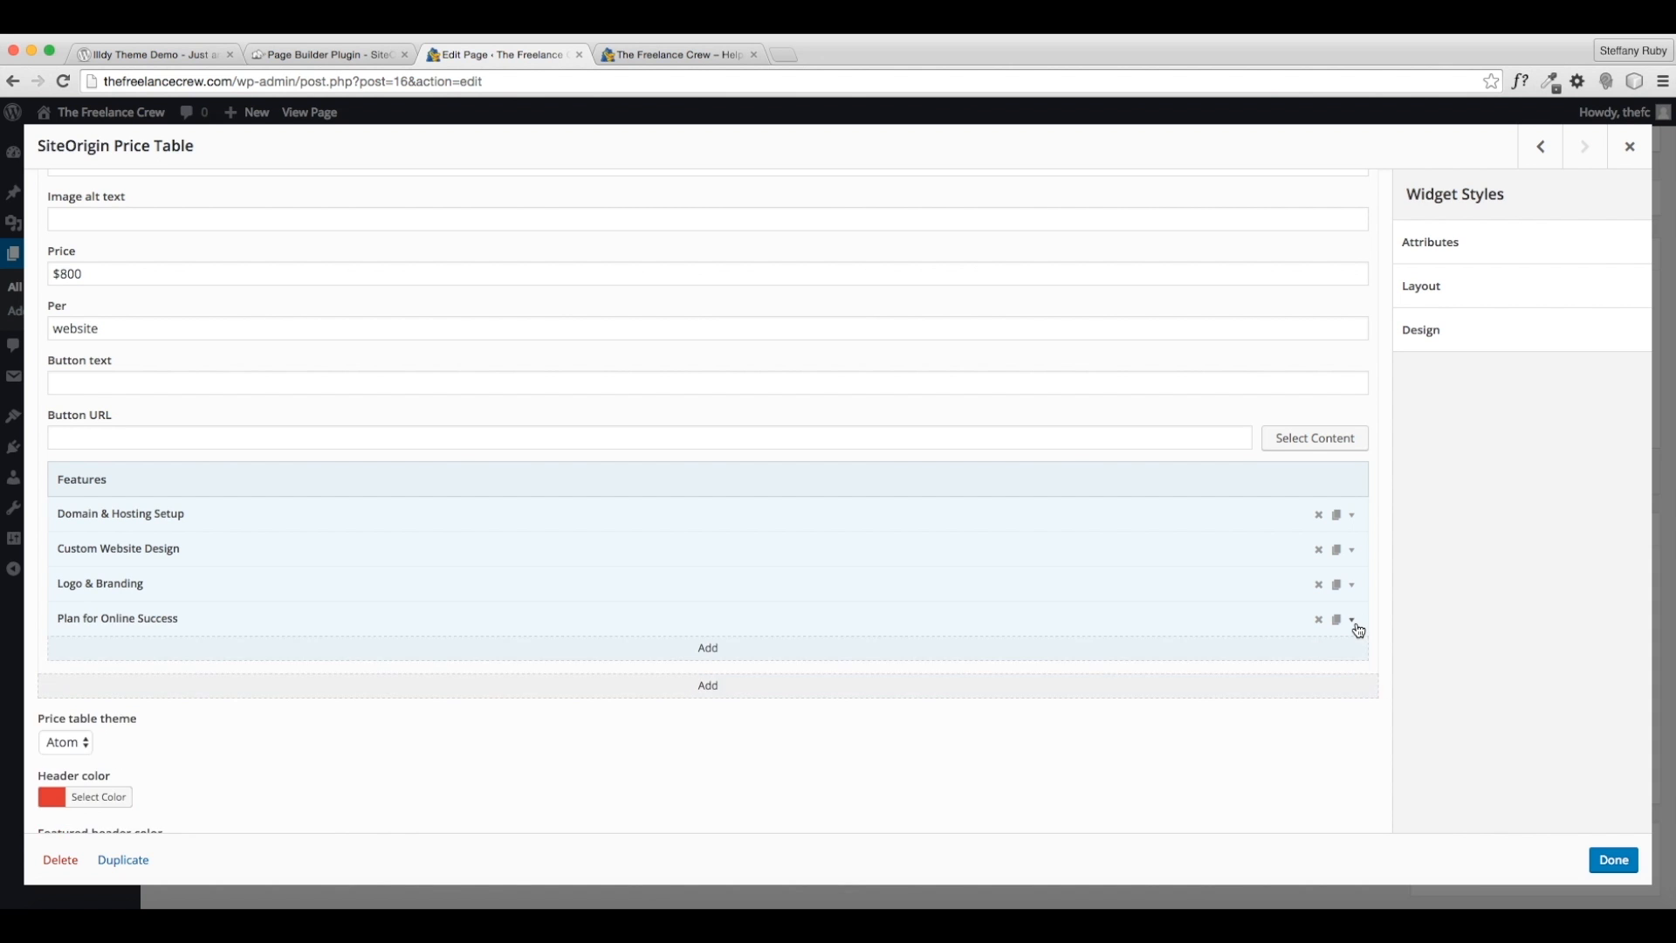
- Set the Online Services header colour to blue and save the table
scroll(958, 655, "down", 5)
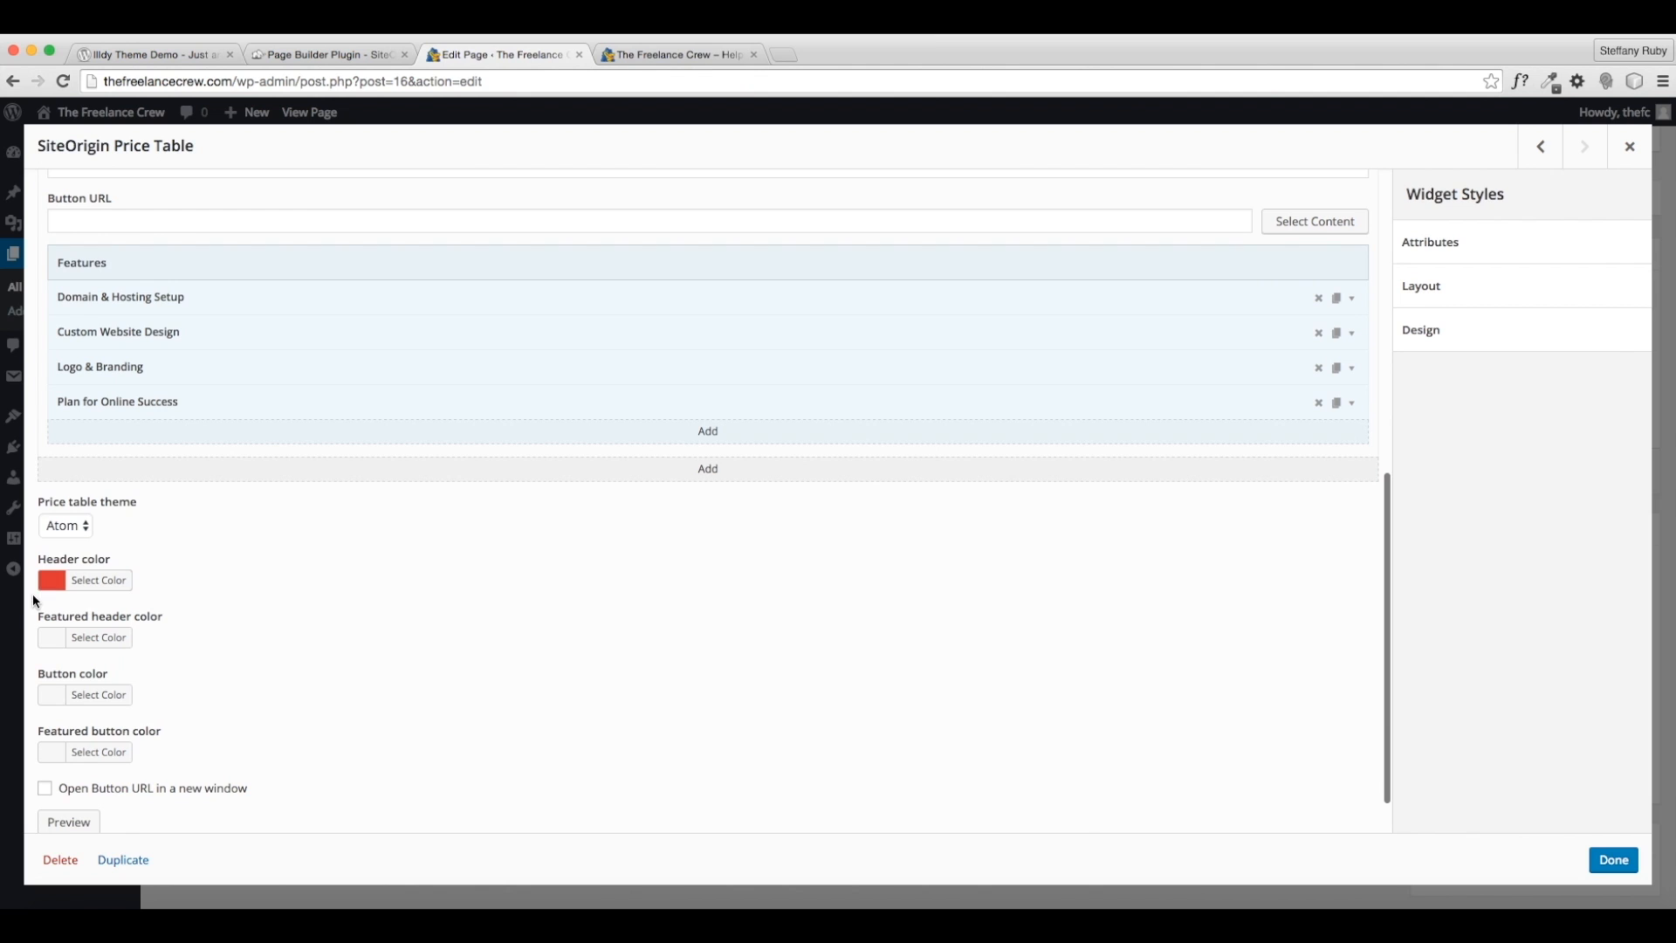
left_click(675, 54)
left_click(492, 52)
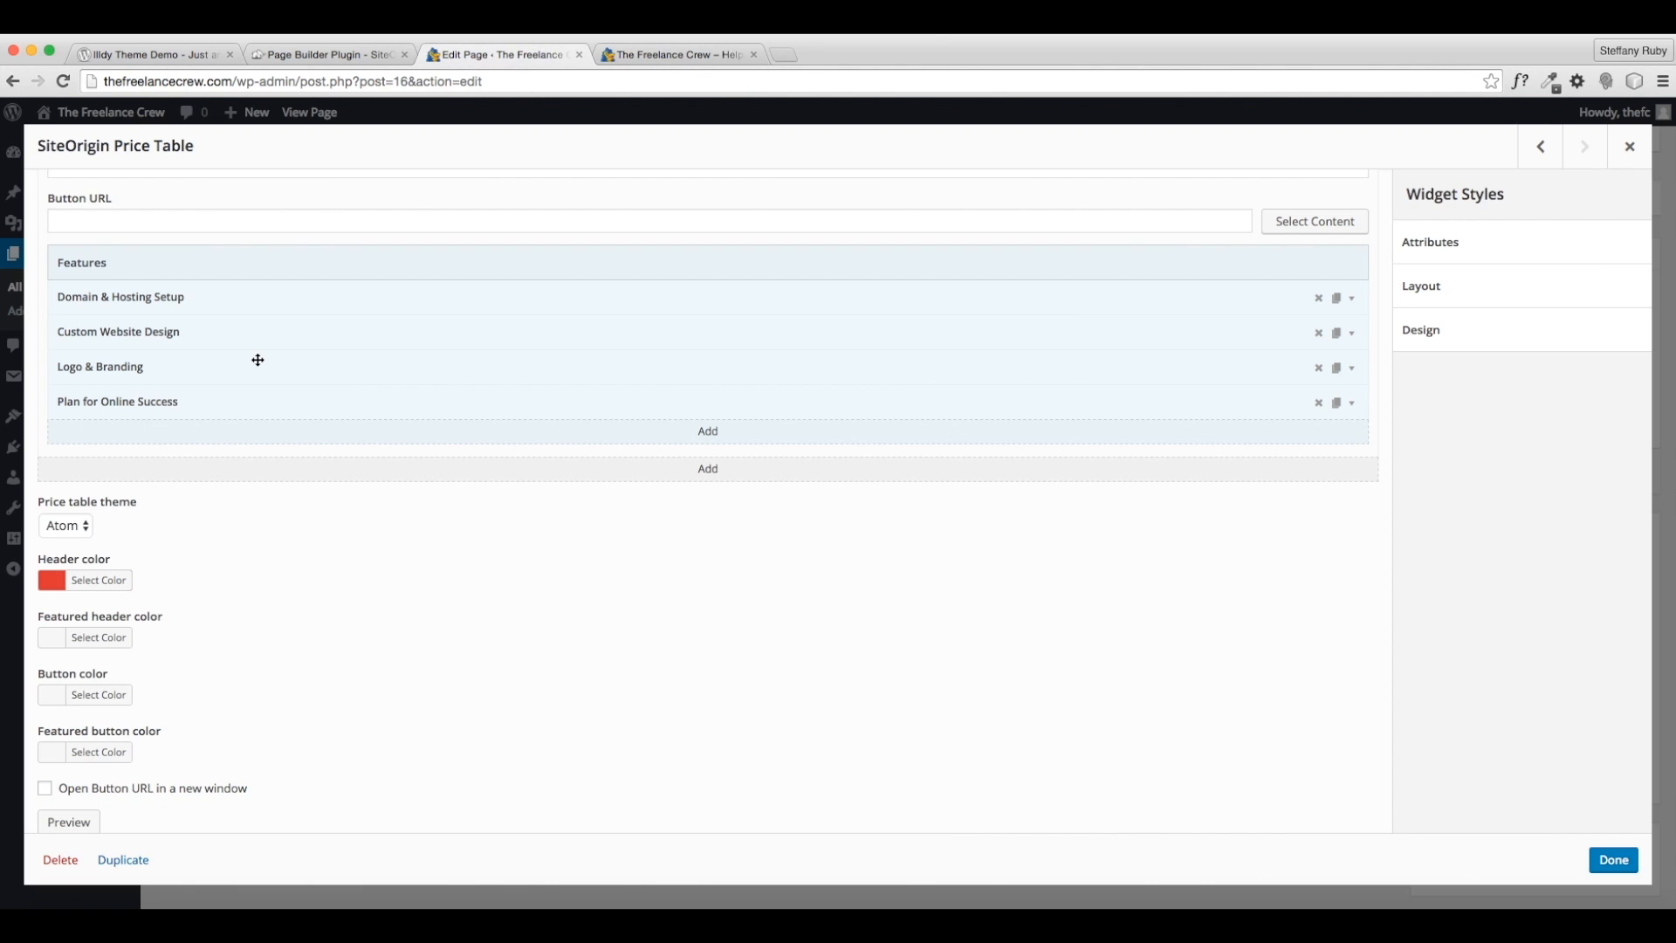
left_click(96, 581)
left_click(181, 794)
left_click(463, 671)
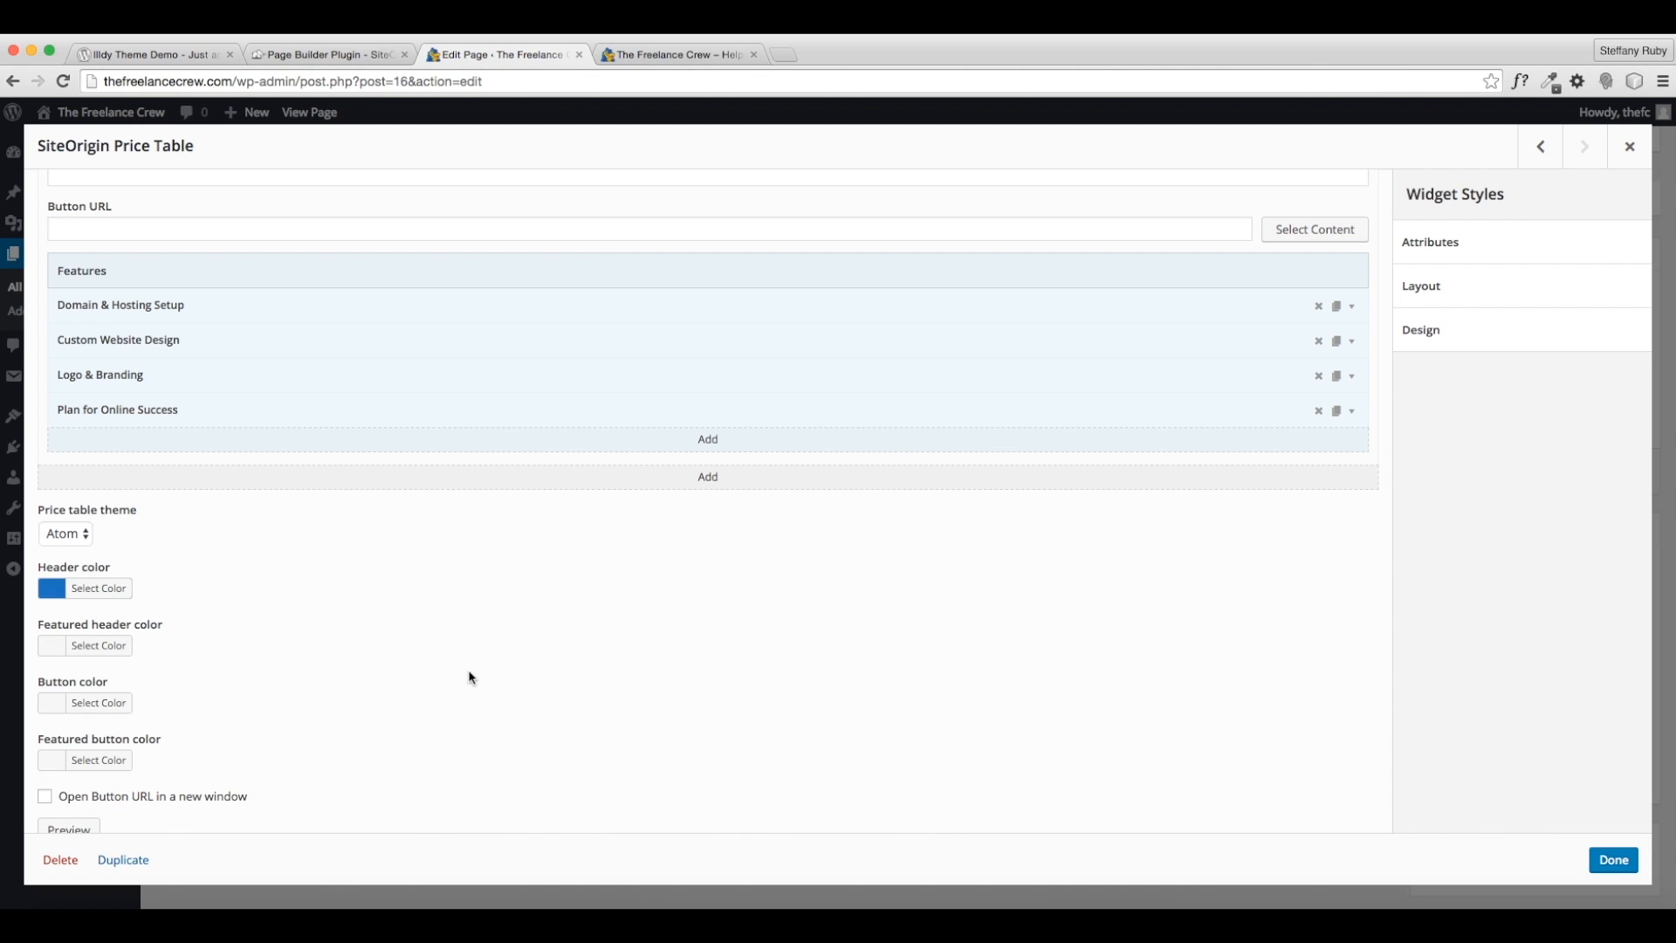
left_click(1614, 860)
- Duplicate the Online Services table into the empty third column
mouse_move(695, 438)
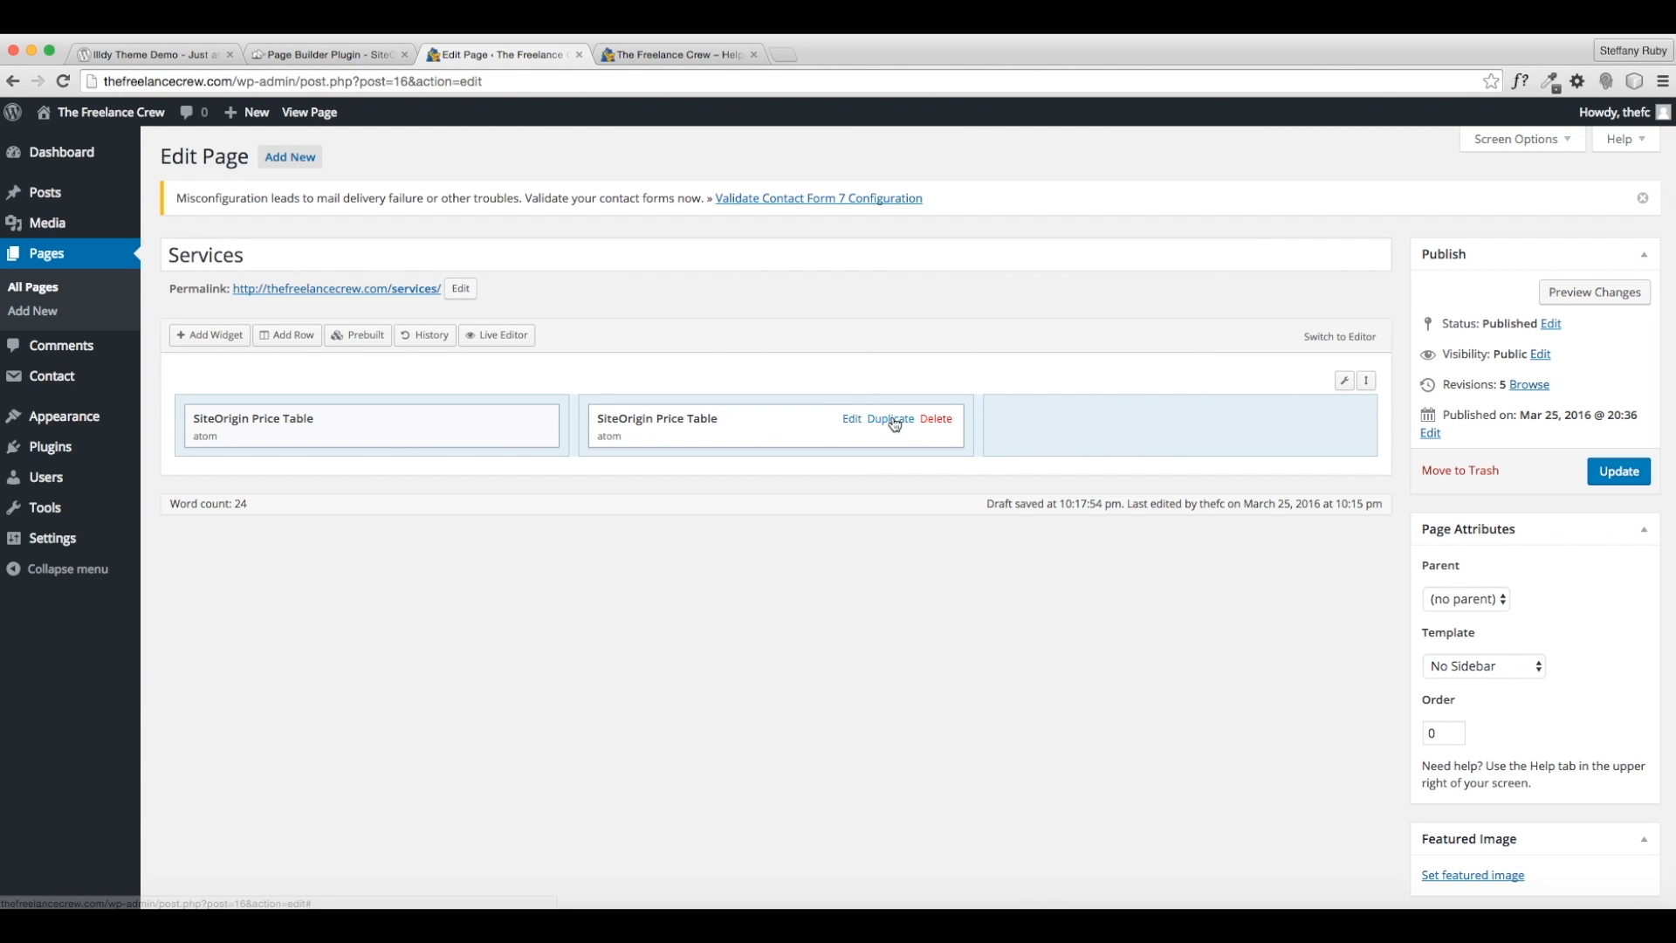
left_click(890, 422)
left_click_drag(718, 475, 1126, 405)
mouse_move(1077, 419)
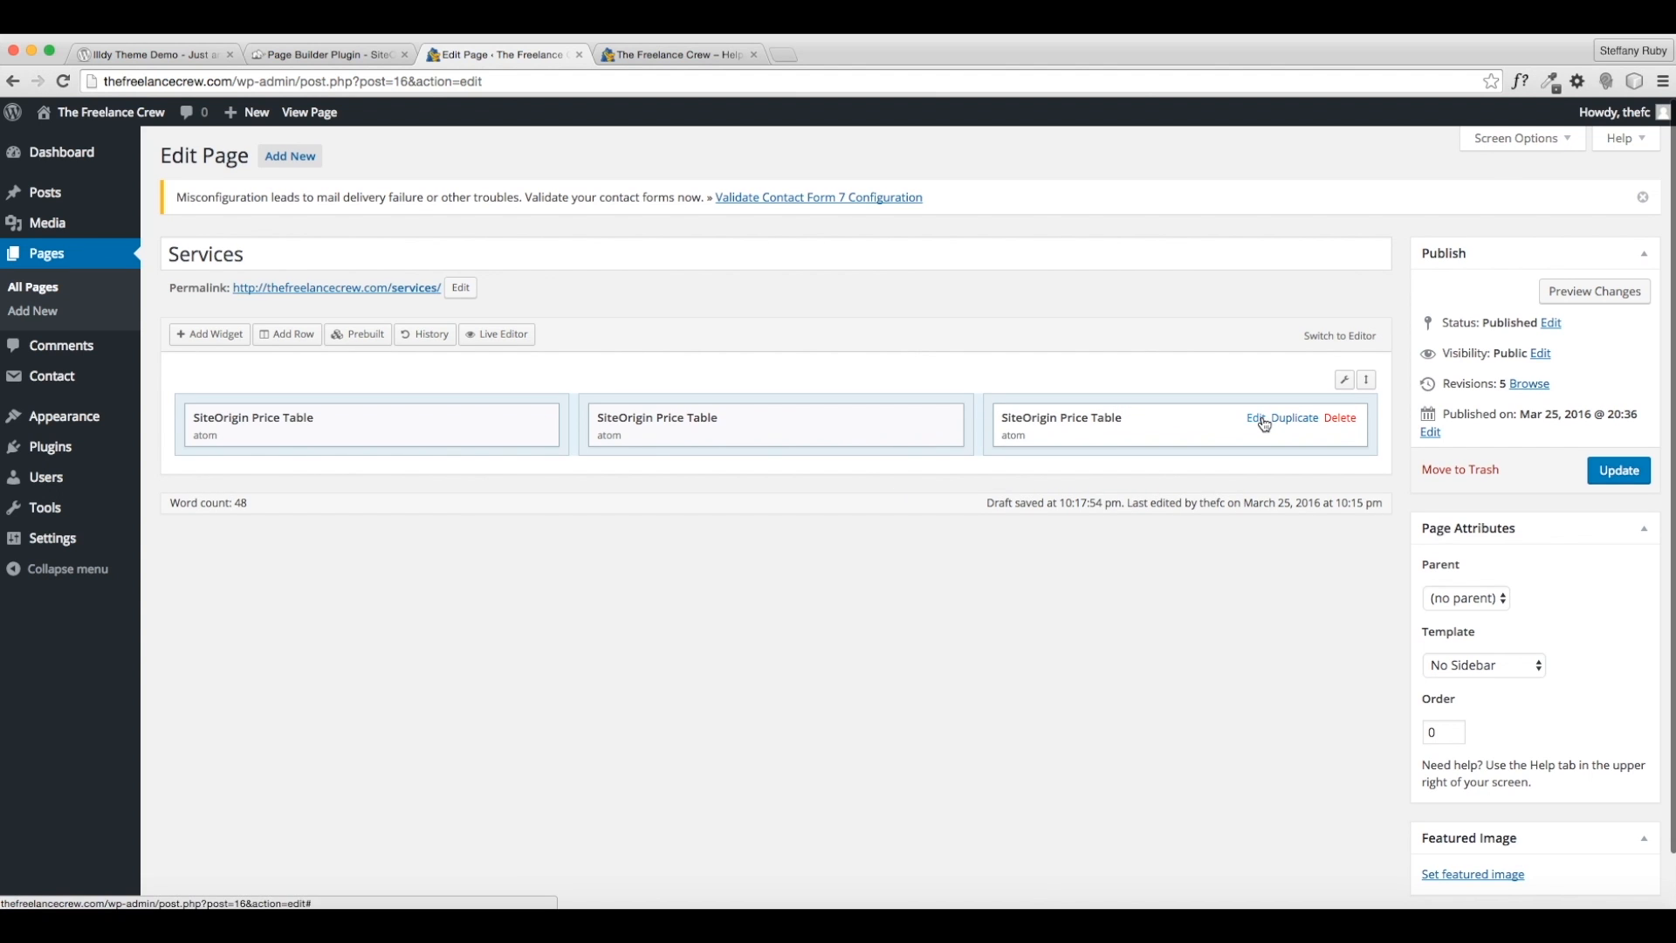
left_click(1255, 418)
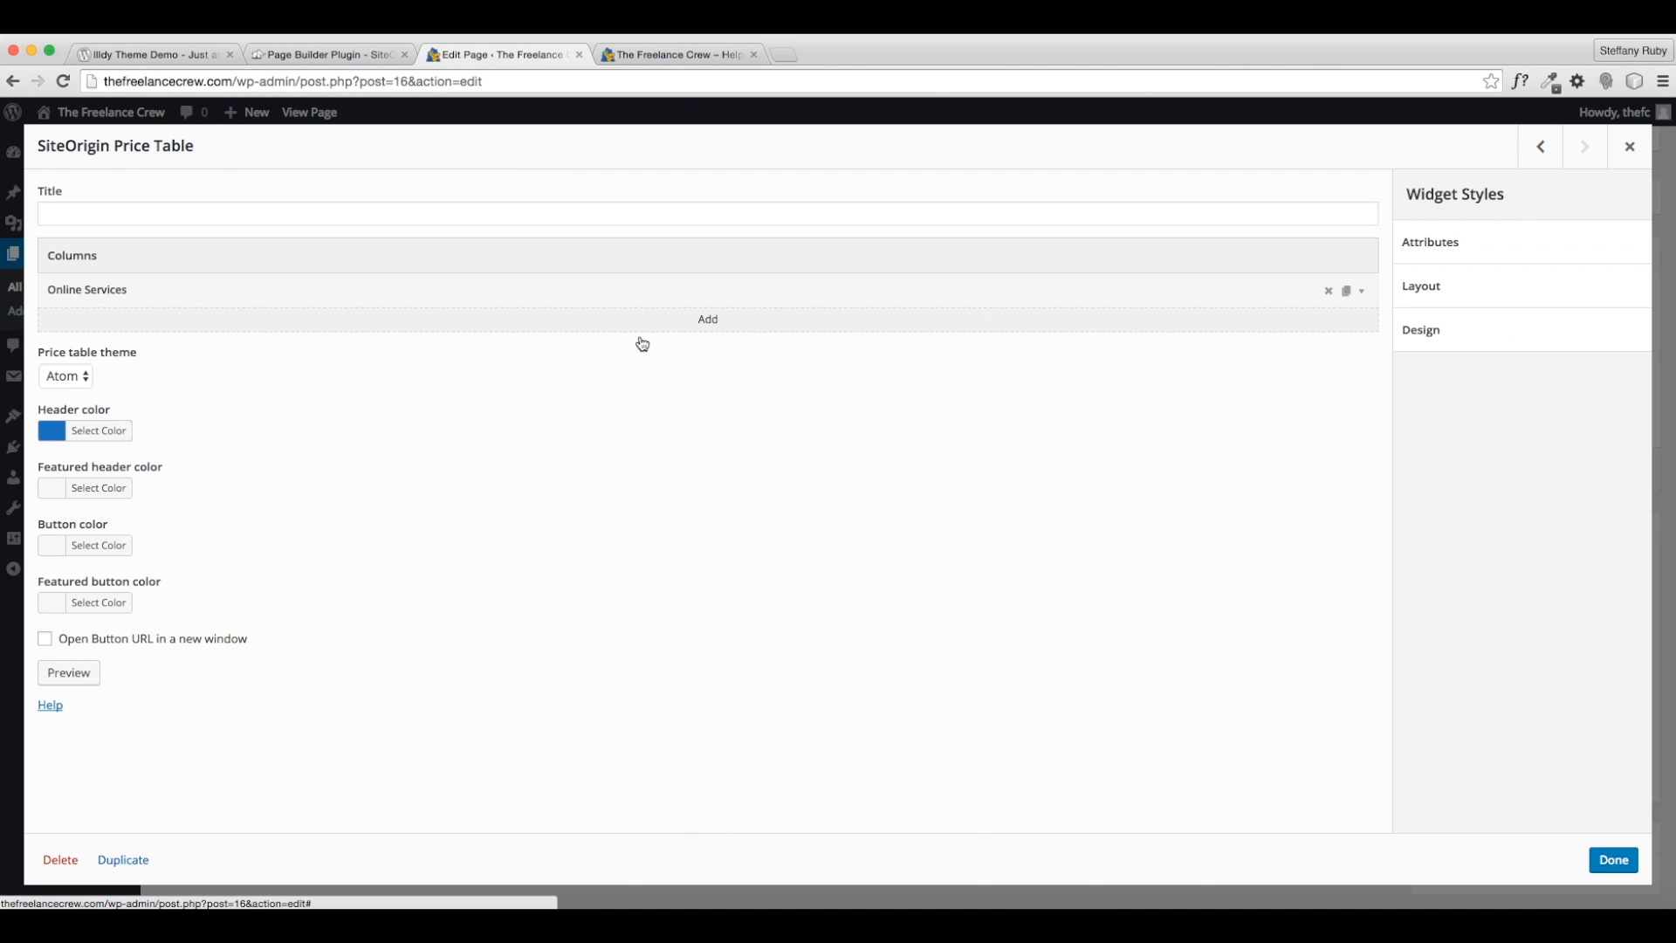
- Title the third table Support with subtitle '24/7 Customer Support'
left_click(1354, 289)
left_click(705, 54)
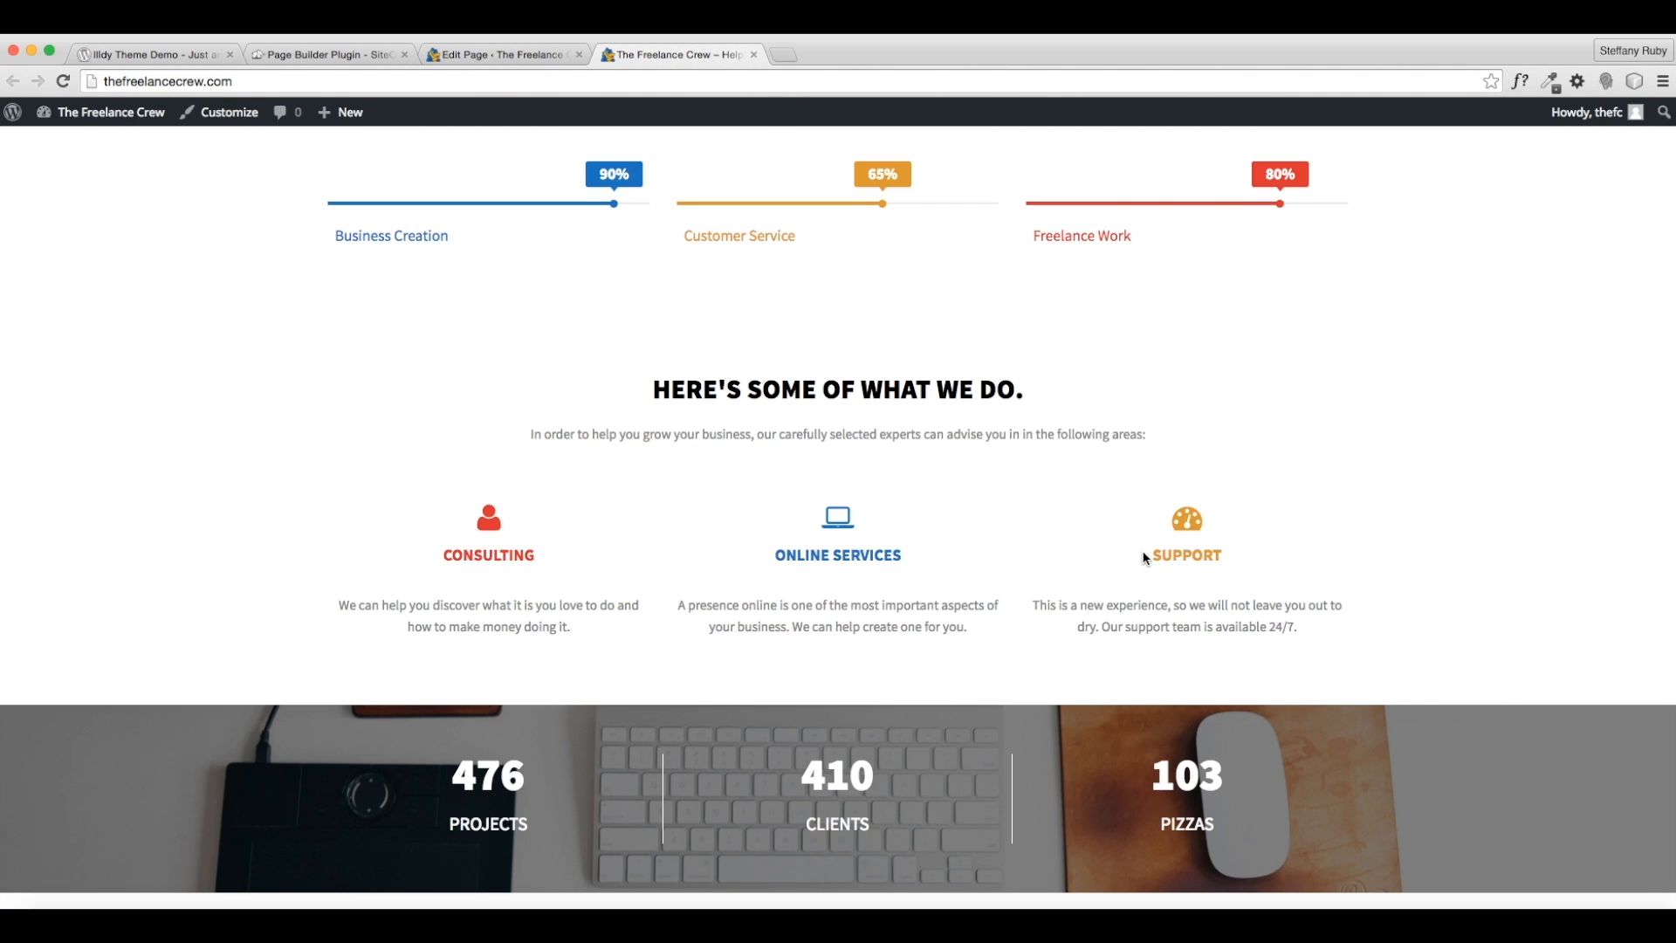
left_click(495, 55)
left_click_drag(172, 378, 17, 379)
type("SUPPORT")
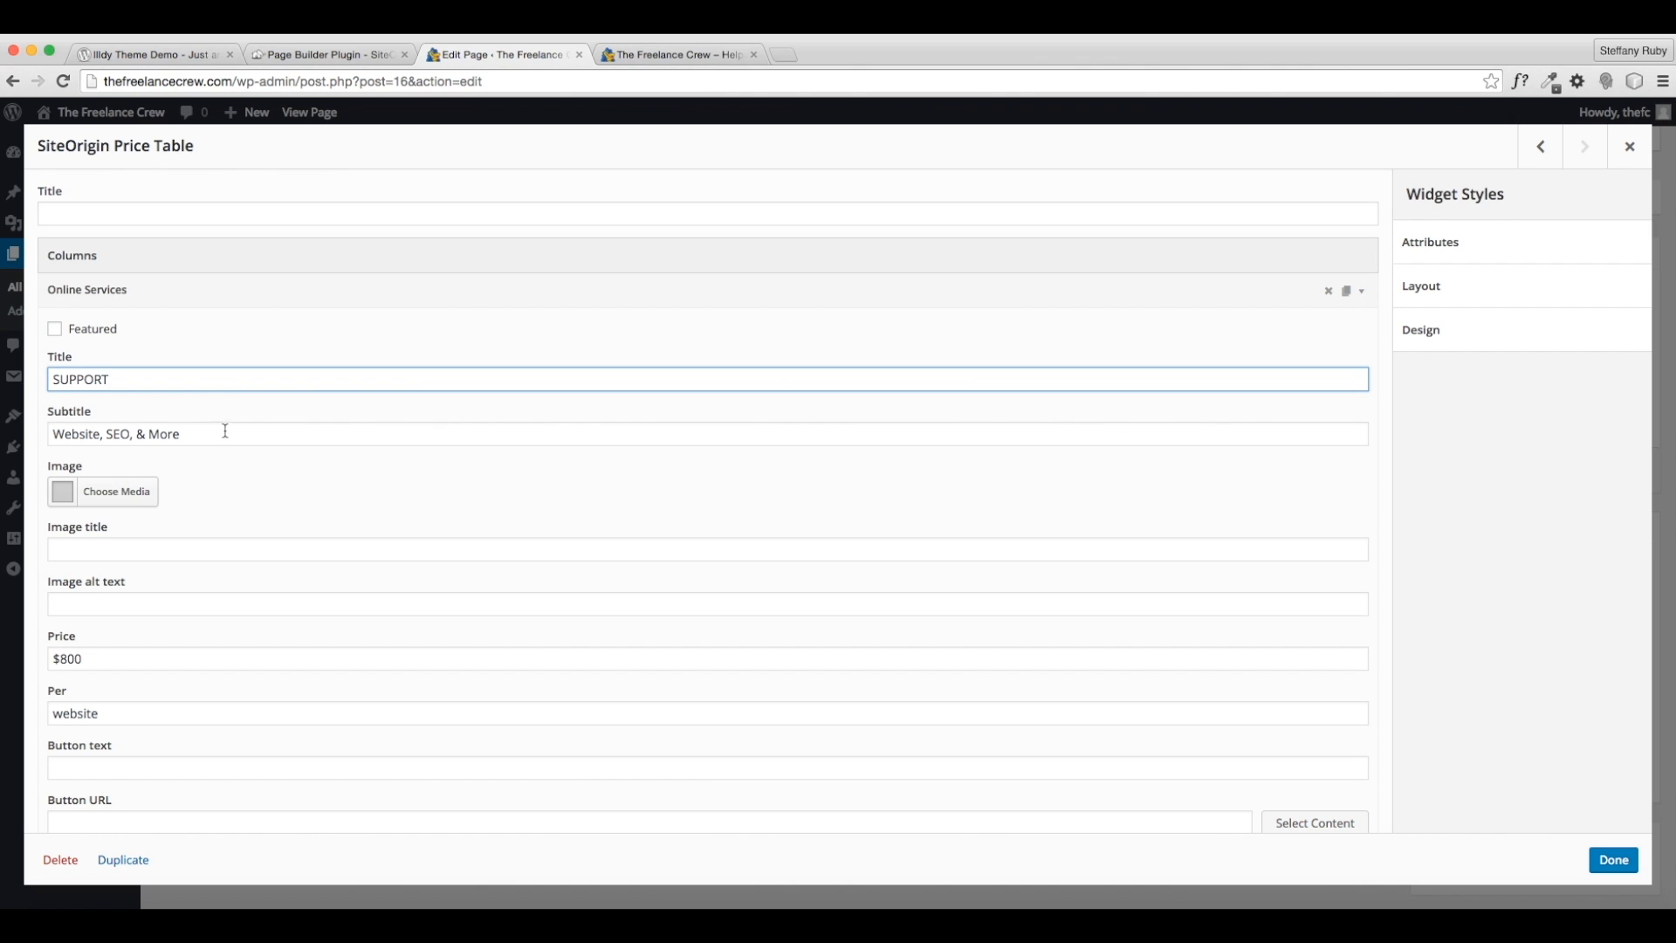
key("BackSpace")
key("BackSpace")
key("BackSpace")
key("BackSpace")
type("upp")
key("Tab")
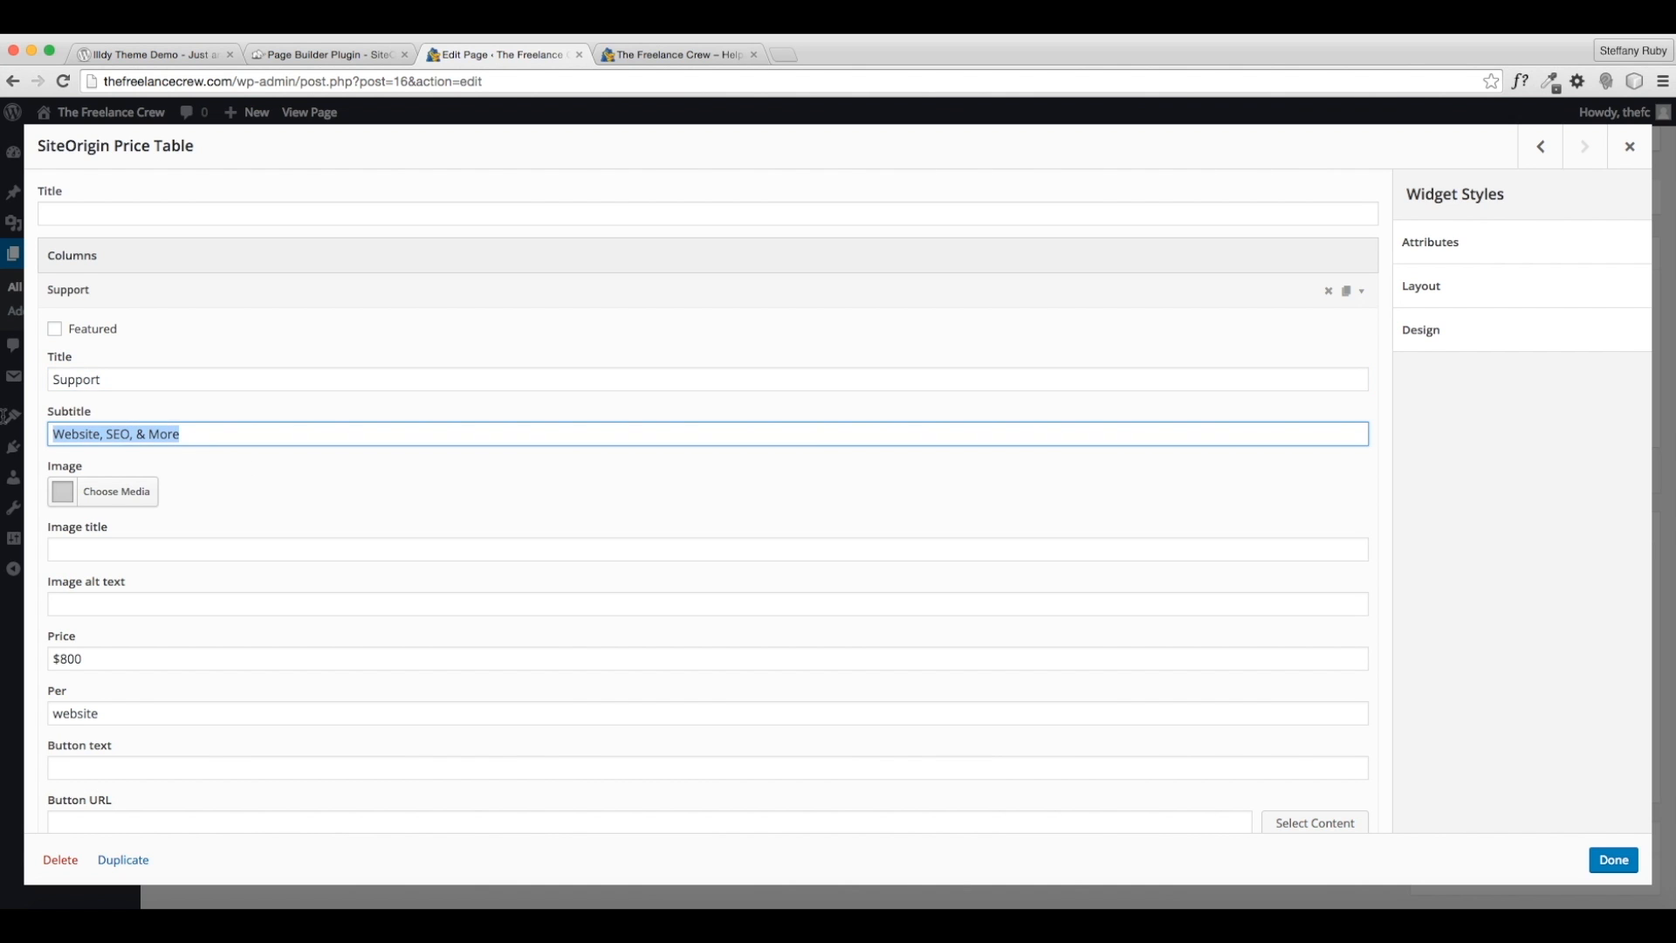
type("24/7 Support")
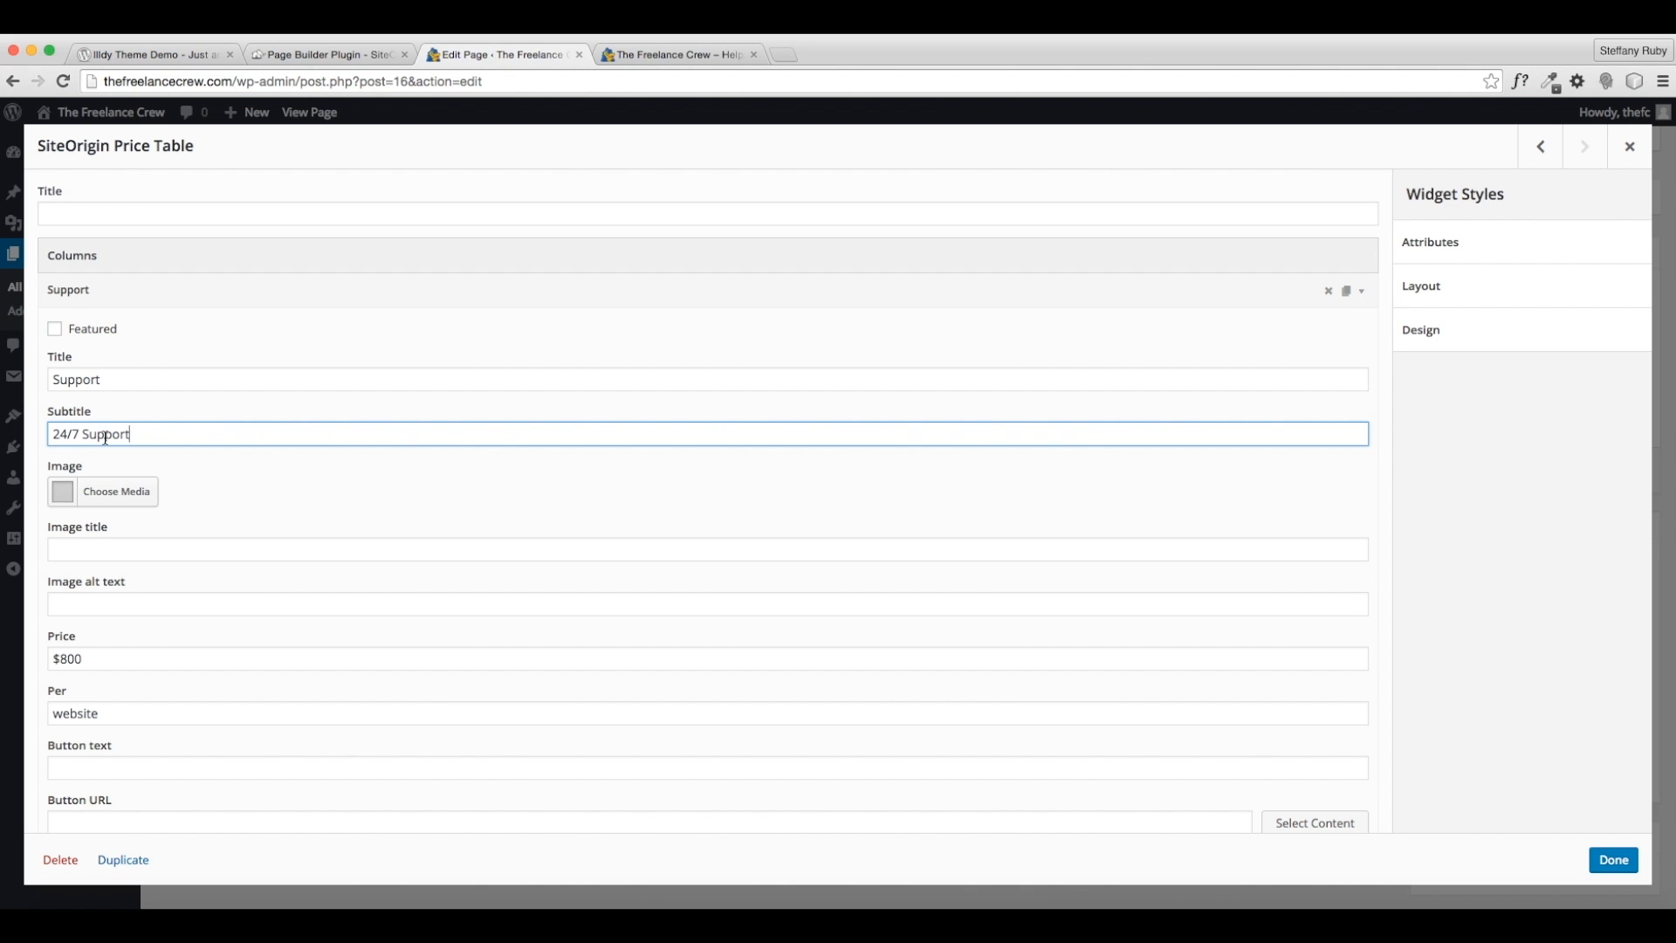
left_click(87, 434)
type("Customer")
- Change the Support price to $100 per month
scroll(139, 447, "down", 3)
scroll(143, 454, "down", 3)
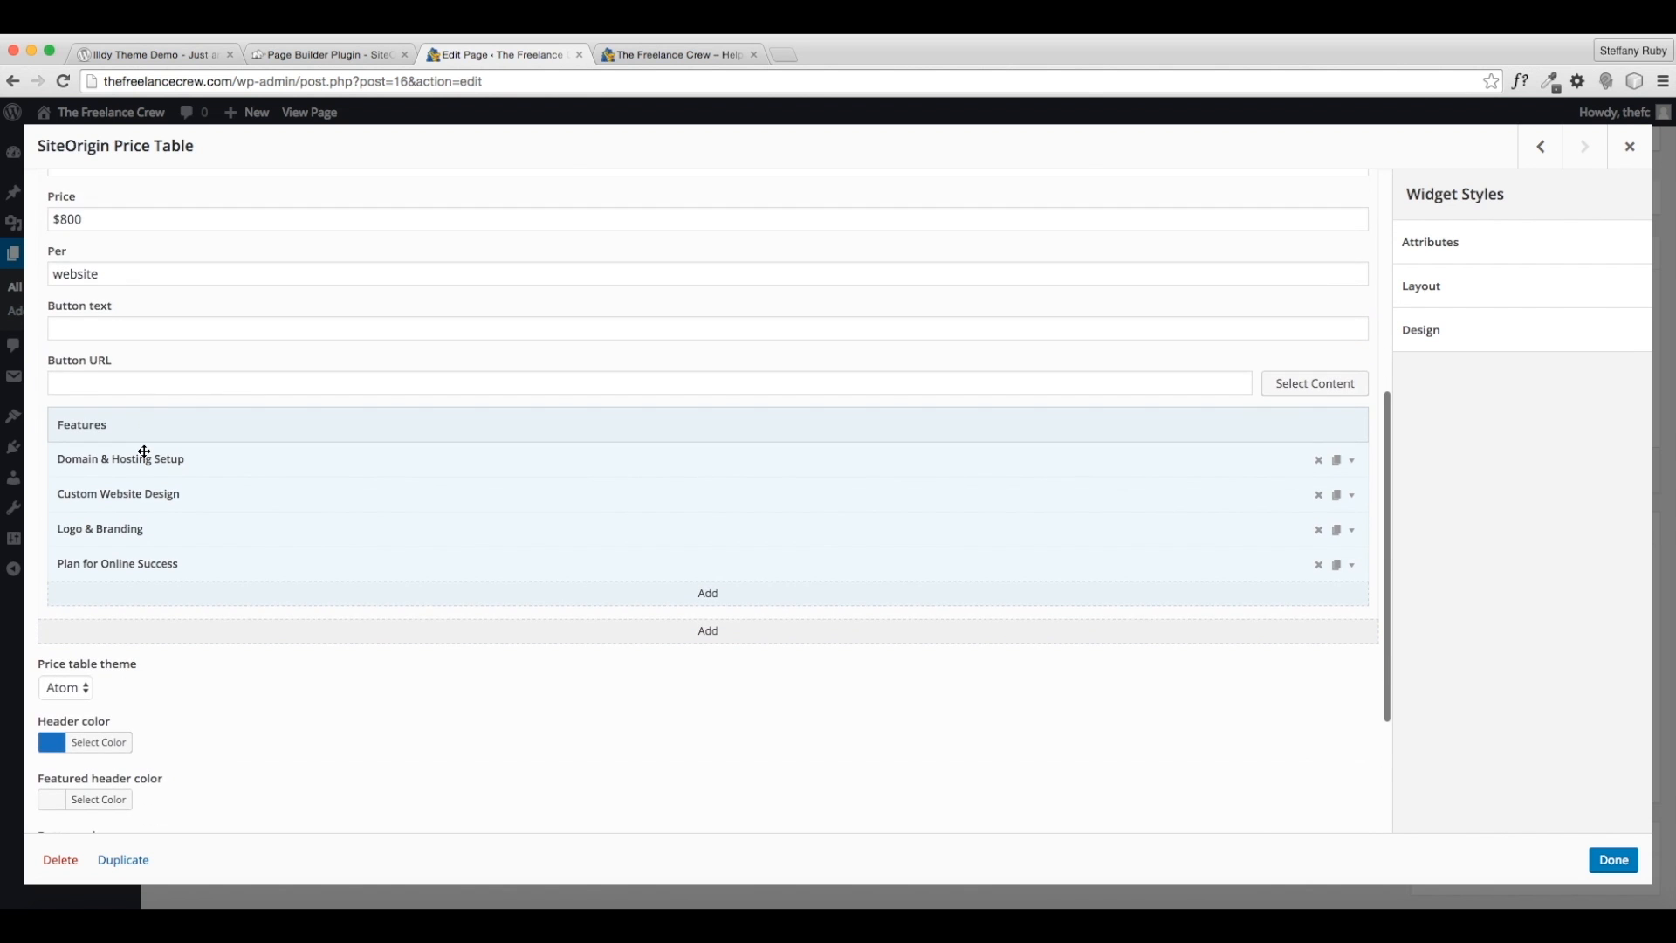
scroll(112, 262, "up", 1)
left_click(88, 267)
left_click_drag(88, 267, 56, 271)
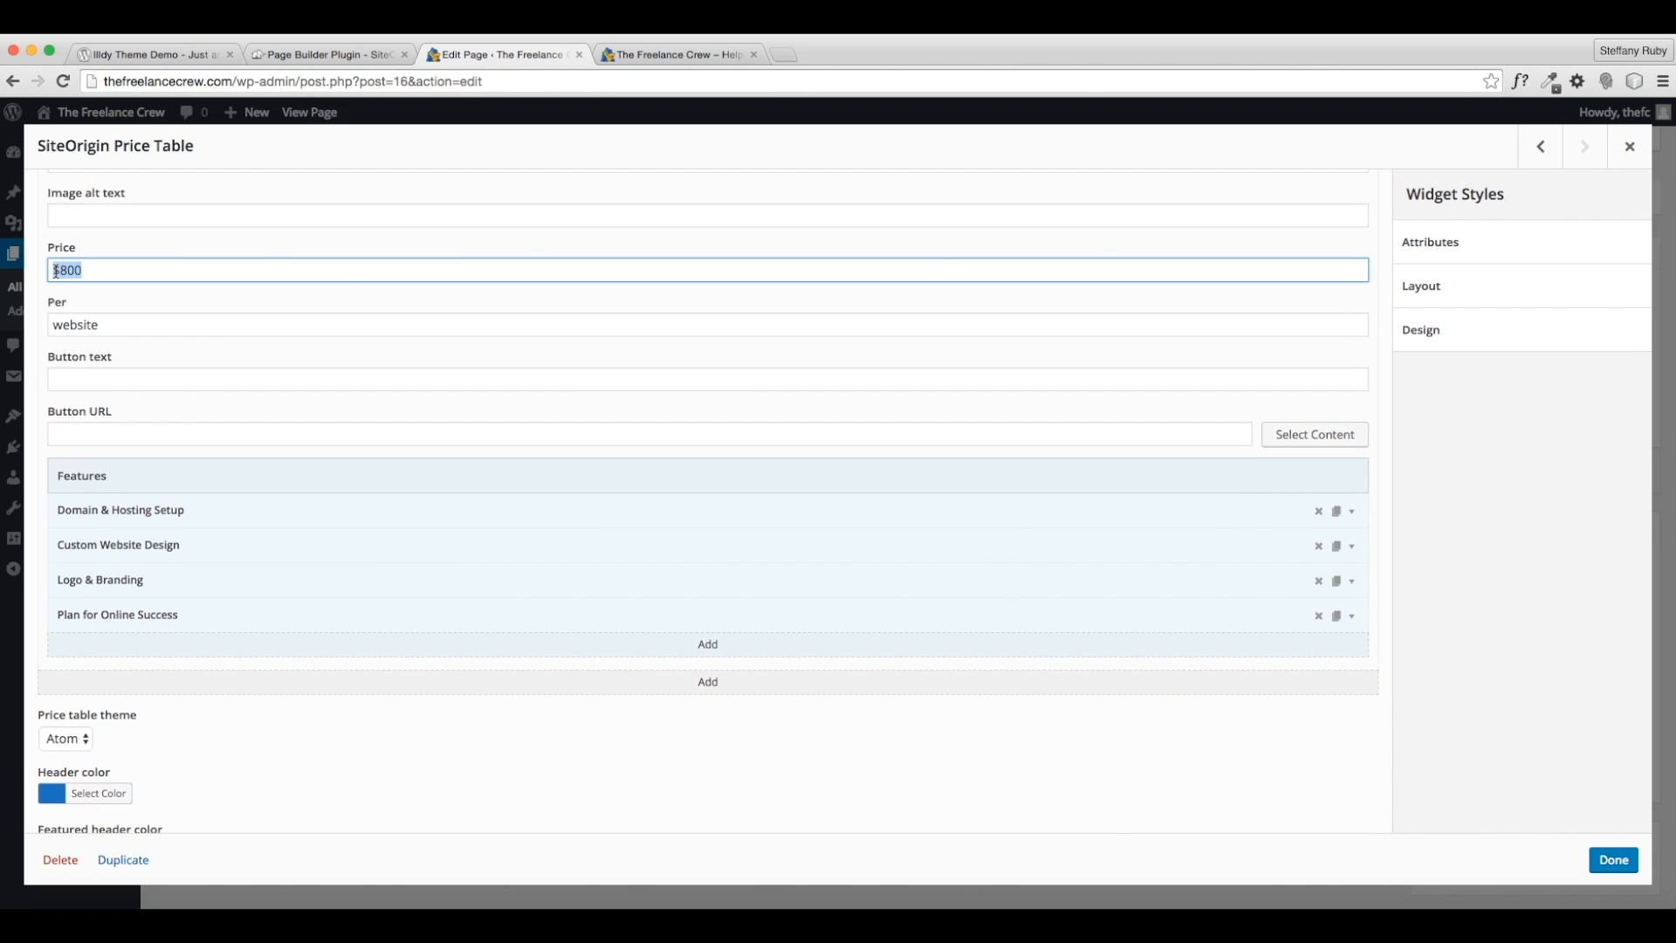
type("100")
left_click(102, 325)
left_click_drag(102, 325, 52, 325)
type("mo")
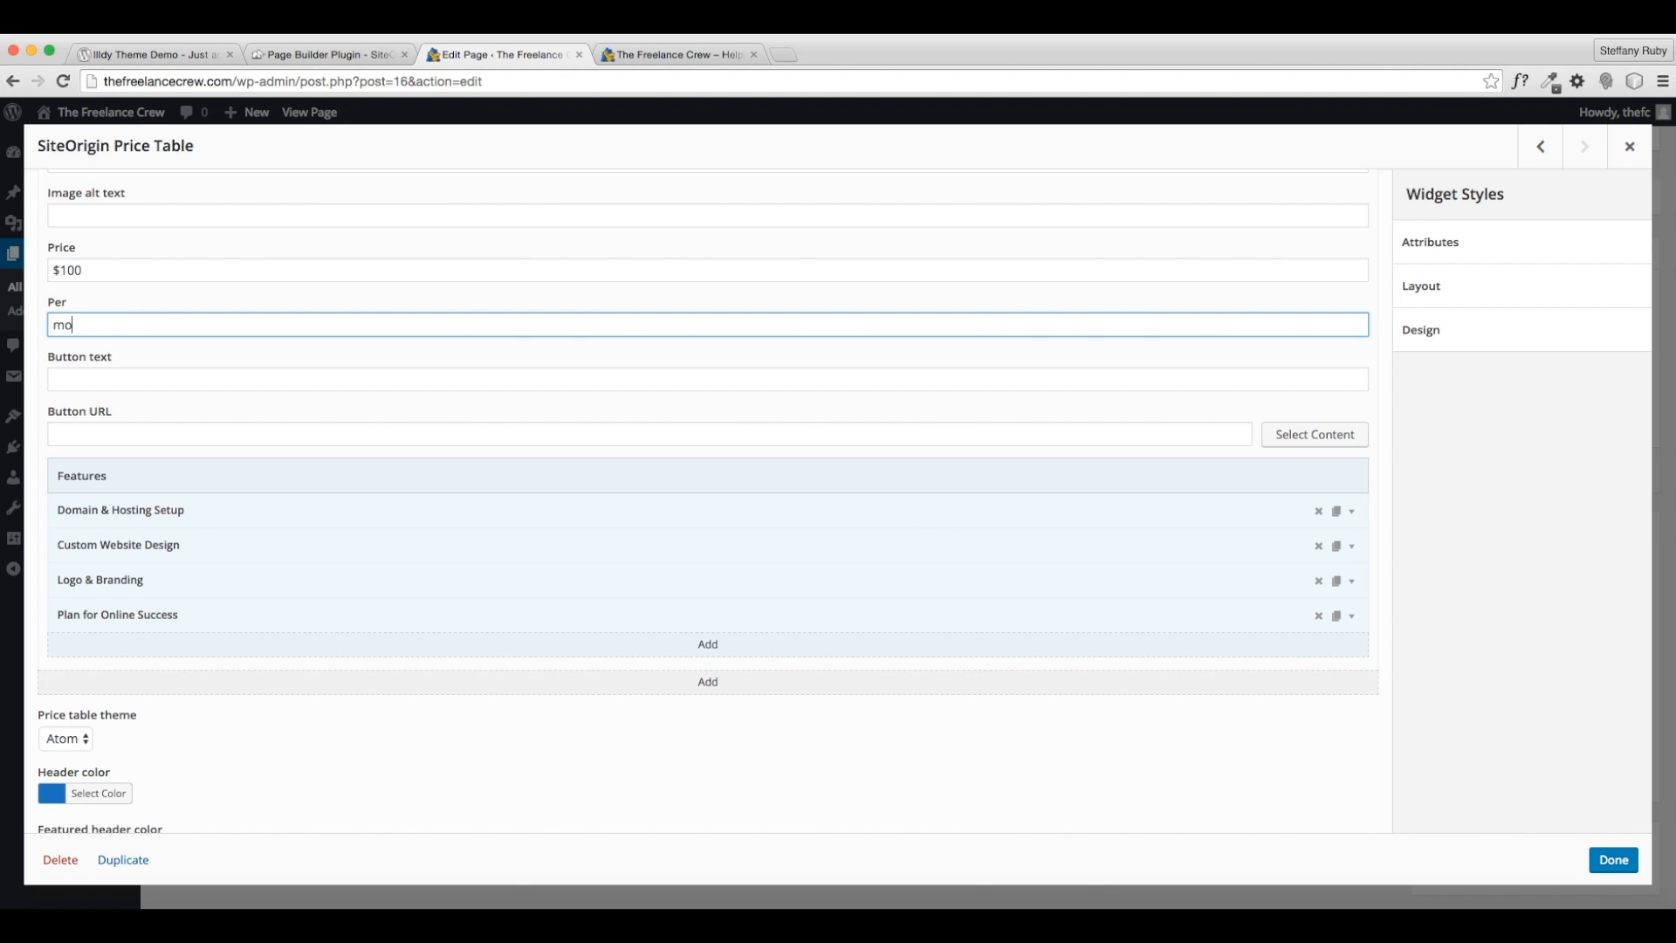
type("nth")
- Clear the Domain & Hosting Setup text from the first feature
left_click(1352, 512)
left_click_drag(225, 573, 73, 571)
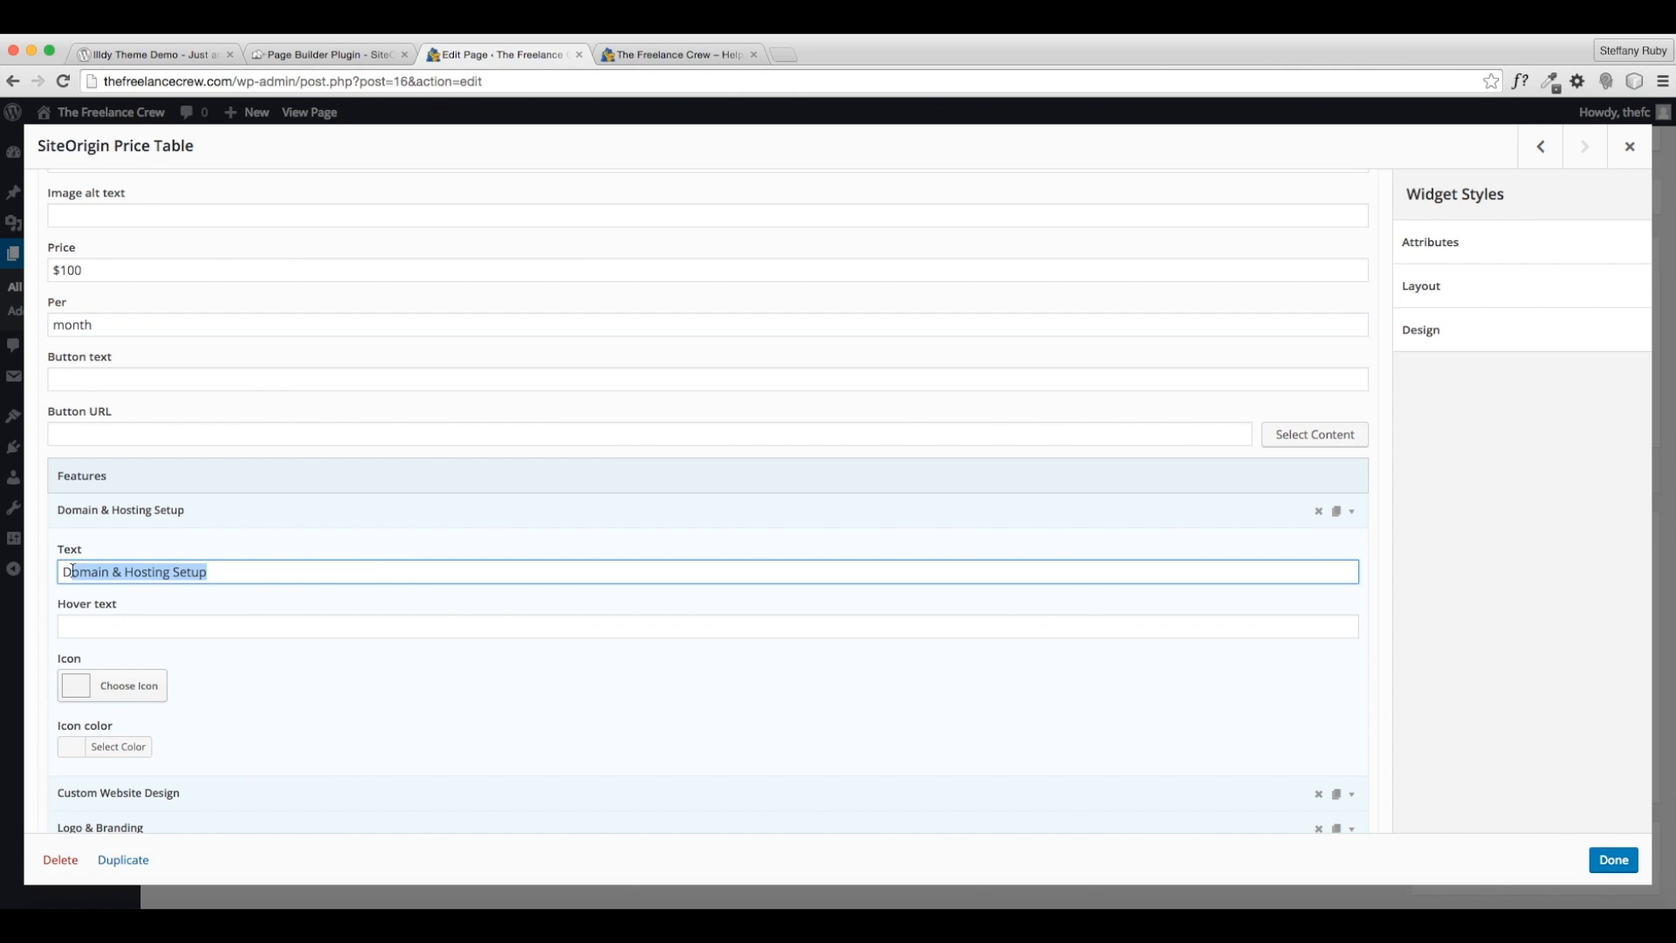
key("BackSpace")
key("BackSpace")
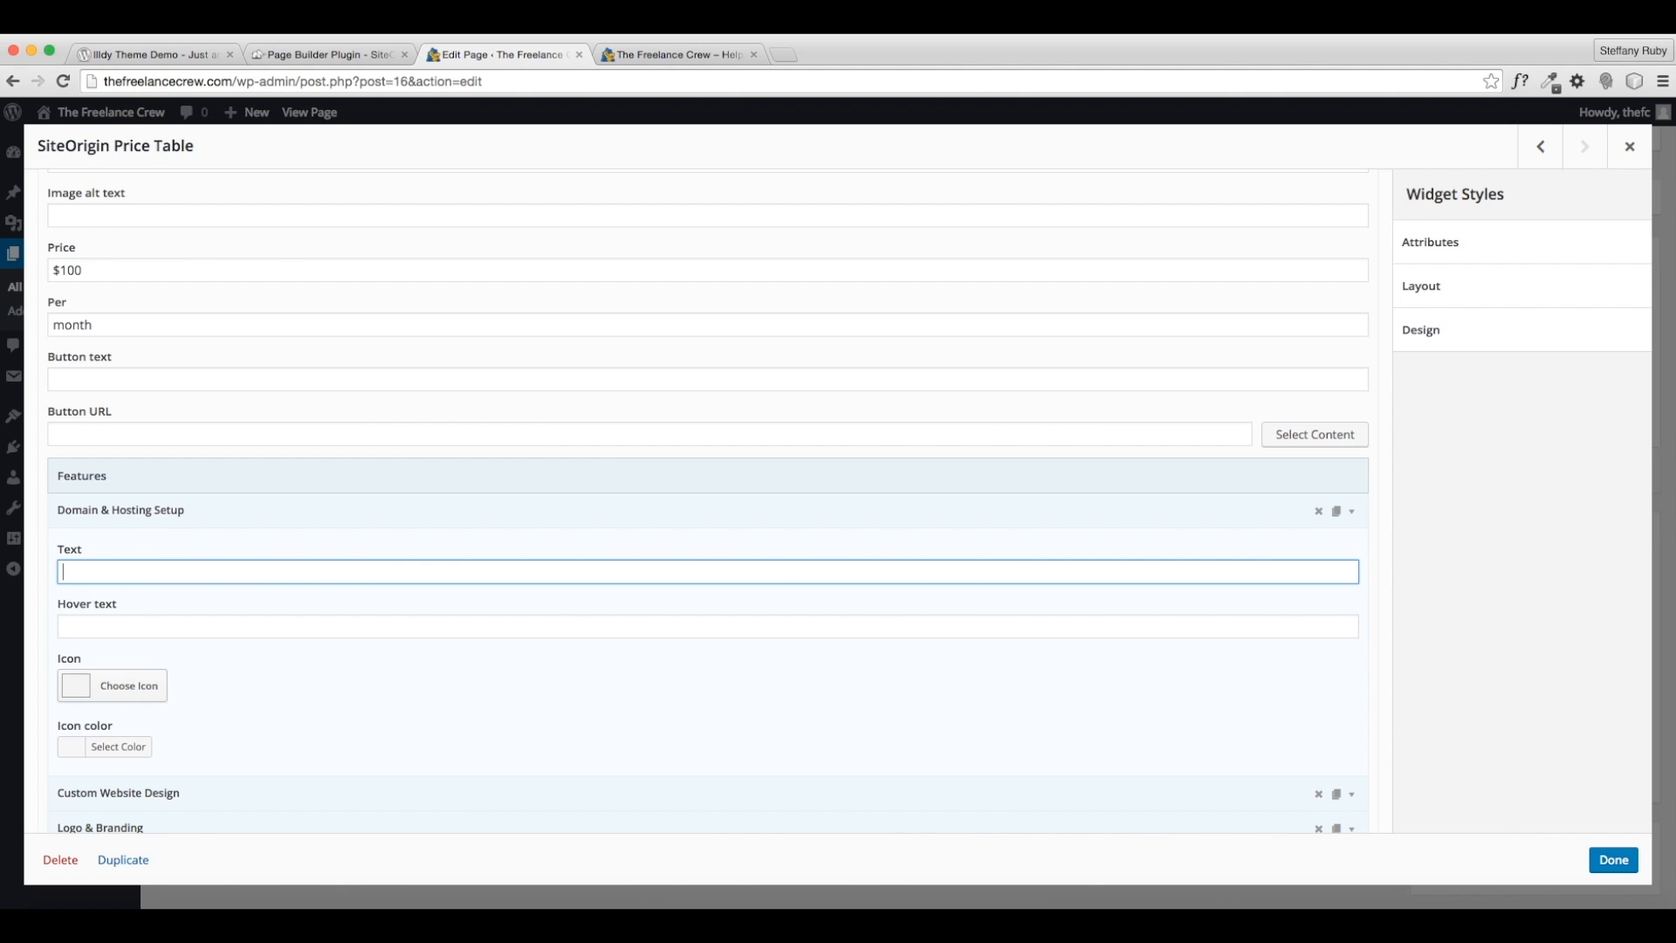
- Rename the first two features to 'Personal Service Assistant' and 'Call or Text for Support'
type("sona")
key("BackSpace")
key("BackSpace")
type("Service ass")
key("BackSpace")
key("BackSpace")
type("Assista")
left_click(1358, 510)
left_click(415, 544)
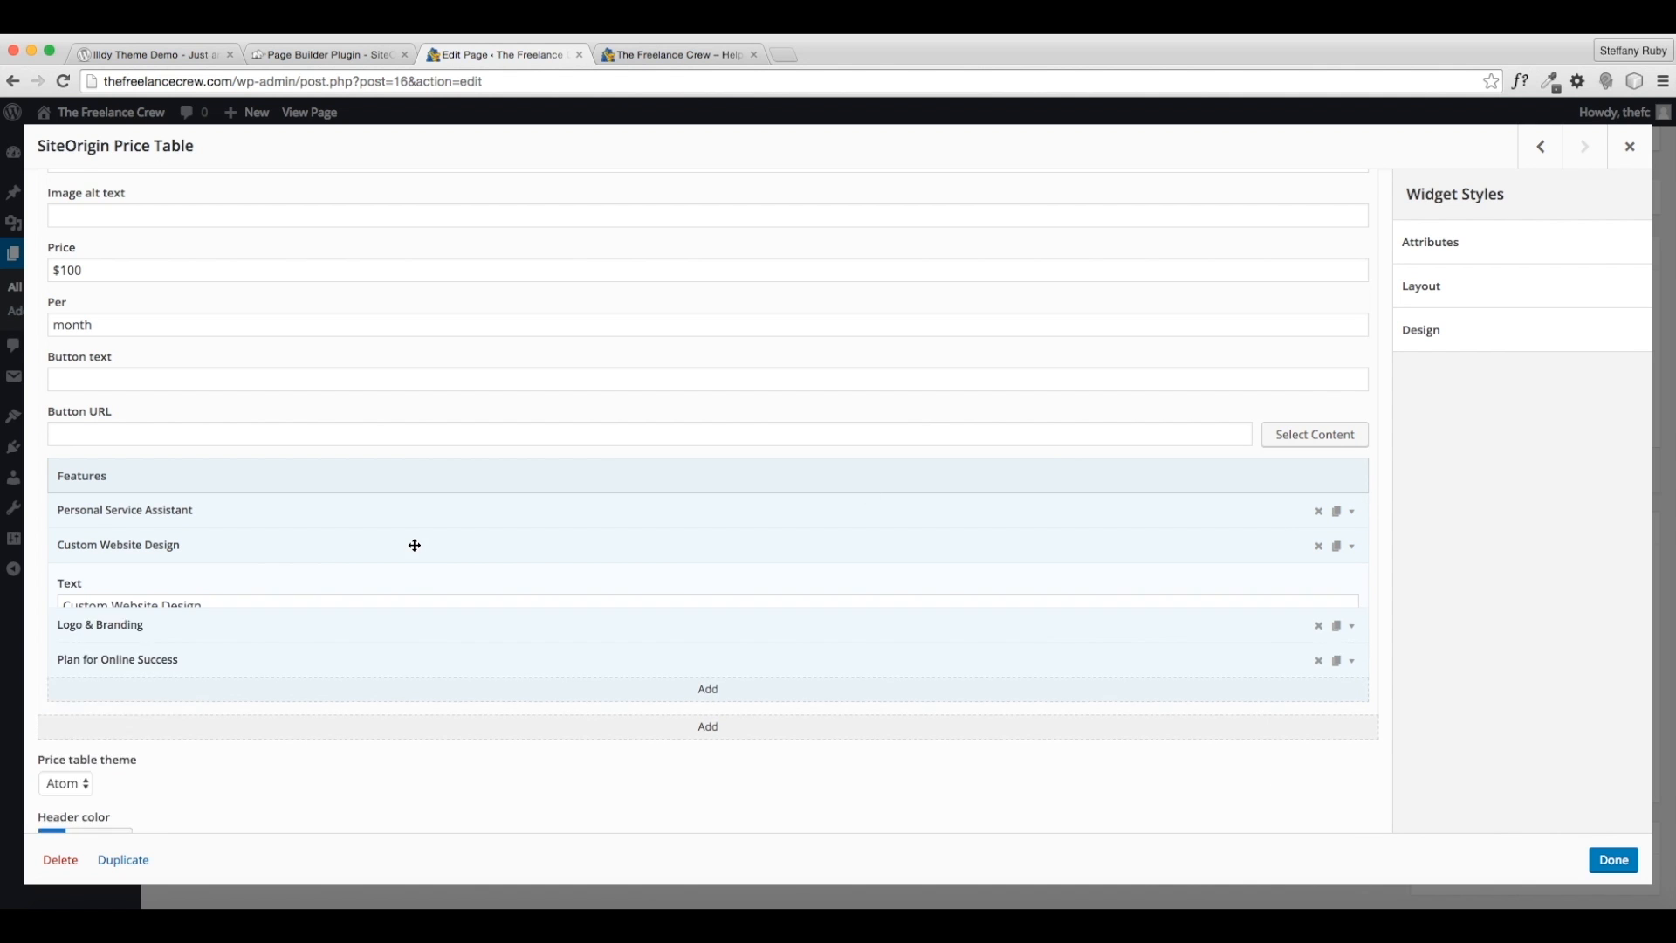
double_click(204, 606)
triple_click(83, 605)
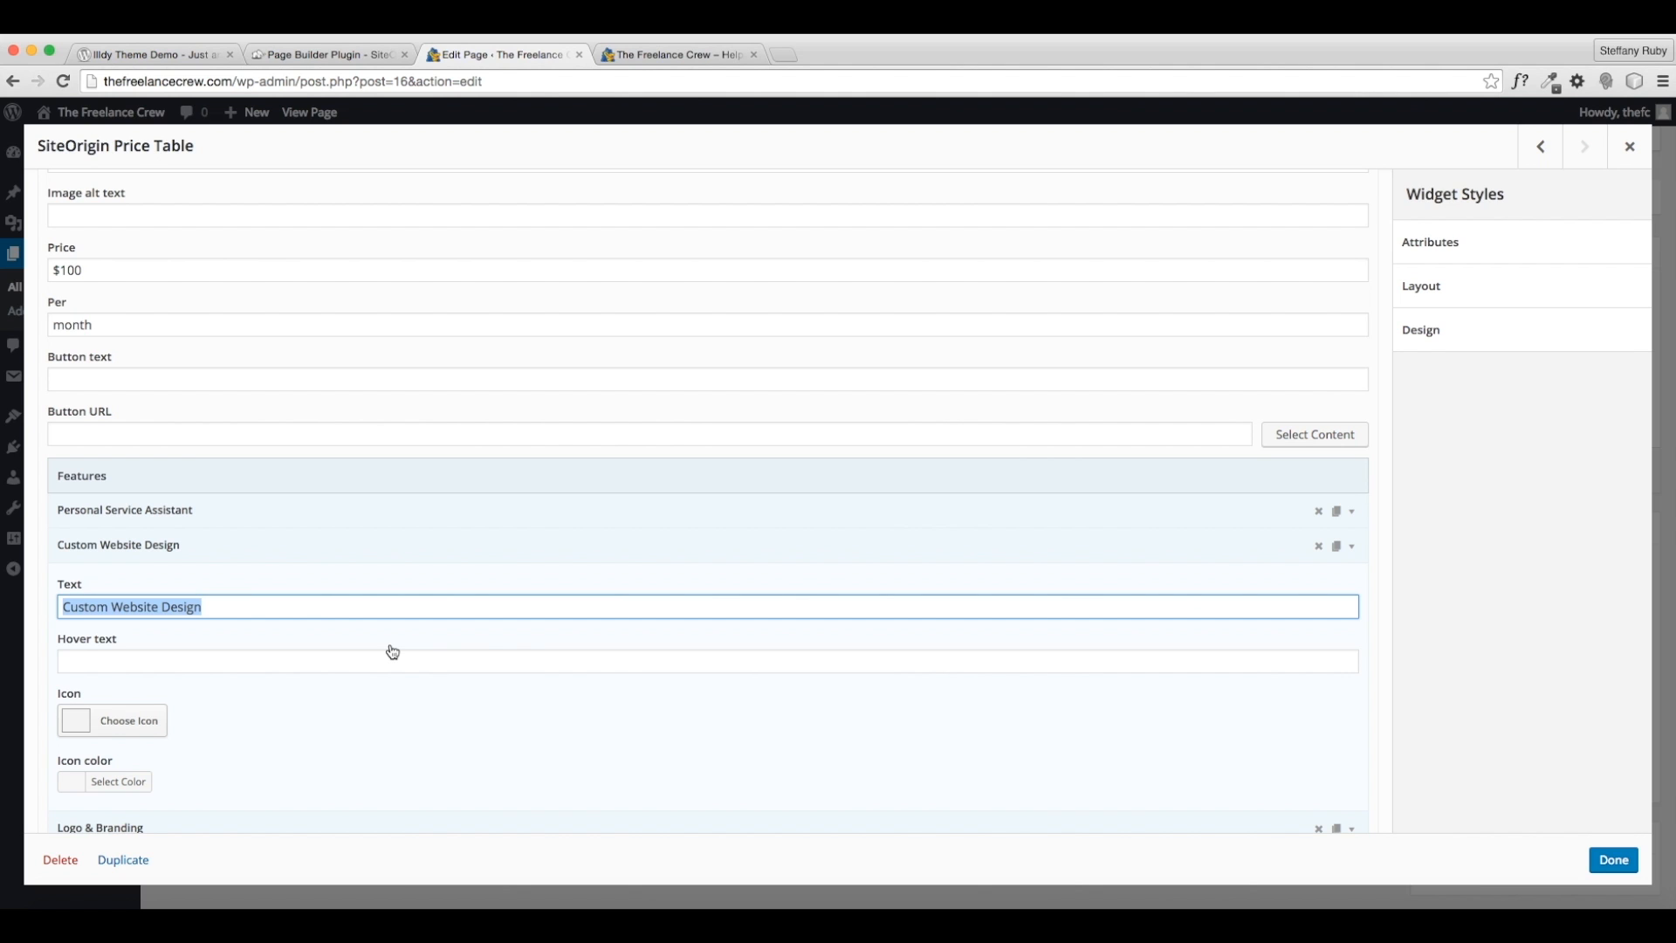
type("Te")
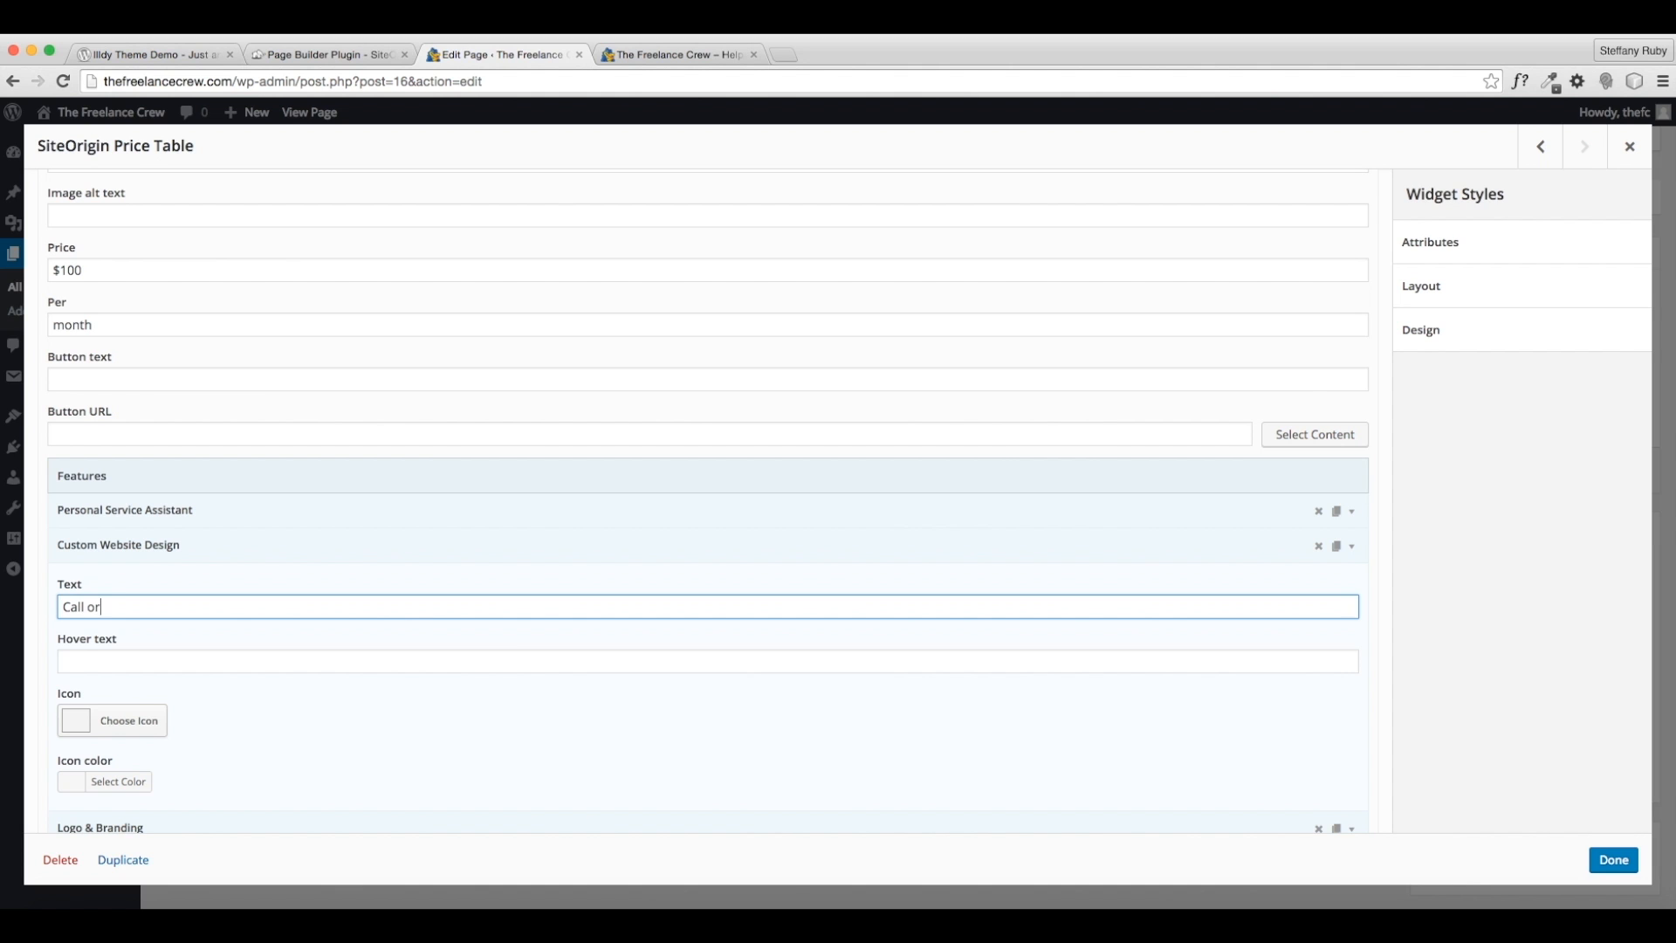
type("t for Support")
left_click(1354, 549)
- Change the next two features to 'Personal Email' and 'Support 24/7 (Including Holidays)'
left_click(1352, 582)
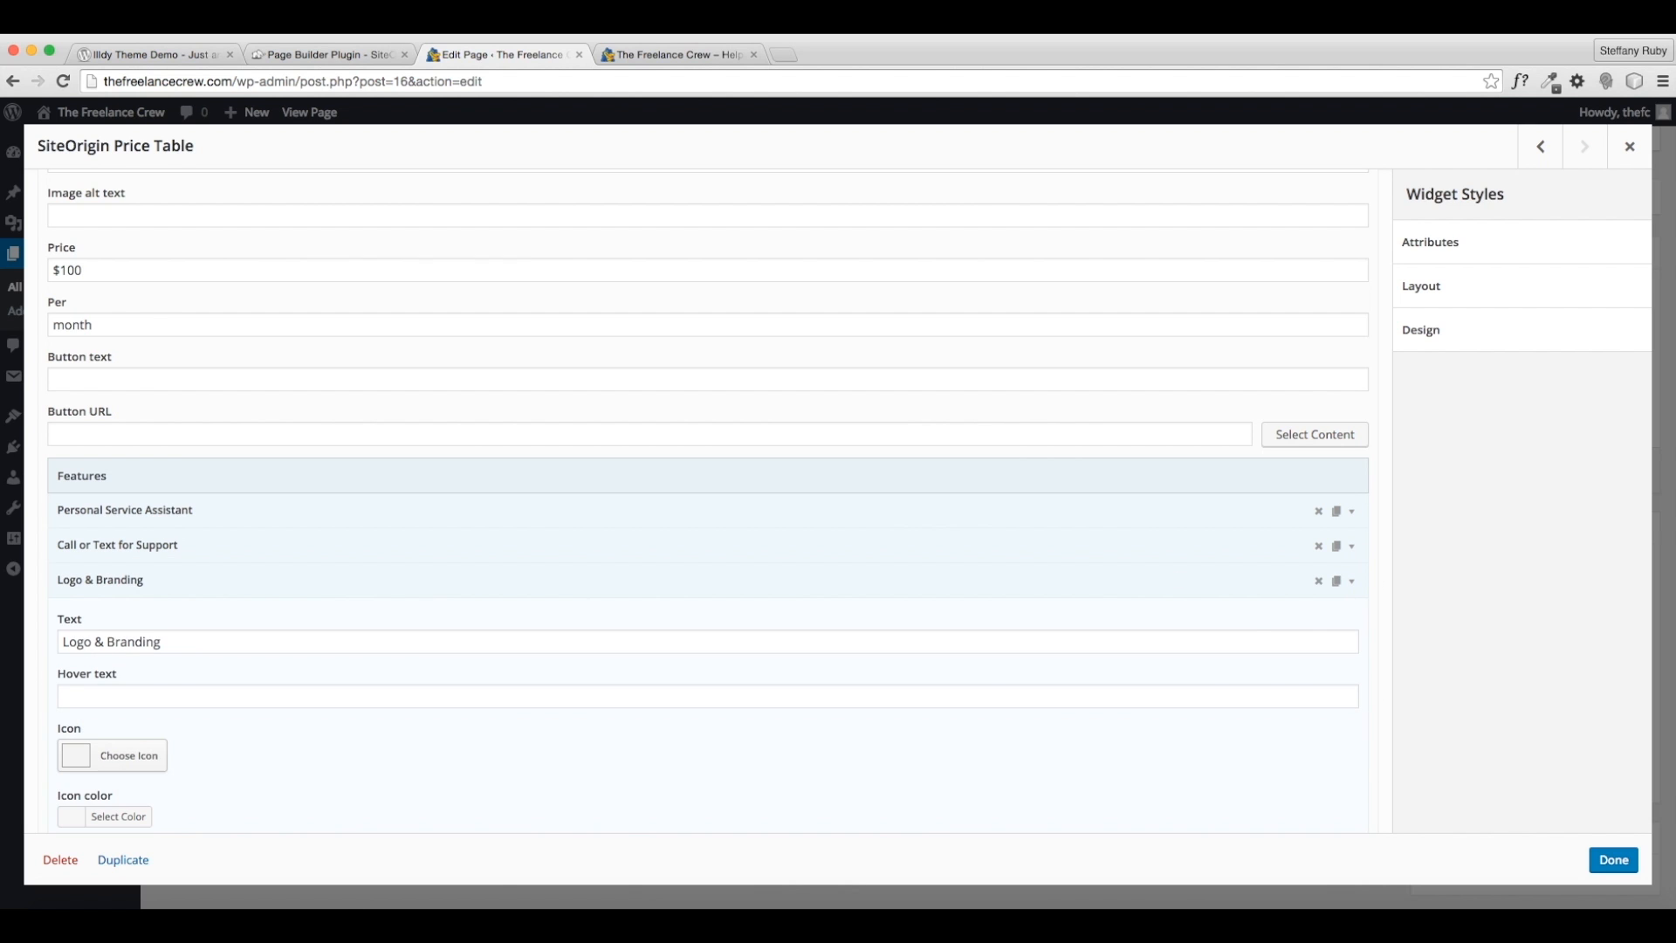
left_click_drag(216, 645, 83, 640)
key("super+a")
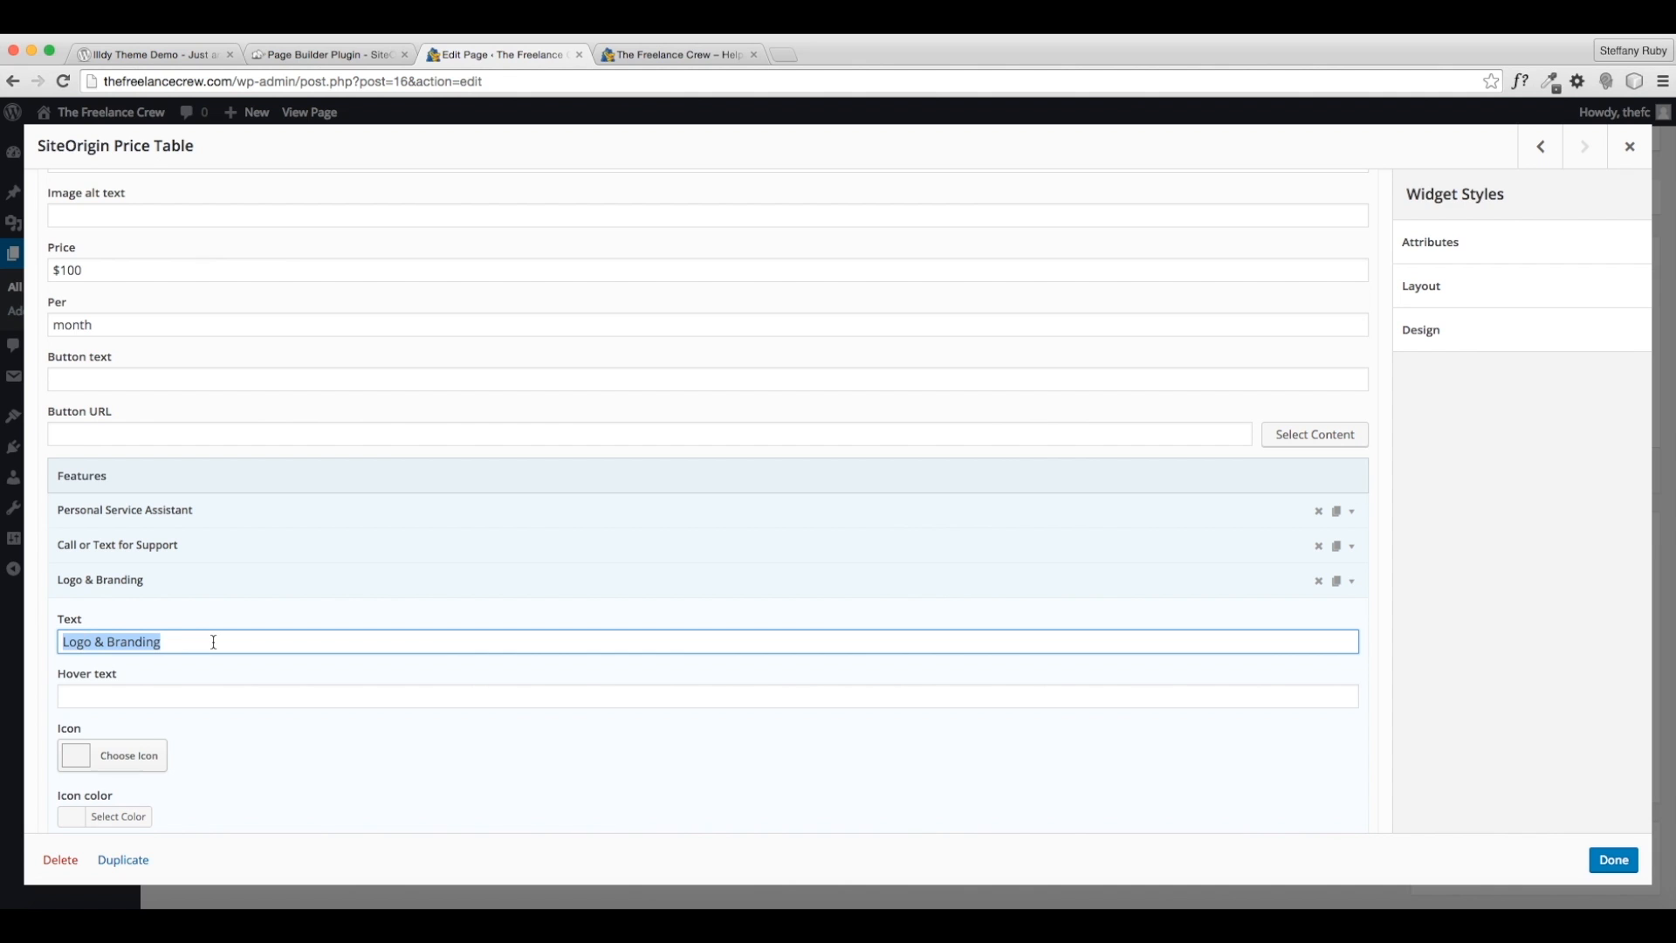
type("Personal Email")
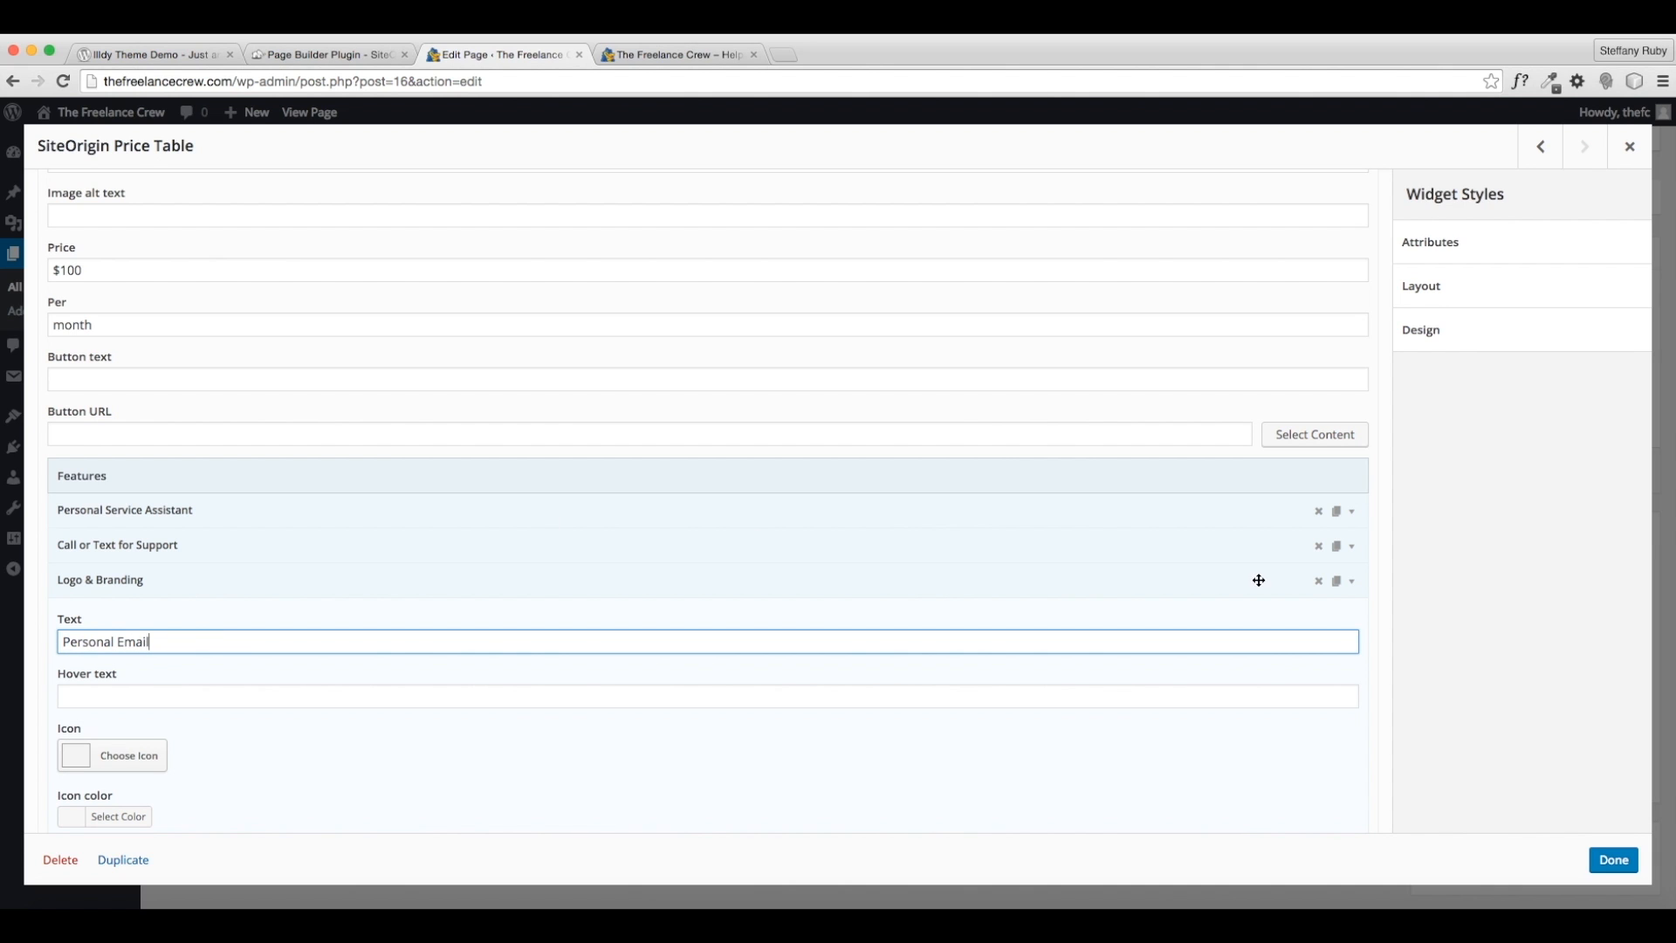
left_click(1351, 583)
left_click(1351, 616)
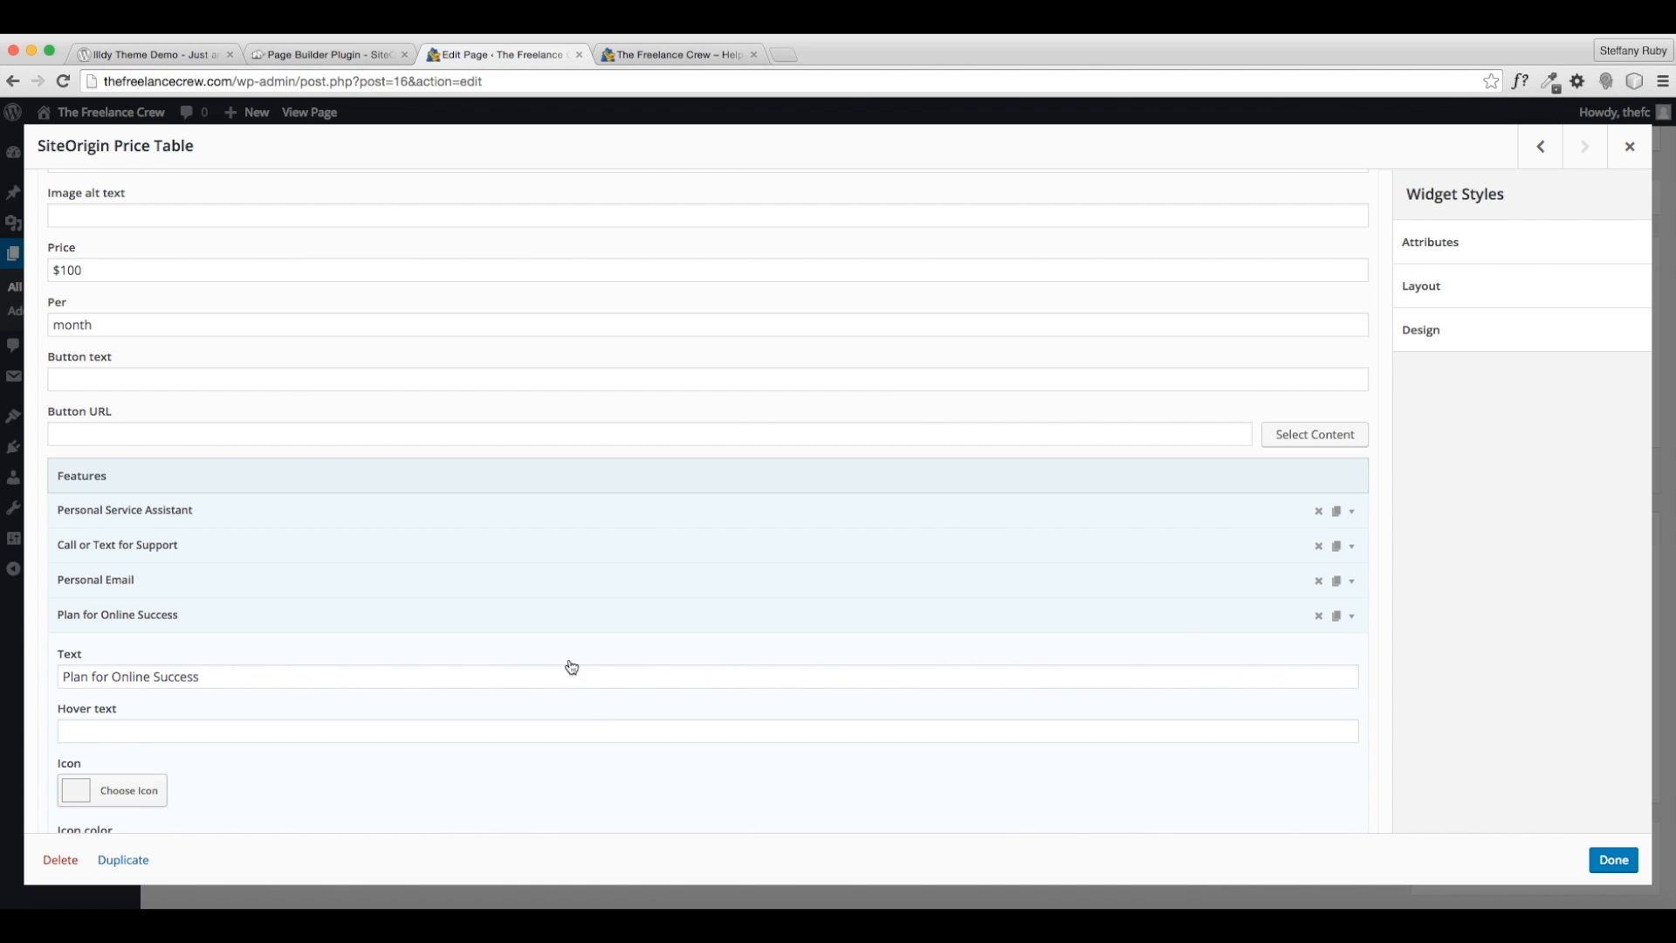
left_click_drag(299, 684, 35, 673)
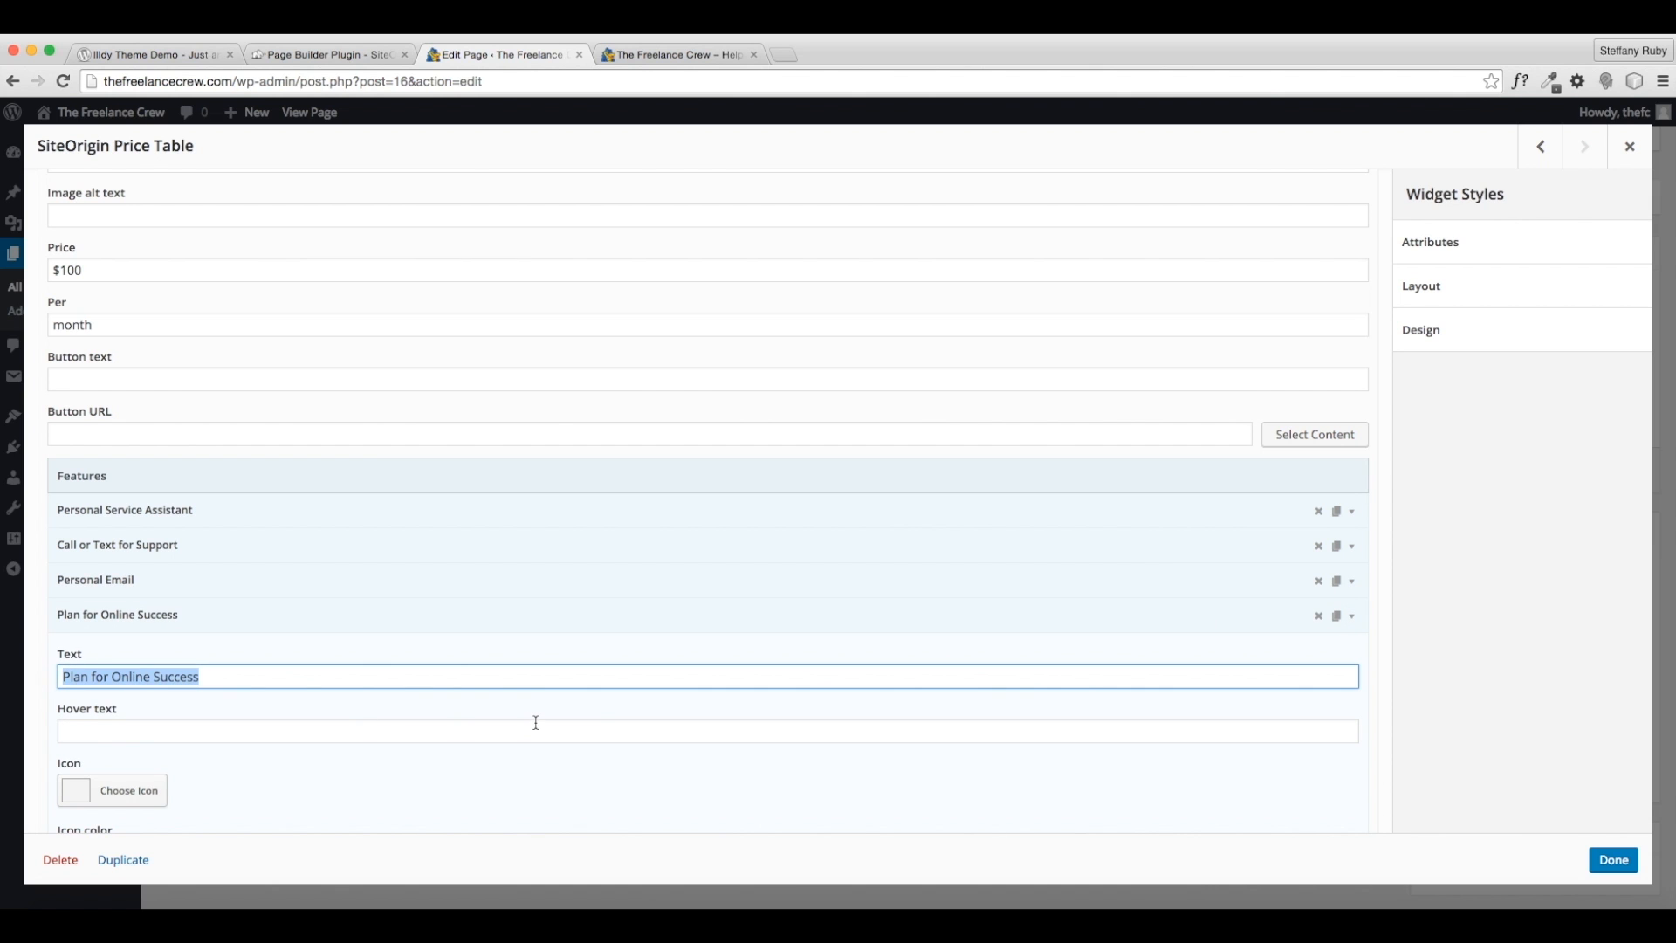
type("Con")
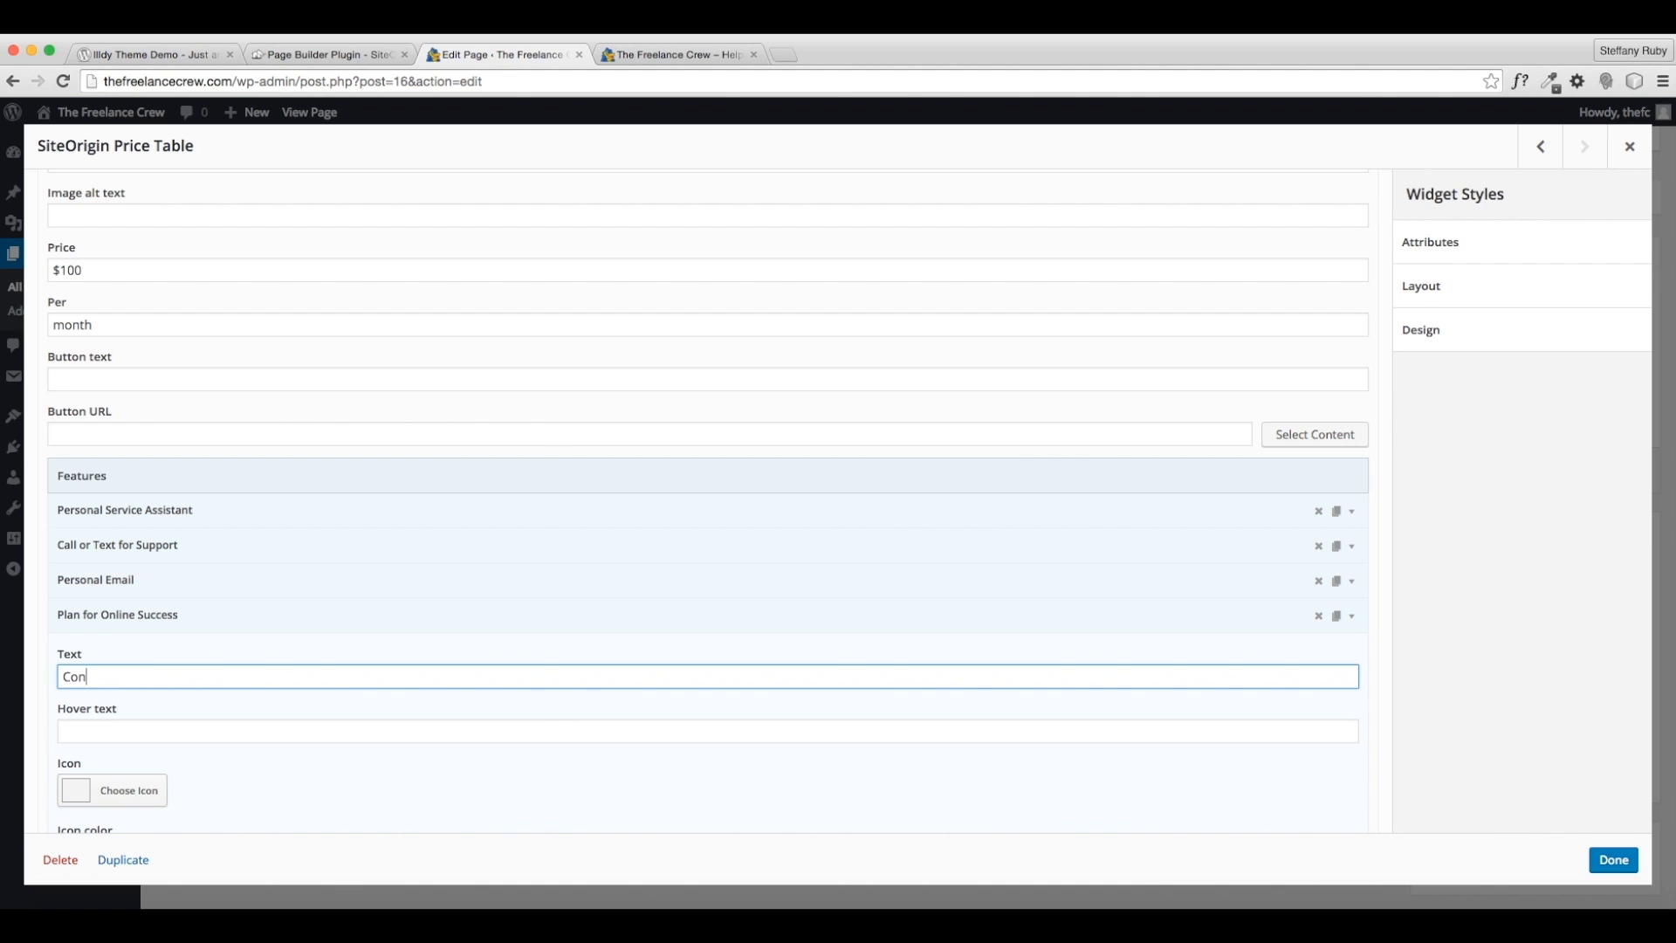
key("BackSpace")
key("BackSpace")
type("Support a")
key("BackSpace")
type("/7 (Including")
key("BackSpace")
type("Holidays")
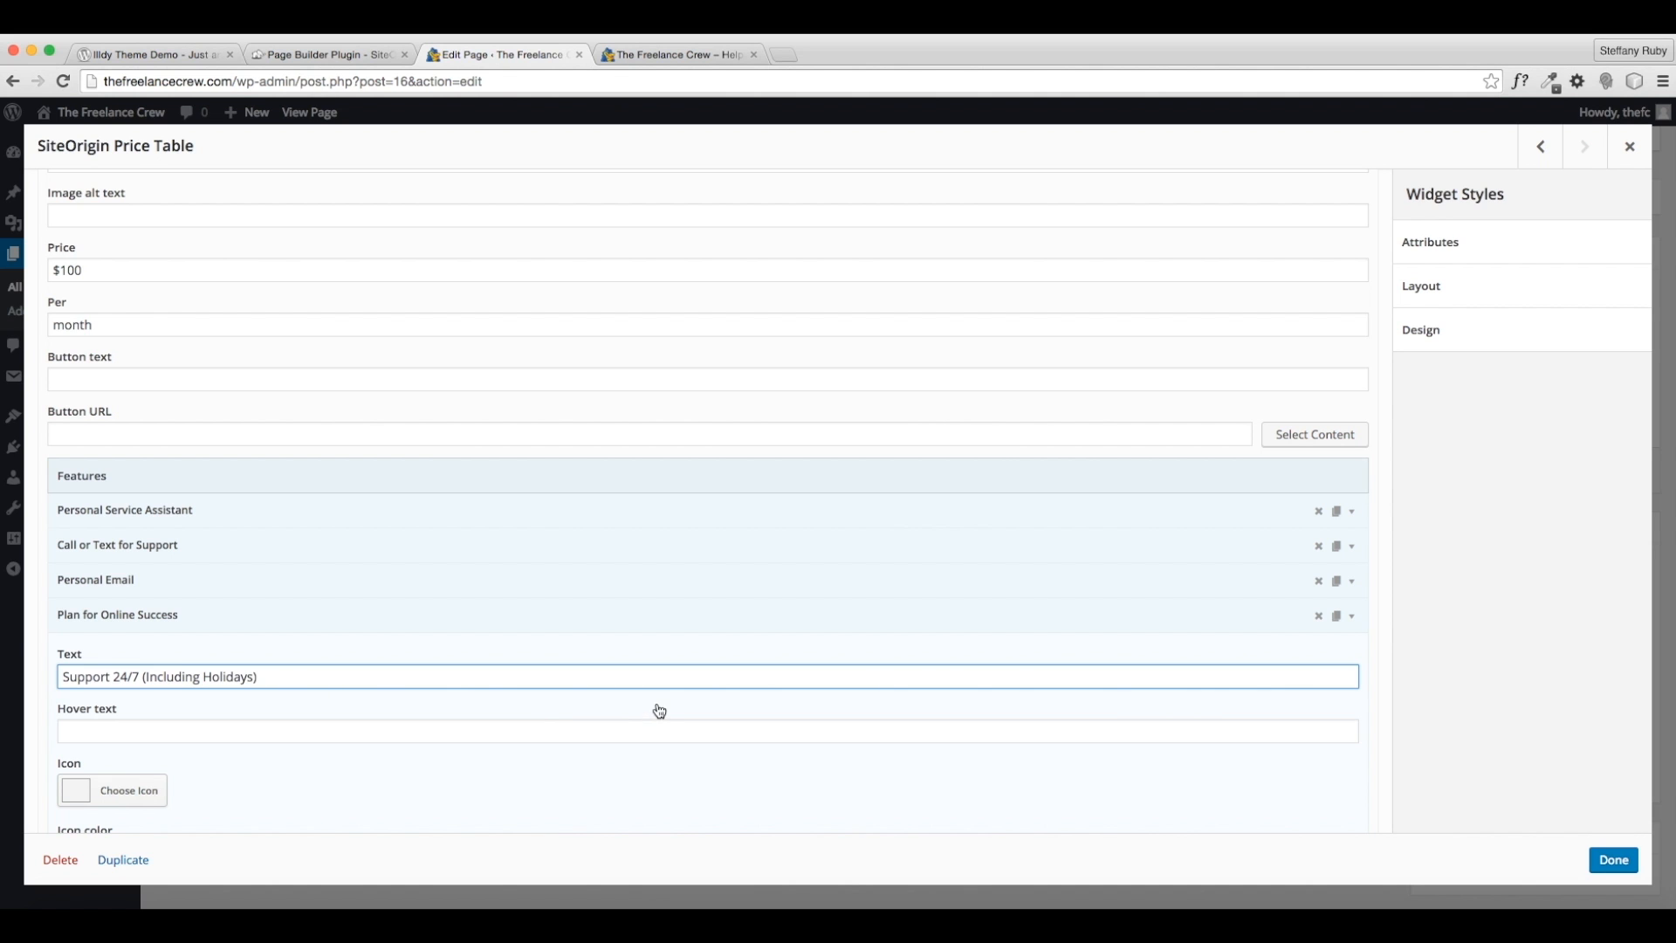
- Make the price table's header colour orange and finish editing the widget
scroll(659, 710, "down", 5)
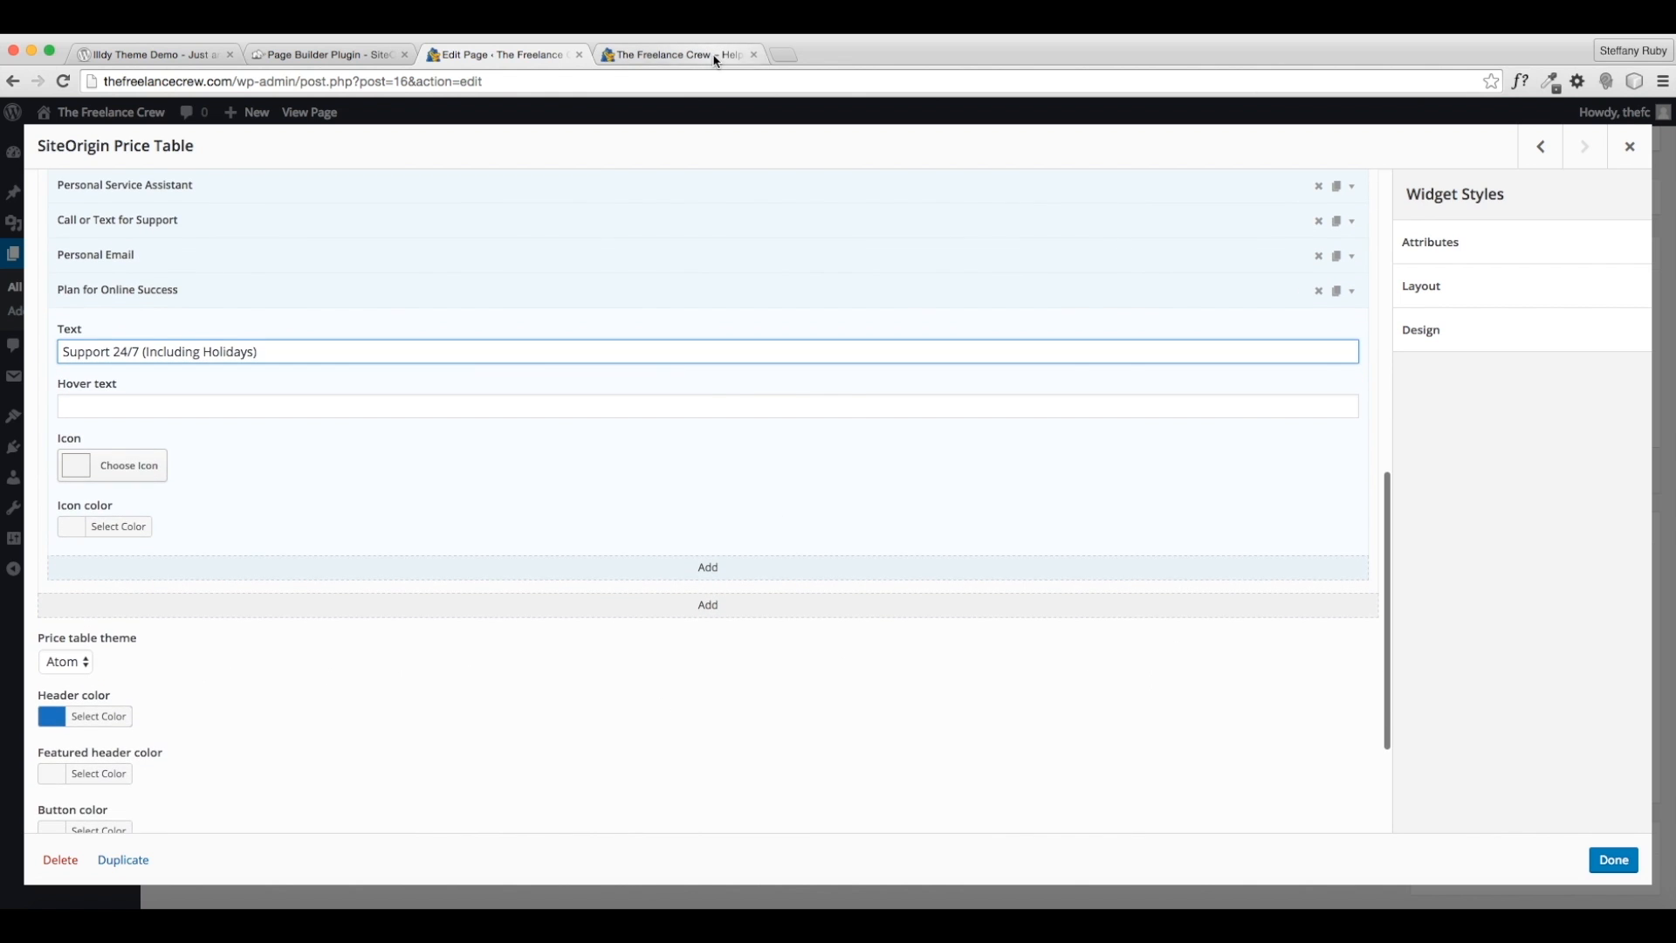
left_click(715, 57)
left_click(497, 54)
scroll(288, 735, "down", 1)
left_click(111, 687)
scroll(131, 735, "down", 3)
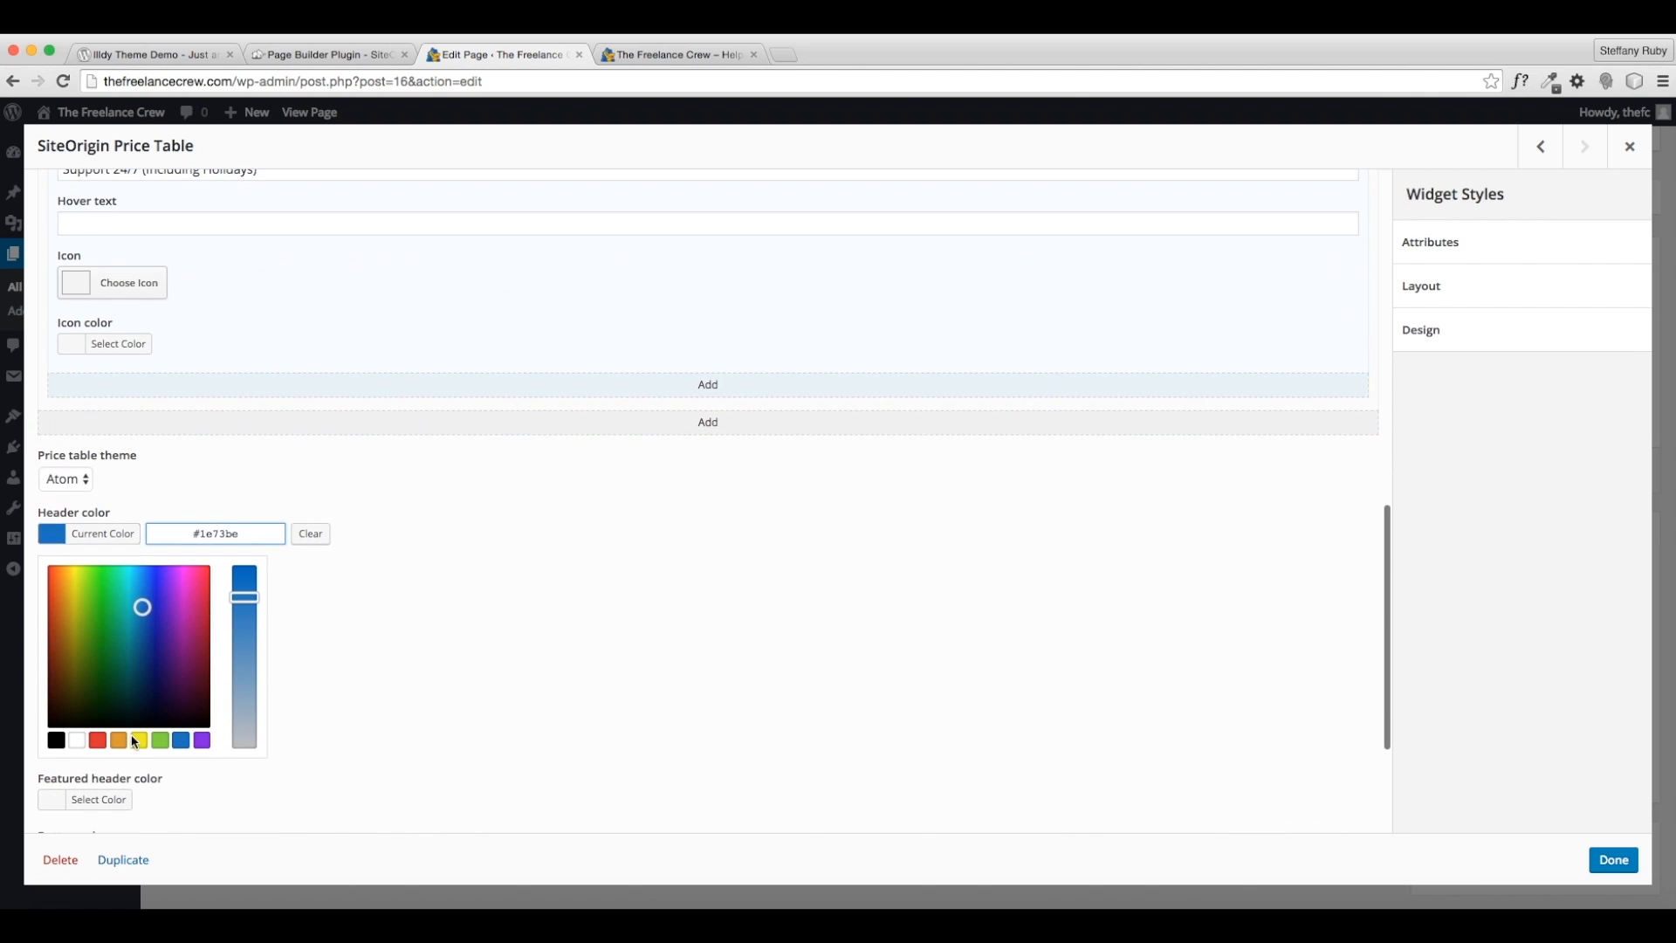
left_click(123, 742)
left_click(389, 703)
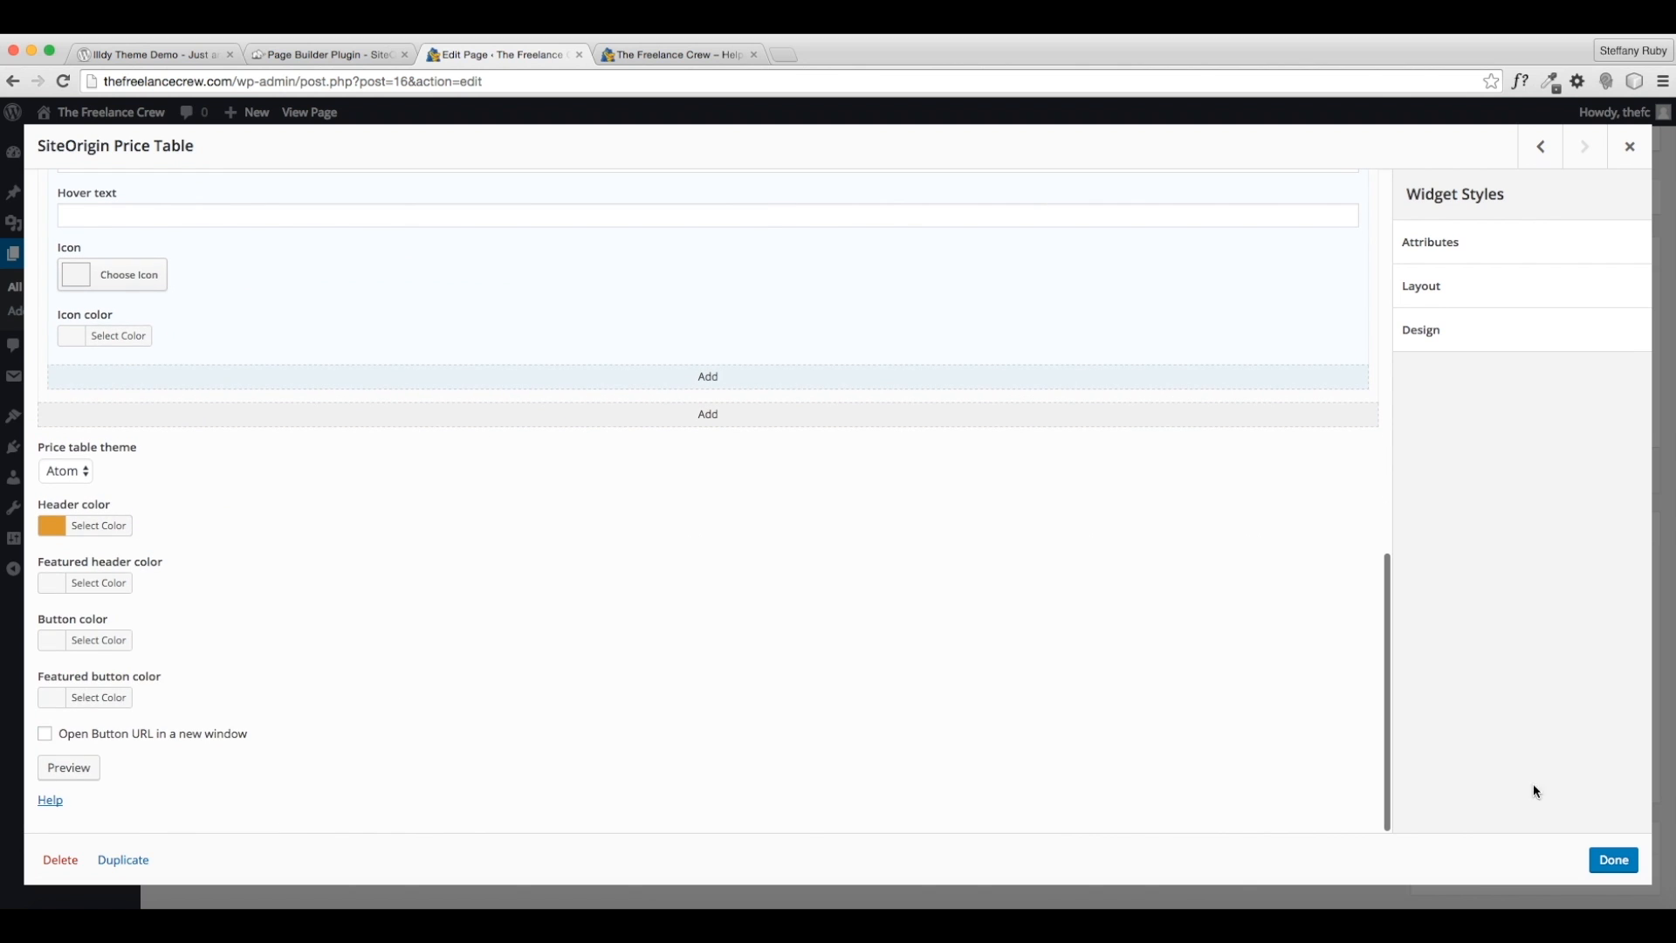
left_click(1613, 860)
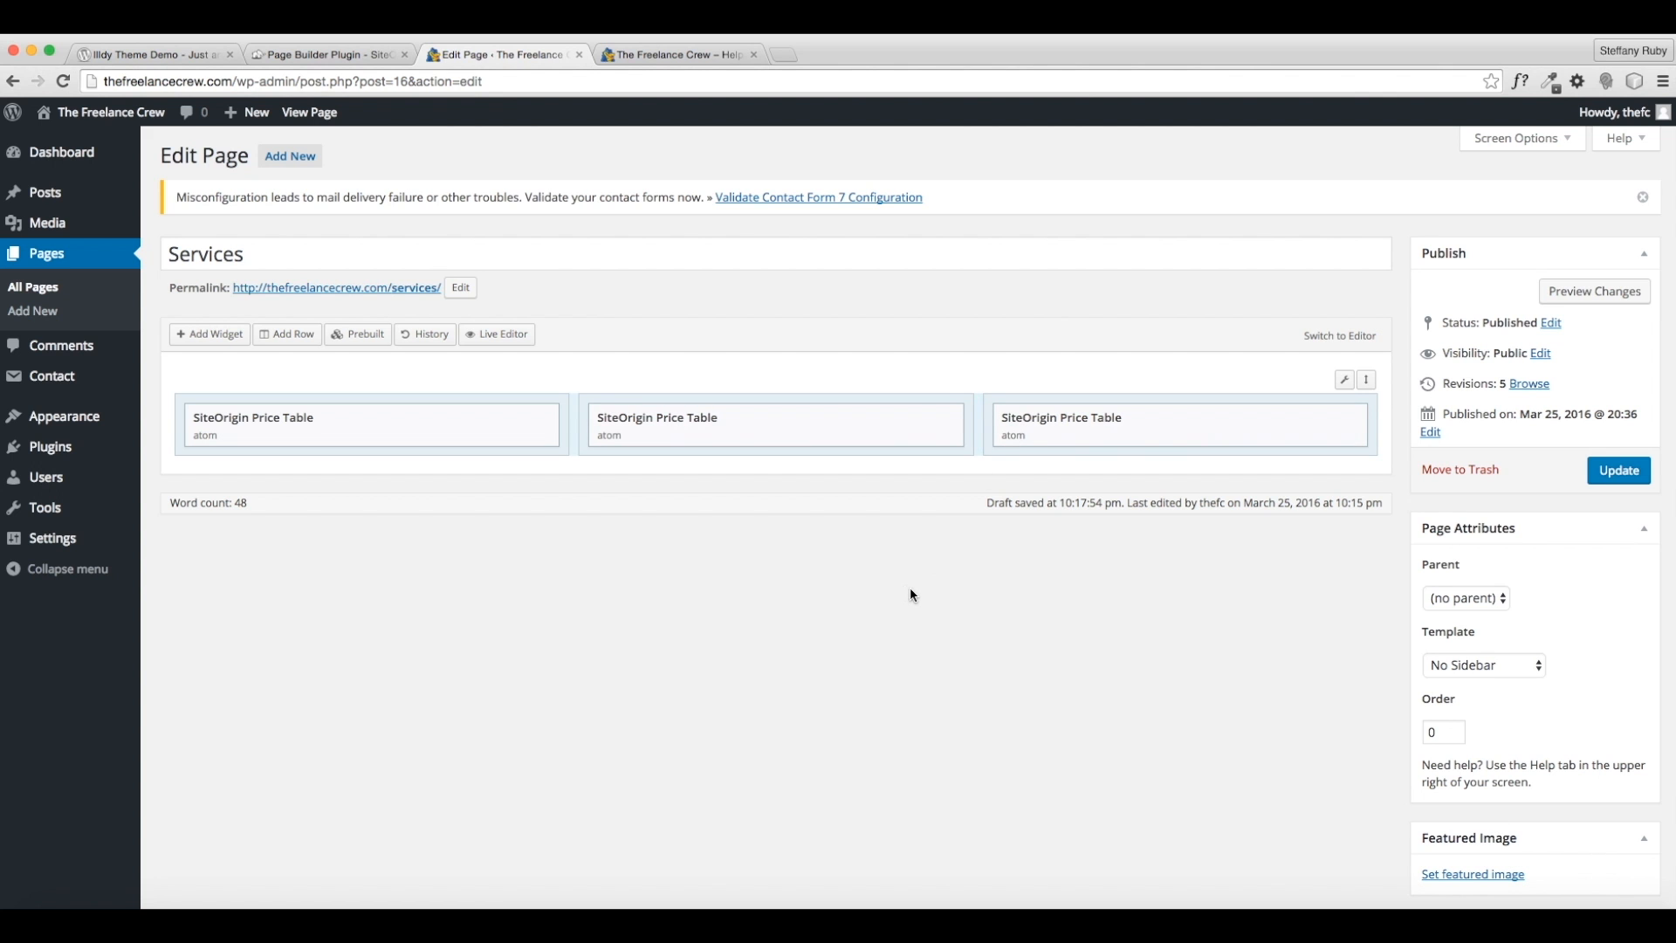
- Update the Services page and scroll the live page to review the orange Support table
left_click(1604, 480)
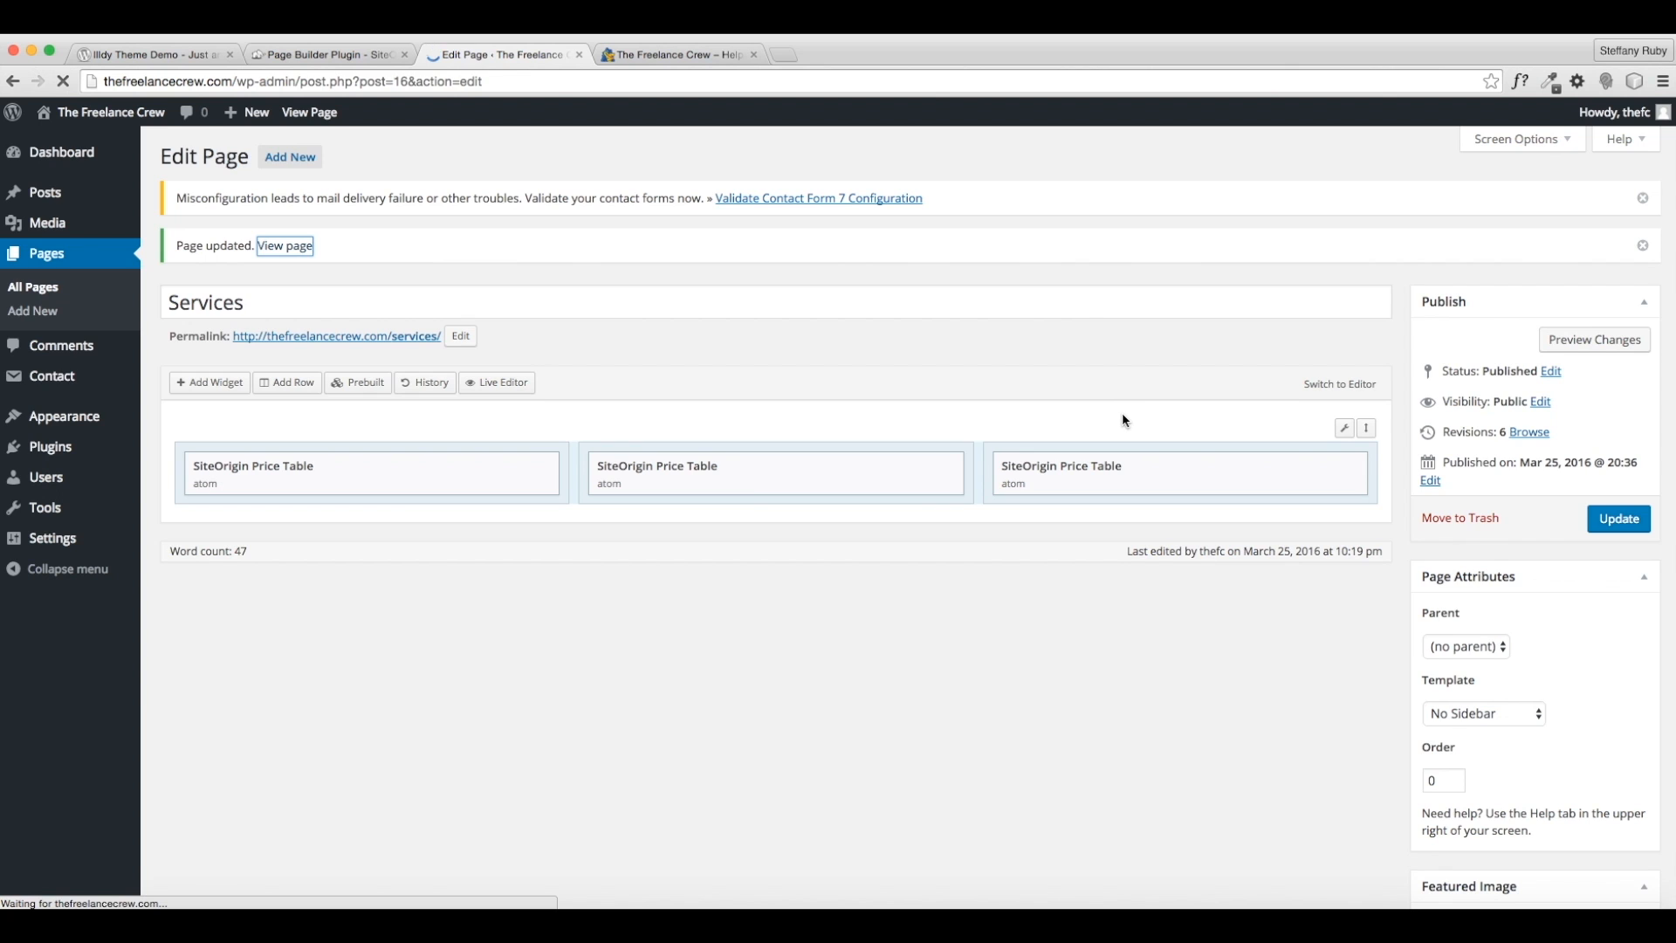
scroll(1123, 415, "down", 5)
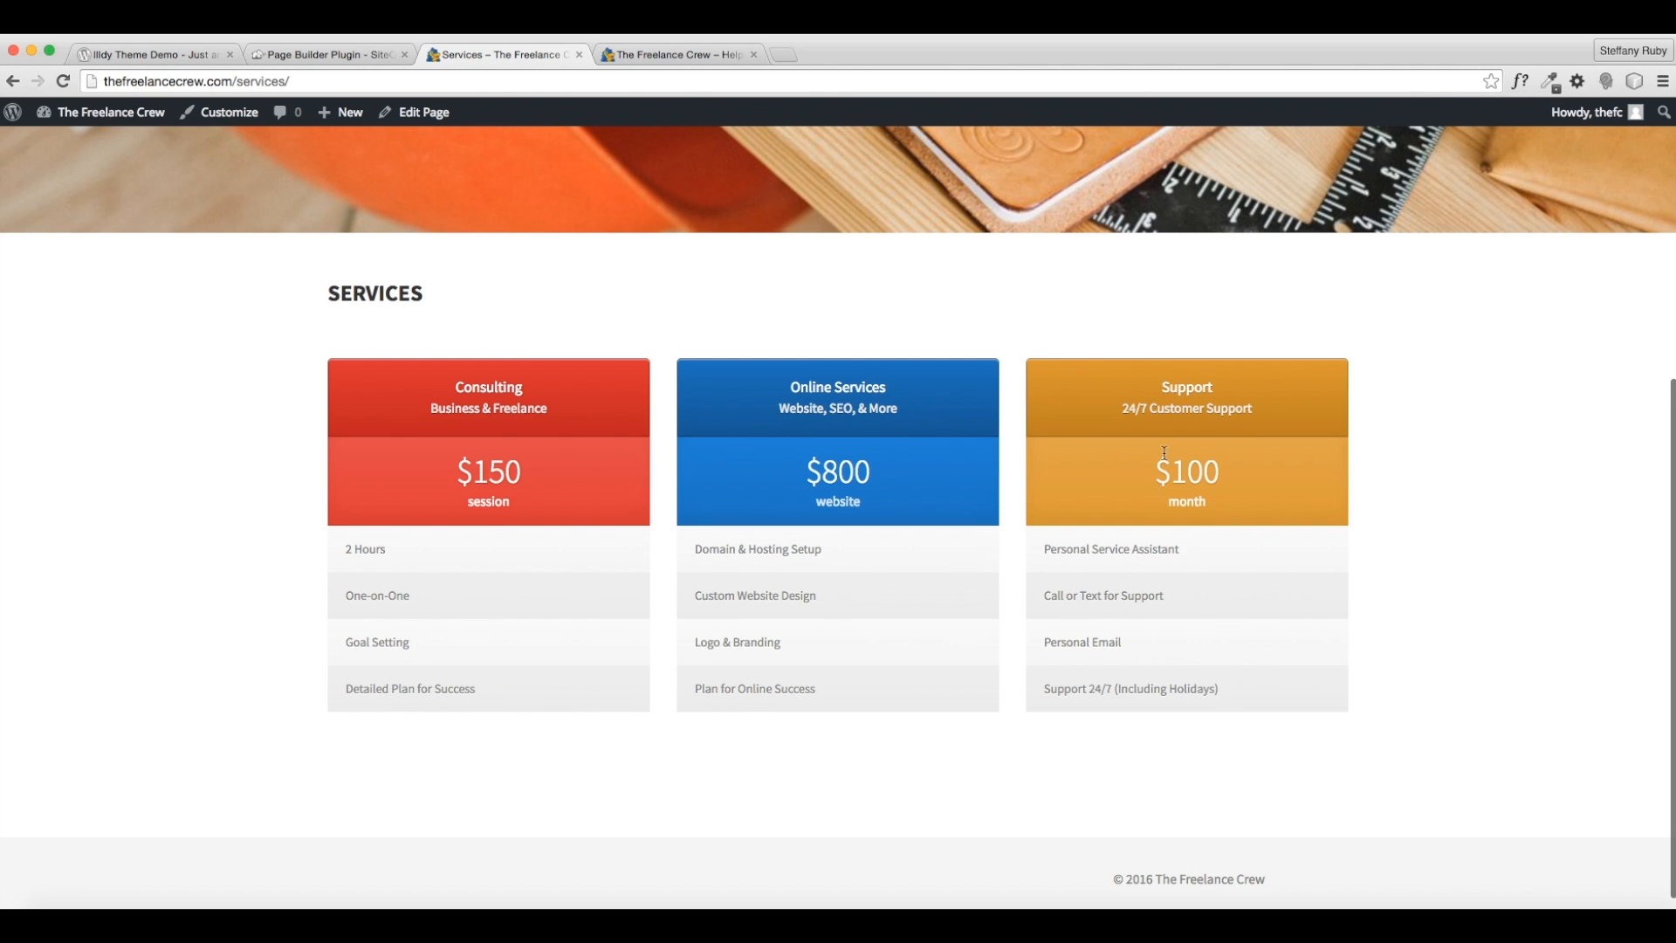
scroll(1164, 453, "down", 1)
scroll(1072, 686, "up", 3)
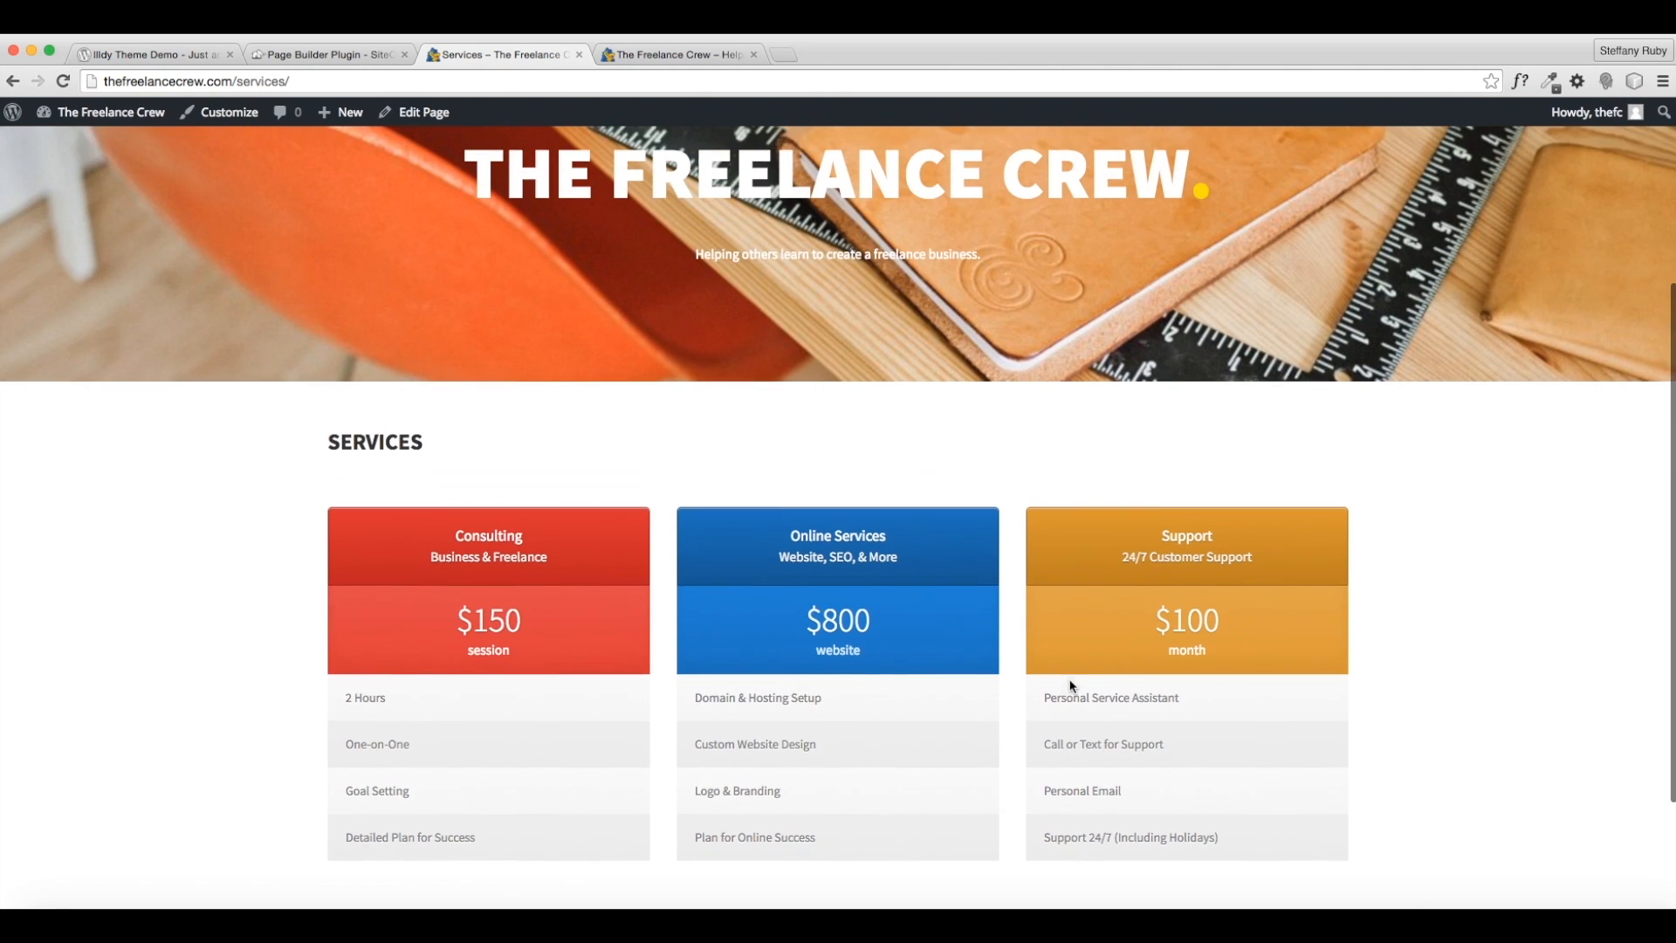
scroll(1072, 684, "down", 3)
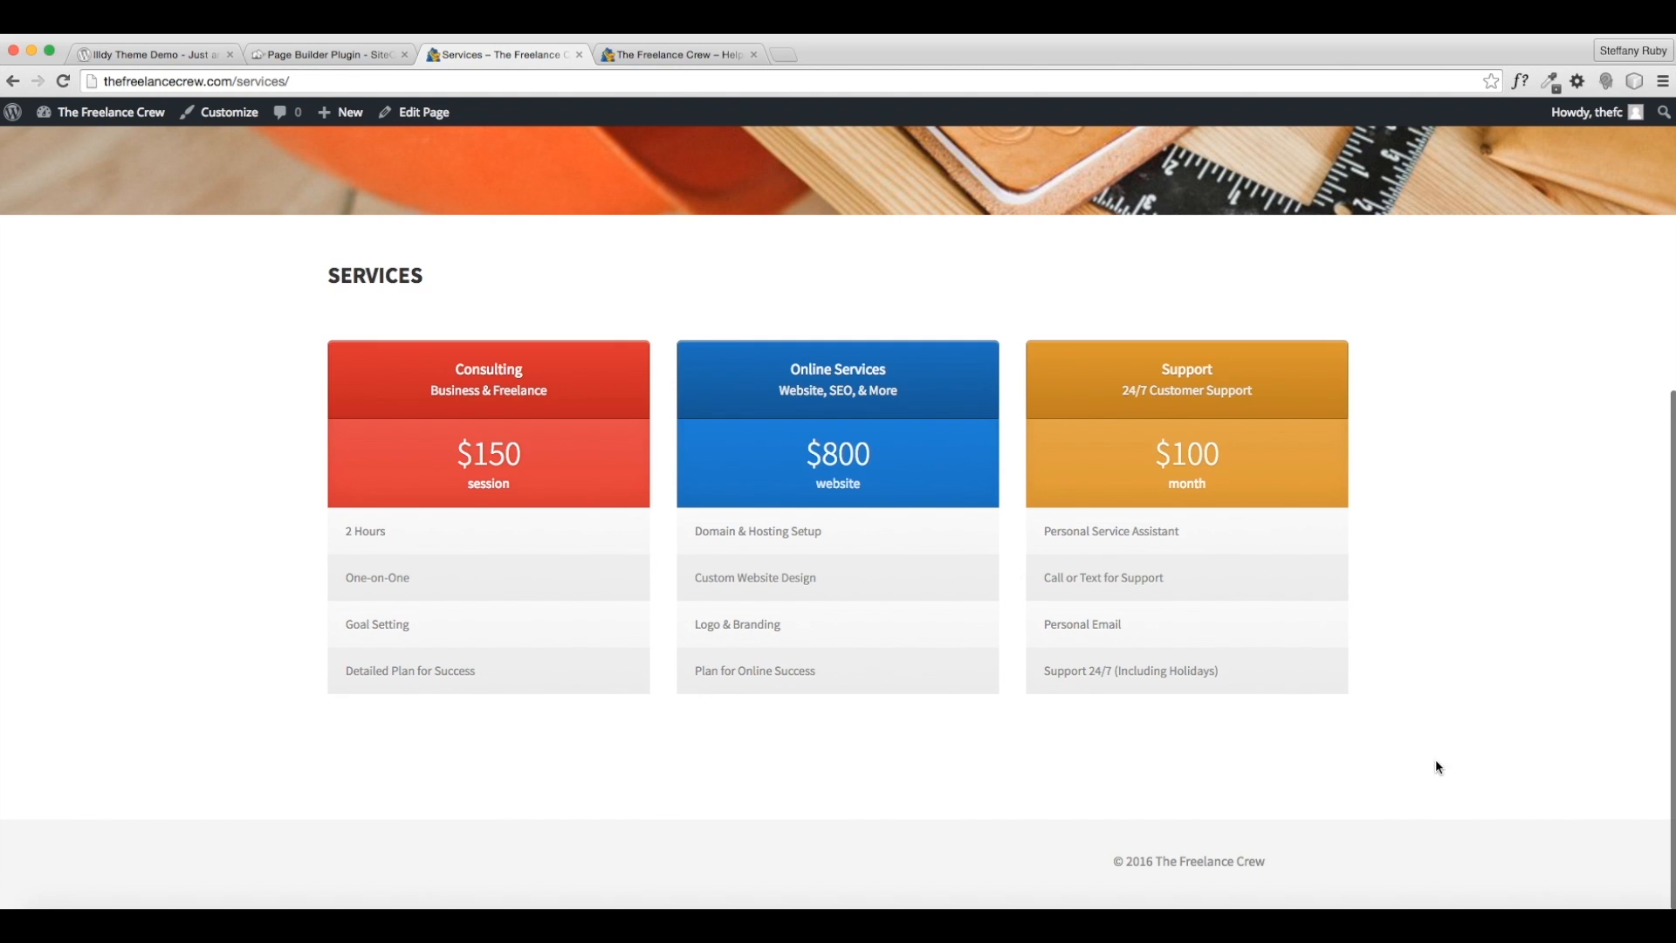
scroll(1056, 782, "up", 5)
scroll(878, 777, "down", 5)
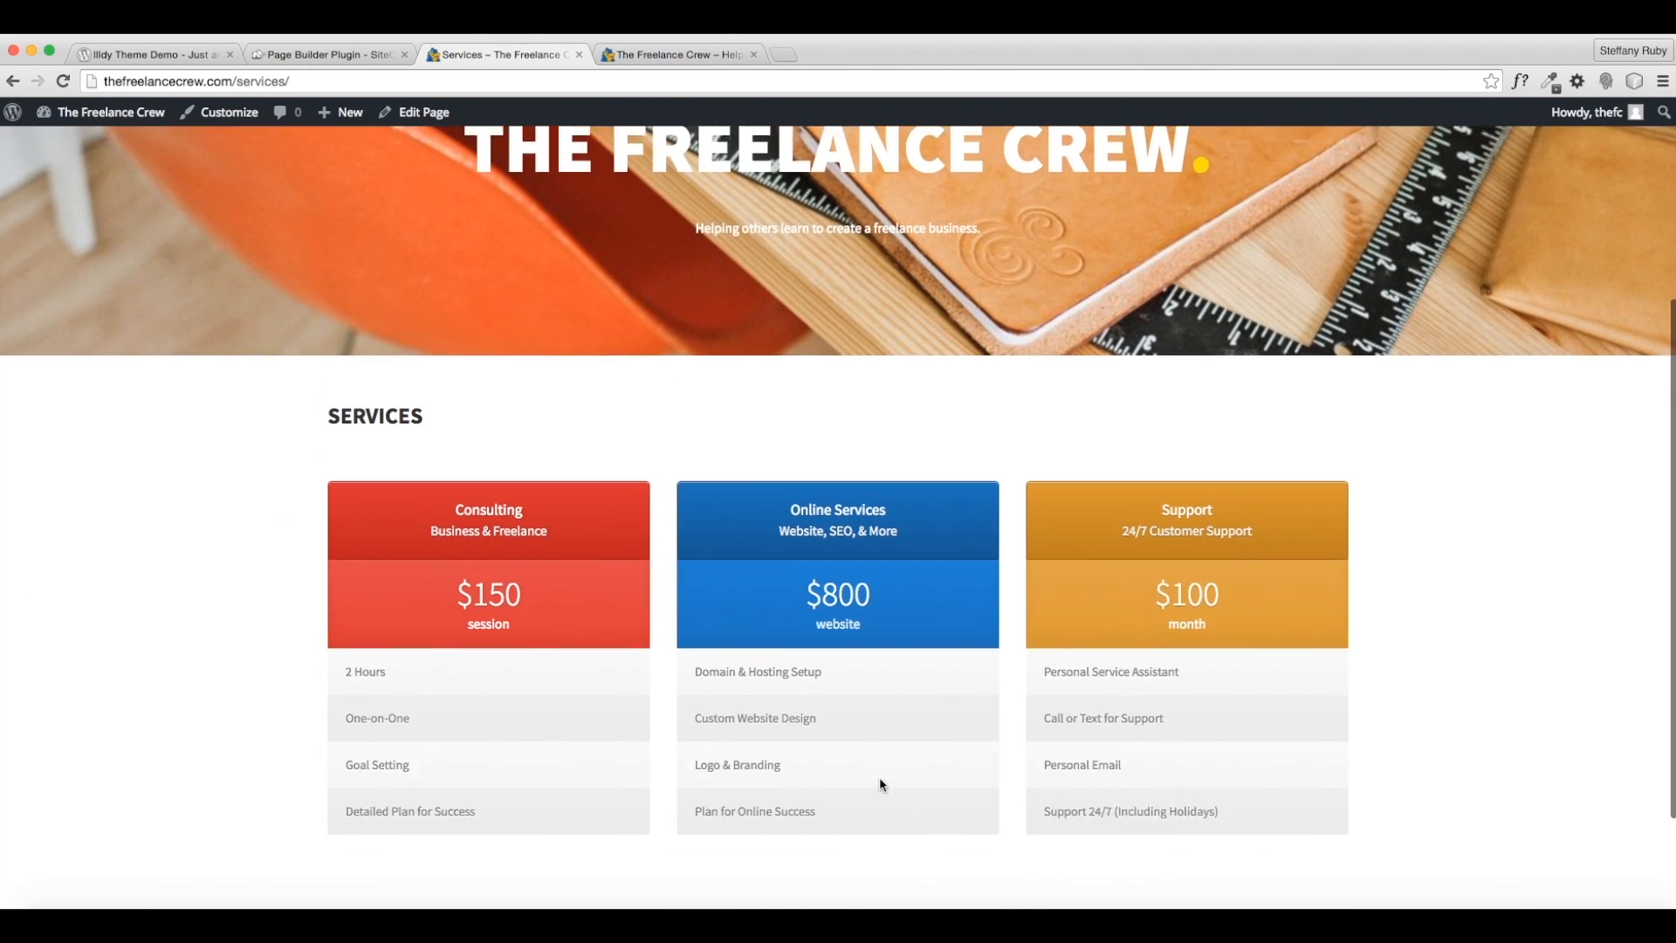
scroll(535, 502, "up", 5)
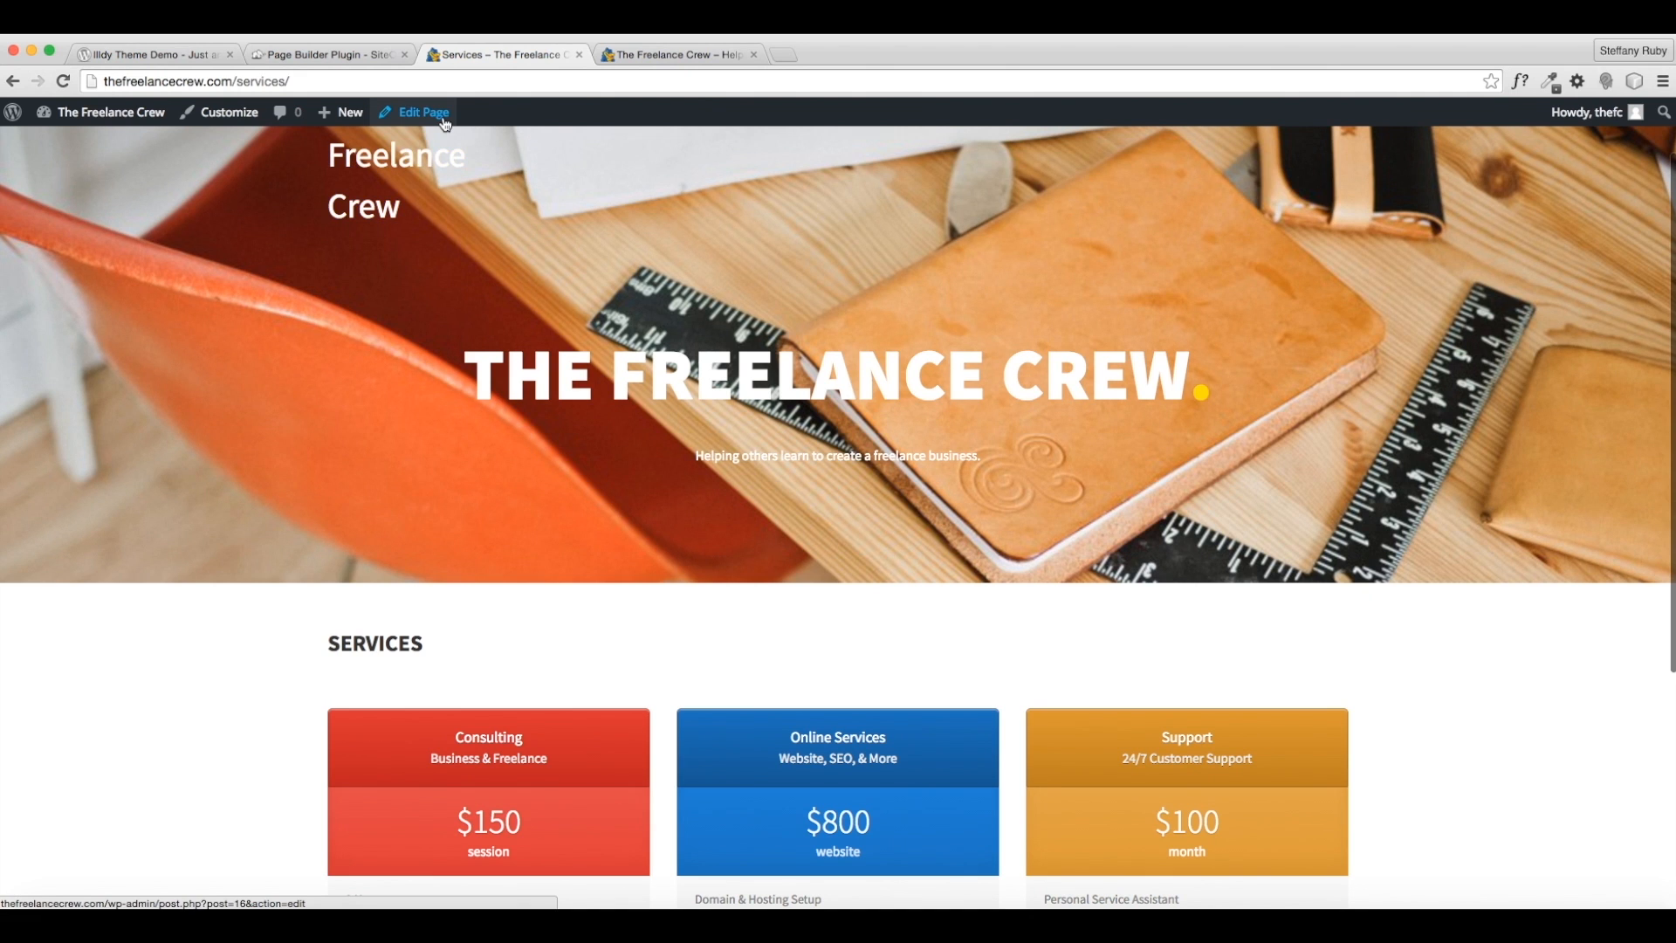
left_click(444, 120)
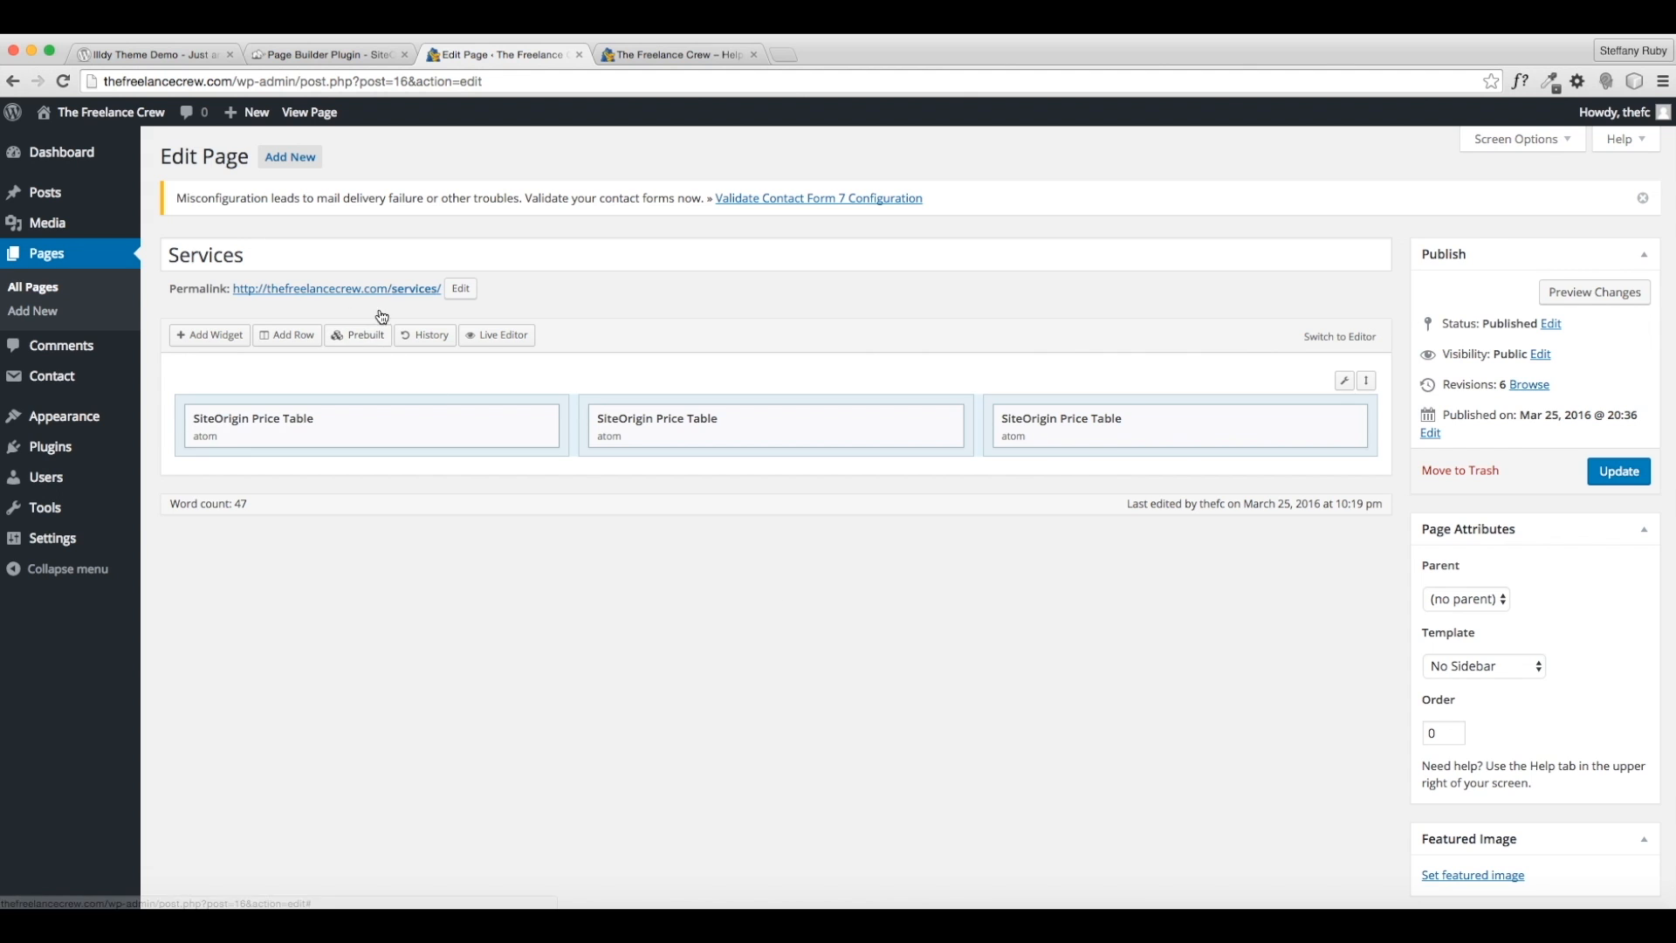
- Activate the Call-To-Action widget in the Widgets Bundle settings, then return to the Pages list
left_click(229, 336)
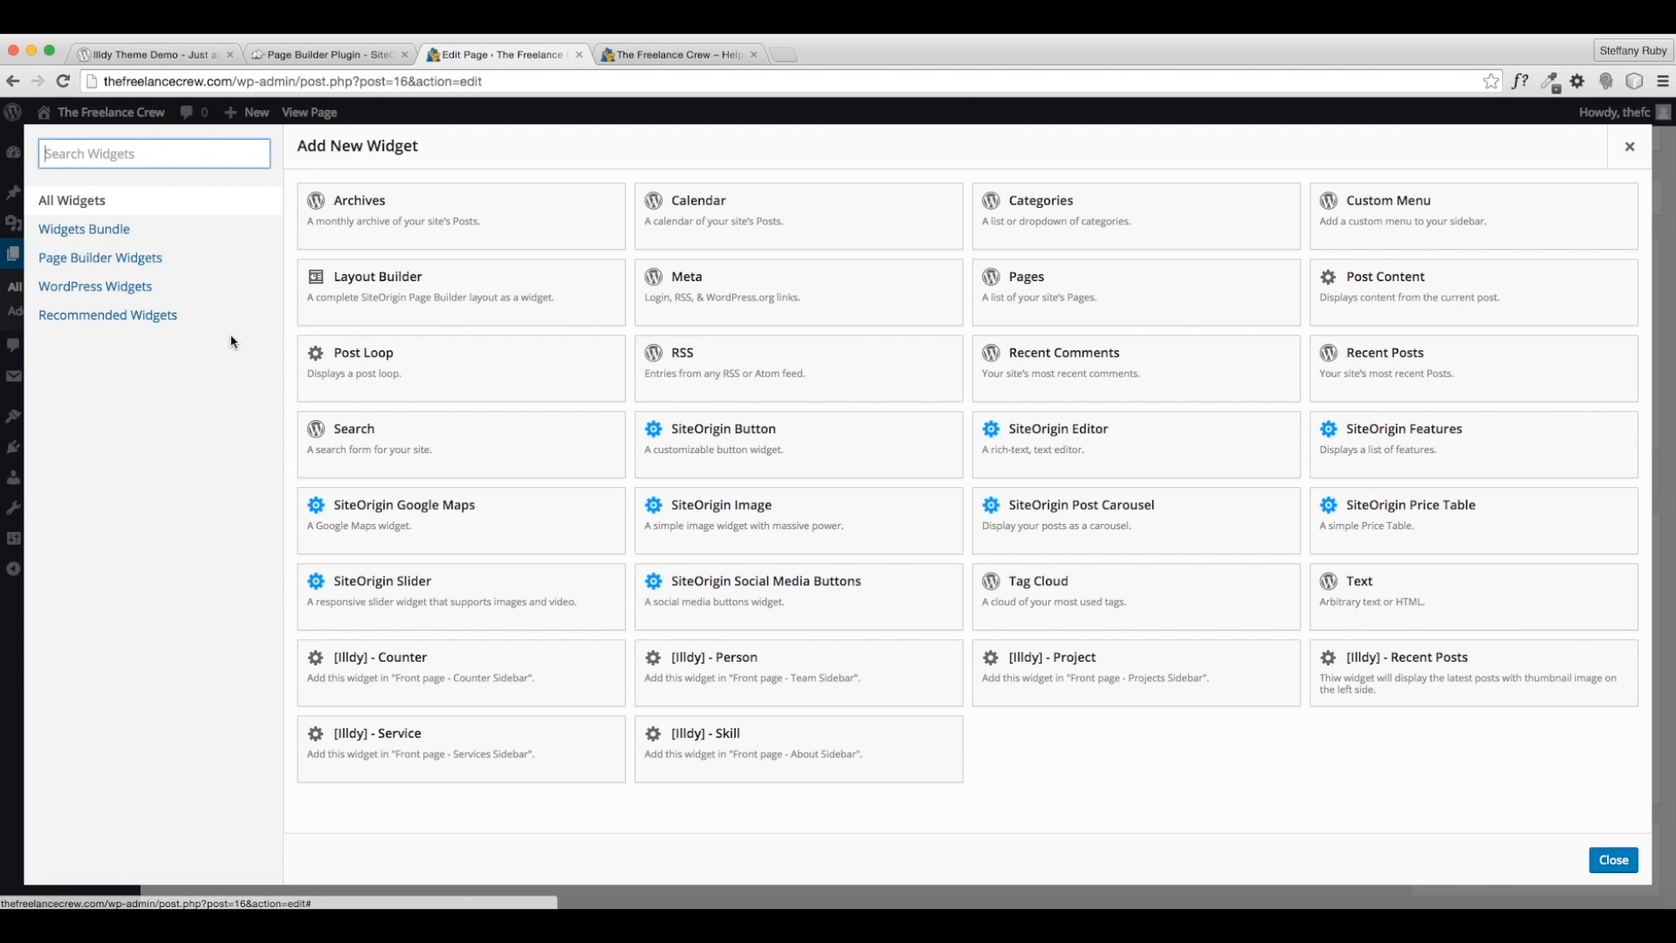
left_click(103, 230)
left_click(515, 862)
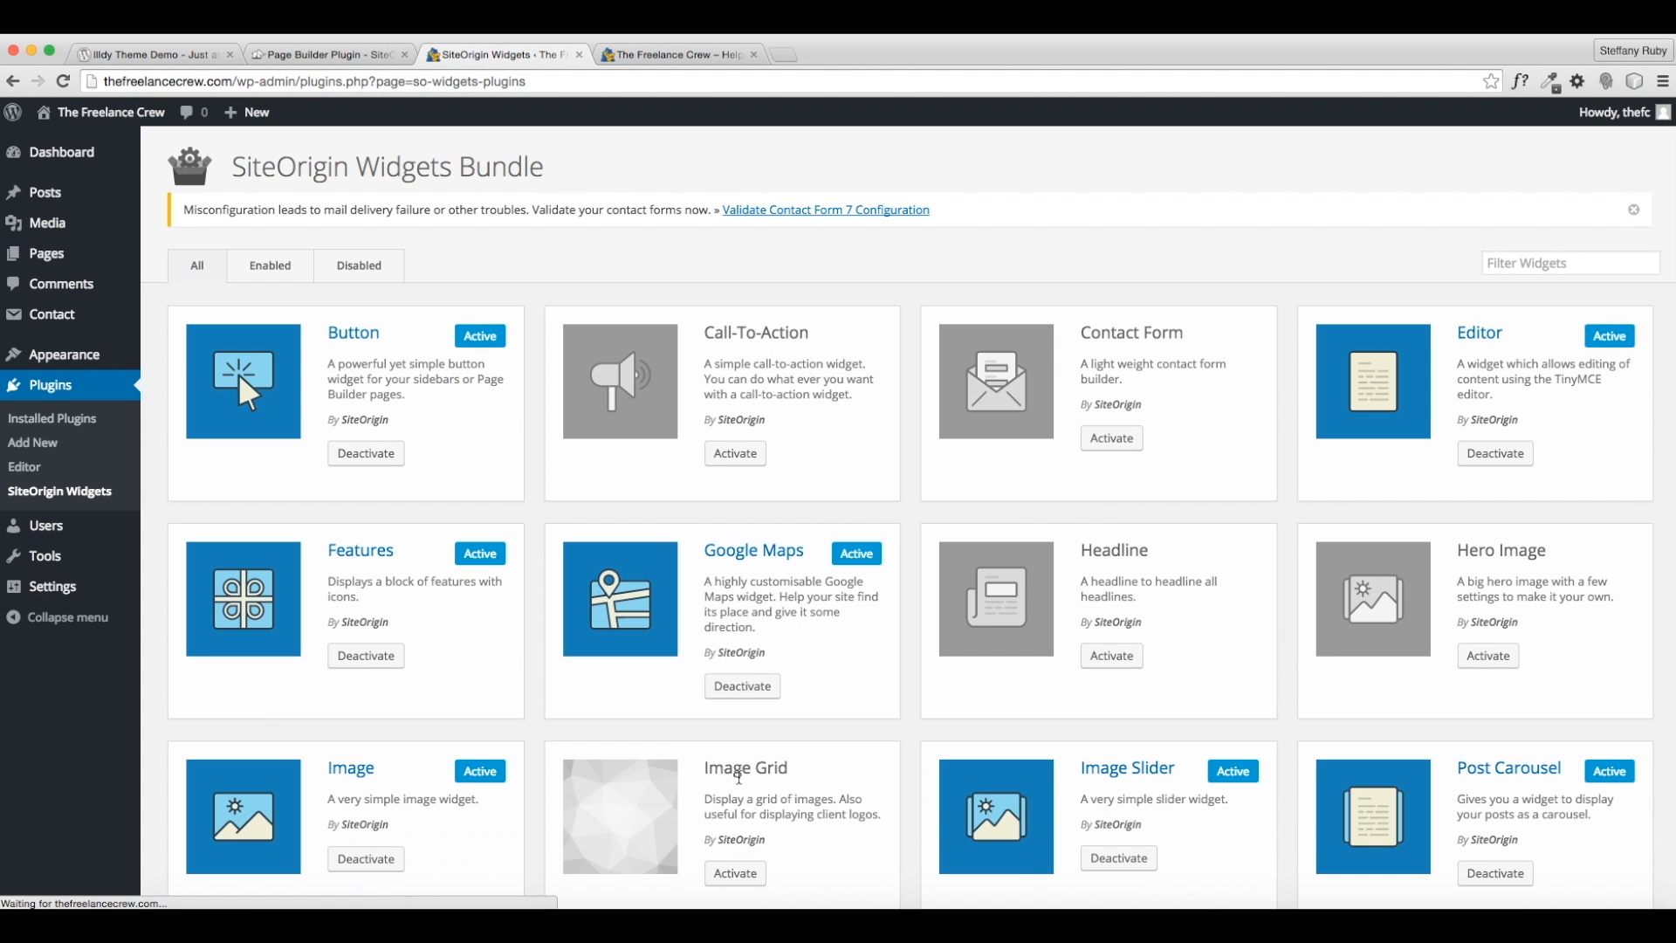
scroll(794, 799, "down", 3)
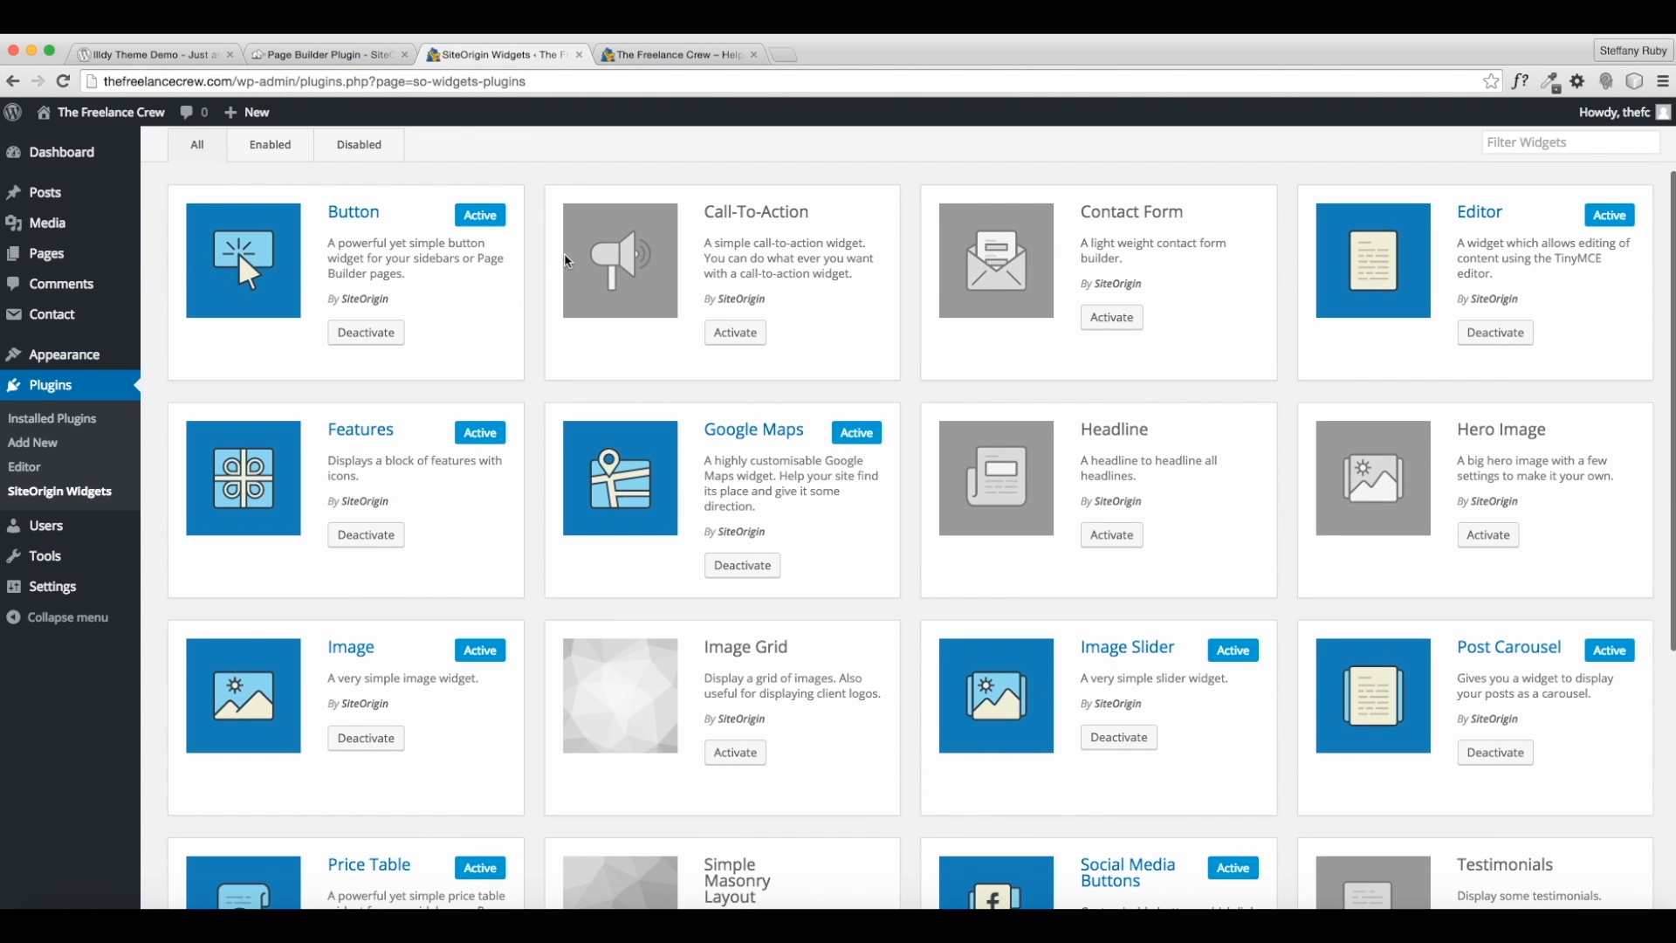
left_click(735, 333)
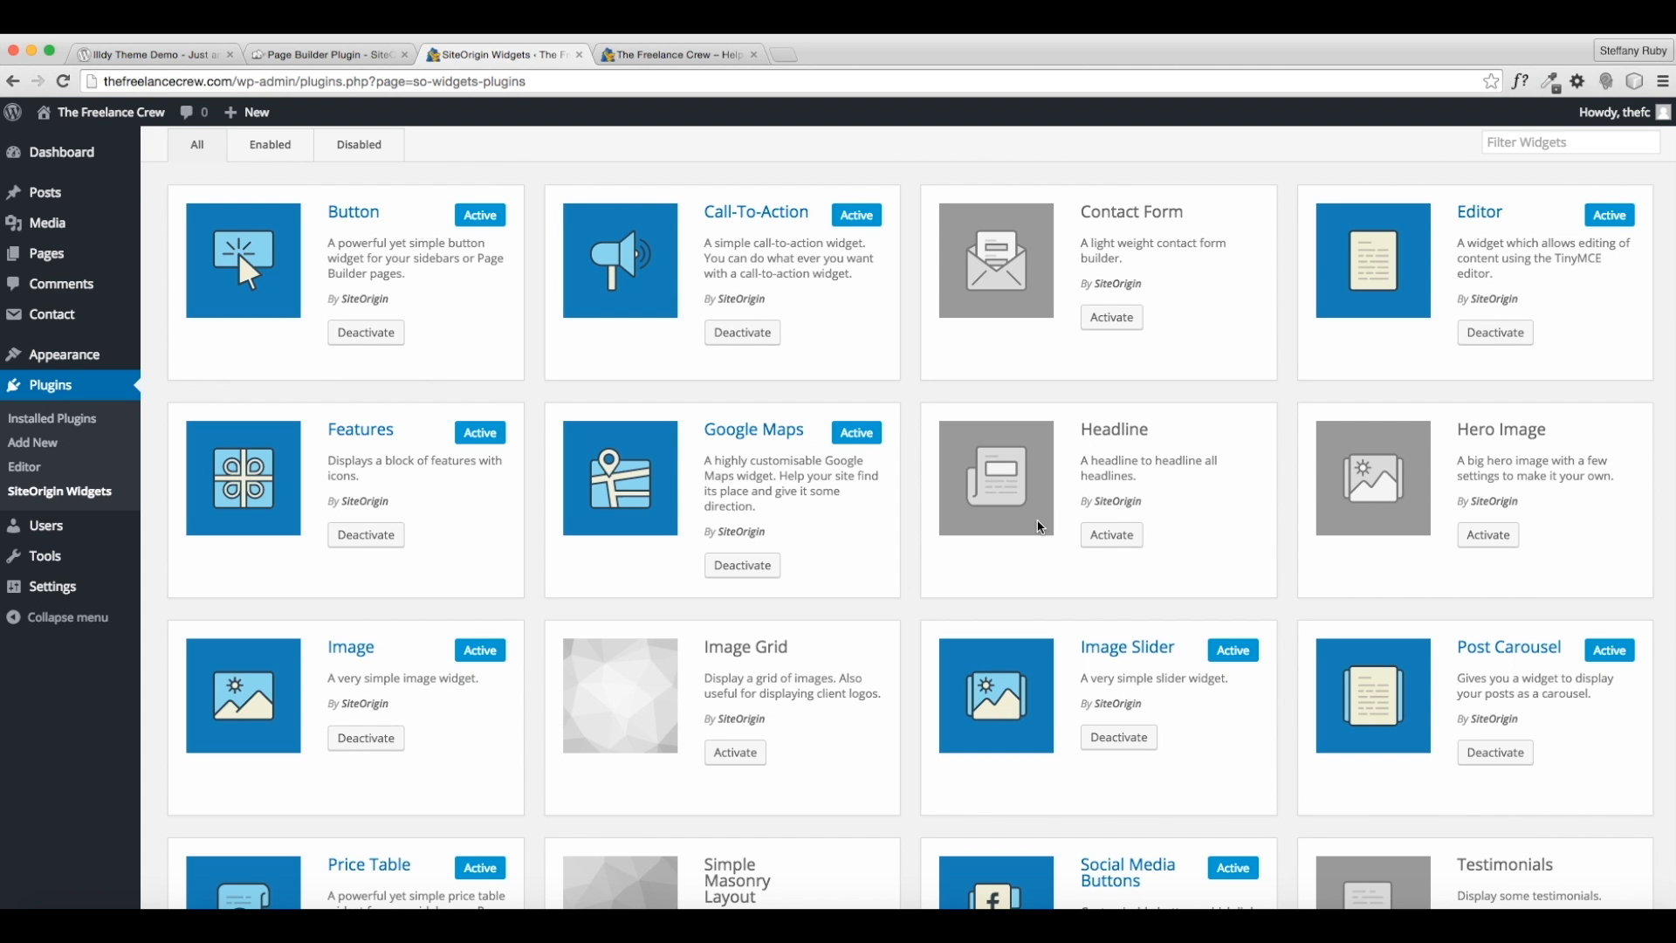
scroll(1017, 340, "up", 3)
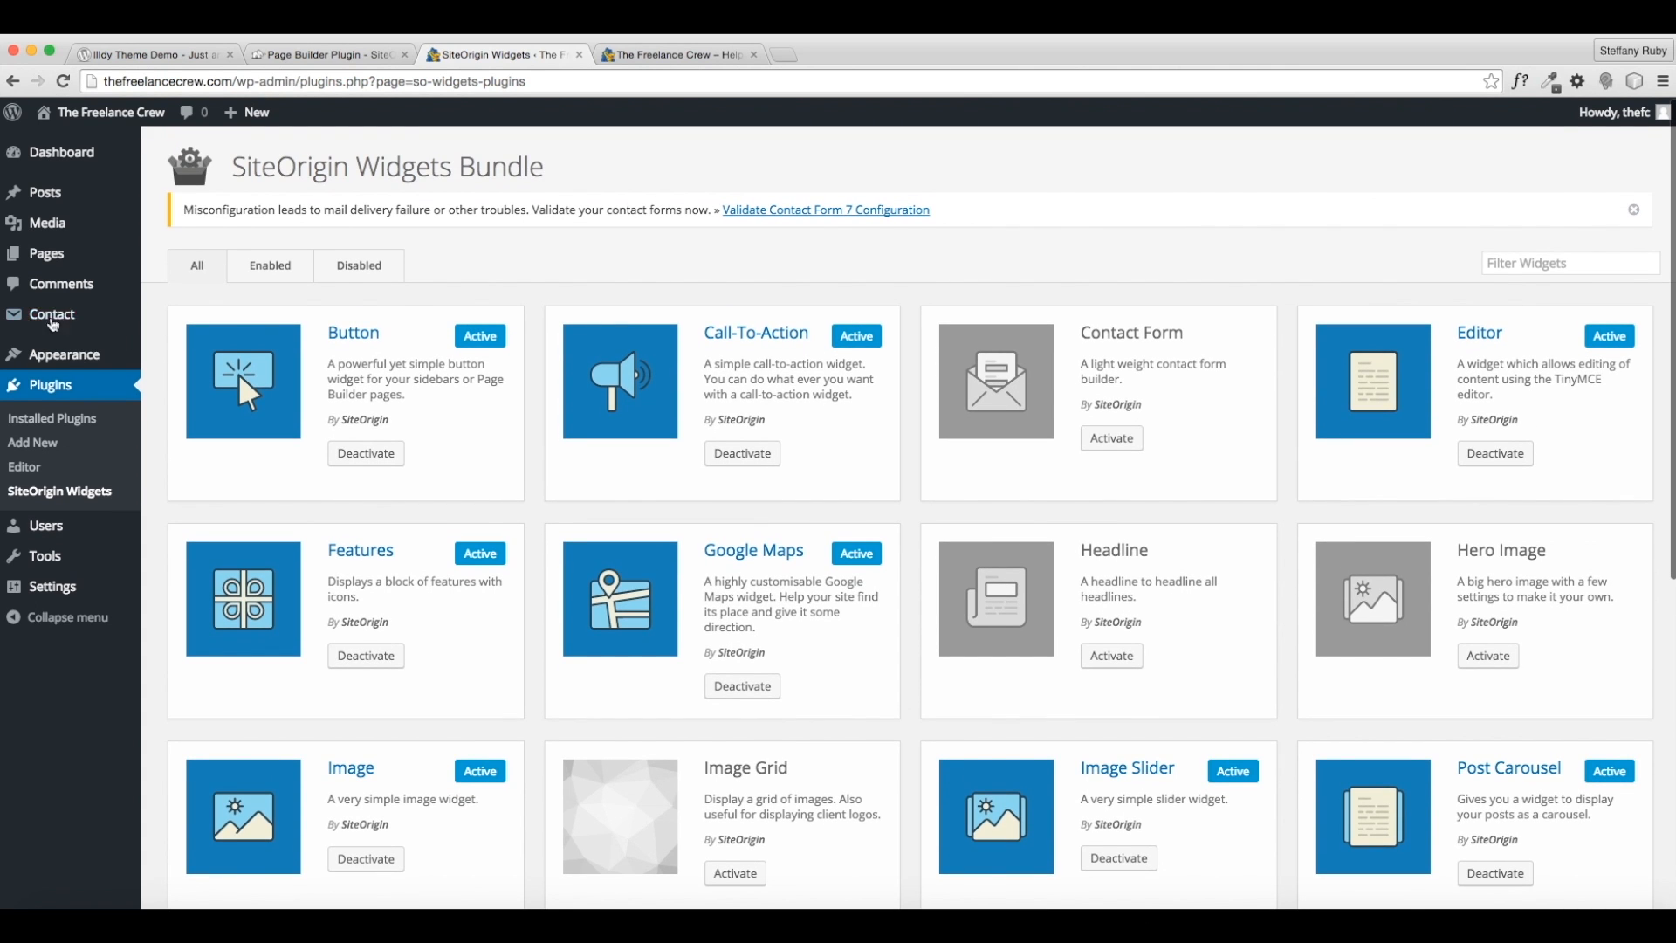
left_click(53, 253)
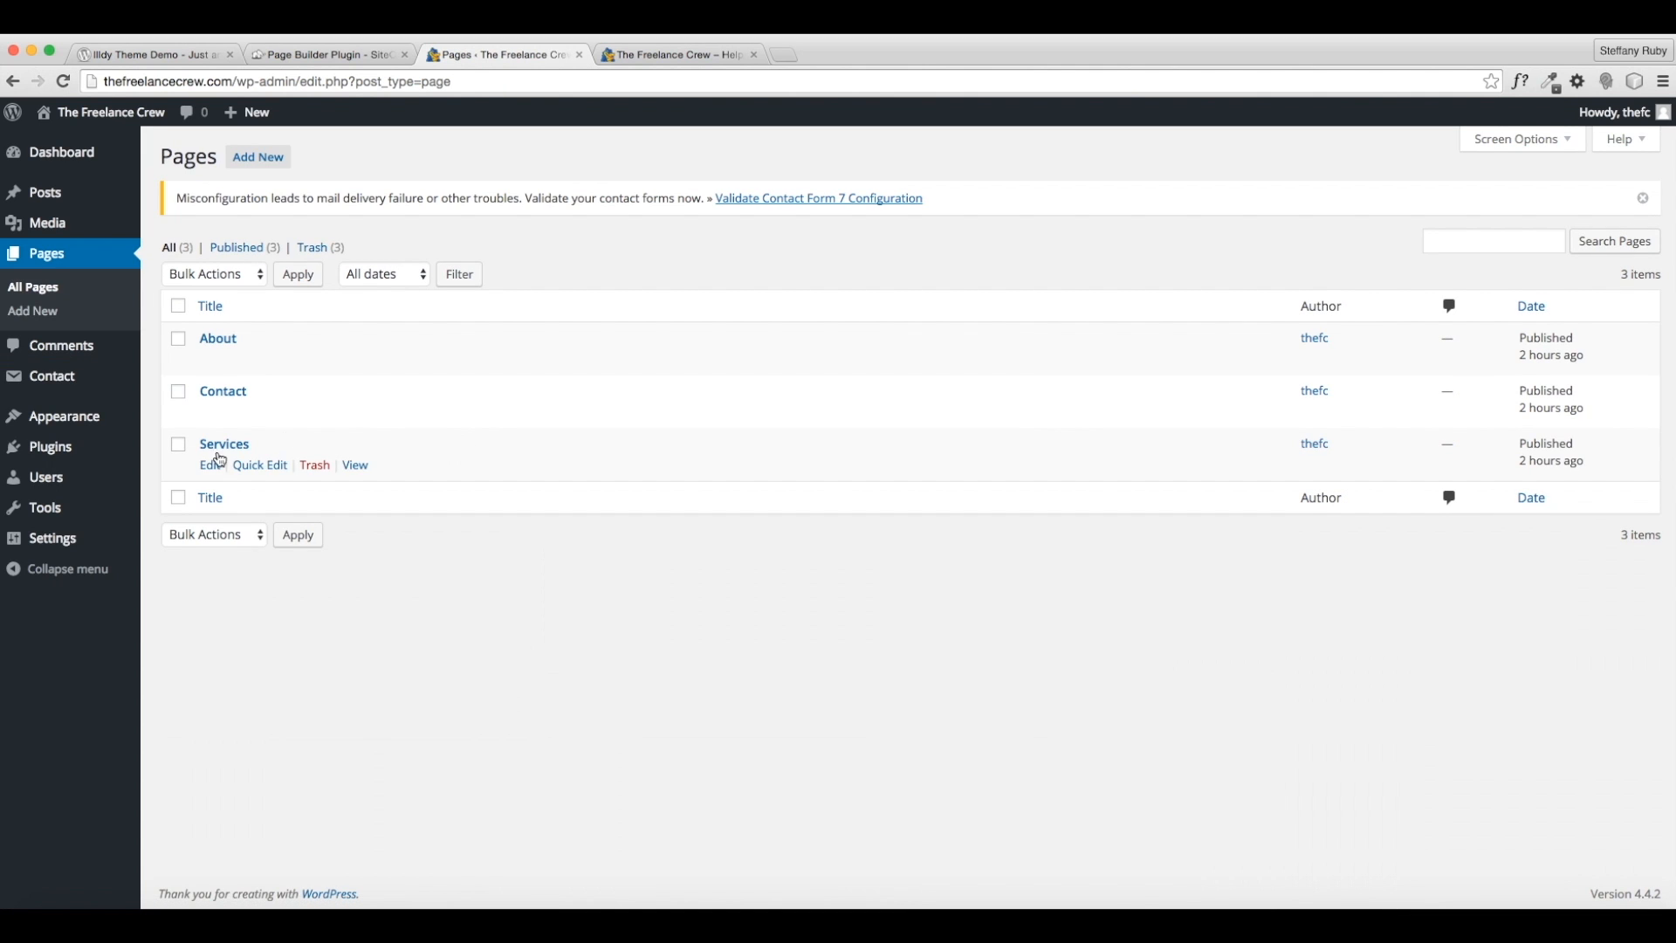
- Insert a new single-column row into the Services page
left_click(209, 465)
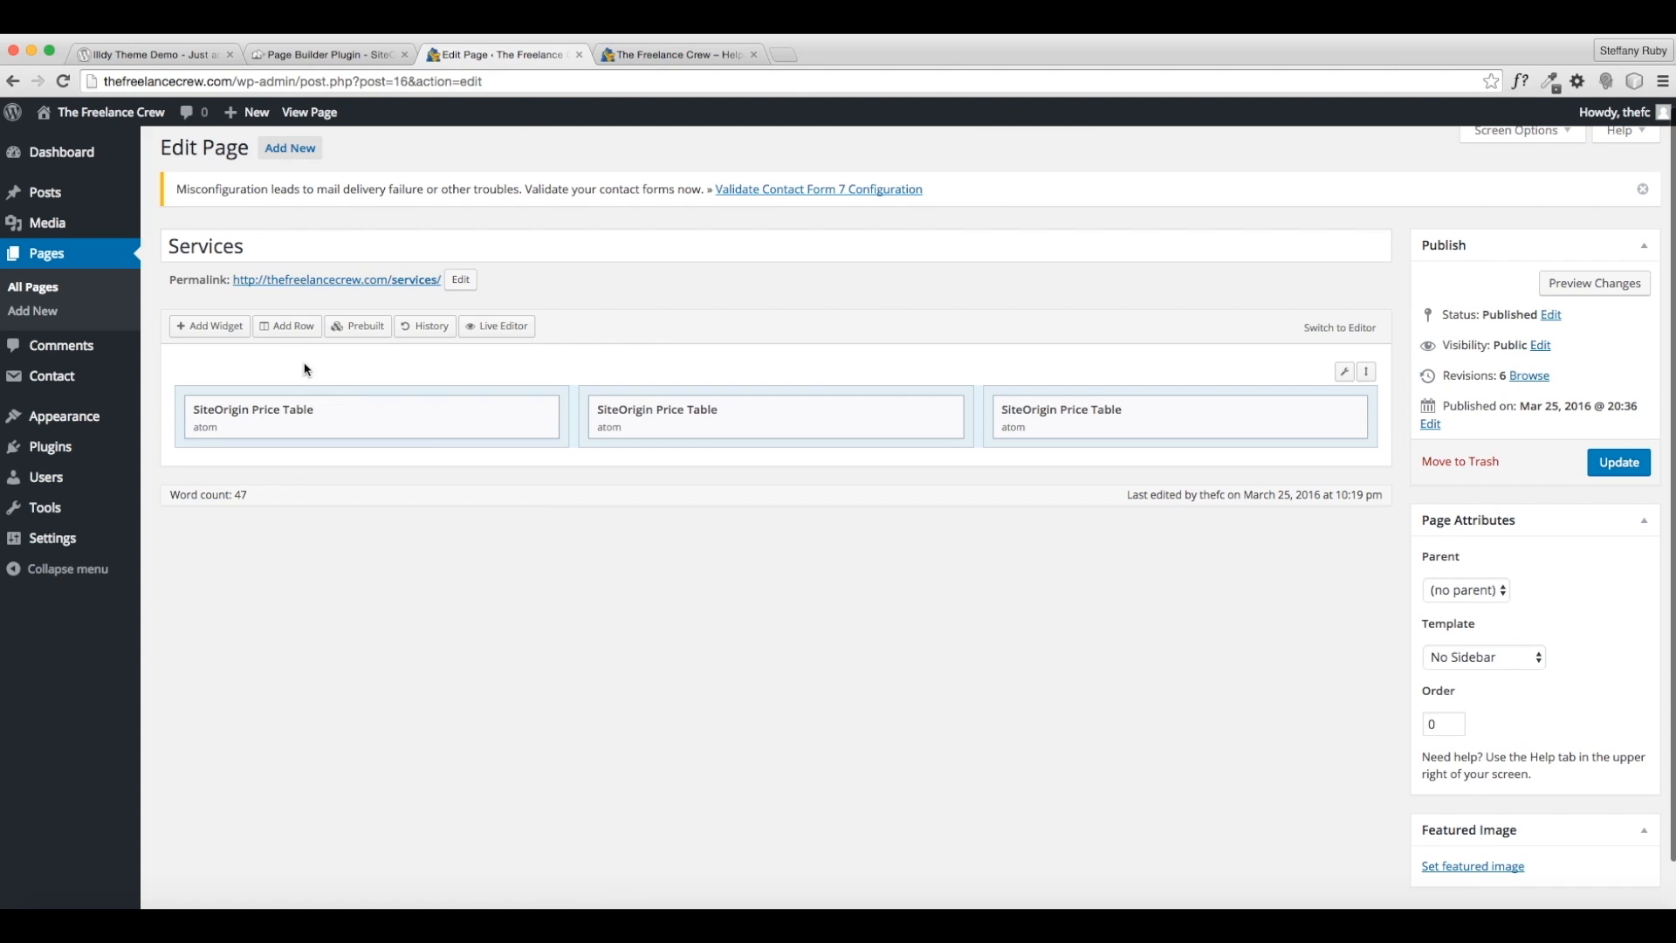
left_click(301, 336)
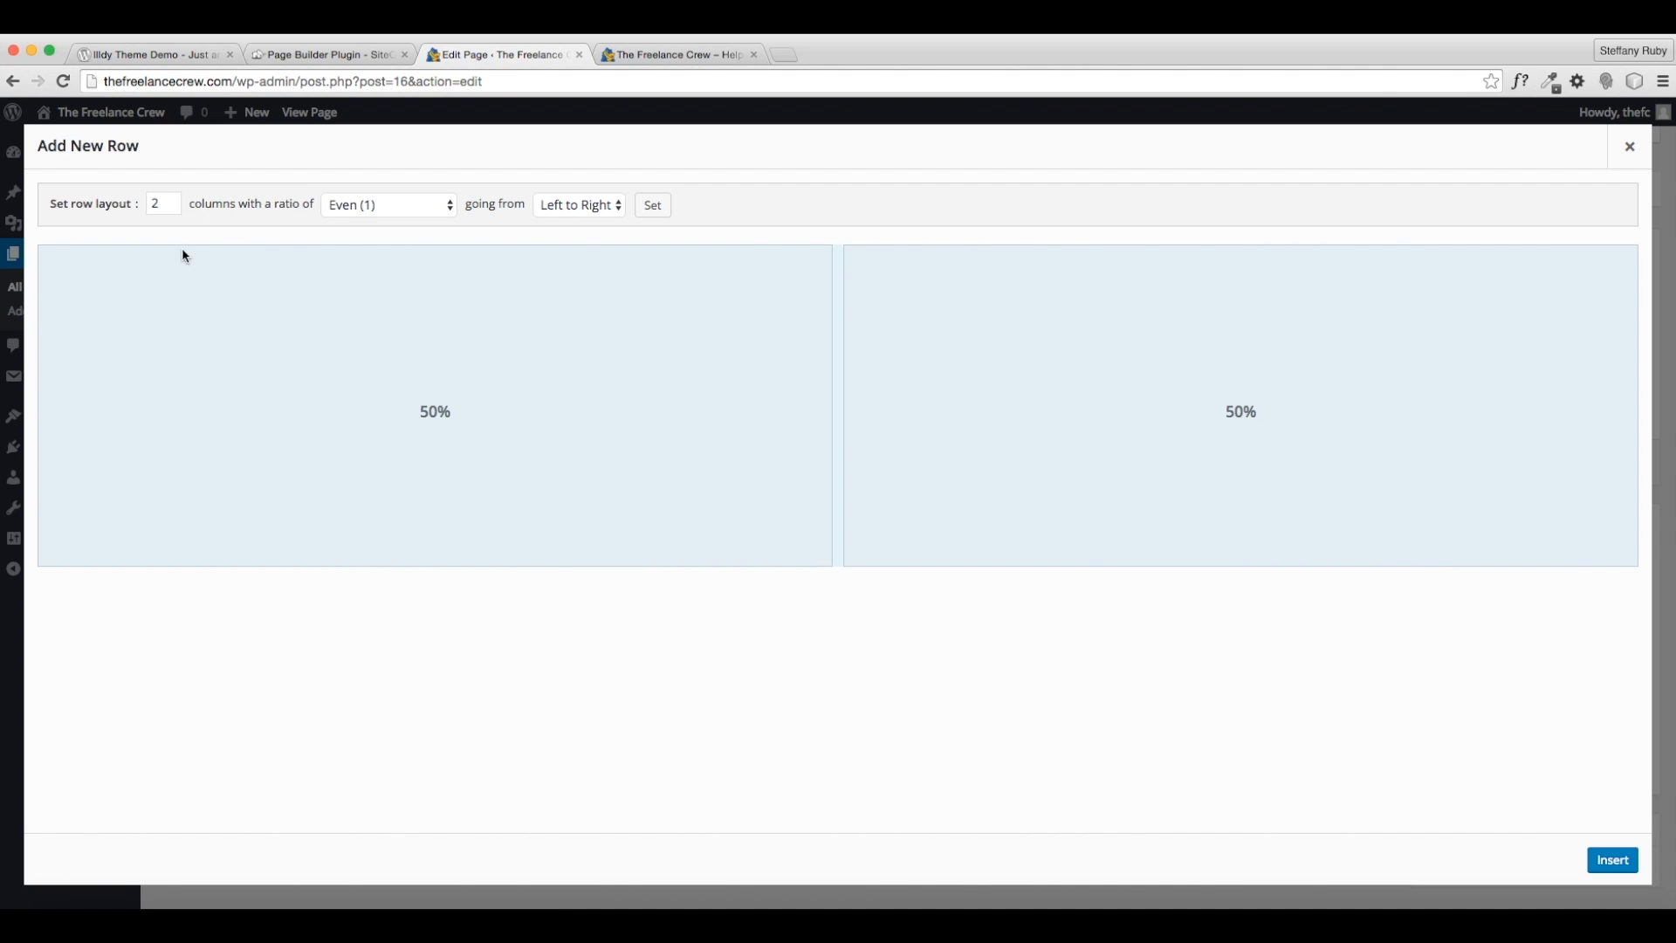
left_click_drag(155, 203, 137, 204)
type("1")
left_click(699, 649)
left_click(1613, 860)
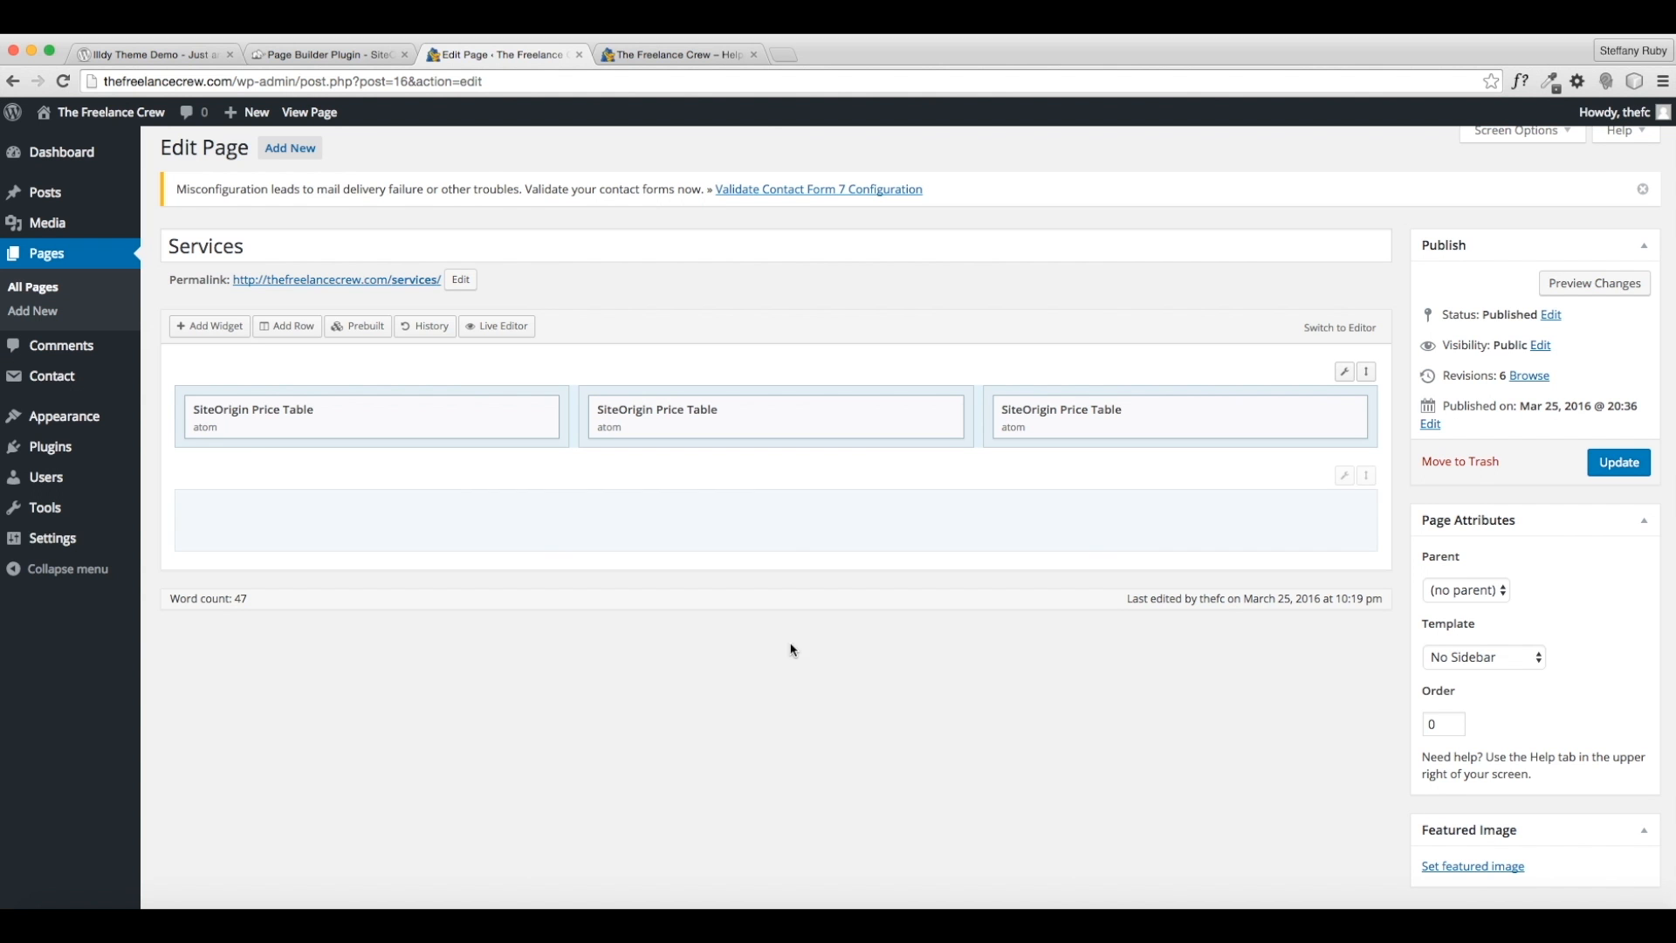
- Add a Call-to-action titled 'Contact Us Today' with subtitle 'We would love to get started helping you right away.'
left_click(193, 327)
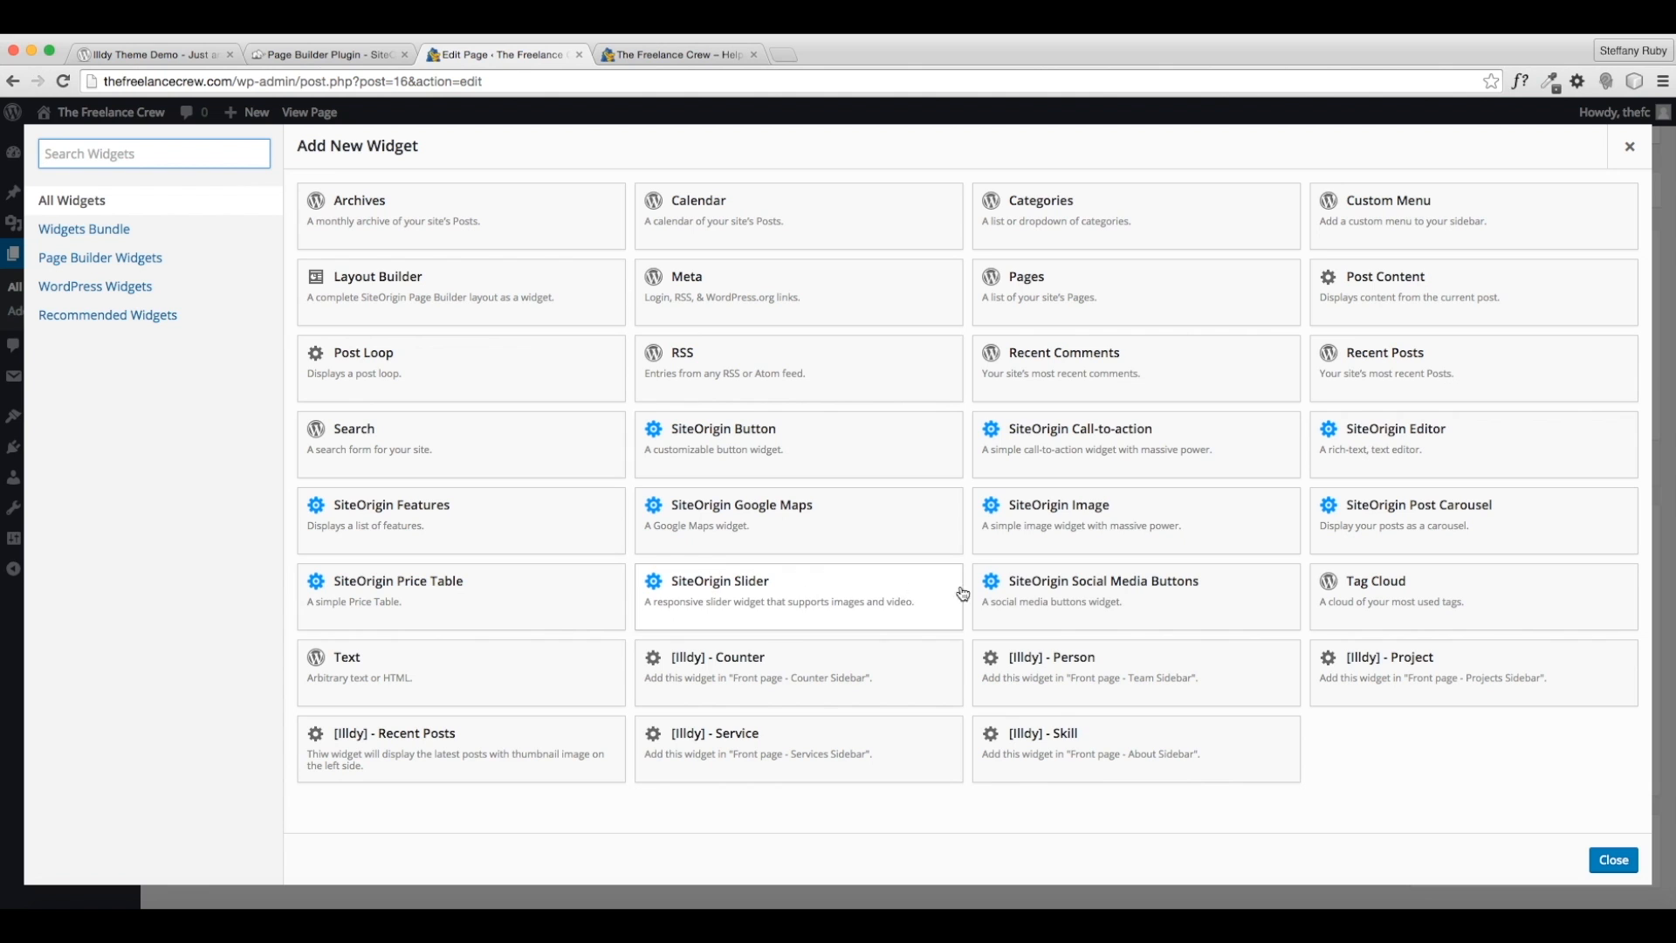
left_click(1150, 470)
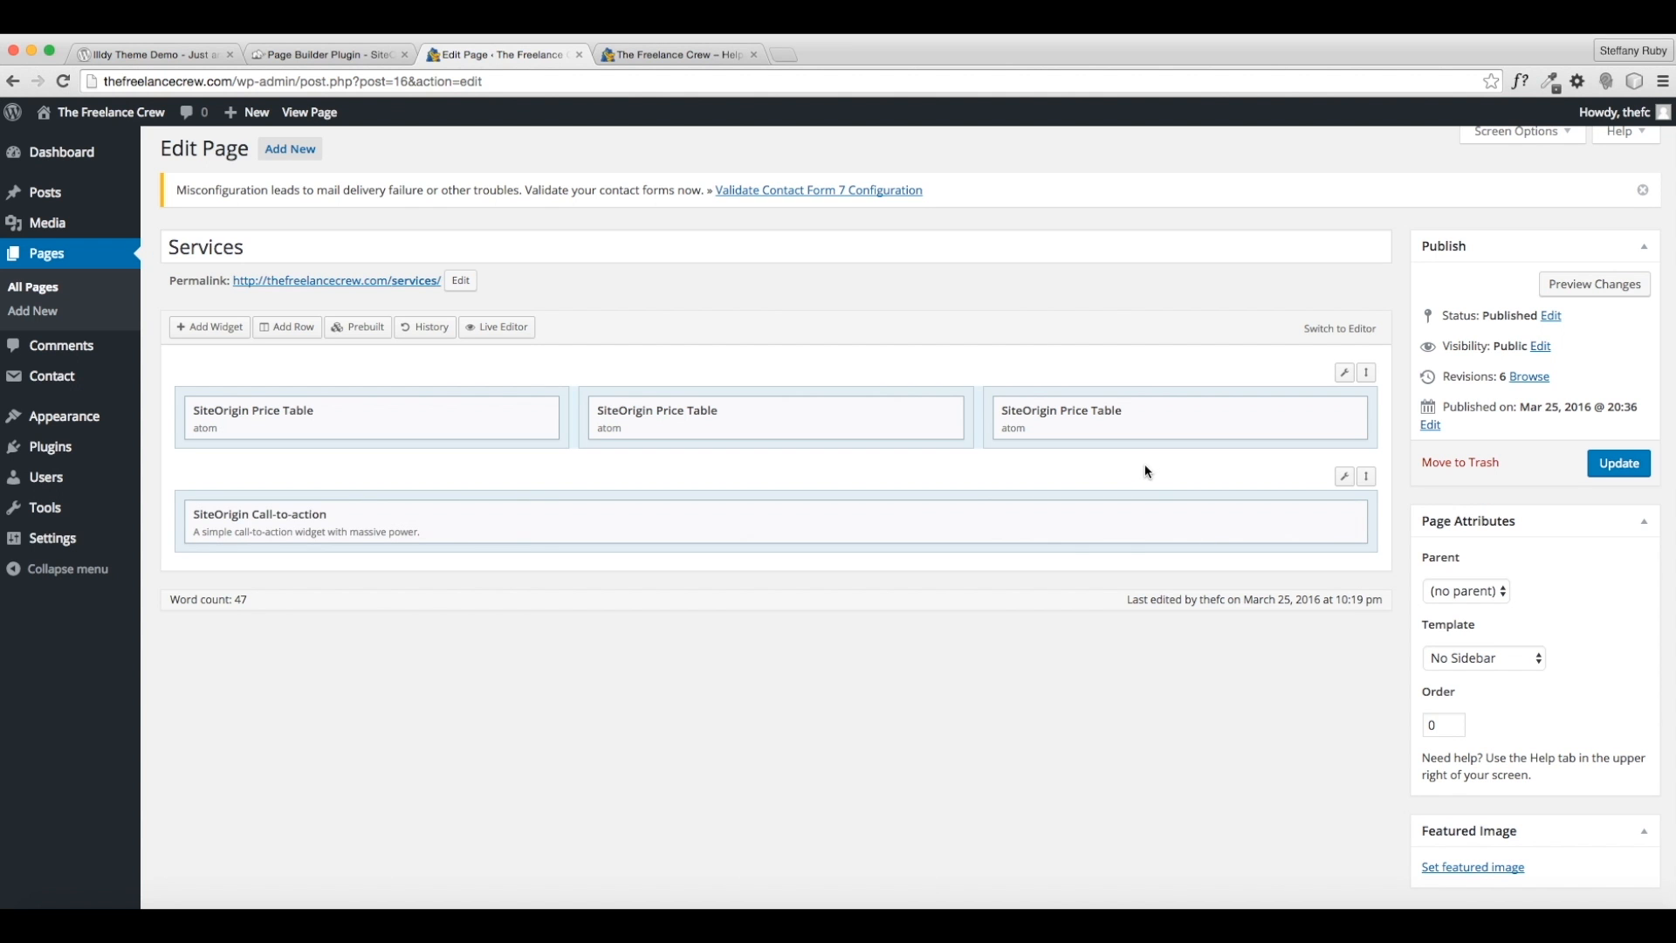
left_click(1254, 515)
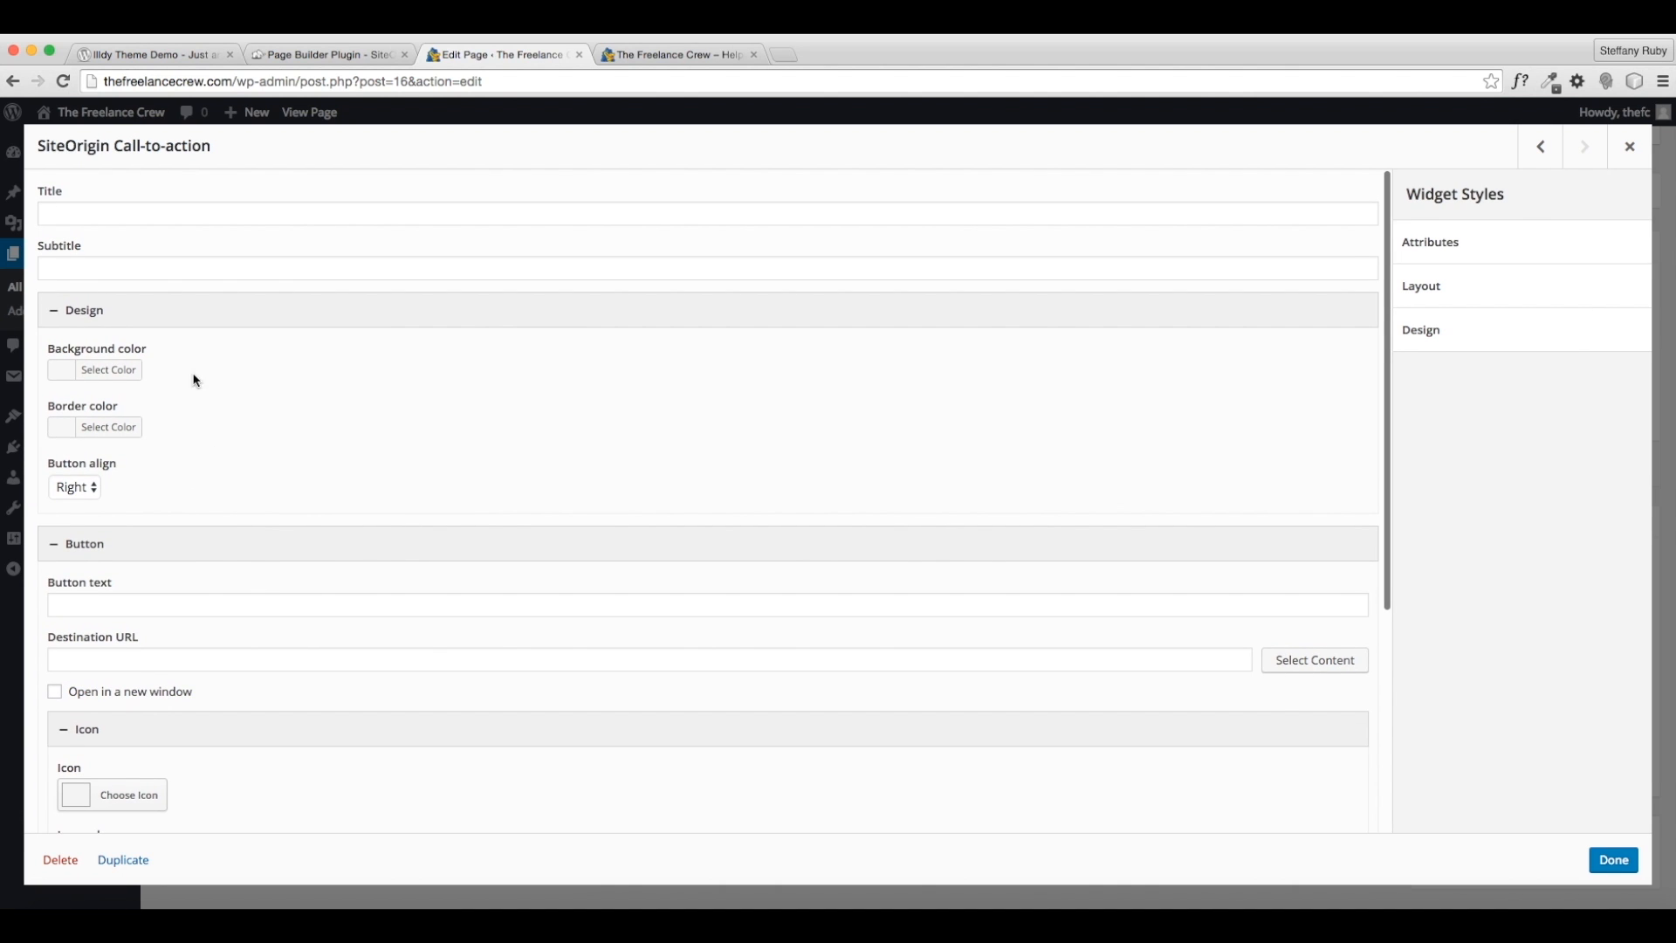
left_click(108, 209)
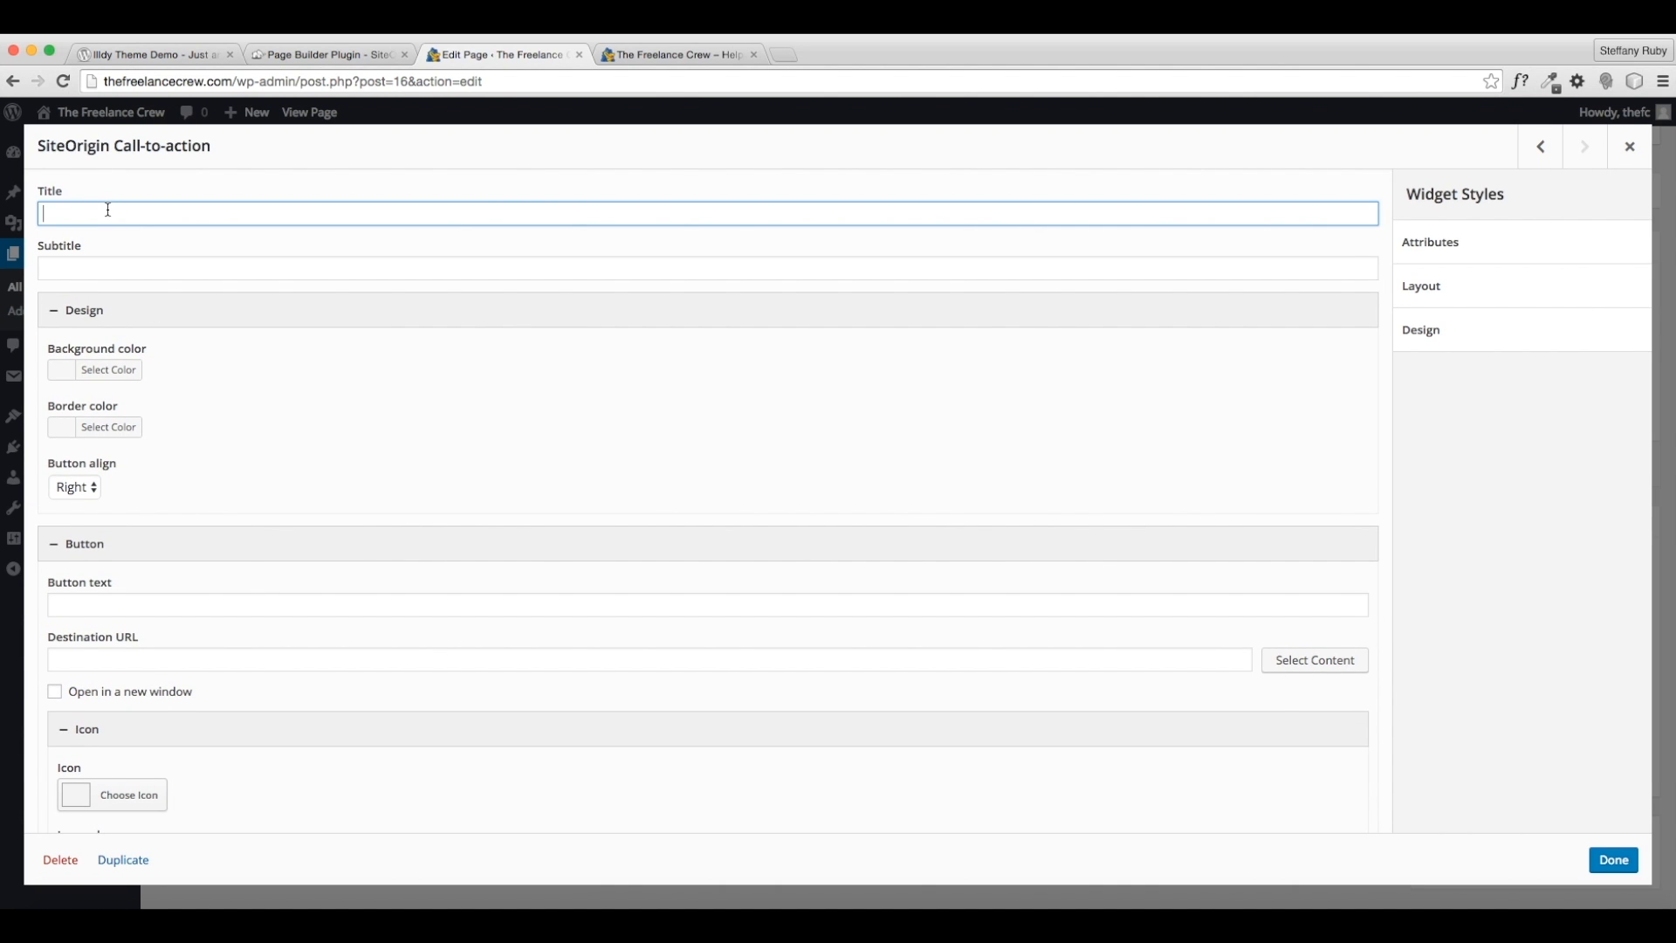
type("Contact Us Today!")
key("Tab")
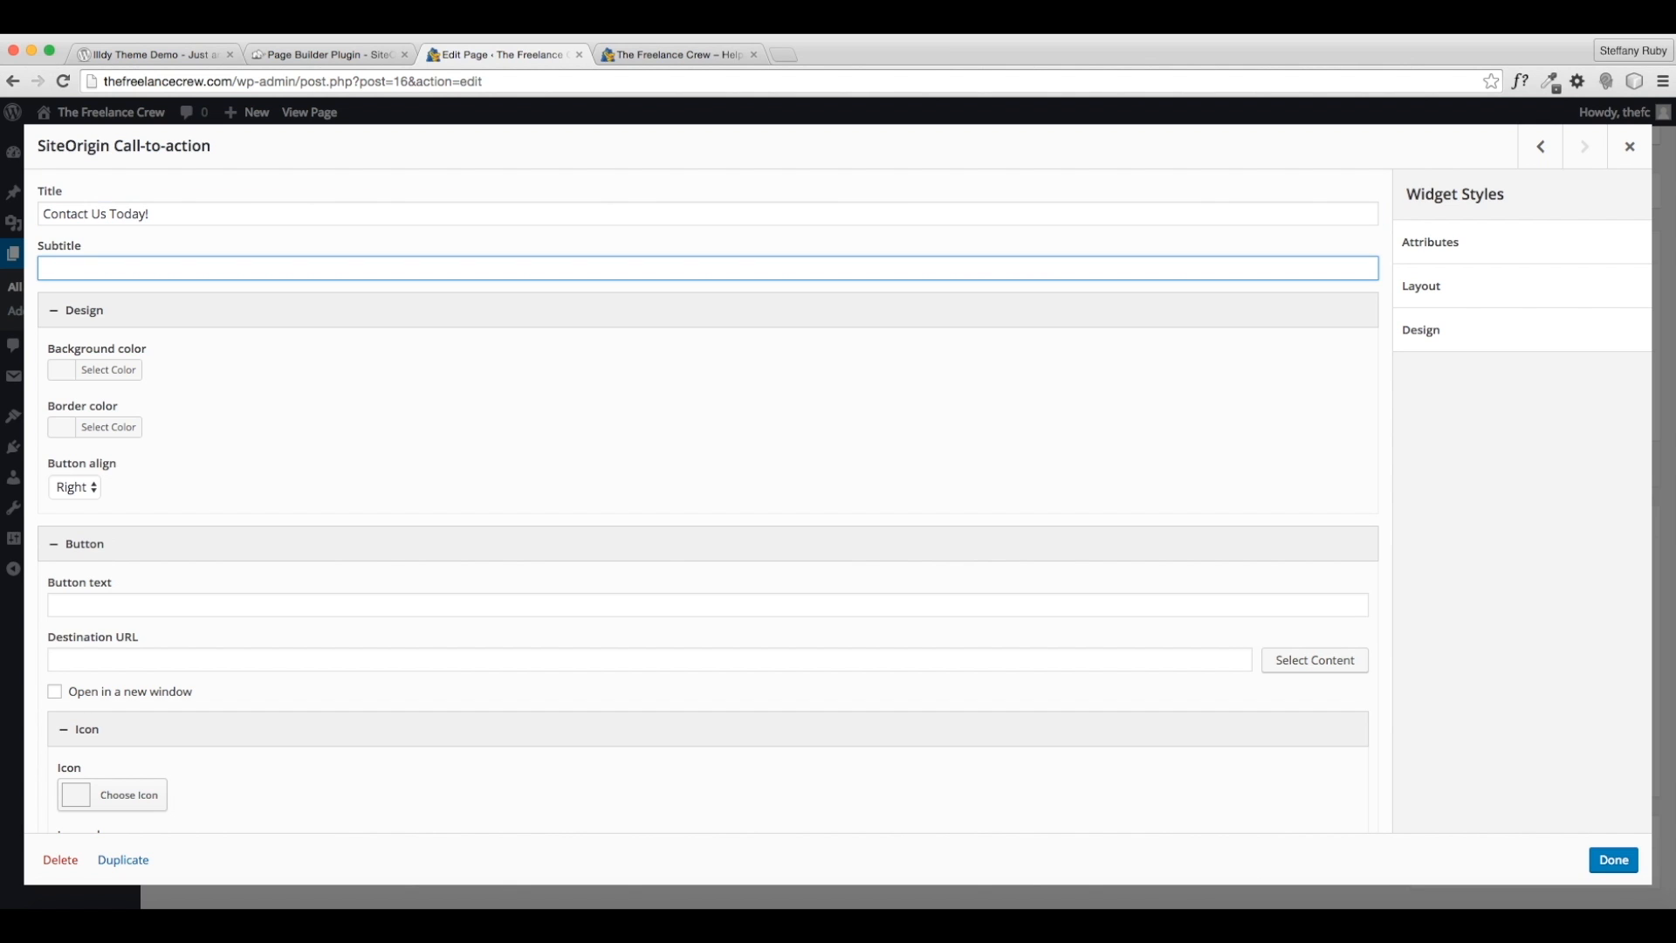
type("We would love to get started")
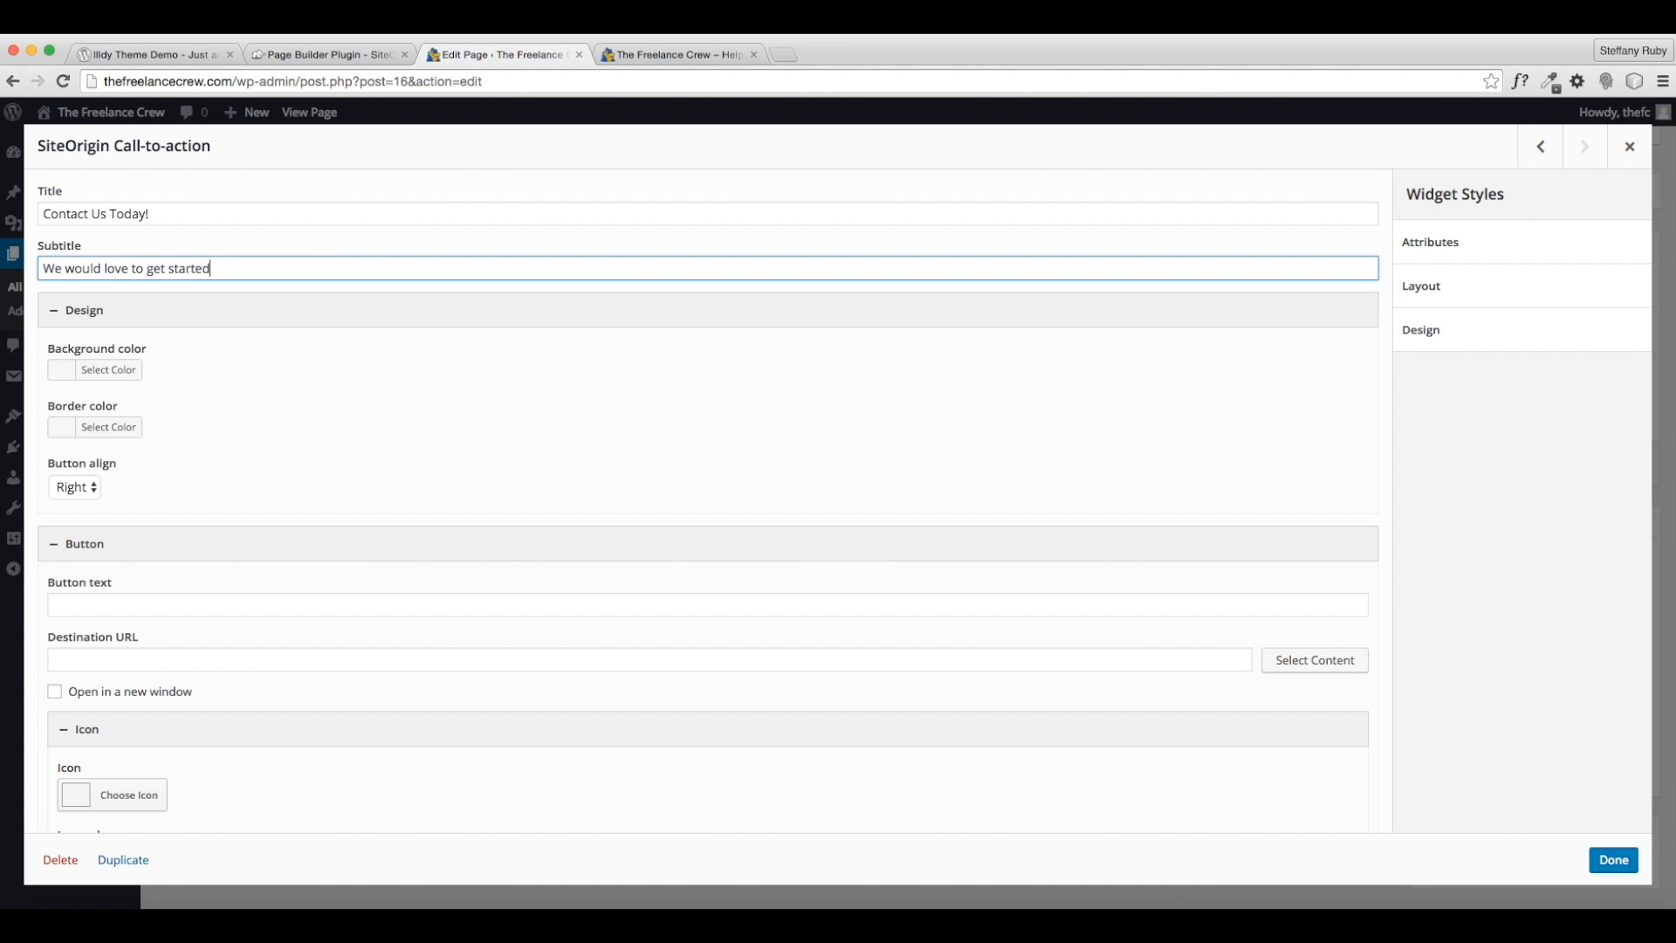
type(" helping you right away.")
- Give the call-to-action a white background, orange border and right-aligned button
scroll(92, 319, "down", 1)
left_click(109, 344)
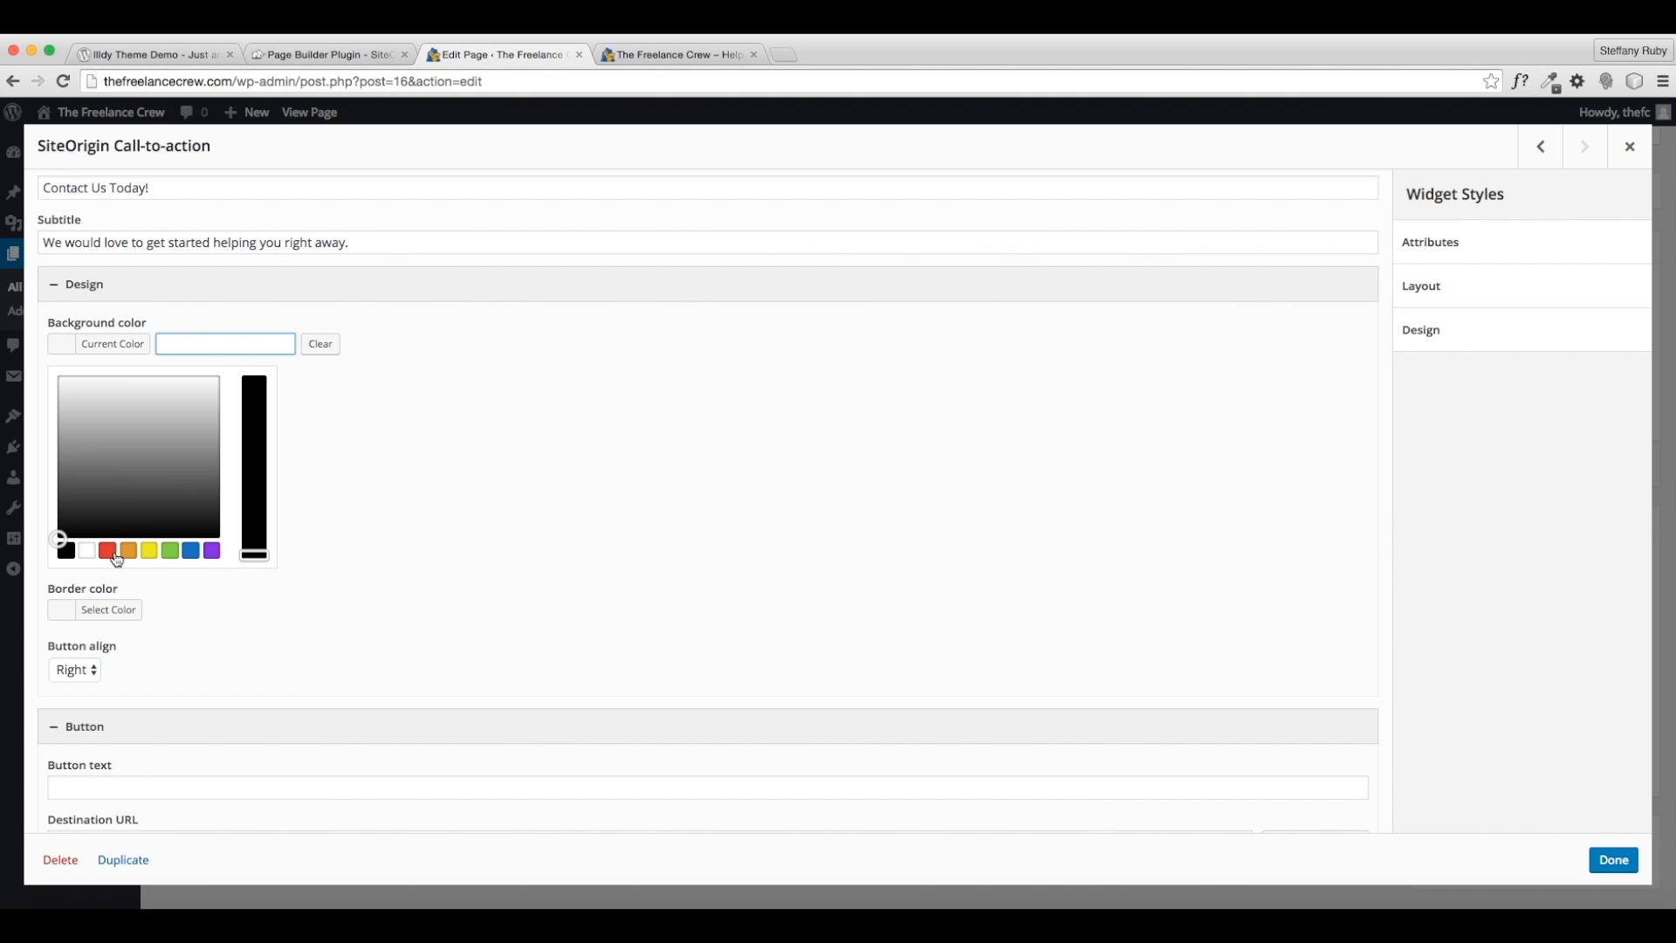
left_click(82, 558)
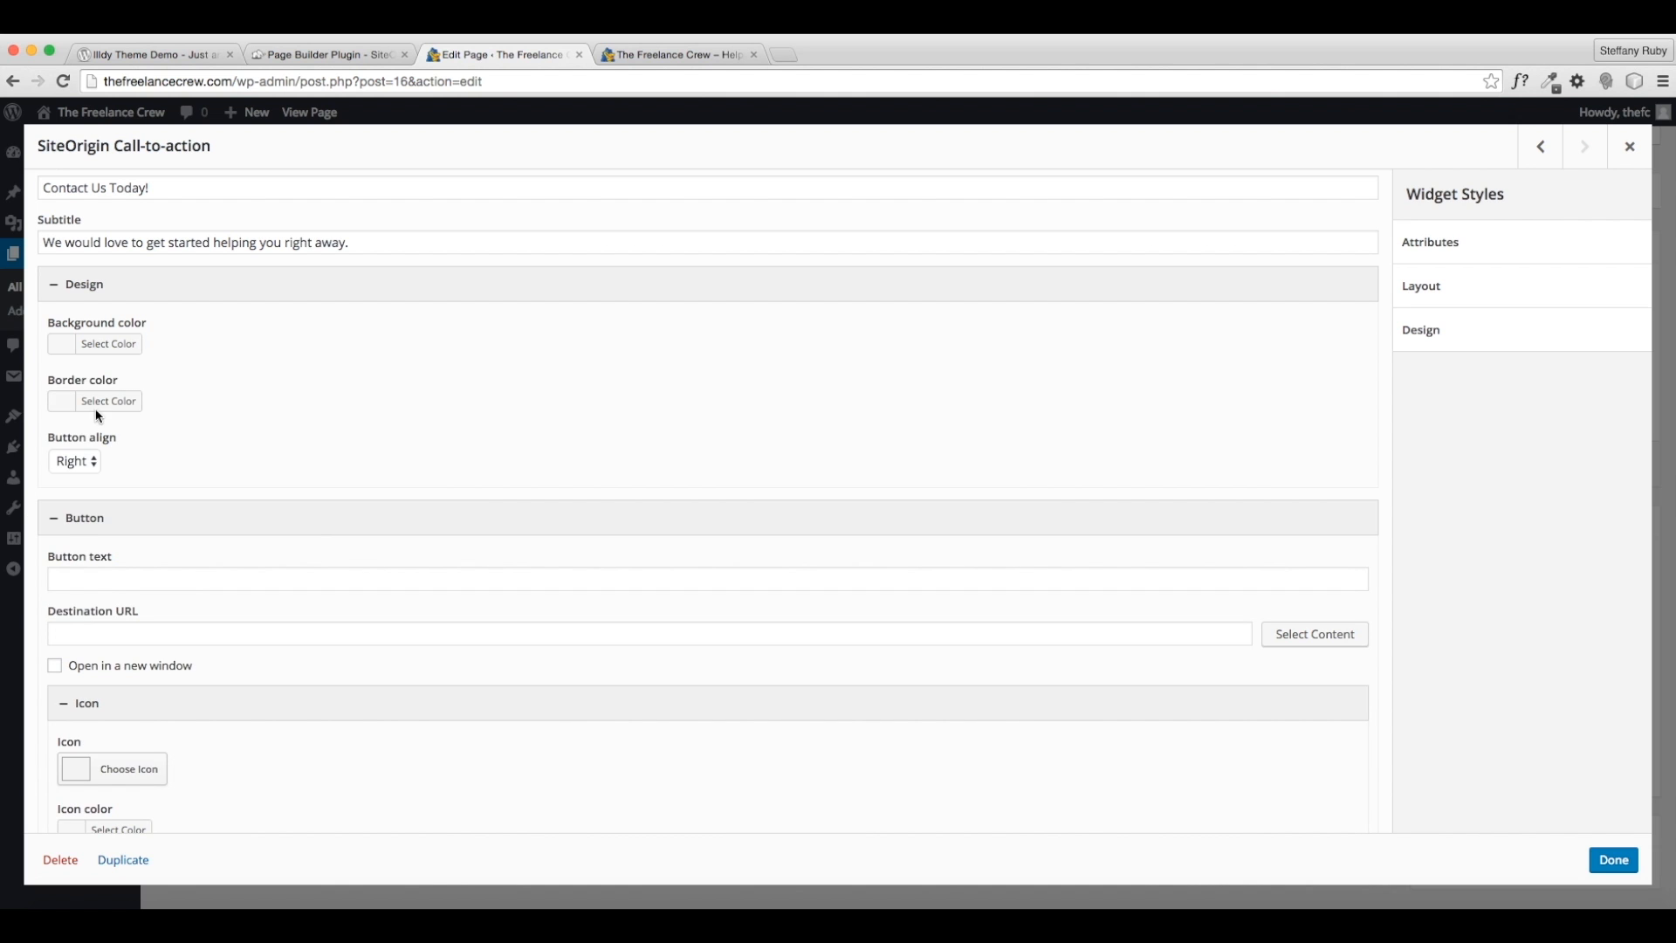
left_click(99, 344)
left_click(86, 550)
left_click(393, 479)
left_click(113, 401)
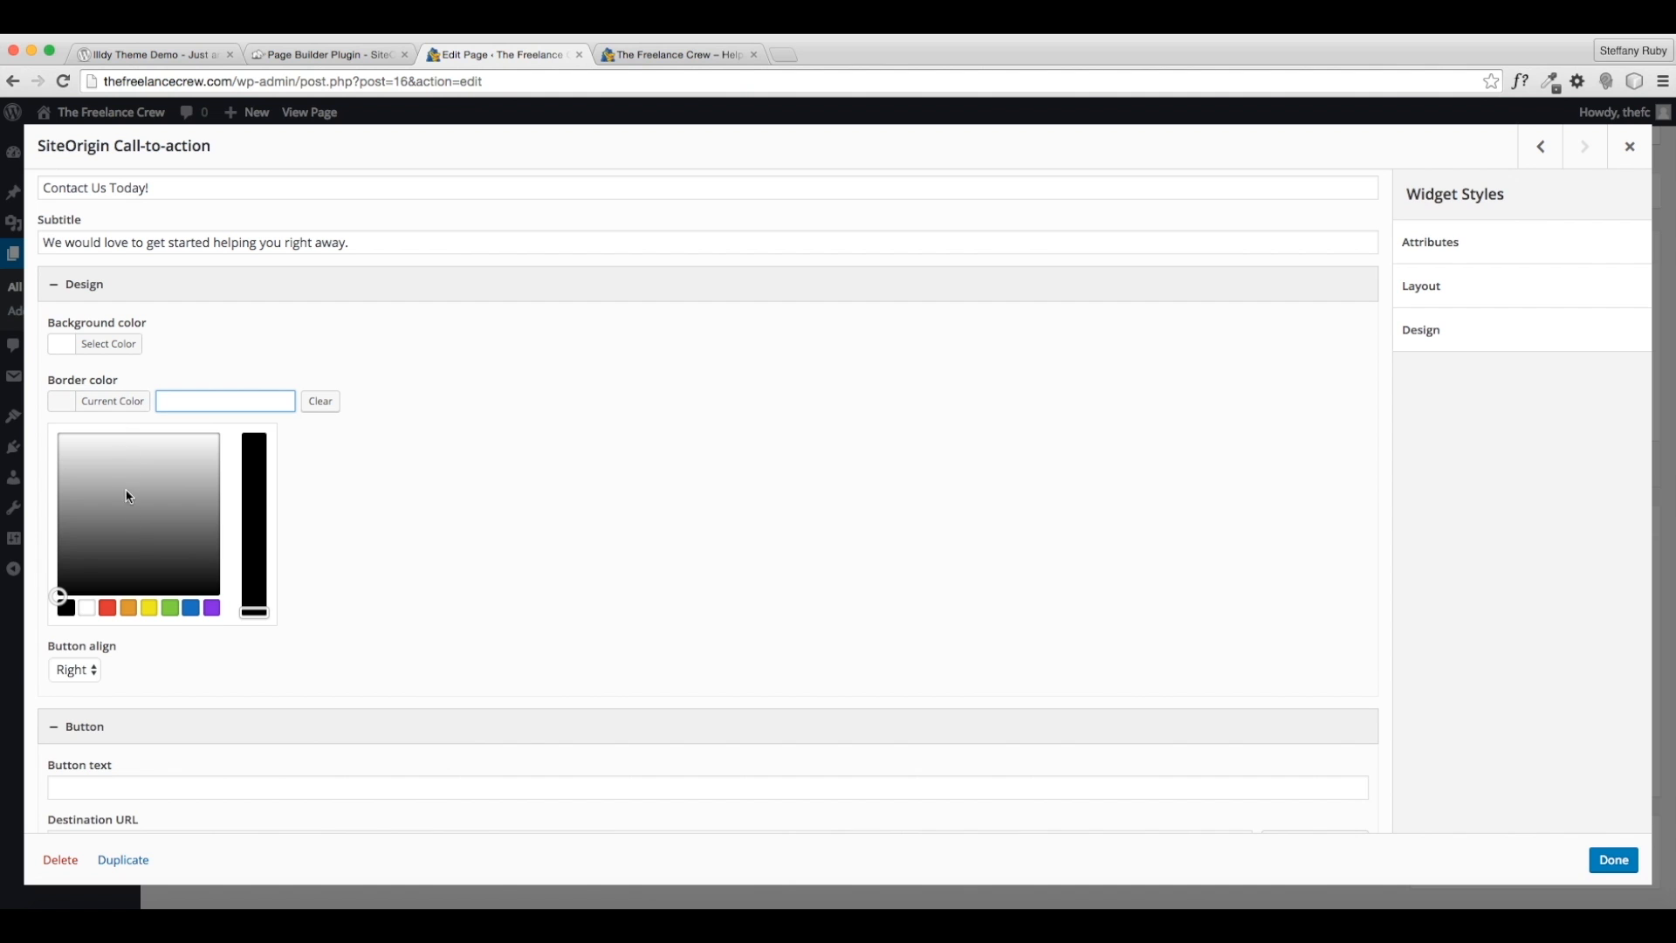
left_click(129, 607)
left_click(341, 516)
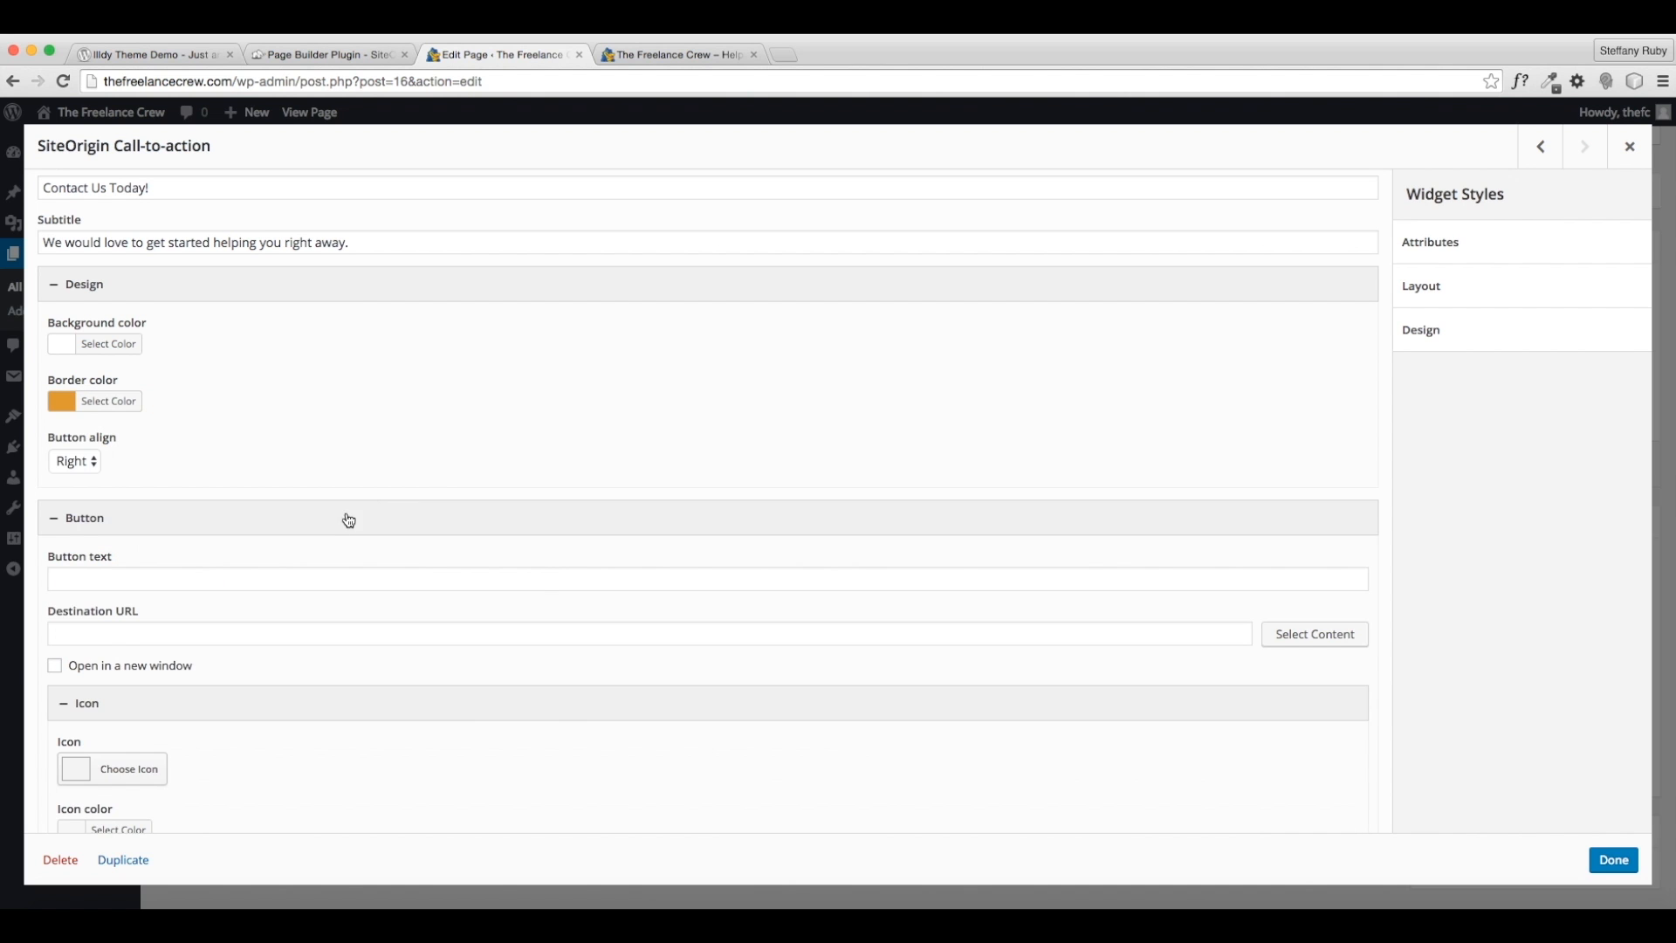
scroll(262, 502, "down", 1)
left_click(85, 442)
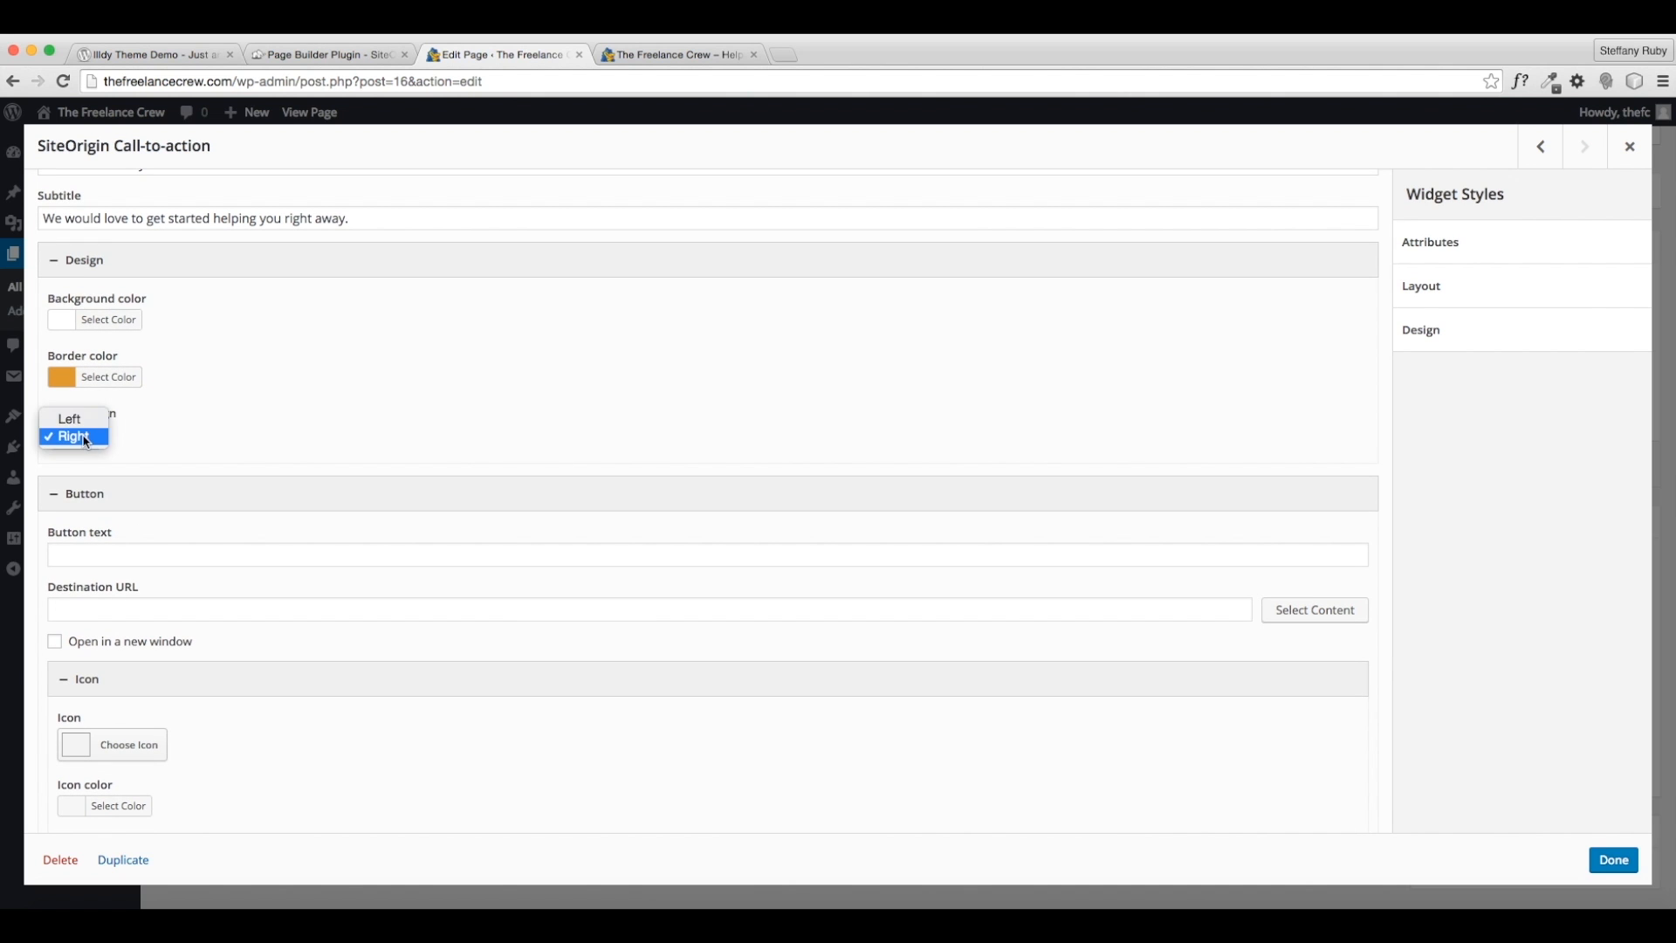
left_click(85, 438)
scroll(365, 445, "down", 2)
left_click(251, 471)
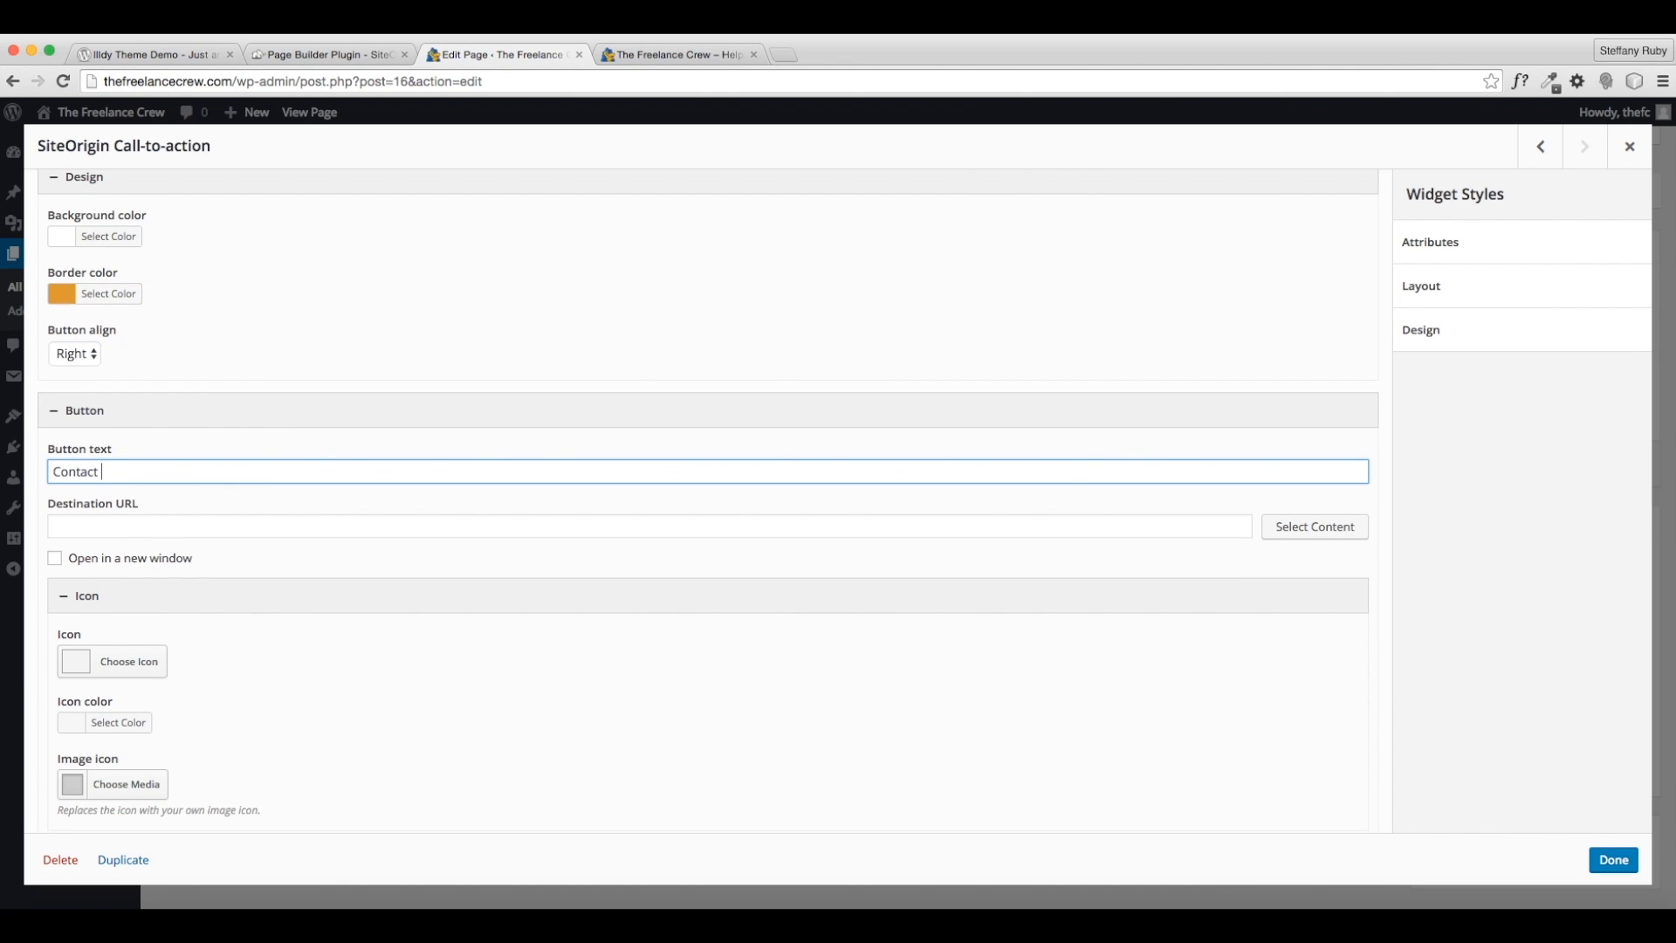
- Set the button's destination URL to thefreelancecrew.com/contact
left_click(244, 531)
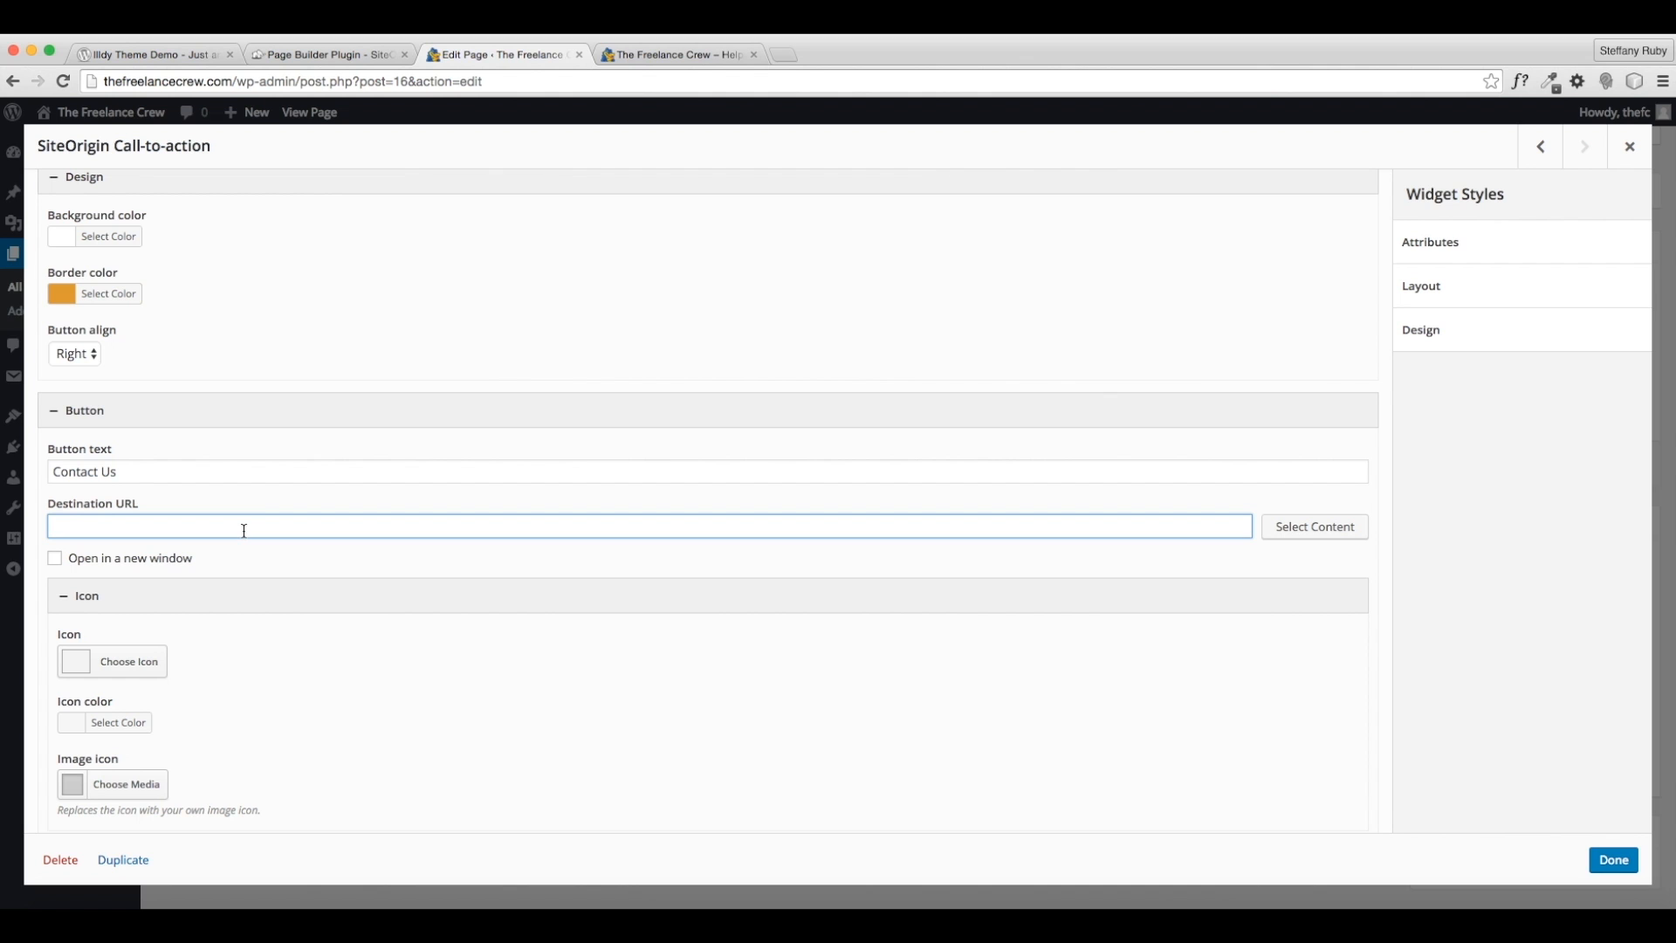
left_click(1300, 534)
left_click(1073, 664)
left_click_drag(119, 518, 48, 520)
key("BackSpace")
type("thef")
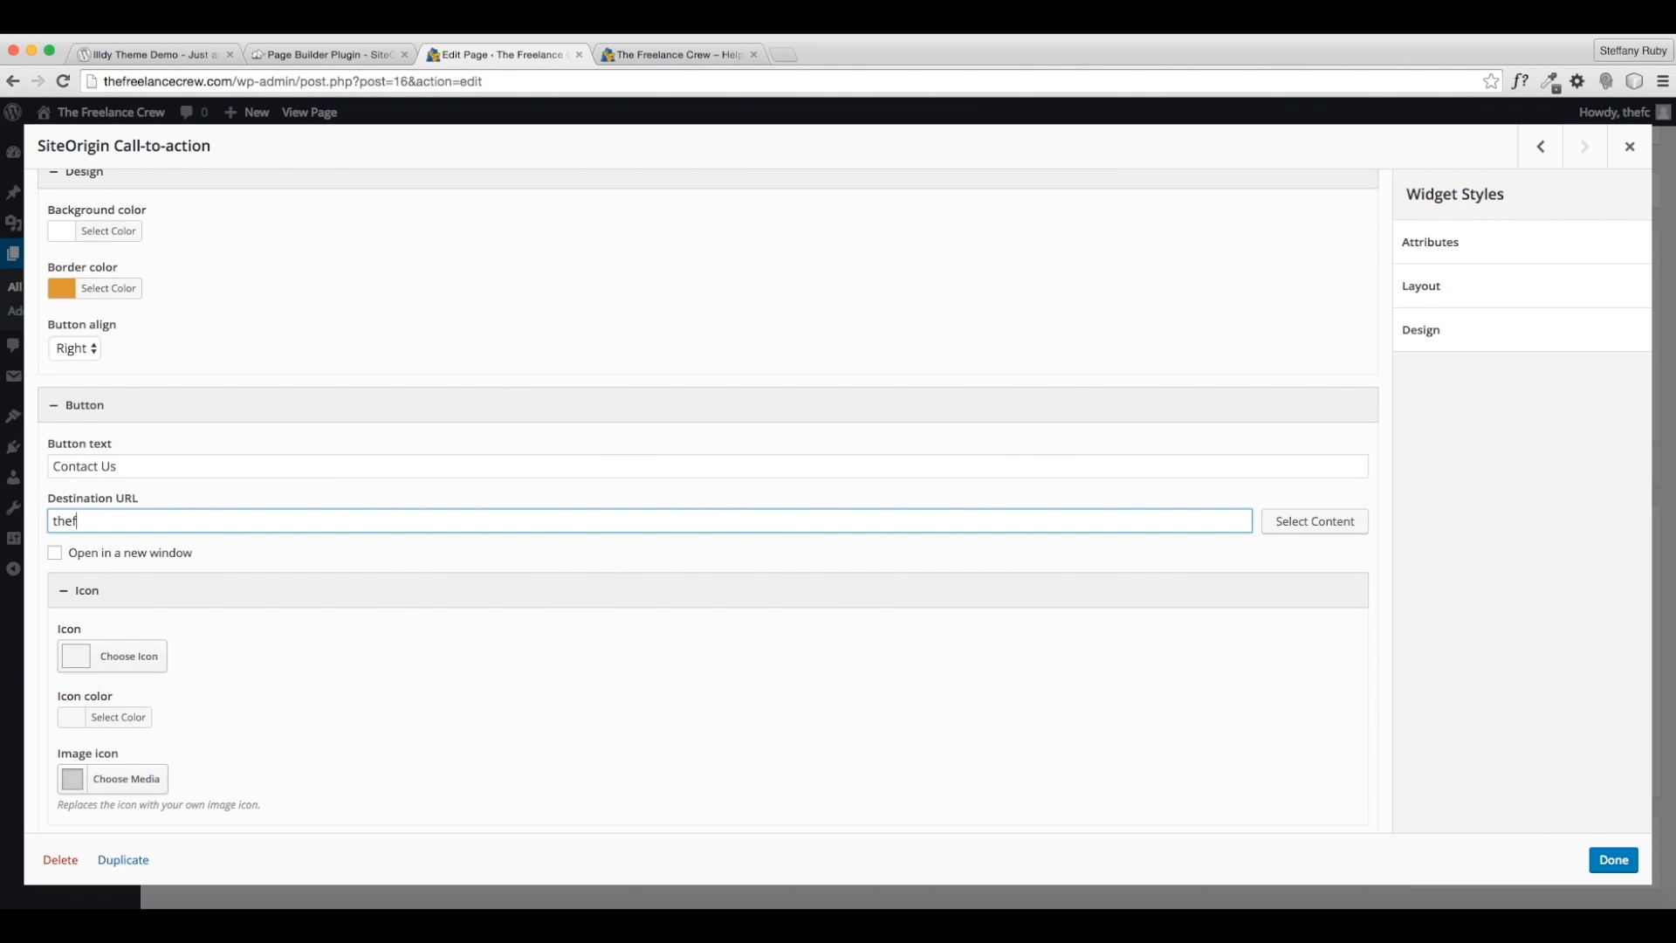
type("reelancecrew.com/st")
scroll(119, 609, "down", 3)
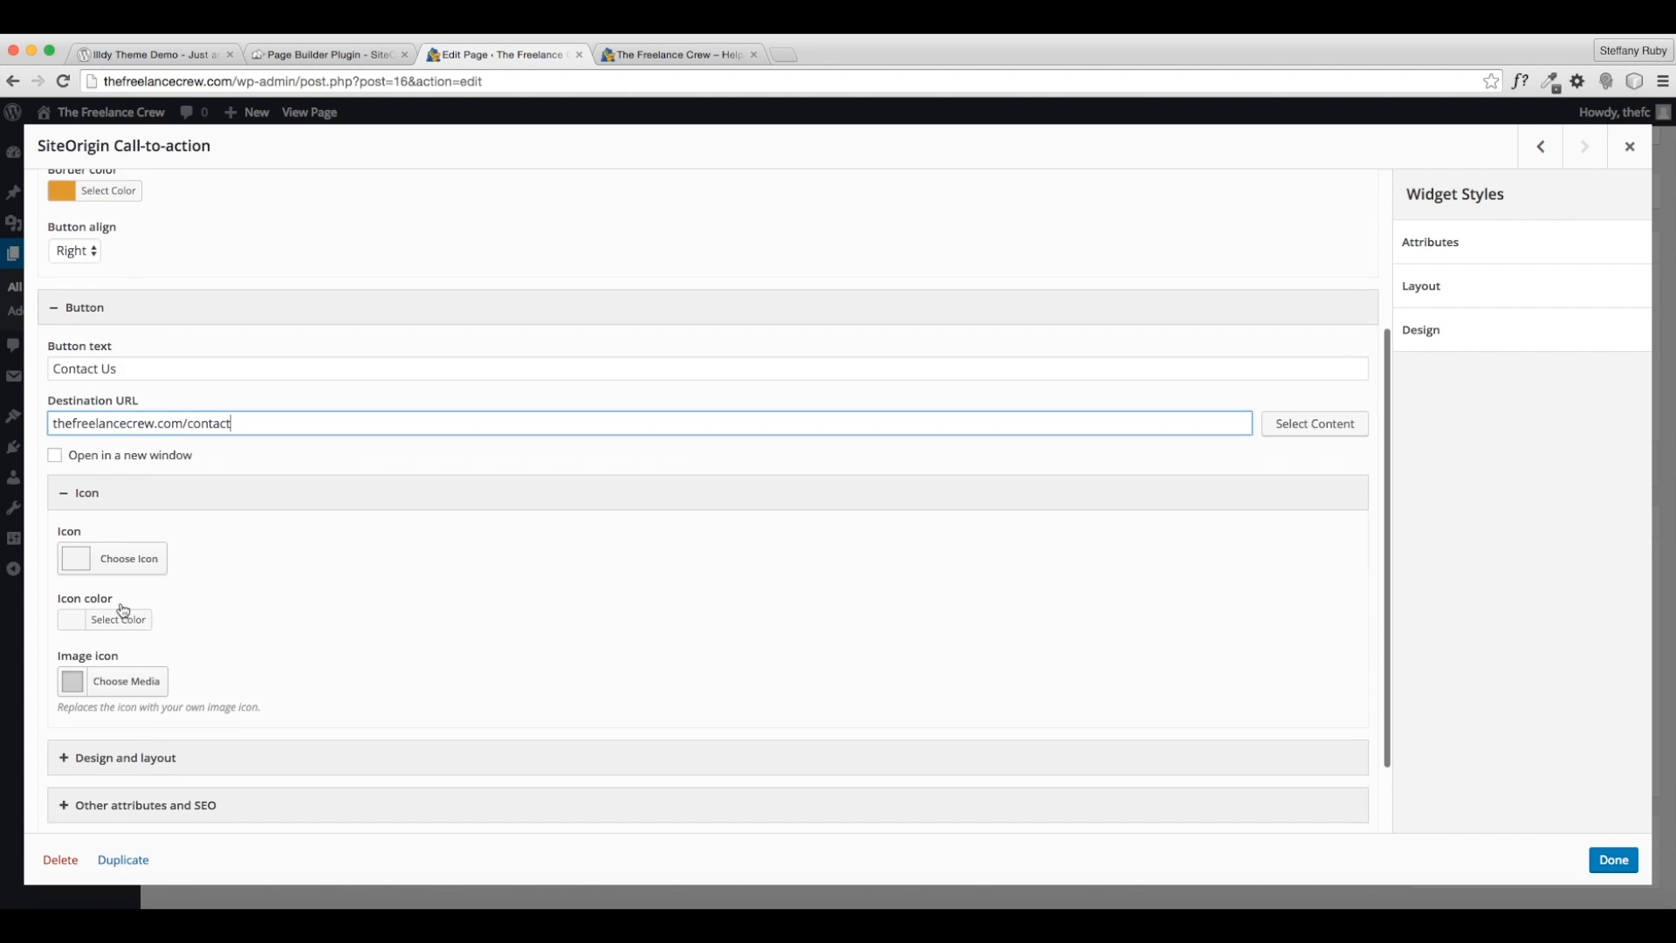
scroll(206, 570, "down", 1)
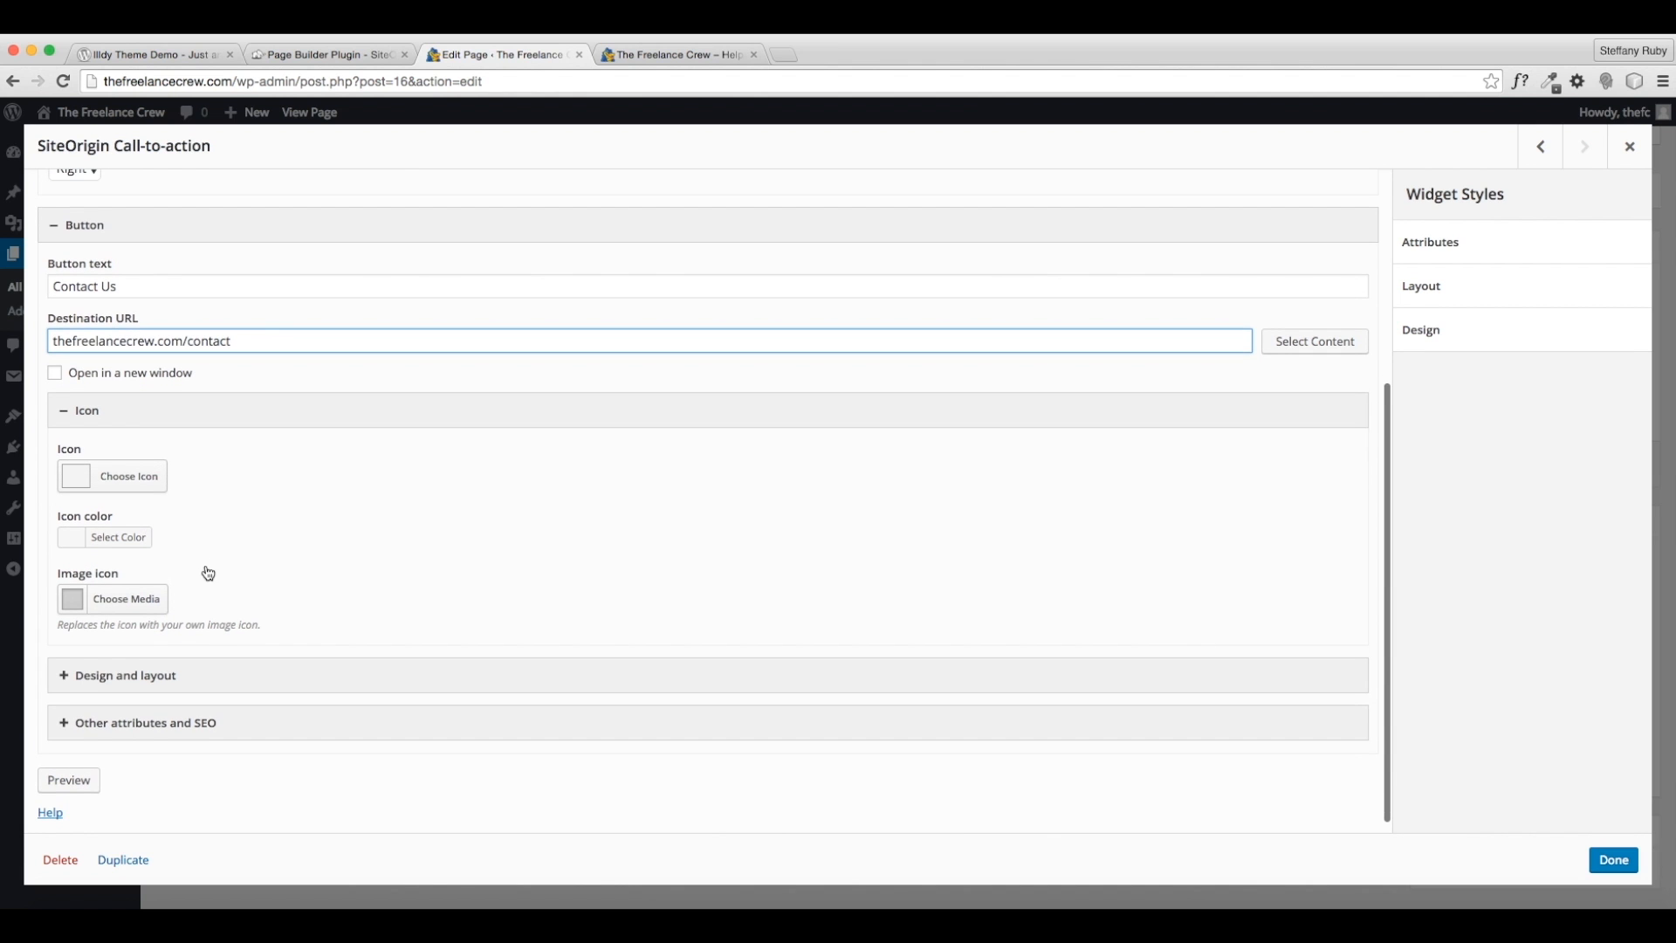
- Style the button as orange Wire with white text and no rounding, then update the page
left_click(180, 663)
scroll(486, 616, "down", 3)
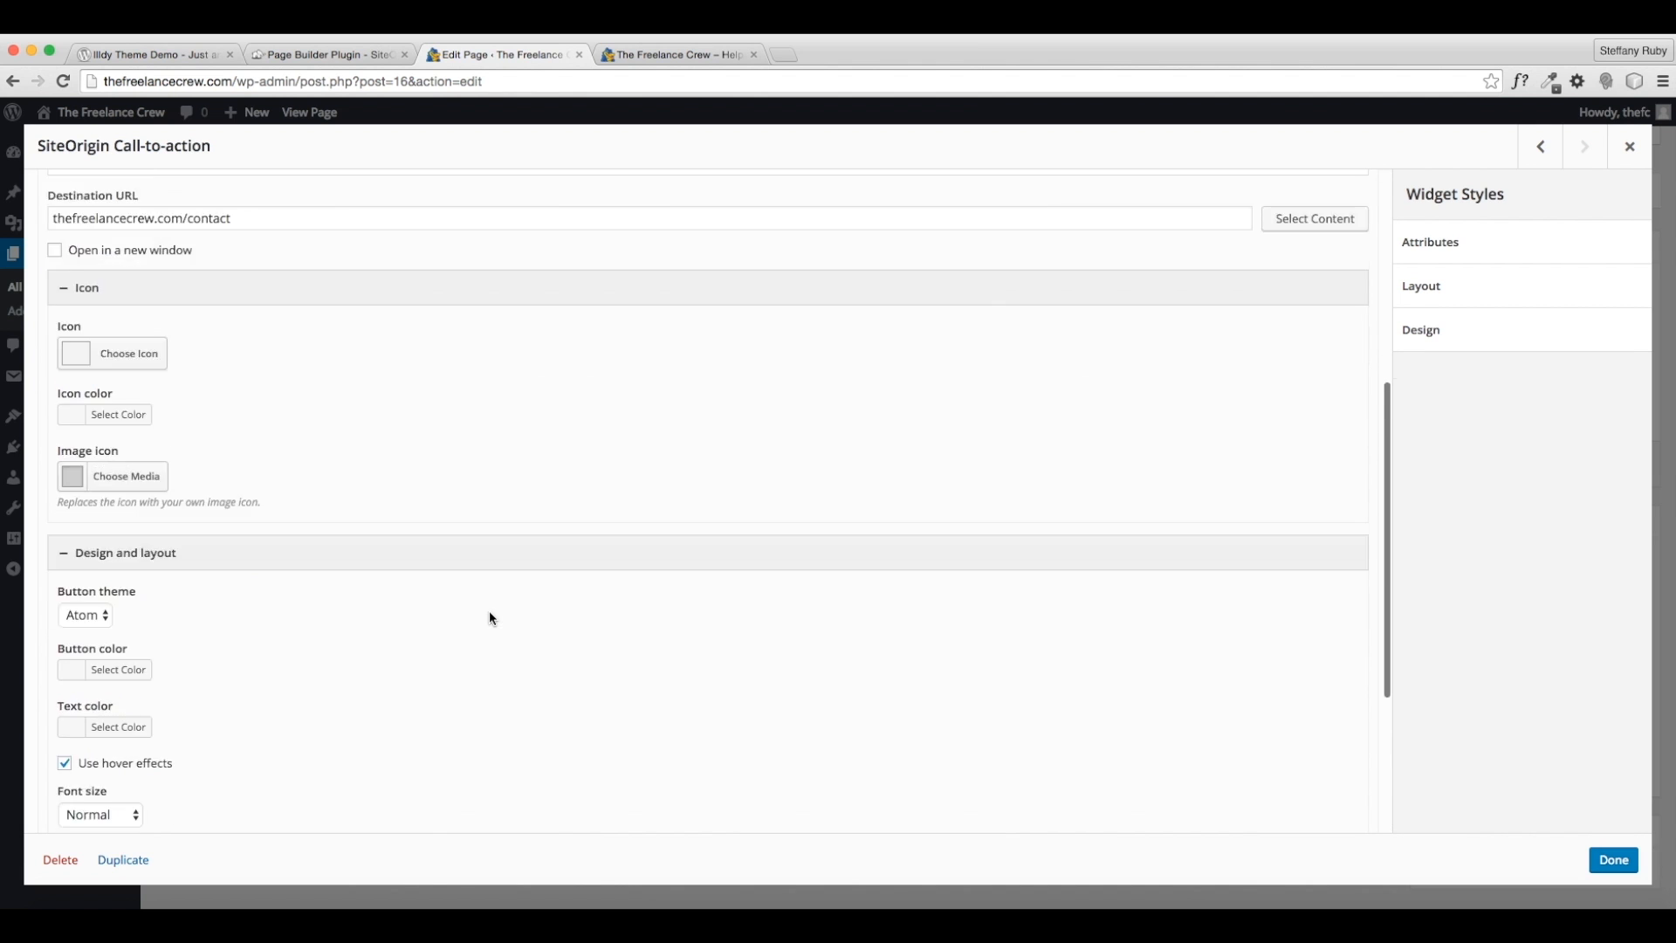
left_click(94, 551)
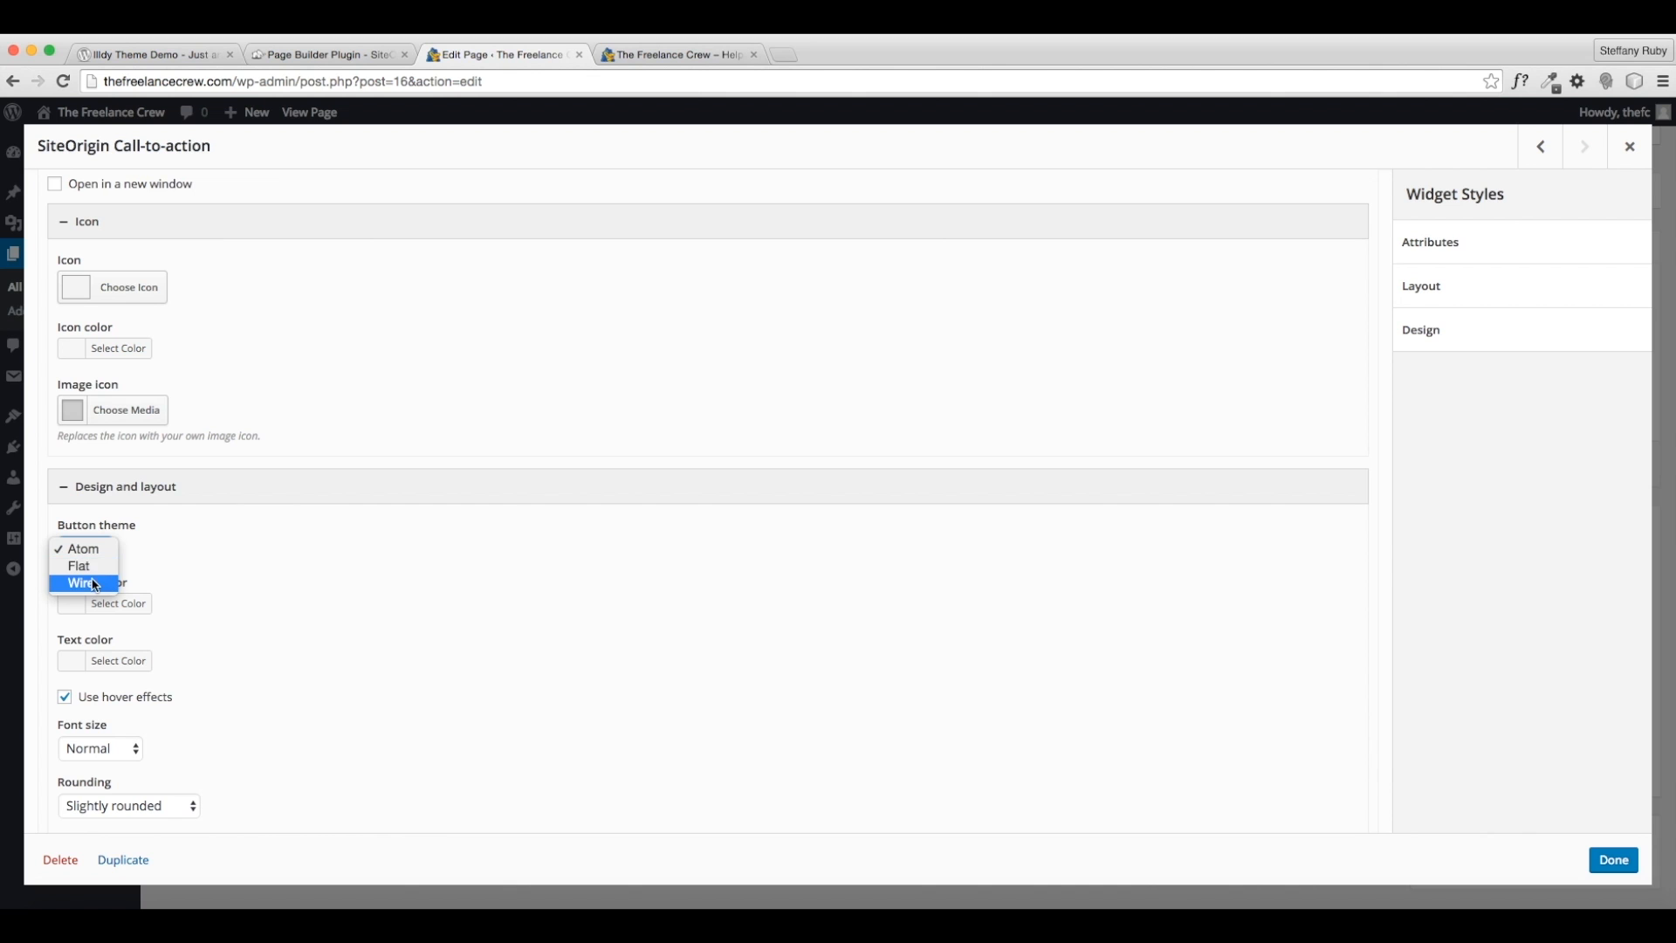
left_click(95, 586)
scroll(374, 582, "down", 3)
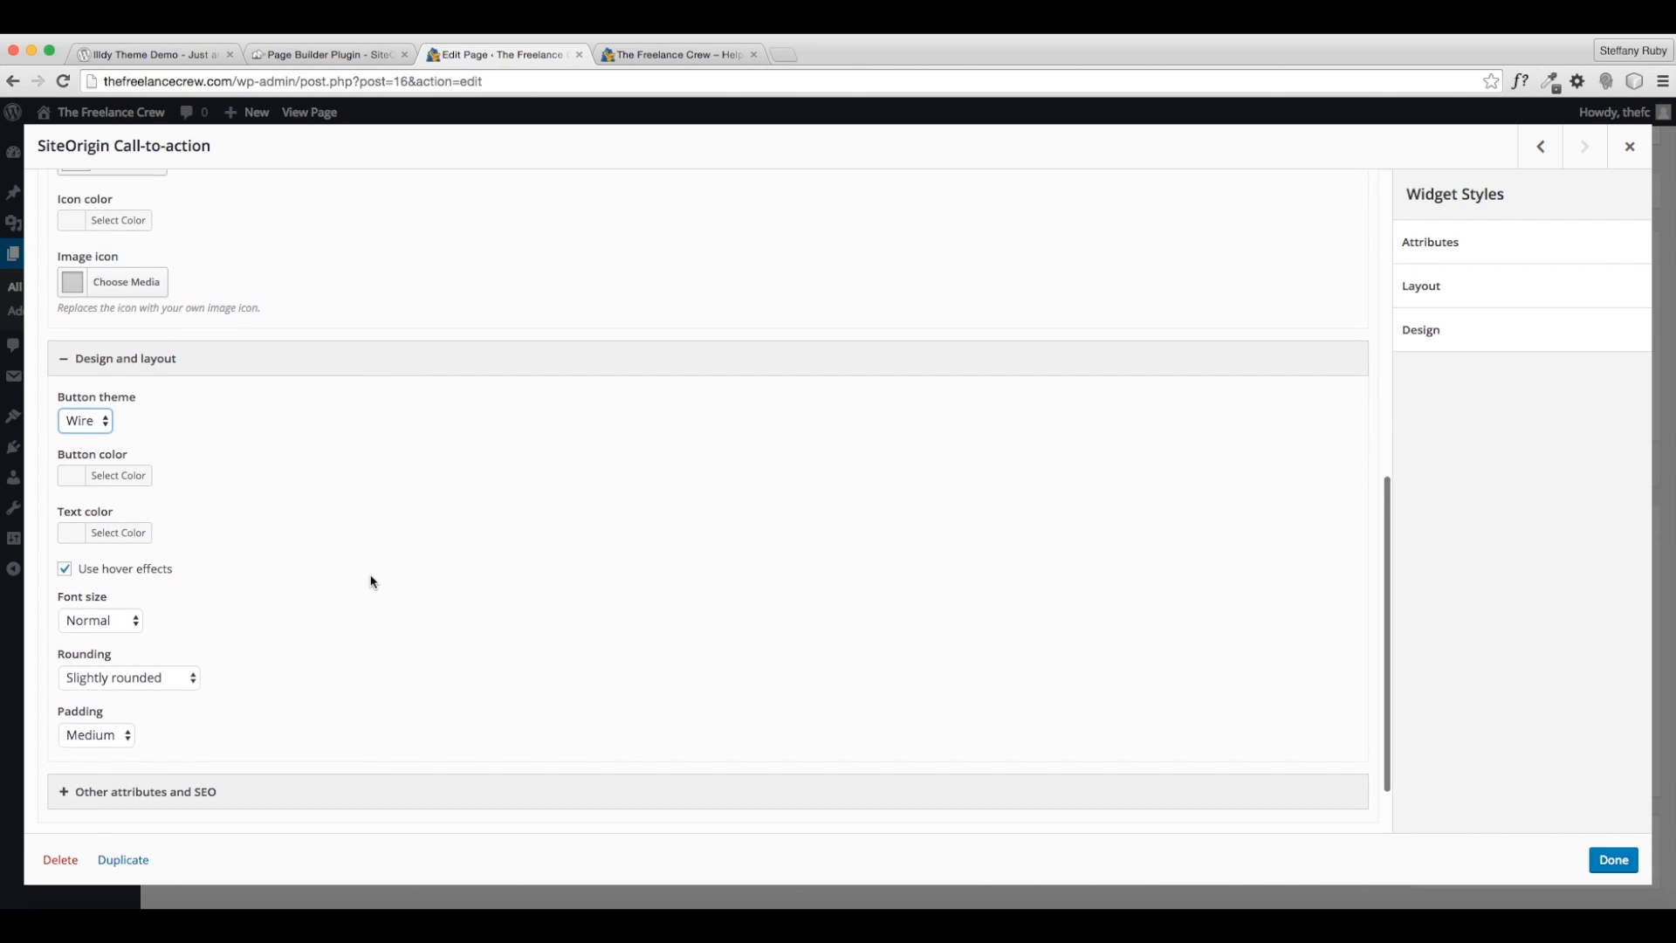
left_click(118, 406)
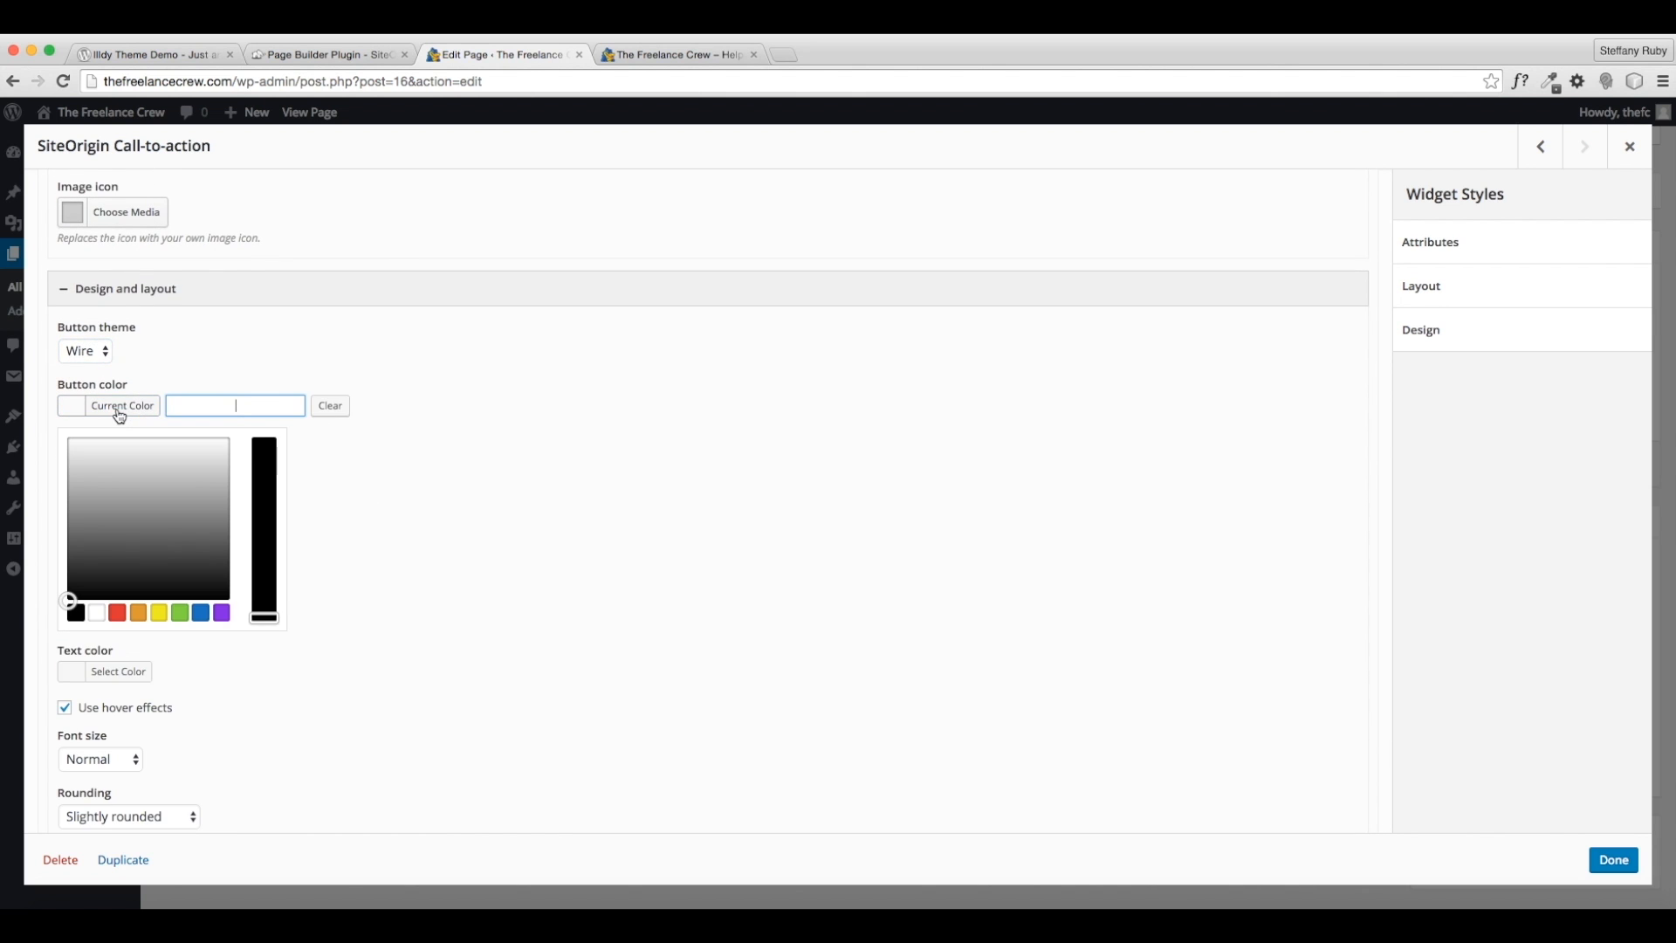
left_click(138, 612)
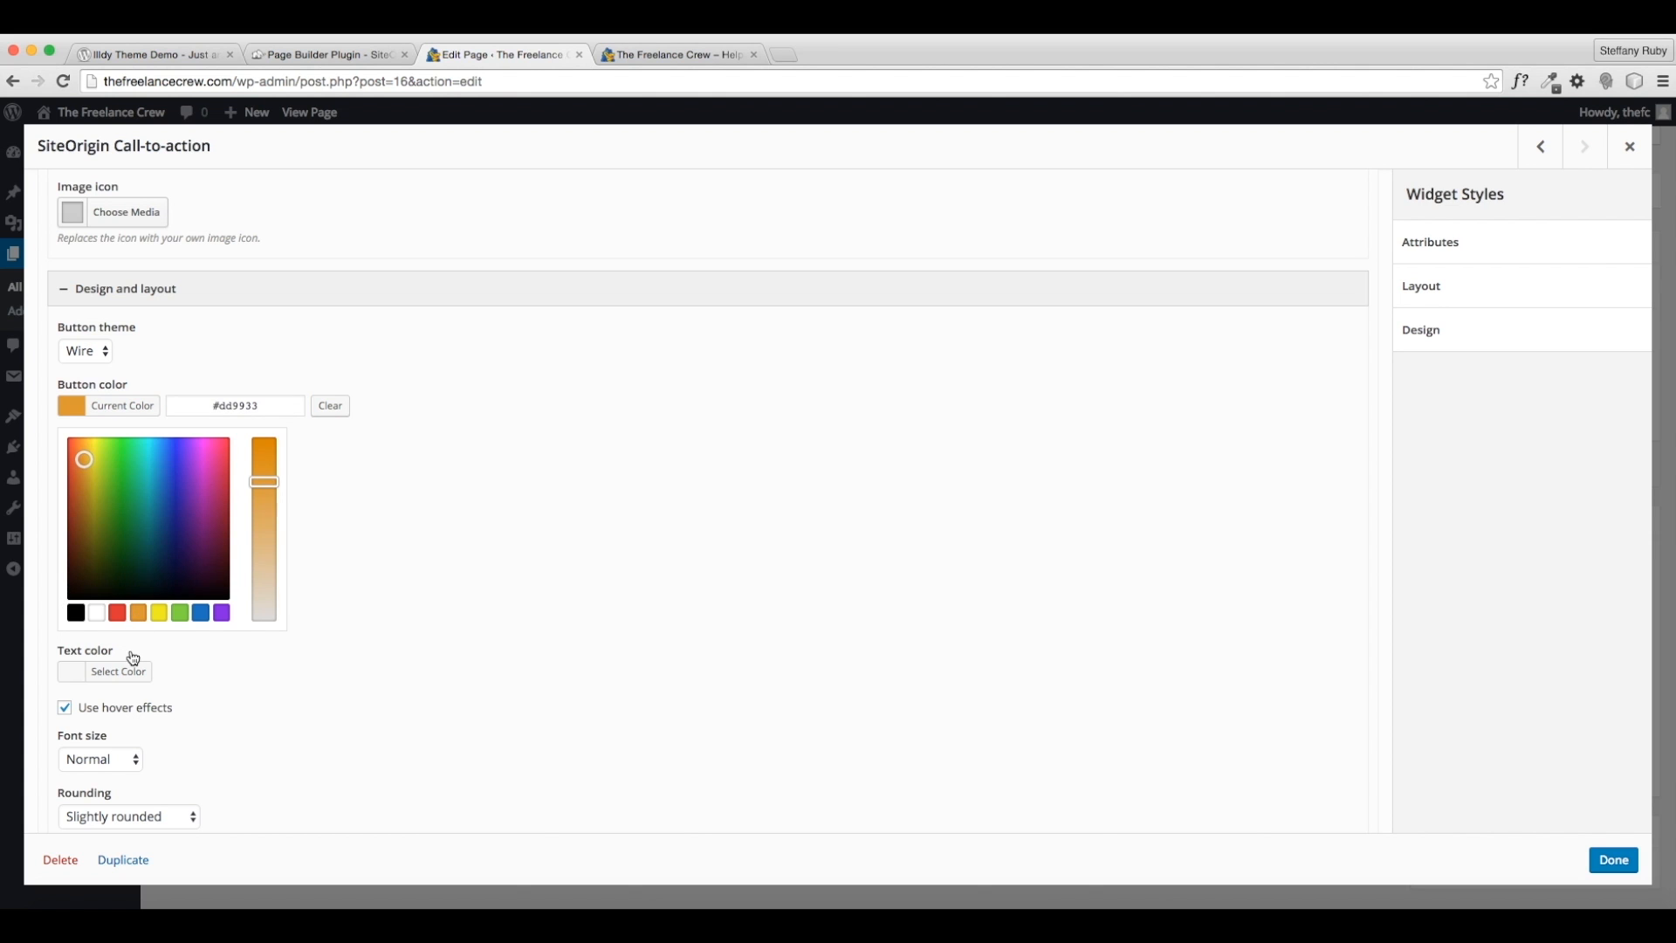
left_click(131, 660)
left_click(96, 462)
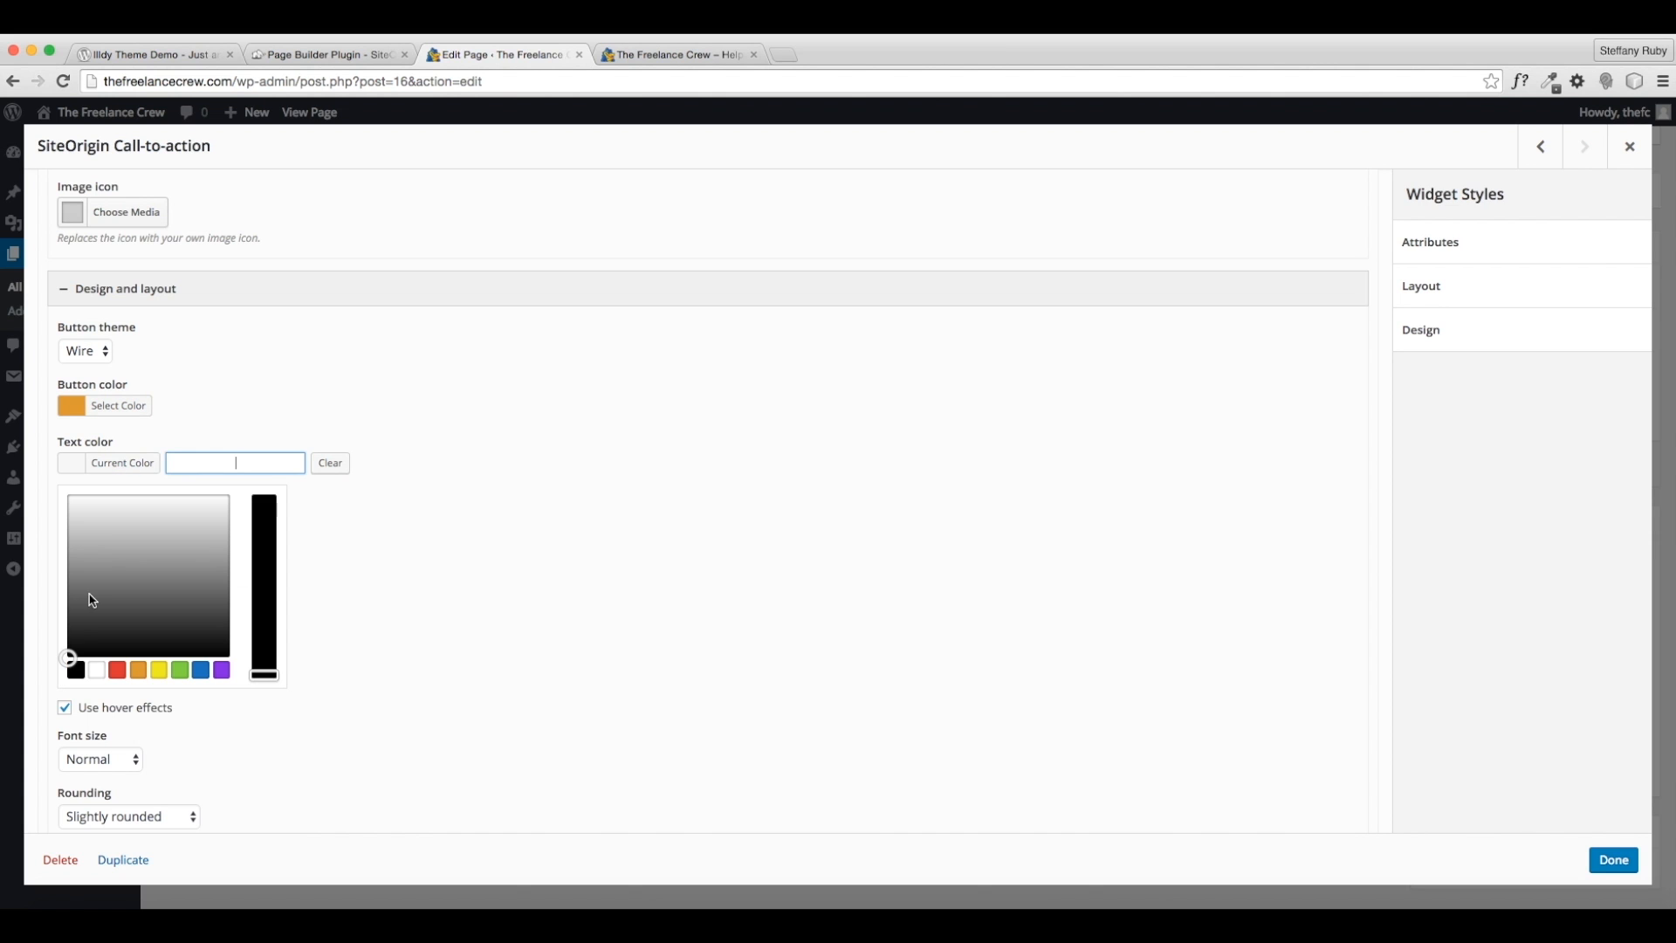
left_click(94, 677)
left_click(418, 448)
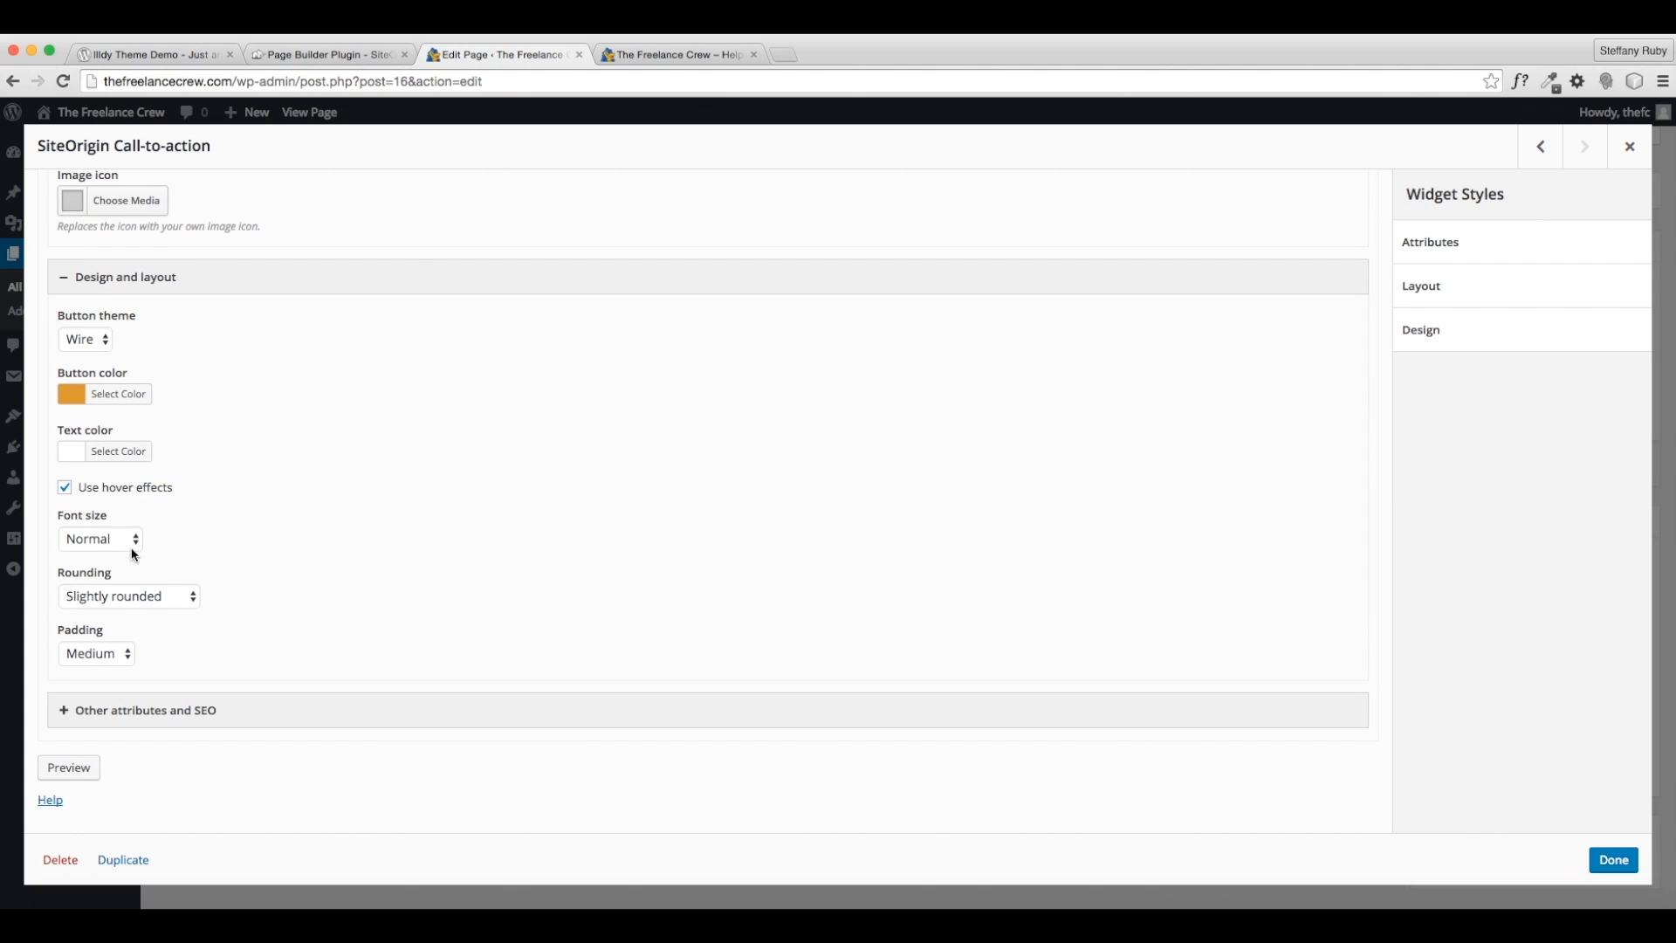
left_click(144, 596)
left_click(139, 579)
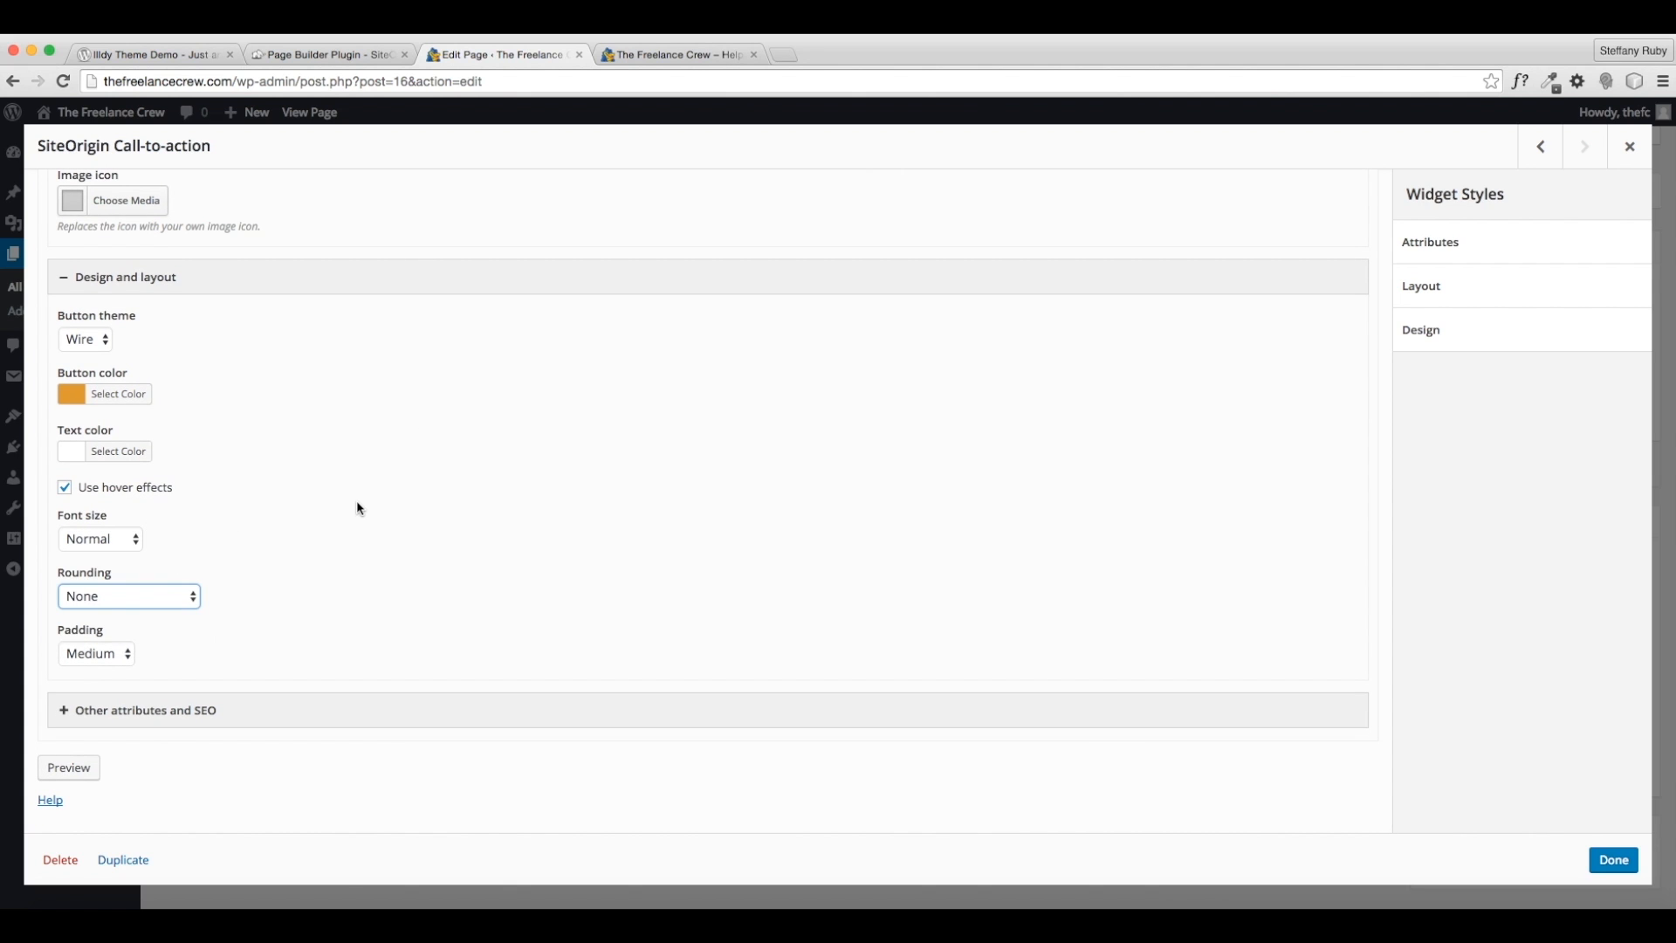
left_click(1614, 859)
left_click(1620, 463)
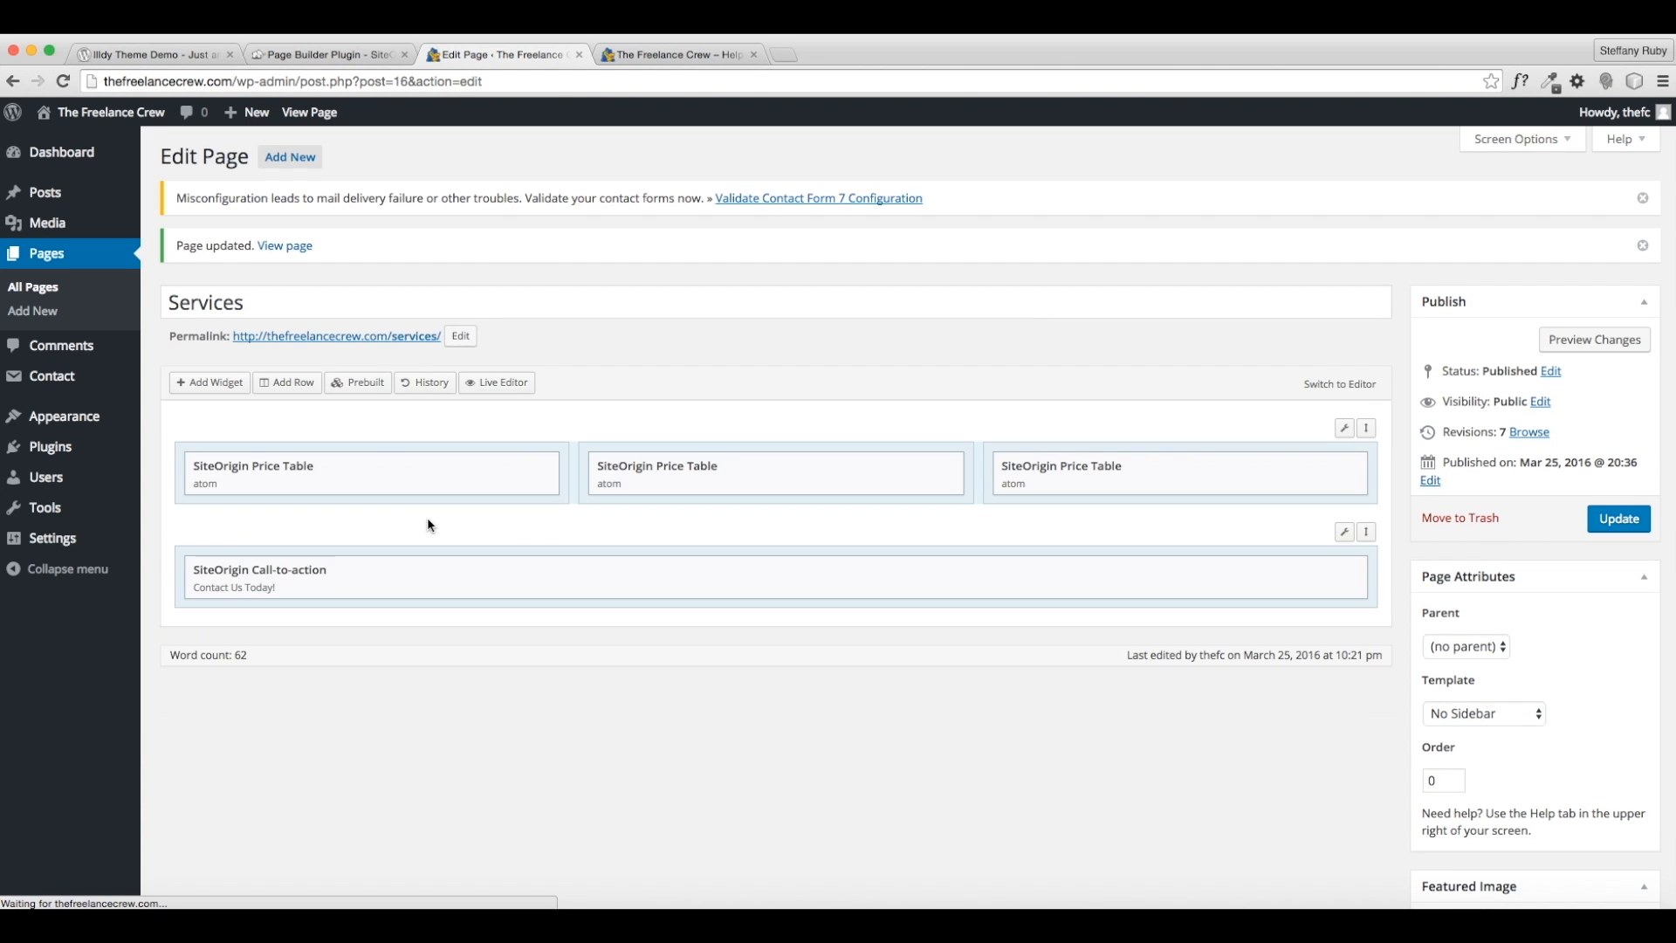
- Open the live Services page, follow its Contact Us button to the empty Contact page, then return to the Dashboard
left_click(289, 251)
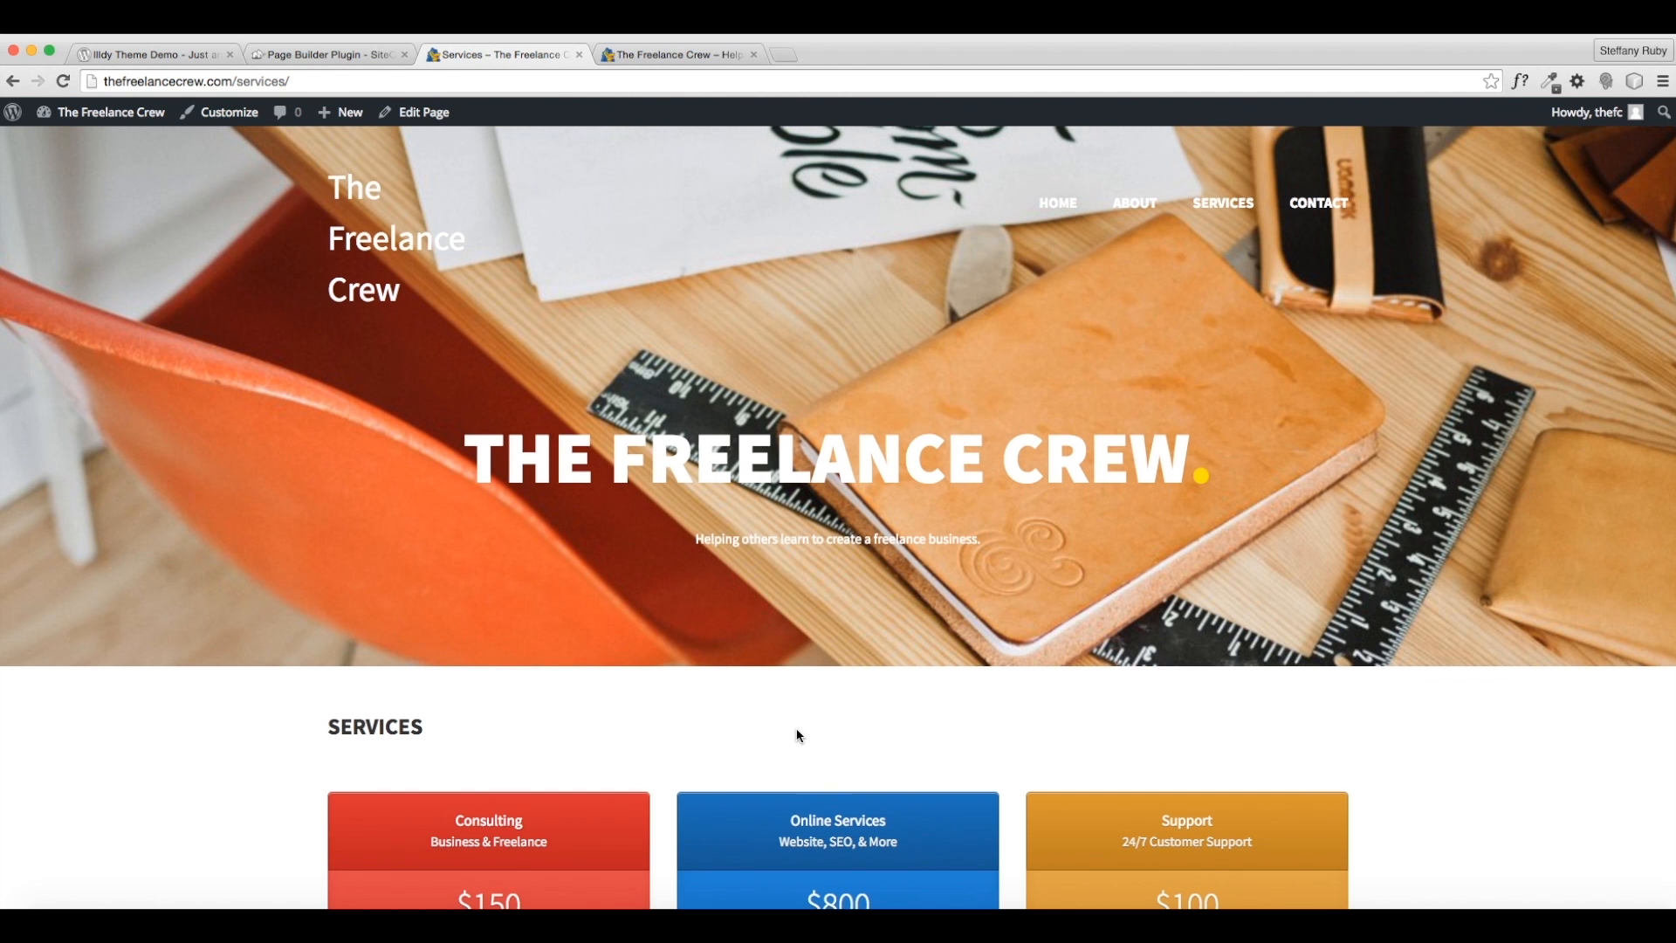
scroll(797, 733, "down", 5)
scroll(796, 730, "down", 2)
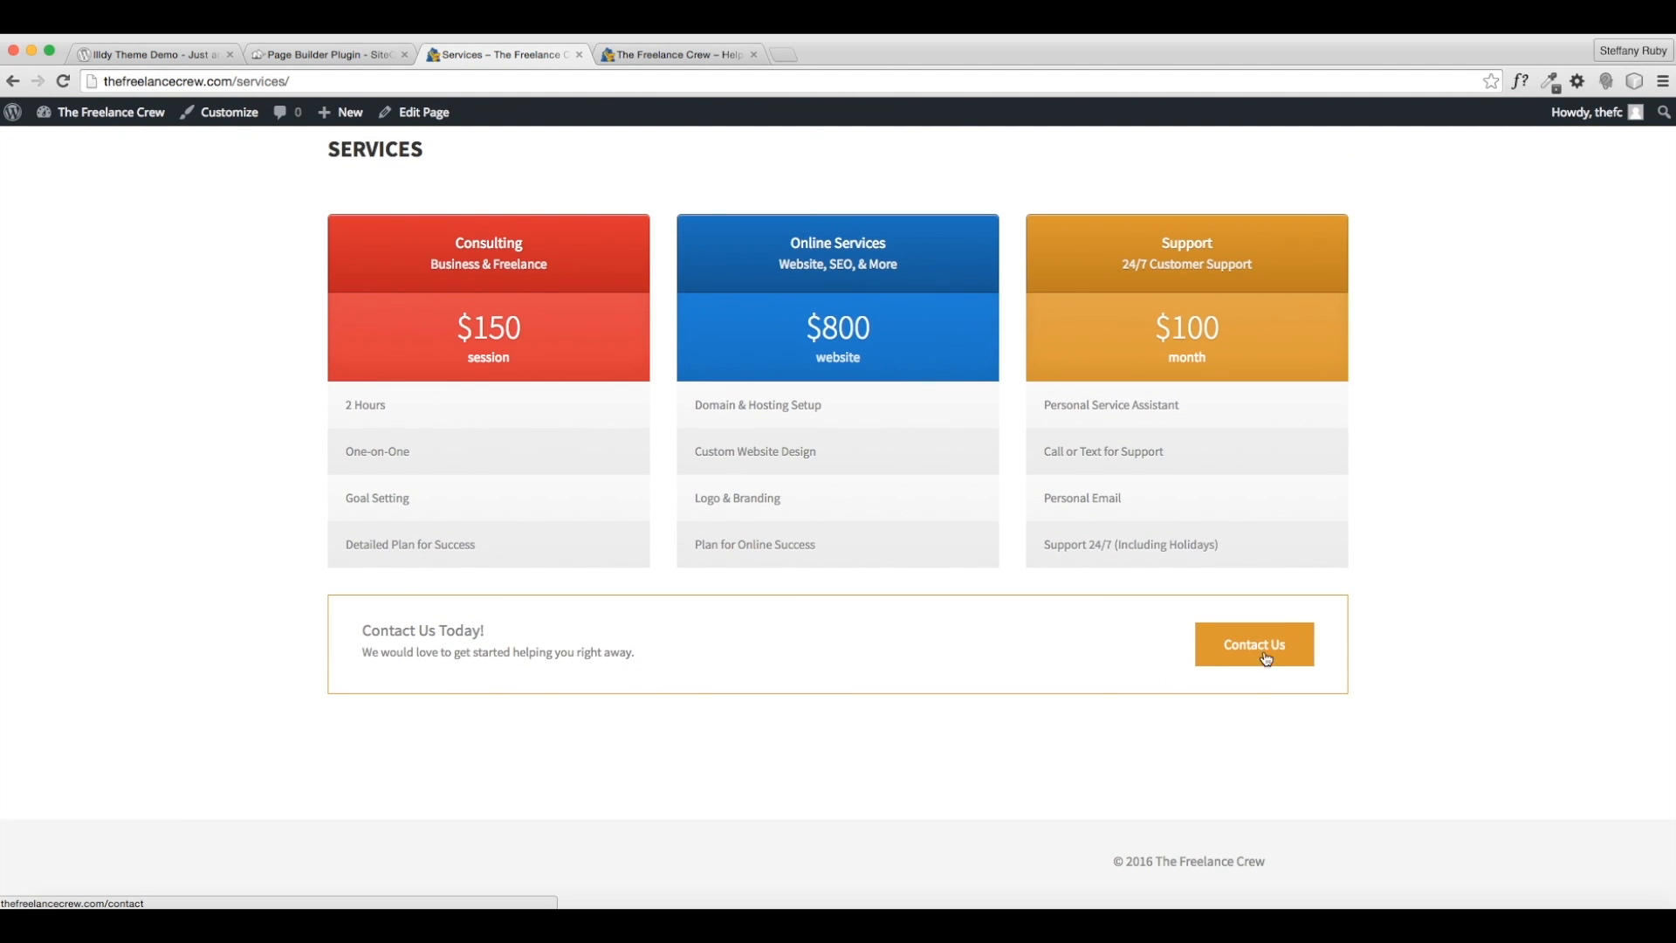
scroll(879, 669, "up", 1)
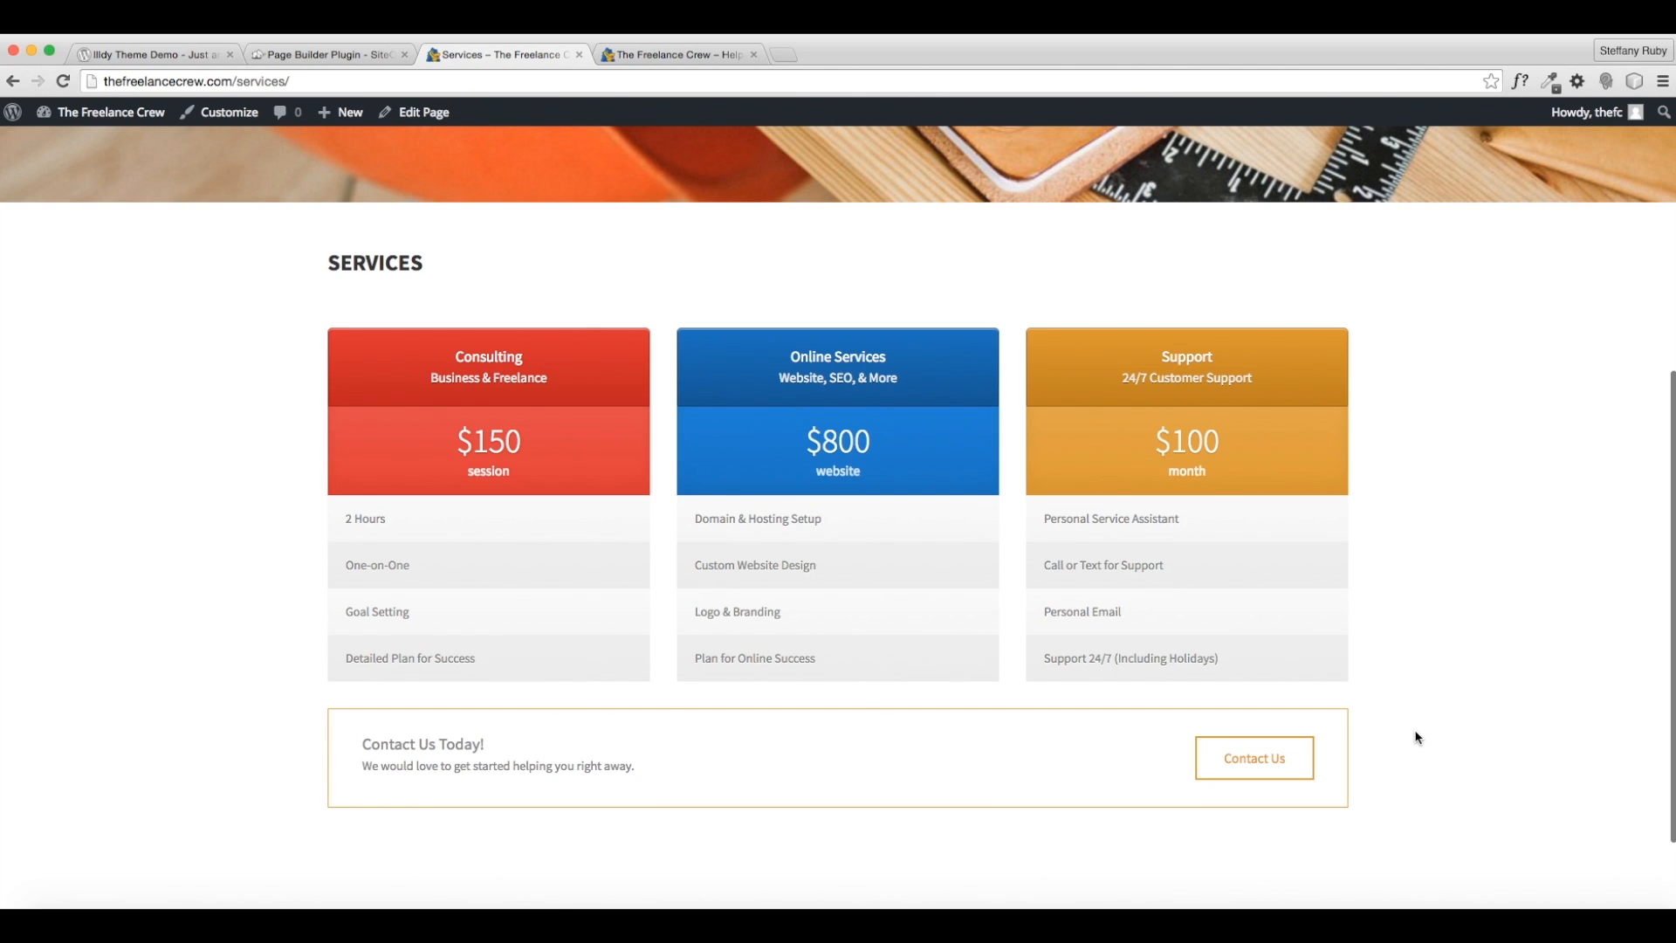
left_click(1231, 759)
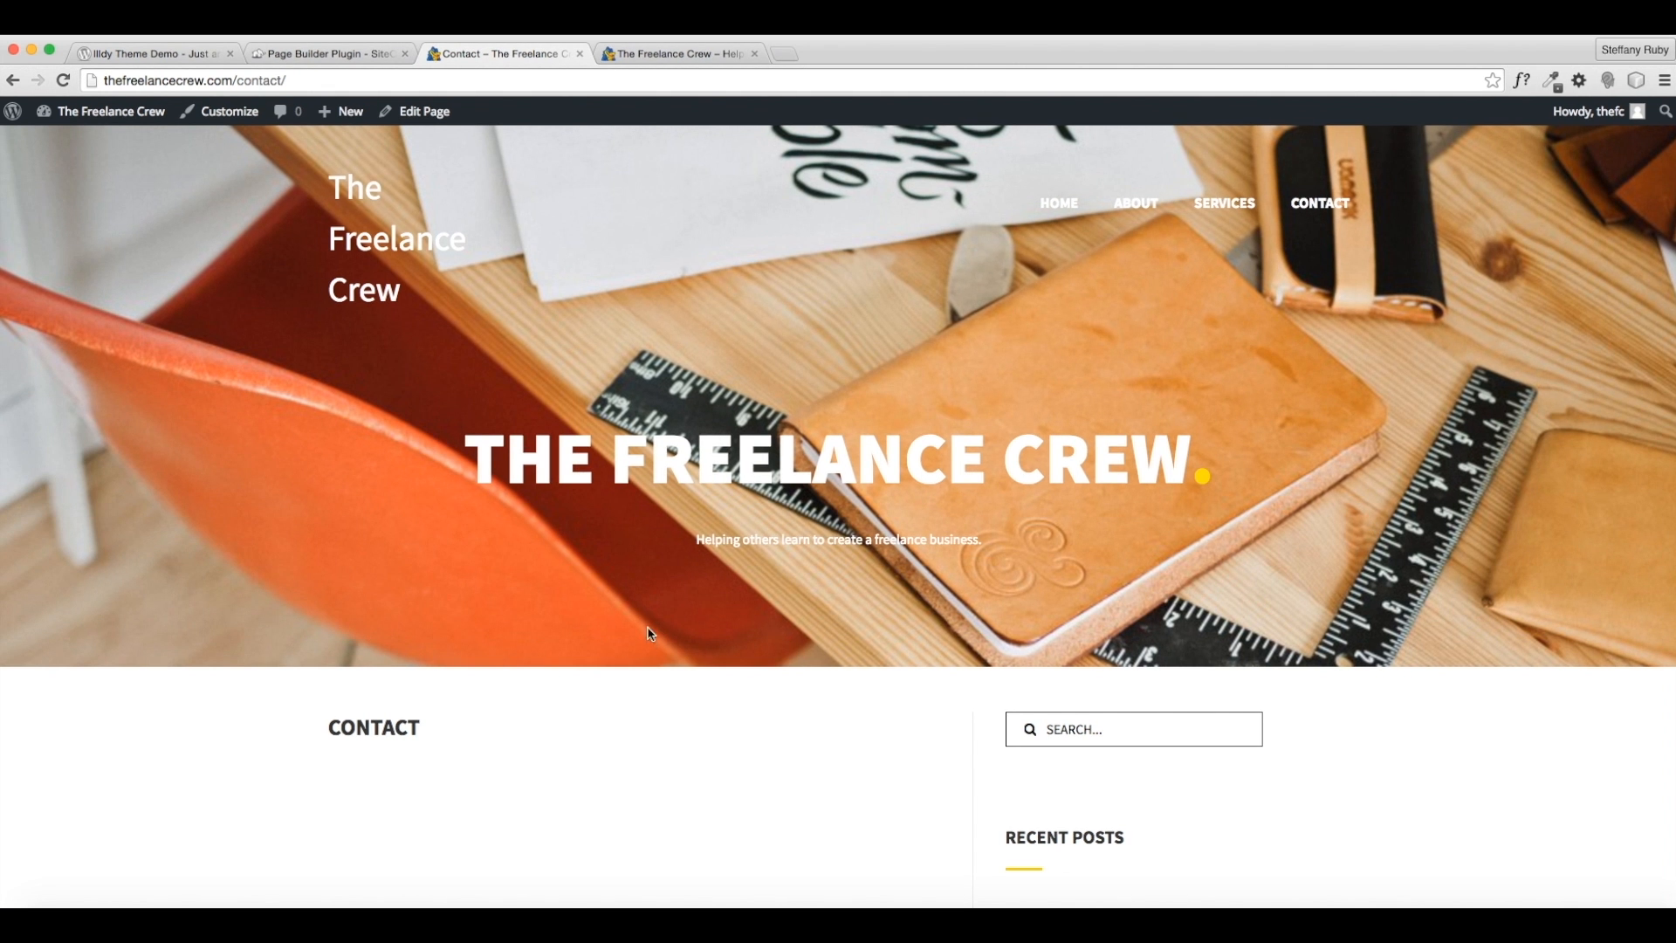
scroll(652, 640, "down", 3)
scroll(647, 650, "up", 3)
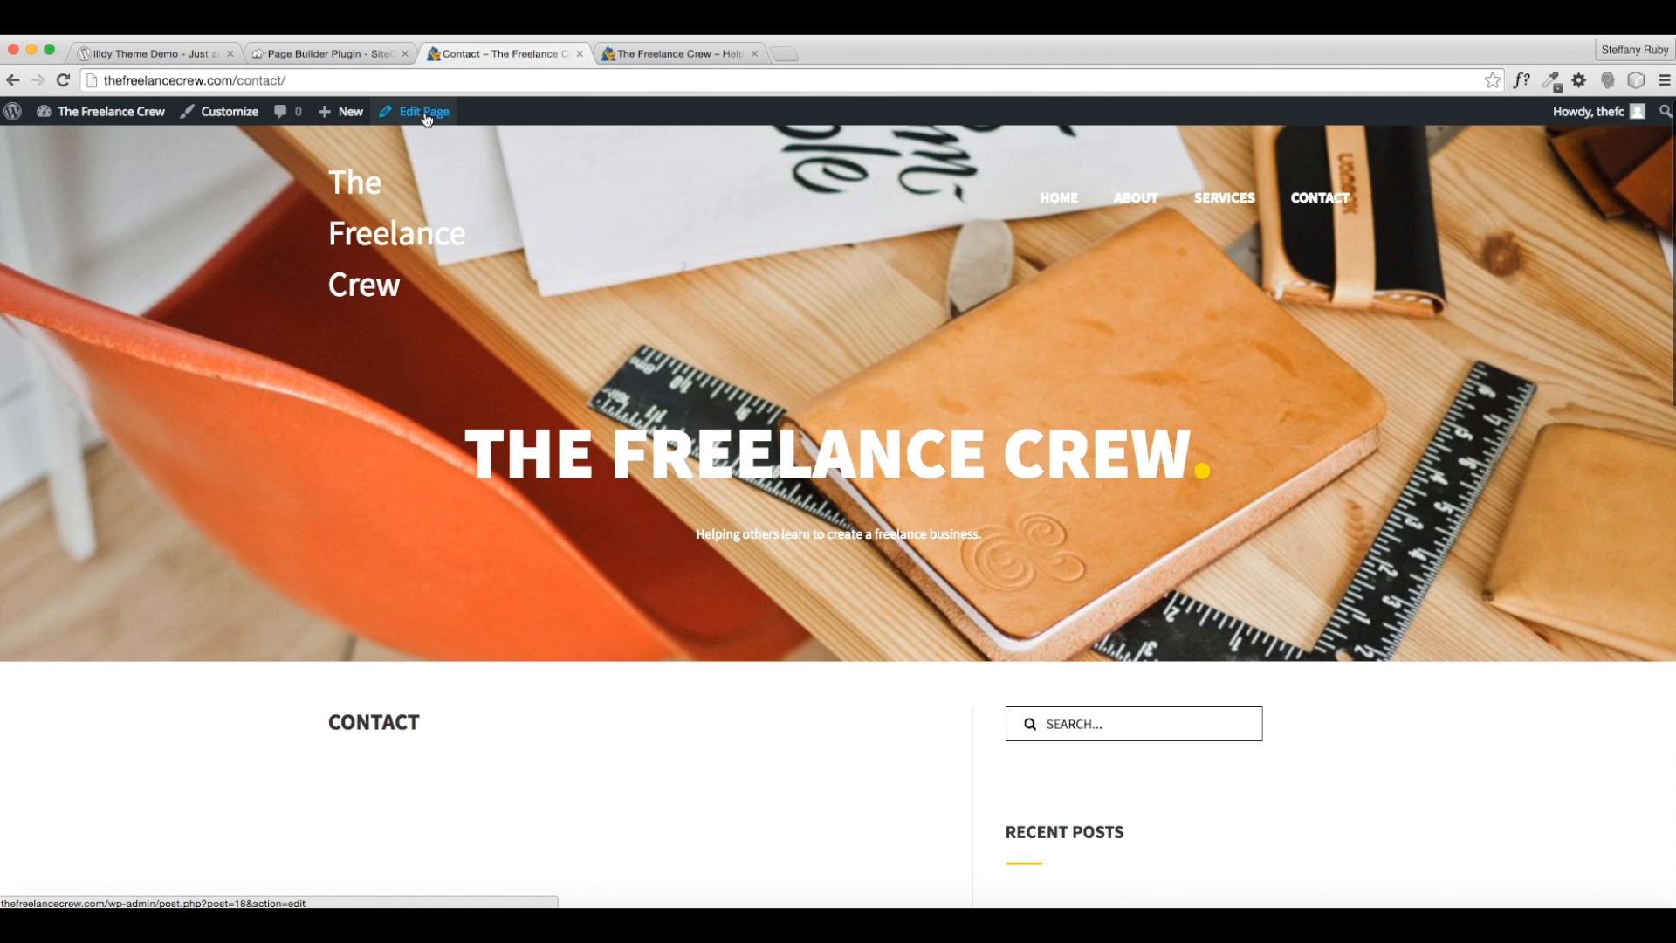
mouse_move(96, 115)
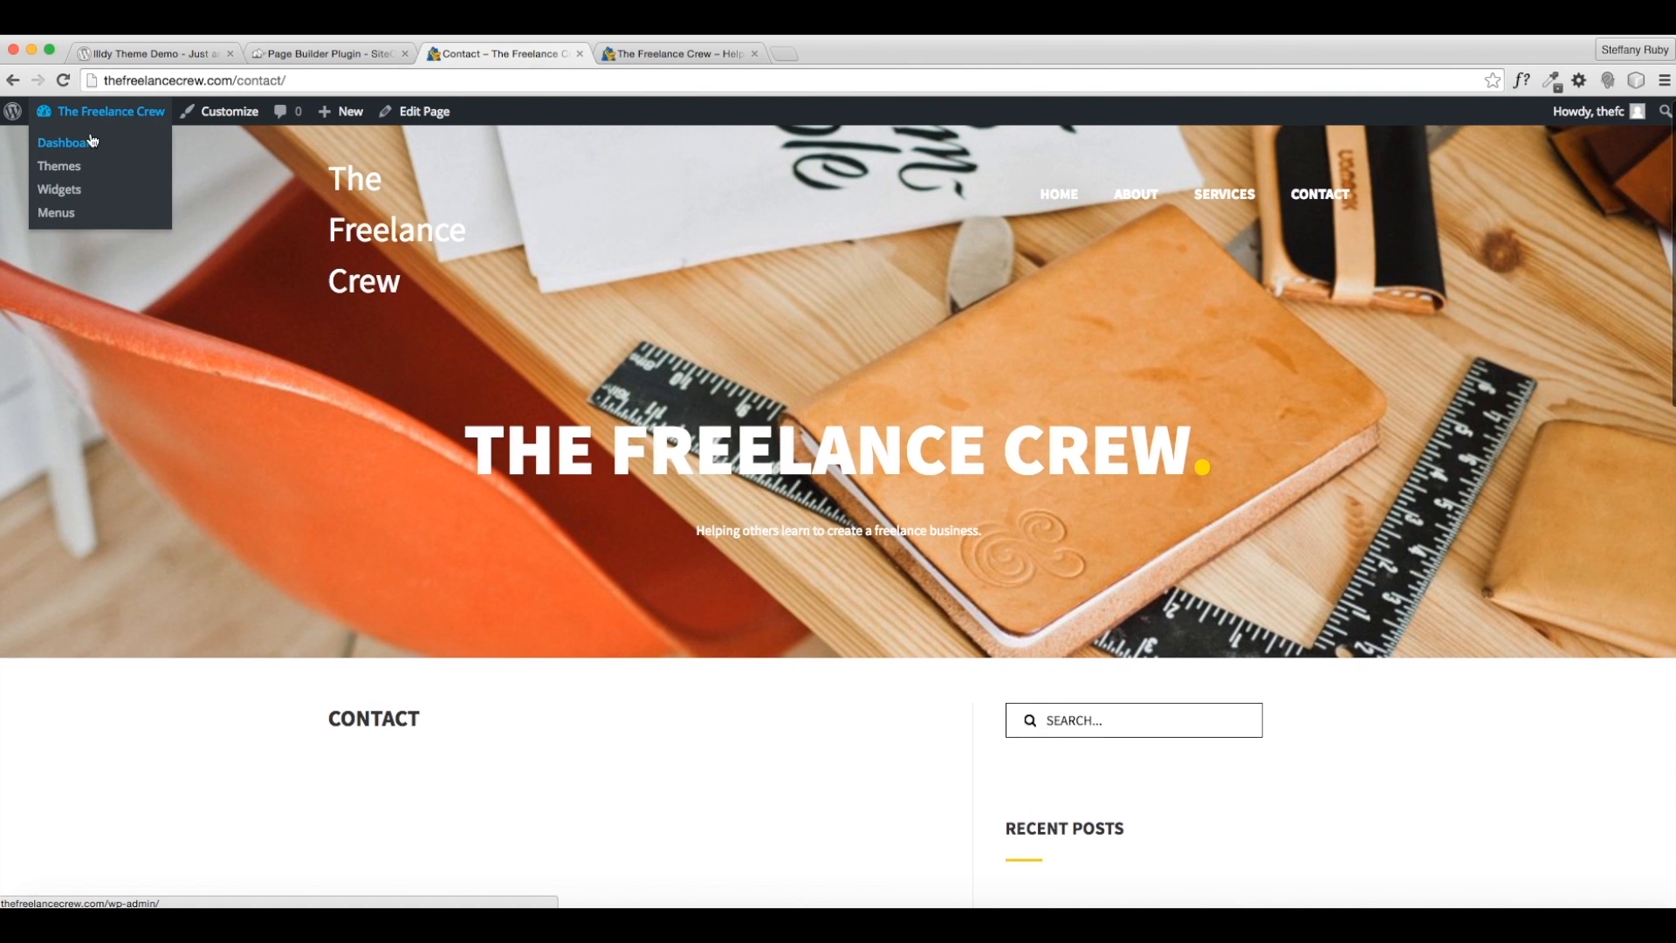
left_click(81, 145)
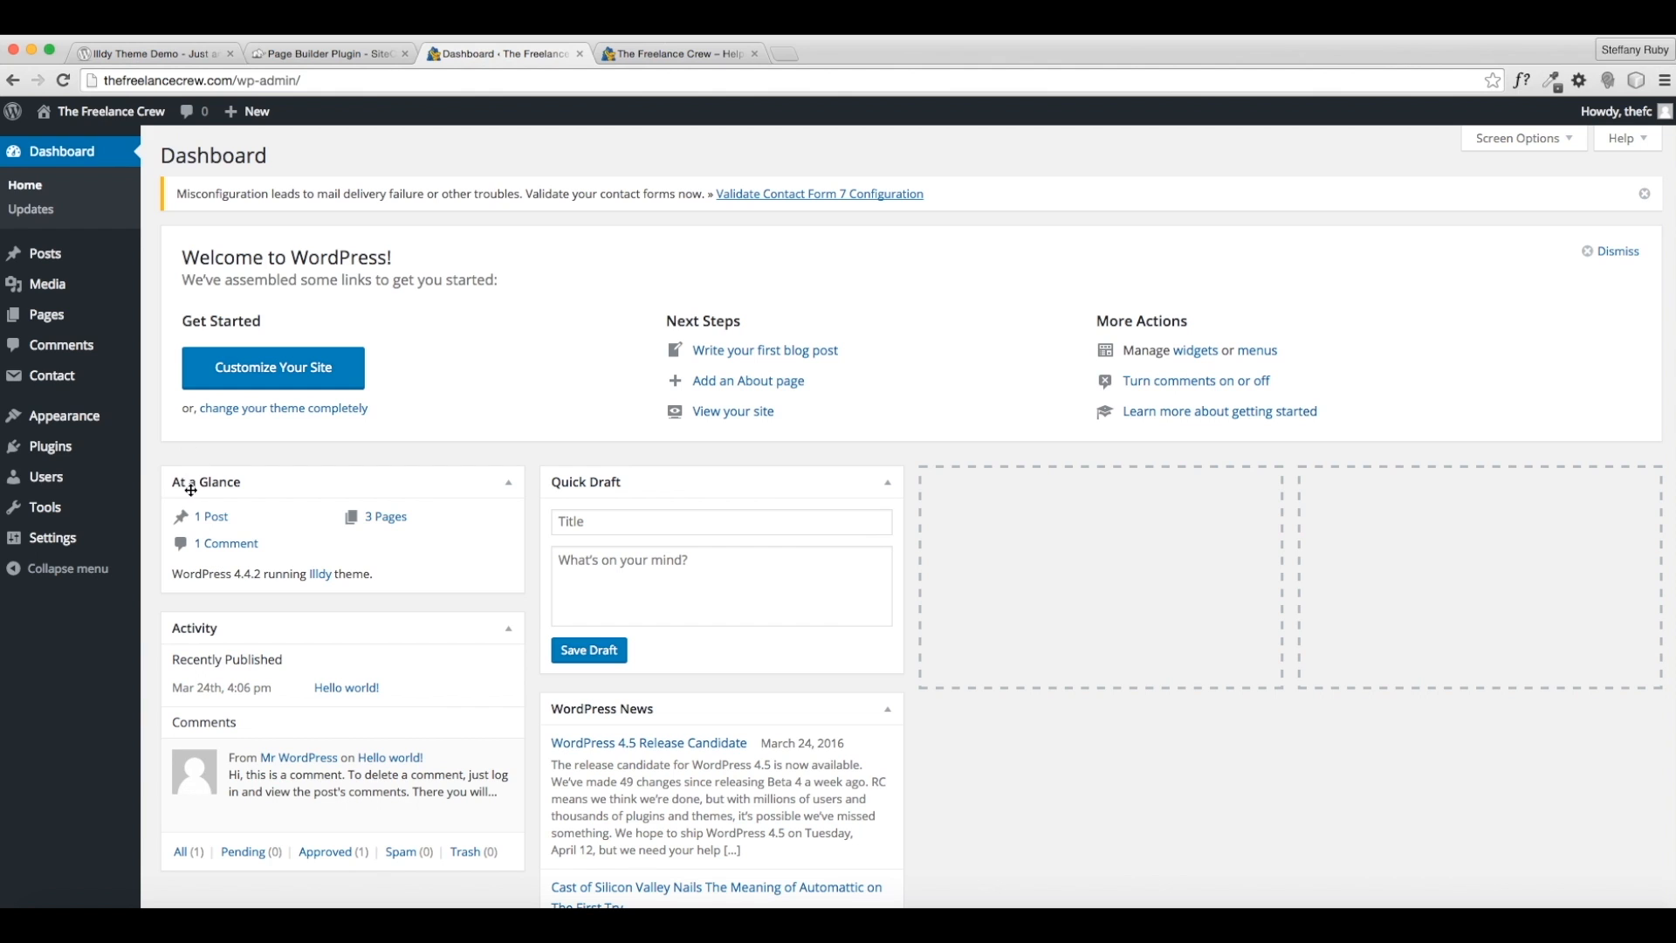
- Open Contact form 1 and review its Mail, Messages and Additional Settings tabs
mouse_move(50, 379)
left_click(48, 381)
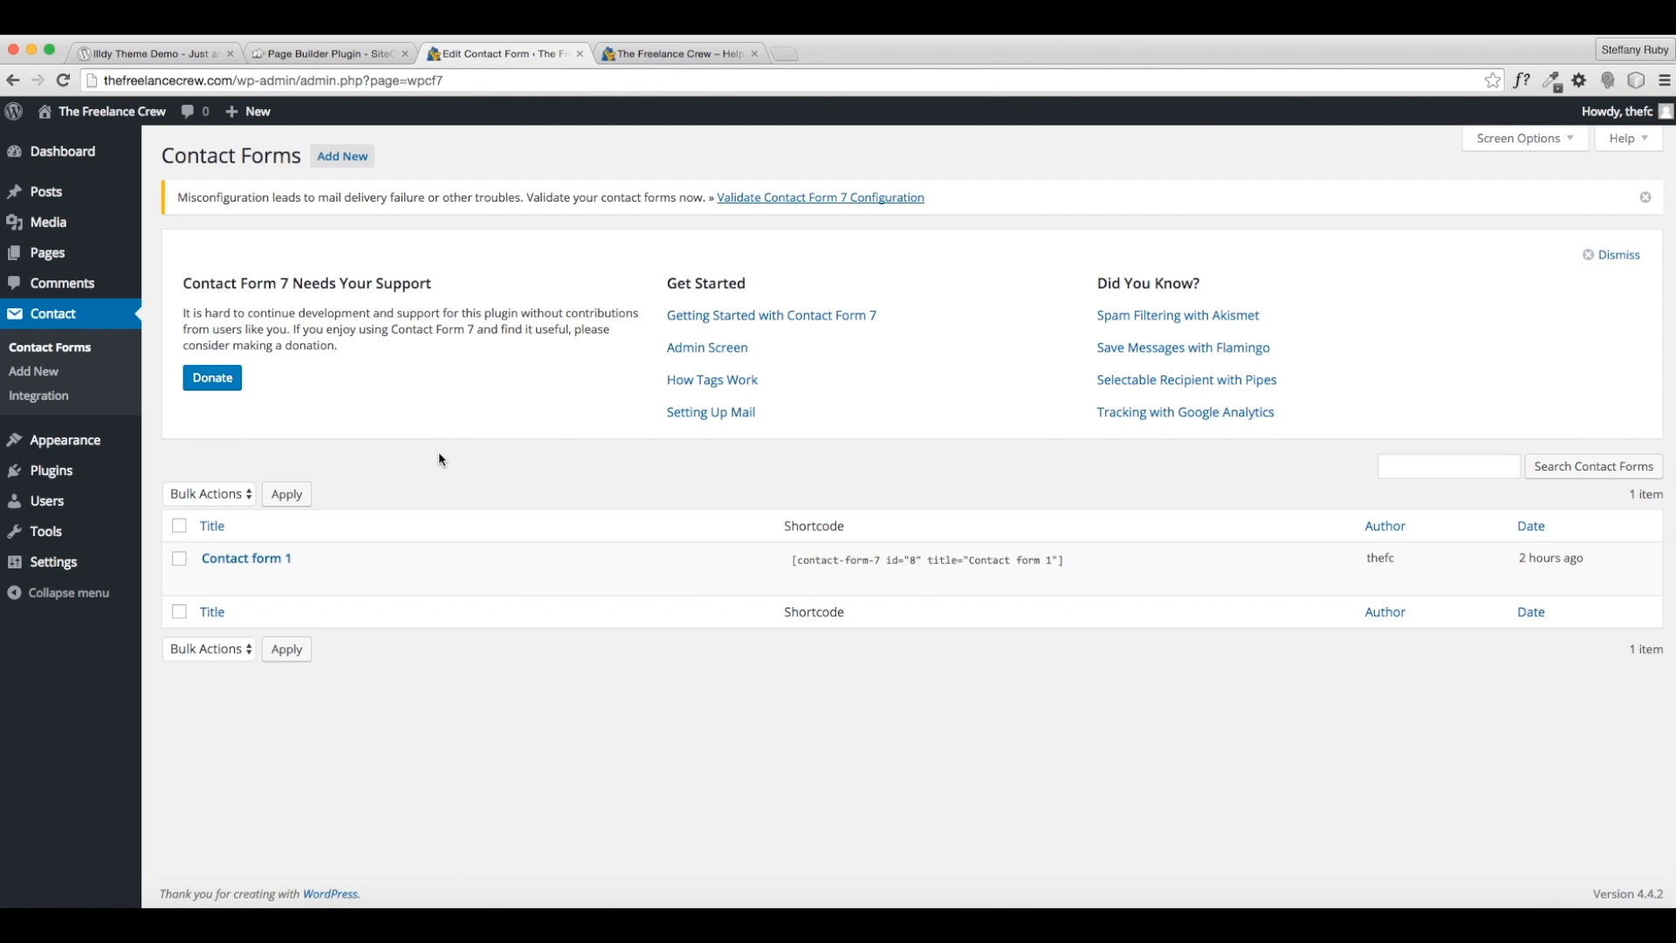
left_click(212, 578)
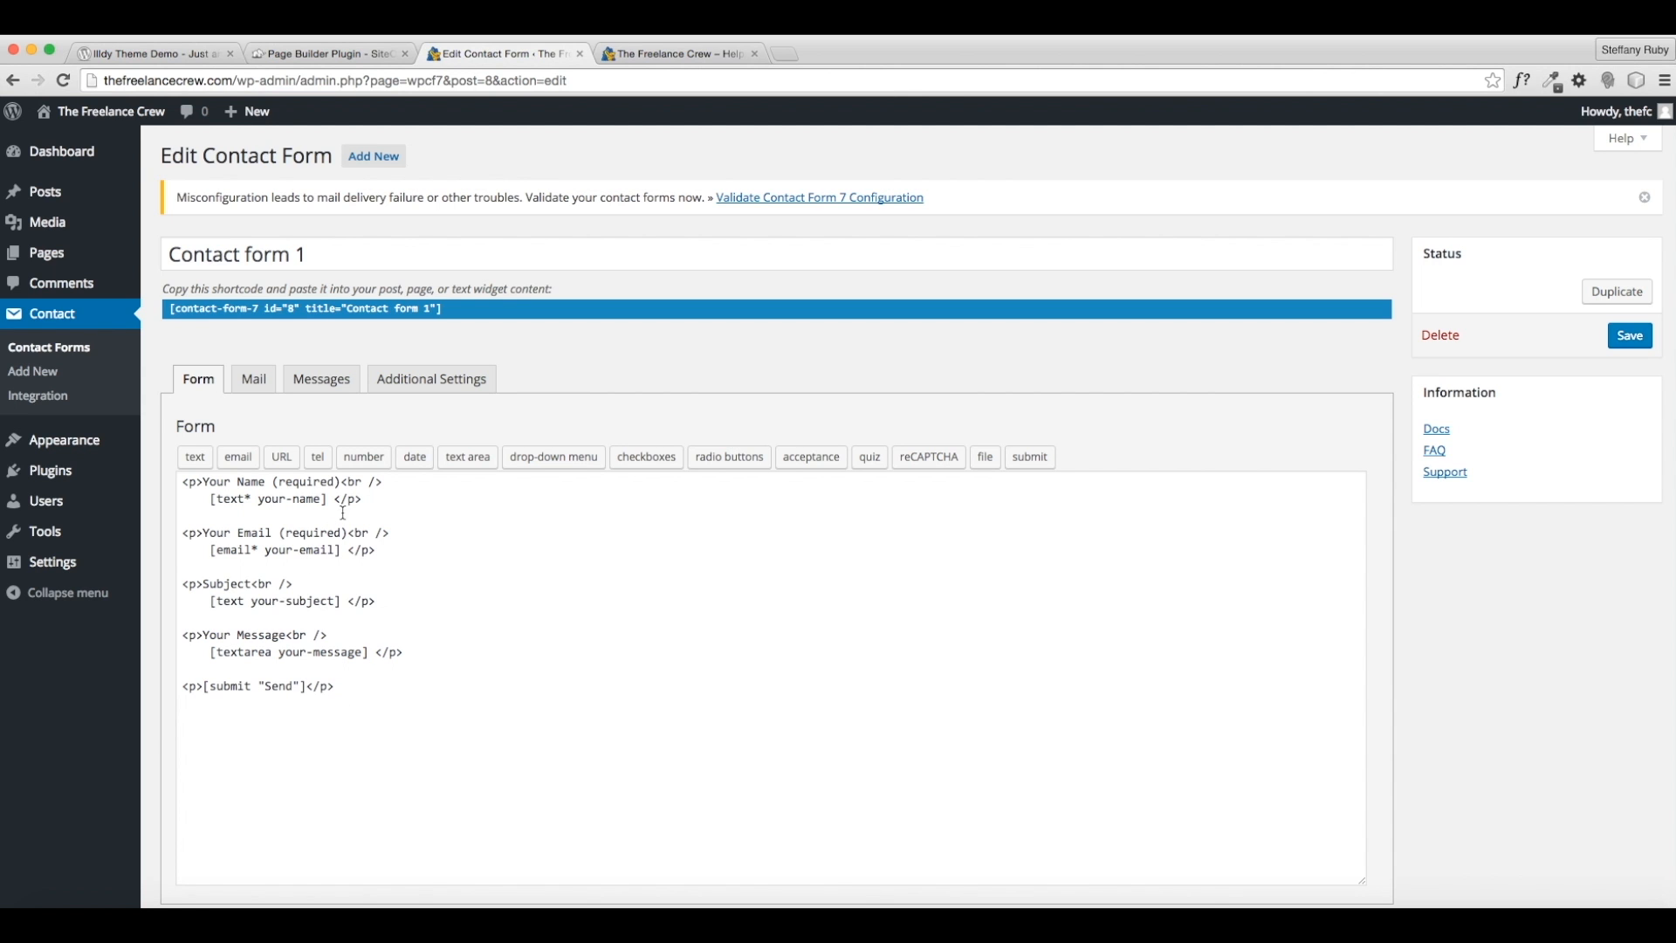
scroll(414, 676, "down", 5)
scroll(419, 681, "up", 5)
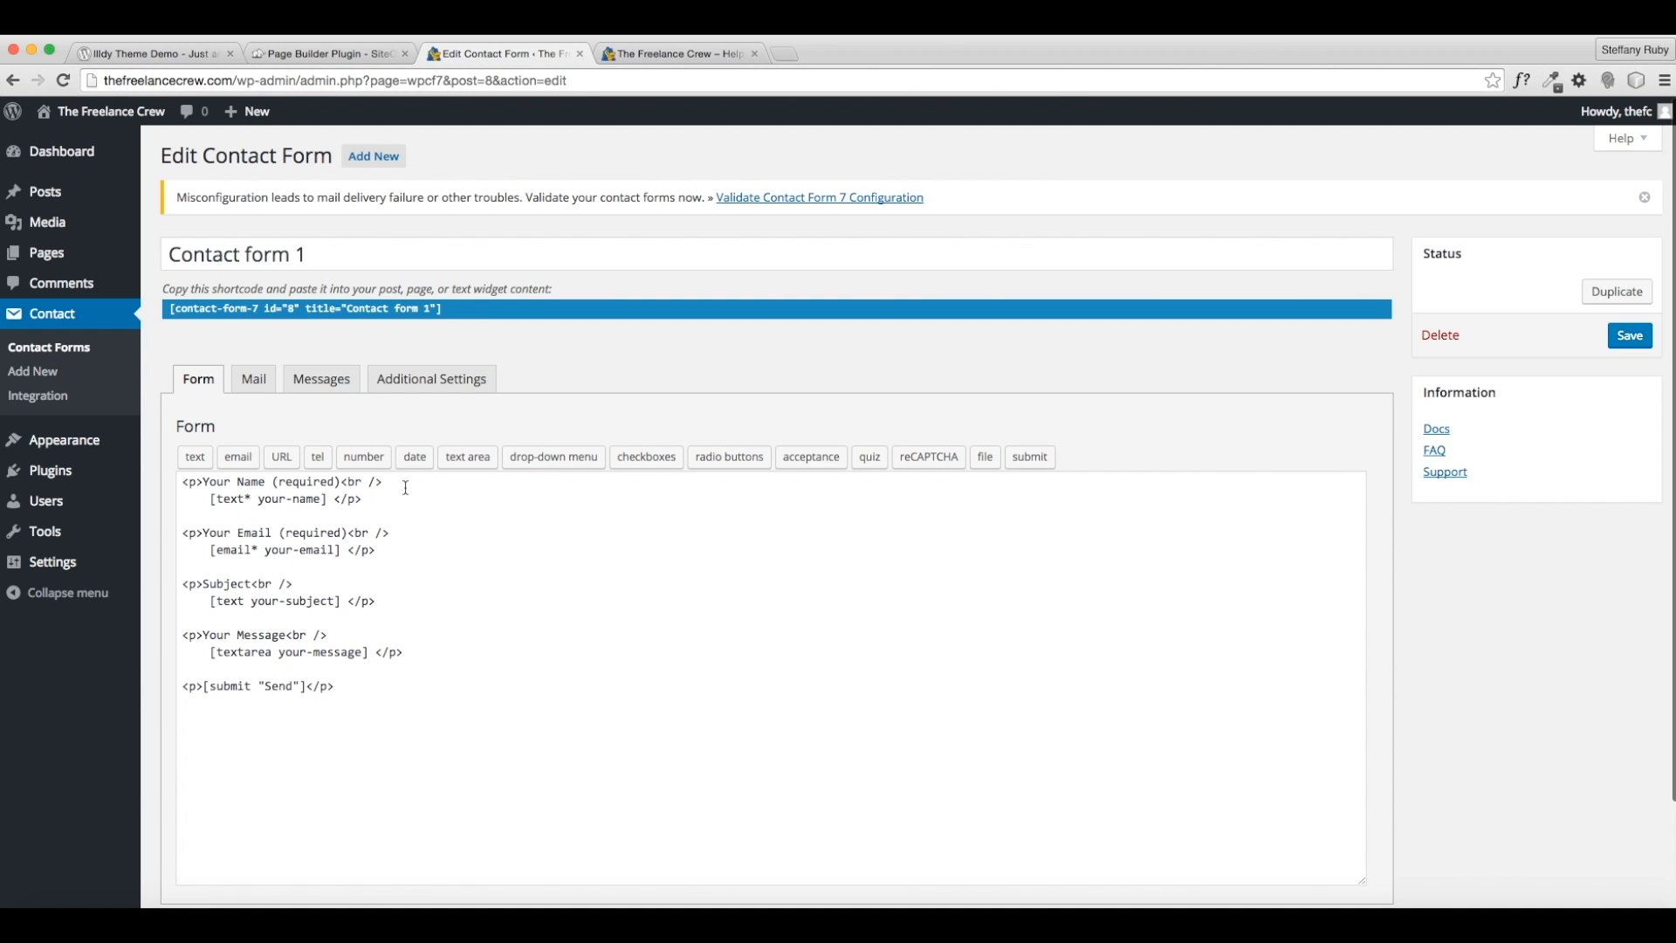
left_click(261, 384)
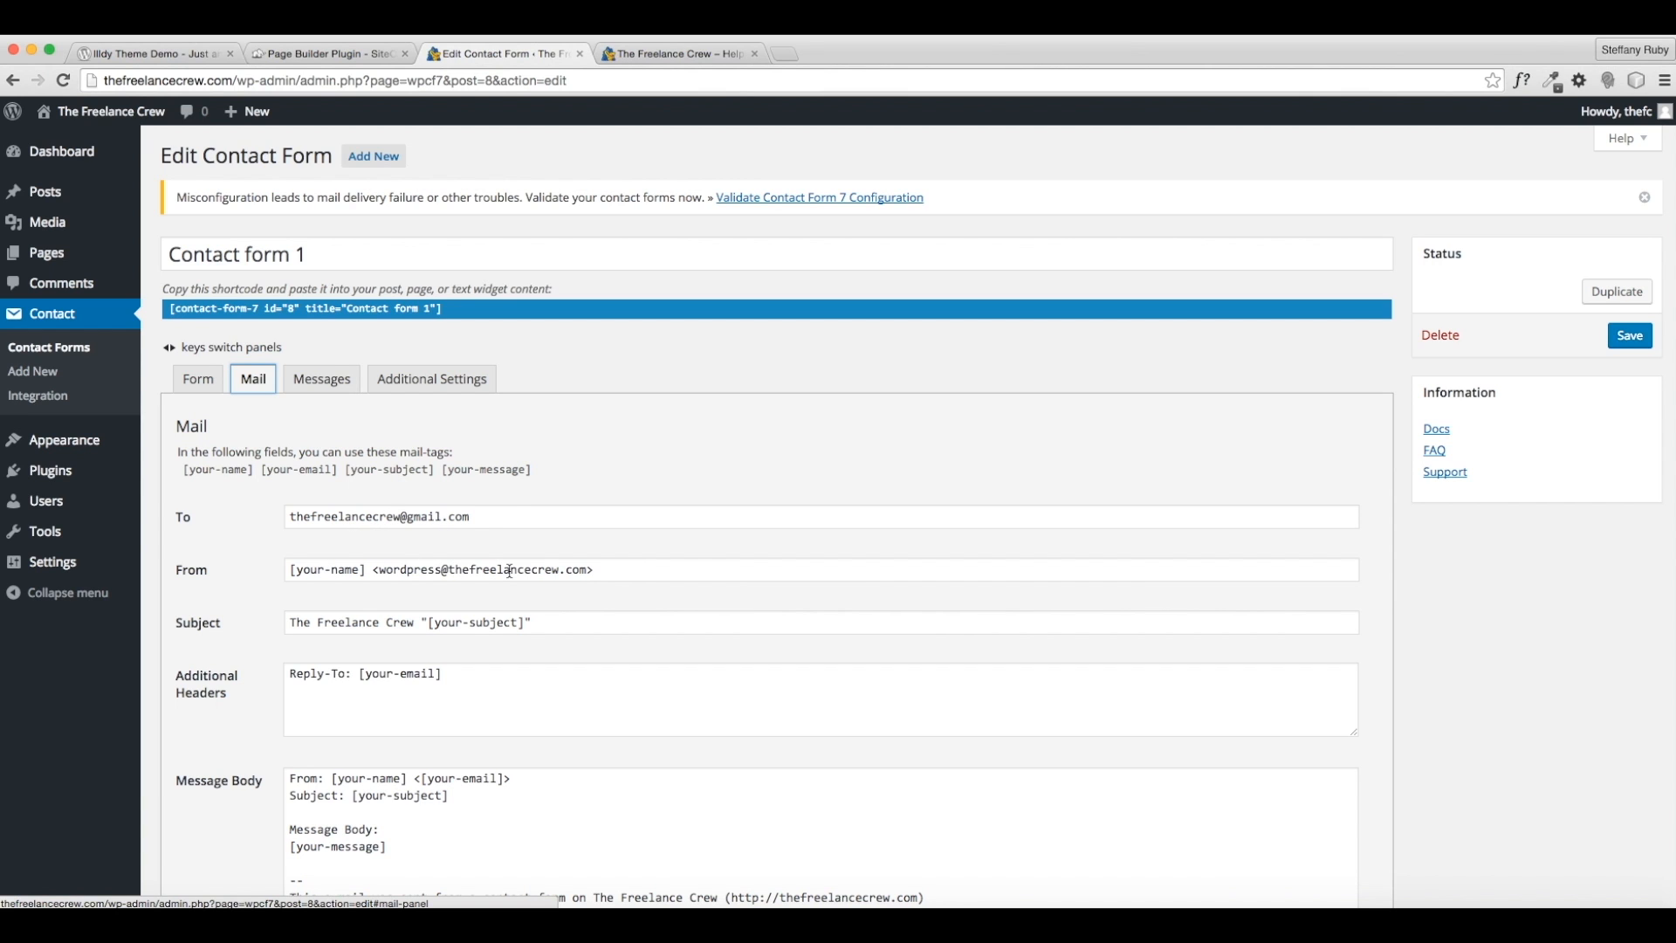
scroll(488, 671, "down", 5)
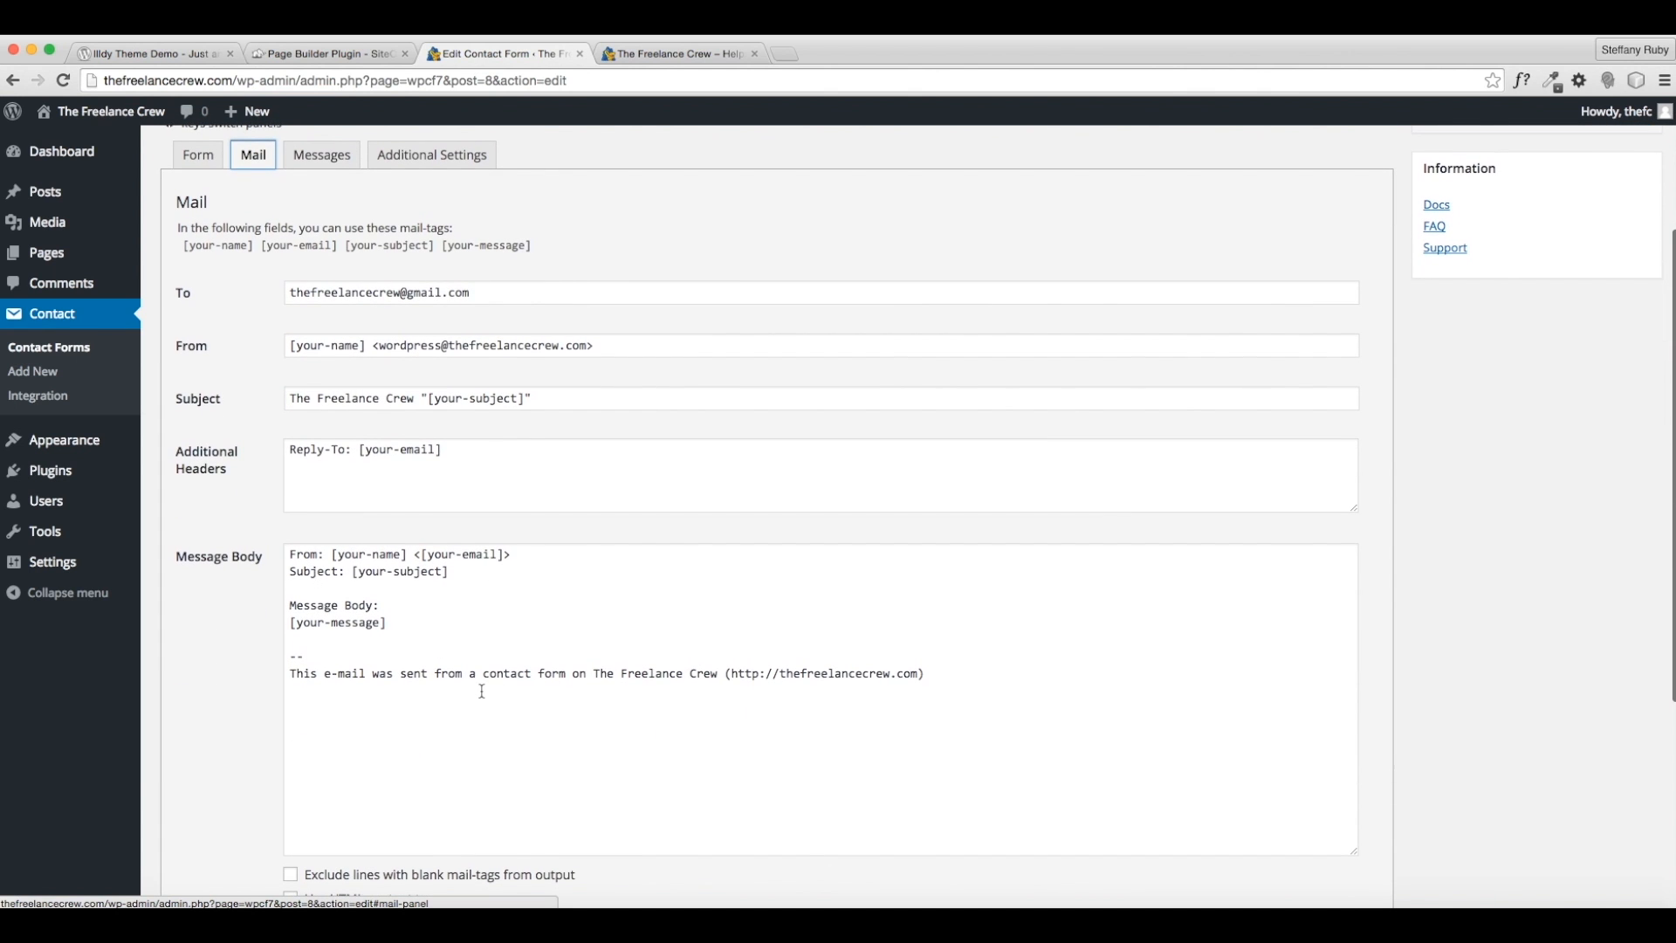
scroll(480, 690, "up", 5)
left_click(319, 384)
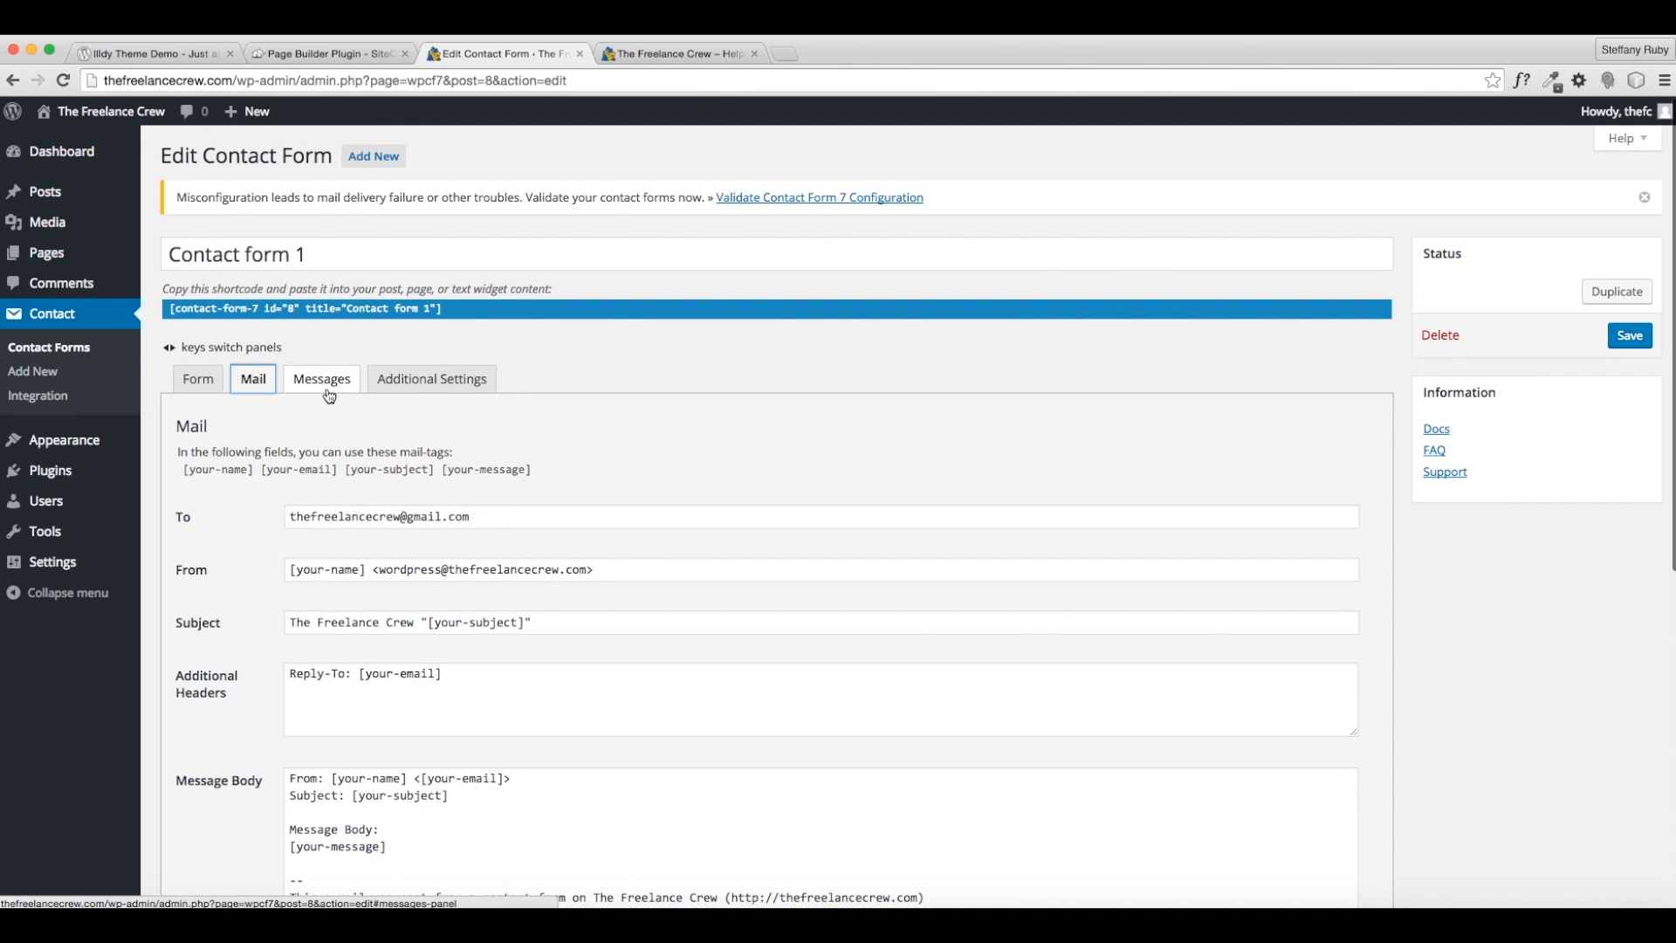
scroll(370, 616, "down", 6)
scroll(373, 615, "up", 6)
left_click(419, 384)
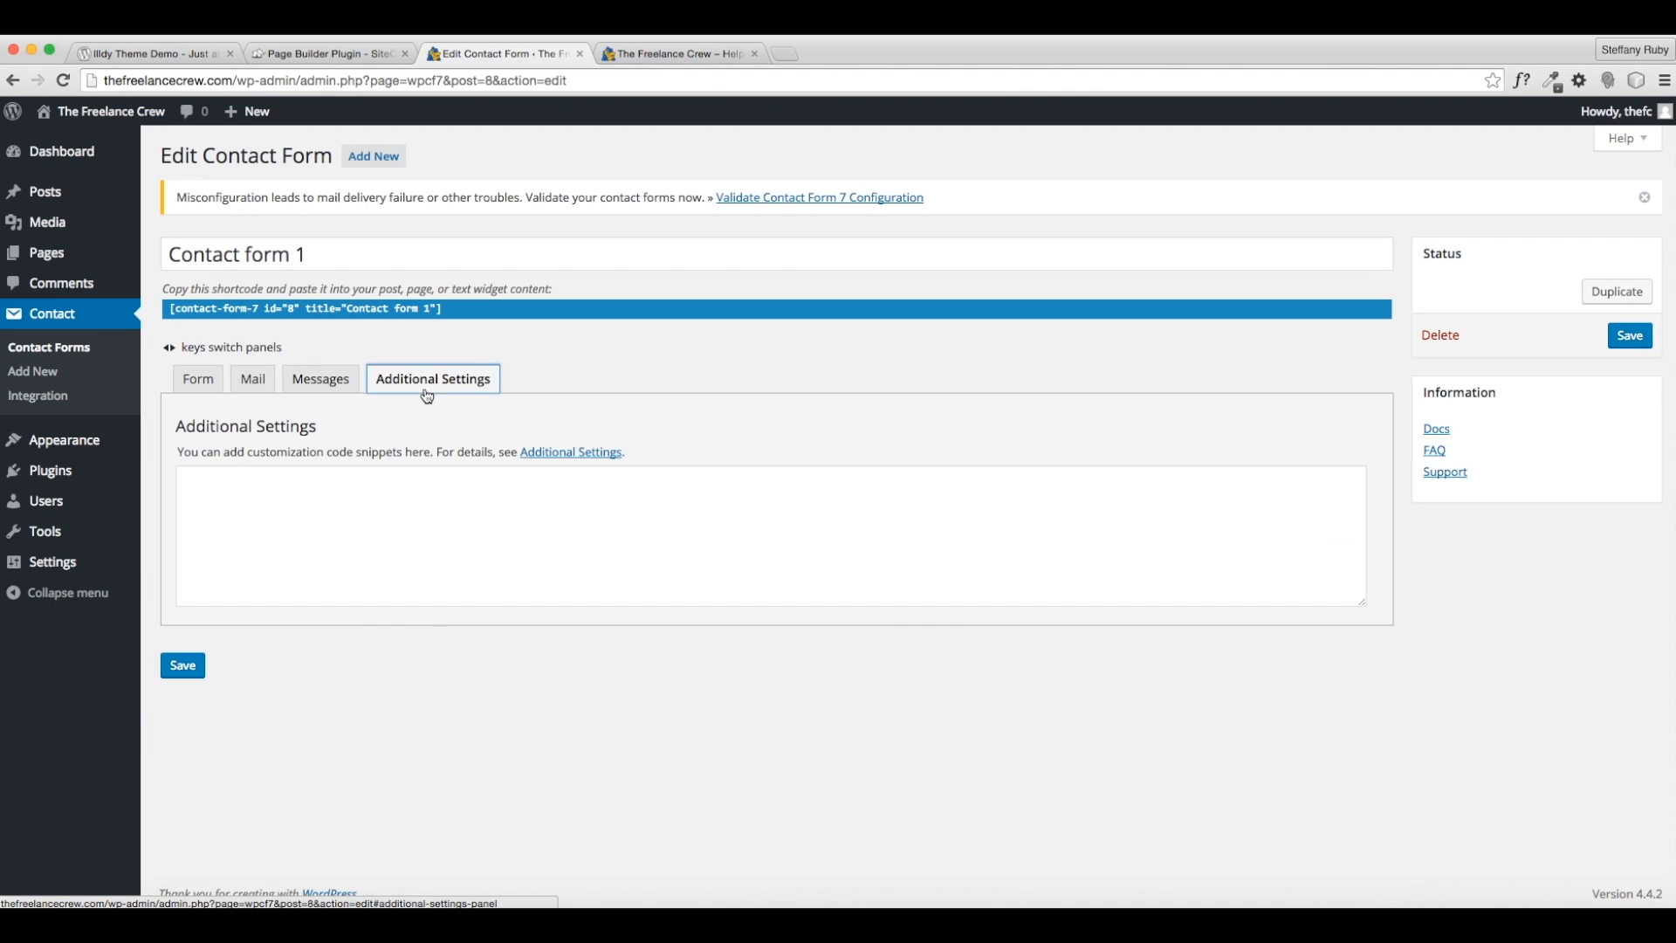
left_click(192, 379)
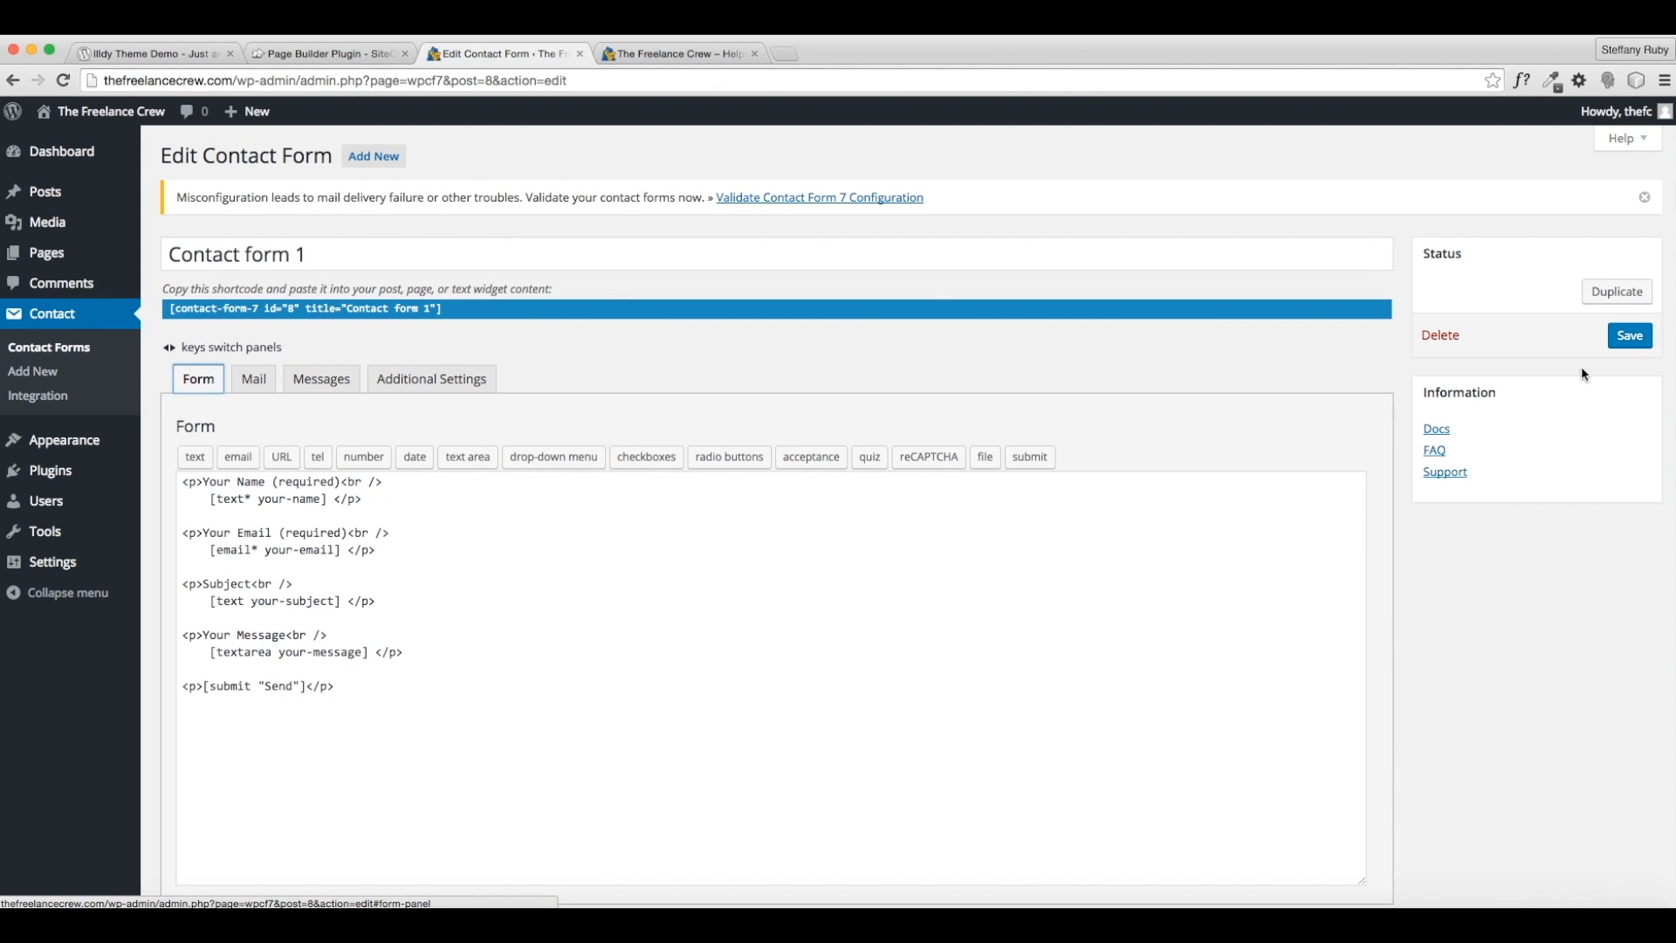
- Save Contact form 1 and copy its shortcode
left_click(1630, 336)
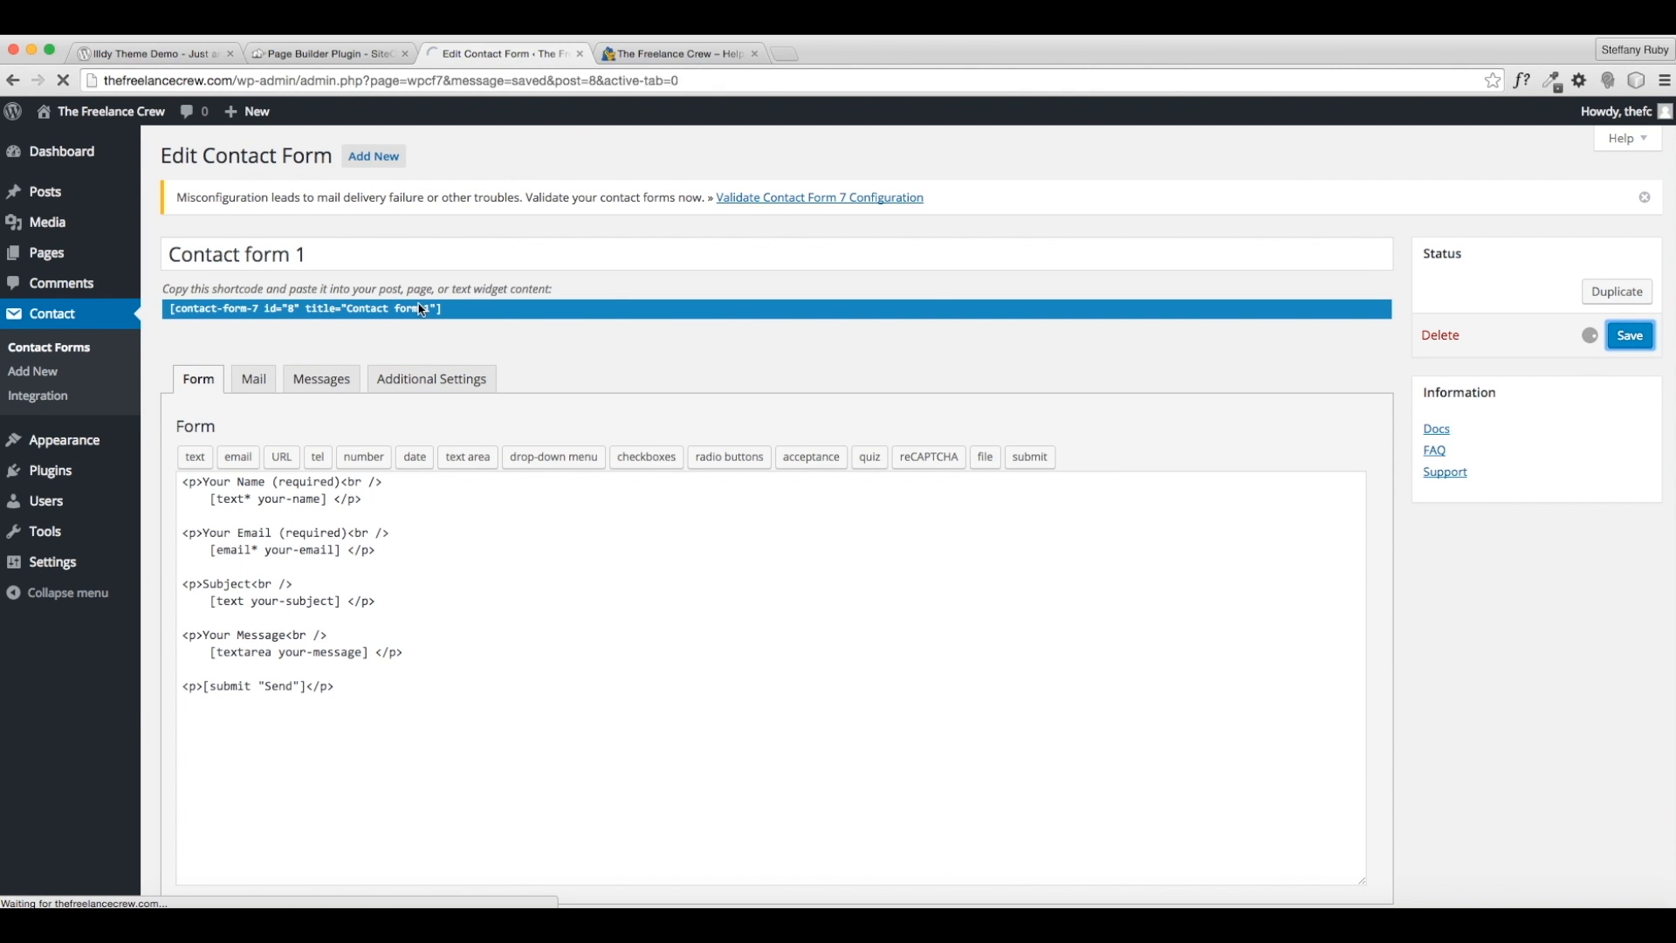
left_click(452, 357)
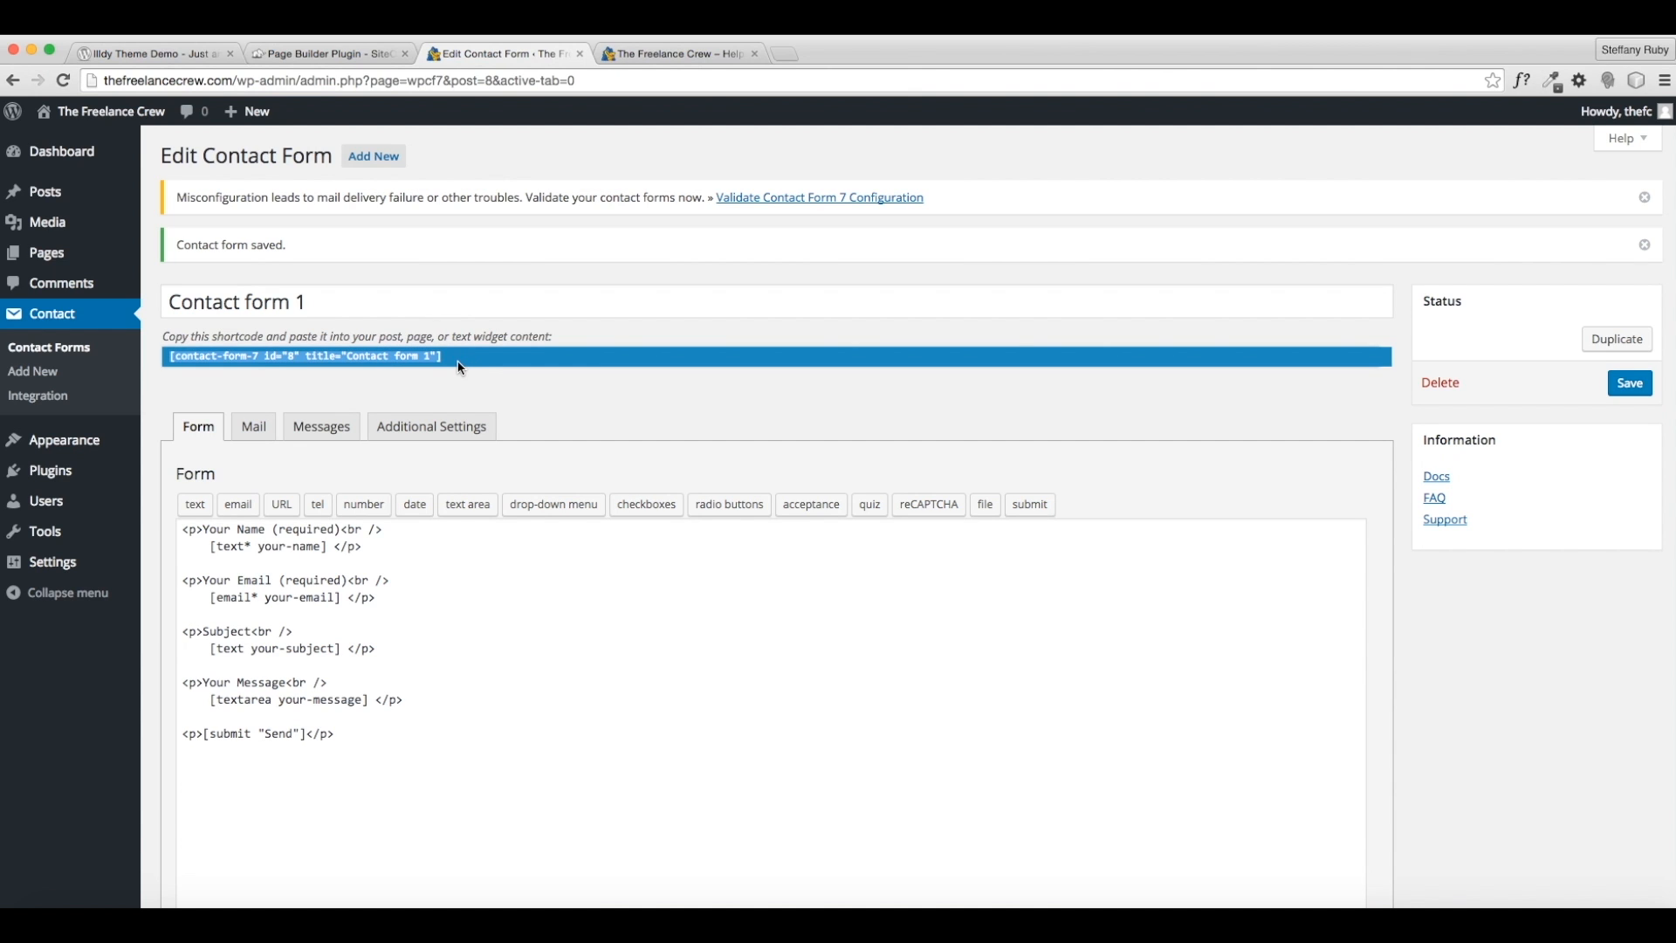
right_click(264, 361)
left_click(291, 385)
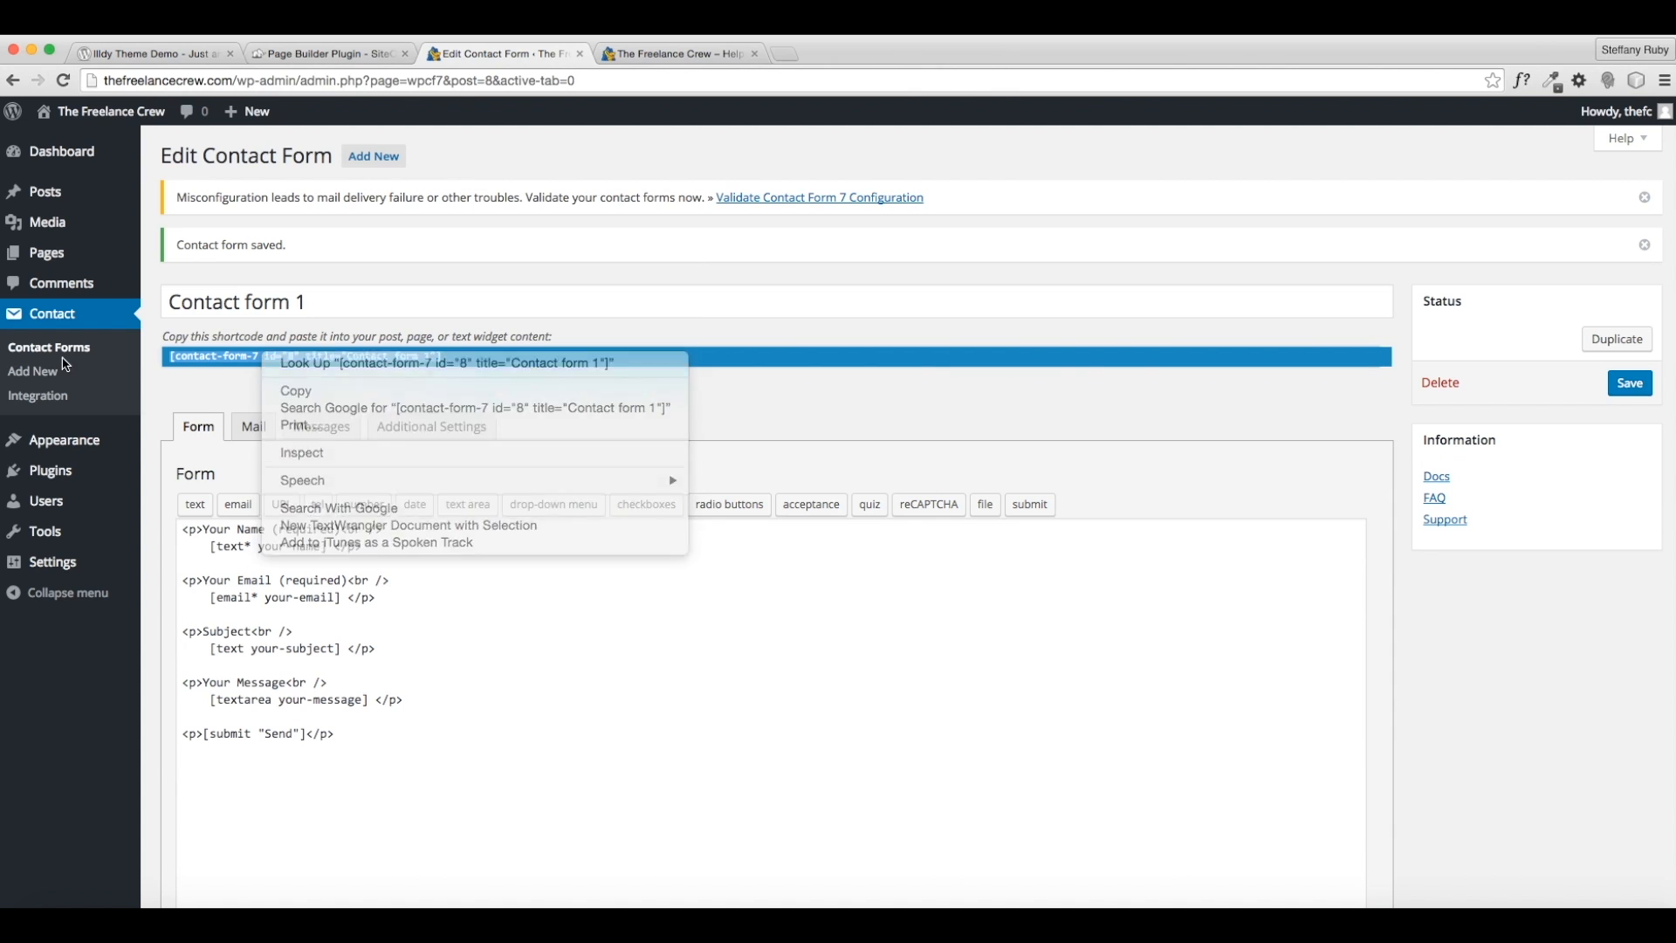
mouse_move(57, 449)
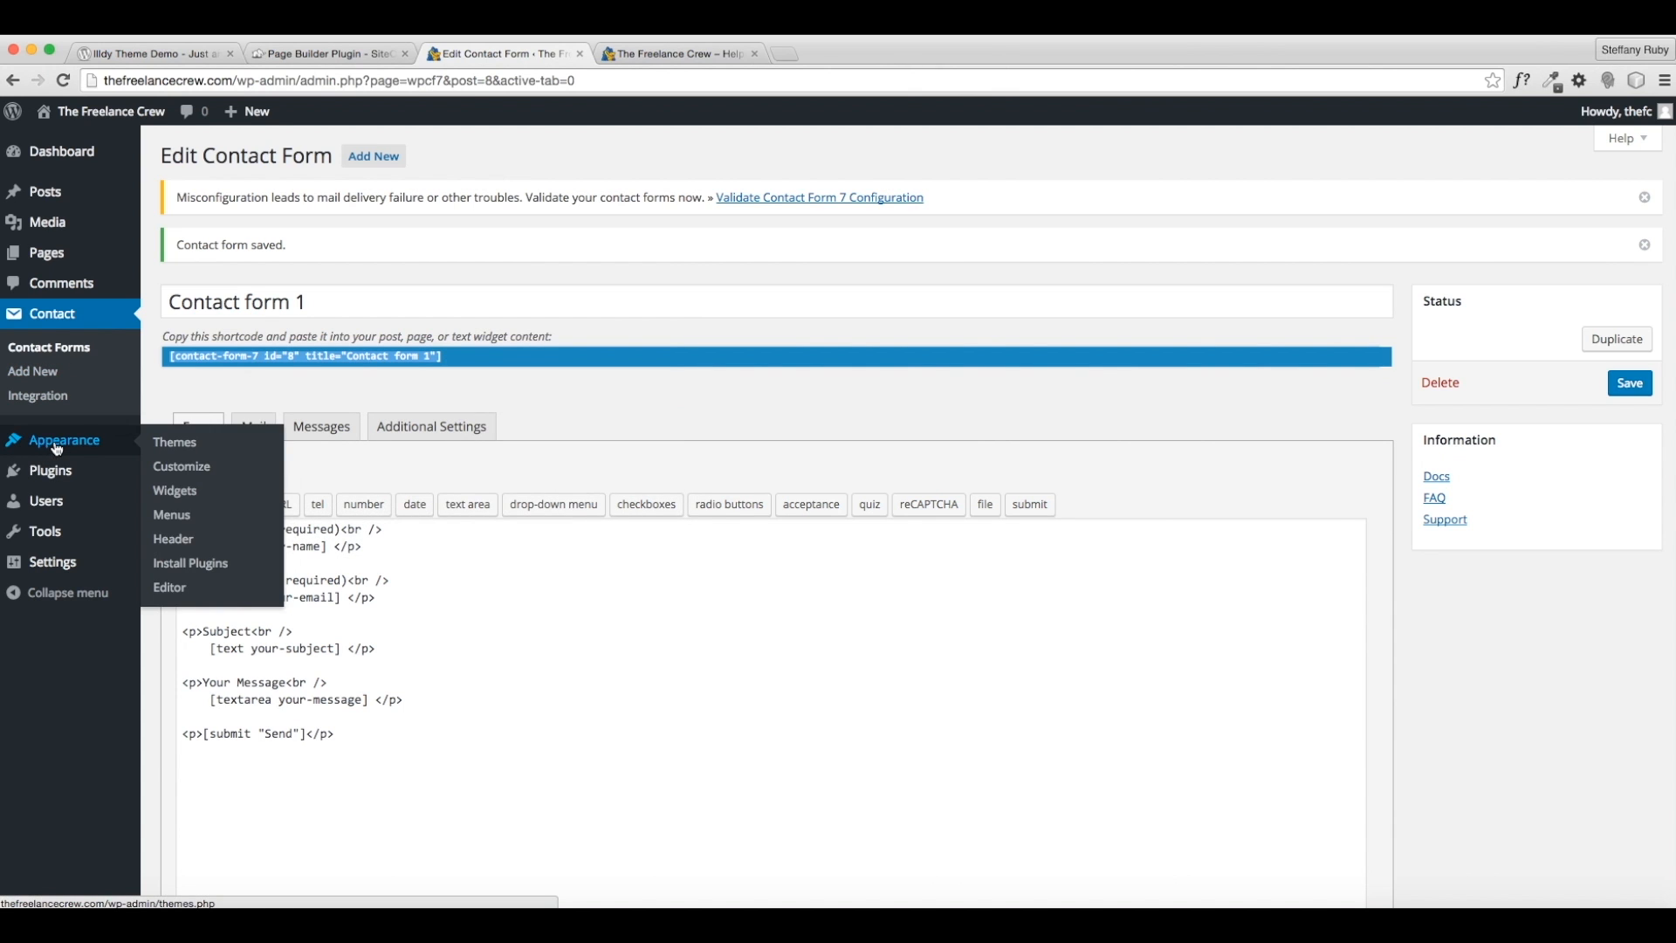
- Give the Contact page the No Sidebar template, update it, and switch to Page Builder
left_click(74, 260)
mouse_move(203, 408)
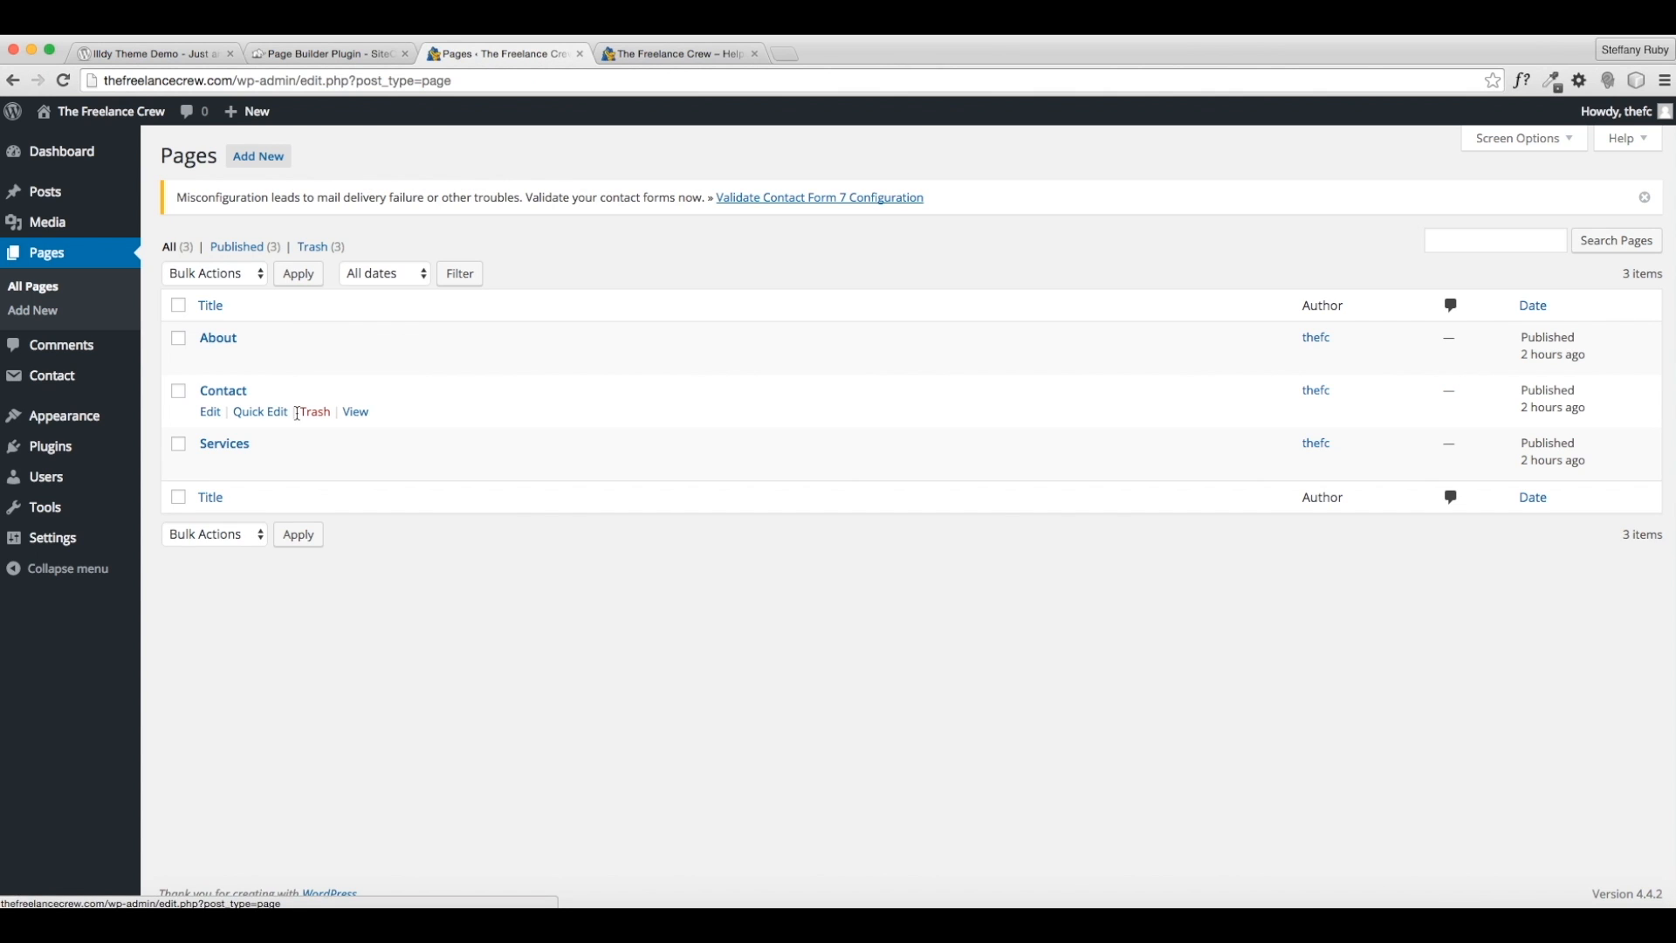
left_click(210, 413)
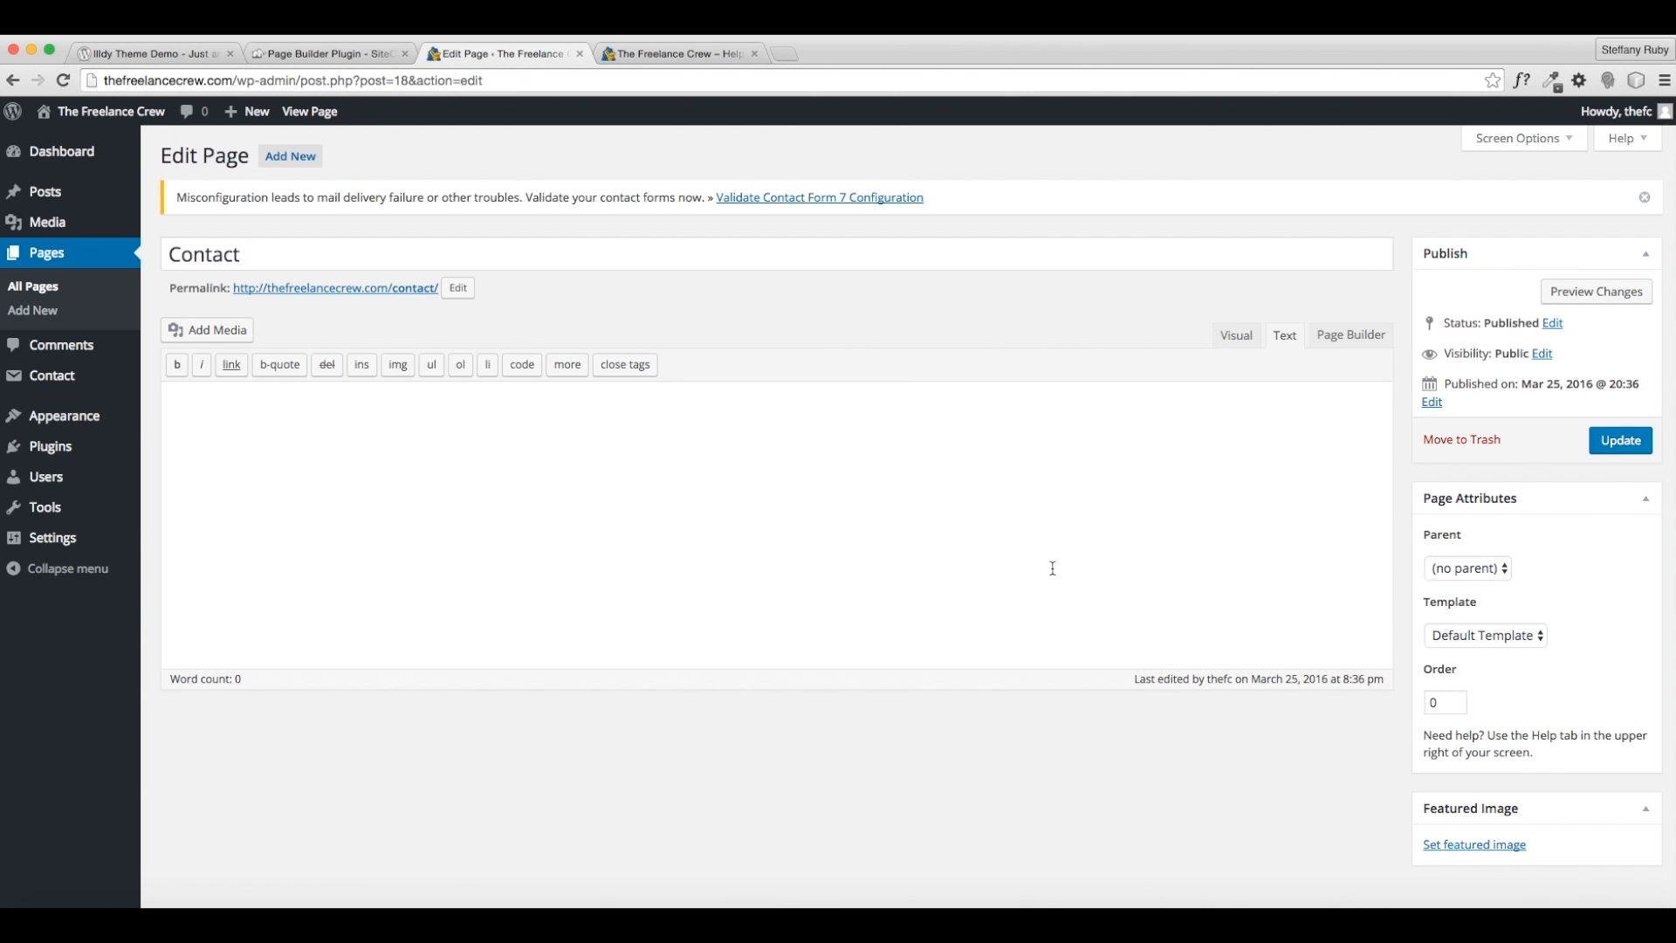
left_click(1478, 637)
key("Escape")
left_click(1438, 688)
left_click(1620, 439)
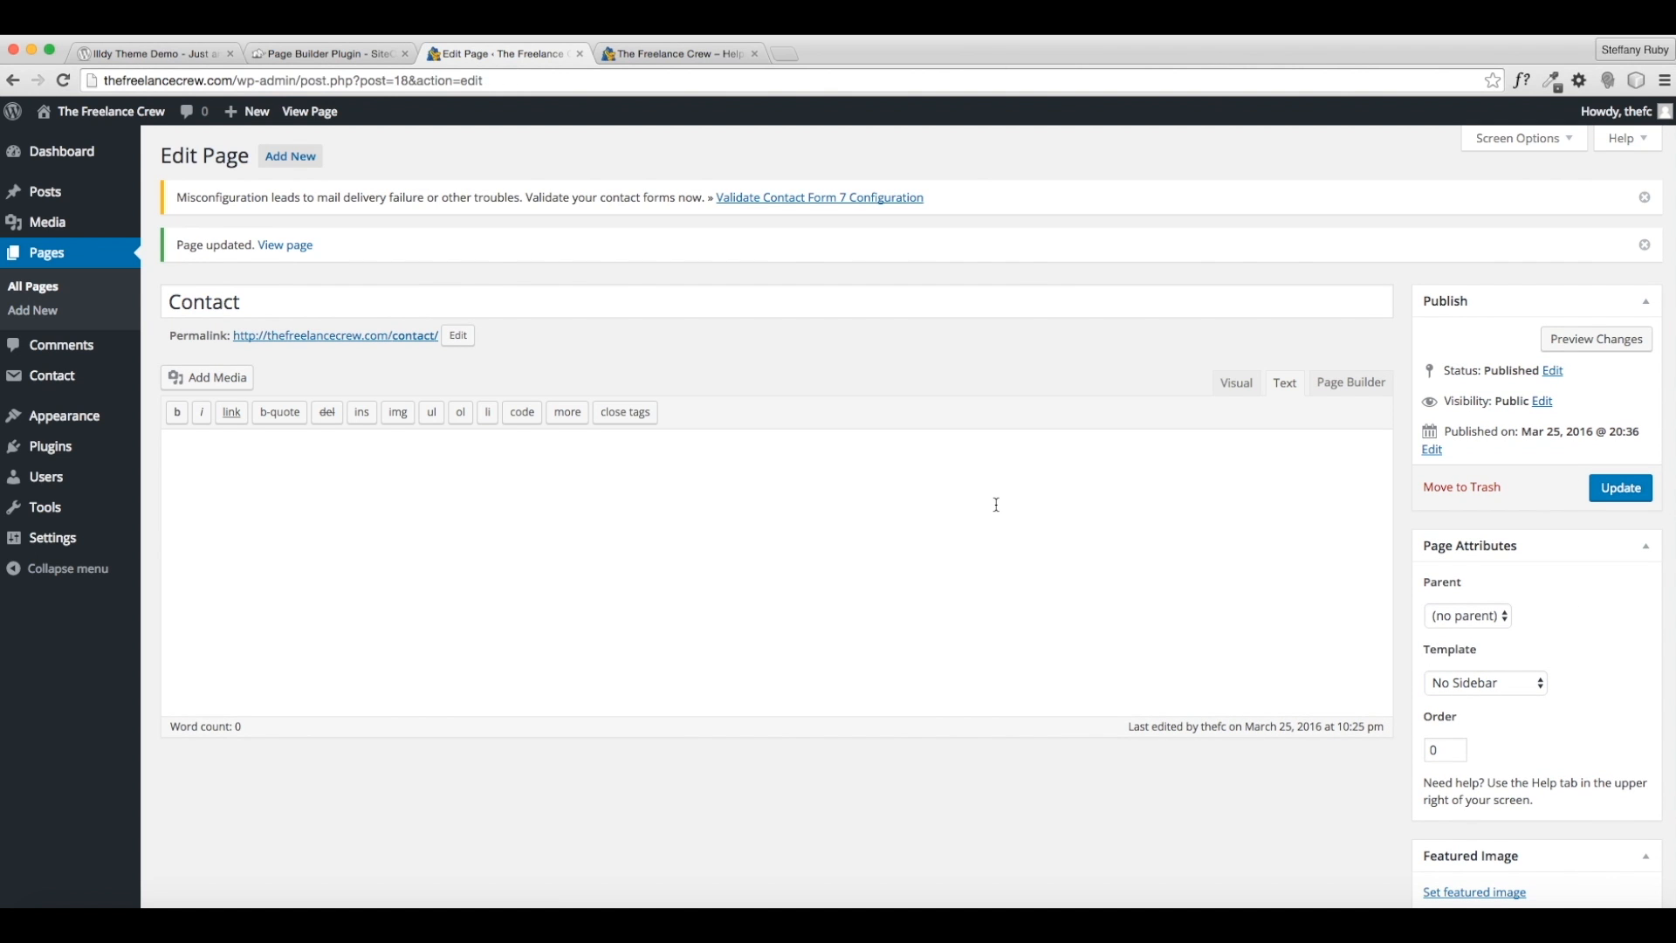
left_click(1346, 388)
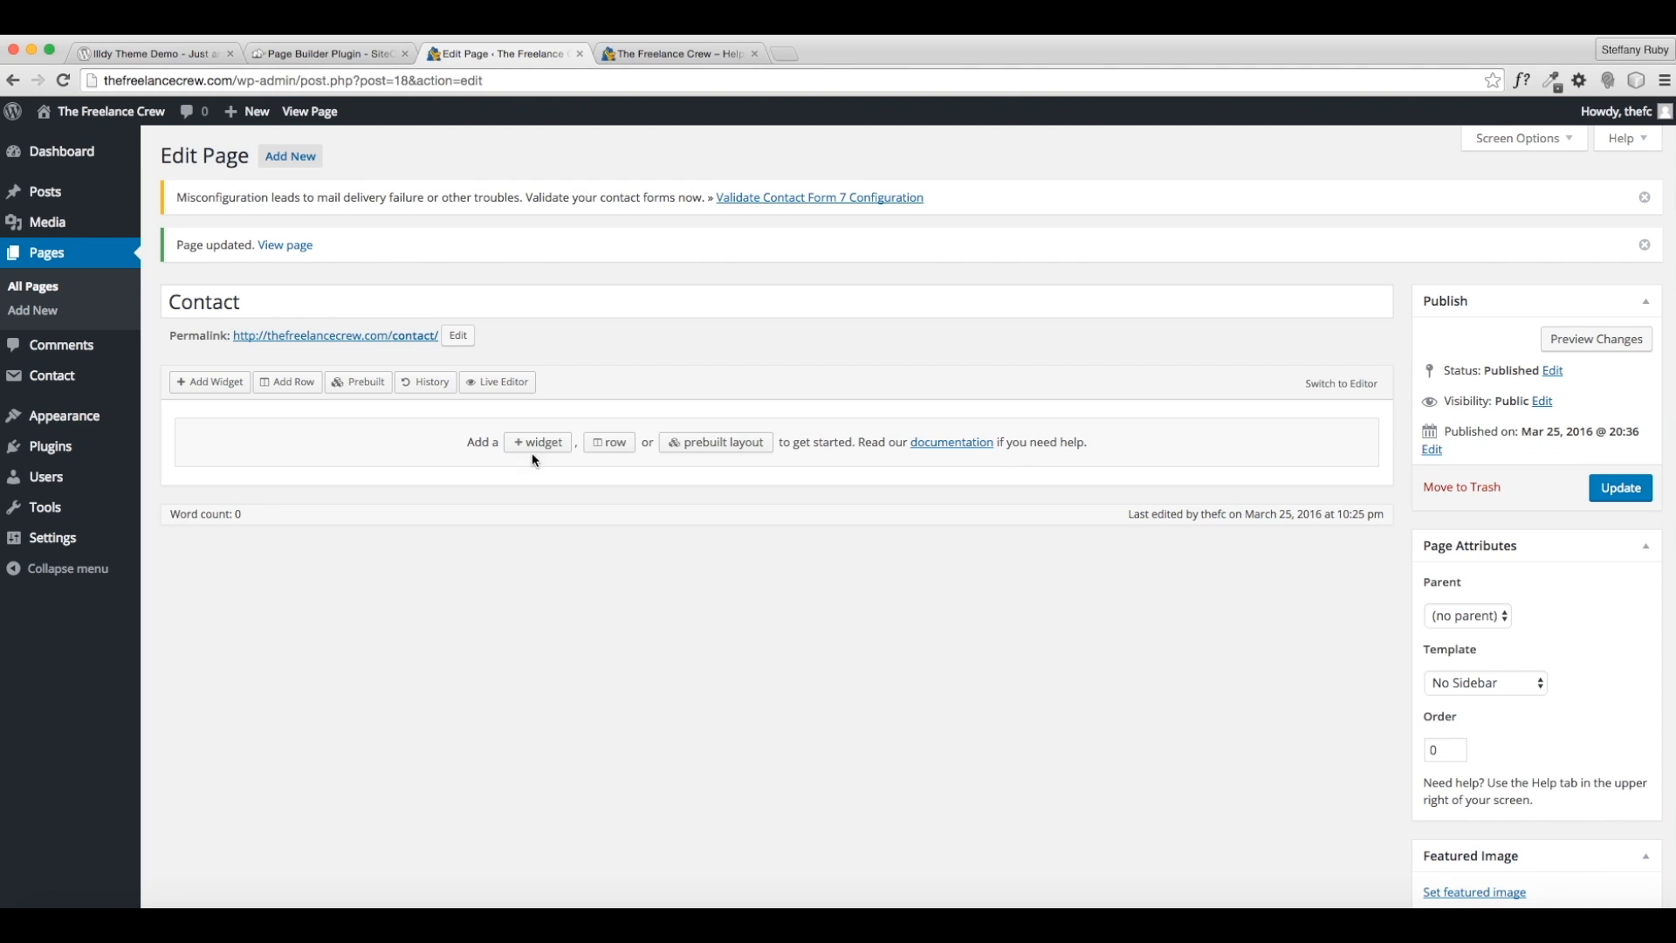
left_click(609, 443)
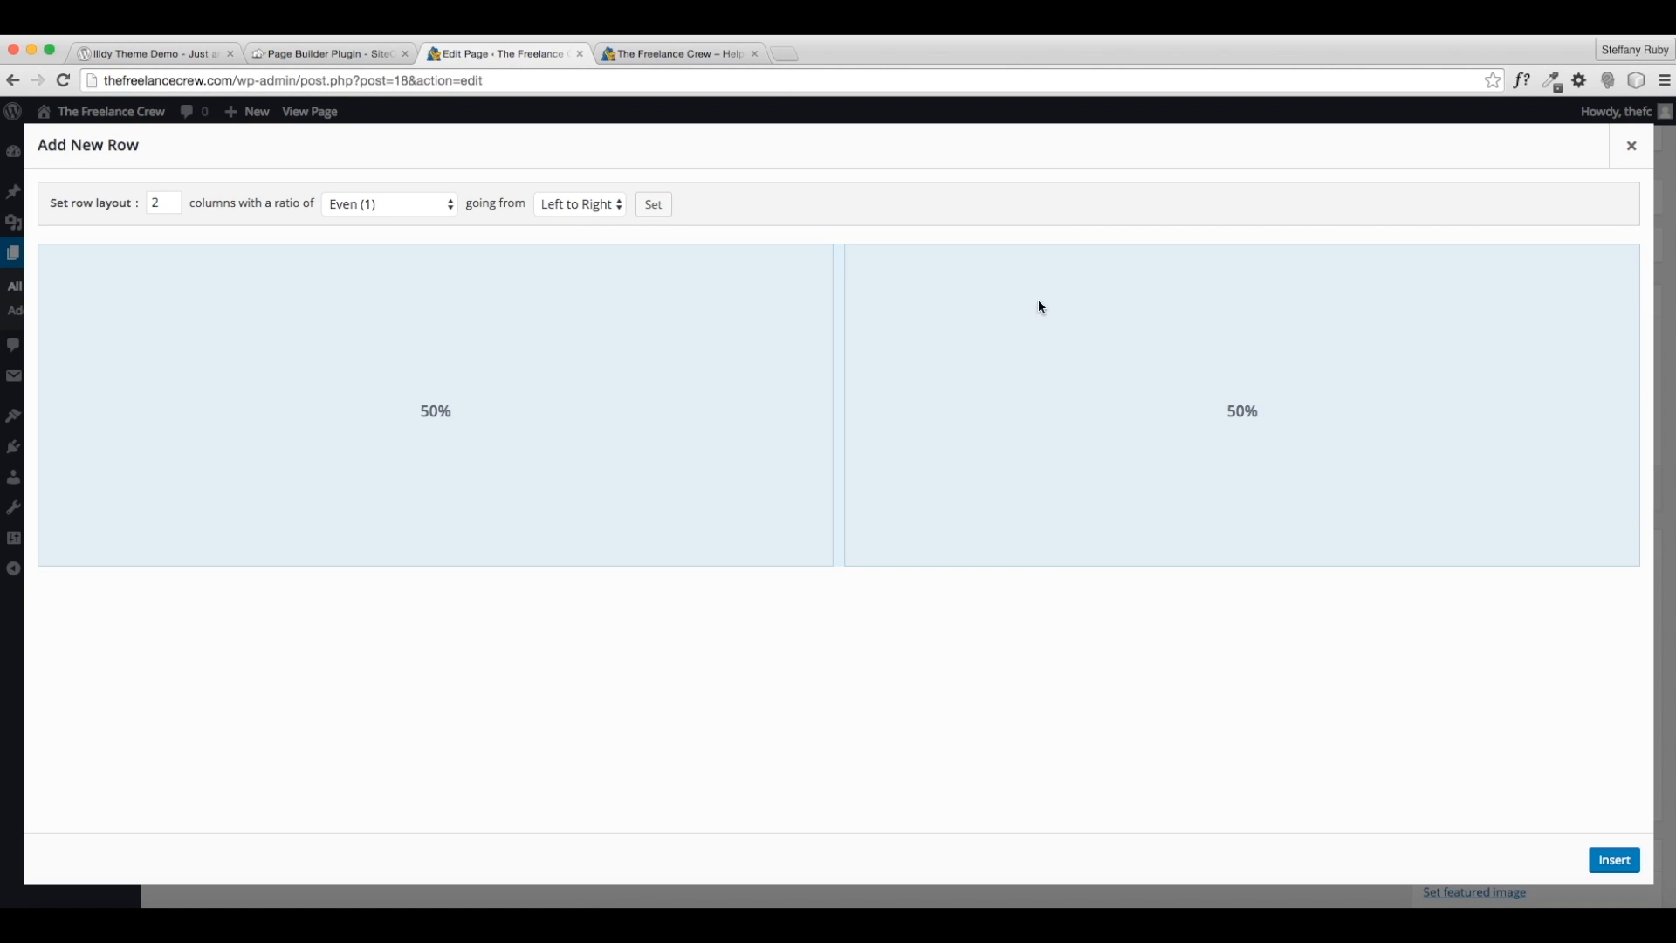
- Insert a two-column row with a 66.7/33.3 column split
left_click(446, 208)
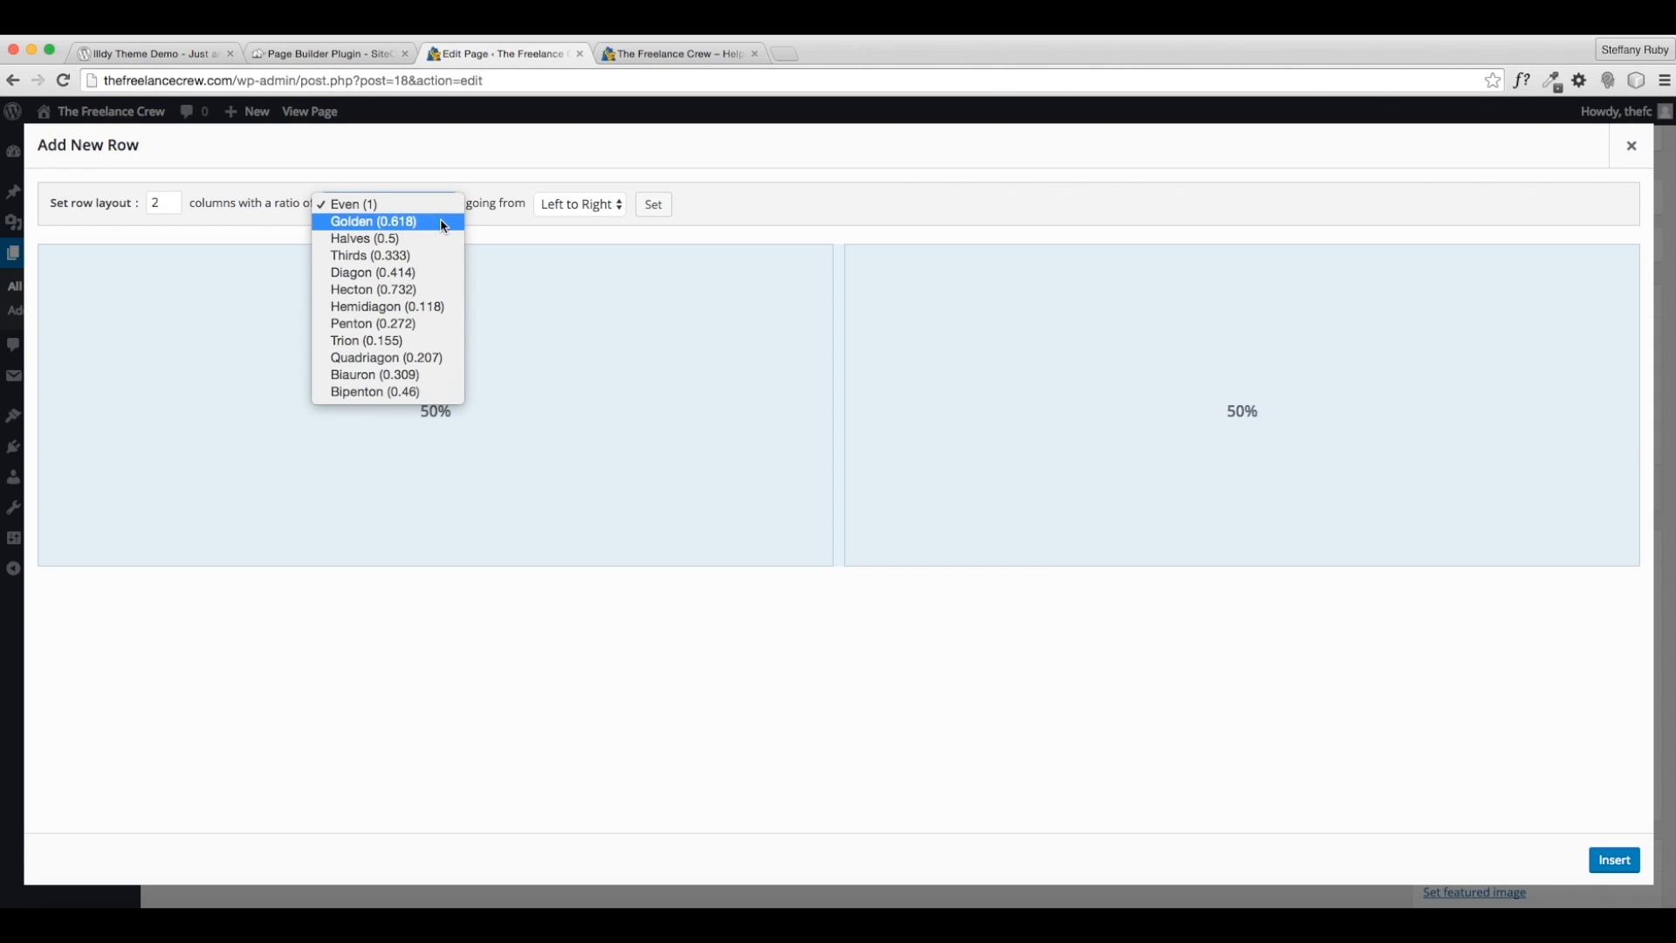
left_click(429, 255)
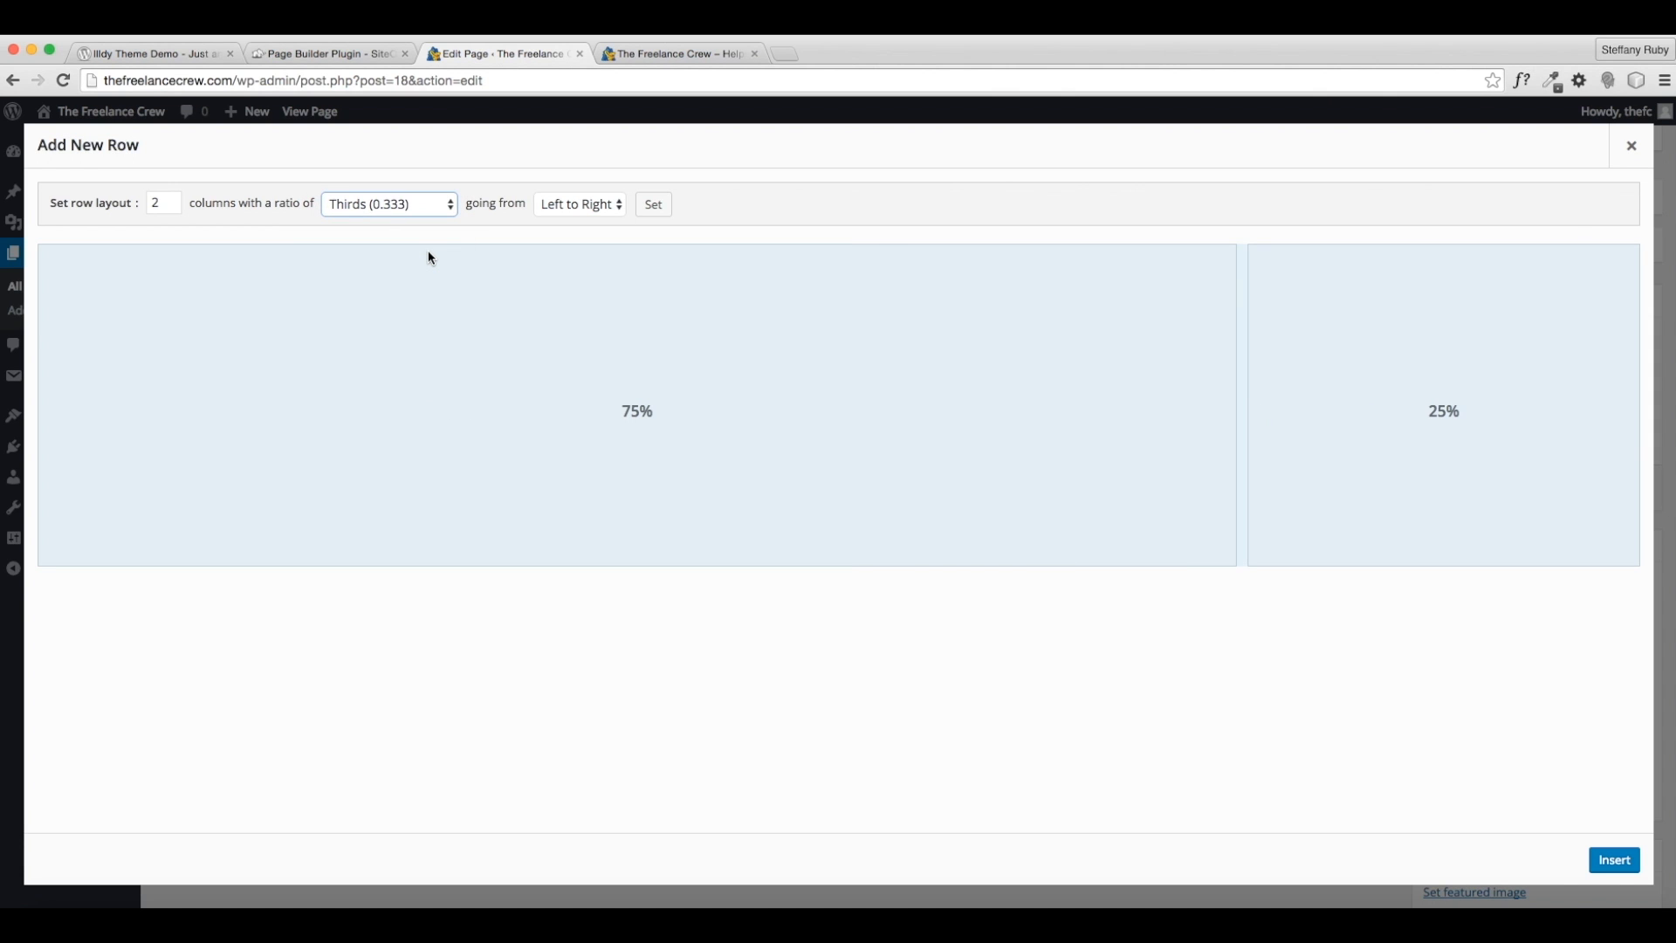
left_click(426, 207)
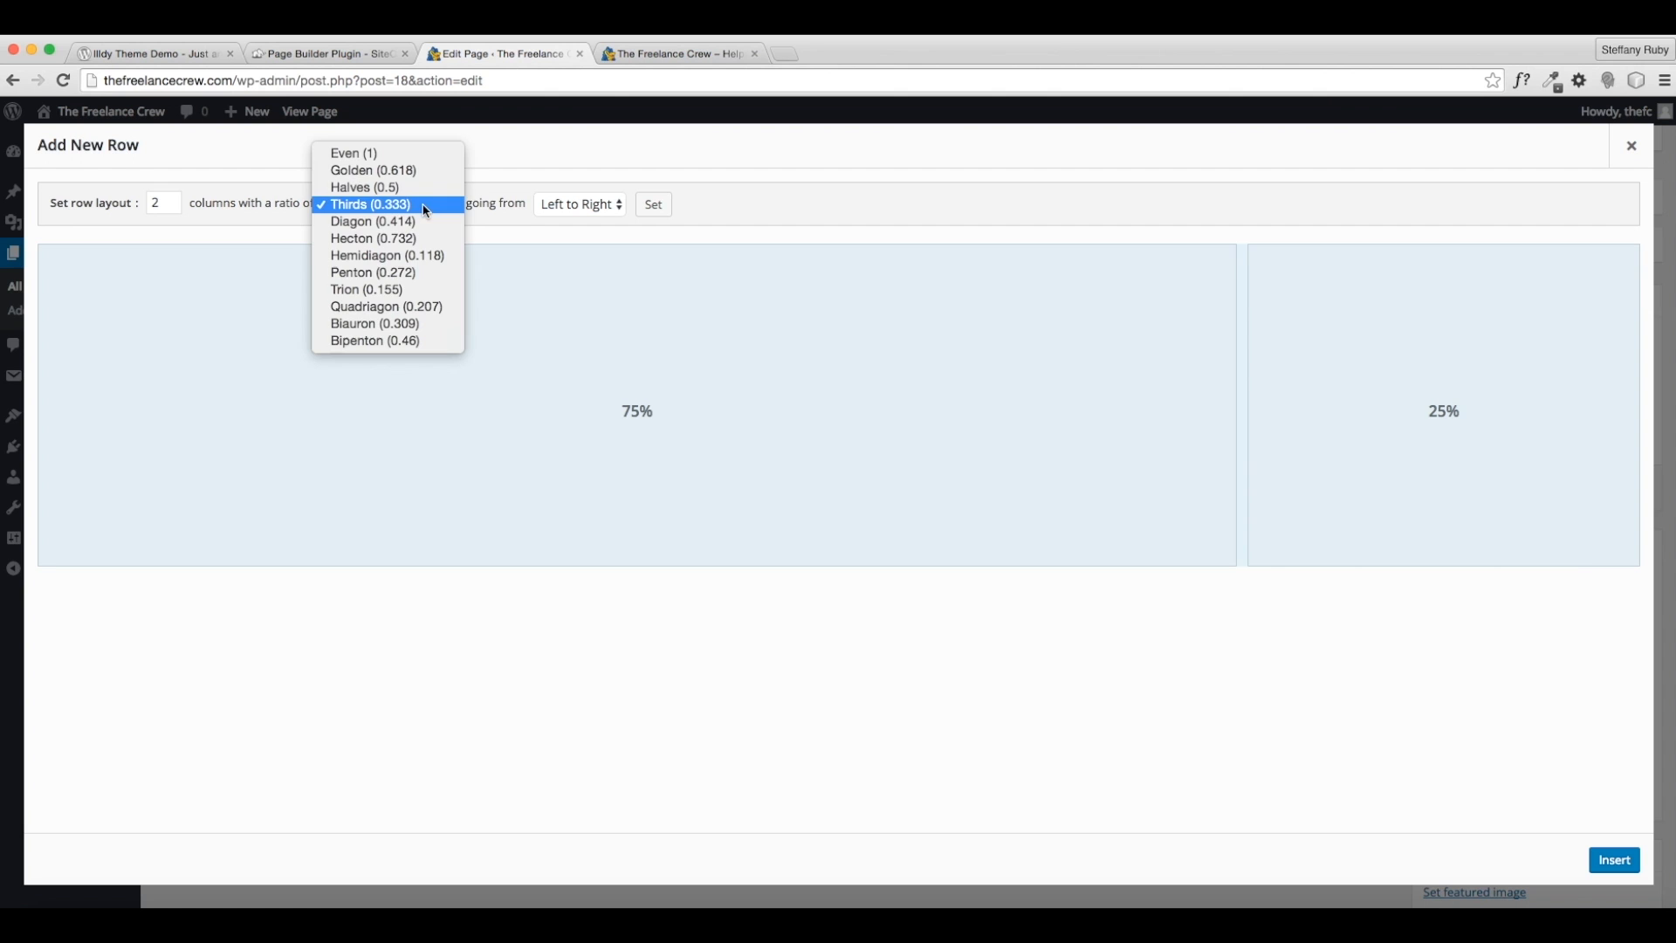
left_click(427, 190)
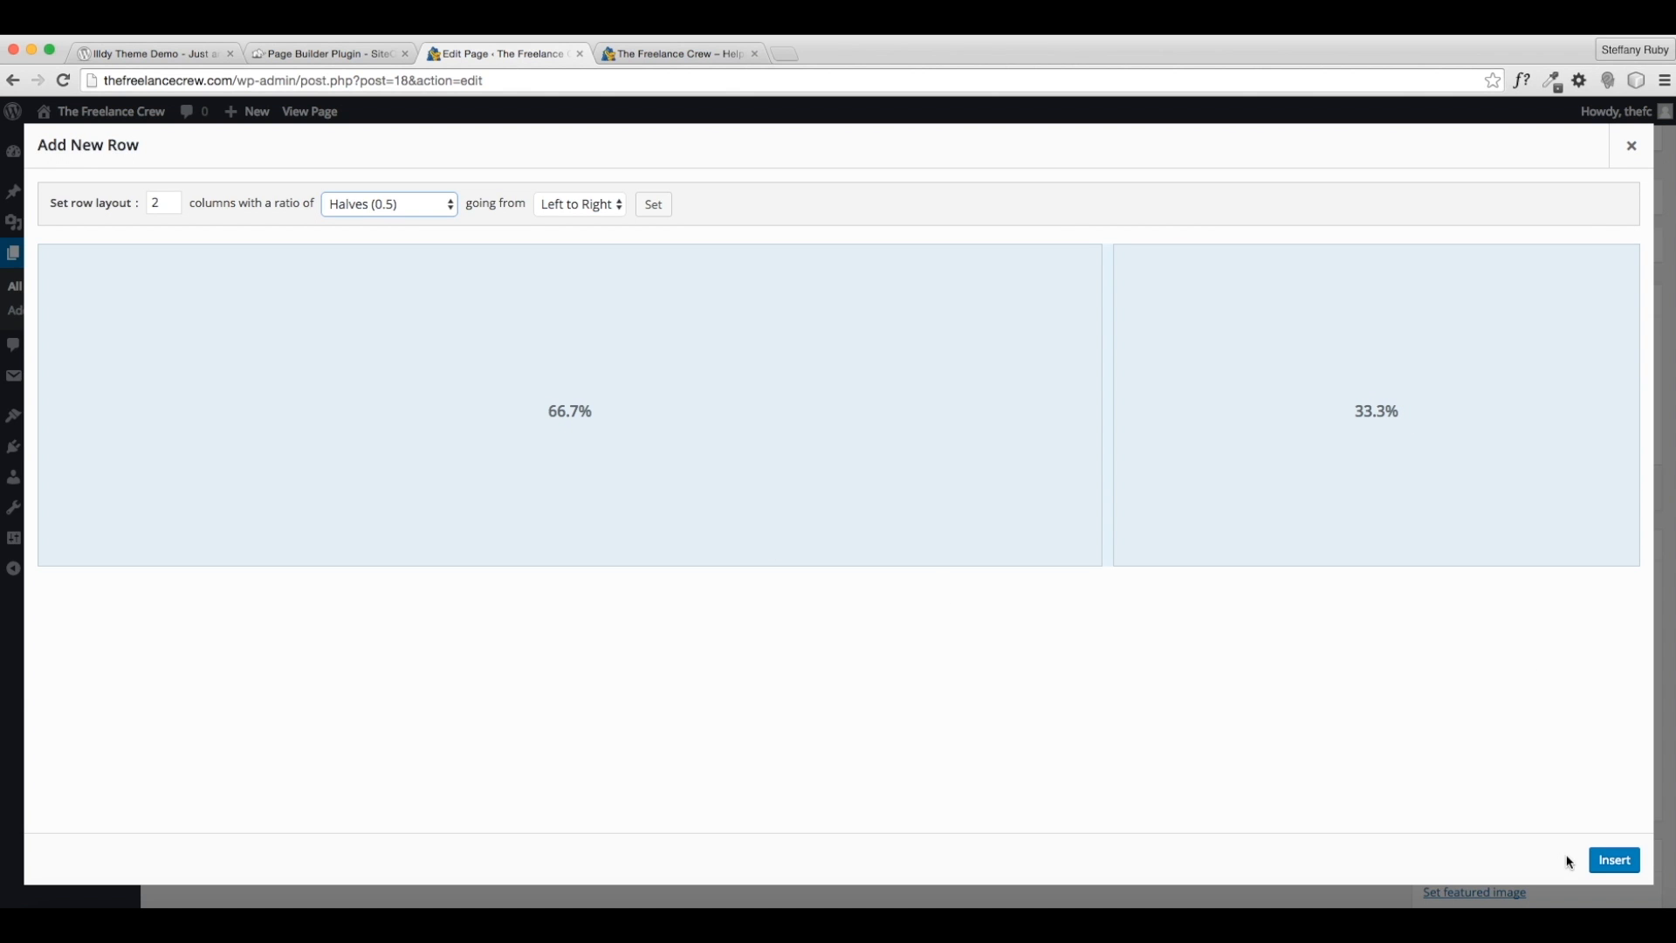
left_click(1608, 862)
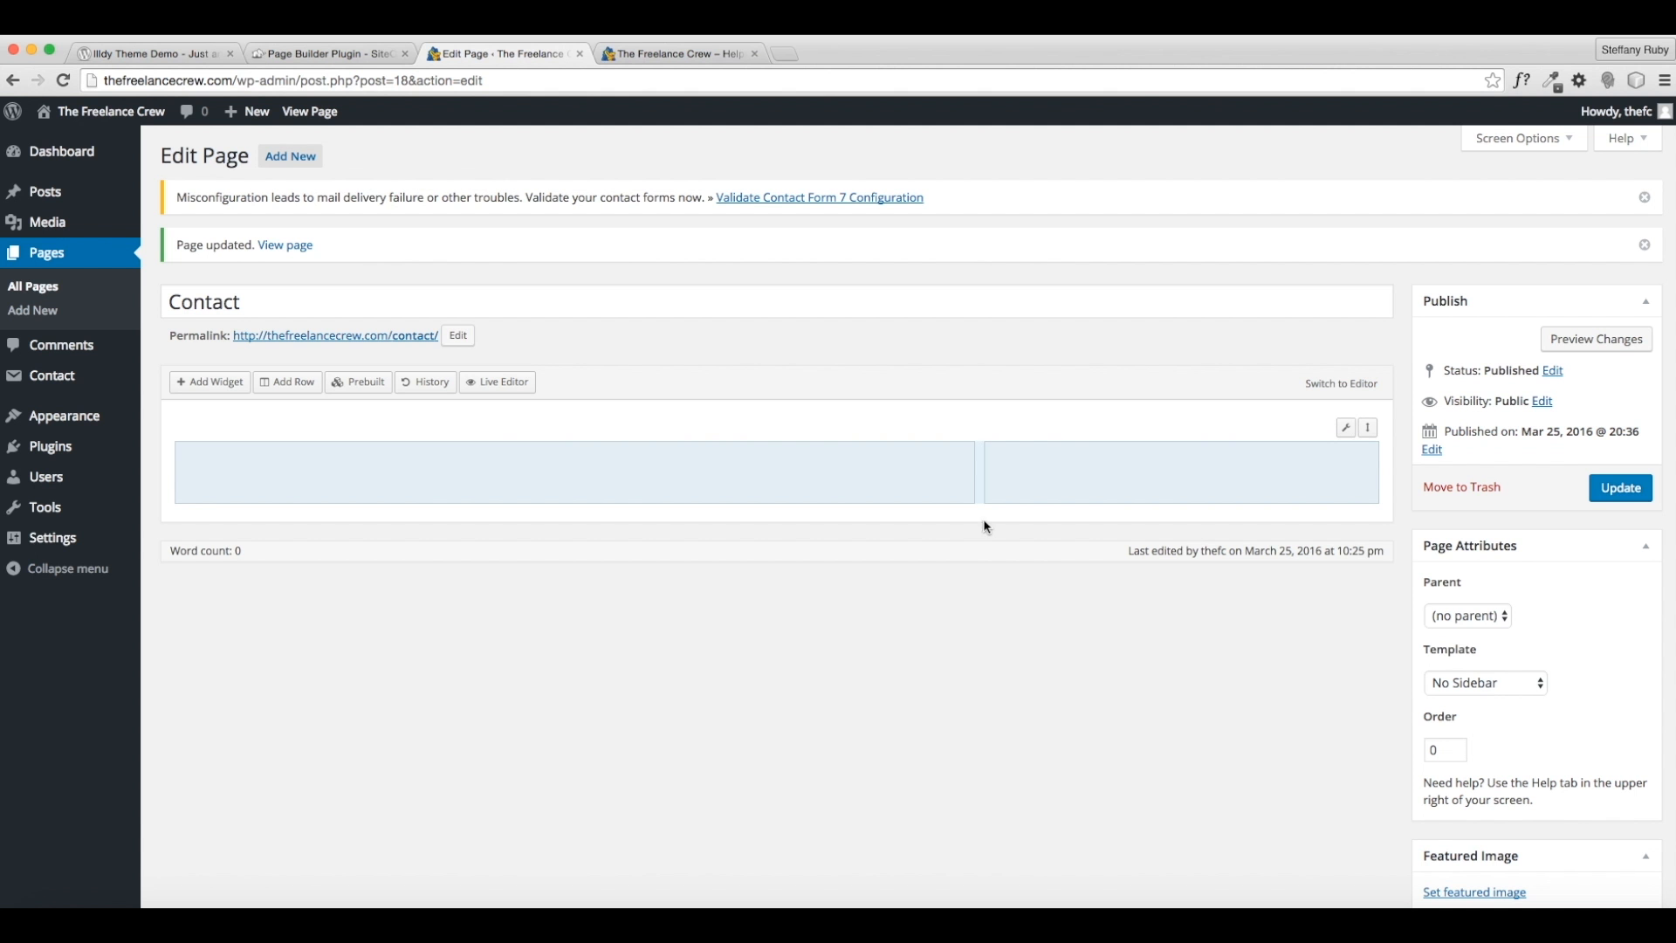
- Set the new row's Row Layout to Full Width
mouse_move(1355, 434)
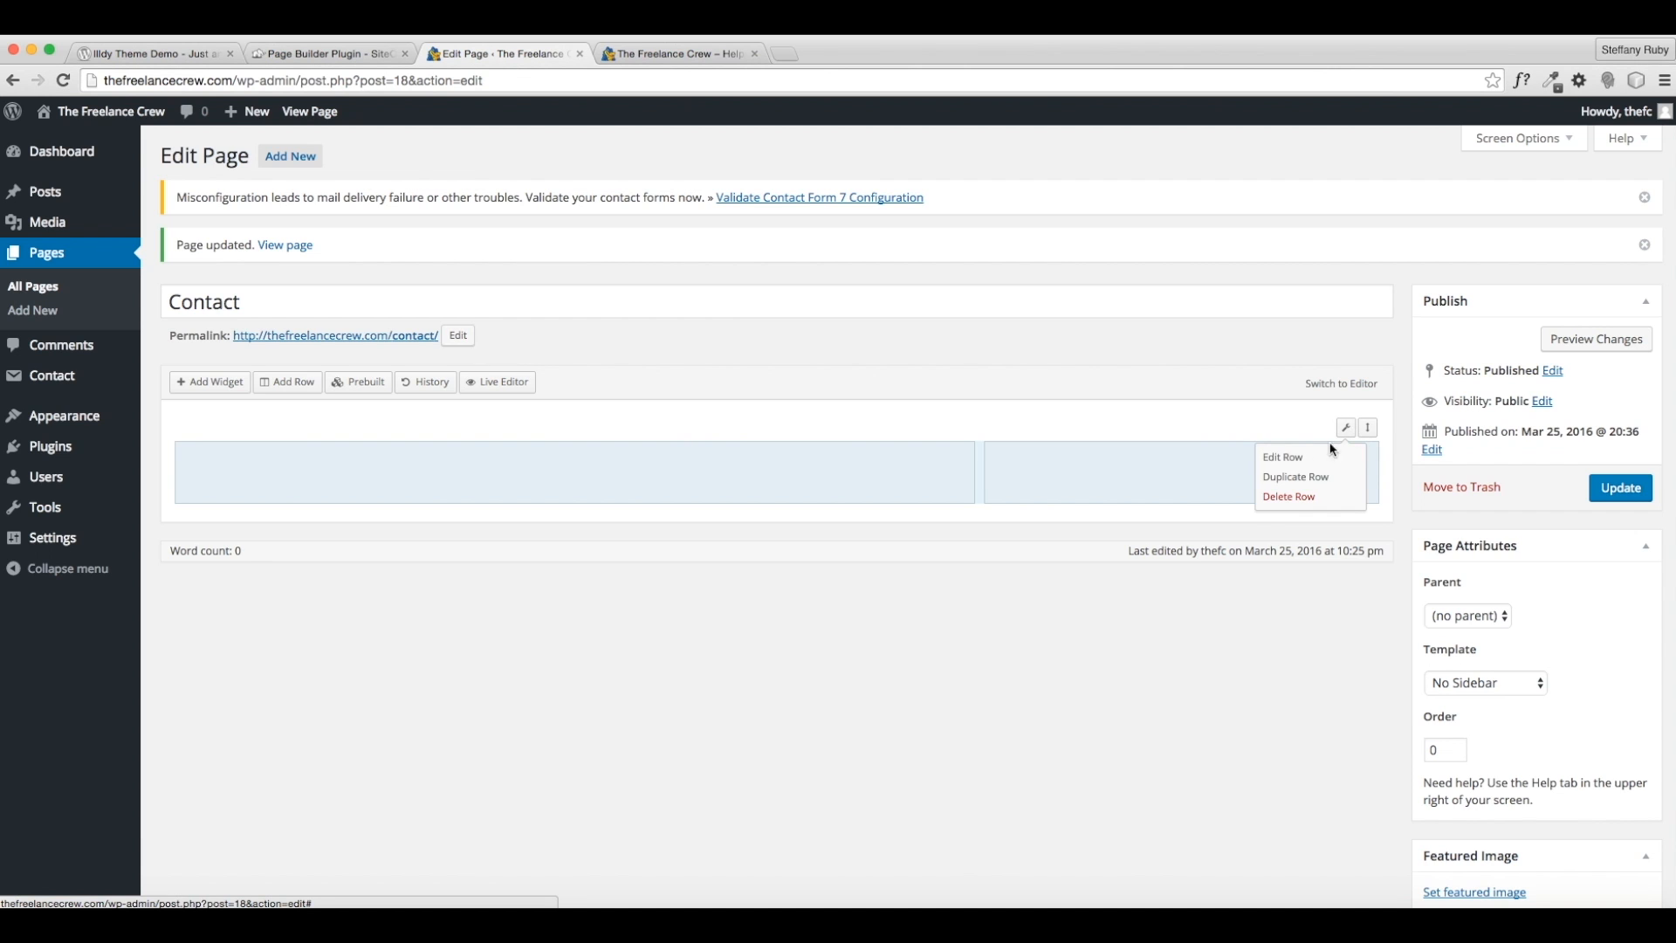
left_click(1286, 456)
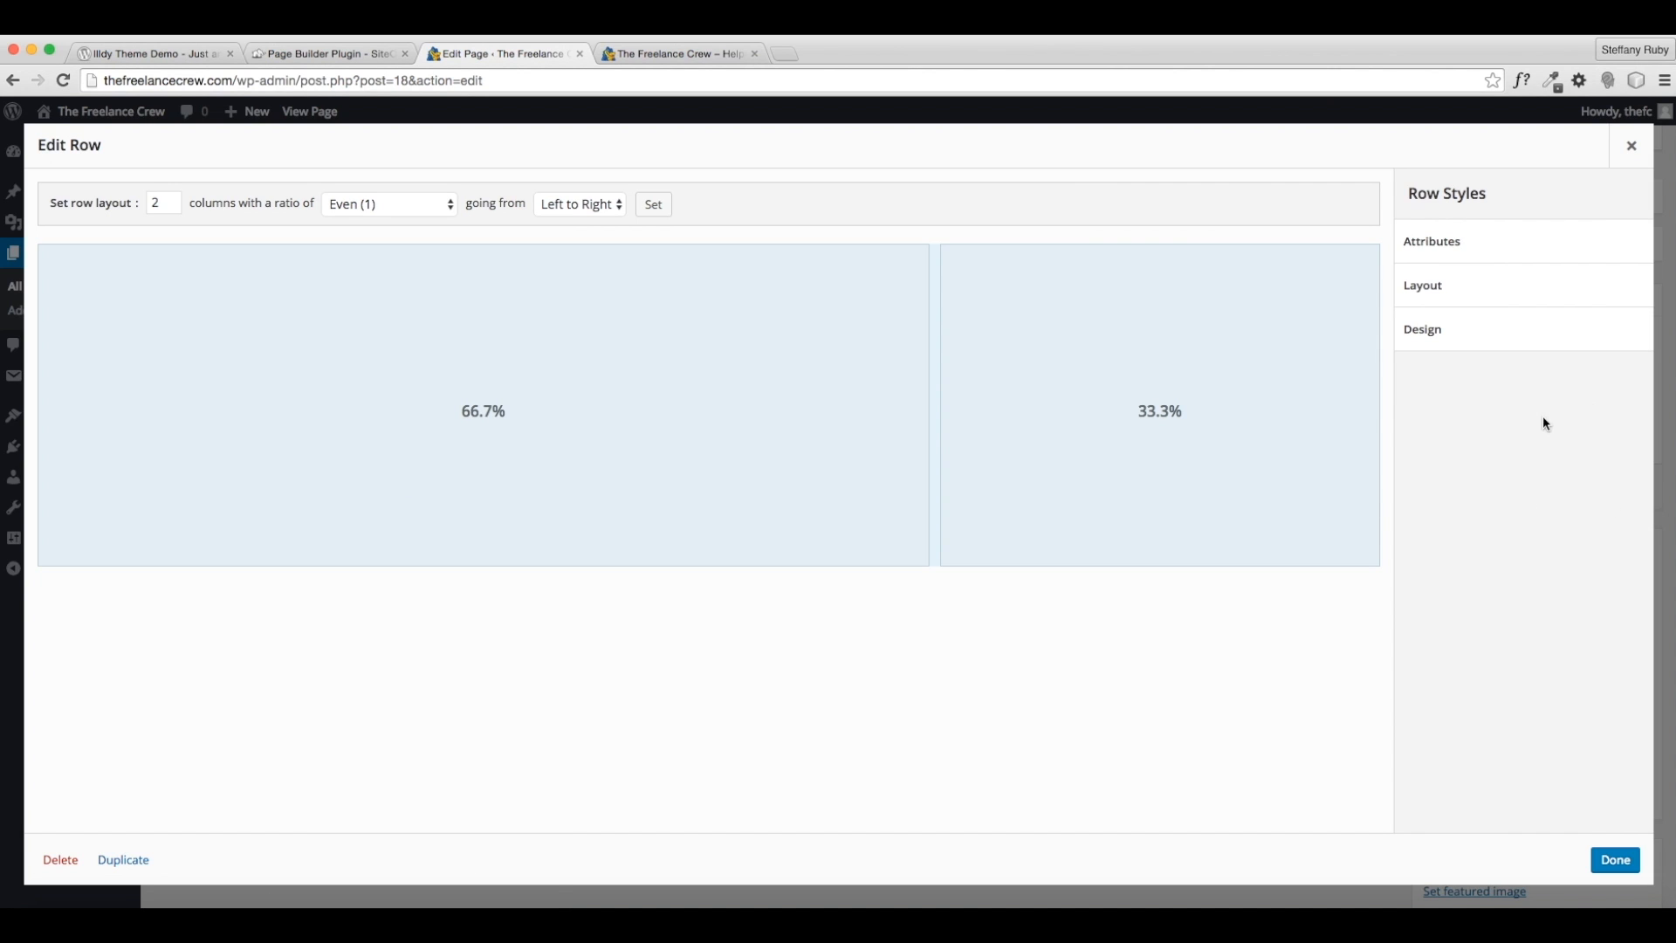
left_click(1453, 249)
left_click(1451, 248)
left_click(1457, 295)
left_click(1457, 295)
left_click(1456, 295)
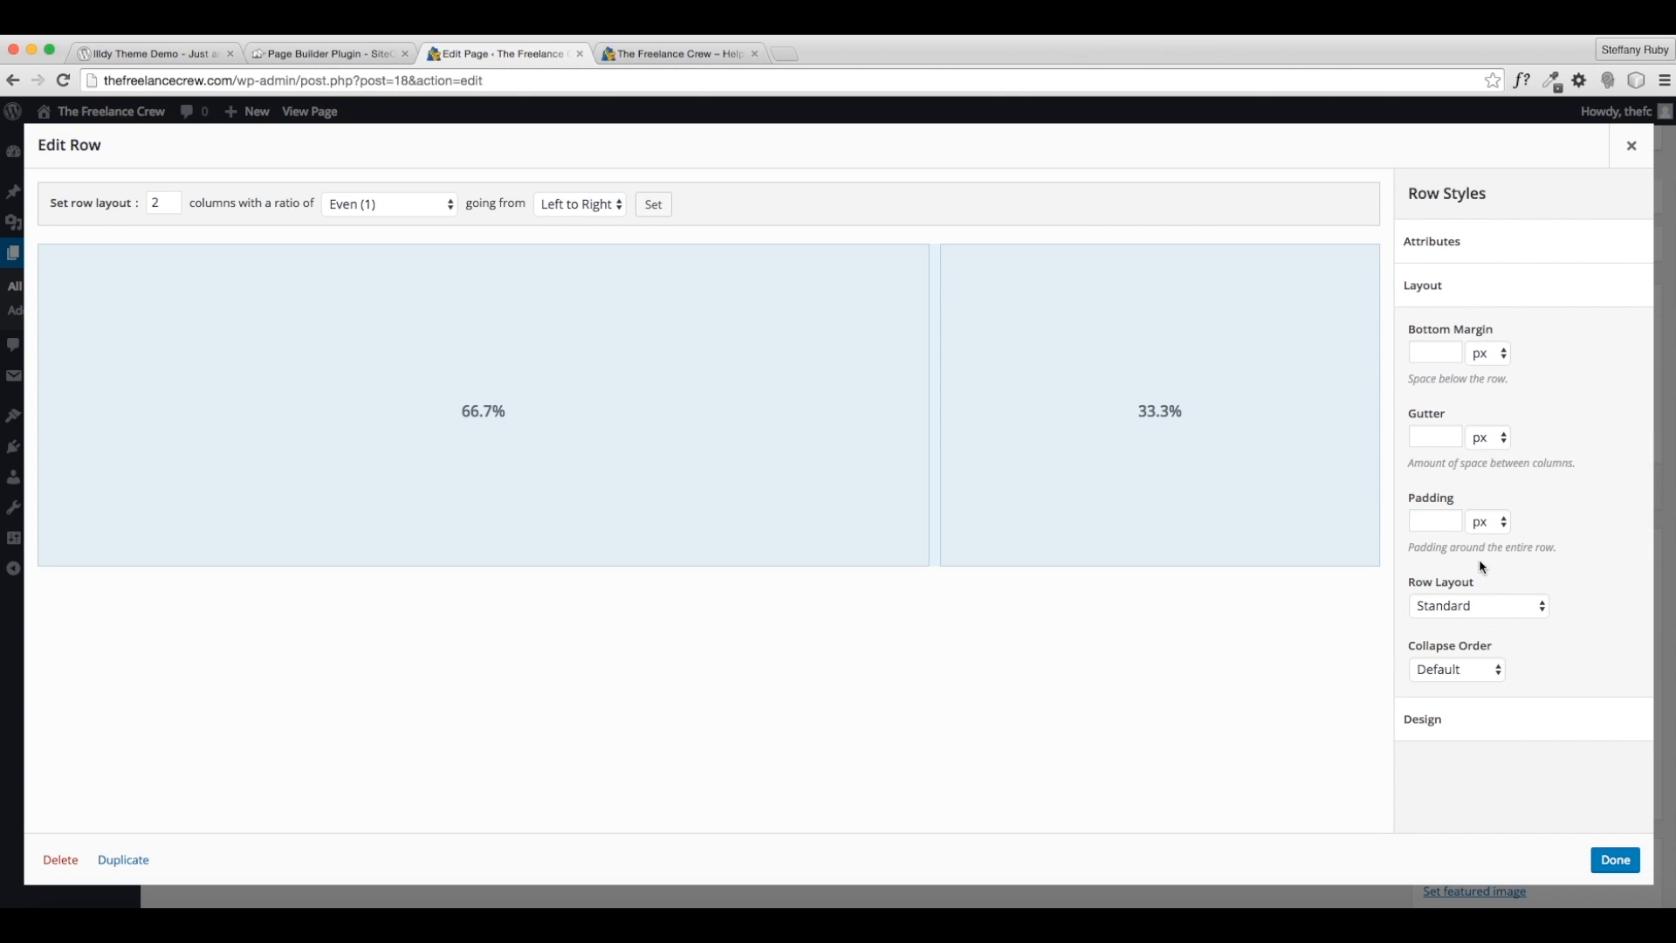
left_click(1479, 606)
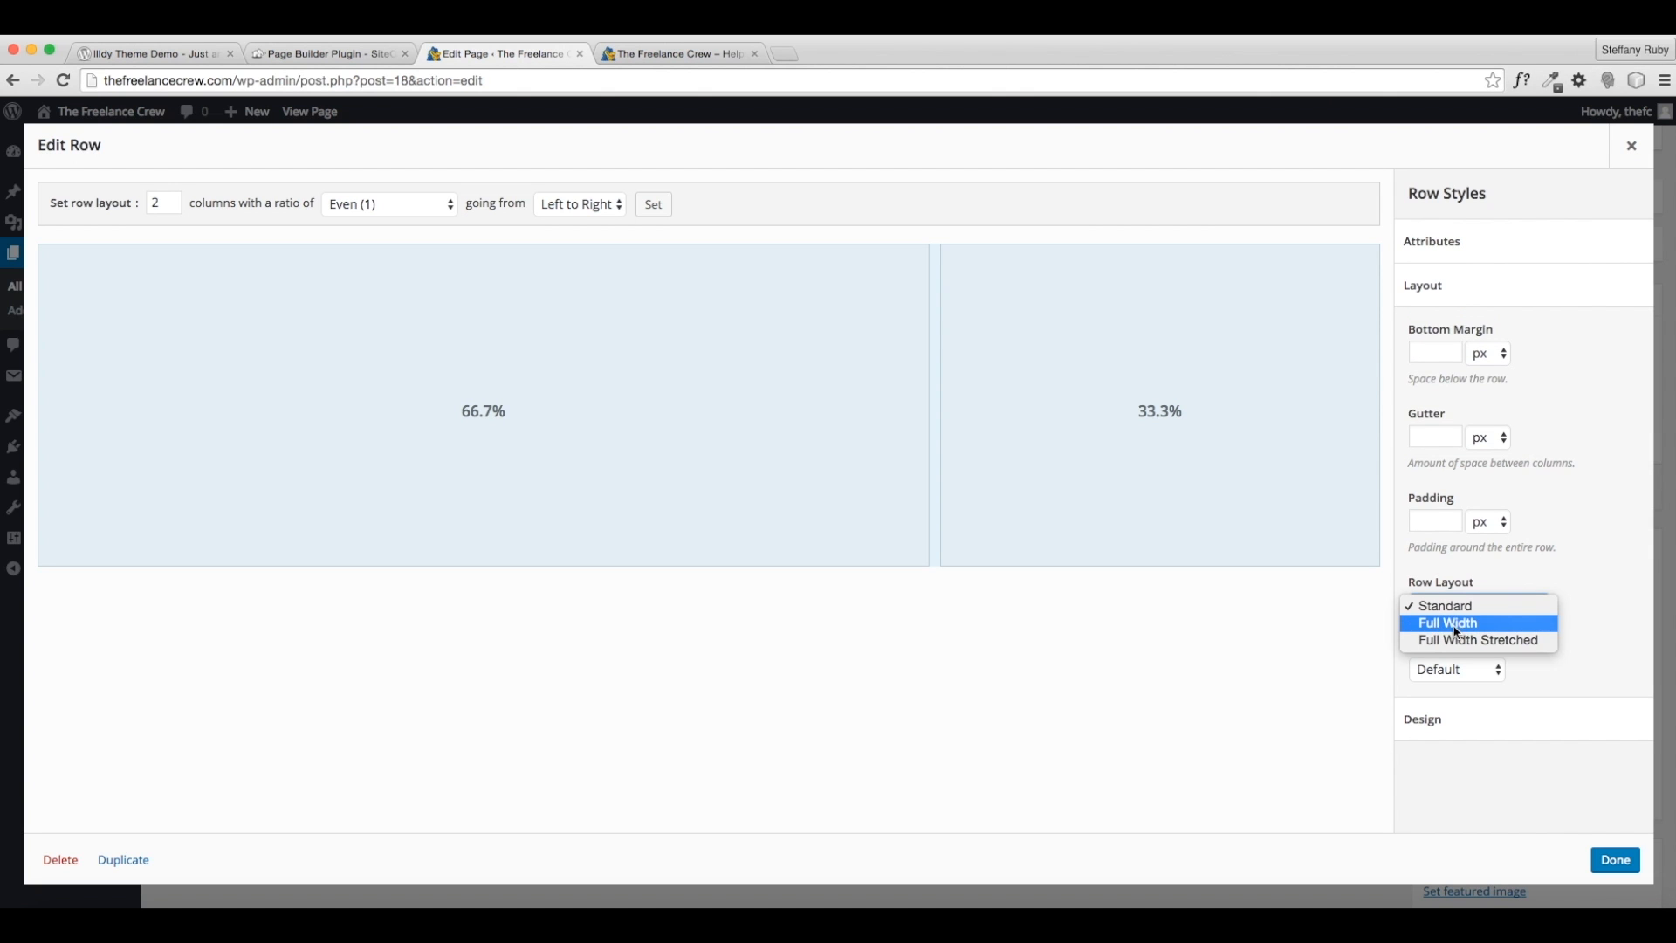
left_click(1455, 625)
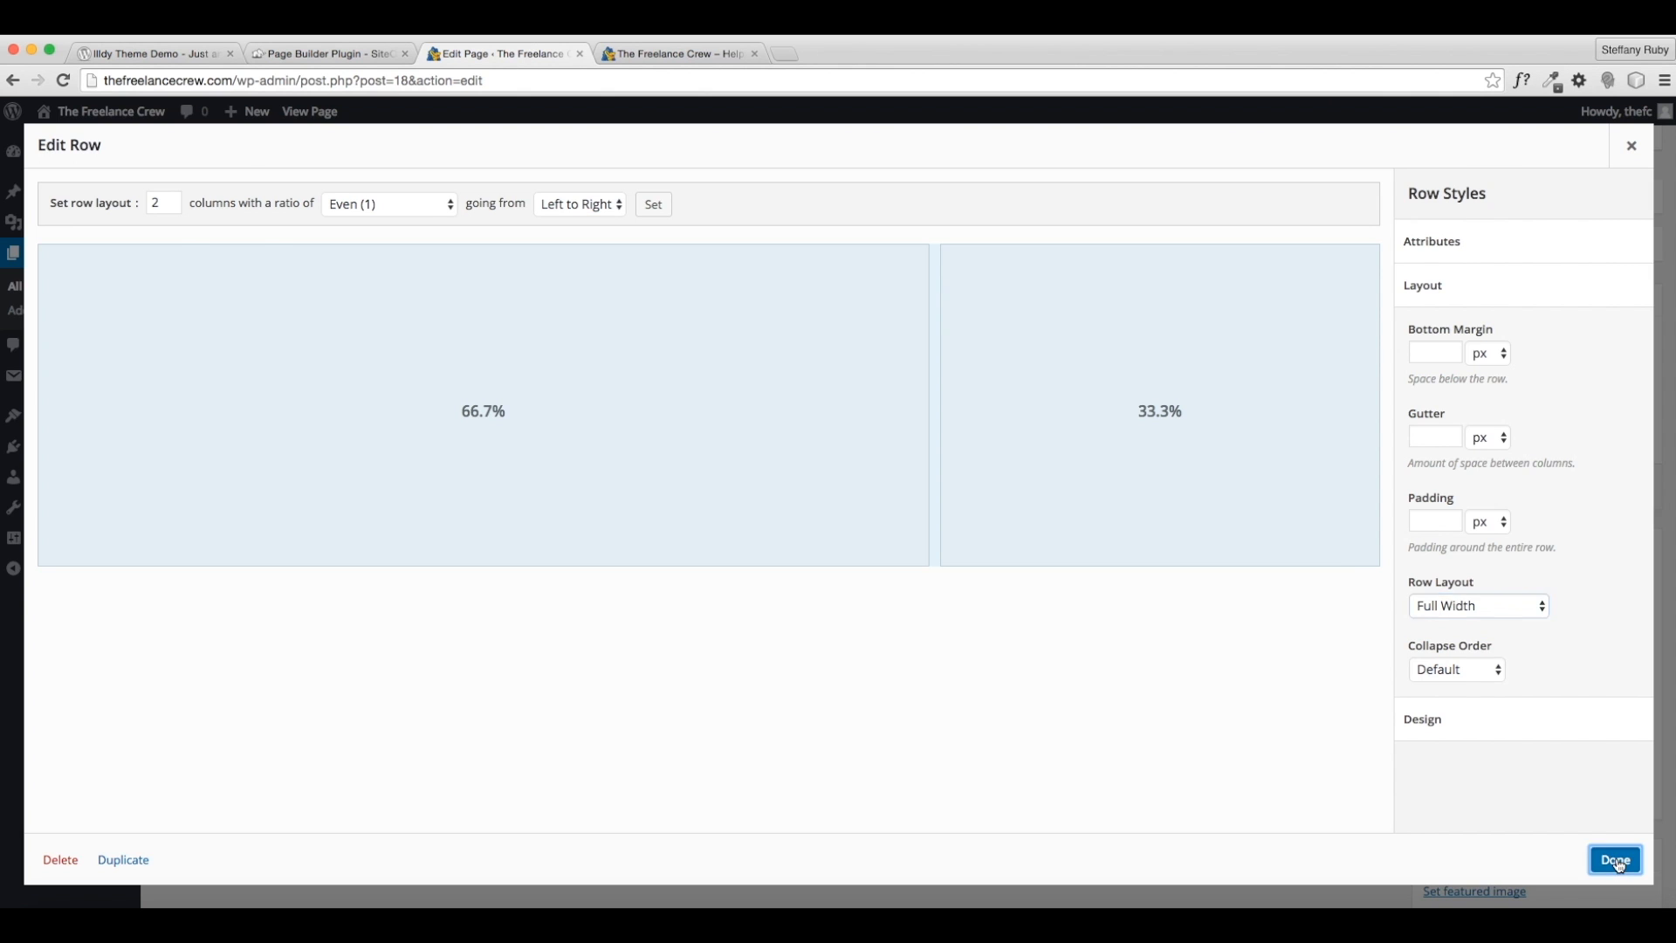
left_click(1616, 860)
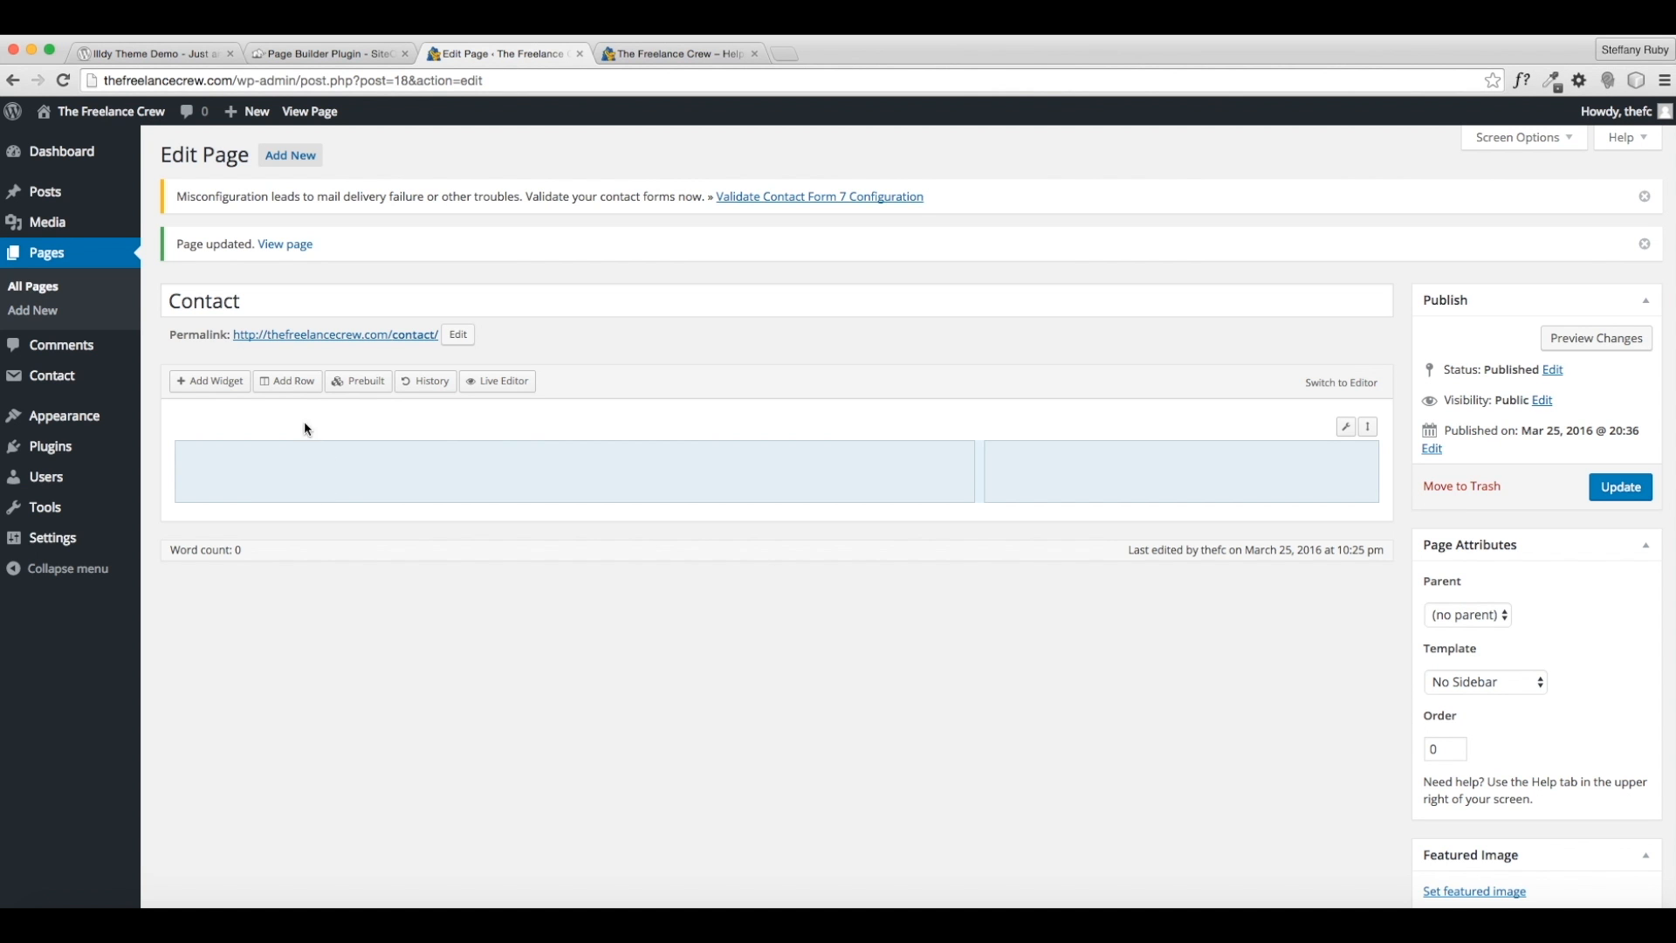
- Add a Text widget in the left column containing the pasted Contact Form 7 shortcode
left_click(234, 387)
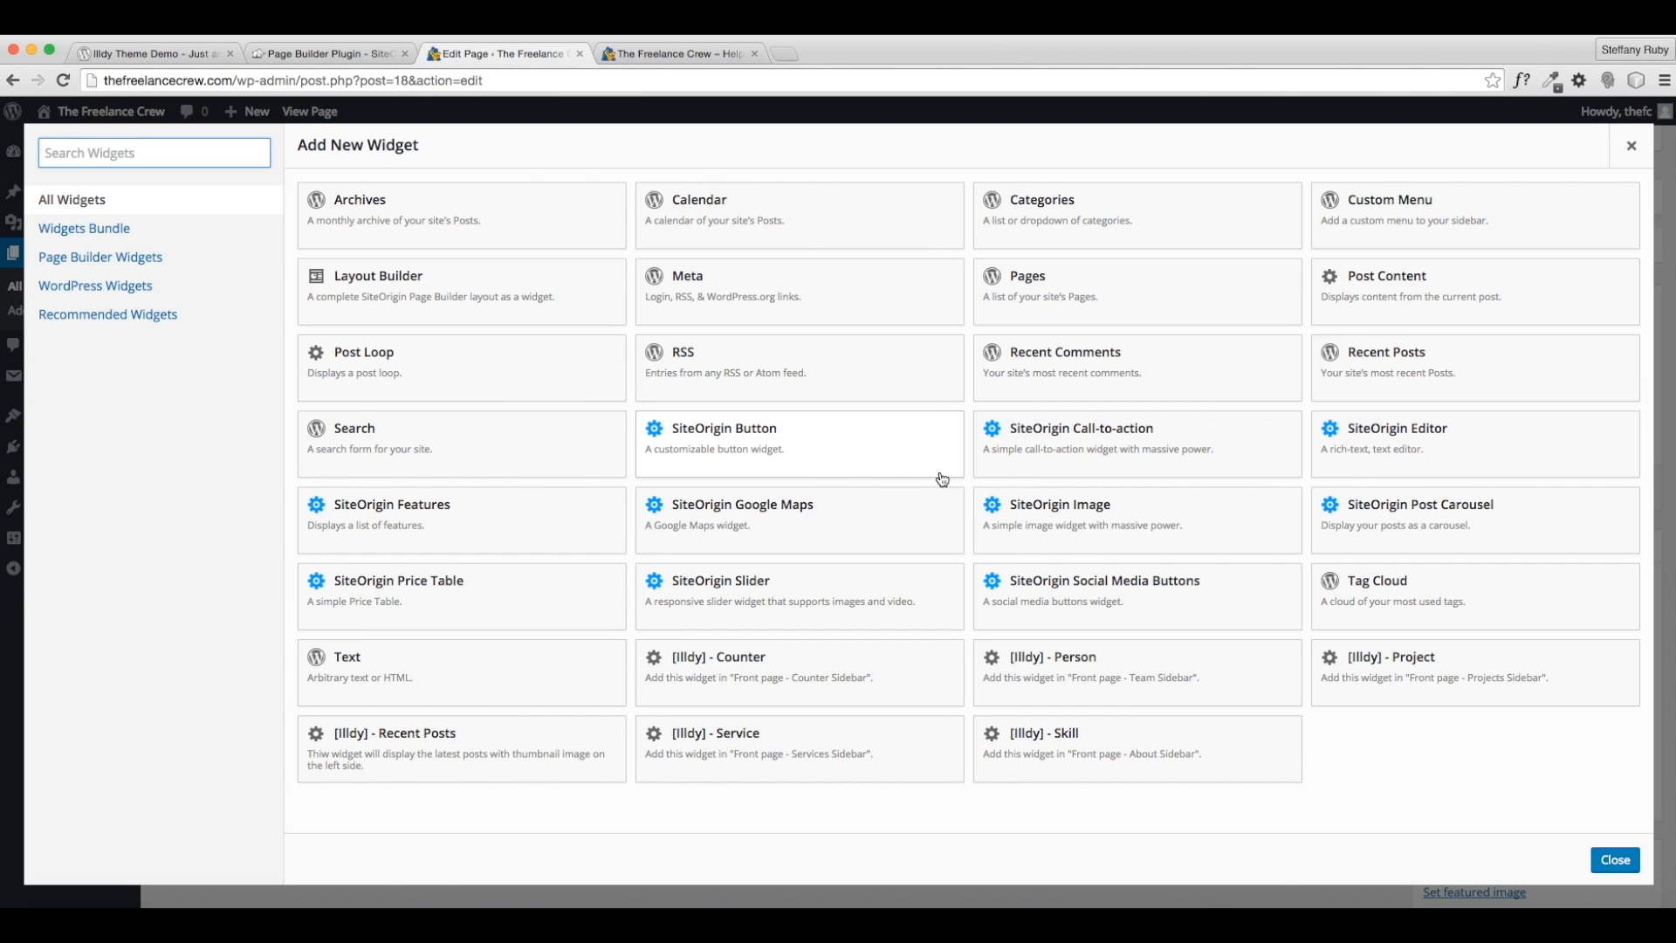
left_click(431, 679)
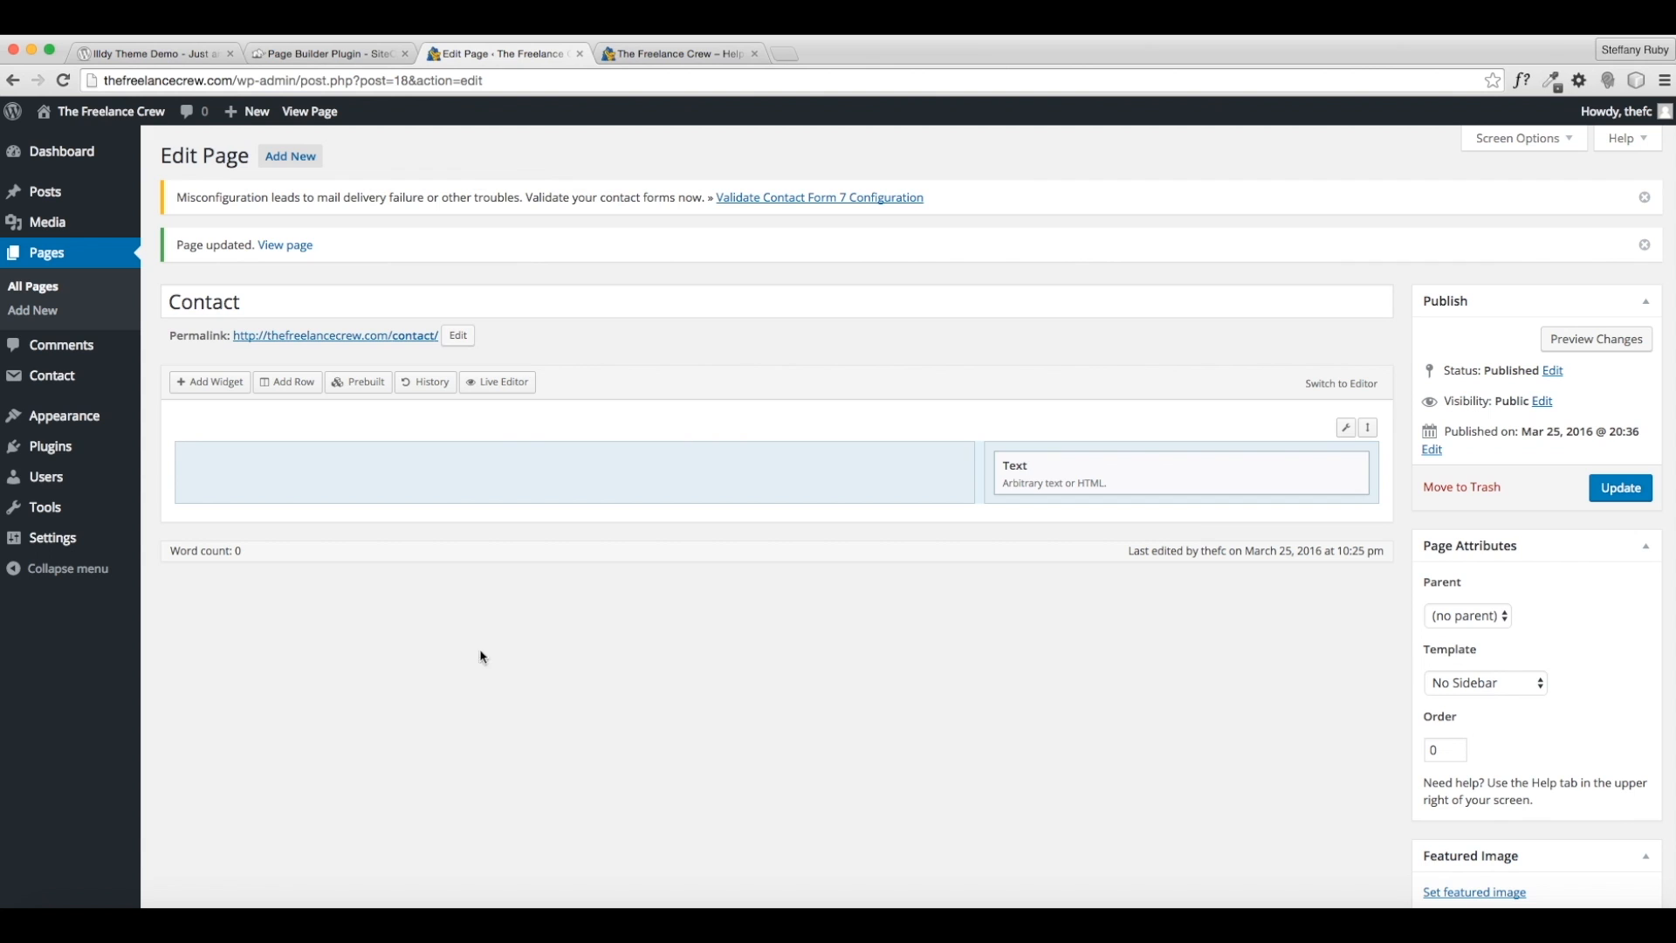
left_click_drag(1202, 491, 733, 479)
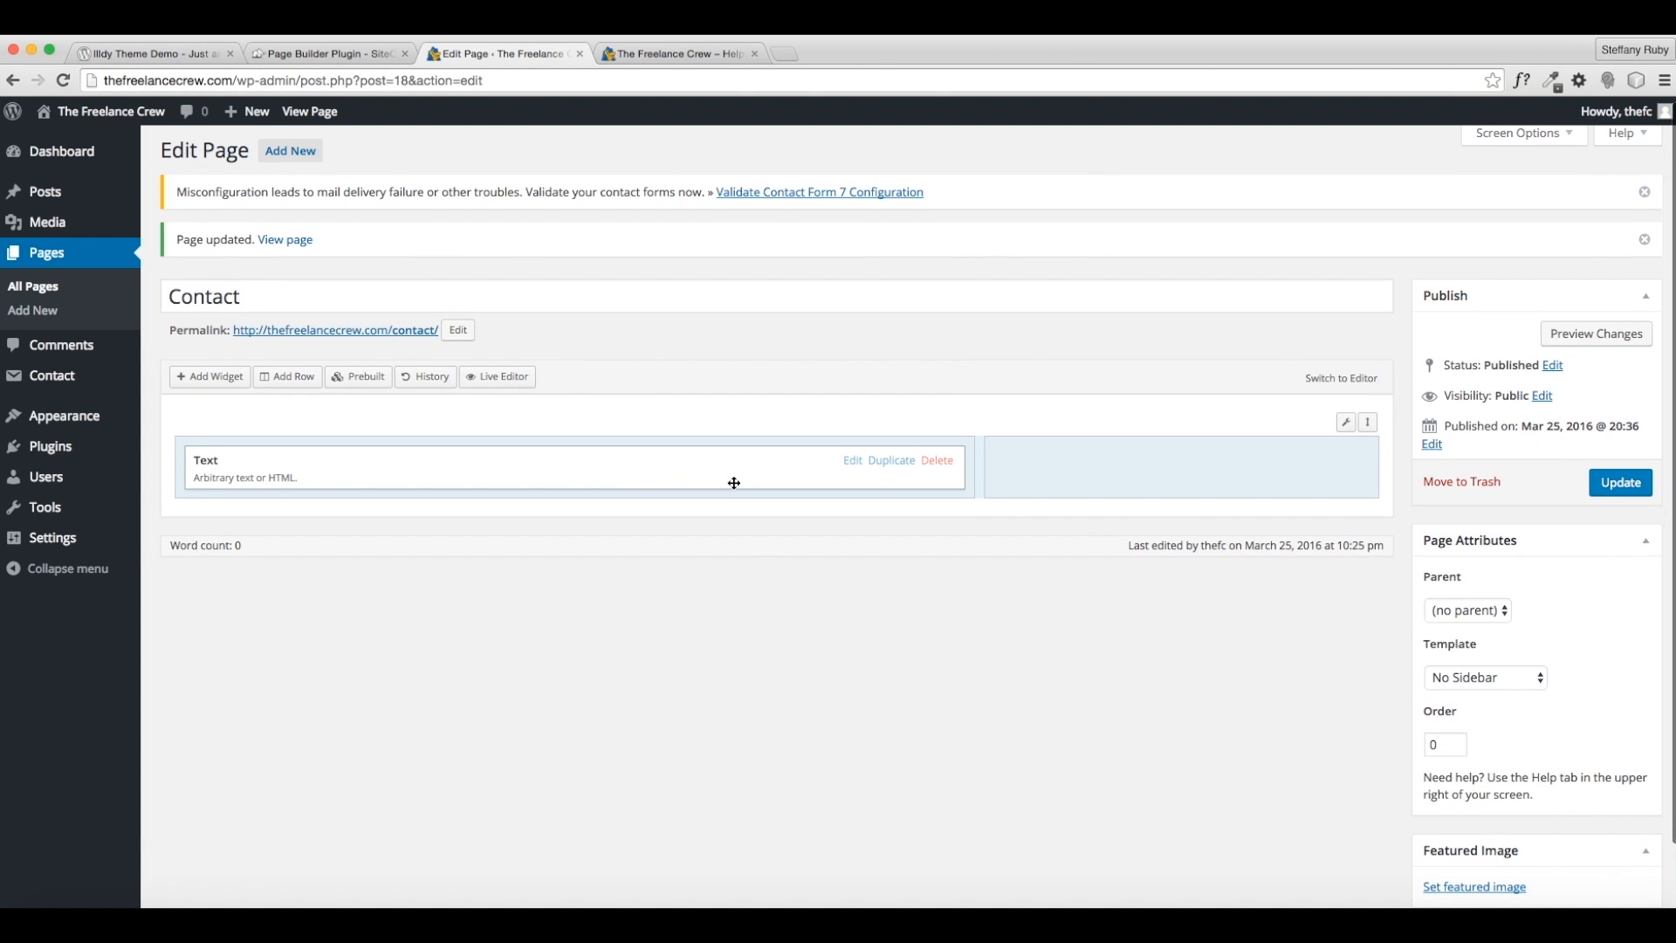
left_click(855, 467)
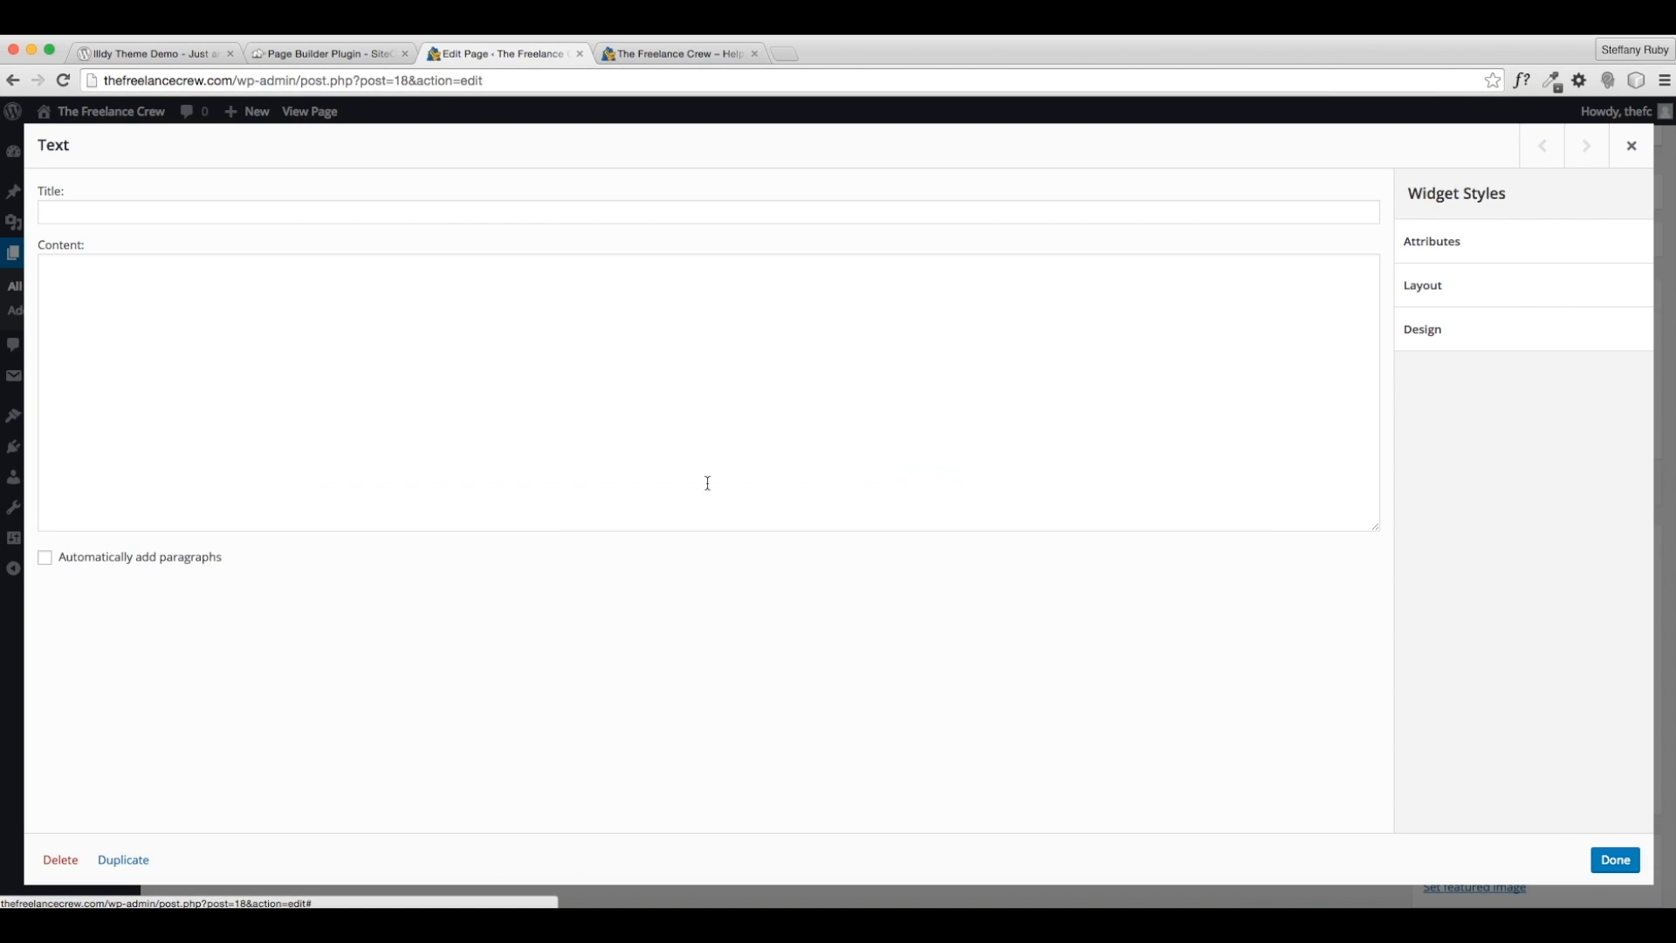
left_click(329, 406)
right_click(306, 382)
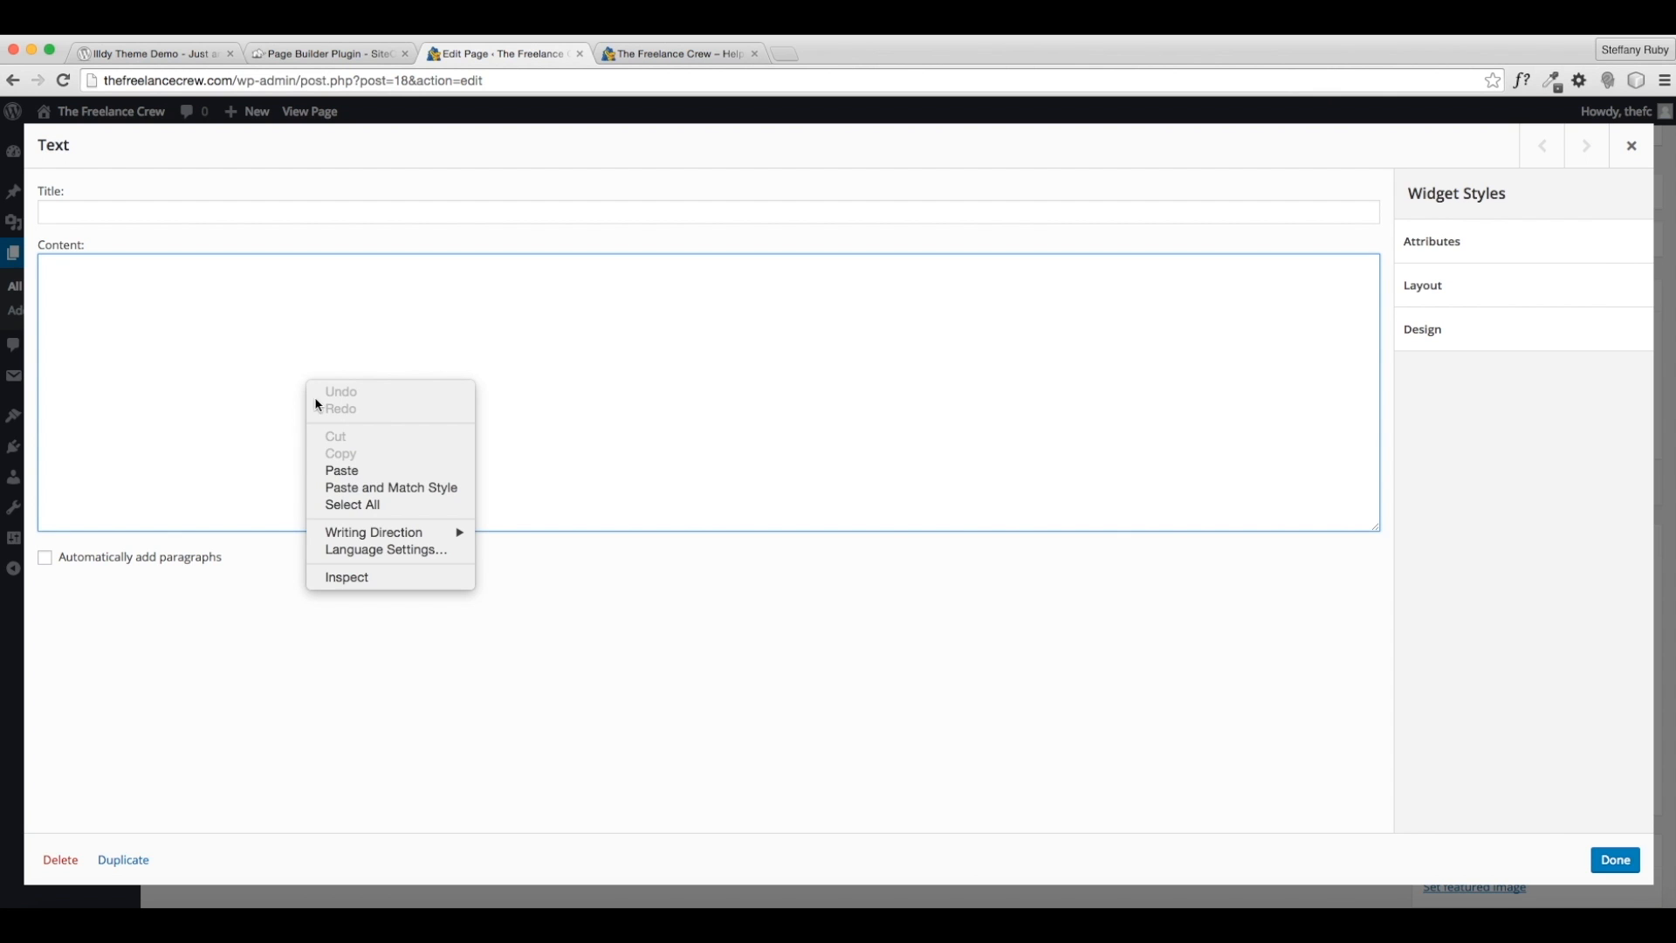
left_click(189, 472)
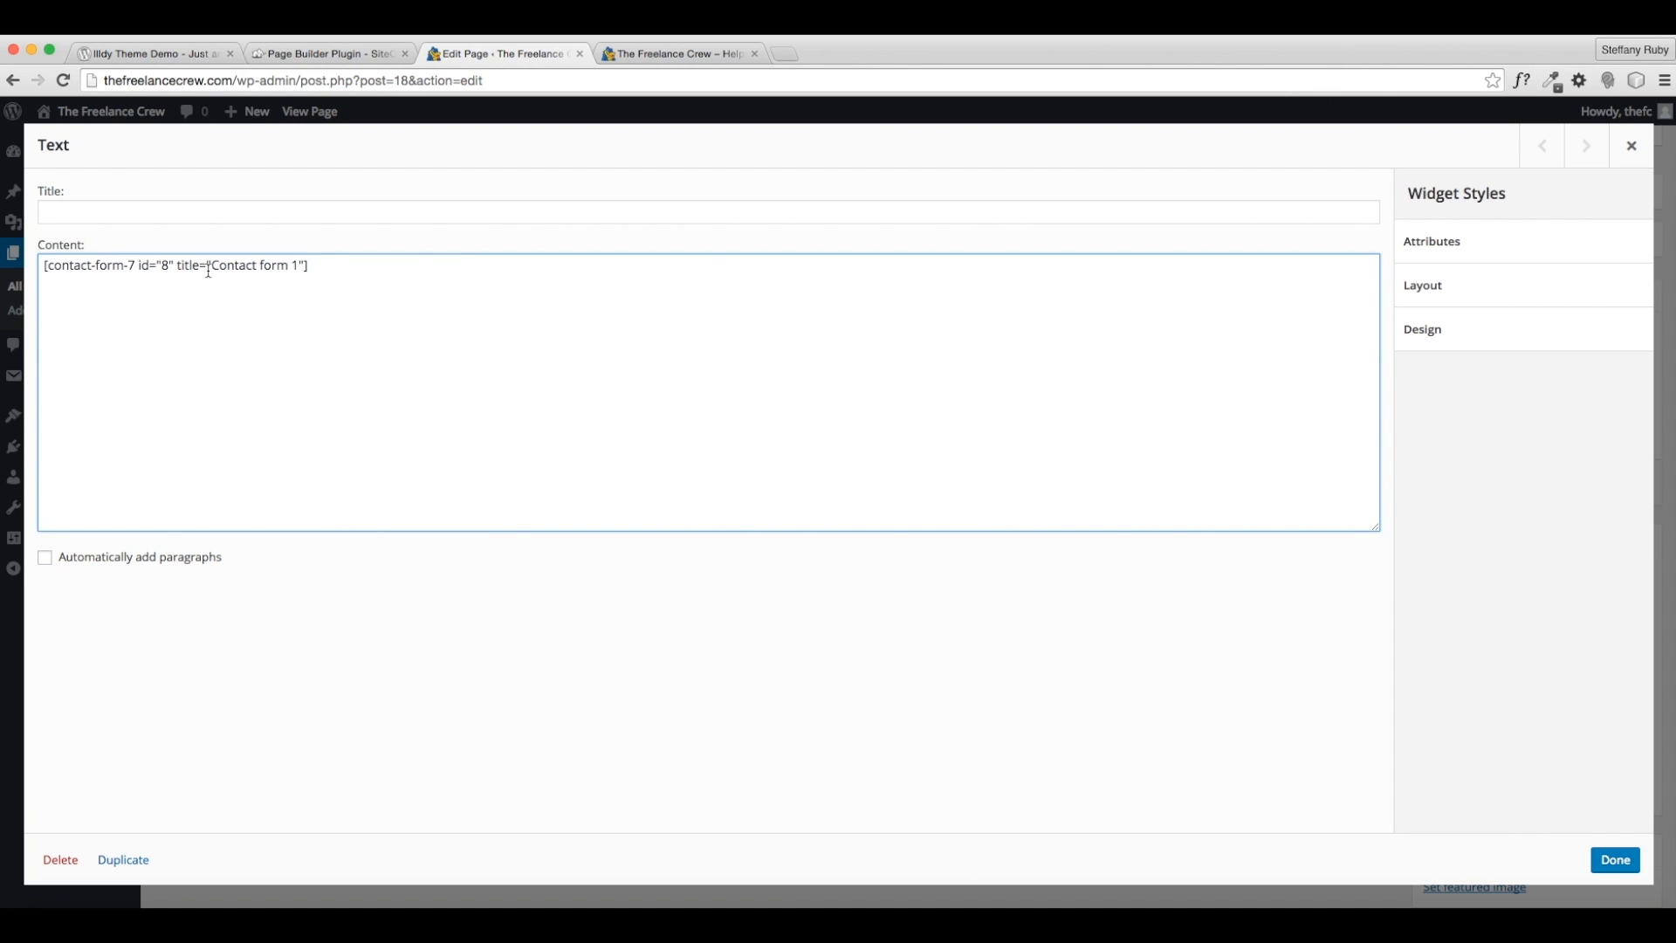
left_click(1604, 860)
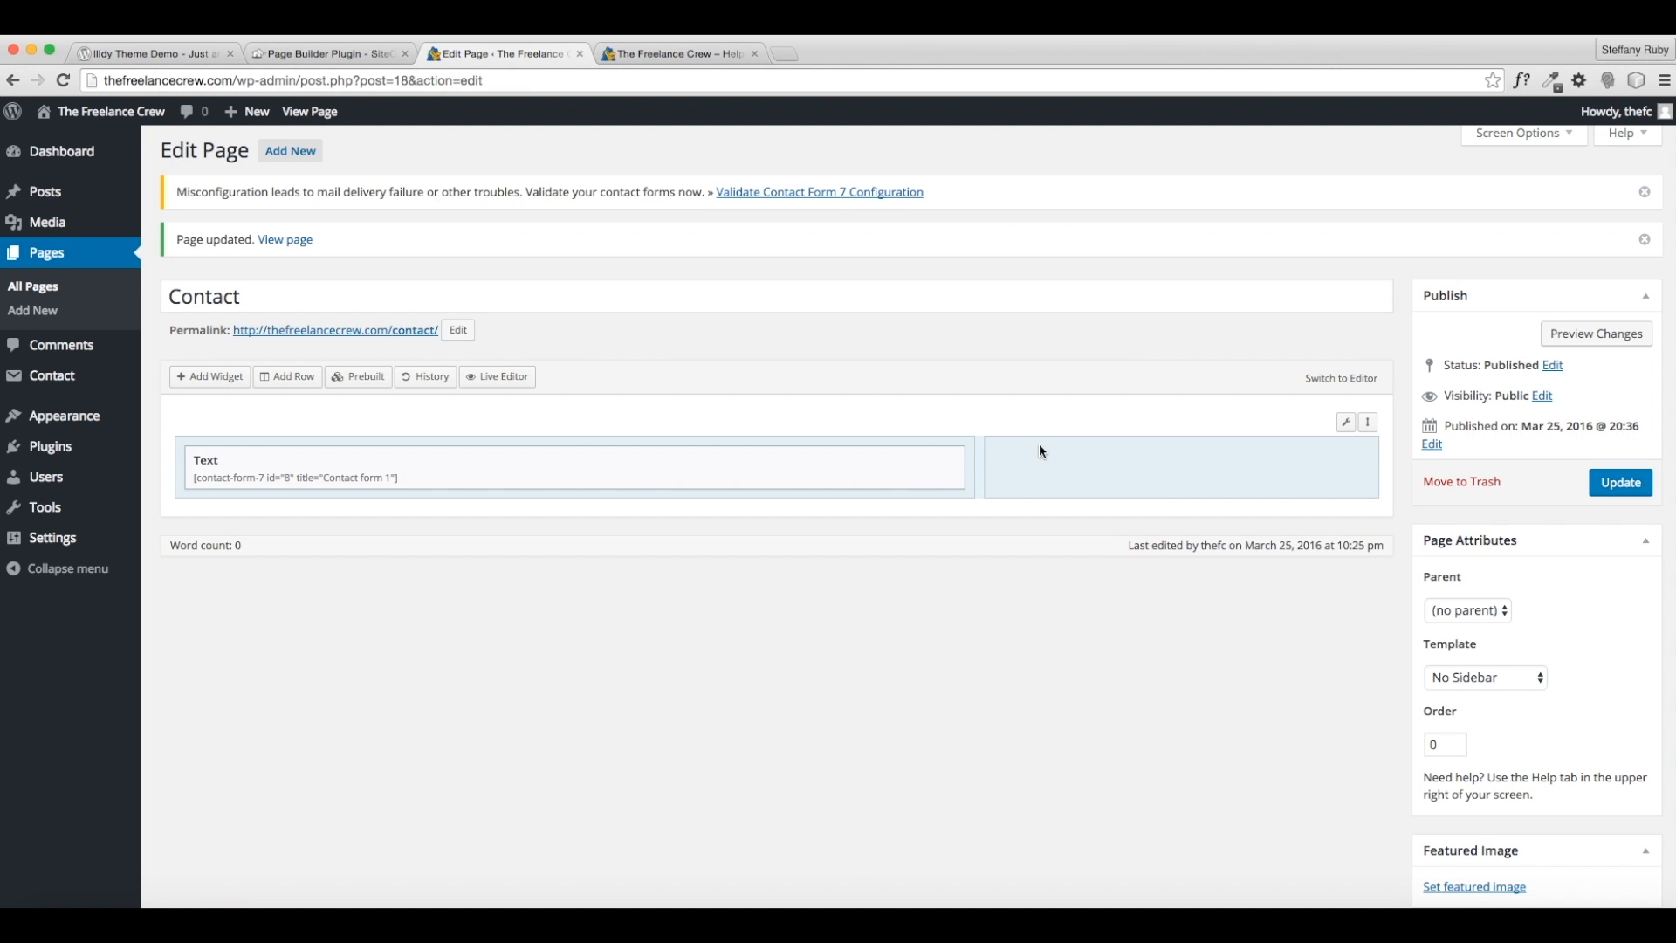
- Add a Text widget above it reading 'Fill out the form below to contact the crew', plus a SiteOrigin Image widget
left_click(211, 377)
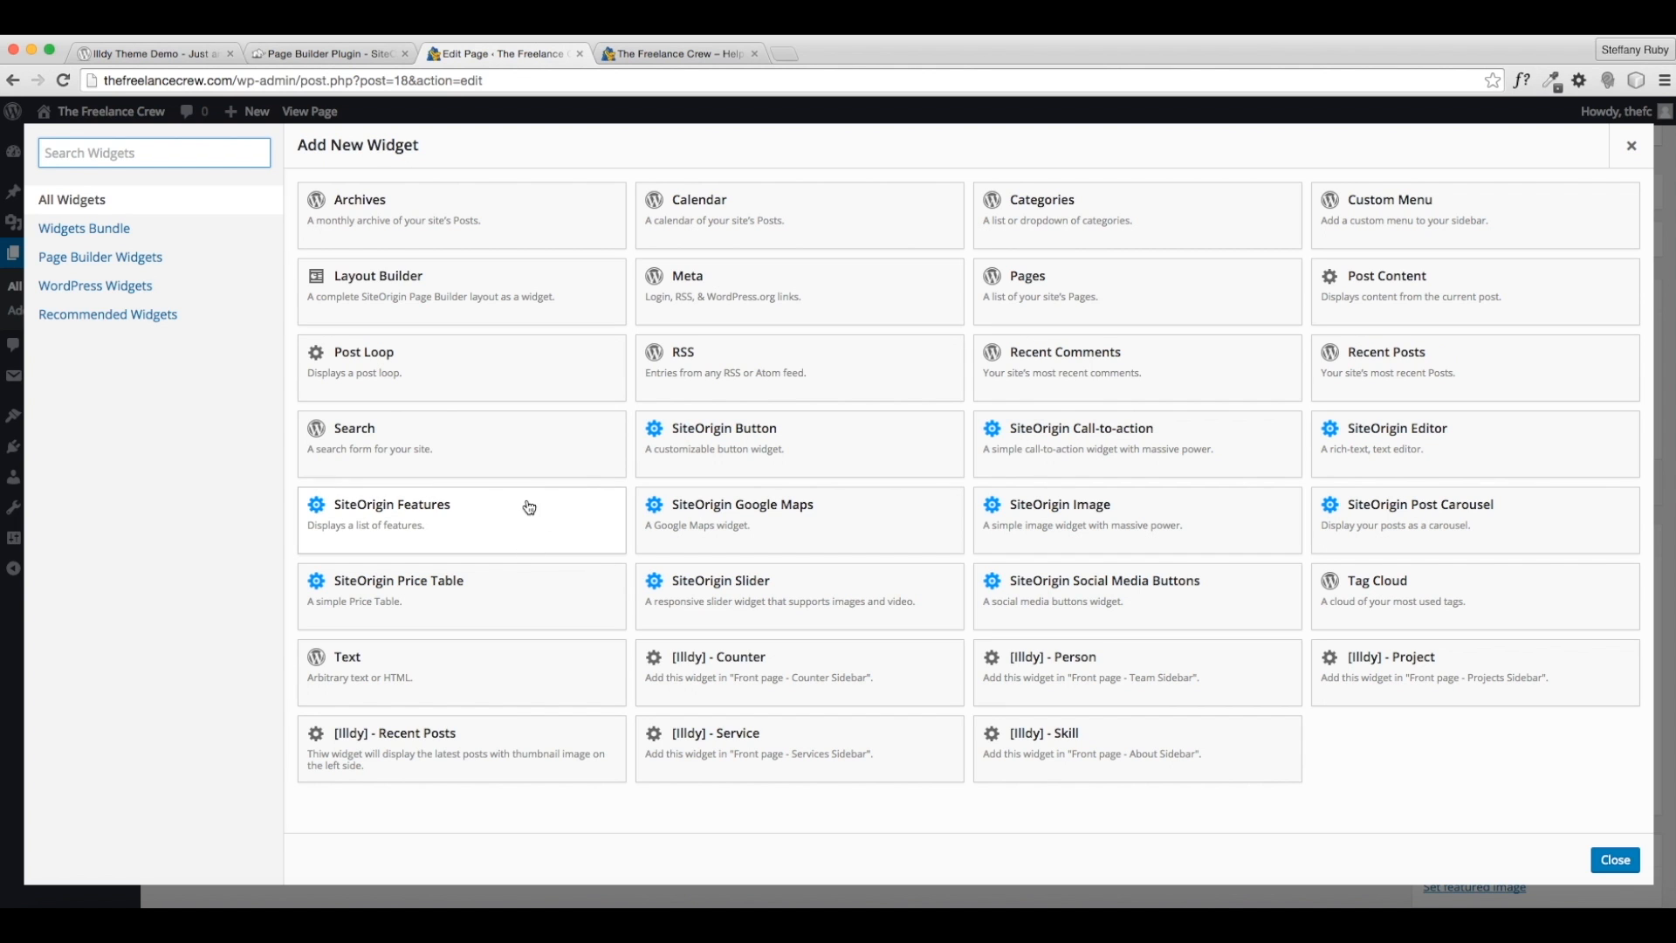
left_click(396, 664)
left_click_drag(1300, 461, 797, 437)
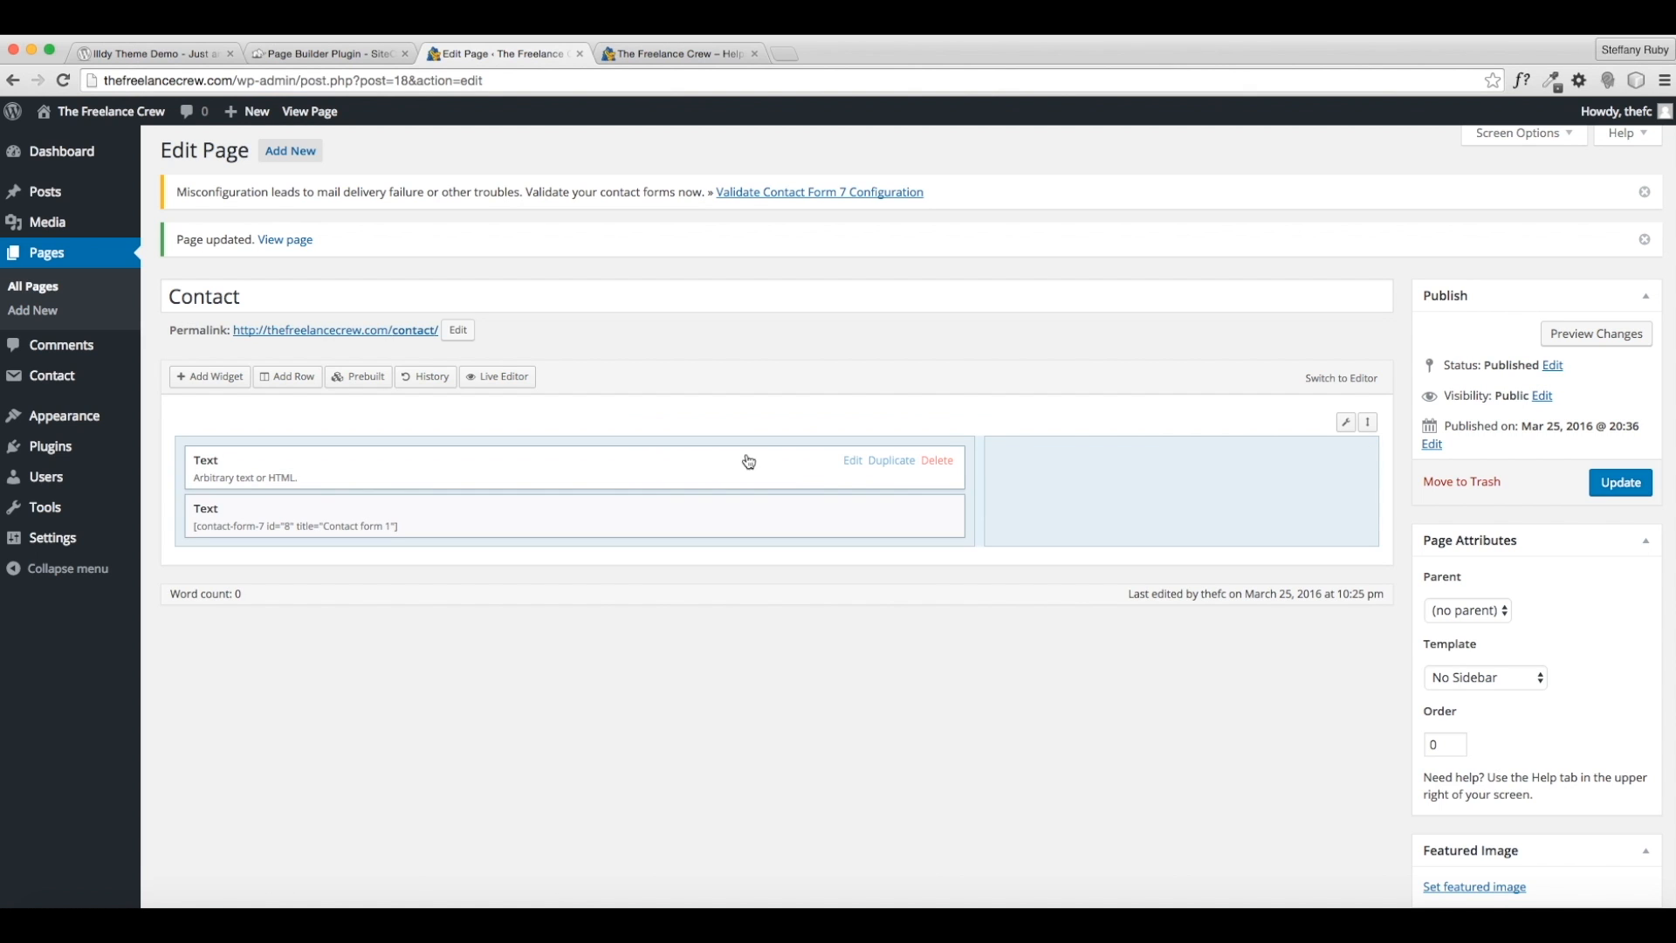
left_click(852, 461)
left_click(194, 274)
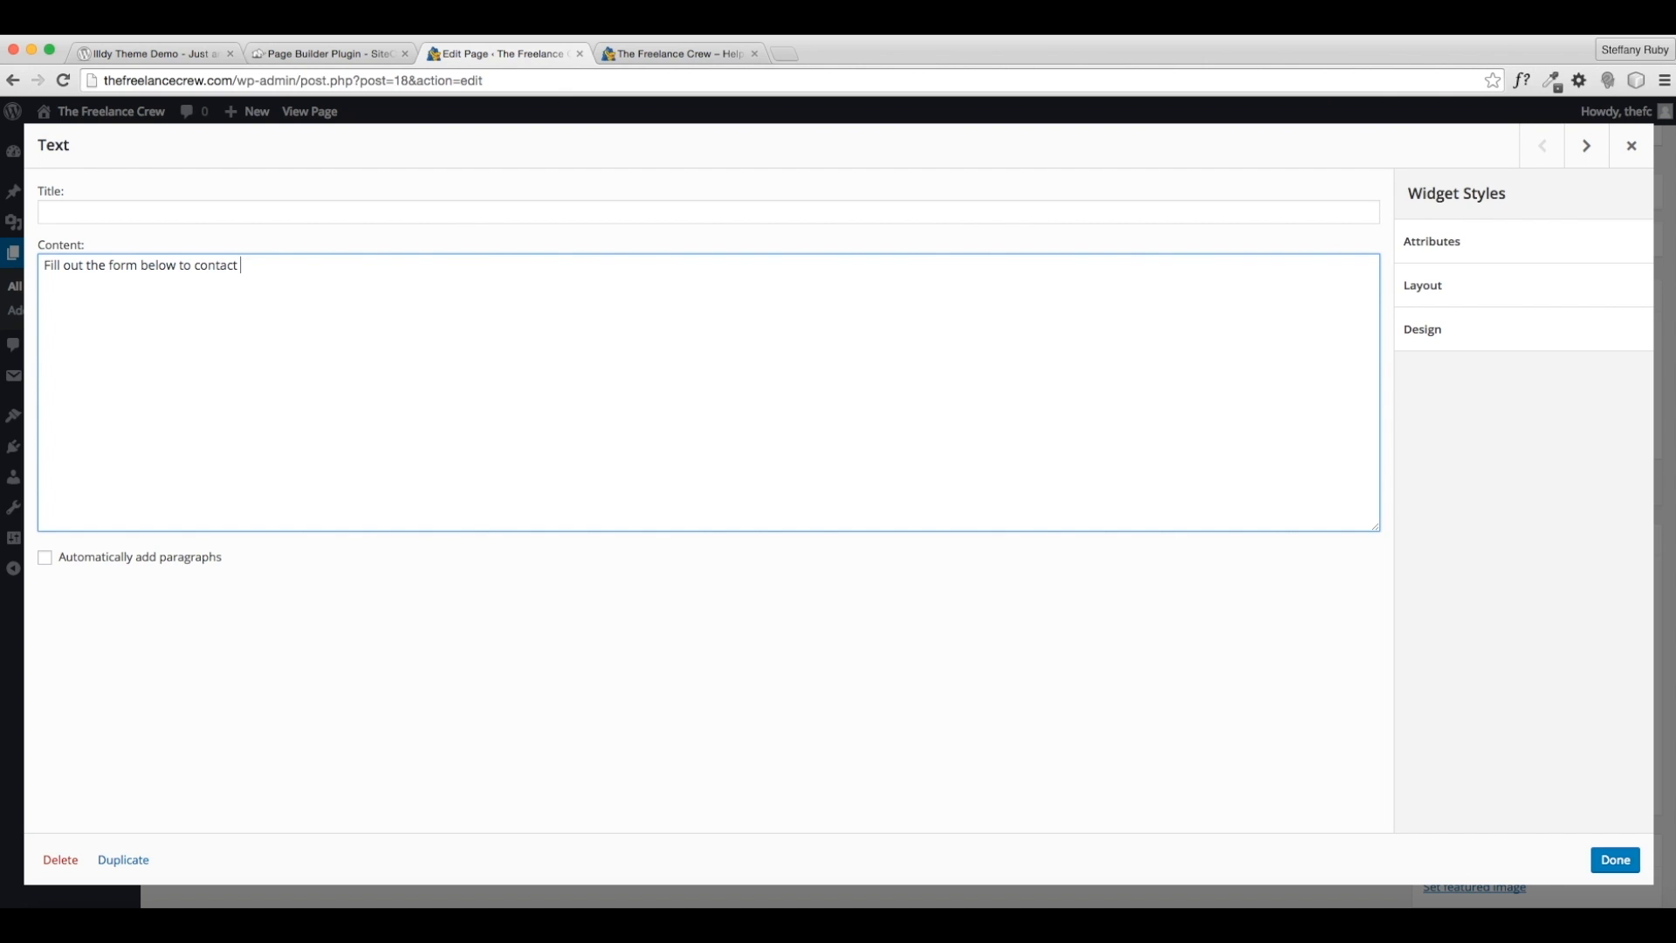
type("Fill out the form below to contact the crew!")
left_click(1615, 860)
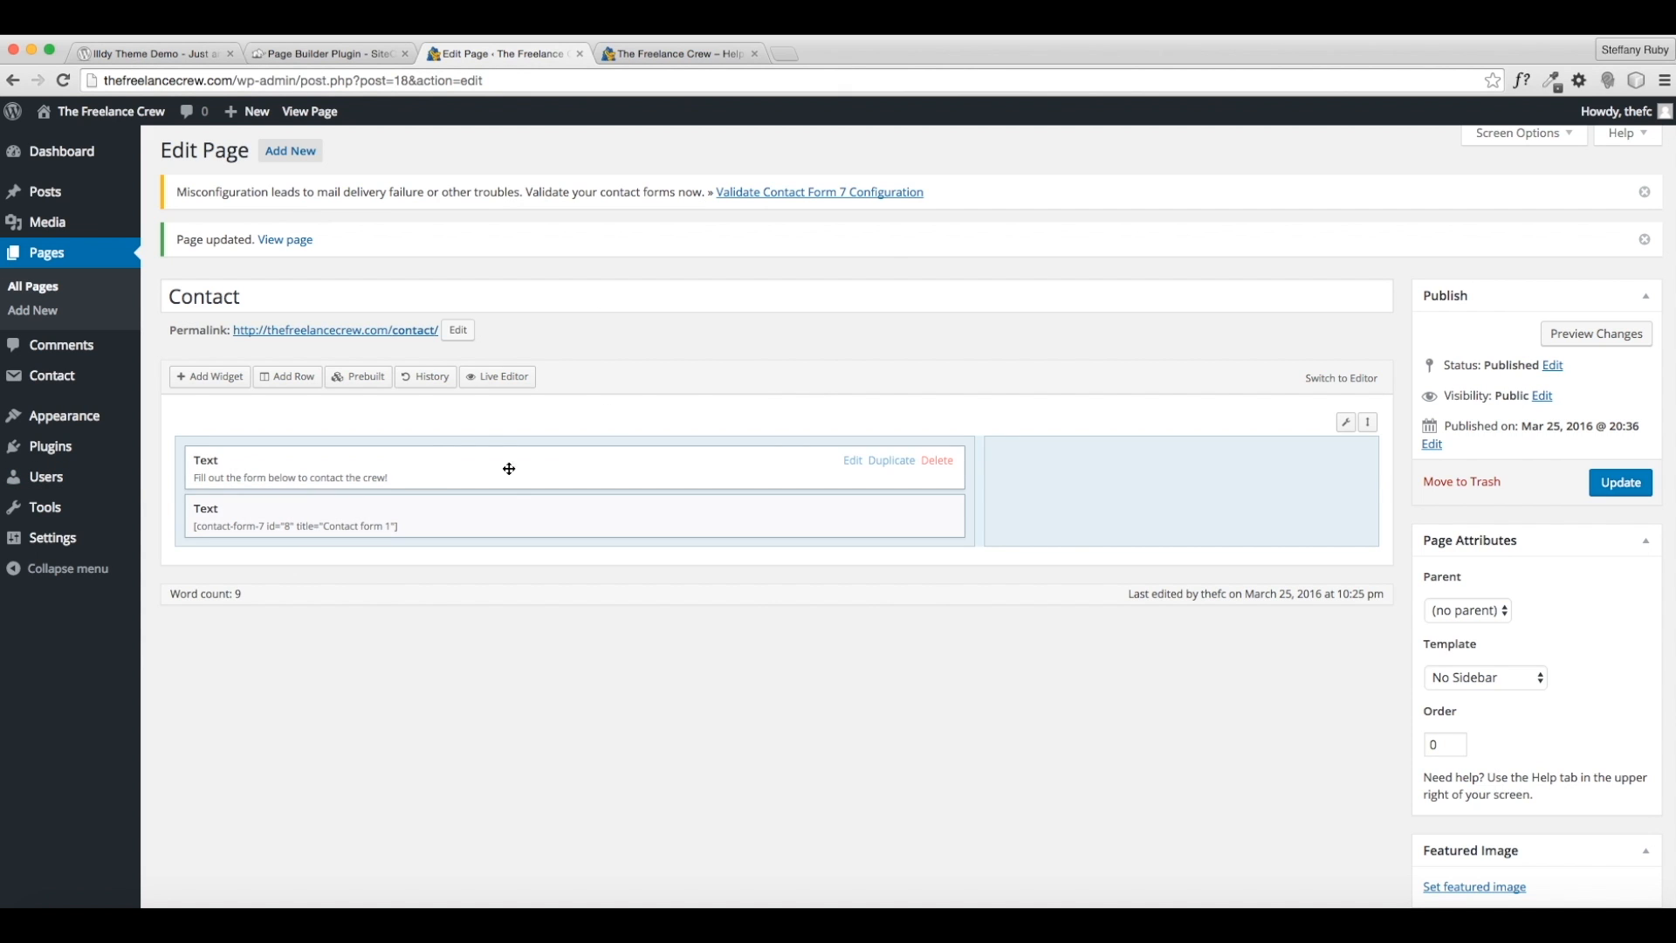
left_click(196, 376)
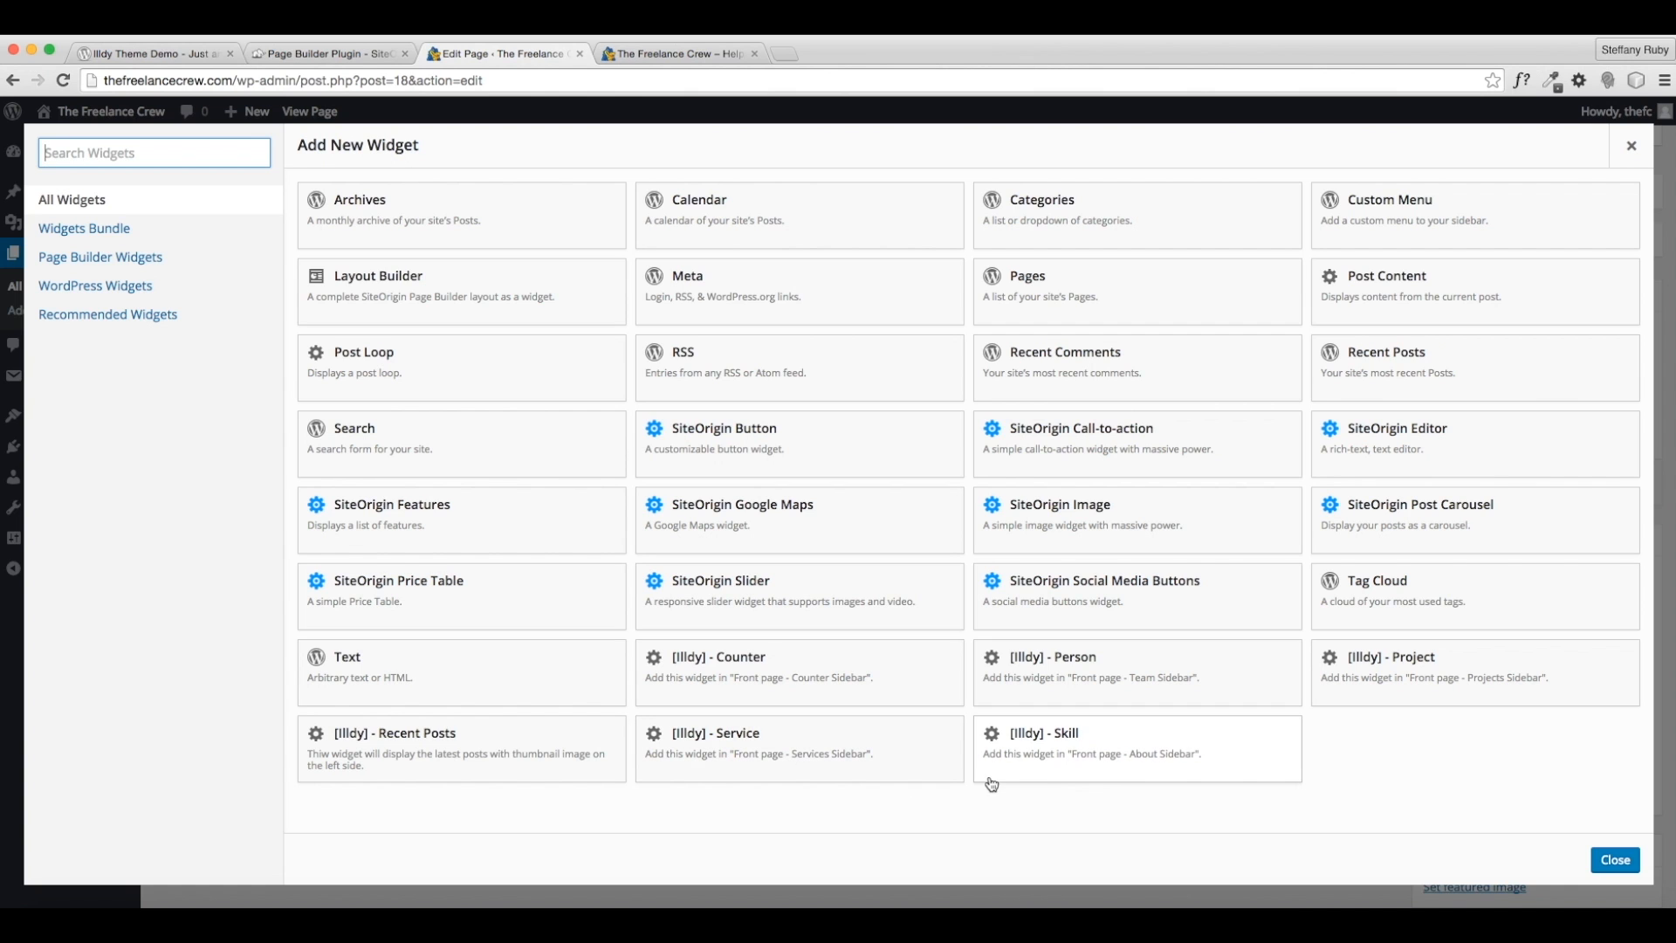
left_click(1175, 524)
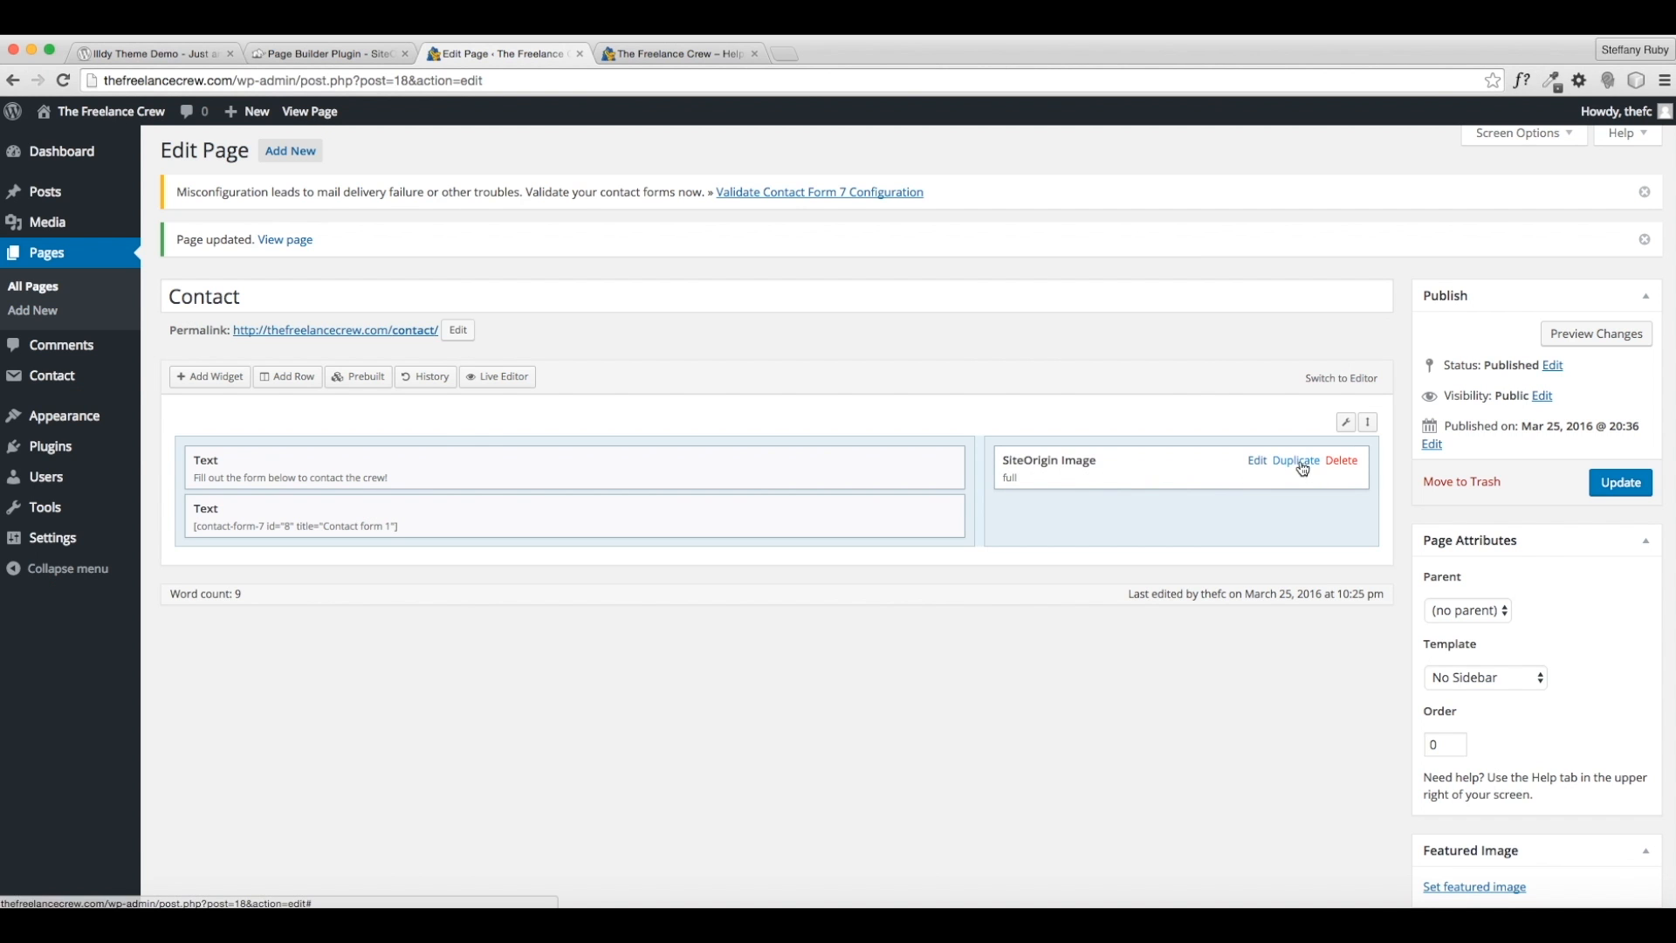
- Set the image widget to freelance-crew-1.jpg, centre-aligned and full width
left_click(1258, 465)
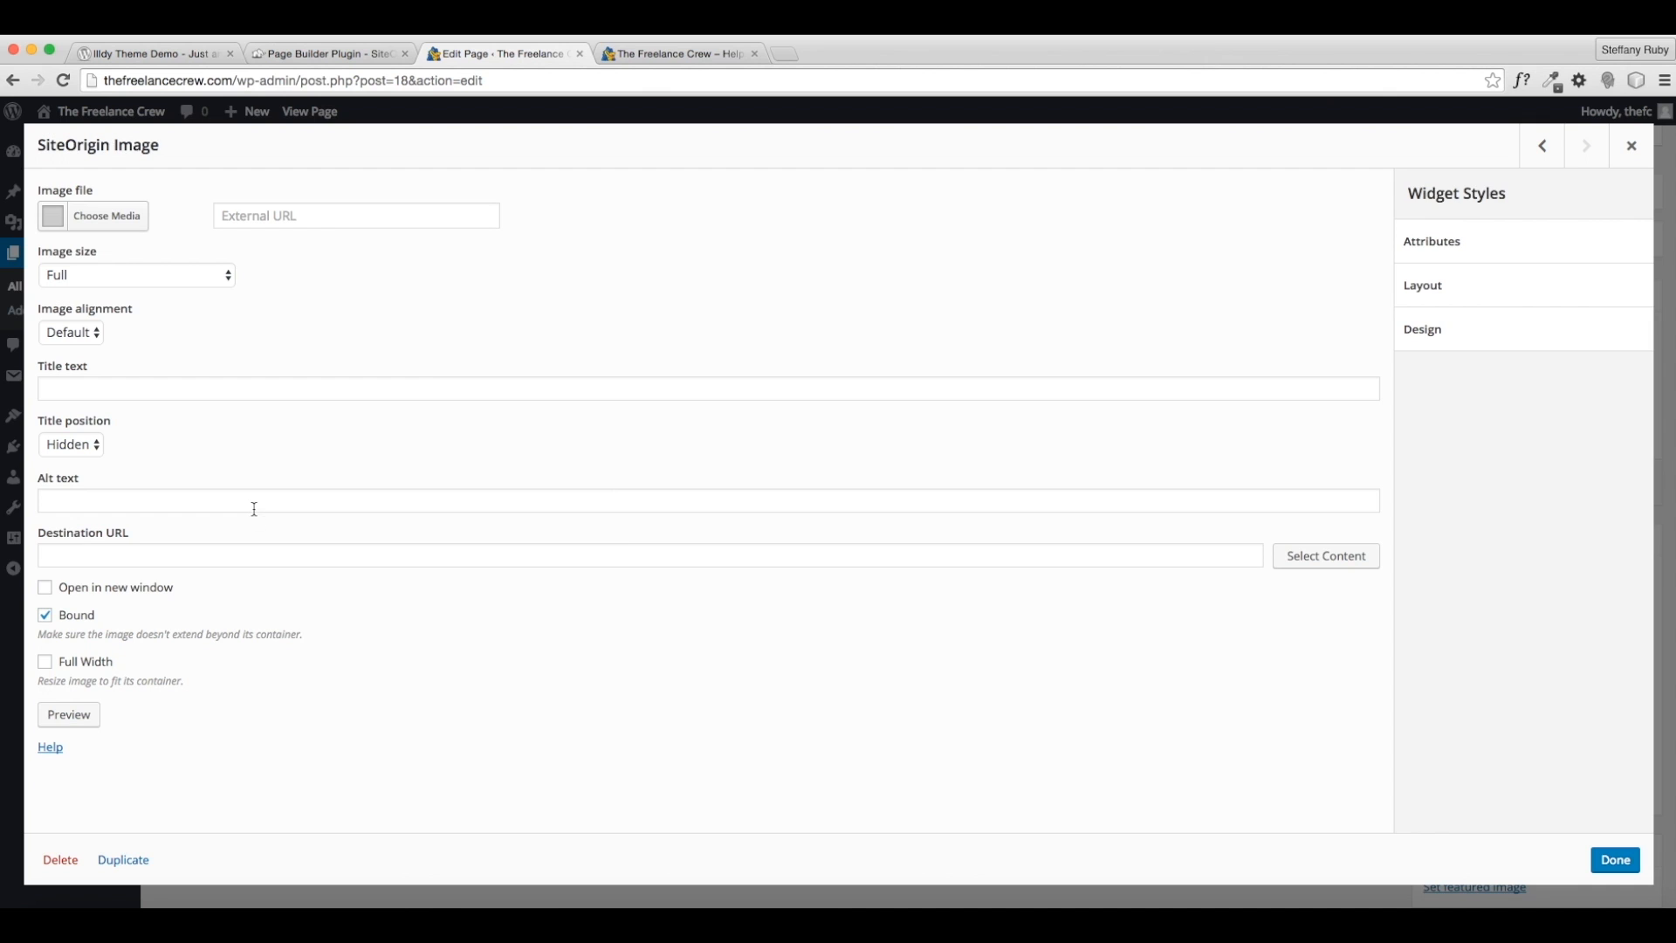
left_click(94, 210)
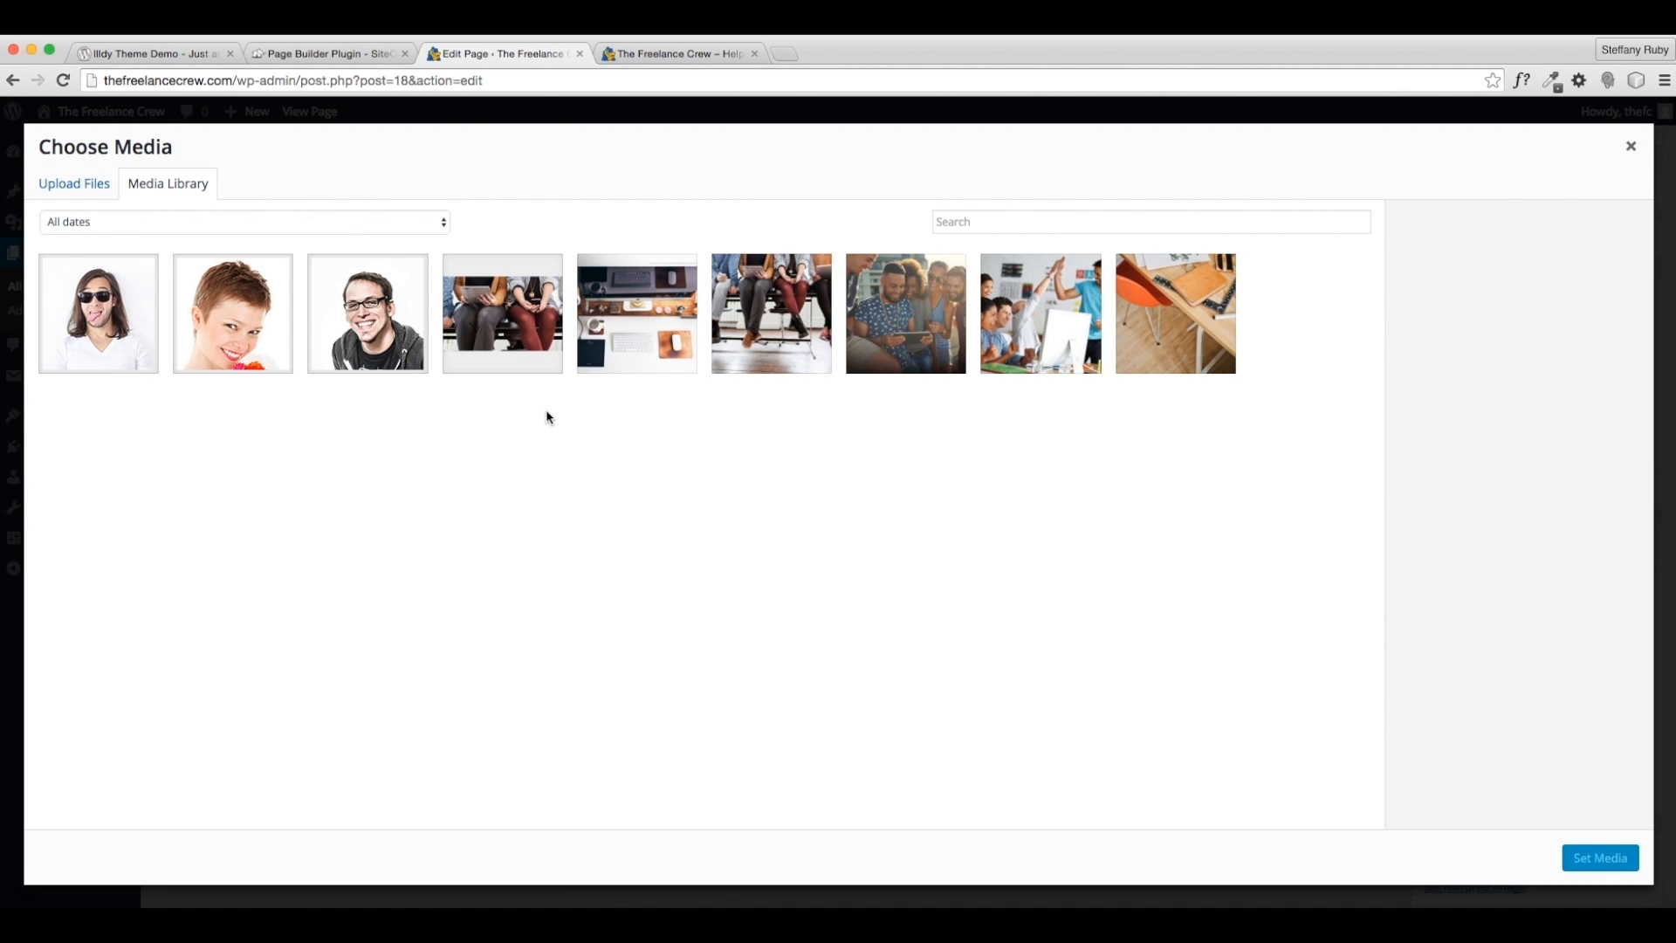
left_click(1048, 357)
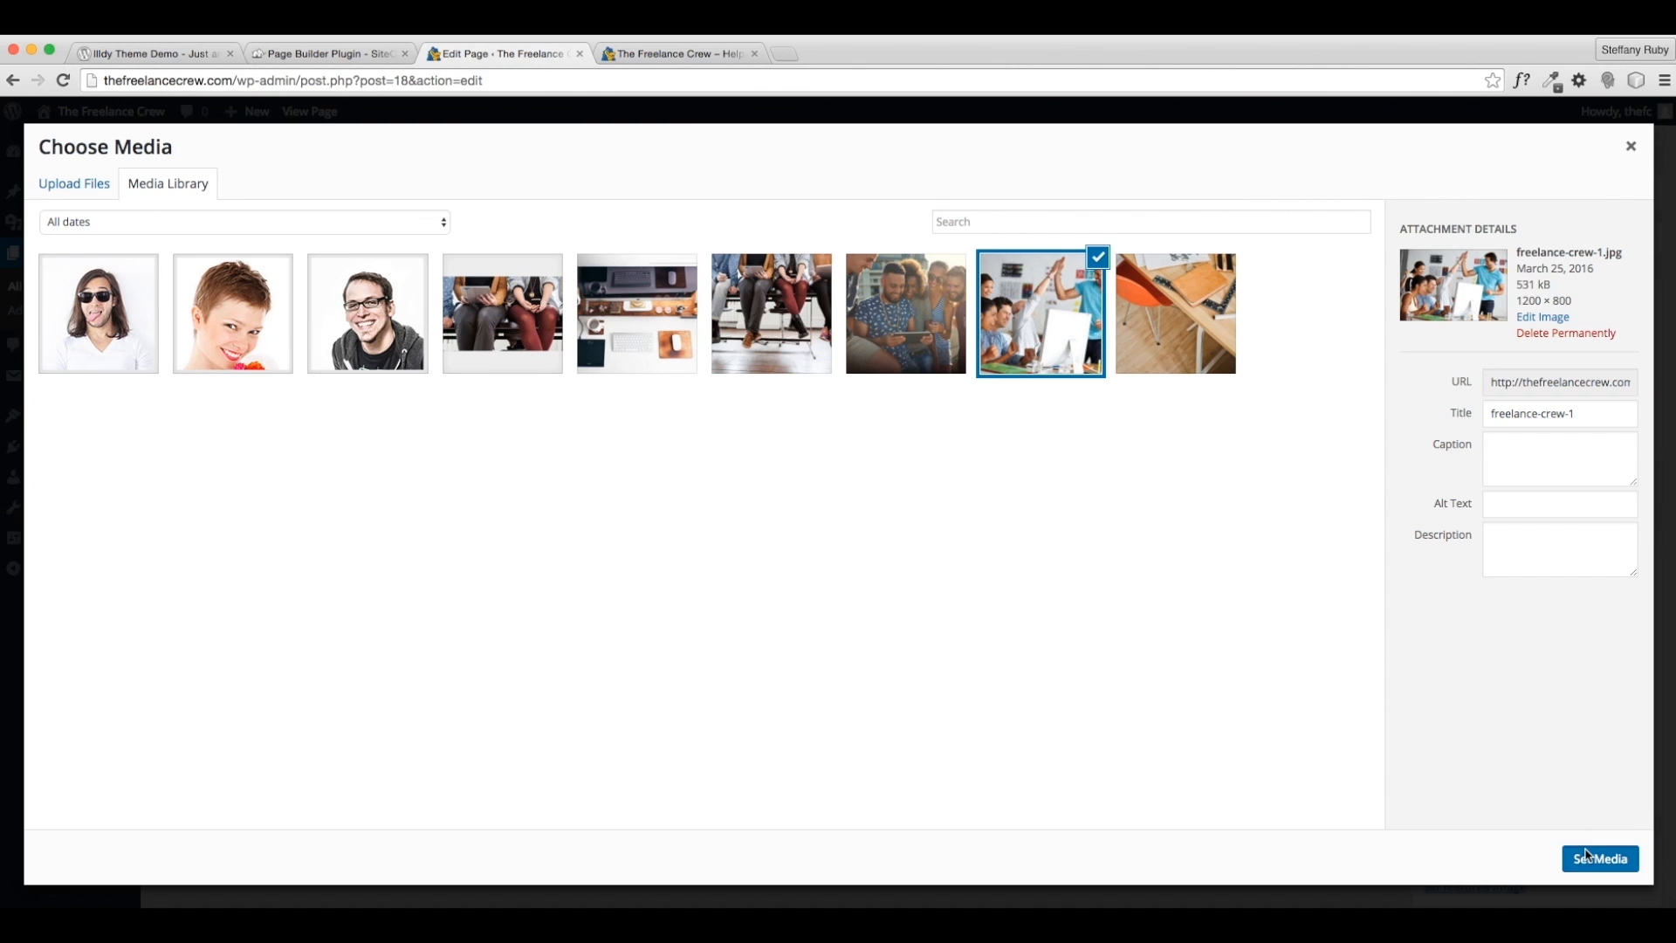
left_click(1587, 854)
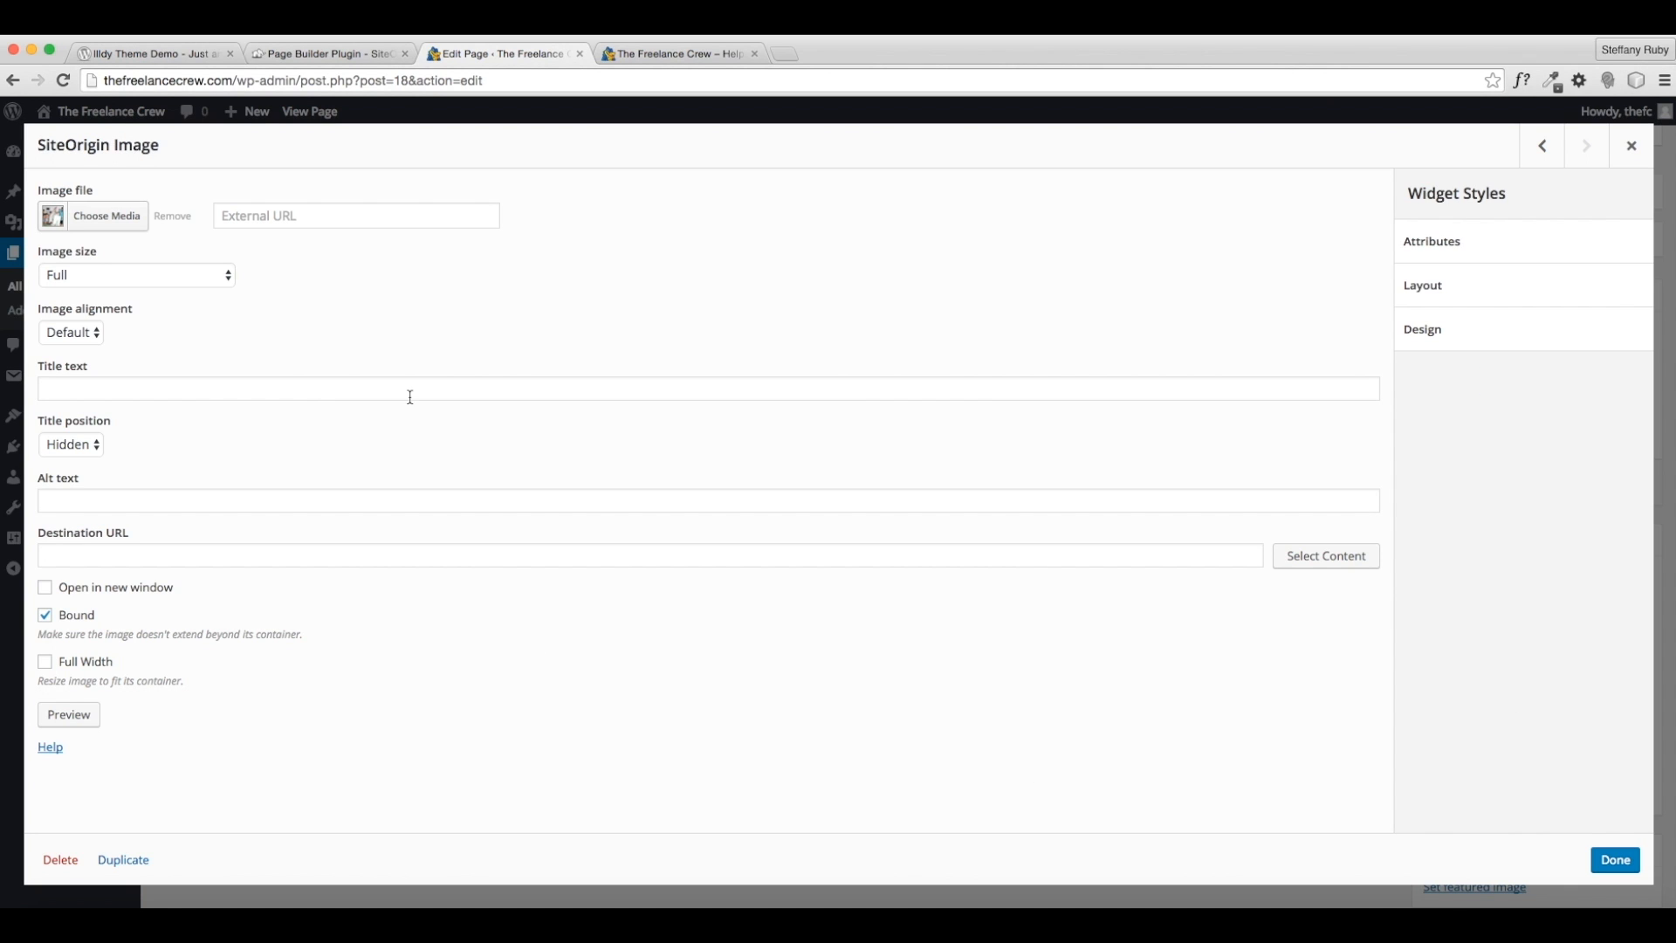
left_click(72, 333)
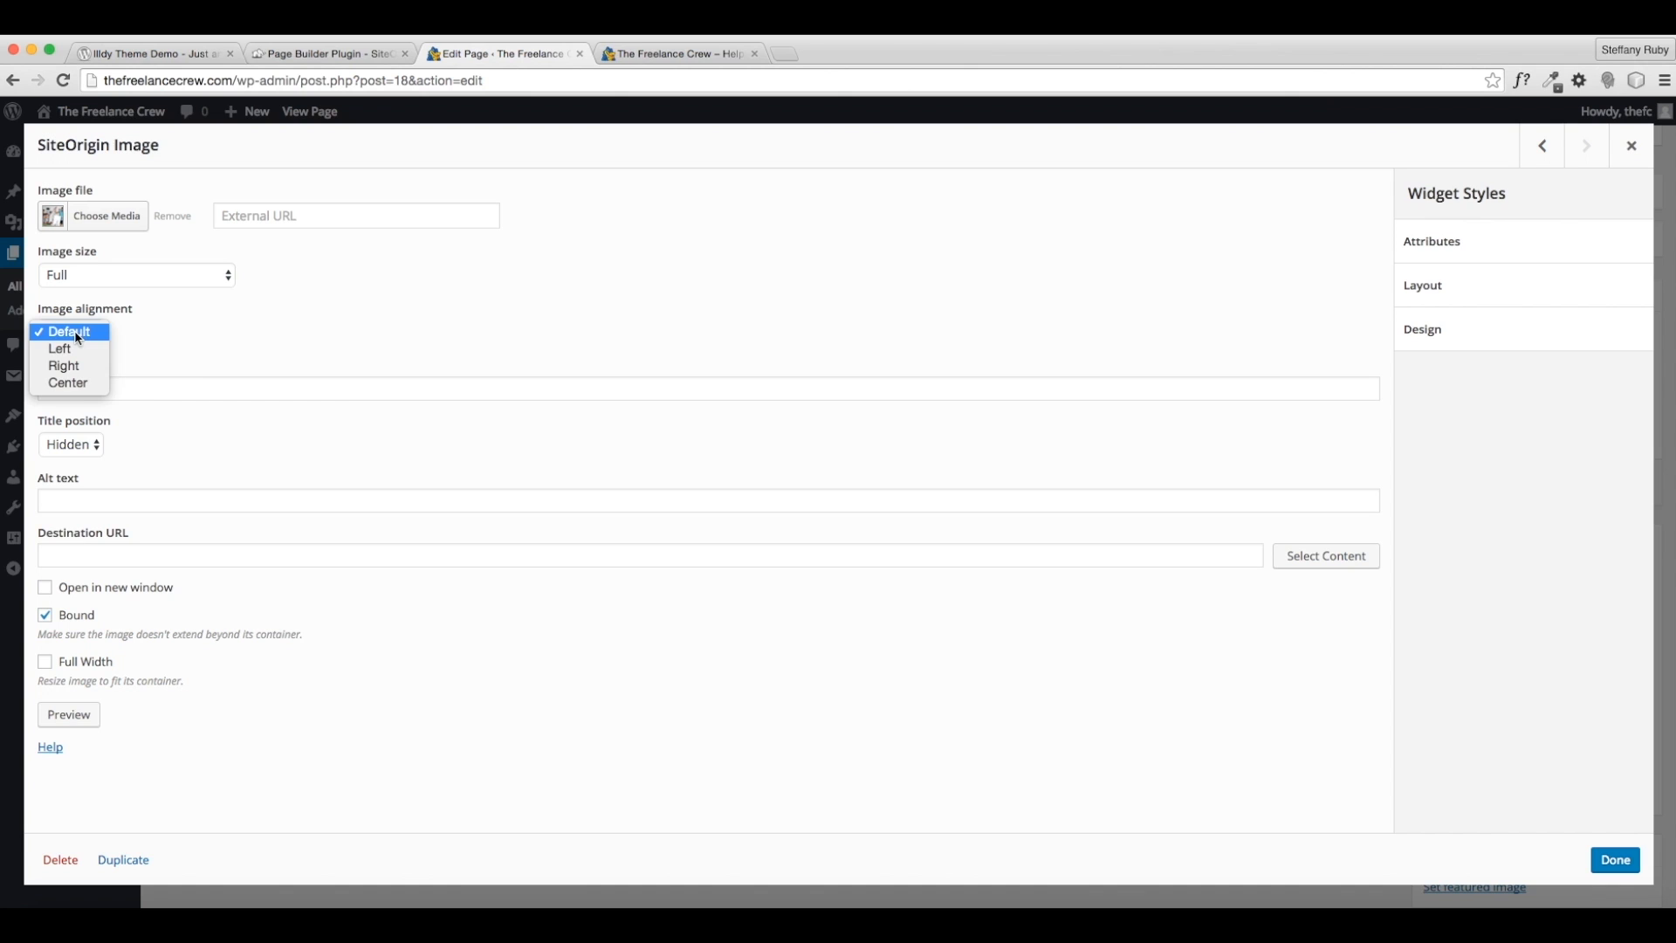
left_click(75, 381)
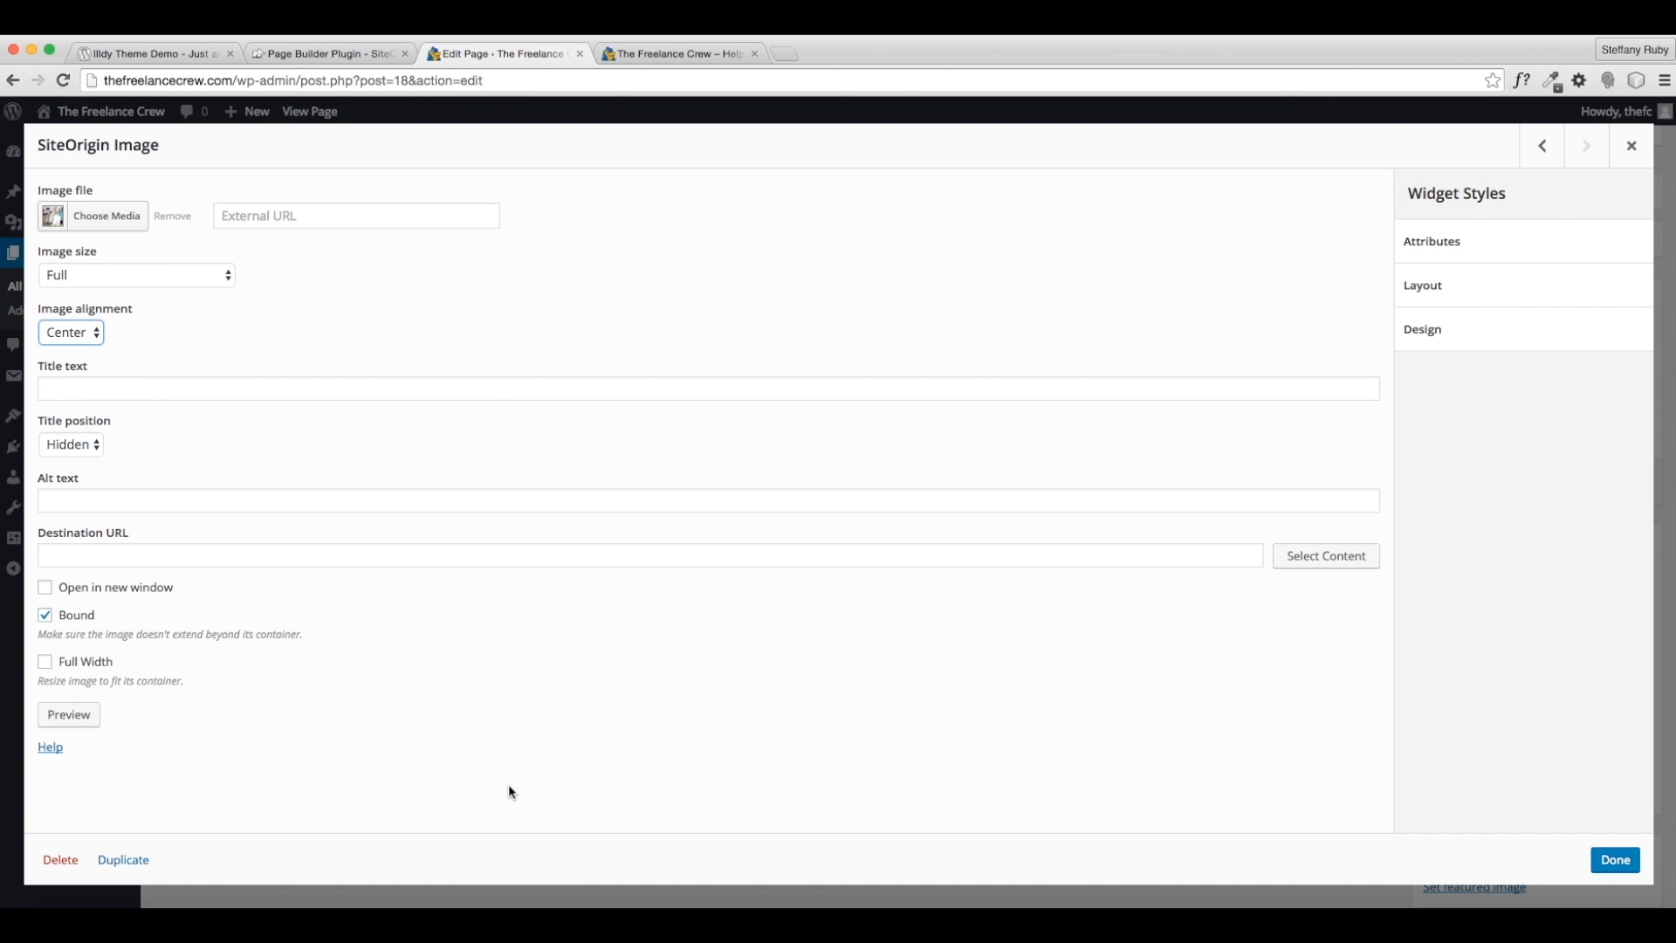
left_click(88, 664)
left_click(1616, 862)
- Update the Contact page, scroll through the live version, then return to editing it
left_click(1646, 490)
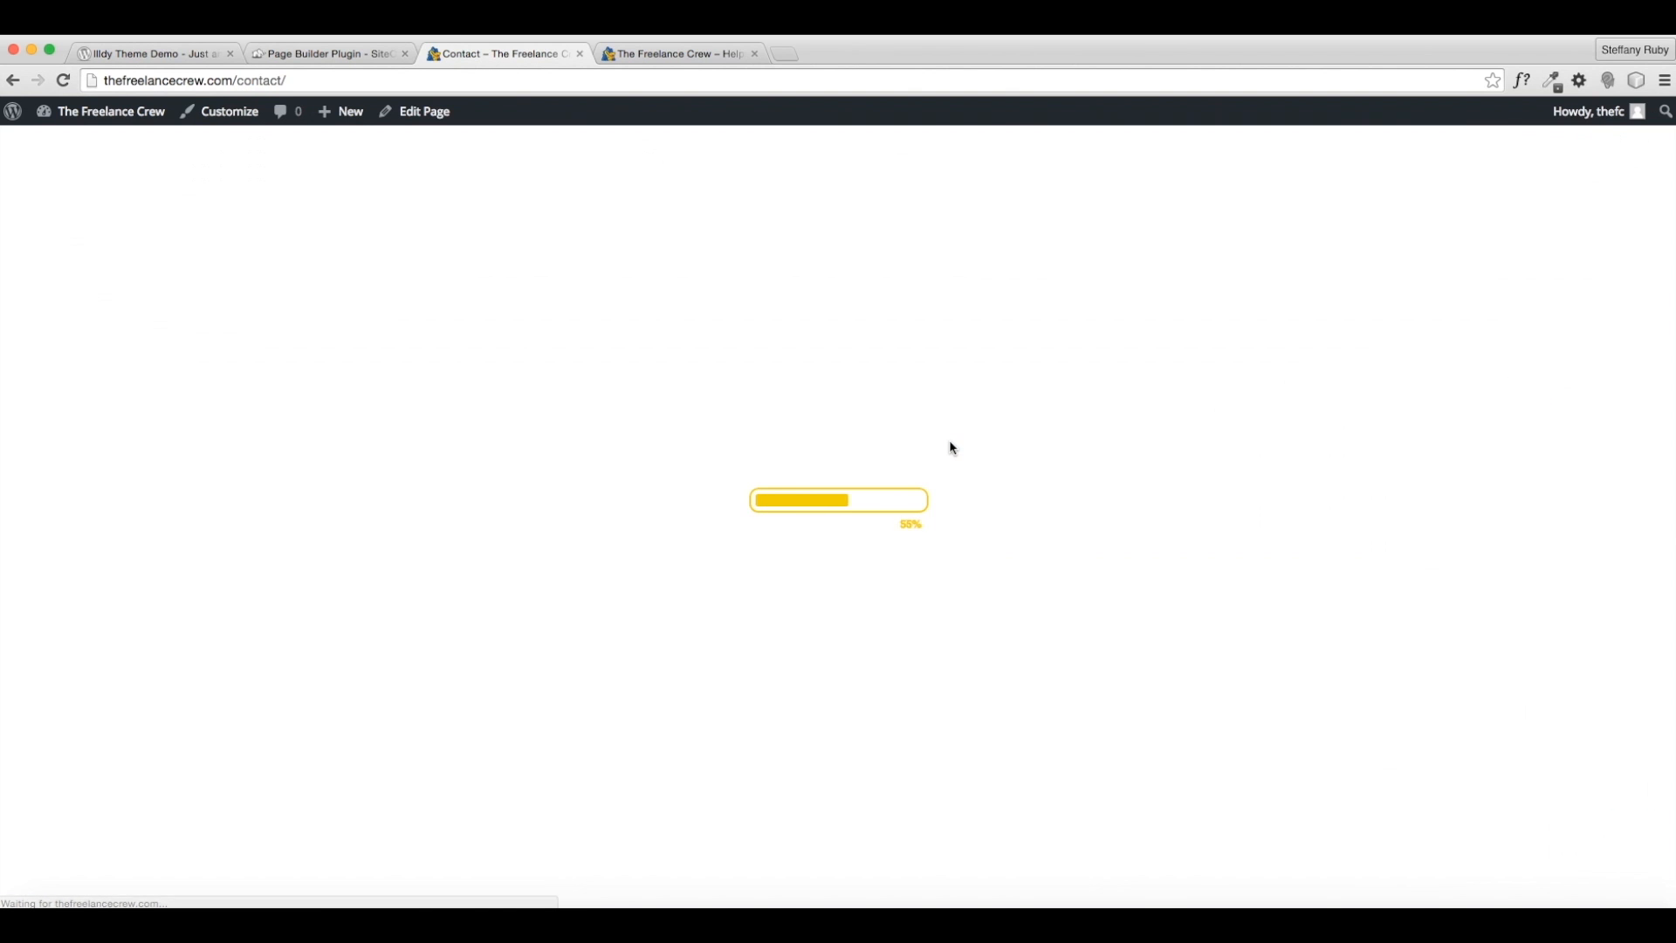
scroll(965, 476, "down", 3)
scroll(969, 488, "down", 3)
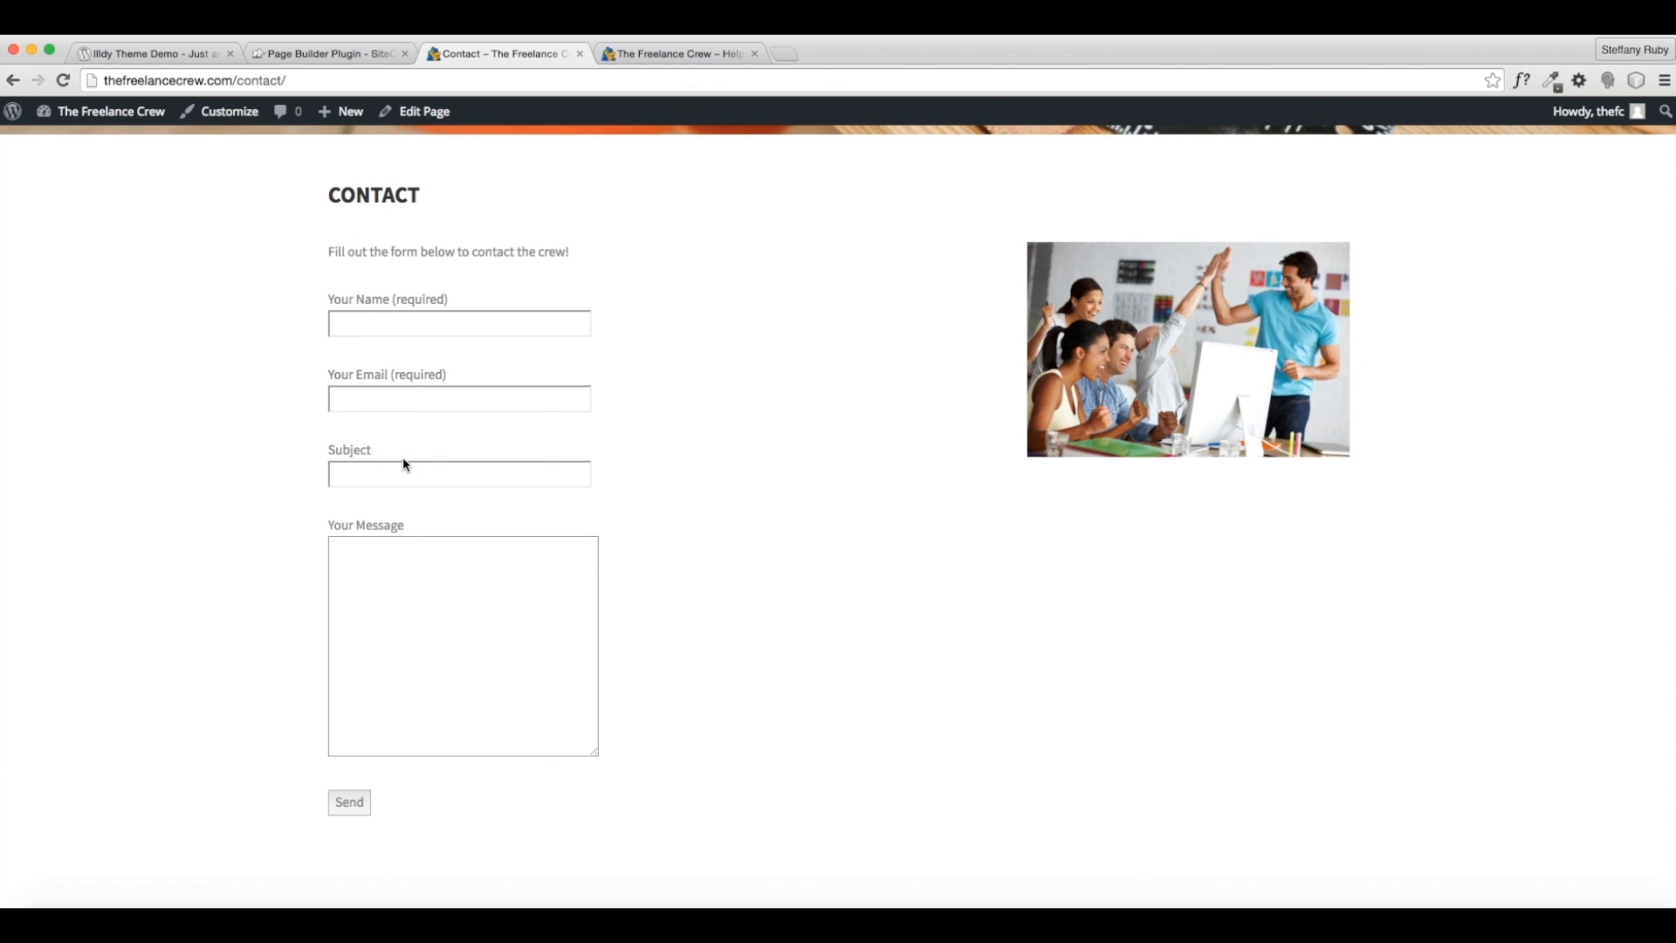
scroll(1176, 324, "up", 2)
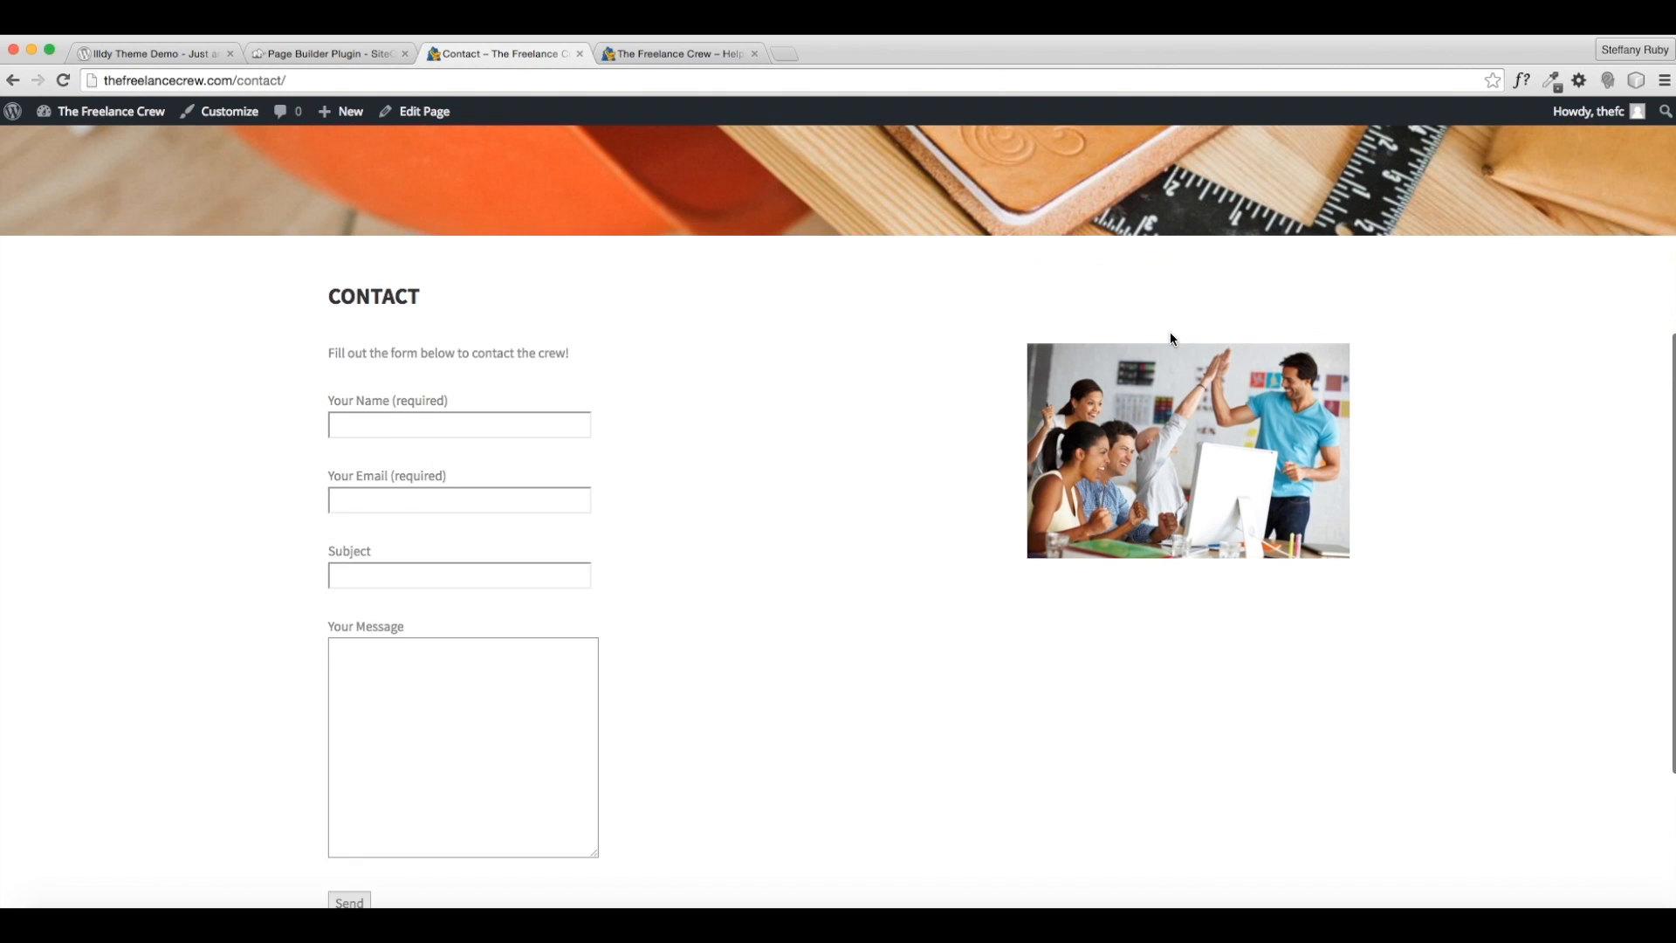
left_click(426, 127)
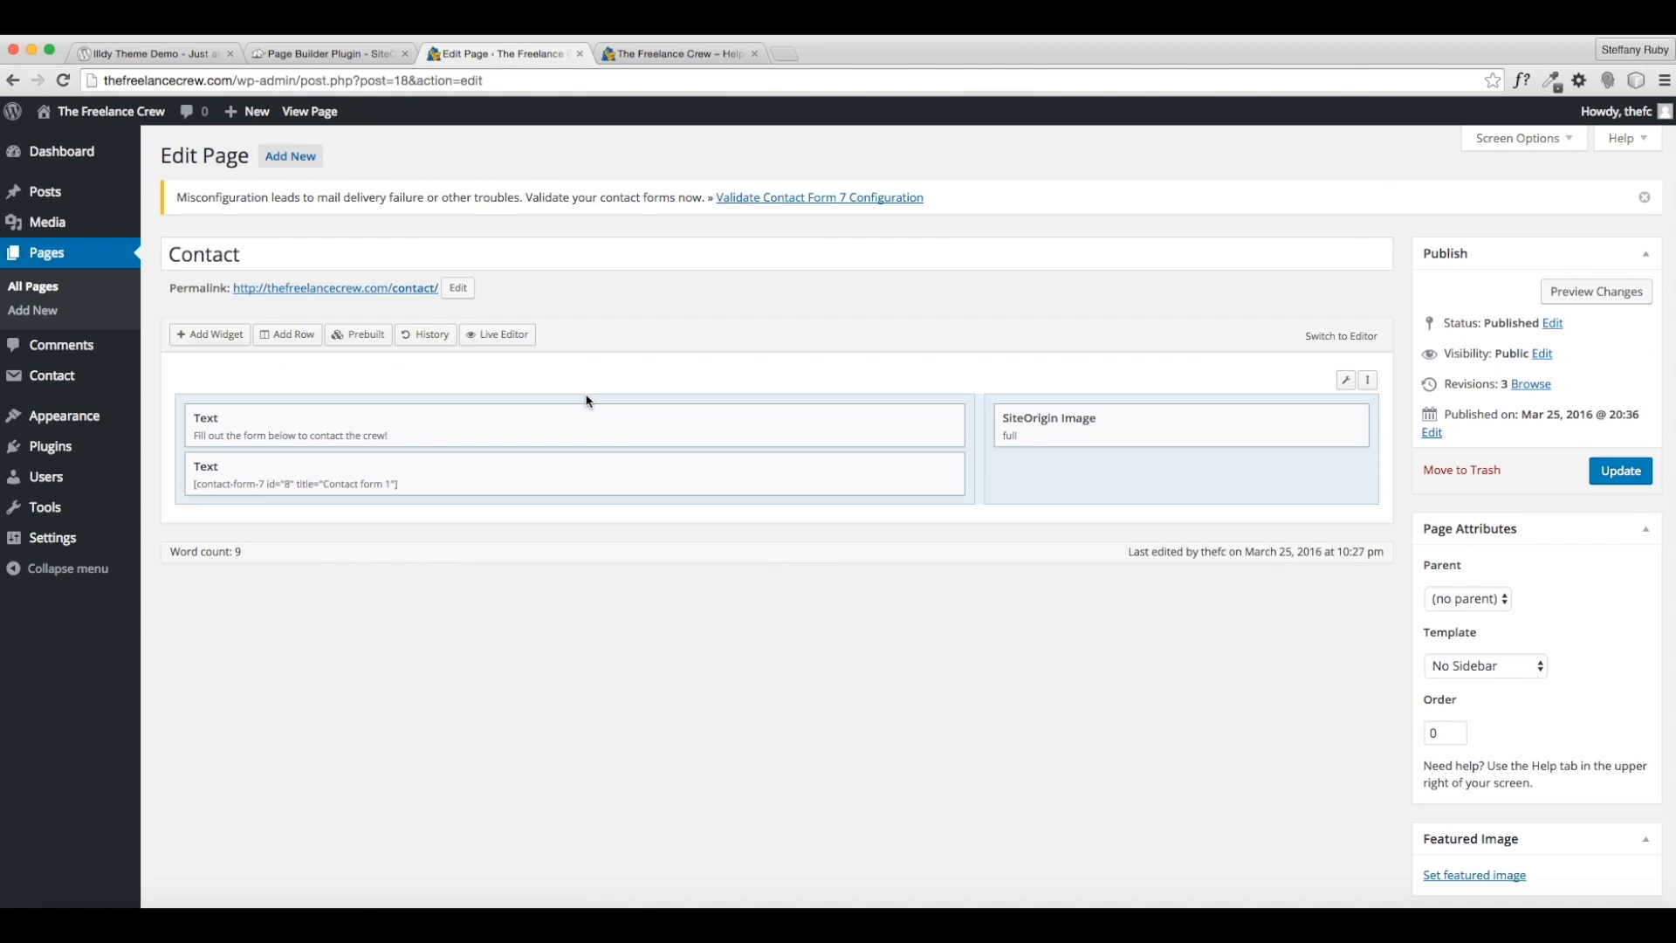
- Move the image into the left column and the contact form to the right, then update
scroll(587, 397, "down", 1)
mouse_move(1111, 367)
left_mouse_down()
mouse_move(398, 377)
mouse_move(853, 427)
mouse_move(1116, 354)
left_mouse_up()
left_click_drag(351, 422, 1116, 419)
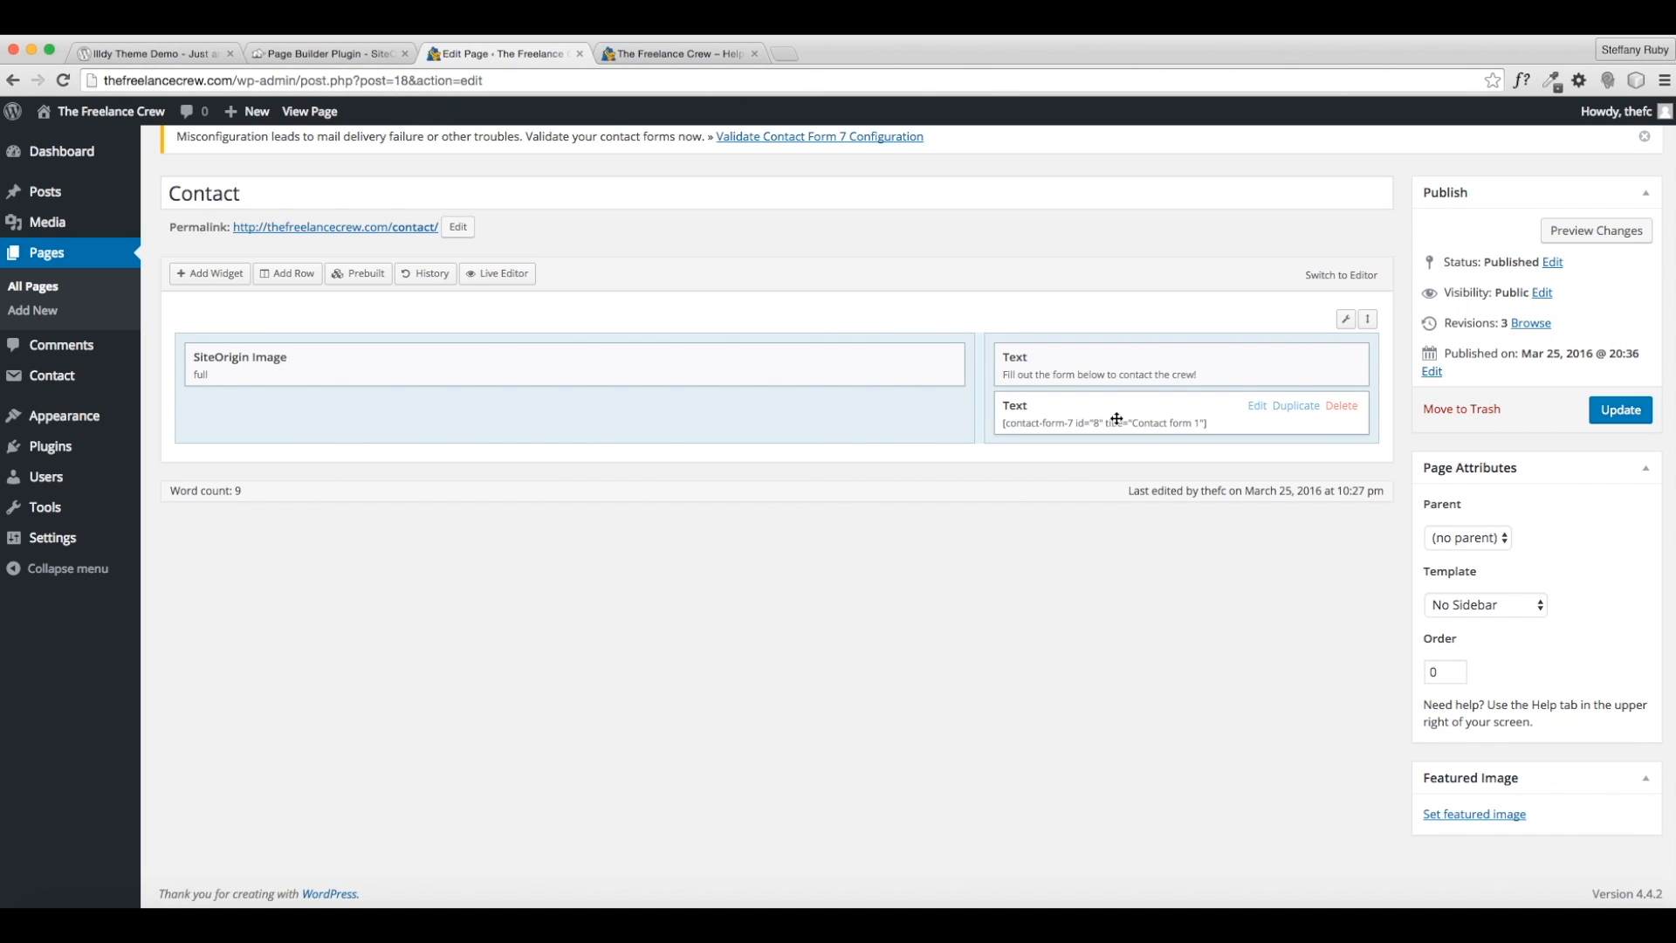
left_click(1617, 412)
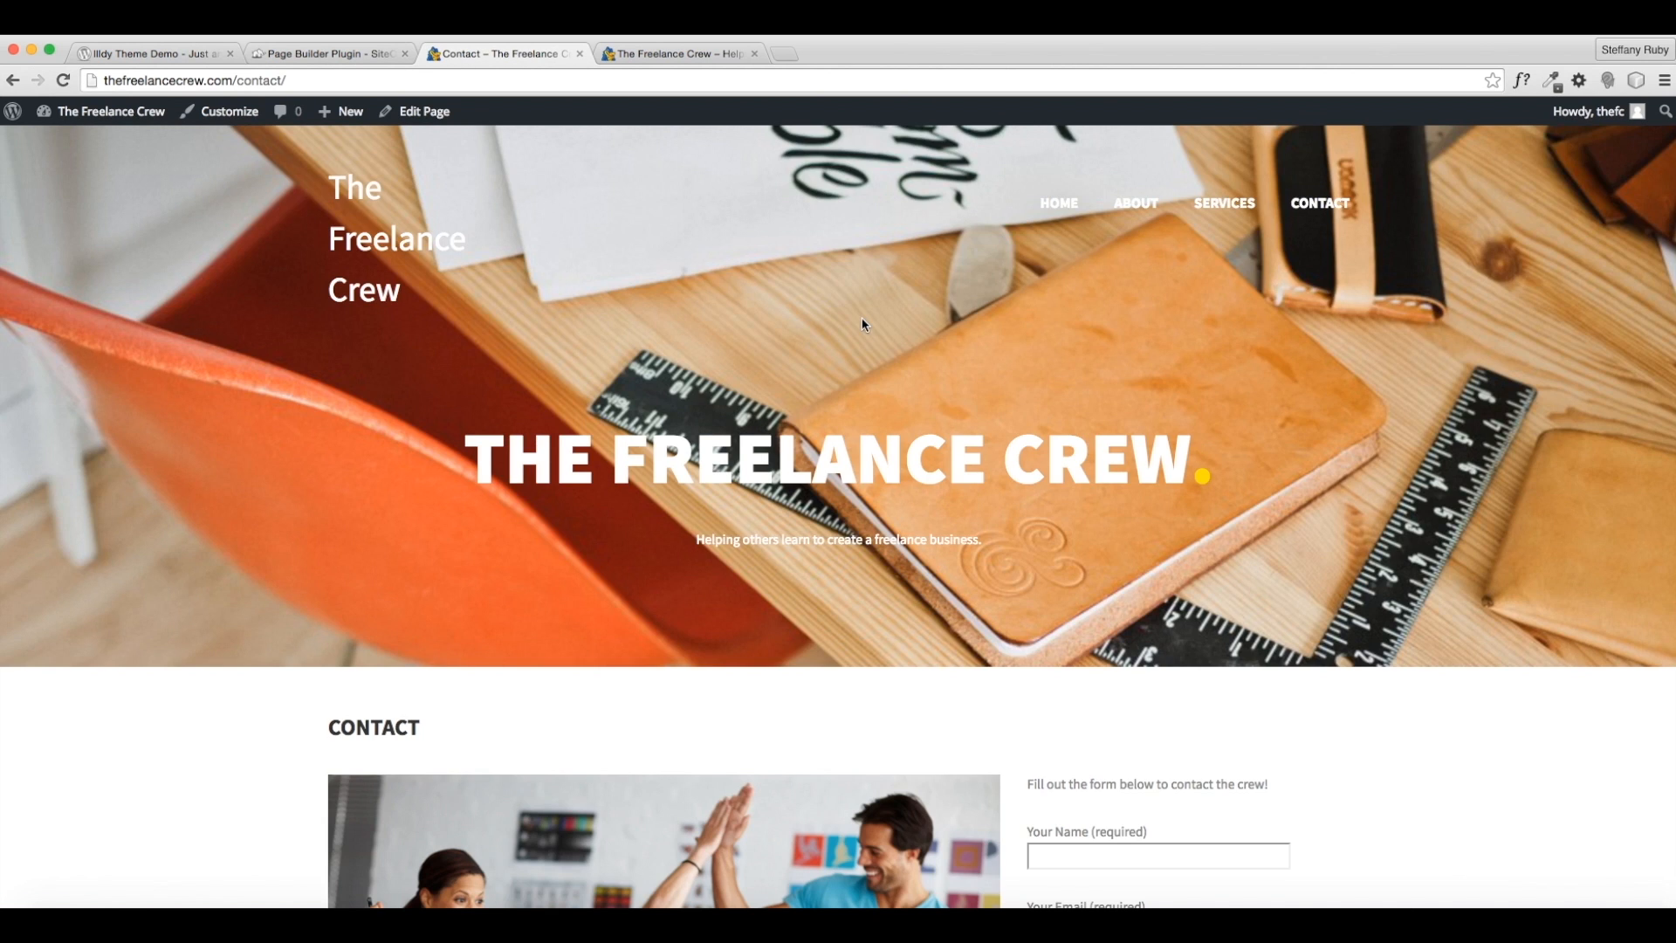
scroll(872, 366, "down", 5)
scroll(890, 420, "down", 3)
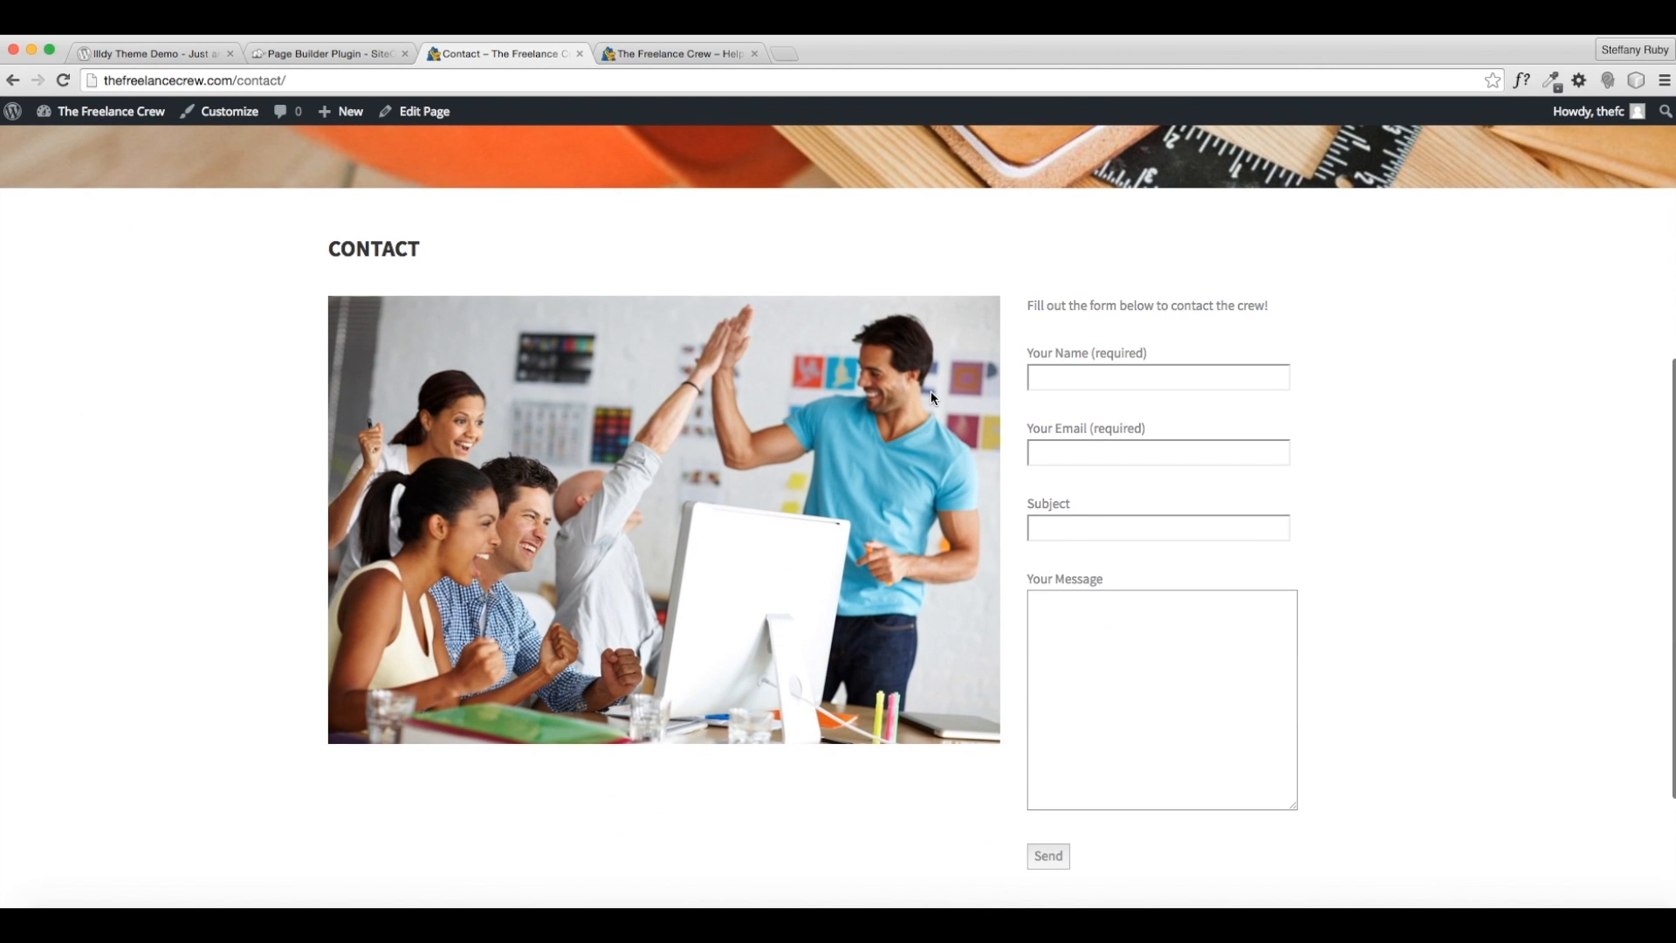
scroll(1112, 637, "down", 3)
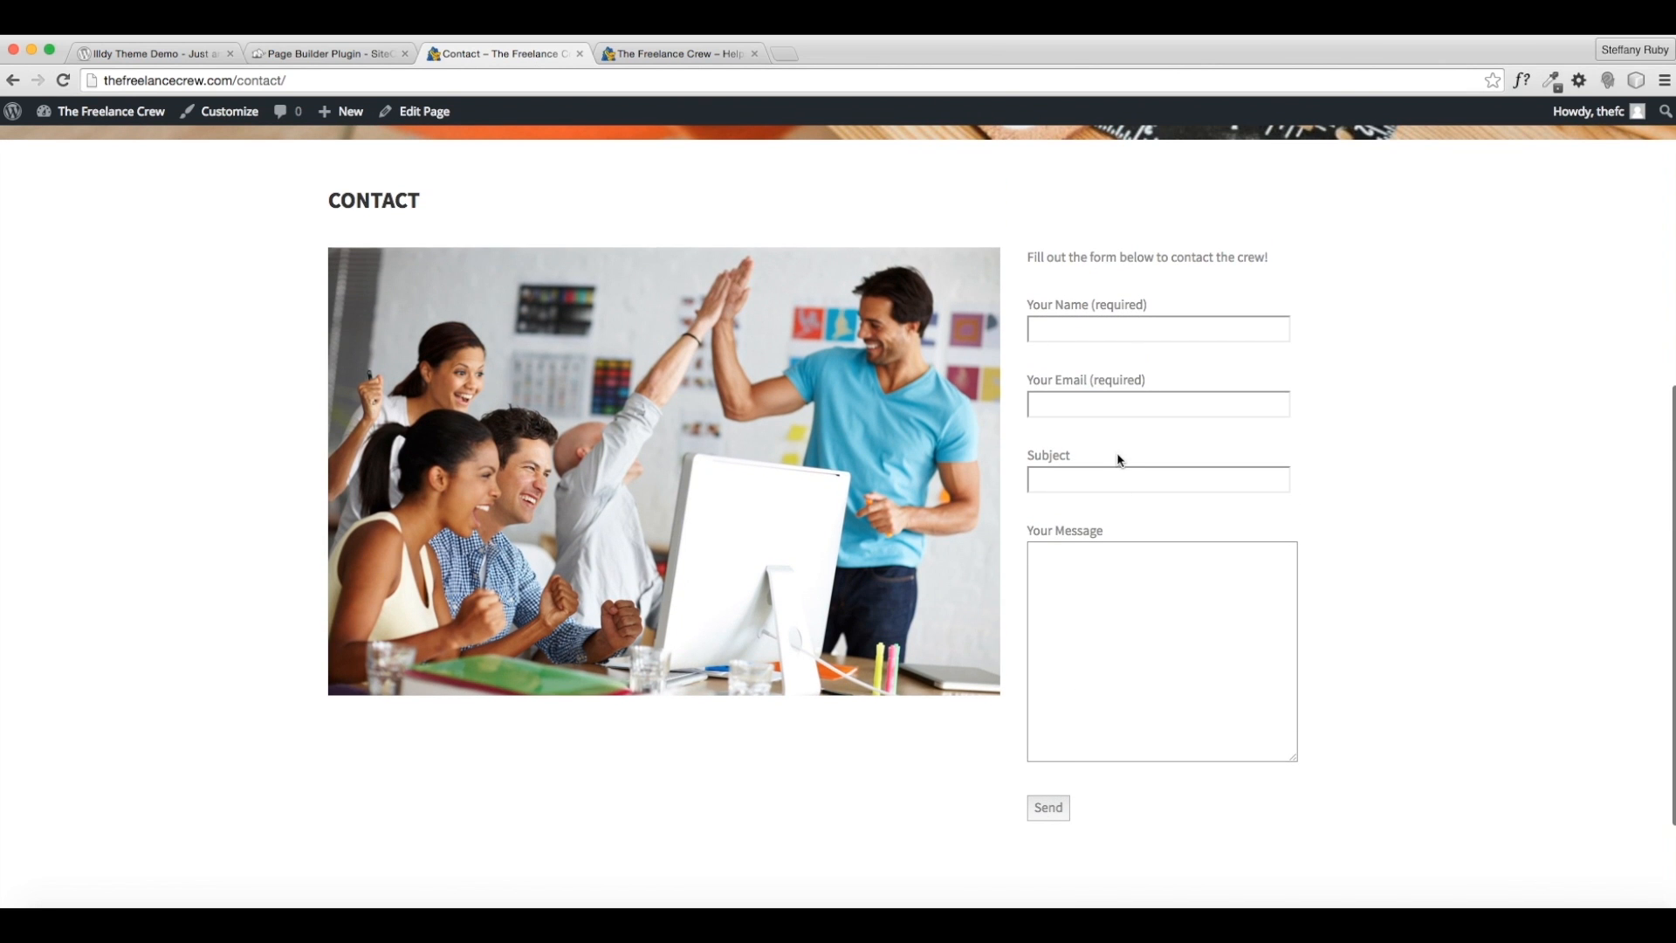
left_click(1103, 330)
left_click(1105, 487)
left_click(1327, 600)
scroll(690, 593, "down", 3)
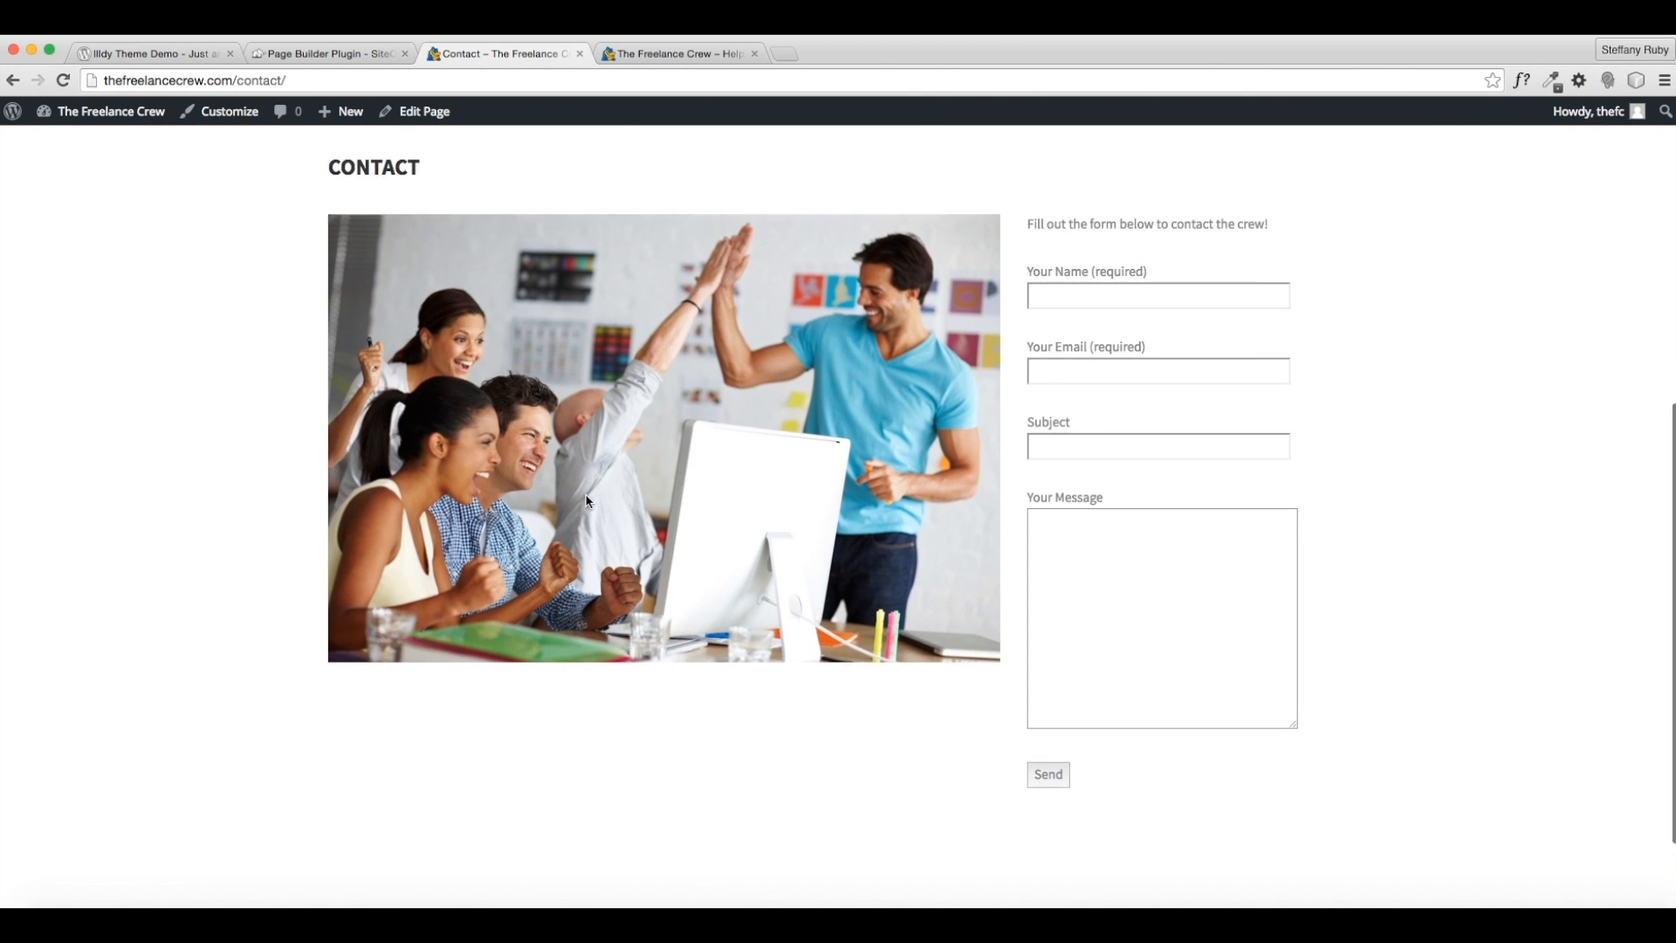
scroll(589, 502, "up", 5)
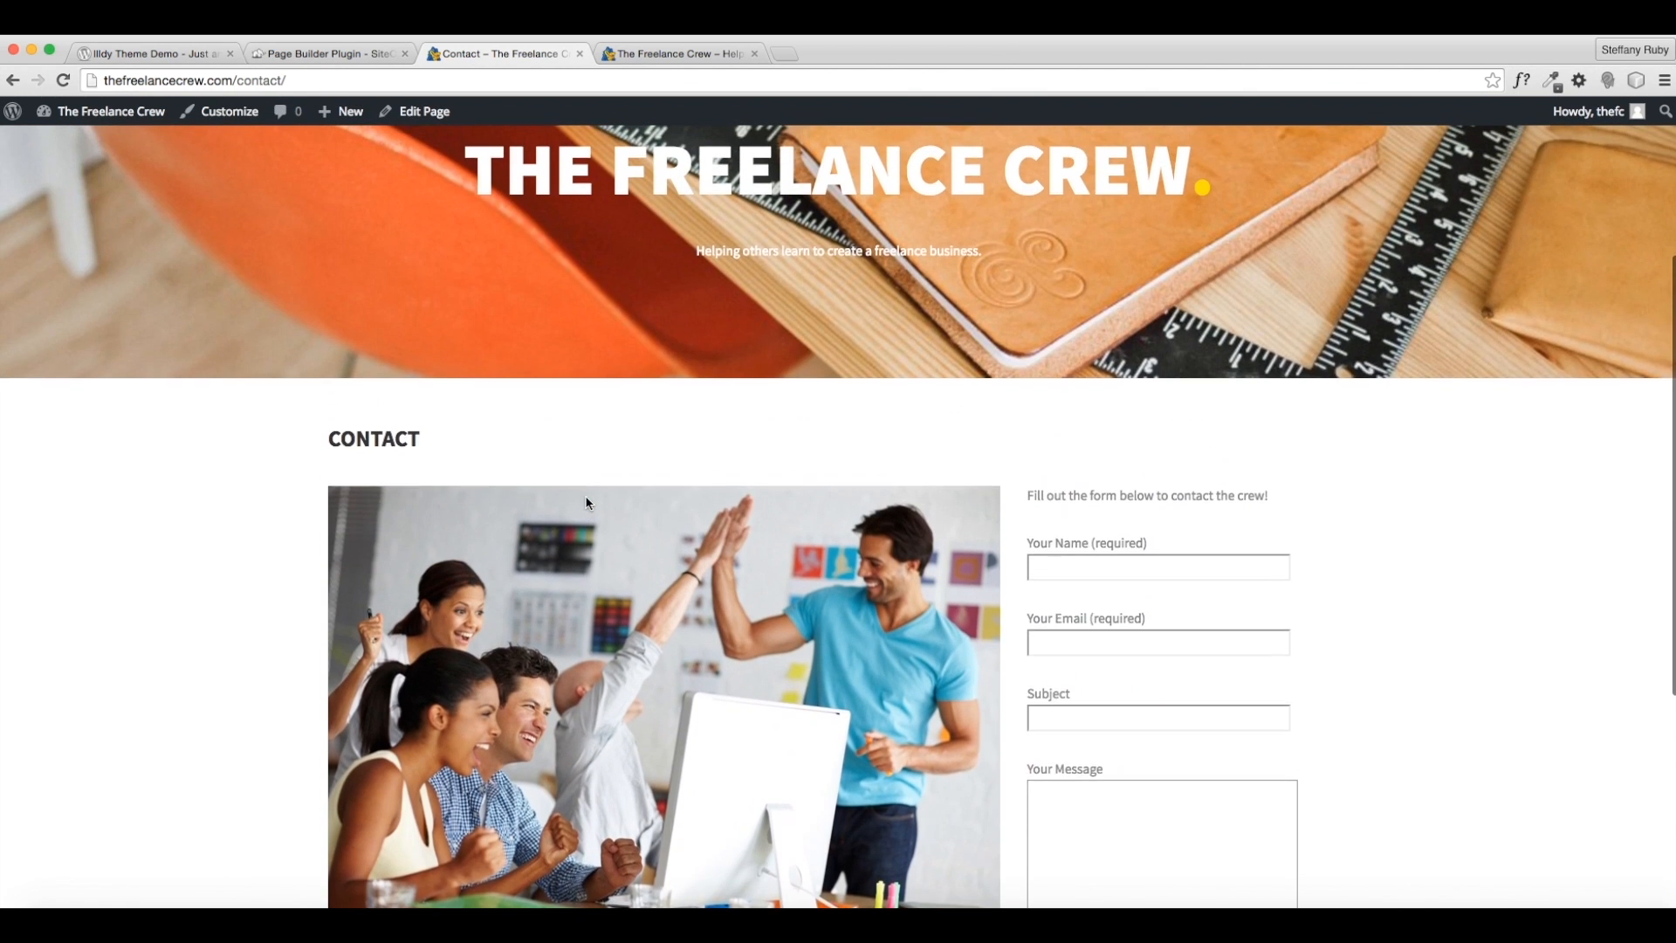
scroll(588, 503, "up", 2)
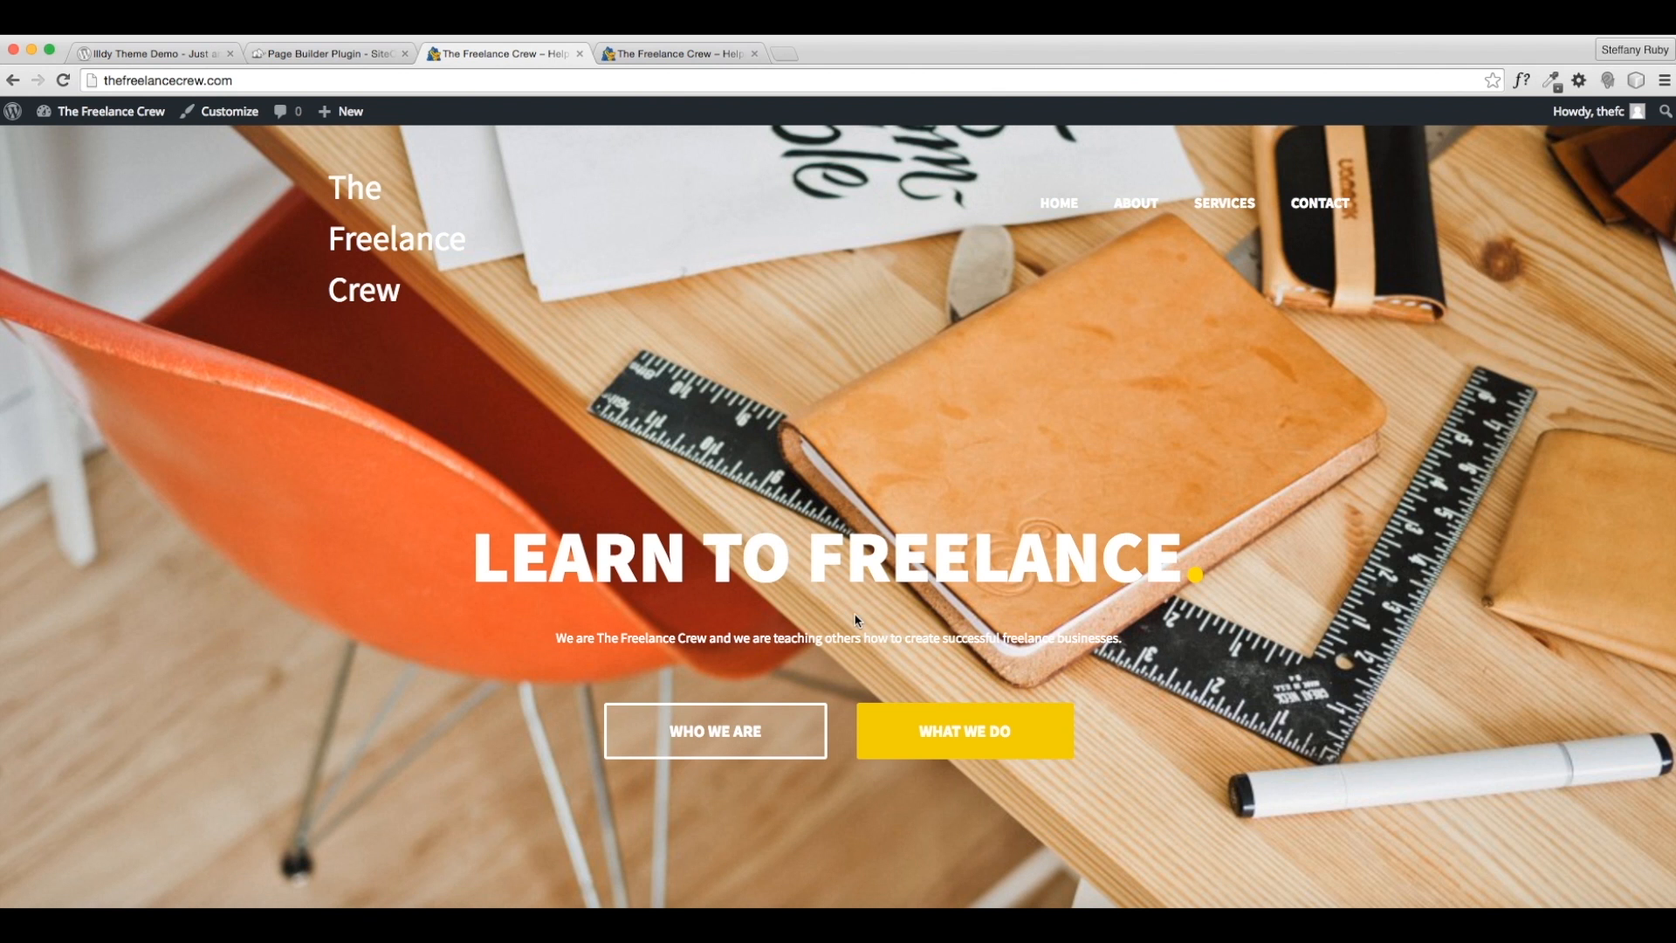
- Scroll down through the live home page's sections and back to the top
scroll(855, 620, "down", 10)
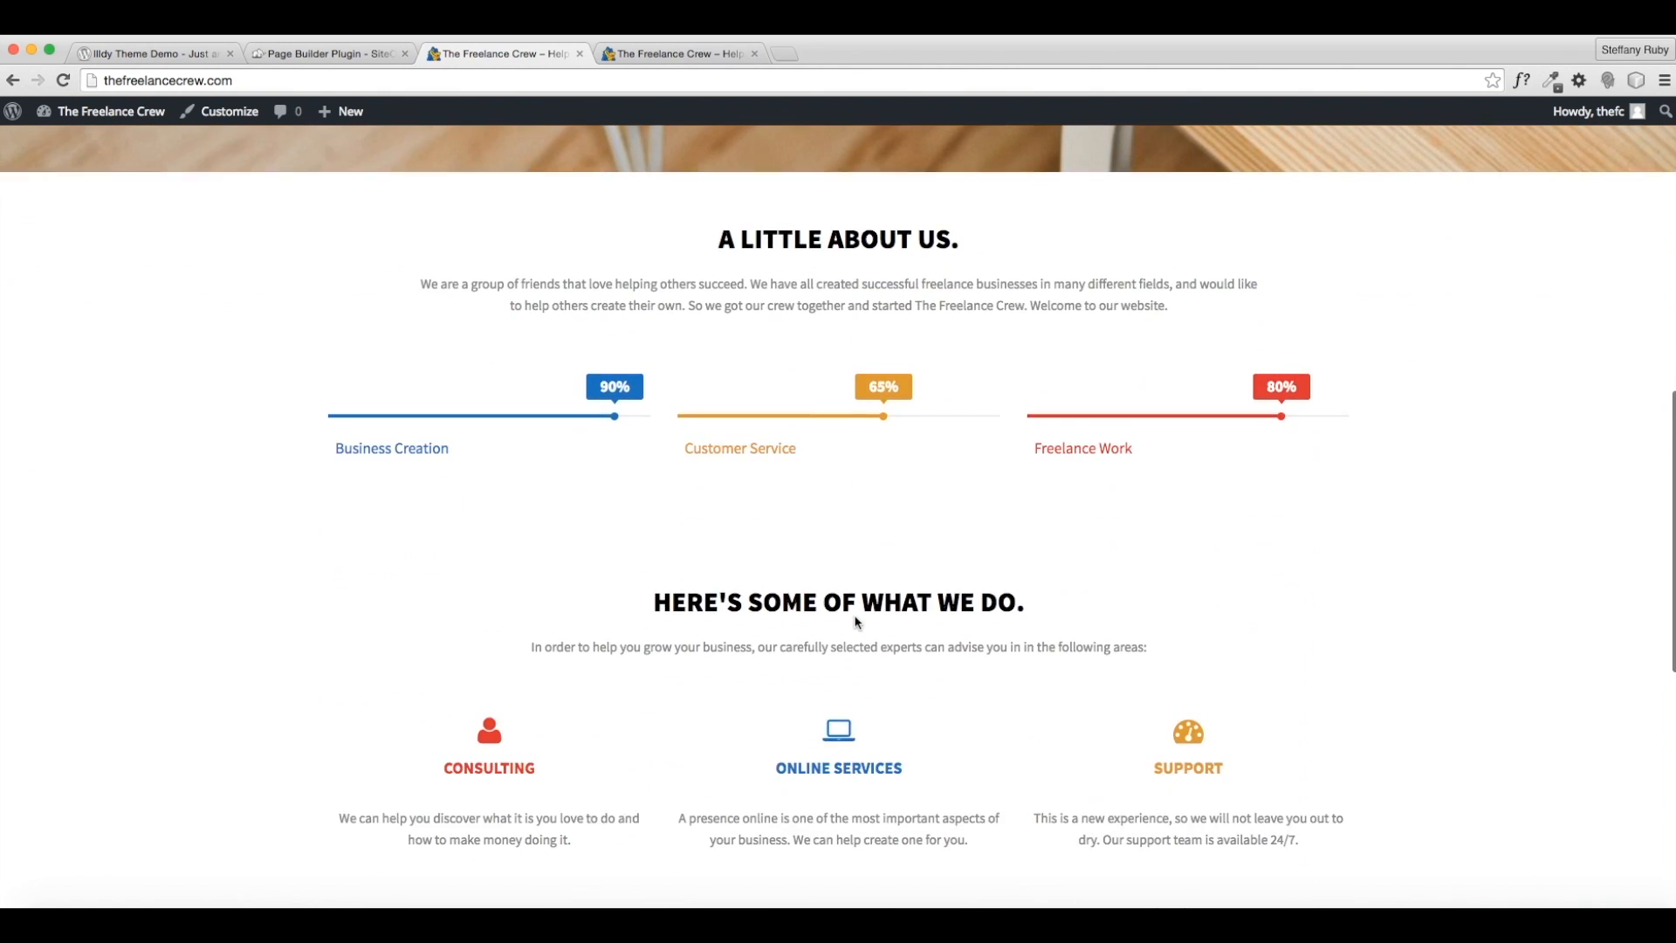
scroll(855, 620, "down", 6)
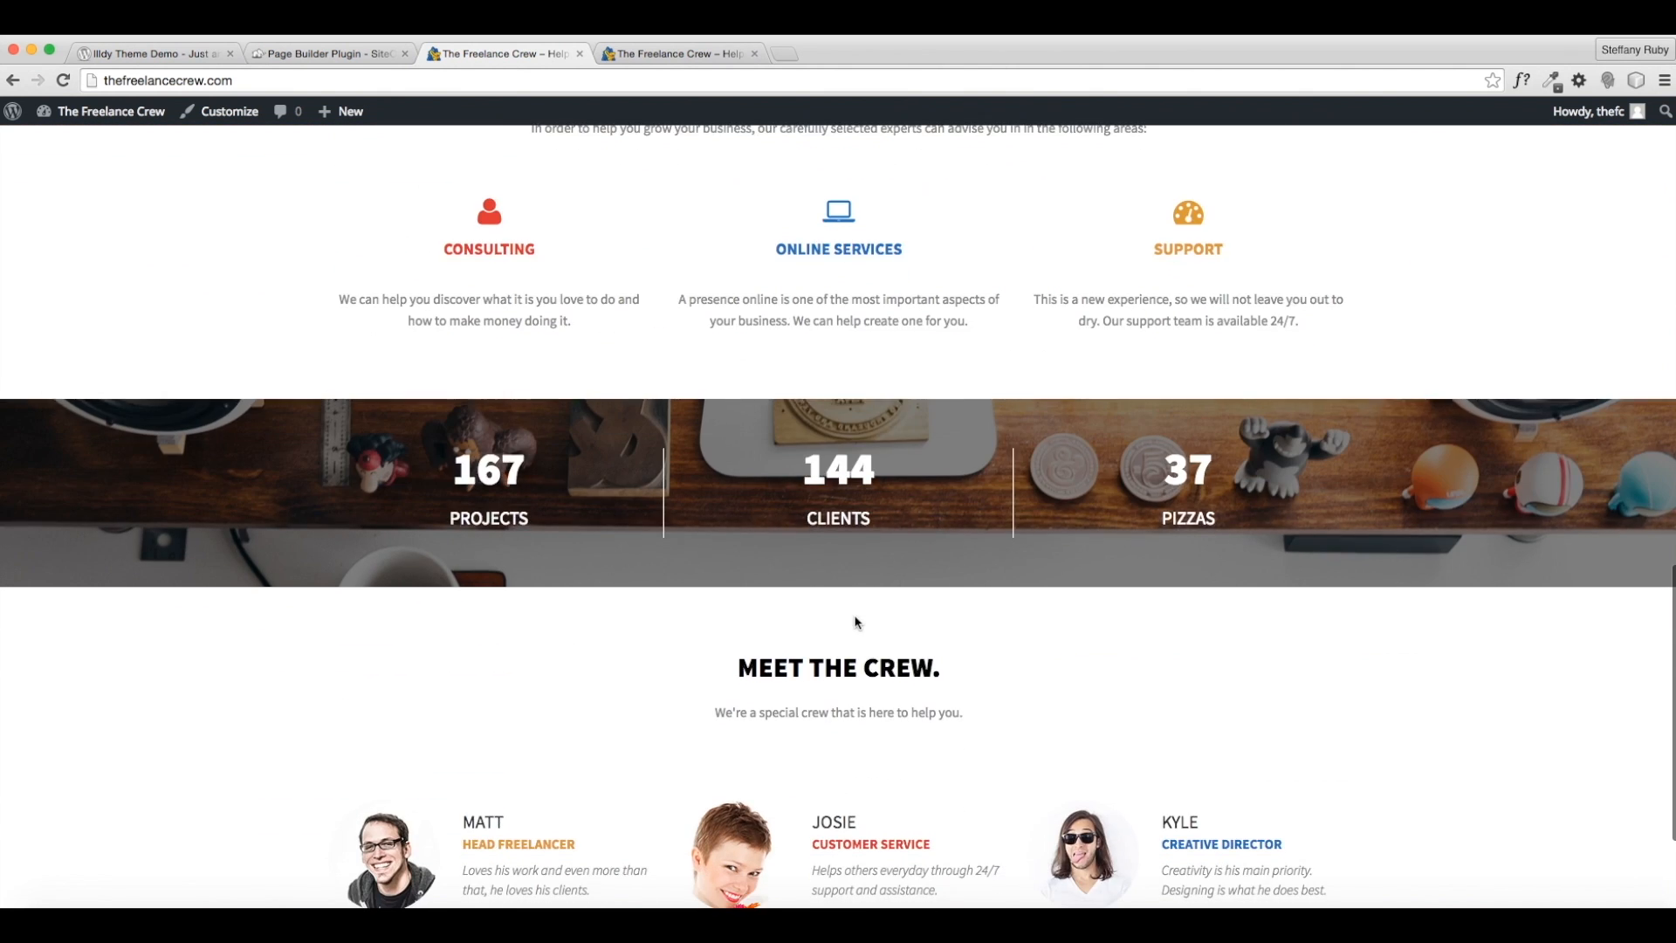
scroll(856, 622, "down", 4)
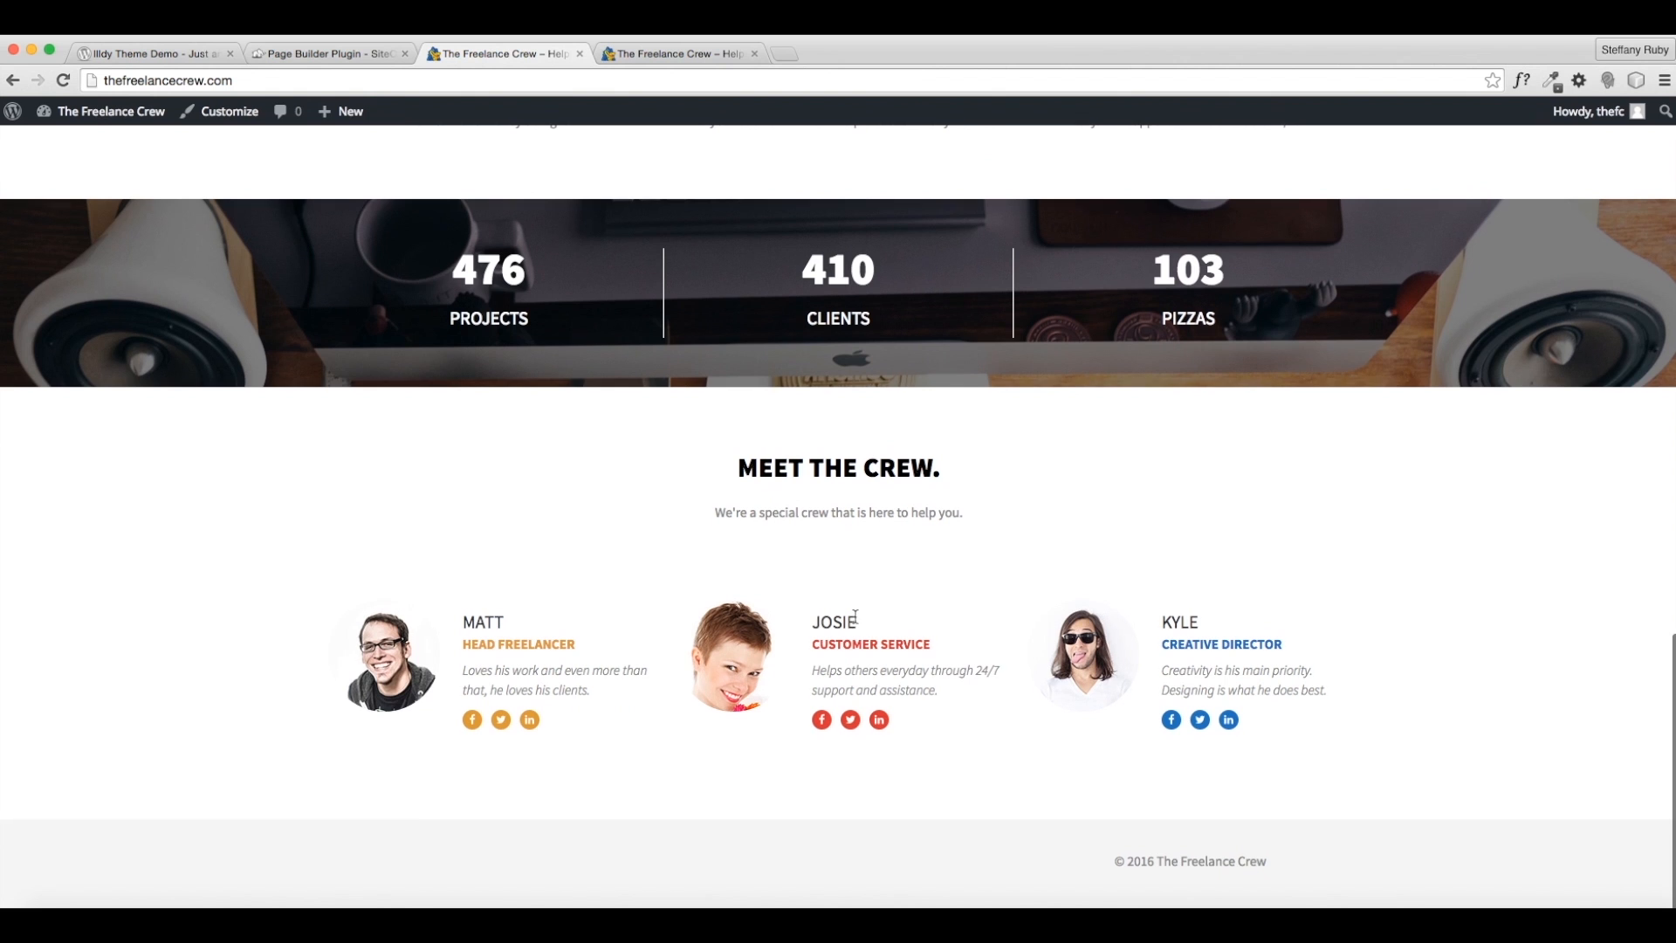
scroll(1043, 635, "up", 2)
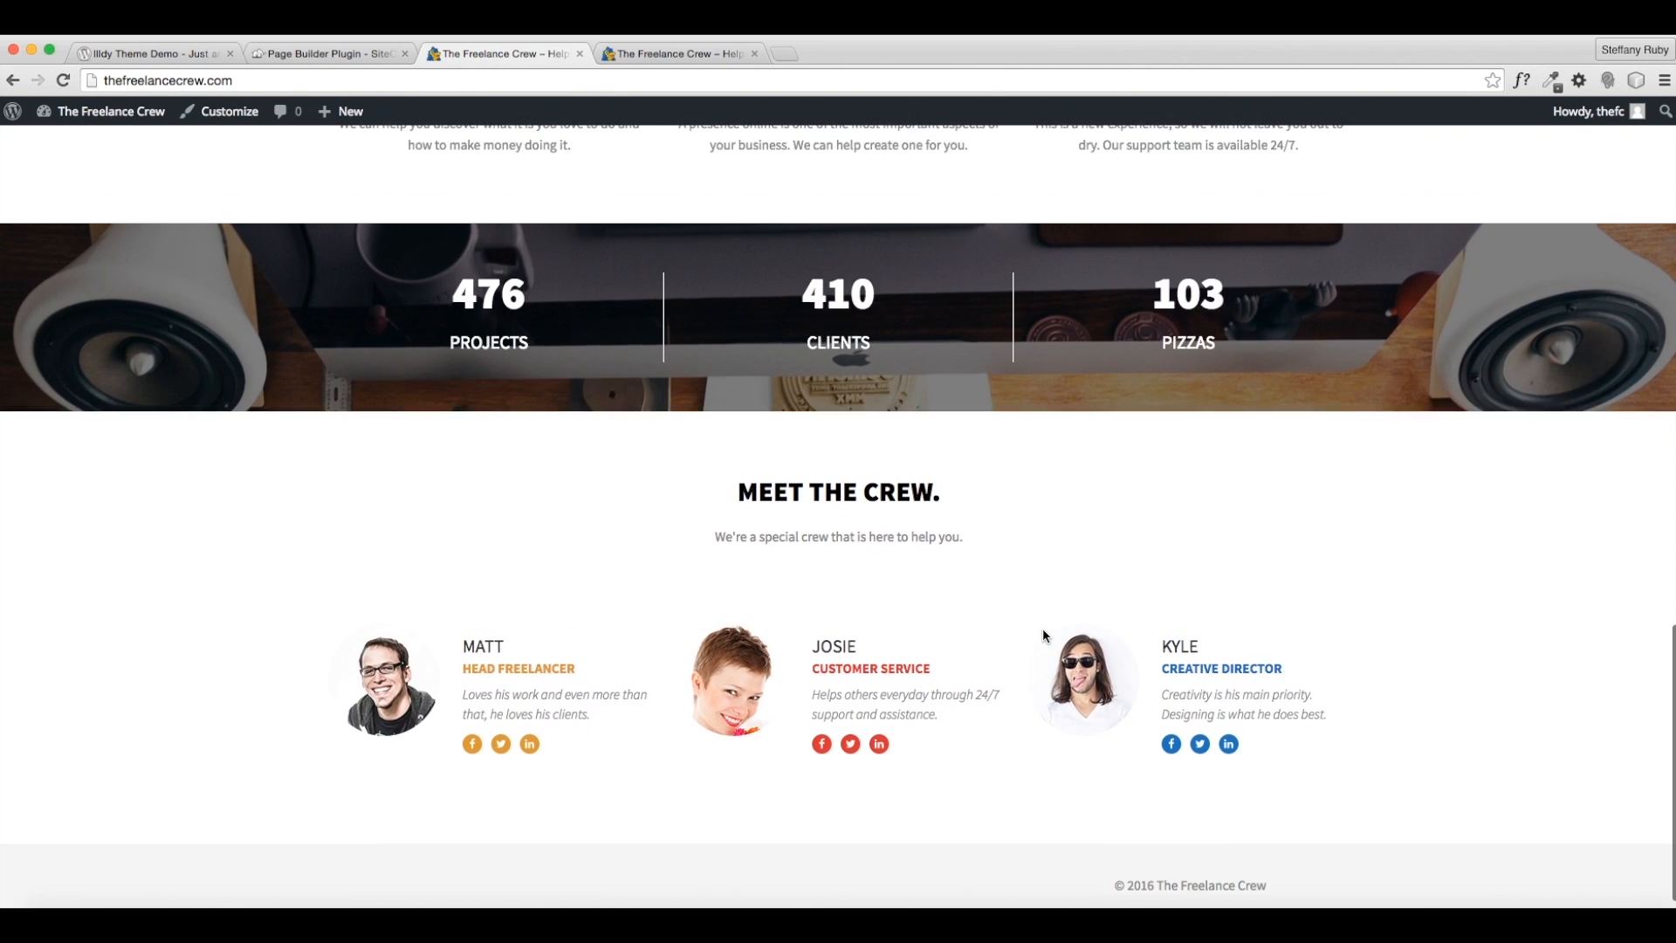
scroll(1043, 634, "up", 15)
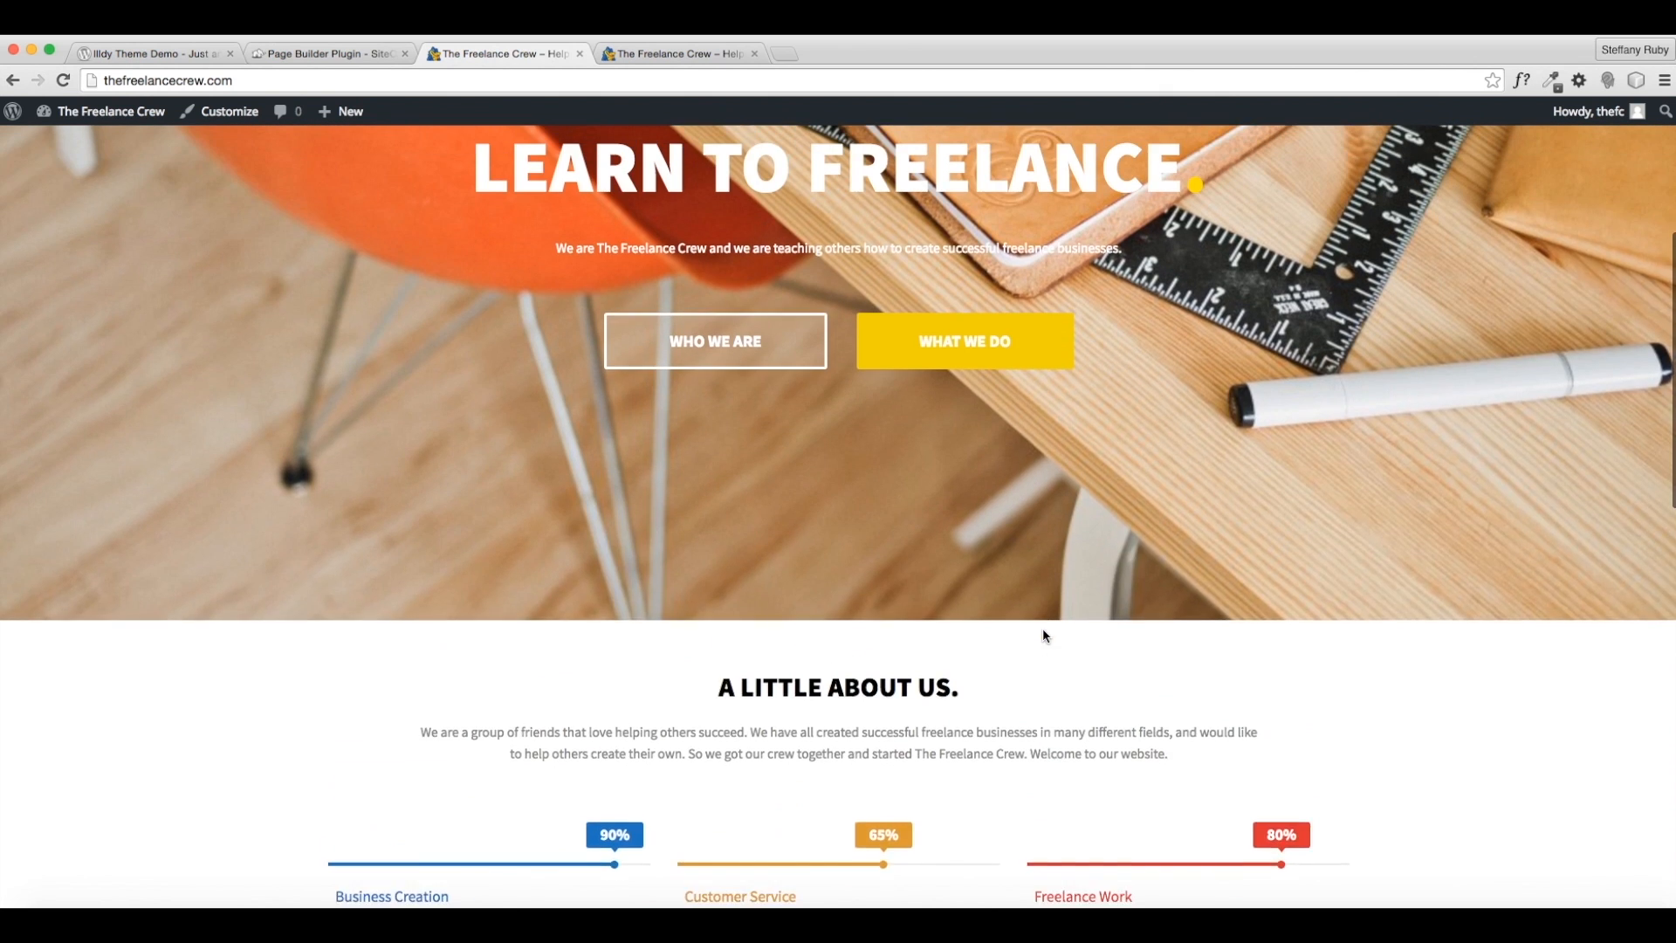
scroll(1042, 626, "up", 5)
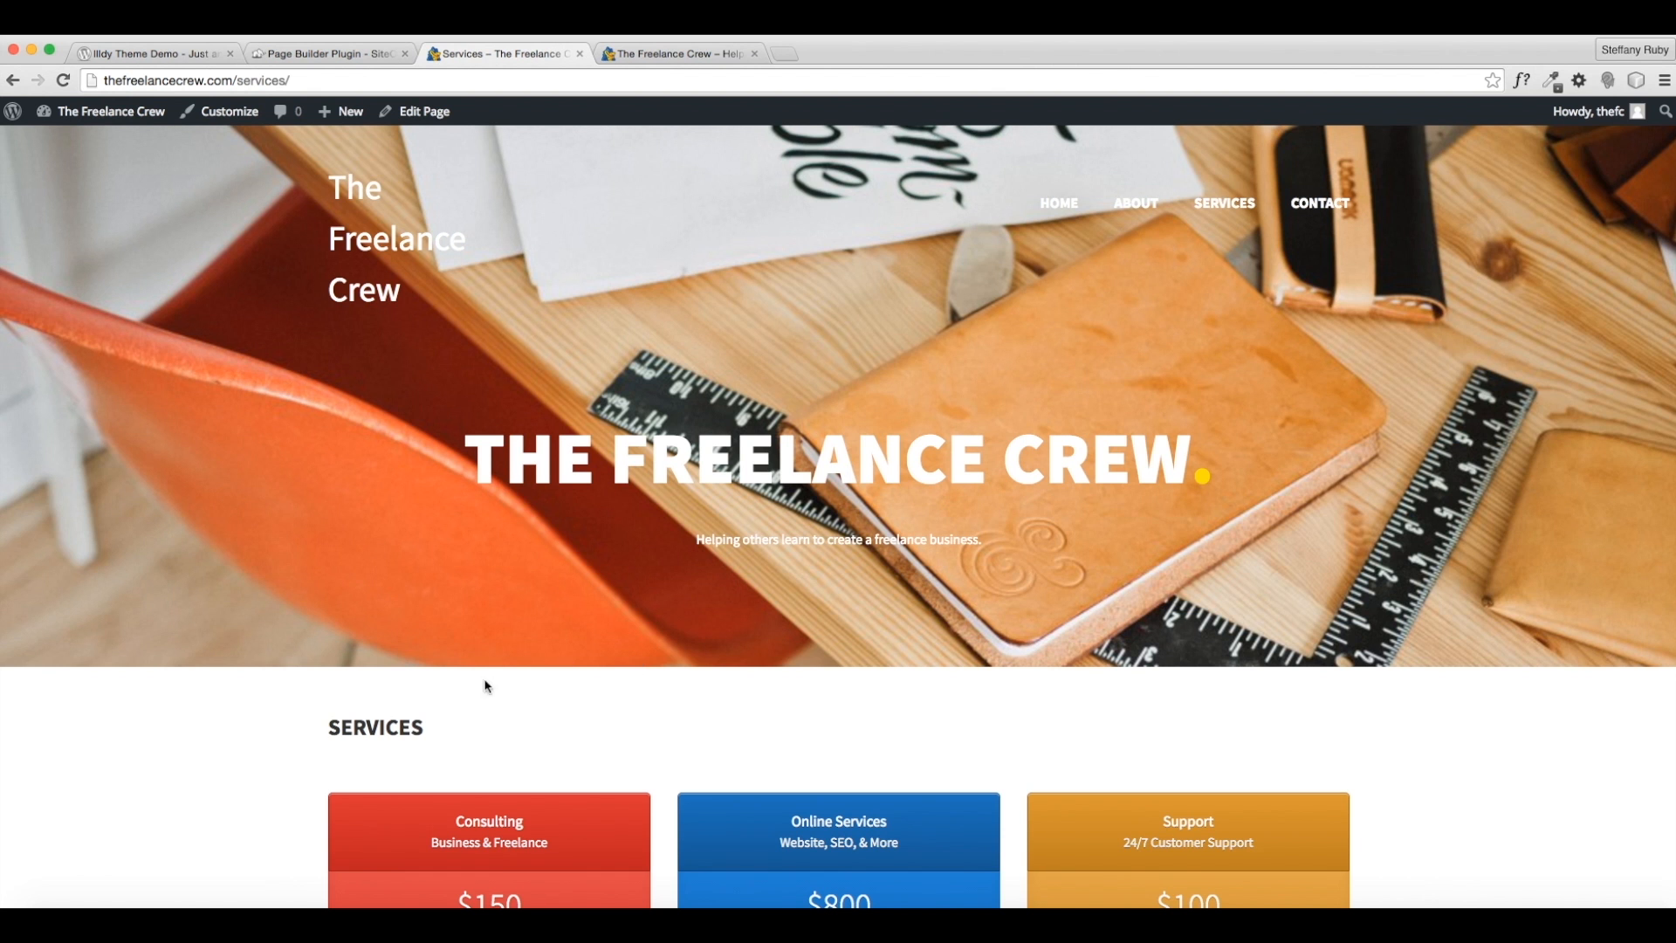
- Scroll through the Services page's pricing cards and Contact Us box, then go to About
scroll(493, 675, "down", 5)
scroll(481, 690, "down", 4)
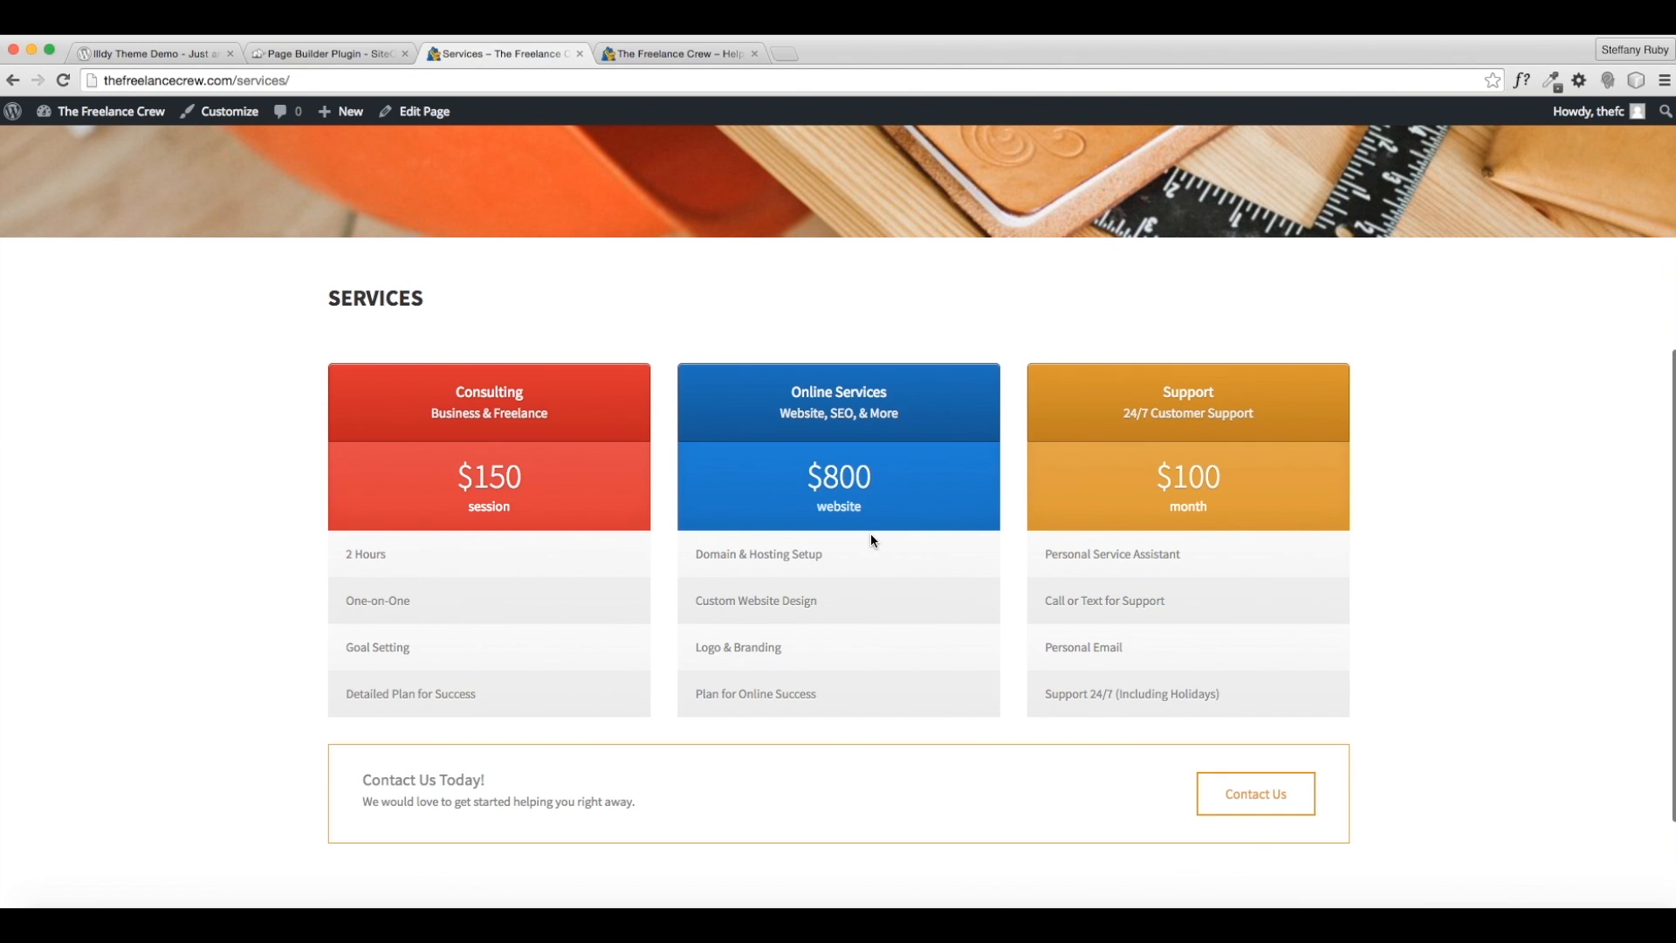
scroll(1081, 567, "down", 3)
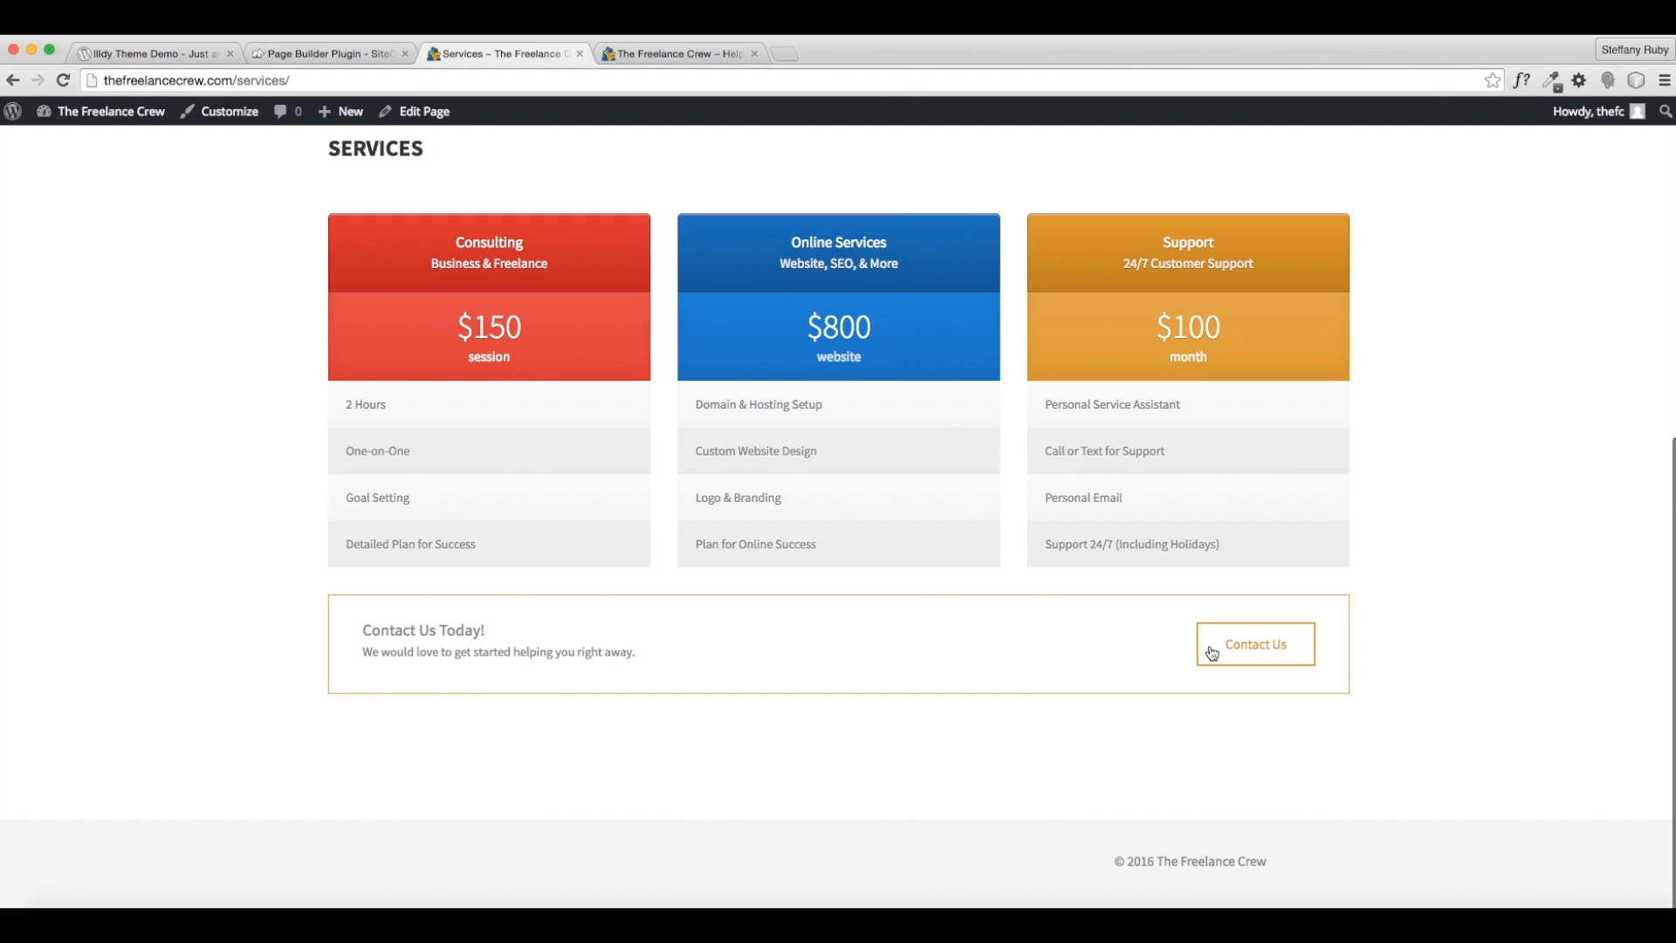
scroll(916, 531, "up", 4)
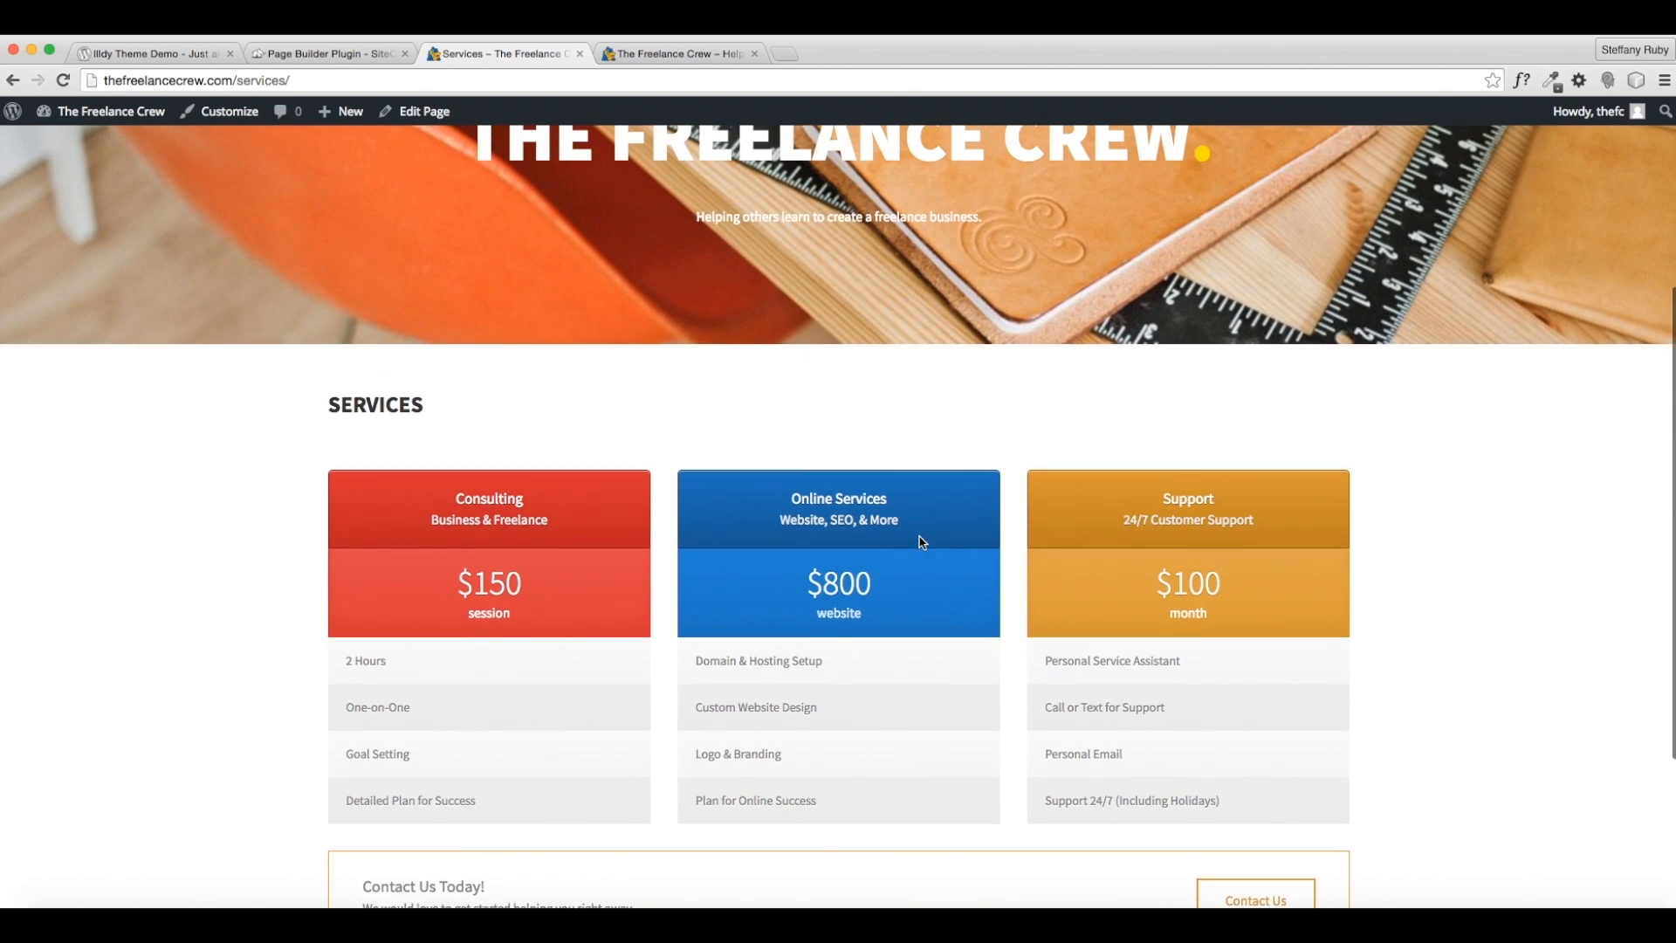
scroll(922, 541, "up", 5)
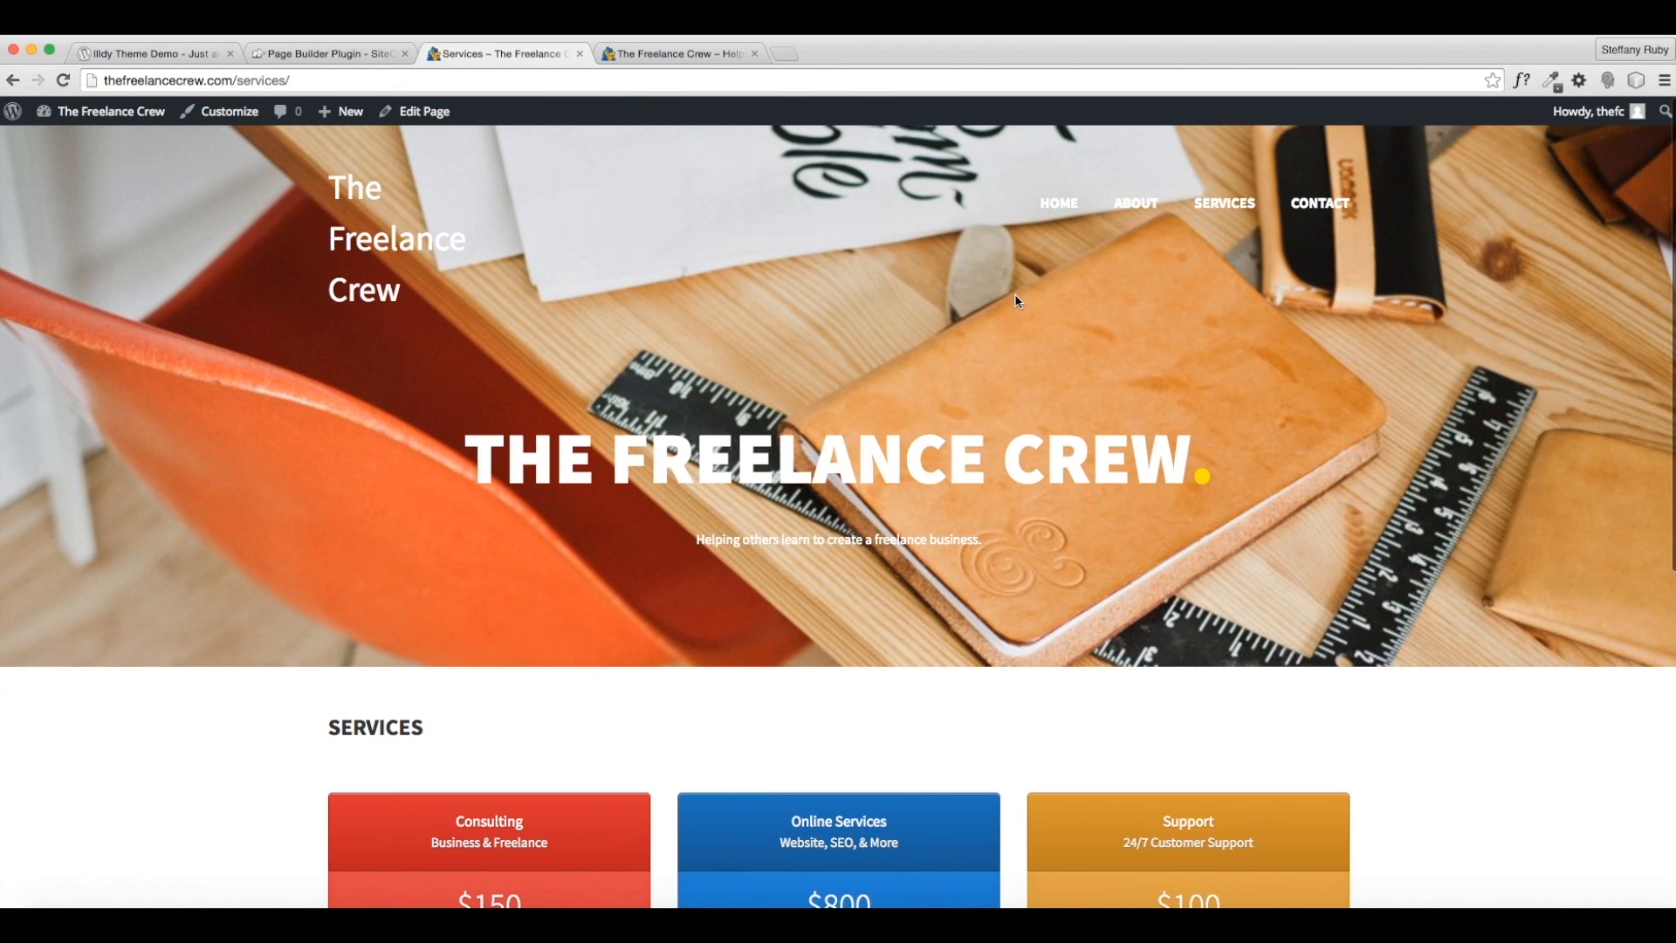
left_click(1159, 208)
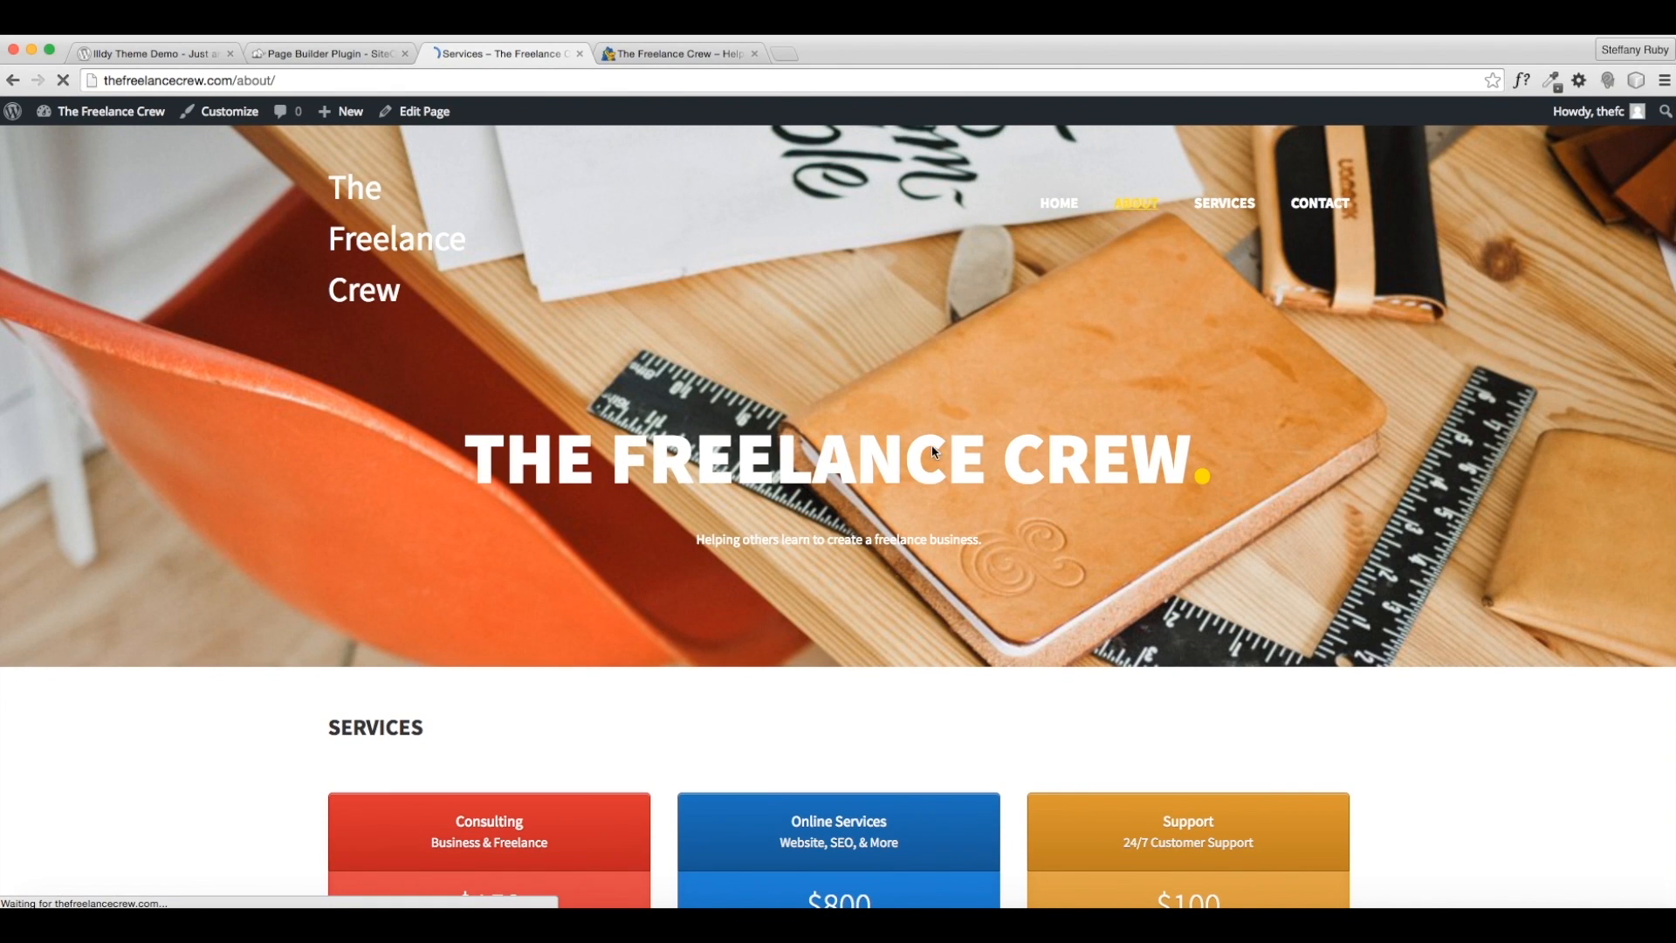
- Follow the About page's Contact Us button and scroll through the Contact page's form
scroll(906, 613, "down", 5)
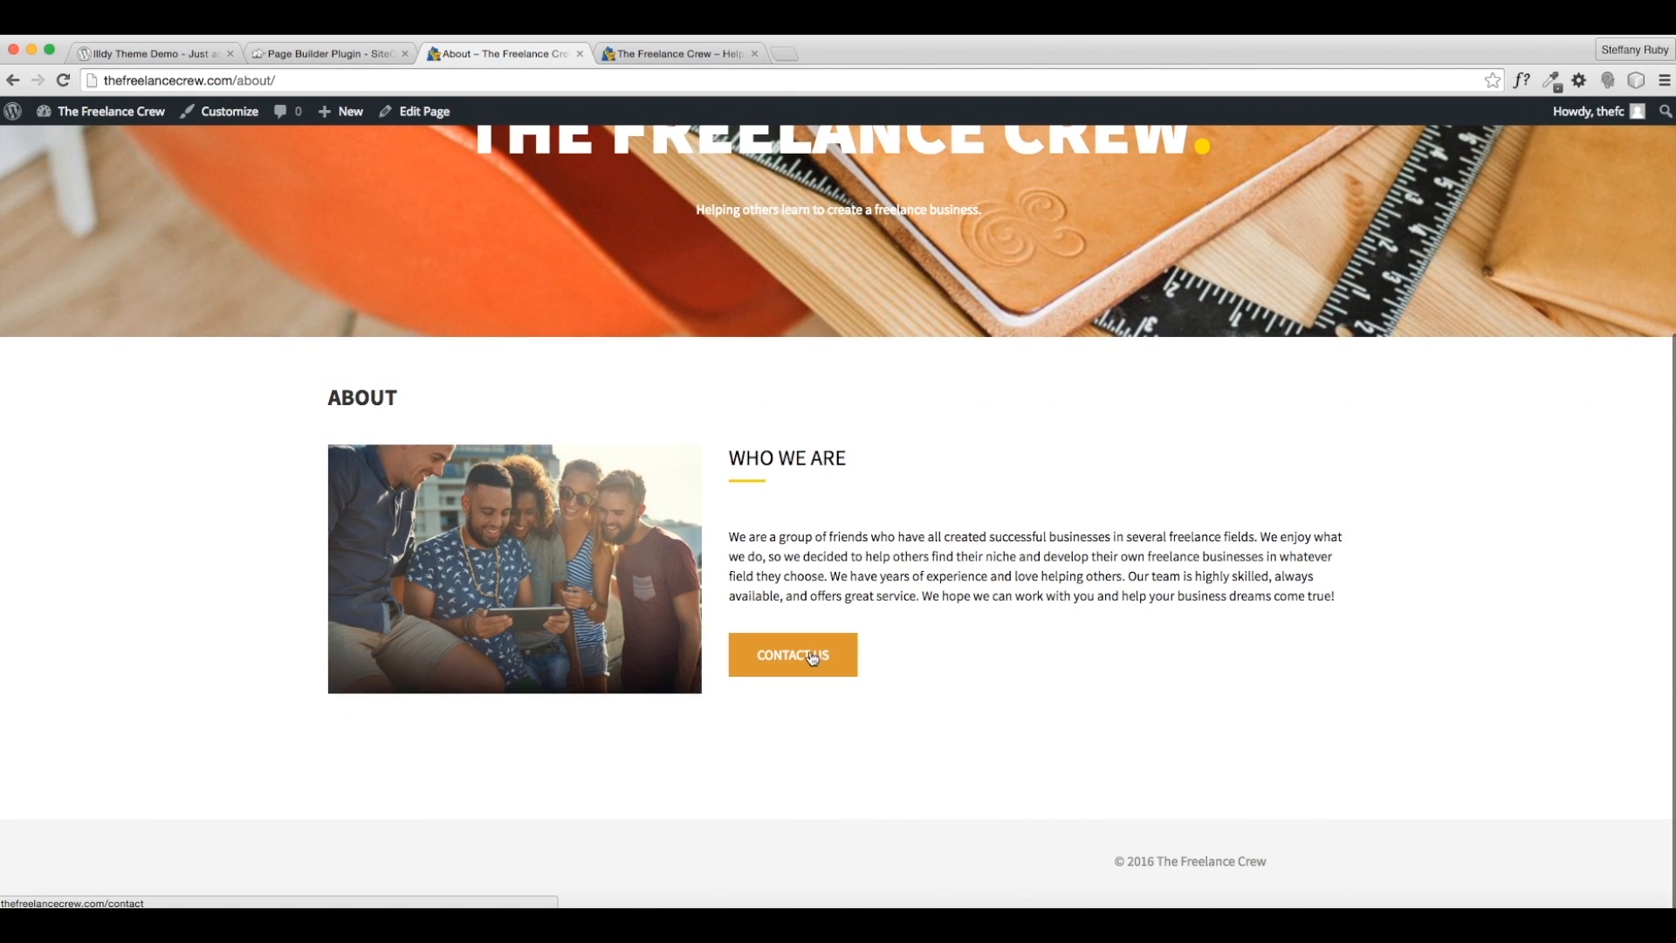
left_click(792, 655)
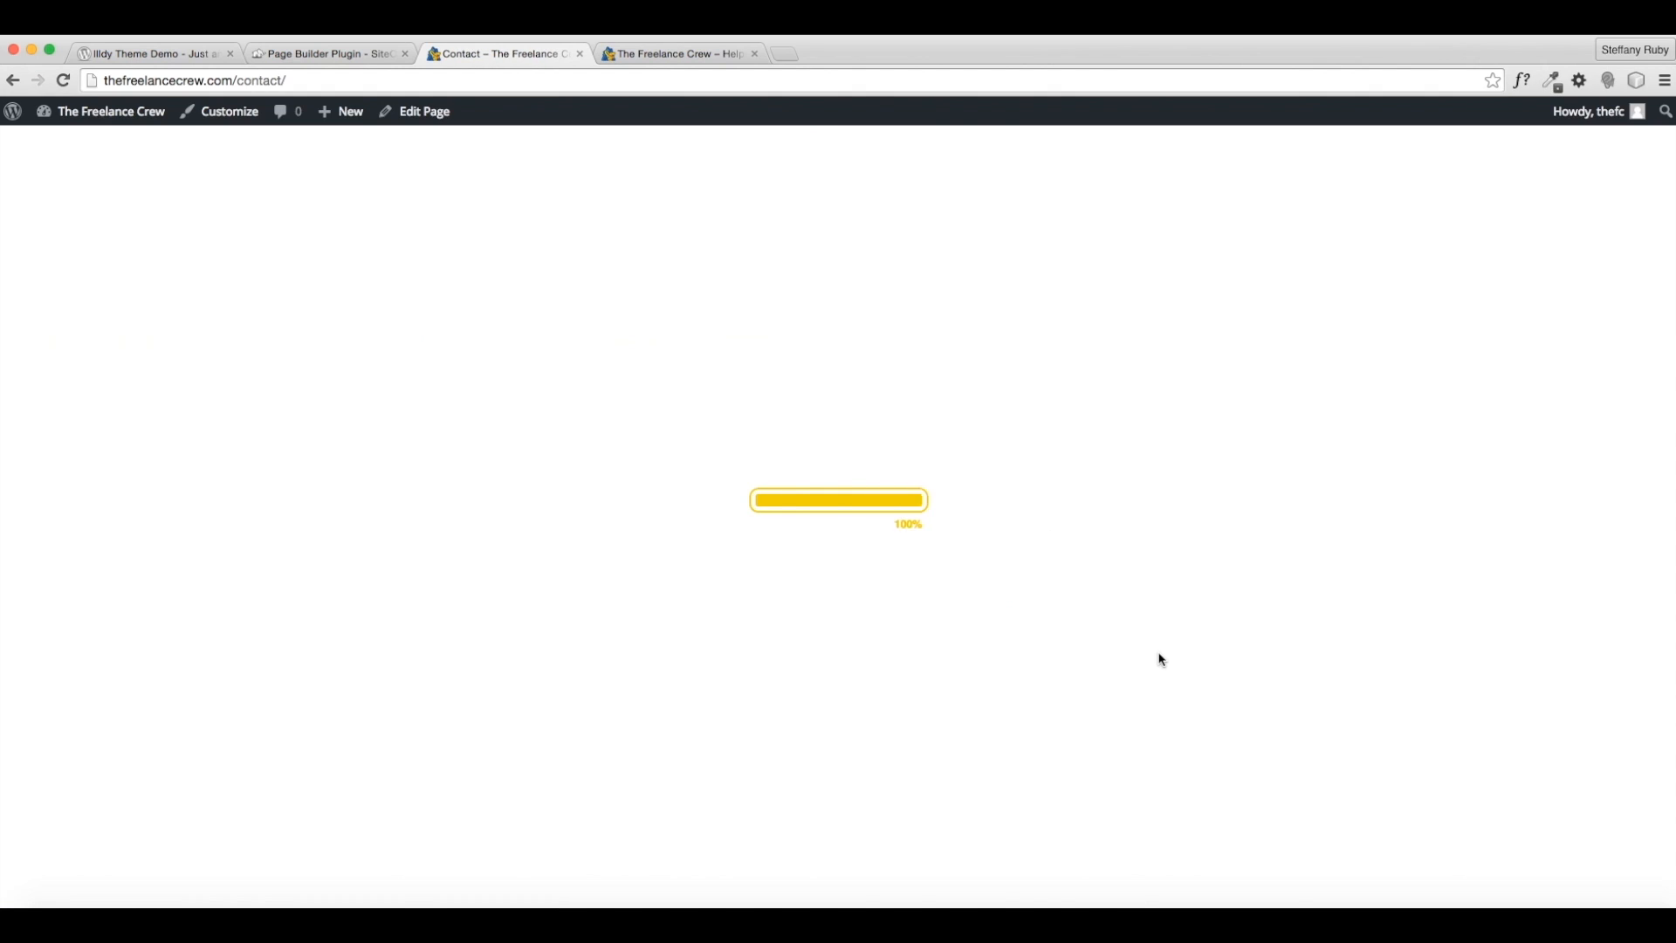
scroll(1159, 659, "down", 2)
scroll(1159, 659, "down", 4)
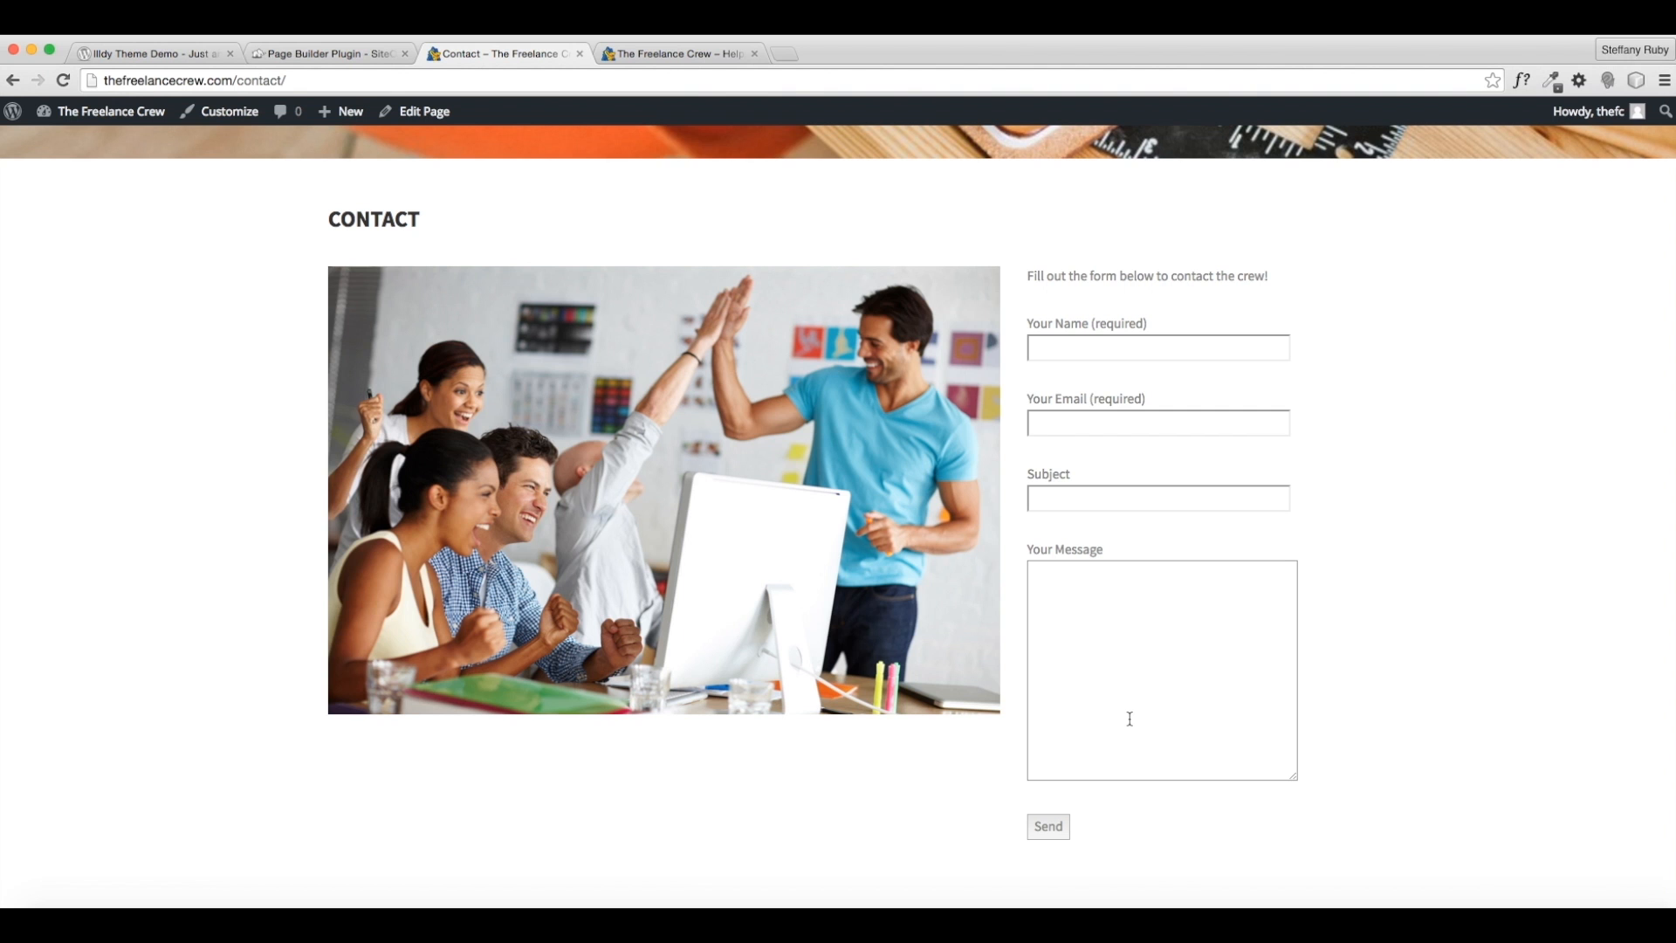
scroll(1130, 718, "up", 10)
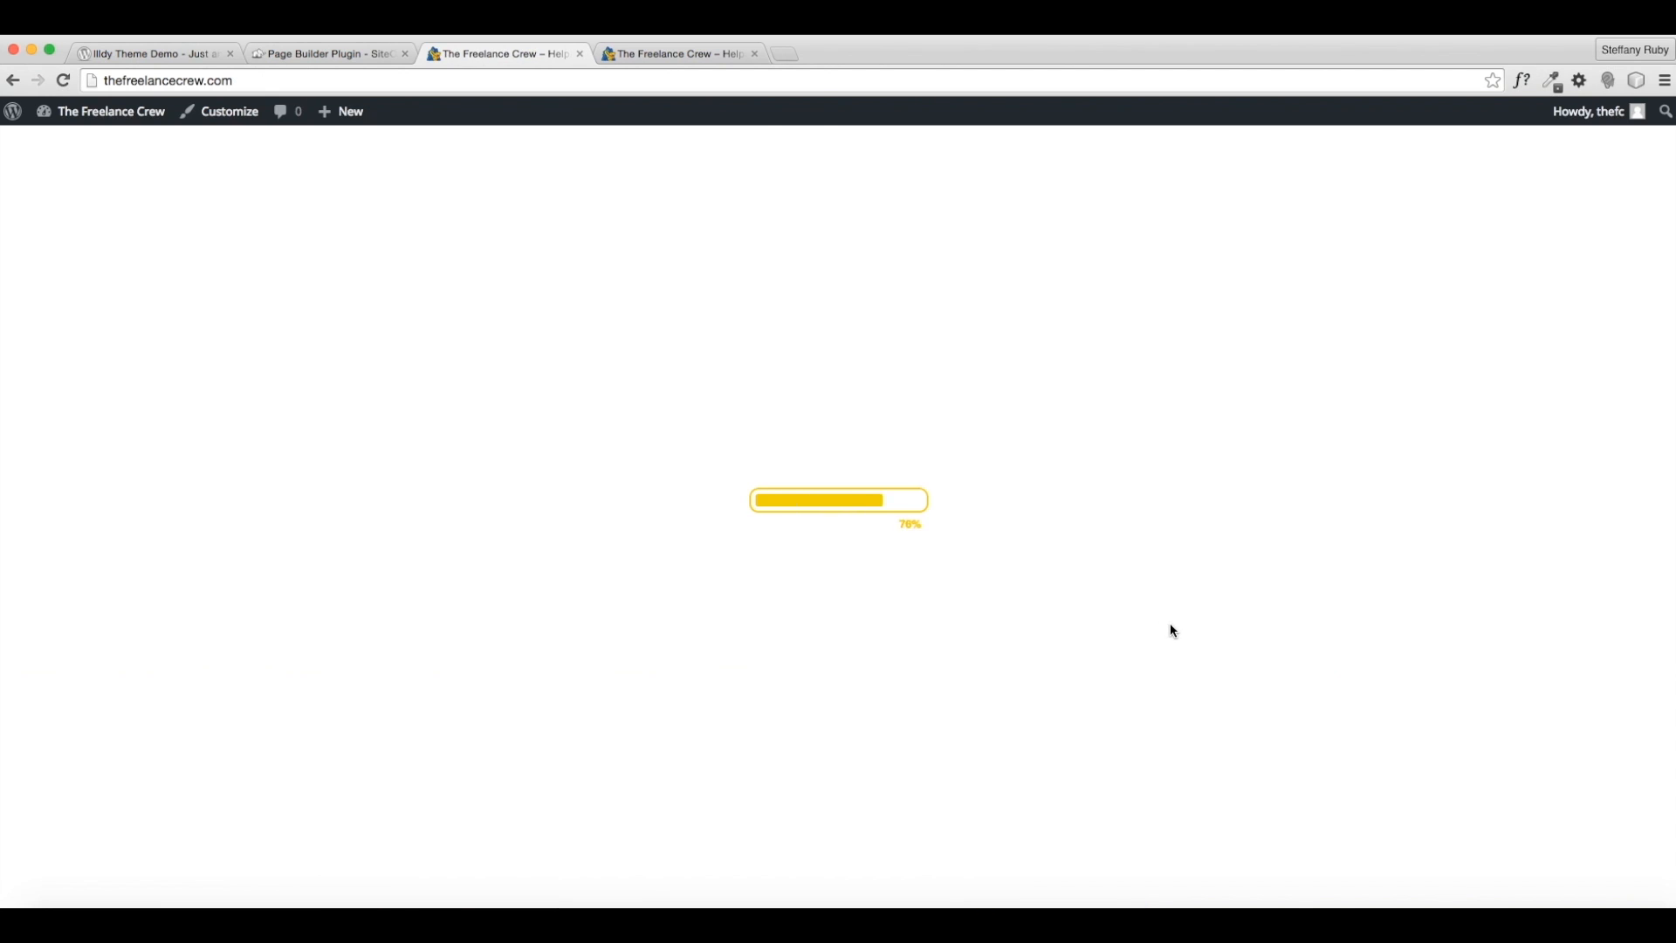
- Scroll the home page from the Learn to Freelance hero down to Meet the Crew and back
scroll(1171, 618, "down", 3)
scroll(1171, 618, "up", 3)
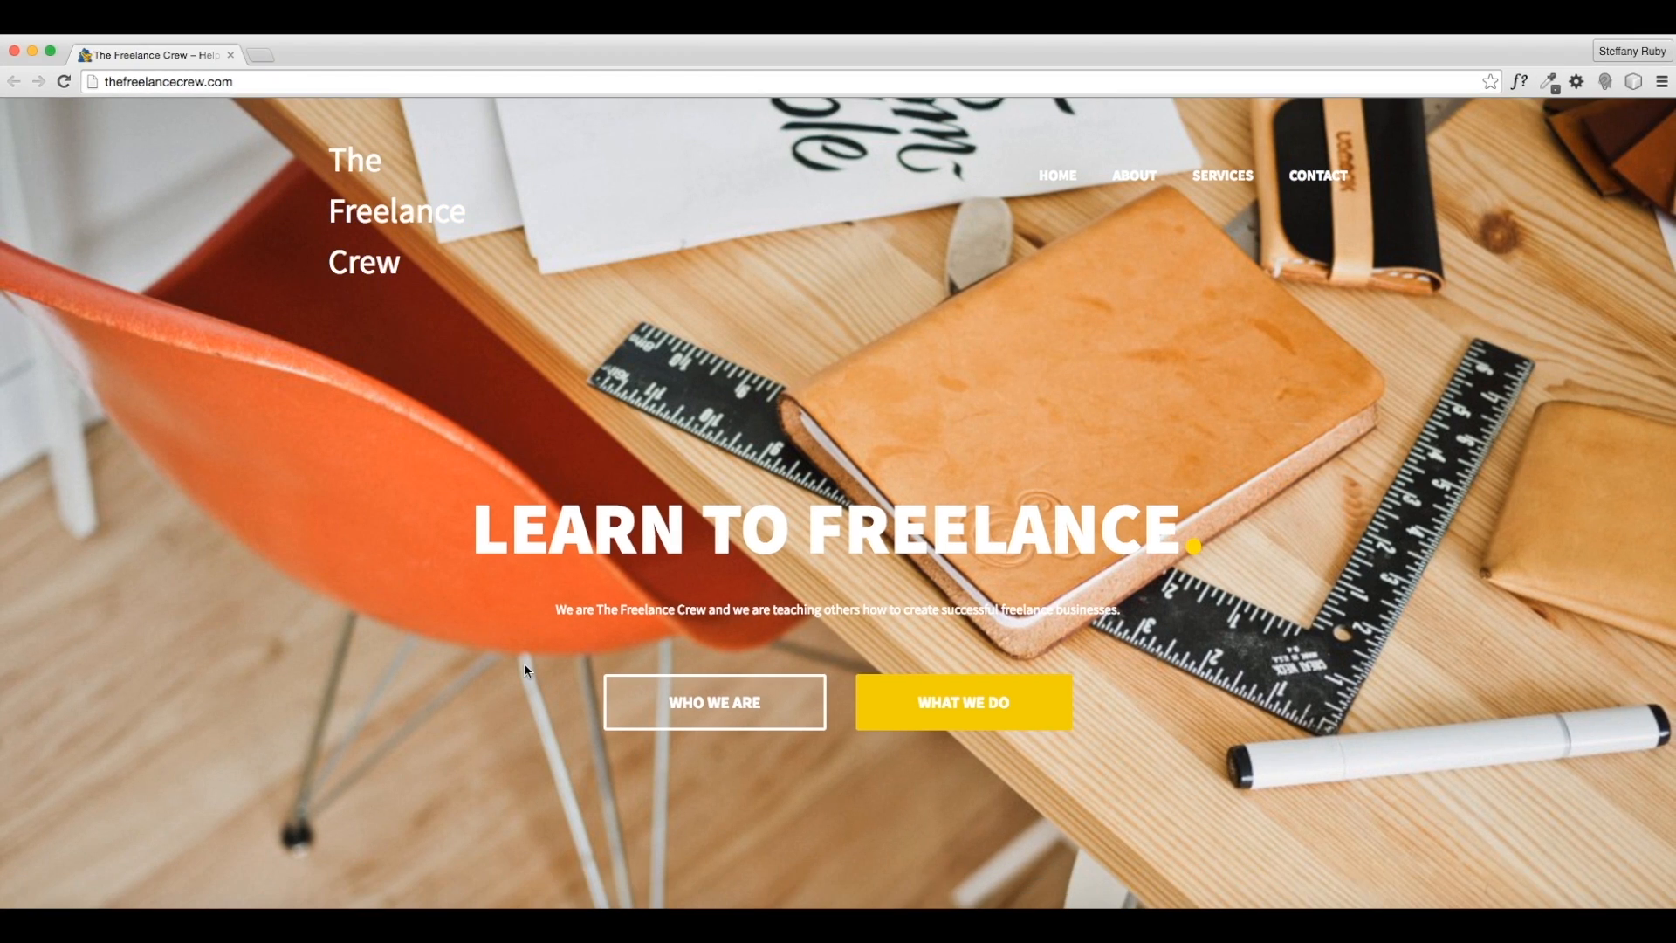
scroll(524, 664, "down", 5)
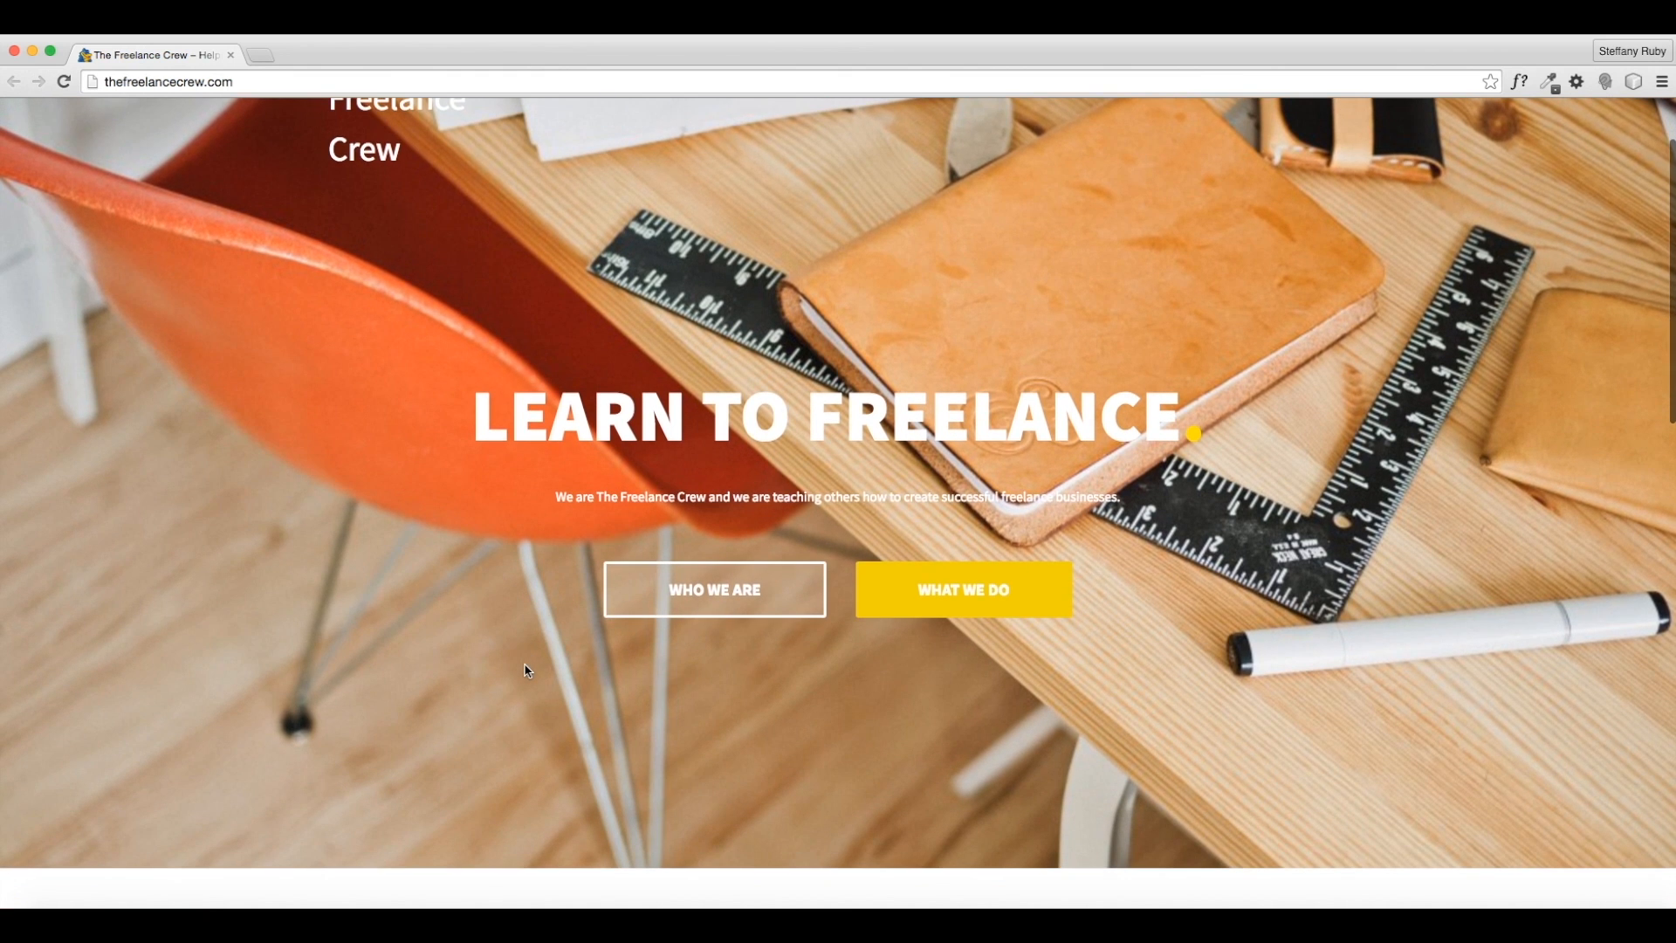
scroll(525, 667, "down", 7)
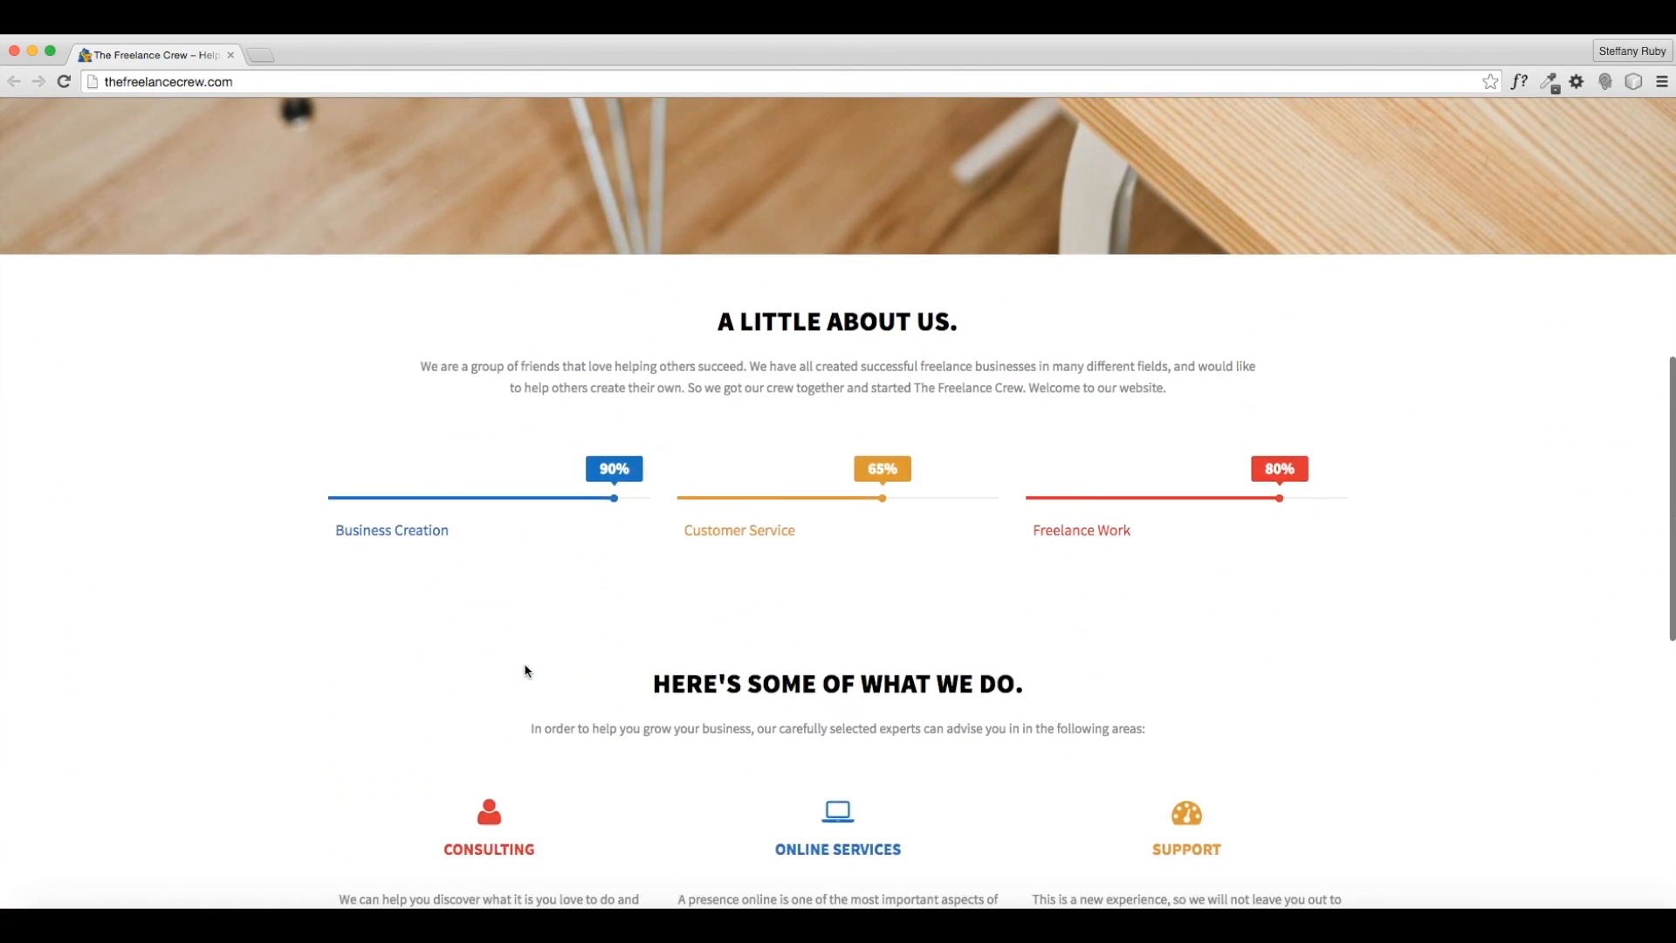
scroll(525, 665, "down", 2)
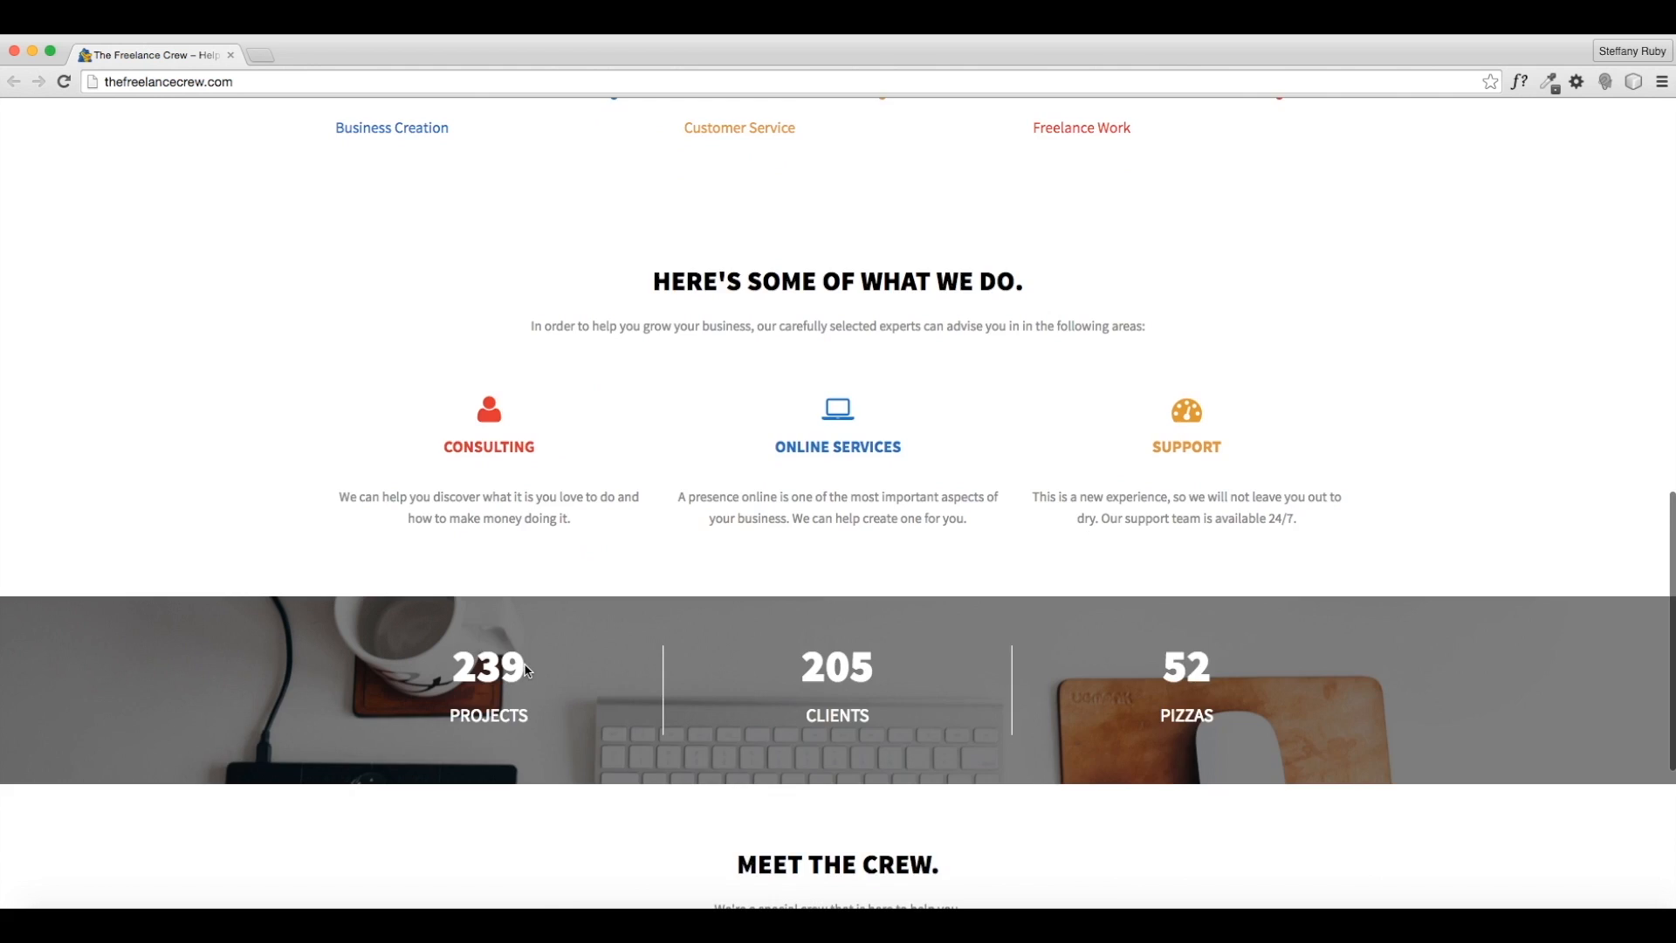
scroll(526, 669, "down", 2)
scroll(525, 668, "down", 2)
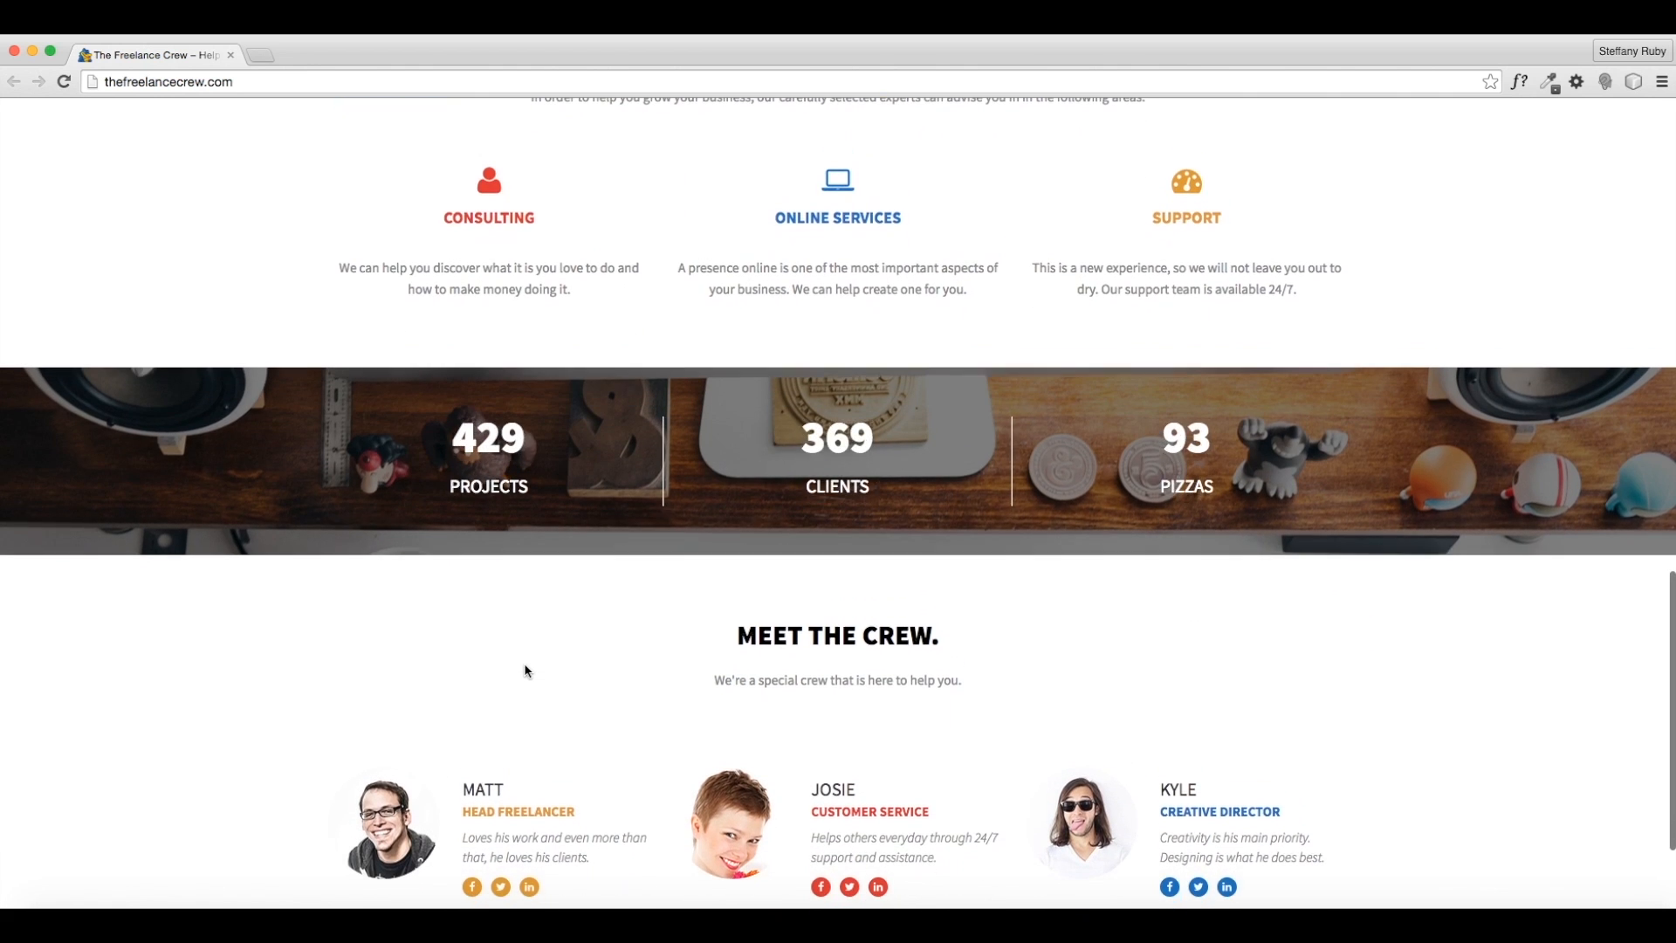
scroll(524, 665, "down", 2)
scroll(524, 665, "up", 6)
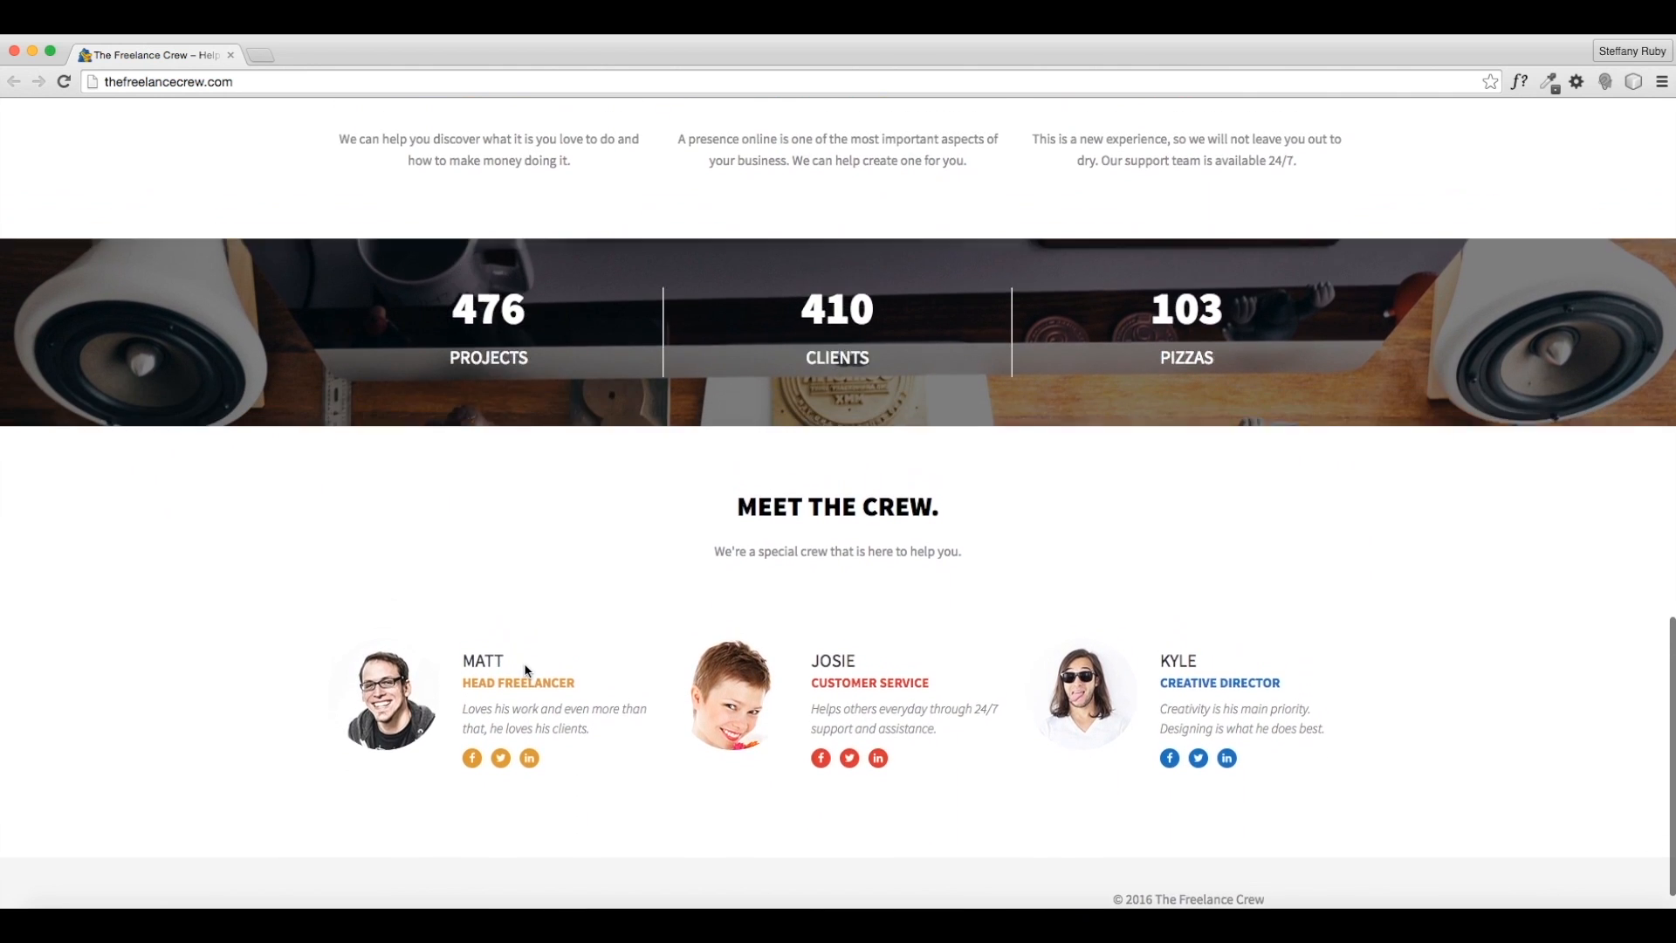
scroll(527, 670, "up", 11)
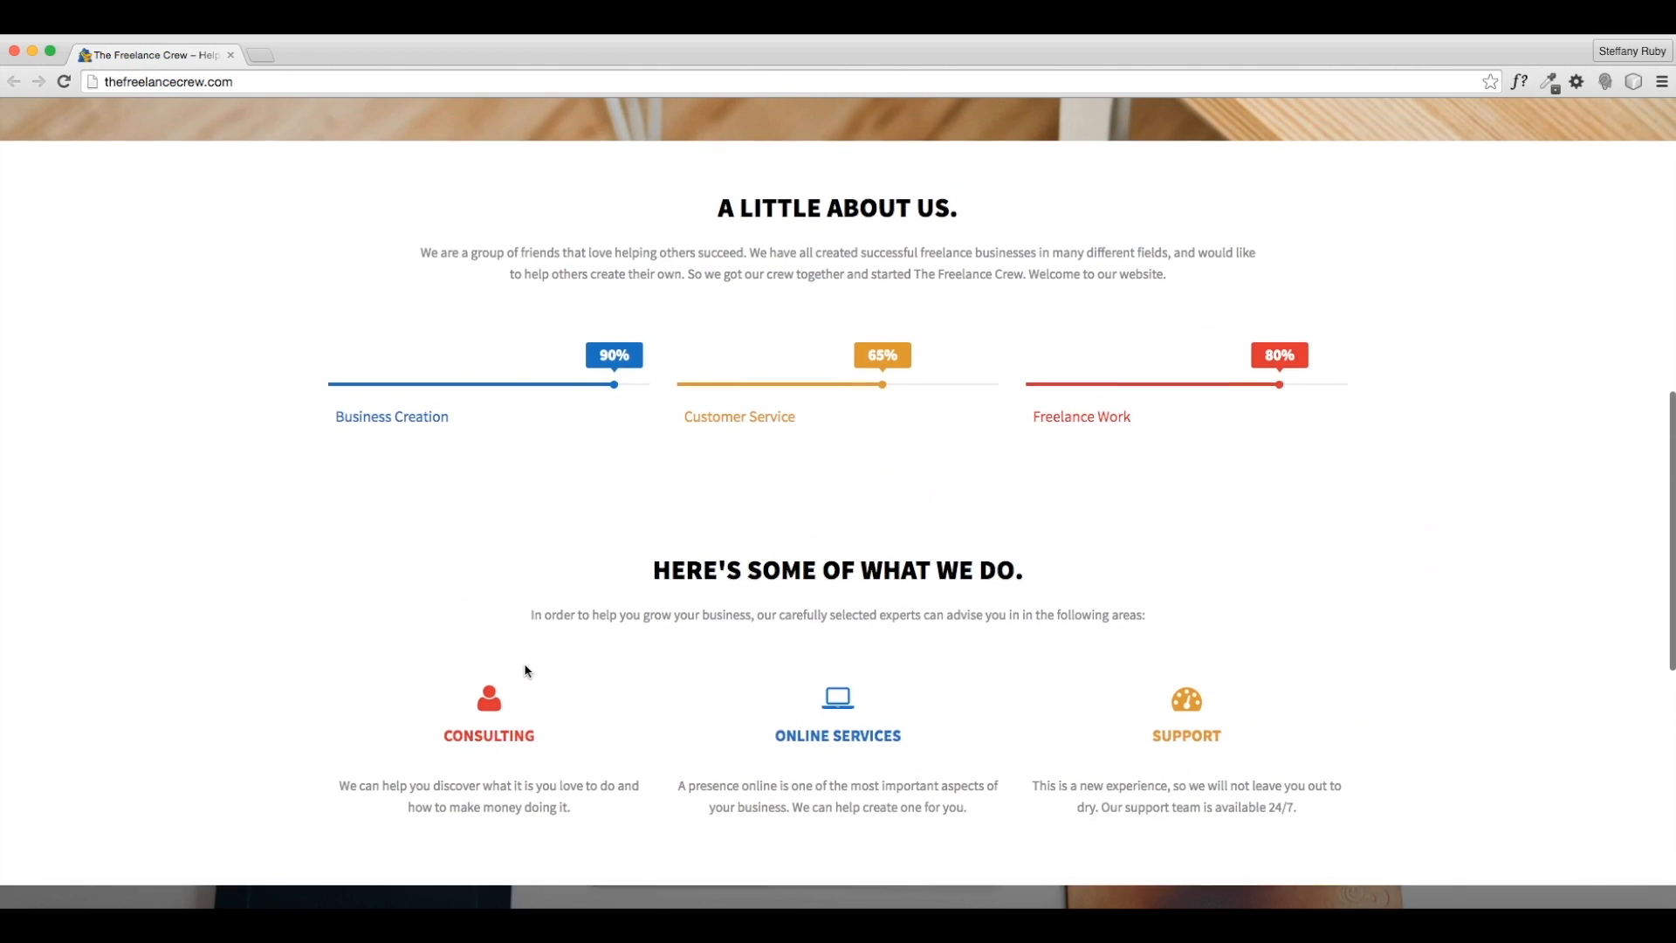
scroll(524, 667, "up", 4)
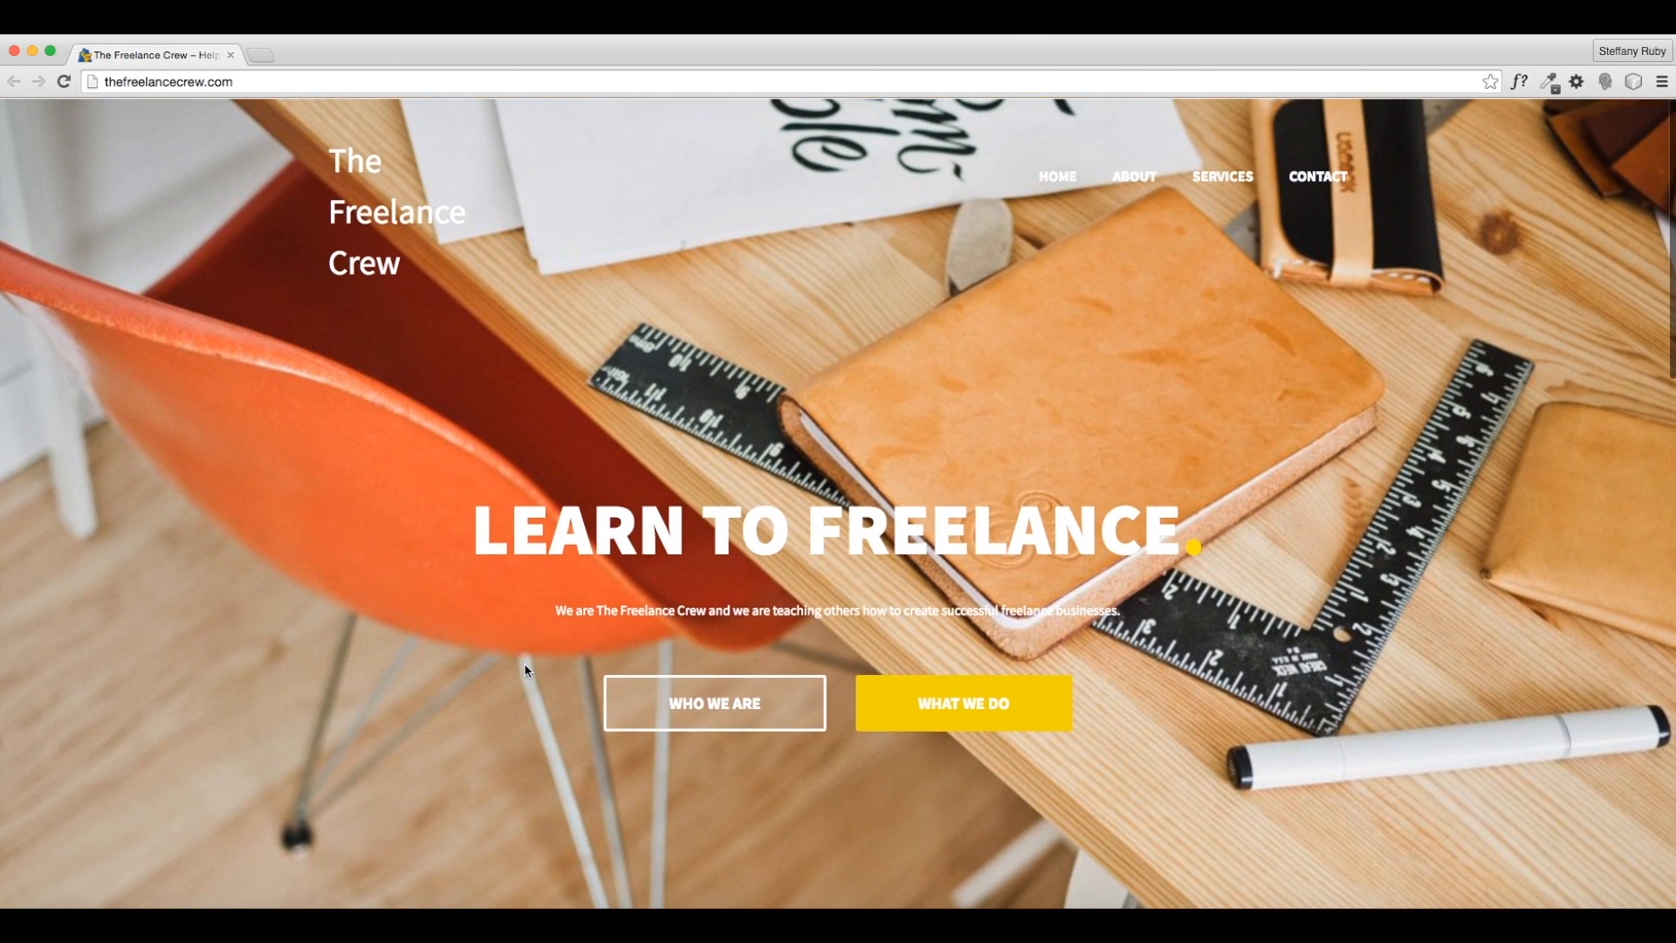